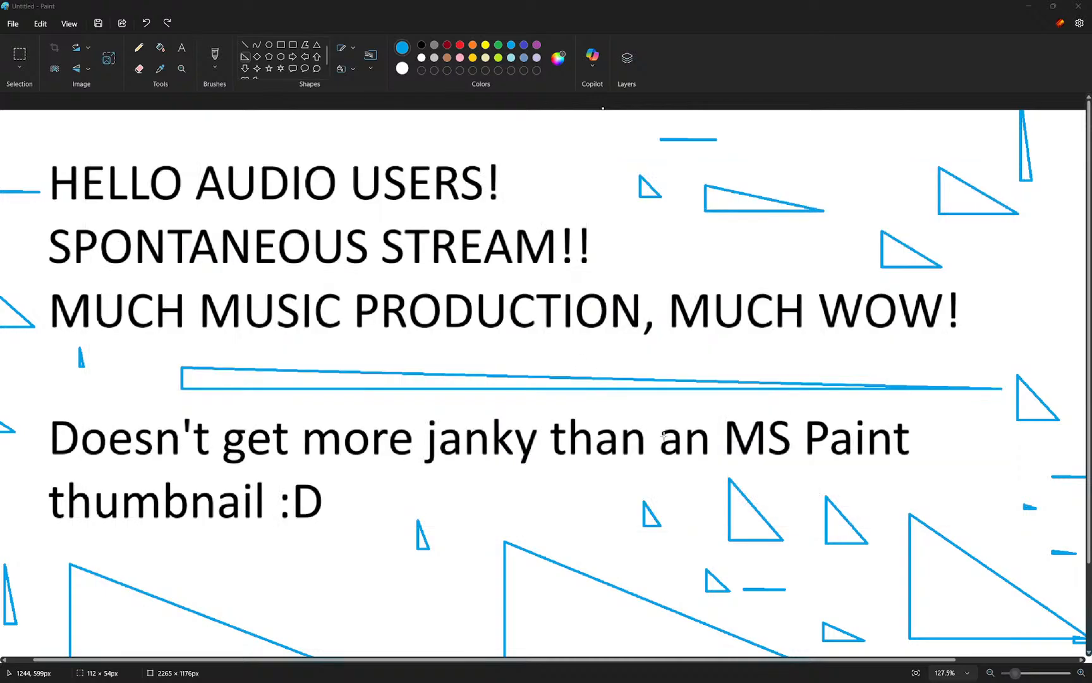
{"action": "key", "text": "super"}
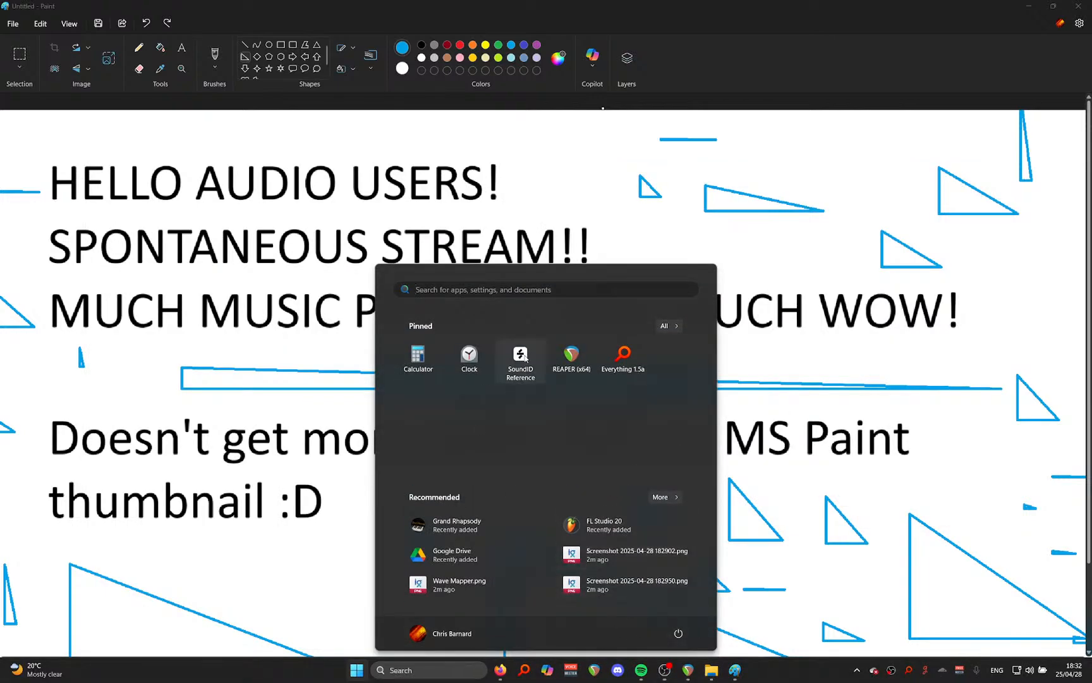
{"action": "key", "text": "super+e"}
{"action": "key", "text": "alt+F4"}
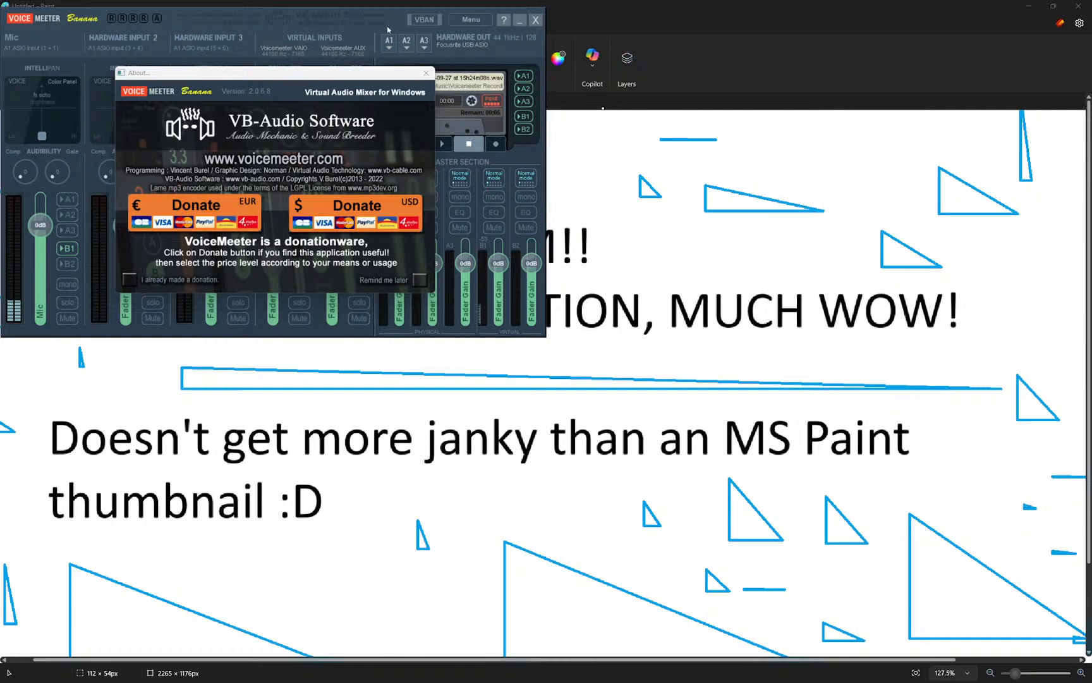
Step: Dismiss the Voicemeeter Banana donation notice and close the mixer window
{"action": "left_click", "coordinate": [426, 73]}
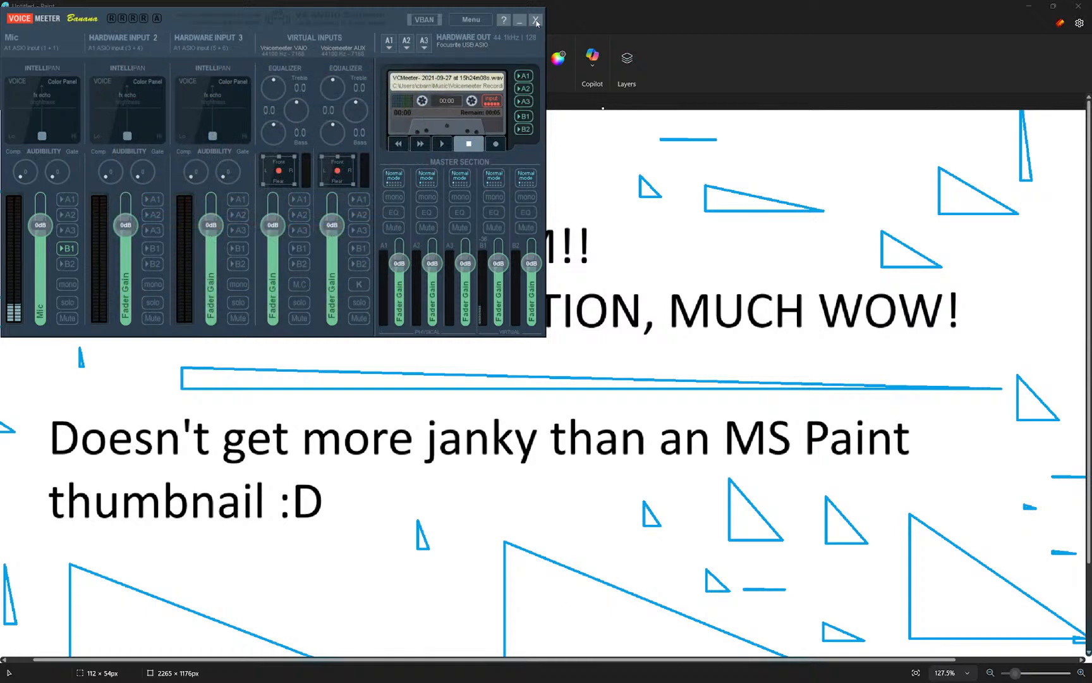
{"action": "left_click", "coordinate": [534, 21]}
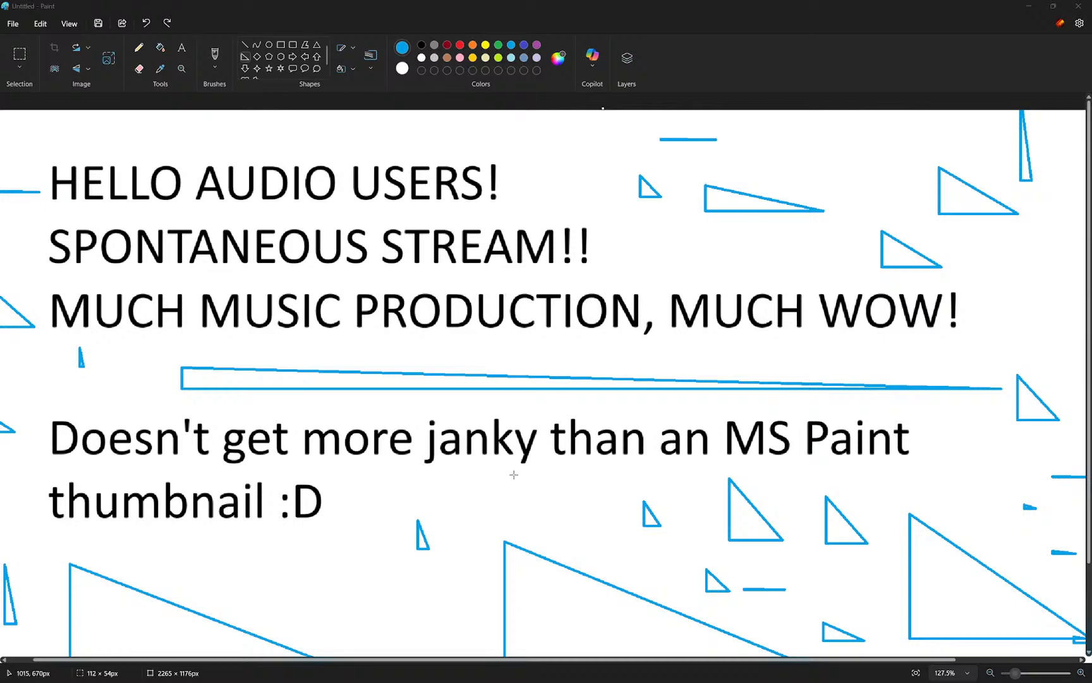
Step: Switch to the File Explorer Home window that shows the folder contents
{"action": "key", "text": "super"}
{"action": "mouse_move", "coordinate": [711, 670]}
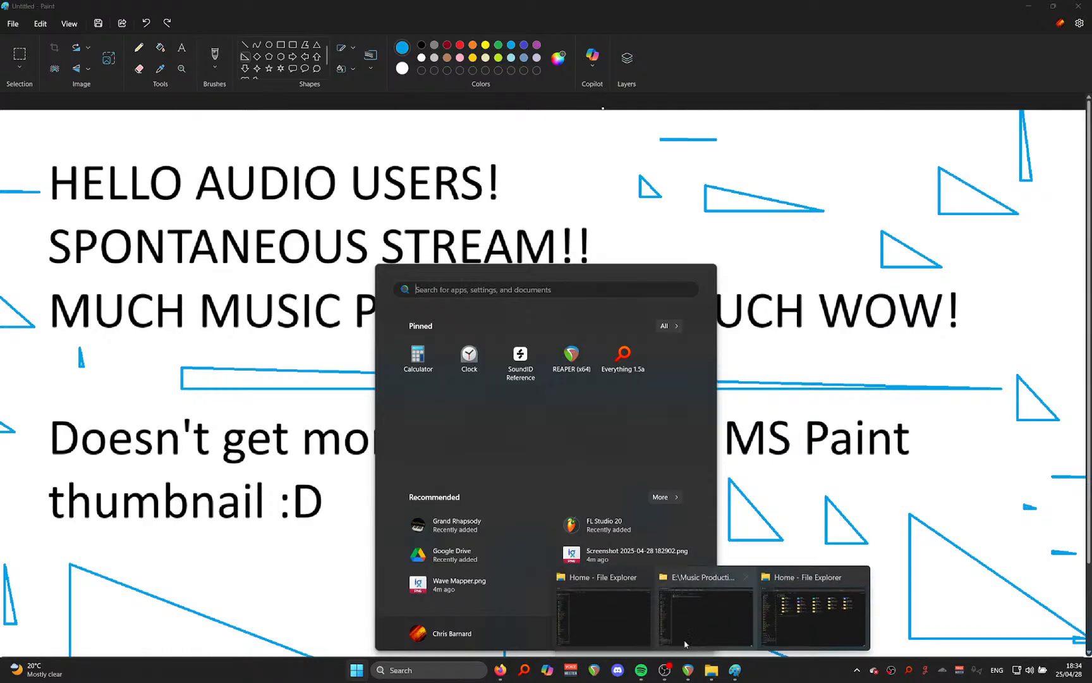
{"action": "left_click", "coordinate": [809, 613]}
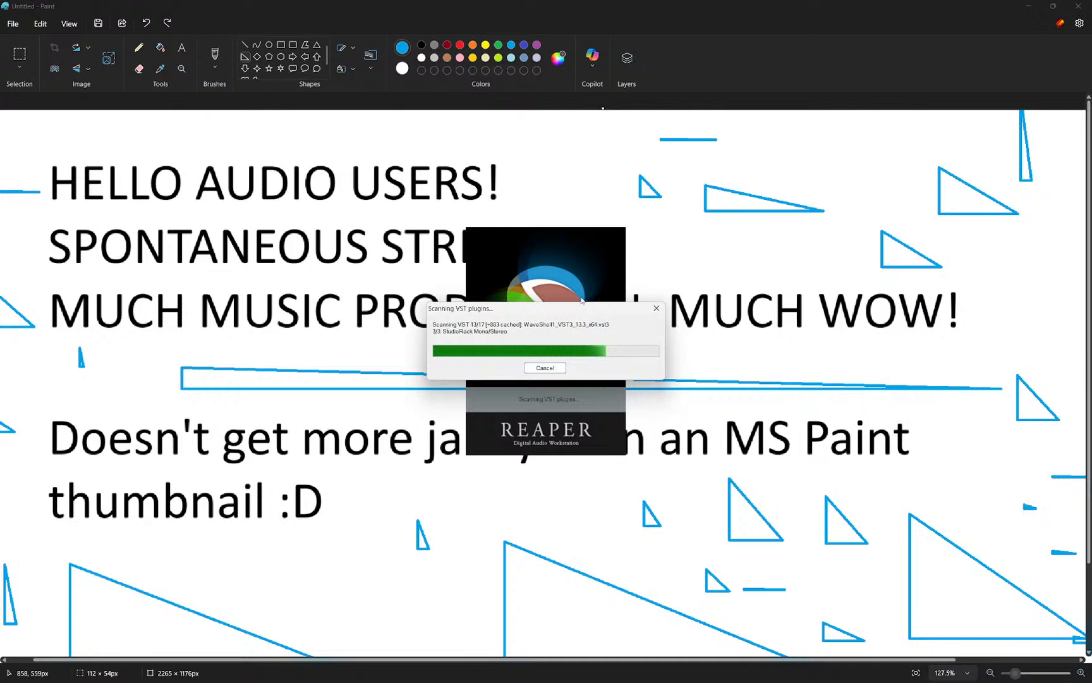
Step: Close the OBS Studio page in Firefox, the DAW ReaStream window and the Spotify window
{"action": "left_click", "coordinate": [235, 338]}
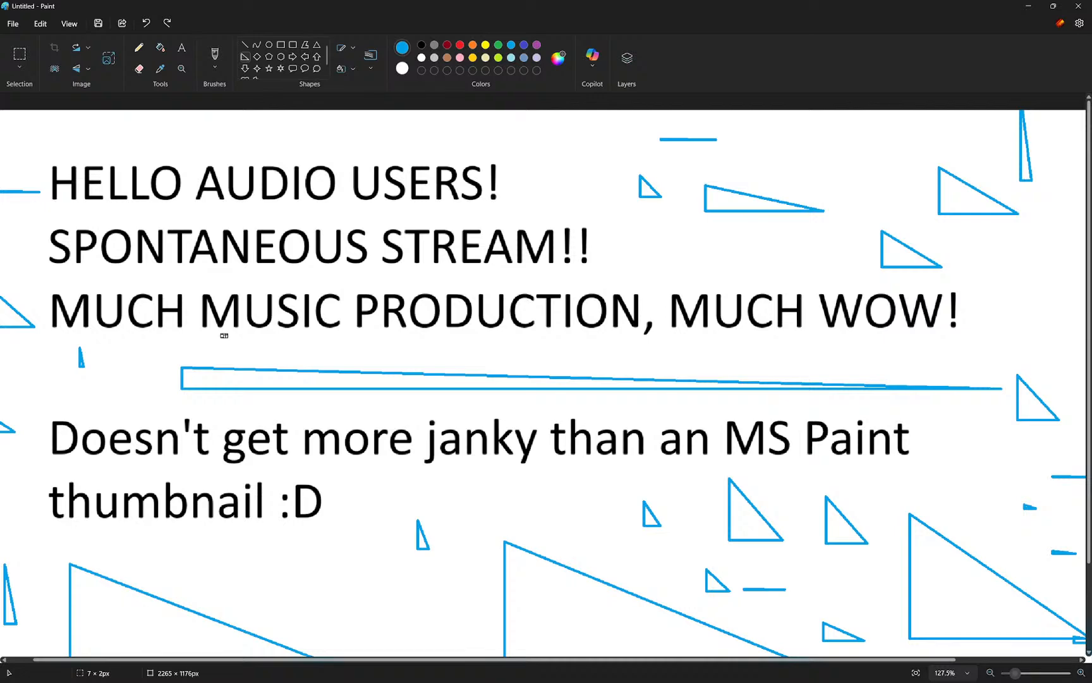
{"action": "key", "text": "alt+Tab"}
{"action": "key", "text": "Tab"}
{"action": "key", "text": "Tab"}
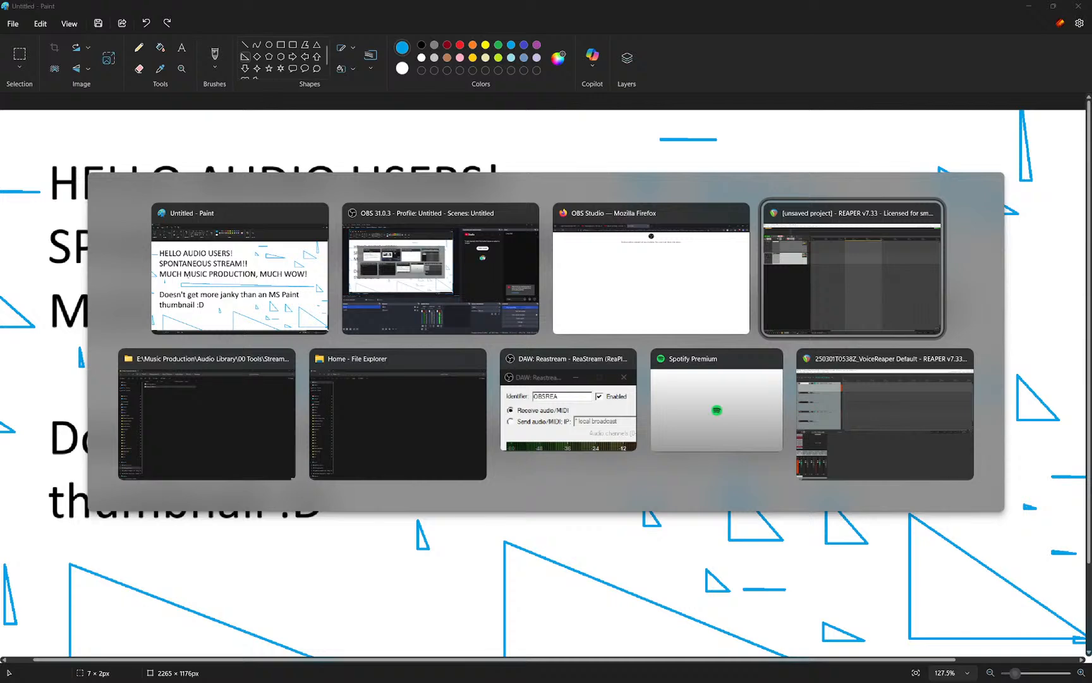
{"action": "left_click", "coordinate": [740, 213]}
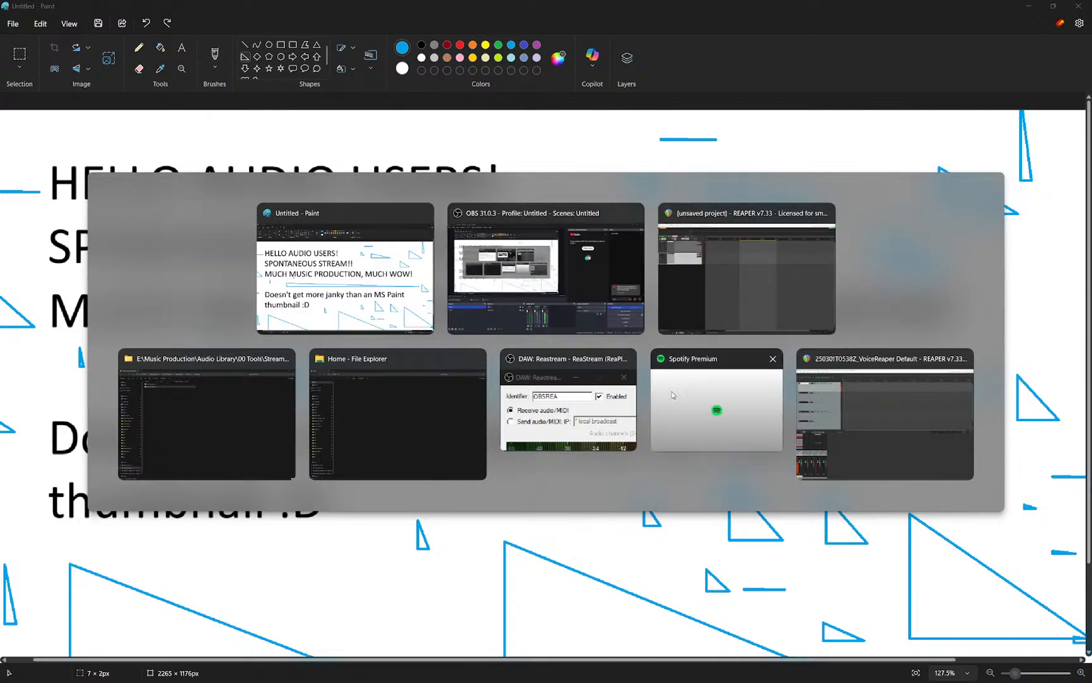
{"action": "left_click", "coordinate": [626, 358]}
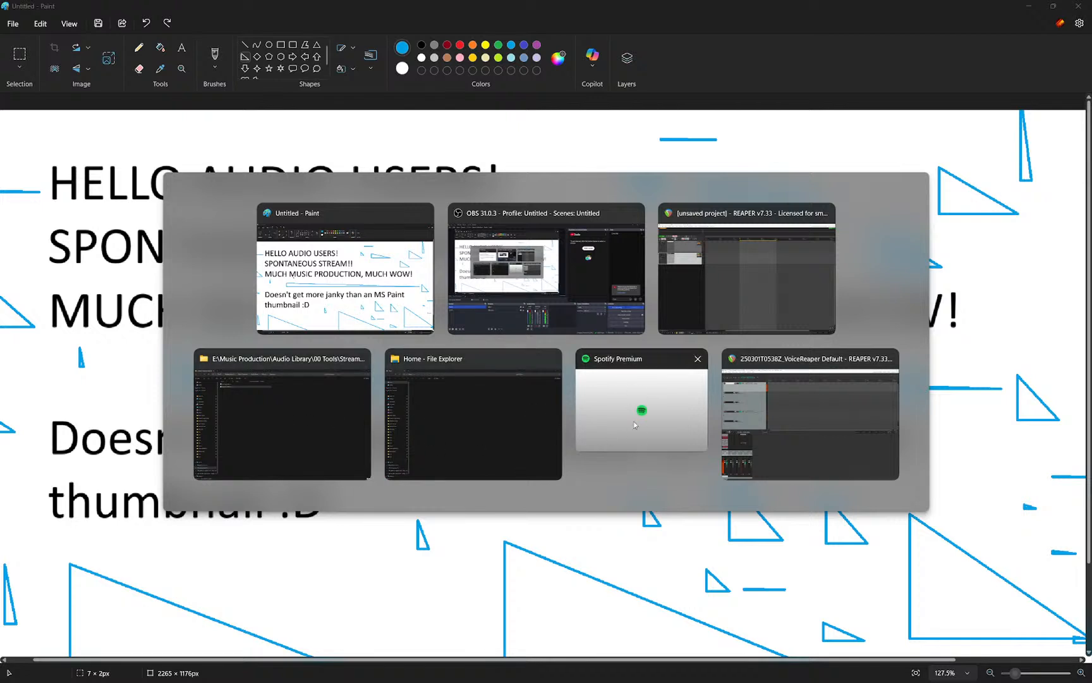
{"action": "left_click", "coordinate": [699, 359]}
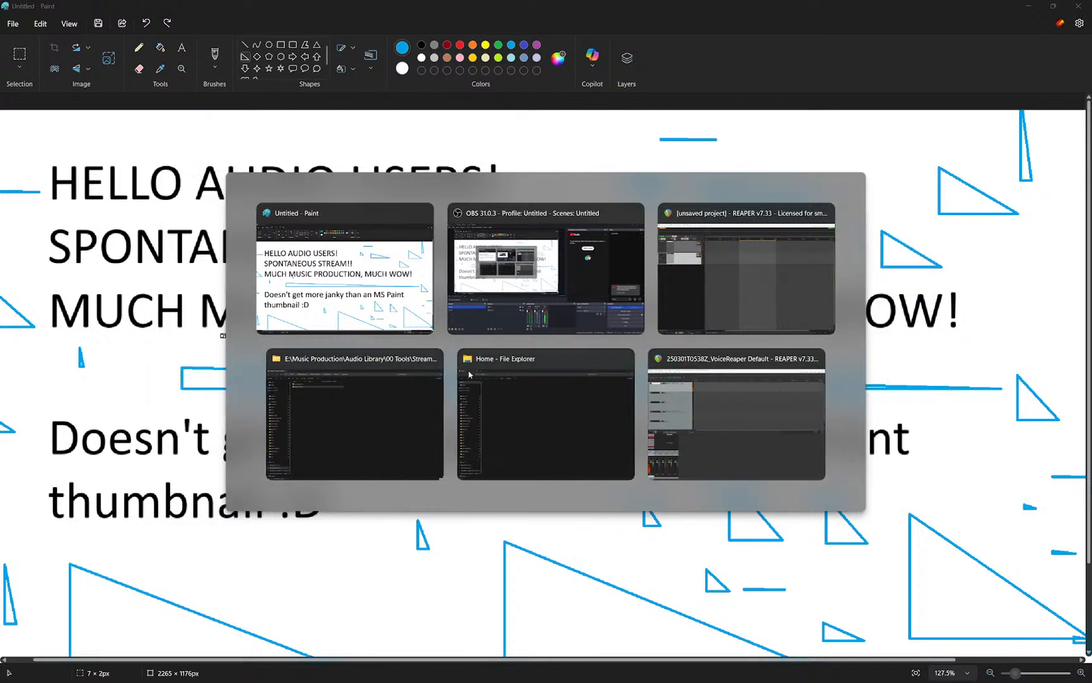
Step: Close the File Explorer Home window and put away the one showing the Streaming folder
{"action": "left_click", "coordinate": [626, 358]}
{"action": "left_click", "coordinate": [435, 387]}
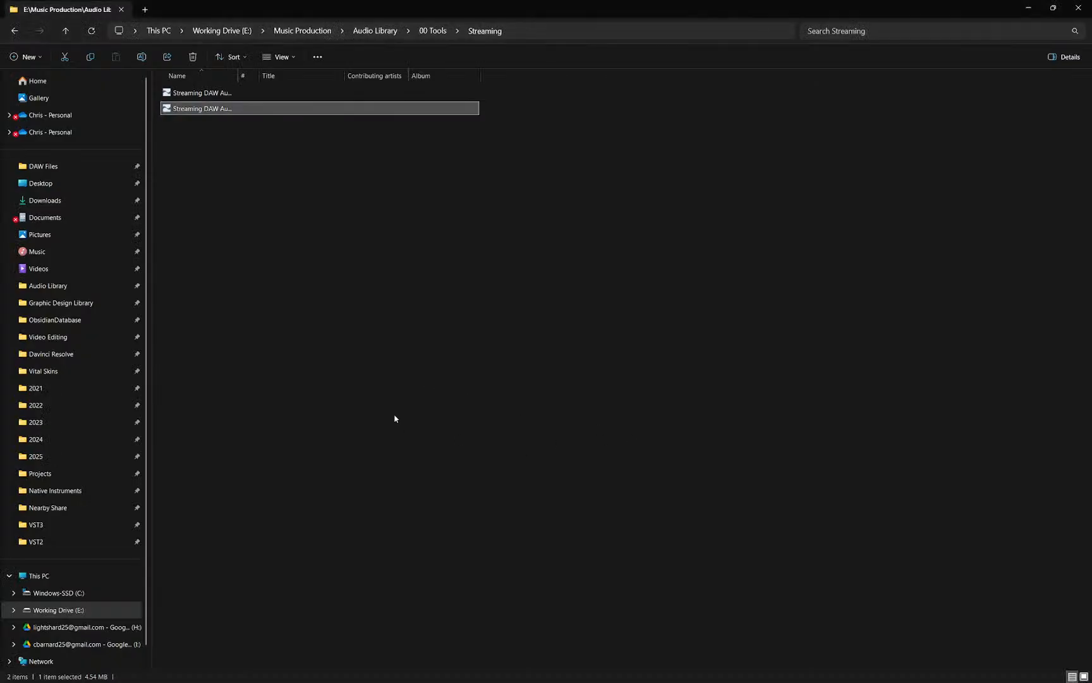
{"action": "left_click_drag", "start_coordinate": [588, 7], "coordinate": [588, 680]}
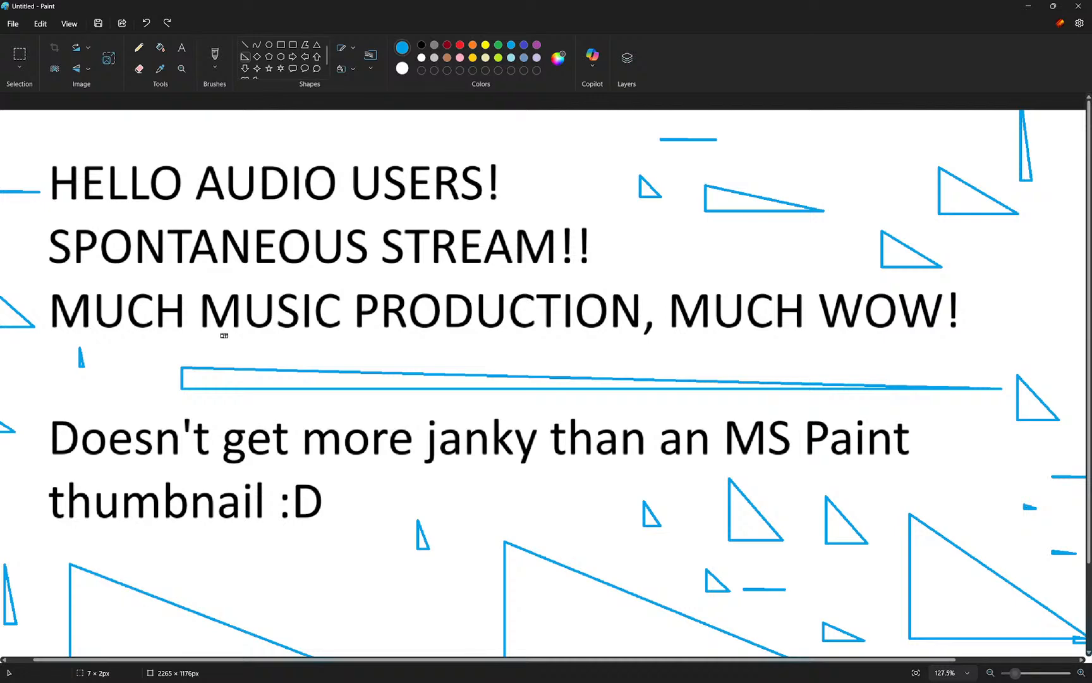
Step: Switch to the unsaved REAPER project and select its Serum 2 track
{"action": "key", "text": "alt+Tab"}
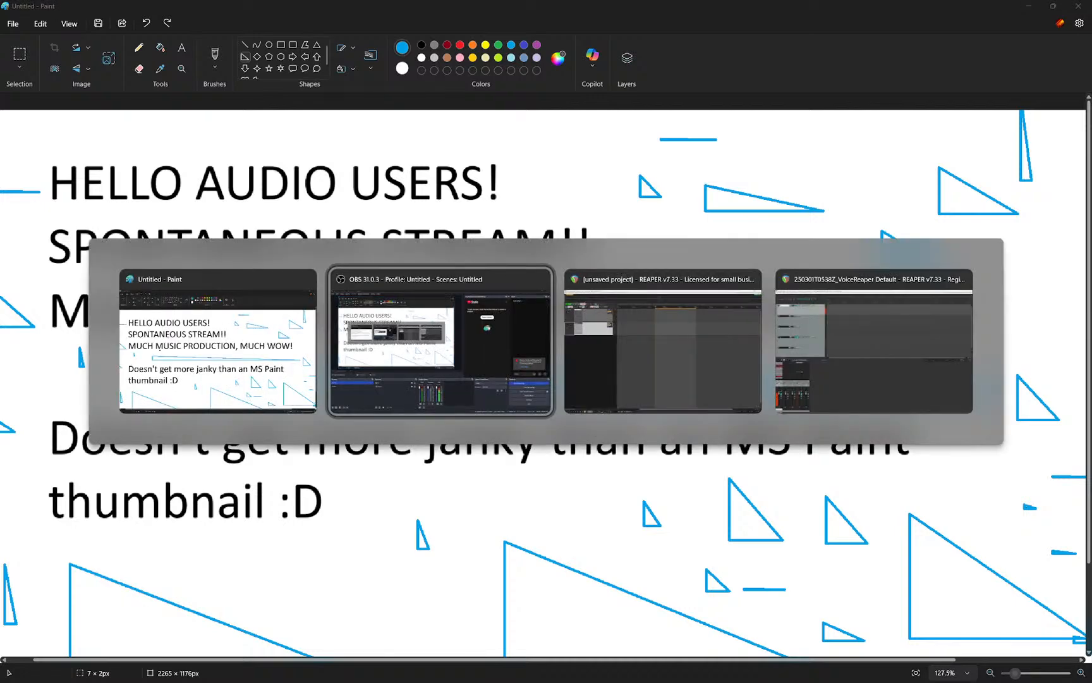
{"action": "key", "text": "Tab"}
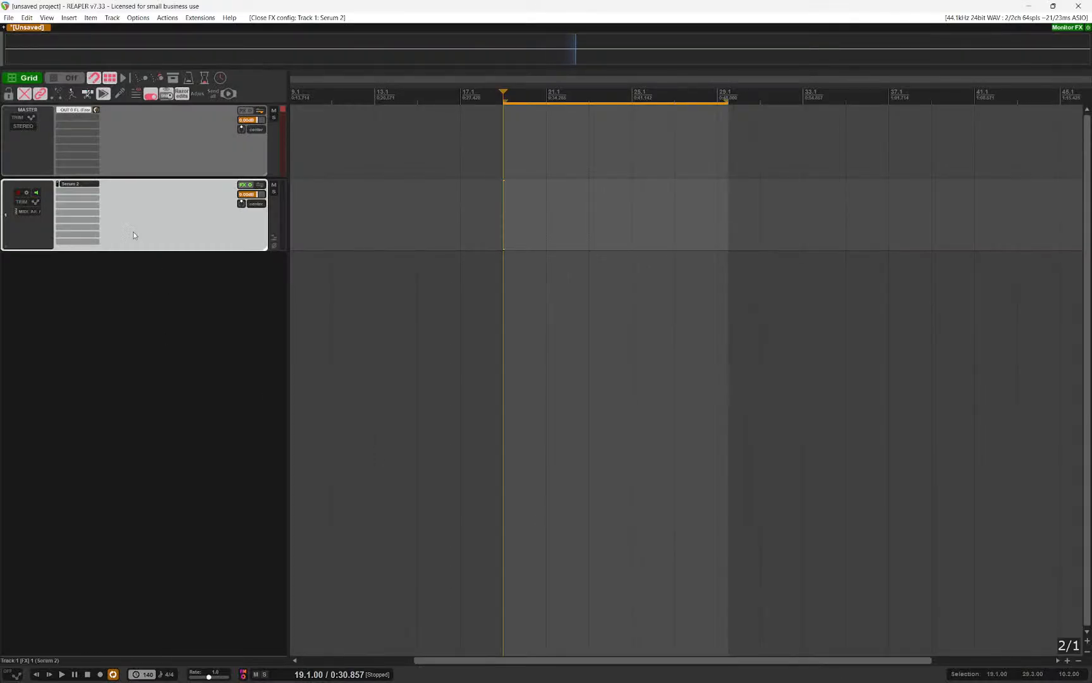
{"action": "left_click", "coordinate": [191, 335]}
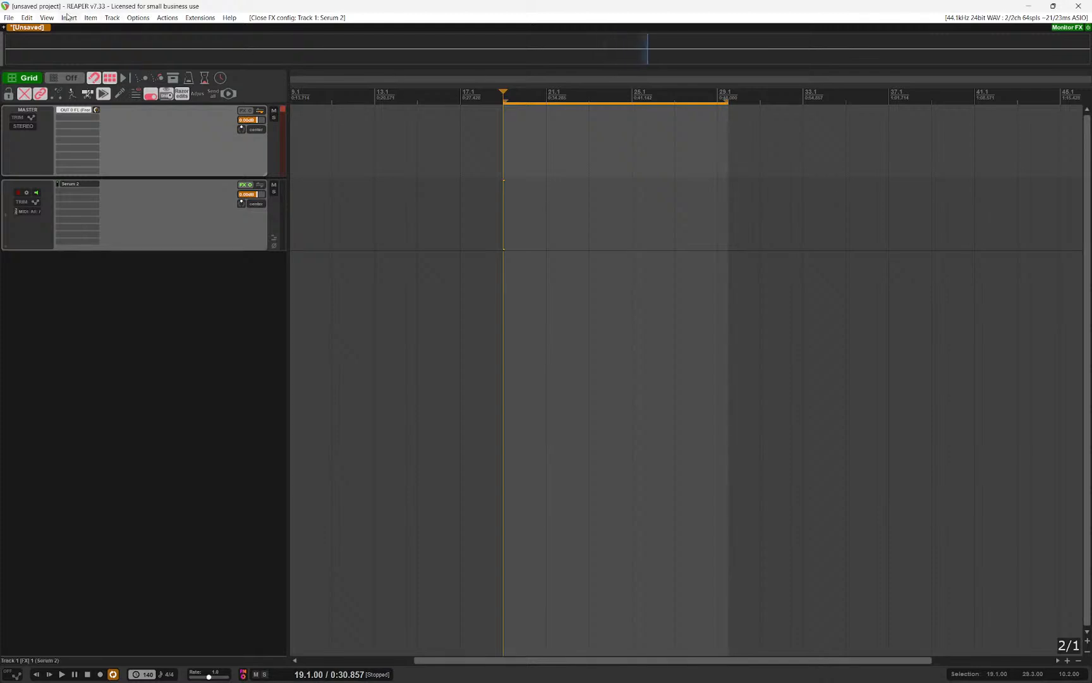
{"action": "left_click", "coordinate": [48, 18]}
{"action": "left_click", "coordinate": [50, 21]}
{"action": "left_click", "coordinate": [71, 234]}
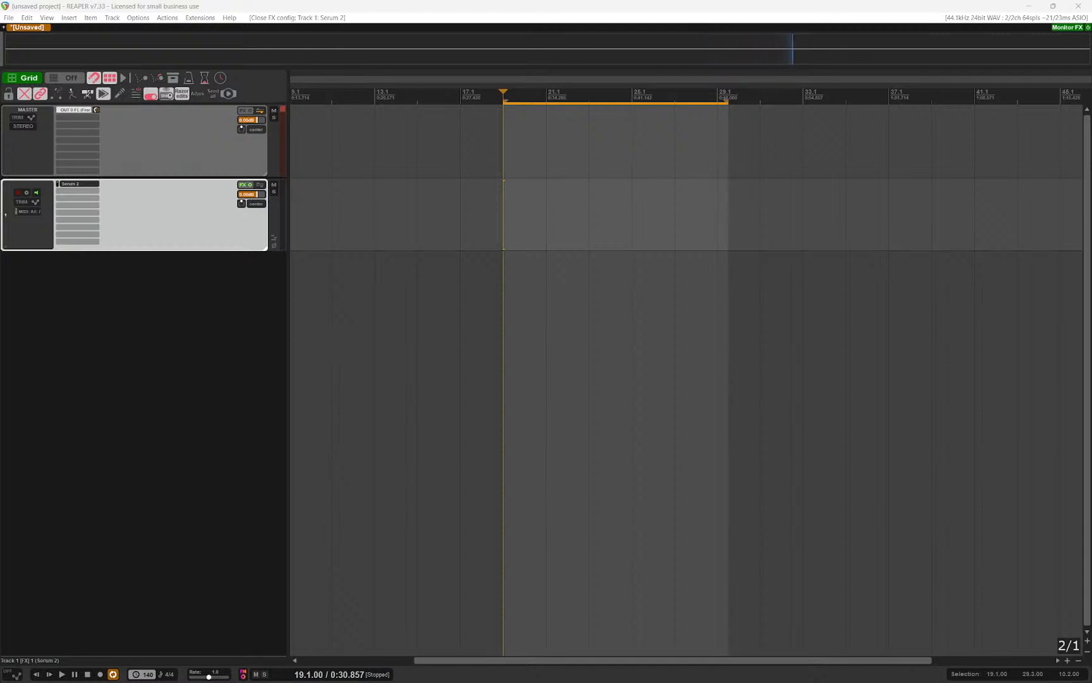
Step: Dismiss the Focusrite Scarlett 2i2 notification
{"action": "key", "text": "alt+Tab"}
{"action": "key", "text": "alt+Tab"}
{"action": "key", "text": "alt+Tab"}
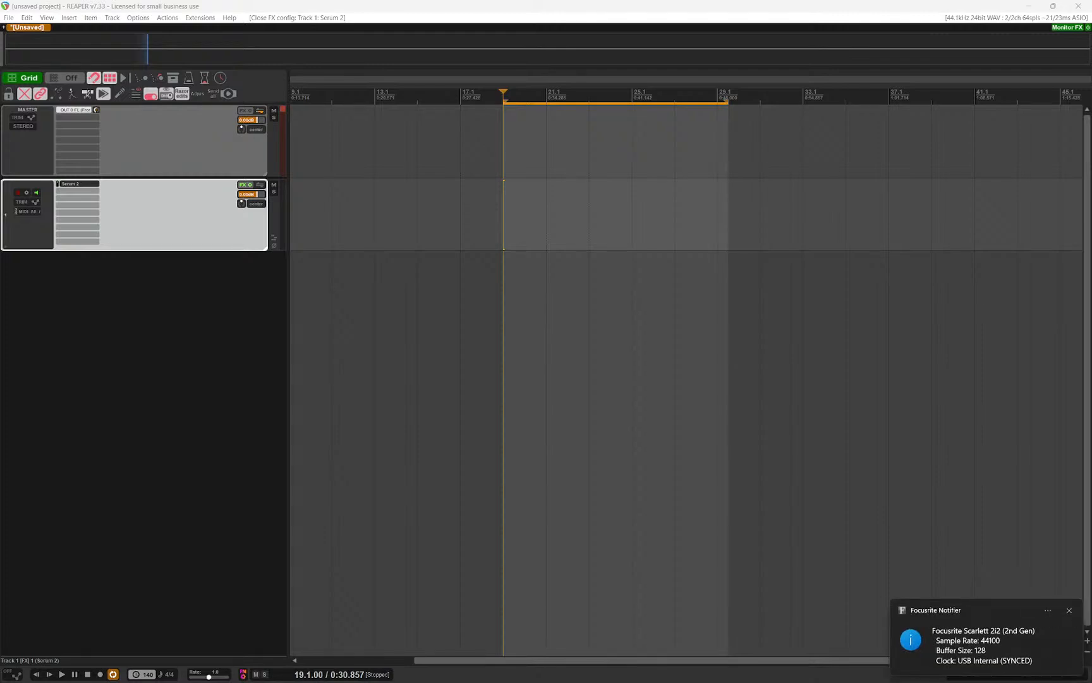
{"action": "left_click", "coordinate": [1070, 611]}
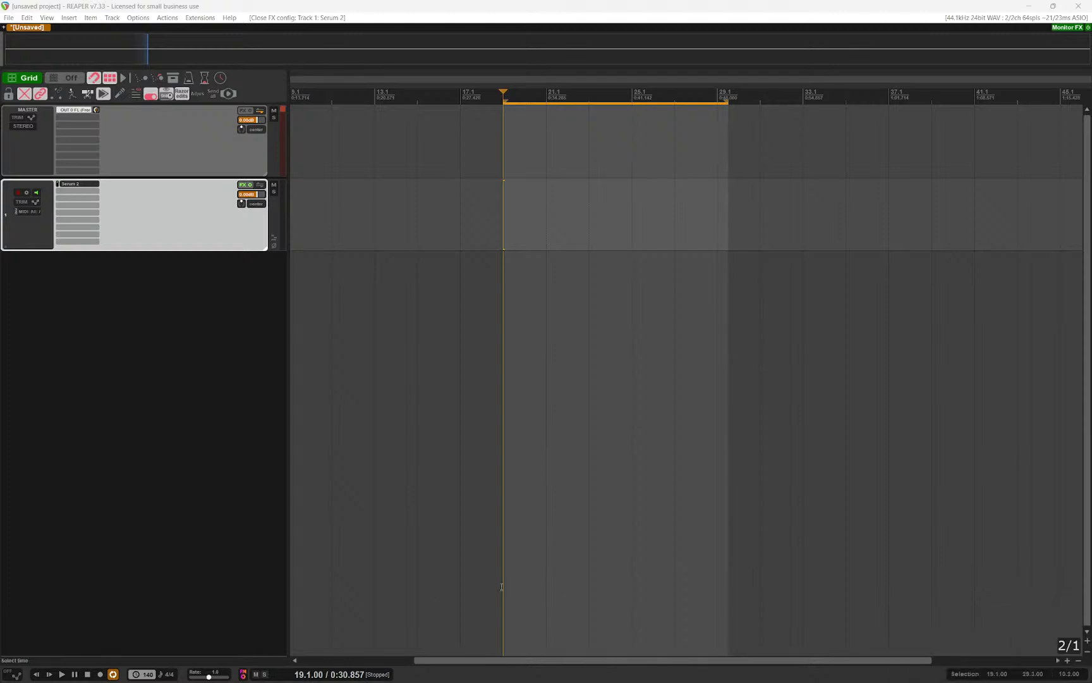
Step: Arm the Serum 2 track for recording
{"action": "key", "text": "alt+Tab"}
{"action": "left_click", "coordinate": [93, 192]}
{"action": "key", "text": "Escape"}
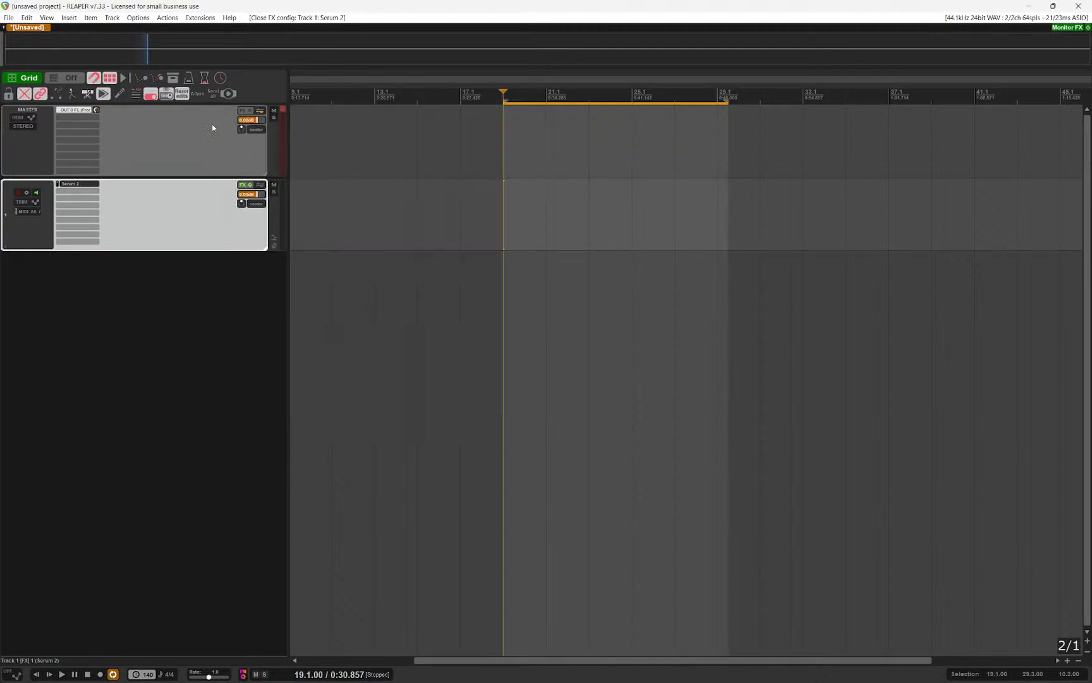
{"action": "left_click", "coordinate": [25, 194]}
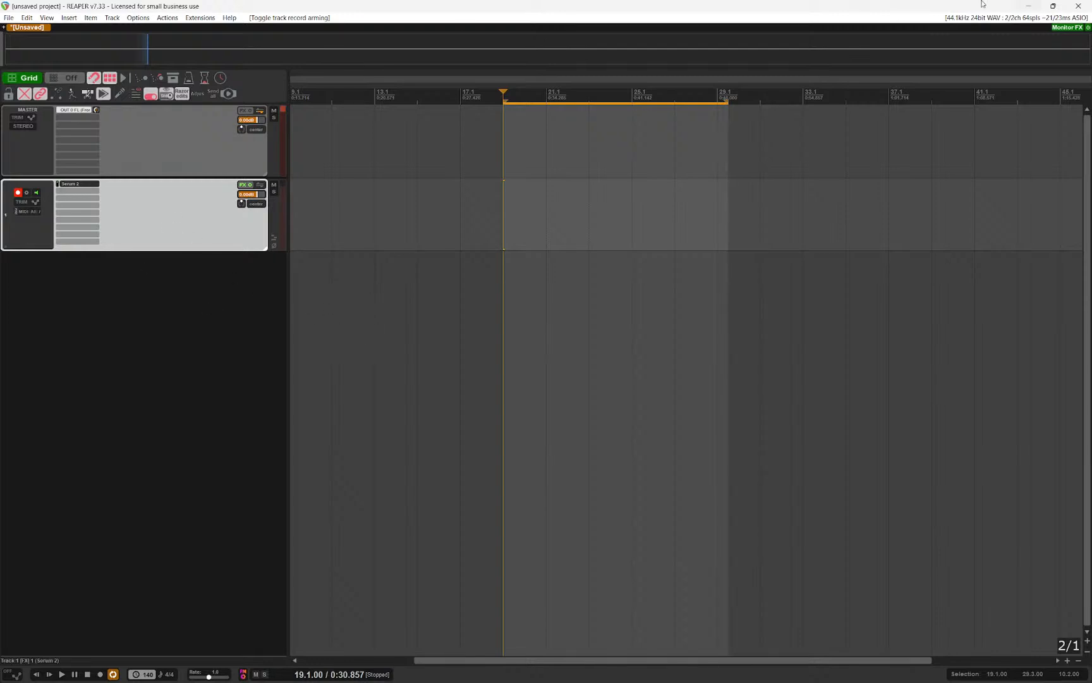
Step: Close the REAPER window with the unsaved project, discarding its changes
{"action": "left_click", "coordinate": [1078, 5]}
{"action": "left_click", "coordinate": [565, 379]}
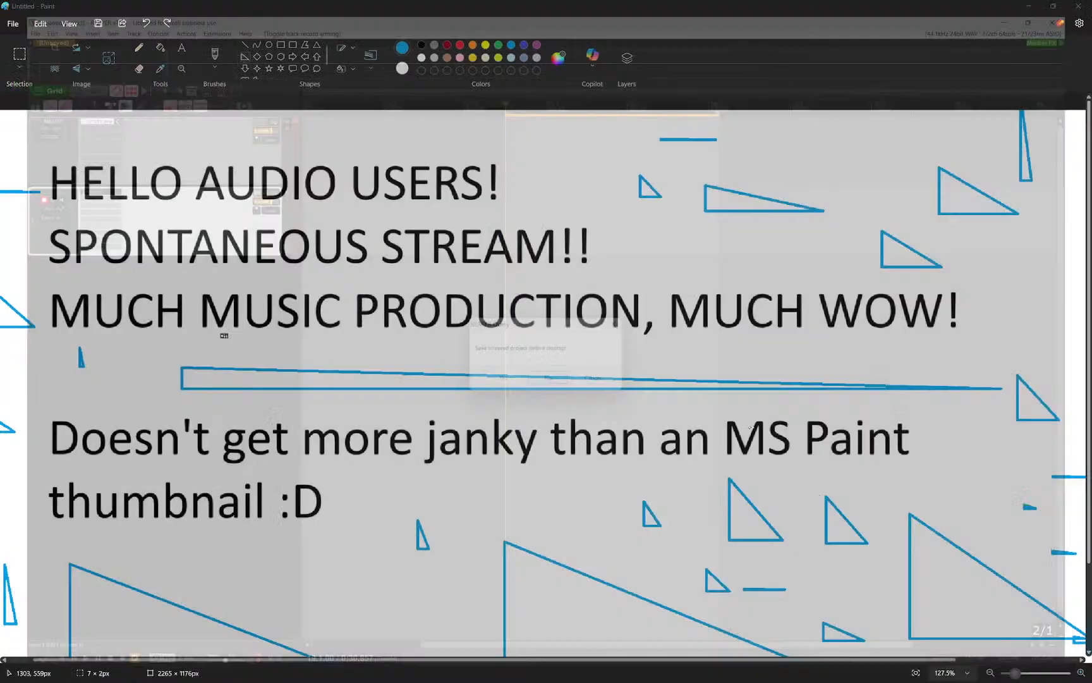
Step: Launch REAPER, dismiss the new version notification and minimise the VoiceReaper Default project window
{"action": "key", "text": "super"}
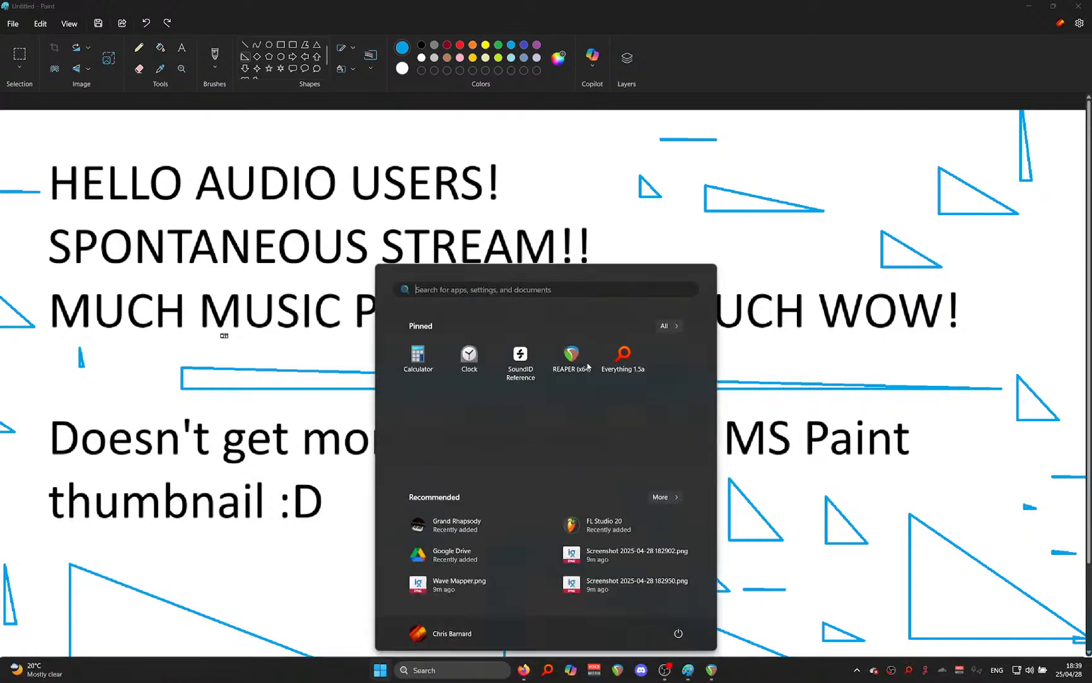
{"action": "type", "text": "reaper"}
{"action": "key", "text": "Return"}
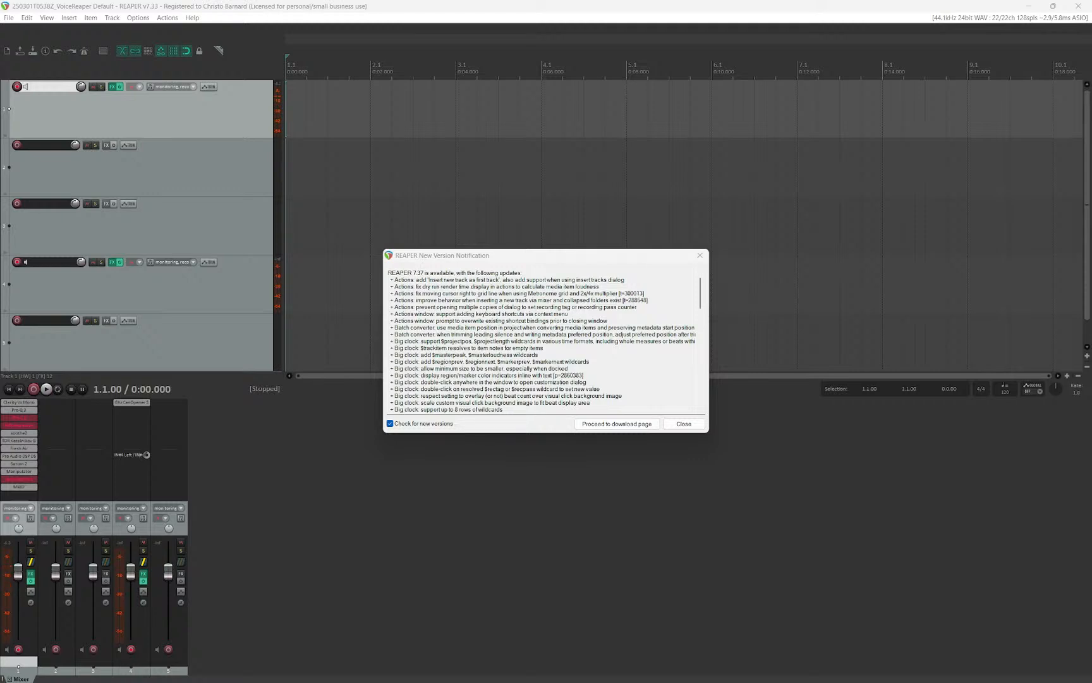
{"action": "left_click", "coordinate": [669, 423]}
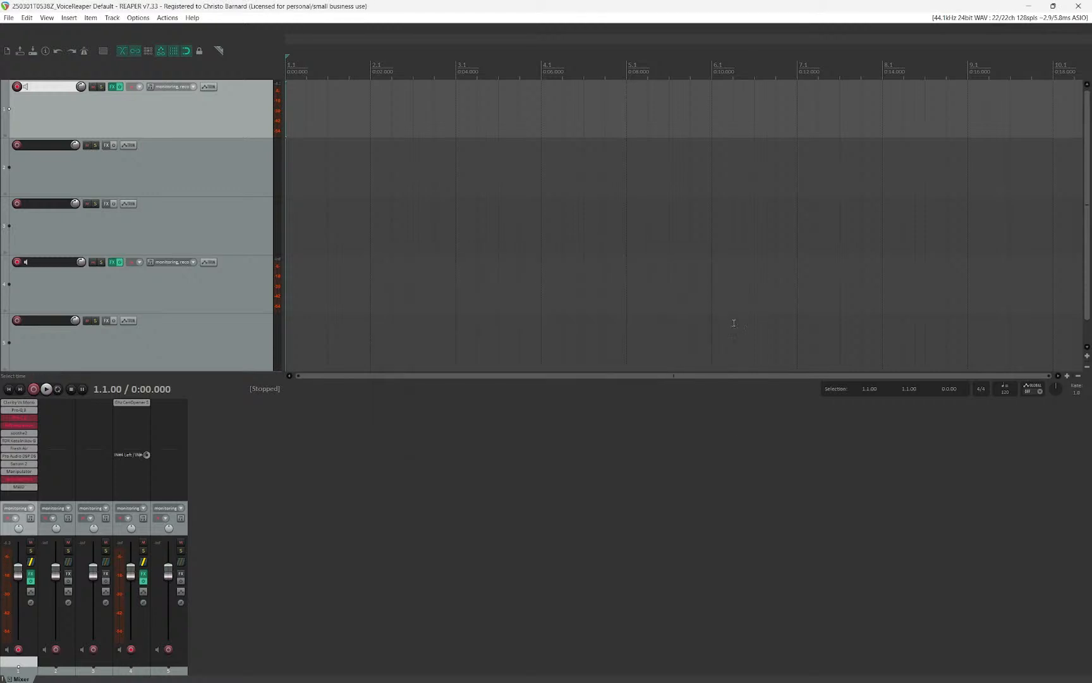
{"action": "left_click", "coordinate": [1029, 6]}
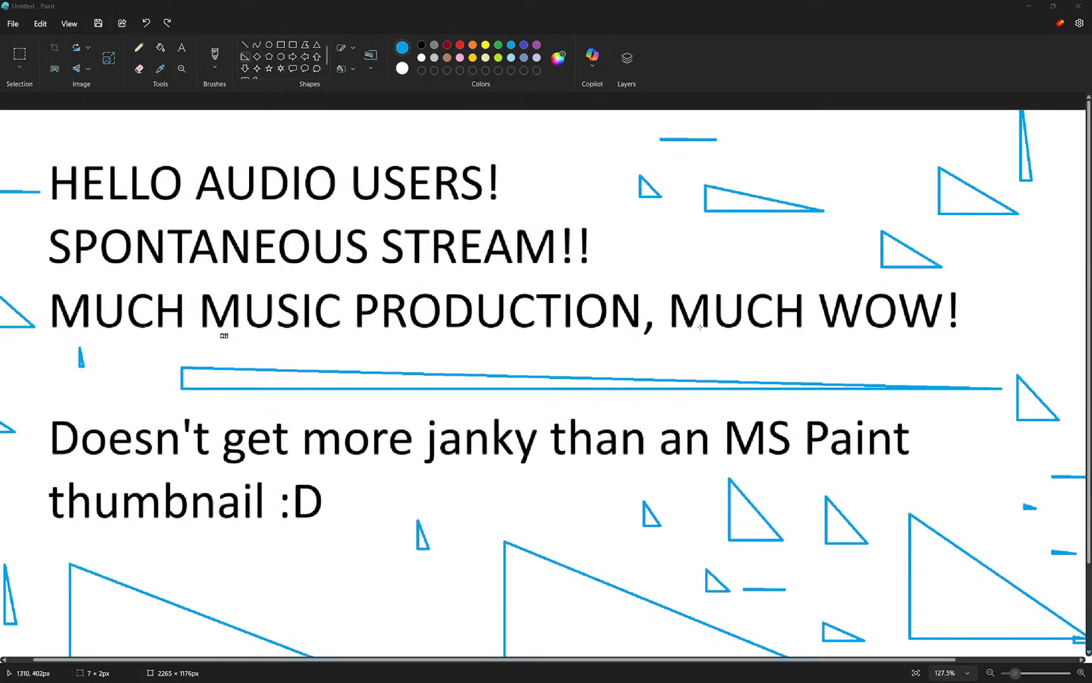
Step: Return to the Paint window and launch REAPER (x64) with an empty project
{"action": "key", "text": "alt+Tab"}
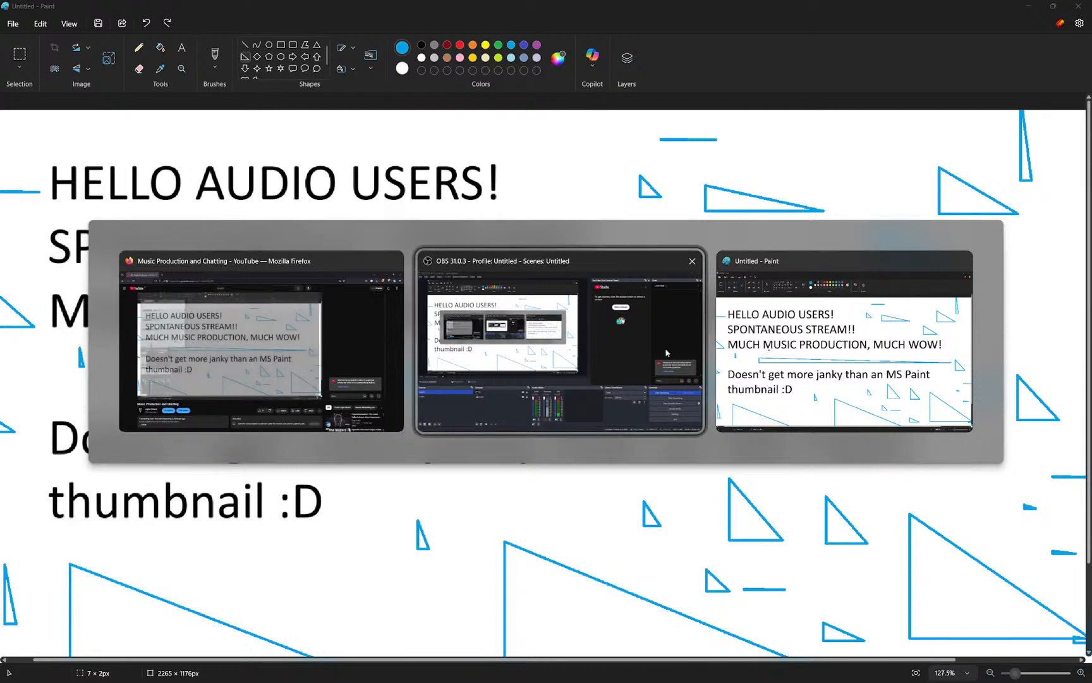
{"action": "left_click", "coordinate": [767, 379]}
{"action": "key", "text": "super"}
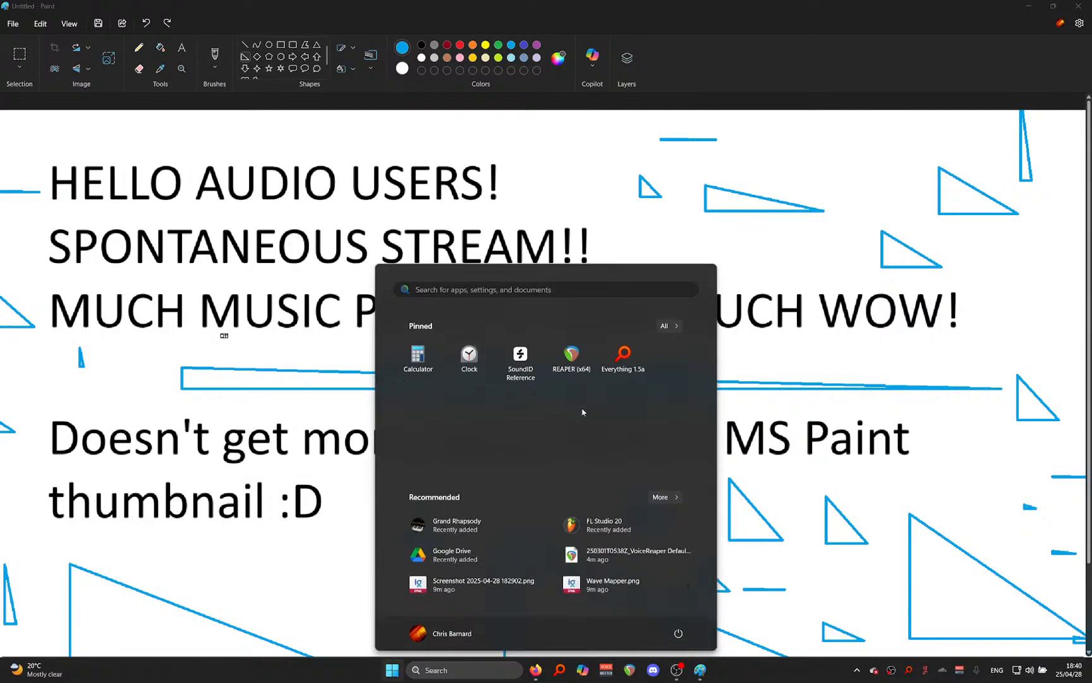
{"action": "left_click", "coordinate": [572, 360]}
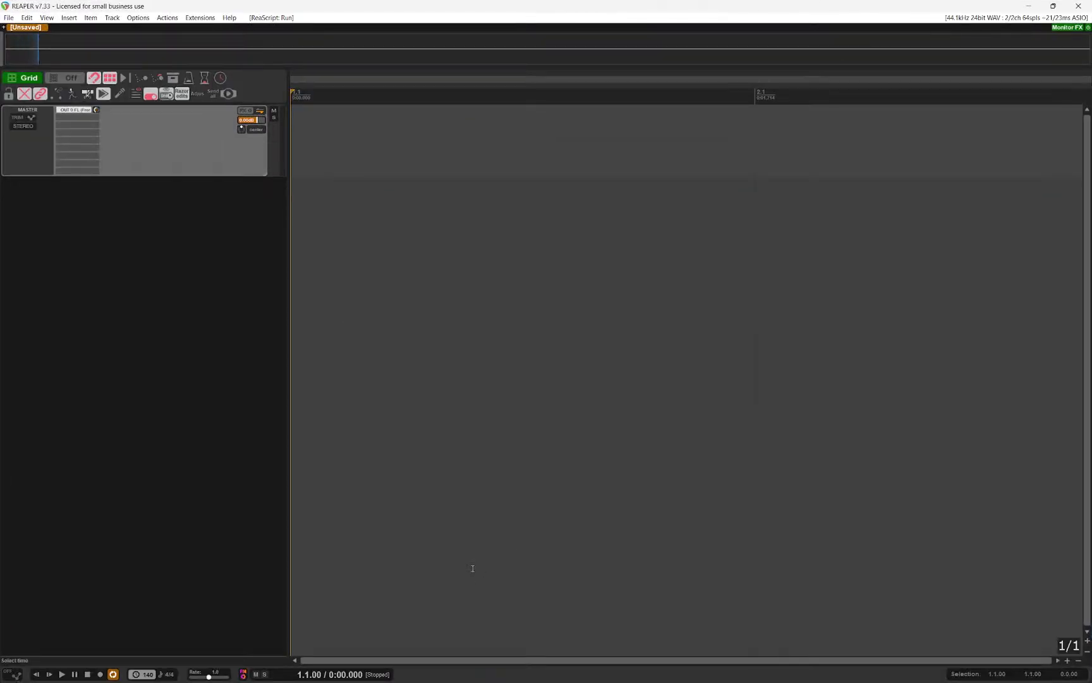
Step: Add a new track below the master and arm it for recording
{"action": "double_click", "coordinate": [144, 253]}
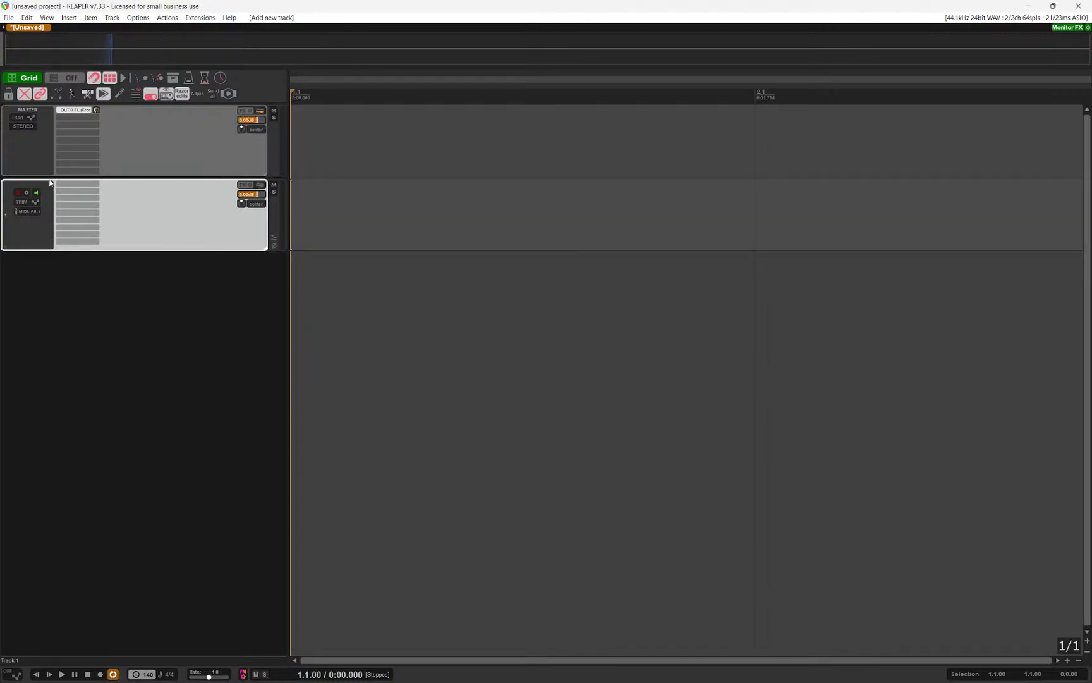
{"action": "left_click", "coordinate": [18, 192]}
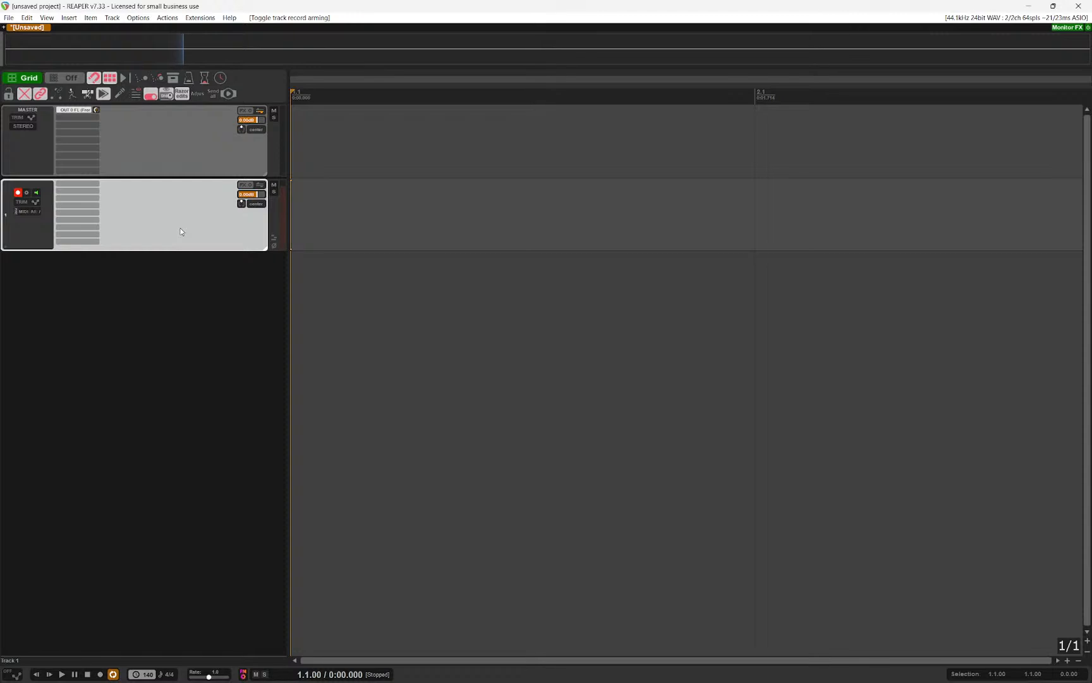
Step: Insert Serum 2 on track 1, close its window and remove the plug-in again
{"action": "key", "text": "shift+s"}
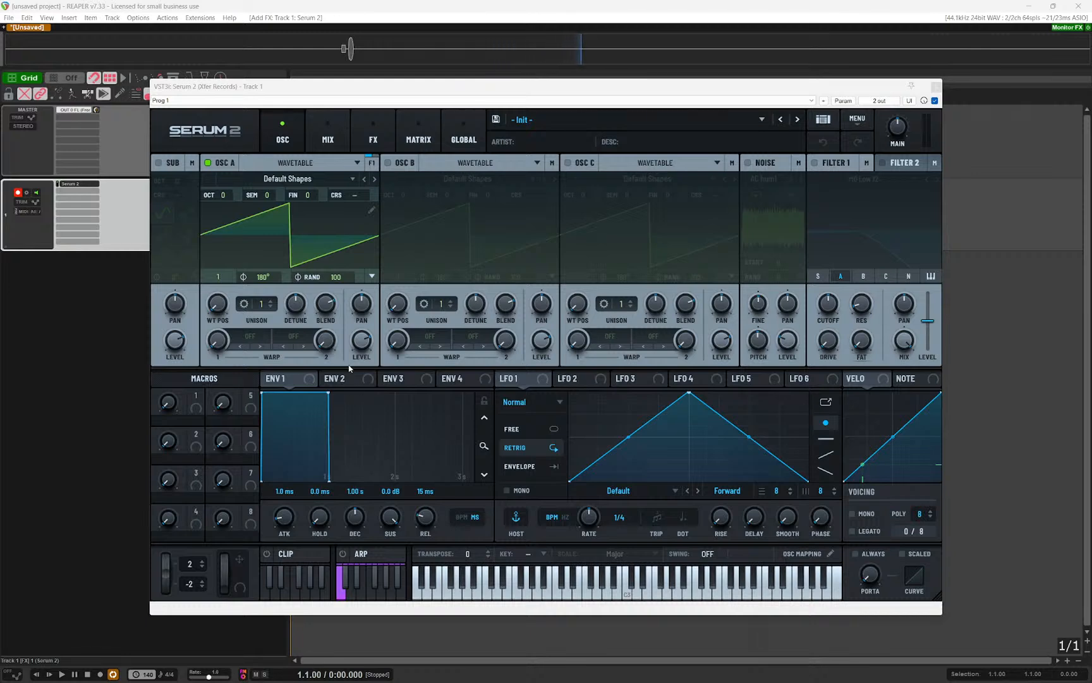
{"action": "key", "text": "Escape"}
{"action": "left_click", "coordinate": [80, 185], "text": "alt"}
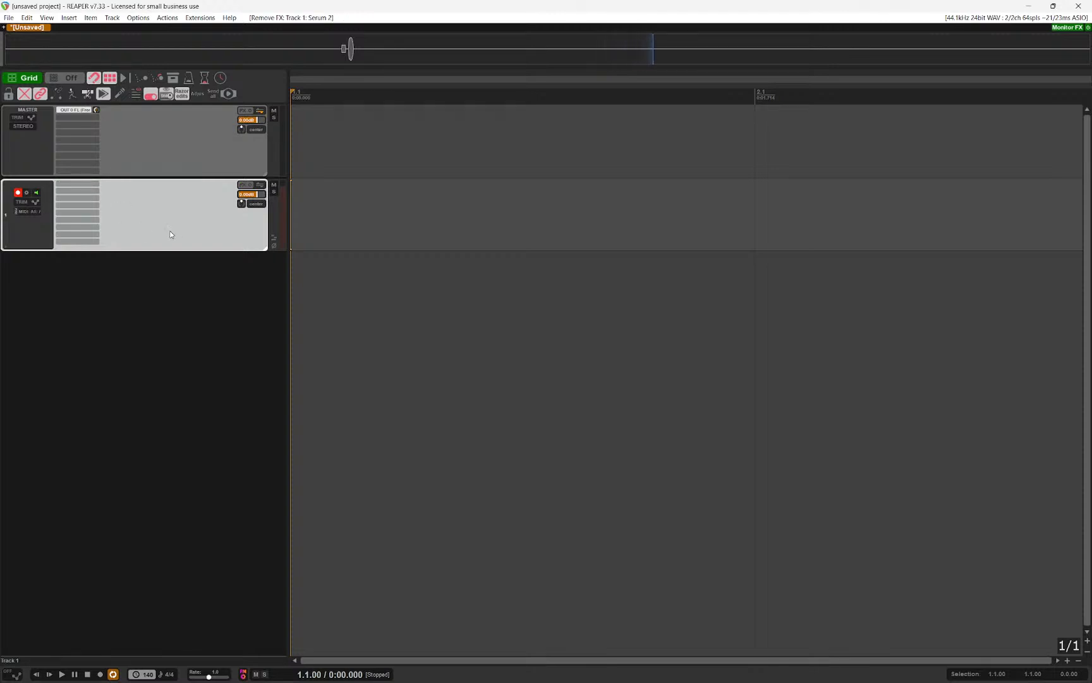
Step: Insert the Grand Rhapsody Piano Stereo (Waves) VST3i instrument on track 1 and reposition its window beside the track controls
{"action": "left_click", "coordinate": [108, 205]}
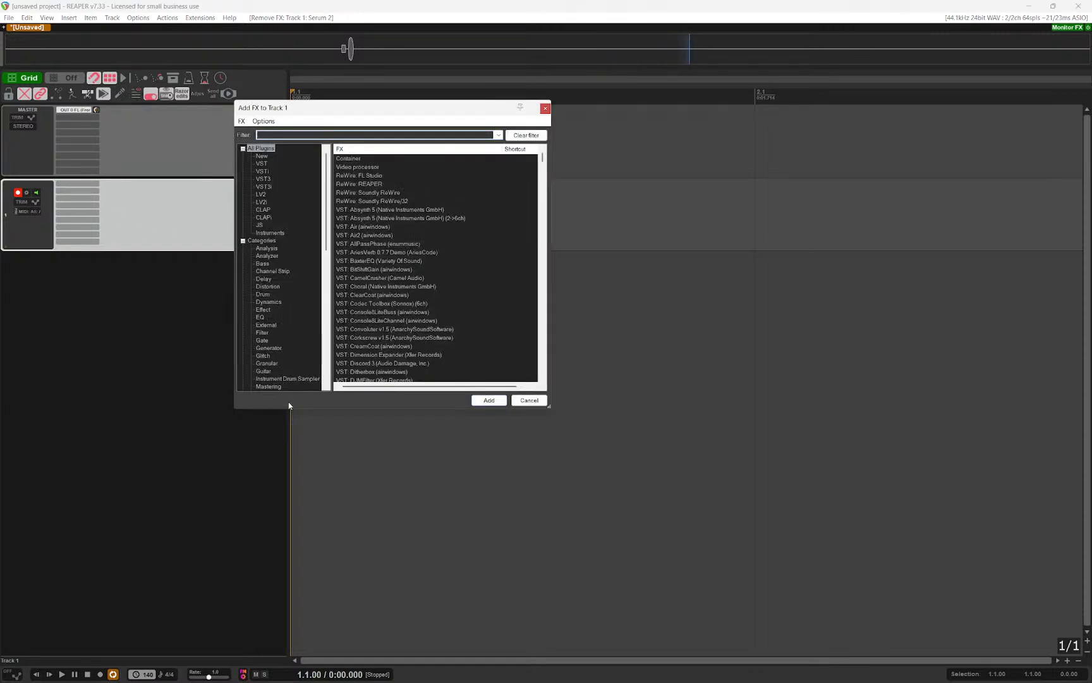
{"action": "type", "text": "piano"}
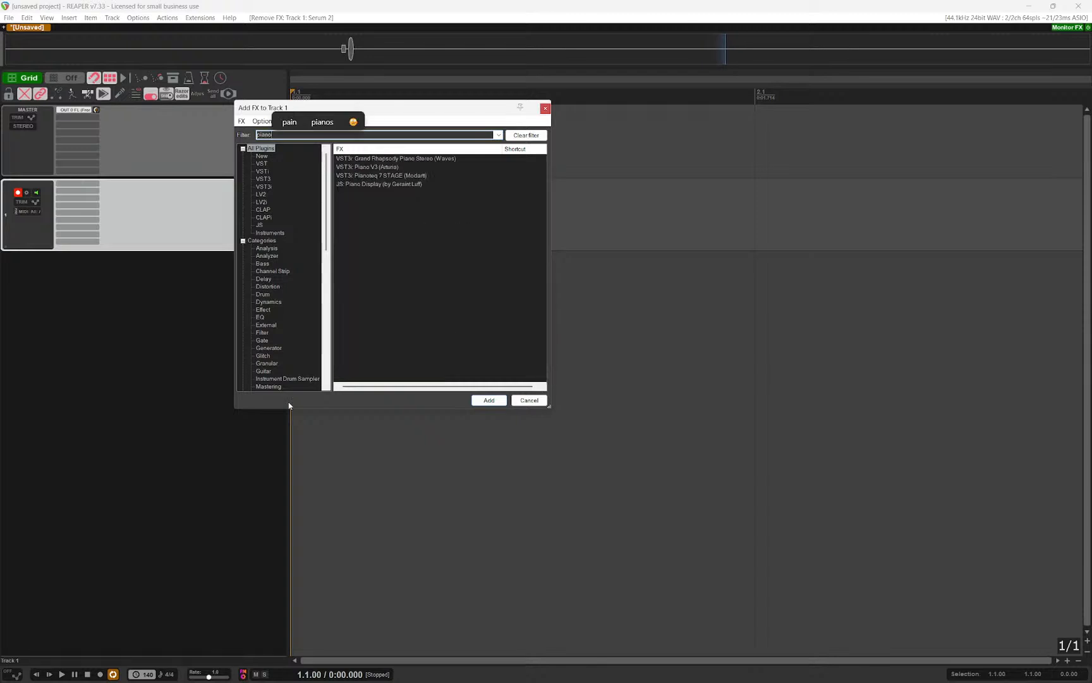
{"action": "key", "text": "Down"}
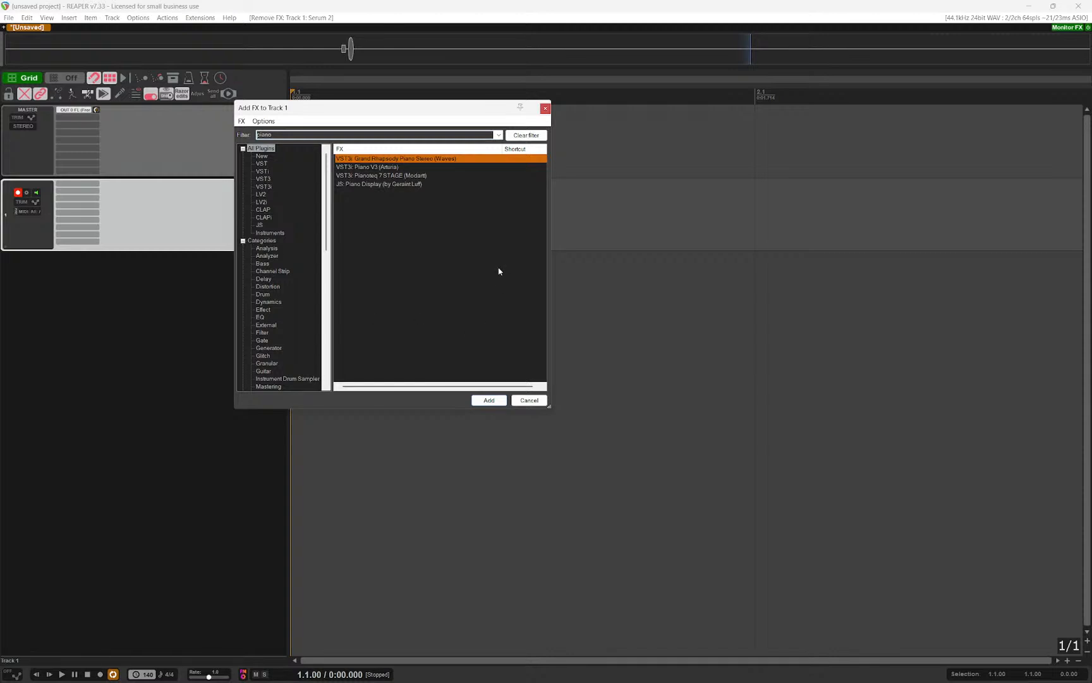
{"action": "key", "text": "Return"}
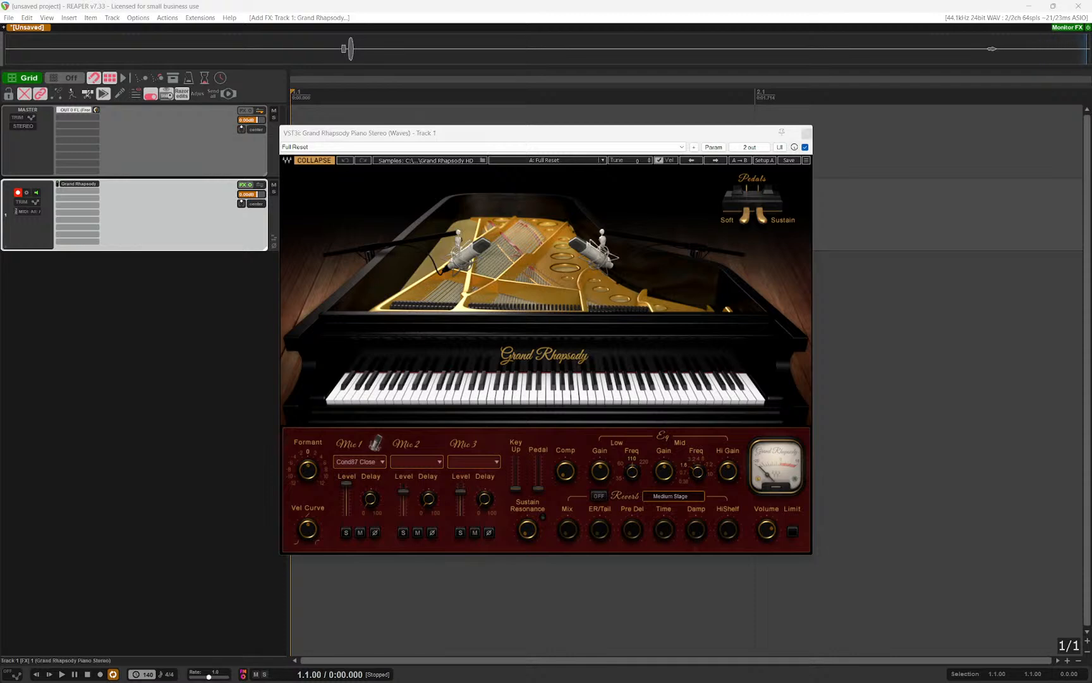
{"action": "left_click_drag", "start_coordinate": [417, 132], "coordinate": [449, 138]}
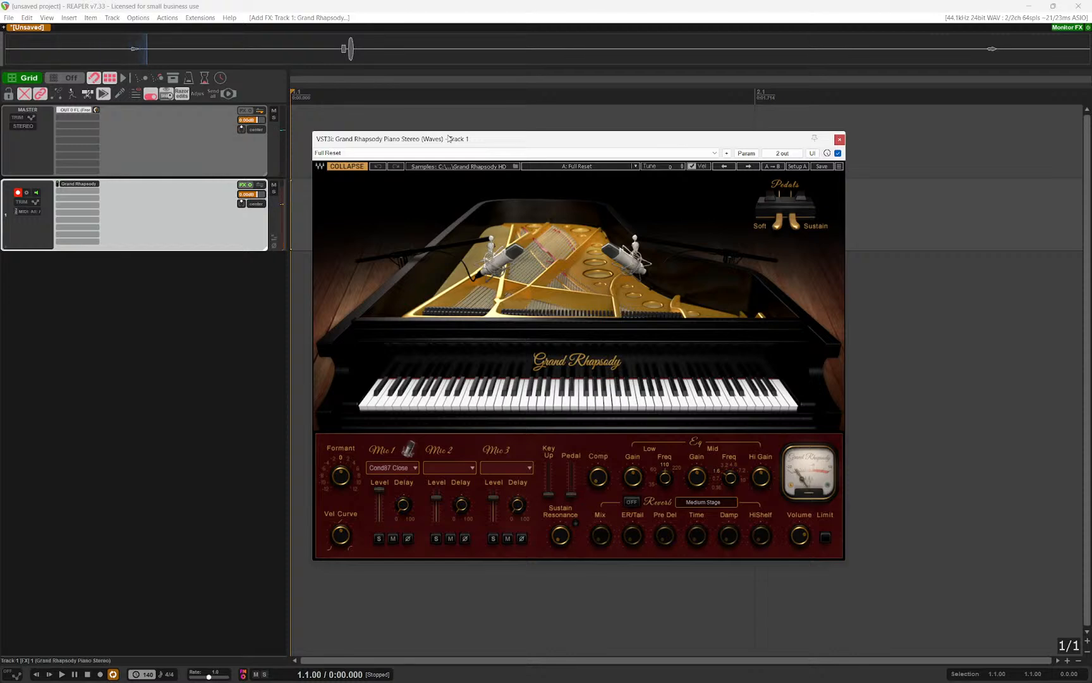
{"action": "left_click", "coordinate": [134, 225]}
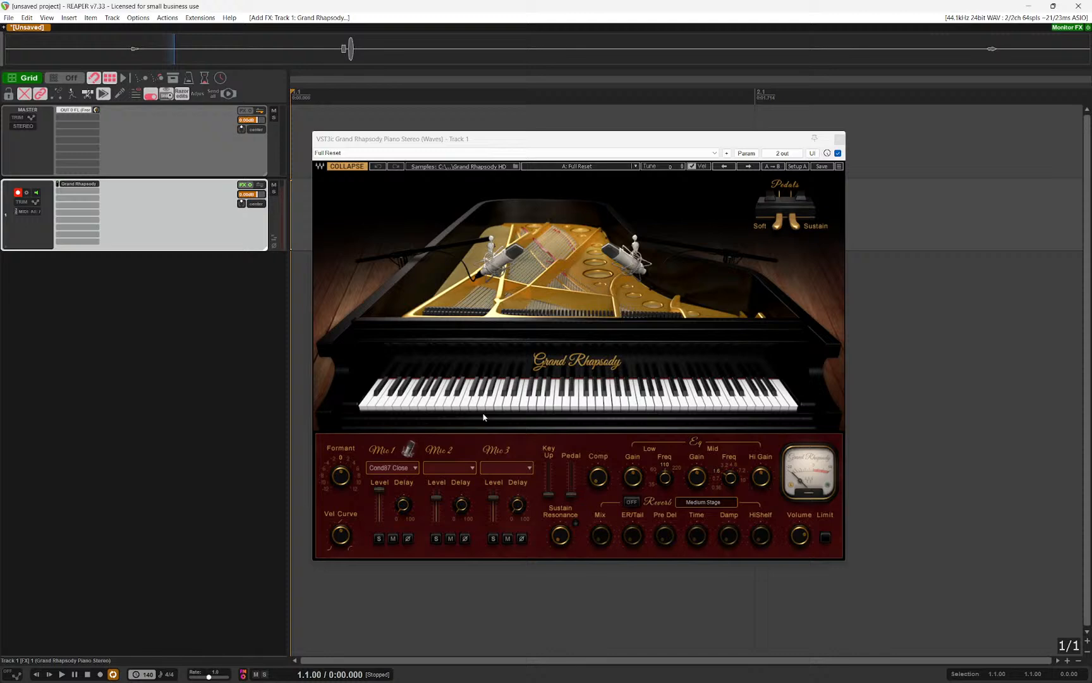
Step: Set the piano's Mic 1 to Dyn57 Close
{"action": "left_click", "coordinate": [393, 471]}
{"action": "left_click", "coordinate": [422, 487]}
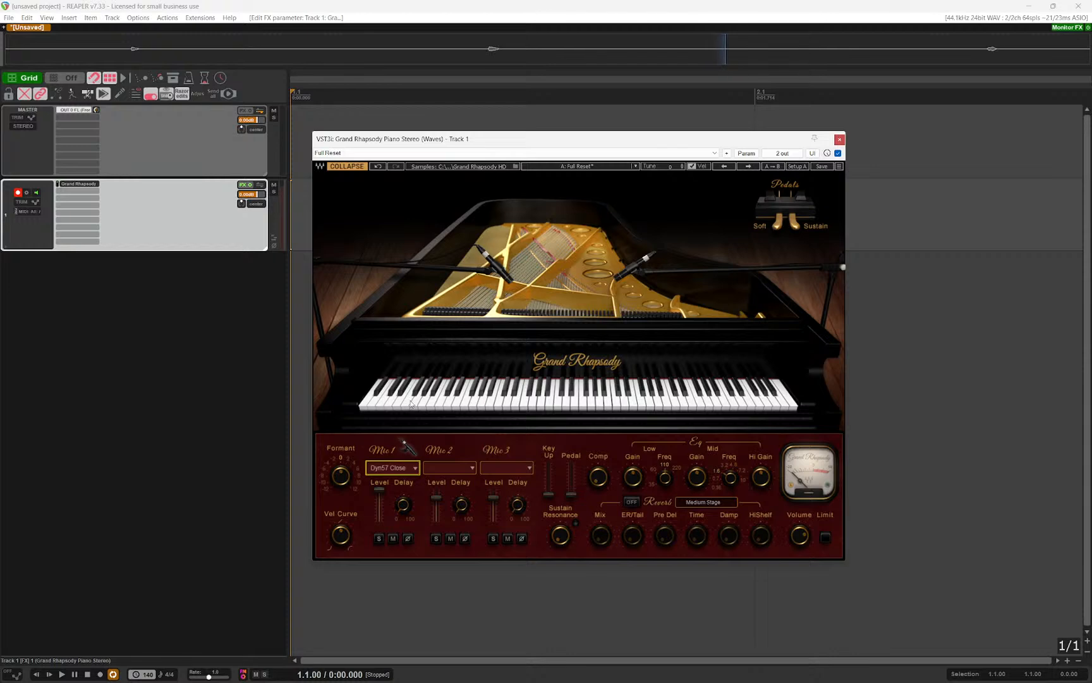
{"action": "left_click", "coordinate": [171, 209]}
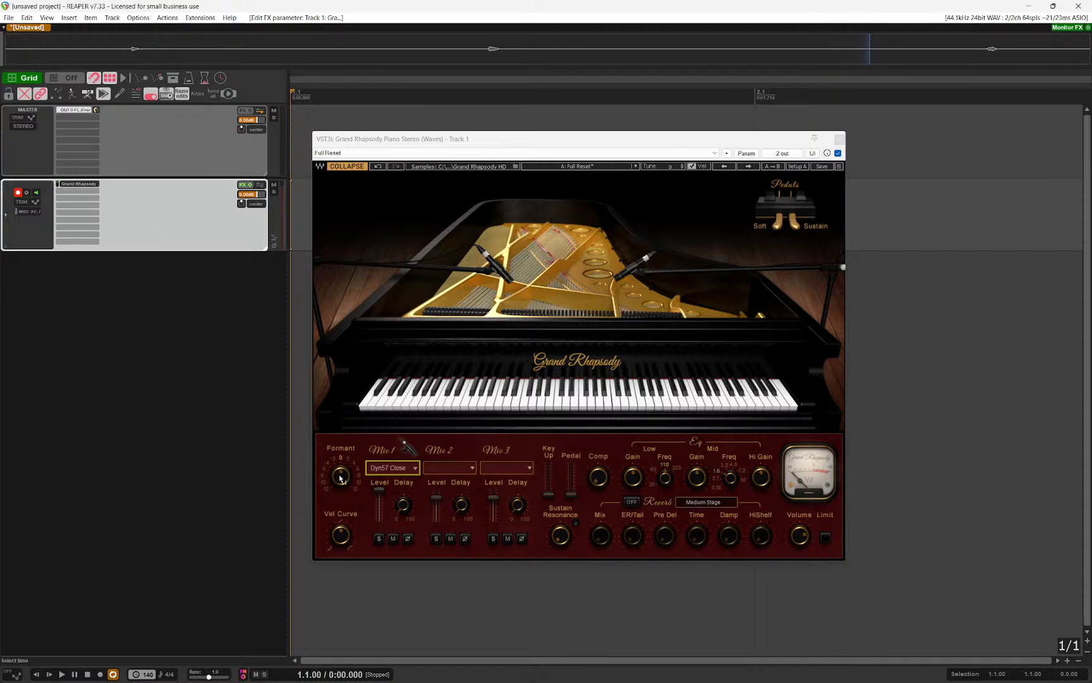
Step: Lower the piano's Formant to -2, raise it again and return focus to the main window for playing
{"action": "mouse_move", "coordinate": [340, 478]}
{"action": "left_click_drag", "start_coordinate": [341, 477], "coordinate": [340, 483]}
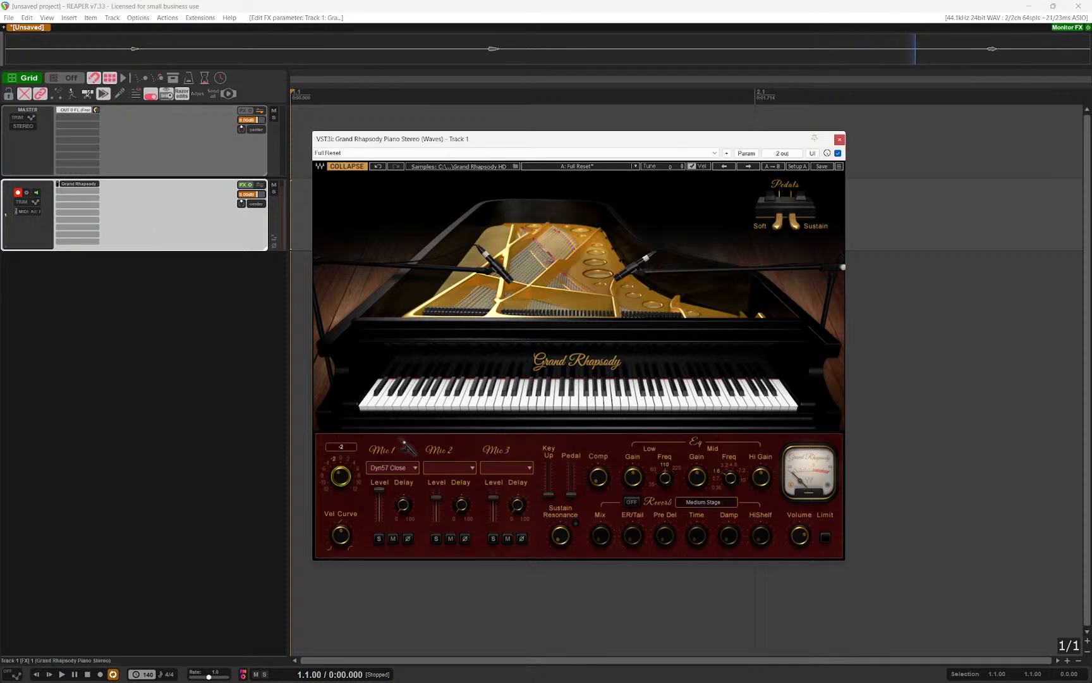
{"action": "left_click", "coordinate": [328, 490]}
{"action": "left_click_drag", "start_coordinate": [340, 478], "coordinate": [340, 451]}
{"action": "left_click", "coordinate": [84, 255]}
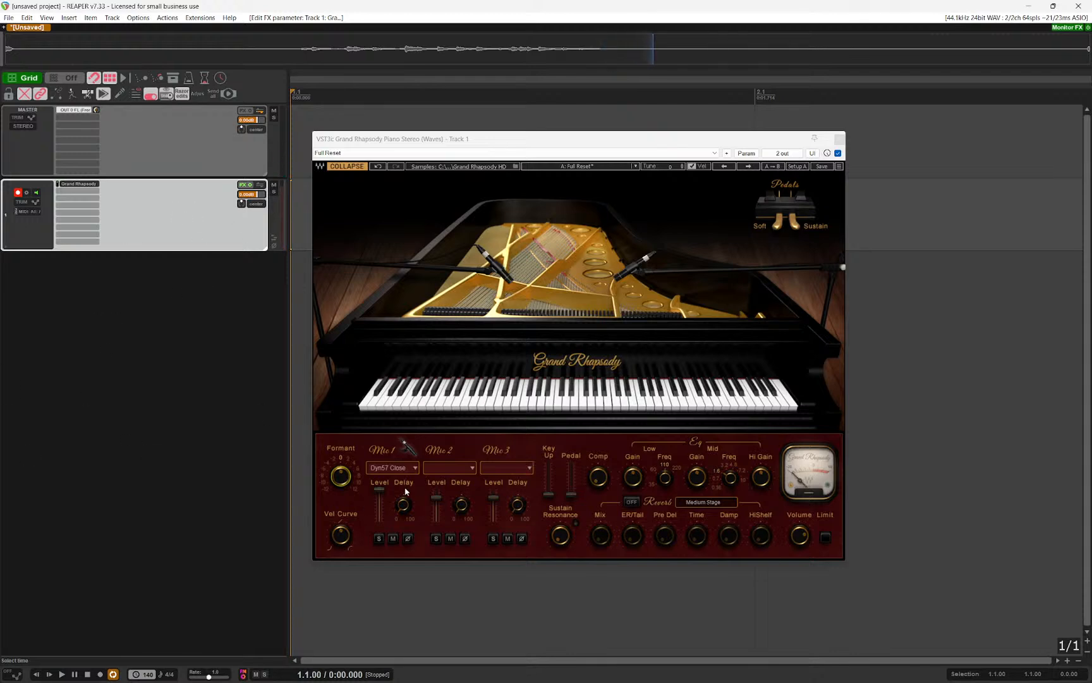
Step: Set the piano's Mic 2 to Cond87 Close
{"action": "left_click", "coordinate": [452, 468]}
{"action": "left_click", "coordinate": [461, 482]}
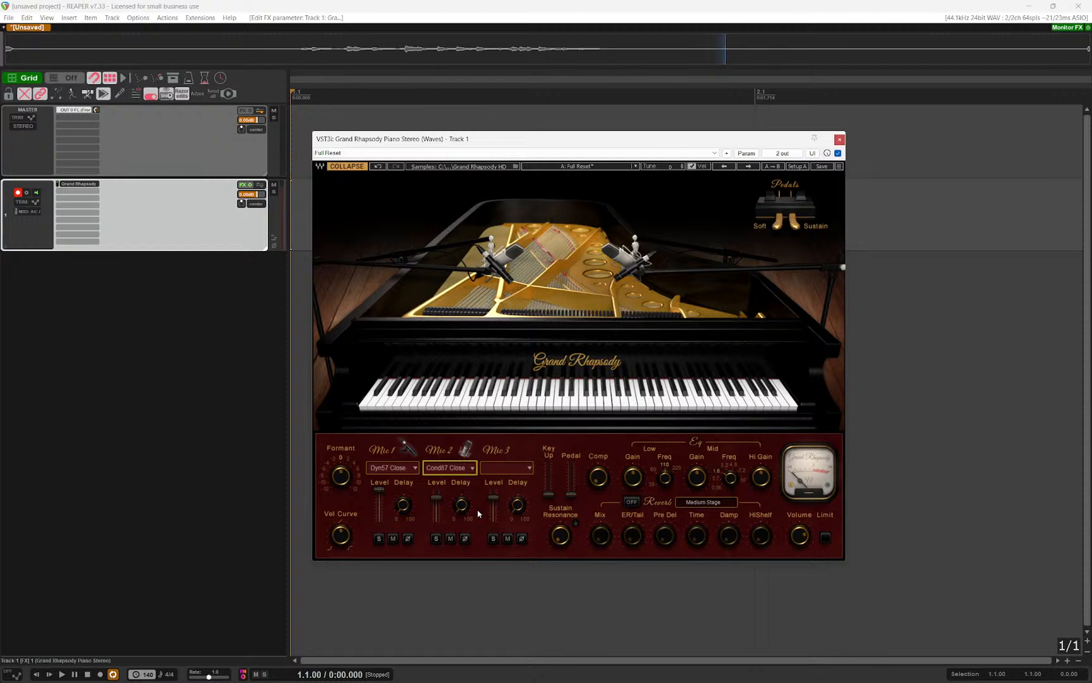
{"action": "left_click", "coordinate": [497, 467]}
{"action": "left_click", "coordinate": [452, 470]}
{"action": "left_click", "coordinate": [452, 472]}
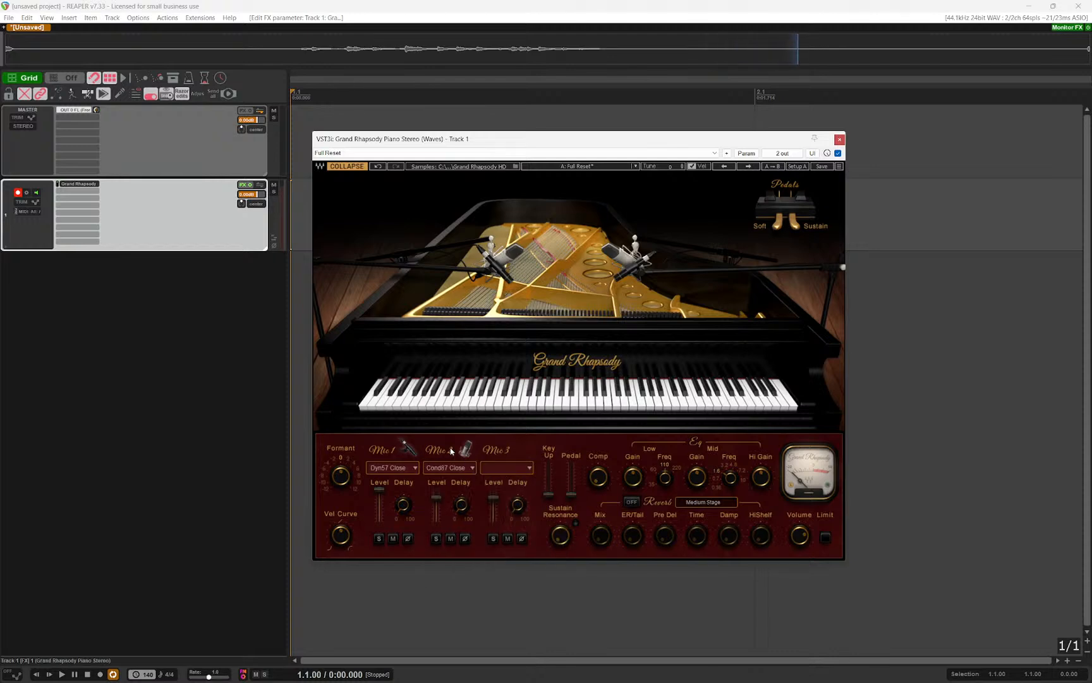
Step: Turn the piano's Formant down slightly and close the Grand Rhapsody window
{"action": "left_click", "coordinate": [377, 491]}
{"action": "left_click_drag", "start_coordinate": [343, 478], "coordinate": [343, 490]}
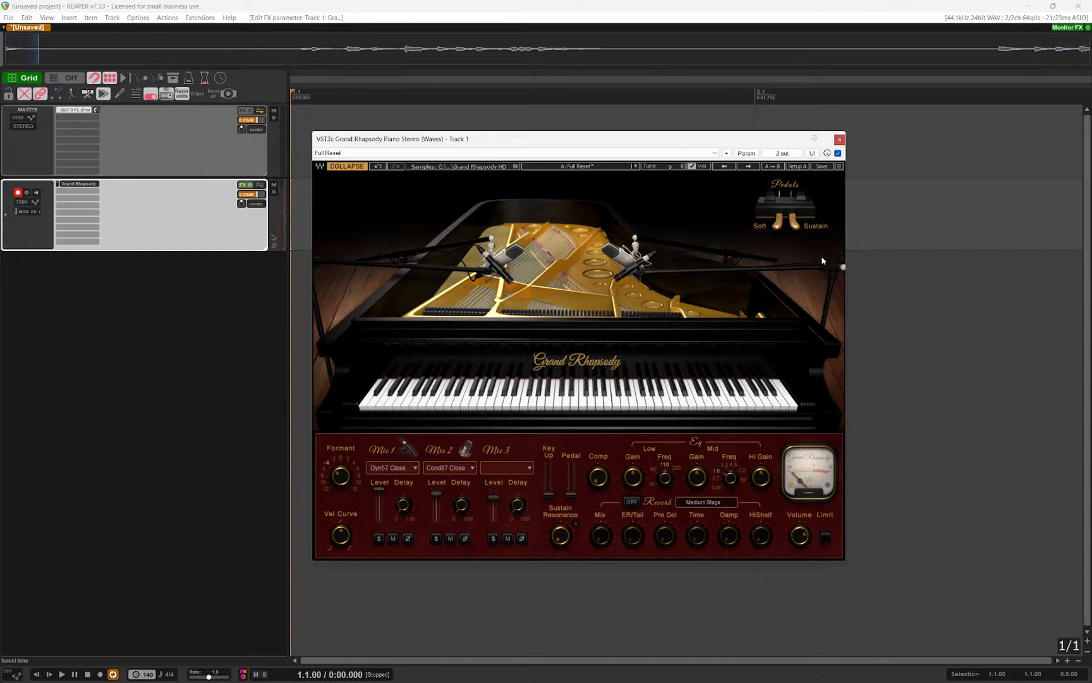
{"action": "left_click", "coordinate": [840, 139]}
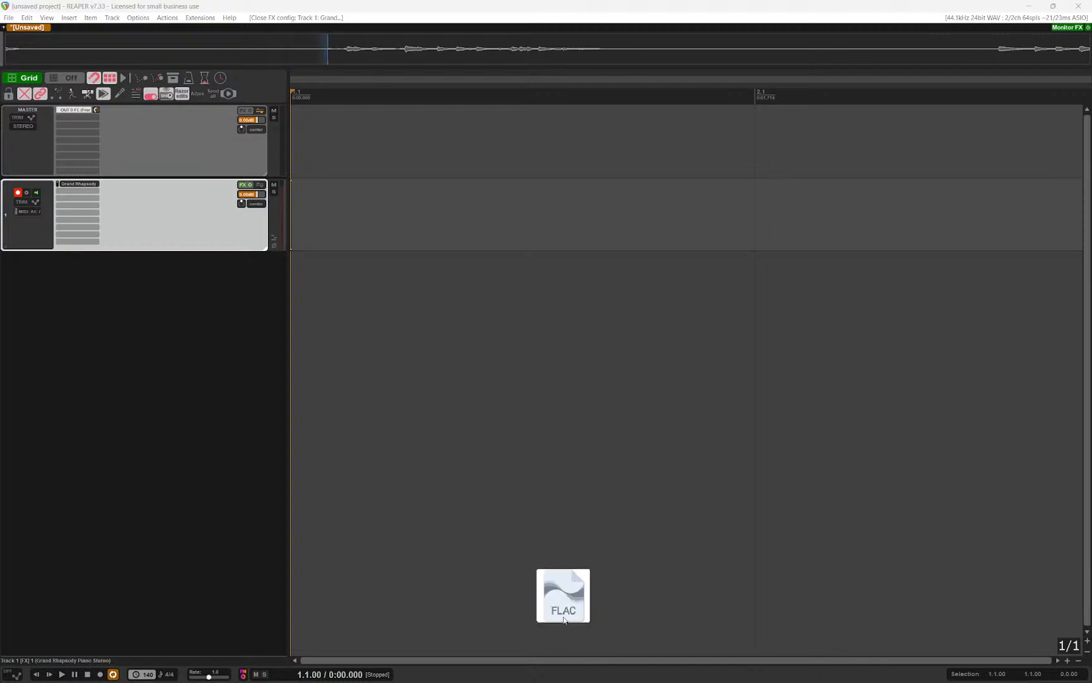
Step: Import the piano FLAC recording onto a new track below track 1, starting at bar 1
{"action": "left_click_drag", "start_coordinate": [563, 593], "coordinate": [385, 297]}
{"action": "scroll", "coordinate": [506, 381], "scroll_direction": "down", "scroll_amount": 10}
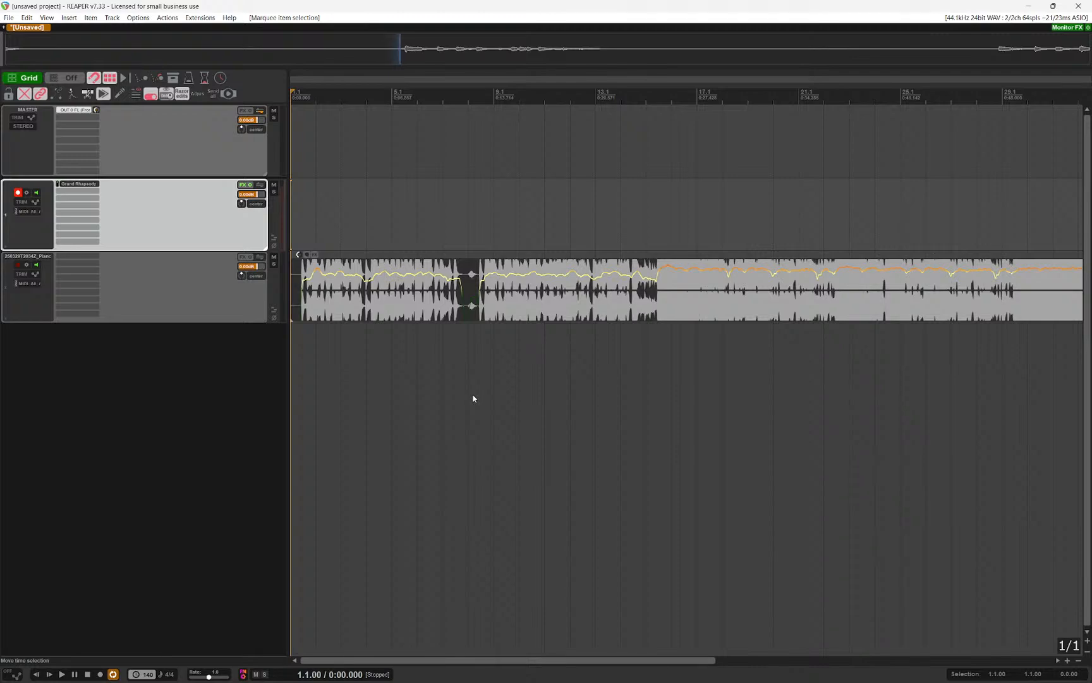
{"action": "left_click_drag", "start_coordinate": [477, 371], "coordinate": [553, 412]}
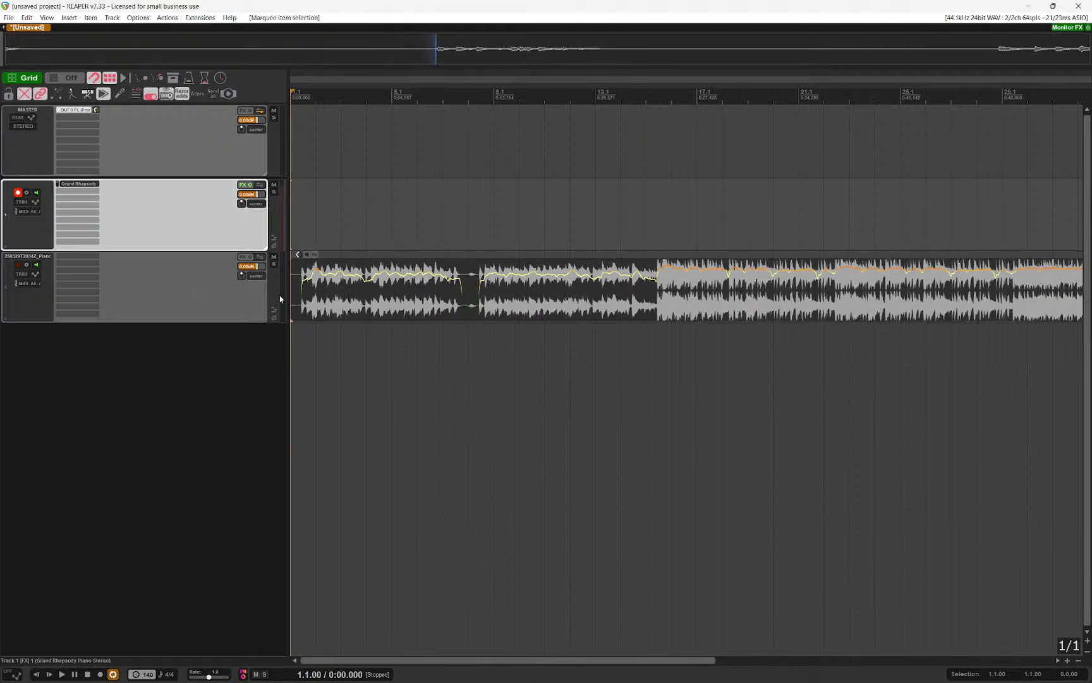
{"action": "scroll", "coordinate": [356, 386], "scroll_direction": "down", "scroll_amount": 3}
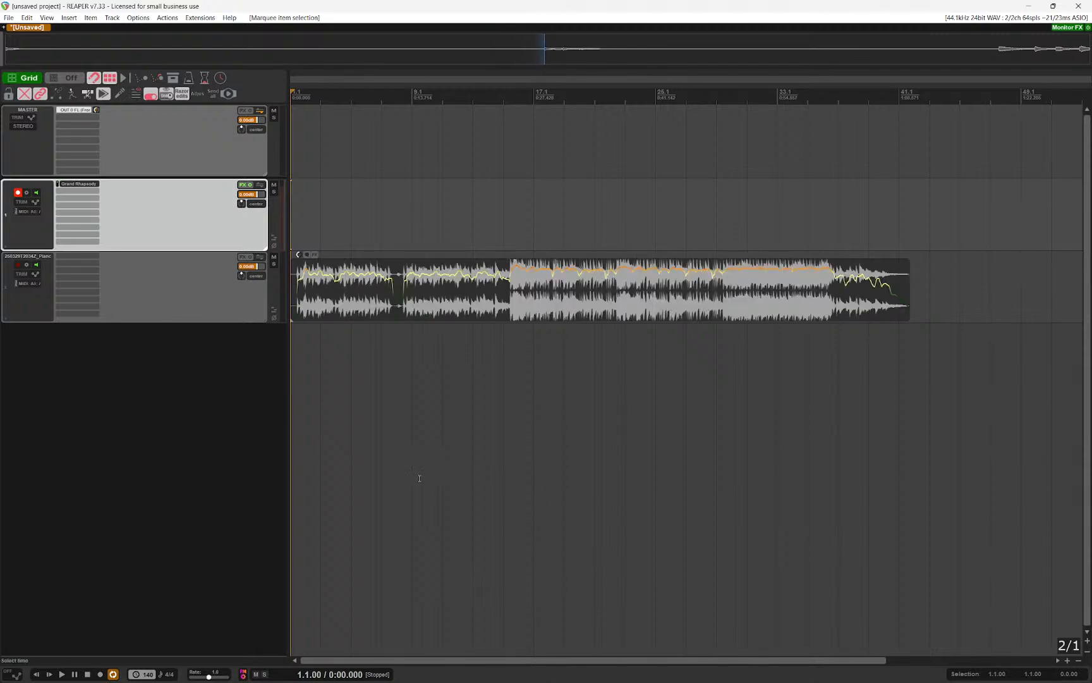
{"action": "scroll", "coordinate": [405, 385], "scroll_direction": "up", "scroll_amount": 6}
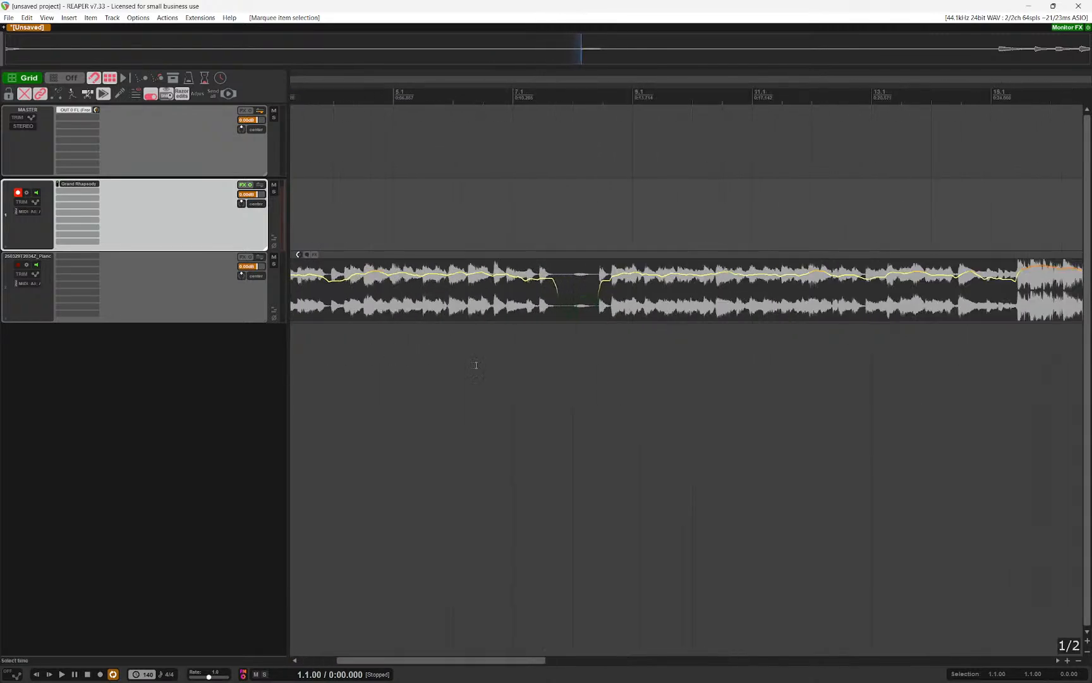
{"action": "scroll", "coordinate": [400, 372], "scroll_direction": "down", "scroll_amount": 6}
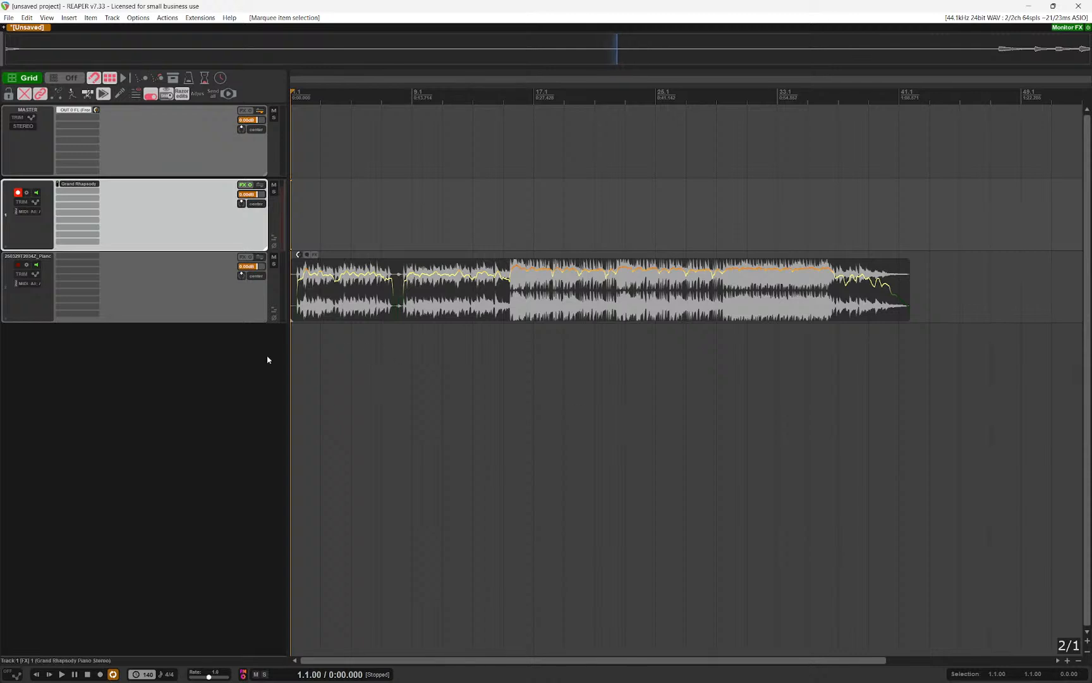
Step: Play the imported recording from the start and follow its waveform through to the closing section
{"action": "key", "text": "space"}
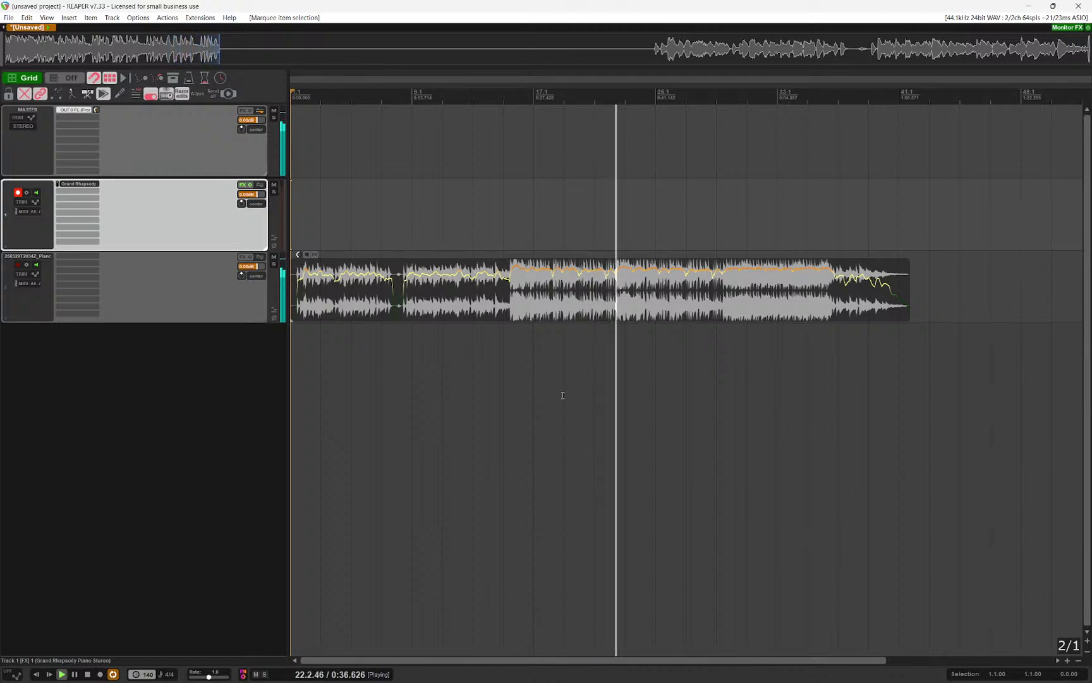
{"action": "scroll", "coordinate": [505, 378], "scroll_direction": "down", "scroll_amount": 1}
{"action": "scroll", "coordinate": [518, 378], "scroll_direction": "down", "scroll_amount": 1}
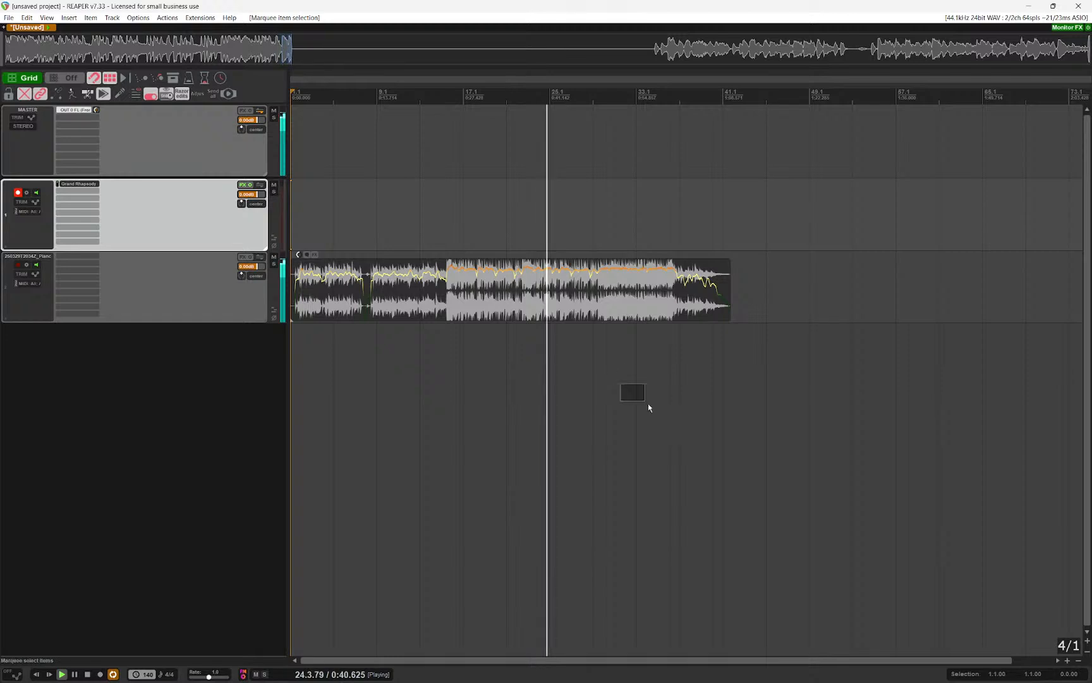
{"action": "scroll", "coordinate": [609, 364], "scroll_direction": "up", "scroll_amount": 3}
{"action": "scroll", "coordinate": [592, 365], "scroll_direction": "up", "scroll_amount": 1}
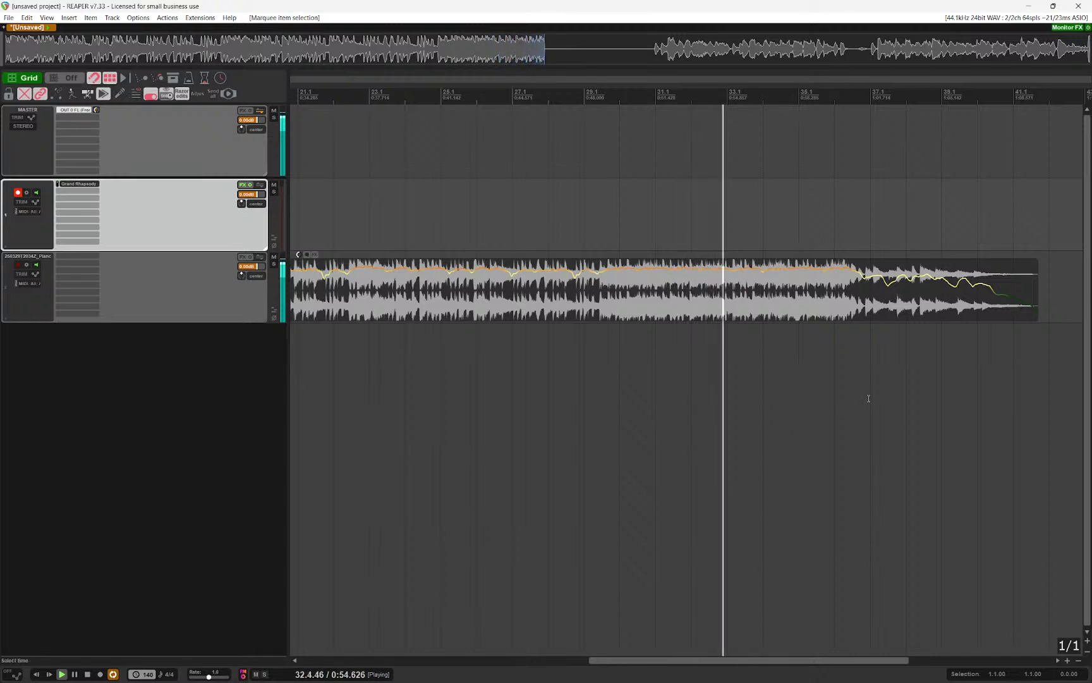
{"action": "left_click_drag", "start_coordinate": [888, 417], "coordinate": [581, 443]}
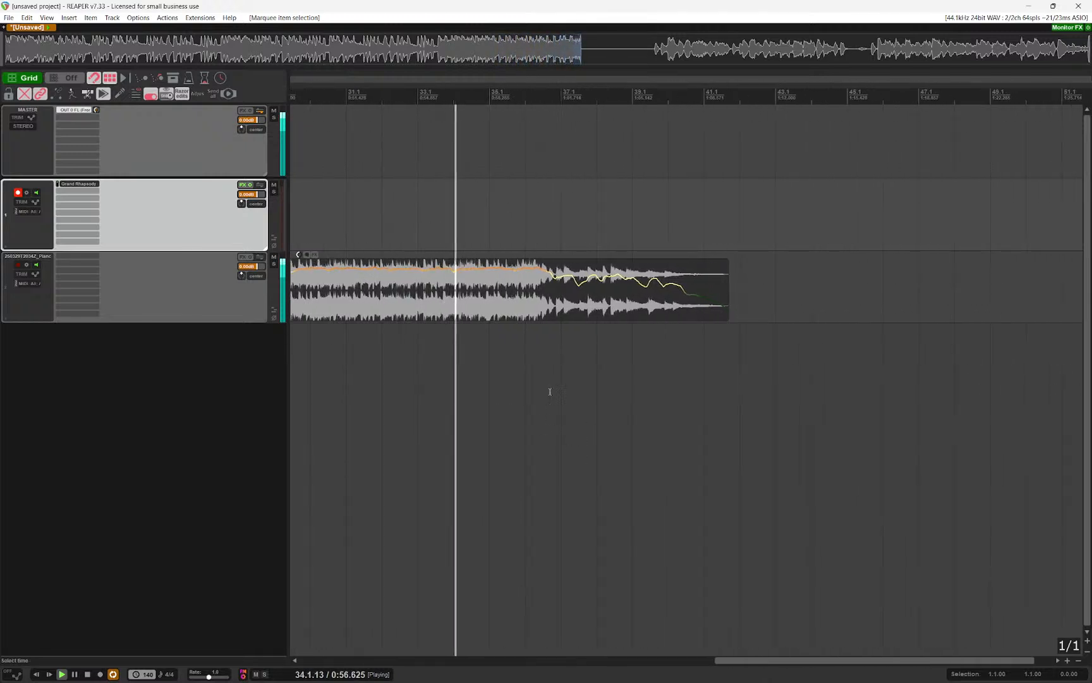
{"action": "left_click_drag", "start_coordinate": [715, 422], "coordinate": [672, 420]}
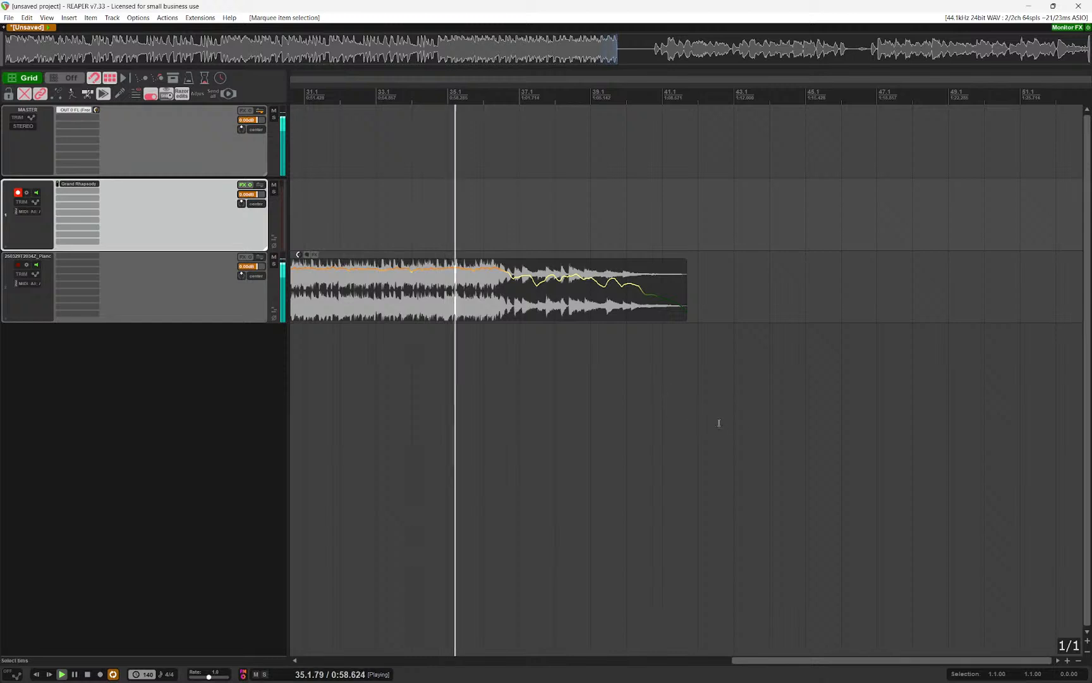
{"action": "left_click_drag", "start_coordinate": [753, 420], "coordinate": [729, 419]}
{"action": "left_click_drag", "start_coordinate": [617, 381], "coordinate": [649, 404]}
{"action": "scroll", "coordinate": [588, 389], "scroll_direction": "up", "scroll_amount": 3}
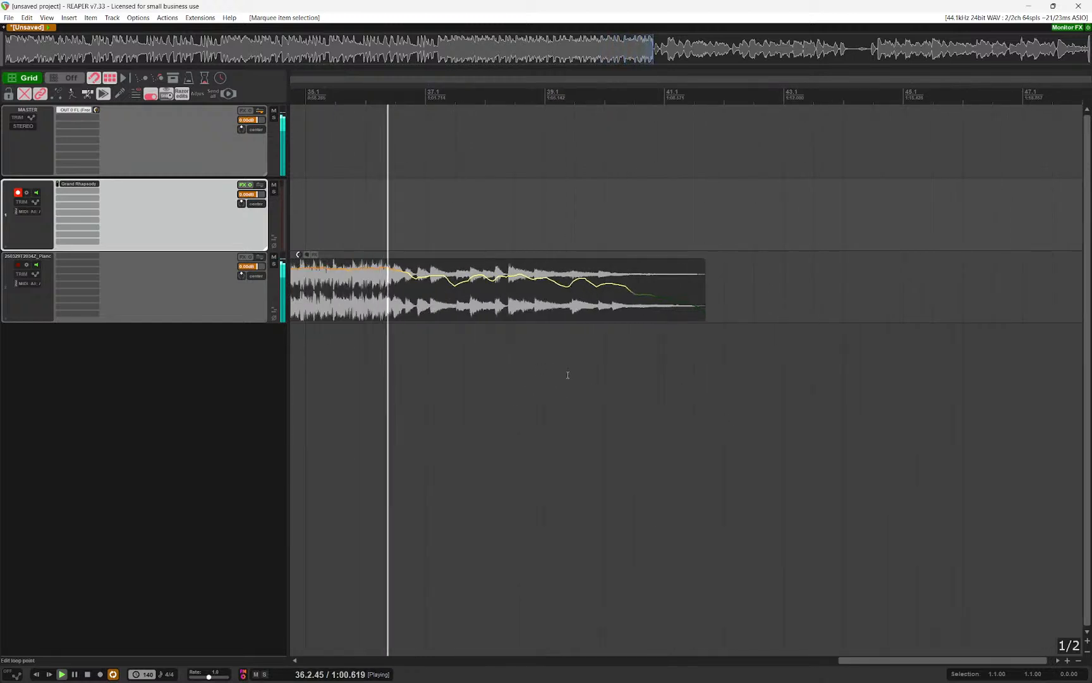
{"action": "scroll", "coordinate": [569, 377], "scroll_direction": "down", "scroll_amount": 4}
{"action": "scroll", "coordinate": [544, 382], "scroll_direction": "up", "scroll_amount": 3}
{"action": "left_click_drag", "start_coordinate": [522, 375], "coordinate": [476, 376]}
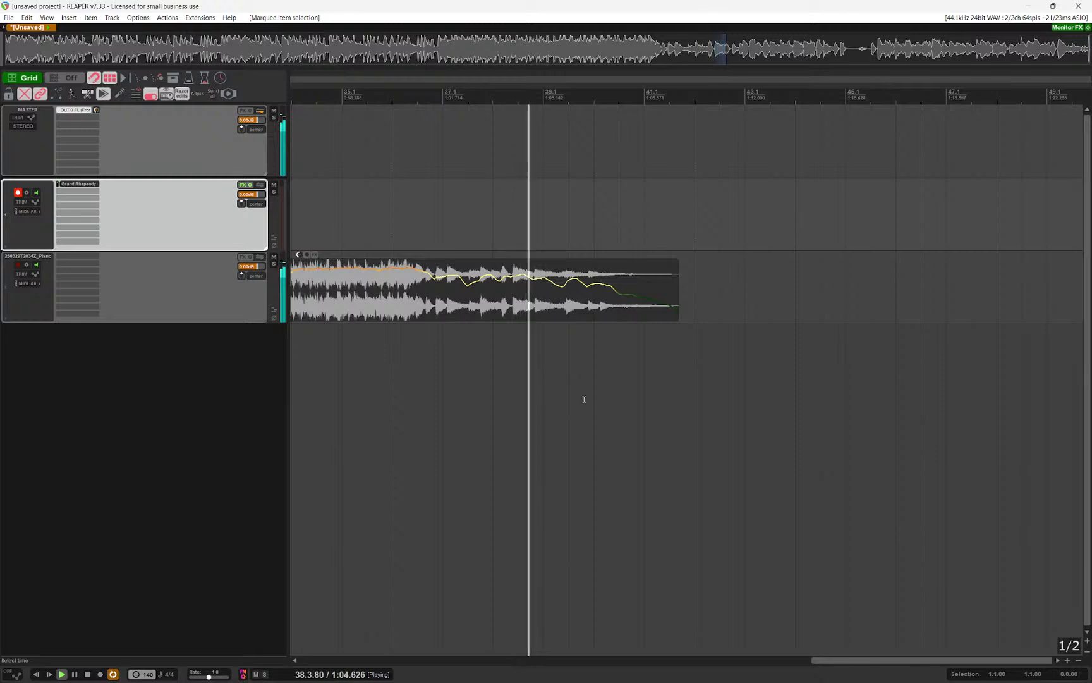
{"action": "left_click_drag", "start_coordinate": [583, 398], "coordinate": [791, 436]}
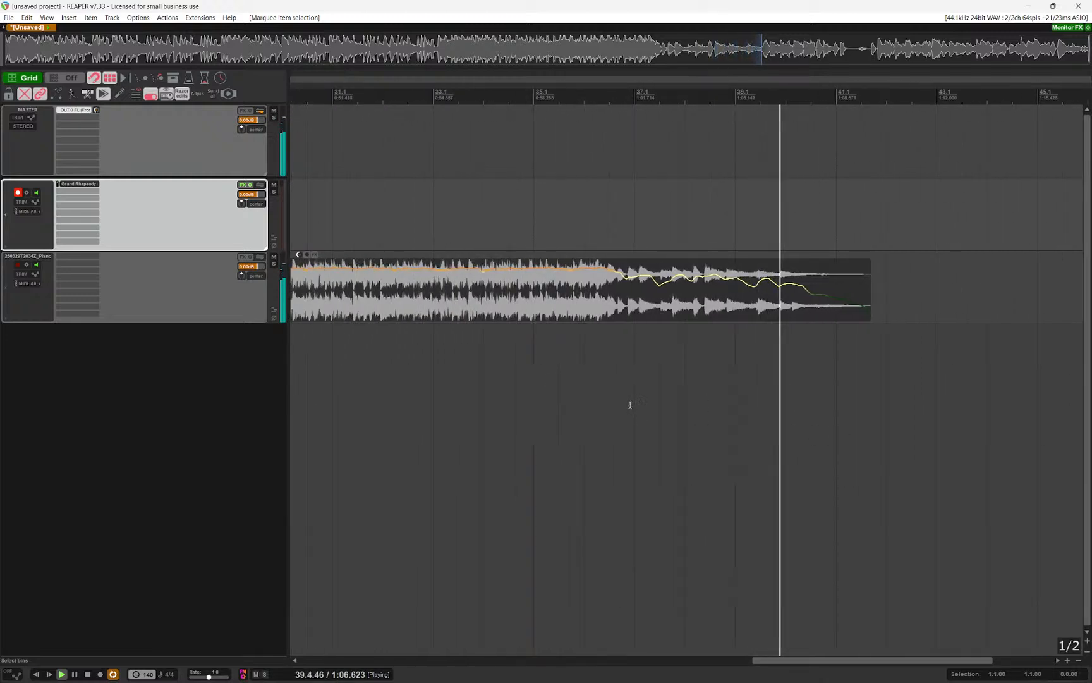
Step: Switch the window to full screen, stop playback and bring the whole imported recording into view
{"action": "key", "text": "F11"}
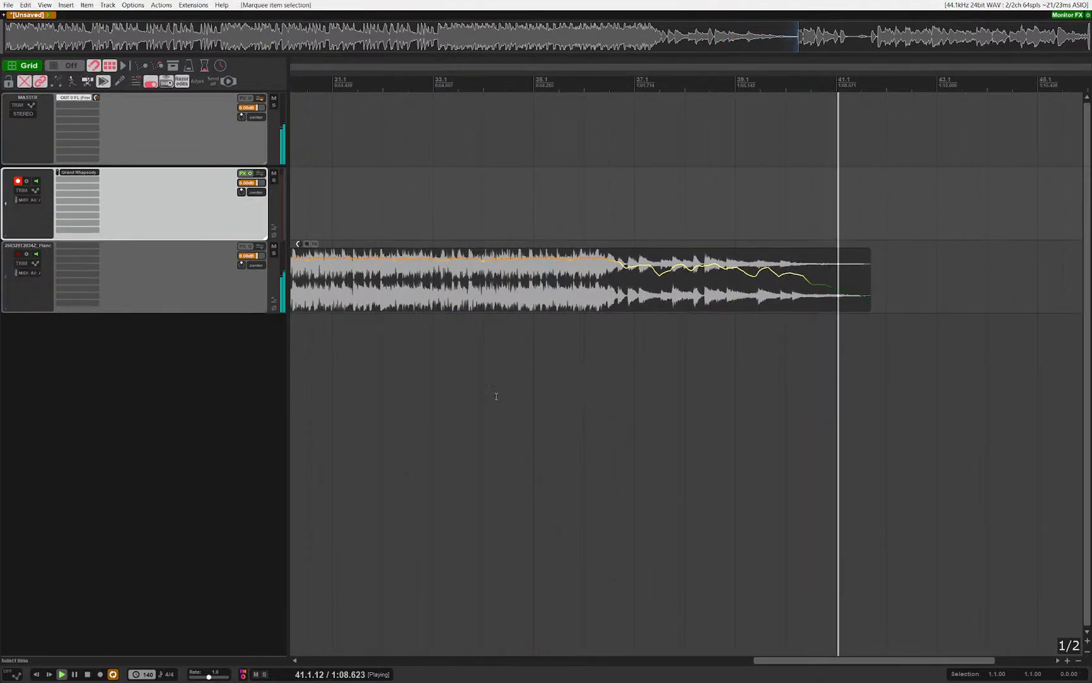
{"action": "key", "text": "space"}
{"action": "scroll", "coordinate": [671, 422], "scroll_direction": "down", "scroll_amount": 3}
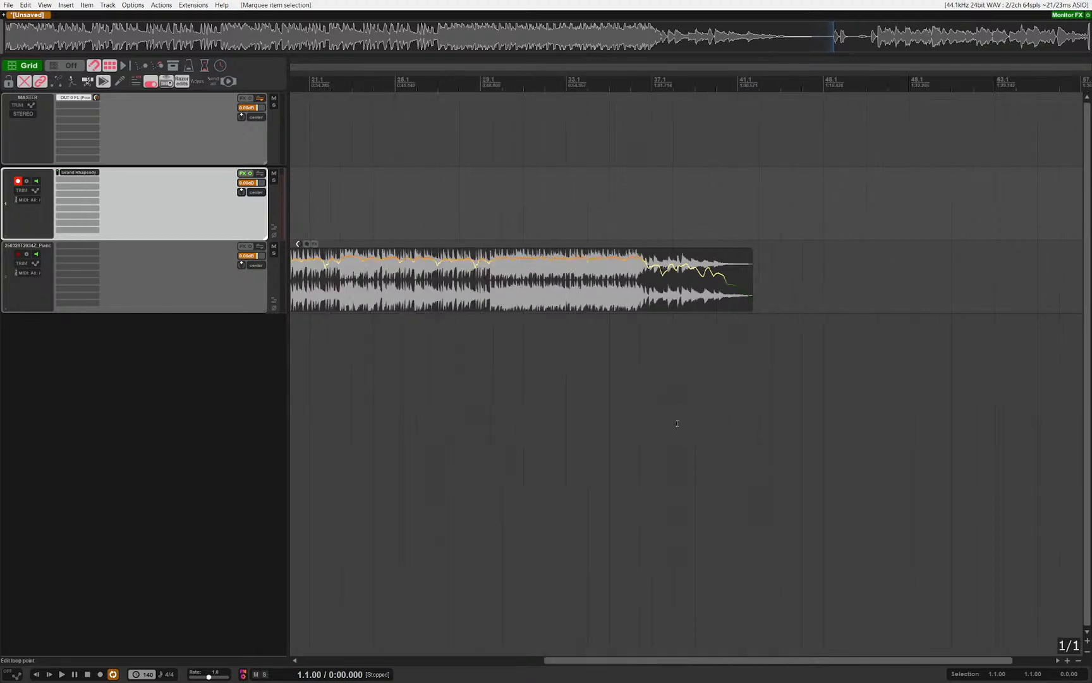
{"action": "left_click_drag", "start_coordinate": [566, 418], "coordinate": [974, 441]}
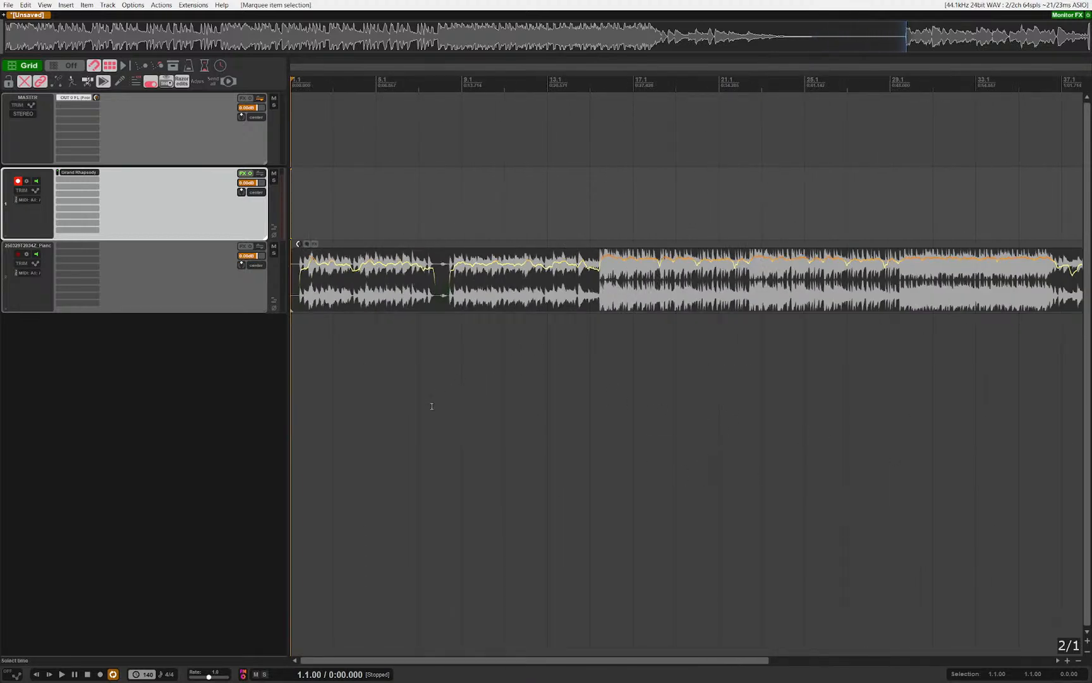
{"action": "scroll", "coordinate": [379, 354], "scroll_direction": "down", "scroll_amount": 3}
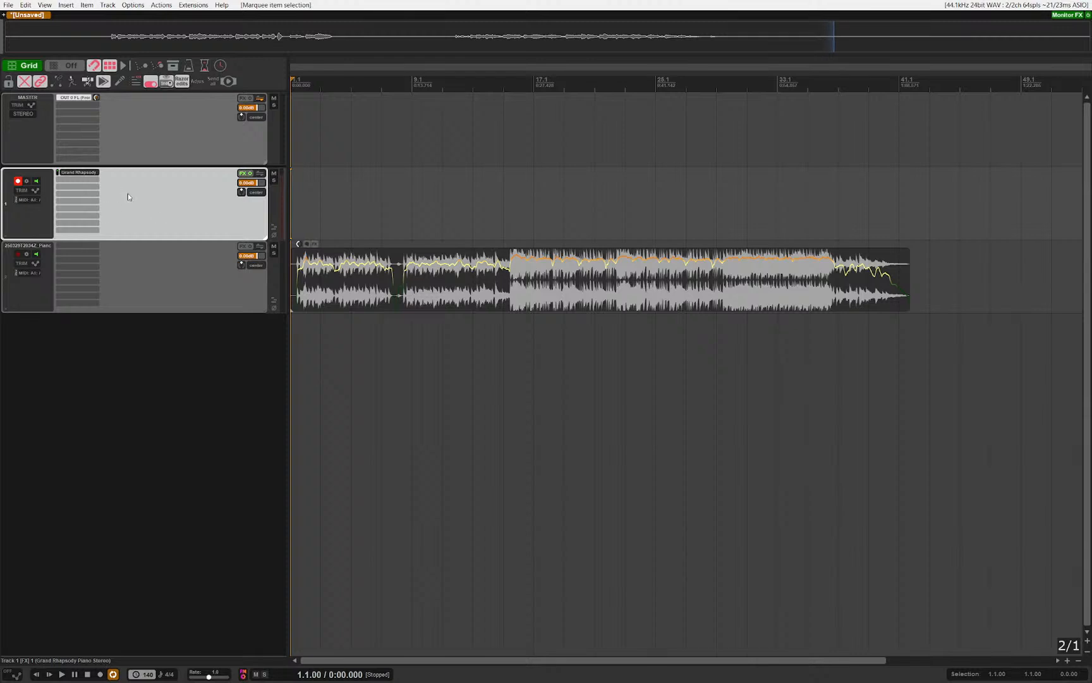
Step: Insert the Pro Audio DSP DSM V3 compressor after the piano on track 1
{"action": "key", "text": "s"}
{"action": "key", "text": "Escape"}
{"action": "key", "text": "Delete"}
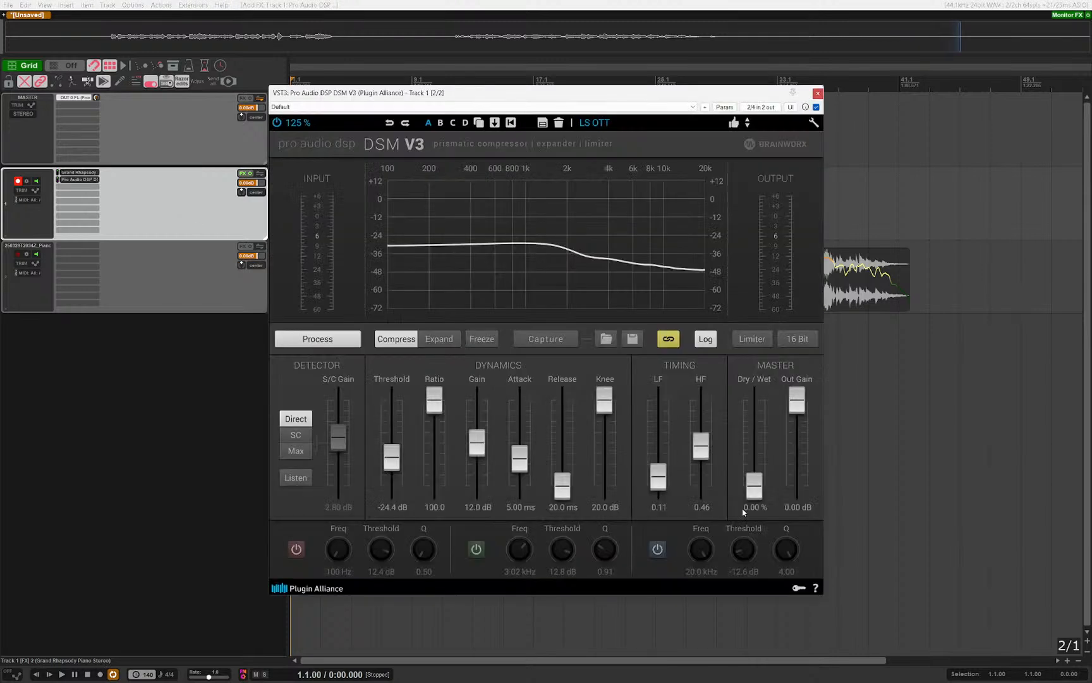
Step: Turn off the link option in DSM V3 and set its master Dry/Wet to 60.6 %
{"action": "left_click_drag", "start_coordinate": [754, 486], "coordinate": [754, 457]}
{"action": "left_click", "coordinate": [671, 339]}
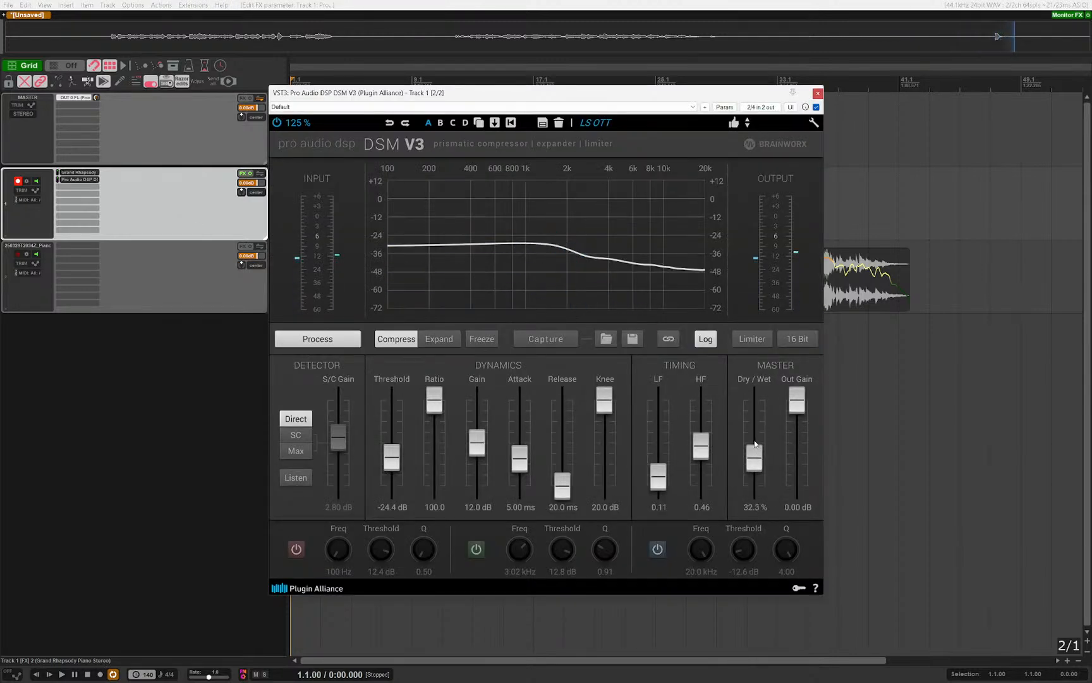
{"action": "left_click_drag", "start_coordinate": [753, 449], "coordinate": [760, 422]}
Step: Reopen the Grand Rhapsody piano on track 1 and adjust its Formant control
{"action": "left_click", "coordinate": [74, 169]}
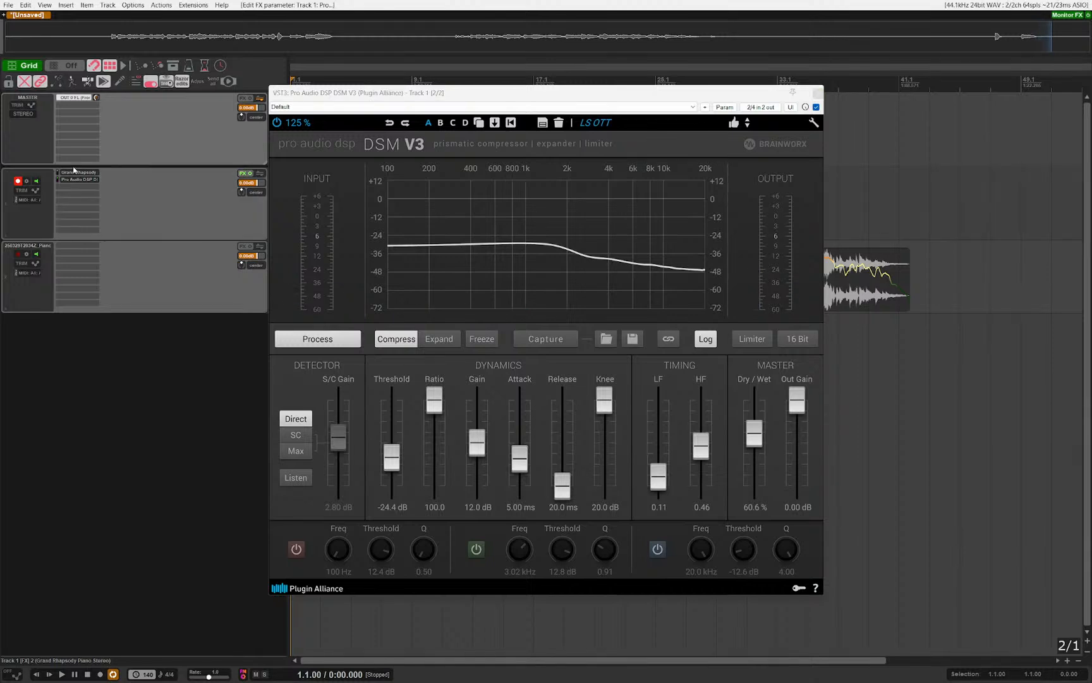
{"action": "left_click", "coordinate": [93, 170]}
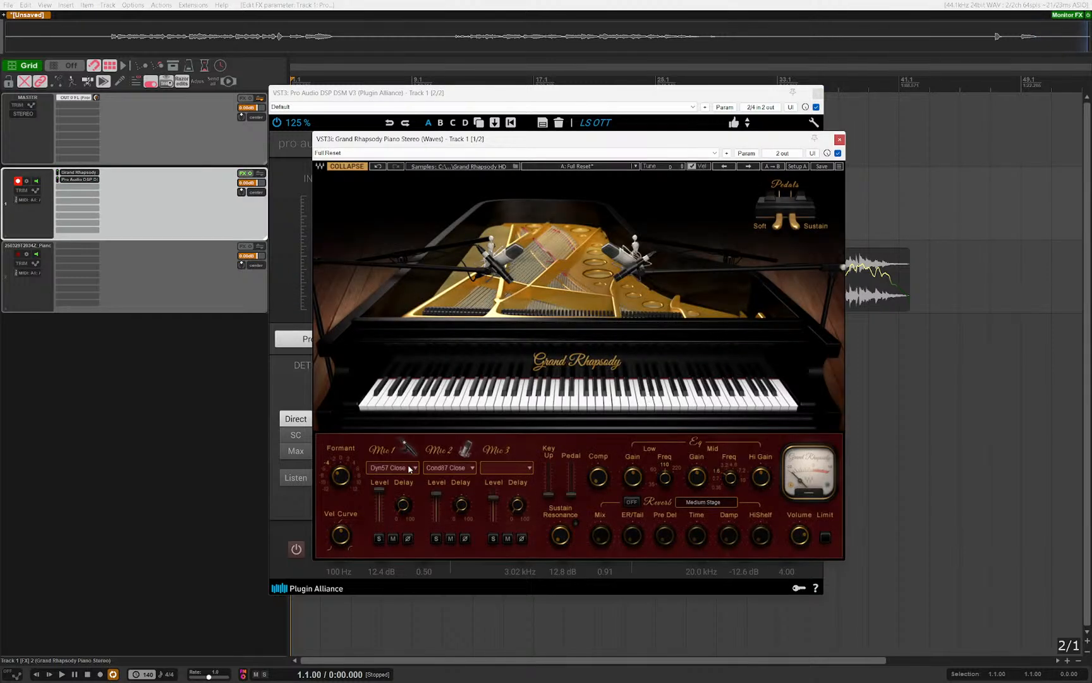
{"action": "mouse_move", "coordinate": [341, 477]}
{"action": "left_mouse_down"}
{"action": "mouse_move", "coordinate": [341, 465]}
{"action": "mouse_move", "coordinate": [342, 487]}
{"action": "left_mouse_up"}
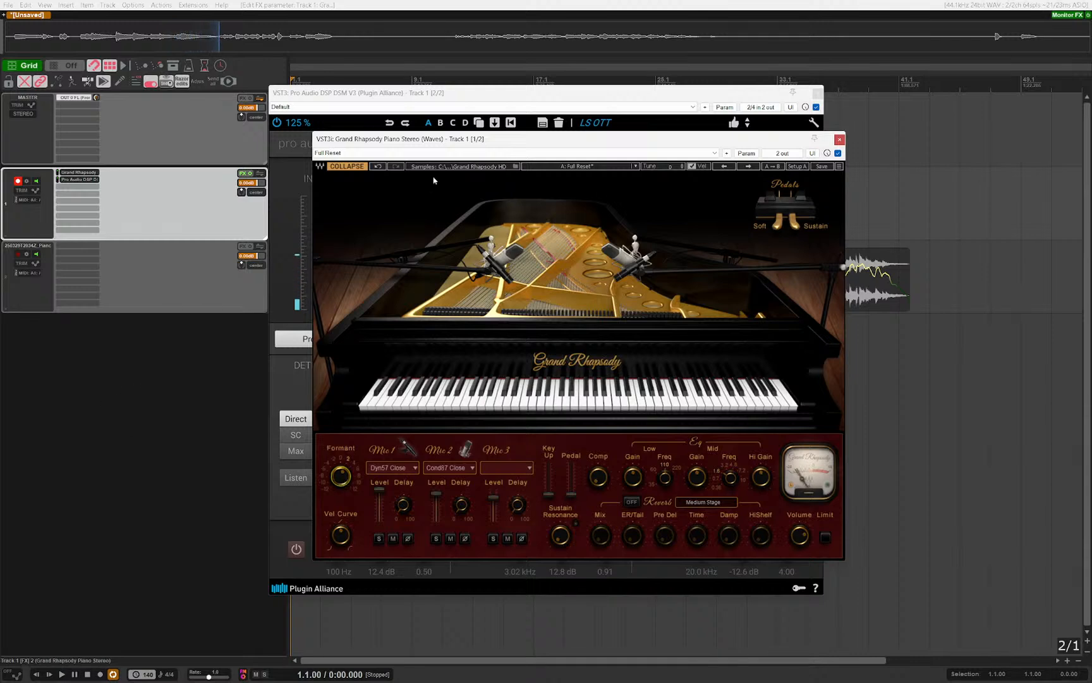
Step: Close the DSM V3 and Grand Rhapsody plug-in windows to return to the arrangement
{"action": "left_click", "coordinate": [539, 123]}
{"action": "key", "text": "Escape"}
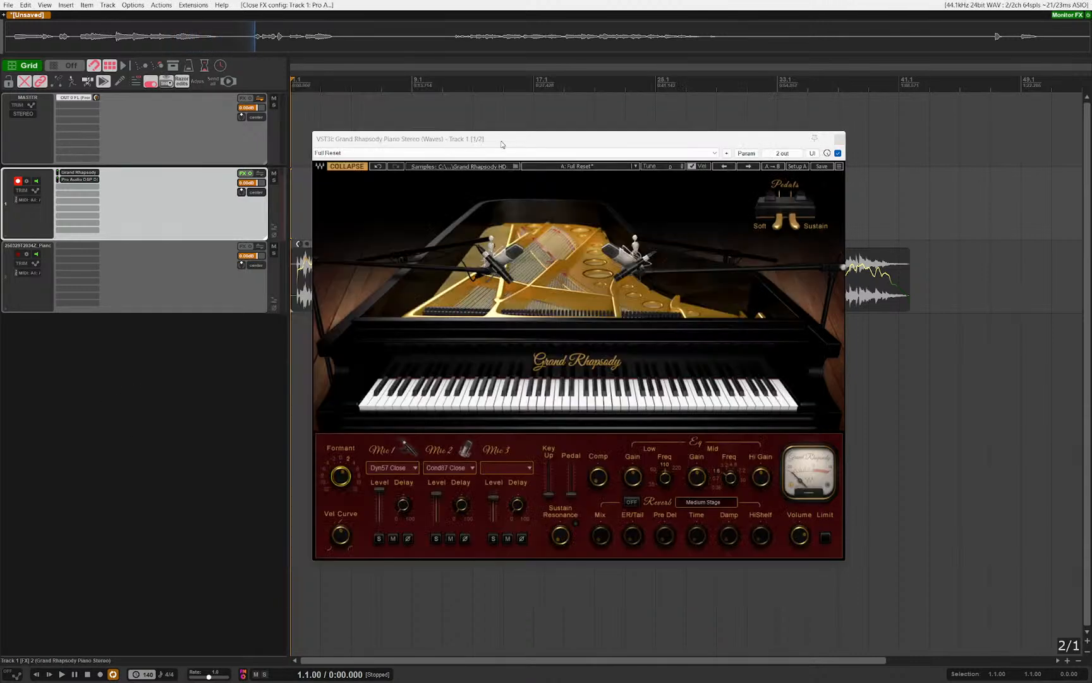
{"action": "left_click", "coordinate": [502, 142]}
{"action": "key", "text": "Escape"}
Step: Import the second reference recording, 250411T0101Z_Hunger 5.flac, onto a new track below the piano recording, starting at measure 49
{"action": "left_click_drag", "start_coordinate": [522, 223], "coordinate": [628, 428]}
{"action": "scroll", "coordinate": [628, 428], "scroll_direction": "down", "scroll_amount": 3}
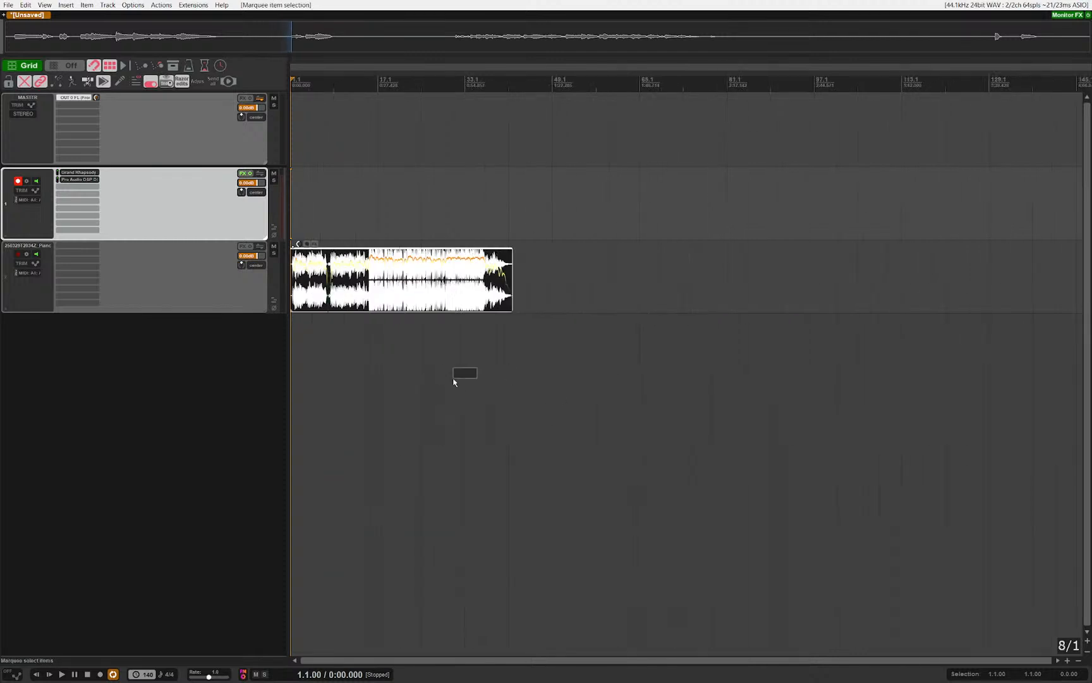
{"action": "key", "text": "alt+Tab"}
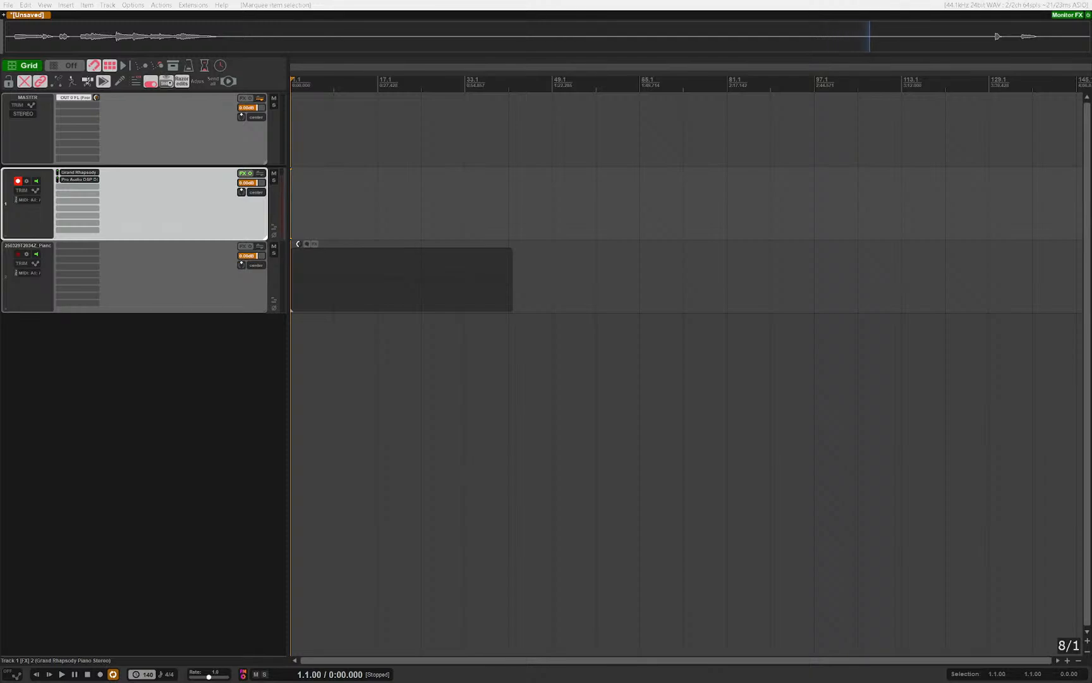
{"action": "left_click_drag", "start_coordinate": [505, 471], "coordinate": [506, 379]}
{"action": "left_click_drag", "start_coordinate": [658, 372], "coordinate": [742, 359]}
{"action": "scroll", "coordinate": [645, 376], "scroll_direction": "up", "scroll_amount": 5}
{"action": "scroll", "coordinate": [375, 360], "scroll_direction": "up", "scroll_amount": 3}
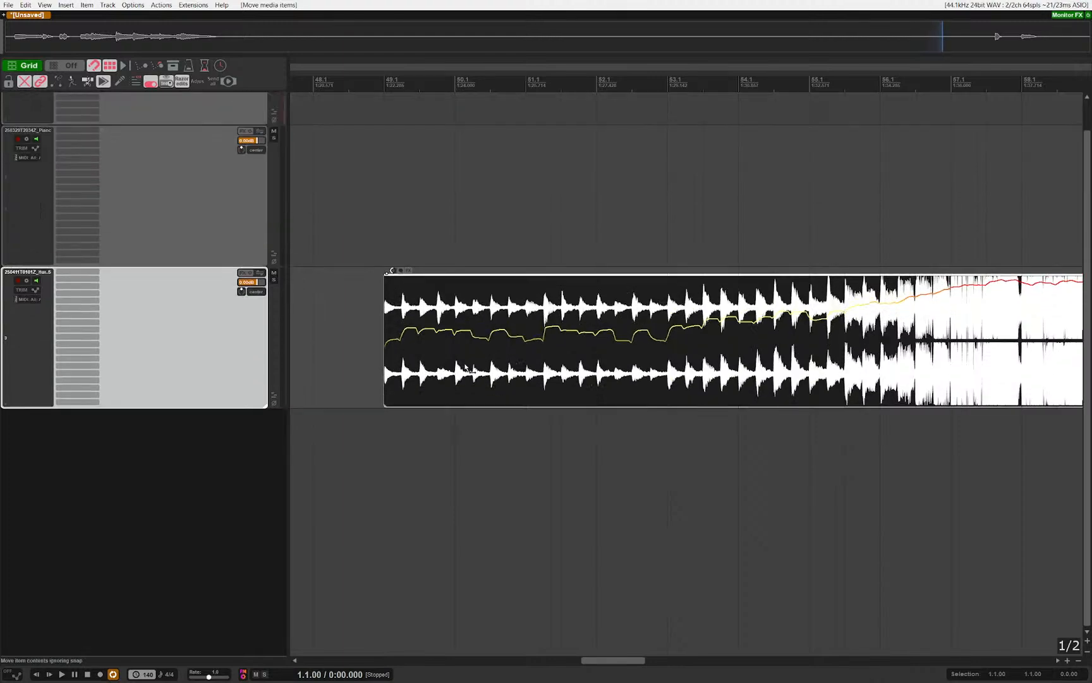
Step: Place the edit cursor at 49.1.00, the start of the newly imported recording, and deselect its item
{"action": "scroll", "coordinate": [376, 359], "scroll_direction": "down", "scroll_amount": 3}
{"action": "left_click", "coordinate": [368, 217]}
{"action": "left_click_drag", "start_coordinate": [490, 358], "coordinate": [446, 316]}
{"action": "left_click_drag", "start_coordinate": [446, 316], "coordinate": [513, 522]}
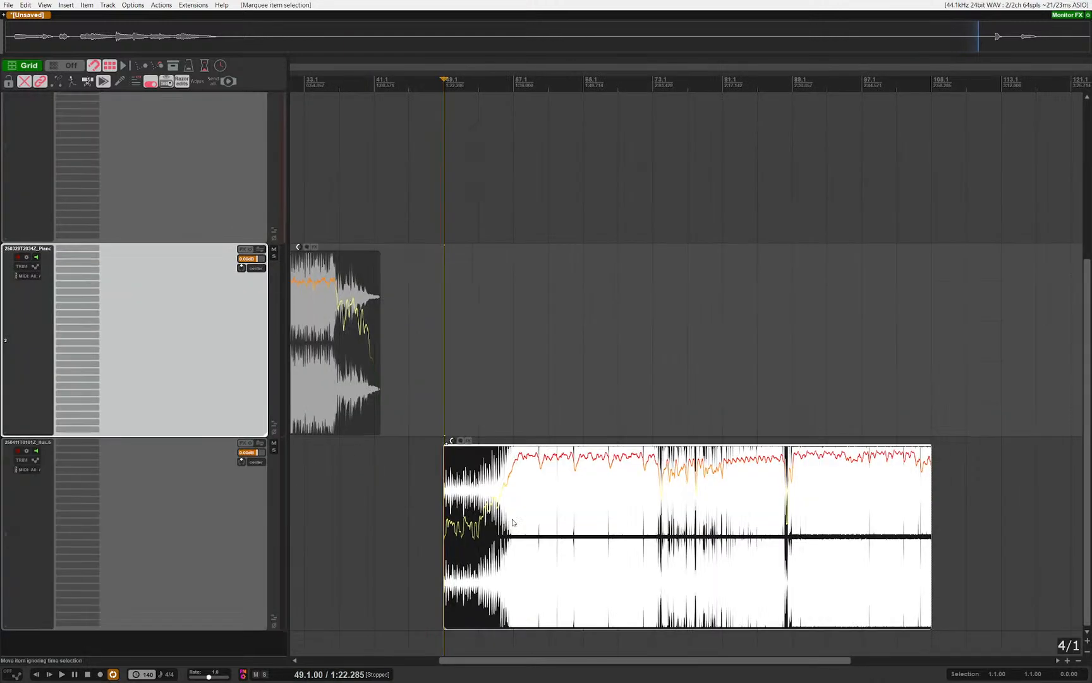
{"action": "left_click_drag", "start_coordinate": [513, 346], "coordinate": [548, 353]}
{"action": "left_click_drag", "start_coordinate": [554, 352], "coordinate": [568, 434]}
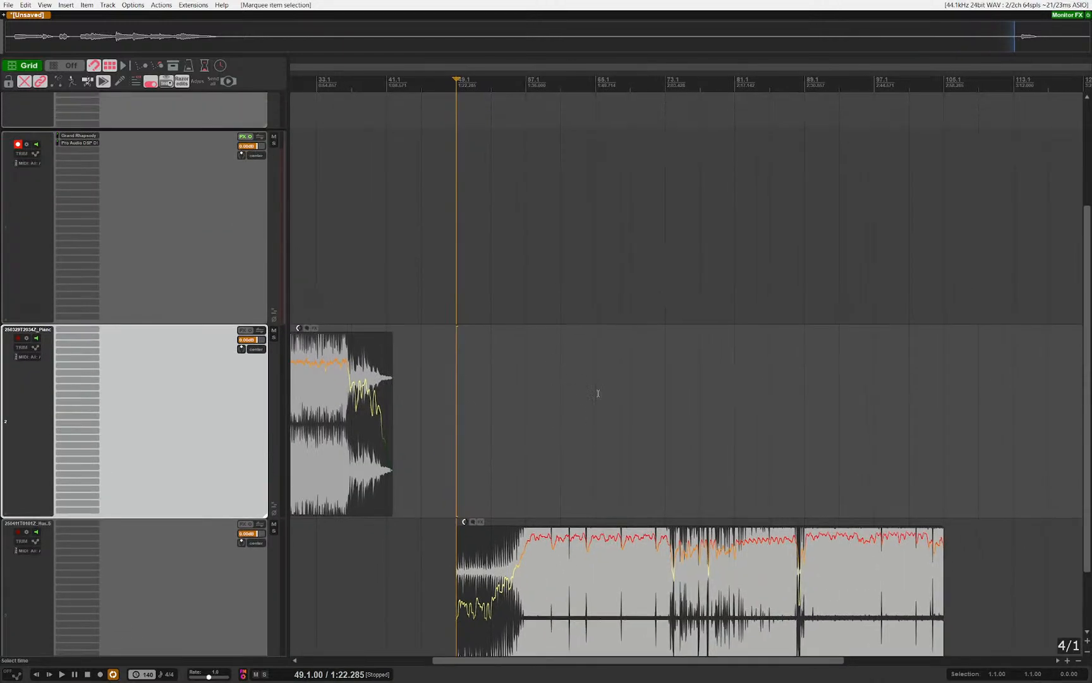
{"action": "left_click_drag", "start_coordinate": [649, 407], "coordinate": [576, 353]}
{"action": "left_click_drag", "start_coordinate": [604, 405], "coordinate": [601, 416]}
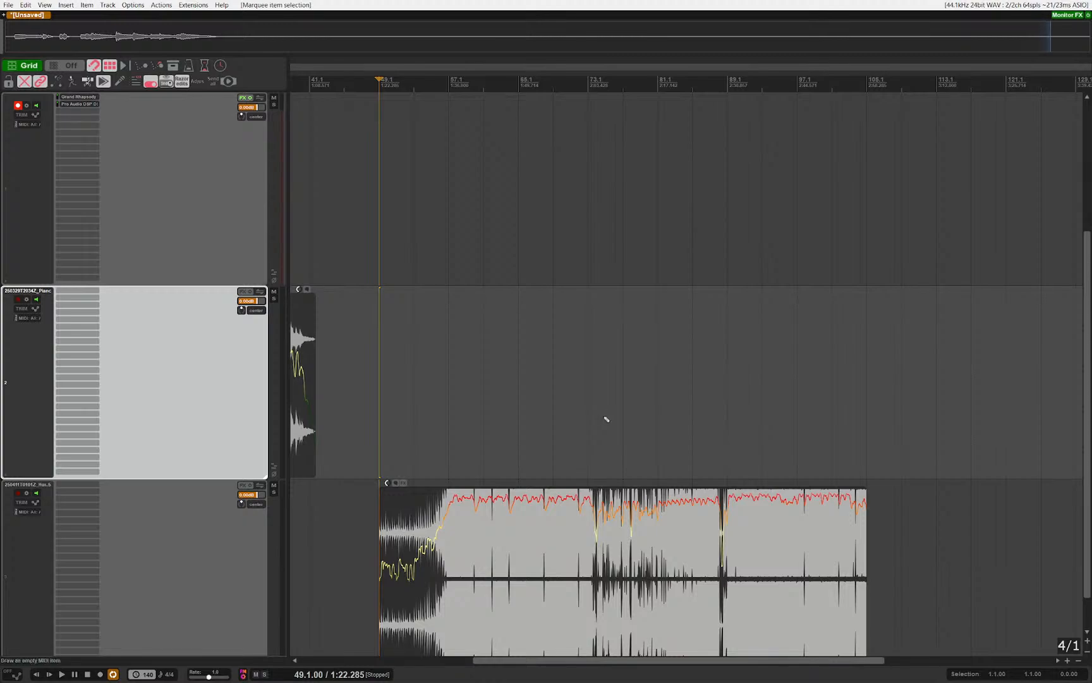
Step: Examine the new recording's waveform from its quiet intro to its end, placing the edit cursor at the loud entry at 57.1.00
{"action": "scroll", "coordinate": [604, 418], "scroll_direction": "down", "scroll_amount": 3}
{"action": "scroll", "coordinate": [386, 425], "scroll_direction": "up", "scroll_amount": 6}
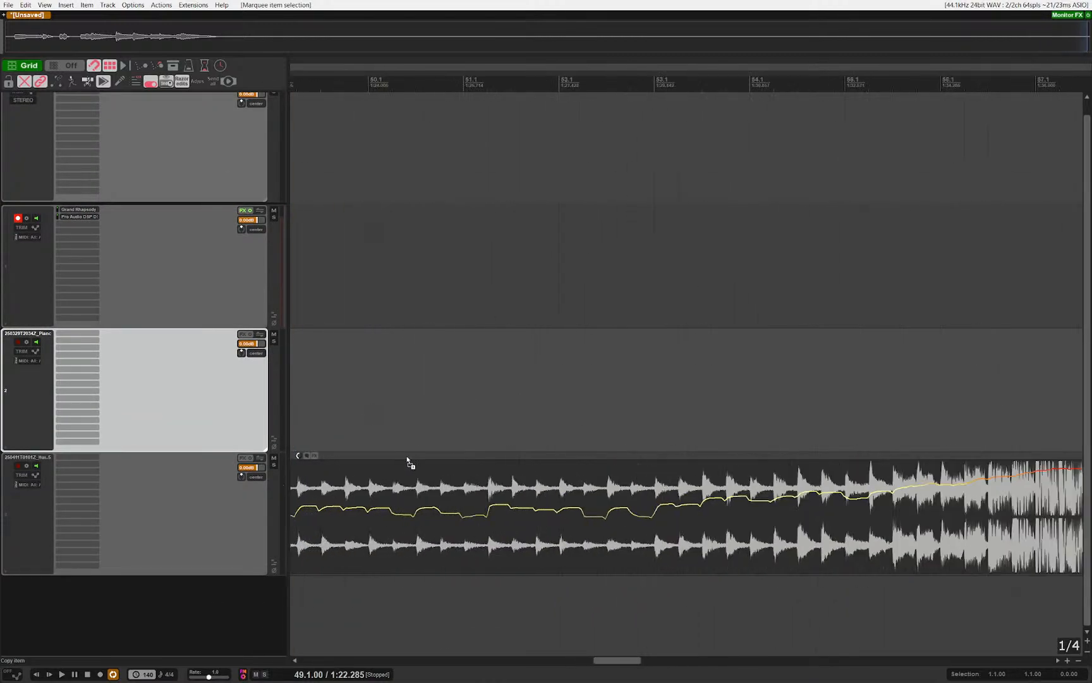
{"action": "scroll", "coordinate": [407, 462], "scroll_direction": "right", "scroll_amount": 10}
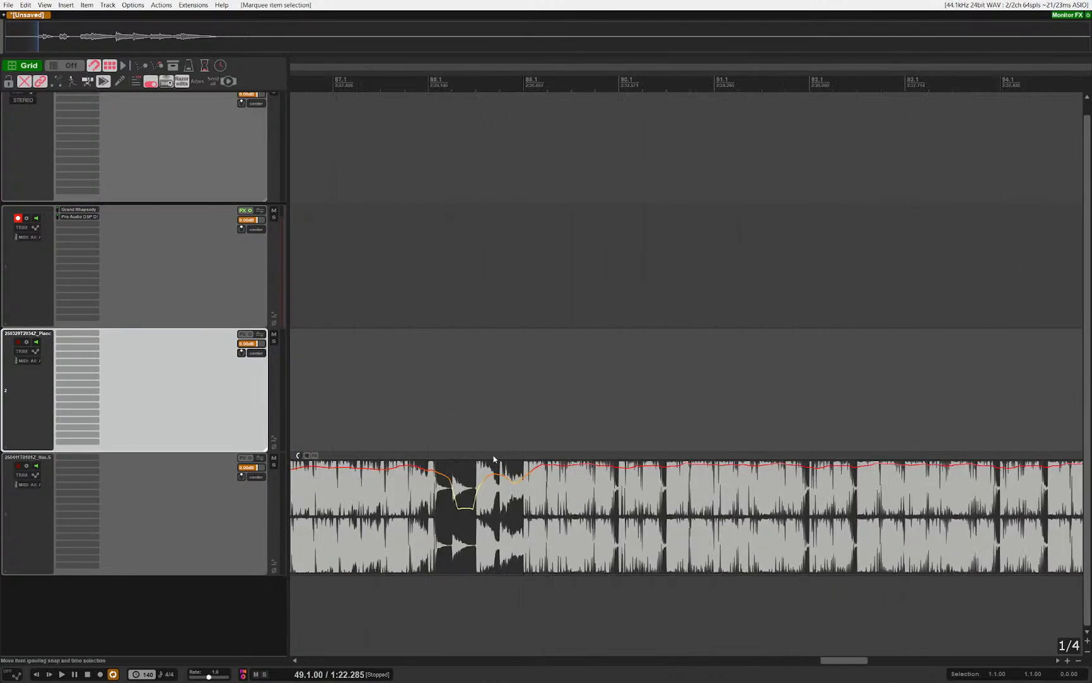
{"action": "scroll", "coordinate": [499, 460], "scroll_direction": "right", "scroll_amount": 5}
{"action": "scroll", "coordinate": [670, 518], "scroll_direction": "down", "scroll_amount": 8}
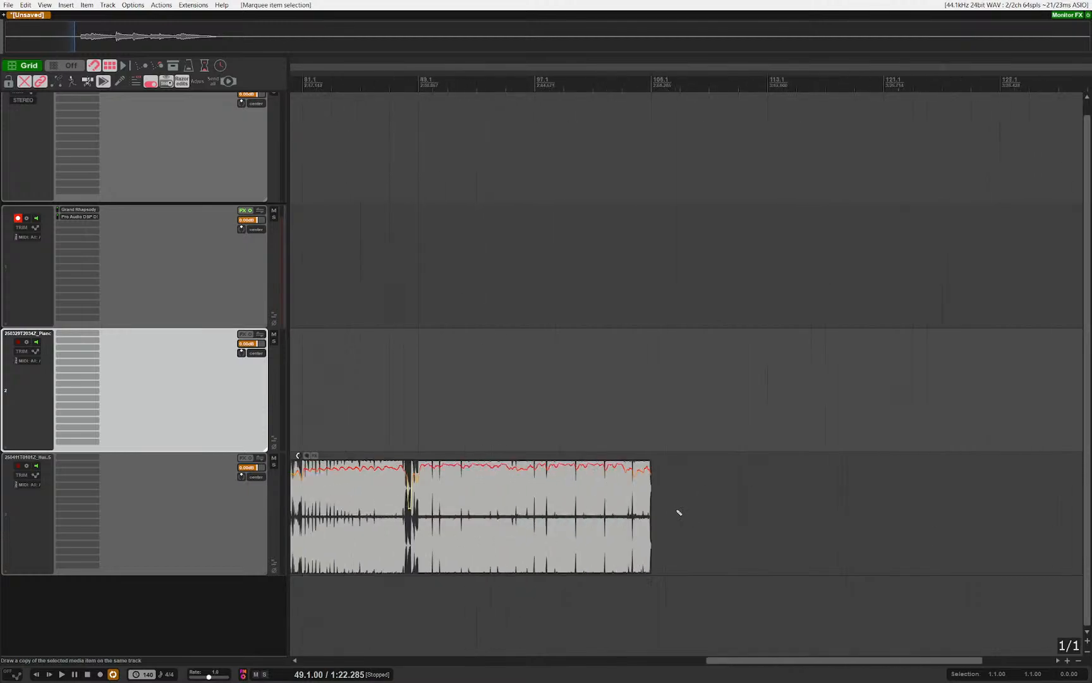
{"action": "scroll", "coordinate": [406, 525], "scroll_direction": "up", "scroll_amount": 8}
{"action": "scroll", "coordinate": [765, 544], "scroll_direction": "up", "scroll_amount": 6}
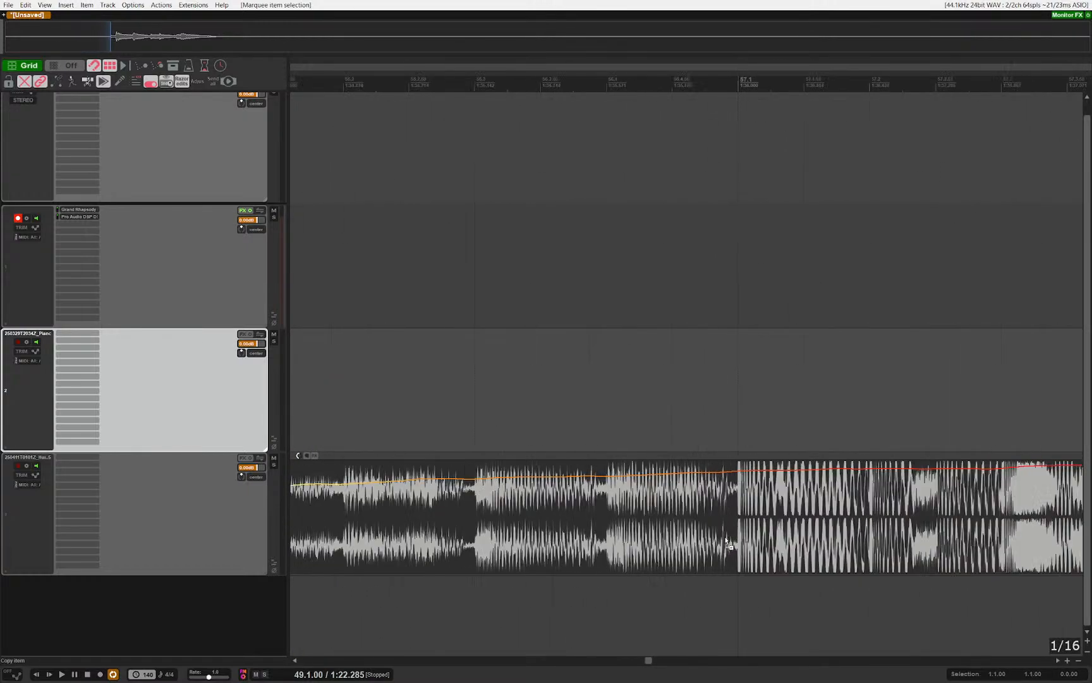
{"action": "scroll", "coordinate": [793, 498], "scroll_direction": "down", "scroll_amount": 7}
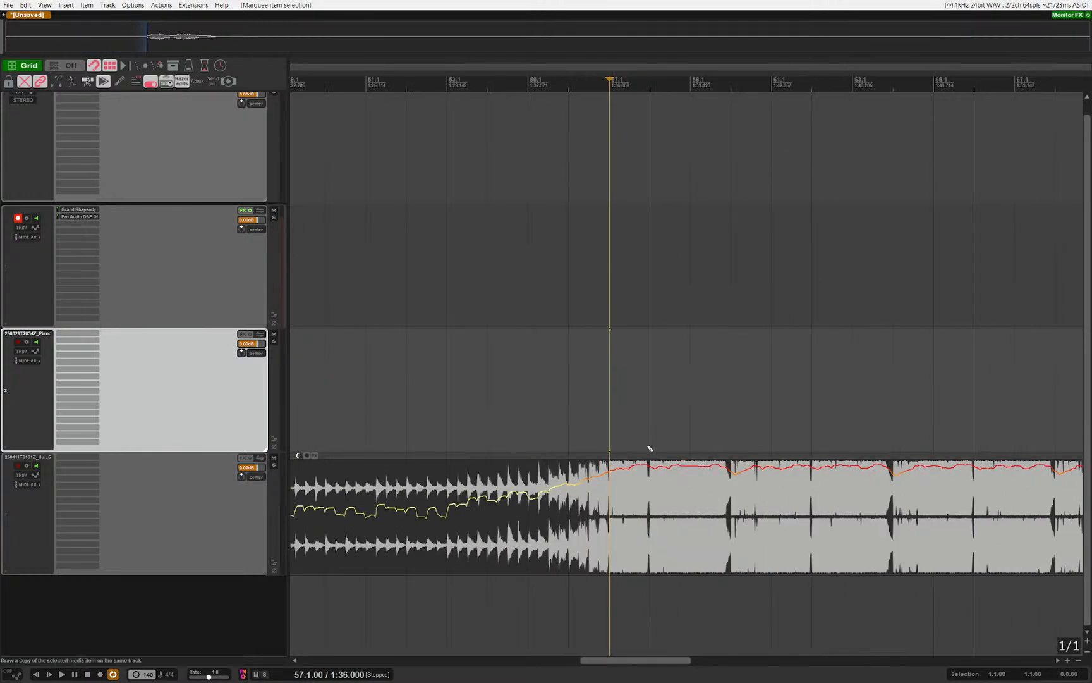
{"action": "scroll", "coordinate": [721, 519], "scroll_direction": "down", "scroll_amount": 4}
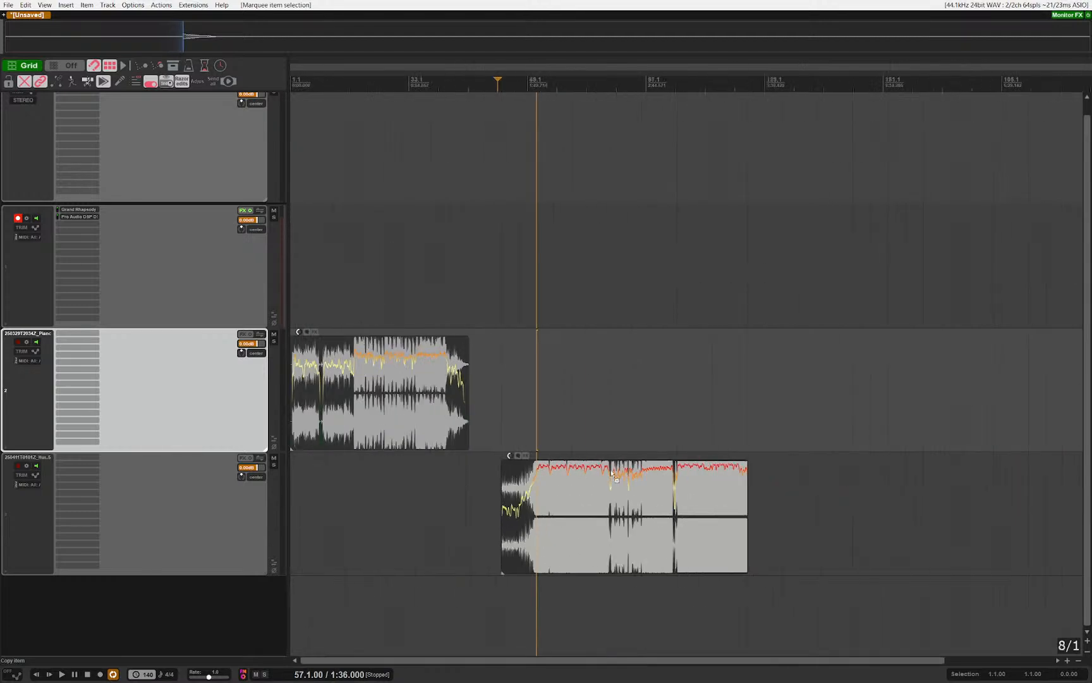
{"action": "scroll", "coordinate": [600, 506], "scroll_direction": "up", "scroll_amount": 6}
{"action": "scroll", "coordinate": [598, 505], "scroll_direction": "down", "scroll_amount": 4}
{"action": "scroll", "coordinate": [487, 464], "scroll_direction": "up", "scroll_amount": 3}
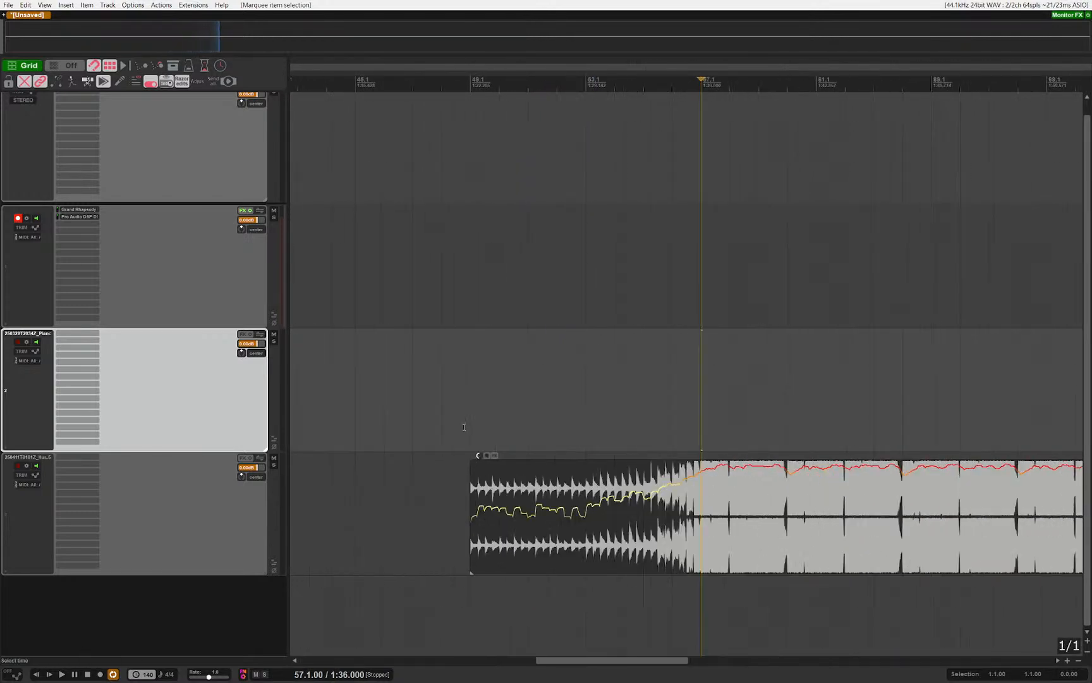
Step: Return the edit cursor to 49.1.00 and examine the recording's less dense middle section between measures 73 and 89
{"action": "left_click", "coordinate": [464, 428]}
{"action": "scroll", "coordinate": [450, 474], "scroll_direction": "up", "scroll_amount": 2}
{"action": "scroll", "coordinate": [493, 475], "scroll_direction": "down", "scroll_amount": 2}
{"action": "scroll", "coordinate": [510, 480], "scroll_direction": "down", "scroll_amount": 3}
{"action": "scroll", "coordinate": [511, 487], "scroll_direction": "up", "scroll_amount": 4}
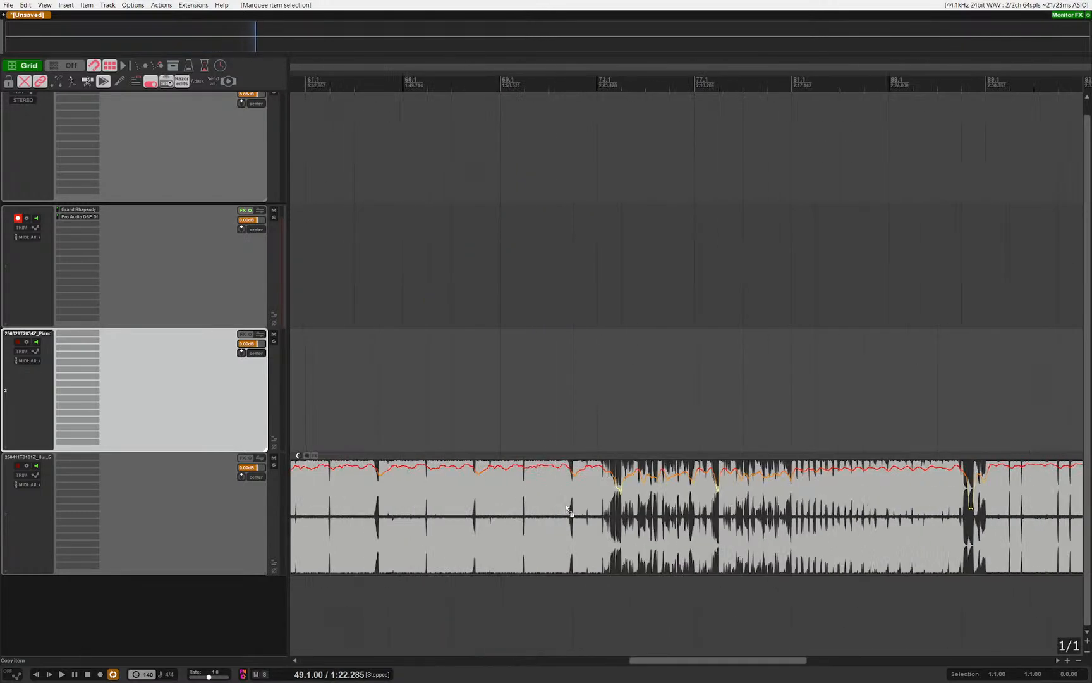
{"action": "scroll", "coordinate": [512, 496], "scroll_direction": "down", "scroll_amount": 4}
{"action": "scroll", "coordinate": [513, 506], "scroll_direction": "up", "scroll_amount": 1}
{"action": "scroll", "coordinate": [513, 506], "scroll_direction": "up", "scroll_amount": 5}
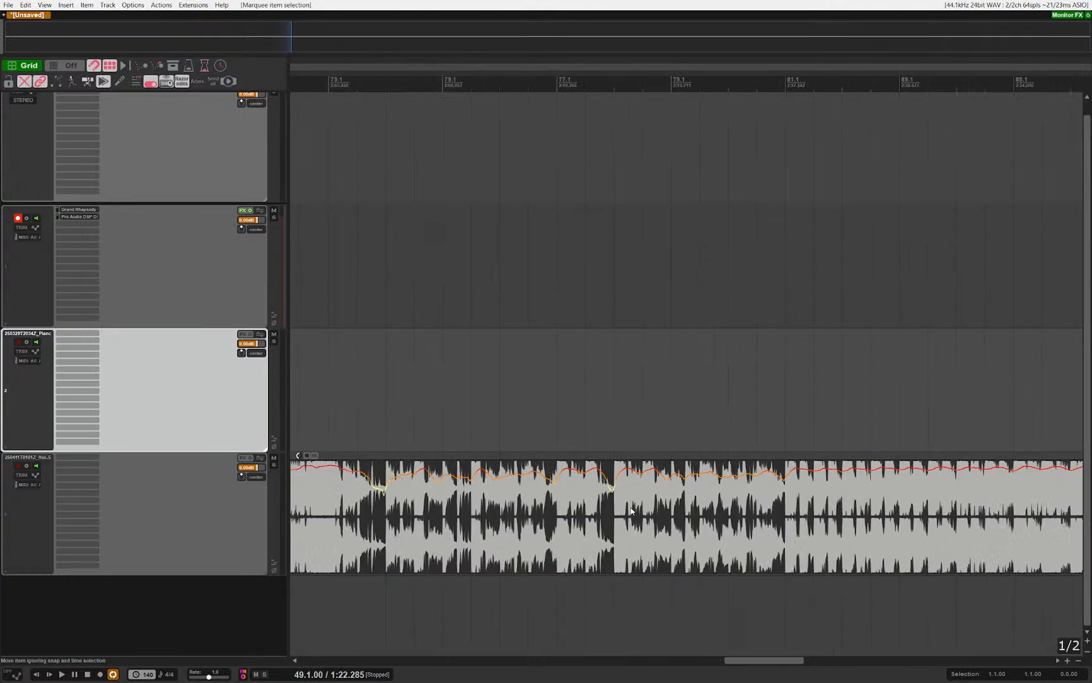
Step: Compare the sections of the whole new recording, from its intro at measure 49 to its end at measure 105
{"action": "scroll", "coordinate": [631, 506], "scroll_direction": "left", "scroll_amount": 6}
{"action": "scroll", "coordinate": [595, 513], "scroll_direction": "down", "scroll_amount": 7}
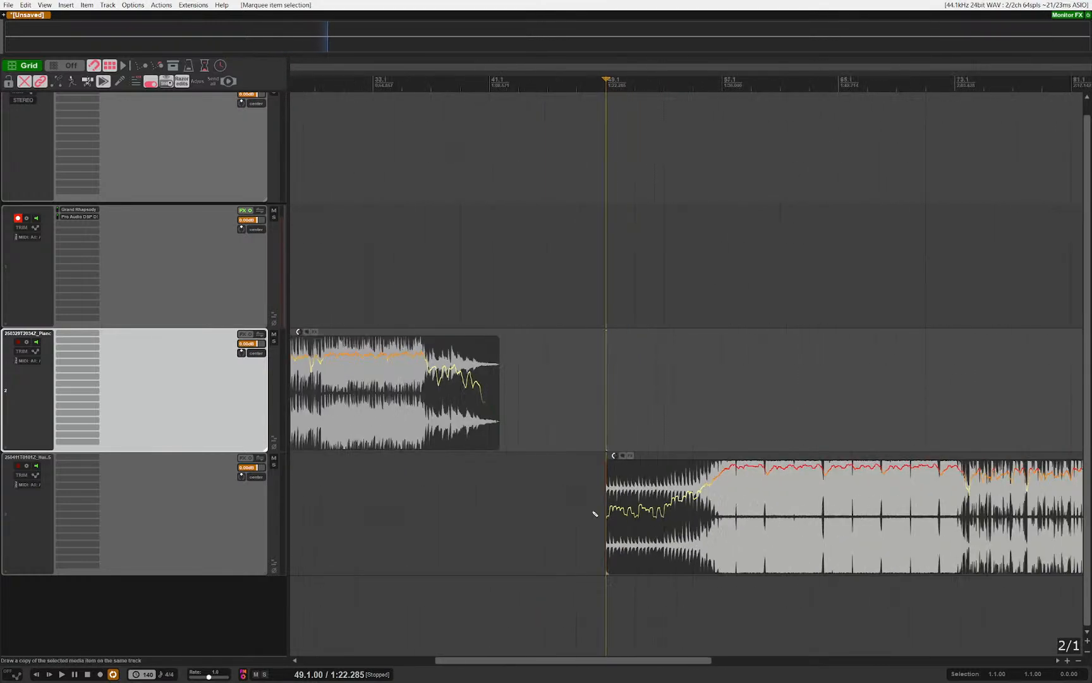
{"action": "scroll", "coordinate": [561, 500], "scroll_direction": "down", "scroll_amount": 3}
{"action": "scroll", "coordinate": [941, 562], "scroll_direction": "up", "scroll_amount": 2}
{"action": "scroll", "coordinate": [940, 562], "scroll_direction": "up", "scroll_amount": 2}
{"action": "scroll", "coordinate": [885, 531], "scroll_direction": "right", "scroll_amount": 2}
{"action": "scroll", "coordinate": [822, 506], "scroll_direction": "up", "scroll_amount": 1}
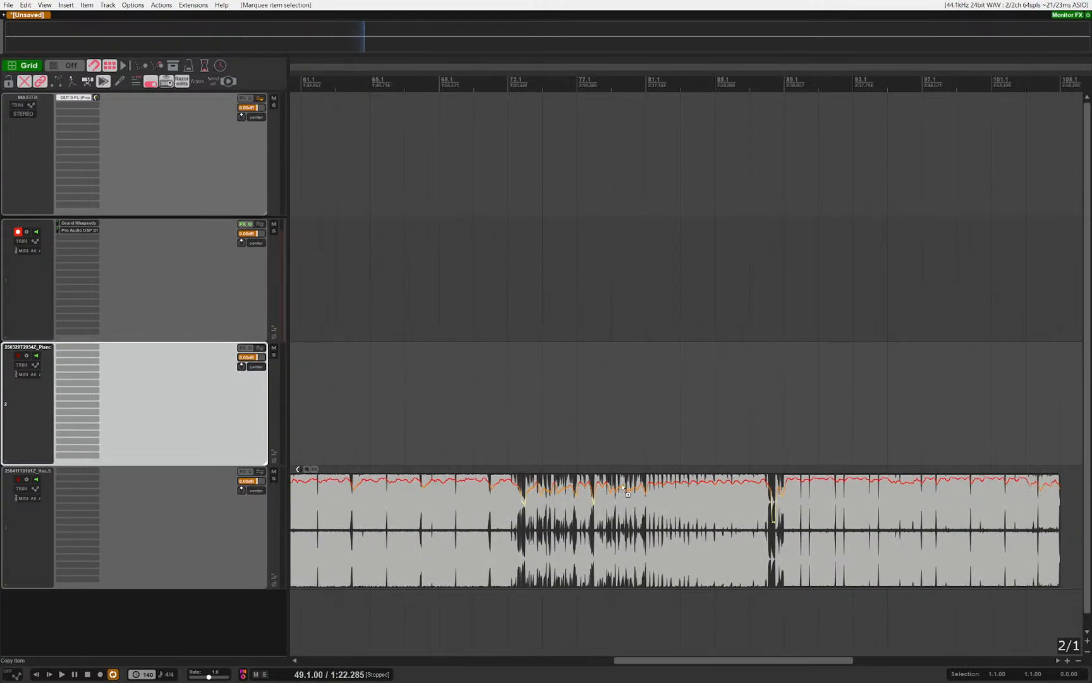
{"action": "scroll", "coordinate": [683, 458], "scroll_direction": "down", "scroll_amount": 2}
{"action": "scroll", "coordinate": [682, 458], "scroll_direction": "up", "scroll_amount": 1}
{"action": "scroll", "coordinate": [676, 456], "scroll_direction": "down", "scroll_amount": 1}
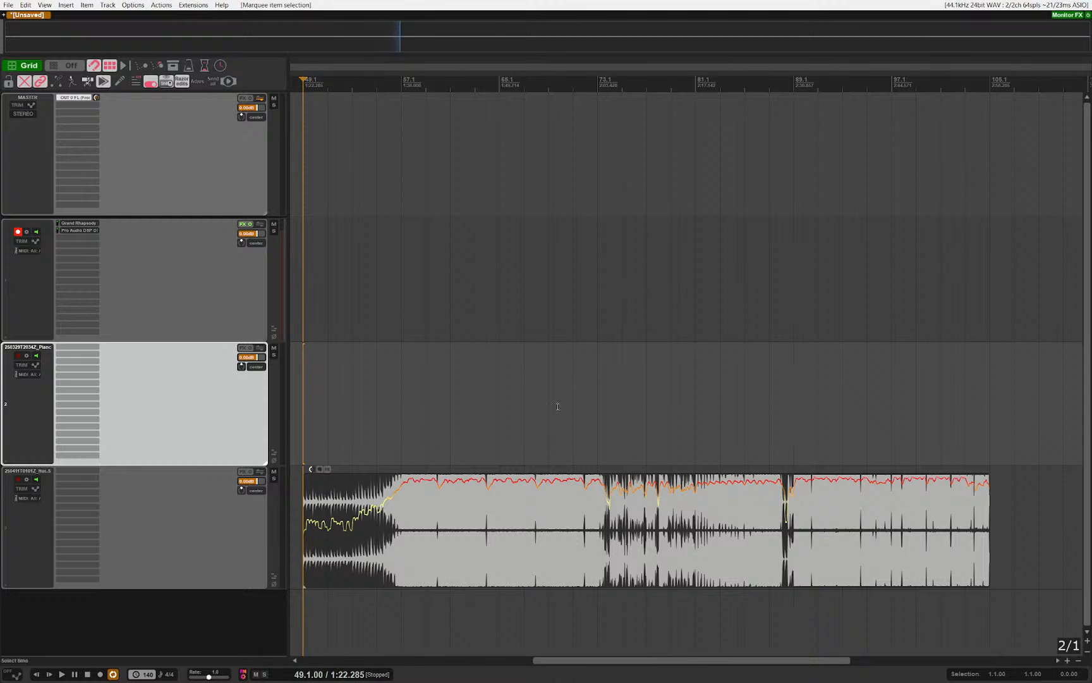
{"action": "scroll", "coordinate": [437, 397], "scroll_direction": "left", "scroll_amount": 3}
{"action": "scroll", "coordinate": [521, 429], "scroll_direction": "right", "scroll_amount": 3}
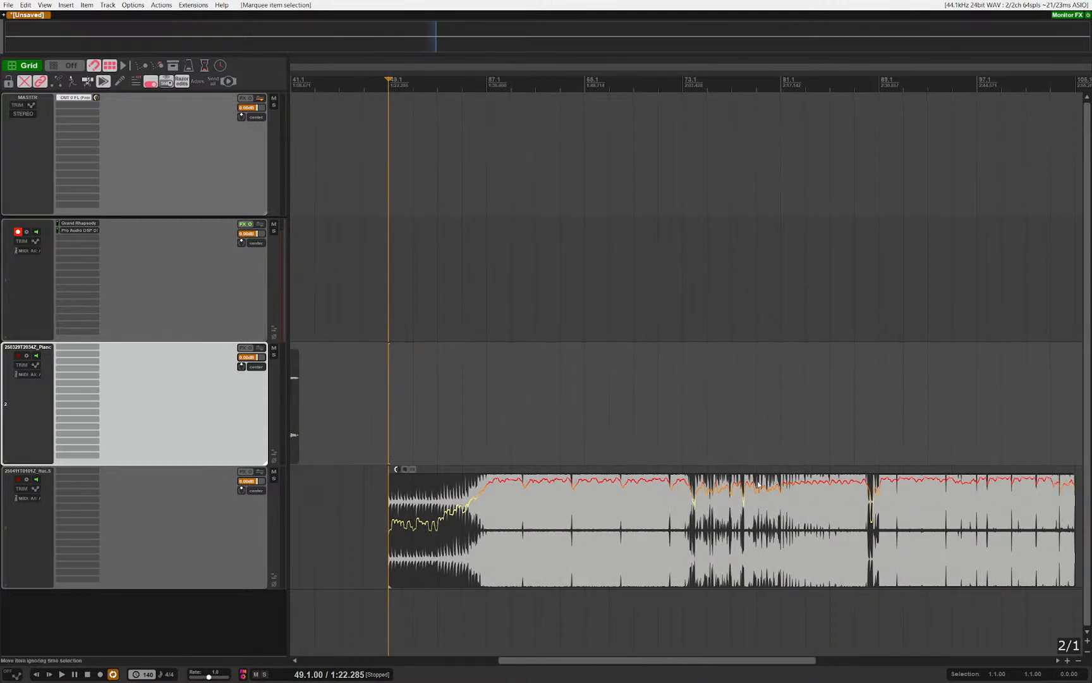
{"action": "scroll", "coordinate": [473, 429], "scroll_direction": "left", "scroll_amount": 1}
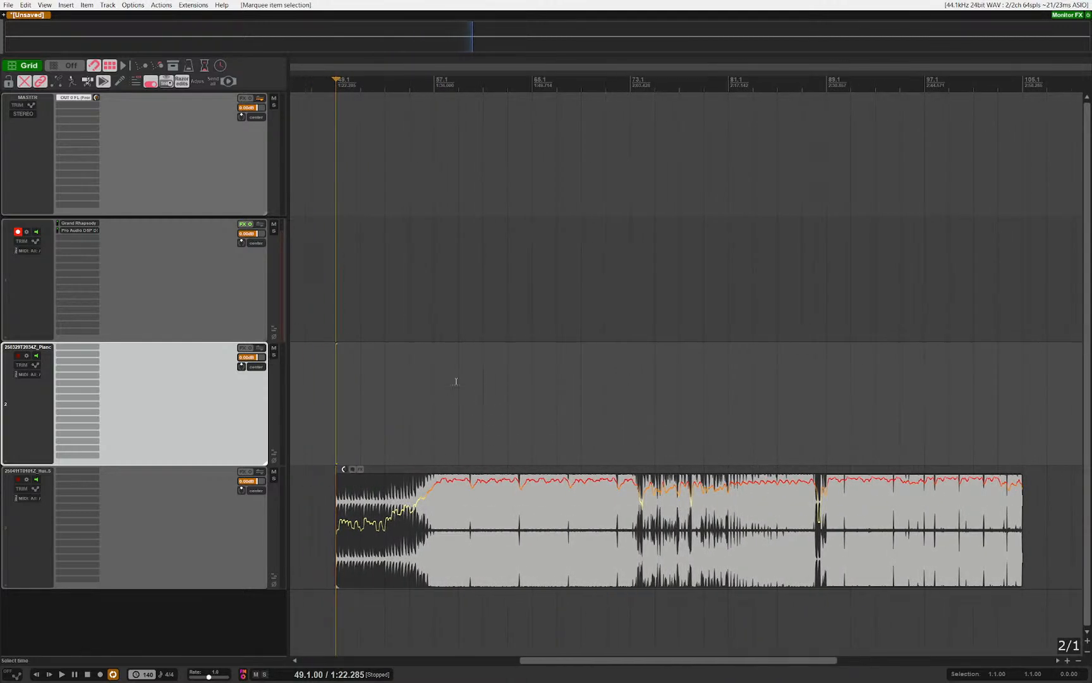
Step: Play the new recording from 49.1.00, lower its item volume to -3.00 dB and deselect it
{"action": "key", "text": "space"}
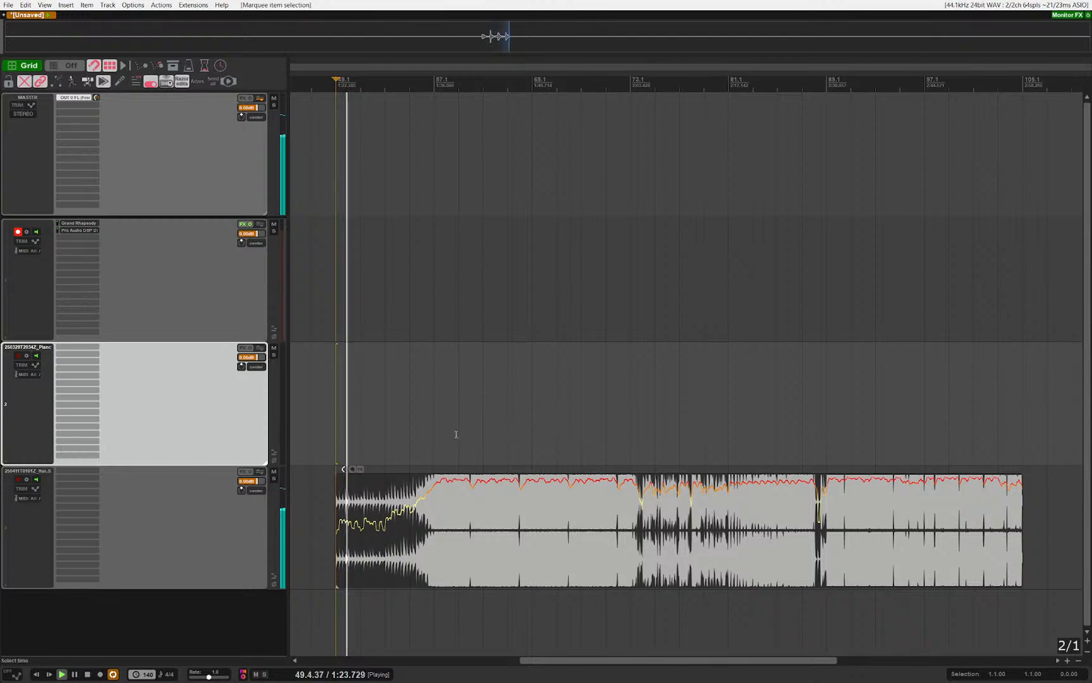
{"action": "left_click", "coordinate": [613, 588]}
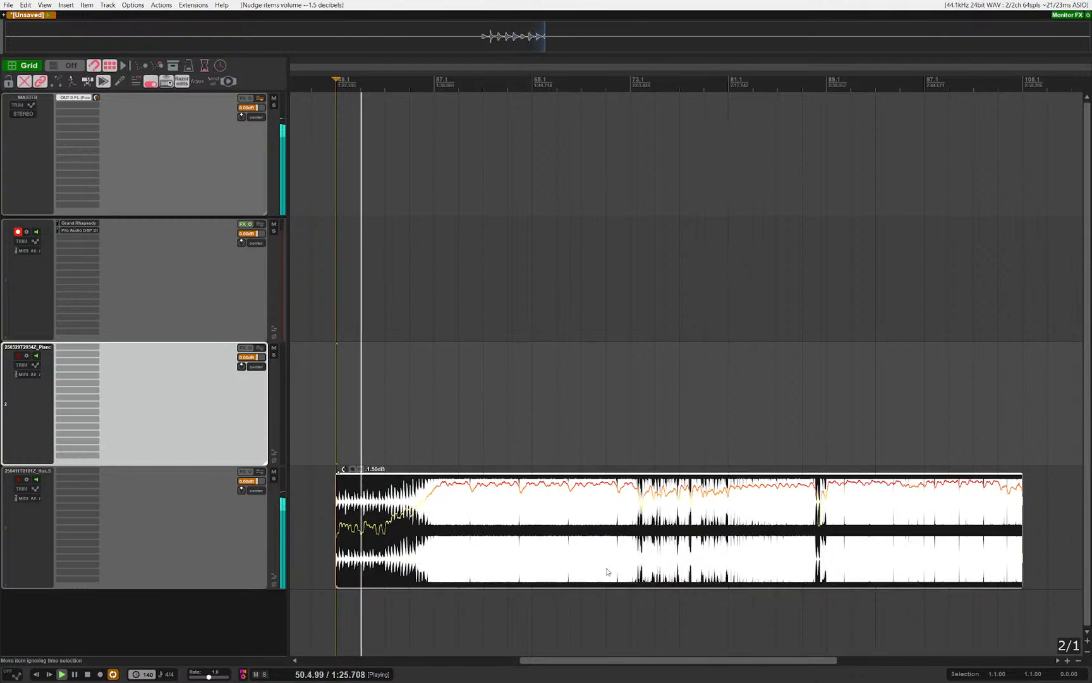
{"action": "left_click", "coordinate": [545, 396]}
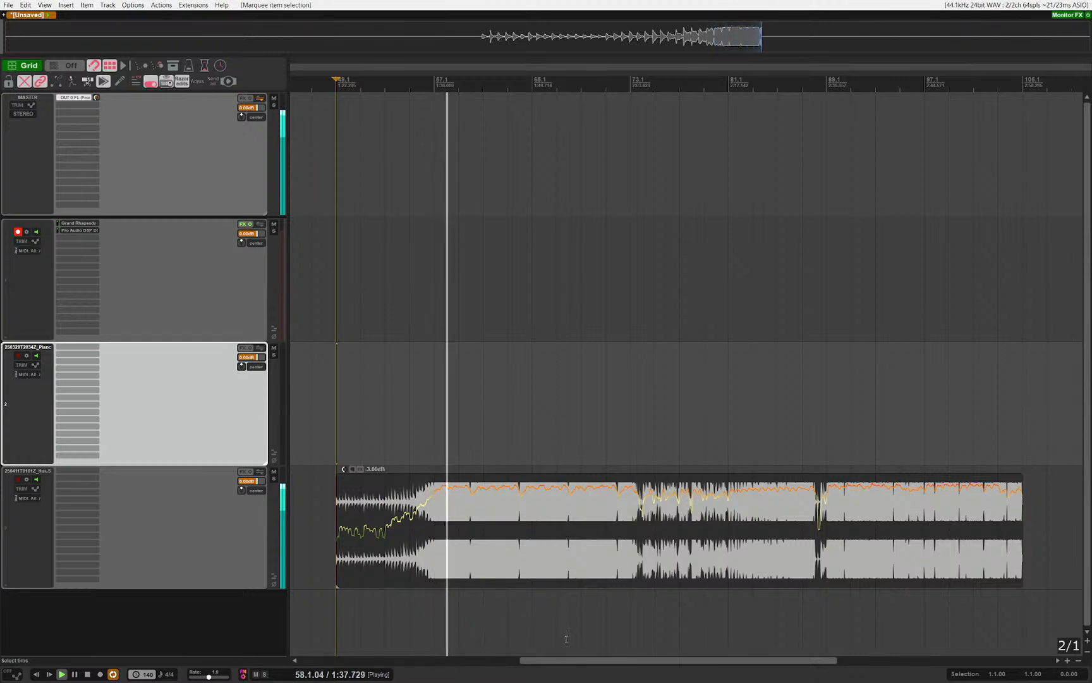
Step: Follow the playing recording through its loud section and the passage from measure 73 into the final section after measure 89
{"action": "left_click_drag", "start_coordinate": [627, 625], "coordinate": [580, 617]}
{"action": "left_click_drag", "start_coordinate": [487, 611], "coordinate": [616, 619]}
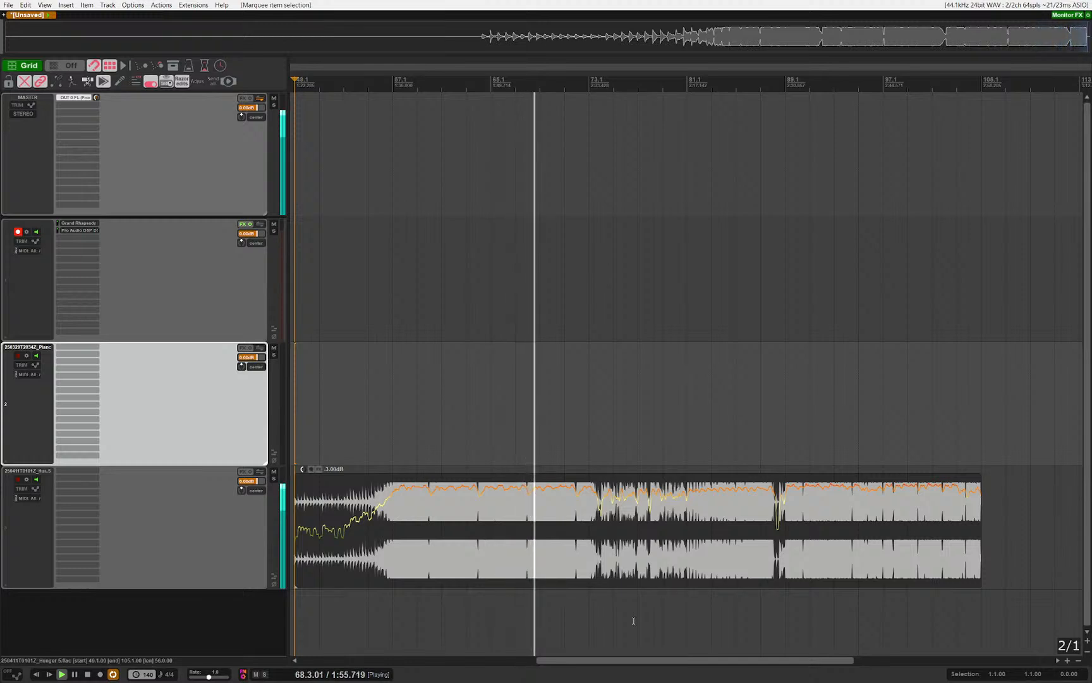
{"action": "scroll", "coordinate": [633, 621], "scroll_direction": "right", "scroll_amount": 5}
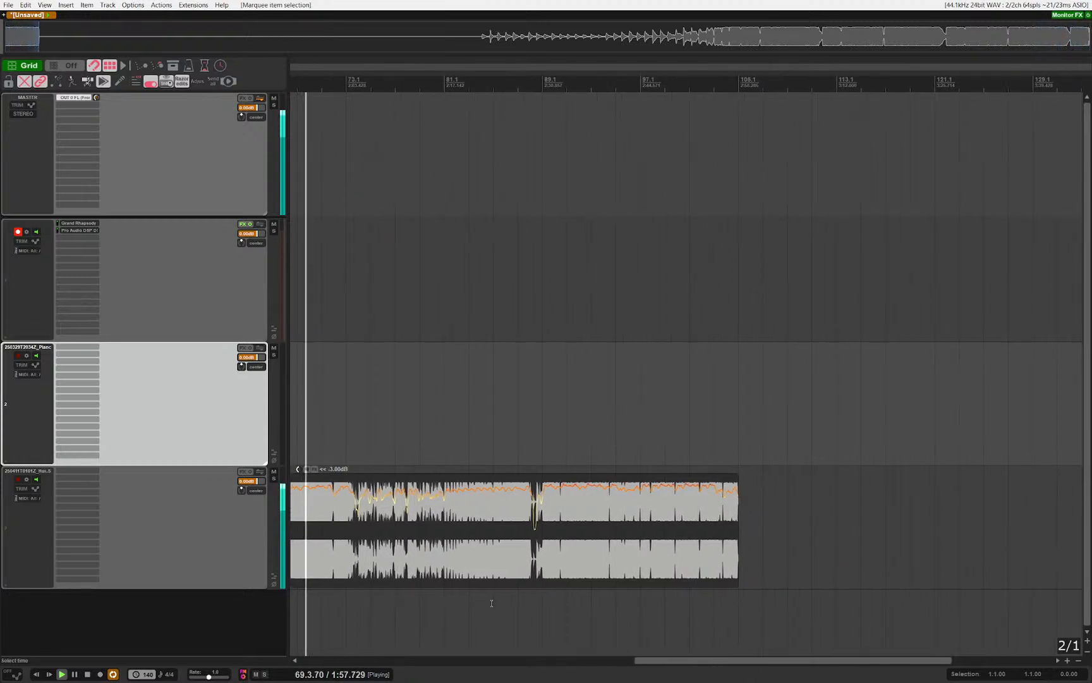
{"action": "left_click_drag", "start_coordinate": [492, 603], "coordinate": [516, 614]}
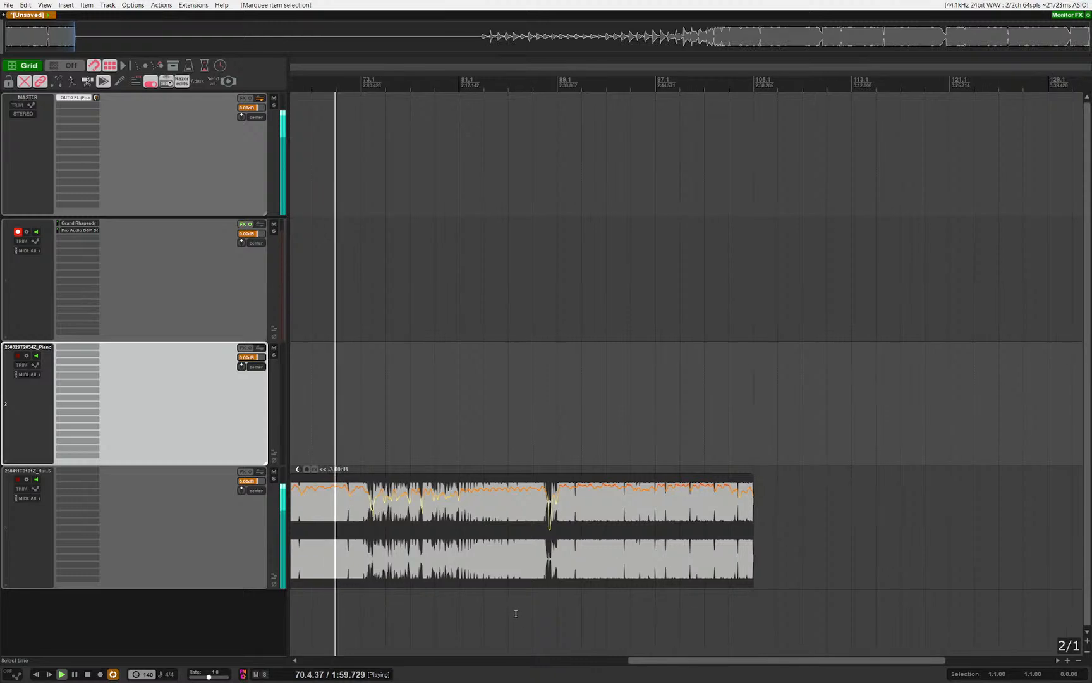
{"action": "scroll", "coordinate": [461, 614], "scroll_direction": "up", "scroll_amount": 2}
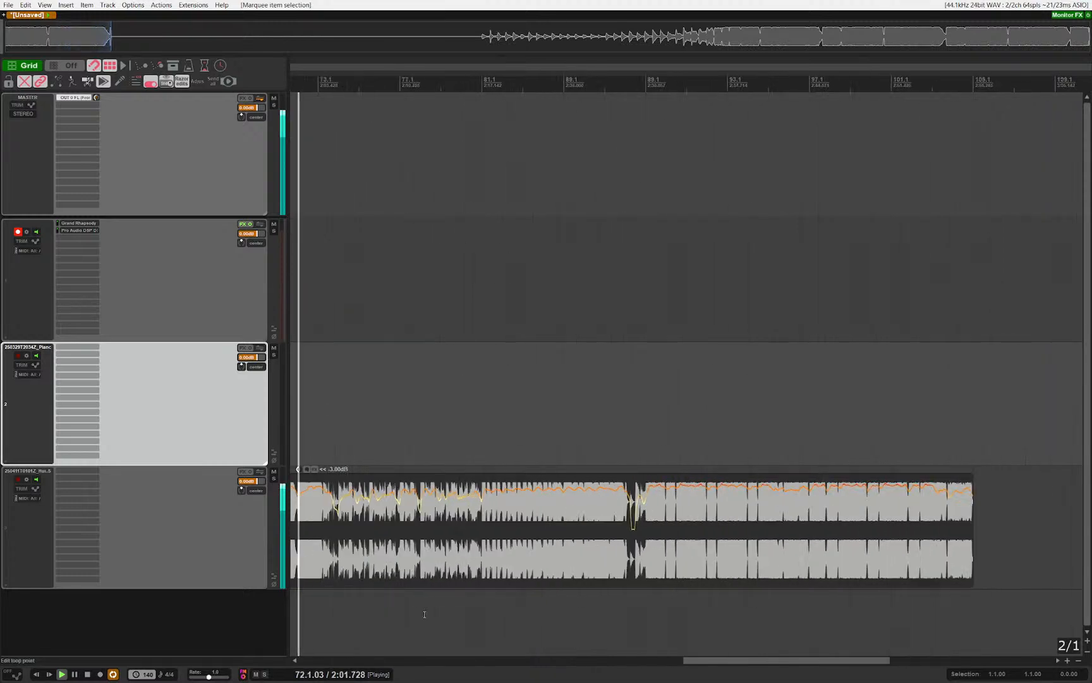
{"action": "scroll", "coordinate": [443, 614], "scroll_direction": "up", "scroll_amount": 2}
{"action": "mouse_move", "coordinate": [429, 610]}
{"action": "left_mouse_down"}
{"action": "mouse_move", "coordinate": [463, 611]}
{"action": "mouse_move", "coordinate": [424, 611]}
{"action": "left_mouse_up"}
{"action": "left_click_drag", "start_coordinate": [512, 607], "coordinate": [481, 605]}
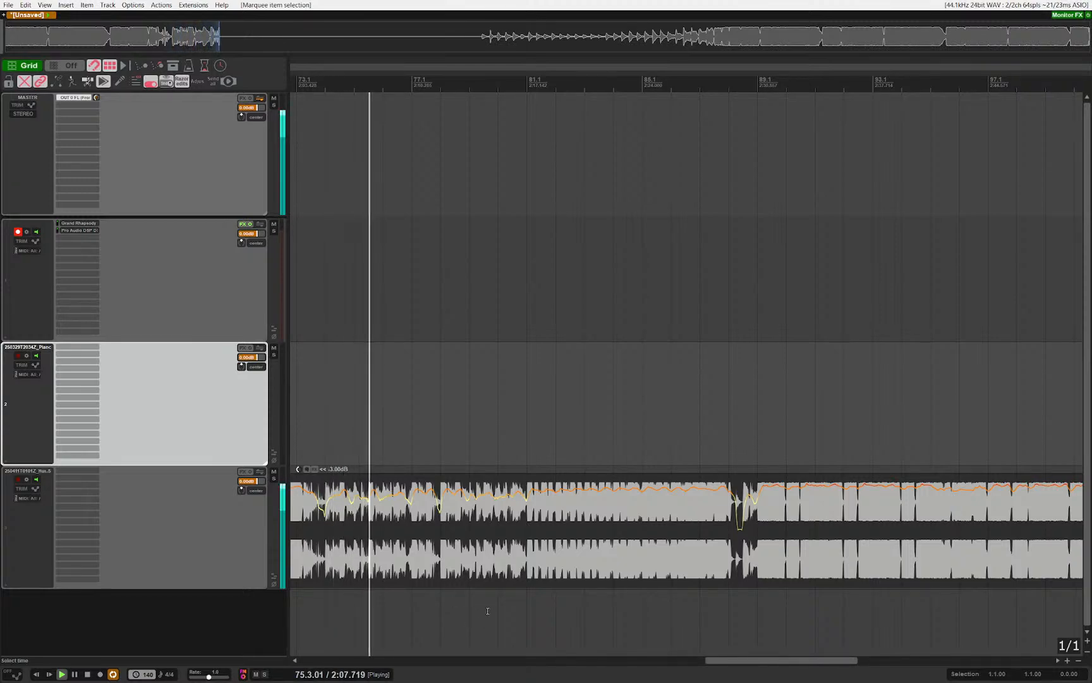
{"action": "scroll", "coordinate": [561, 611], "scroll_direction": "up", "scroll_amount": 3}
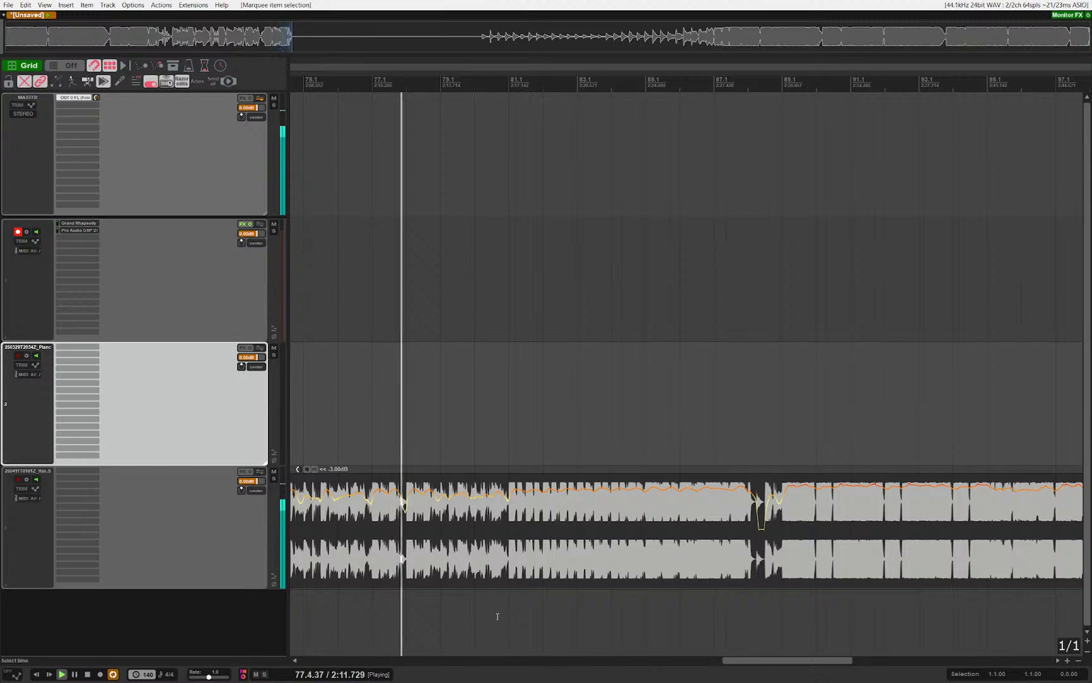
{"action": "scroll", "coordinate": [538, 617], "scroll_direction": "down", "scroll_amount": 1}
{"action": "scroll", "coordinate": [537, 618], "scroll_direction": "up", "scroll_amount": 3}
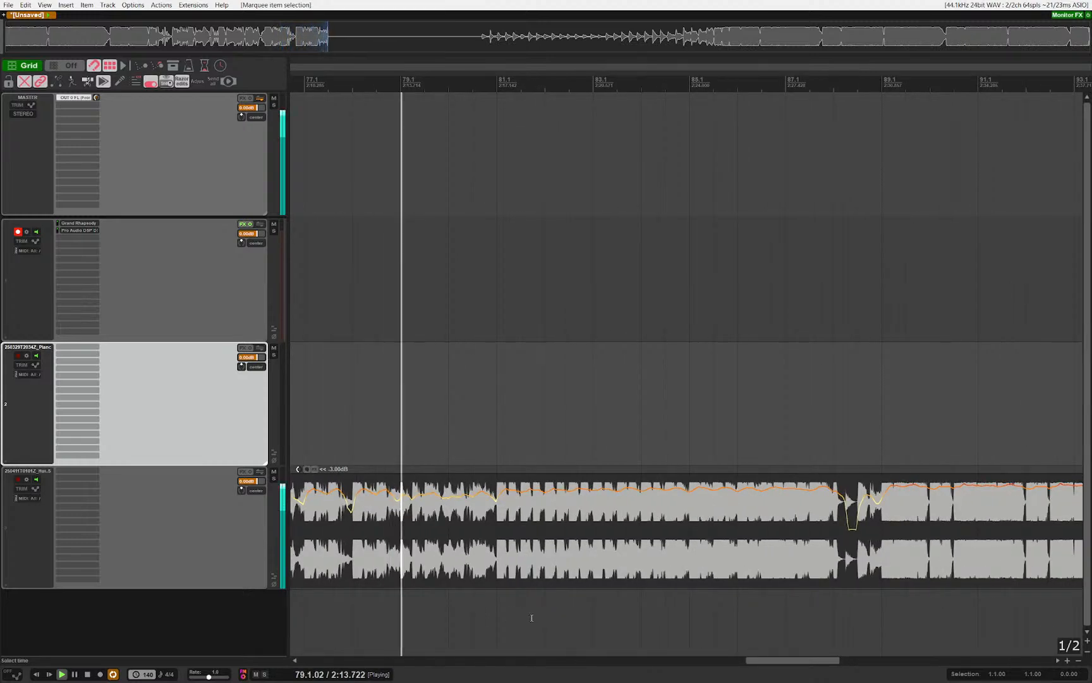
{"action": "scroll", "coordinate": [530, 620], "scroll_direction": "down", "scroll_amount": 3}
{"action": "left_click_drag", "start_coordinate": [652, 623], "coordinate": [529, 618]}
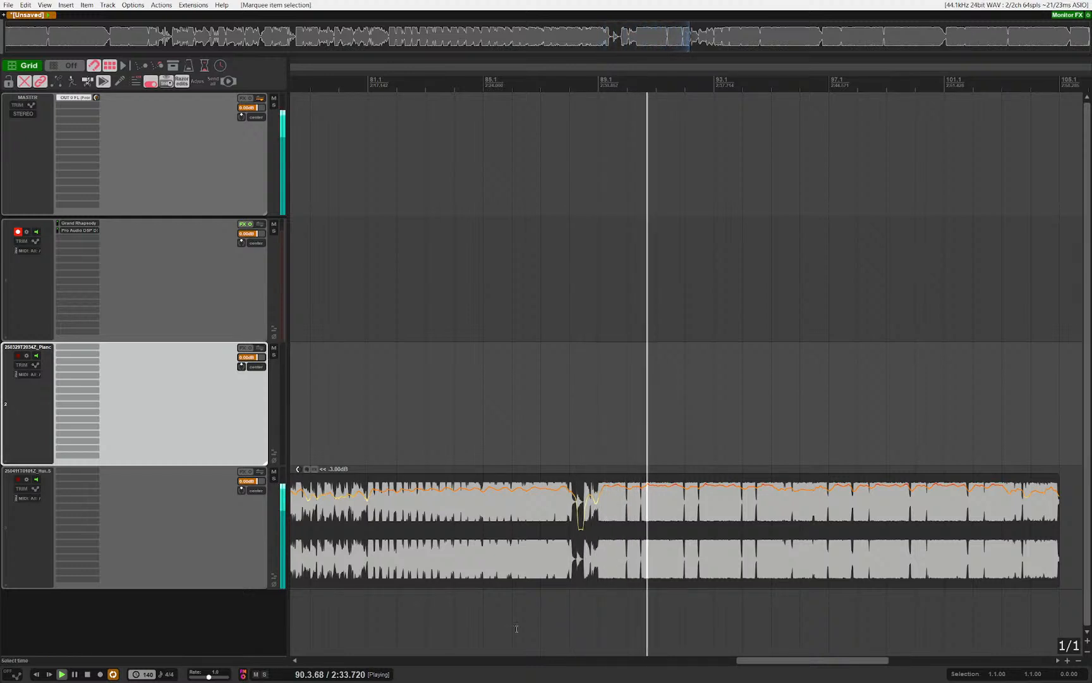
Step: Follow the playing recording through its final section to the ending before measure 105, and stop playback
{"action": "left_click_drag", "start_coordinate": [730, 559], "coordinate": [452, 560]}
{"action": "left_click_drag", "start_coordinate": [502, 600], "coordinate": [490, 600]}
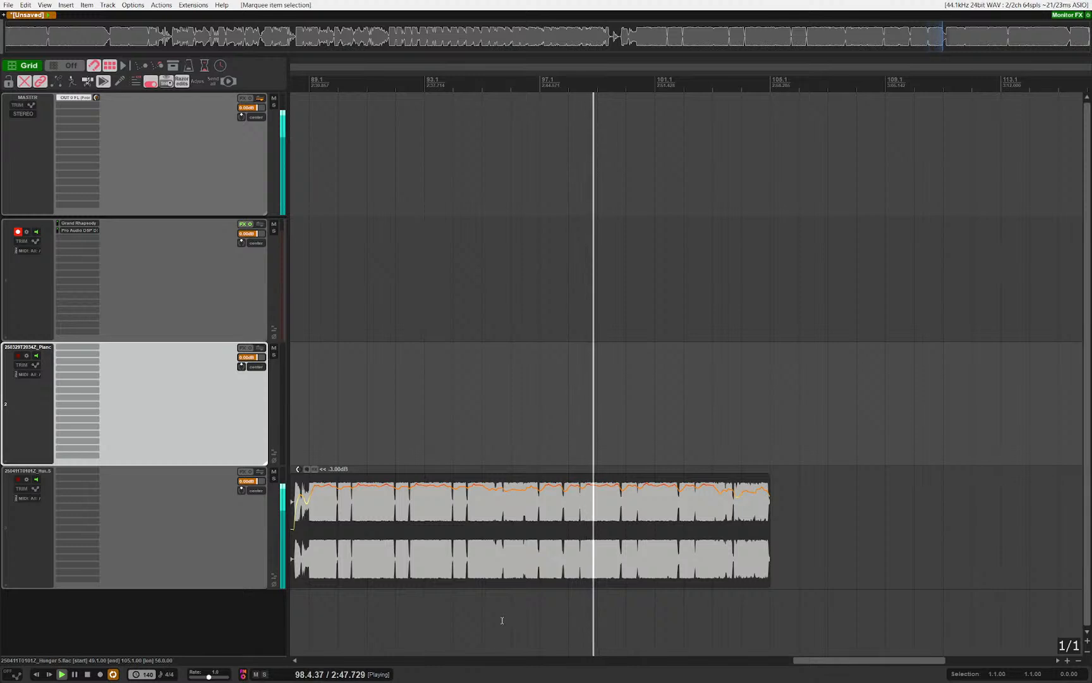
{"action": "scroll", "coordinate": [752, 595], "scroll_direction": "right", "scroll_amount": 3}
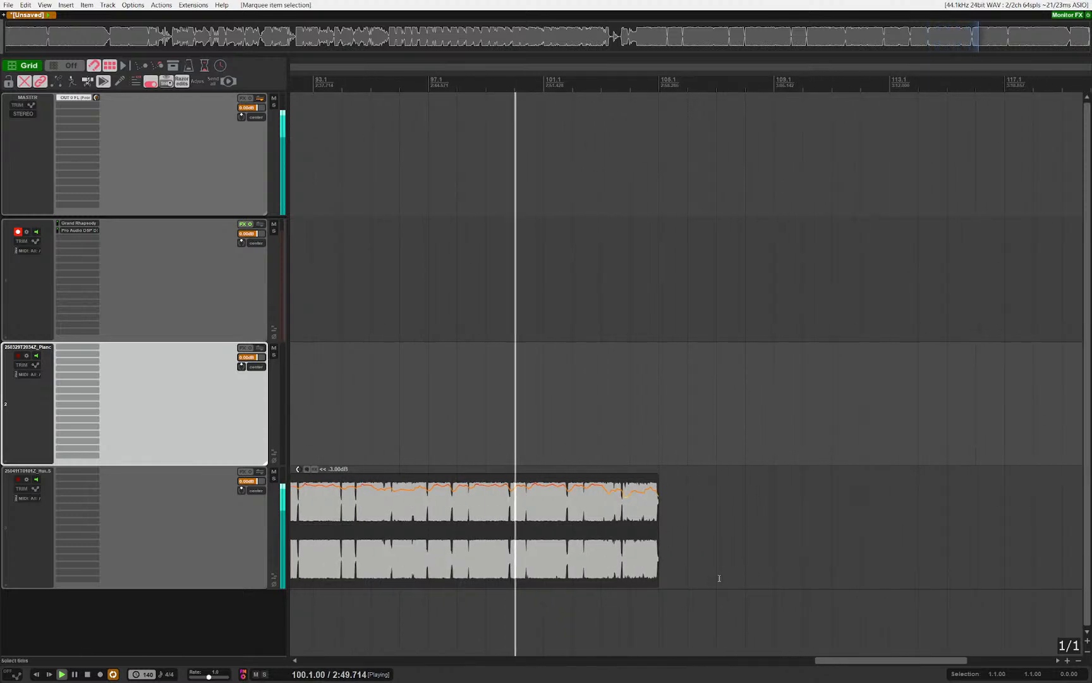
{"action": "scroll", "coordinate": [648, 587], "scroll_direction": "up", "scroll_amount": 4}
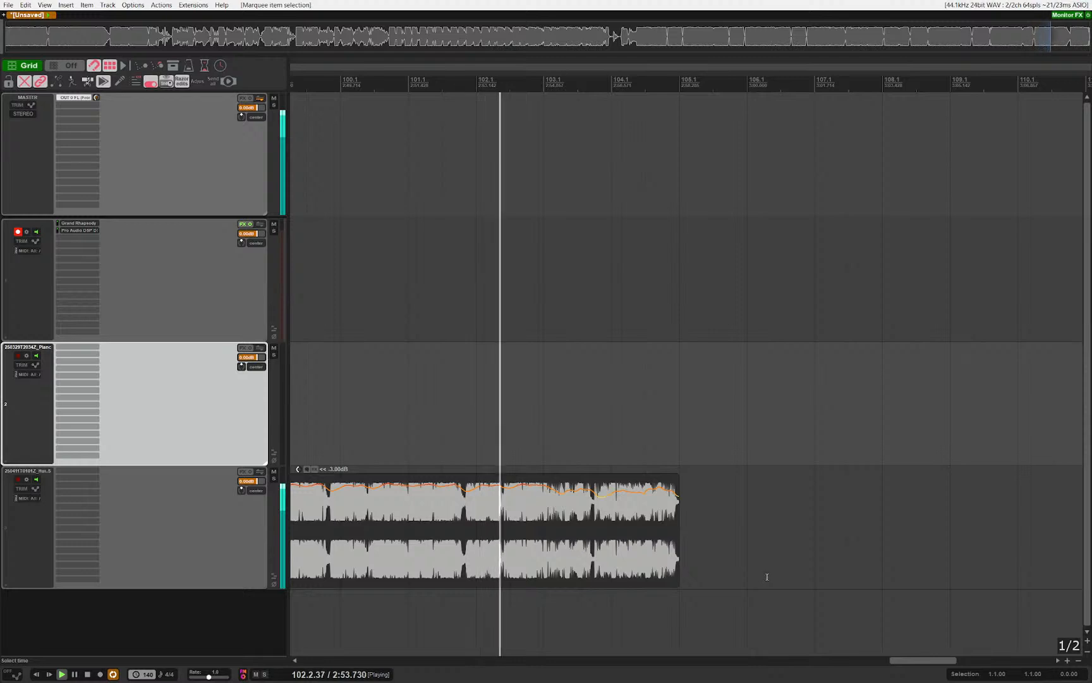
{"action": "scroll", "coordinate": [695, 571], "scroll_direction": "up", "scroll_amount": 2}
{"action": "scroll", "coordinate": [727, 574], "scroll_direction": "up", "scroll_amount": 2}
{"action": "scroll", "coordinate": [740, 562], "scroll_direction": "right", "scroll_amount": 1}
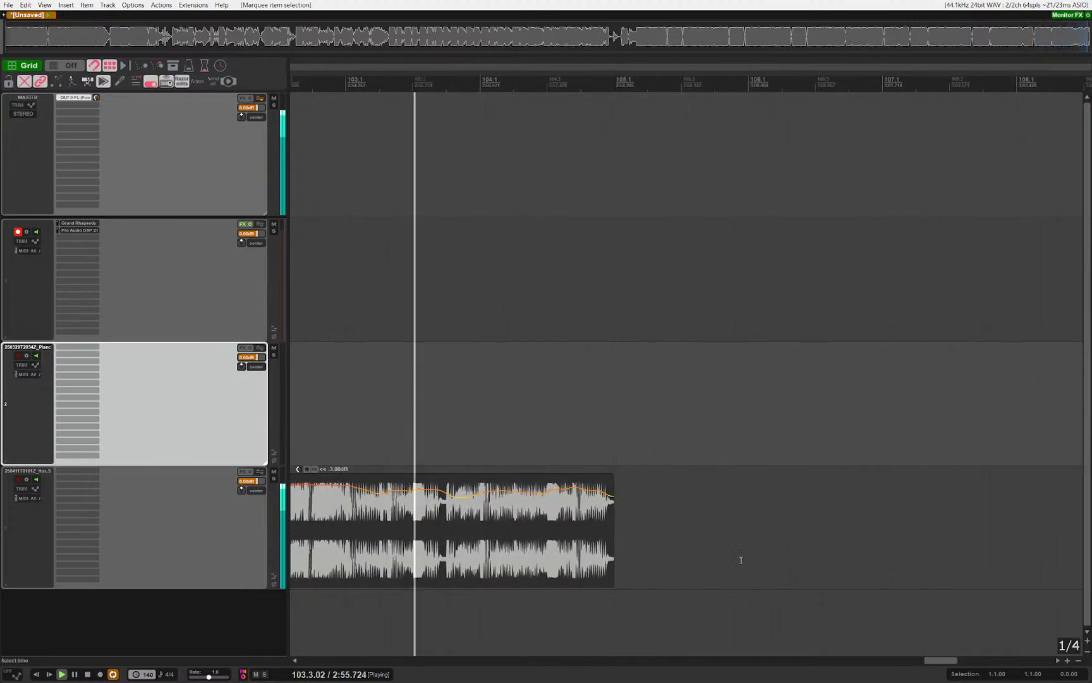
{"action": "scroll", "coordinate": [677, 561], "scroll_direction": "down", "scroll_amount": 2}
{"action": "scroll", "coordinate": [664, 577], "scroll_direction": "left", "scroll_amount": 2}
{"action": "scroll", "coordinate": [651, 593], "scroll_direction": "up", "scroll_amount": 1}
{"action": "scroll", "coordinate": [752, 585], "scroll_direction": "up", "scroll_amount": 3}
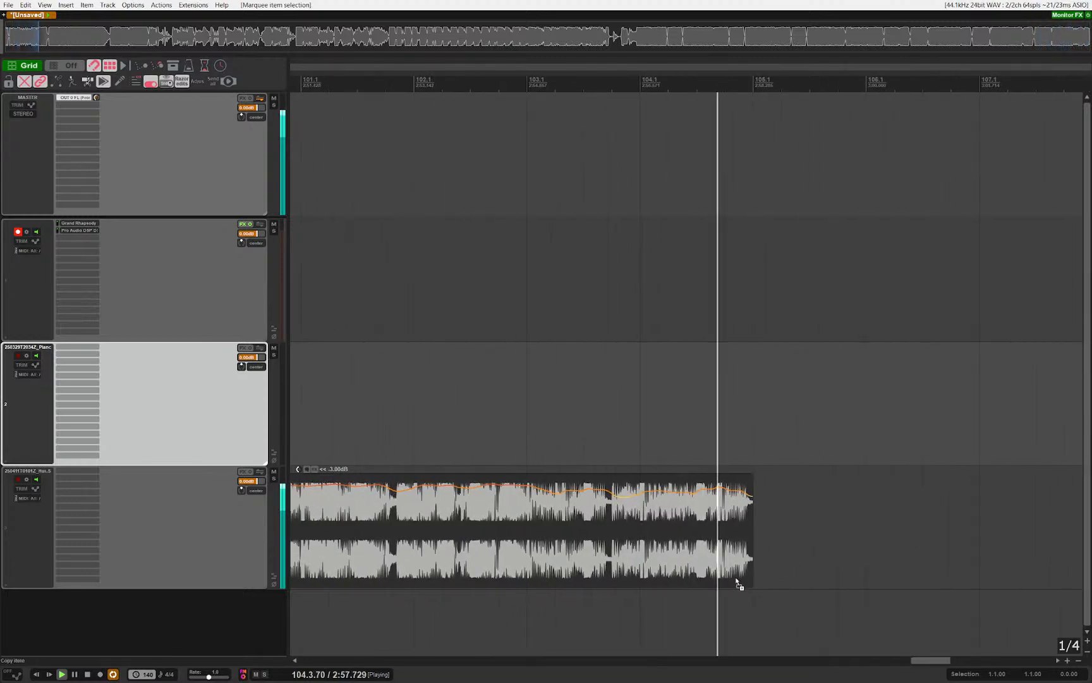
{"action": "key", "text": "space"}
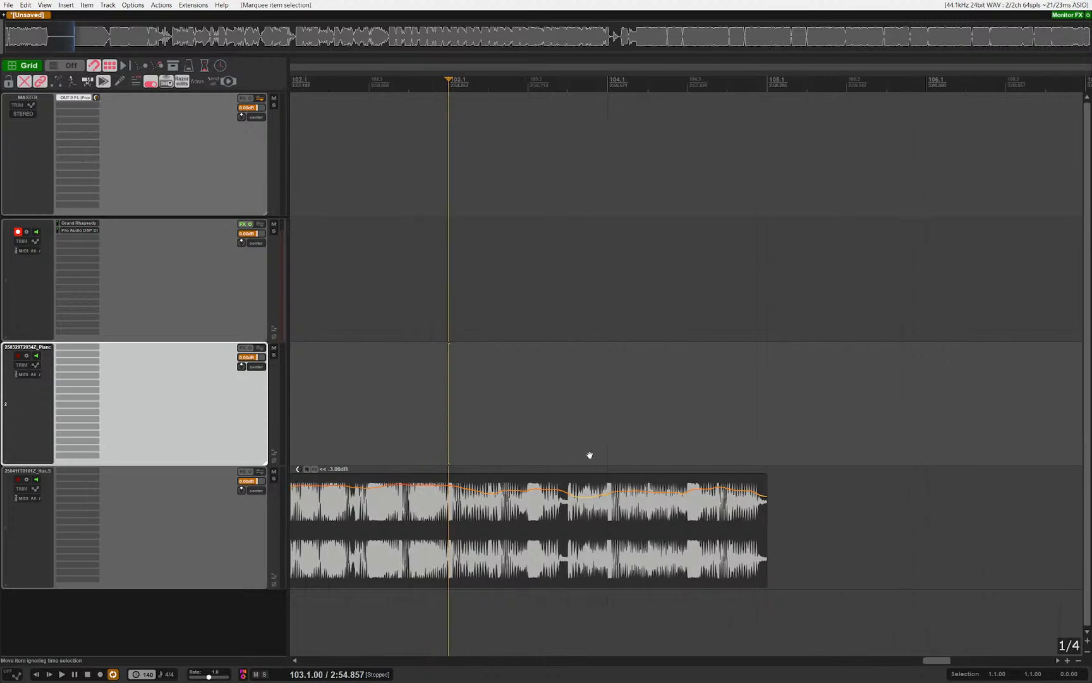
Step: Insert a new empty track below the second recording's track
{"action": "scroll", "coordinate": [588, 453], "scroll_direction": "up", "scroll_amount": 4}
{"action": "scroll", "coordinate": [525, 553], "scroll_direction": "down", "scroll_amount": 6}
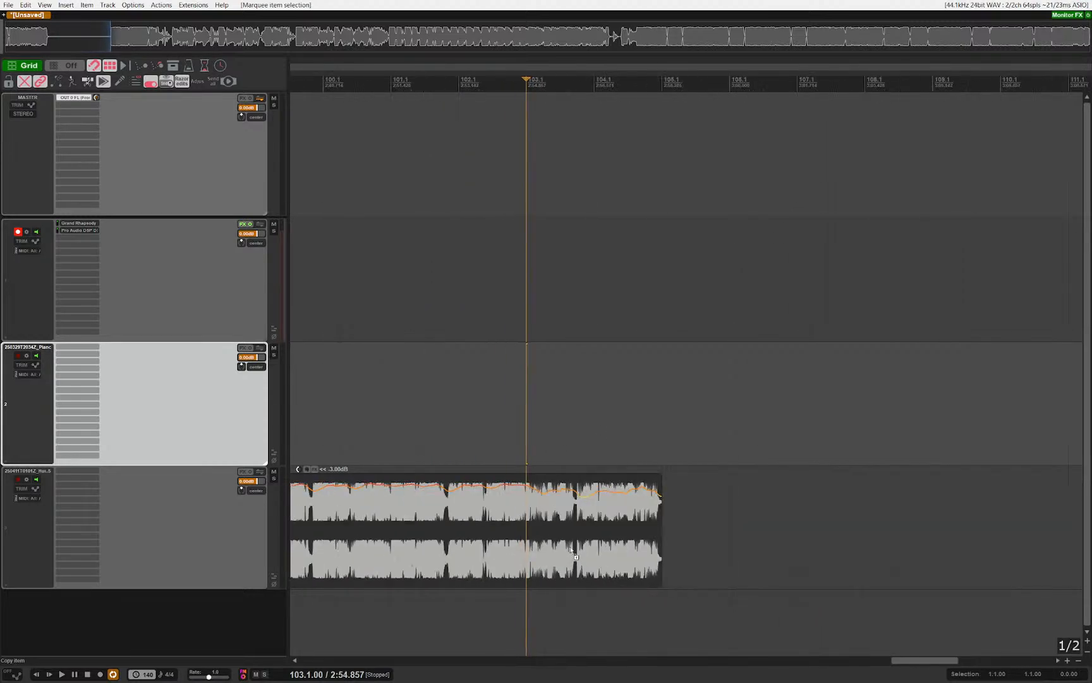
{"action": "scroll", "coordinate": [842, 476], "scroll_direction": "down", "scroll_amount": 5}
{"action": "scroll", "coordinate": [829, 481], "scroll_direction": "up", "scroll_amount": 1}
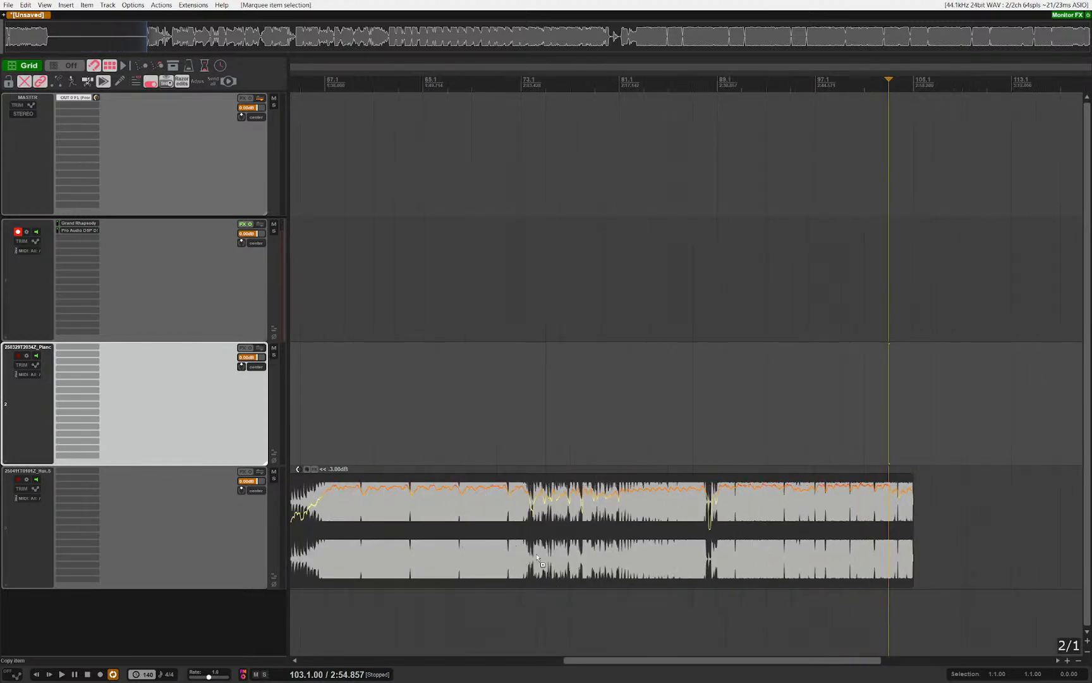
{"action": "scroll", "coordinate": [791, 552], "scroll_direction": "right", "scroll_amount": 3}
{"action": "left_click", "coordinate": [195, 541]}
{"action": "key", "text": "ctrl+t"}
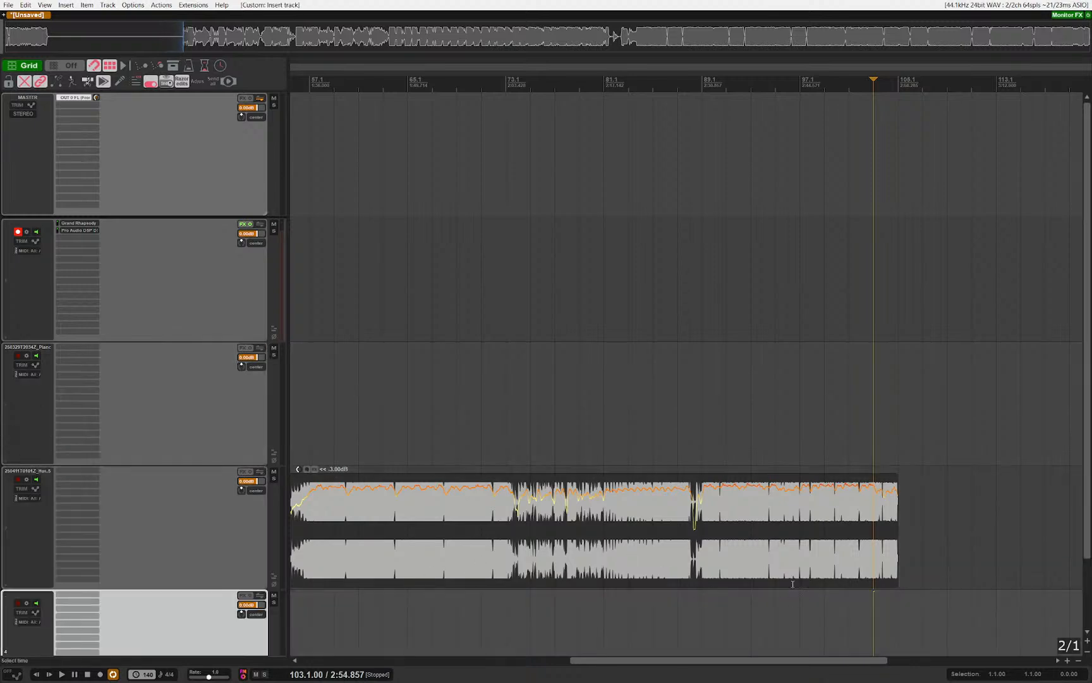
Step: Examine the second recording's waveform close up at measure 103 and compare it with the whole recording
{"action": "scroll", "coordinate": [792, 583], "scroll_direction": "down", "scroll_amount": 2}
{"action": "scroll", "coordinate": [721, 559], "scroll_direction": "right", "scroll_amount": 3}
{"action": "scroll", "coordinate": [708, 537], "scroll_direction": "up", "scroll_amount": 9}
{"action": "scroll", "coordinate": [608, 503], "scroll_direction": "up", "scroll_amount": 6}
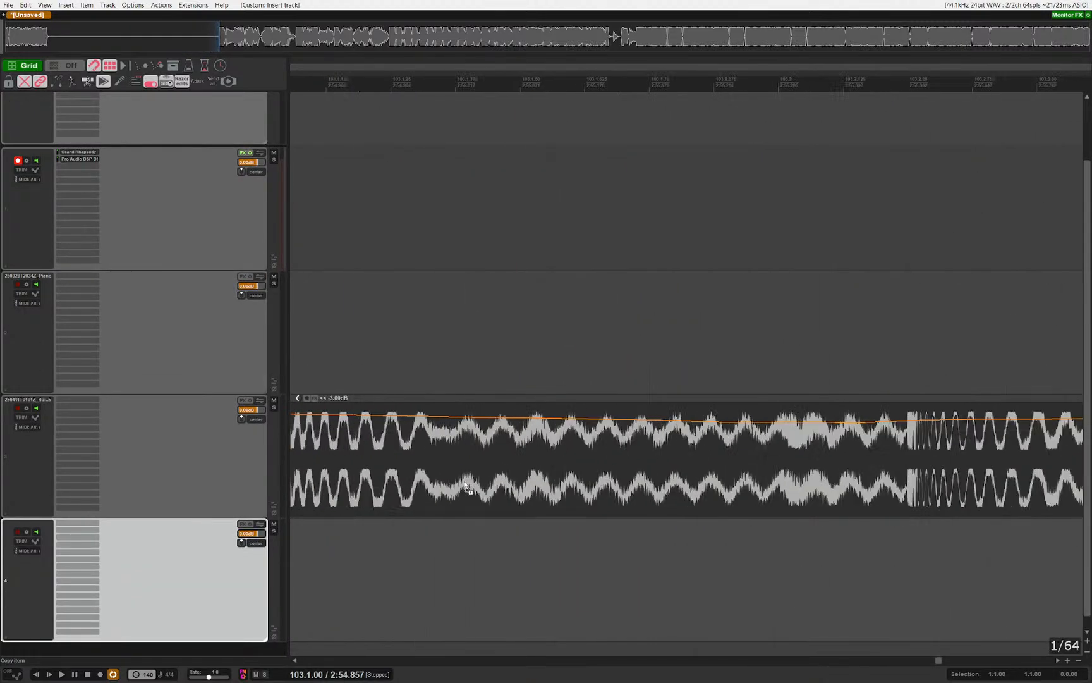
{"action": "scroll", "coordinate": [746, 509], "scroll_direction": "down", "scroll_amount": 15}
{"action": "scroll", "coordinate": [494, 499], "scroll_direction": "left", "scroll_amount": 6}
{"action": "scroll", "coordinate": [632, 499], "scroll_direction": "down", "scroll_amount": 1}
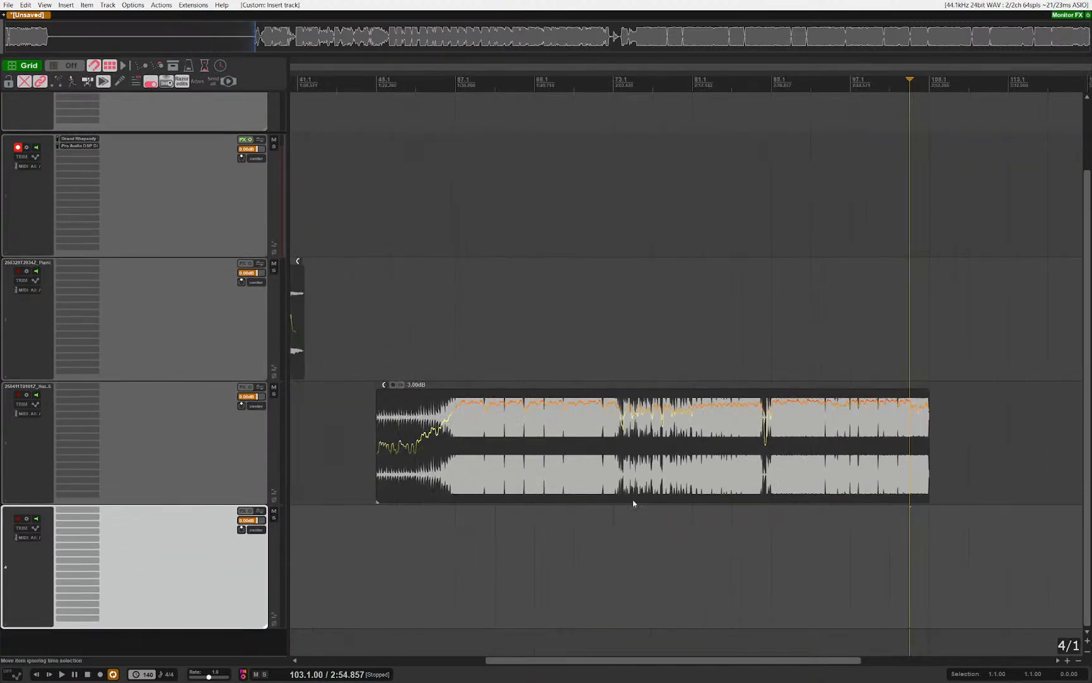
Step: Place the edit cursor at 57.1.00, where the second recording's loud section begins
{"action": "scroll", "coordinate": [569, 478], "scroll_direction": "up", "scroll_amount": 7}
{"action": "left_click", "coordinate": [727, 354]}
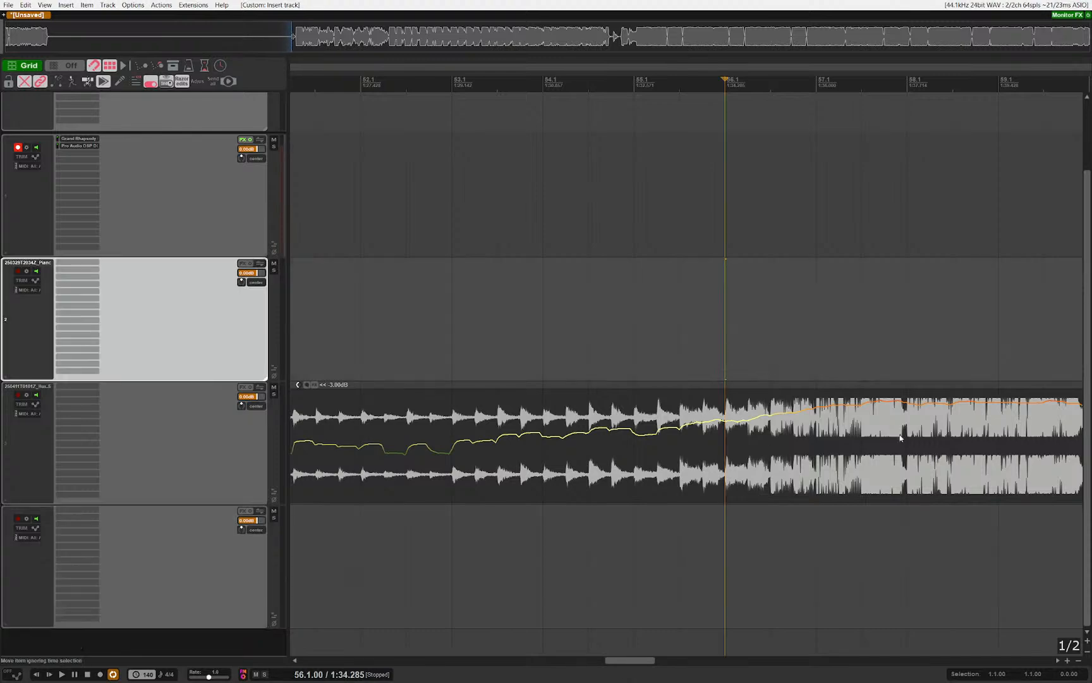
{"action": "scroll", "coordinate": [746, 422], "scroll_direction": "right", "scroll_amount": 5}
{"action": "scroll", "coordinate": [726, 459], "scroll_direction": "down", "scroll_amount": 6}
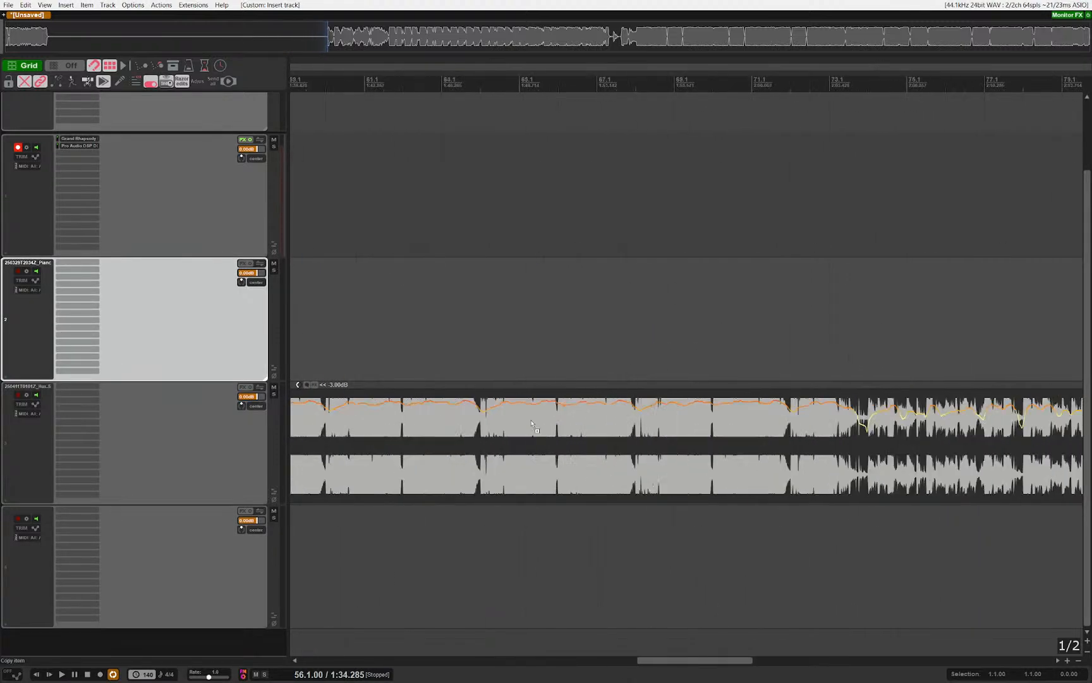
{"action": "scroll", "coordinate": [474, 420], "scroll_direction": "up", "scroll_amount": 9}
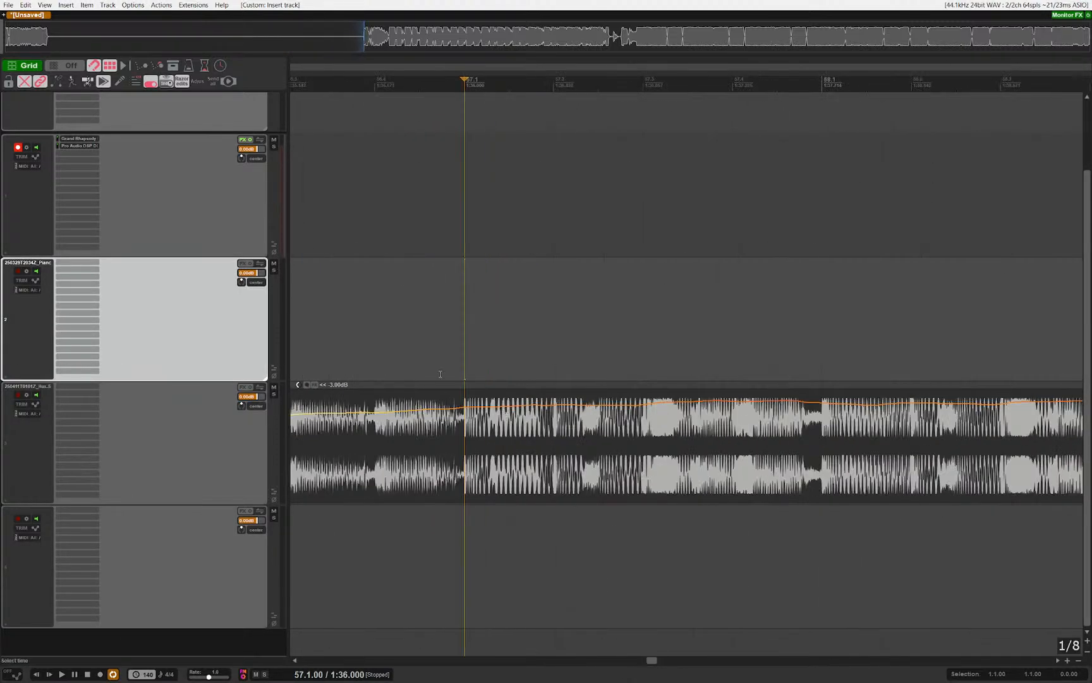
Step: Select the time range from 57.1.00 to 59.1.00 and play the start of the loud section
{"action": "left_click_drag", "start_coordinate": [457, 373], "coordinate": [923, 348]}
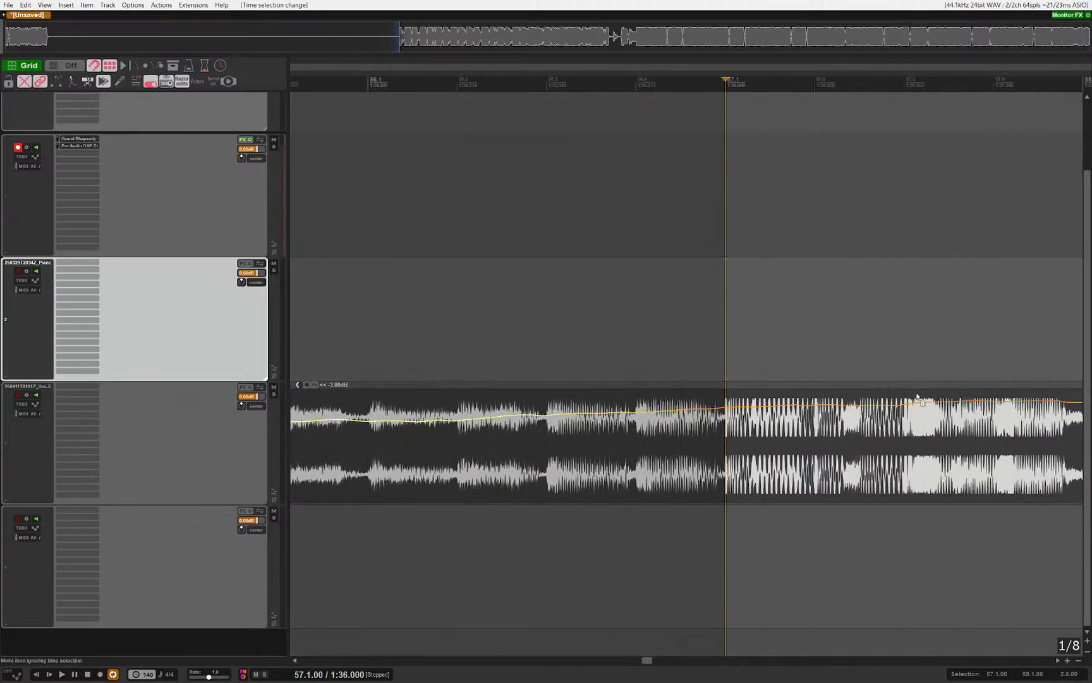
{"action": "scroll", "coordinate": [917, 392], "scroll_direction": "up", "scroll_amount": 3}
{"action": "left_click_drag", "start_coordinate": [865, 373], "coordinate": [710, 362]}
{"action": "left_click_drag", "start_coordinate": [395, 512], "coordinate": [570, 521]}
{"action": "left_click_drag", "start_coordinate": [643, 460], "coordinate": [762, 598]}
{"action": "key", "text": "space"}
{"action": "scroll", "coordinate": [552, 538], "scroll_direction": "down", "scroll_amount": 1}
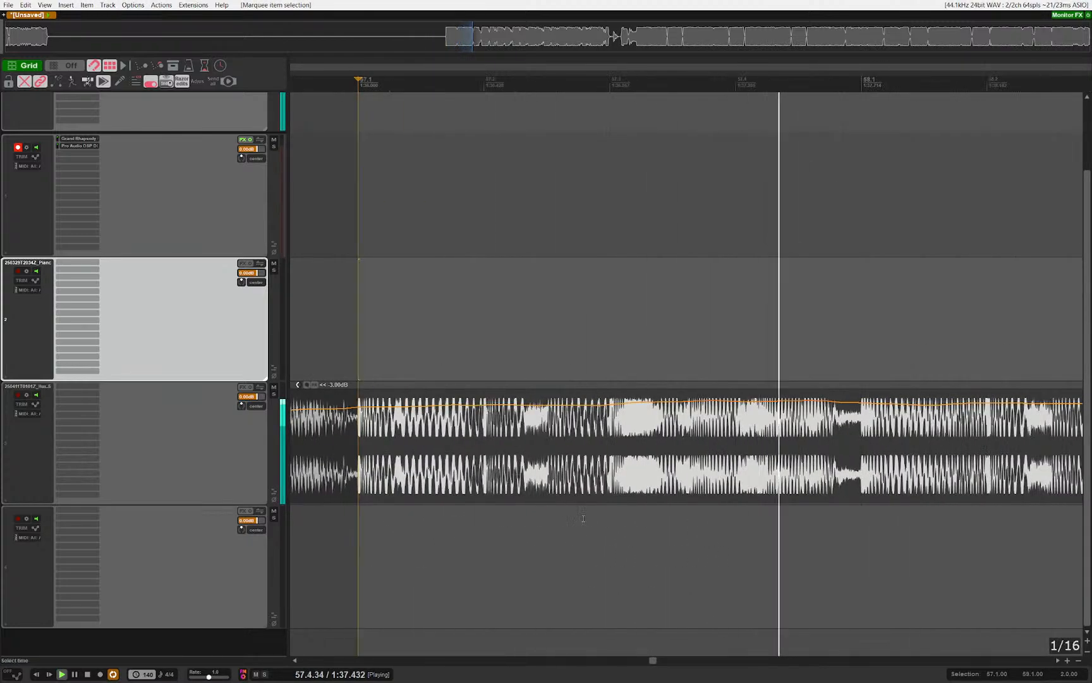
{"action": "key", "text": "space"}
Step: Shorten the time selection to the first beat, 57.1.00 to 57.2.00, and examine the waveform of measure 57 beat by beat
{"action": "scroll", "coordinate": [502, 556], "scroll_direction": "down", "scroll_amount": 1}
{"action": "left_click_drag", "start_coordinate": [502, 556], "coordinate": [478, 571]}
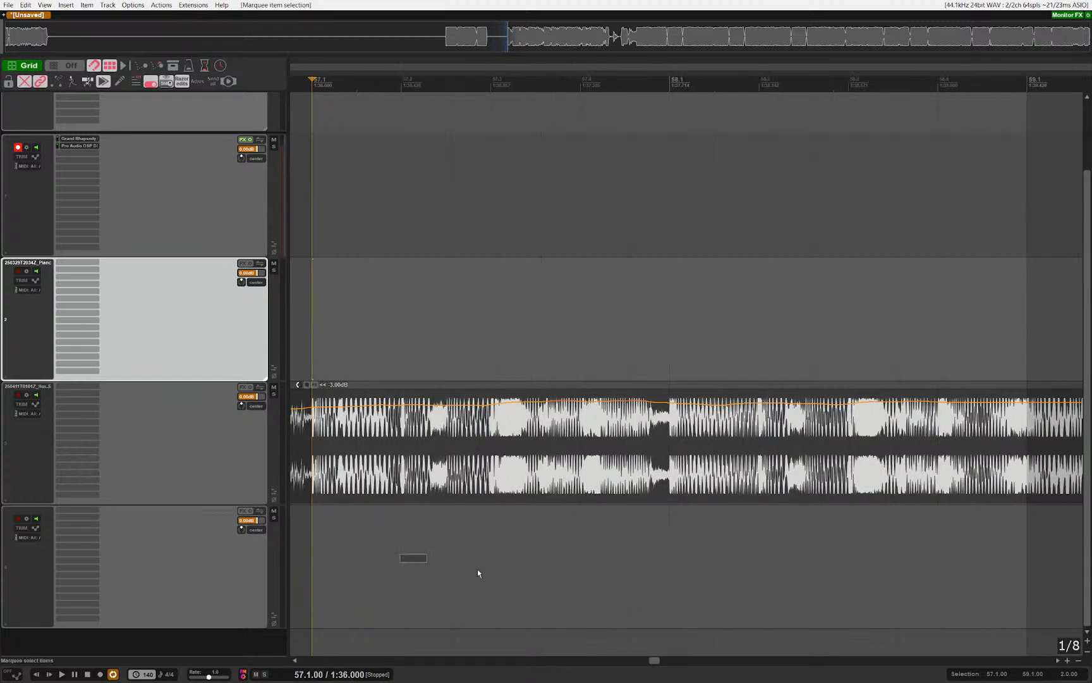
{"action": "key", "text": "Escape"}
{"action": "left_click_drag", "start_coordinate": [402, 538], "coordinate": [471, 532]}
{"action": "scroll", "coordinate": [475, 525], "scroll_direction": "up", "scroll_amount": 1}
{"action": "scroll", "coordinate": [480, 524], "scroll_direction": "up", "scroll_amount": 1}
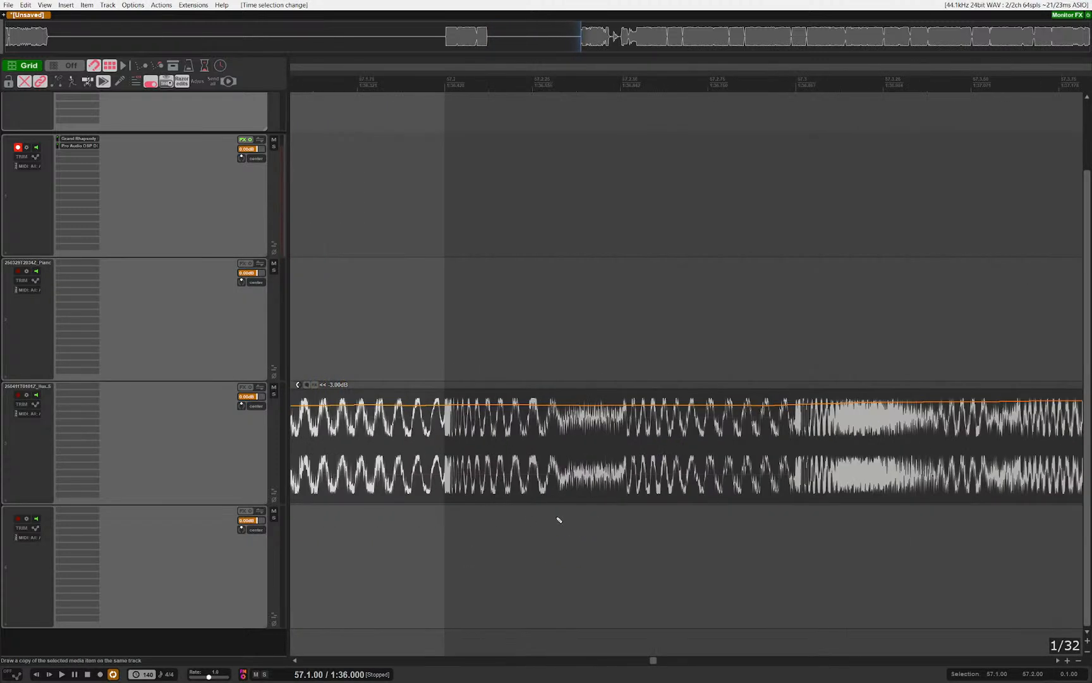
{"action": "left_click_drag", "start_coordinate": [695, 390], "coordinate": [605, 390]}
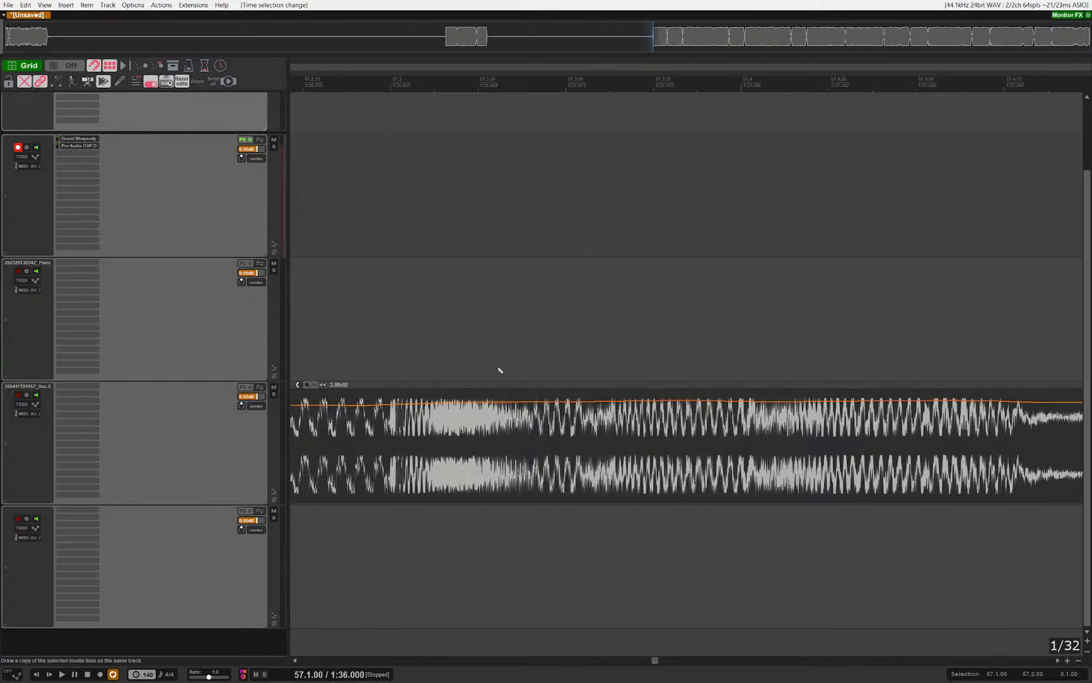
Step: Remove the time selection and compare the second recording's intro with the loud section that starts at measure 57
{"action": "scroll", "coordinate": [498, 377], "scroll_direction": "down", "scroll_amount": 2}
{"action": "scroll", "coordinate": [494, 383], "scroll_direction": "down", "scroll_amount": 2}
{"action": "left_click", "coordinate": [460, 330]}
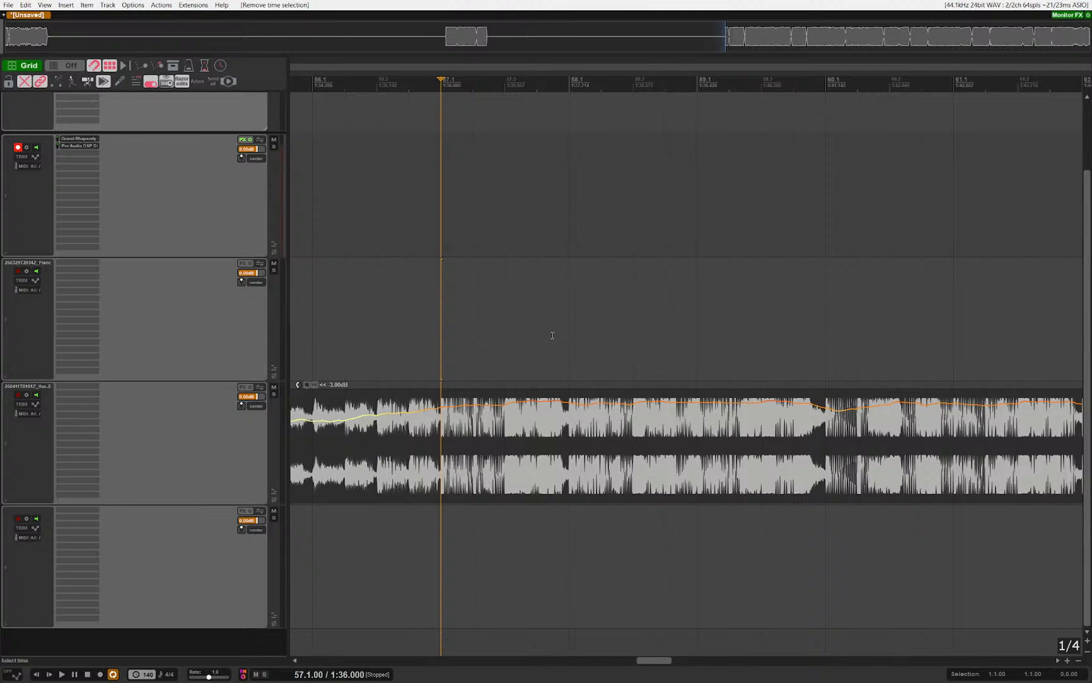
{"action": "scroll", "coordinate": [528, 335], "scroll_direction": "down", "scroll_amount": 4}
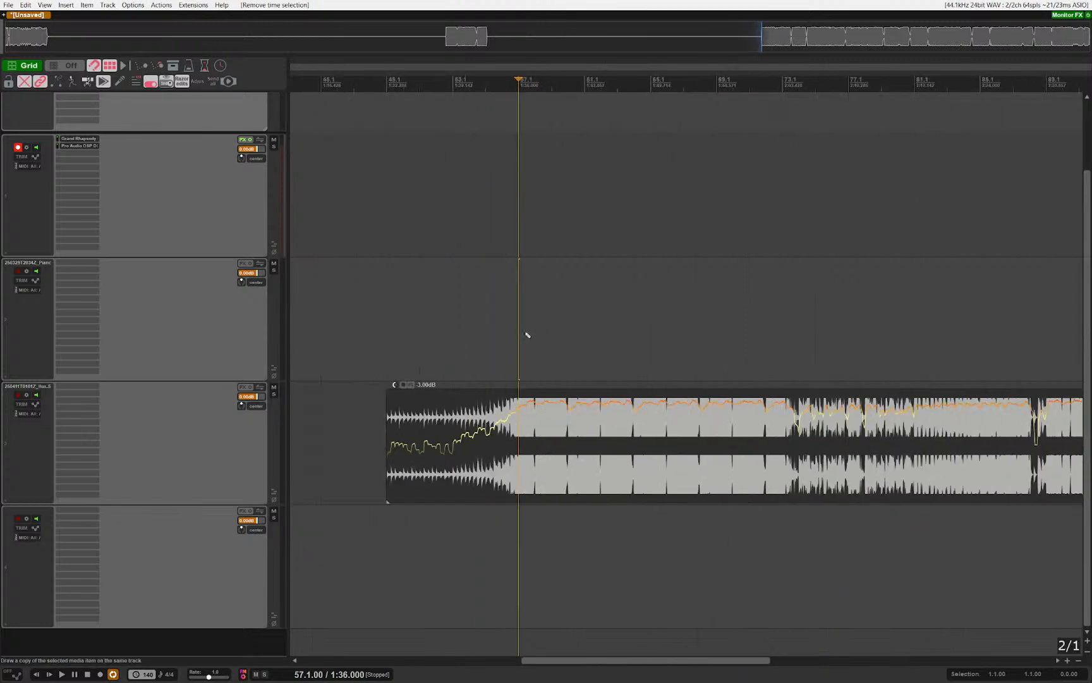
{"action": "scroll", "coordinate": [541, 341], "scroll_direction": "down", "scroll_amount": 1}
{"action": "scroll", "coordinate": [492, 430], "scroll_direction": "up", "scroll_amount": 4}
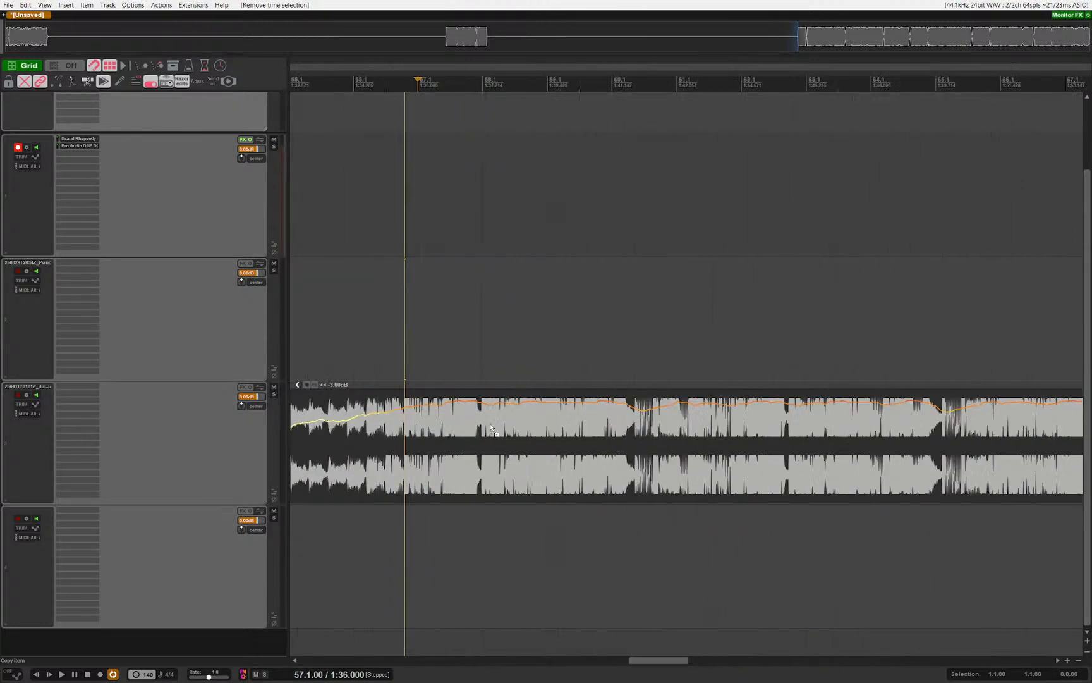
Step: Play the loud section from 57.1.00 into measure 59 and stop playback
{"action": "scroll", "coordinate": [492, 430], "scroll_direction": "up", "scroll_amount": 7}
{"action": "scroll", "coordinate": [580, 454], "scroll_direction": "down", "scroll_amount": 2}
{"action": "key", "text": "space"}
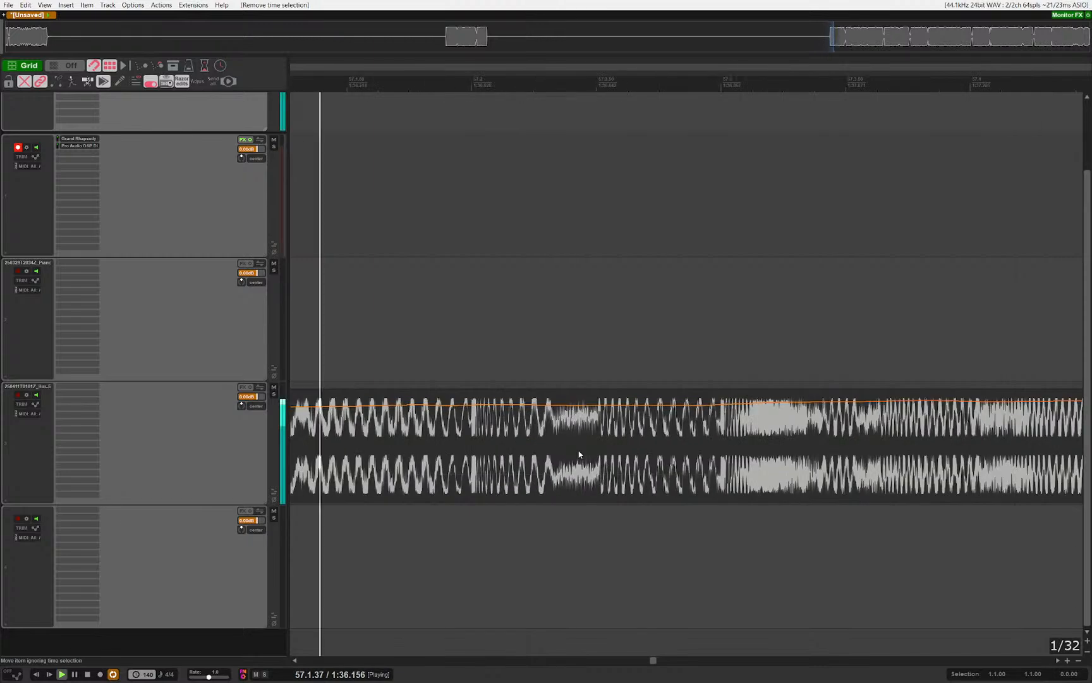
{"action": "scroll", "coordinate": [579, 454], "scroll_direction": "down", "scroll_amount": 4}
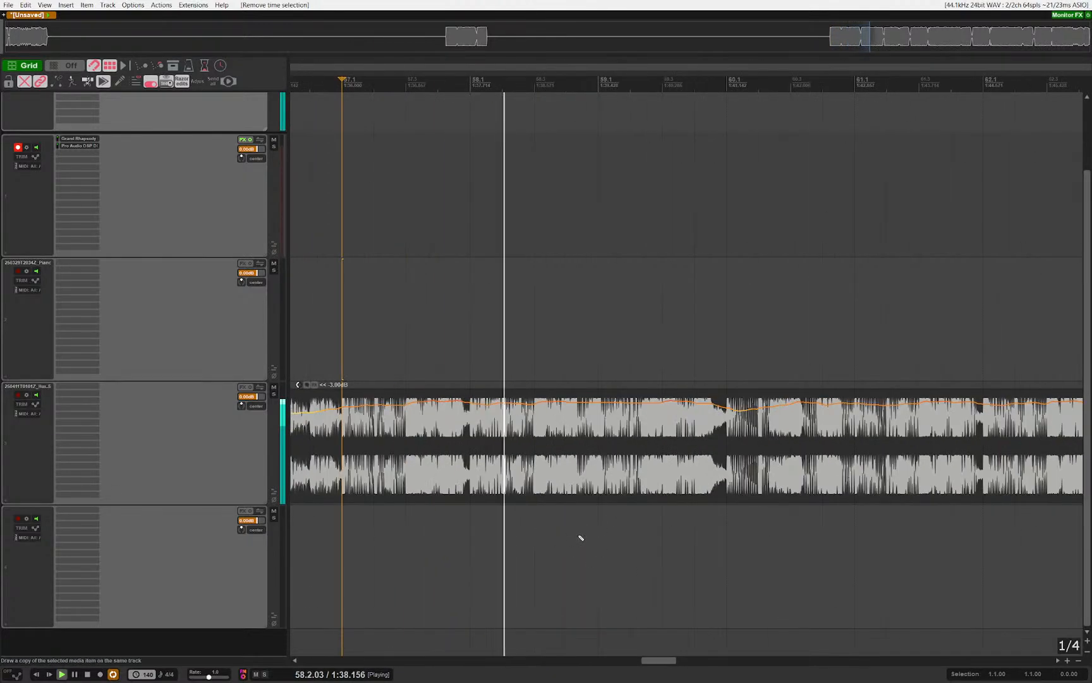
{"action": "scroll", "coordinate": [581, 538], "scroll_direction": "up", "scroll_amount": 2}
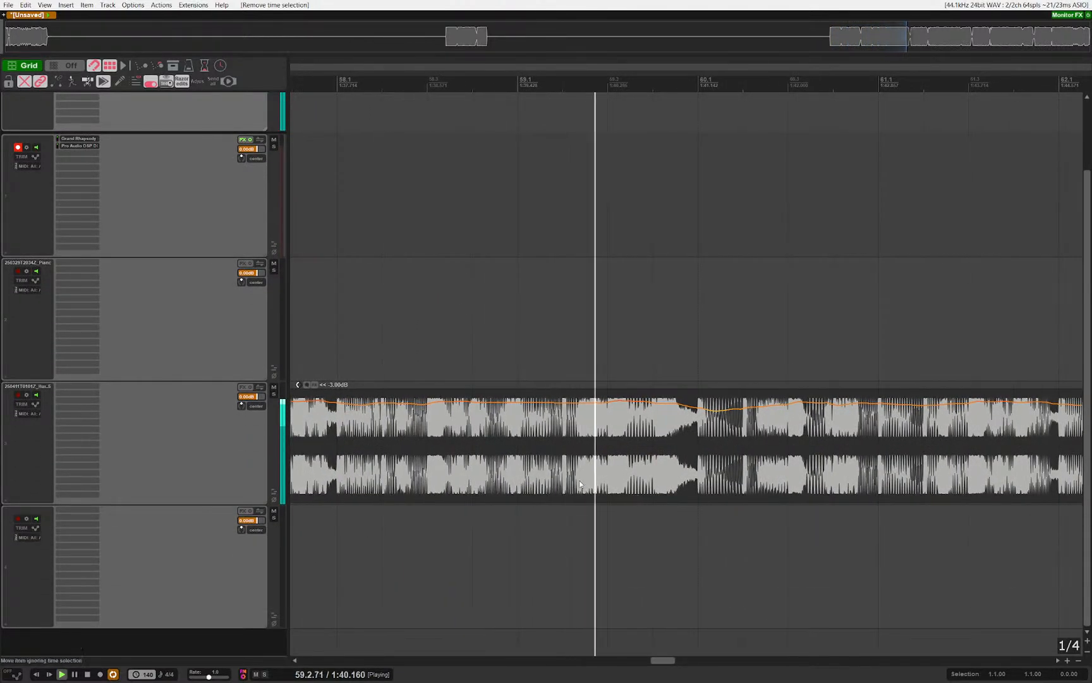
{"action": "key", "text": "space"}
Step: Move the edit cursor to 58.4.13 and briefly play the recording from there
{"action": "scroll", "coordinate": [509, 473], "scroll_direction": "up", "scroll_amount": 6}
{"action": "left_click", "coordinate": [415, 368]}
{"action": "key", "text": "space"}
{"action": "key", "text": "space"}
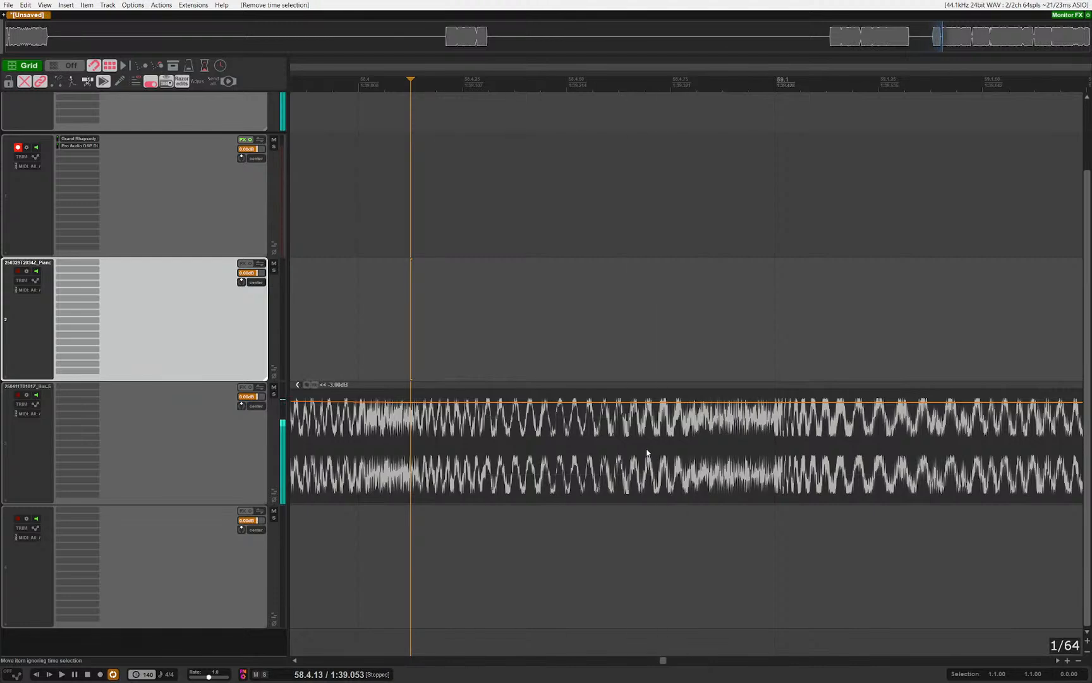
Step: Compare both recordings across the whole timeline and briefly play the first one from 21.1.00
{"action": "scroll", "coordinate": [549, 463], "scroll_direction": "down", "scroll_amount": 7}
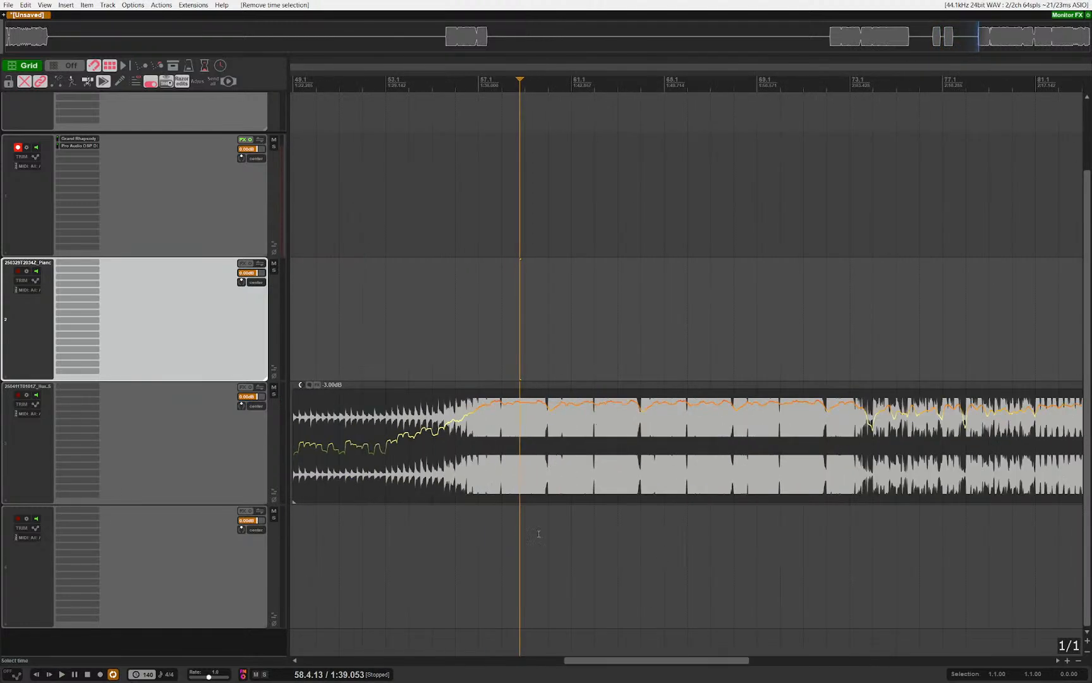
{"action": "scroll", "coordinate": [500, 480], "scroll_direction": "right", "scroll_amount": 2}
{"action": "scroll", "coordinate": [483, 539], "scroll_direction": "down", "scroll_amount": 2}
{"action": "mouse_move", "coordinate": [505, 532]}
{"action": "left_mouse_down"}
{"action": "mouse_move", "coordinate": [568, 508]}
{"action": "mouse_move", "coordinate": [617, 580]}
{"action": "left_mouse_up"}
{"action": "scroll", "coordinate": [565, 510], "scroll_direction": "down", "scroll_amount": 2}
{"action": "left_click", "coordinate": [224, 441]}
{"action": "scroll", "coordinate": [939, 381], "scroll_direction": "left", "scroll_amount": 2}
{"action": "left_click", "coordinate": [407, 253]}
{"action": "key", "text": "space"}
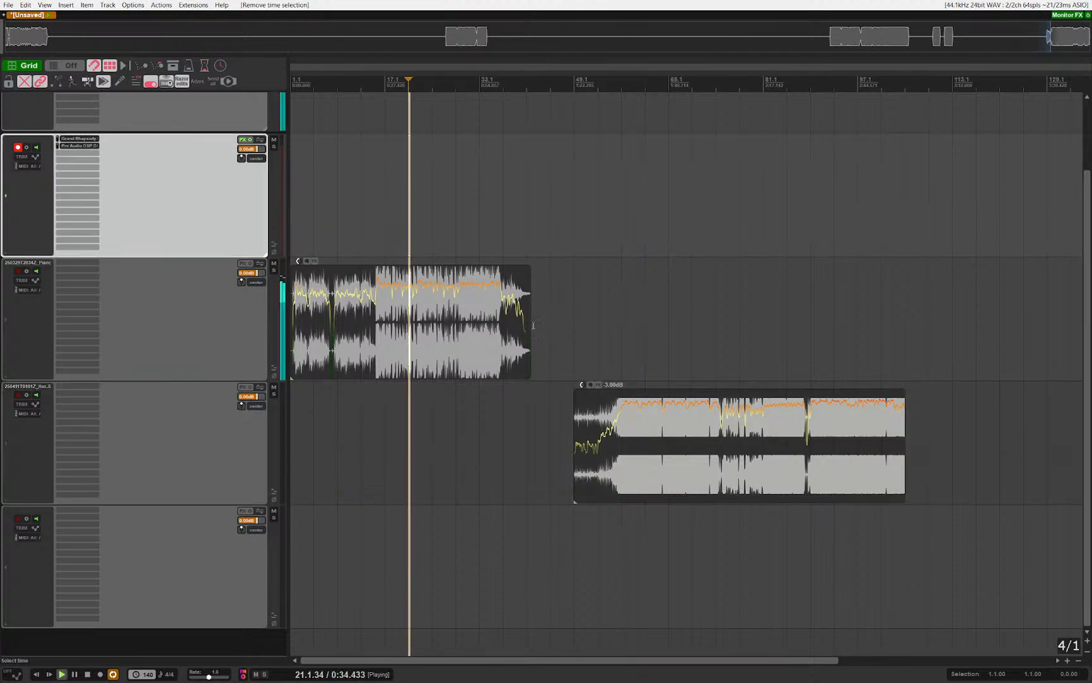
{"action": "scroll", "coordinate": [410, 385], "scroll_direction": "up", "scroll_amount": 2}
{"action": "key", "text": "space"}
Step: Delete the first reference recording's track and select the remaining recording's track
{"action": "scroll", "coordinate": [338, 353], "scroll_direction": "right", "scroll_amount": 1}
{"action": "left_click", "coordinate": [218, 348]}
{"action": "key", "text": "Delete"}
{"action": "left_click", "coordinate": [179, 398]}
{"action": "left_click", "coordinate": [199, 299]}
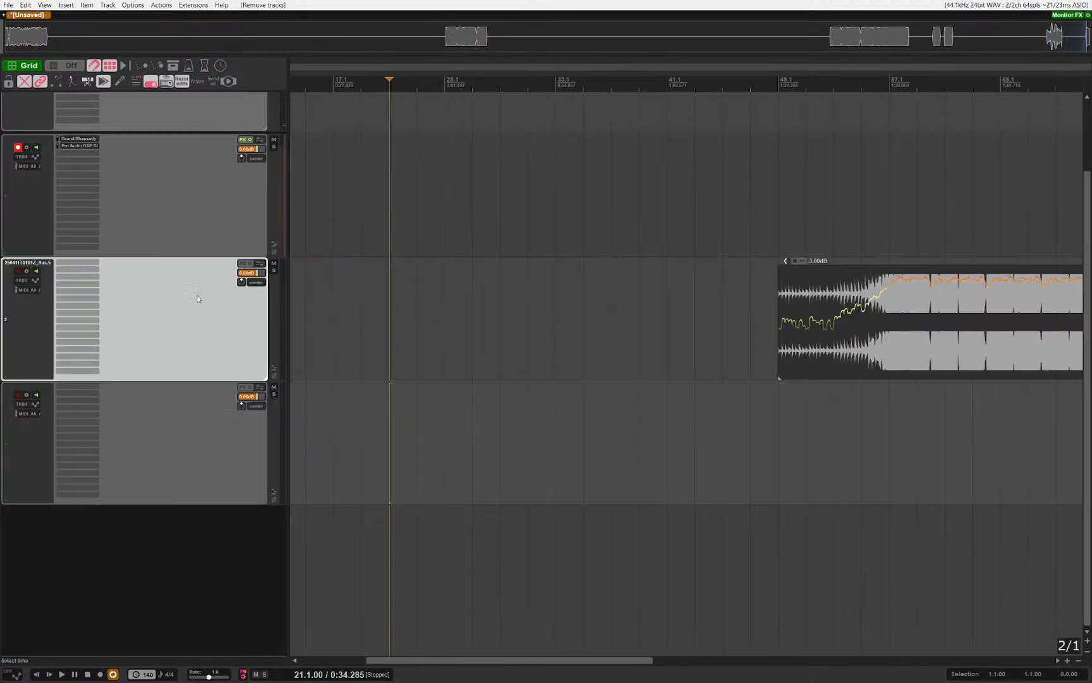
Step: Delete the remaining recording's track and the Grand Rhapsody piano track, keeping only the empty track
{"action": "scroll", "coordinate": [283, 339], "scroll_direction": "up", "scroll_amount": 2}
{"action": "scroll", "coordinate": [351, 312], "scroll_direction": "right", "scroll_amount": 4}
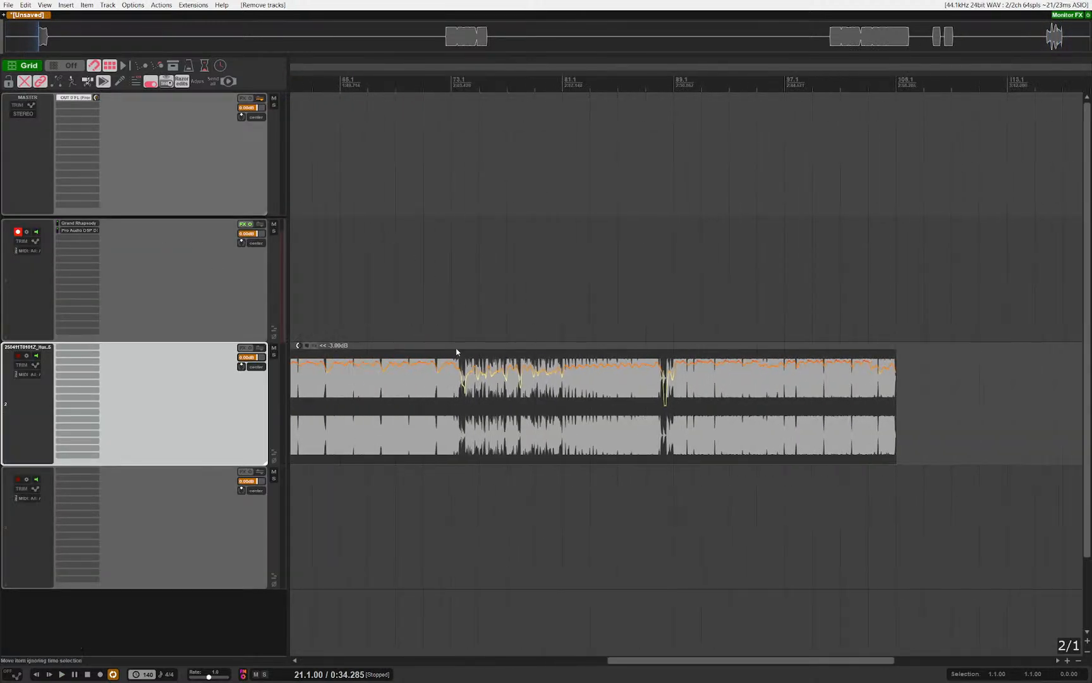
{"action": "scroll", "coordinate": [456, 351], "scroll_direction": "left", "scroll_amount": 2}
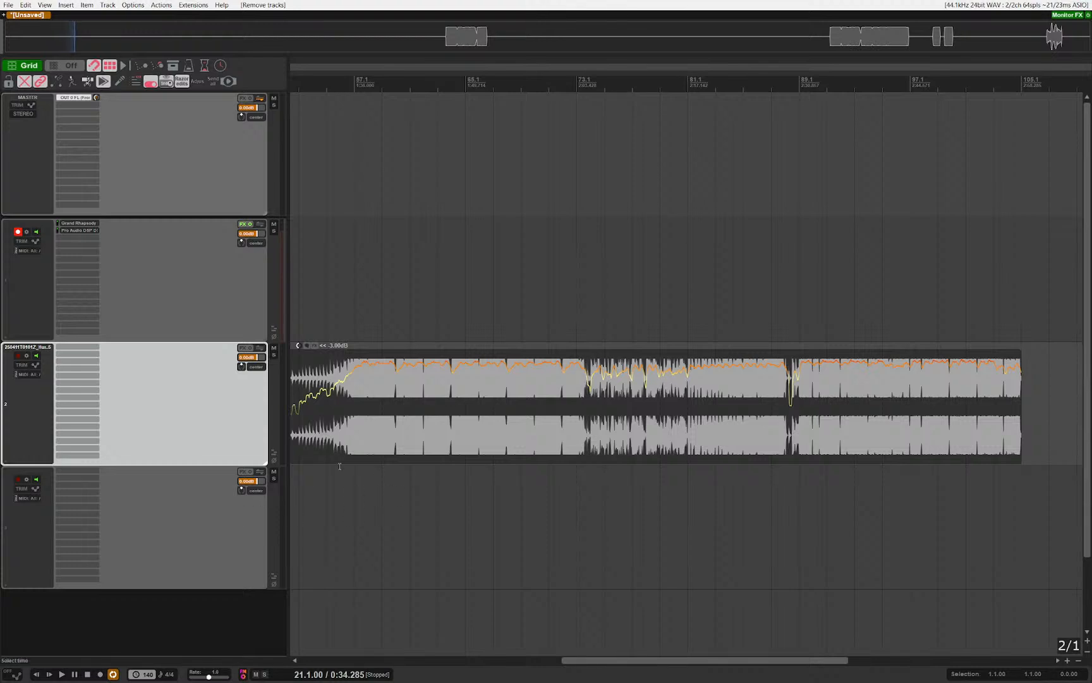
{"action": "key", "text": "Delete"}
{"action": "left_click", "coordinate": [191, 297]}
{"action": "key", "text": "Delete"}
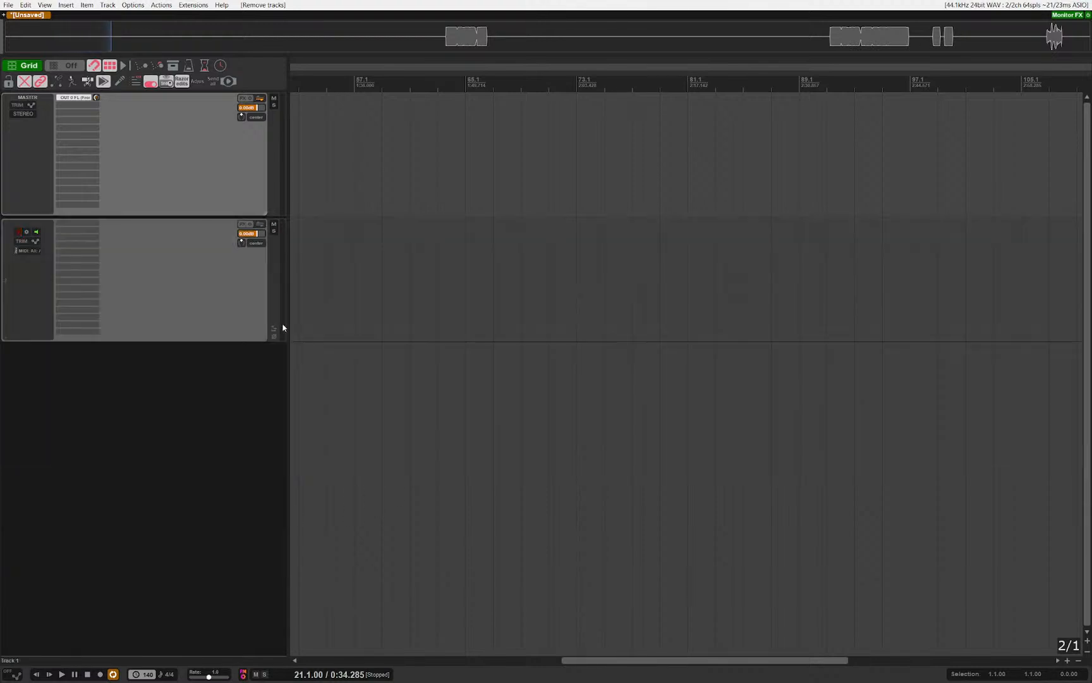
Step: Add Serum 2 to the remaining empty track and close its plugin window
{"action": "left_click", "coordinate": [170, 279]}
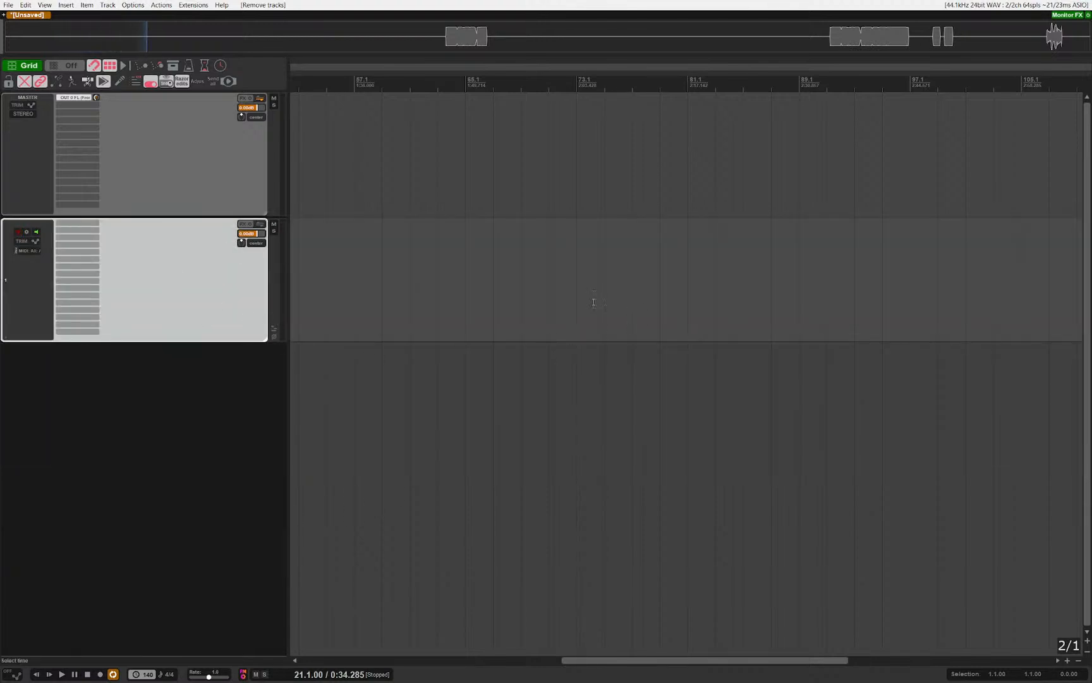
{"action": "scroll", "coordinate": [468, 266], "scroll_direction": "down", "scroll_amount": 2}
{"action": "scroll", "coordinate": [627, 333], "scroll_direction": "left", "scroll_amount": 2}
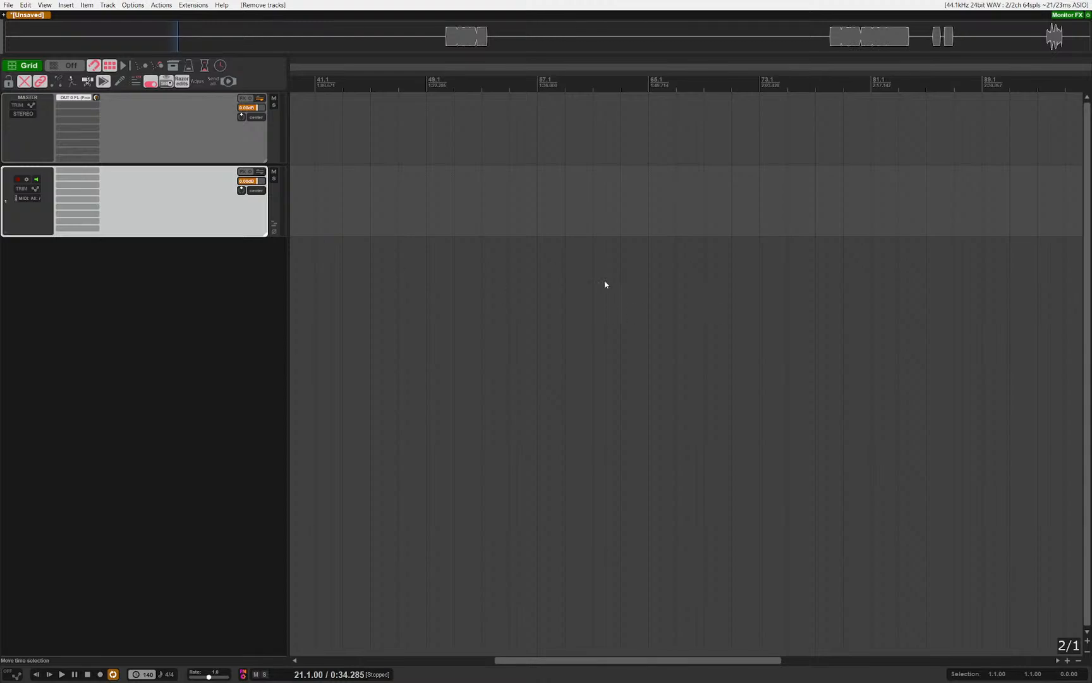
{"action": "key", "text": "s"}
{"action": "key", "text": "Escape"}
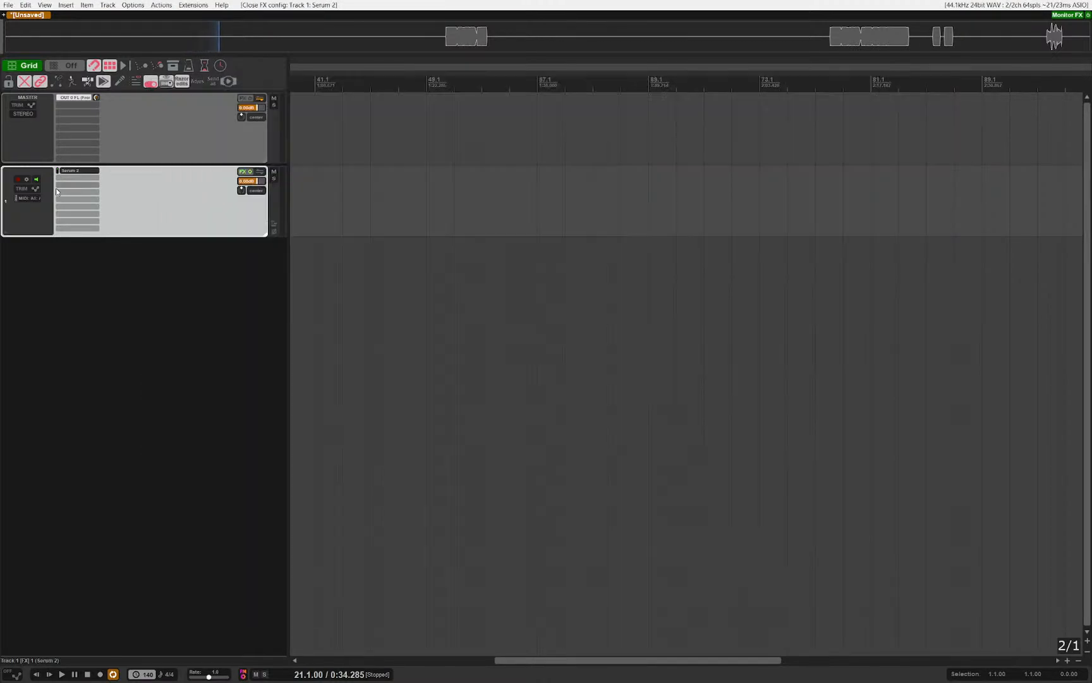
Step: Insert a second track and add the Grand Rhapsody Piano Stereo instrument to it
{"action": "left_click", "coordinate": [182, 215]}
{"action": "left_click", "coordinate": [181, 215]}
{"action": "key", "text": "ctrl+t"}
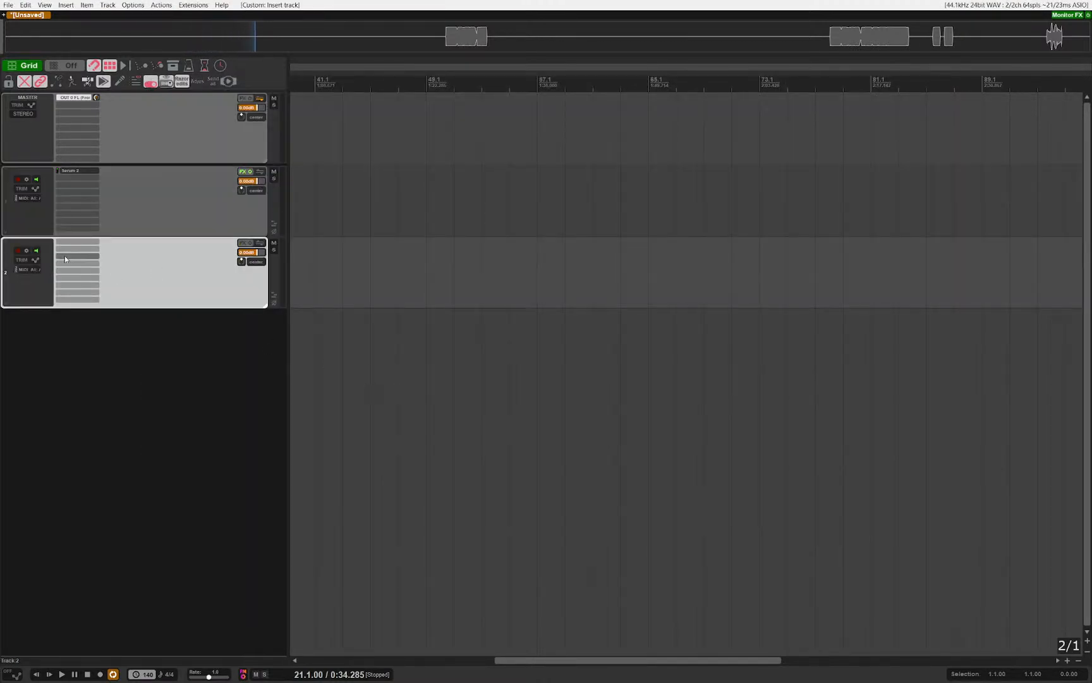
{"action": "left_click", "coordinate": [65, 258]}
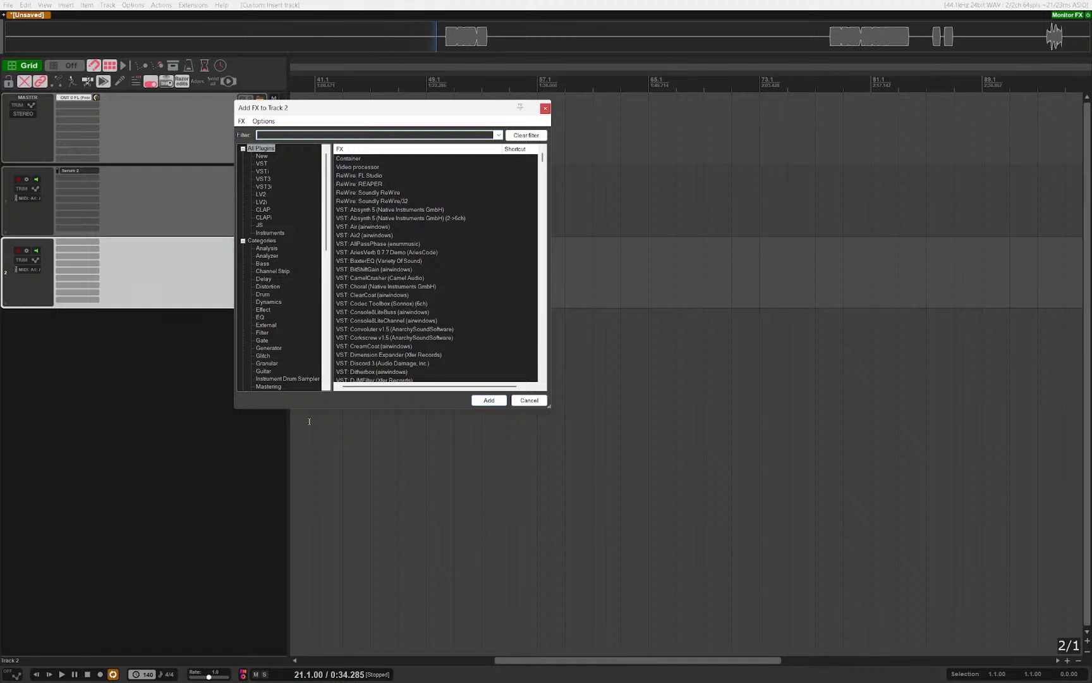
{"action": "type", "text": "rhap"}
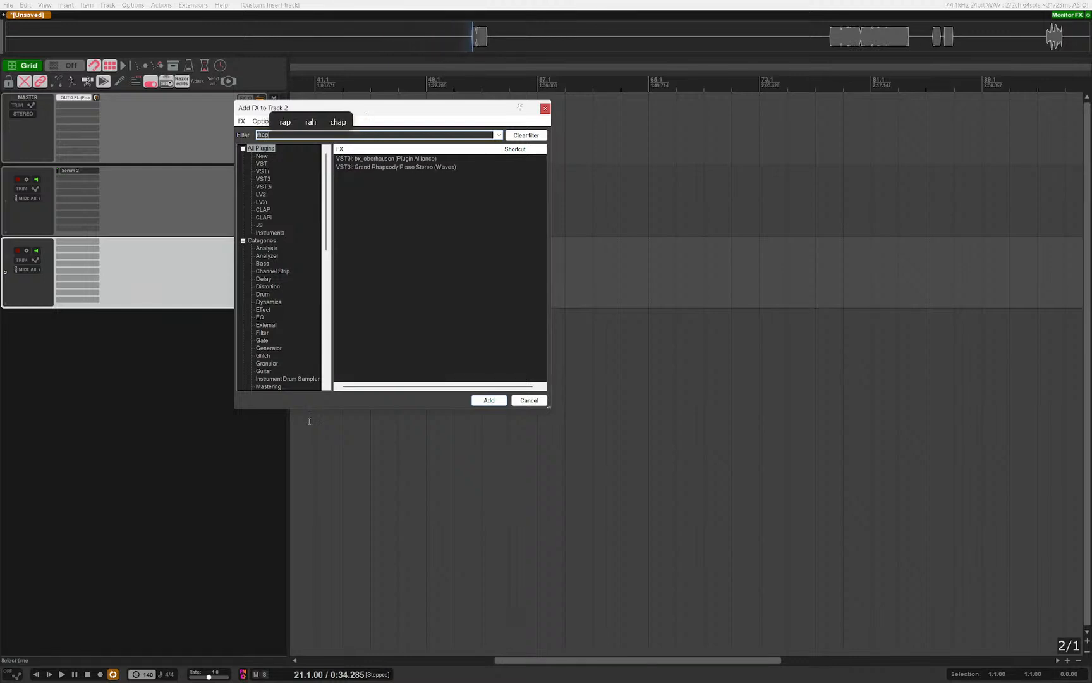
{"action": "type", "text": "so"}
{"action": "key", "text": "Down"}
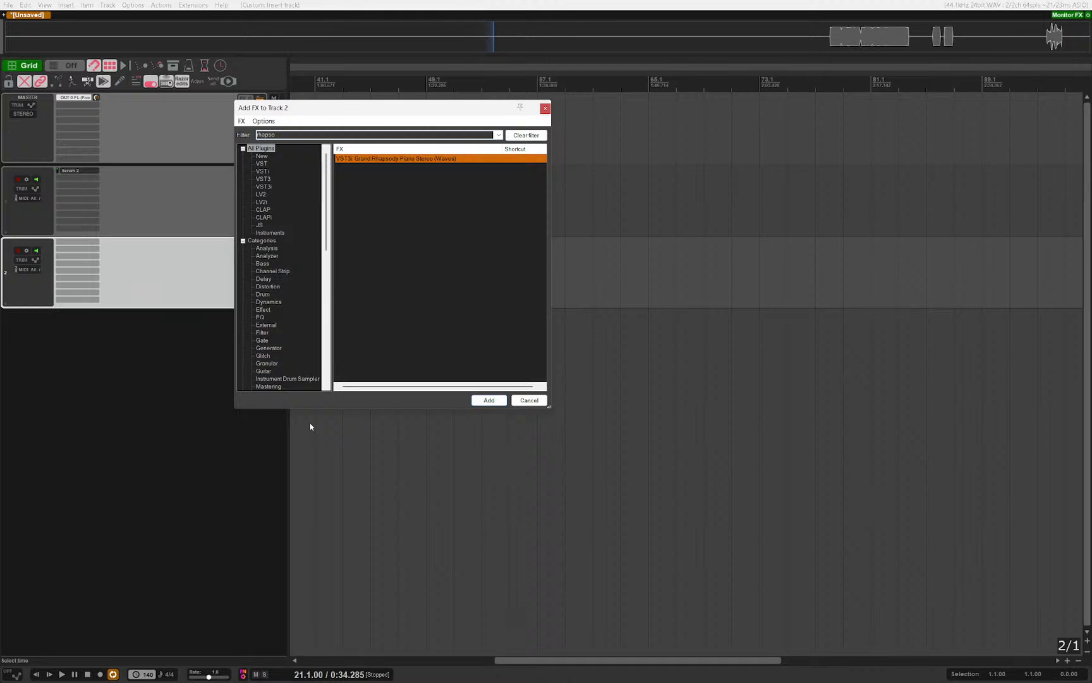
{"action": "key", "text": "Return"}
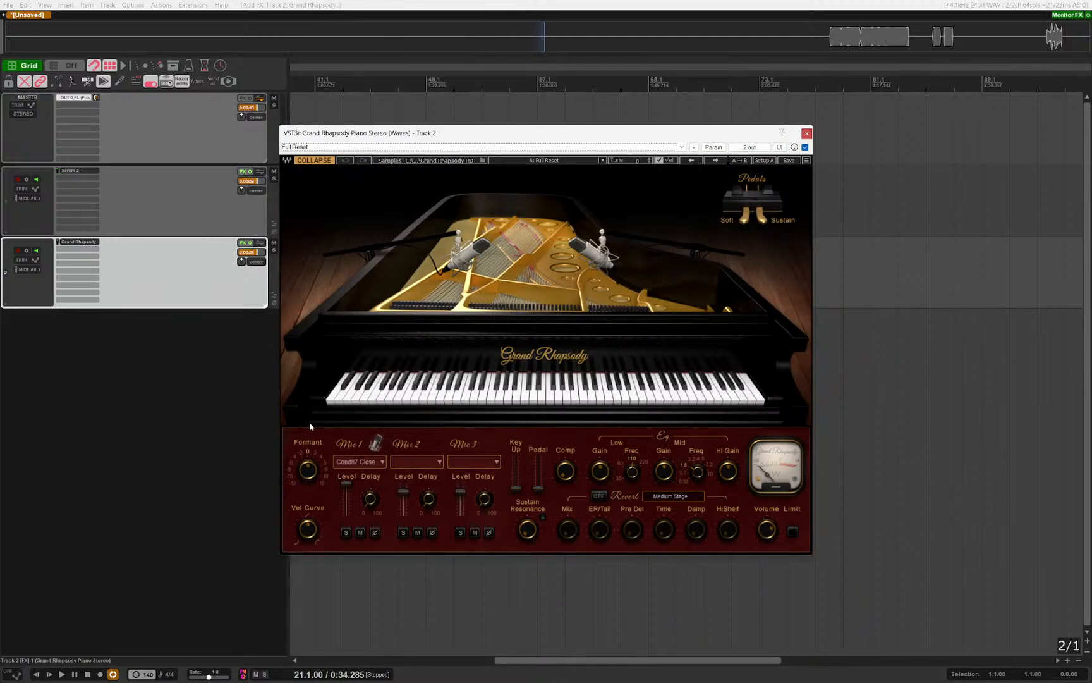
Step: Arm the piano track for recording and set the piano's Formant to -2
{"action": "right_click", "coordinate": [16, 252]}
{"action": "left_click", "coordinate": [16, 252]}
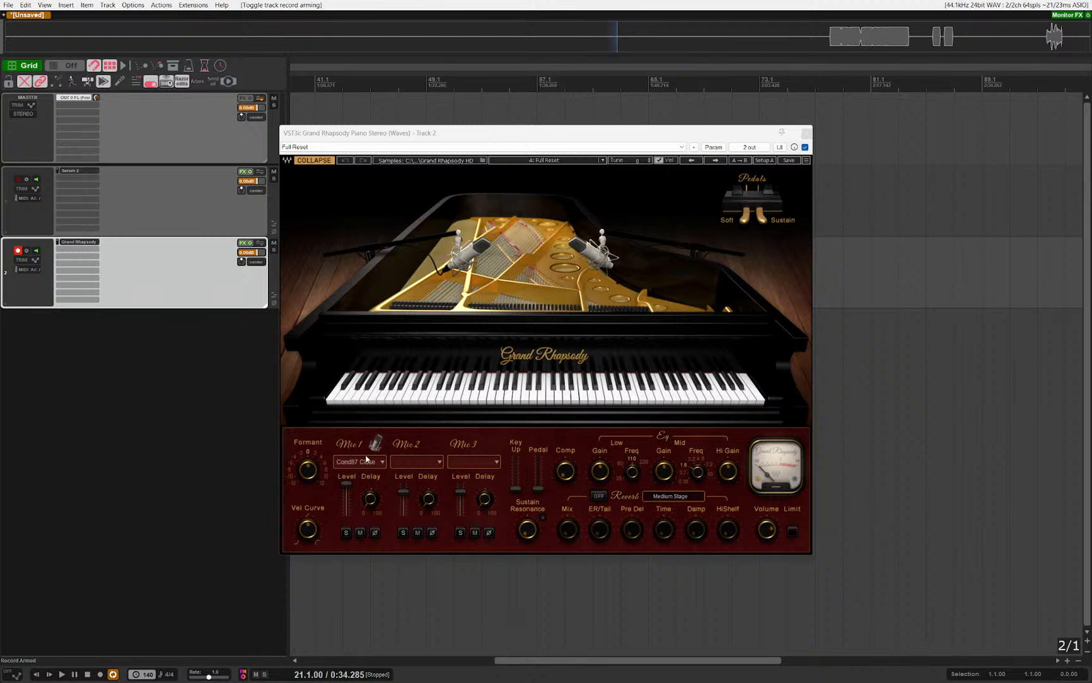
{"action": "left_click_drag", "start_coordinate": [308, 469], "coordinate": [251, 463]}
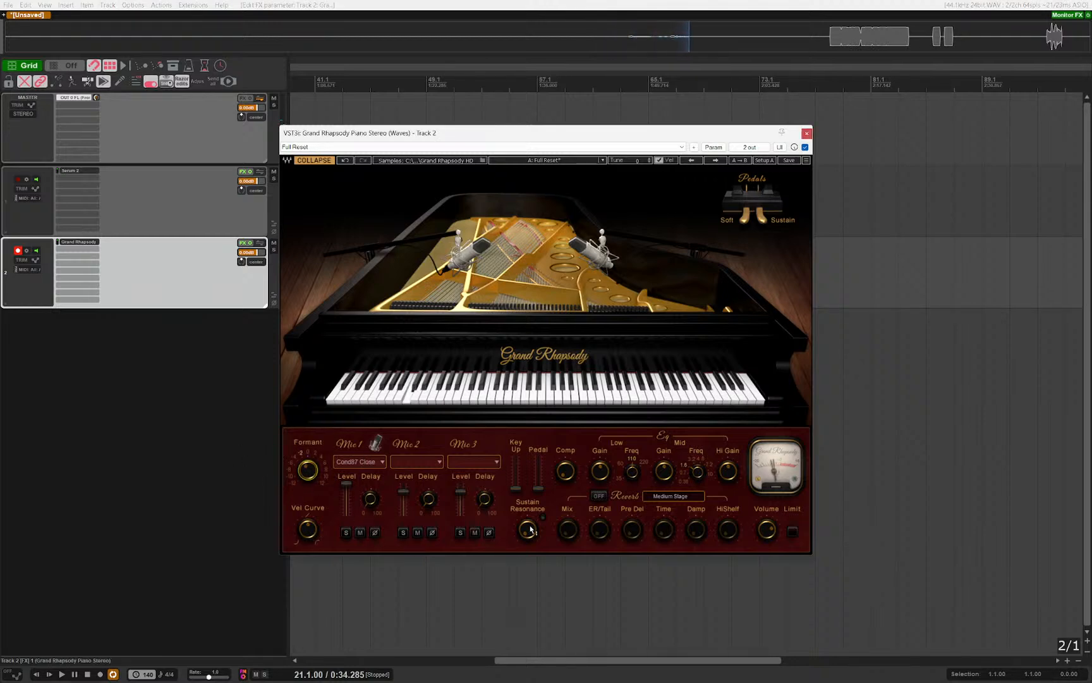
Step: Set Mic 2 to Dyn57 Close with a delay of about 16.2, and Mic 3 to Cond84 Room
{"action": "left_click", "coordinate": [417, 461]}
{"action": "left_click", "coordinate": [414, 485]}
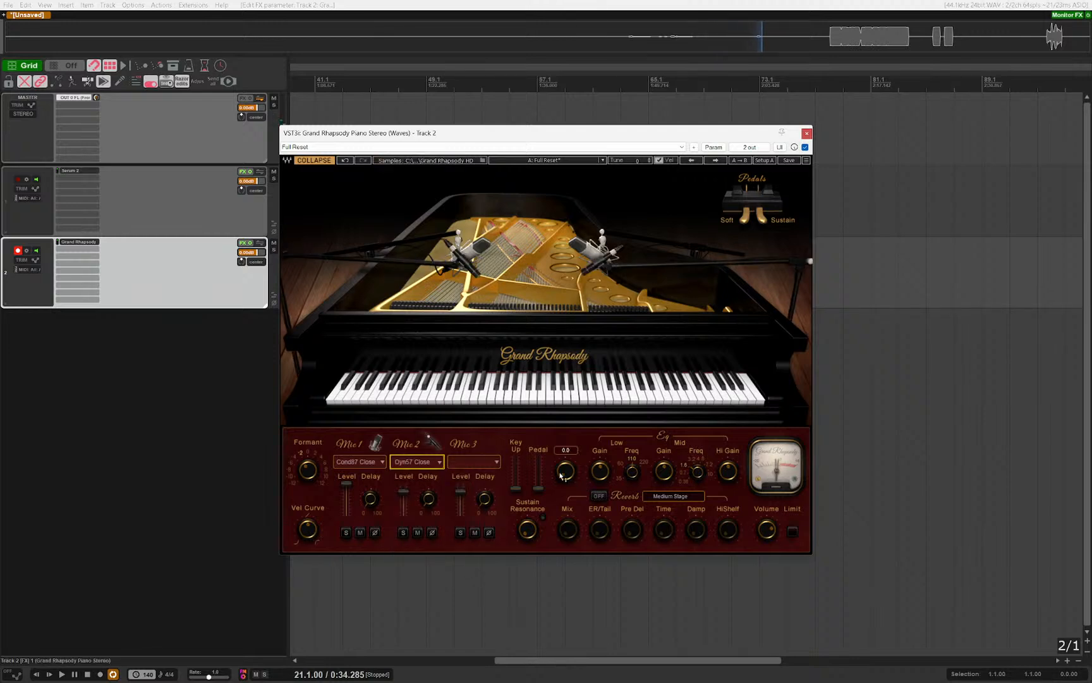
{"action": "left_click", "coordinate": [478, 462]}
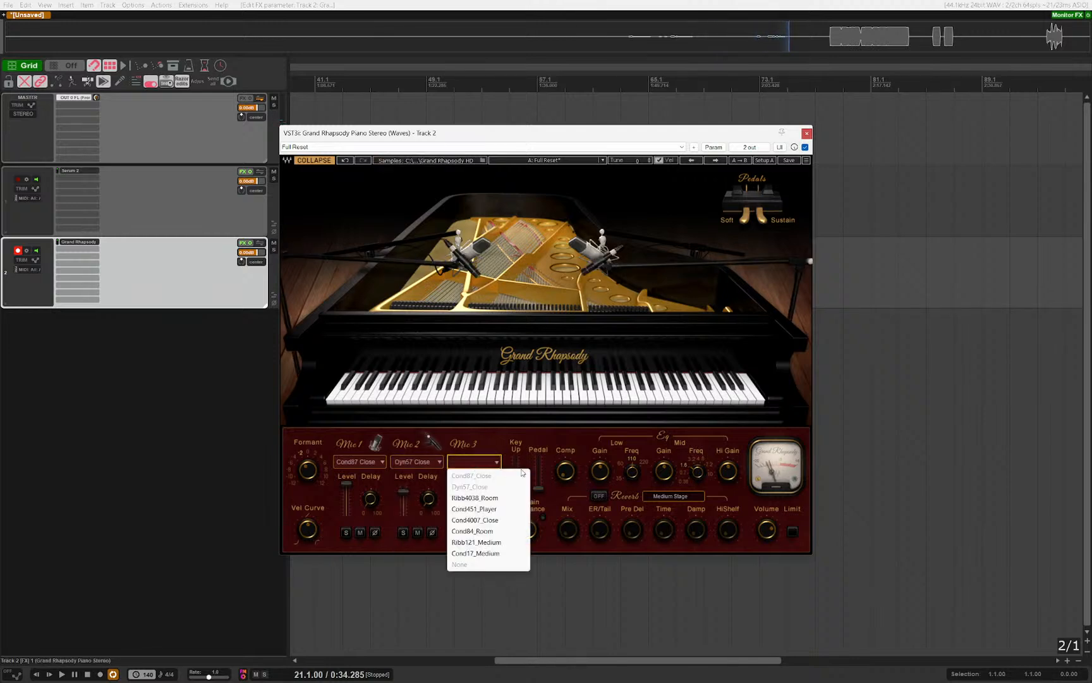
{"action": "left_click", "coordinate": [500, 535]}
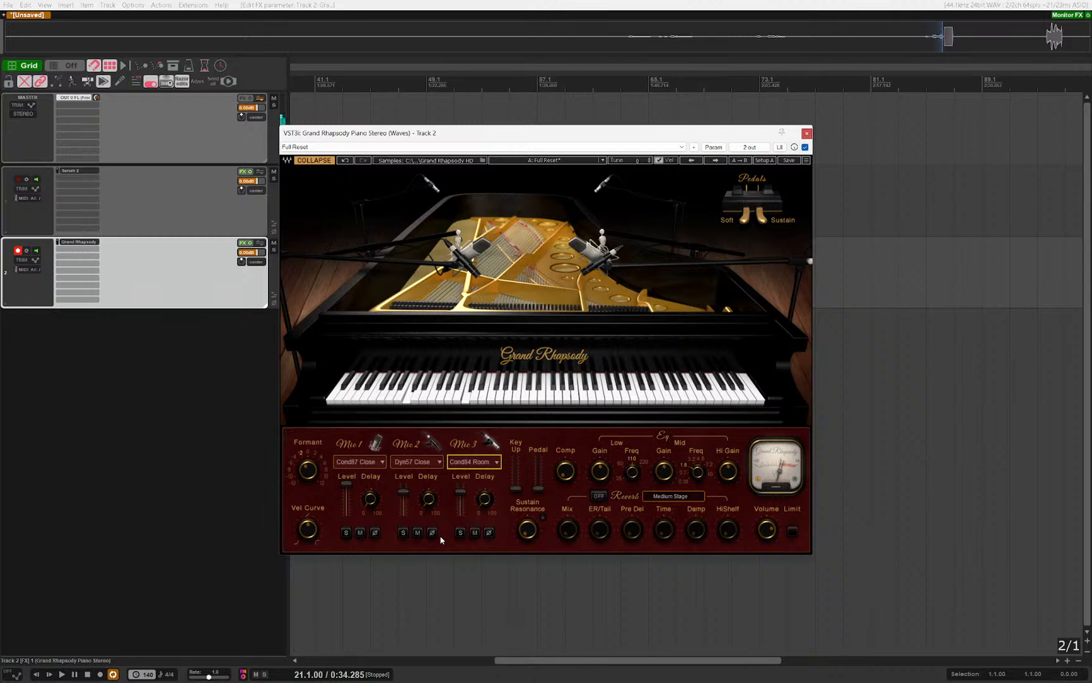
{"action": "left_click_drag", "start_coordinate": [429, 503], "coordinate": [430, 490]}
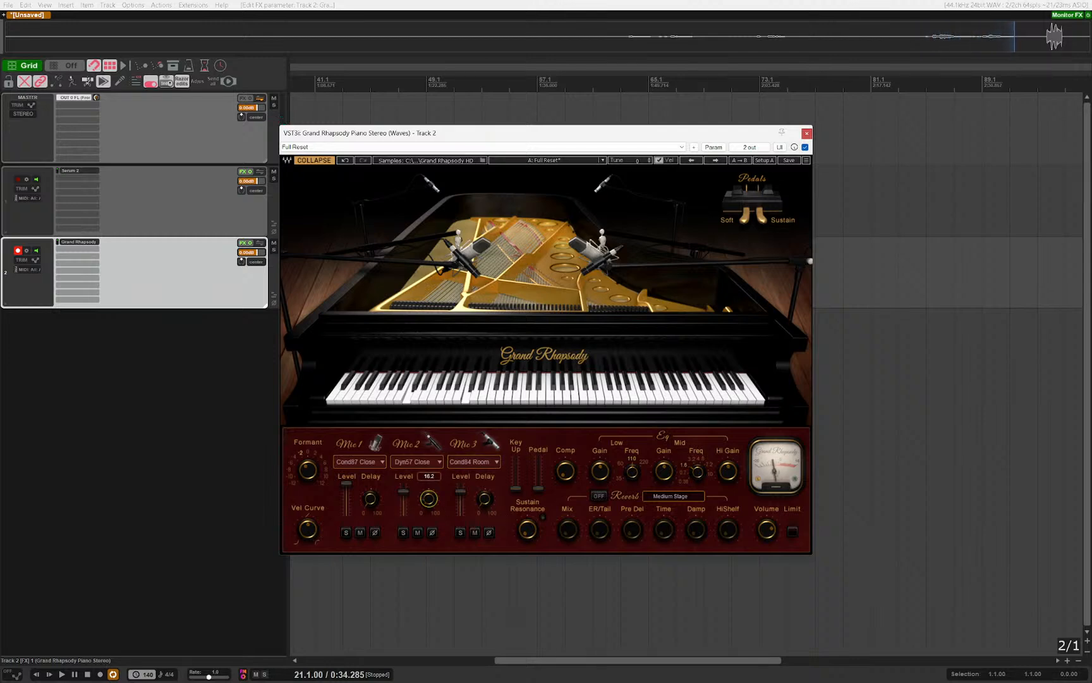
{"action": "mouse_move", "coordinate": [488, 505]}
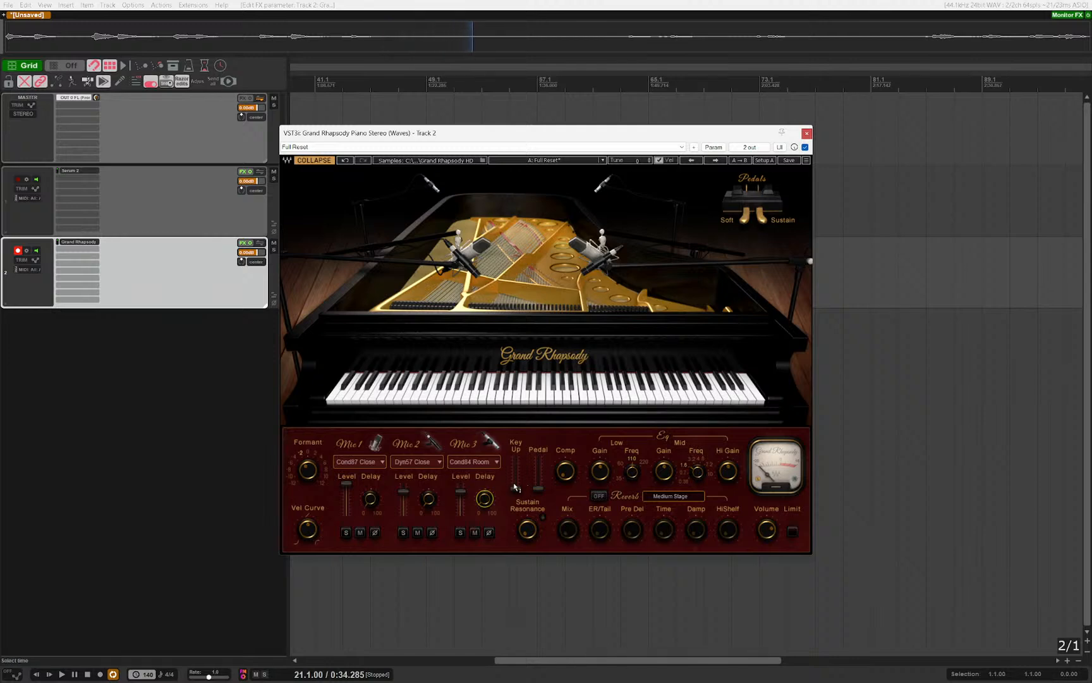
Step: Raise the piano's Key Up level to about 39.5 and its Sustain Resonance to about 13.7
{"action": "mouse_move", "coordinate": [516, 488]}
{"action": "left_mouse_down"}
{"action": "mouse_move", "coordinate": [517, 456]}
{"action": "mouse_move", "coordinate": [516, 478]}
{"action": "left_mouse_up"}
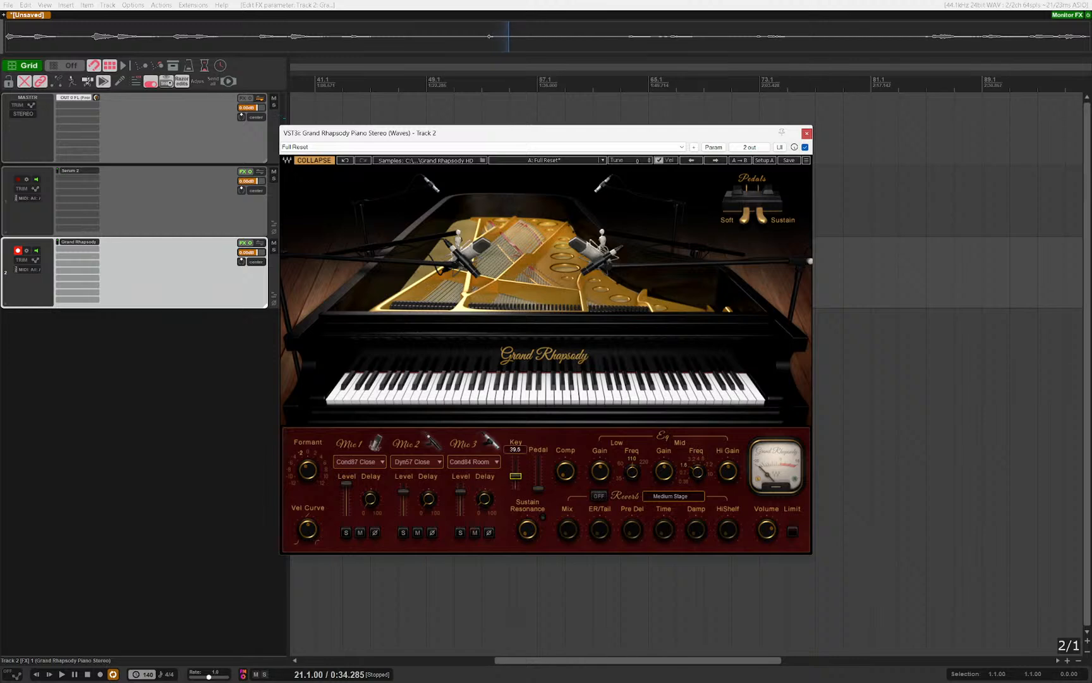
{"action": "left_click", "coordinate": [526, 530]}
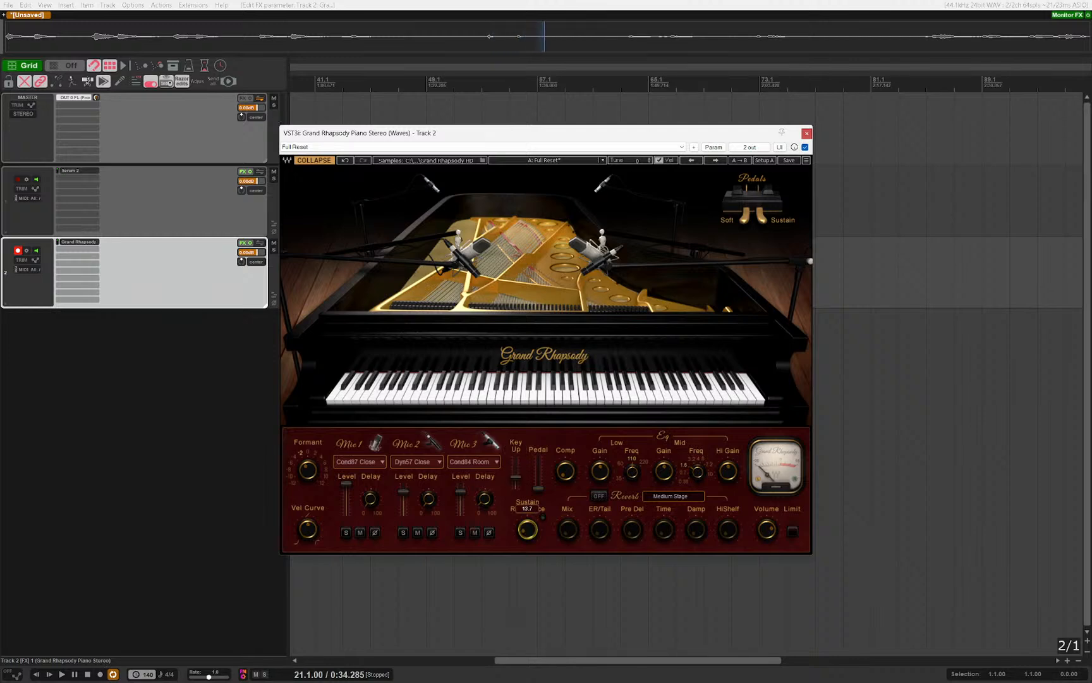
{"action": "left_click", "coordinate": [288, 539]}
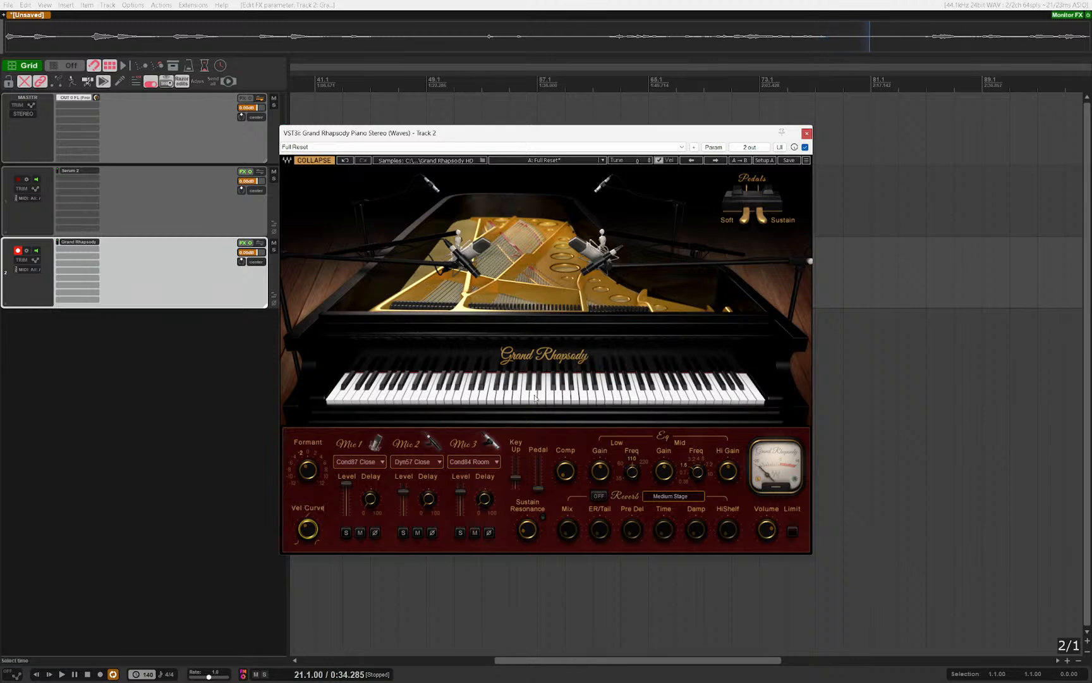
Step: Collapse the piano plugin window, move it below the tracks, and delete the Serum 2 track so only the piano track remains
{"action": "left_click", "coordinate": [311, 161]}
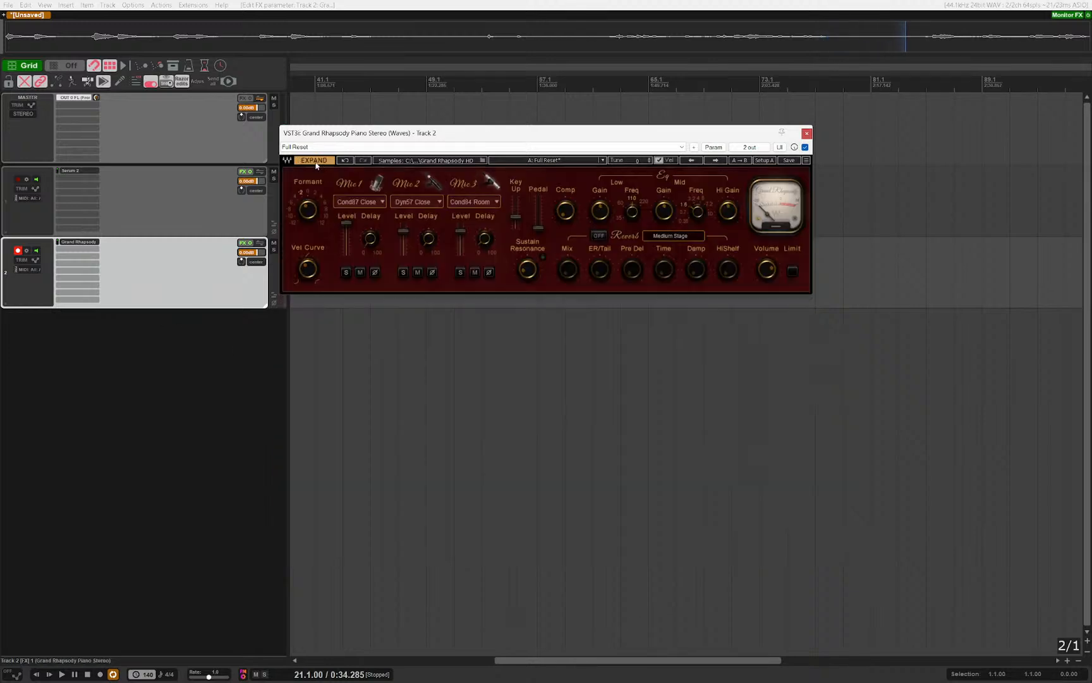
{"action": "left_click_drag", "start_coordinate": [387, 135], "coordinate": [511, 352]}
{"action": "left_click", "coordinate": [154, 262]}
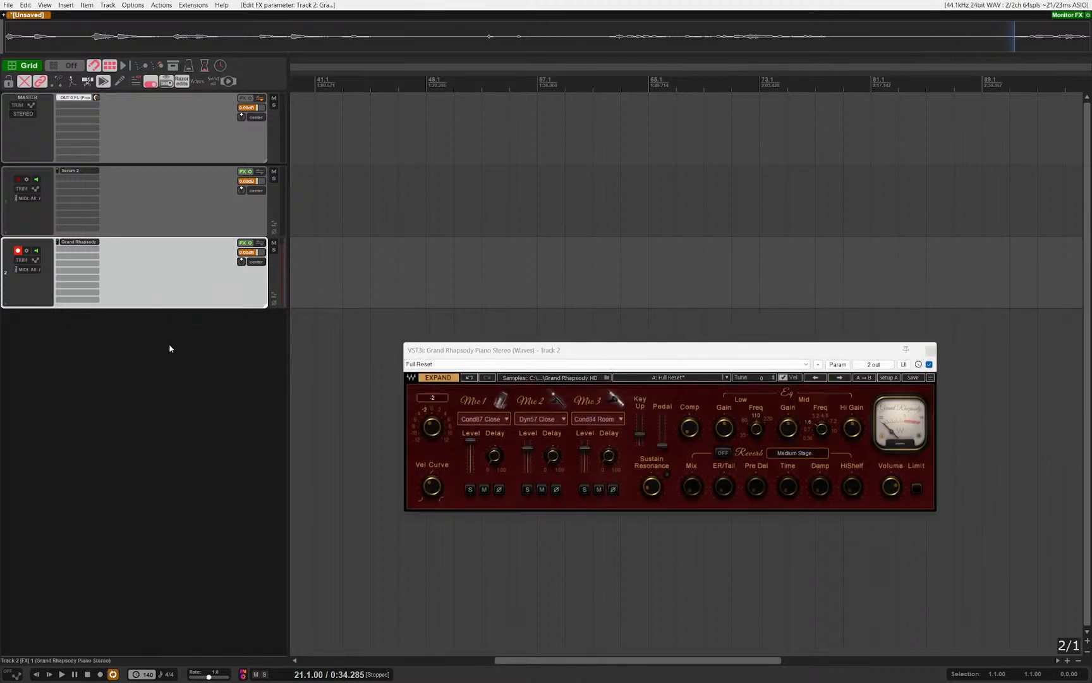
{"action": "left_click", "coordinate": [136, 204]}
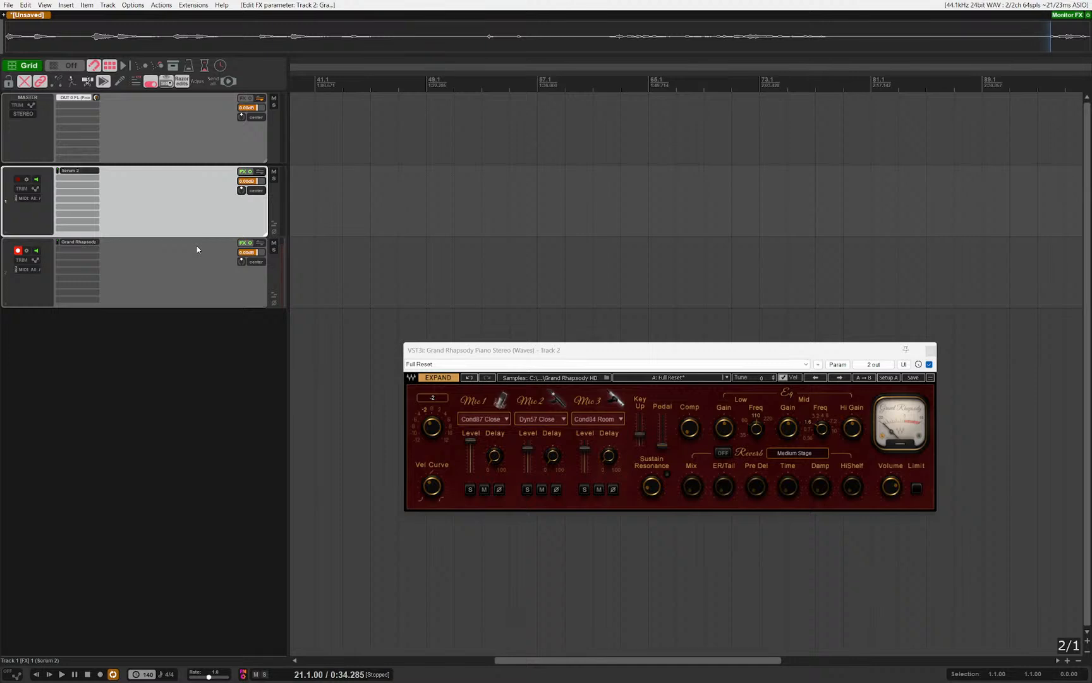
{"action": "key", "text": "Delete"}
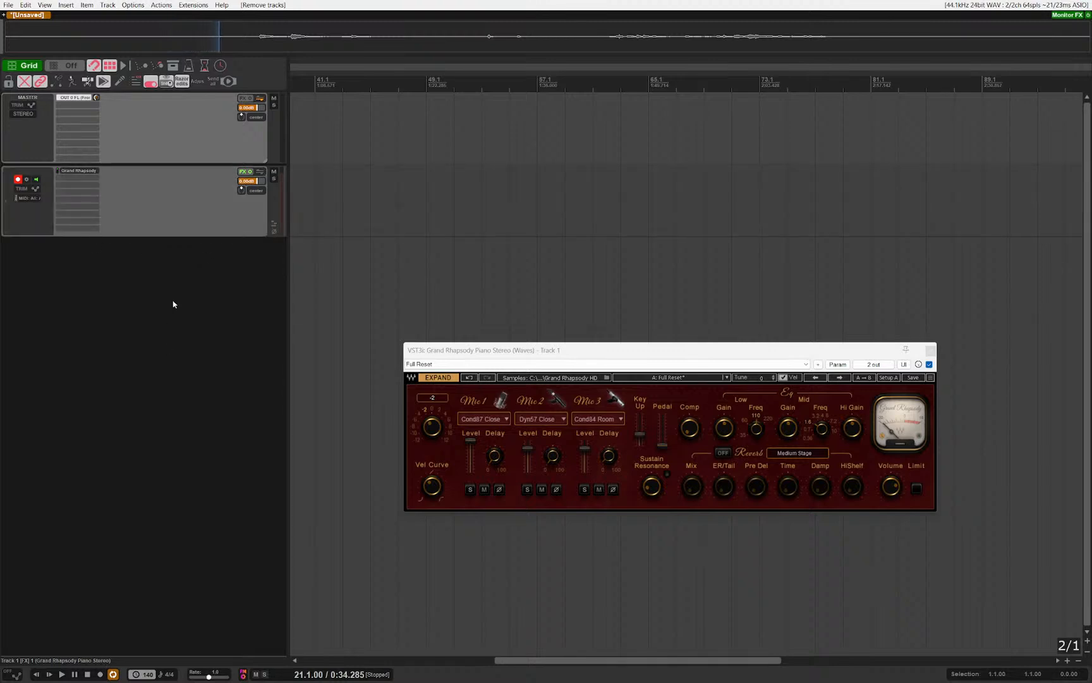
{"action": "double_click", "coordinate": [158, 272]}
{"action": "key", "text": "Delete"}
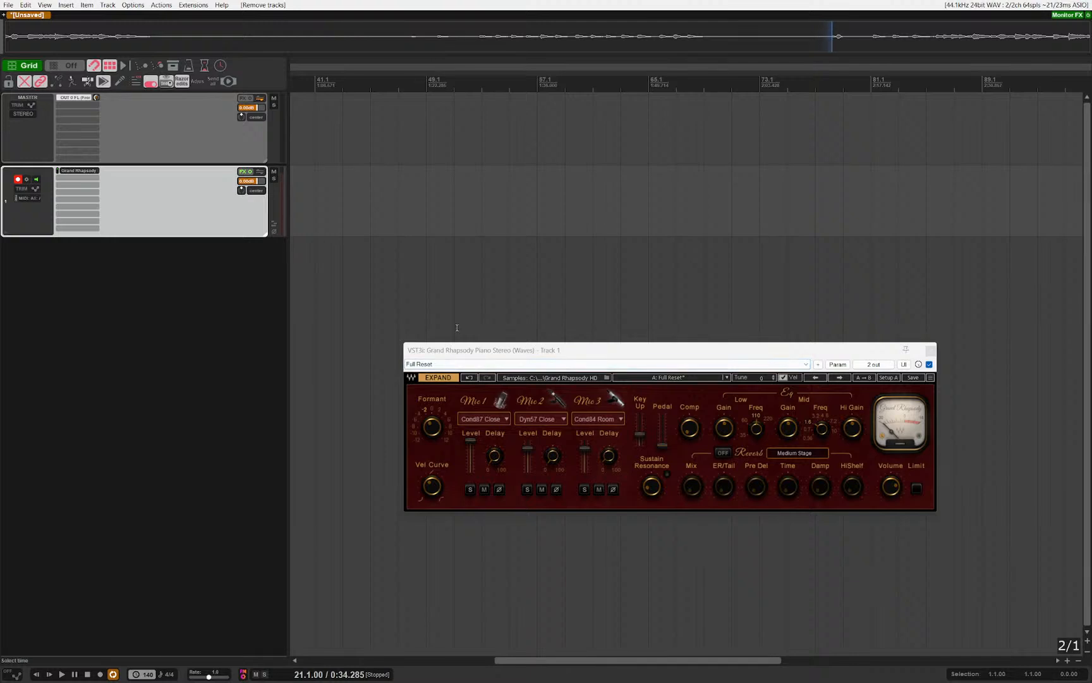
Step: Record a MIDI piano take on the Grand Rhapsody track from 17.1.00 with the metronome on
{"action": "left_click_drag", "start_coordinate": [657, 350], "coordinate": [550, 345]}
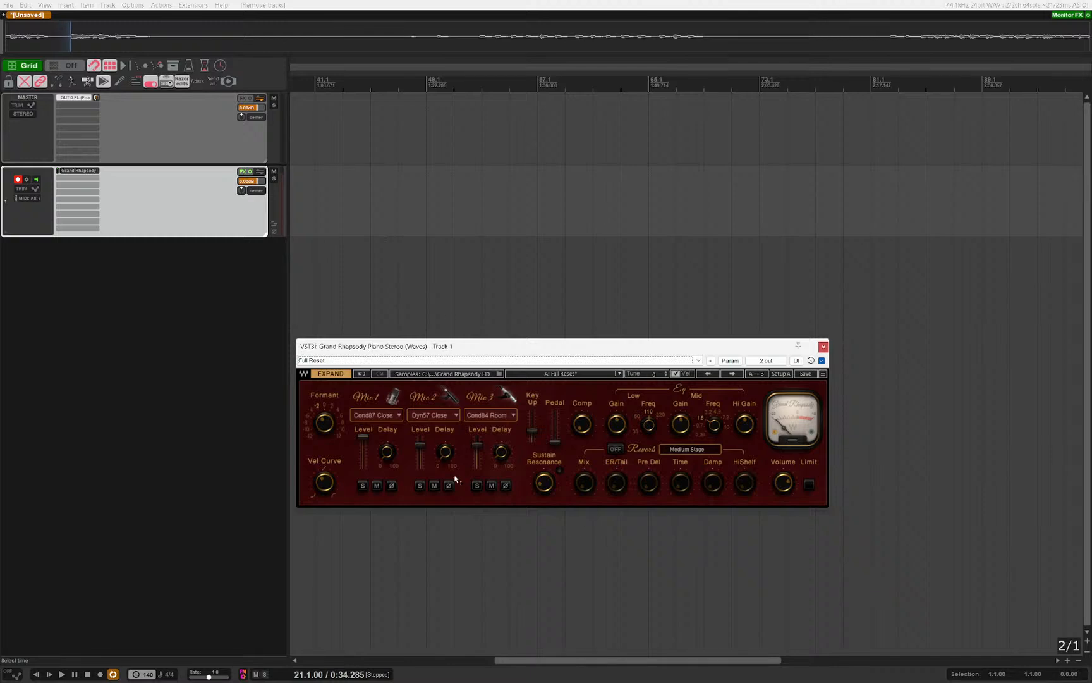
{"action": "left_click", "coordinate": [569, 311]}
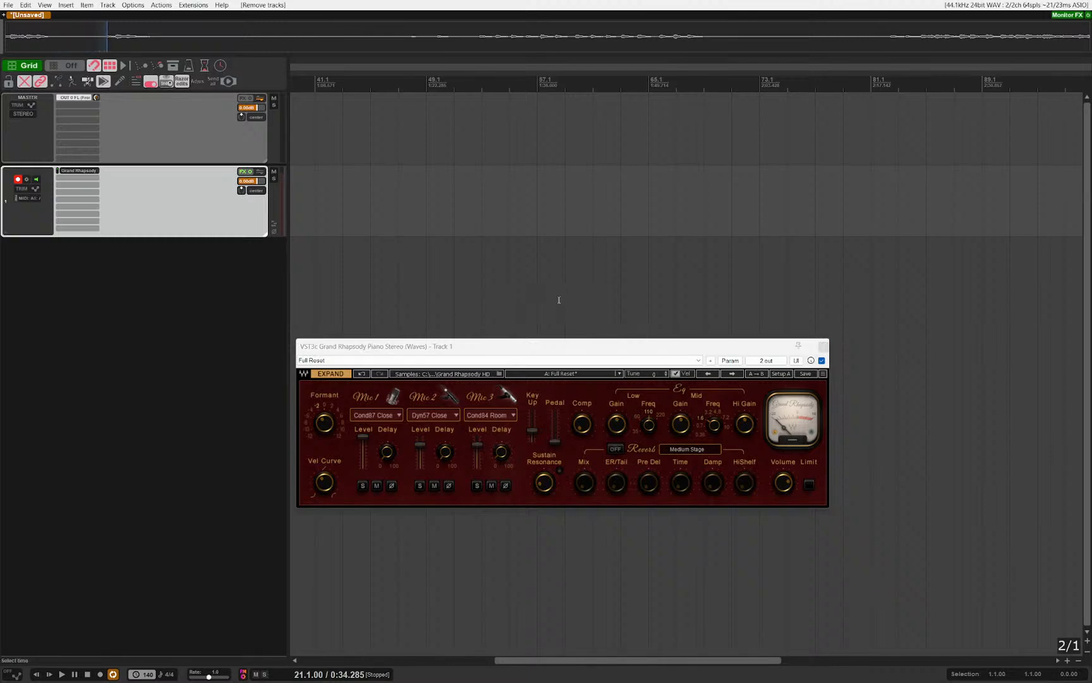
{"action": "scroll", "coordinate": [558, 300], "scroll_direction": "left", "scroll_amount": 5}
{"action": "key", "text": "Left"}
{"action": "key", "text": "Left"}
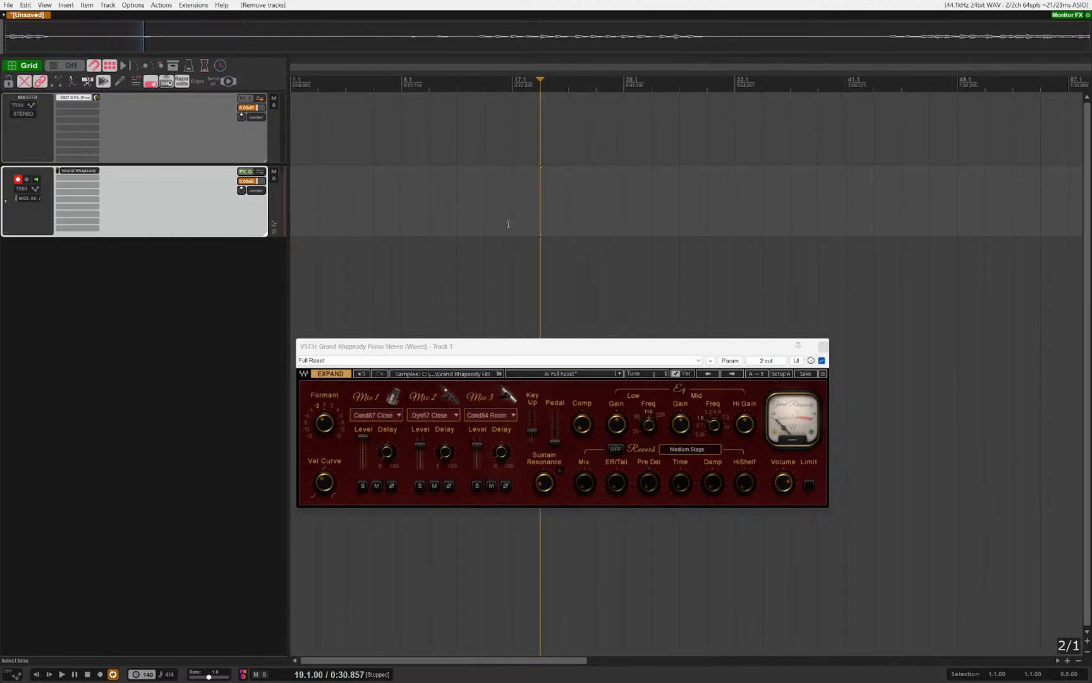
{"action": "key", "text": "ctrl+r"}
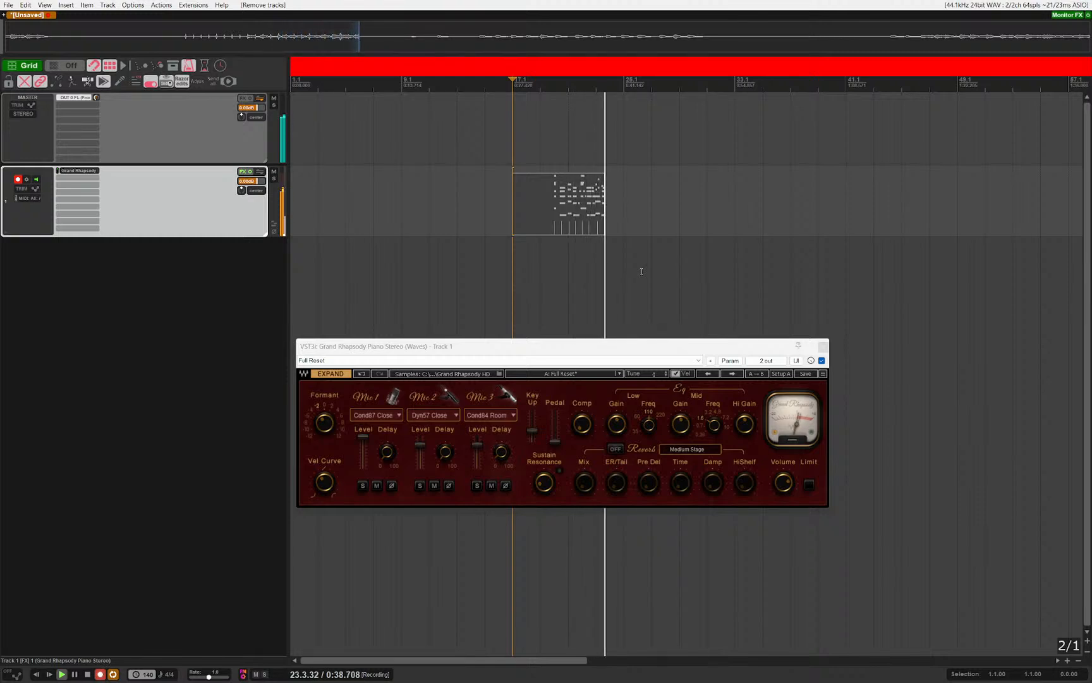
{"action": "key", "text": "space"}
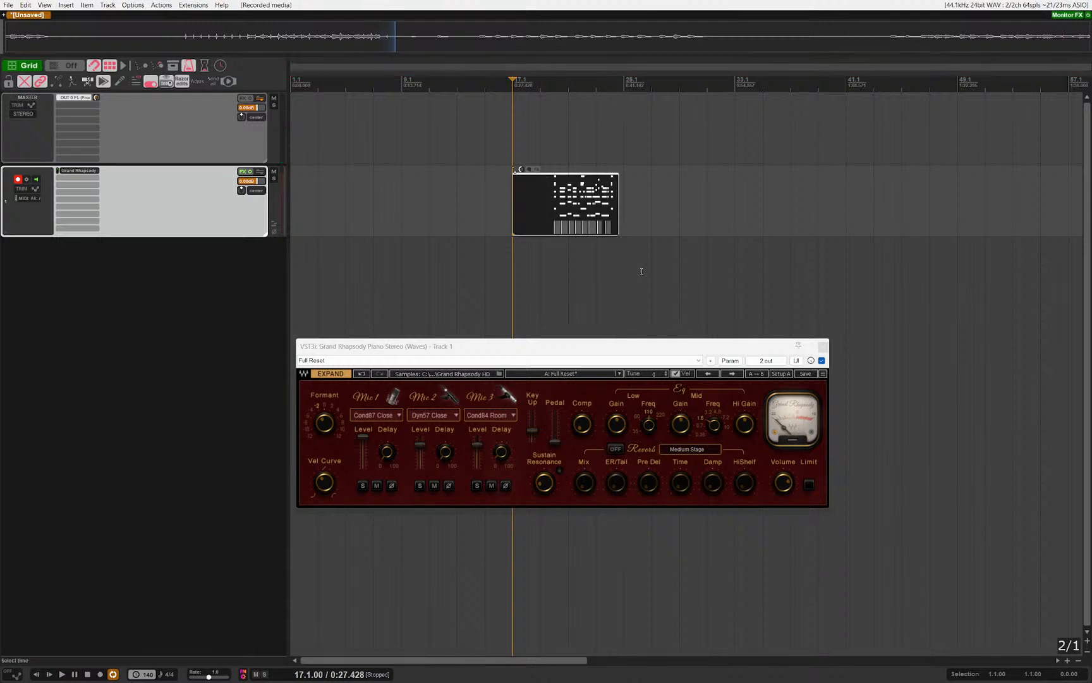
Step: Open the recorded take in the MIDI editor and close the piano plugin window
{"action": "double_click", "coordinate": [569, 197]}
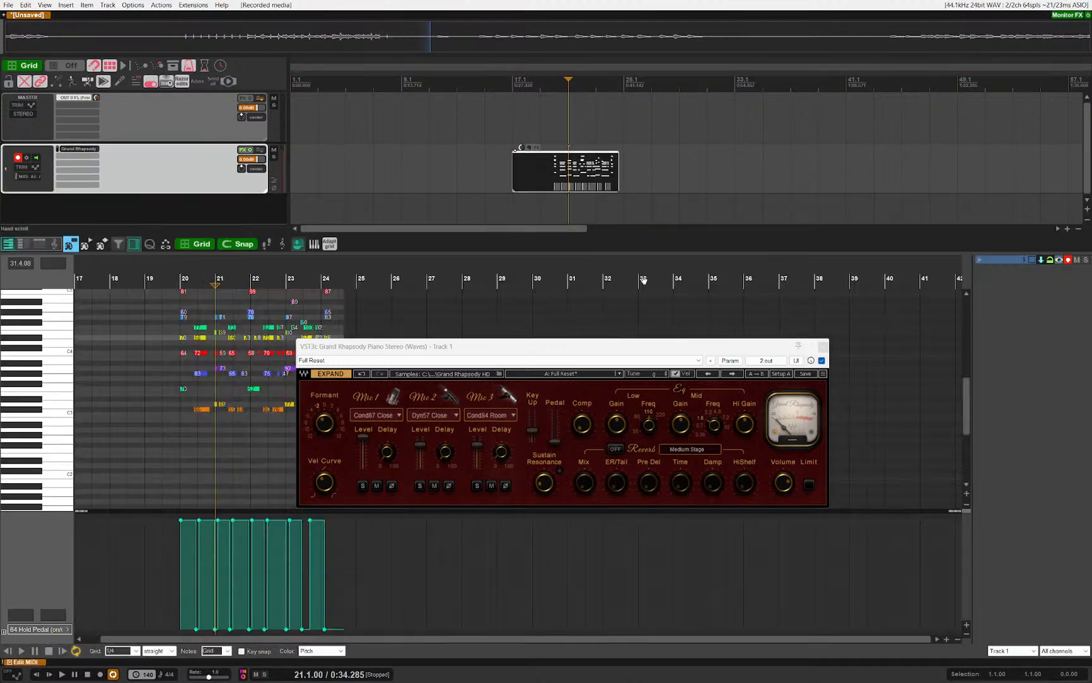
{"action": "scroll", "coordinate": [134, 361], "scroll_direction": "up", "scroll_amount": 3}
{"action": "left_click", "coordinate": [381, 349]}
{"action": "key", "text": "Escape"}
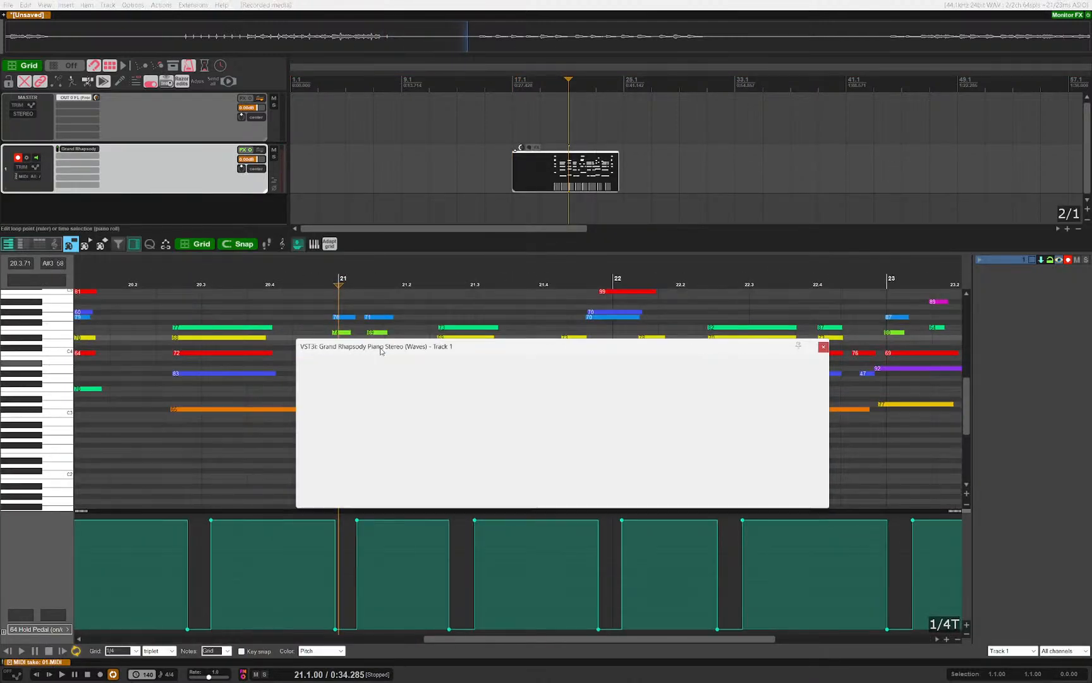
Step: Play the recorded take from 20.1.00 and inspect its notes and sustain pedal
{"action": "left_click_drag", "start_coordinate": [76, 404], "coordinate": [287, 415]}
{"action": "left_click", "coordinate": [294, 426]}
{"action": "key", "text": "space"}
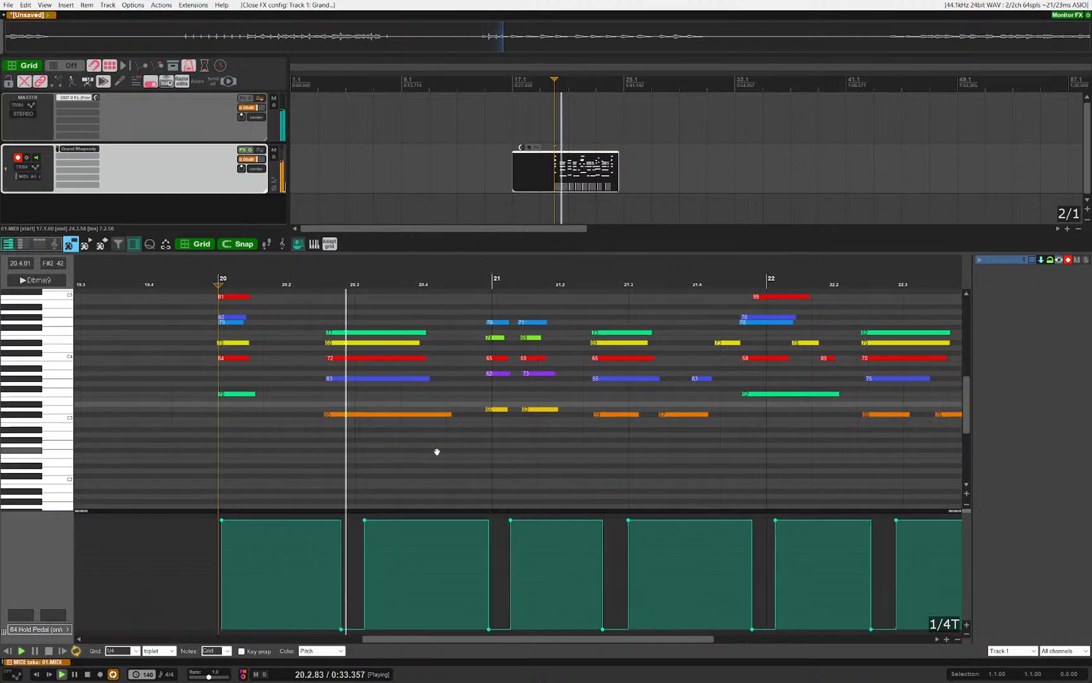
{"action": "left_click_drag", "start_coordinate": [485, 459], "coordinate": [424, 466]}
{"action": "left_click_drag", "start_coordinate": [253, 437], "coordinate": [351, 441]}
{"action": "key", "text": "space"}
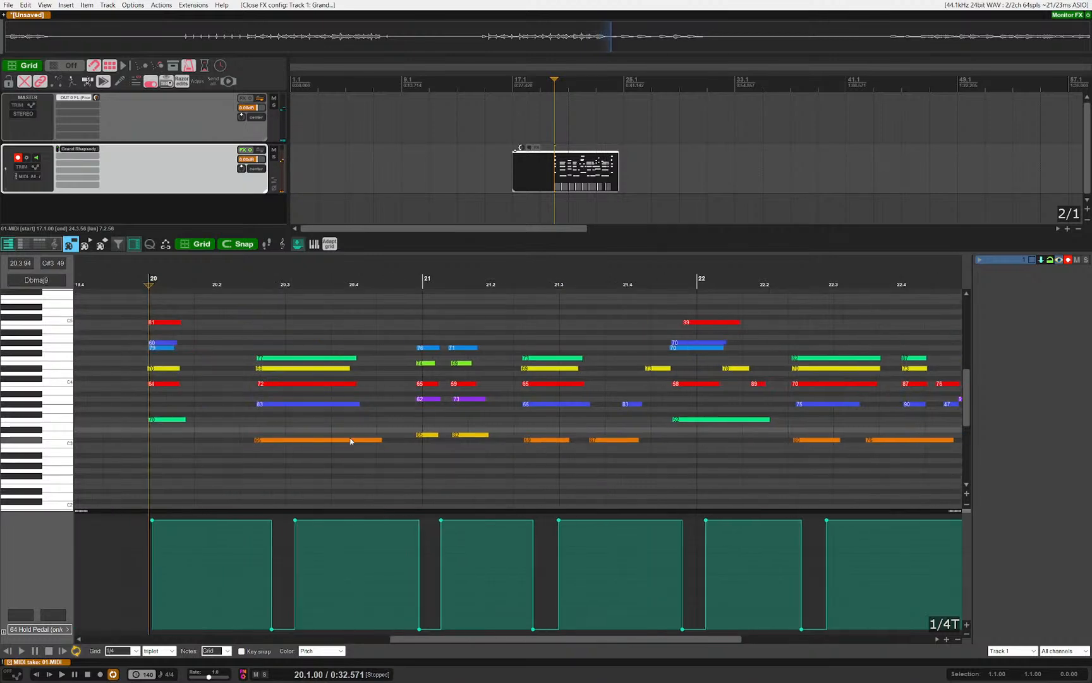
Step: Shift the recorded MIDI item slightly later so its first chord lines up with the start of bar 20
{"action": "scroll", "coordinate": [354, 441], "scroll_direction": "up", "scroll_amount": 1}
{"action": "scroll", "coordinate": [547, 187], "scroll_direction": "up", "scroll_amount": 2}
{"action": "scroll", "coordinate": [557, 189], "scroll_direction": "up", "scroll_amount": 4}
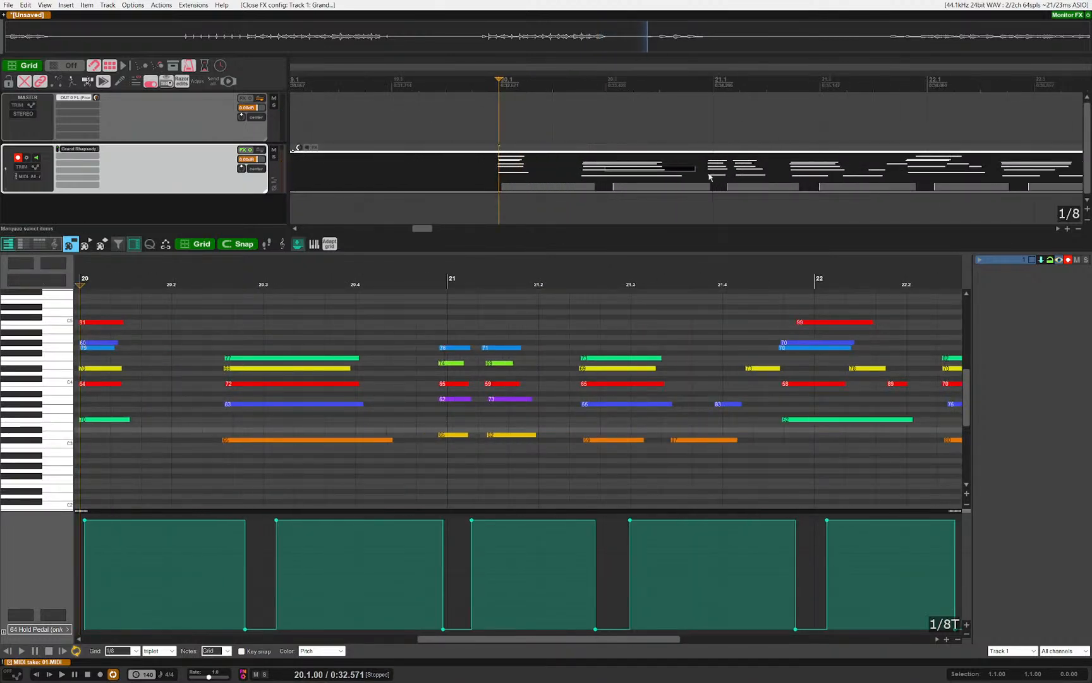
{"action": "left_click_drag", "start_coordinate": [710, 184], "coordinate": [713, 184]}
Step: Quantize the position and end of all notes to a straight 1/16 grid at 72% strength
{"action": "key", "text": "t"}
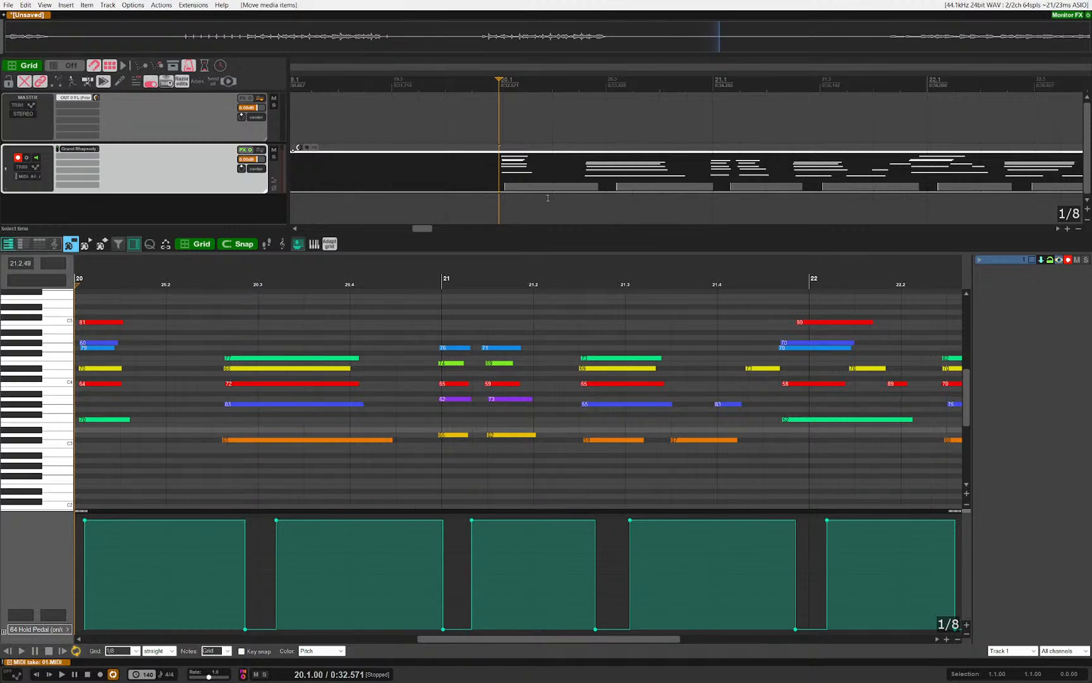
{"action": "key", "text": "ctrl+a"}
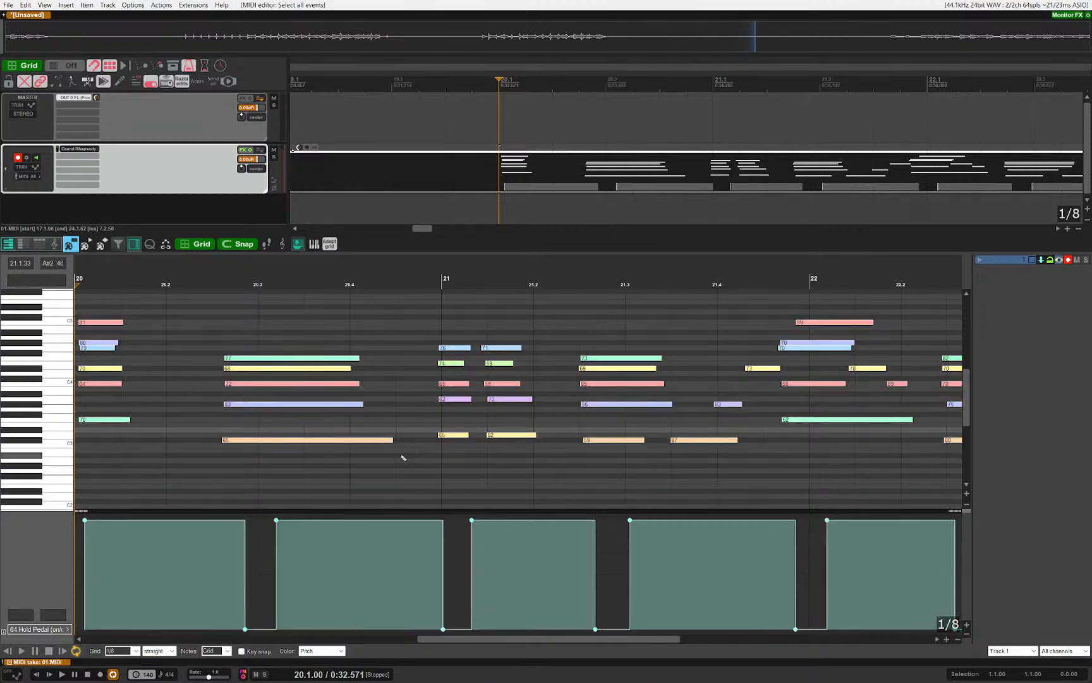
{"action": "scroll", "coordinate": [814, 489], "scroll_direction": "right", "scroll_amount": 4}
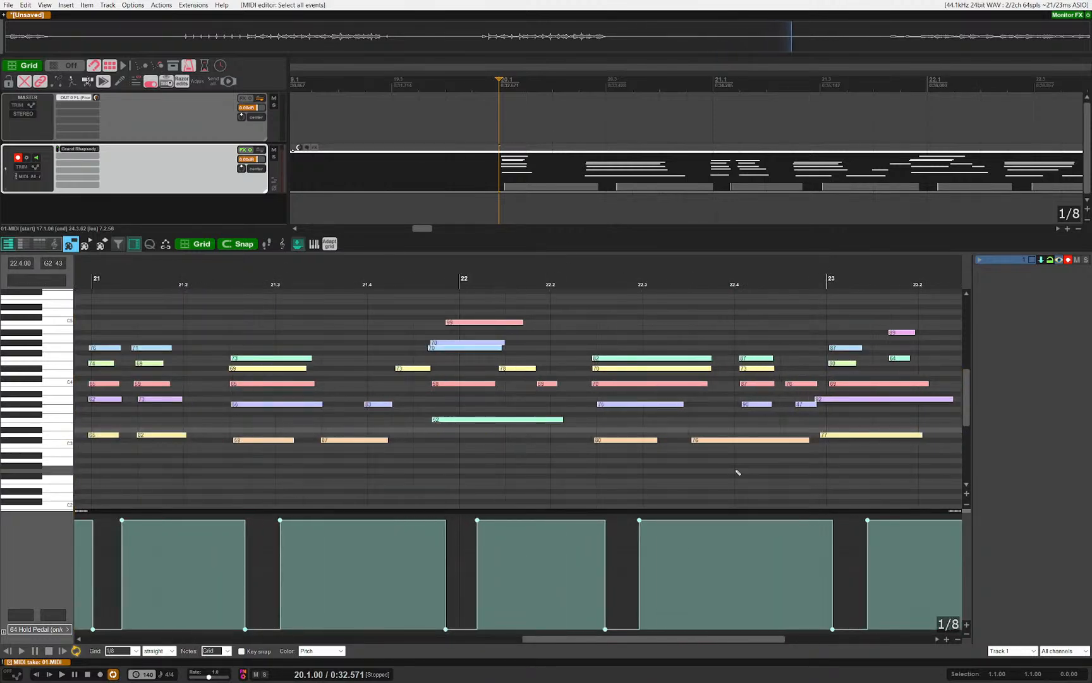
{"action": "key", "text": "6"}
{"action": "key", "text": "q"}
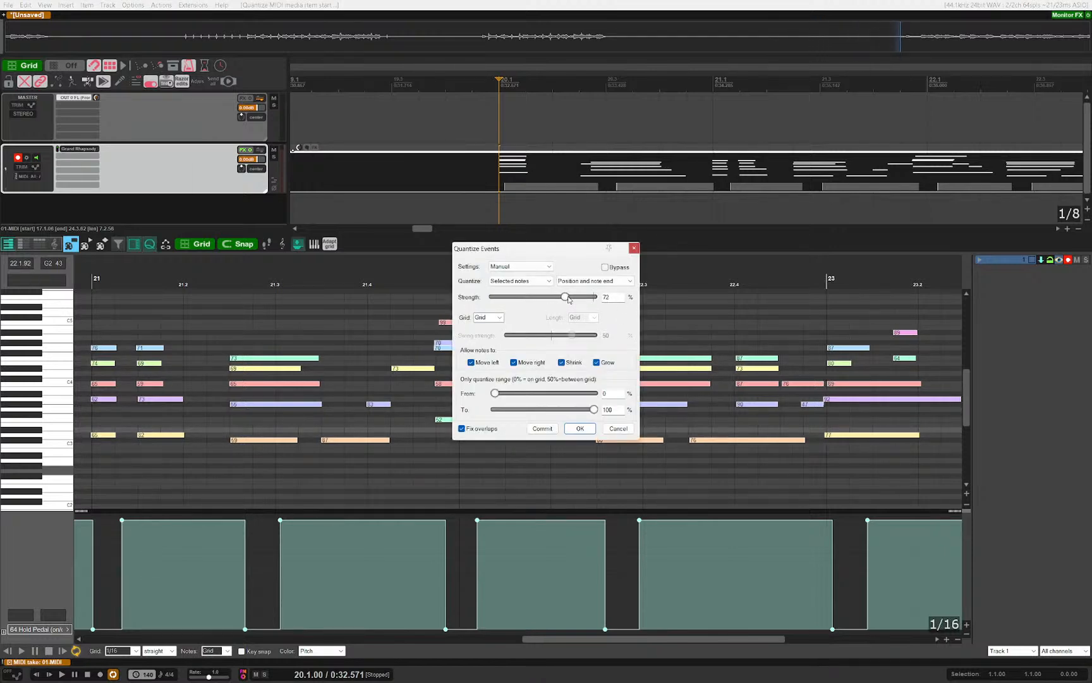
{"action": "key", "text": "Return"}
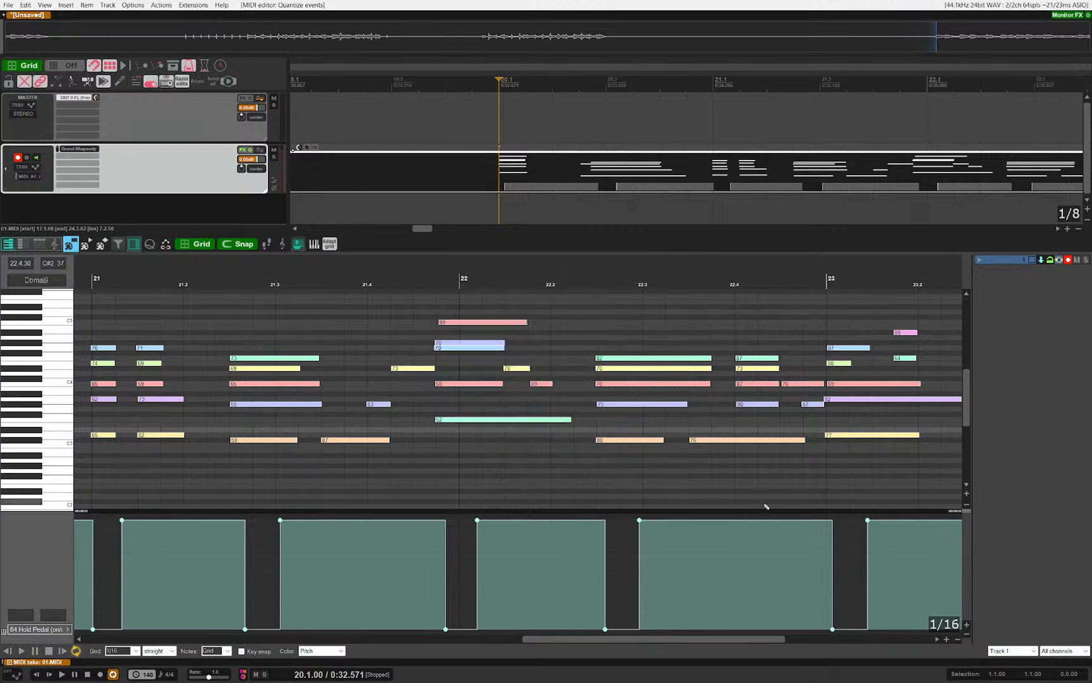
Step: Play back the quantized take from bar 20 to check its timing
{"action": "scroll", "coordinate": [524, 462], "scroll_direction": "down", "scroll_amount": 5}
{"action": "scroll", "coordinate": [379, 435], "scroll_direction": "left", "scroll_amount": 2}
{"action": "key", "text": "space"}
{"action": "scroll", "coordinate": [567, 459], "scroll_direction": "up", "scroll_amount": 2}
{"action": "scroll", "coordinate": [600, 454], "scroll_direction": "right", "scroll_amount": 1}
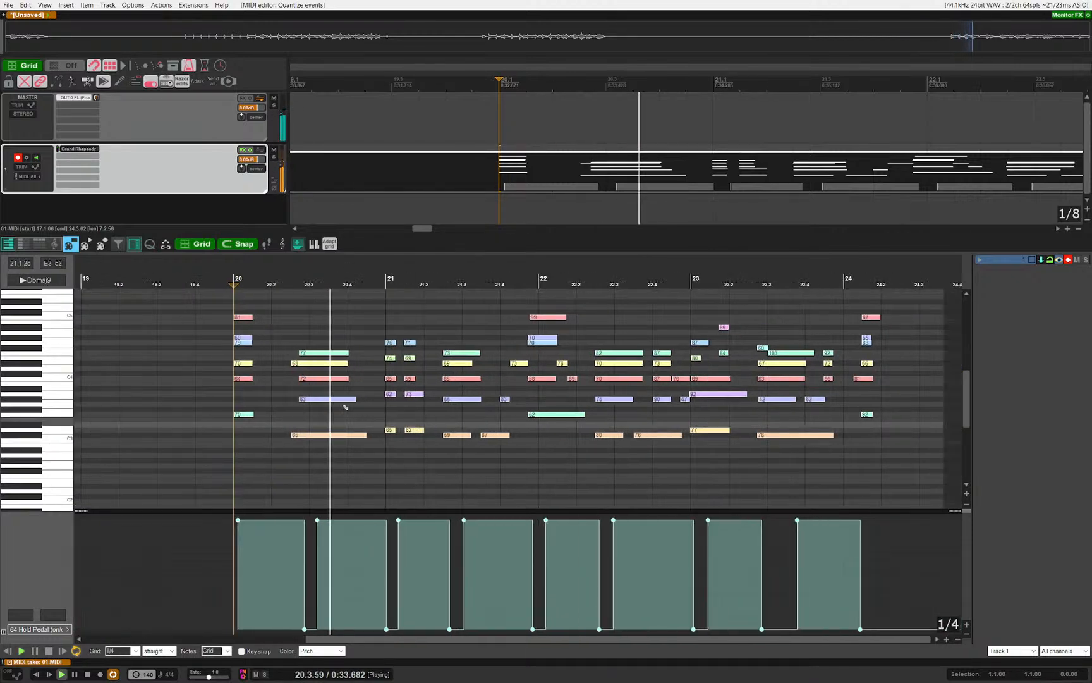
Step: Move the two early notes of bar 20's second chord one 1/16 step later, in line with its other notes
{"action": "scroll", "coordinate": [289, 367], "scroll_direction": "up", "scroll_amount": 4}
{"action": "left_click_drag", "start_coordinate": [294, 344], "coordinate": [306, 490]}
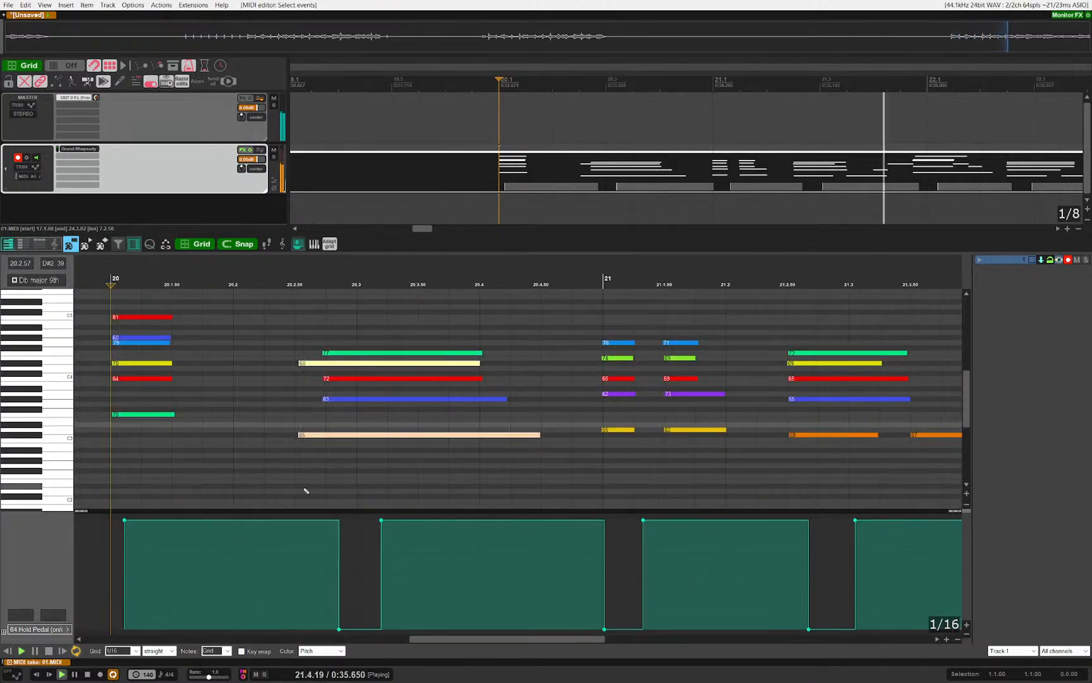
{"action": "key", "text": "space"}
{"action": "key", "text": "shift+Down"}
{"action": "key", "text": "Up"}
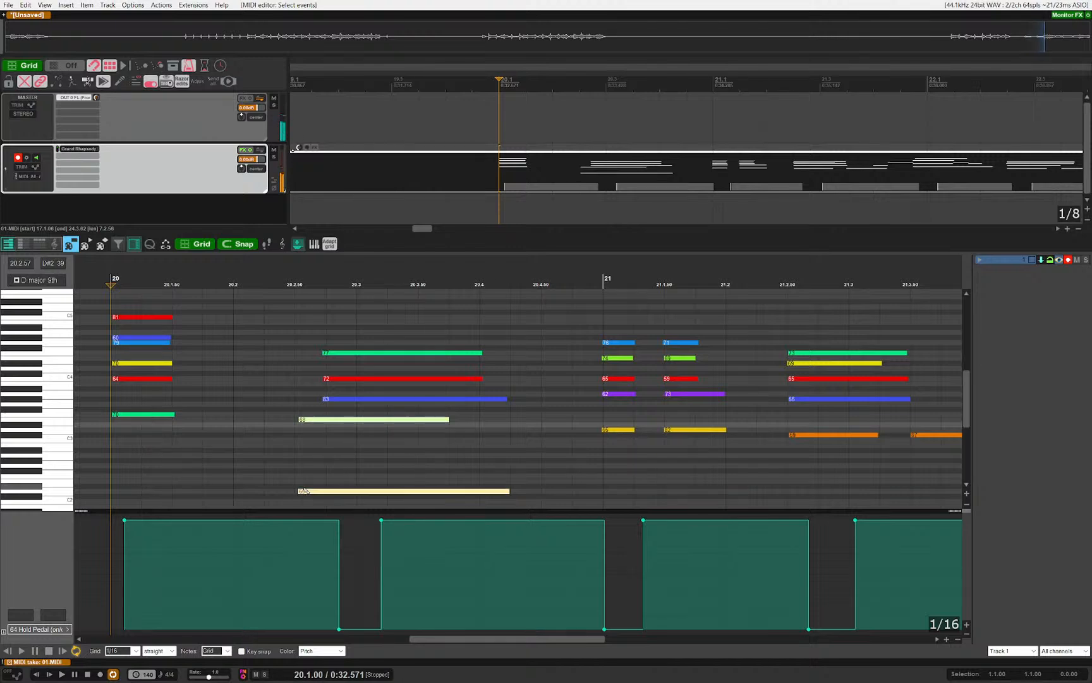
{"action": "key", "text": "Down"}
{"action": "key", "text": "shift+Up"}
{"action": "key", "text": "Right"}
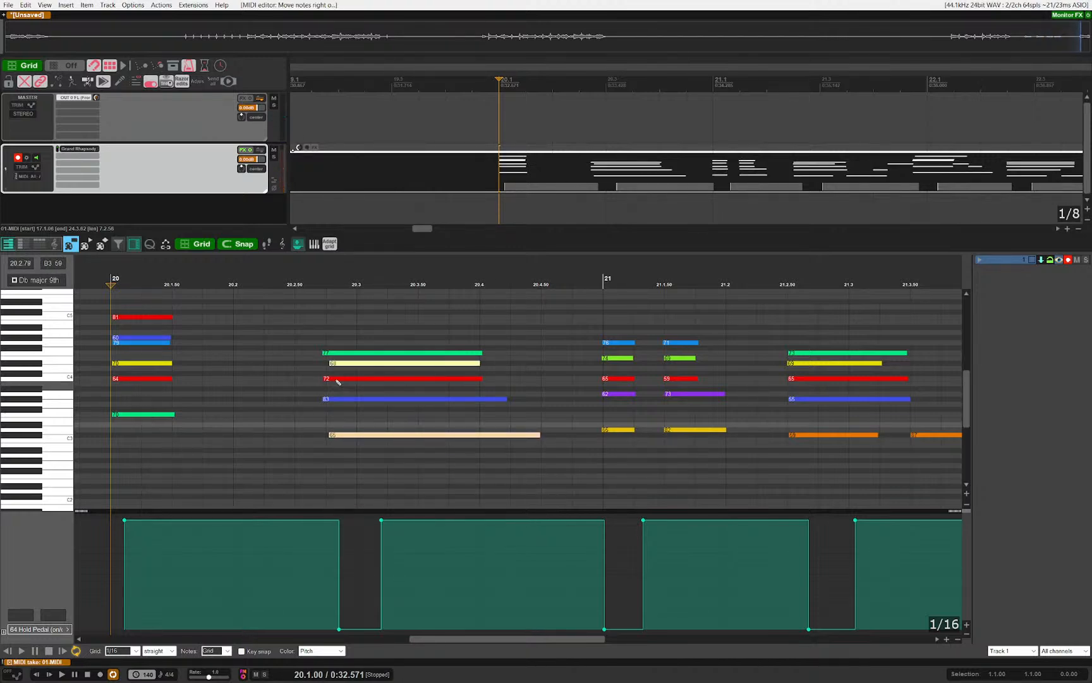
Step: Shift all five notes of bar 20's second chord 1/16 earlier, then play the take to check it
{"action": "key", "text": "space"}
{"action": "left_click_drag", "start_coordinate": [395, 477], "coordinate": [473, 487]}
{"action": "key", "text": "space"}
{"action": "left_click_drag", "start_coordinate": [378, 343], "coordinate": [420, 436]}
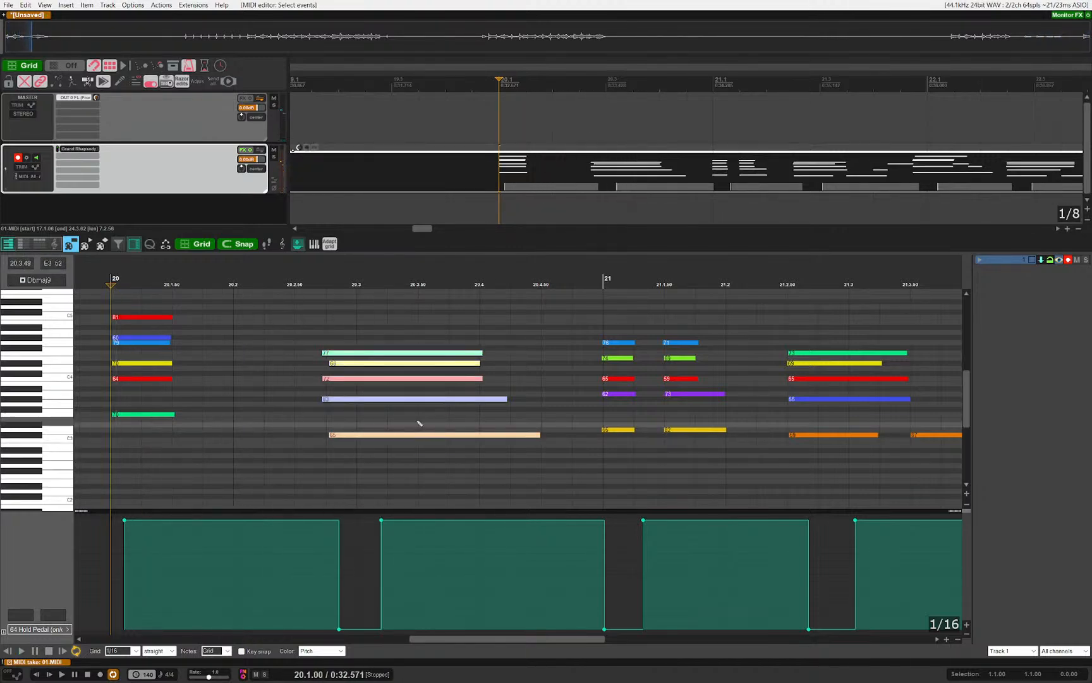
{"action": "key", "text": "Left"}
{"action": "key", "text": "space"}
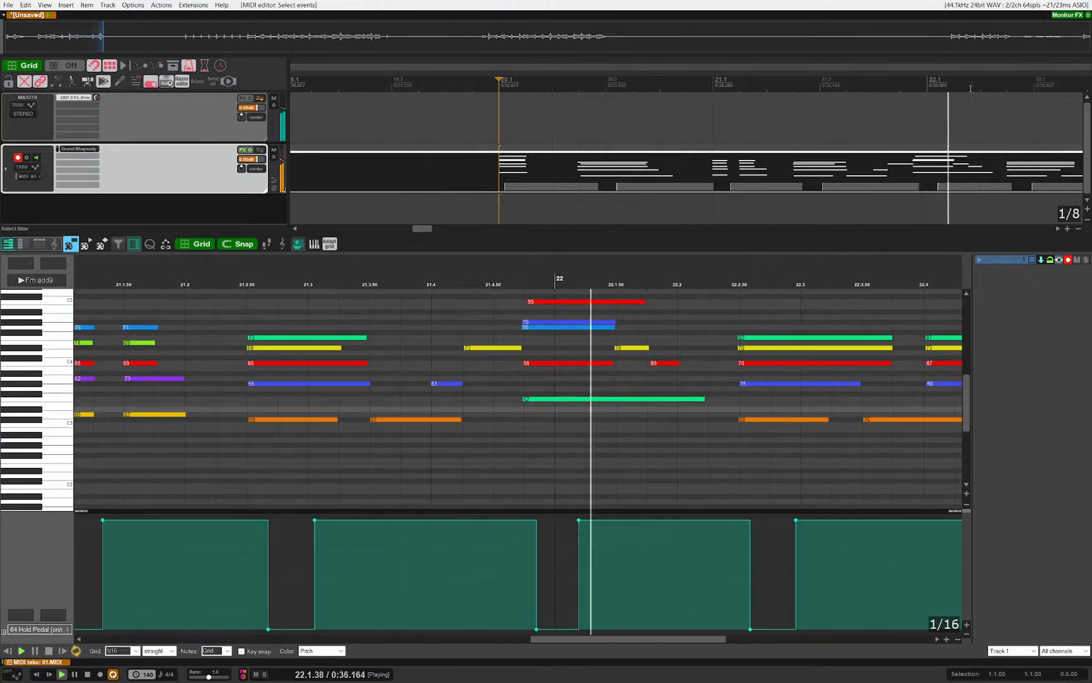
{"action": "key", "text": "space"}
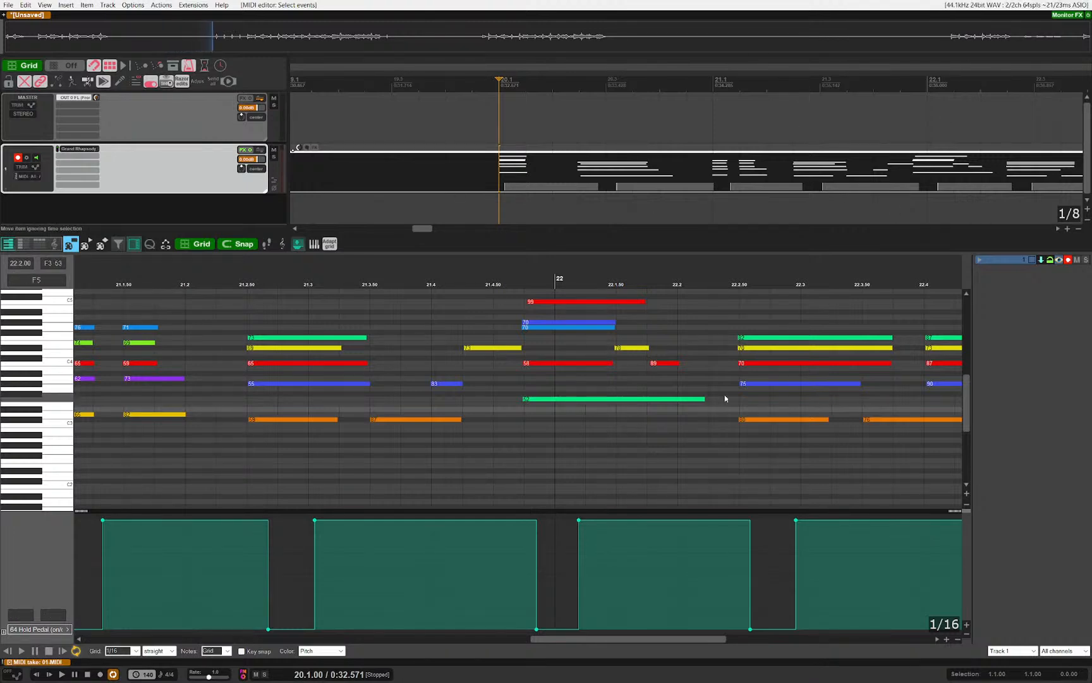
Step: Set the FlexASIO buffer size to 128, save it to the default FlexASIO.toml, and accept the audio device preferences
{"action": "key", "text": "alt+Tab"}
{"action": "left_click", "coordinate": [277, 355]}
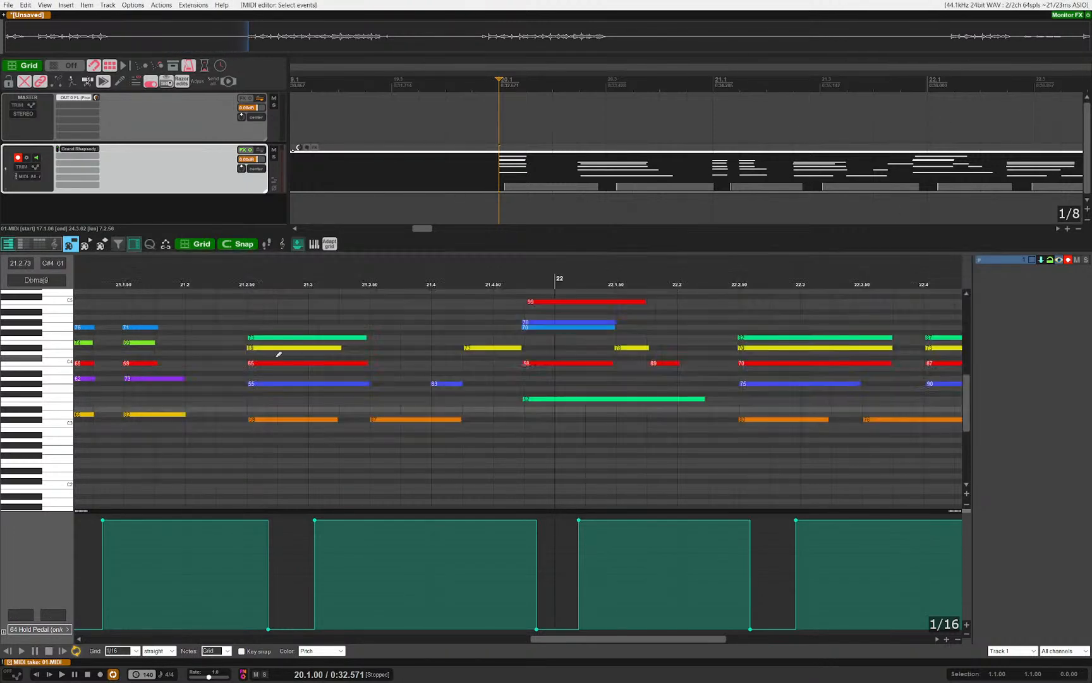
{"action": "left_click", "coordinate": [971, 4]}
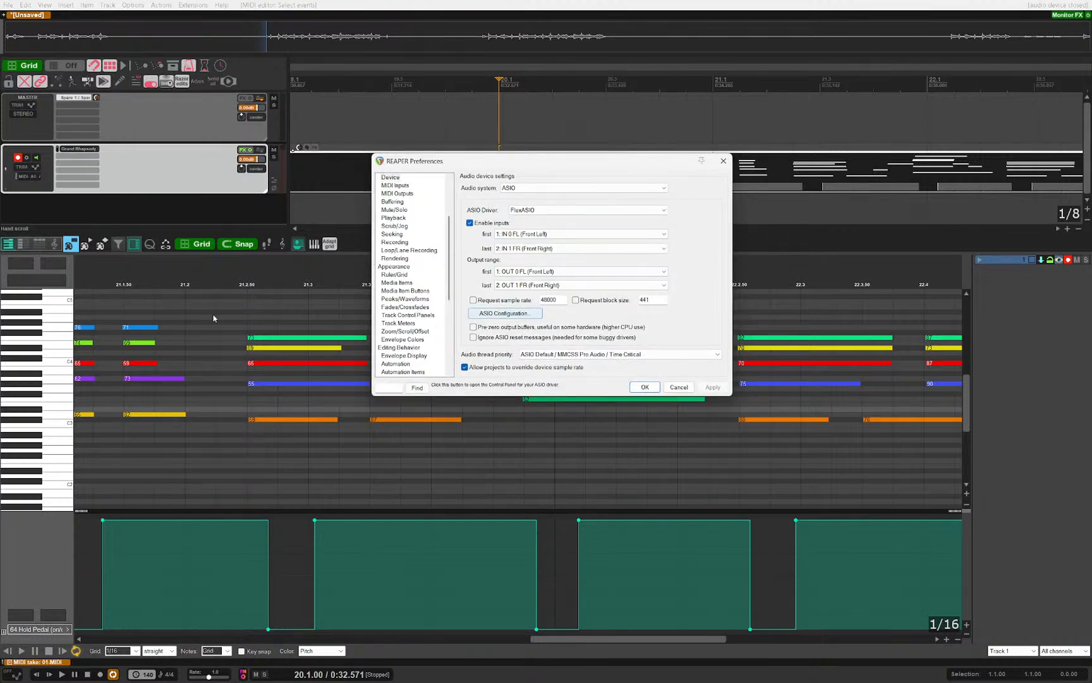
{"action": "left_click", "coordinate": [505, 313]}
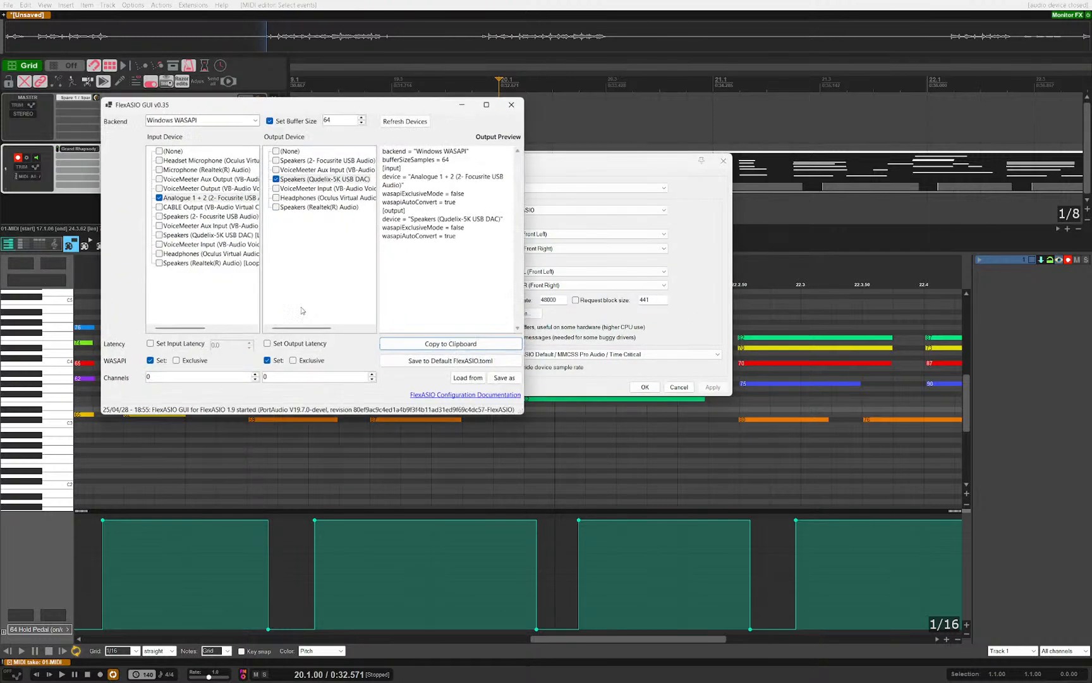
{"action": "left_click_drag", "start_coordinate": [340, 119], "coordinate": [303, 119]}
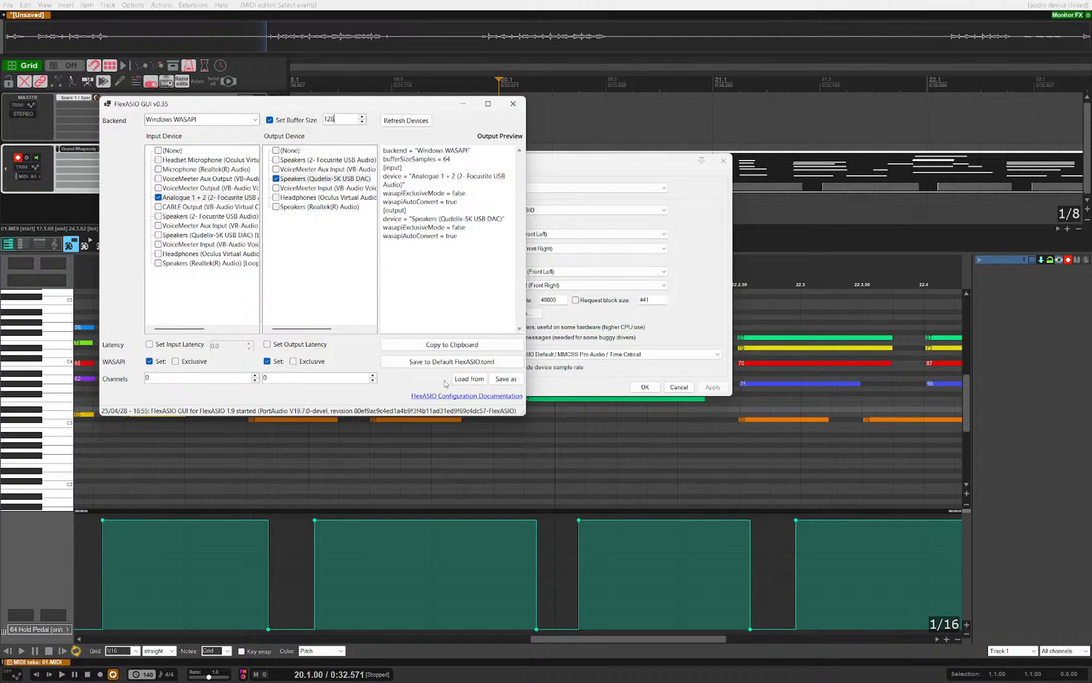
{"action": "left_click", "coordinate": [464, 363]}
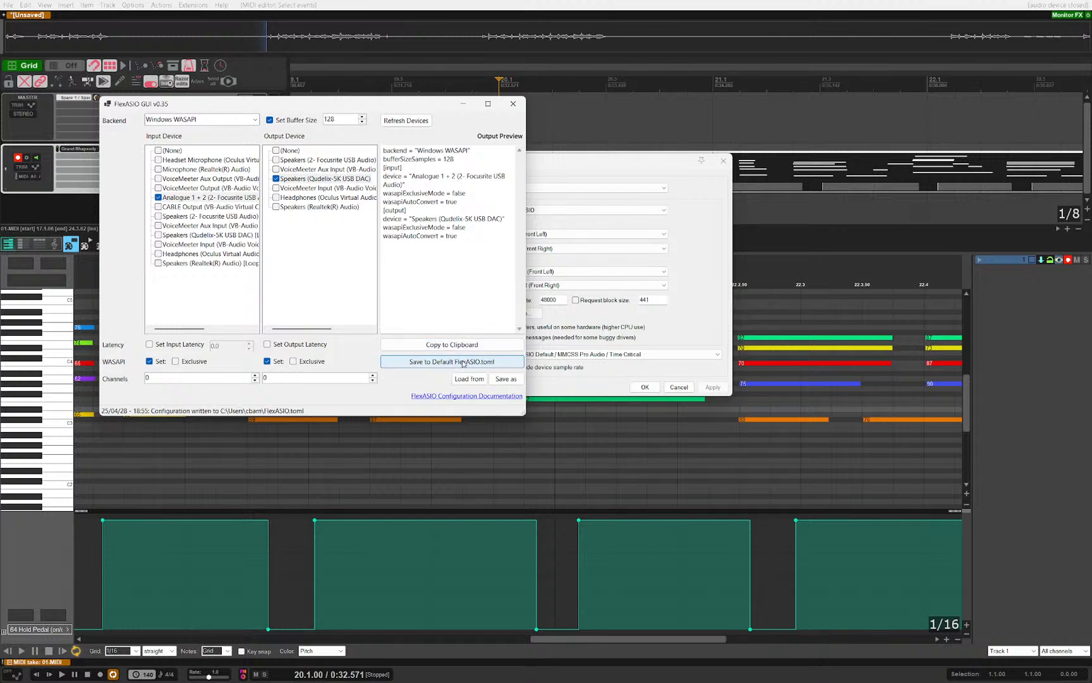
{"action": "left_click", "coordinate": [513, 104]}
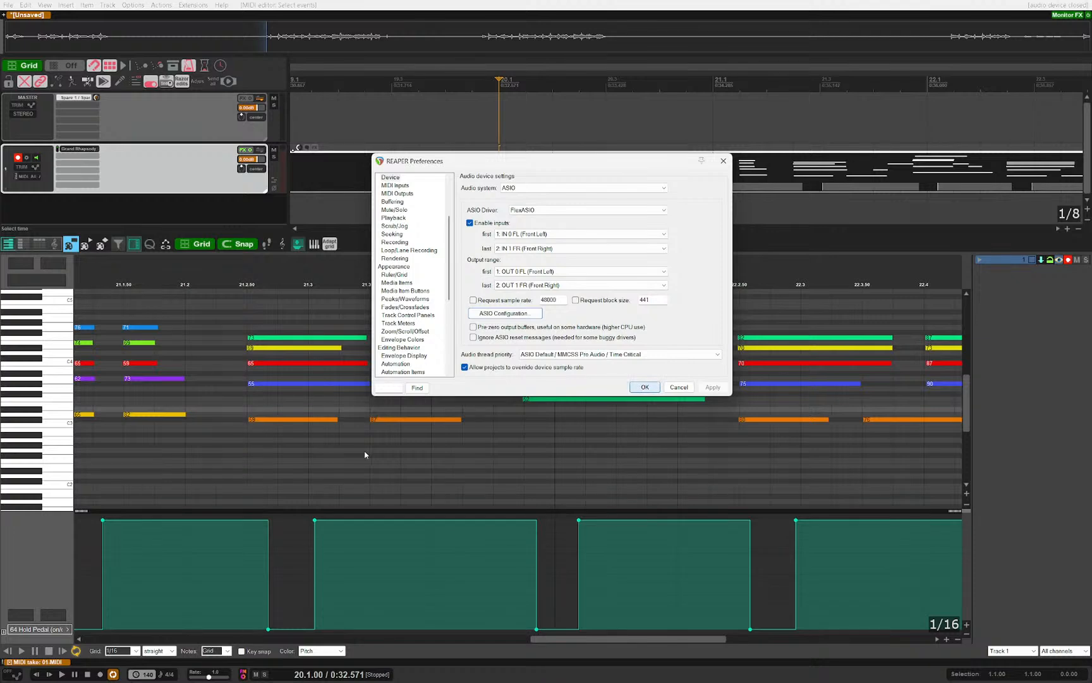
{"action": "key", "text": "Return"}
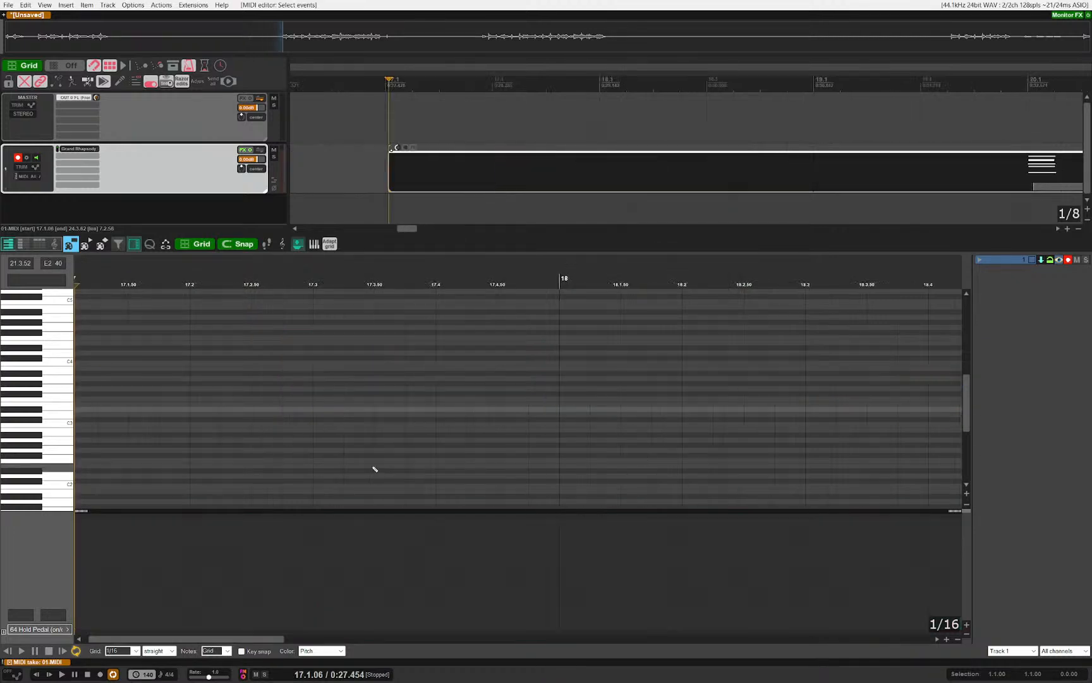
Step: Play the piano take again from the start of bar 20 with the new audio buffer
{"action": "scroll", "coordinate": [765, 205], "scroll_direction": "down", "scroll_amount": 3}
{"action": "left_click", "coordinate": [897, 132]}
{"action": "key", "text": "space"}
{"action": "scroll", "coordinate": [822, 192], "scroll_direction": "down", "scroll_amount": 2}
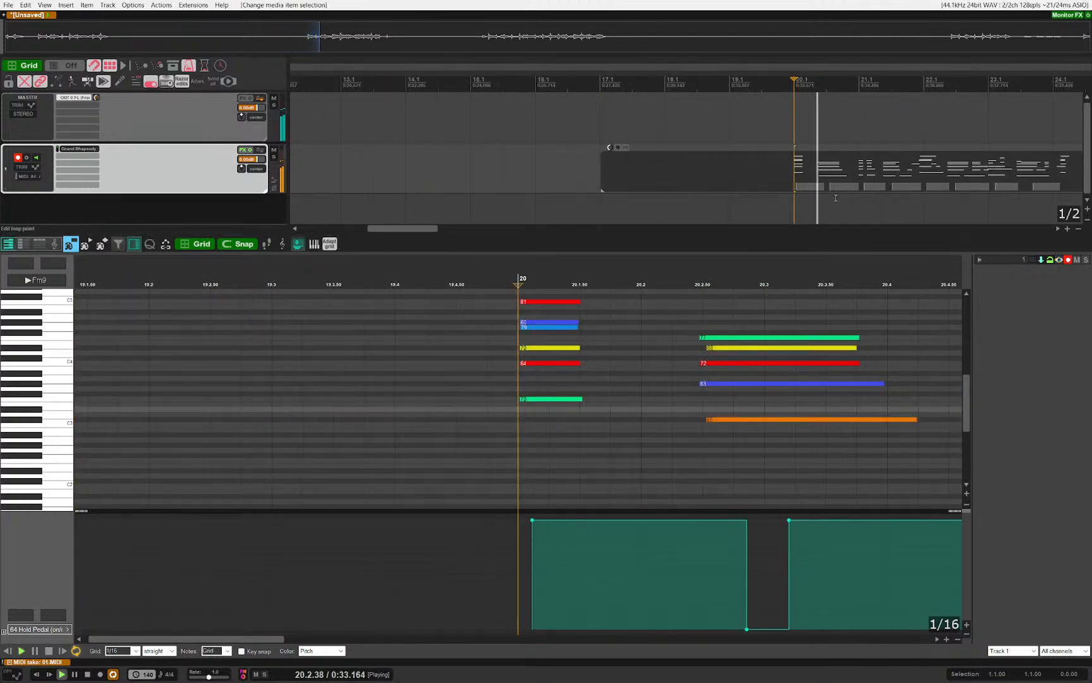
{"action": "scroll", "coordinate": [898, 195], "scroll_direction": "up", "scroll_amount": 2}
{"action": "left_click_drag", "start_coordinate": [878, 191], "coordinate": [562, 198]}
{"action": "scroll", "coordinate": [541, 195], "scroll_direction": "up", "scroll_amount": 1}
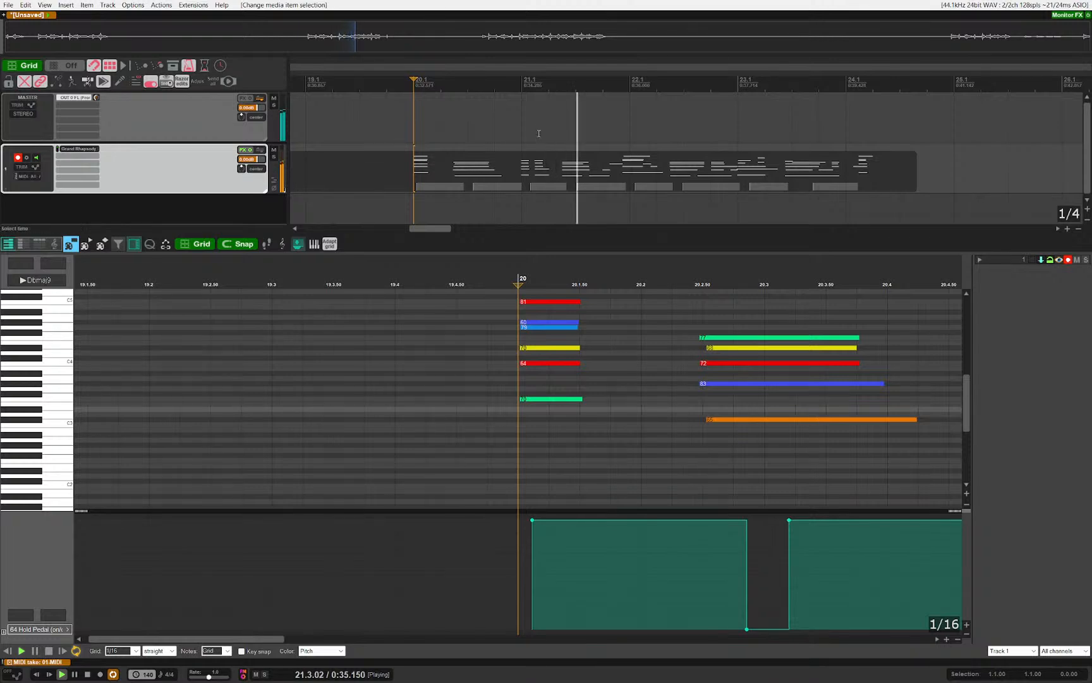
{"action": "key", "text": "space"}
Step: Raise the low note at 21.3.50 by four semitones
{"action": "left_click_drag", "start_coordinate": [764, 362], "coordinate": [557, 348]}
{"action": "left_click_drag", "start_coordinate": [896, 393], "coordinate": [505, 413]}
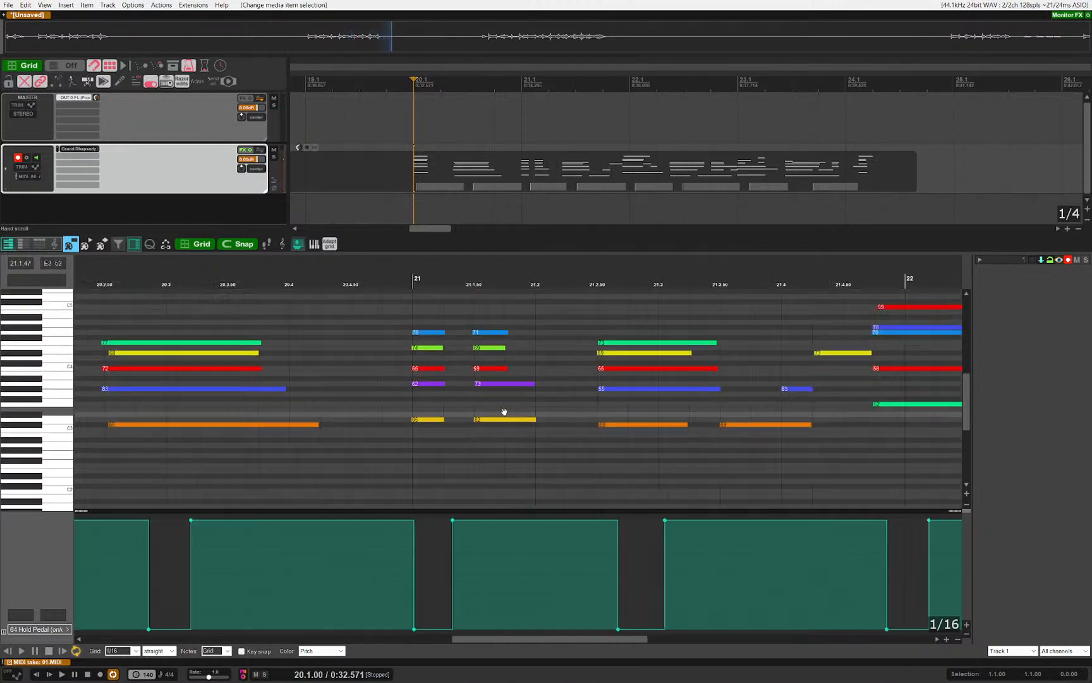
{"action": "left_click_drag", "start_coordinate": [670, 407], "coordinate": [351, 396]}
{"action": "scroll", "coordinate": [460, 425], "scroll_direction": "up", "scroll_amount": 4}
{"action": "scroll", "coordinate": [398, 418], "scroll_direction": "down", "scroll_amount": 2}
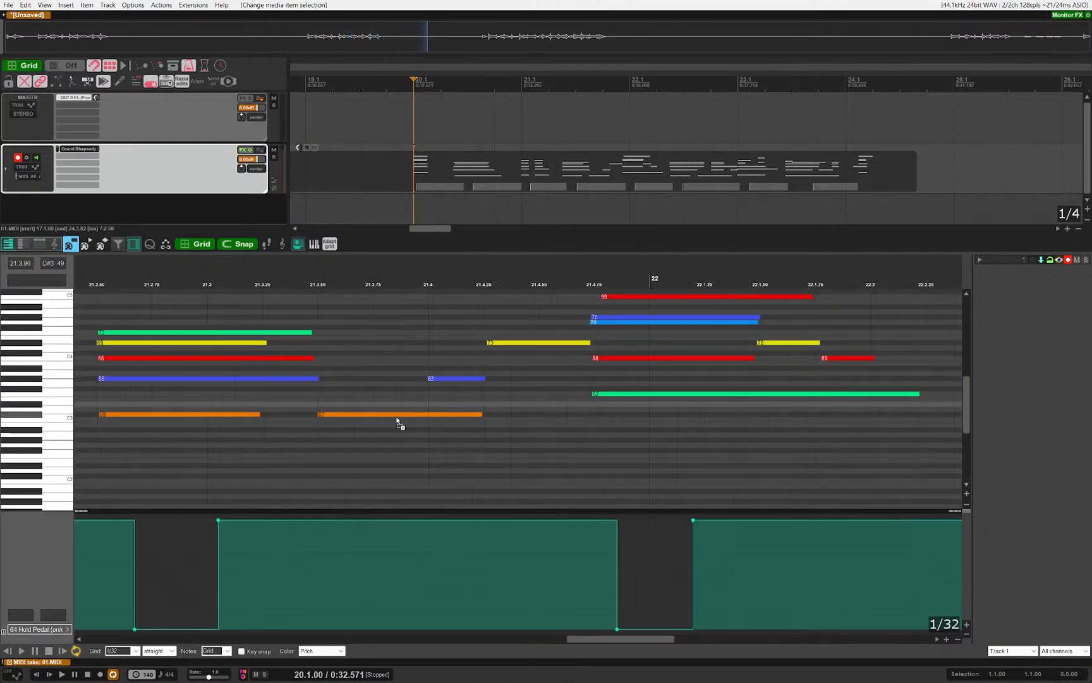
{"action": "left_click", "coordinate": [397, 415]}
{"action": "left_click_drag", "start_coordinate": [368, 388], "coordinate": [380, 404]}
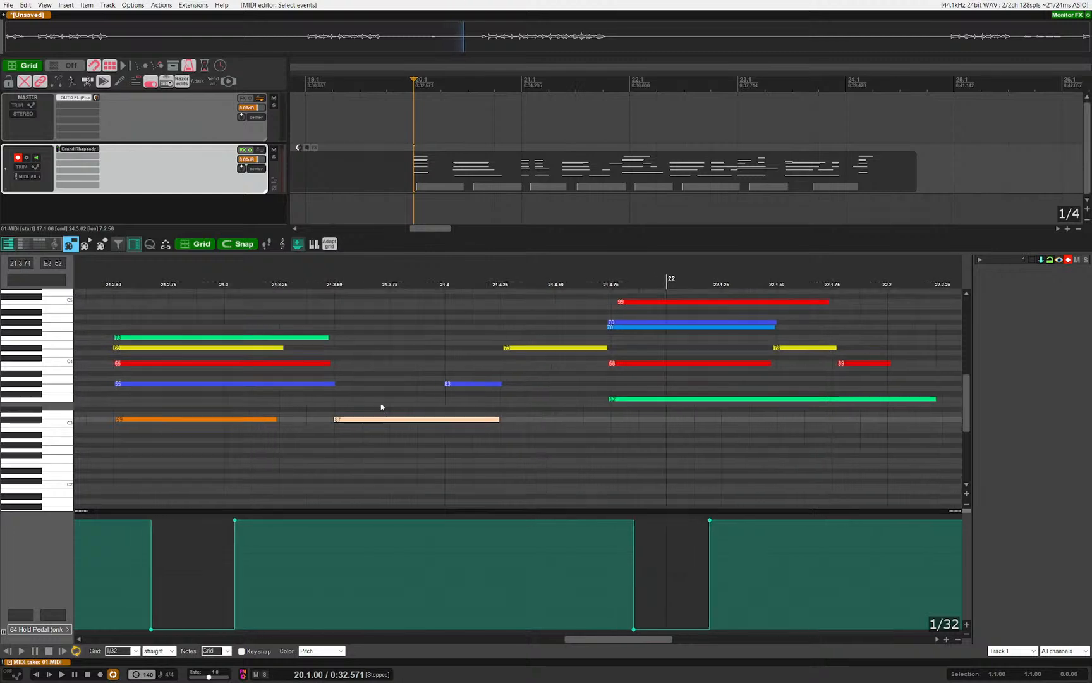
{"action": "key", "text": "Up"}
{"action": "key", "text": "Up"}
{"action": "key", "text": "Up"}
{"action": "key", "text": "Up"}
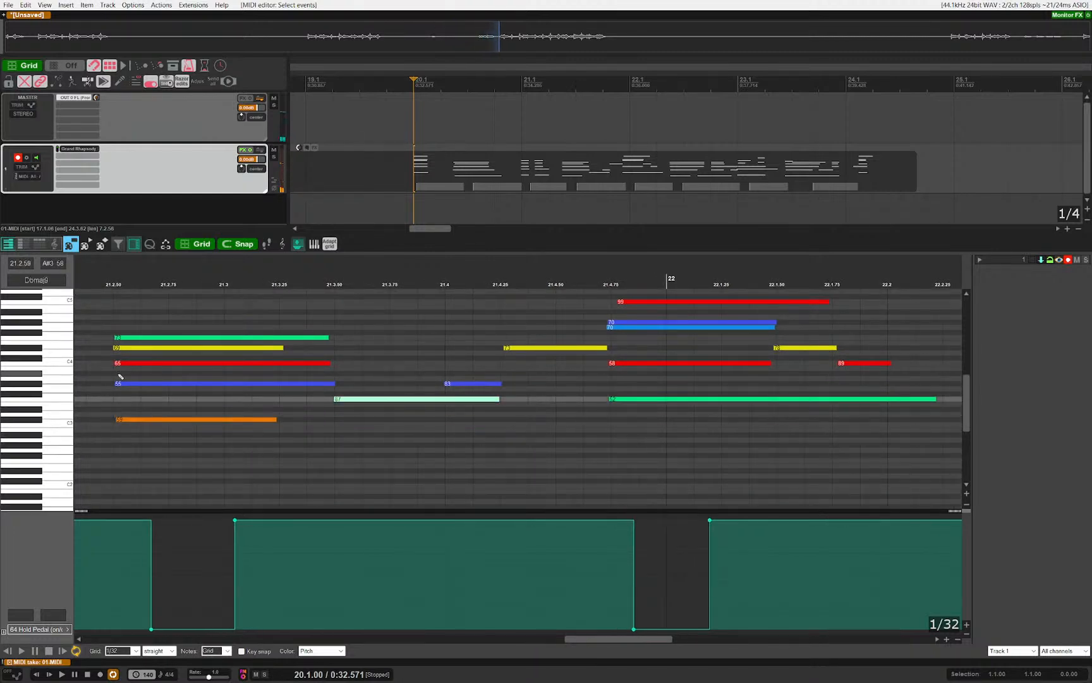
Step: Play the phrase from 21.2.50 and check the notes leading into bar 22
{"action": "left_click", "coordinate": [120, 377]}
{"action": "key", "text": "space"}
{"action": "key", "text": "space"}
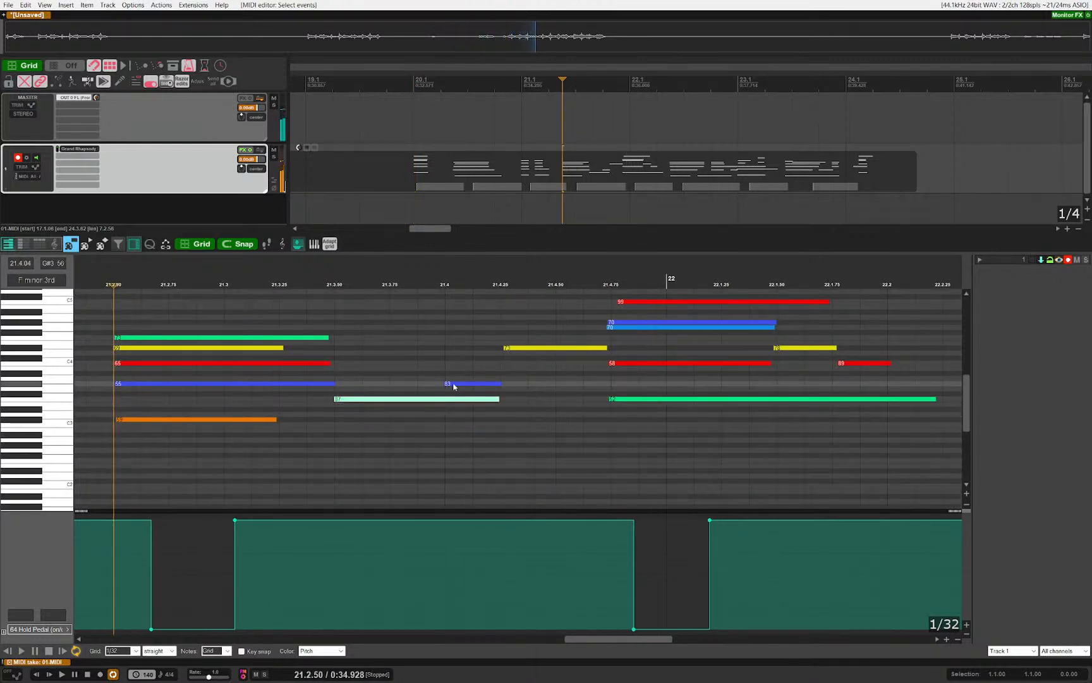
{"action": "left_click", "coordinate": [454, 387]}
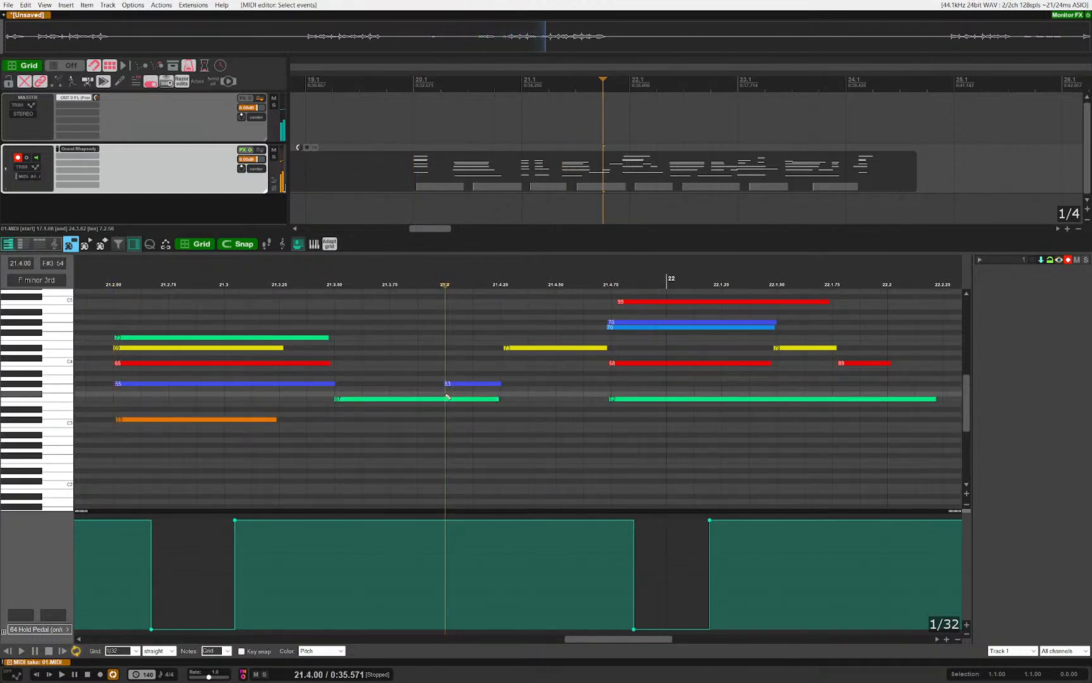
{"action": "left_click", "coordinate": [540, 348]}
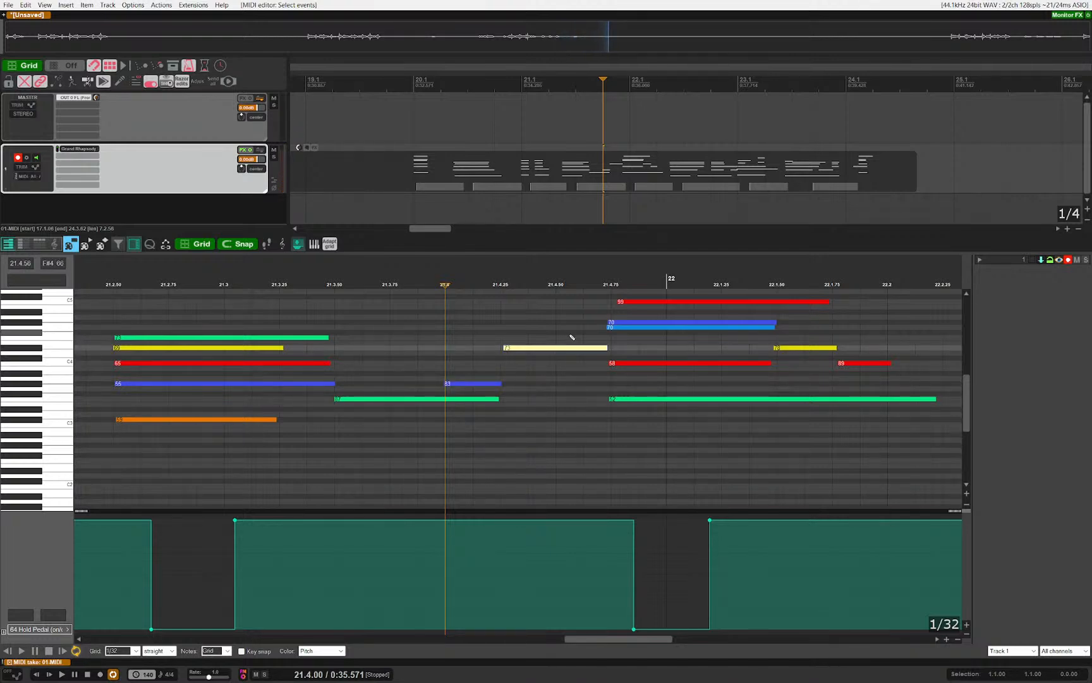
{"action": "left_click_drag", "start_coordinate": [693, 433], "coordinate": [650, 302]}
{"action": "key", "text": "Right"}
{"action": "key", "text": "Right"}
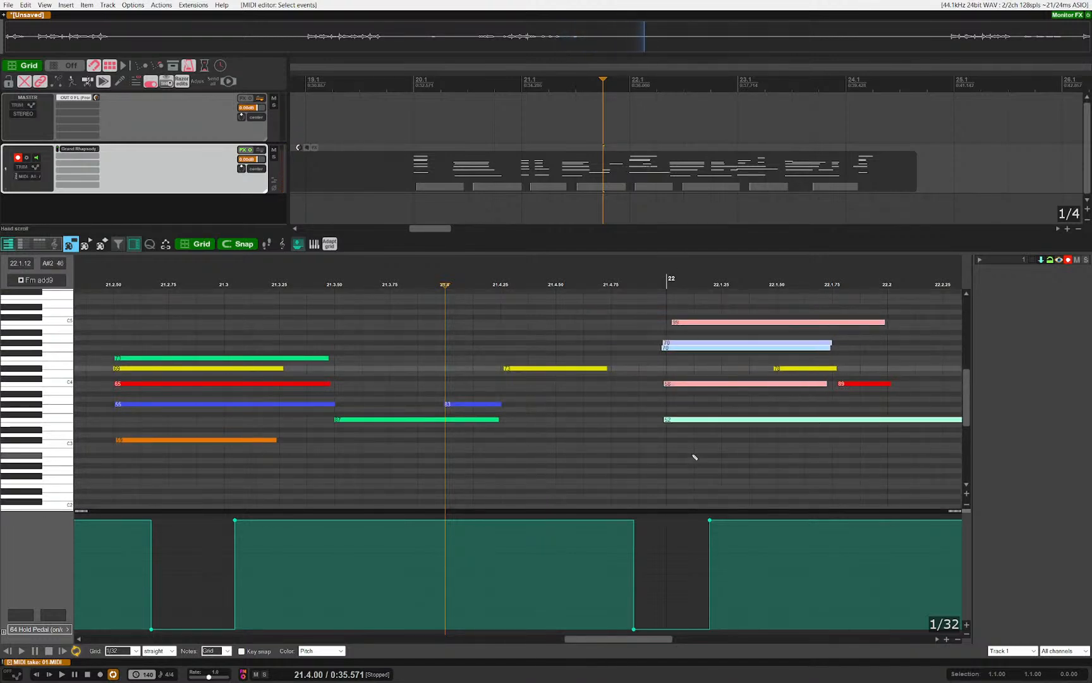
{"action": "key", "text": "Left"}
{"action": "key", "text": "Left"}
Step: Move the chord just before bar 22 and all notes after it 1/16 later, placing the chord on bar 22
{"action": "left_click_drag", "start_coordinate": [695, 456], "coordinate": [522, 455]}
{"action": "scroll", "coordinate": [445, 445], "scroll_direction": "down", "scroll_amount": 5}
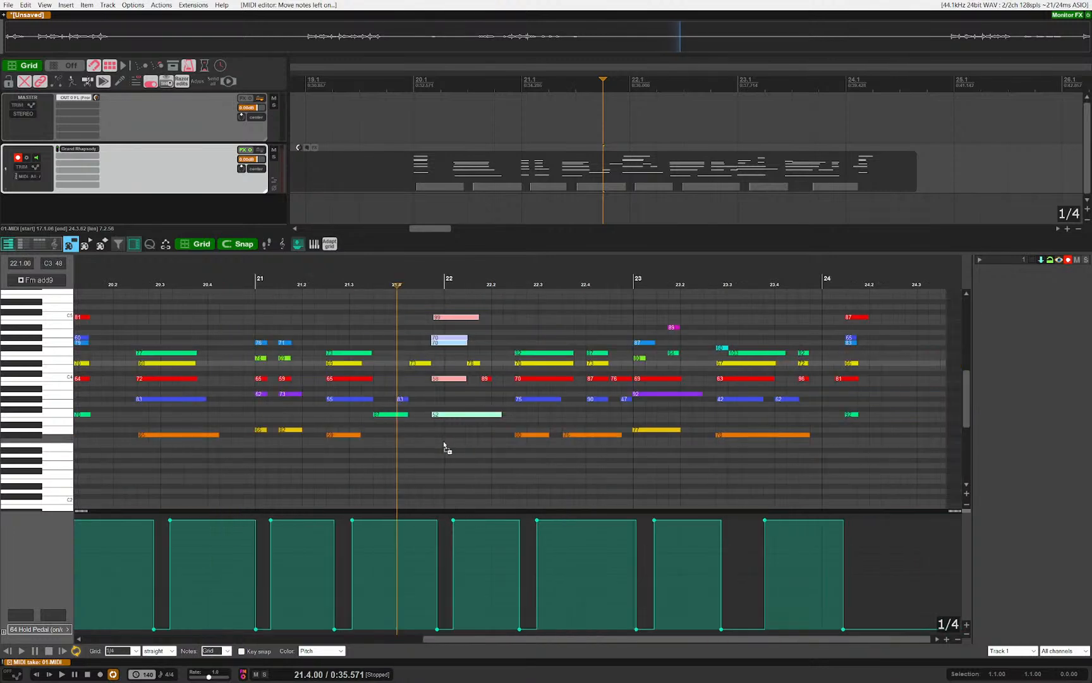
{"action": "left_click_drag", "start_coordinate": [445, 451], "coordinate": [907, 290]}
{"action": "left_click_drag", "start_coordinate": [758, 354], "coordinate": [648, 359]}
{"action": "scroll", "coordinate": [316, 398], "scroll_direction": "up", "scroll_amount": 4}
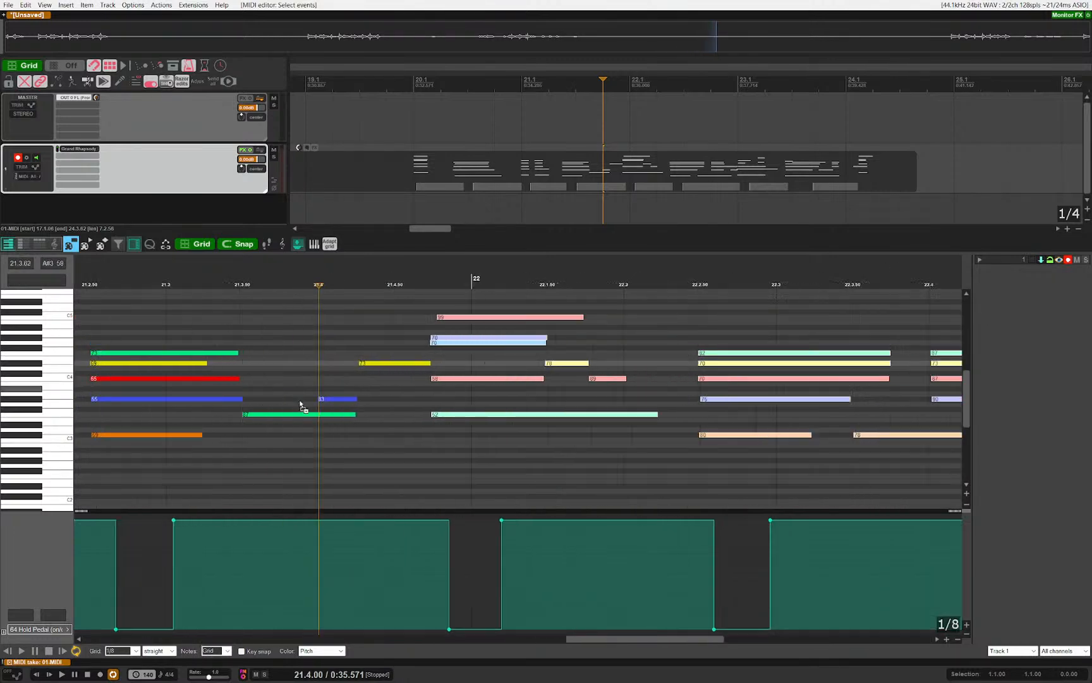
{"action": "key", "text": "Right"}
Step: Play the shifted notes from 21.4.00 and check the run into bar 23
{"action": "key", "text": "space"}
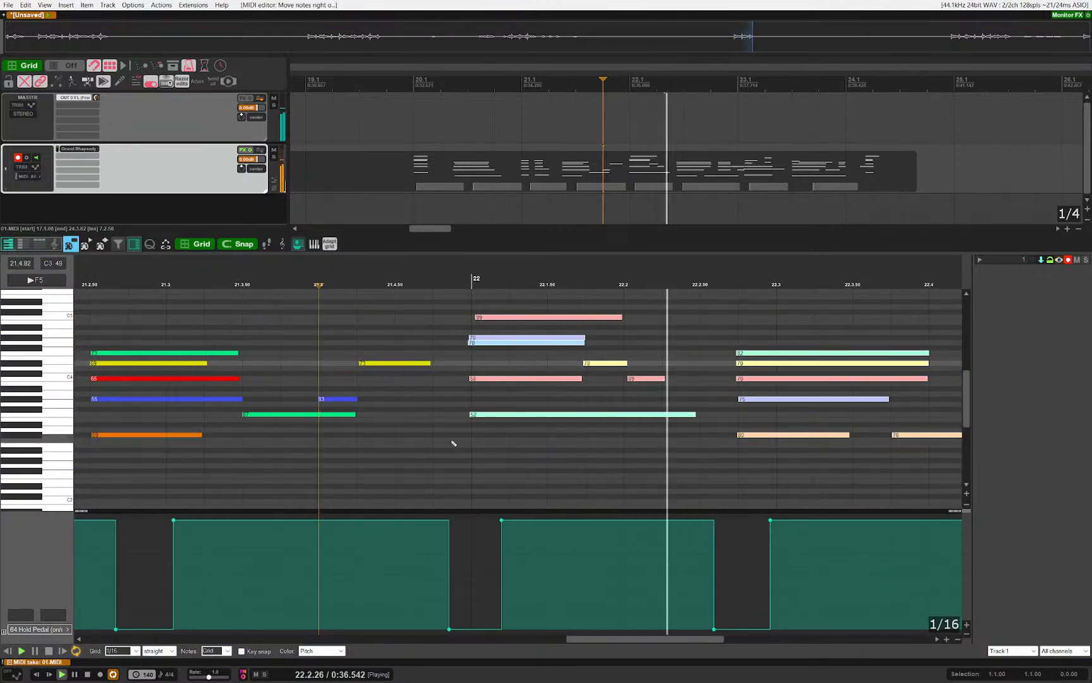
{"action": "left_click", "coordinate": [452, 441]}
{"action": "left_click_drag", "start_coordinate": [389, 343], "coordinate": [422, 405]}
{"action": "scroll", "coordinate": [426, 409], "scroll_direction": "down", "scroll_amount": 3}
{"action": "scroll", "coordinate": [428, 411], "scroll_direction": "down", "scroll_amount": 3}
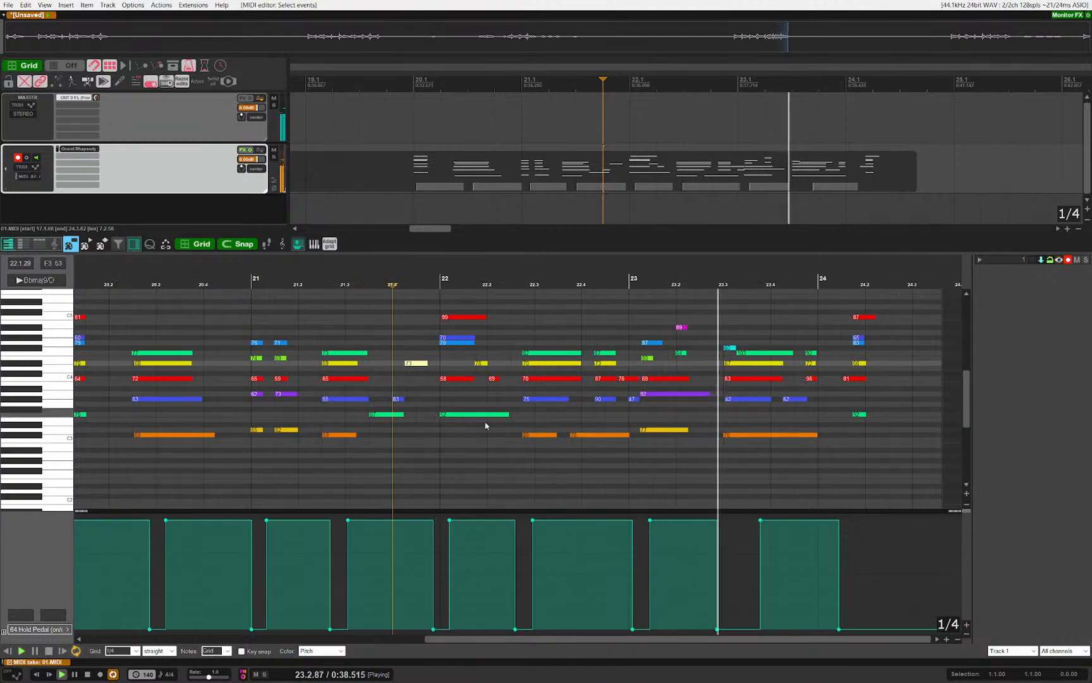
{"action": "key", "text": "space"}
Step: Play the edited take from the start of bar 20 through bar 22
{"action": "key", "text": "Home"}
{"action": "key", "text": "space"}
{"action": "left_click", "coordinate": [650, 400]}
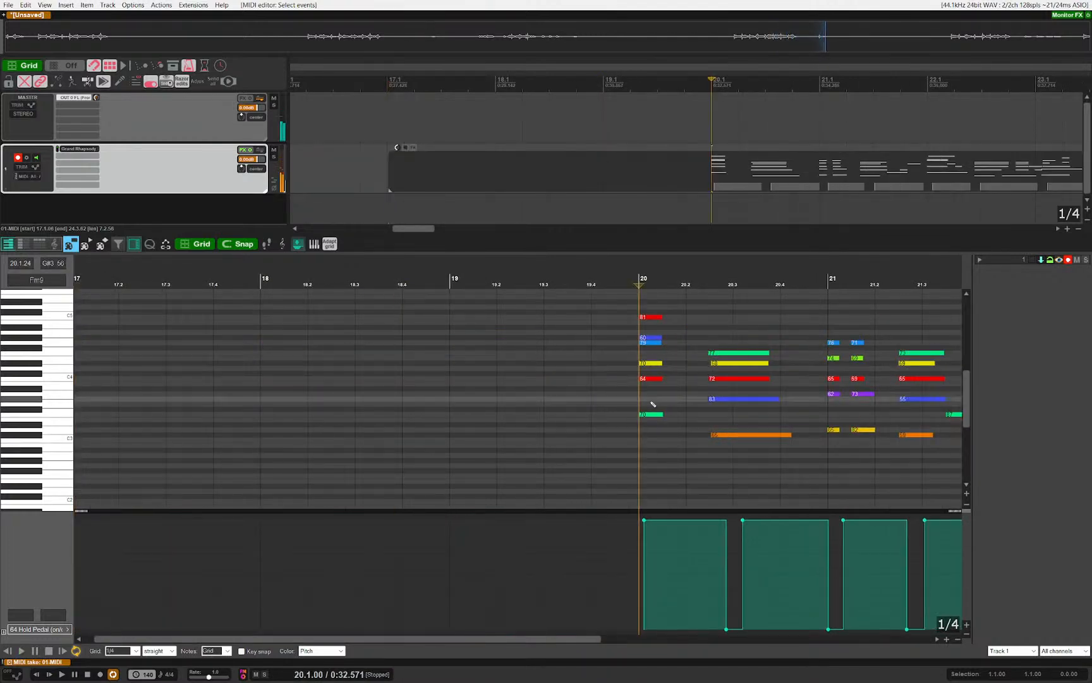
{"action": "scroll", "coordinate": [667, 443], "scroll_direction": "down", "scroll_amount": 2}
{"action": "scroll", "coordinate": [668, 444], "scroll_direction": "right", "scroll_amount": 5}
{"action": "scroll", "coordinate": [436, 441], "scroll_direction": "up", "scroll_amount": 3}
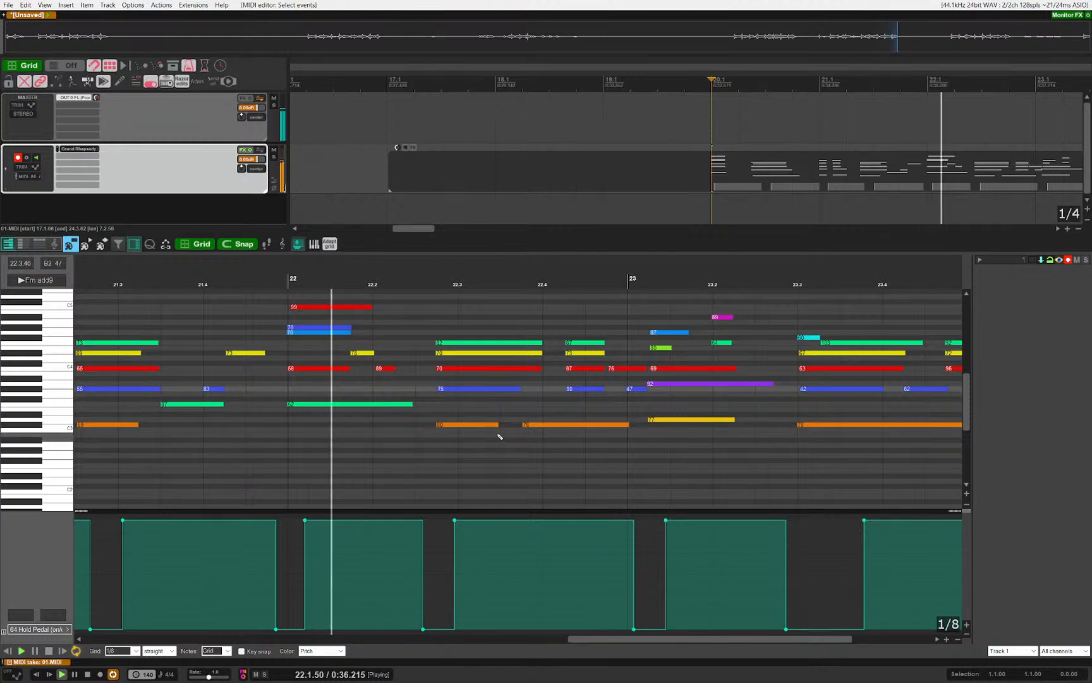
{"action": "scroll", "coordinate": [184, 402], "scroll_direction": "up", "scroll_amount": 3}
{"action": "key", "text": "space"}
Step: Insert a pickup note at the pitch of bar 22's blue chord note, starting at 21.4.50 and lengthened to bar 22
{"action": "left_click", "coordinate": [265, 391]}
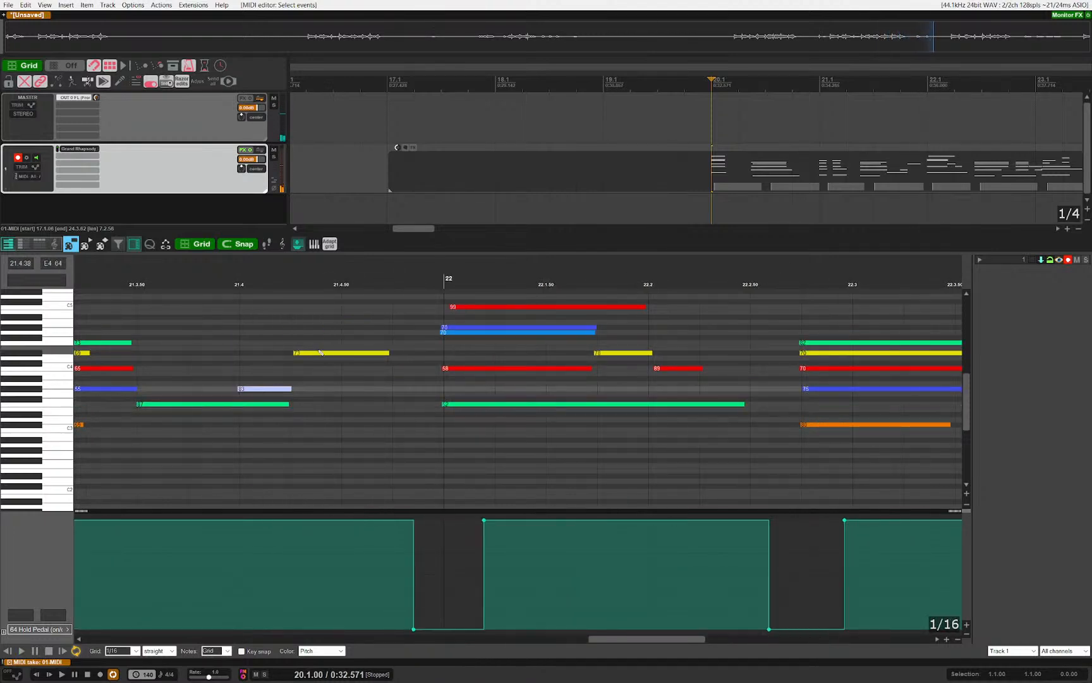
{"action": "left_click", "coordinate": [320, 355]}
{"action": "left_click", "coordinate": [408, 333]}
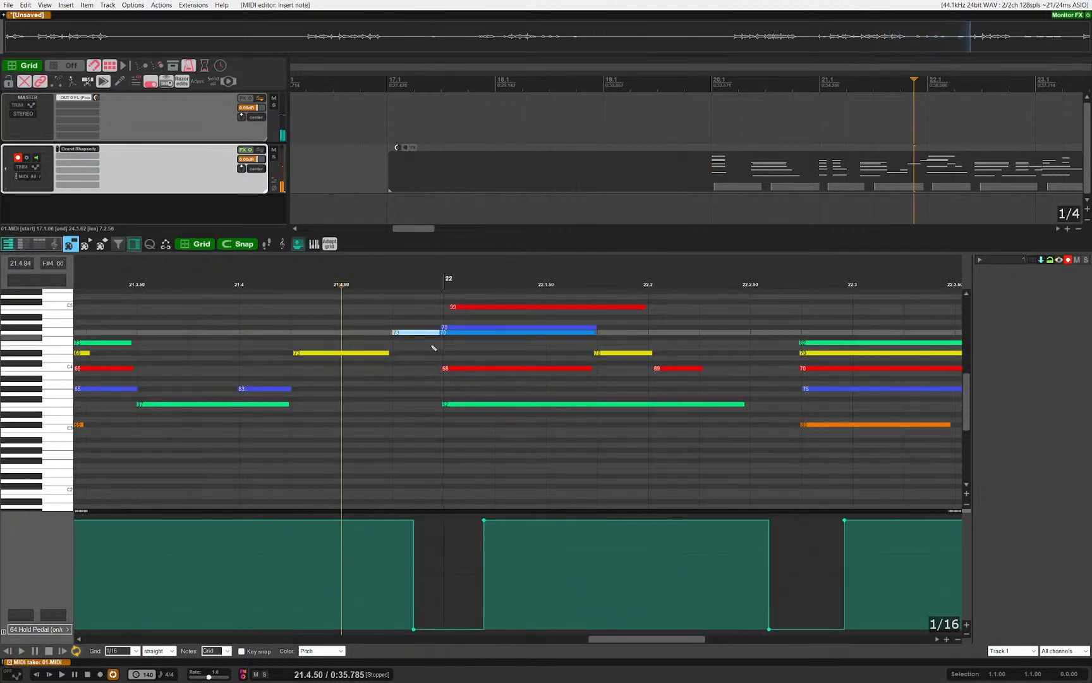
{"action": "left_click", "coordinate": [177, 357]}
{"action": "key", "text": "space"}
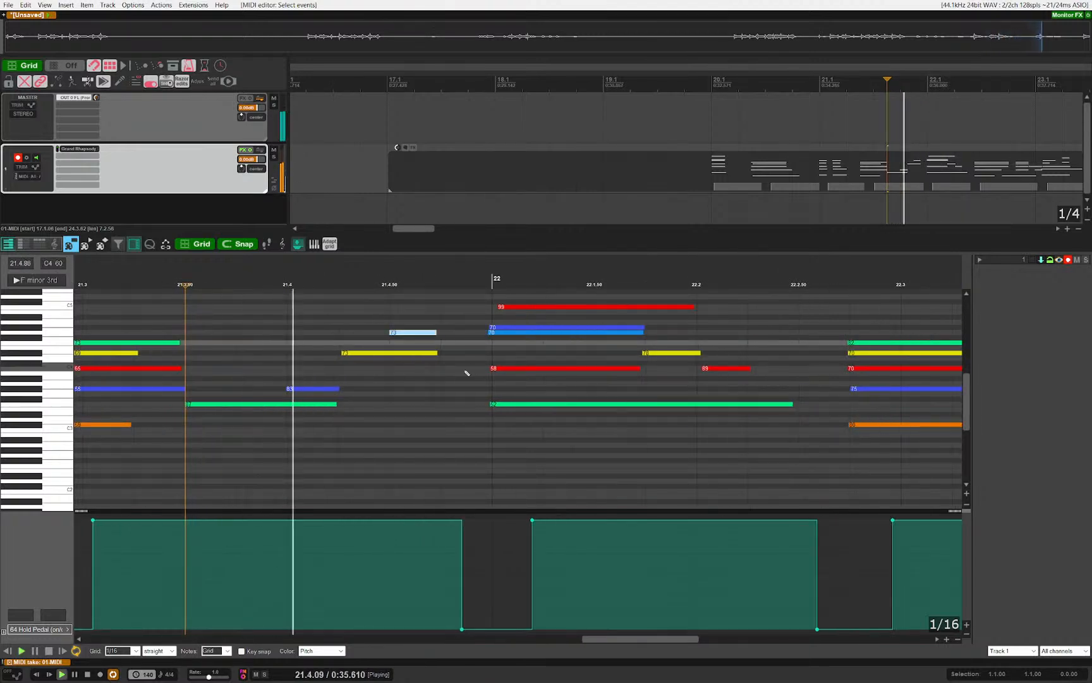
{"action": "key", "text": "Left"}
{"action": "key", "text": "shift+Right"}
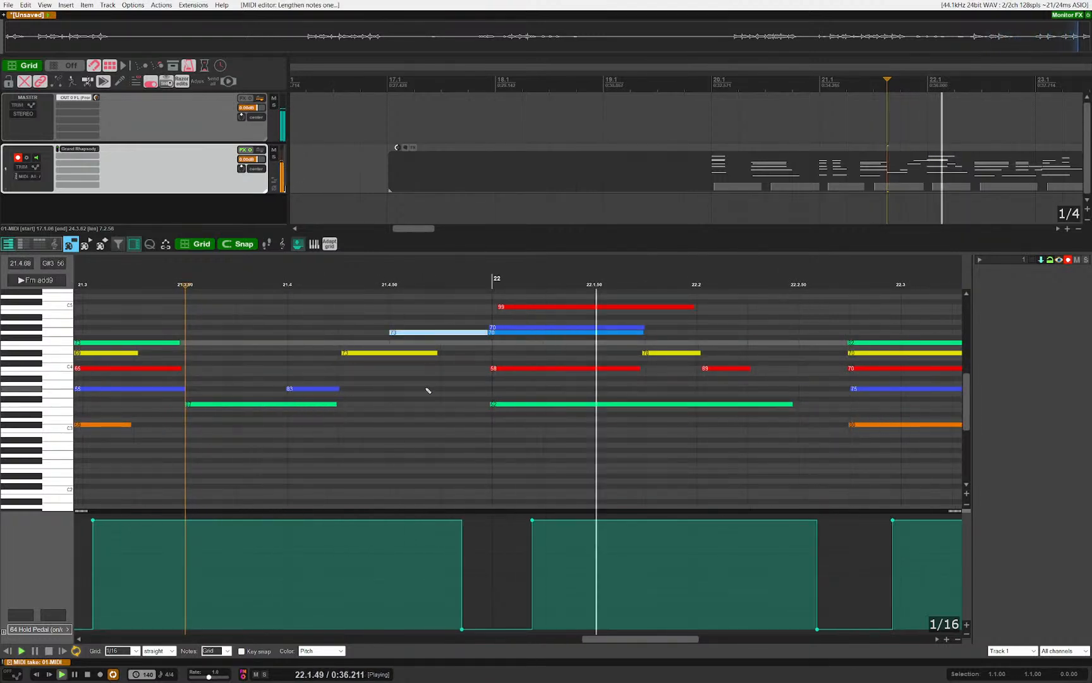
Step: Move the chord at 22.2.75 1/16 earlier to 22.2.50
{"action": "scroll", "coordinate": [395, 387], "scroll_direction": "down", "scroll_amount": 3}
{"action": "left_click_drag", "start_coordinate": [588, 441], "coordinate": [548, 433]}
{"action": "scroll", "coordinate": [525, 434], "scroll_direction": "up", "scroll_amount": 3}
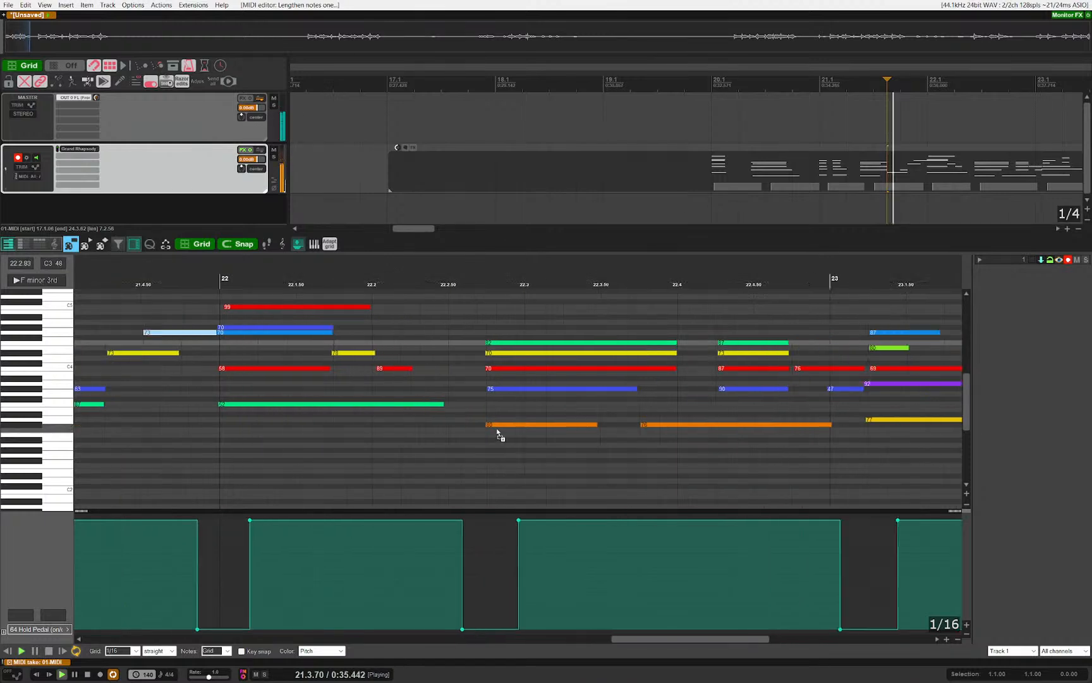
{"action": "key", "text": "space"}
{"action": "left_click_drag", "start_coordinate": [442, 324], "coordinate": [547, 463]}
{"action": "key", "text": "Left"}
{"action": "key", "text": "space"}
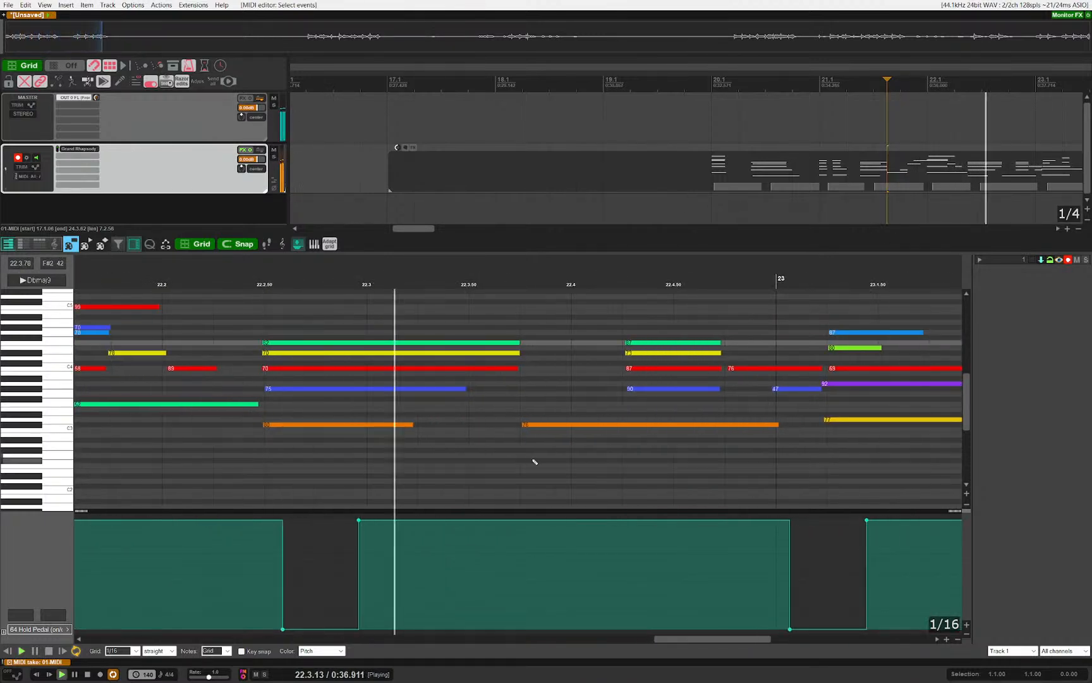
Step: Move the low orange note to 22.3.50 and the chord after it to 22.4, each 1/16 earlier
{"action": "left_click_drag", "start_coordinate": [436, 322], "coordinate": [557, 478]}
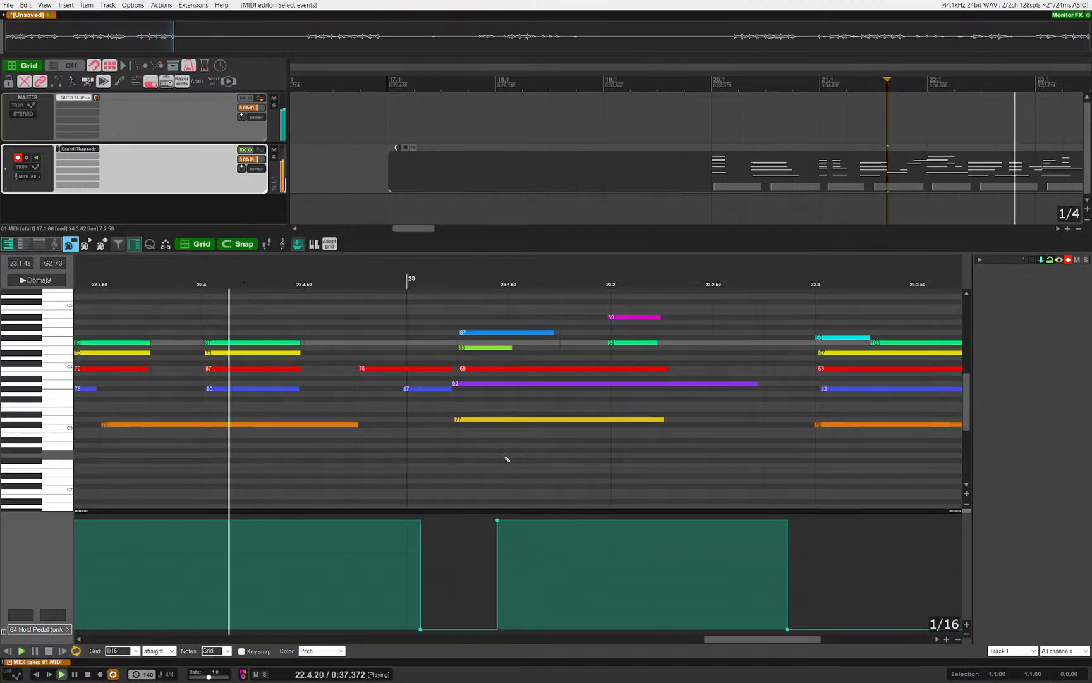
{"action": "left_click_drag", "start_coordinate": [261, 331], "coordinate": [323, 416]}
{"action": "key", "text": "space"}
Step: Move the two lead-in notes and the chord after bar 23 1/16 earlier, placing the chord on bar 23
{"action": "left_click_drag", "start_coordinate": [285, 310], "coordinate": [519, 436]}
{"action": "key", "text": "Left"}
{"action": "key", "text": "space"}
{"action": "left_click", "coordinate": [637, 463]}
Step: Move the magenta and green notes at 23.2 1/16 earlier to 23.1.75
{"action": "left_click_drag", "start_coordinate": [475, 363], "coordinate": [366, 358]}
{"action": "left_click_drag", "start_coordinate": [352, 304], "coordinate": [403, 357]}
{"action": "key", "text": "Left"}
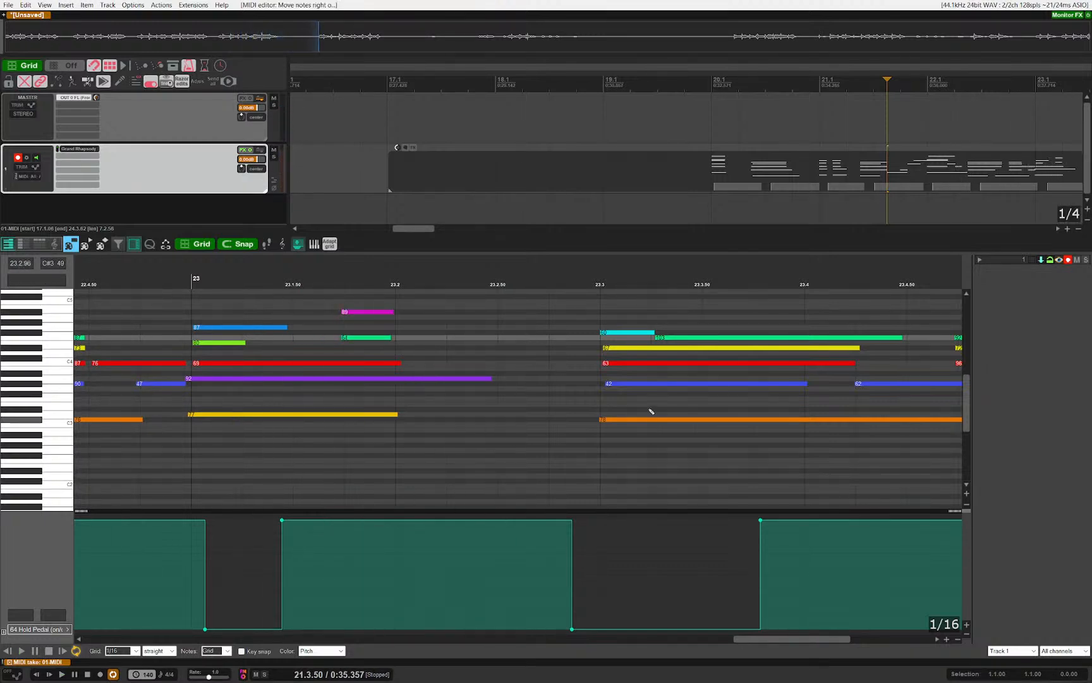
Step: Move the whole chord at 23.3 two 1/16 steps earlier to 23.2.50
{"action": "left_click_drag", "start_coordinate": [650, 410], "coordinate": [549, 387]}
{"action": "left_click_drag", "start_coordinate": [532, 319], "coordinate": [635, 443]}
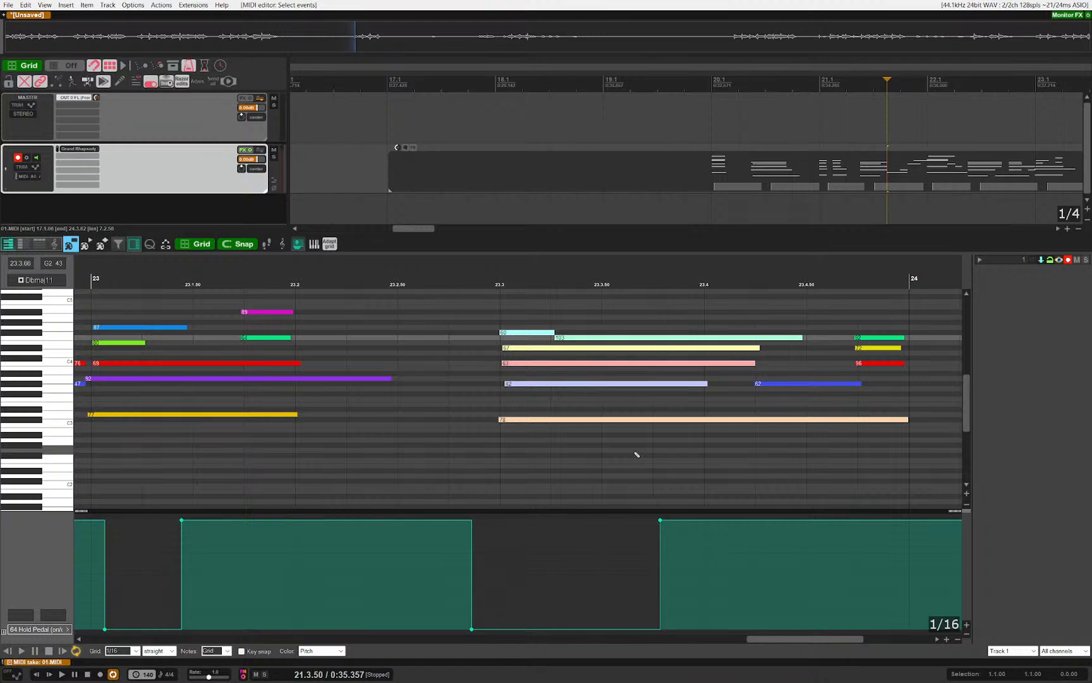
{"action": "scroll", "coordinate": [472, 439], "scroll_direction": "down", "scroll_amount": 3}
{"action": "left_click", "coordinate": [595, 480]}
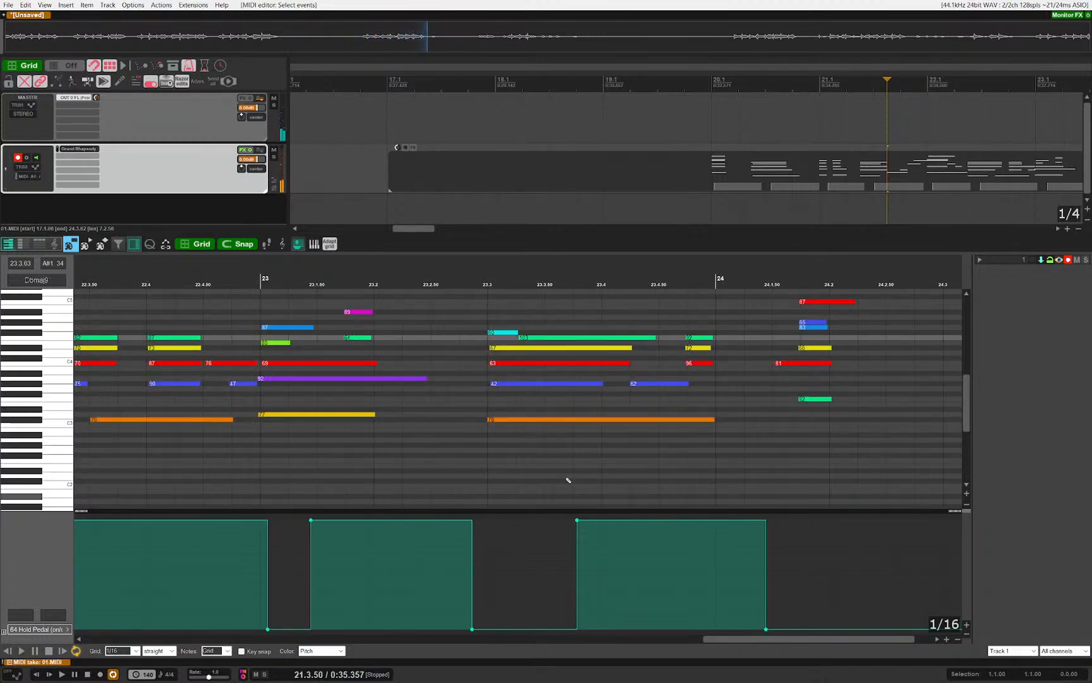
{"action": "left_click_drag", "start_coordinate": [561, 497], "coordinate": [500, 322]}
{"action": "key", "text": "Left"}
{"action": "key", "text": "Left"}
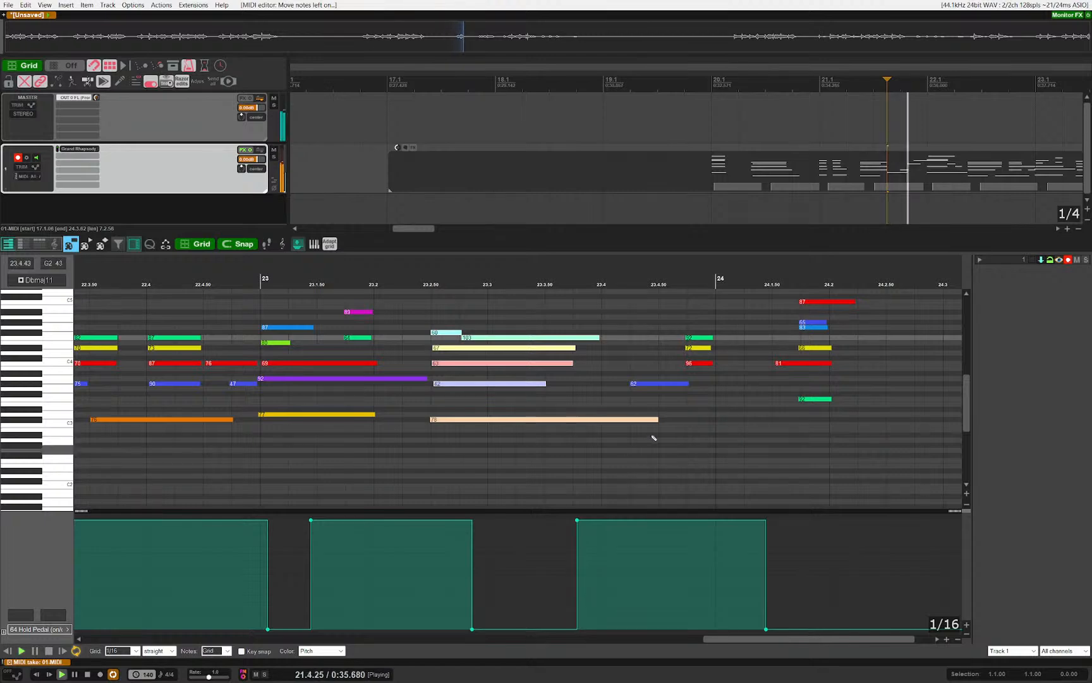
Step: Move all notes following the 23.2.50 chord 1/16 earlier, bringing the short chord before bar 24 to 23.4.50
{"action": "left_click_drag", "start_coordinate": [690, 354], "coordinate": [703, 358]}
{"action": "left_click_drag", "start_coordinate": [862, 436], "coordinate": [679, 286]}
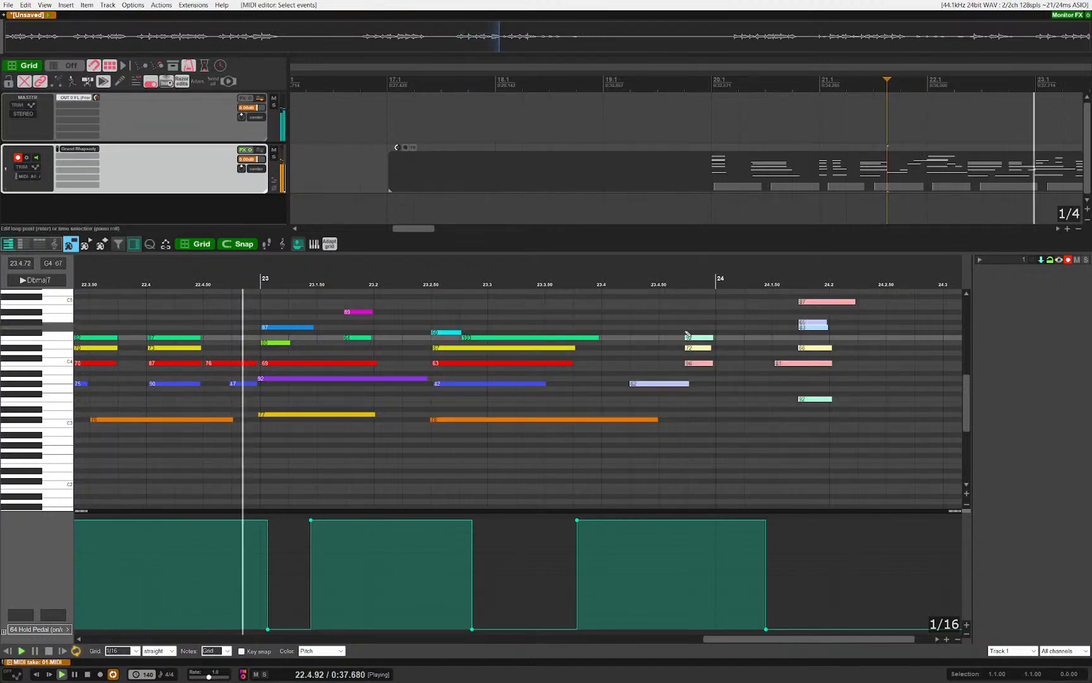
{"action": "key", "text": "Left"}
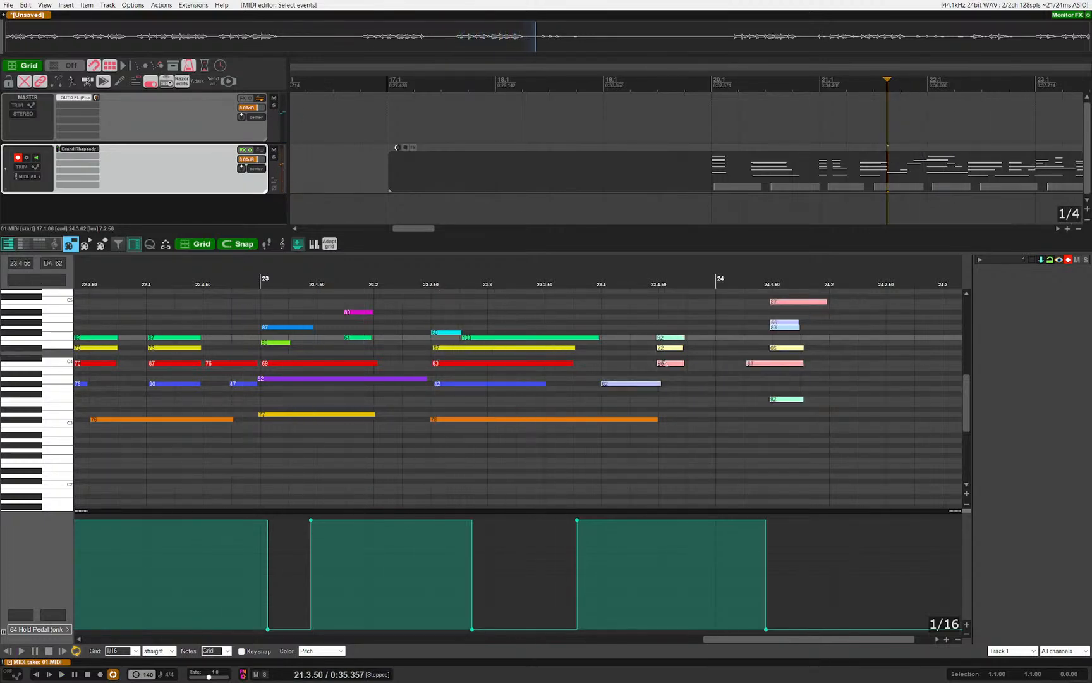
Step: Delete the short F#4 note of the 23.2.50 chord, move its green F4 note to 23.2.50, and play the run from 22.4.75
{"action": "left_click", "coordinate": [457, 334]}
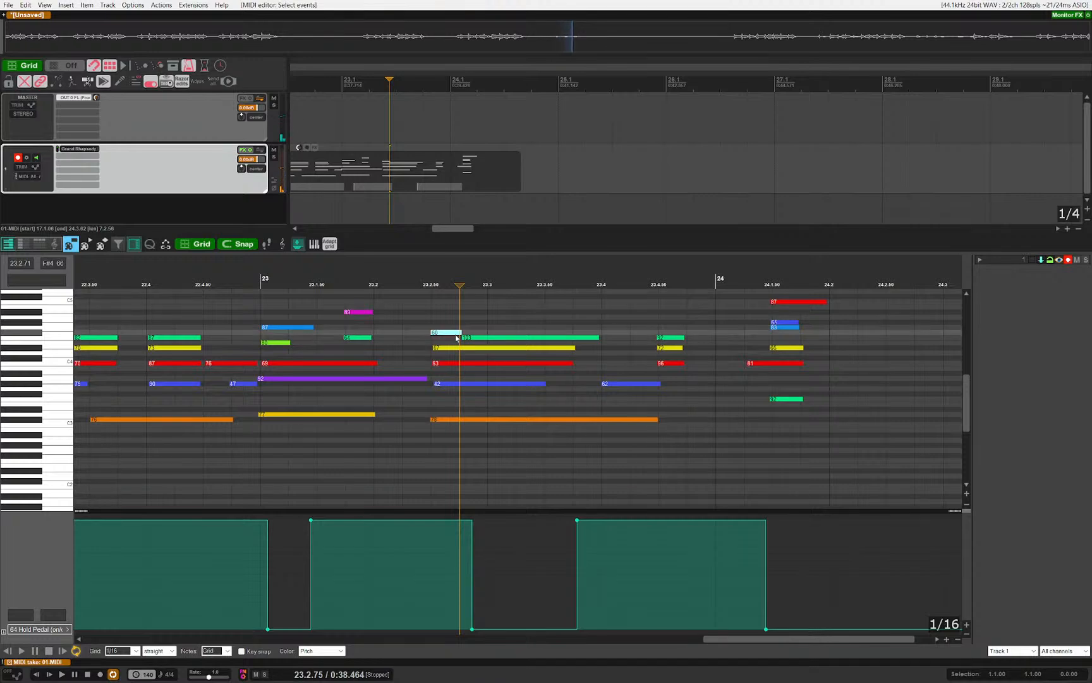
{"action": "key", "text": "ctrl+z"}
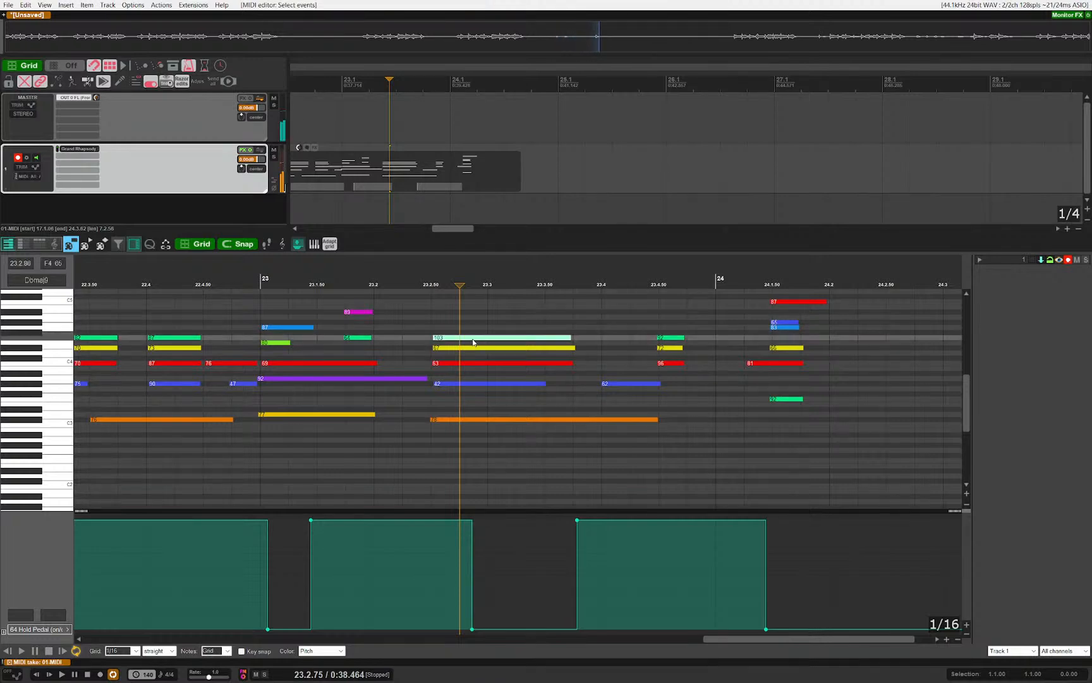
{"action": "left_click", "coordinate": [243, 372]}
{"action": "key", "text": "space"}
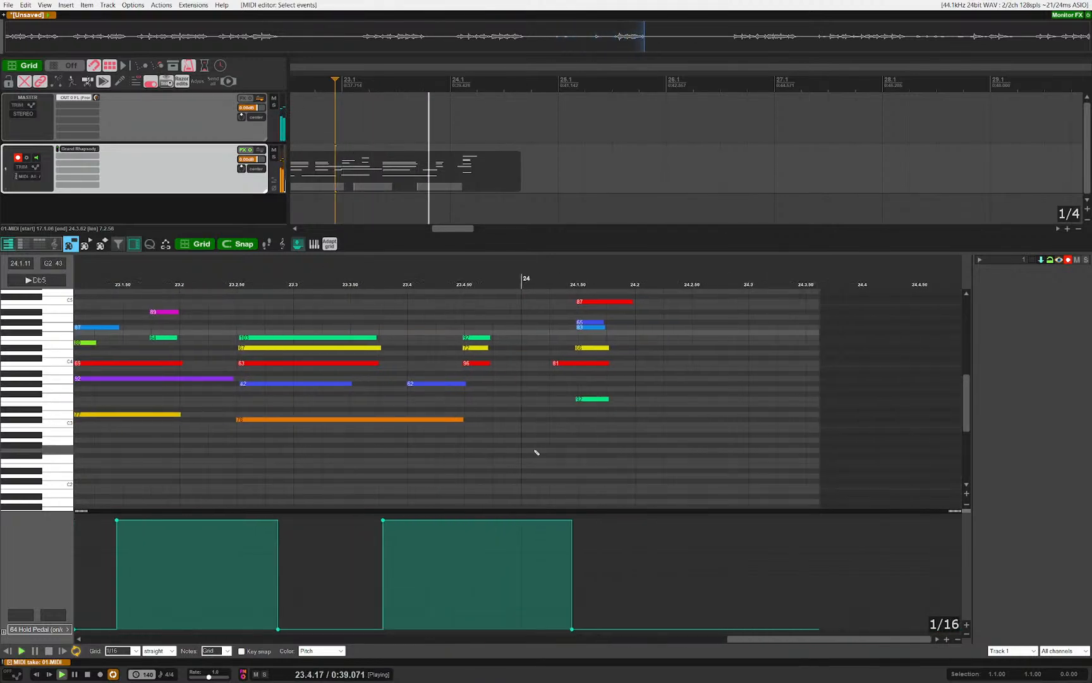
{"action": "scroll", "coordinate": [534, 452], "scroll_direction": "up", "scroll_amount": 2}
{"action": "key", "text": "space"}
Step: Lower the velocity of the green F4 note in the 23.2.50 chord and play the take from bar 23
{"action": "scroll", "coordinate": [341, 380], "scroll_direction": "left", "scroll_amount": 2}
{"action": "left_click_drag", "start_coordinate": [299, 338], "coordinate": [299, 345]}
{"action": "left_click", "coordinate": [299, 342]}
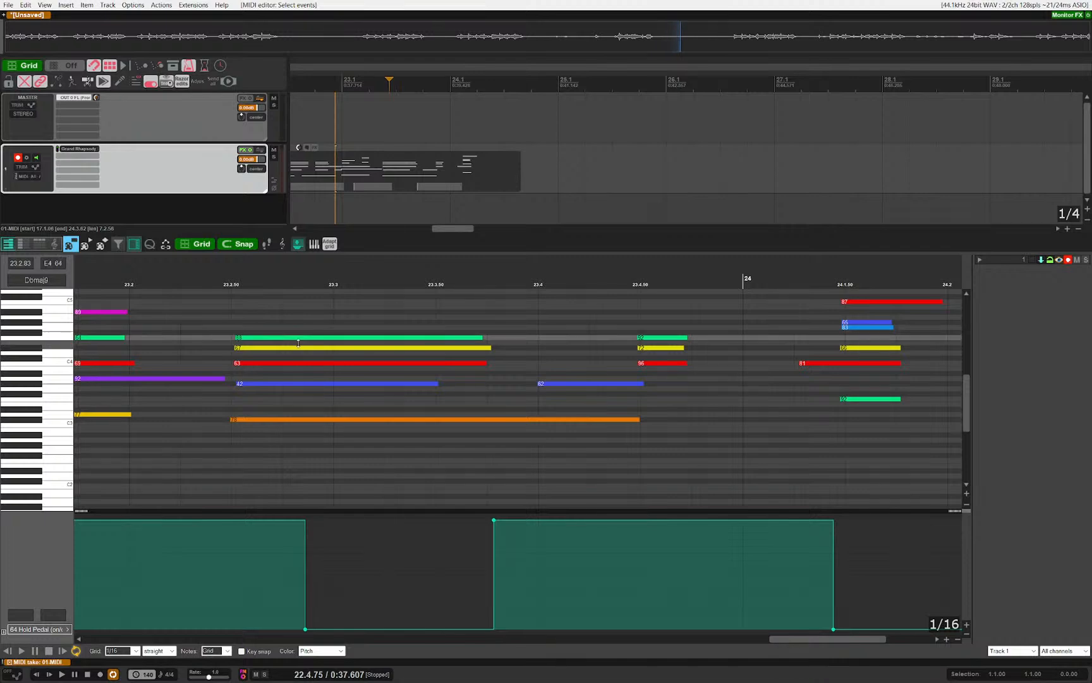
{"action": "key", "text": "space"}
{"action": "scroll", "coordinate": [288, 411], "scroll_direction": "down", "scroll_amount": 5}
{"action": "scroll", "coordinate": [288, 423], "scroll_direction": "up", "scroll_amount": 3}
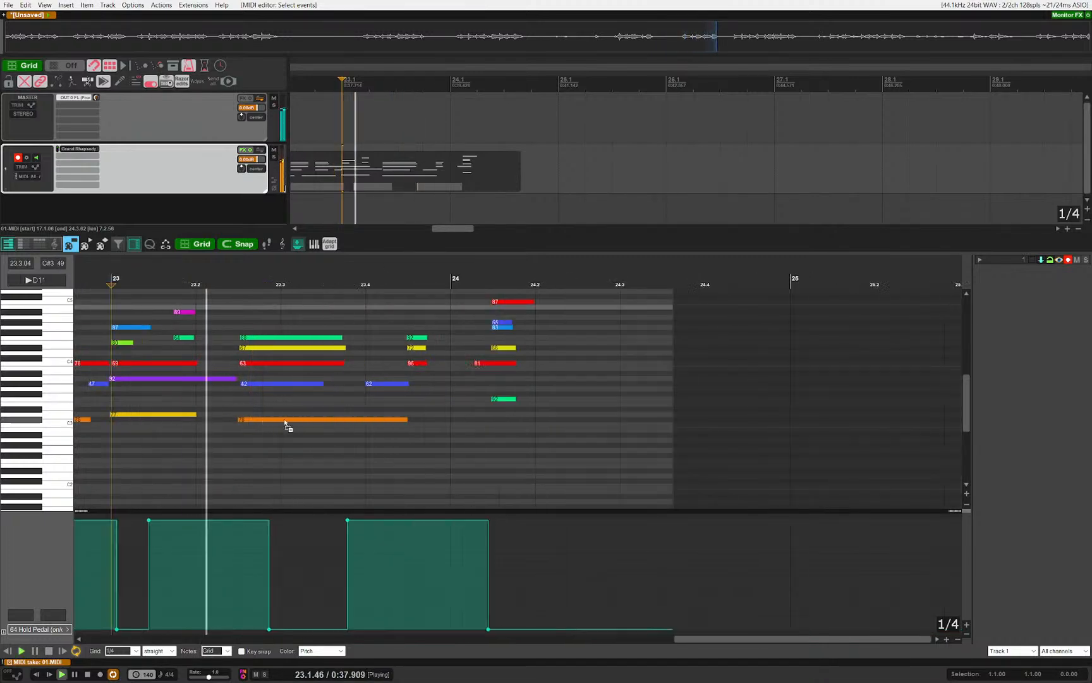
{"action": "scroll", "coordinate": [454, 427], "scroll_direction": "up", "scroll_amount": 1}
{"action": "key", "text": "space"}
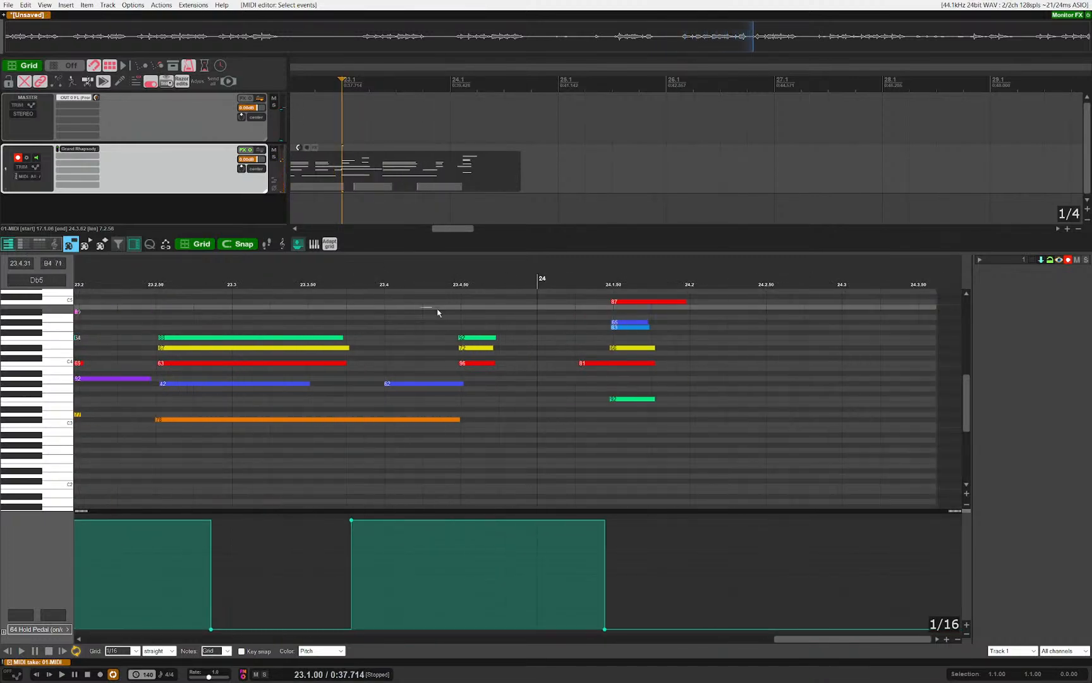
Step: Move all notes from 23.4 onward 1/16 earlier, placing the short chord at 23.4.25, and play the result
{"action": "left_click_drag", "start_coordinate": [436, 309], "coordinate": [697, 405]}
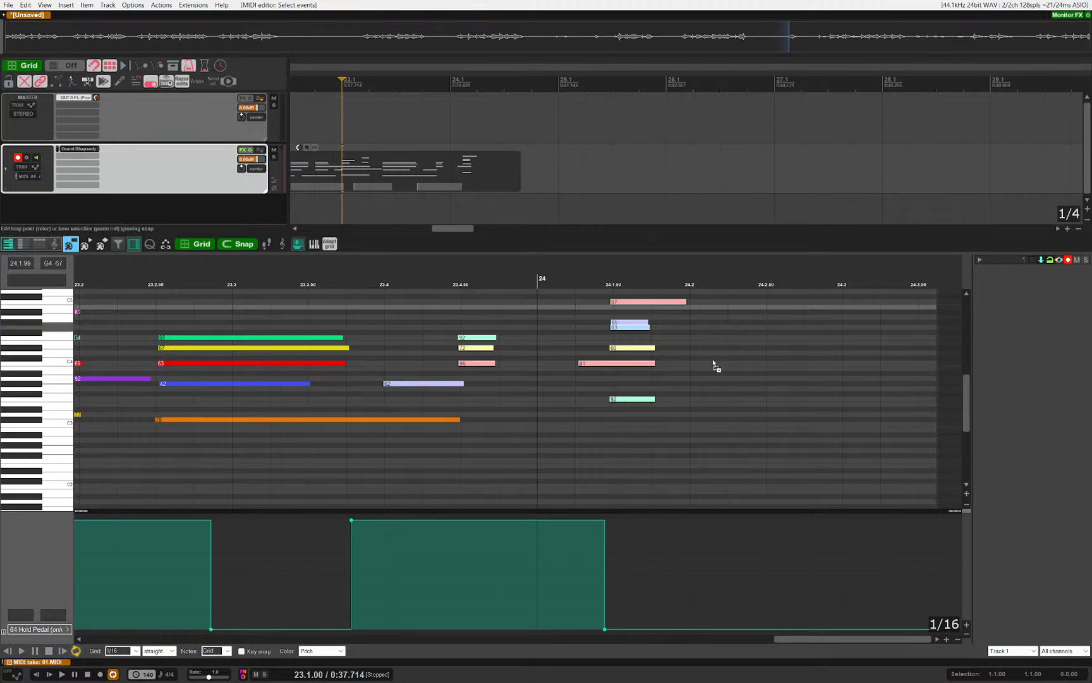
{"action": "key", "text": "Left"}
{"action": "key", "text": "space"}
Step: Delete all the leftover notes from bar 24 onward
{"action": "left_click", "coordinate": [607, 399]}
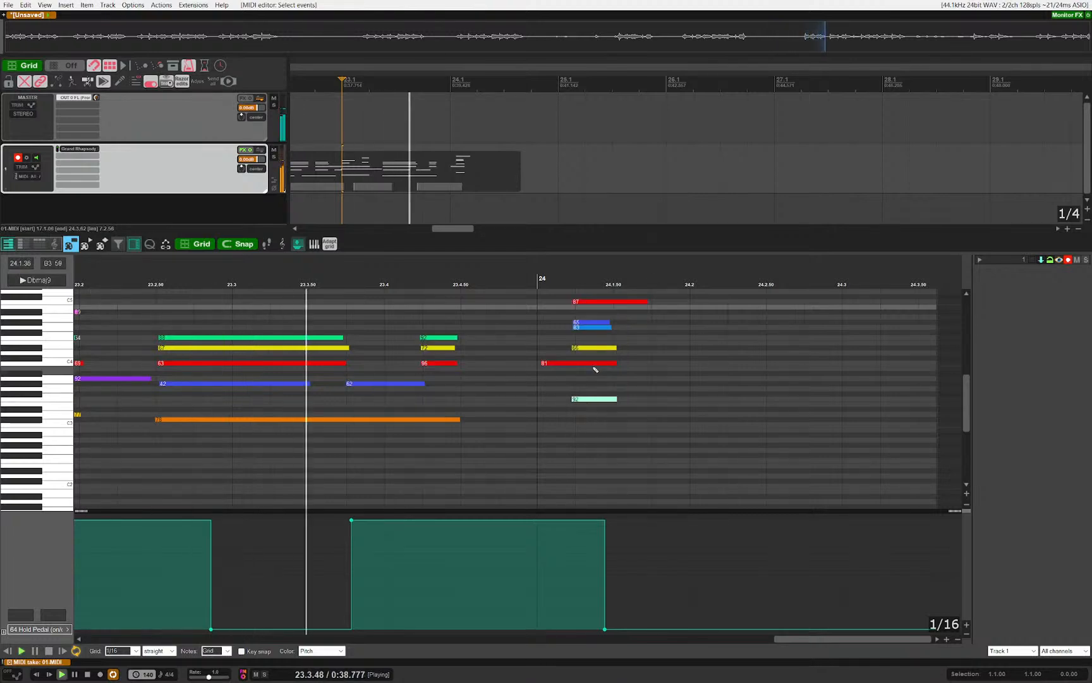
{"action": "key", "text": "Left"}
{"action": "left_click", "coordinate": [602, 347]}
{"action": "left_click_drag", "start_coordinate": [572, 431], "coordinate": [671, 227]}
{"action": "key", "text": "Delete"}
{"action": "scroll", "coordinate": [572, 367], "scroll_direction": "down", "scroll_amount": 6}
{"action": "scroll", "coordinate": [562, 407], "scroll_direction": "up", "scroll_amount": 3}
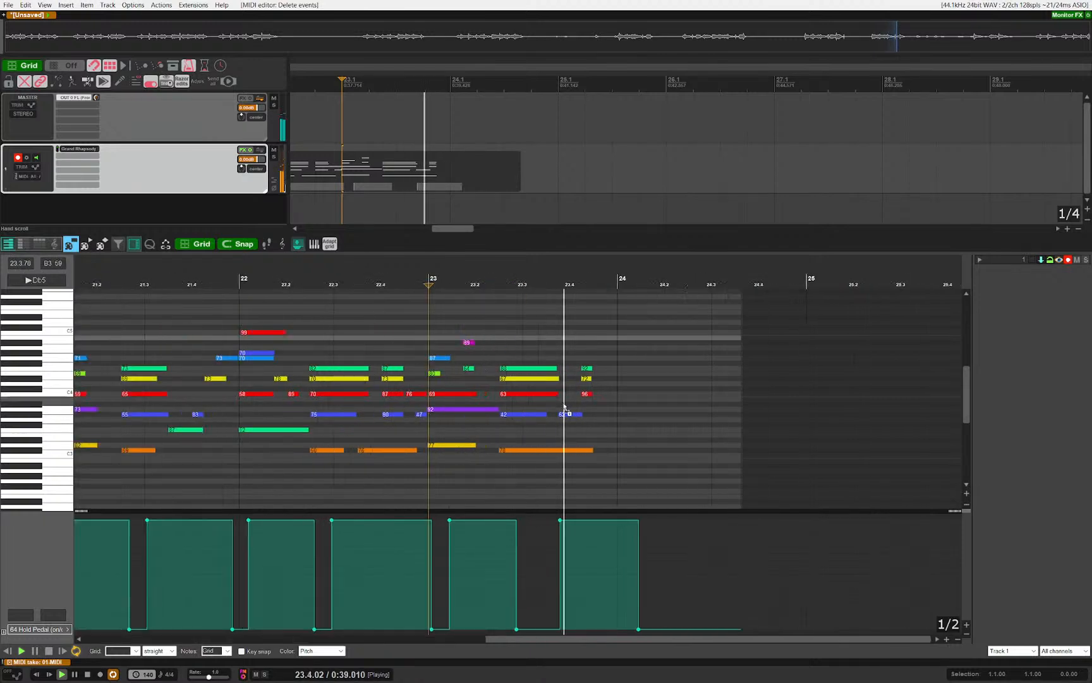
{"action": "key", "text": "space"}
Step: Insert two pickup notes leading into bar 24: F4 from 23.4.50 to 23.4.75 and G4 from 23.4.75 to bar 24
{"action": "left_click_drag", "start_coordinate": [485, 407], "coordinate": [636, 412]}
{"action": "left_click_drag", "start_coordinate": [277, 399], "coordinate": [381, 378]}
{"action": "left_click_drag", "start_coordinate": [686, 372], "coordinate": [303, 372]}
{"action": "scroll", "coordinate": [458, 372], "scroll_direction": "up", "scroll_amount": 6}
{"action": "left_click_drag", "start_coordinate": [478, 362], "coordinate": [555, 353]}
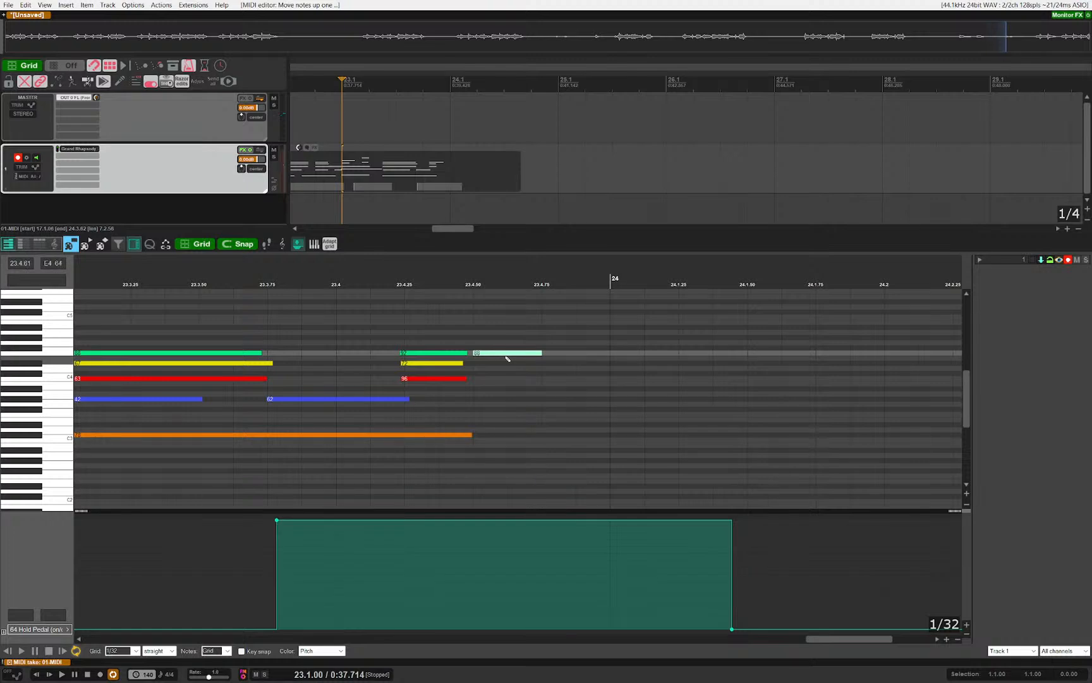
{"action": "left_click_drag", "start_coordinate": [554, 347], "coordinate": [593, 347]}
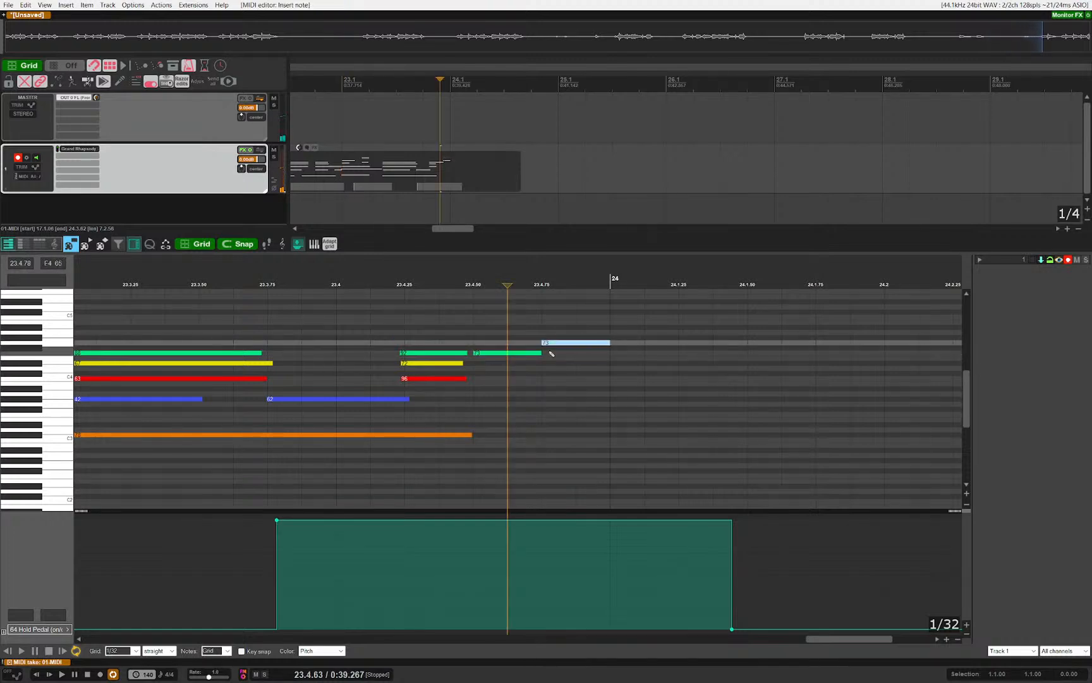
{"action": "left_click", "coordinate": [560, 342]}
Step: Play the take from bar 20, split the MIDI item at bars 20 and 24, and delete the pieces outside that range
{"action": "scroll", "coordinate": [717, 385], "scroll_direction": "down", "scroll_amount": 8}
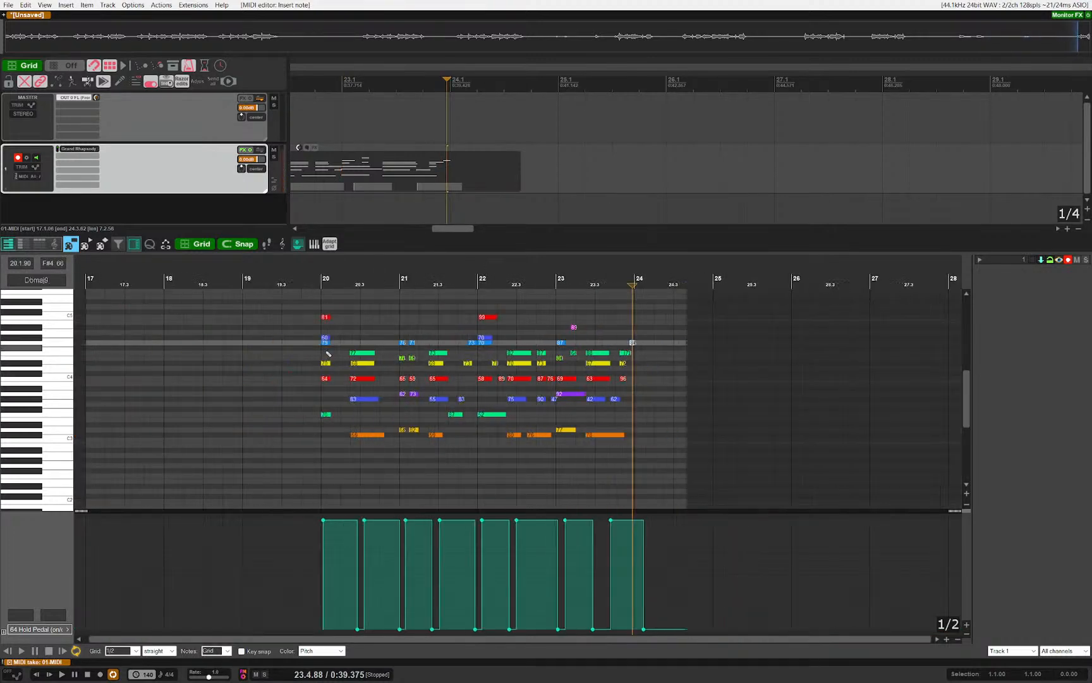
{"action": "left_click", "coordinate": [314, 298]}
{"action": "key", "text": "space"}
{"action": "scroll", "coordinate": [484, 468], "scroll_direction": "up", "scroll_amount": 2}
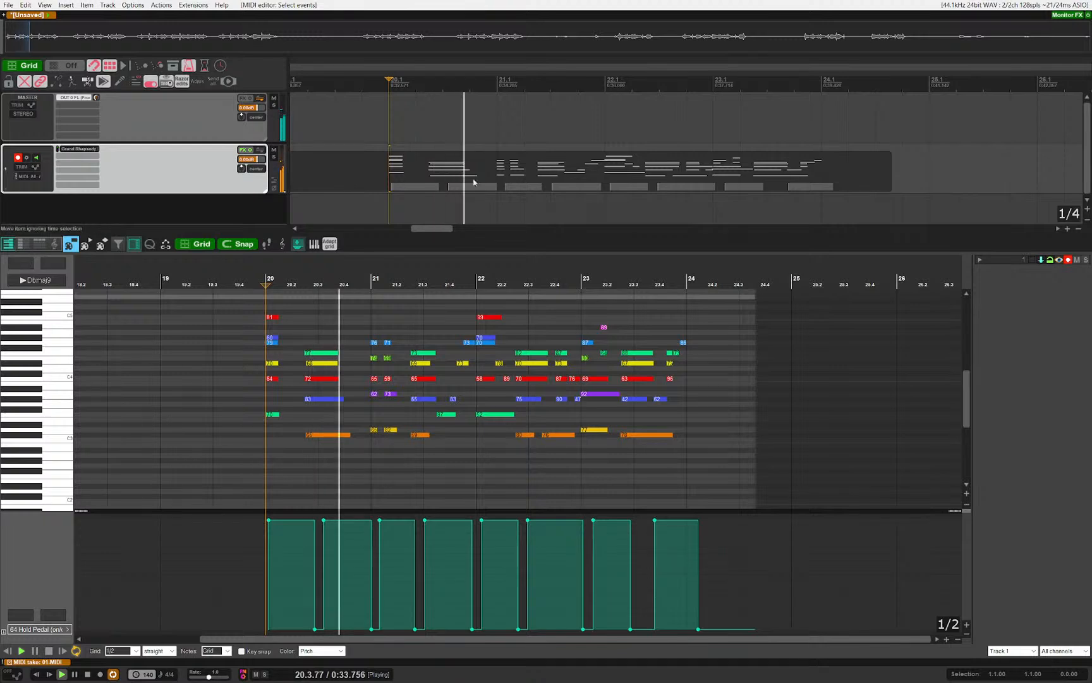
{"action": "key", "text": "s"}
{"action": "left_click", "coordinate": [356, 163]}
{"action": "key", "text": "Delete"}
{"action": "left_click", "coordinate": [828, 185]}
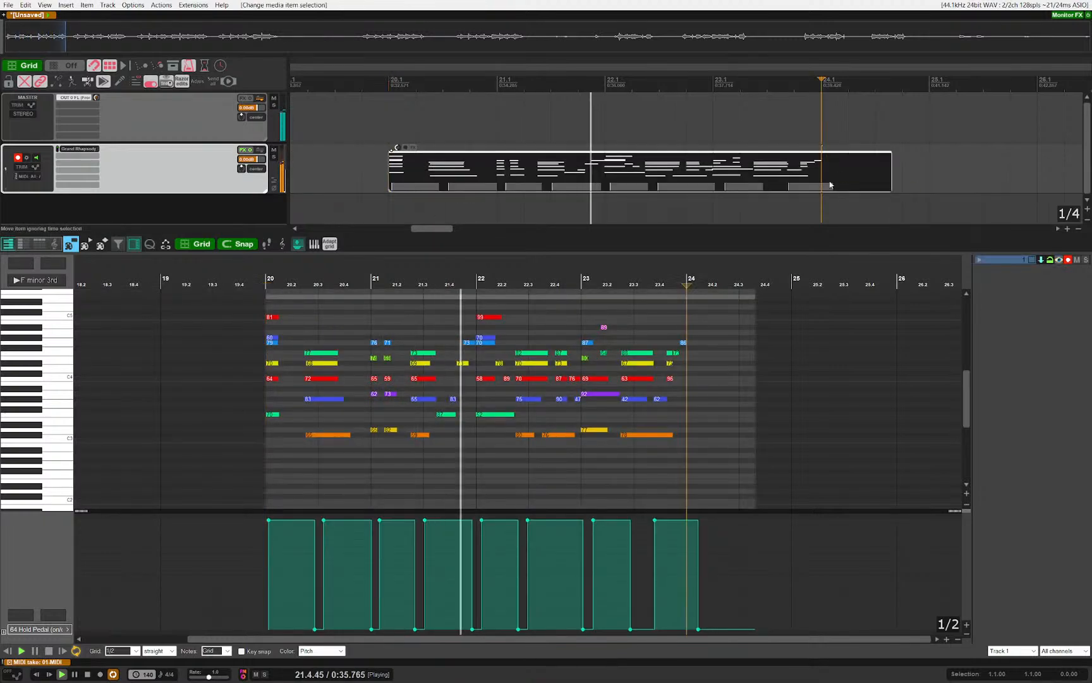
{"action": "key", "text": "s"}
{"action": "key", "text": "Delete"}
Step: Duplicate the trimmed four-bar item so that the copy runs from bar 24 to bar 28
{"action": "key", "text": "ctrl+d"}
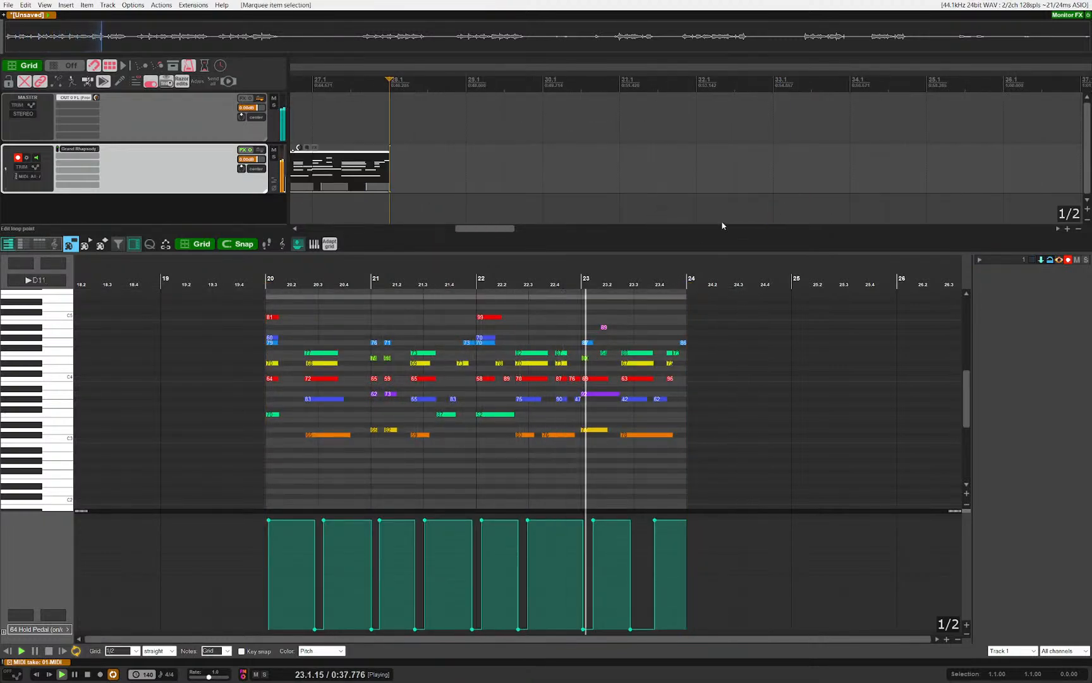
{"action": "key", "text": "Escape"}
{"action": "scroll", "coordinate": [445, 193], "scroll_direction": "left", "scroll_amount": 3}
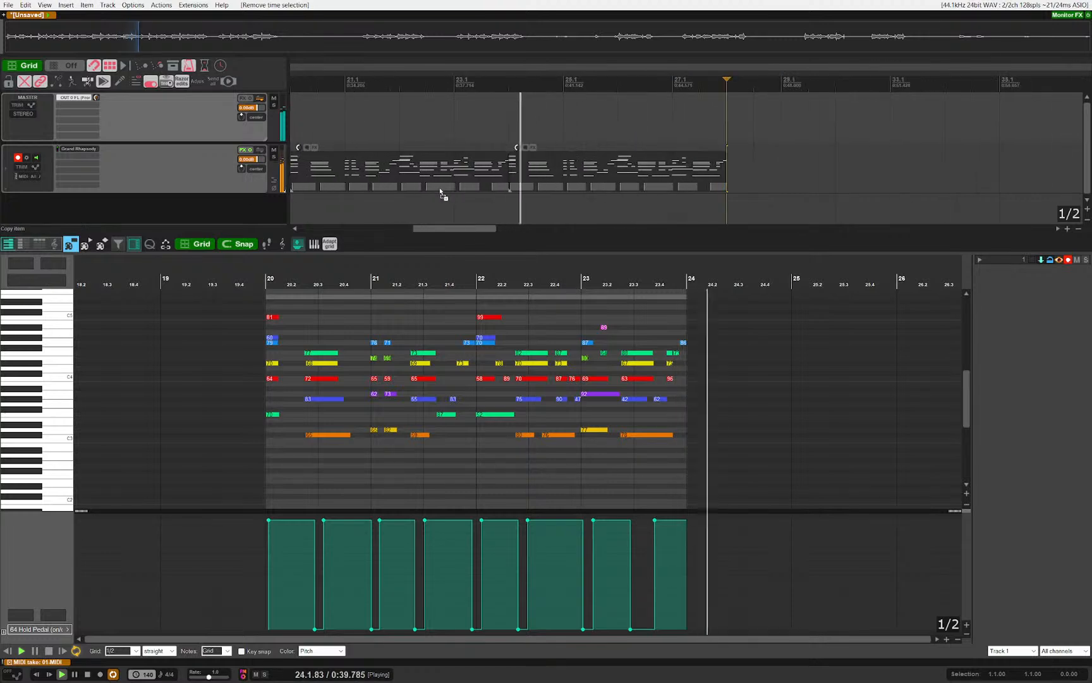
{"action": "left_click", "coordinate": [605, 206]}
{"action": "scroll", "coordinate": [659, 171], "scroll_direction": "up", "scroll_amount": 5}
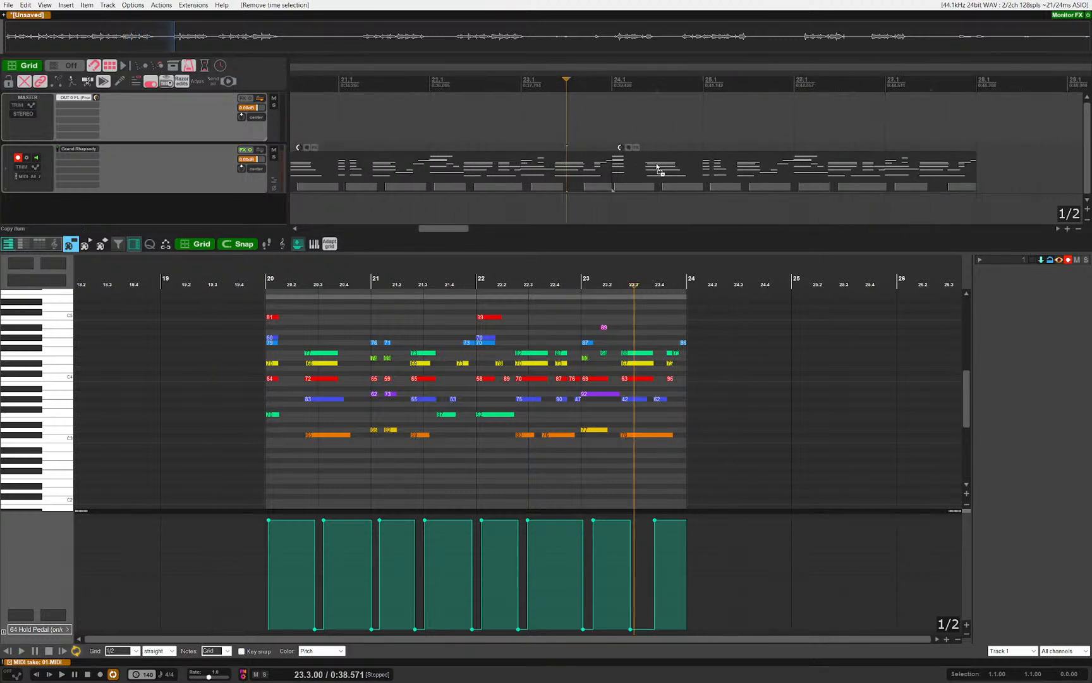
Step: Glue the two four-bar items into one and open the glued item in the MIDI editor
{"action": "left_click_drag", "start_coordinate": [708, 205], "coordinate": [580, 161]}
{"action": "key", "text": "ctrl+shift+g"}
{"action": "double_click", "coordinate": [586, 189]}
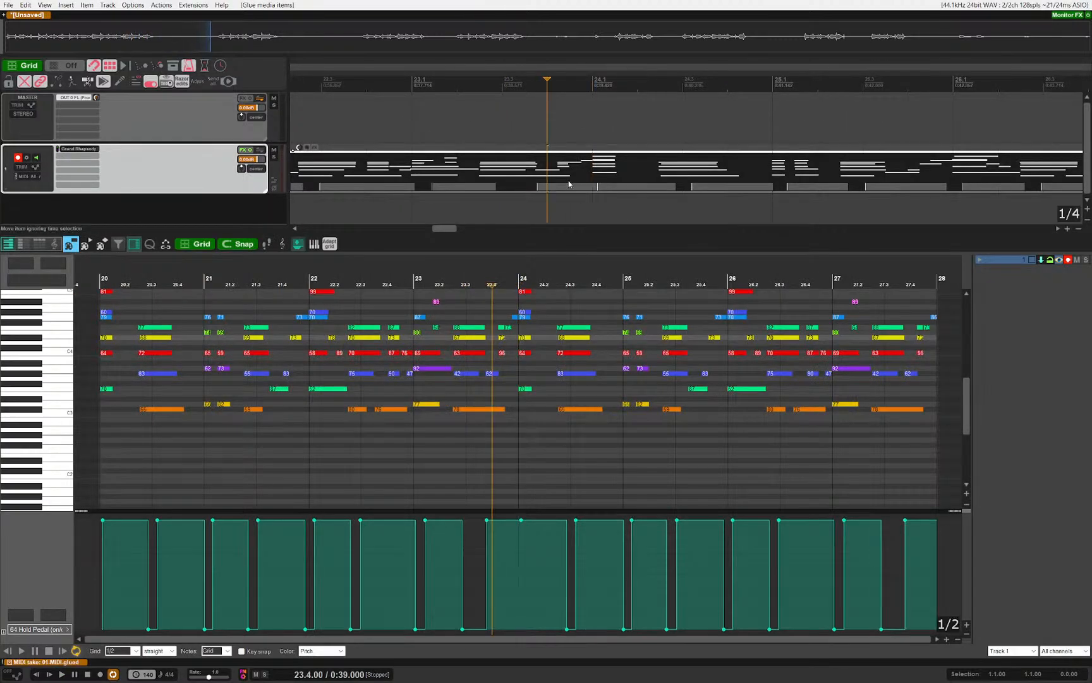
Step: Add a hold pedal release just before bar 24 and a new pedal press at about 24.1.19, and play the transition
{"action": "scroll", "coordinate": [506, 492], "scroll_direction": "up", "scroll_amount": 8}
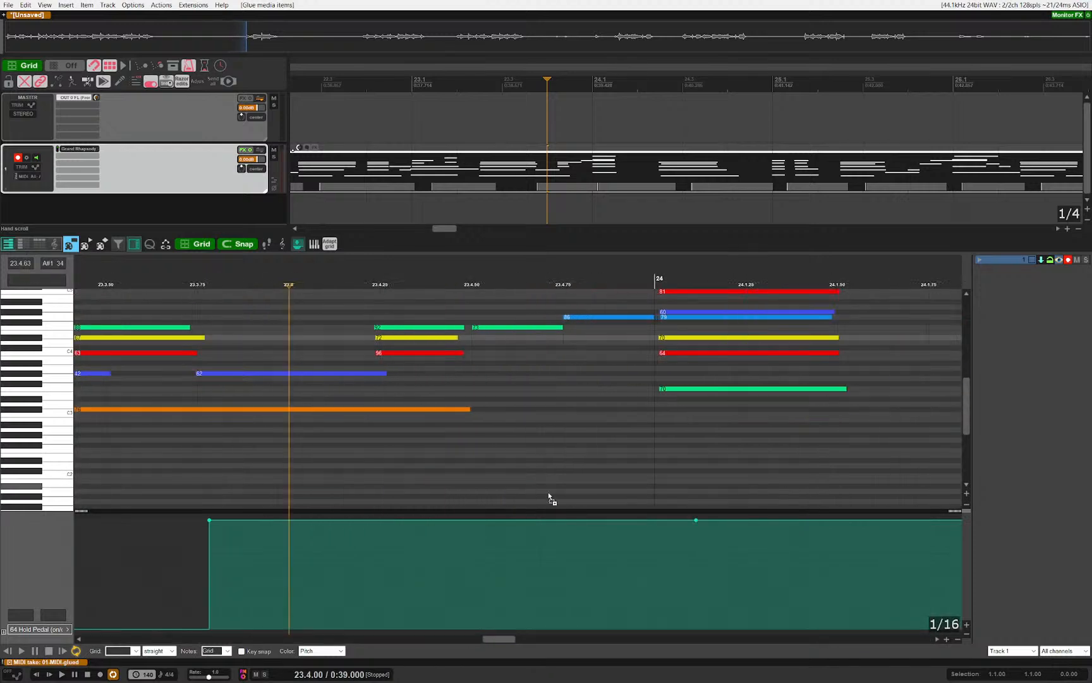
{"action": "left_click_drag", "start_coordinate": [757, 613], "coordinate": [758, 663]}
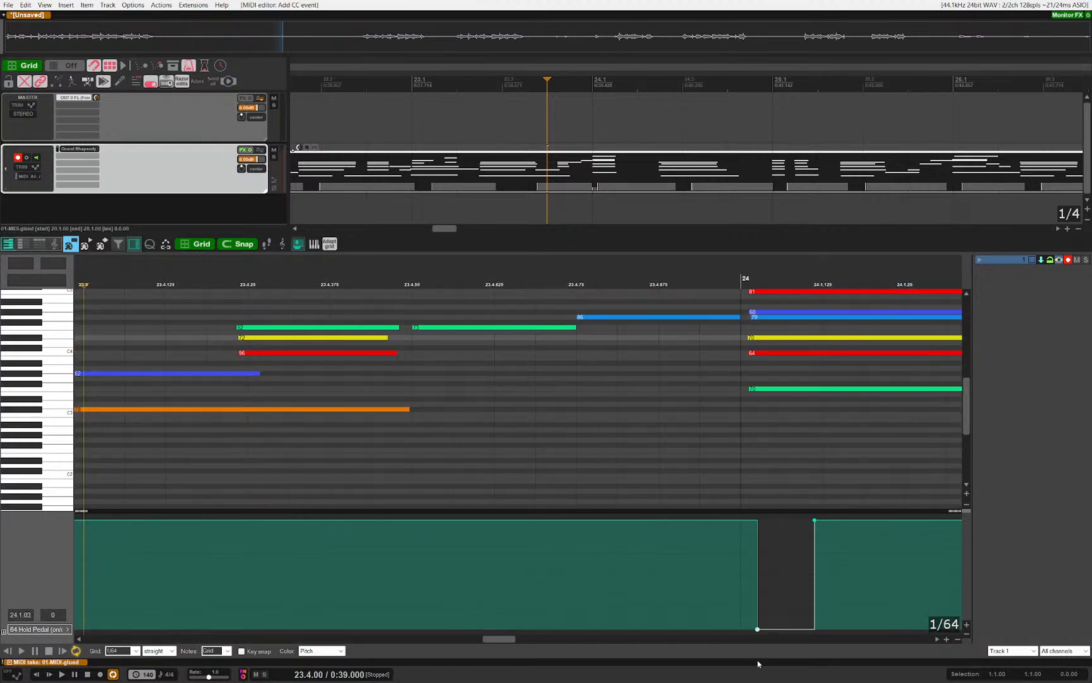
{"action": "scroll", "coordinate": [573, 551], "scroll_direction": "down", "scroll_amount": 3}
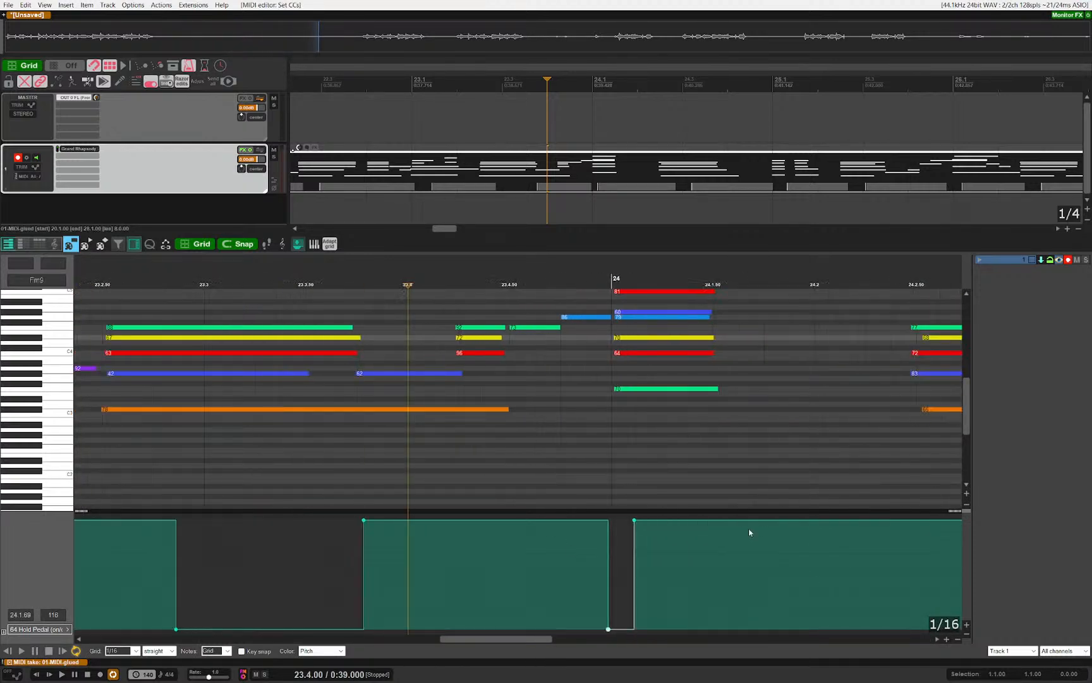
{"action": "scroll", "coordinate": [605, 547], "scroll_direction": "up", "scroll_amount": 3}
{"action": "left_click_drag", "start_coordinate": [605, 547], "coordinate": [603, 480]}
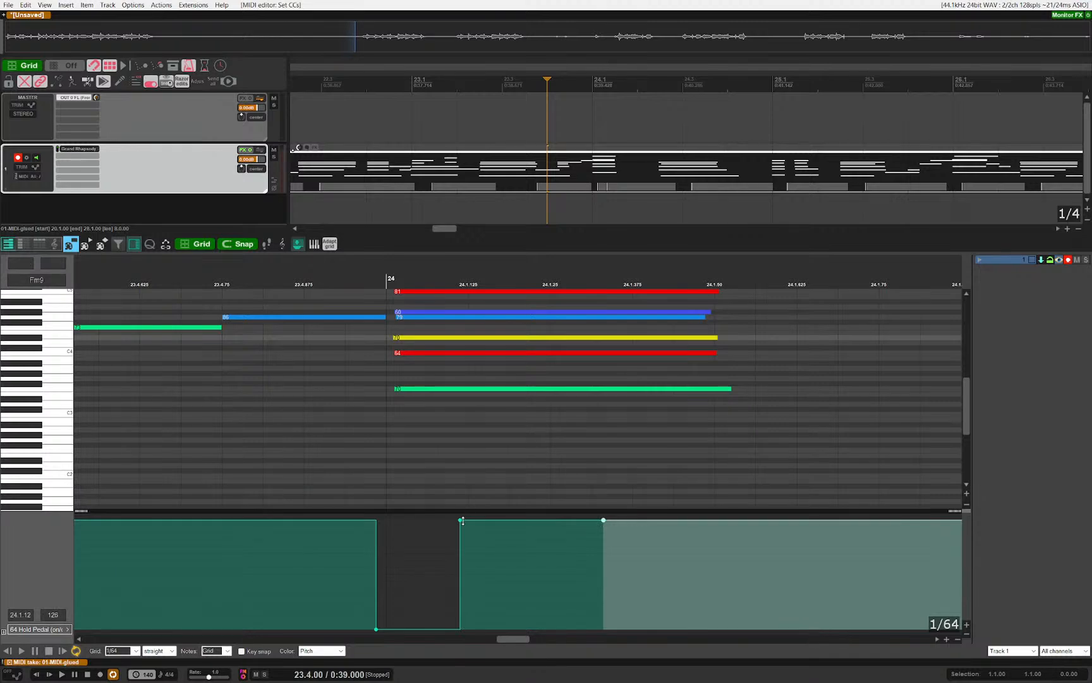
{"action": "left_click_drag", "start_coordinate": [460, 522], "coordinate": [510, 520]}
{"action": "key", "text": "space"}
{"action": "scroll", "coordinate": [517, 451], "scroll_direction": "down", "scroll_amount": 5}
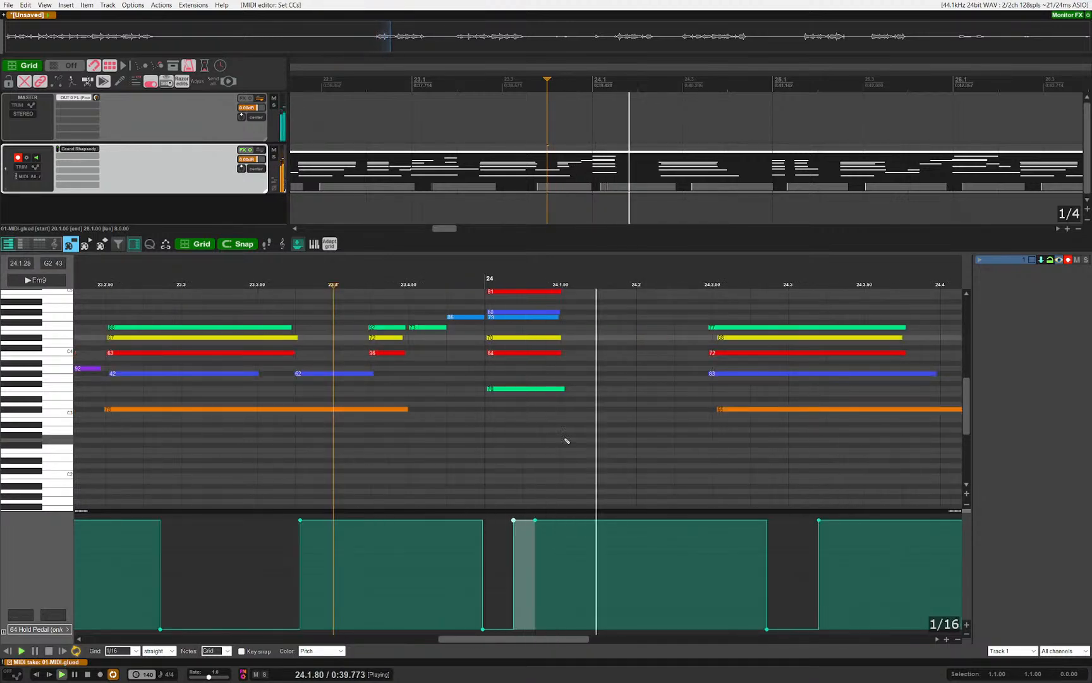
Step: Remove the extra pedal point after 24.1.19 and the F4 pickup note, and move the G4 pickup to 23.4.50
{"action": "left_click", "coordinate": [565, 443]}
{"action": "key", "text": "space"}
{"action": "scroll", "coordinate": [478, 331], "scroll_direction": "up", "scroll_amount": 2}
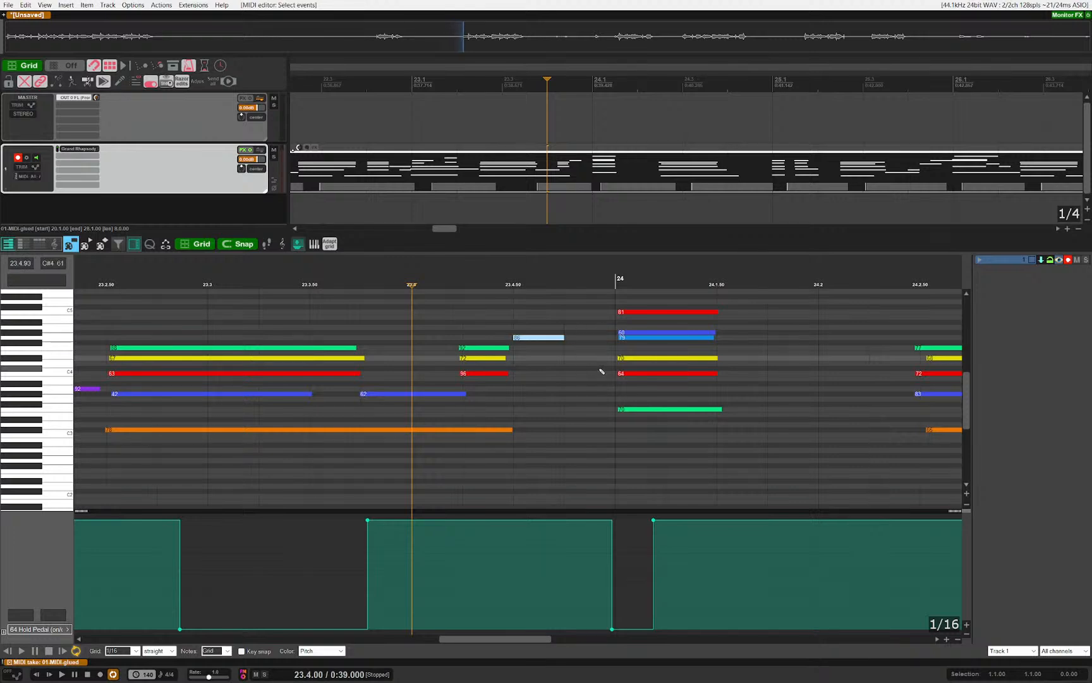
Step: Play the run into bar 24, move the short chord's F4 to 23.4.50 and start the G4 pickup at 23.4.75
{"action": "key", "text": "space"}
{"action": "left_click", "coordinate": [264, 329]}
{"action": "scroll", "coordinate": [529, 429], "scroll_direction": "down", "scroll_amount": 3}
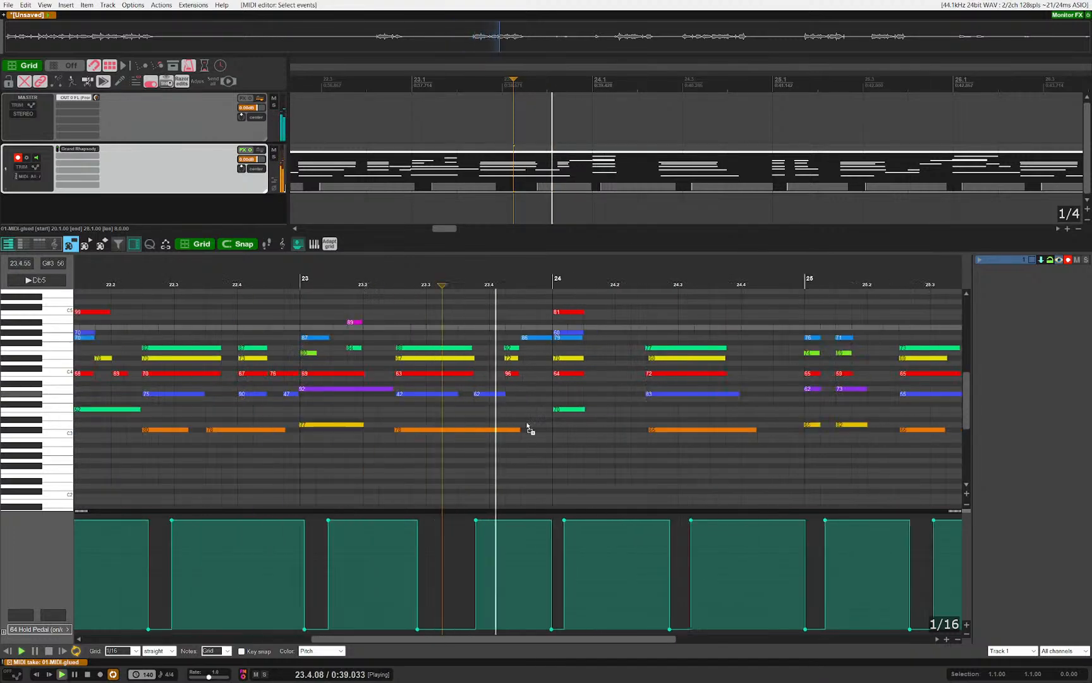
{"action": "key", "text": "space"}
{"action": "scroll", "coordinate": [523, 355], "scroll_direction": "up", "scroll_amount": 3}
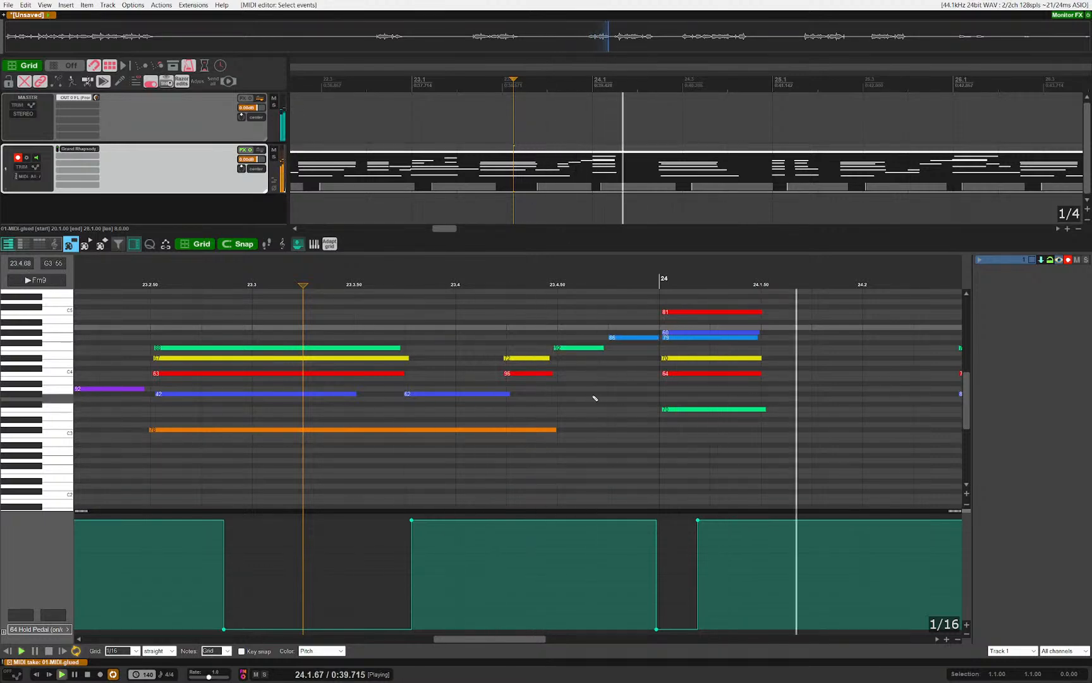
Step: Play the glued piano part from its start at bar 20 and leave the MIDI editor
{"action": "scroll", "coordinate": [608, 395], "scroll_direction": "down", "scroll_amount": 5}
{"action": "key", "text": "Home"}
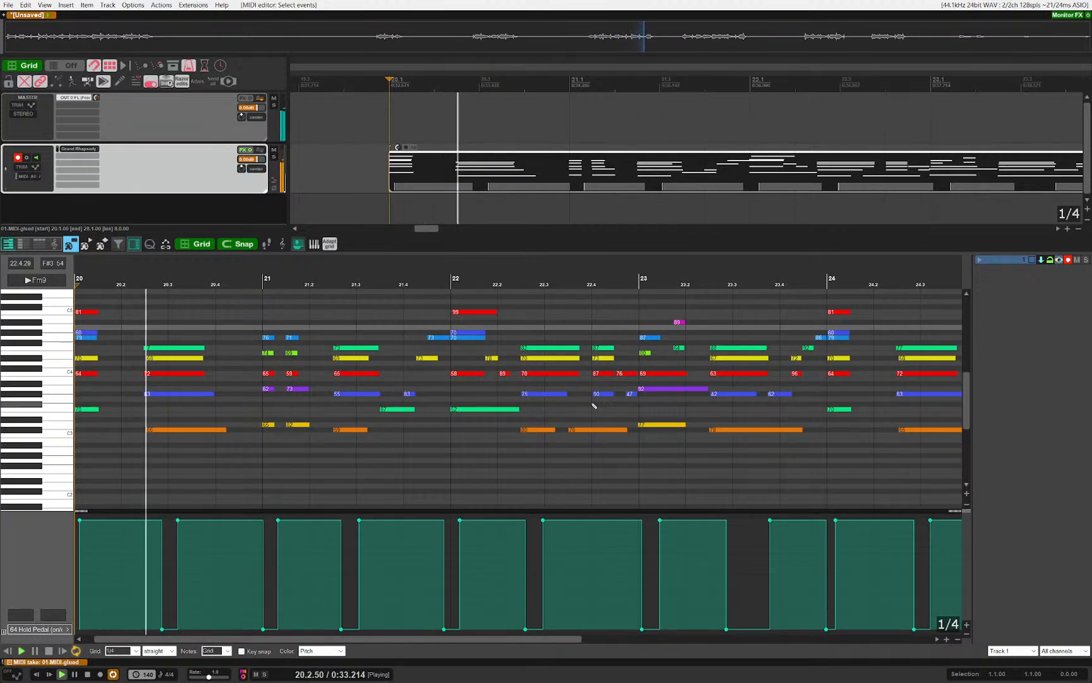
{"action": "key", "text": "Escape"}
{"action": "scroll", "coordinate": [497, 361], "scroll_direction": "down", "scroll_amount": 5}
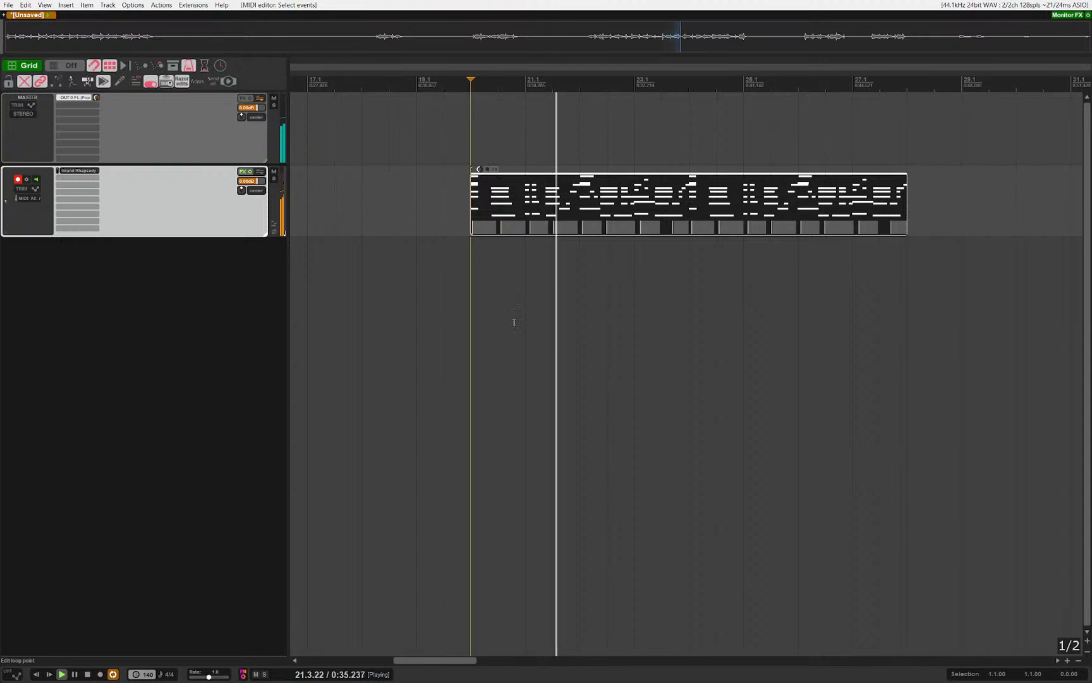
{"action": "scroll", "coordinate": [664, 379], "scroll_direction": "up", "scroll_amount": 2}
{"action": "left_click", "coordinate": [651, 397]}
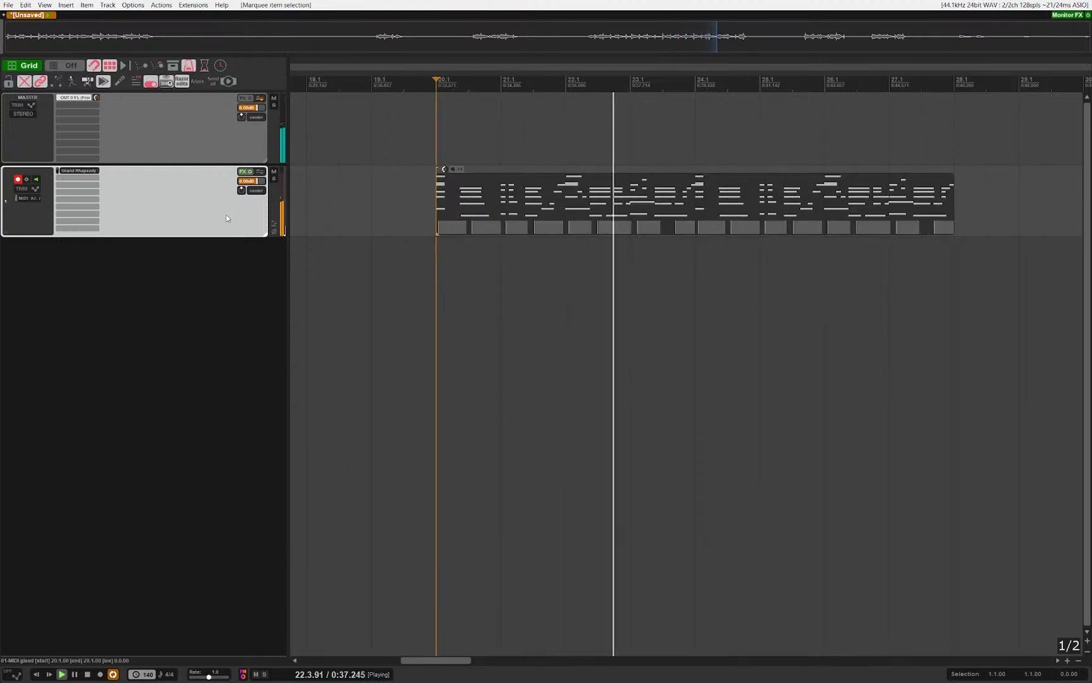
{"action": "scroll", "coordinate": [649, 319], "scroll_direction": "down", "scroll_amount": 2}
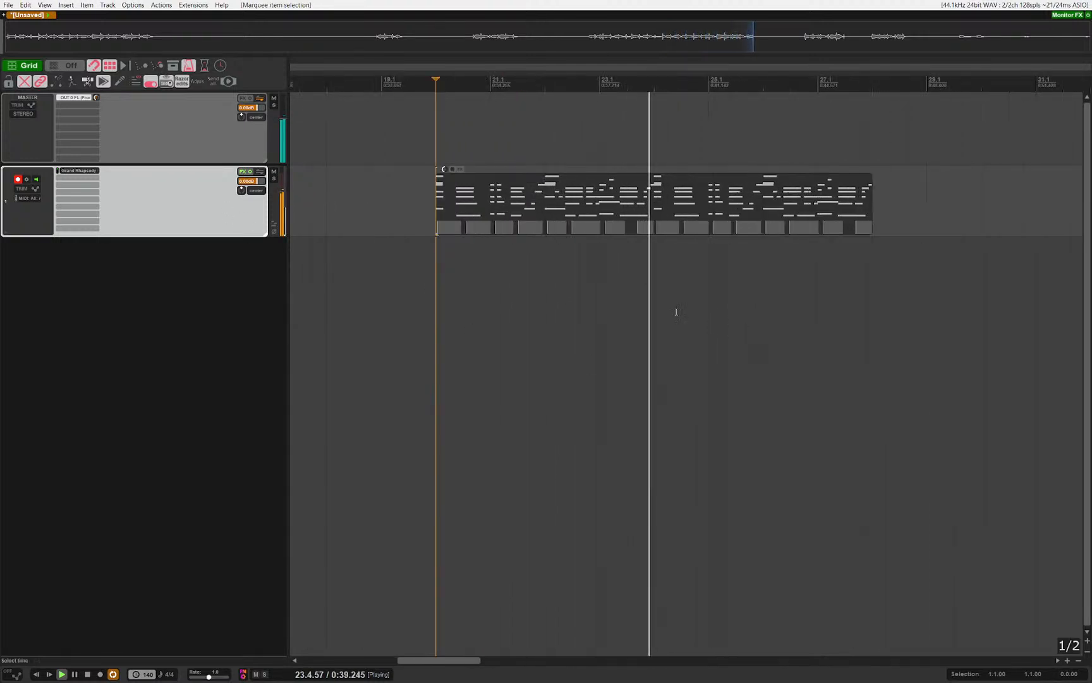
{"action": "scroll", "coordinate": [688, 290], "scroll_direction": "up", "scroll_amount": 3}
{"action": "scroll", "coordinate": [600, 304], "scroll_direction": "down", "scroll_amount": 1}
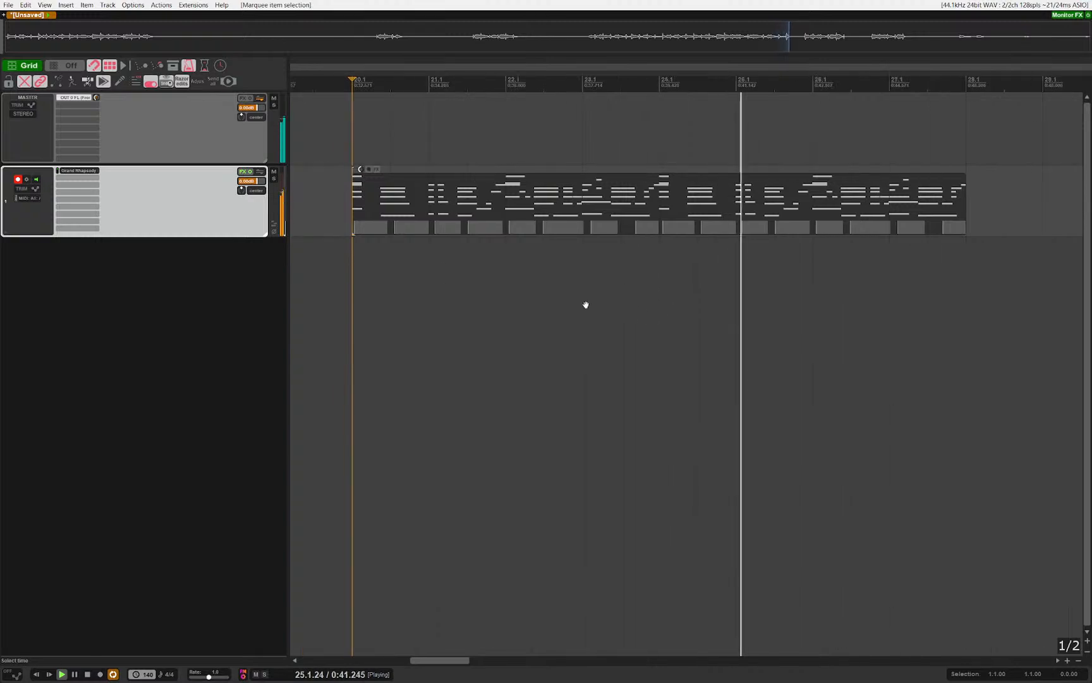
Step: Add a track with Serum 2, enable filter 1 with MG Low 12, and set oscillator A to 7 unison voices with reduced detune
{"action": "key", "text": "ctrl+t"}
{"action": "key", "text": "shift+s"}
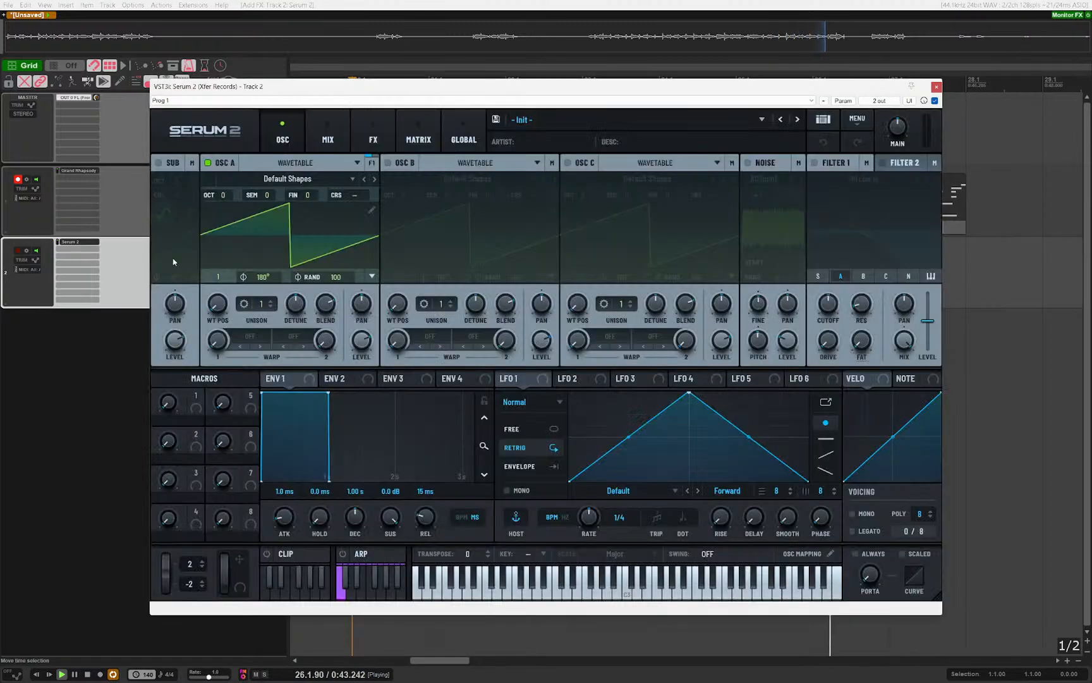
{"action": "left_click_drag", "start_coordinate": [261, 304], "coordinate": [302, 239]}
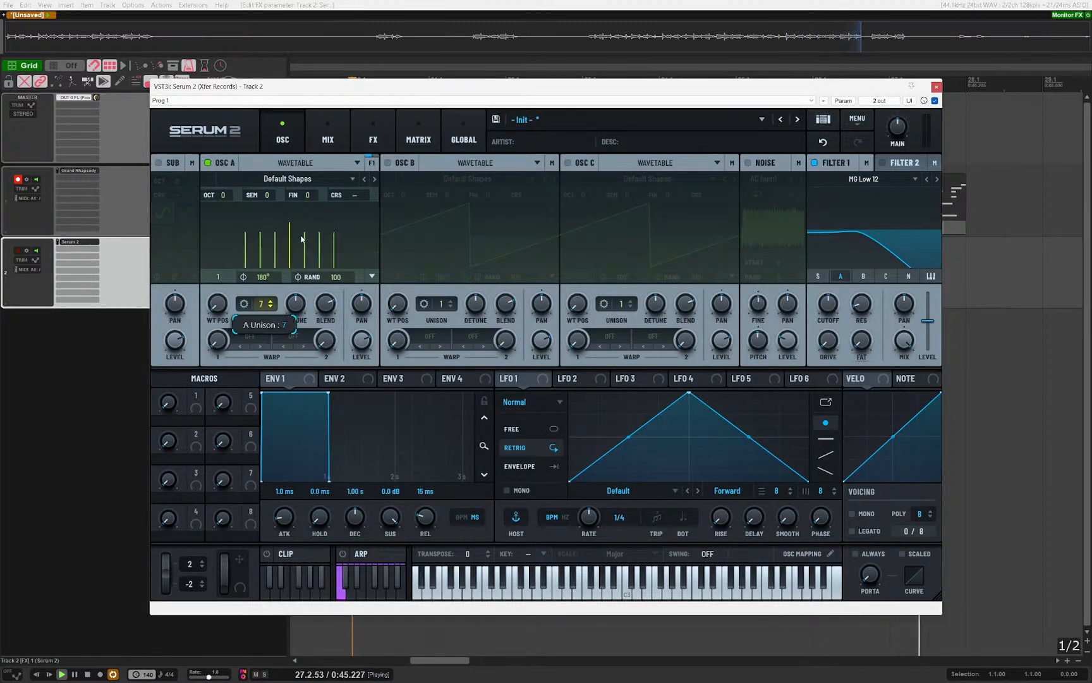
{"action": "left_click_drag", "start_coordinate": [296, 304], "coordinate": [298, 331]}
{"action": "key", "text": "Escape"}
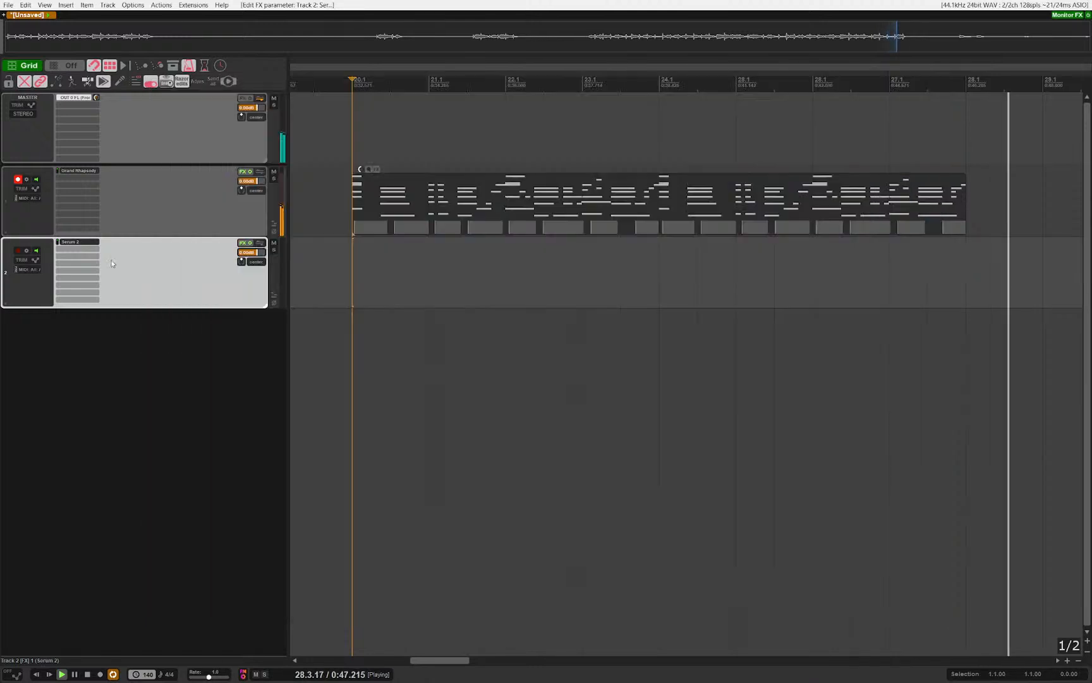
Step: Arm the Serum 2 track for recording instead of the Grand Rhapsody track and play the piano part
{"action": "left_click", "coordinate": [18, 180]}
{"action": "key", "text": "space"}
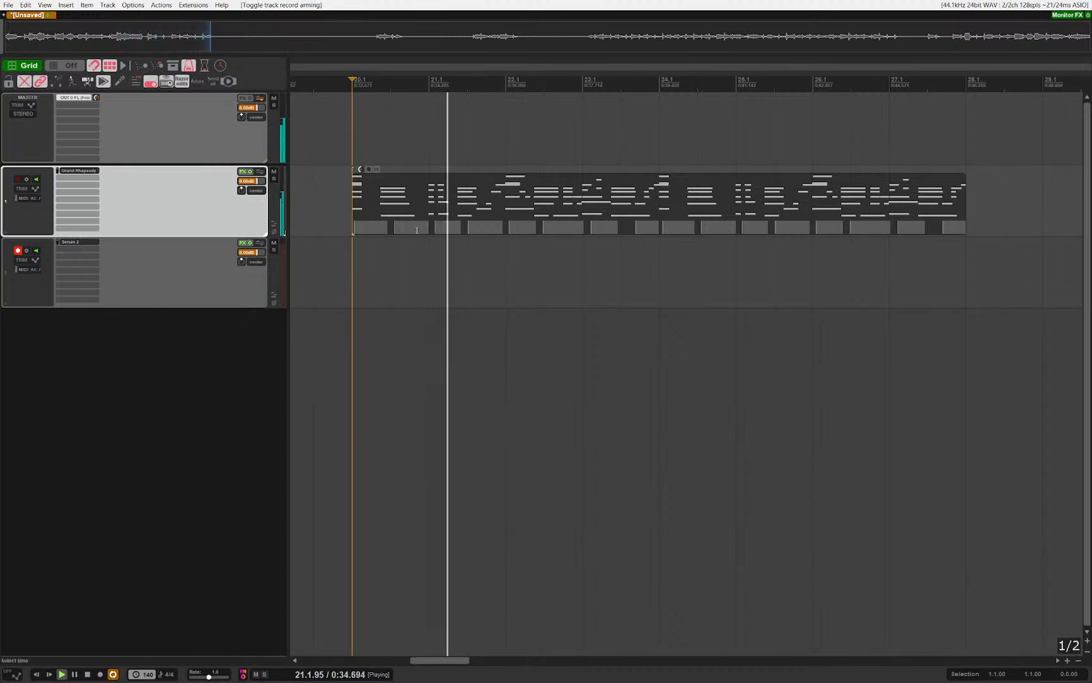
{"action": "double_click", "coordinate": [393, 203]}
{"action": "scroll", "coordinate": [483, 407], "scroll_direction": "down", "scroll_amount": 3}
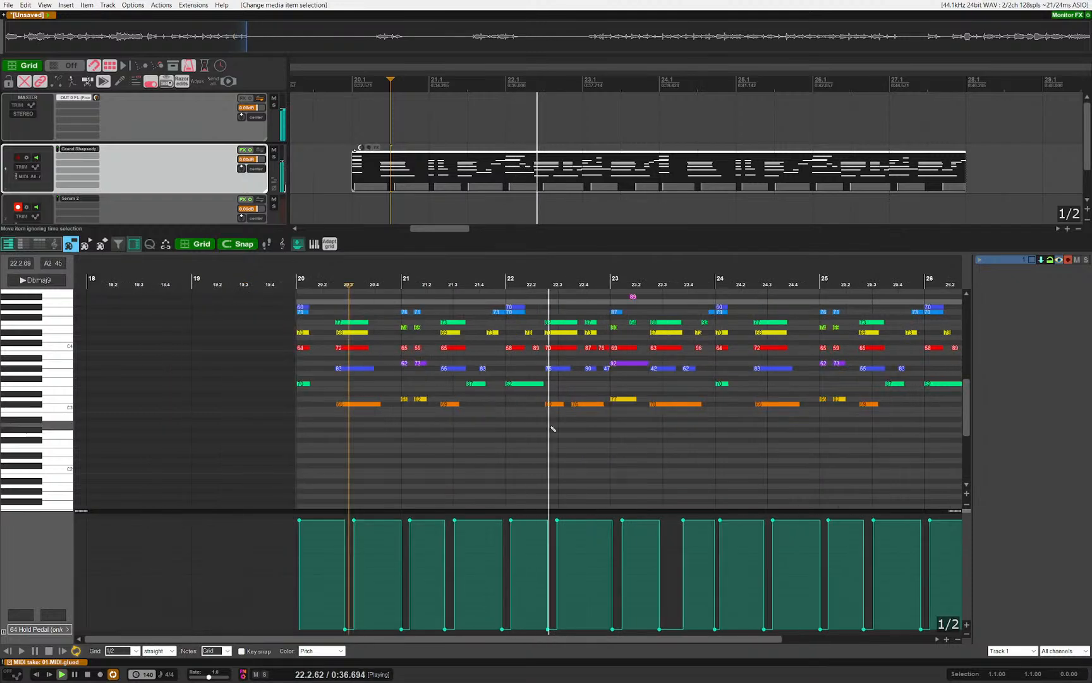
{"action": "key", "text": "Escape"}
{"action": "left_click_drag", "start_coordinate": [554, 418], "coordinate": [456, 361]}
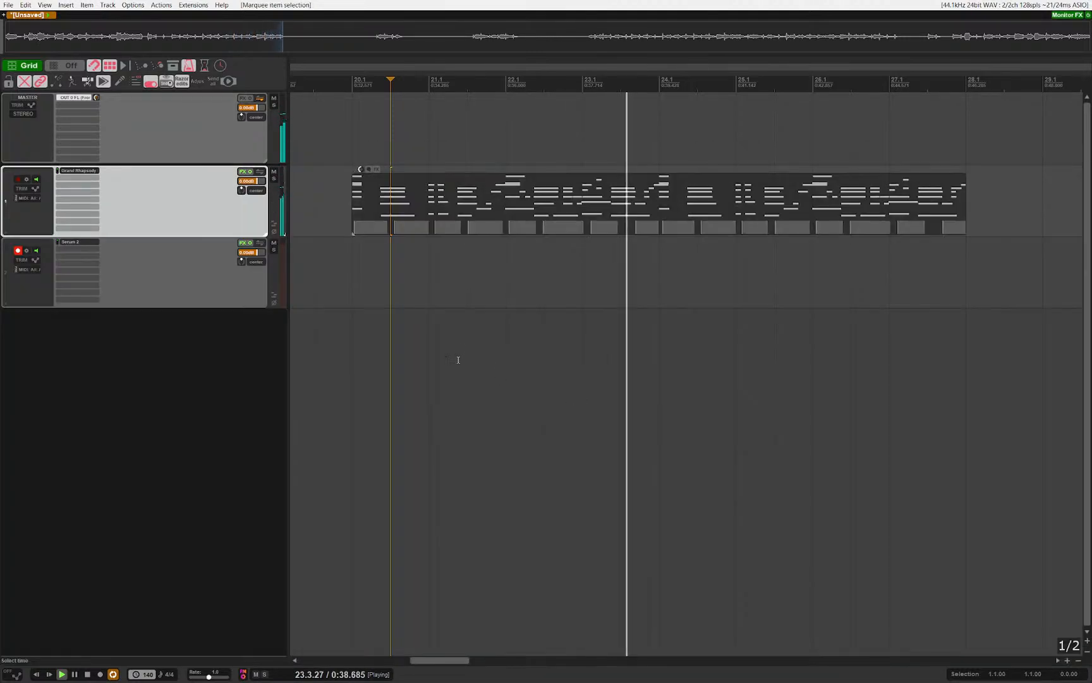
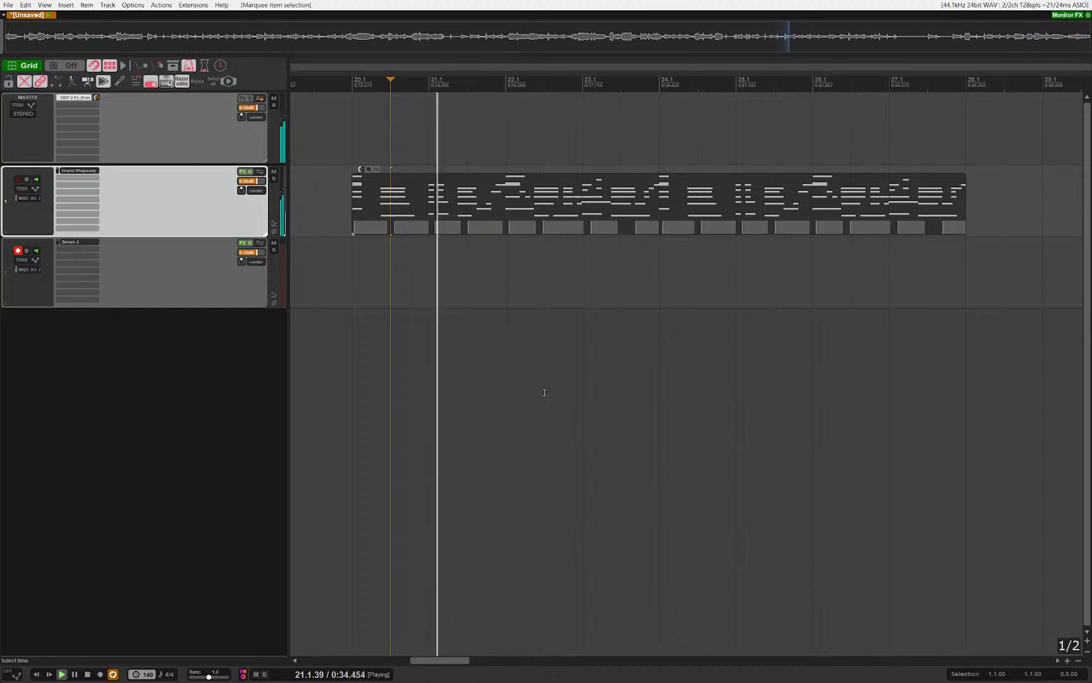
{"action": "key", "text": "Left"}
{"action": "key", "text": "Left"}
{"action": "key", "text": "space"}
{"action": "key", "text": "space"}
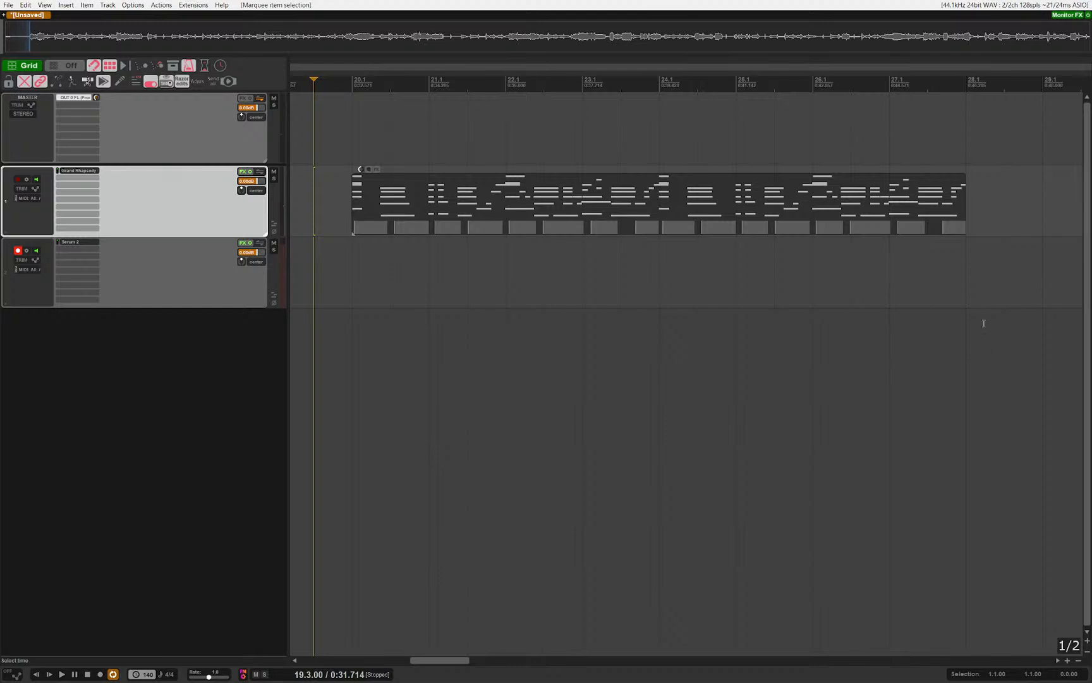
Step: Add a hold pedal release at about 27.4.96, just before the end of the piano item, and play the ending
{"action": "double_click", "coordinate": [933, 203]}
{"action": "left_click_drag", "start_coordinate": [725, 405], "coordinate": [331, 370]}
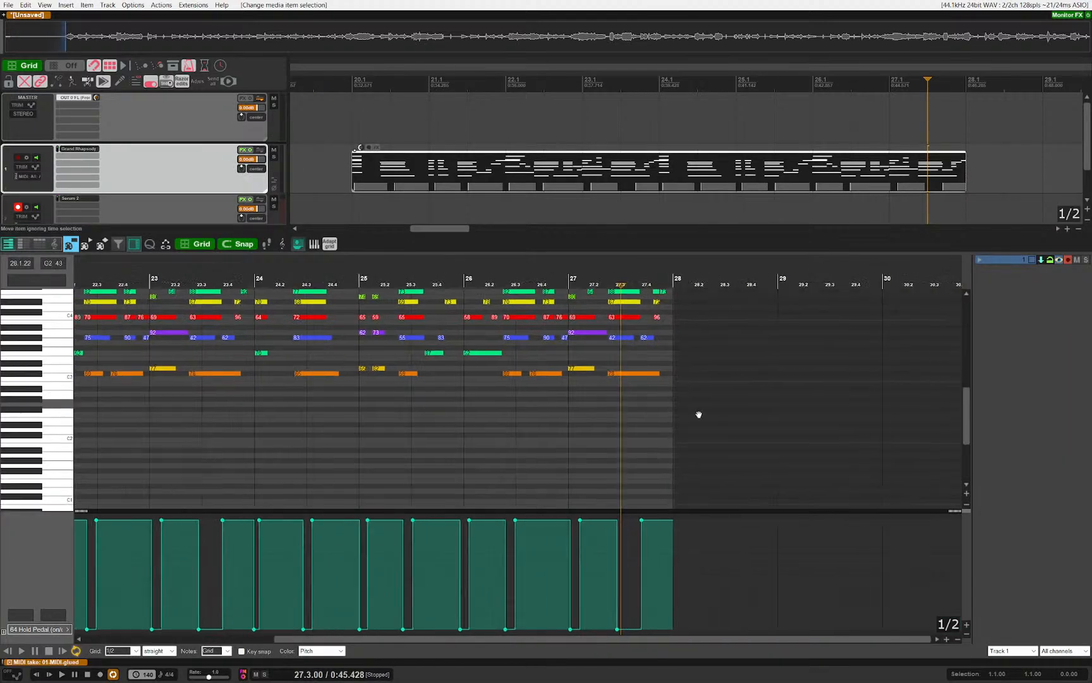
{"action": "scroll", "coordinate": [699, 415], "scroll_direction": "up", "scroll_amount": 8}
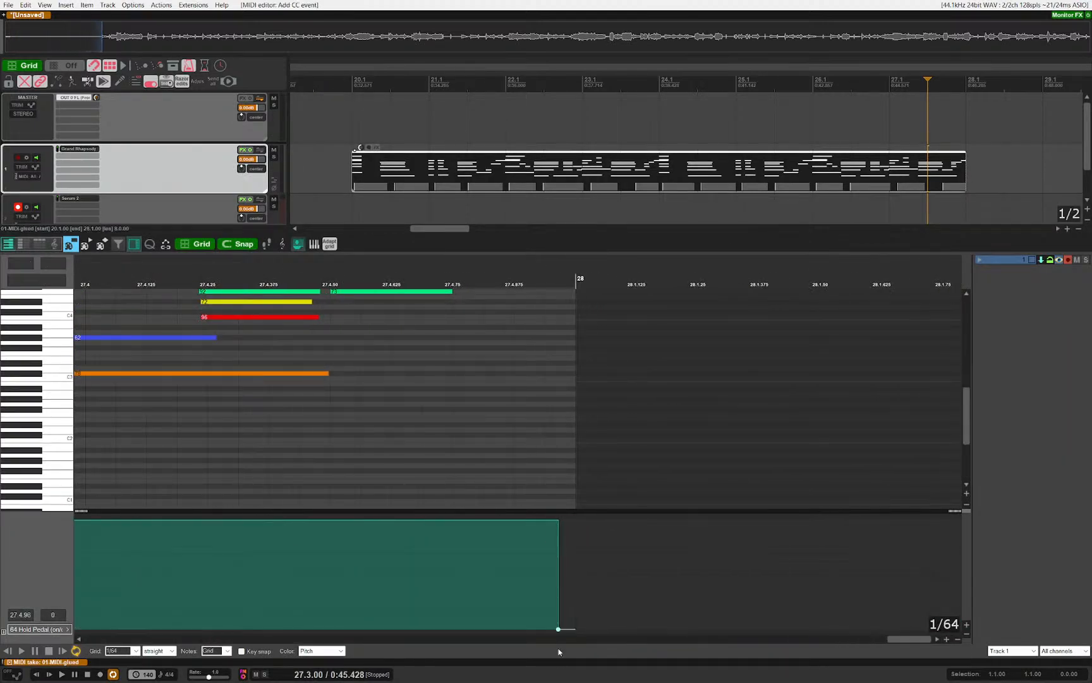
{"action": "key", "text": "Escape"}
{"action": "scroll", "coordinate": [915, 310], "scroll_direction": "down", "scroll_amount": 6}
{"action": "key", "text": "space"}
{"action": "scroll", "coordinate": [924, 303], "scroll_direction": "up", "scroll_amount": 6}
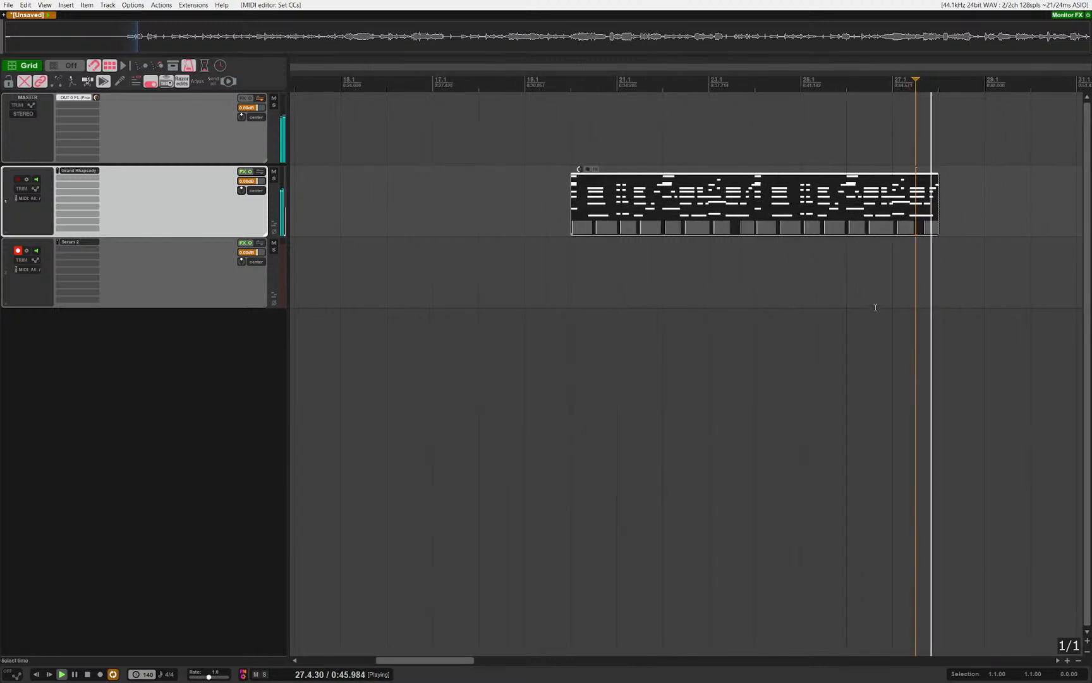
Step: Stop playback and set the loop range to the piano item, from bar 20 to bar 28
{"action": "right_click", "coordinate": [908, 260]}
{"action": "key", "text": "space"}
{"action": "left_click_drag", "start_coordinate": [909, 221], "coordinate": [790, 324]}
{"action": "key", "text": "t"}
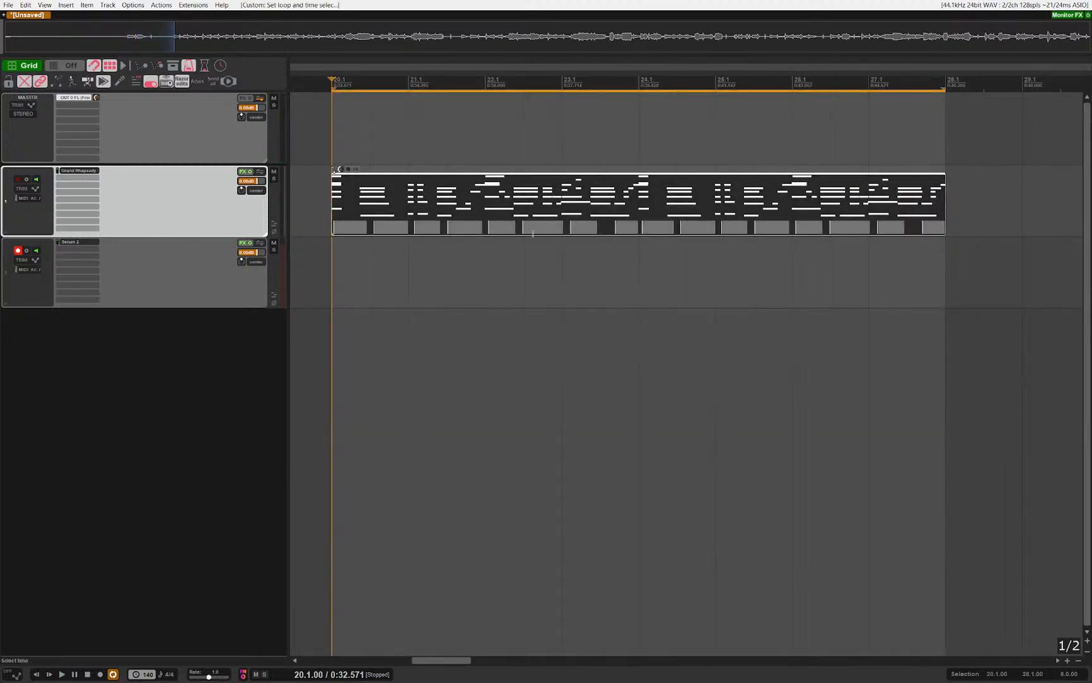
Step: Insert a track below Grand Rhapsody and load the Addictive Keys instrument on it
{"action": "right_click", "coordinate": [387, 268]}
{"action": "key", "text": "ctrl+t"}
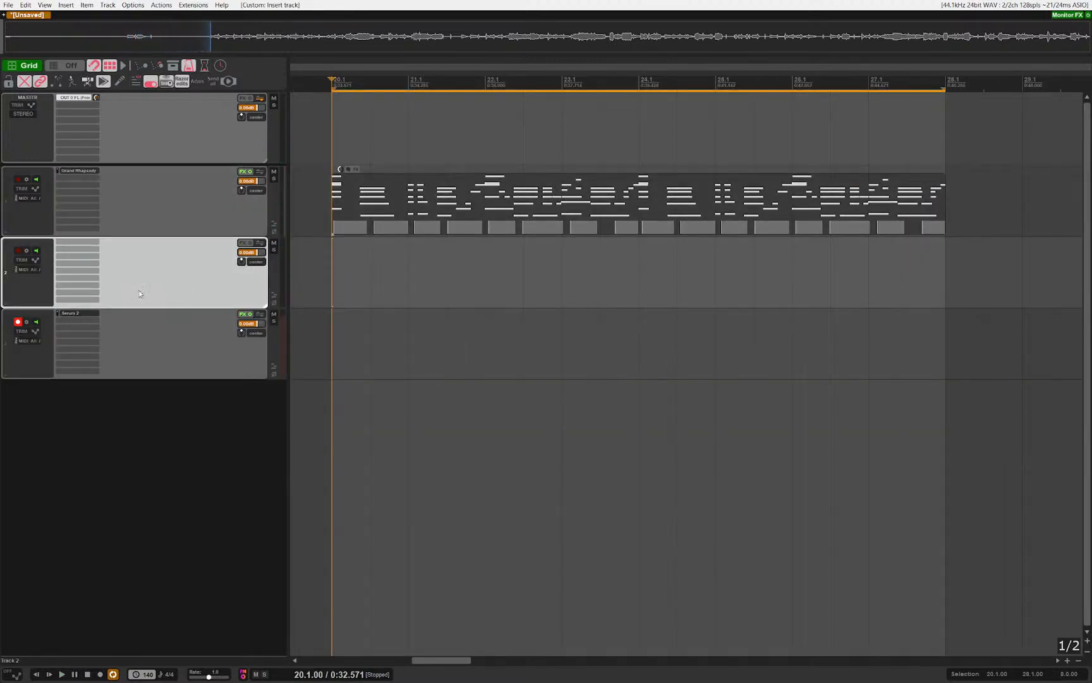
{"action": "double_click", "coordinate": [93, 278]}
{"action": "type", "text": "add"}
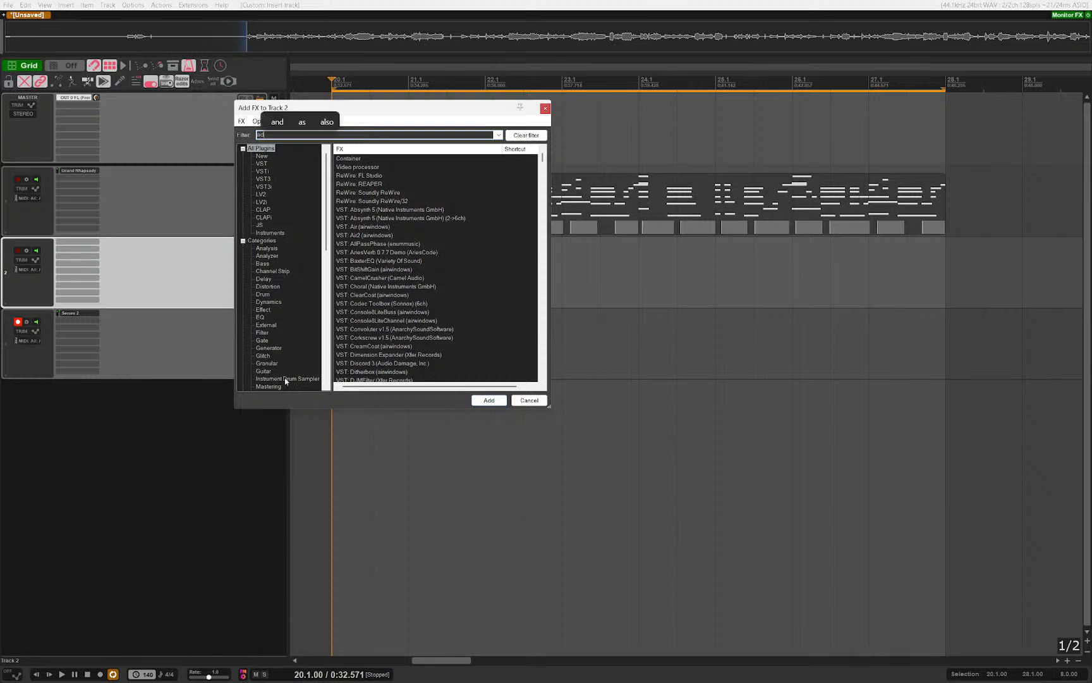
{"action": "key", "text": "Down"}
{"action": "key", "text": "Down"}
{"action": "key", "text": "Down"}
{"action": "key", "text": "Down"}
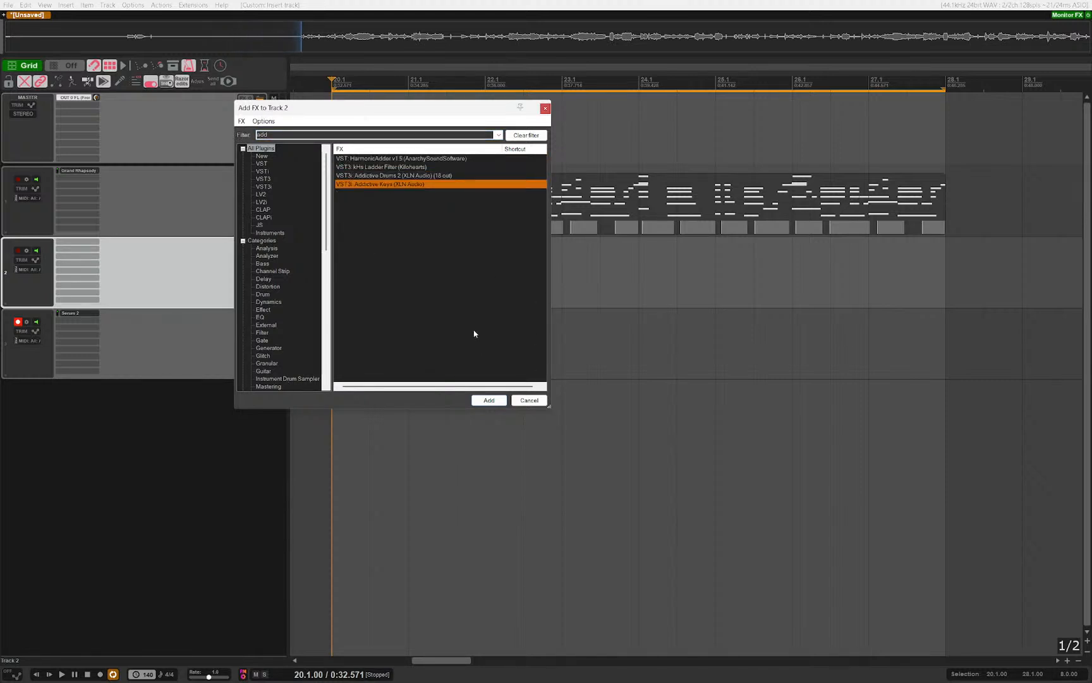
{"action": "key", "text": "Return"}
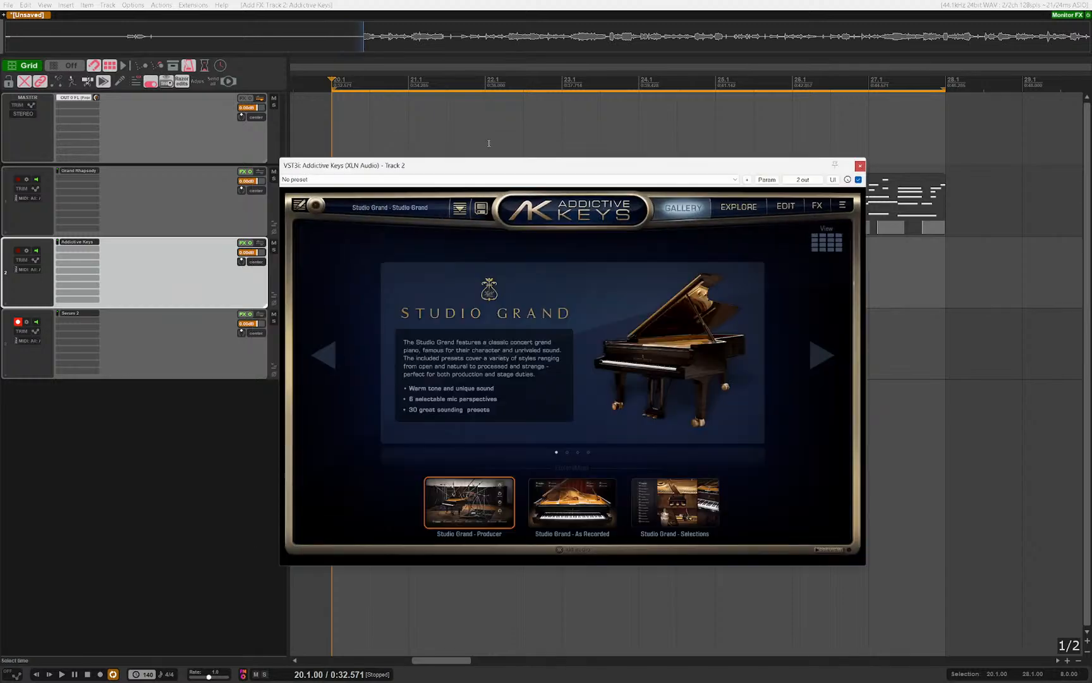
Step: Enable the Studio Grand's volume envelope in Addictive Keys with a 5.0 ms release, and turn off its release samples
{"action": "left_click", "coordinate": [489, 143]}
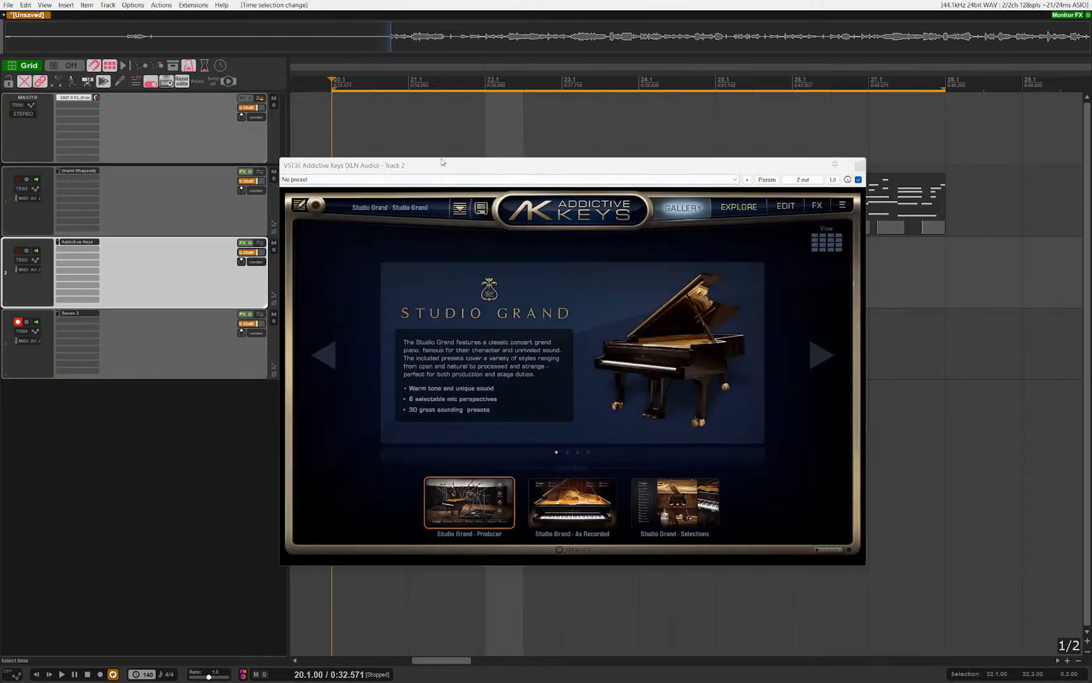
{"action": "left_click_drag", "start_coordinate": [473, 158], "coordinate": [556, 242]}
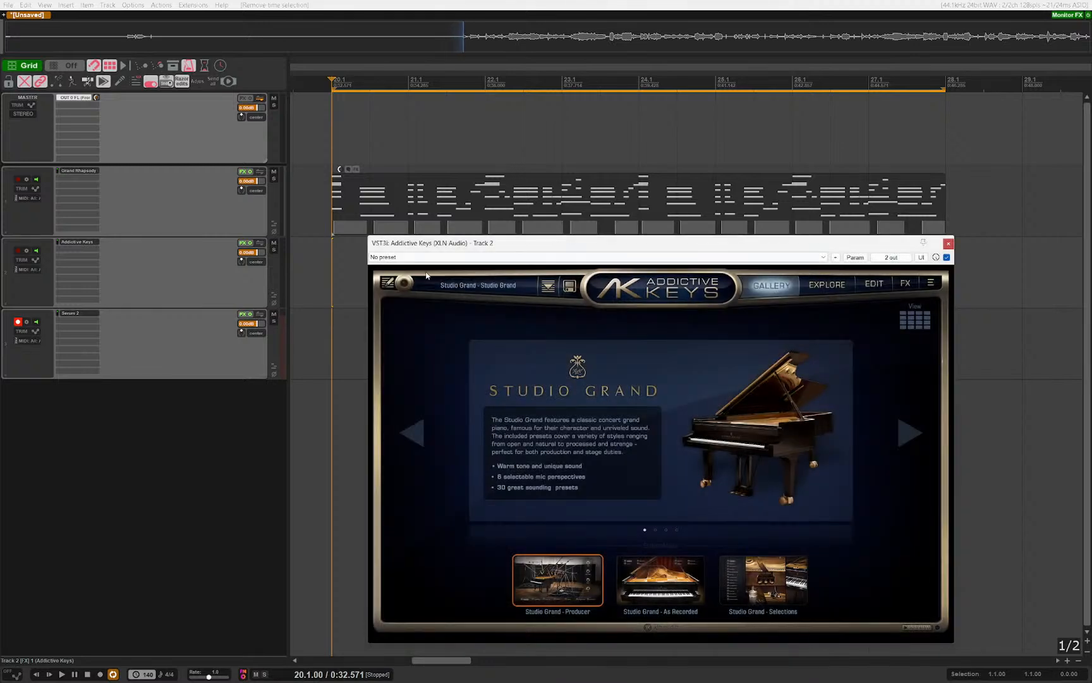
{"action": "left_click", "coordinate": [873, 284]}
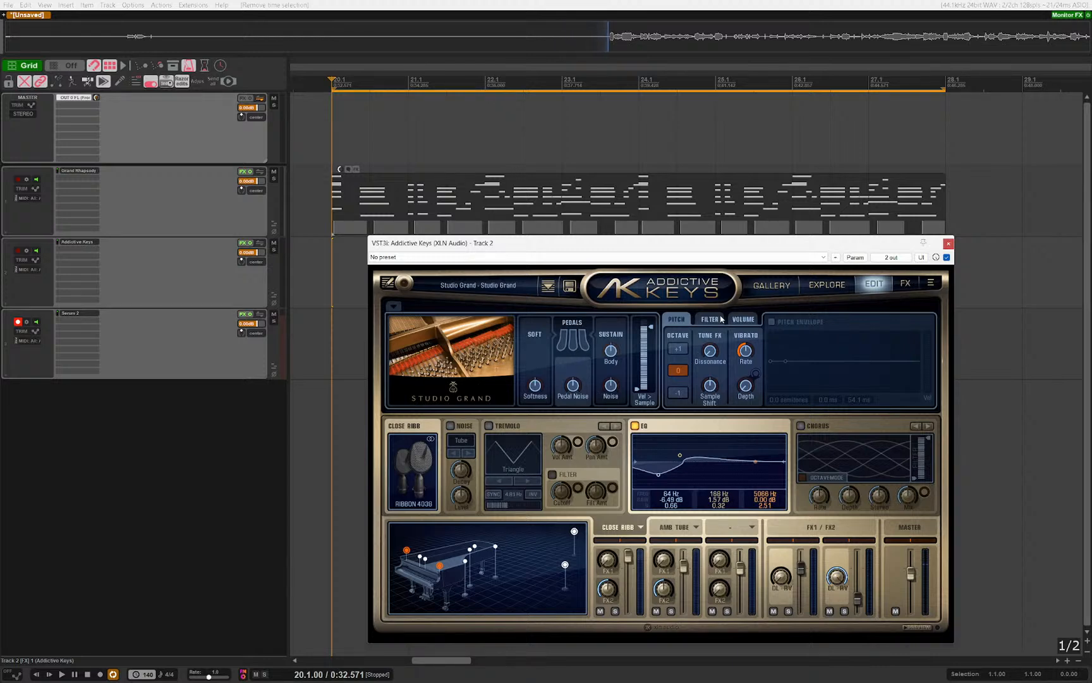
{"action": "left_click", "coordinate": [794, 323]}
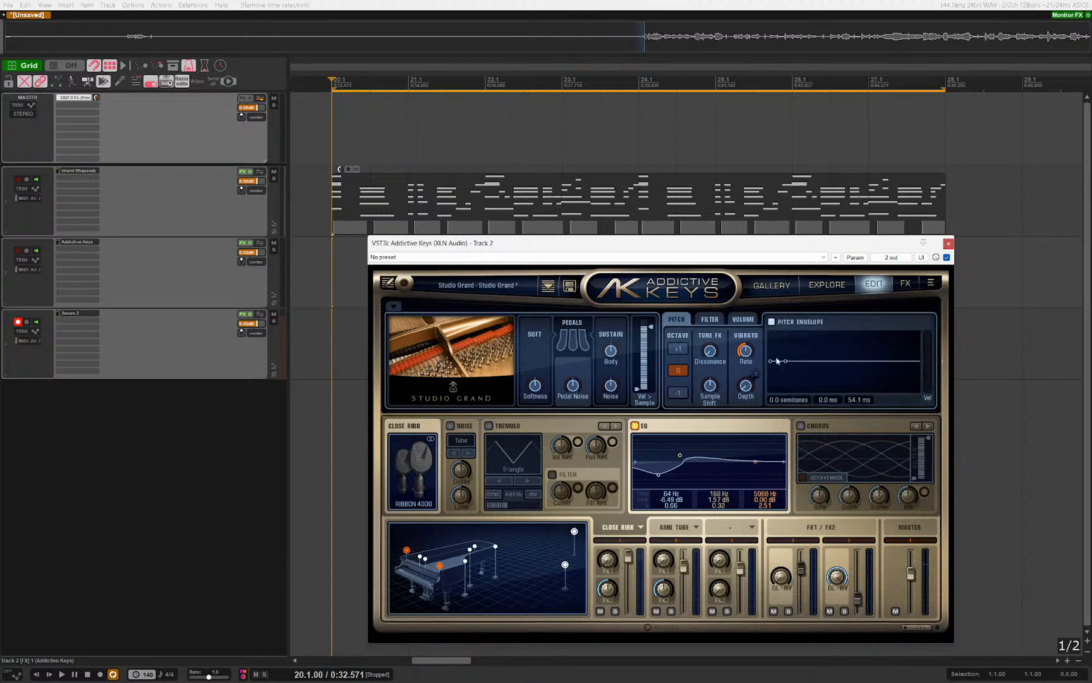
{"action": "left_click", "coordinate": [744, 319]}
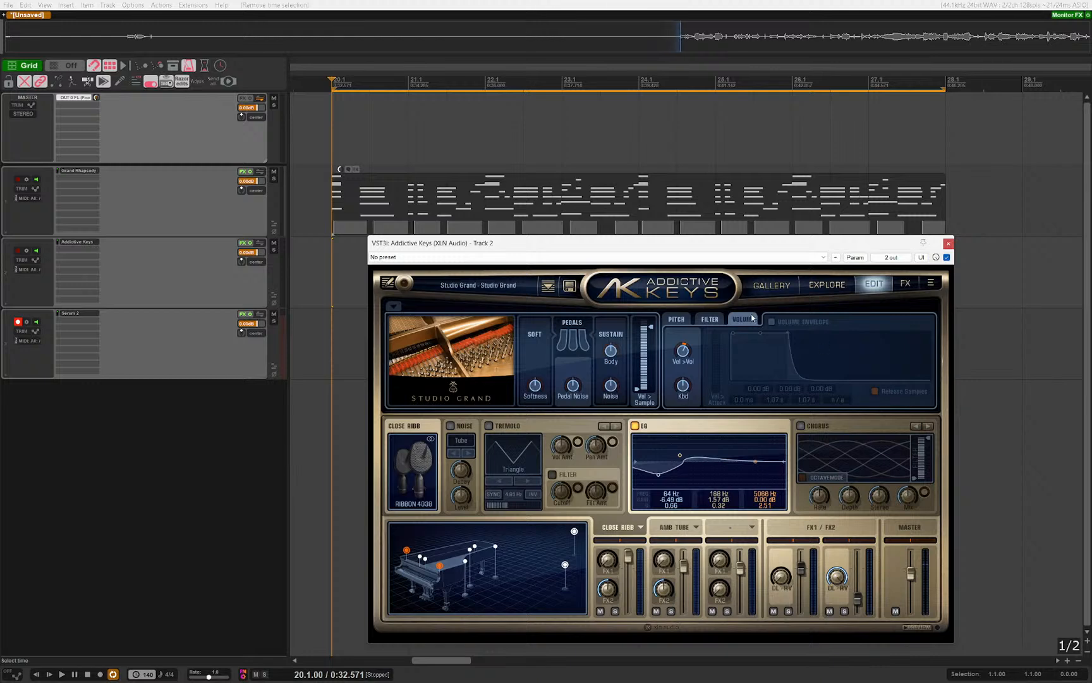
{"action": "left_click", "coordinate": [772, 322]}
{"action": "left_click_drag", "start_coordinate": [826, 403], "coordinate": [810, 484]}
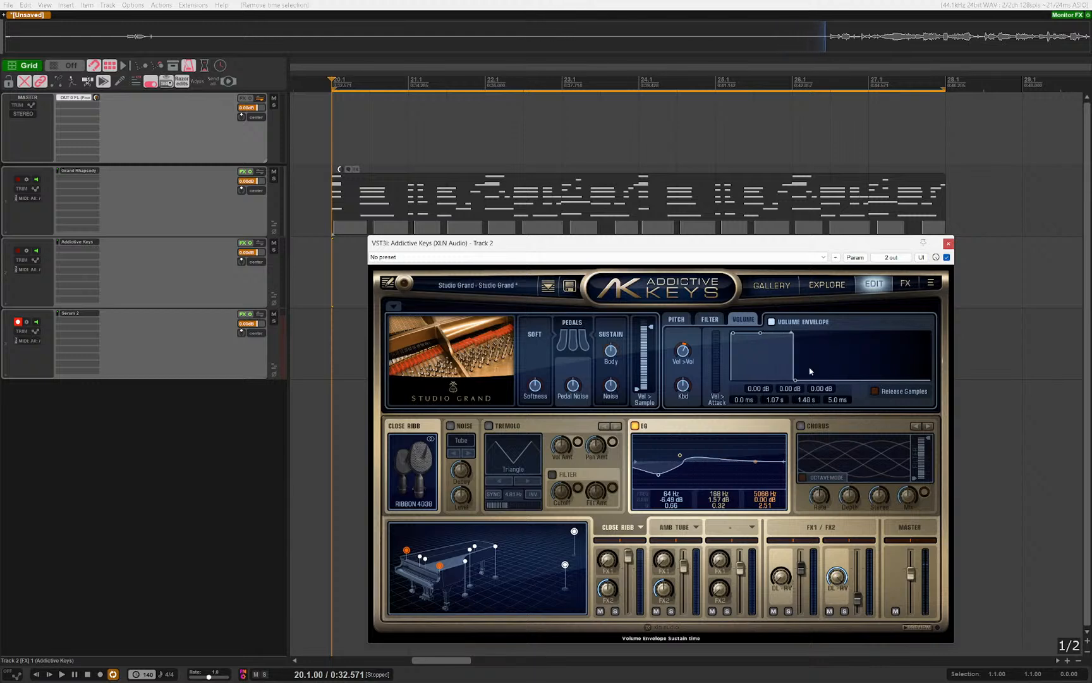
{"action": "key", "text": "Escape"}
Step: Copy the piano item to the Addictive Keys track at bar 20 and open the copy in the MIDI editor
{"action": "left_click_drag", "start_coordinate": [715, 263], "coordinate": [639, 212]}
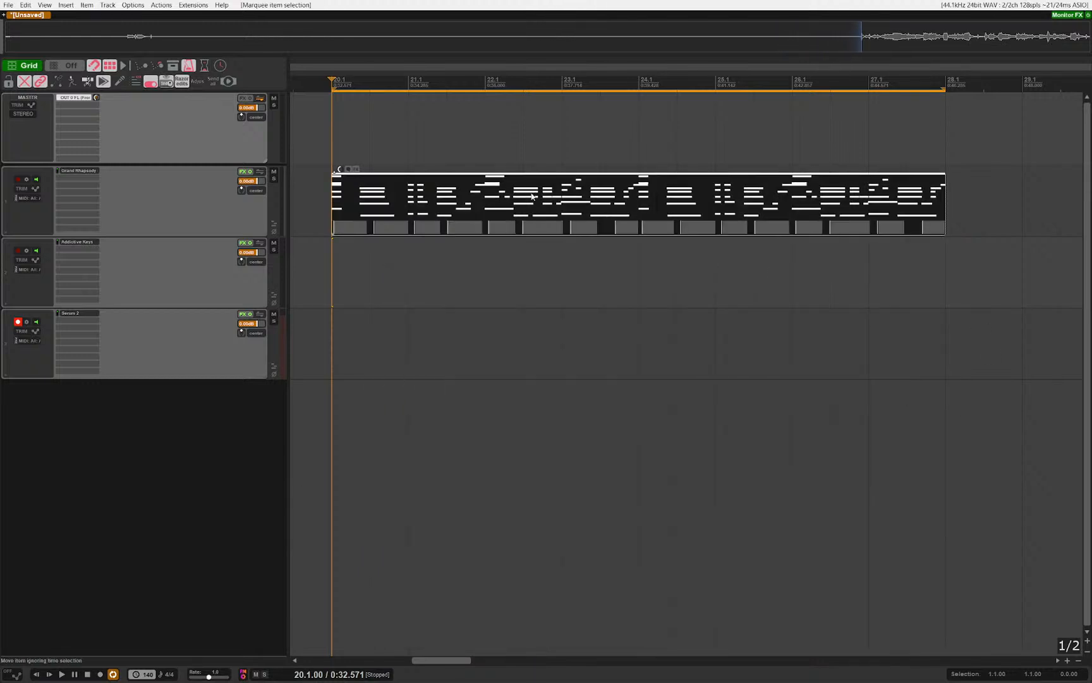
{"action": "left_click_drag", "start_coordinate": [494, 199], "coordinate": [447, 301]}
{"action": "double_click", "coordinate": [391, 278]}
{"action": "scroll", "coordinate": [303, 576], "scroll_direction": "down", "scroll_amount": 8}
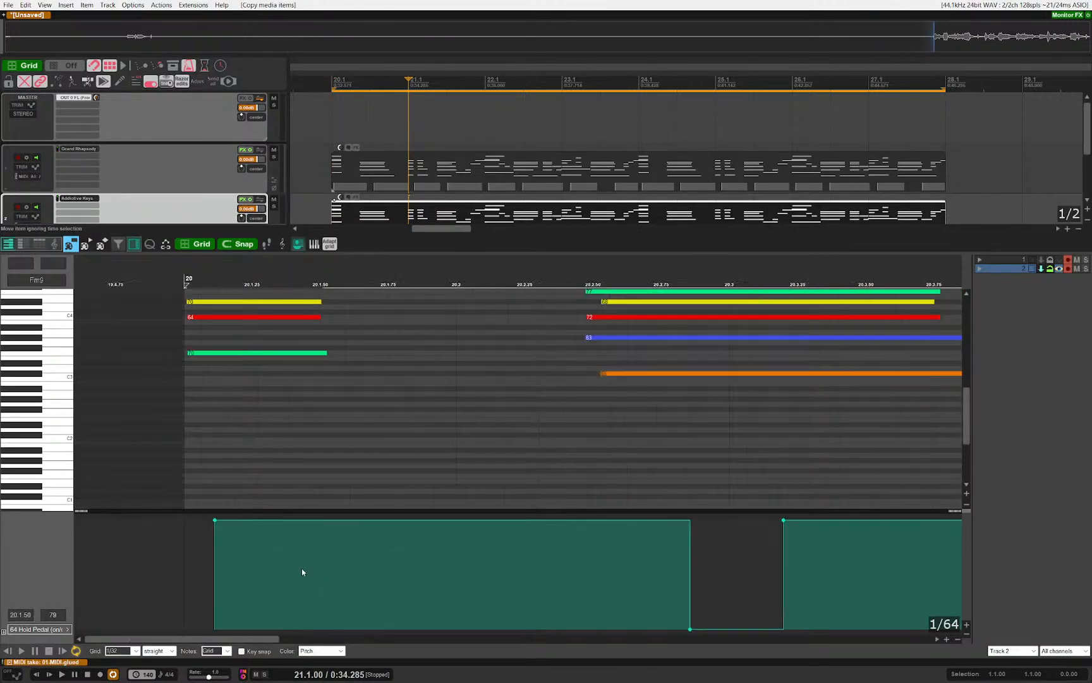
Step: Delete all hold pedal events from the copied item and return to the arrangement
{"action": "right_click", "coordinate": [236, 576]}
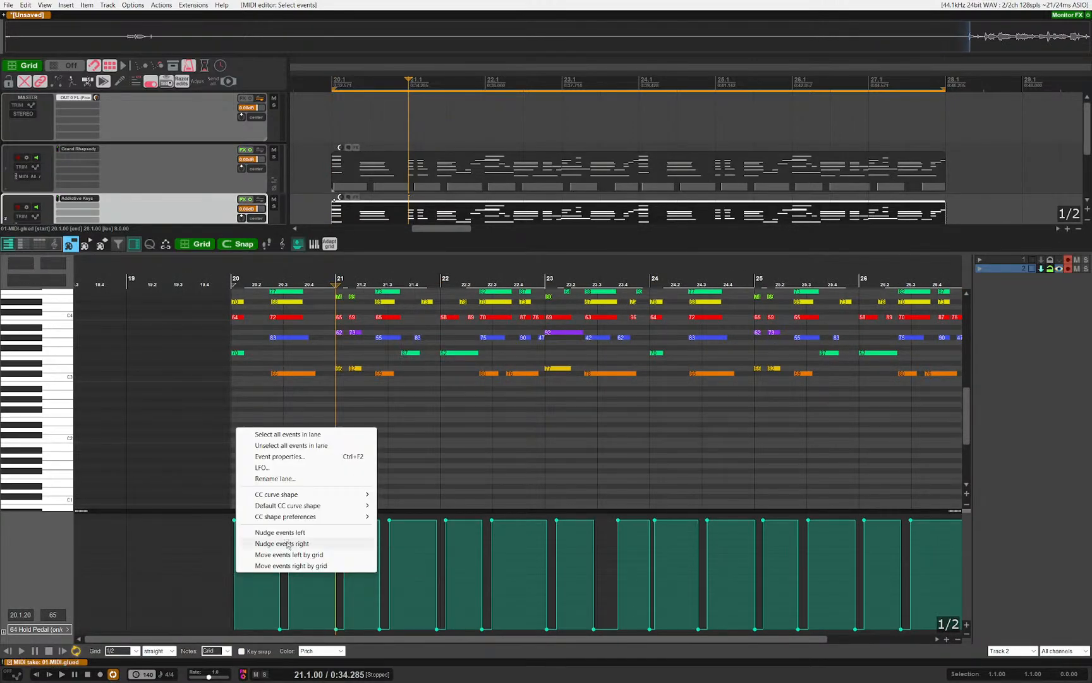
{"action": "right_click", "coordinate": [234, 595]}
{"action": "right_click", "coordinate": [277, 598]}
{"action": "right_click", "coordinate": [230, 588]}
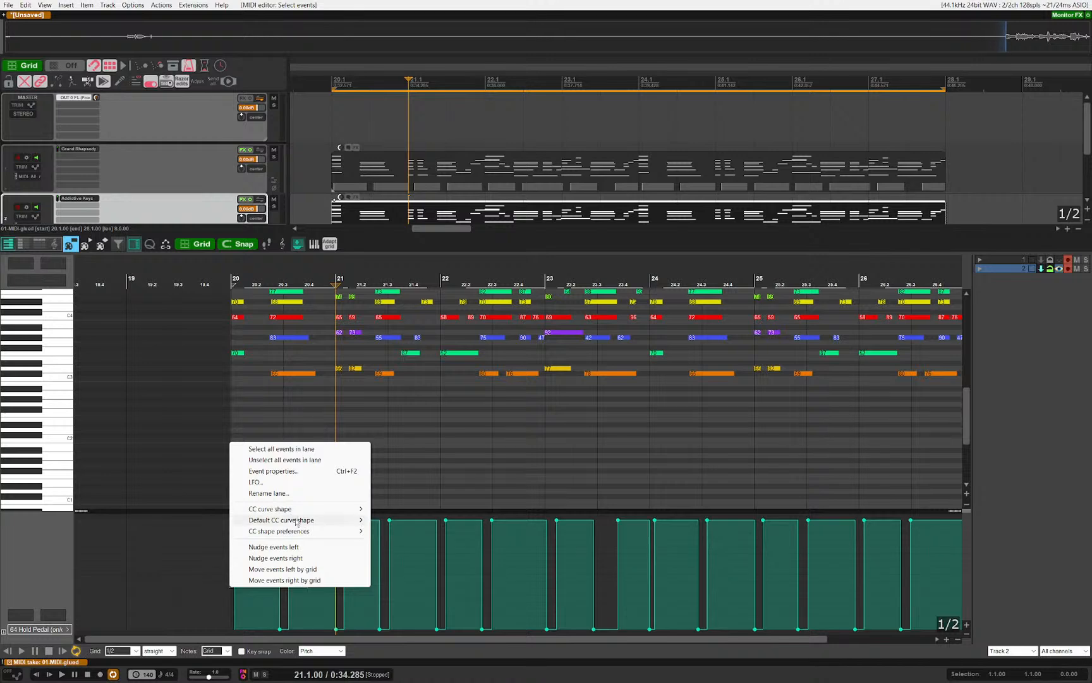
{"action": "left_click", "coordinate": [269, 449]}
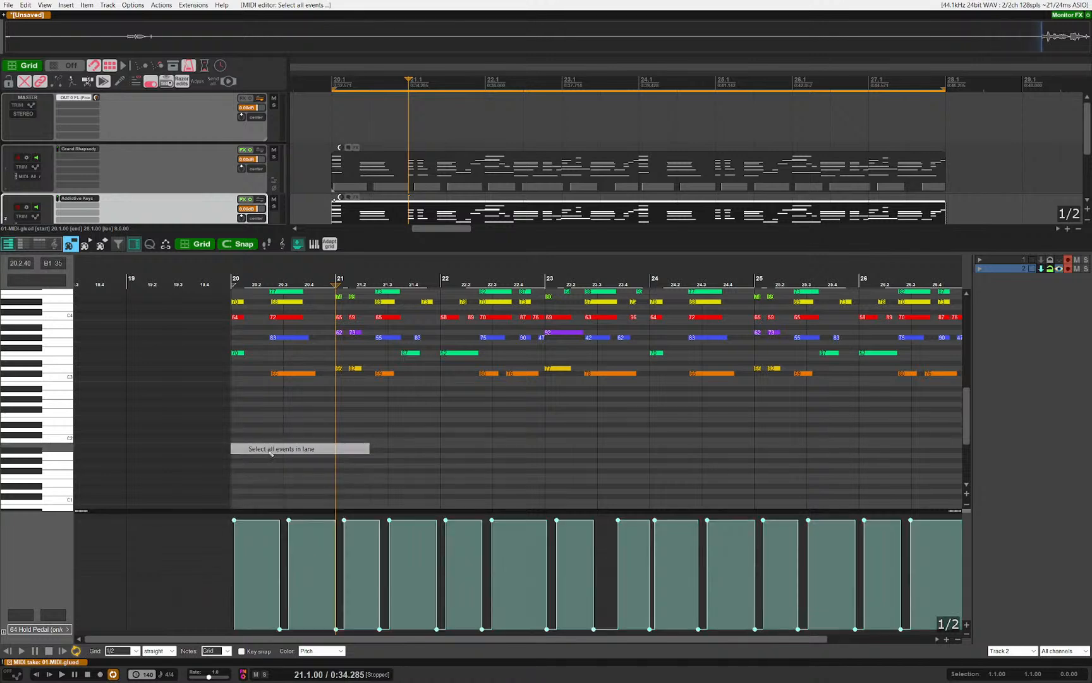
{"action": "key", "text": "Delete"}
{"action": "key", "text": "Escape"}
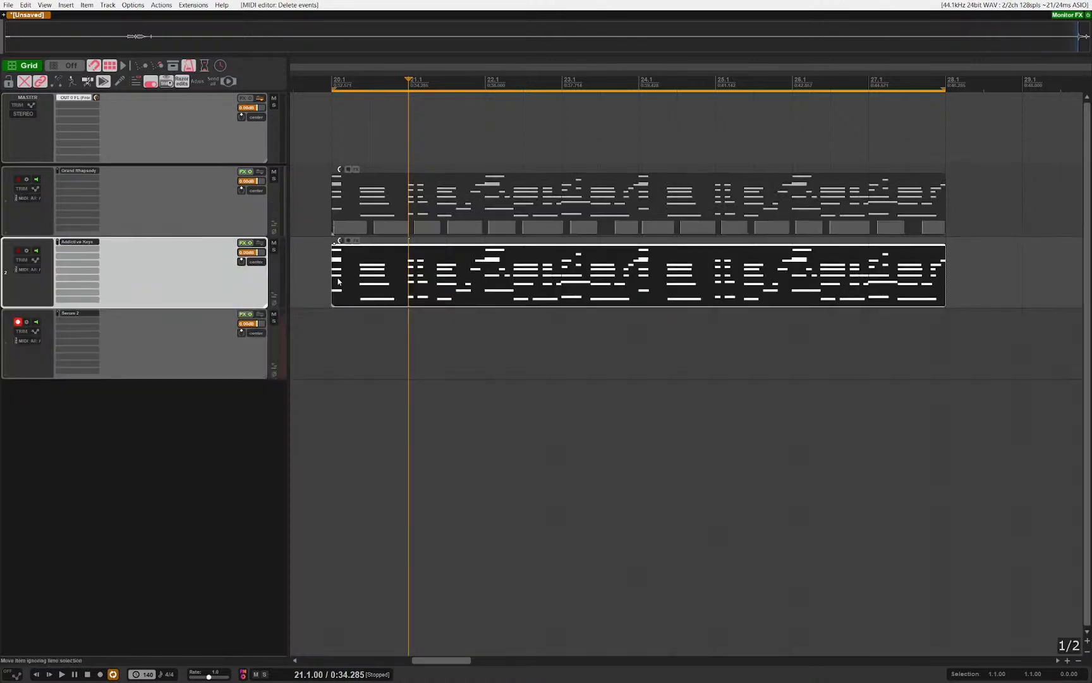
Step: Solo the Addictive Keys track and play its item from bar 20
{"action": "left_click", "coordinate": [344, 289]}
{"action": "key", "text": "space"}
{"action": "key", "text": "space"}
{"action": "key", "text": "s"}
{"action": "key", "text": "space"}
{"action": "left_click", "coordinate": [414, 349]}
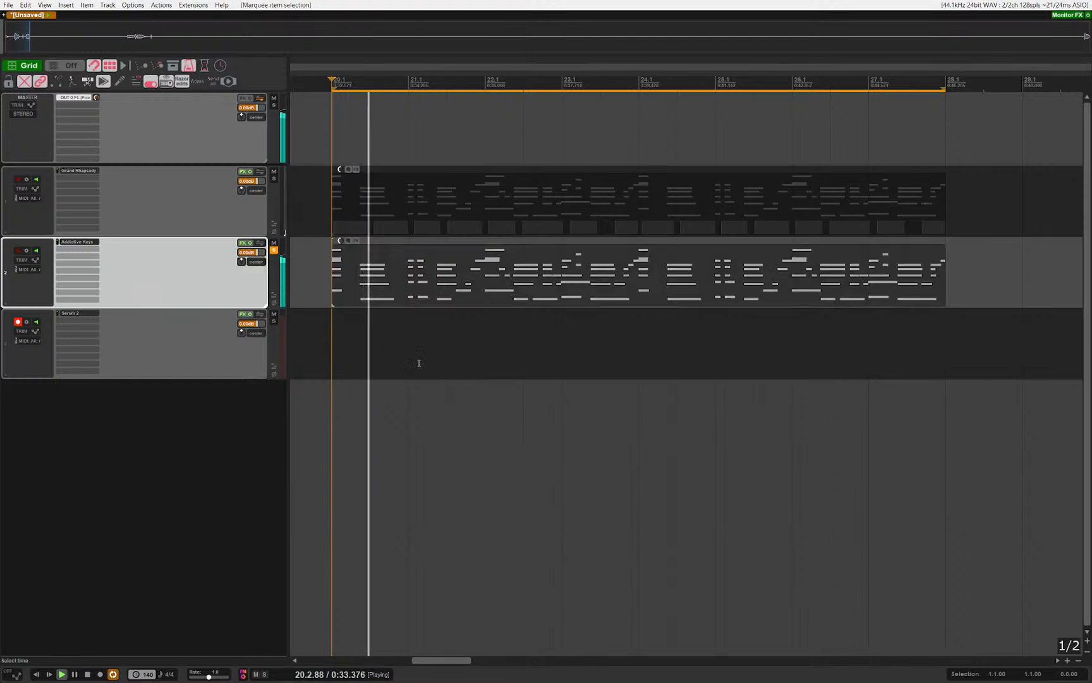
{"action": "scroll", "coordinate": [416, 365], "scroll_direction": "down", "scroll_amount": 1}
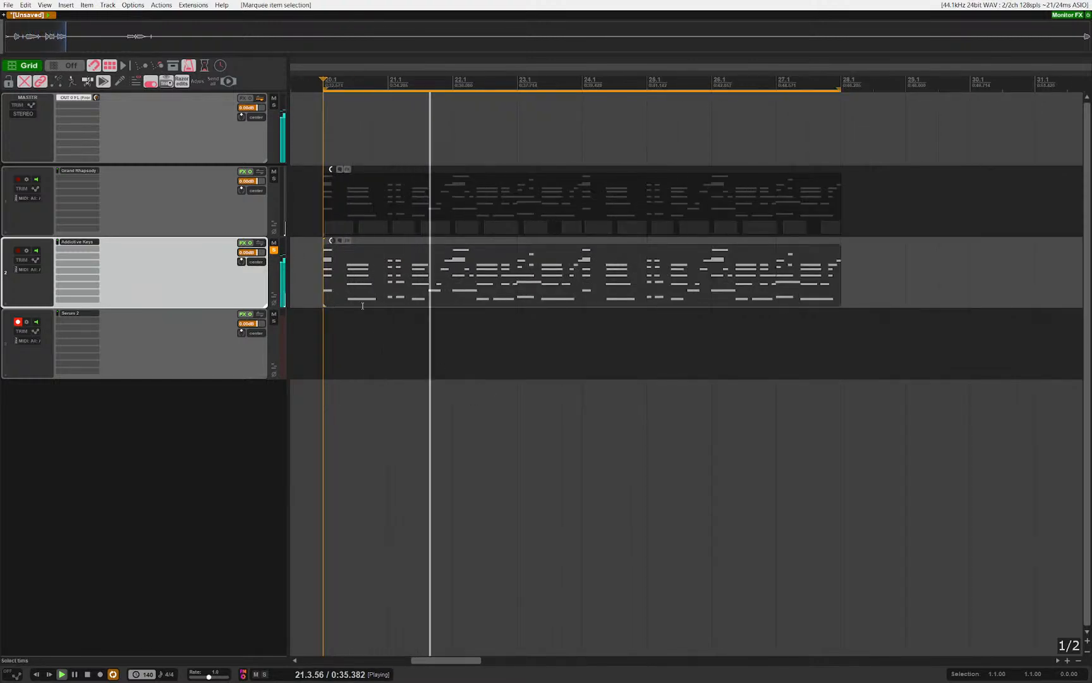
Step: Stop playback, add the Pro Audio DSP DSM V3 plugin to the Addictive Keys track and close its window
{"action": "key", "text": "space"}
{"action": "key", "text": "d"}
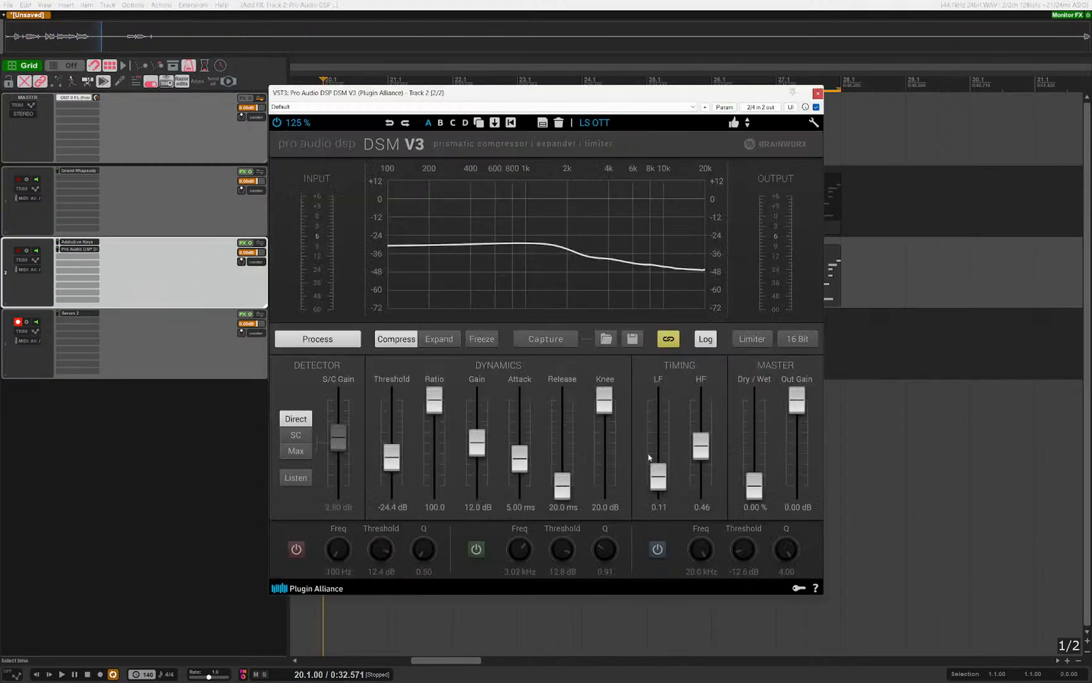
{"action": "key", "text": "Escape"}
Step: Quantize the position and end of all notes in the Addictive Keys item to the 1/16 grid at 100% strength
{"action": "left_click_drag", "start_coordinate": [552, 417], "coordinate": [538, 383]}
{"action": "double_click", "coordinate": [518, 281]}
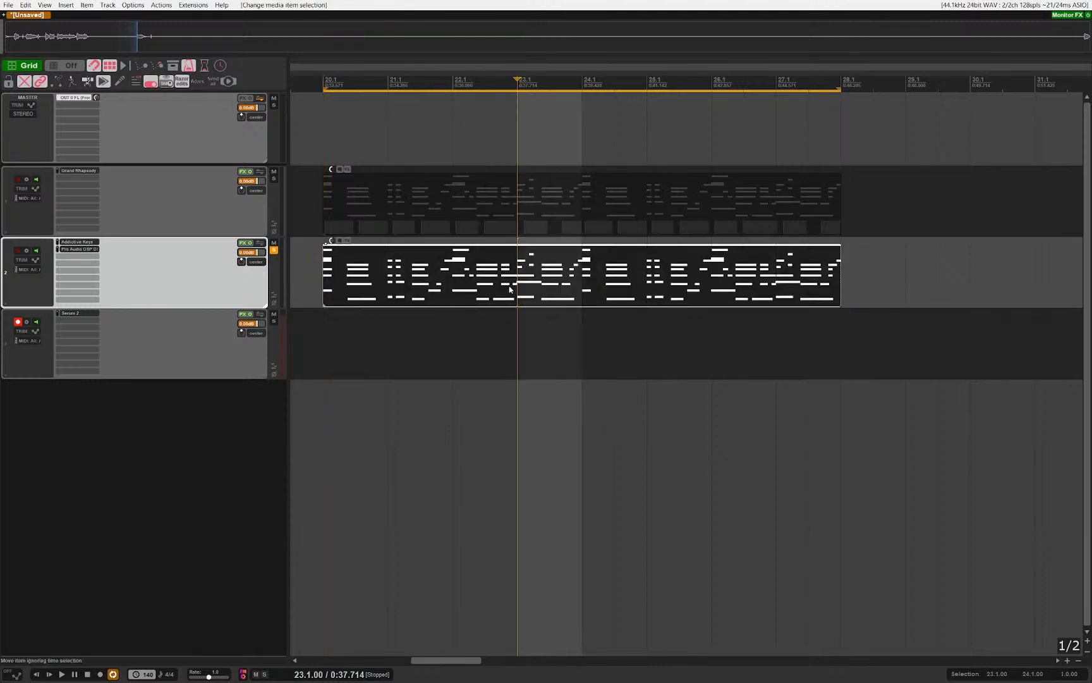
{"action": "key", "text": "ctrl+a"}
{"action": "key", "text": "Escape"}
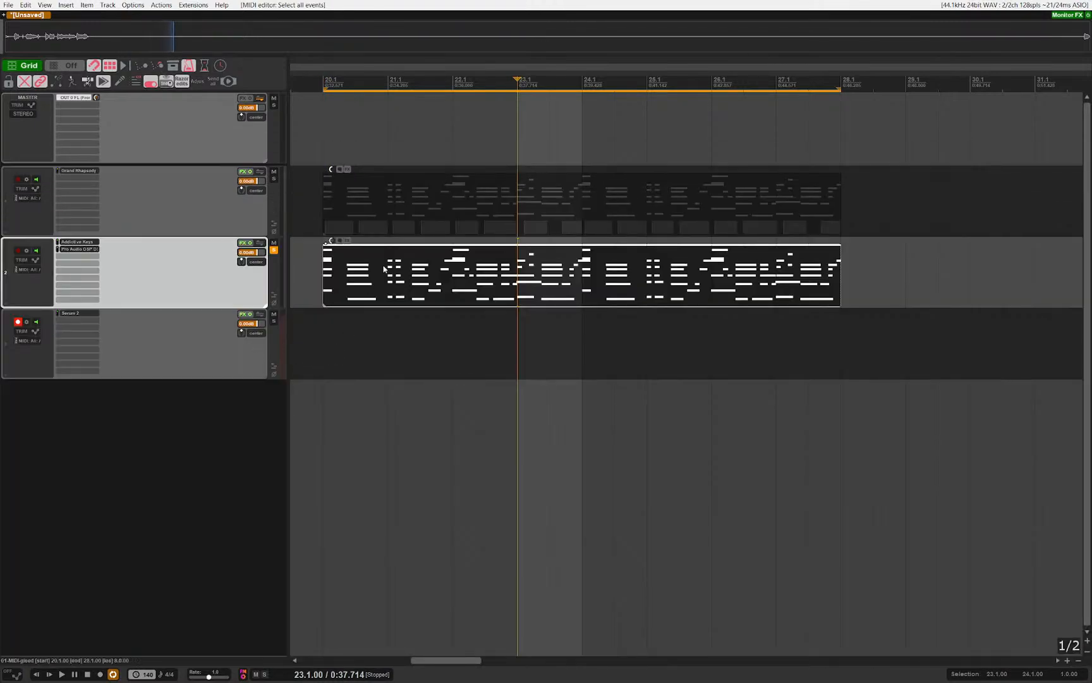
{"action": "double_click", "coordinate": [391, 286]}
{"action": "scroll", "coordinate": [393, 437], "scroll_direction": "up", "scroll_amount": 6}
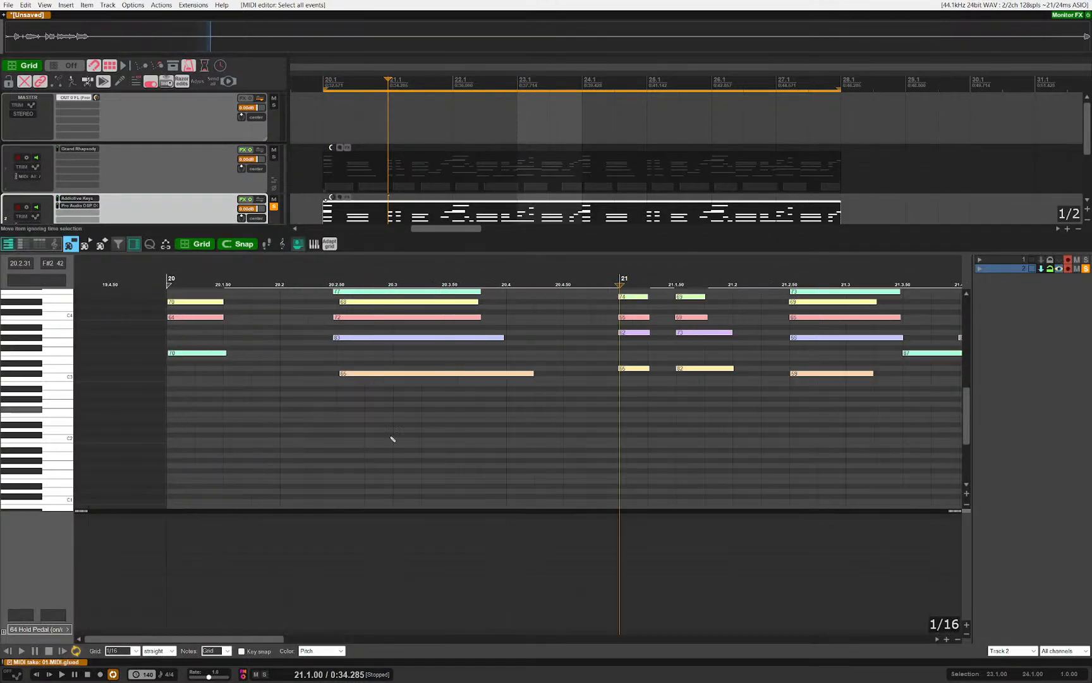
{"action": "key", "text": "ctrl+q"}
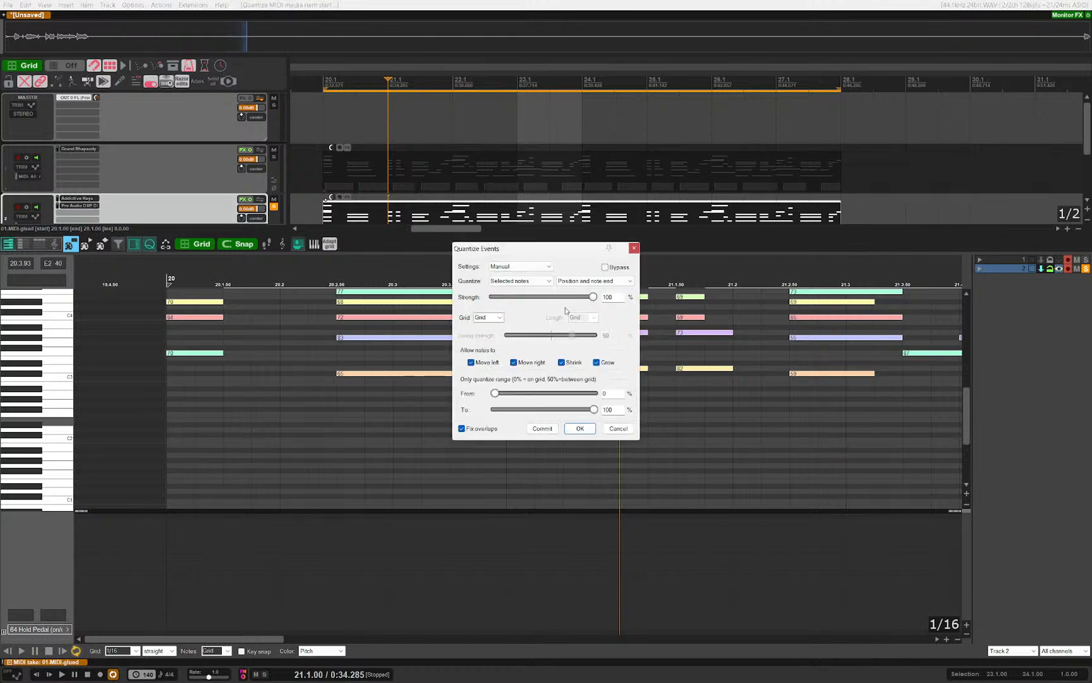
{"action": "left_click", "coordinate": [577, 427]}
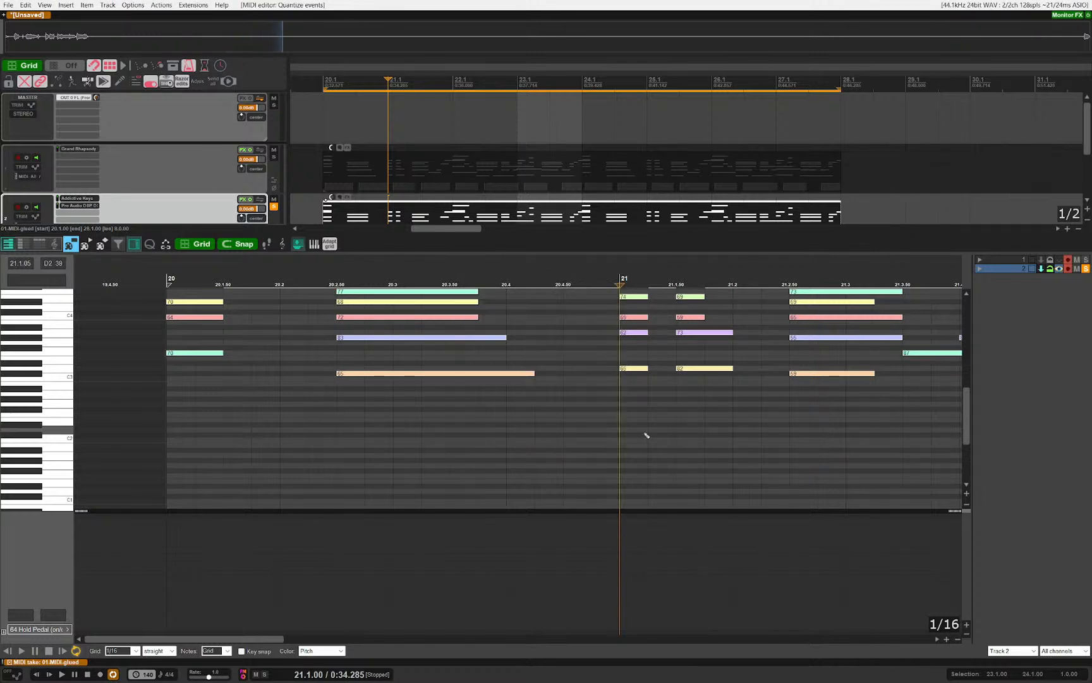
Step: Play the quantized item briefly from bar 20, then shorten all of its notes to one sixteenth
{"action": "key", "text": "w"}
{"action": "key", "text": "space"}
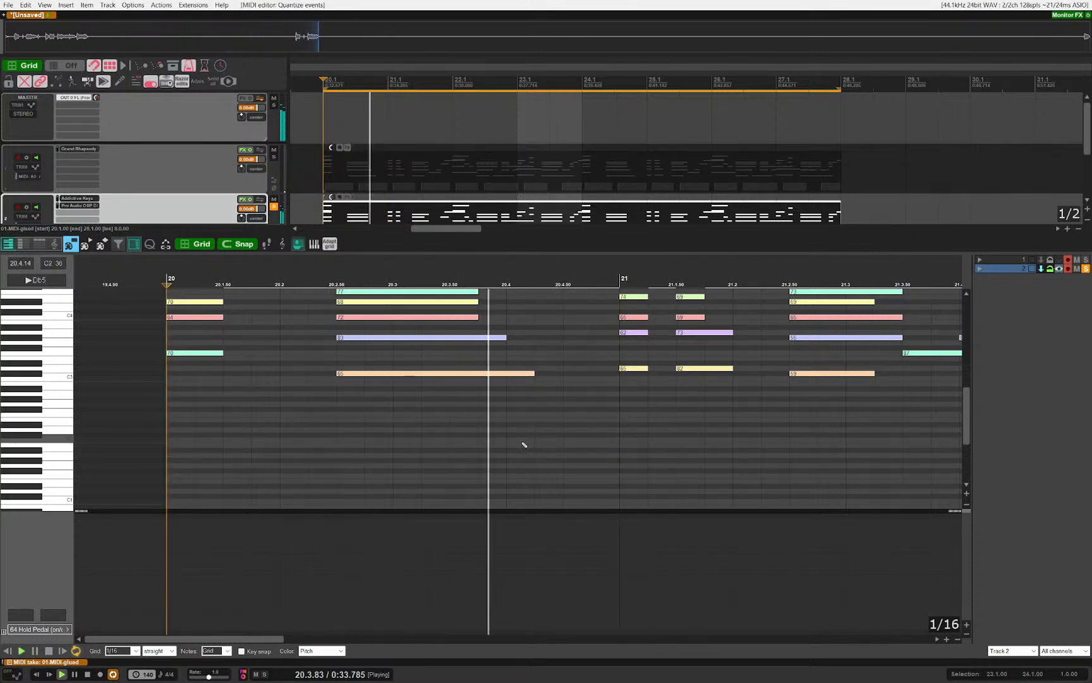
{"action": "key", "text": "space"}
{"action": "key", "text": "ctrl+a"}
{"action": "scroll", "coordinate": [521, 446], "scroll_direction": "down", "scroll_amount": 4}
{"action": "scroll", "coordinate": [523, 448], "scroll_direction": "up", "scroll_amount": 1}
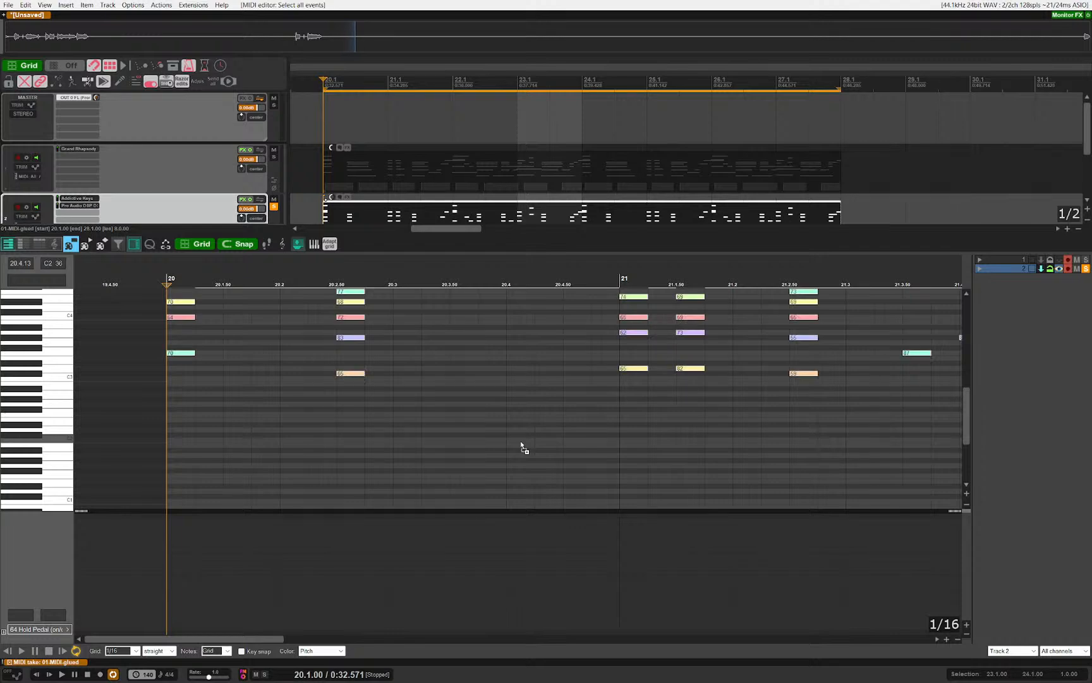
Step: Play the item from bar 20 and review the shortened notes in the piano roll across the following bars
{"action": "key", "text": "space"}
{"action": "scroll", "coordinate": [495, 443], "scroll_direction": "down", "scroll_amount": 4}
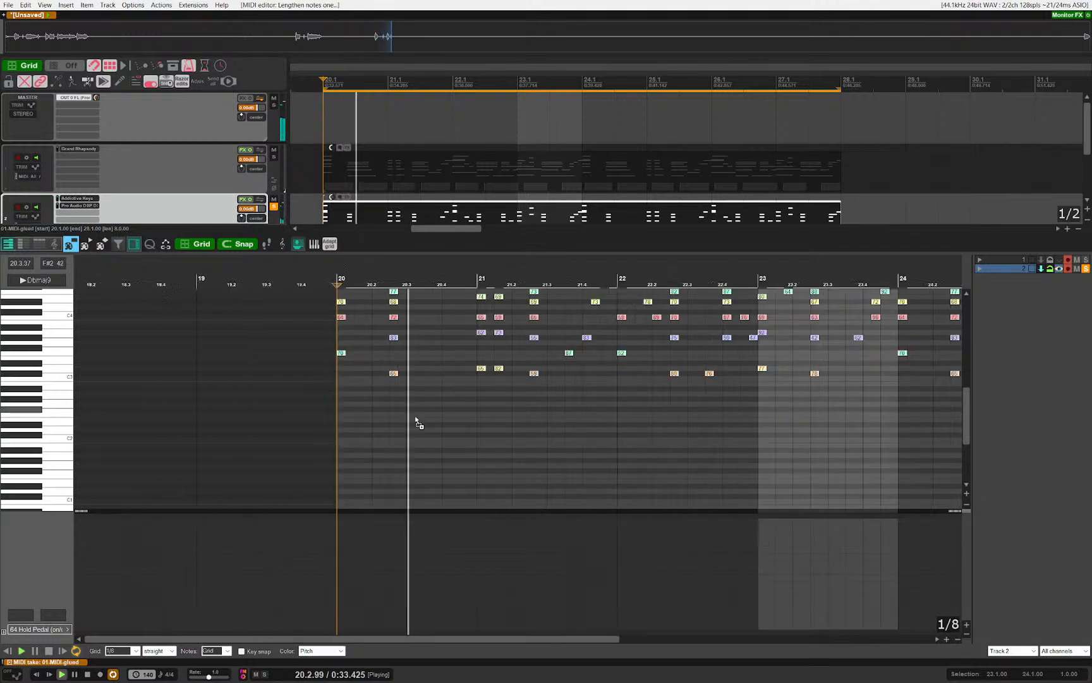
{"action": "left_click_drag", "start_coordinate": [538, 441], "coordinate": [441, 431]}
{"action": "left_click", "coordinate": [710, 456]}
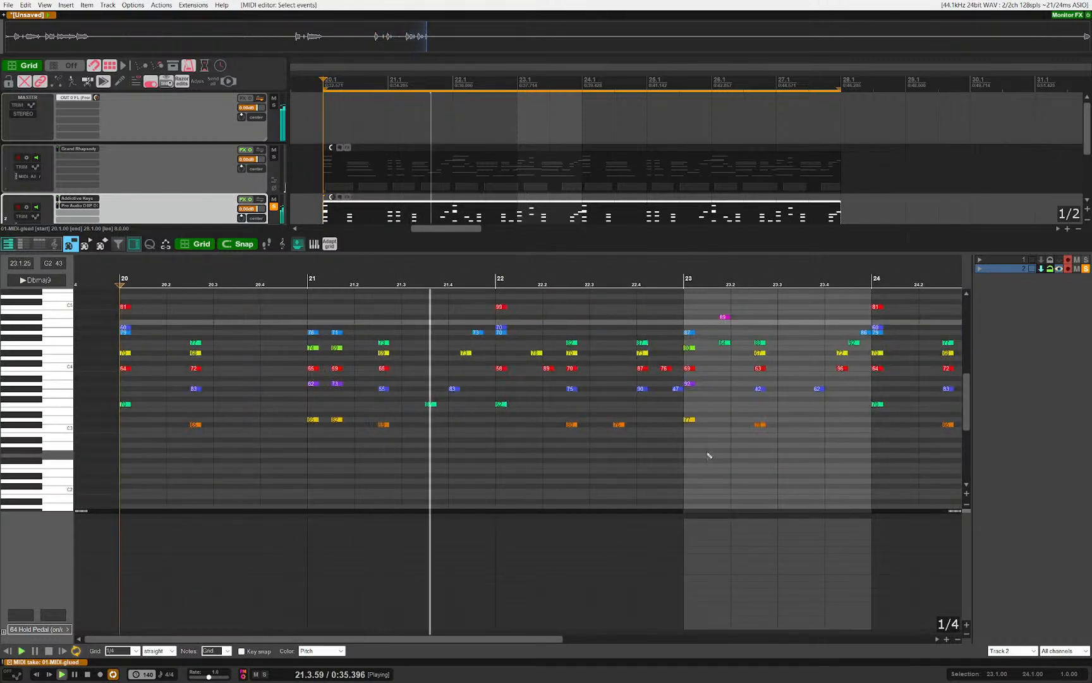
{"action": "left_click_drag", "start_coordinate": [683, 452], "coordinate": [499, 454]}
{"action": "left_click_drag", "start_coordinate": [632, 441], "coordinate": [487, 441]}
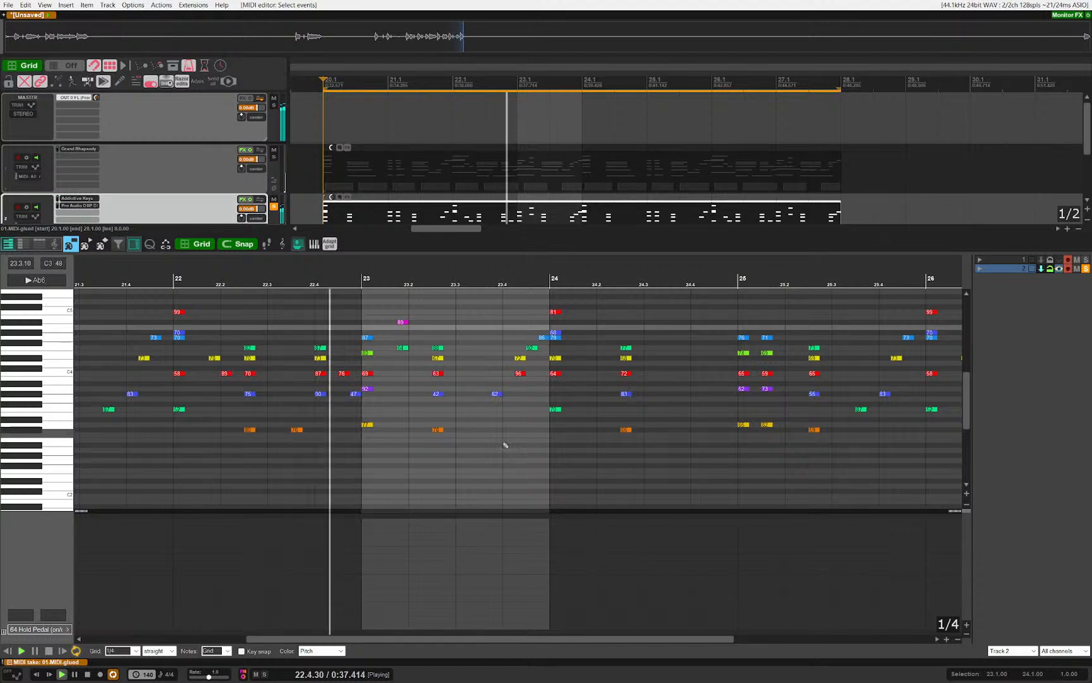
{"action": "left_click_drag", "start_coordinate": [600, 441], "coordinate": [528, 432]}
{"action": "left_click_drag", "start_coordinate": [497, 443], "coordinate": [572, 451]}
{"action": "left_click_drag", "start_coordinate": [577, 448], "coordinate": [507, 443]}
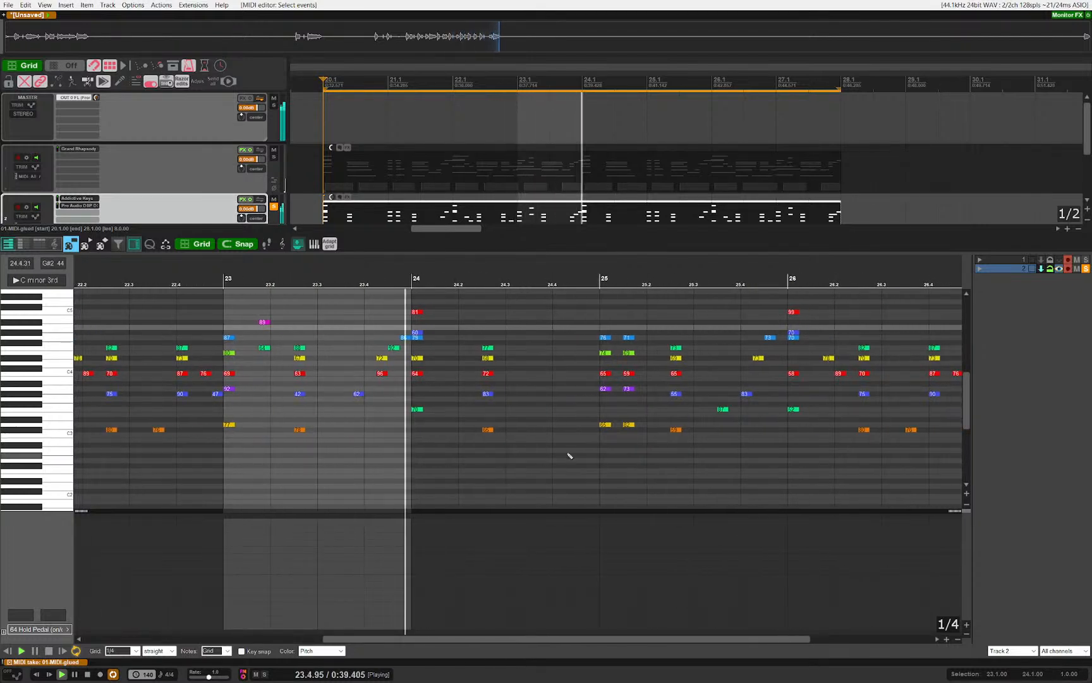
Step: Set the Addictive Keys volume envelope release to 17.9 ms and mute the FX2 channel
{"action": "key", "text": "Escape"}
{"action": "left_click", "coordinate": [77, 242]}
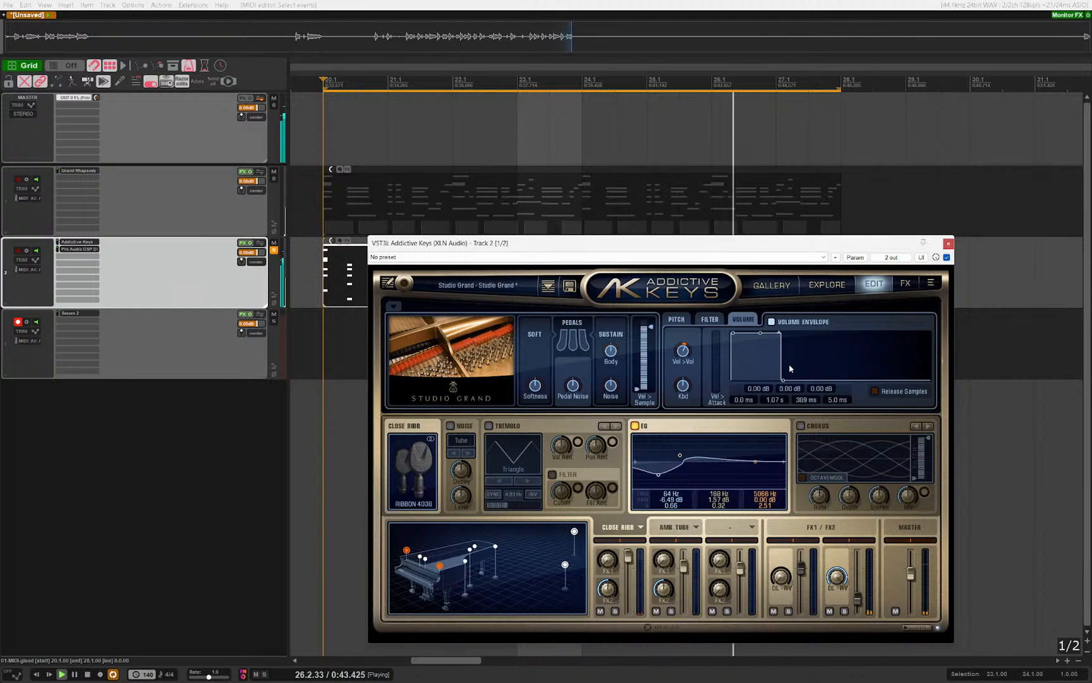
{"action": "scroll", "coordinate": [838, 400], "scroll_direction": "up", "scroll_amount": 2}
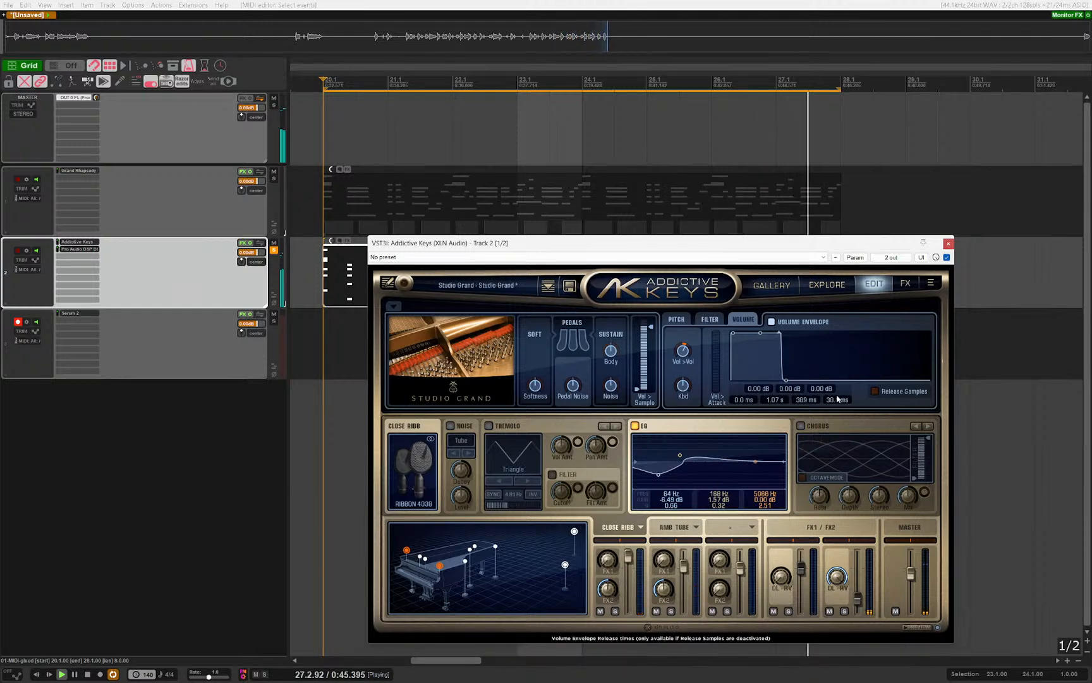
{"action": "scroll", "coordinate": [834, 407], "scroll_direction": "down", "scroll_amount": 2}
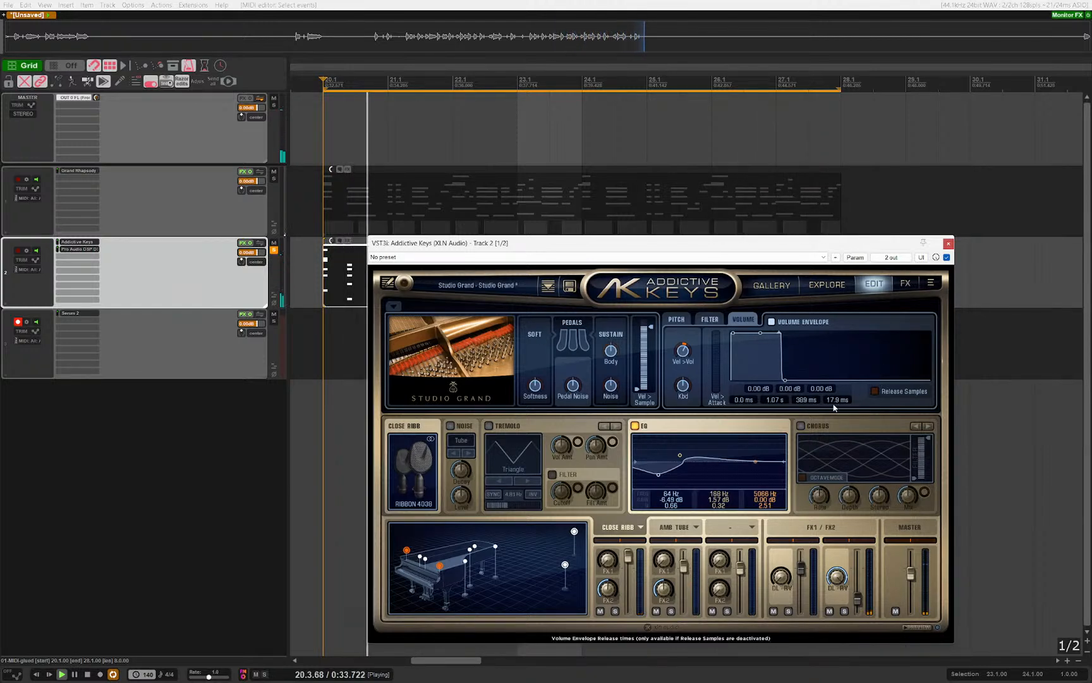
{"action": "left_click", "coordinate": [713, 611]}
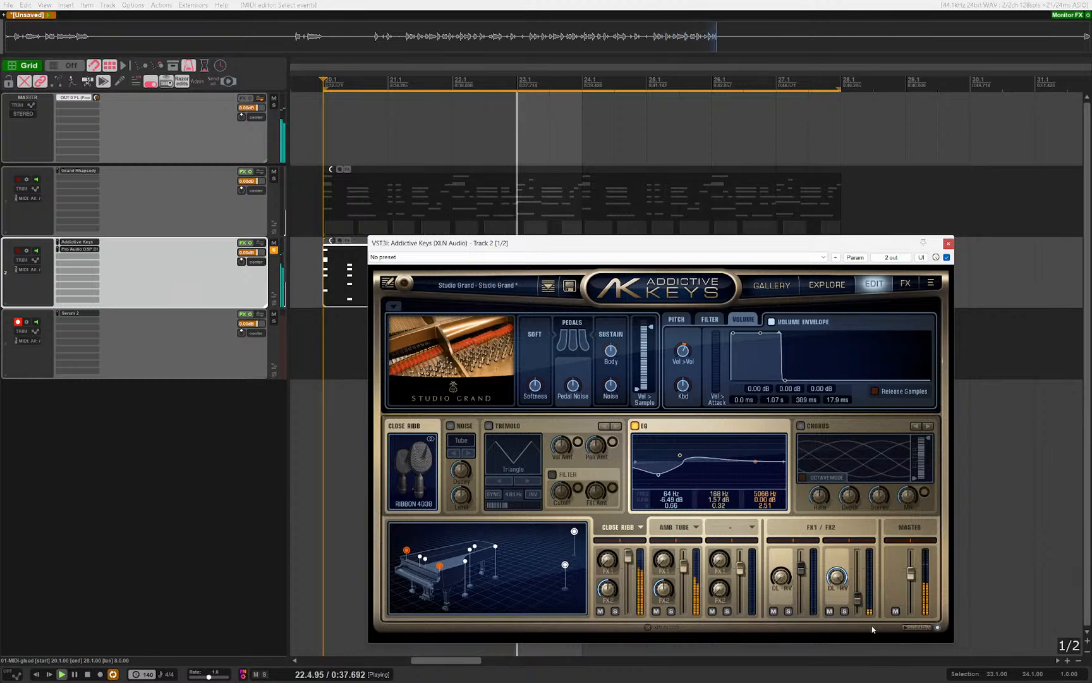
{"action": "left_click", "coordinate": [830, 611]}
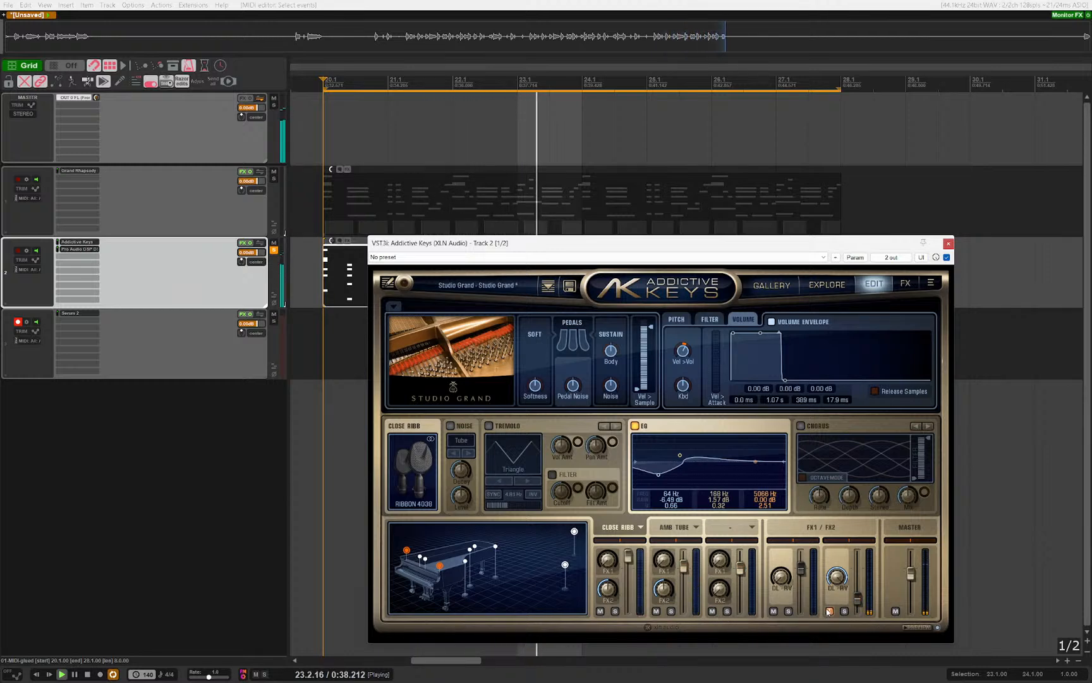
{"action": "left_click", "coordinate": [949, 244]}
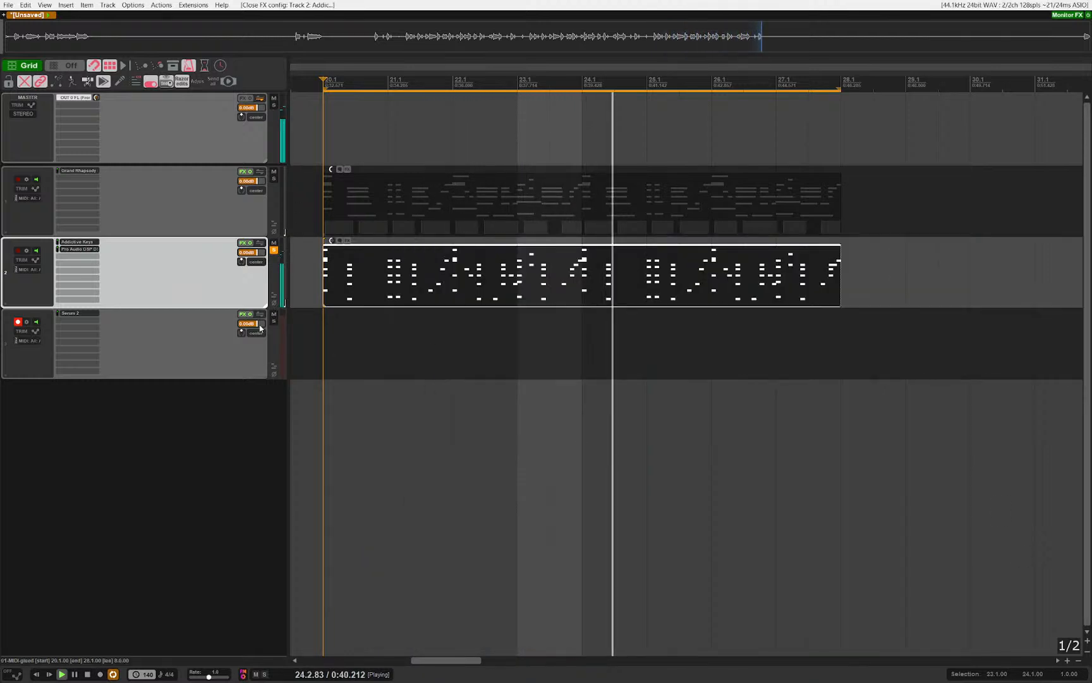
Step: Lengthen the first two chords in bar 20 of the Addictive Keys item to a quarter note each and play the result
{"action": "double_click", "coordinate": [357, 290]}
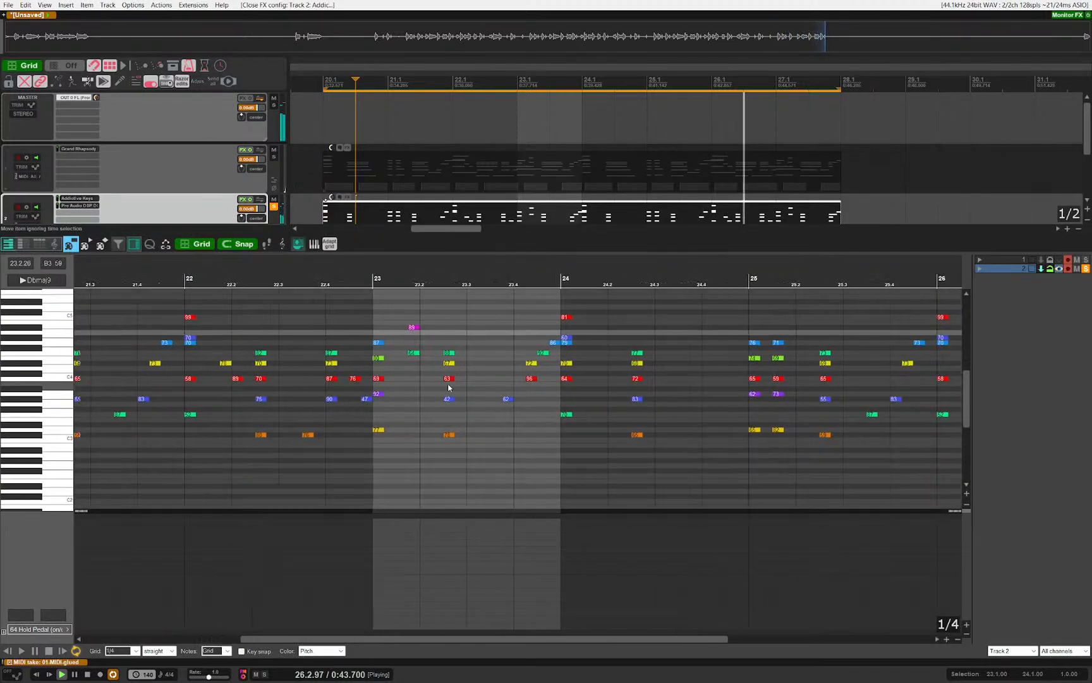
{"action": "scroll", "coordinate": [449, 388], "scroll_direction": "down", "scroll_amount": 3}
{"action": "scroll", "coordinate": [218, 399], "scroll_direction": "up", "scroll_amount": 3}
{"action": "left_click_drag", "start_coordinate": [204, 386], "coordinate": [331, 392]}
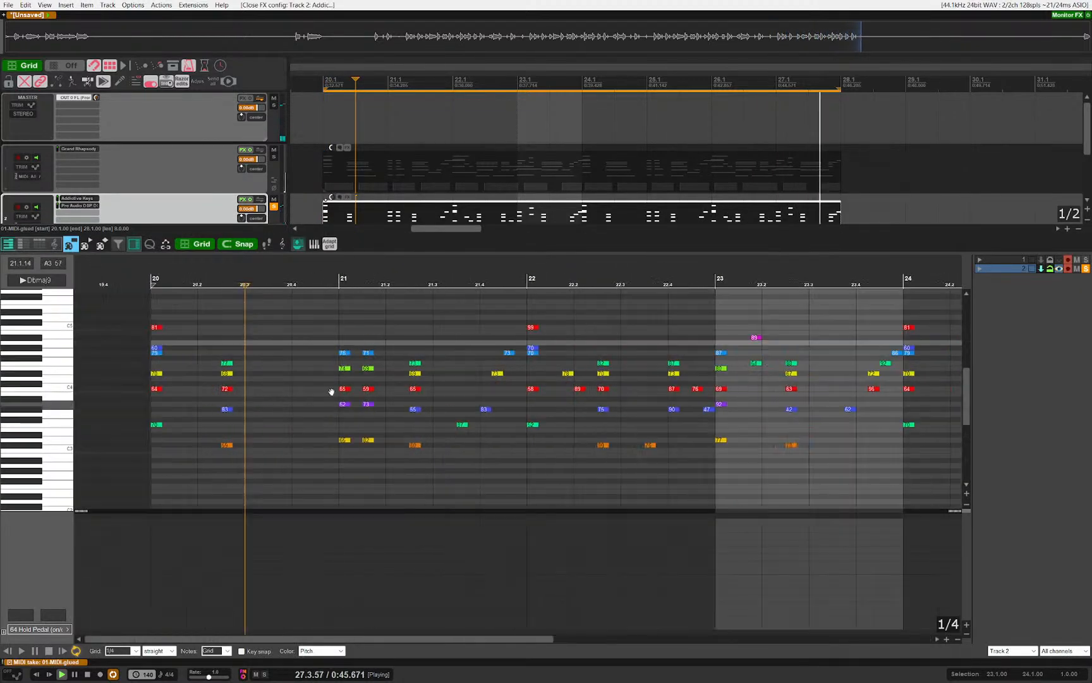
{"action": "scroll", "coordinate": [331, 392], "scroll_direction": "up", "scroll_amount": 2}
{"action": "left_click_drag", "start_coordinate": [251, 355], "coordinate": [328, 460]}
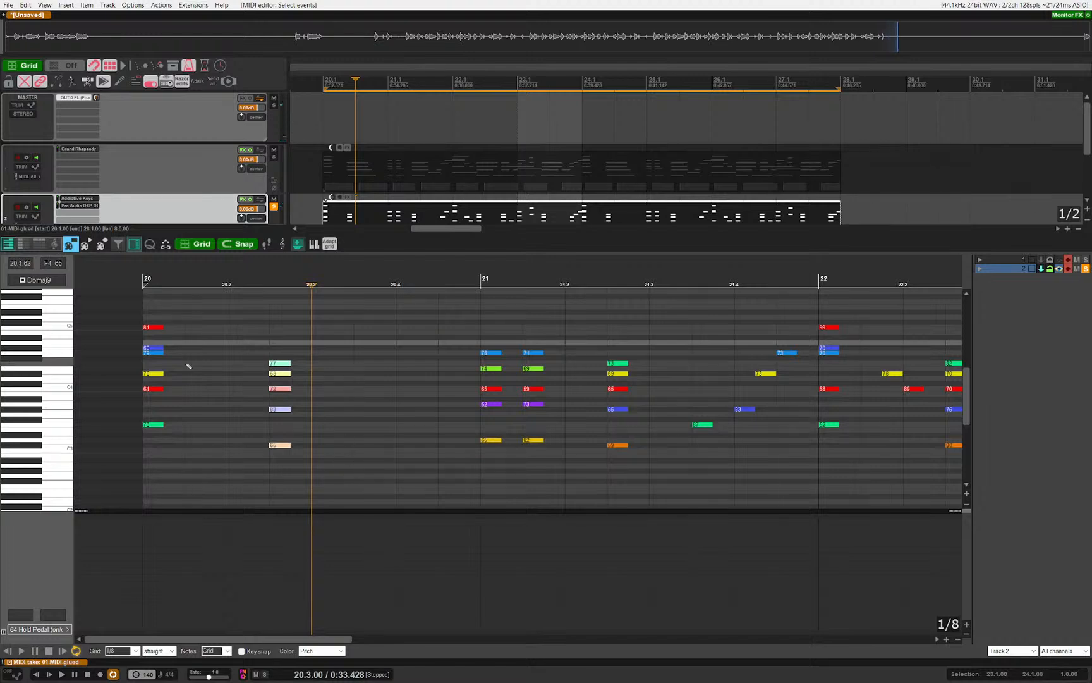
{"action": "scroll", "coordinate": [142, 380], "scroll_direction": "up", "scroll_amount": 3}
{"action": "left_click_drag", "start_coordinate": [446, 327], "coordinate": [82, 487]}
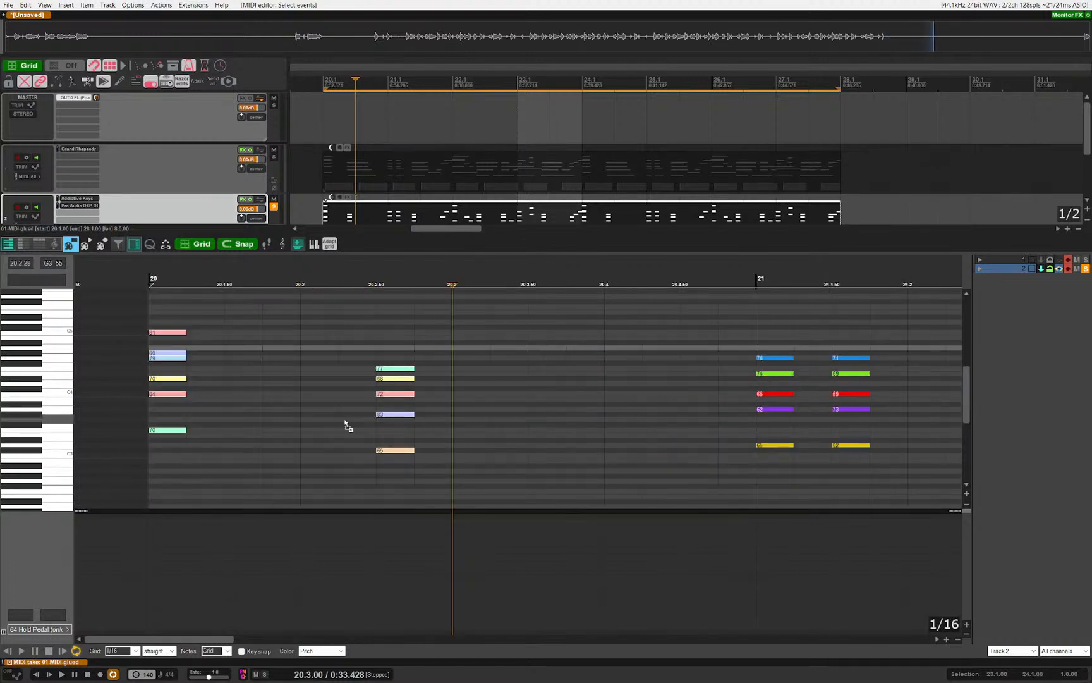
{"action": "key", "text": "alt+Right"}
{"action": "key", "text": "alt+Right"}
{"action": "key", "text": "alt+Right"}
{"action": "key", "text": "space"}
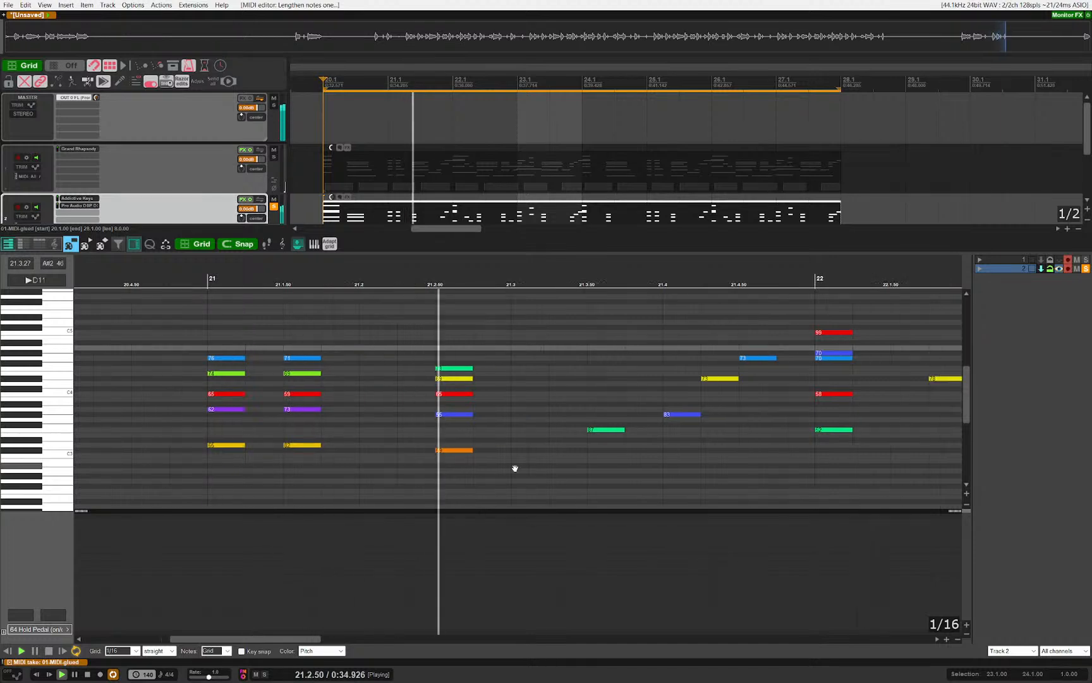
Step: Lengthen the second chord in bar 21 to three sixteenths and place the edit cursor at the start of that bar
{"action": "key", "text": "space"}
{"action": "left_click_drag", "start_coordinate": [256, 353], "coordinate": [283, 485]}
{"action": "key", "text": "alt+Right"}
{"action": "key", "text": "alt+Right"}
{"action": "left_click", "coordinate": [171, 310]}
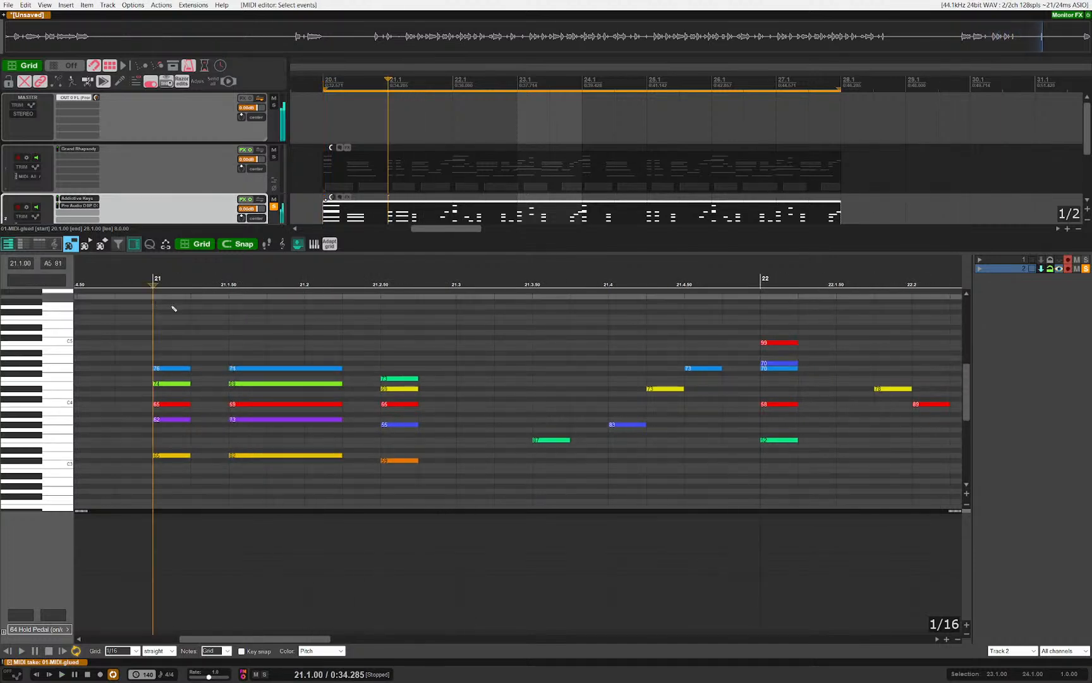
Step: Lengthen the third chord in bar 21, at 21.2.50, to three sixteenths while checking it in playback
{"action": "left_click_drag", "start_coordinate": [391, 367], "coordinate": [441, 490]}
{"action": "key", "text": "alt+Right"}
{"action": "key", "text": "alt+Right"}
{"action": "key", "text": "alt+Right"}
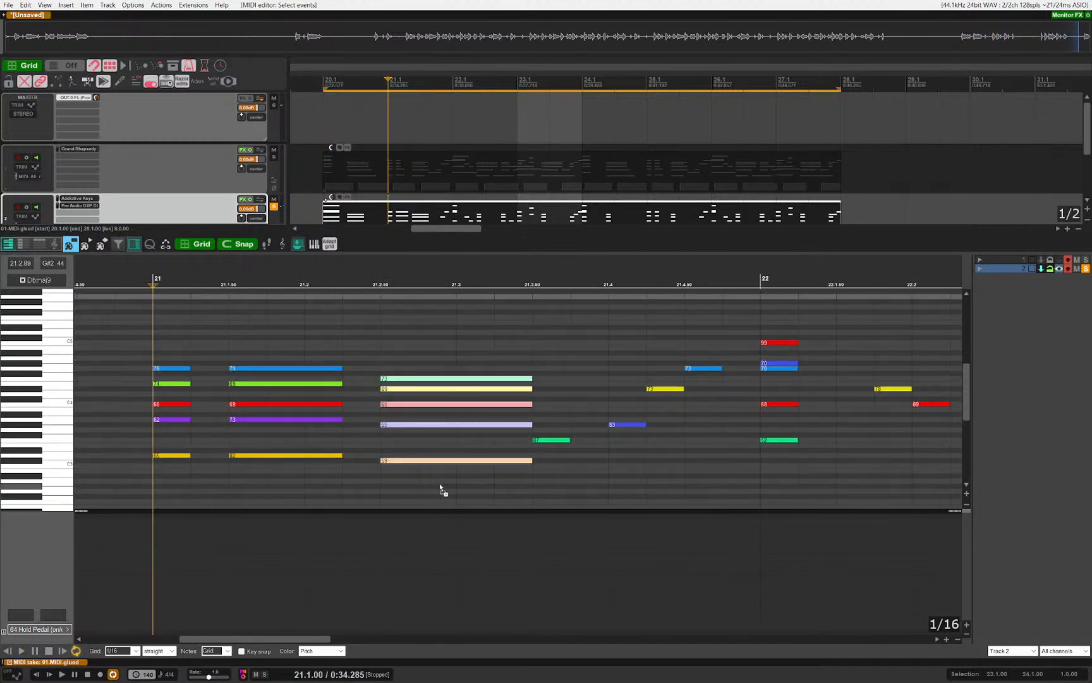
{"action": "key", "text": "space"}
{"action": "key", "text": "alt+Left"}
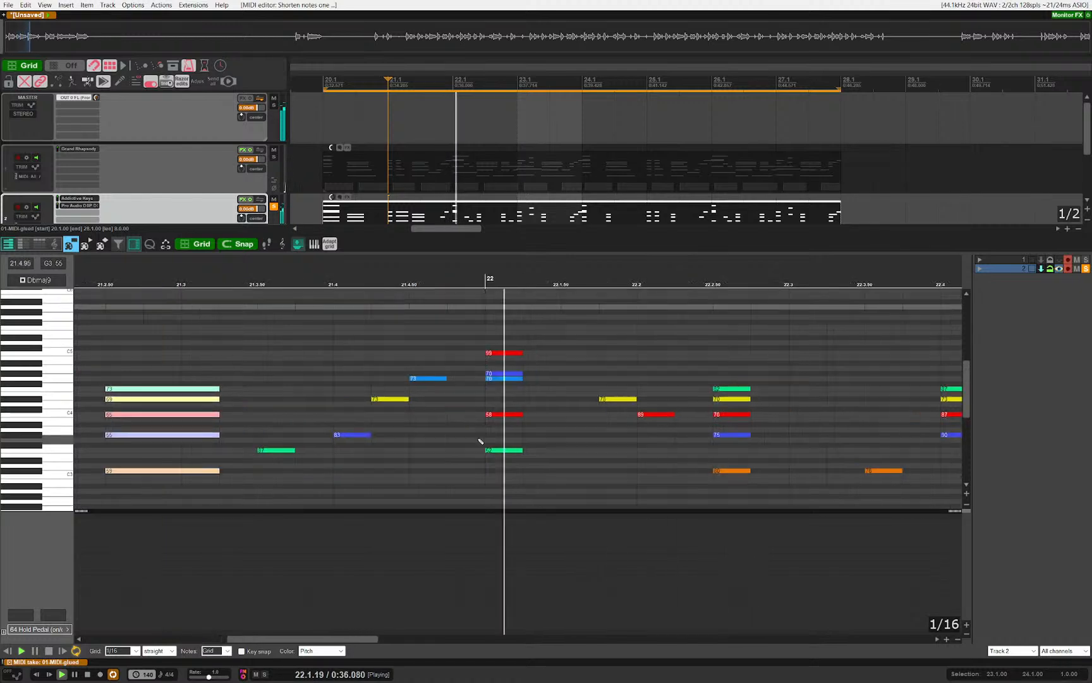
Step: Lengthen the chords at the start of bar 22 and at 22.2.50 to three sixteenths each
{"action": "key", "text": "space"}
{"action": "left_click_drag", "start_coordinate": [478, 345], "coordinate": [516, 466]}
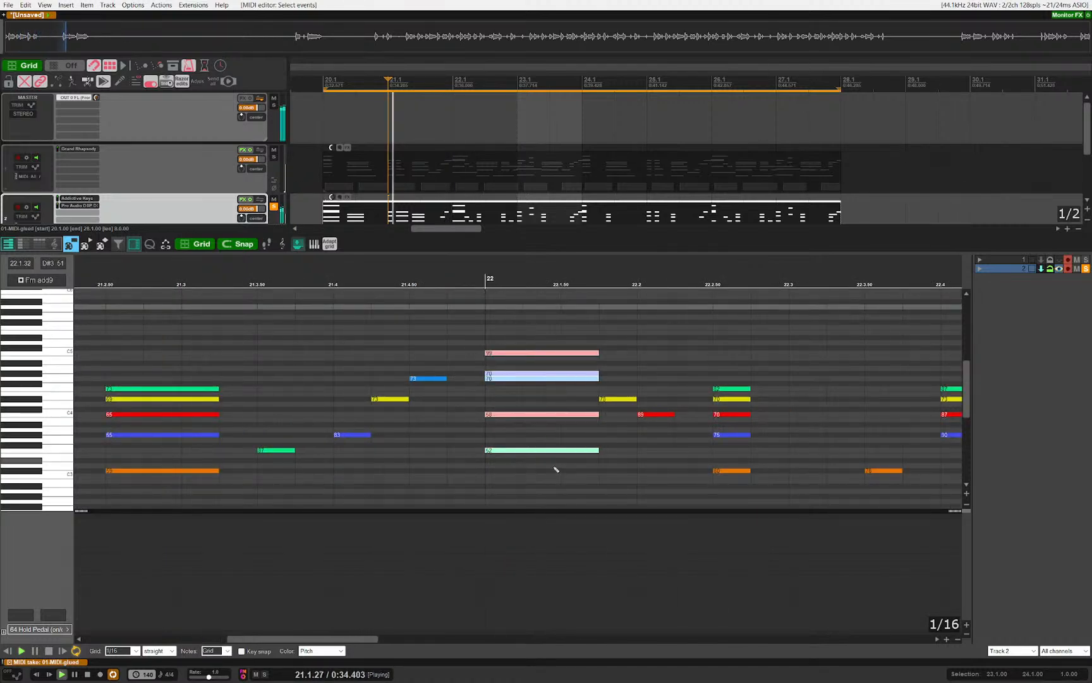
{"action": "left_click_drag", "start_coordinate": [670, 494], "coordinate": [312, 447]}
{"action": "left_click_drag", "start_coordinate": [429, 427], "coordinate": [447, 458]}
{"action": "left_click", "coordinate": [457, 383]}
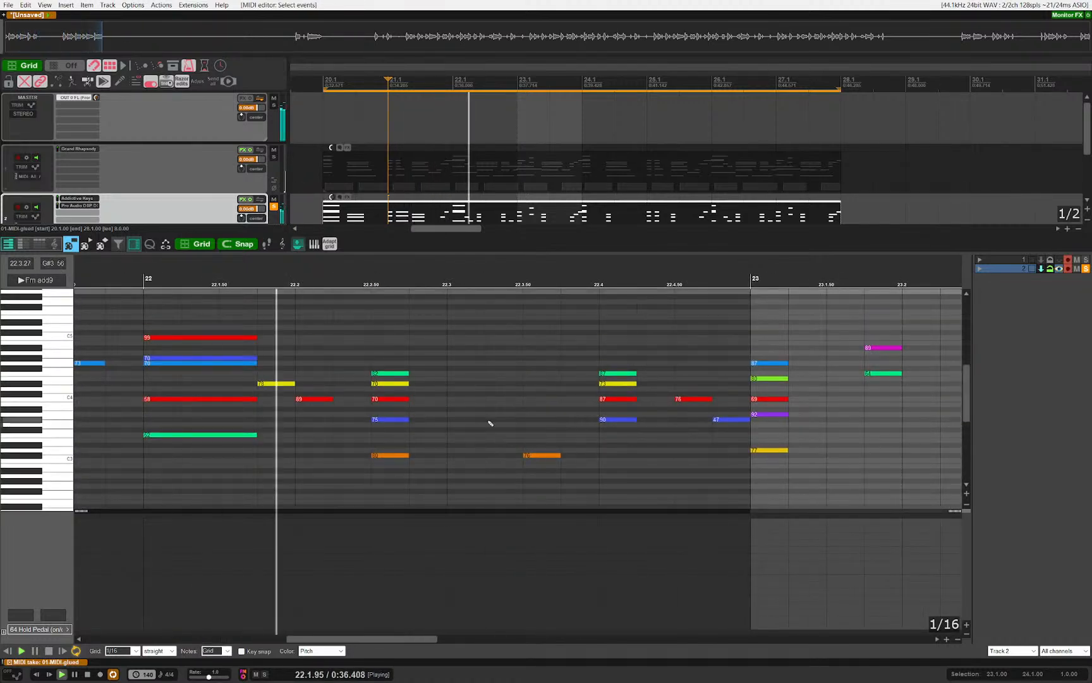
{"action": "key", "text": "space"}
{"action": "left_click_drag", "start_coordinate": [371, 322], "coordinate": [484, 416]}
{"action": "key", "text": "space"}
Step: Lengthen the chord at the start of bar 23 to three sixteenths and keep the single note before it at one sixteenth
{"action": "left_click_drag", "start_coordinate": [784, 426], "coordinate": [417, 436]}
{"action": "left_click_drag", "start_coordinate": [362, 341], "coordinate": [414, 472]}
{"action": "left_click_drag", "start_coordinate": [382, 342], "coordinate": [414, 475]}
{"action": "key", "text": "shift+Right"}
{"action": "key", "text": "shift+Right"}
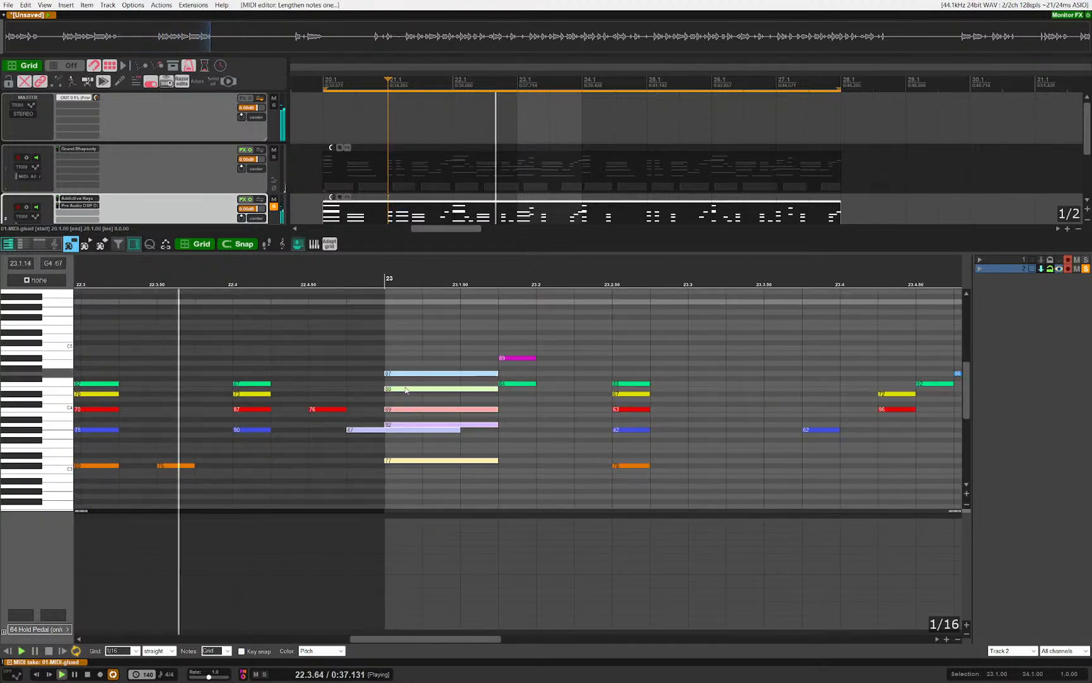
{"action": "left_click", "coordinate": [373, 430]}
{"action": "key", "text": "shift+Left"}
{"action": "key", "text": "shift+Left"}
{"action": "key", "text": "space"}
{"action": "key", "text": "space"}
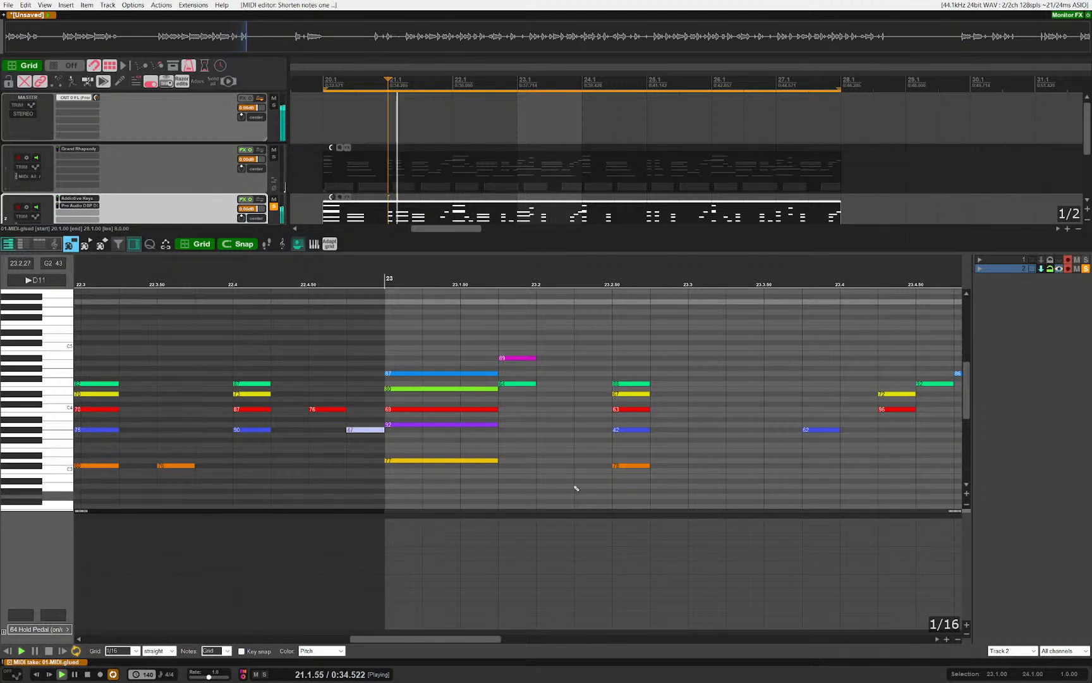
Step: Lengthen the chord at 23.2.50 to three sixteenths
{"action": "left_click_drag", "start_coordinate": [605, 413], "coordinate": [488, 393]}
{"action": "left_click_drag", "start_coordinate": [481, 335], "coordinate": [562, 485]}
{"action": "key", "text": "shift+Right"}
{"action": "key", "text": "shift+Right"}
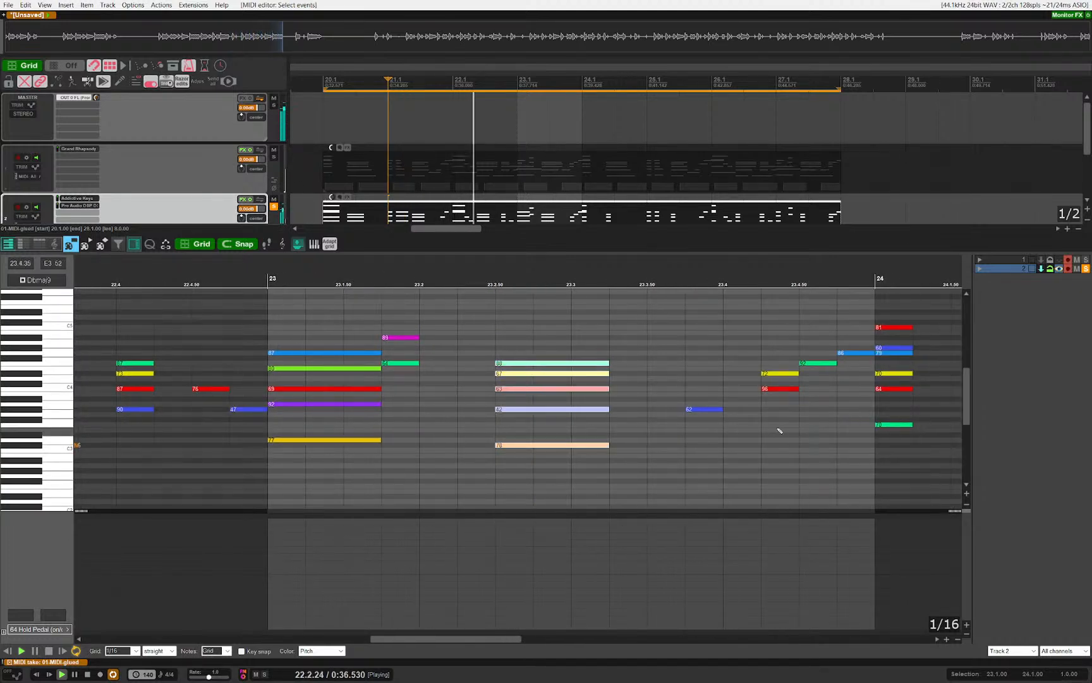
{"action": "left_click_drag", "start_coordinate": [780, 430], "coordinate": [655, 430]}
{"action": "left_click_drag", "start_coordinate": [524, 433], "coordinate": [607, 461]}
Step: Review the edited notes, duplicate bars 20 to 23 of the Addictive Keys item over bars 24 to 27, and clear the time selection
{"action": "key", "text": "Escape"}
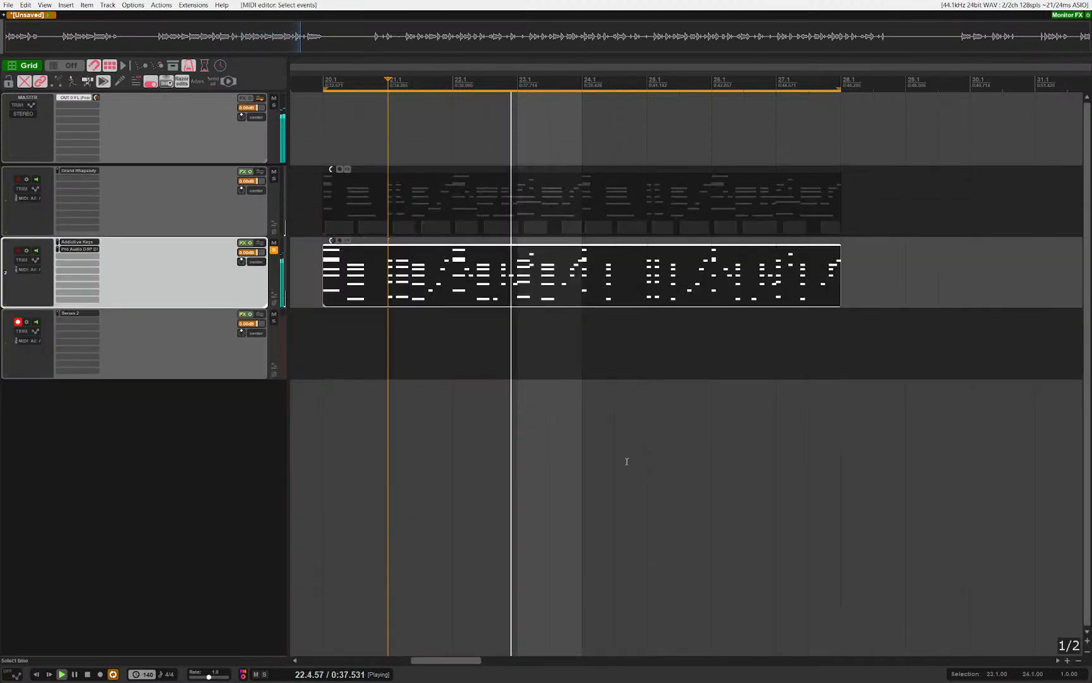
{"action": "double_click", "coordinate": [565, 291]}
{"action": "key", "text": "space"}
{"action": "scroll", "coordinate": [614, 385], "scroll_direction": "down", "scroll_amount": 5}
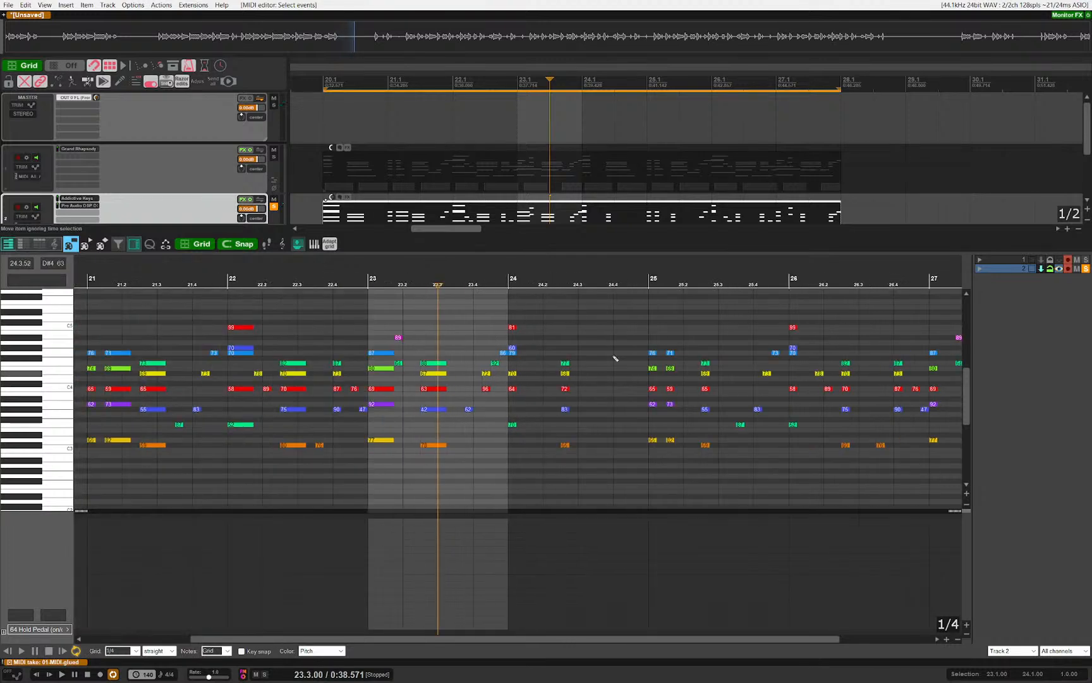
{"action": "key", "text": "Escape"}
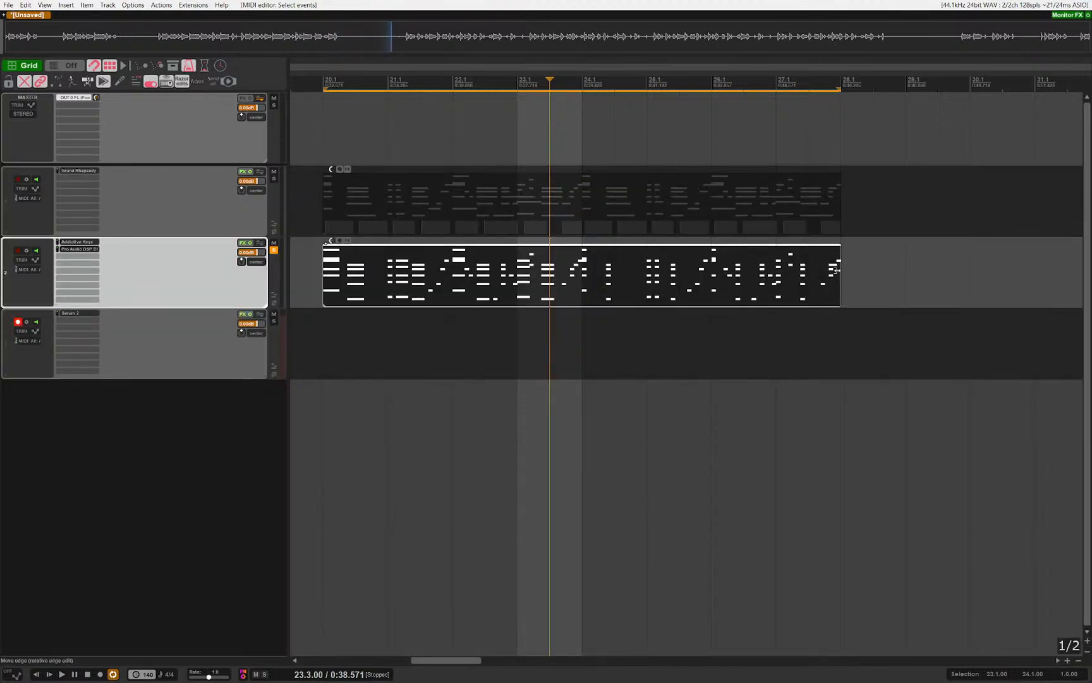
{"action": "left_click_drag", "start_coordinate": [582, 304], "coordinate": [326, 298]}
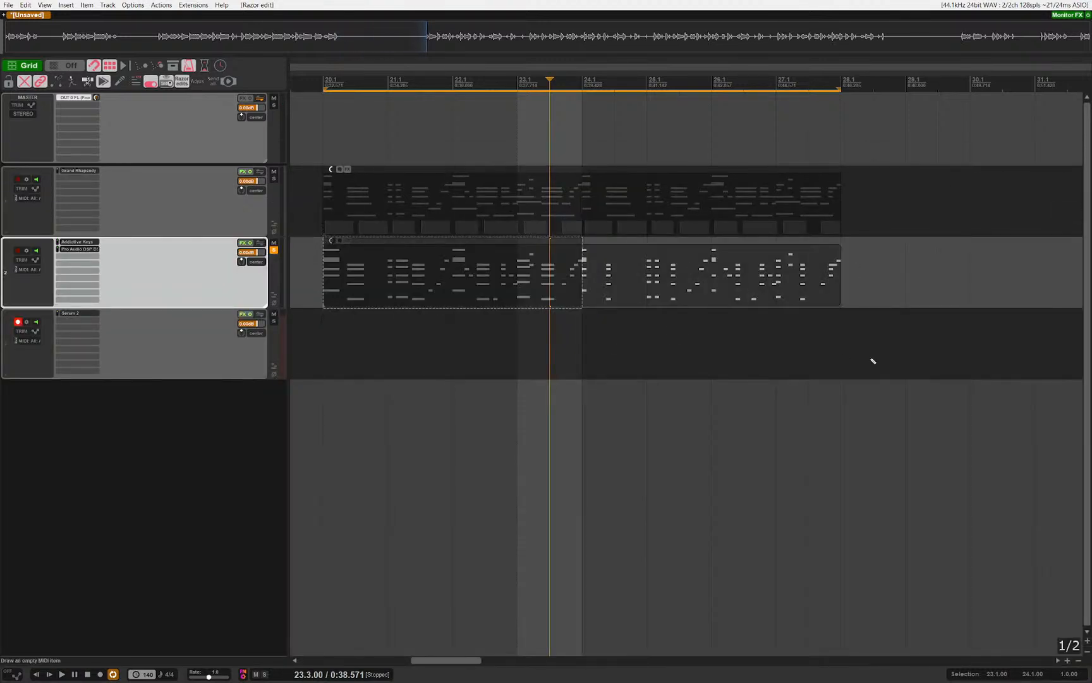
{"action": "key", "text": "ctrl+d"}
{"action": "left_click", "coordinate": [689, 349]}
{"action": "key", "text": "space"}
{"action": "key", "text": "Escape"}
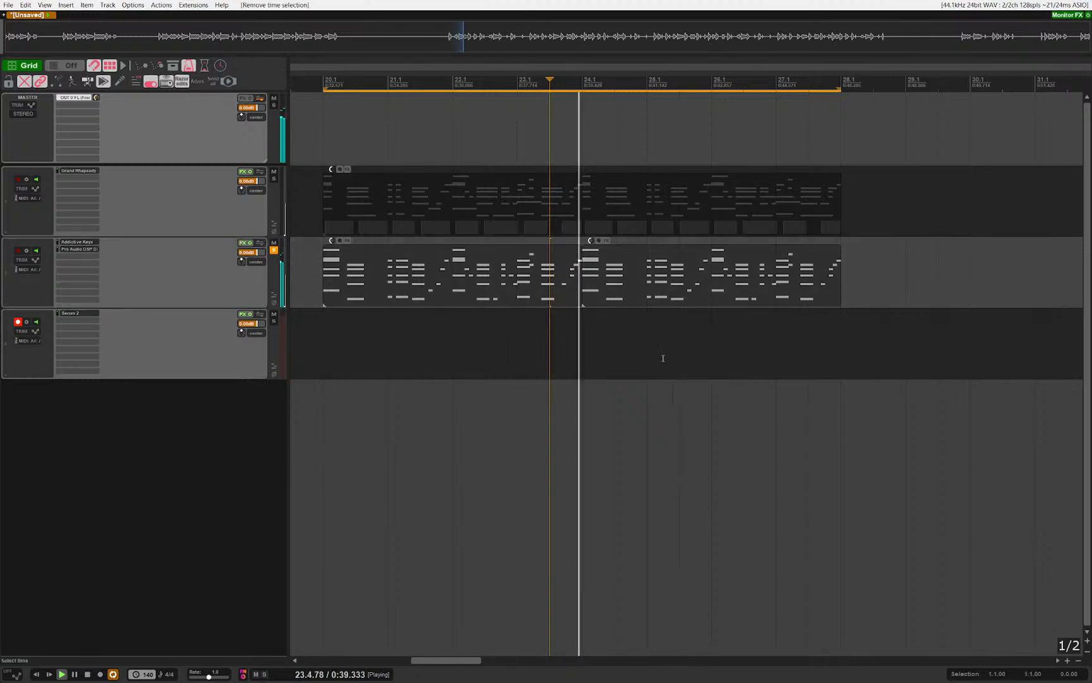
Step: Unsolo the Addictive Keys track and mute the Grand Rhapsody track while the loop plays
{"action": "scroll", "coordinate": [588, 345], "scroll_direction": "left", "scroll_amount": 1}
{"action": "left_click", "coordinate": [372, 288]}
{"action": "scroll", "coordinate": [588, 389], "scroll_direction": "down", "scroll_amount": 2}
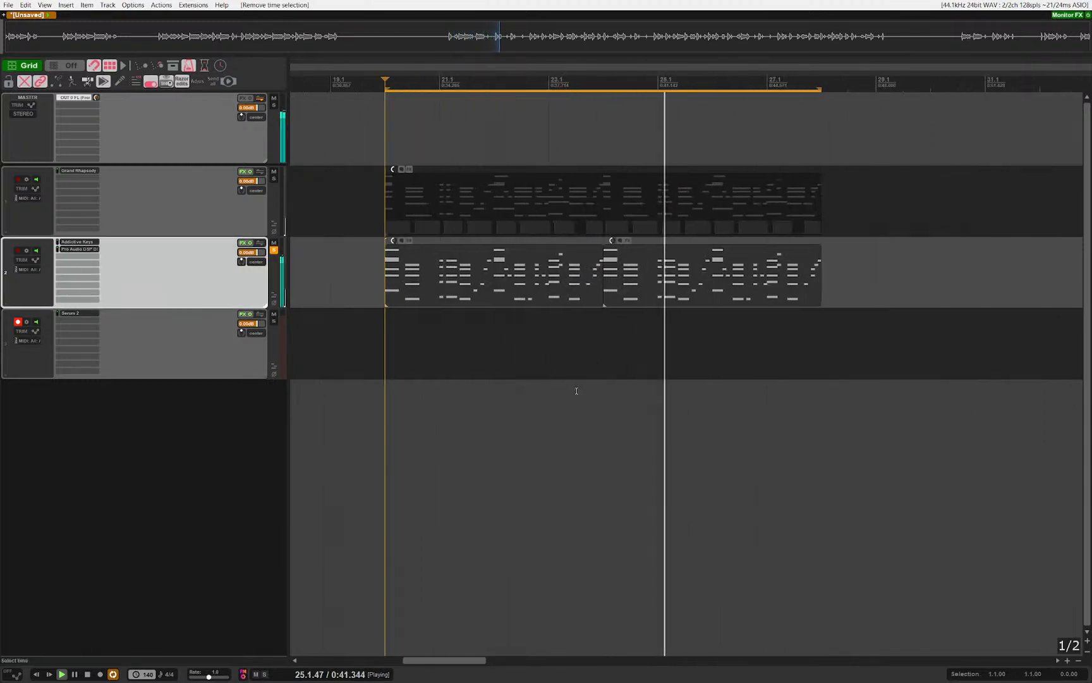
{"action": "left_click", "coordinate": [139, 330]}
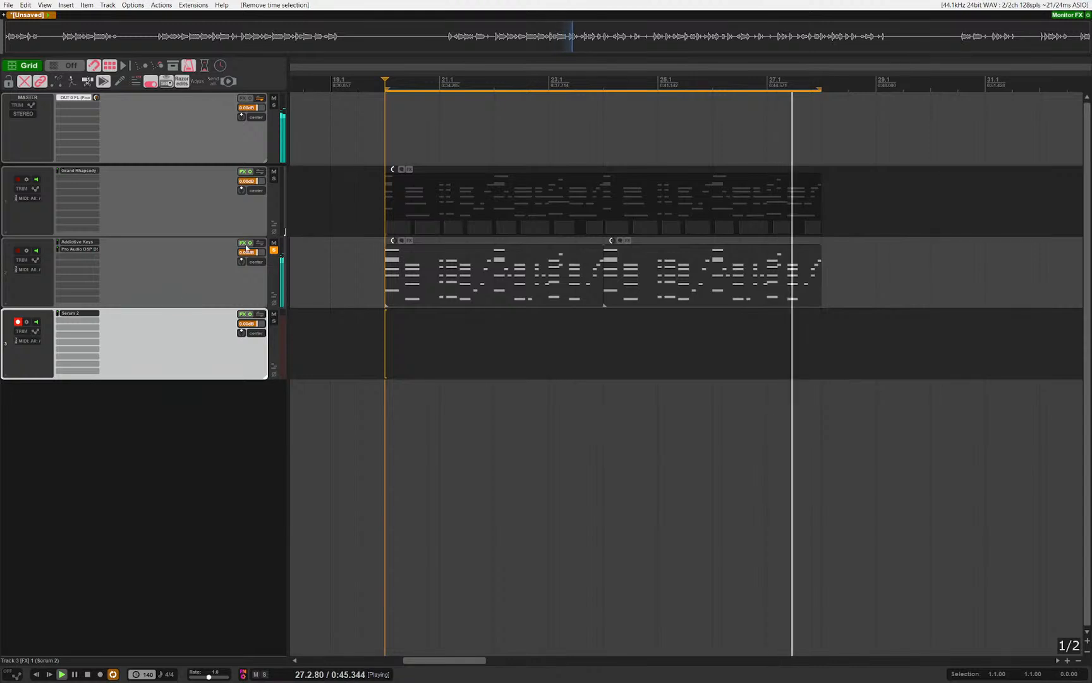
{"action": "left_click", "coordinate": [275, 251]}
{"action": "left_click", "coordinate": [275, 251]}
{"action": "scroll", "coordinate": [457, 344], "scroll_direction": "down", "scroll_amount": 3}
{"action": "scroll", "coordinate": [457, 345], "scroll_direction": "up", "scroll_amount": 2}
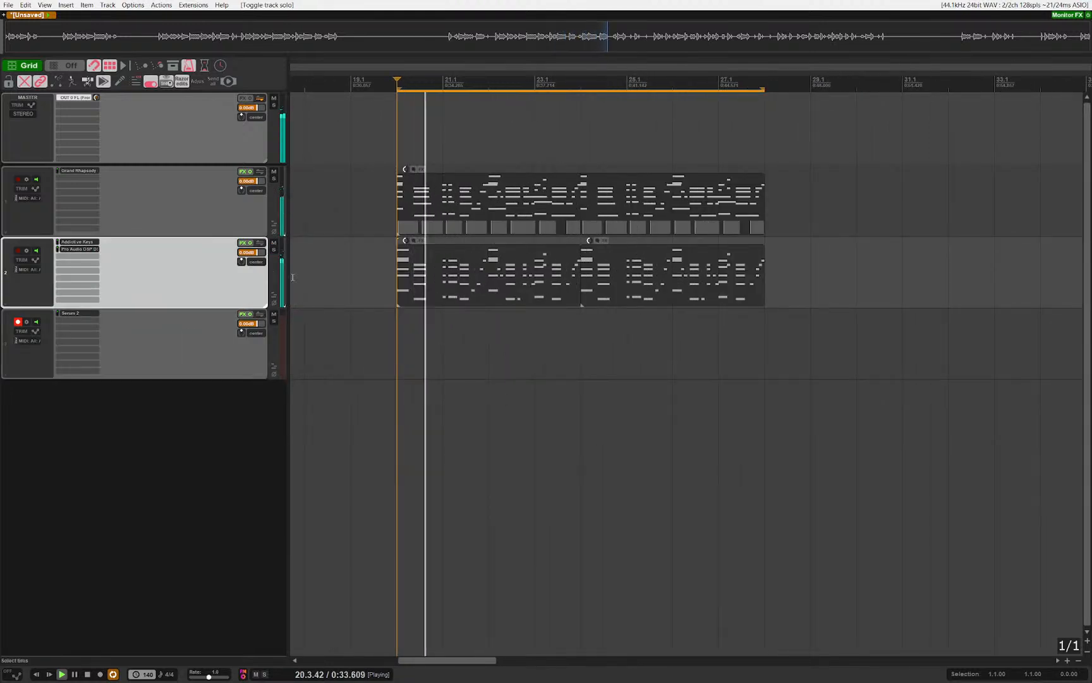
{"action": "left_click", "coordinate": [199, 215]}
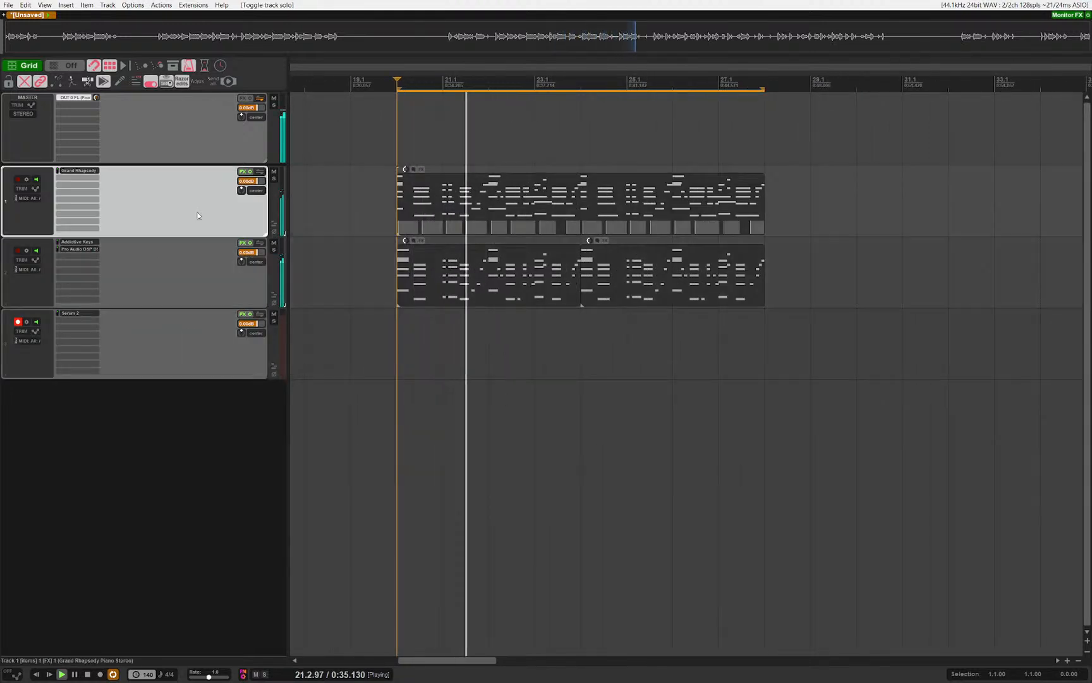
{"action": "left_click", "coordinate": [274, 171]}
Step: Raise the Sample Shift of the Addictive Keys pitch section to 4 st while listening to the loop
{"action": "left_click", "coordinate": [91, 243]}
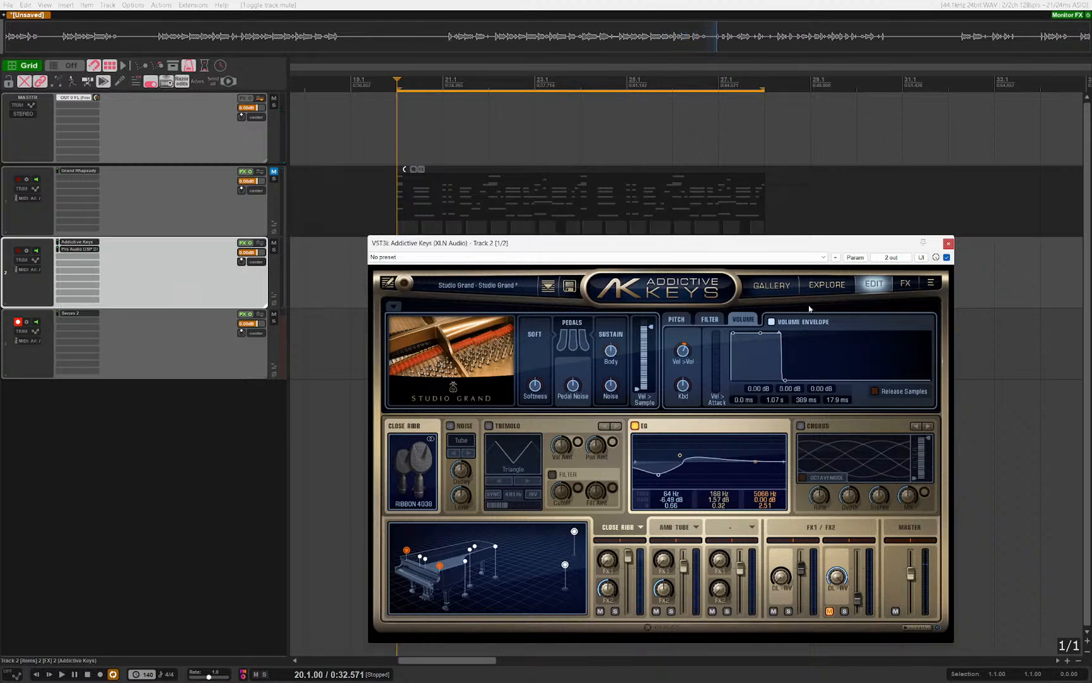
{"action": "left_click", "coordinate": [677, 319]}
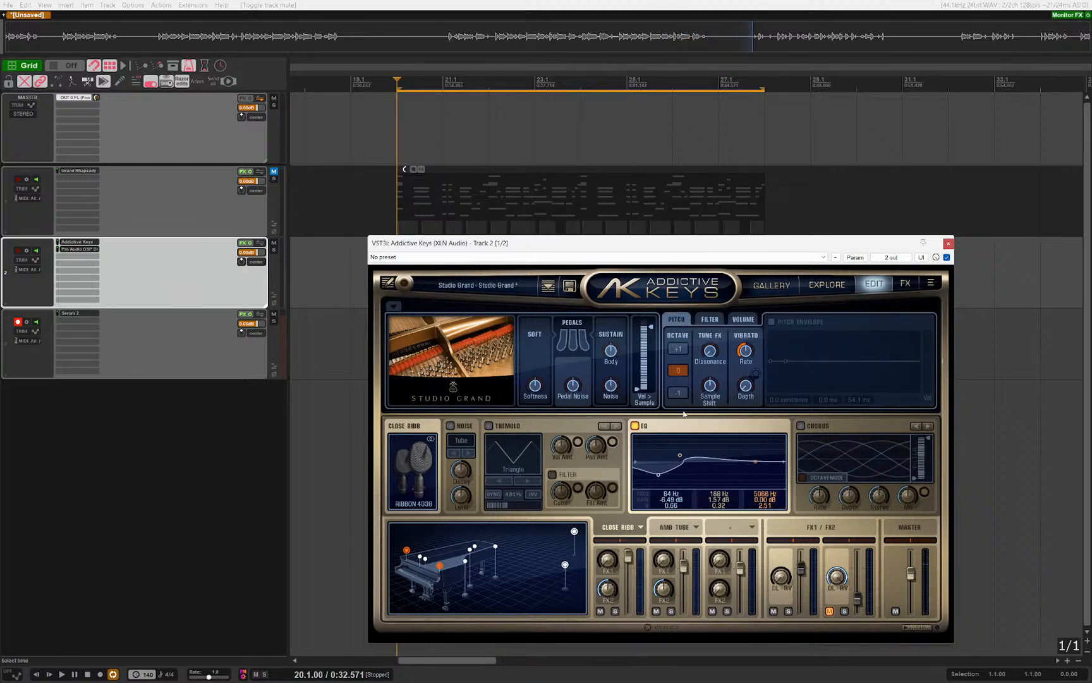
{"action": "key", "text": "space"}
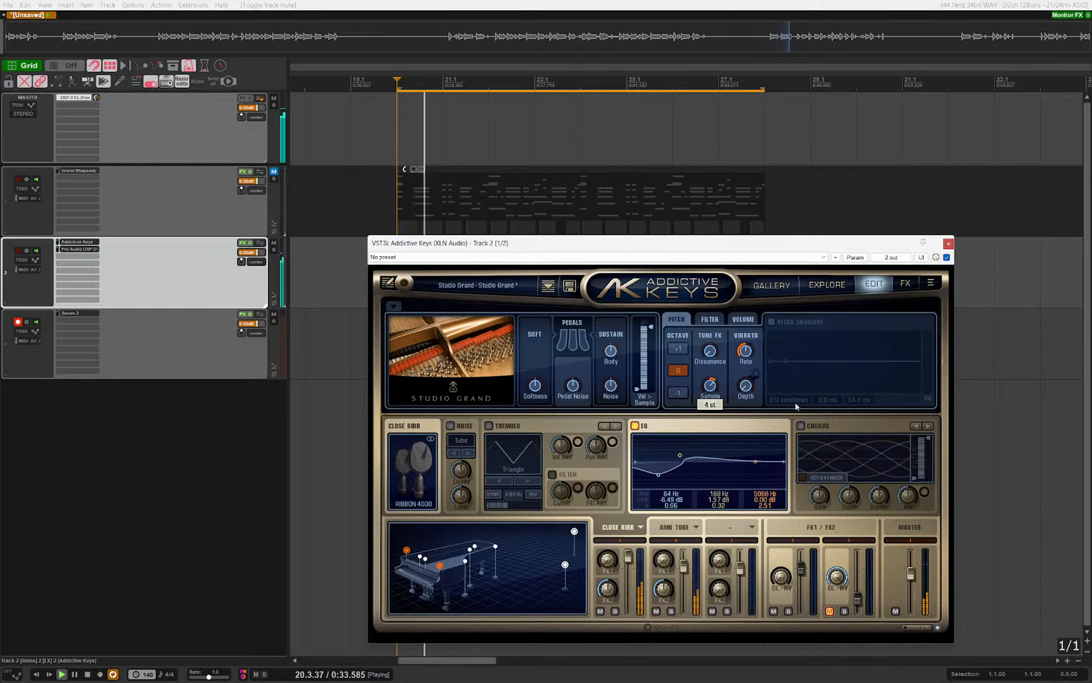
{"action": "left_click_drag", "start_coordinate": [715, 395], "coordinate": [751, 443]}
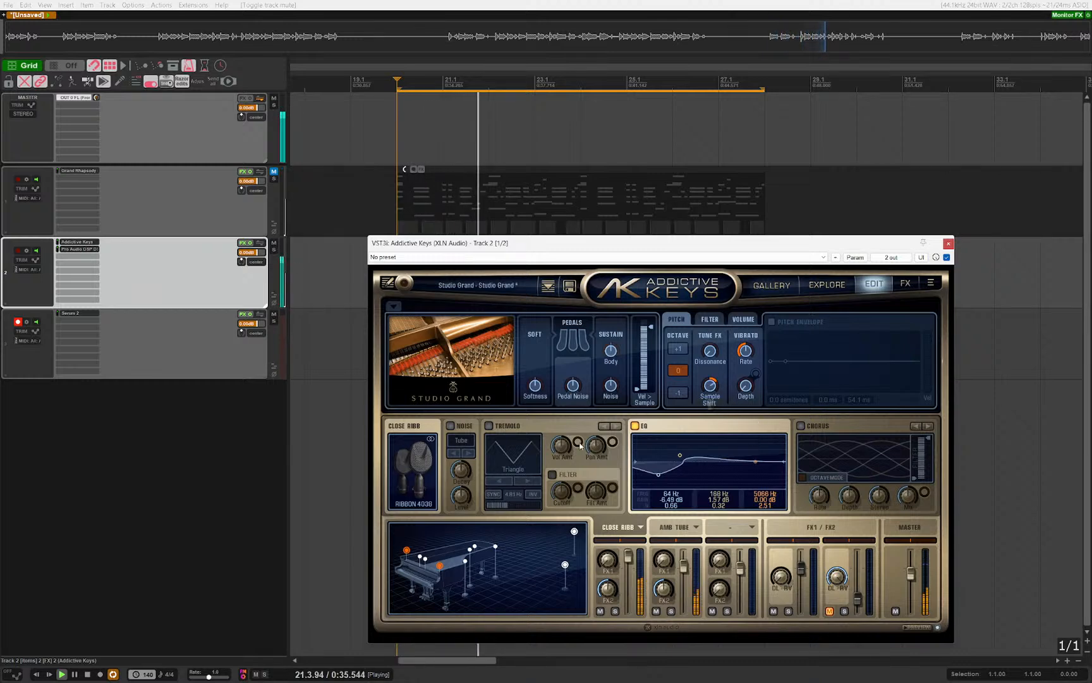
{"action": "left_click_drag", "start_coordinate": [713, 390], "coordinate": [735, 430]}
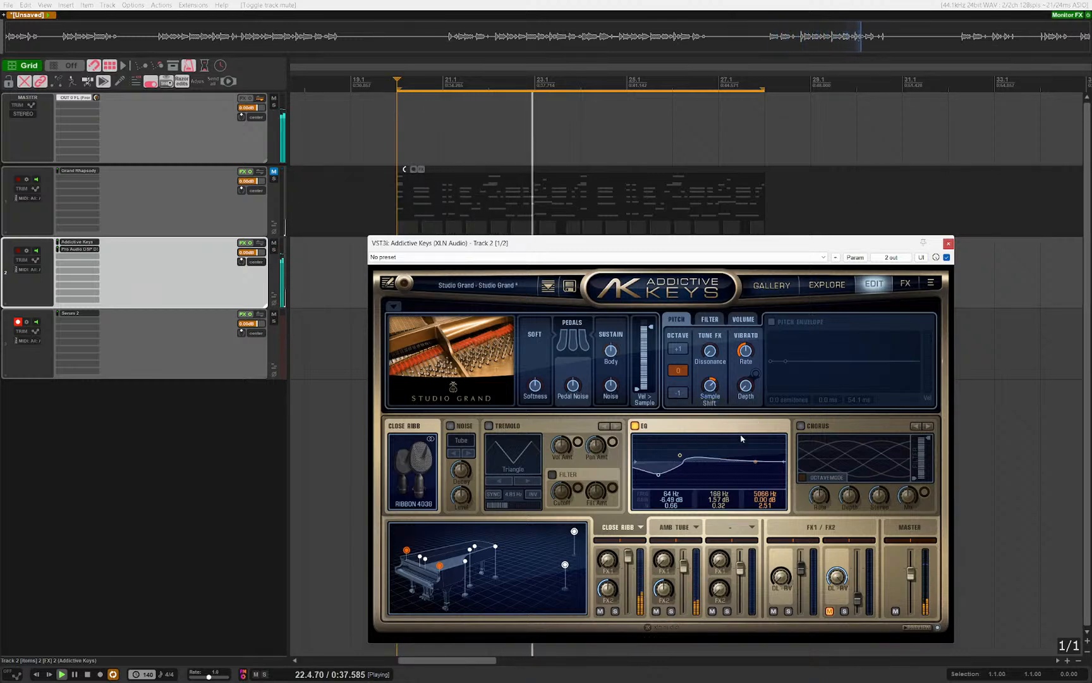
{"action": "key", "text": "Escape"}
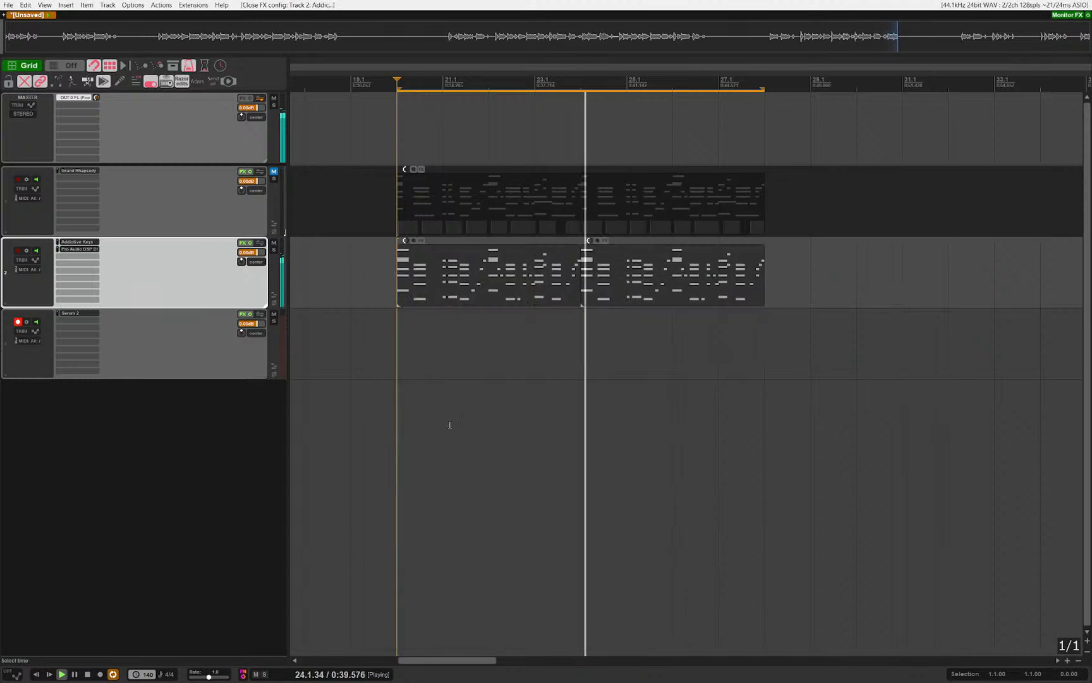
Step: Adjust oscillator A's detune slightly in Serum 2 on track 3 and switch on the sub oscillator
{"action": "left_click", "coordinate": [201, 338]}
{"action": "left_click", "coordinate": [195, 290]}
{"action": "left_click", "coordinate": [190, 344]}
{"action": "key", "text": "space"}
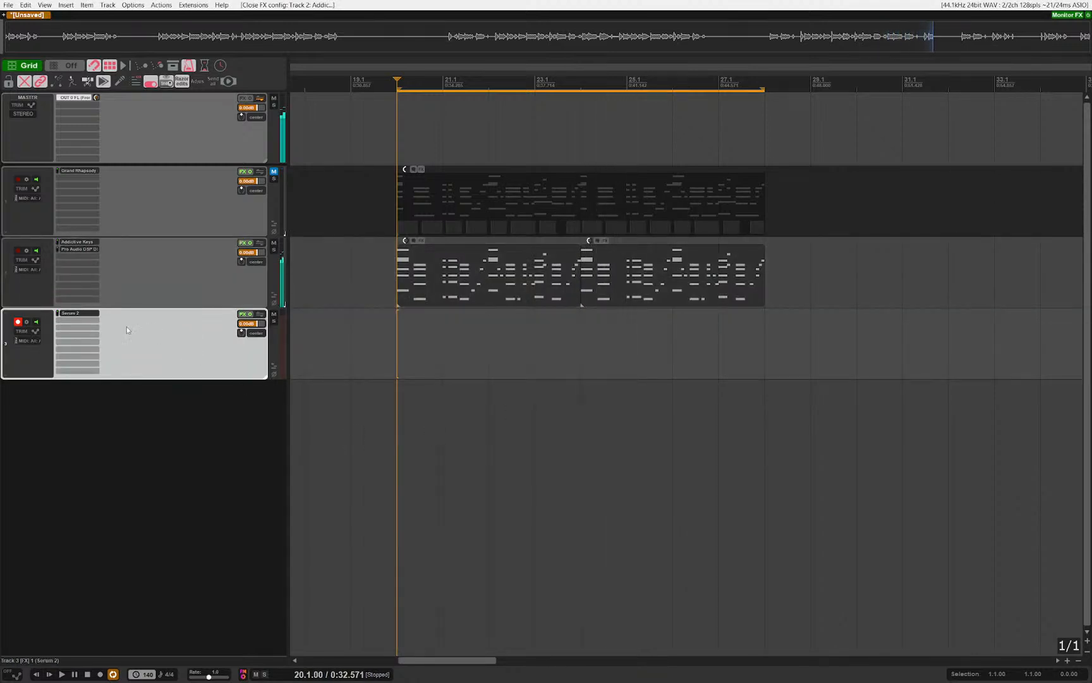
{"action": "left_click", "coordinate": [120, 288]}
{"action": "left_click", "coordinate": [123, 335]}
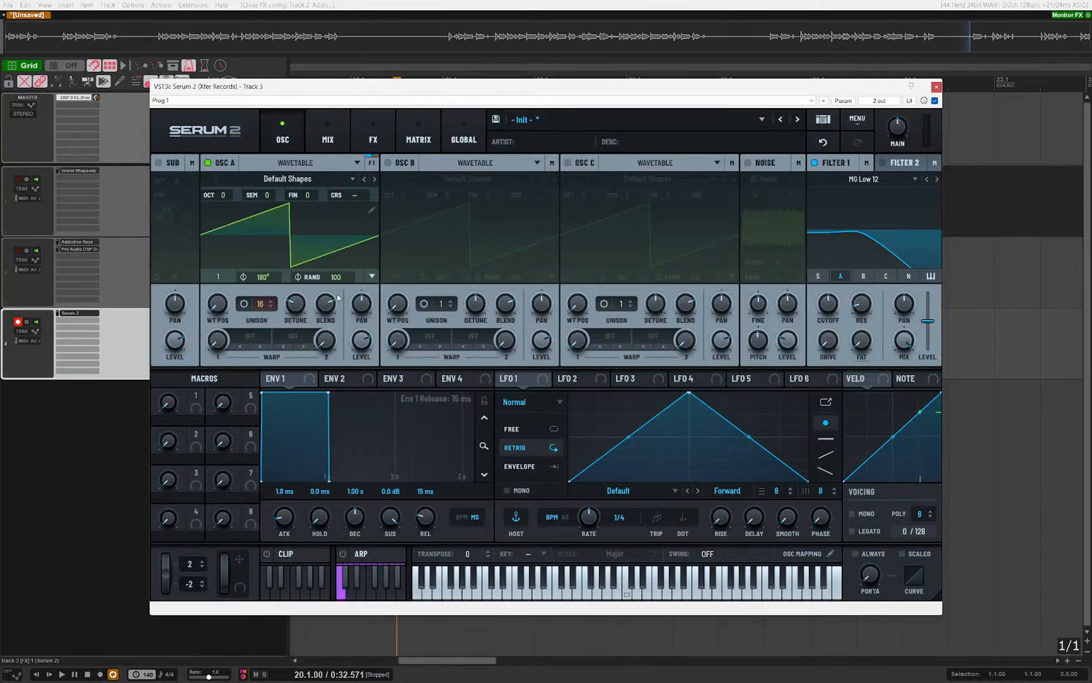
{"action": "left_click_drag", "start_coordinate": [300, 305], "coordinate": [301, 292]}
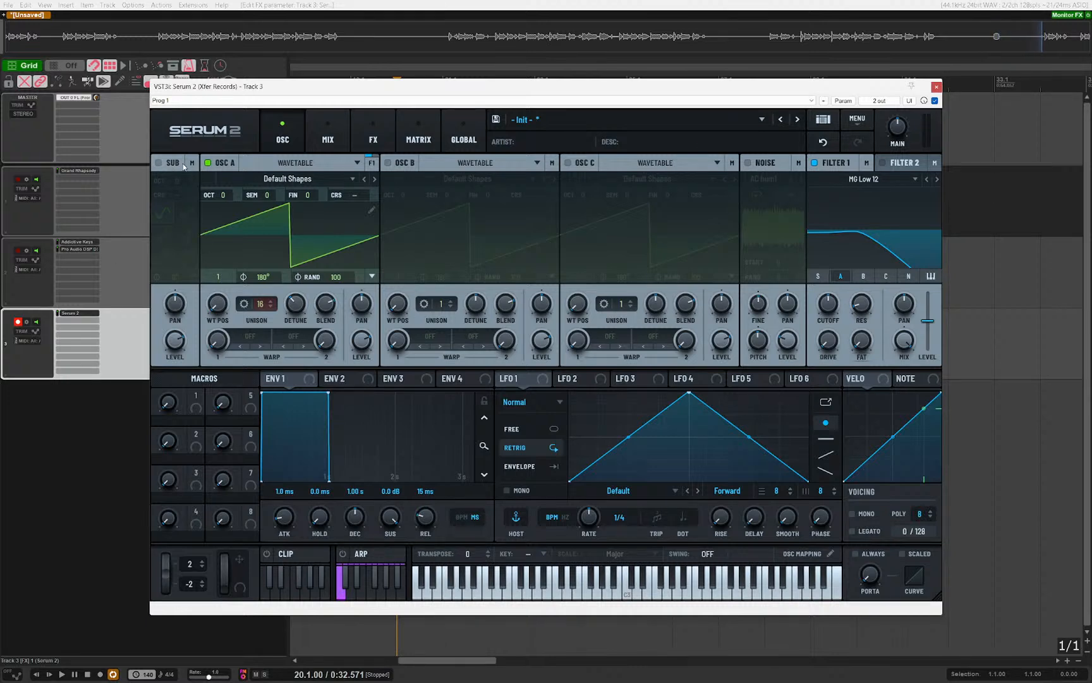
{"action": "left_click", "coordinate": [159, 162]}
{"action": "key", "text": "Escape"}
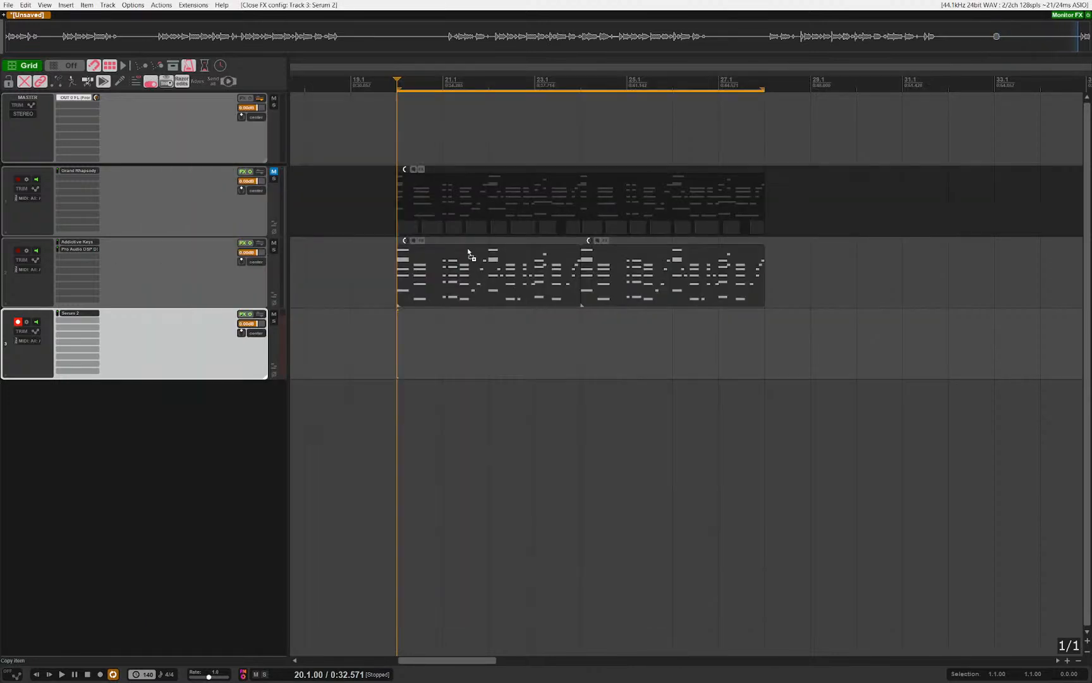
Step: Create an empty MIDI item on the Serum 2 track spanning bar 20 to the start of bar 28
{"action": "scroll", "coordinate": [468, 252], "scroll_direction": "up", "scroll_amount": 2}
{"action": "mouse_move", "coordinate": [888, 358]}
{"action": "left_mouse_down"}
{"action": "mouse_move", "coordinate": [354, 330]}
{"action": "mouse_move", "coordinate": [398, 342]}
{"action": "mouse_move", "coordinate": [385, 343]}
{"action": "left_mouse_up"}
{"action": "double_click", "coordinate": [385, 343]}
{"action": "scroll", "coordinate": [379, 417], "scroll_direction": "left", "scroll_amount": 2}
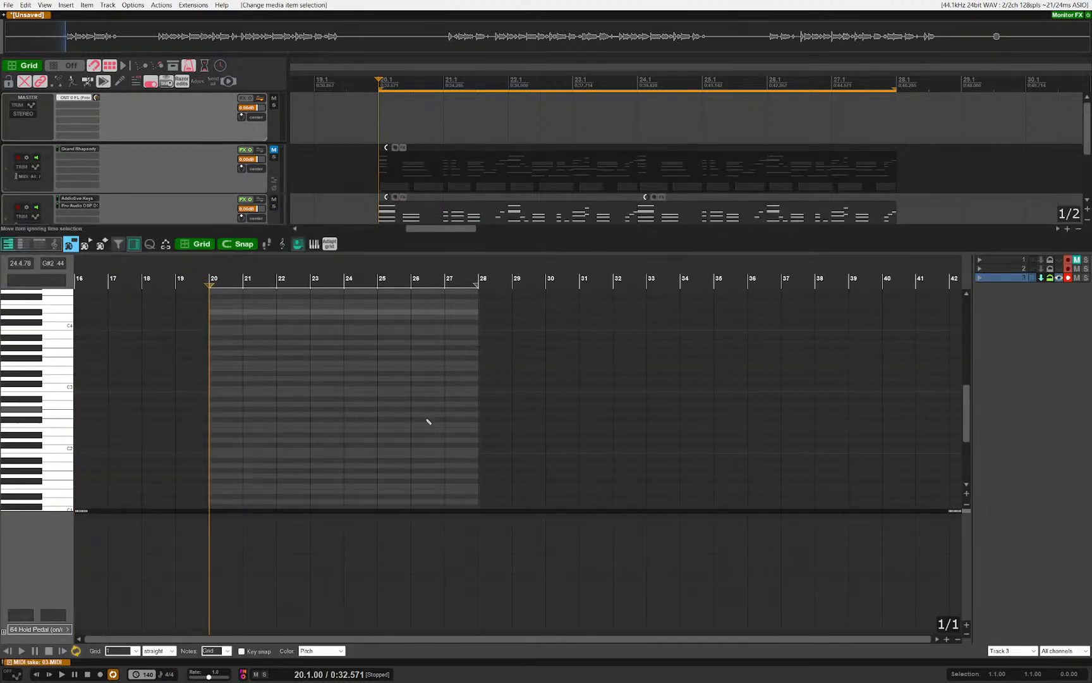
{"action": "key", "text": "Escape"}
{"action": "scroll", "coordinate": [459, 409], "scroll_direction": "up", "scroll_amount": 4}
{"action": "scroll", "coordinate": [471, 408], "scroll_direction": "down", "scroll_amount": 4}
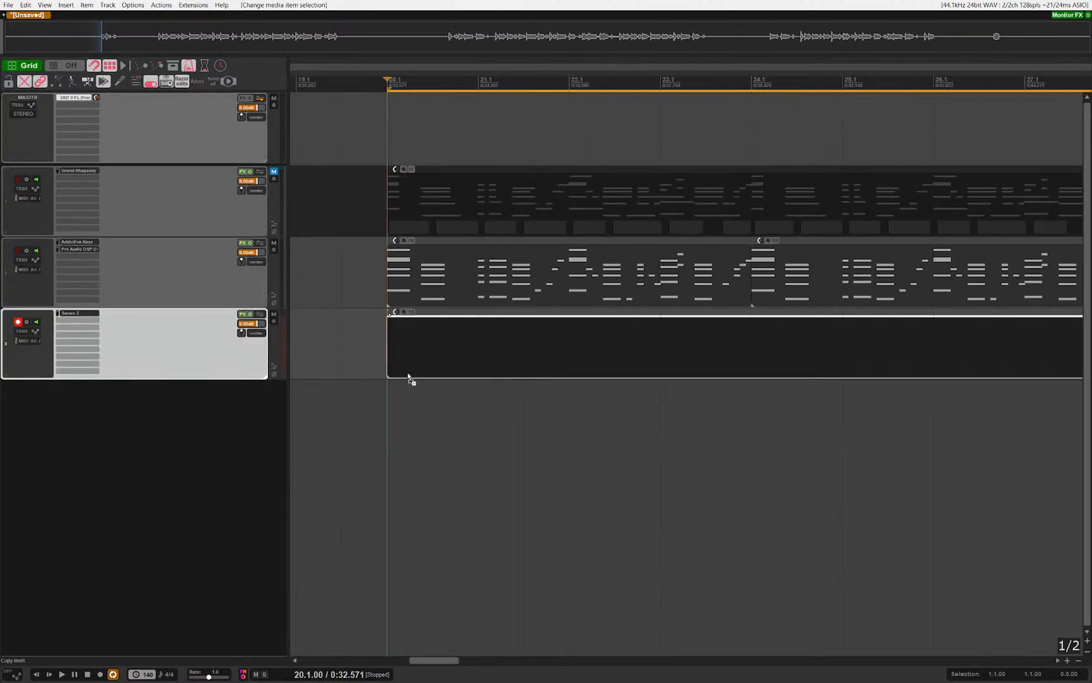
{"action": "scroll", "coordinate": [424, 442], "scroll_direction": "right", "scroll_amount": 2}
{"action": "left_click", "coordinate": [423, 441]}
{"action": "scroll", "coordinate": [516, 439], "scroll_direction": "left", "scroll_amount": 1}
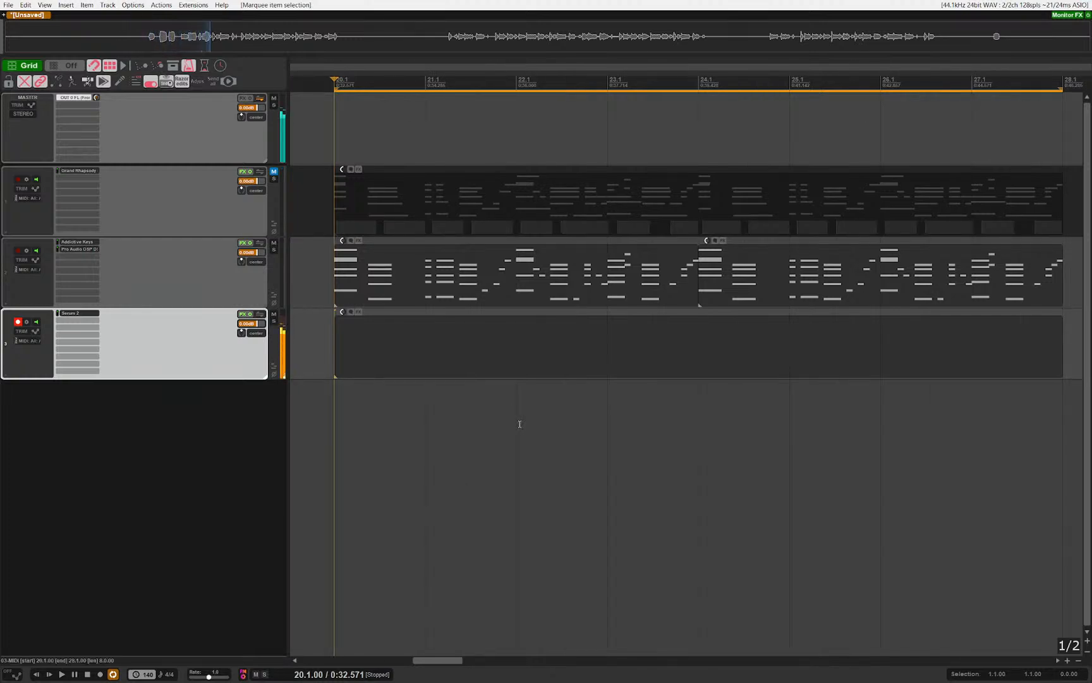
Step: Set the attack of the DSM V3 compressor on the Addictive Keys track to 29.9 ms during playback
{"action": "key", "text": "space"}
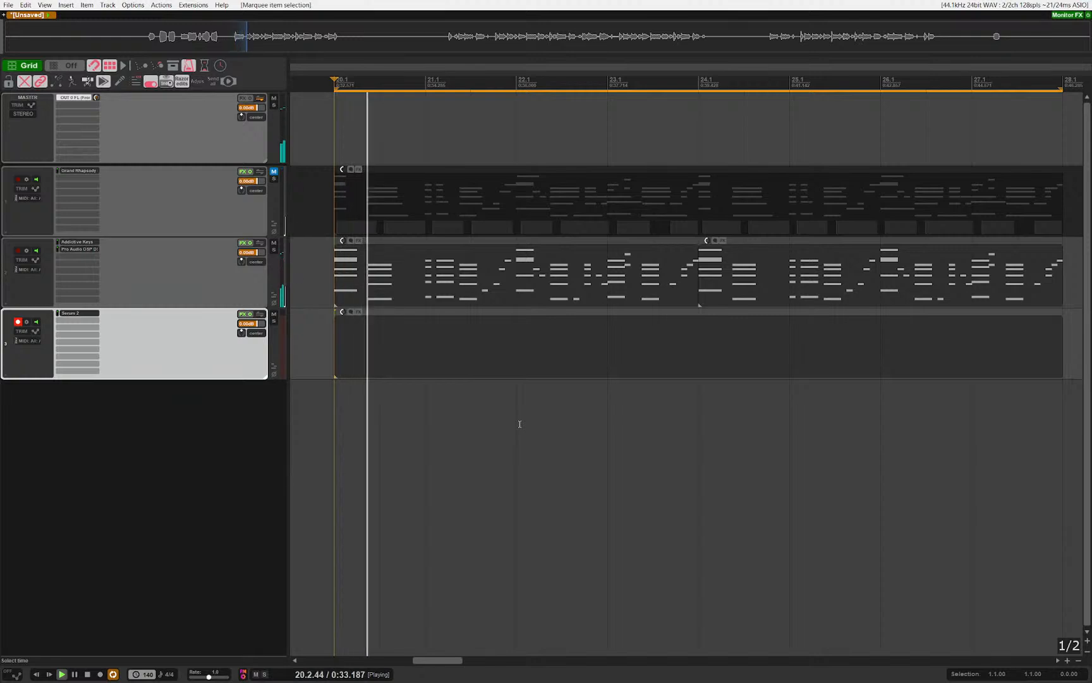
{"action": "left_click", "coordinate": [81, 249]}
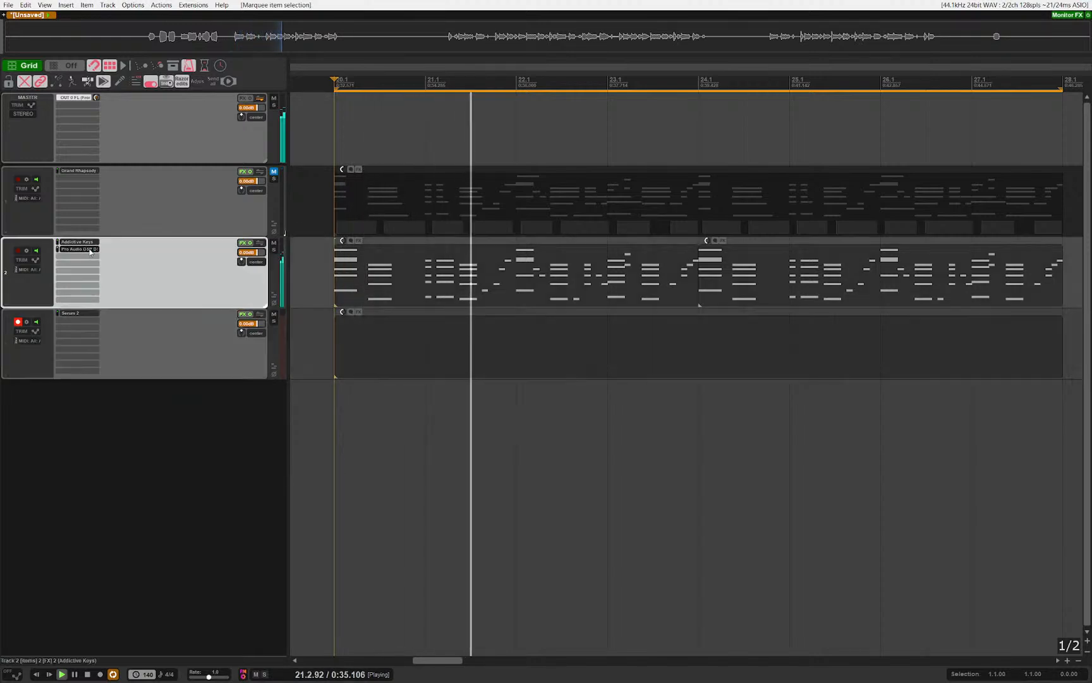
{"action": "left_click_drag", "start_coordinate": [520, 458], "coordinate": [526, 447]}
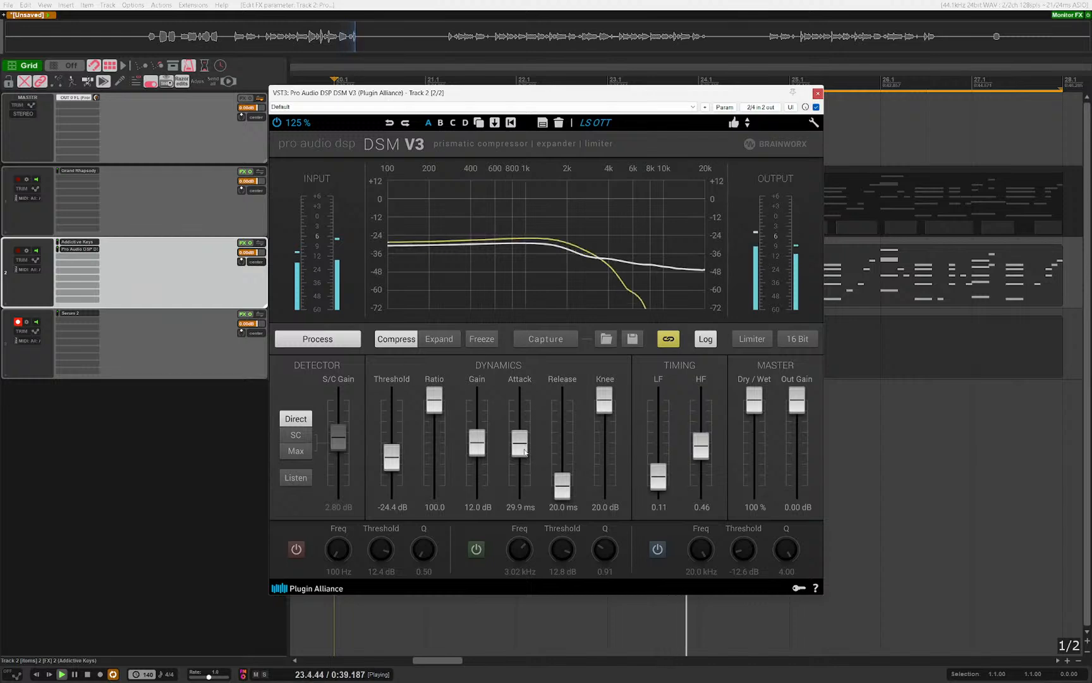
{"action": "key", "text": "Escape"}
{"action": "key", "text": "space"}
Step: Add ShaperBox 3 to the end of the Addictive Keys track's effects chain
{"action": "double_click", "coordinate": [78, 273]}
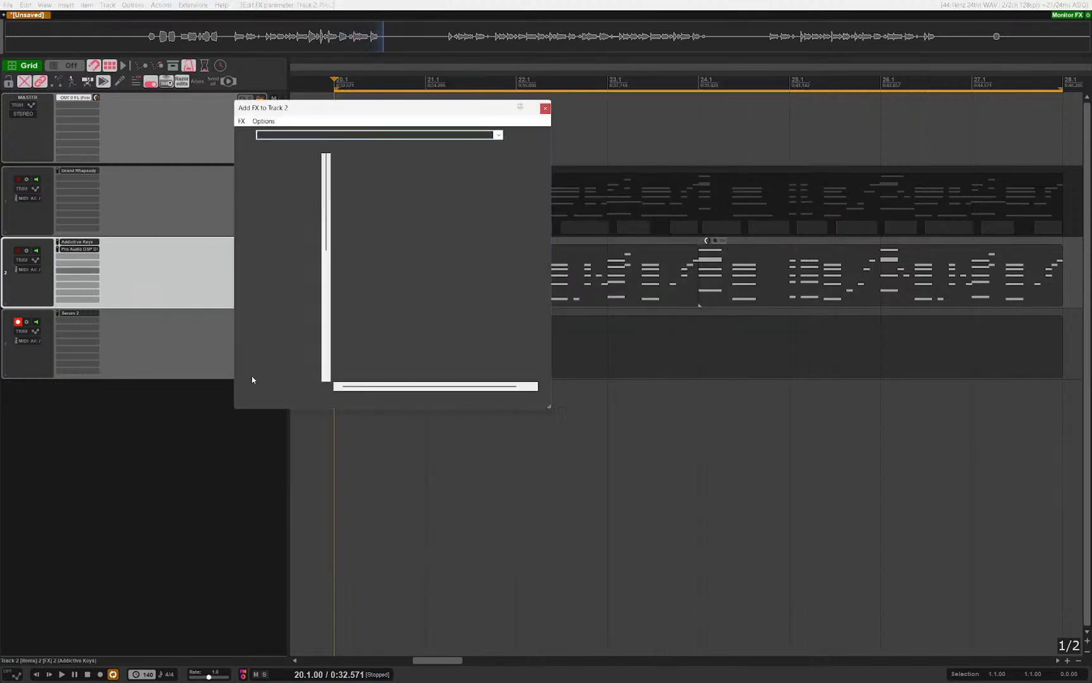
{"action": "type", "text": "shap"}
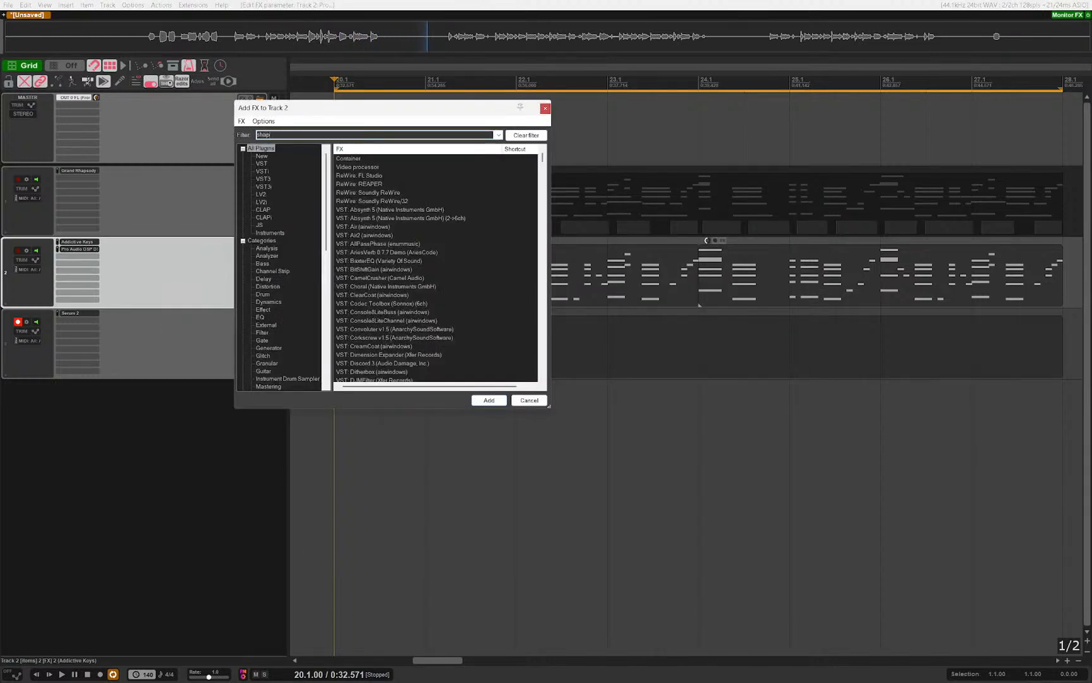
{"action": "type", "text": "erbox"}
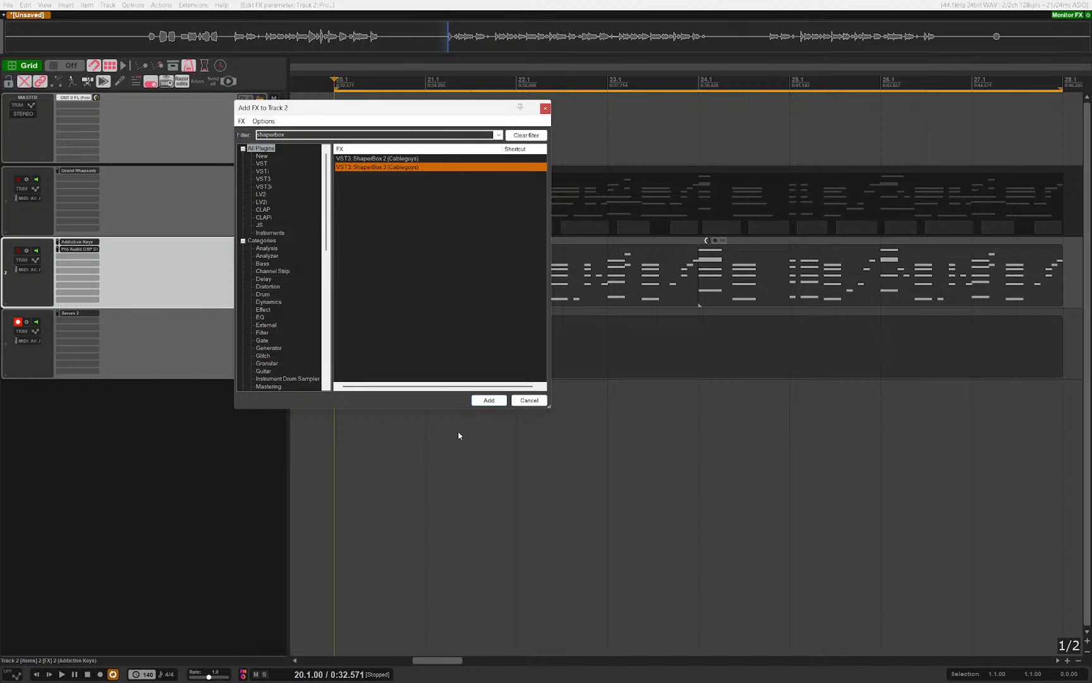
{"action": "key", "text": "Return"}
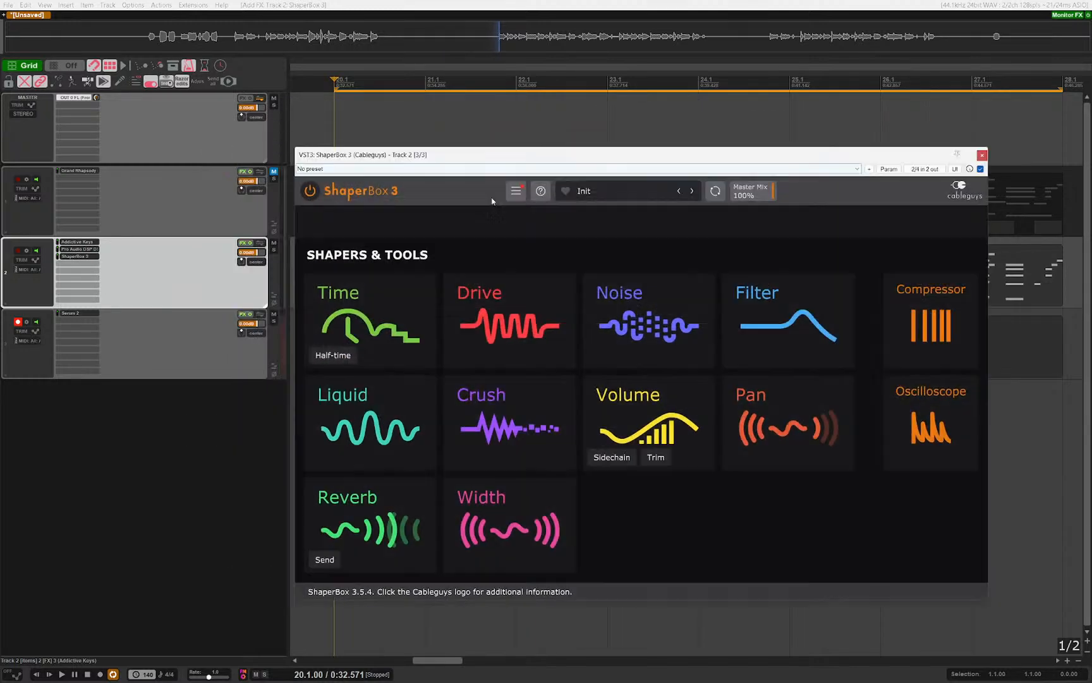
Step: Add a Volume shaper whose curve falls from 0 to -6 dB over the first quarter and stays level to the end
{"action": "left_click", "coordinate": [607, 414]}
{"action": "left_click_drag", "start_coordinate": [537, 330], "coordinate": [493, 422]}
{"action": "left_click_drag", "start_coordinate": [979, 329], "coordinate": [979, 399]}
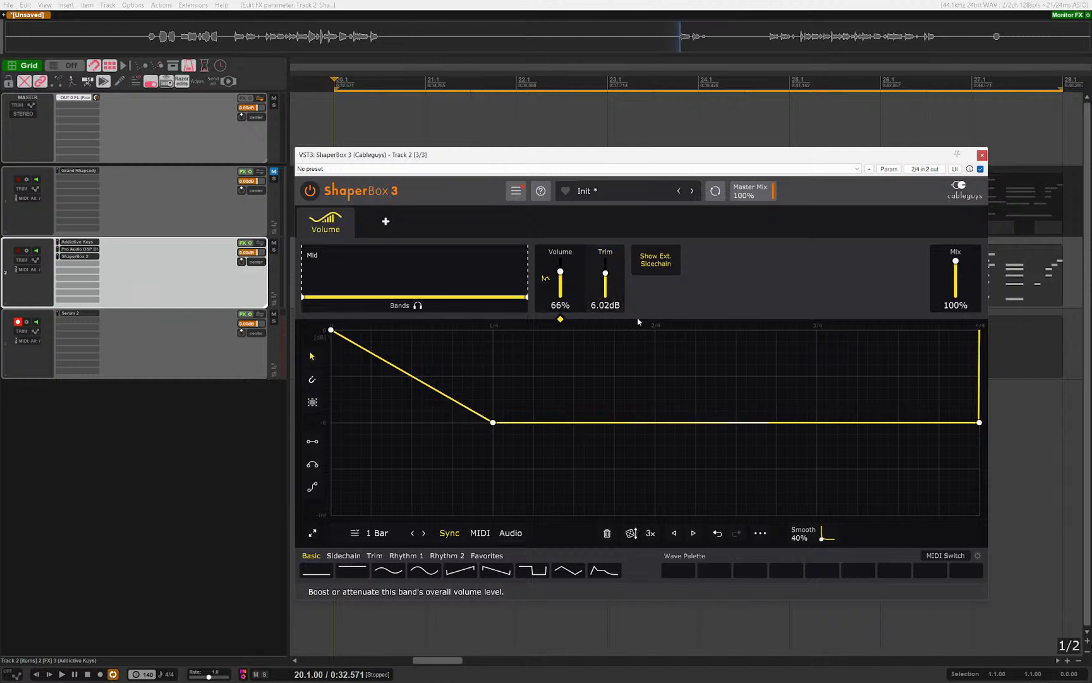
Step: Set the Volume shaper to MIDI triggering with a 1/16 length and lower its mix to 62% during playback
{"action": "left_click", "coordinate": [480, 532]}
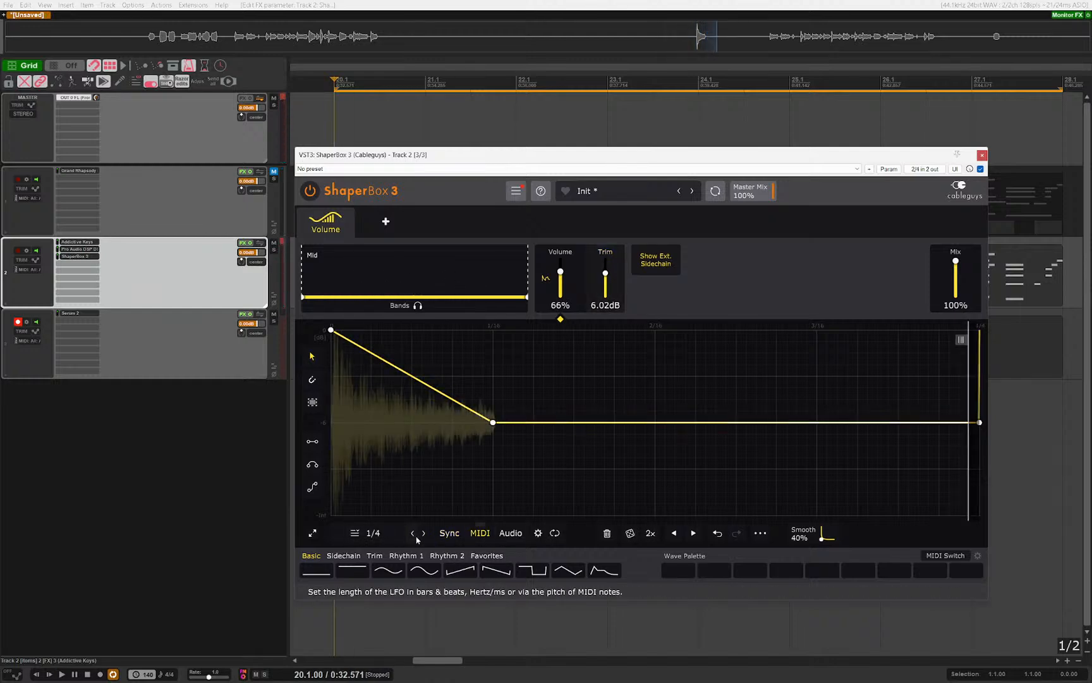
{"action": "key", "text": "space"}
{"action": "left_click", "coordinate": [413, 533]}
{"action": "left_click", "coordinate": [412, 532]}
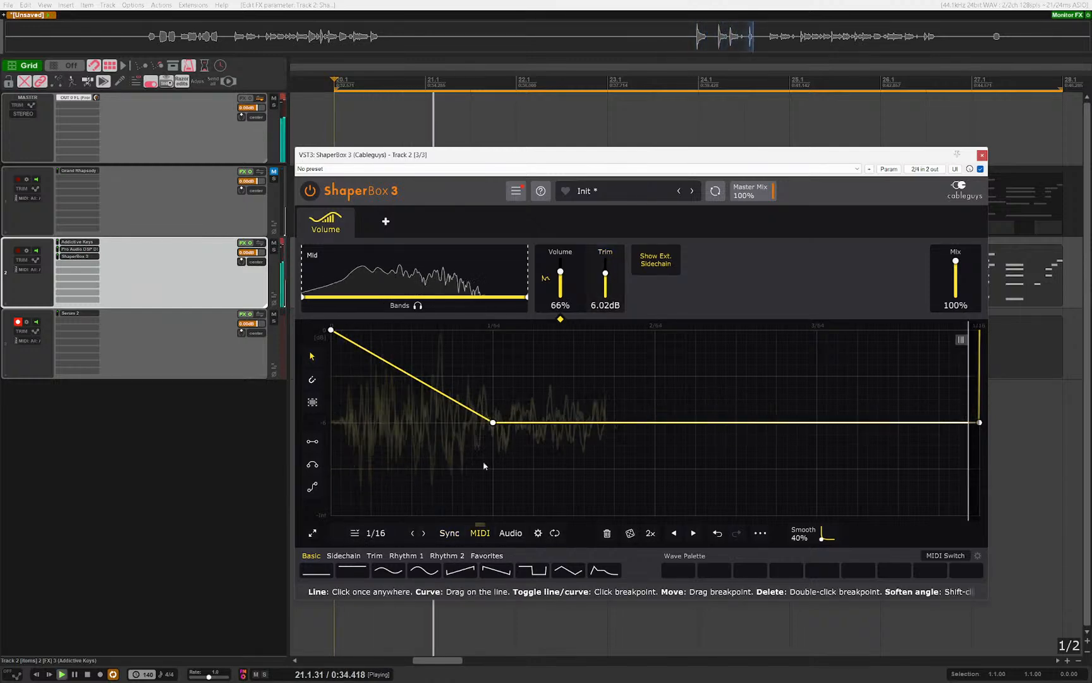
{"action": "left_click_drag", "start_coordinate": [956, 261], "coordinate": [948, 296]}
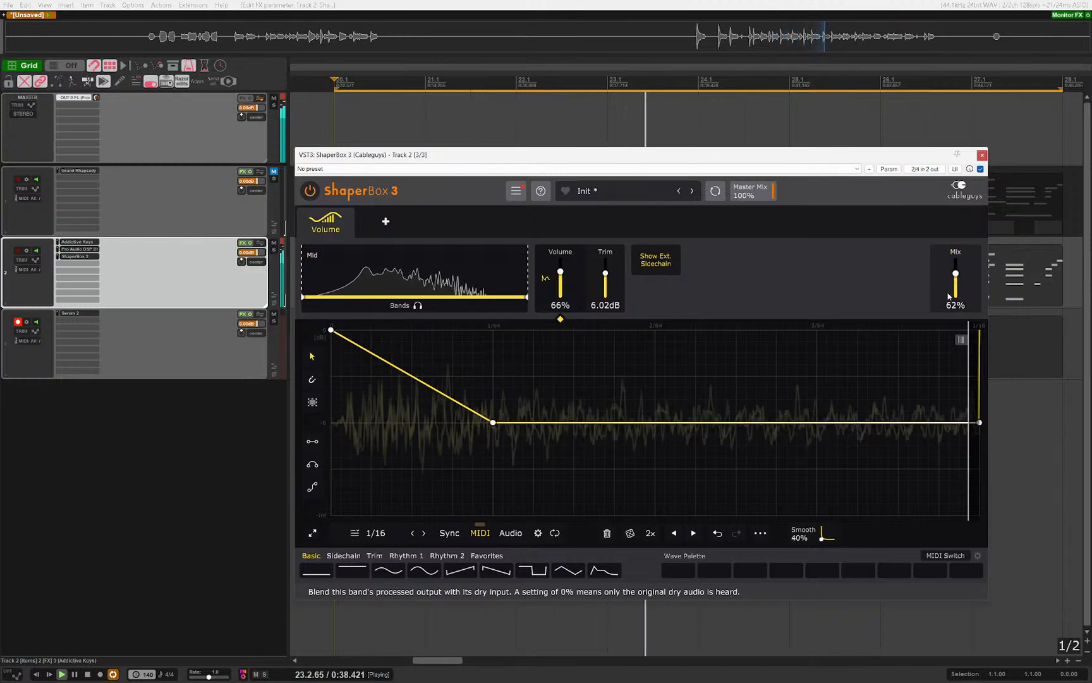
{"action": "key", "text": "Escape"}
{"action": "key", "text": "space"}
Step: Listen to the looped Addictive Keys part with the new volume shaping and inspect its two items
{"action": "left_click_drag", "start_coordinate": [419, 297], "coordinate": [411, 285]}
{"action": "scroll", "coordinate": [336, 332], "scroll_direction": "up", "scroll_amount": 6}
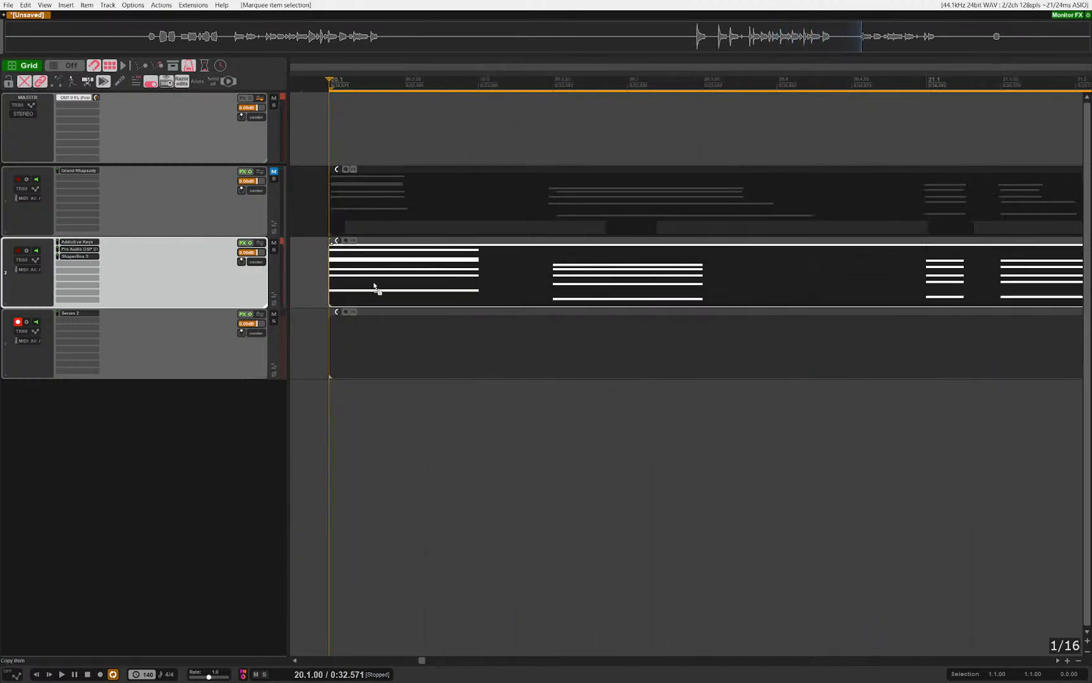
{"action": "left_click", "coordinate": [331, 393]}
{"action": "key", "text": "space"}
{"action": "scroll", "coordinate": [442, 367], "scroll_direction": "down", "scroll_amount": 8}
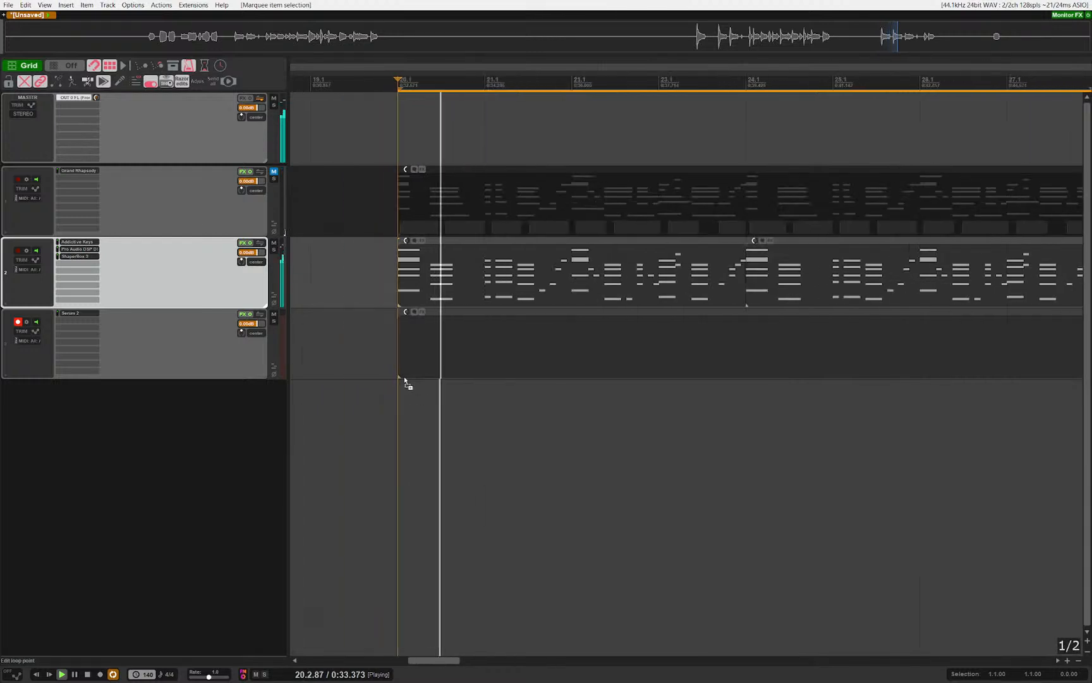
{"action": "scroll", "coordinate": [439, 400], "scroll_direction": "up", "scroll_amount": 5}
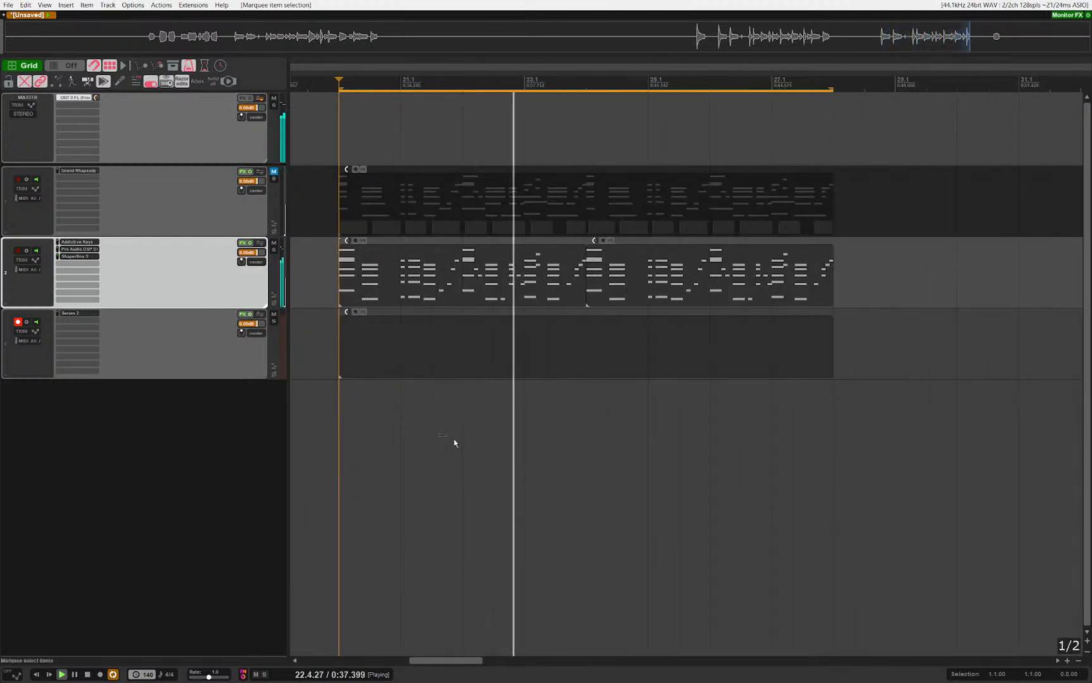
{"action": "left_click", "coordinate": [438, 265]}
{"action": "left_click_drag", "start_coordinate": [442, 262], "coordinate": [725, 290]}
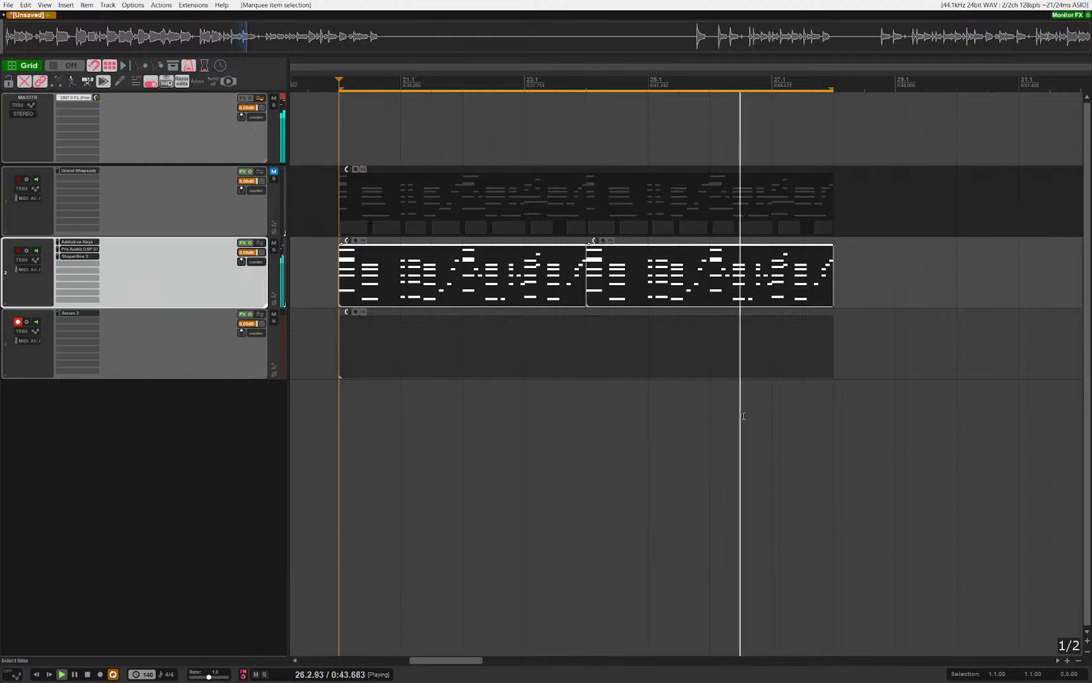
{"action": "left_click", "coordinate": [505, 440]}
{"action": "key", "text": "Down"}
{"action": "key", "text": "space"}
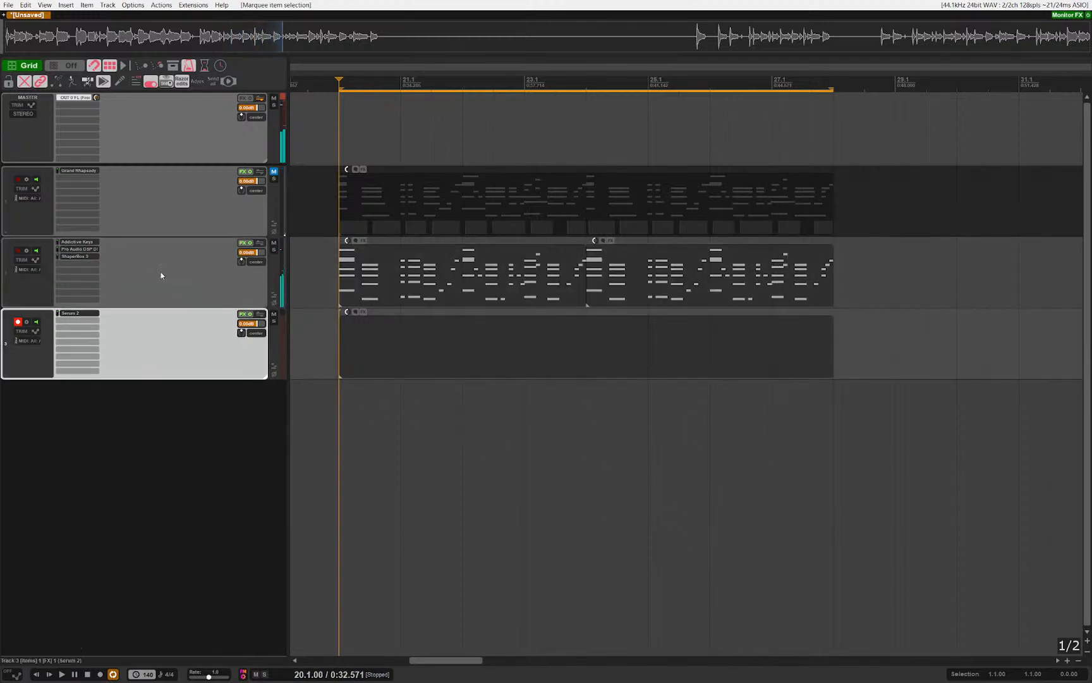
Step: Insert a new track below the Serum 2 track and load DecentSampler on it
{"action": "double_click", "coordinate": [94, 396]}
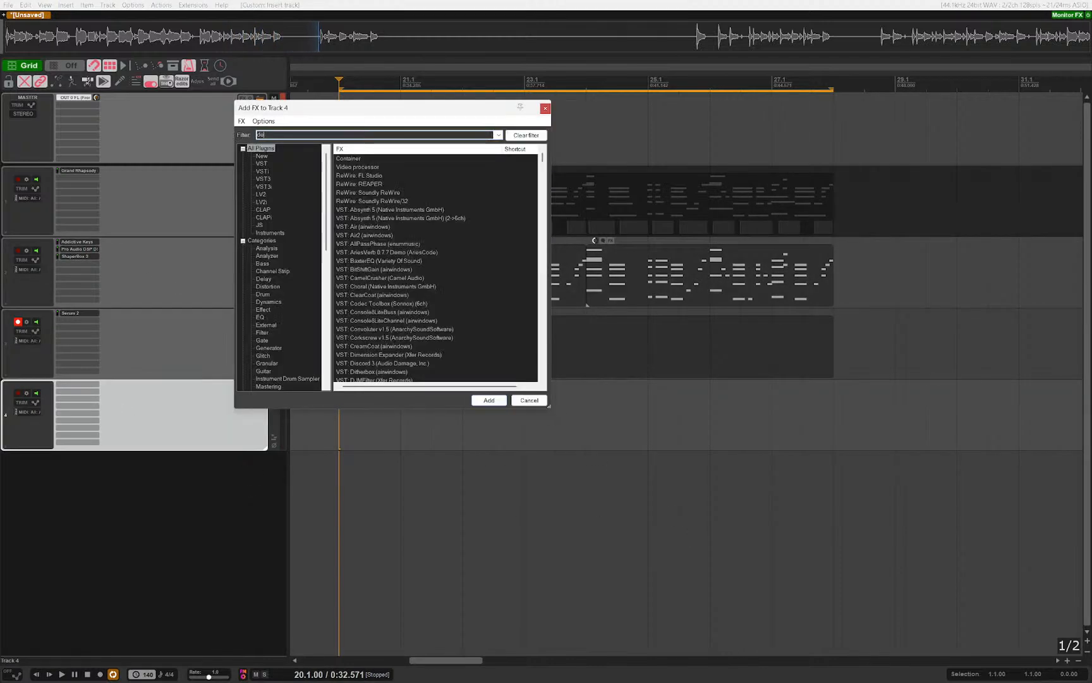
{"action": "type", "text": "decent"}
{"action": "key", "text": "Down"}
{"action": "key", "text": "Return"}
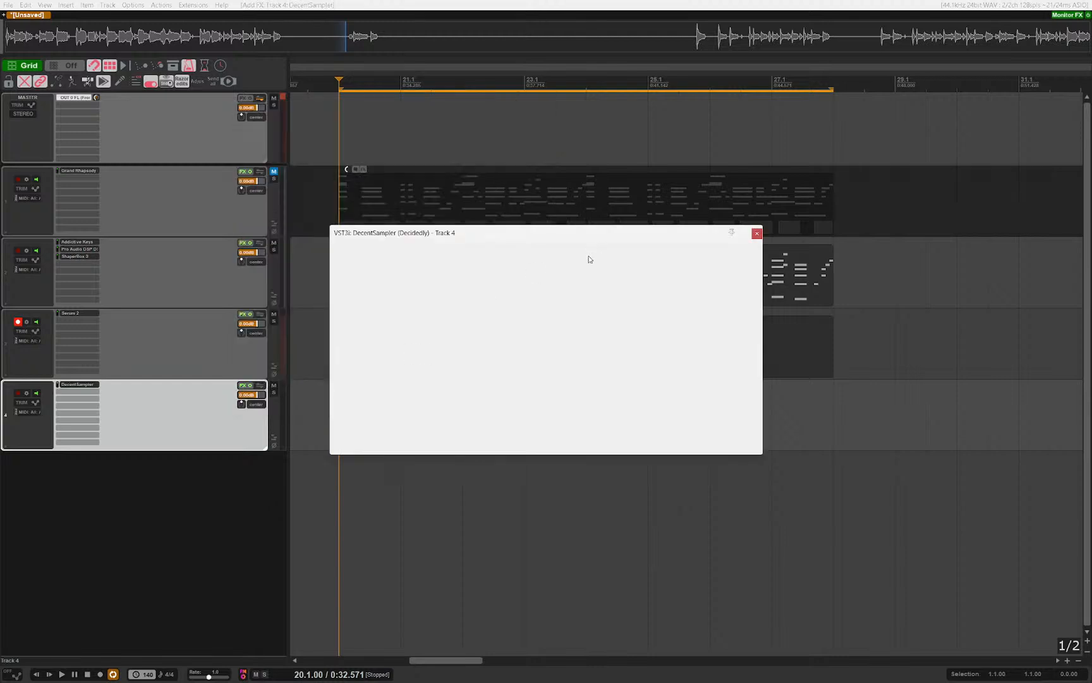
Step: Remove DecentSampler from track 4 and add the EmergentDrums instrument instead, filtering the plugin list by "drum"
{"action": "left_click", "coordinate": [82, 384], "text": "alt"}
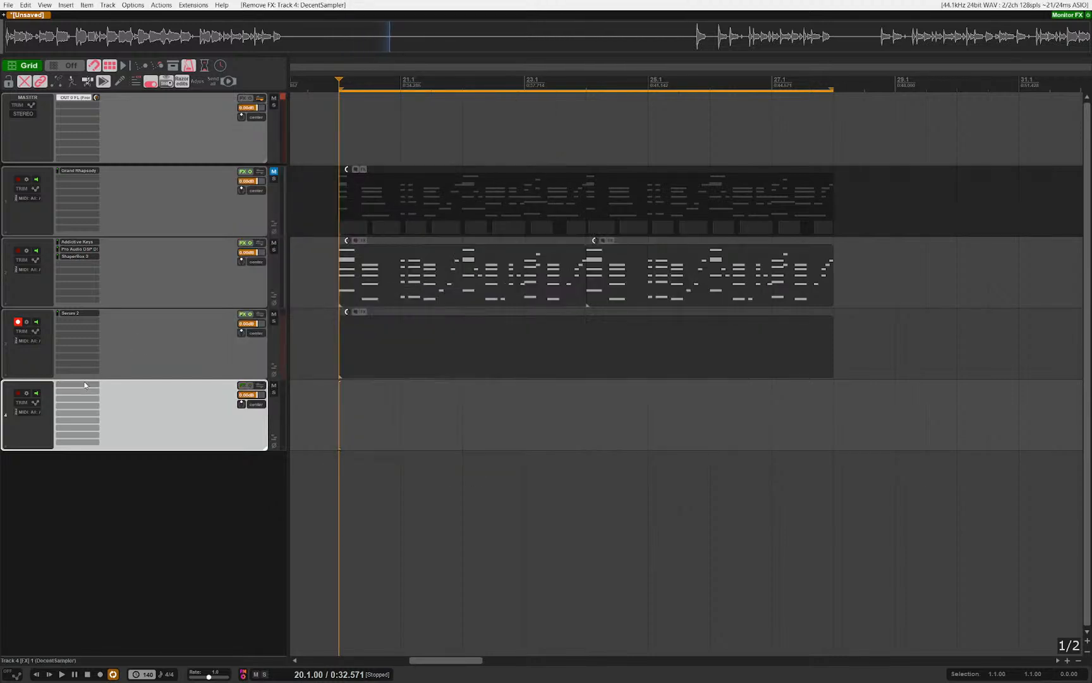
{"action": "left_click", "coordinate": [84, 383]}
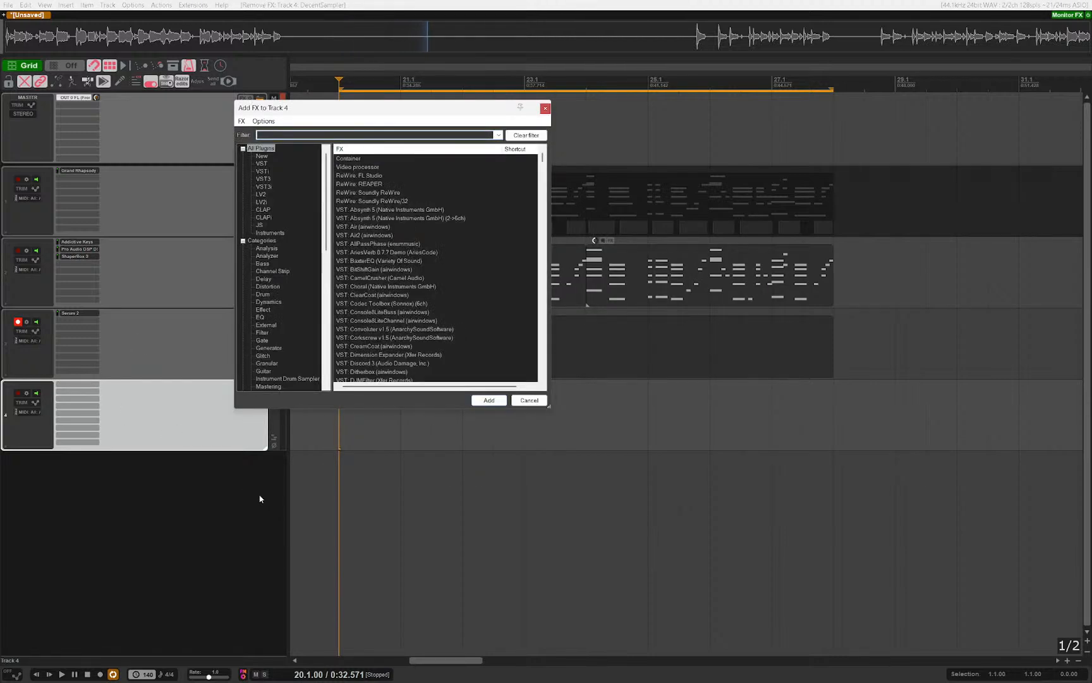
{"action": "key", "text": "Down"}
{"action": "key", "text": "Down"}
{"action": "key", "text": "Down"}
{"action": "key", "text": "Down"}
{"action": "key", "text": "Down"}
{"action": "key", "text": "Down"}
{"action": "key", "text": "Down"}
{"action": "key", "text": "Down"}
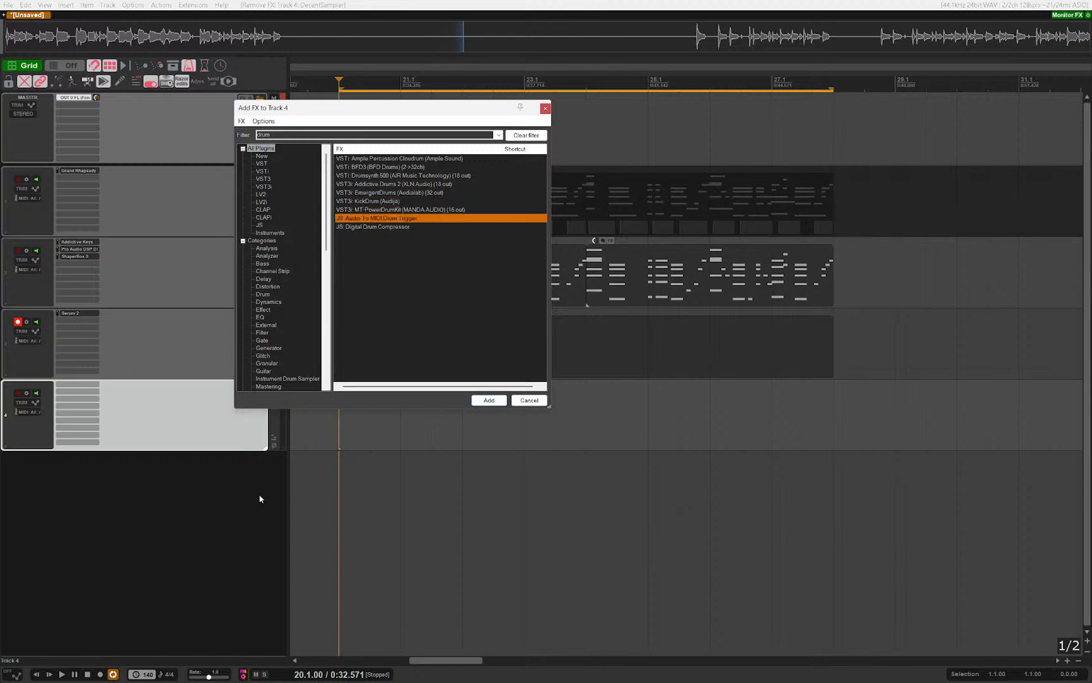
{"action": "key", "text": "Up"}
{"action": "key", "text": "Up"}
{"action": "key", "text": "Up"}
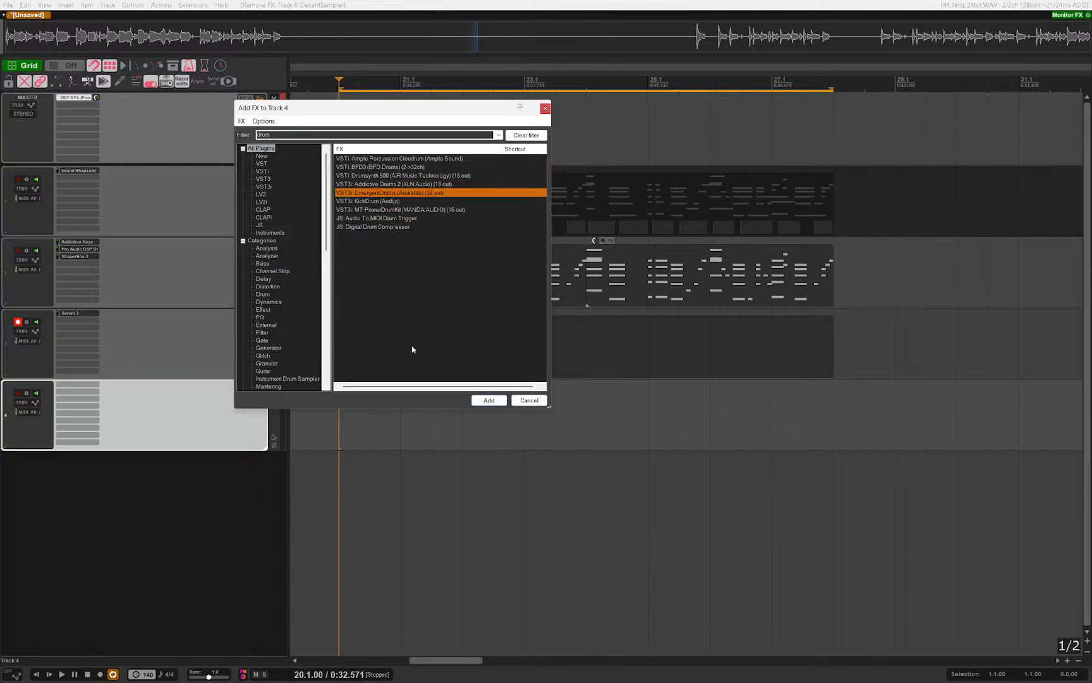
{"action": "key", "text": "Return"}
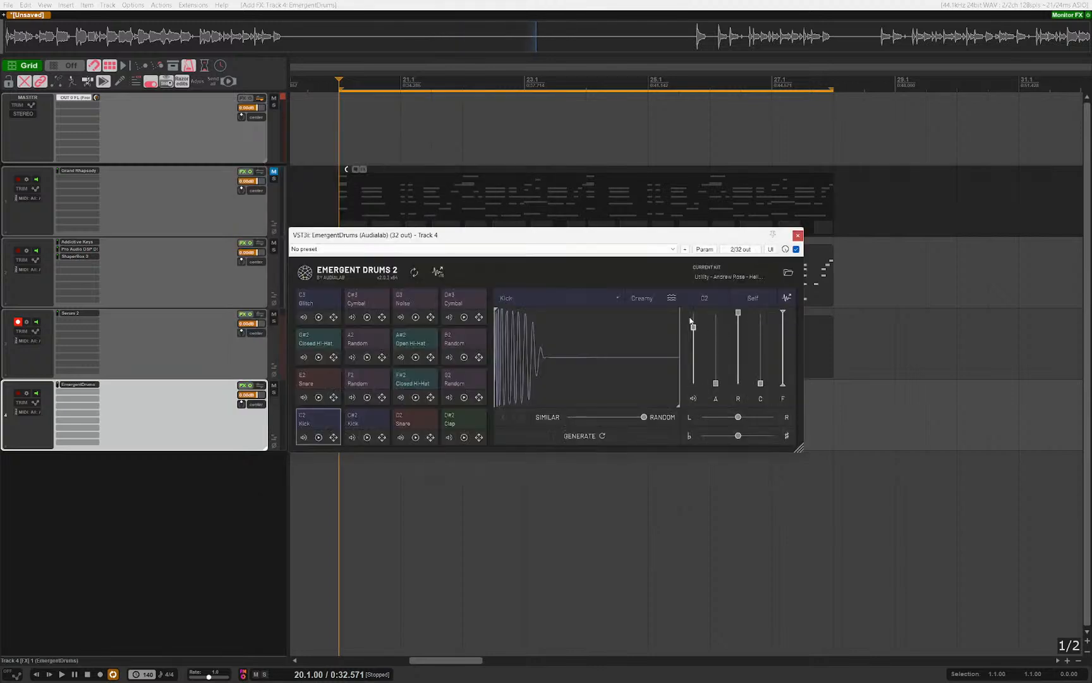
Step: Load the user kit LS - Default V1 into EmergentDrums
{"action": "left_click", "coordinate": [732, 278]}
{"action": "mouse_move", "coordinate": [790, 408]}
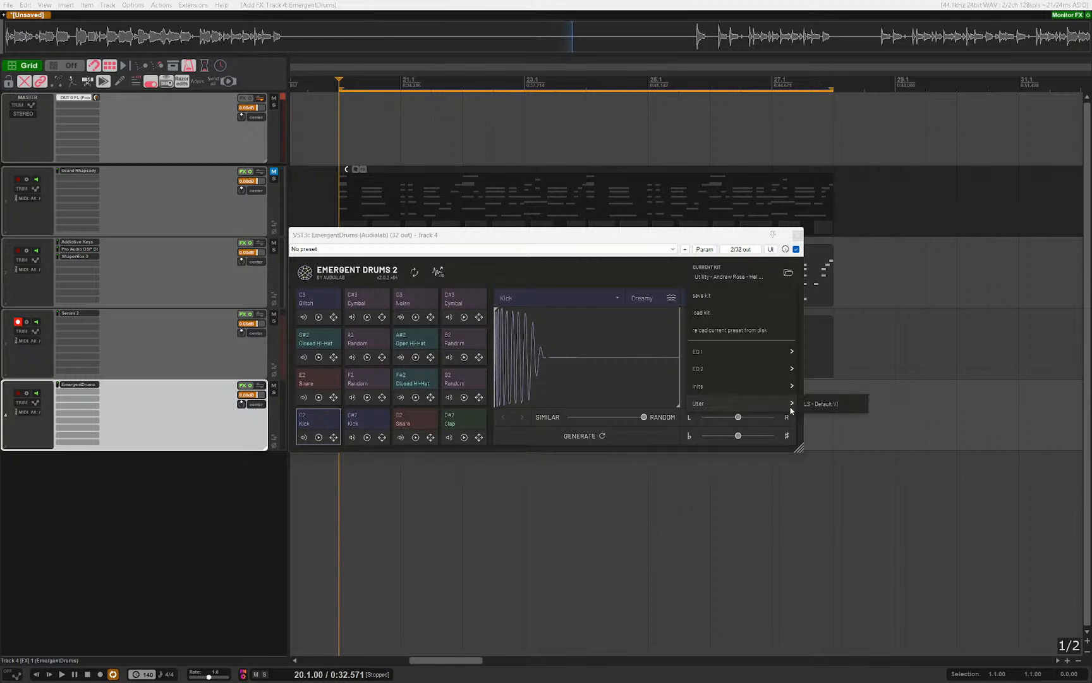
{"action": "left_click", "coordinate": [827, 405]}
Step: Audition the kit's pads, including the imported C2, E2 and F#2 sounds
{"action": "left_click", "coordinate": [307, 430]}
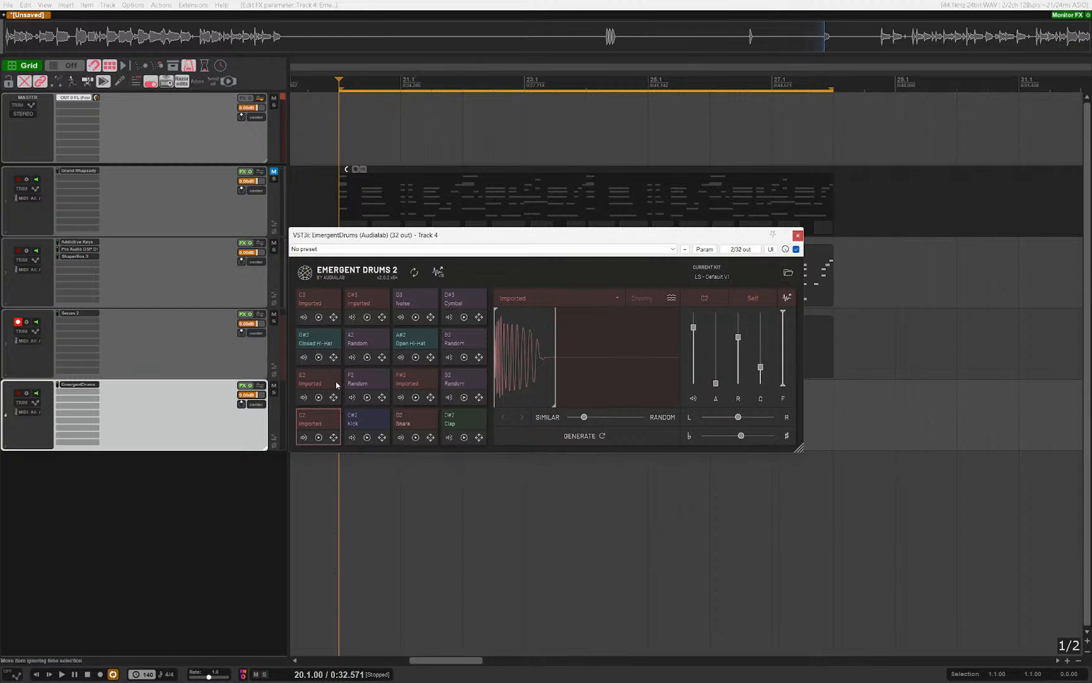
{"action": "left_click", "coordinate": [319, 397]}
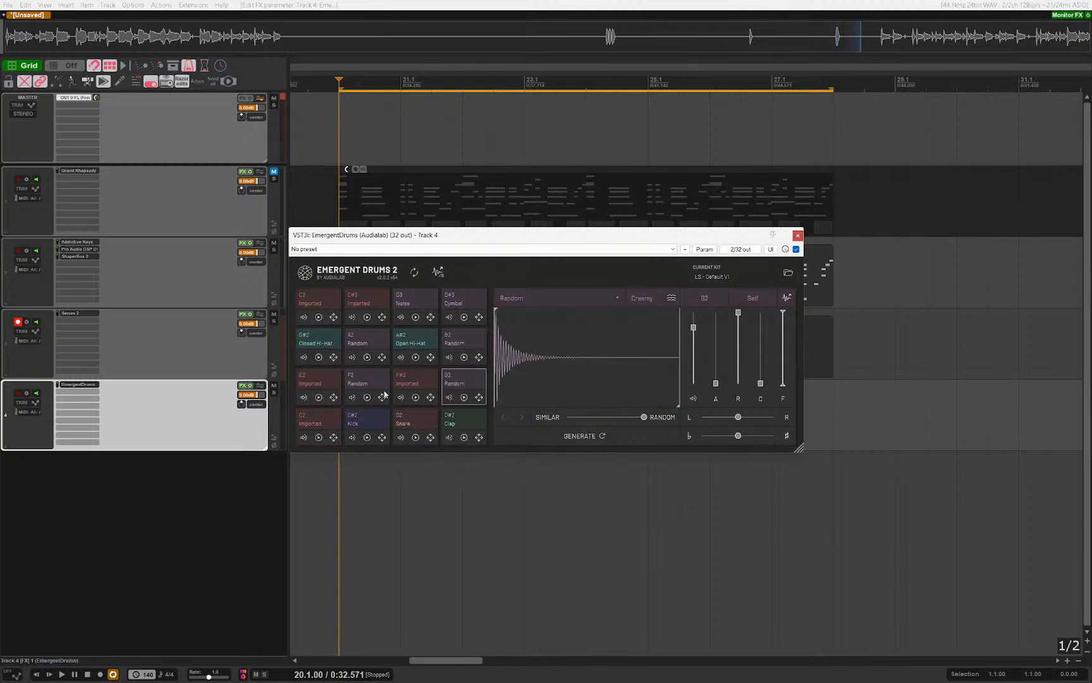
{"action": "left_click", "coordinate": [415, 398]}
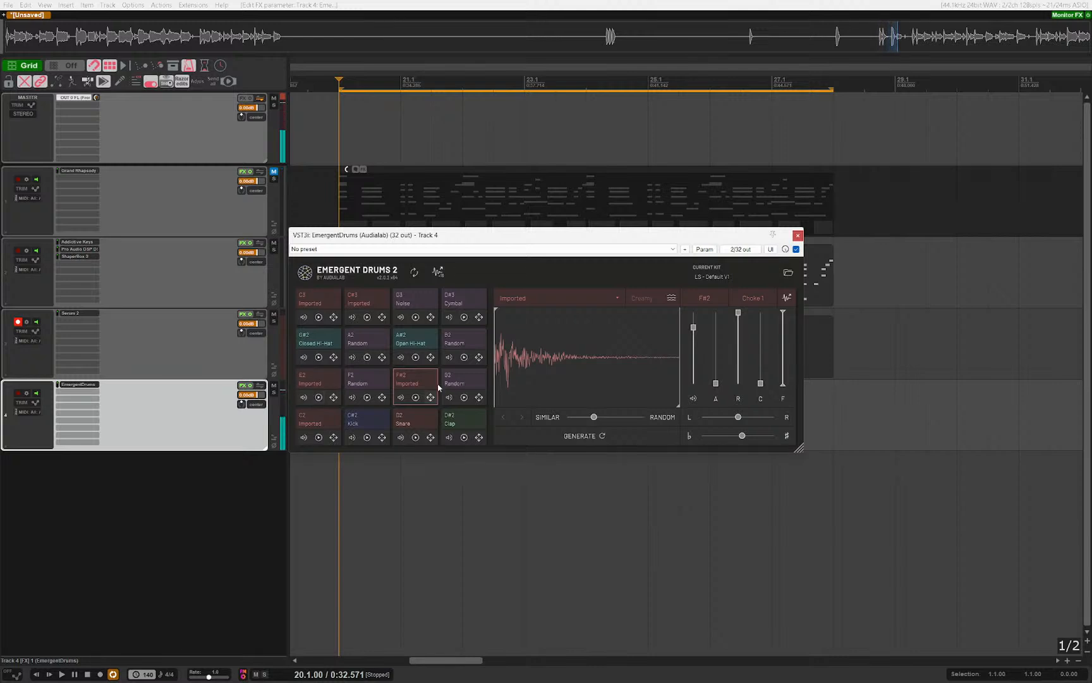
{"action": "left_click", "coordinate": [378, 390]}
{"action": "left_click", "coordinate": [413, 382]}
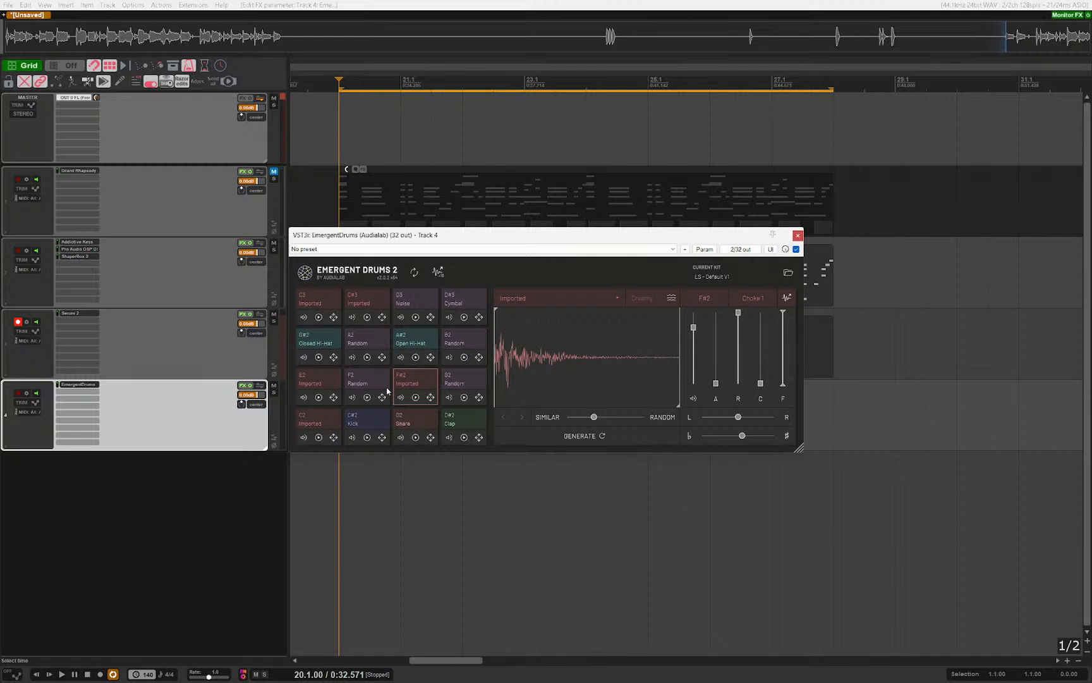
{"action": "left_click", "coordinate": [333, 422]}
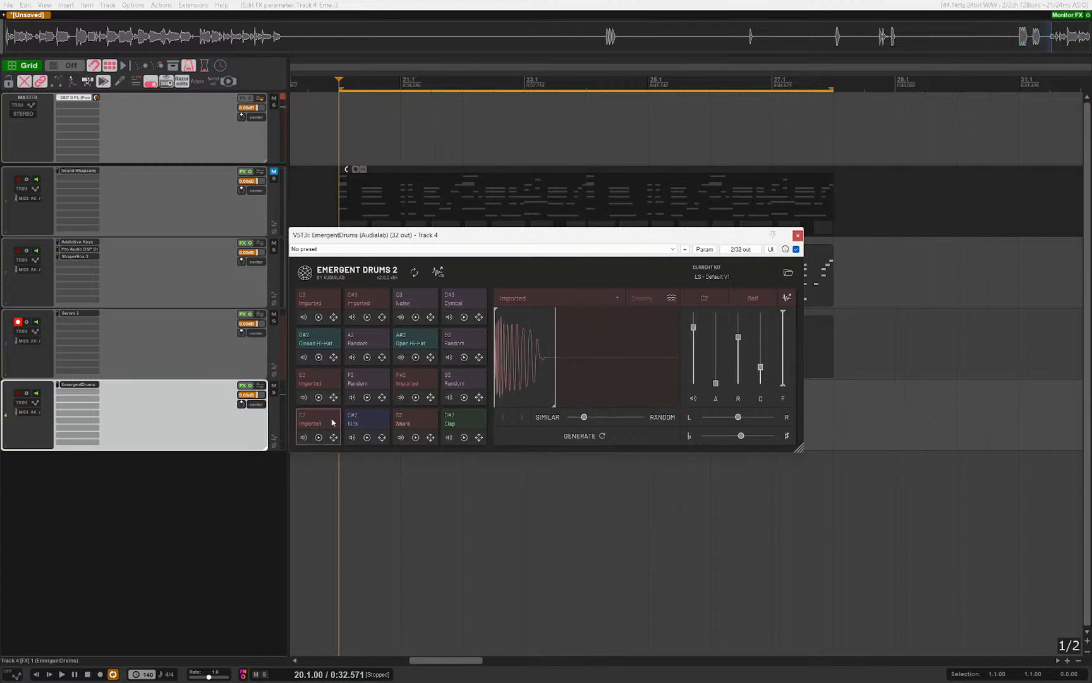
Step: Build multichannel routing from EmergentDrums to new output tracks 1 to 16, and close the FX chain
{"action": "left_click", "coordinate": [204, 407]}
{"action": "left_click", "coordinate": [741, 249]}
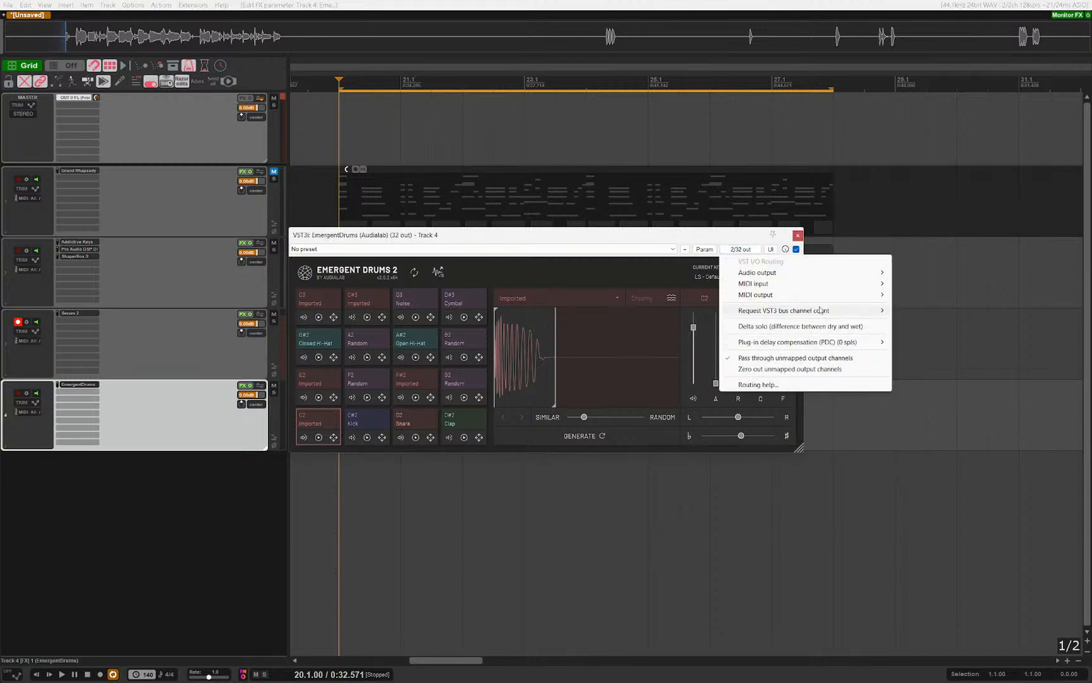
{"action": "key", "text": "Escape"}
{"action": "left_click", "coordinate": [245, 386]}
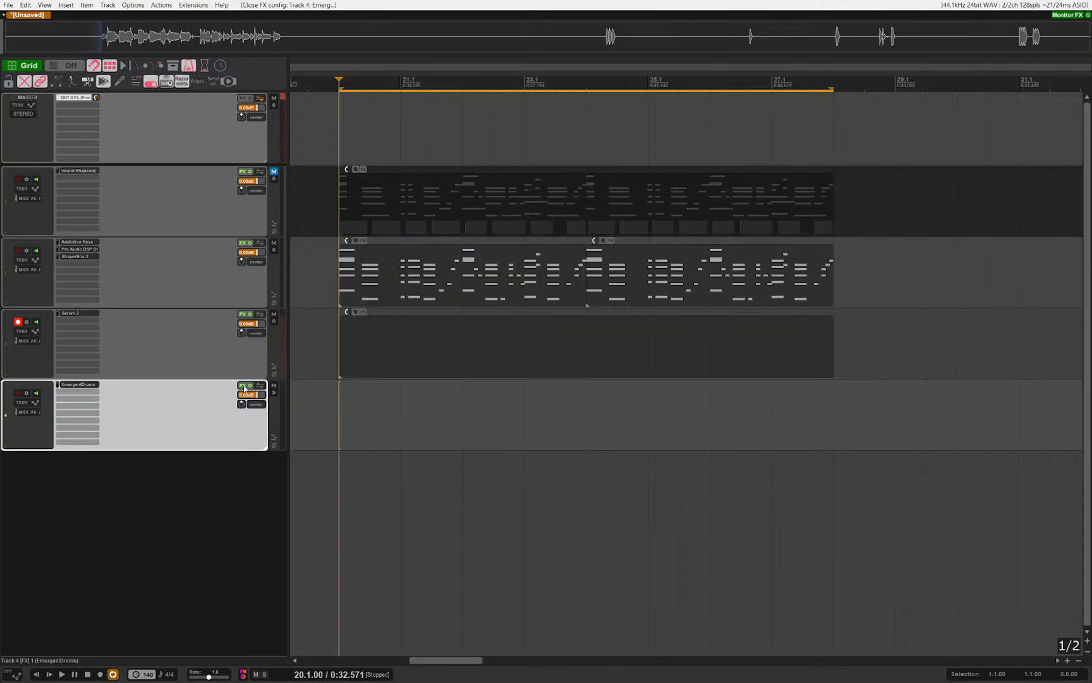
{"action": "left_click", "coordinate": [244, 388]}
{"action": "right_click", "coordinate": [418, 295]}
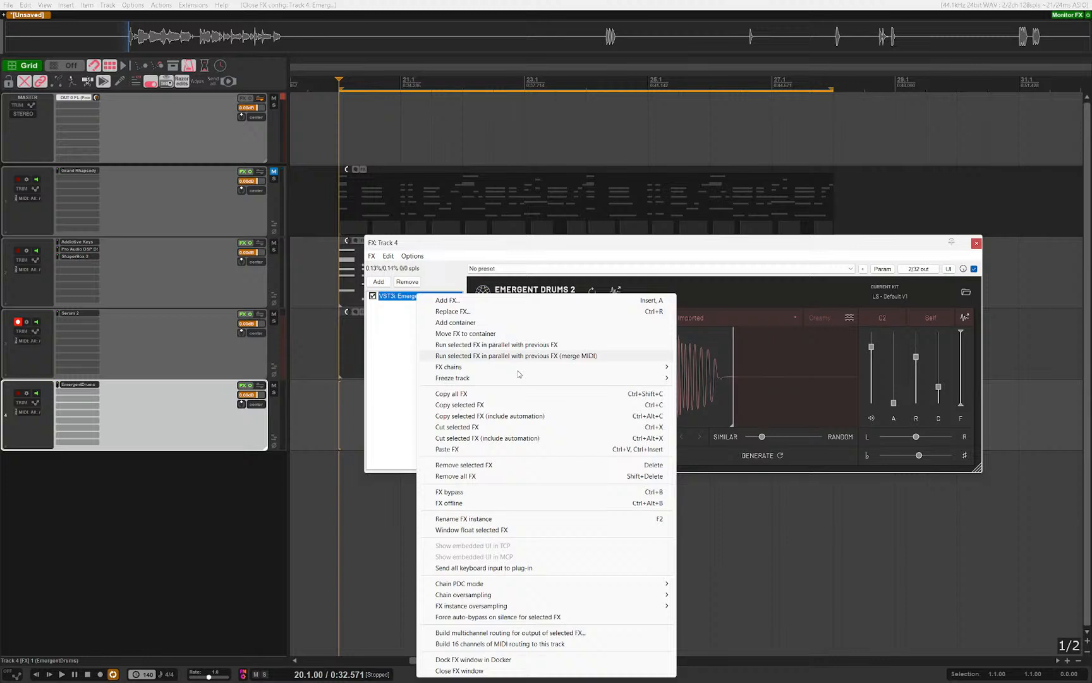
{"action": "left_click", "coordinate": [489, 633]}
{"action": "left_click", "coordinate": [537, 417]}
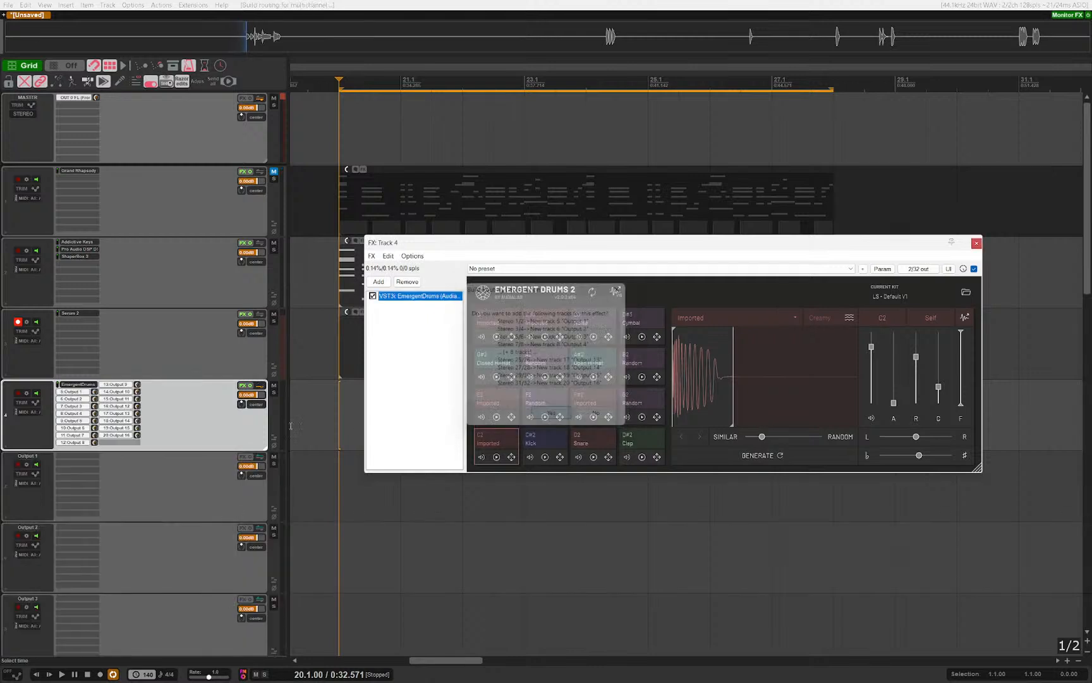
{"action": "left_click", "coordinate": [400, 381]}
{"action": "key", "text": "Escape"}
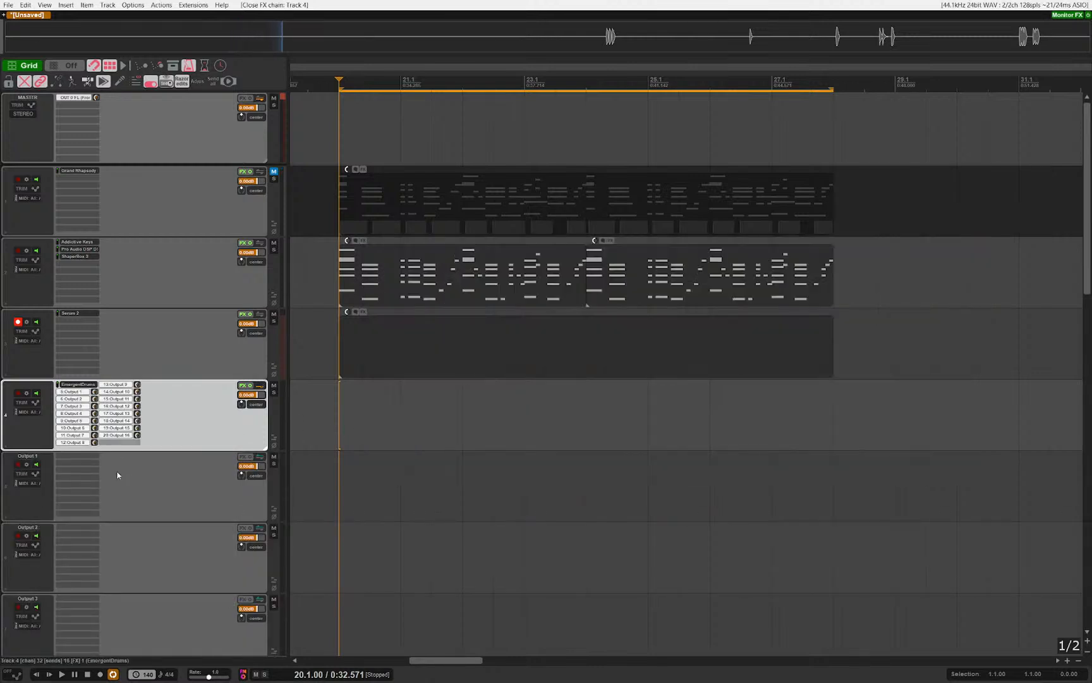
Step: Create an eight-bar MIDI item on the EmergentDrums track from bar 20 to 28 and insert a C2 note at its start
{"action": "left_click", "coordinate": [118, 475]}
{"action": "left_click_drag", "start_coordinate": [402, 489], "coordinate": [456, 424]}
{"action": "left_click_drag", "start_coordinate": [391, 379], "coordinate": [897, 349]}
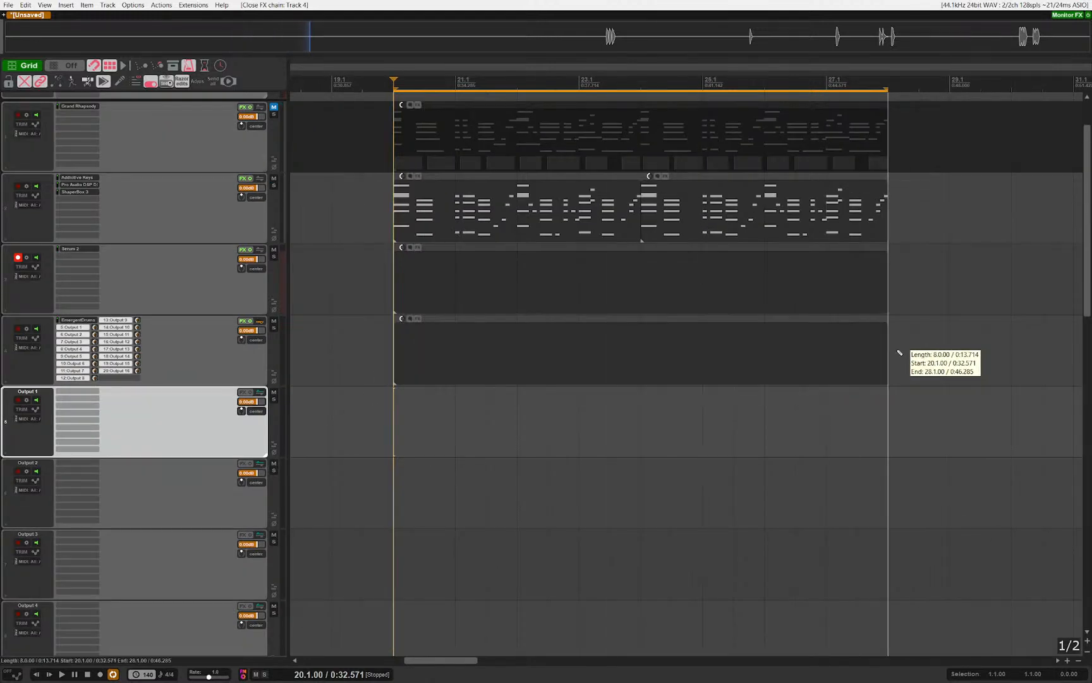
{"action": "double_click", "coordinate": [427, 361]}
{"action": "left_click", "coordinate": [95, 446]}
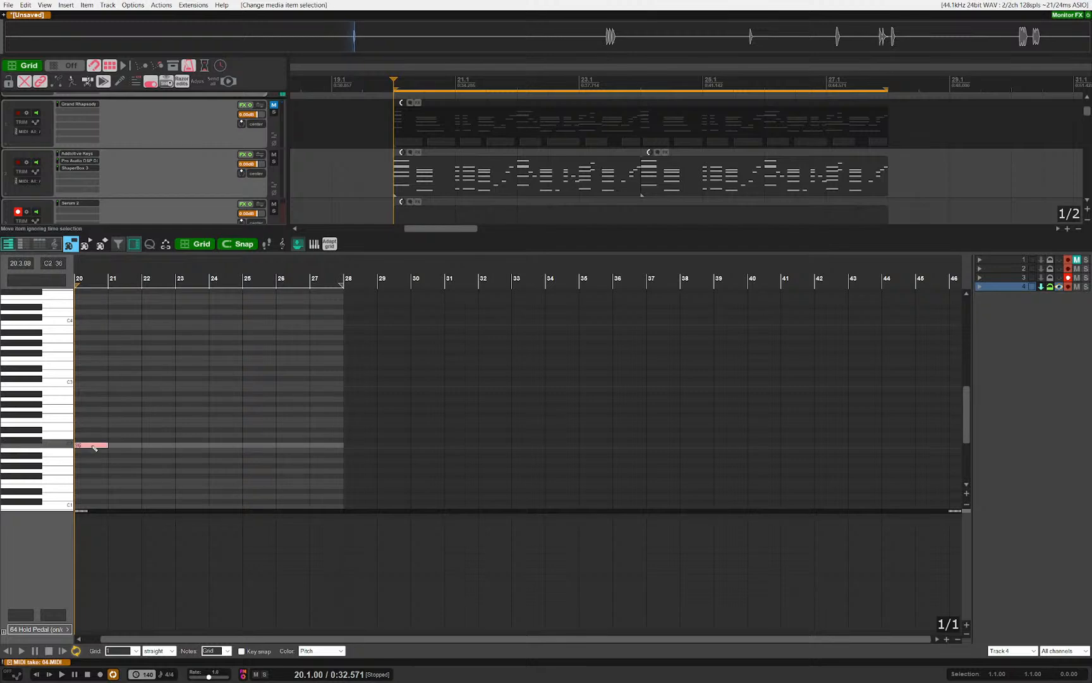
{"action": "key", "text": "Escape"}
Step: Play the kick note to check the output routing and solo the EmergentDrums track
{"action": "left_click", "coordinate": [183, 441]}
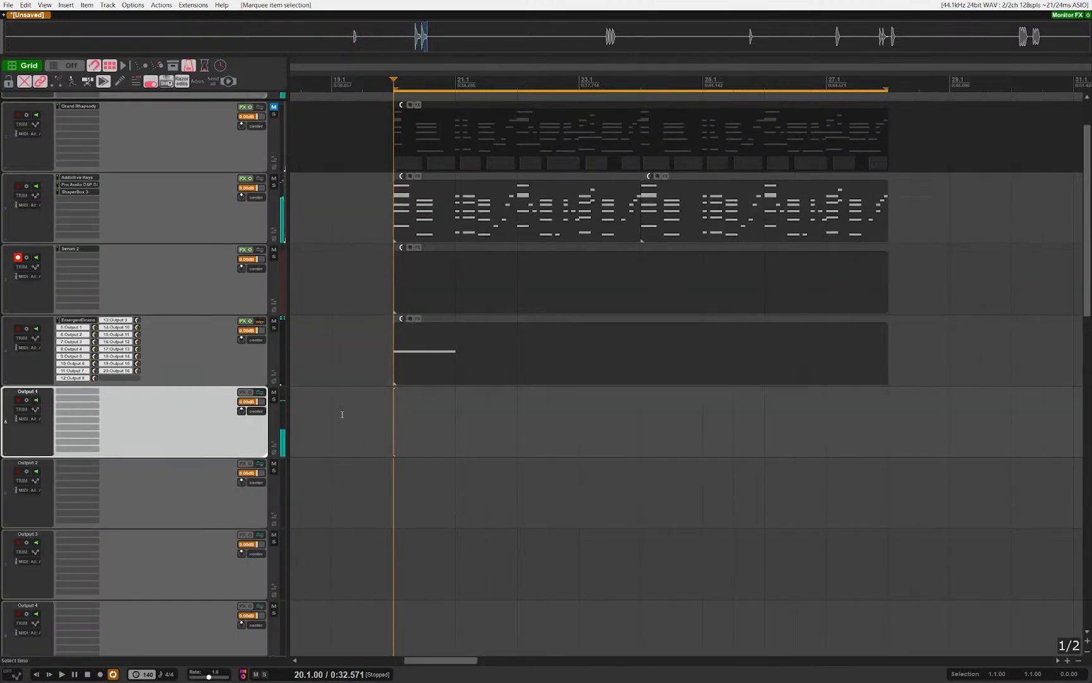
{"action": "left_click", "coordinate": [196, 360]}
{"action": "key", "text": "s"}
Step: Shorten the C2 kick note at bar 20 to a sixteenth note in the drum item
{"action": "double_click", "coordinate": [472, 382]}
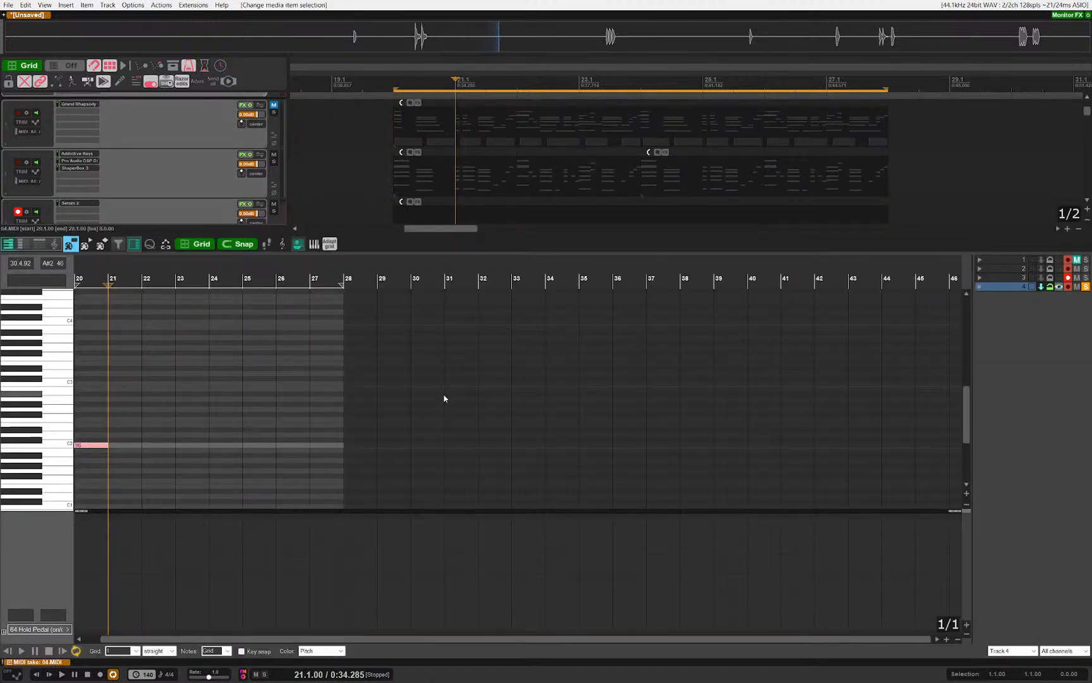
{"action": "left_click_drag", "start_coordinate": [168, 388], "coordinate": [391, 417]}
{"action": "scroll", "coordinate": [233, 425], "scroll_direction": "up", "scroll_amount": 3}
{"action": "key", "text": "Home"}
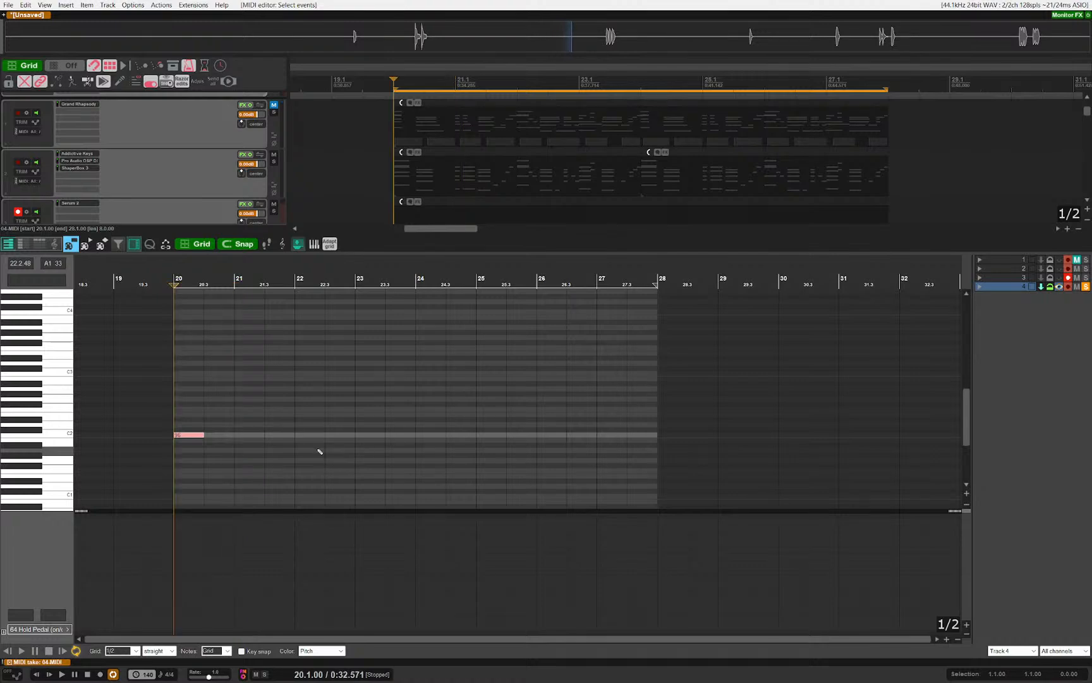
{"action": "key", "text": "space"}
{"action": "key", "text": "space"}
{"action": "scroll", "coordinate": [173, 422], "scroll_direction": "up", "scroll_amount": 5}
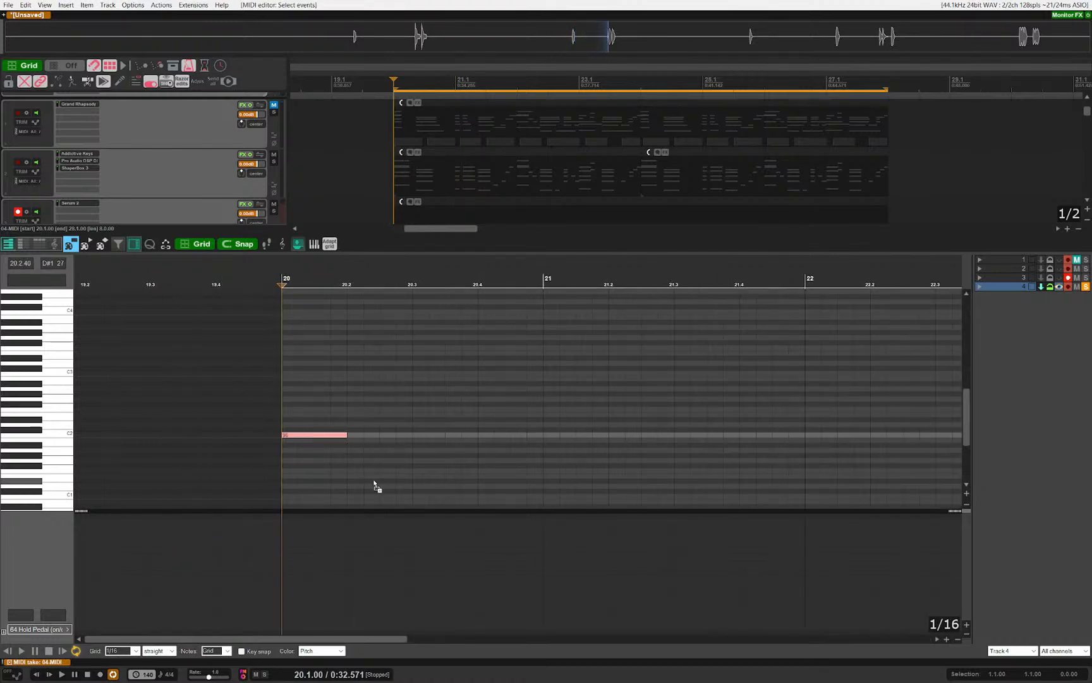
{"action": "scroll", "coordinate": [289, 410], "scroll_direction": "up", "scroll_amount": 3}
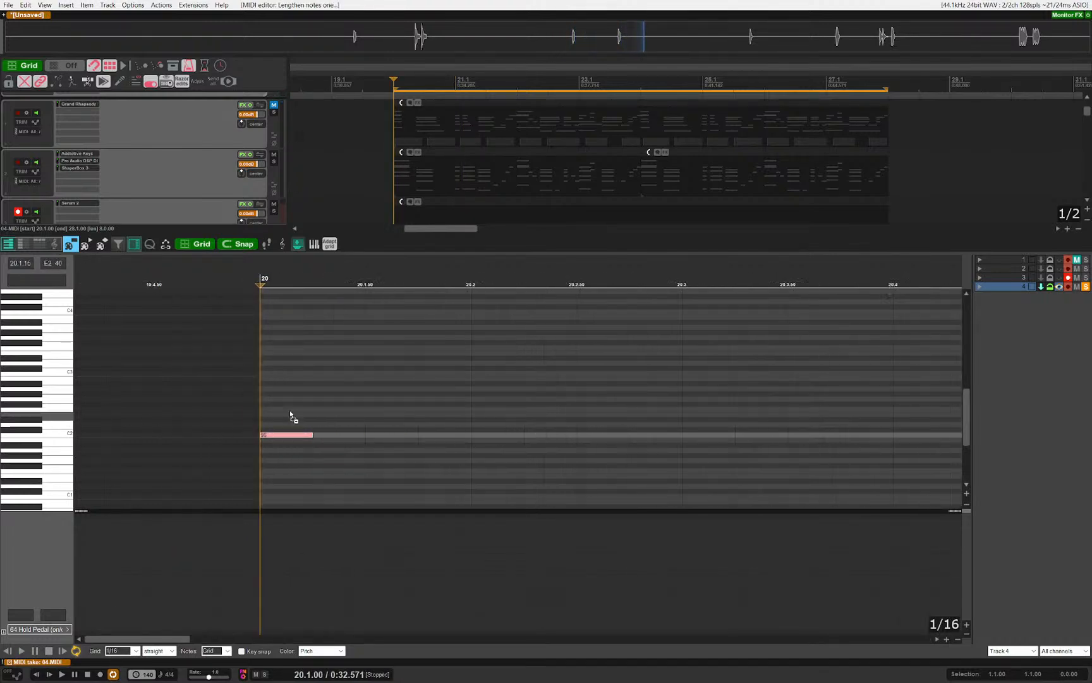
Step: Insert a sixteenth hi-hat note at bar 20 and move it to F#2
{"action": "left_click", "coordinate": [291, 393]}
{"action": "key", "text": "Down"}
{"action": "key", "text": "Down"}
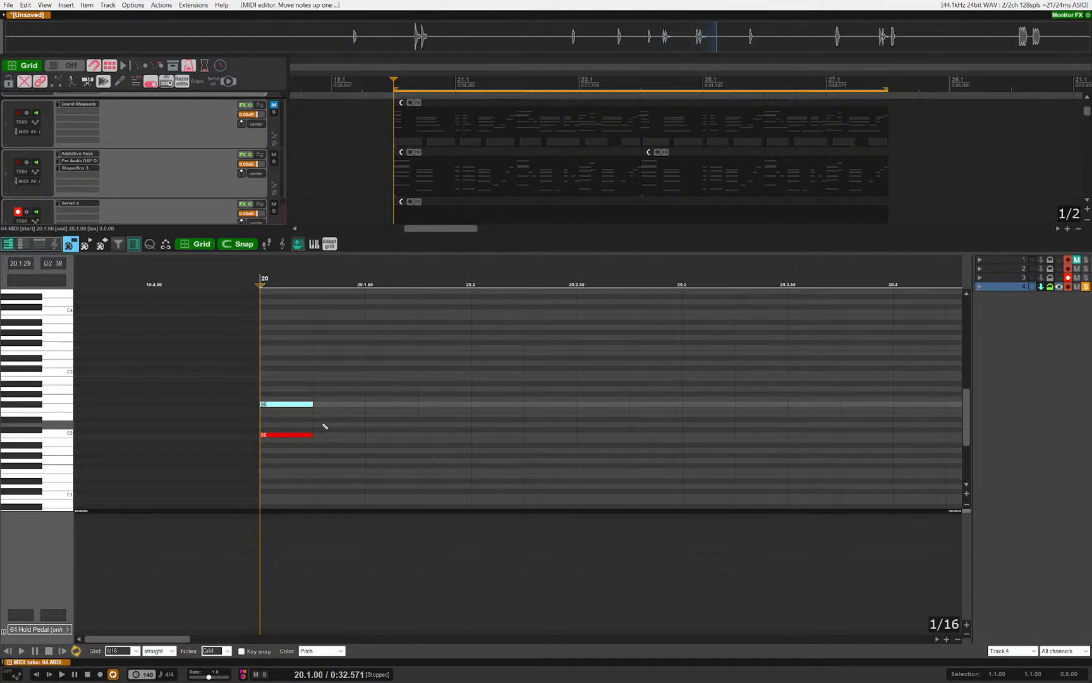
Step: Reduce the release of the F#2 pad in EmergentDrums to about 184 ms
{"action": "key", "text": "Escape"}
{"action": "left_click", "coordinate": [77, 321]}
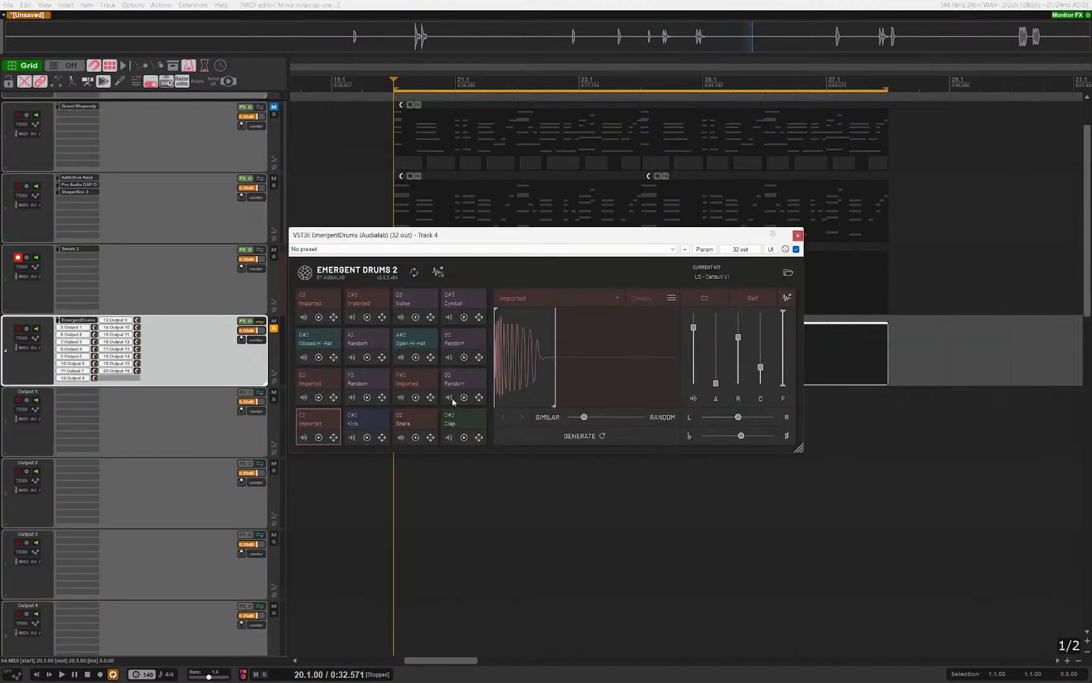
{"action": "left_click", "coordinate": [415, 397]}
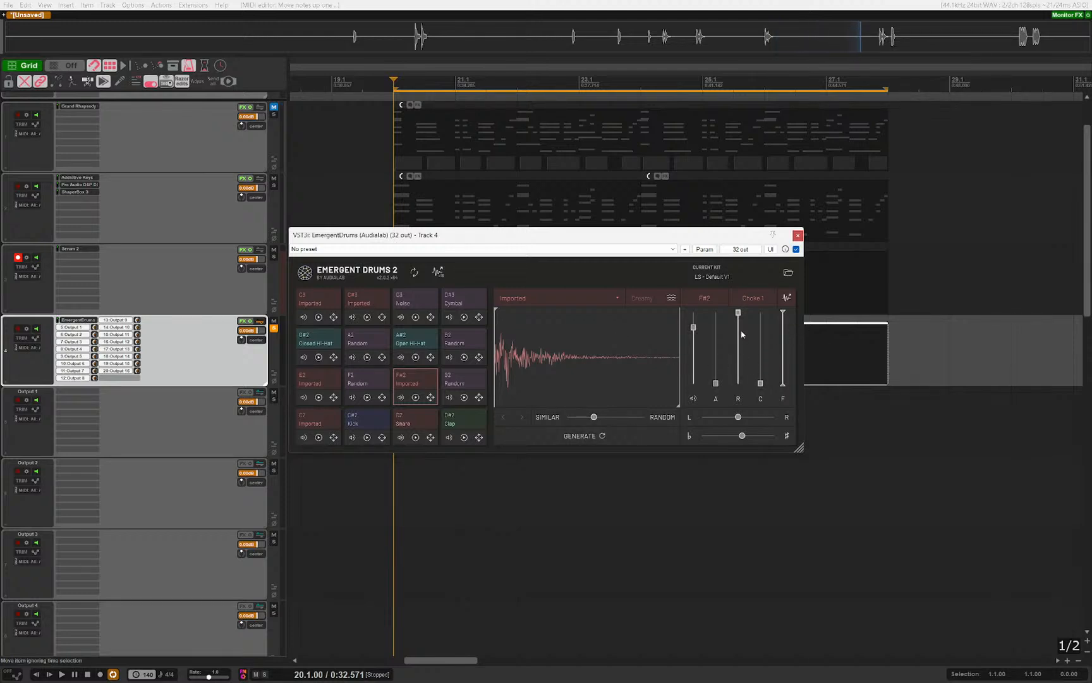
{"action": "left_click_drag", "start_coordinate": [742, 332], "coordinate": [741, 428]}
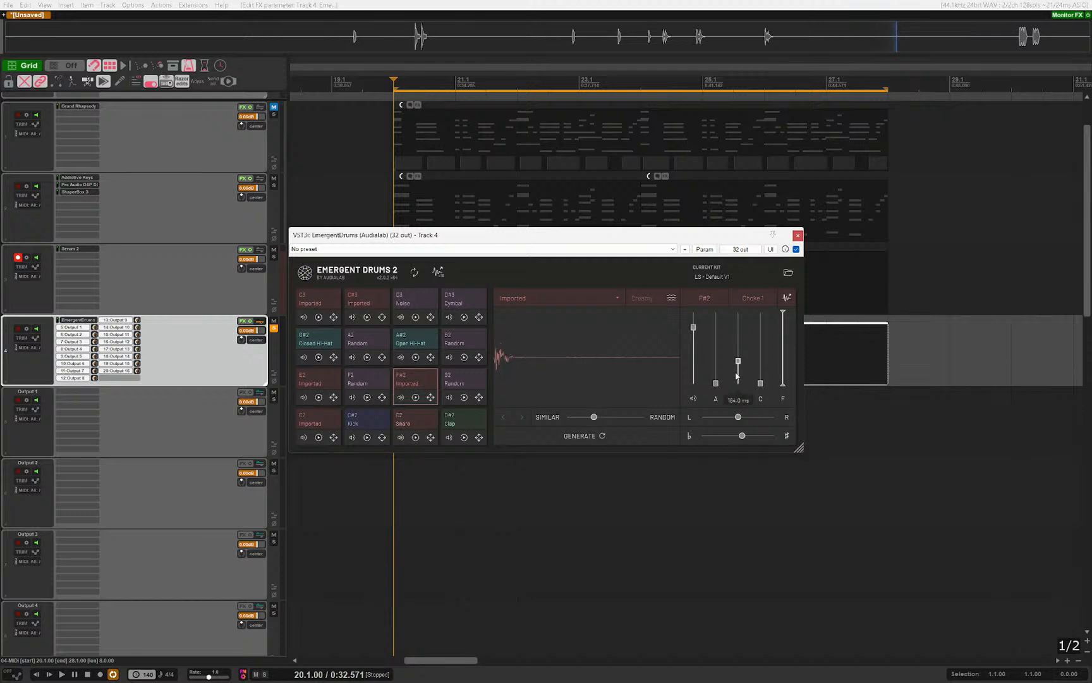
{"action": "key", "text": "Escape"}
Step: Reopen the drum MIDI item and play the kick and hi-hat from bar 20
{"action": "double_click", "coordinate": [415, 346]}
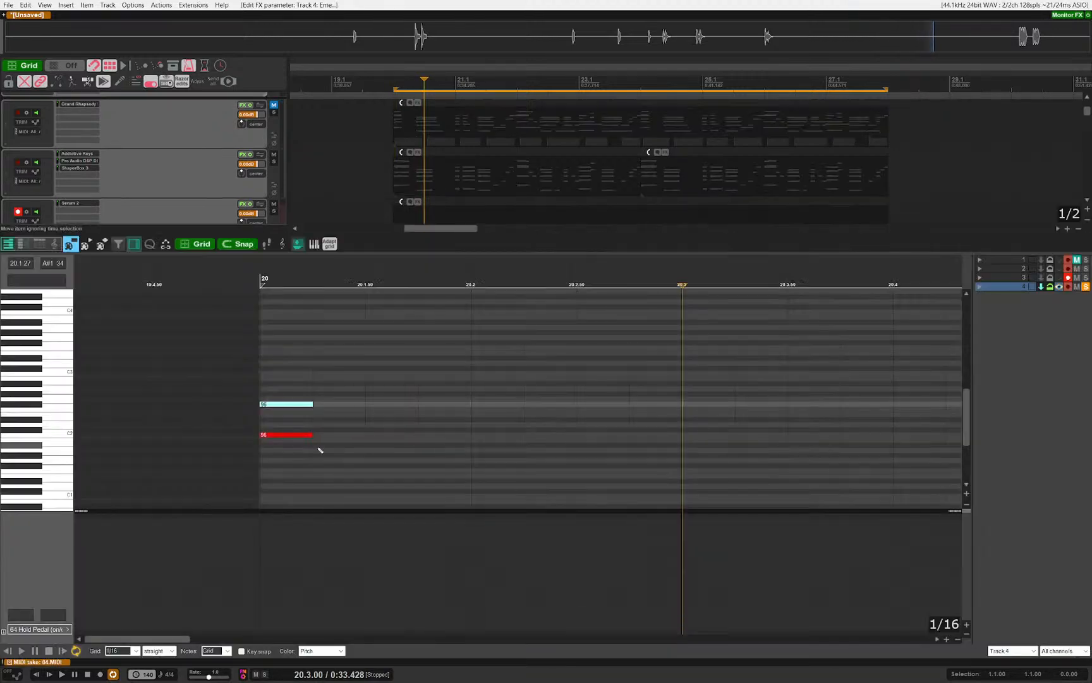
{"action": "key", "text": "space"}
{"action": "key", "text": "space"}
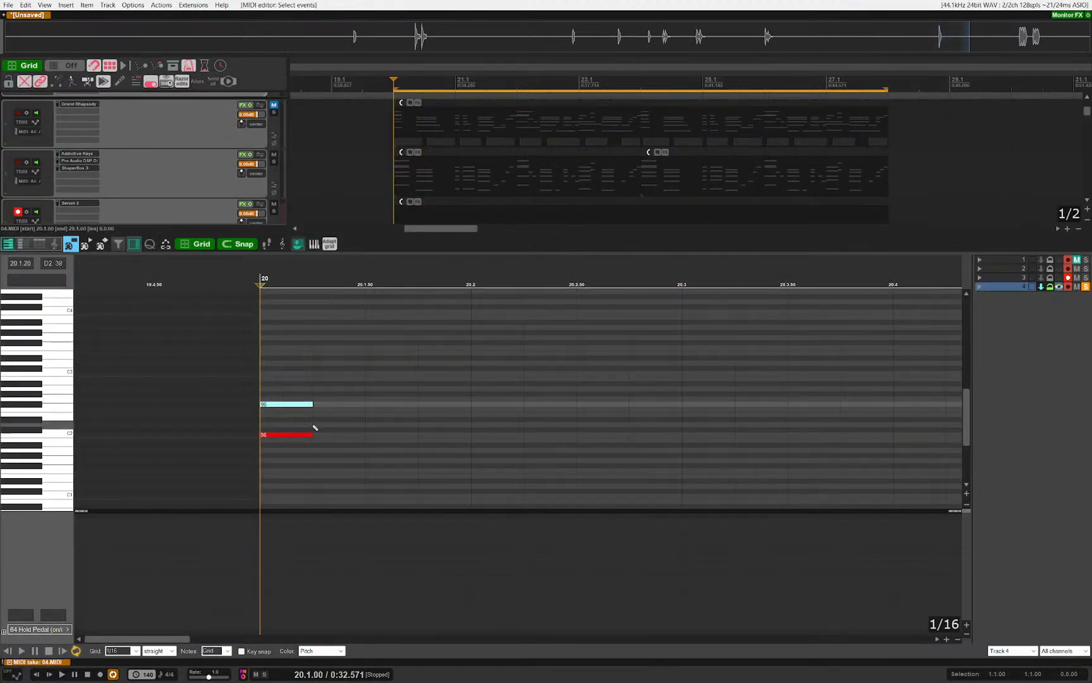
Step: Set the grid to 1/4 and duplicate the F#2 hi-hat note on every beat from bar 20 through bar 27
{"action": "left_click_drag", "start_coordinate": [373, 406], "coordinate": [273, 412]}
{"action": "key", "text": "4"}
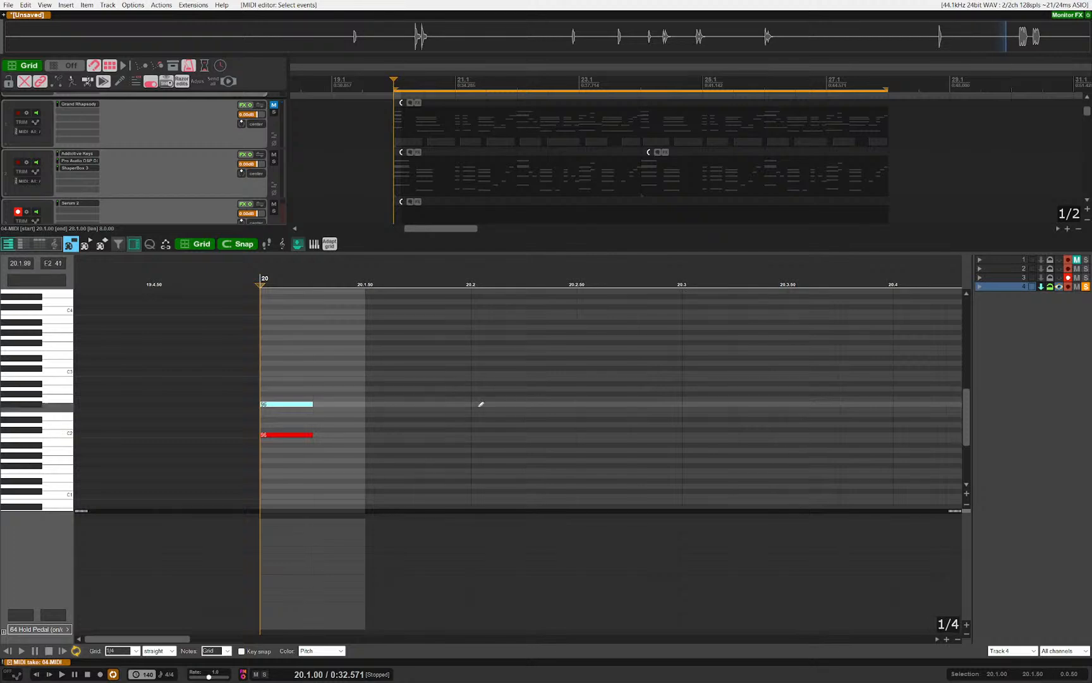
{"action": "left_click_drag", "start_coordinate": [479, 406], "coordinate": [277, 405]}
{"action": "key", "text": "ctrl+d"}
{"action": "scroll", "coordinate": [361, 434], "scroll_direction": "down", "scroll_amount": 4}
{"action": "key", "text": "ctrl+d"}
{"action": "key", "text": "ctrl+d"}
{"action": "key", "text": "ctrl+d"}
{"action": "key", "text": "ctrl+d"}
{"action": "key", "text": "ctrl+d"}
{"action": "key", "text": "ctrl+d"}
{"action": "key", "text": "ctrl+d"}
{"action": "key", "text": "ctrl+d"}
{"action": "key", "text": "ctrl+d"}
{"action": "key", "text": "ctrl+d"}
{"action": "key", "text": "space"}
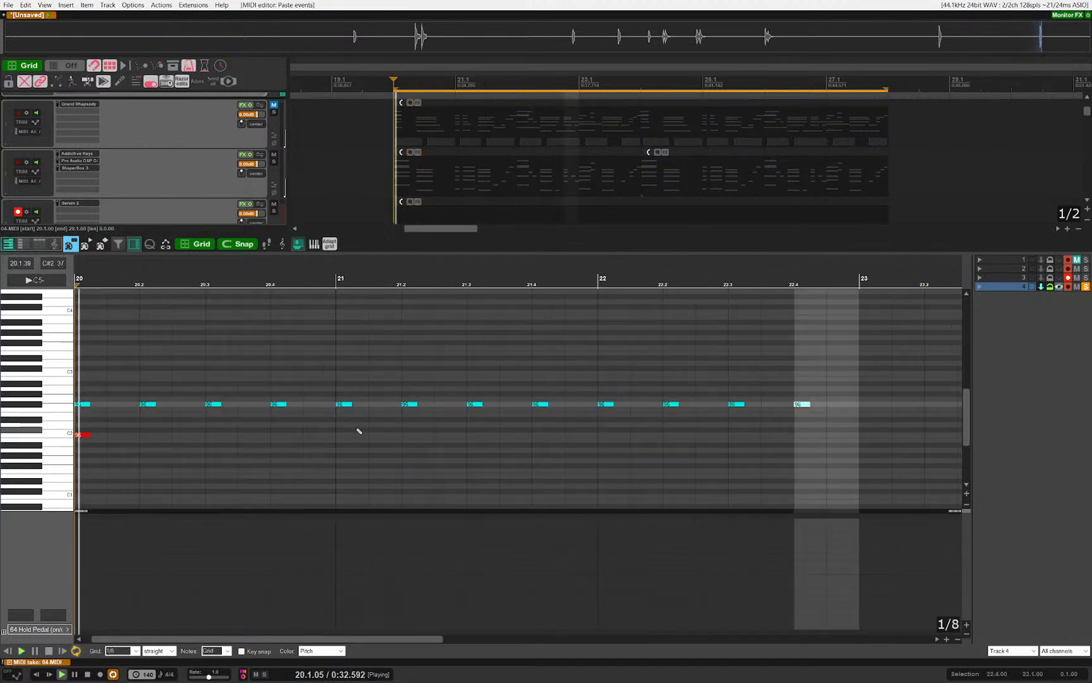
{"action": "scroll", "coordinate": [438, 456], "scroll_direction": "down", "scroll_amount": 1}
{"action": "scroll", "coordinate": [442, 449], "scroll_direction": "down", "scroll_amount": 5}
{"action": "scroll", "coordinate": [207, 433], "scroll_direction": "down", "scroll_amount": 4}
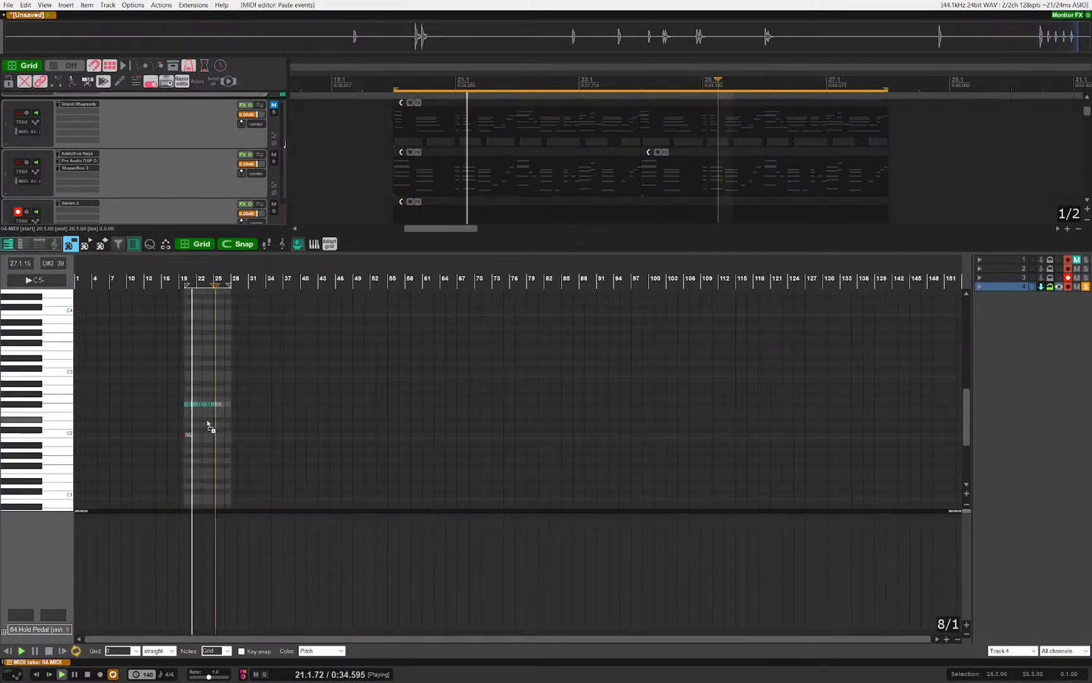
{"action": "scroll", "coordinate": [244, 444], "scroll_direction": "up", "scroll_amount": 3}
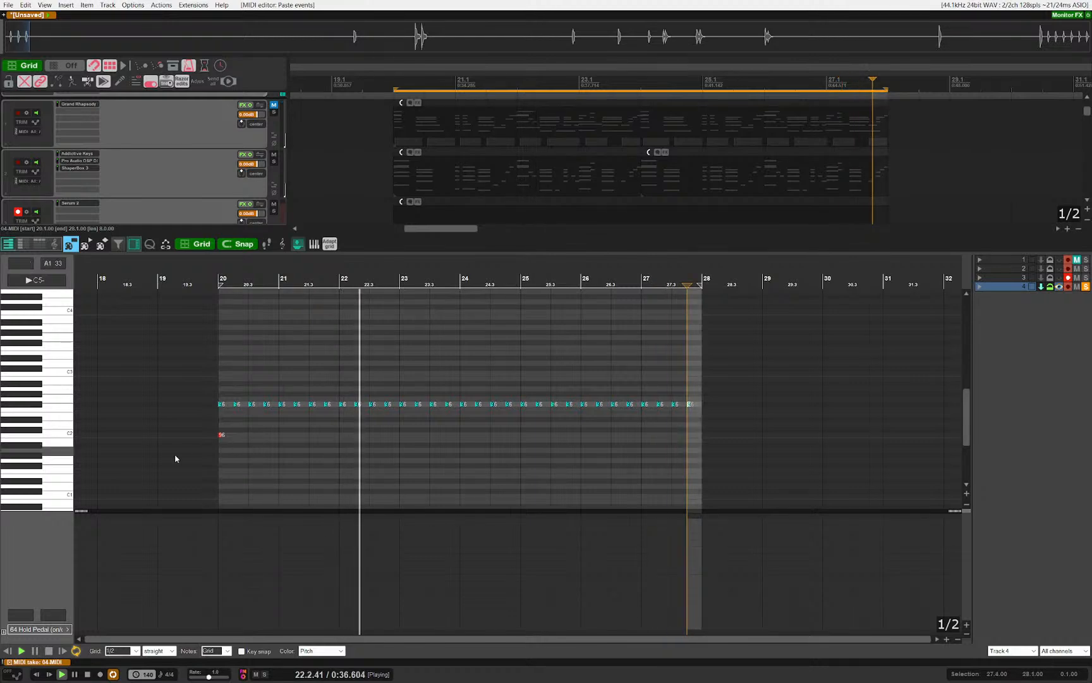
Step: Insert a sixteenth note halfway between beats 1 and 2 of bar 20, raise it to E2, and play it
{"action": "scroll", "coordinate": [273, 459], "scroll_direction": "up", "scroll_amount": 3}
{"action": "scroll", "coordinate": [304, 460], "scroll_direction": "up", "scroll_amount": 3}
{"action": "left_click_drag", "start_coordinate": [581, 461], "coordinate": [454, 446]}
{"action": "left_click_drag", "start_coordinate": [291, 380], "coordinate": [354, 441]}
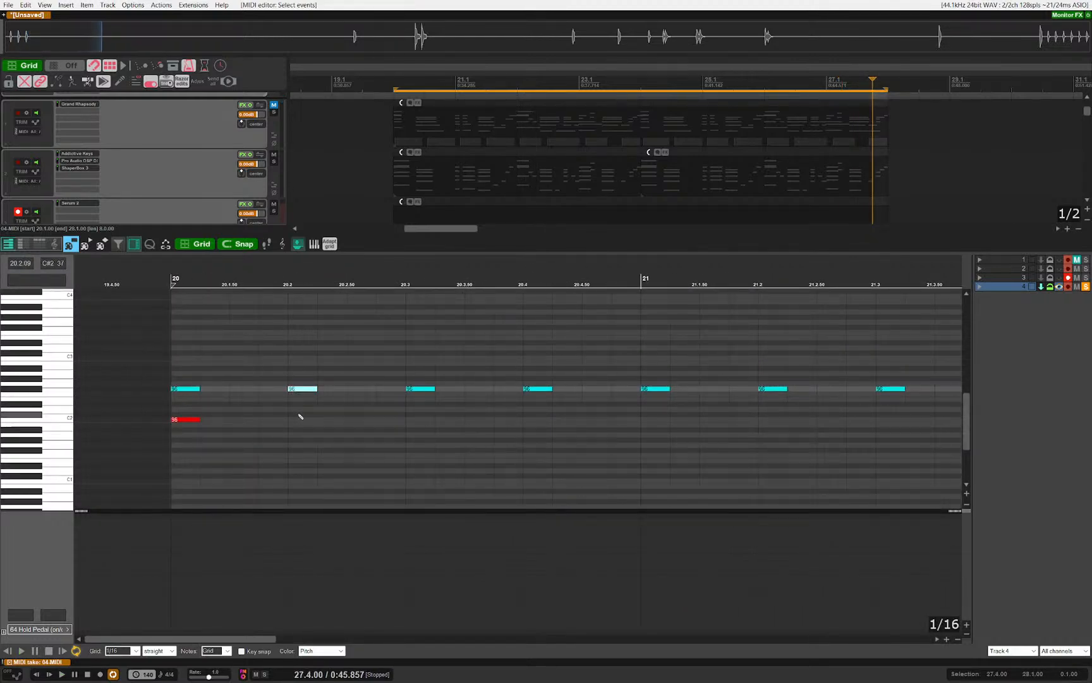
{"action": "left_click", "coordinate": [302, 409]}
{"action": "key", "text": "Left"}
{"action": "key", "text": "Up"}
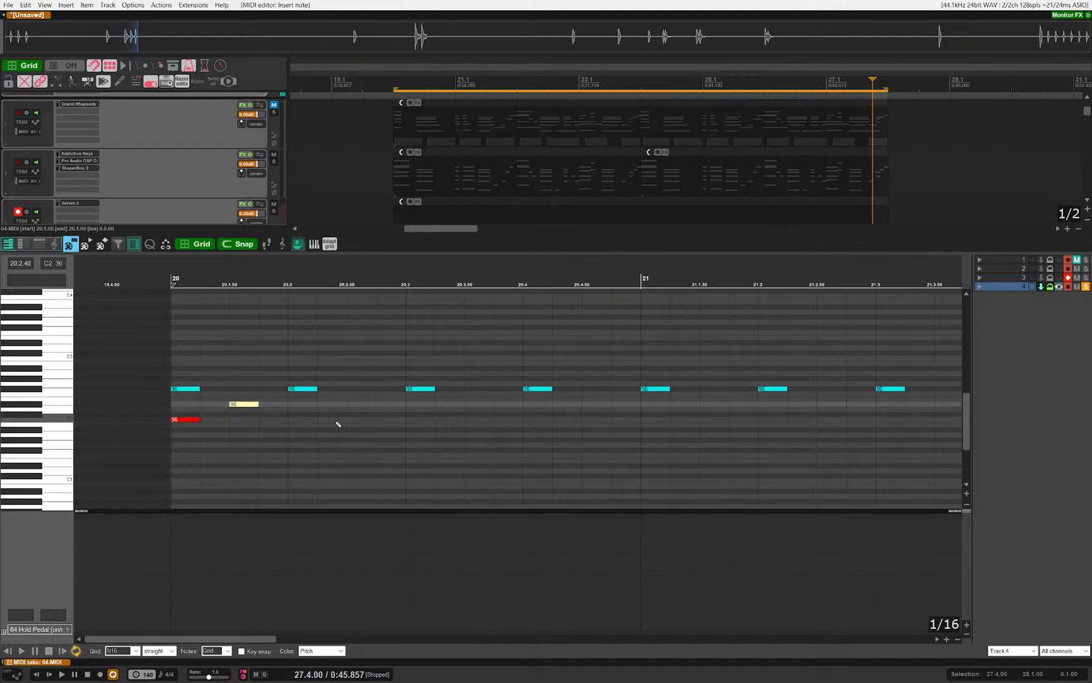
{"action": "key", "text": "space"}
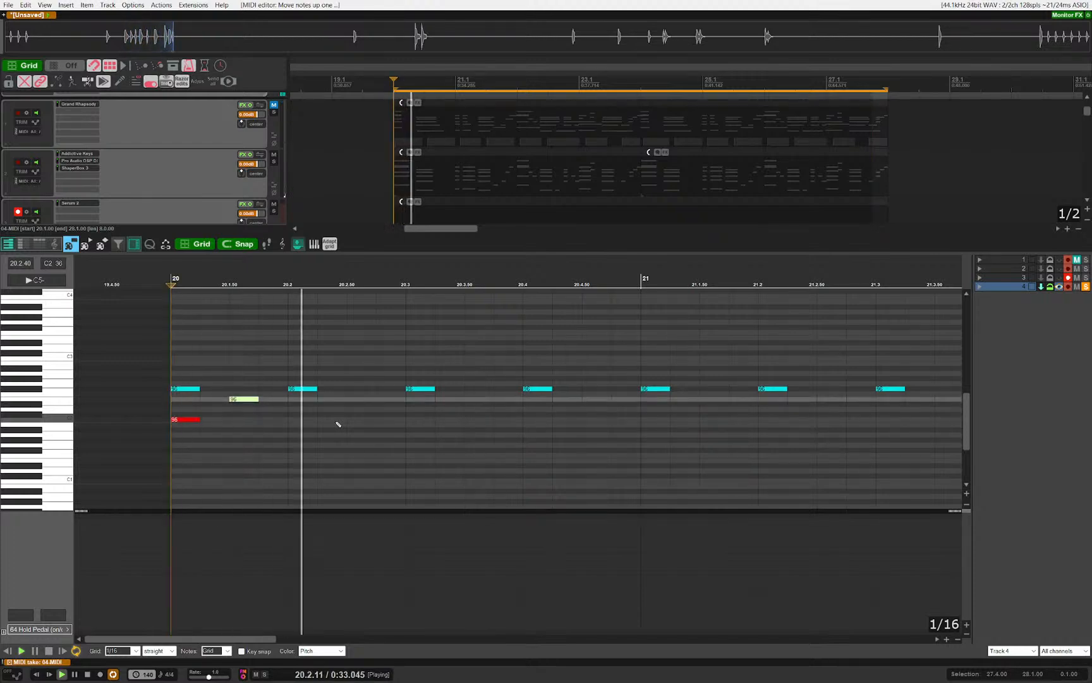
Step: Shift the E2 note later to halfway between beats 2 and 3 of bar 20 and stop playback
{"action": "key", "text": "Right"}
{"action": "key", "text": "Right"}
{"action": "key", "text": "Right"}
{"action": "key", "text": "Right"}
{"action": "key", "text": "space"}
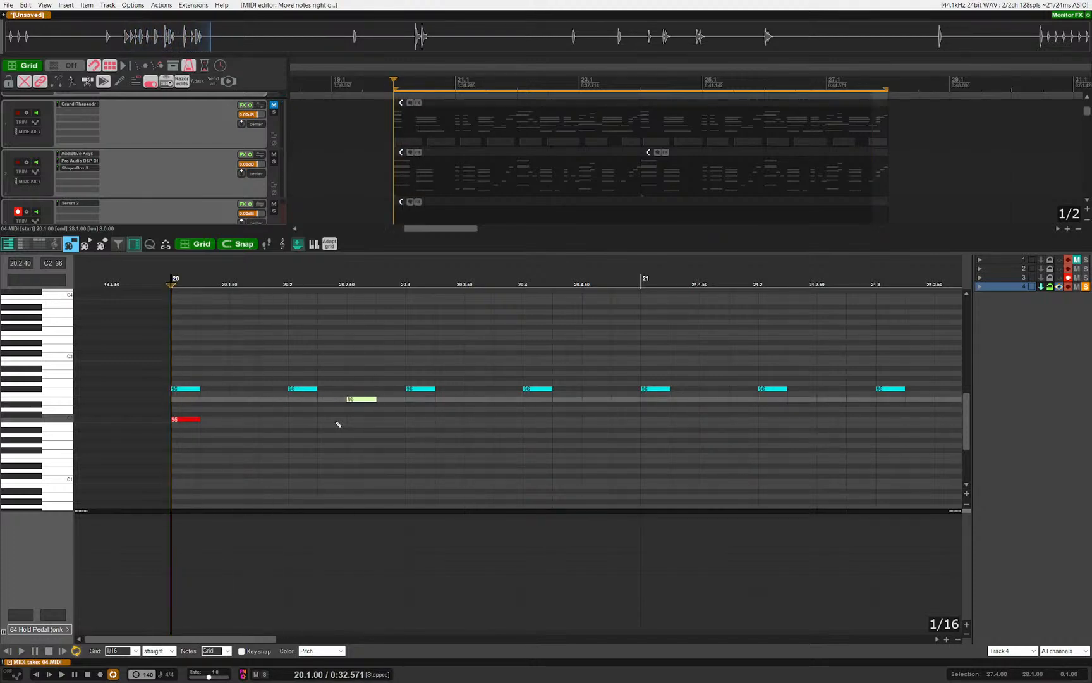
Step: Close the MIDI editor, unsolo the drum track, and play the drums together with the chords
{"action": "left_click", "coordinate": [358, 356]}
{"action": "key", "text": "Escape"}
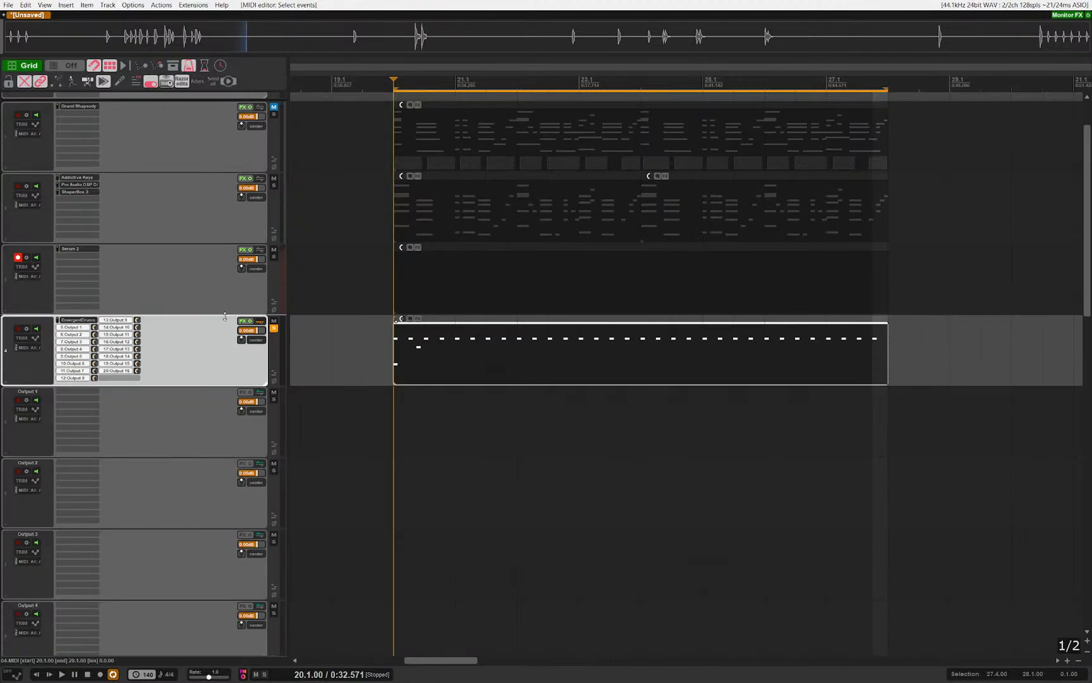
{"action": "key", "text": "s"}
{"action": "key", "text": "space"}
{"action": "left_click", "coordinate": [435, 378]}
{"action": "scroll", "coordinate": [436, 381], "scroll_direction": "down", "scroll_amount": 2}
{"action": "scroll", "coordinate": [437, 381], "scroll_direction": "up", "scroll_amount": 2}
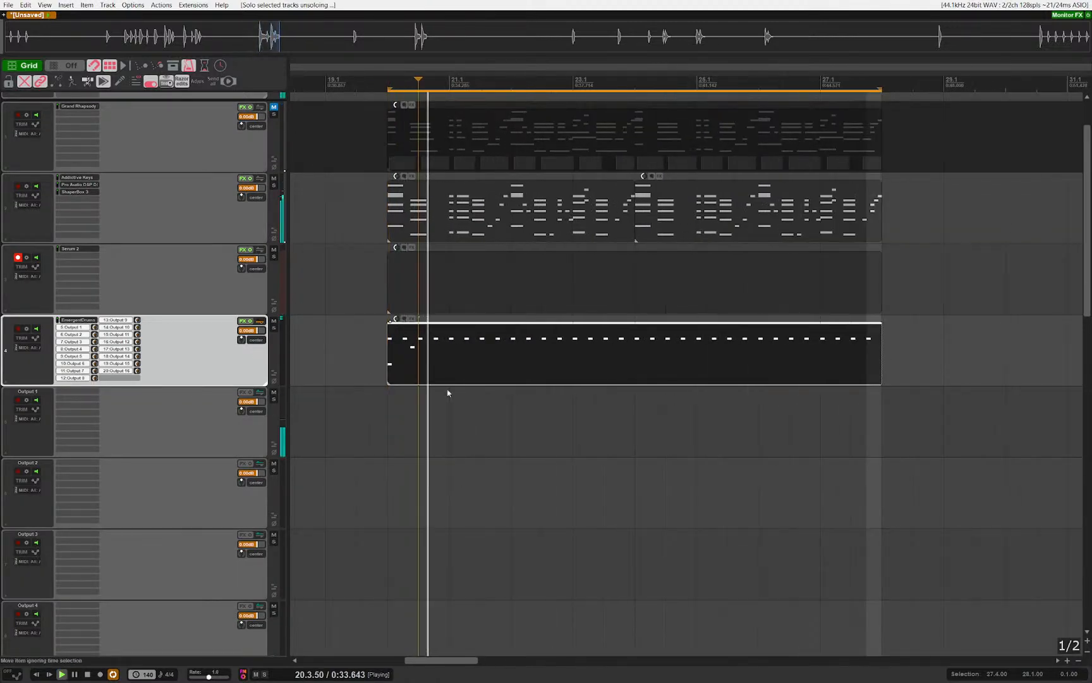
Step: Reopen the drum MIDI item and play the pattern with the chords from bar 20
{"action": "key", "text": "ctrl+alt+e"}
{"action": "key", "text": "space"}
{"action": "key", "text": "space"}
{"action": "key", "text": "space"}
{"action": "key", "text": "Home"}
{"action": "key", "text": "space"}
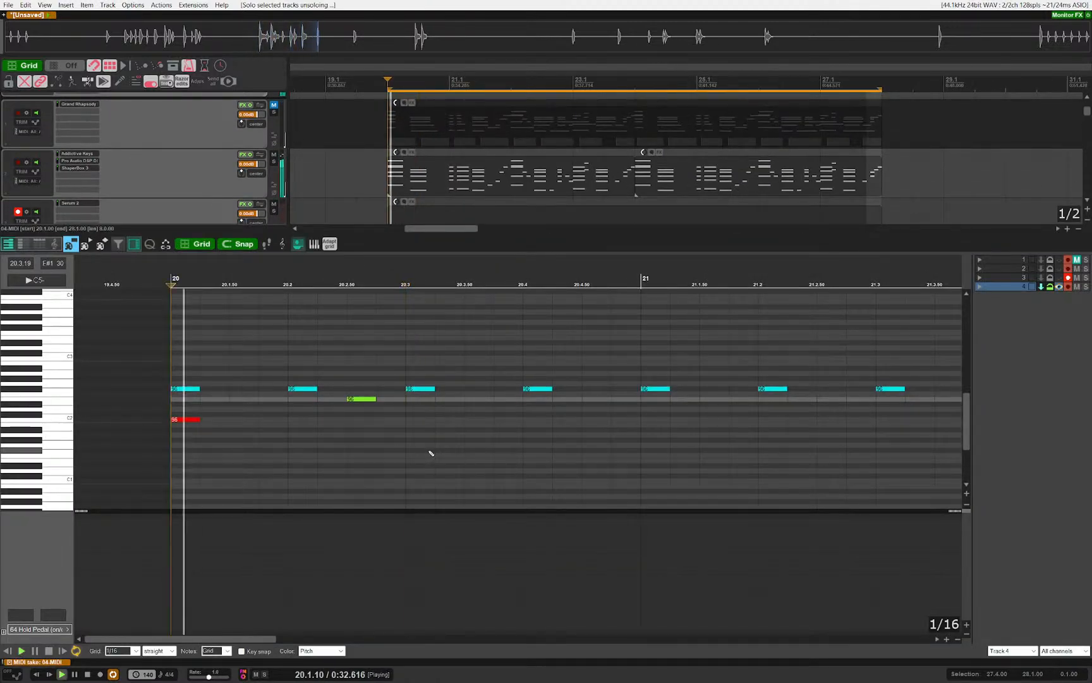
{"action": "key", "text": "space"}
Step: Insert a C2 kick note on beat 2 of bar 20 and play the pattern
{"action": "left_click", "coordinate": [284, 421]}
{"action": "key", "text": "space"}
{"action": "key", "text": "space"}
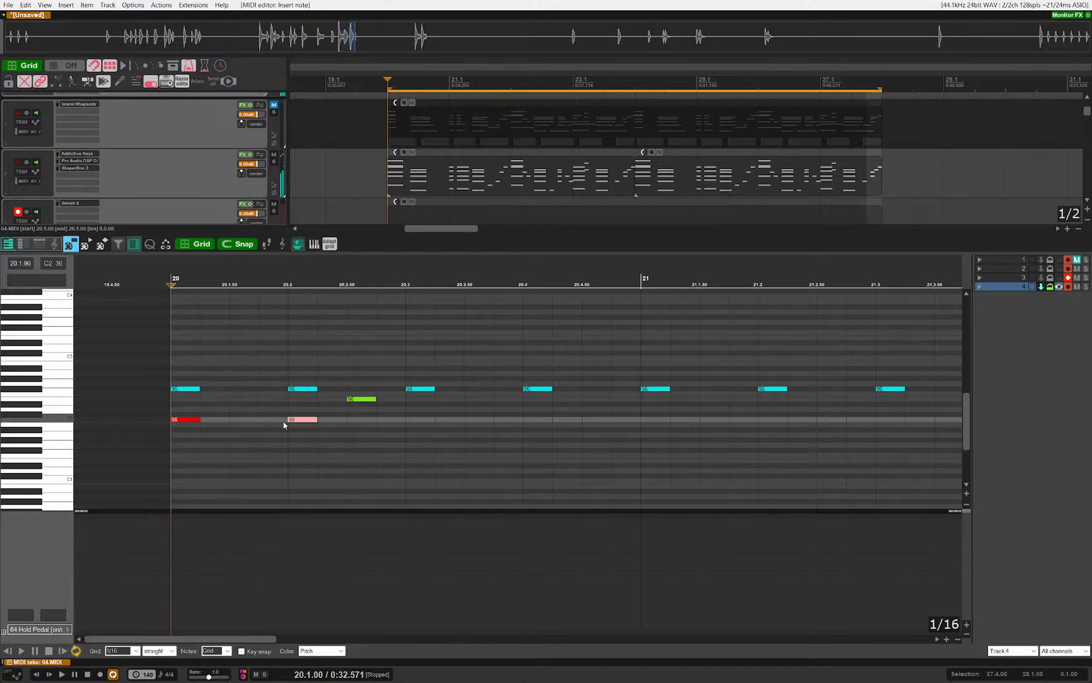
{"action": "key", "text": "space"}
{"action": "key", "text": "space"}
Step: Move the E2 note to beat 3 of bar 20 and add a C2 kick halfway between beats 2 and 3
{"action": "left_click", "coordinate": [363, 400]}
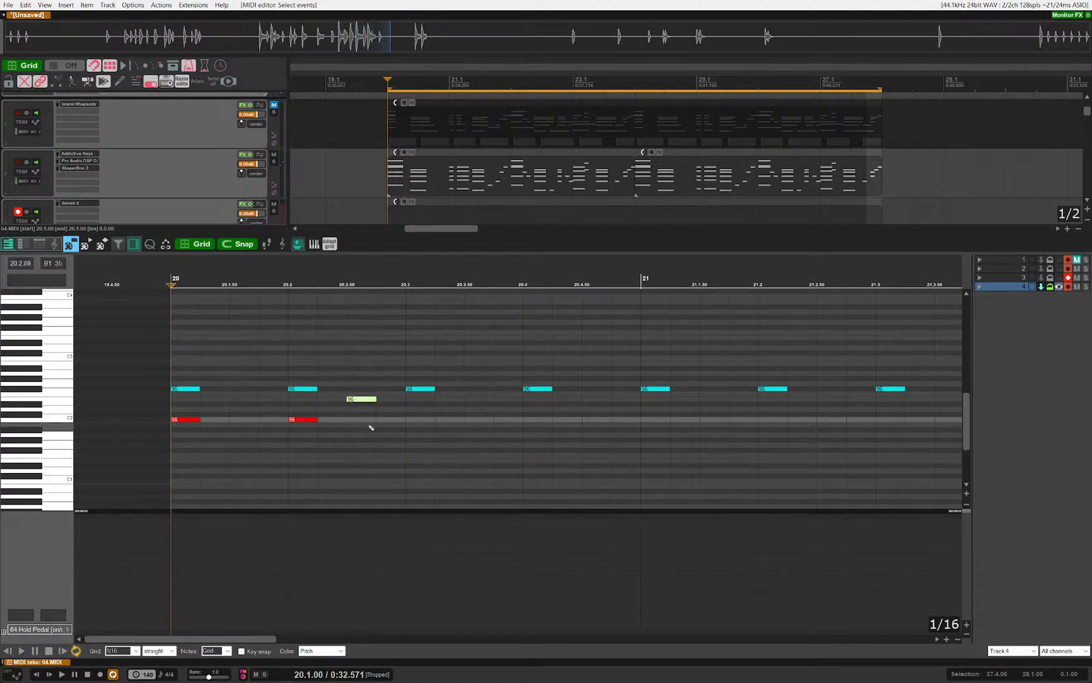
{"action": "left_click", "coordinate": [347, 420]}
{"action": "key", "text": "space"}
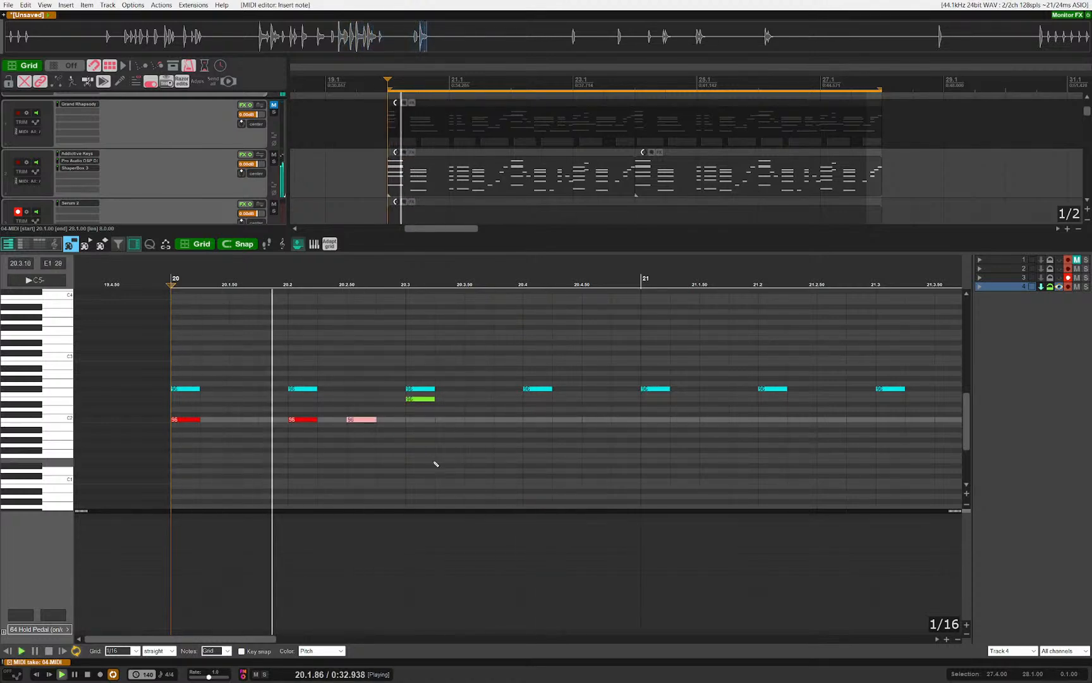
{"action": "key", "text": "space"}
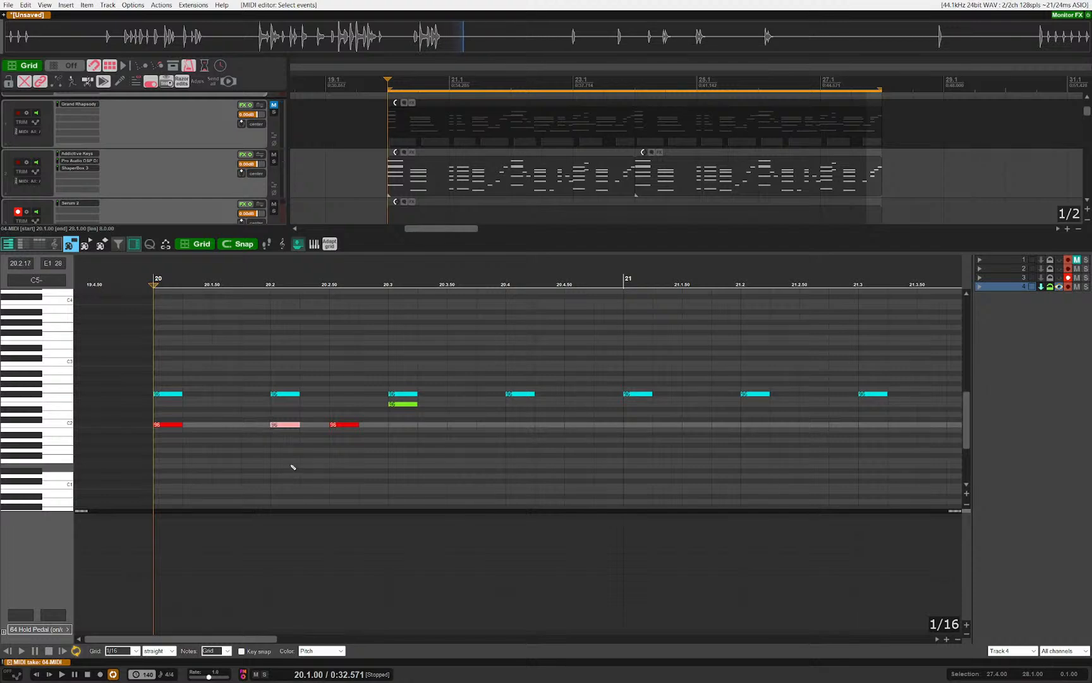
Step: Reduce the release of the E2 pad in EmergentDrums to about 1.4 s and close the plugin
{"action": "key", "text": "Escape"}
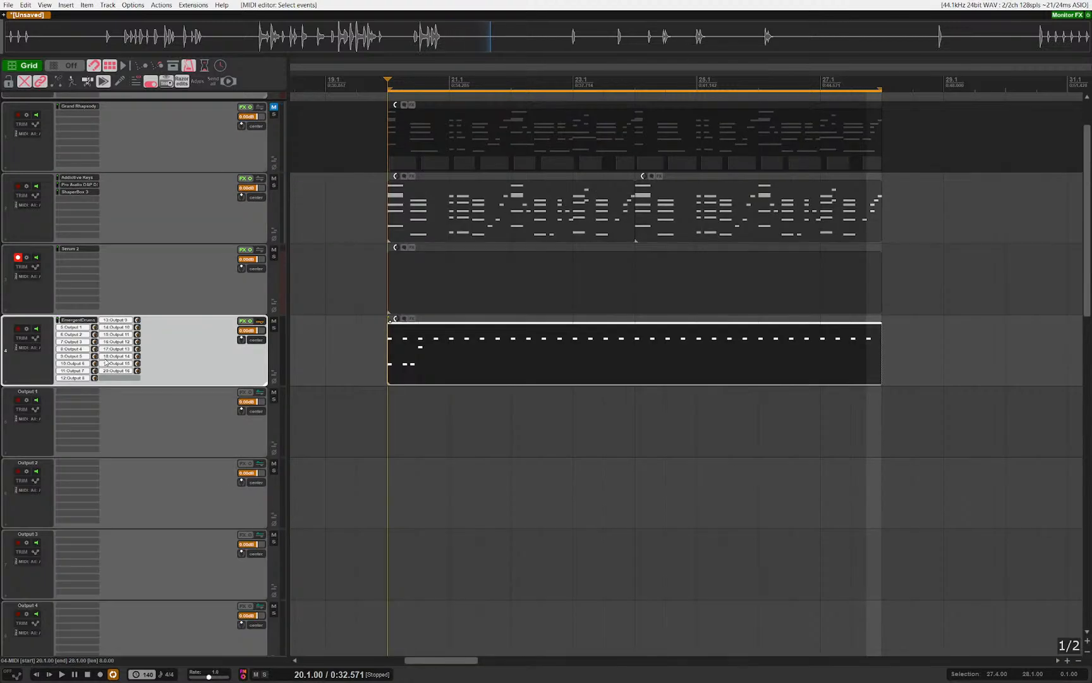
{"action": "left_click", "coordinate": [78, 321]}
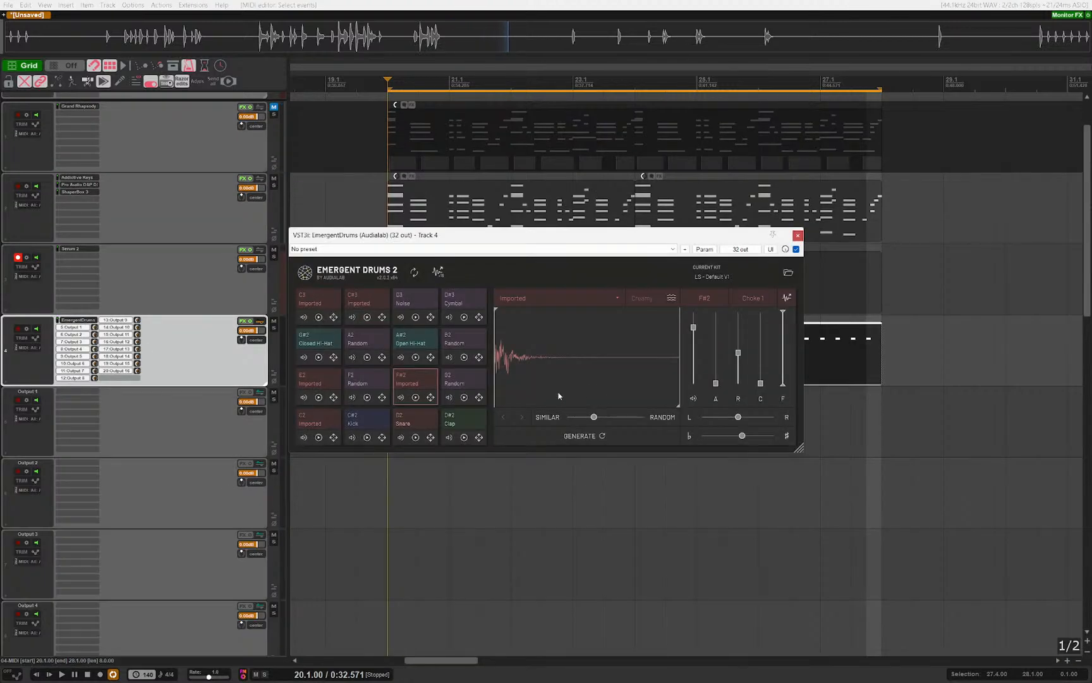
{"action": "left_click", "coordinate": [318, 396]}
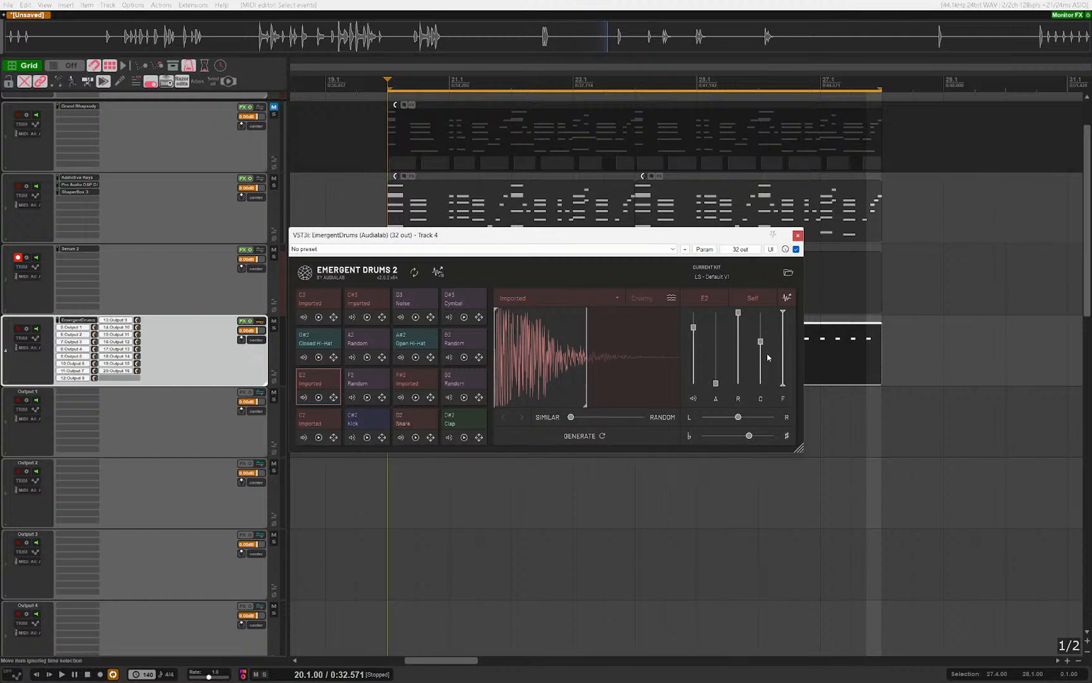
{"action": "left_click_drag", "start_coordinate": [739, 344], "coordinate": [740, 363]}
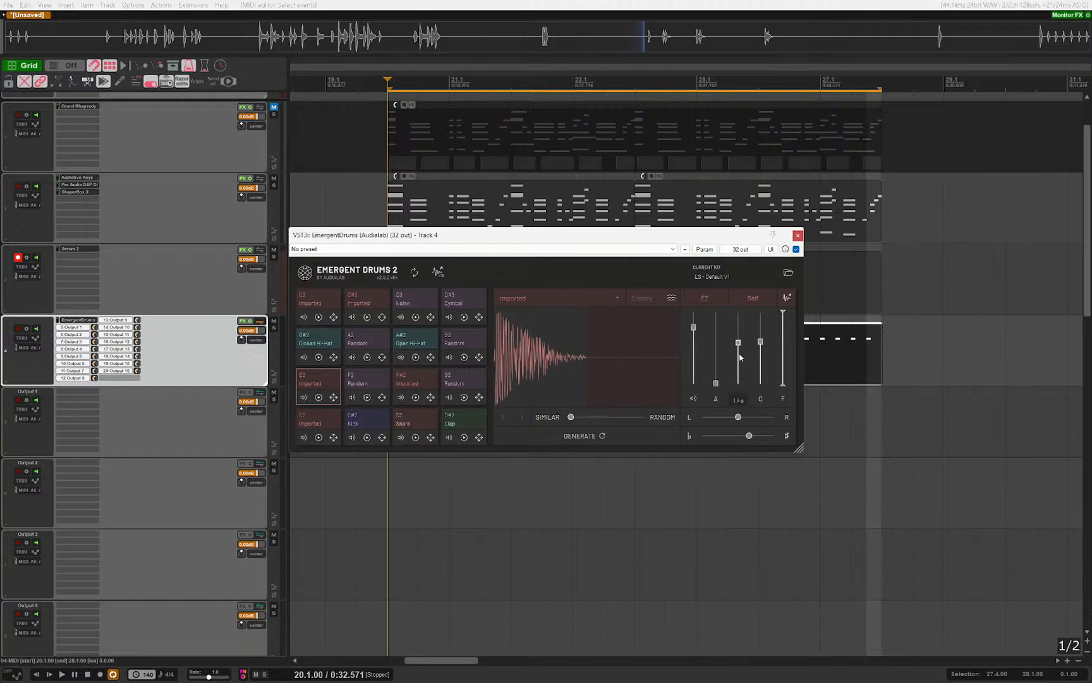
{"action": "key", "text": "Escape"}
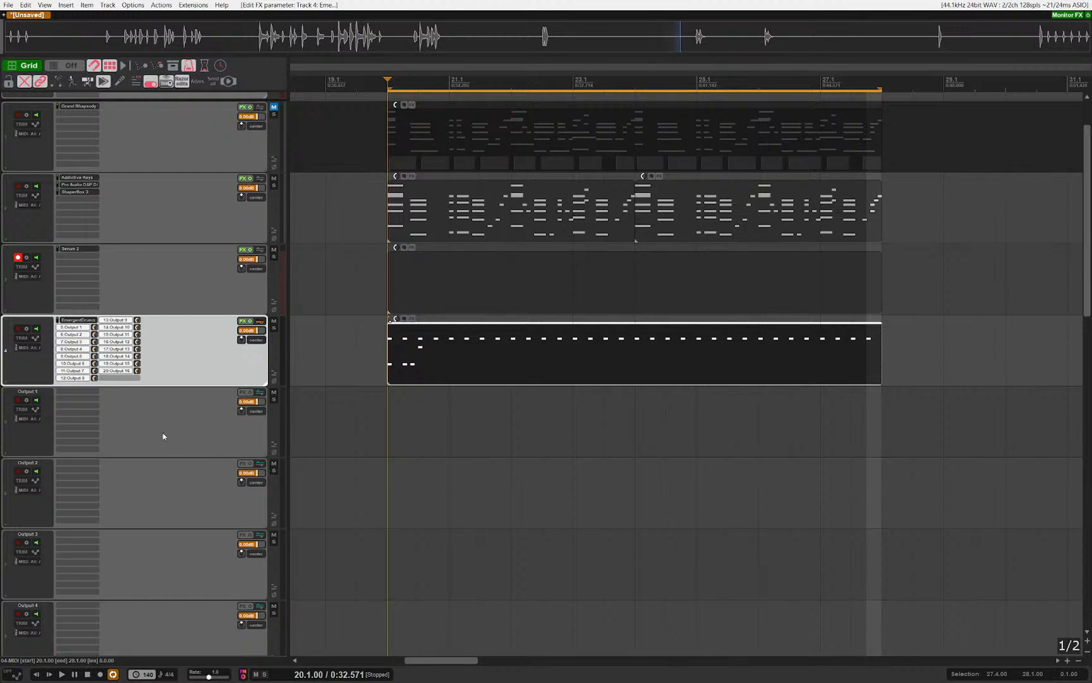
Step: Select the Output 2 track and play the pattern from bar 20 to check the output signals
{"action": "left_click", "coordinate": [163, 436]}
{"action": "left_click", "coordinate": [214, 506]}
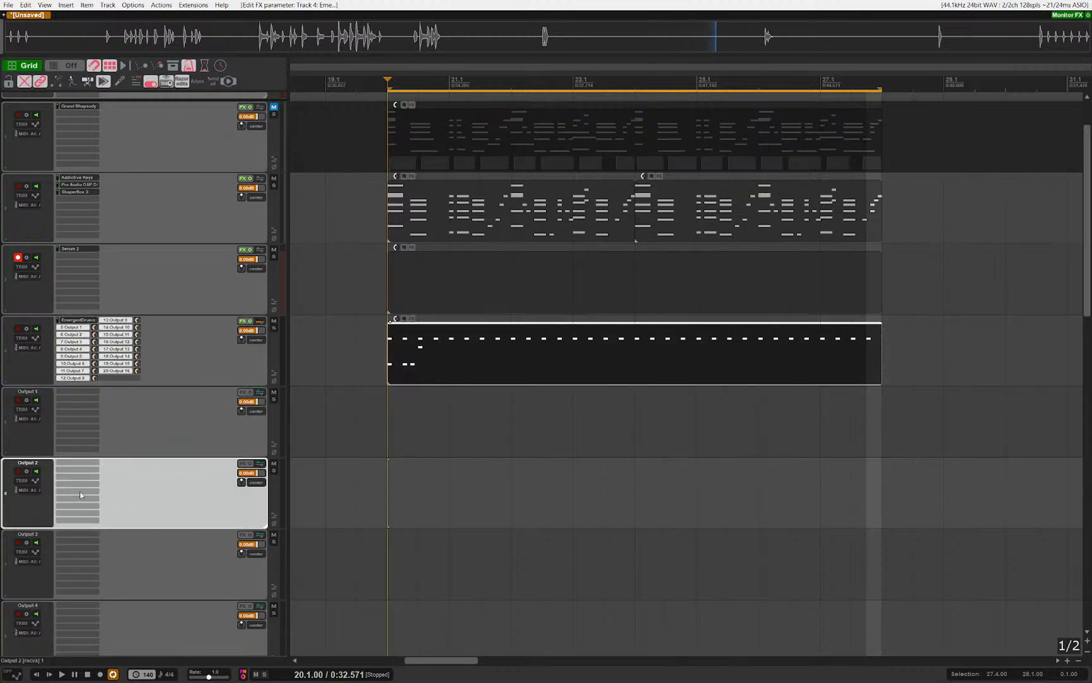
{"action": "key", "text": "space"}
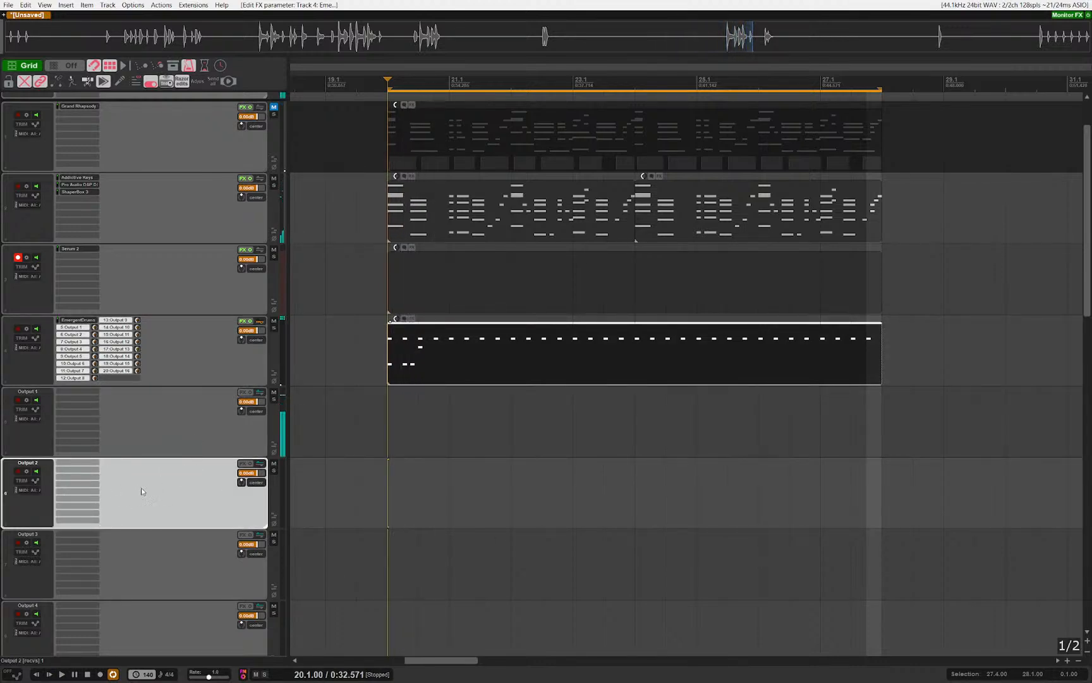
{"action": "key", "text": "space"}
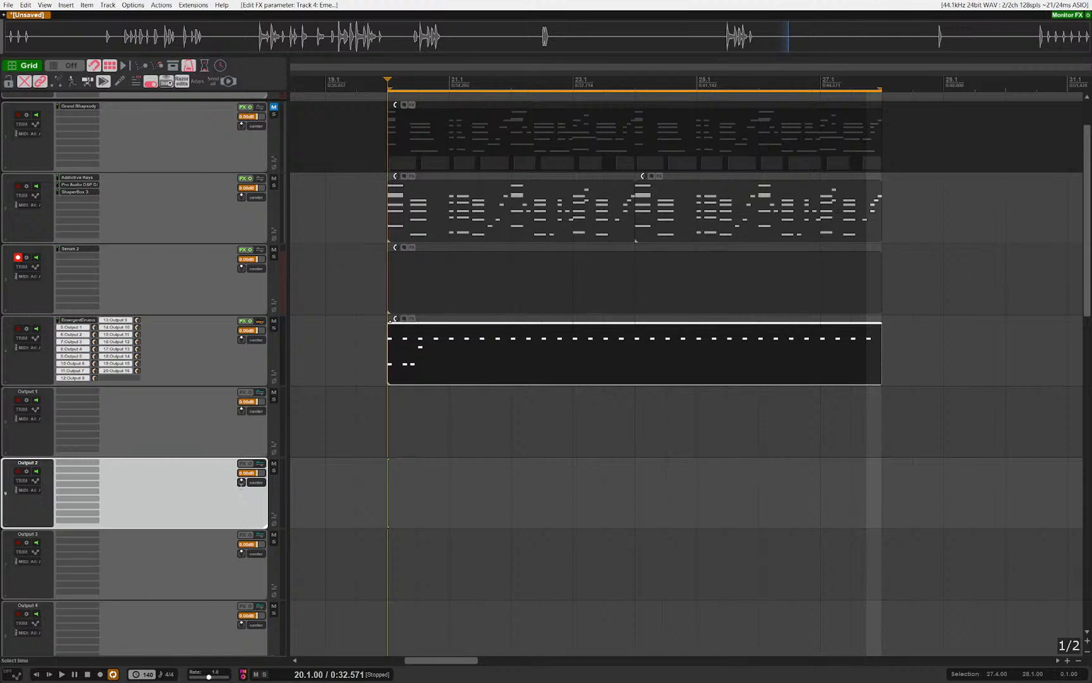
Step: Add the kHs Limiter to the Output 2 track, lower its release, and place its window clear of the items
{"action": "double_click", "coordinate": [102, 484]}
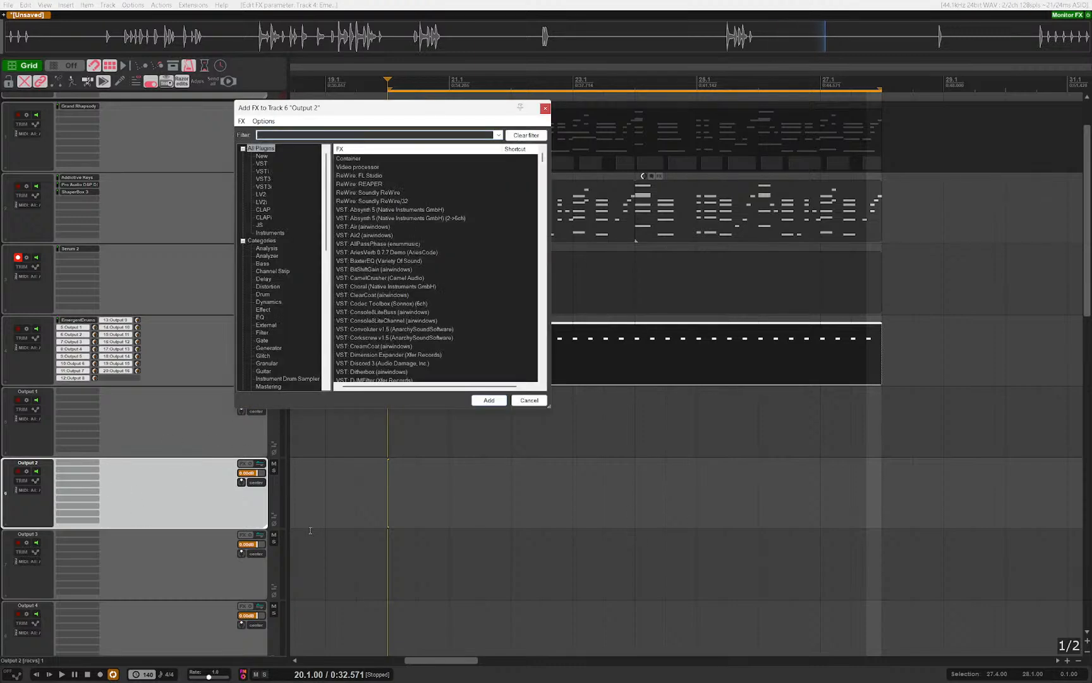
{"action": "type", "text": "khs limi"}
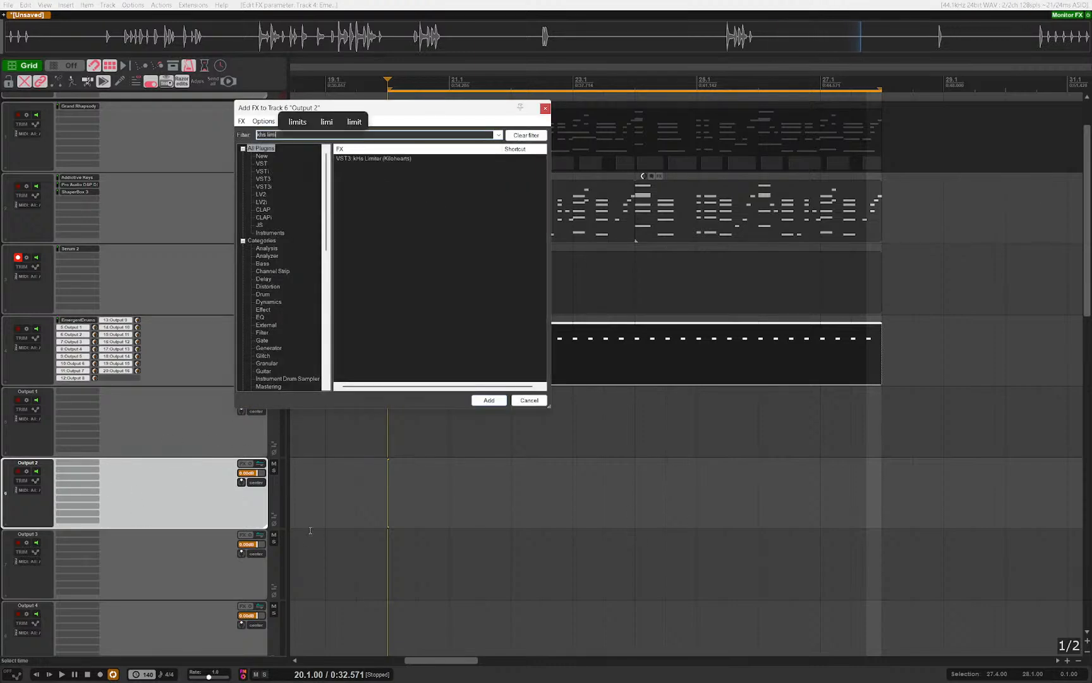
{"action": "key", "text": "Down"}
{"action": "key", "text": "Return"}
{"action": "mouse_move", "coordinate": [551, 335]}
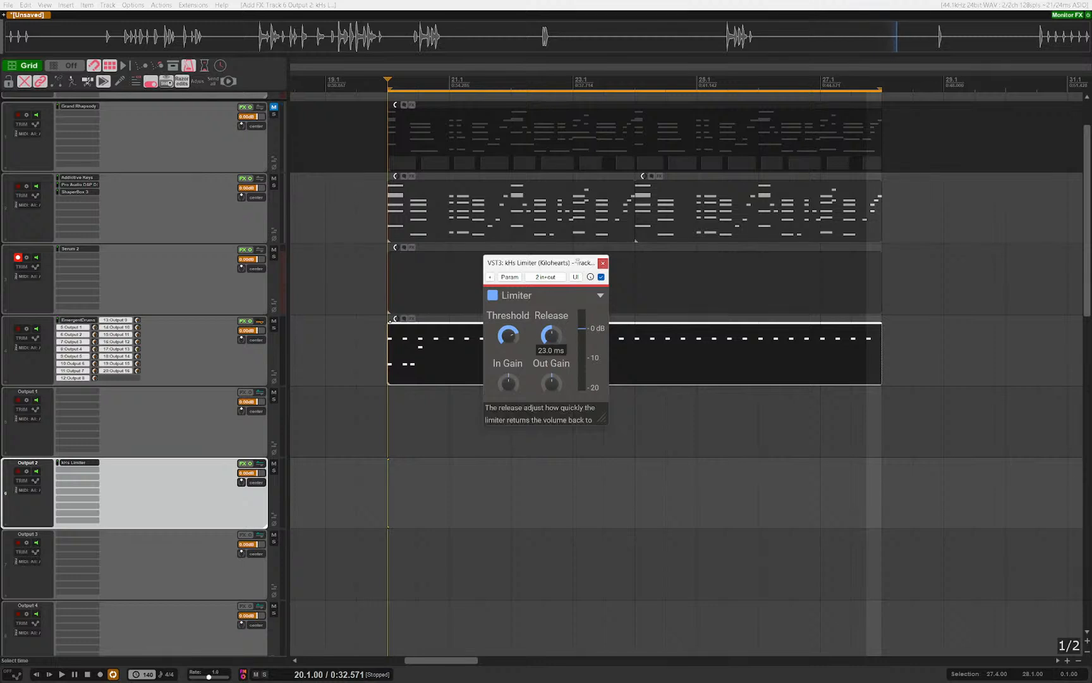
{"action": "left_click_drag", "start_coordinate": [941, 274], "coordinate": [947, 264]}
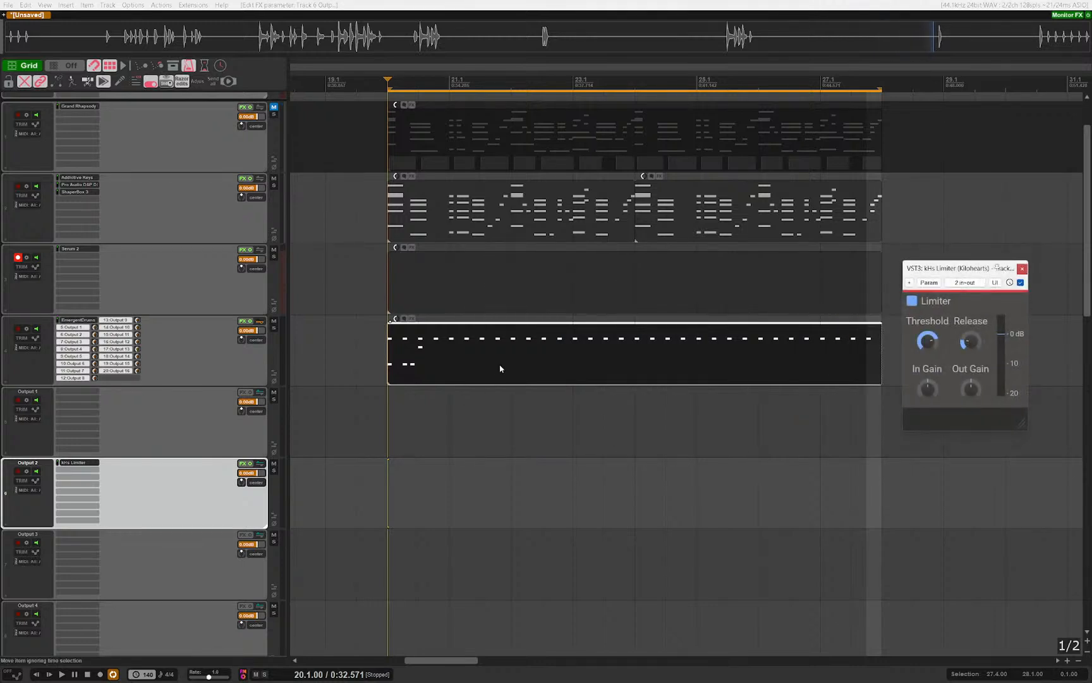
Step: Select the Output 2 track and play from bar 20 to check whether the limiter receives the drum signal
{"action": "left_click", "coordinate": [827, 366]}
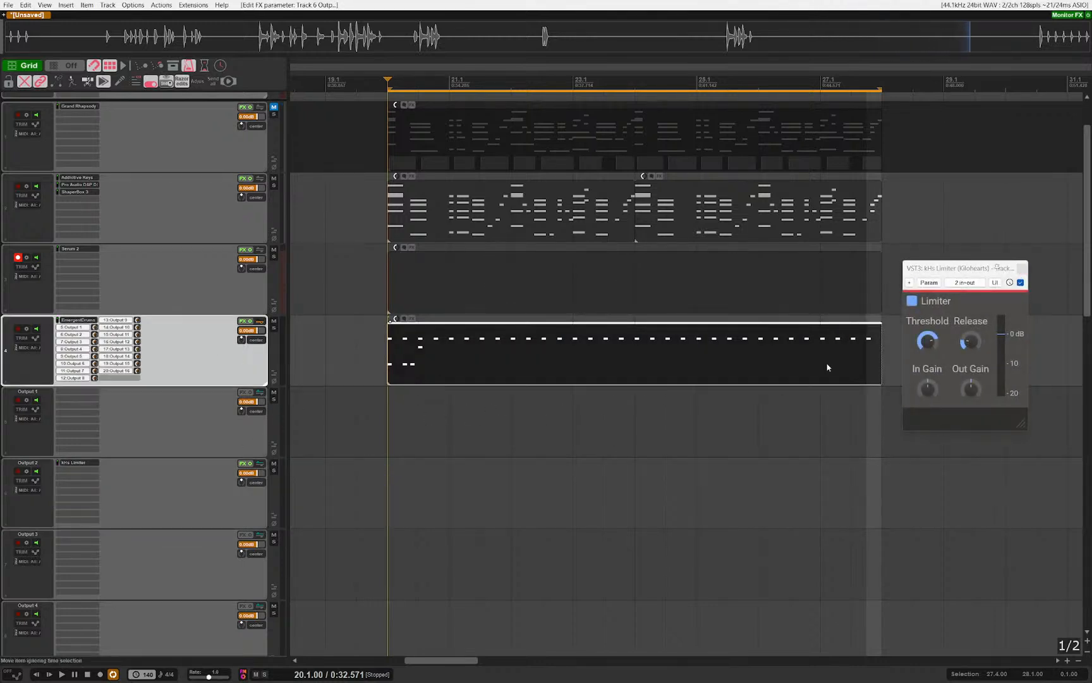
{"action": "left_click", "coordinate": [973, 354]}
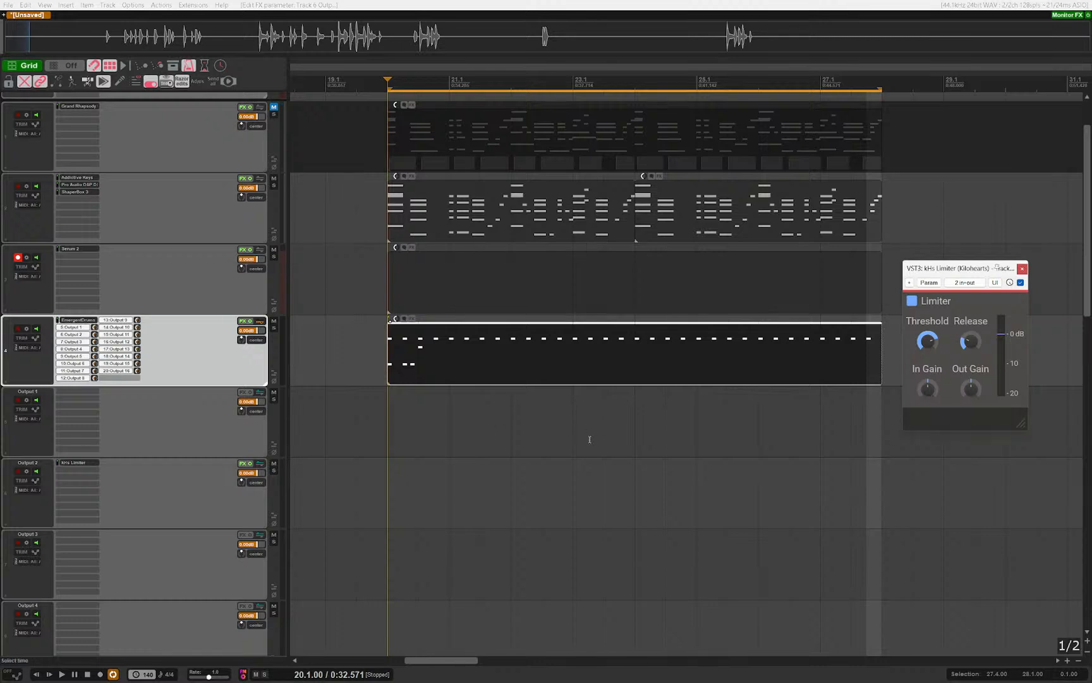
{"action": "left_click", "coordinate": [237, 466]}
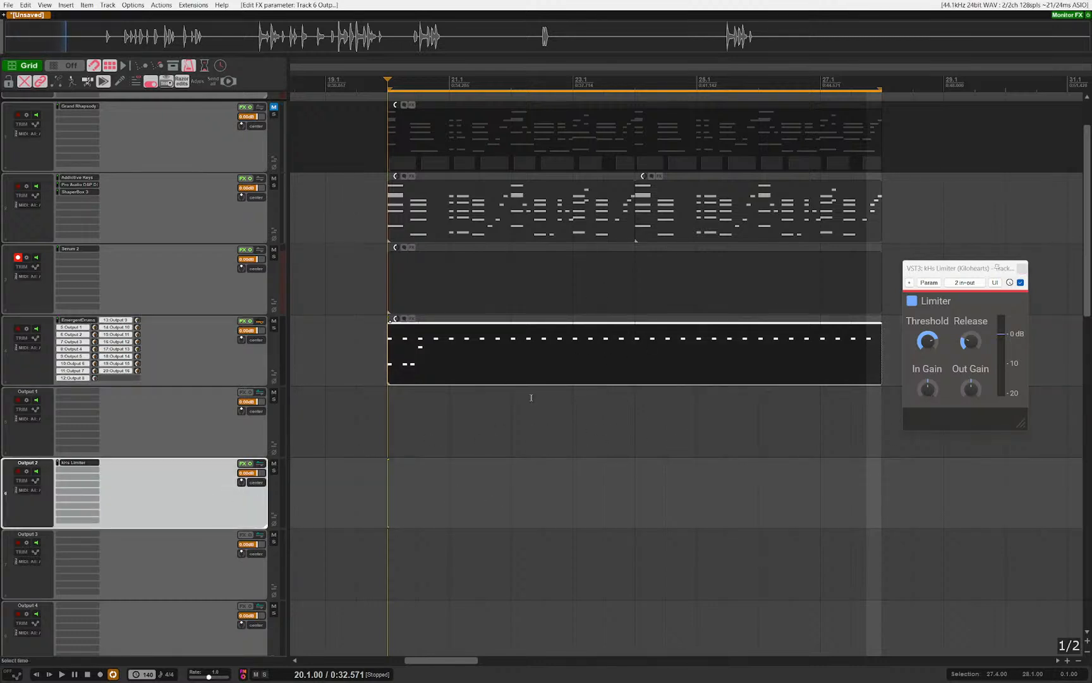
{"action": "mouse_move", "coordinate": [970, 269]}
{"action": "left_mouse_down"}
{"action": "mouse_move", "coordinate": [995, 215]}
{"action": "mouse_move", "coordinate": [982, 211]}
{"action": "mouse_move", "coordinate": [974, 269]}
{"action": "left_mouse_up"}
{"action": "left_click_drag", "start_coordinate": [648, 459], "coordinate": [544, 485]}
{"action": "key", "text": "space"}
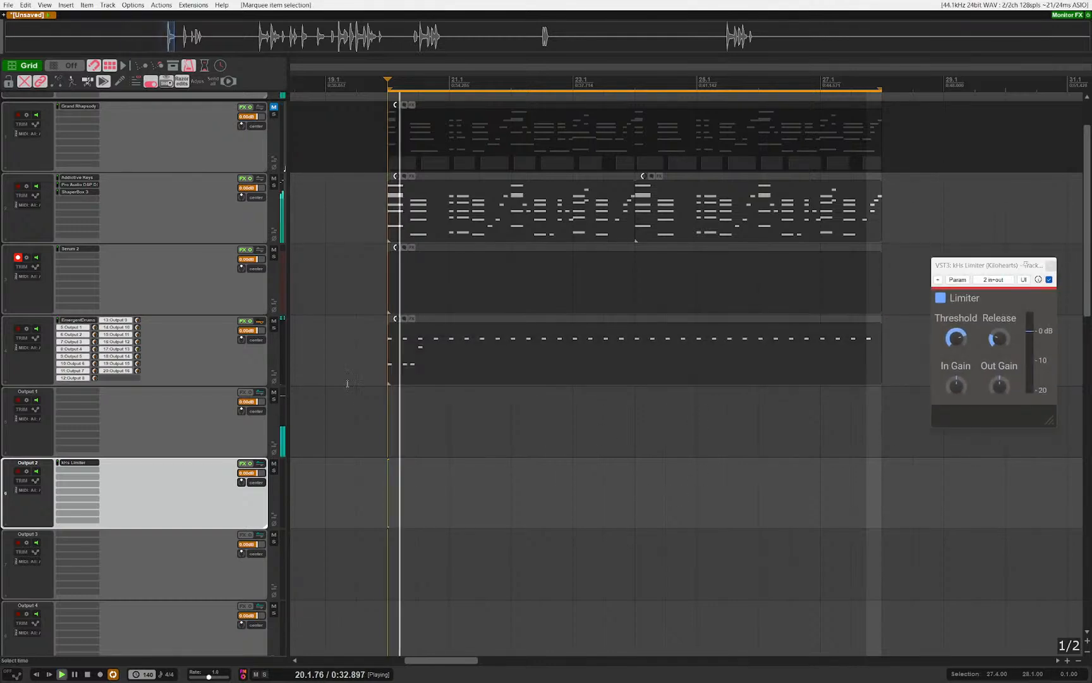
{"action": "key", "text": "space"}
Step: Change the output routing setting in EmergentDrums on track 4 and close the plugin
{"action": "left_click", "coordinate": [260, 444]}
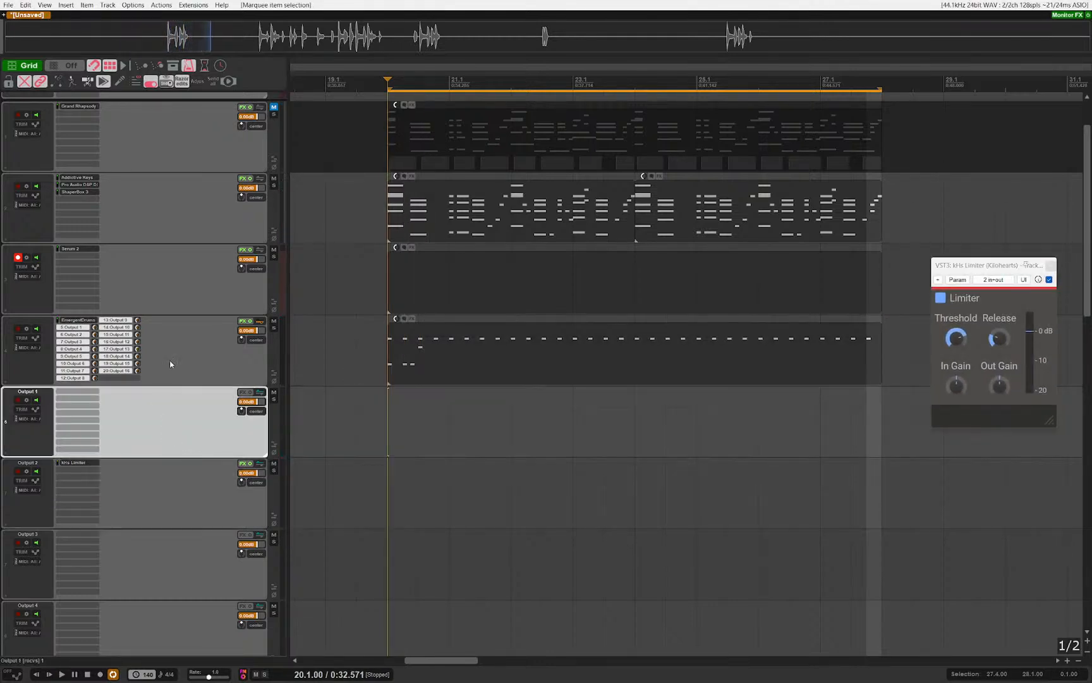
{"action": "left_click", "coordinate": [66, 335]}
{"action": "left_click", "coordinate": [71, 320]}
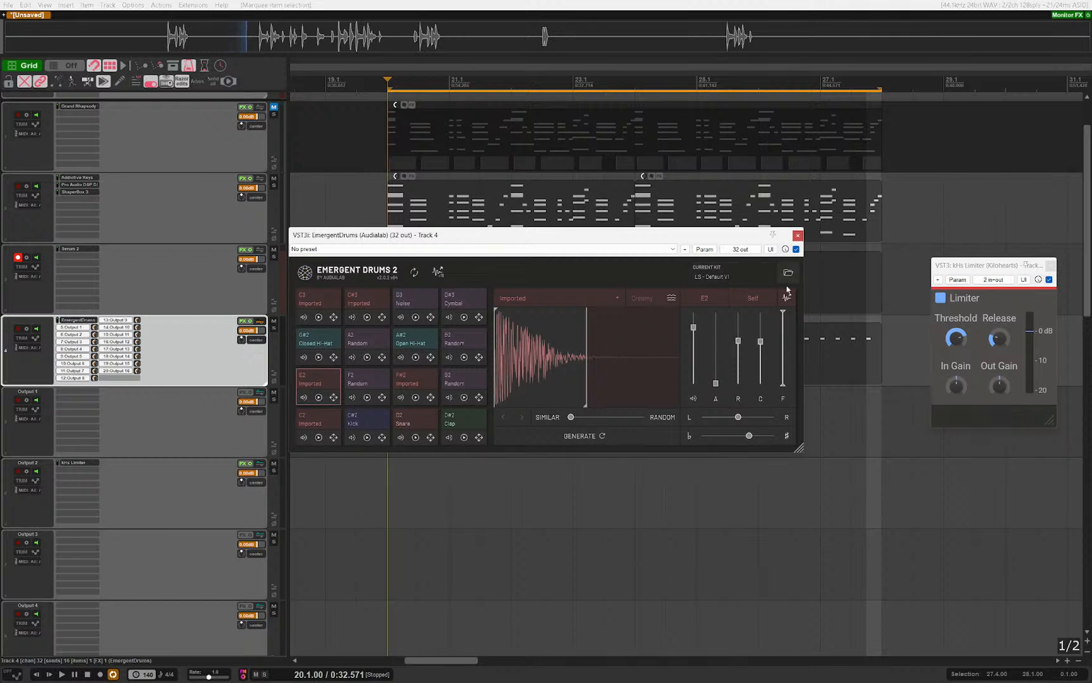
{"action": "left_click", "coordinate": [336, 271]}
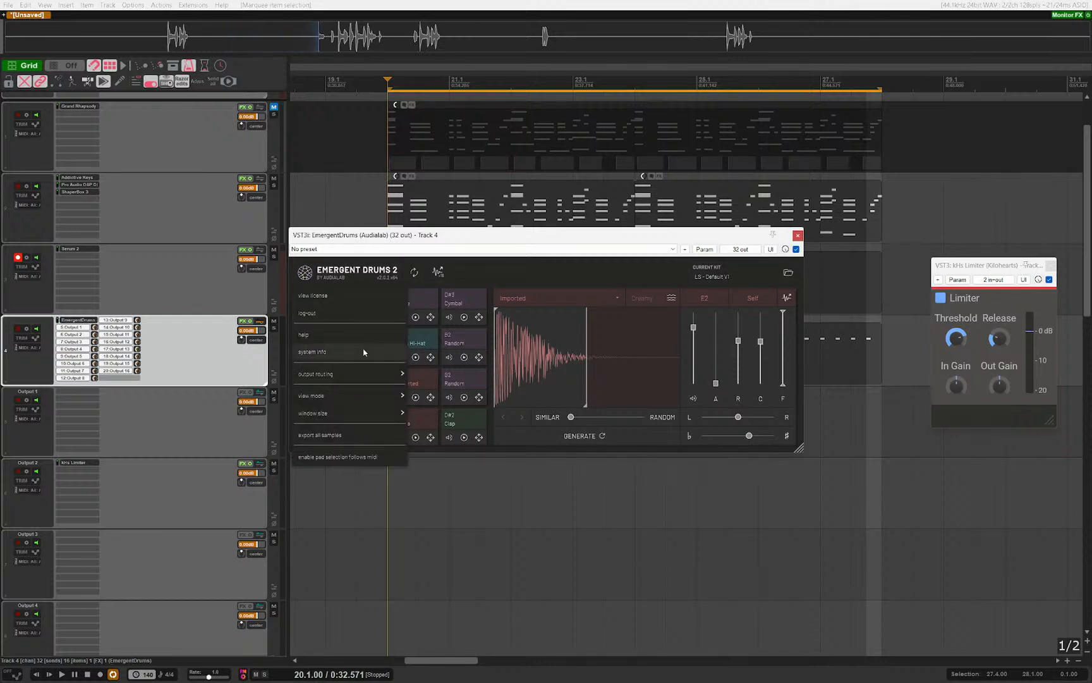
{"action": "mouse_move", "coordinate": [369, 377]}
{"action": "left_click", "coordinate": [451, 378]}
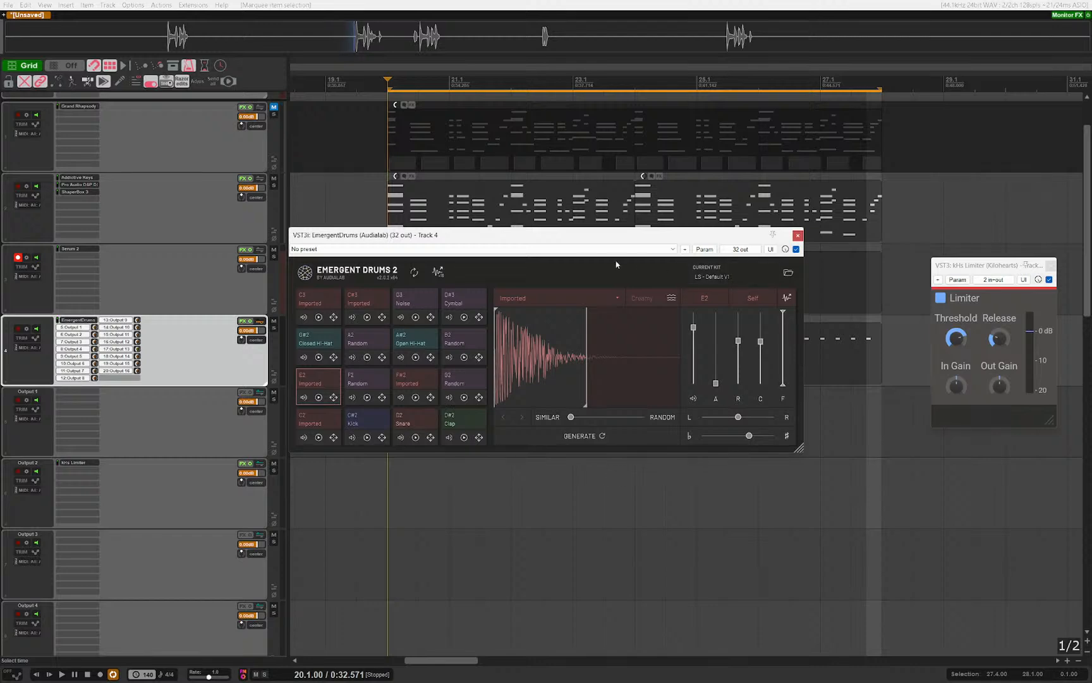
{"action": "key", "text": "Escape"}
Step: Play the pattern from bar 20 and examine which output tracks receive each drum sound
{"action": "key", "text": "space"}
{"action": "scroll", "coordinate": [401, 466], "scroll_direction": "down", "scroll_amount": 3}
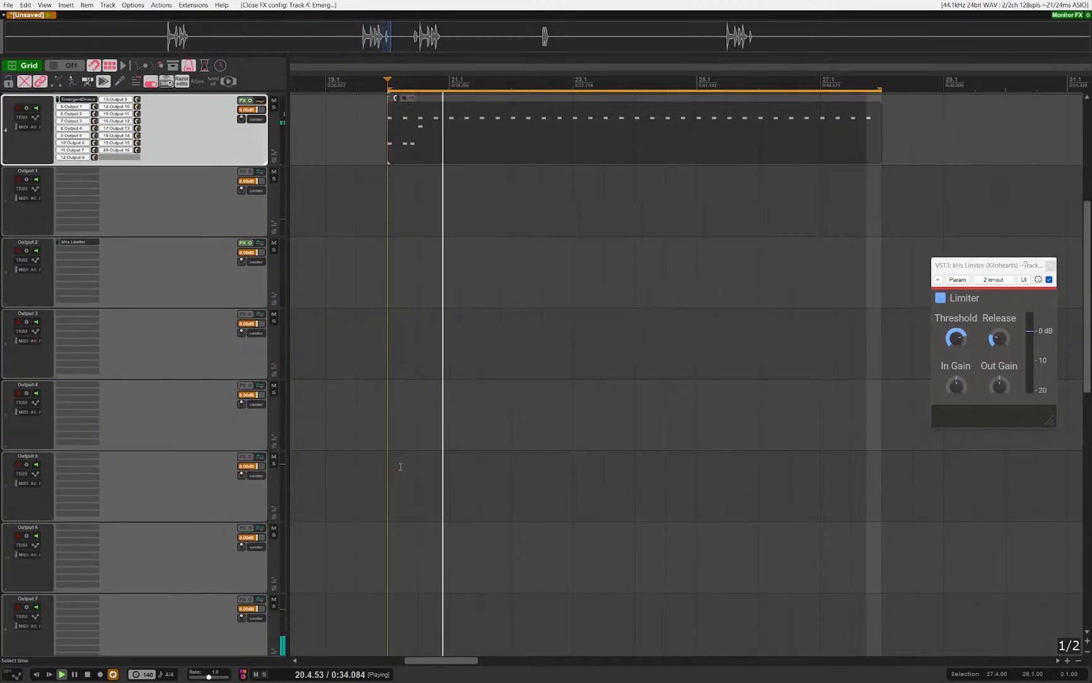
{"action": "scroll", "coordinate": [401, 467], "scroll_direction": "down", "scroll_amount": 2}
{"action": "key", "text": "space"}
{"action": "scroll", "coordinate": [383, 398], "scroll_direction": "down", "scroll_amount": 3}
{"action": "left_click_drag", "start_coordinate": [382, 398], "coordinate": [424, 446]}
{"action": "key", "text": "space"}
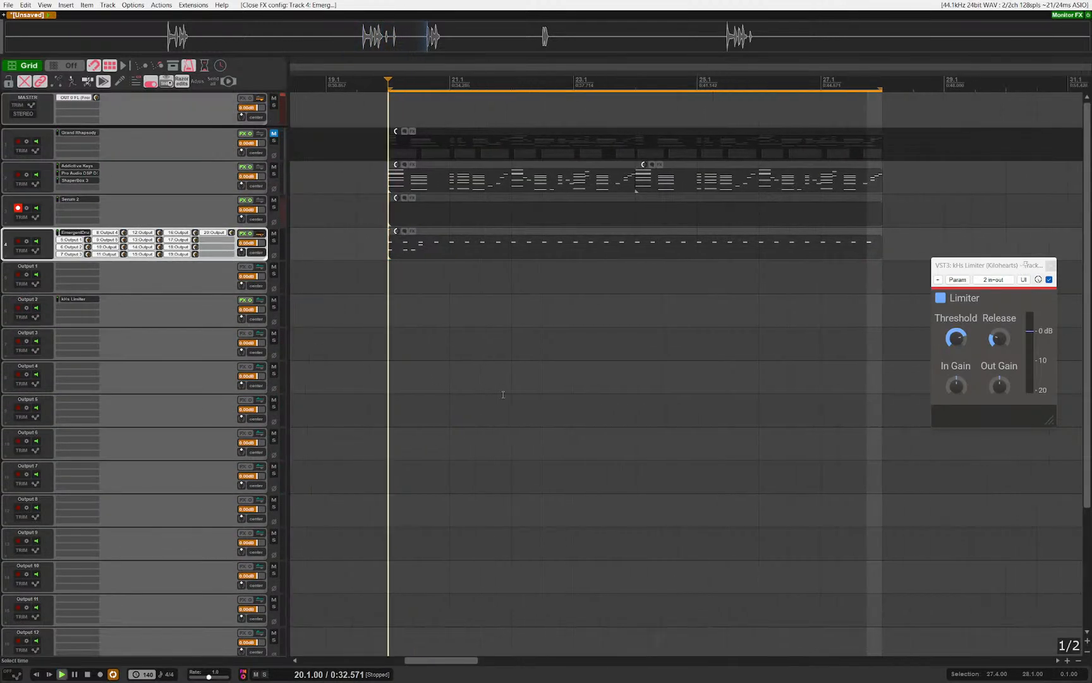
{"action": "key", "text": "space"}
Step: Rename the Output 5 track as (DR) SN
{"action": "left_click", "coordinate": [37, 398]}
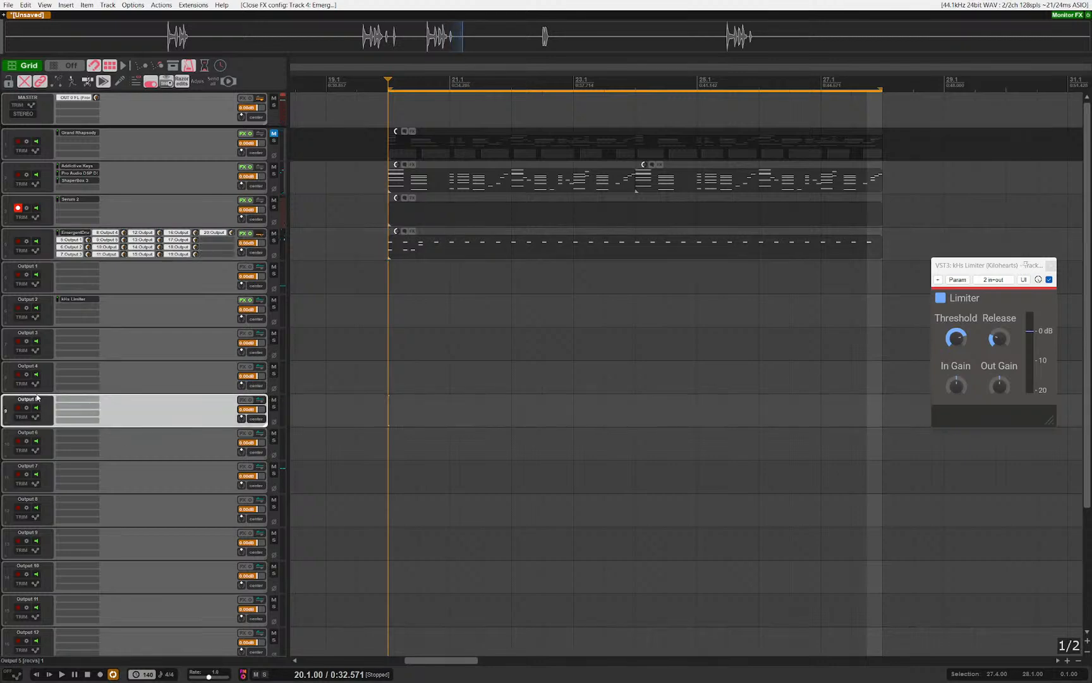
{"action": "double_click", "coordinate": [35, 398]}
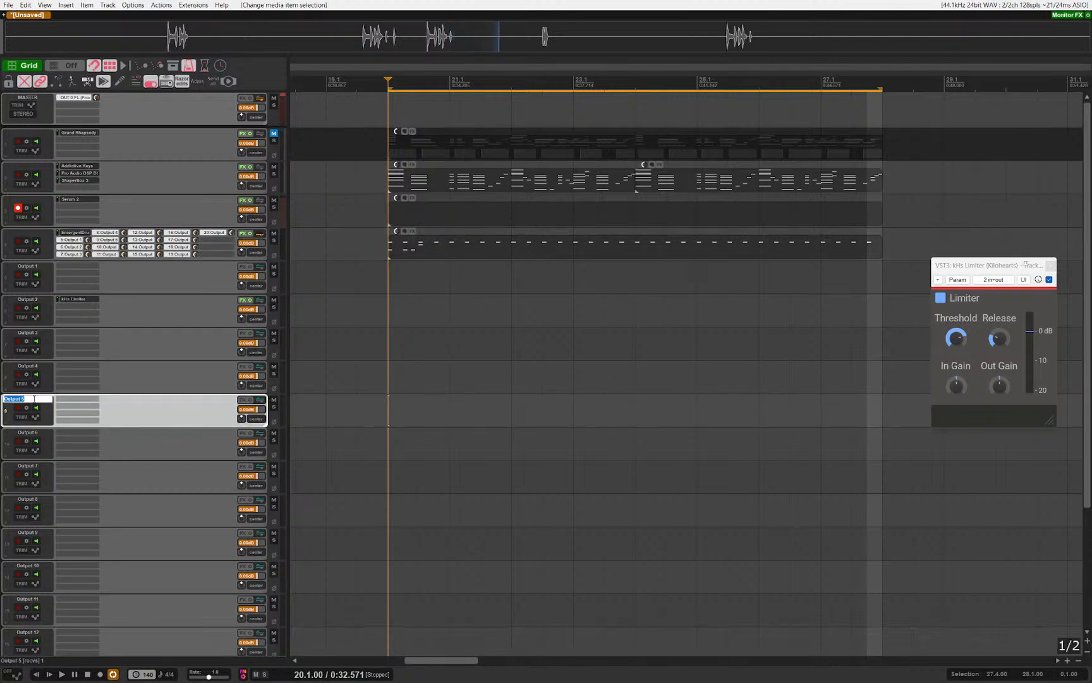
{"action": "key", "text": "BackSpace"}
{"action": "key", "text": "BackSpace"}
{"action": "type", "text": ")"}
{"action": "type", "text": " SR"}
{"action": "key", "text": "BackSpace"}
{"action": "type", "text": "n"}
{"action": "key", "text": "BackSpace"}
{"action": "type", "text": "N"}
{"action": "key", "text": "Return"}
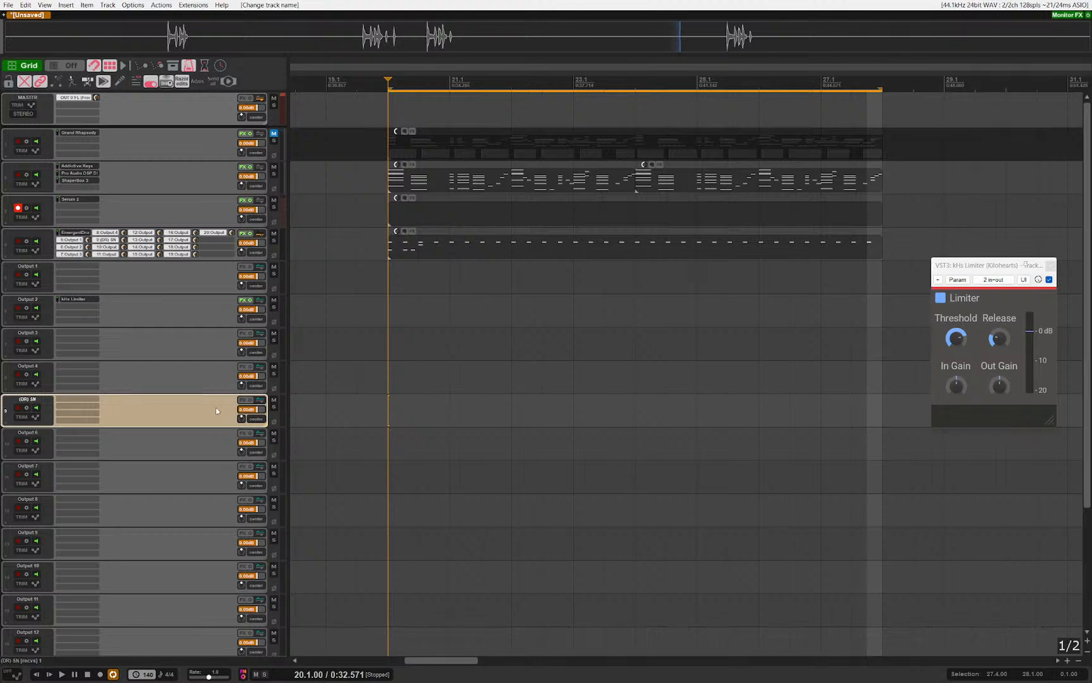
Step: Rename the Output 2 track as (DR) K
{"action": "left_click", "coordinate": [165, 304]}
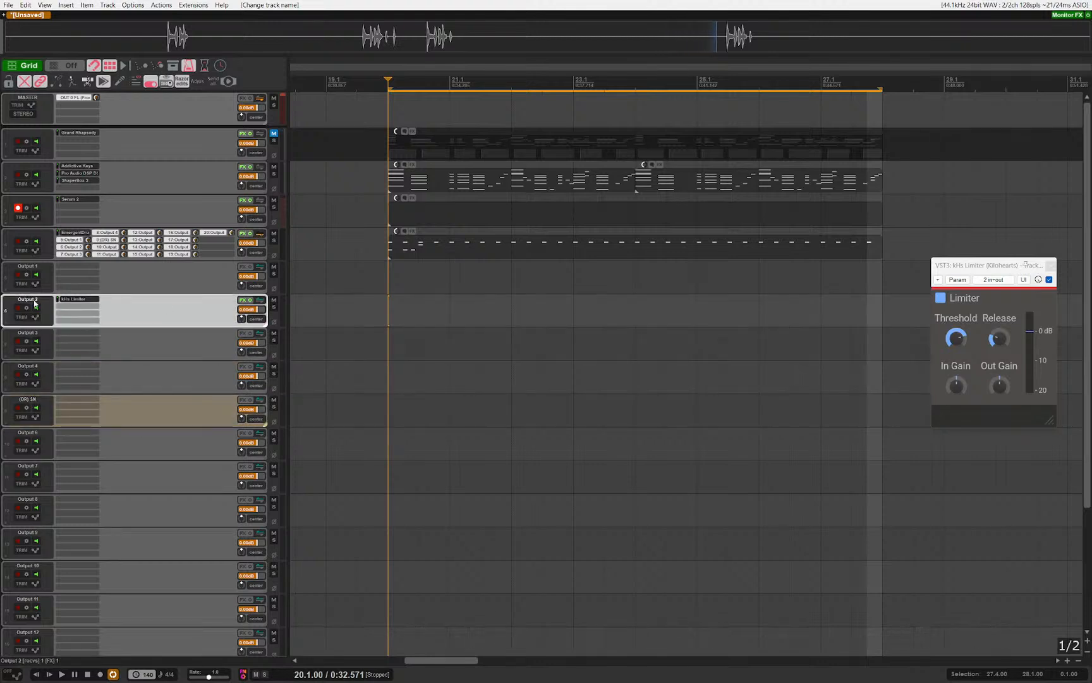
{"action": "type", "text": ")"}
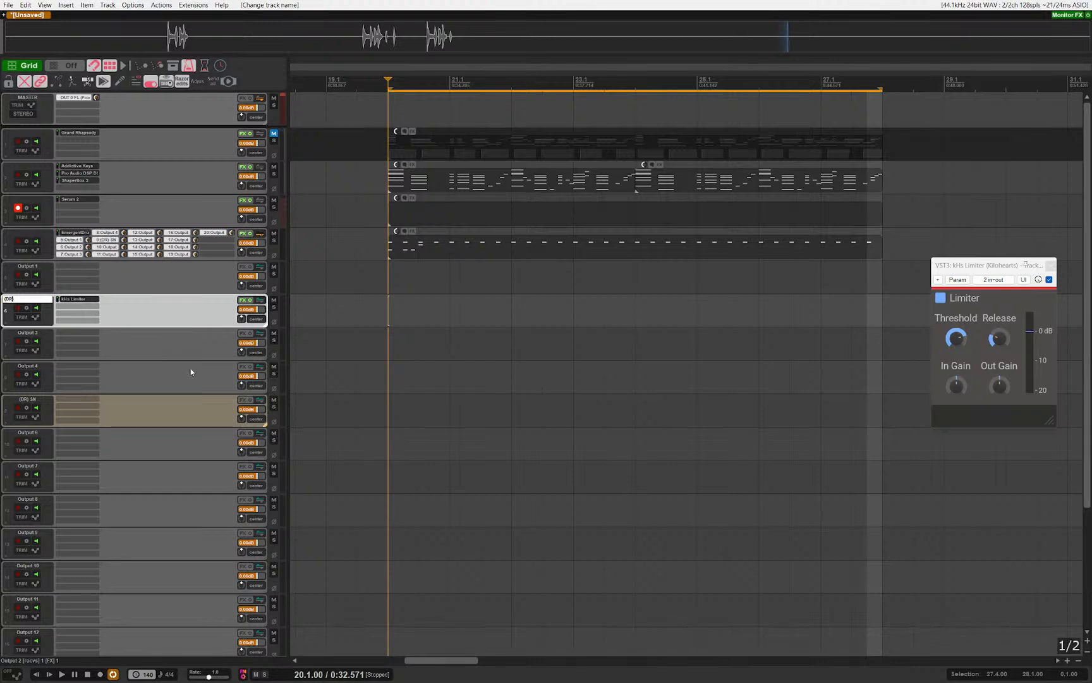
{"action": "type", "text": " K"}
{"action": "key", "text": "Return"}
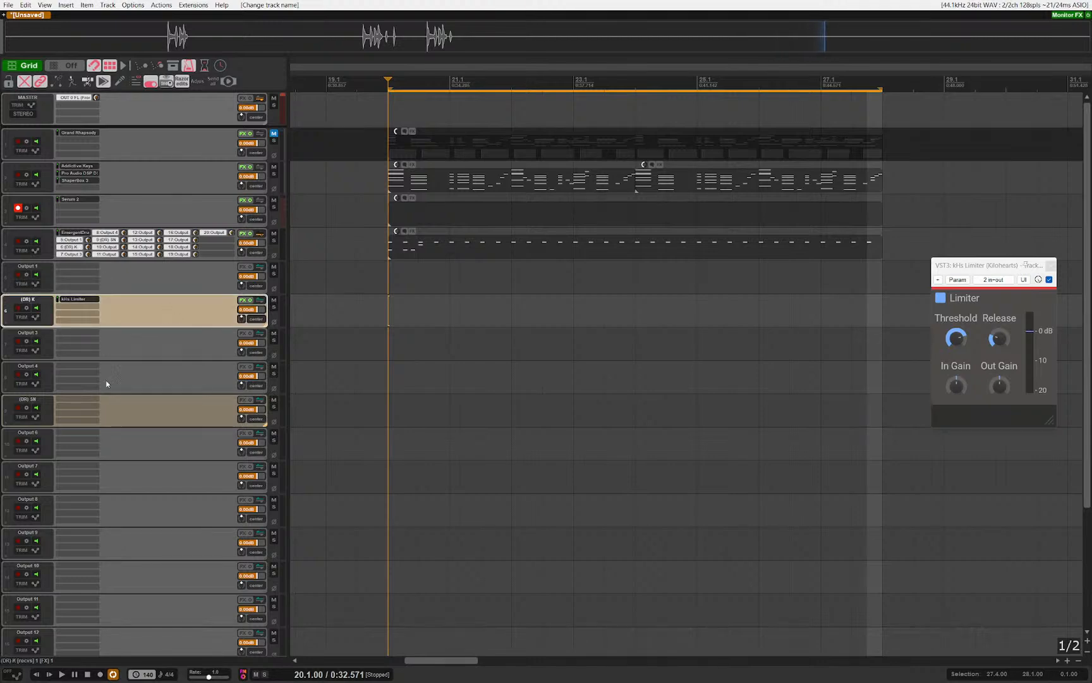
Step: Play the pattern briefly to locate the hi-hat output and rename the Output 7 track as (DR) Hat
{"action": "left_click", "coordinate": [20, 441]}
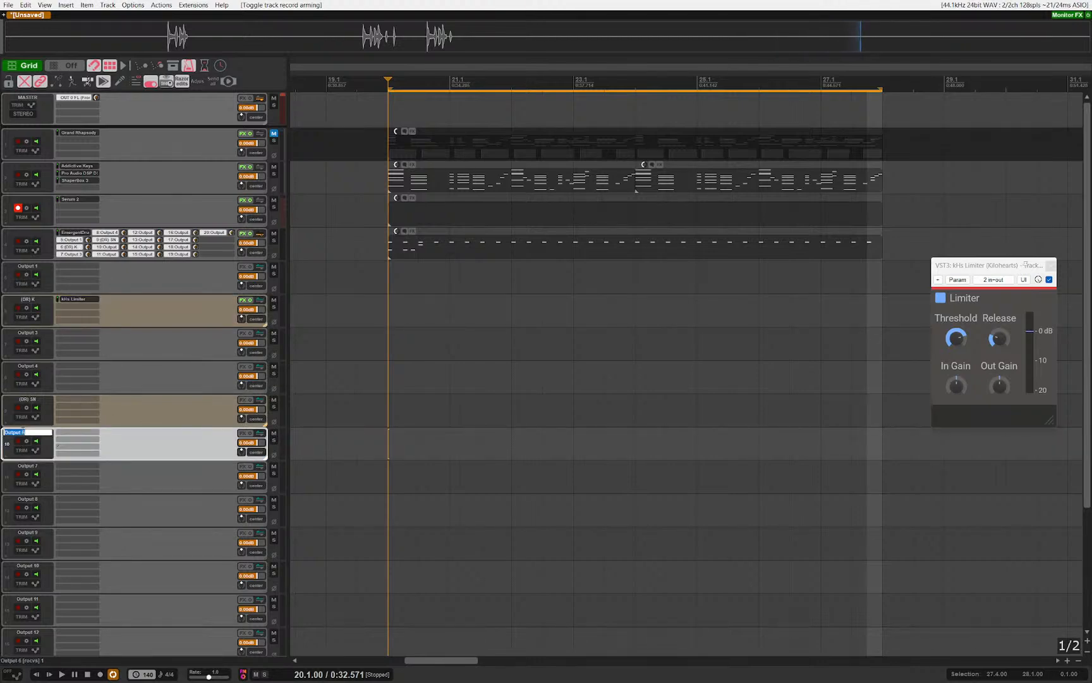
{"action": "left_click_drag", "start_coordinate": [468, 420], "coordinate": [585, 462]}
{"action": "key", "text": "space"}
{"action": "key", "text": "space"}
{"action": "left_click", "coordinate": [172, 477]}
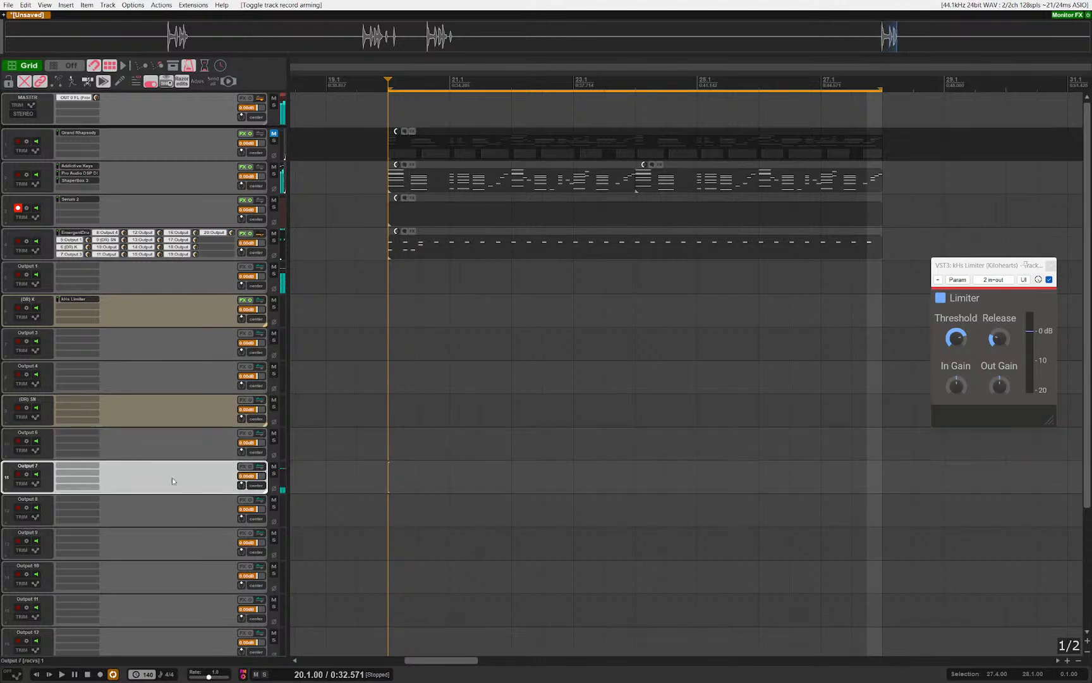
{"action": "double_click", "coordinate": [44, 465]}
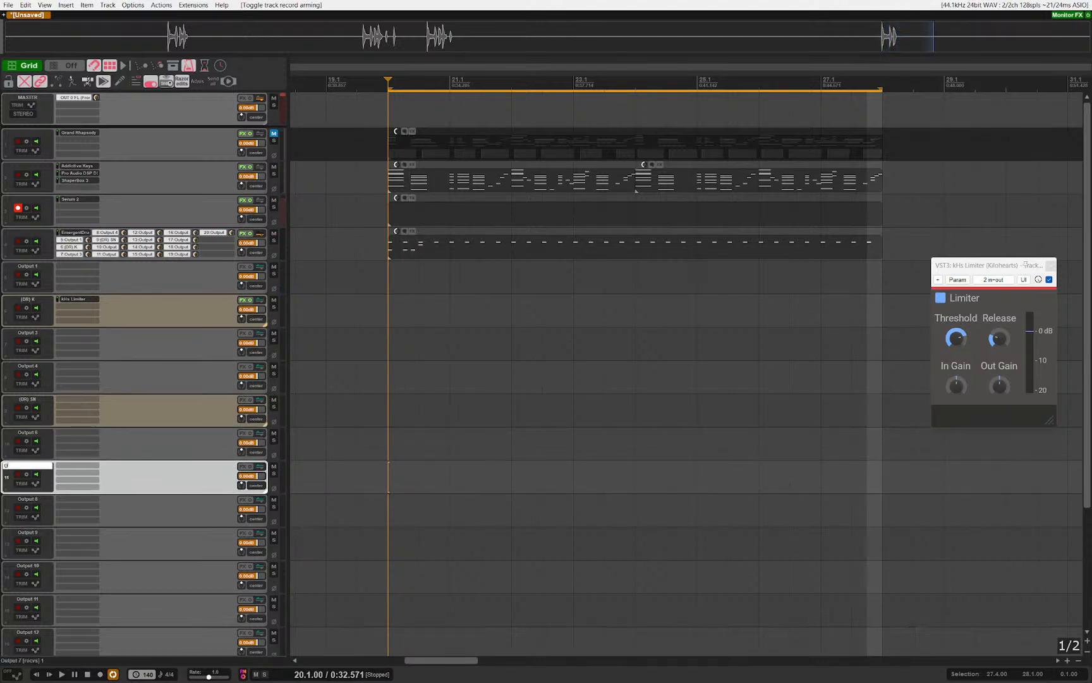
{"action": "type", "text": "(DR) Hat"}
{"action": "key", "text": "Return"}
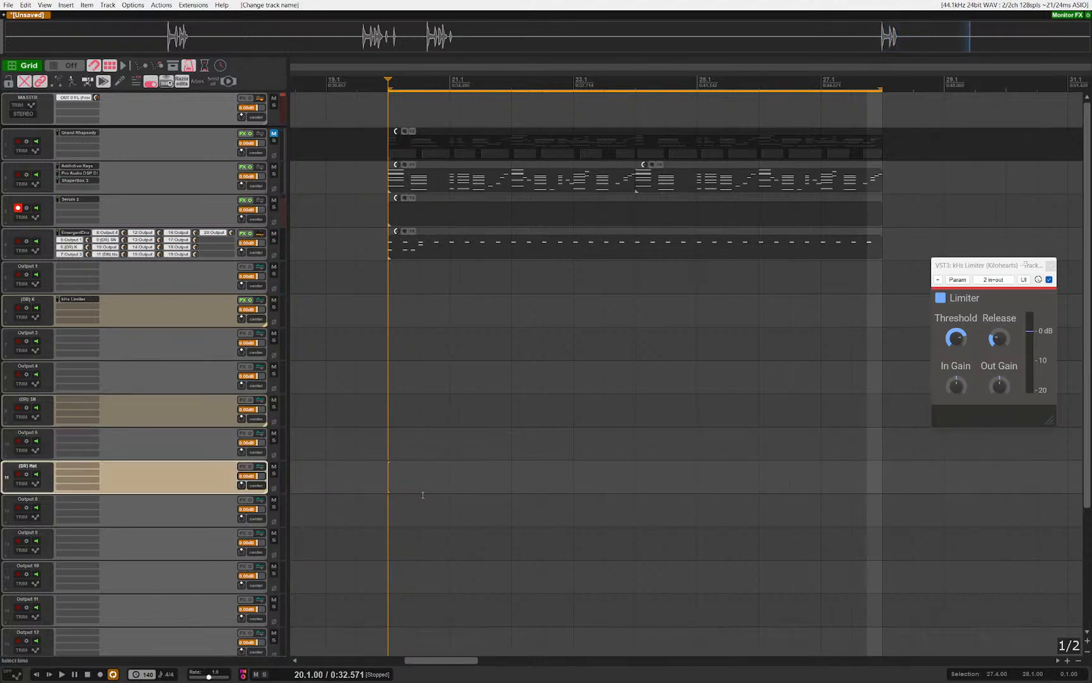
Step: Play the pattern from bar 20 and check the meters of the renamed drum output tracks
{"action": "key", "text": "space"}
{"action": "scroll", "coordinate": [434, 390], "scroll_direction": "up", "scroll_amount": 1}
{"action": "scroll", "coordinate": [468, 401], "scroll_direction": "right", "scroll_amount": 1}
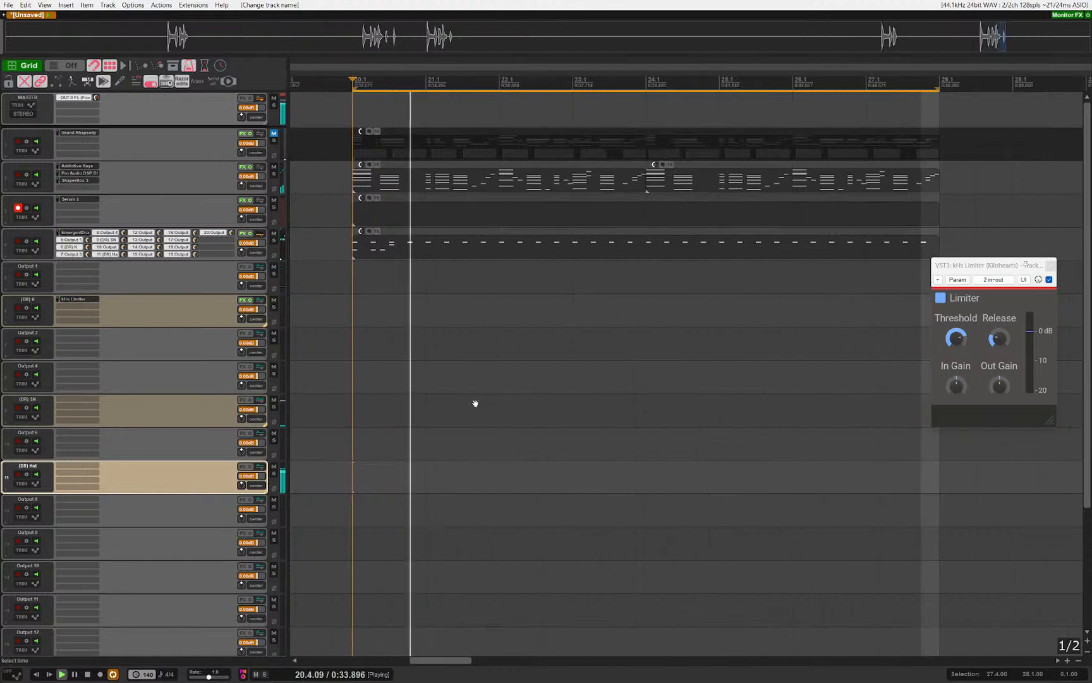
{"action": "scroll", "coordinate": [436, 374], "scroll_direction": "left", "scroll_amount": 1}
{"action": "left_click_drag", "start_coordinate": [538, 407], "coordinate": [468, 356]}
{"action": "key", "text": "space"}
Step: Open the drum item on track 4 in the MIDI editor, play its notes from bar 20, and close the editor
{"action": "left_click", "coordinate": [205, 213]}
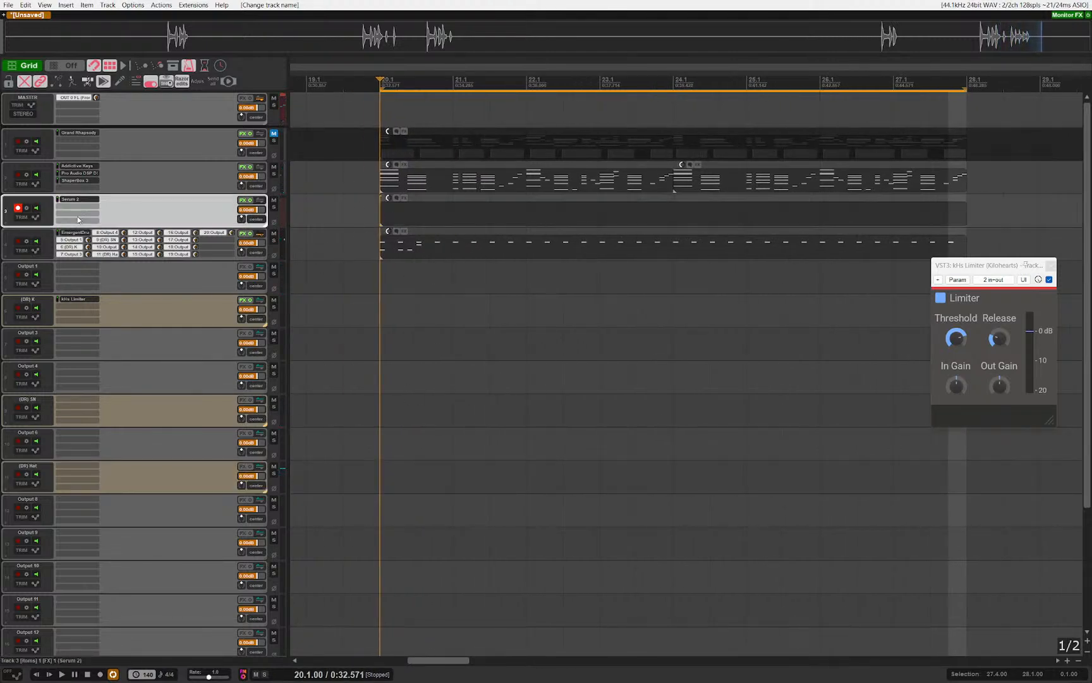
{"action": "left_click", "coordinate": [383, 253]}
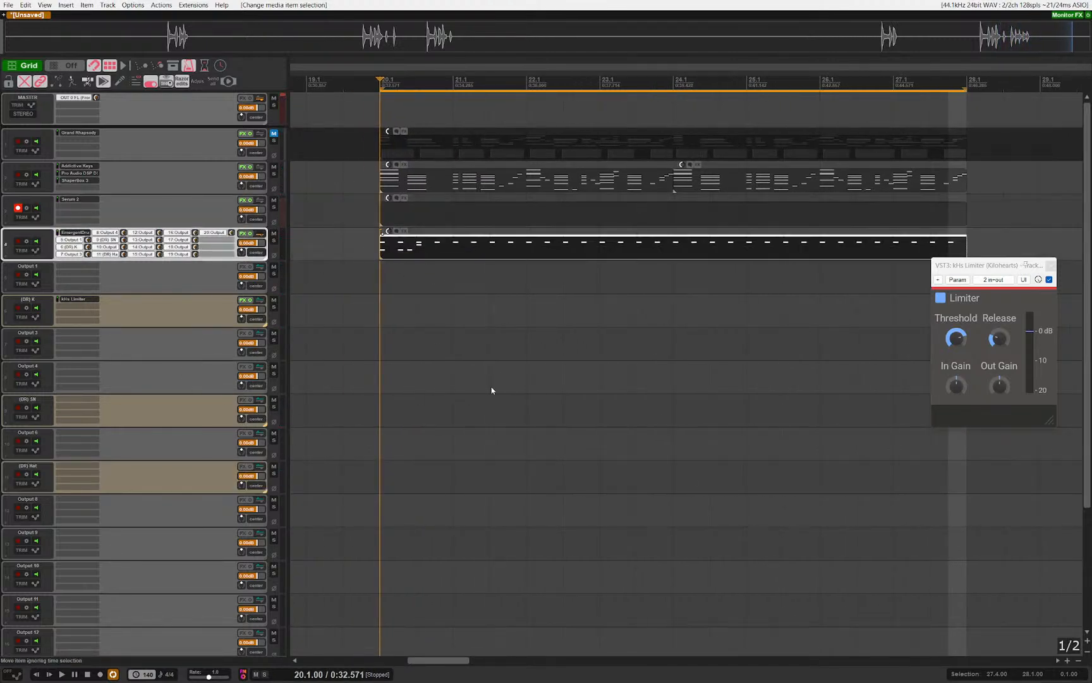
{"action": "key", "text": "space"}
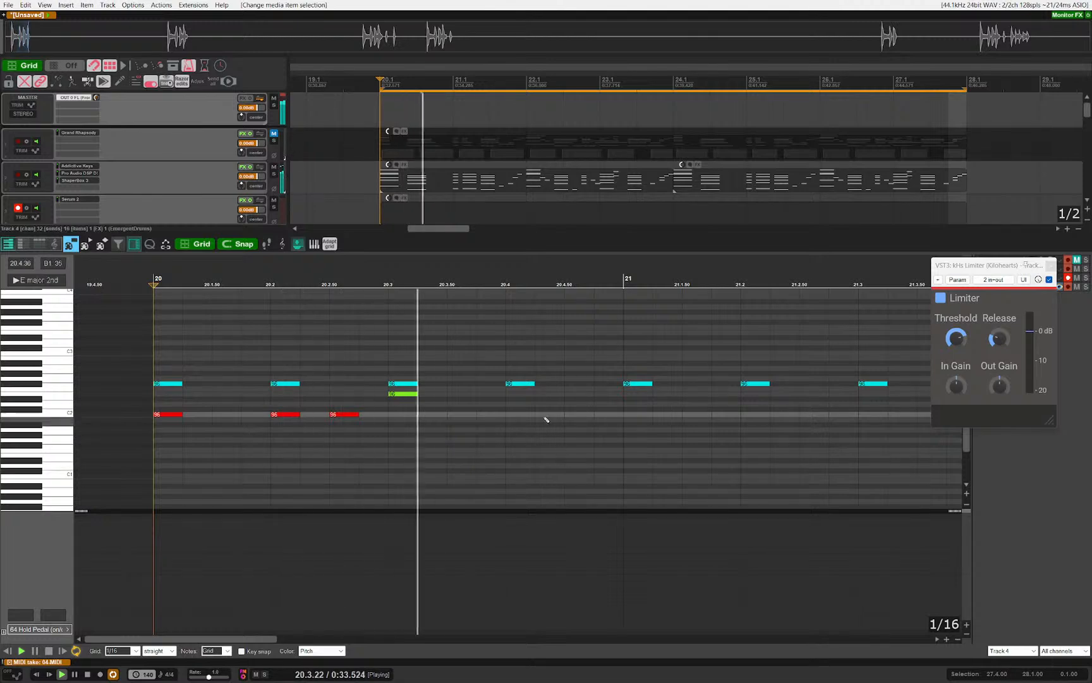
{"action": "key", "text": "space"}
{"action": "key", "text": "Escape"}
{"action": "left_click", "coordinate": [146, 457]}
{"action": "left_click", "coordinate": [133, 380]}
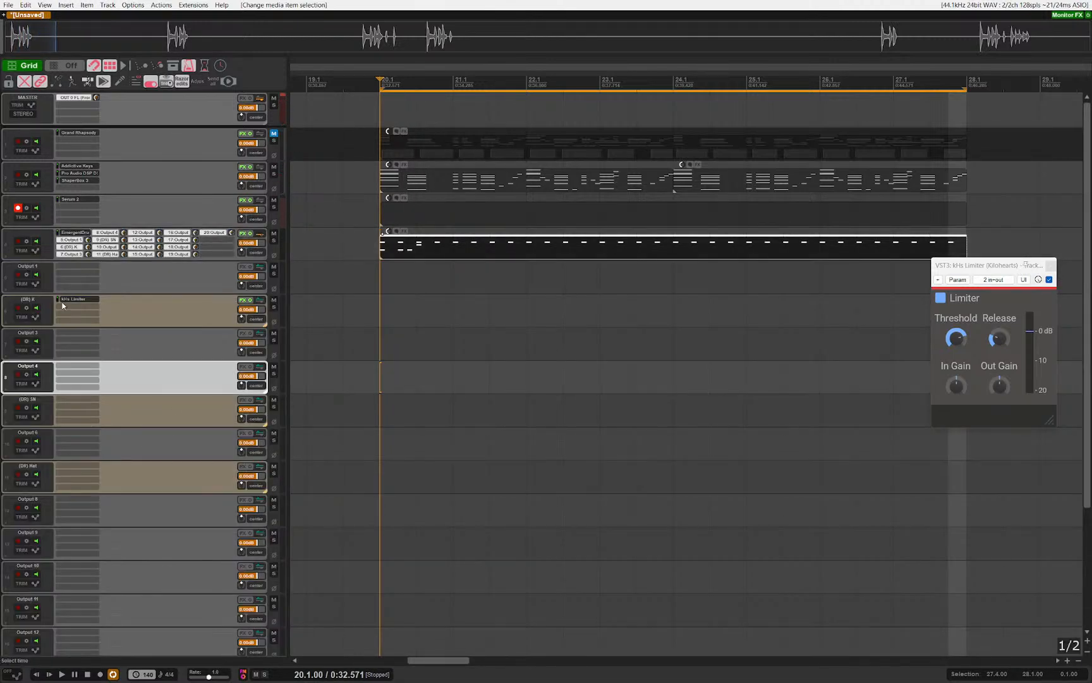
Step: Move the kHs Limiter from the (DR) K track to (DR) SN and place a copy on the Output 1 track
{"action": "left_click", "coordinate": [107, 313]}
{"action": "left_click_drag", "start_coordinate": [91, 411], "coordinate": [77, 404]}
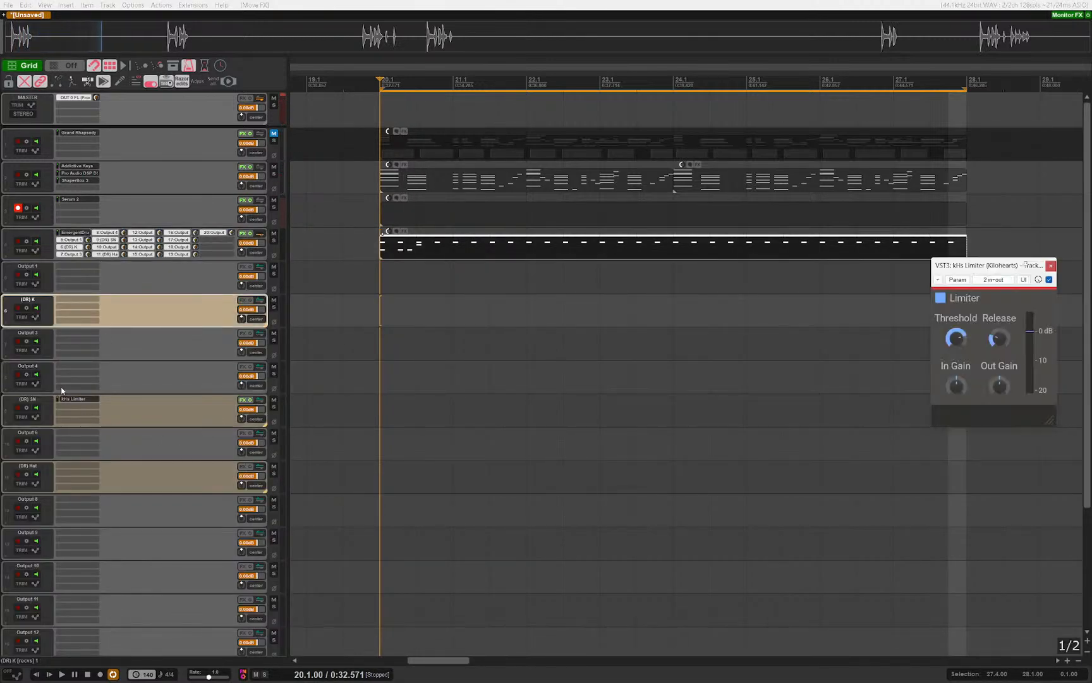
{"action": "left_click", "coordinate": [239, 399]}
{"action": "left_click", "coordinate": [77, 300]}
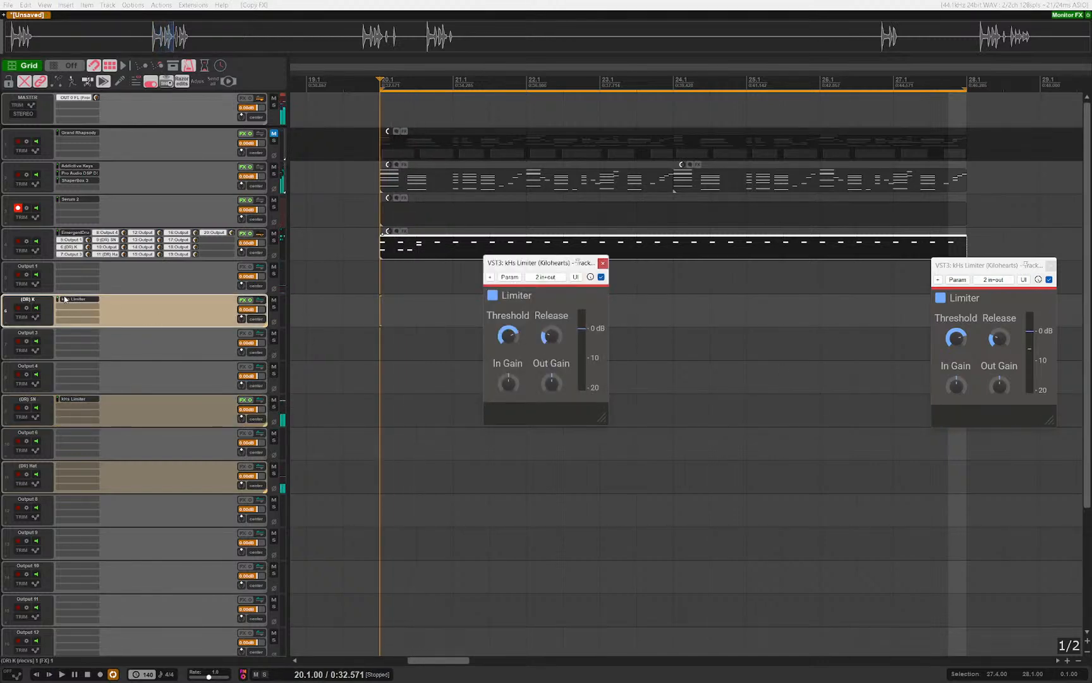
{"action": "left_click_drag", "start_coordinate": [77, 299], "coordinate": [80, 274]}
Step: Copy the (DR) K track's name onto the Output 1 track
{"action": "double_click", "coordinate": [29, 300]}
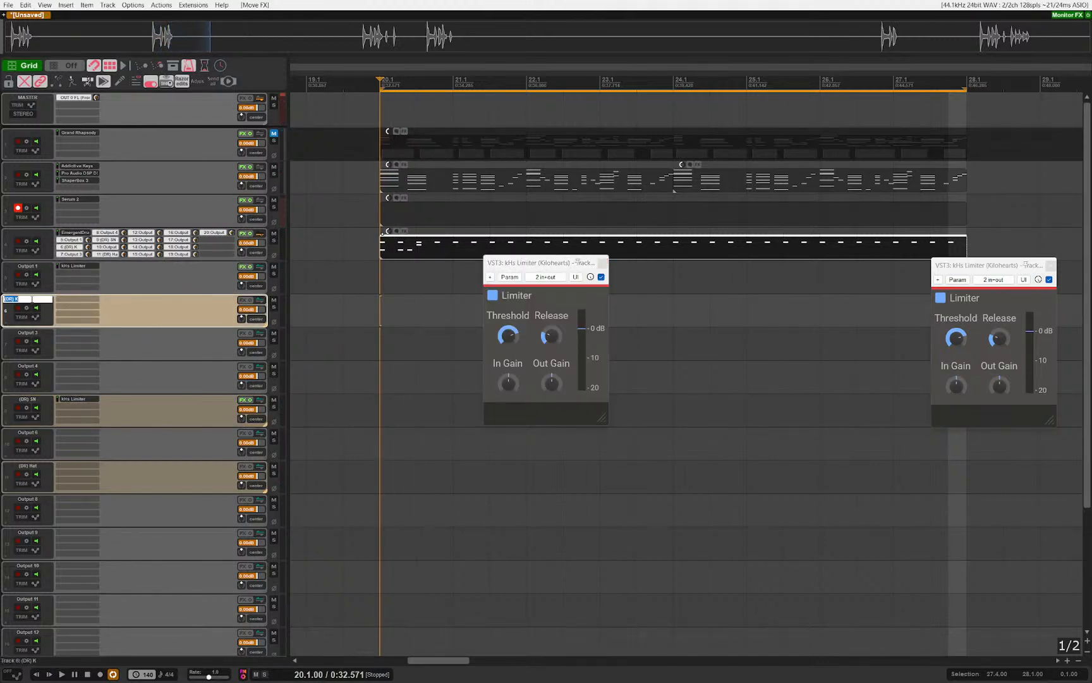
{"action": "key", "text": "ctrl+c"}
{"action": "double_click", "coordinate": [30, 266]}
{"action": "key", "text": "ctrl+v"}
{"action": "left_click", "coordinate": [202, 316]}
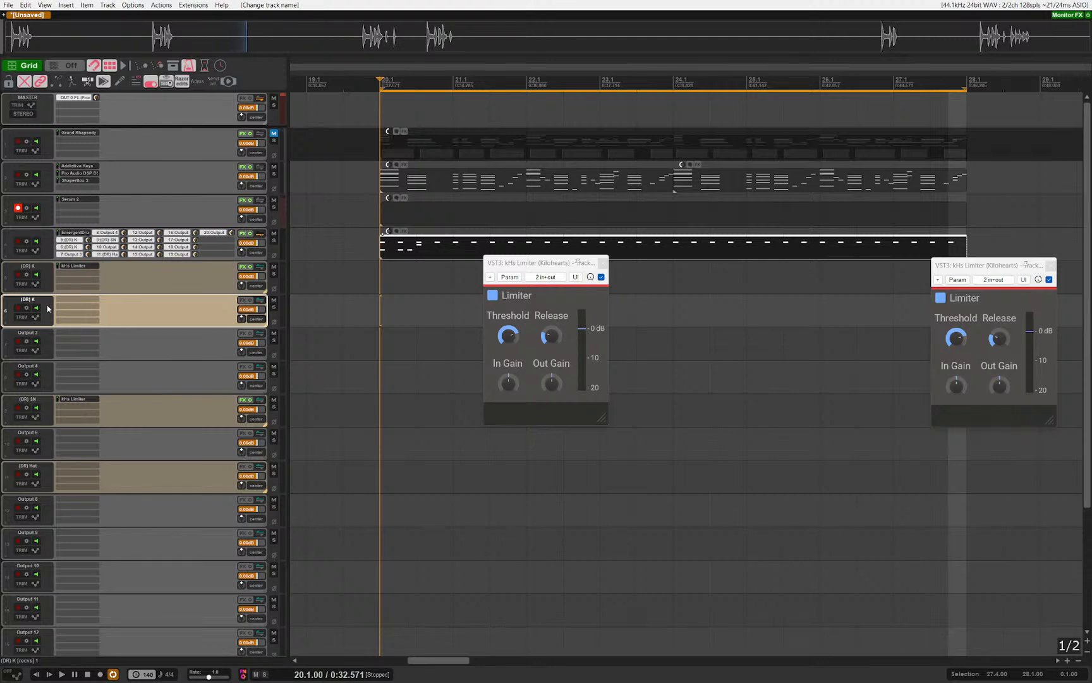
Step: Review the EmergentDrums pads on track 4 and rename the two kick tracks as (DR) K 1 and (DR) K 2
{"action": "left_click", "coordinate": [74, 232]}
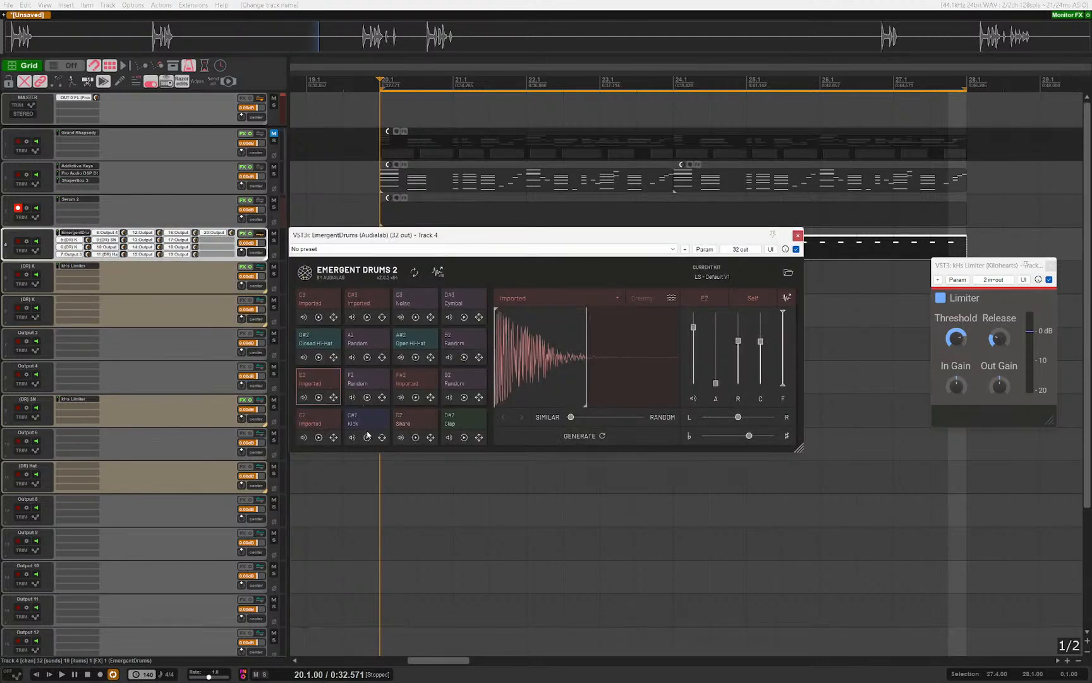
{"action": "left_click", "coordinate": [798, 235]}
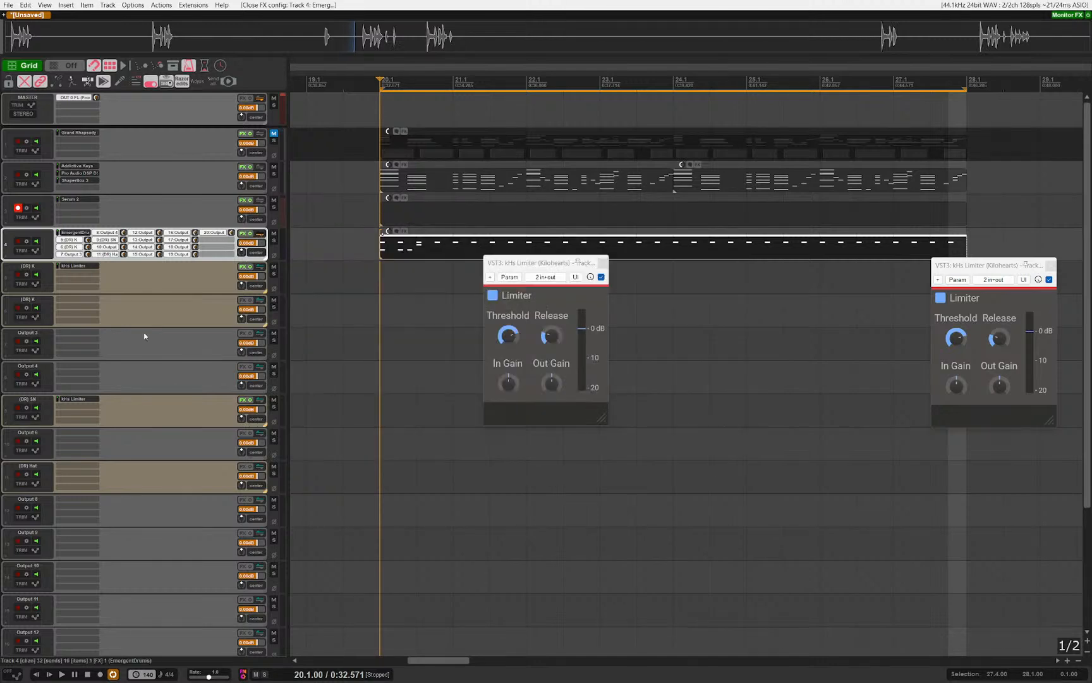
{"action": "left_click", "coordinate": [143, 338]}
{"action": "left_click", "coordinate": [40, 302]}
{"action": "left_click", "coordinate": [42, 300]}
{"action": "type", "text": "2"}
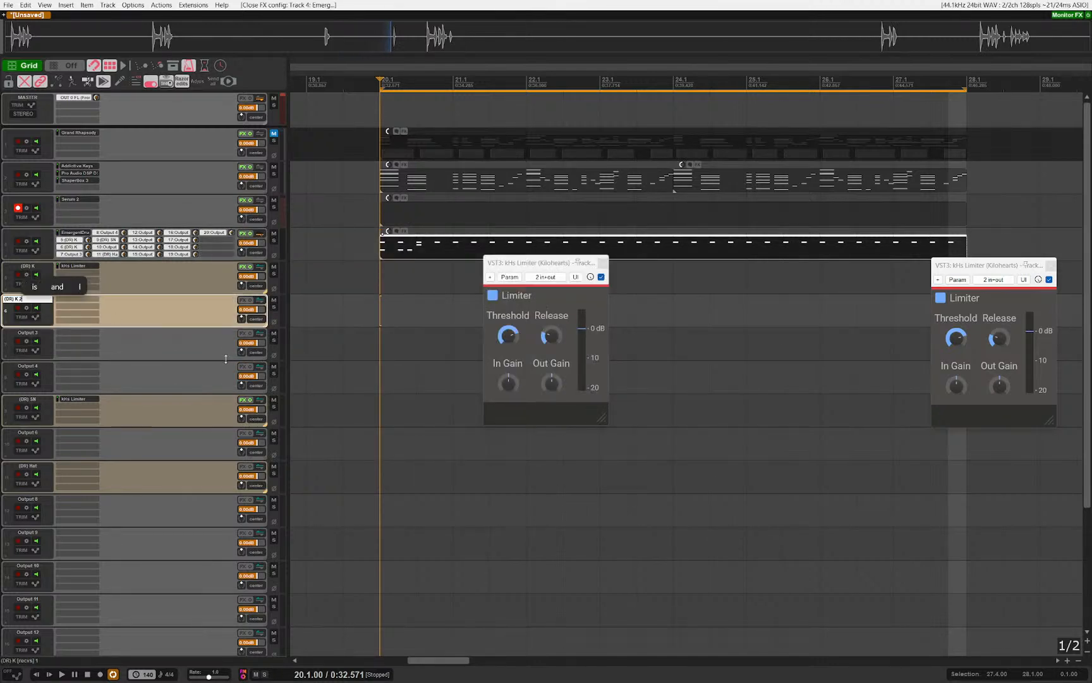
{"action": "key", "text": "Return"}
{"action": "left_click", "coordinate": [43, 280]}
{"action": "left_click", "coordinate": [34, 270]}
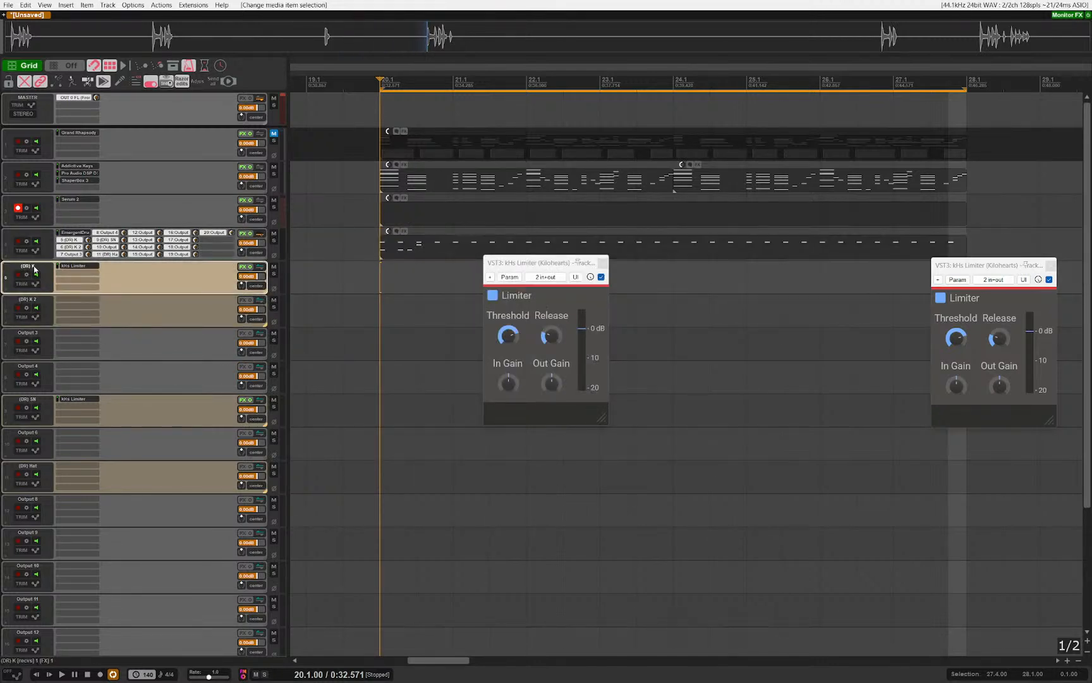
{"action": "key", "text": "Return"}
Step: Copy the kHs Limiter from (DR) K 1 to (DR) K 2 and close the limiter window covering the arrangement
{"action": "left_click_drag", "start_coordinate": [80, 267], "coordinate": [72, 299]}
{"action": "left_click", "coordinate": [129, 313]}
{"action": "left_click", "coordinate": [527, 250]}
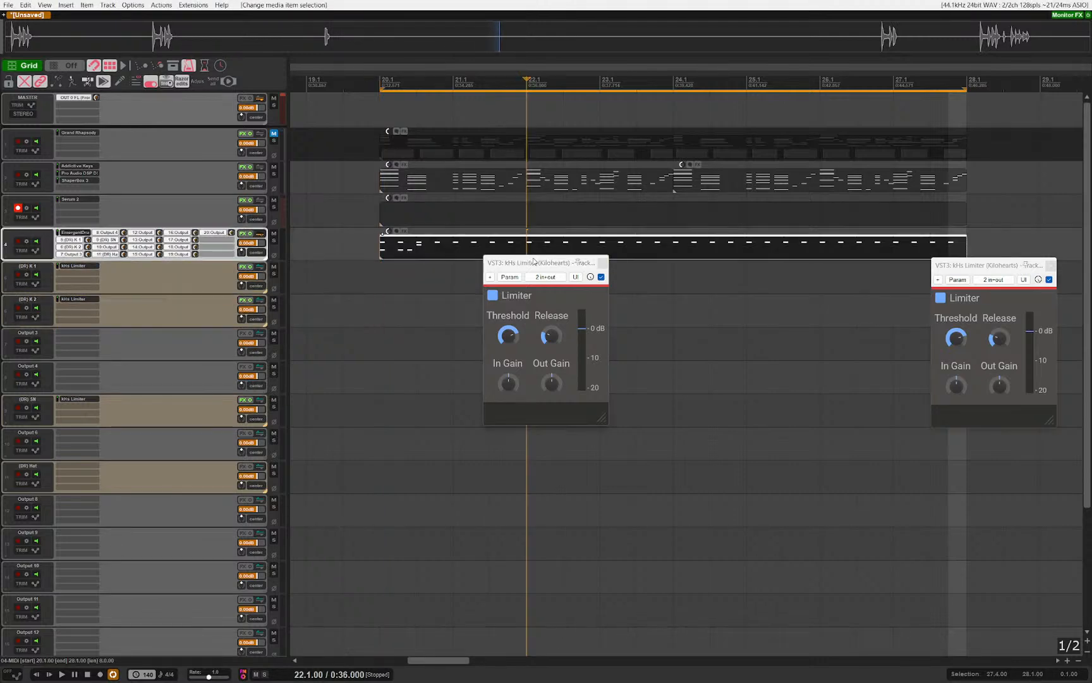
{"action": "left_click", "coordinate": [603, 263]}
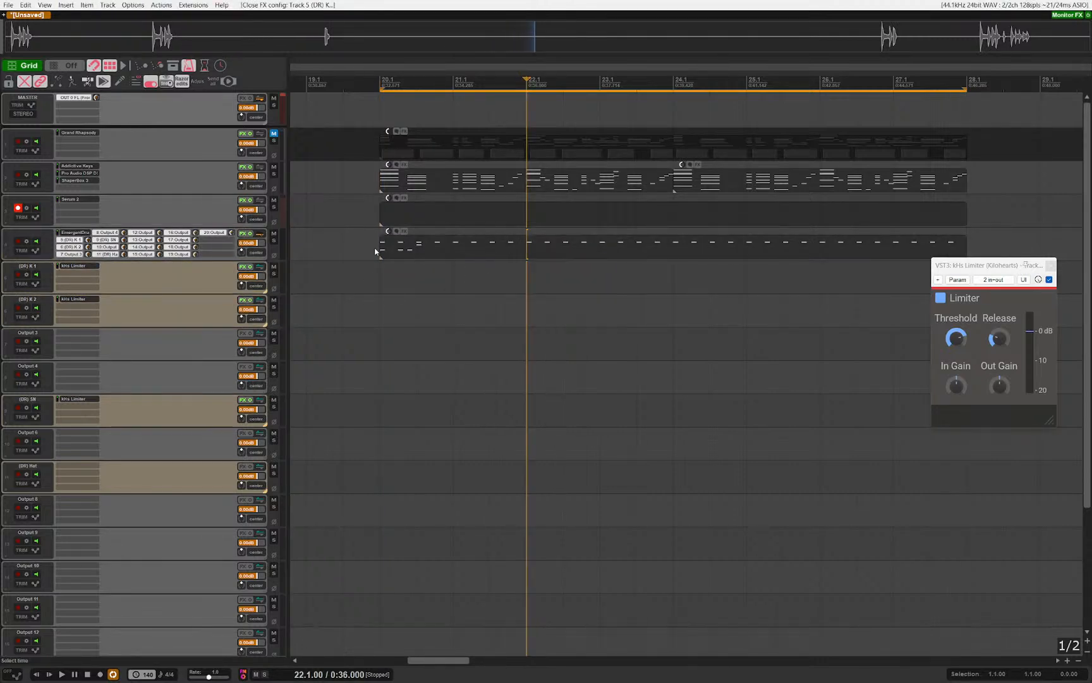
Step: Add the VST3 PsyScope_Pro plugin to the master track
{"action": "left_click", "coordinate": [79, 114]}
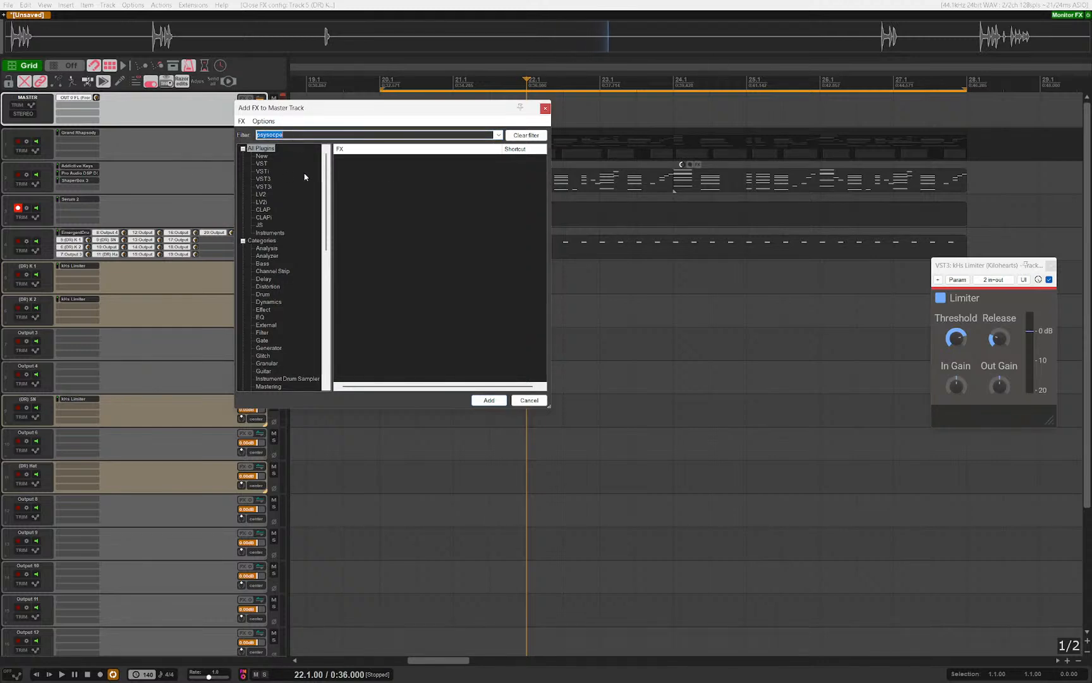
{"action": "type", "text": "psyscope"}
{"action": "key", "text": "Down"}
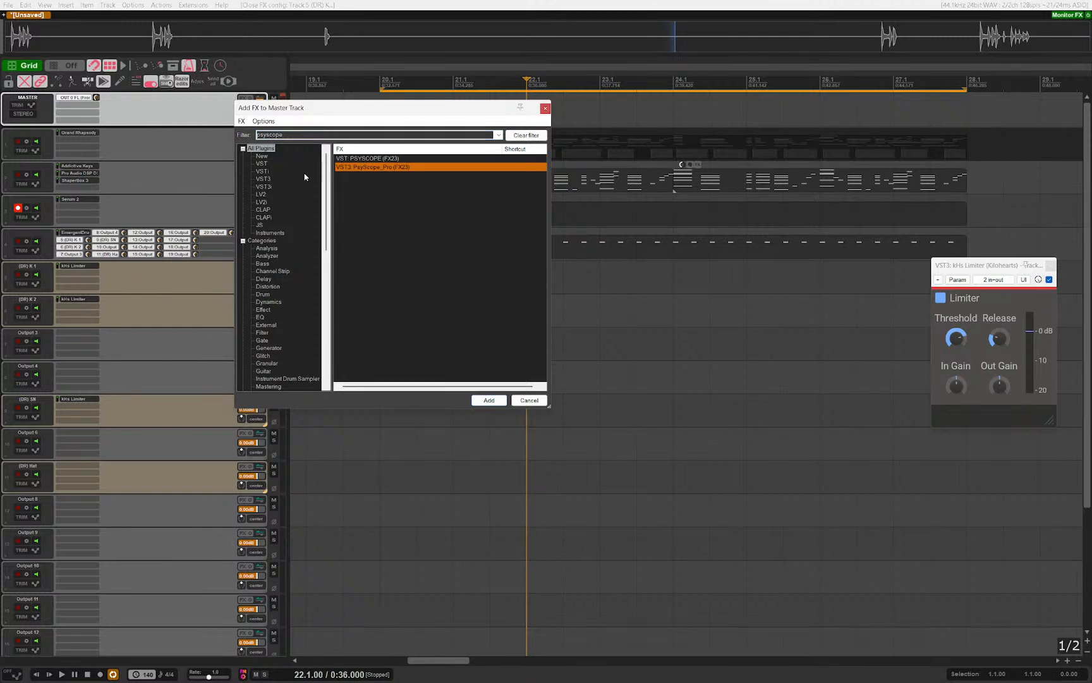
{"action": "key", "text": "Return"}
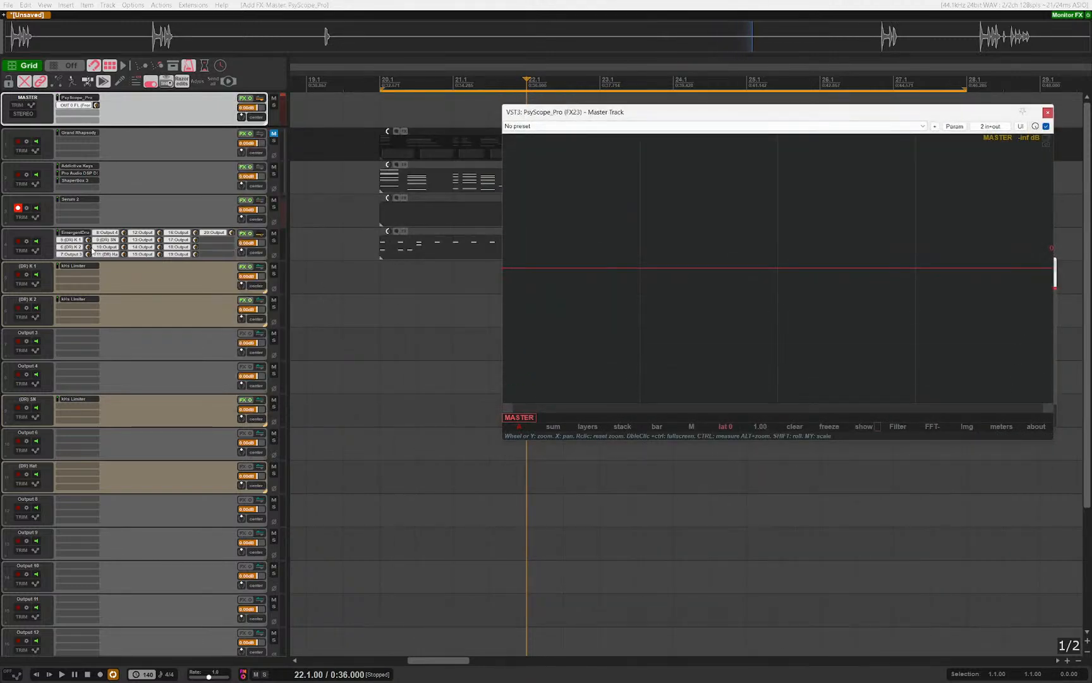
Step: Solo the (DR) K 1 track and set the edit cursor at bar 20
{"action": "left_click", "coordinate": [92, 274]}
{"action": "key", "text": "Escape"}
{"action": "left_click", "coordinate": [146, 277]}
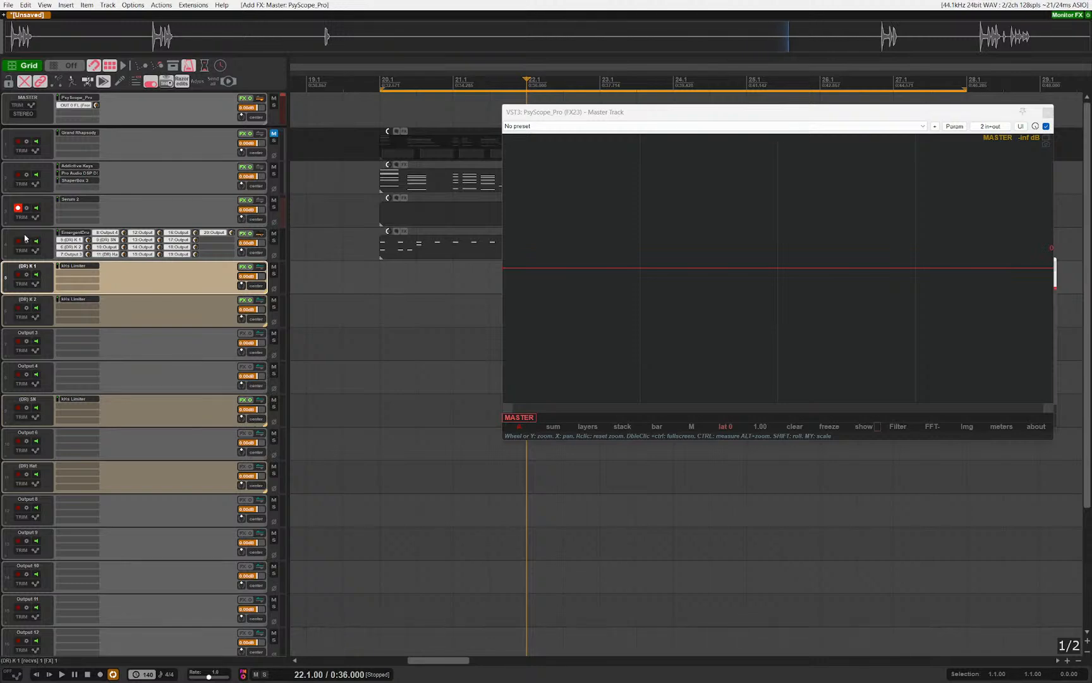
{"action": "key", "text": "s"}
{"action": "key", "text": "space"}
{"action": "key", "text": "space"}
{"action": "left_click", "coordinate": [353, 273]}
{"action": "left_click", "coordinate": [392, 320]}
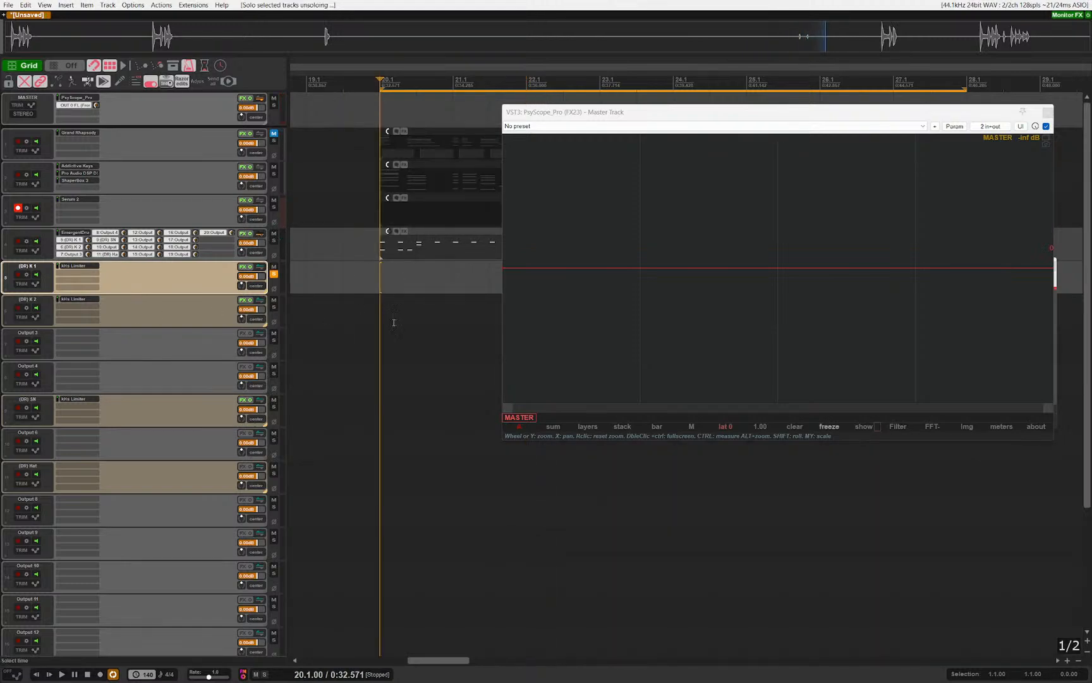
Step: Play the soloed kick from bar 20 and examine its waveform and level in PsyScope_Pro
{"action": "scroll", "coordinate": [454, 337], "scroll_direction": "up", "scroll_amount": 3}
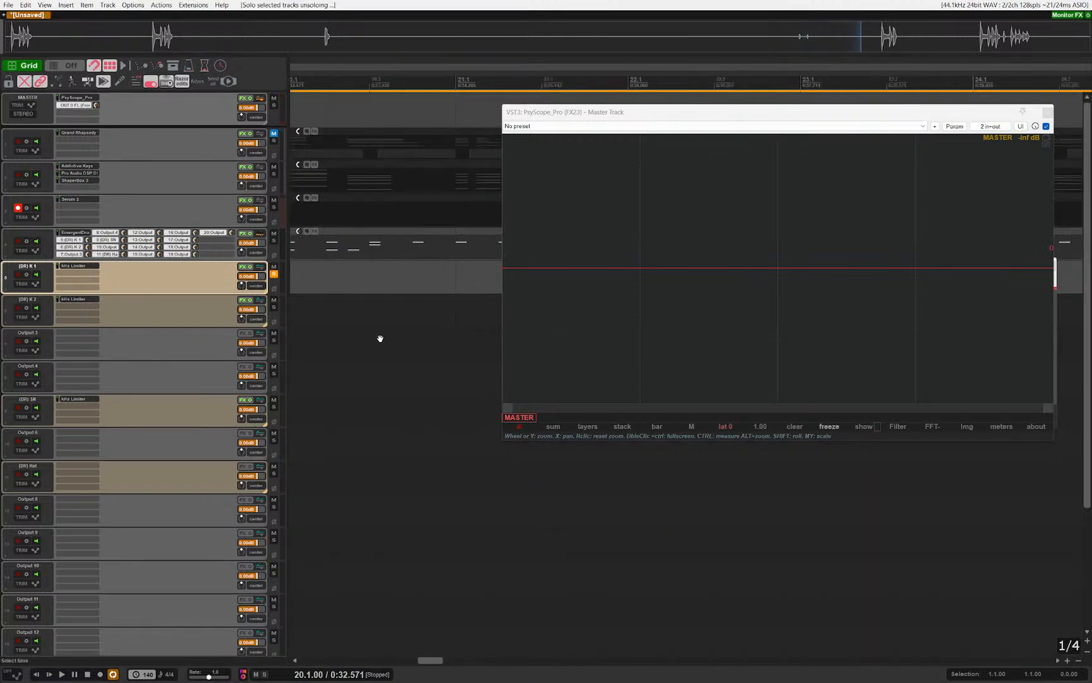
{"action": "key", "text": "space"}
{"action": "key", "text": "space"}
{"action": "key", "text": "space"}
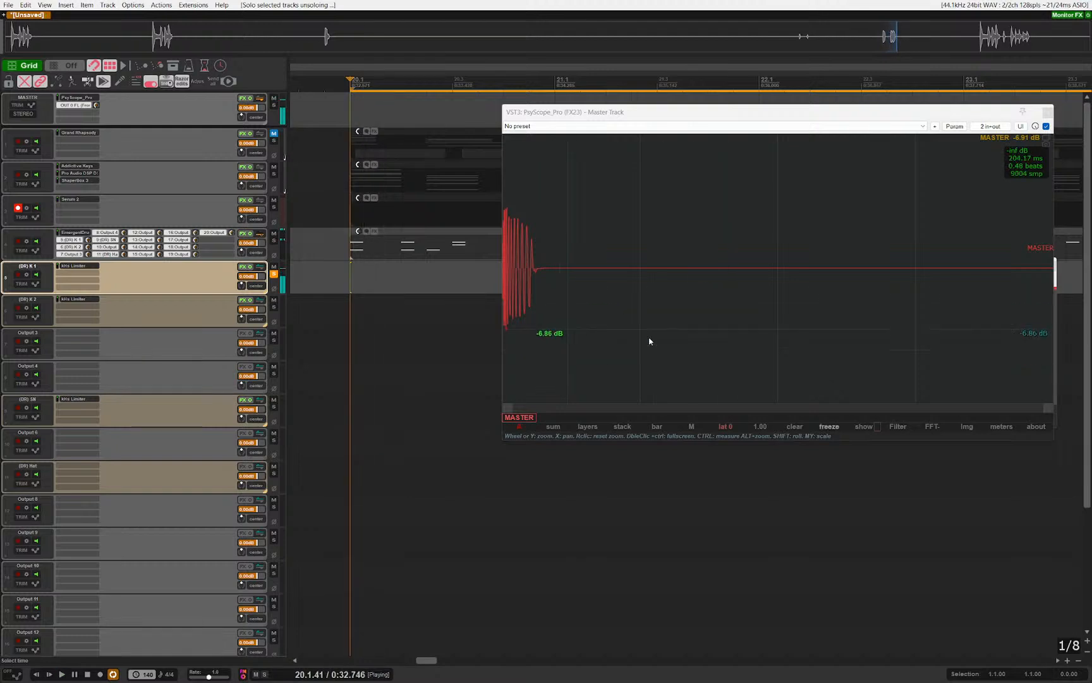
{"action": "key", "text": "space"}
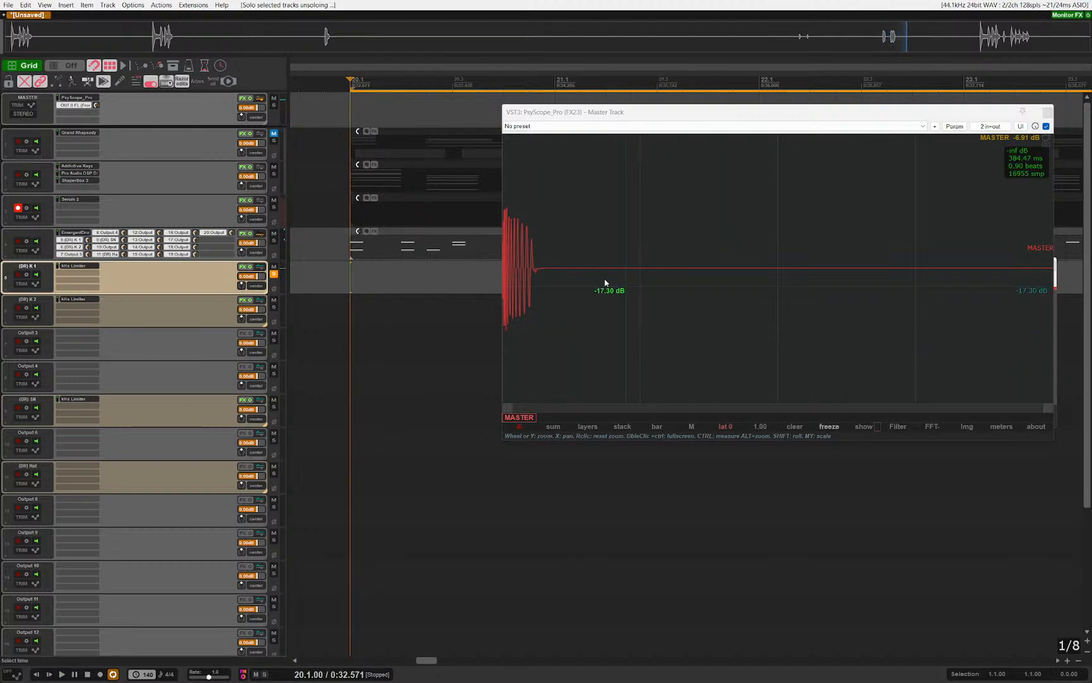
Step: Open the kHs Limiter on (DR) K 1 and set its threshold to -6 dB
{"action": "left_click", "coordinate": [78, 270]}
{"action": "left_click_drag", "start_coordinate": [578, 257], "coordinate": [315, 310]}
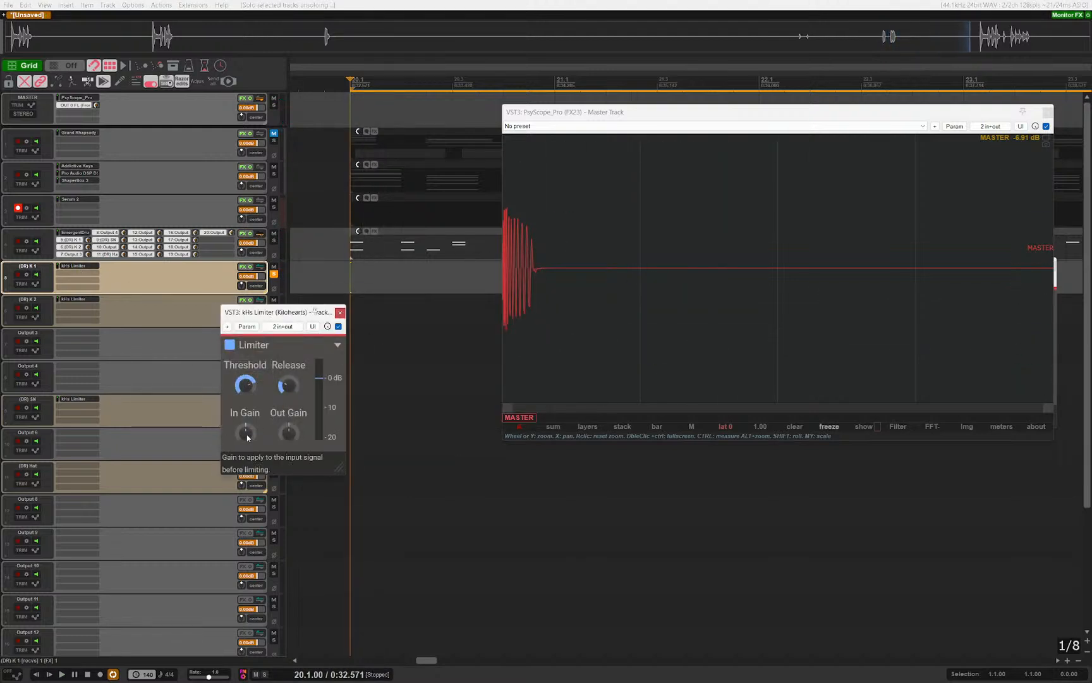
{"action": "double_click", "coordinate": [248, 383]}
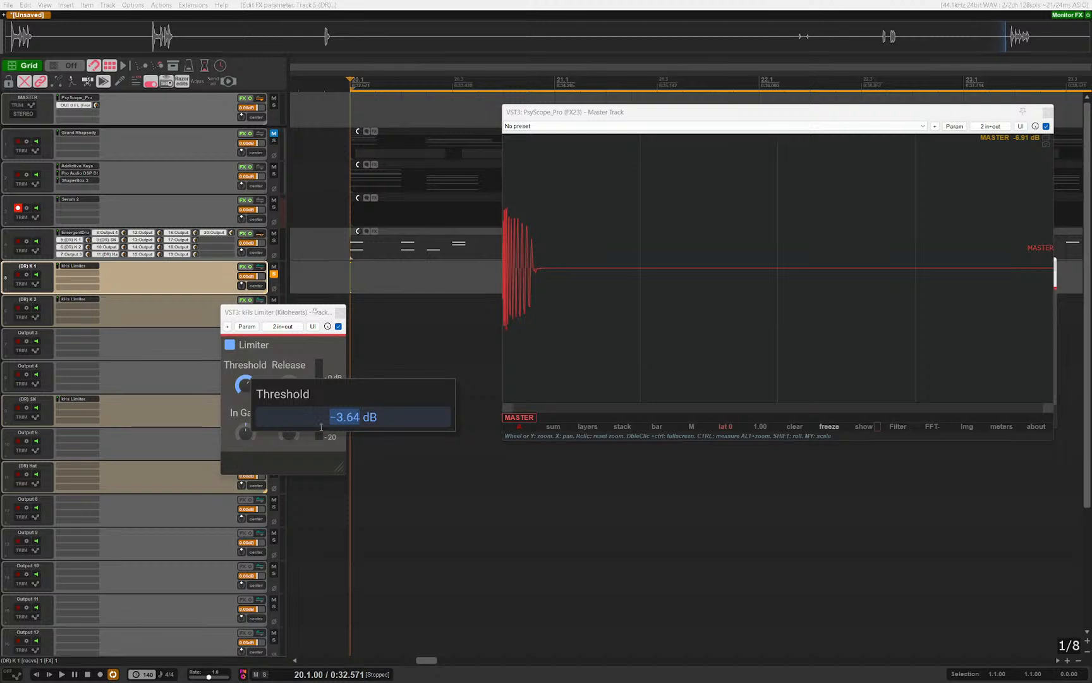
{"action": "type", "text": "-6"}
{"action": "key", "text": "Return"}
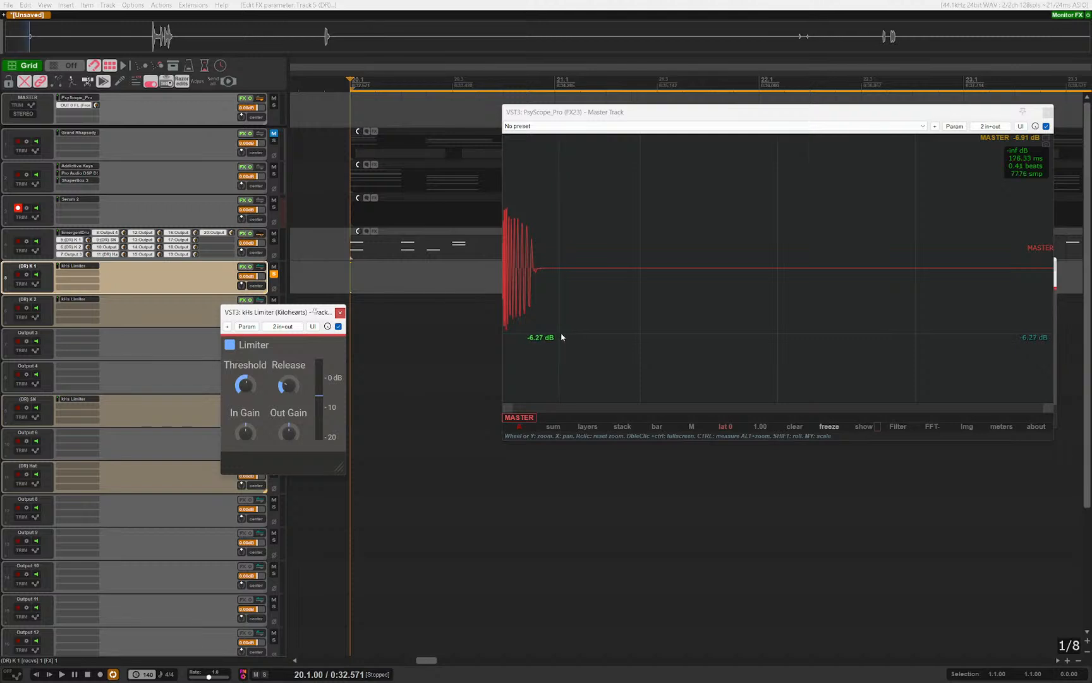
Step: Raise the (DR) K 1 limiter's input gain slightly while the kick plays from bar 20
{"action": "key", "text": "space"}
{"action": "left_click_drag", "start_coordinate": [246, 434], "coordinate": [246, 422]}
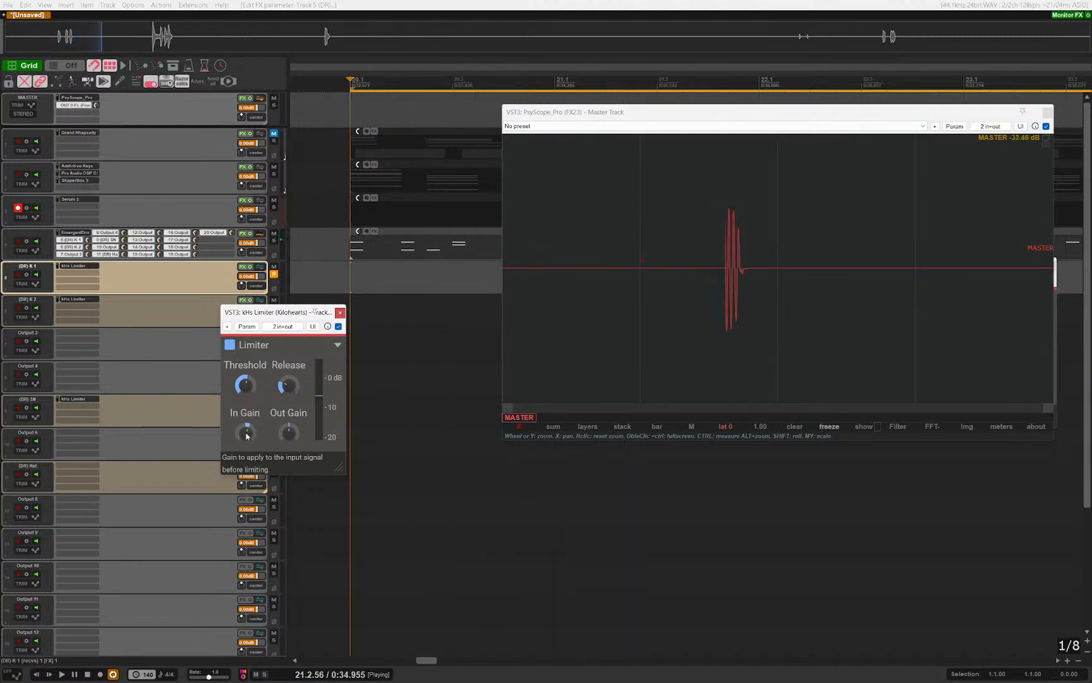
{"action": "key", "text": "space"}
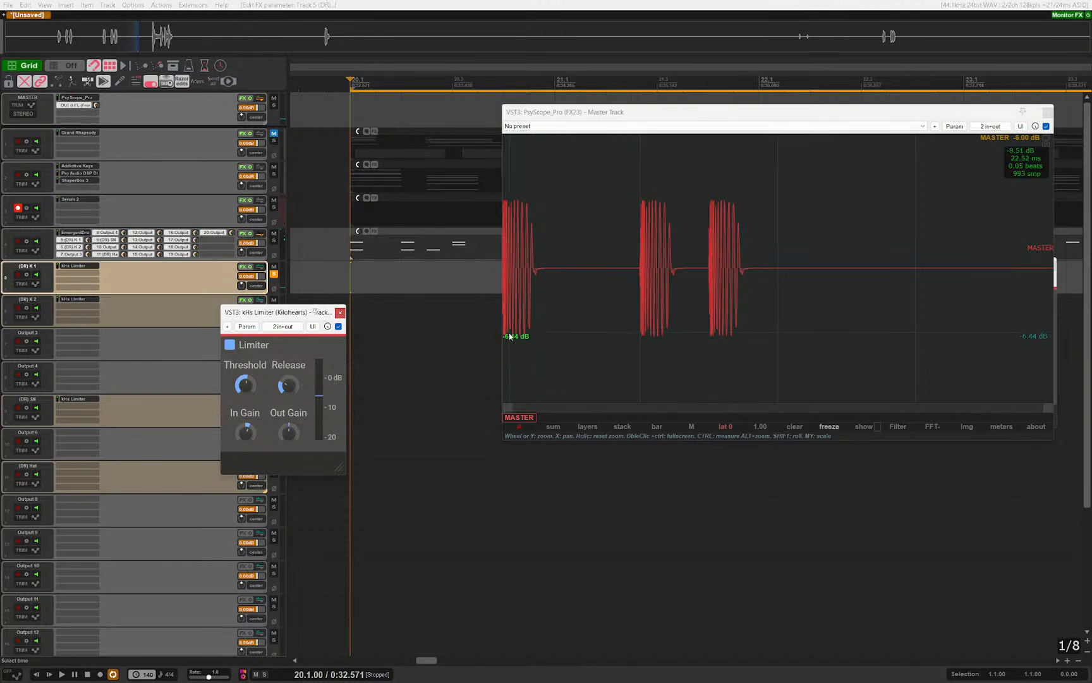
Step: Examine the limited kick's peaks closely in PsyScope_Pro, check the limiter's release time, and replay the kick
{"action": "scroll", "coordinate": [524, 310], "scroll_direction": "up", "scroll_amount": 9}
{"action": "scroll", "coordinate": [765, 311], "scroll_direction": "down", "scroll_amount": 3}
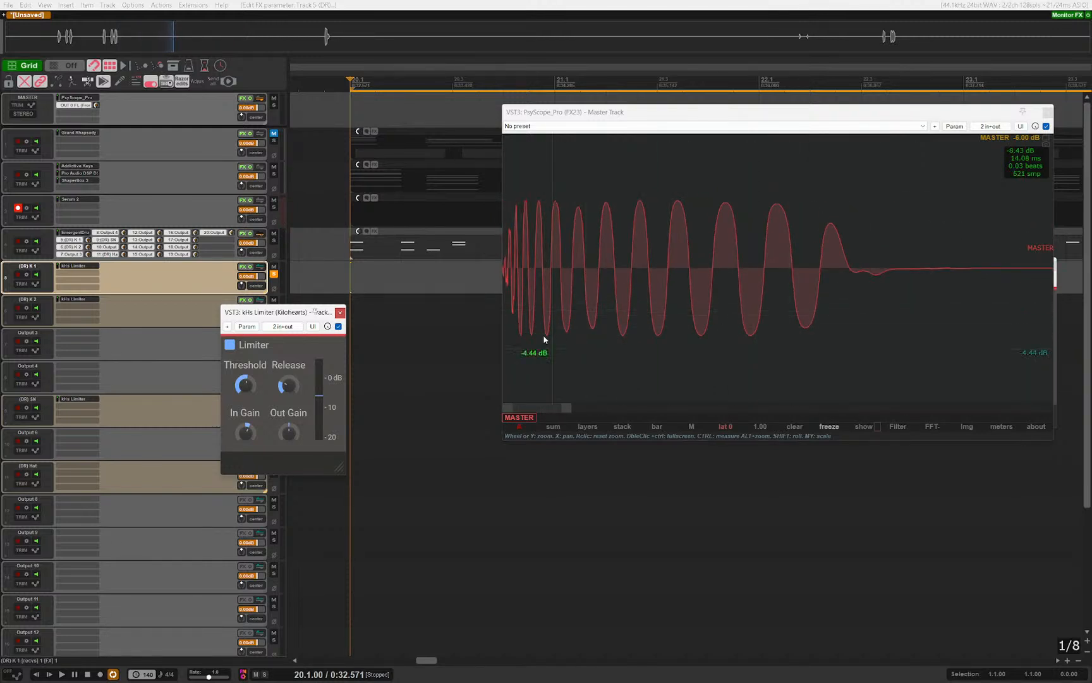
{"action": "scroll", "coordinate": [819, 299], "scroll_direction": "up", "scroll_amount": 3}
{"action": "scroll", "coordinate": [633, 310], "scroll_direction": "down", "scroll_amount": 3}
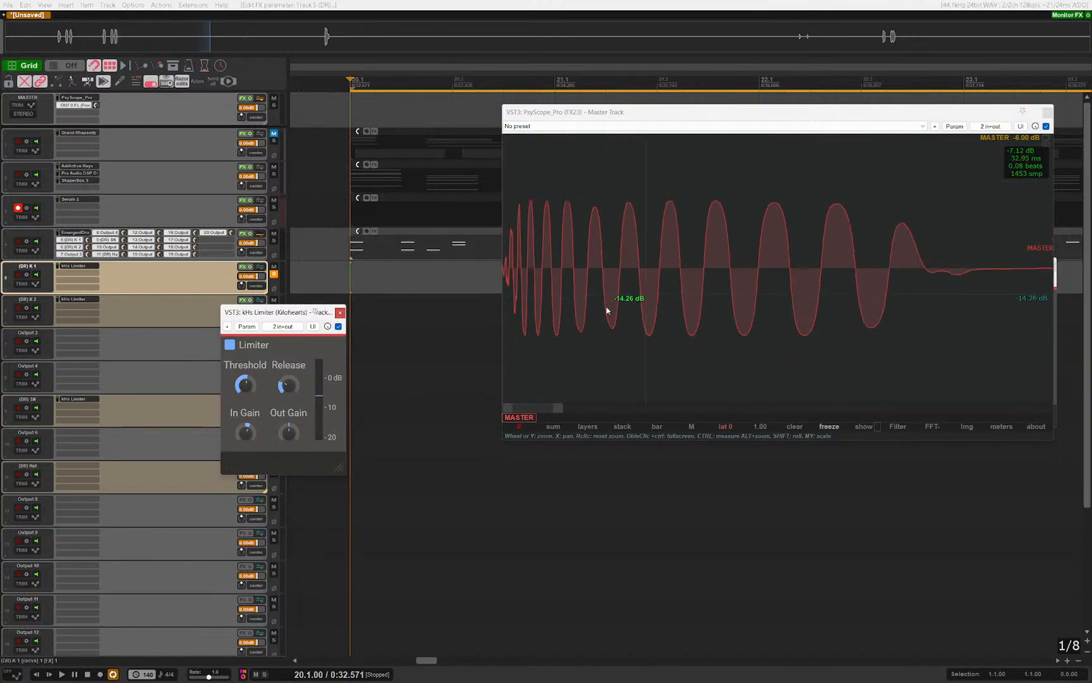
{"action": "mouse_move", "coordinate": [288, 386]}
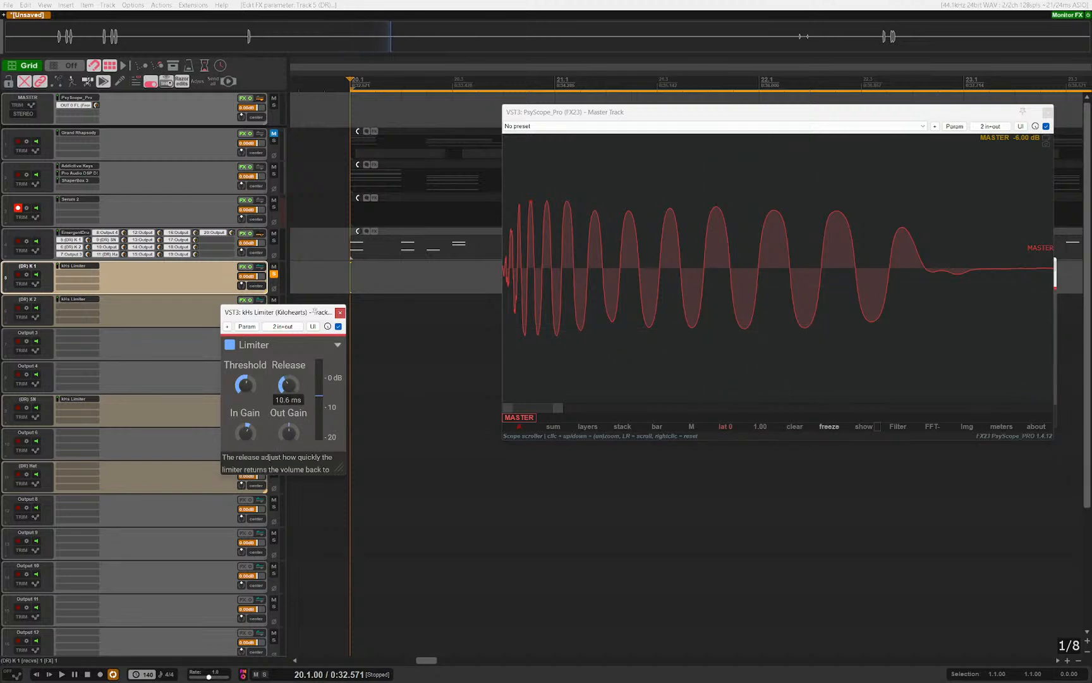
{"action": "key", "text": "space"}
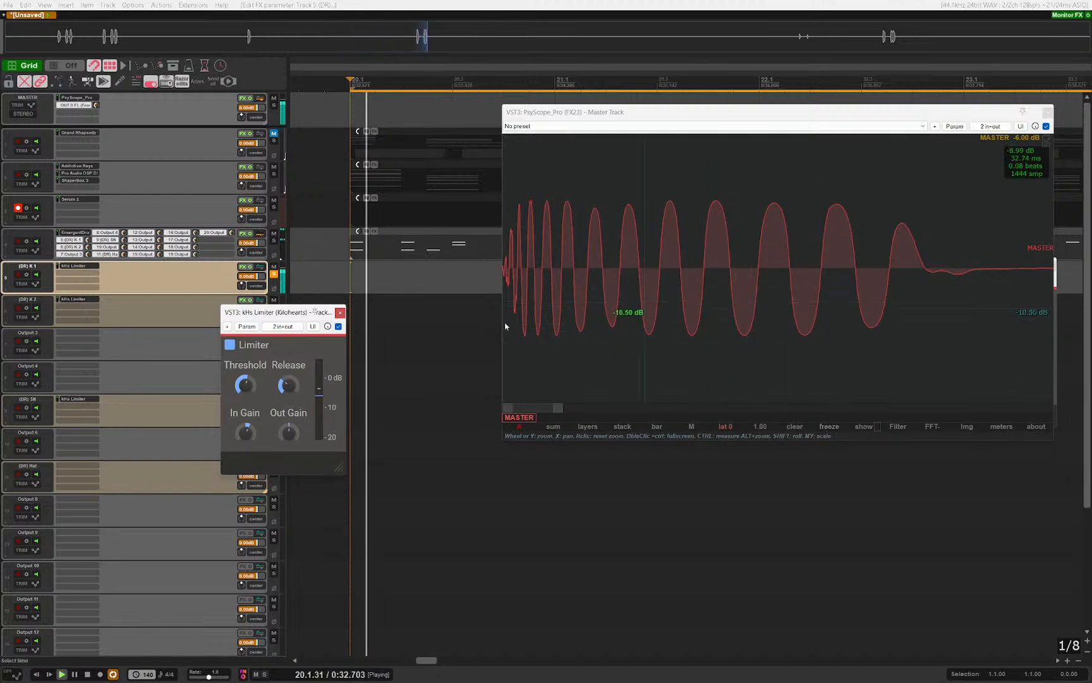
{"action": "key", "text": "space"}
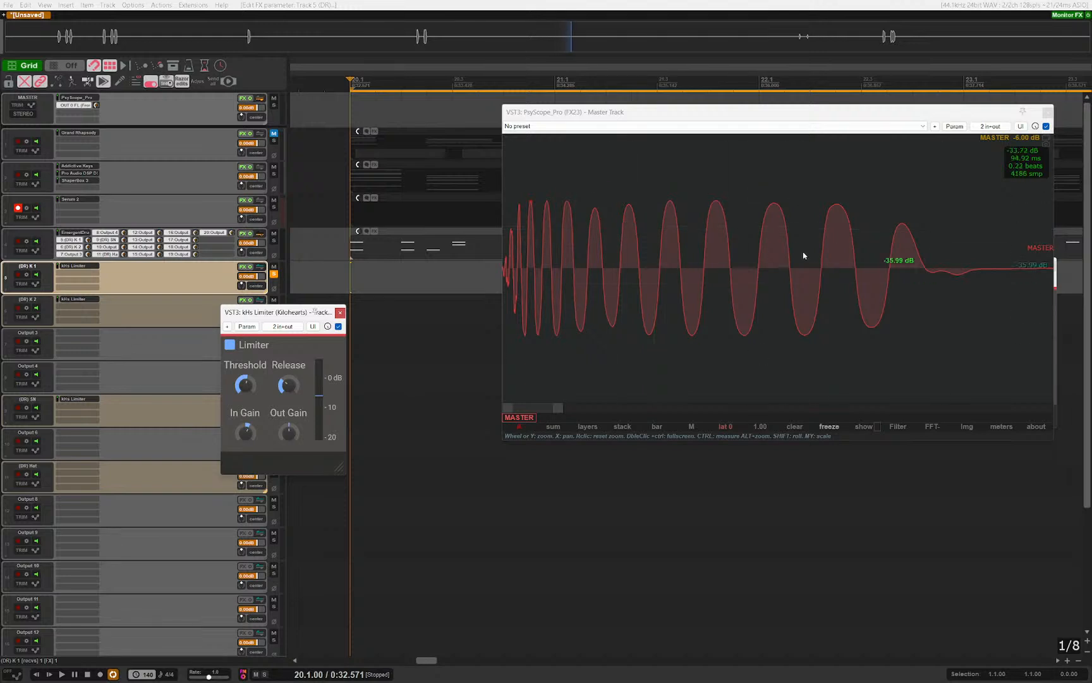
{"action": "left_click", "coordinate": [250, 304]}
{"action": "left_click", "coordinate": [175, 291]}
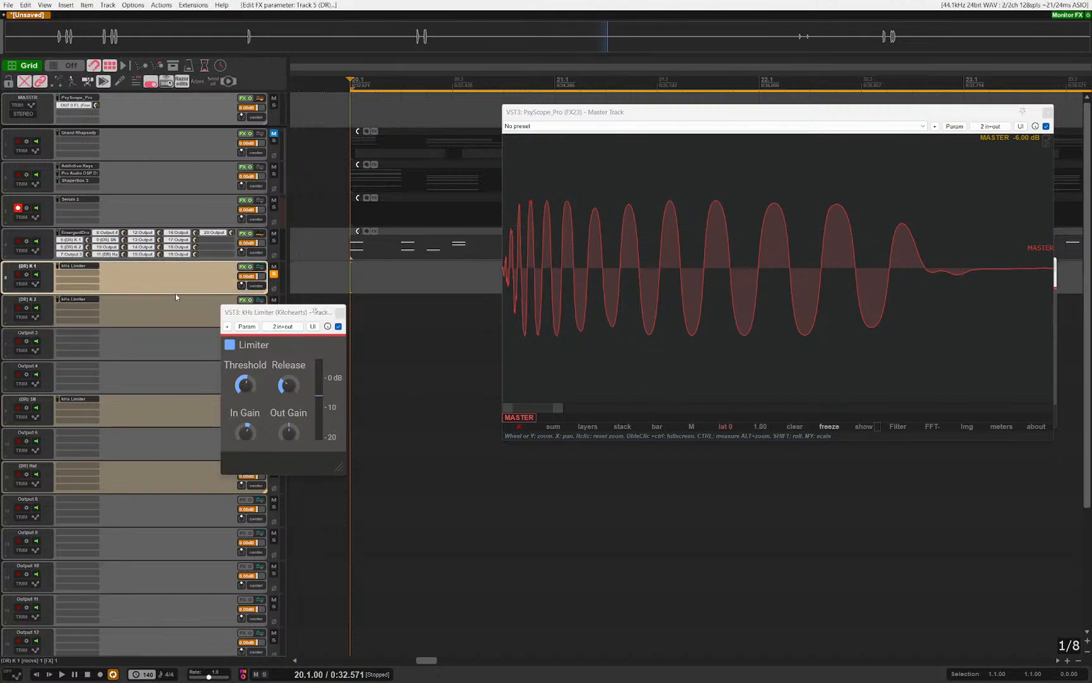
{"action": "left_click", "coordinate": [280, 315]}
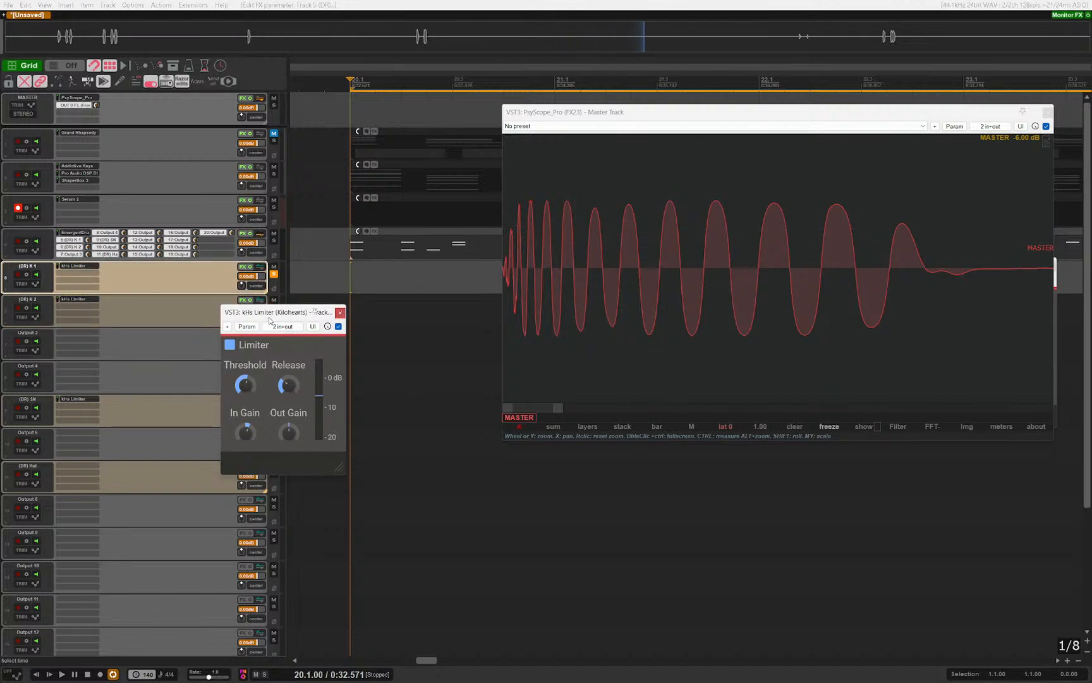
{"action": "left_click_drag", "start_coordinate": [274, 312], "coordinate": [367, 284]}
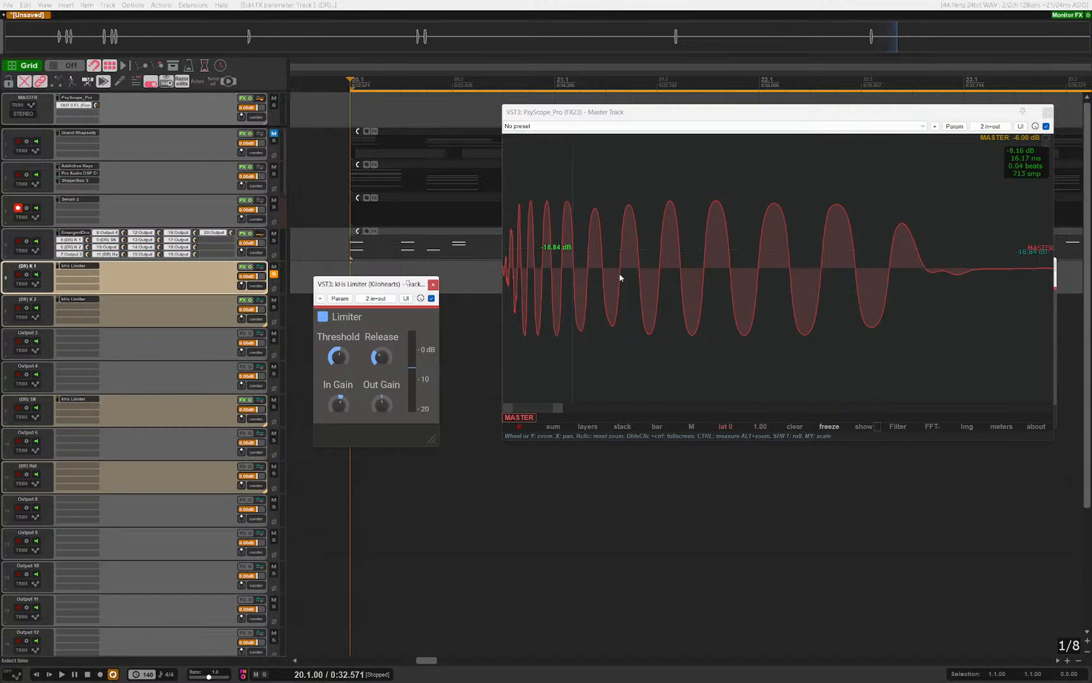
{"action": "left_click_drag", "start_coordinate": [350, 280], "coordinate": [355, 271]}
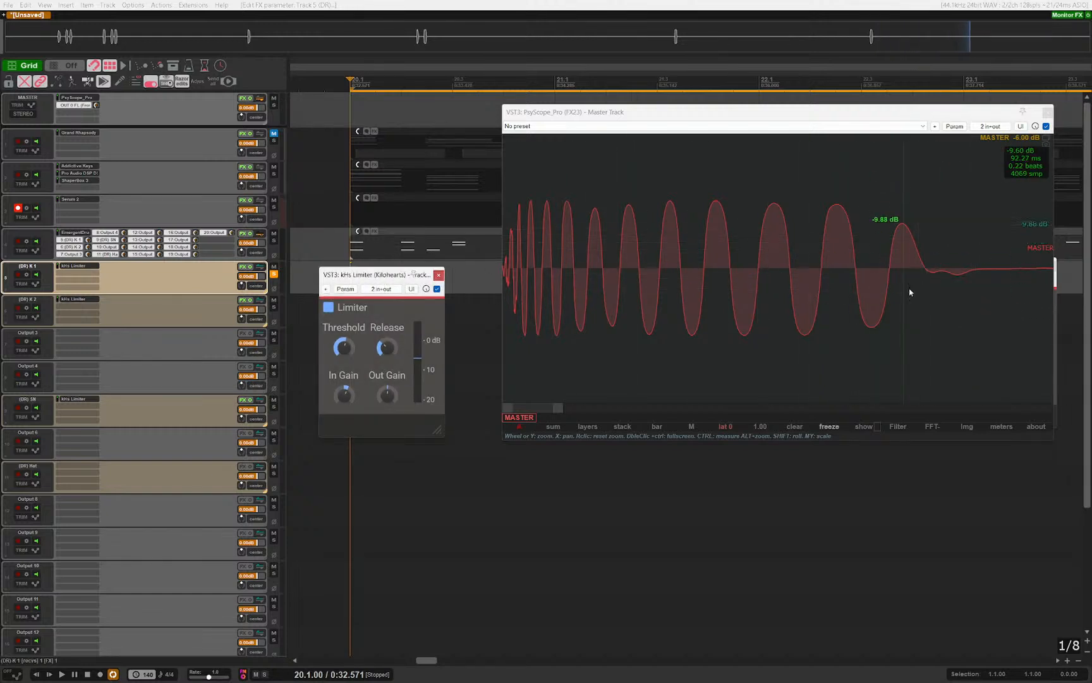
{"action": "left_click", "coordinate": [345, 288]}
{"action": "left_click", "coordinate": [346, 288]}
{"action": "left_click_drag", "start_coordinate": [379, 274], "coordinate": [372, 317]}
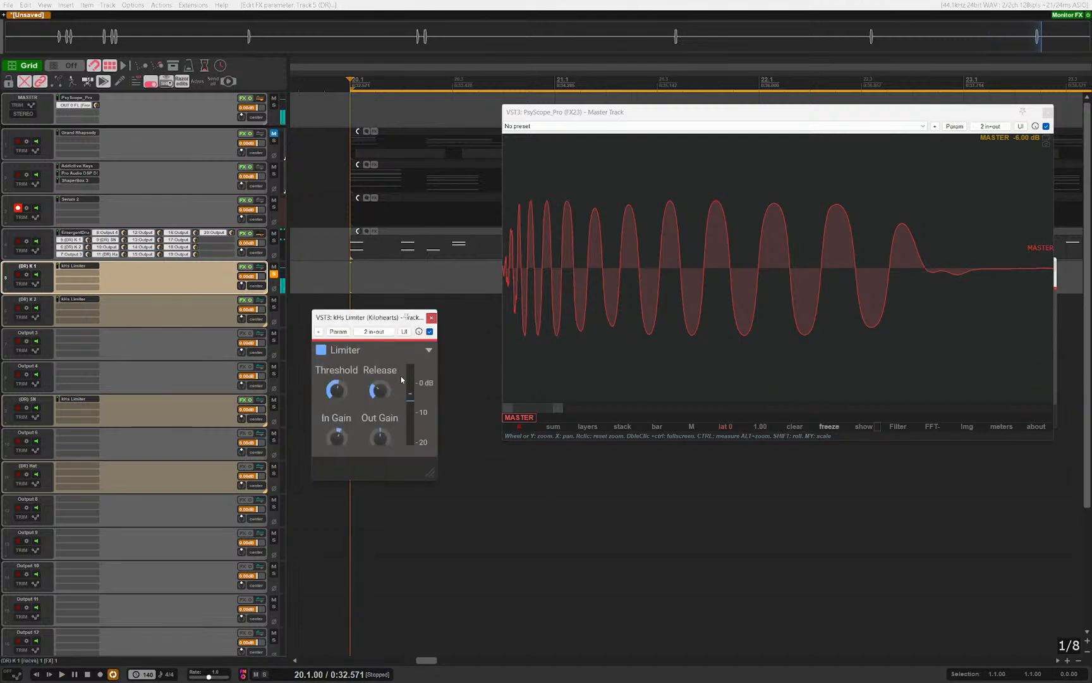
Step: Close the kick's limiter window and solo the (DR) SN track in place of the kick
{"action": "key", "text": "Escape"}
{"action": "left_click", "coordinate": [216, 250]}
{"action": "key", "text": "s"}
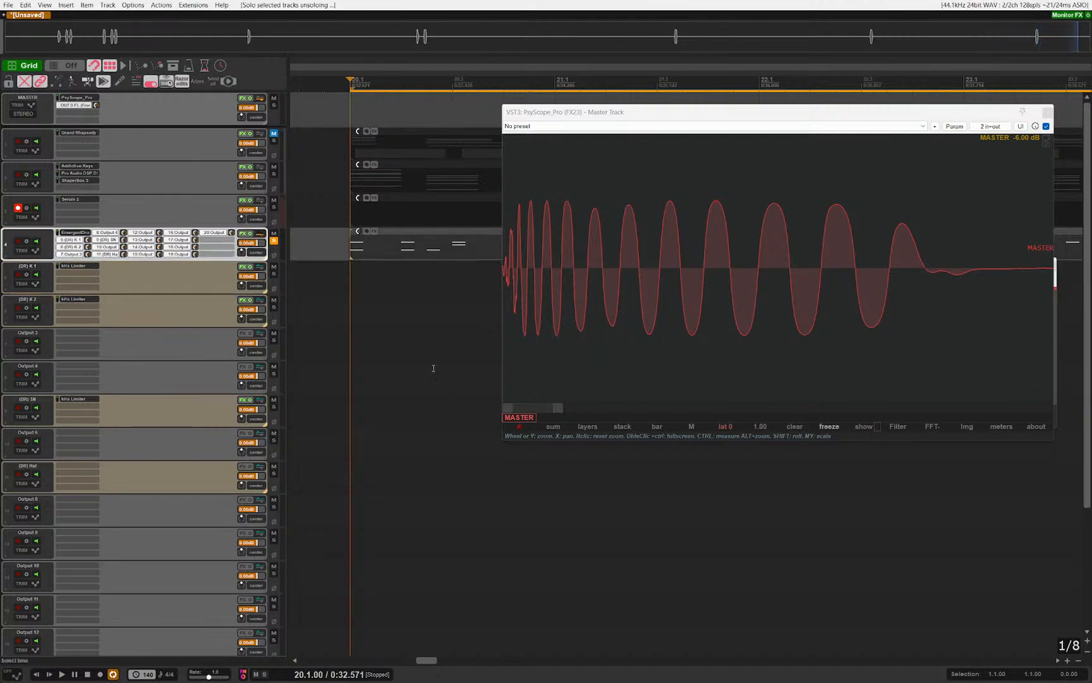
{"action": "key", "text": "s"}
{"action": "left_click", "coordinate": [163, 404]}
{"action": "key", "text": "s"}
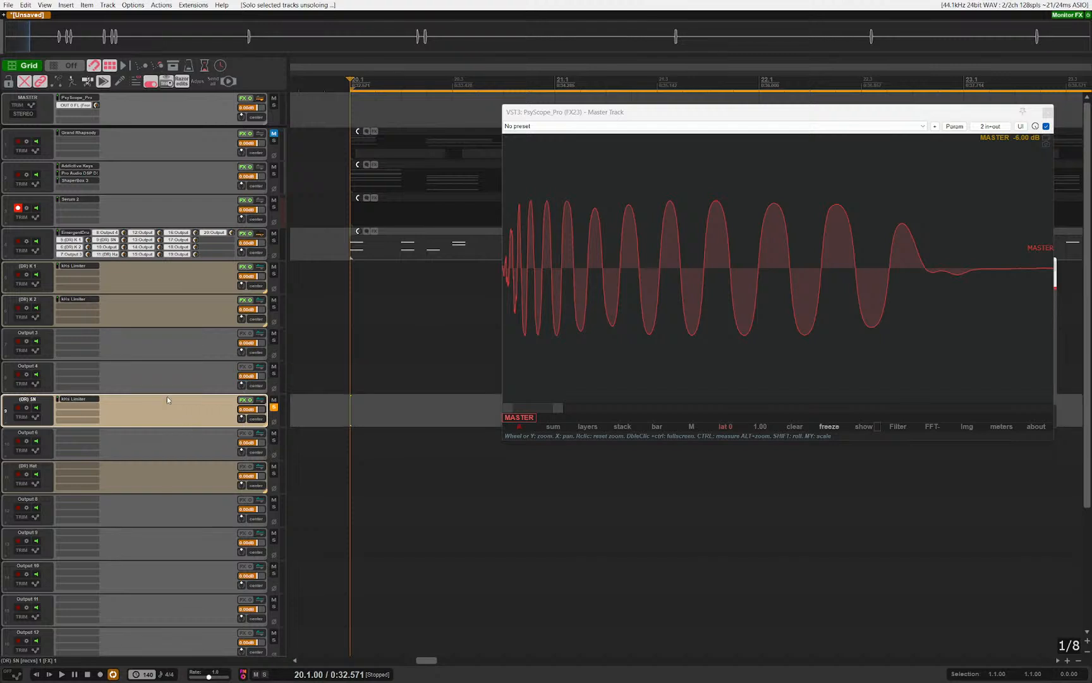
Step: Play the soloed snare from bar 20 and examine its waveform and level in PsyScope_Pro
{"action": "left_click", "coordinate": [89, 401]}
{"action": "key", "text": "space"}
{"action": "key", "text": "space"}
{"action": "scroll", "coordinate": [611, 292], "scroll_direction": "down", "scroll_amount": 5}
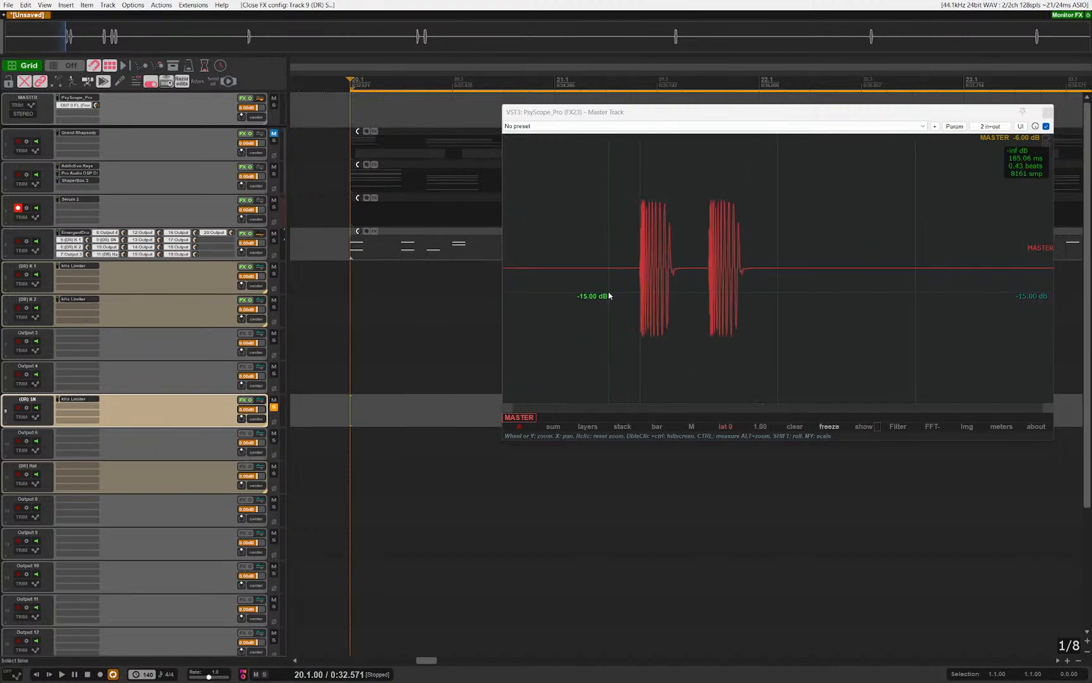
{"action": "key", "text": "space"}
{"action": "key", "text": "space"}
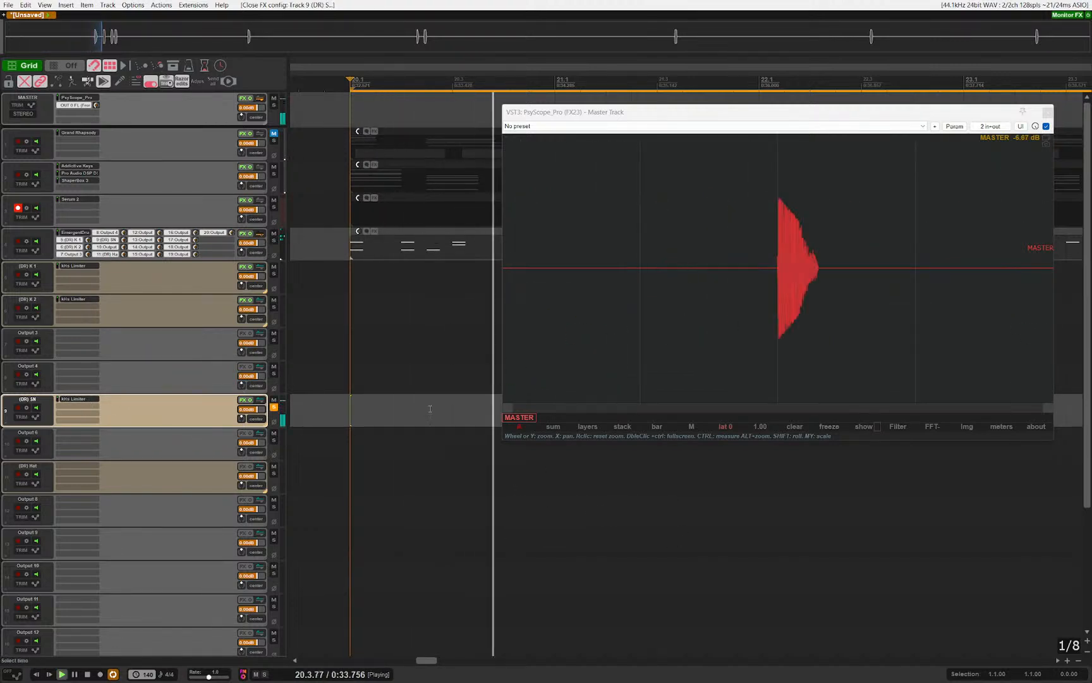
{"action": "scroll", "coordinate": [791, 313], "scroll_direction": "up", "scroll_amount": 6}
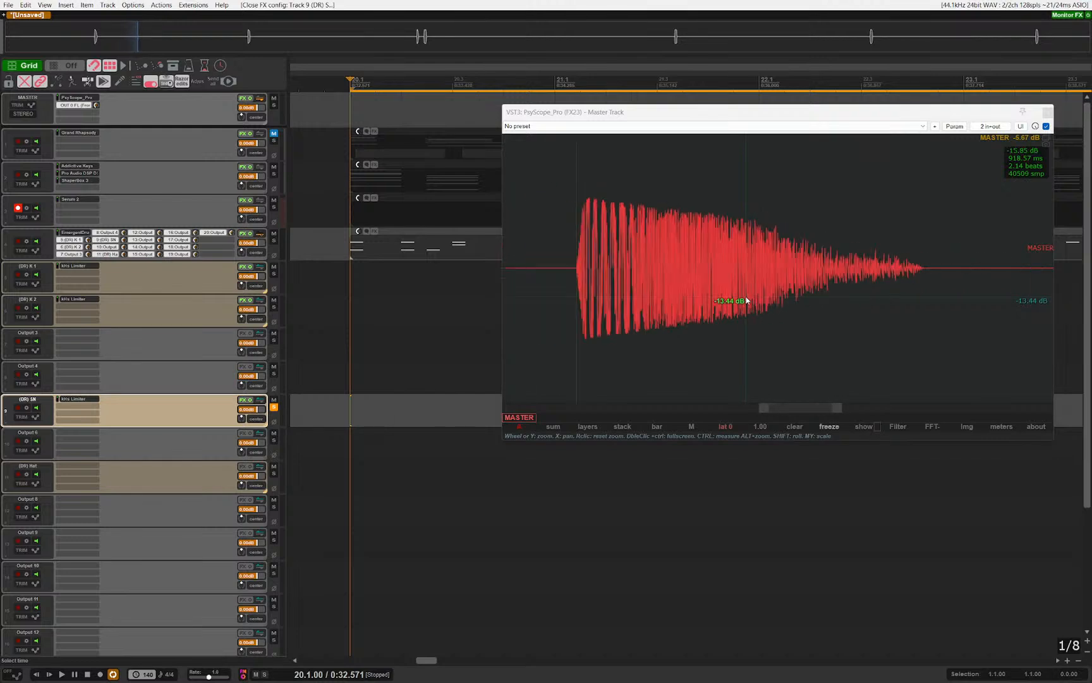
Step: Set the edit cursor at 20.2.50 and raise the input gain of the kHs Limiter on (DR) SN
{"action": "left_click_drag", "start_coordinate": [445, 342], "coordinate": [430, 294]}
{"action": "left_click", "coordinate": [416, 280]}
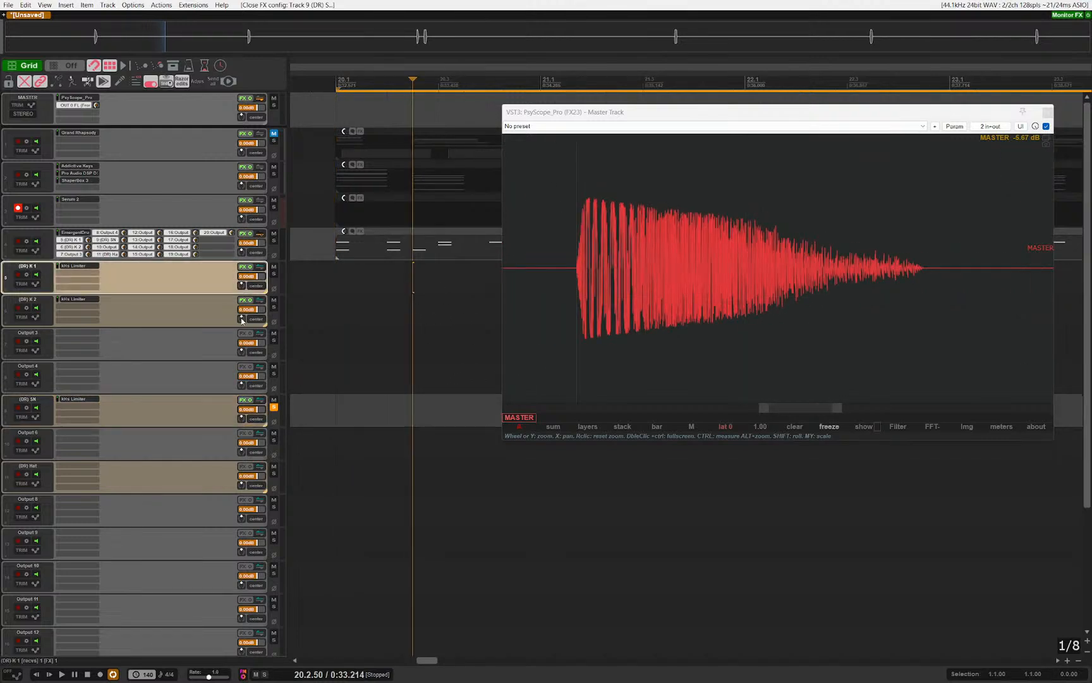
{"action": "left_click", "coordinate": [77, 399]}
{"action": "left_click_drag", "start_coordinate": [950, 267], "coordinate": [296, 368]}
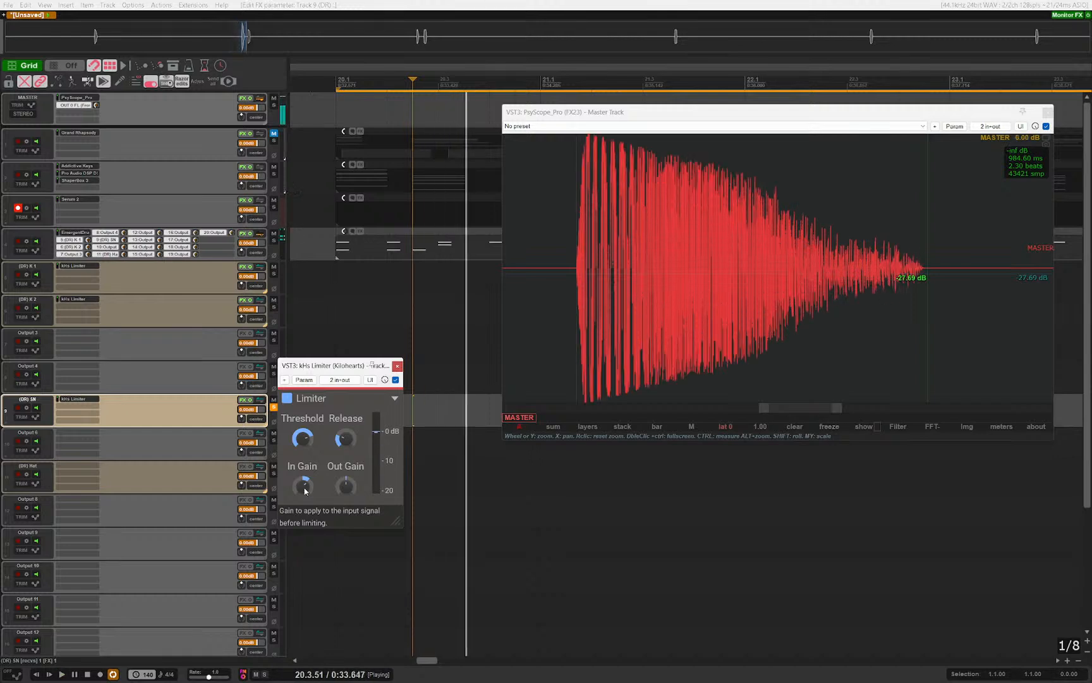
Step: Set the (DR) SN limiter's threshold to -6 dB, check the snare's level in playback, and close the limiter window
{"action": "double_click", "coordinate": [297, 436]}
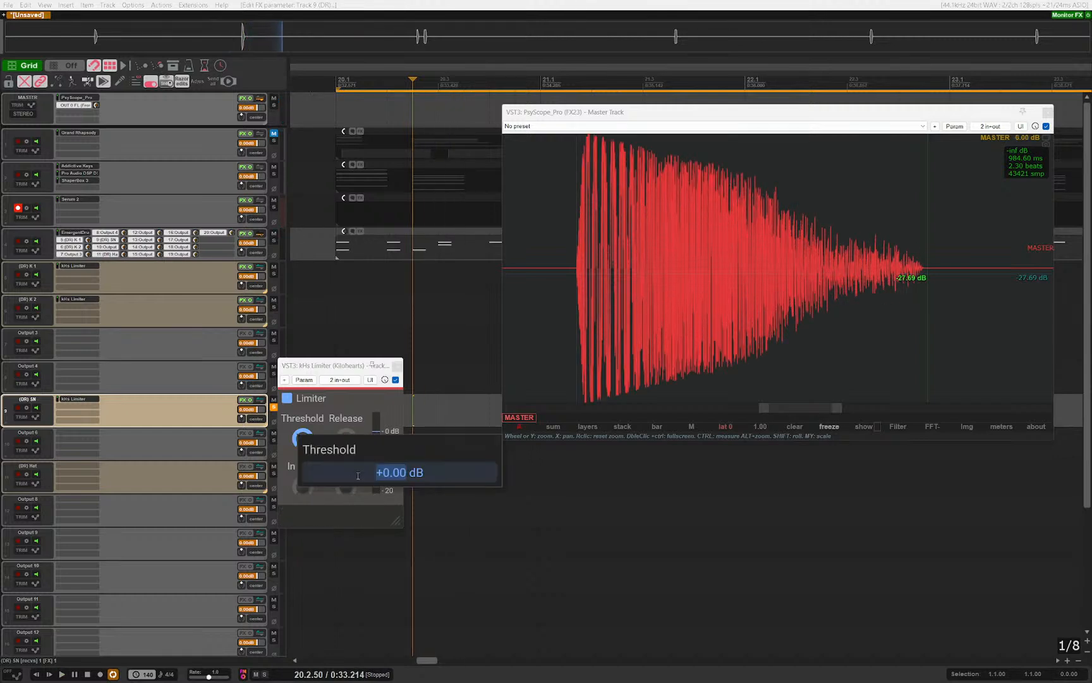
{"action": "type", "text": "-1"}
{"action": "key", "text": "Return"}
{"action": "key", "text": "space"}
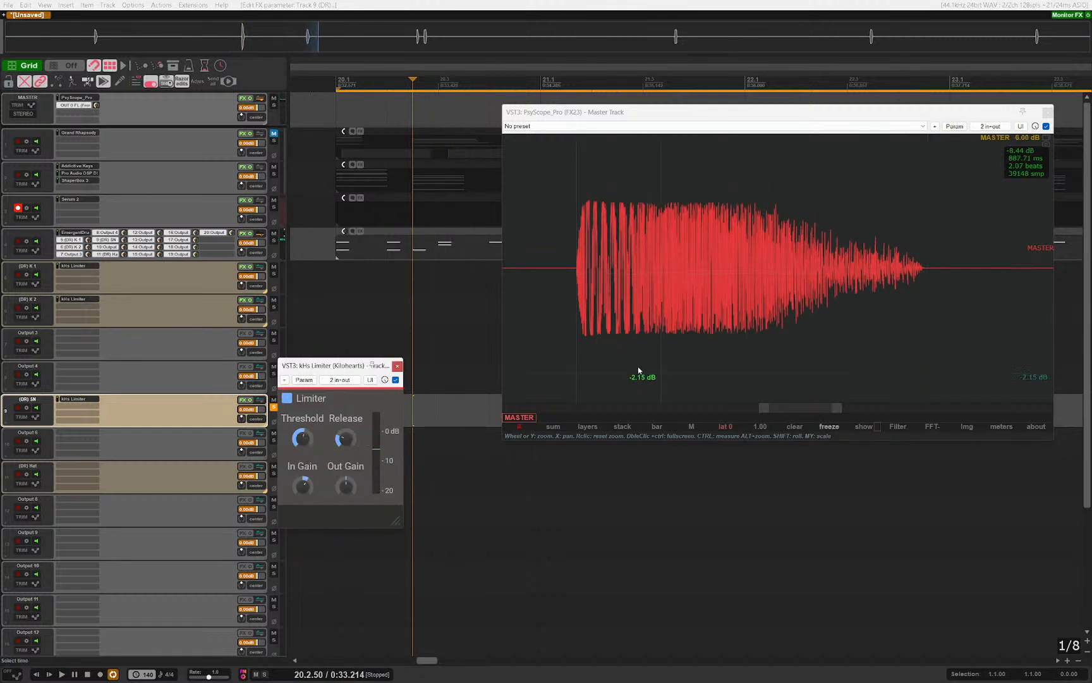
{"action": "key", "text": "space"}
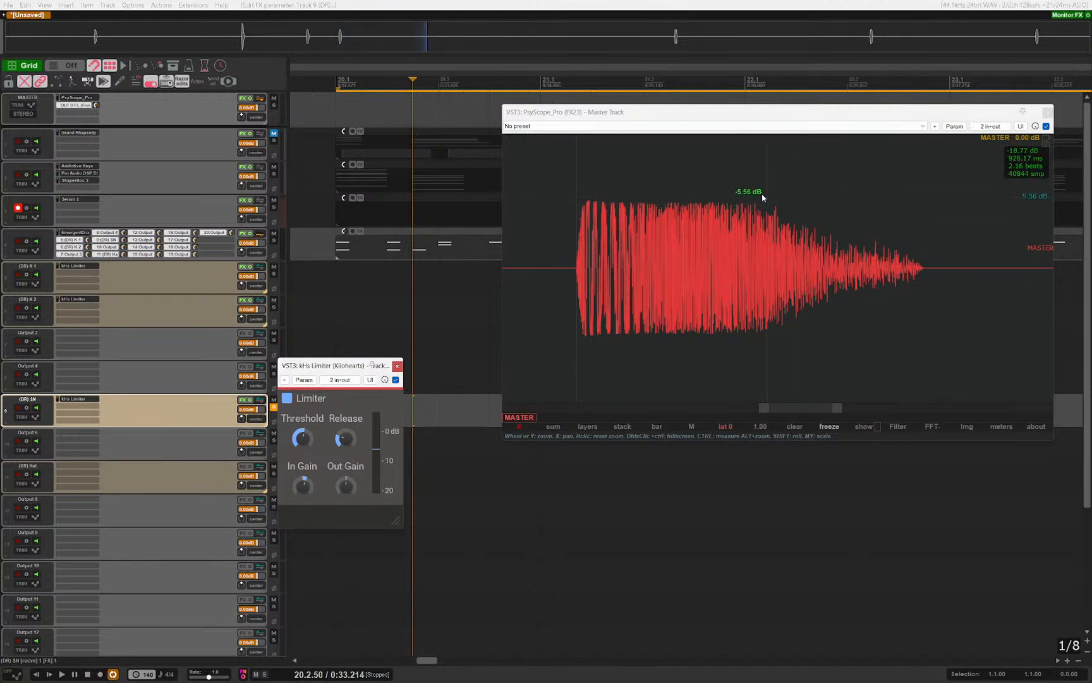
{"action": "left_click", "coordinate": [397, 365]}
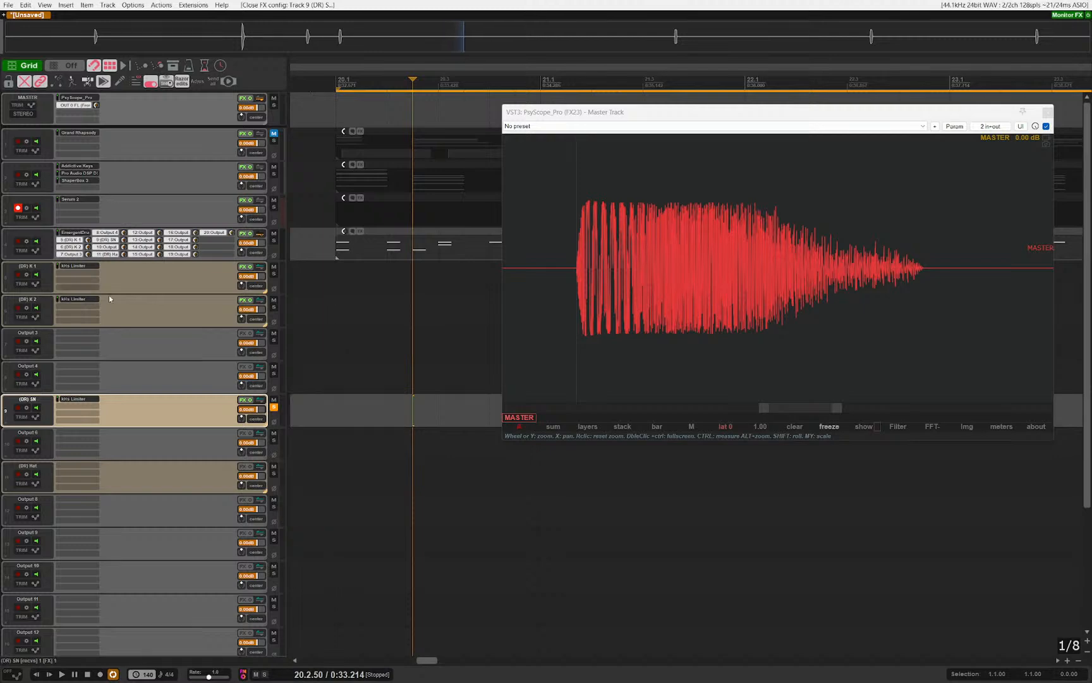
Step: Inspect the E2 snare pad's sample length and envelope sliders in EmergentDrums
{"action": "left_click", "coordinate": [108, 295]}
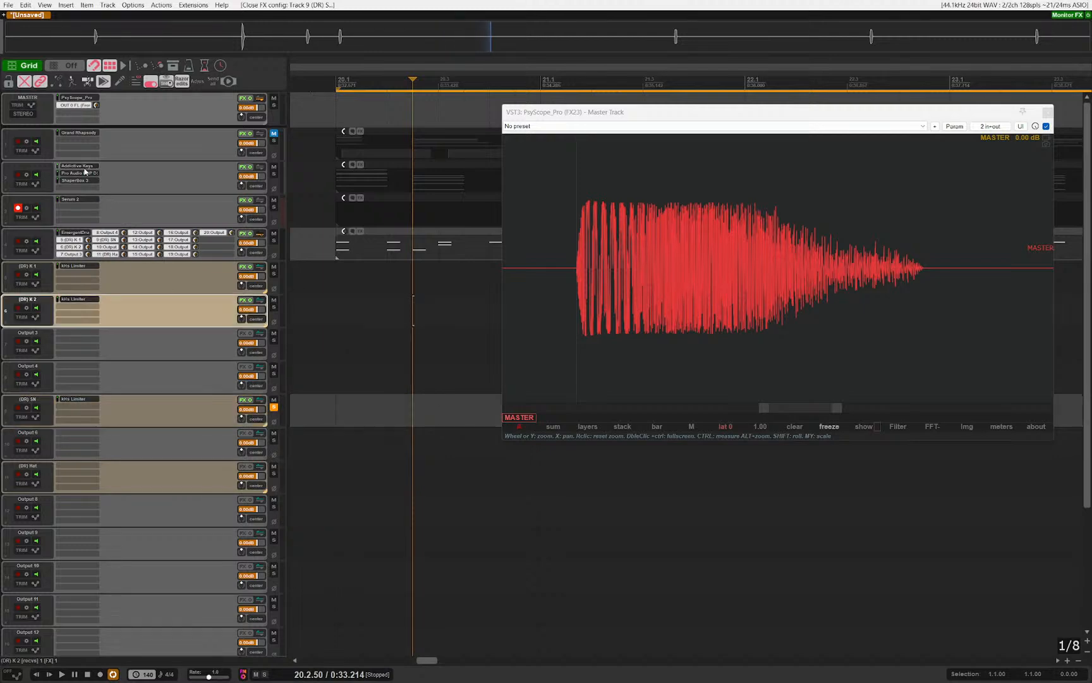
{"action": "left_click", "coordinate": [75, 233]}
{"action": "mouse_move", "coordinate": [740, 347]}
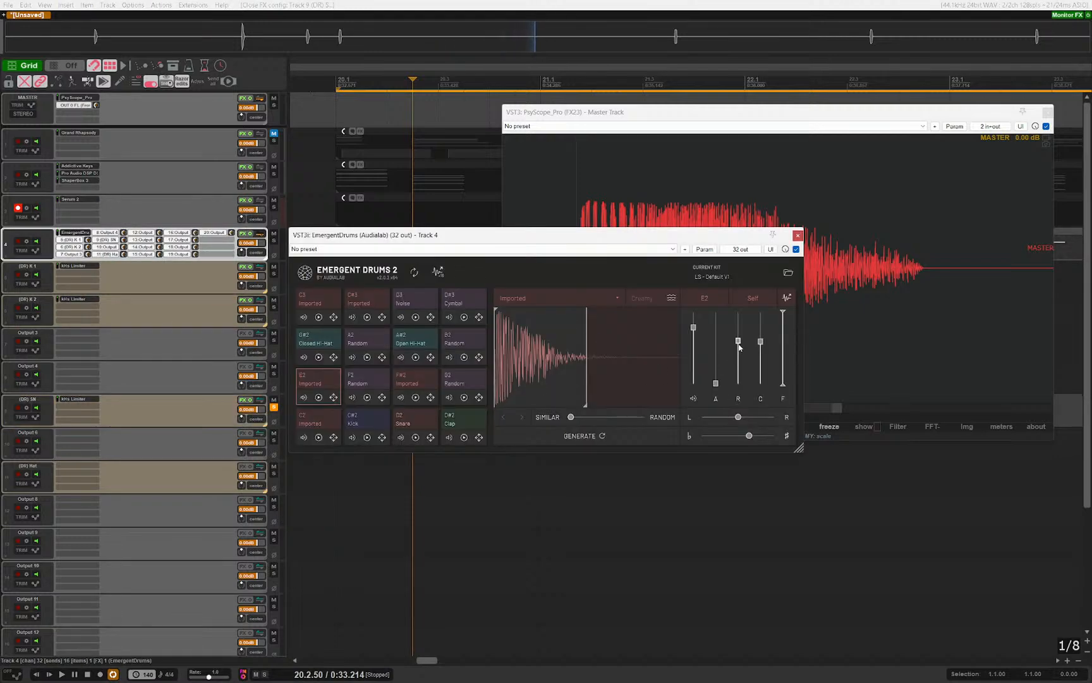
{"action": "key", "text": "Escape"}
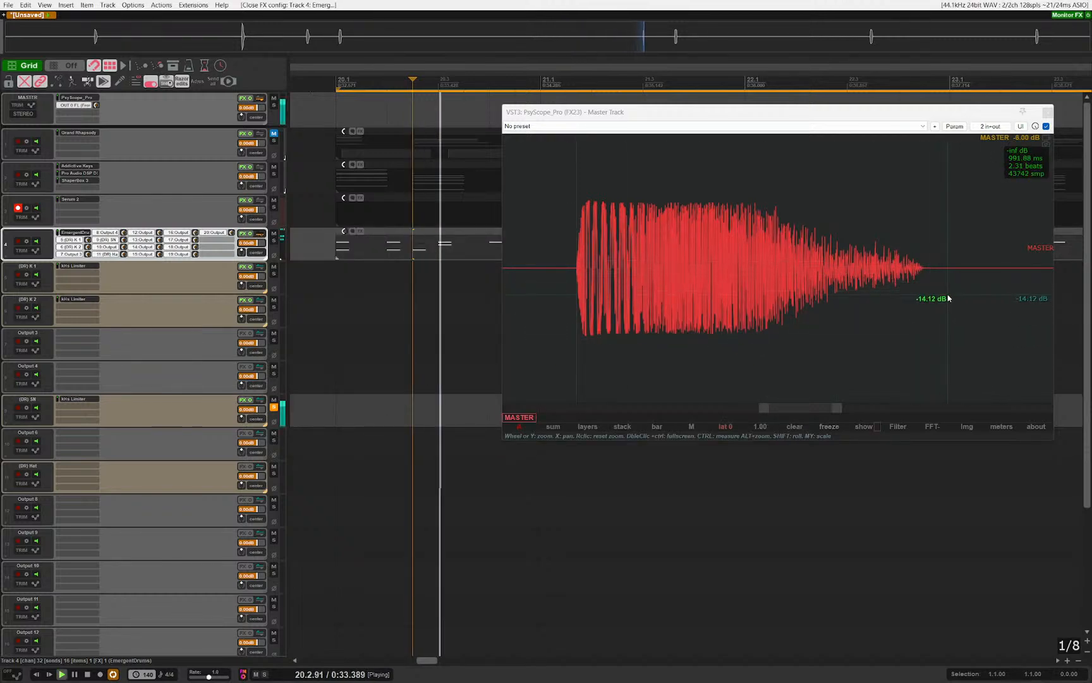
Step: Insert a new track directly below (DR) SN
{"action": "left_click", "coordinate": [146, 422]}
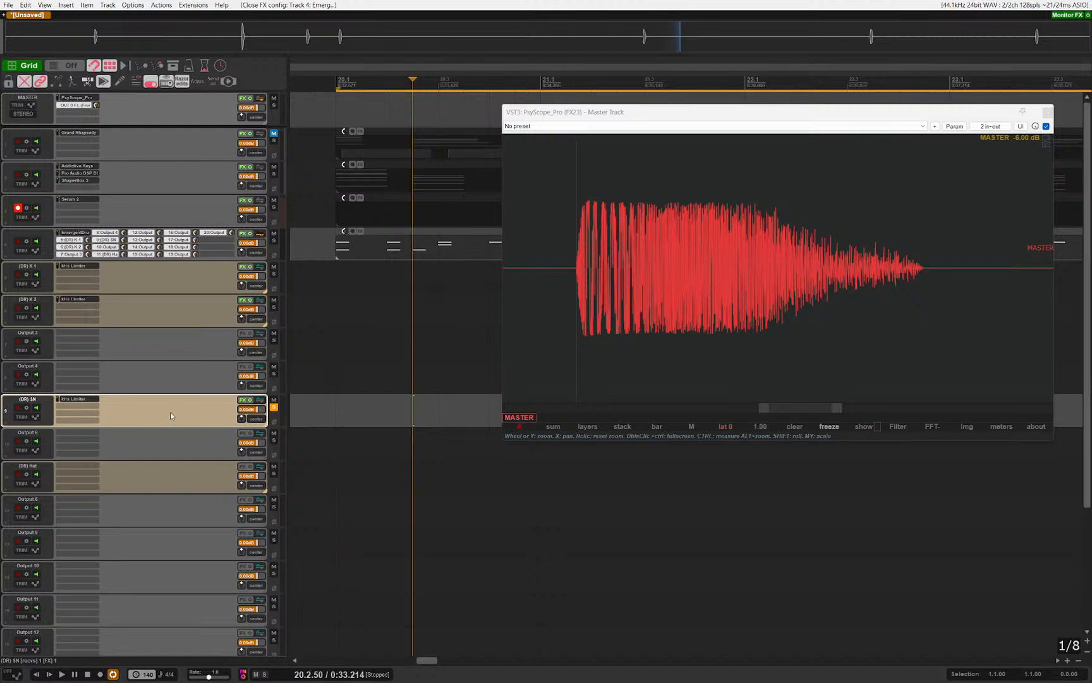
{"action": "key", "text": "ctrl+t"}
{"action": "left_click", "coordinate": [79, 442]}
{"action": "key", "text": "Escape"}
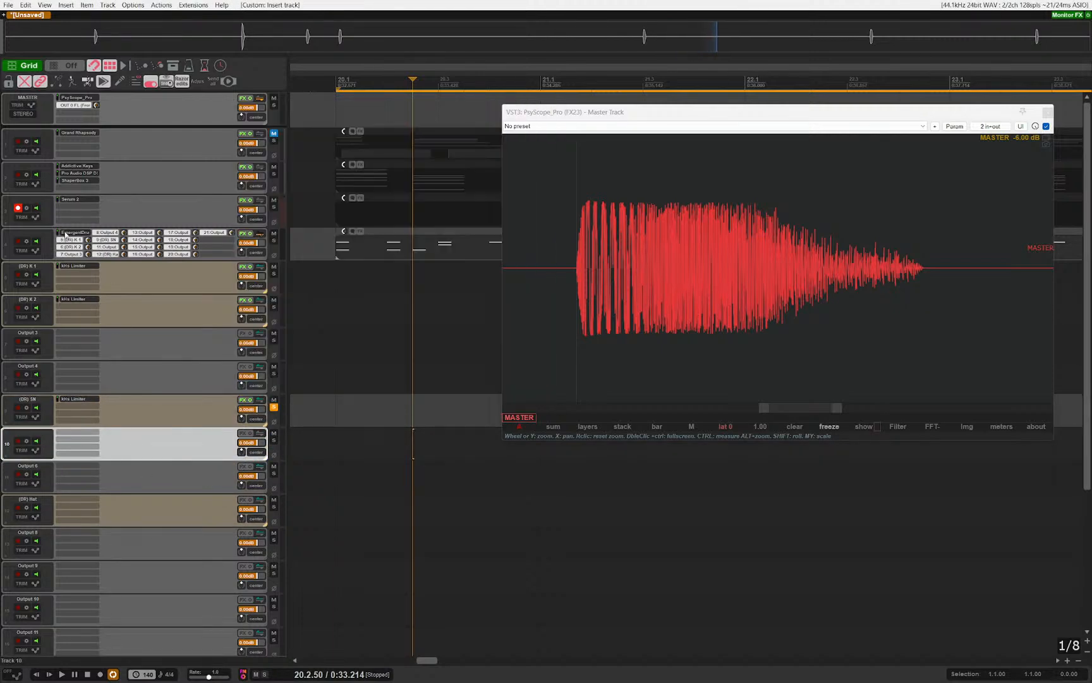
Step: Check the snare pad's full-length sample in EmergentDrums, close the plugin, and play the snare into the scope
{"action": "left_click", "coordinate": [65, 236]}
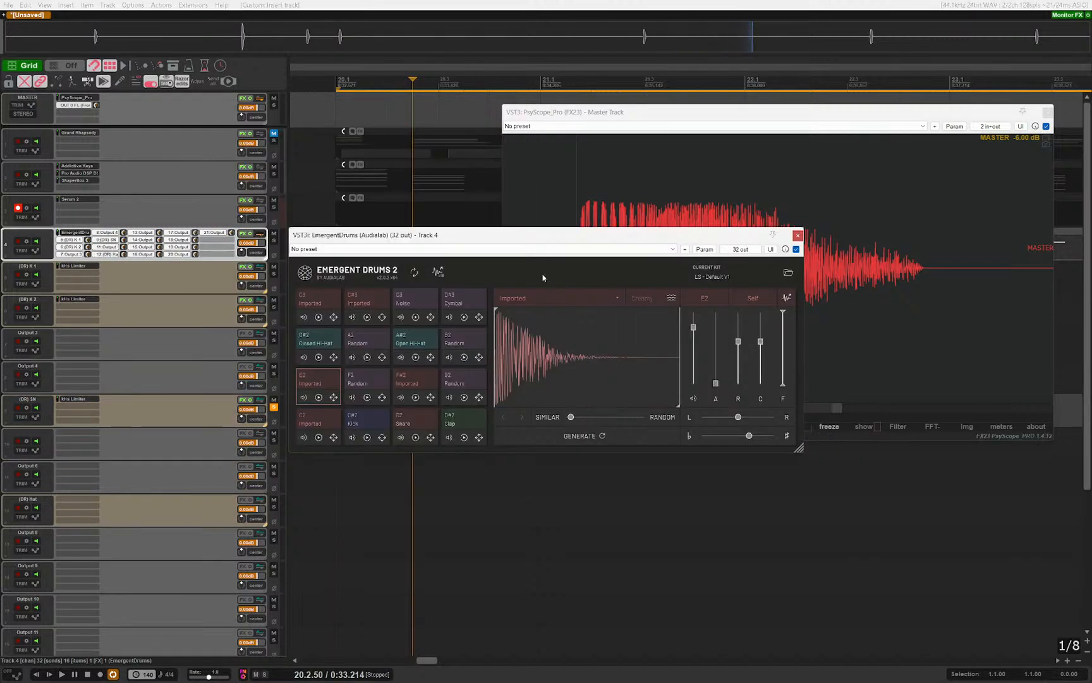
{"action": "key", "text": "Escape"}
{"action": "key", "text": "space"}
{"action": "key", "text": "space"}
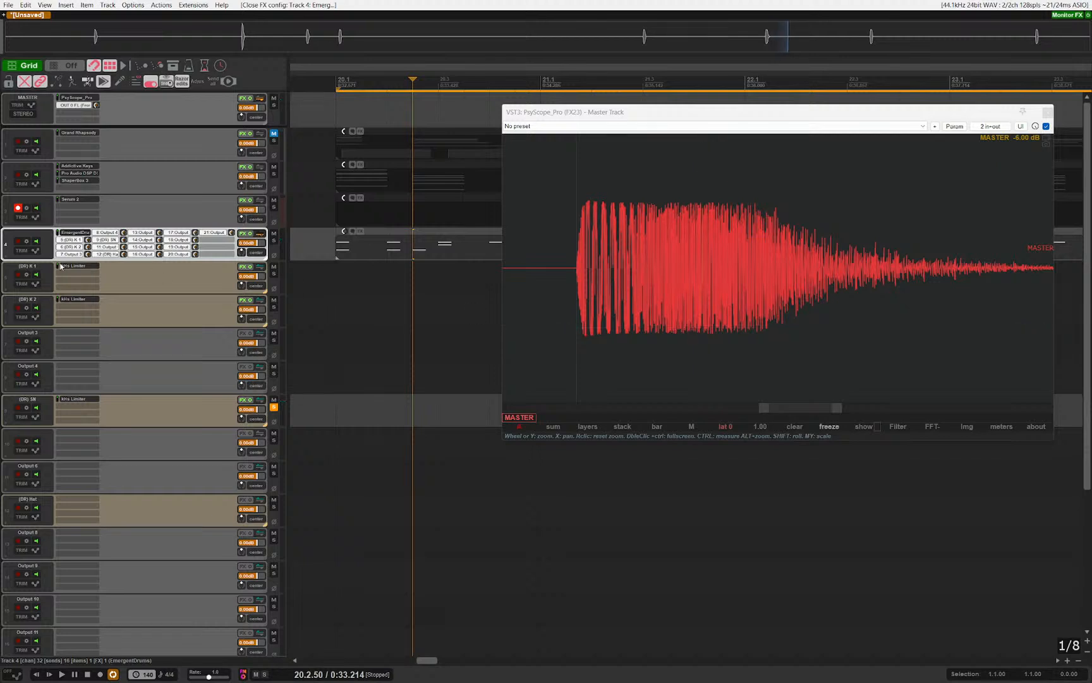
Step: Shorten the E2 pad's sample in EmergentDrums to just past the audible tail, test it in playback, and close the plugin
{"action": "left_click", "coordinate": [79, 240]}
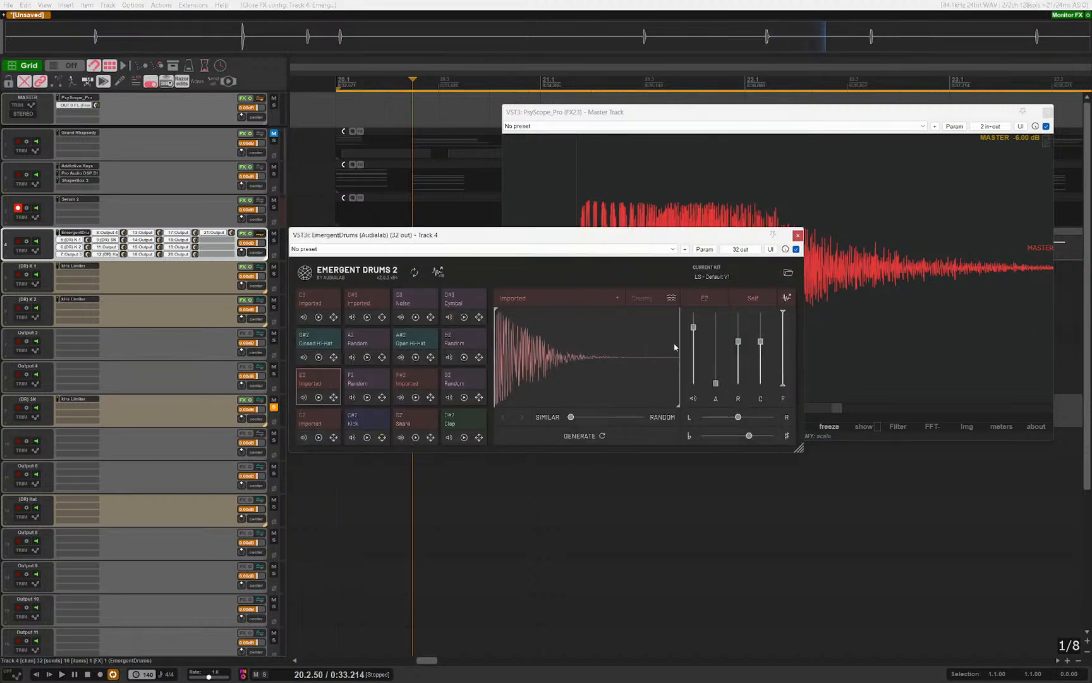
{"action": "left_click_drag", "start_coordinate": [674, 347], "coordinate": [603, 348]}
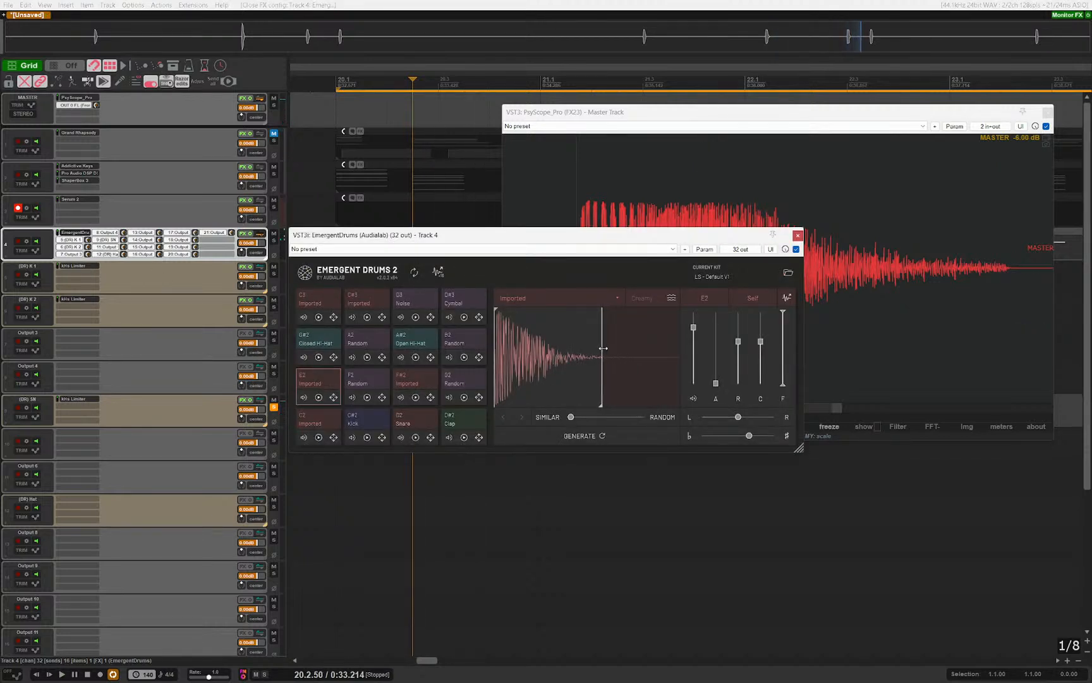
{"action": "key", "text": "space"}
{"action": "key", "text": "space"}
{"action": "left_click", "coordinate": [798, 236]}
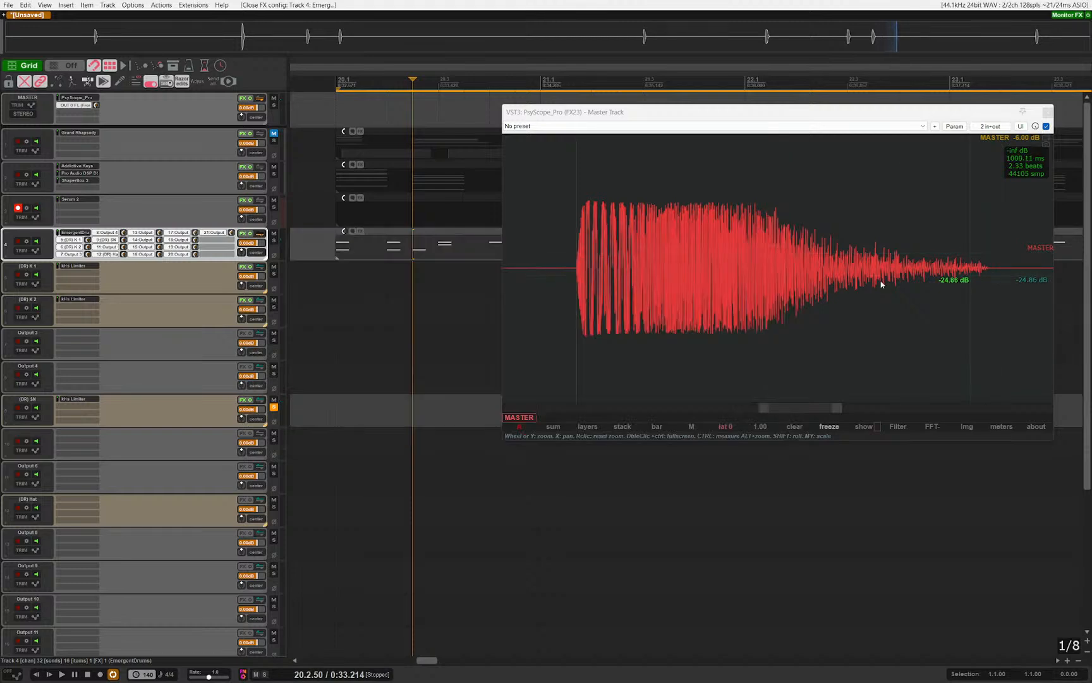
Step: Examine the whole snare hit in PsyScope_Pro at a wider time range and close the scope window
{"action": "scroll", "coordinate": [629, 475], "scroll_direction": "down", "scroll_amount": 2}
{"action": "left_click", "coordinate": [222, 410]}
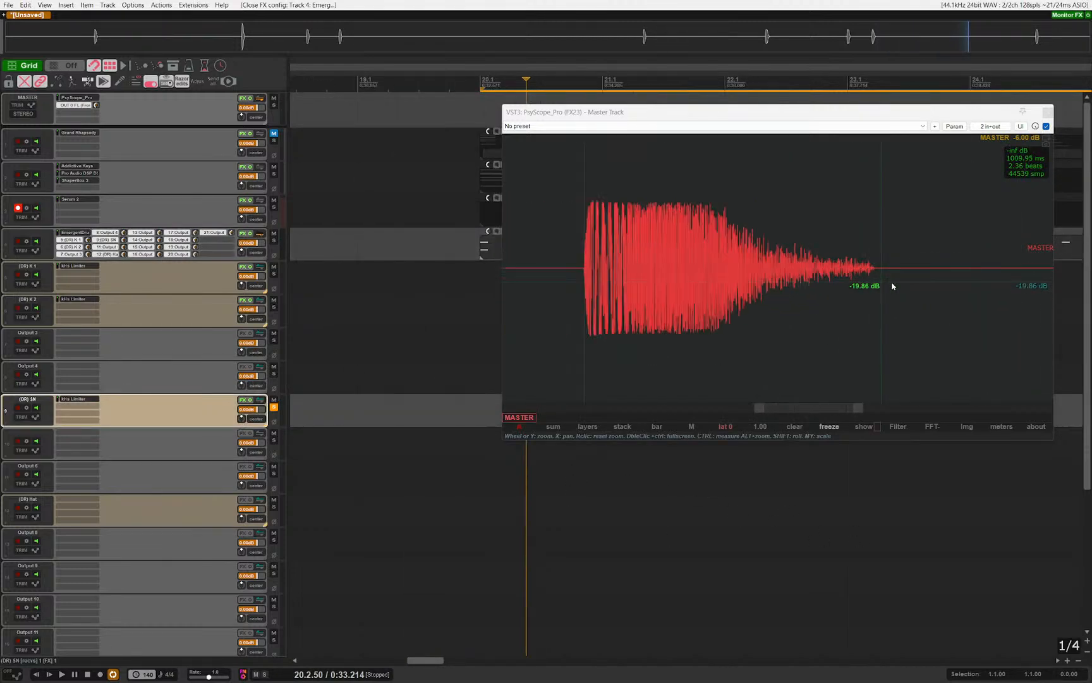
{"action": "scroll", "coordinate": [893, 286], "scroll_direction": "down", "scroll_amount": 6}
{"action": "left_click", "coordinate": [818, 464]}
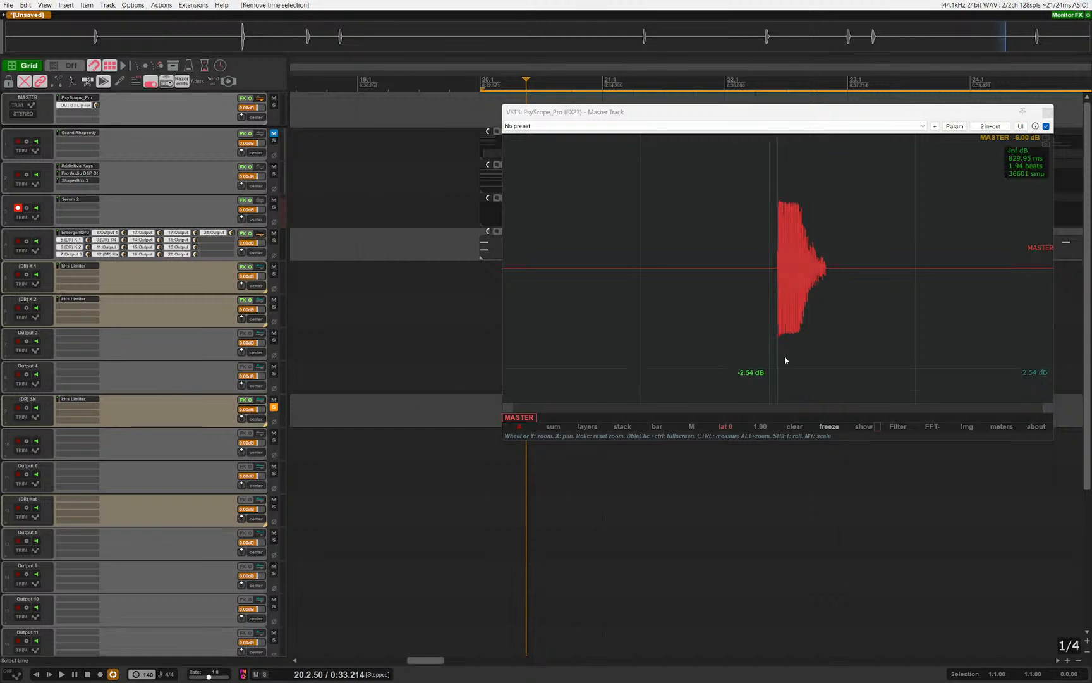
{"action": "key", "text": "Escape"}
Step: Unsolo (DR) SN and play the drums together with the other tracks
{"action": "left_click", "coordinate": [205, 403]}
{"action": "key", "text": "s"}
{"action": "key", "text": "space"}
{"action": "scroll", "coordinate": [514, 304], "scroll_direction": "down", "scroll_amount": 2}
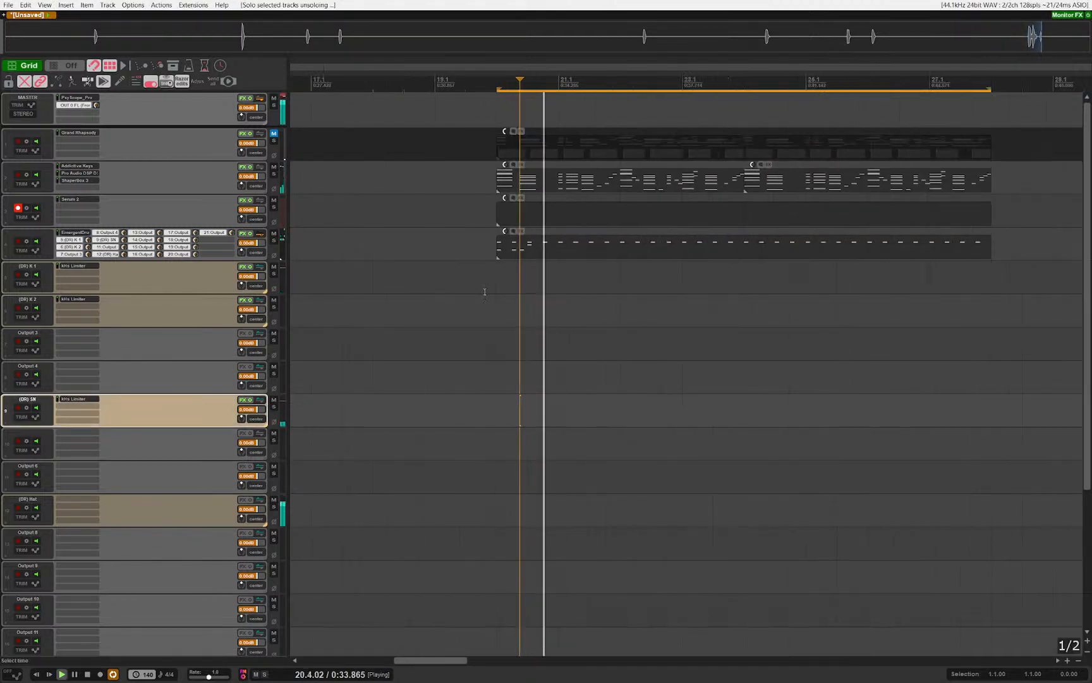
{"action": "scroll", "coordinate": [454, 312], "scroll_direction": "up", "scroll_amount": 3}
{"action": "key", "text": "space"}
Step: Select the MIDI item on the EmergentDrums track, with the edit cursor at 20.3.00
{"action": "left_click", "coordinate": [455, 253]}
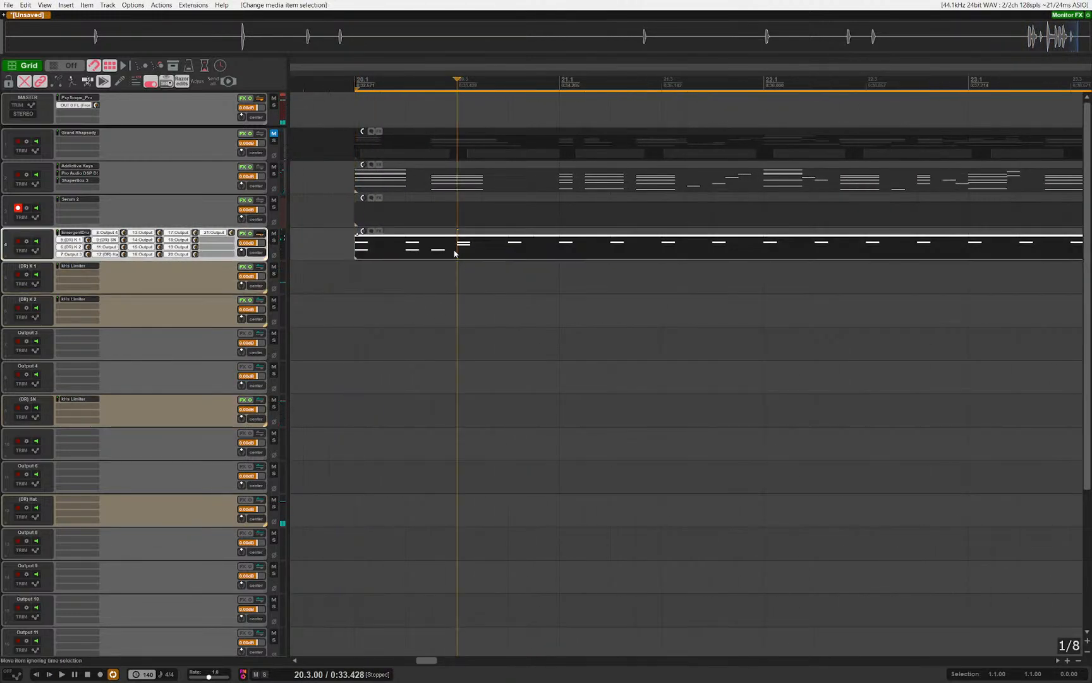
{"action": "double_click", "coordinate": [454, 252]}
{"action": "key", "text": "Escape"}
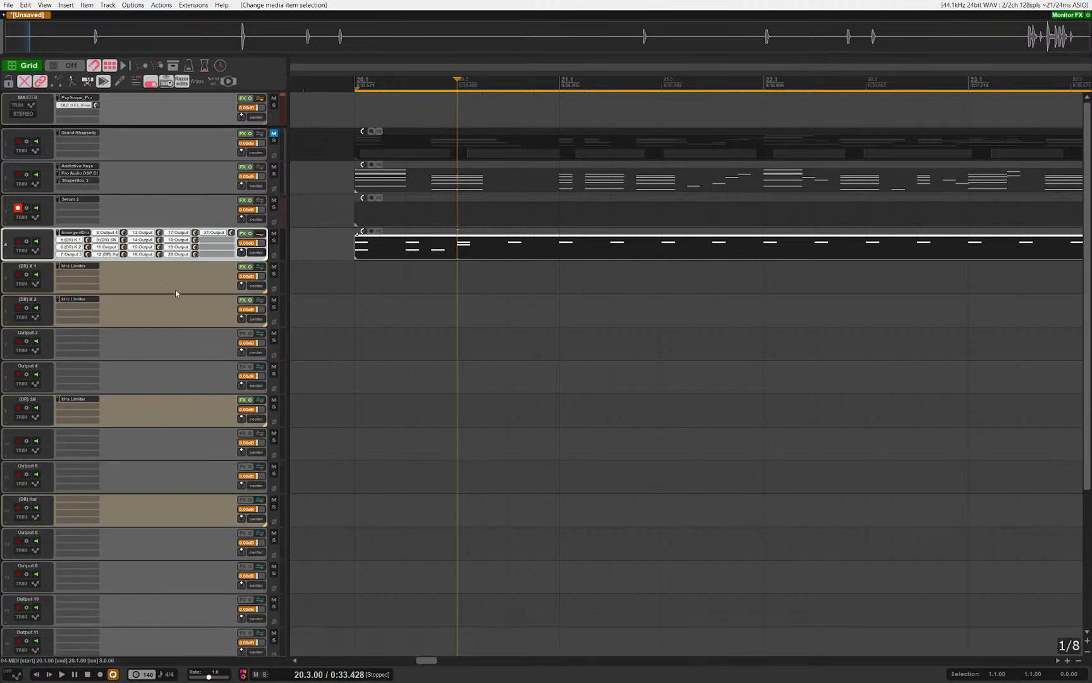
Step: Add the Slap (Yum Audio) effect after the limiter on (DR) K 1
{"action": "double_click", "coordinate": [150, 272]}
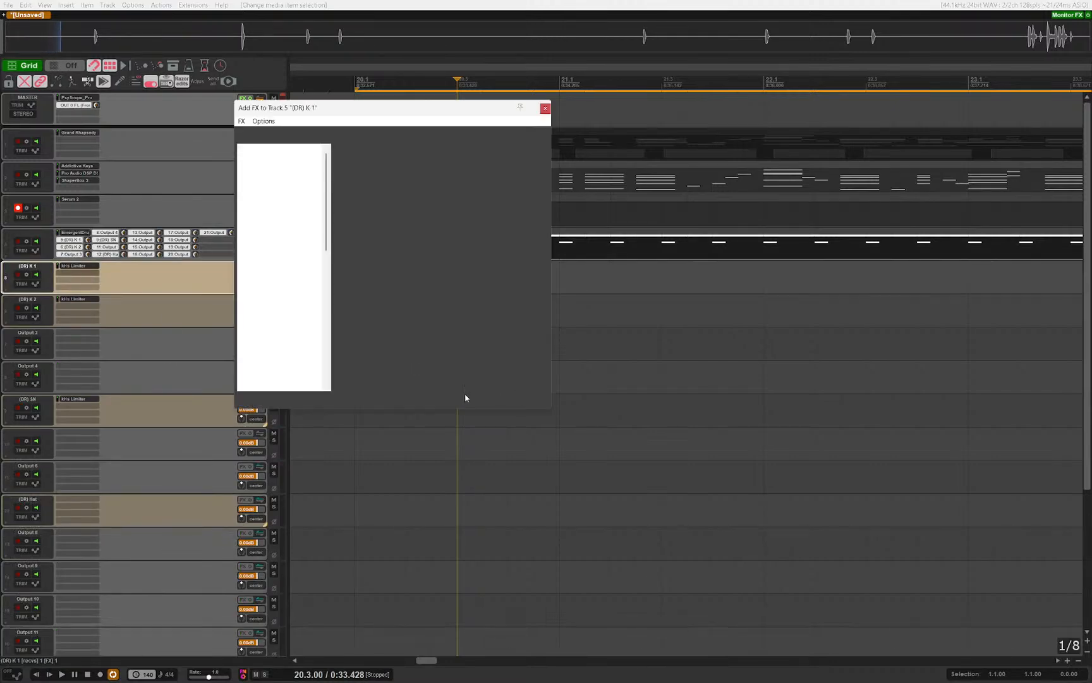
{"action": "type", "text": "sla"}
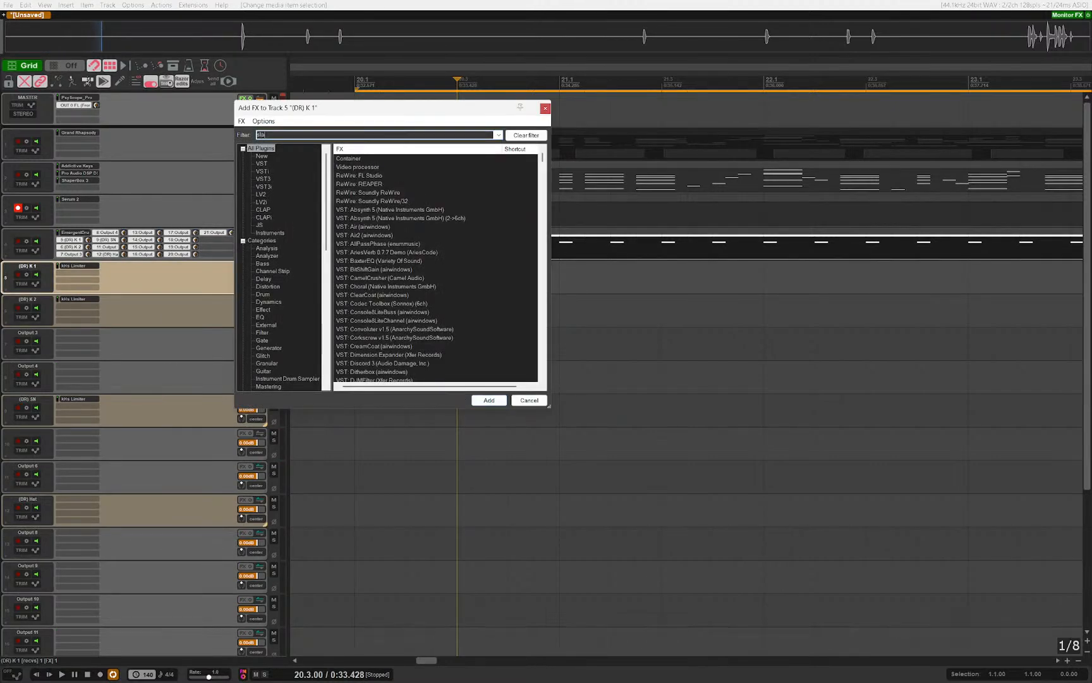
{"action": "type", "text": "p"}
{"action": "key", "text": "Down"}
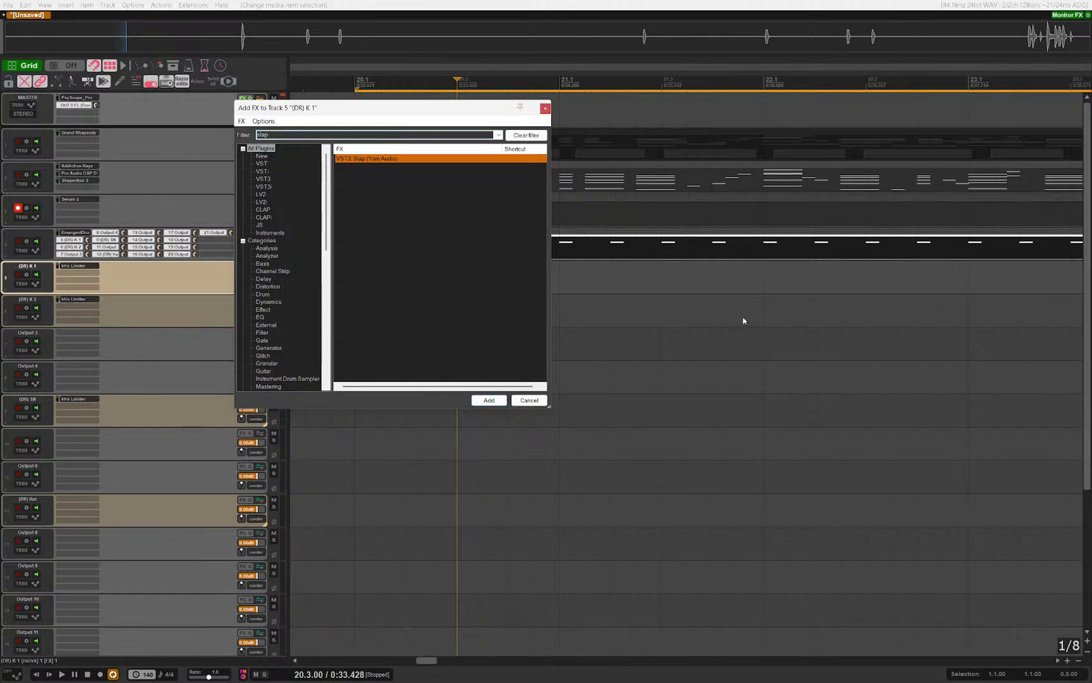
{"action": "key", "text": "Return"}
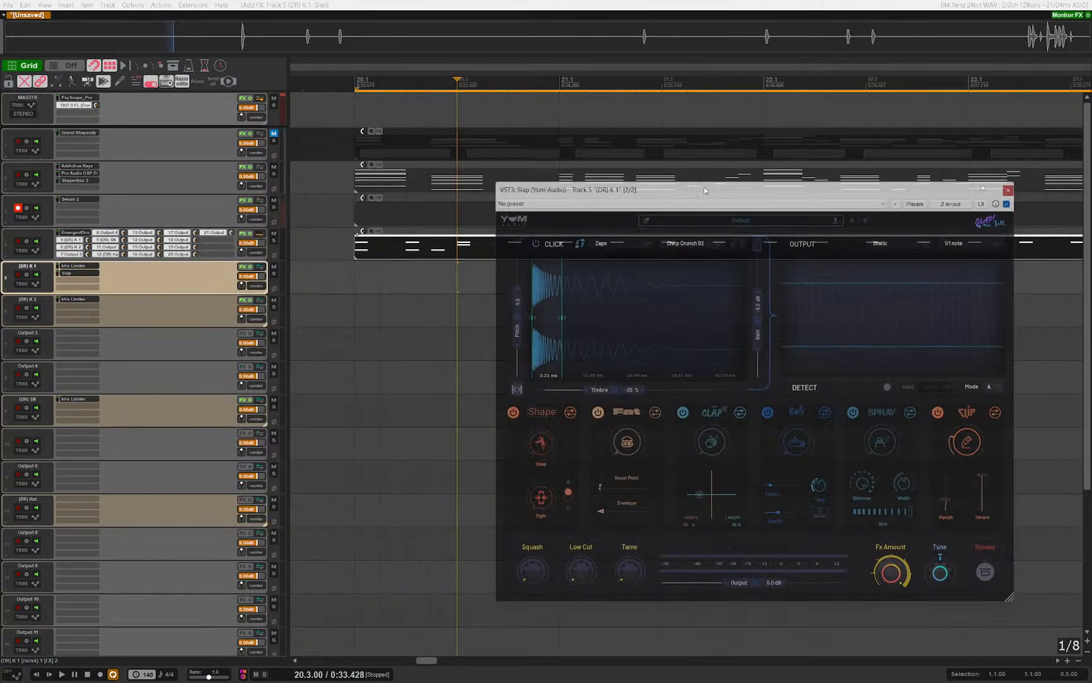
Step: Insert a new track directly below the EmergentDrums track and load Serum 2 on it
{"action": "left_click", "coordinate": [151, 271]}
{"action": "left_click", "coordinate": [11, 239]}
{"action": "key", "text": "ctrl+t"}
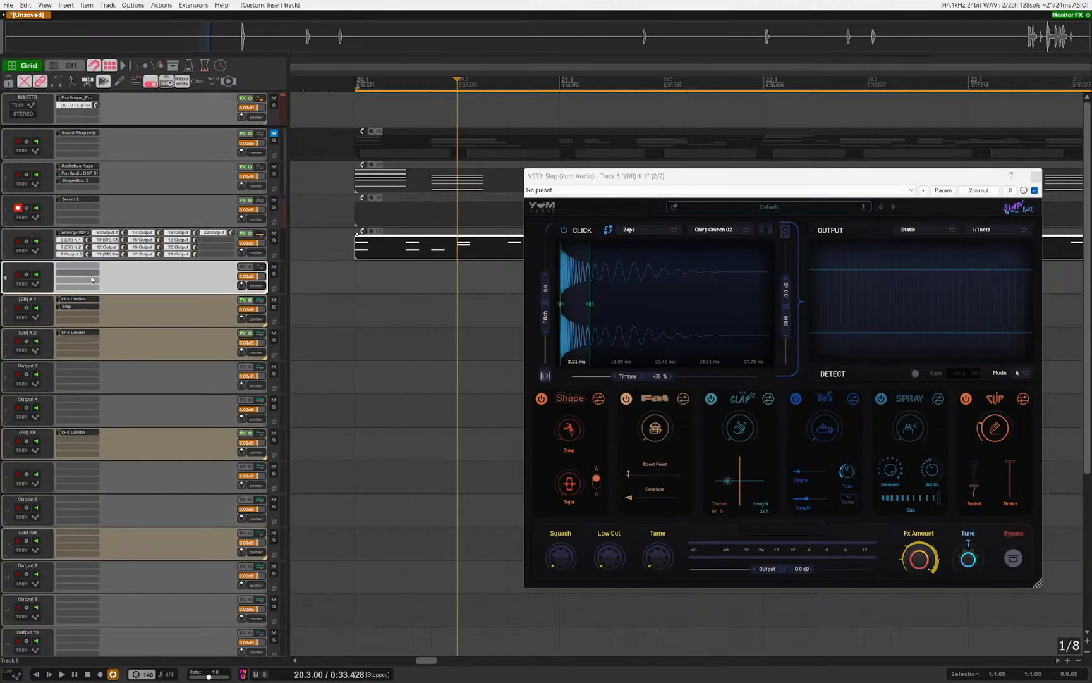
{"action": "left_click", "coordinate": [78, 273]}
{"action": "key", "text": "Return"}
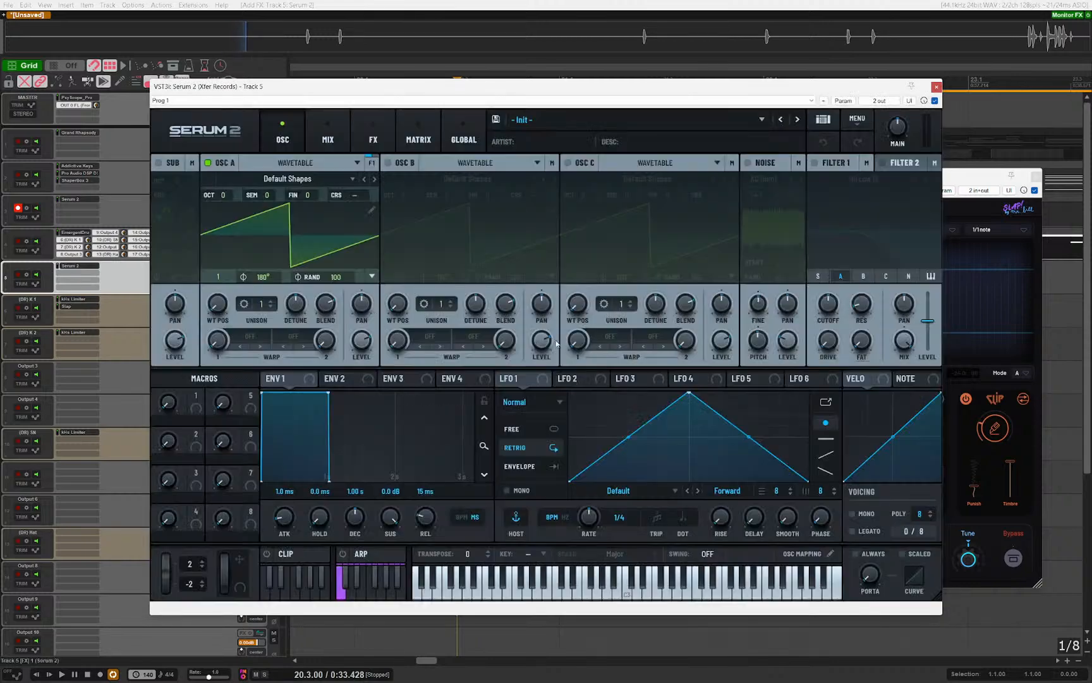
Step: Set oscillator A to the Basic Mg wavetable from the Analog category
{"action": "left_click", "coordinate": [286, 178]}
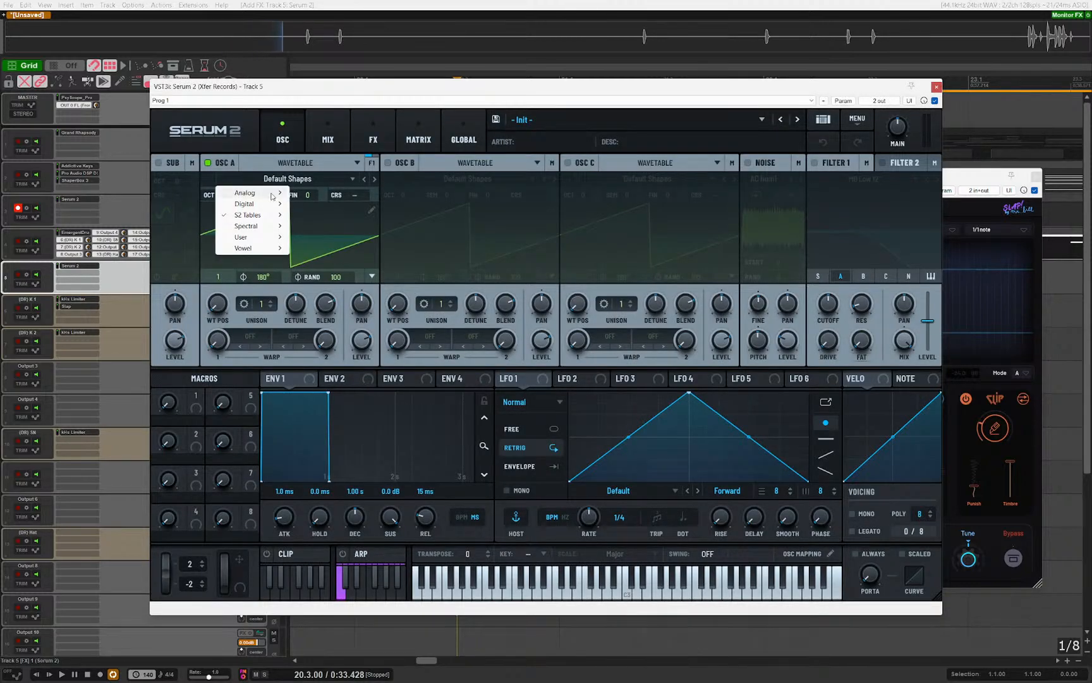
{"action": "mouse_move", "coordinate": [278, 203]}
{"action": "left_click", "coordinate": [316, 238]}
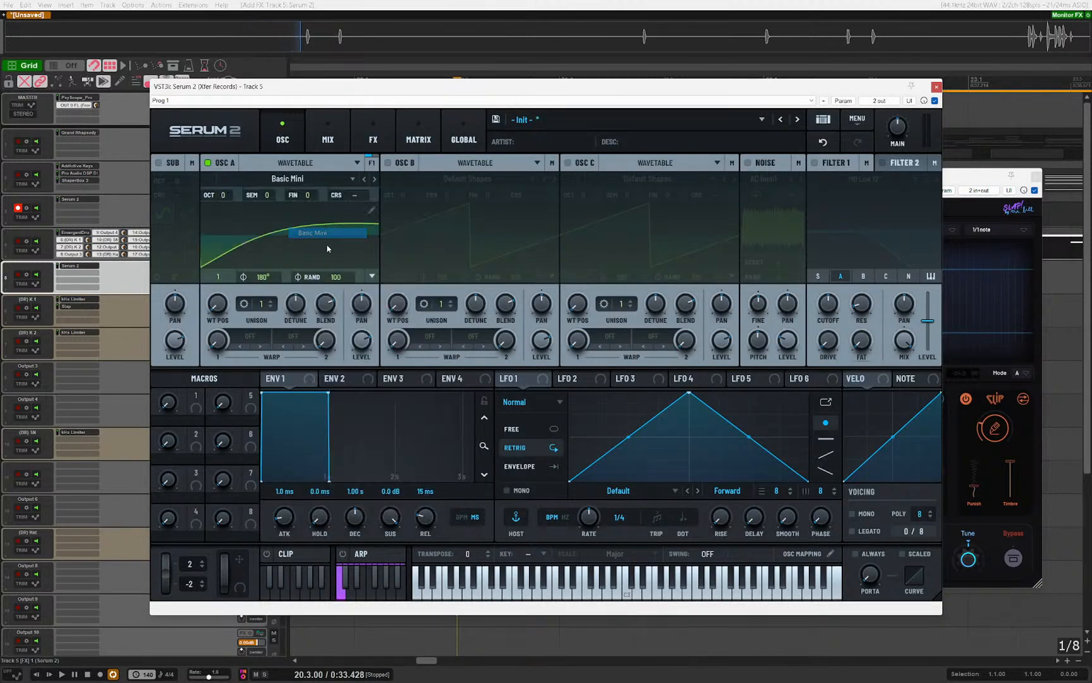
{"action": "left_click", "coordinate": [364, 179]}
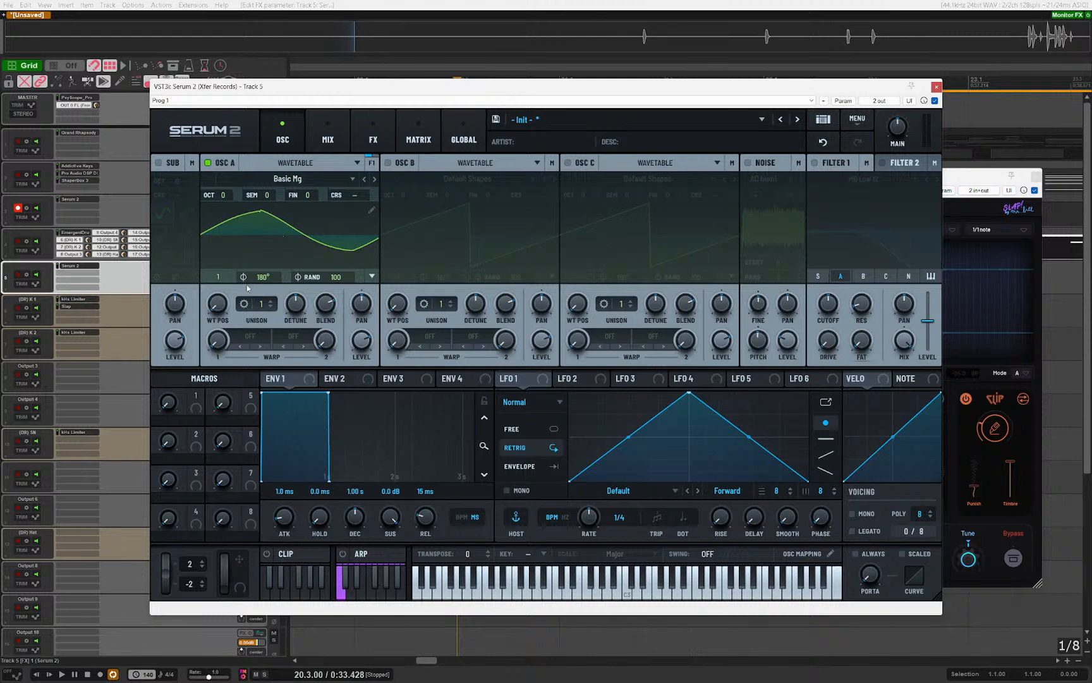
Step: Shape Env 2 with a 0.0 ms attack, a 500 ms decay and no sustain
{"action": "left_click", "coordinate": [344, 378]}
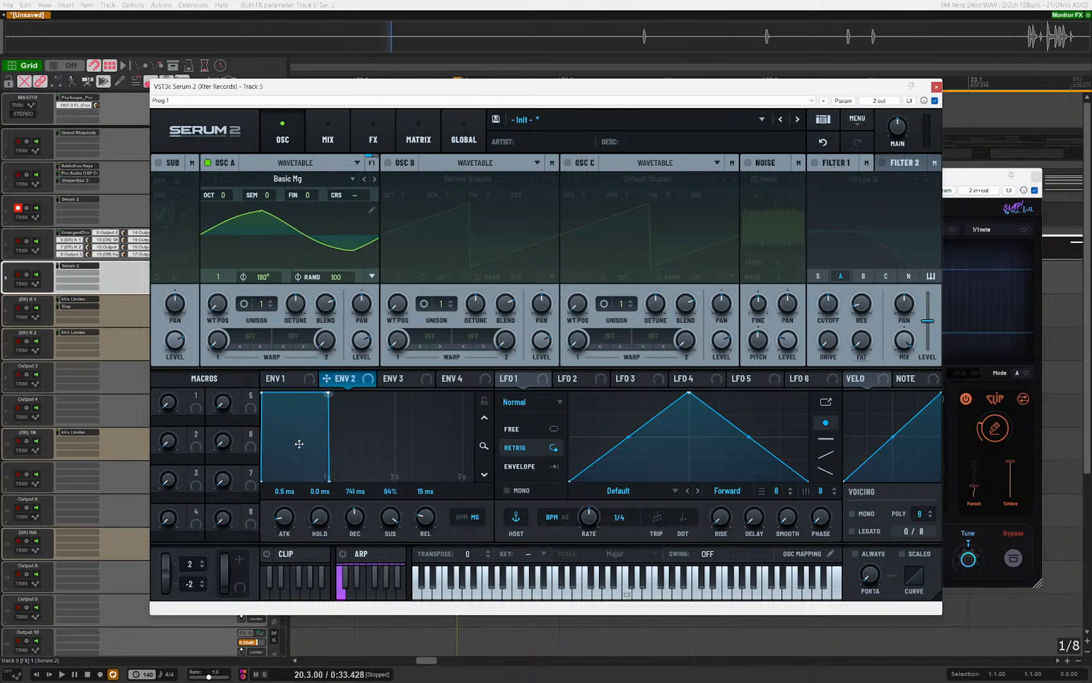
{"action": "left_click_drag", "start_coordinate": [368, 535], "coordinate": [257, 419]}
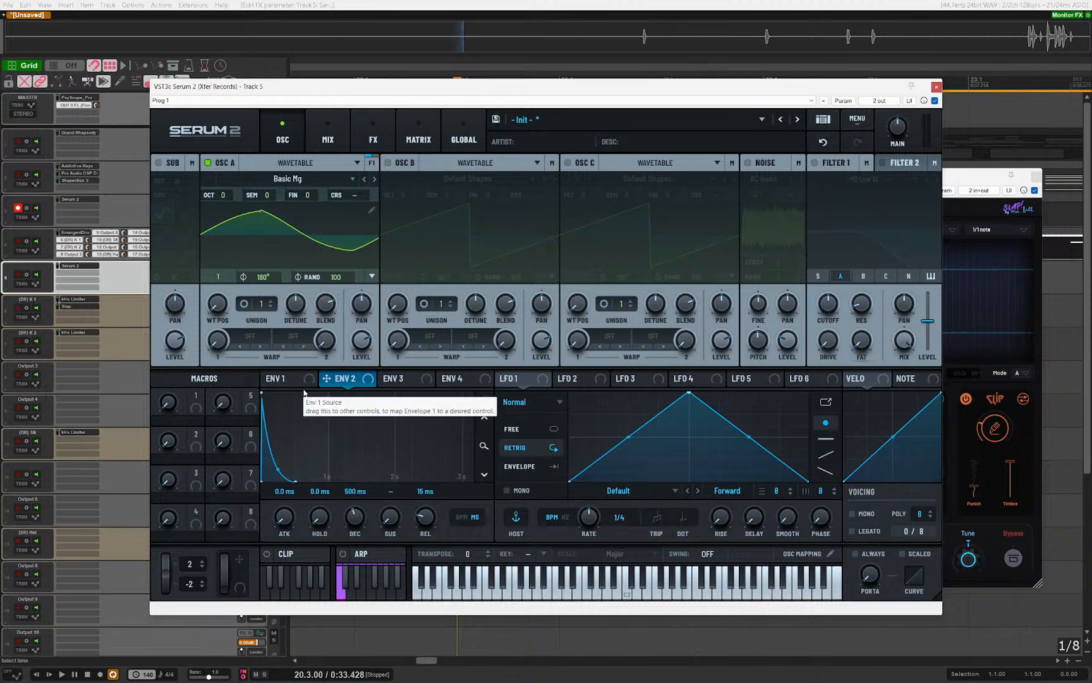
Step: Redraw LFO 1 as a straight ramp falling from maximum to zero
{"action": "left_click_drag", "start_coordinate": [571, 480], "coordinate": [705, 397]}
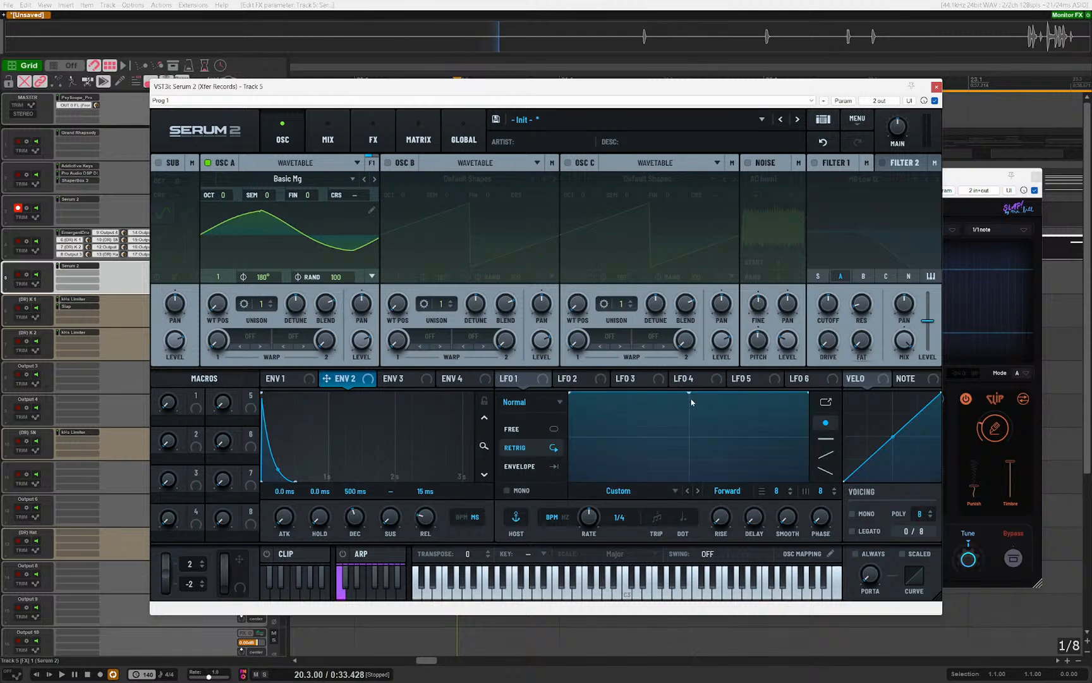
{"action": "left_click_drag", "start_coordinate": [808, 393], "coordinate": [951, 558]}
{"action": "left_click", "coordinate": [539, 380]}
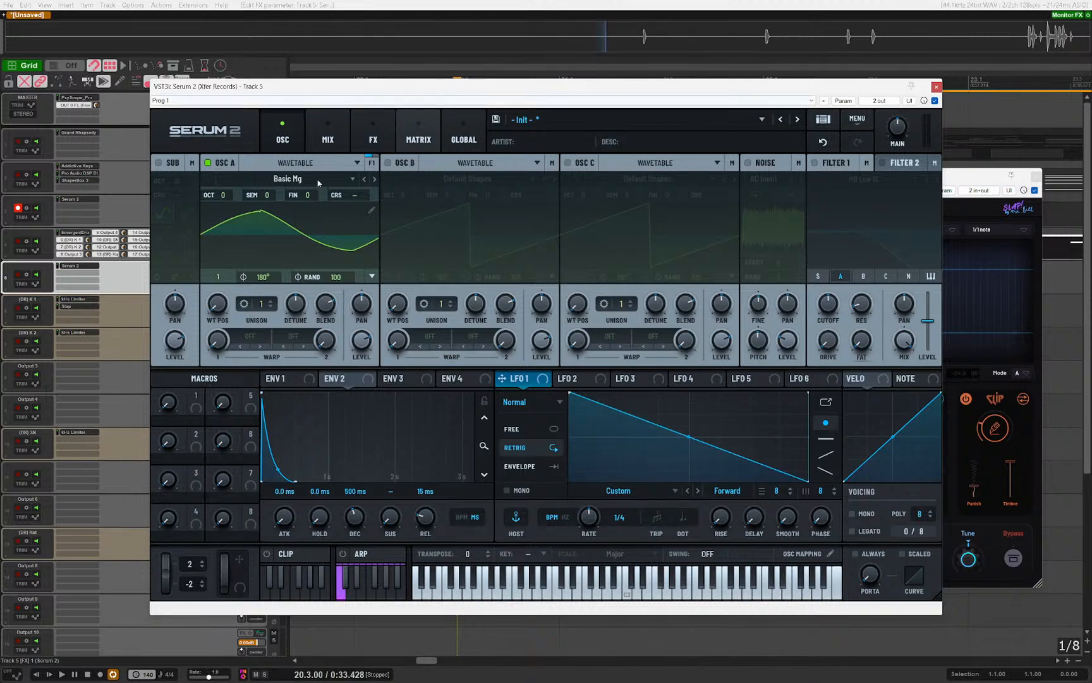
Step: Set oscillator A's random phase amount to 0
{"action": "left_click", "coordinate": [418, 134]}
{"action": "left_click", "coordinate": [283, 134]}
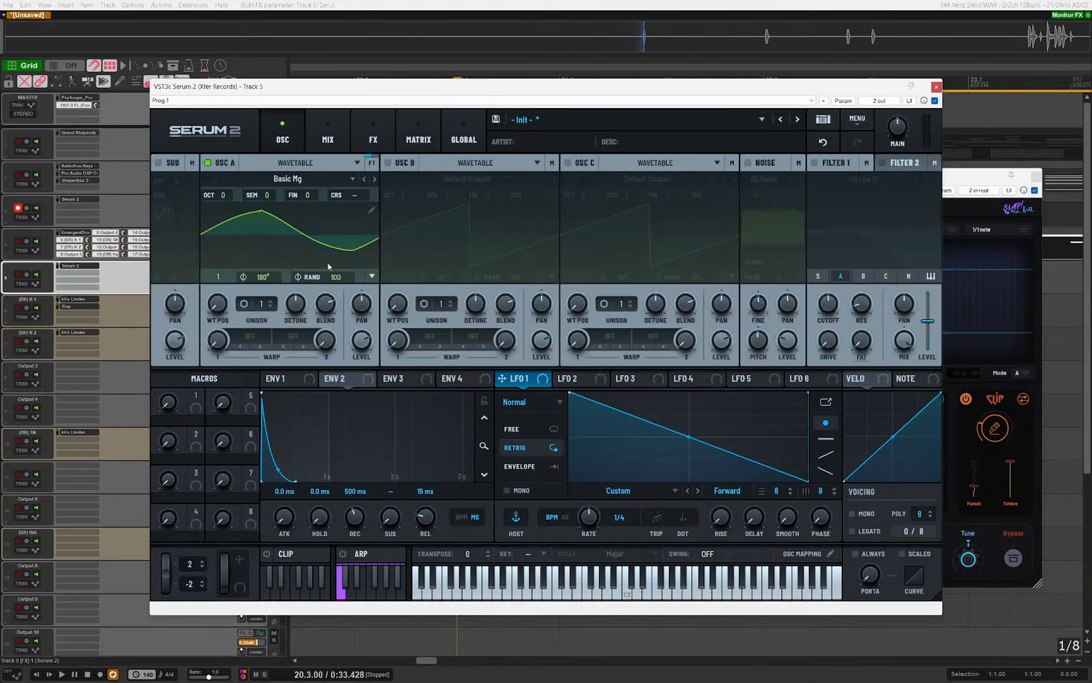
{"action": "left_click_drag", "start_coordinate": [334, 277], "coordinate": [342, 474]}
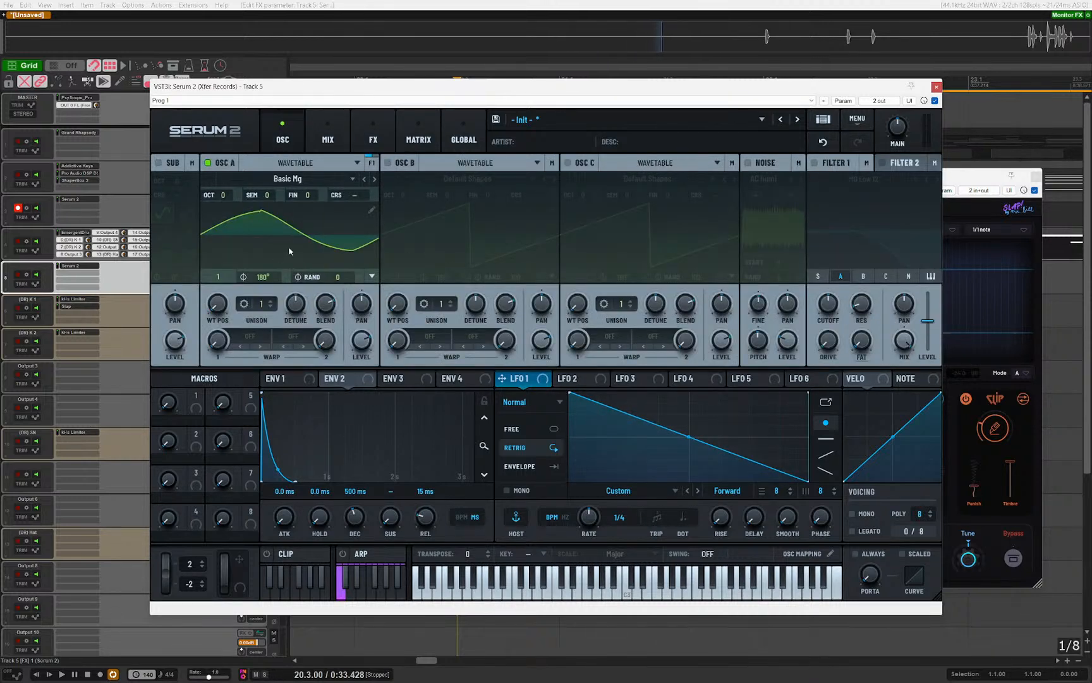
Step: Lock the Env 2 display's zoom to the envelope and reduce its decay to 5.1 ms
{"action": "left_click", "coordinate": [483, 401]}
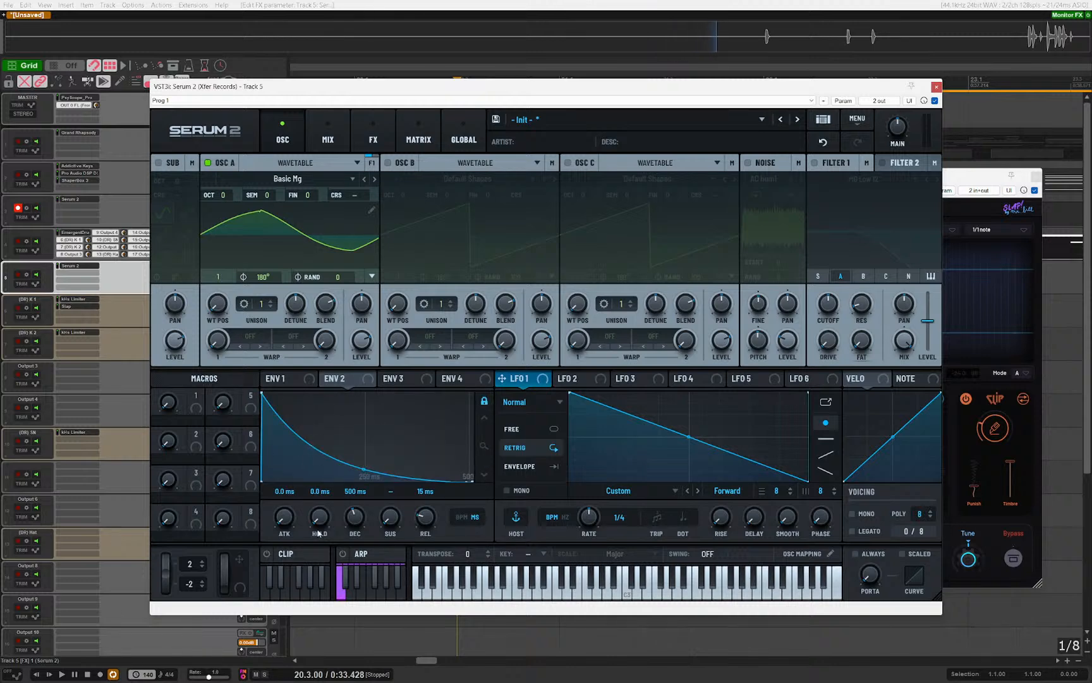
{"action": "left_click_drag", "start_coordinate": [349, 522], "coordinate": [348, 569]}
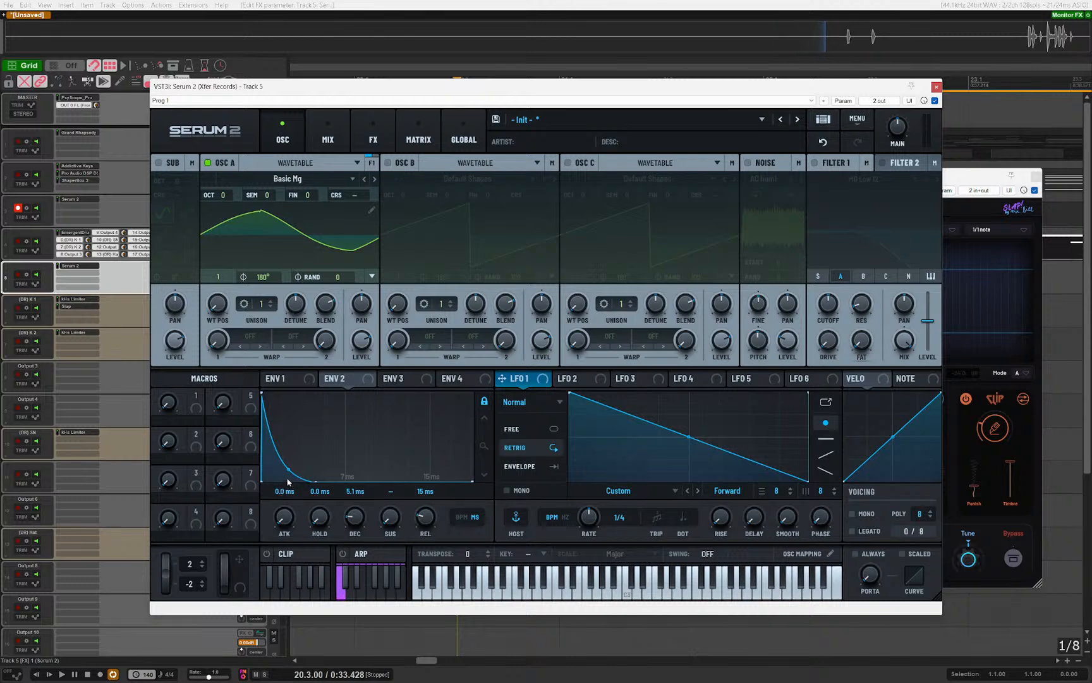
{"action": "mouse_move", "coordinate": [287, 515]}
{"action": "left_mouse_down"}
{"action": "mouse_move", "coordinate": [291, 495]}
{"action": "mouse_move", "coordinate": [289, 529]}
{"action": "left_mouse_up"}
Step: Inspect the oversampling quality in Serum 2's global settings, return to the oscillators, and close the synth window
{"action": "left_click", "coordinate": [463, 133]}
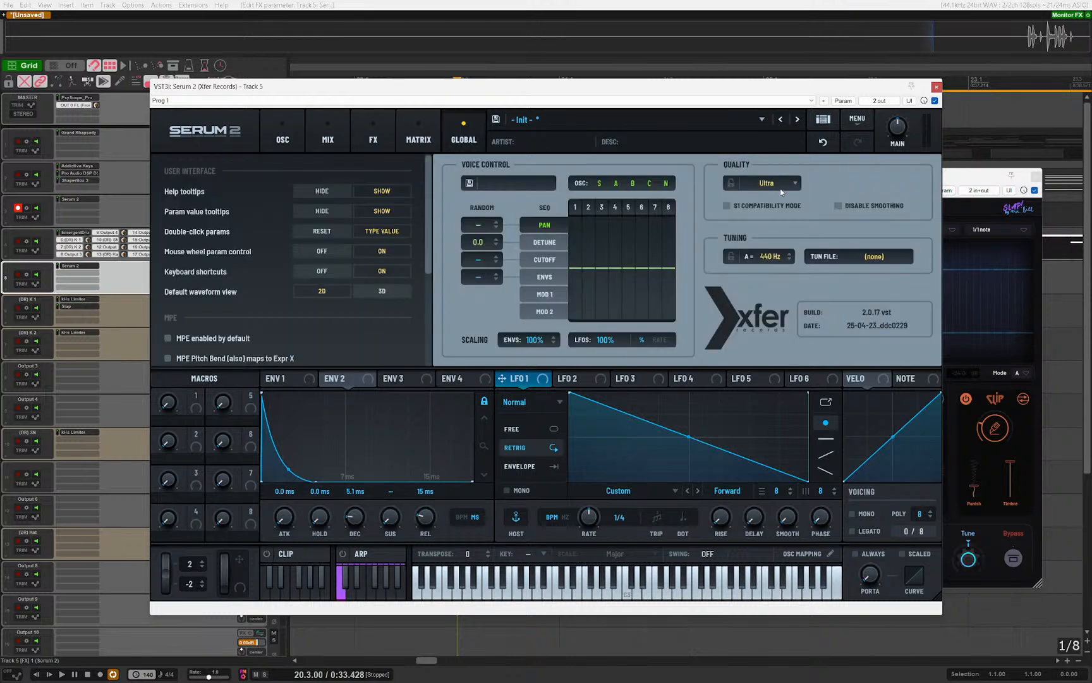
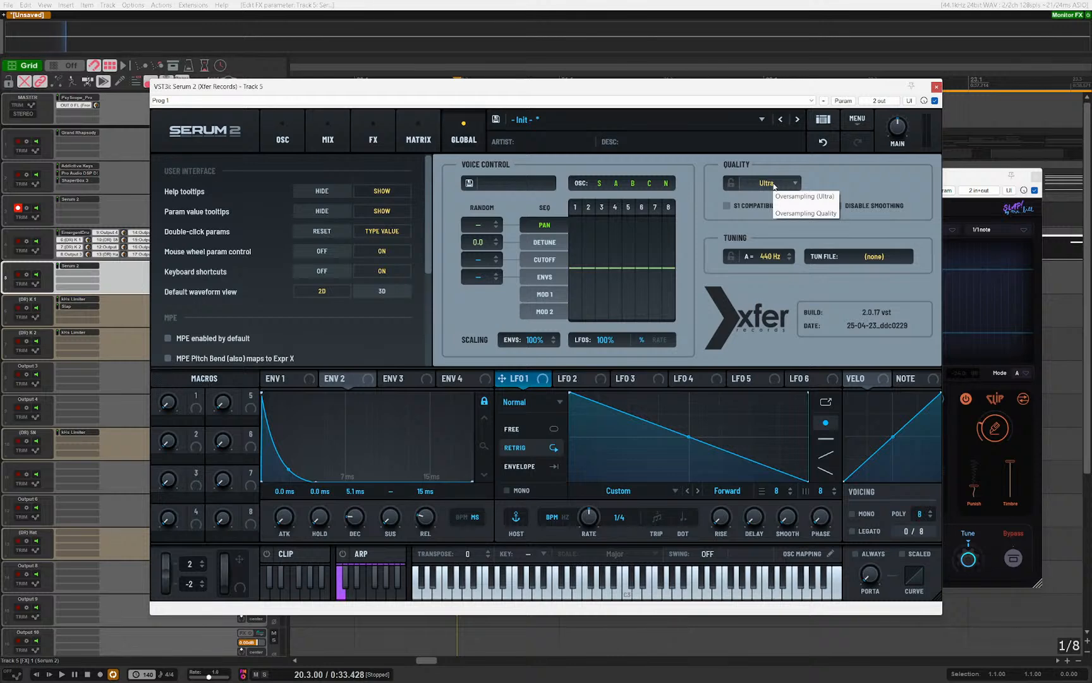
{"action": "left_click", "coordinate": [282, 134]}
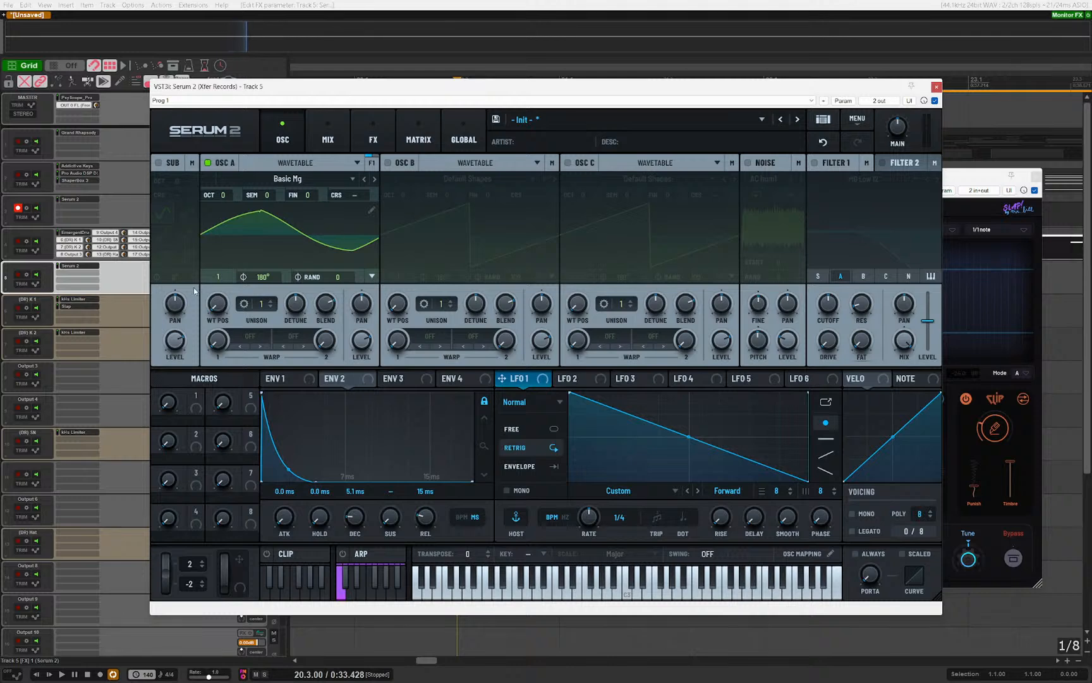
{"action": "key", "text": "Escape"}
Step: Insert a new track directly below the Serum 2 track and load the Current (Minimal) synth on it
{"action": "key", "text": "ctrl+t"}
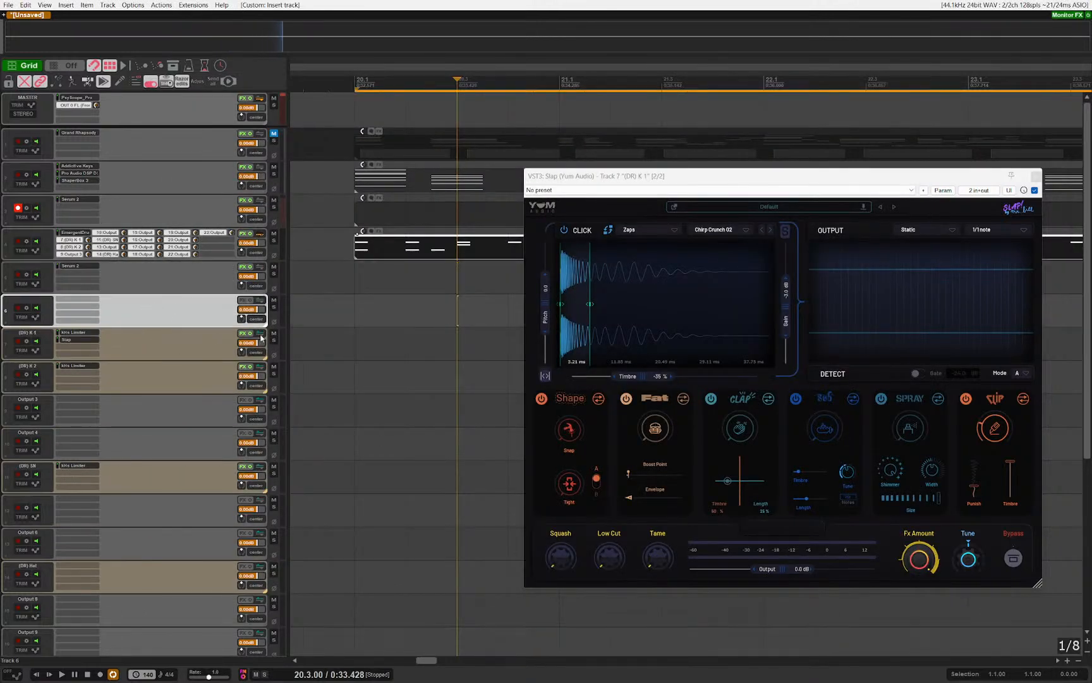
{"action": "key", "text": "c"}
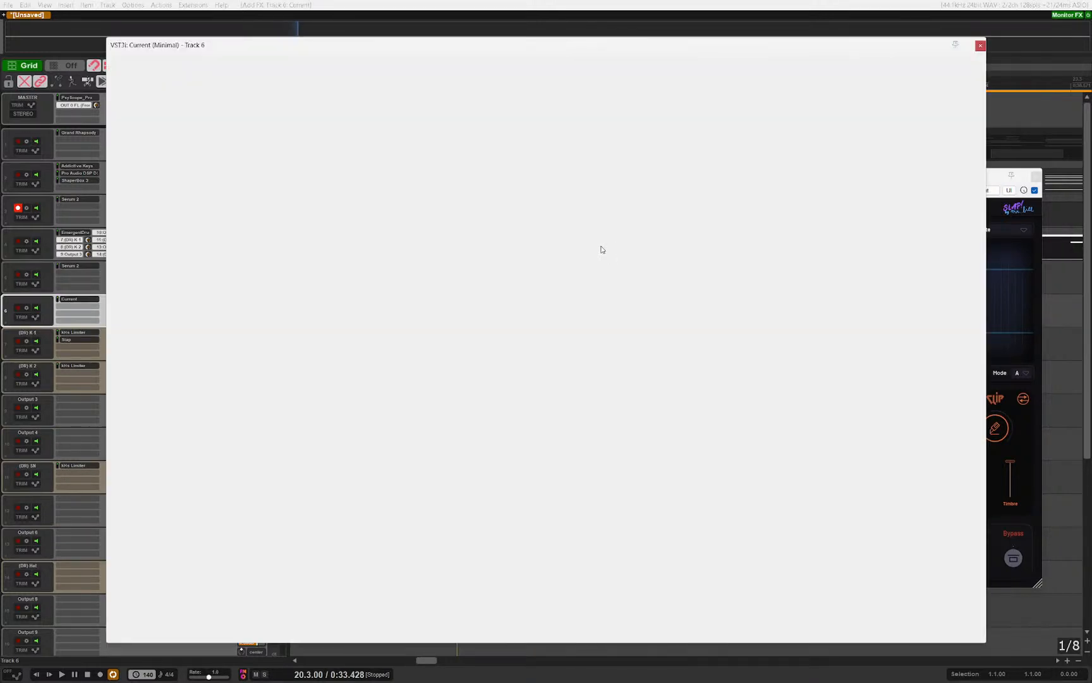
Step: Set Current's engine control rate to 8 in the advanced settings and close the synth window
{"action": "left_click", "coordinate": [767, 81]}
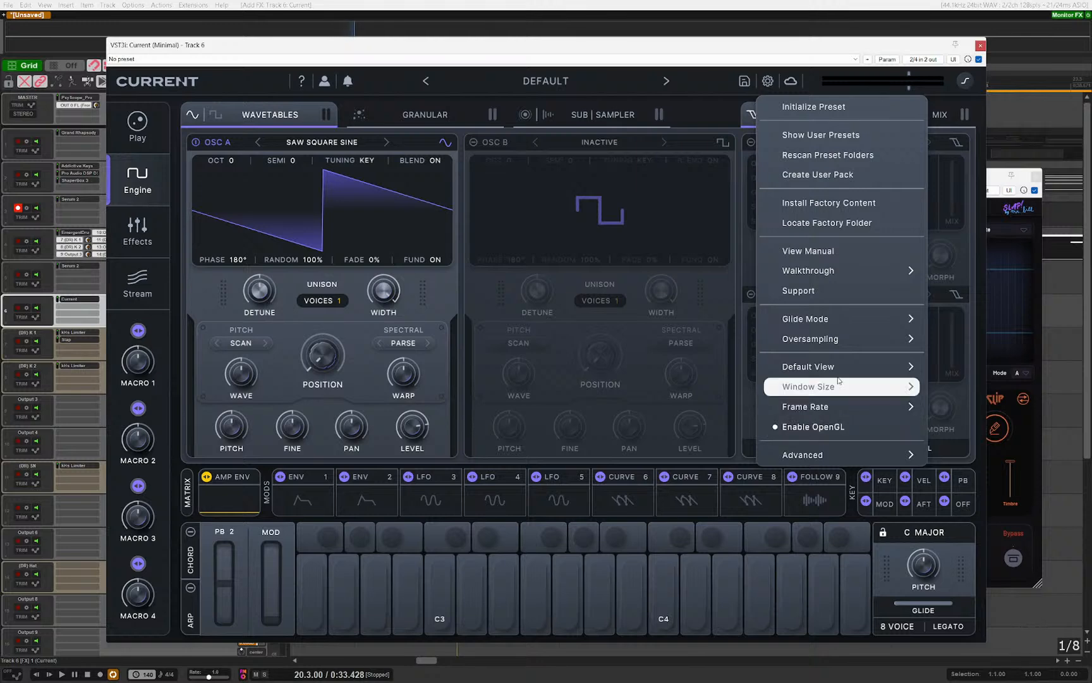
{"action": "mouse_move", "coordinate": [841, 454]}
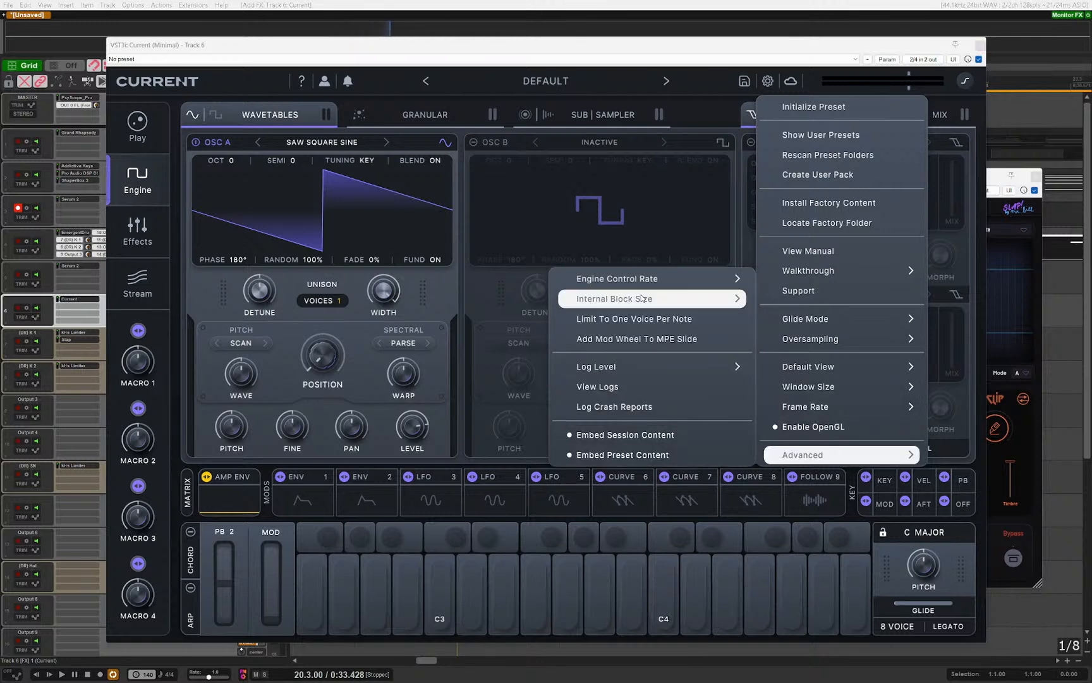
{"action": "mouse_move", "coordinate": [642, 298]}
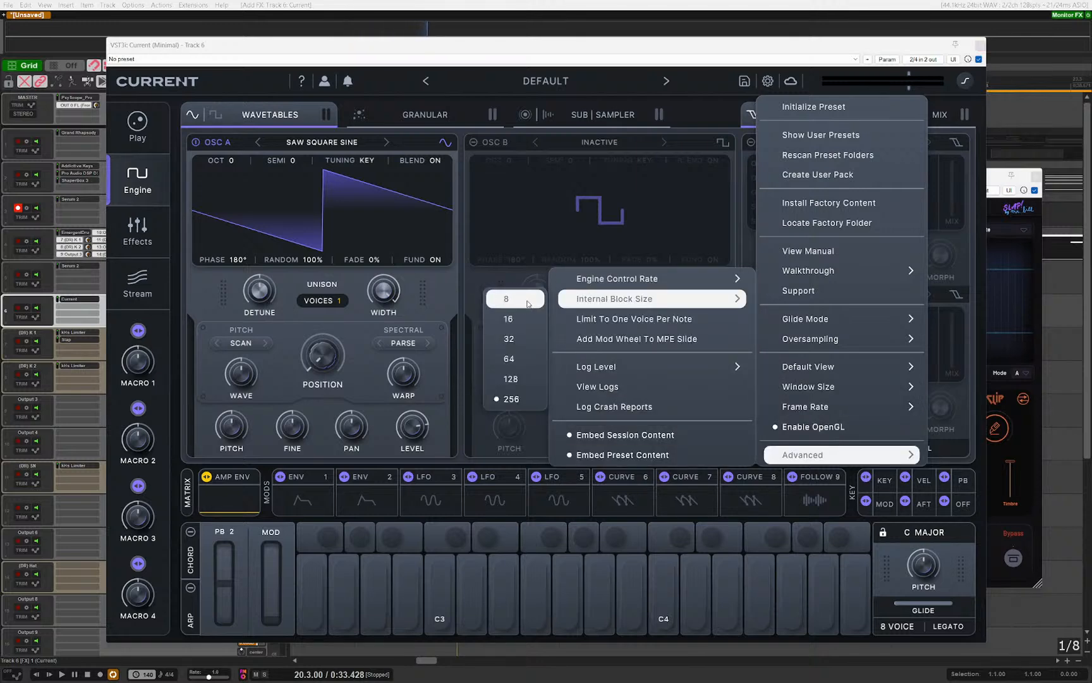
{"action": "mouse_move", "coordinate": [598, 283]}
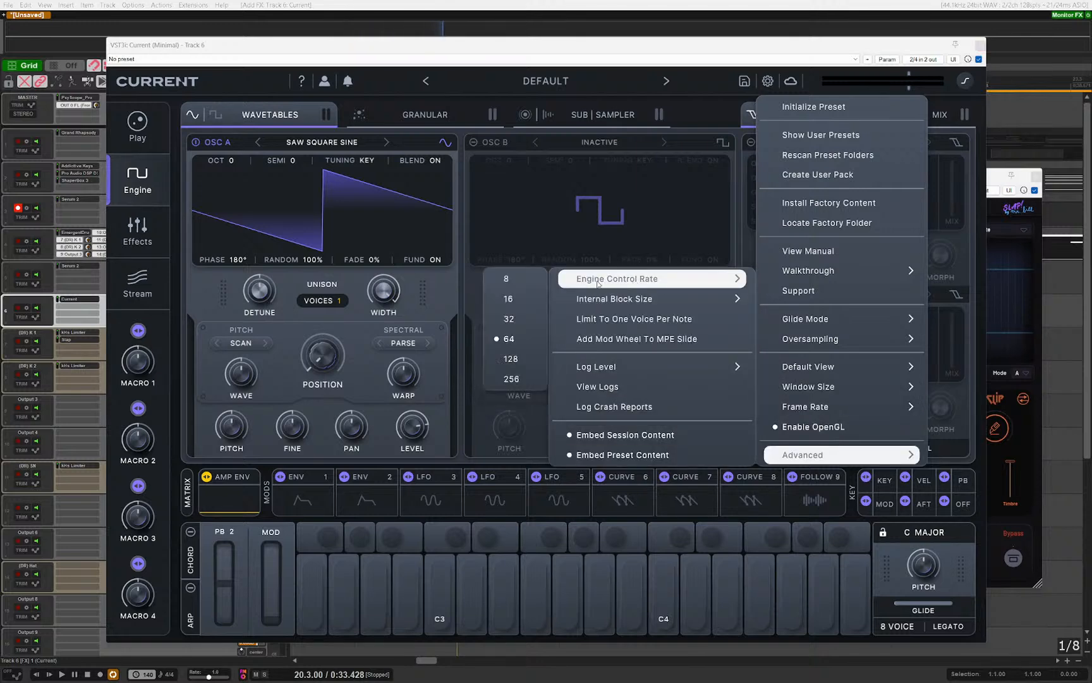
{"action": "left_click", "coordinate": [517, 281]}
{"action": "left_click", "coordinate": [981, 45]}
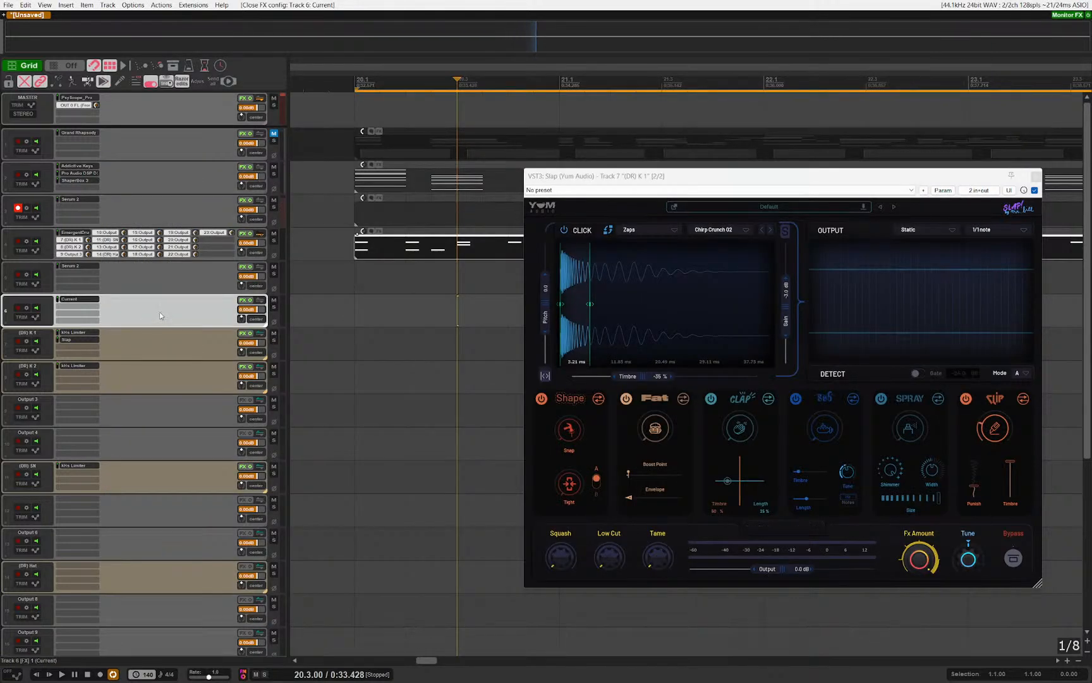
Step: Try a 1.32 ms attack on Current's Env 1 and remove the Current track
{"action": "left_click", "coordinate": [77, 300]}
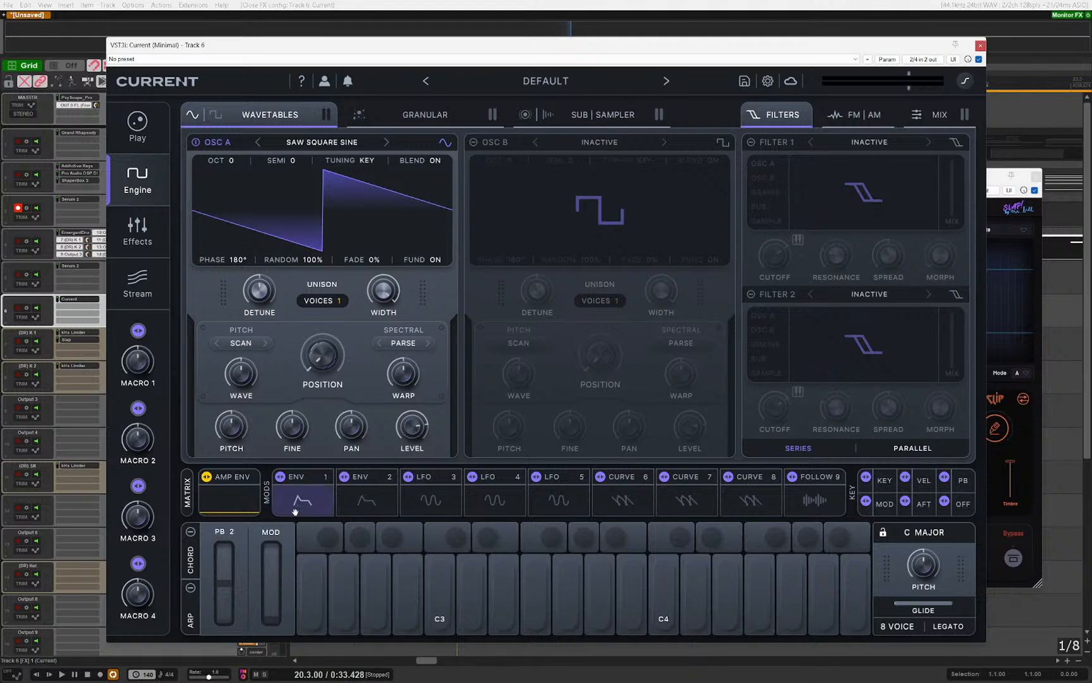
{"action": "left_click", "coordinate": [295, 511]}
{"action": "left_click_drag", "start_coordinate": [229, 609], "coordinate": [231, 601]}
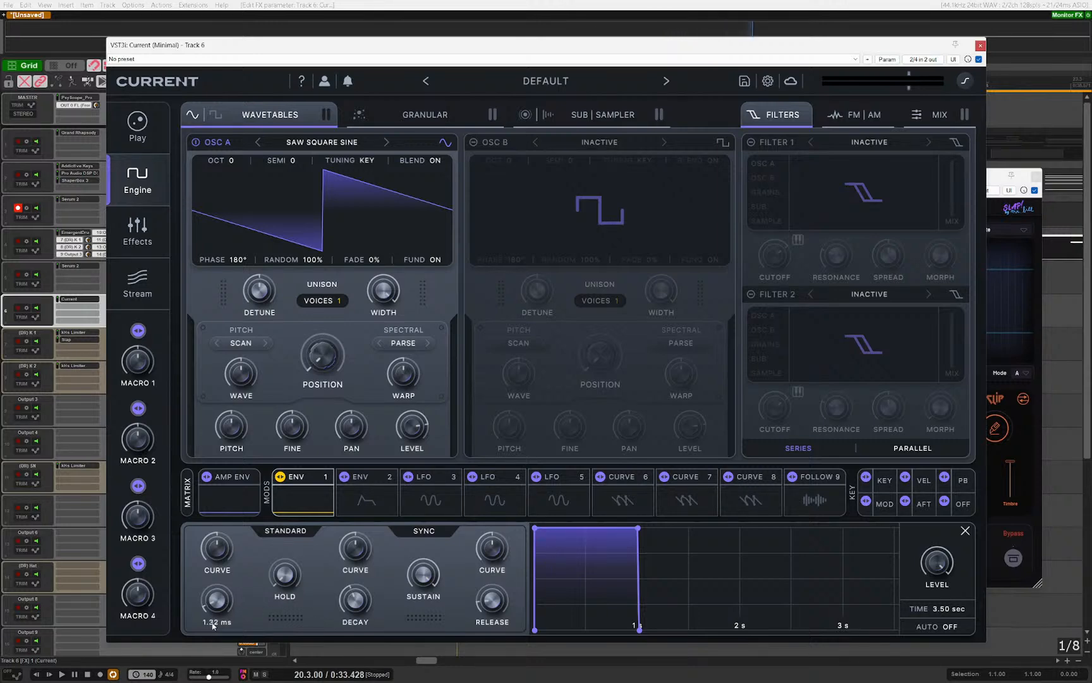
{"action": "key", "text": "Escape"}
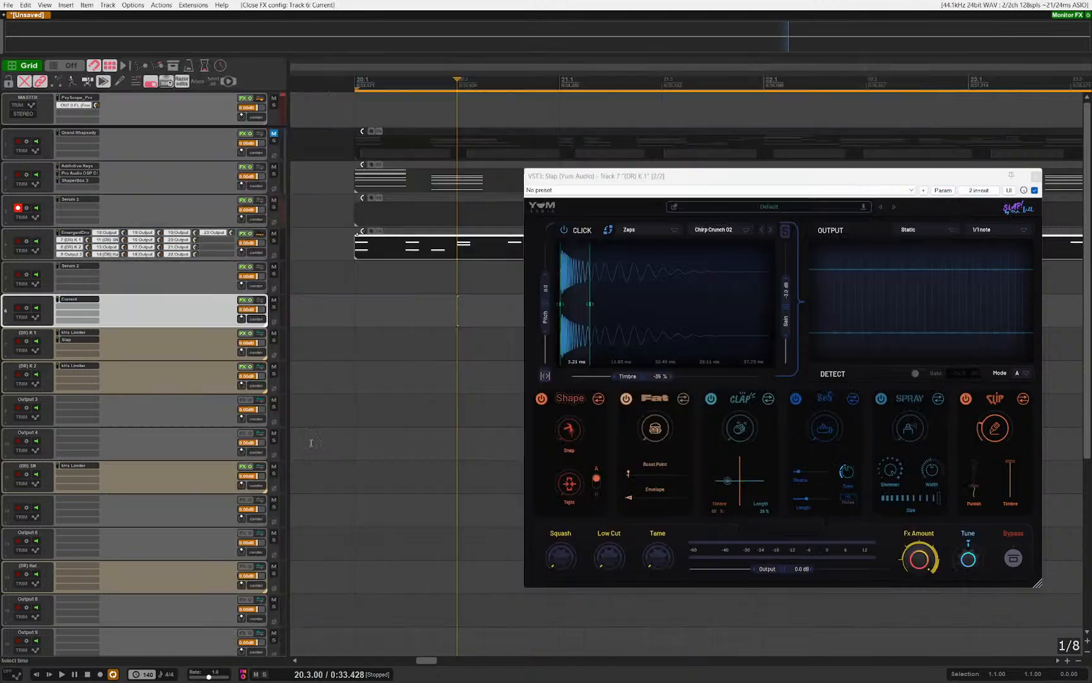
{"action": "key", "text": "Delete"}
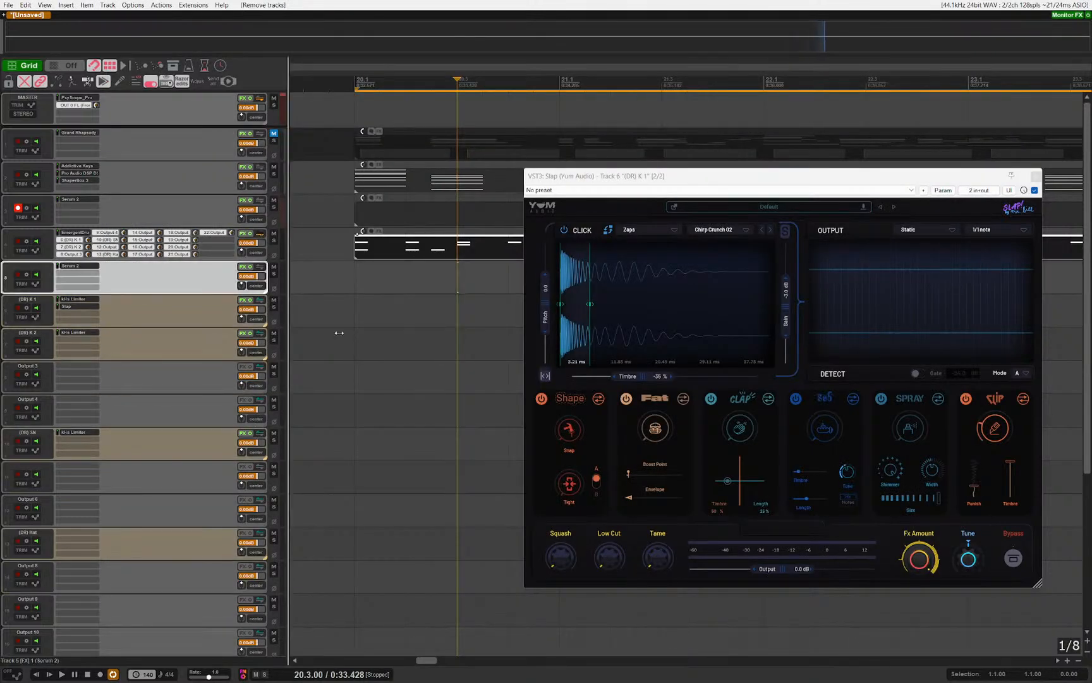
Step: Reopen Serum 2 on track 5 and set Env 2's decay to 8.8 ms and release to 3.0 ms
{"action": "left_click", "coordinate": [68, 266]}
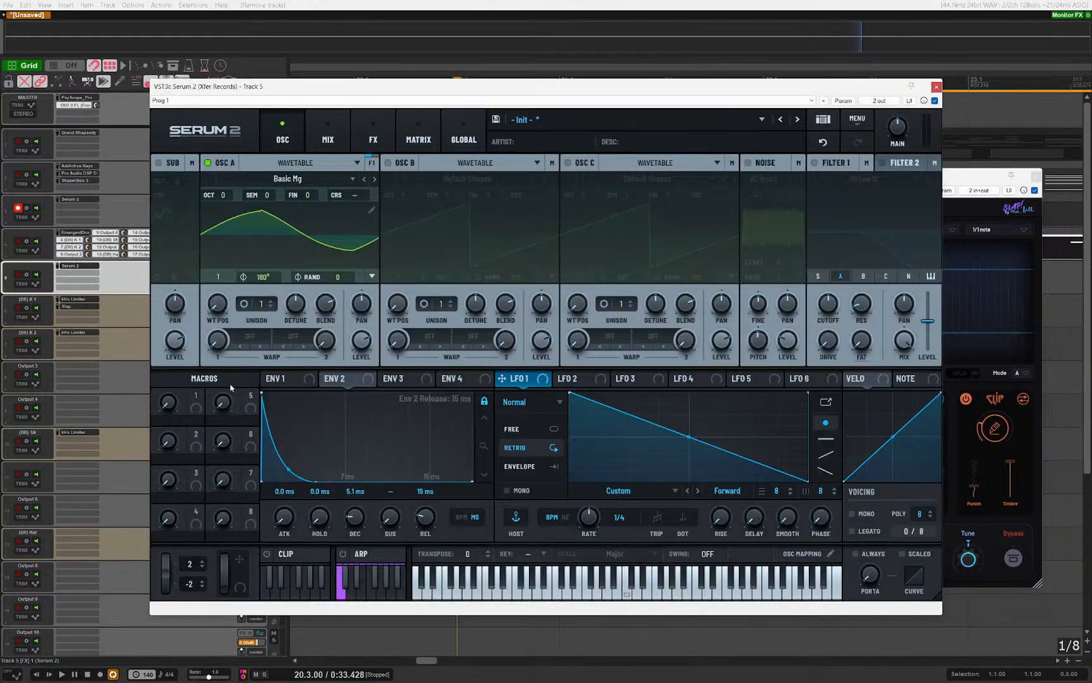
{"action": "mouse_move", "coordinate": [358, 519]}
{"action": "left_mouse_down"}
{"action": "mouse_move", "coordinate": [356, 533]}
{"action": "mouse_move", "coordinate": [358, 500]}
{"action": "left_mouse_up"}
{"action": "left_click_drag", "start_coordinate": [419, 532], "coordinate": [420, 546]}
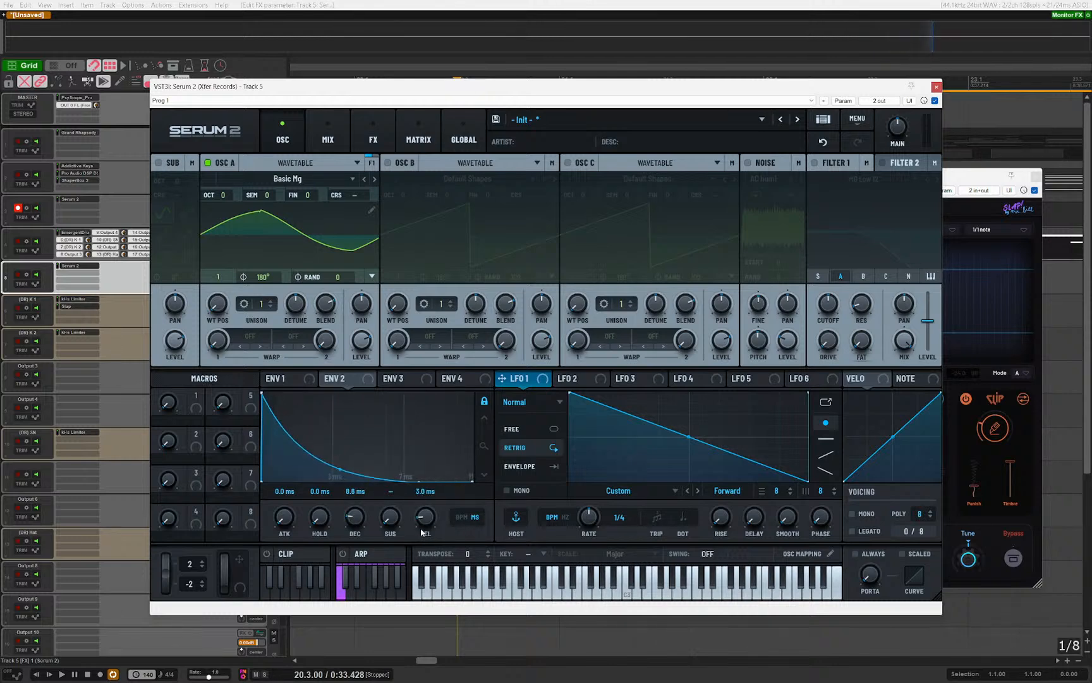
{"action": "left_click", "coordinate": [337, 382]}
{"action": "left_click", "coordinate": [312, 380]}
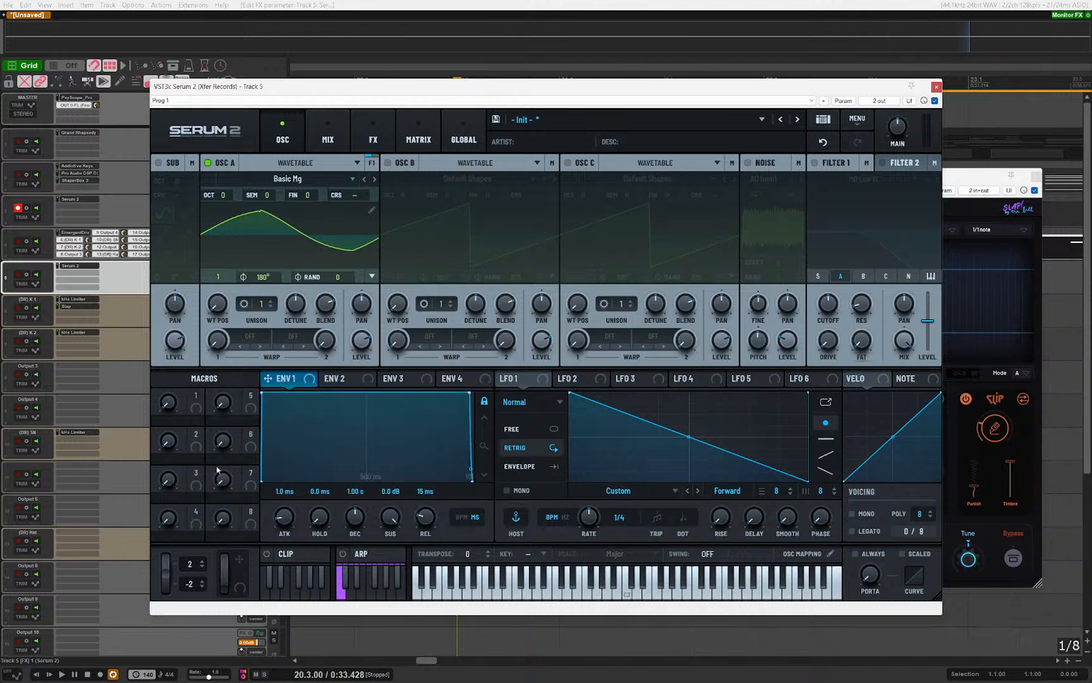
Step: Route Env 2 to Main Tuning in the modulation matrix with a positive amount and audition a note
{"action": "left_click_drag", "start_coordinate": [335, 378], "coordinate": [212, 189]}
{"action": "left_click", "coordinate": [523, 184]}
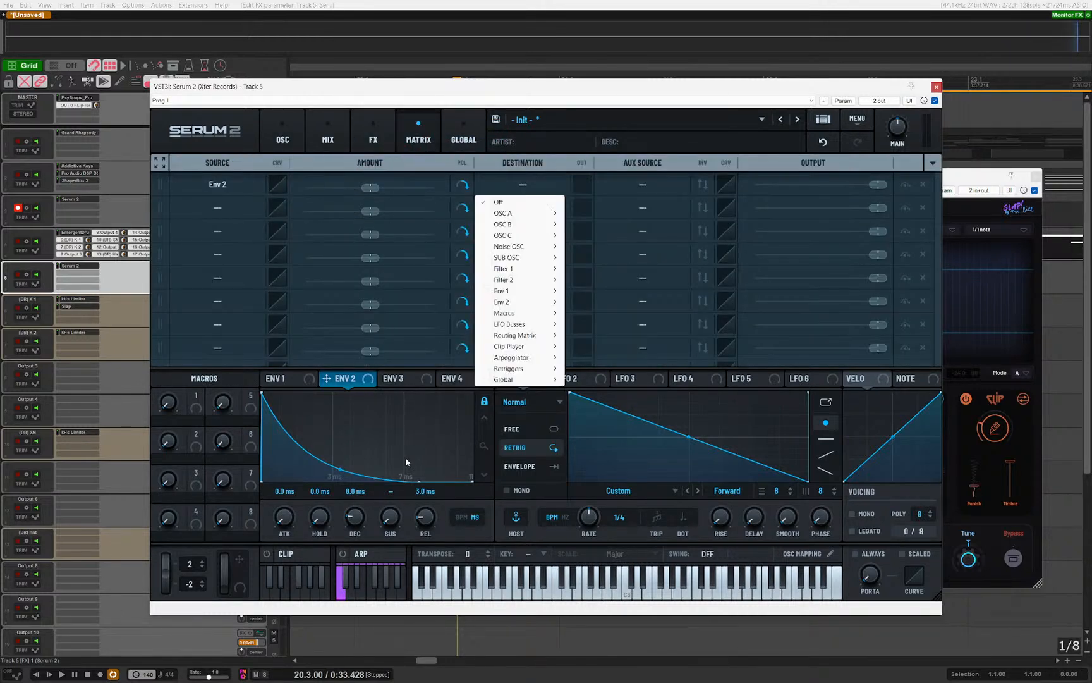
{"action": "mouse_move", "coordinate": [534, 381]}
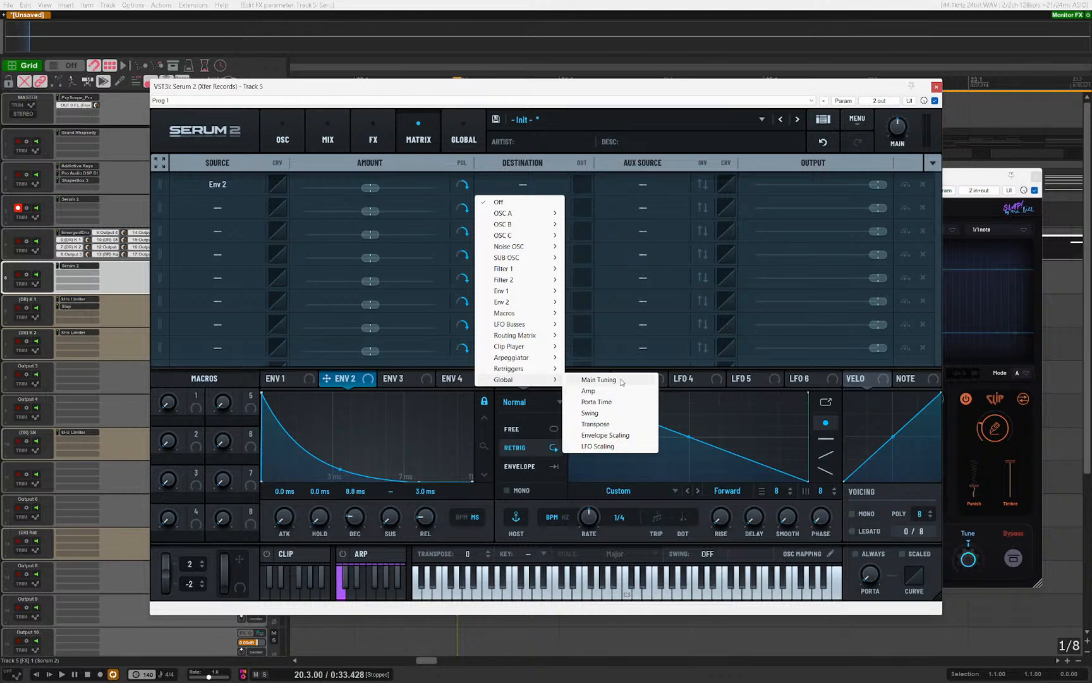
{"action": "left_click", "coordinate": [601, 378]}
{"action": "left_click_drag", "start_coordinate": [366, 188], "coordinate": [402, 187]}
{"action": "left_click", "coordinate": [520, 577]}
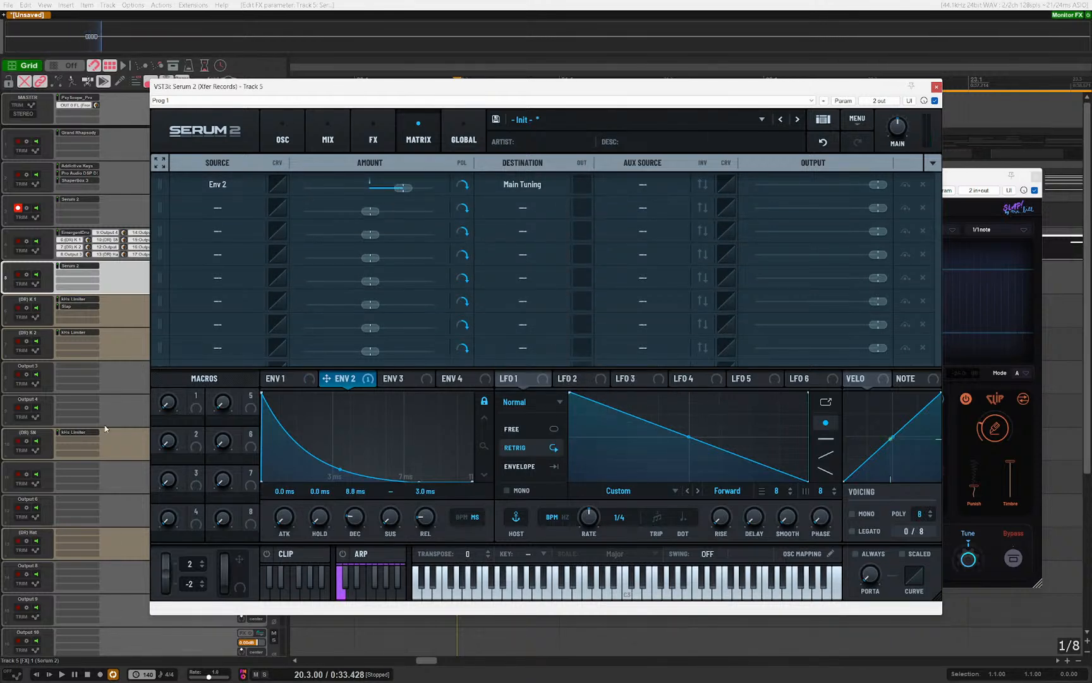
Step: Shape Env 1 with 0.0 ms decay, sustain at -∞ dB and a 10 ms hold
{"action": "left_click", "coordinate": [275, 379]}
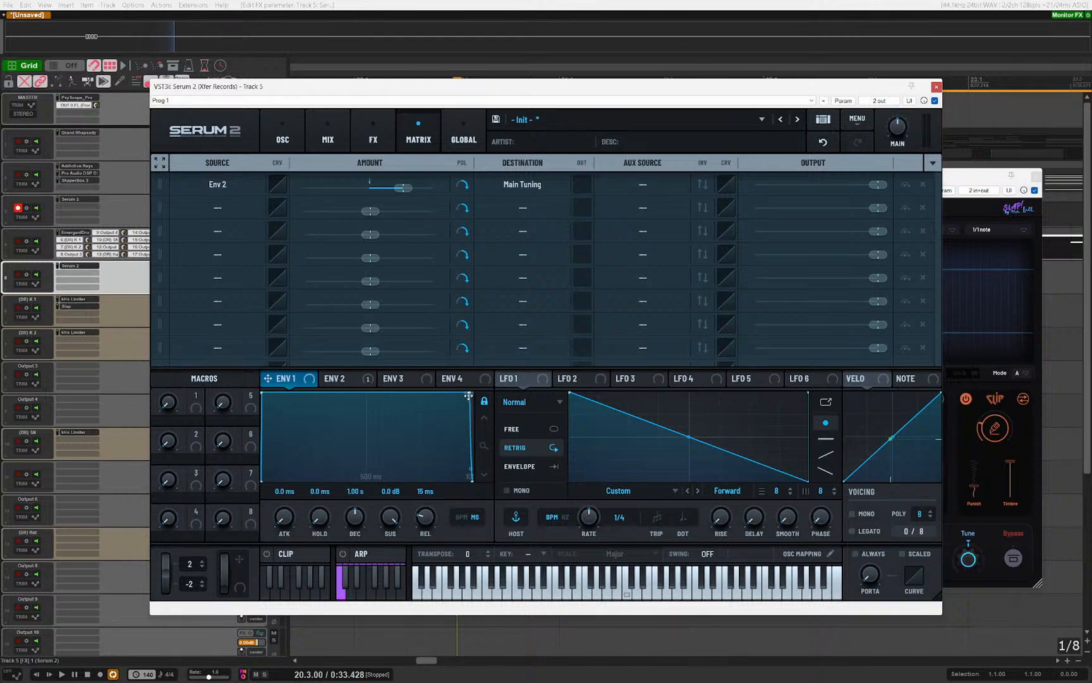
{"action": "left_click_drag", "start_coordinate": [469, 401], "coordinate": [377, 552]}
{"action": "double_click", "coordinate": [320, 520]}
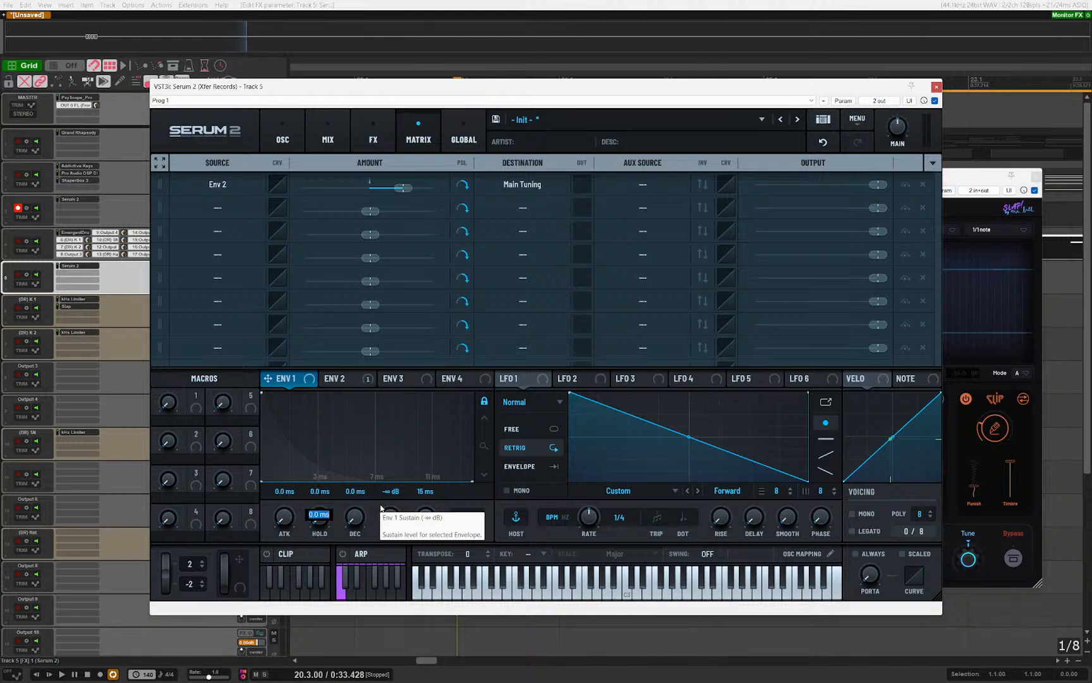
{"action": "type", "text": "10"}
{"action": "key", "text": "Return"}
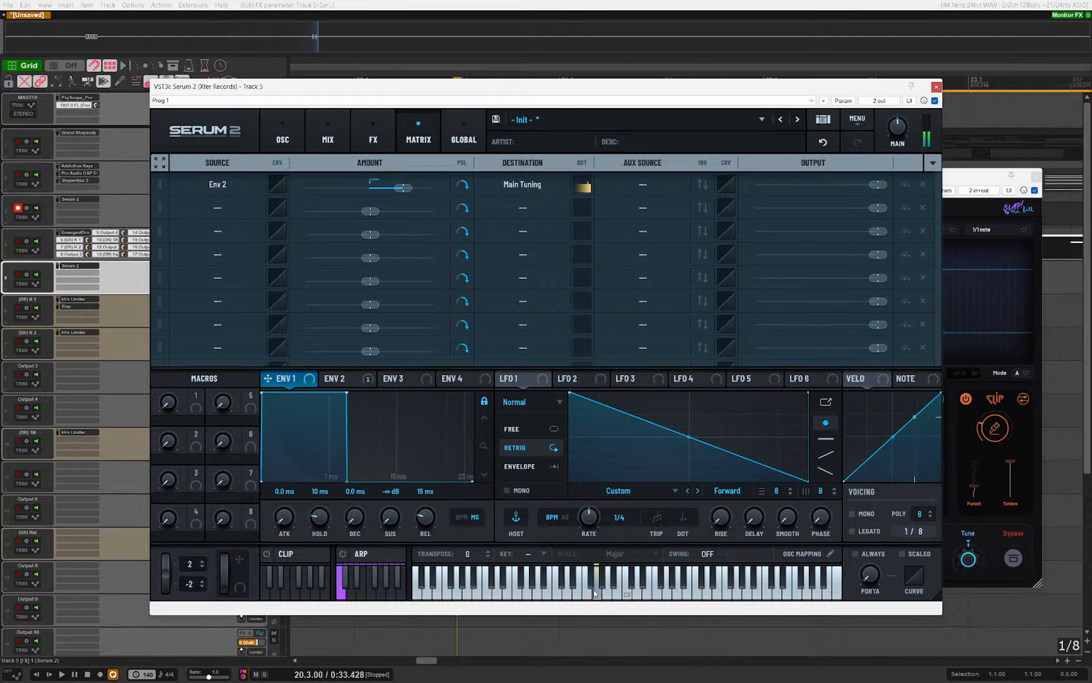
Step: Try to set Env 1's hold time to 3 ms
{"action": "double_click", "coordinate": [327, 523]}
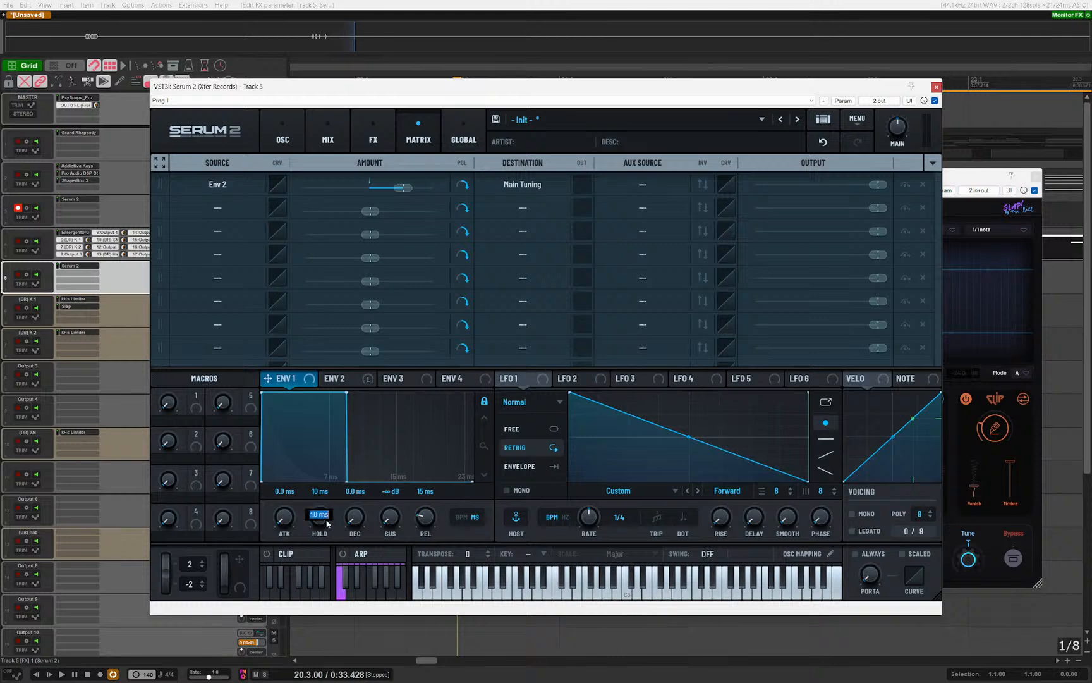
{"action": "type", "text": "3"}
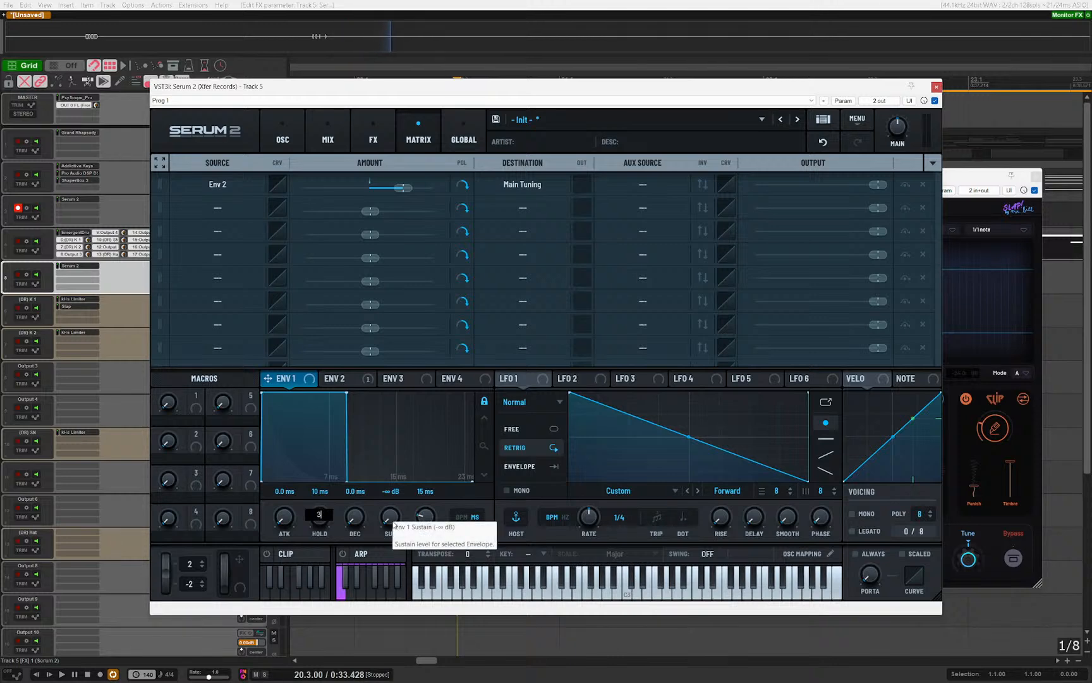
{"action": "key", "text": "Return"}
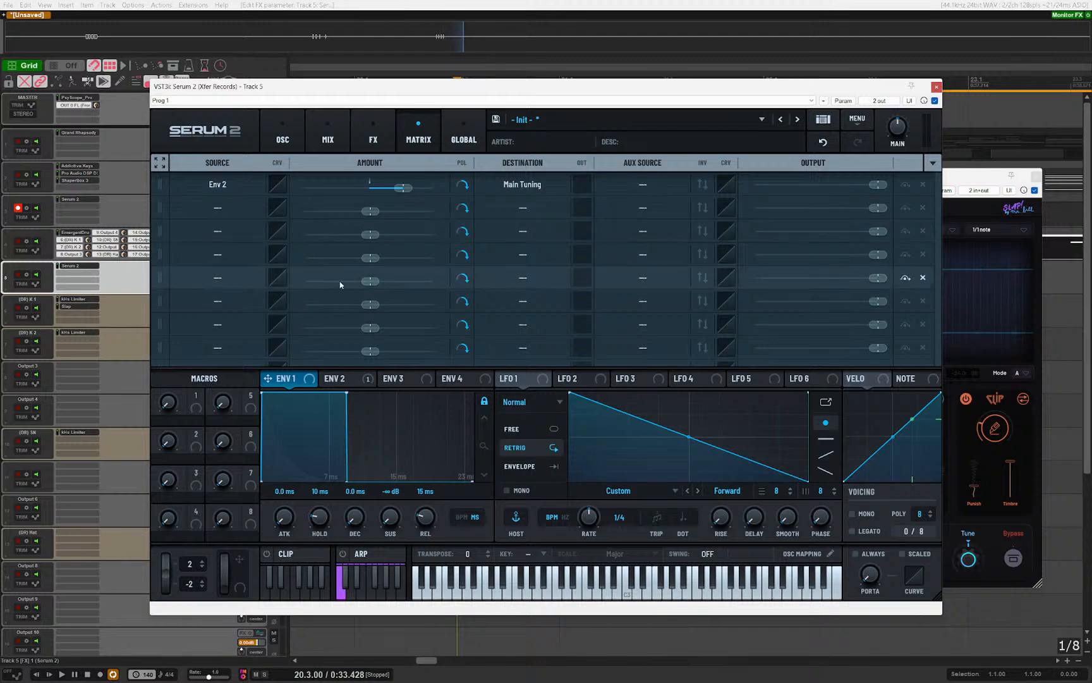
Step: Return Serum 2 to its oscillators and display the monitoring chain's SPAN Plus analyzer with the Loud Mixing AVG MSTR preset
{"action": "left_click", "coordinate": [282, 132]}
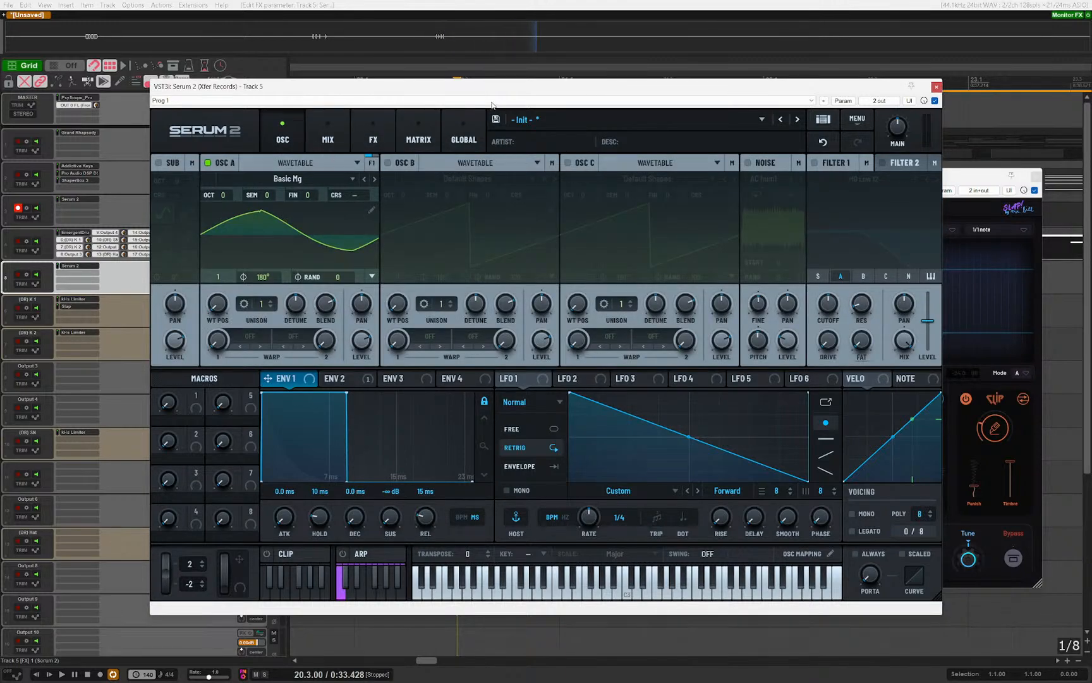
{"action": "left_click_drag", "start_coordinate": [516, 86], "coordinate": [537, 96]}
{"action": "key", "text": "shift+m"}
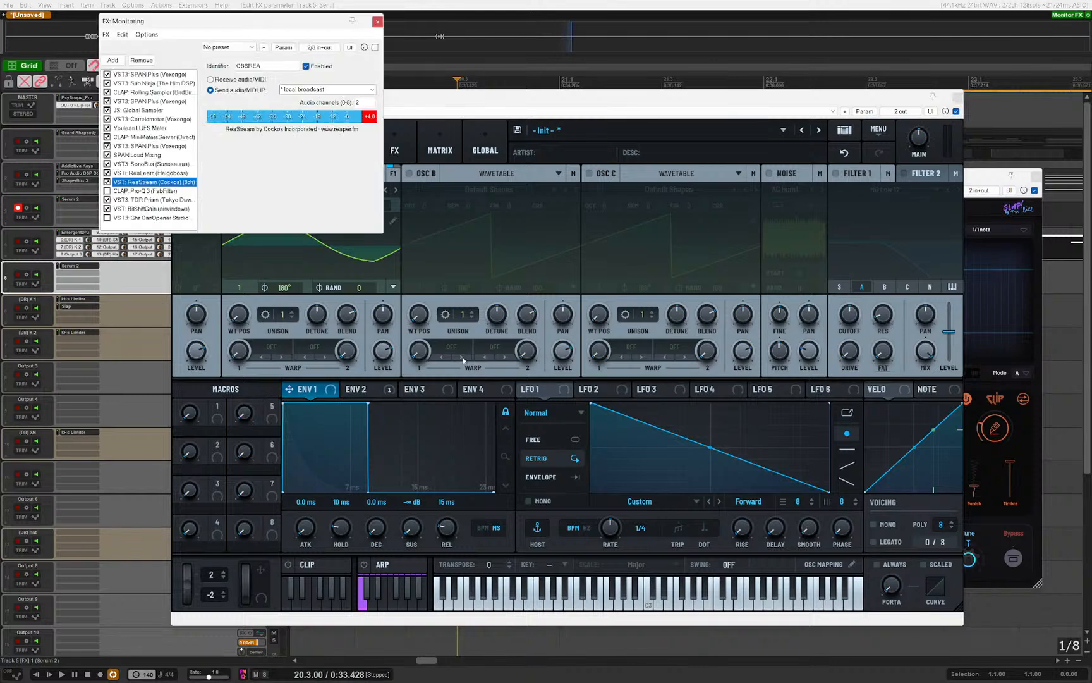
{"action": "left_click", "coordinate": [143, 102]}
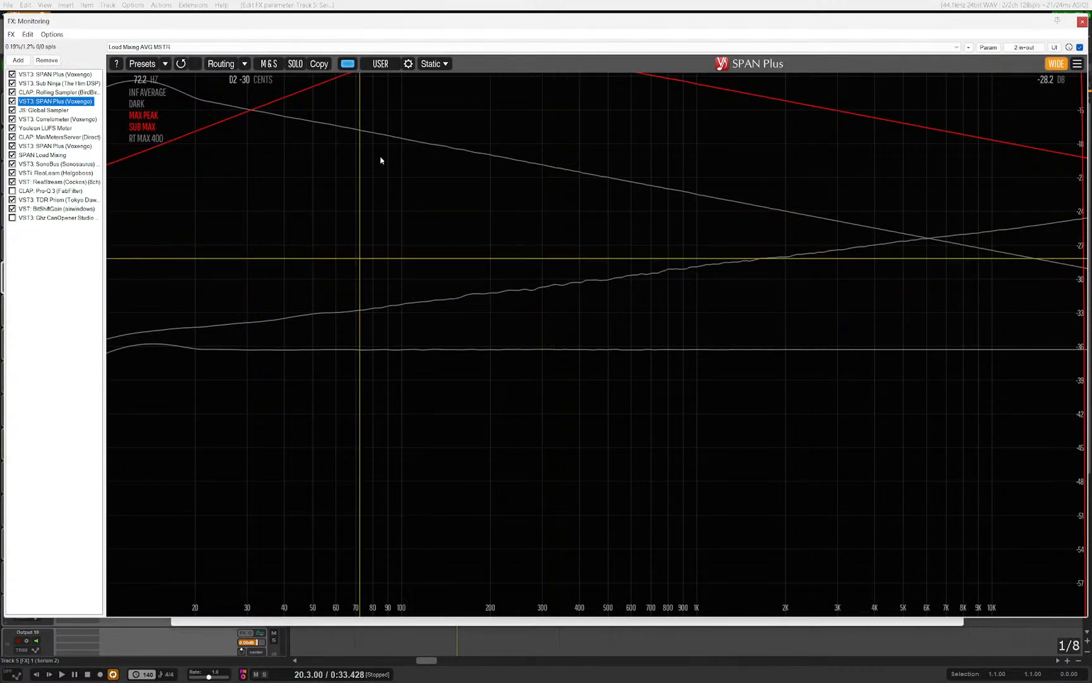
{"action": "left_click_drag", "start_coordinate": [305, 21], "coordinate": [423, 30]}
Step: Arm the Serum 2 track 5 for recording and switch the monitoring chain to the SPAN Plus analyzer with the 50ms Peak preset
{"action": "left_click", "coordinate": [18, 274]}
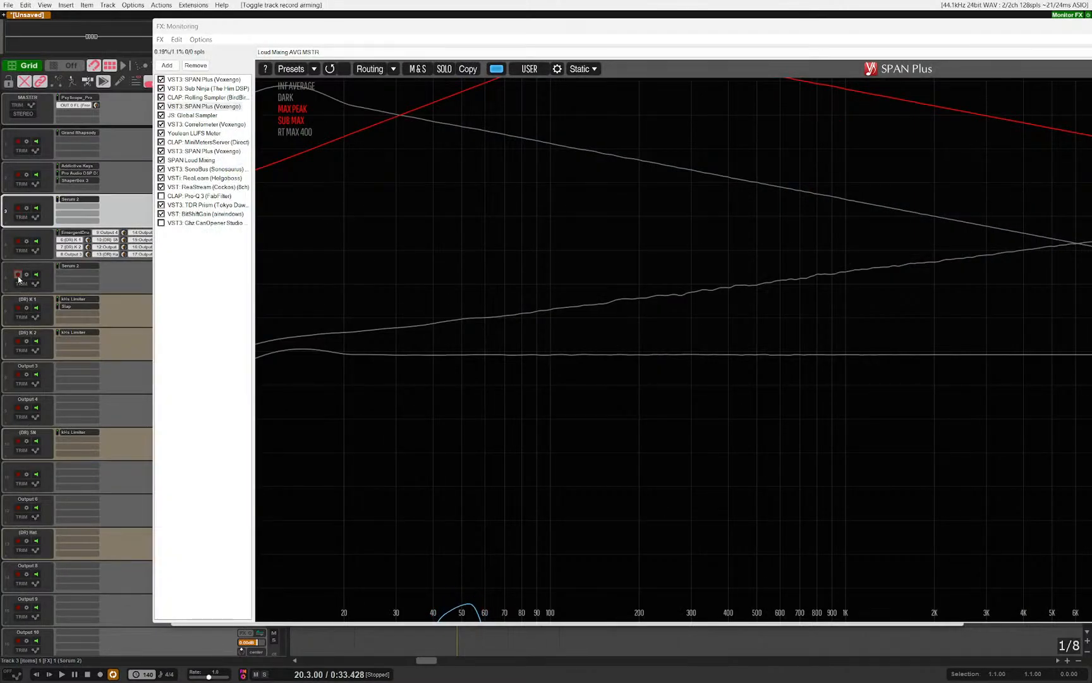
{"action": "left_click_drag", "start_coordinate": [558, 39], "coordinate": [395, 36]}
{"action": "left_click", "coordinate": [31, 156]}
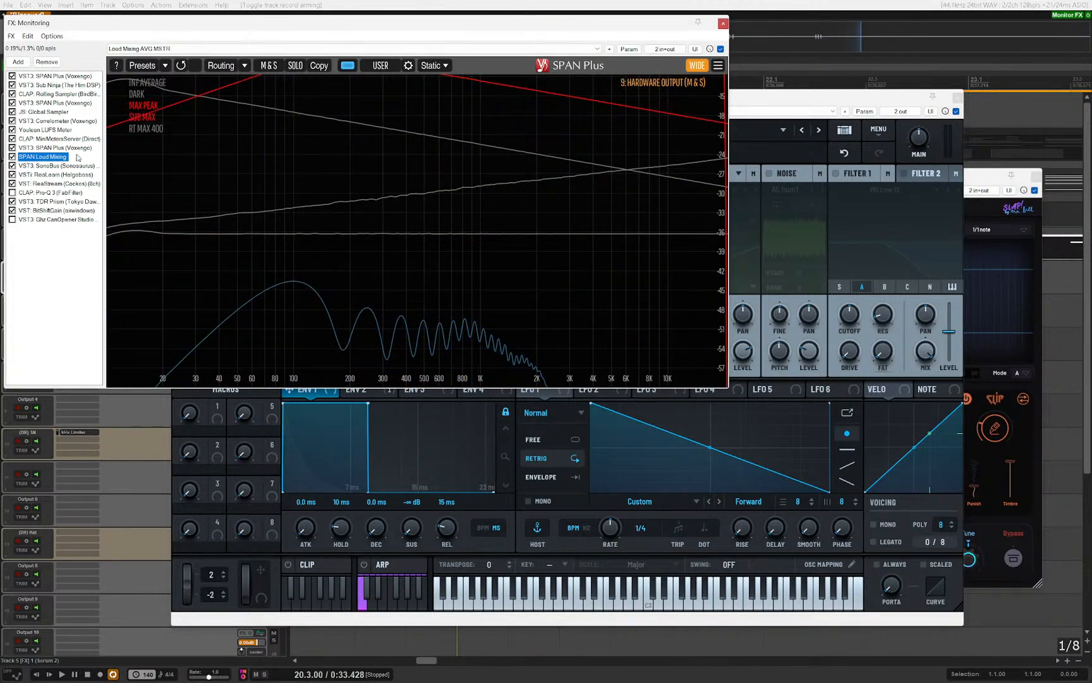
{"action": "left_click", "coordinate": [49, 155]}
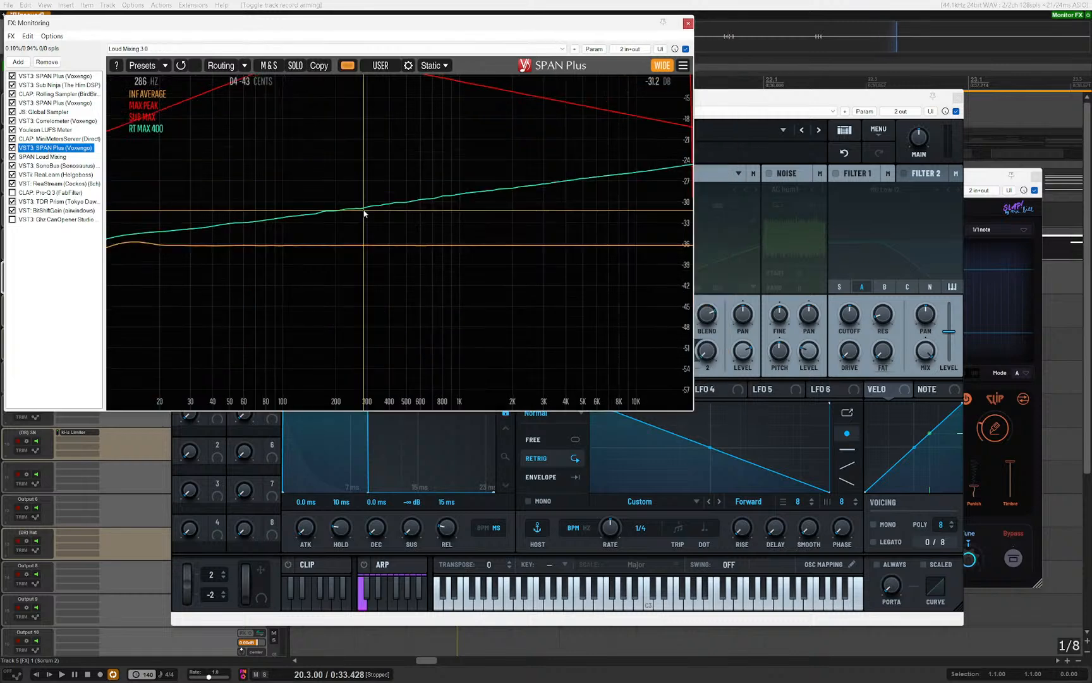
{"action": "left_click", "coordinate": [75, 103]}
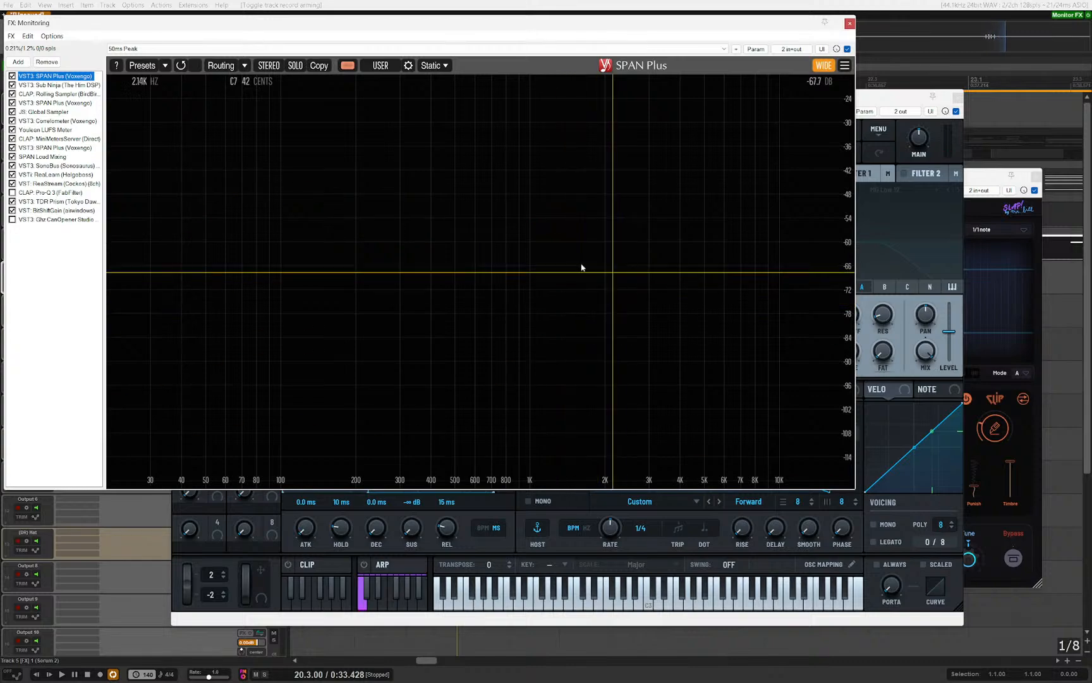
Step: Place Serum 2's modulation matrix below the spectrum display and slightly reduce Env 2's amount on Main Tuning
{"action": "left_click", "coordinate": [903, 309]}
{"action": "left_click", "coordinate": [440, 144]}
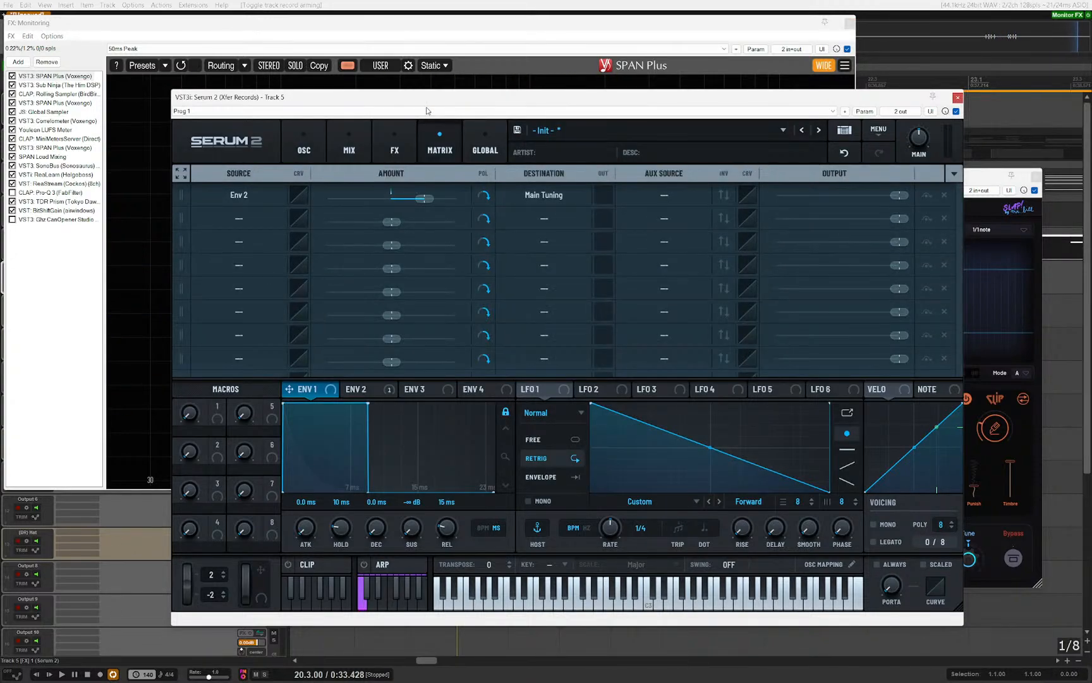
{"action": "left_click_drag", "start_coordinate": [442, 97], "coordinate": [401, 292]}
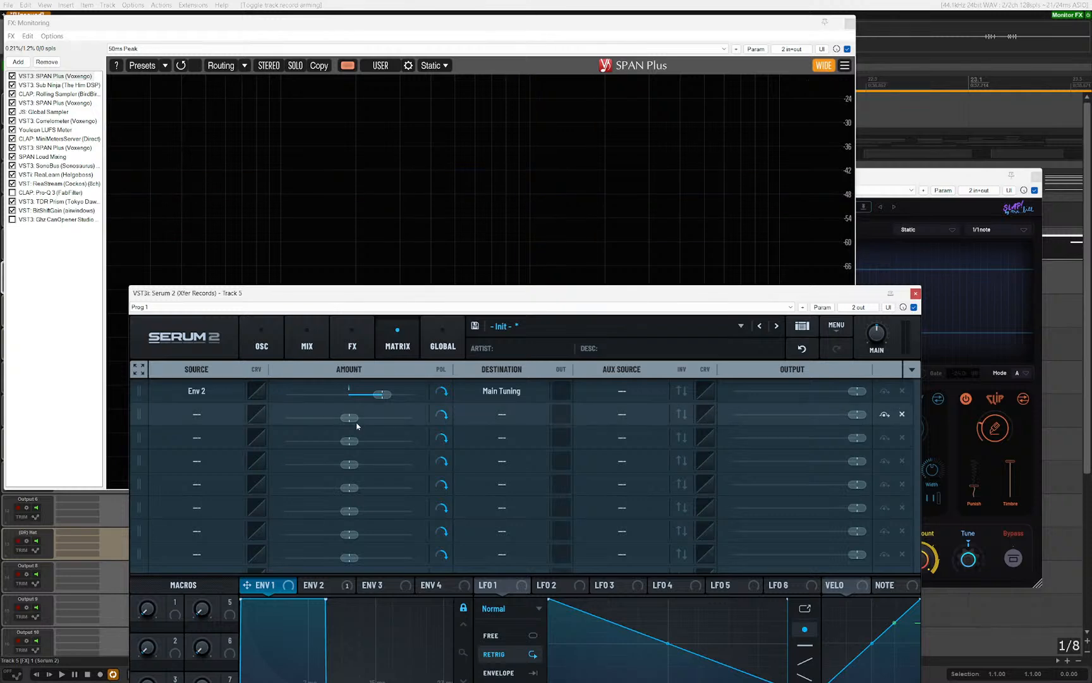
{"action": "left_click_drag", "start_coordinate": [382, 393], "coordinate": [368, 401]}
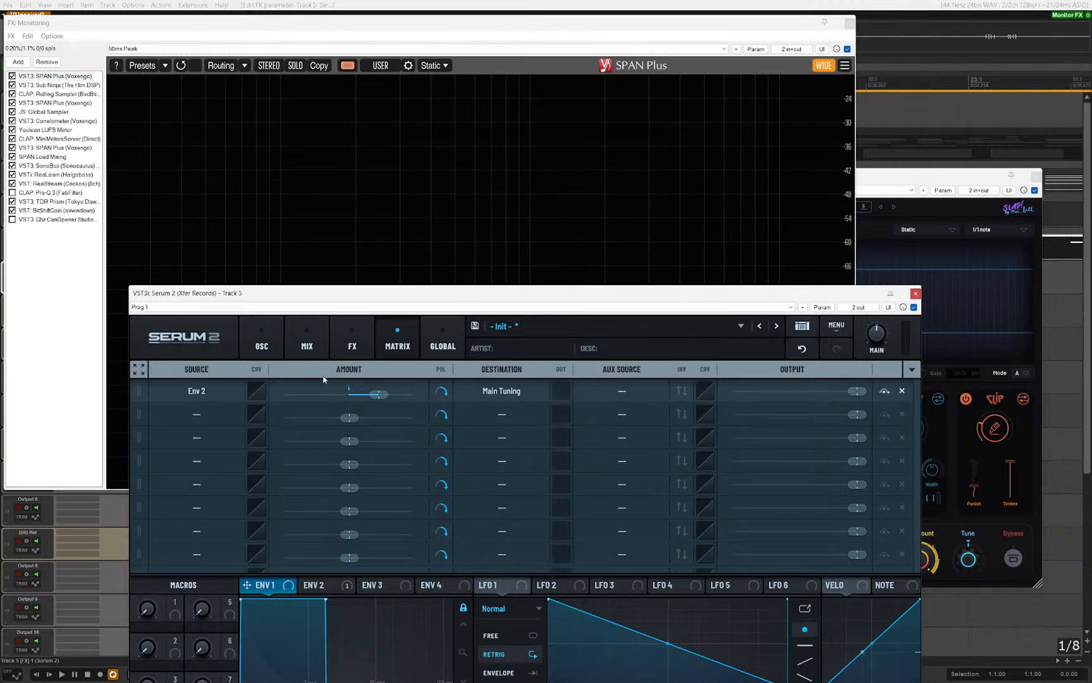
Step: Disable oscillator A's pitch tracking and set its octave to +4
{"action": "left_click", "coordinate": [262, 341]}
{"action": "right_click", "coordinate": [200, 402]}
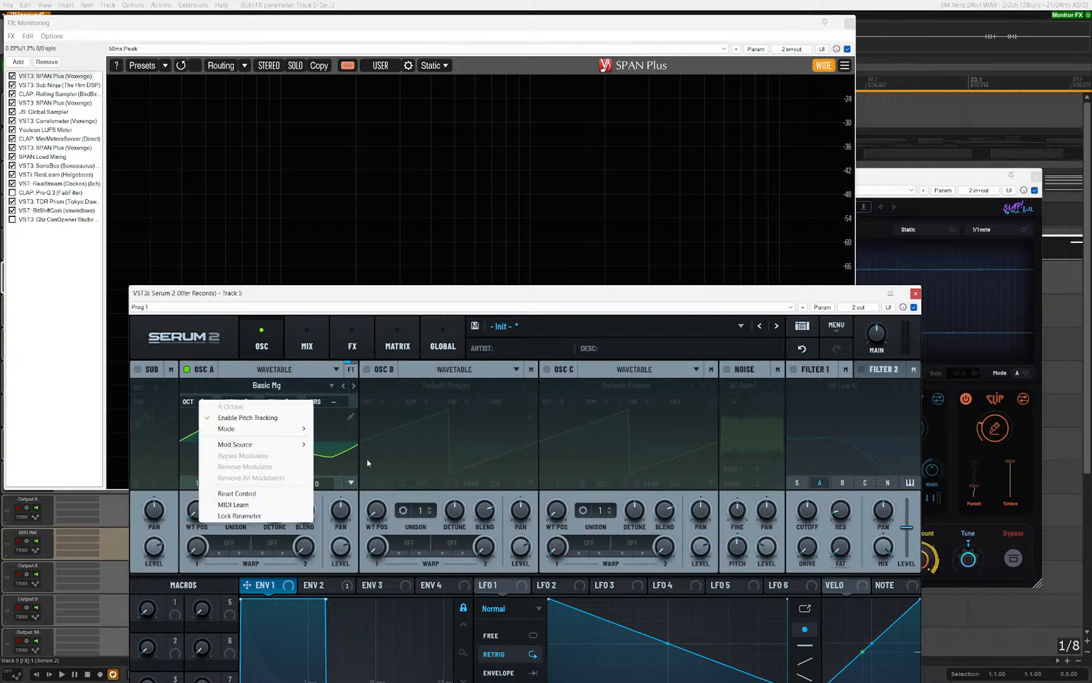
{"action": "left_click", "coordinate": [230, 418]}
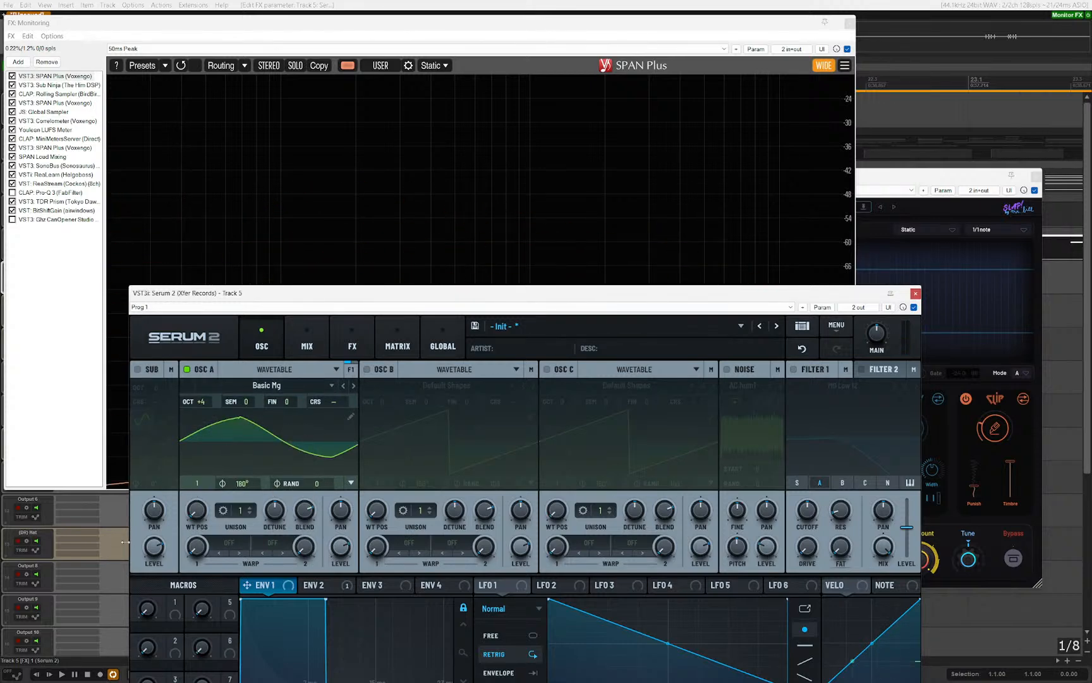
Step: In Serum 2's modulation matrix, add a second routing from the Fixed source to Main Tuning
{"action": "left_click", "coordinate": [390, 343]}
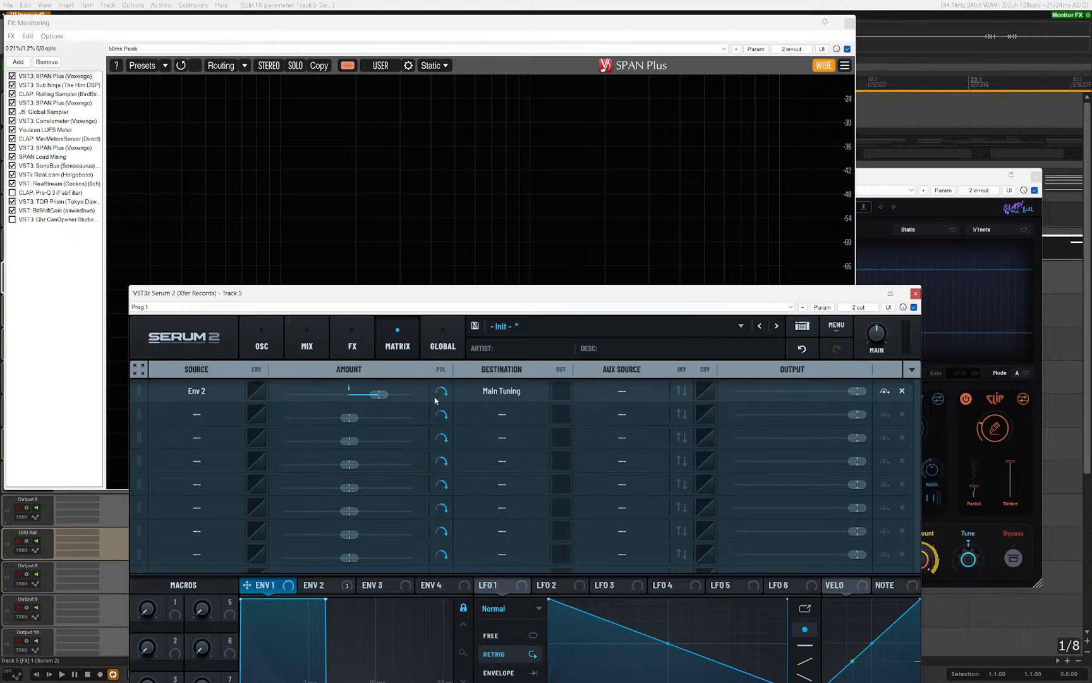
{"action": "left_click", "coordinate": [183, 435]}
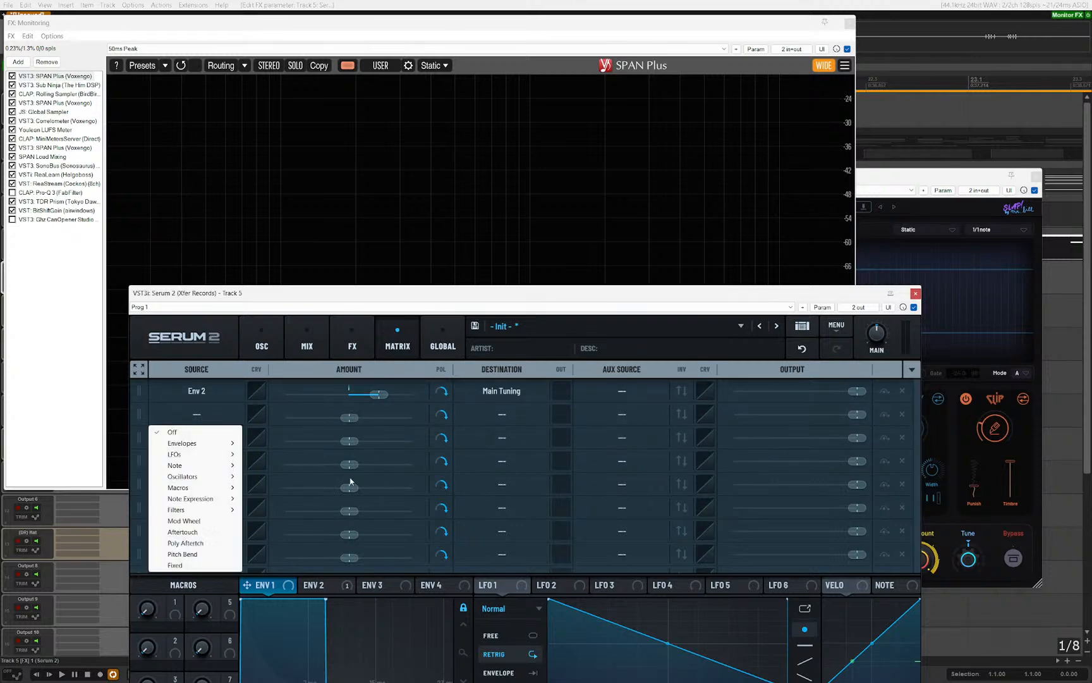
{"action": "left_click", "coordinate": [199, 568]}
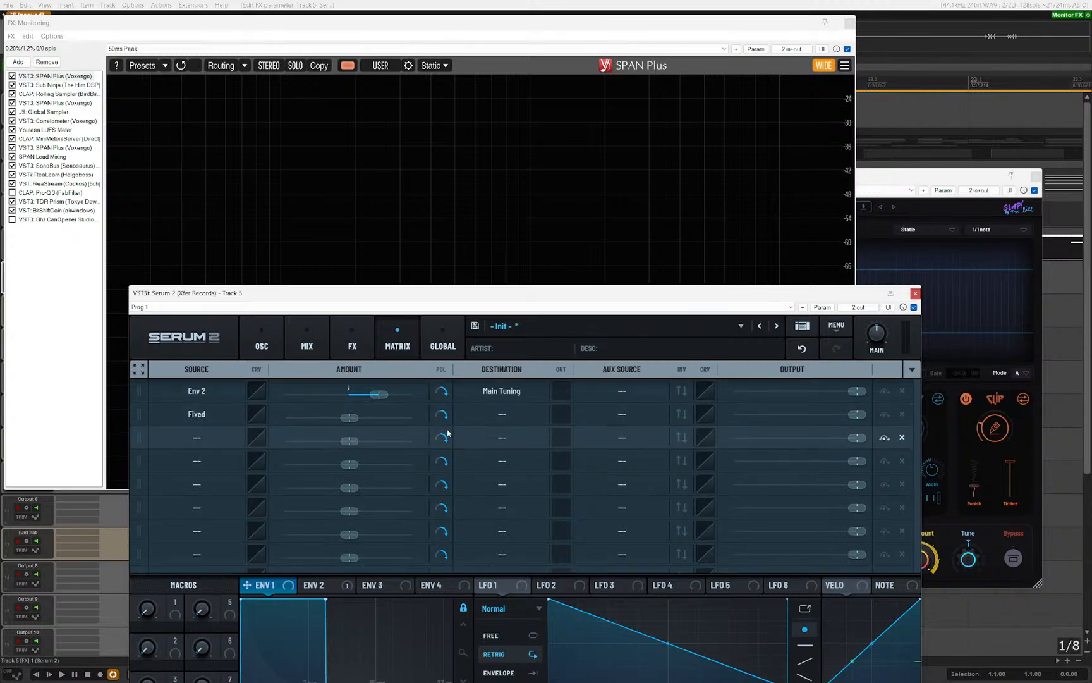
{"action": "left_click", "coordinate": [502, 414]}
{"action": "mouse_move", "coordinate": [481, 610]}
{"action": "left_click", "coordinate": [651, 543]}
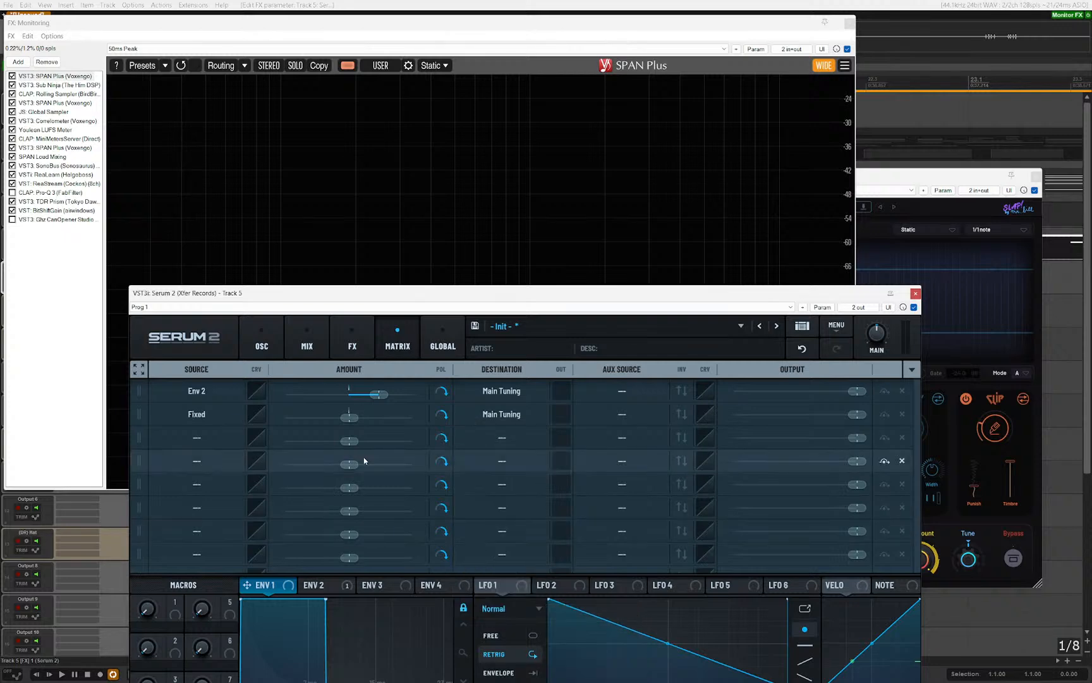
Step: Audition different Fixed and Env 2 amounts on Main Tuning, ending with Env 2 near maximum
{"action": "left_click_drag", "start_coordinate": [349, 417], "coordinate": [369, 396]}
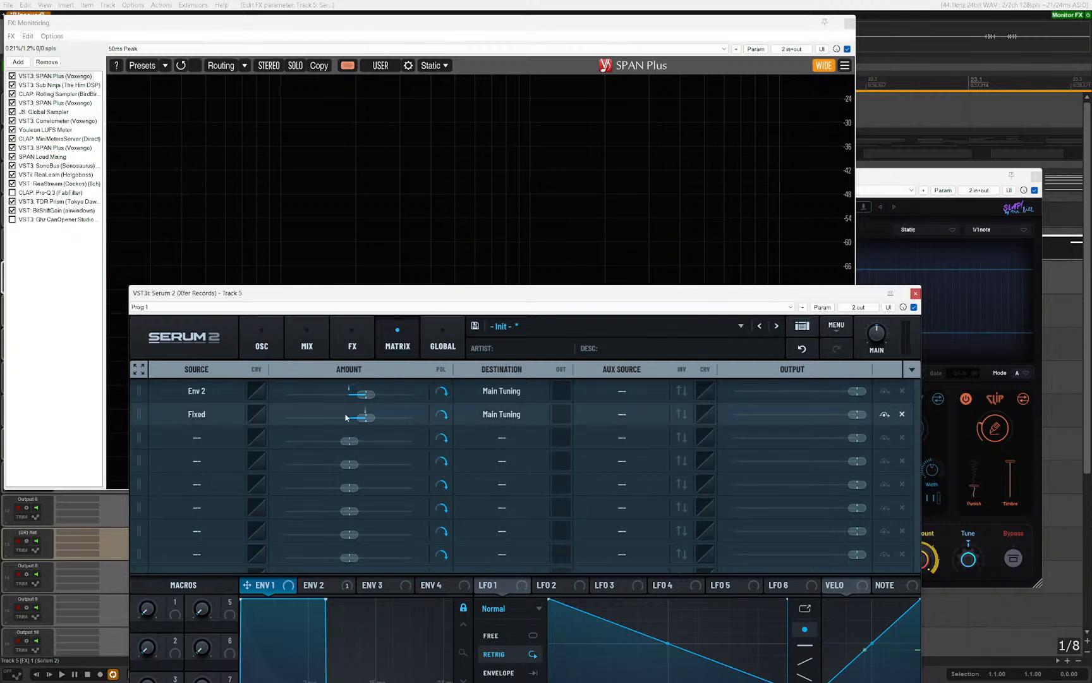
{"action": "left_click_drag", "start_coordinate": [372, 396], "coordinate": [440, 397]}
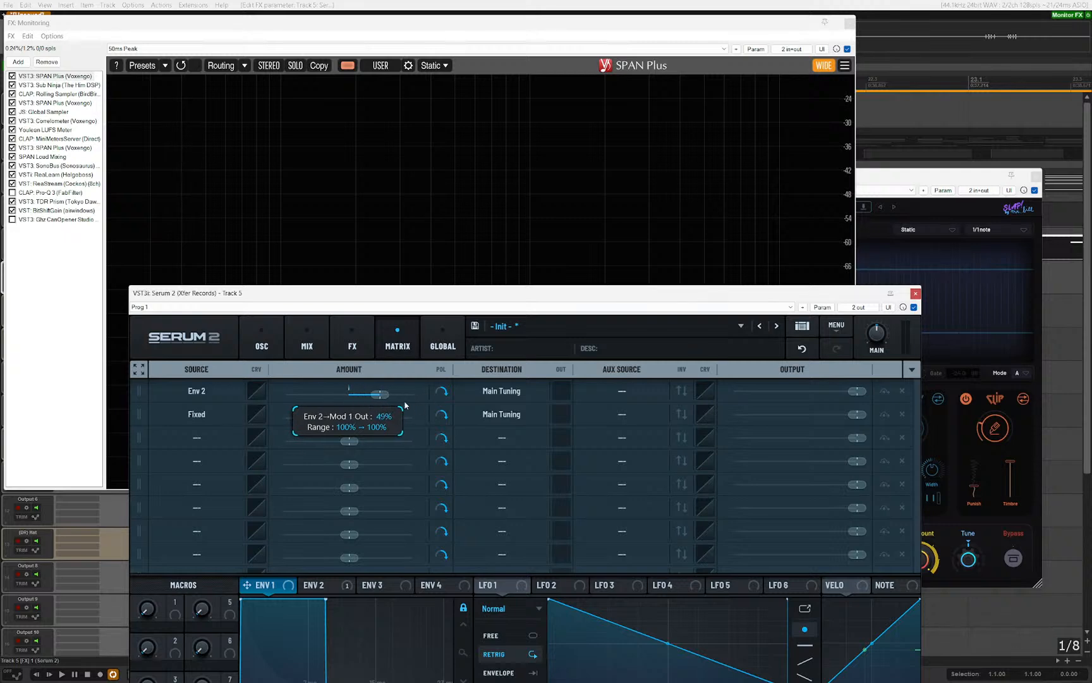
{"action": "left_click_drag", "start_coordinate": [417, 409], "coordinate": [424, 412]}
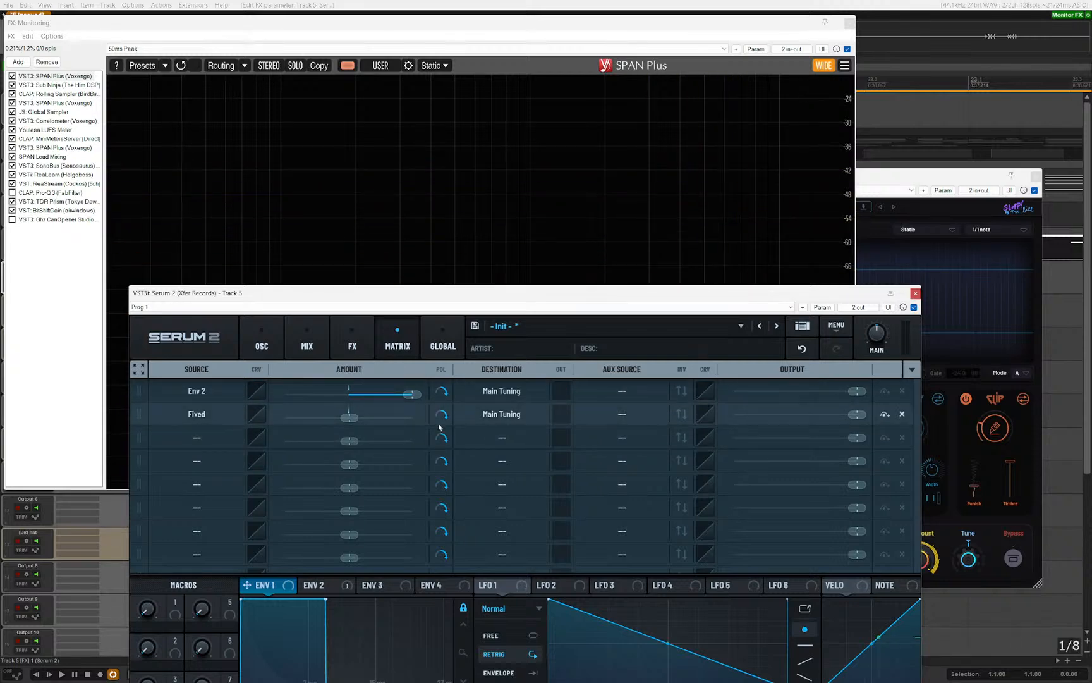
{"action": "left_click_drag", "start_coordinate": [407, 394], "coordinate": [385, 398]}
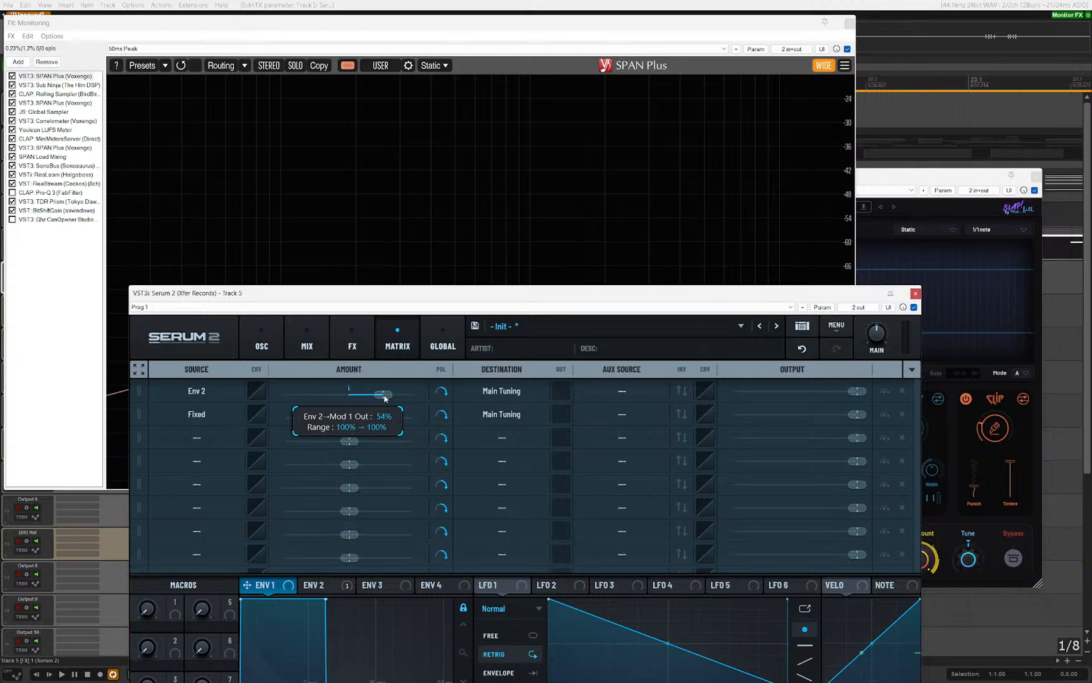
{"action": "left_click_drag", "start_coordinate": [381, 398], "coordinate": [452, 392]}
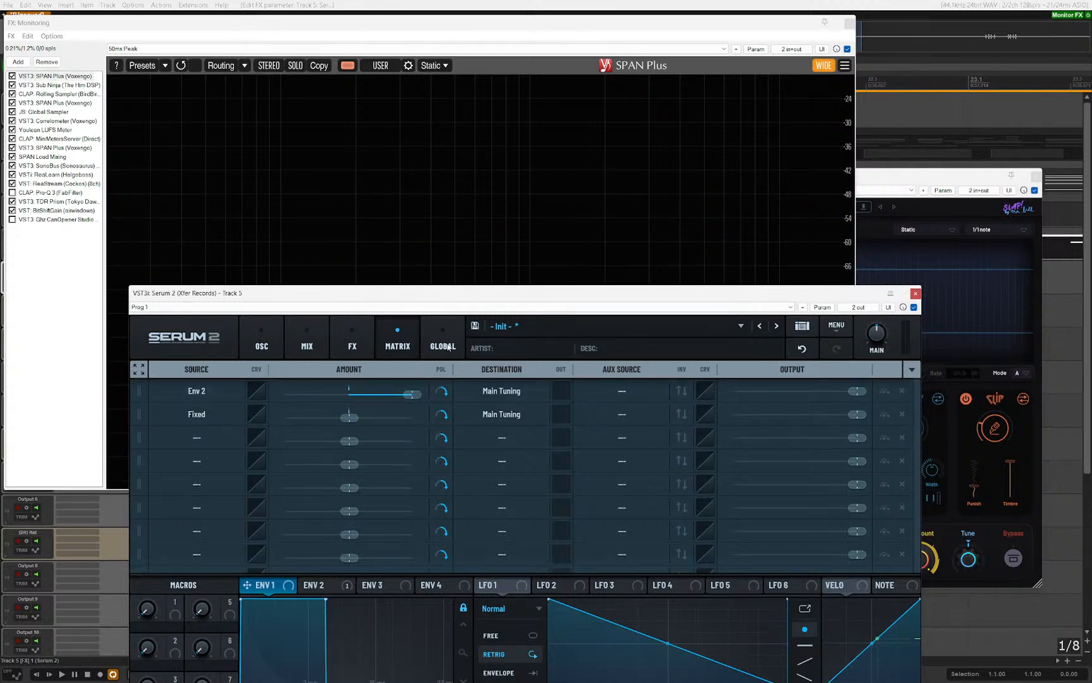
Step: Close the Serum 2 and monitoring windows and add ShaperBox 3 after Serum 2 on track 5
{"action": "key", "text": "Escape"}
{"action": "key", "text": "Escape"}
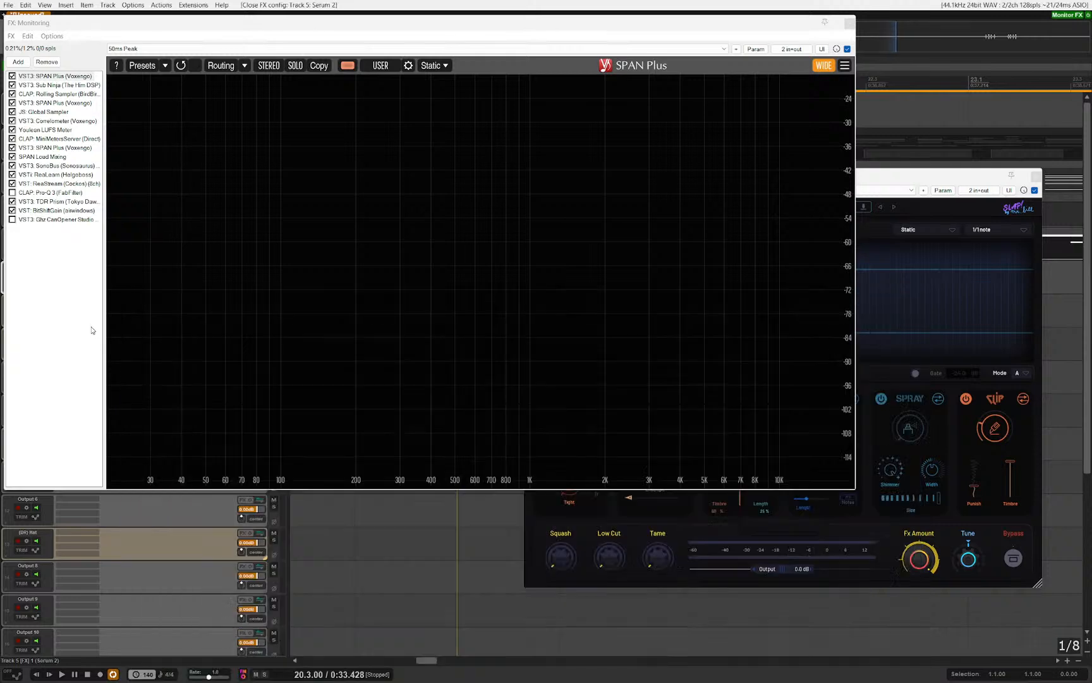
{"action": "double_click", "coordinate": [77, 280]}
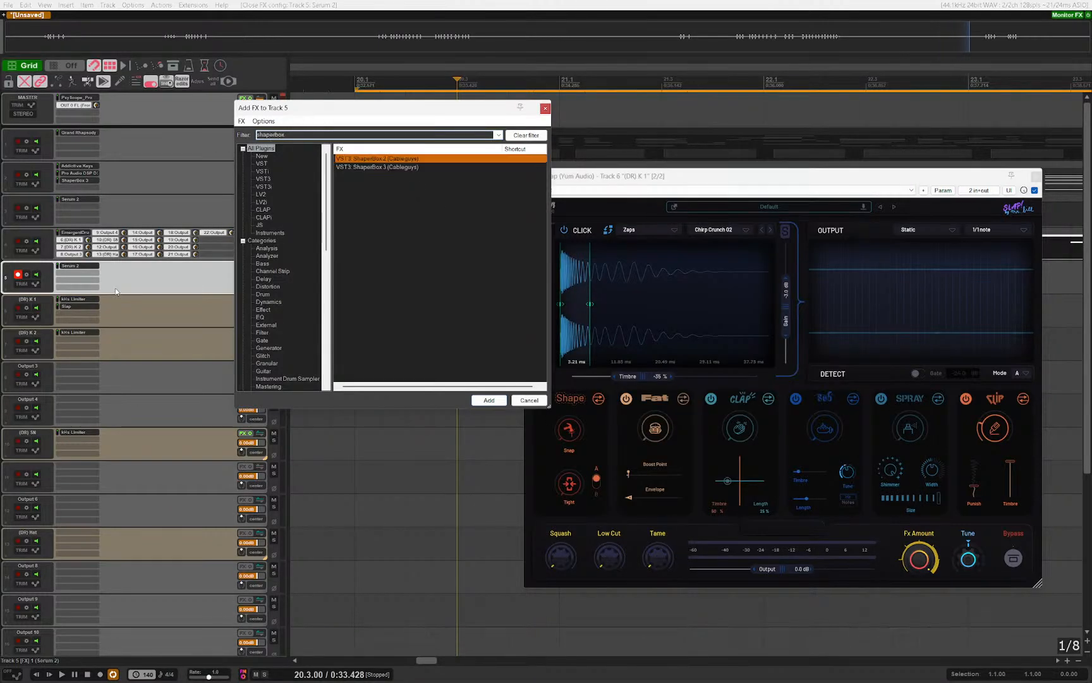
{"action": "key", "text": "Return"}
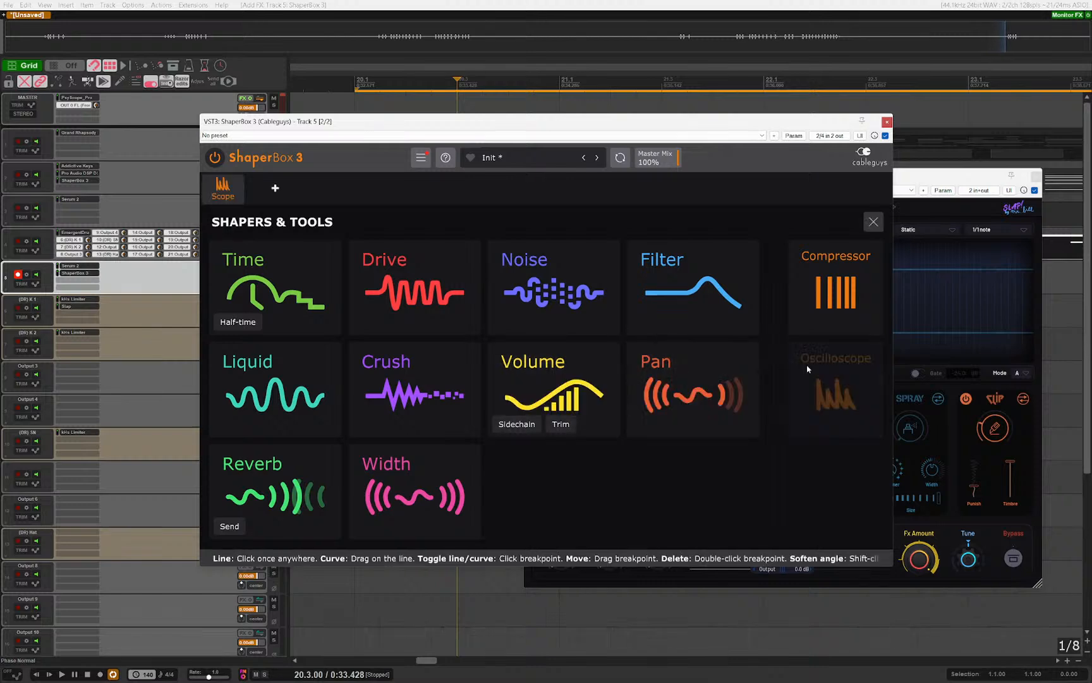
Step: Display ShaperBox 3's oscilloscope with MIDI triggering and a 1/64 time window
{"action": "left_click", "coordinate": [836, 386]}
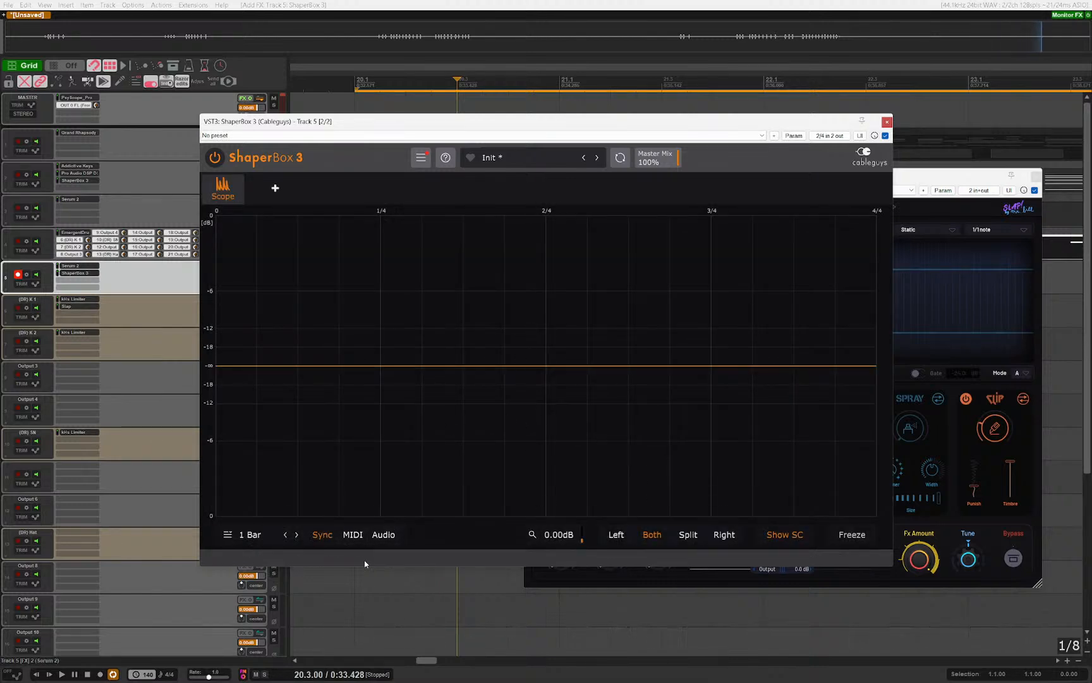
{"action": "left_click", "coordinate": [284, 535]}
{"action": "left_click", "coordinate": [285, 535]}
{"action": "left_click", "coordinate": [285, 535]}
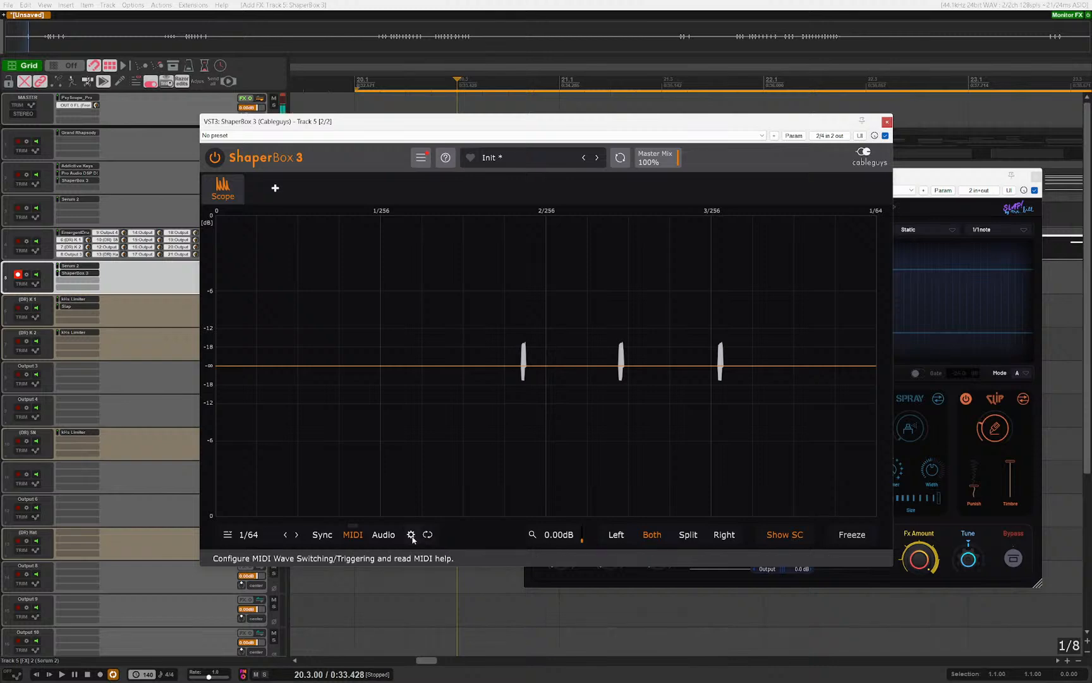
Step: Verify that Serum 2's clip player MIDI Out is set to On and recheck ShaperBox's scope
{"action": "left_click", "coordinate": [78, 266]}
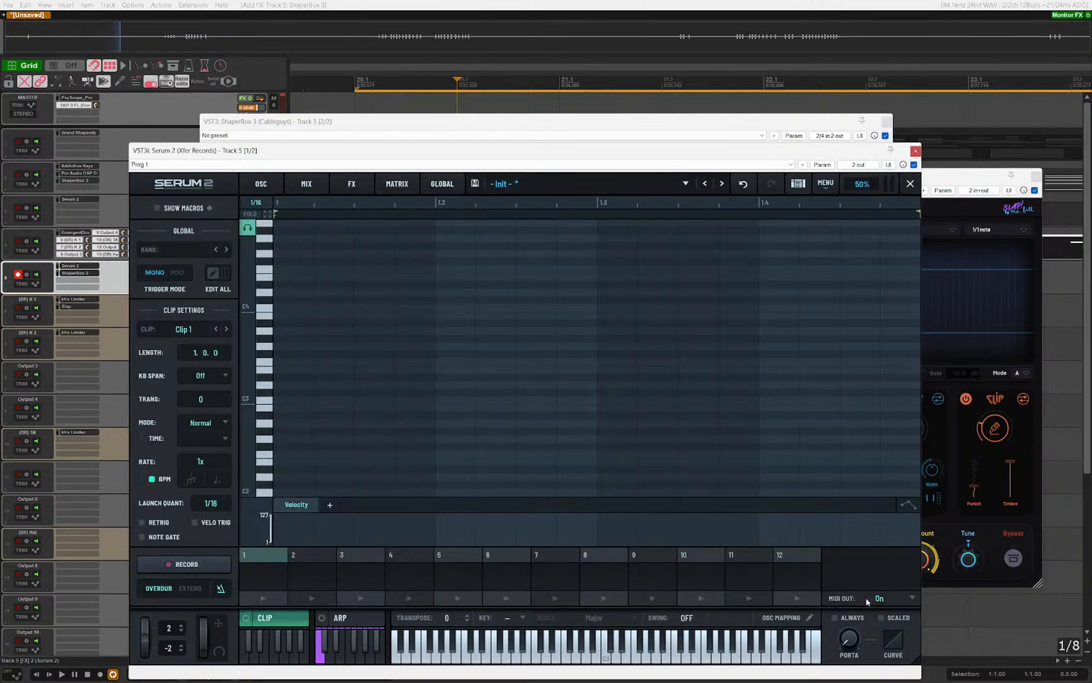
{"action": "left_click", "coordinate": [877, 599]}
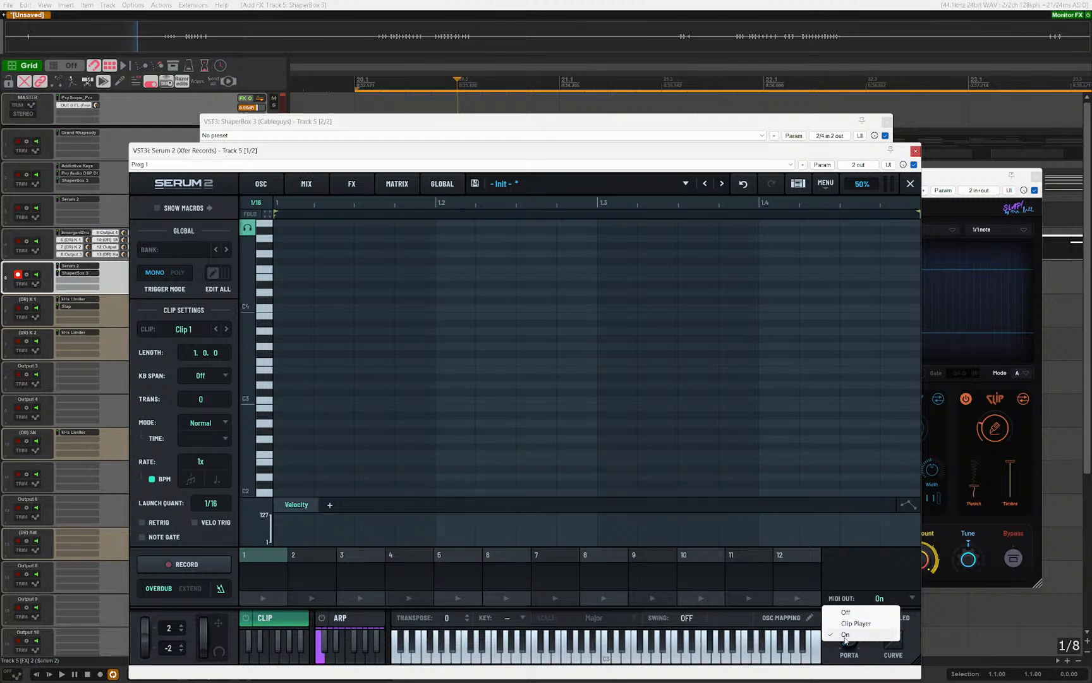
{"action": "left_click", "coordinate": [845, 634]}
{"action": "left_click", "coordinate": [308, 618]}
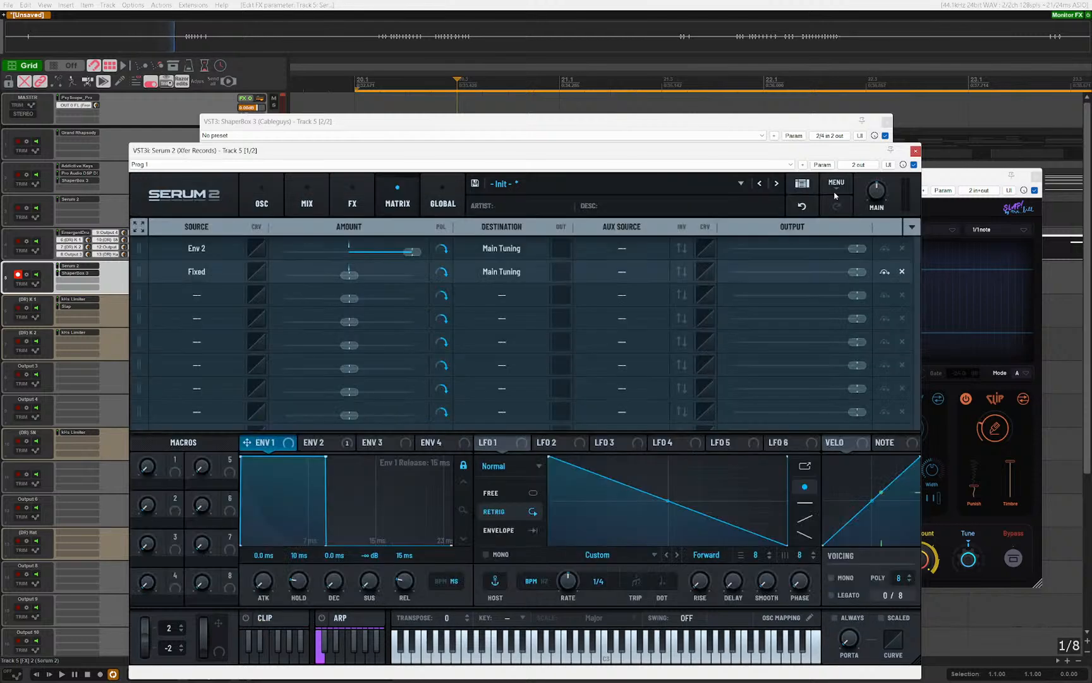
{"action": "left_click", "coordinate": [619, 120]}
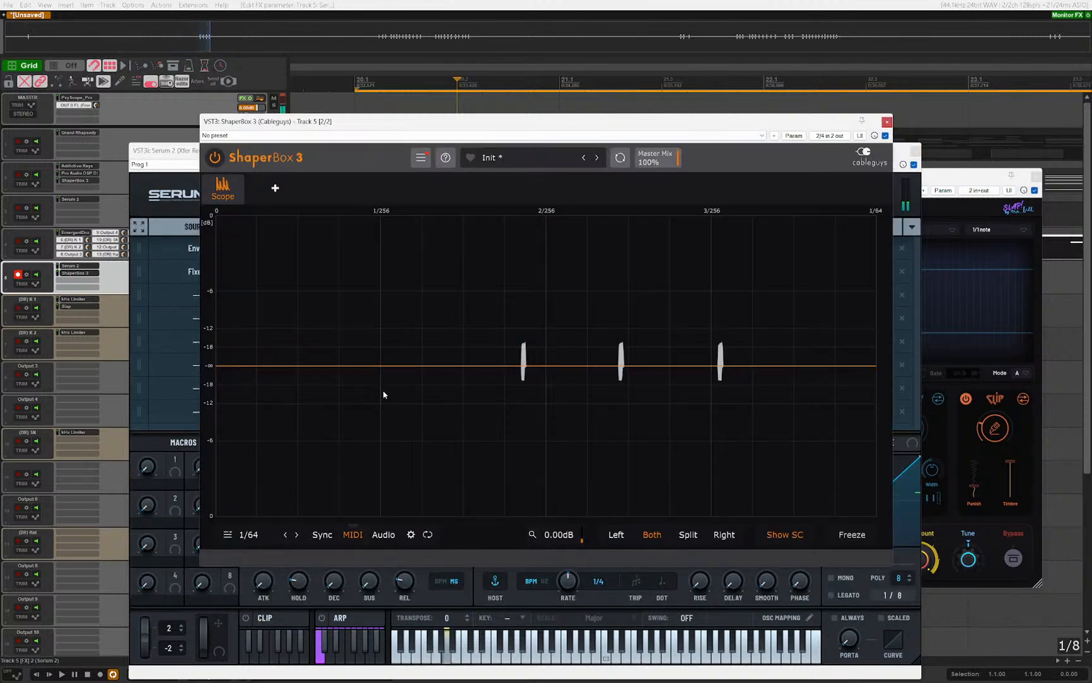
Step: Change Serum 2's MIDI output routing in the plug-in pin connector and show ShaperBox's MIDI-triggered scope with a 1/128 time window
{"action": "left_click", "coordinate": [130, 164]}
{"action": "left_click", "coordinate": [860, 164]}
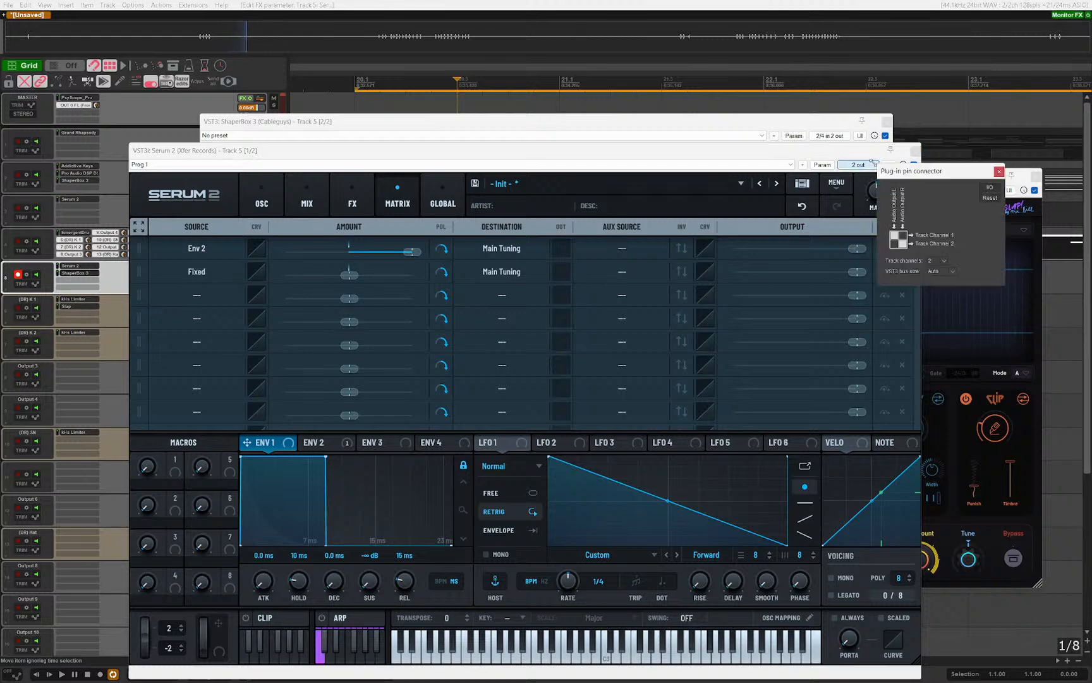
{"action": "left_click", "coordinate": [990, 187]}
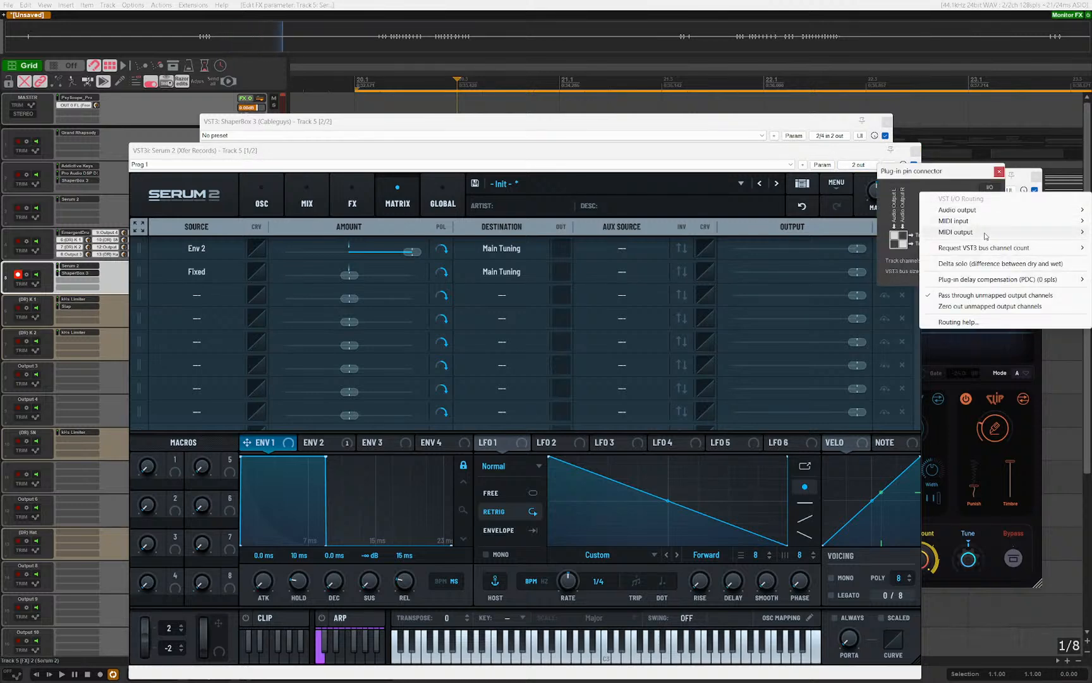
{"action": "mouse_move", "coordinate": [961, 232]}
{"action": "left_click", "coordinate": [812, 245]}
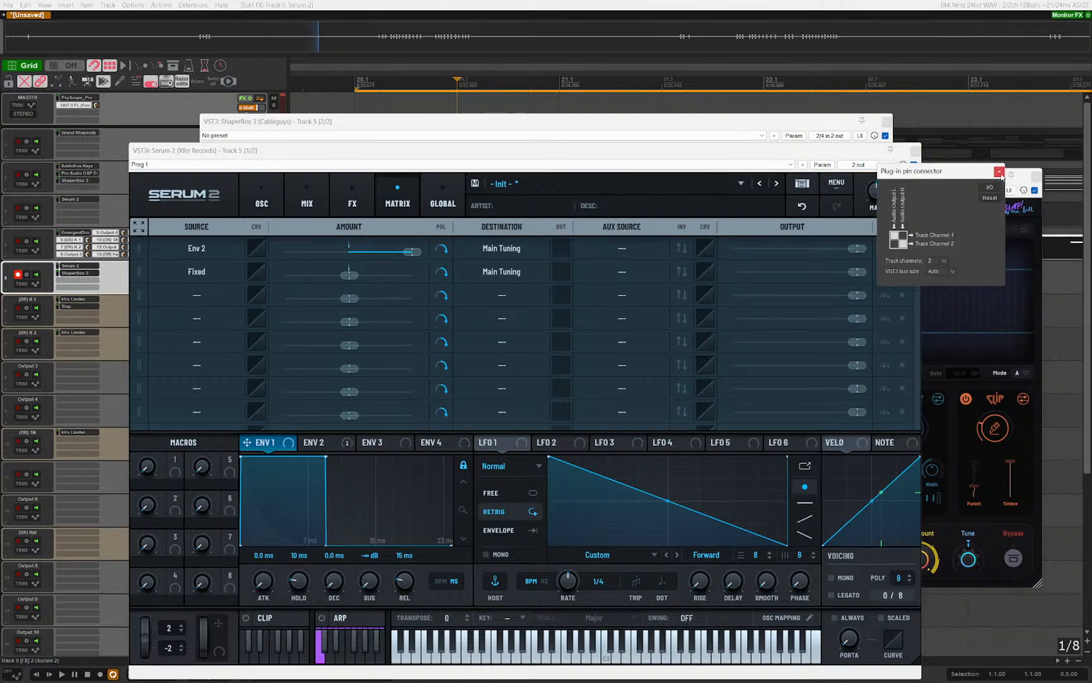
{"action": "left_click", "coordinate": [999, 171]}
{"action": "left_click", "coordinate": [586, 130]}
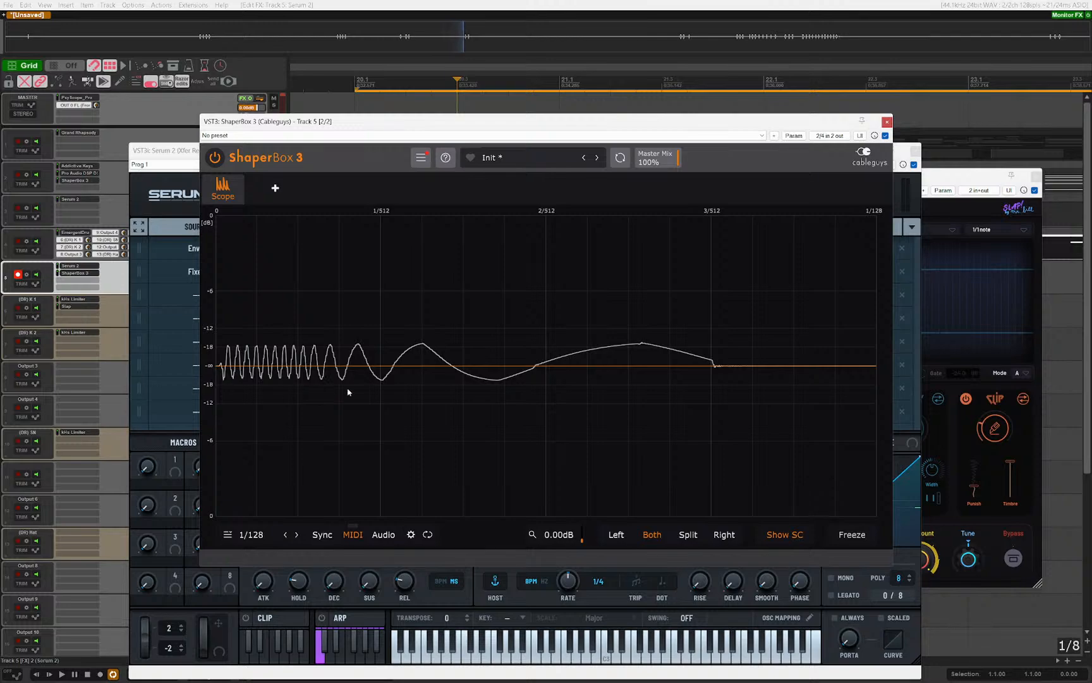
Step: Arrange ShaperBox's scope above Serum 2's matrix and set Env 2's amount on Main Tuning to 50%
{"action": "left_click_drag", "start_coordinate": [332, 125], "coordinate": [529, 12]}
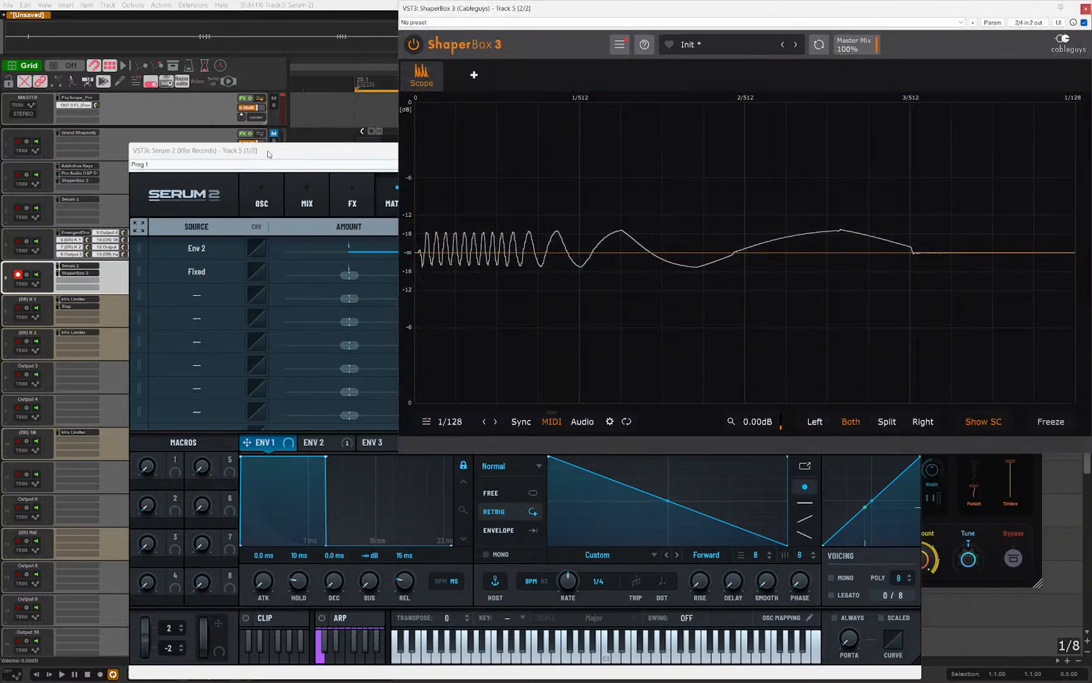
{"action": "left_click_drag", "start_coordinate": [268, 154], "coordinate": [188, 335]}
{"action": "left_click_drag", "start_coordinate": [322, 438], "coordinate": [299, 444]}
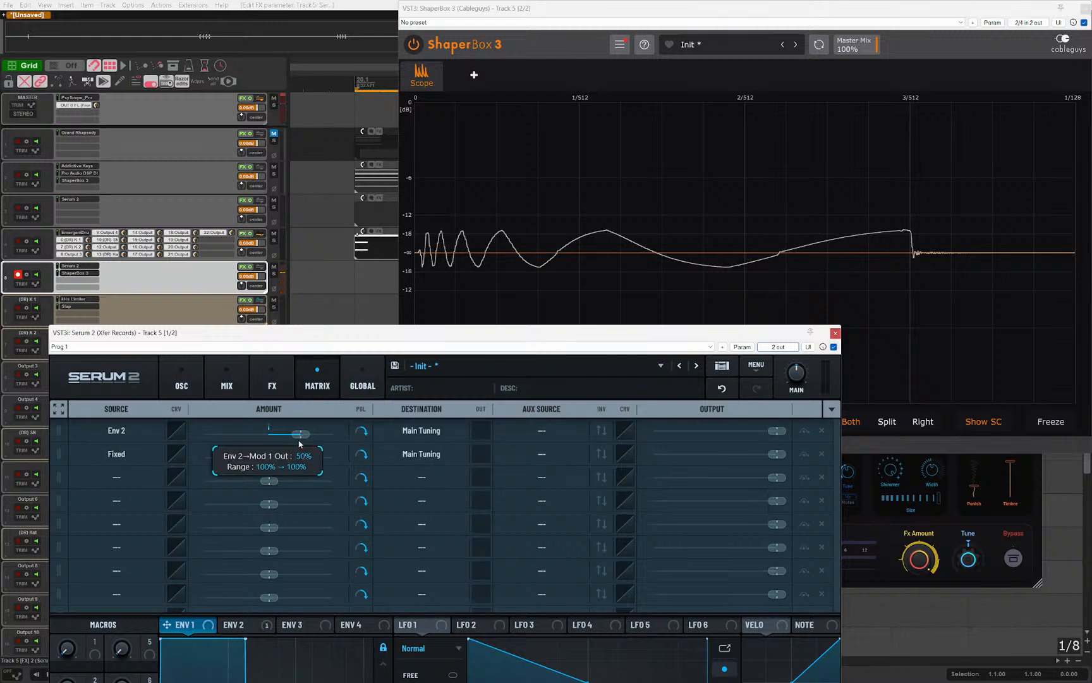
Step: Change the destination of the Env 2 routing to oscillator A's Coarse Pitch
{"action": "left_click", "coordinate": [428, 460]}
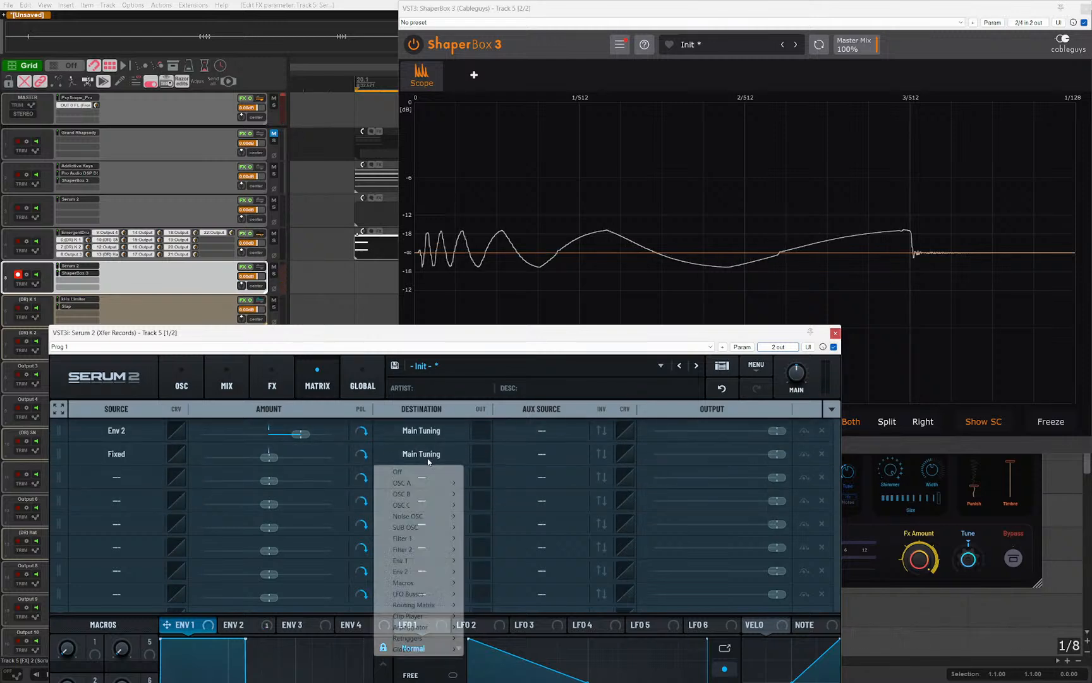
{"action": "left_click", "coordinate": [416, 451]}
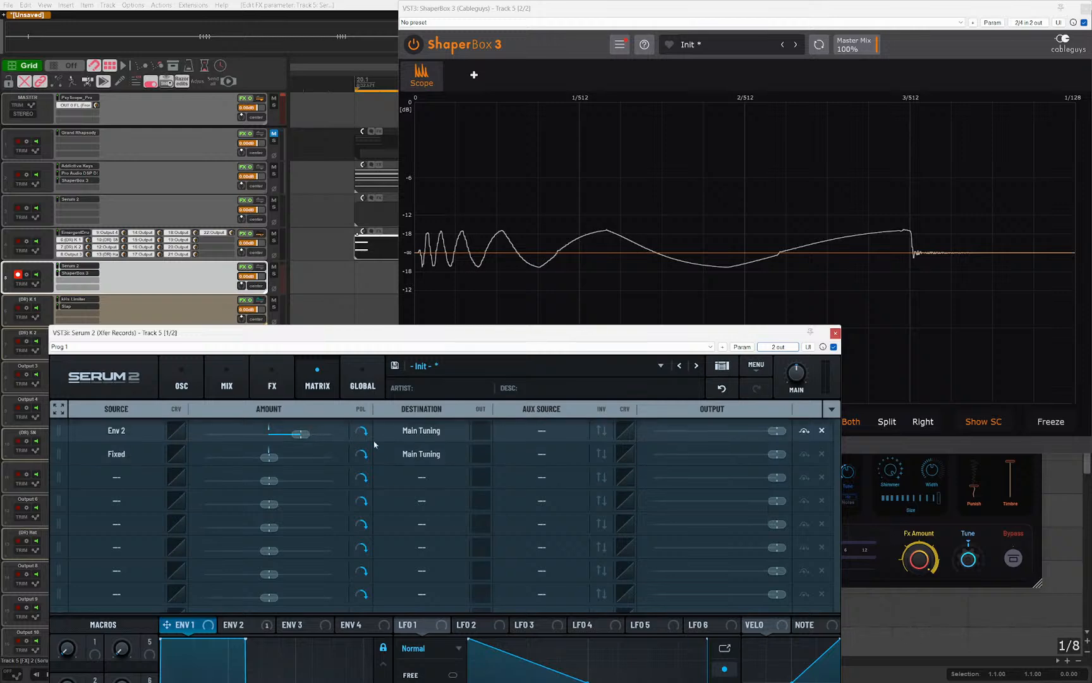
{"action": "left_click", "coordinate": [421, 431]}
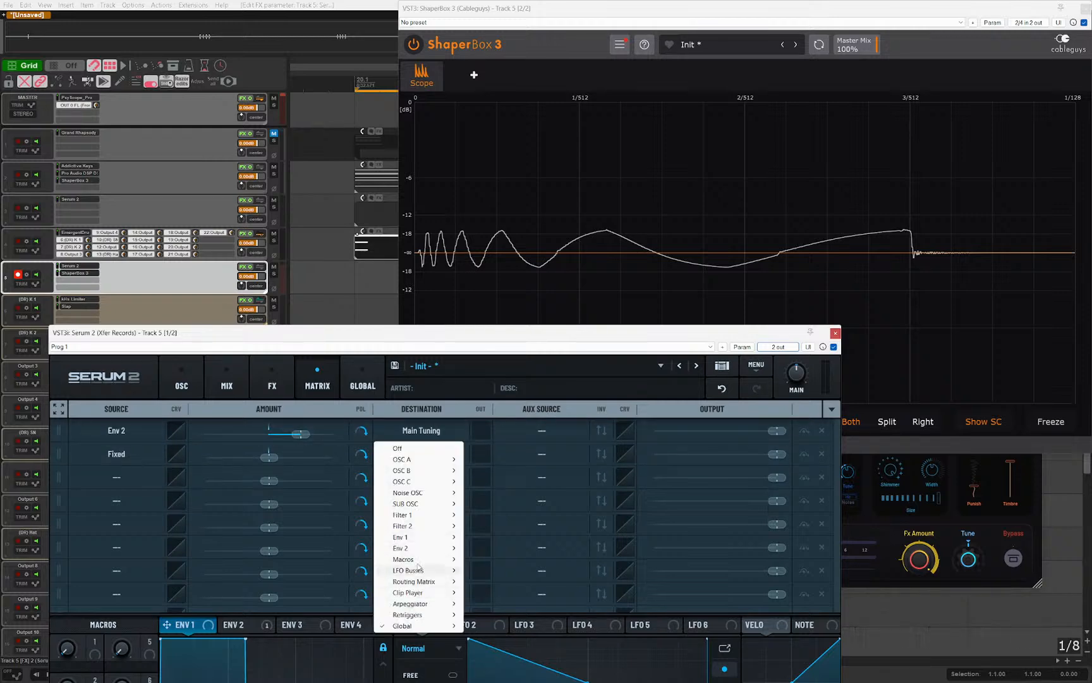
{"action": "mouse_move", "coordinate": [431, 461]}
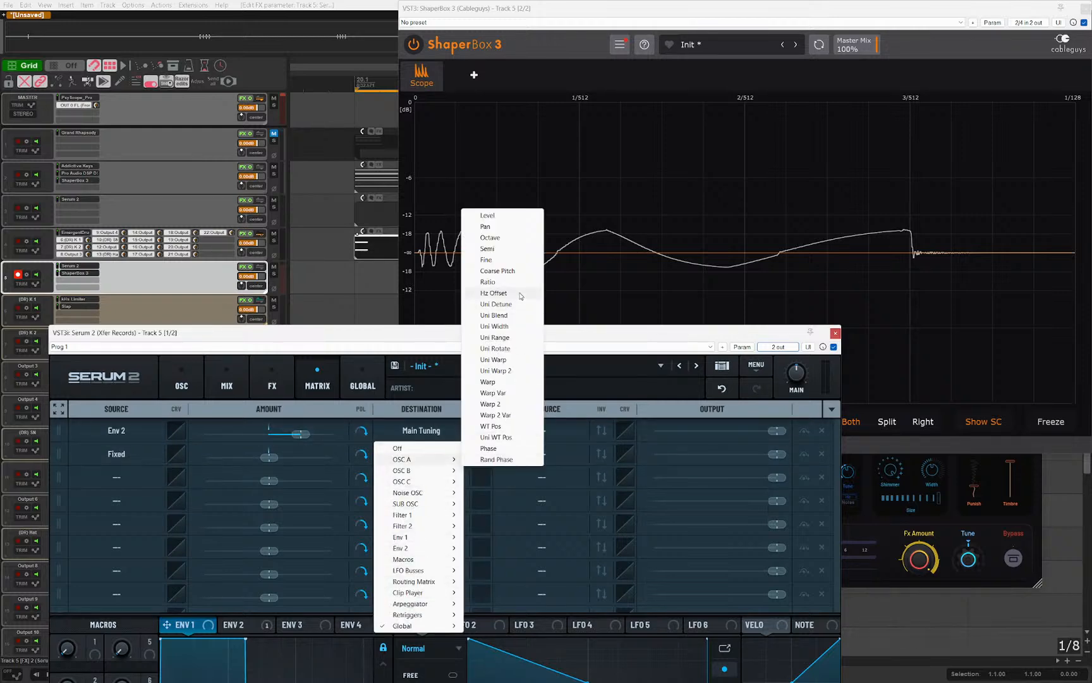
{"action": "left_click", "coordinate": [506, 270]}
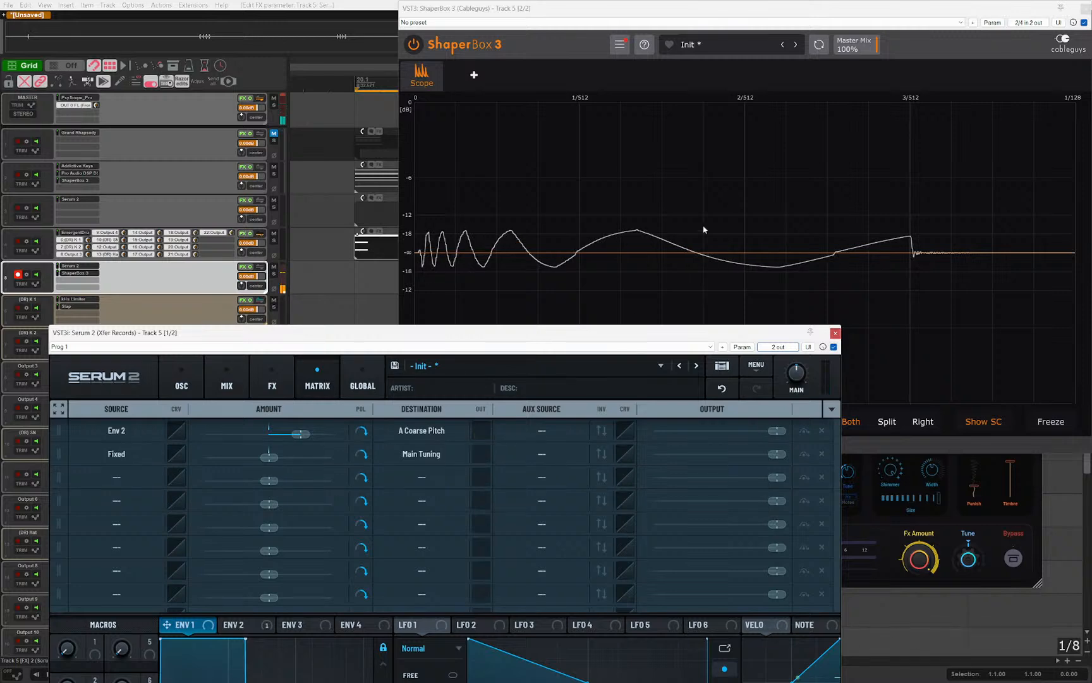
Step: Keep Main Tuning as the Fixed source's destination and raise its amount slightly above zero
{"action": "left_click", "coordinate": [425, 461]}
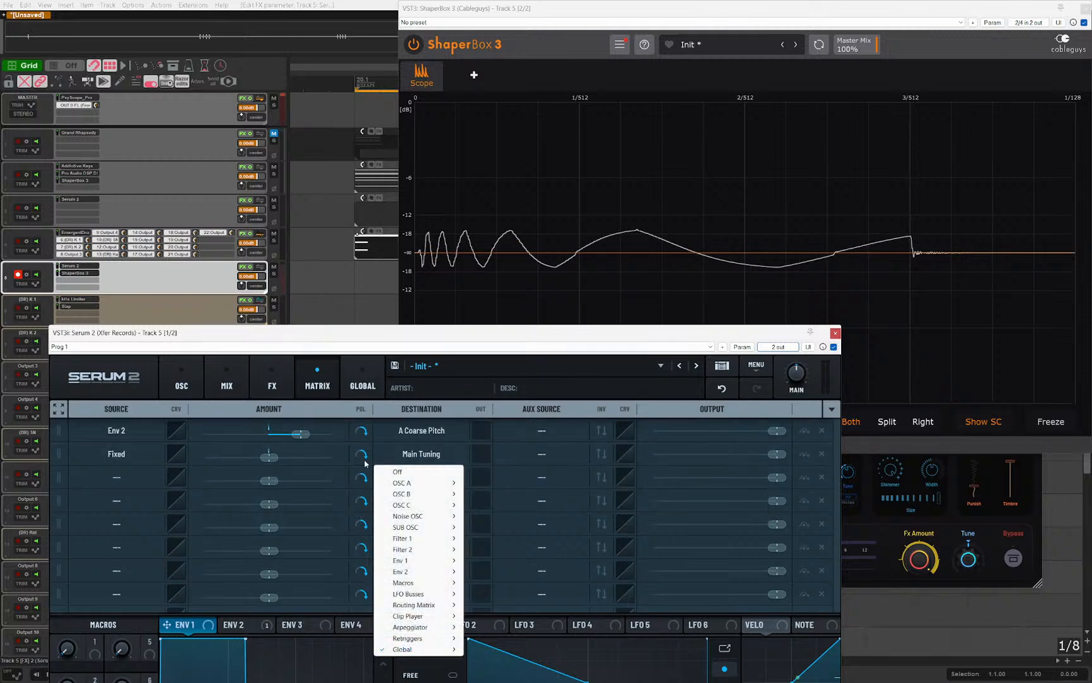
{"action": "left_click", "coordinate": [365, 462]}
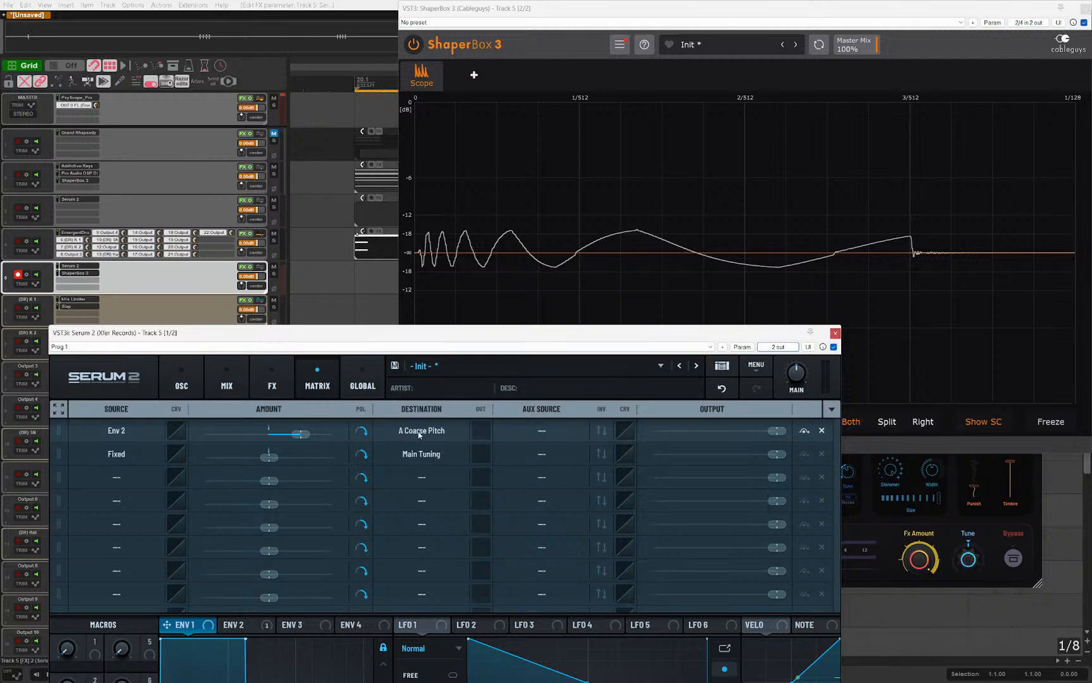
{"action": "mouse_move", "coordinate": [275, 456]}
{"action": "left_mouse_down"}
{"action": "mouse_move", "coordinate": [295, 454]}
{"action": "mouse_move", "coordinate": [273, 464]}
{"action": "left_mouse_up"}
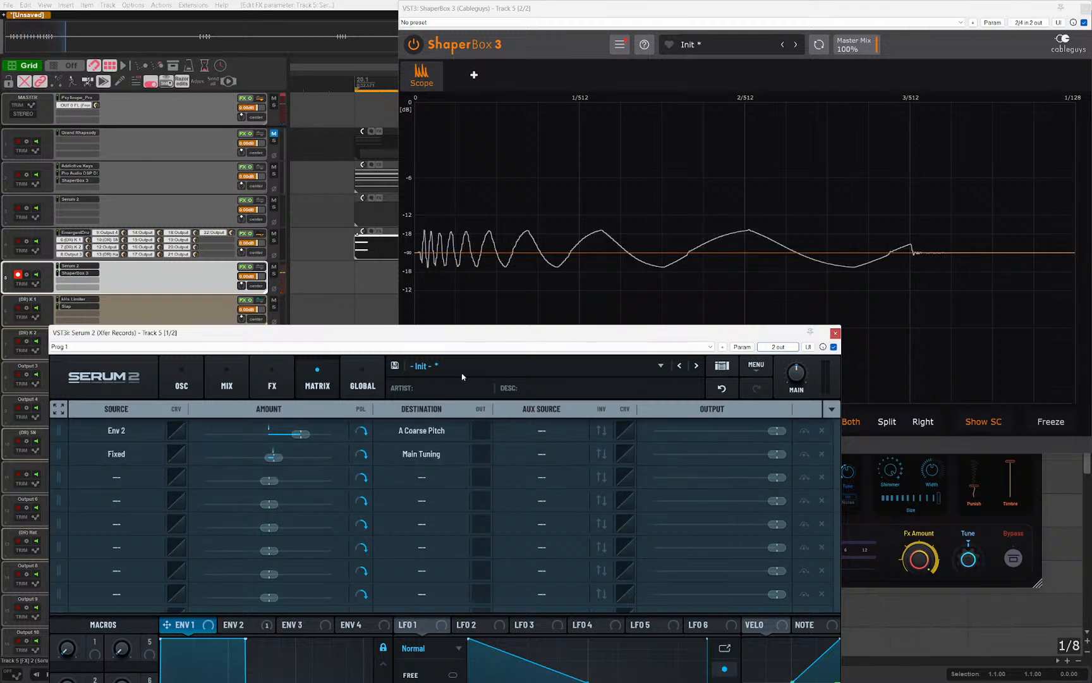
Step: Return Serum 2 to its oscillators, set Env 1's decay to 2.0 ms, and check the click's tail in ShaperBox's scope
{"action": "left_click", "coordinate": [182, 379]}
{"action": "left_click_drag", "start_coordinate": [258, 332], "coordinate": [313, 206]}
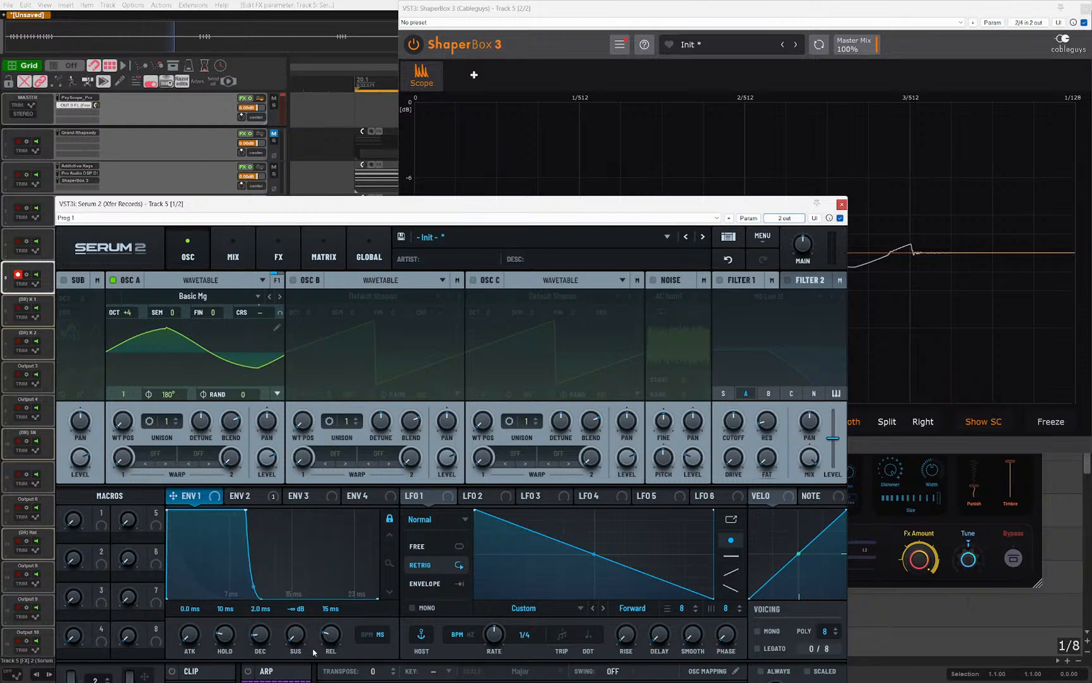
{"action": "left_click", "coordinate": [924, 374]}
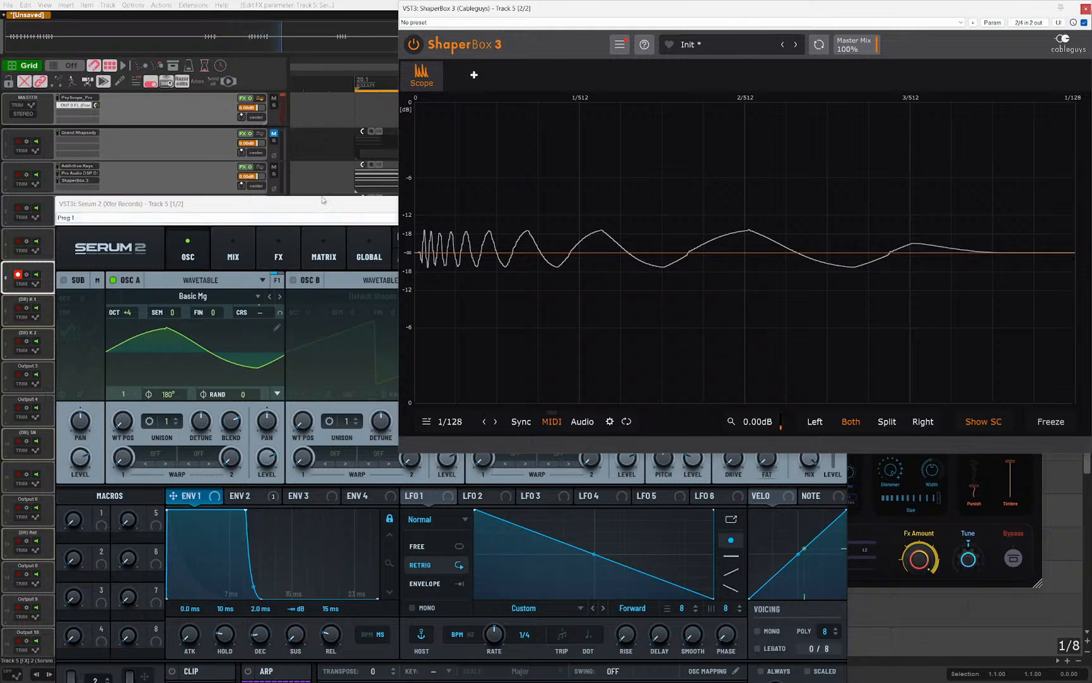
{"action": "left_click", "coordinate": [247, 209]}
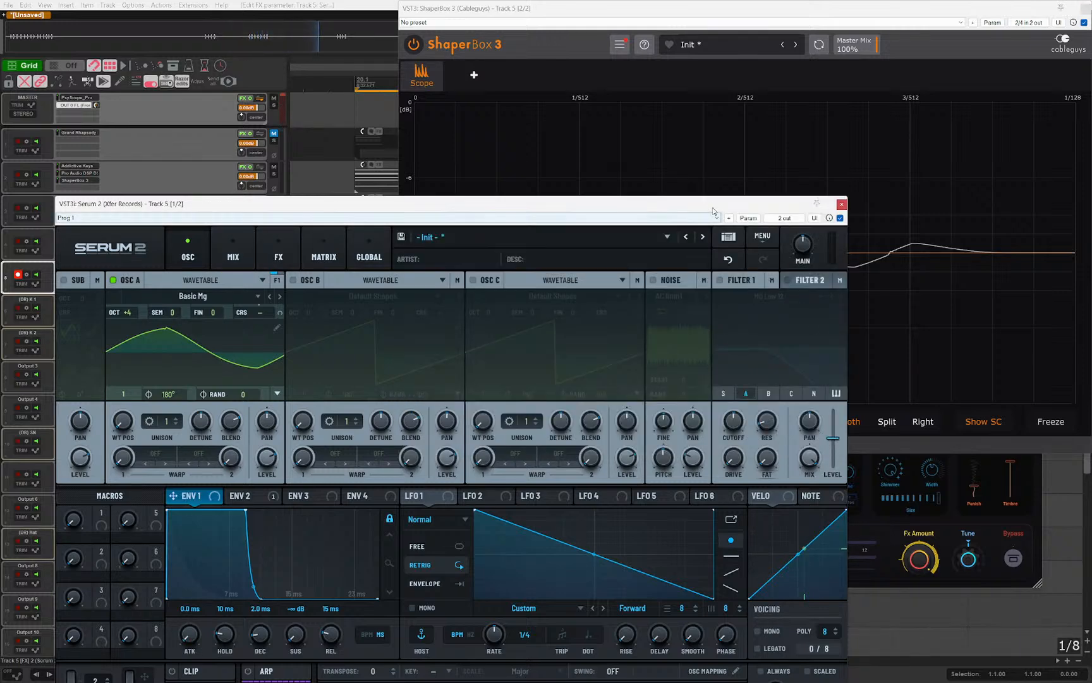
Step: Close Serum 2 and ShaperBox, bring up SPAN Plus from the monitoring effects, and reopen Serum 2 below the spectrum display
{"action": "left_click", "coordinate": [841, 204]}
{"action": "left_click", "coordinate": [1086, 8]}
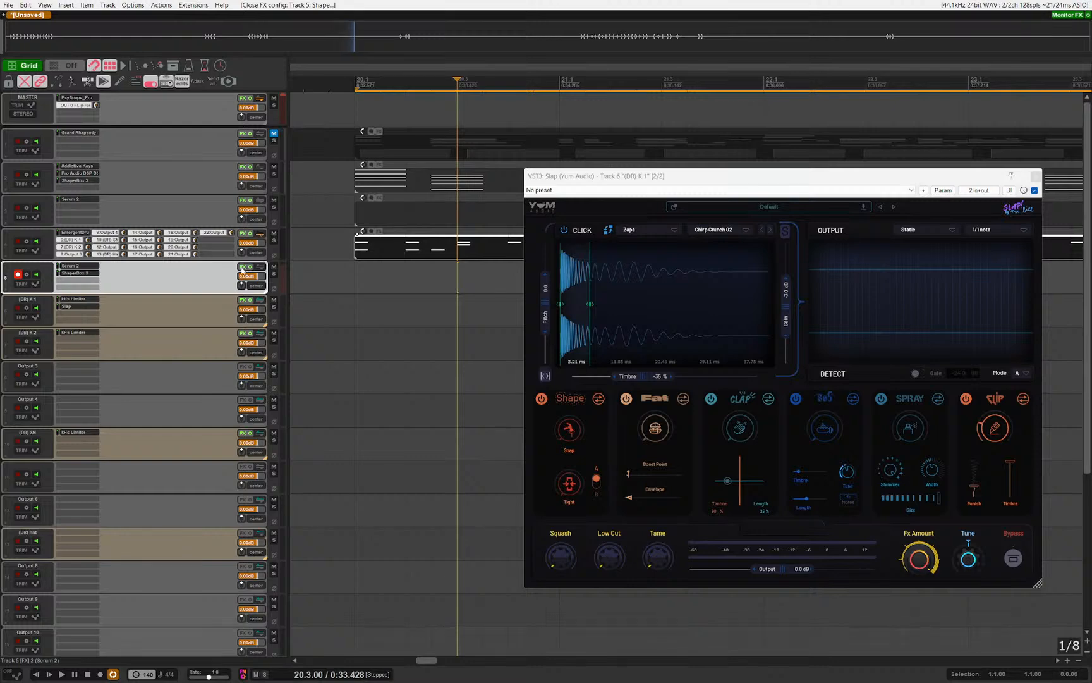
{"action": "key", "text": "shift+m"}
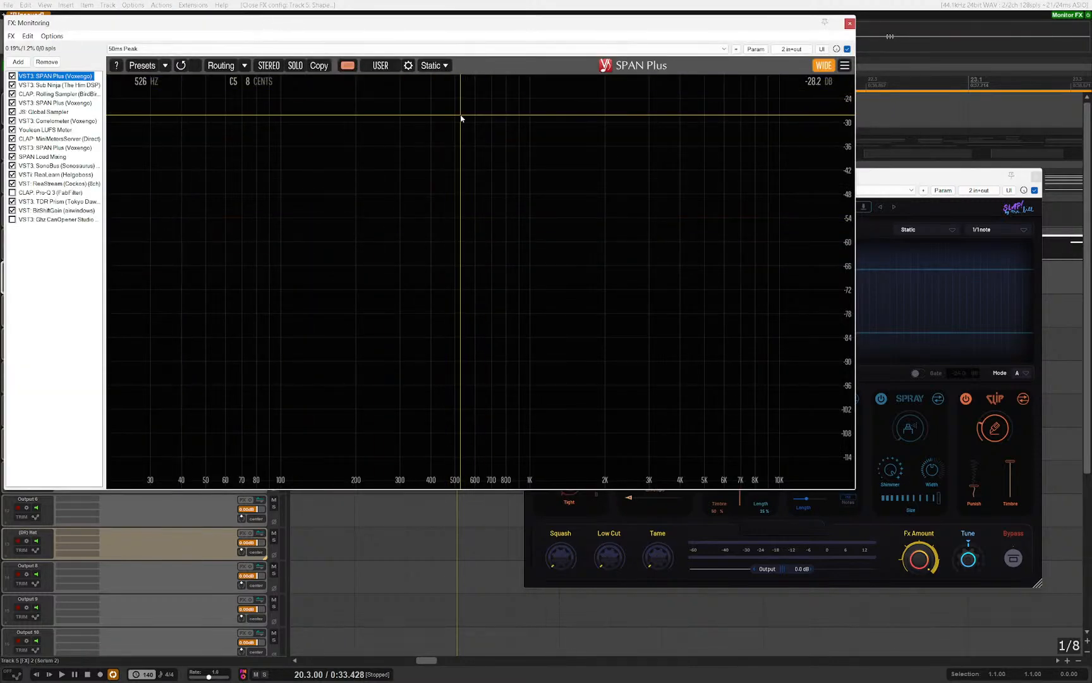
{"action": "left_click_drag", "start_coordinate": [304, 26], "coordinate": [514, 34]}
{"action": "left_click", "coordinate": [67, 266]}
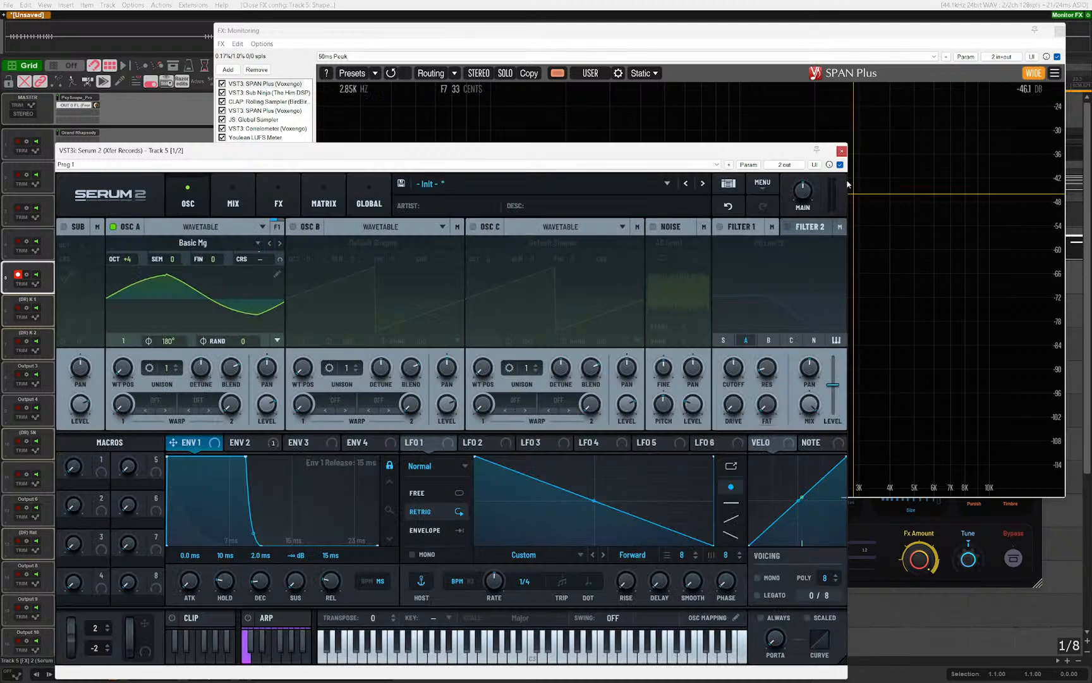
{"action": "left_click_drag", "start_coordinate": [735, 154], "coordinate": [553, 132]}
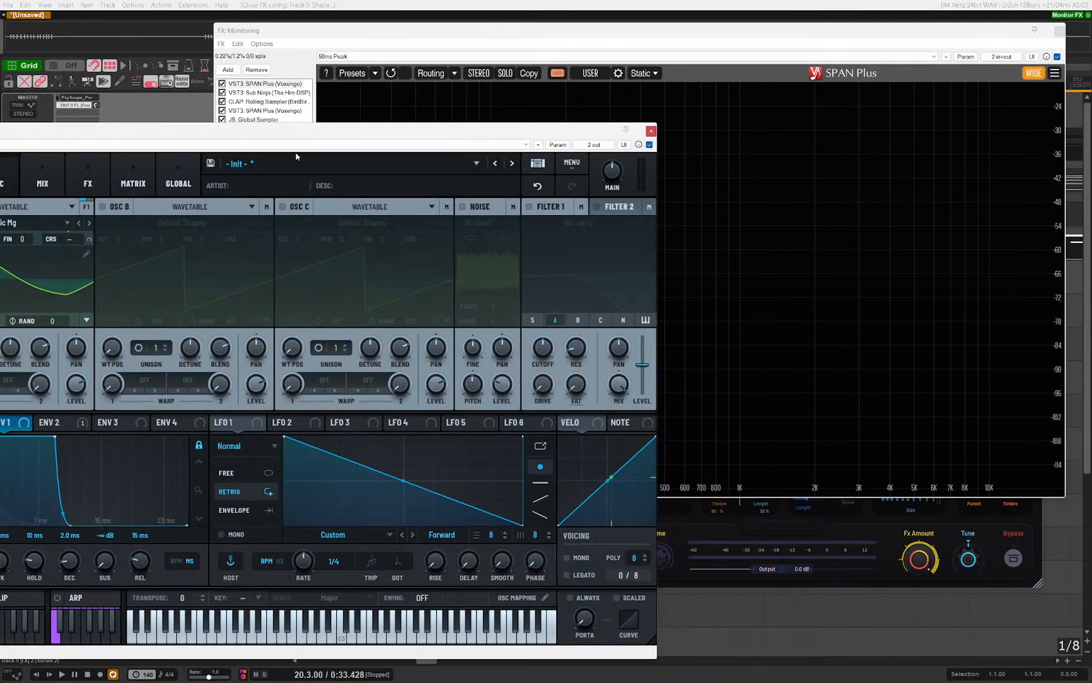
{"action": "left_click_drag", "start_coordinate": [286, 133], "coordinate": [473, 333]}
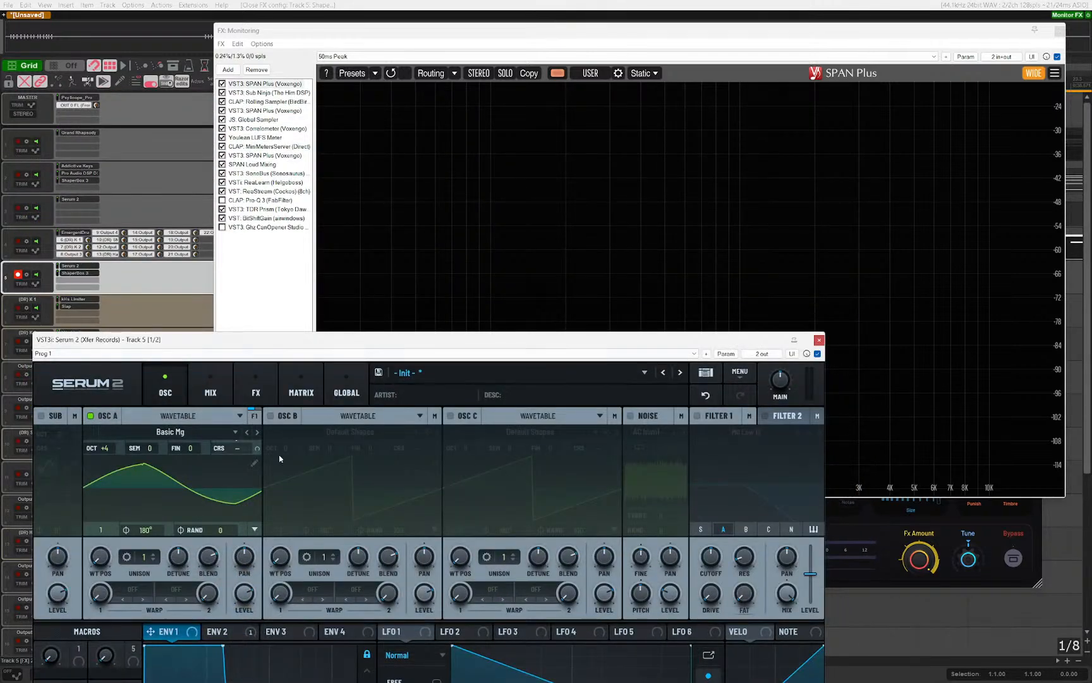
Step: In Serum 2's matrix, lower Env 2's coarse pitch amount to about 26% and raise the Fixed source's Main Tuning amount to a similar level
{"action": "left_click", "coordinate": [210, 391]}
{"action": "left_click", "coordinate": [301, 390]}
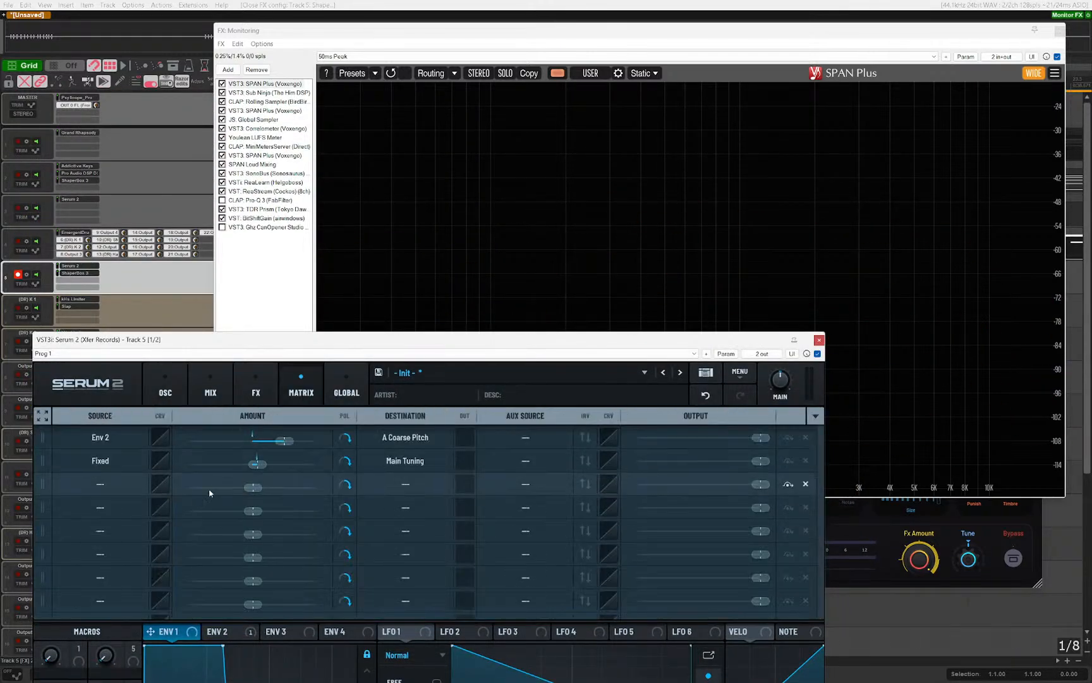
{"action": "left_click_drag", "start_coordinate": [285, 440], "coordinate": [272, 444]}
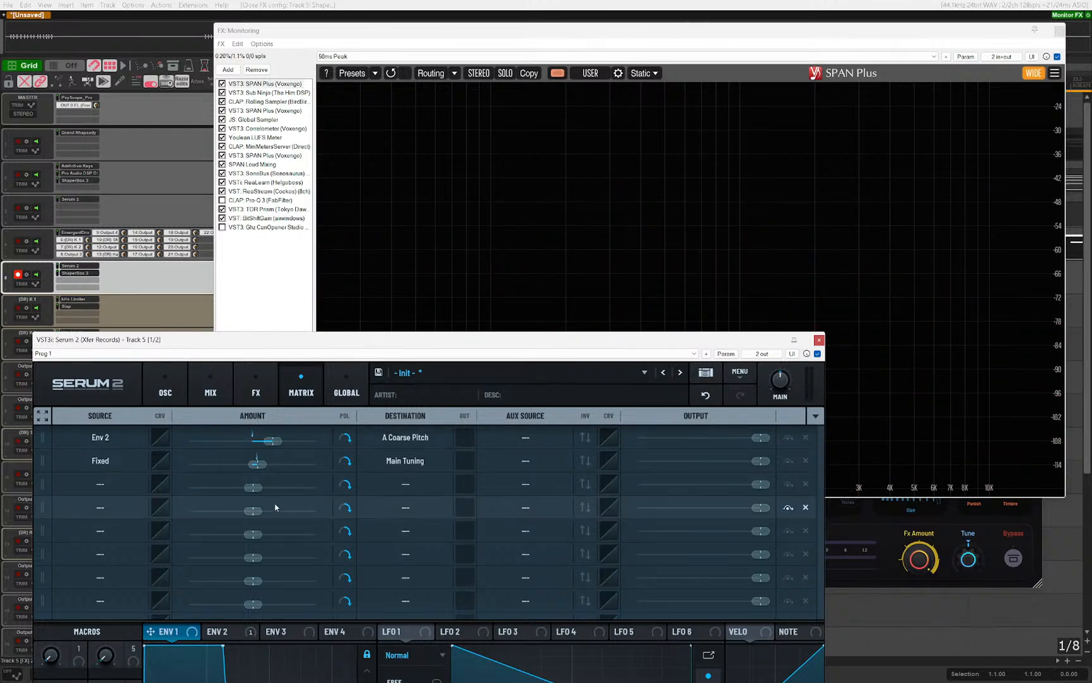
{"action": "left_click_drag", "start_coordinate": [257, 464], "coordinate": [270, 464]}
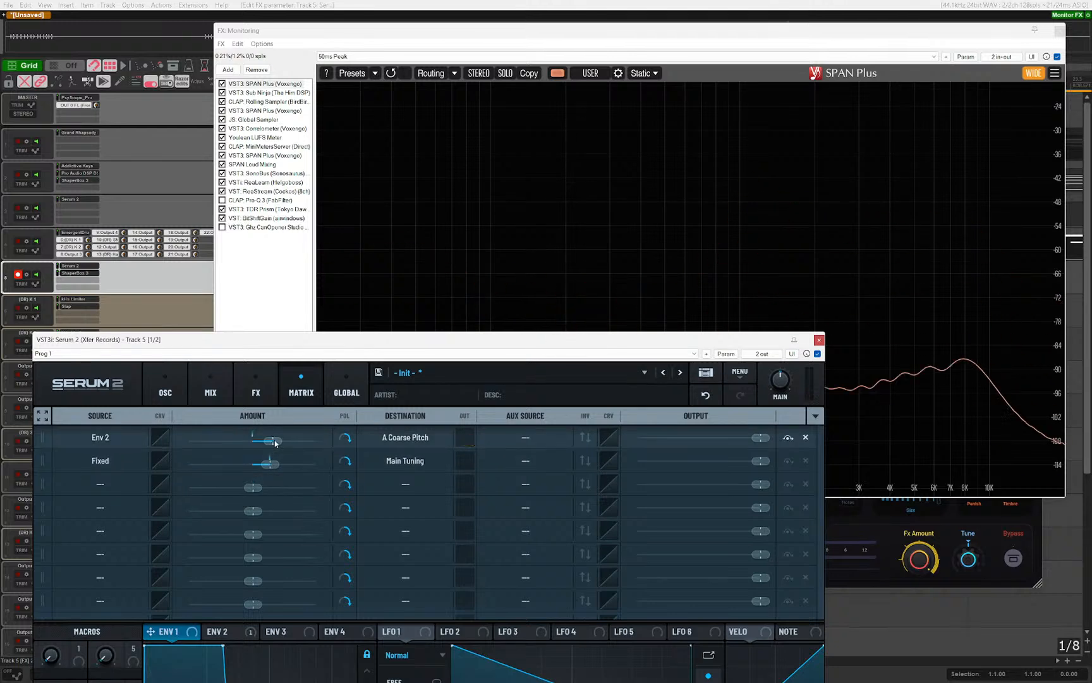
{"action": "left_click_drag", "start_coordinate": [276, 442], "coordinate": [268, 471]}
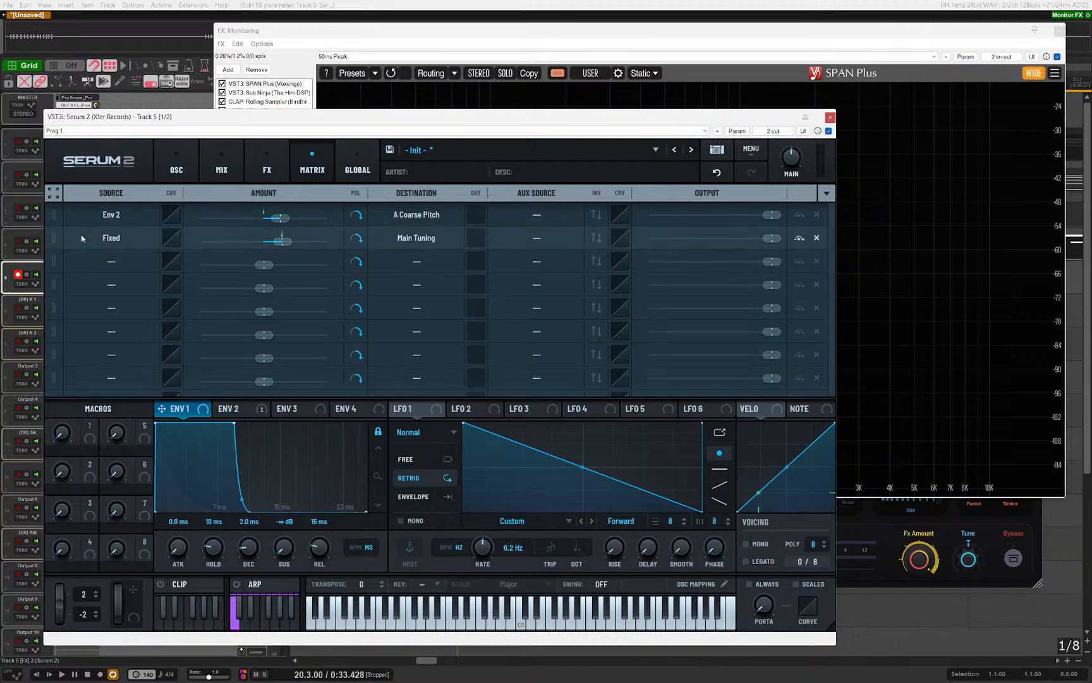
Step: Make Env 2's decay curve straighter and check the click's spectrum in SPAN Plus
{"action": "left_click", "coordinate": [244, 412]}
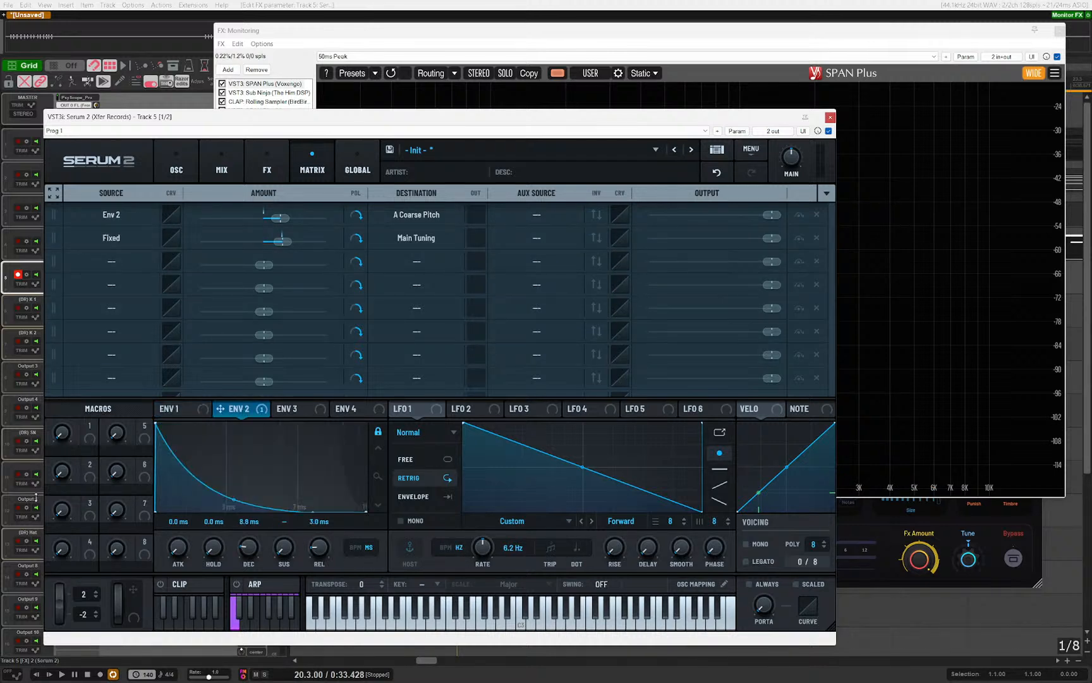
{"action": "left_click_drag", "start_coordinate": [234, 500], "coordinate": [234, 475]}
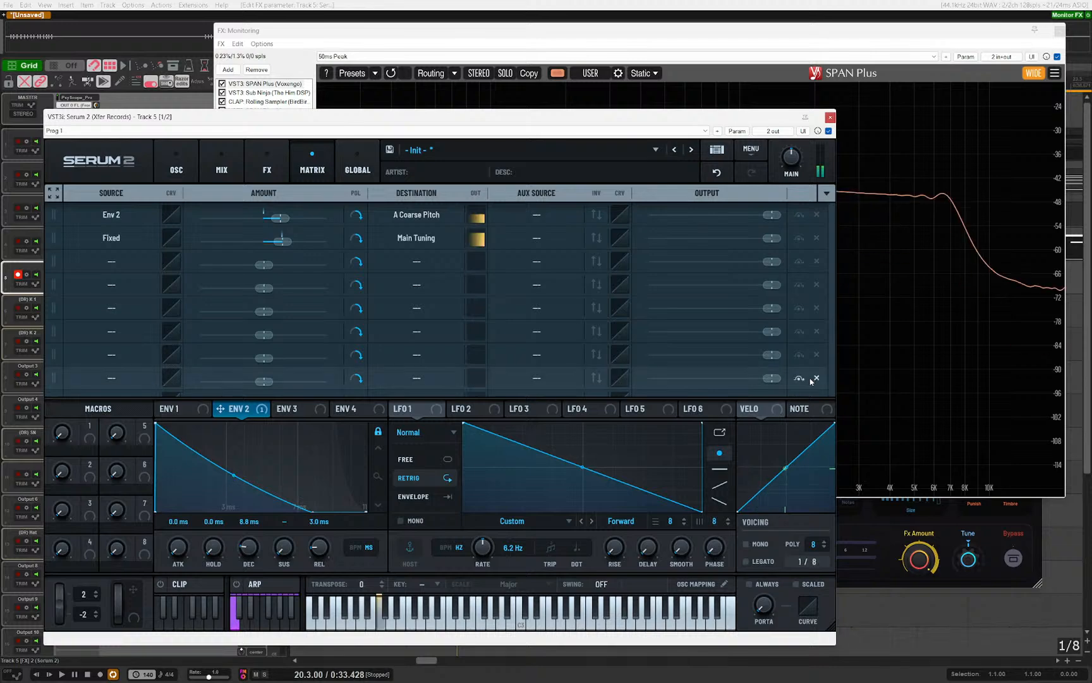
{"action": "left_click", "coordinate": [868, 376]}
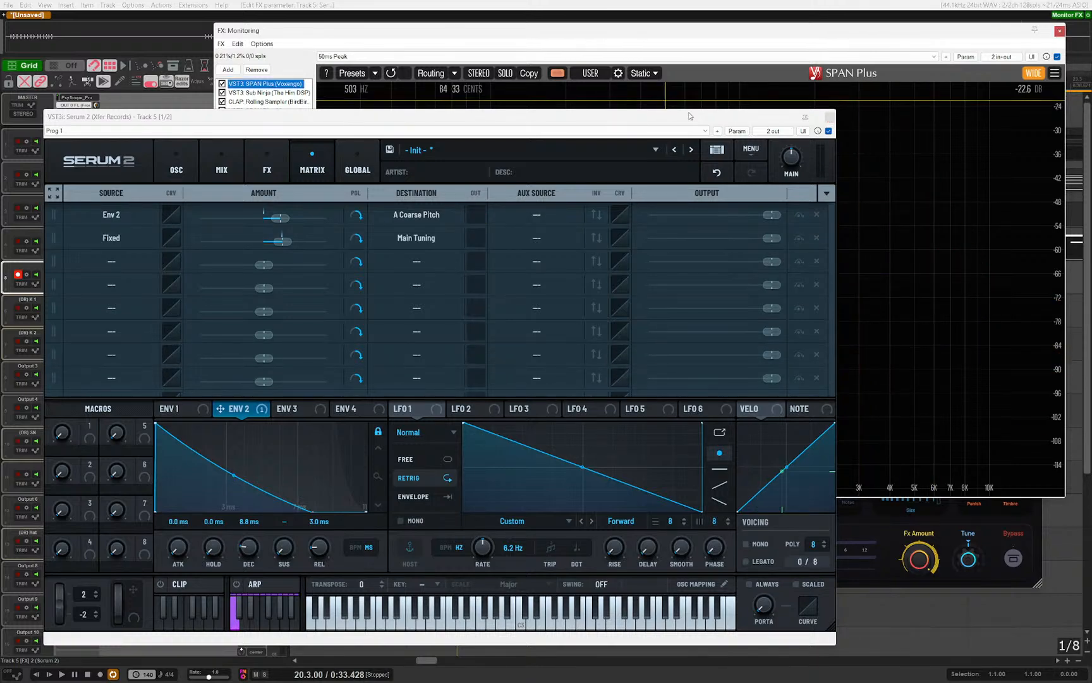
{"action": "left_click_drag", "start_coordinate": [647, 119], "coordinate": [661, 84]}
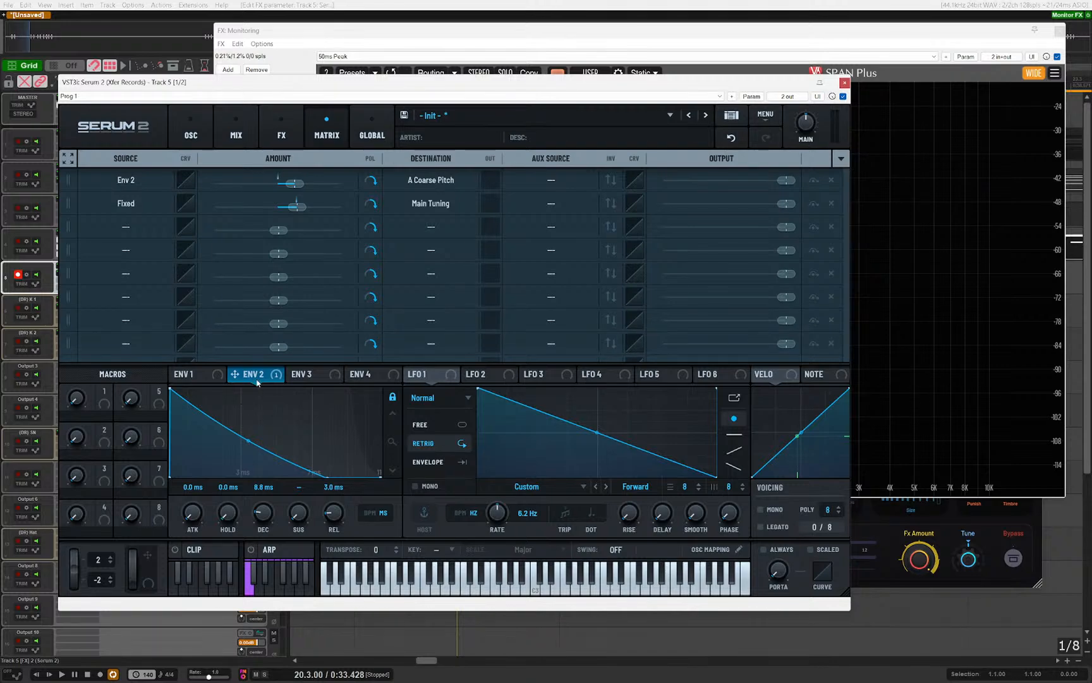
Step: Replace Env 2 with LFO 1 as the source of the coarse pitch routing, and assign Env 2 as the source in the third matrix row
{"action": "left_click_drag", "start_coordinate": [417, 373], "coordinate": [126, 179]}
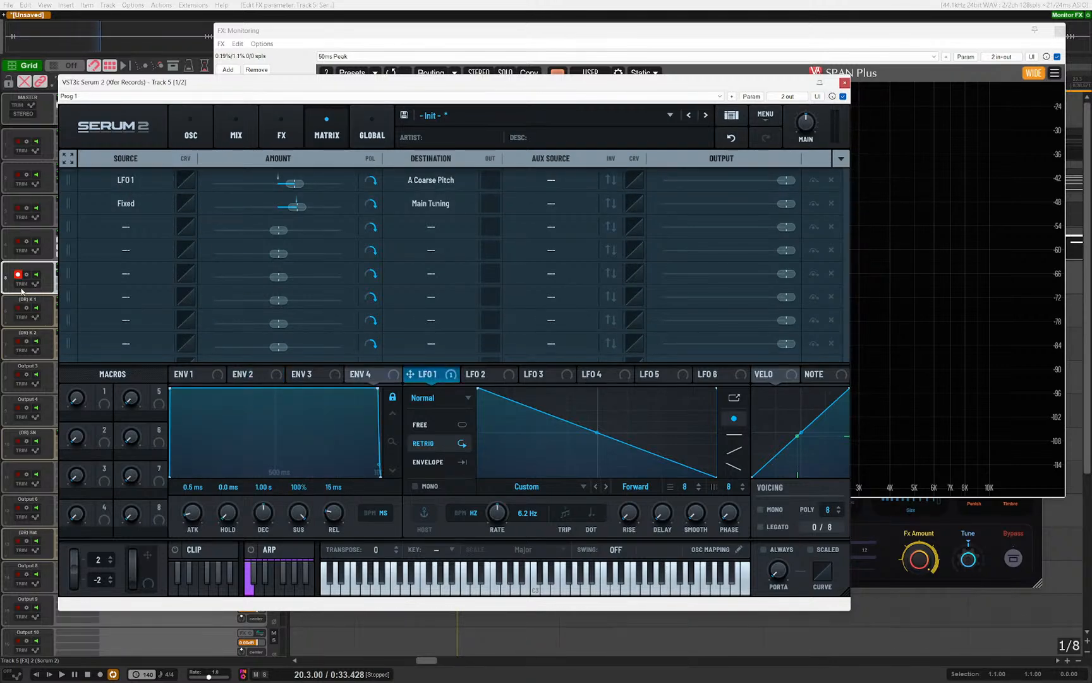
{"action": "left_click_drag", "start_coordinate": [223, 77], "coordinate": [388, 199]}
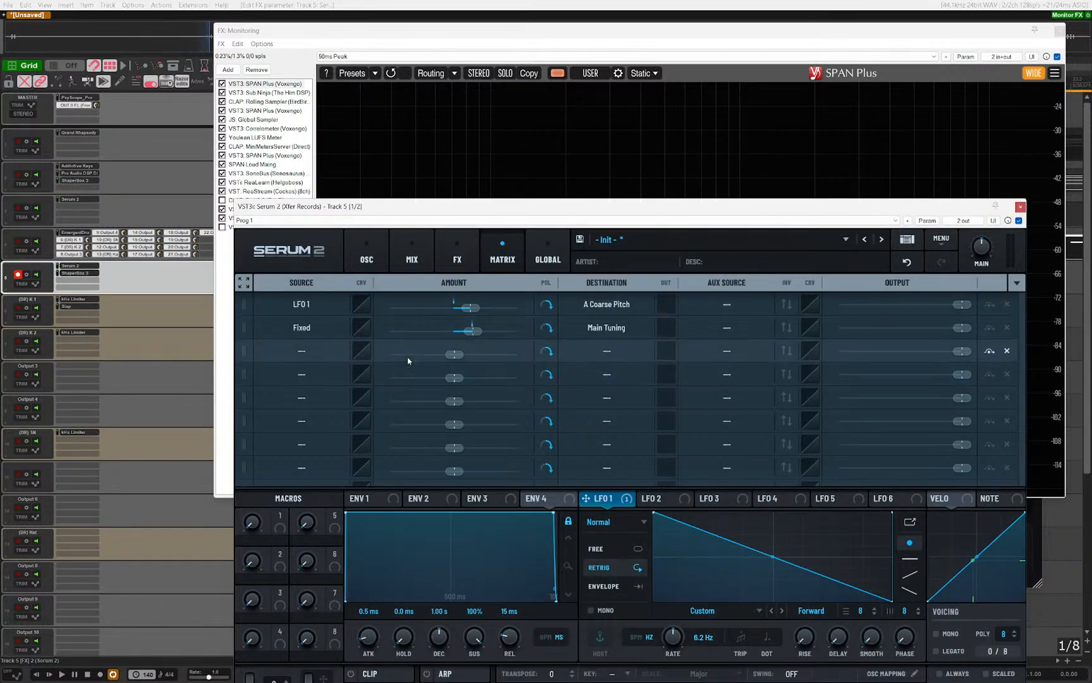
{"action": "left_click", "coordinate": [300, 351]}
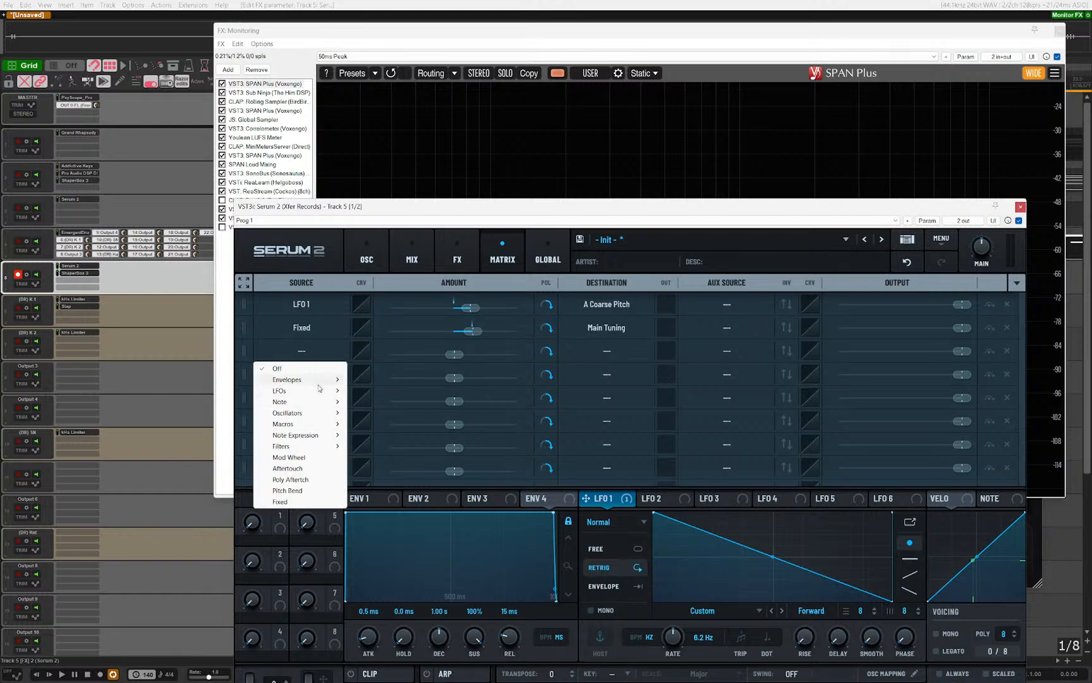
{"action": "left_click_drag", "start_coordinate": [422, 497], "coordinate": [415, 357]}
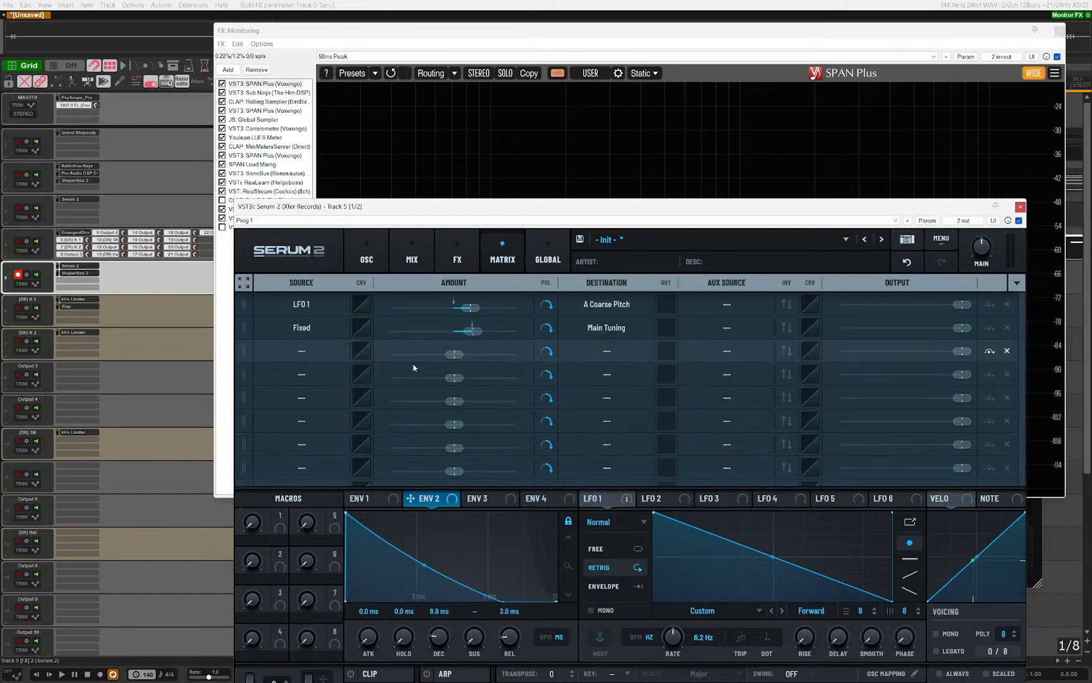
Step: Route the new Env 2 row to oscillator A's Coarse Pitch and match its amount to LFO 1's 26%
{"action": "left_click", "coordinate": [607, 351]}
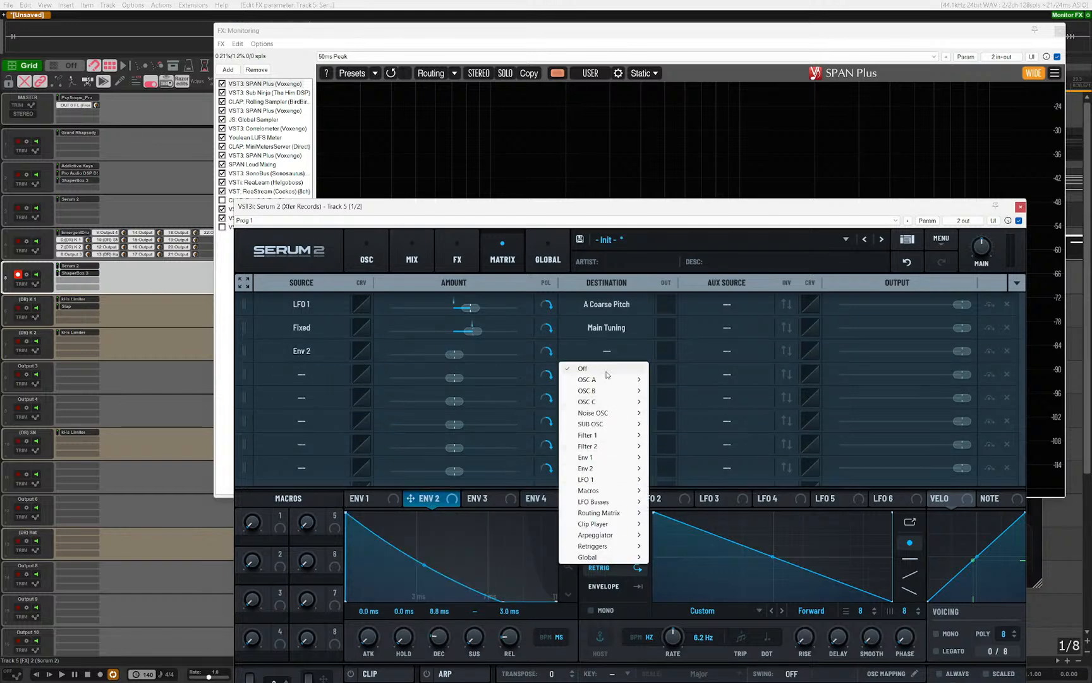
{"action": "mouse_move", "coordinate": [610, 379]}
{"action": "left_click", "coordinate": [682, 435]}
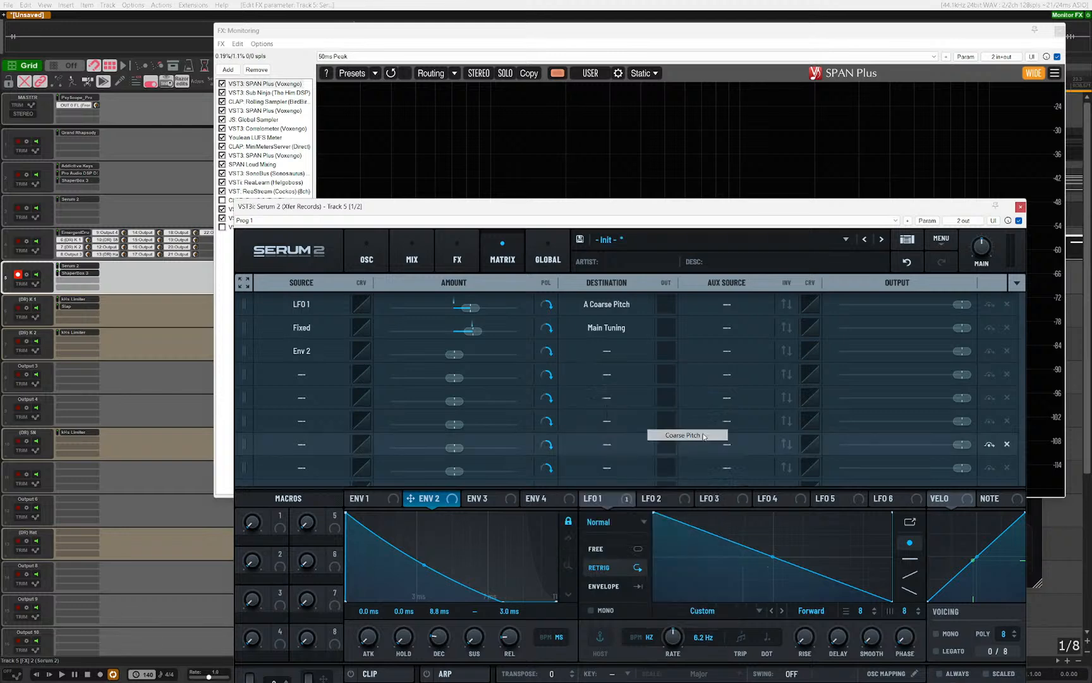
{"action": "mouse_move", "coordinate": [471, 310]}
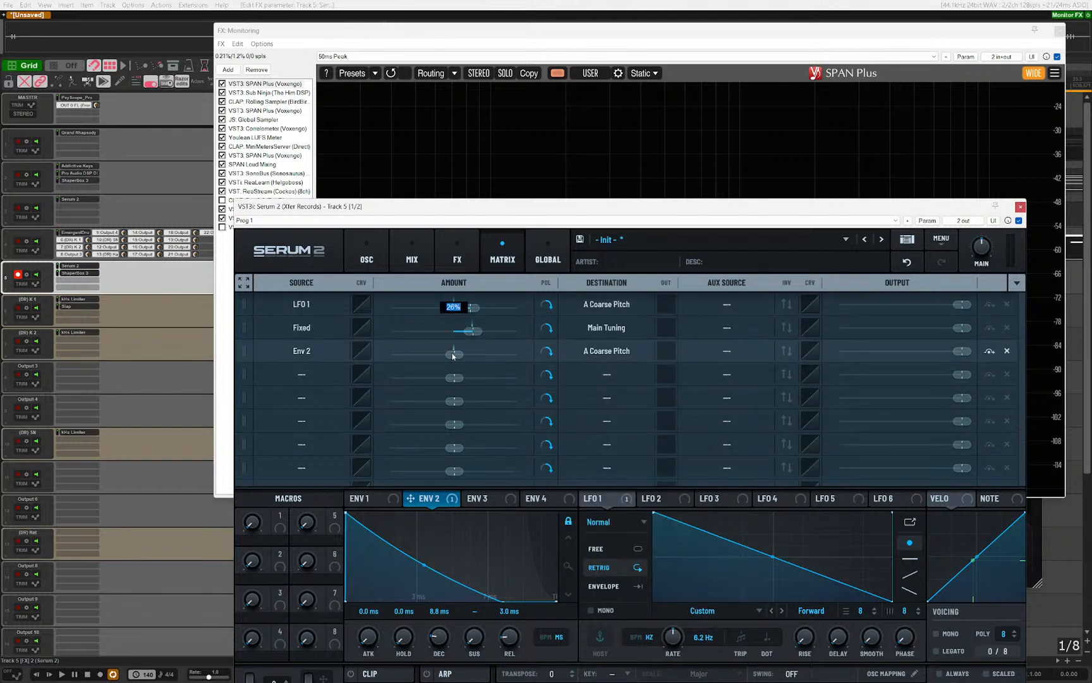
{"action": "mouse_move", "coordinate": [454, 355]}
{"action": "type", "text": "28"}
{"action": "key", "text": "Return"}
{"action": "left_click", "coordinate": [990, 353]}
Step: Assign Macro 1 as the auxiliary source of both the Env 2 and LFO 1 routings, inverting it for Env 2
{"action": "left_click", "coordinate": [721, 351]}
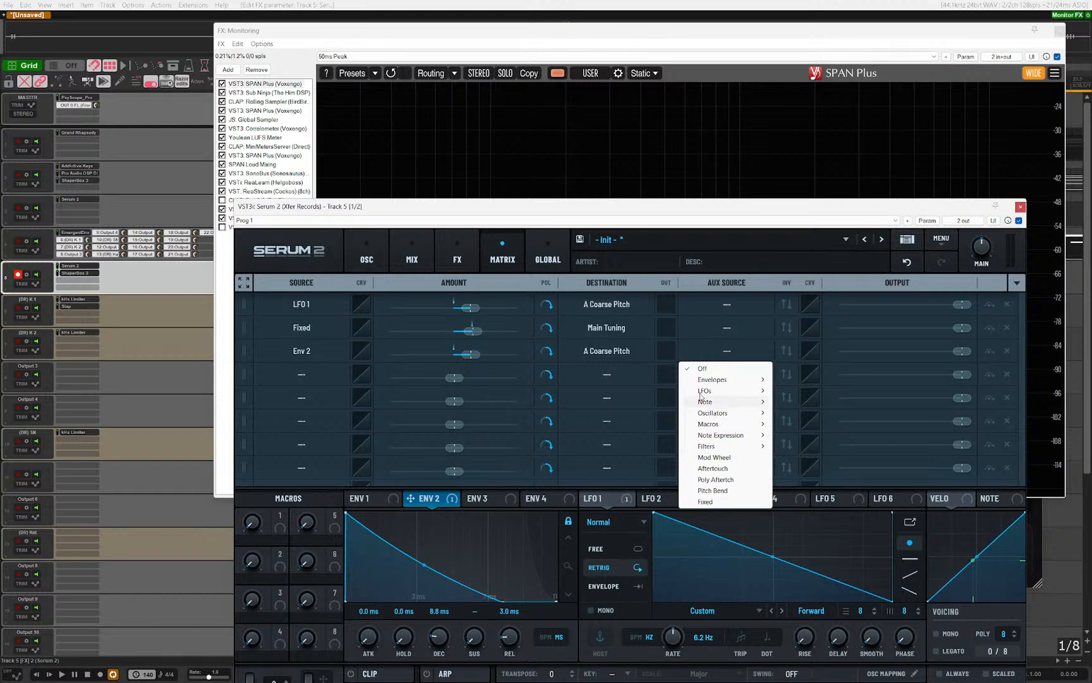
{"action": "mouse_move", "coordinate": [727, 425]}
{"action": "left_click", "coordinate": [796, 425]}
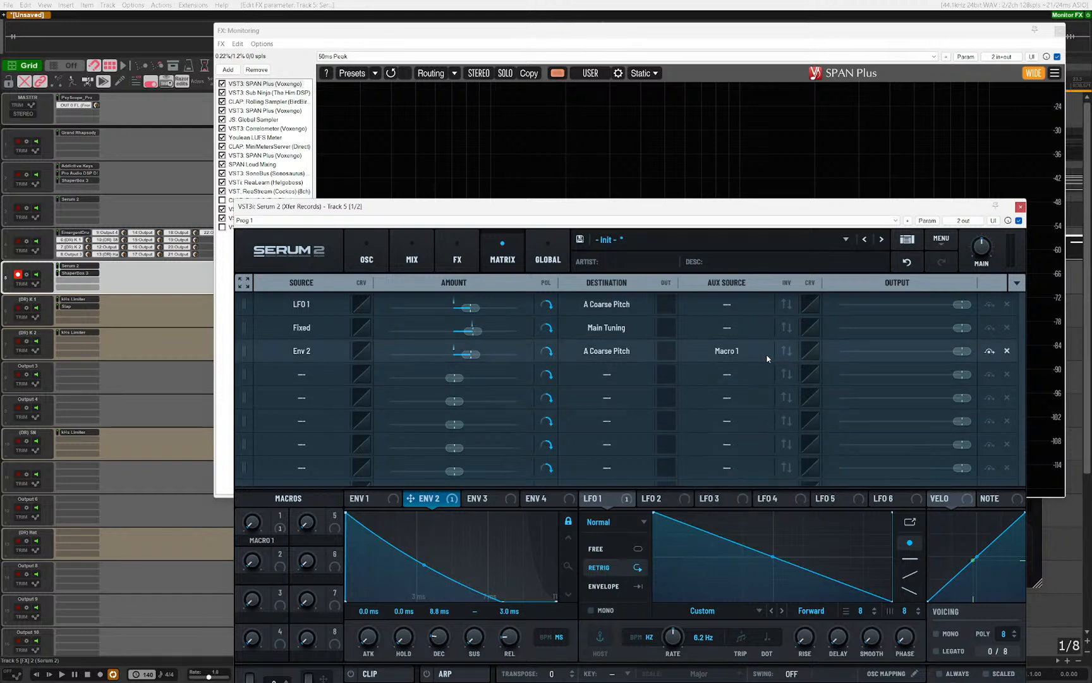
{"action": "left_click", "coordinate": [727, 304]}
{"action": "mouse_move", "coordinate": [728, 384]}
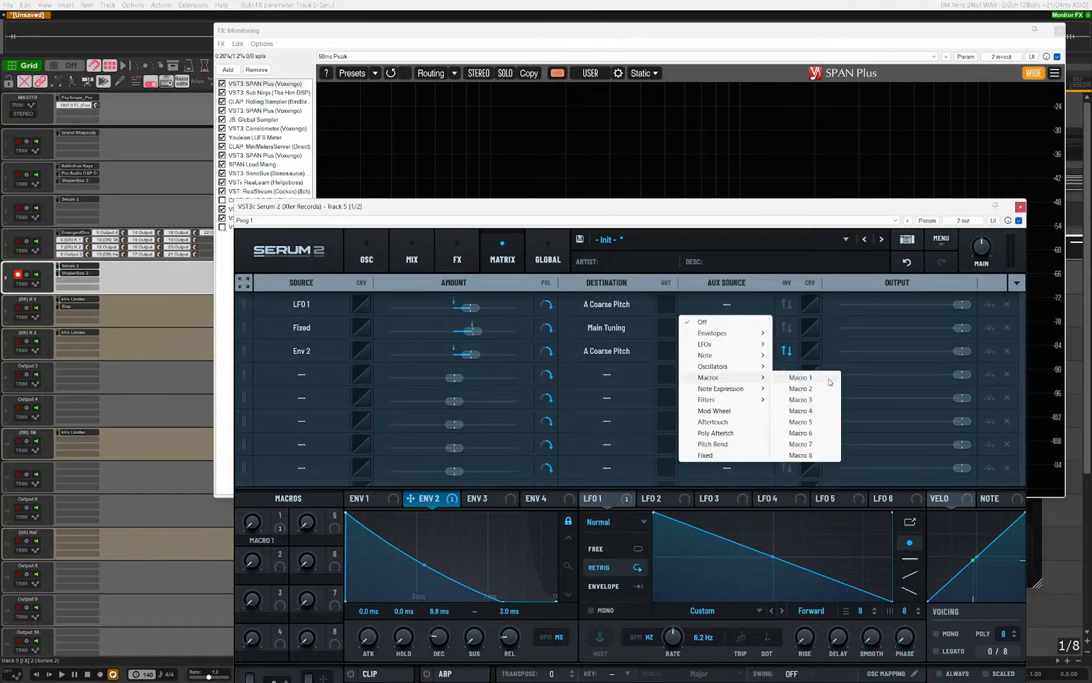
{"action": "left_click", "coordinate": [822, 380]}
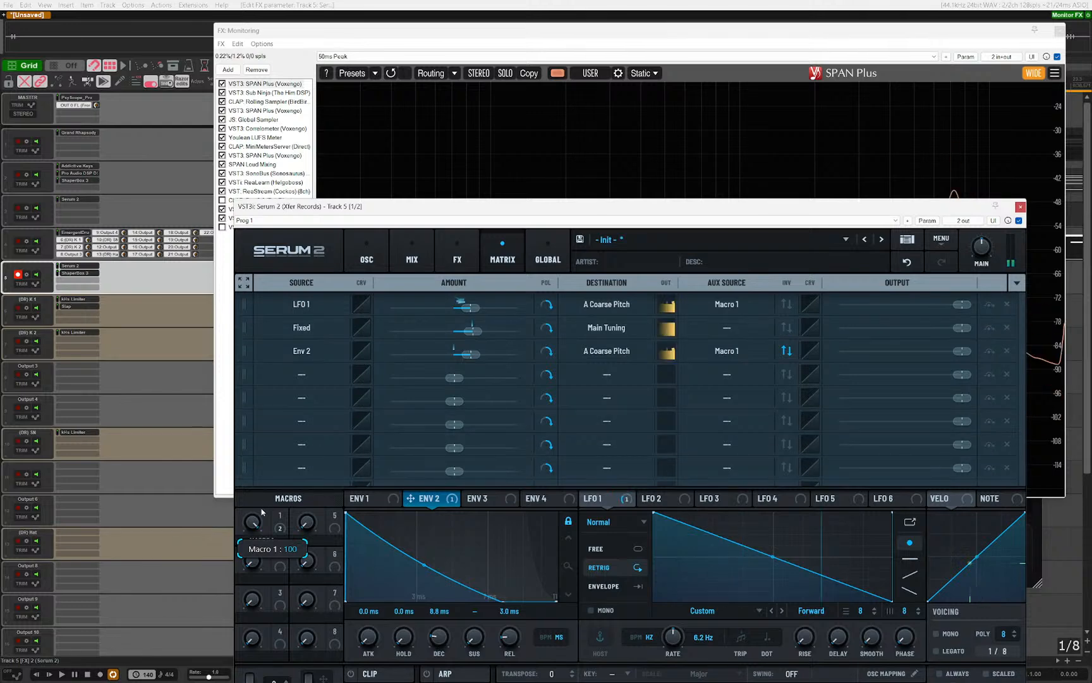
Step: Try the auxiliary curve instead of inversion for Macro 1 on the Env 2 routing, then restore the inversion and disable the curve
{"action": "left_click", "coordinate": [750, 353]}
{"action": "left_click", "coordinate": [808, 354]}
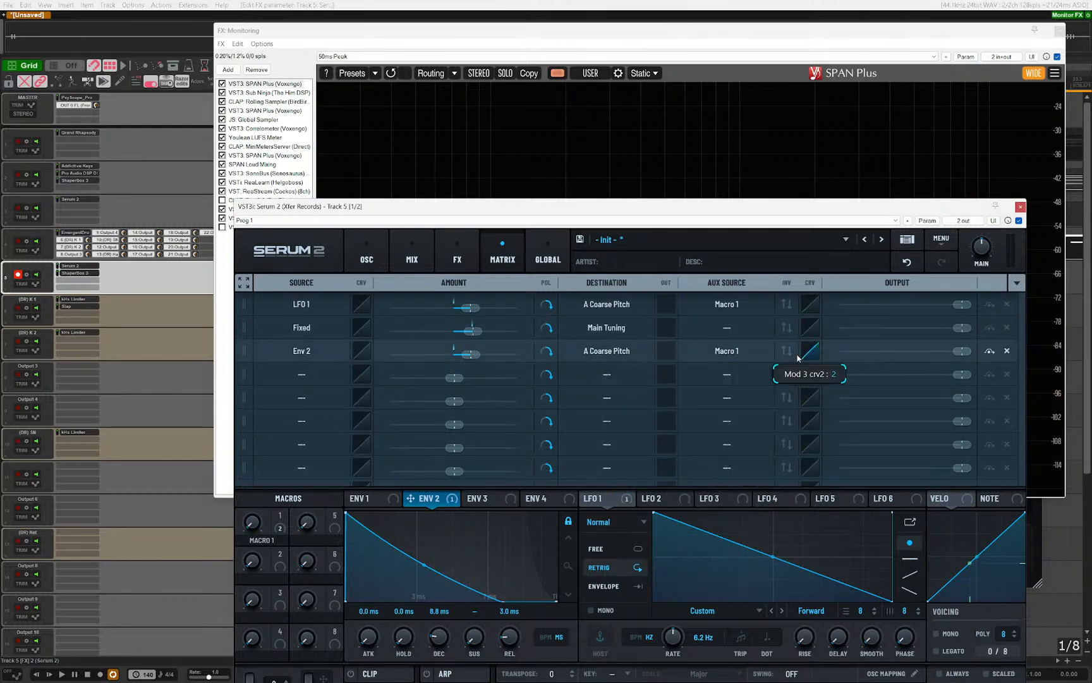
{"action": "left_click", "coordinate": [809, 355]}
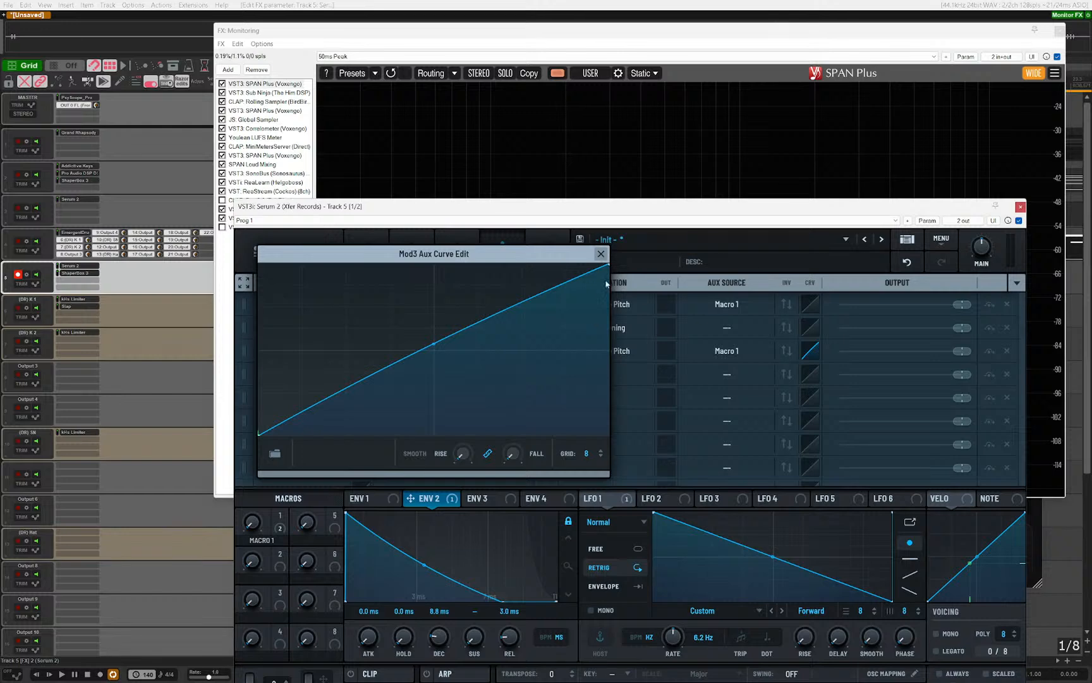
{"action": "left_click", "coordinate": [601, 254]}
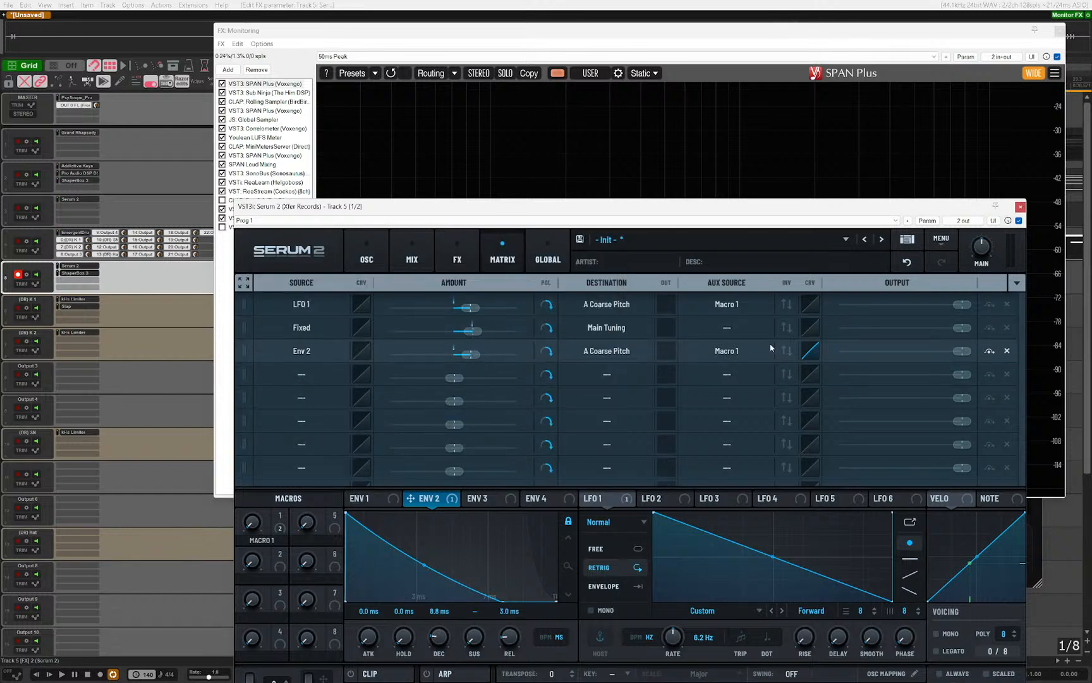
{"action": "left_click", "coordinate": [811, 352]}
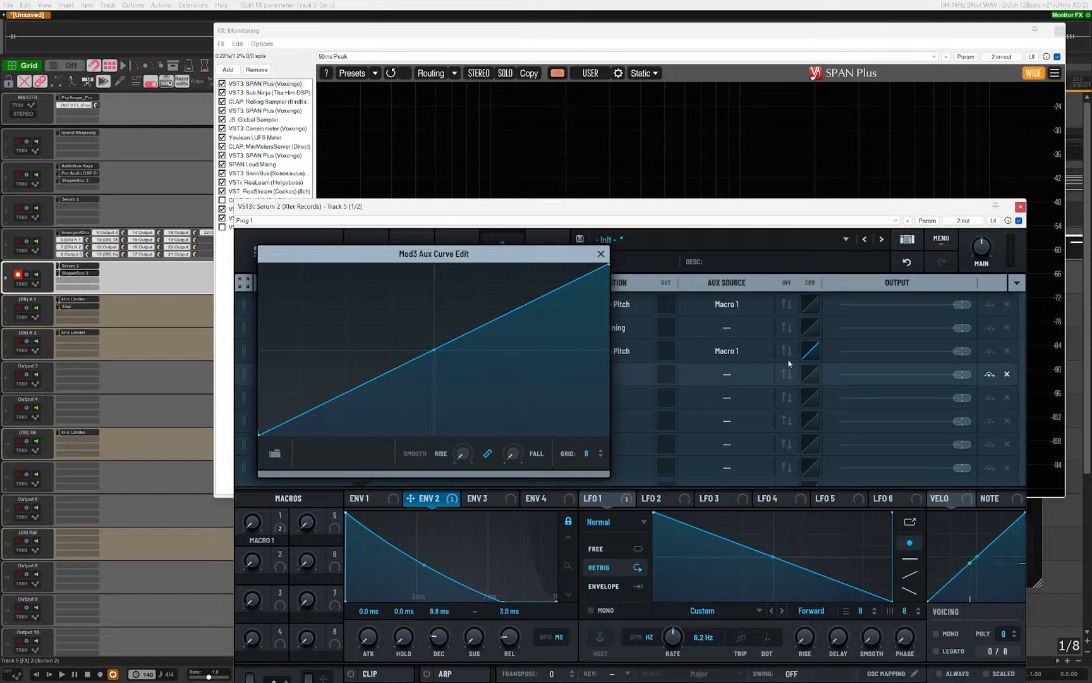
{"action": "left_click", "coordinate": [602, 253]}
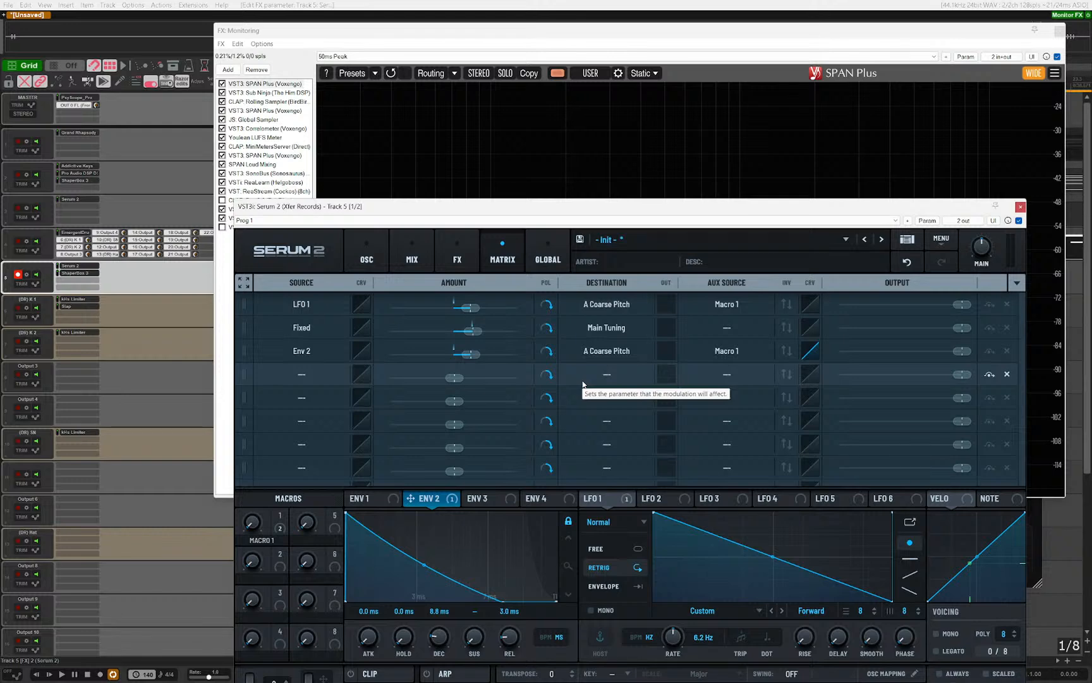
{"action": "left_click", "coordinate": [787, 351]}
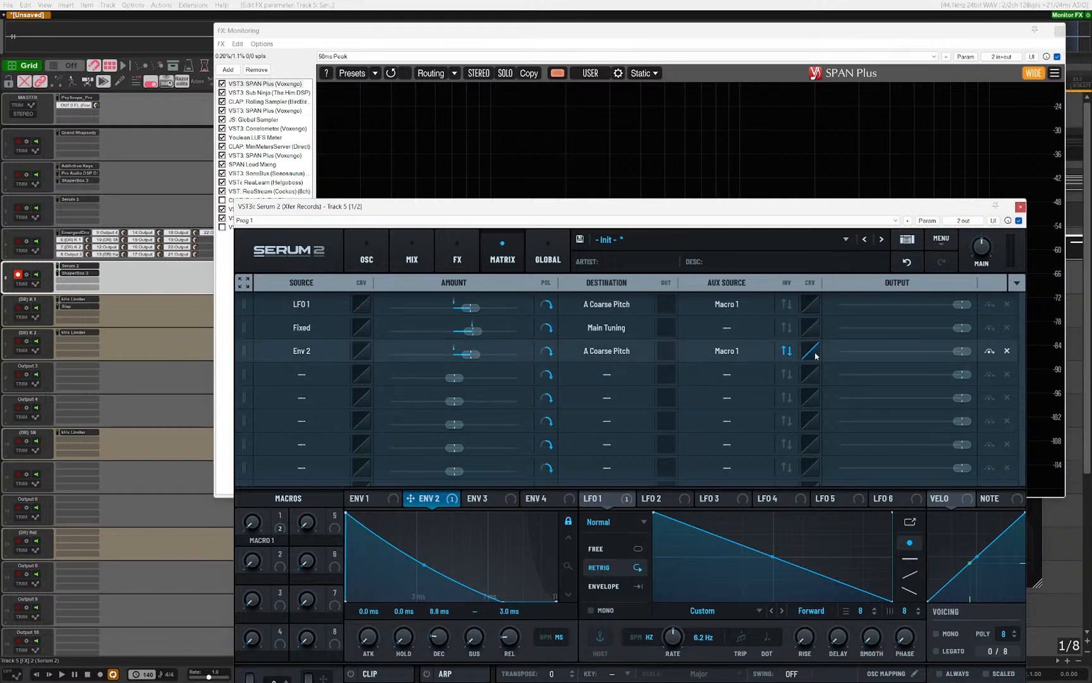
{"action": "left_click", "coordinate": [813, 356]}
{"action": "left_click", "coordinate": [807, 359]}
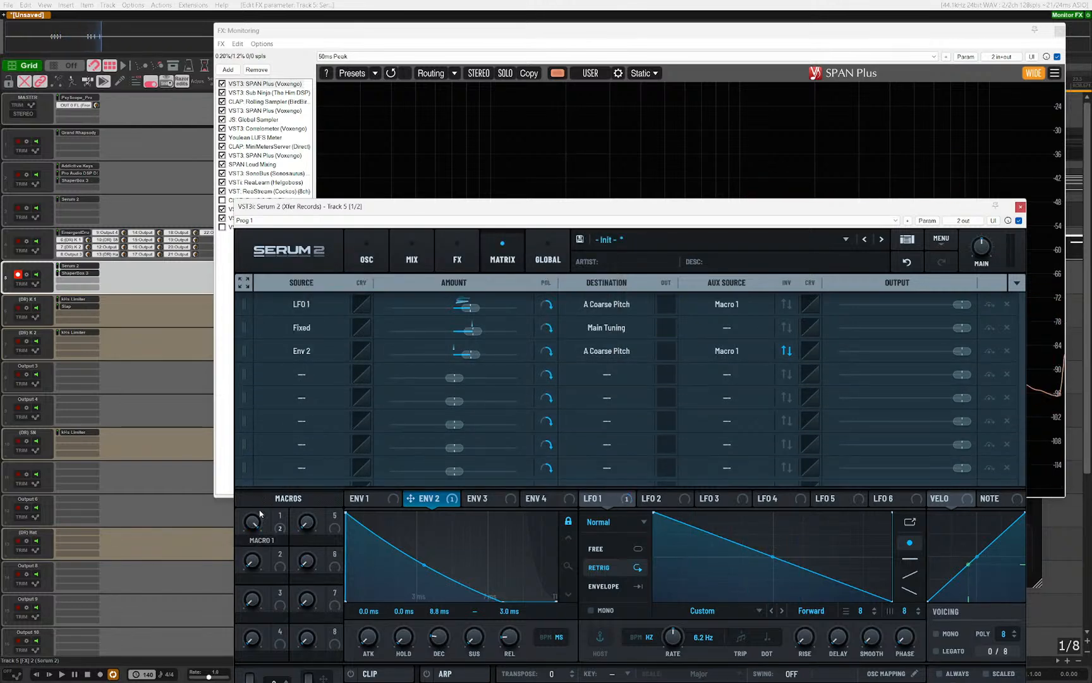
Step: Sweep Macro 1 down and back up to compare the LFO 1 and Env 2 pitch modulation
{"action": "left_click_drag", "start_coordinate": [254, 524], "coordinate": [256, 660]}
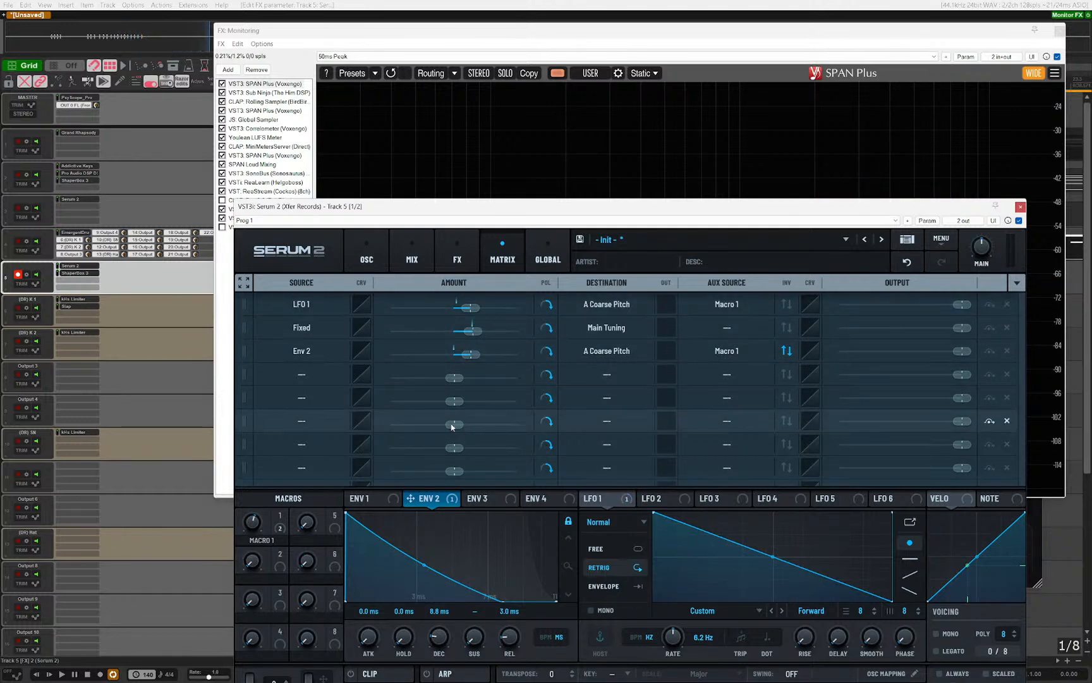
{"action": "mouse_move", "coordinate": [251, 541]}
{"action": "left_click_drag", "start_coordinate": [250, 541], "coordinate": [248, 376]}
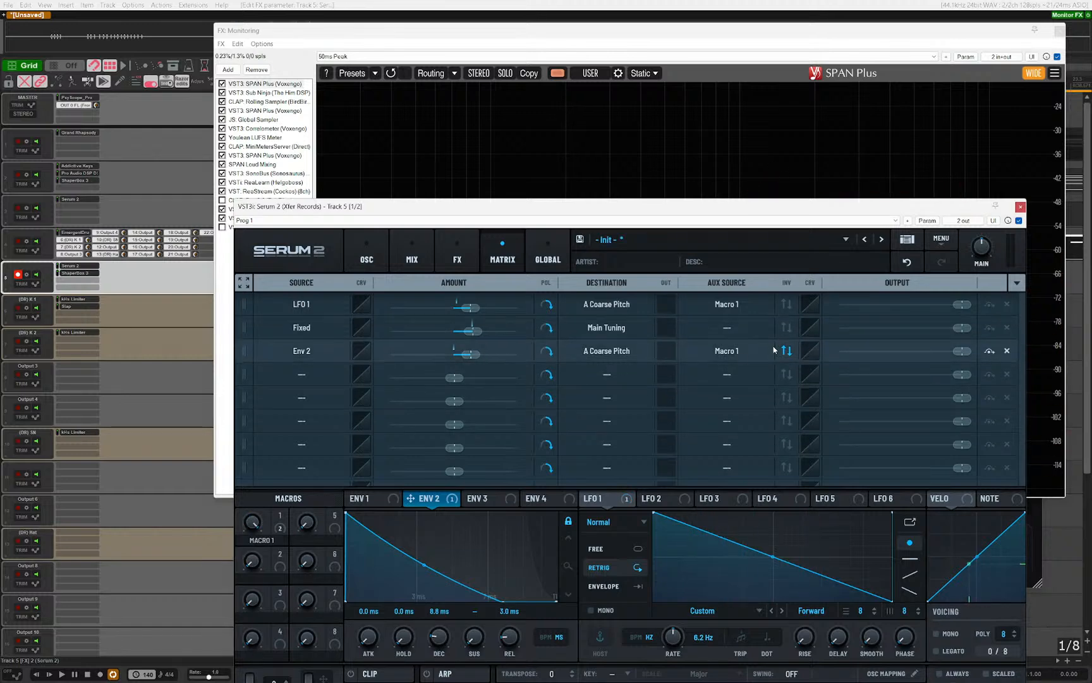
Step: Reverse the Env 2 routing's source curve so it starts at maximum and falls linearly to minimum
{"action": "left_click", "coordinate": [363, 353]}
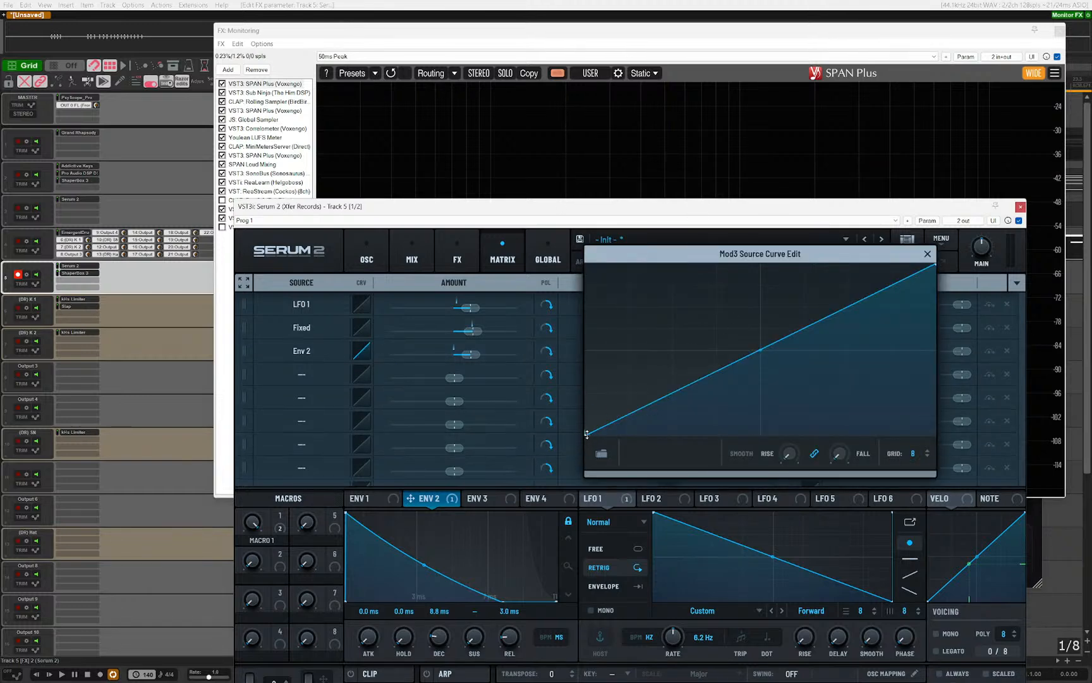
{"action": "left_click_drag", "start_coordinate": [586, 434], "coordinate": [586, 263]}
{"action": "left_click_drag", "start_coordinate": [935, 265], "coordinate": [936, 435]}
{"action": "left_click_drag", "start_coordinate": [821, 254], "coordinate": [781, 278]}
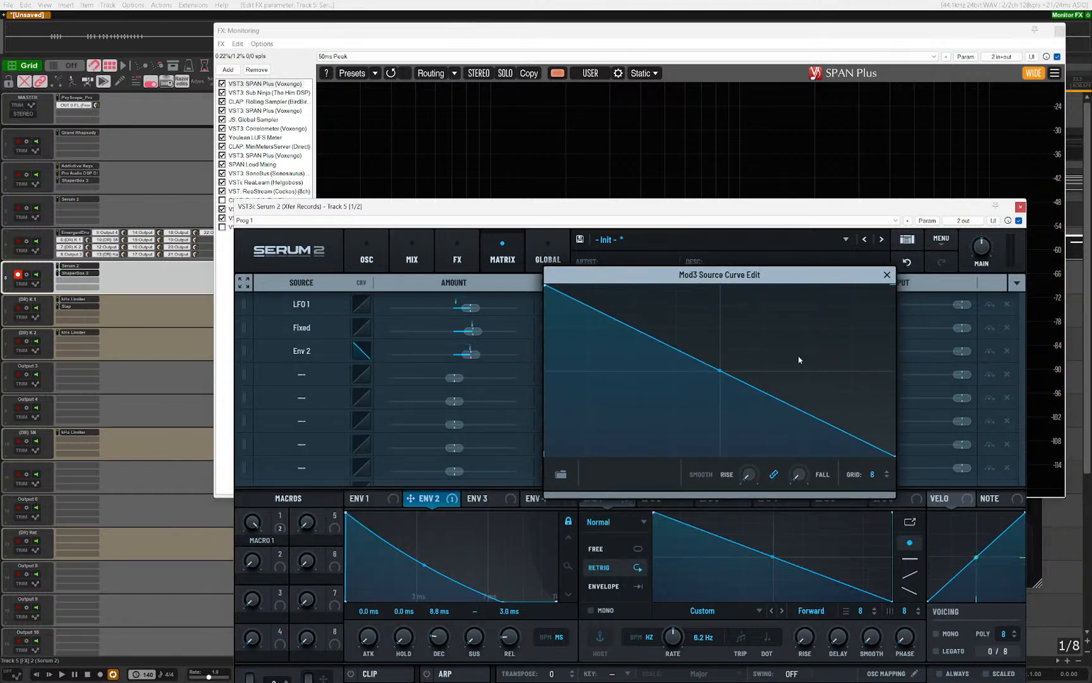
Step: Restore the Env 2 routing's source curve to a linear rise from minimum to maximum
{"action": "left_click_drag", "start_coordinate": [551, 290], "coordinate": [546, 455]}
{"action": "left_click_drag", "start_coordinate": [893, 457], "coordinate": [916, 210]}
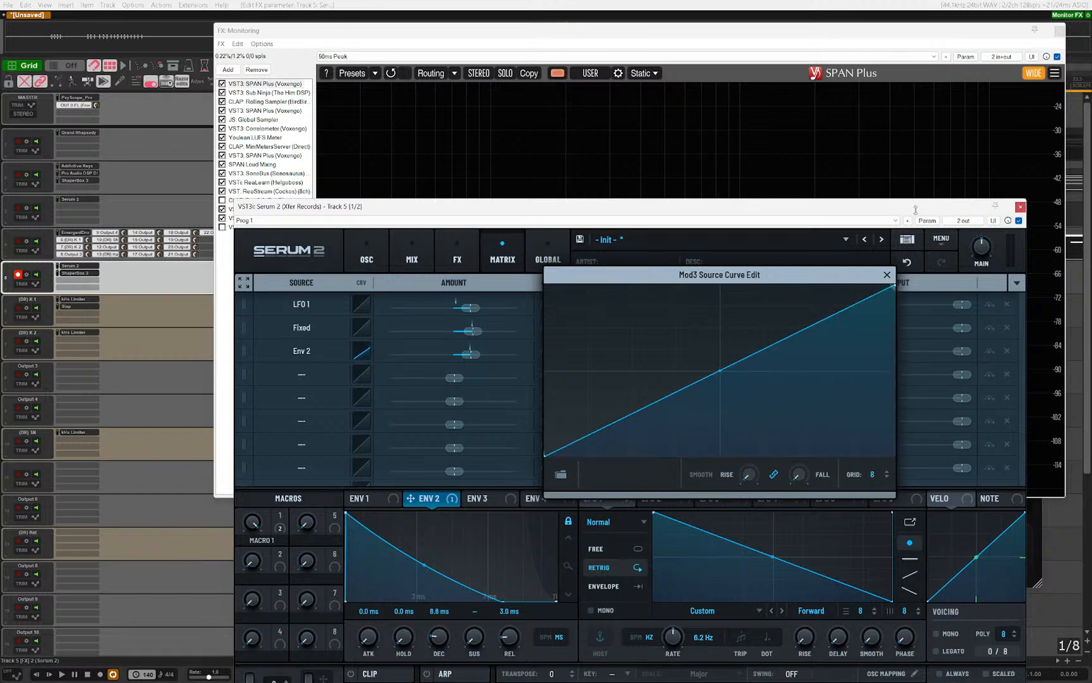
{"action": "left_click", "coordinate": [887, 274]}
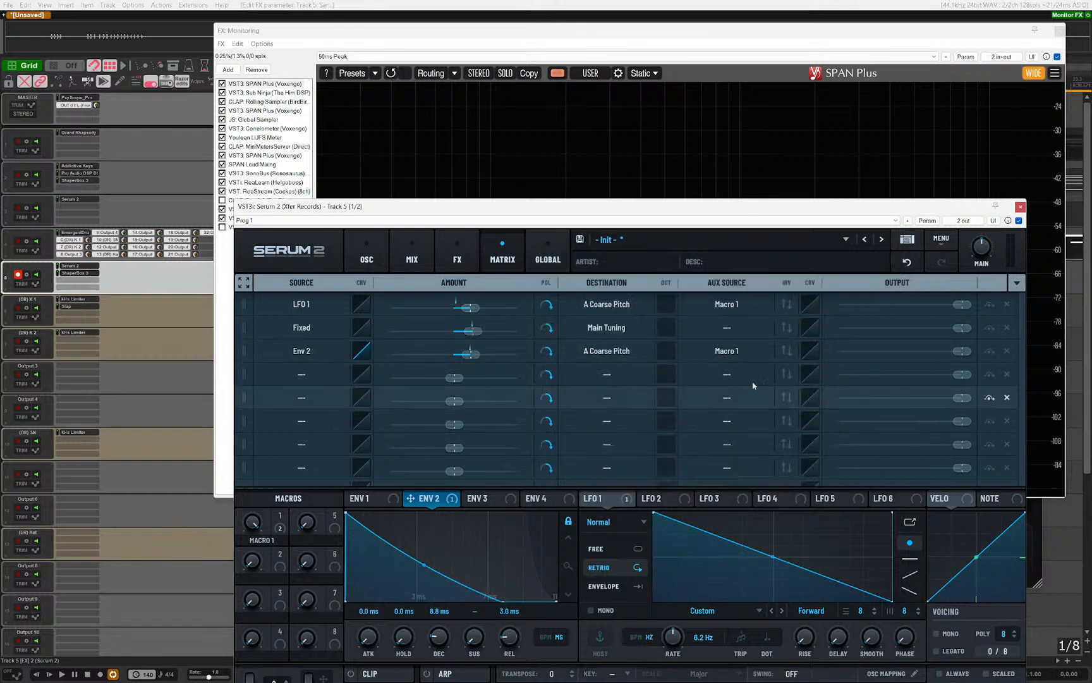
Step: Try a falling and a flat auxiliary curve on the Env 2 routing, then return it to a linear rise
{"action": "left_click", "coordinate": [810, 351]}
{"action": "left_click_drag", "start_coordinate": [258, 435], "coordinate": [539, 250]}
{"action": "left_click_drag", "start_coordinate": [609, 264], "coordinate": [609, 435]}
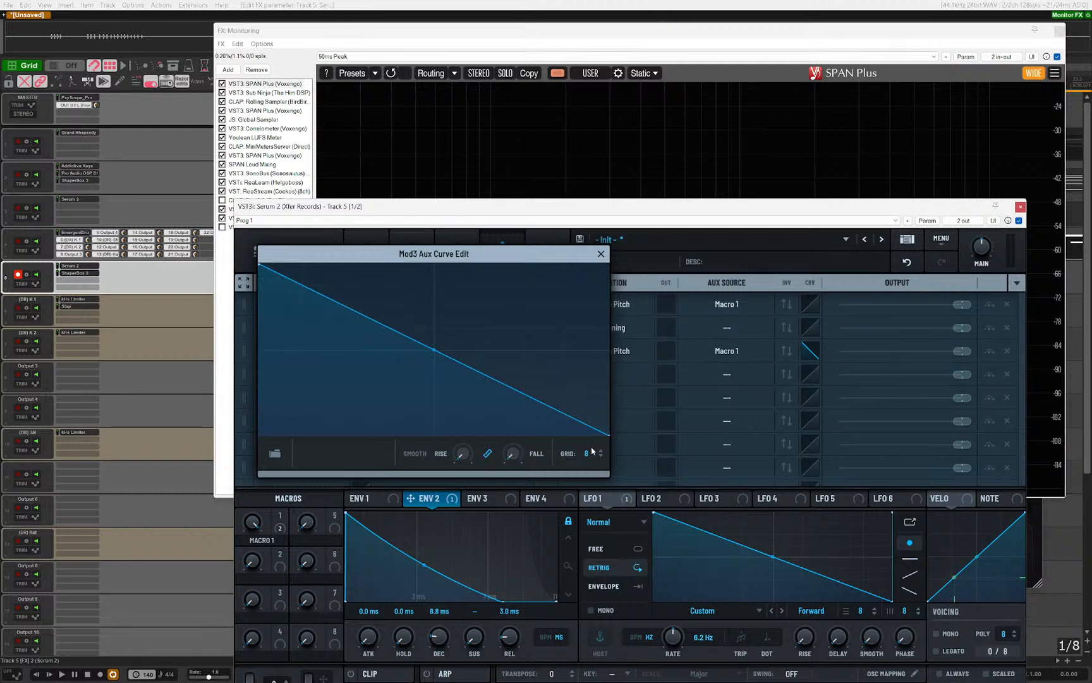
{"action": "left_click_drag", "start_coordinate": [610, 435], "coordinate": [608, 263]}
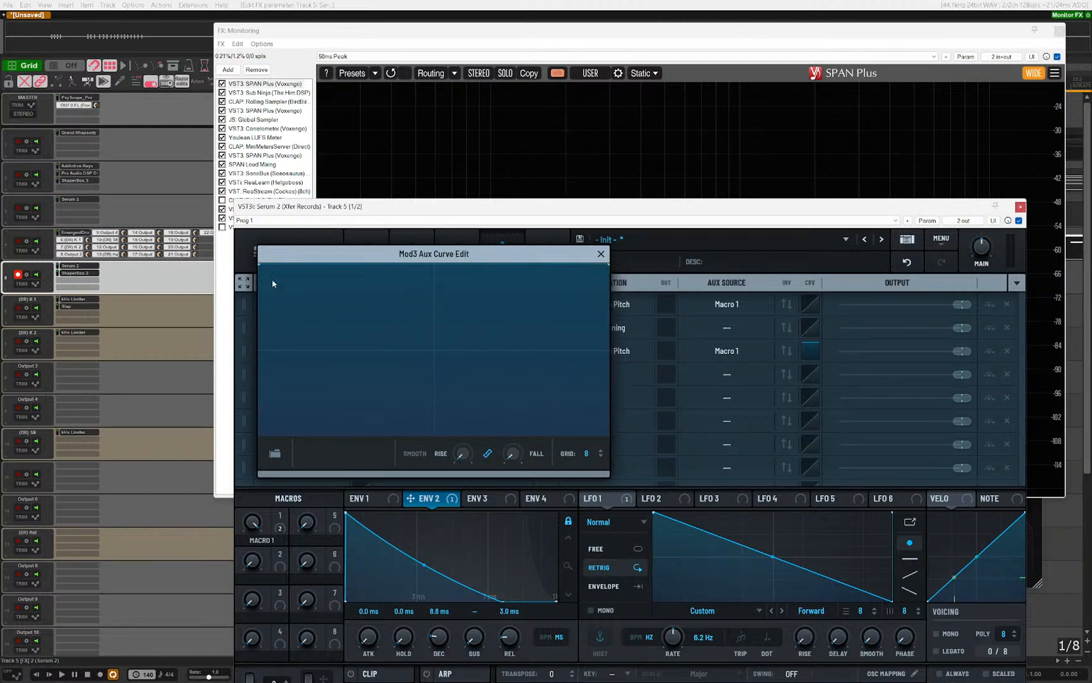
{"action": "left_click_drag", "start_coordinate": [259, 266], "coordinate": [259, 435]}
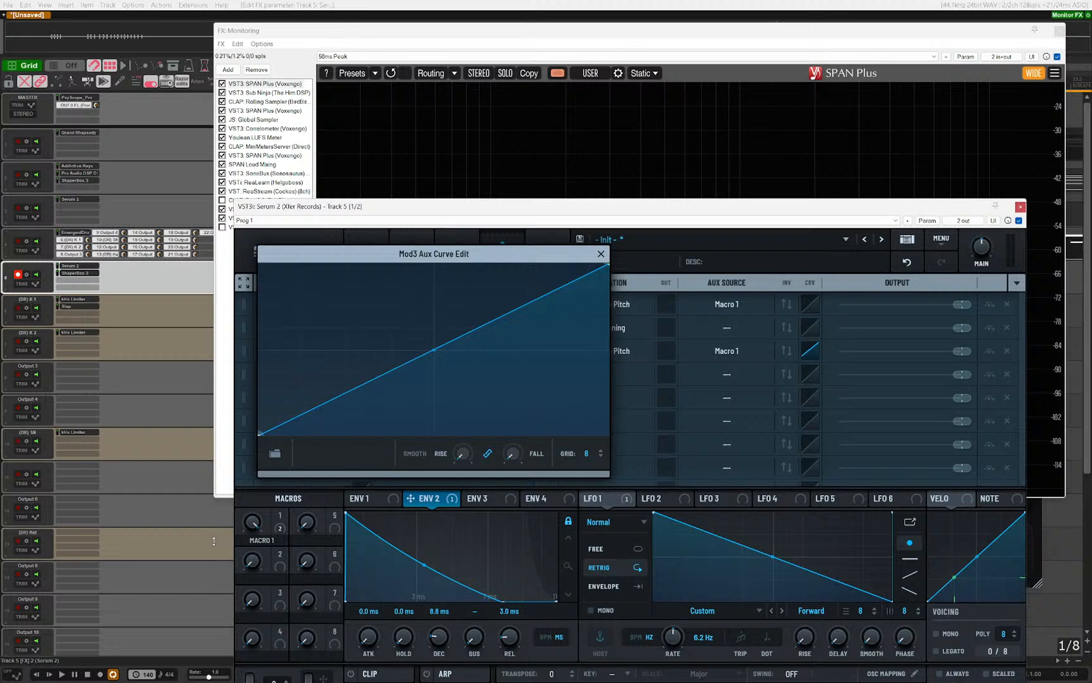
{"action": "left_click", "coordinate": [601, 254]}
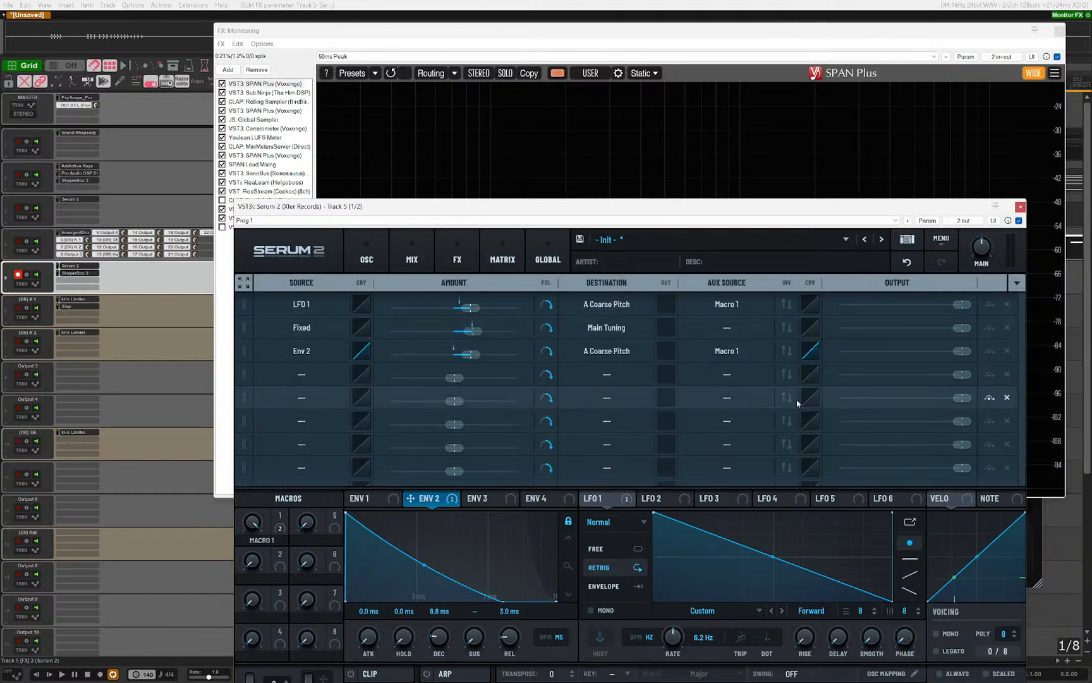
Step: Disable the source and auxiliary curves of the Env 2 routing, then reopen Serum 2 at the modulation matrix
{"action": "left_click", "coordinate": [363, 351]}
{"action": "key", "text": "Escape"}
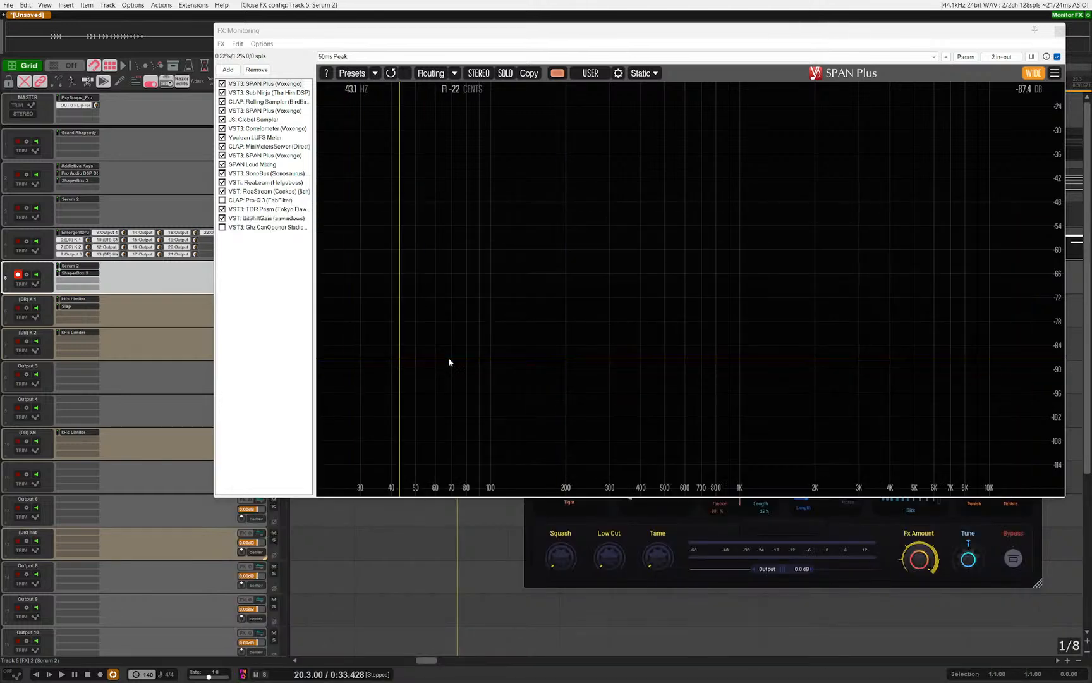
{"action": "left_click", "coordinate": [73, 266]}
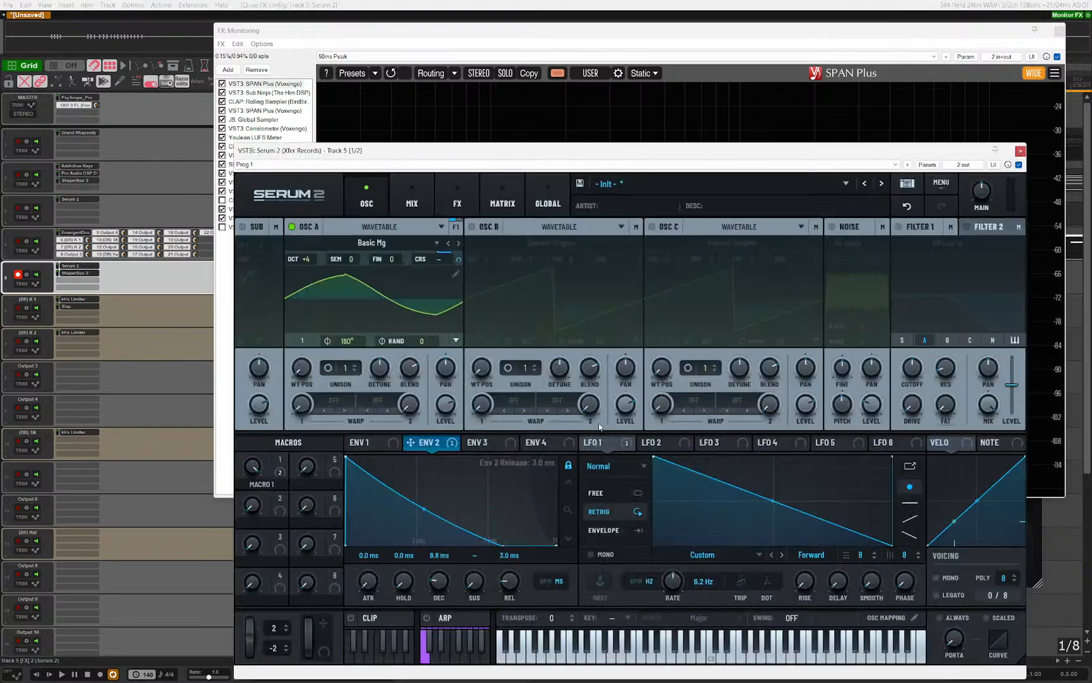
{"action": "left_click", "coordinate": [503, 199]}
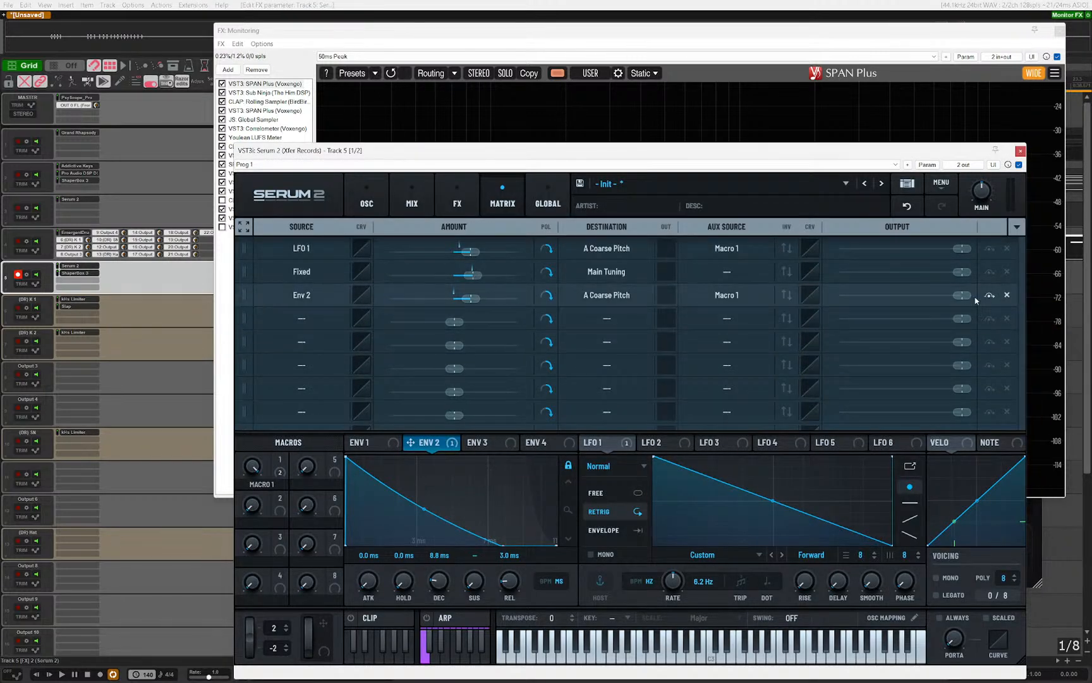
Step: Lower the Env 2 routing's output to its minimum and set LFO 1 to Envelope mode with a rate of 100.0 Hz
{"action": "left_click_drag", "start_coordinate": [961, 293], "coordinate": [936, 289]}
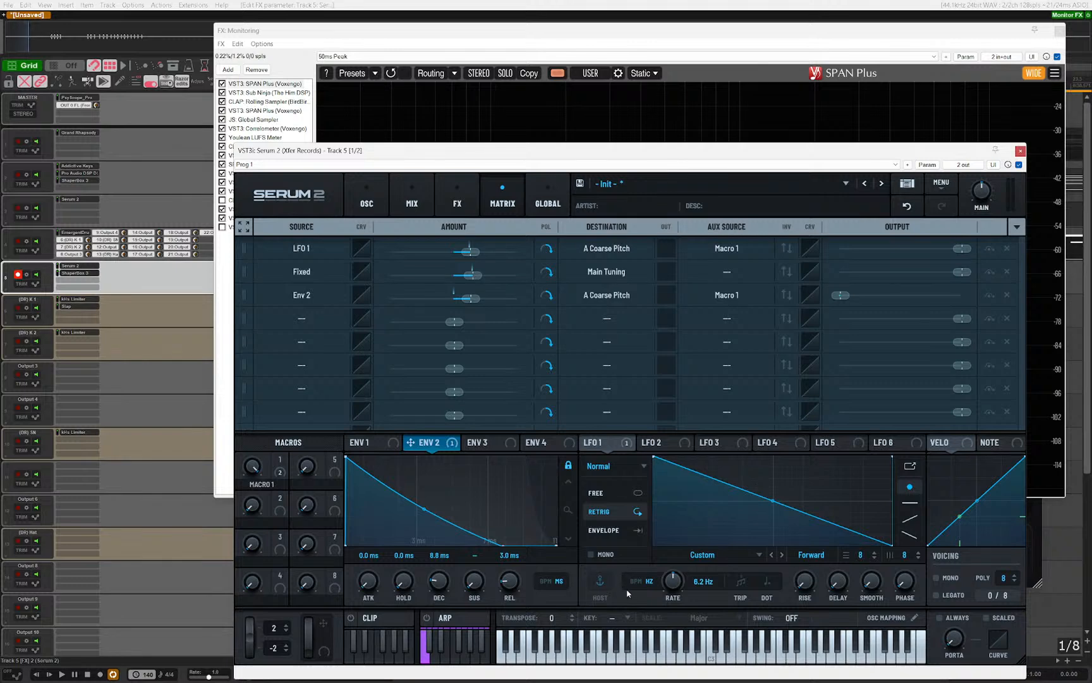
{"action": "left_click_drag", "start_coordinate": [673, 581], "coordinate": [708, 487]}
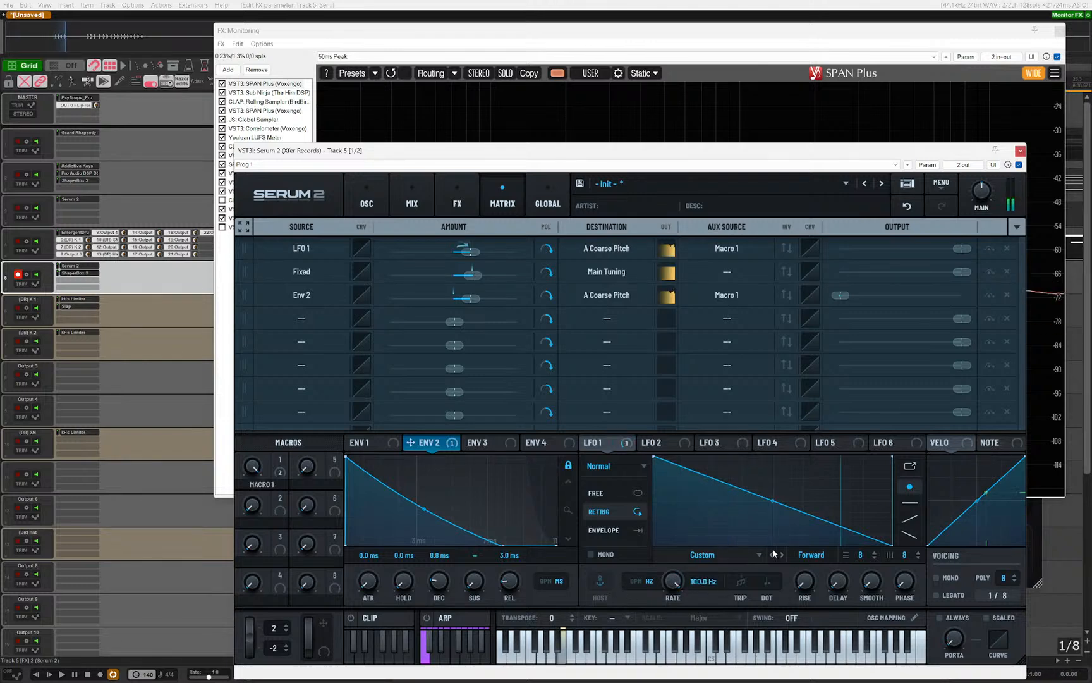
{"action": "left_click", "coordinate": [584, 531]}
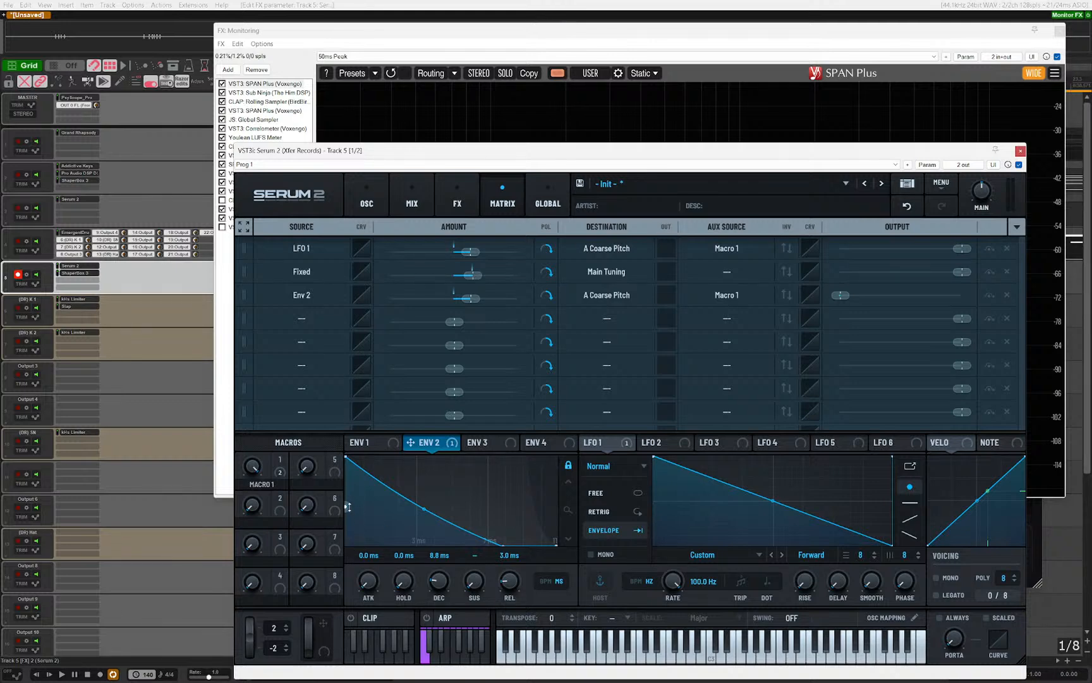
Step: Try lengthening the attack of Env 2, including 9.4 ms, then return it to 0.0 ms
{"action": "left_click_drag", "start_coordinate": [406, 584], "coordinate": [403, 651]}
{"action": "left_click_drag", "start_coordinate": [369, 582], "coordinate": [343, 648]}
{"action": "left_click_drag", "start_coordinate": [368, 579], "coordinate": [368, 555]}
{"action": "left_click_drag", "start_coordinate": [347, 509], "coordinate": [336, 316]}
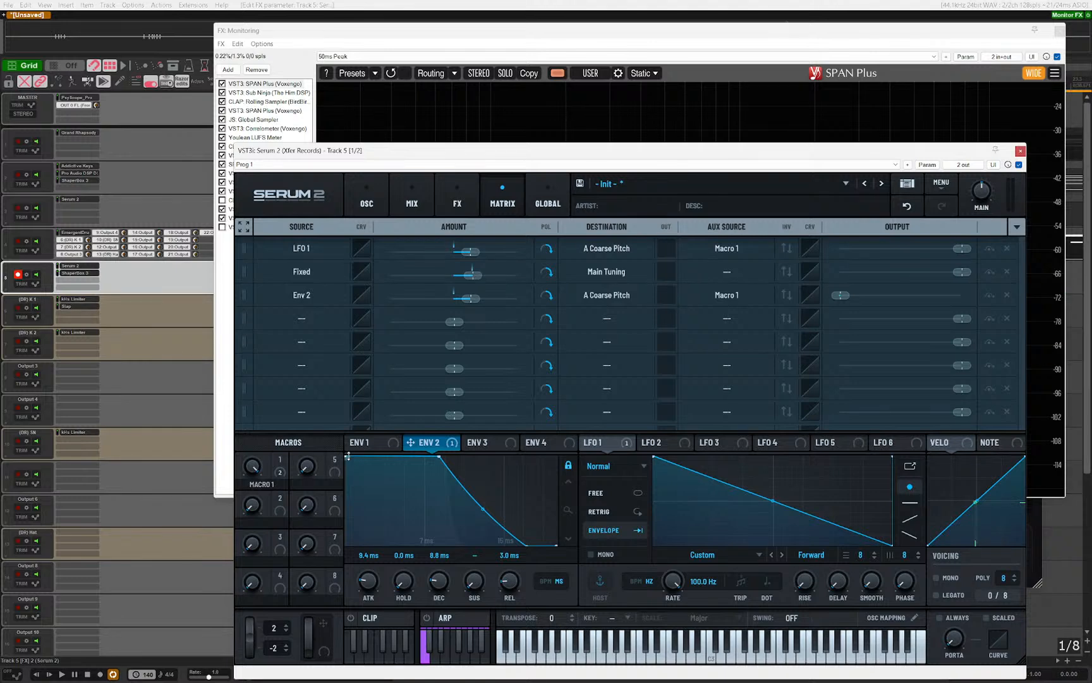
{"action": "left_click_drag", "start_coordinate": [347, 457], "coordinate": [369, 617]}
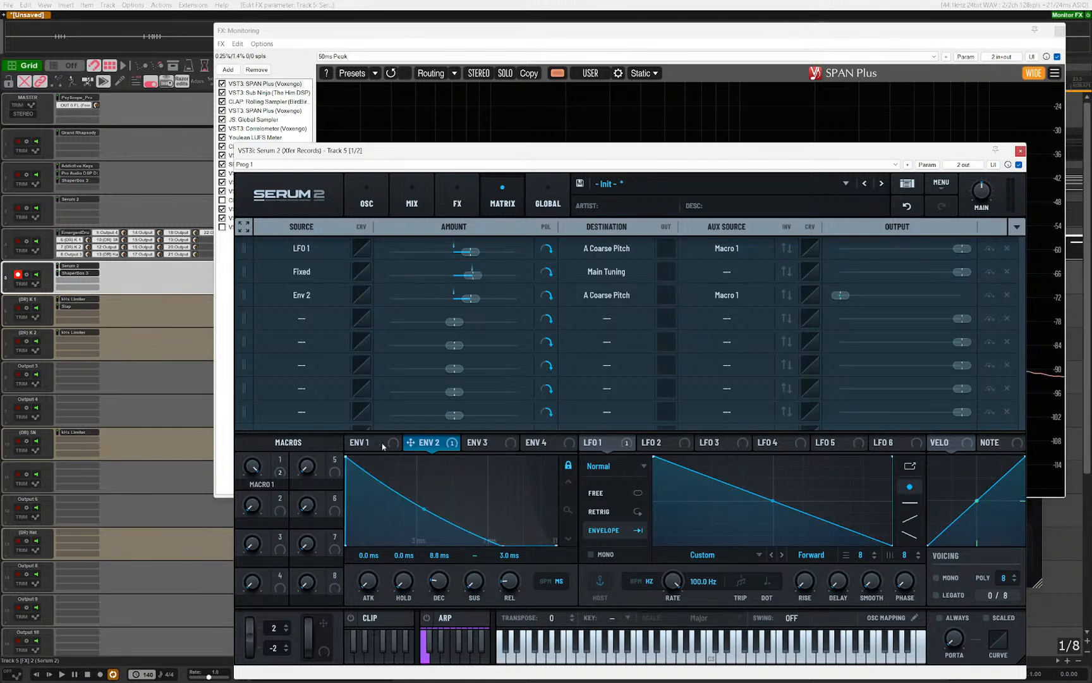
Step: Try Env 2 pitch modulation alone with its output at 100% and LFO 1's output at minimum, varying the Env 2 attack
{"action": "double_click", "coordinate": [840, 295]}
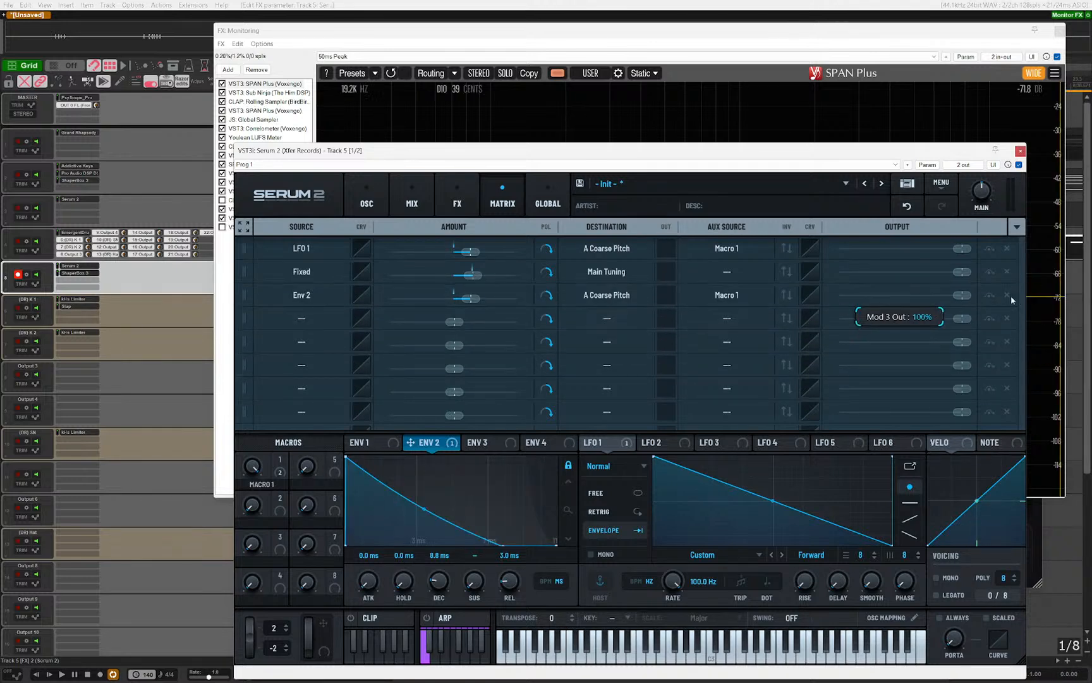
{"action": "left_click_drag", "start_coordinate": [962, 248], "coordinate": [840, 248]}
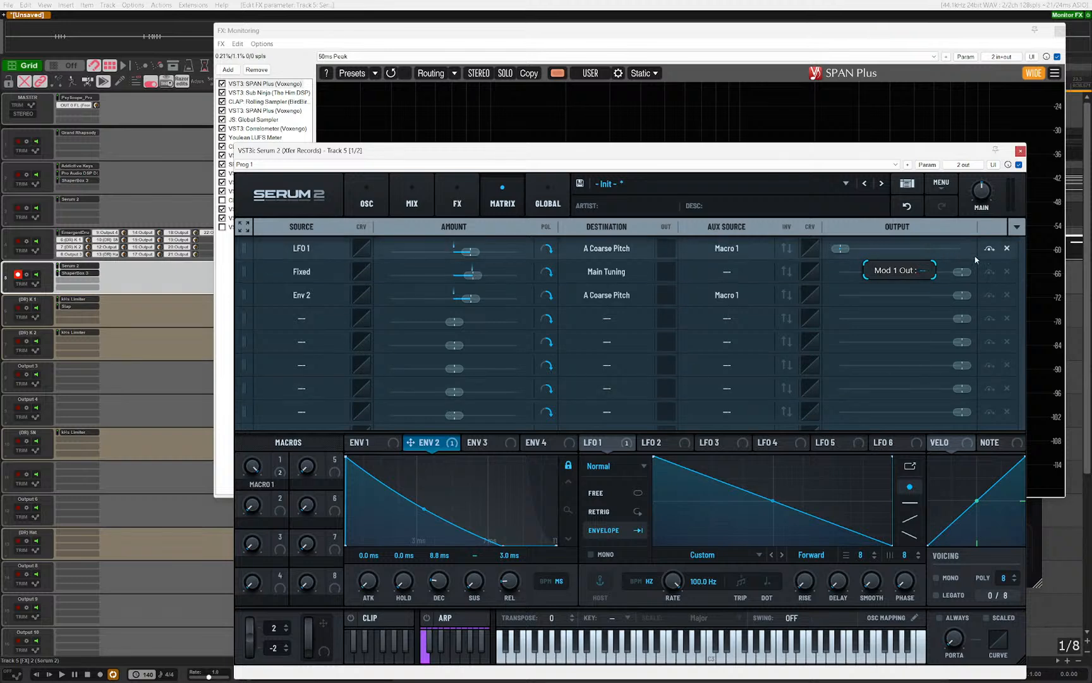
{"action": "left_click_drag", "start_coordinate": [377, 582], "coordinate": [336, 351]}
{"action": "mouse_move", "coordinate": [369, 580]}
{"action": "left_mouse_down"}
{"action": "mouse_move", "coordinate": [371, 551]}
{"action": "mouse_move", "coordinate": [368, 595]}
{"action": "left_mouse_up"}
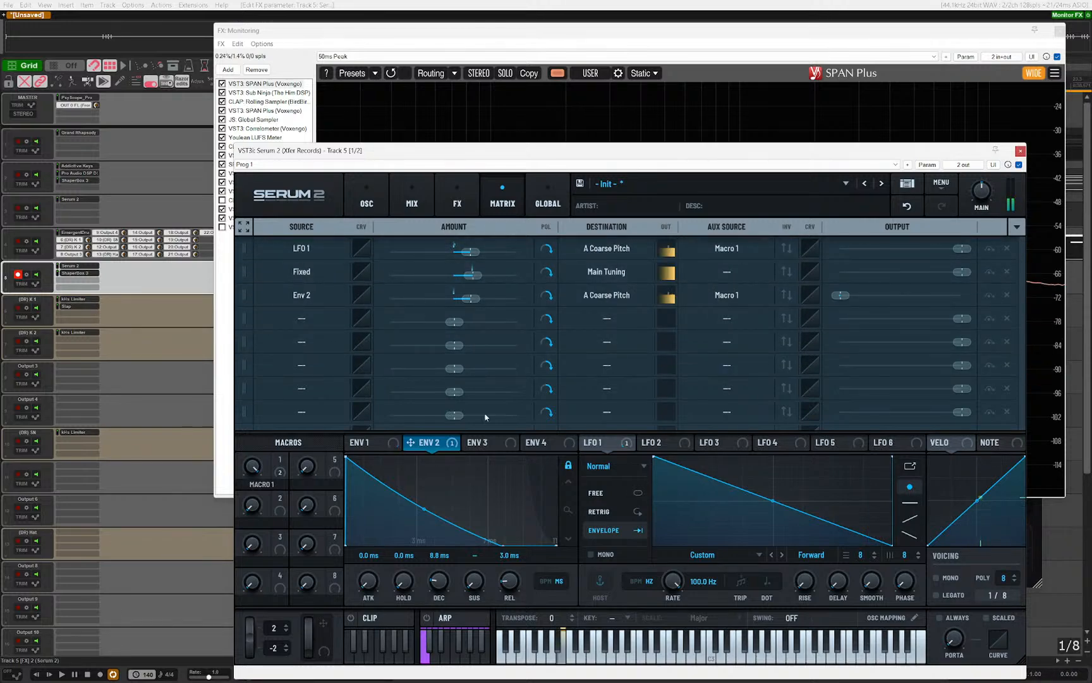
Step: Add a point to LFO 1's falling curve and pull it below the line for a steeper initial drop
{"action": "left_click", "coordinate": [367, 199]}
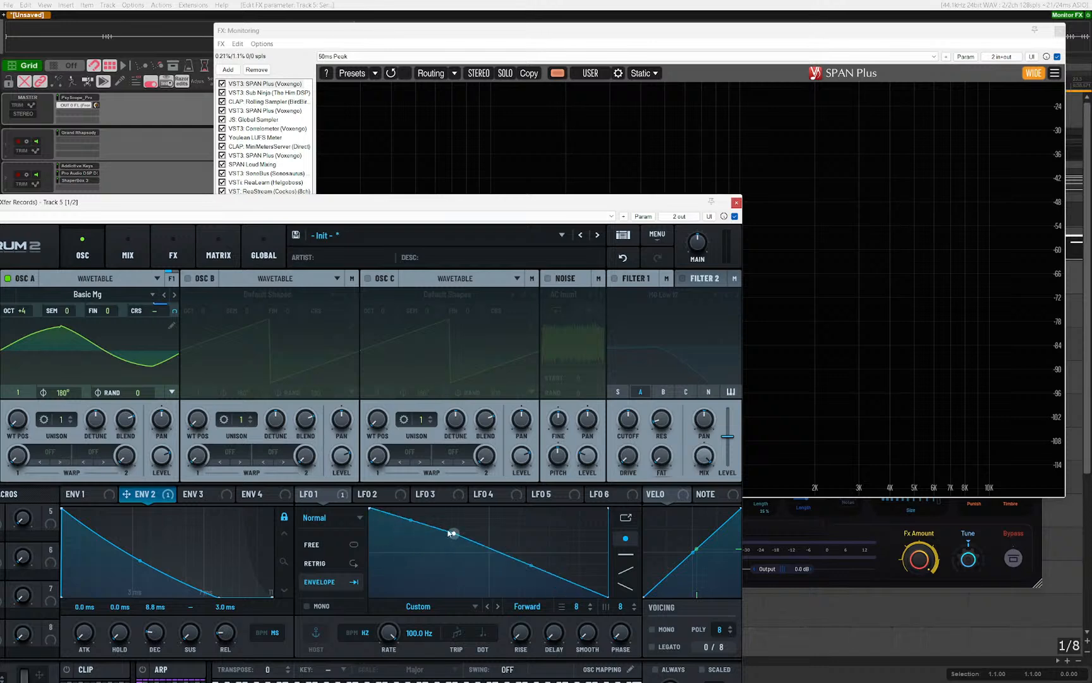
{"action": "double_click", "coordinate": [462, 541]}
{"action": "left_click_drag", "start_coordinate": [463, 541], "coordinate": [446, 560]}
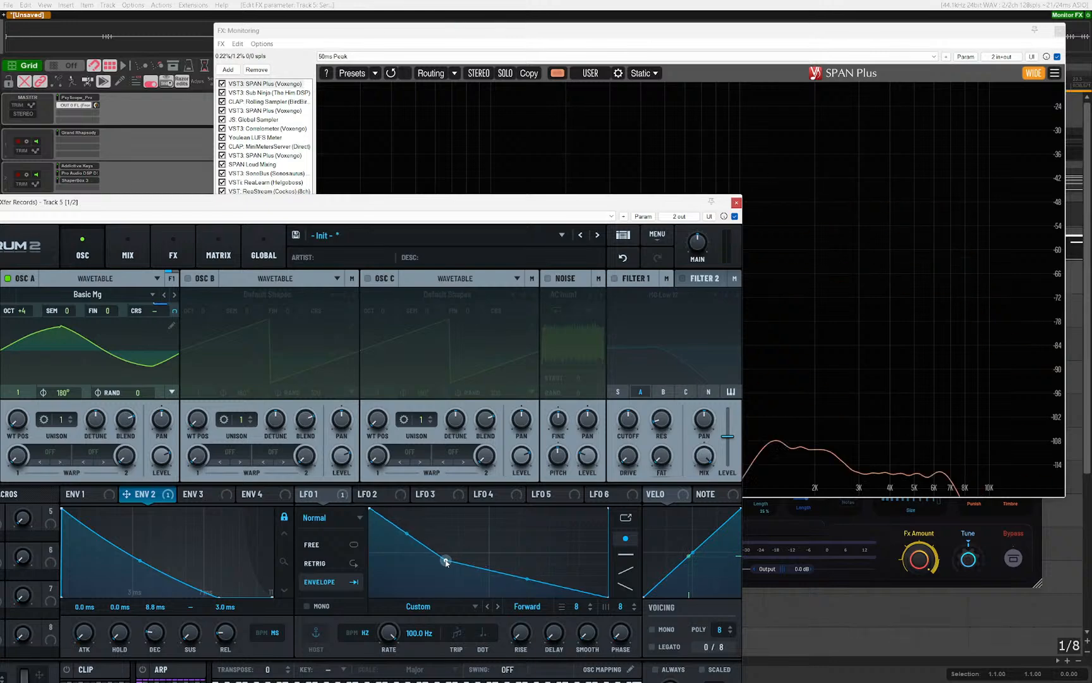
{"action": "left_click_drag", "start_coordinate": [152, 203], "coordinate": [233, 177]}
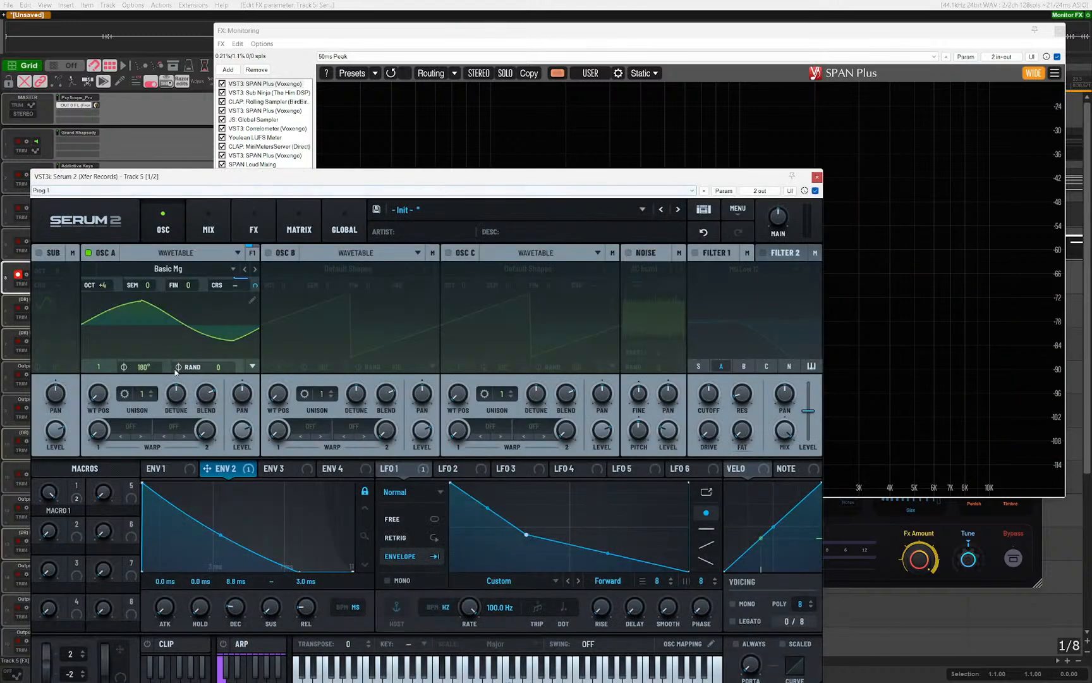
Step: Try other warp and wavetable positions on oscillator A, return the wavetable position to 1, and check SPAN Plus
{"action": "left_click_drag", "start_coordinate": [100, 430], "coordinate": [110, 389]}
{"action": "left_click_drag", "start_coordinate": [101, 442], "coordinate": [100, 450]}
{"action": "mouse_move", "coordinate": [100, 395]}
{"action": "left_mouse_down"}
{"action": "mouse_move", "coordinate": [106, 283]}
{"action": "mouse_move", "coordinate": [89, 397]}
{"action": "left_mouse_up"}
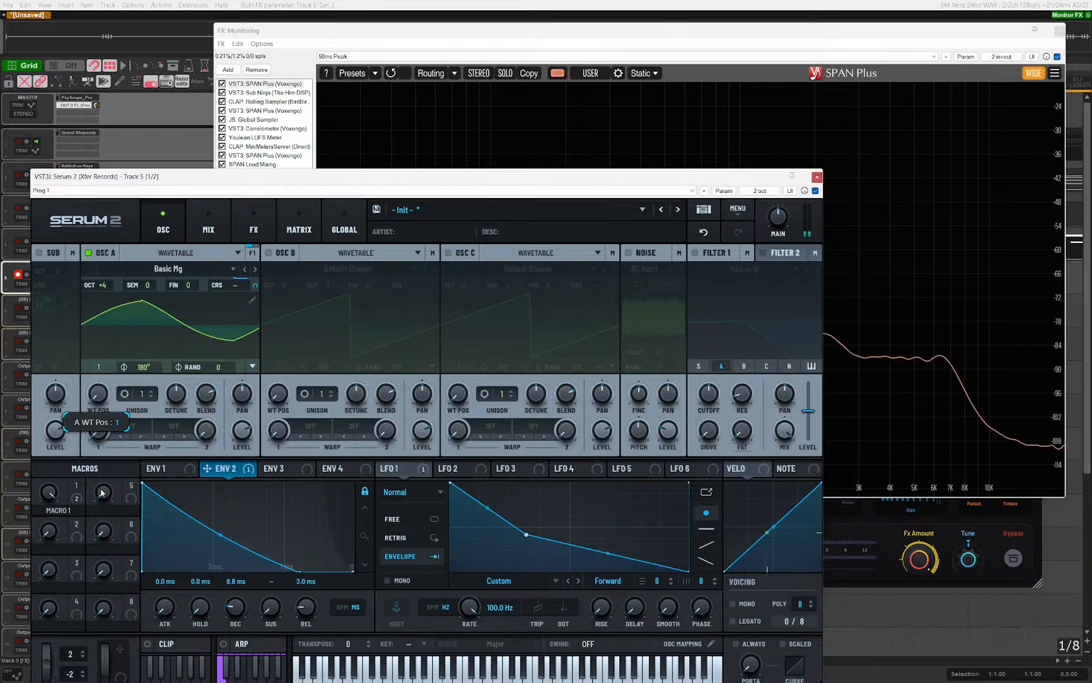
{"action": "left_click", "coordinate": [962, 253]}
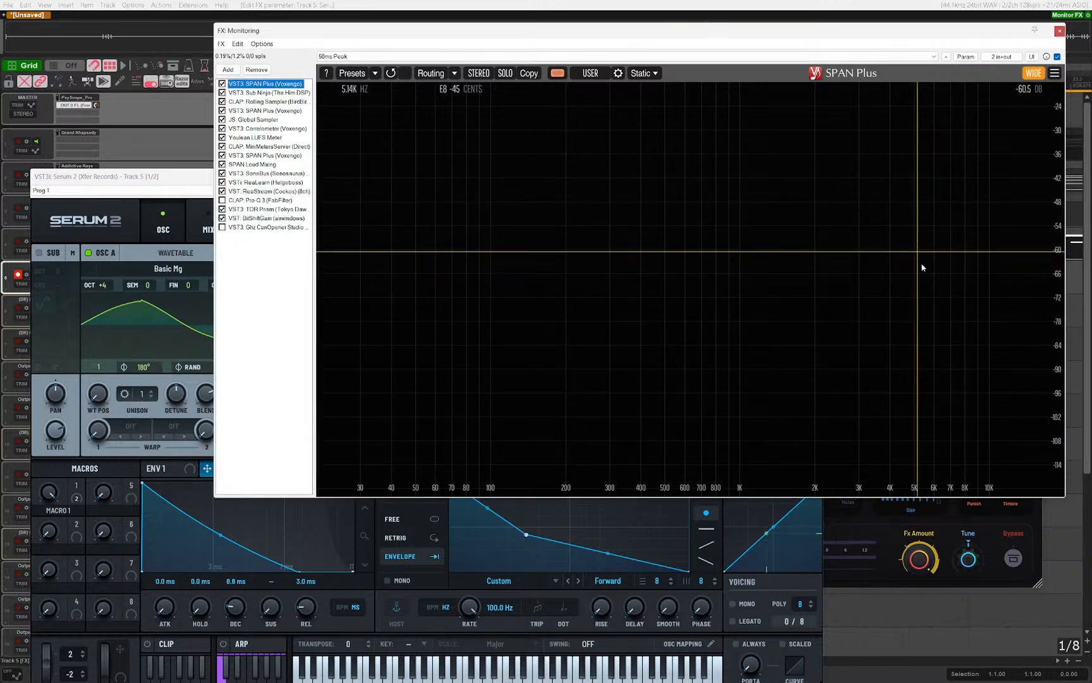
{"action": "left_click", "coordinate": [155, 184]}
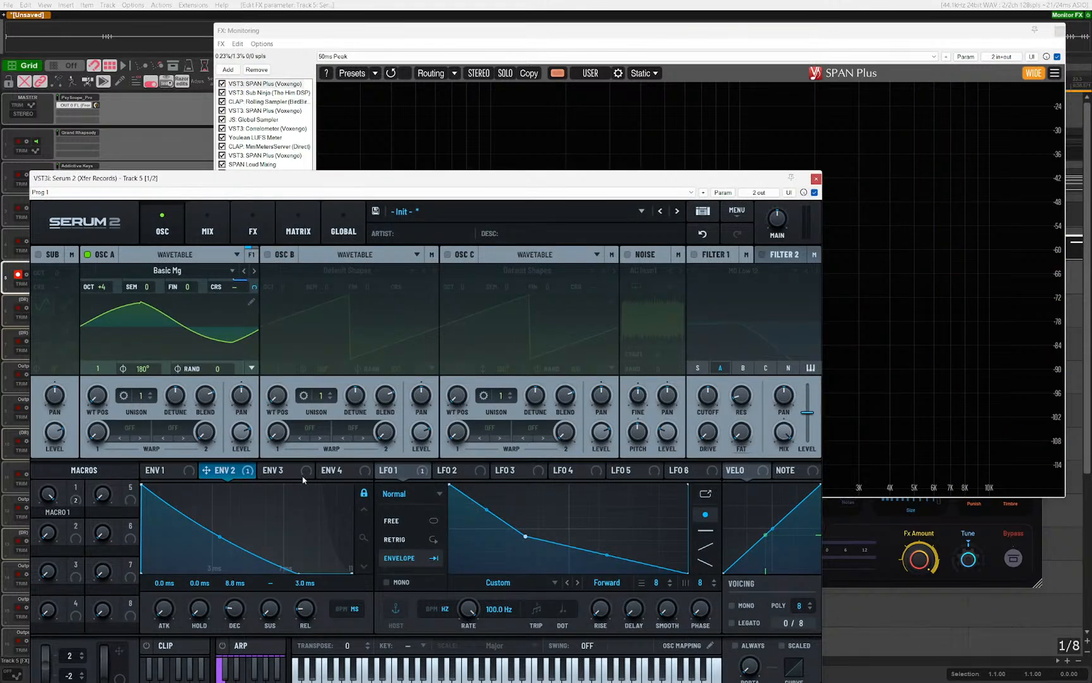
Step: Examine oscillator A's waveform in the wavetable editor, then try the neighbouring wavetable and return to Basic Mg
{"action": "left_click", "coordinate": [253, 302]}
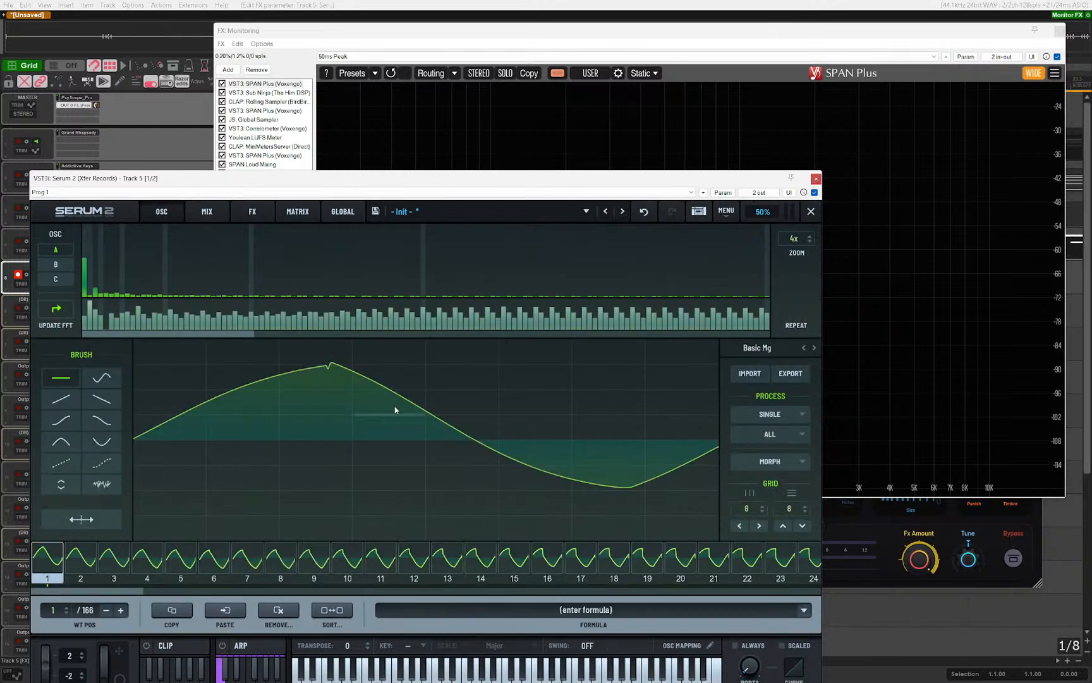
{"action": "left_click", "coordinate": [812, 211]}
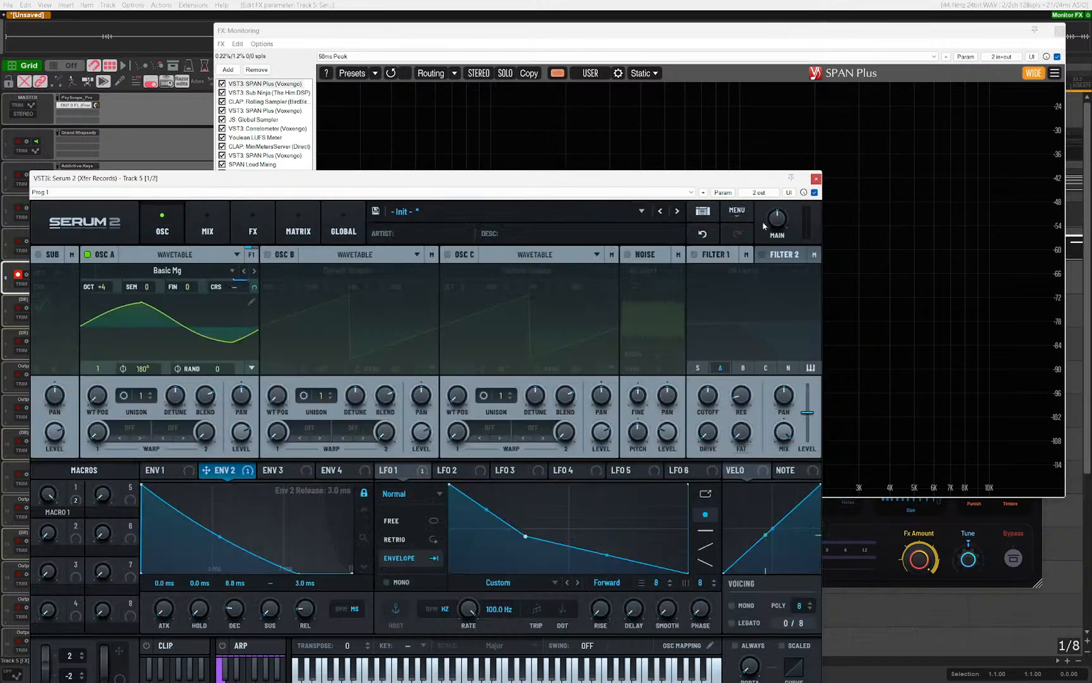
{"action": "left_click", "coordinate": [254, 270]}
{"action": "left_click", "coordinate": [244, 271]}
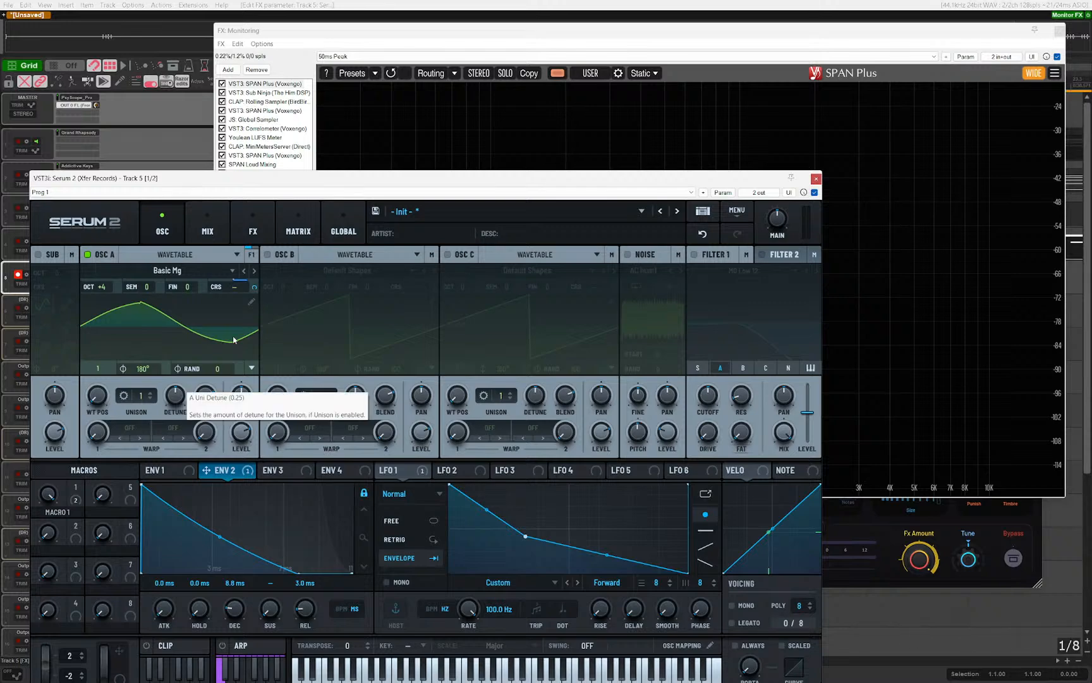
Step: Try varying oscillator A's wavetable position and octave, returning the octave to +4
{"action": "left_click_drag", "start_coordinate": [211, 179], "coordinate": [187, 149]}
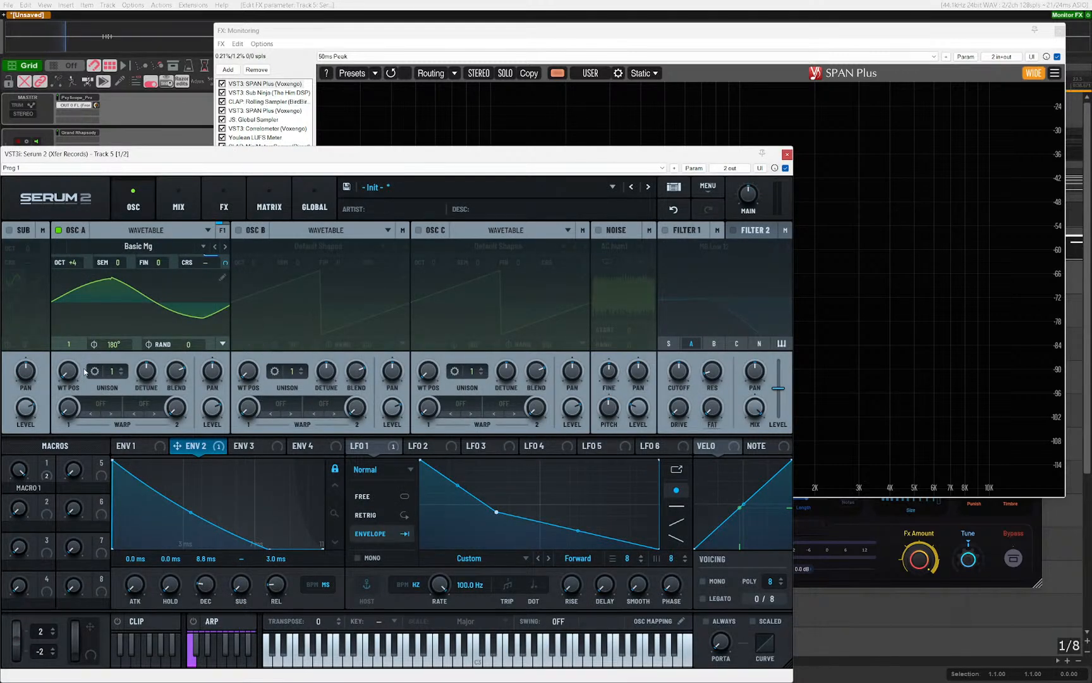
{"action": "left_click_drag", "start_coordinate": [89, 385], "coordinate": [86, 421]}
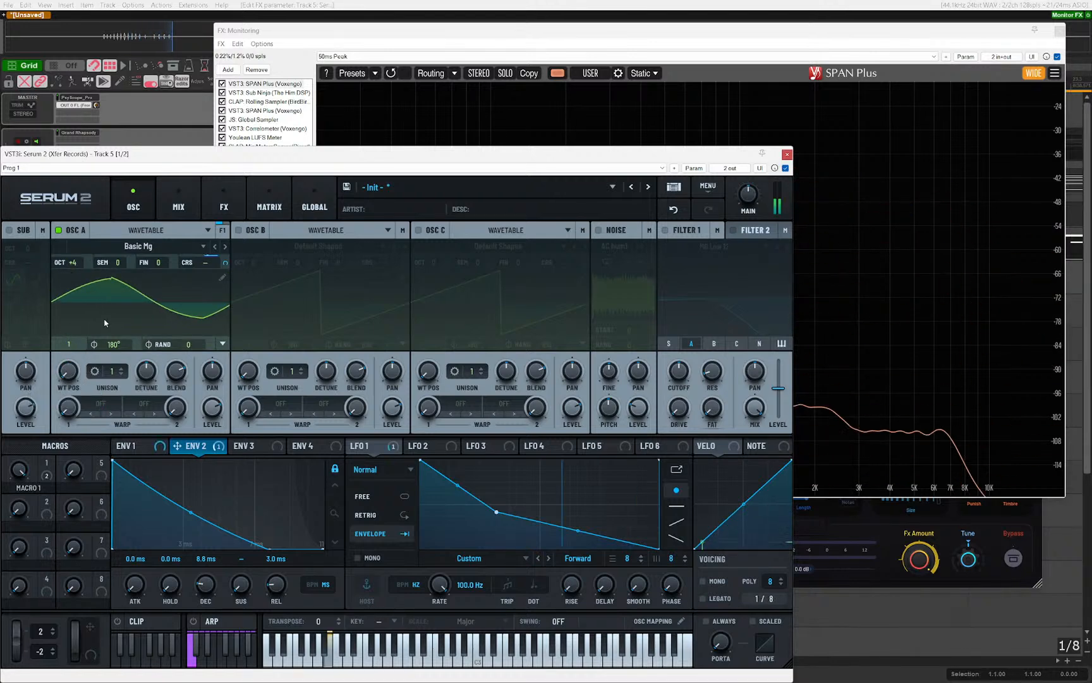
{"action": "left_click_drag", "start_coordinate": [64, 262], "coordinate": [75, 283]}
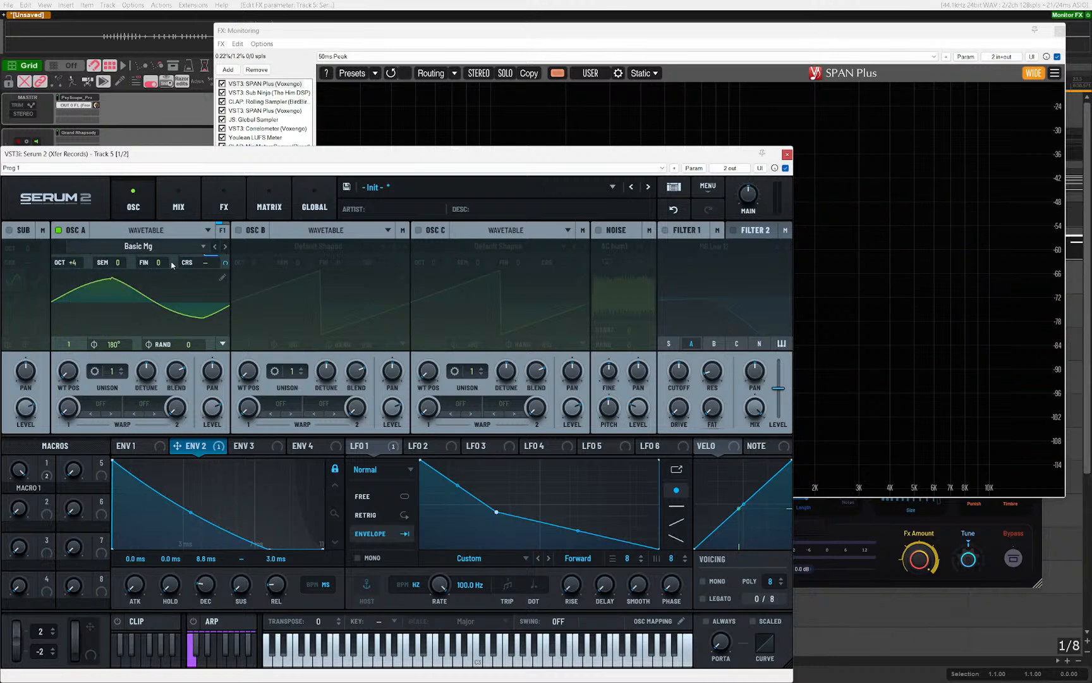
Step: Set oscillator A's first warp to Tube distortion and sweep its amount up and back down
{"action": "left_click", "coordinate": [86, 407]}
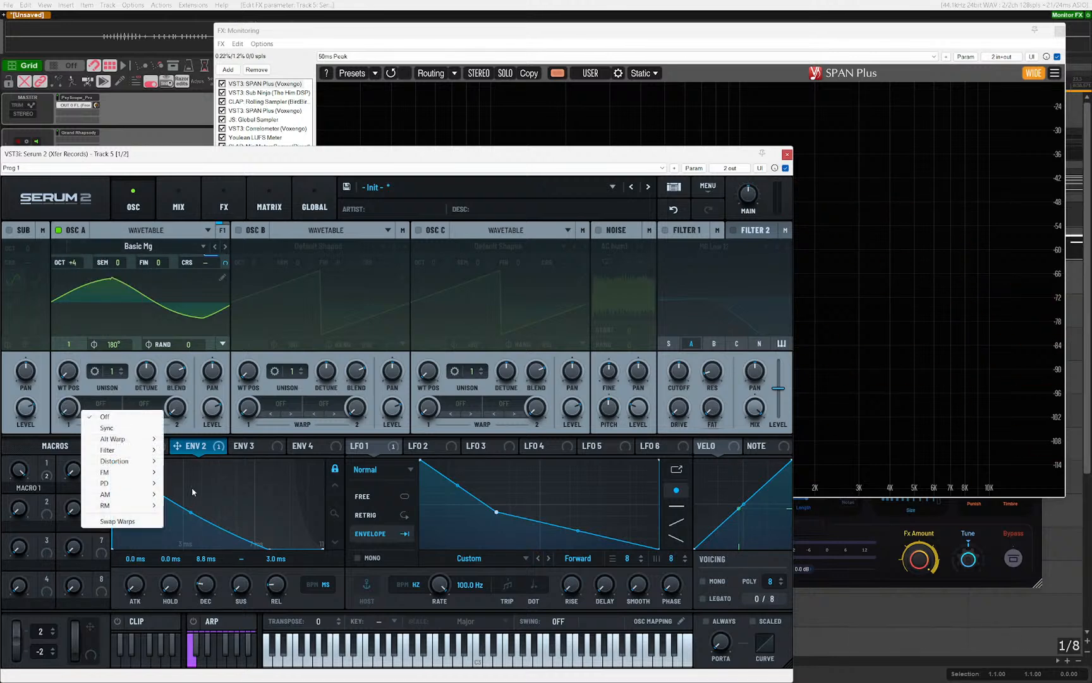
{"action": "mouse_move", "coordinate": [138, 463]}
{"action": "left_click", "coordinate": [183, 461]}
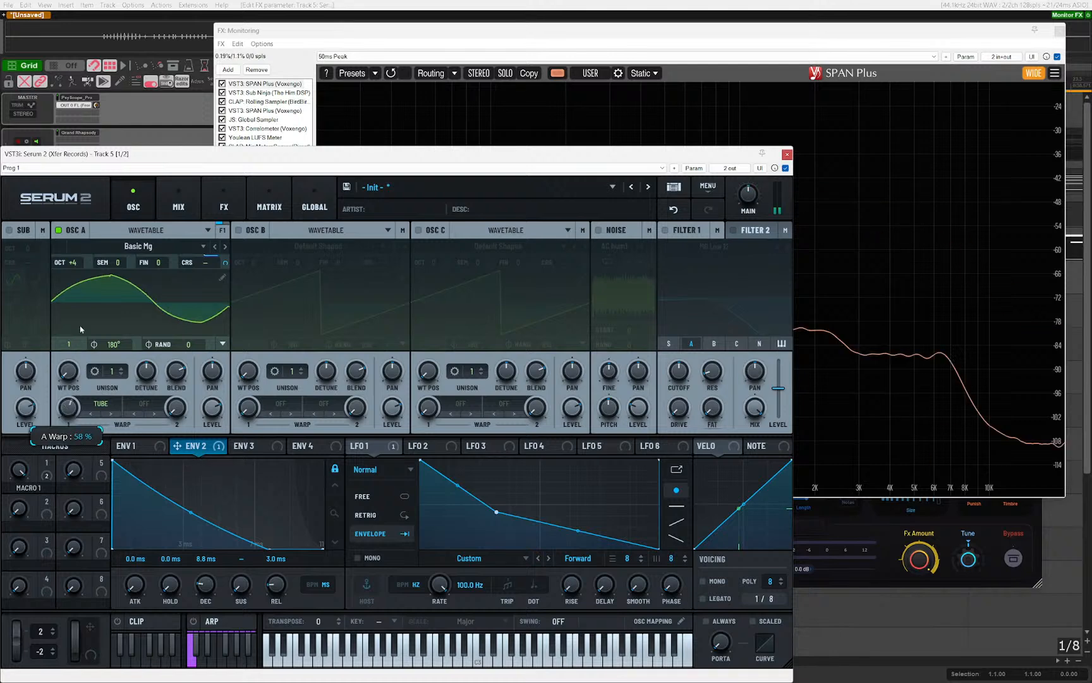
{"action": "mouse_move", "coordinate": [80, 325]}
{"action": "left_mouse_down"}
{"action": "mouse_move", "coordinate": [85, 286]}
{"action": "mouse_move", "coordinate": [85, 323]}
{"action": "left_mouse_up"}
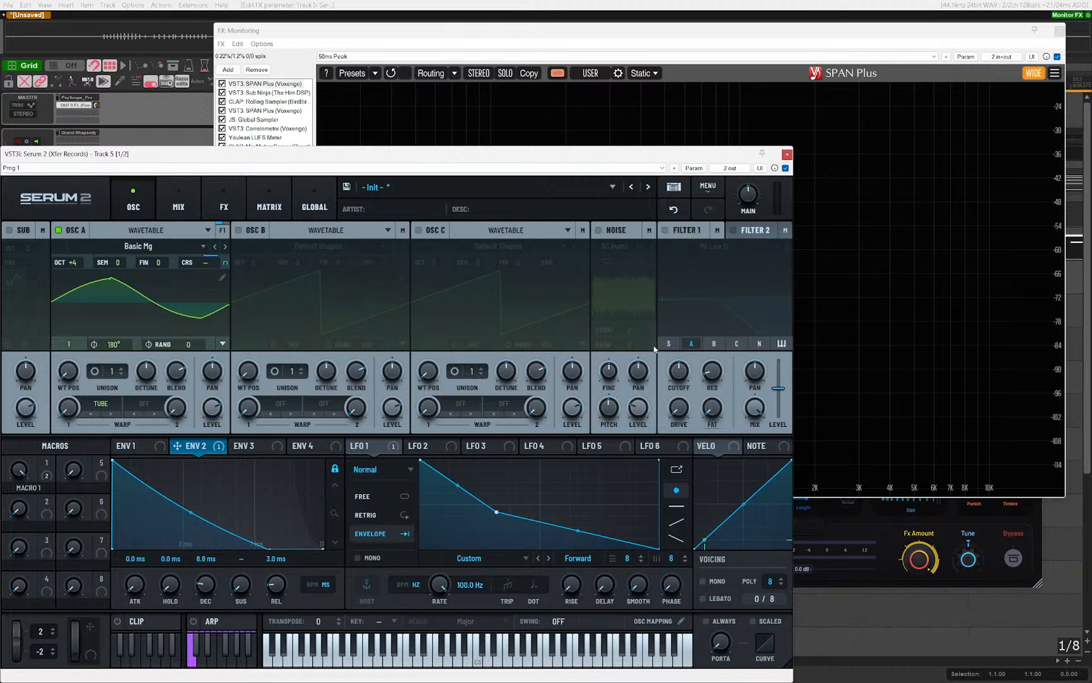
Step: Shorten Env 3's decay to 0.5 ms with no sustain
{"action": "left_click", "coordinate": [805, 341]}
{"action": "left_click", "coordinate": [150, 367]}
{"action": "left_click", "coordinate": [254, 447]}
{"action": "left_click_drag", "start_coordinate": [321, 472], "coordinate": [155, 596]}
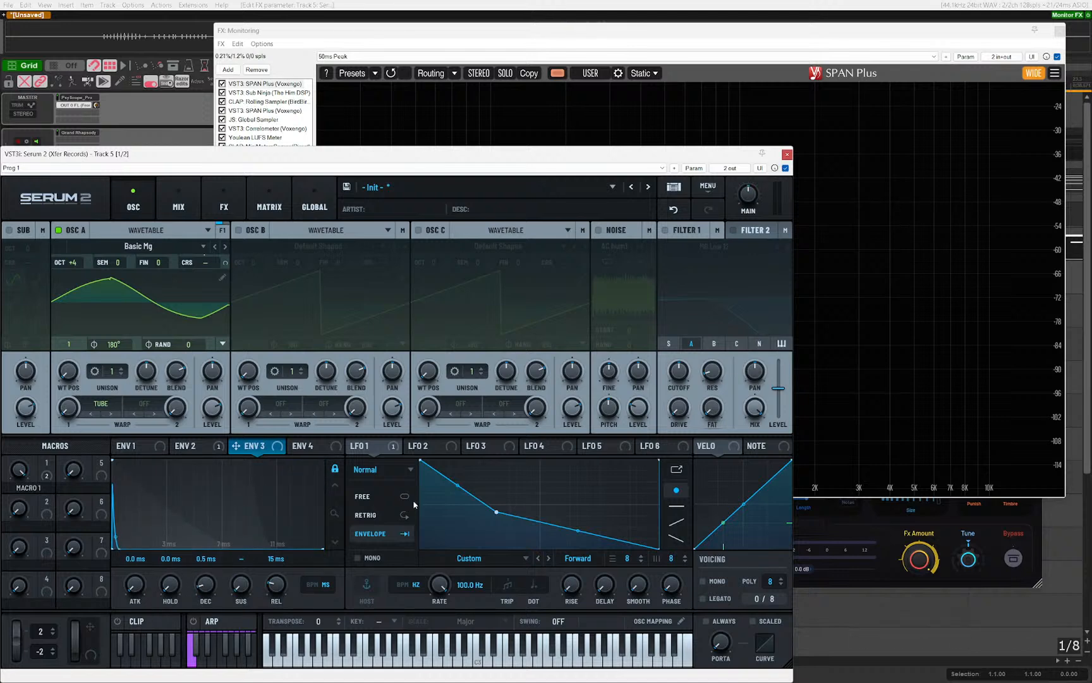
Step: Copy LFO 1's shape and settings to LFO 2 and assign LFO 2 to oscillator A's Tube warp amount
{"action": "left_click", "coordinate": [389, 447]}
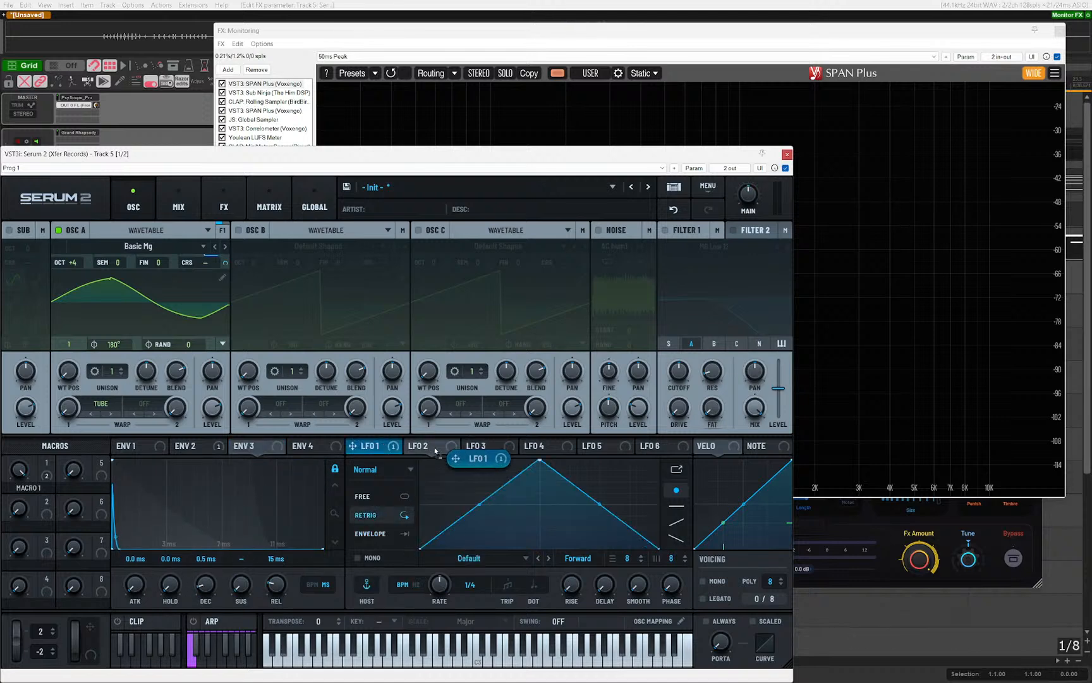
{"action": "left_click", "coordinate": [413, 447]}
{"action": "left_click_drag", "start_coordinate": [428, 451], "coordinate": [68, 408]}
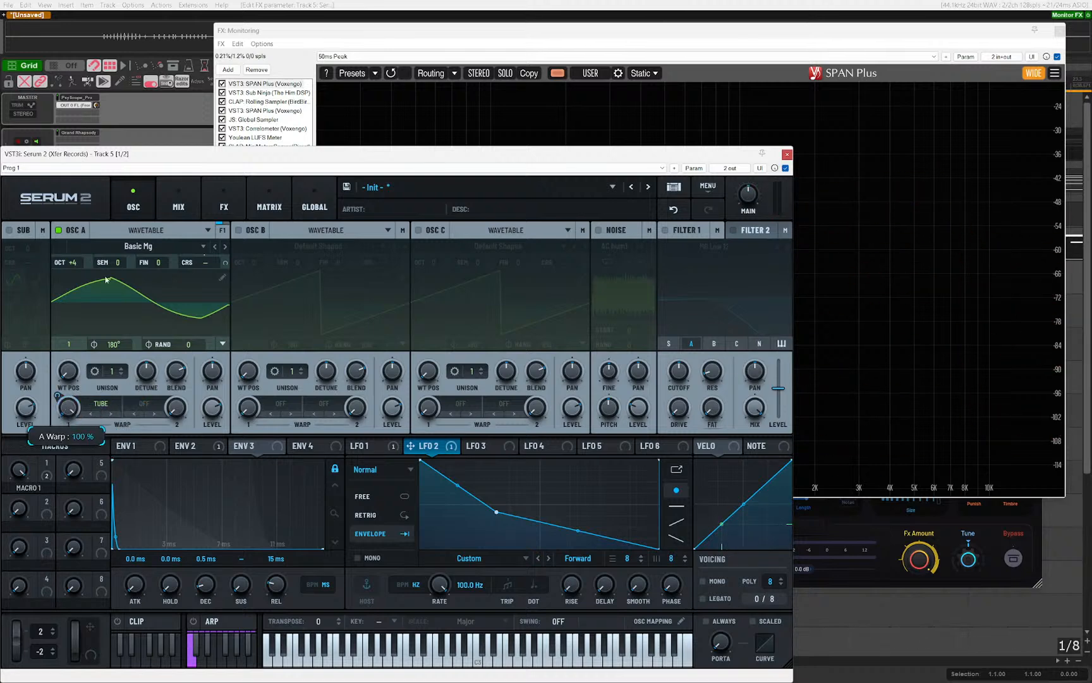
Step: Invert the source curve of the LFO 2 to A Warp modulation in the matrix so it slopes from maximum down to zero
{"action": "left_click", "coordinate": [267, 204]}
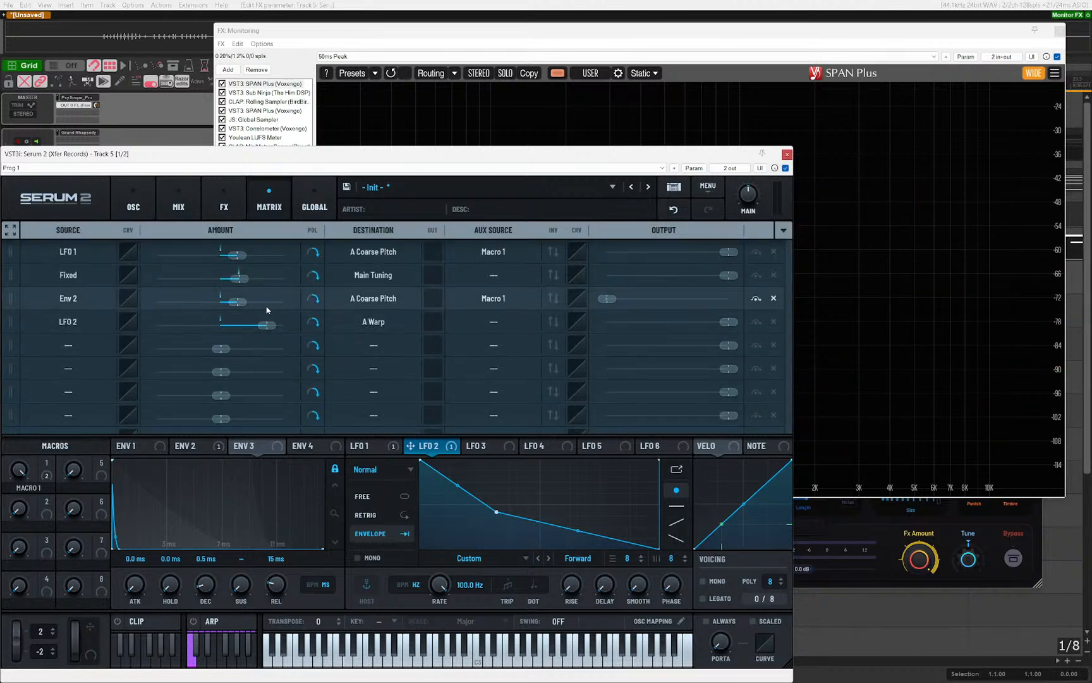
{"action": "left_click", "coordinate": [555, 321]}
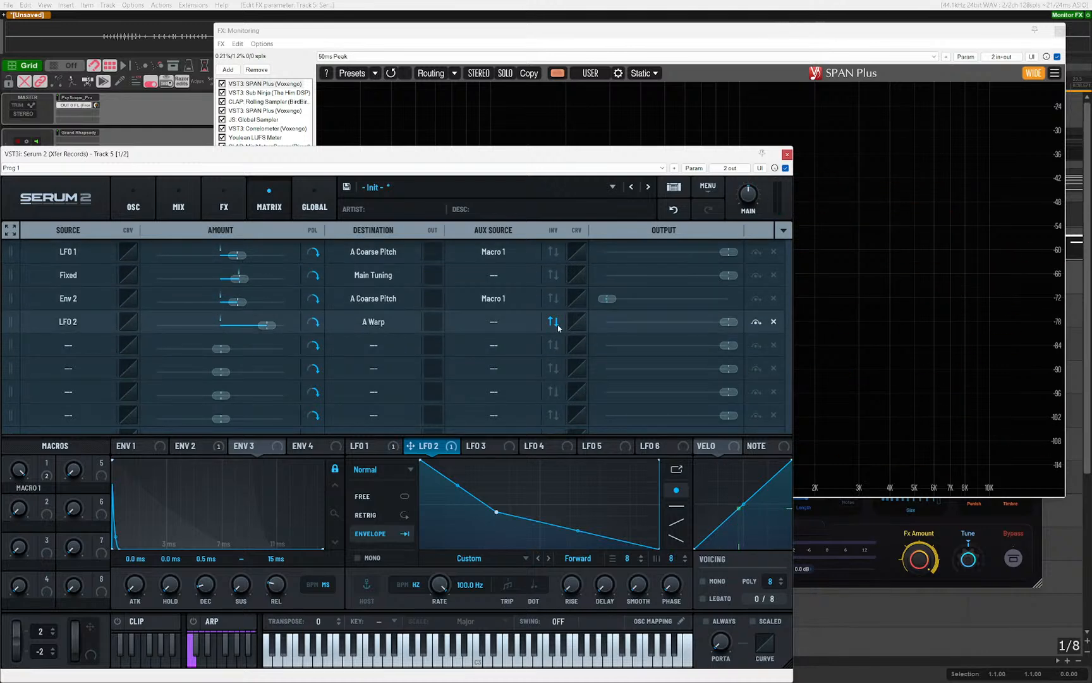
{"action": "left_click", "coordinate": [129, 322]}
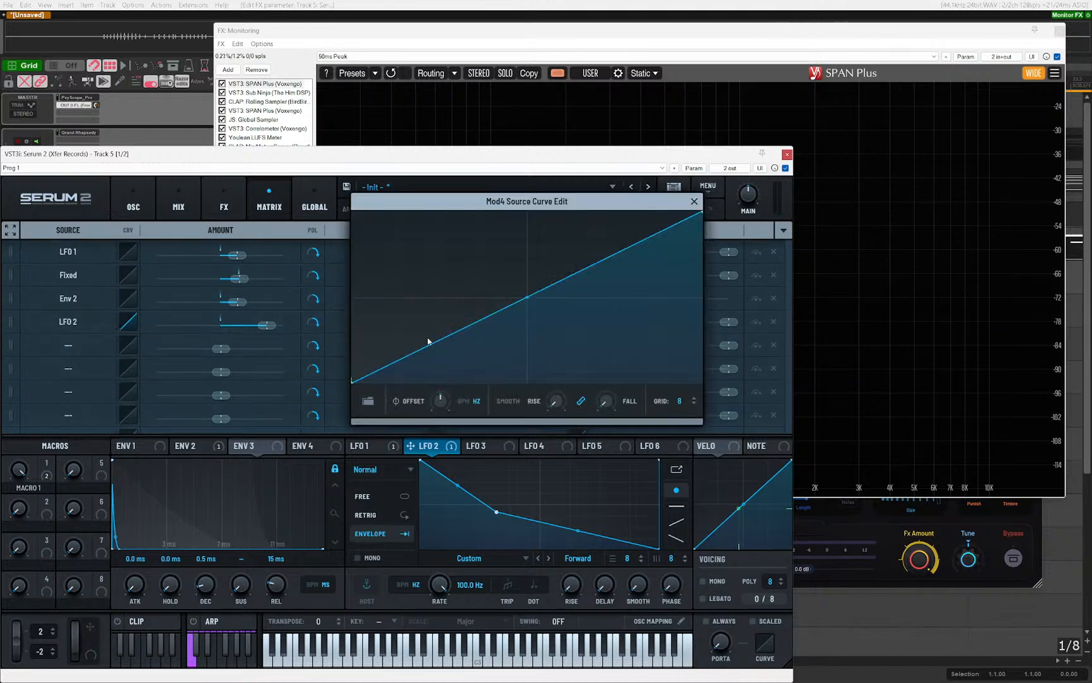
{"action": "left_click_drag", "start_coordinate": [352, 382], "coordinate": [352, 210]}
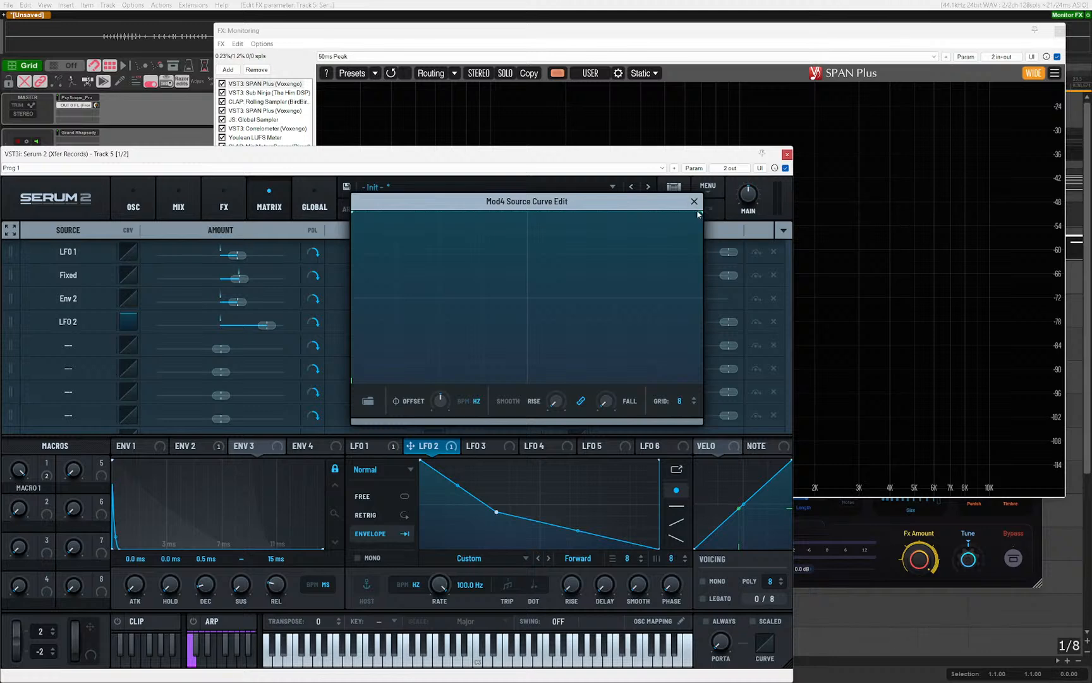
{"action": "left_click_drag", "start_coordinate": [701, 211], "coordinate": [702, 383]}
{"action": "key", "text": "Escape"}
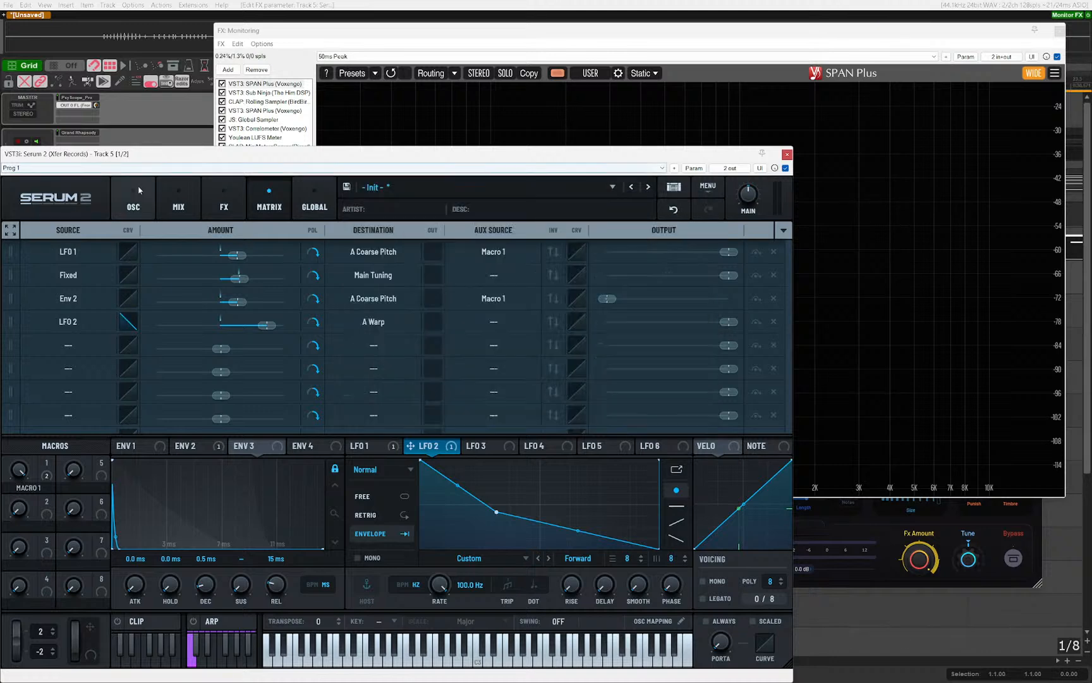
{"action": "left_click", "coordinate": [134, 202]}
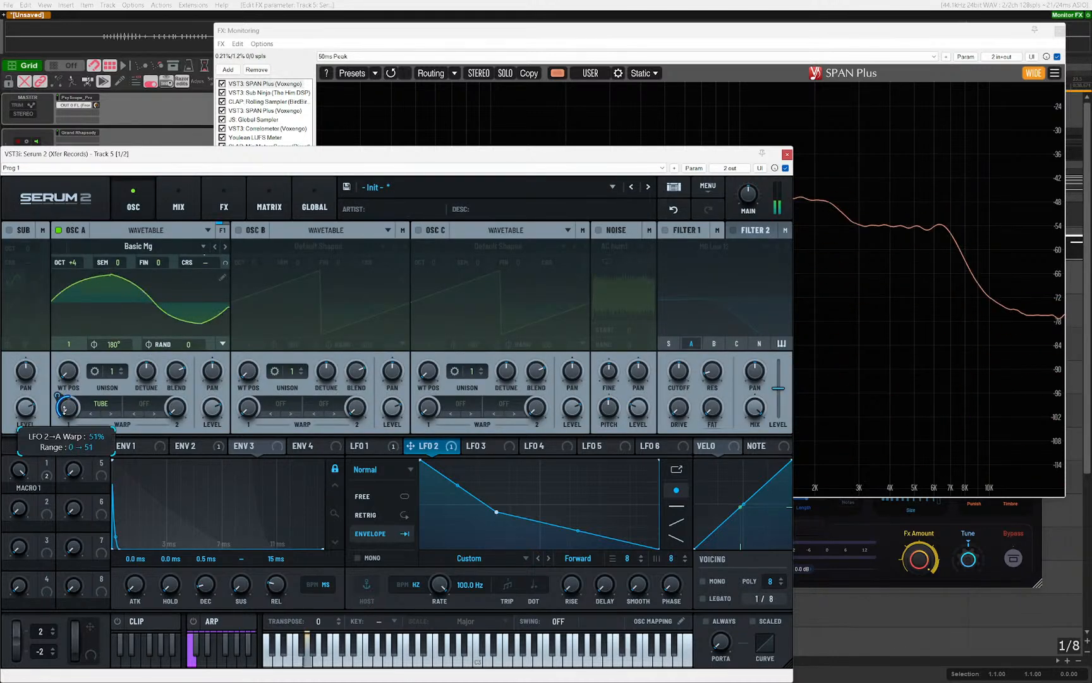
Step: Set Env 3's release to 0.4 ms and decay to 1.5 ms, and bend its decay curve outward
{"action": "left_click", "coordinate": [256, 446]}
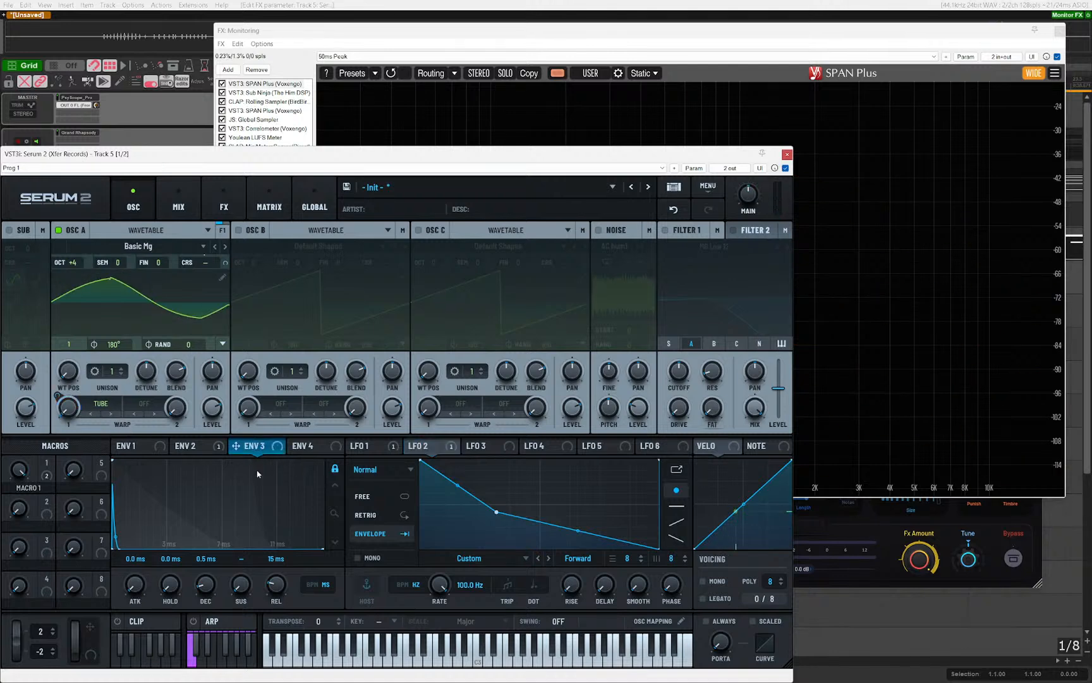
{"action": "left_click_drag", "start_coordinate": [276, 599], "coordinate": [276, 604]}
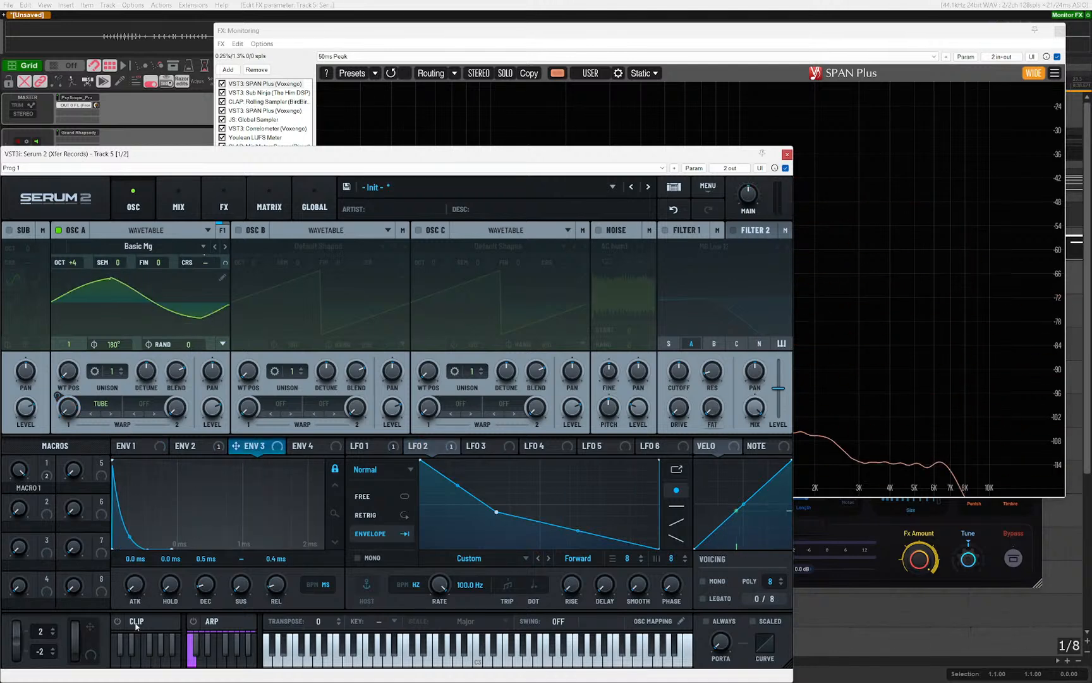
{"action": "left_click_drag", "start_coordinate": [208, 591], "coordinate": [208, 590]}
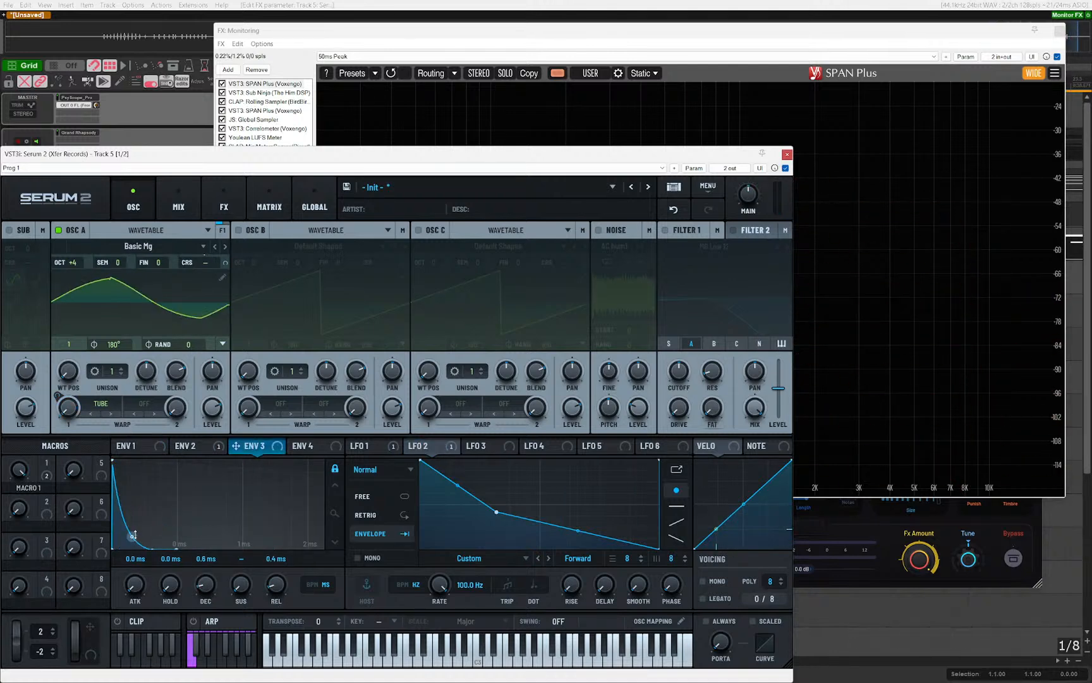
{"action": "left_click_drag", "start_coordinate": [132, 536], "coordinate": [136, 530]}
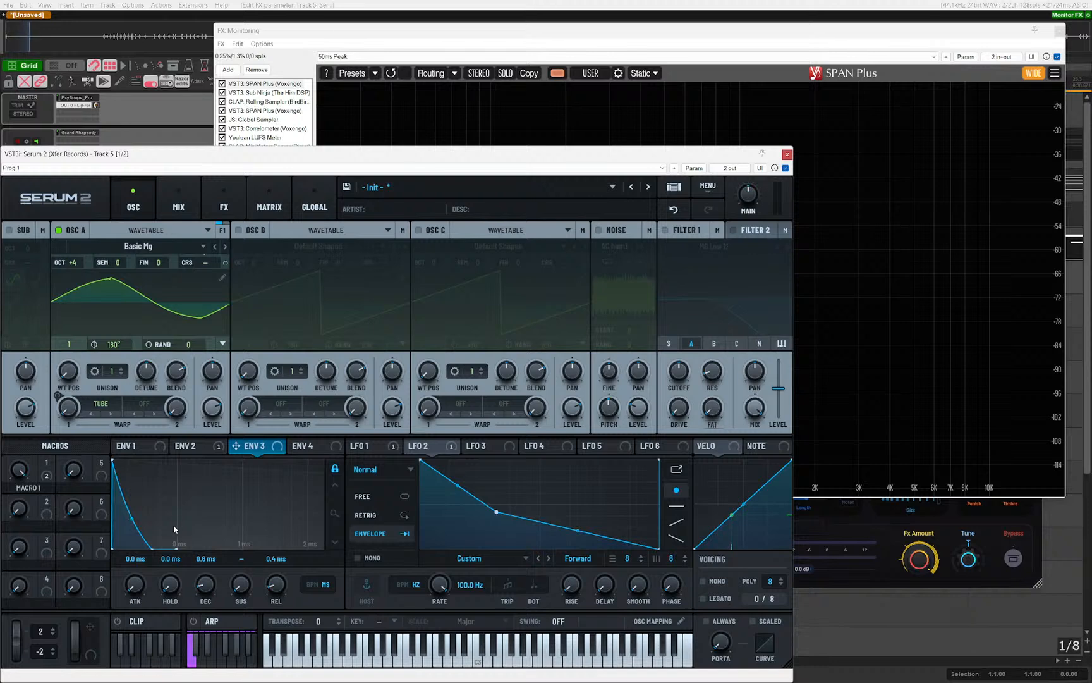
{"action": "left_click_drag", "start_coordinate": [205, 588], "coordinate": [206, 583]}
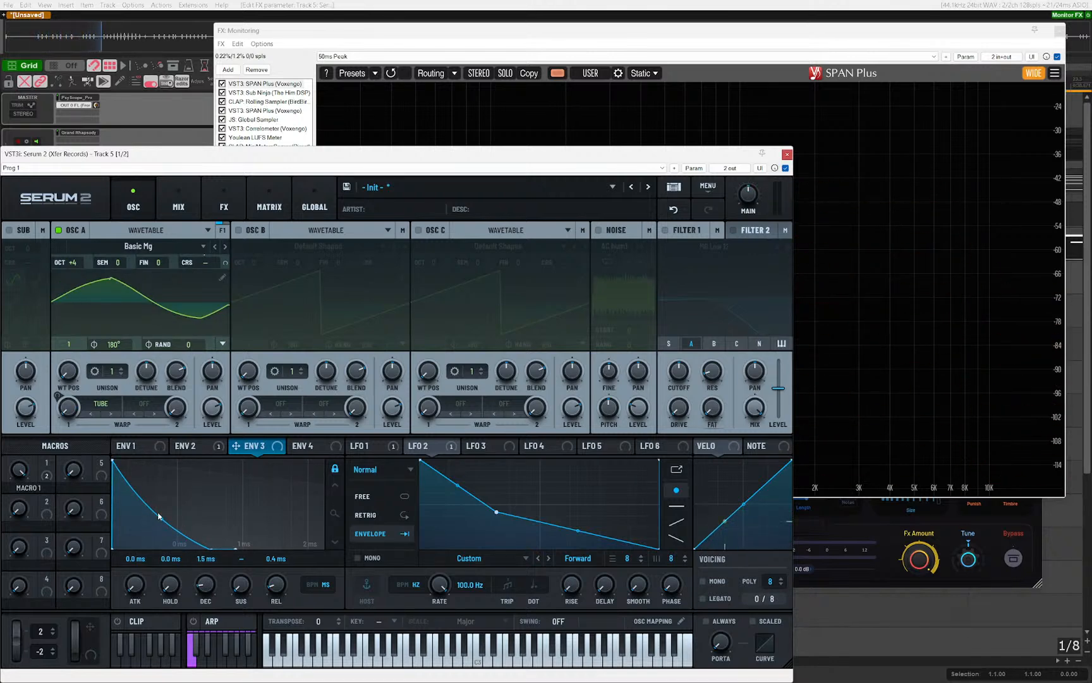
{"action": "left_click_drag", "start_coordinate": [159, 515], "coordinate": [162, 494]}
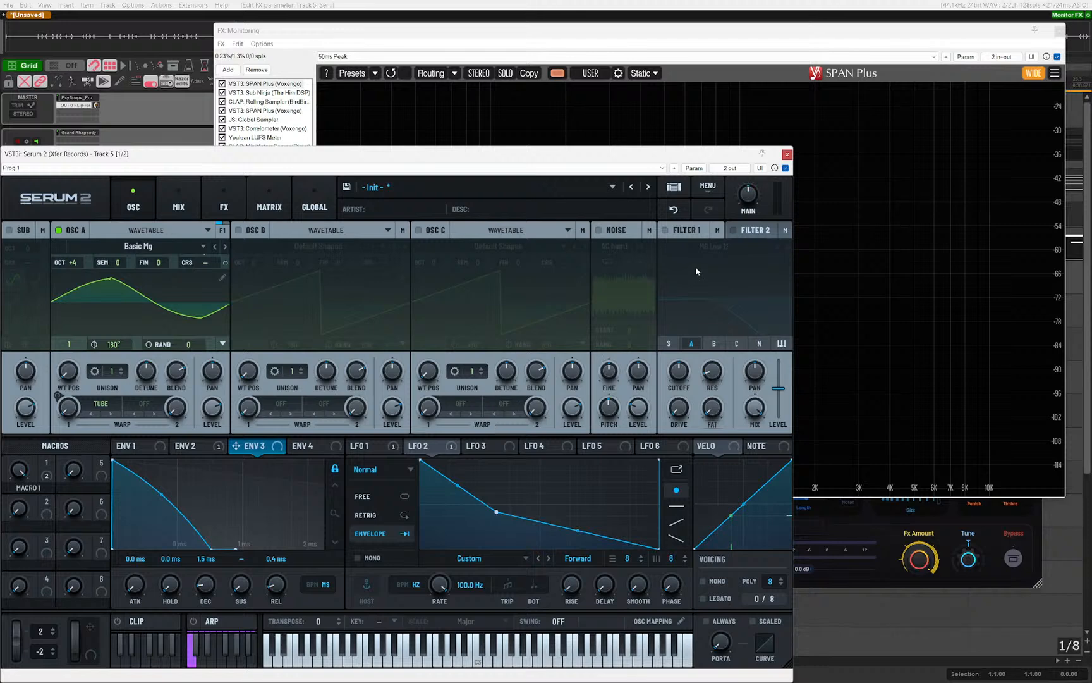
Step: Close the SPAN Plus monitoring and other effect windows, and open track 5's ShaperBox 3 scope beside Serum 2
{"action": "left_click_drag", "start_coordinate": [750, 202], "coordinate": [751, 168]}
{"action": "left_click", "coordinate": [430, 141]}
{"action": "key", "text": "Escape"}
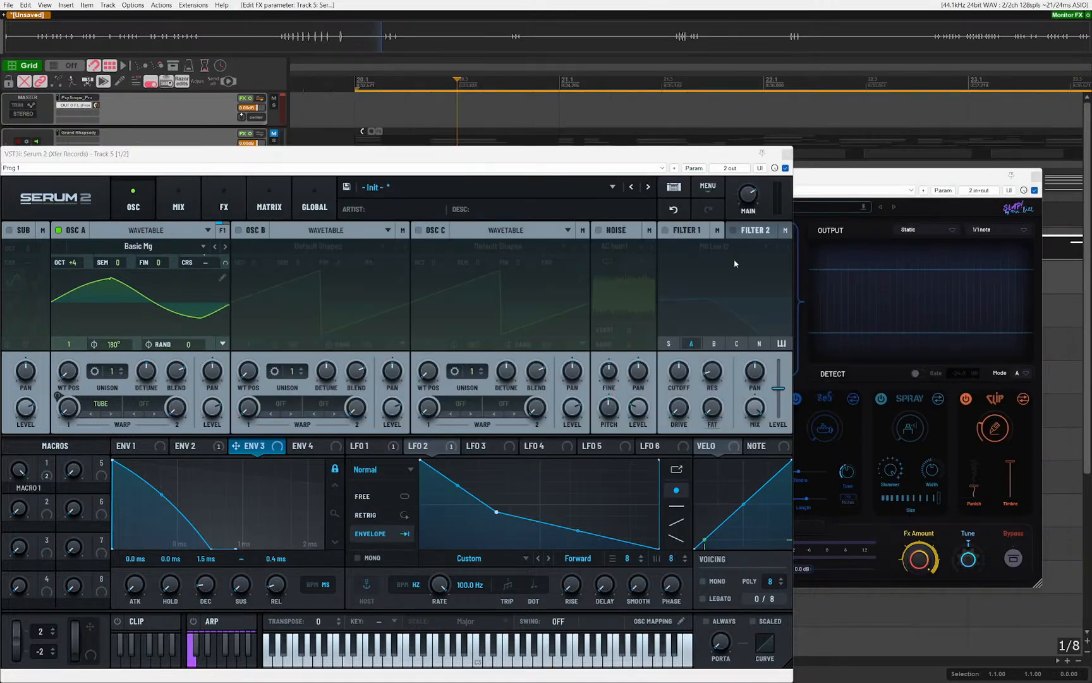
{"action": "left_click", "coordinate": [850, 178]}
{"action": "key", "text": "Escape"}
{"action": "left_click_drag", "start_coordinate": [524, 154], "coordinate": [809, 156]}
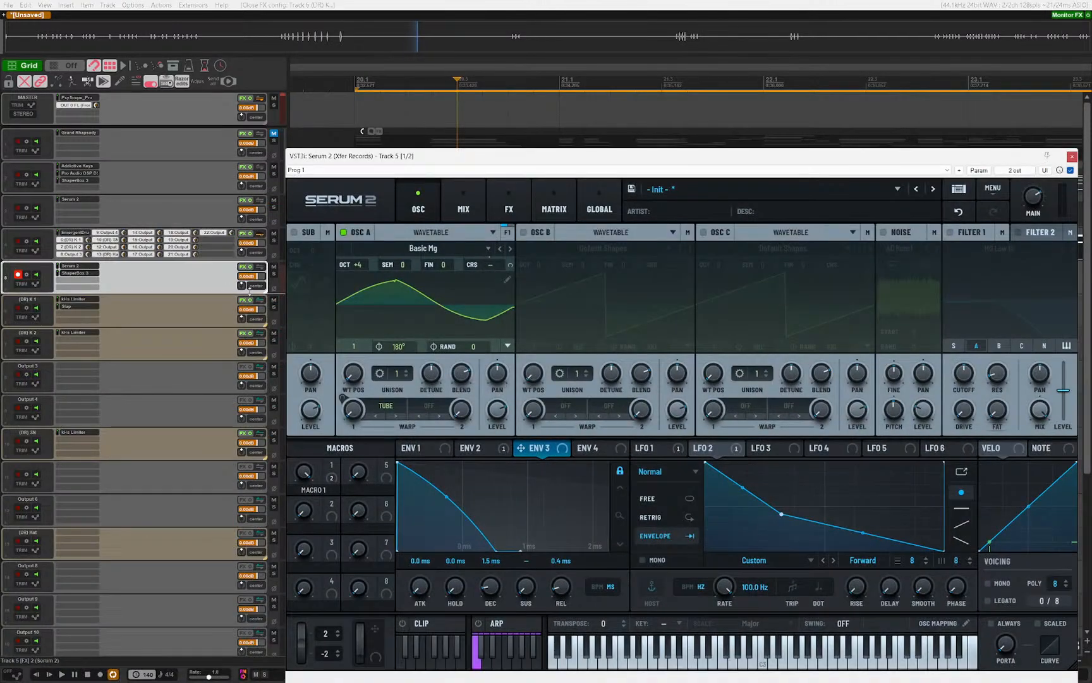
{"action": "left_click", "coordinate": [83, 272]}
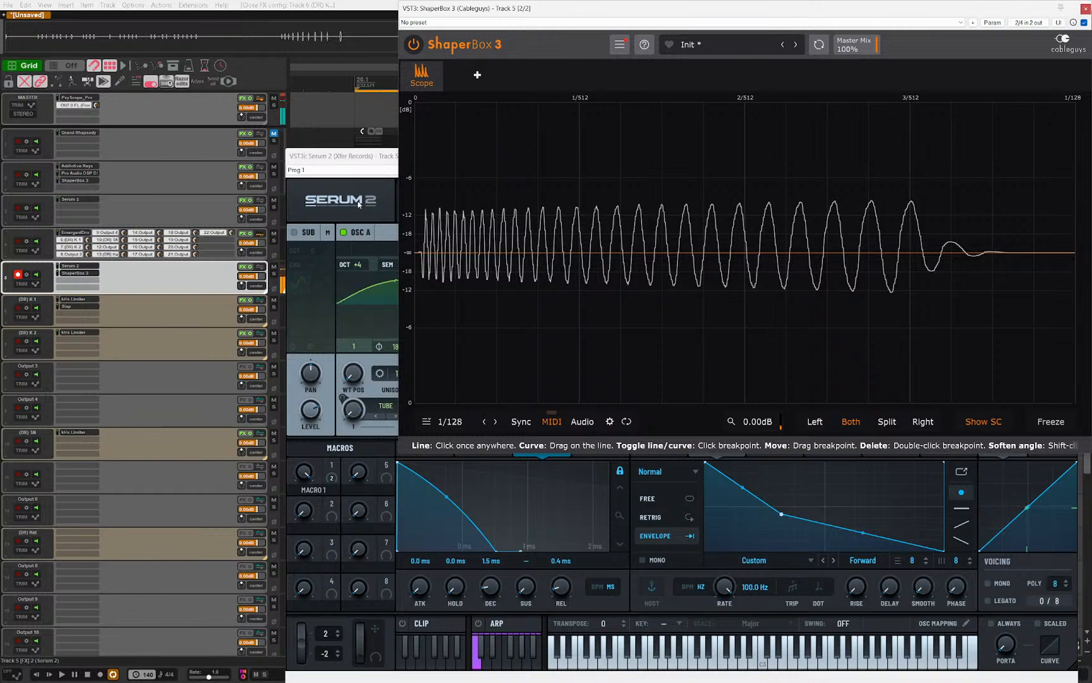
{"action": "left_click_drag", "start_coordinate": [371, 157], "coordinate": [99, 161]}
{"action": "left_click", "coordinate": [876, 206]}
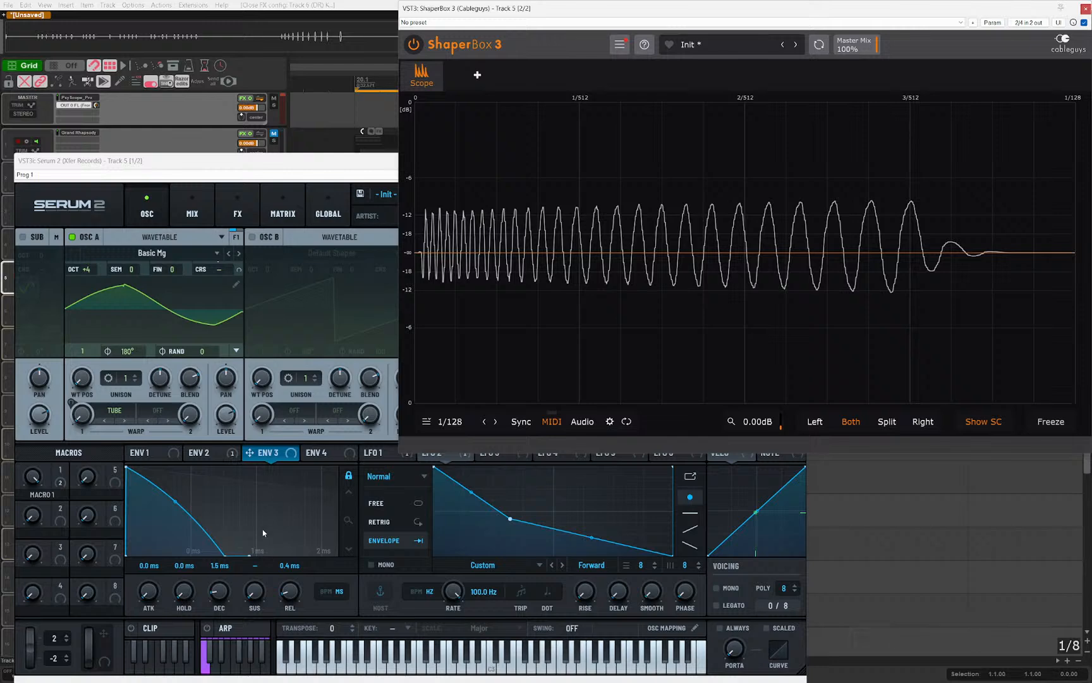
Step: Set Env 1's hold to 5 ms and check the shortened click in the ShaperBox scope
{"action": "left_click", "coordinate": [198, 455]}
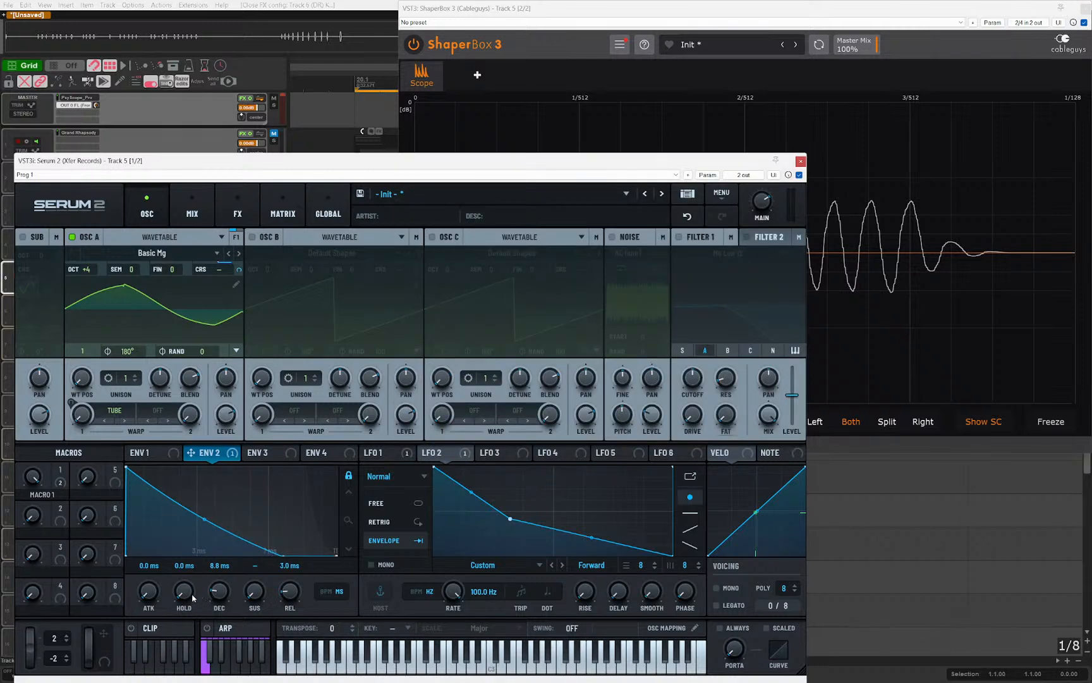
{"action": "left_click", "coordinate": [161, 456]}
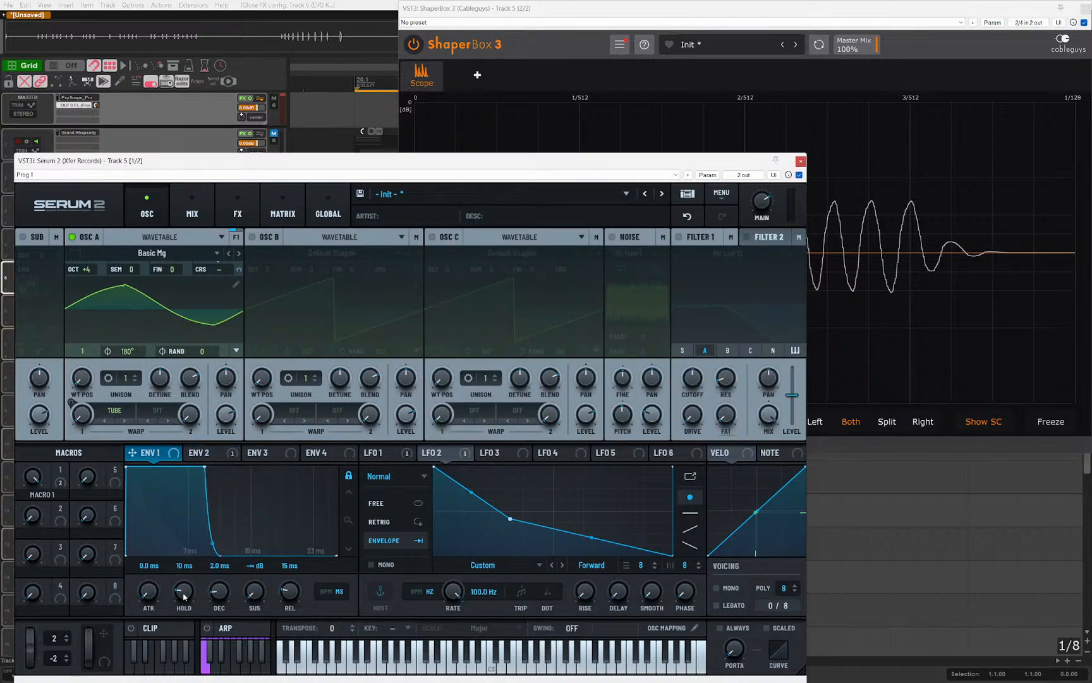
{"action": "type", "text": "5"}
{"action": "key", "text": "Return"}
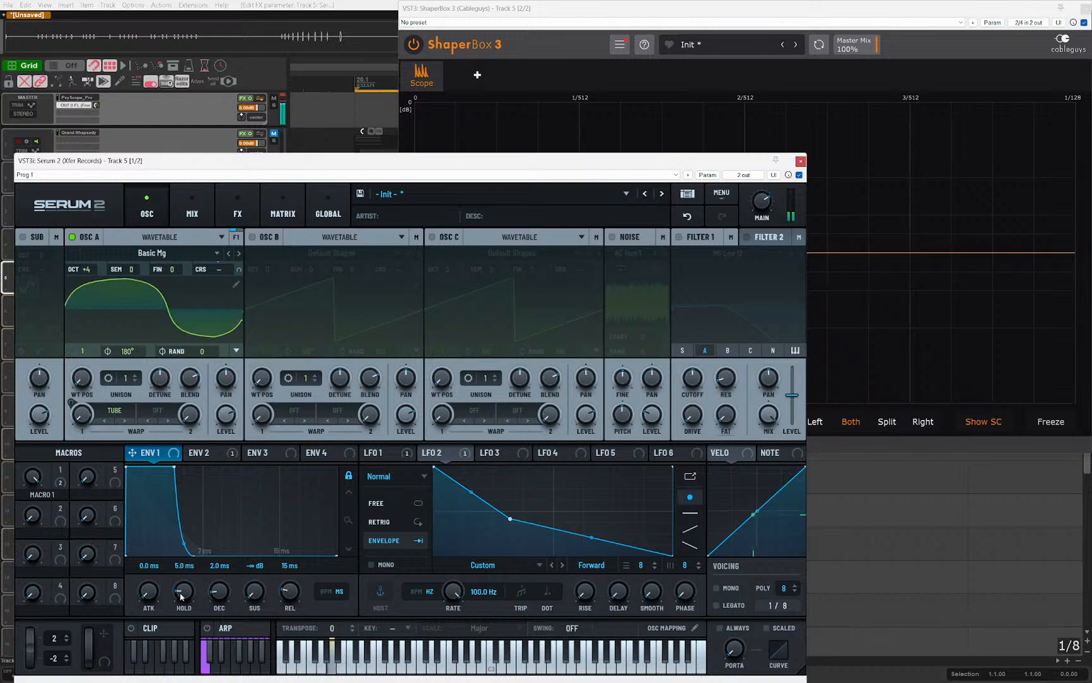
{"action": "left_click", "coordinate": [612, 316]}
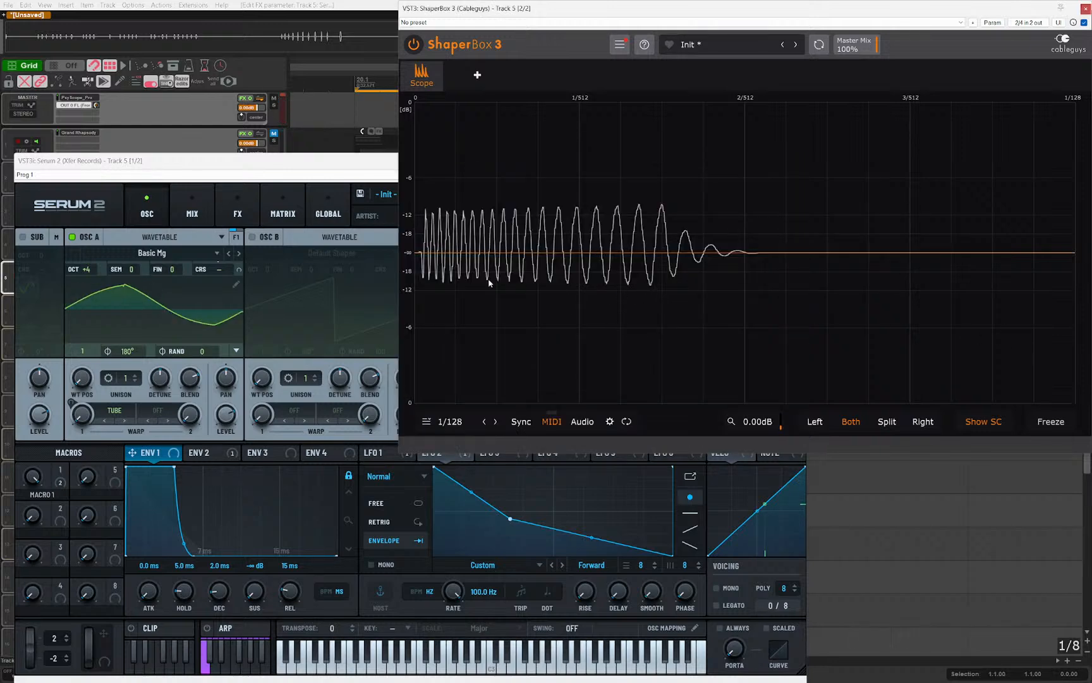
Step: Reshape LFO 2 so it falls to zero at the grid's midpoint, moving its middle breakpoint earlier and lower
{"action": "left_click", "coordinate": [592, 507]}
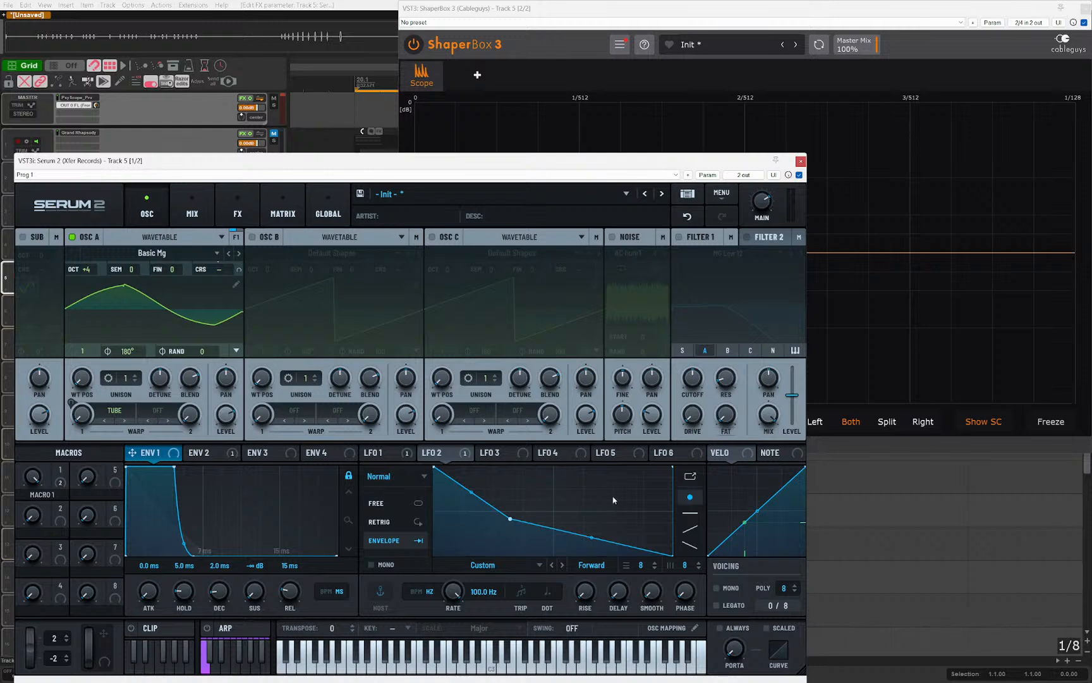
{"action": "right_click", "coordinate": [597, 486]}
{"action": "left_click", "coordinate": [536, 498]}
{"action": "double_click", "coordinate": [563, 485]}
{"action": "left_click_drag", "start_coordinate": [562, 485], "coordinate": [553, 556]}
{"action": "left_click_drag", "start_coordinate": [511, 519], "coordinate": [484, 532]}
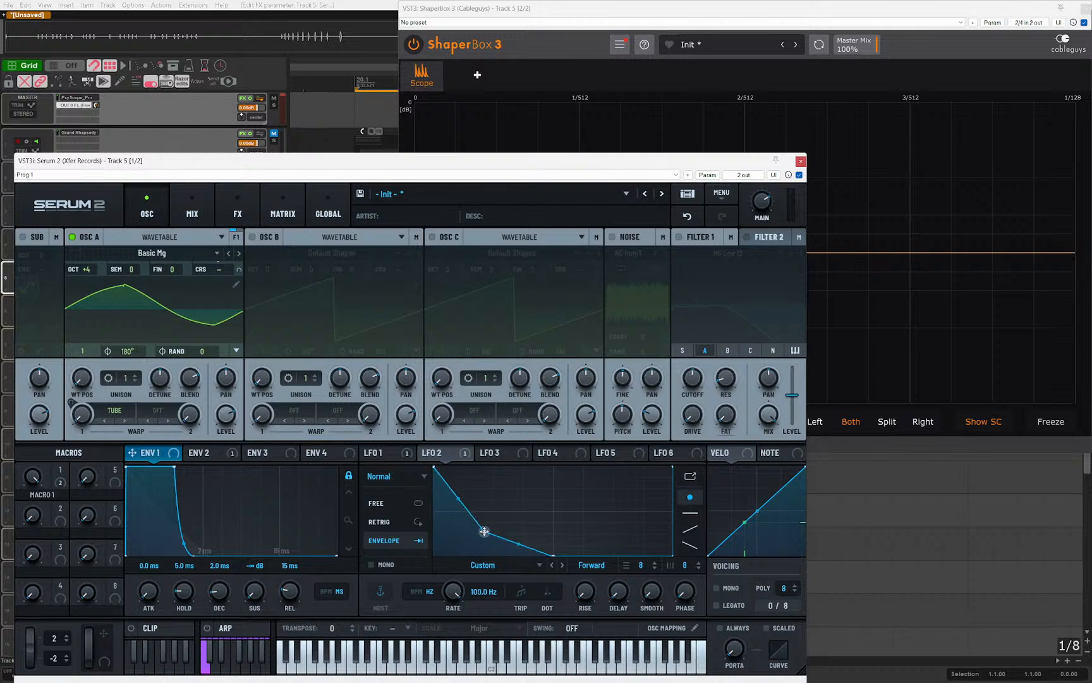
Step: Reshape LFO 1 on a 10 by 10 grid into a smooth decay reaching zero about 70% across, and check the waveform
{"action": "left_click", "coordinate": [398, 457]}
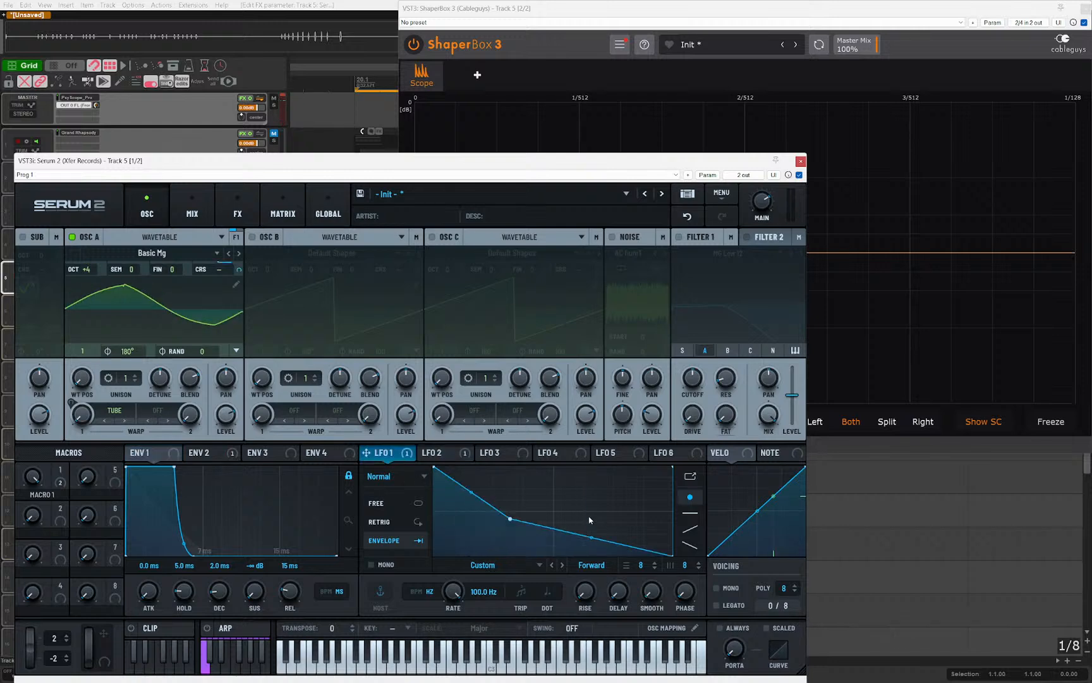
{"action": "left_click_drag", "start_coordinate": [511, 519], "coordinate": [490, 522]}
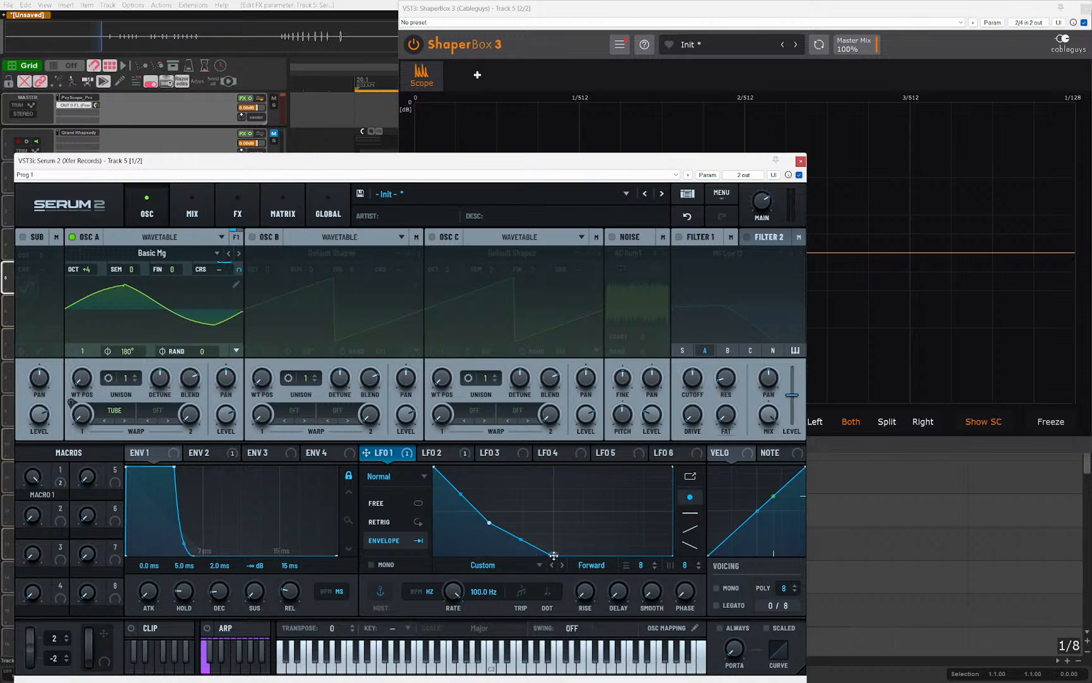
{"action": "mouse_move", "coordinate": [554, 556]}
{"action": "left_mouse_down"}
{"action": "mouse_move", "coordinate": [624, 575]}
{"action": "mouse_move", "coordinate": [544, 573]}
{"action": "left_mouse_up"}
{"action": "scroll", "coordinate": [652, 561], "scroll_direction": "up", "scroll_amount": 2}
{"action": "left_click_drag", "start_coordinate": [576, 563], "coordinate": [602, 571]}
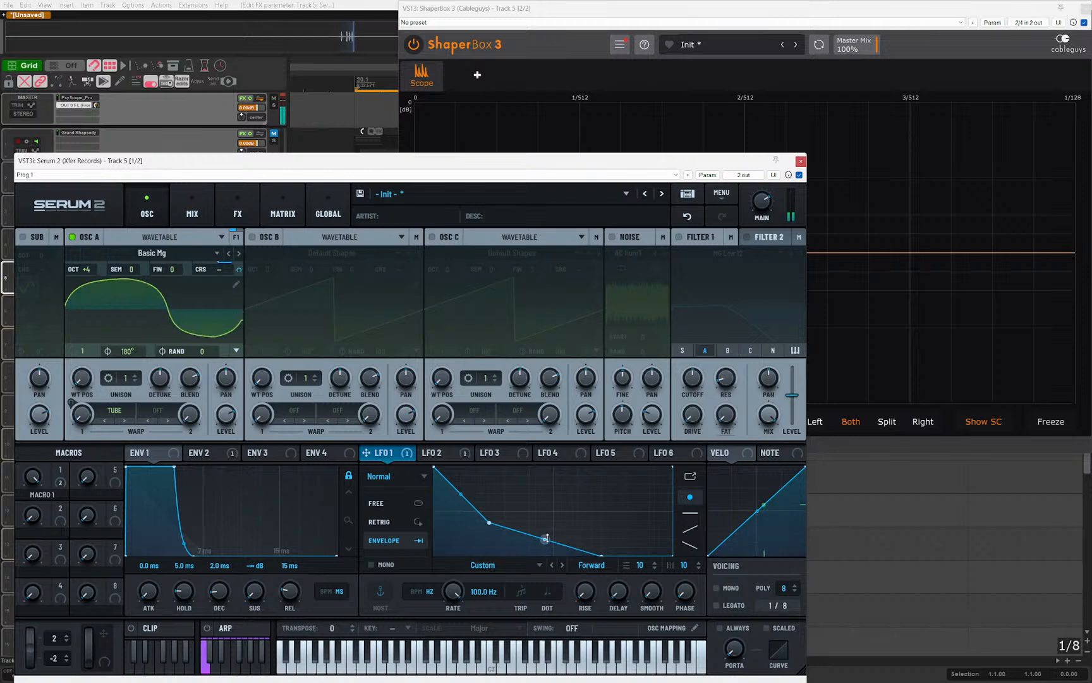
{"action": "left_click_drag", "start_coordinate": [545, 539], "coordinate": [548, 543]}
{"action": "left_click_drag", "start_coordinate": [488, 524], "coordinate": [492, 516]}
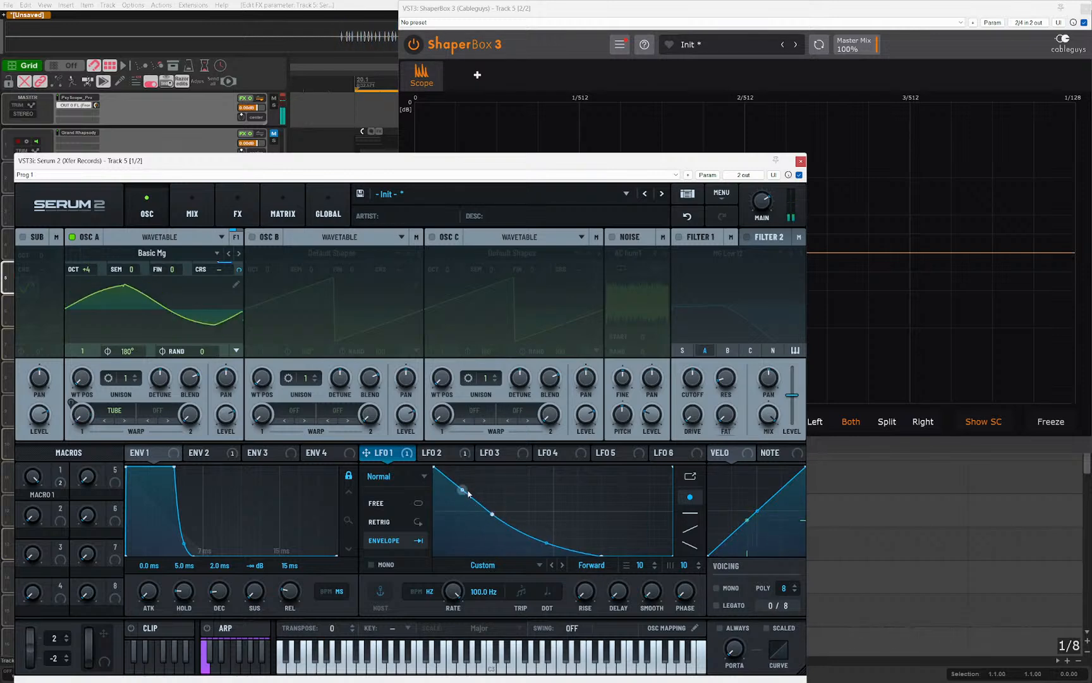
{"action": "left_click", "coordinate": [920, 319]}
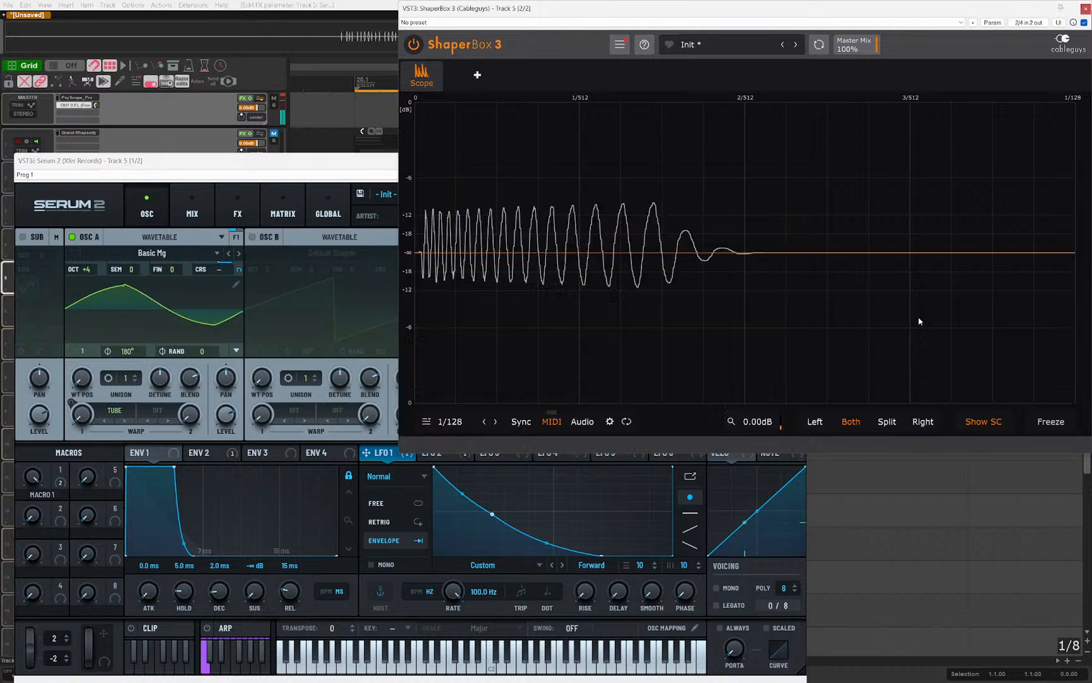
Step: Deepen the bend in LFO 1's tail, move its middle breakpoint slightly earlier, and recheck the click in the scope
{"action": "left_click", "coordinate": [482, 538]}
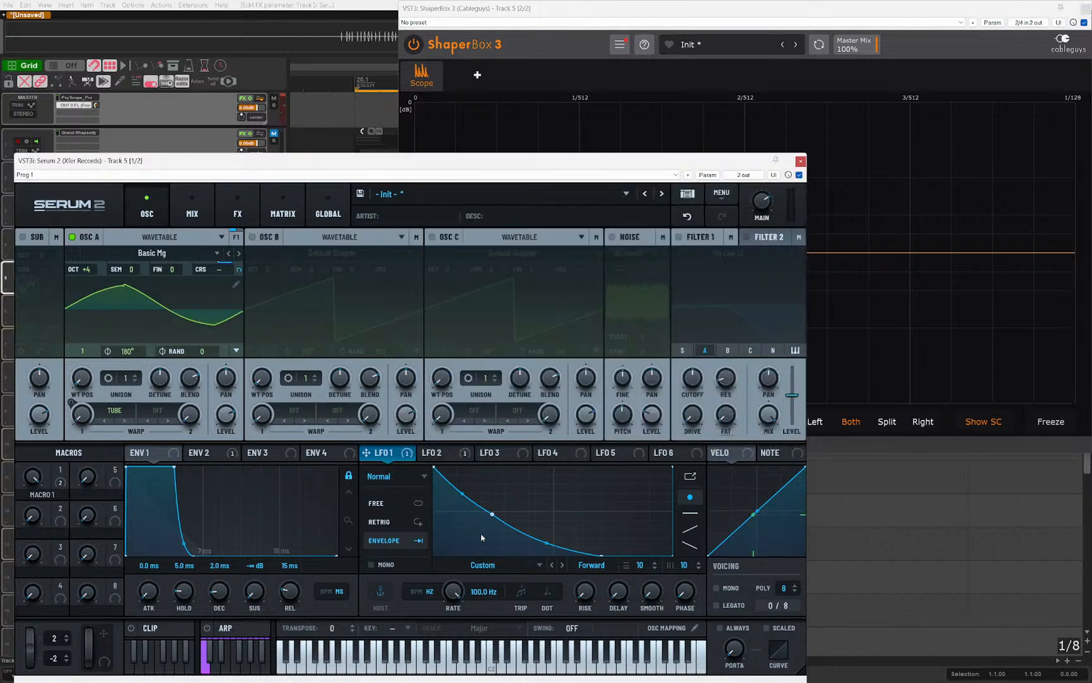
{"action": "left_click_drag", "start_coordinate": [546, 541], "coordinate": [546, 547]}
{"action": "left_click_drag", "start_coordinate": [493, 514], "coordinate": [484, 512]}
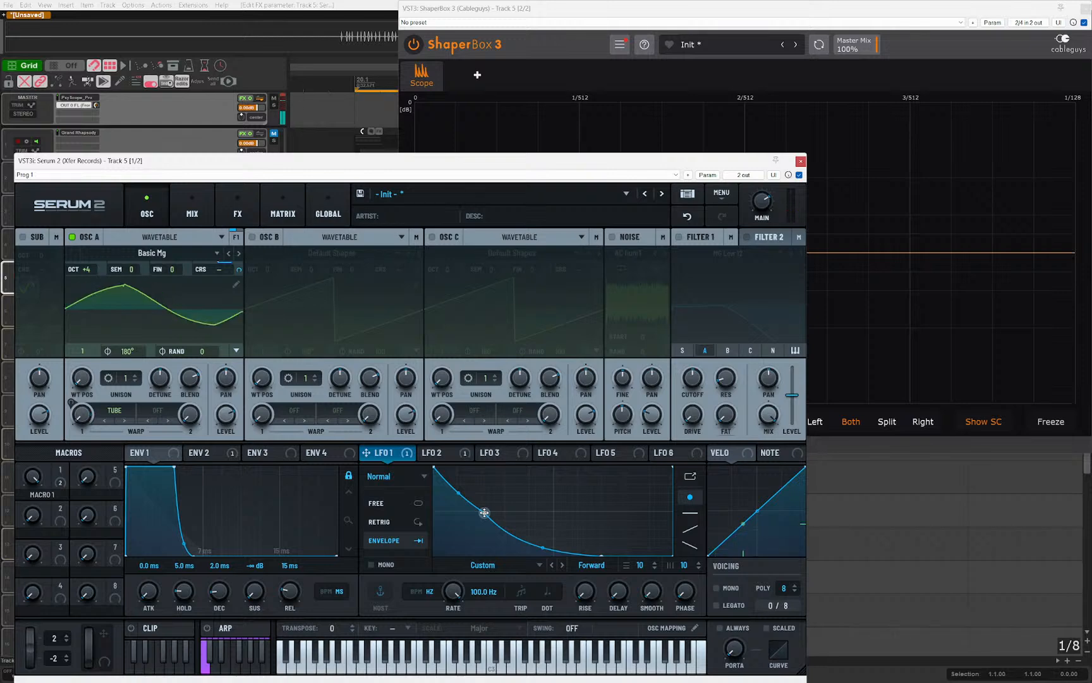
{"action": "left_click", "coordinate": [847, 379]}
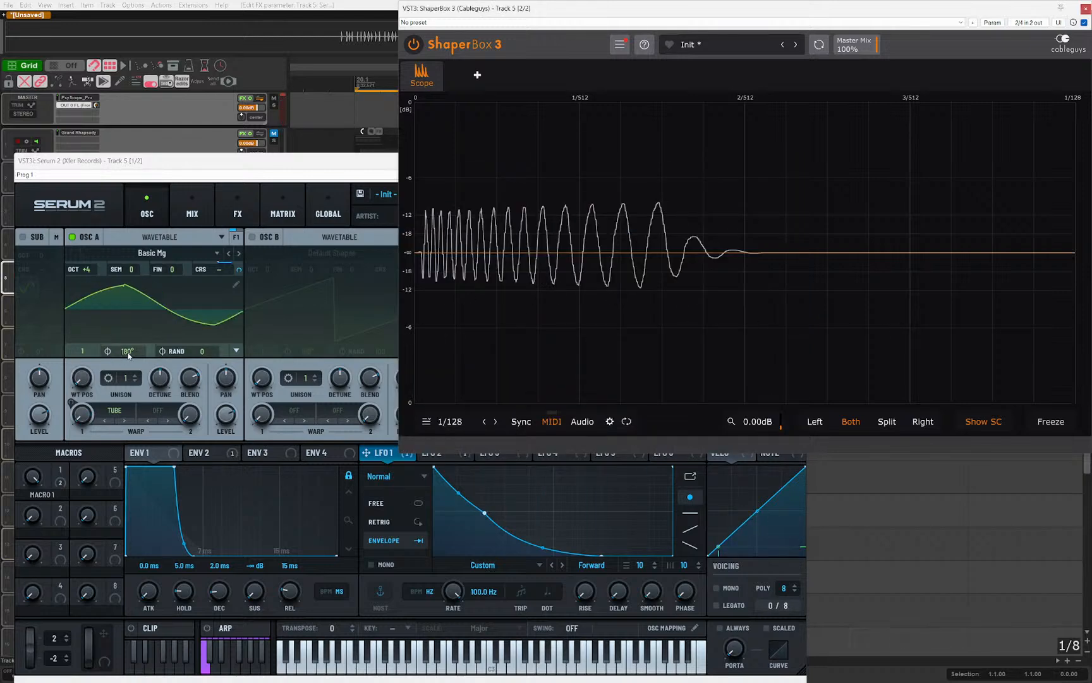
Step: Inspect oscillator A's phase setting and wavetable display, and examine the click's waveform in the ShaperBox scope
{"action": "mouse_move", "coordinate": [129, 353]}
{"action": "left_mouse_down"}
{"action": "mouse_move", "coordinate": [133, 423]}
{"action": "mouse_move", "coordinate": [143, 357]}
{"action": "left_mouse_up"}
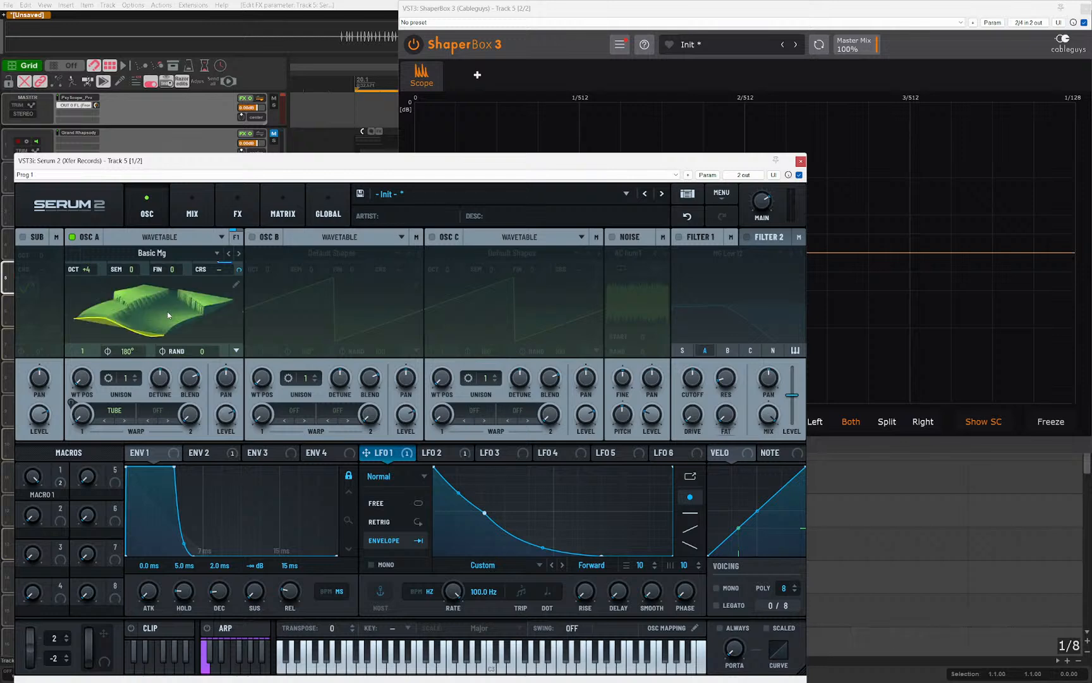
{"action": "left_click", "coordinate": [910, 314]}
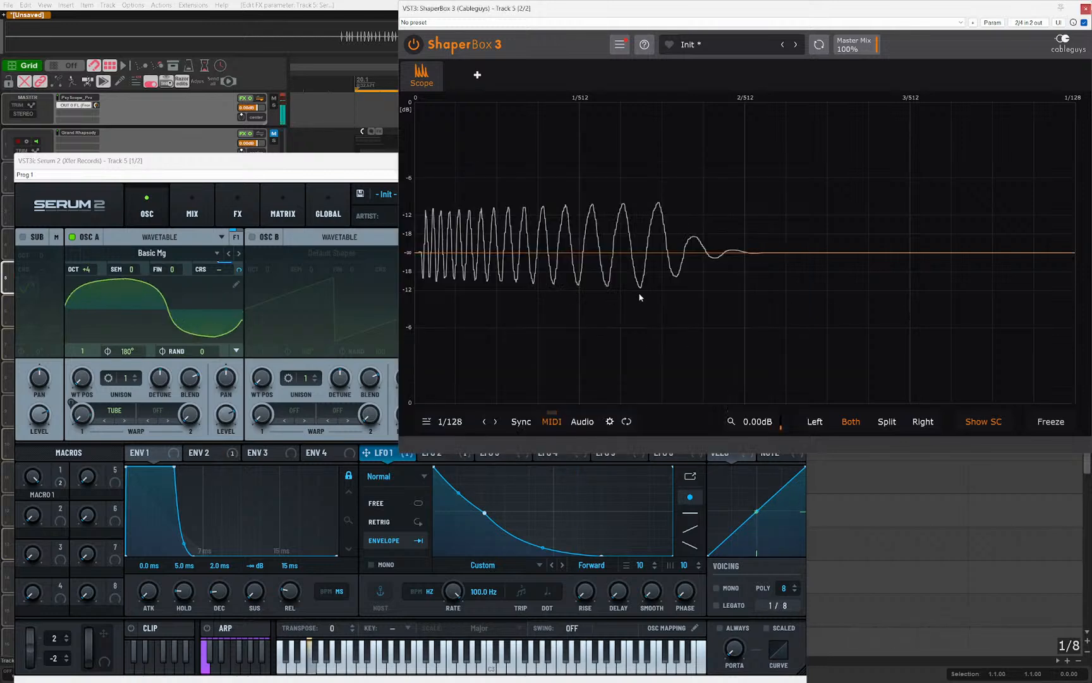
{"action": "left_click", "coordinate": [485, 424]}
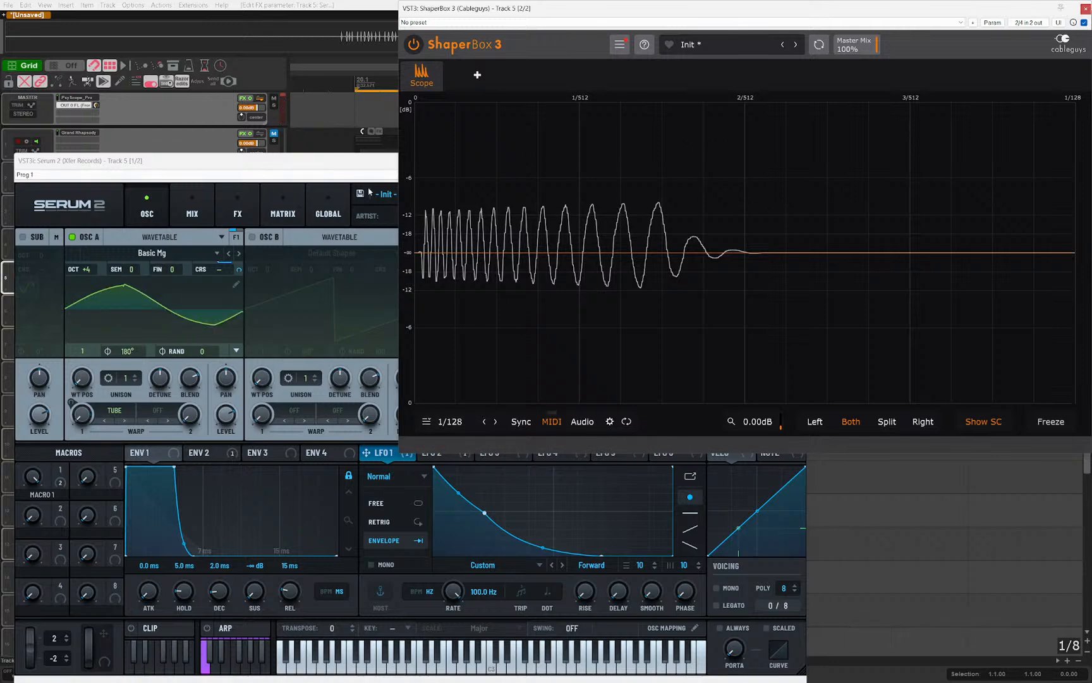
Step: Open PsyScope_Pro from the master track and position its window over ShaperBox 3
{"action": "left_click", "coordinate": [95, 98]}
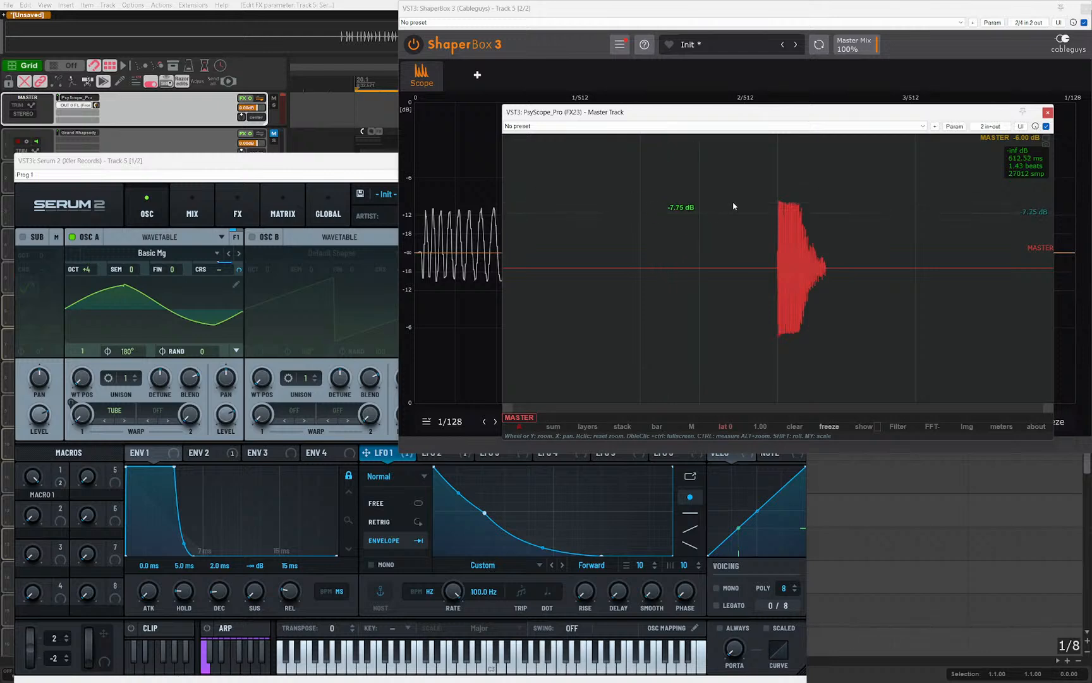
{"action": "left_click_drag", "start_coordinate": [673, 116], "coordinate": [666, 81]}
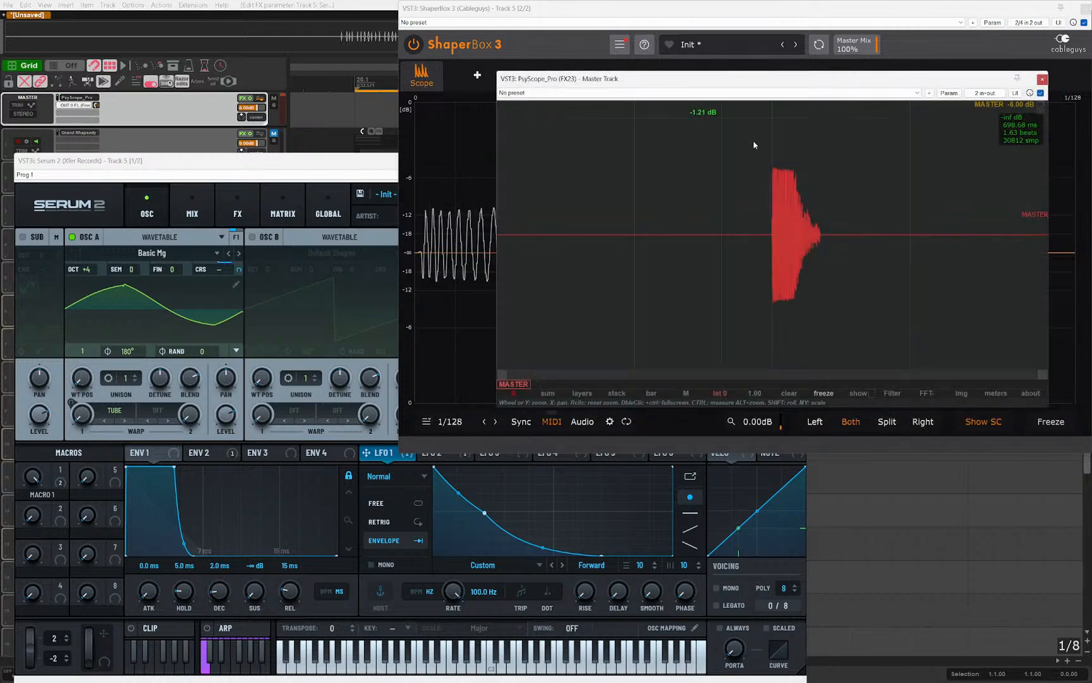
Step: Reopen PsyScope_Pro from the master track, examine the waveform during playback, and close the scope window
{"action": "key", "text": "Escape"}
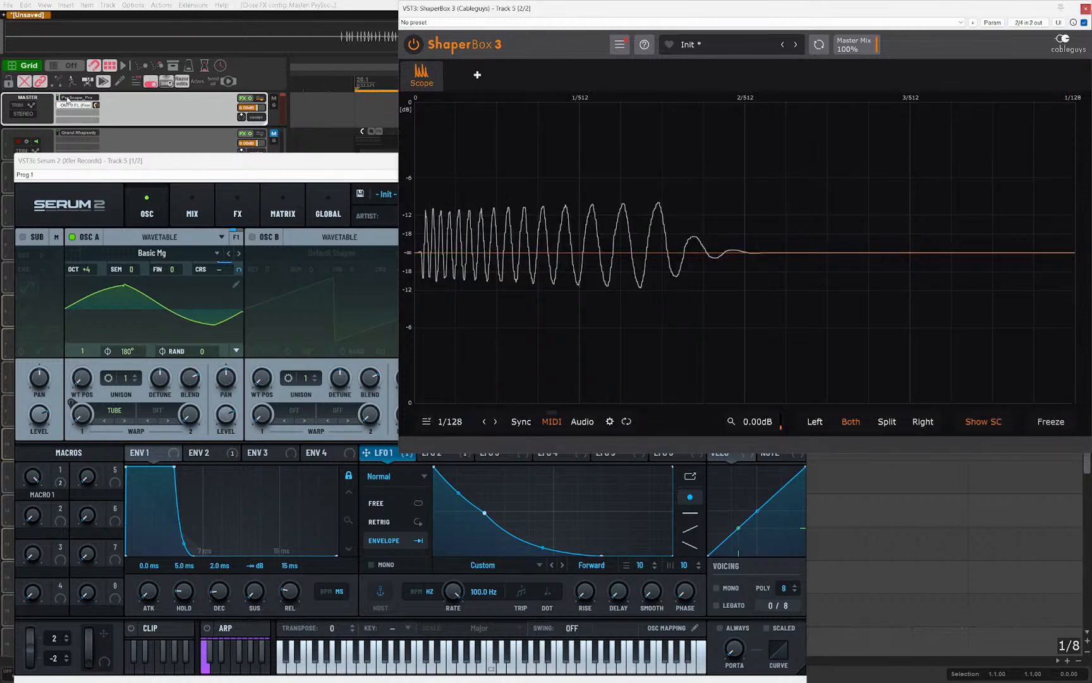
{"action": "left_click", "coordinate": [68, 99]}
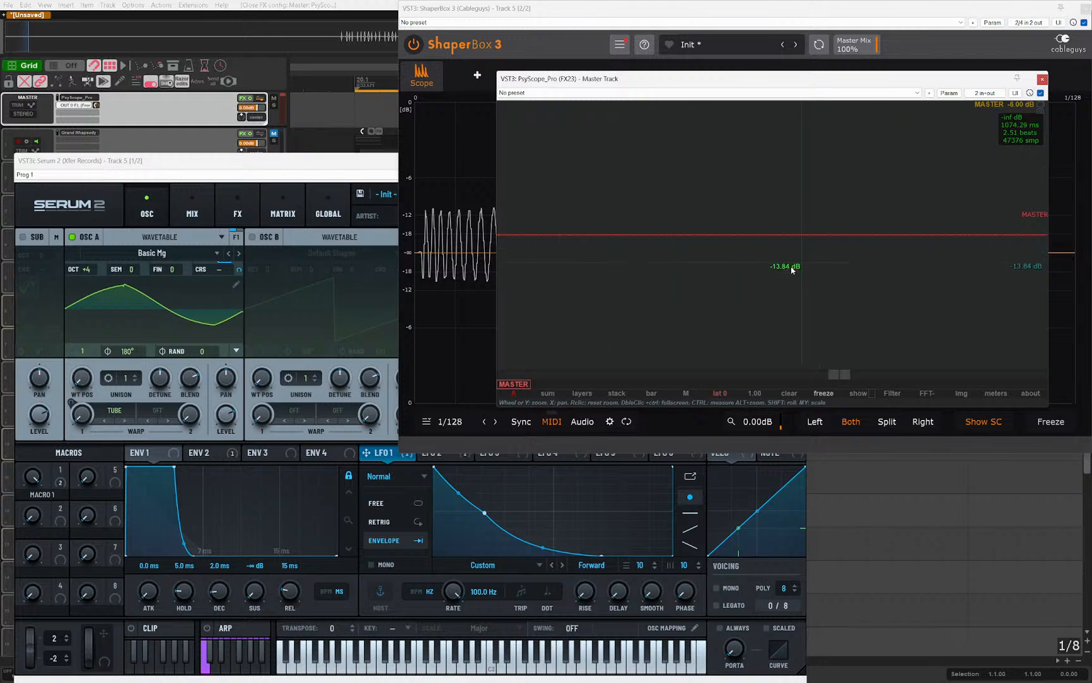
{"action": "key", "text": "space"}
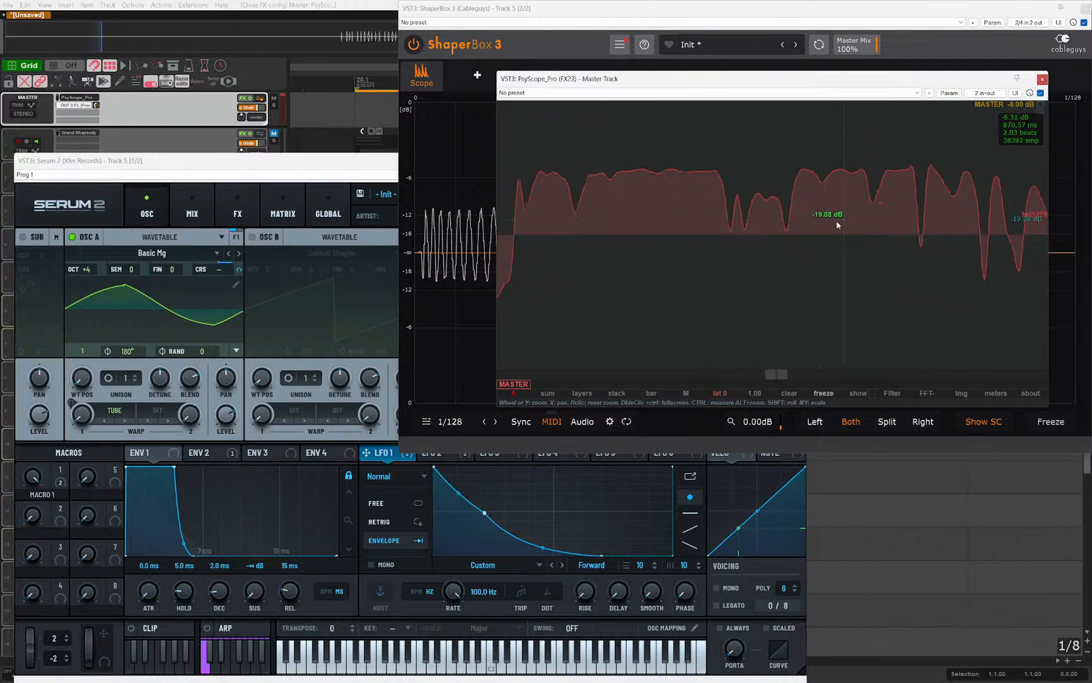
{"action": "key", "text": "Escape"}
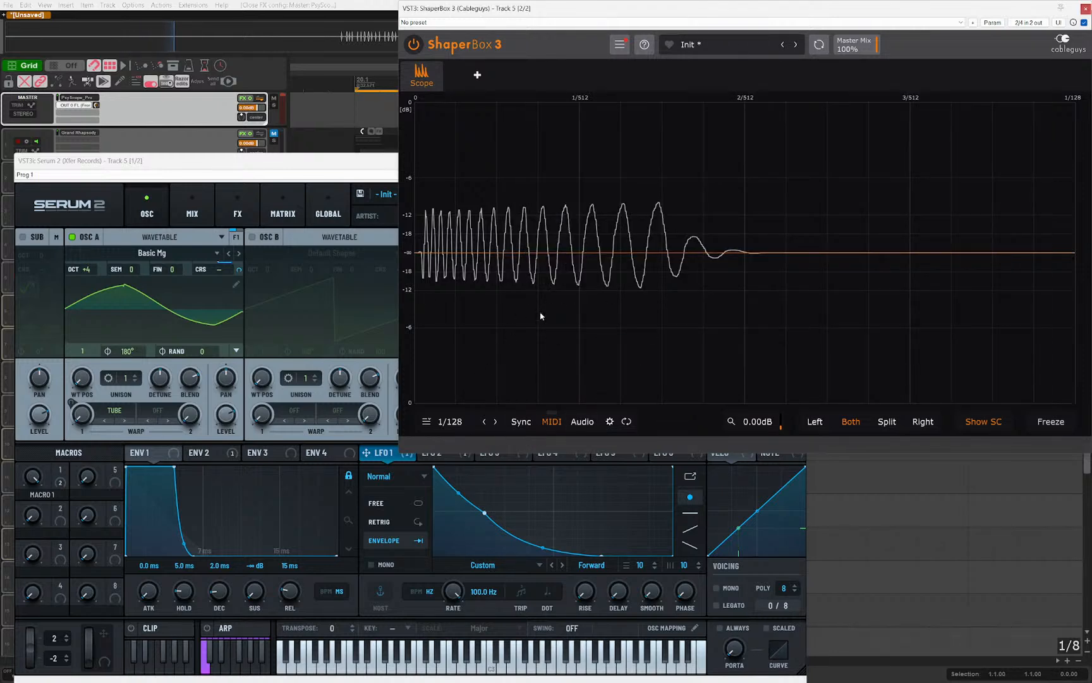
Step: Close the ShaperBox 3 and Serum 2 windows to return to the arrangement
{"action": "left_click", "coordinate": [485, 423]}
{"action": "left_click", "coordinate": [495, 422]}
{"action": "key", "text": "Escape"}
{"action": "left_click_drag", "start_coordinate": [356, 159], "coordinate": [483, 126]}
{"action": "key", "text": "Escape"}
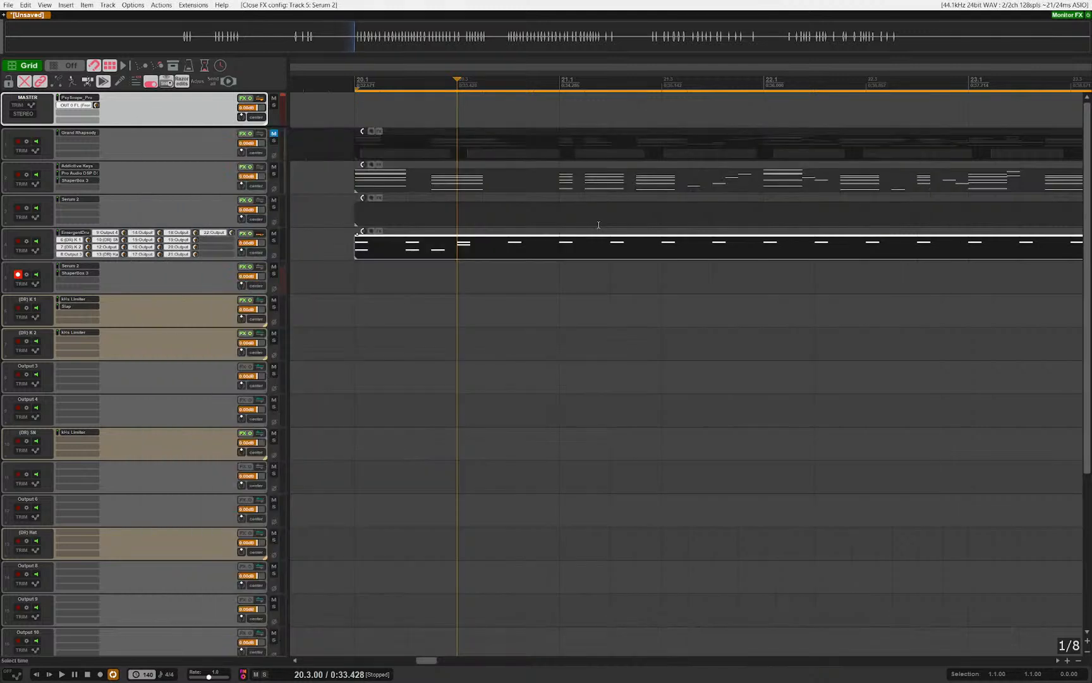
Step: Select the Serum 2 click track, play the arrangement from bar 20.1 to review the loop, and stop playback
{"action": "left_click", "coordinate": [357, 267]}
{"action": "key", "text": "space"}
{"action": "scroll", "coordinate": [424, 295], "scroll_direction": "down", "scroll_amount": 5}
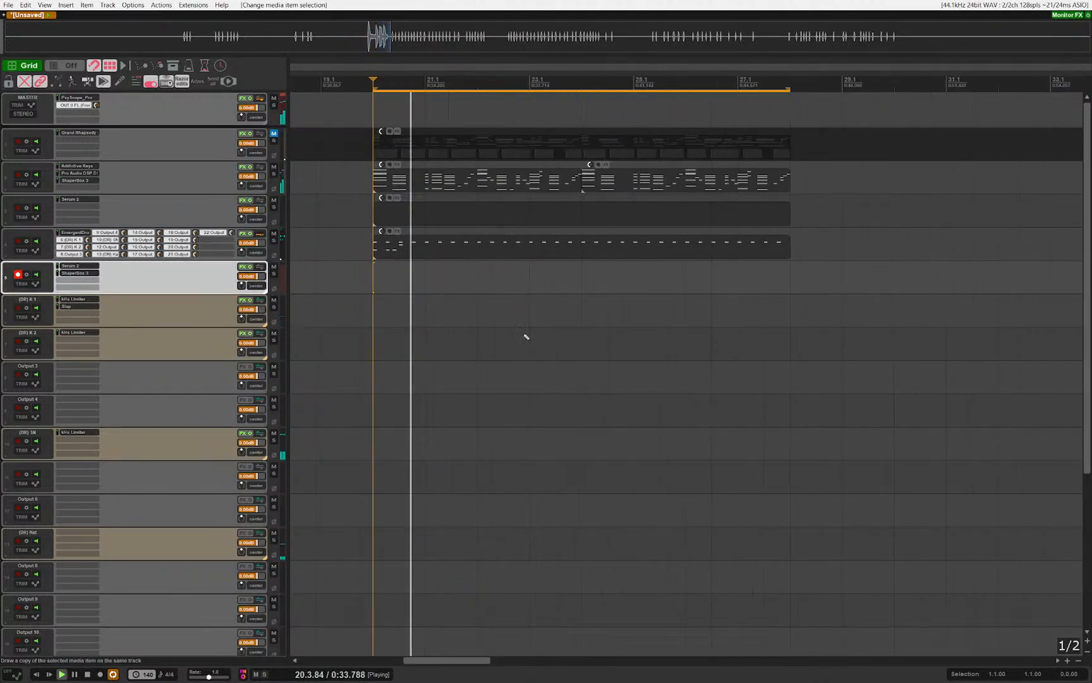
{"action": "left_click_drag", "start_coordinate": [394, 292], "coordinate": [472, 311]}
{"action": "scroll", "coordinate": [562, 327], "scroll_direction": "down", "scroll_amount": 3}
{"action": "scroll", "coordinate": [588, 325], "scroll_direction": "up", "scroll_amount": 2}
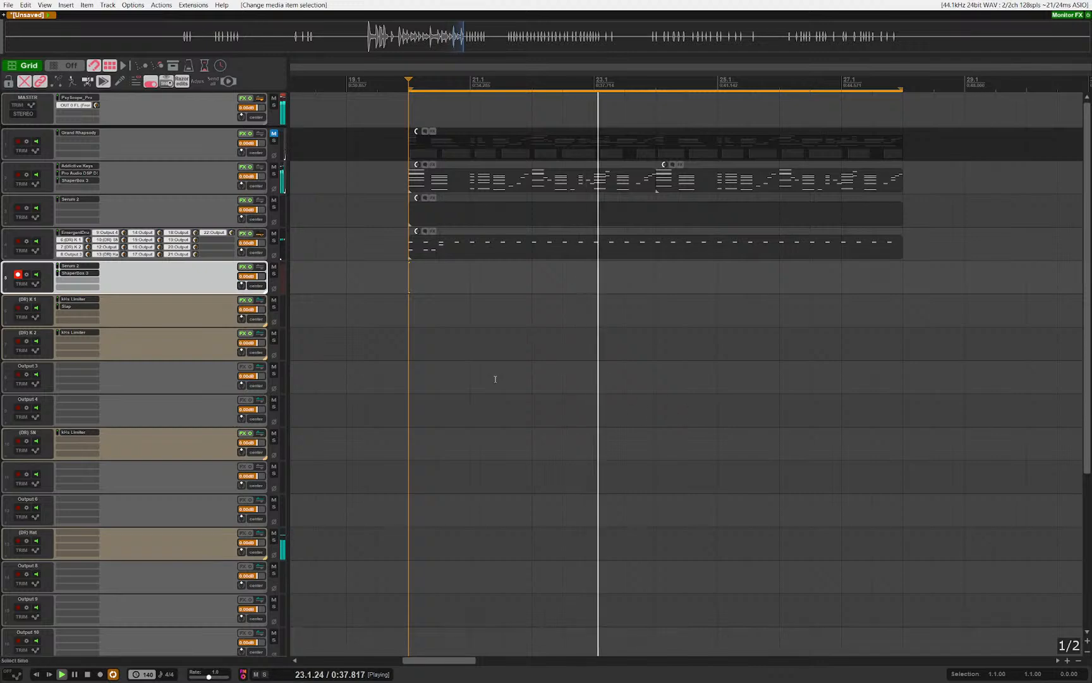
{"action": "key", "text": "space"}
Step: Start saving the project in the 2025 projects folder with the file name prefix 250428T1723Z_
{"action": "key", "text": "ctrl+s"}
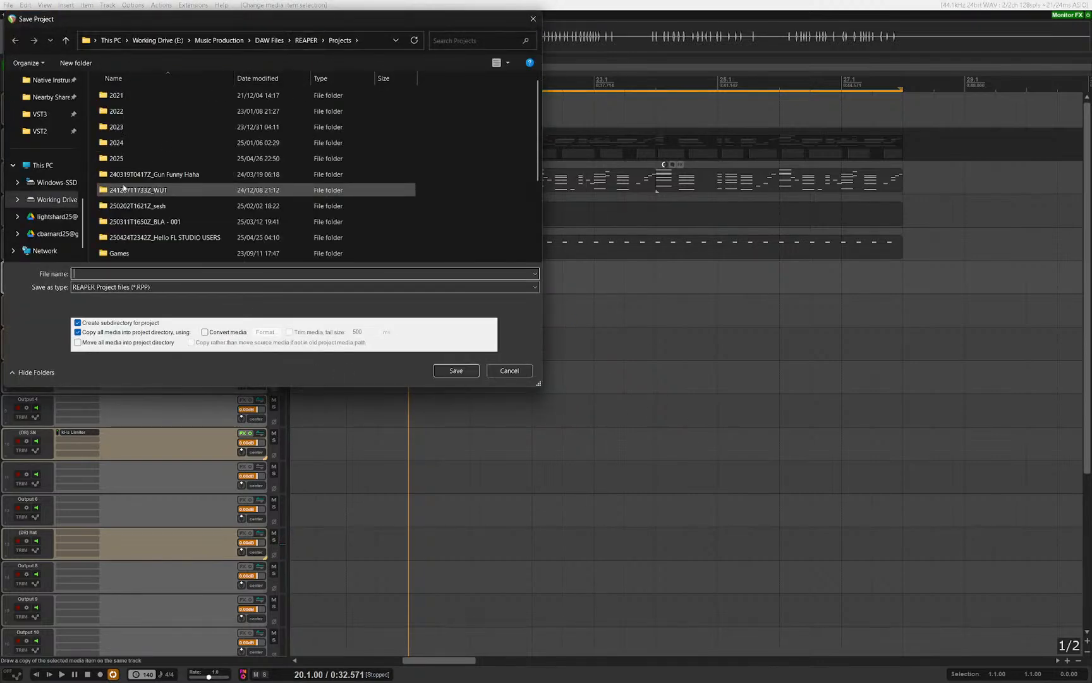
{"action": "double_click", "coordinate": [134, 160]}
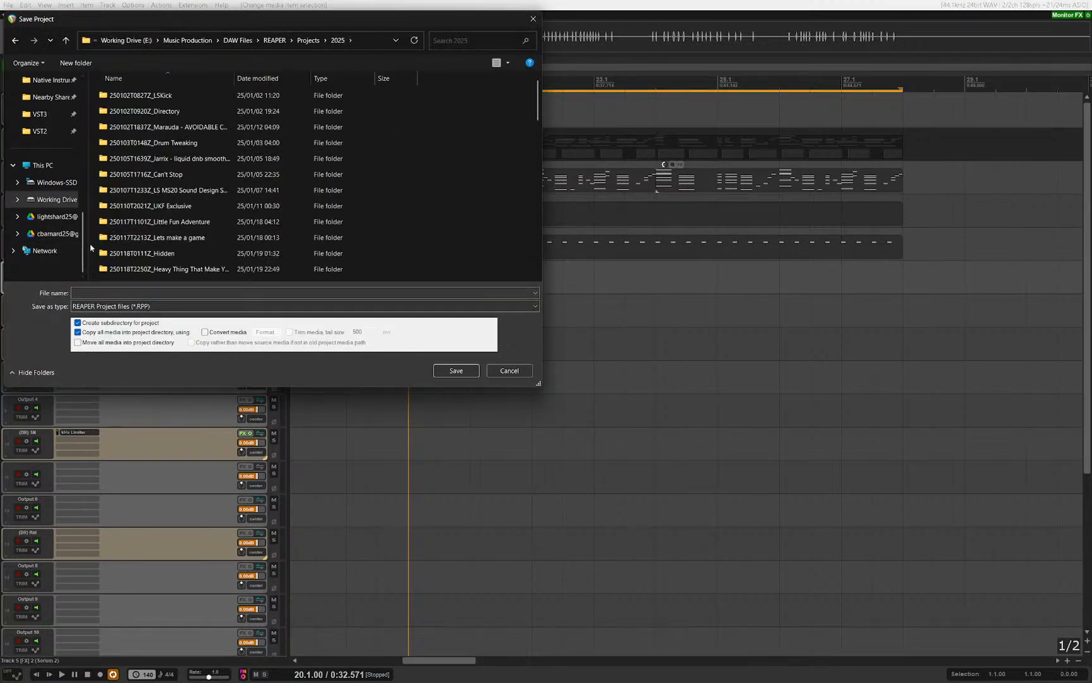
{"action": "left_click_drag", "start_coordinate": [87, 245], "coordinate": [29, 245]}
{"action": "left_click", "coordinate": [126, 292]}
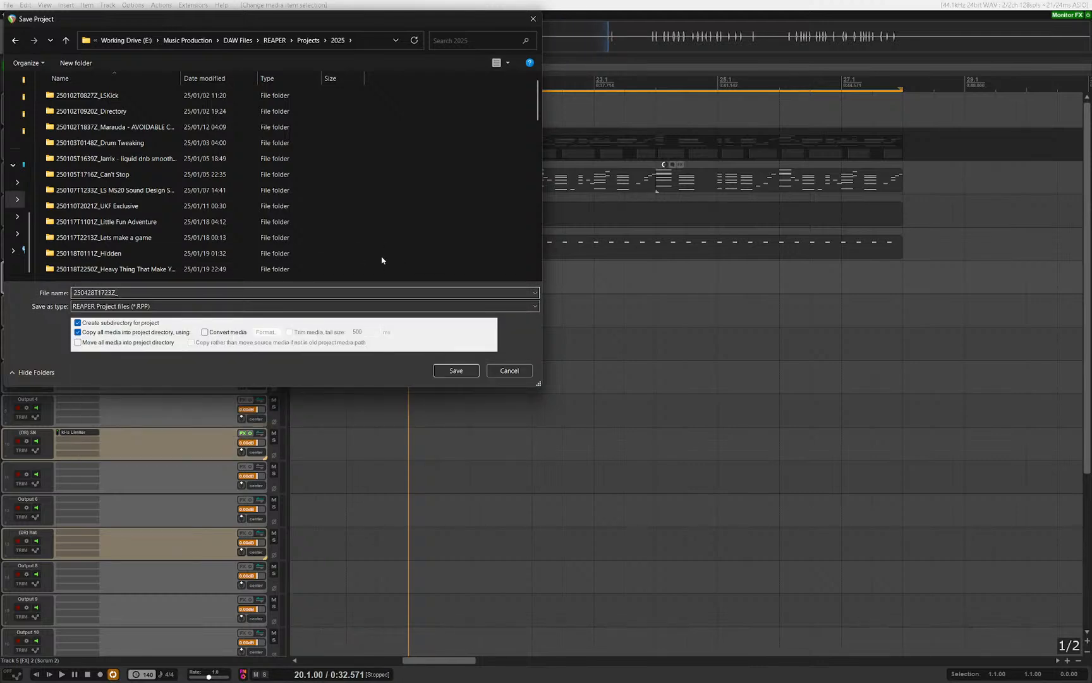
Step: Save the project as 250428T1723Z_Stream 01
{"action": "type", "text": "Serum 2"}
{"action": "key", "text": "Return"}
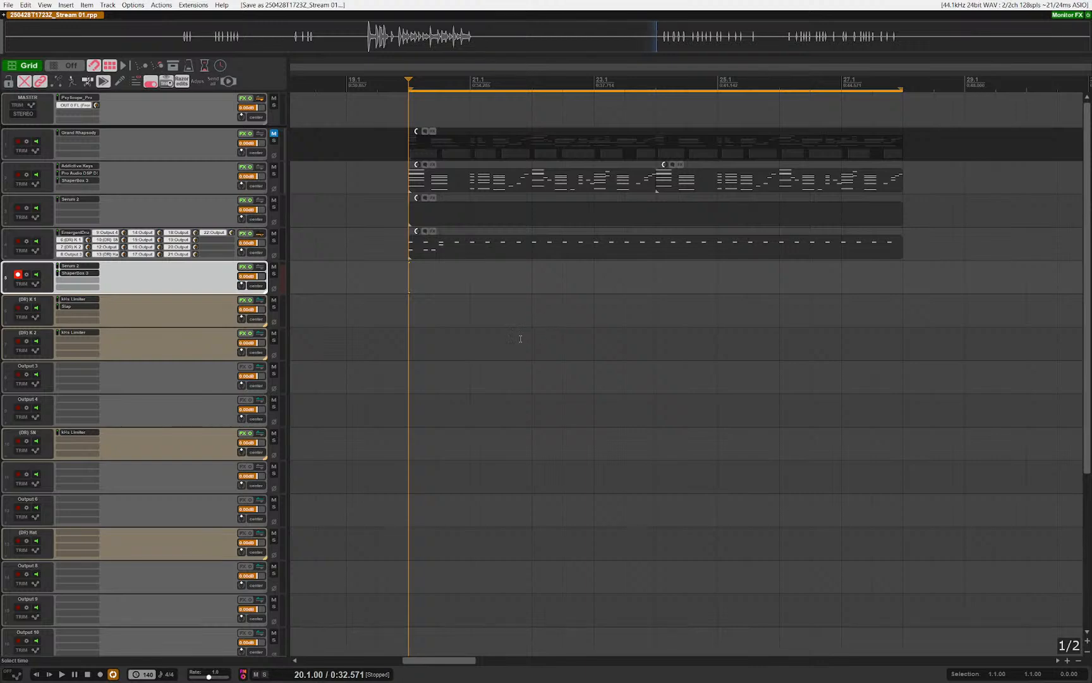
Step: Play the loop's opening and set the C2 pad's envelope slider to 3.2 s in track 4's Emergent Drums
{"action": "key", "text": "space"}
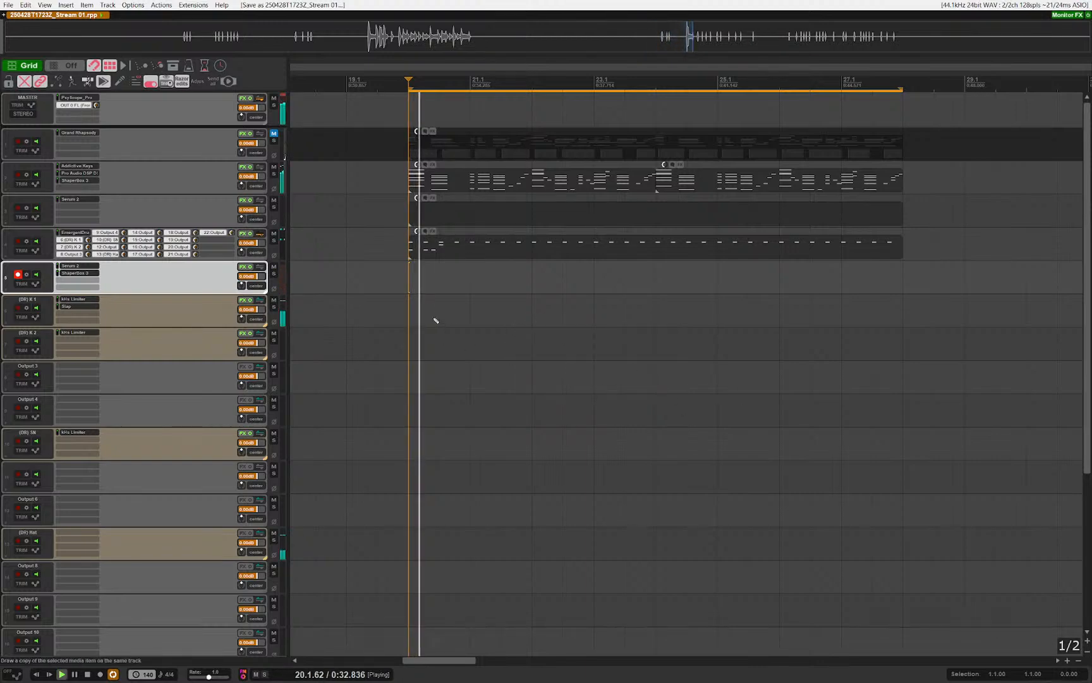
{"action": "scroll", "coordinate": [437, 316], "scroll_direction": "up", "scroll_amount": 5}
{"action": "key", "text": "space"}
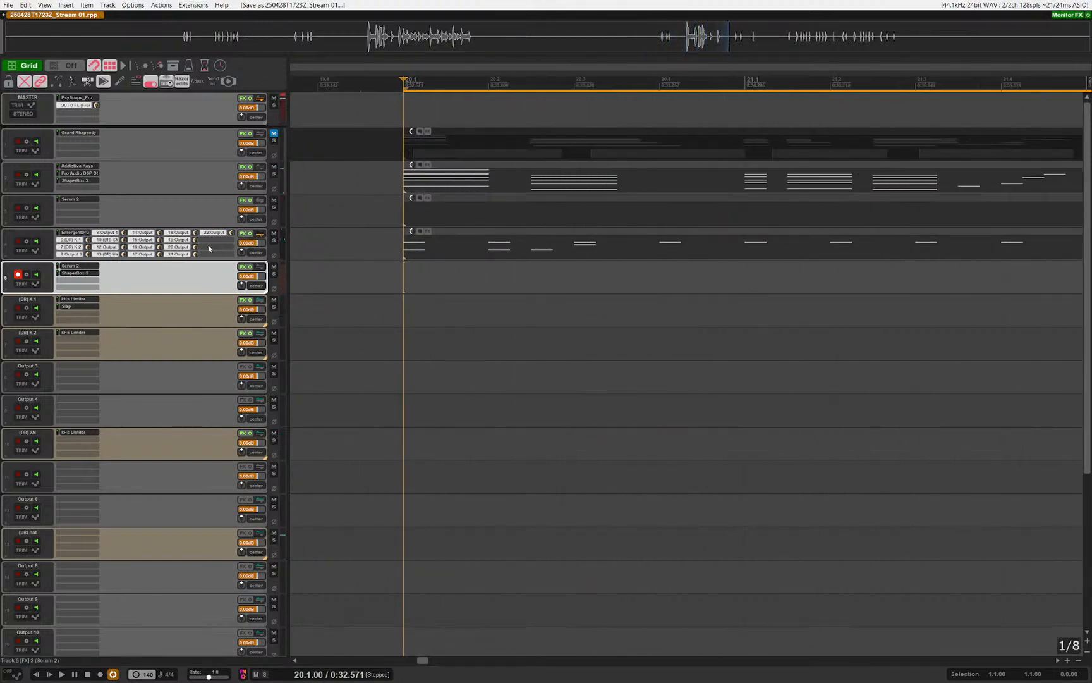
{"action": "left_click", "coordinate": [64, 232]}
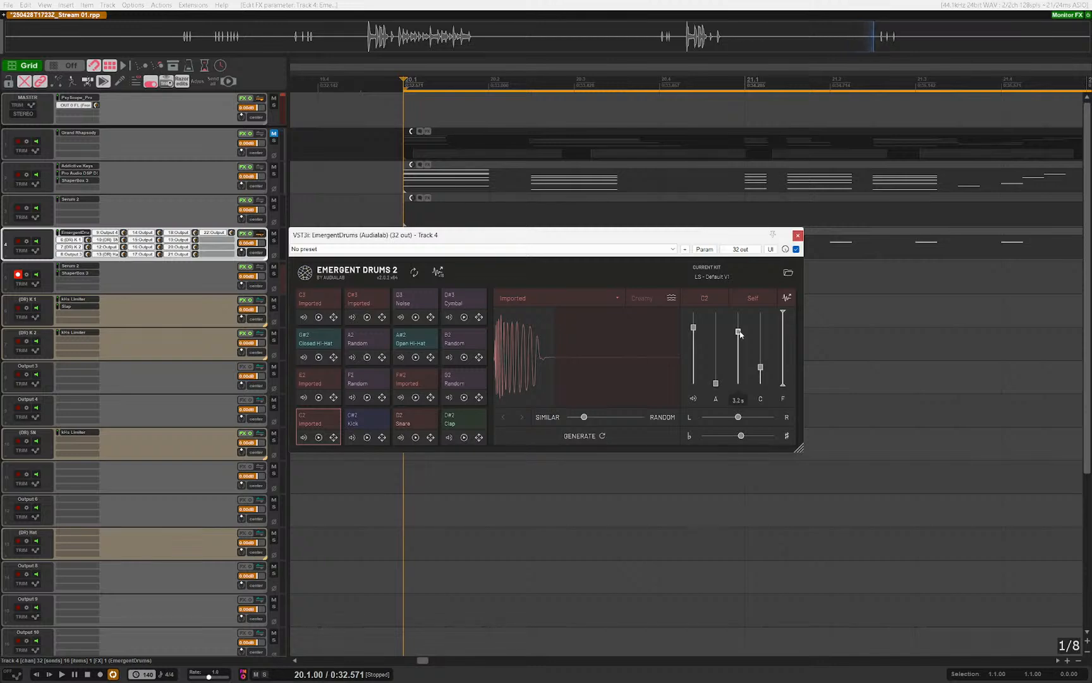
{"action": "key", "text": "Escape"}
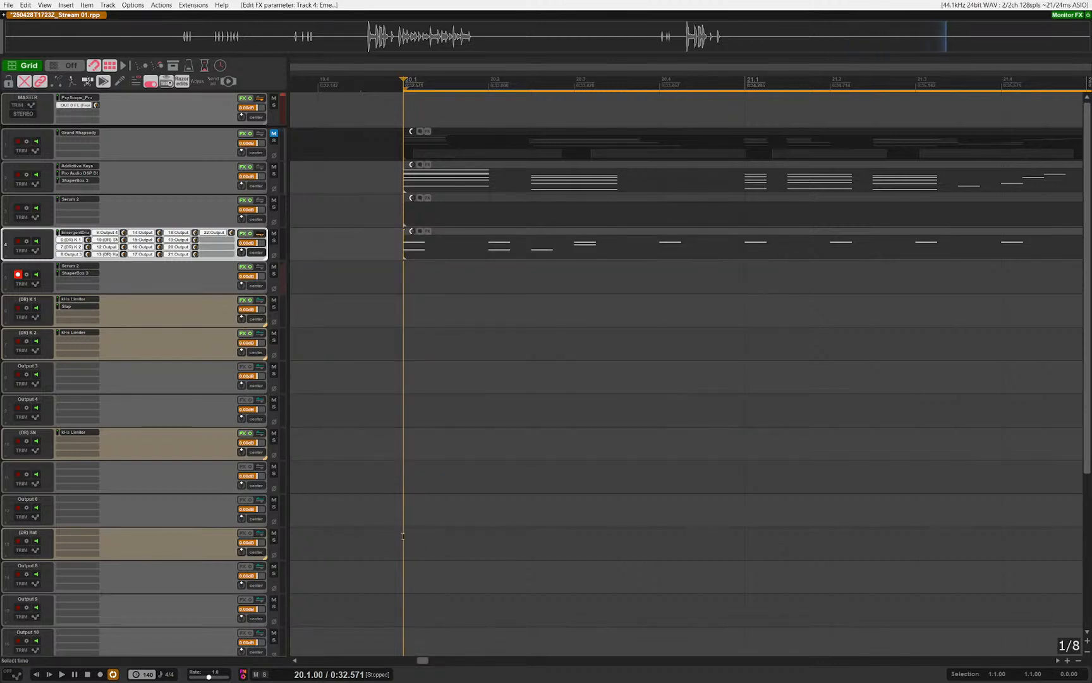
{"action": "left_click", "coordinate": [155, 429]}
{"action": "left_click", "coordinate": [178, 364]}
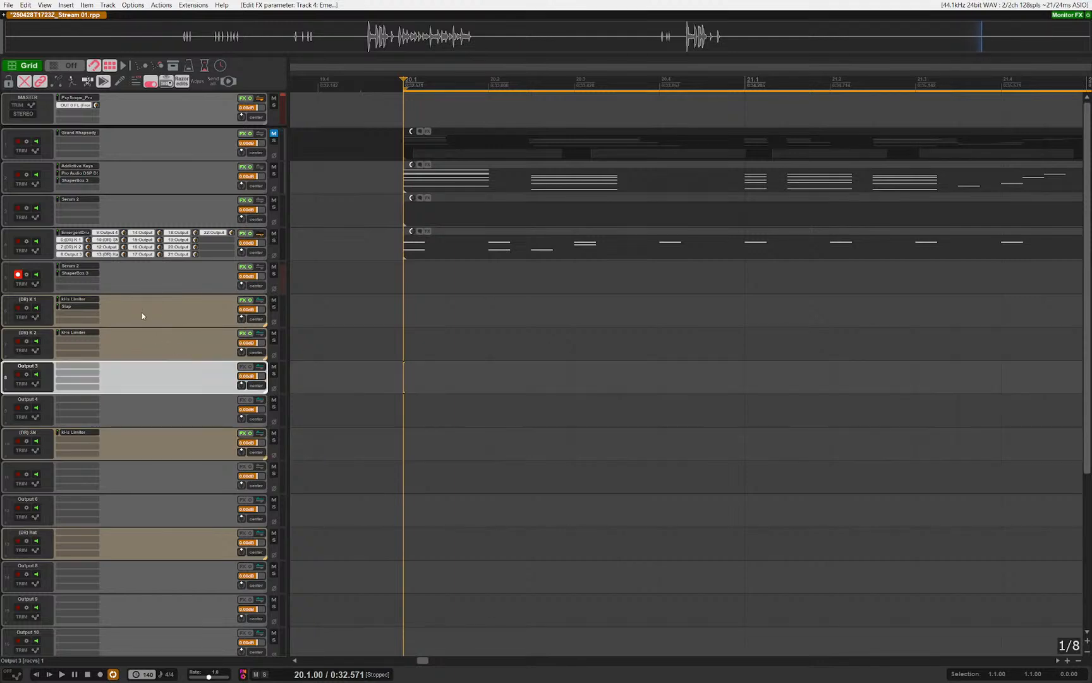
{"action": "left_click", "coordinate": [143, 312]}
{"action": "left_click", "coordinate": [178, 271]}
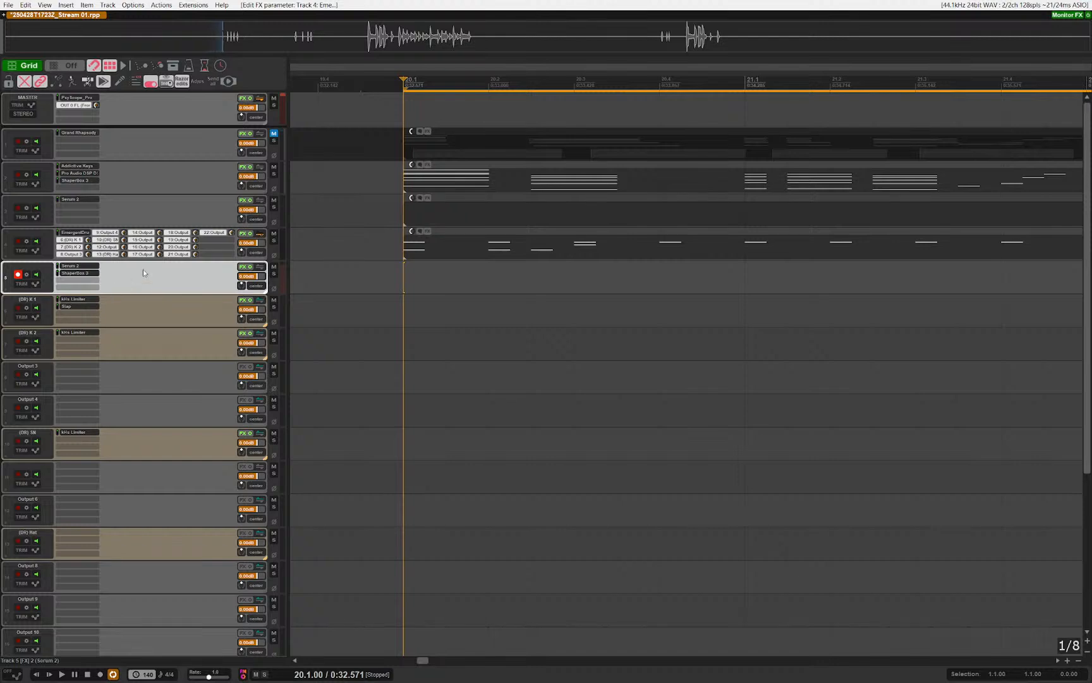
Step: Add the VISION 4X analyser to the master track
{"action": "left_click", "coordinate": [155, 113]}
{"action": "double_click", "coordinate": [72, 119]}
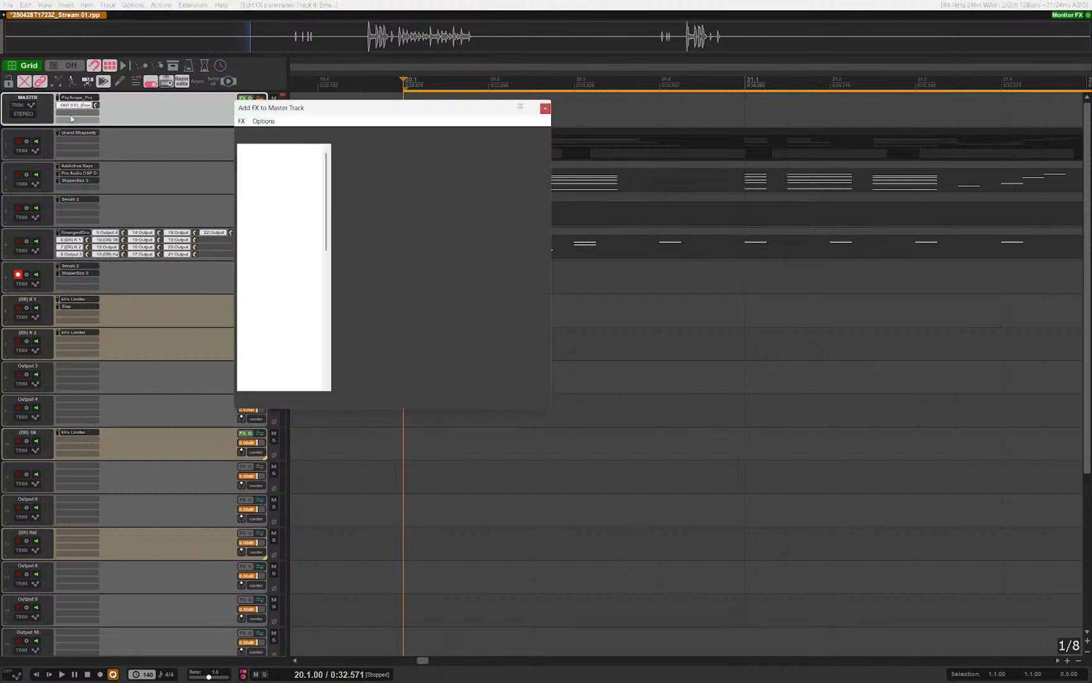
{"action": "type", "text": "vision"}
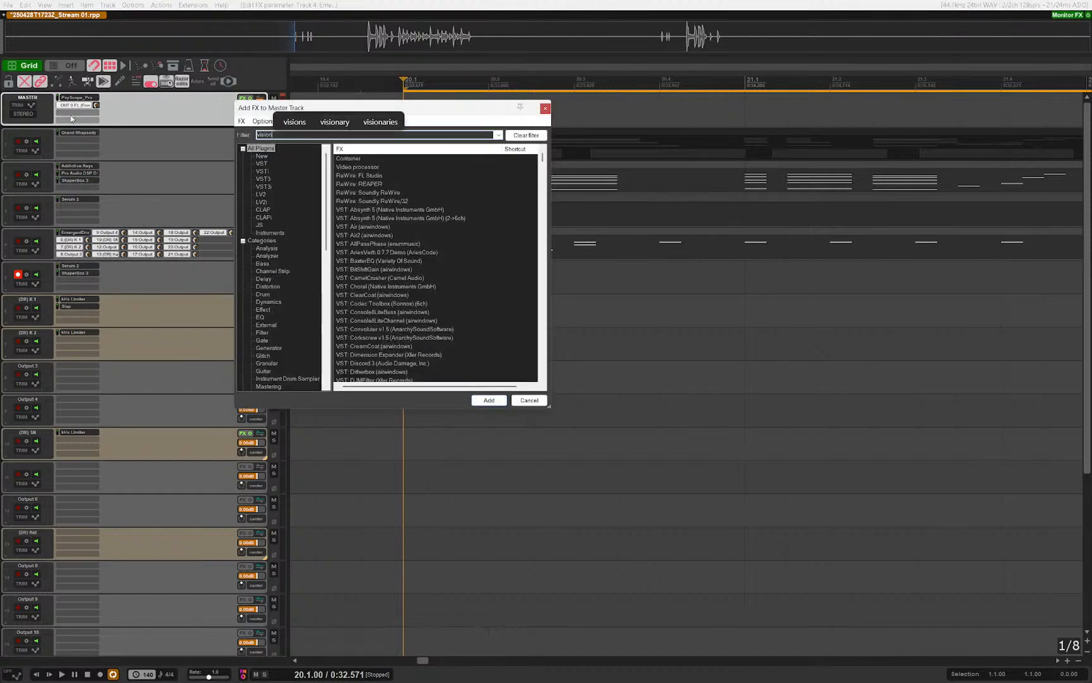
{"action": "key", "text": "Return"}
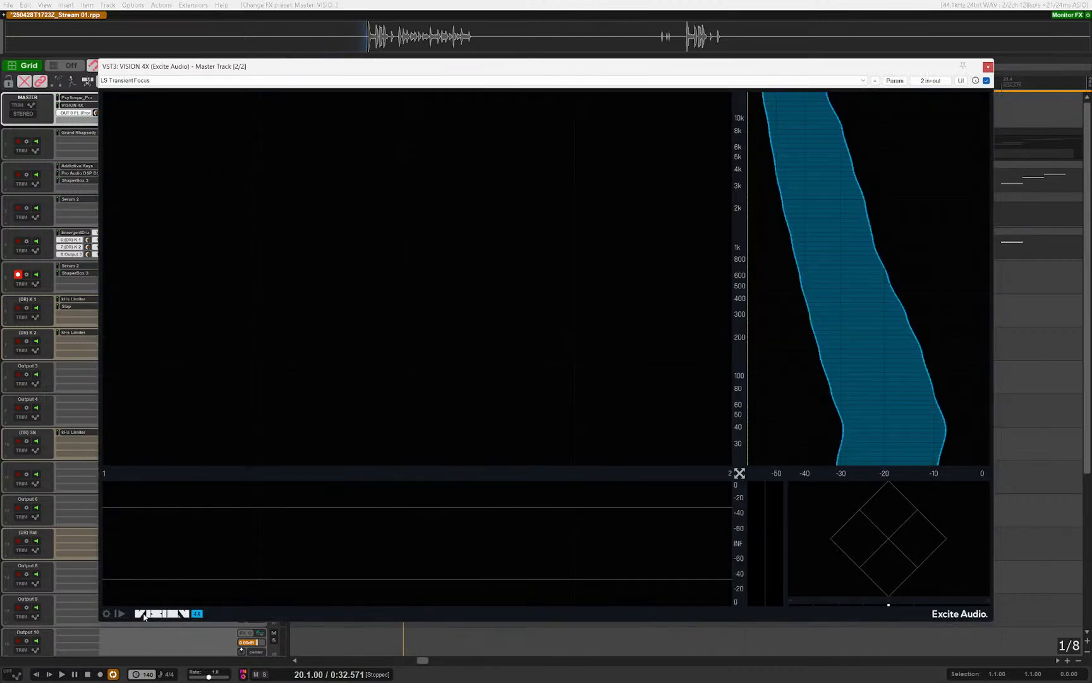
Step: Show VISION 4X's advanced settings, set the time multiplier to 9 and replay the loop's opening
{"action": "left_click", "coordinate": [106, 614]}
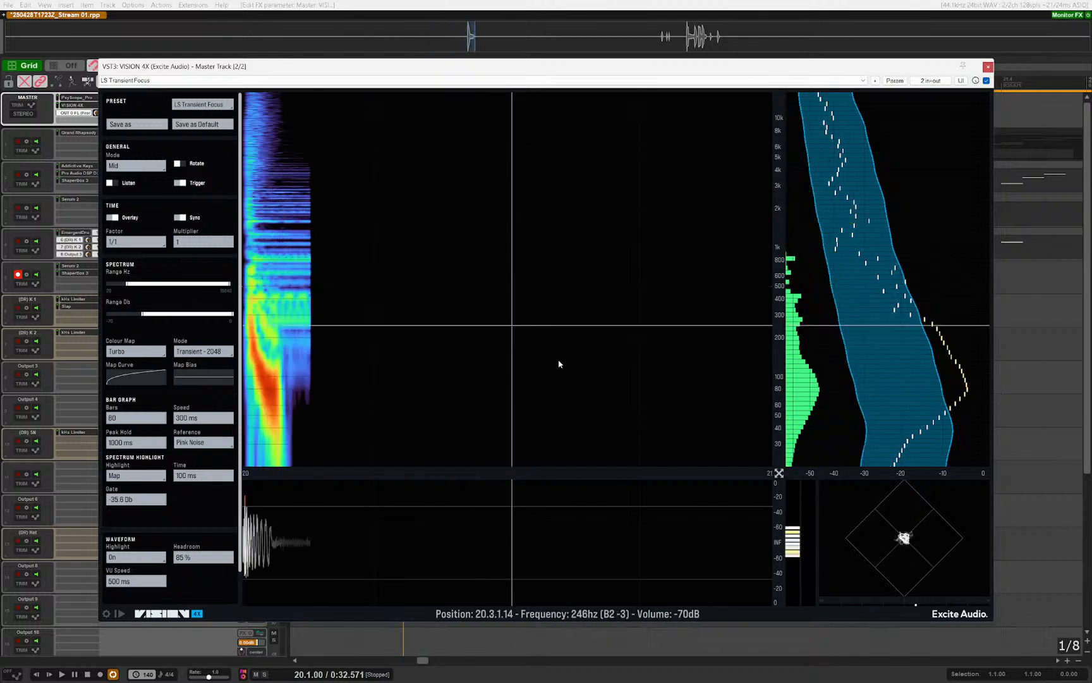
{"action": "left_click", "coordinate": [107, 614]}
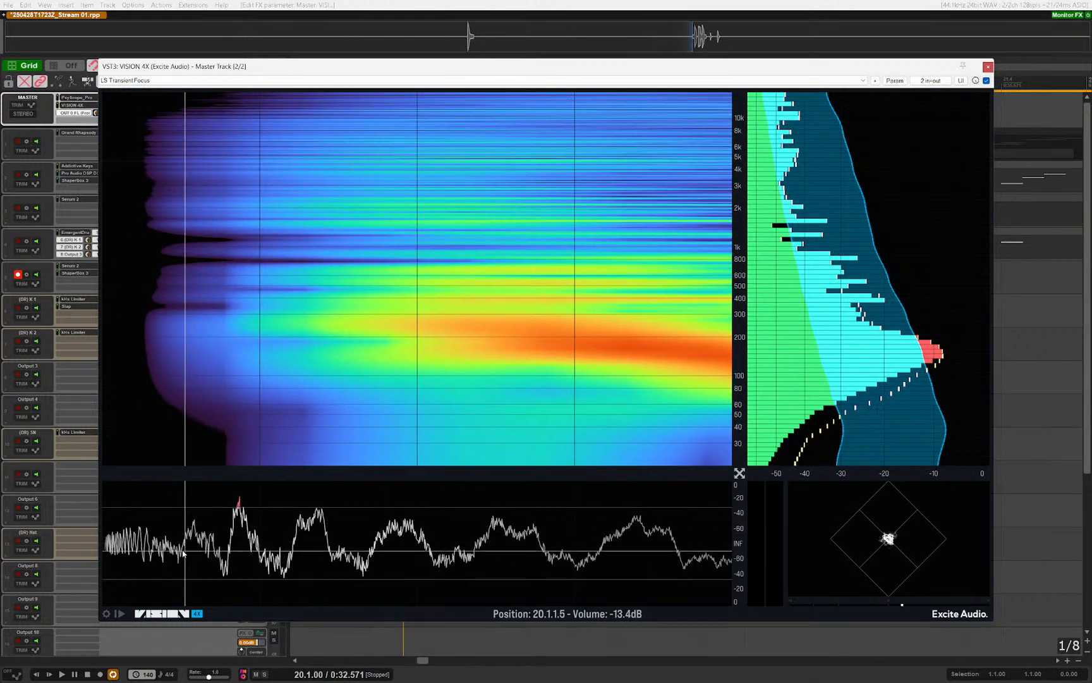
{"action": "left_click", "coordinate": [104, 614]}
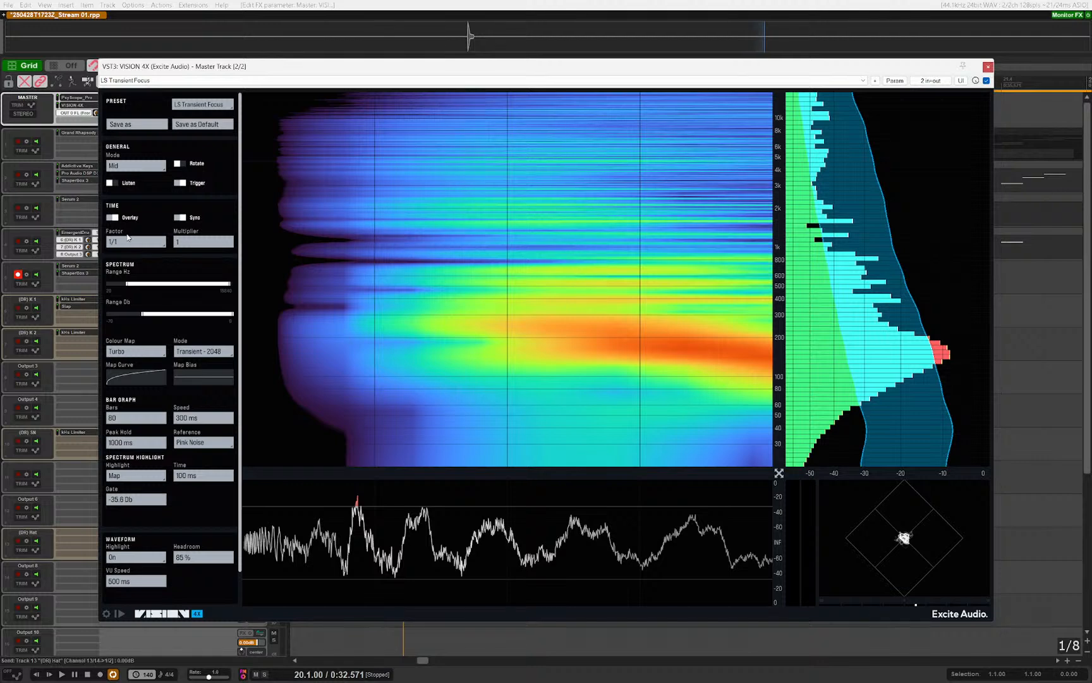
{"action": "left_click", "coordinate": [148, 248]}
{"action": "left_click", "coordinate": [147, 244]}
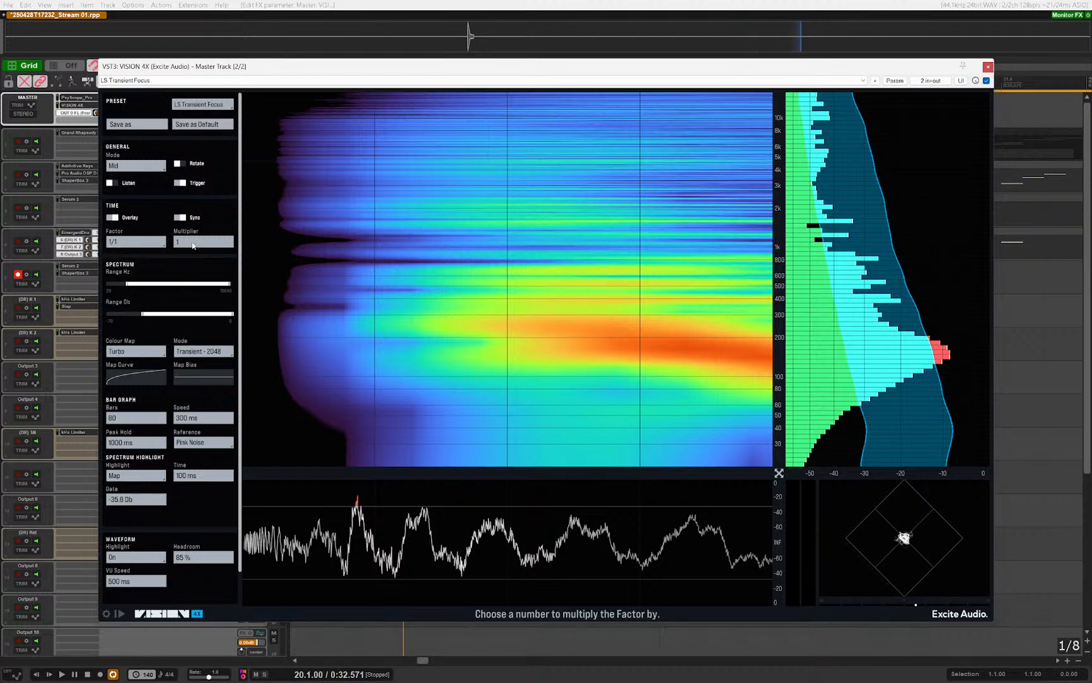
{"action": "left_click_drag", "start_coordinate": [193, 245], "coordinate": [198, 219]}
{"action": "key", "text": "space"}
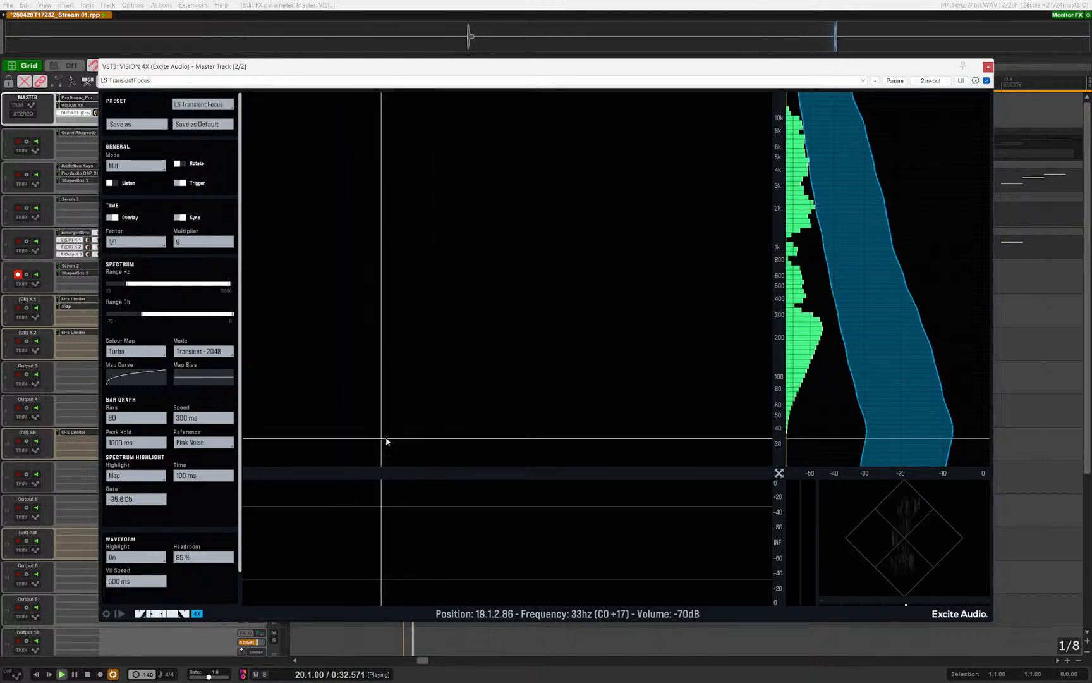
{"action": "key", "text": "space"}
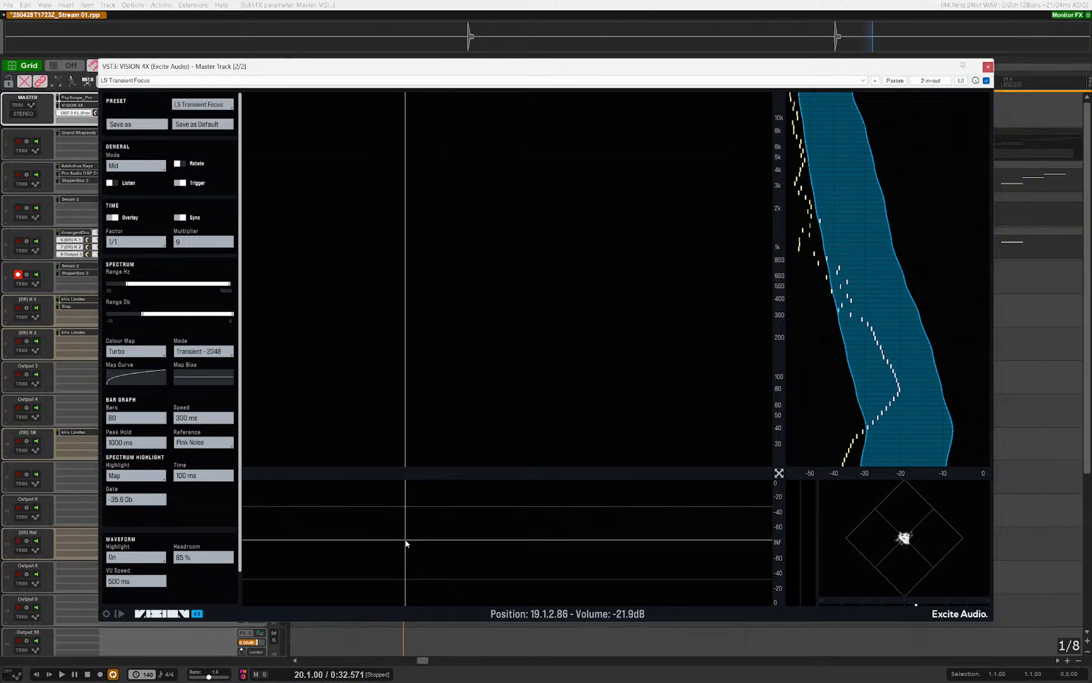
Step: Examine the opening hit's transient closely in VISION 4X's spectrogram and waveform
{"action": "scroll", "coordinate": [405, 544], "scroll_direction": "down", "scroll_amount": 5}
{"action": "scroll", "coordinate": [303, 540], "scroll_direction": "up", "scroll_amount": 7}
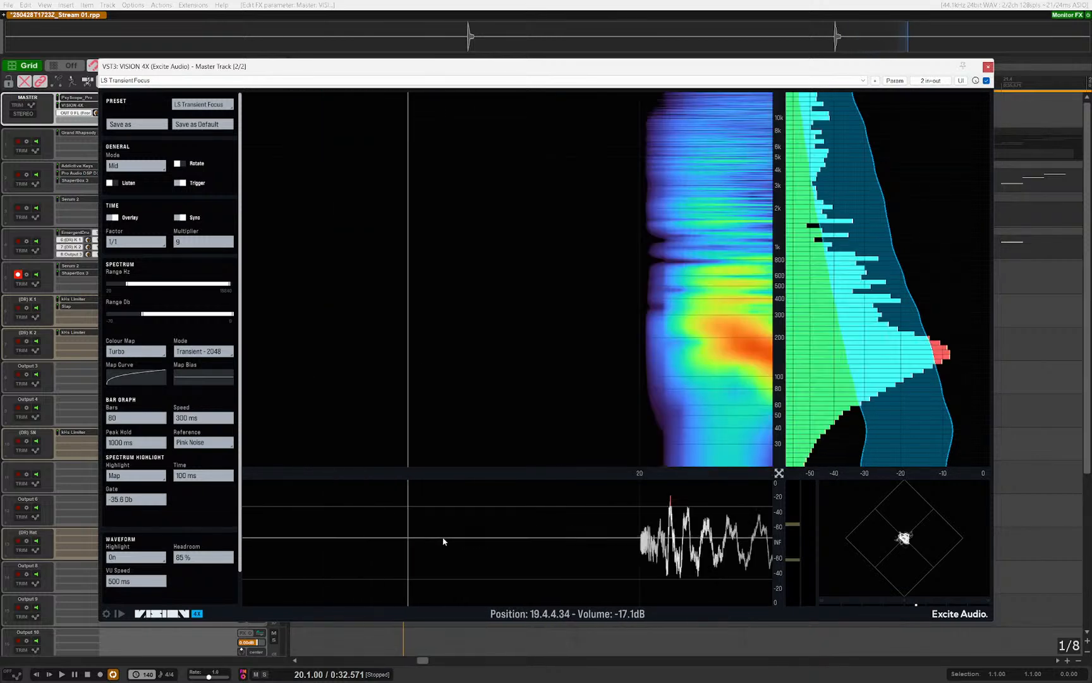
{"action": "scroll", "coordinate": [444, 541], "scroll_direction": "up", "scroll_amount": 2}
{"action": "scroll", "coordinate": [183, 206], "scroll_direction": "down", "scroll_amount": 1}
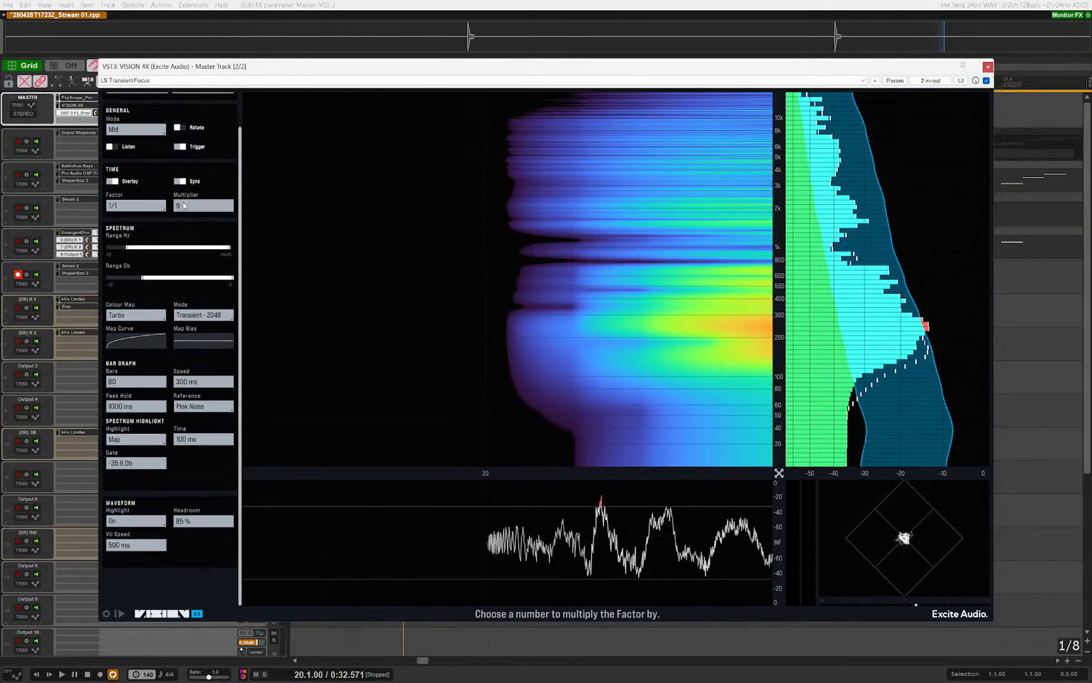
Step: Set VISION 4X's time multiplier to 1 and factor to 1/32, and replay the loop's opening
{"action": "left_click_drag", "start_coordinate": [183, 203], "coordinate": [185, 349]}
{"action": "left_click", "coordinate": [121, 213]}
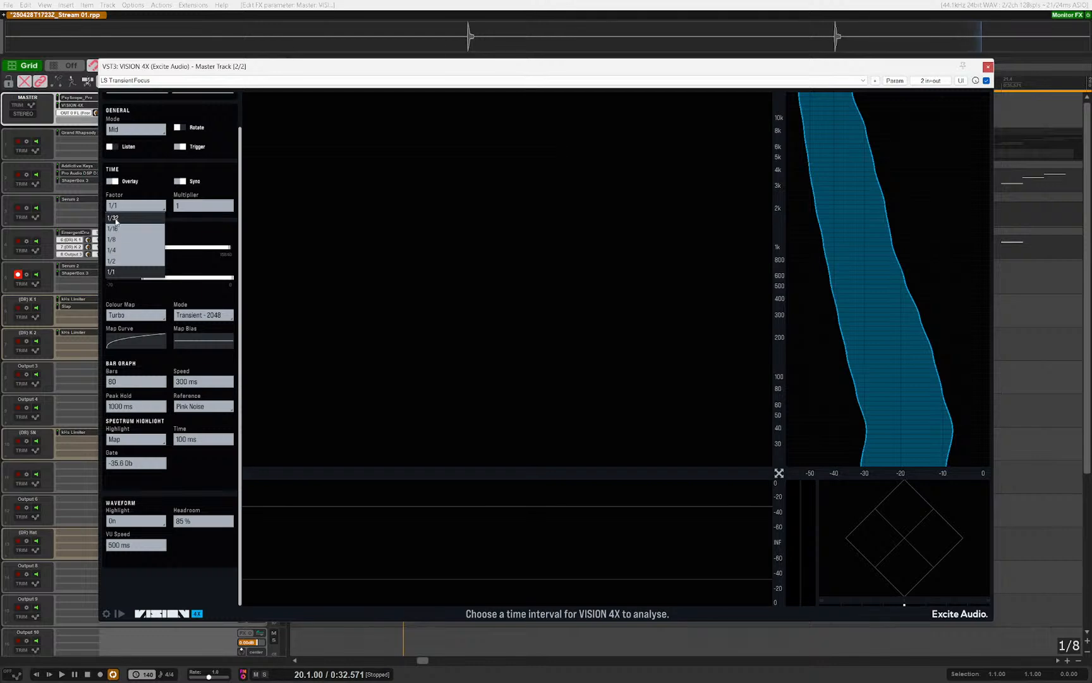
{"action": "left_click", "coordinate": [142, 250]}
{"action": "key", "text": "space"}
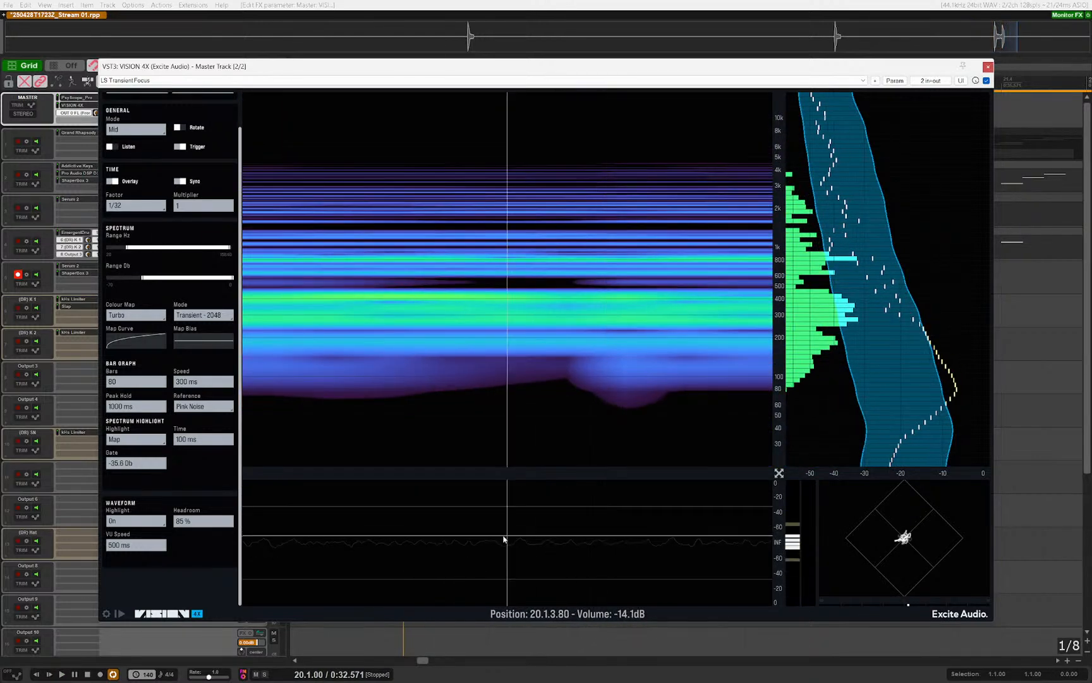
{"action": "key", "text": "space"}
Step: Set the time multiplier to 23 and replay the opening hit to inspect its transient
{"action": "left_click_drag", "start_coordinate": [195, 204], "coordinate": [195, 132]}
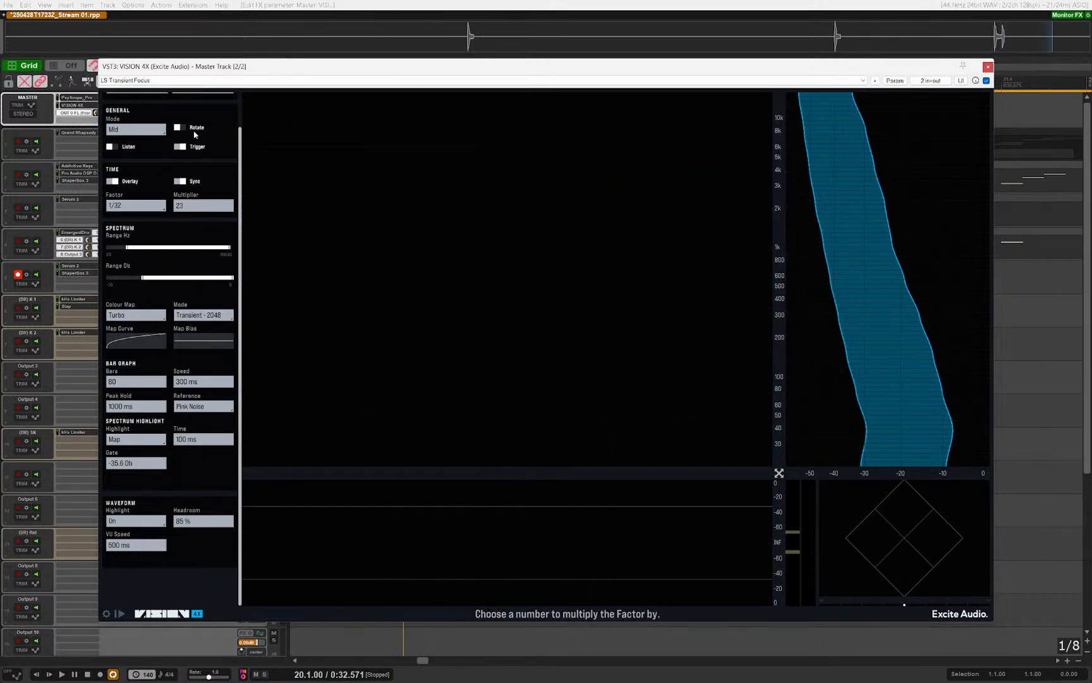
{"action": "key", "text": "space"}
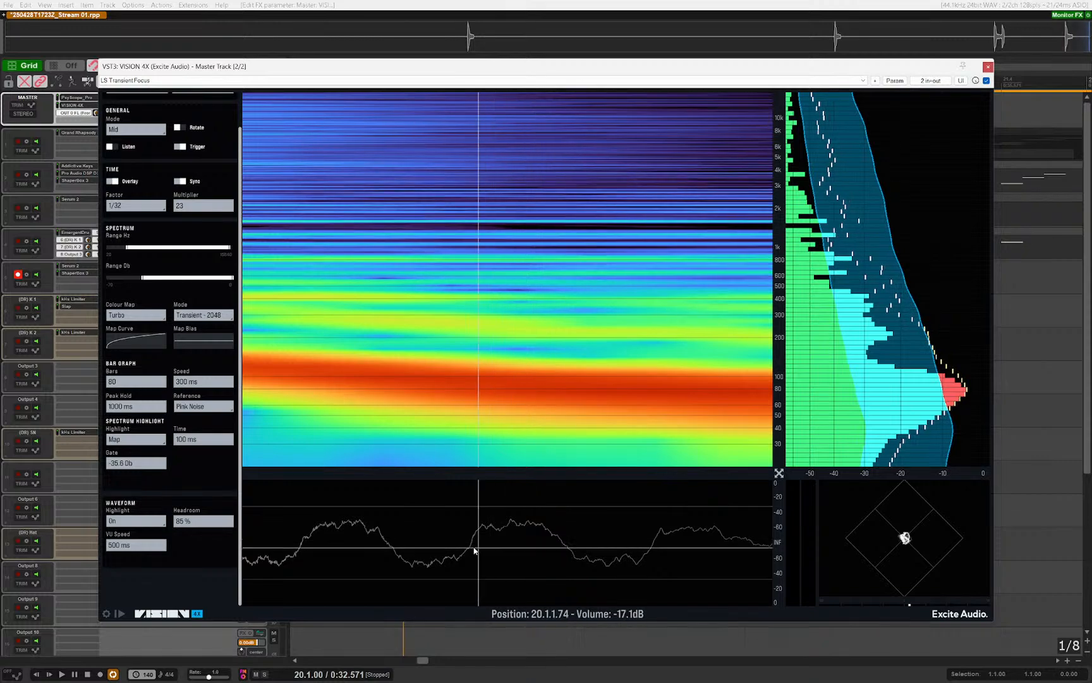
{"action": "key", "text": "space"}
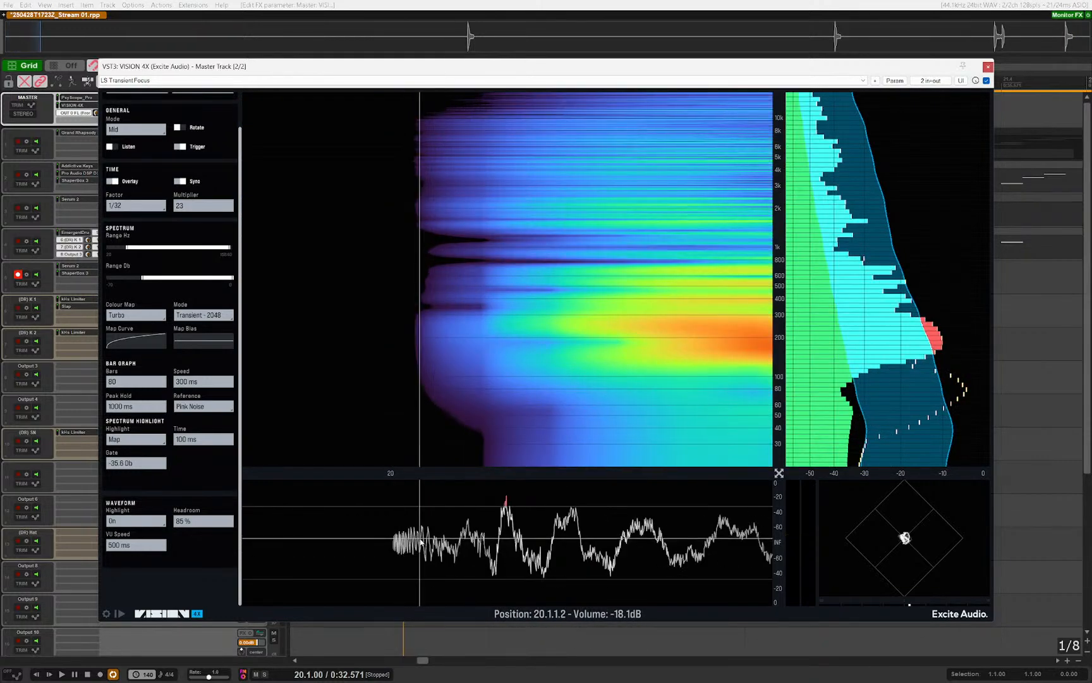
Step: Set the time multiplier to 10 and play the opening hit again
{"action": "left_click_drag", "start_coordinate": [190, 206], "coordinate": [188, 248]}
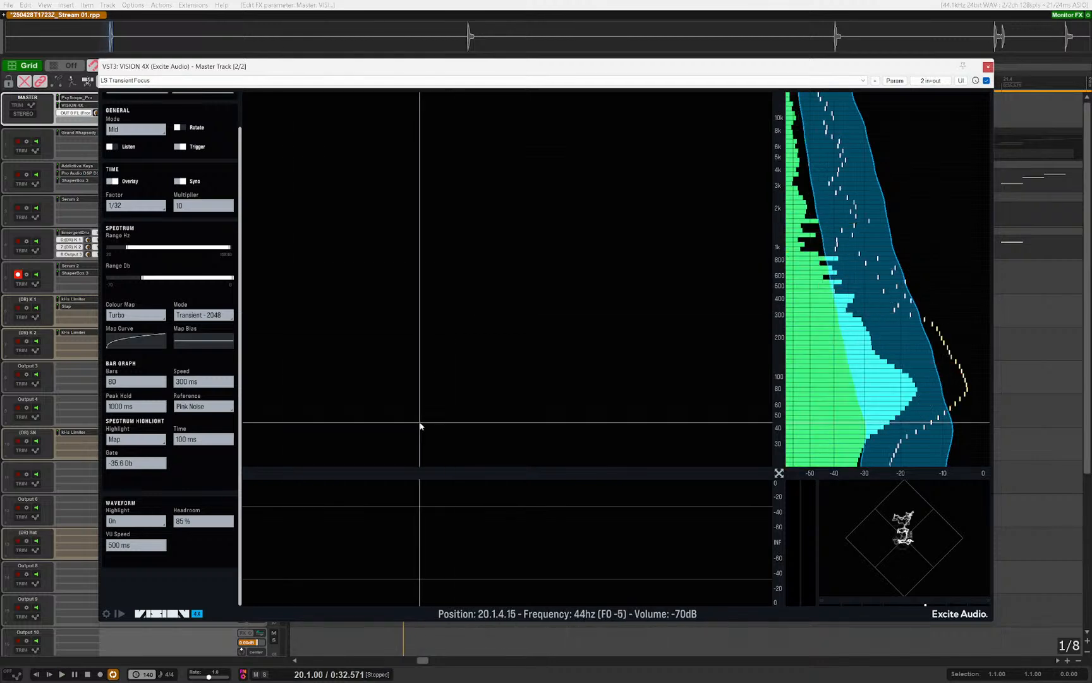
{"action": "key", "text": "space"}
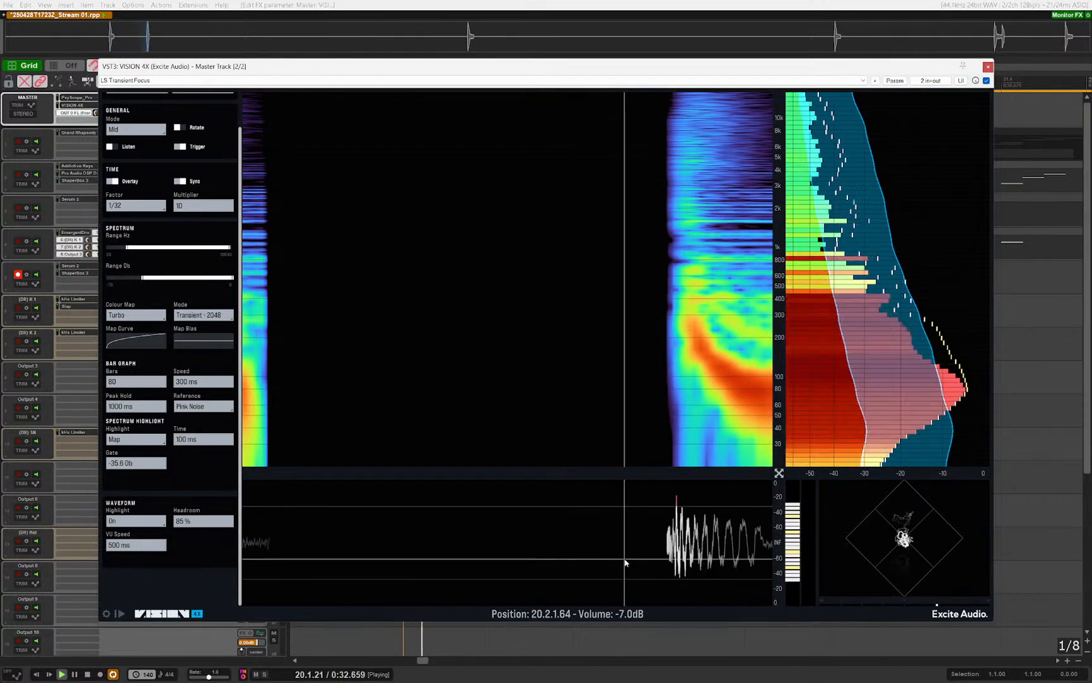
{"action": "key", "text": "space"}
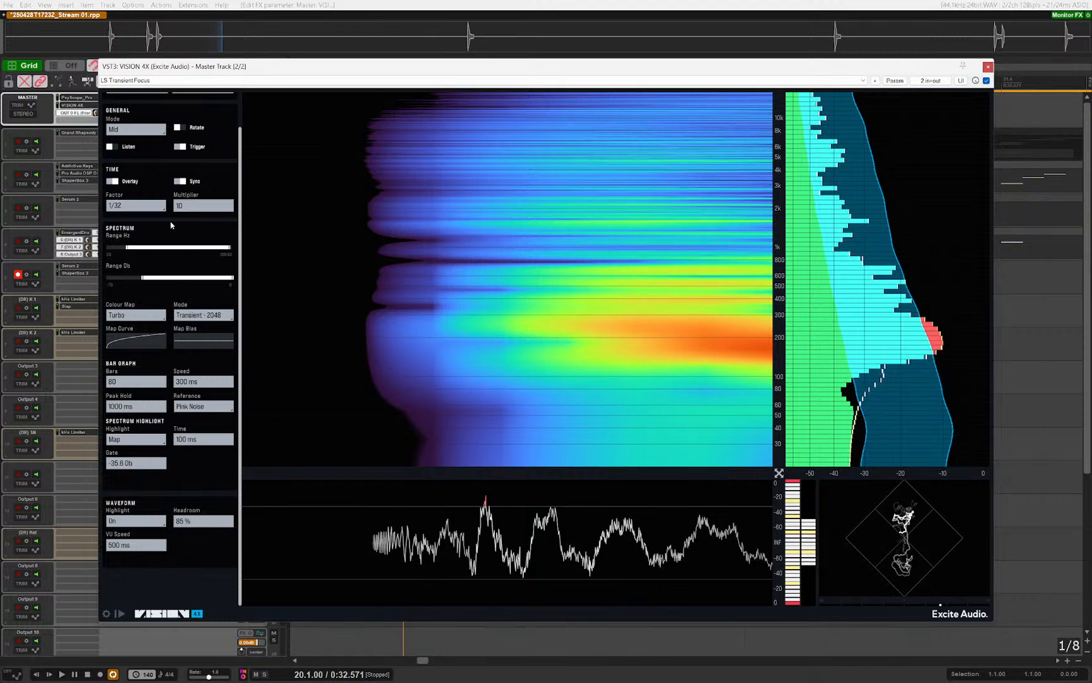
Step: Turn off tempo sync for VISION 4X's time range and replay the loop's opening to check the display
{"action": "left_click", "coordinate": [175, 183]}
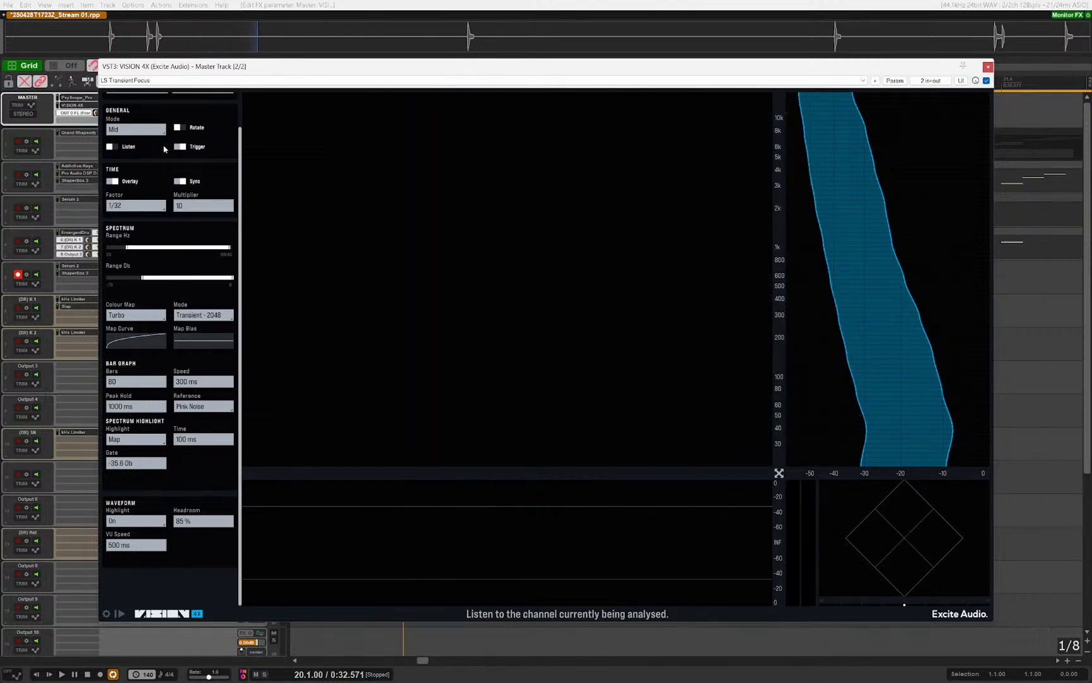
{"action": "left_click", "coordinate": [177, 182]}
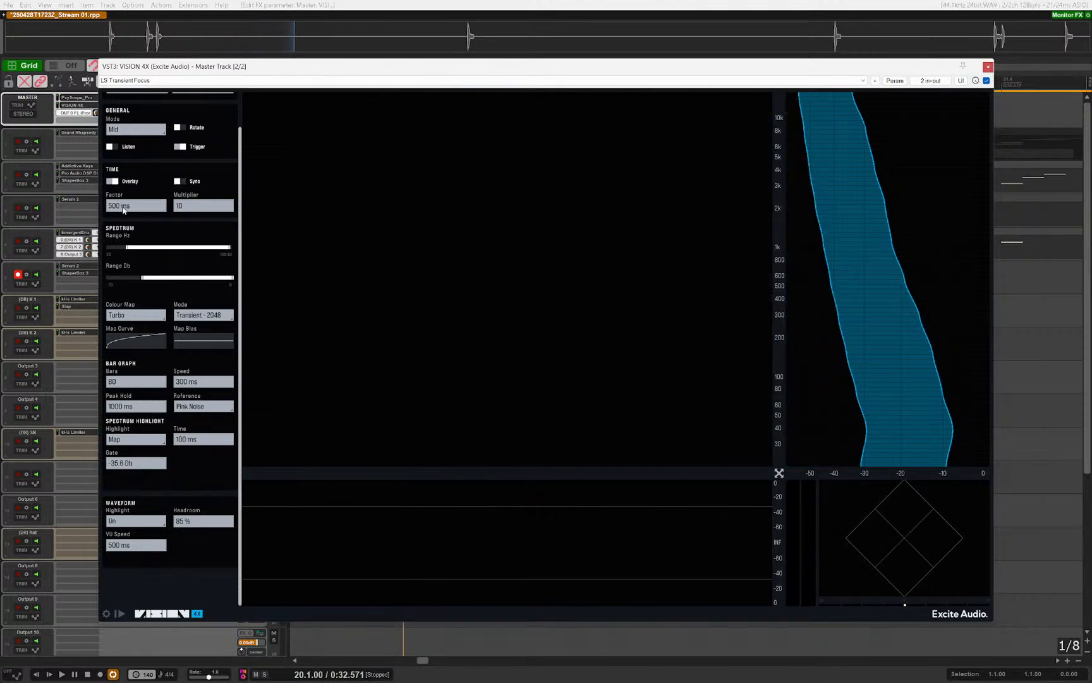
{"action": "key", "text": "space"}
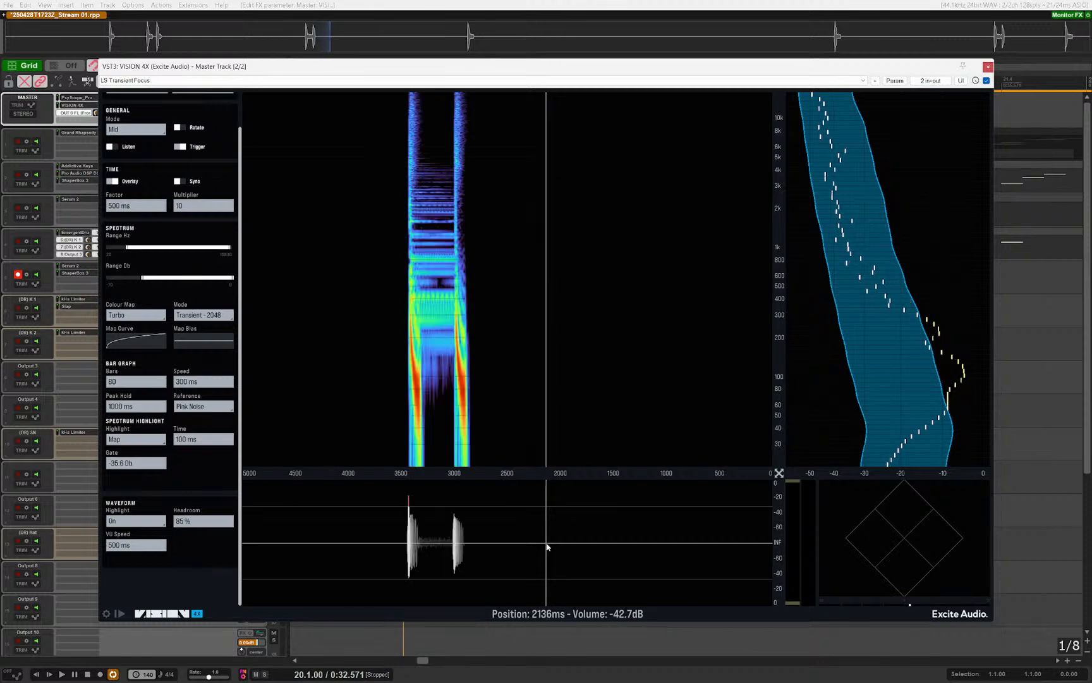
{"action": "key", "text": "space"}
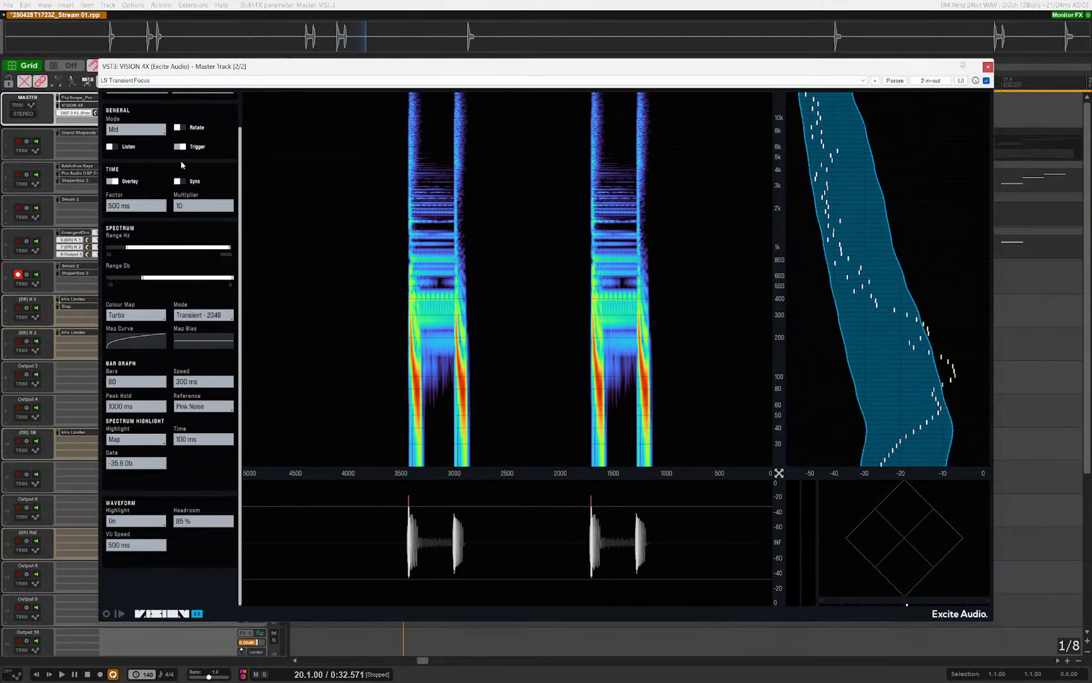
Step: Move the VISION 4X analyser from the master track to track 5, after ShaperBox 3, and select that track
{"action": "left_click_drag", "start_coordinate": [213, 72], "coordinate": [479, 67]}
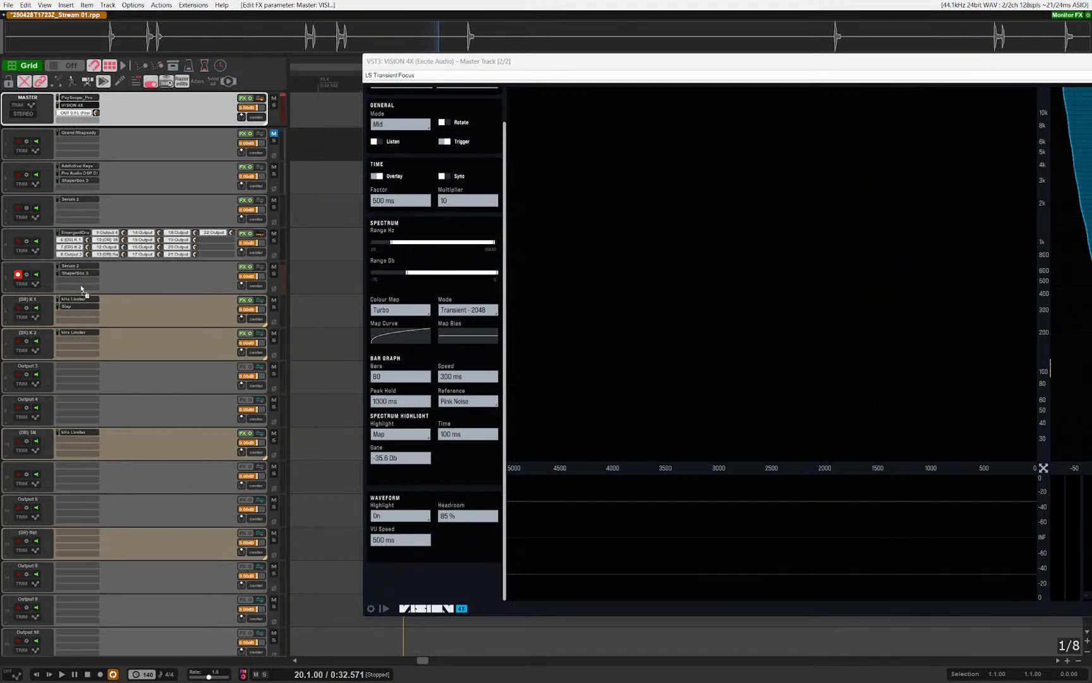
{"action": "left_click_drag", "start_coordinate": [62, 286], "coordinate": [63, 285]}
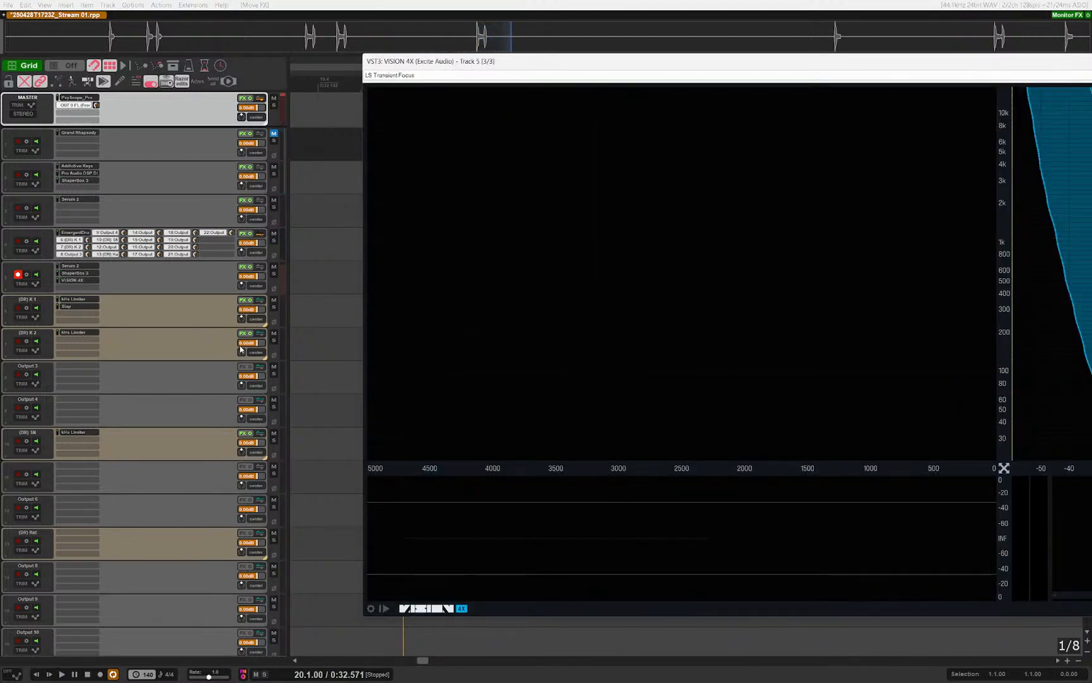
{"action": "left_click", "coordinate": [126, 275]}
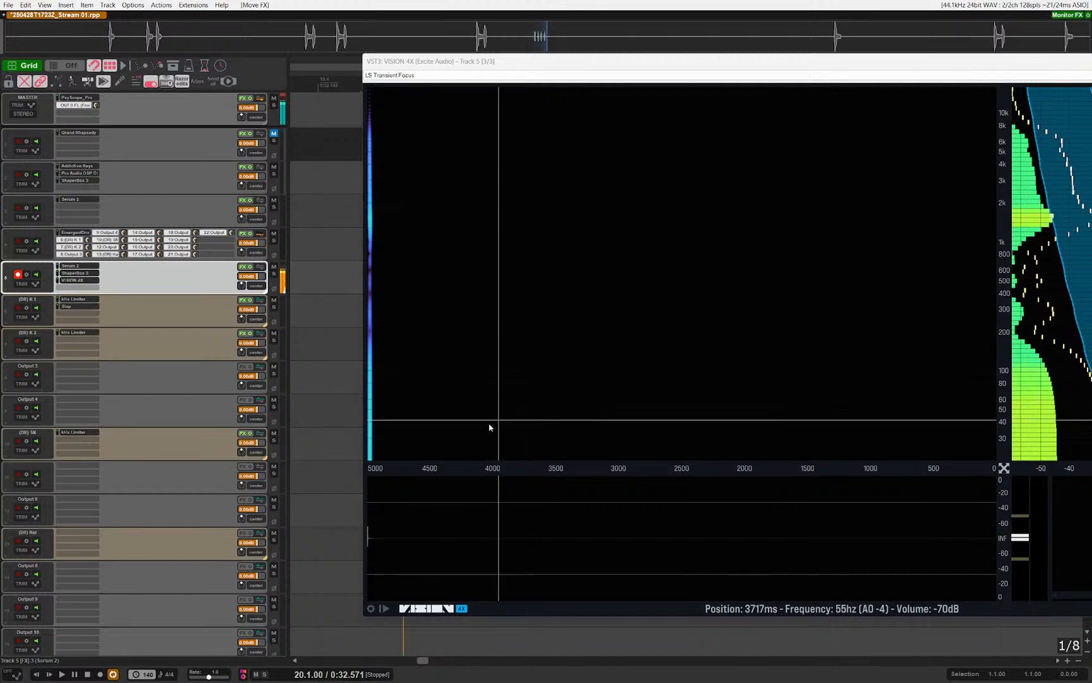
Step: Show VISION 4X's advanced settings on track 5 and set the time factor to 50 ms
{"action": "left_click", "coordinate": [371, 608]}
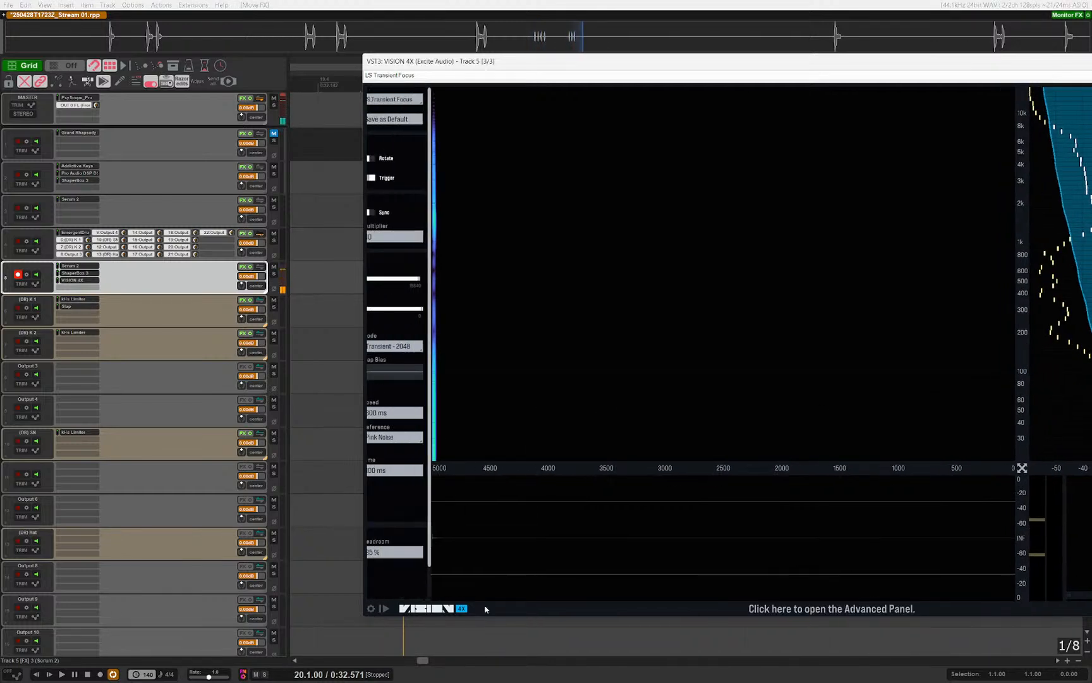
{"action": "left_click_drag", "start_coordinate": [378, 241], "coordinate": [378, 308]}
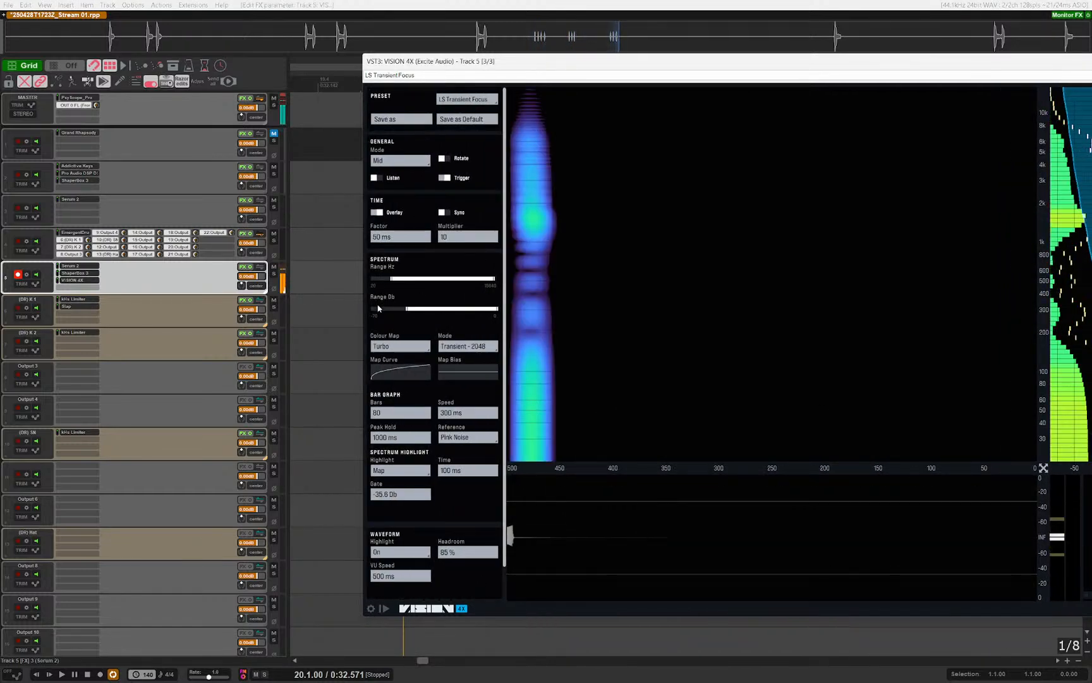
Step: Set VISION 4X's time multiplier to 1 and check its waveform highlight setting
{"action": "left_click_drag", "start_coordinate": [473, 235], "coordinate": [478, 340]}
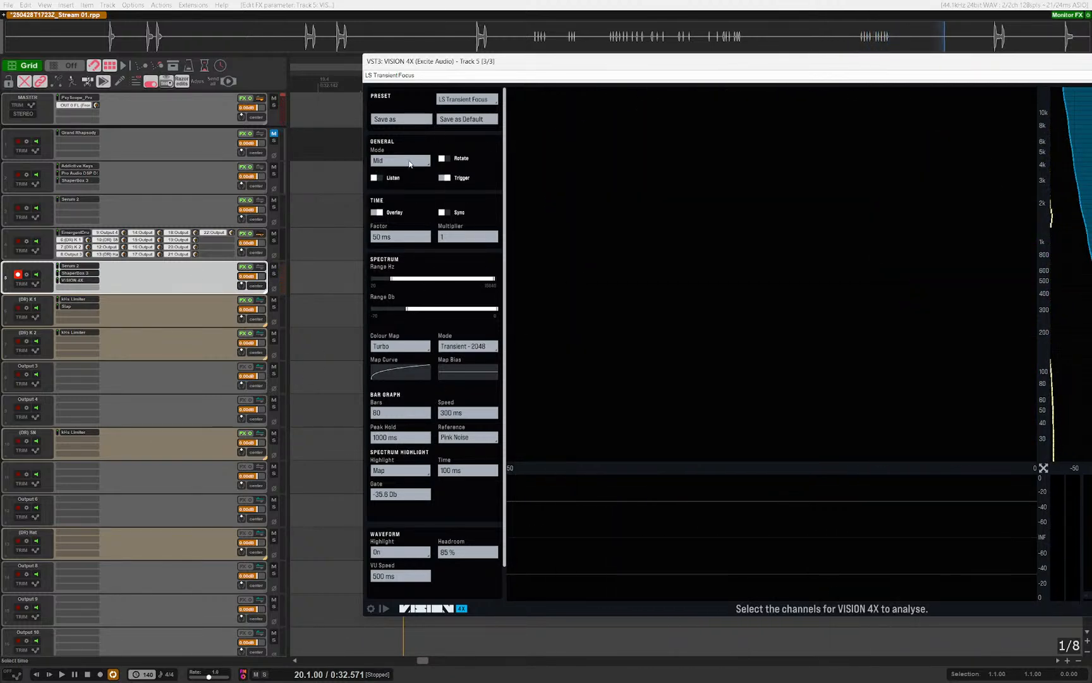
{"action": "scroll", "coordinate": [495, 515], "scroll_direction": "down", "scroll_amount": 2}
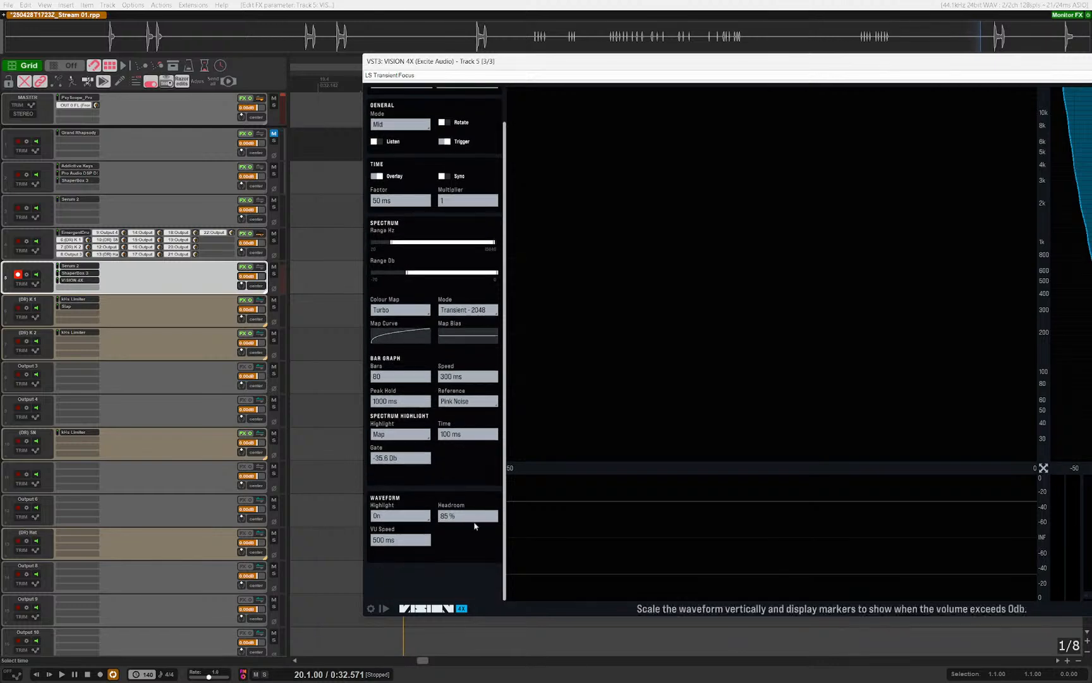
{"action": "left_click", "coordinate": [413, 517]}
{"action": "left_click", "coordinate": [414, 519]}
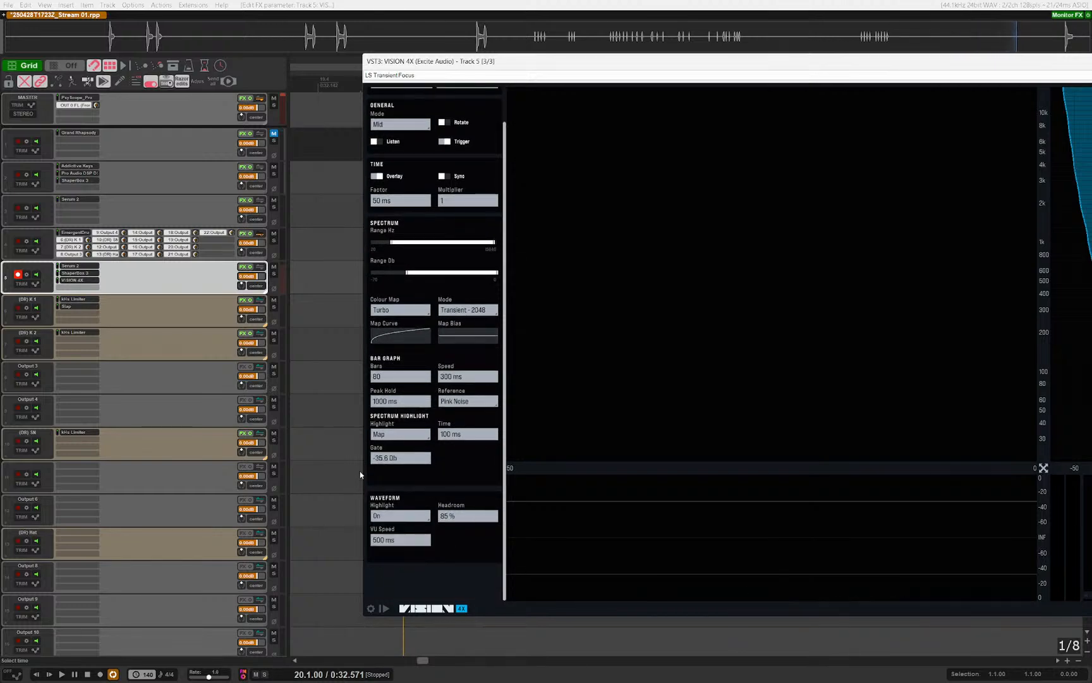
Step: Remove VISION 4X from track 5 and check the hit's waveform in ShaperBox 3's scope
{"action": "left_click", "coordinate": [74, 280]}
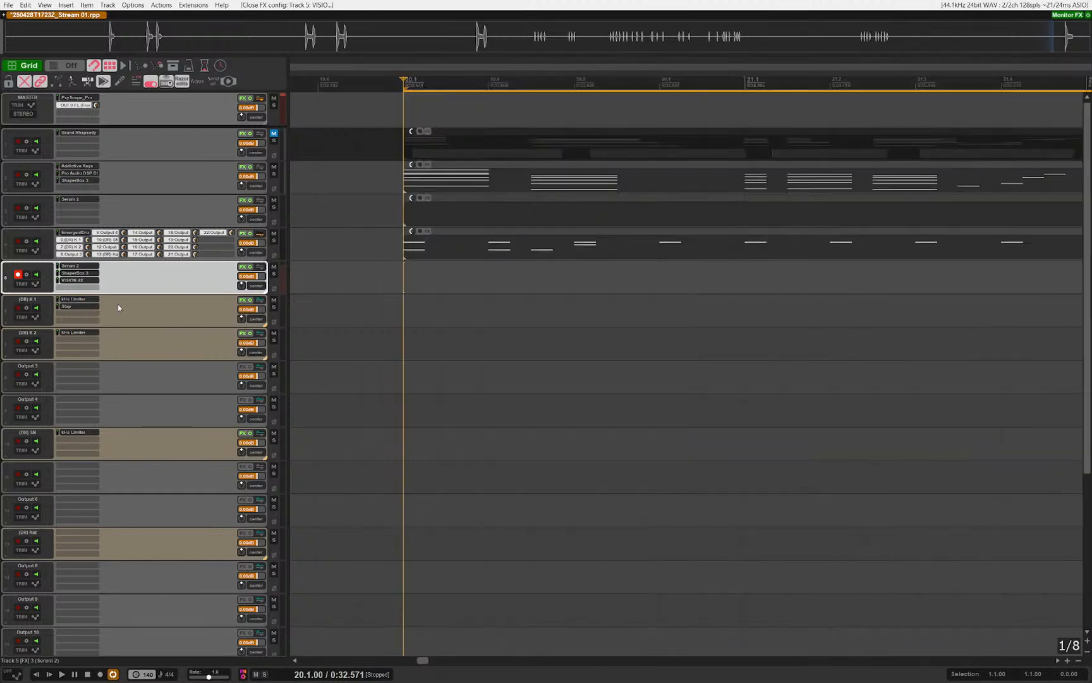
{"action": "left_click", "coordinate": [88, 280], "text": "alt"}
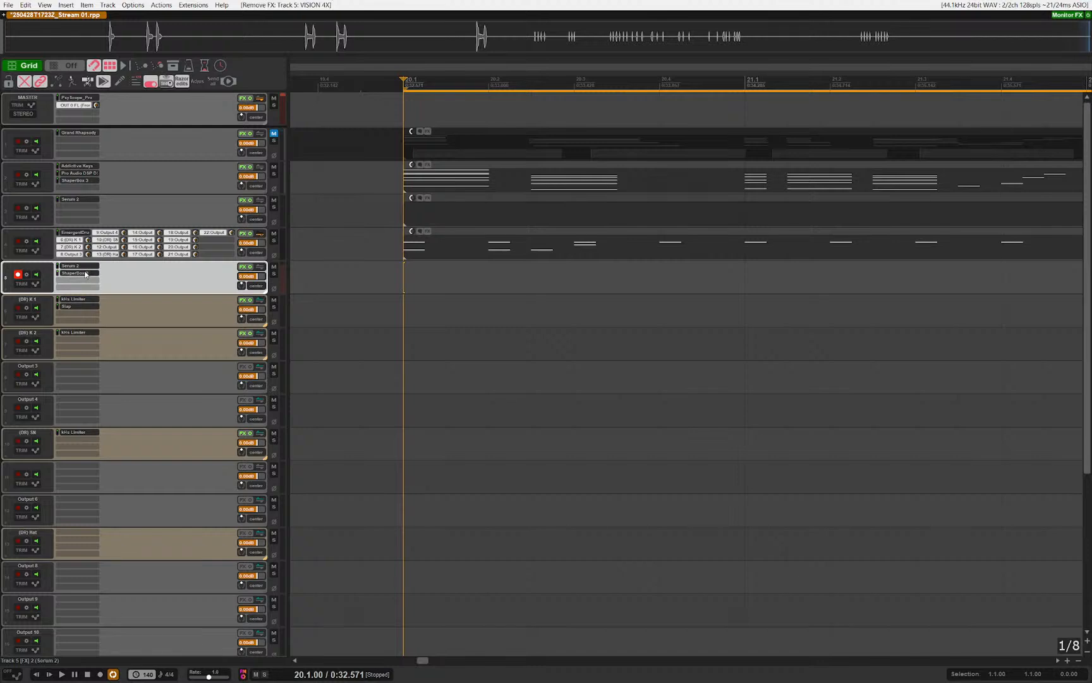
{"action": "left_click", "coordinate": [88, 273]}
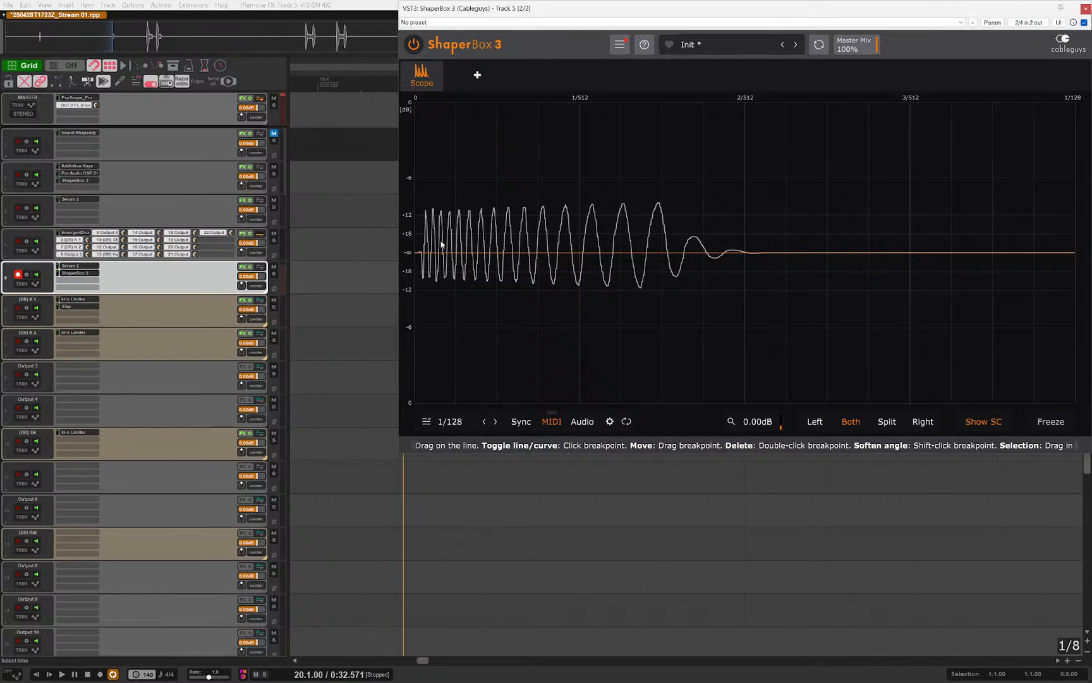
{"action": "key", "text": "Escape"}
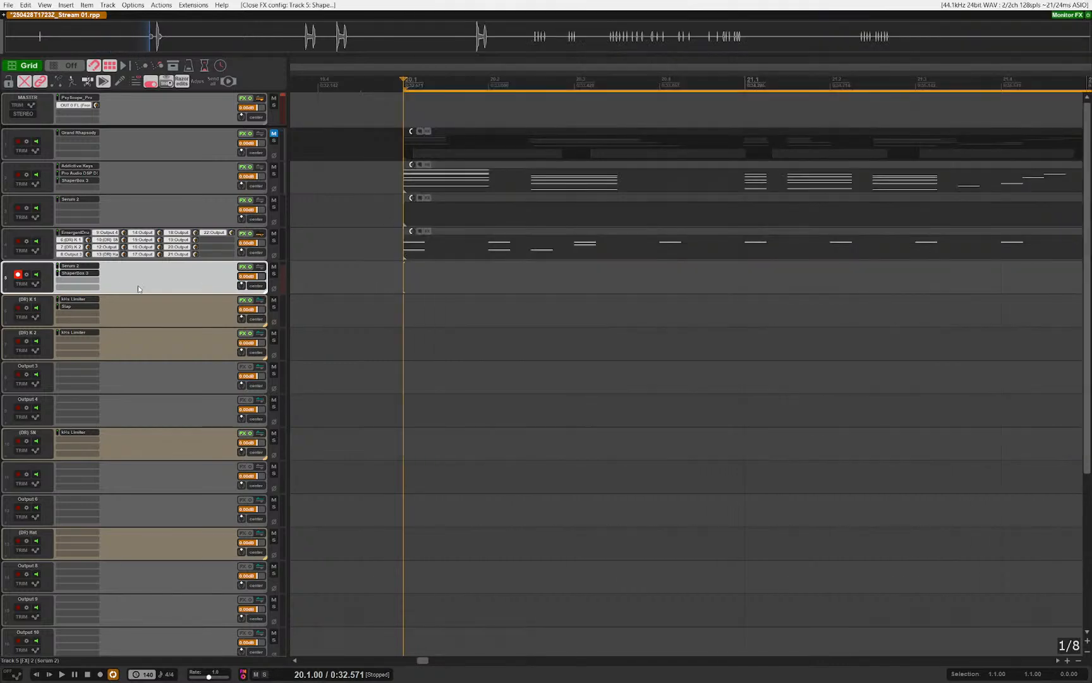
Step: Find the Sub Ninja plugin and add it to track 5 after ShaperBox 3
{"action": "left_click", "coordinate": [88, 283]}
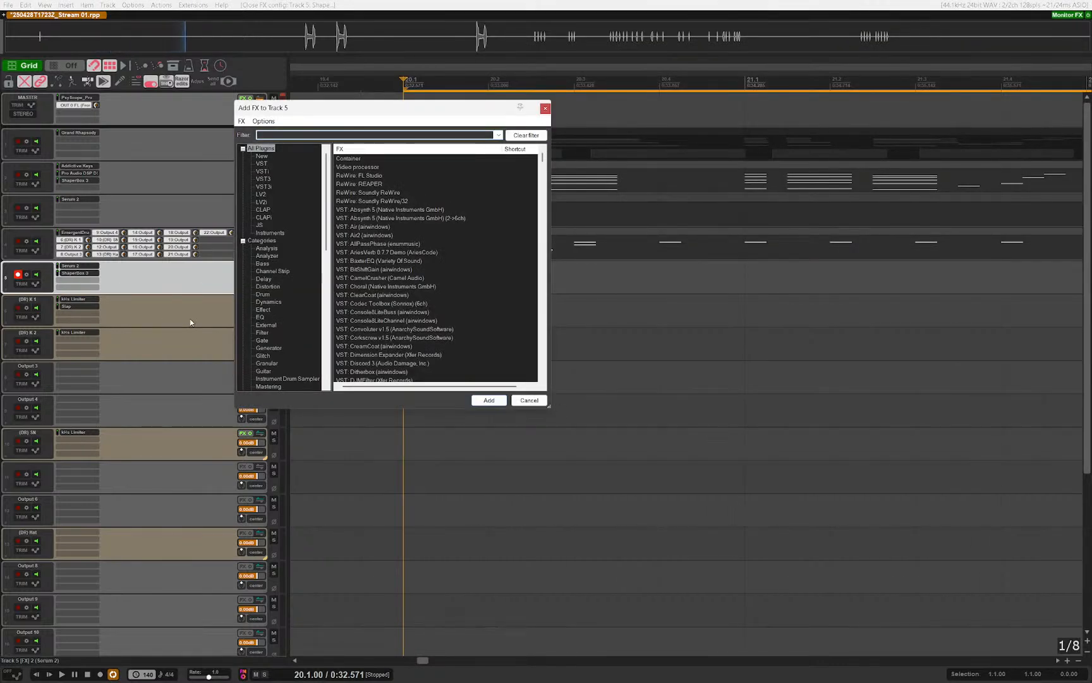
{"action": "type", "text": "subninja"}
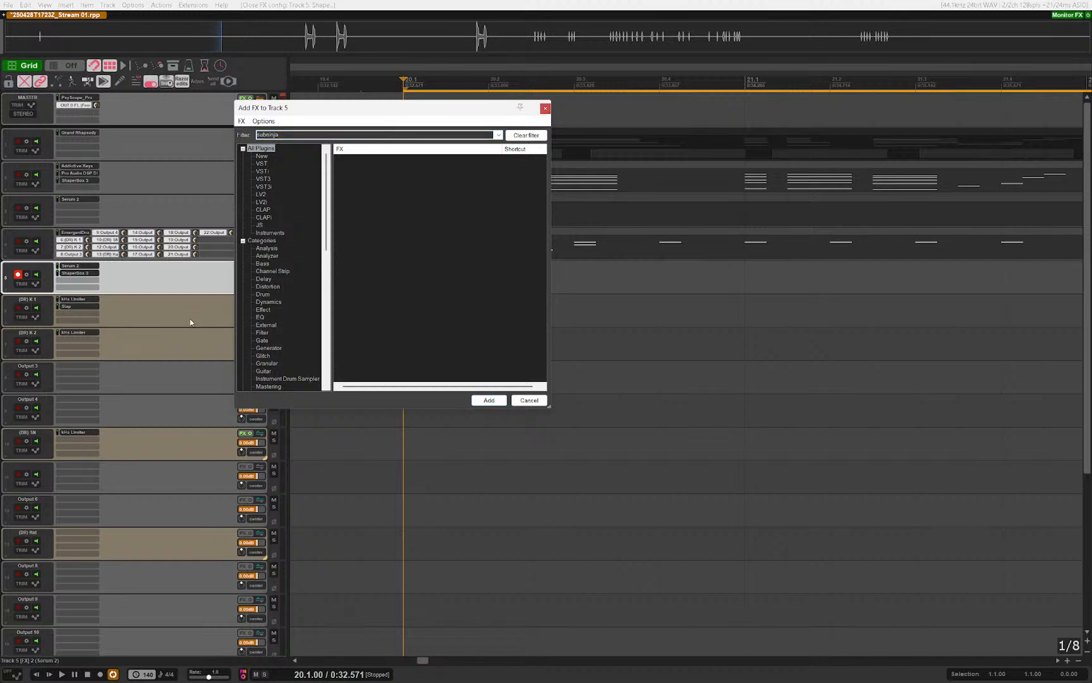
{"action": "key", "text": "Escape"}
{"action": "left_click", "coordinate": [85, 293]}
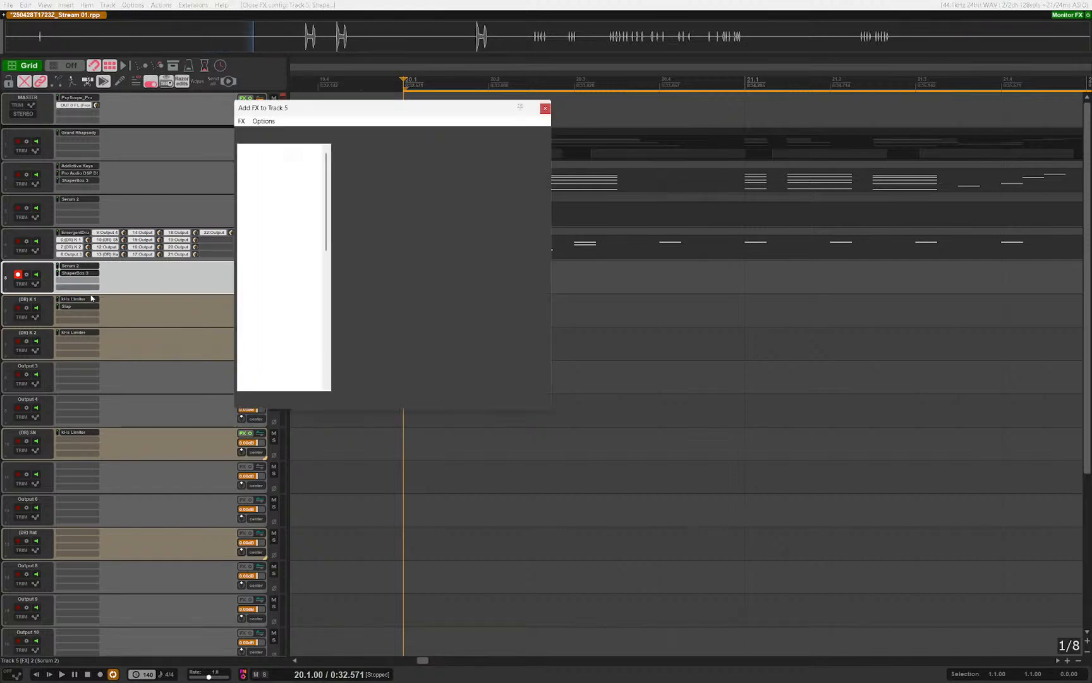
{"action": "type", "text": "sub"}
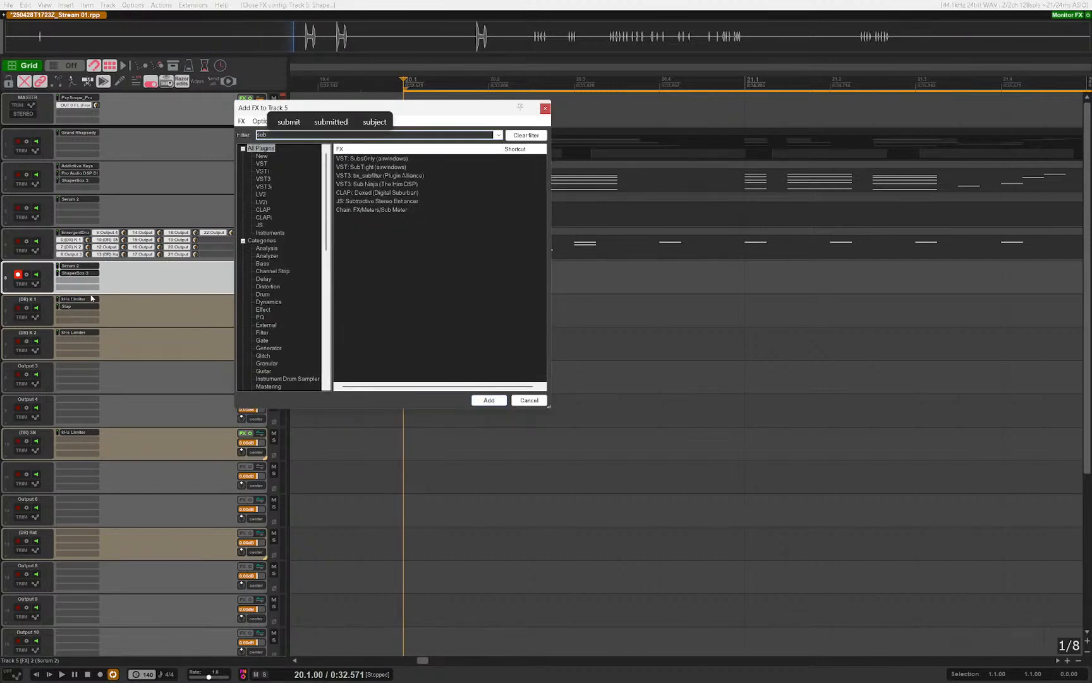
{"action": "key", "text": "Down"}
{"action": "key", "text": "Down"}
{"action": "key", "text": "Down"}
{"action": "key", "text": "Down"}
{"action": "key", "text": "Return"}
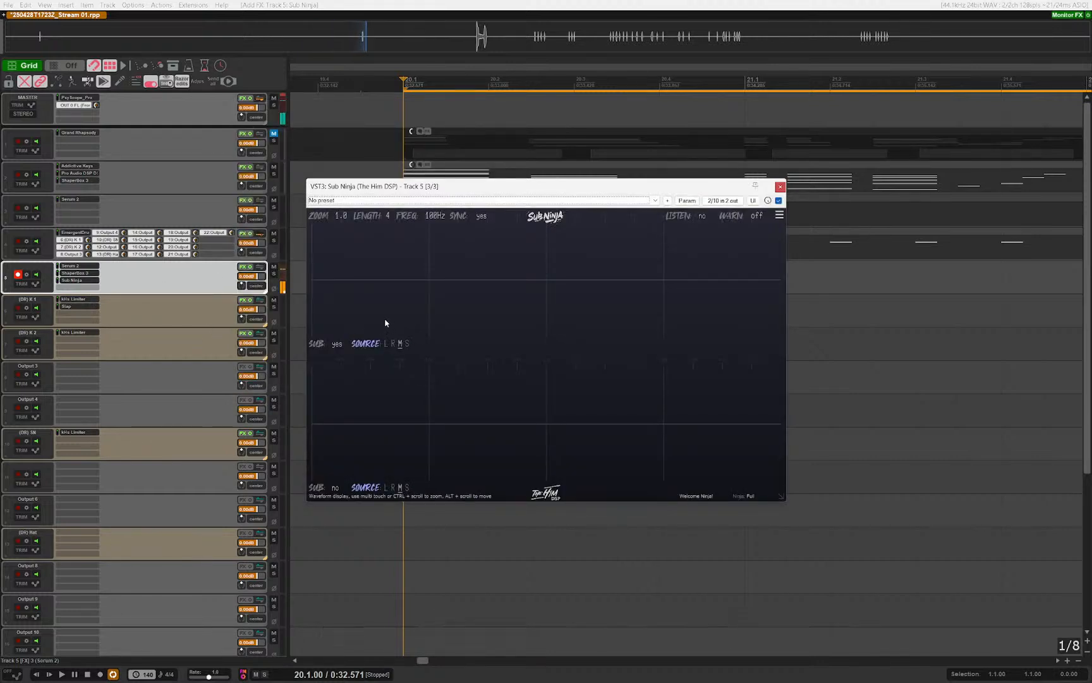
Step: Try Sub Ninja's interface at x1.5 scale, then restore the x1.0 default
{"action": "left_click", "coordinate": [781, 217]}
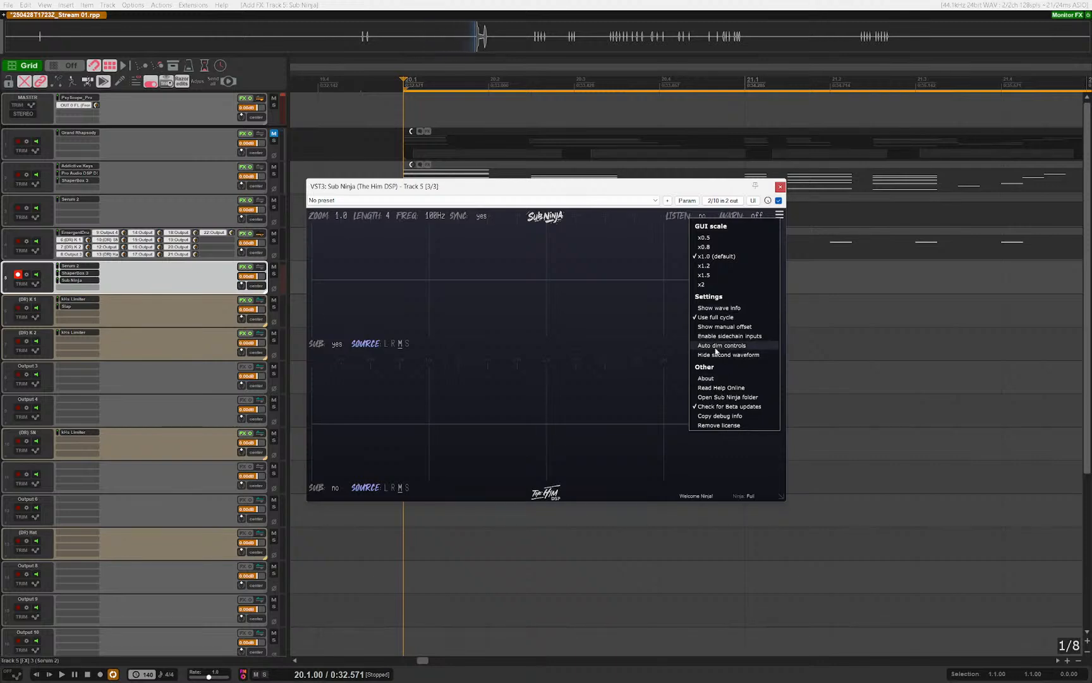
{"action": "left_click", "coordinate": [720, 275]}
{"action": "left_click", "coordinate": [1016, 218]}
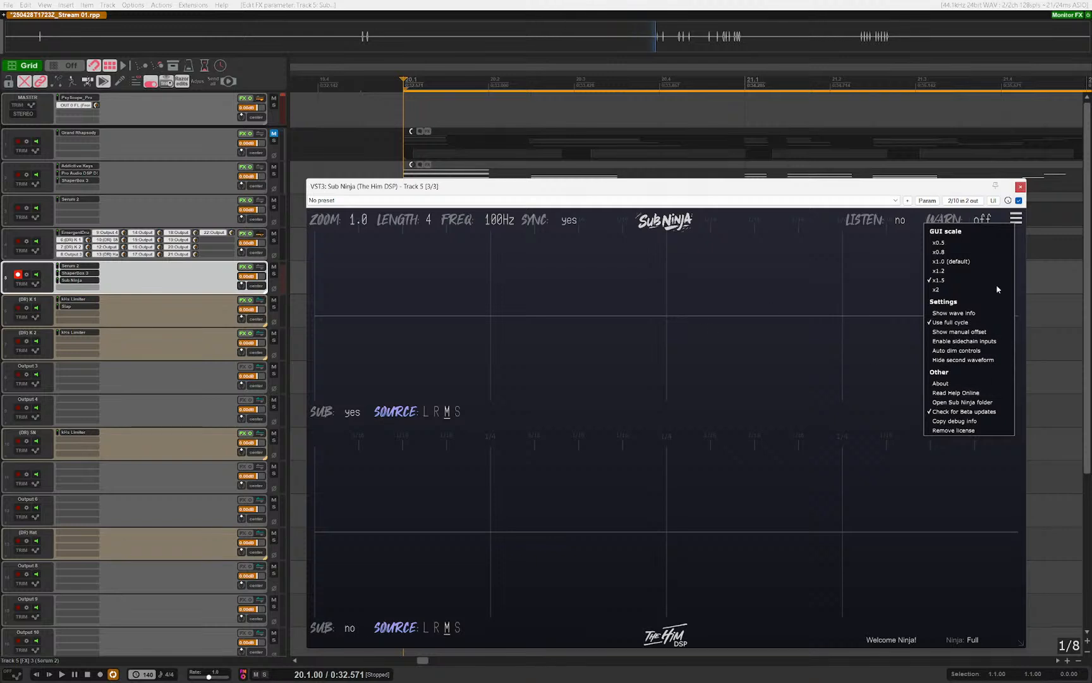
{"action": "left_click", "coordinate": [948, 261]}
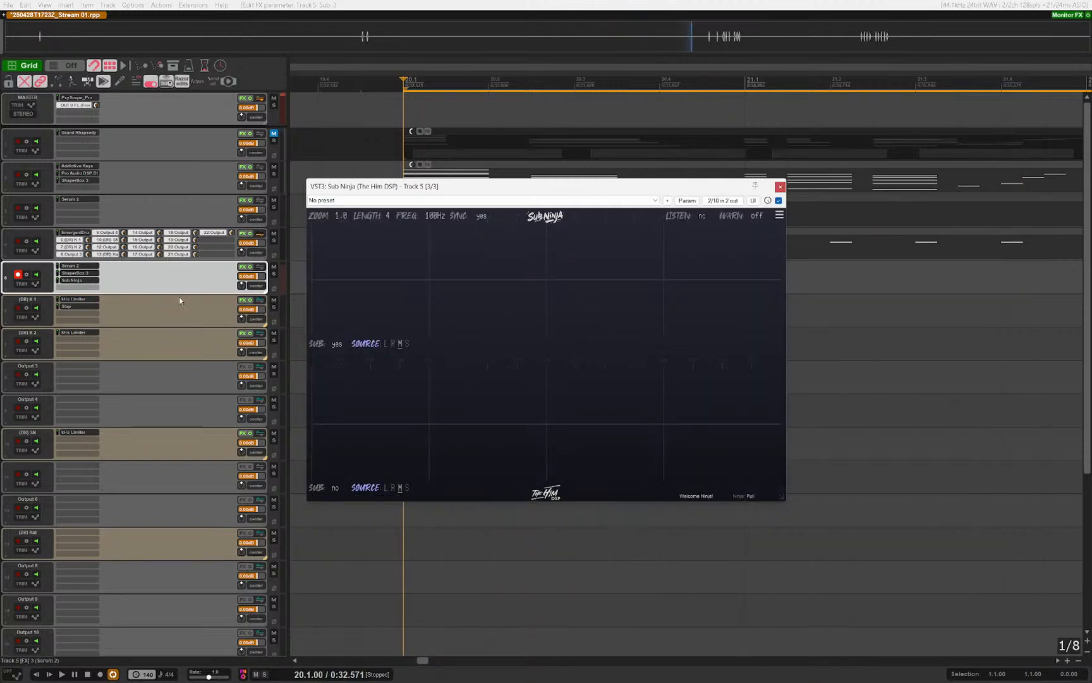
Step: Remove Sub Ninja from track 5
{"action": "left_click", "coordinate": [71, 283]}
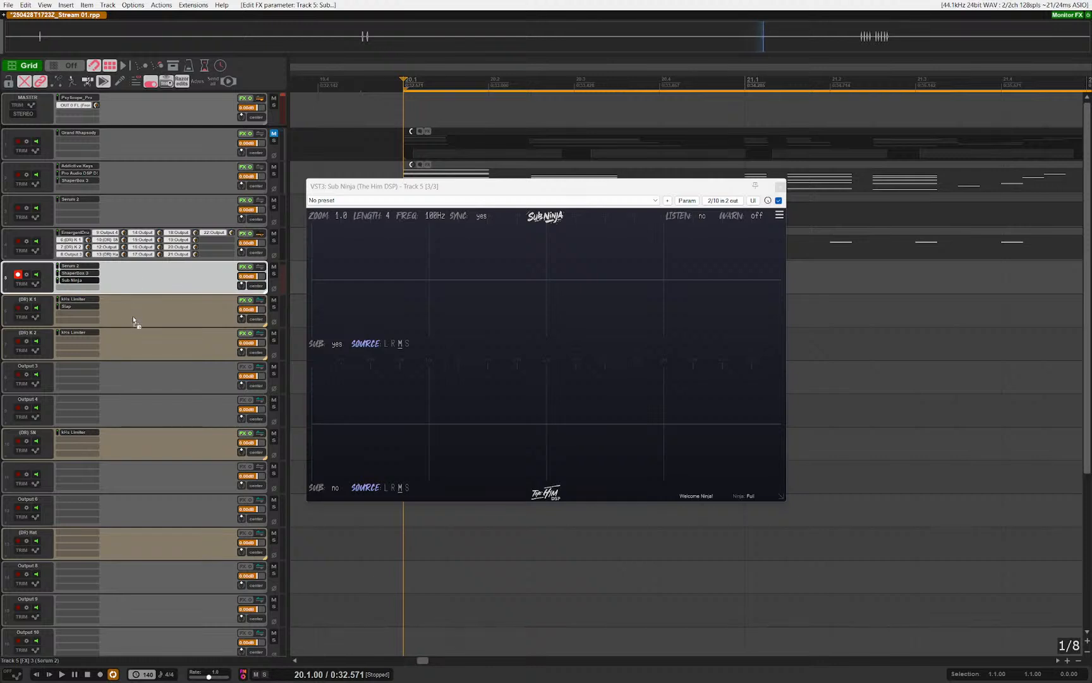
{"action": "left_click_drag", "start_coordinate": [134, 326], "coordinate": [77, 282]}
{"action": "left_click", "coordinate": [77, 281], "text": "alt"}
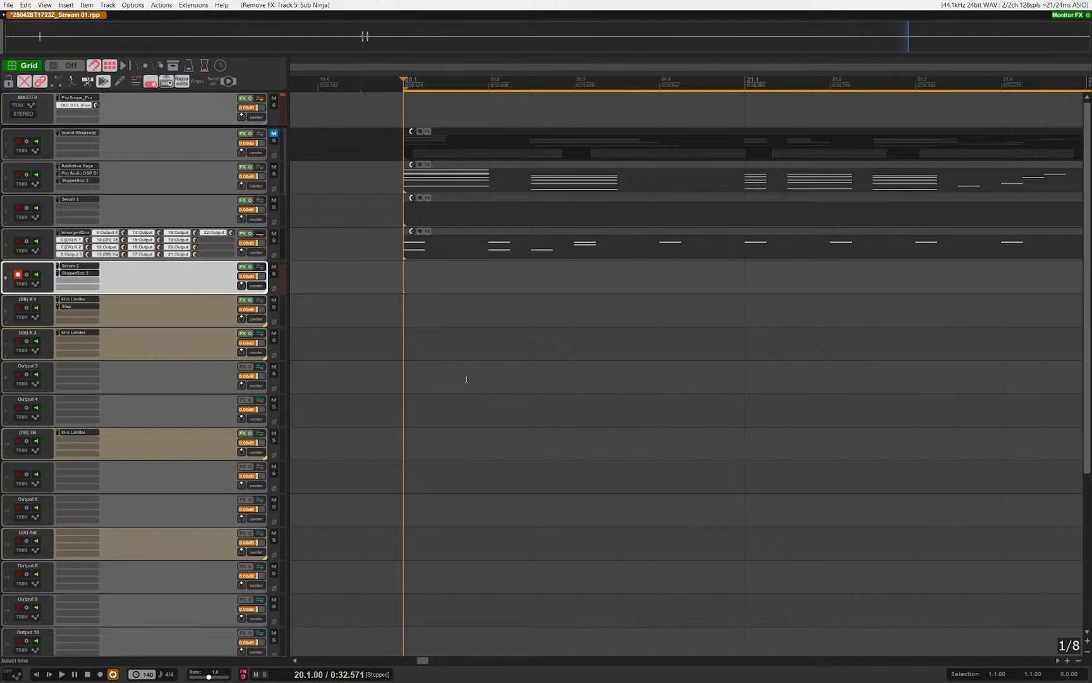
Step: Add Signalizer to track 5 and show its oscilloscope view with the settings expanded
{"action": "double_click", "coordinate": [198, 276]}
{"action": "type", "text": "signal"}
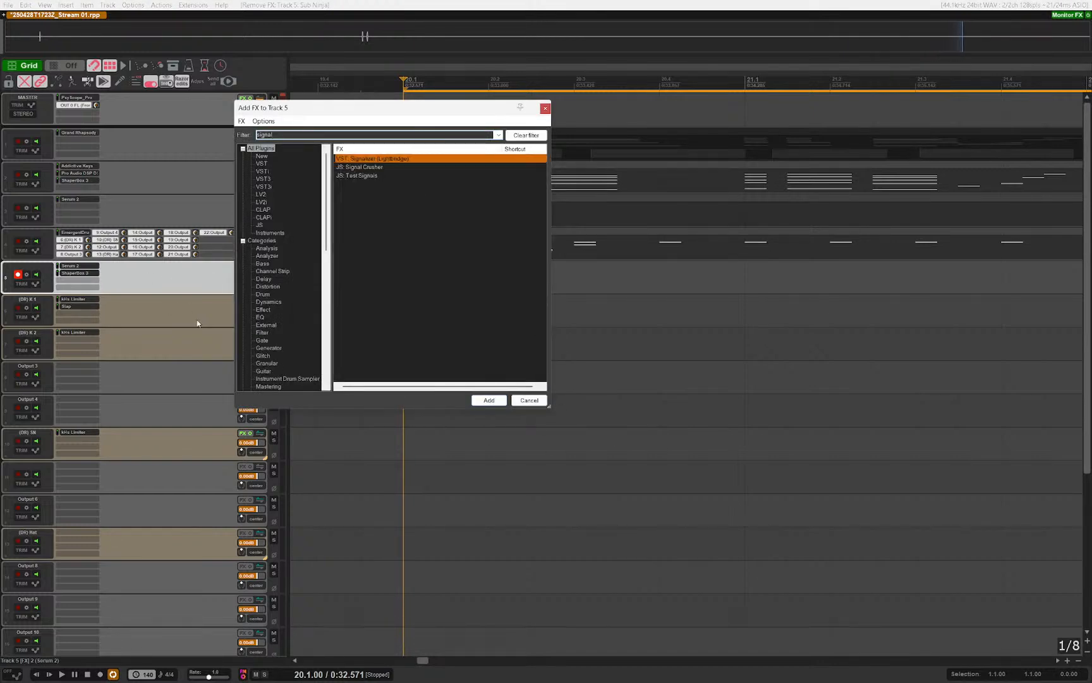
{"action": "key", "text": "Return"}
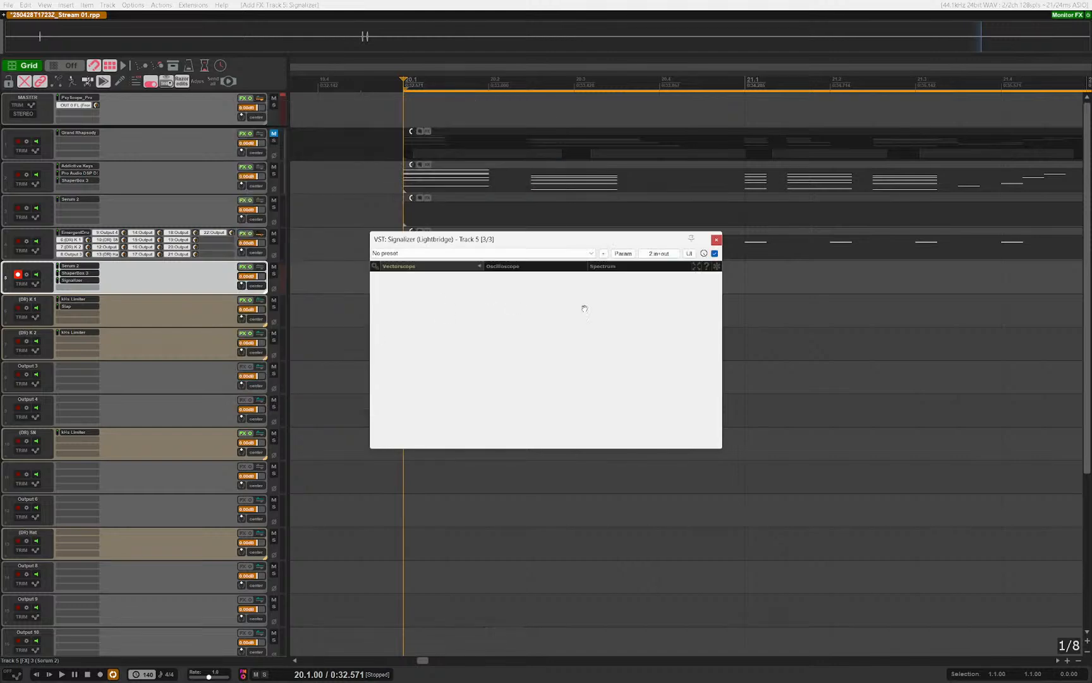
{"action": "left_click_drag", "start_coordinate": [527, 245], "coordinate": [567, 224]}
{"action": "left_click", "coordinate": [585, 246]}
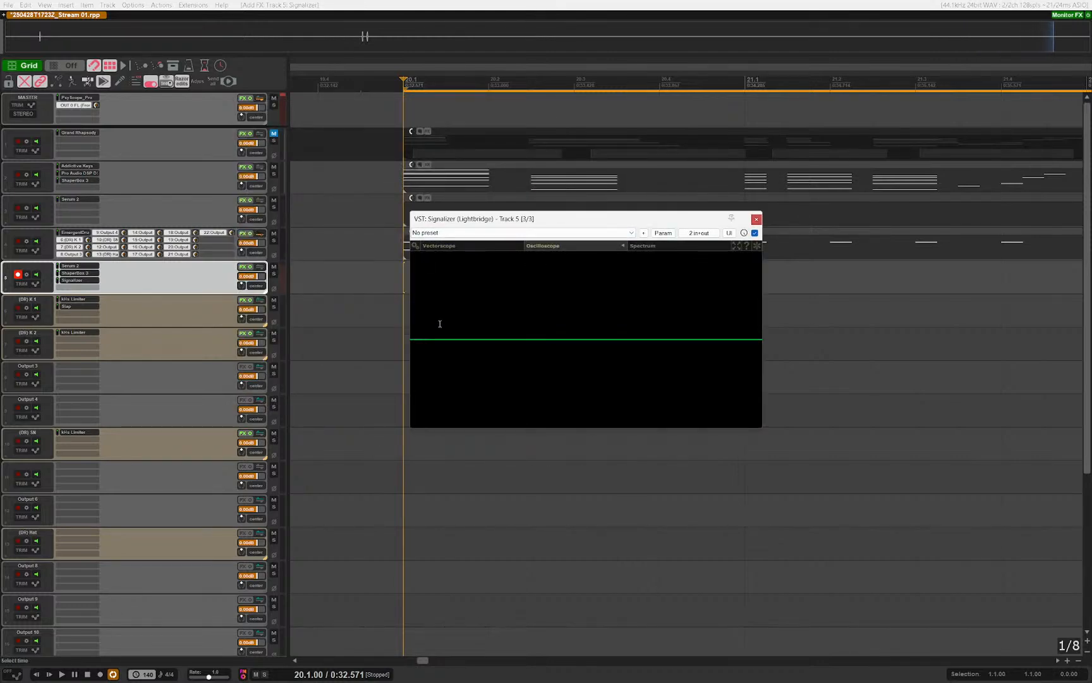
{"action": "left_click", "coordinate": [624, 246]}
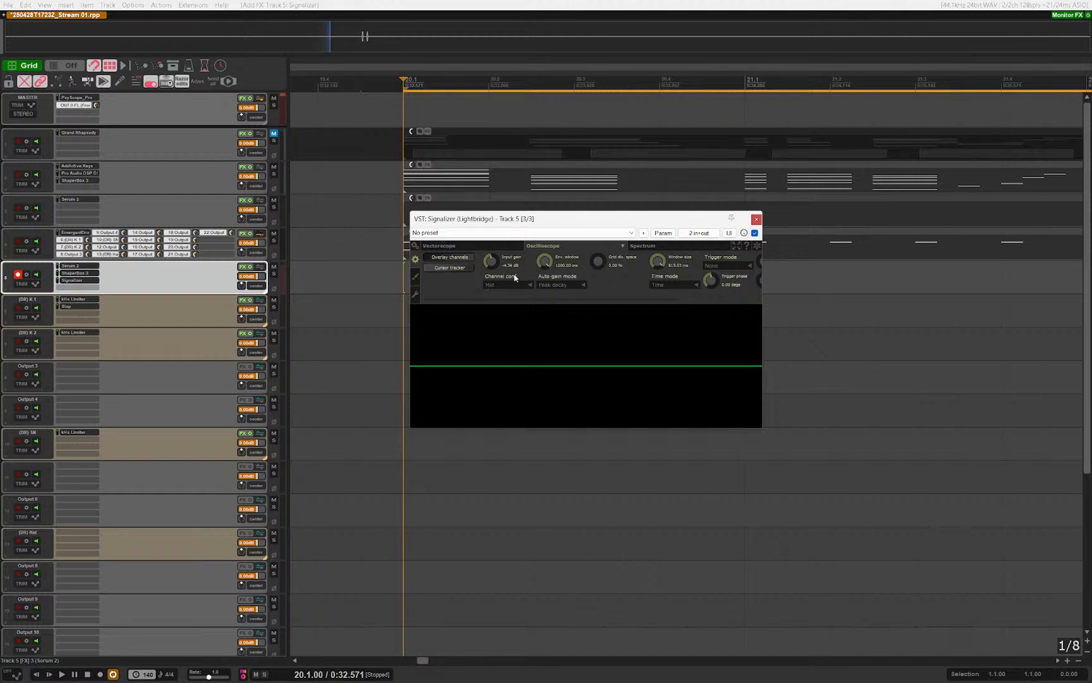
{"action": "left_click_drag", "start_coordinate": [541, 216], "coordinate": [605, 278]}
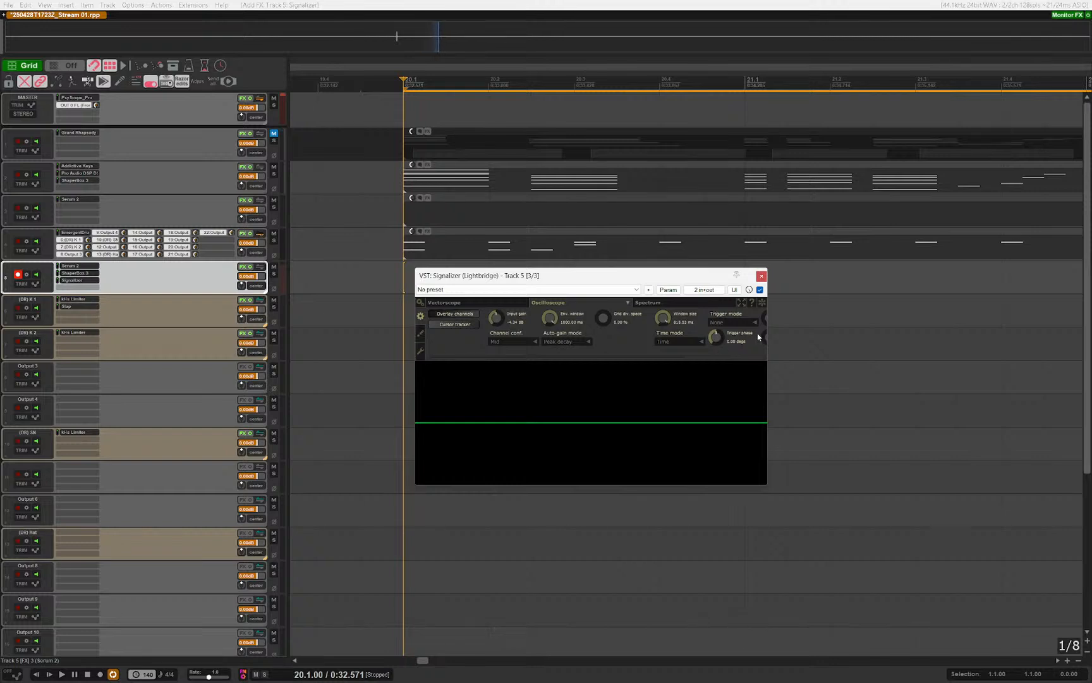
Step: Try the Zero-crossing trigger mode in Signalizer's oscilloscope, then set the mode to Envelope
{"action": "left_click", "coordinate": [727, 324]}
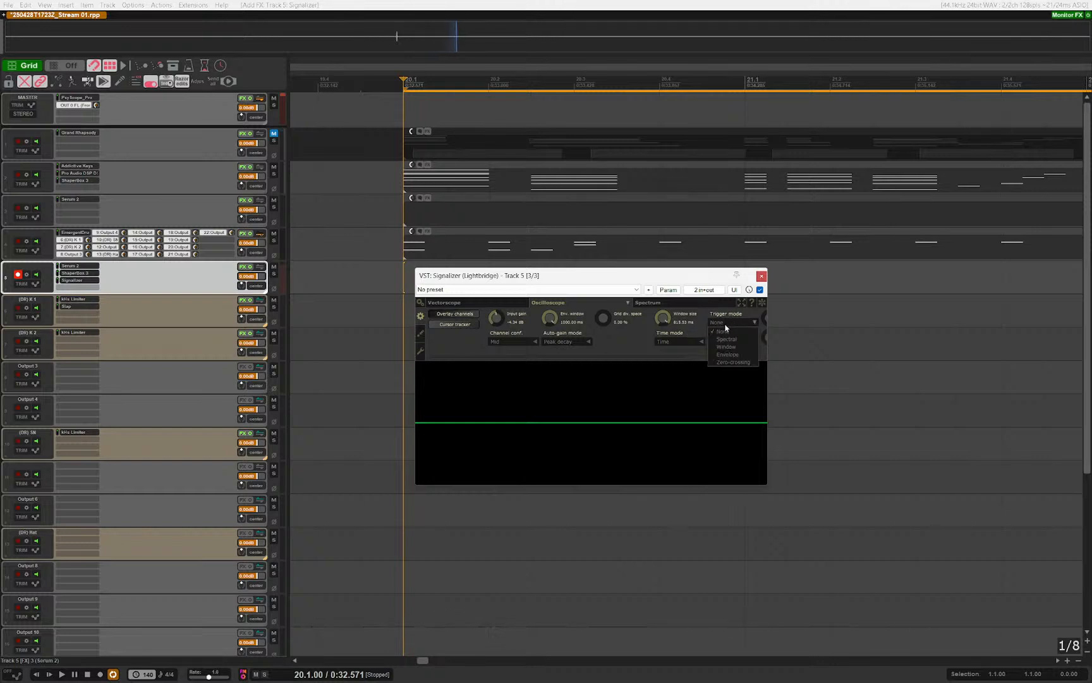
{"action": "left_click", "coordinate": [718, 363]}
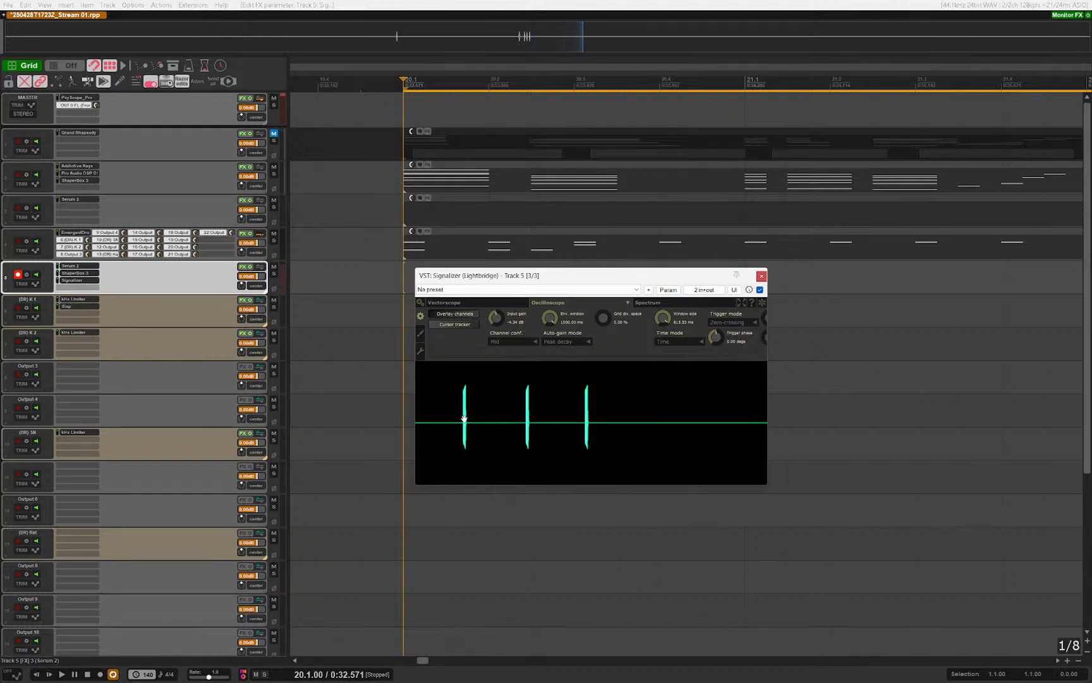
{"action": "left_click", "coordinate": [732, 323]}
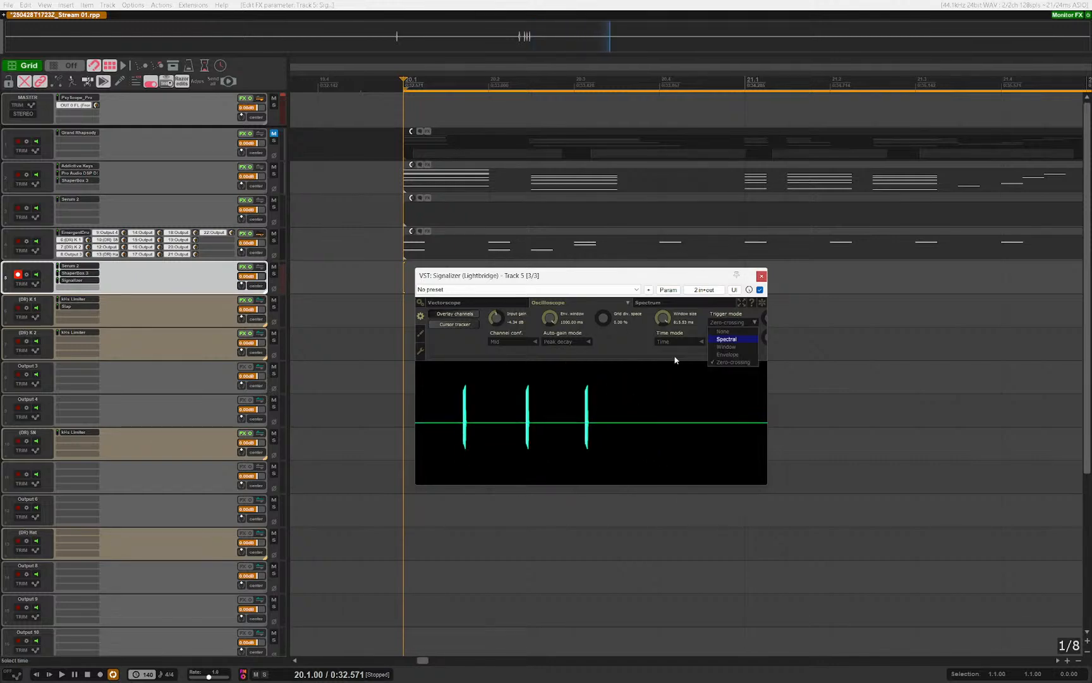
{"action": "left_click", "coordinate": [722, 354]}
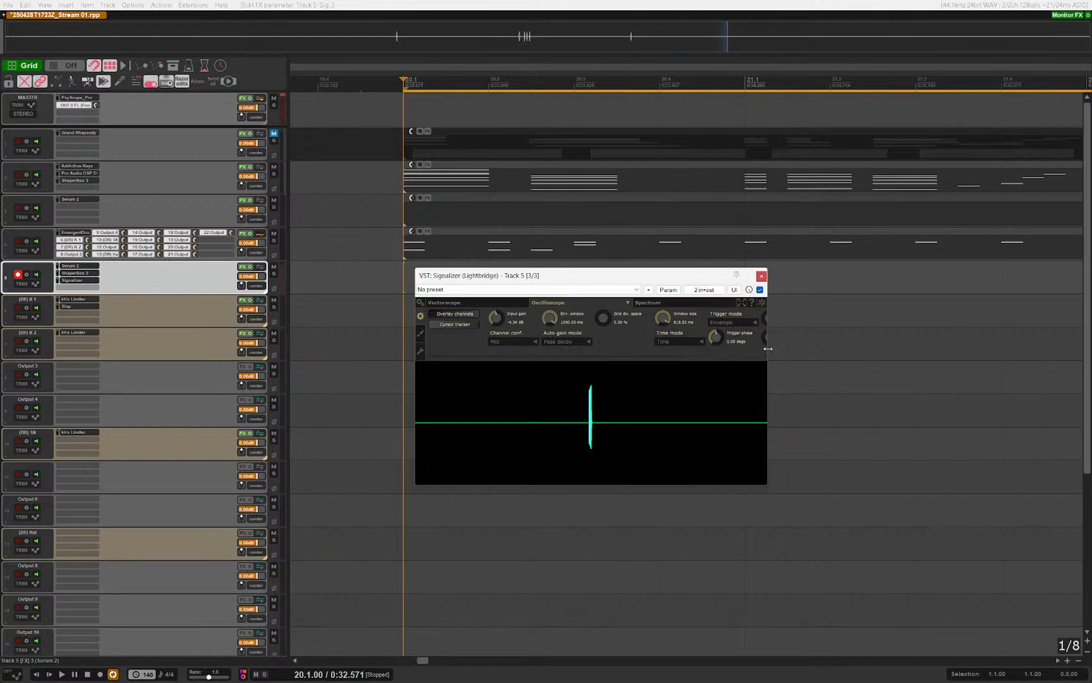
Step: Enlarge the Signalizer window to fit all trigger controls and check the time and trigger mode options
{"action": "mouse_move", "coordinate": [771, 358]}
{"action": "left_mouse_down"}
{"action": "mouse_move", "coordinate": [853, 357]}
{"action": "mouse_move", "coordinate": [776, 358]}
{"action": "left_mouse_up"}
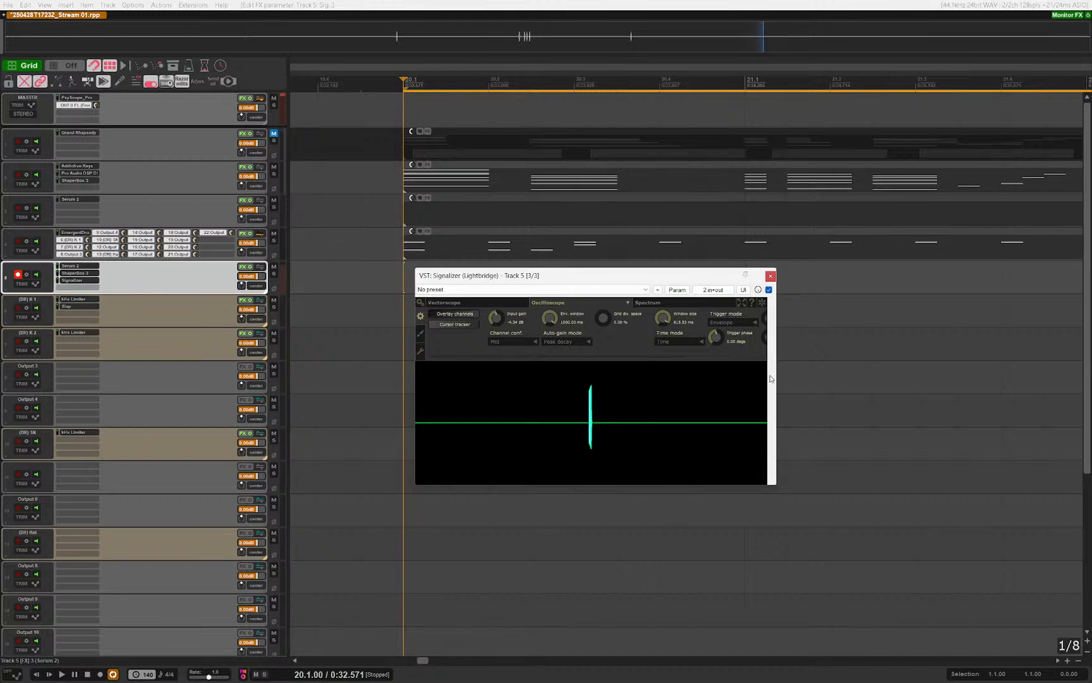
{"action": "left_click_drag", "start_coordinate": [764, 483], "coordinate": [941, 522]}
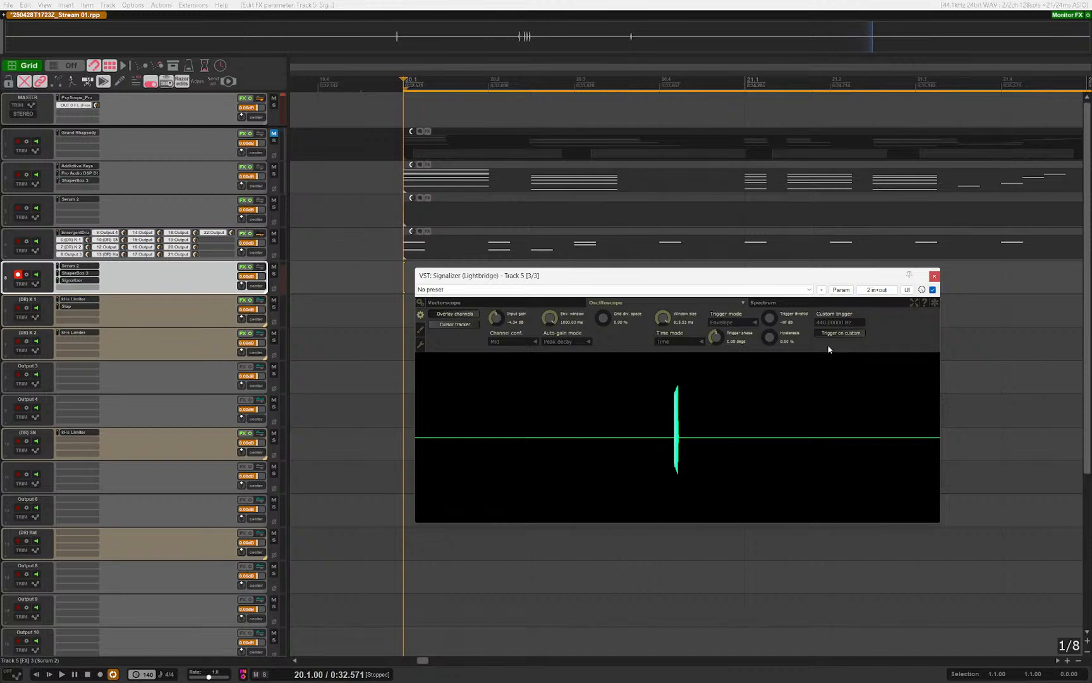
{"action": "left_click", "coordinate": [683, 341]}
{"action": "left_click", "coordinate": [701, 342]}
{"action": "left_click", "coordinate": [744, 322]}
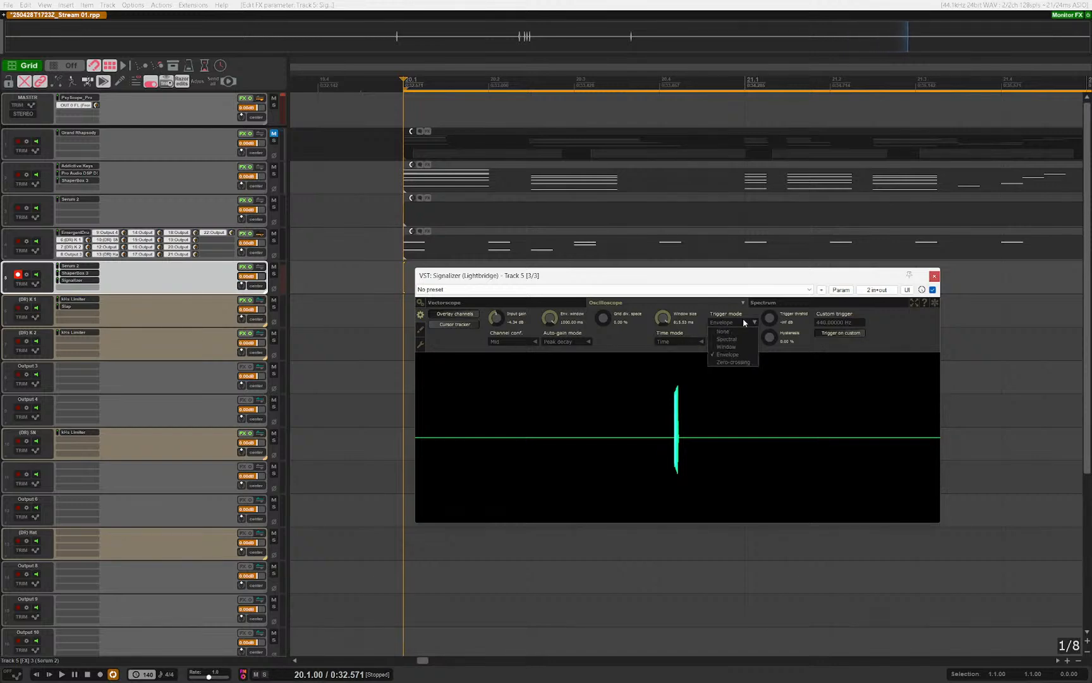
{"action": "left_click", "coordinate": [921, 366]}
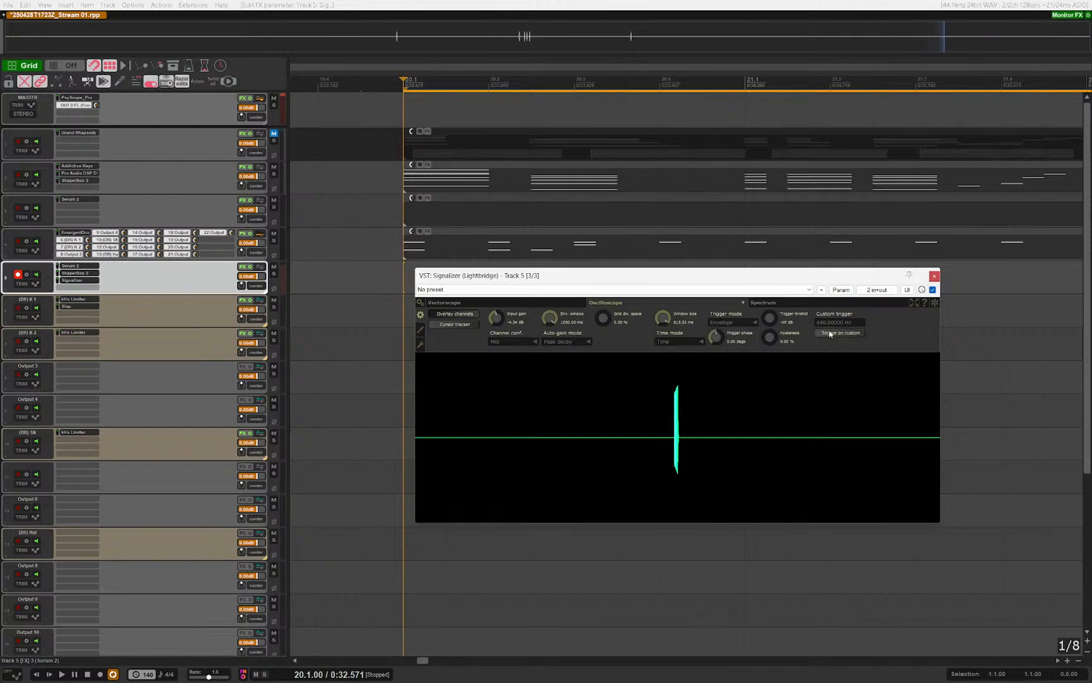
Step: Try the Window trigger mode in Signalizer, then switch back to Envelope
{"action": "left_click", "coordinate": [724, 323]}
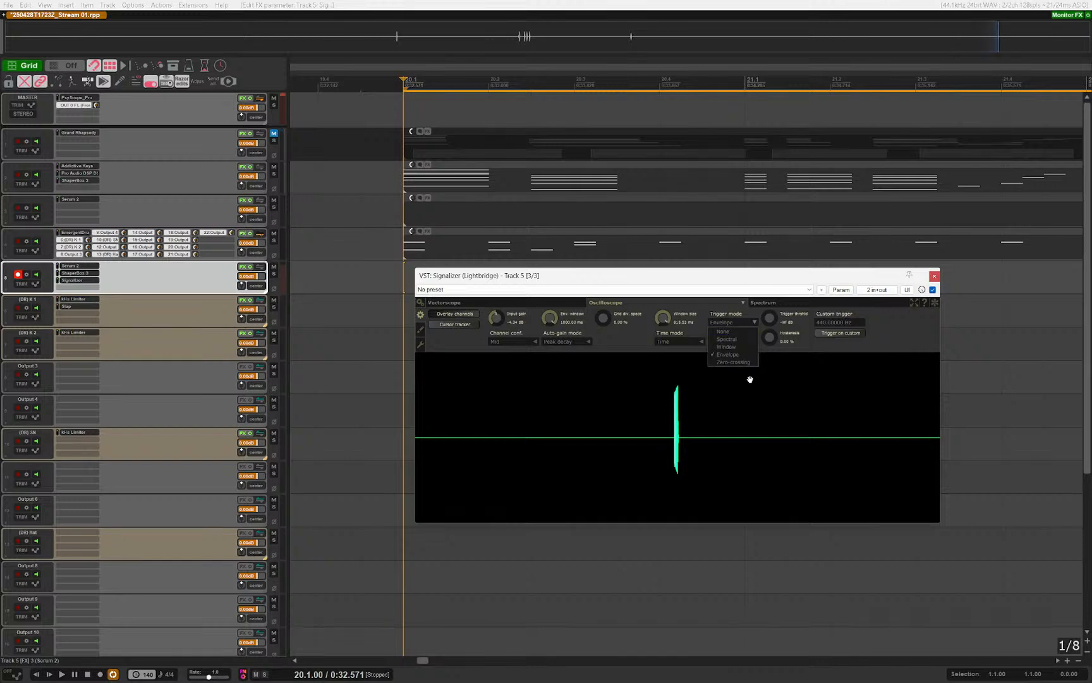
{"action": "left_click", "coordinate": [739, 346]}
{"action": "left_click", "coordinate": [727, 323]}
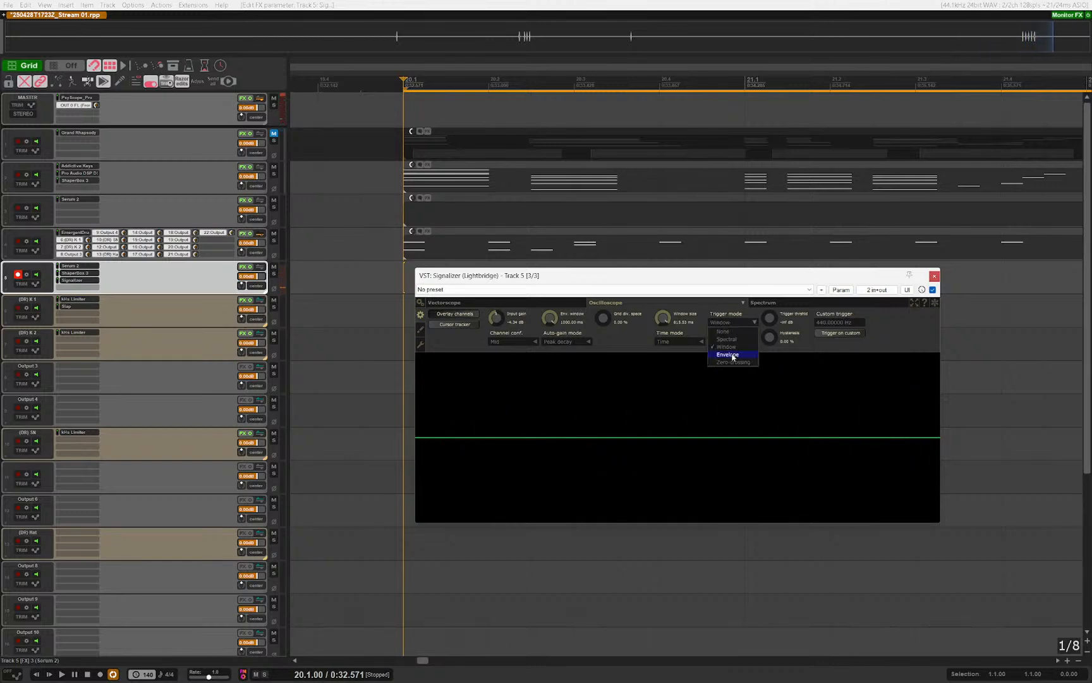
{"action": "left_click", "coordinate": [727, 354]}
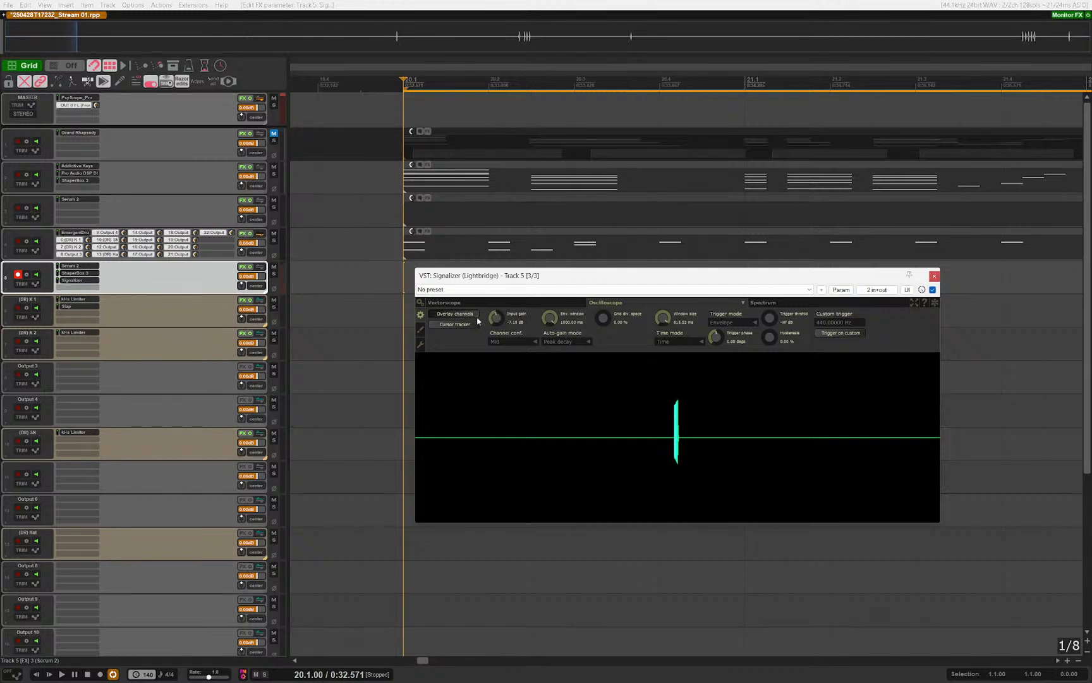
Step: Set the input gain of Signalizer's oscilloscope to 0 dB
{"action": "right_click", "coordinate": [496, 321]}
{"action": "right_click", "coordinate": [496, 321]}
{"action": "right_click", "coordinate": [497, 322]}
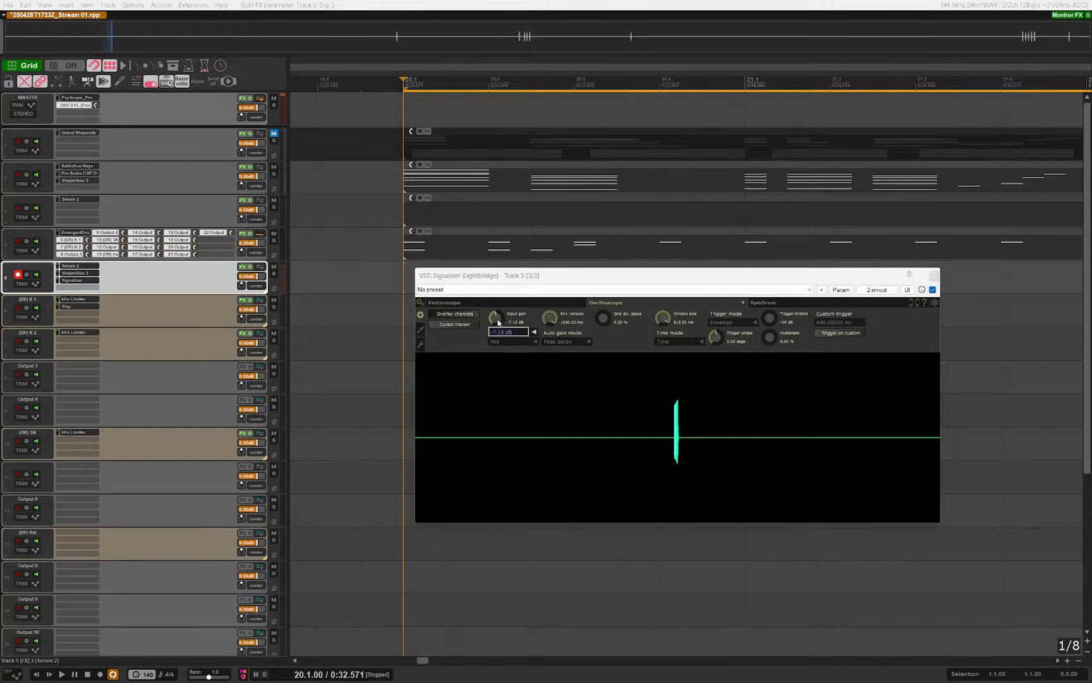
{"action": "key", "text": "Return"}
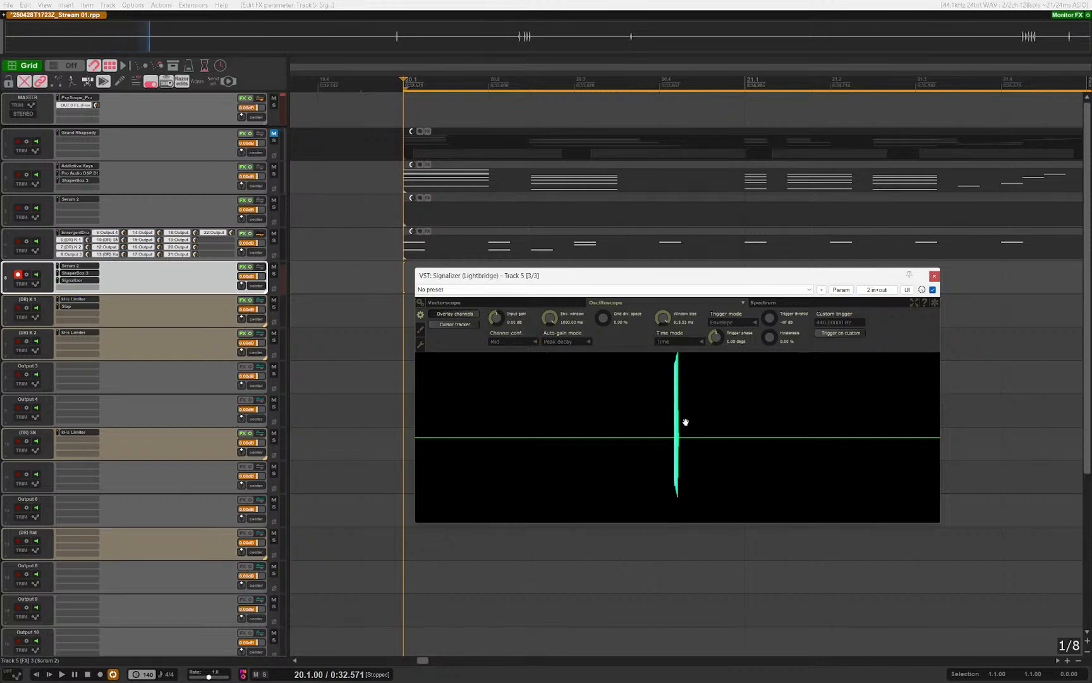
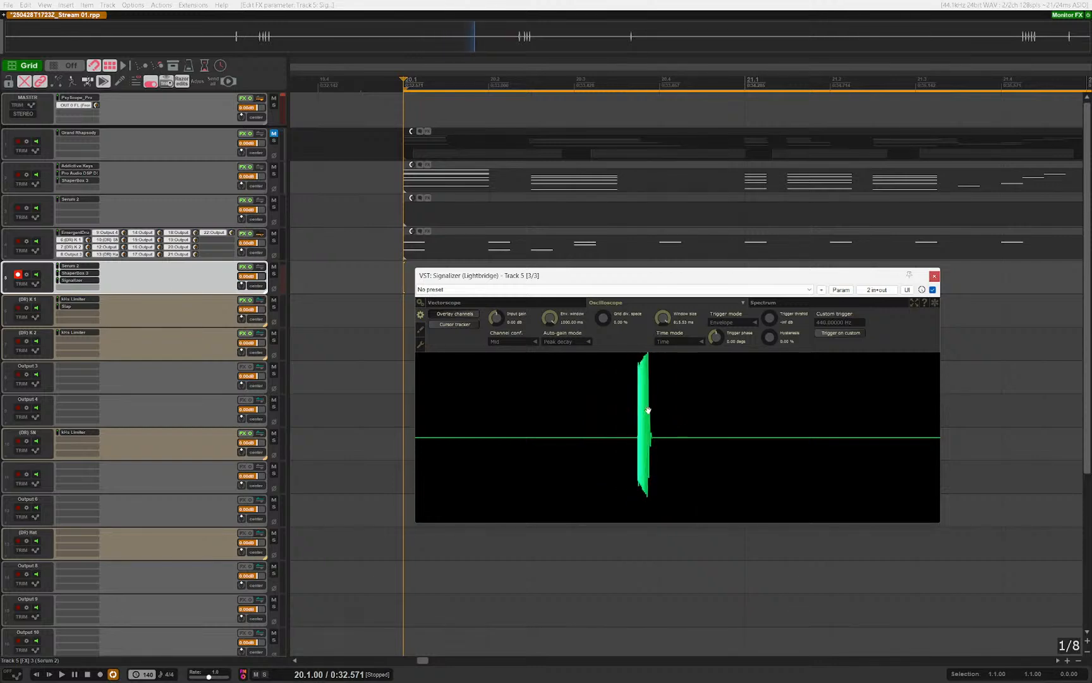
Step: Reduce the window size of Signalizer's oscilloscope to about 8 ms so the transient's individual cycles fill the display
{"action": "left_click_drag", "start_coordinate": [663, 317], "coordinate": [728, 478]}
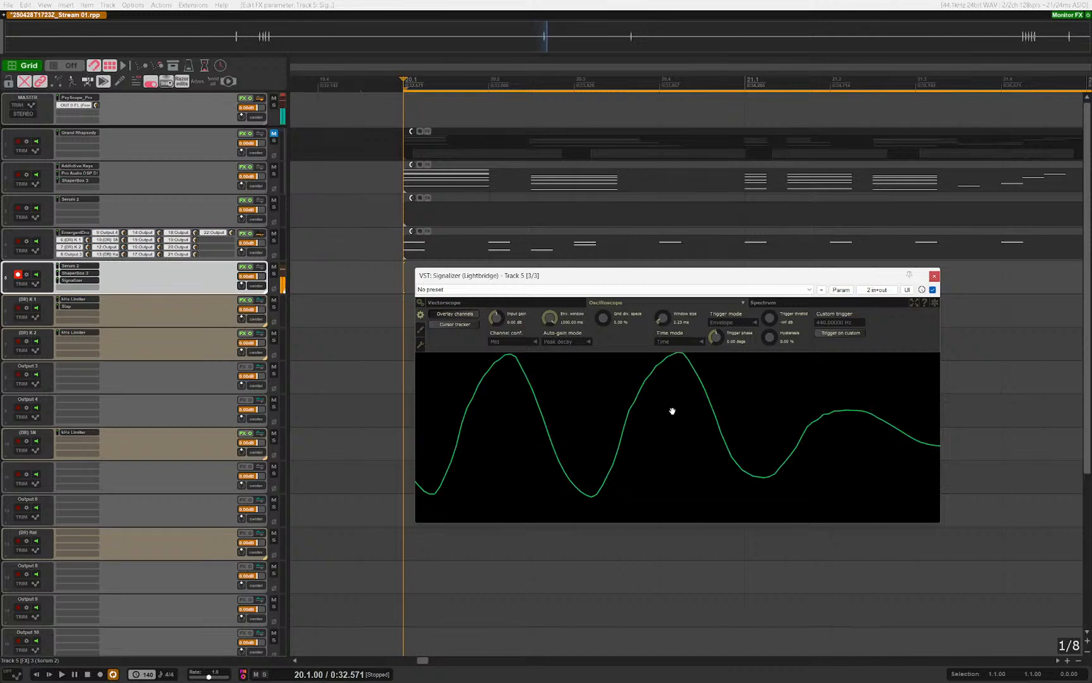
{"action": "scroll", "coordinate": [674, 315], "scroll_direction": "up", "scroll_amount": 3}
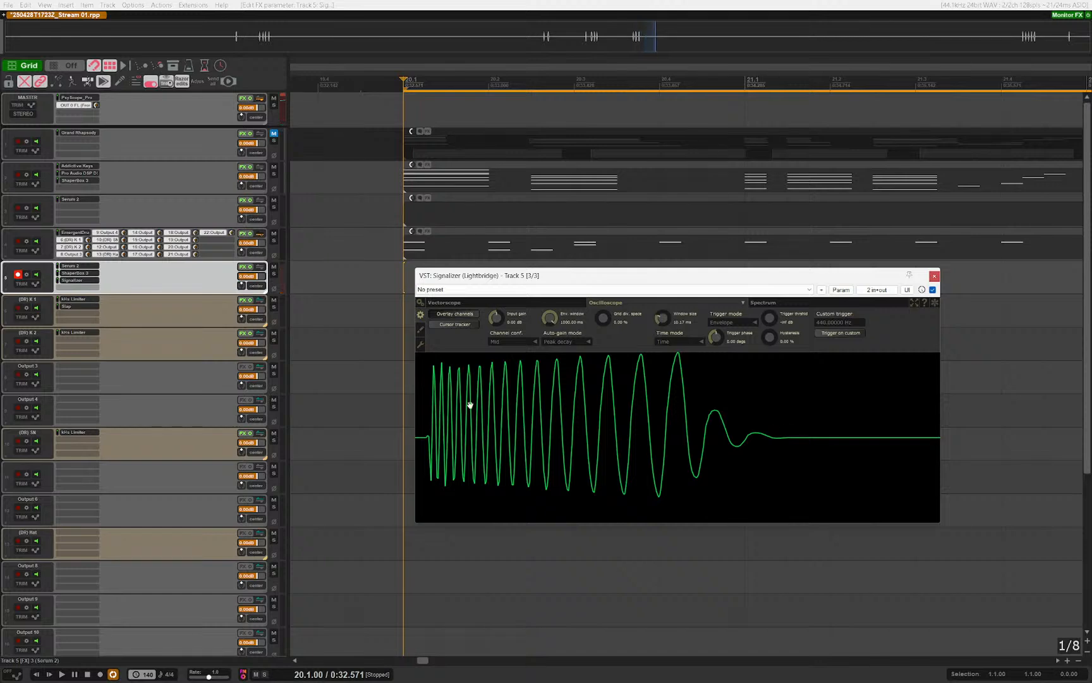
{"action": "scroll", "coordinate": [668, 322], "scroll_direction": "down", "scroll_amount": 2}
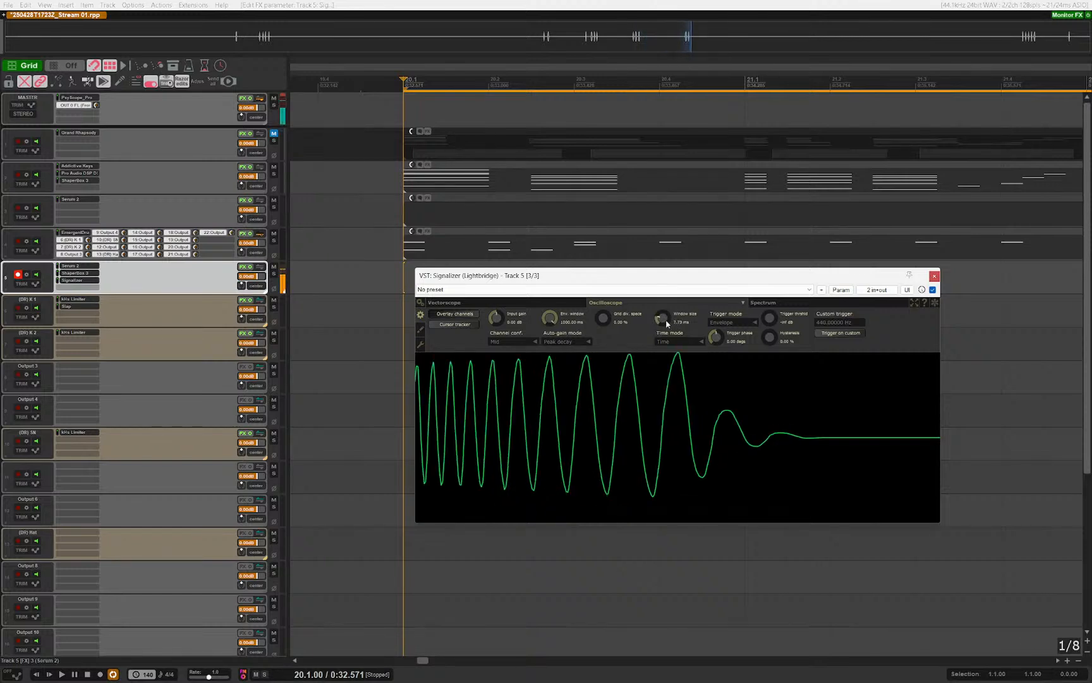
{"action": "scroll", "coordinate": [666, 324], "scroll_direction": "up", "scroll_amount": 1}
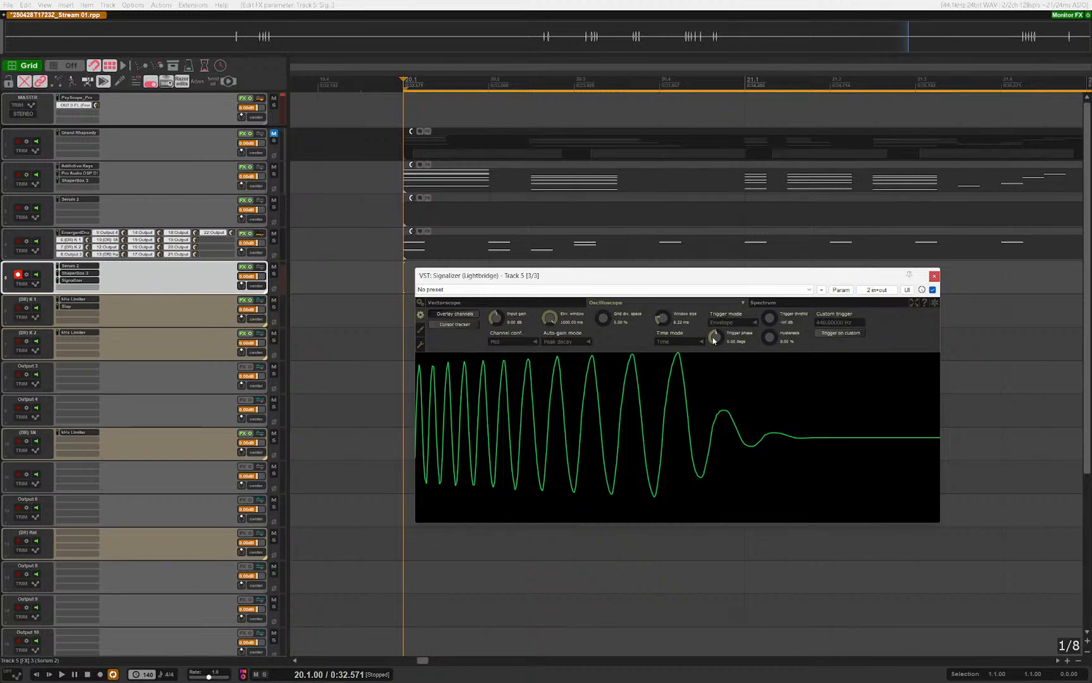
Step: Reposition the Signalizer window over the arrangement, then close it and reopen it from track 5's effects
{"action": "left_click_drag", "start_coordinate": [600, 276], "coordinate": [527, 252]}
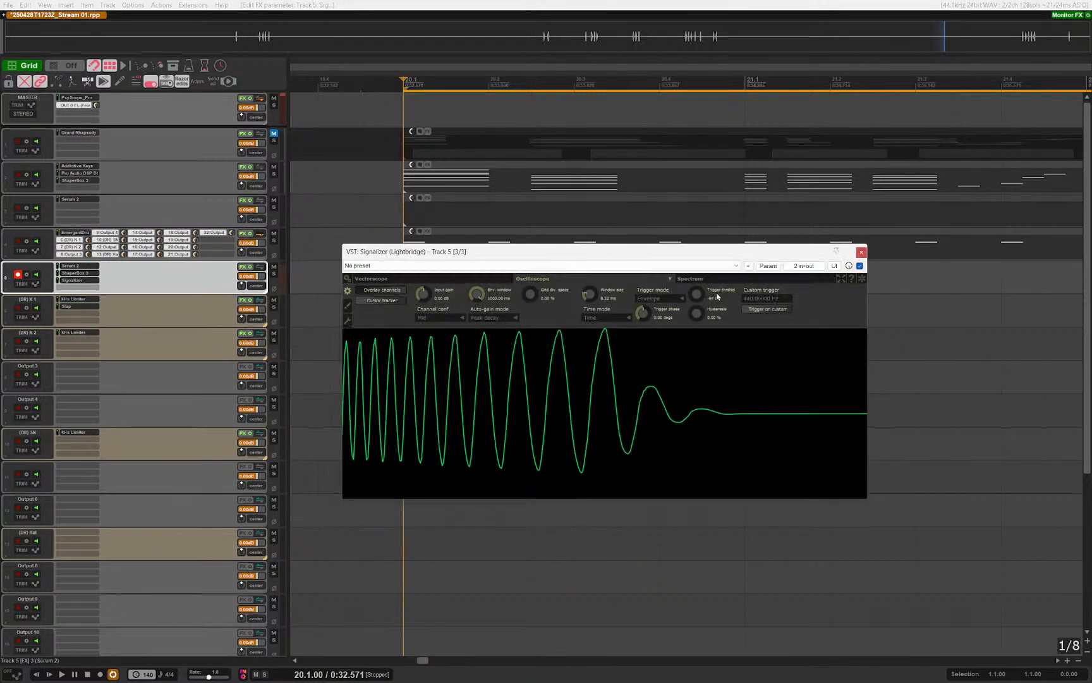
{"action": "left_click_drag", "start_coordinate": [641, 255], "coordinate": [658, 252]}
{"action": "left_click", "coordinate": [878, 249]}
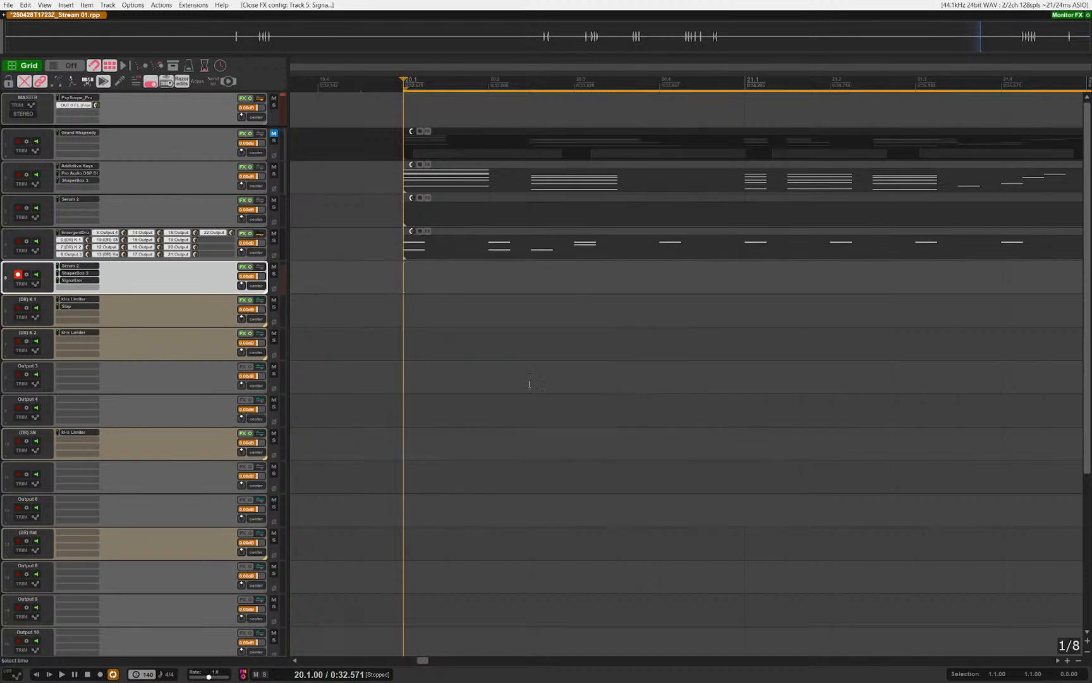
{"action": "left_click", "coordinate": [76, 280]}
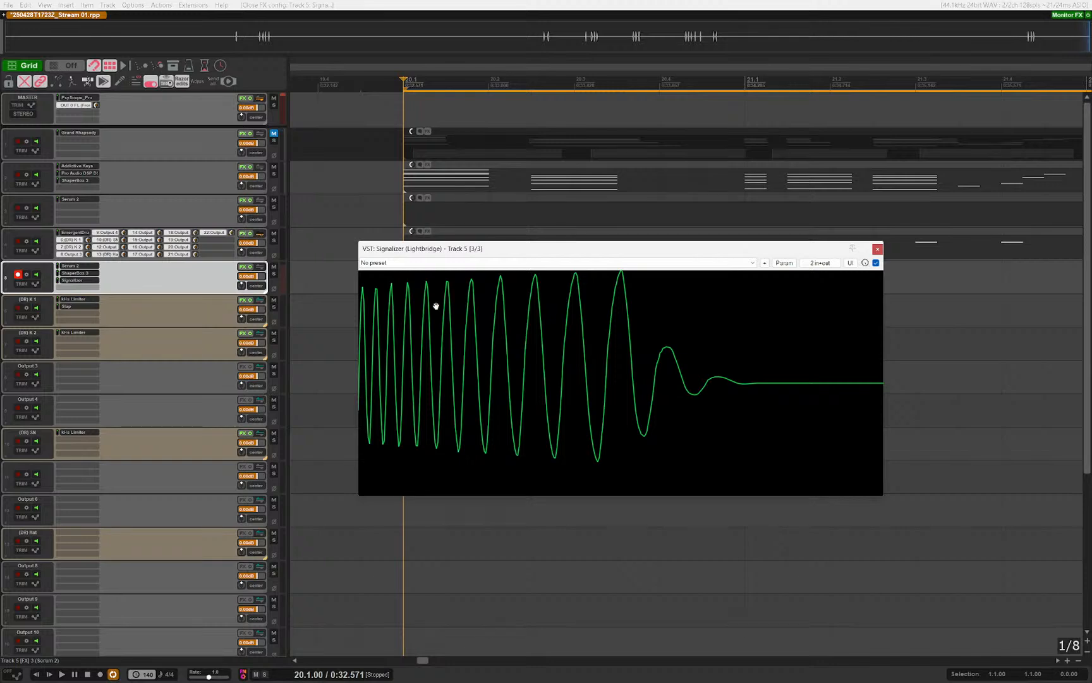
Step: Add the kHs Limiter to track 5 and place it directly after Serum 2, ahead of ShaperBox 3
{"action": "left_click", "coordinate": [64, 288]}
{"action": "double_click", "coordinate": [64, 291]}
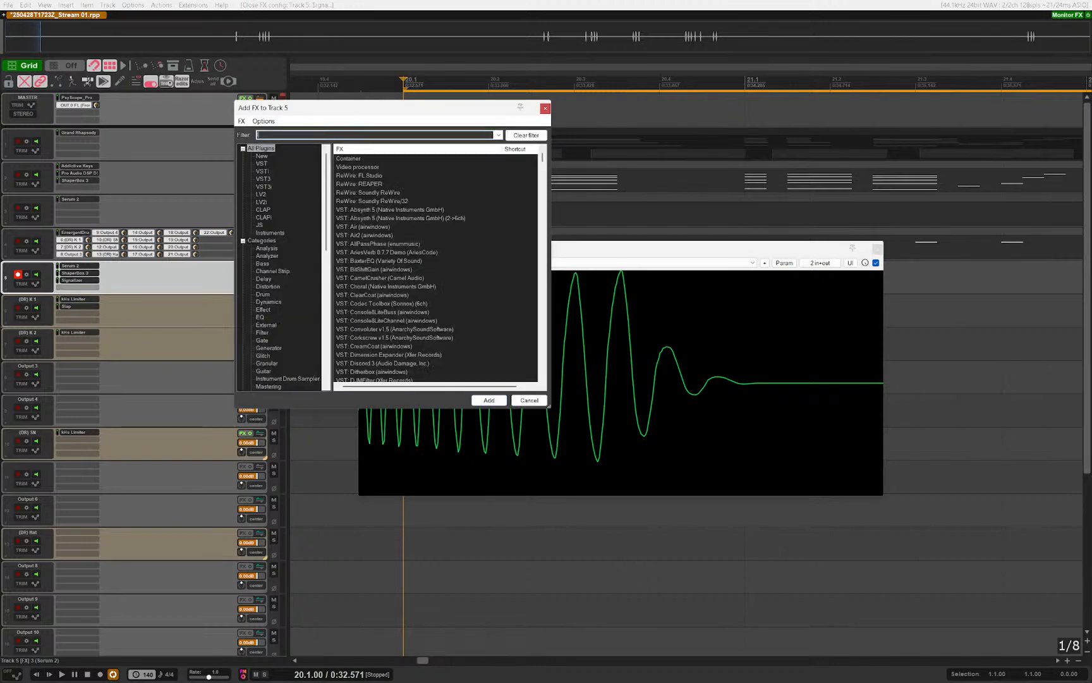
{"action": "type", "text": "limiter"}
{"action": "key", "text": "Down"}
{"action": "key", "text": "Down"}
{"action": "key", "text": "Down"}
{"action": "key", "text": "Down"}
{"action": "key", "text": "Down"}
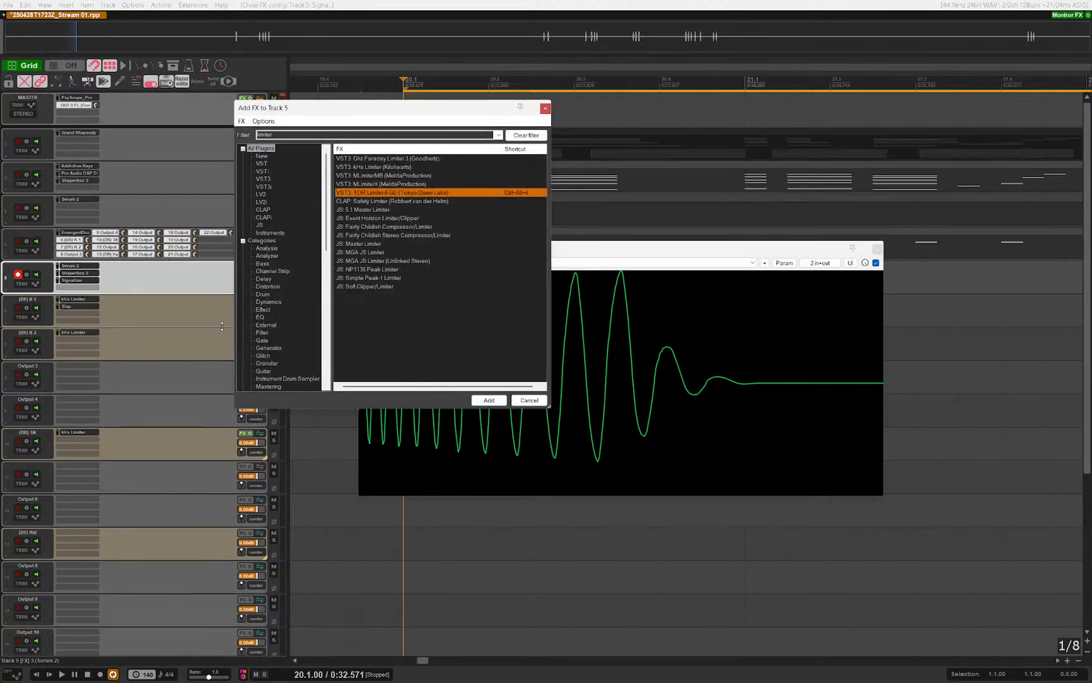
{"action": "key", "text": "Down"}
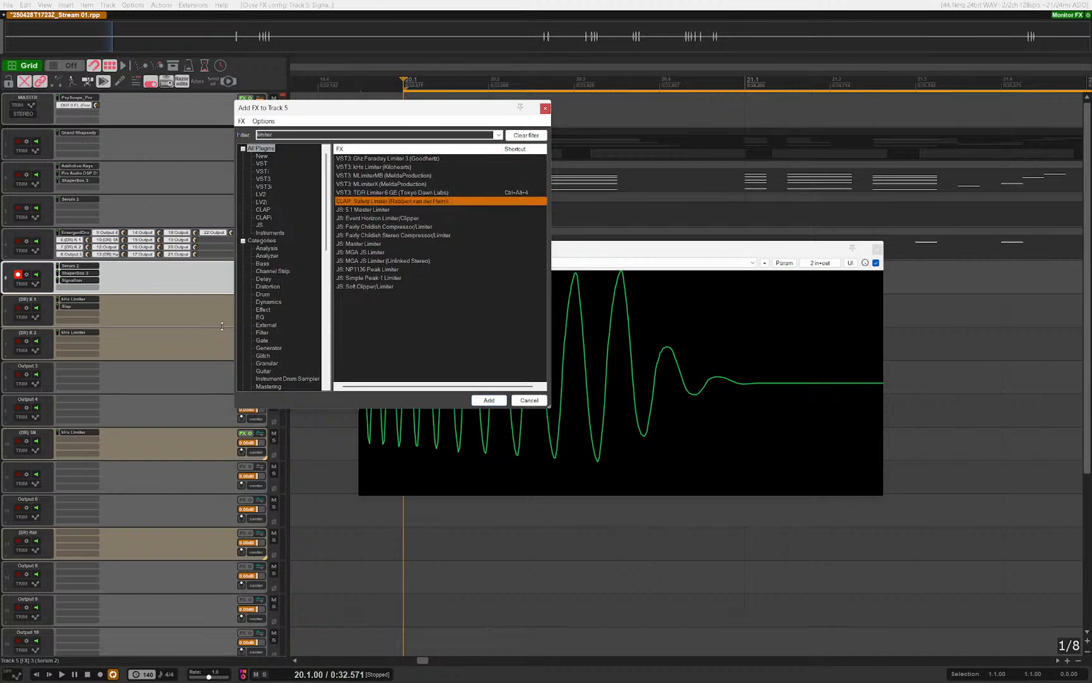
{"action": "key", "text": "Up"}
{"action": "key", "text": "Up"}
{"action": "key", "text": "Up"}
{"action": "key", "text": "Up"}
{"action": "key", "text": "Return"}
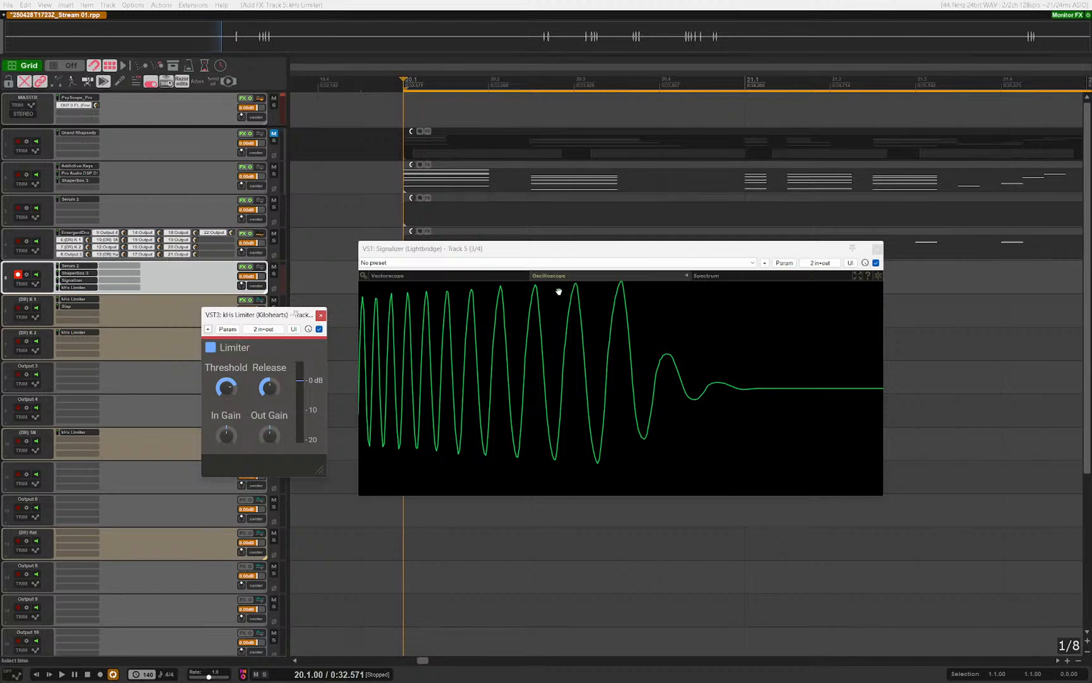
{"action": "left_click_drag", "start_coordinate": [76, 287], "coordinate": [76, 273]}
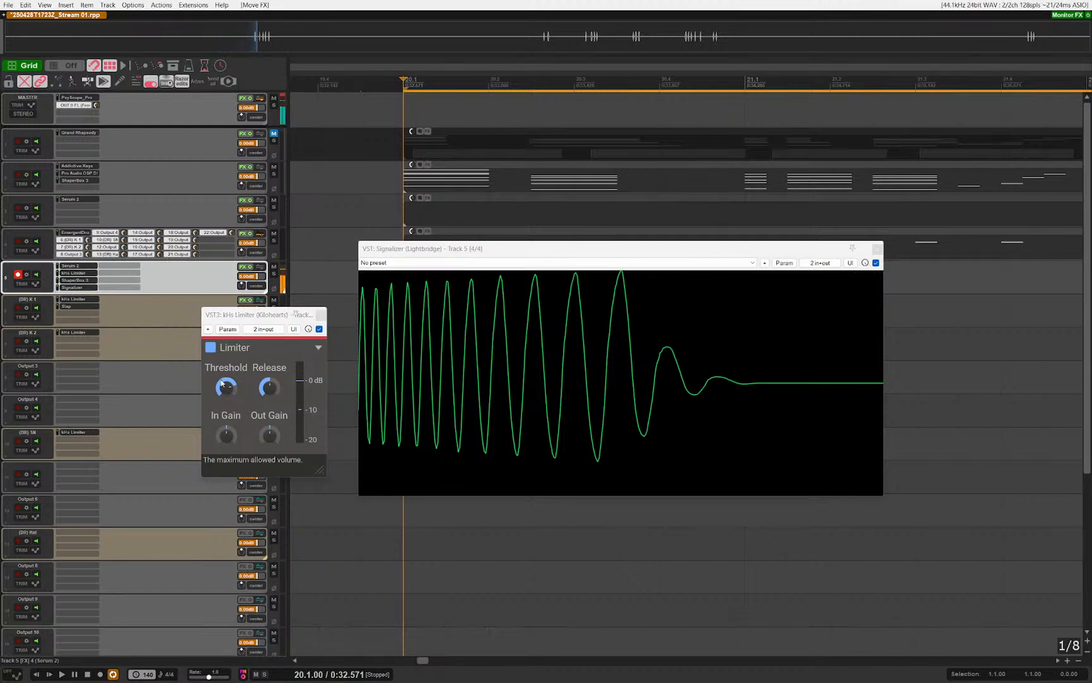
Step: Lower the kHs Limiter's release, raise its input gain slightly and move its window clear of the oscilloscope
{"action": "left_click_drag", "start_coordinate": [268, 387], "coordinate": [228, 436]}
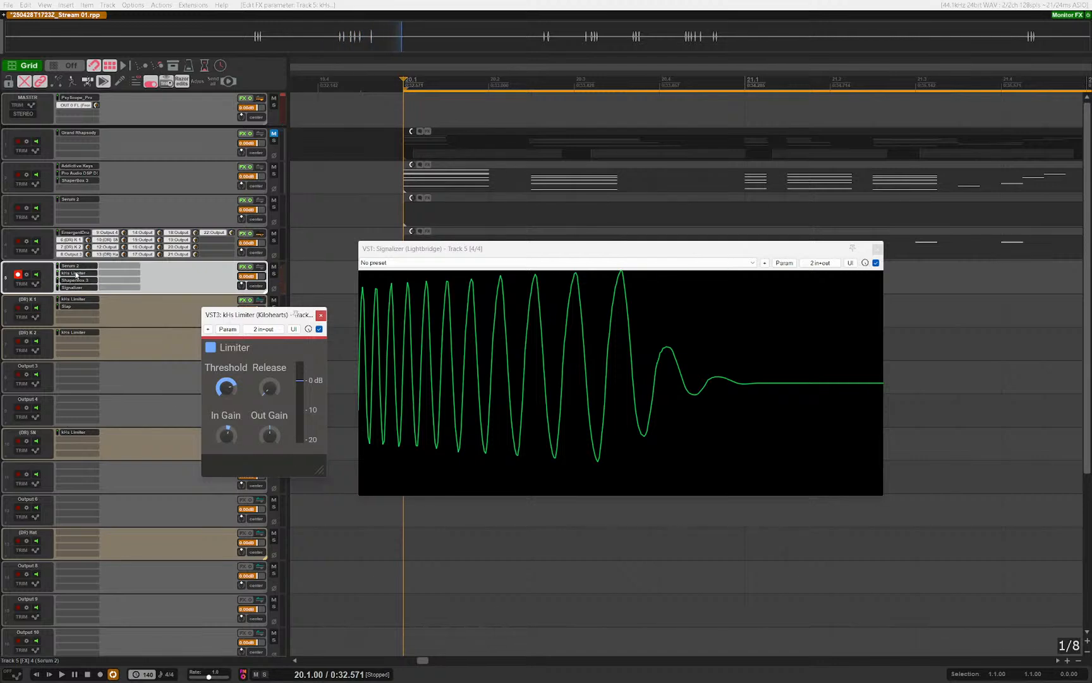
{"action": "left_click_drag", "start_coordinate": [256, 319], "coordinate": [187, 425]}
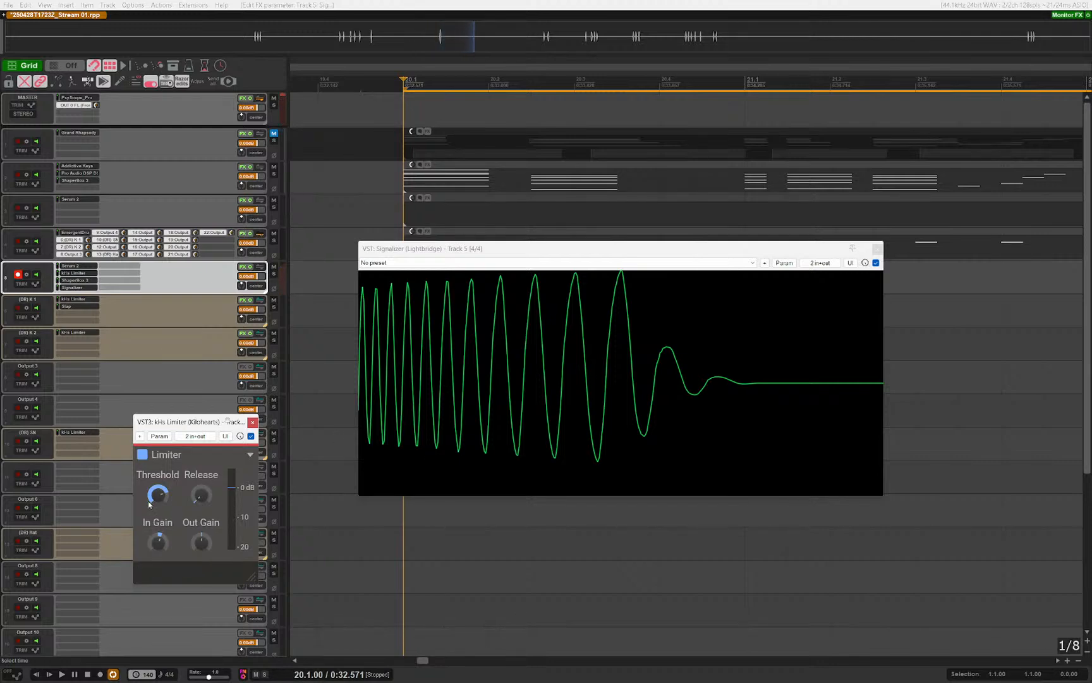
Step: Set the kHs Limiter's threshold to -6 dB
{"action": "left_click_drag", "start_coordinate": [152, 499], "coordinate": [152, 532]}
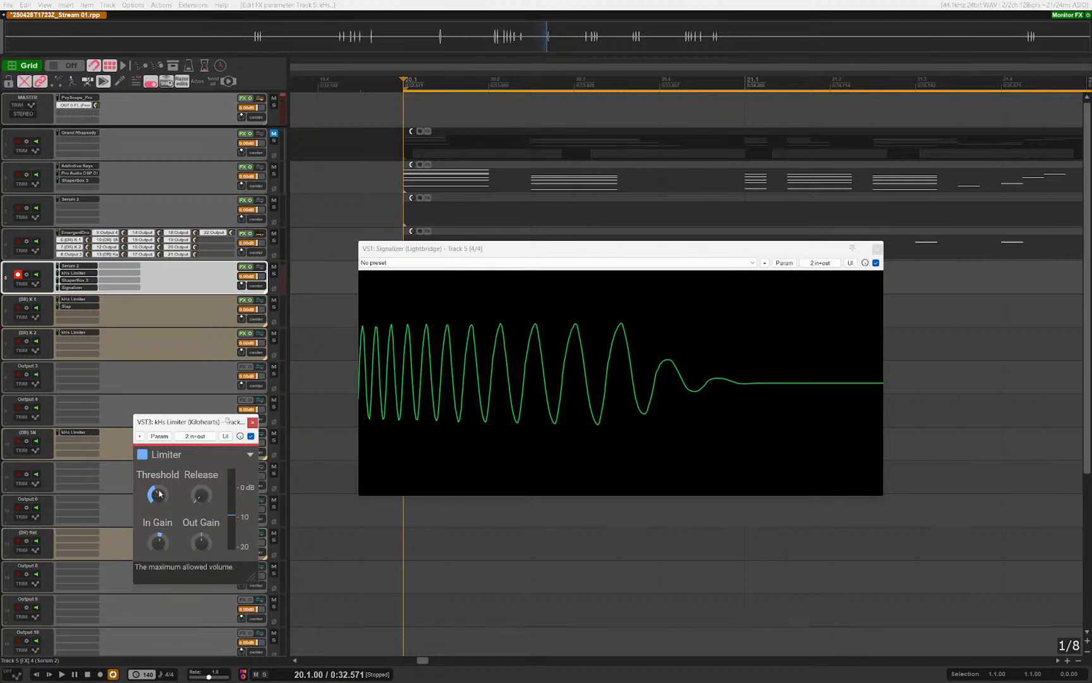
{"action": "double_click", "coordinate": [163, 506]}
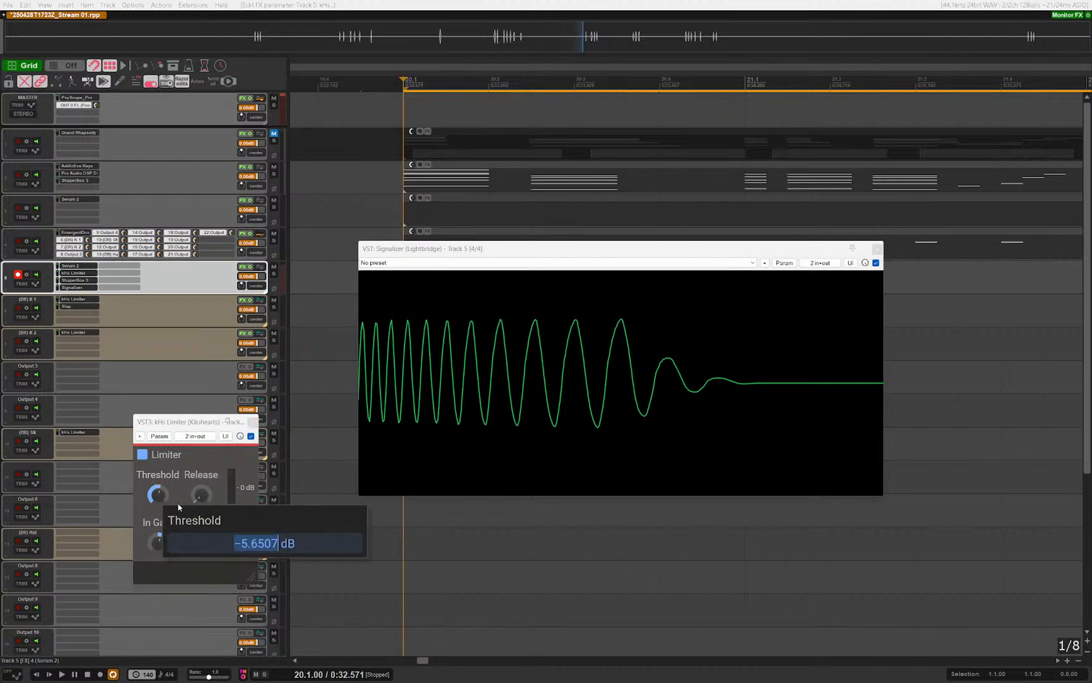
{"action": "type", "text": "-6"}
{"action": "key", "text": "Return"}
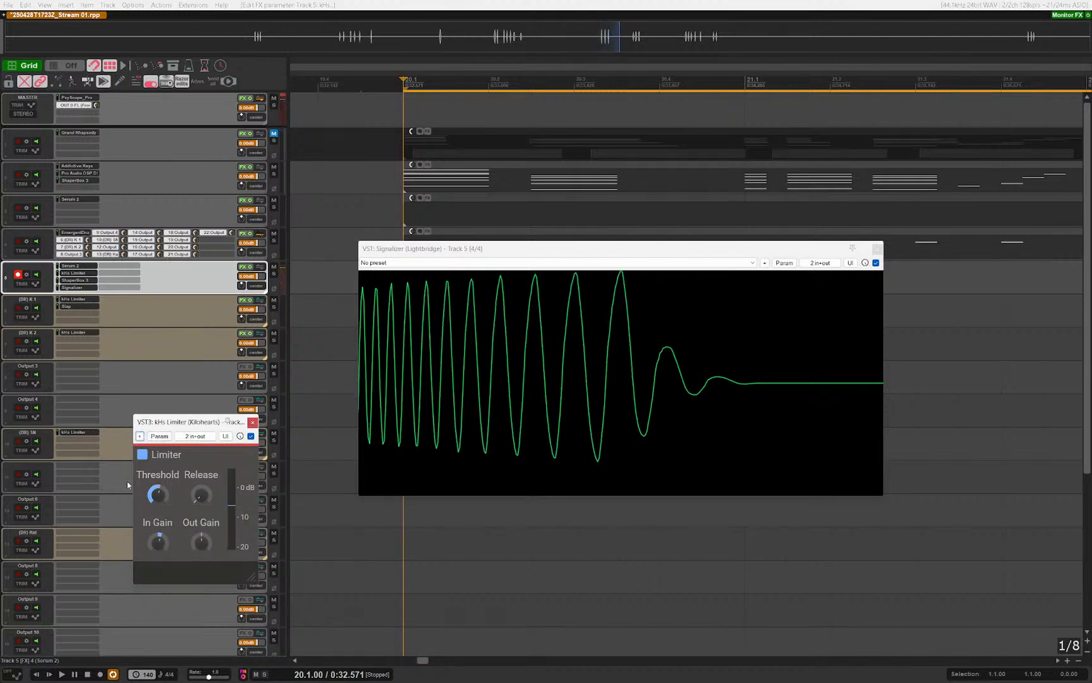
{"action": "double_click", "coordinate": [176, 504]}
{"action": "left_click", "coordinate": [161, 536]}
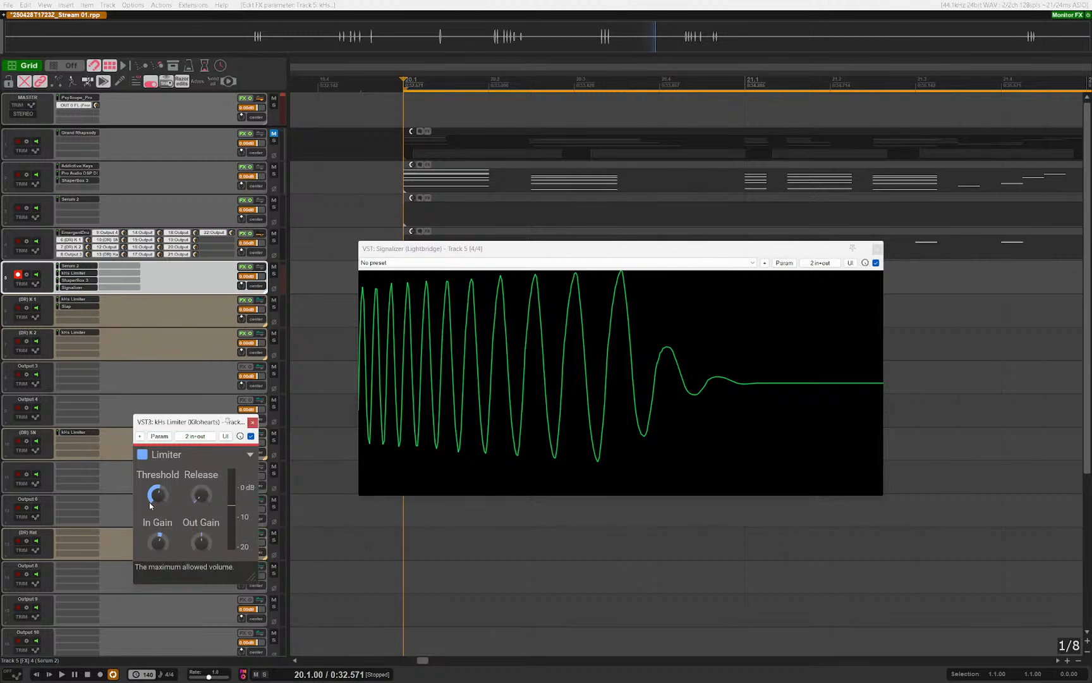
Step: Raise the kHs Limiter's input gain further with its release kept low, then close the limiter and Signalizer windows
{"action": "left_click_drag", "start_coordinate": [160, 542], "coordinate": [158, 537]}
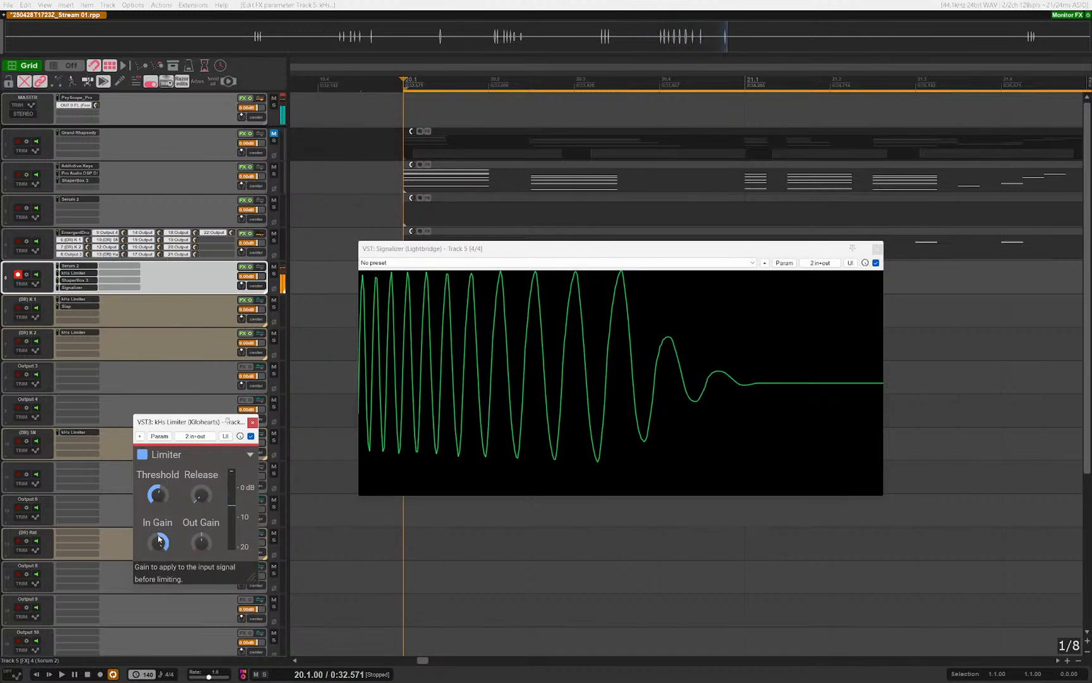
{"action": "left_click", "coordinate": [200, 495]}
{"action": "left_click_drag", "start_coordinate": [201, 495], "coordinate": [201, 513]}
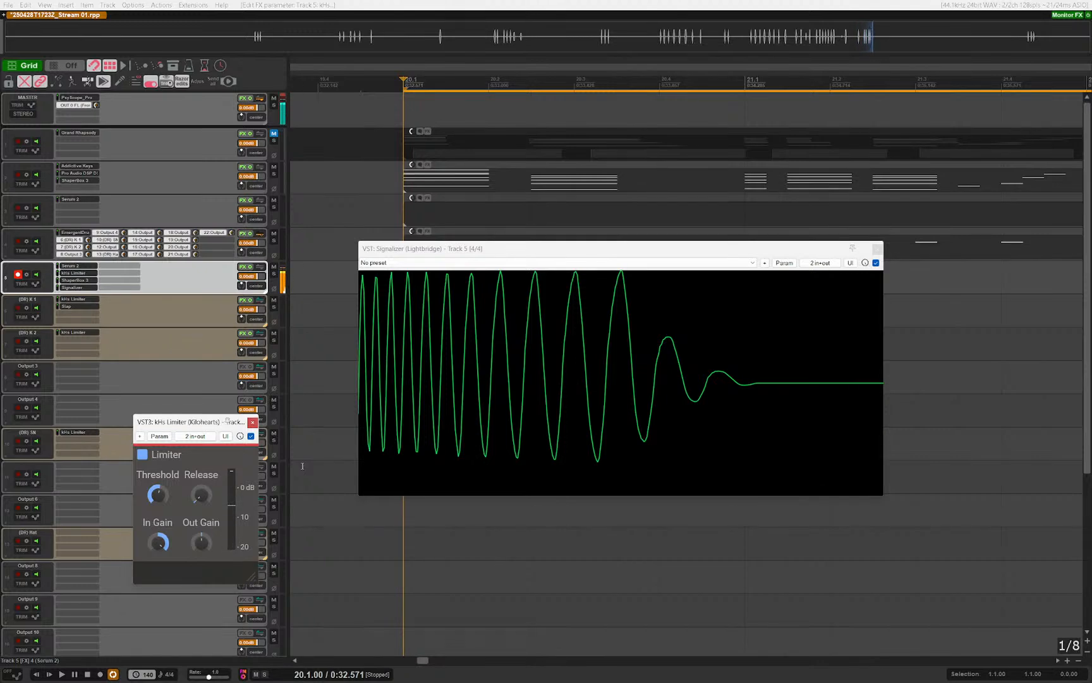
{"action": "left_click", "coordinate": [252, 423]}
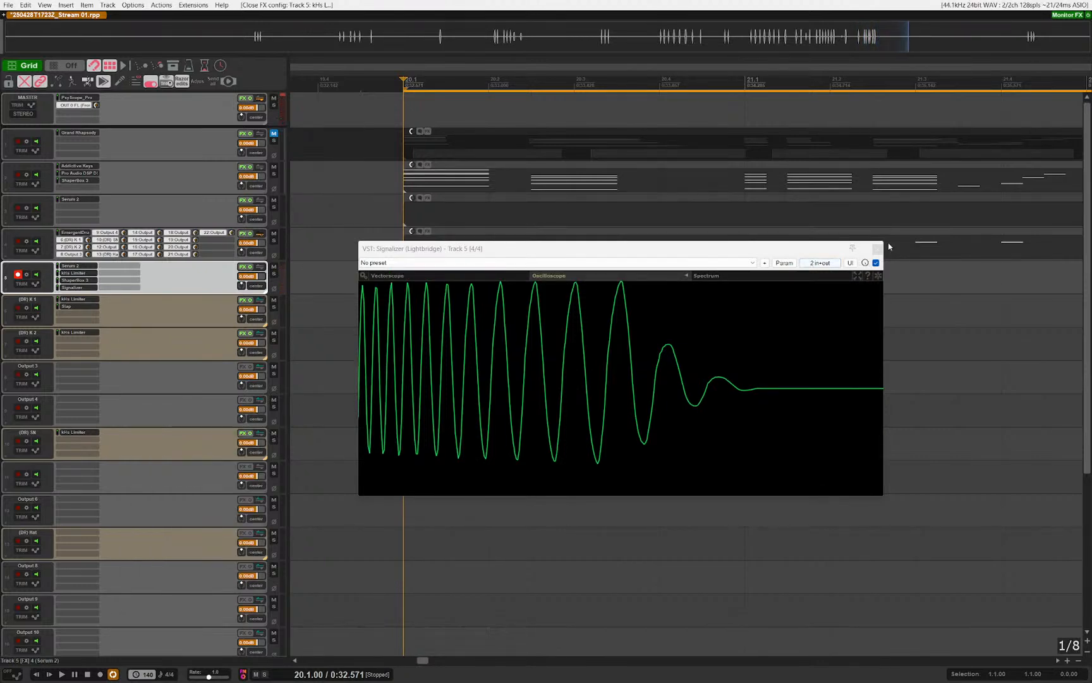
{"action": "left_click", "coordinate": [877, 249]}
Step: Select the time from 20.1.00 to 20.3.50 and create a one-beat MIDI item with a single note at 20.1.50 on track 5
{"action": "left_click_drag", "start_coordinate": [418, 289], "coordinate": [618, 307]}
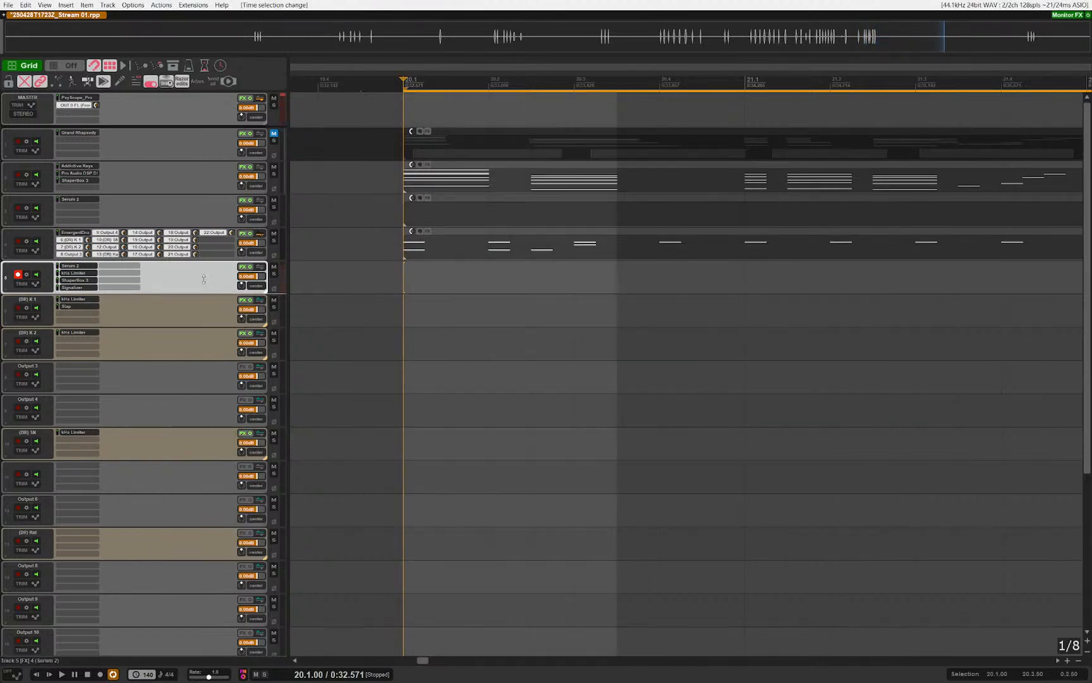
{"action": "left_click_drag", "start_coordinate": [448, 280], "coordinate": [537, 281]}
{"action": "left_click", "coordinate": [449, 280]}
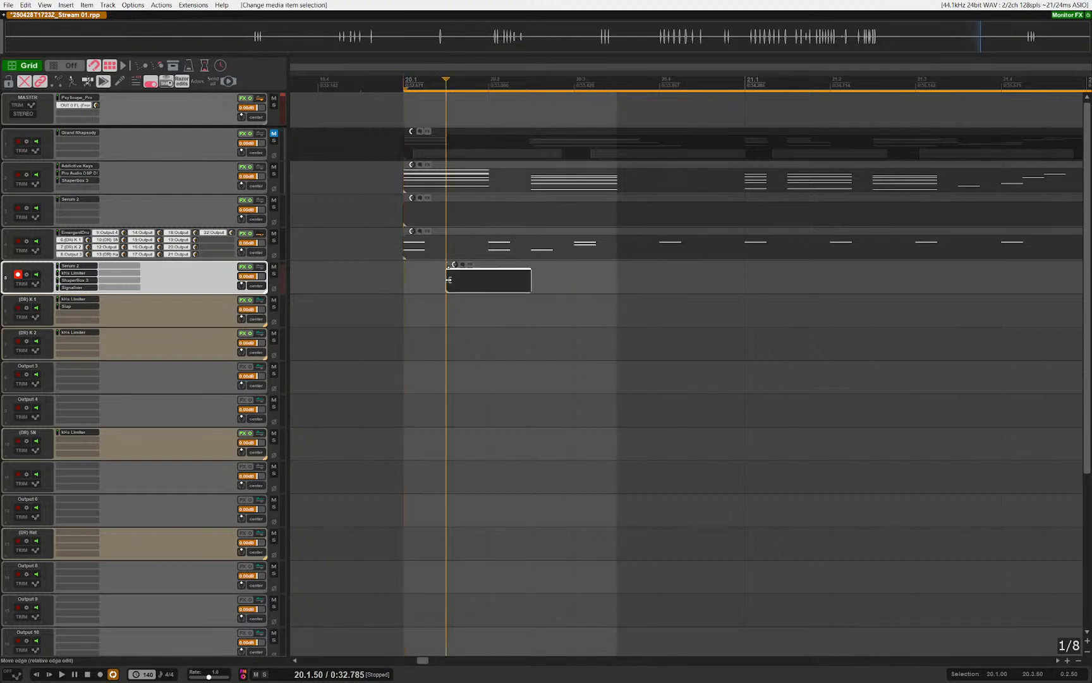
{"action": "key", "text": "ctrl+alt+e"}
{"action": "left_click_drag", "start_coordinate": [110, 410], "coordinate": [208, 410]}
{"action": "key", "text": "Escape"}
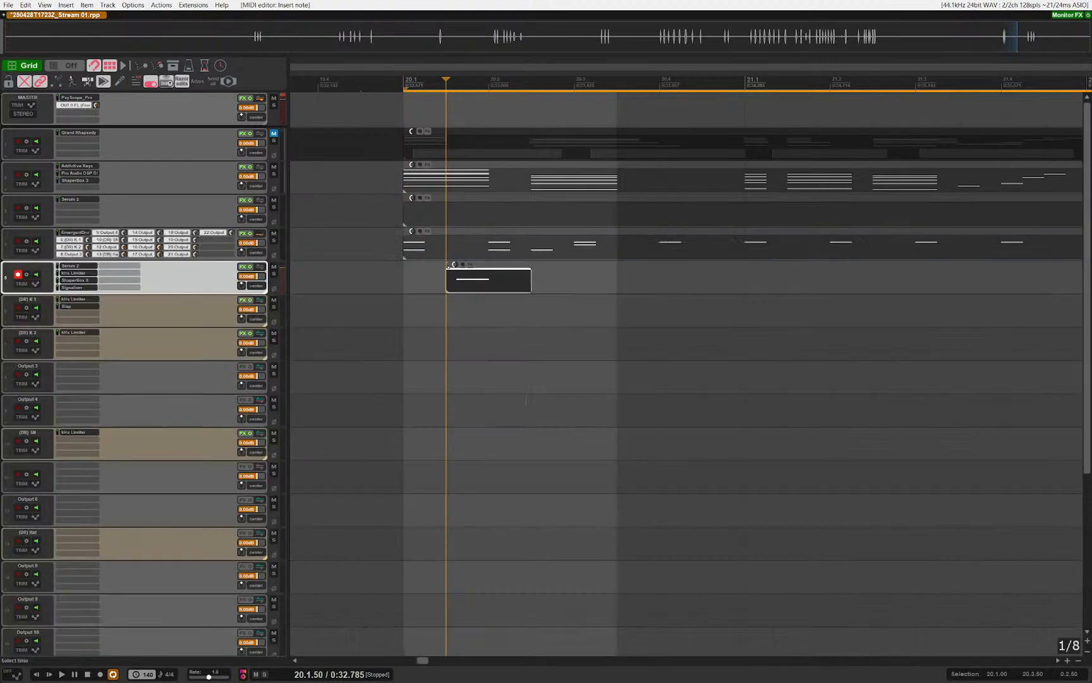
{"action": "right_click", "coordinate": [389, 314]}
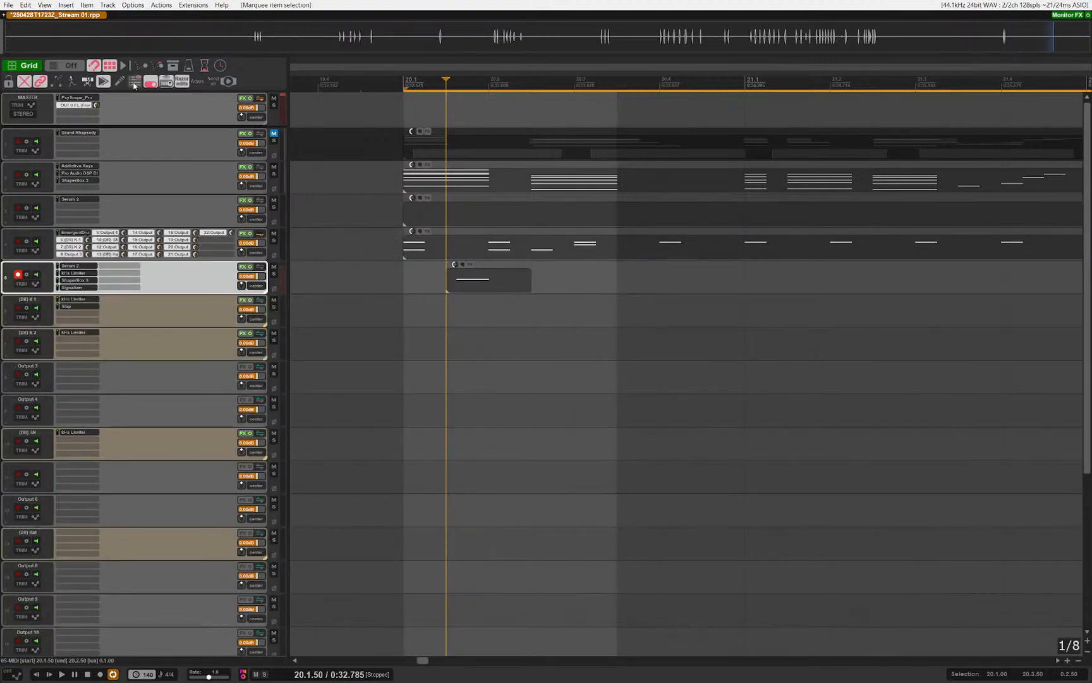
Step: Render track 5's time selection to a stereo stem track, undo it, and render the stem again
{"action": "key", "text": "ctrl+alt+shift+r"}
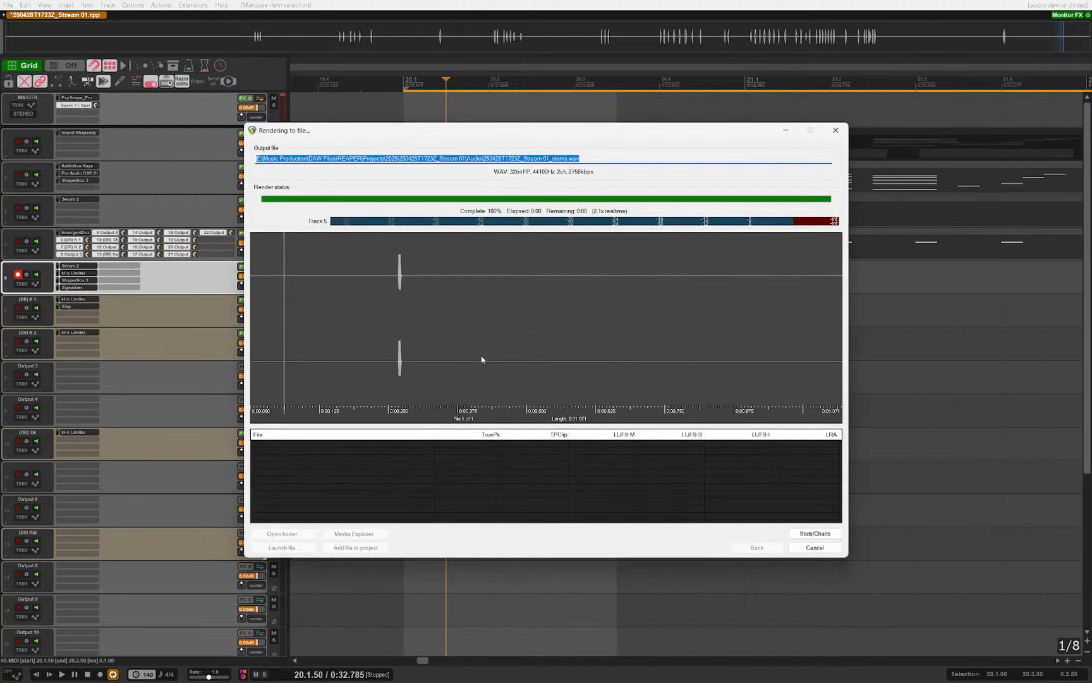
{"action": "key", "text": "ctrl+z"}
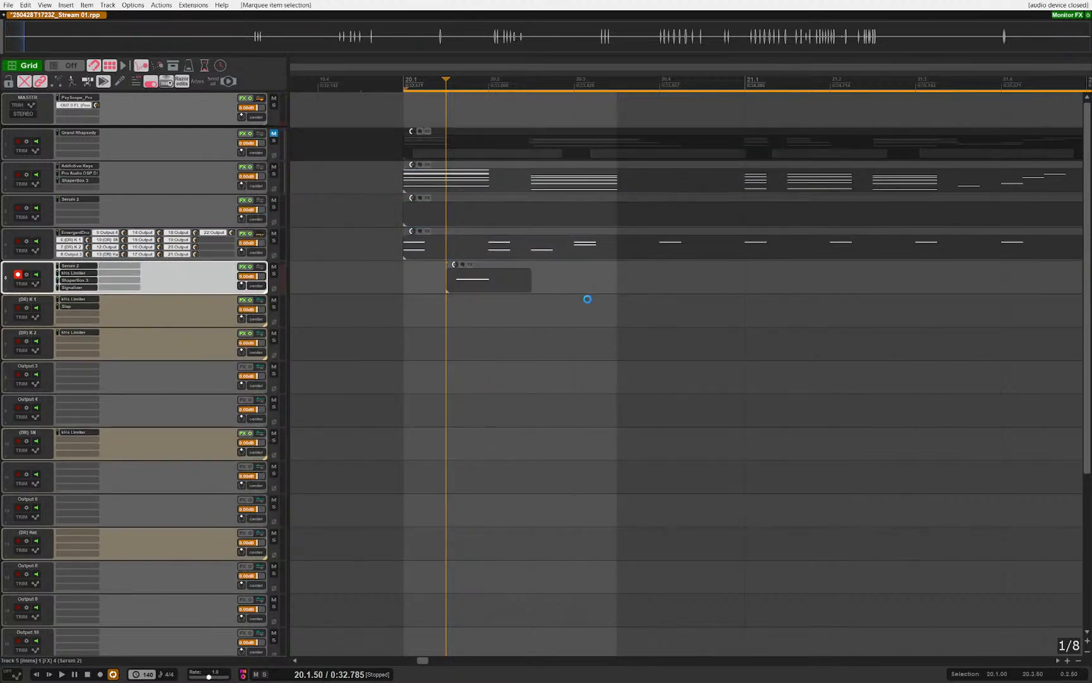
{"action": "key", "text": "ctrl+alt+shift+r"}
{"action": "scroll", "coordinate": [446, 276], "scroll_direction": "up", "scroll_amount": 3}
{"action": "scroll", "coordinate": [446, 277], "scroll_direction": "up", "scroll_amount": 2}
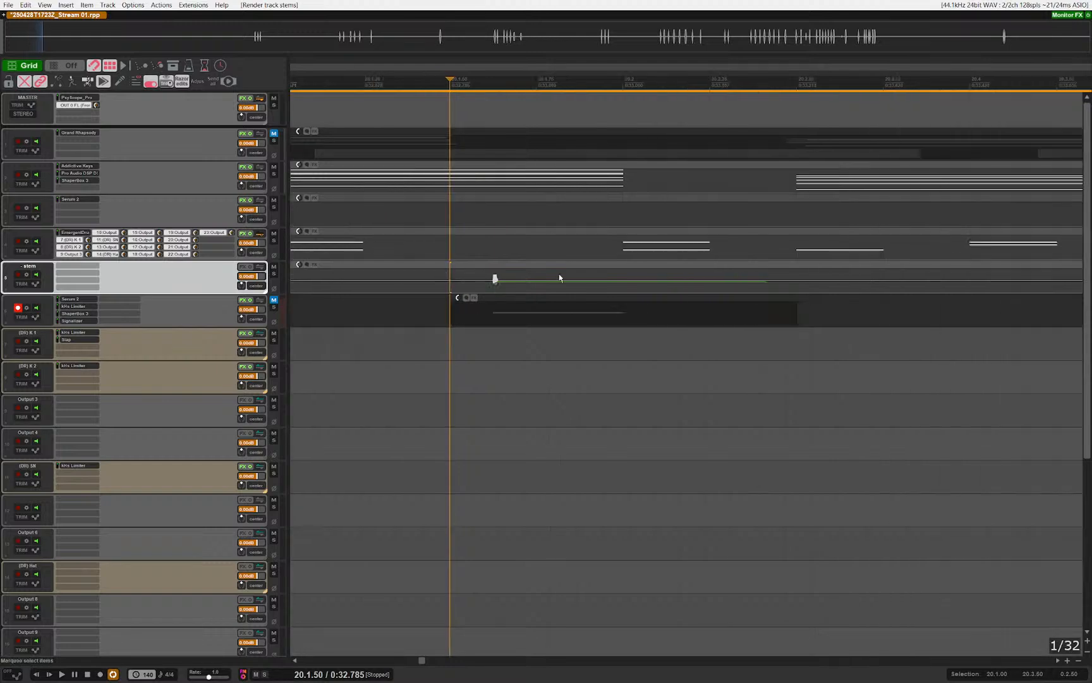
Step: Trim silence from the rendered stem with Dynamic split, using the 24Bit Noisefloor Trim preset and a -120 dB gate threshold
{"action": "left_click_drag", "start_coordinate": [560, 278], "coordinate": [506, 288]}
{"action": "scroll", "coordinate": [501, 300], "scroll_direction": "down", "scroll_amount": 3}
{"action": "key", "text": "d"}
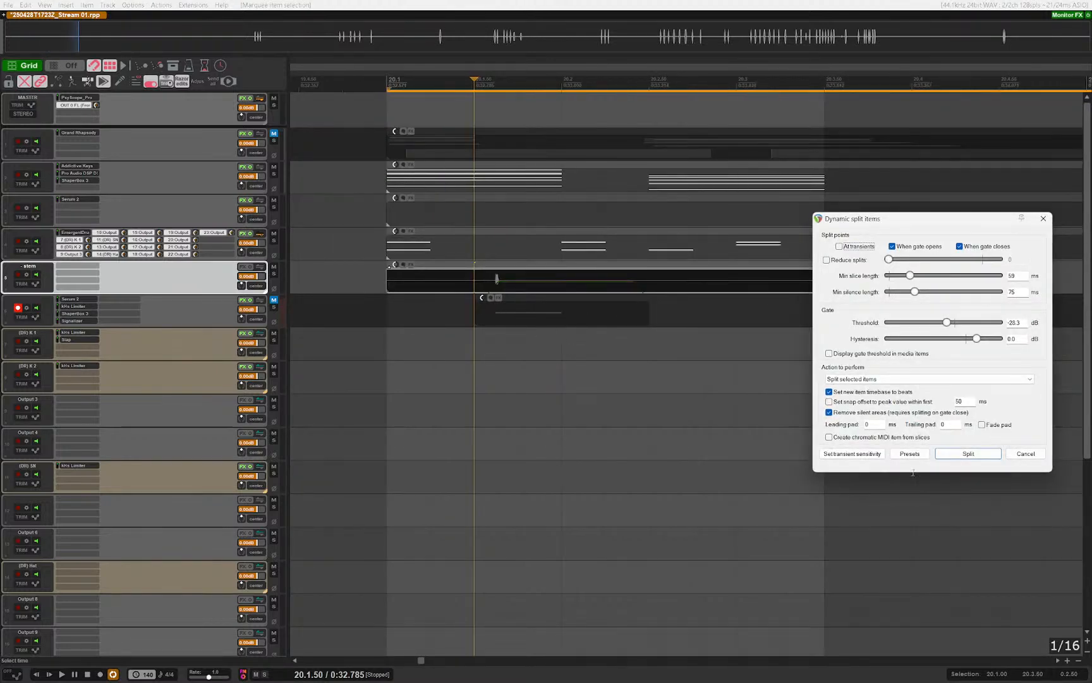
{"action": "left_click", "coordinate": [917, 456]}
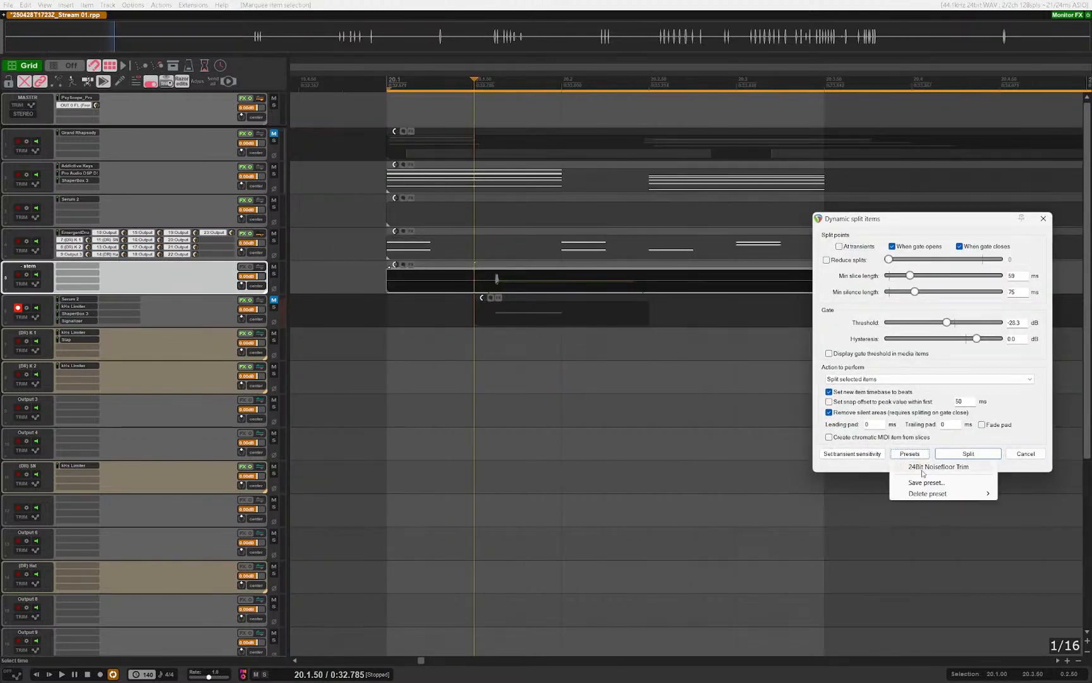
{"action": "left_click", "coordinate": [923, 495]}
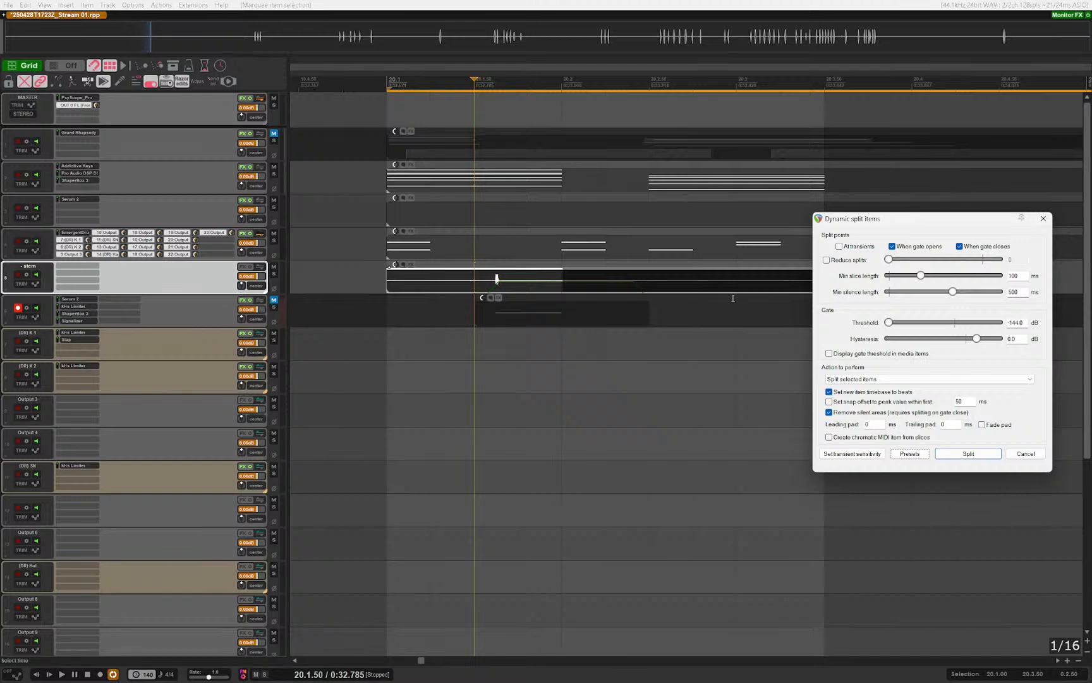
{"action": "double_click", "coordinate": [1023, 323]}
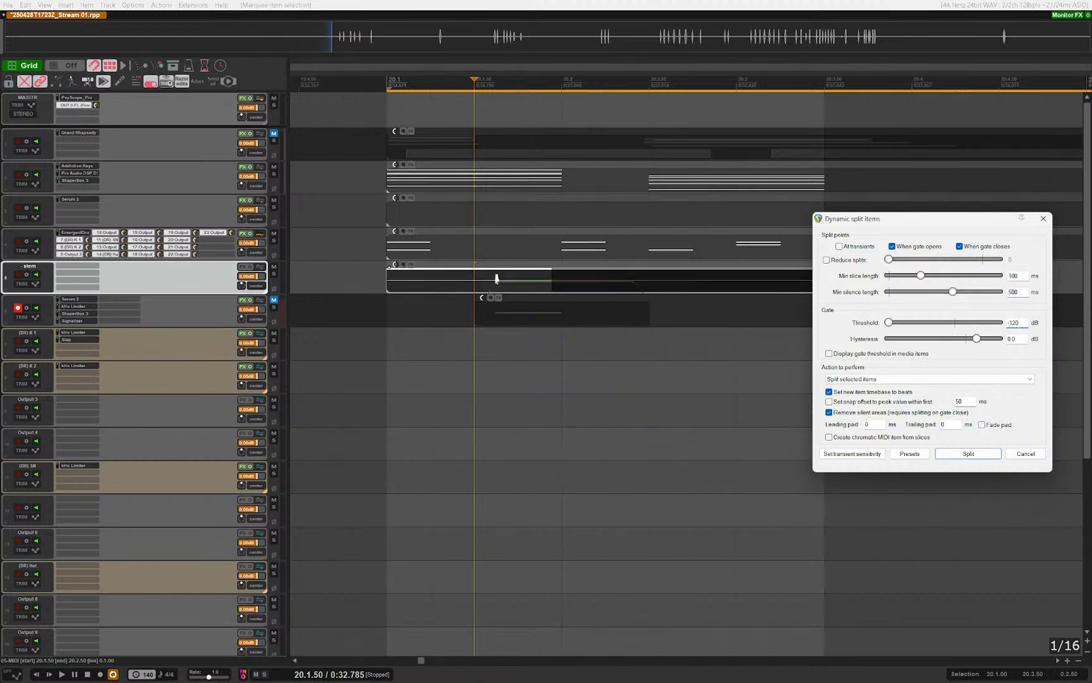
{"action": "key", "text": "Return"}
Step: Place the edit cursor at the note start, 20.1.63, and slip the stem item's contents earlier so the transient begins there
{"action": "scroll", "coordinate": [442, 297], "scroll_direction": "up", "scroll_amount": 4}
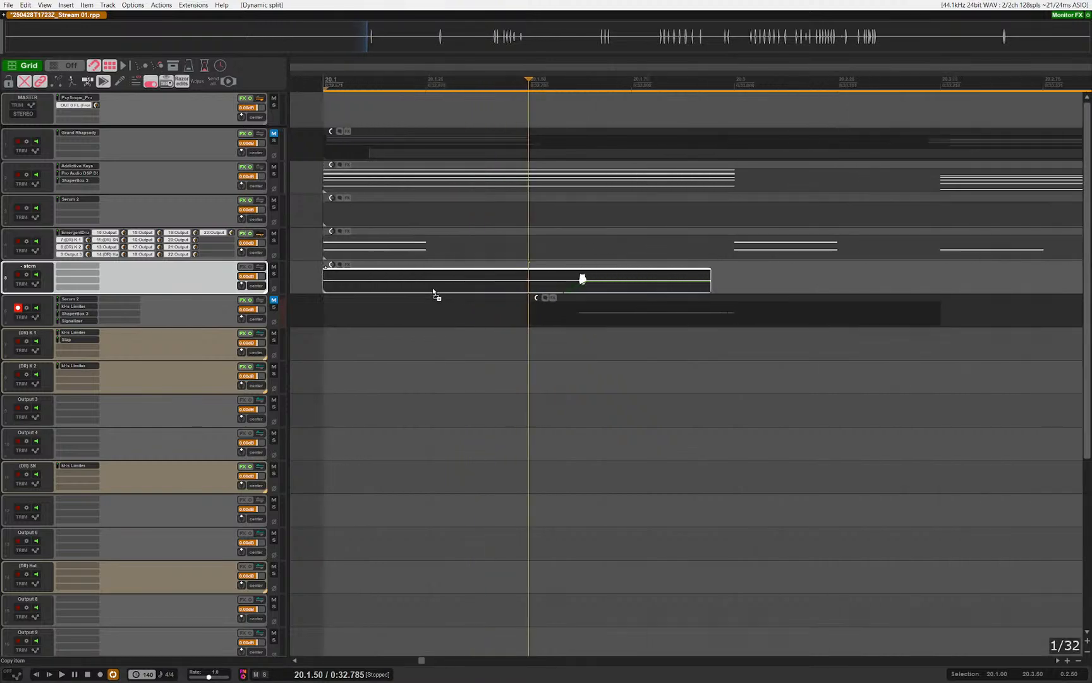
{"action": "scroll", "coordinate": [505, 292], "scroll_direction": "up", "scroll_amount": 4}
{"action": "left_click_drag", "start_coordinate": [508, 297], "coordinate": [583, 326]}
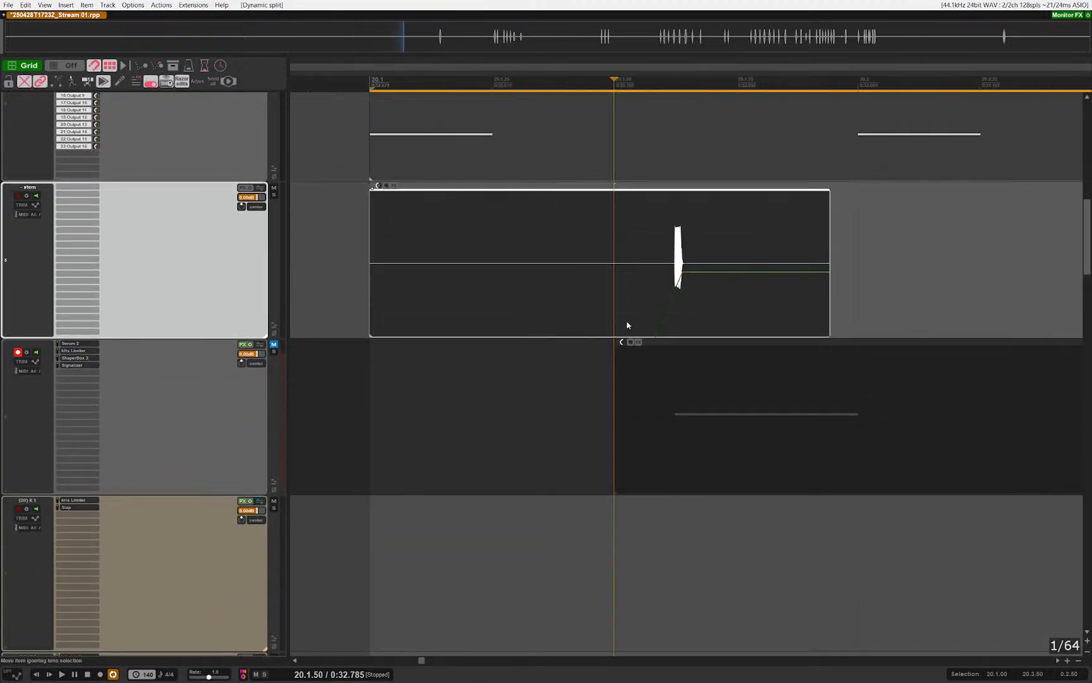
{"action": "scroll", "coordinate": [695, 314], "scroll_direction": "up", "scroll_amount": 8}
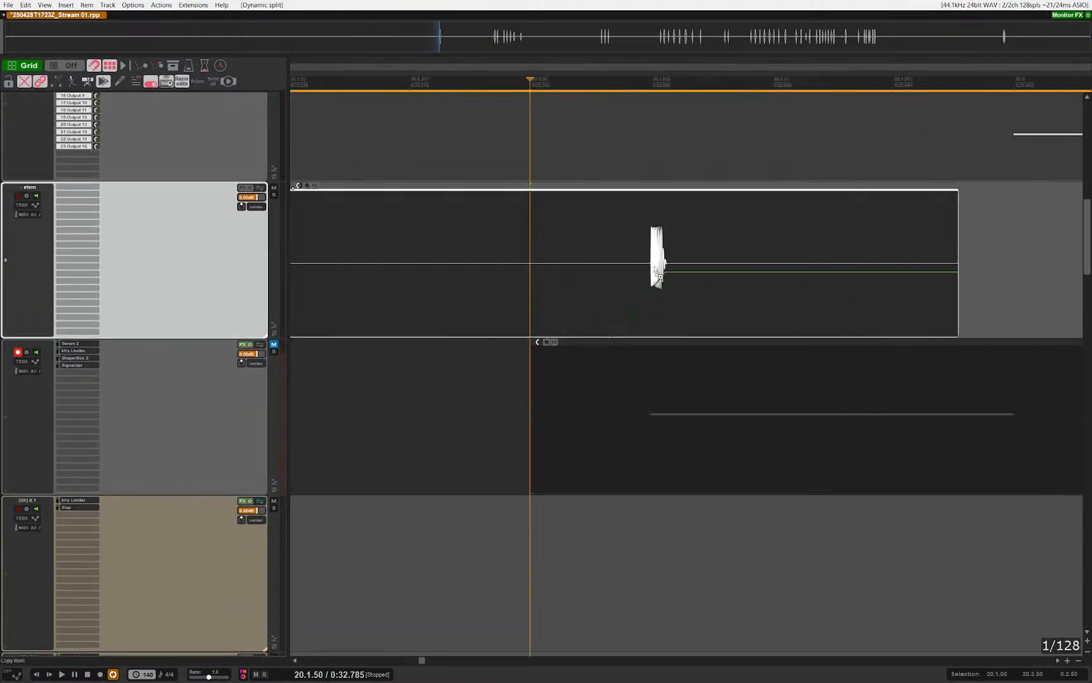
{"action": "left_click", "coordinate": [530, 274]}
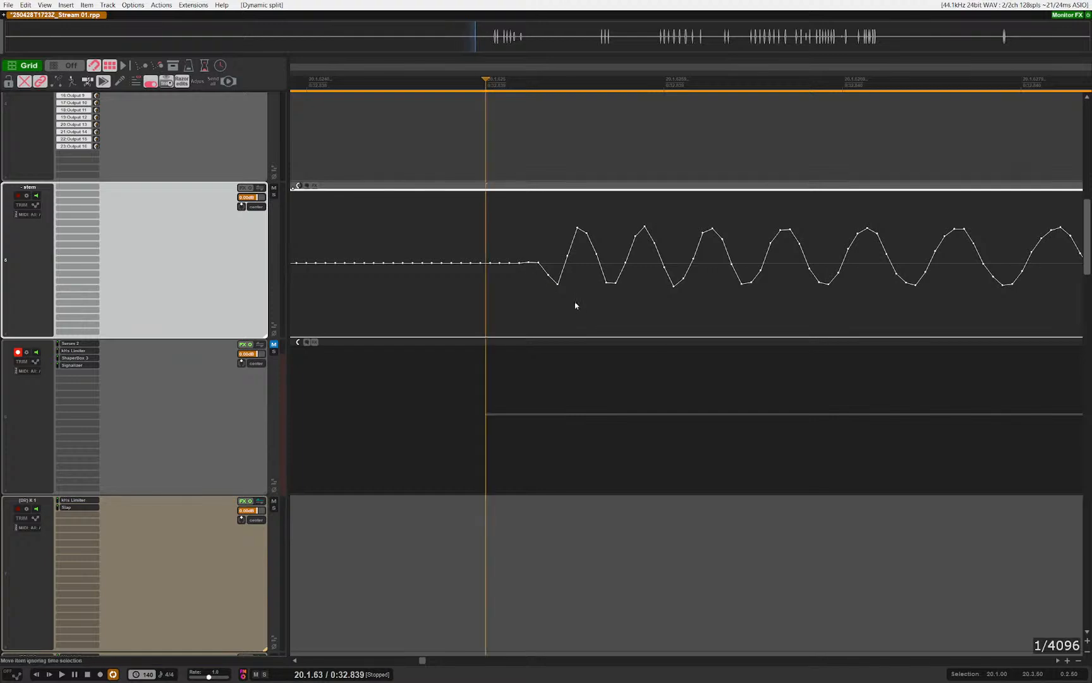
{"action": "left_click_drag", "start_coordinate": [561, 290], "coordinate": [536, 292]}
{"action": "key", "text": "ctrl+z"}
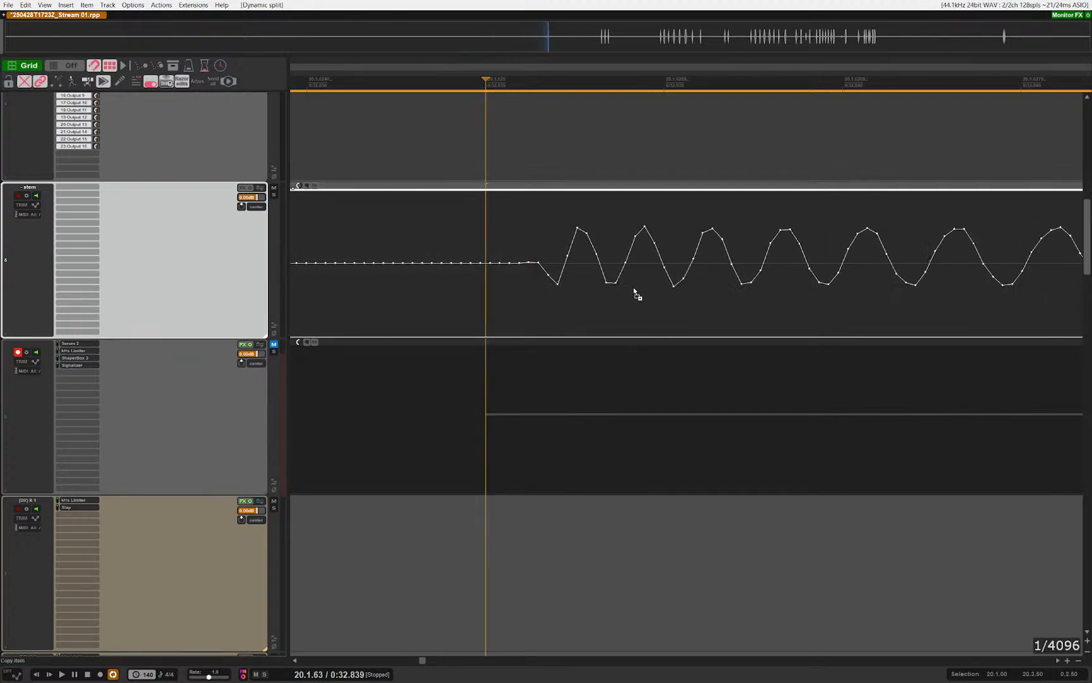
{"action": "key", "text": "alt+g"}
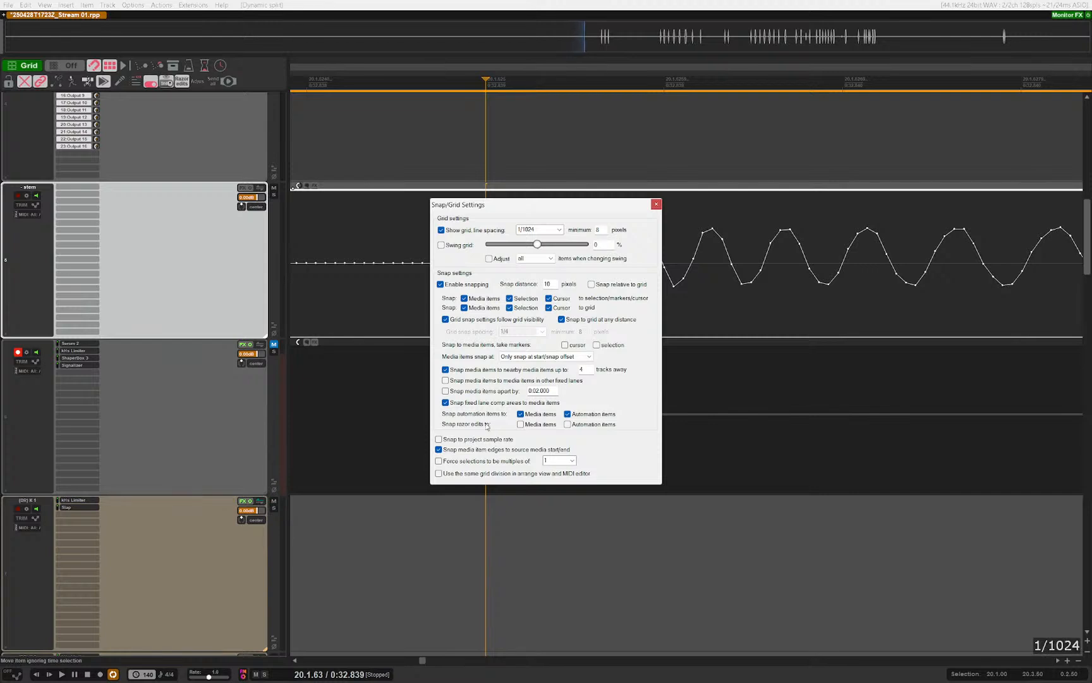
{"action": "key", "text": "Escape"}
{"action": "left_click_drag", "start_coordinate": [554, 279], "coordinate": [532, 284]}
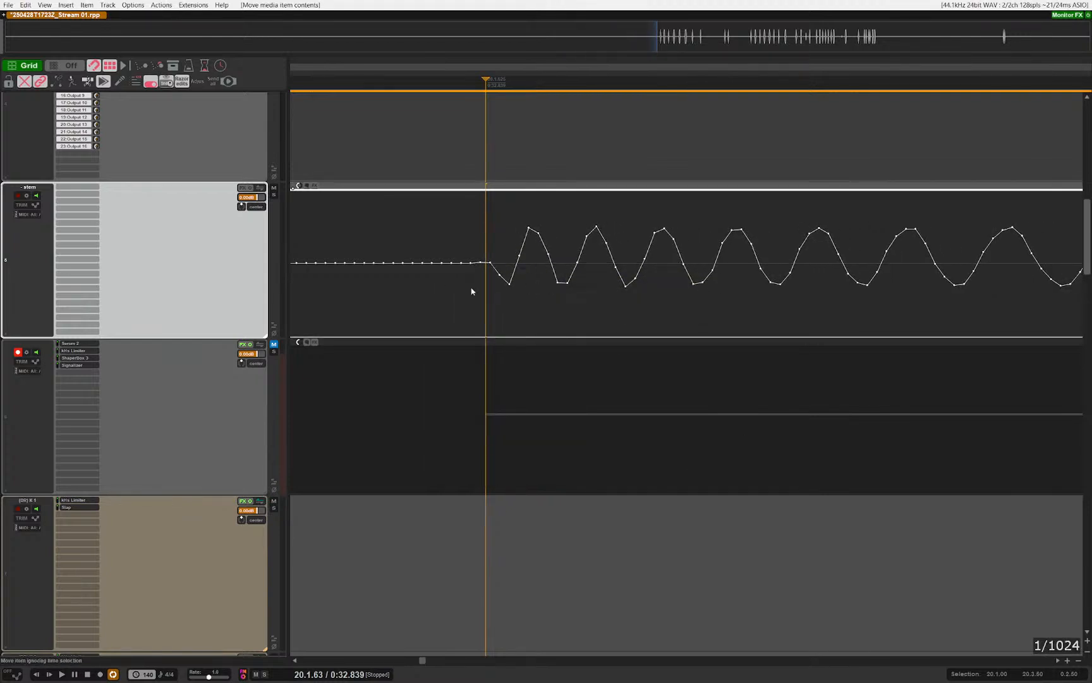
Step: Split the stem item at the edit cursor and delete the silent section before the transient
{"action": "key", "text": "s"}
{"action": "left_click_drag", "start_coordinate": [468, 246], "coordinate": [402, 346]}
{"action": "key", "text": "Delete"}
Step: Try to trim the silence after the stem's transient with Dynamic split at a -120 dB gate threshold
{"action": "scroll", "coordinate": [509, 293], "scroll_direction": "down", "scroll_amount": 1}
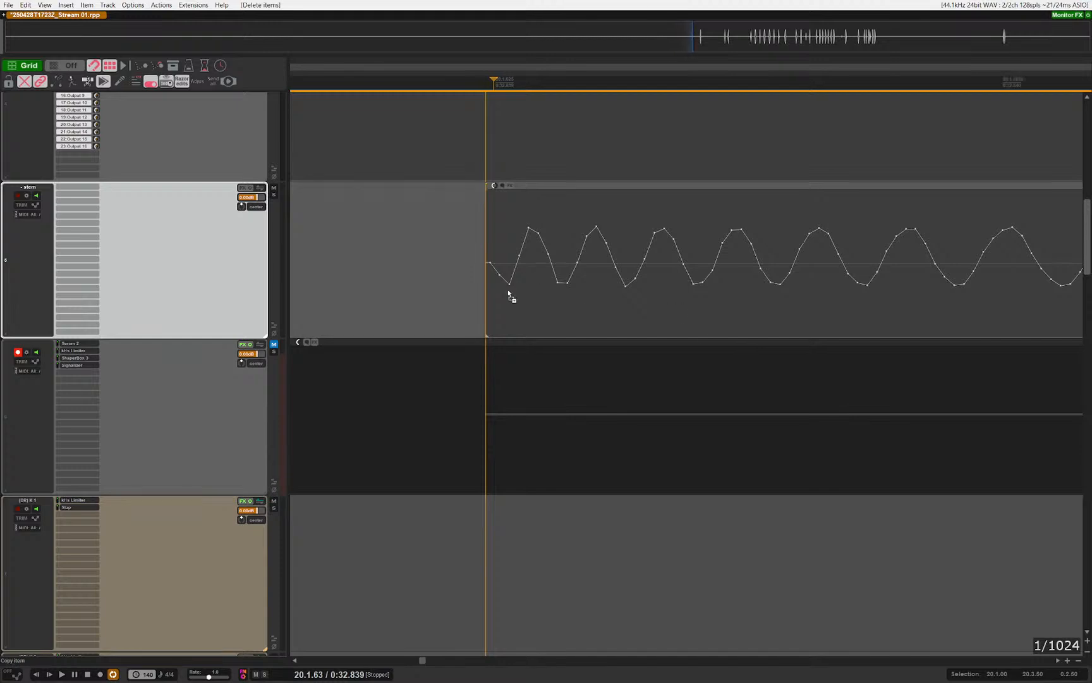
{"action": "scroll", "coordinate": [509, 297], "scroll_direction": "down", "scroll_amount": 4}
{"action": "scroll", "coordinate": [524, 292], "scroll_direction": "up", "scroll_amount": 5}
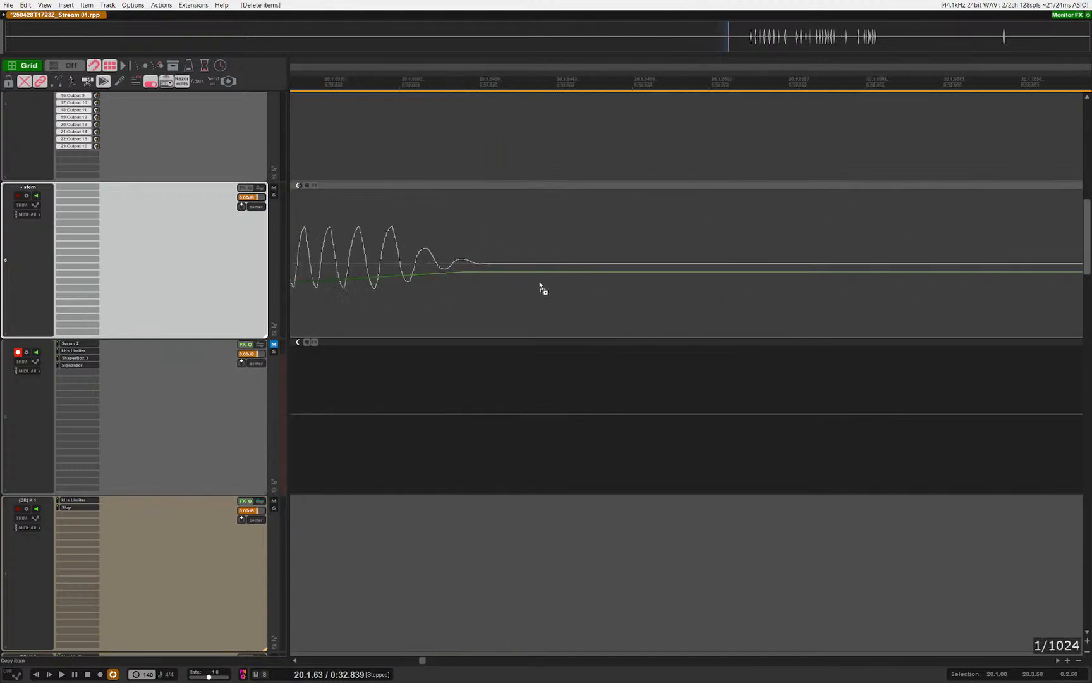
{"action": "left_click", "coordinate": [544, 289]}
{"action": "scroll", "coordinate": [481, 264], "scroll_direction": "down", "scroll_amount": 8}
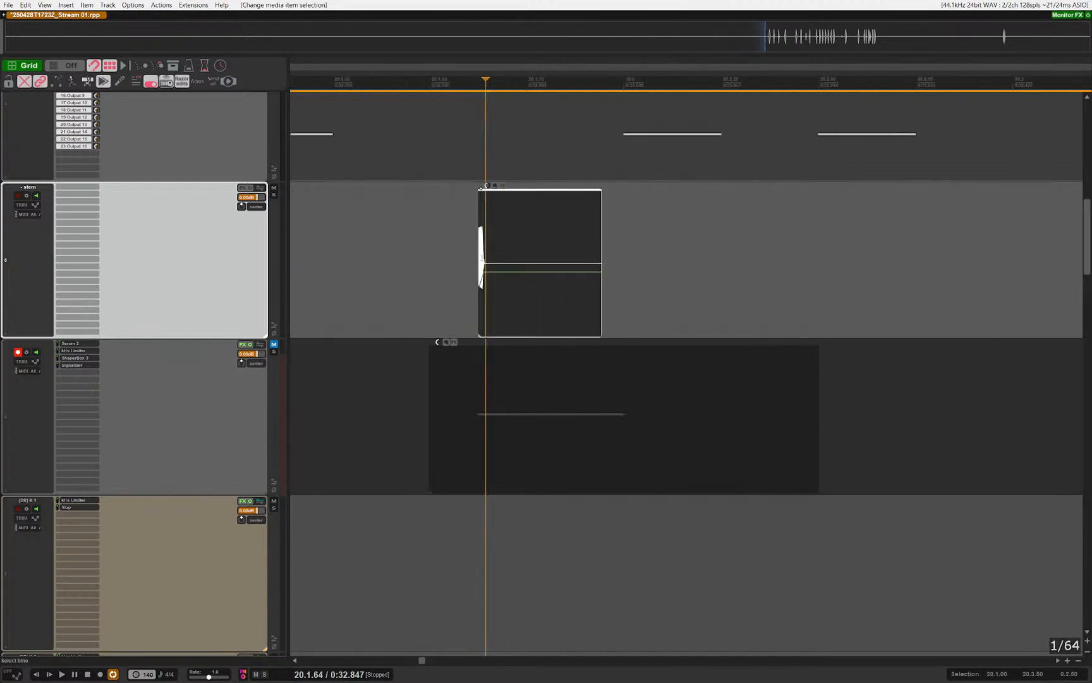
{"action": "key", "text": "d"}
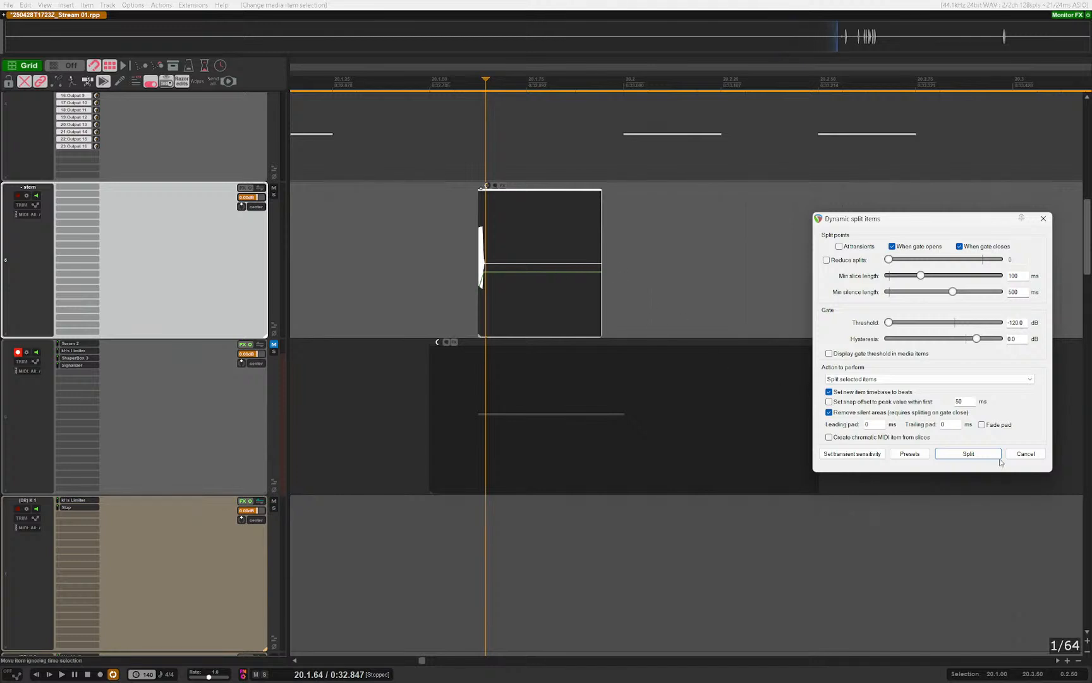
{"action": "left_click", "coordinate": [999, 461]}
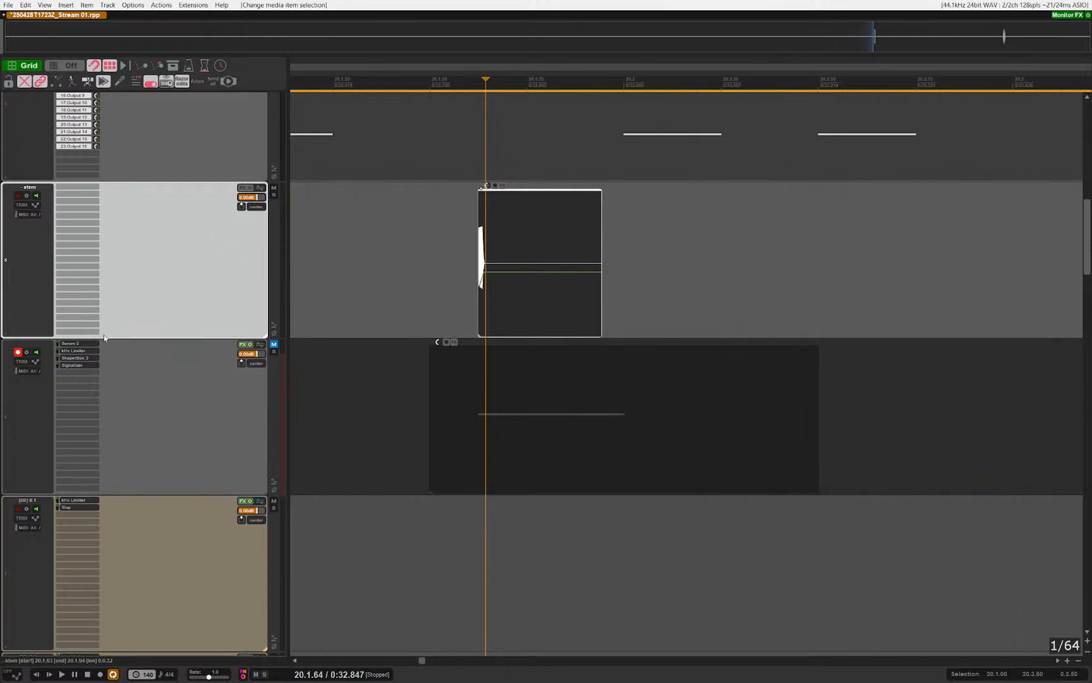
Step: Inspect the stem's decay and silent tail, check the kHs Limiter's input gain on the Serum 2 track, and close the limiter
{"action": "scroll", "coordinate": [547, 290], "scroll_direction": "up", "scroll_amount": 6}
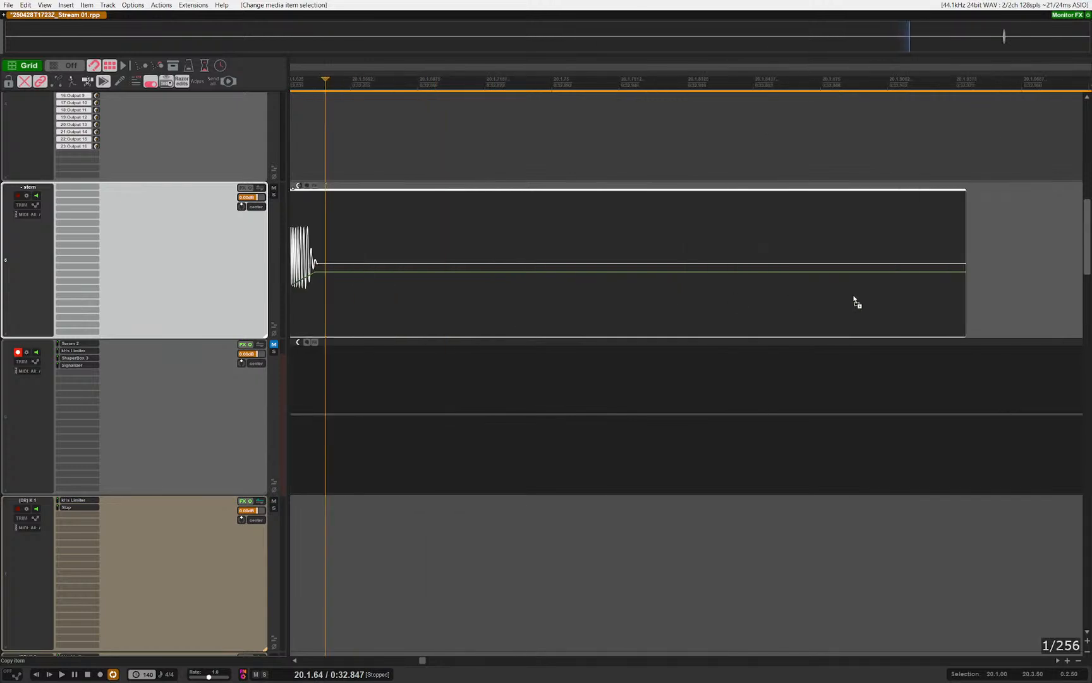
{"action": "scroll", "coordinate": [695, 290], "scroll_direction": "down", "scroll_amount": 3}
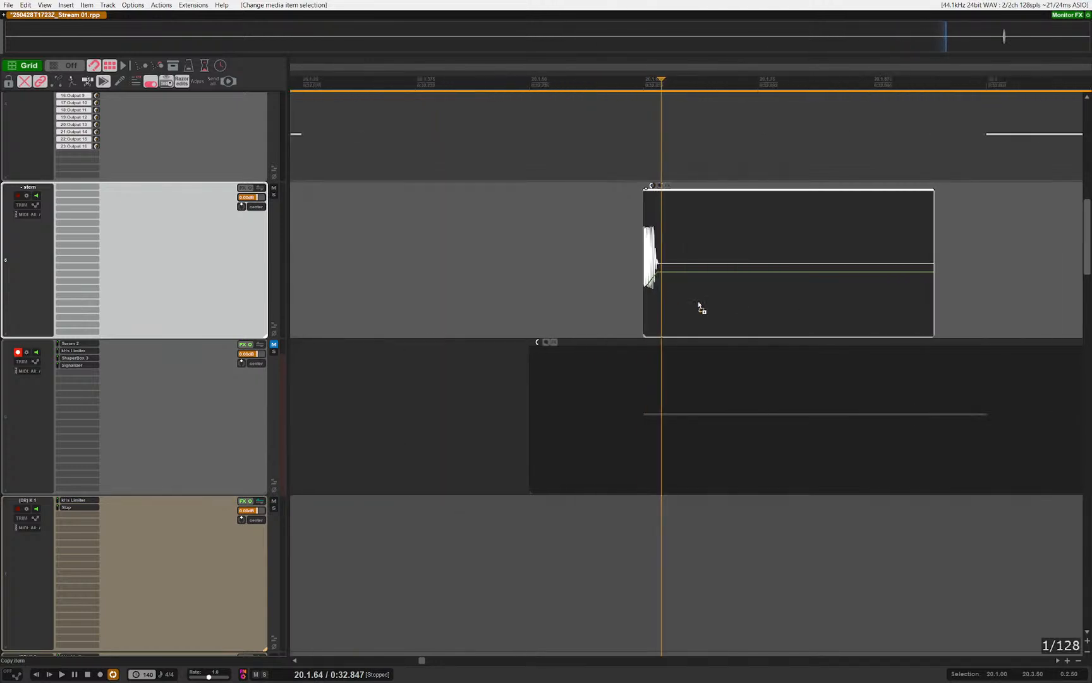
{"action": "scroll", "coordinate": [622, 308], "scroll_direction": "up", "scroll_amount": 3}
{"action": "scroll", "coordinate": [622, 308], "scroll_direction": "up", "scroll_amount": 1}
{"action": "left_click", "coordinate": [74, 350]}
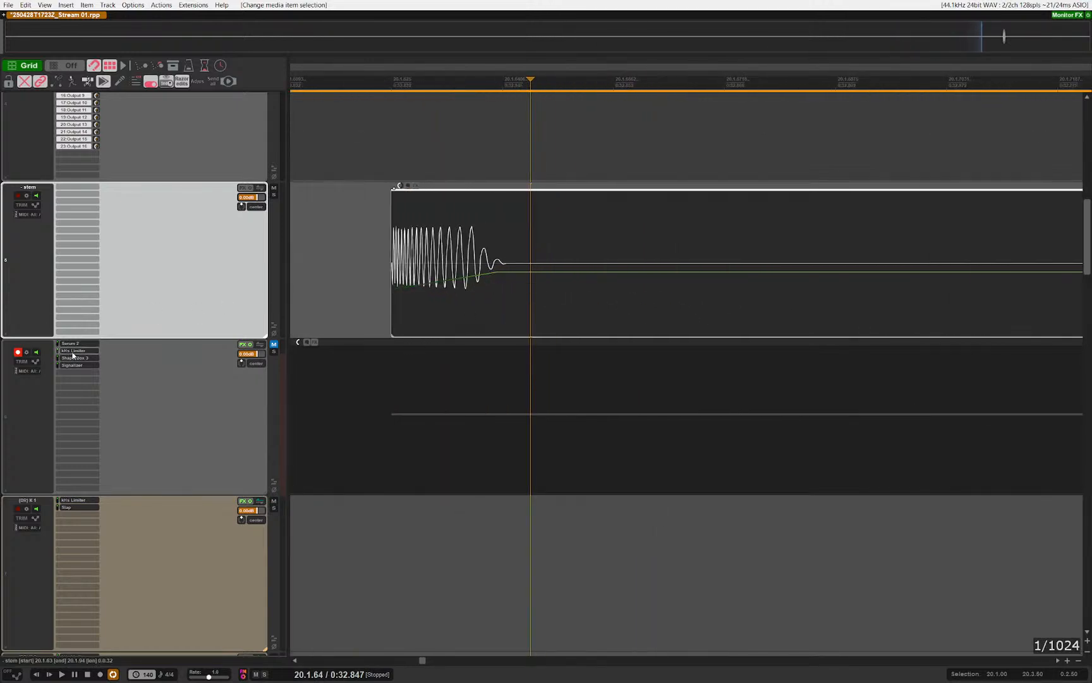
{"action": "mouse_move", "coordinate": [158, 542]}
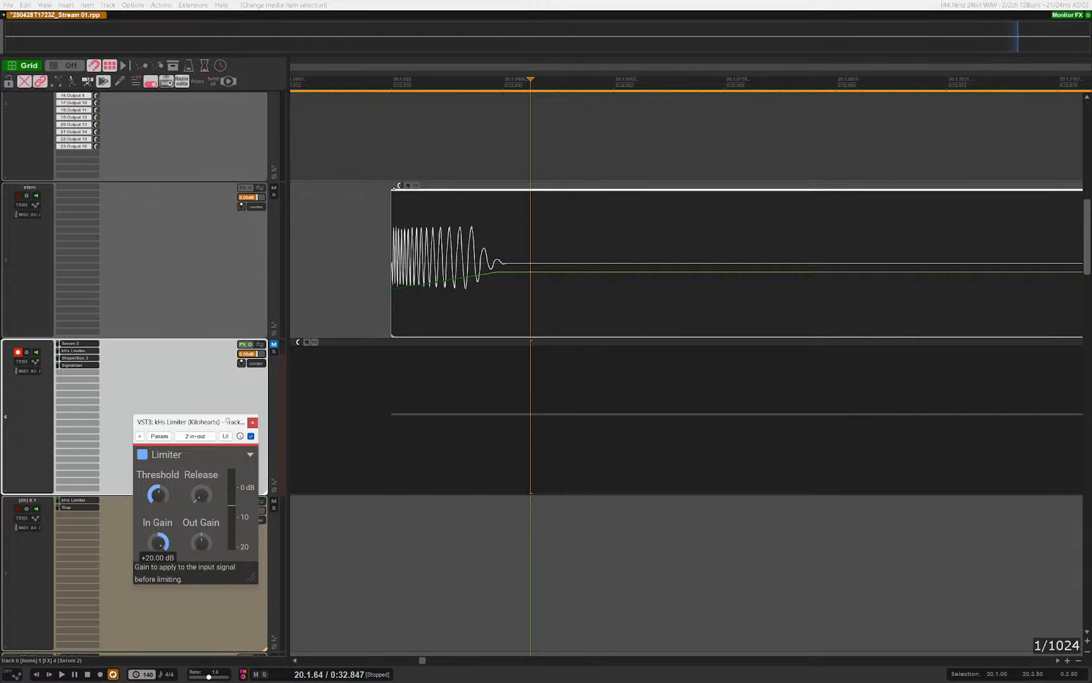
{"action": "left_click", "coordinate": [252, 422]}
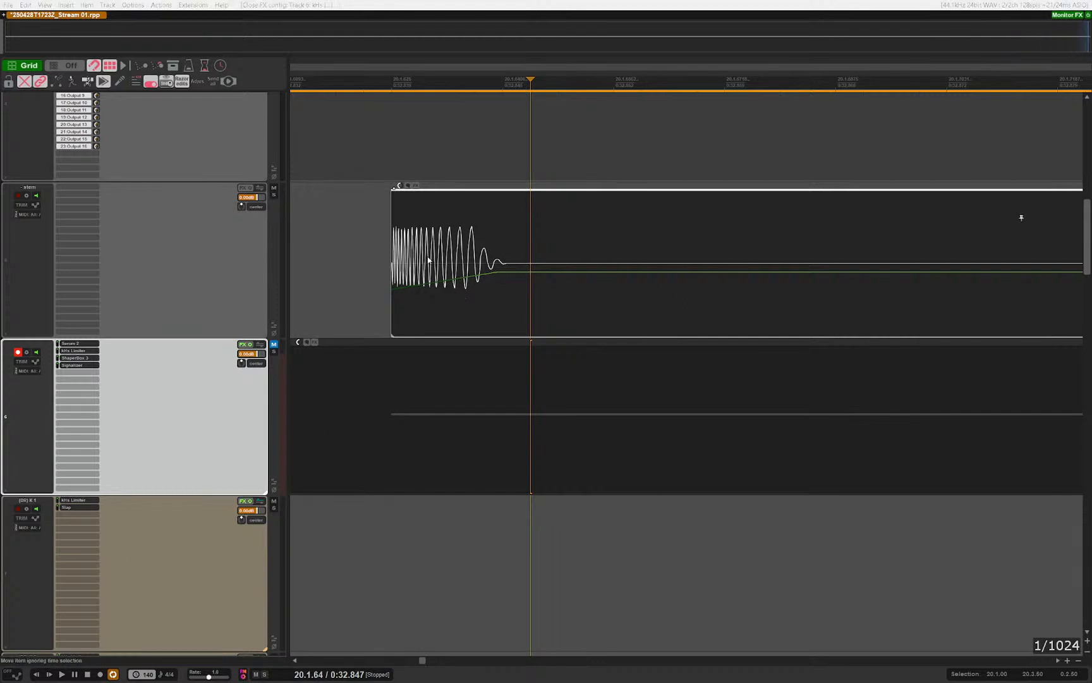
Step: Try Dynamic split on the stem again with the gate threshold set to -60 dB
{"action": "key", "text": "d"}
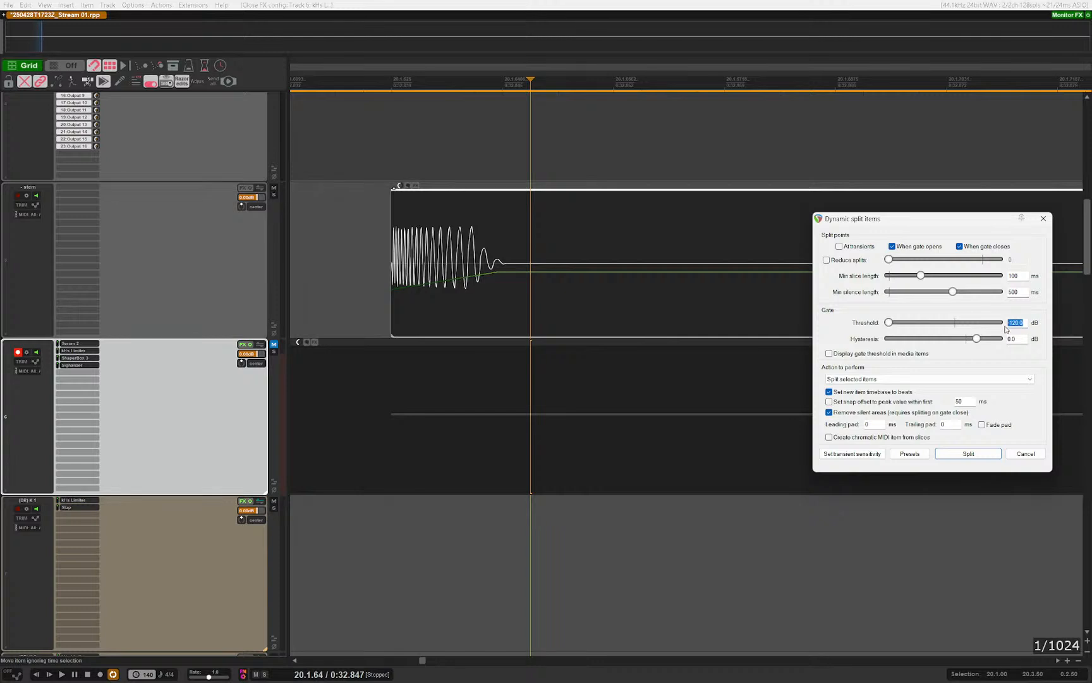
{"action": "type", "text": "-60"}
{"action": "key", "text": "Return"}
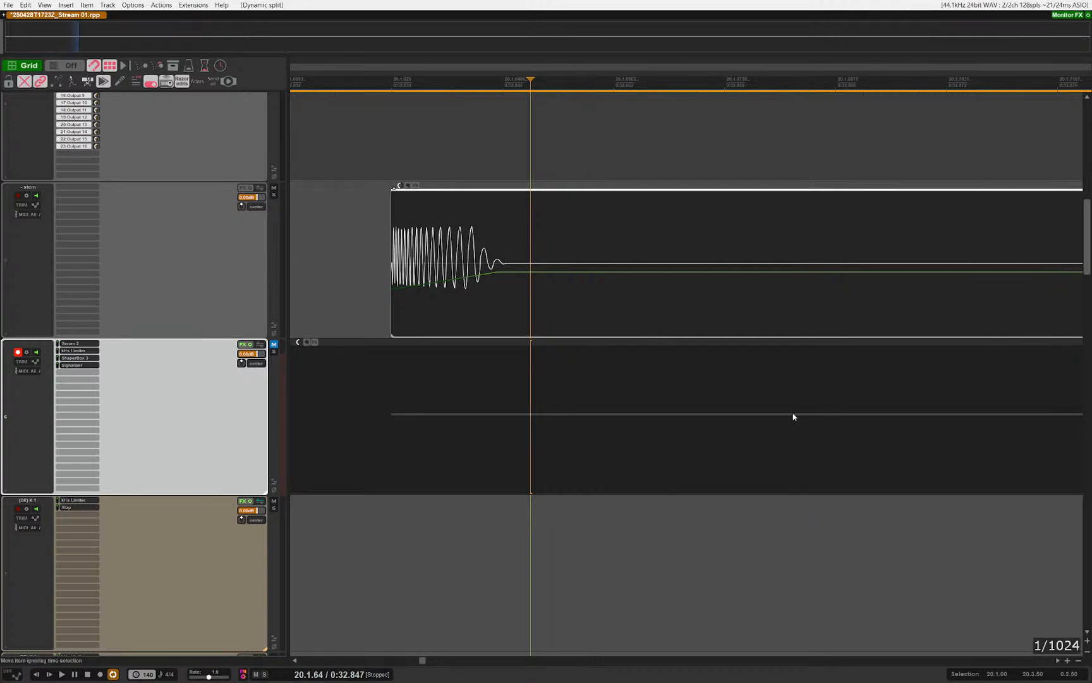
Step: Split the stem item just past the end of the transient's decay, at 20.1.64, and delete the silent tail
{"action": "scroll", "coordinate": [463, 268], "scroll_direction": "down", "scroll_amount": 5}
{"action": "scroll", "coordinate": [463, 268], "scroll_direction": "up", "scroll_amount": 6}
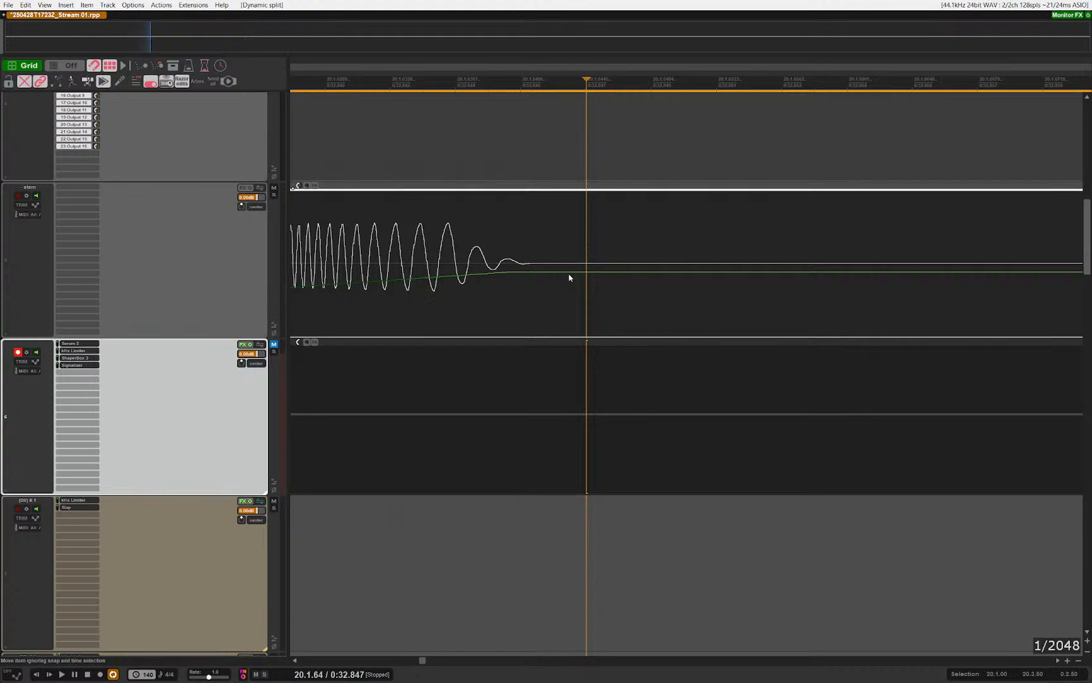
{"action": "scroll", "coordinate": [570, 277], "scroll_direction": "up", "scroll_amount": 4}
{"action": "scroll", "coordinate": [569, 276], "scroll_direction": "up", "scroll_amount": 2}
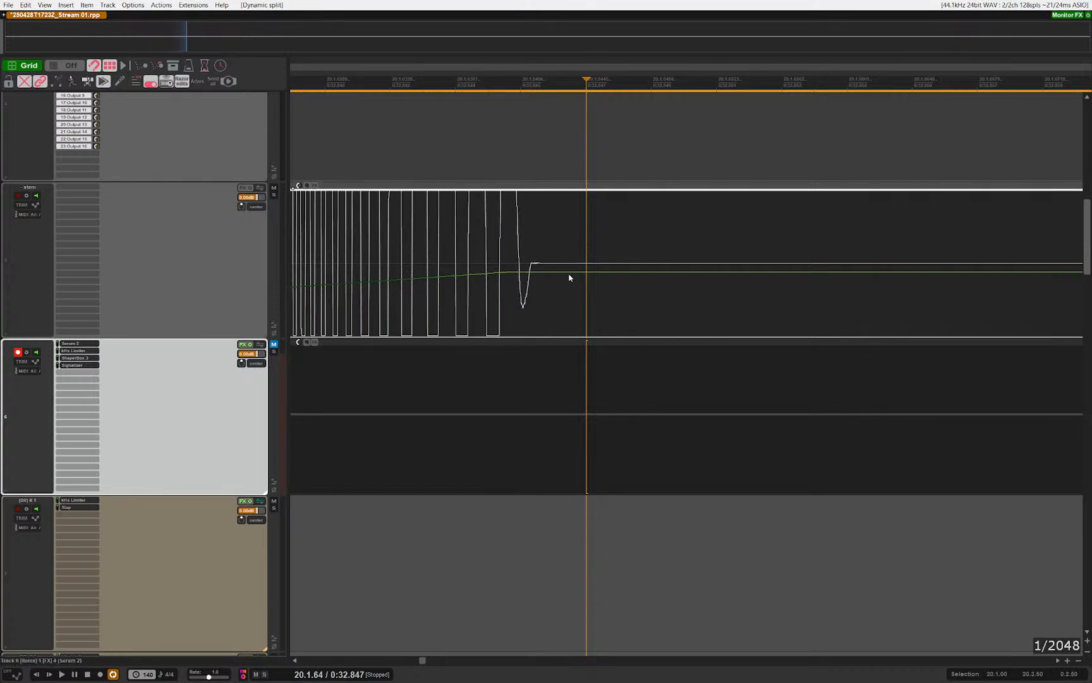
{"action": "scroll", "coordinate": [632, 284], "scroll_direction": "up", "scroll_amount": 4}
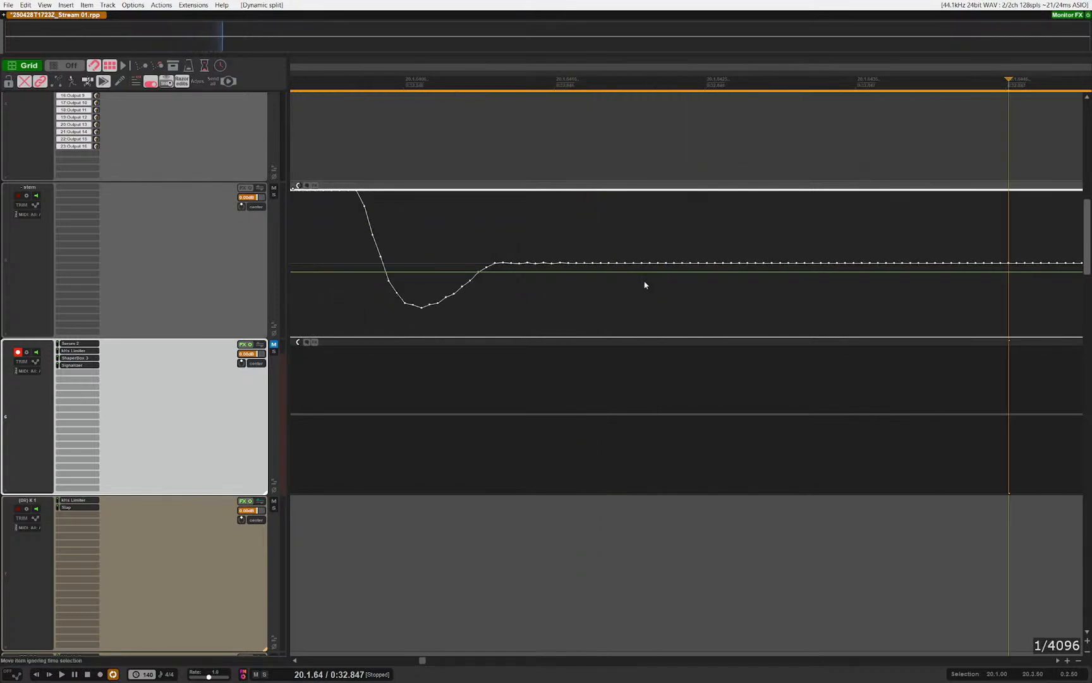
{"action": "left_click", "coordinate": [712, 291]}
{"action": "scroll", "coordinate": [582, 272], "scroll_direction": "down", "scroll_amount": 6}
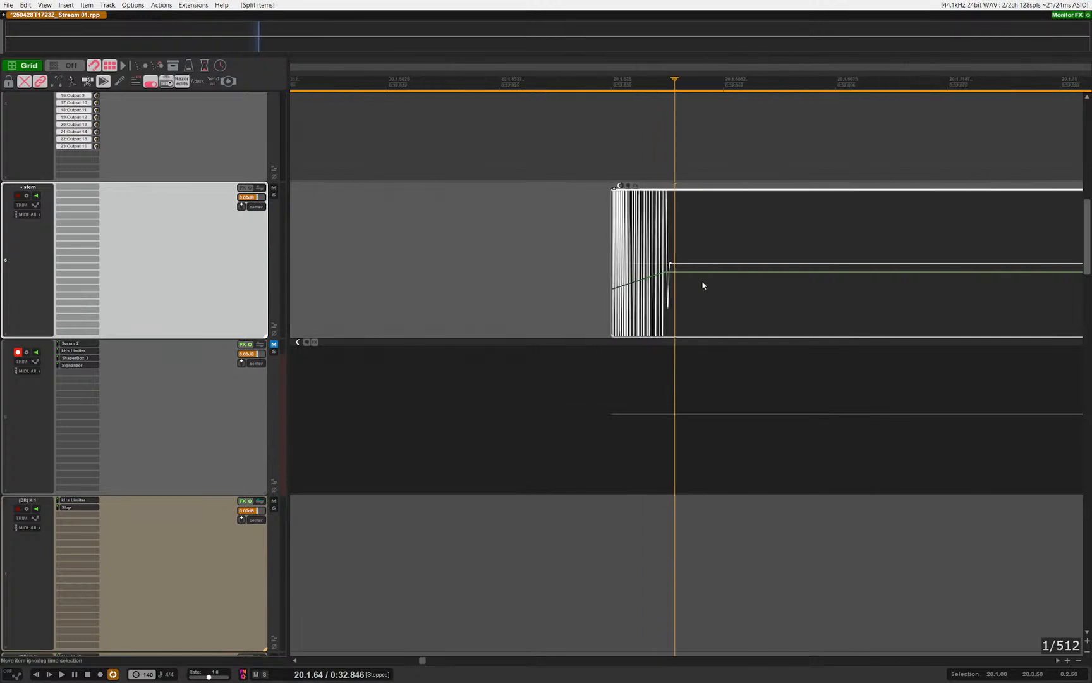
{"action": "key", "text": "s"}
{"action": "key", "text": "Delete"}
Step: Glue the trimmed stem item, undo the glue, remove the time selection, and glue the item again
{"action": "scroll", "coordinate": [680, 241], "scroll_direction": "up", "scroll_amount": 6}
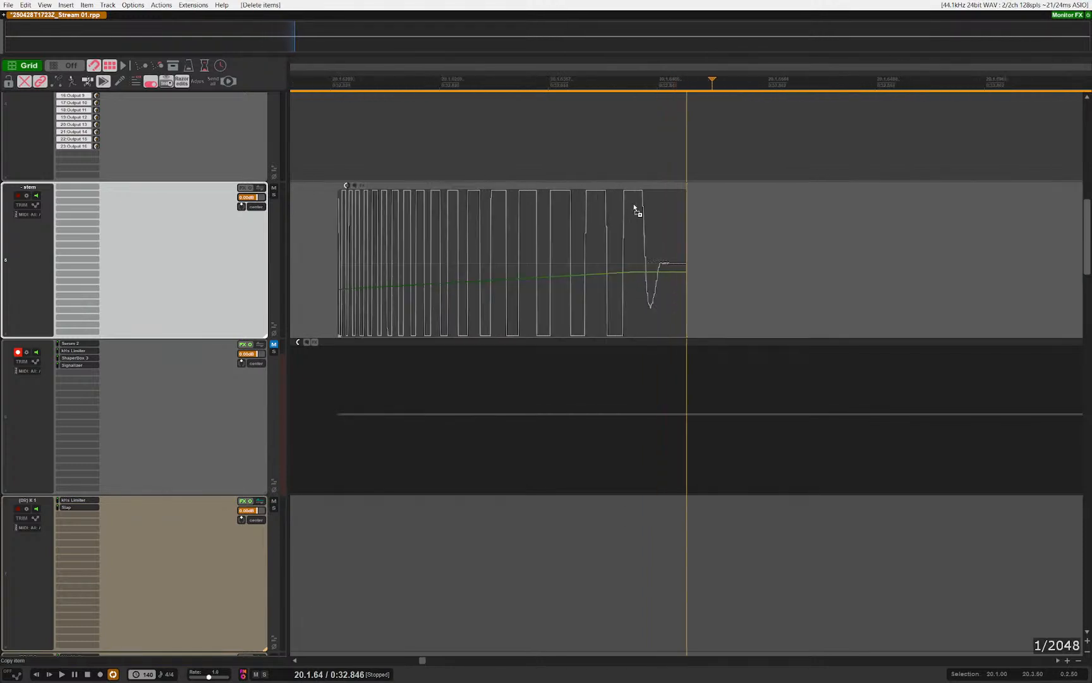
{"action": "left_click_drag", "start_coordinate": [750, 189], "coordinate": [649, 191]}
{"action": "left_click_drag", "start_coordinate": [499, 230], "coordinate": [898, 307]}
{"action": "scroll", "coordinate": [659, 295], "scroll_direction": "down", "scroll_amount": 4}
{"action": "scroll", "coordinate": [680, 298], "scroll_direction": "down", "scroll_amount": 6}
{"action": "key", "text": "ctrl+g"}
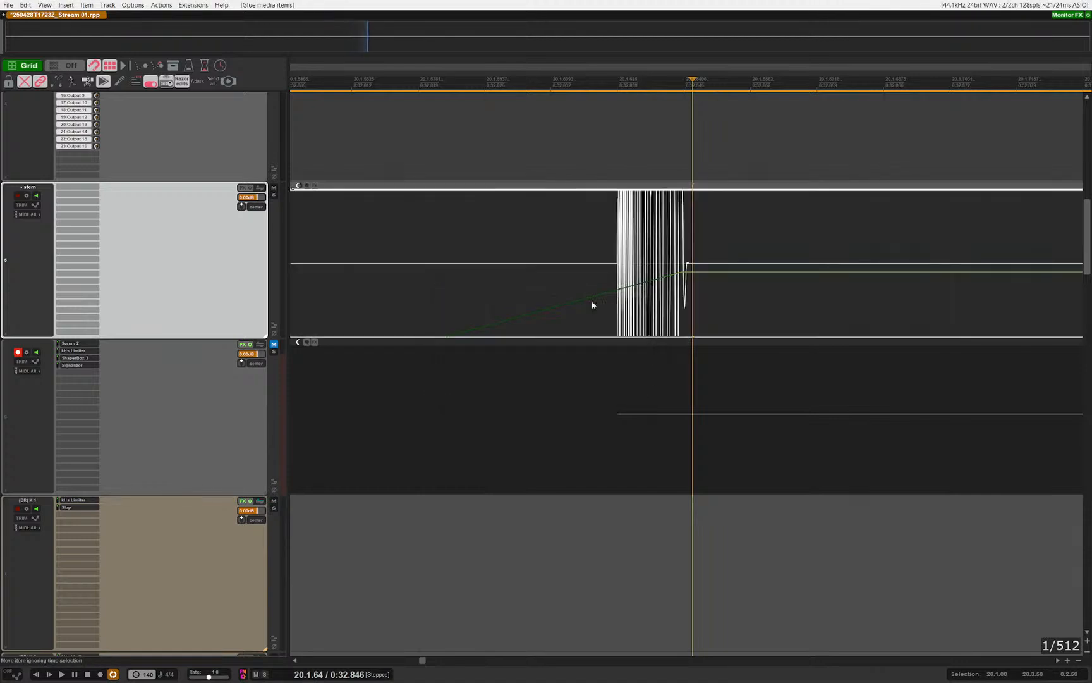
{"action": "key", "text": "ctrl+z"}
{"action": "key", "text": "Escape"}
{"action": "left_click_drag", "start_coordinate": [596, 263], "coordinate": [726, 302]}
{"action": "key", "text": "ctrl+g"}
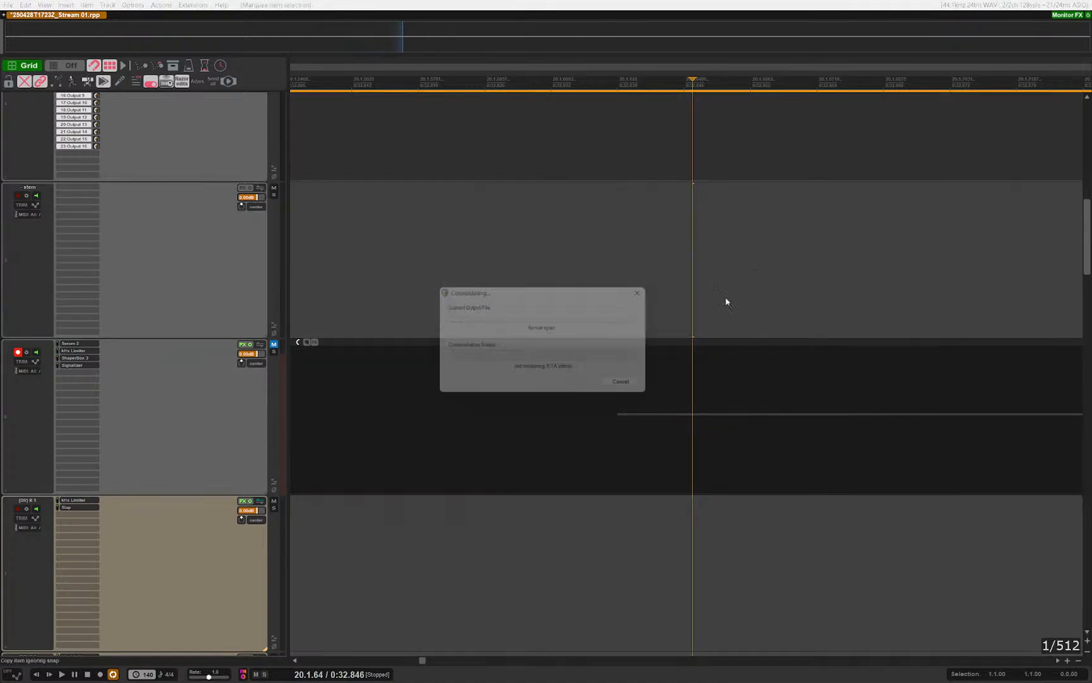
{"action": "scroll", "coordinate": [662, 308], "scroll_direction": "up", "scroll_amount": 2}
{"action": "scroll", "coordinate": [697, 295], "scroll_direction": "up", "scroll_amount": 1}
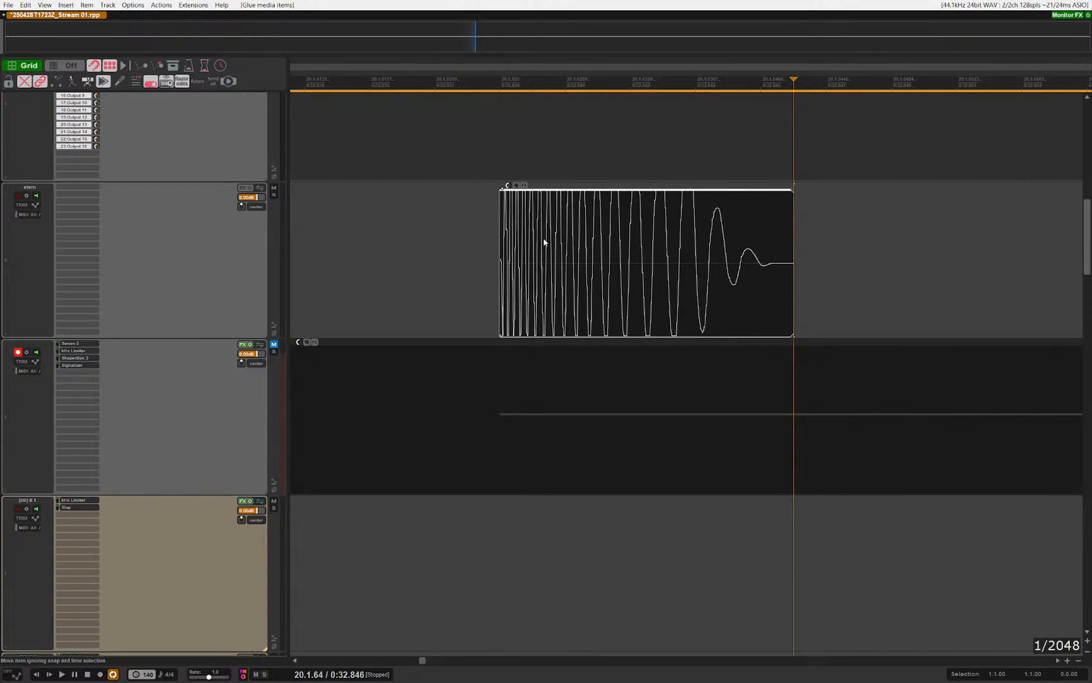
Step: Play the glued stem from just before its start with its track soloed, then stop playback and unsolo the track
{"action": "scroll", "coordinate": [603, 250], "scroll_direction": "down", "scroll_amount": 5}
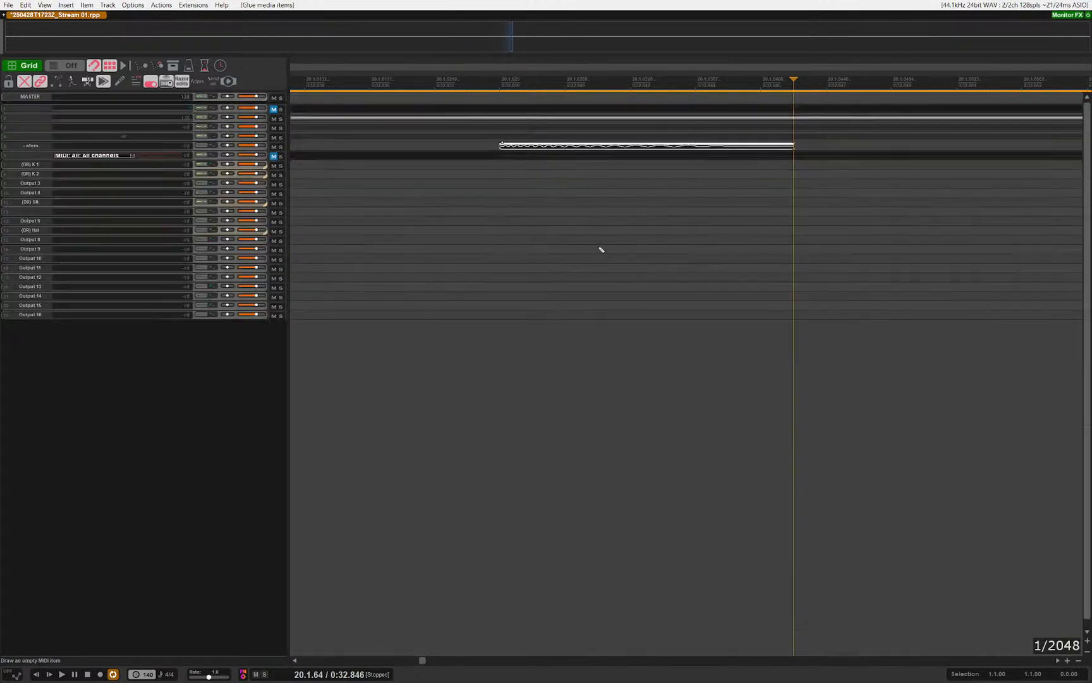
{"action": "key", "text": "Escape"}
{"action": "scroll", "coordinate": [602, 248], "scroll_direction": "up", "scroll_amount": 3}
{"action": "left_click_drag", "start_coordinate": [584, 272], "coordinate": [580, 463]}
{"action": "left_click_drag", "start_coordinate": [606, 190], "coordinate": [598, 378]}
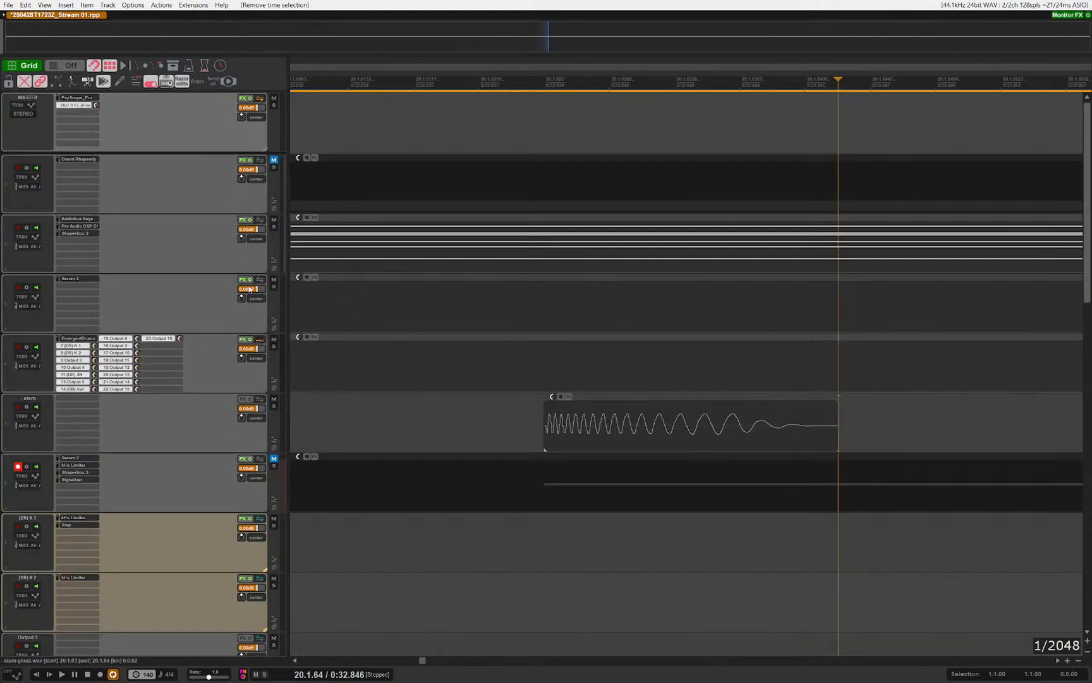
{"action": "left_click", "coordinate": [490, 421]}
{"action": "key", "text": "space"}
{"action": "left_click", "coordinate": [274, 407], "text": "ctrl+alt"}
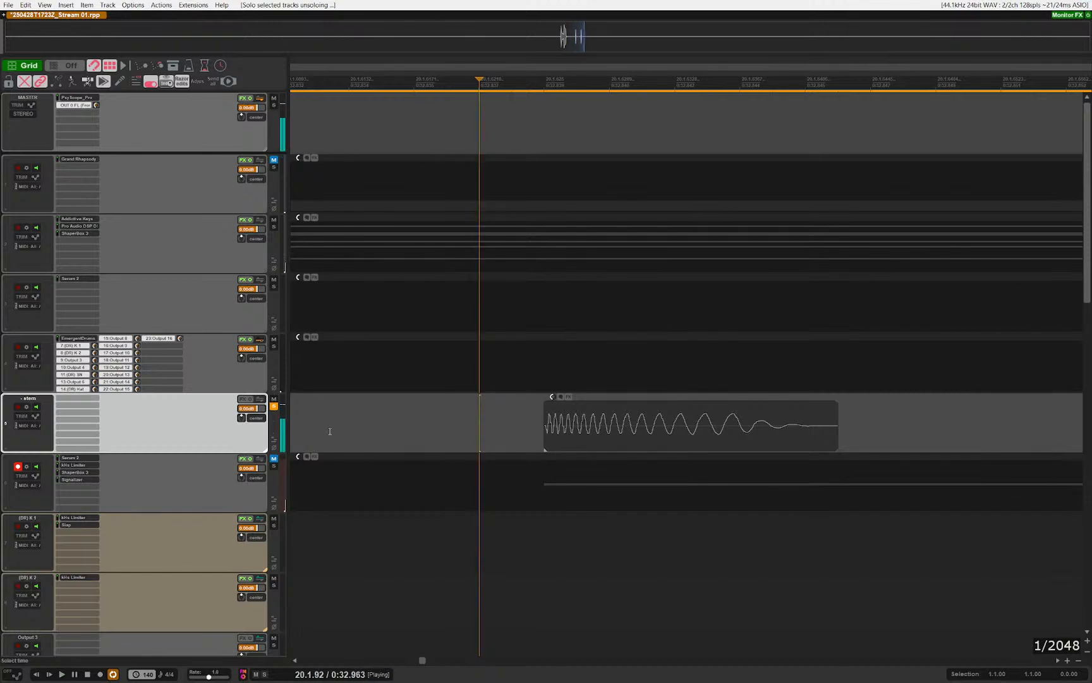
{"action": "key", "text": "space"}
{"action": "scroll", "coordinate": [486, 428], "scroll_direction": "down", "scroll_amount": 3}
{"action": "key", "text": "s"}
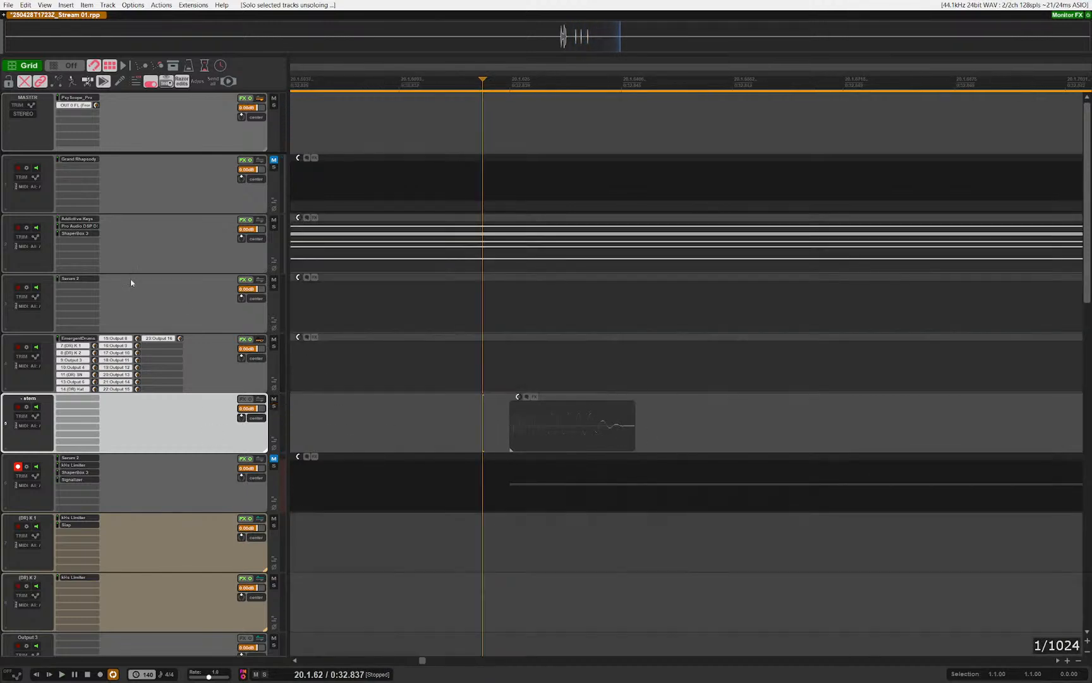
Step: Open the Slap plug-in on the (DR) K 1 track and load the glued stem item as its custom click sample
{"action": "left_click", "coordinate": [93, 291]}
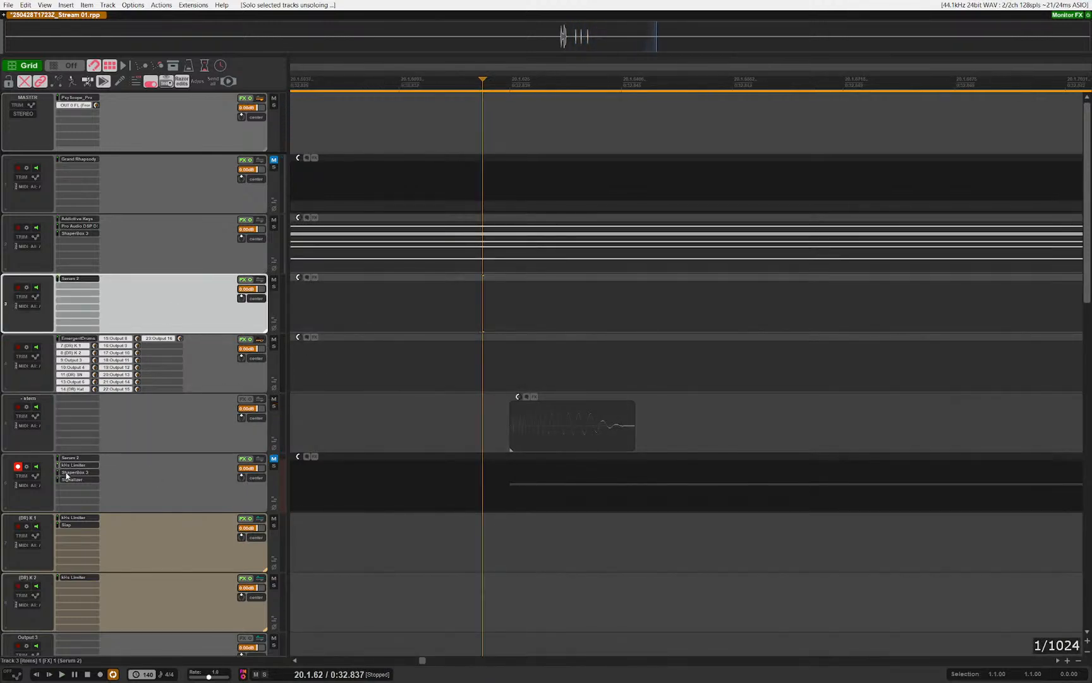
{"action": "left_click", "coordinate": [85, 533]}
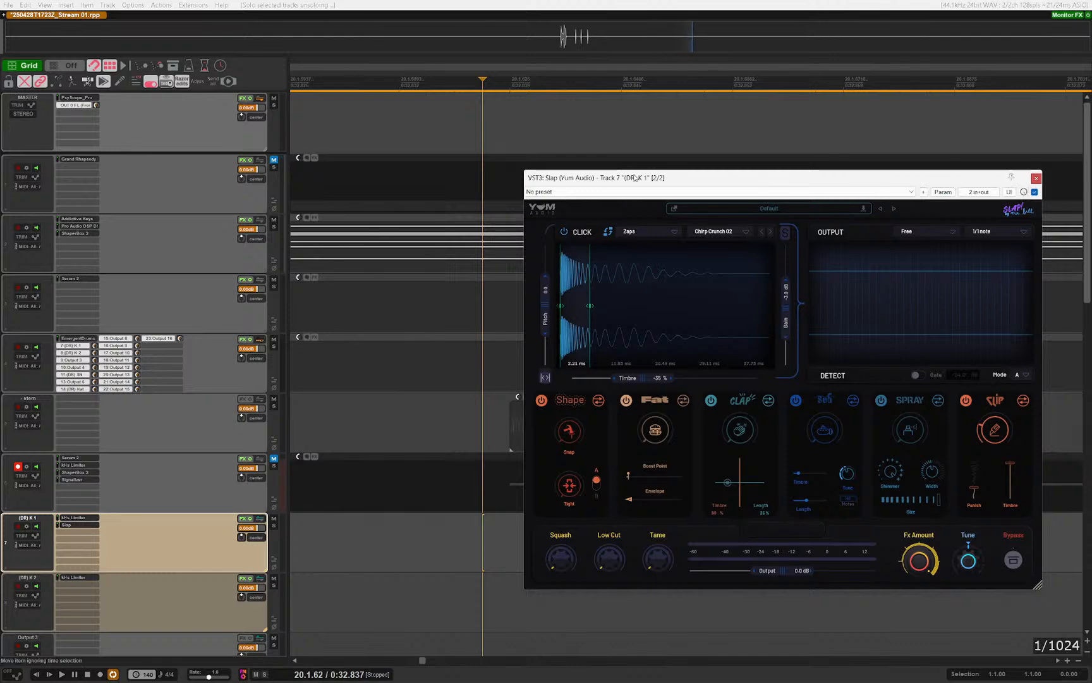
{"action": "left_click_drag", "start_coordinate": [557, 440], "coordinate": [892, 301]}
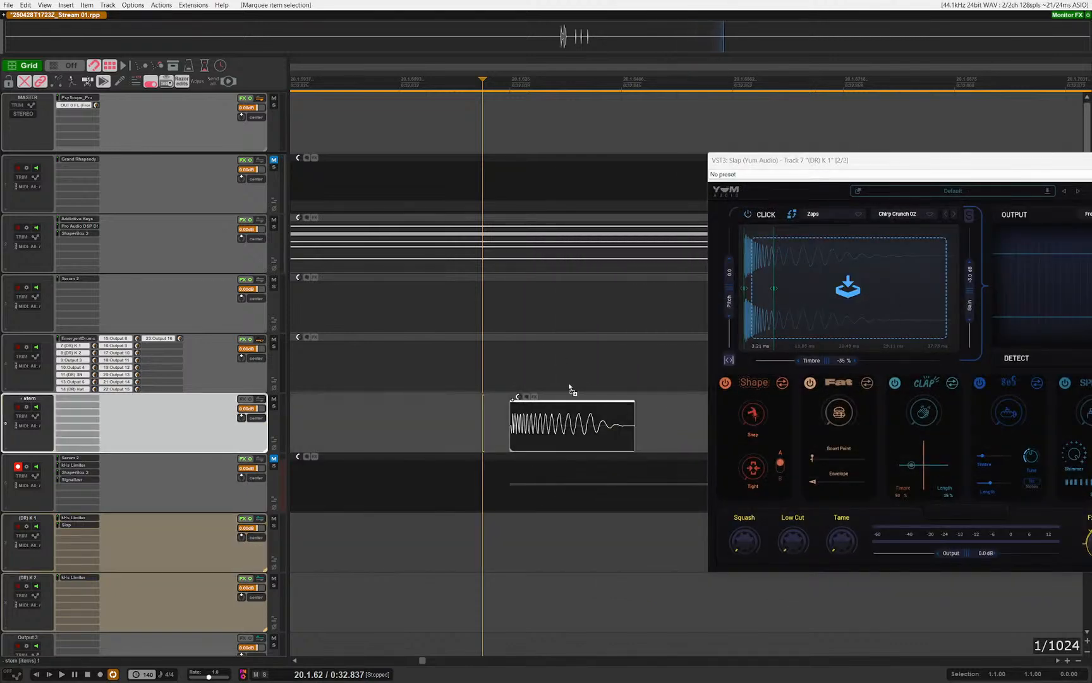
{"action": "left_click_drag", "start_coordinate": [571, 389], "coordinate": [955, 288]}
{"action": "left_click_drag", "start_coordinate": [876, 160], "coordinate": [785, 148]}
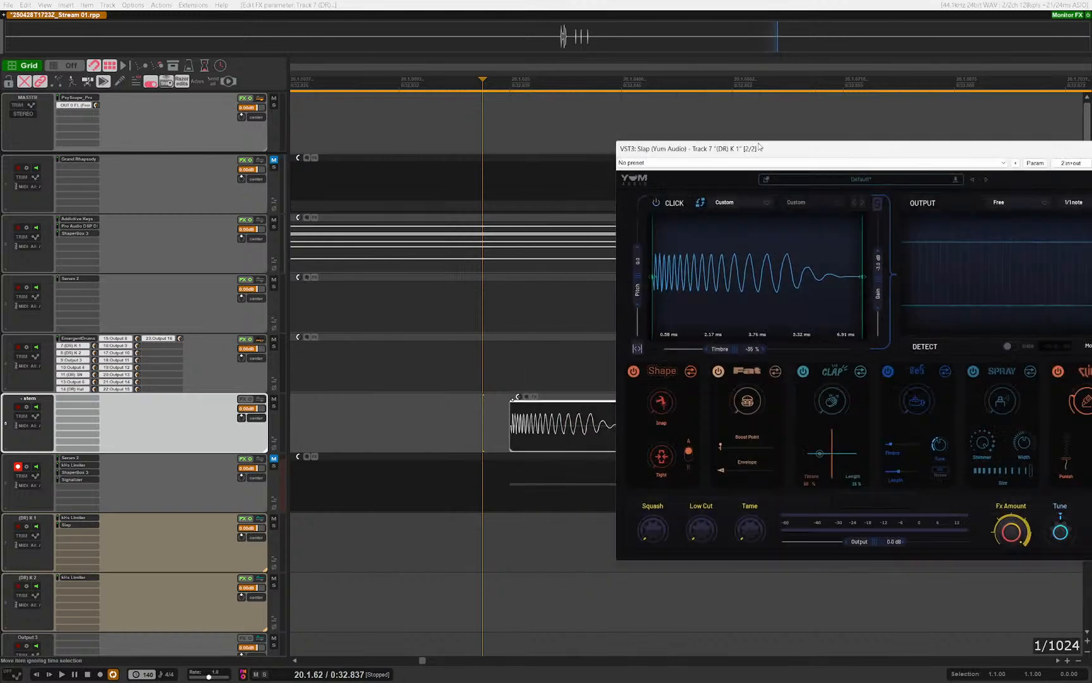
Step: Unmute and record-disarm the lower Serum 2 track, placing it in a new folder, and mute the folder instead
{"action": "scroll", "coordinate": [451, 419], "scroll_direction": "down", "scroll_amount": 5}
{"action": "scroll", "coordinate": [349, 462], "scroll_direction": "down", "scroll_amount": 2}
{"action": "left_click", "coordinate": [274, 459]}
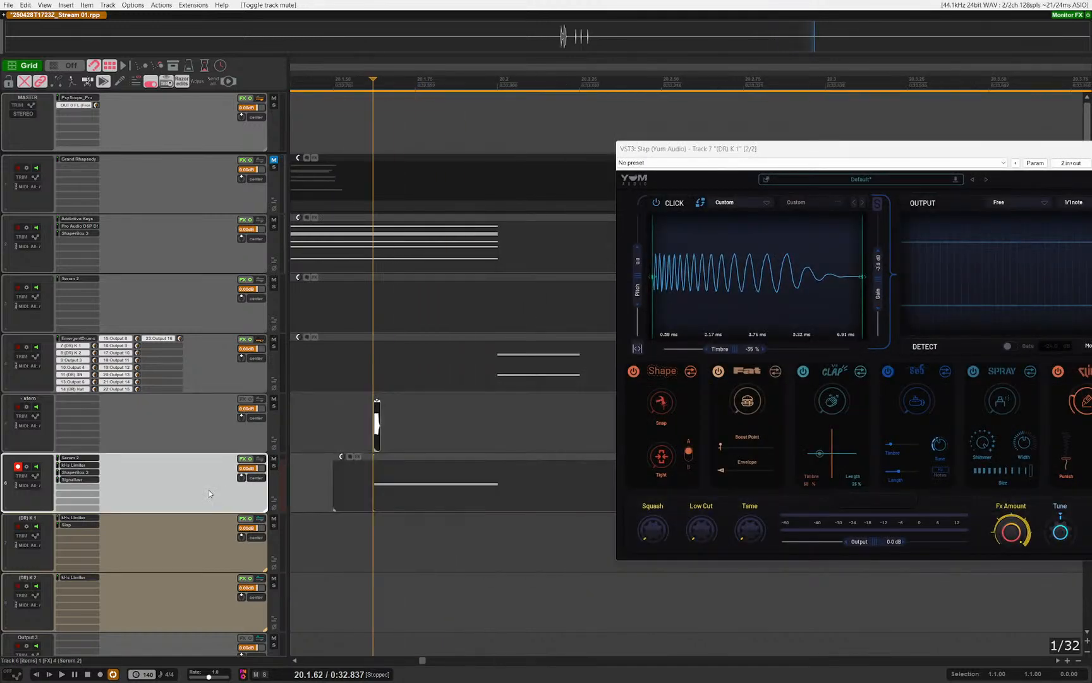
{"action": "scroll", "coordinate": [493, 486], "scroll_direction": "down", "scroll_amount": 4}
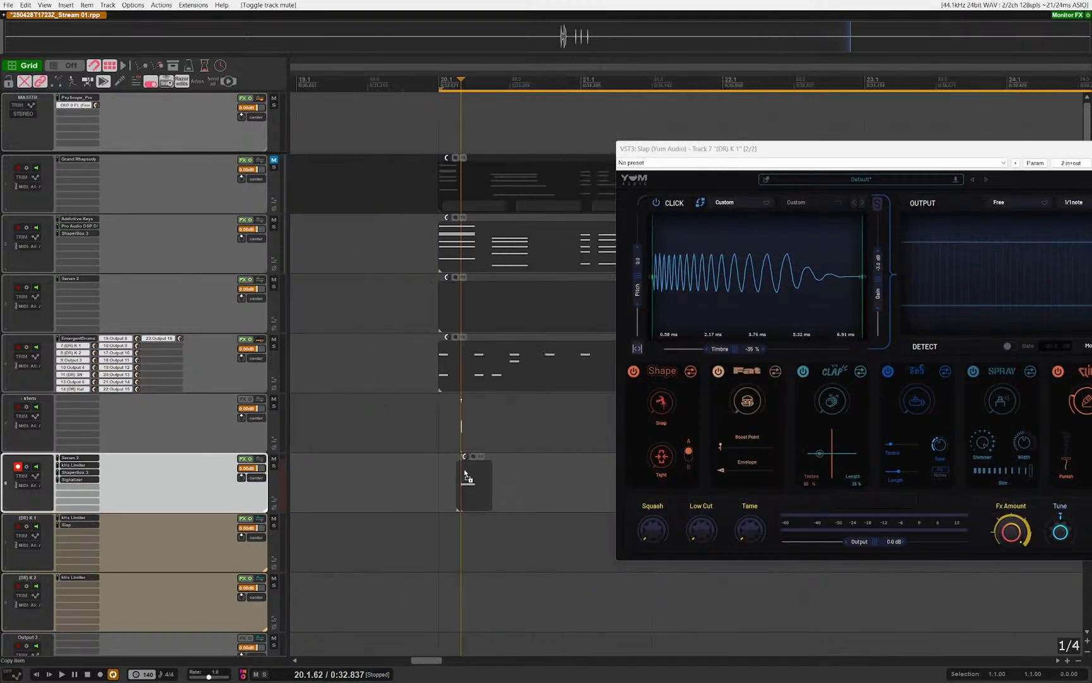
{"action": "key", "text": "ctrl+g"}
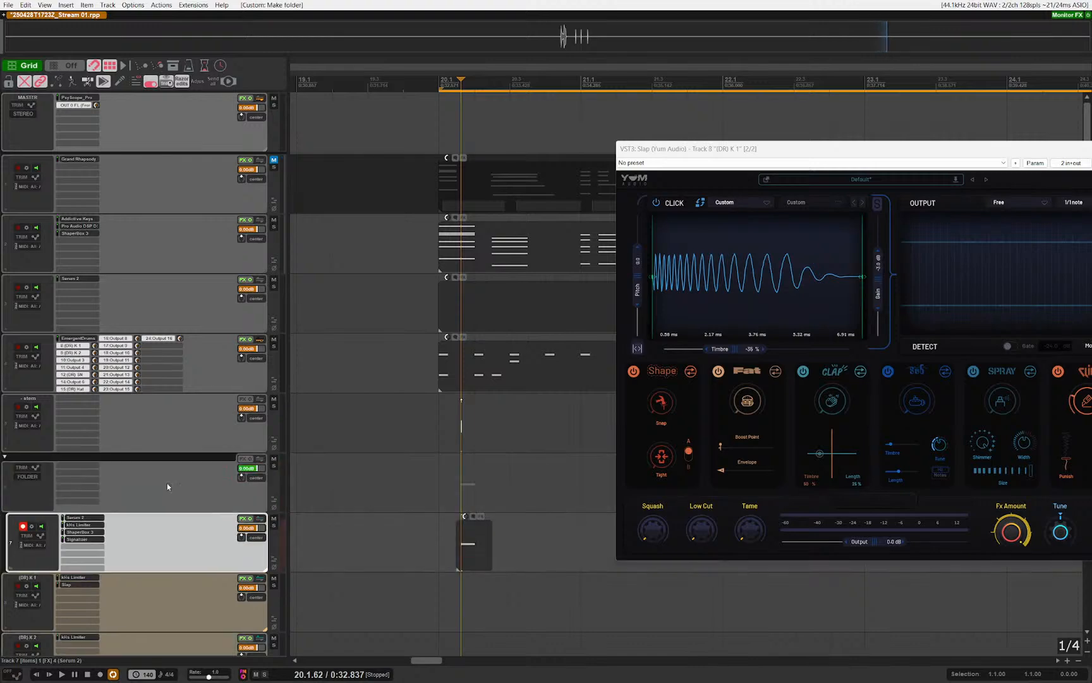
{"action": "left_click", "coordinate": [168, 487]}
{"action": "left_click", "coordinate": [23, 526]}
{"action": "left_click", "coordinate": [274, 458]}
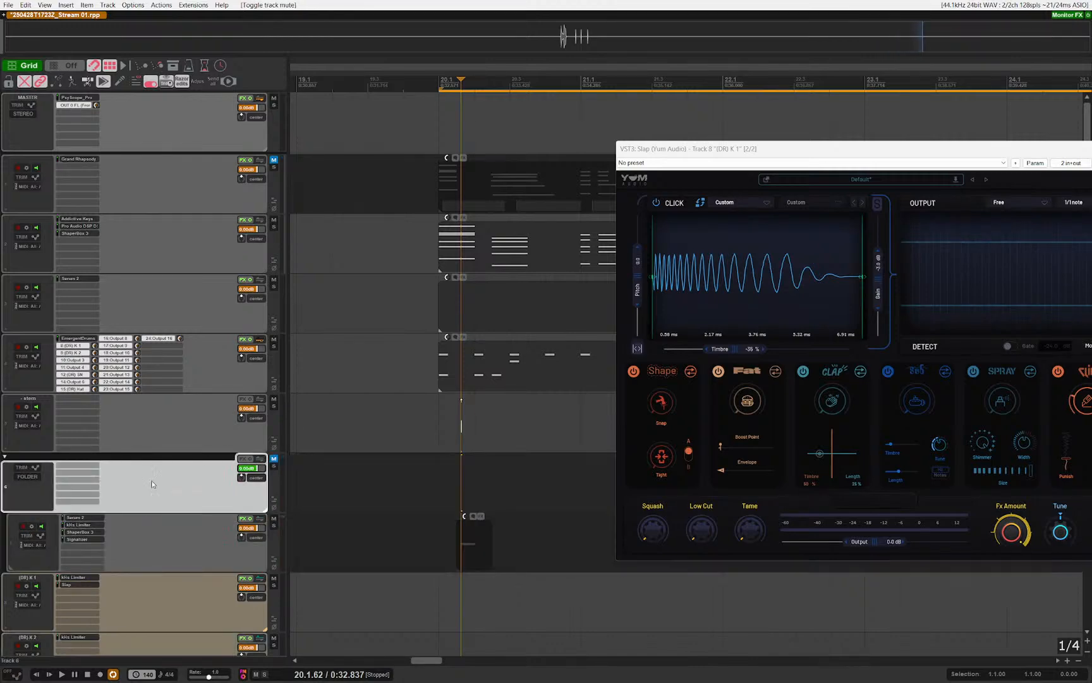
Step: Move the muted folder with its Serum 2 track to the end of the track list
{"action": "scroll", "coordinate": [122, 531], "scroll_direction": "down", "scroll_amount": 10}
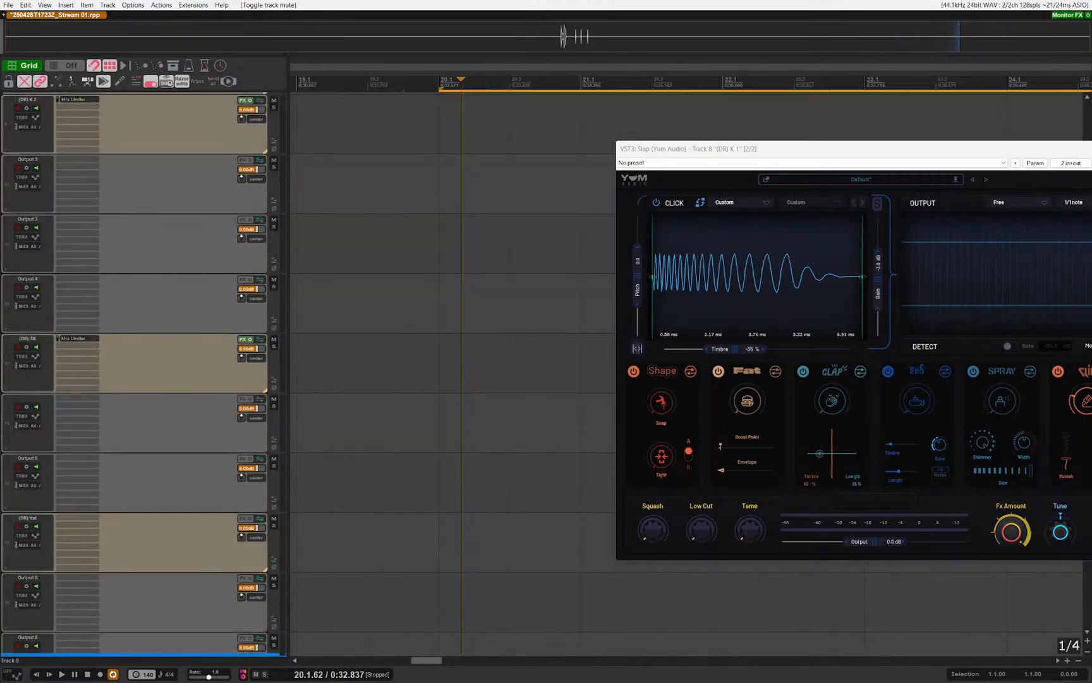
{"action": "scroll", "coordinate": [122, 531], "scroll_direction": "down", "scroll_amount": 3}
{"action": "left_click_drag", "start_coordinate": [122, 531], "coordinate": [122, 622]}
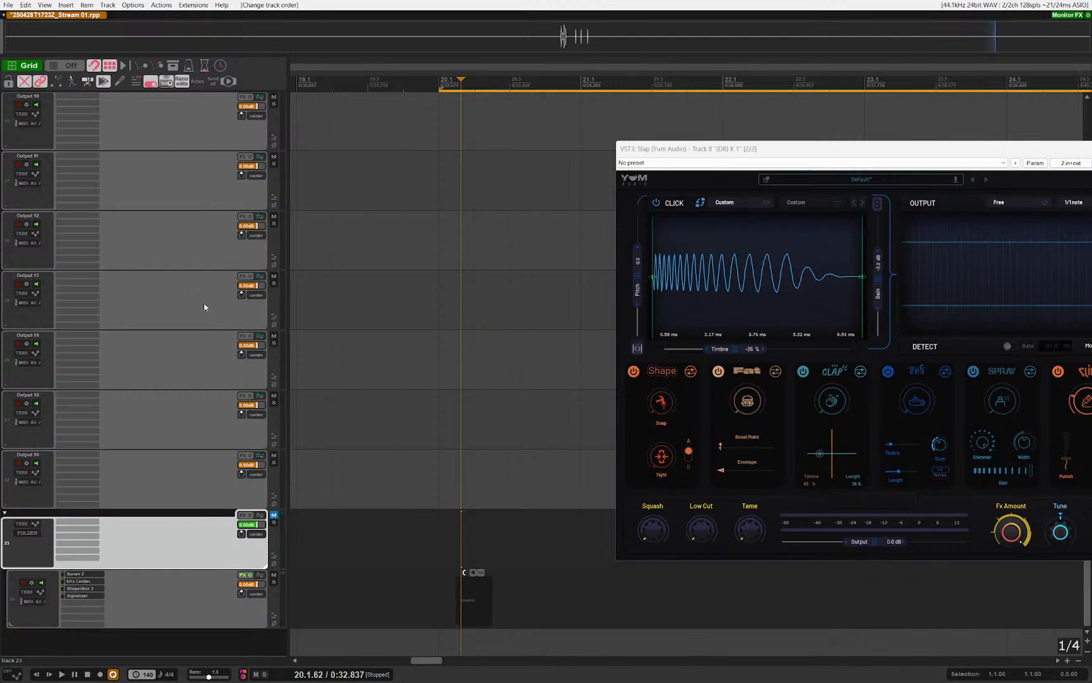
{"action": "scroll", "coordinate": [142, 344], "scroll_direction": "up", "scroll_amount": 12}
Step: Delete the stem track
{"action": "left_click", "coordinate": [433, 442]}
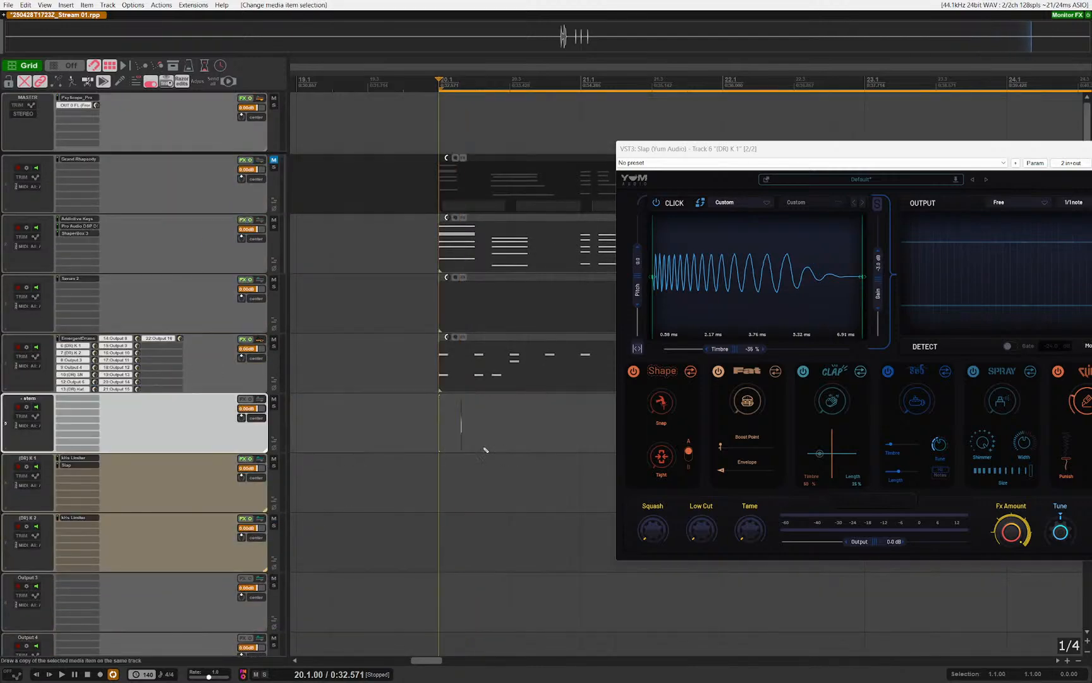
{"action": "scroll", "coordinate": [428, 417], "scroll_direction": "up", "scroll_amount": 4}
{"action": "key", "text": "Delete"}
{"action": "scroll", "coordinate": [429, 416], "scroll_direction": "up", "scroll_amount": 1}
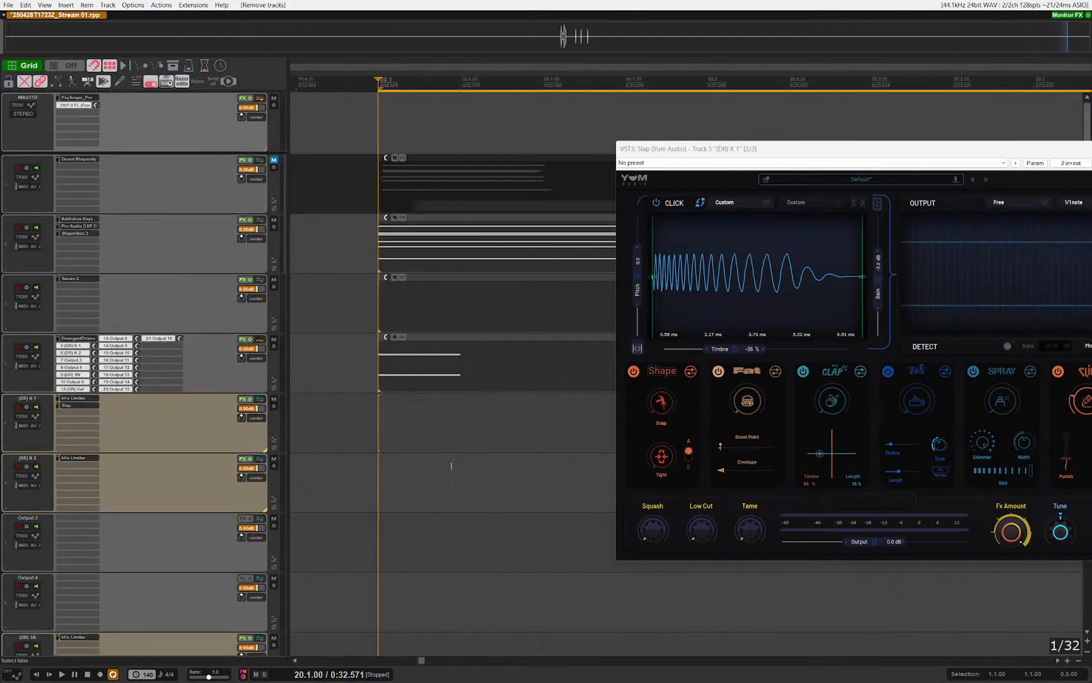
{"action": "scroll", "coordinate": [420, 430], "scroll_direction": "down", "scroll_amount": 4}
{"action": "left_click_drag", "start_coordinate": [362, 446], "coordinate": [580, 546]}
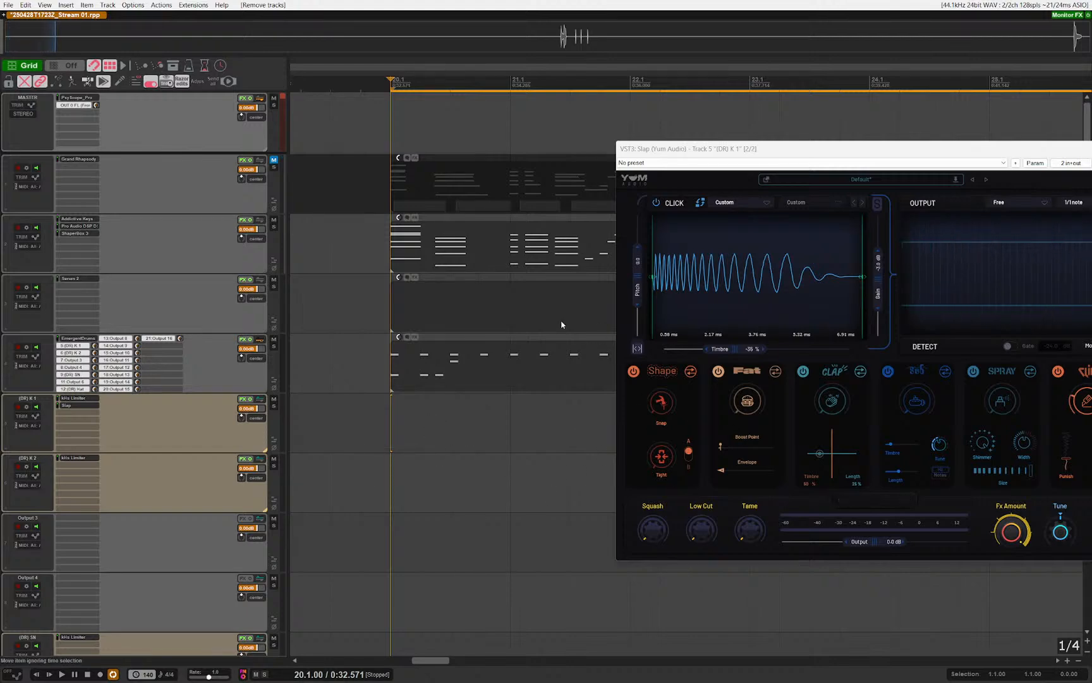
Step: Reset Slap's click timbre to 0 % and its click gain to 0.0 dB
{"action": "double_click", "coordinate": [736, 350]}
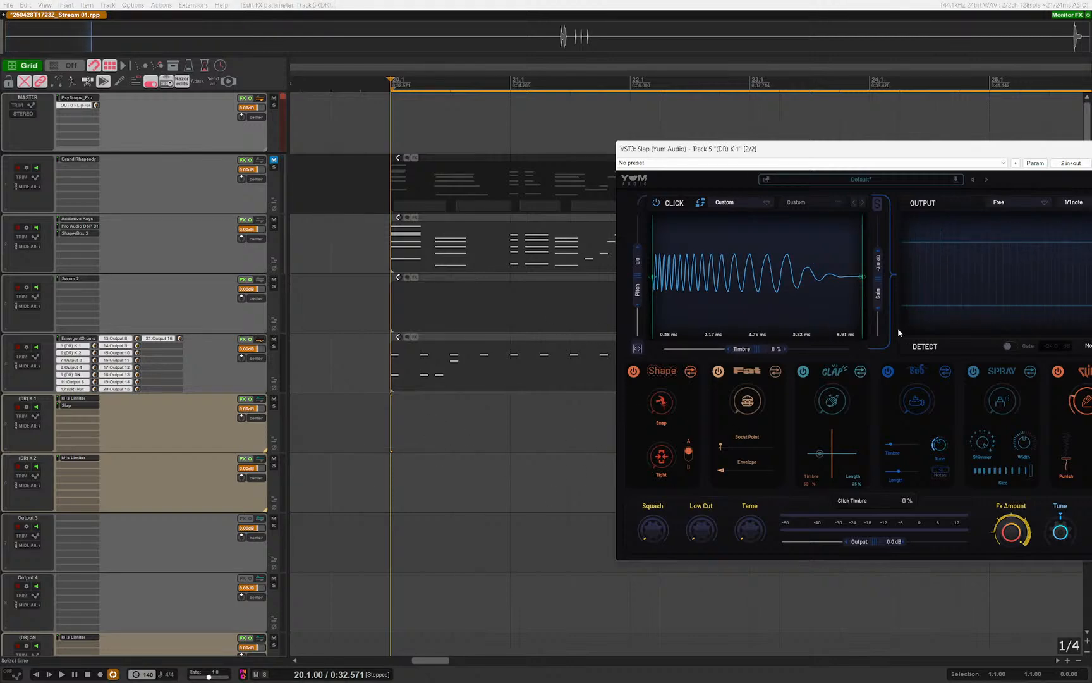
{"action": "double_click", "coordinate": [881, 284]}
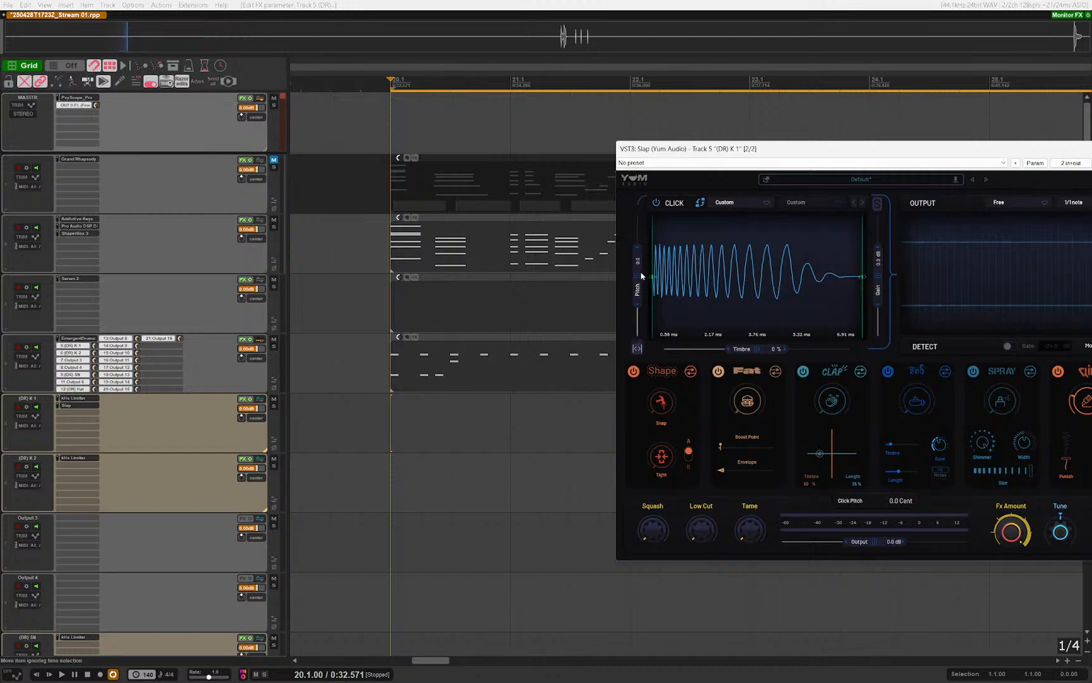
{"action": "left_click_drag", "start_coordinate": [752, 149], "coordinate": [398, 130]}
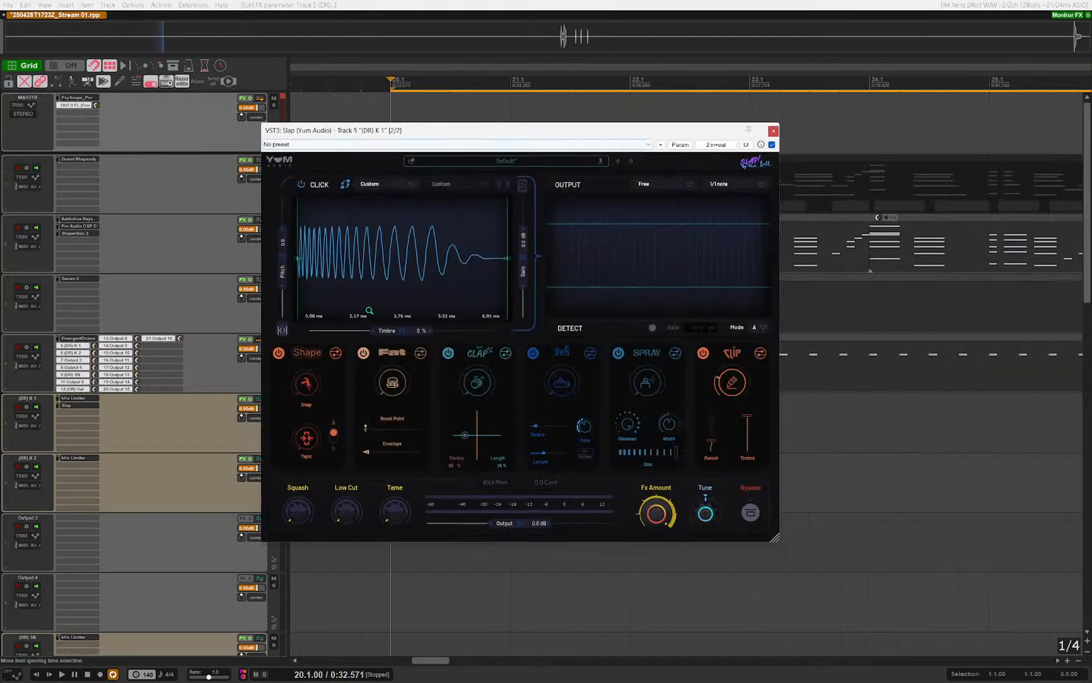
Step: Turn off Slap's Clip, Spray, 808, Clap, Fat and Shape modules, leaving only the custom click
{"action": "left_click", "coordinate": [703, 352]}
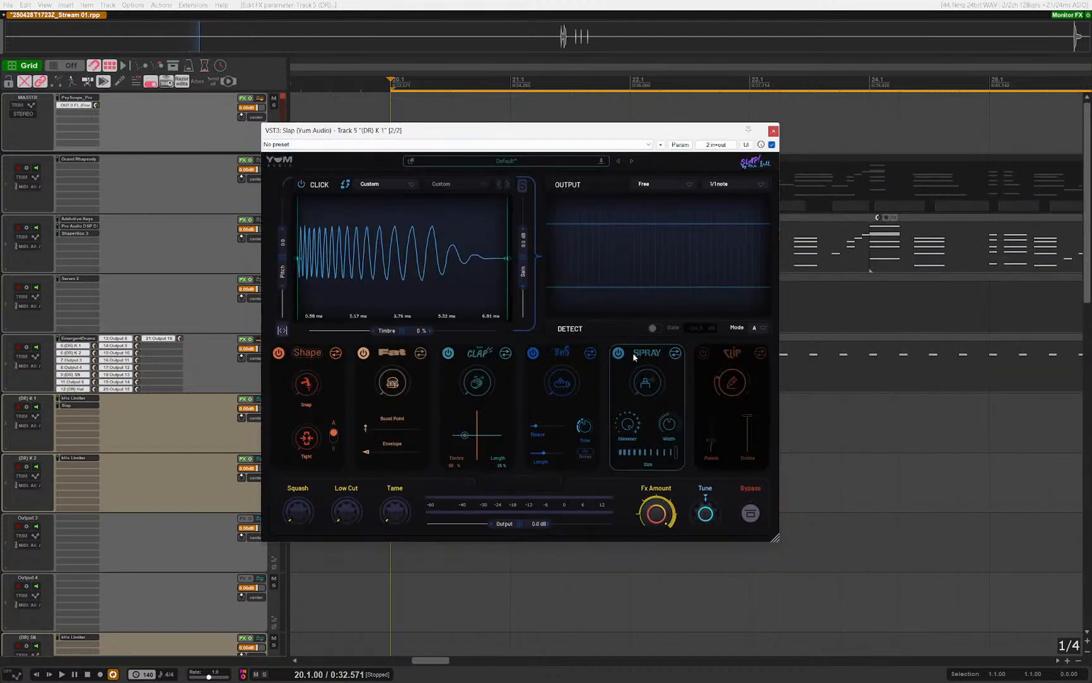
{"action": "left_click", "coordinate": [619, 352]}
{"action": "left_click", "coordinate": [533, 353]}
{"action": "left_click", "coordinate": [448, 353]}
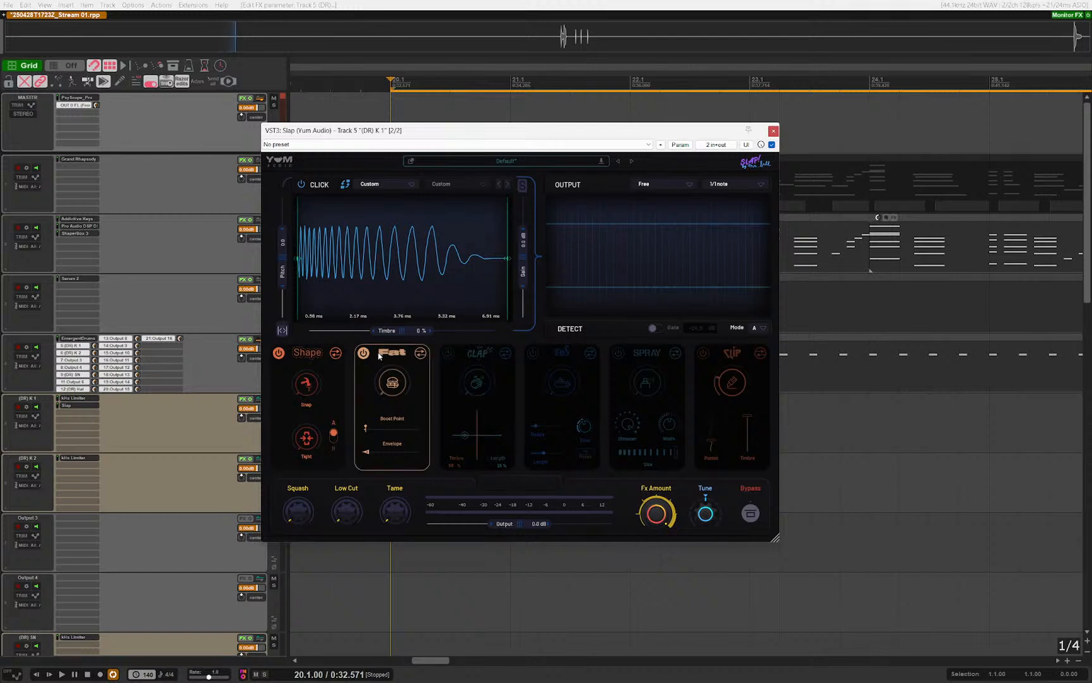
{"action": "left_click", "coordinate": [363, 353]}
{"action": "left_click", "coordinate": [278, 353]}
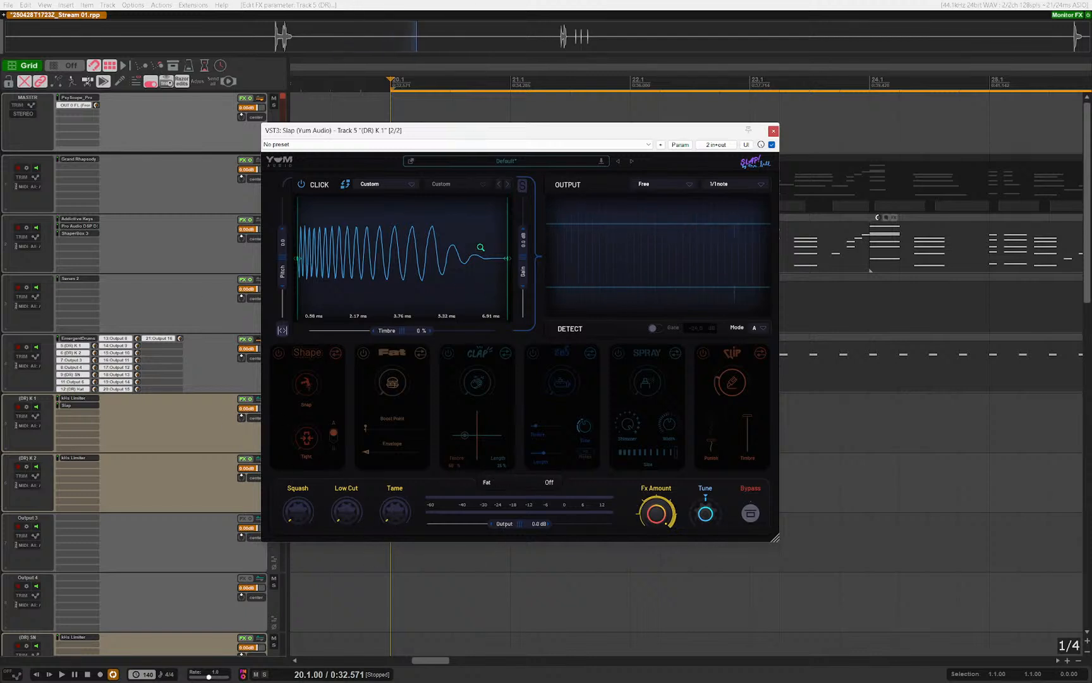
Step: Raise Slap's click gain to 5.7 dB and play the beat from bar 20
{"action": "left_click_drag", "start_coordinate": [525, 251], "coordinate": [523, 247]}
{"action": "scroll", "coordinate": [524, 241], "scroll_direction": "up", "scroll_amount": 2}
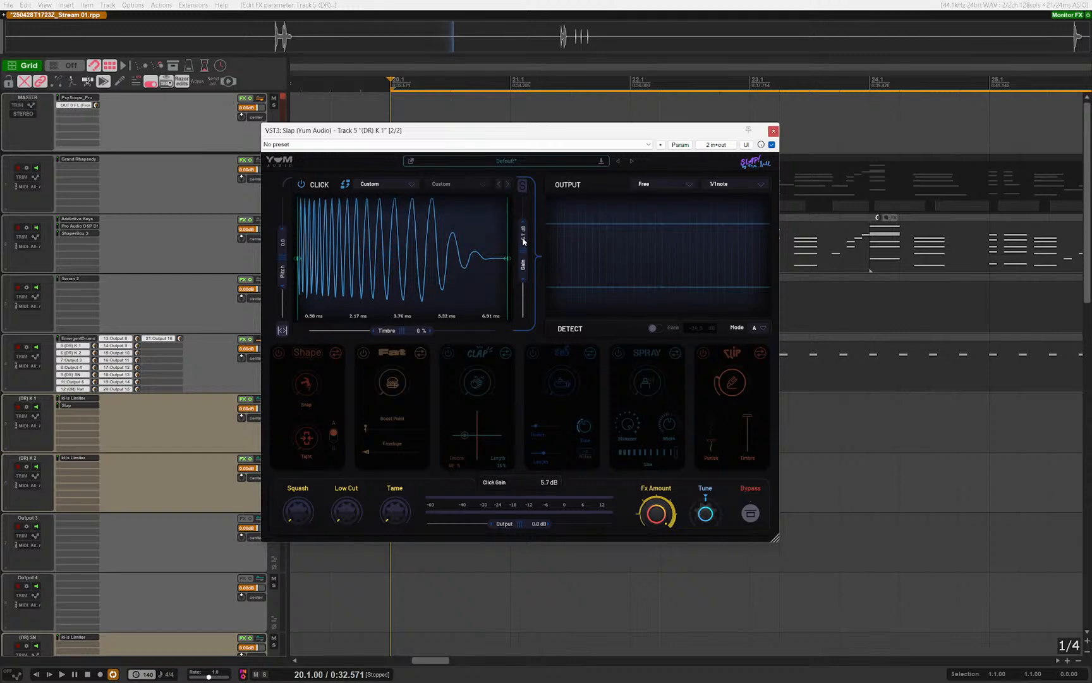
{"action": "left_click_drag", "start_coordinate": [507, 131], "coordinate": [614, 136]}
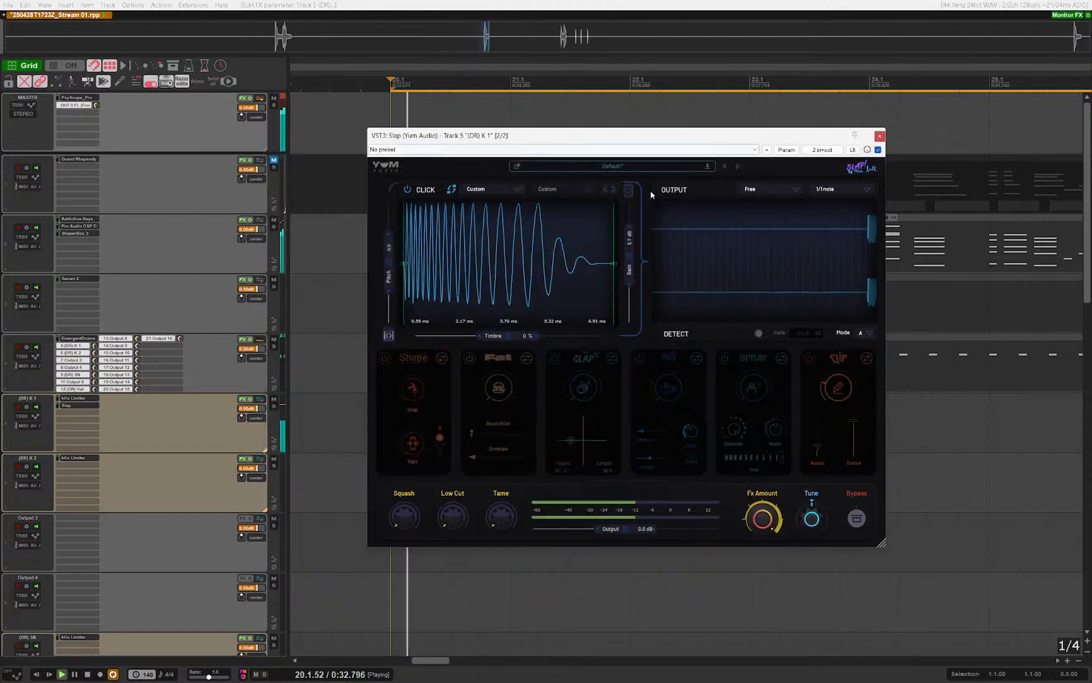
{"action": "left_click_drag", "start_coordinate": [451, 137], "coordinate": [581, 146]}
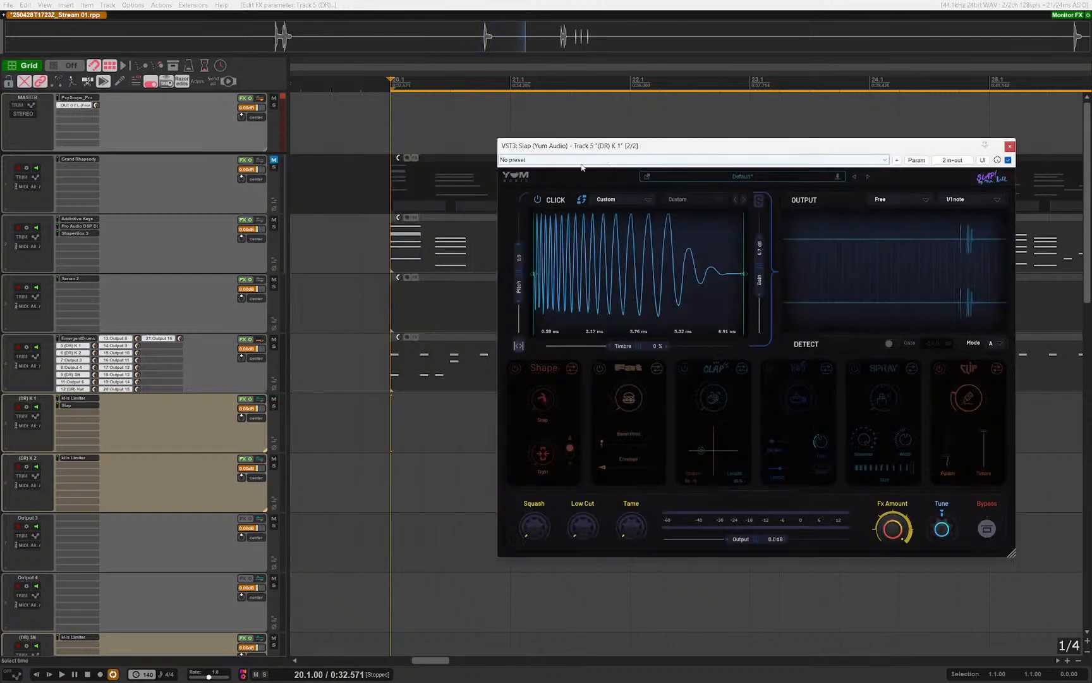
Step: Play the beat from just before bar 20 to hear the custom click on the kick, and stop playback
{"action": "scroll", "coordinate": [372, 344], "scroll_direction": "up", "scroll_amount": 4}
{"action": "left_click", "coordinate": [374, 323]}
{"action": "key", "text": "space"}
{"action": "left_click_drag", "start_coordinate": [427, 350], "coordinate": [328, 318]}
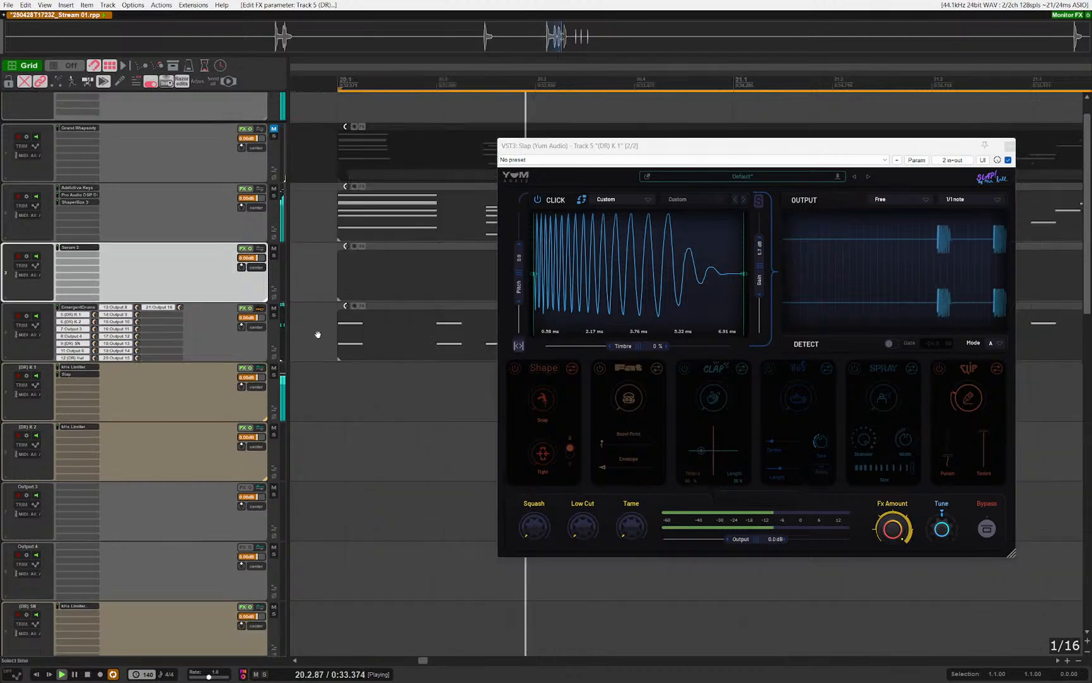
{"action": "scroll", "coordinate": [349, 335], "scroll_direction": "down", "scroll_amount": 3}
{"action": "key", "text": "space"}
Step: Lower Slap's click gain to 0.1 dB, start playback, and close the plug-in window
{"action": "left_click_drag", "start_coordinate": [761, 275], "coordinate": [761, 284]}
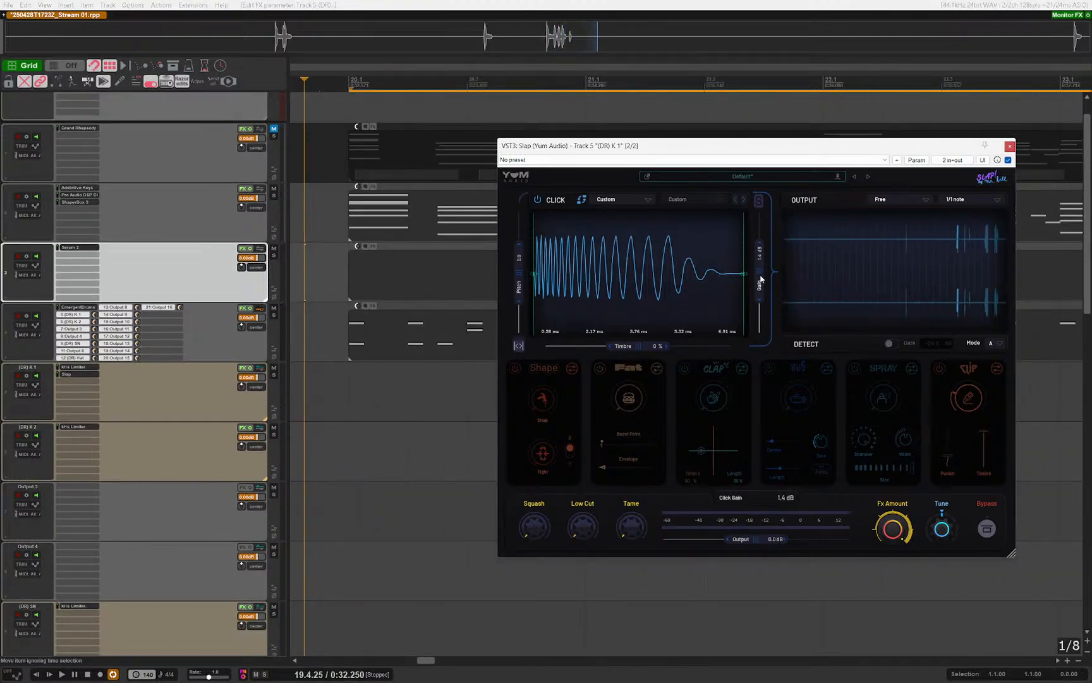
{"action": "key", "text": "space"}
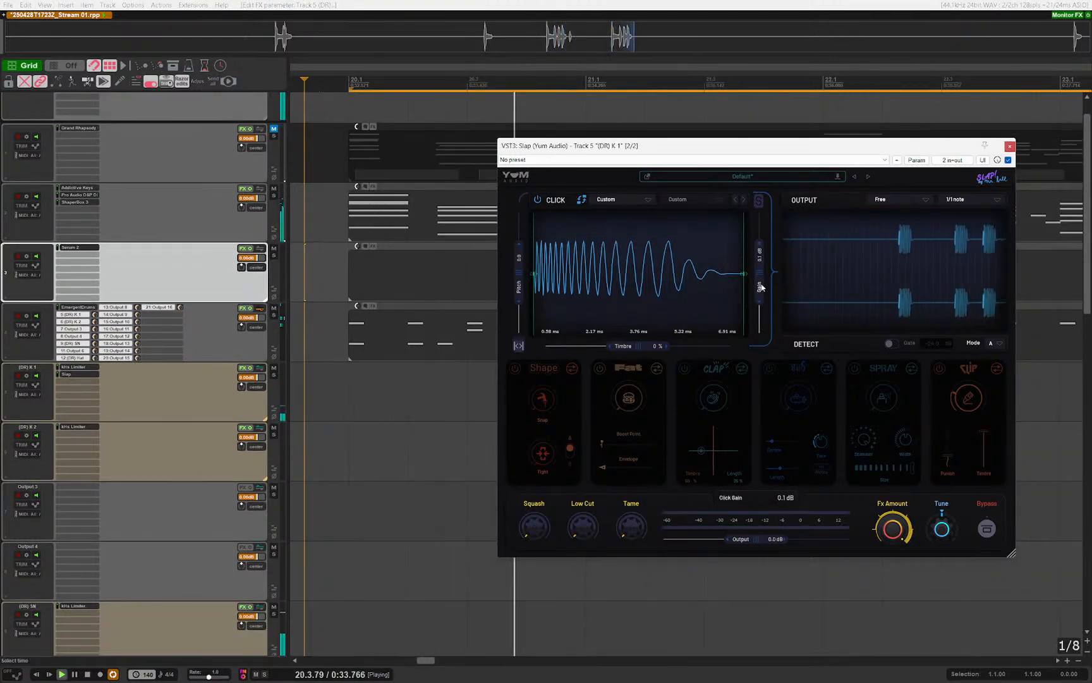
{"action": "key", "text": "Escape"}
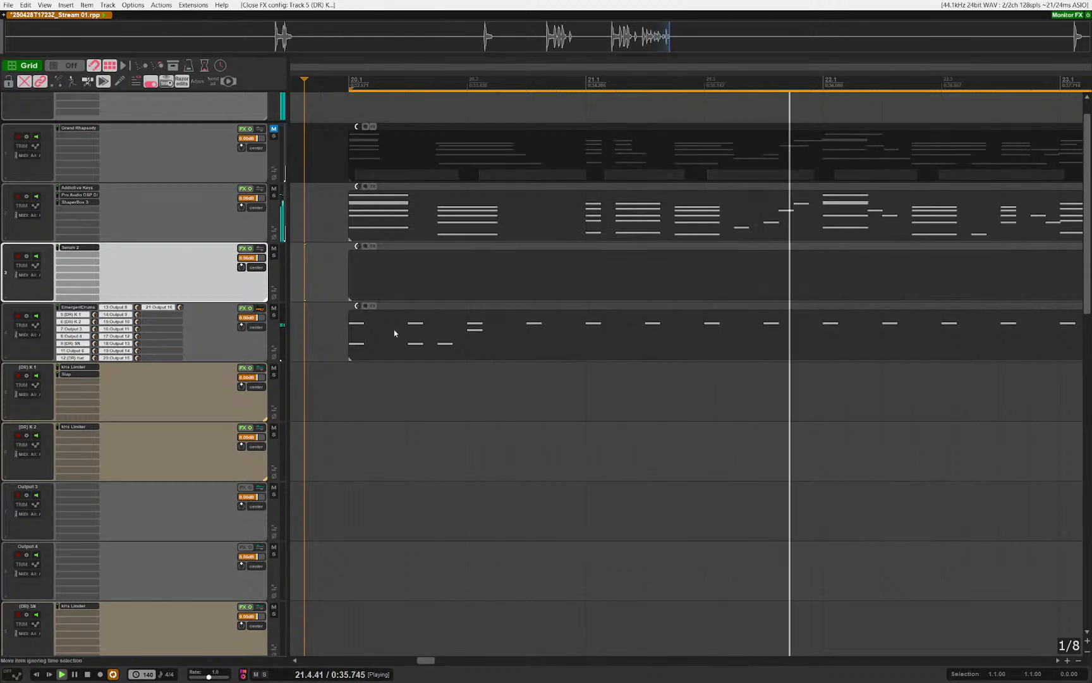
Step: Replay the beat from just before bar 20, stop it, and place the edit cursor at 20.3.00 on the drum item
{"action": "key", "text": "space"}
{"action": "left_click", "coordinate": [326, 333]}
{"action": "key", "text": "space"}
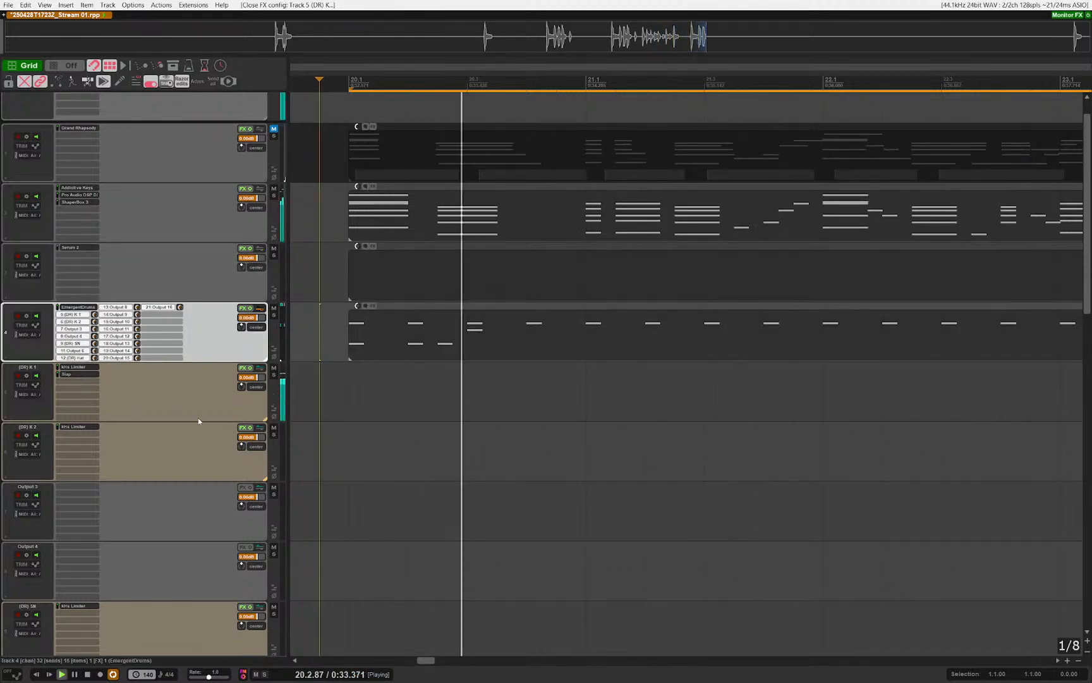
{"action": "left_click", "coordinate": [465, 357]}
{"action": "key", "text": "space"}
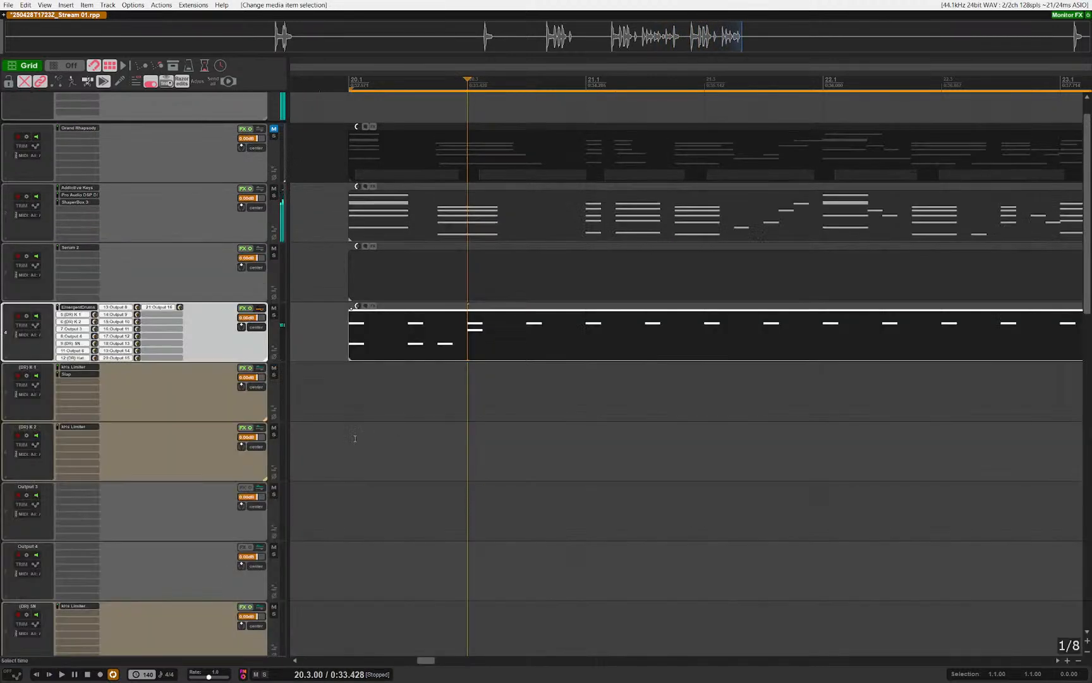
Step: Add ShaperBox 3 to the (DR) K 1 track after Slap and load its Oscilloscope
{"action": "left_click", "coordinate": [89, 404]}
{"action": "key", "text": "f"}
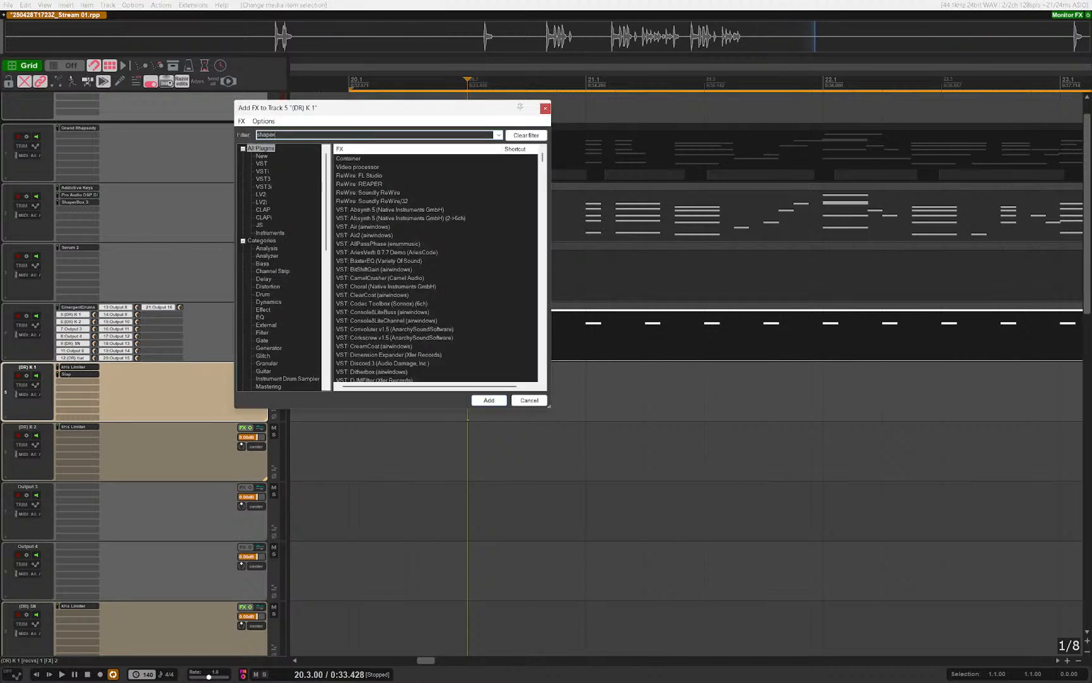
{"action": "key", "text": "Down"}
{"action": "key", "text": "Return"}
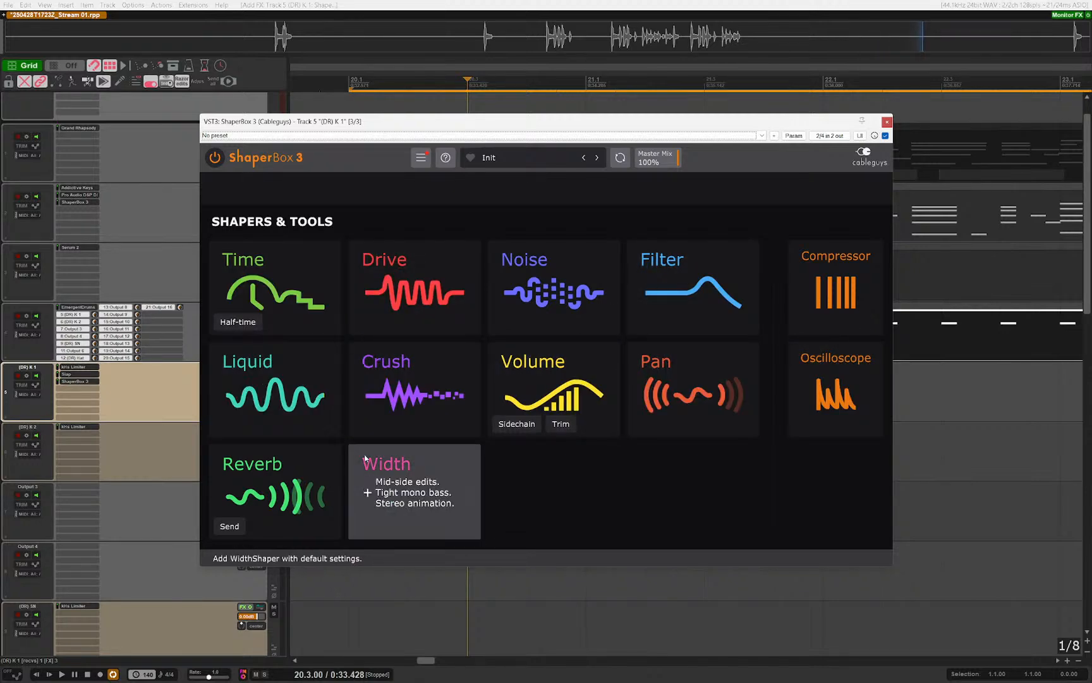
{"action": "left_click", "coordinate": [836, 389]}
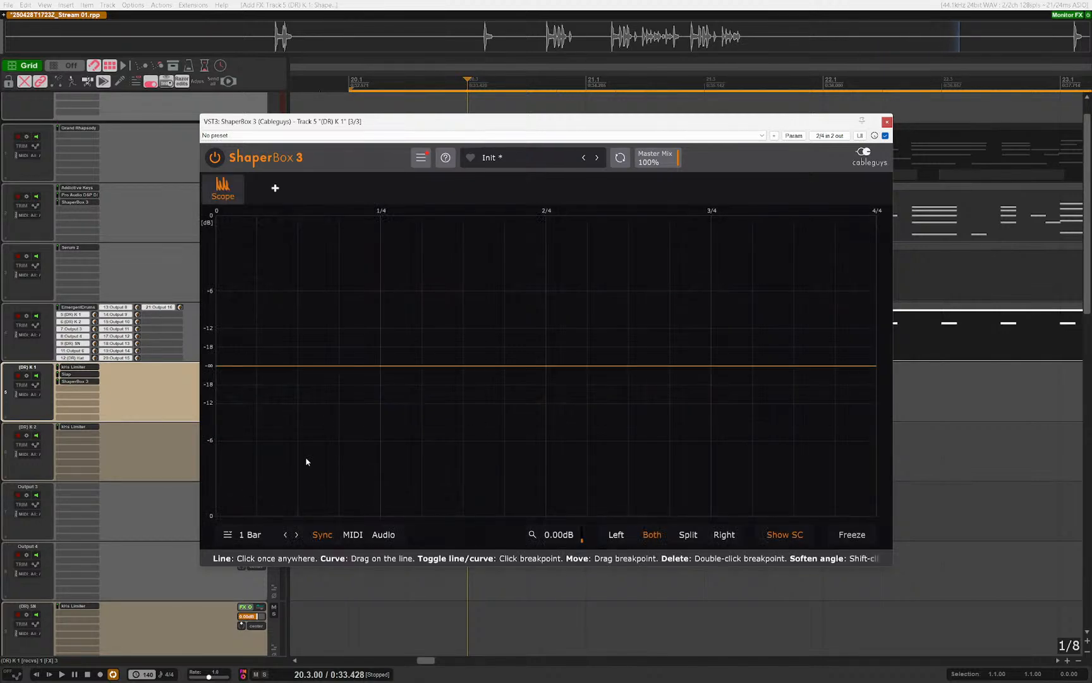
Step: Set the oscilloscope to MIDI triggering and briefly play the beat
{"action": "left_click", "coordinate": [353, 534]}
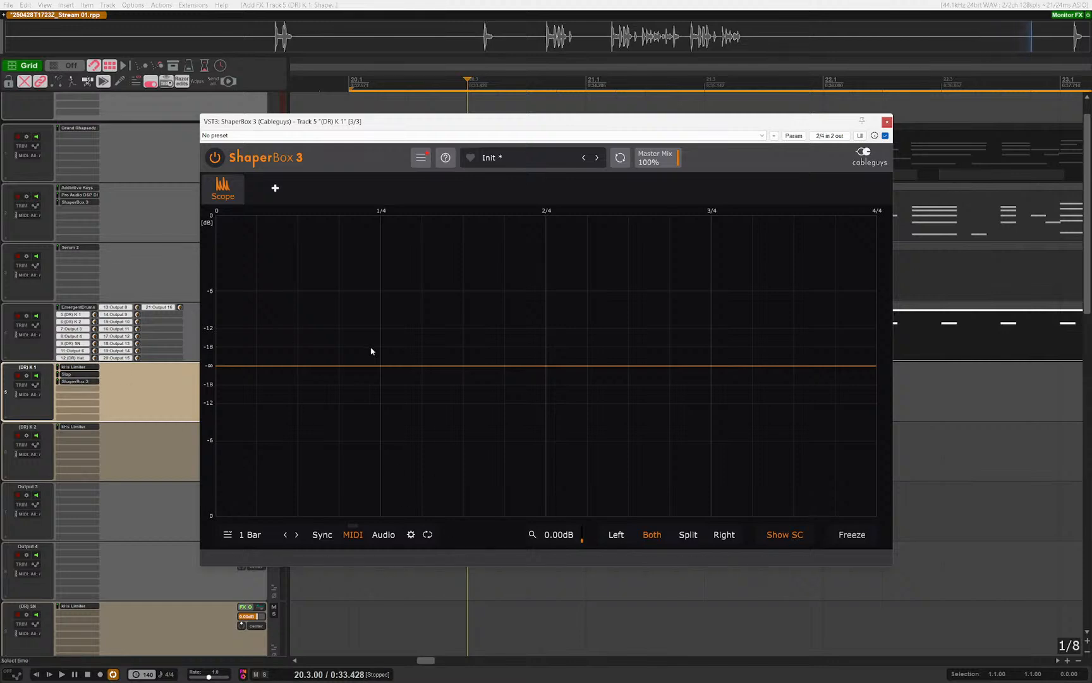
{"action": "left_click_drag", "start_coordinate": [493, 125], "coordinate": [682, 76]}
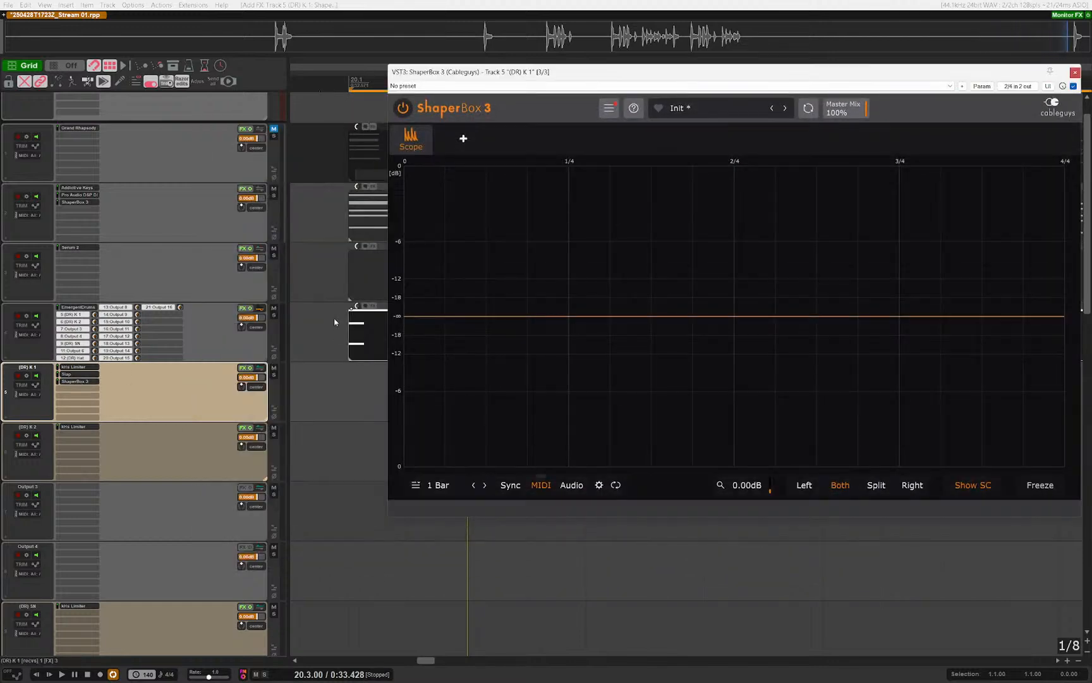
{"action": "key", "text": "space"}
{"action": "key", "text": "space"}
Step: Place the edit cursor at 20.1.00, switch the oscilloscope to Audio triggering, and briefly play the kick
{"action": "left_click", "coordinate": [366, 407]}
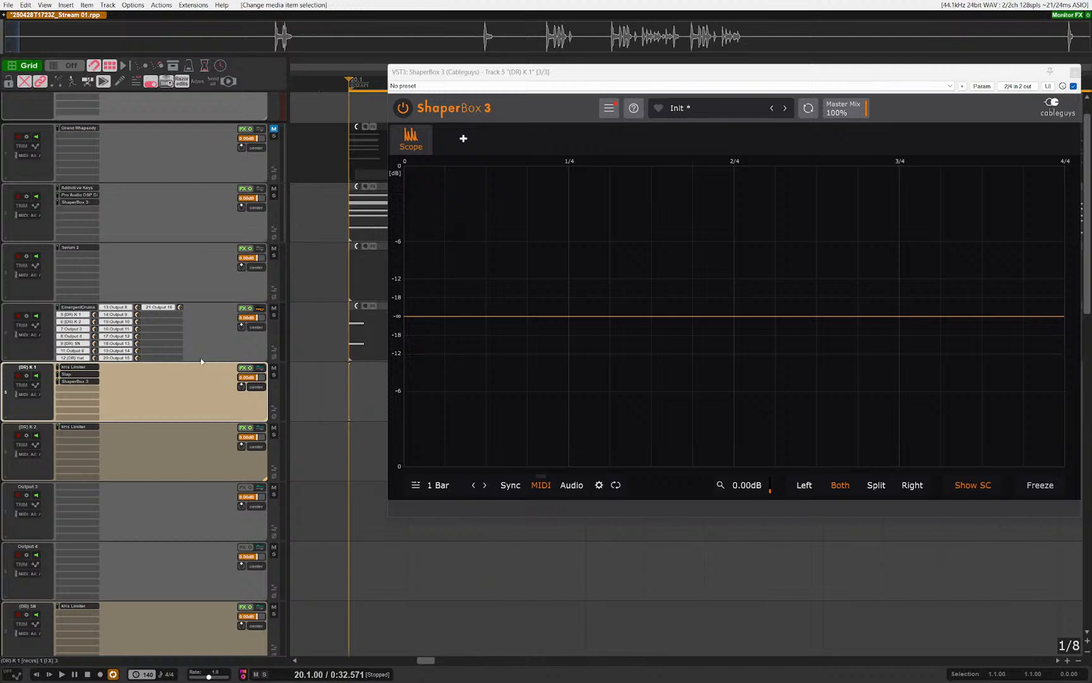
{"action": "left_click", "coordinate": [572, 485]}
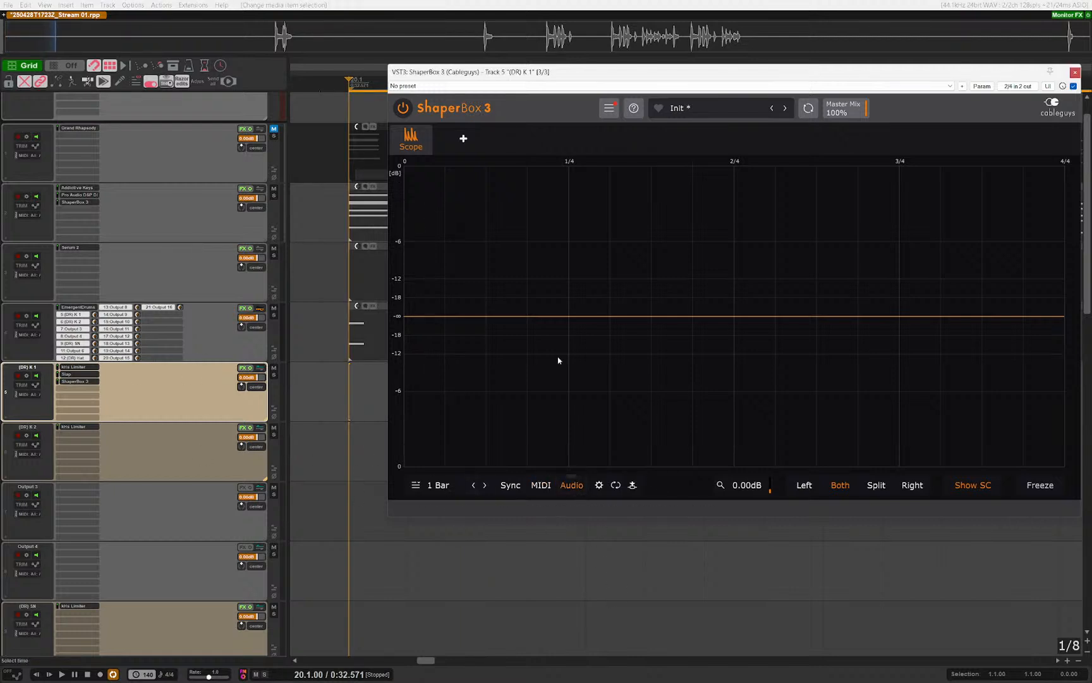
{"action": "left_click", "coordinate": [586, 610]}
{"action": "key", "text": "space"}
{"action": "key", "text": "space"}
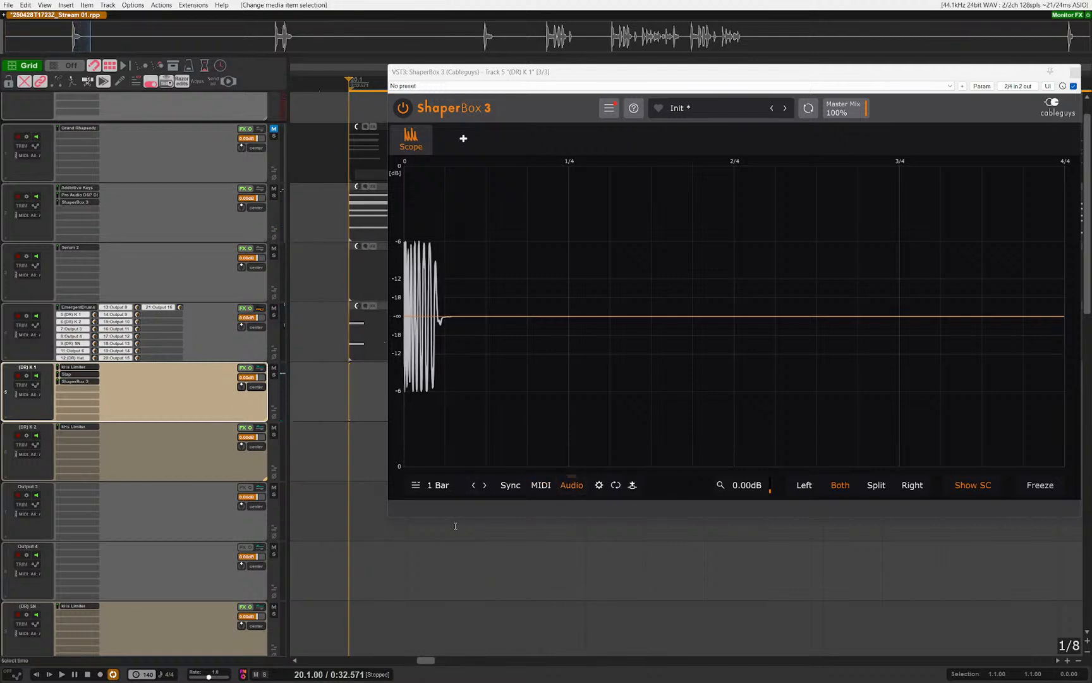
Step: Shorten the oscilloscope's display length to 1/128, play the kick from 20.1.00, and set the length to 1/16
{"action": "left_click", "coordinate": [474, 485]}
{"action": "left_click", "coordinate": [474, 485]}
{"action": "left_click", "coordinate": [474, 486]}
{"action": "left_click", "coordinate": [473, 485]}
{"action": "left_click", "coordinate": [477, 486]}
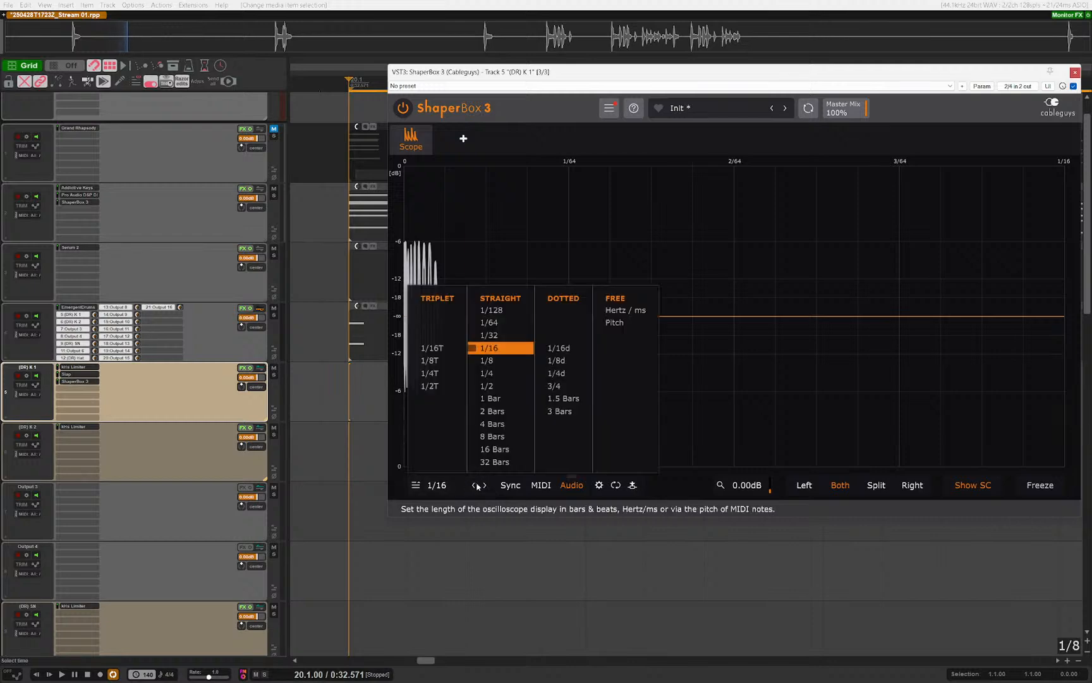
{"action": "left_click", "coordinate": [476, 486]}
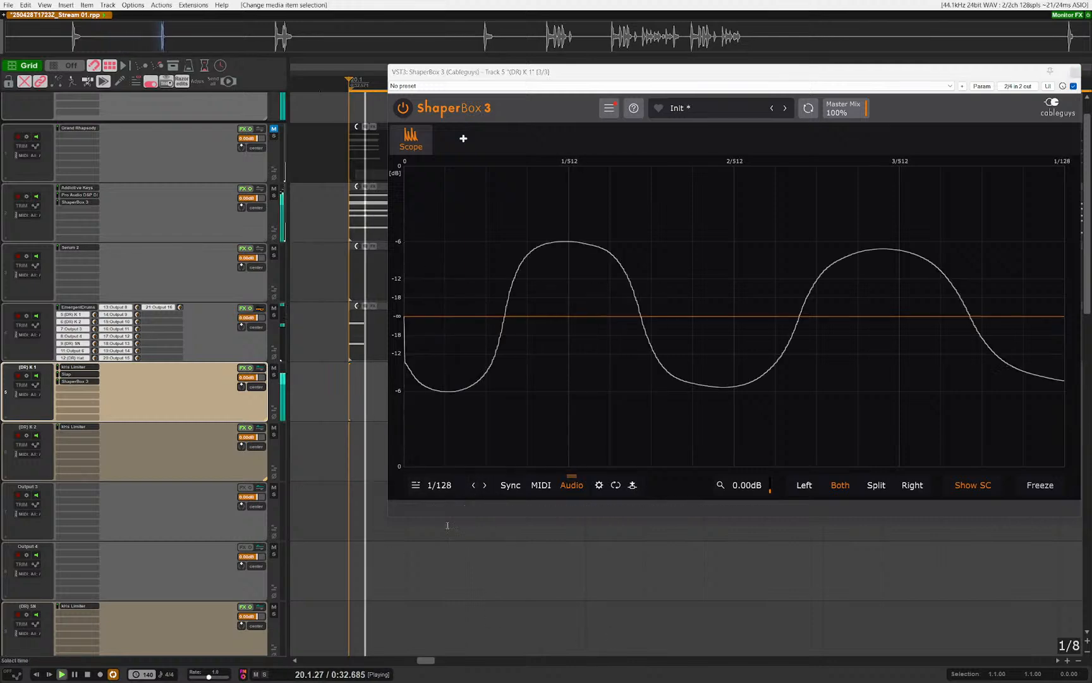
{"action": "left_click", "coordinate": [485, 486]}
{"action": "left_click", "coordinate": [485, 486]}
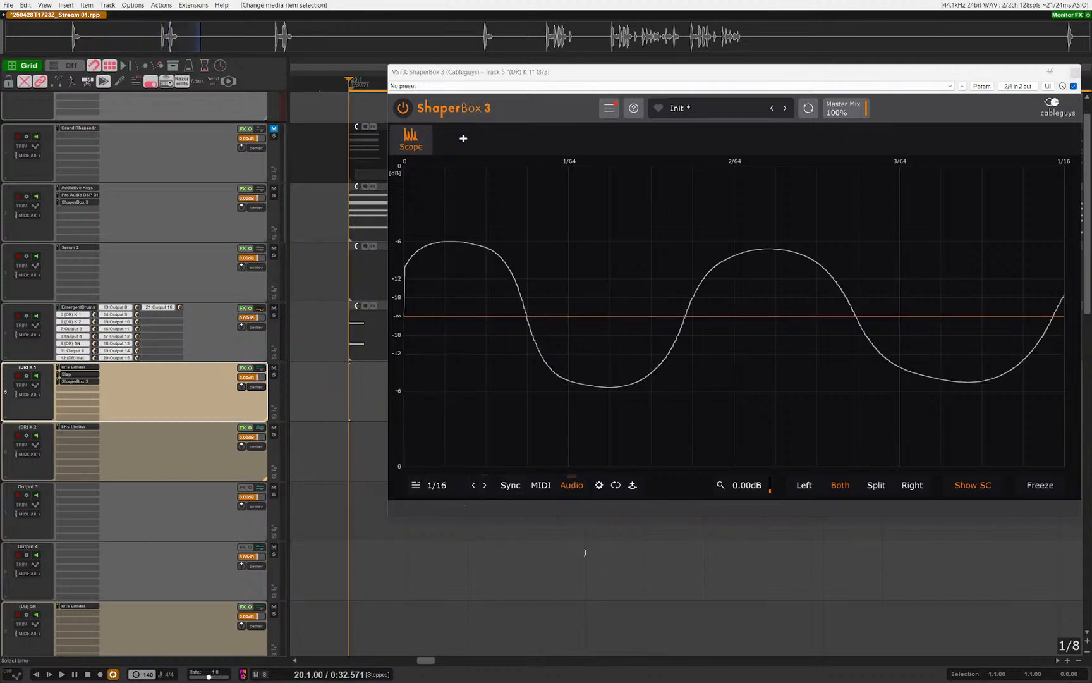
Step: Set the oscilloscope's display length to 1/8 and briefly play the kick from 20.1.00
{"action": "left_click", "coordinate": [485, 485]}
{"action": "left_click", "coordinate": [485, 486]}
{"action": "key", "text": "space"}
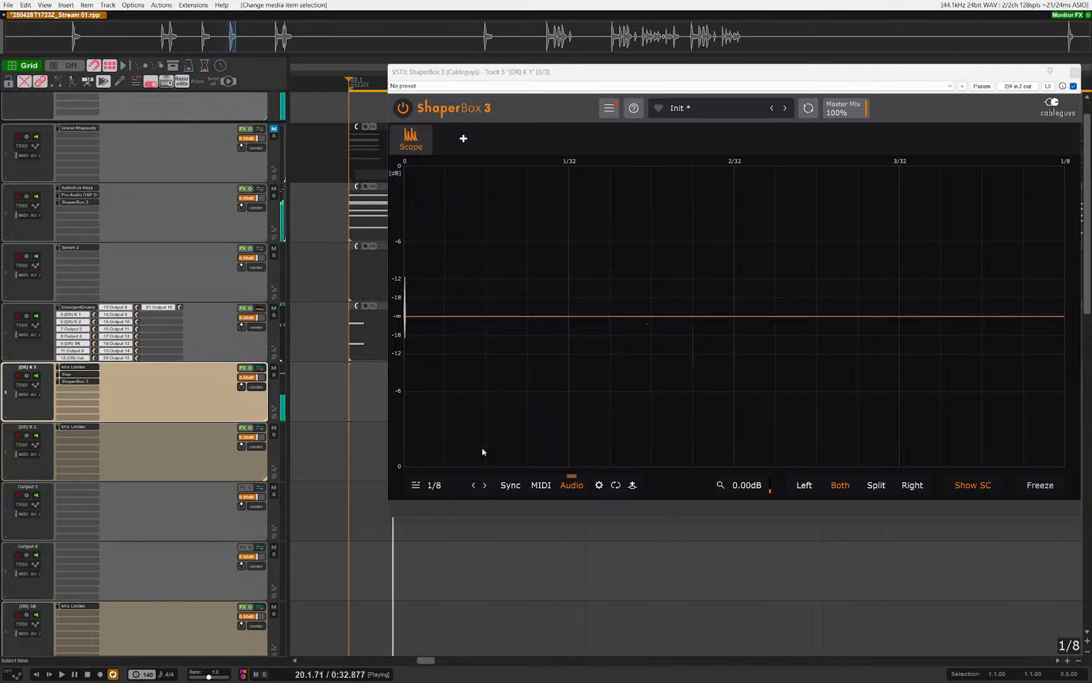
{"action": "key", "text": "space"}
{"action": "key", "text": "space"}
{"action": "key", "text": "space"}
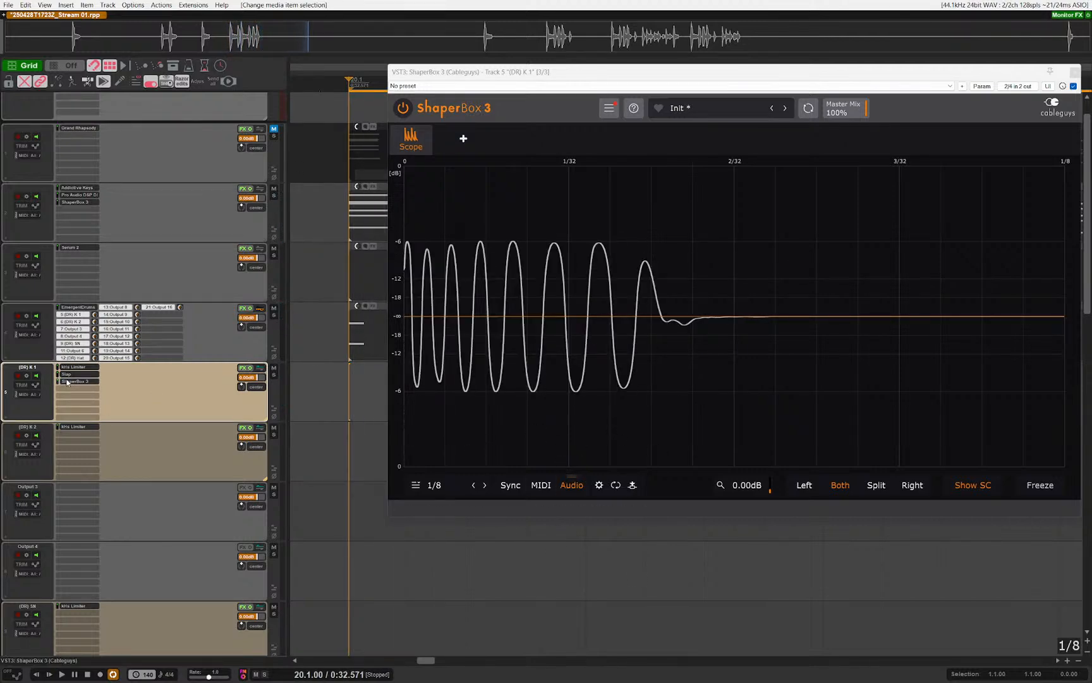
Step: Switch the oscilloscope back to MIDI triggering and briefly replay the kick from 20.1.00
{"action": "left_click", "coordinate": [542, 485]}
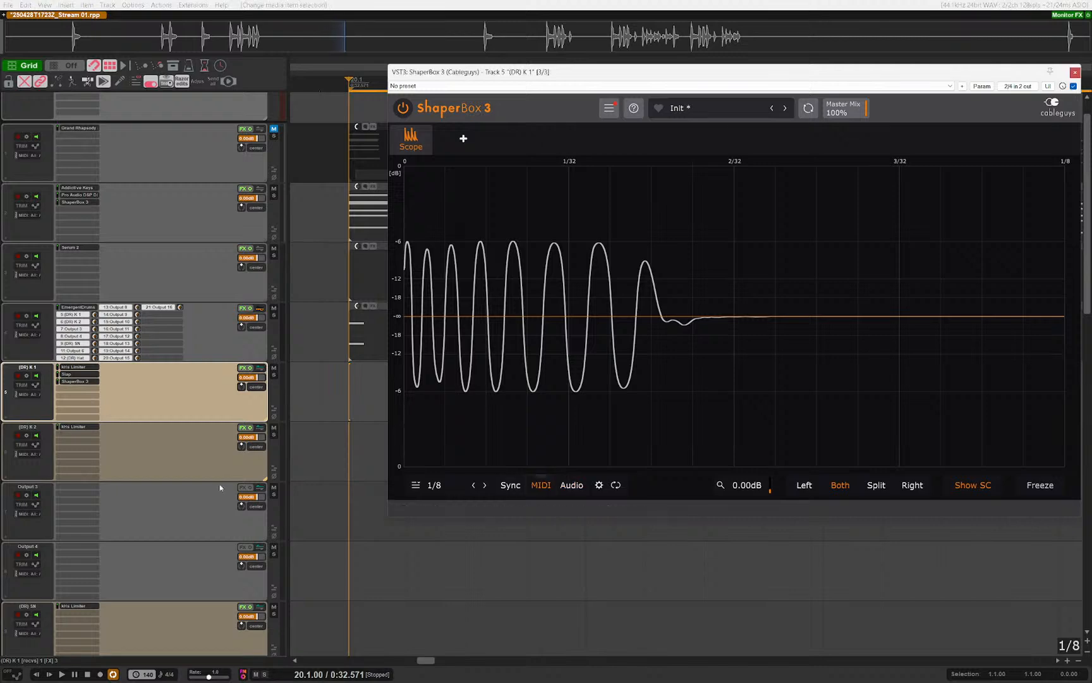
{"action": "key", "text": "space"}
{"action": "key", "text": "space"}
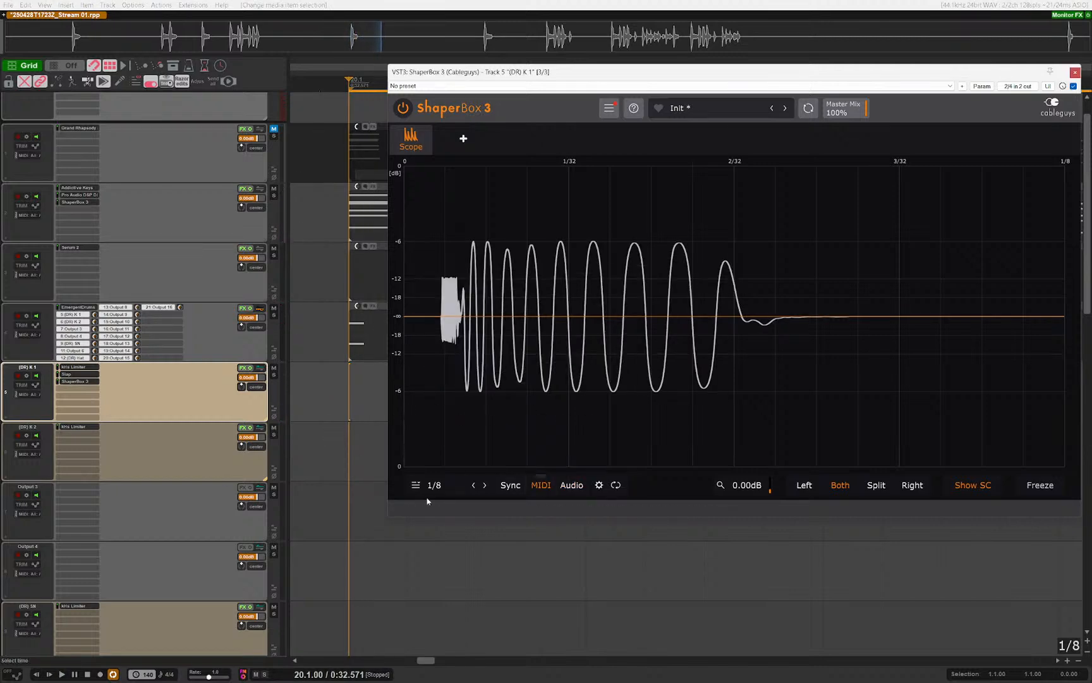
{"action": "key", "text": "space"}
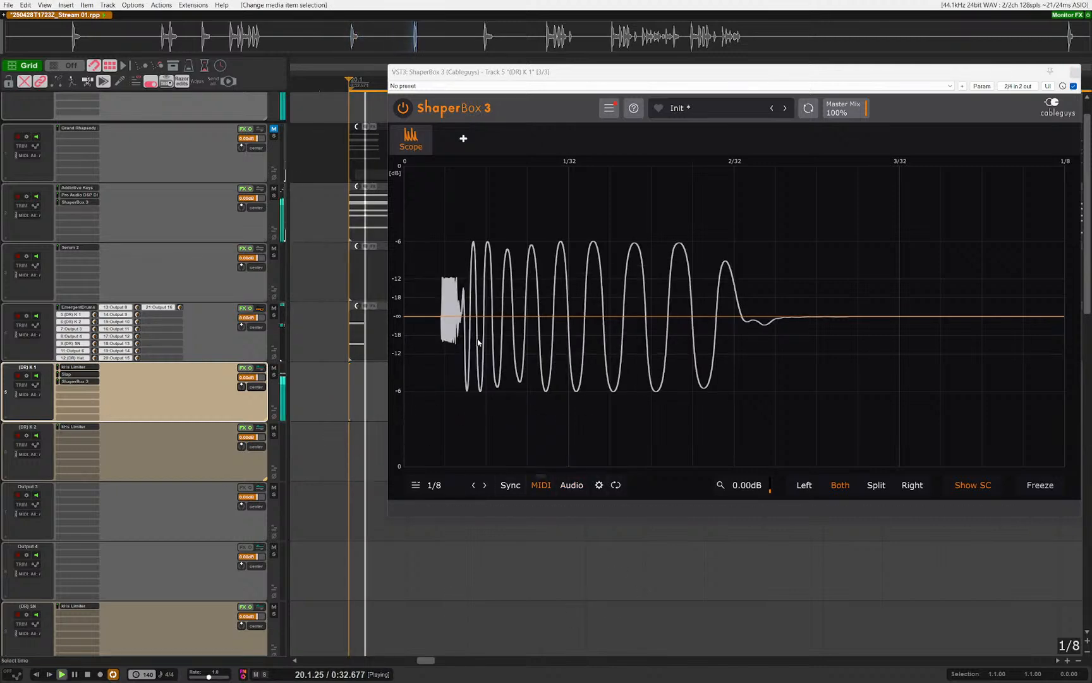
{"action": "key", "text": "space"}
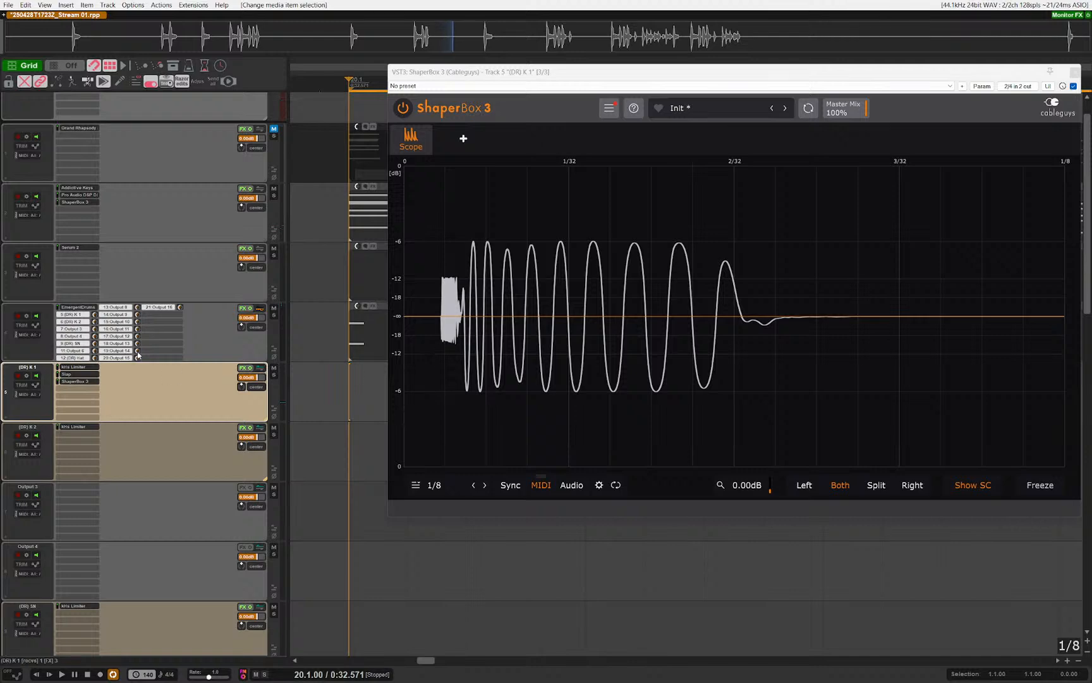
Step: Set the drum instrument track's send to (DR) K 1 to pass MIDI from all channels to all channels
{"action": "left_click", "coordinate": [79, 319]}
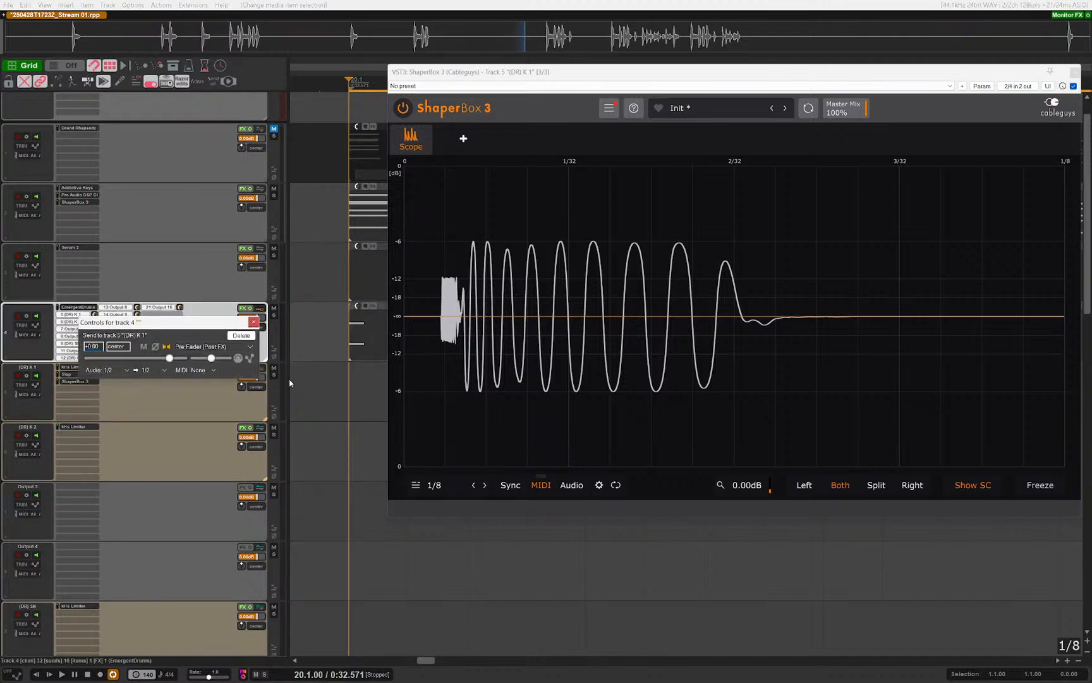
{"action": "left_click", "coordinate": [198, 370]}
{"action": "left_click", "coordinate": [215, 245]}
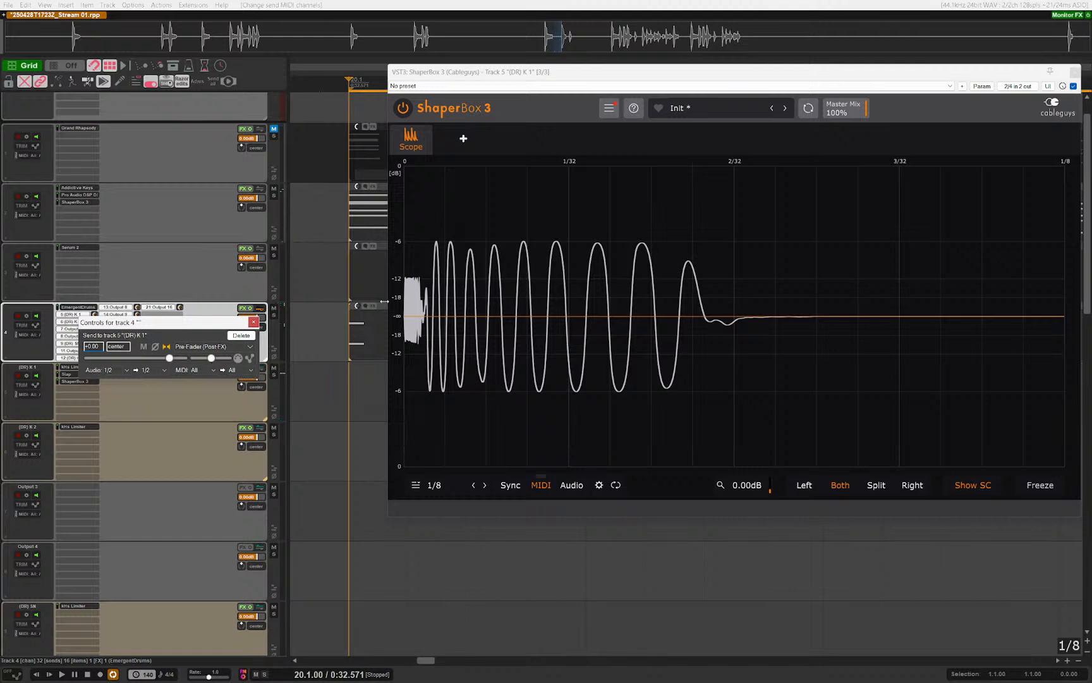
{"action": "left_click", "coordinate": [252, 321]}
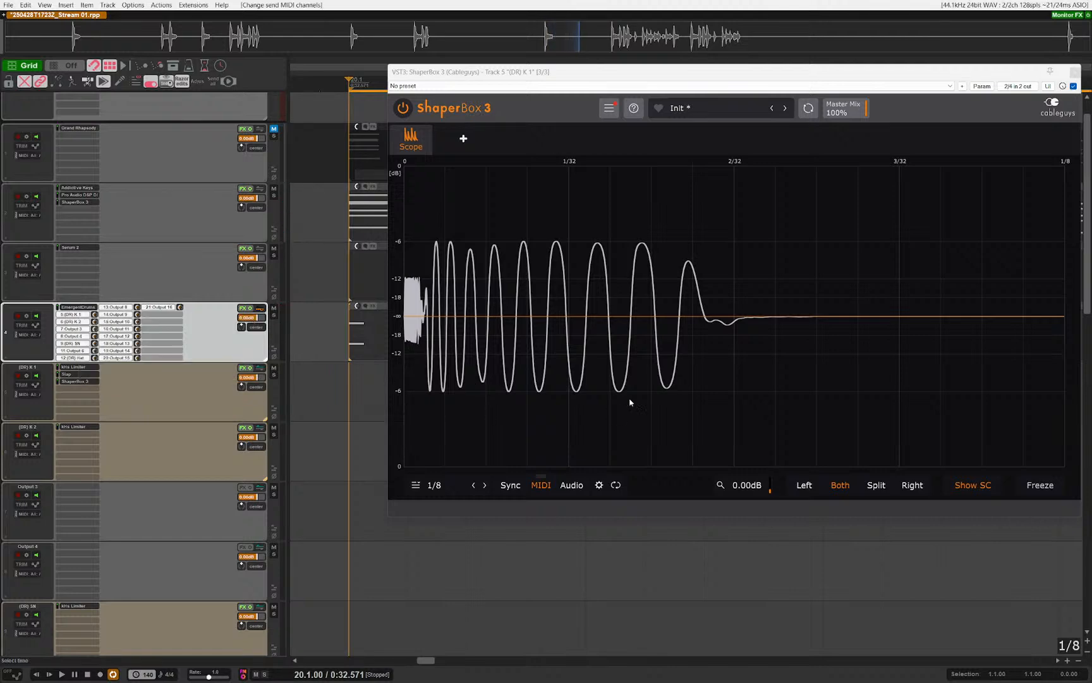
Step: Play the kick with the oscilloscope's display length at 1/16 and 1/8, and leave the length at 1/16
{"action": "left_click", "coordinate": [473, 485]}
{"action": "key", "text": "space"}
{"action": "key", "text": "space"}
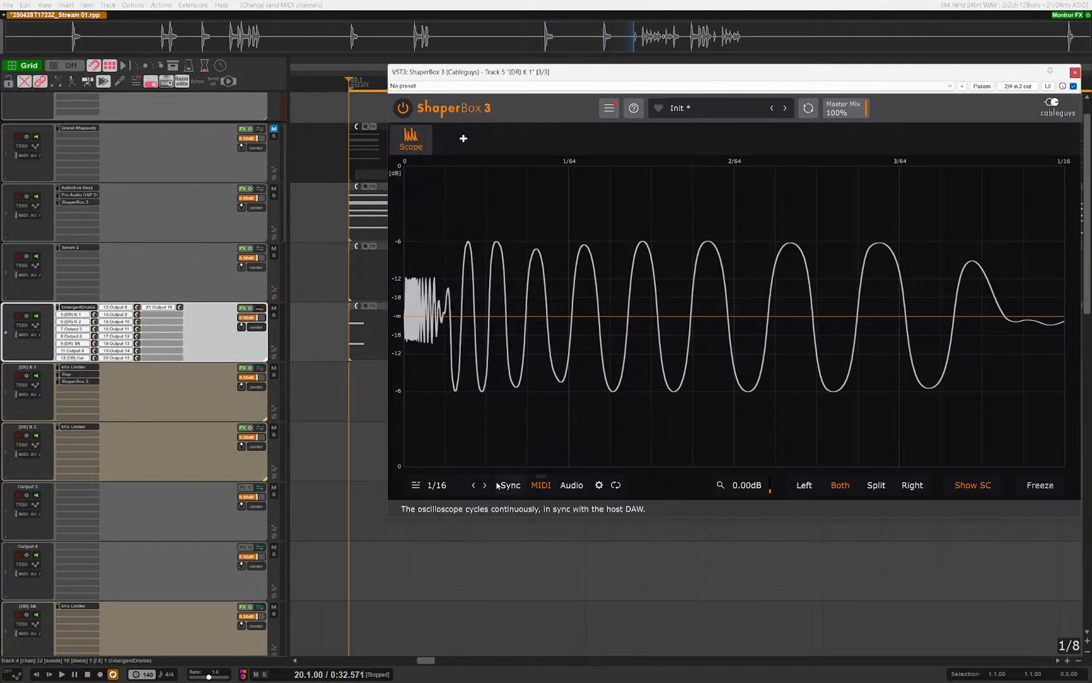
{"action": "key", "text": "space"}
{"action": "left_click", "coordinate": [485, 485]}
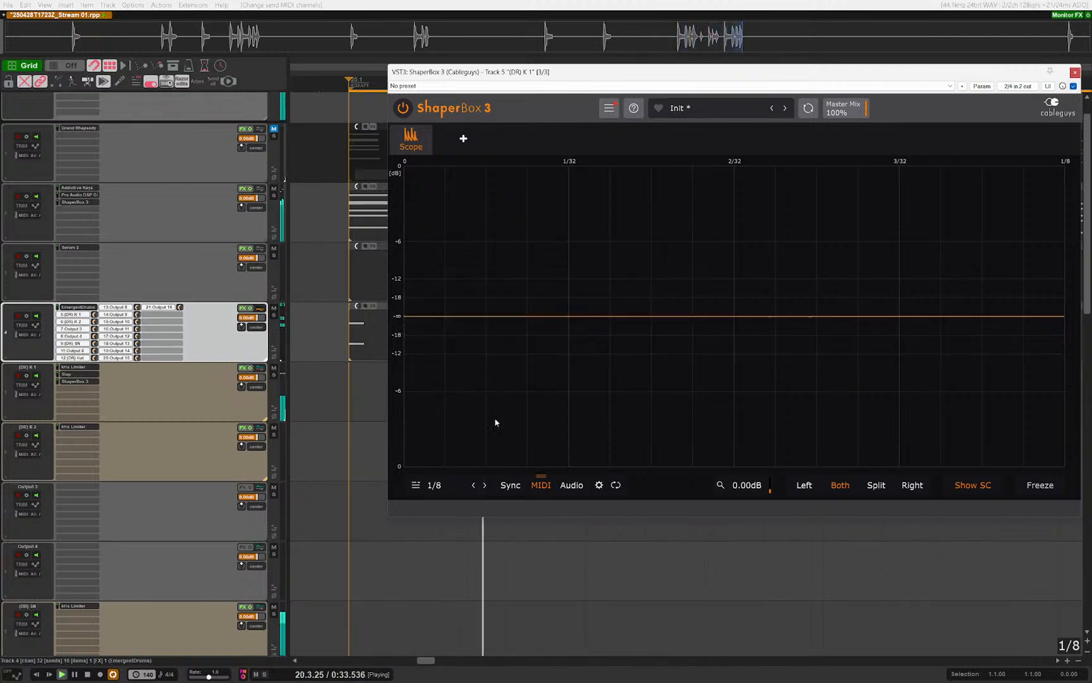
{"action": "key", "text": "space"}
{"action": "left_click", "coordinate": [473, 485]}
{"action": "key", "text": "space"}
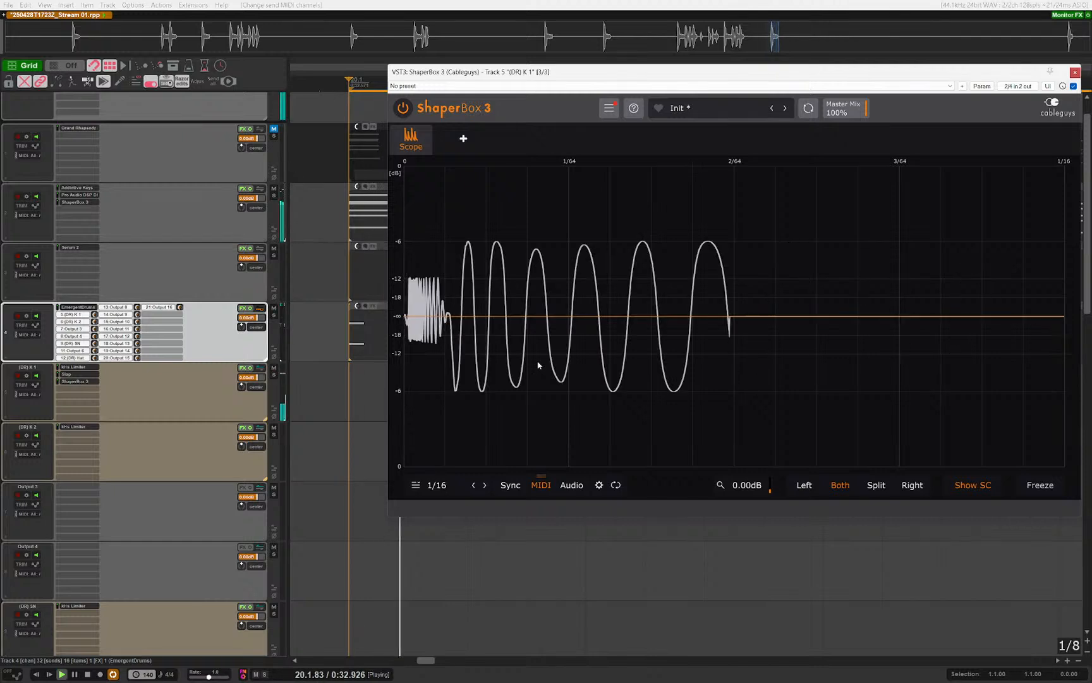
{"action": "key", "text": "space"}
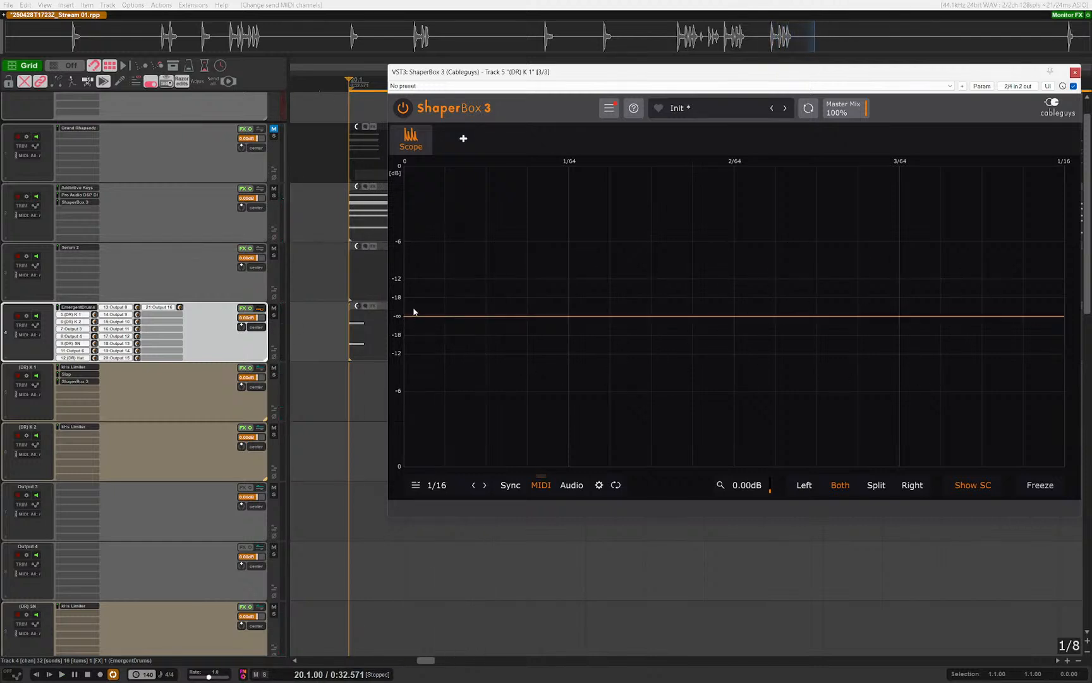
Step: Set a time selection from 20.1.50 to 20.2.50 over the folder's MIDI item and unmute the folder track
{"action": "left_click", "coordinate": [66, 390]}
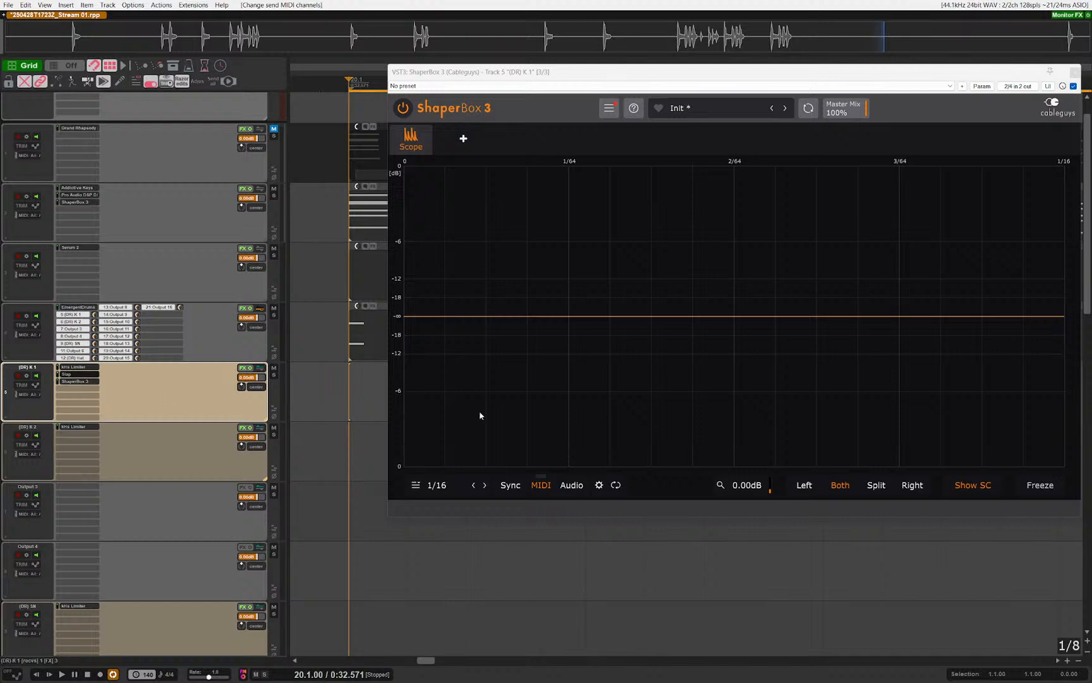
{"action": "key", "text": "Escape"}
{"action": "scroll", "coordinate": [201, 409], "scroll_direction": "down", "scroll_amount": 10}
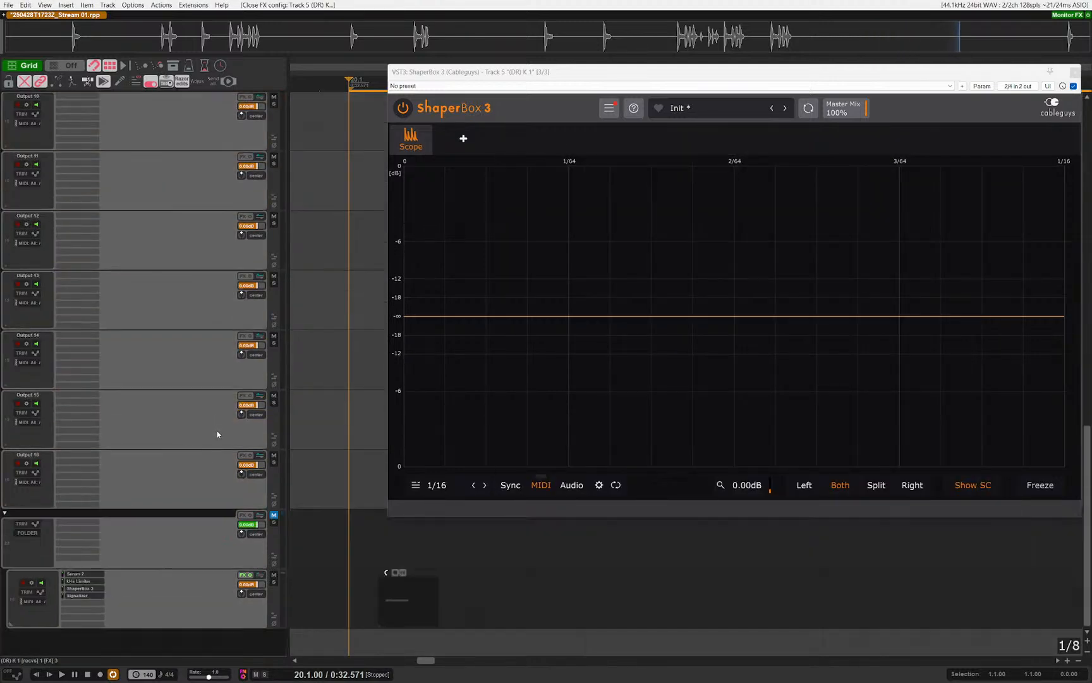
{"action": "left_click_drag", "start_coordinate": [378, 545], "coordinate": [438, 543]}
{"action": "left_click", "coordinate": [203, 545]}
{"action": "left_click", "coordinate": [274, 515]}
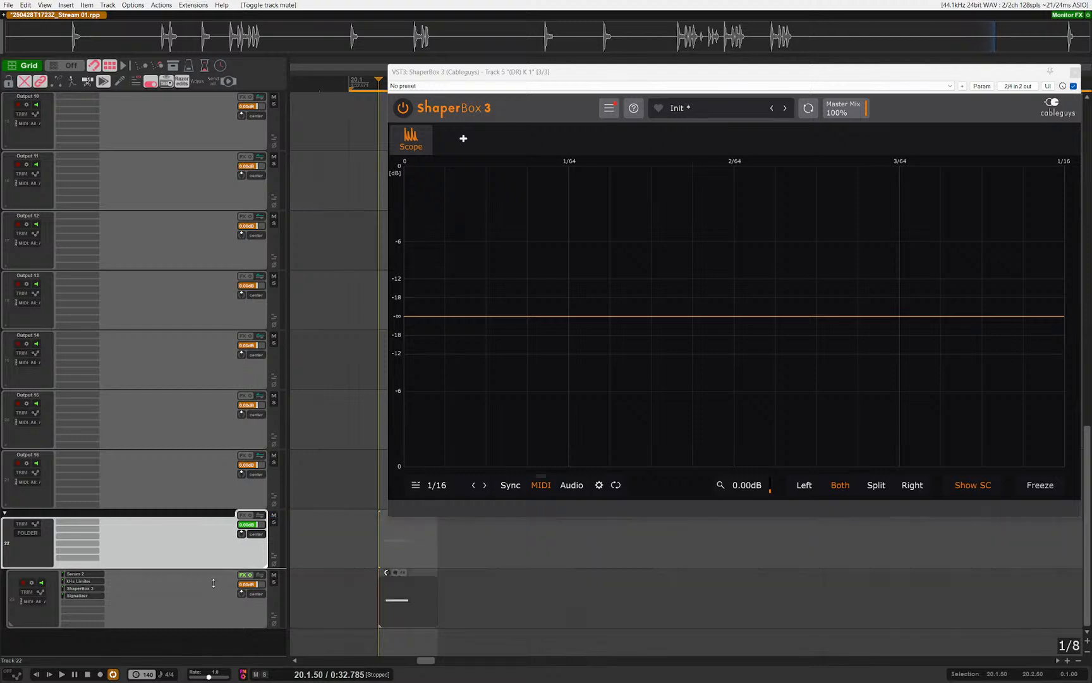
Step: Render the Serum 2 track inside the folder to a mono stem over the time selection
{"action": "left_click", "coordinate": [211, 587]}
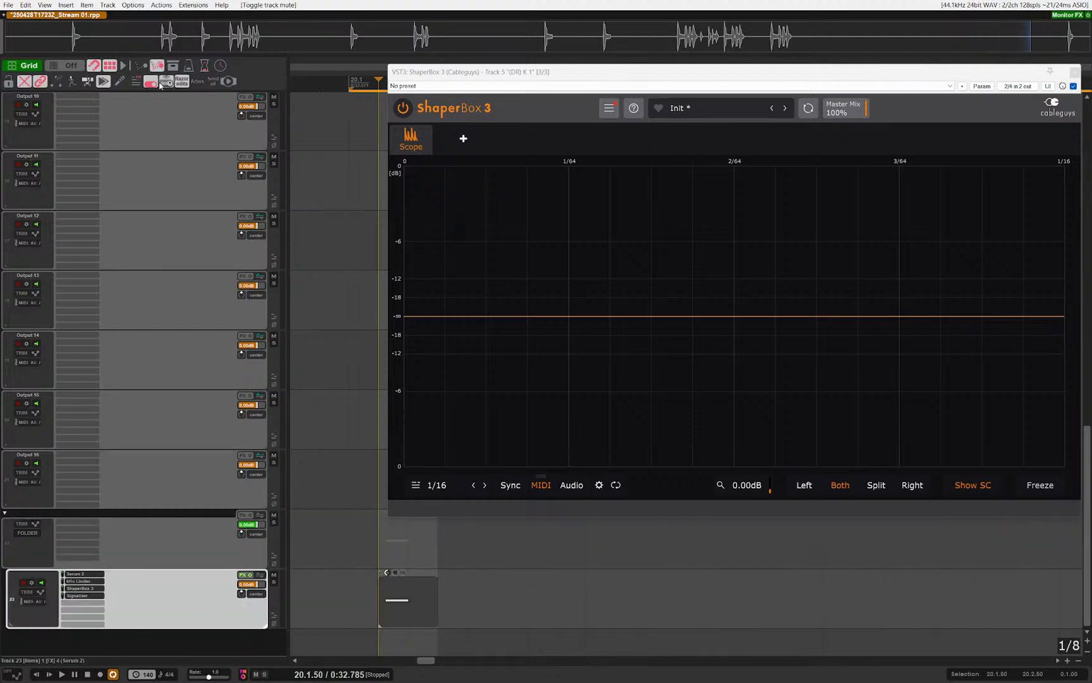
{"action": "key", "text": "ctrl+r"}
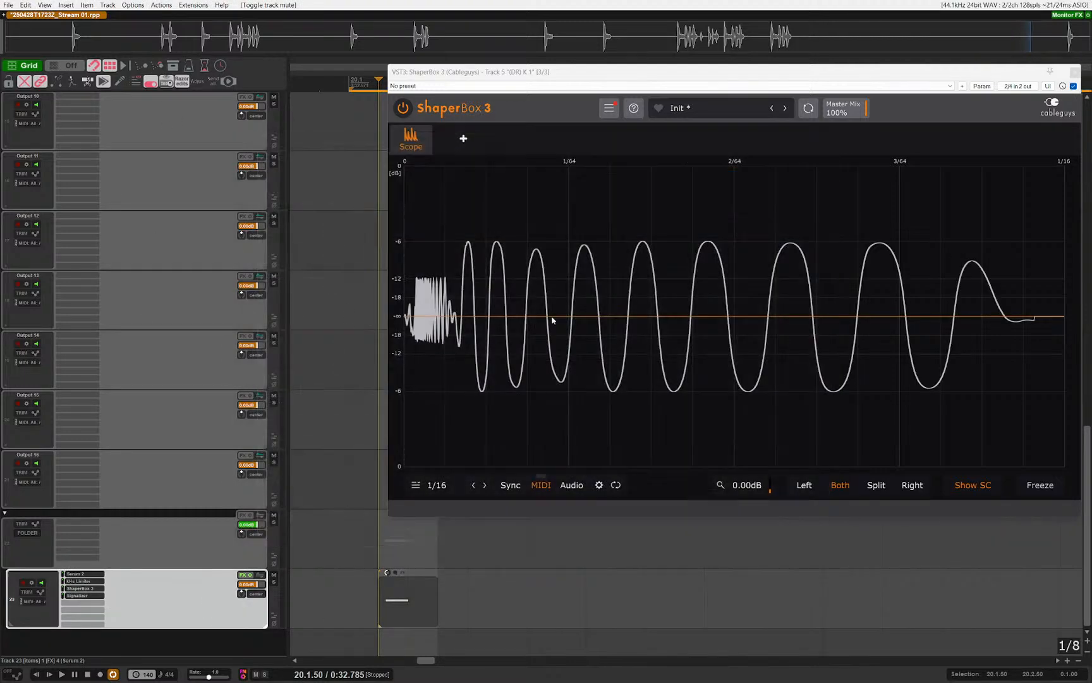
{"action": "key", "text": "ctrl+z"}
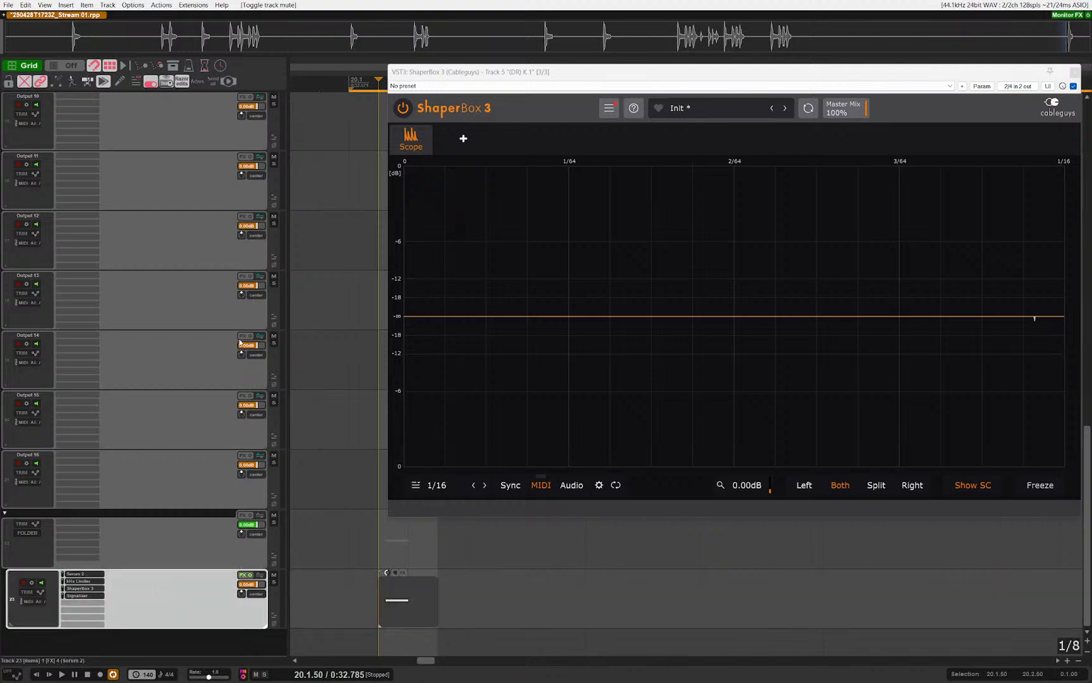
{"action": "key", "text": "ctrl+r"}
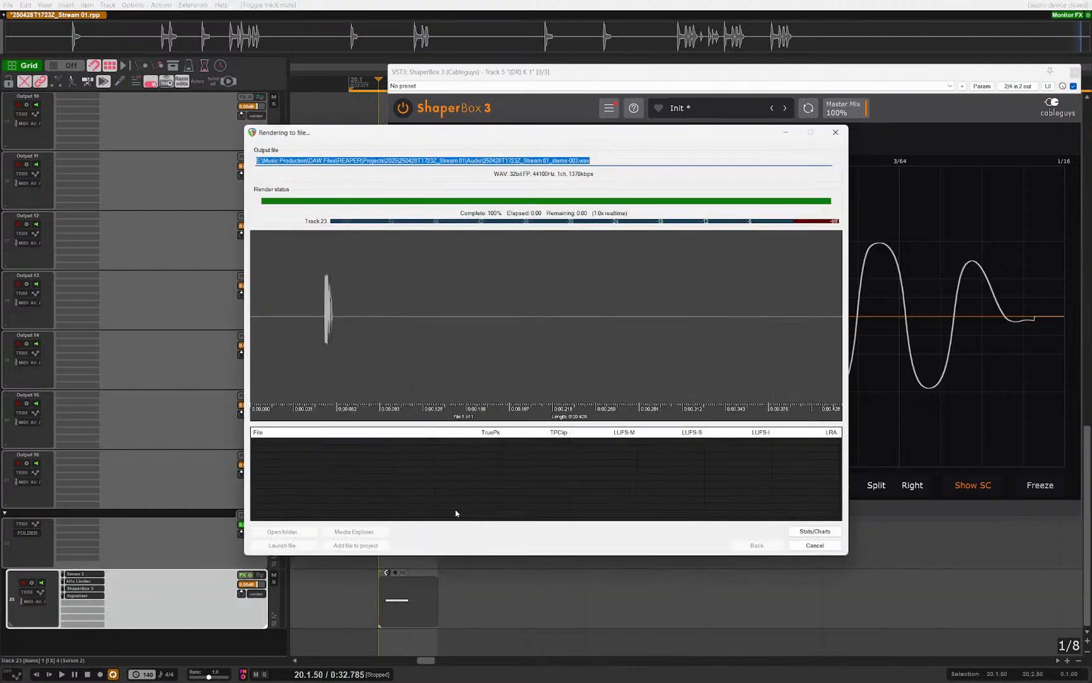
Step: Split the rendered stem at the transient's onset, at 20.1.63, and delete the silence before it
{"action": "scroll", "coordinate": [419, 597], "scroll_direction": "up", "scroll_amount": 8}
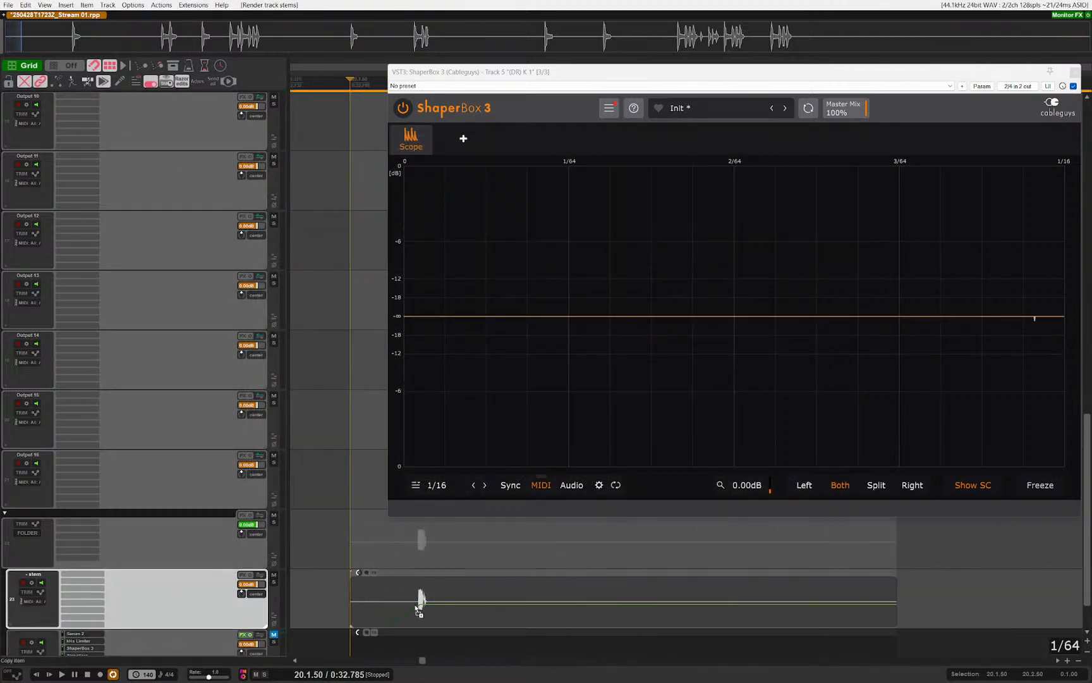
{"action": "left_click", "coordinate": [424, 604]}
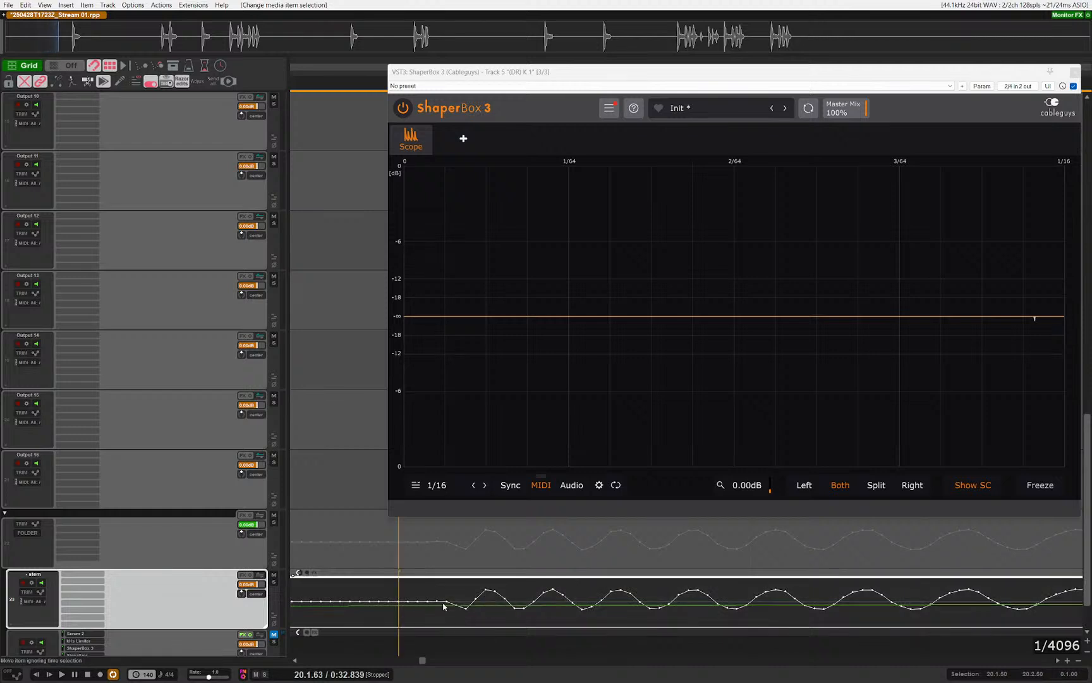
{"action": "left_click_drag", "start_coordinate": [449, 610], "coordinate": [409, 616]}
{"action": "key", "text": "s"}
{"action": "key", "text": "Delete"}
{"action": "scroll", "coordinate": [448, 595], "scroll_direction": "down", "scroll_amount": 3}
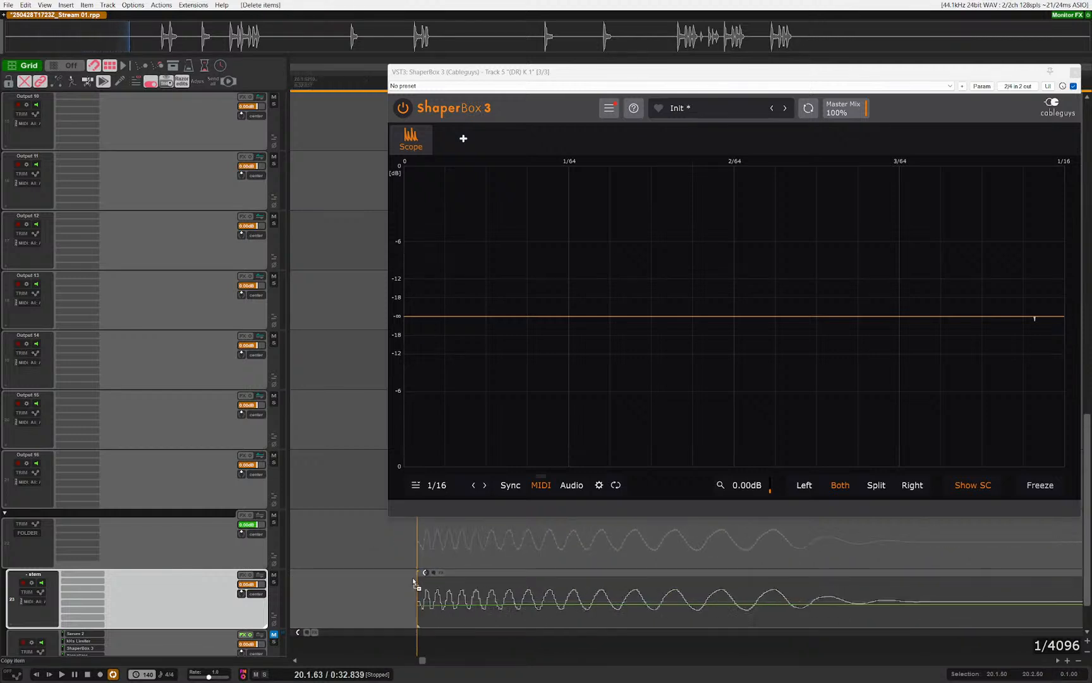
Step: Split the stem where the transient fades out, at 20.1.64, and delete the remaining tail
{"action": "scroll", "coordinate": [465, 611], "scroll_direction": "up", "scroll_amount": 4}
{"action": "left_click", "coordinate": [449, 610]}
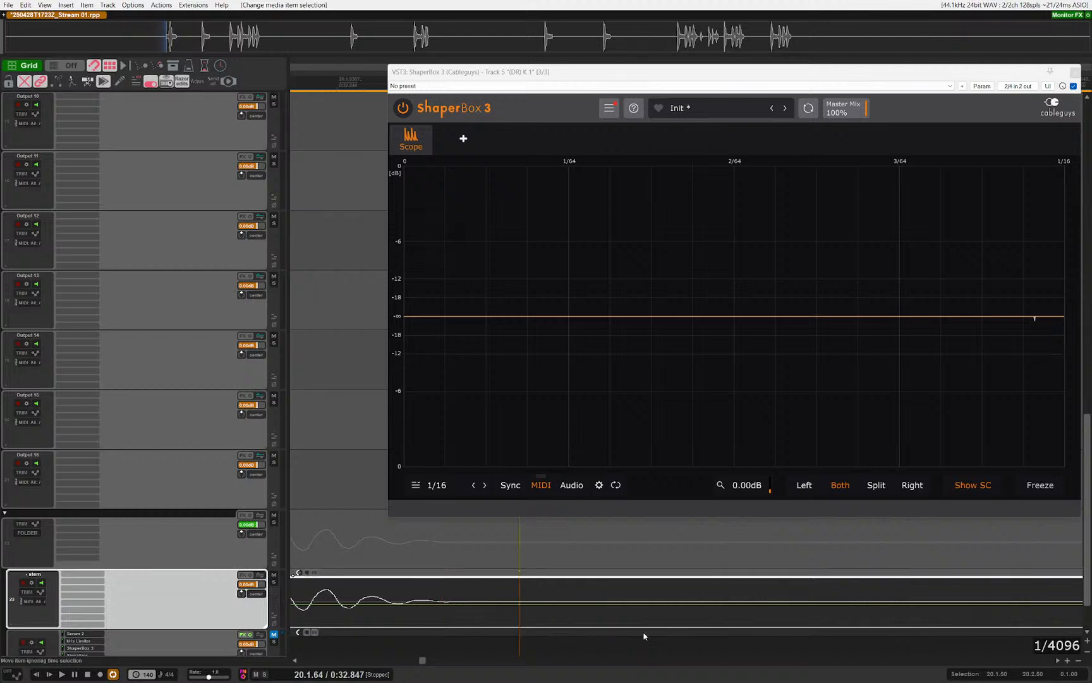
{"action": "key", "text": "s"}
{"action": "scroll", "coordinate": [563, 610], "scroll_direction": "down", "scroll_amount": 2}
{"action": "scroll", "coordinate": [566, 610], "scroll_direction": "down", "scroll_amount": 3}
{"action": "key", "text": "Delete"}
Step: Normalize the trimmed transient item and glue it
{"action": "left_click_drag", "start_coordinate": [594, 607], "coordinate": [510, 600]}
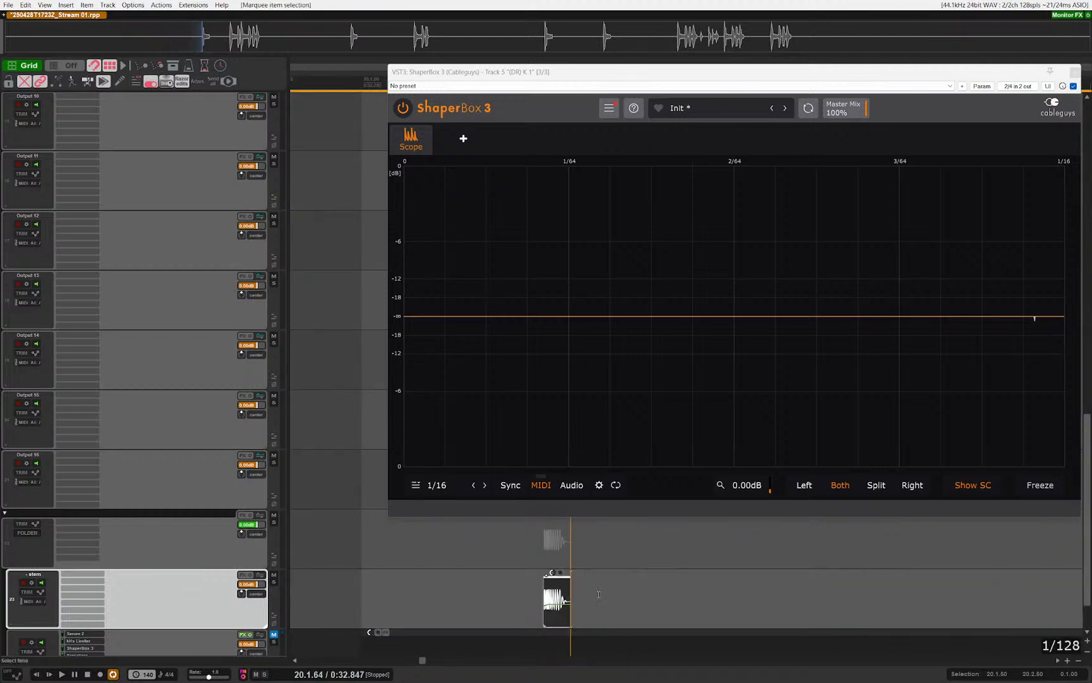
{"action": "key", "text": "ctrl+shift+n"}
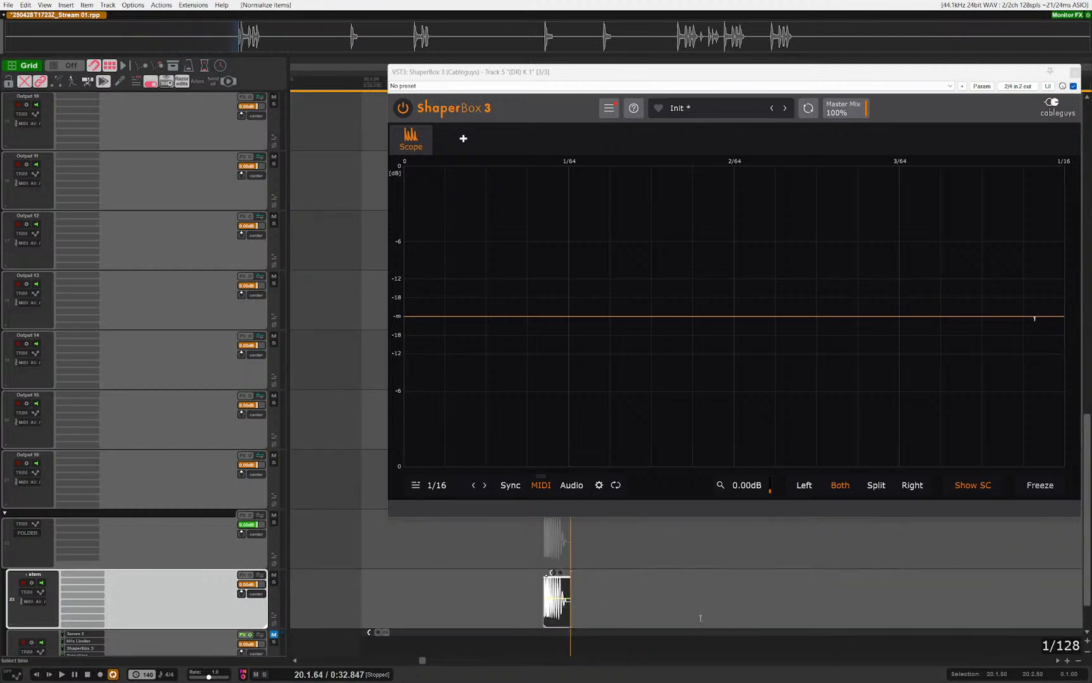
{"action": "key", "text": "ctrl+shift+g"}
{"action": "key", "text": "ctrl+z"}
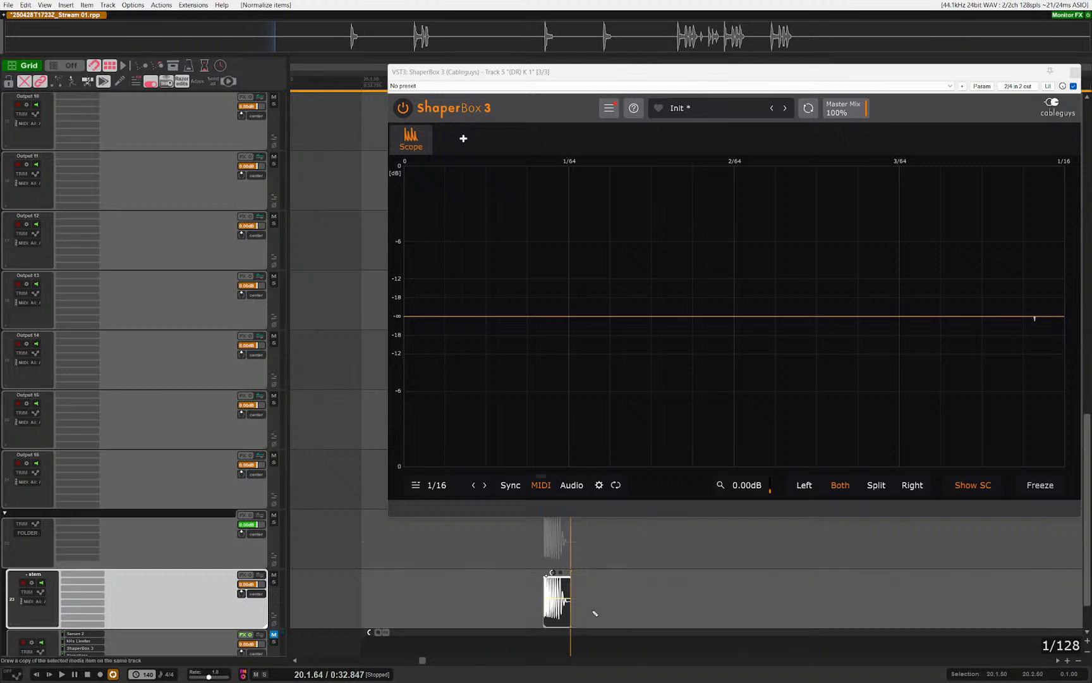
{"action": "key", "text": "Escape"}
{"action": "left_click_drag", "start_coordinate": [595, 591], "coordinate": [522, 604]}
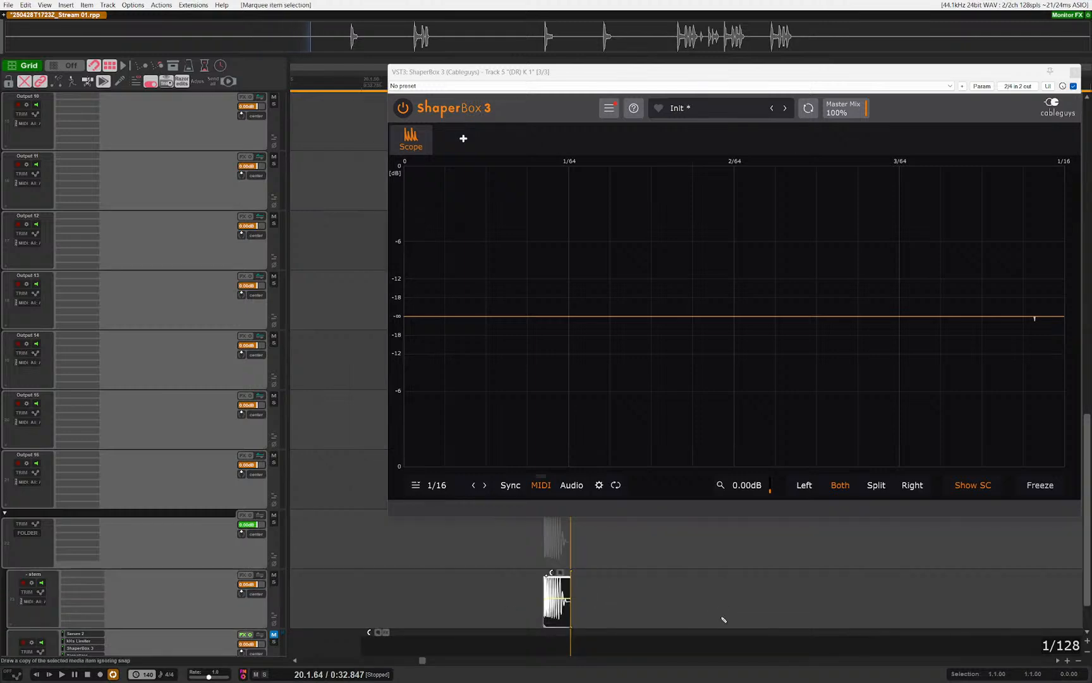
{"action": "key", "text": "ctrl+shift+g"}
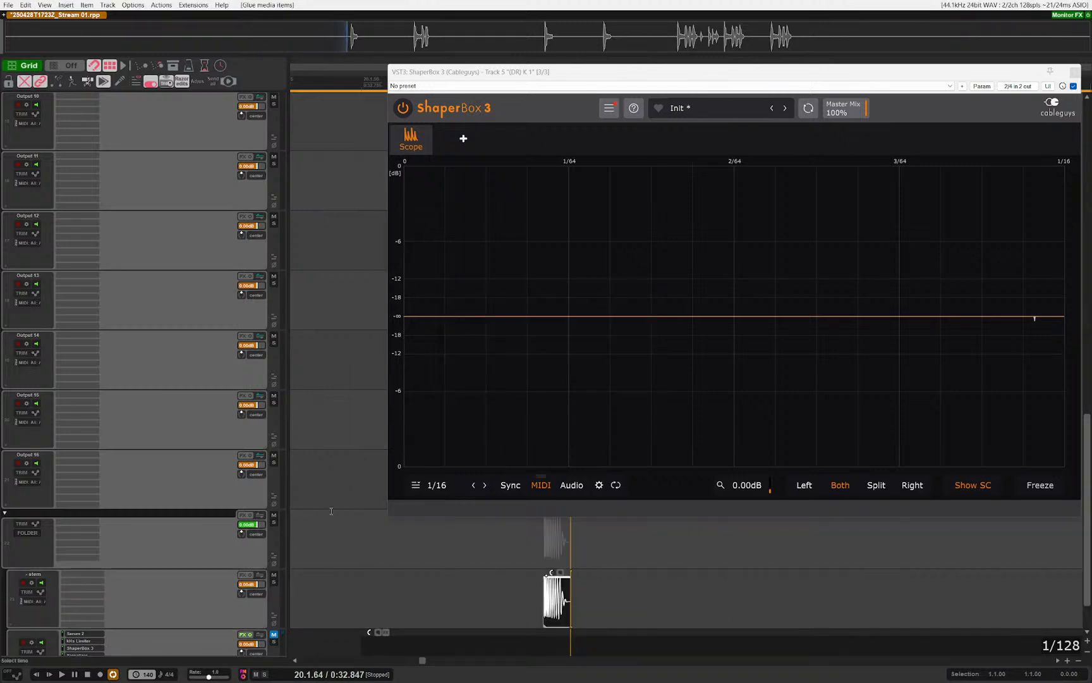
Step: Add the ReaSamplOmatic5000 sampler to the K 1 kick track's effects chain
{"action": "scroll", "coordinate": [278, 316], "scroll_direction": "up", "scroll_amount": 10}
{"action": "left_click", "coordinate": [180, 425]}
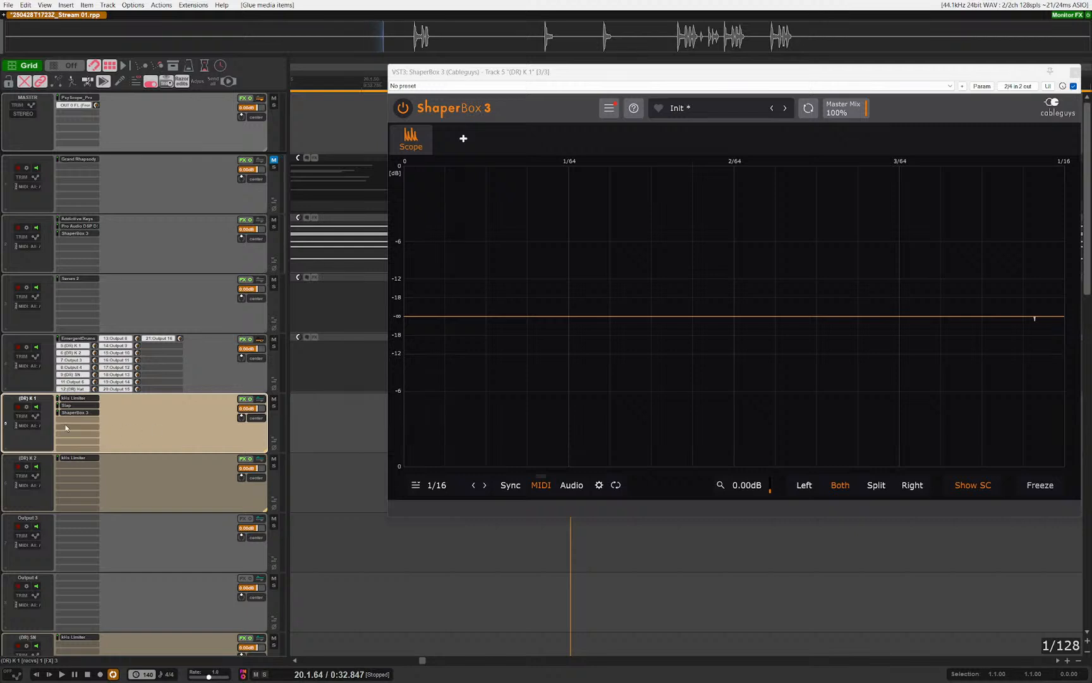
{"action": "double_click", "coordinate": [66, 429]}
{"action": "type", "text": "re"}
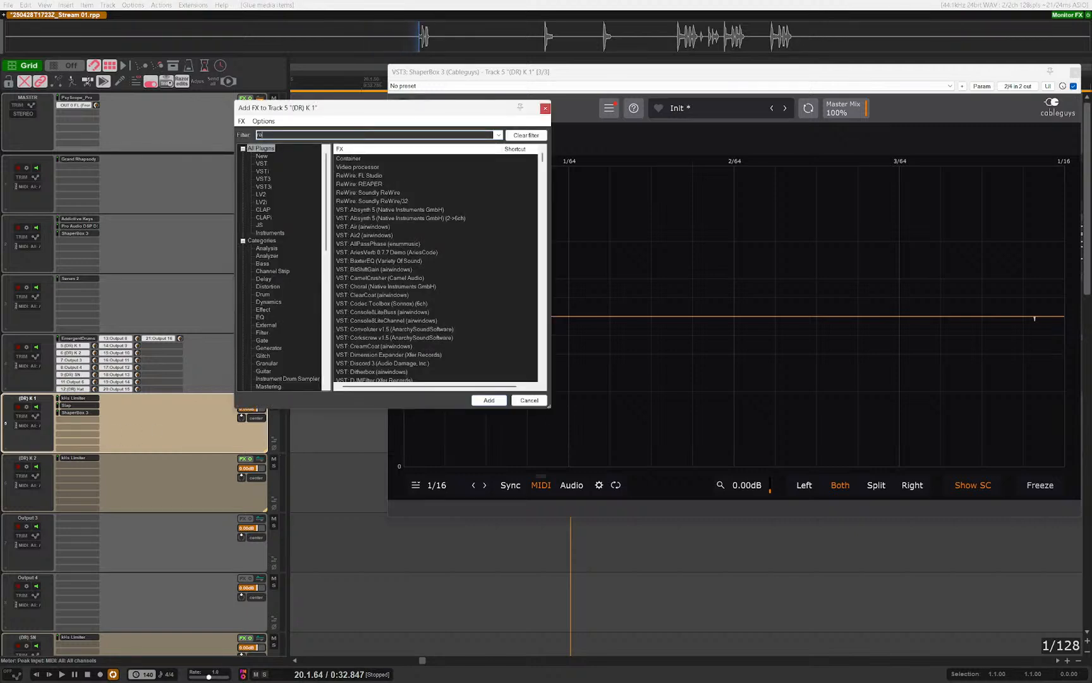
{"action": "type", "text": "asampl"}
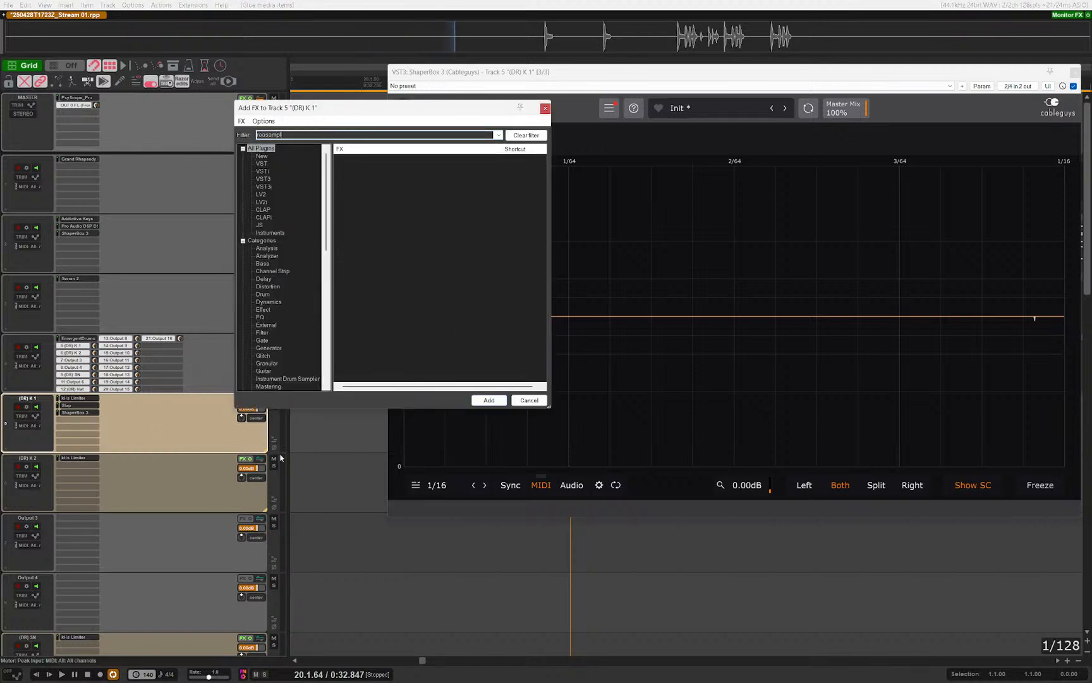
{"action": "key", "text": "BackSpace"}
{"action": "key", "text": "Down"}
{"action": "key", "text": "Down"}
{"action": "key", "text": "Down"}
{"action": "key", "text": "Down"}
{"action": "key", "text": "Down"}
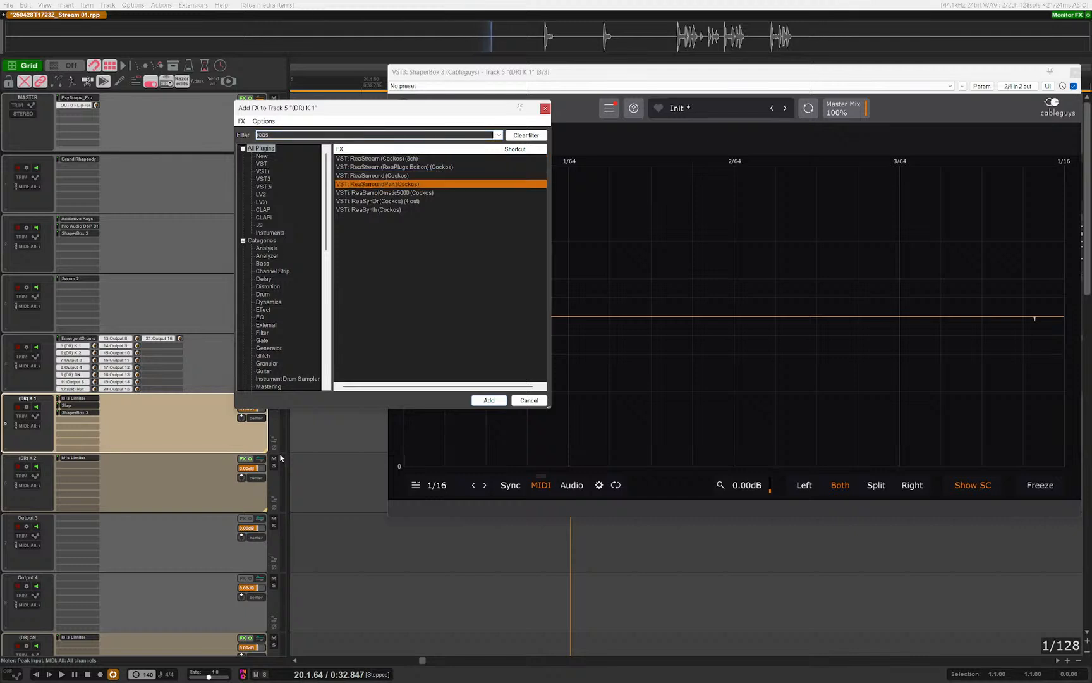
{"action": "key", "text": "Up"}
{"action": "key", "text": "Up"}
{"action": "key", "text": "Up"}
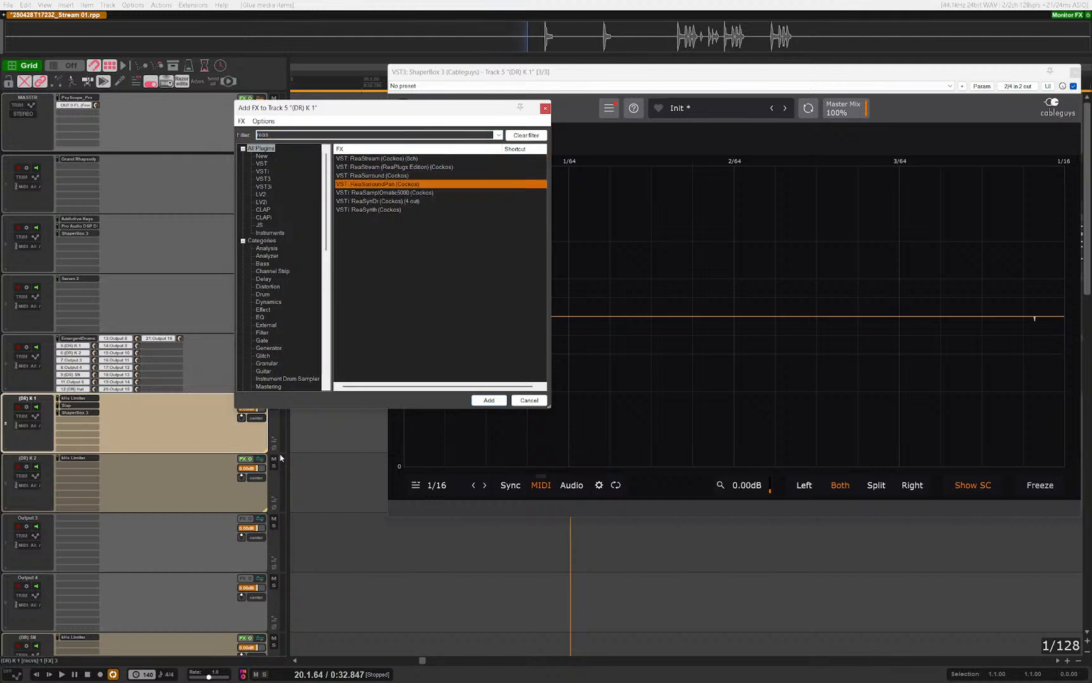
{"action": "key", "text": "Up"}
{"action": "key", "text": "Down"}
{"action": "key", "text": "Down"}
{"action": "key", "text": "Down"}
{"action": "key", "text": "Down"}
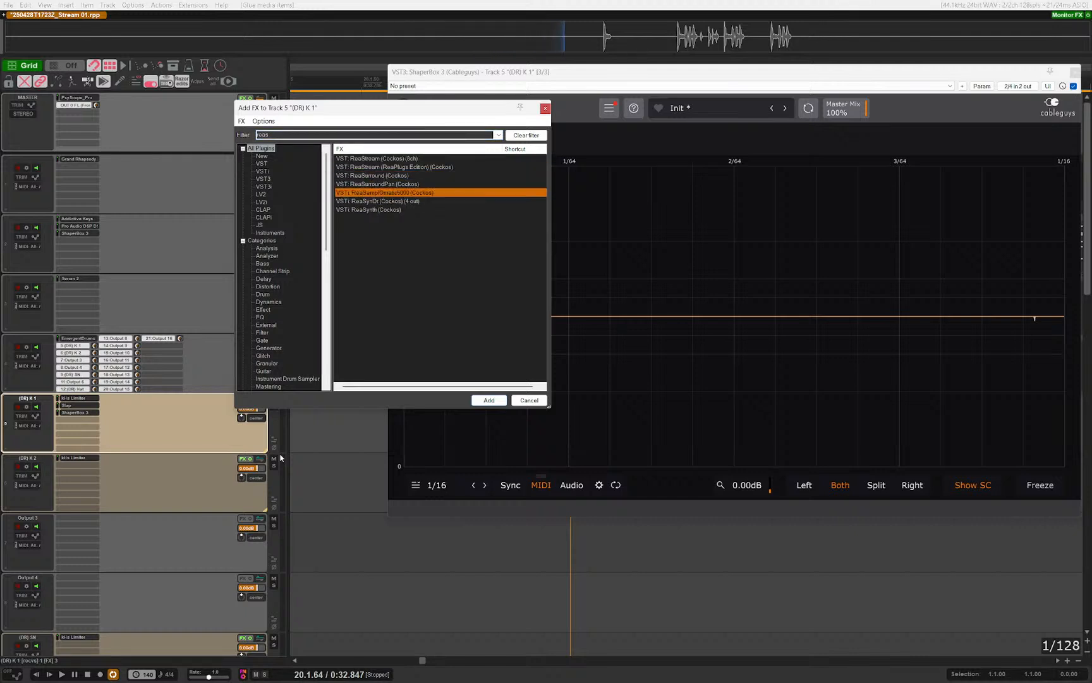
{"action": "key", "text": "Return"}
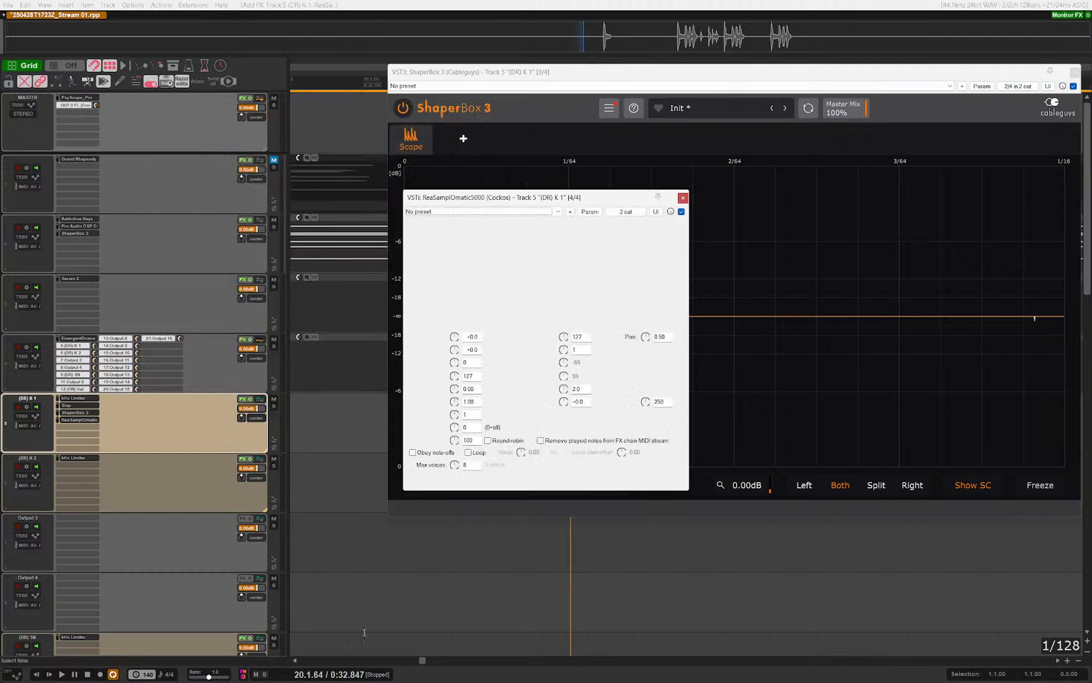
Step: Load the glued transient item into ReaSamplOmatic5000 as its sample and set the attack to 0 ms
{"action": "scroll", "coordinate": [463, 562], "scroll_direction": "down", "scroll_amount": 10}
{"action": "left_click_drag", "start_coordinate": [557, 541], "coordinate": [562, 286]}
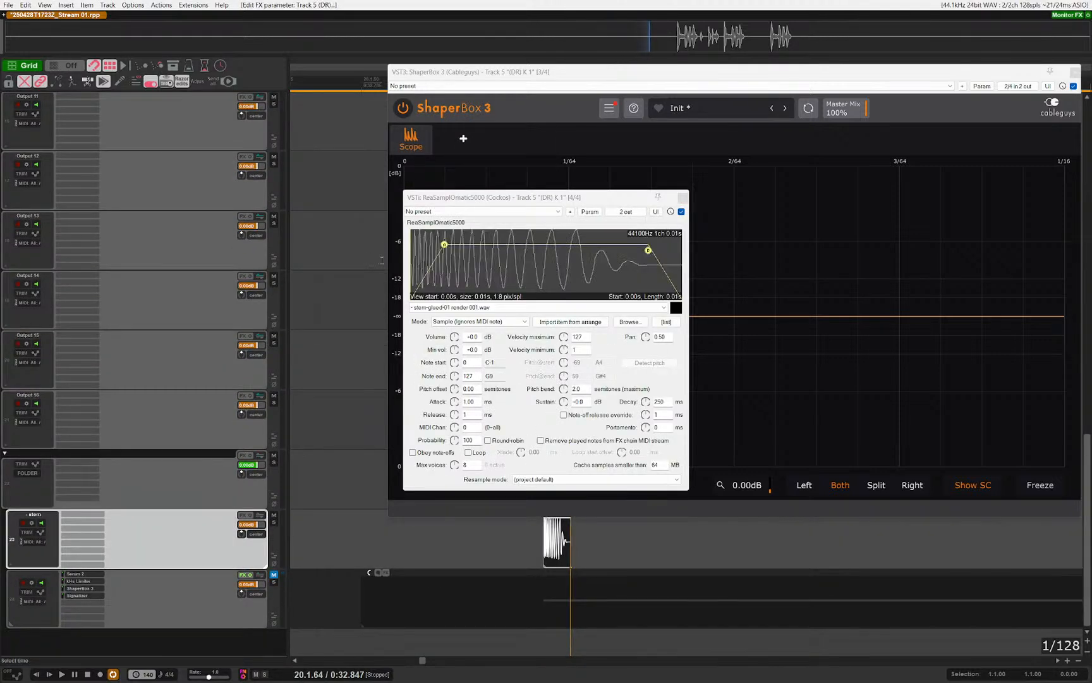
{"action": "scroll", "coordinate": [335, 251], "scroll_direction": "up", "scroll_amount": 10}
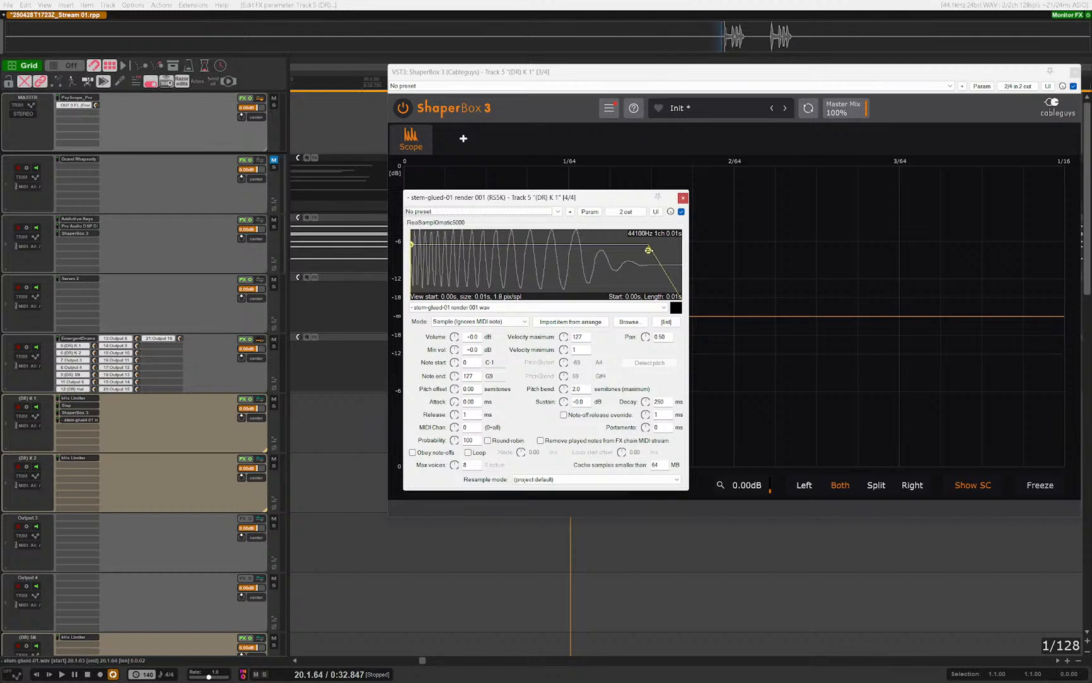
Step: Delete the rendered stem track inside the folder
{"action": "scroll", "coordinate": [353, 521], "scroll_direction": "down", "scroll_amount": 10}
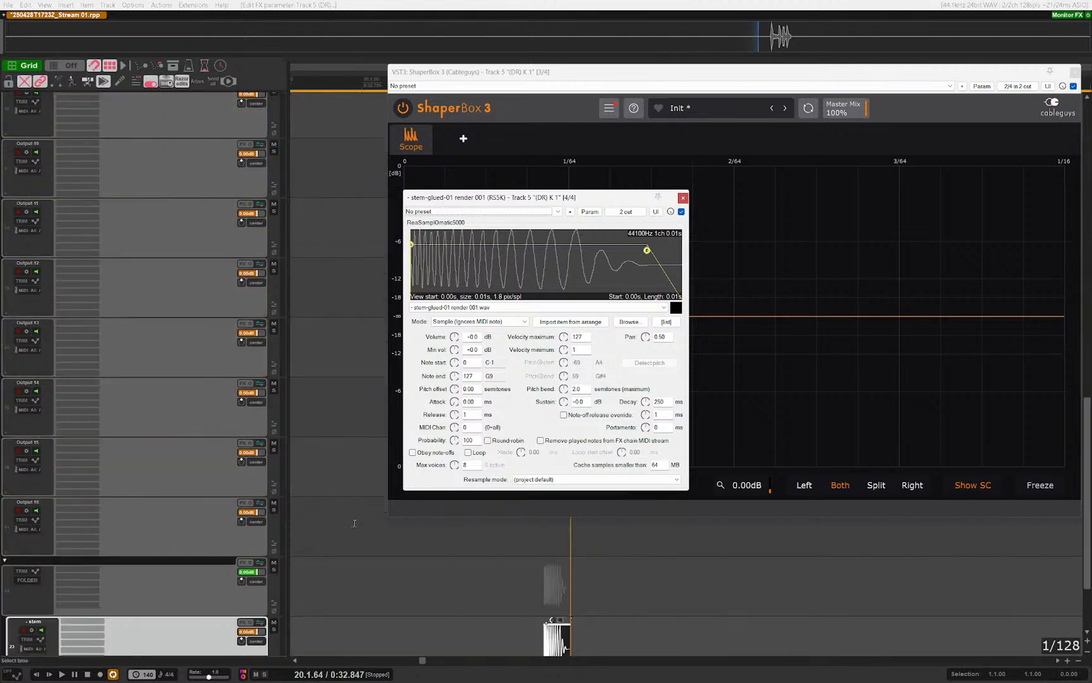
{"action": "left_click", "coordinate": [174, 539]}
{"action": "key", "text": "Delete"}
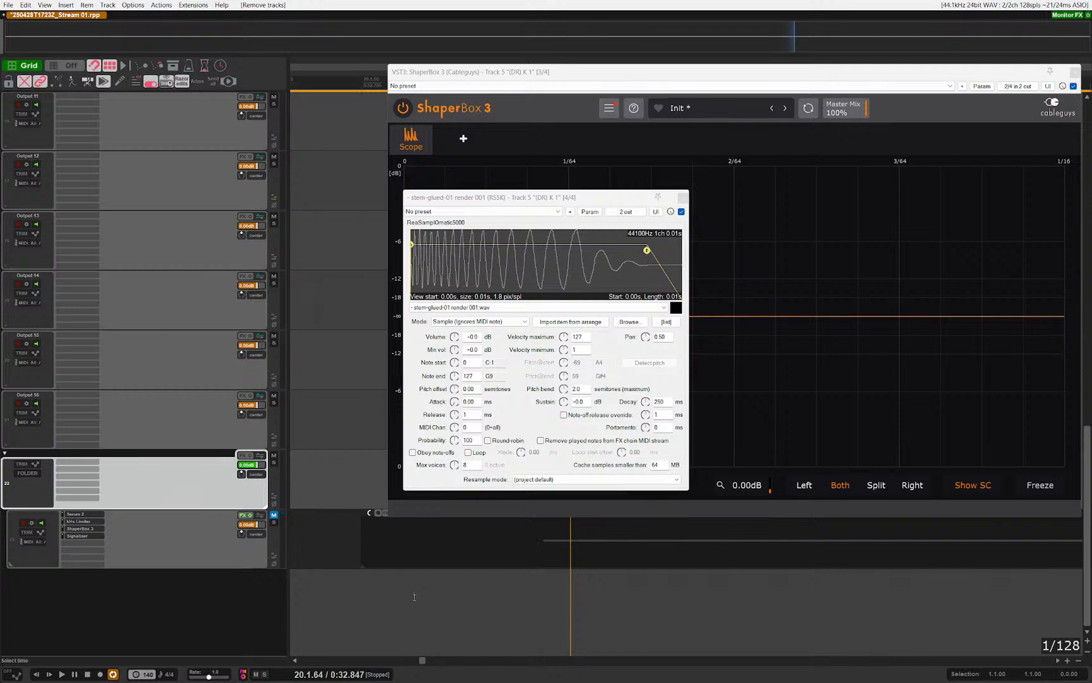
Step: Play the kick from just before bar 20 and examine its full waveform on the scope, with the sampler window moved aside
{"action": "scroll", "coordinate": [415, 597], "scroll_direction": "up", "scroll_amount": 15}
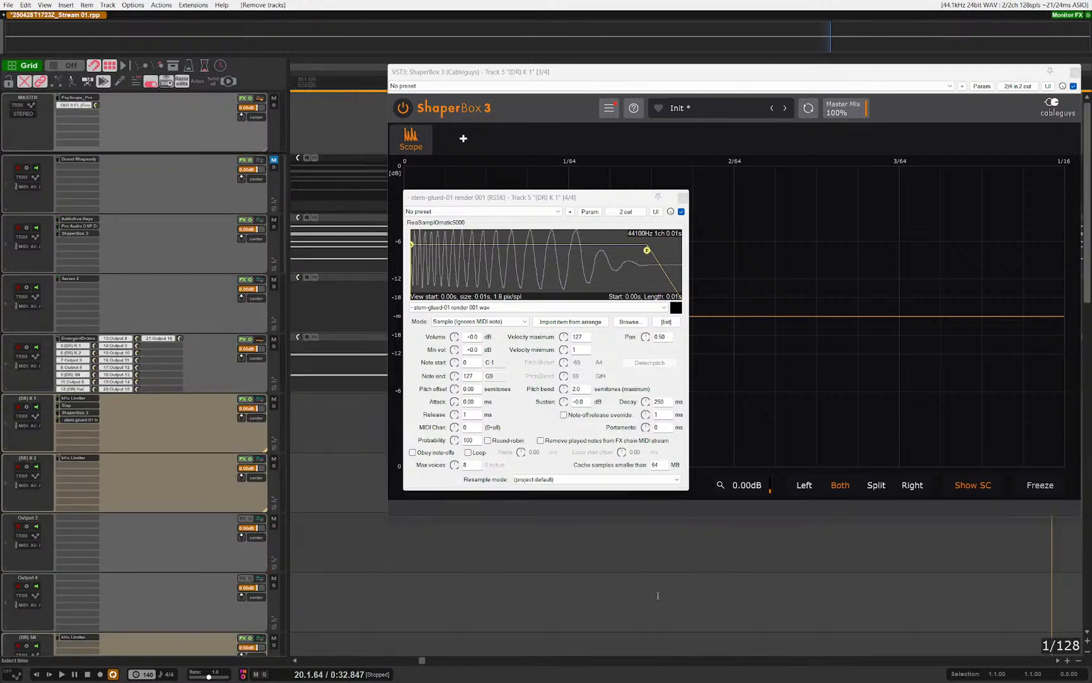
{"action": "left_click", "coordinate": [356, 495]}
{"action": "scroll", "coordinate": [390, 520], "scroll_direction": "down", "scroll_amount": 4}
{"action": "left_click", "coordinate": [320, 429]}
{"action": "key", "text": "space"}
{"action": "key", "text": "space"}
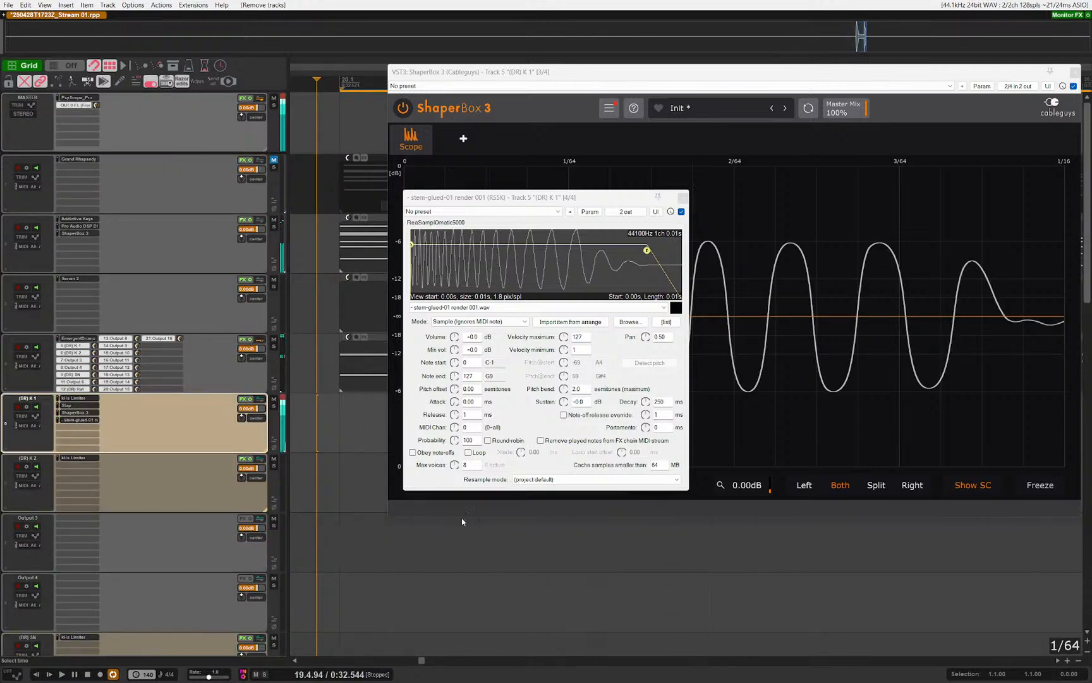
{"action": "left_click_drag", "start_coordinate": [513, 198], "coordinate": [262, 314]}
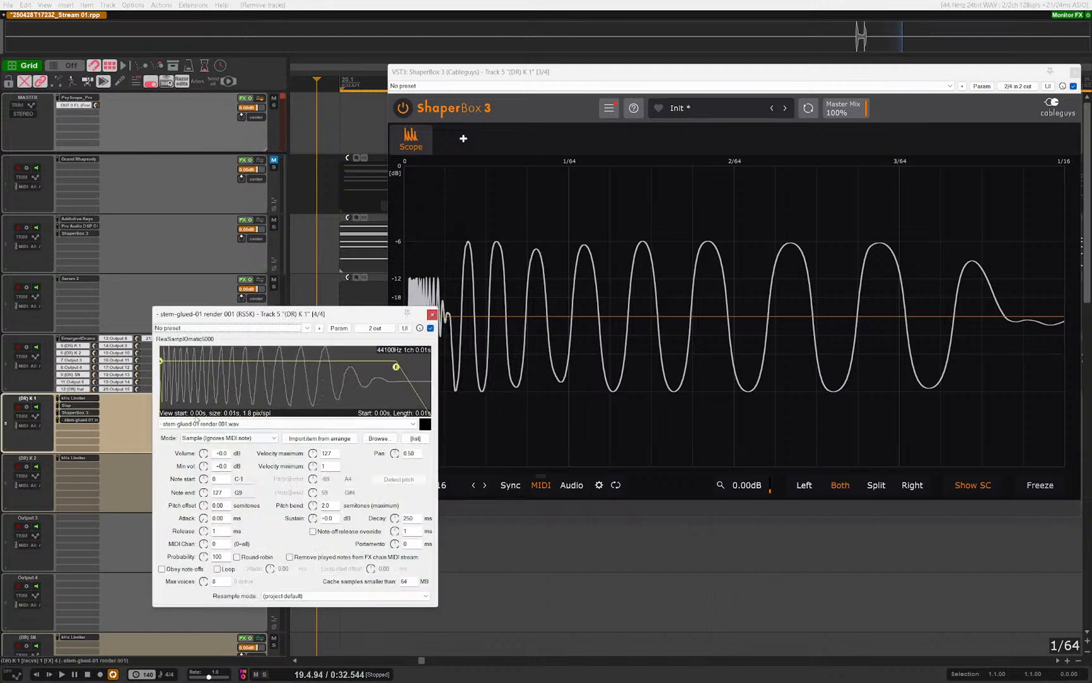
Step: Move the sampler ahead of ShaperBox 3 in the K 1 track's effects chain and remove Slap
{"action": "left_click", "coordinate": [73, 422]}
{"action": "left_click_drag", "start_coordinate": [73, 410], "coordinate": [73, 412]}
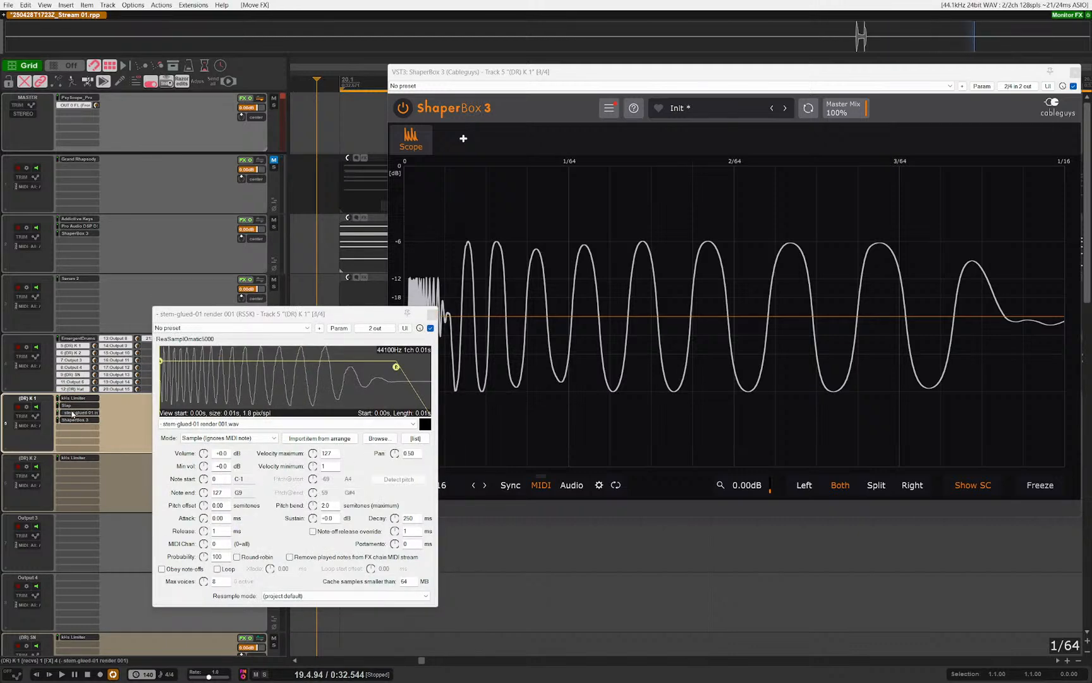
{"action": "left_click", "coordinate": [74, 406], "text": "alt"}
Step: Replay the kick without Slap and examine the sampled transient on the scope
{"action": "key", "text": "space"}
{"action": "key", "text": "space"}
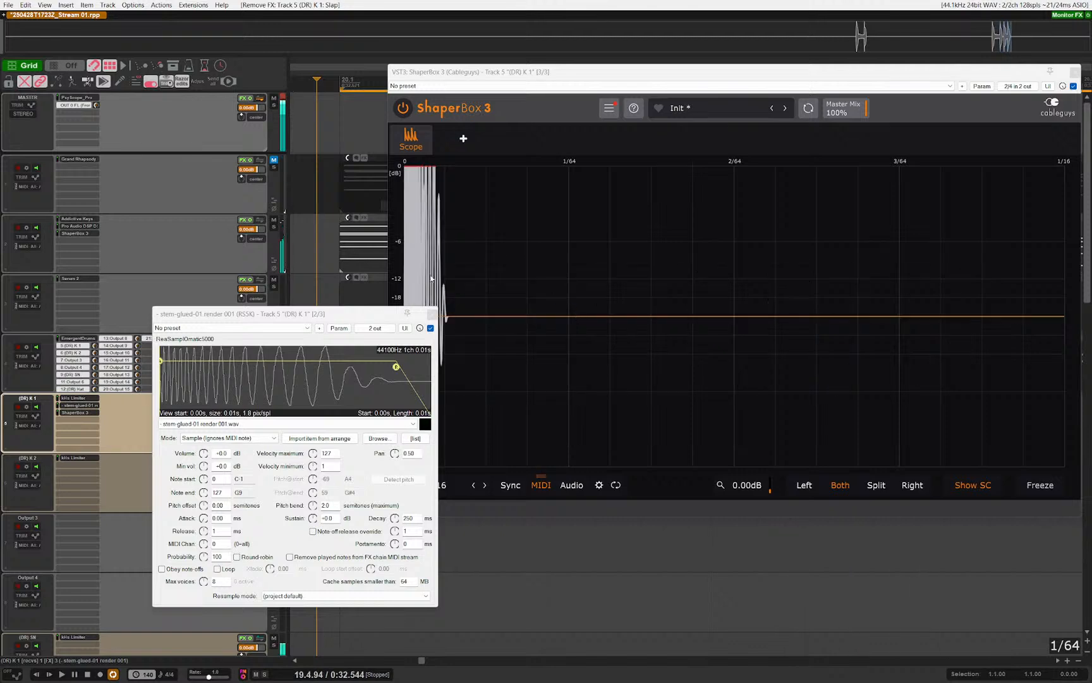
{"action": "left_click_drag", "start_coordinate": [370, 313], "coordinate": [279, 286]}
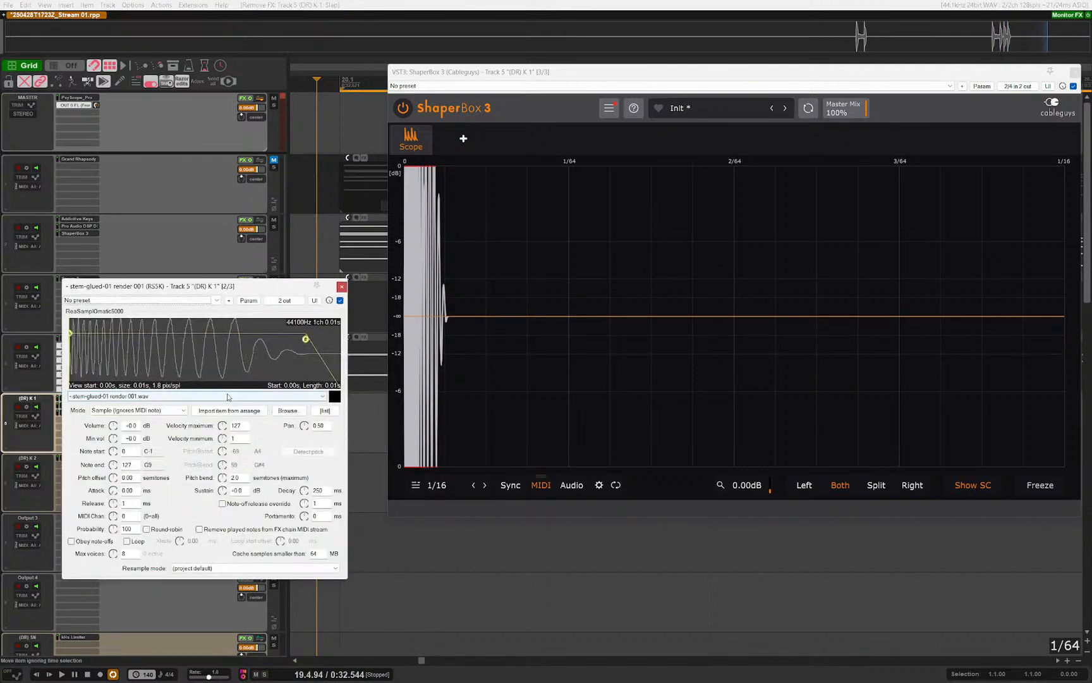
{"action": "left_click_drag", "start_coordinate": [185, 290], "coordinate": [373, 309]}
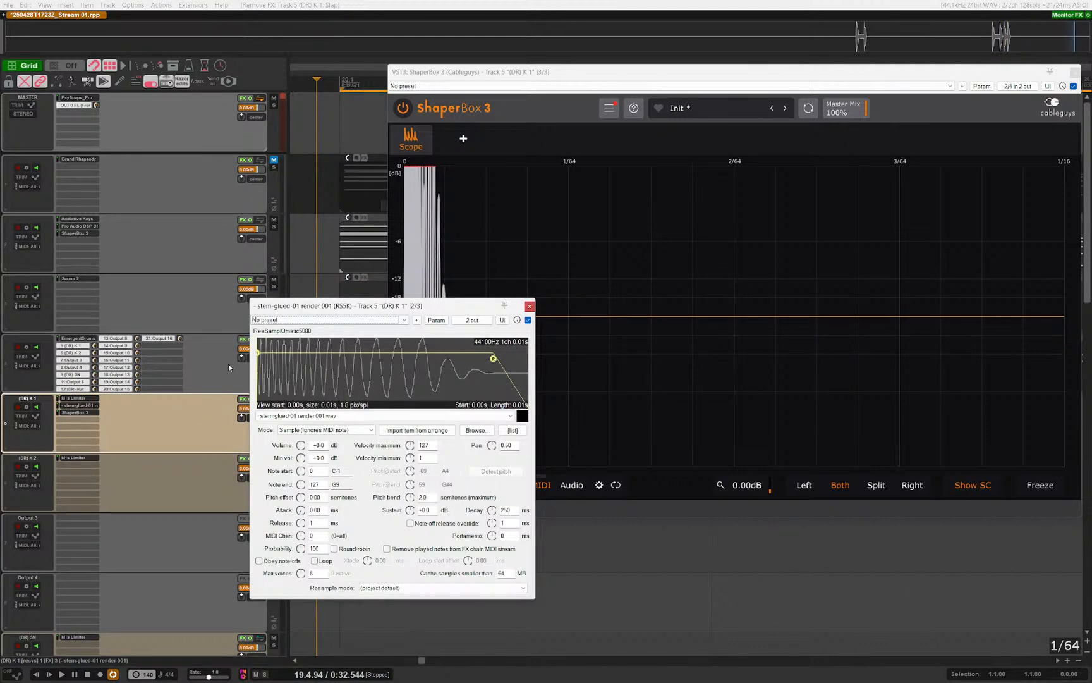
Step: Set the MIDI source channel of the EmergentDrums track's send to K 1 to All
{"action": "left_click", "coordinate": [81, 348]}
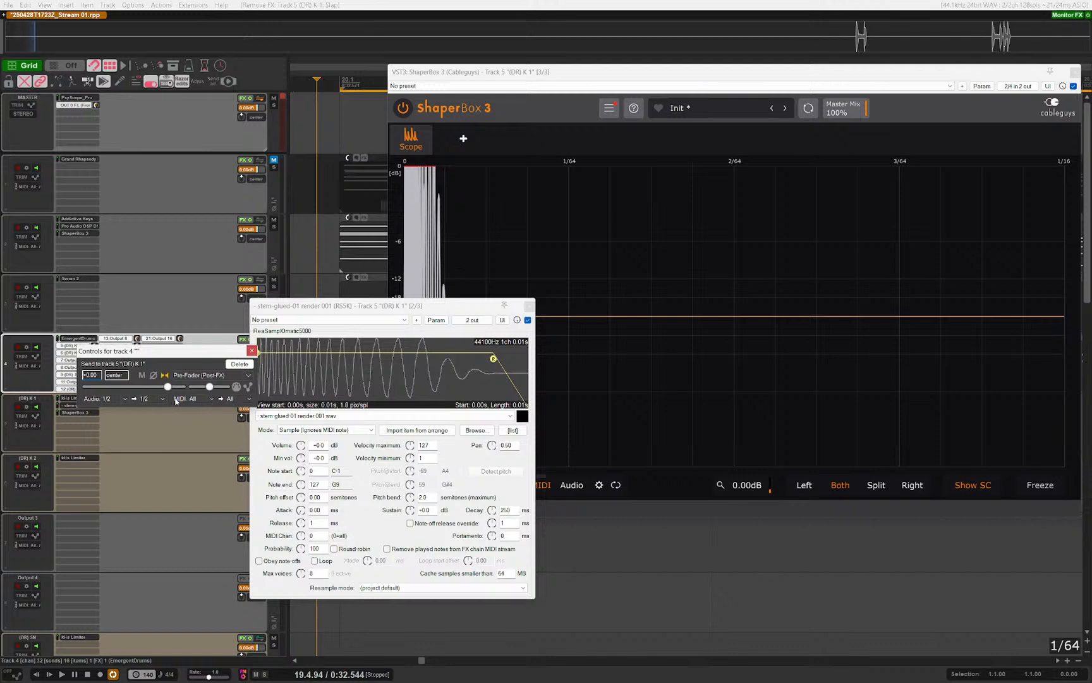
{"action": "scroll", "coordinate": [193, 401], "scroll_direction": "down", "scroll_amount": 10}
{"action": "left_click", "coordinate": [193, 399]}
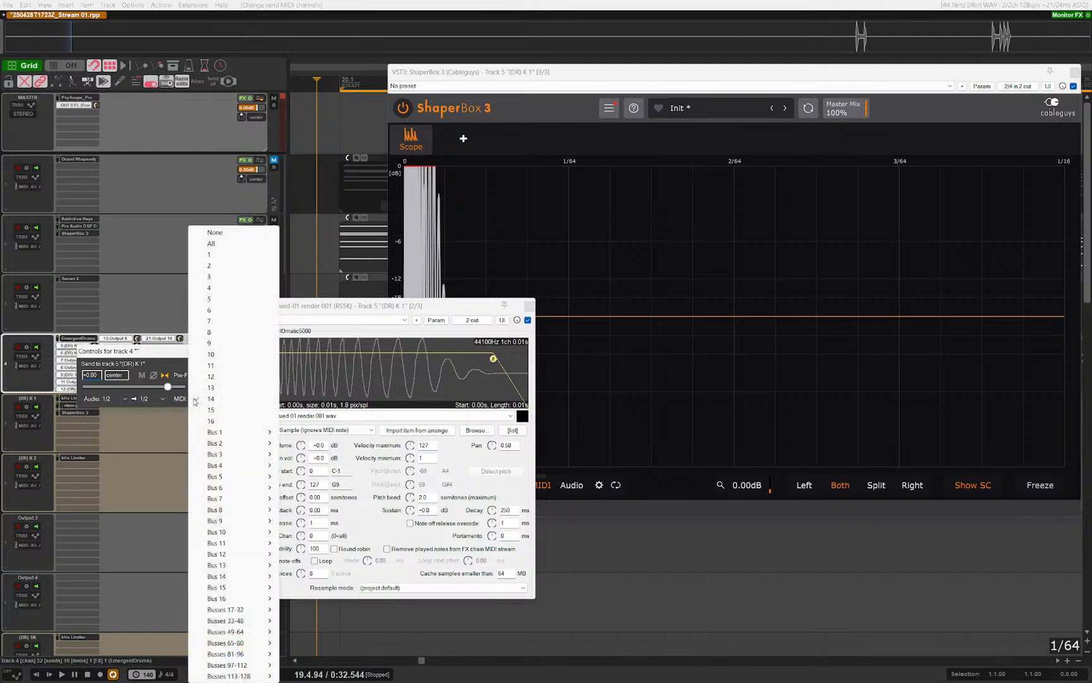
{"action": "left_click", "coordinate": [212, 243]}
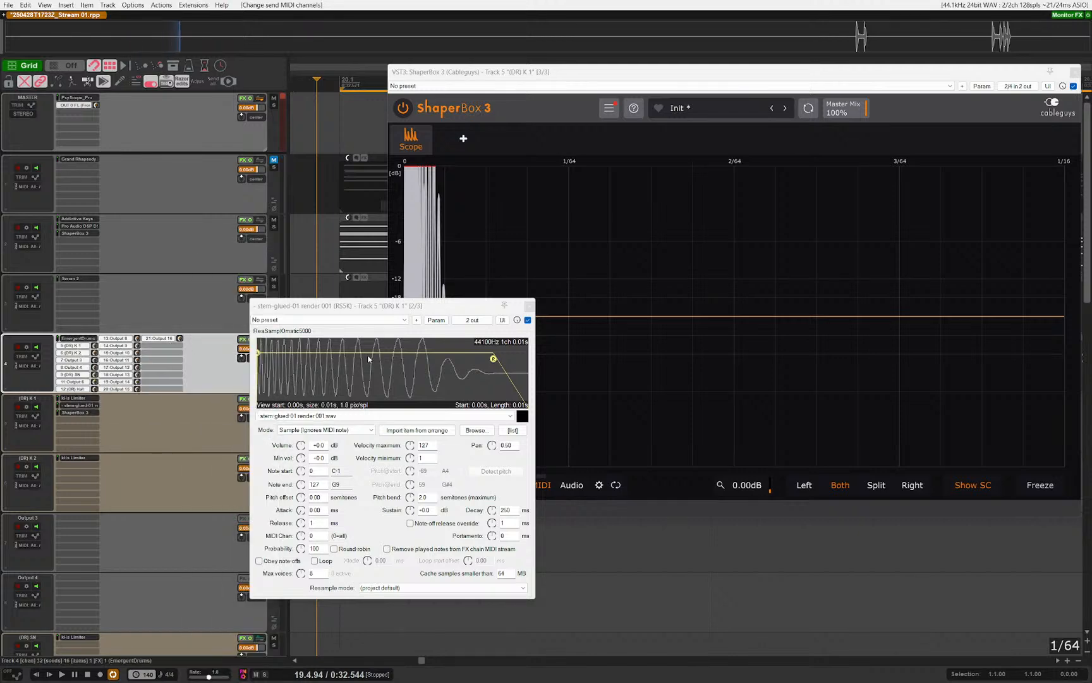
{"action": "left_click_drag", "start_coordinate": [309, 306], "coordinate": [488, 291]}
{"action": "left_click", "coordinate": [67, 446]}
{"action": "double_click", "coordinate": [67, 446]}
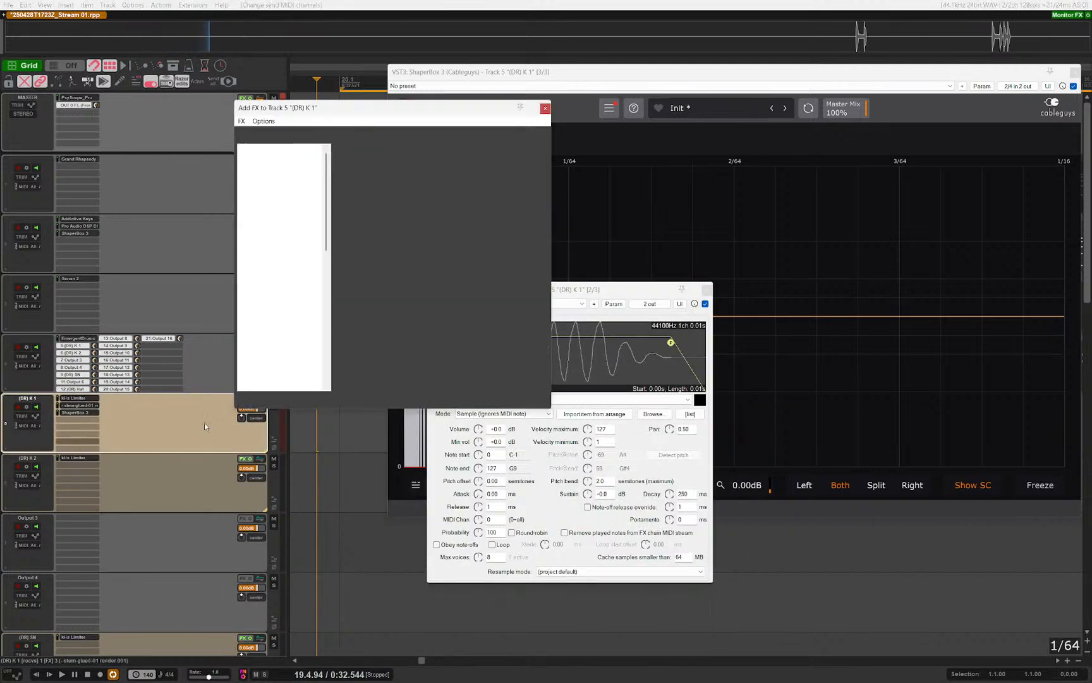
{"action": "type", "text": "filter"}
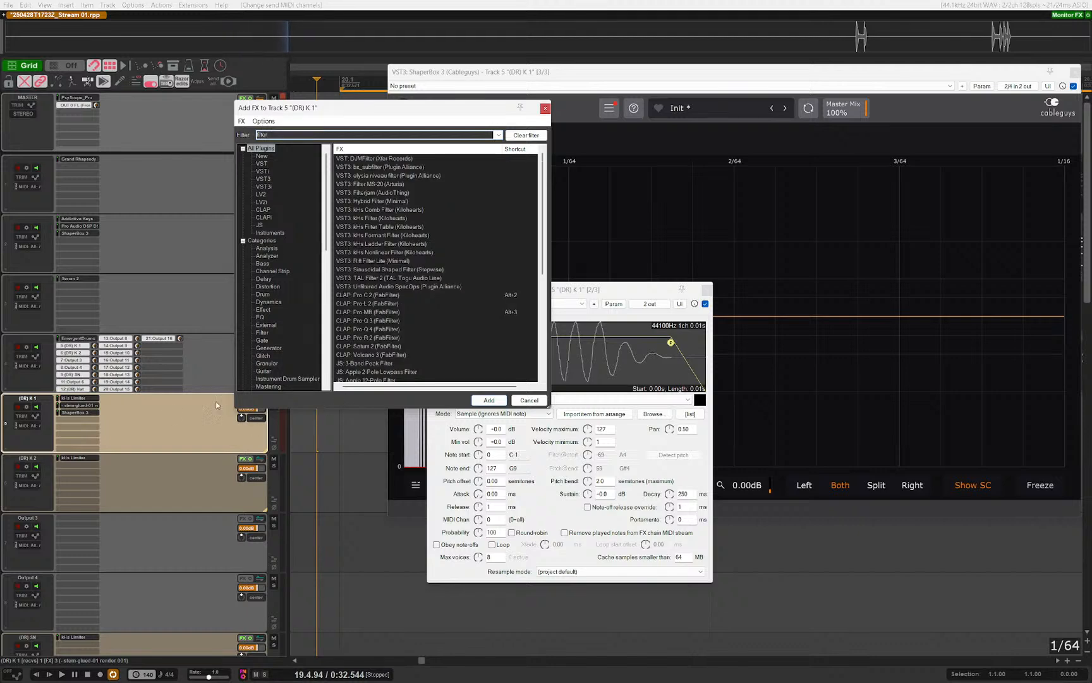
{"action": "key", "text": "Escape"}
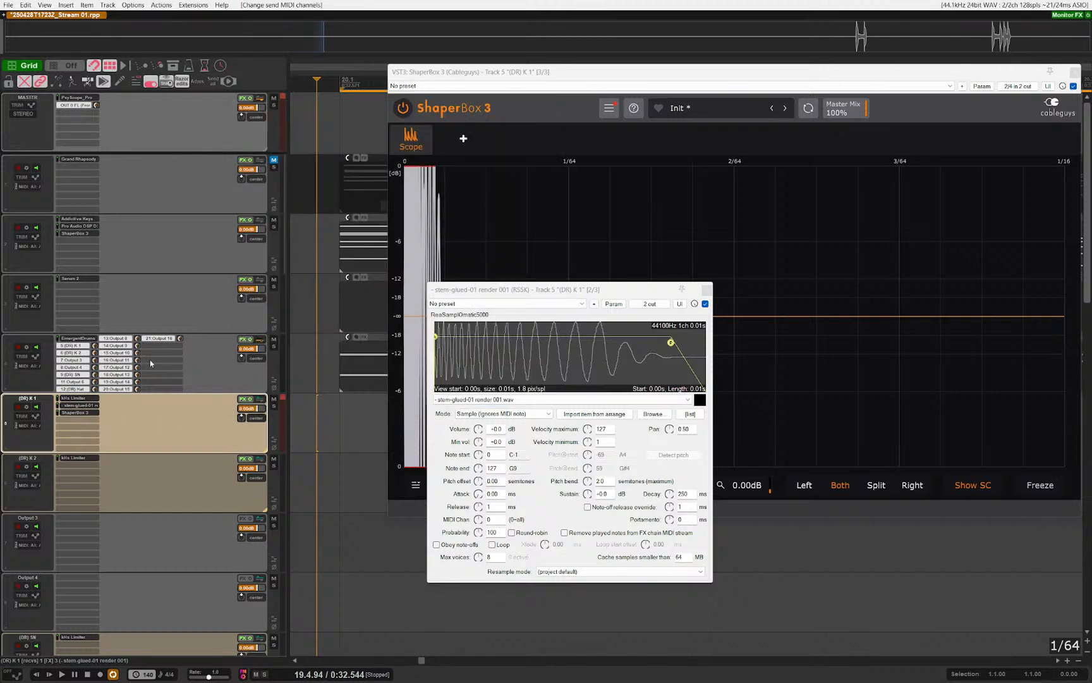
Step: Restrict the EmergentDrums track's send to K 1 to MIDI source channel 2
{"action": "left_click", "coordinate": [74, 347]}
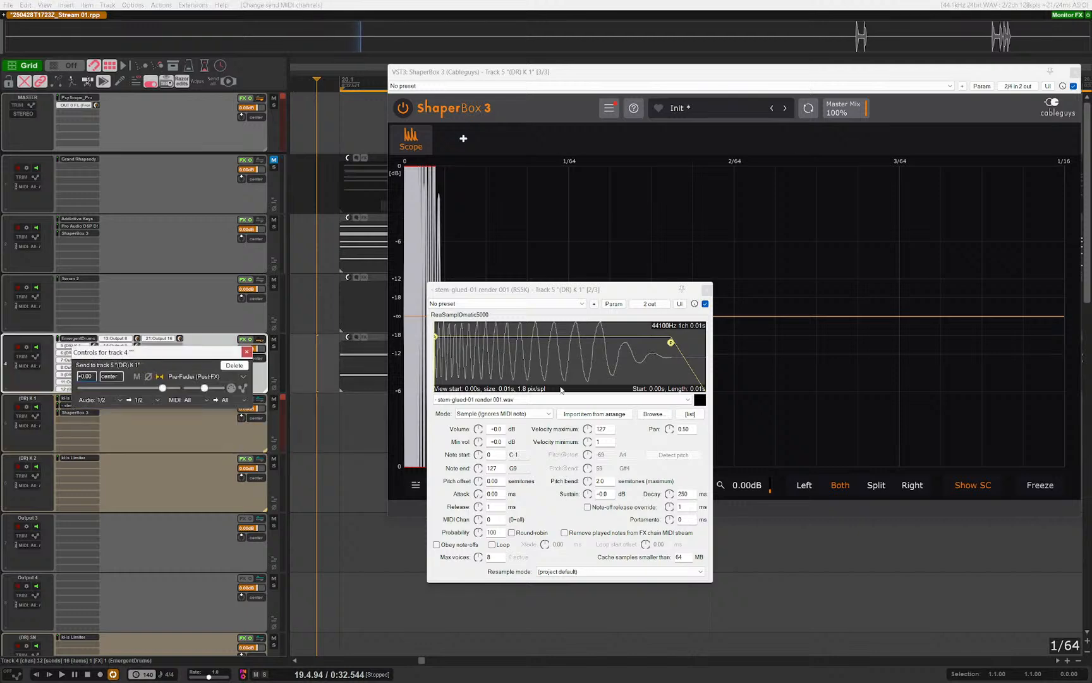
{"action": "left_click", "coordinate": [191, 402]}
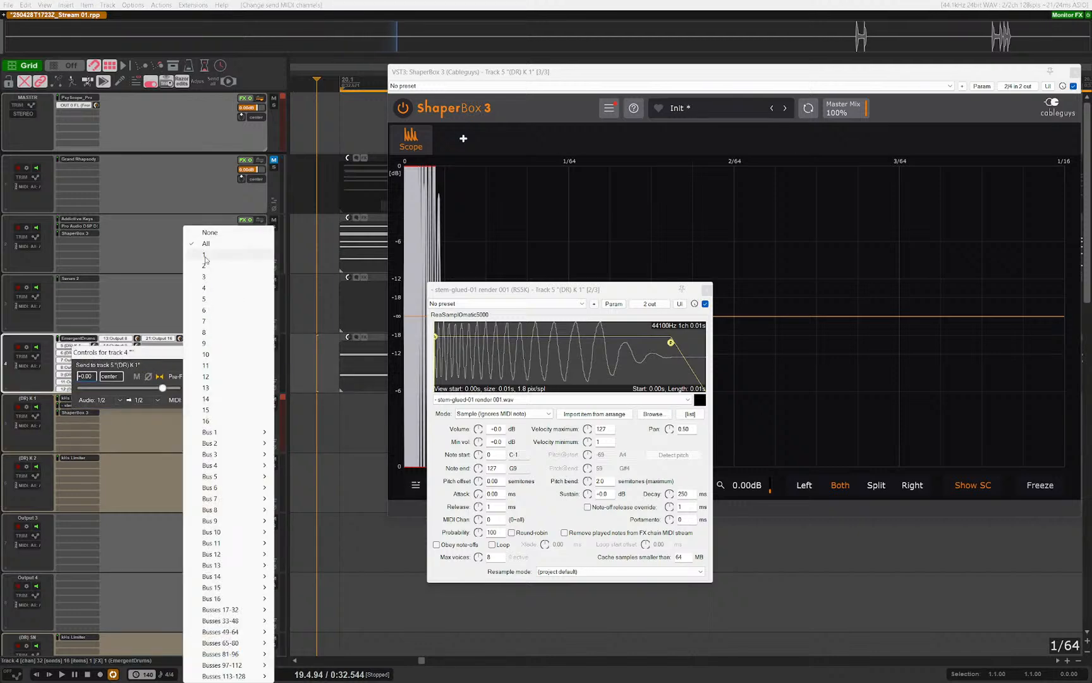
{"action": "left_click", "coordinate": [205, 255]}
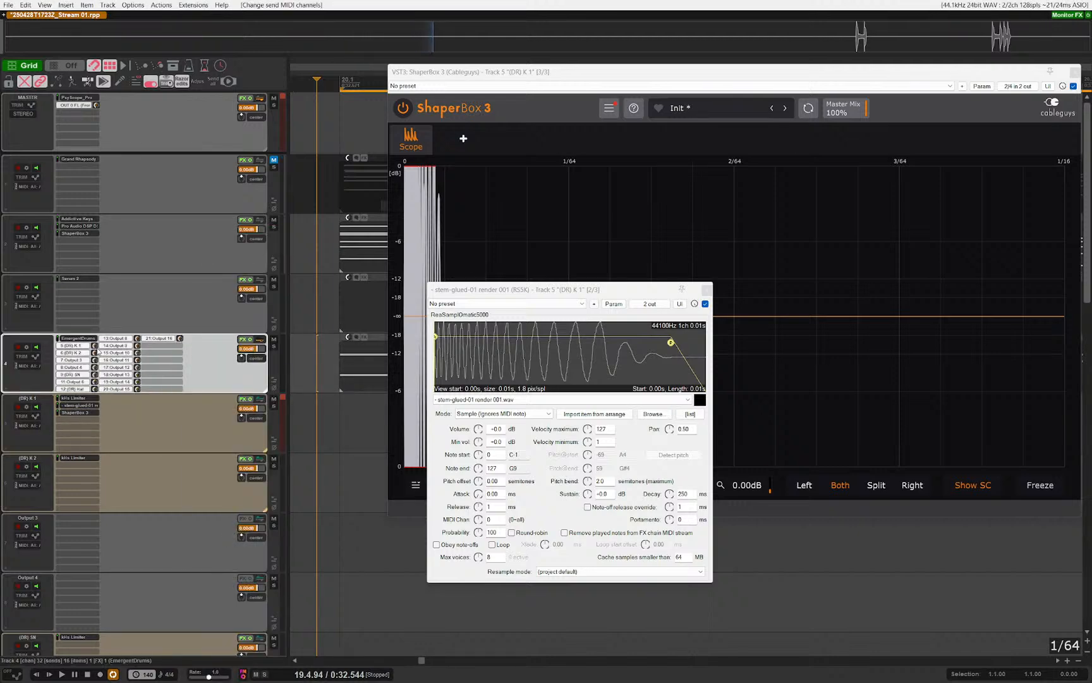
{"action": "left_click", "coordinate": [98, 349]}
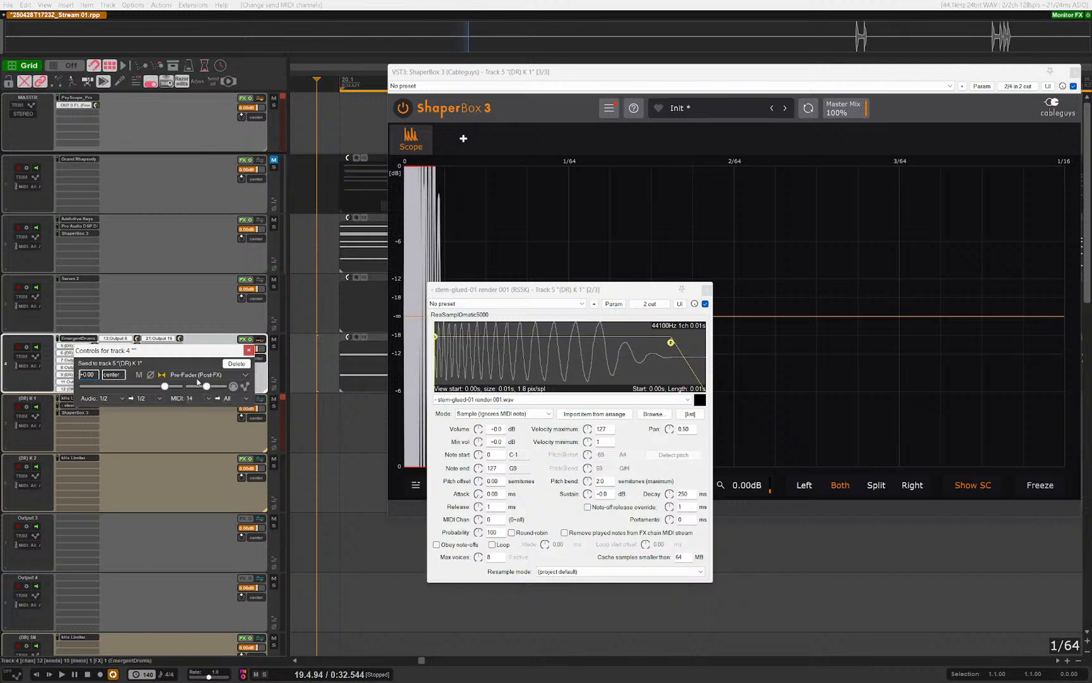
{"action": "left_click", "coordinate": [190, 404]}
{"action": "left_click", "coordinate": [218, 269]}
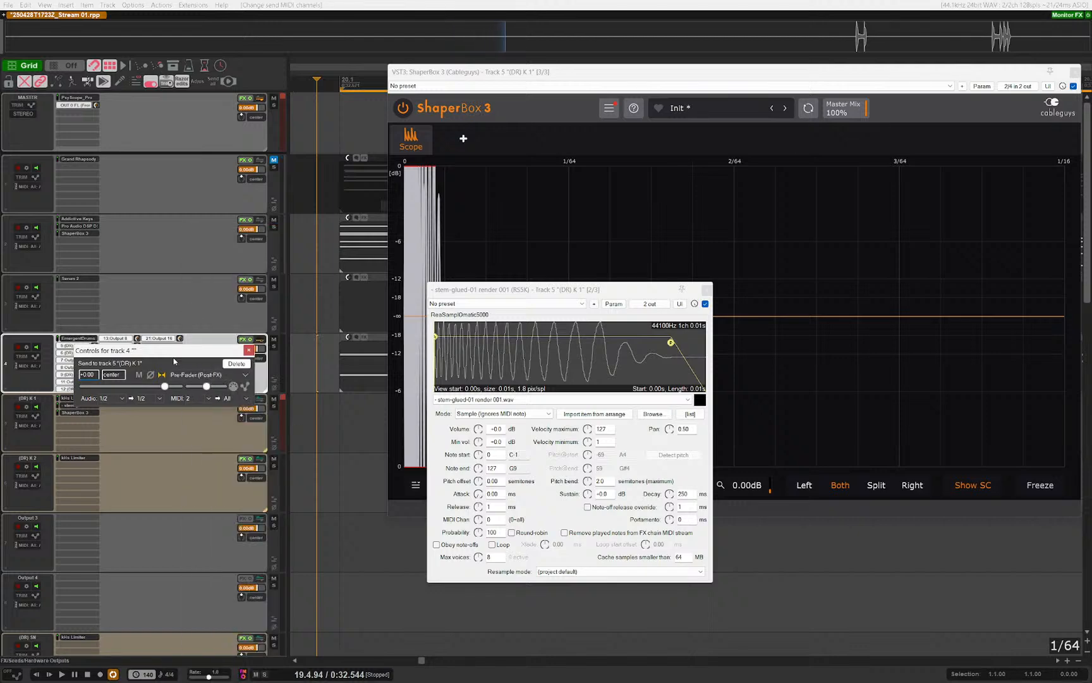
Step: Open the EmergentDrums track's MIDI item and cut all the kick notes in the lowest row
{"action": "double_click", "coordinate": [362, 379]}
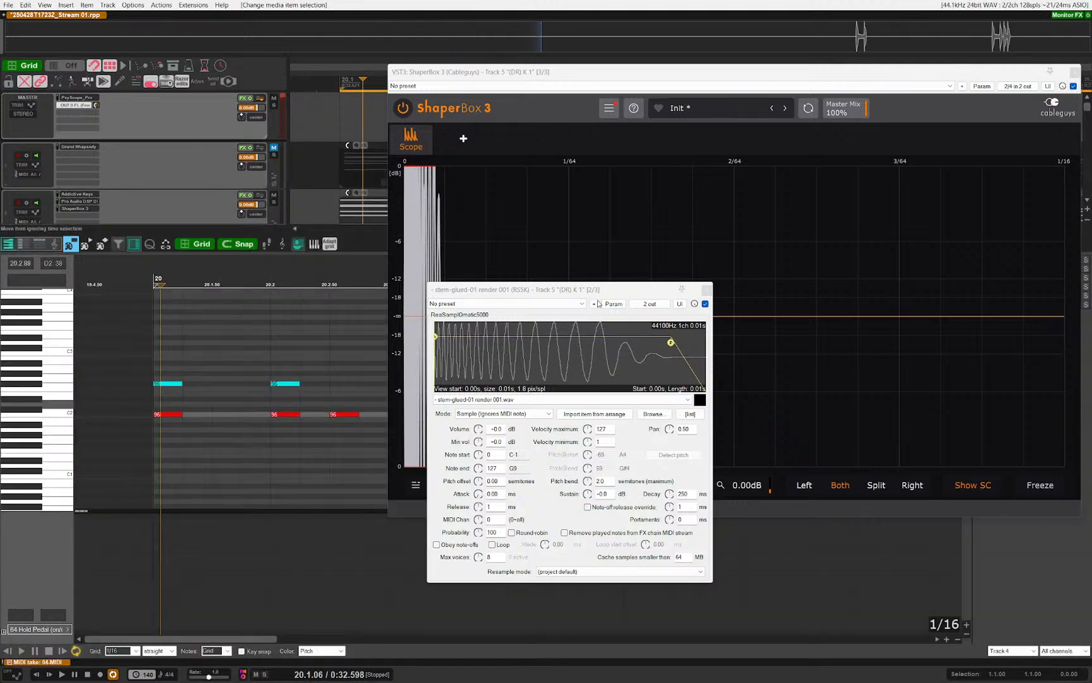
{"action": "key", "text": "Escape"}
{"action": "key", "text": "Escape"}
{"action": "scroll", "coordinate": [324, 416], "scroll_direction": "down", "scroll_amount": 6}
{"action": "left_click_drag", "start_coordinate": [435, 412], "coordinate": [248, 432]}
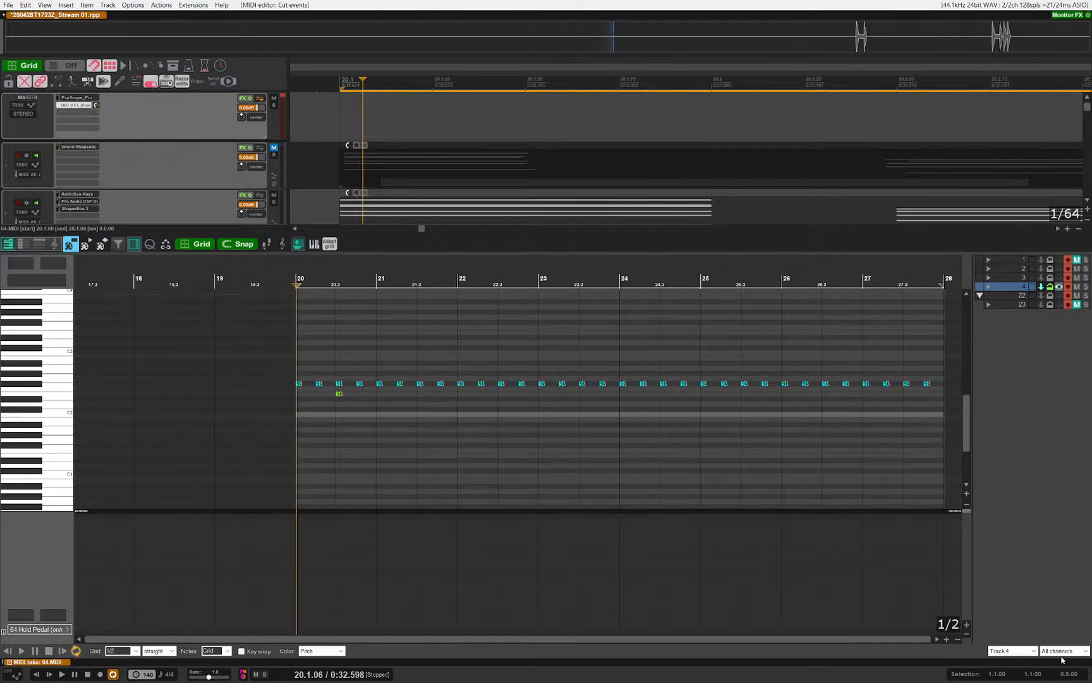
Step: Paste the kick notes back on Channel 2, starting at bar 20, and close the MIDI editor
{"action": "left_click", "coordinate": [1062, 651]}
{"action": "left_click", "coordinate": [1064, 541]}
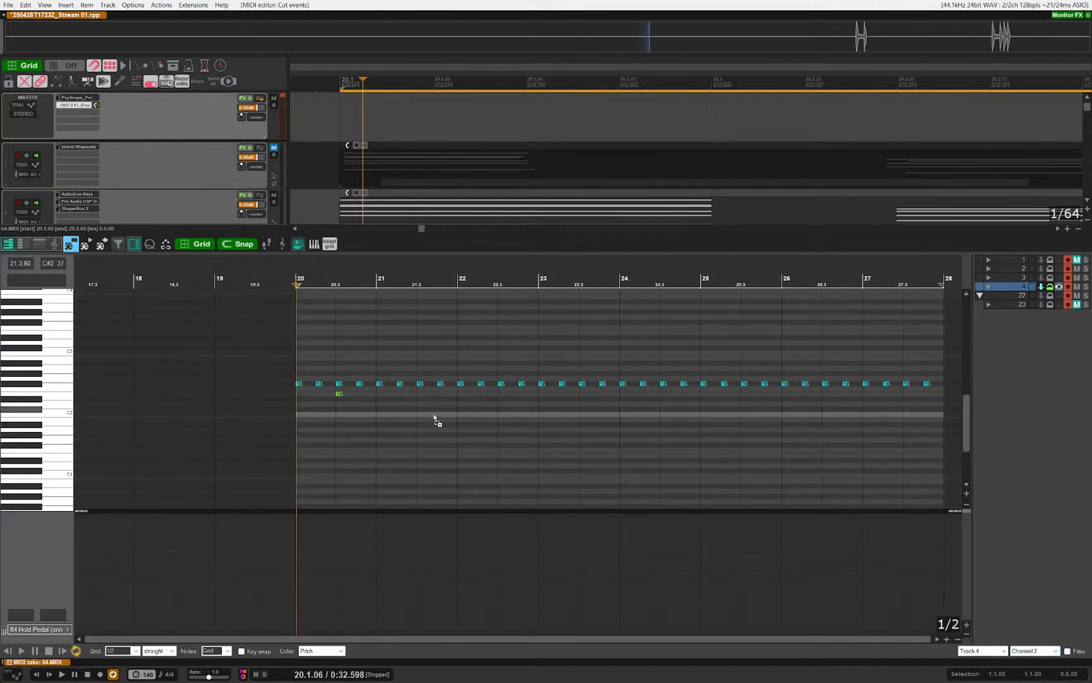
{"action": "key", "text": "ctrl+v"}
{"action": "scroll", "coordinate": [286, 429], "scroll_direction": "up", "scroll_amount": 4}
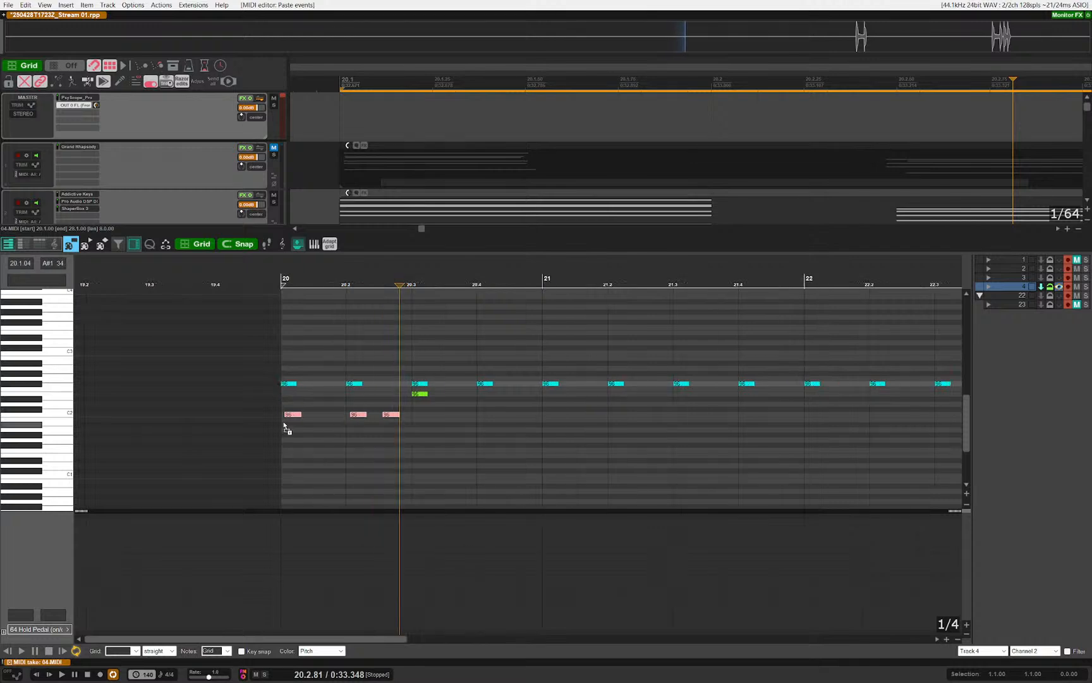
{"action": "scroll", "coordinate": [286, 429], "scroll_direction": "up", "scroll_amount": 5}
{"action": "key", "text": "Escape"}
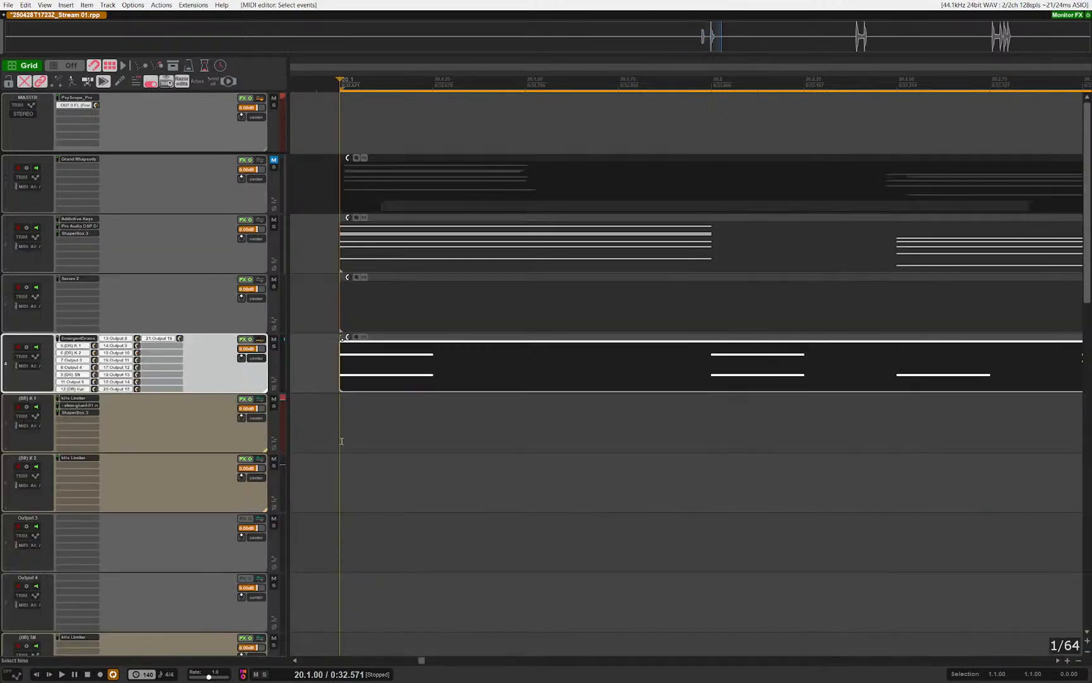
Step: Play the start of bar 20 to check that only the kick notes trigger the sampled click on K 1
{"action": "left_click", "coordinate": [316, 366]}
{"action": "key", "text": "space"}
{"action": "key", "text": "space"}
{"action": "left_click", "coordinate": [131, 434]}
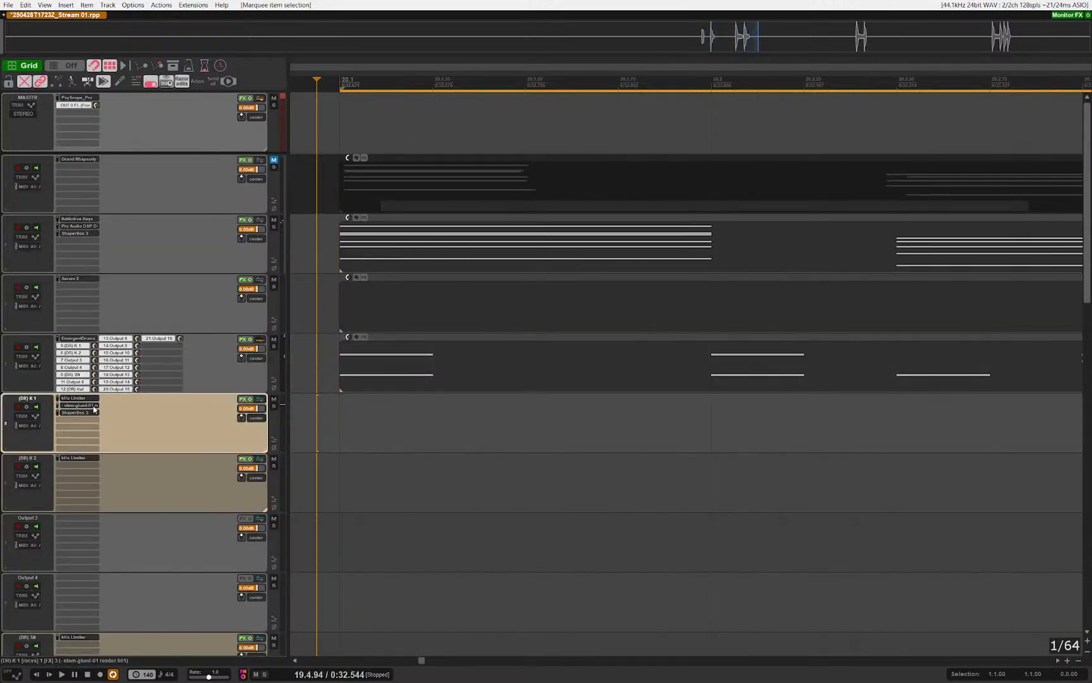
Step: Play the start of bar 20 and examine K 1's kick waveform in the ShaperBox 3 scope
{"action": "left_click", "coordinate": [79, 404]}
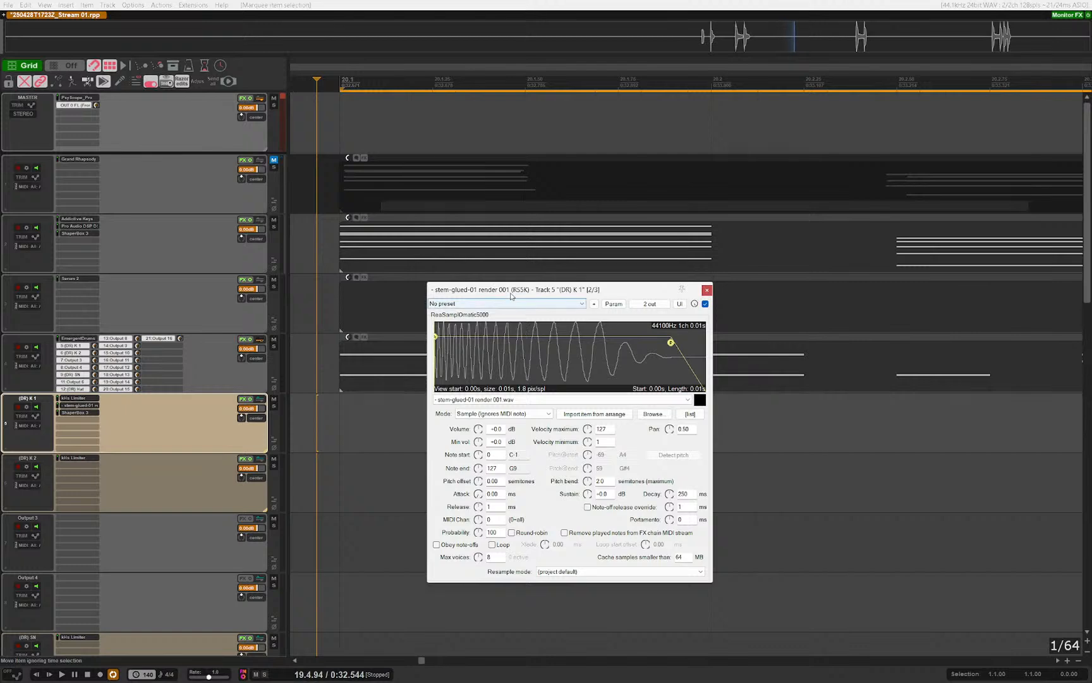
{"action": "left_click_drag", "start_coordinate": [481, 290], "coordinate": [512, 232]}
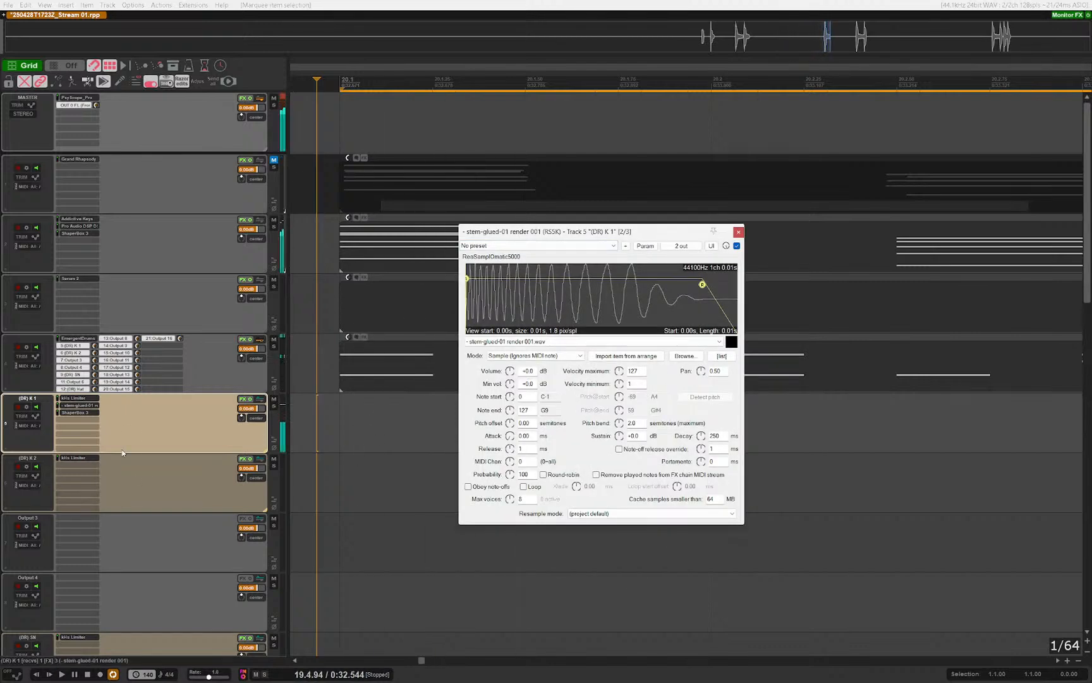
{"action": "left_click", "coordinate": [87, 407]}
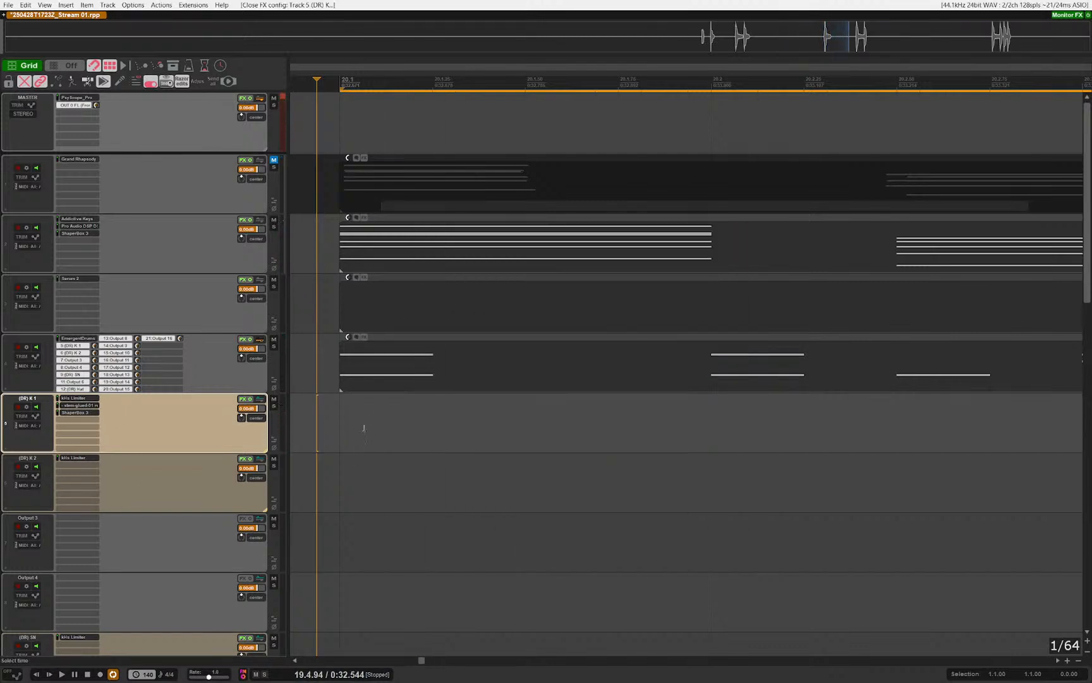
{"action": "left_click", "coordinate": [80, 414]}
{"action": "key", "text": "space"}
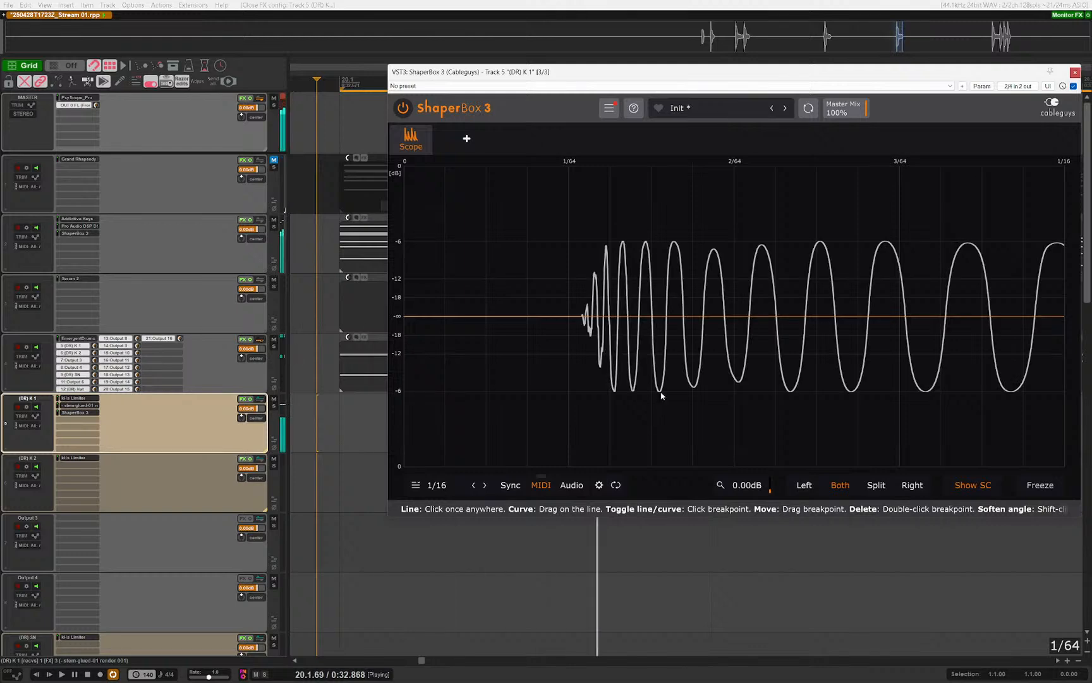
{"action": "key", "text": "space"}
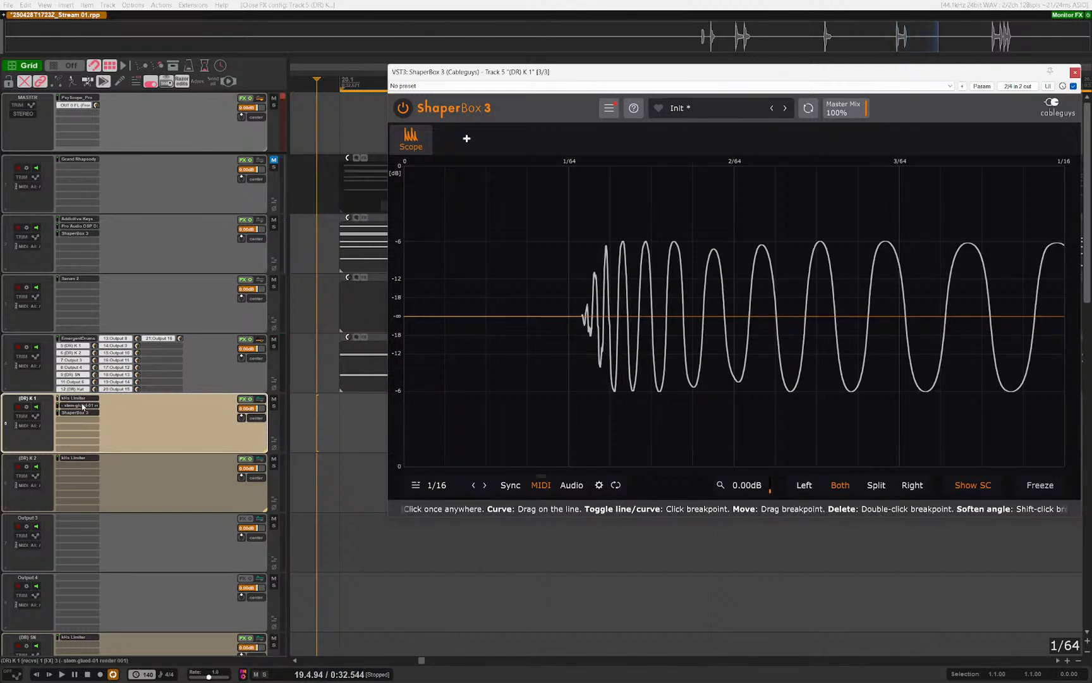
Step: Set the K 1 sampler's MIDI channel to 2 and select MIDI source channel 2 for the EmergentDrums send to K 1
{"action": "left_click", "coordinate": [83, 406]}
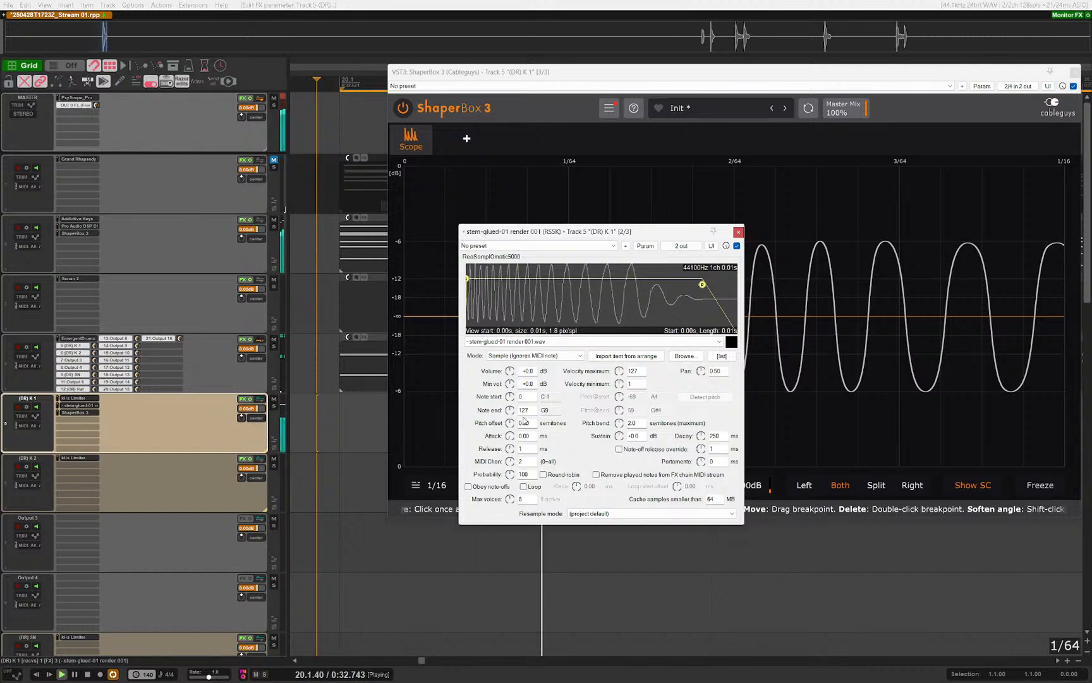
{"action": "left_click_drag", "start_coordinate": [619, 229], "coordinate": [601, 279]}
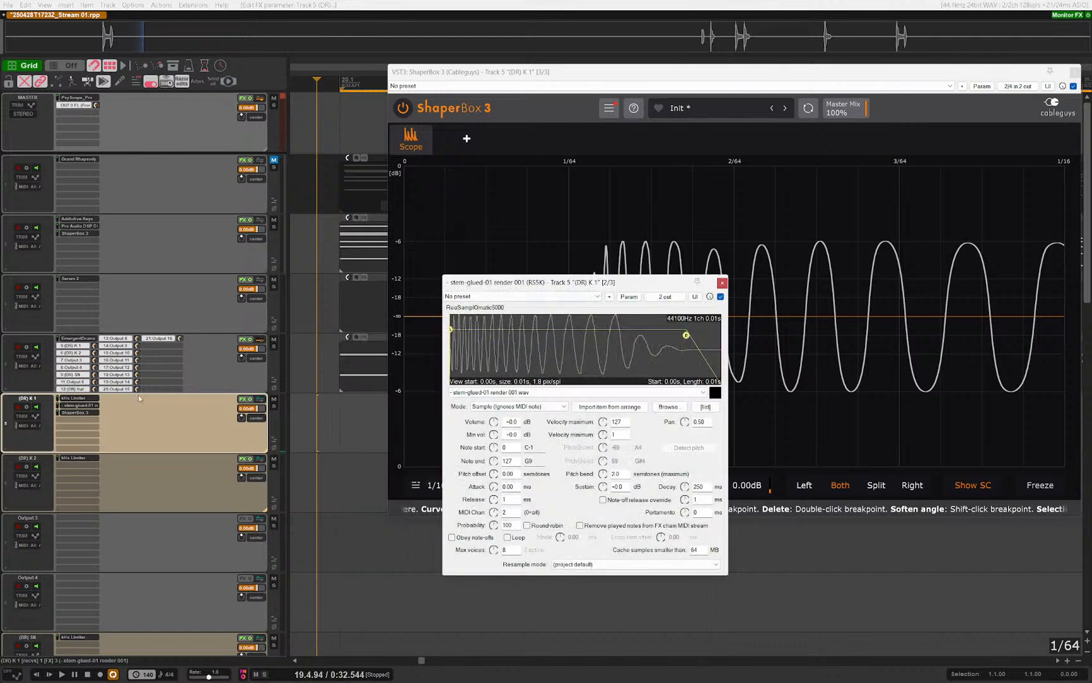
{"action": "left_click", "coordinate": [72, 345]}
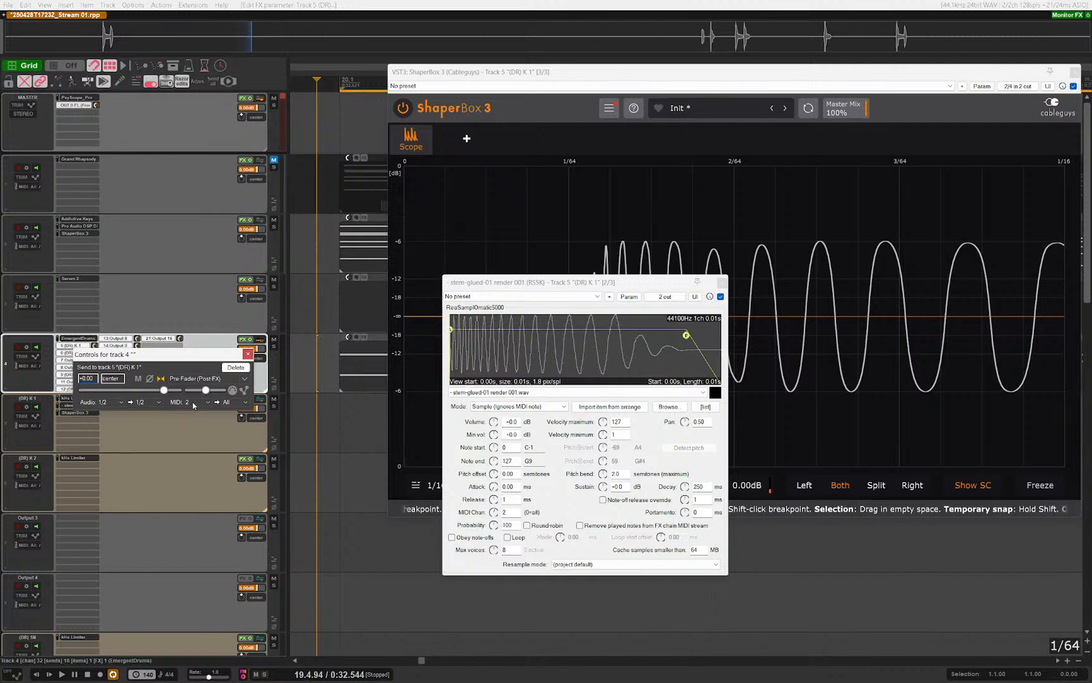
{"action": "left_click", "coordinate": [190, 404]}
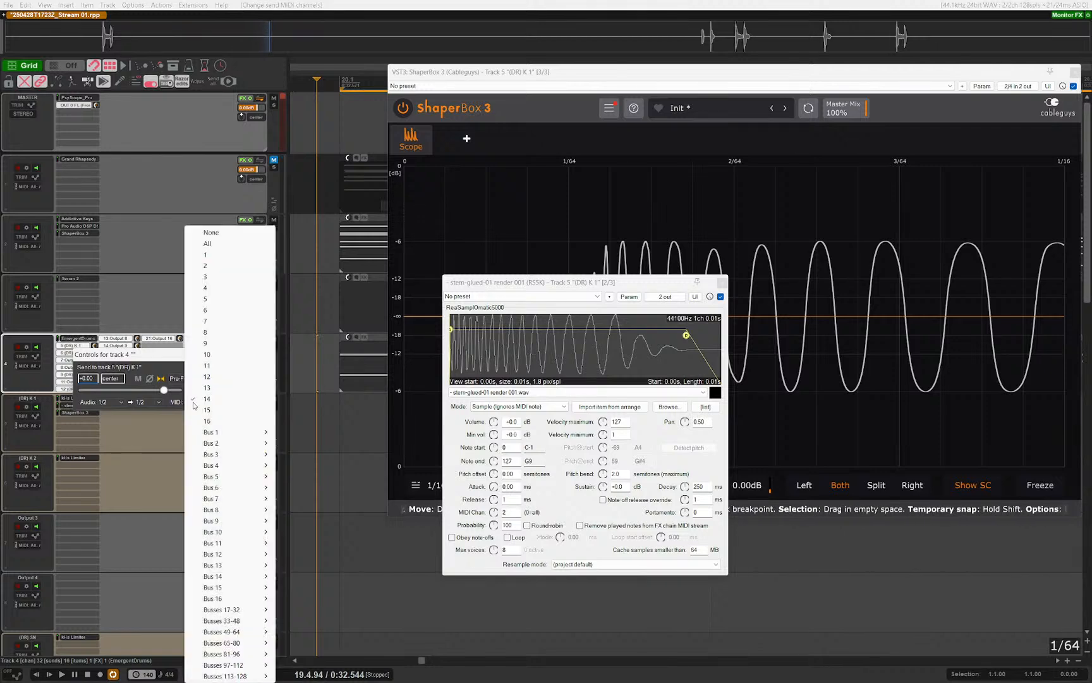
{"action": "left_click", "coordinate": [210, 266]}
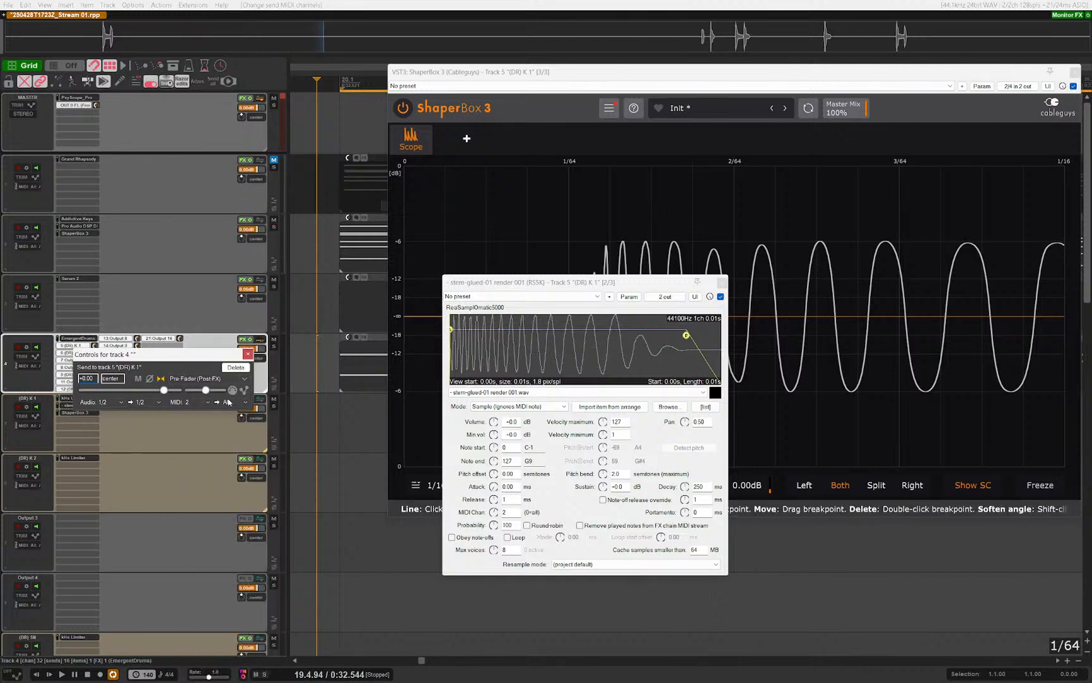
Step: Play the start of bar 20 with the K 1 sampler on its current MIDI channel, and play it again on channel 1
{"action": "key", "text": "space"}
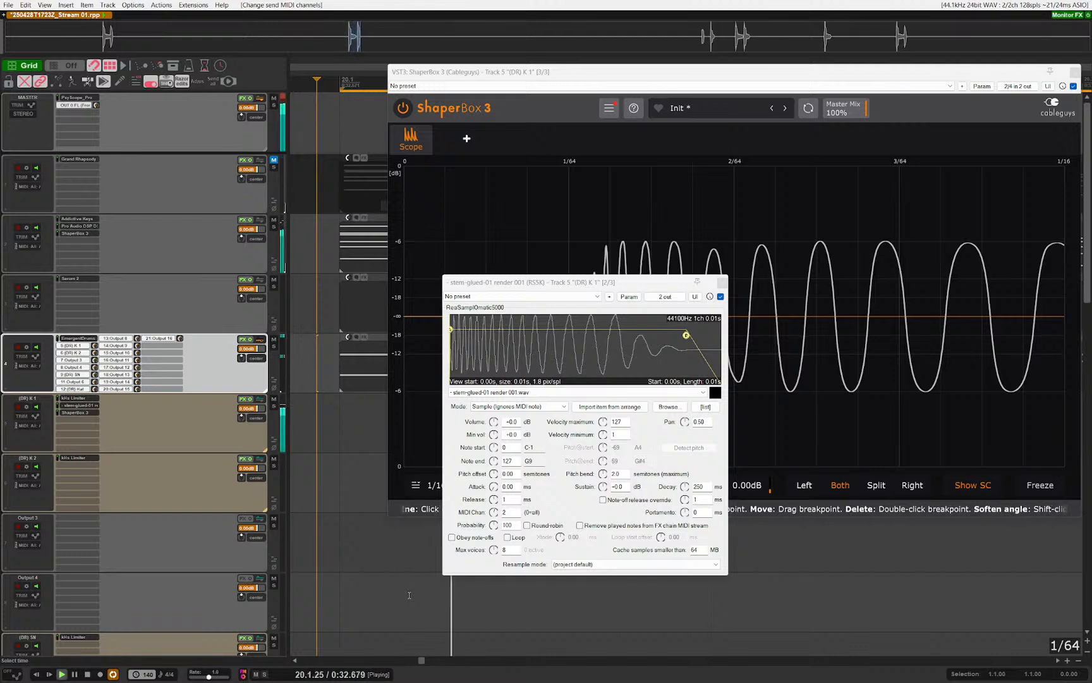
{"action": "key", "text": "space"}
{"action": "left_click_drag", "start_coordinate": [610, 283], "coordinate": [789, 356]}
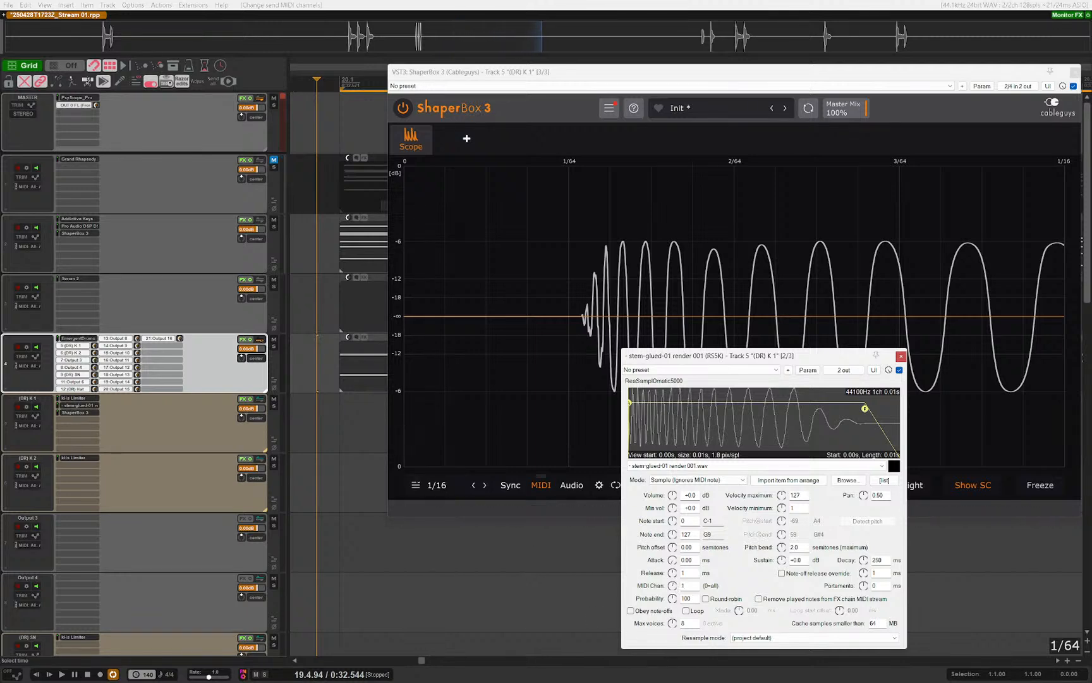
{"action": "left_click", "coordinate": [529, 593]}
{"action": "key", "text": "space"}
{"action": "key", "text": "space"}
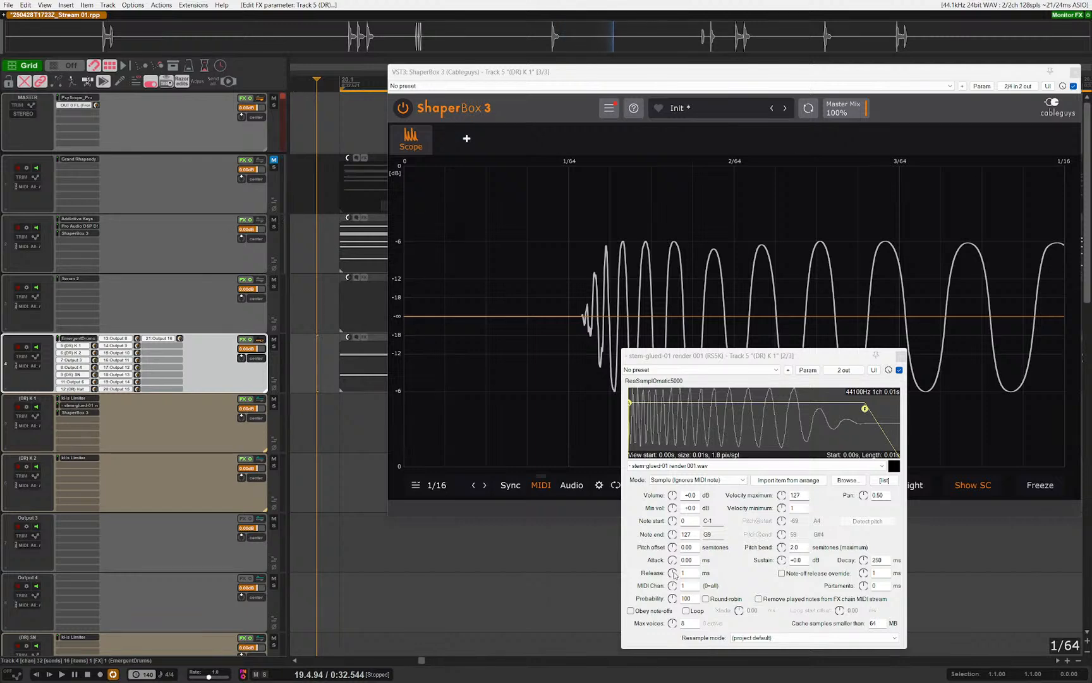
Step: Set the K 1 sampler's release to 4 ms and its MIDI channel to 2
{"action": "left_click_drag", "start_coordinate": [672, 573], "coordinate": [673, 568]}
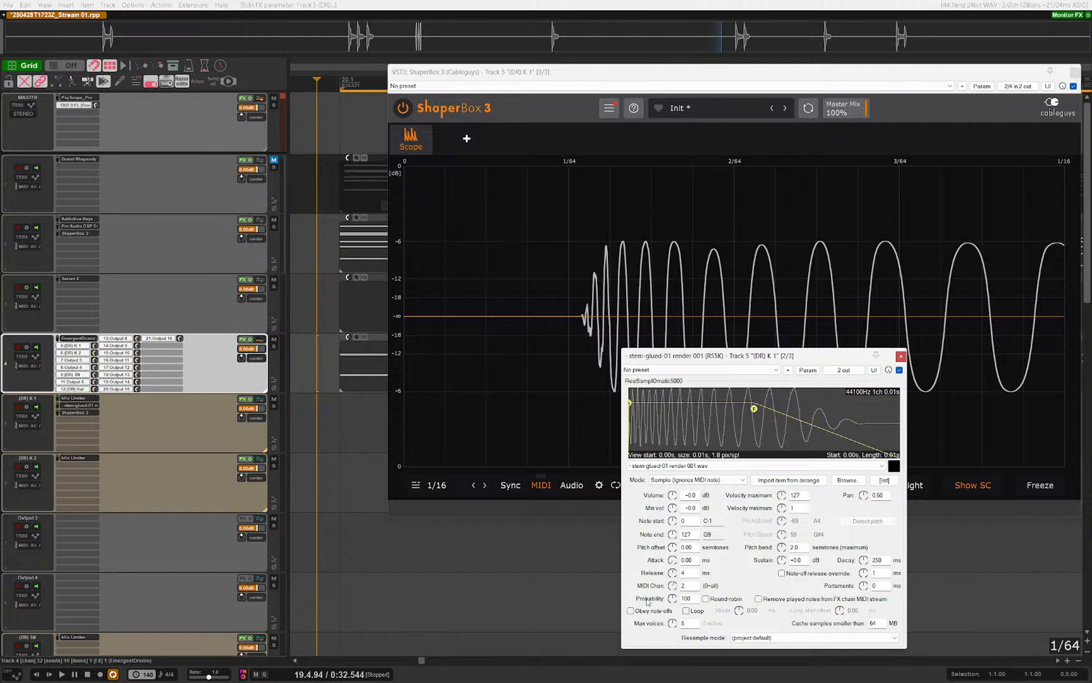
Step: Examine the K 1 sampler's MIDI input and output bus routing options, and close all plug-in windows
{"action": "left_click", "coordinate": [840, 369]}
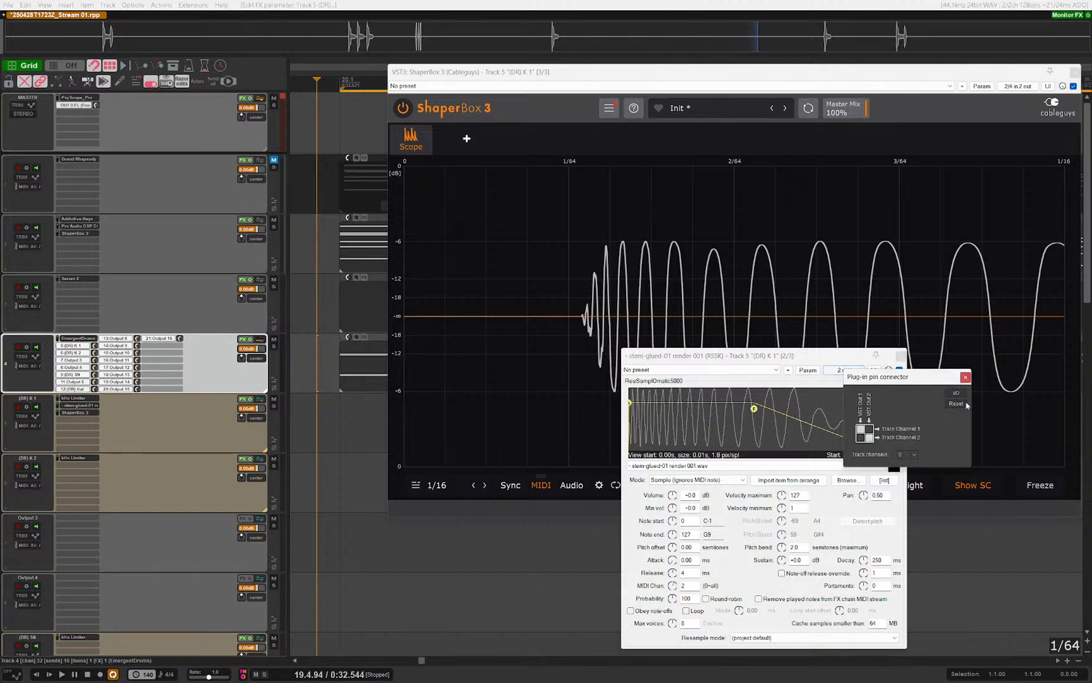
{"action": "left_click", "coordinate": [955, 398]}
{"action": "mouse_move", "coordinate": [977, 429]}
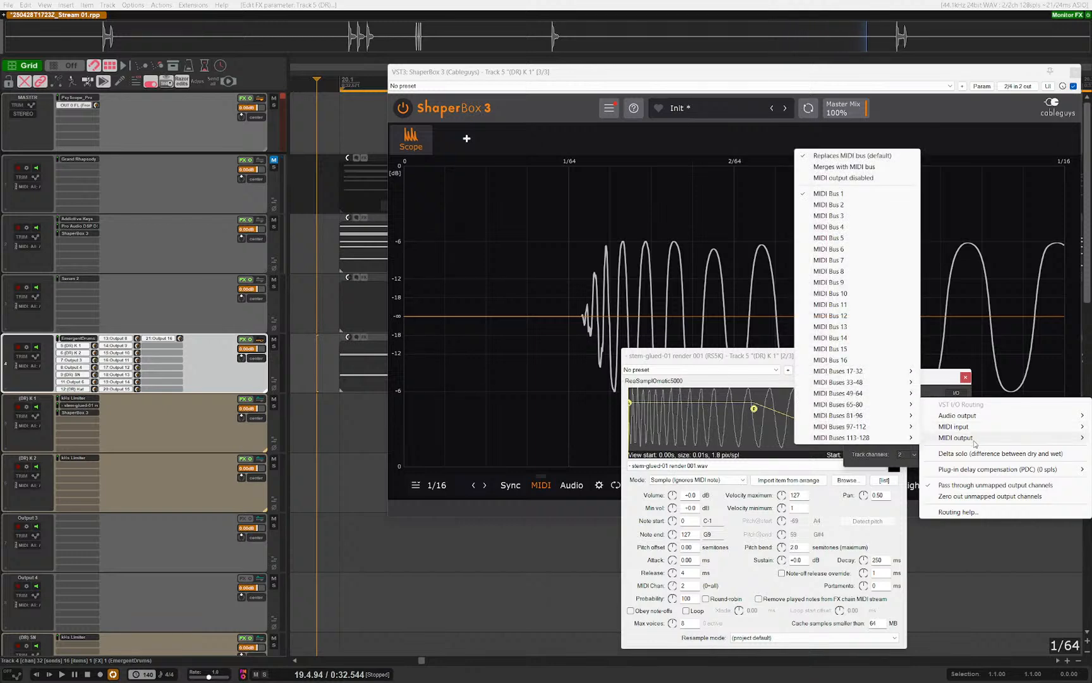
{"action": "key", "text": "Escape"}
{"action": "key", "text": "Escape"}
{"action": "key", "text": "Escape"}
{"action": "key", "text": "Escape"}
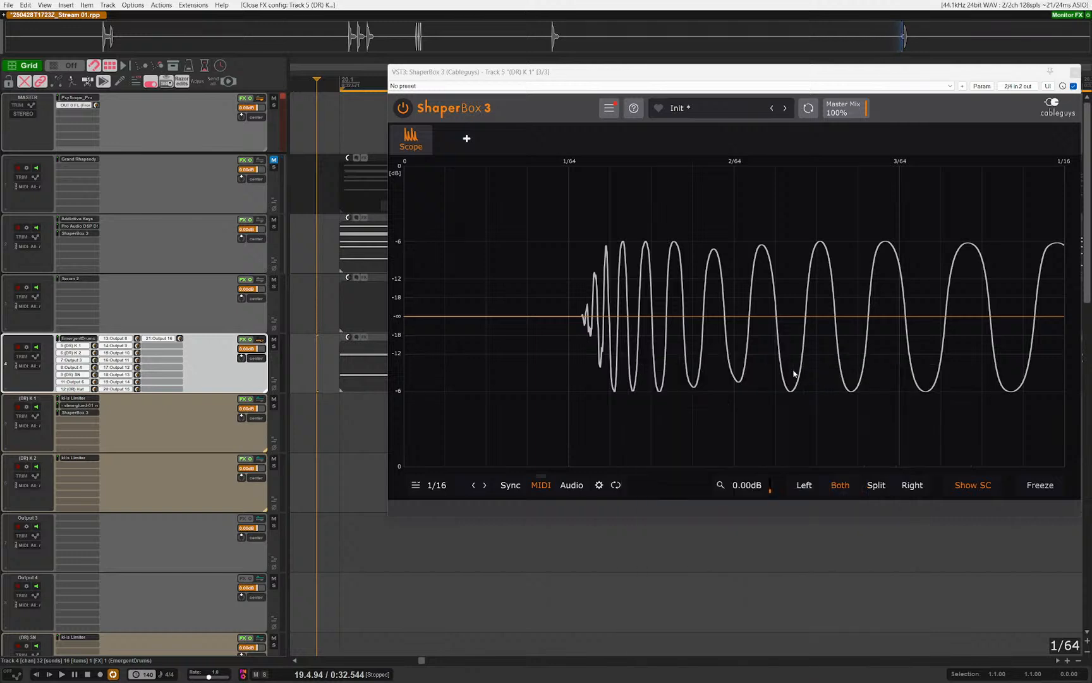
{"action": "key", "text": "Escape"}
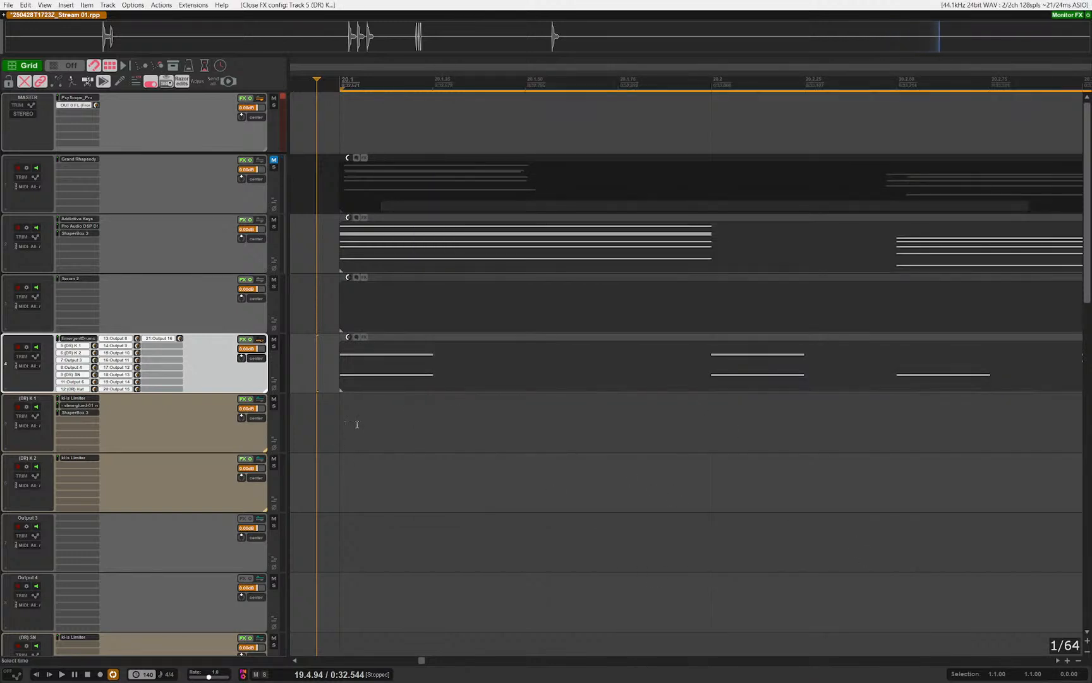
Step: Reopen the sampler on K 1 and review its playback mode choices and MIDI input buses
{"action": "left_click", "coordinate": [210, 420]}
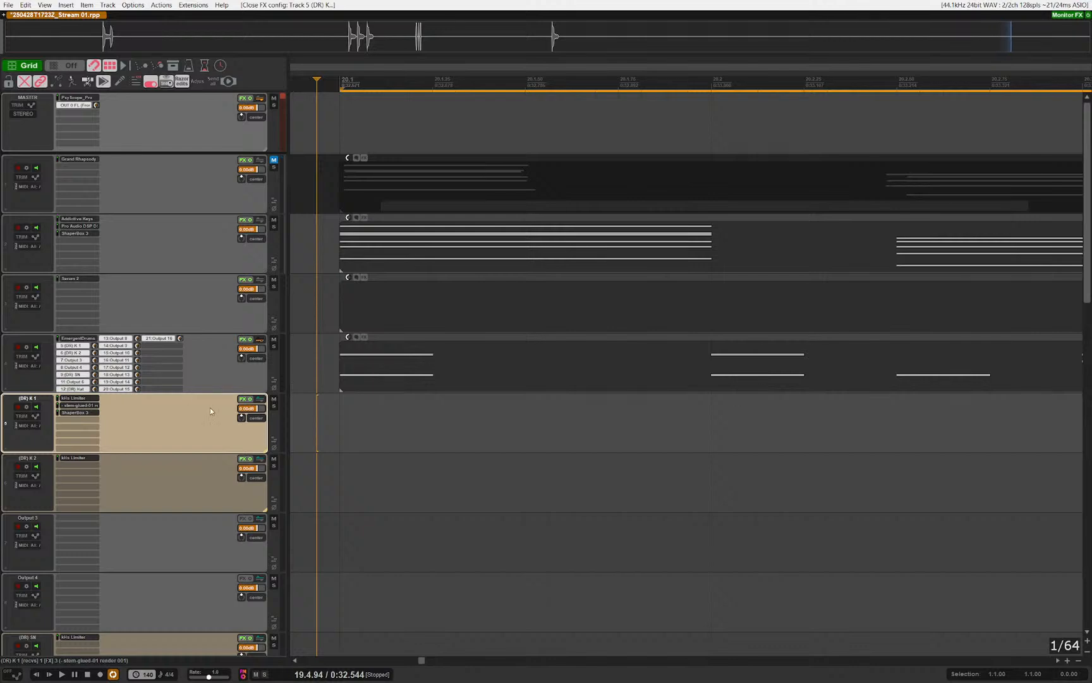
{"action": "double_click", "coordinate": [153, 417]}
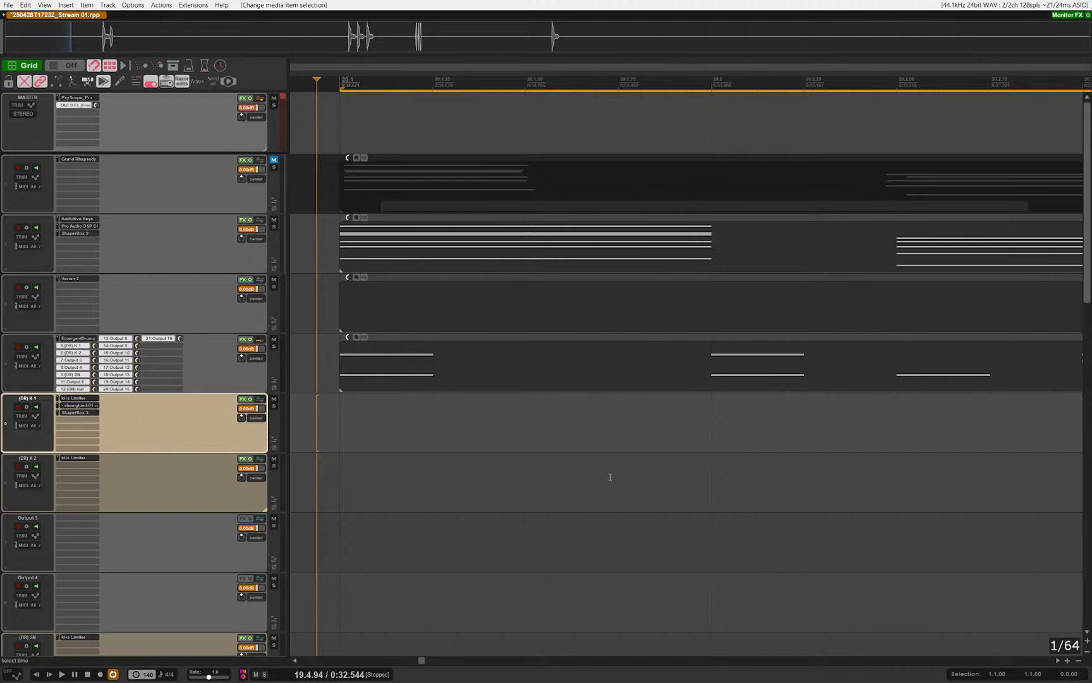
{"action": "left_click", "coordinate": [75, 408]}
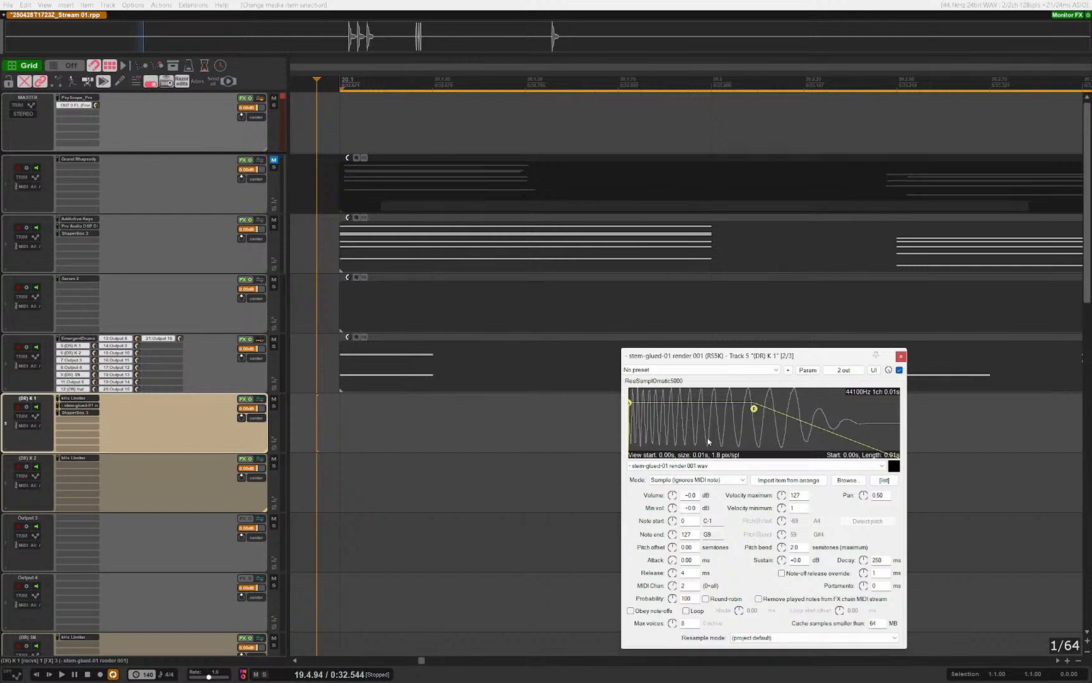
{"action": "left_click_drag", "start_coordinate": [809, 358], "coordinate": [626, 258]}
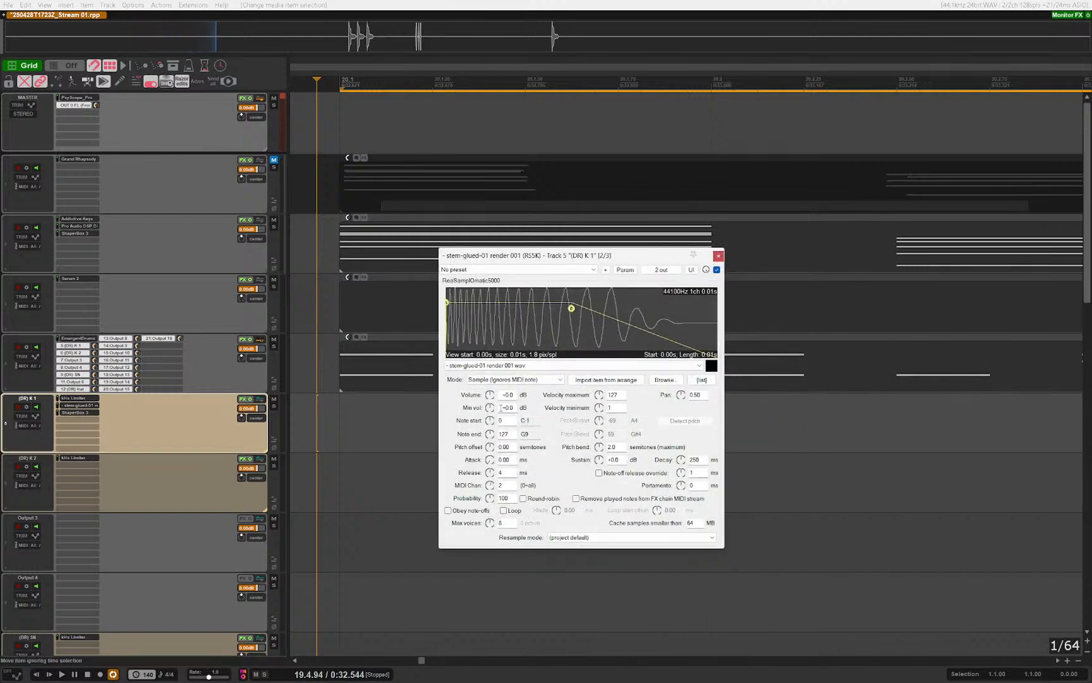
{"action": "left_click", "coordinate": [500, 380]}
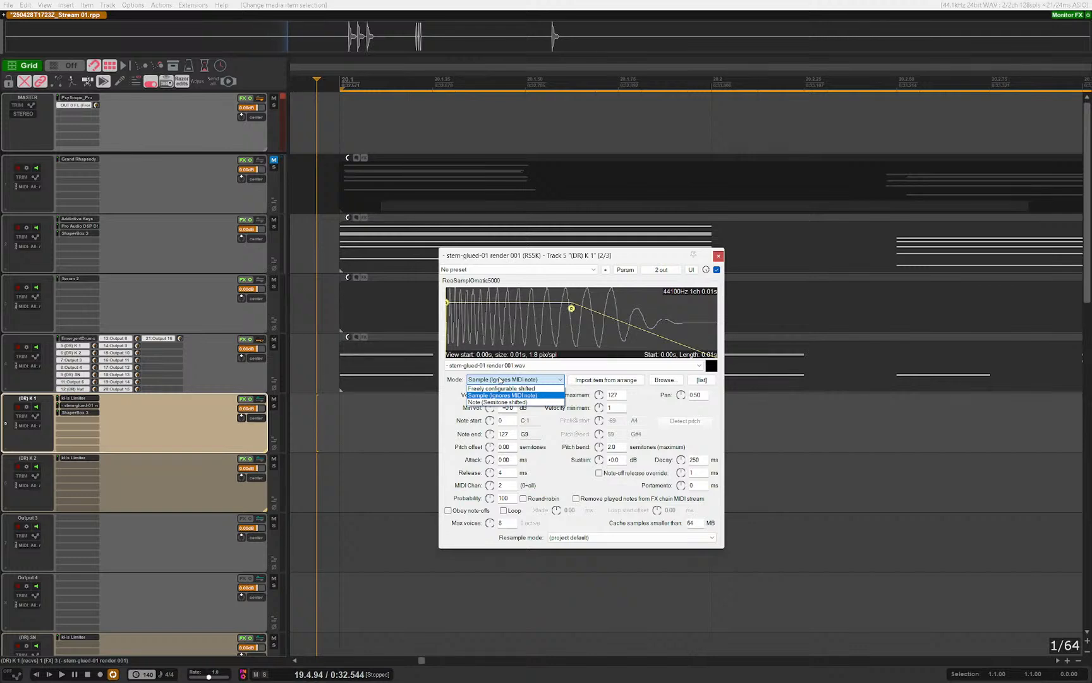
{"action": "left_click", "coordinate": [501, 381]}
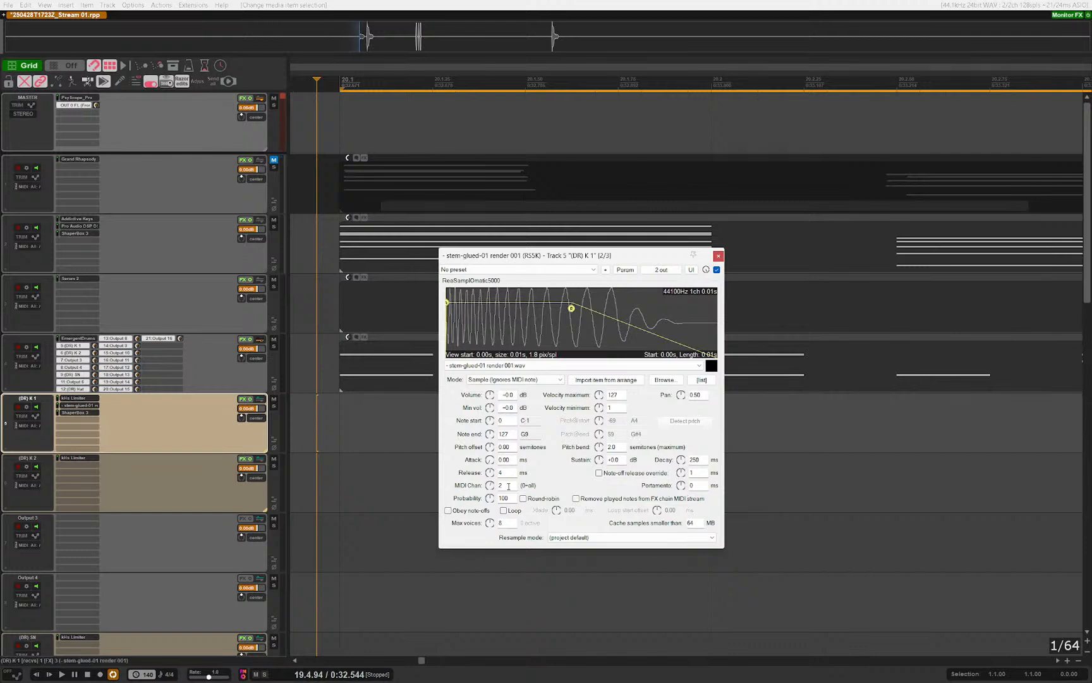
{"action": "left_click", "coordinate": [662, 270]}
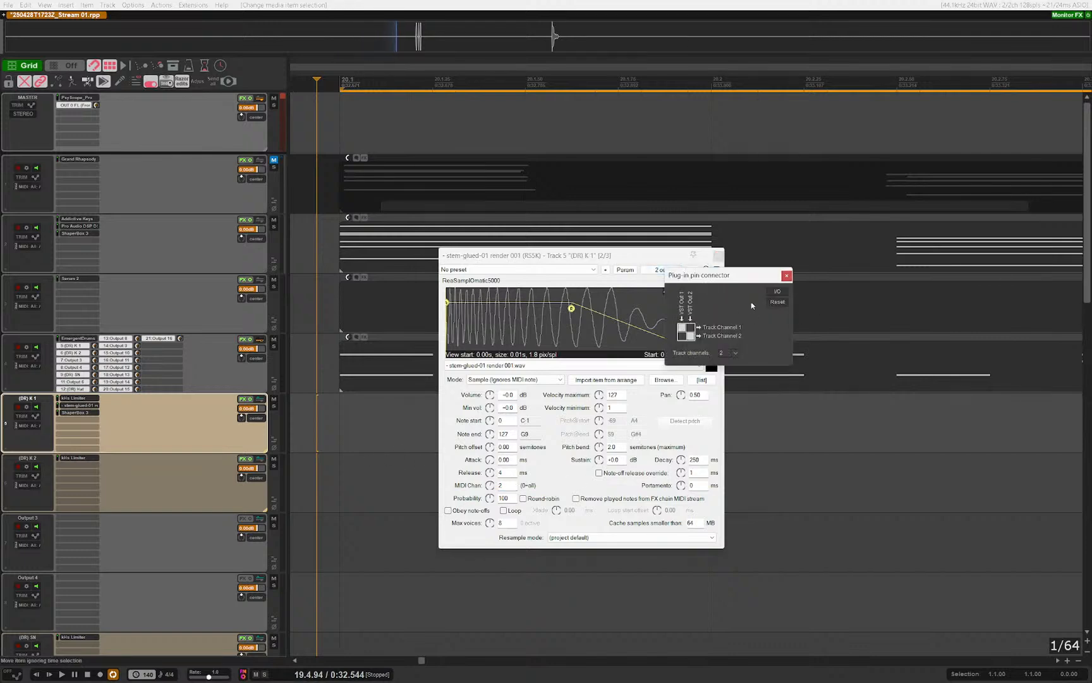
{"action": "left_click", "coordinate": [776, 291]}
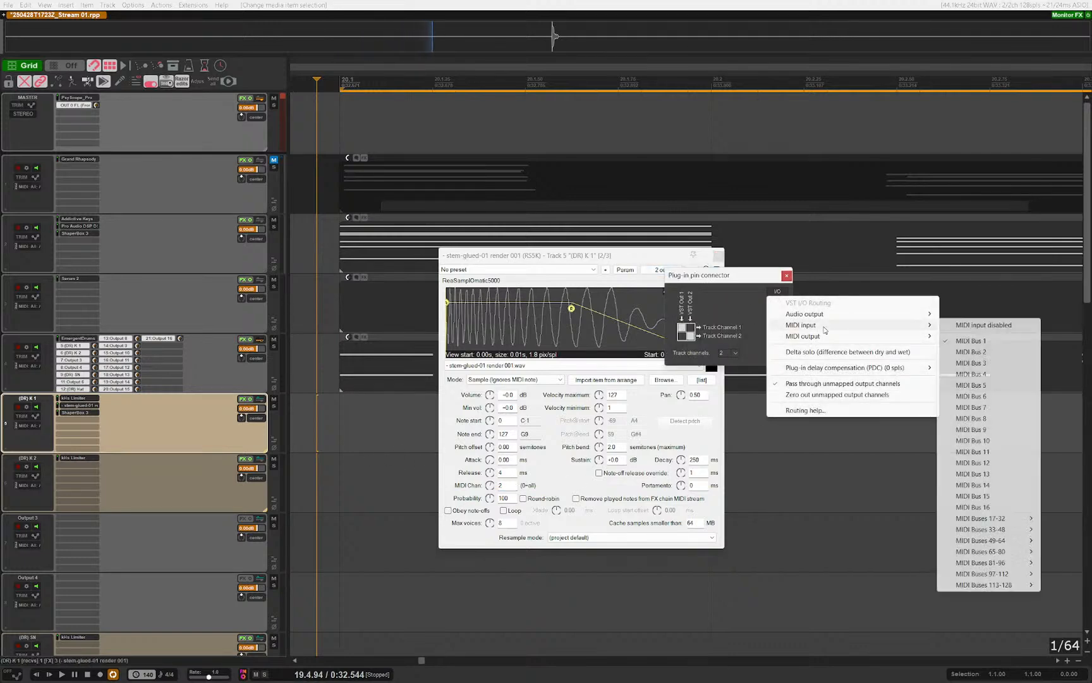
{"action": "left_click", "coordinate": [531, 271]}
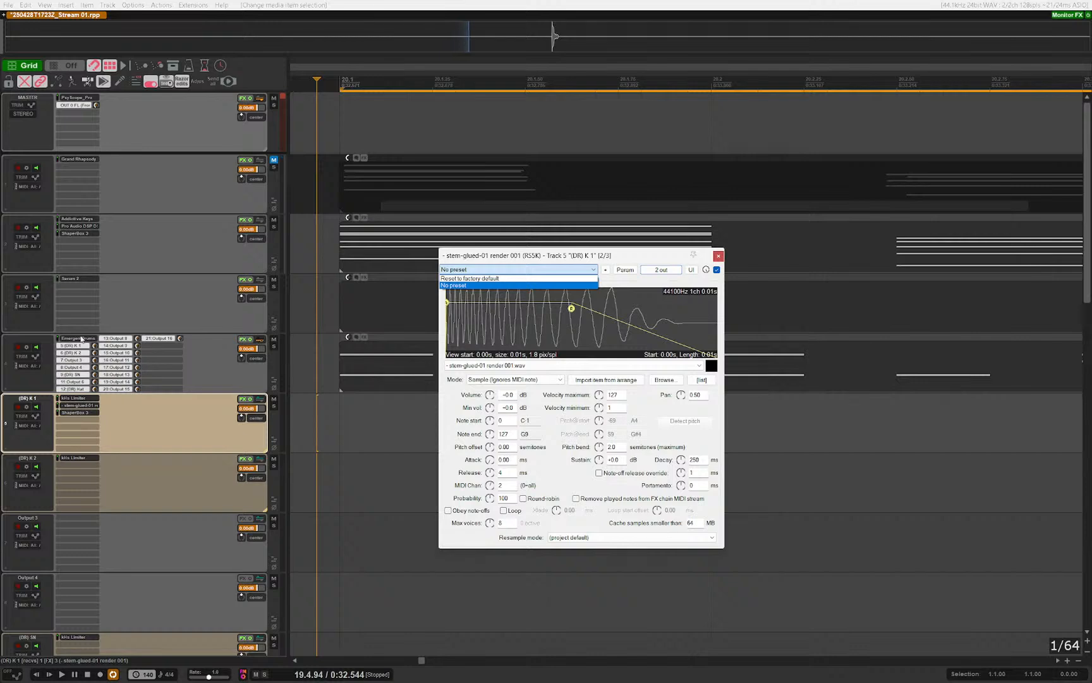
Step: Route the EmergentDrums send to K 1 from MIDI source channel 2 to MIDI destination channel 2
{"action": "left_click", "coordinate": [171, 371]}
{"action": "left_click", "coordinate": [74, 346]}
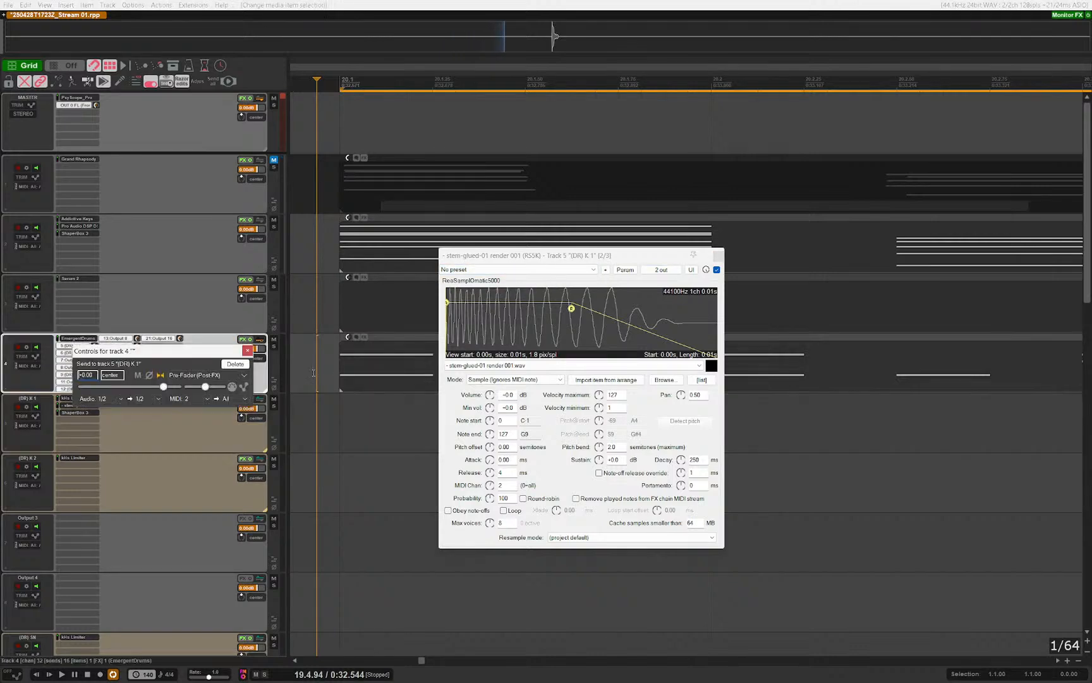
{"action": "left_click", "coordinate": [186, 398]}
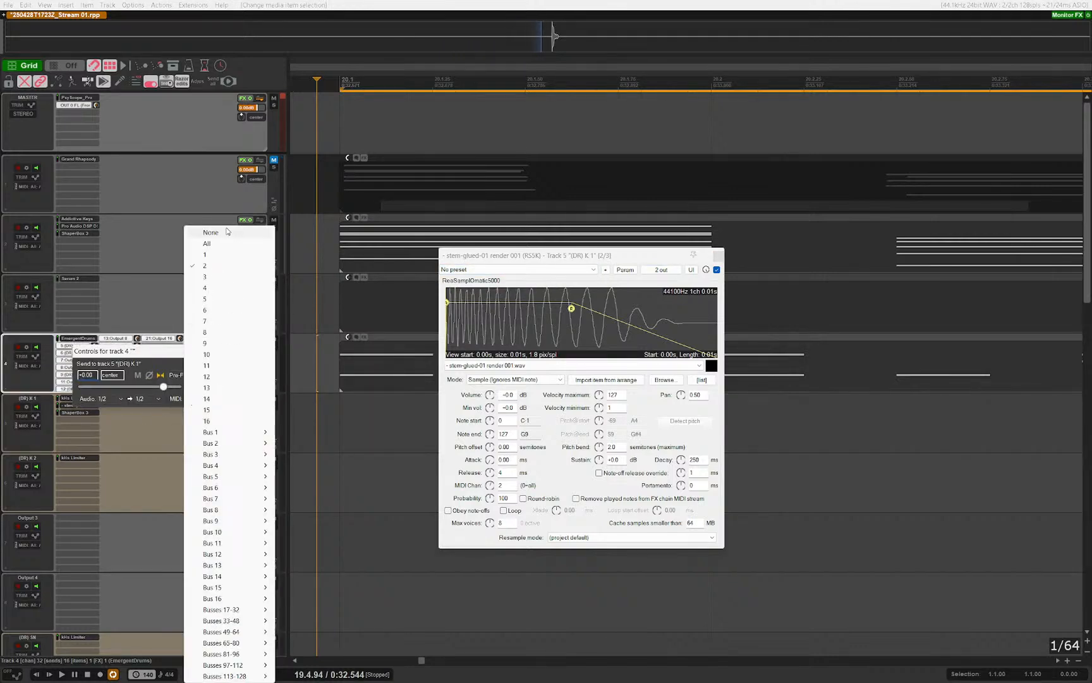
{"action": "left_click", "coordinate": [218, 268]}
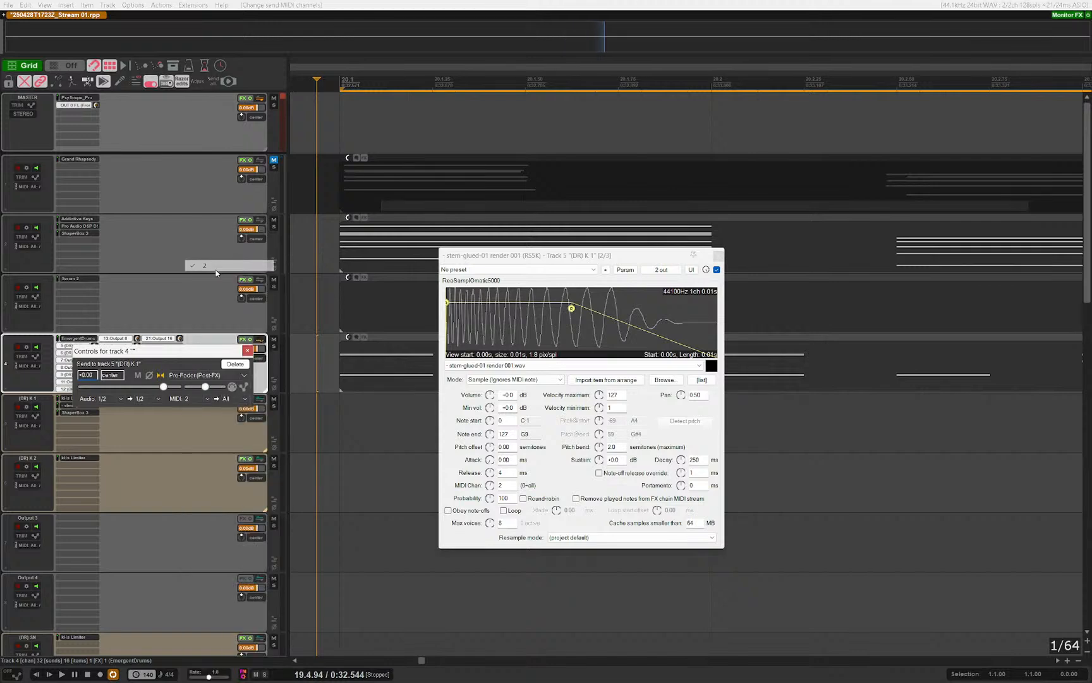
{"action": "left_click", "coordinate": [231, 400]}
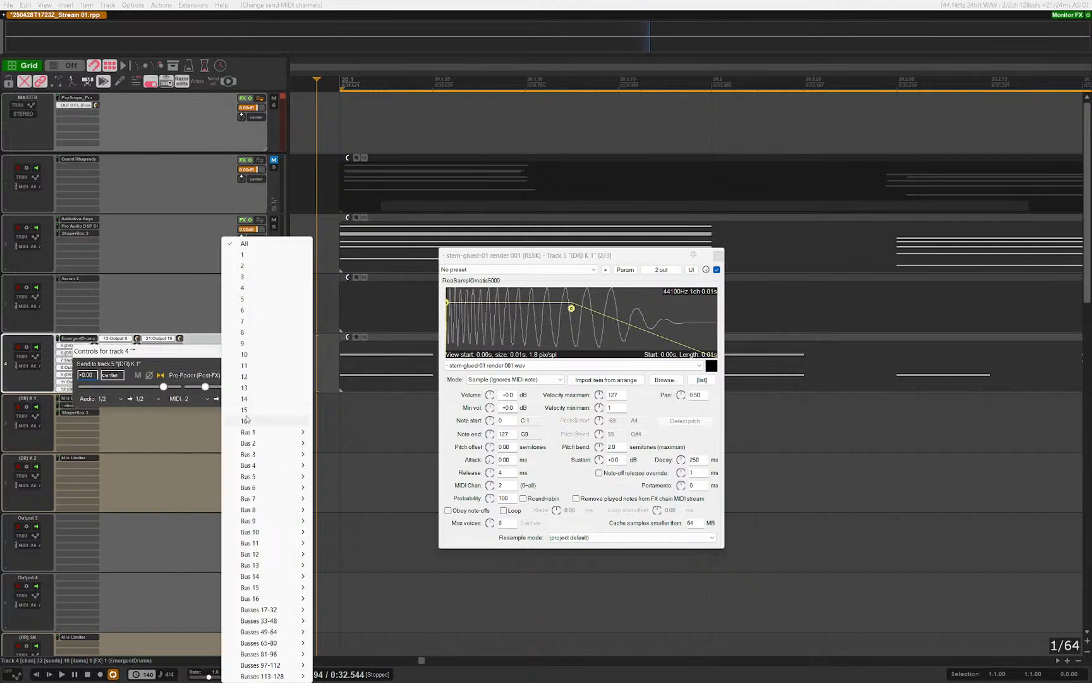
{"action": "left_click", "coordinate": [246, 266]}
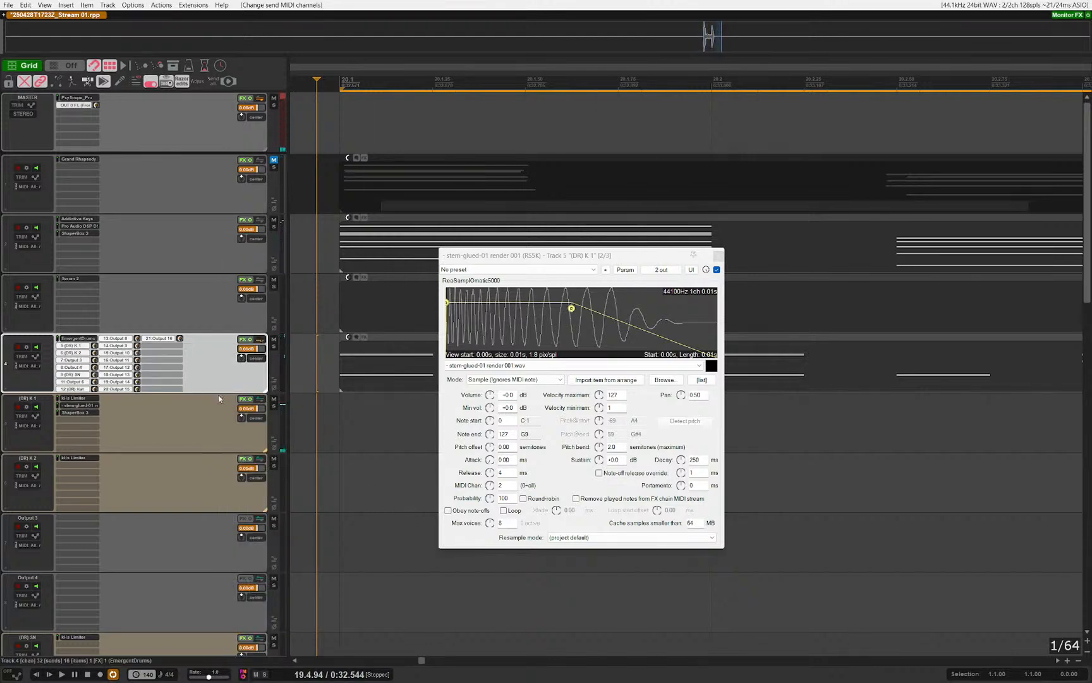
Step: Examine the MIDI input bus choices in the K 1 sampler's plug-in routing and close the pin connector
{"action": "left_click", "coordinate": [134, 435]}
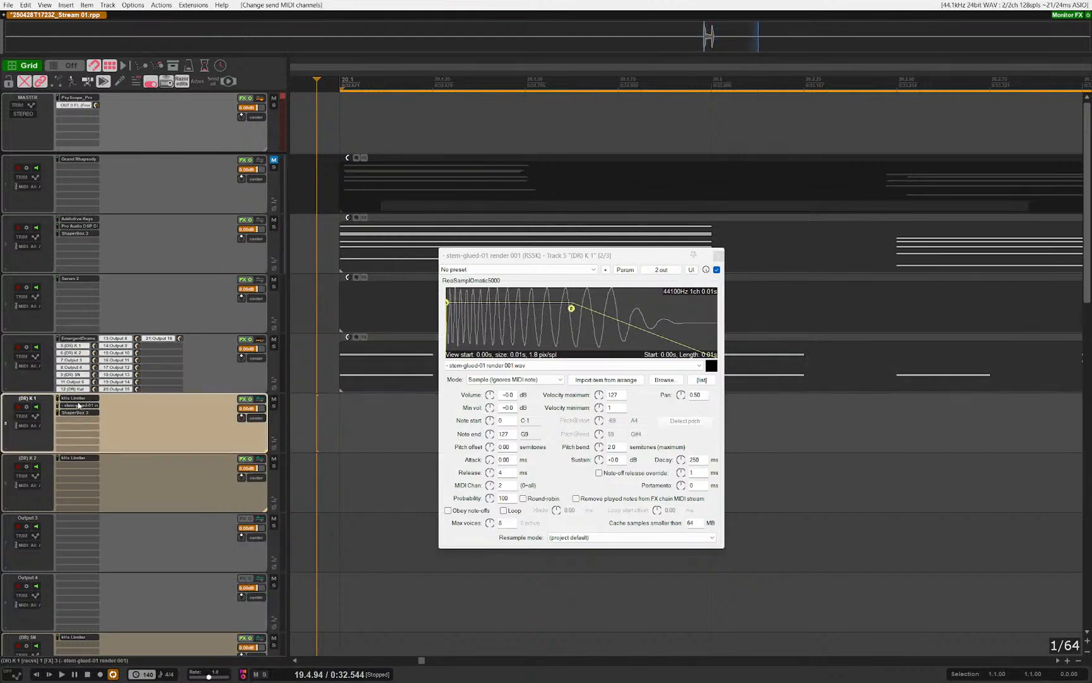
{"action": "left_click", "coordinate": [78, 406]}
{"action": "left_click", "coordinate": [78, 410]}
{"action": "left_click", "coordinate": [660, 269]}
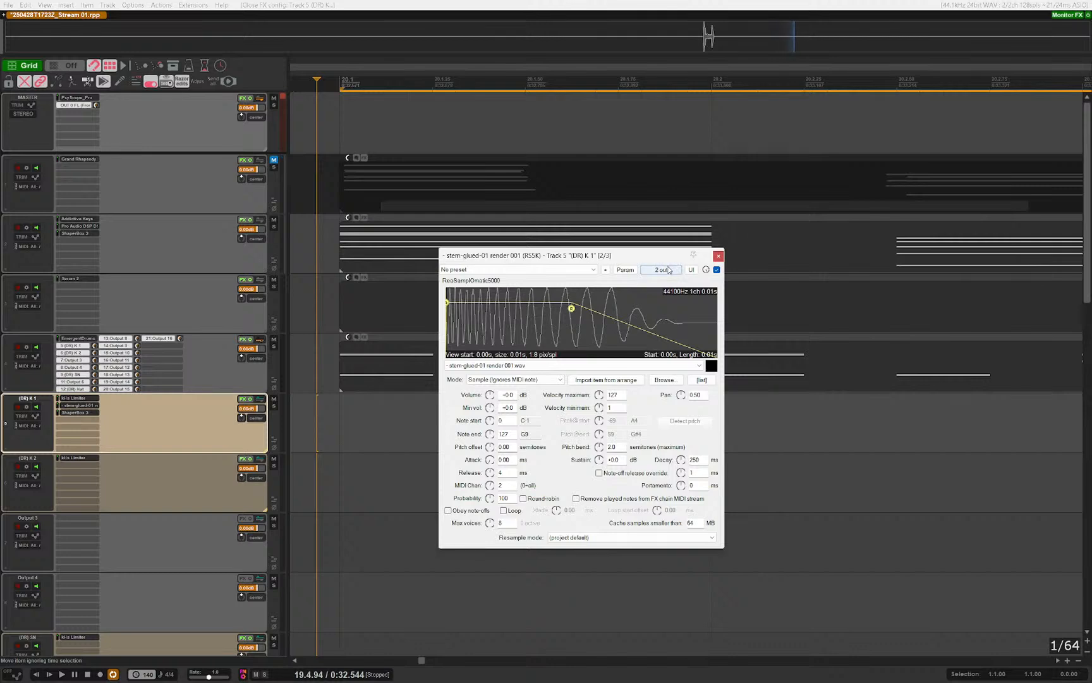
{"action": "left_click", "coordinate": [784, 291]}
{"action": "mouse_move", "coordinate": [841, 329]}
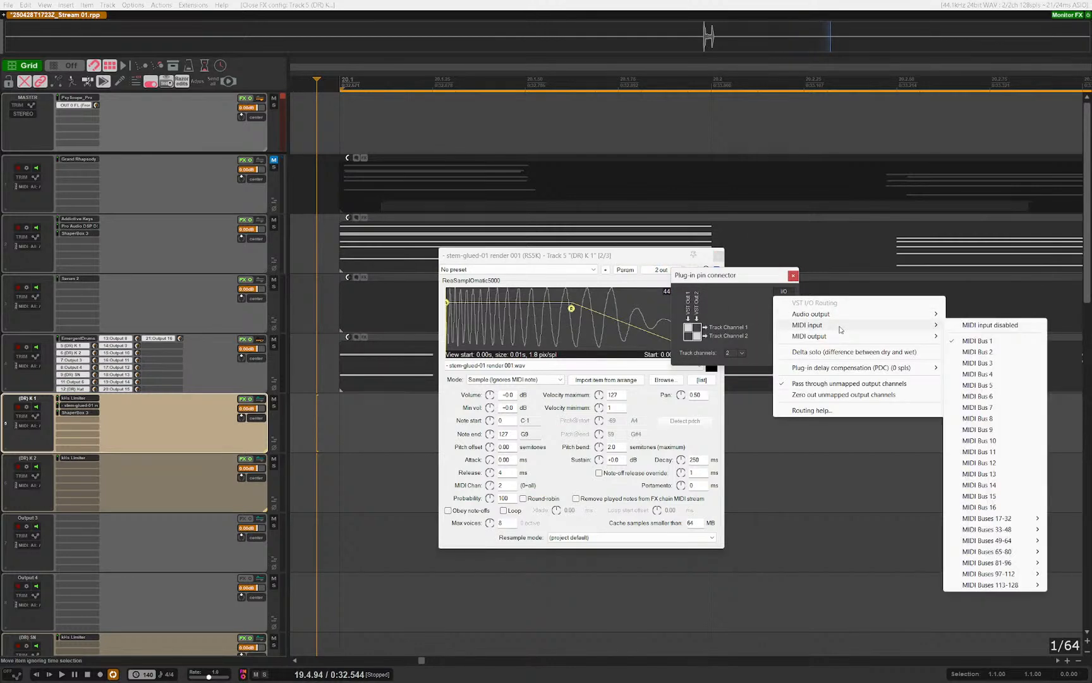
{"action": "key", "text": "Escape"}
{"action": "key", "text": "Escape"}
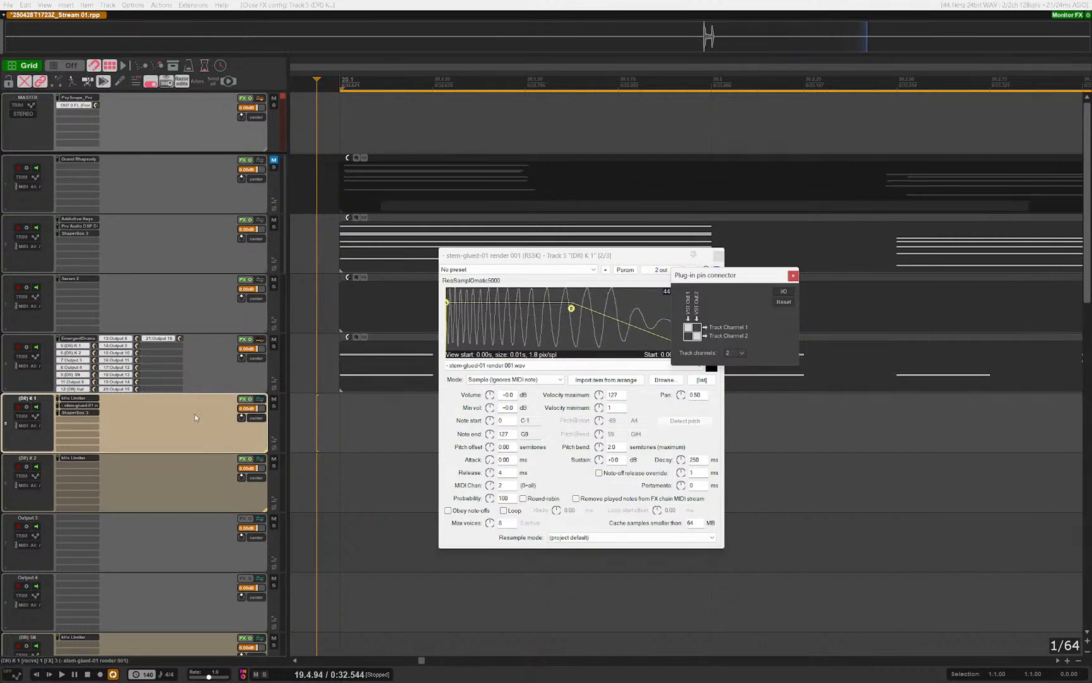
{"action": "key", "text": "Escape"}
Step: Add the JS MIDI Logger plug-in to the K 1 track's effects chain
{"action": "left_click", "coordinate": [88, 435]}
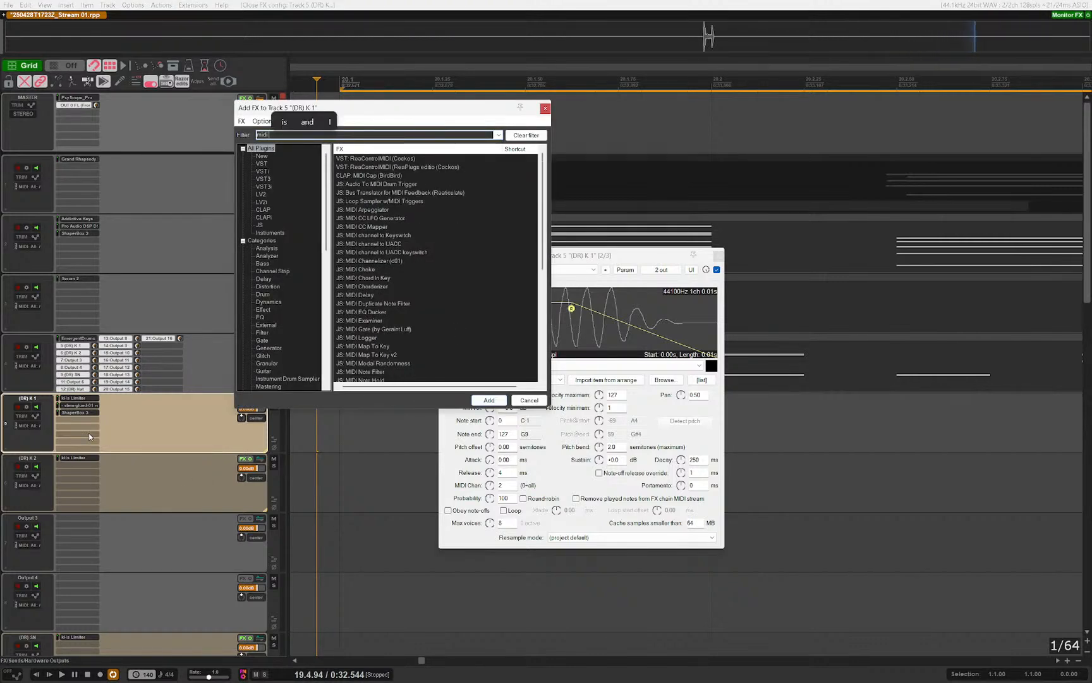
{"action": "type", "text": "pg"}
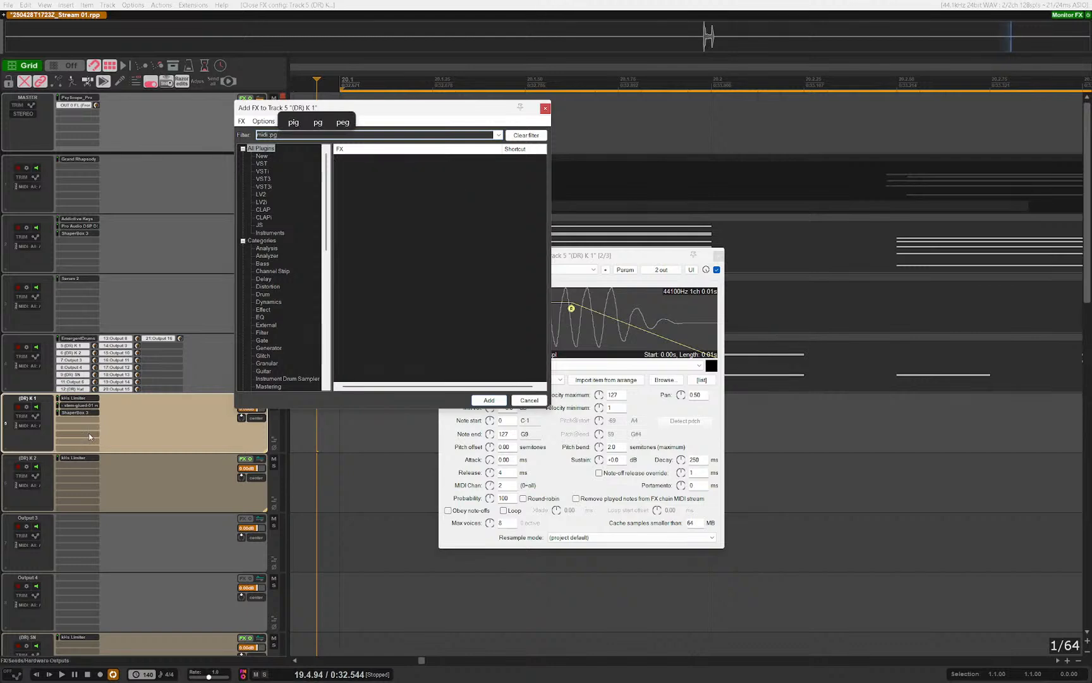
{"action": "type", "text": " log"}
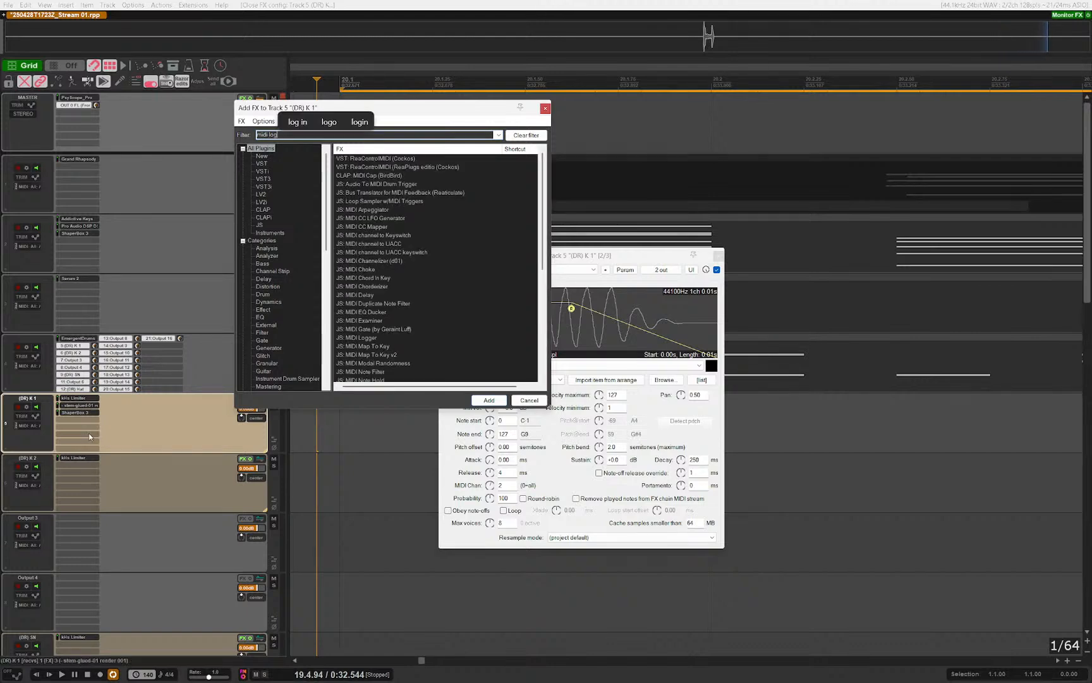
{"action": "key", "text": "Return"}
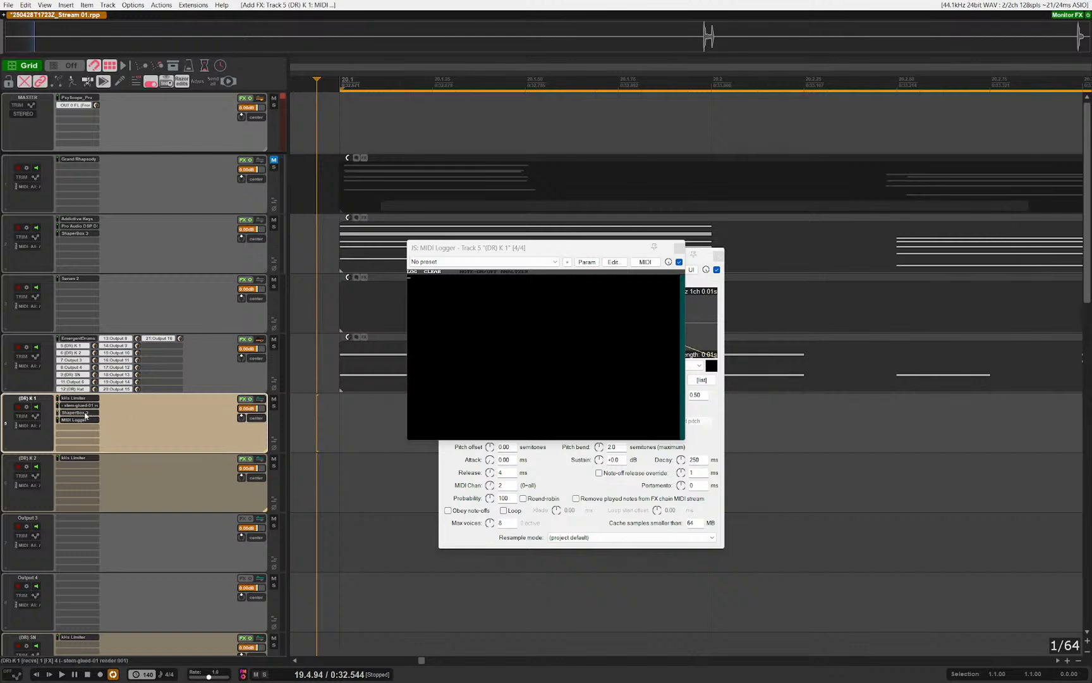
Step: Move MIDI Logger onto the EmergentDrums track after the instrument and log its MIDI during playback
{"action": "left_click_drag", "start_coordinate": [75, 419], "coordinate": [119, 386]}
{"action": "key", "text": "space"}
{"action": "key", "text": "space"}
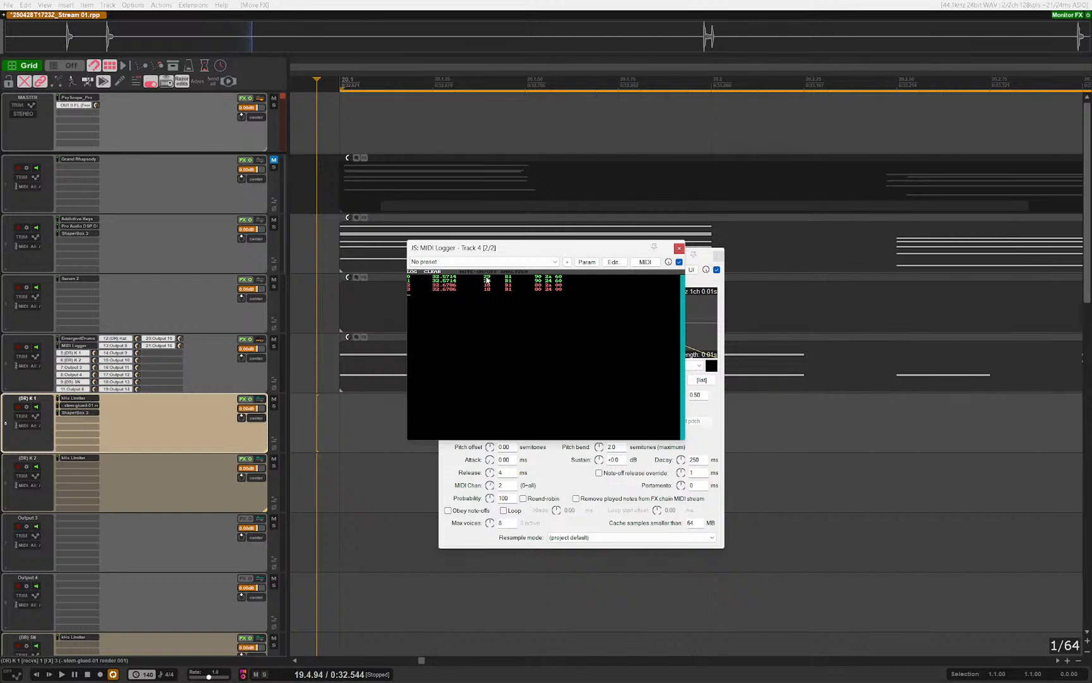
{"action": "left_click", "coordinate": [477, 273]}
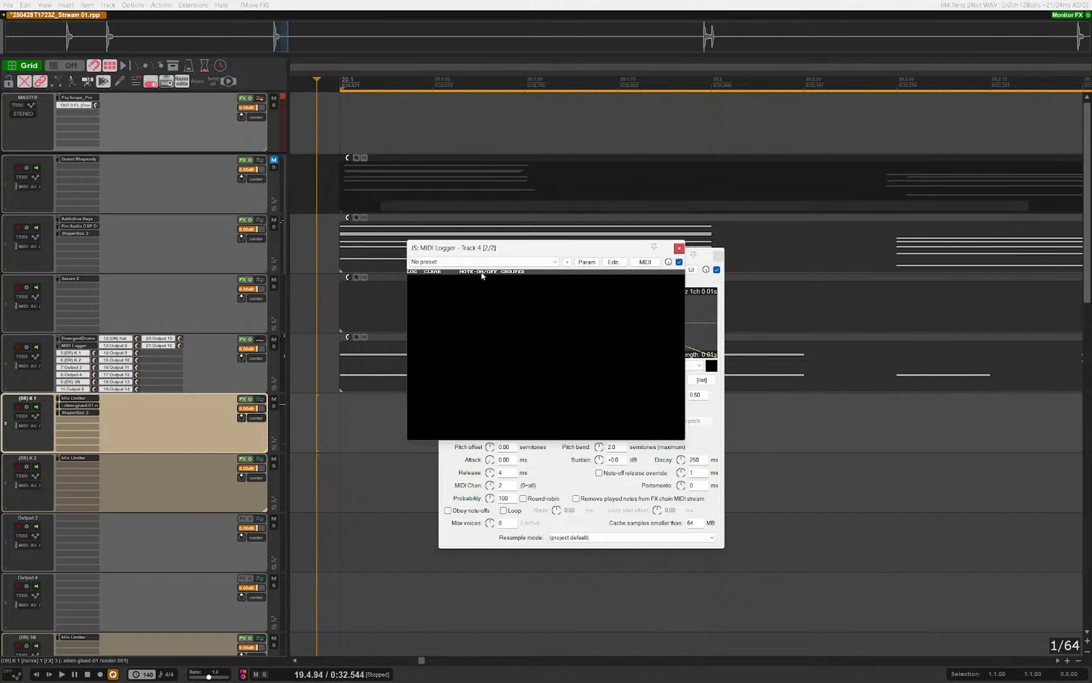
{"action": "left_click", "coordinate": [476, 274]}
{"action": "left_click", "coordinate": [476, 273]}
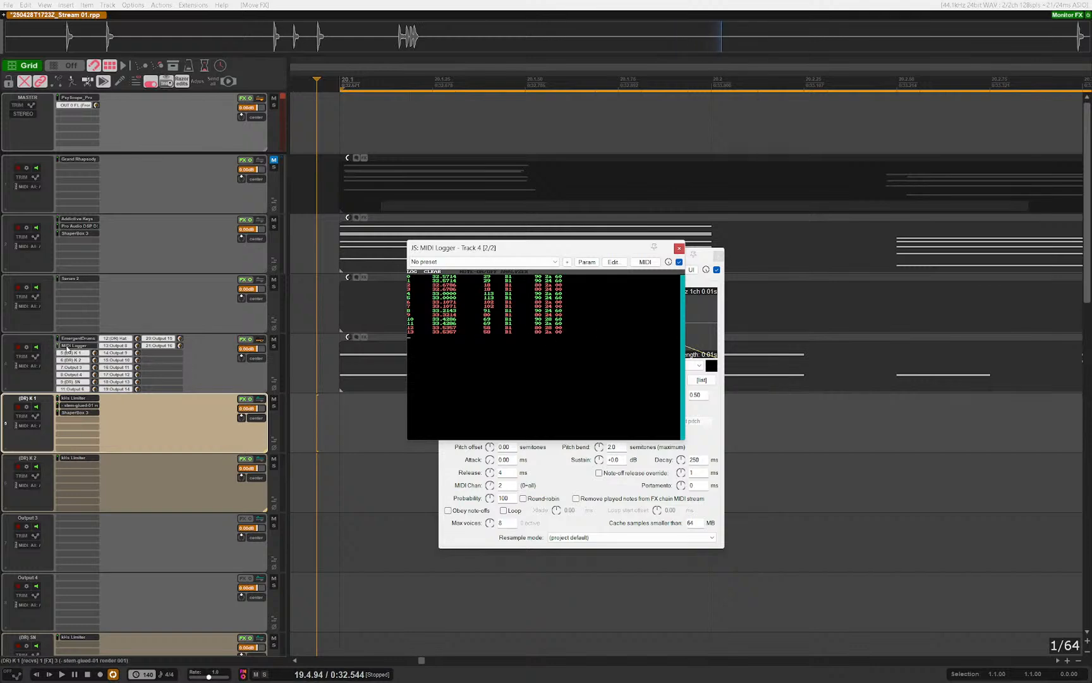
Step: Move MIDI Logger to the first slot of K 1's effects chain and check the track's routing
{"action": "left_click_drag", "start_coordinate": [74, 345], "coordinate": [75, 398]}
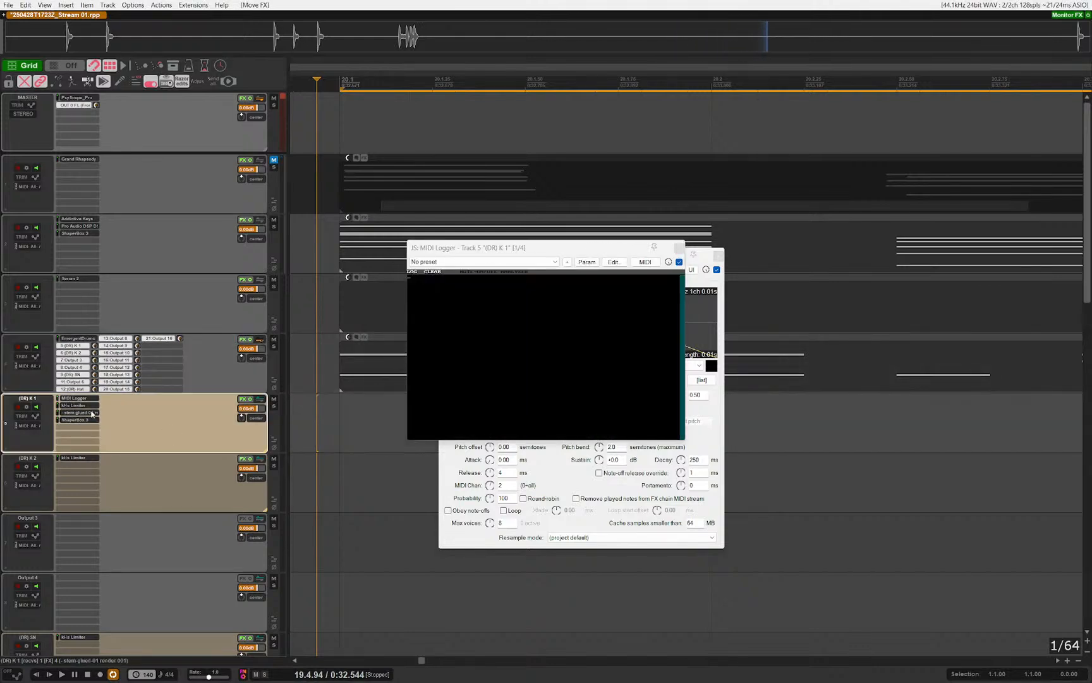
{"action": "left_click", "coordinate": [260, 399]}
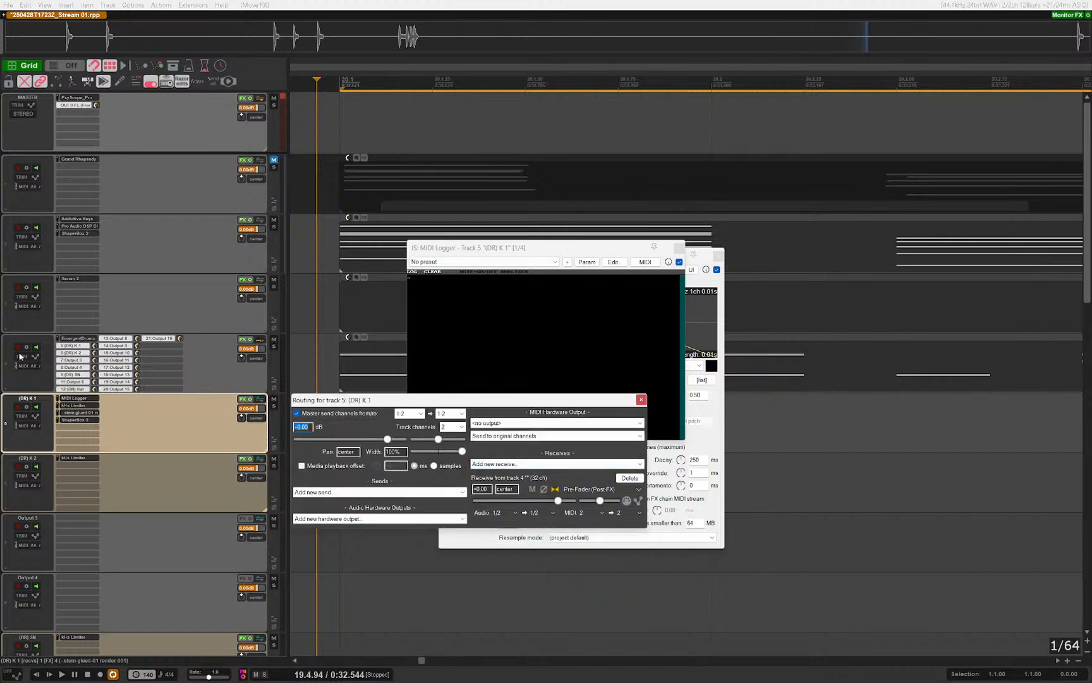
{"action": "scroll", "coordinate": [163, 380], "scroll_direction": "down", "scroll_amount": 10}
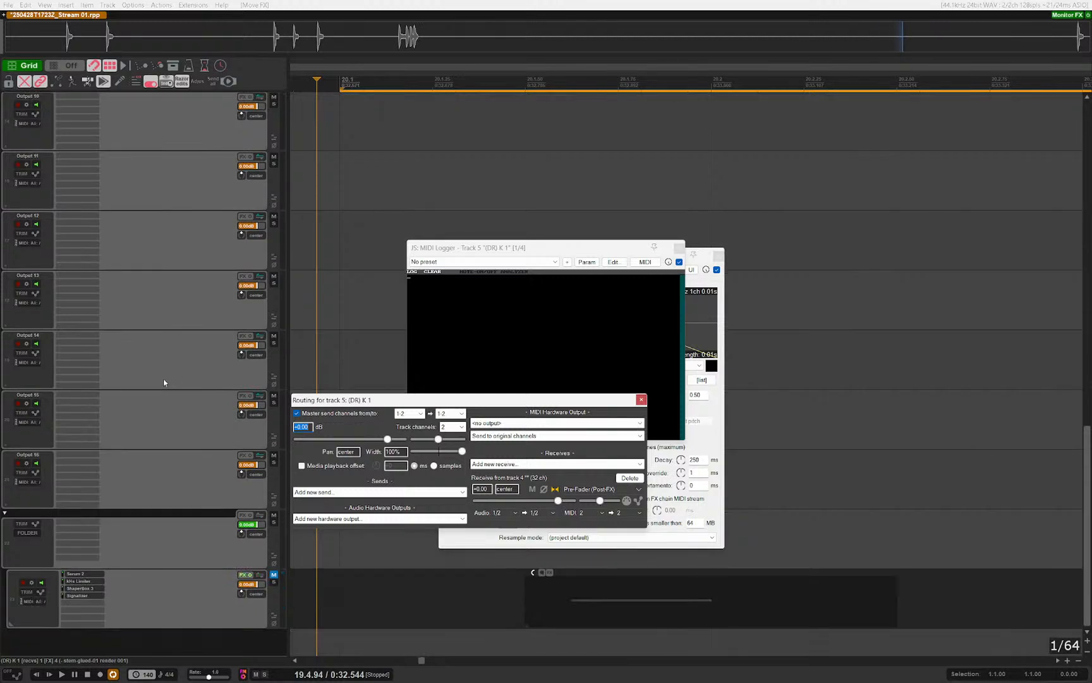
{"action": "scroll", "coordinate": [164, 380], "scroll_direction": "up", "scroll_amount": 10}
{"action": "left_click", "coordinate": [168, 424]}
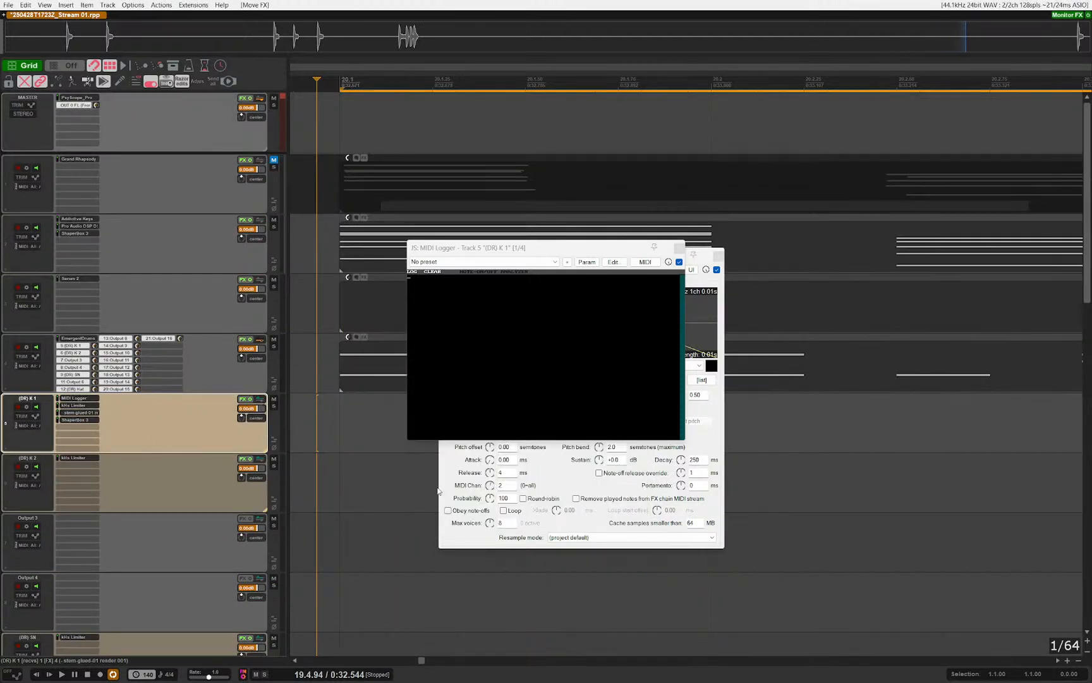
Step: Set the MIDI source channel of K 1's receive from track 4 to All
{"action": "key", "text": "i"}
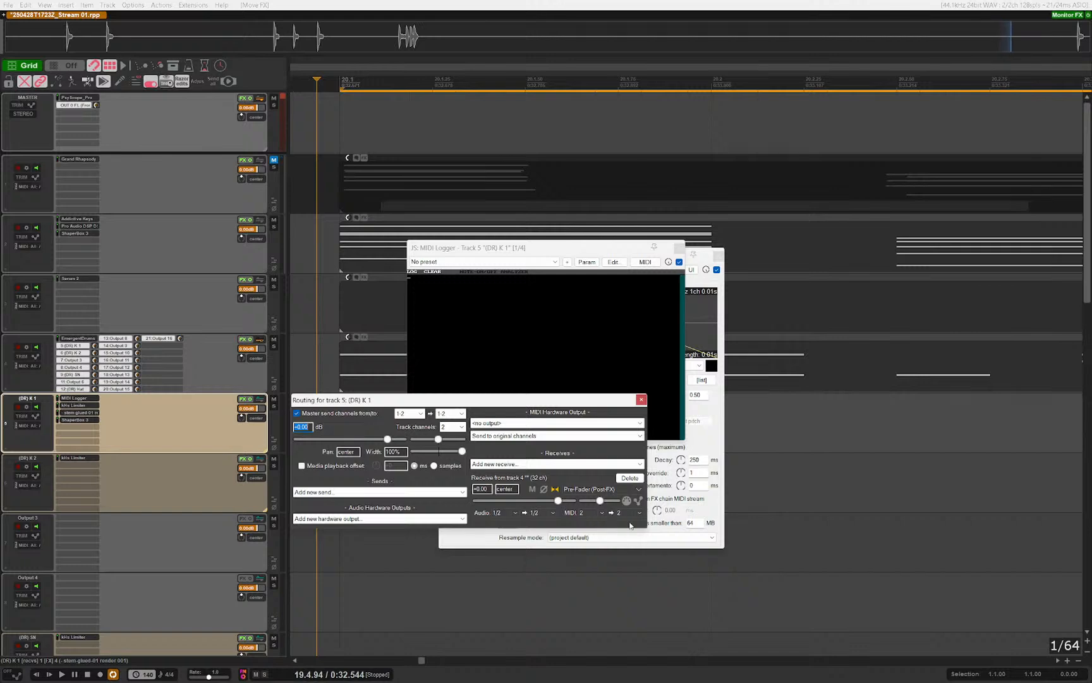
{"action": "left_click", "coordinate": [627, 500]}
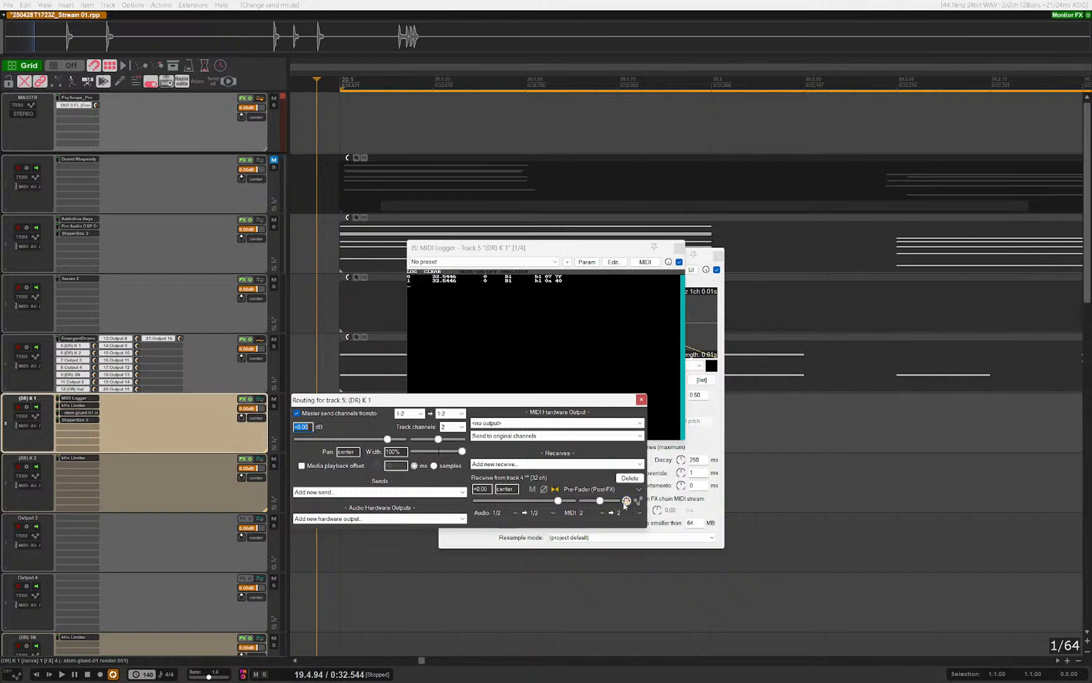
{"action": "left_click", "coordinate": [591, 513]}
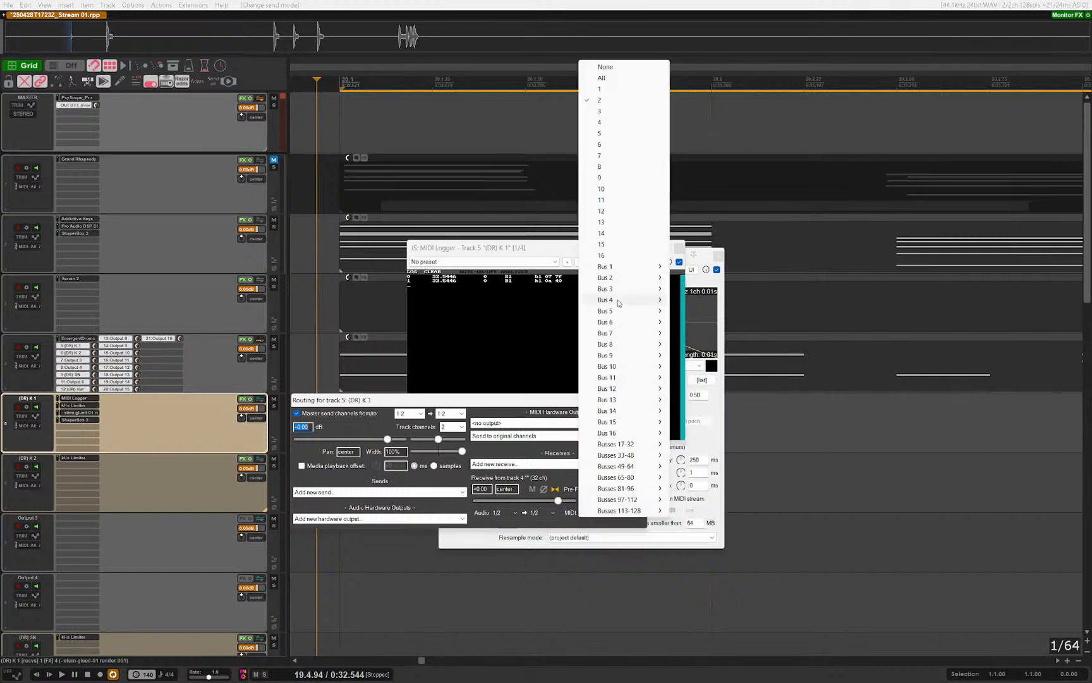
{"action": "left_click", "coordinate": [510, 401]}
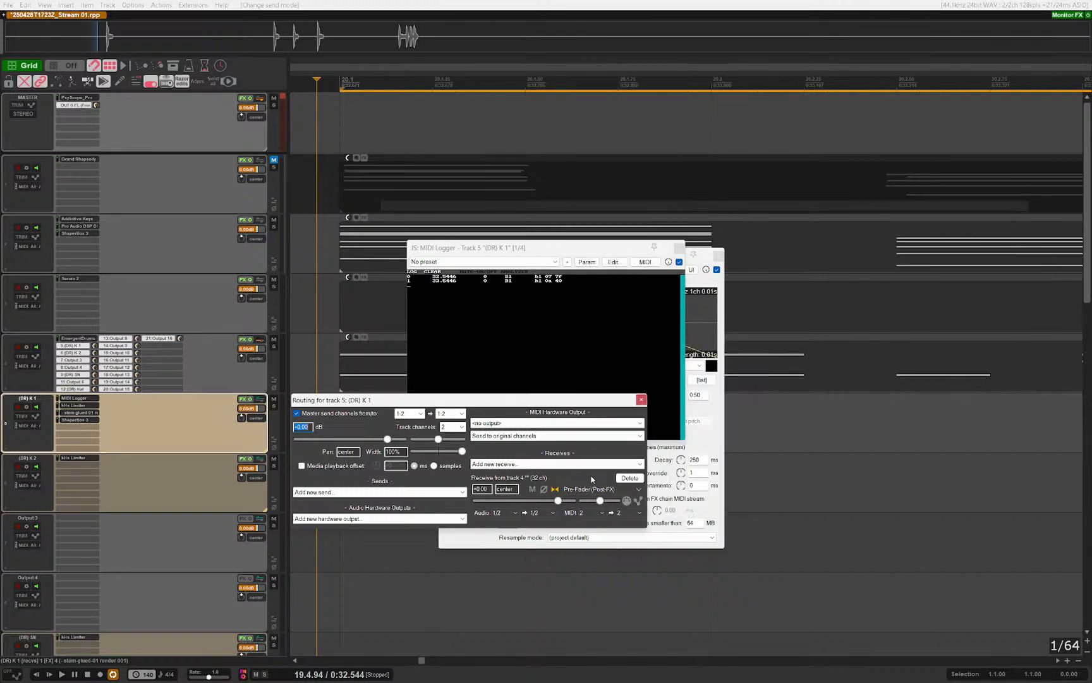
{"action": "left_click", "coordinate": [614, 513]}
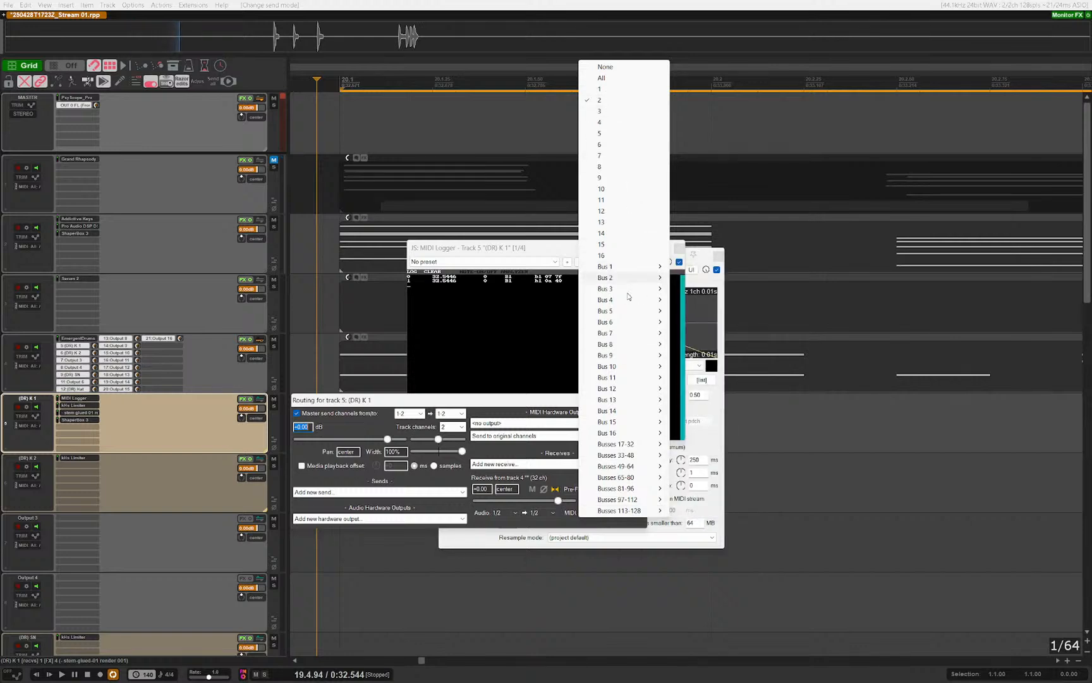
{"action": "mouse_move", "coordinate": [635, 268]}
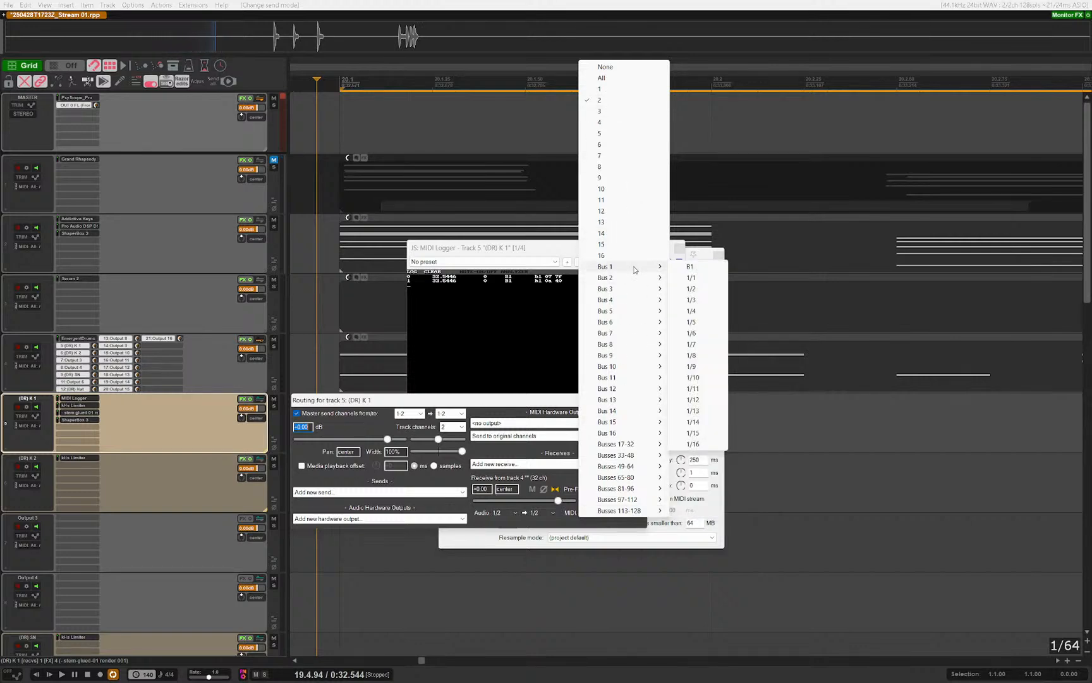
{"action": "left_click", "coordinate": [624, 78]}
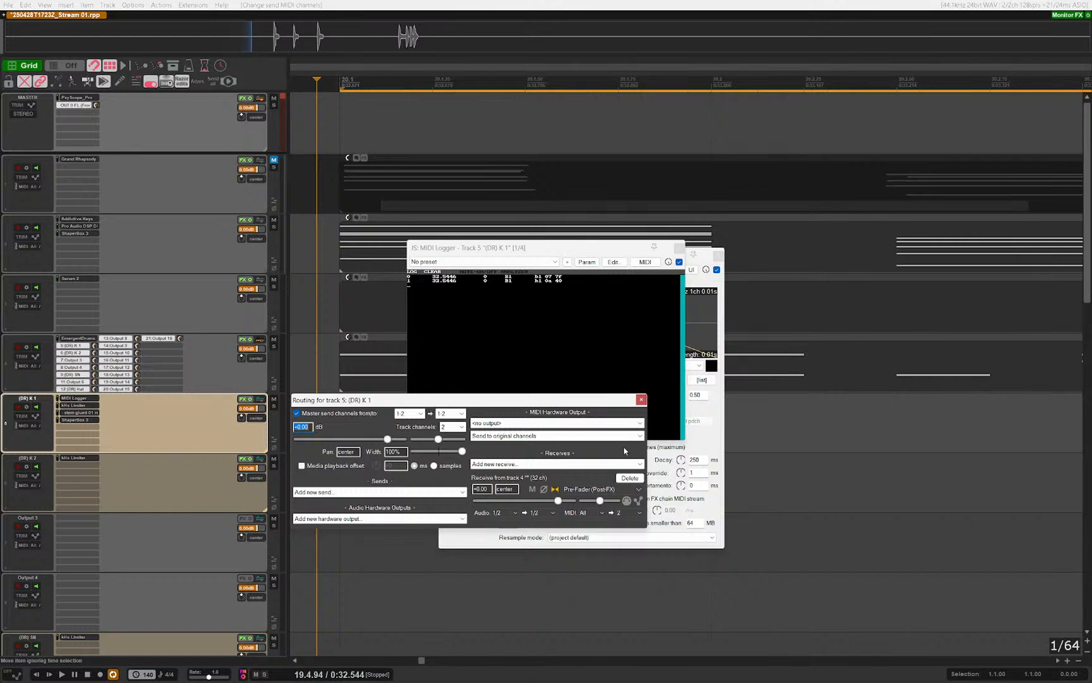
{"action": "key", "text": "Escape"}
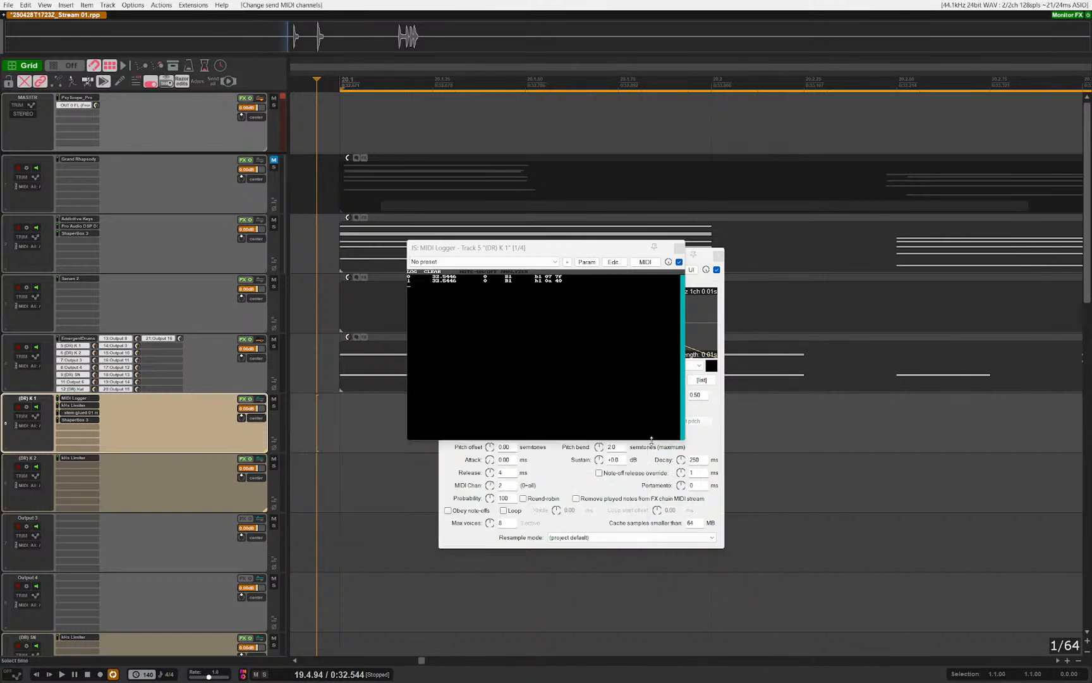
Step: Play the loop to log the MIDI reaching K 1, and place the logger window beside the sampler
{"action": "key", "text": "space"}
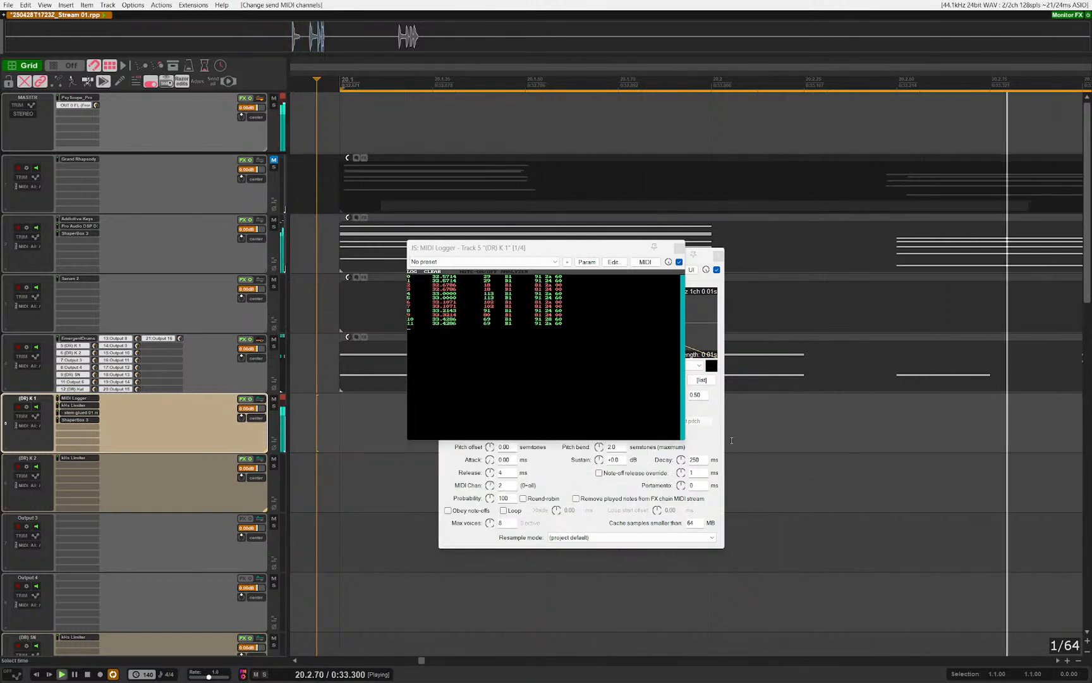
{"action": "key", "text": "space"}
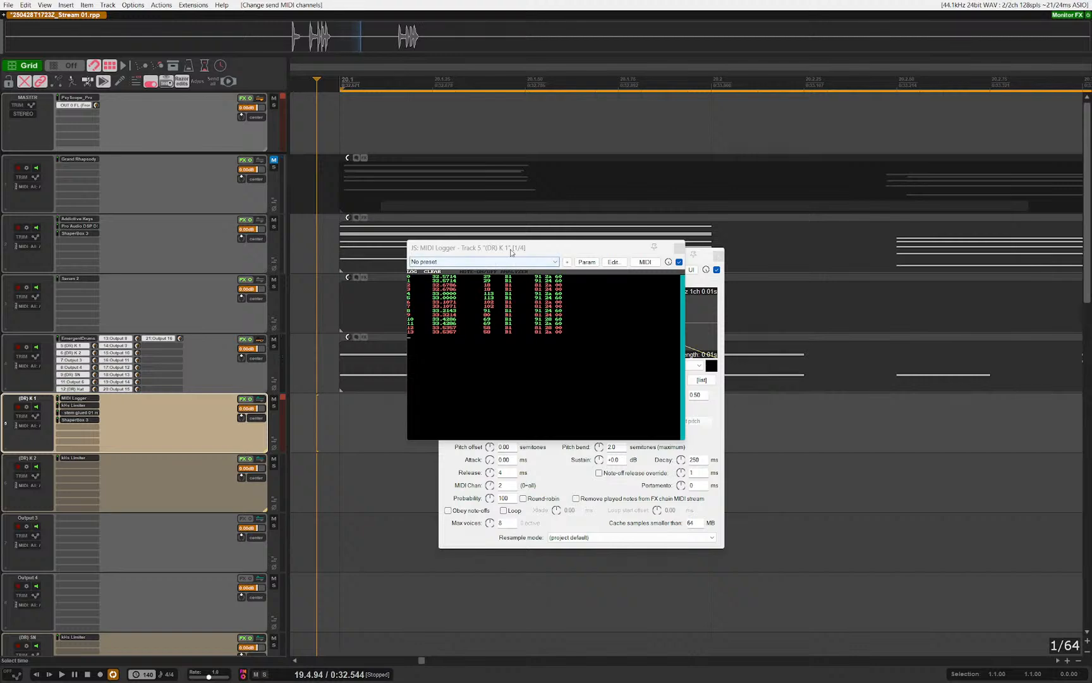
{"action": "left_click_drag", "start_coordinate": [514, 247], "coordinate": [853, 318]}
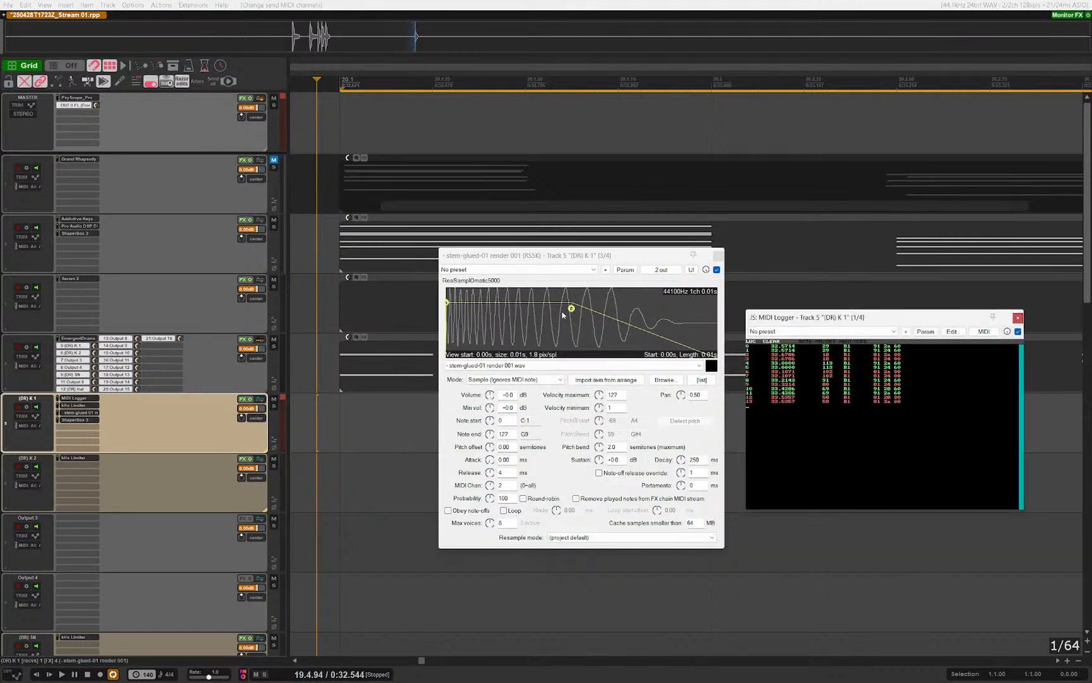
Step: Restore MIDI source channel 2 on the EmergentDrums send to K 1 and test it with playback
{"action": "left_click", "coordinate": [74, 346]}
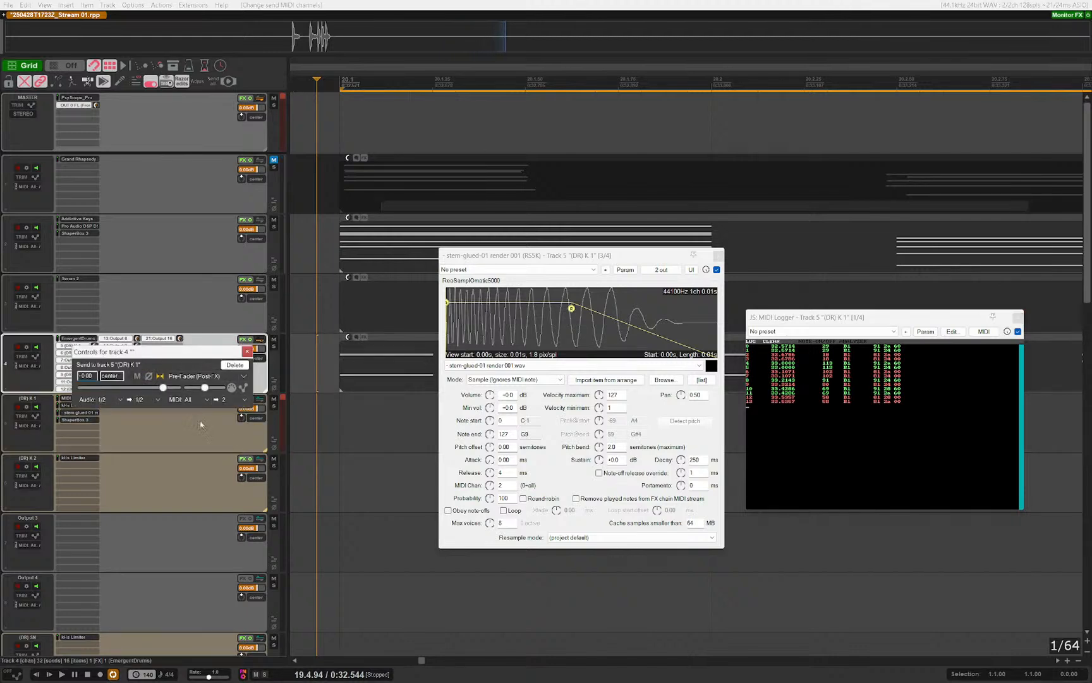
{"action": "left_click", "coordinate": [191, 401]}
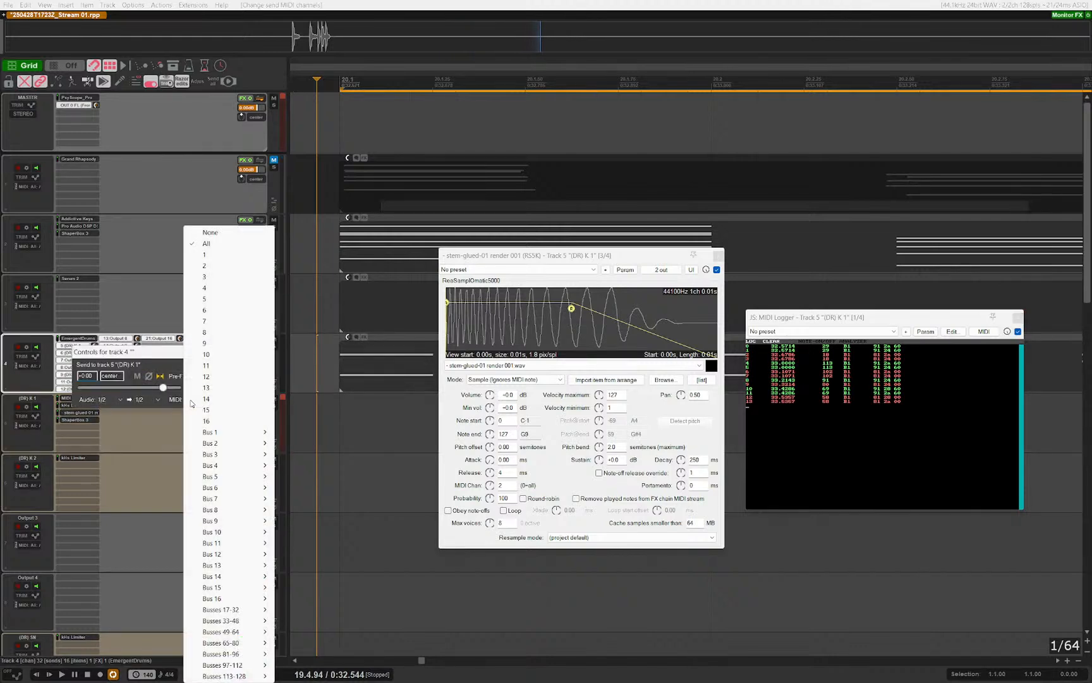
{"action": "left_click", "coordinate": [215, 265]}
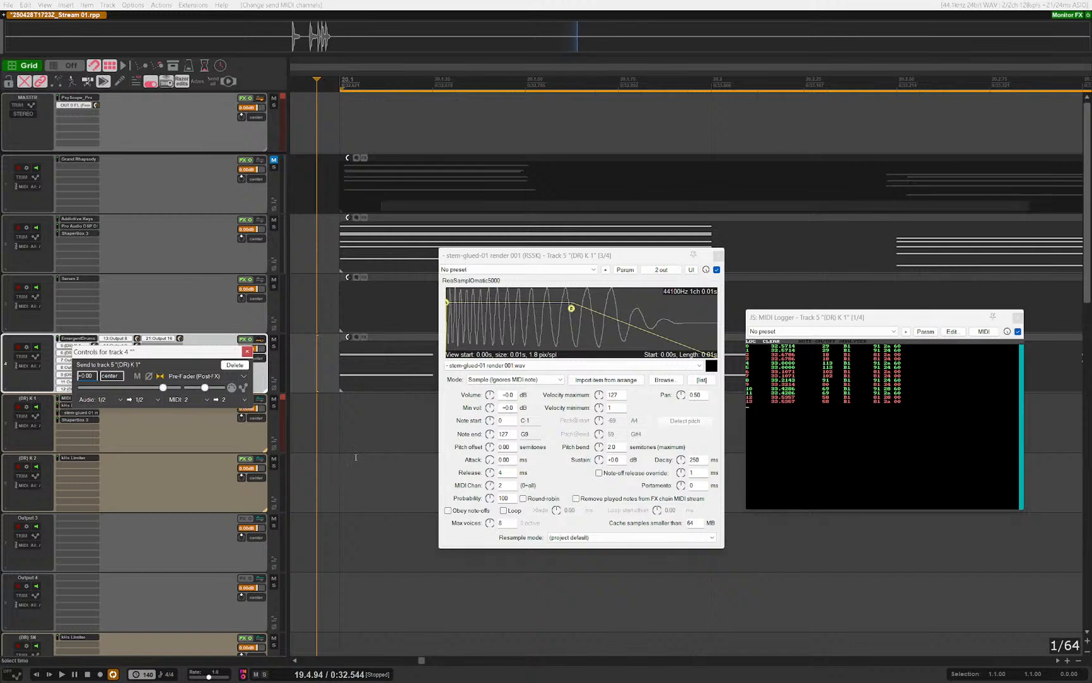
{"action": "key", "text": "space"}
{"action": "key", "text": "space"}
{"action": "left_click_drag", "start_coordinate": [510, 254], "coordinate": [512, 261]}
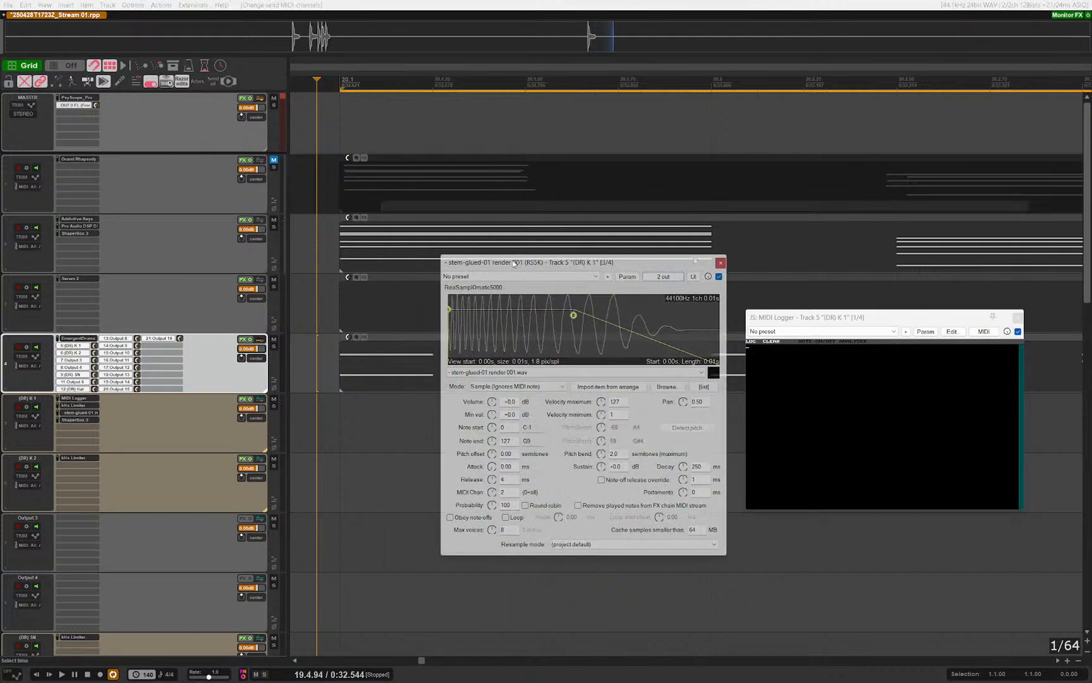
Step: Examine the MIDI input bus options in EmergentDrums' plug-in routing and close its windows
{"action": "left_click", "coordinate": [77, 339]}
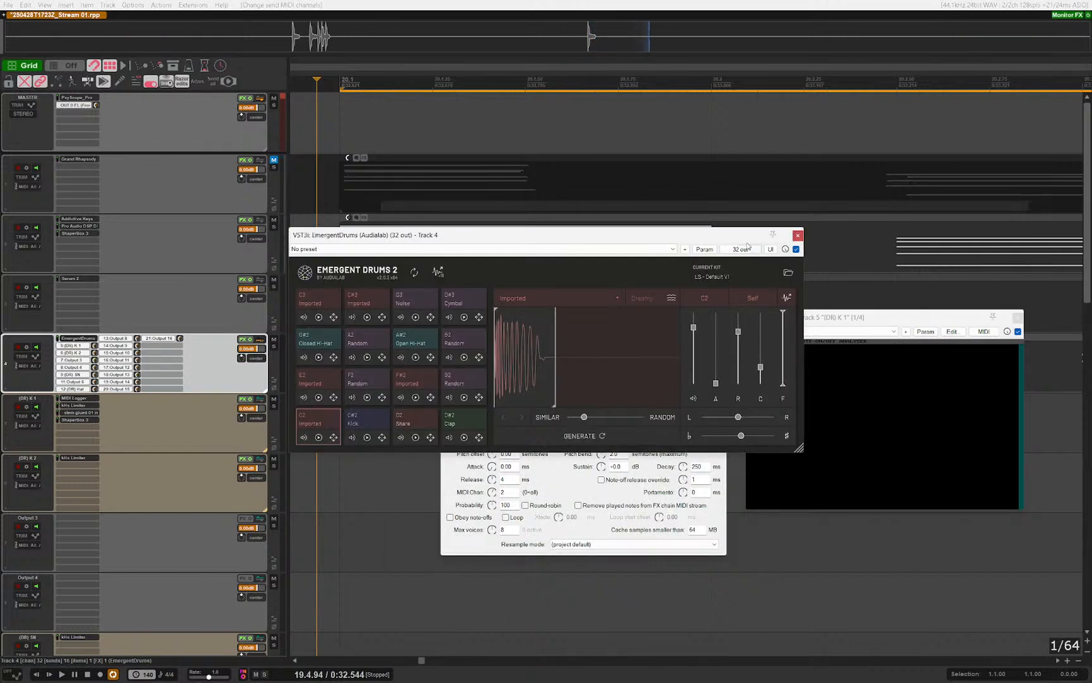
{"action": "left_click", "coordinate": [745, 249]}
{"action": "left_click", "coordinate": [1067, 275]}
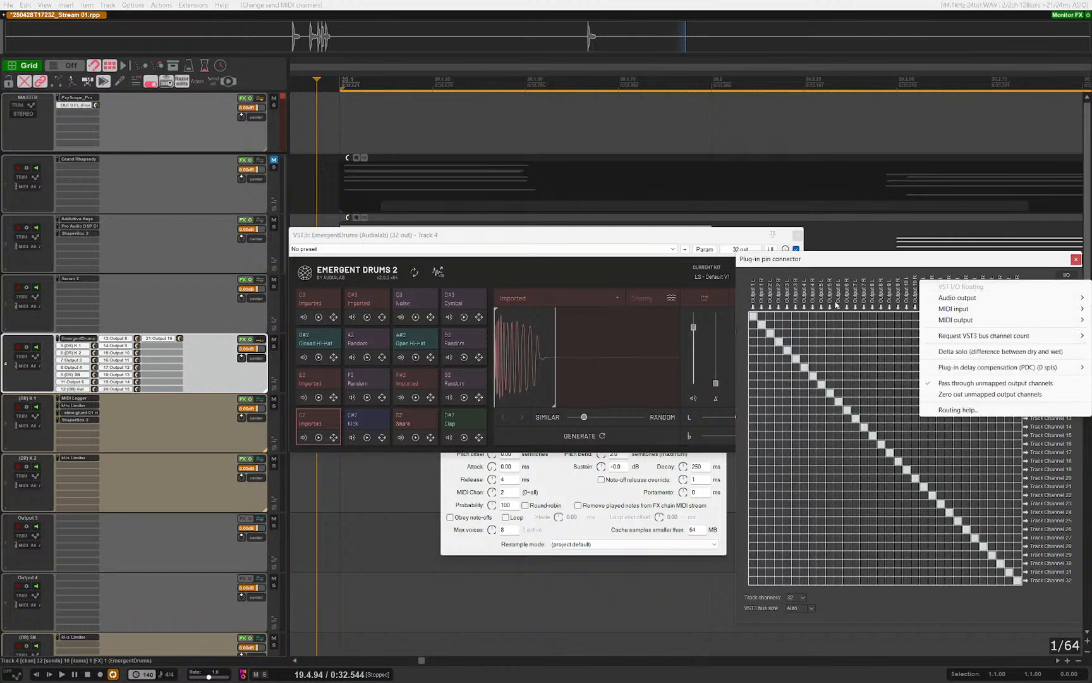
{"action": "mouse_move", "coordinate": [983, 314]}
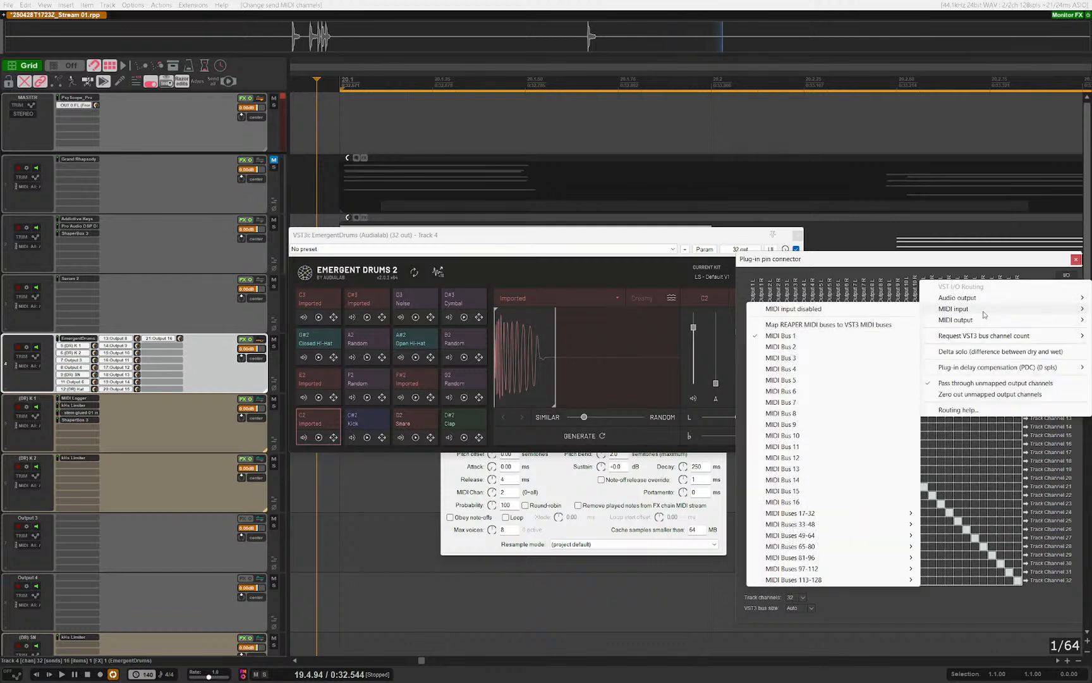
{"action": "key", "text": "Escape"}
{"action": "key", "text": "Escape"}
{"action": "key", "text": "Escape"}
{"action": "key", "text": "Escape"}
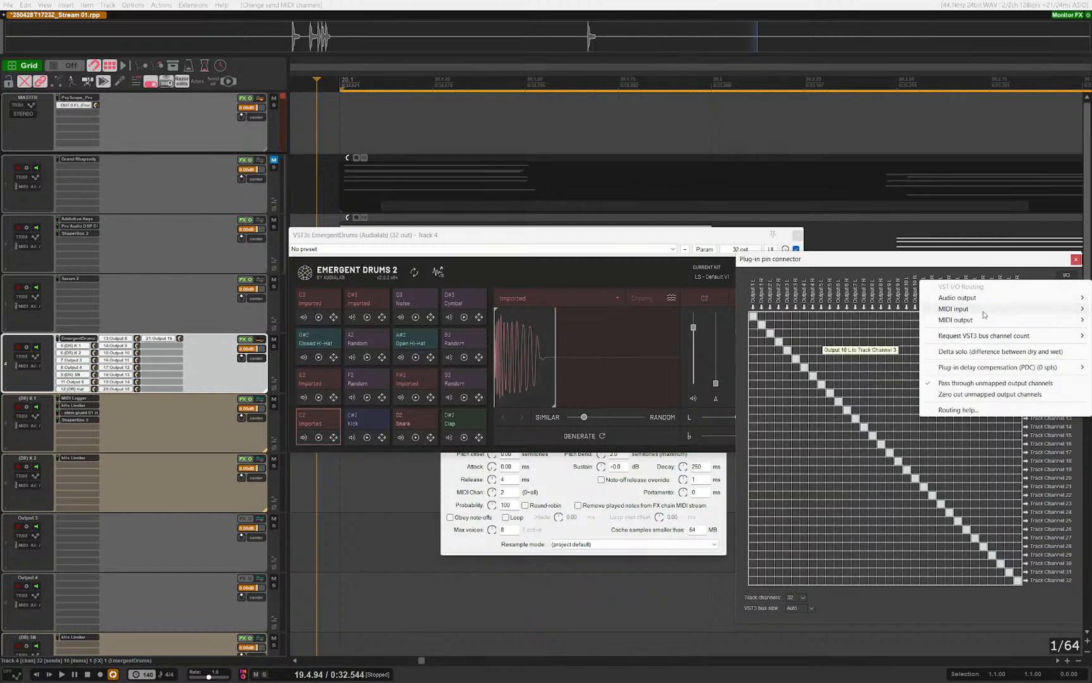
{"action": "left_click", "coordinate": [467, 278]}
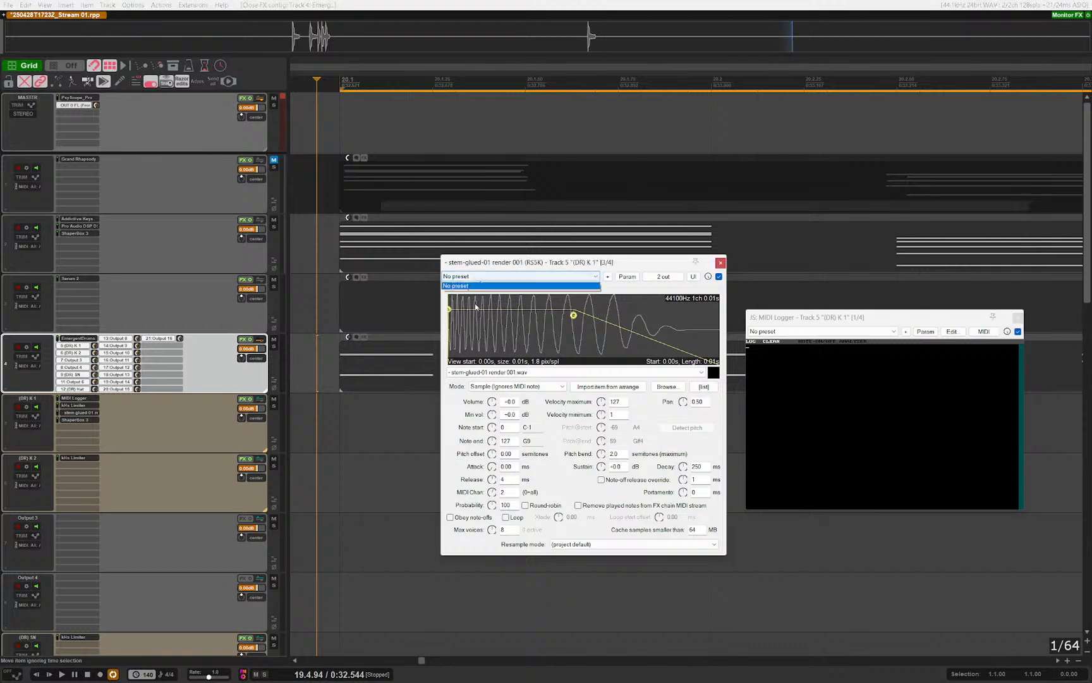
Step: Set EmergentDrums' MIDI output to merge with the MIDI bus, and test the routing with playback
{"action": "left_click", "coordinate": [81, 341]}
{"action": "left_click", "coordinate": [81, 339]}
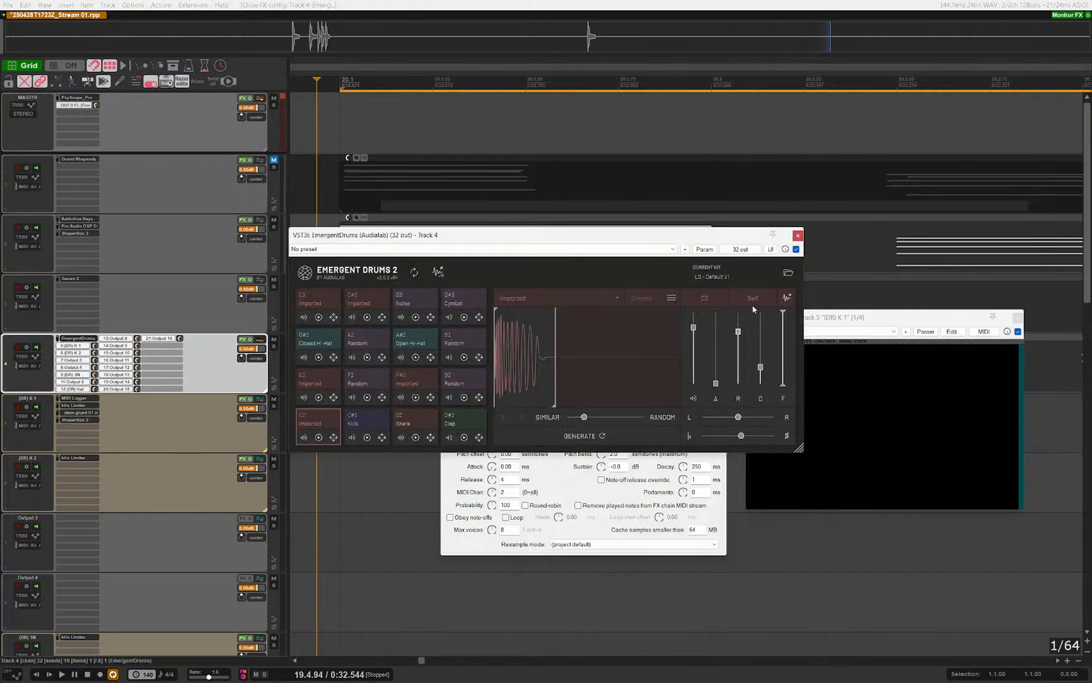
{"action": "left_click", "coordinate": [735, 249]}
{"action": "left_click", "coordinate": [1067, 270]}
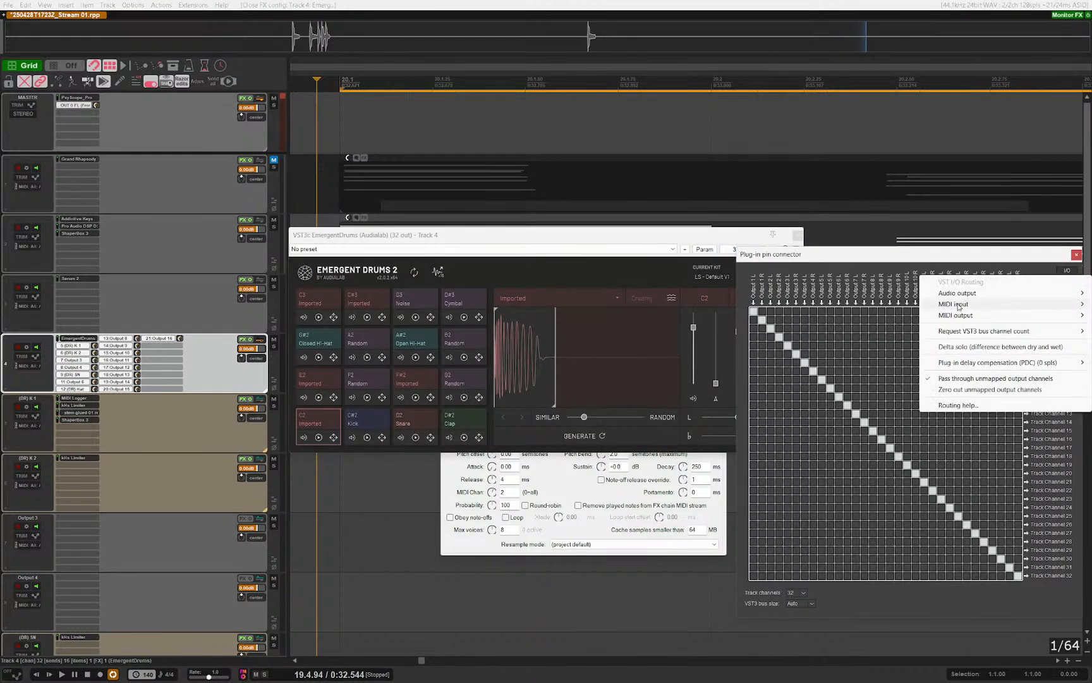
{"action": "mouse_move", "coordinate": [959, 315]}
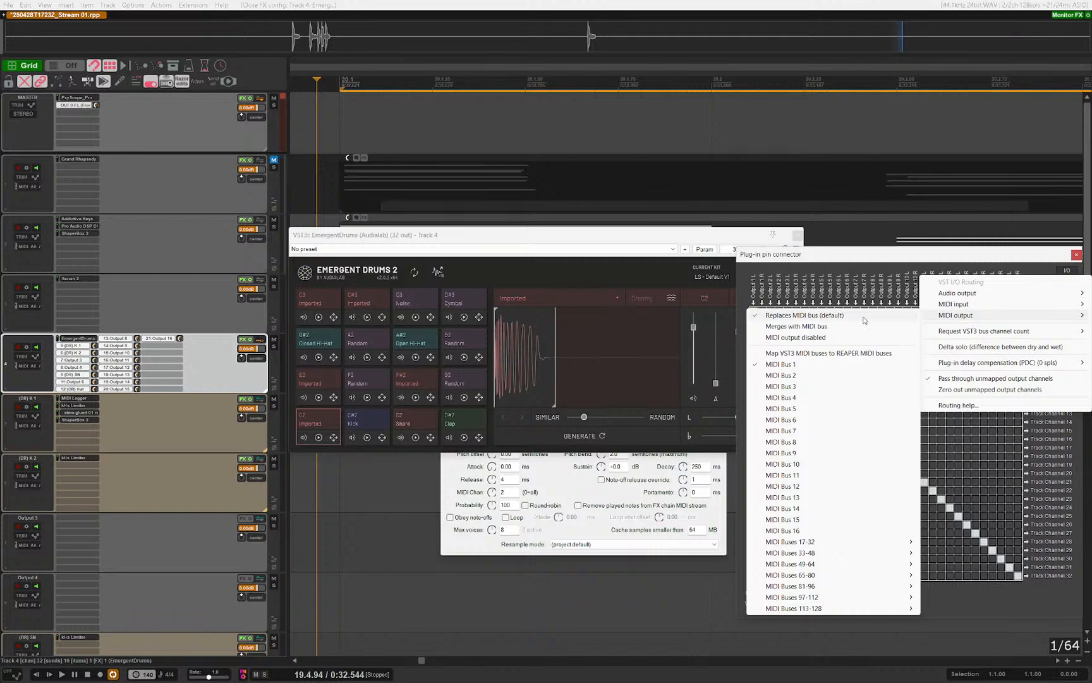
{"action": "left_click", "coordinate": [847, 327]}
{"action": "left_click", "coordinate": [387, 521]}
{"action": "key", "text": "space"}
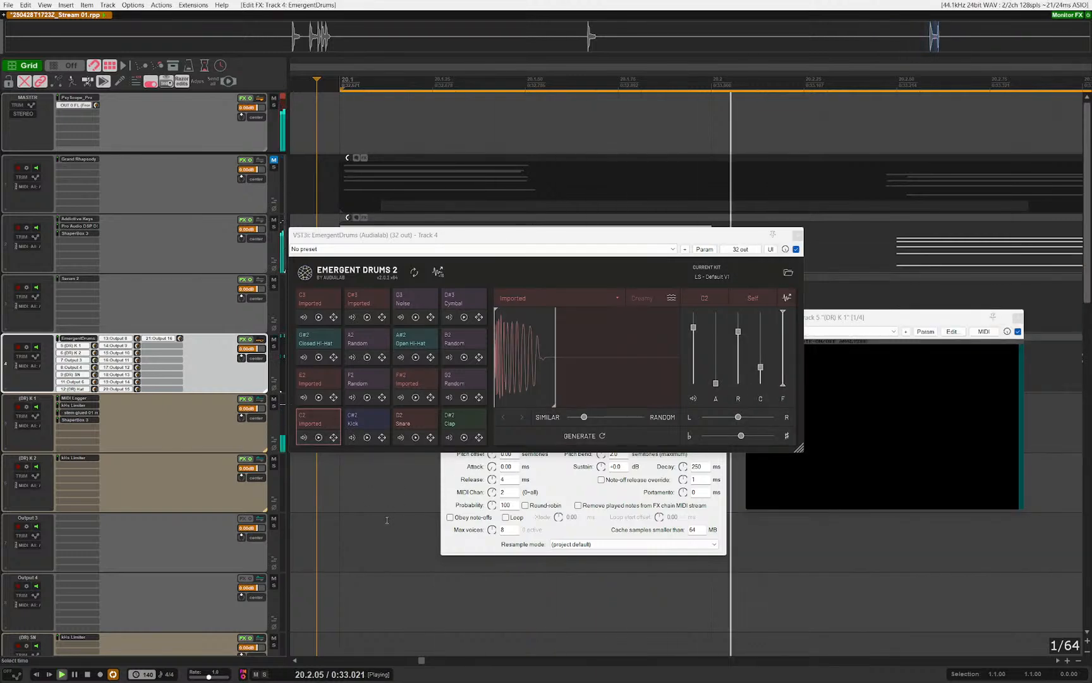
{"action": "key", "text": "space"}
{"action": "left_click", "coordinate": [393, 240]}
{"action": "key", "text": "Escape"}
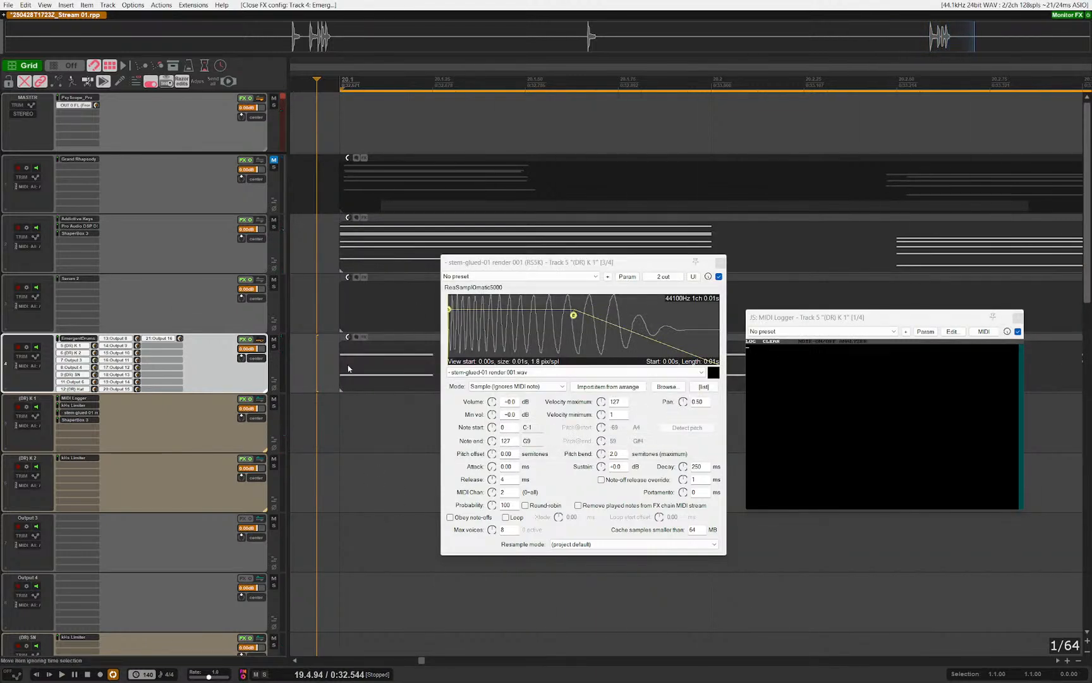
Step: Open track 4's MIDI item for editing and limit the click sampler on K 1 to 1 voice
{"action": "double_click", "coordinate": [348, 368]}
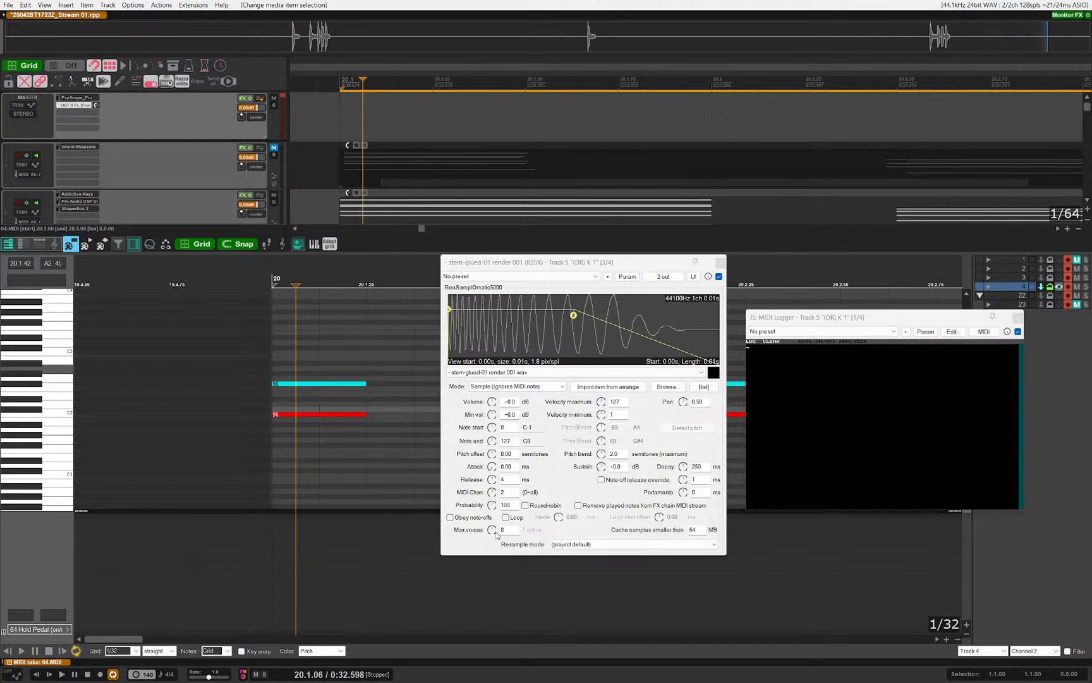
{"action": "left_click_drag", "start_coordinate": [493, 531], "coordinate": [493, 542]}
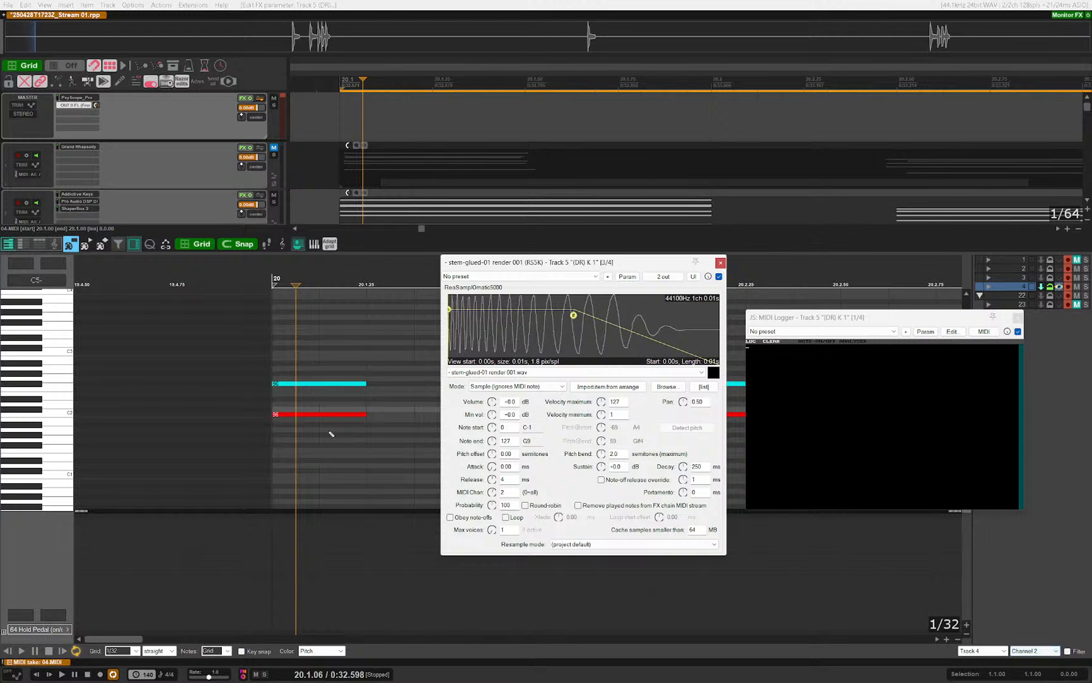
Step: Cut the C2 kick notes, paste them with the channel 2 filter on, and align them to the start of bar 20
{"action": "left_click", "coordinate": [72, 412]}
{"action": "key", "text": "ctrl+x"}
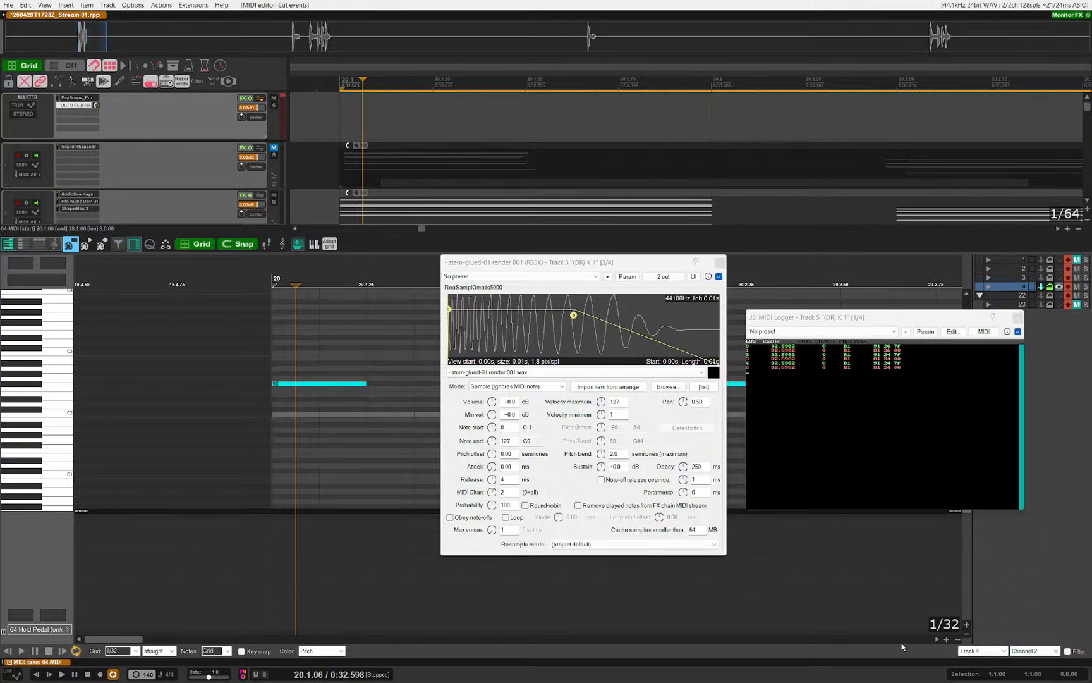
{"action": "left_click", "coordinate": [1068, 652]}
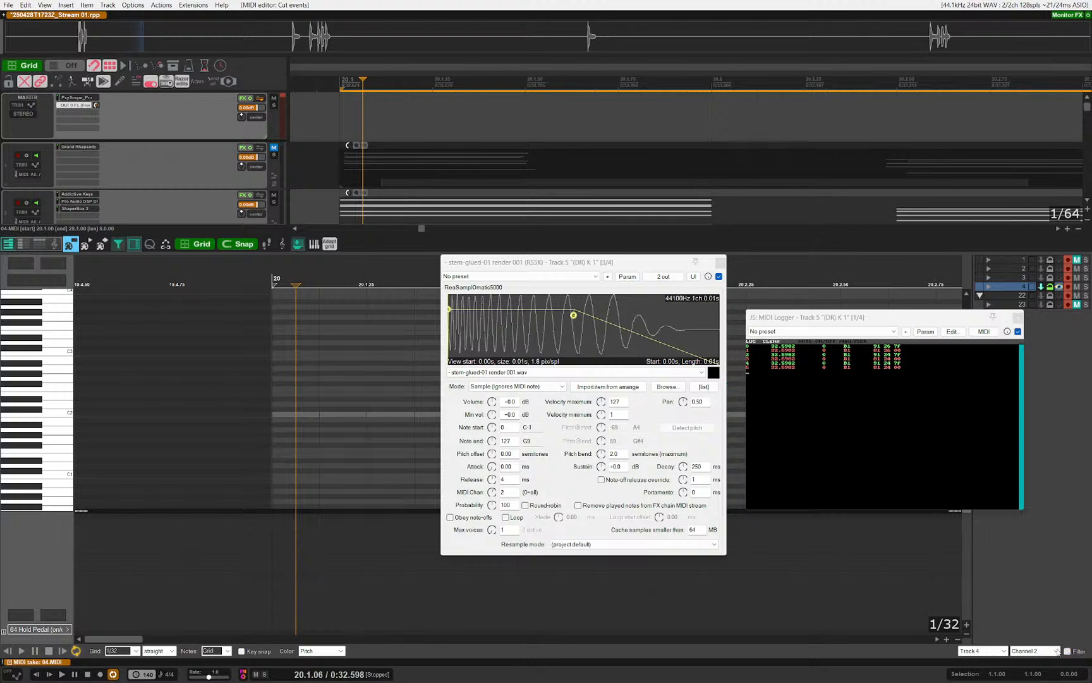
{"action": "key", "text": "ctrl+v"}
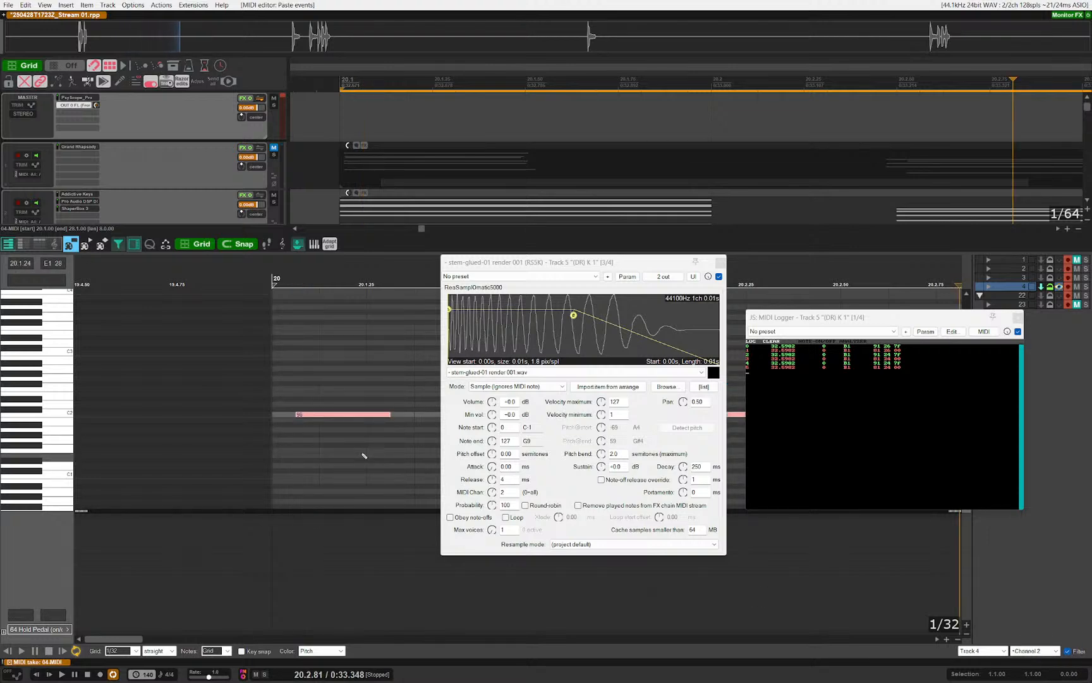
{"action": "left_click_drag", "start_coordinate": [305, 414], "coordinate": [283, 415]}
{"action": "right_click", "coordinate": [283, 414]}
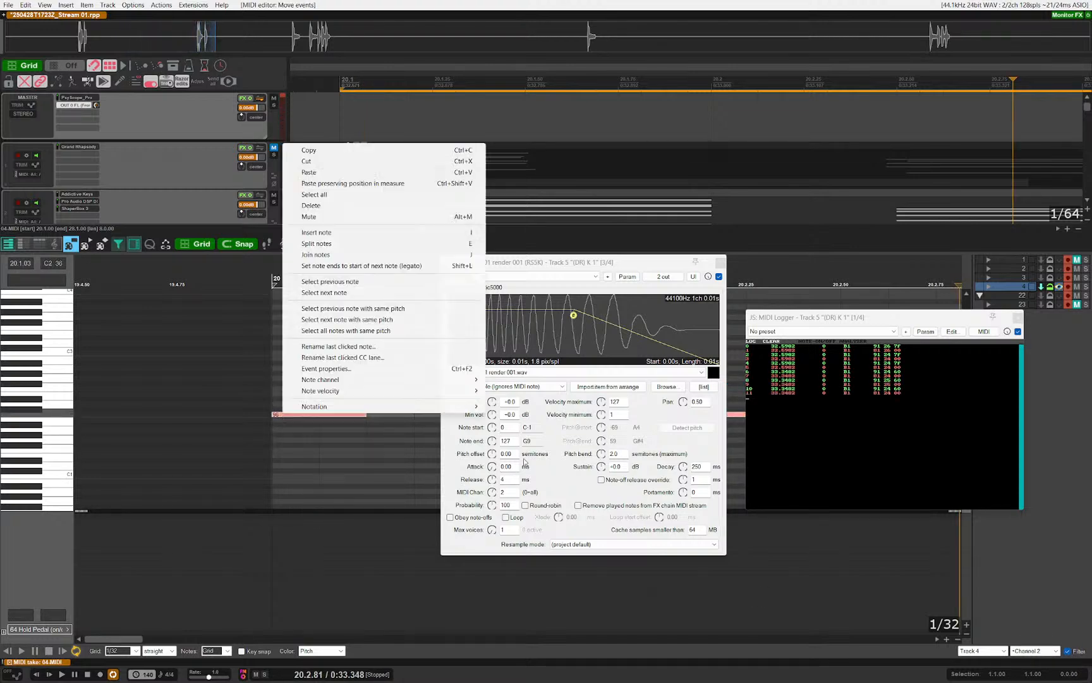
{"action": "left_click", "coordinate": [345, 413]}
{"action": "left_click", "coordinate": [345, 414]}
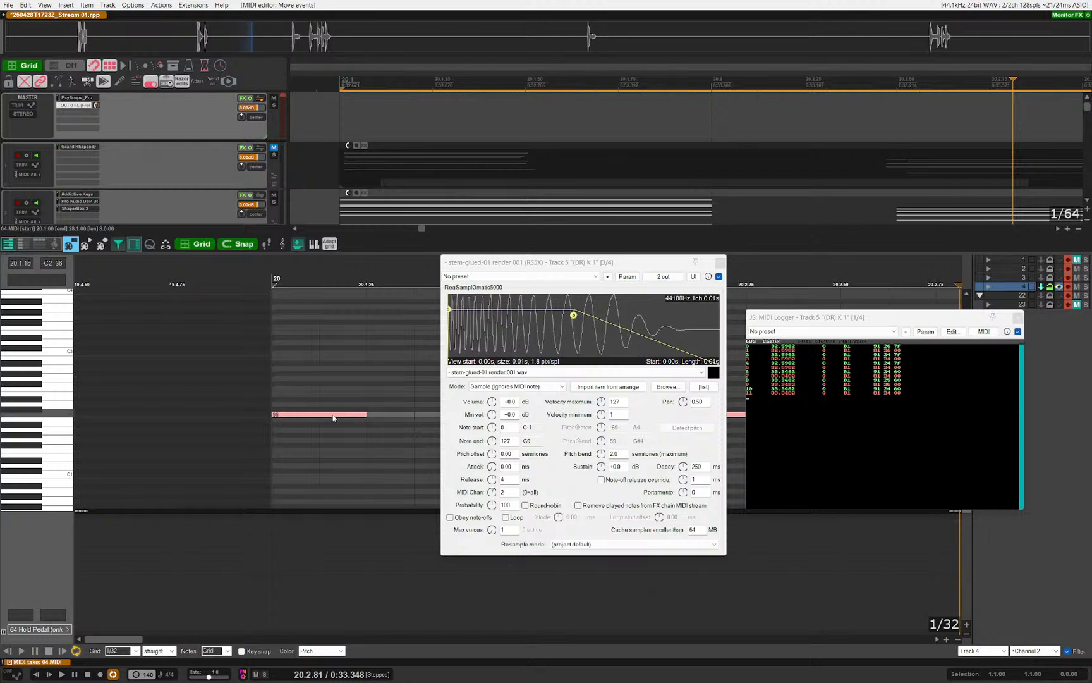
{"action": "key", "text": "Escape"}
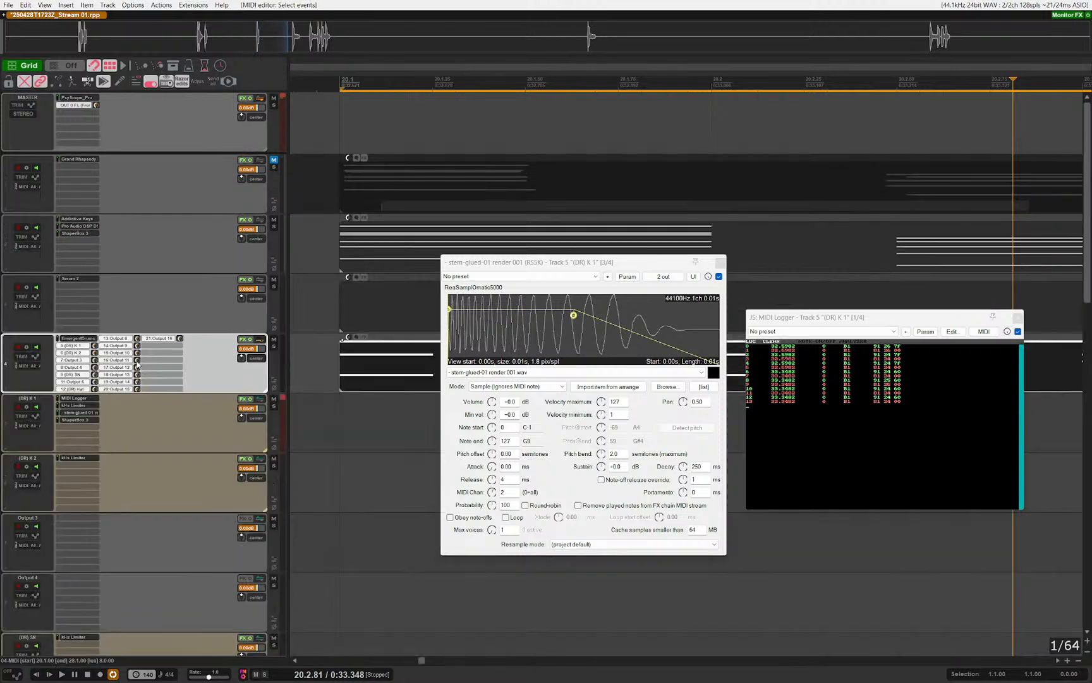
Step: Check the MIDI channels on the send to K 1 and the channel assigned to the C2 notes in Event Properties
{"action": "left_click", "coordinate": [76, 347]}
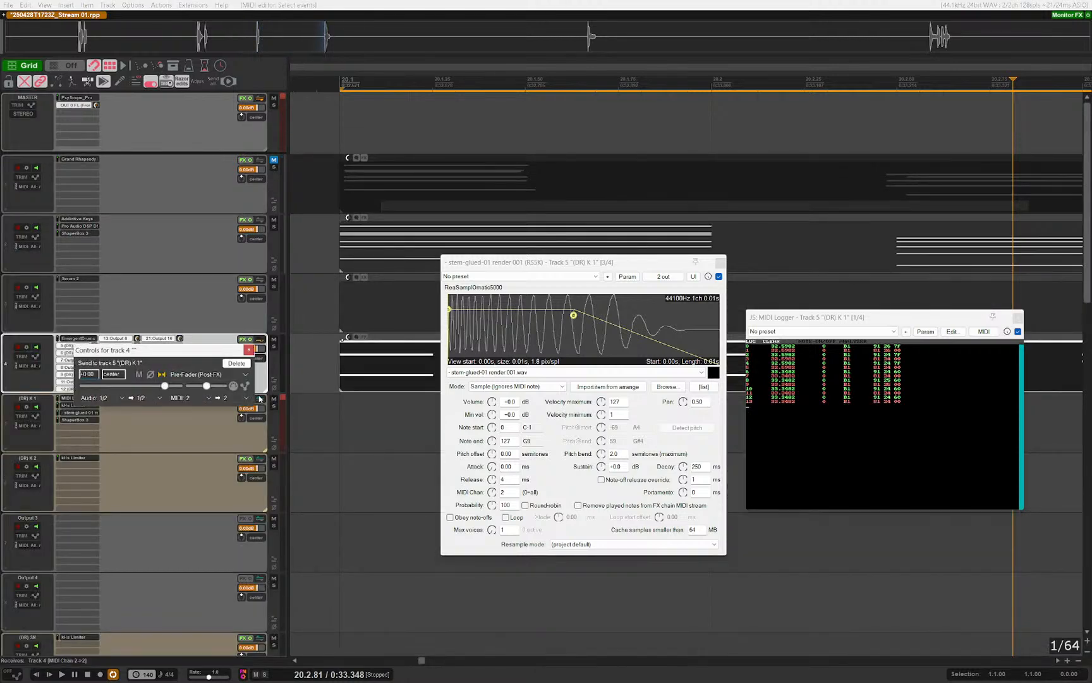
{"action": "left_click", "coordinate": [322, 367]}
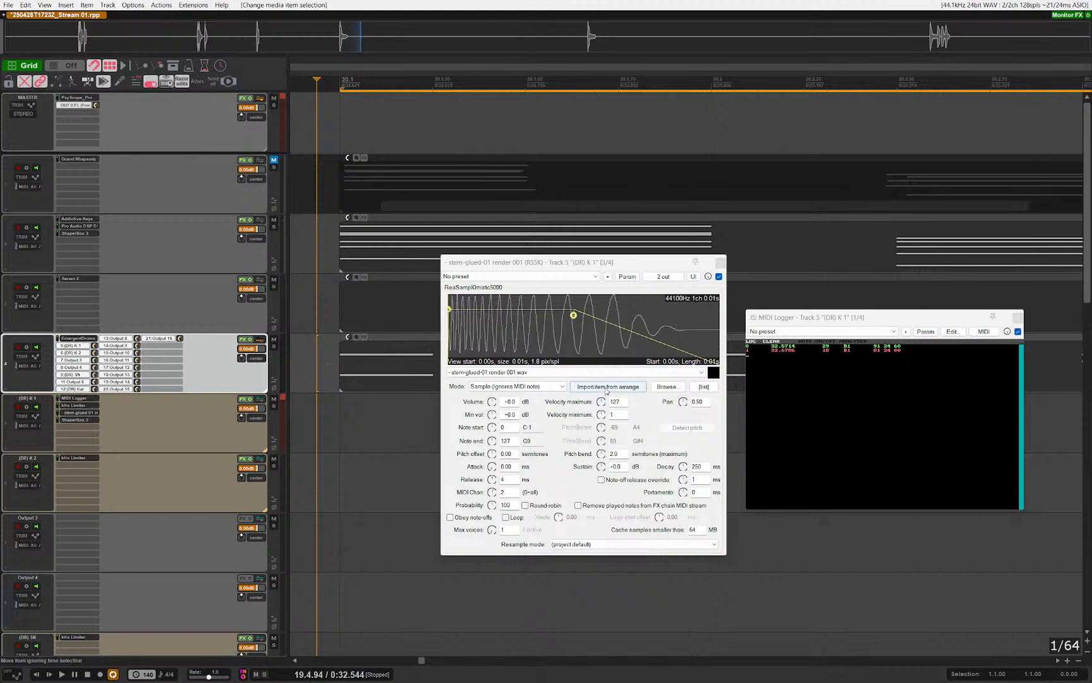
{"action": "left_click", "coordinate": [361, 371]}
{"action": "key", "text": "ctrl+alt+e"}
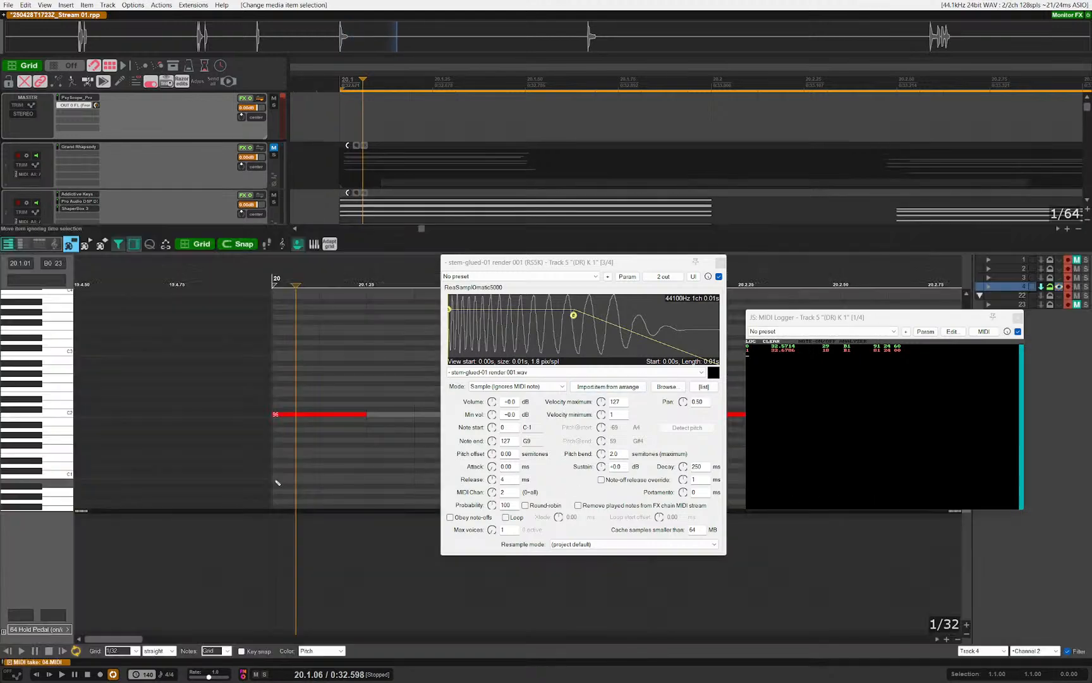
{"action": "left_click", "coordinate": [1067, 650]}
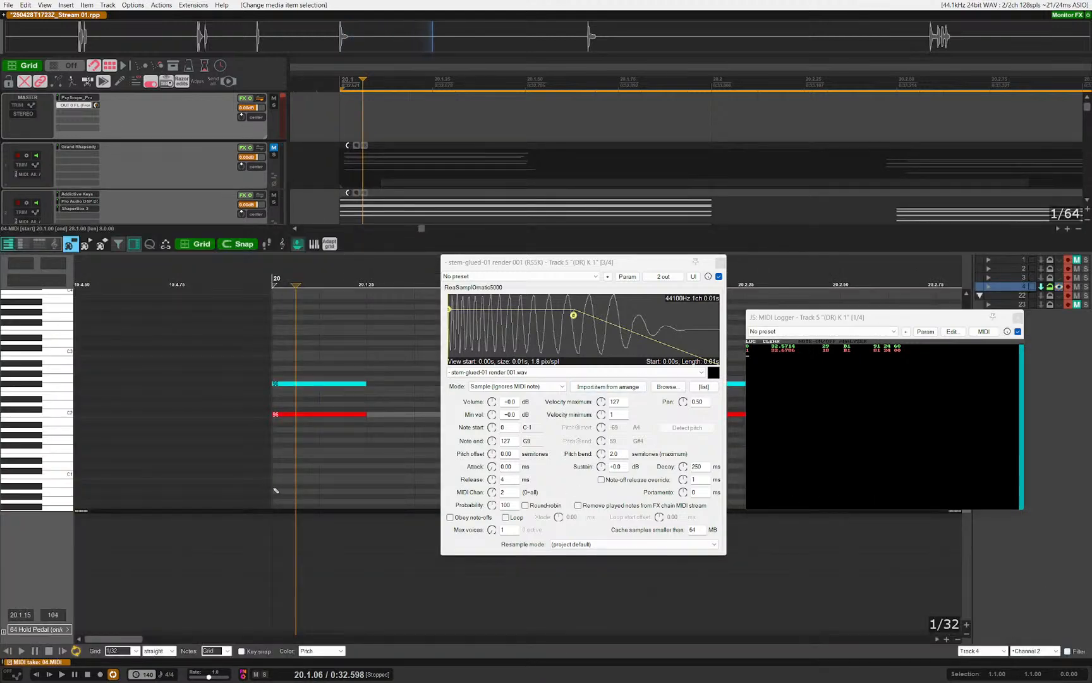
{"action": "left_click", "coordinate": [297, 415]}
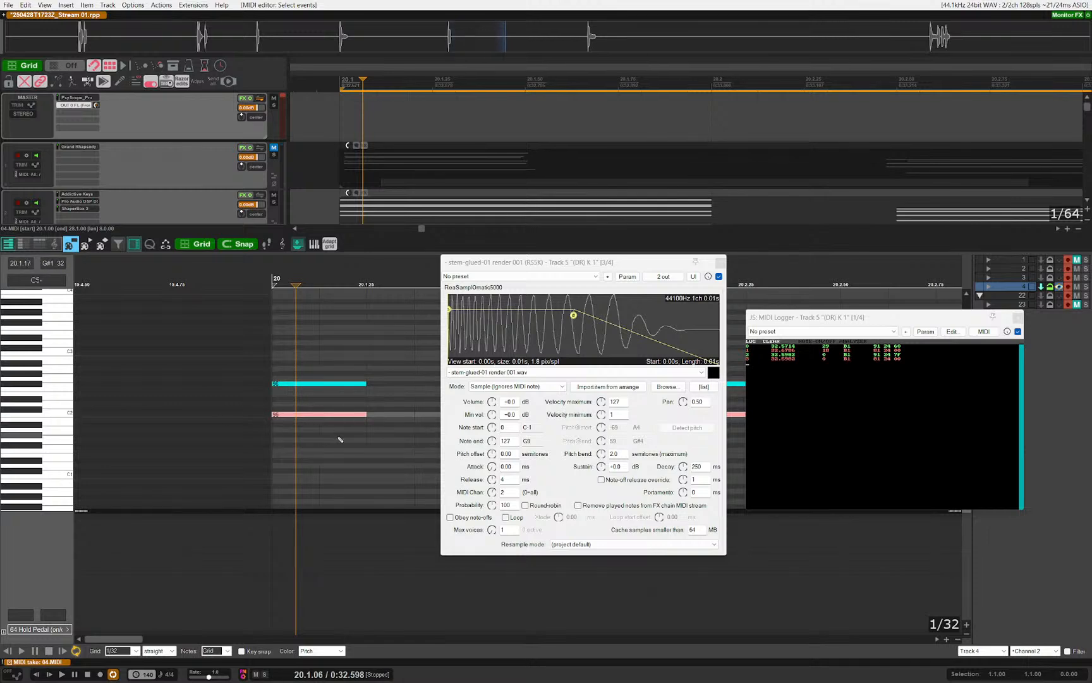
{"action": "key", "text": "ctrl+F2"}
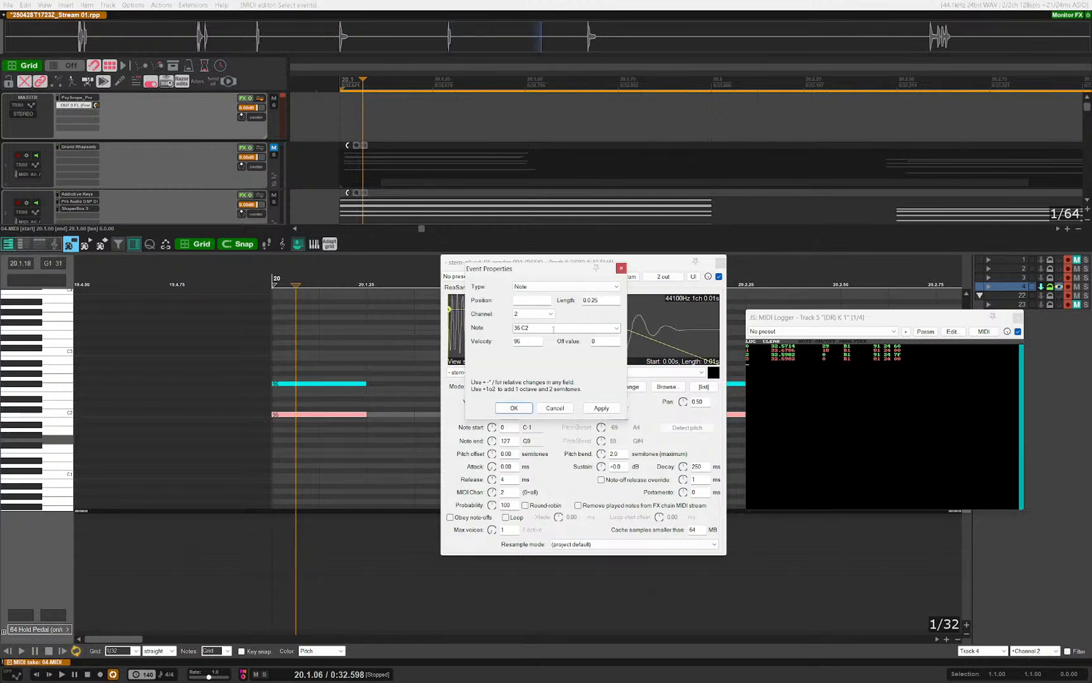
{"action": "left_click", "coordinate": [525, 314]}
{"action": "left_click", "coordinate": [525, 318]}
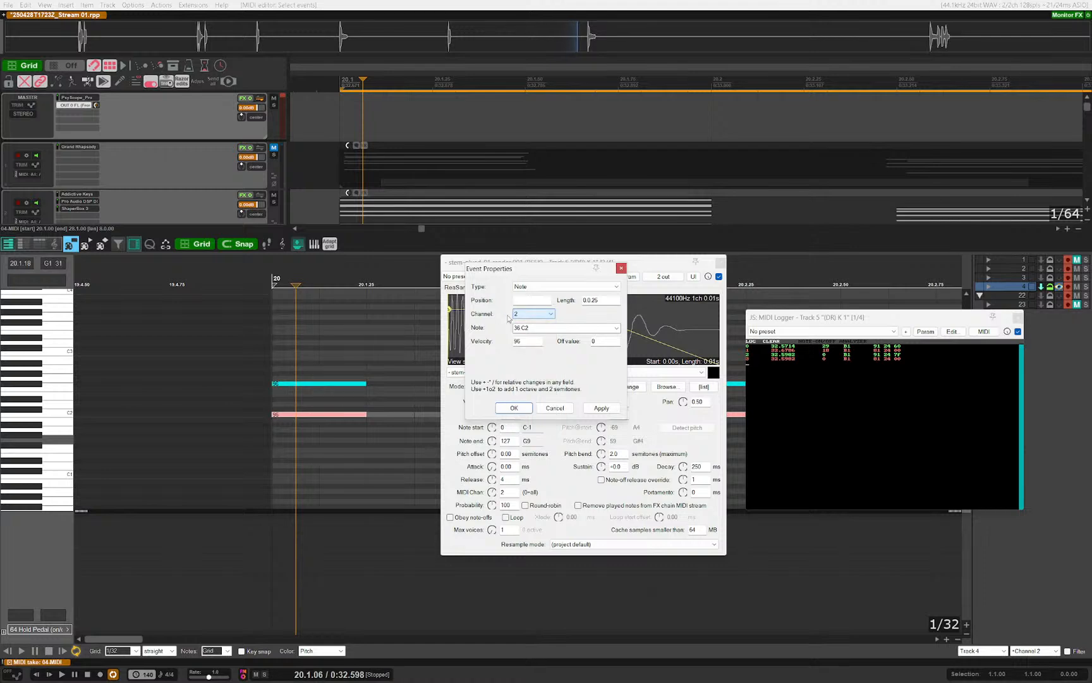
{"action": "key", "text": "Return"}
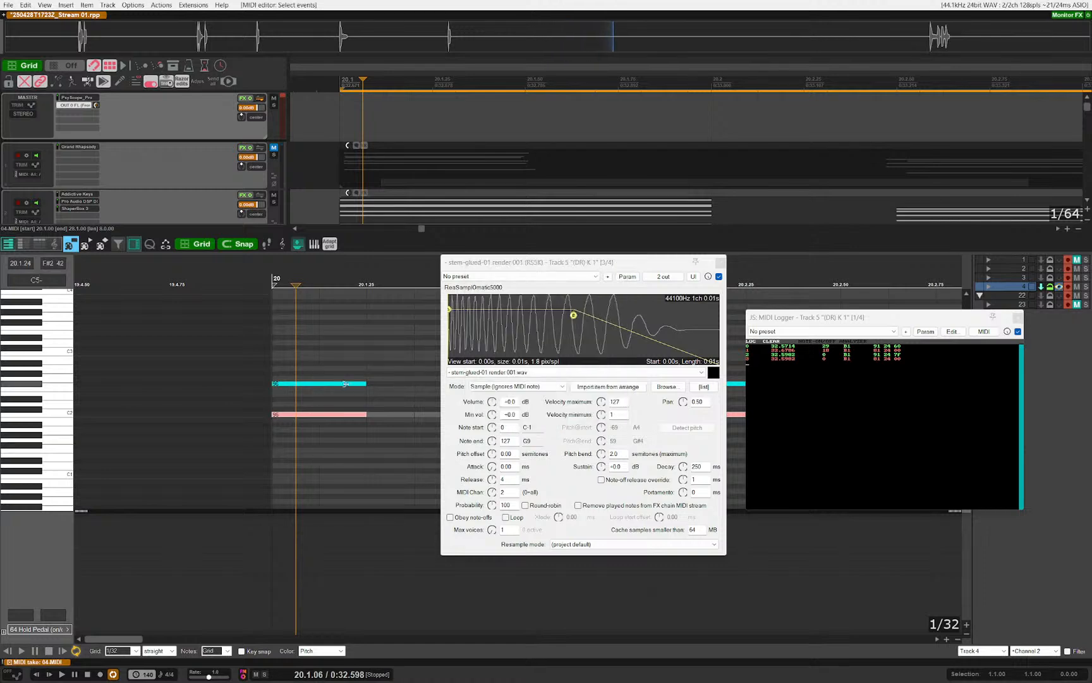
Step: Turn off the channel filter and assign all C2 notes to MIDI channel 2 in Event Properties
{"action": "key", "text": "ctrl+a"}
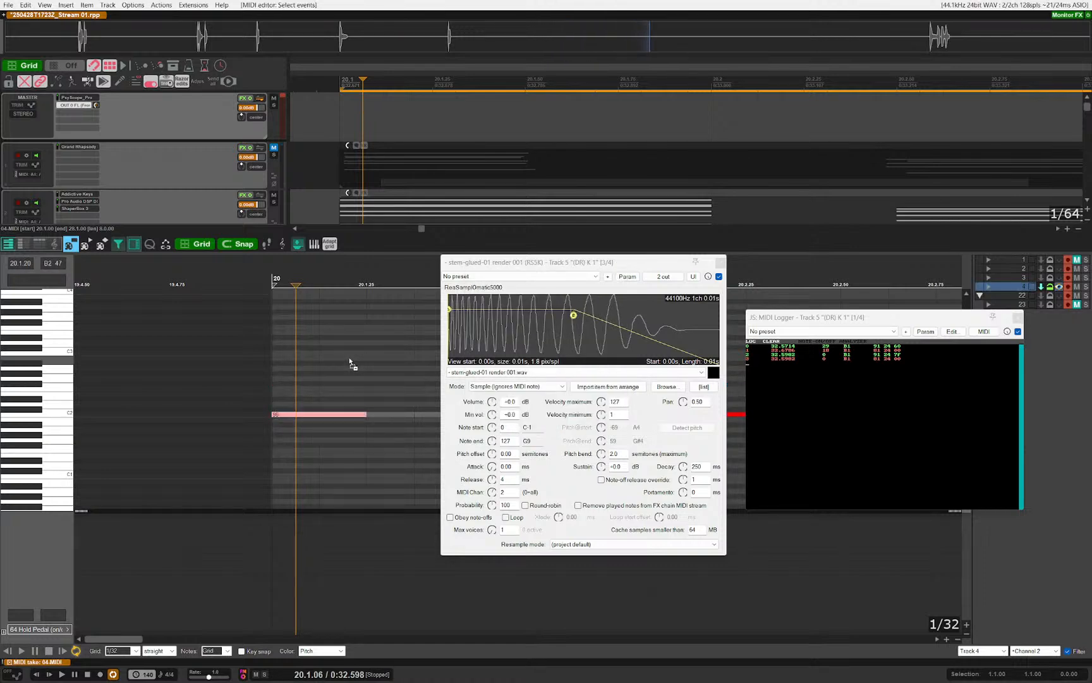
{"action": "key", "text": "ctrl+z"}
{"action": "left_click", "coordinate": [1067, 651]}
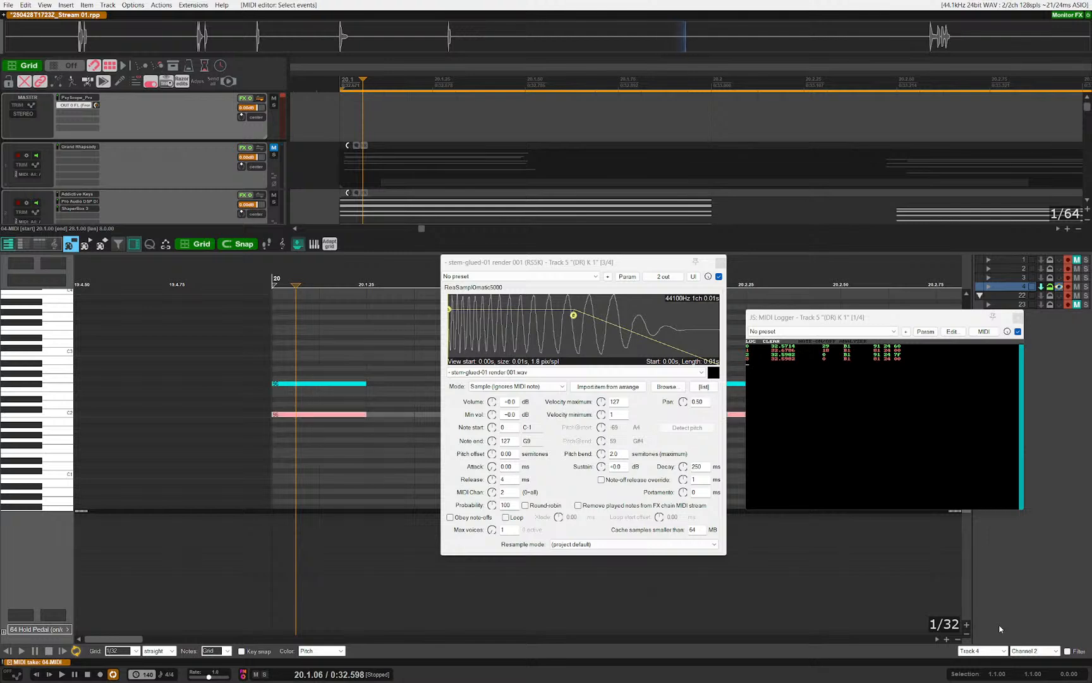
{"action": "left_click", "coordinate": [377, 467]}
{"action": "key", "text": "ctrl+F2"}
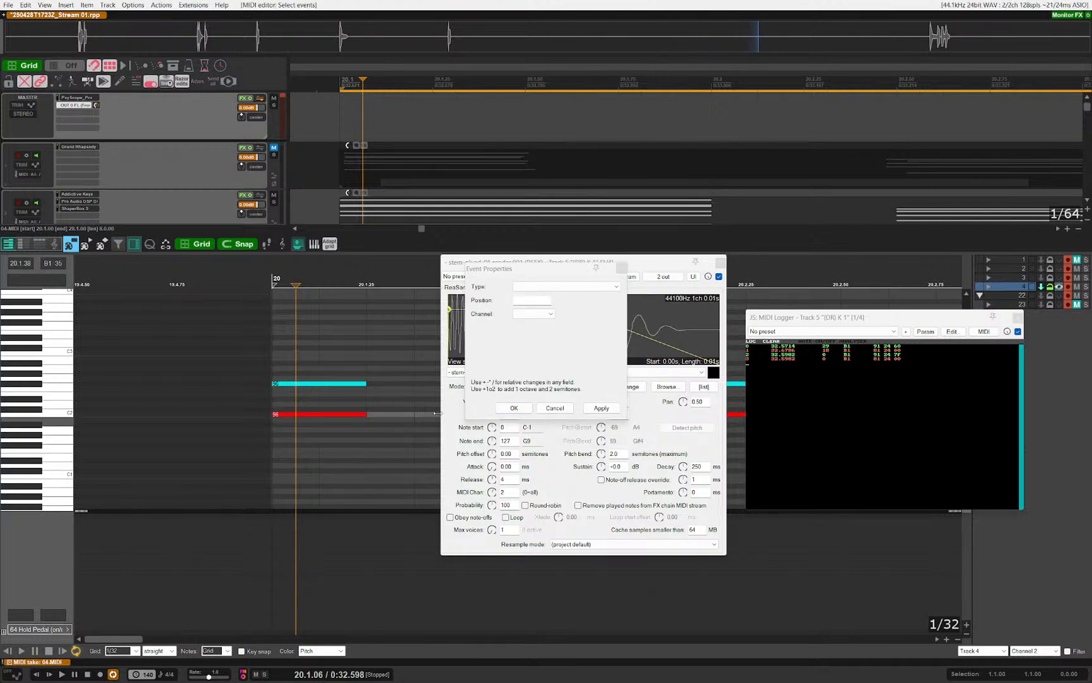
{"action": "left_click", "coordinate": [45, 415]}
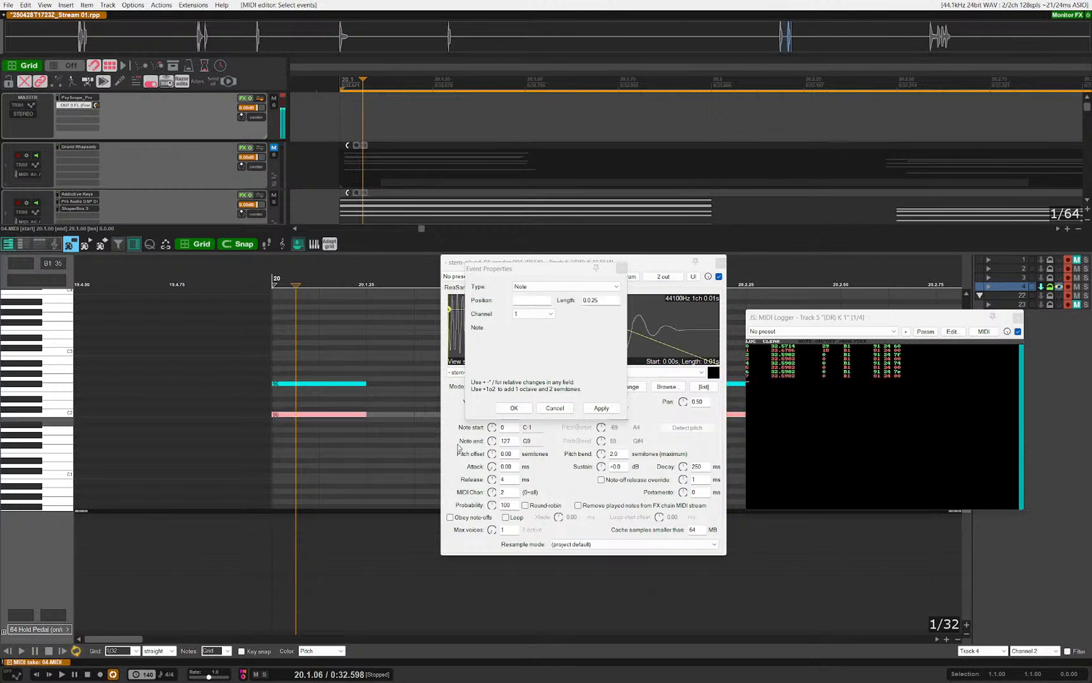
{"action": "left_click", "coordinate": [552, 314]}
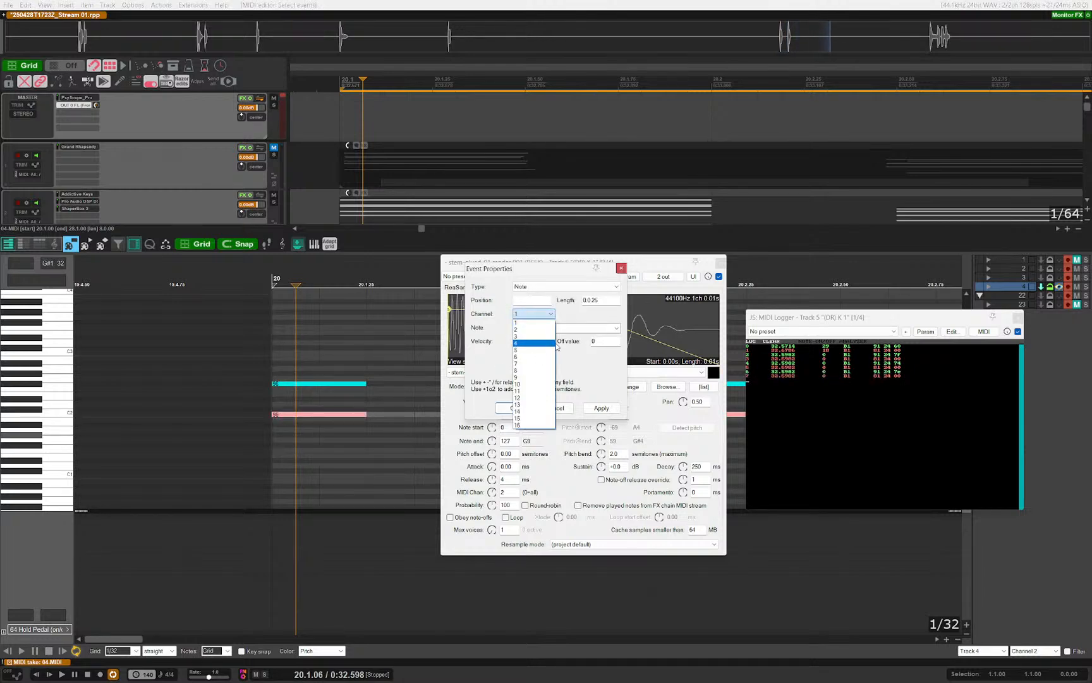
{"action": "left_click", "coordinate": [528, 329]}
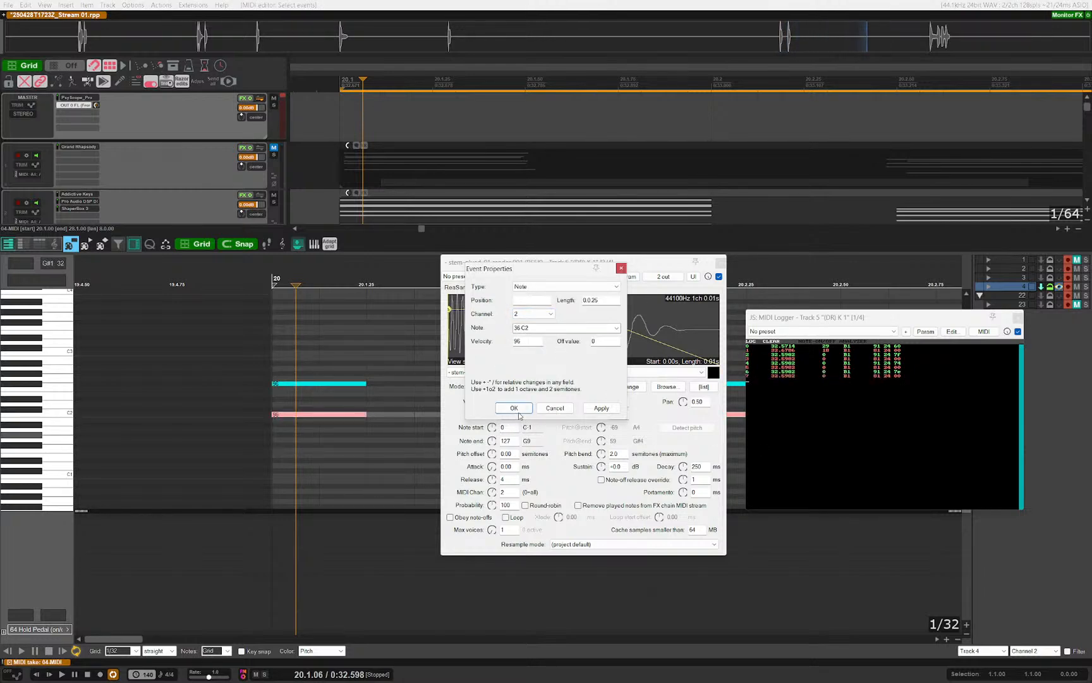
{"action": "left_click", "coordinate": [514, 408]}
Step: Display all MIDI channels in the MIDI editor and close it
{"action": "left_click", "coordinate": [1035, 650]}
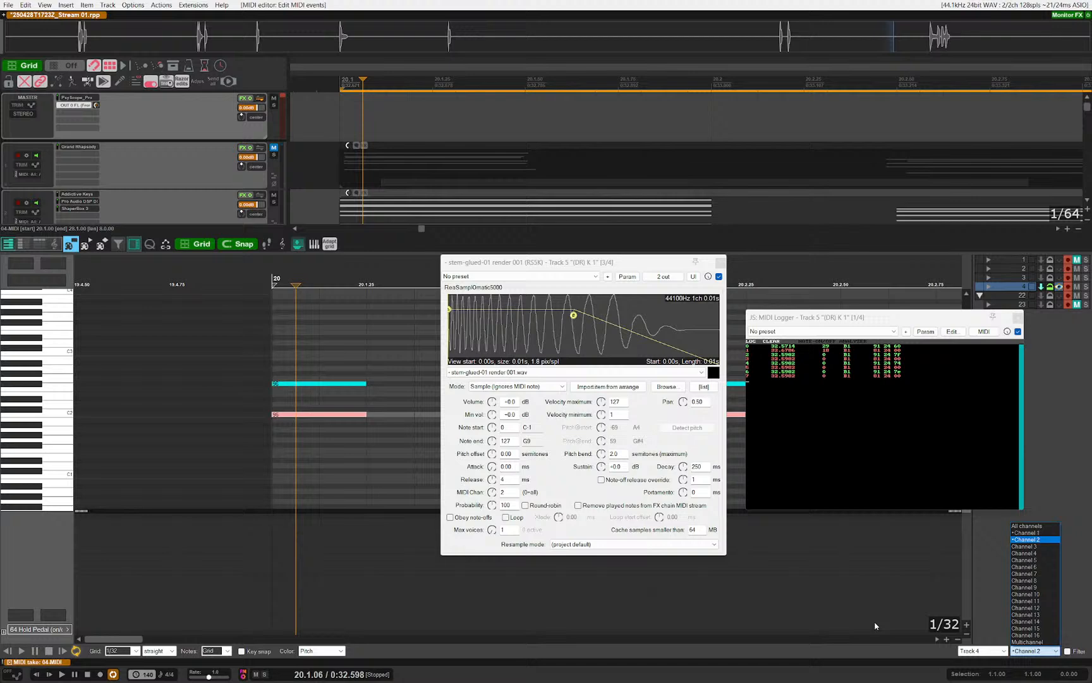
{"action": "left_click", "coordinate": [1028, 526]}
{"action": "left_click", "coordinate": [353, 492]}
{"action": "key", "text": "Escape"}
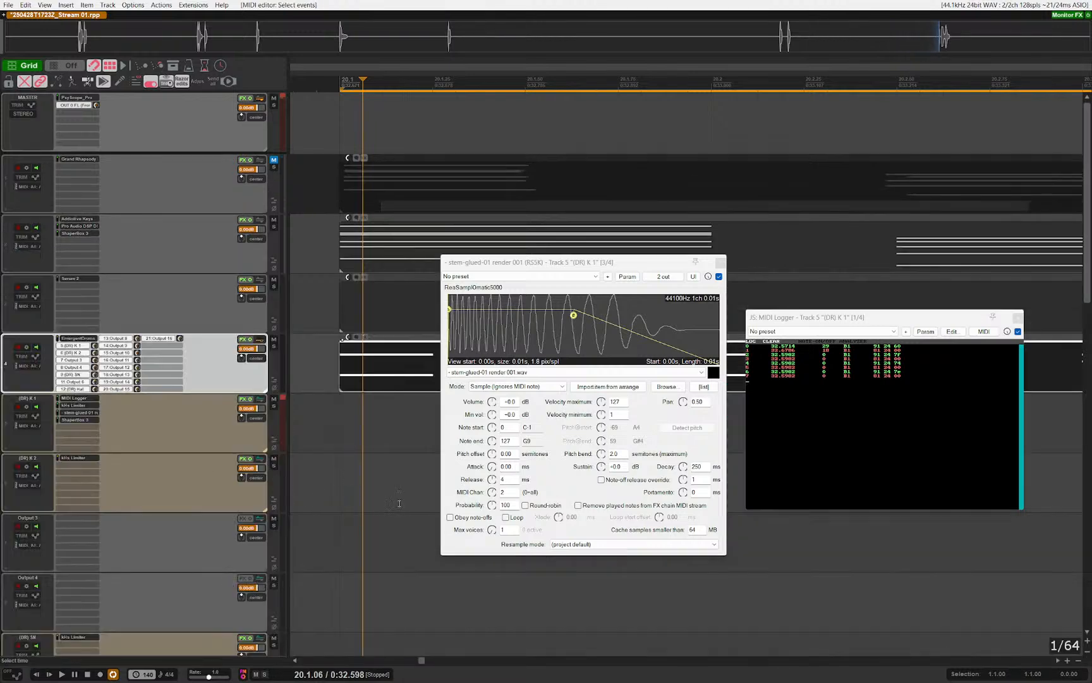
Step: Remove MIDI Logger from K 1 and play the loop from just before bar 20
{"action": "left_click", "coordinate": [320, 471]}
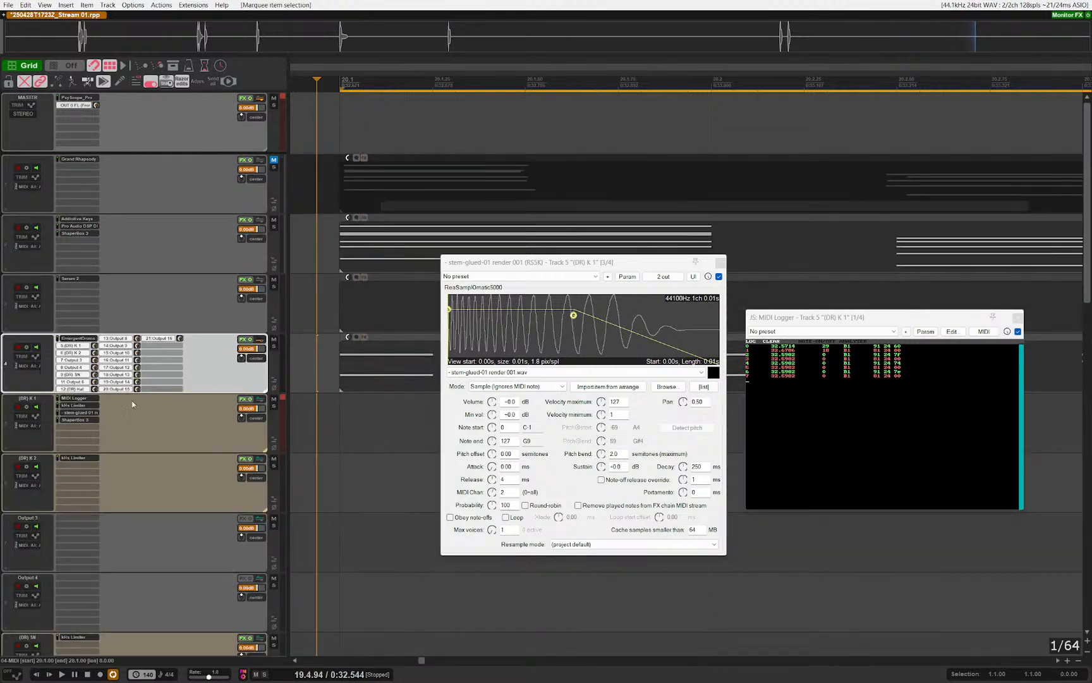
{"action": "left_click", "coordinate": [80, 399], "text": "alt"}
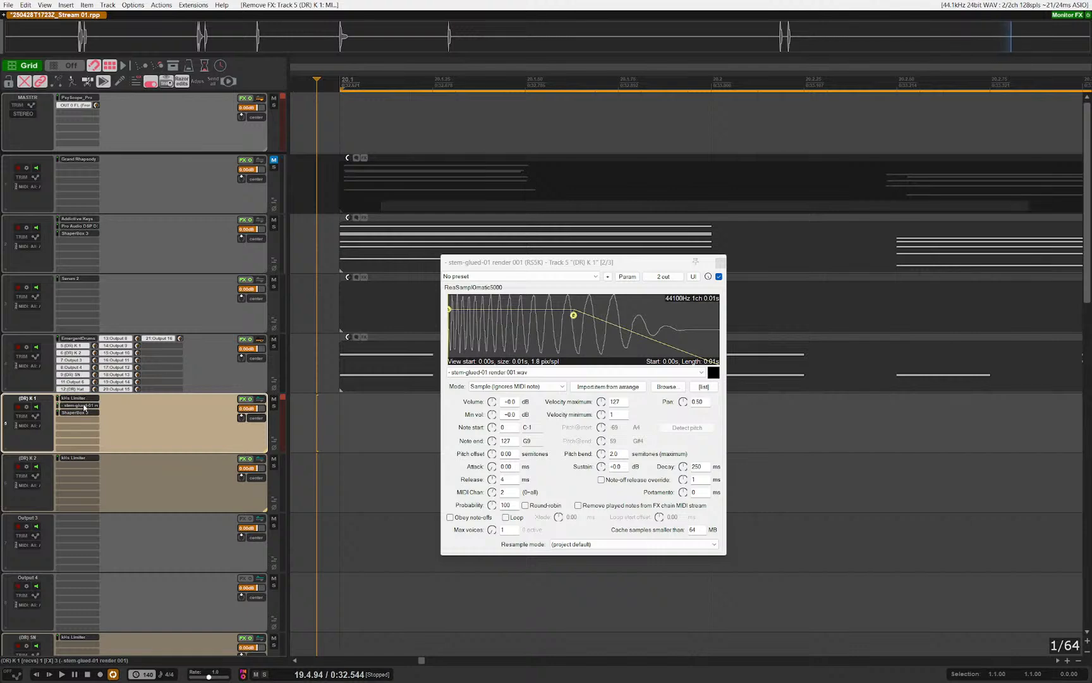
{"action": "left_click", "coordinate": [84, 408]}
{"action": "key", "text": "space"}
{"action": "scroll", "coordinate": [452, 456], "scroll_direction": "down", "scroll_amount": 2}
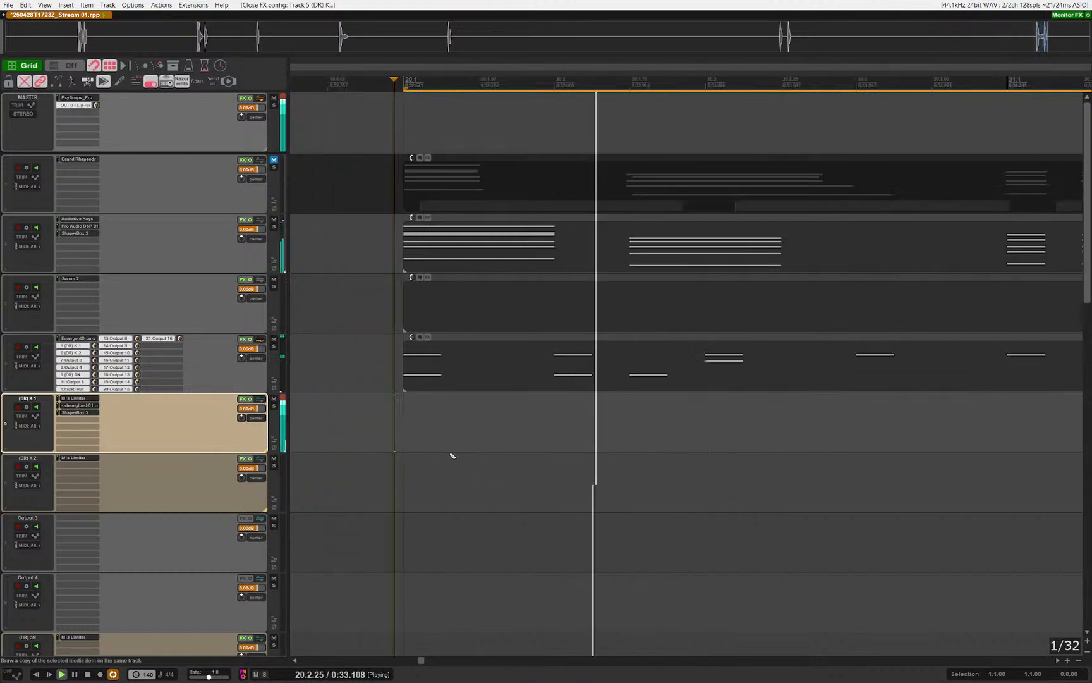
{"action": "scroll", "coordinate": [453, 456], "scroll_direction": "down", "scroll_amount": 3}
{"action": "key", "text": "space"}
Step: Lower the click sampler's volume to -9.6 dB and play the kick through the ShaperBox 3 scope
{"action": "left_click", "coordinate": [86, 407]}
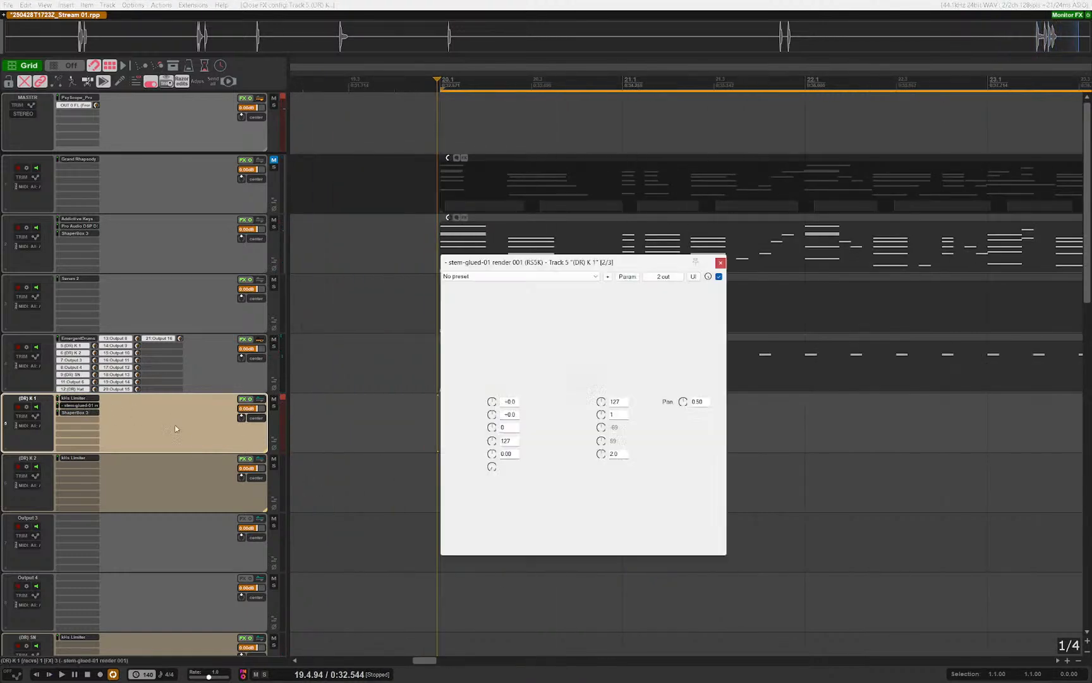
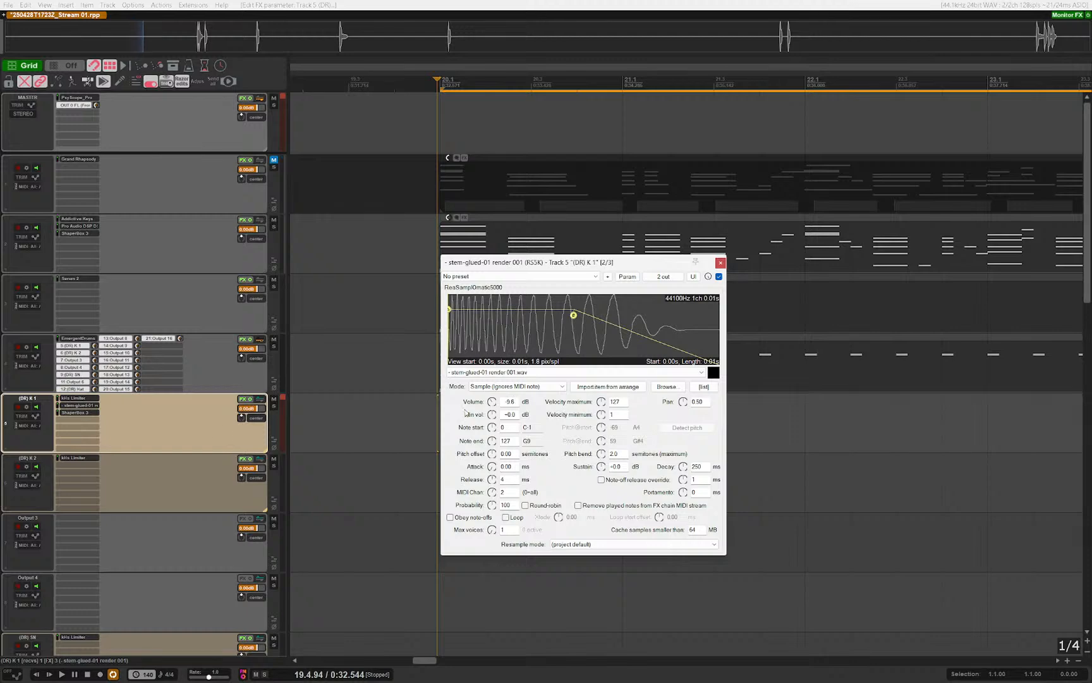
{"action": "left_click", "coordinate": [76, 412]}
{"action": "key", "text": "space"}
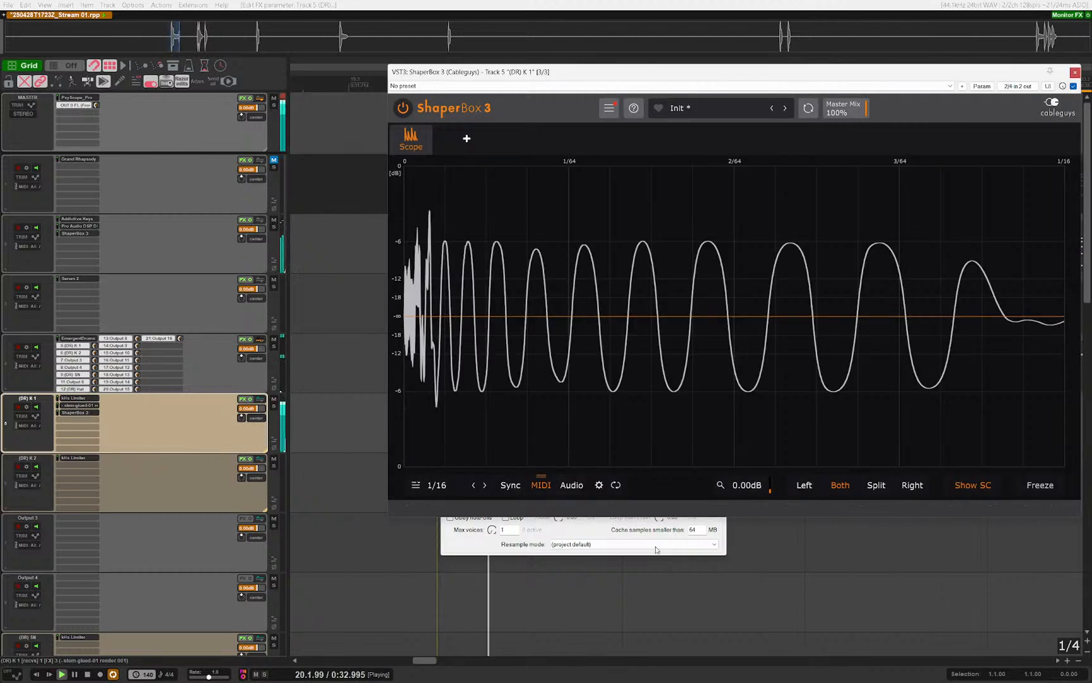
Step: Trim the click sample's start point slightly into the waveform while the kick loop plays, and close the sampler's window
{"action": "key", "text": "space"}
{"action": "left_click", "coordinate": [582, 536]}
{"action": "left_click_drag", "start_coordinate": [562, 272], "coordinate": [193, 224]}
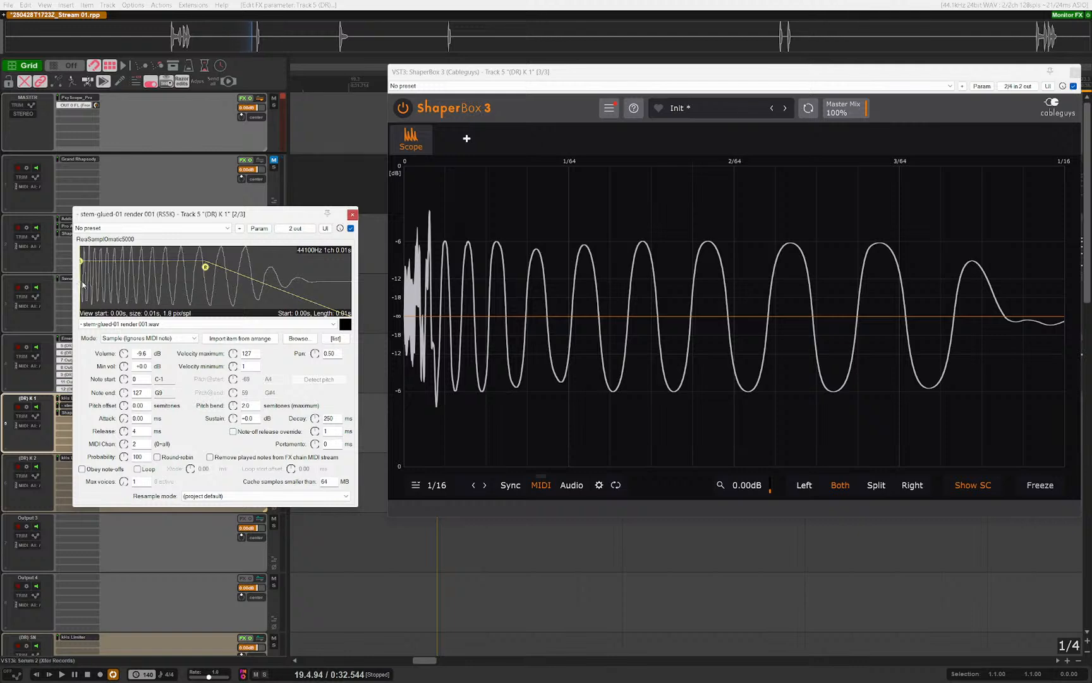
{"action": "key", "text": "space"}
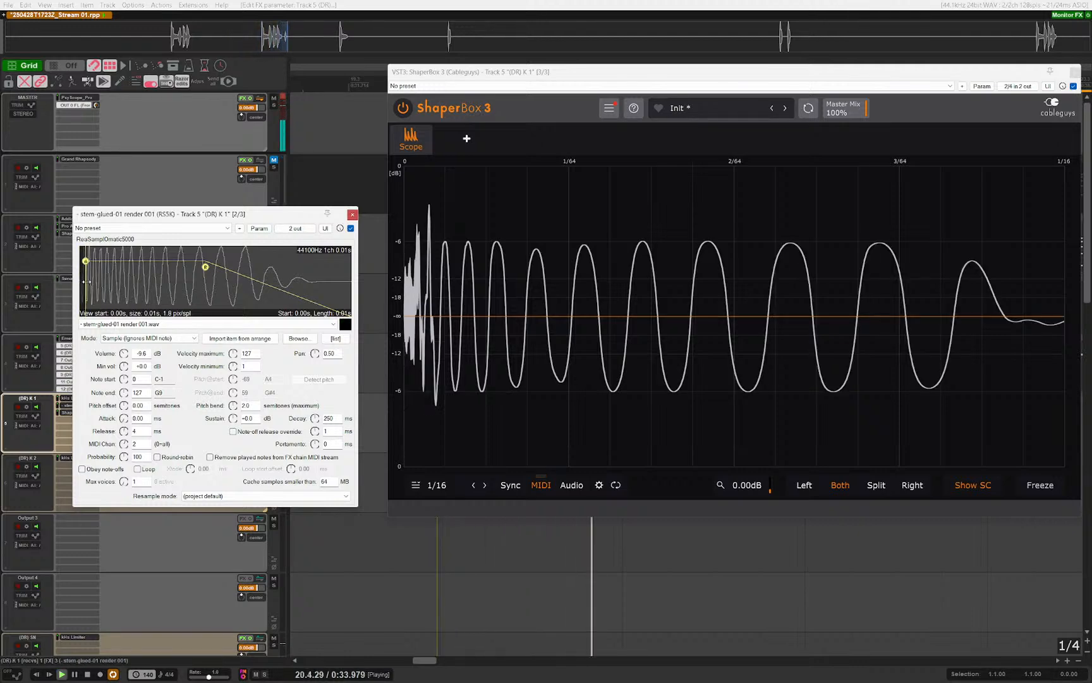
{"action": "left_click_drag", "start_coordinate": [86, 281], "coordinate": [89, 282]}
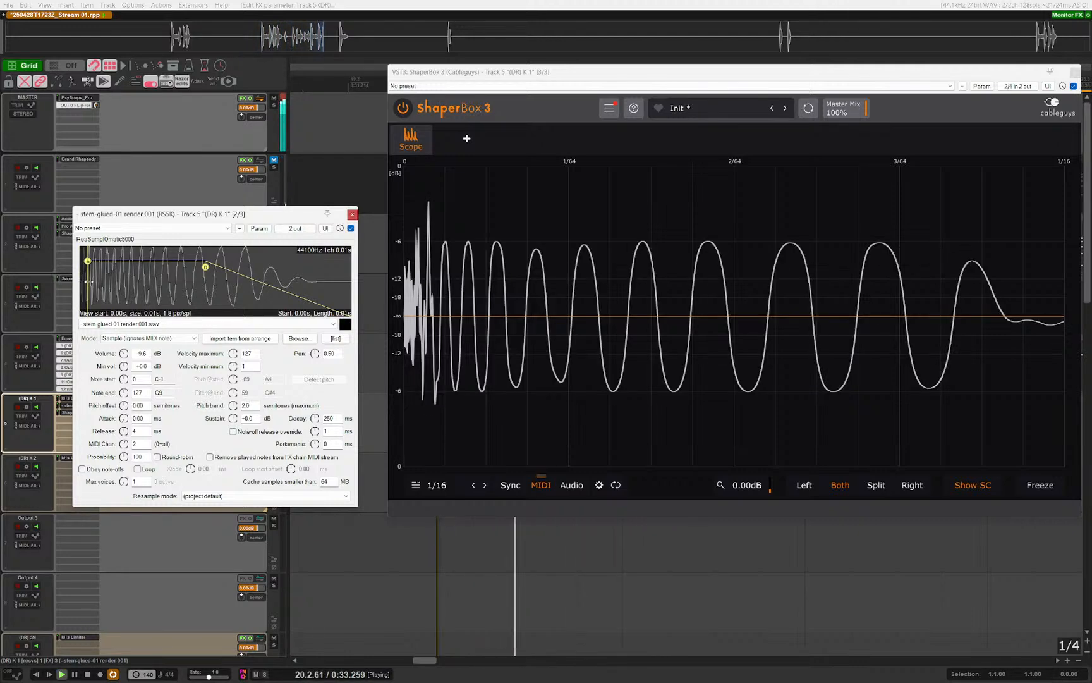
{"action": "key", "text": "space"}
{"action": "left_click", "coordinate": [432, 310]}
{"action": "left_click", "coordinate": [161, 217]}
{"action": "key", "text": "Escape"}
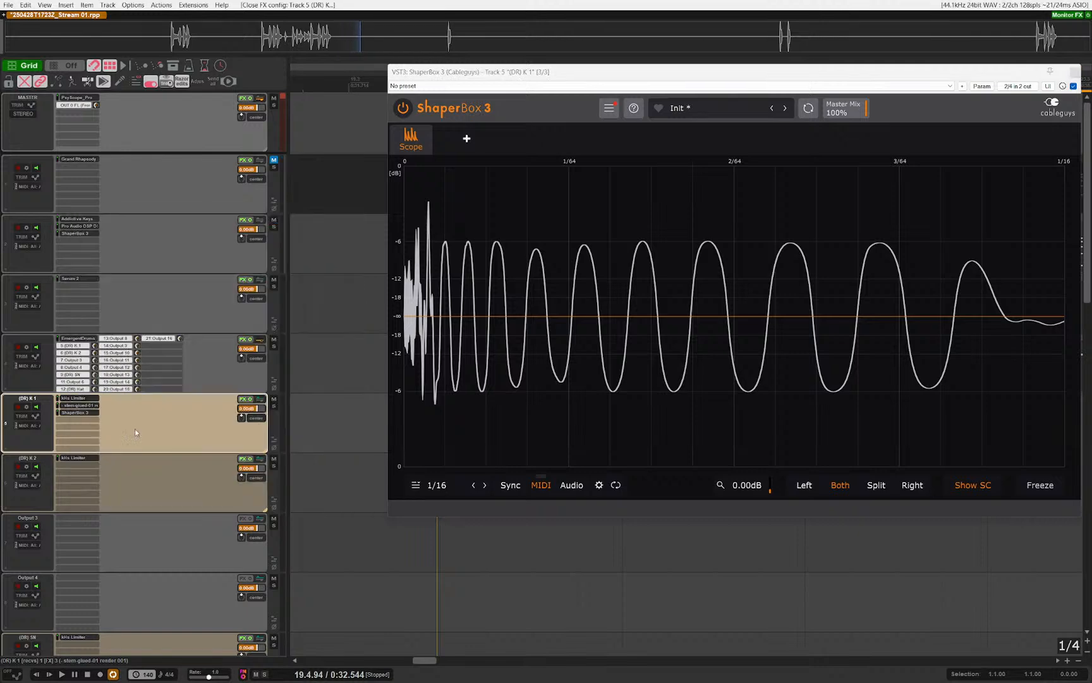
Step: Add Disperser to the K 1 track and place it between kHs Limiter and the click sampler in the effects chain
{"action": "double_click", "coordinate": [61, 432]}
{"action": "type", "text": "disper"}
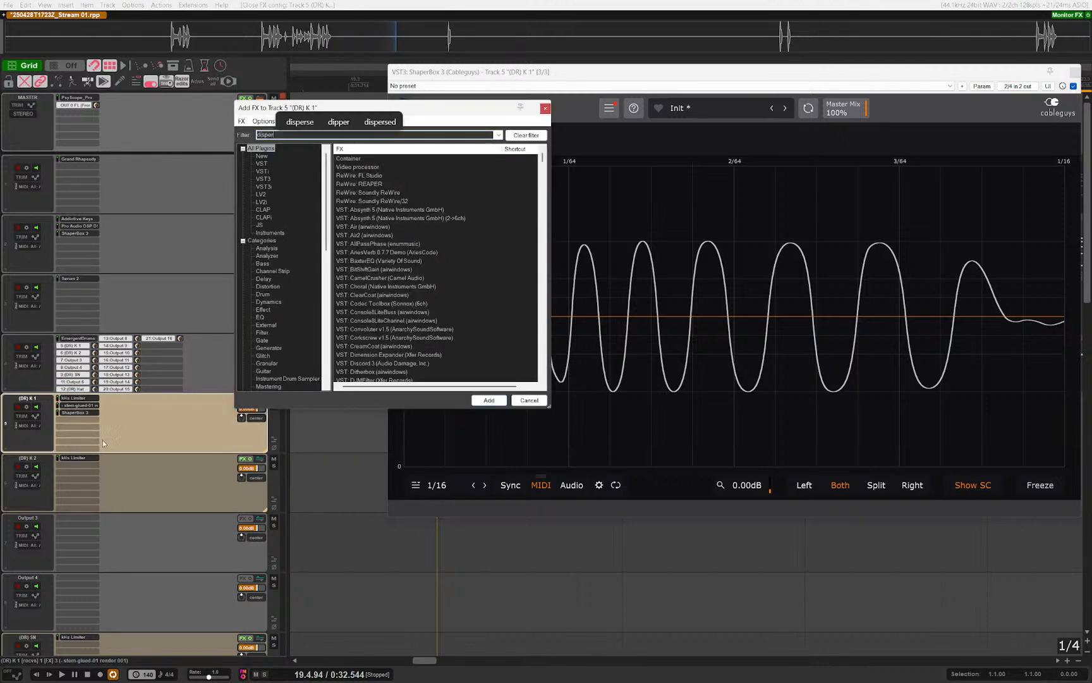
{"action": "key", "text": "Return"}
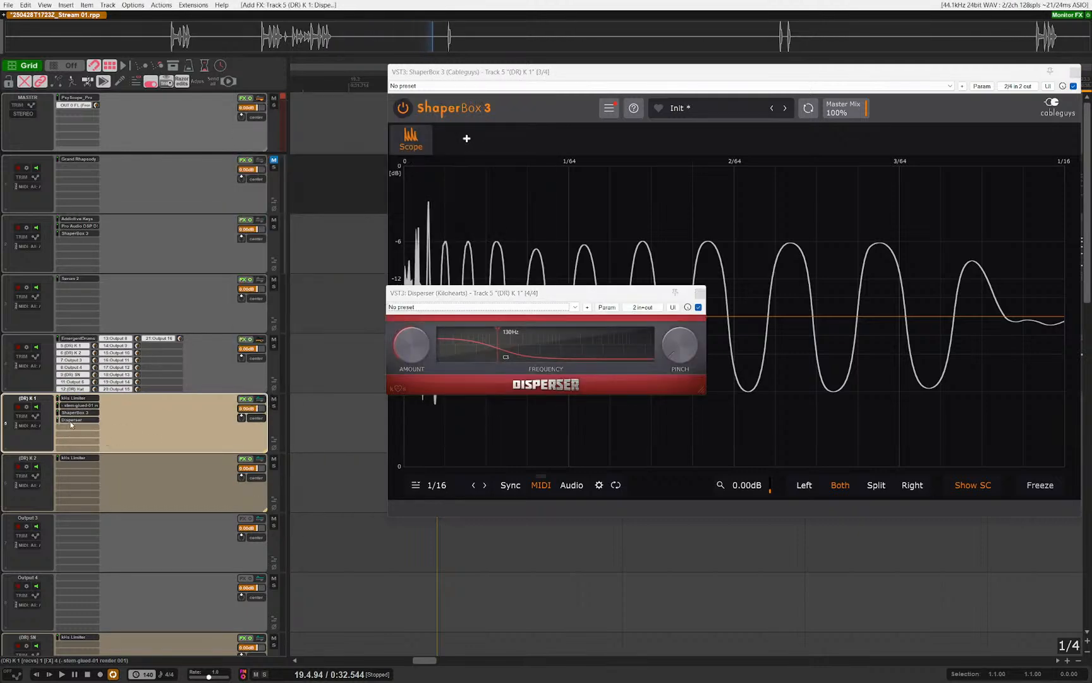
{"action": "left_click_drag", "start_coordinate": [75, 410], "coordinate": [76, 407]}
{"action": "left_click_drag", "start_coordinate": [541, 295], "coordinate": [274, 422]}
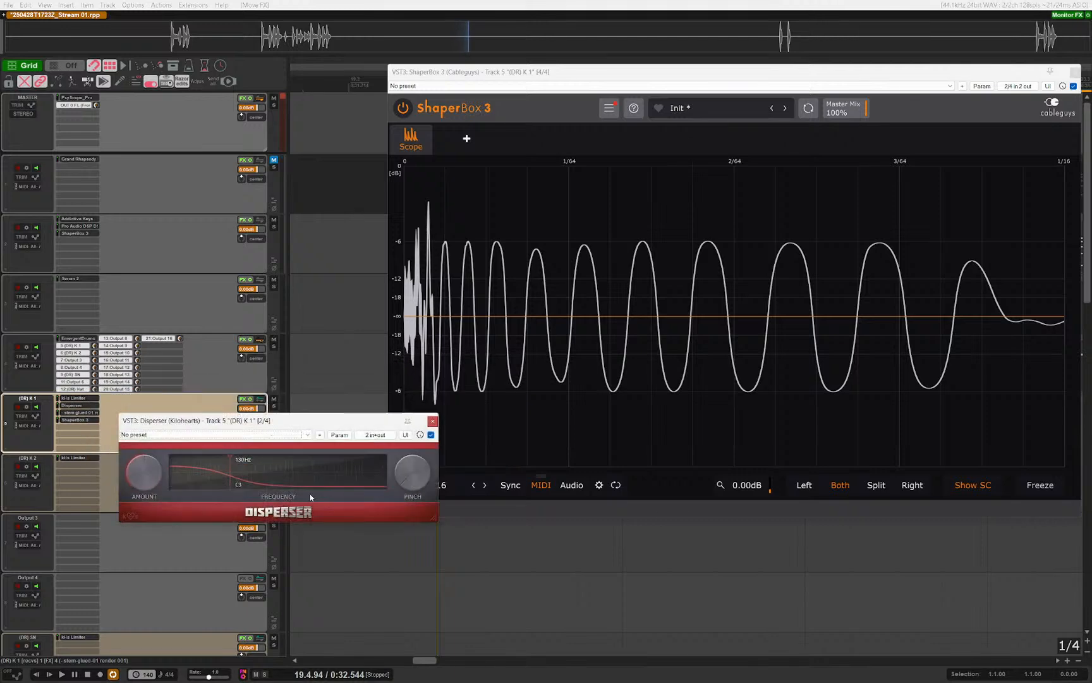
Step: Set Disperser on the first kick track to a frequency of about 4.65 kHz and an amount of 3, and audition it
{"action": "left_click_drag", "start_coordinate": [224, 478], "coordinate": [339, 478]}
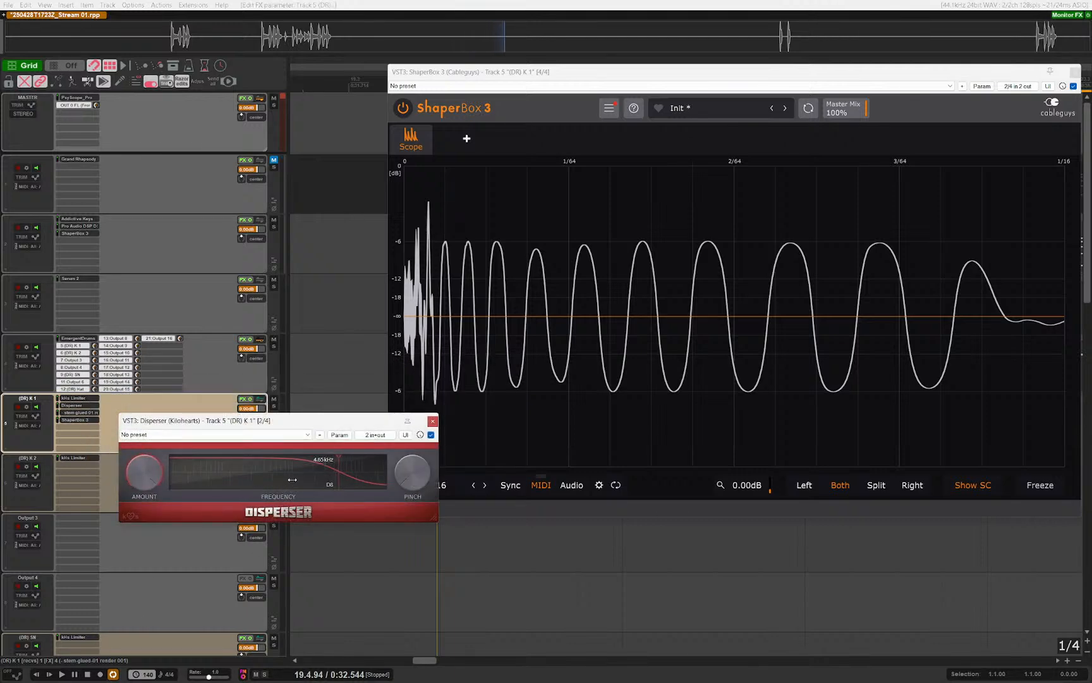
{"action": "left_click_drag", "start_coordinate": [133, 475], "coordinate": [133, 541]}
{"action": "right_click", "coordinate": [133, 475]}
{"action": "type", "text": "3"}
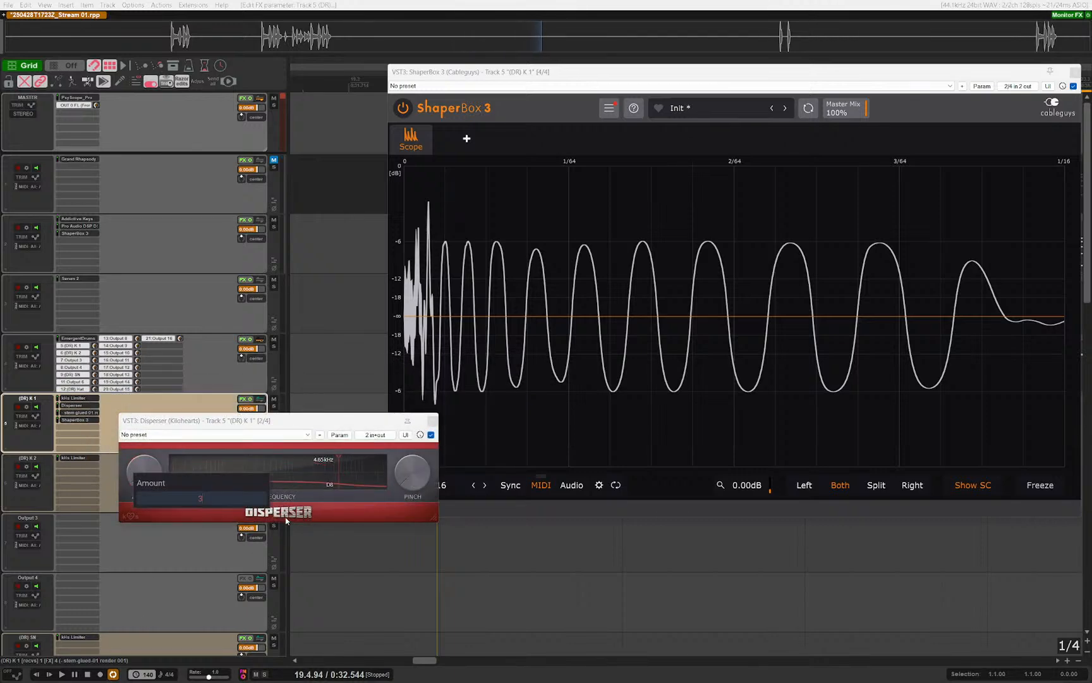
{"action": "key", "text": "Return"}
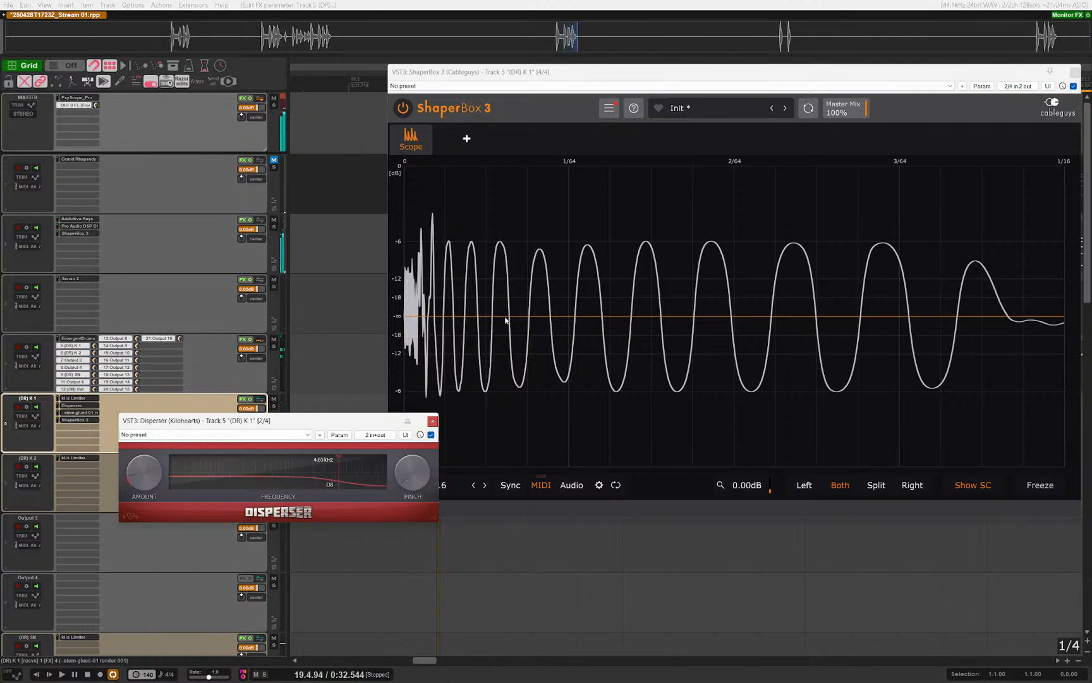
{"action": "key", "text": "space"}
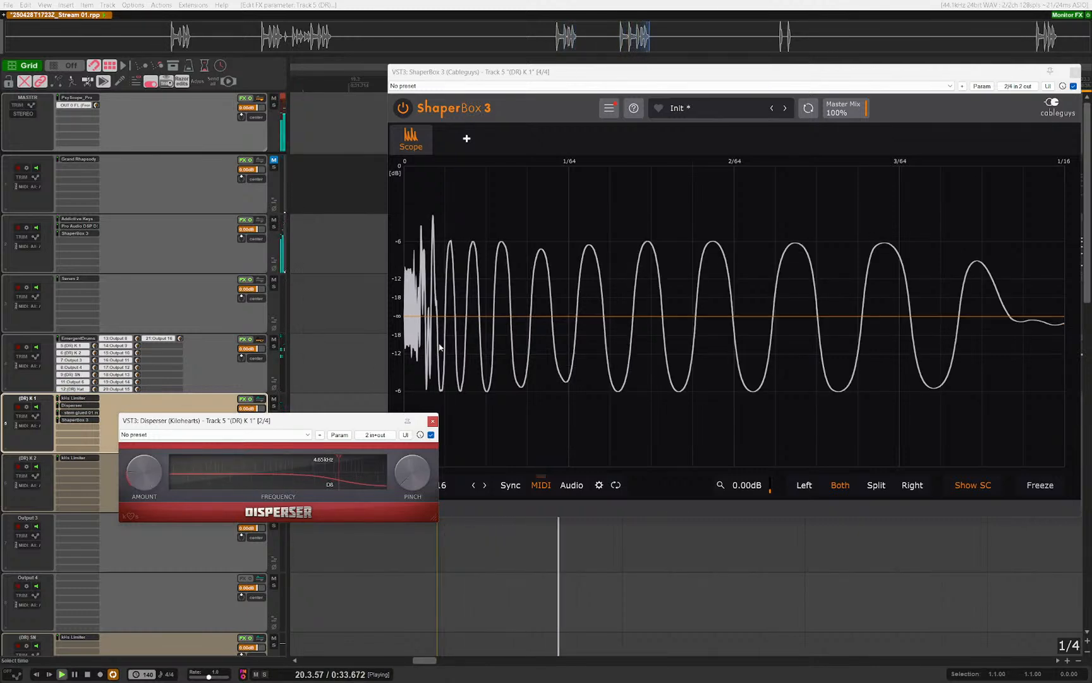
{"action": "key", "text": "space"}
Step: Raise the Disperser frequency to about 6.07 kHz and audition the kick while watching its waveform on the scope
{"action": "left_click_drag", "start_coordinate": [341, 471], "coordinate": [353, 471]}
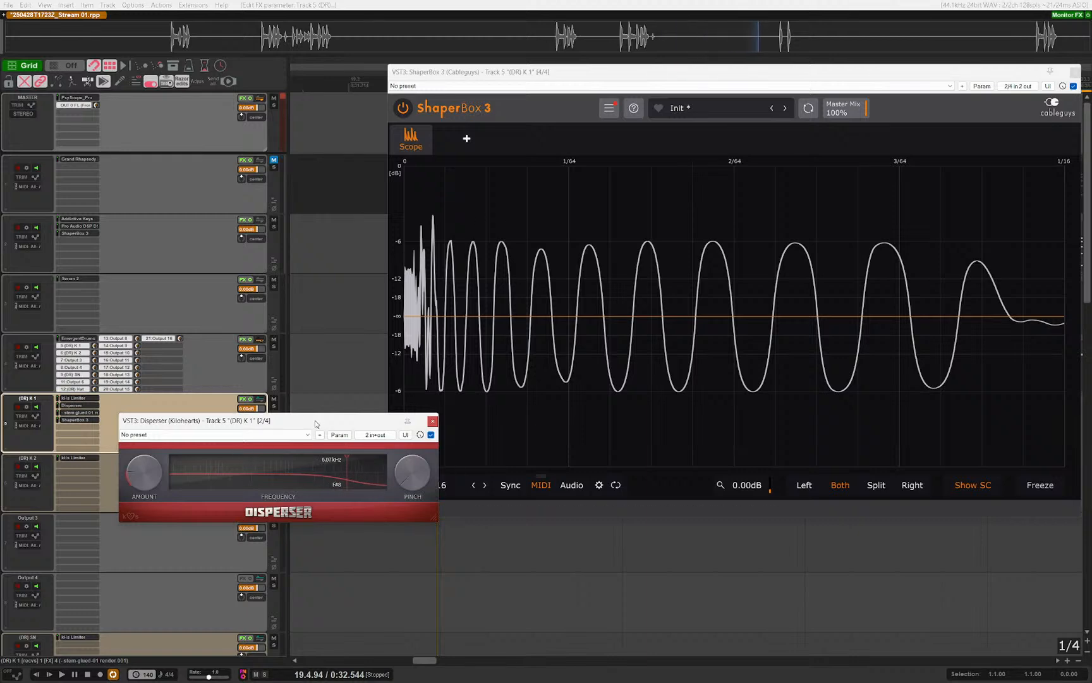
{"action": "left_click_drag", "start_coordinate": [316, 424], "coordinate": [260, 460]}
{"action": "key", "text": "space"}
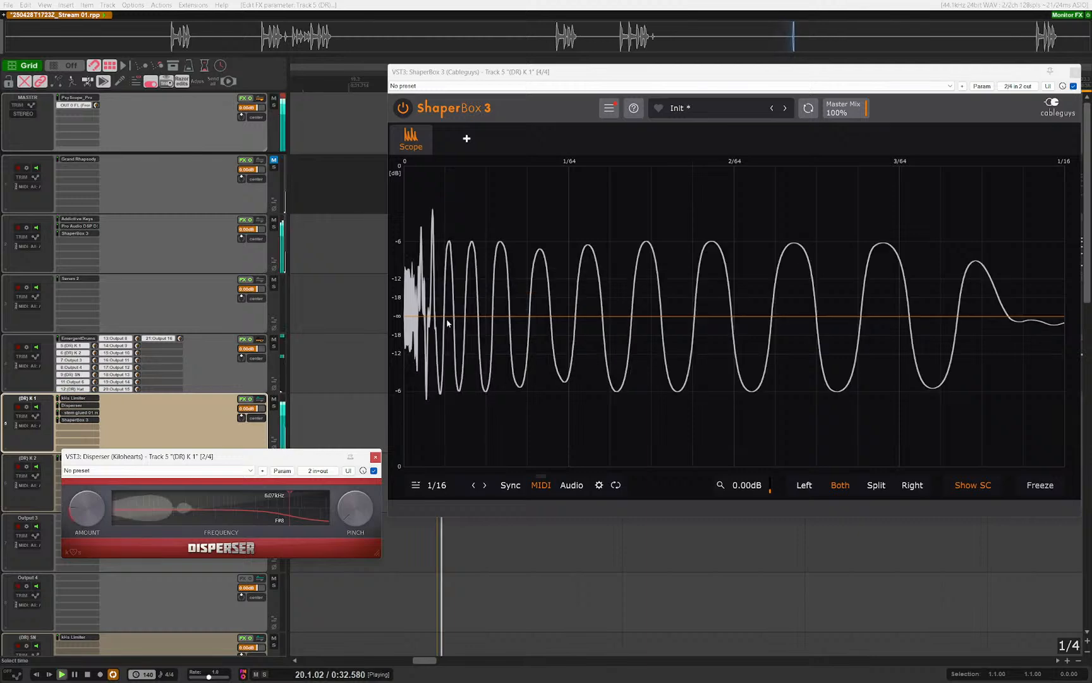
{"action": "key", "text": "space"}
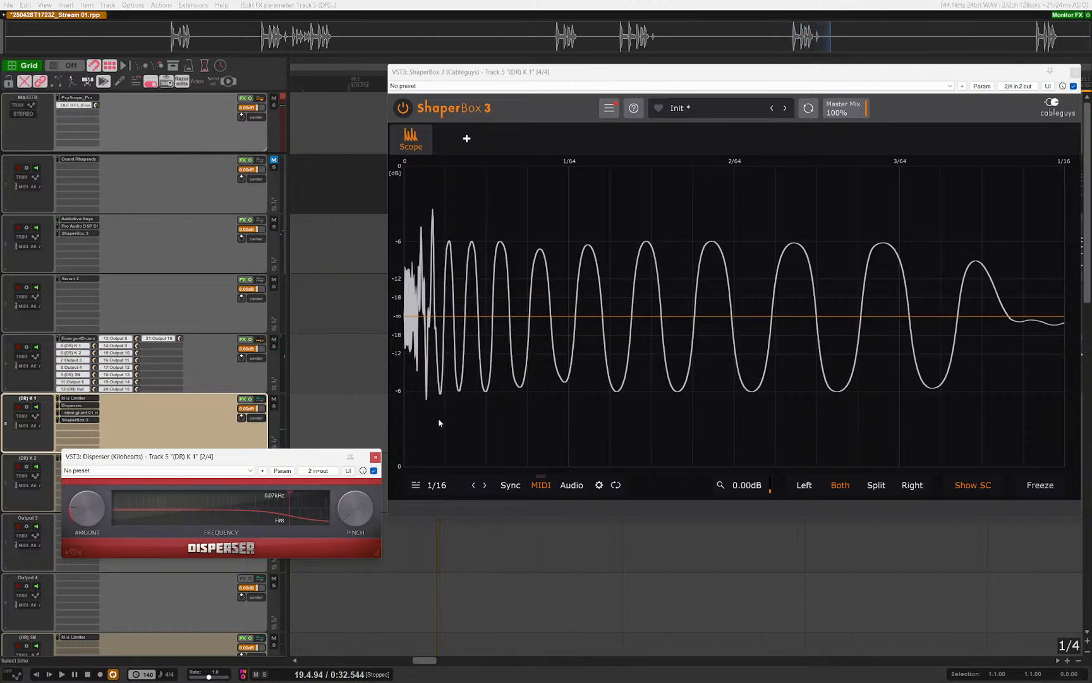
{"action": "left_click", "coordinate": [357, 390]}
{"action": "key", "text": "space"}
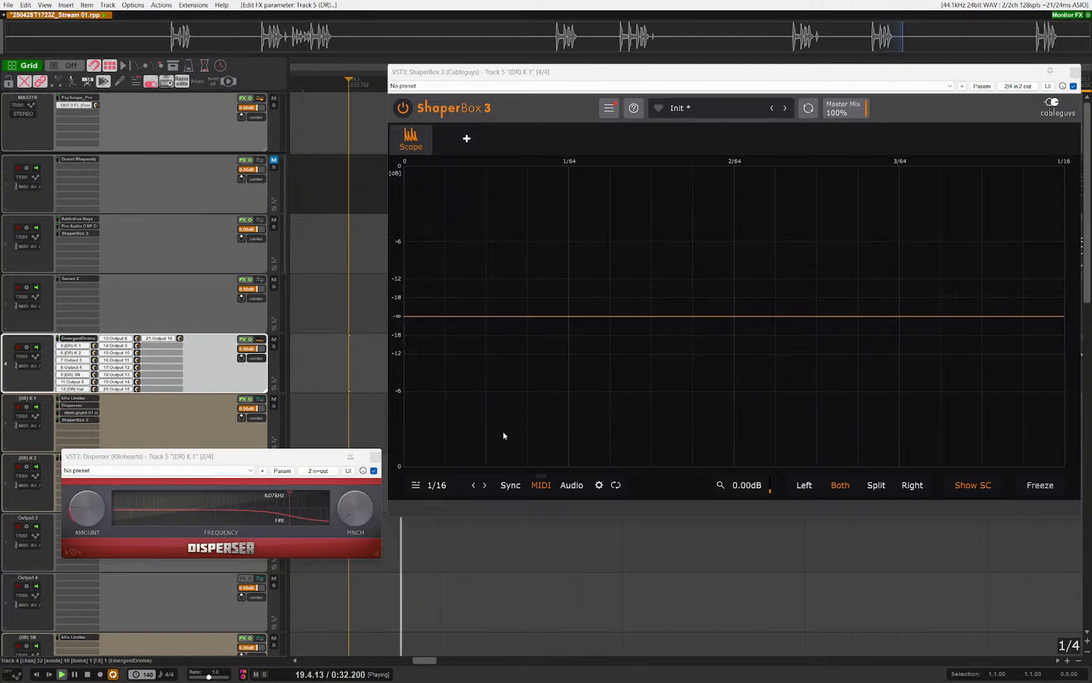
{"action": "key", "text": "space"}
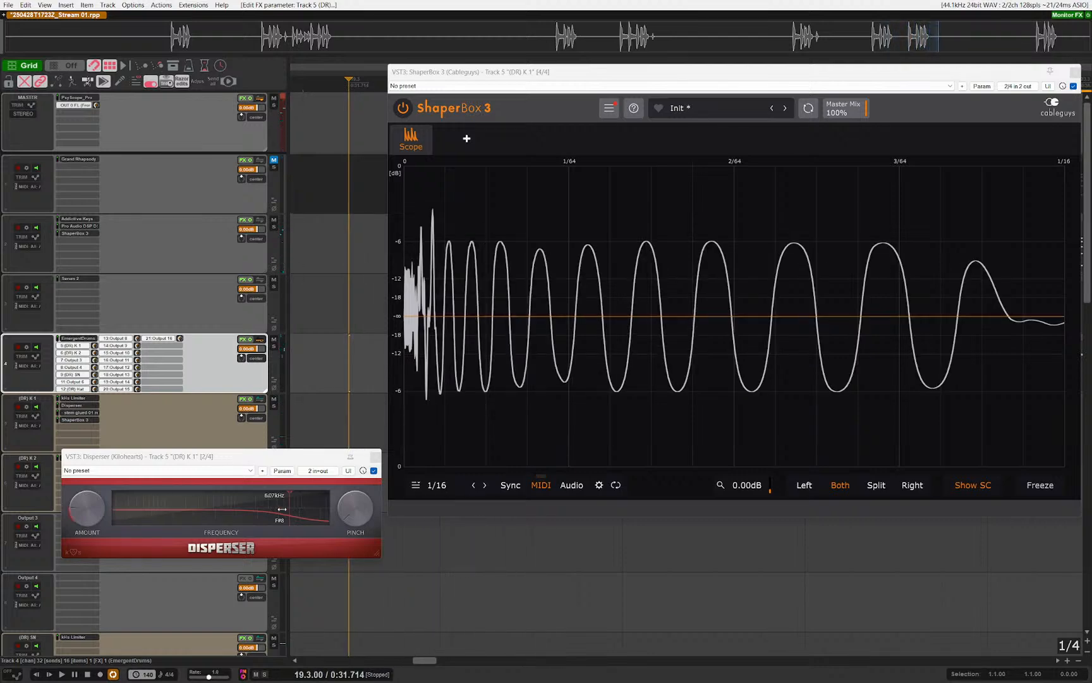
Step: Lower the Disperser frequency to about 2.93 kHz during playback and close the Disperser and ShaperBox windows
{"action": "key", "text": "space"}
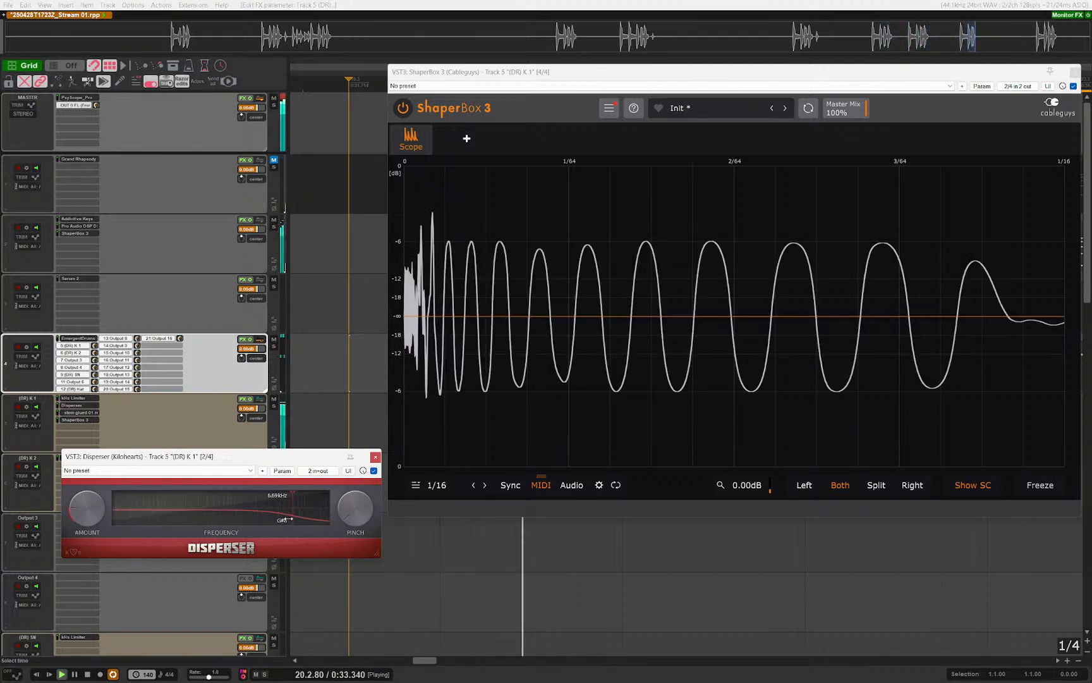
{"action": "left_click_drag", "start_coordinate": [288, 519], "coordinate": [265, 520]}
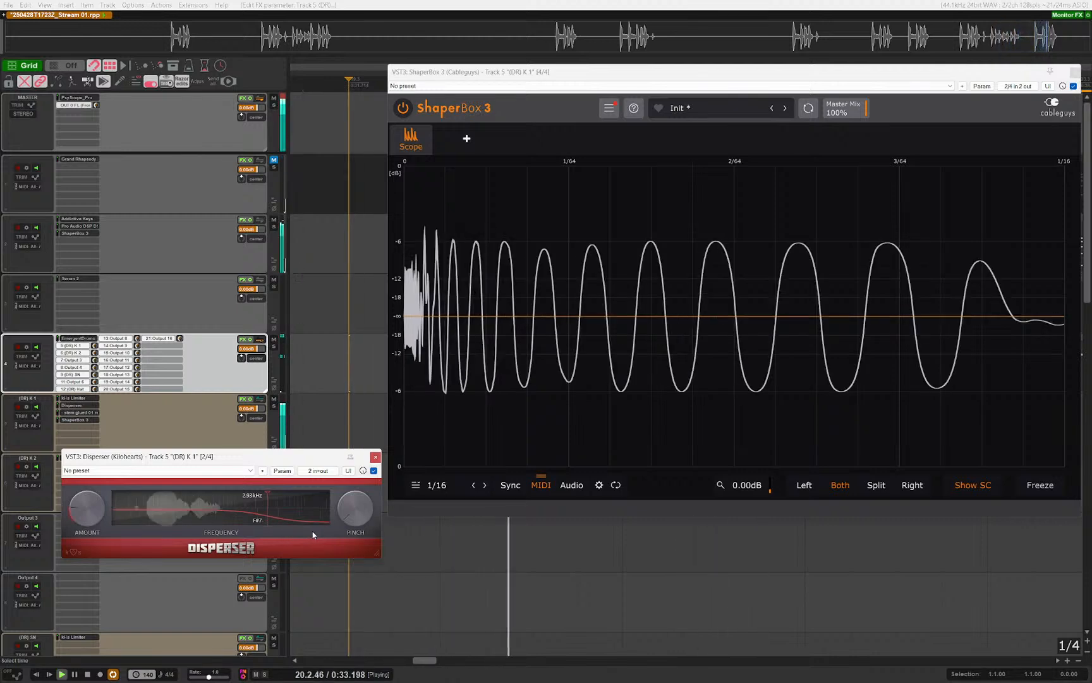
{"action": "key", "text": "space"}
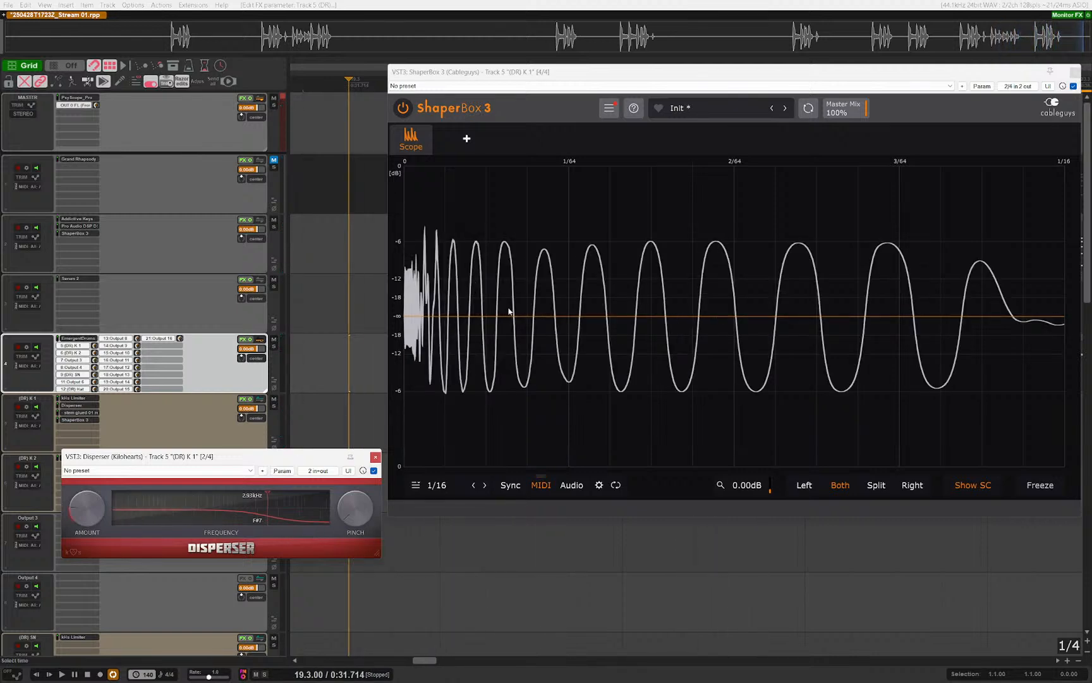
{"action": "left_click", "coordinate": [226, 456]}
{"action": "key", "text": "Escape"}
{"action": "key", "text": "Escape"}
Step: Open the EmergentDrums MIDI item in the MIDI editor, select the third kick note and return the edit cursor to bar 20
{"action": "scroll", "coordinate": [471, 422], "scroll_direction": "right", "scroll_amount": 3}
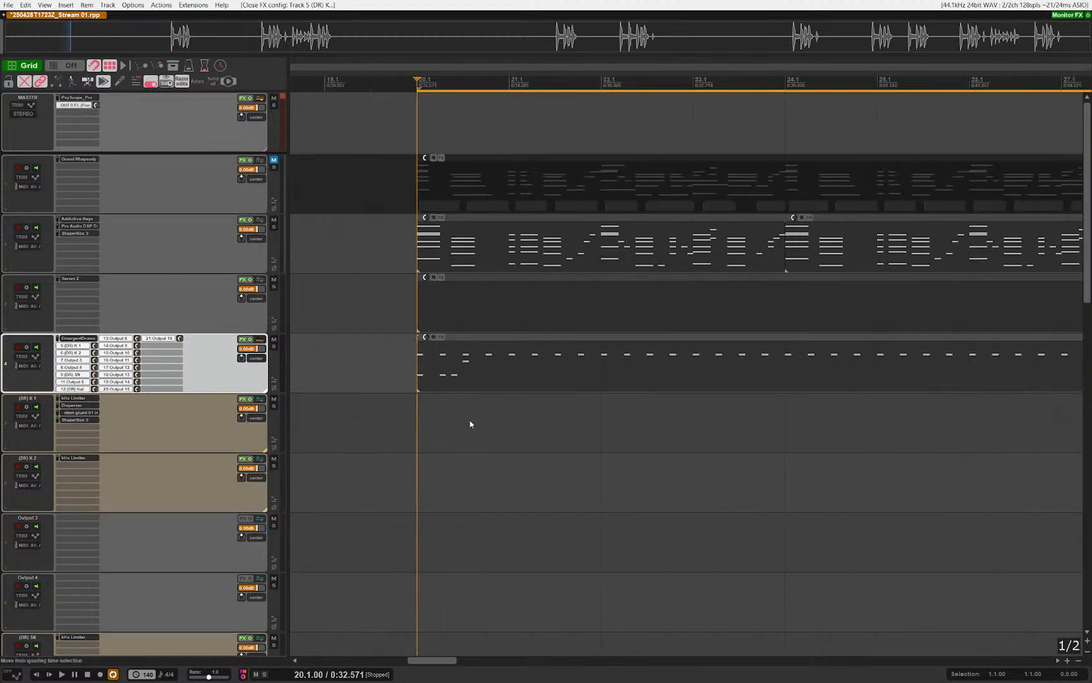
{"action": "scroll", "coordinate": [436, 442], "scroll_direction": "up", "scroll_amount": 2}
{"action": "left_click", "coordinate": [437, 373]}
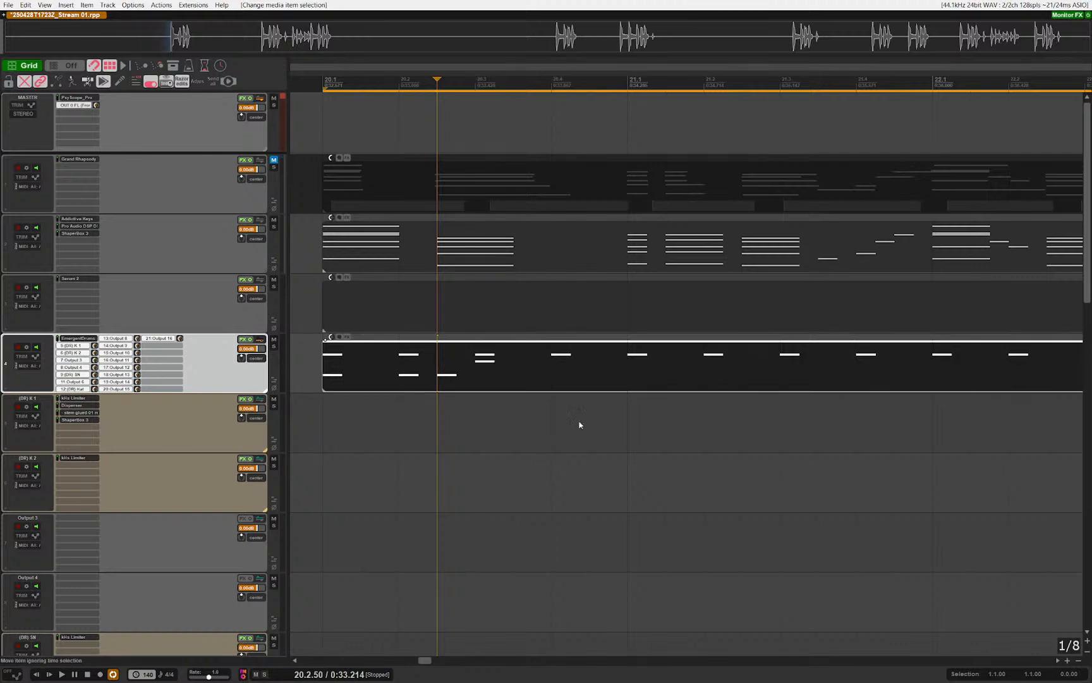
{"action": "key", "text": "ctrl+alt+e"}
{"action": "scroll", "coordinate": [384, 420], "scroll_direction": "down", "scroll_amount": 4}
{"action": "scroll", "coordinate": [436, 426], "scroll_direction": "up", "scroll_amount": 3}
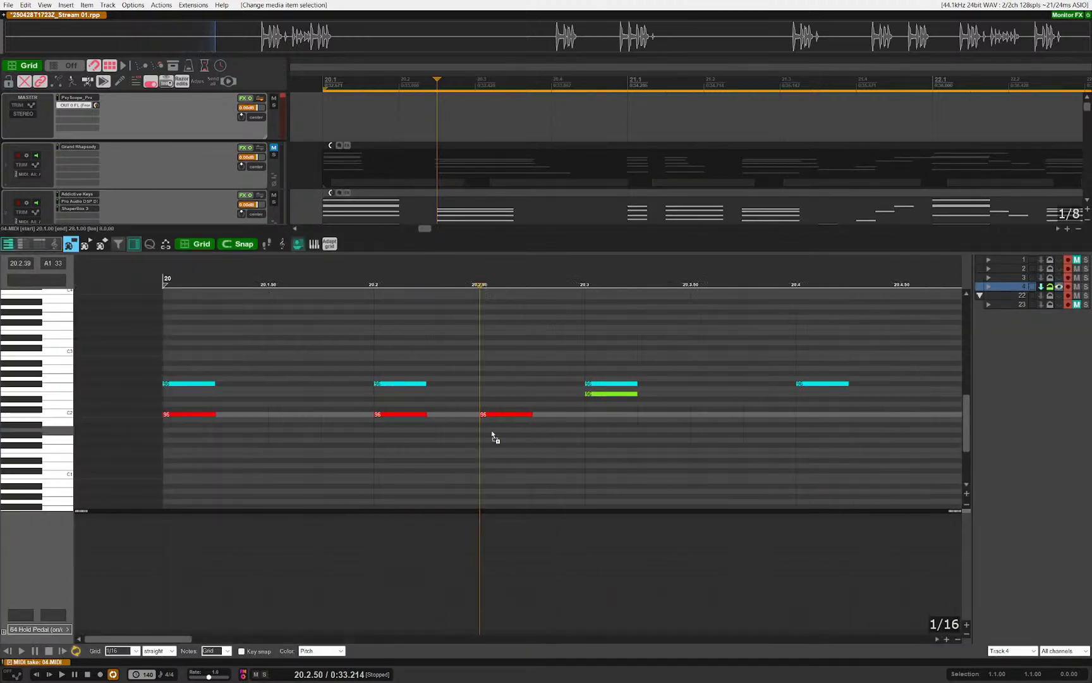
{"action": "scroll", "coordinate": [495, 436], "scroll_direction": "up", "scroll_amount": 1}
{"action": "left_click_drag", "start_coordinate": [495, 436], "coordinate": [468, 378]}
{"action": "key", "text": "Home"}
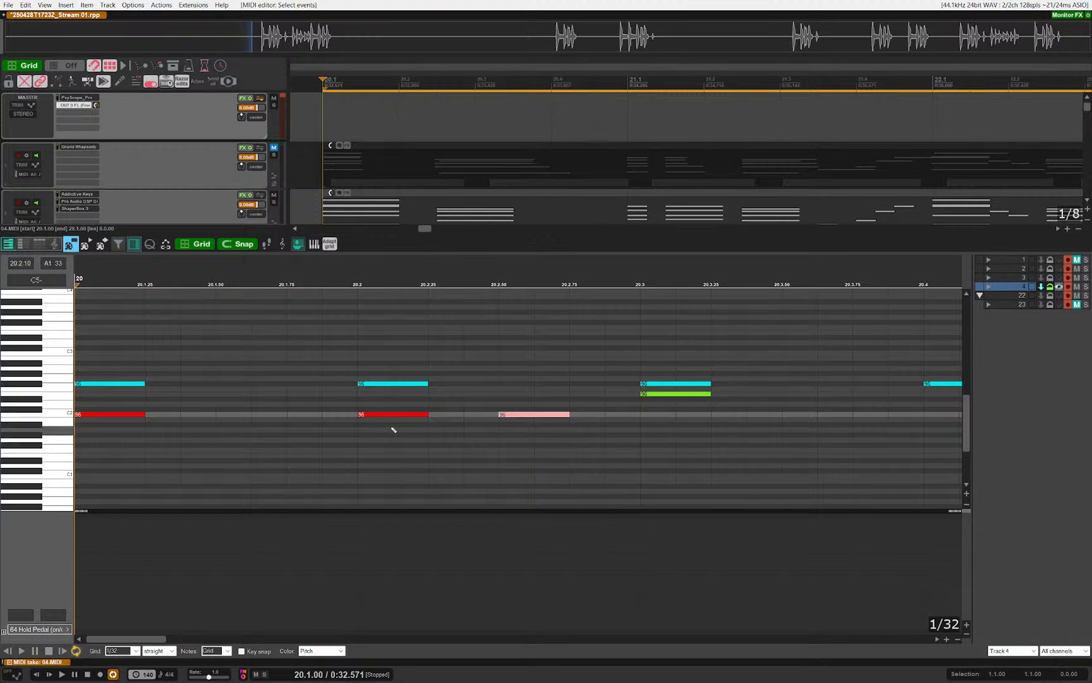
Step: Inspect the event properties of the first two kick notes and play back the drum pattern
{"action": "left_click_drag", "start_coordinate": [393, 430], "coordinate": [285, 408]}
{"action": "left_click_drag", "start_coordinate": [502, 469], "coordinate": [478, 441]}
{"action": "scroll", "coordinate": [478, 440], "scroll_direction": "down", "scroll_amount": 1}
{"action": "mouse_move", "coordinate": [531, 408]}
{"action": "left_mouse_down"}
{"action": "mouse_move", "coordinate": [363, 465]}
{"action": "mouse_move", "coordinate": [190, 468]}
{"action": "left_mouse_up"}
{"action": "key", "text": "ctrl+F2"}
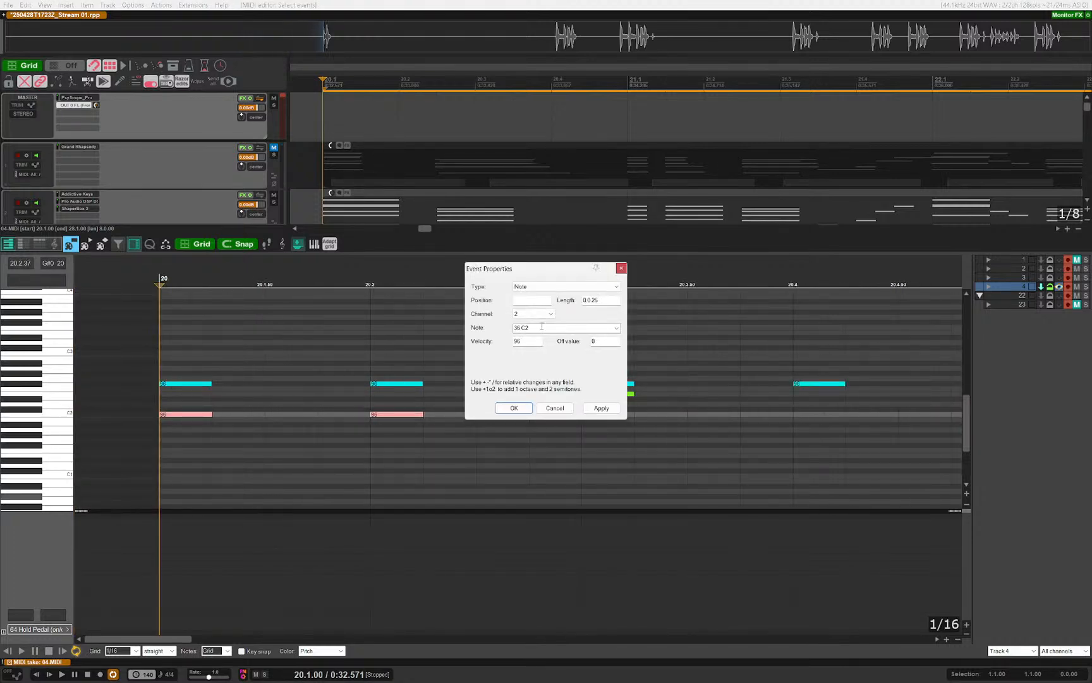
{"action": "left_click", "coordinate": [543, 317]}
{"action": "left_click_drag", "start_coordinate": [535, 393], "coordinate": [415, 430]}
{"action": "left_click_drag", "start_coordinate": [488, 397], "coordinate": [456, 441]}
{"action": "key", "text": "space"}
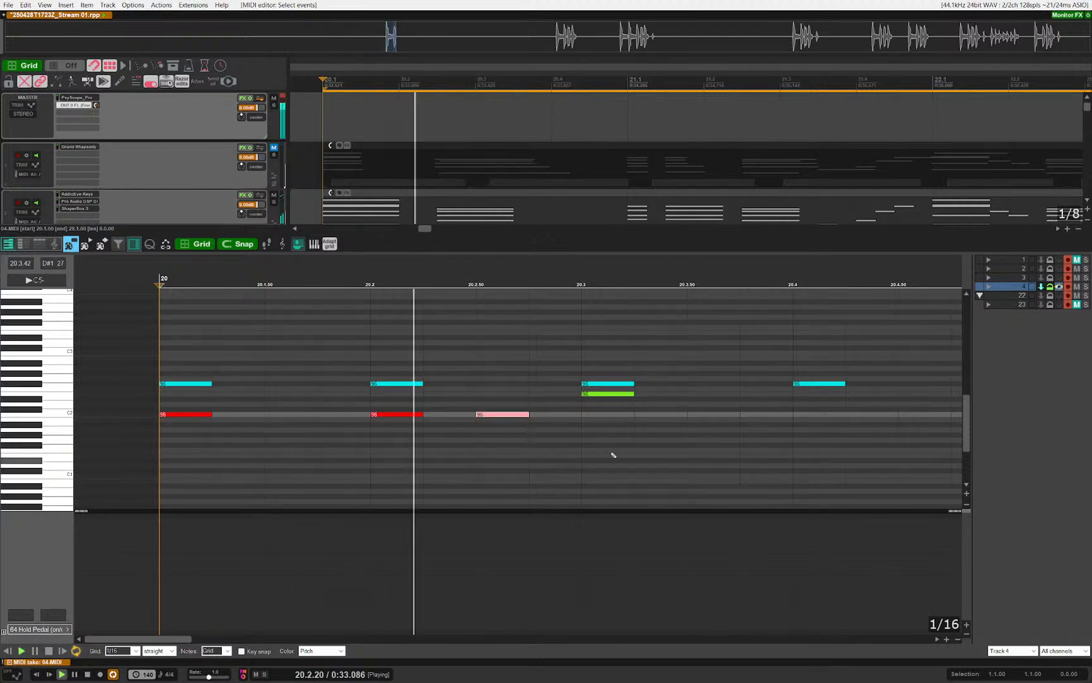
{"action": "key", "text": "space"}
{"action": "left_click", "coordinate": [574, 409]}
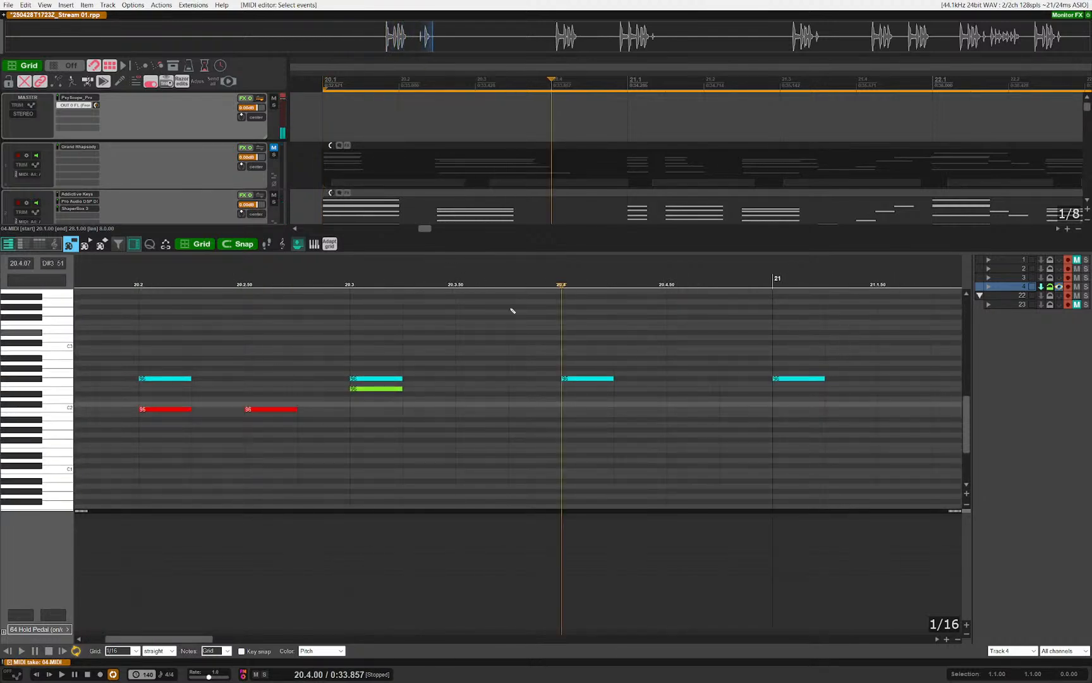
Step: Close the MIDI editor and add a new Serum 2 track directly below the Addictive Keys track
{"action": "left_click", "coordinate": [209, 179]}
{"action": "left_click_drag", "start_coordinate": [310, 196], "coordinate": [313, 166]}
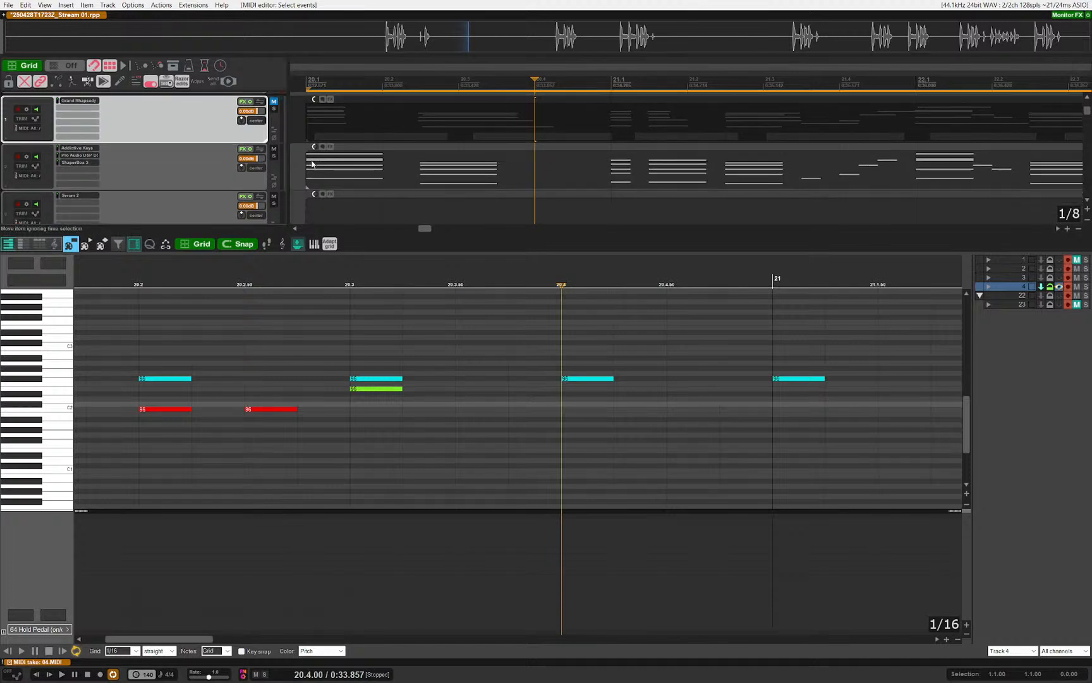
{"action": "left_click", "coordinate": [311, 166]}
{"action": "key", "text": "Escape"}
{"action": "key", "text": "Escape"}
{"action": "left_click", "coordinate": [188, 214]}
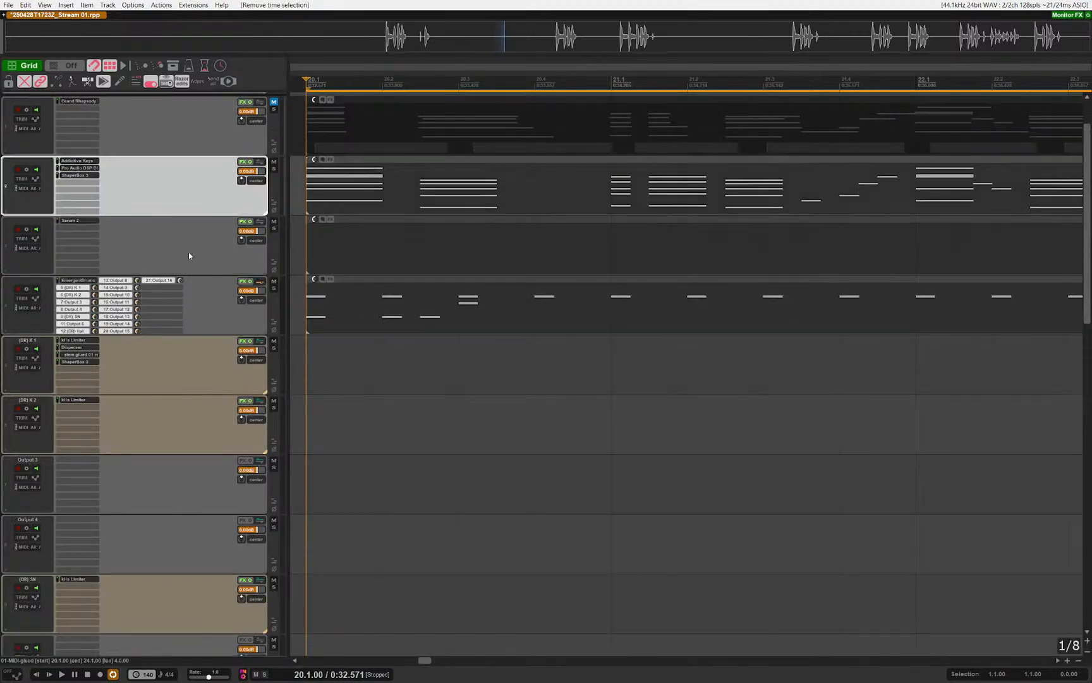
{"action": "key", "text": "ctrl+t"}
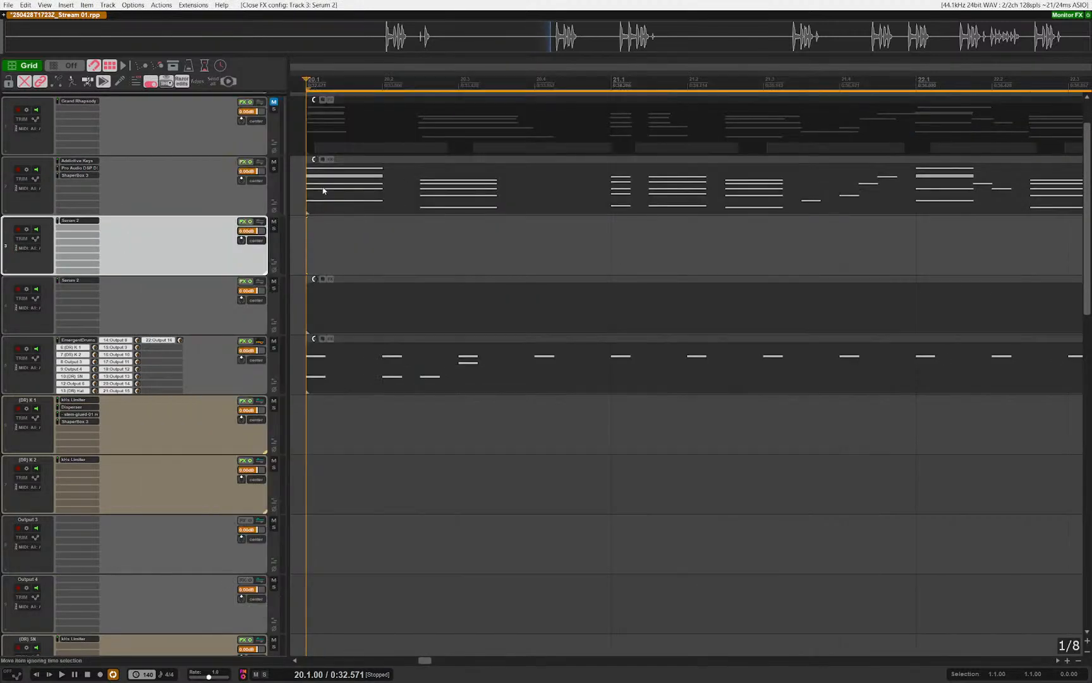
Step: Copy the Addictive Keys chord item onto the new Serum 2 track, solo that track and audition it
{"action": "left_click_drag", "start_coordinate": [408, 190], "coordinate": [405, 265]}
{"action": "left_click", "coordinate": [201, 270]}
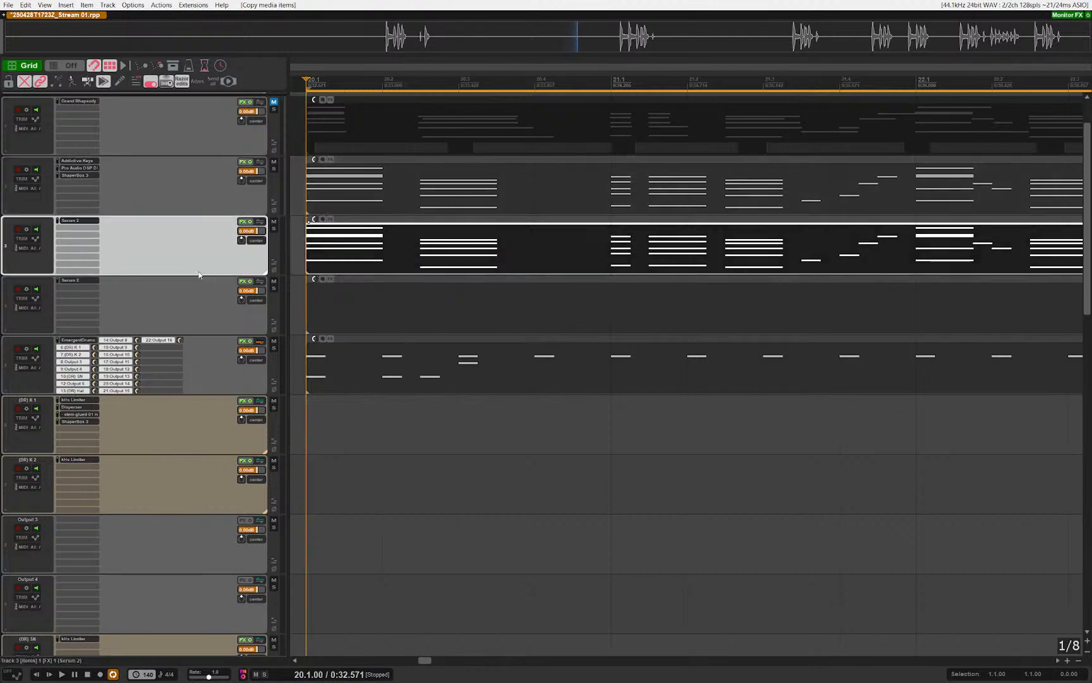
{"action": "key", "text": "s"}
{"action": "key", "text": "space"}
{"action": "key", "text": "space"}
Step: In Serum 2, set oscillator A's level to 53% (-11.0 dB), unison to 16 voices and detune to 0.11
{"action": "left_click", "coordinate": [80, 222]}
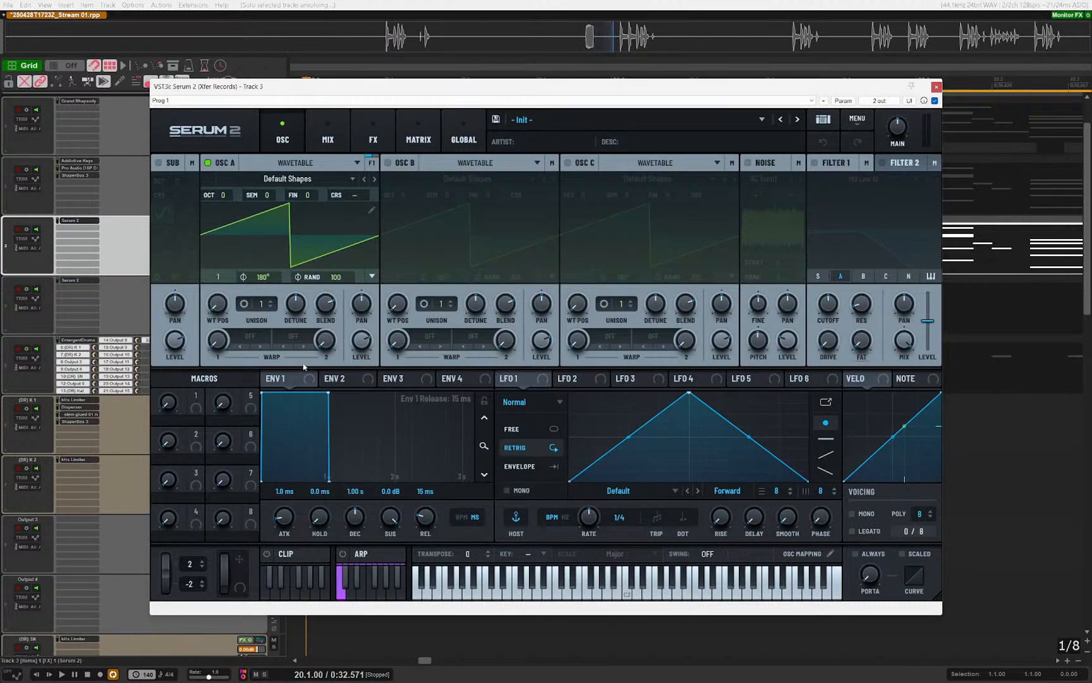
{"action": "key", "text": "space"}
{"action": "left_click_drag", "start_coordinate": [364, 336], "coordinate": [365, 374]}
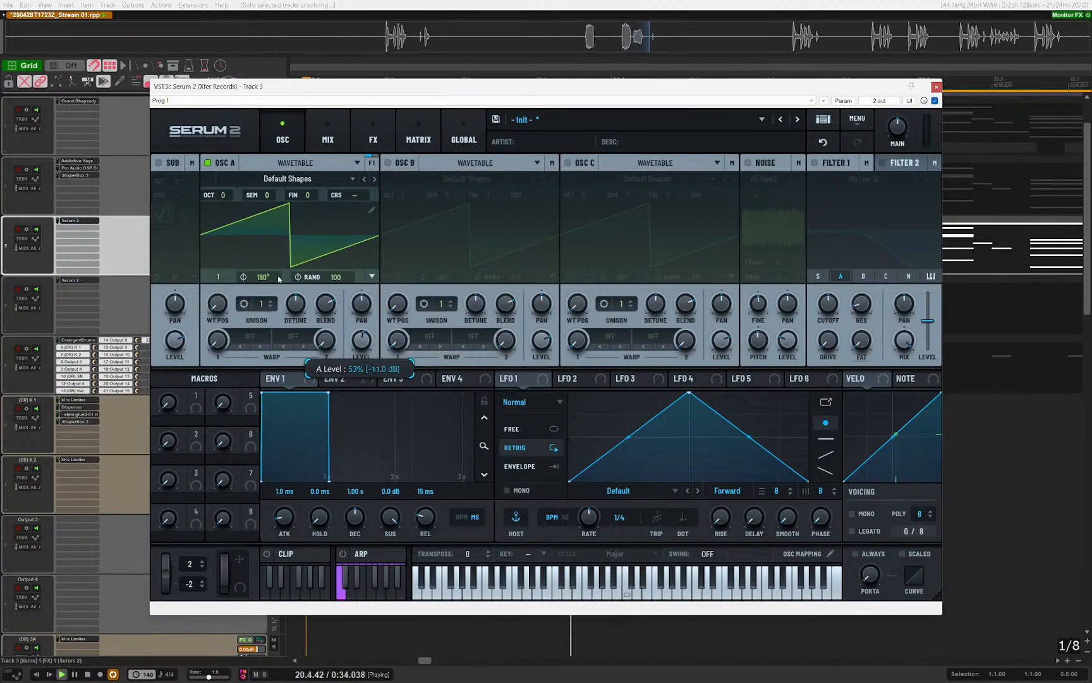
{"action": "left_click_drag", "start_coordinate": [260, 303], "coordinate": [261, 243]}
{"action": "left_click_drag", "start_coordinate": [295, 304], "coordinate": [295, 335]}
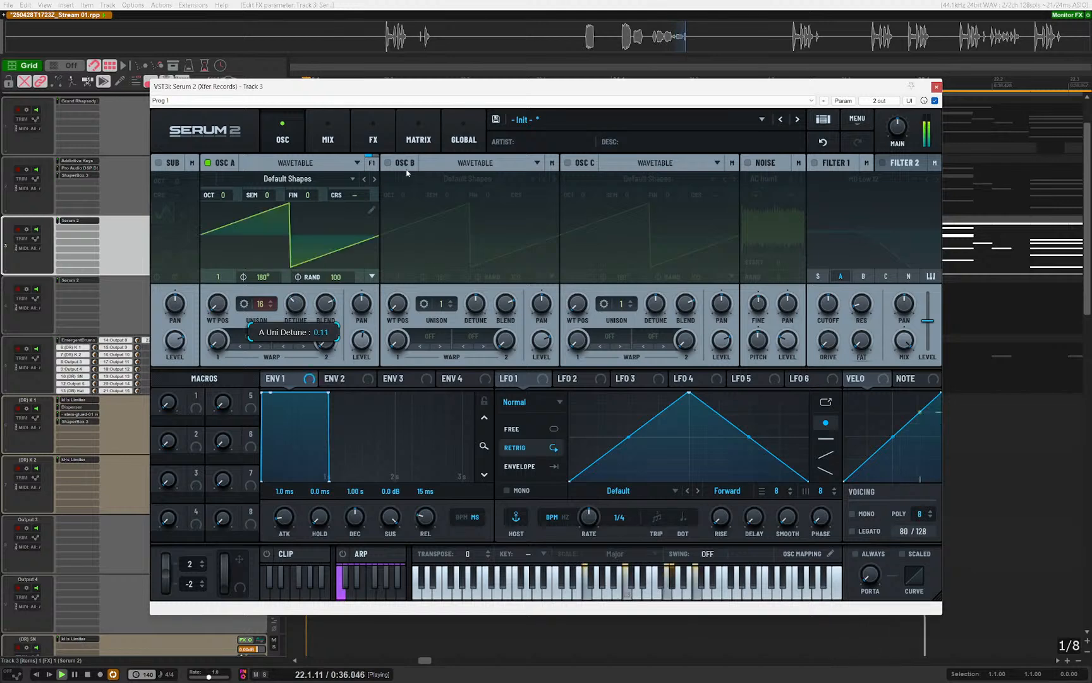
Step: In Serum's global voice control, set random pan to 18% and random detune to 2.9, and draw slight per-voice detune offsets
{"action": "left_click", "coordinate": [461, 140]}
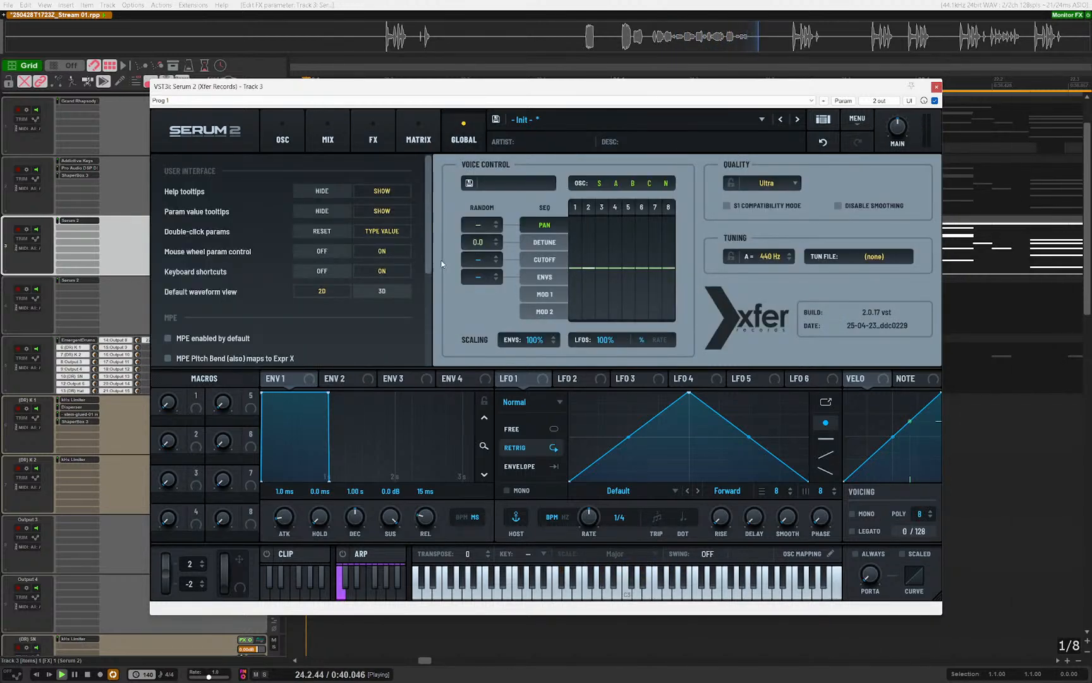
{"action": "left_click_drag", "start_coordinate": [488, 237], "coordinate": [490, 216]}
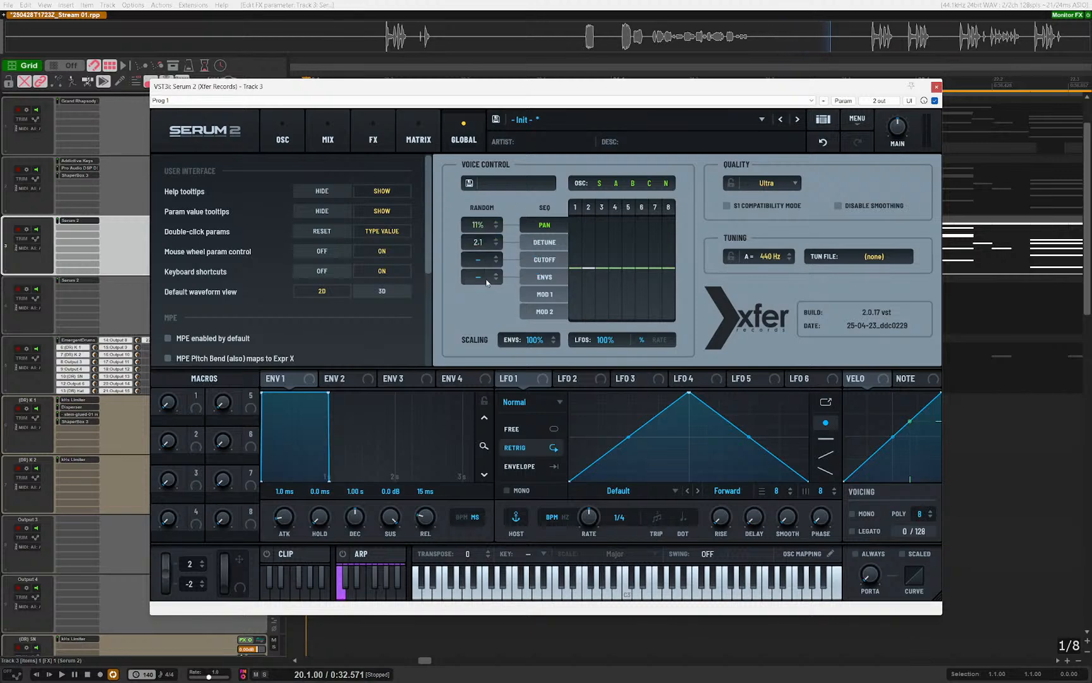
{"action": "left_click_drag", "start_coordinate": [478, 244], "coordinate": [481, 238]}
{"action": "left_click_drag", "start_coordinate": [484, 227], "coordinate": [488, 219]}
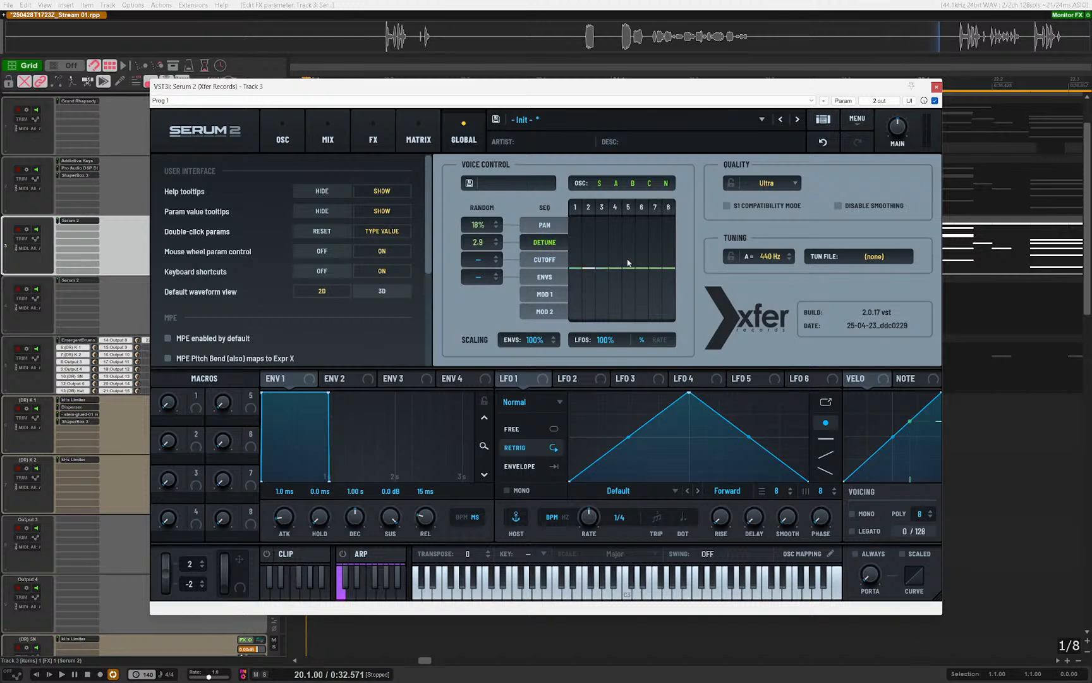
{"action": "mouse_move", "coordinate": [591, 276]}
{"action": "left_mouse_down"}
{"action": "mouse_move", "coordinate": [635, 289]}
{"action": "mouse_move", "coordinate": [575, 270]}
{"action": "left_mouse_up"}
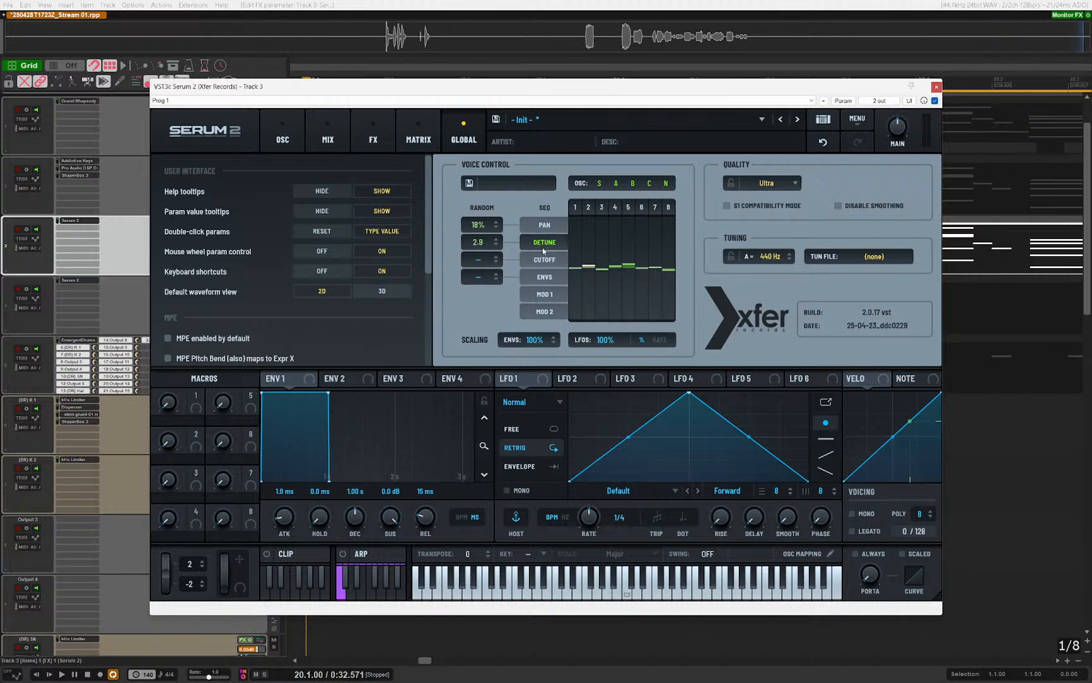
Step: Try several per-voice pan sequences during playback, including a descending ramp, and reset all pan steps to zero
{"action": "left_click", "coordinate": [541, 226]}
{"action": "key", "text": "space"}
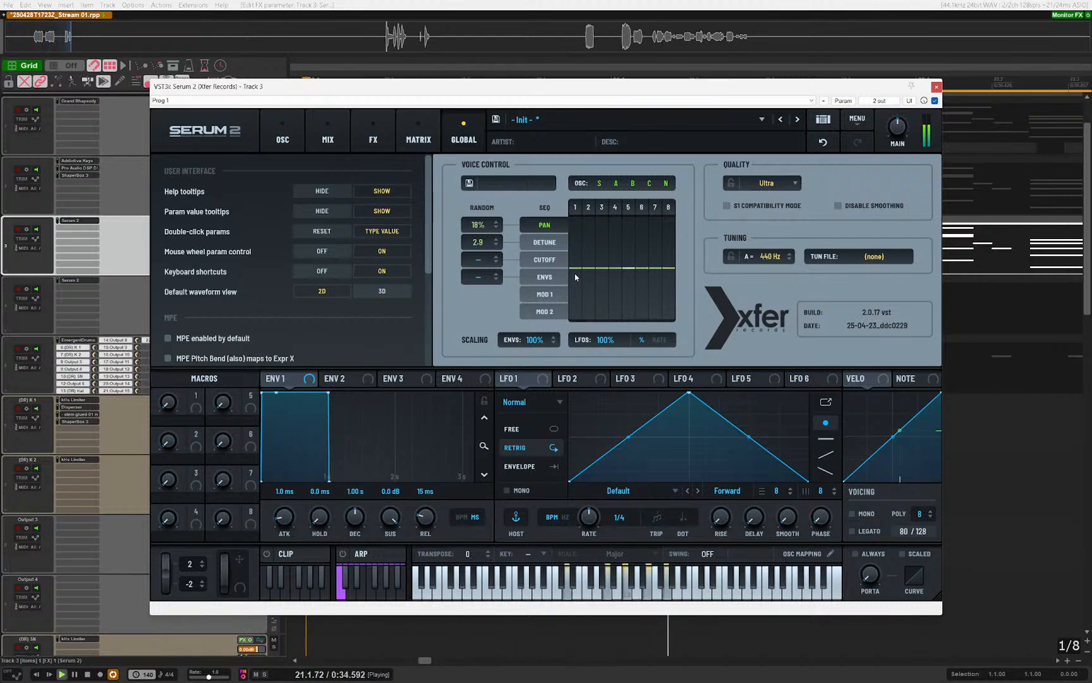
{"action": "mouse_move", "coordinate": [576, 273]}
{"action": "left_mouse_down"}
{"action": "mouse_move", "coordinate": [622, 265]}
{"action": "mouse_move", "coordinate": [684, 279]}
{"action": "left_mouse_up"}
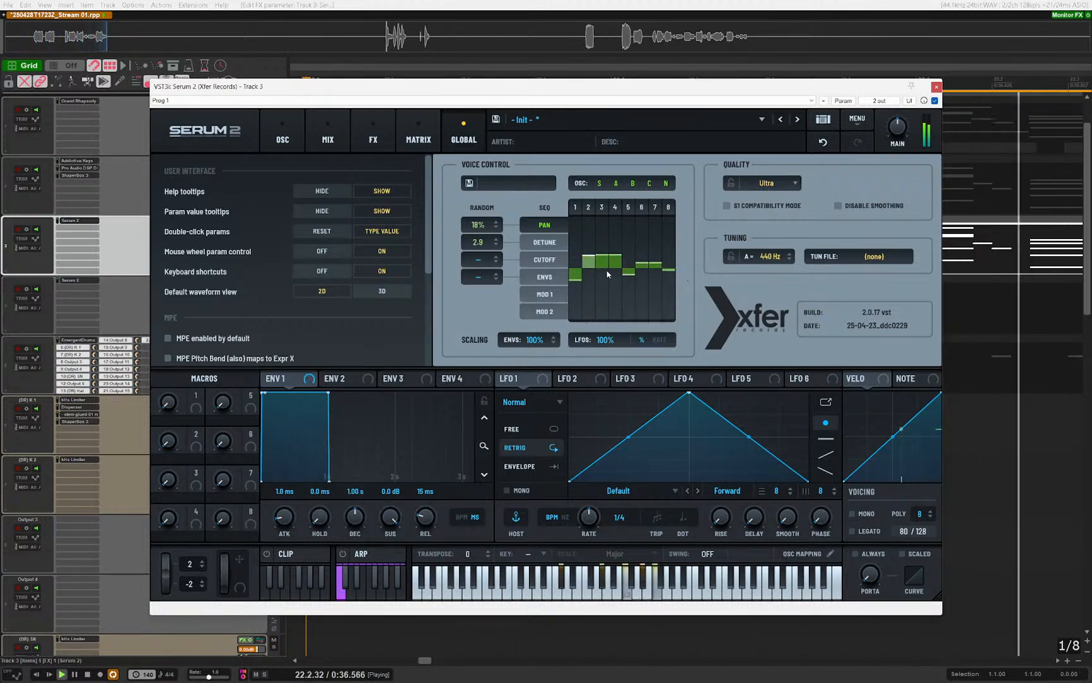
{"action": "left_click_drag", "start_coordinate": [602, 260], "coordinate": [627, 269]}
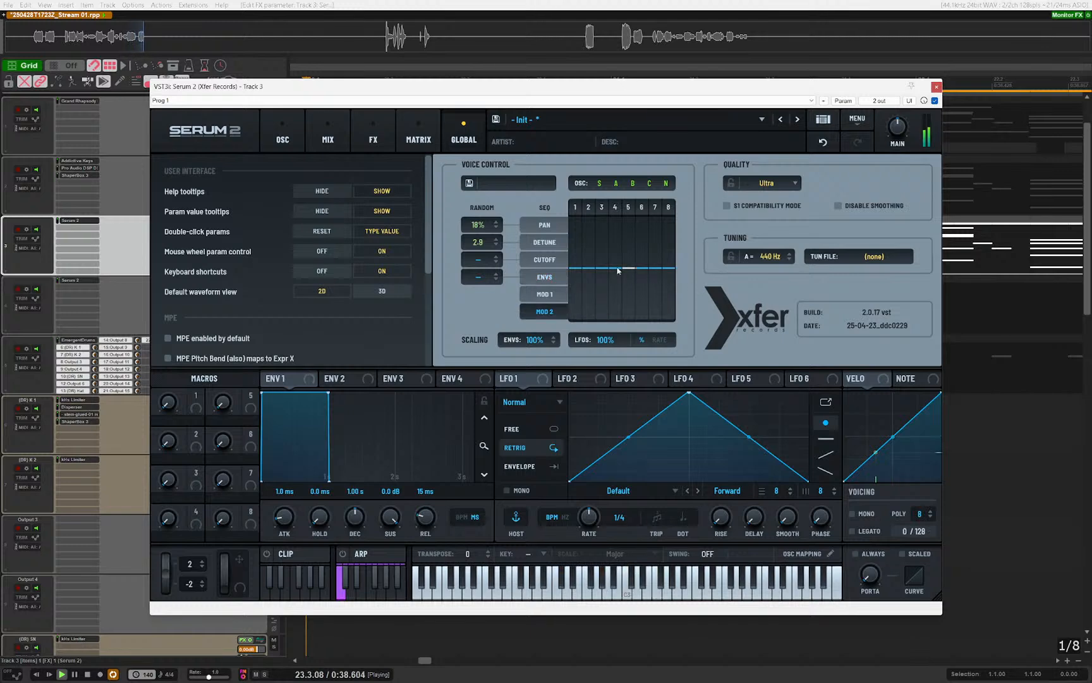
{"action": "left_click", "coordinate": [576, 254]}
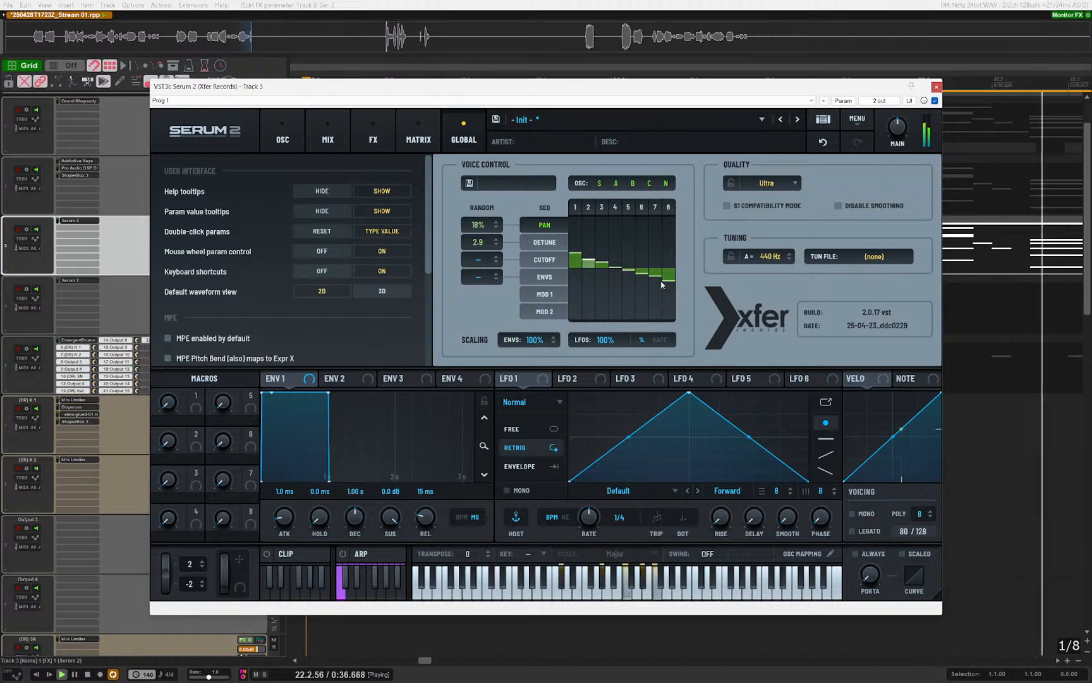
{"action": "left_click_drag", "start_coordinate": [662, 284], "coordinate": [583, 276]}
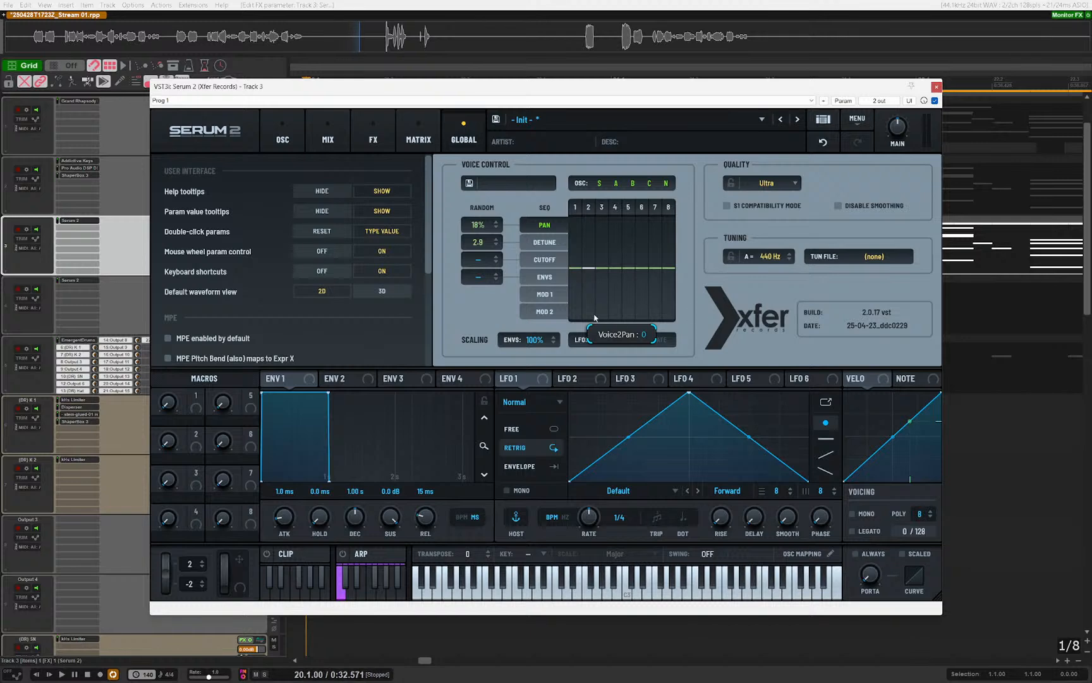
Step: During playback, enable Serum's filter 1, choose the Allpasses type, lower its cutoff and set its stereo amount to 59%
{"action": "key", "text": "space"}
{"action": "left_click", "coordinate": [538, 243]}
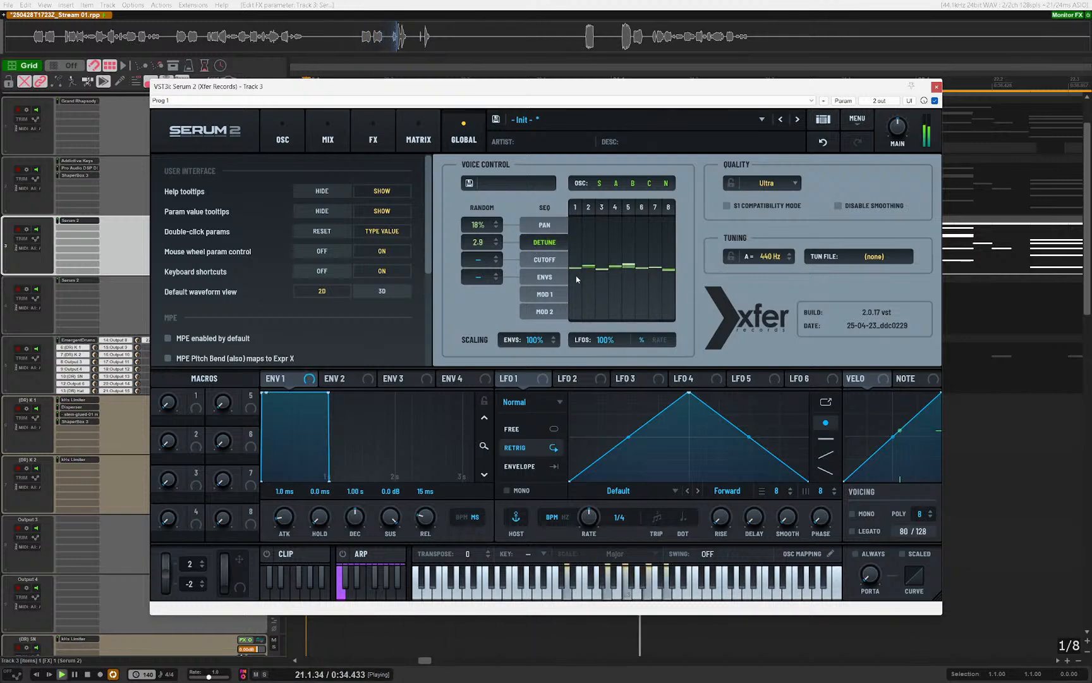
{"action": "left_click", "coordinate": [289, 137]}
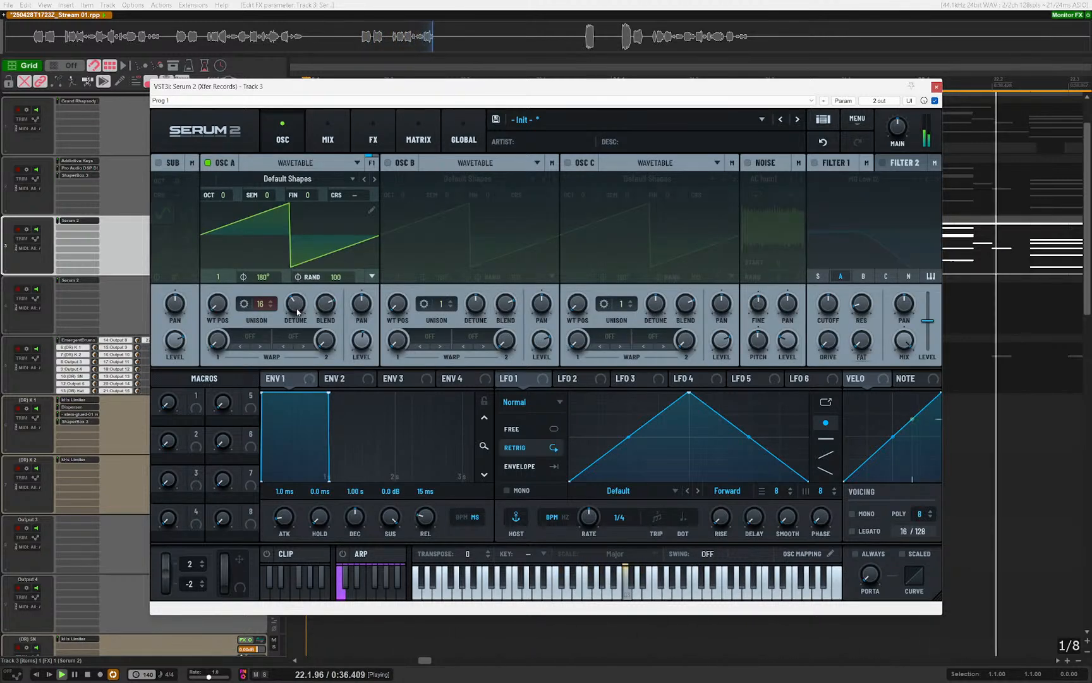
{"action": "mouse_move", "coordinate": [298, 325]}
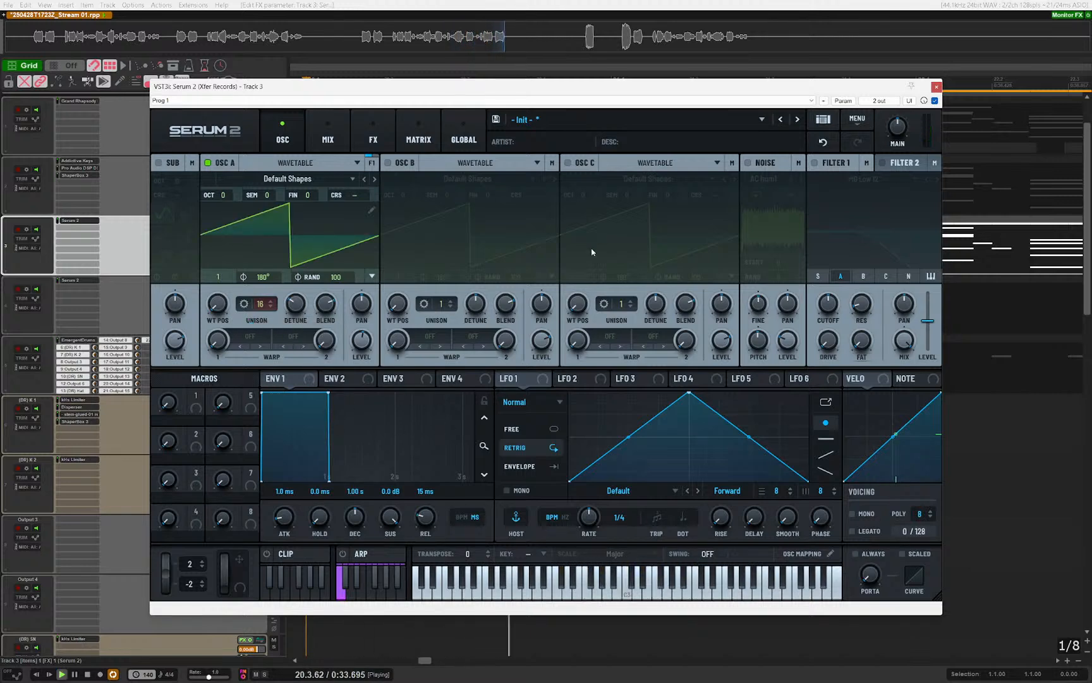
{"action": "left_click", "coordinate": [839, 165]}
{"action": "left_click", "coordinate": [846, 180]}
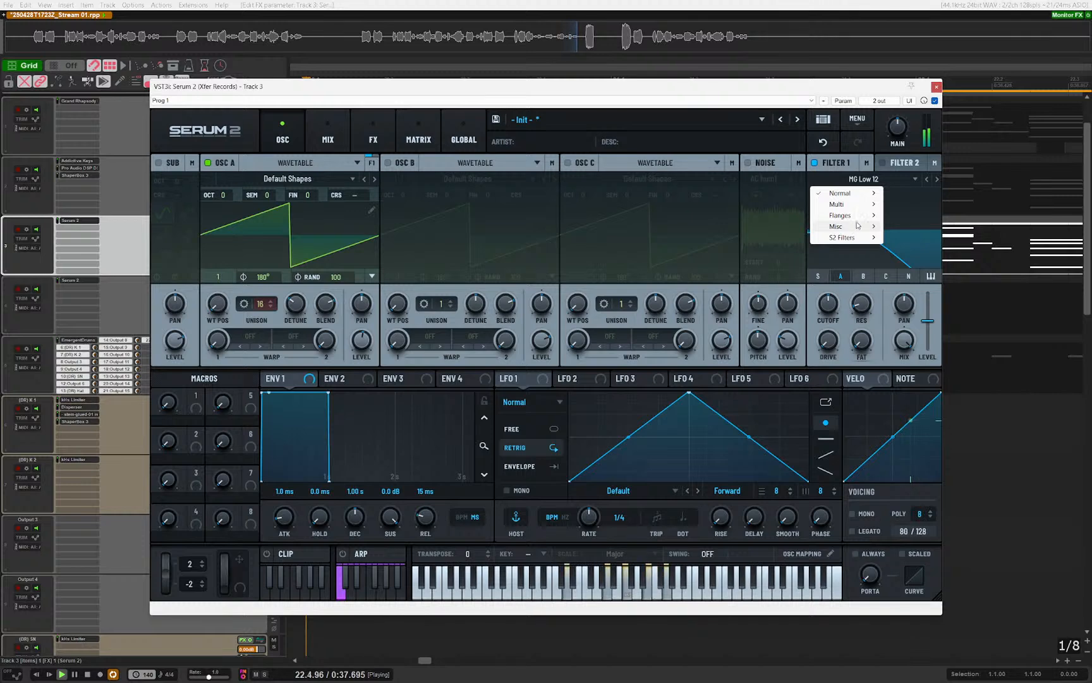
{"action": "mouse_move", "coordinate": [858, 226]}
{"action": "left_click", "coordinate": [938, 338]}
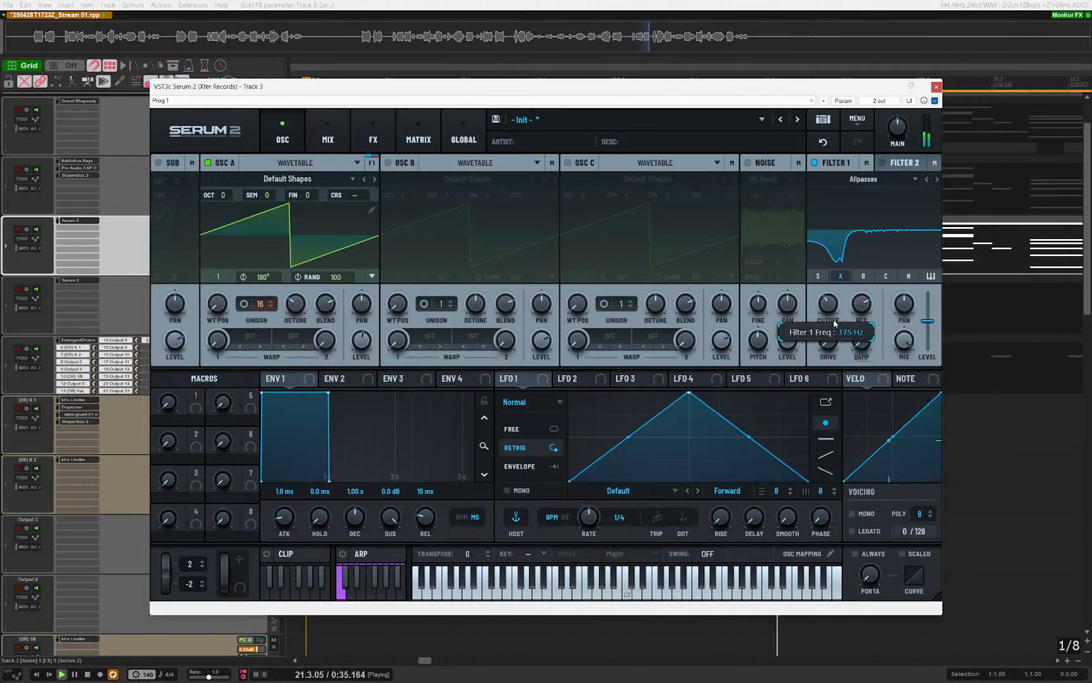
{"action": "left_click_drag", "start_coordinate": [835, 329], "coordinate": [836, 336]}
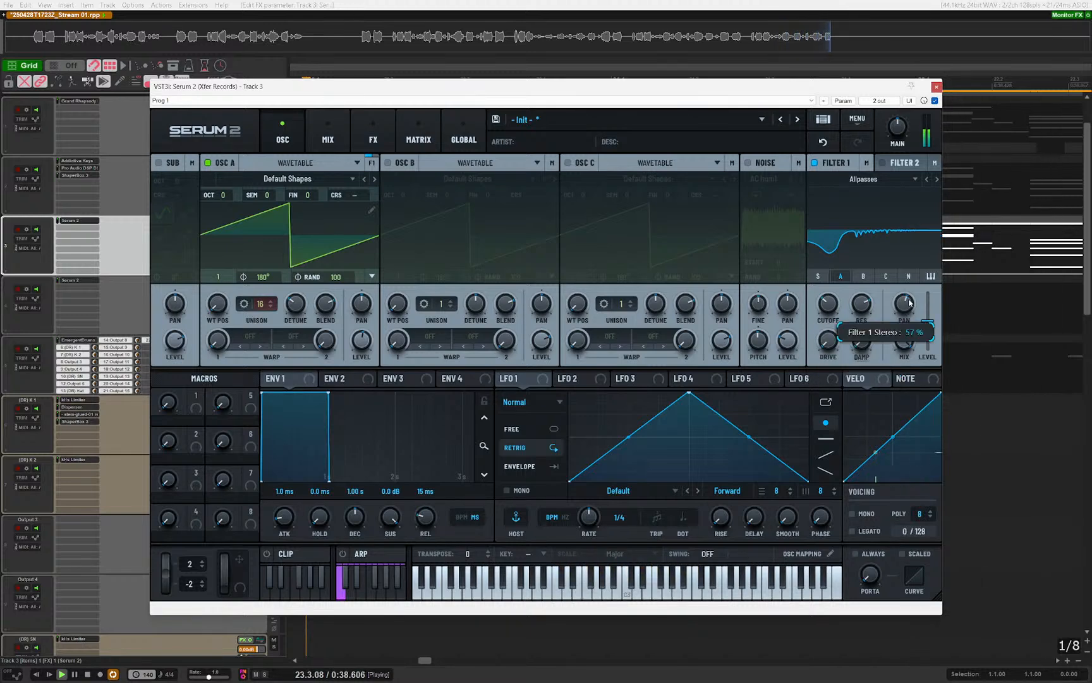
{"action": "left_click_drag", "start_coordinate": [910, 303], "coordinate": [911, 306]}
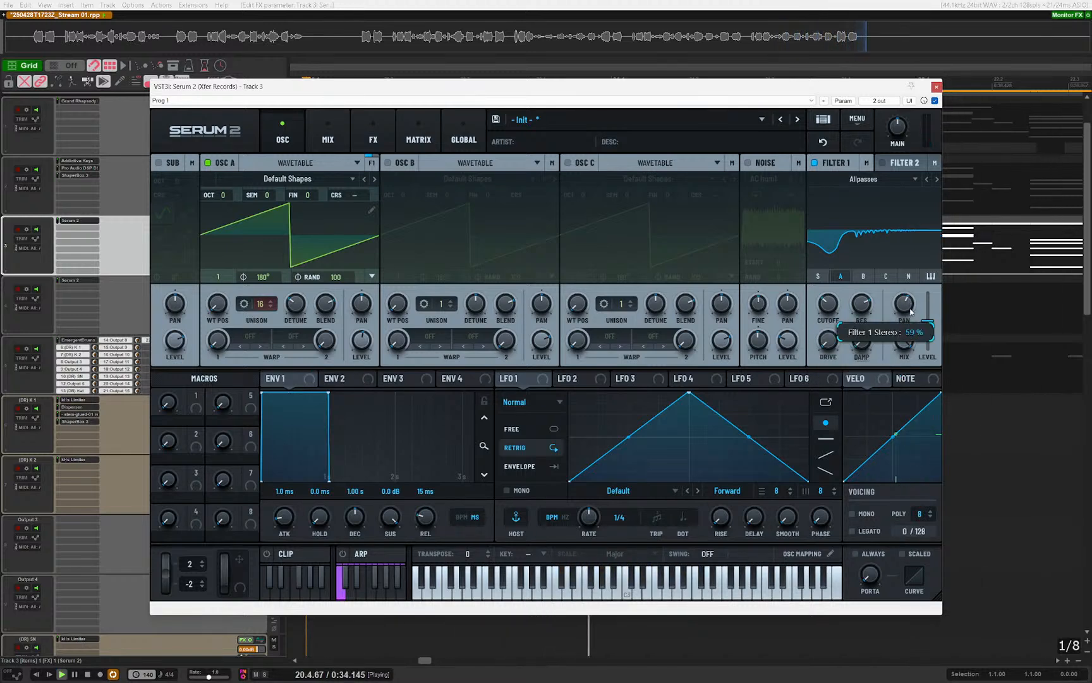
Step: Try removing the per-voice detune offsets and the random pan in the global voice control, and undo those changes
{"action": "left_click", "coordinate": [463, 133]}
{"action": "key", "text": "space"}
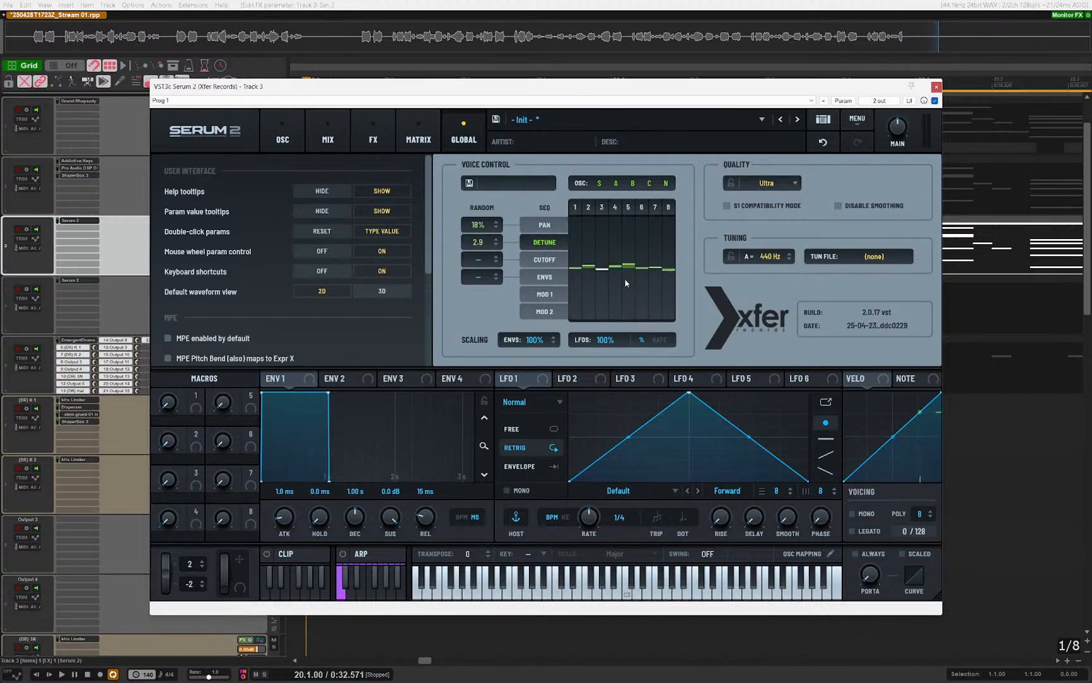
{"action": "left_click_drag", "start_coordinate": [650, 268], "coordinate": [581, 266]}
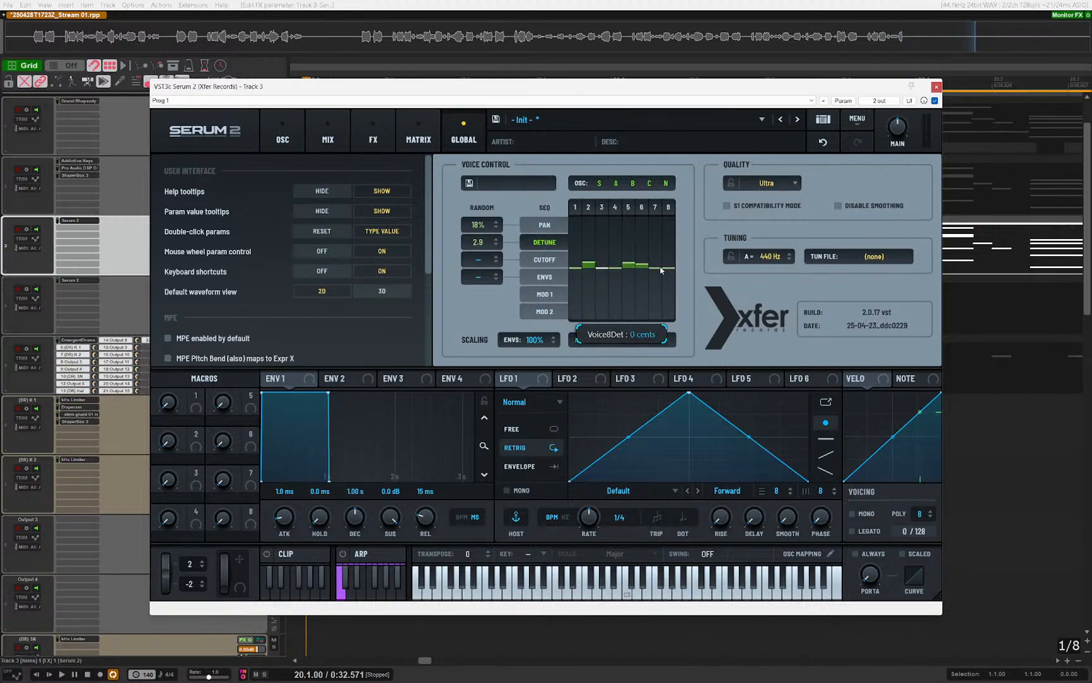
{"action": "key", "text": "space"}
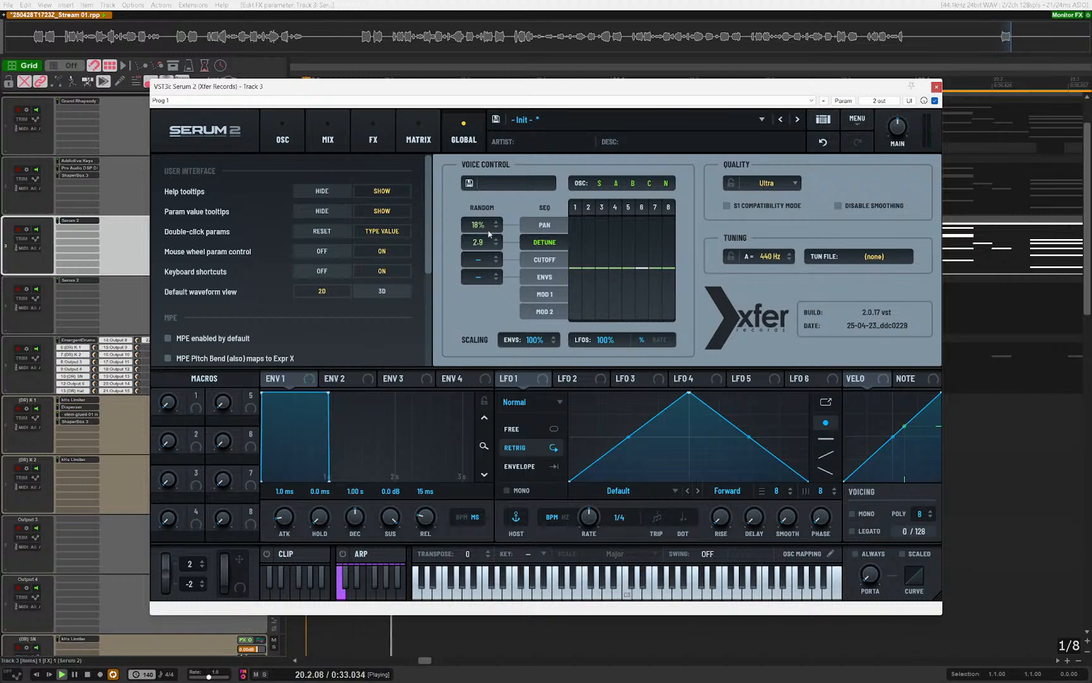
{"action": "double_click", "coordinate": [479, 225]}
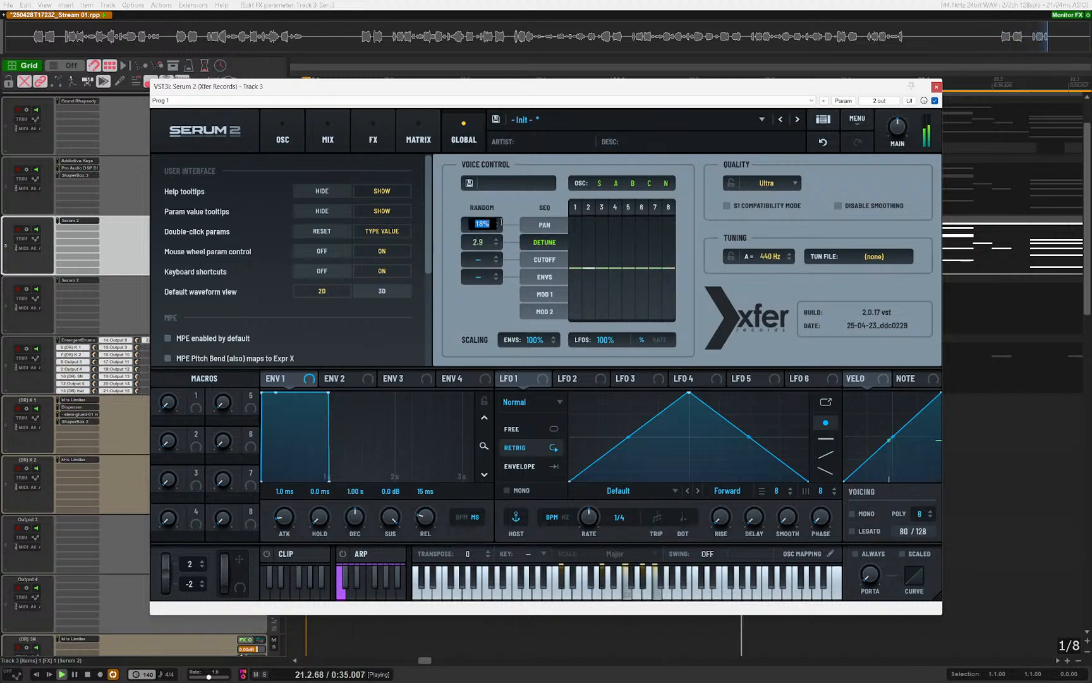
{"action": "left_click_drag", "start_coordinate": [485, 229], "coordinate": [484, 259]}
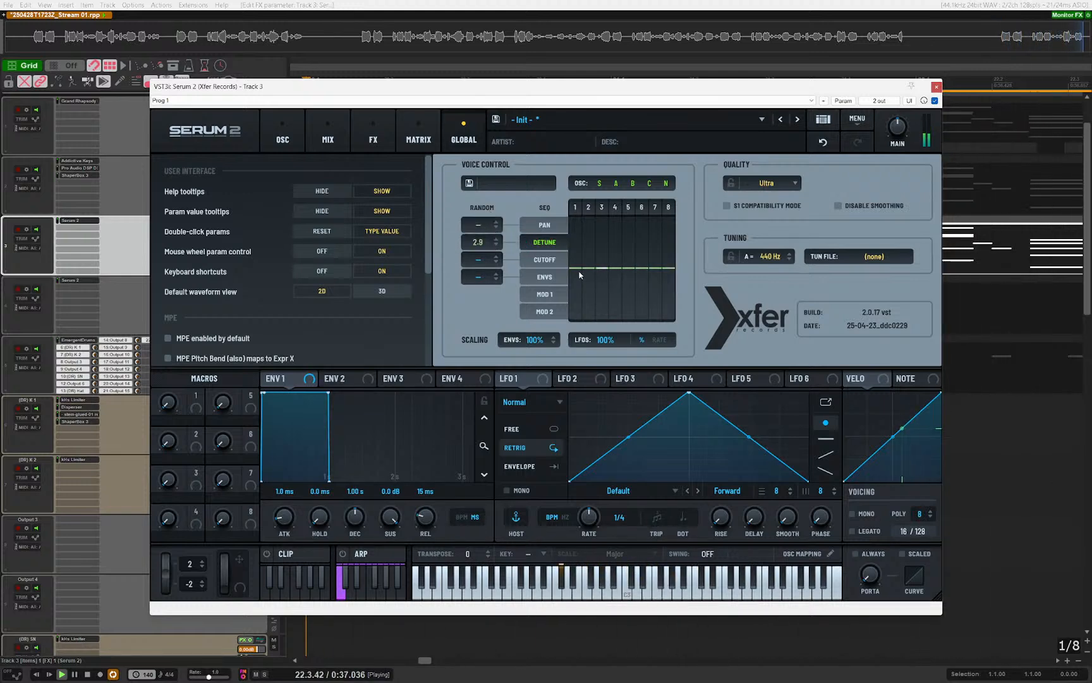
{"action": "left_click_drag", "start_coordinate": [578, 271], "coordinate": [617, 266]}
{"action": "left_click", "coordinate": [828, 144]}
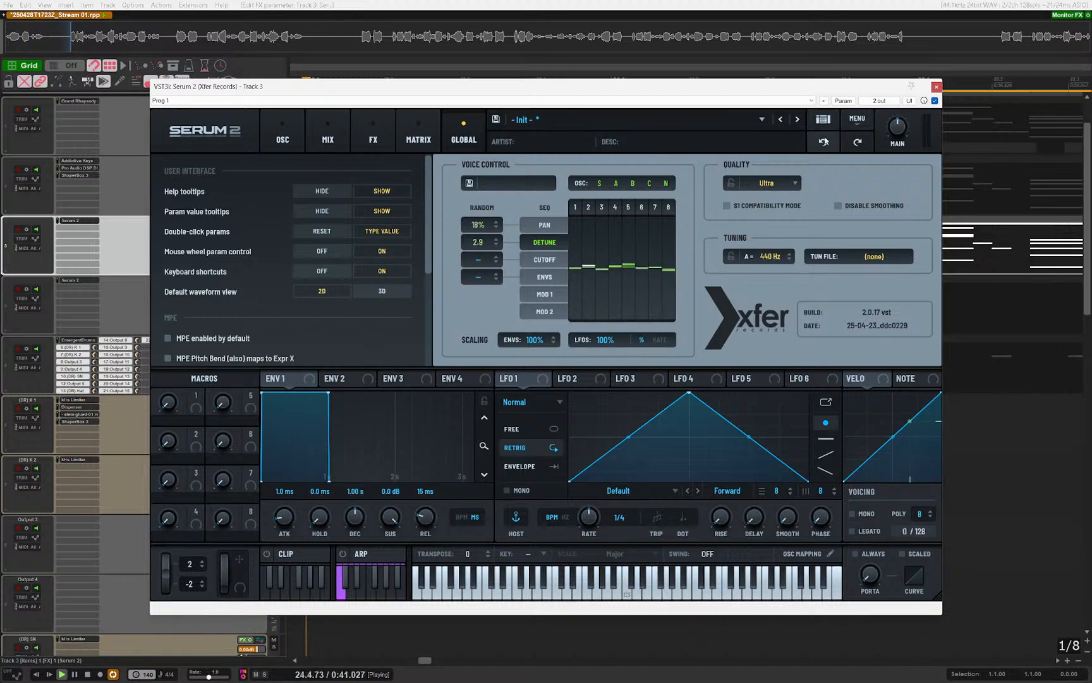
Step: Set the global random pan to 6%, check the patch during playback and close the Serum window
{"action": "left_click_drag", "start_coordinate": [480, 227], "coordinate": [484, 266]}
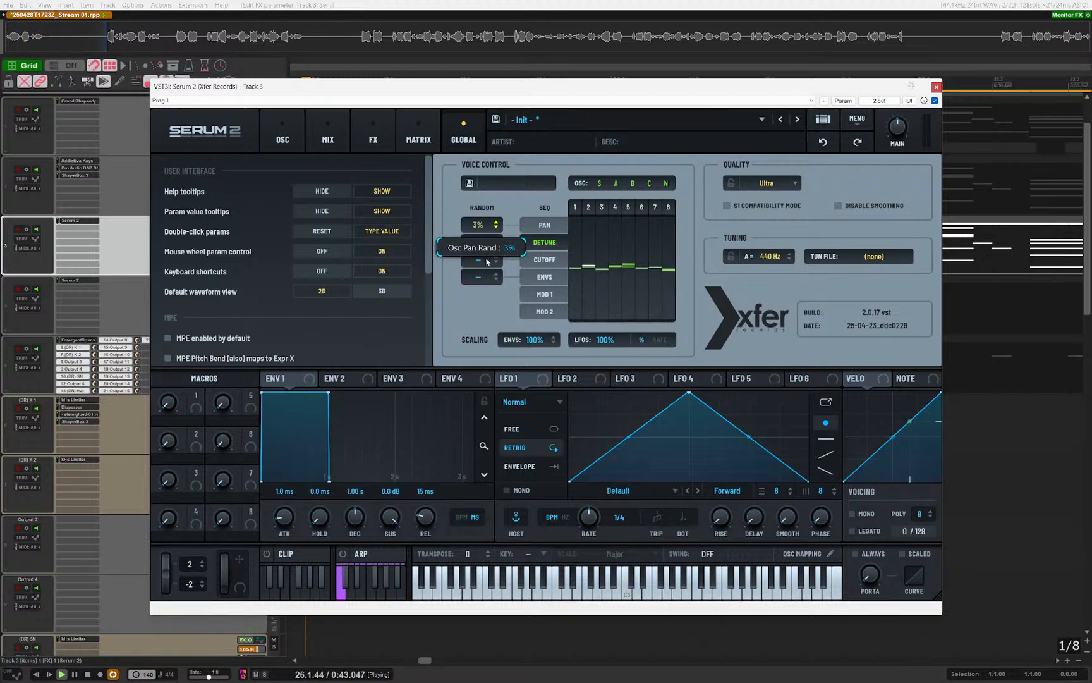
{"action": "left_click", "coordinate": [282, 134]}
{"action": "left_click", "coordinate": [464, 134]}
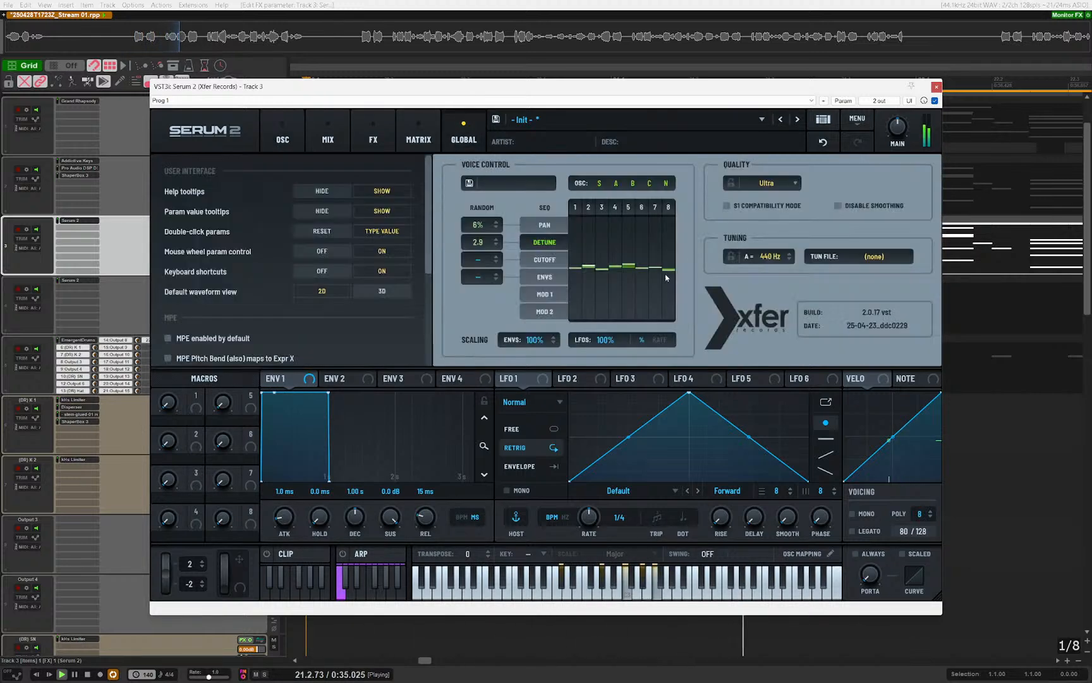
{"action": "mouse_move", "coordinate": [630, 267]}
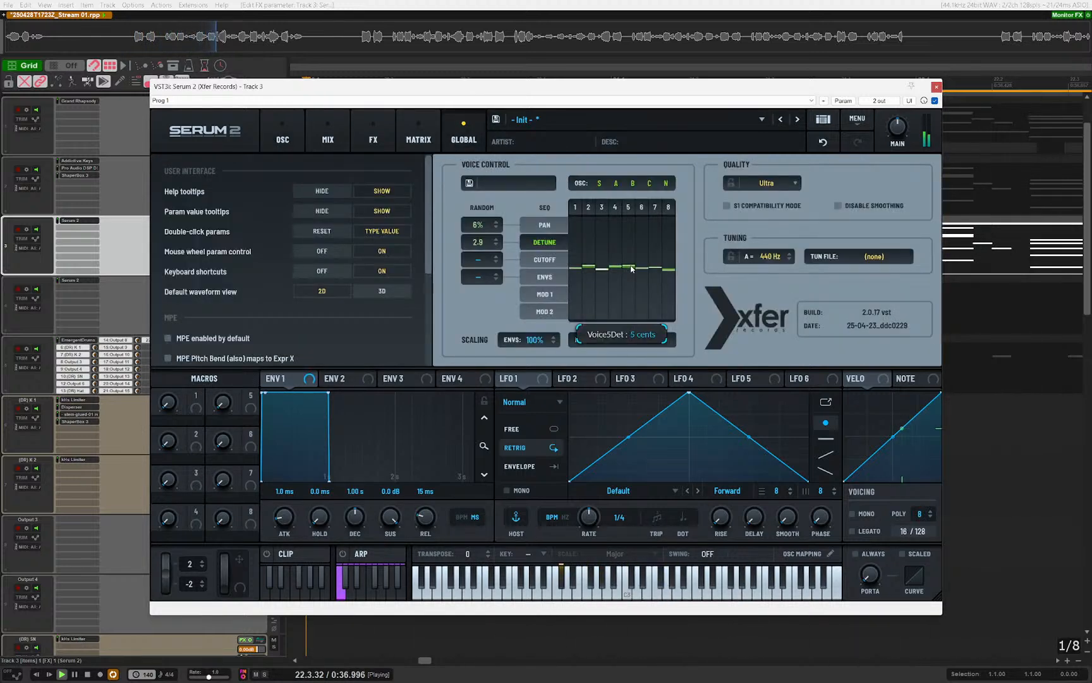
{"action": "left_click", "coordinate": [282, 134]}
{"action": "key", "text": "Escape"}
Step: Unsolo the Serum 2 track and play the full arrangement from the loop start
{"action": "key", "text": "space"}
{"action": "key", "text": "s"}
{"action": "key", "text": "space"}
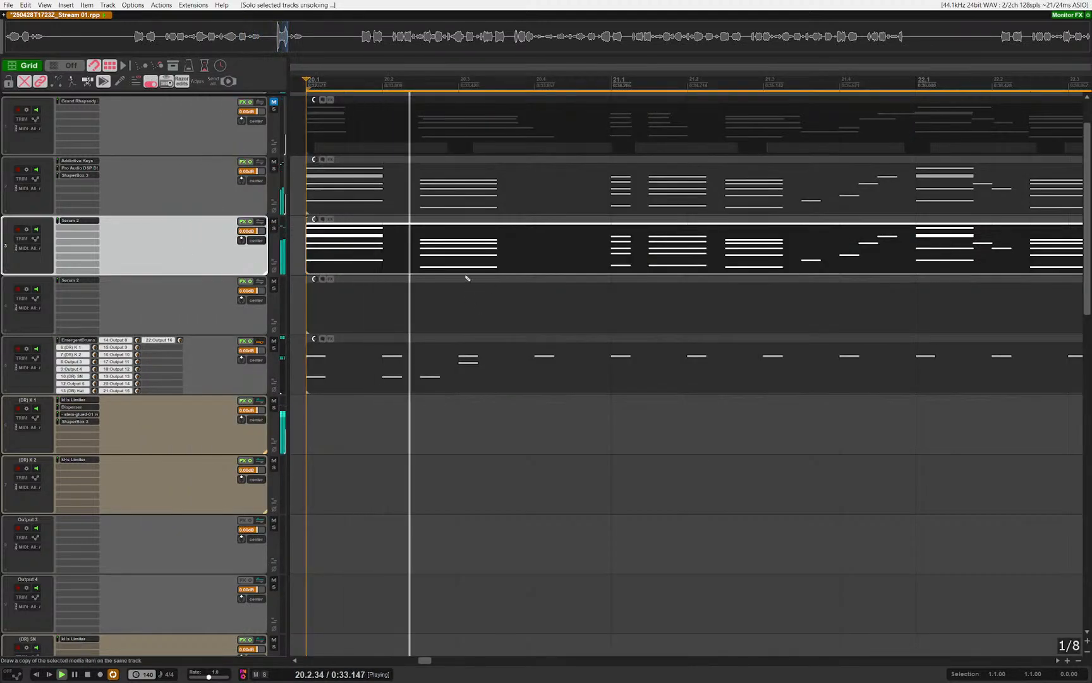
{"action": "scroll", "coordinate": [467, 278], "scroll_direction": "down", "scroll_amount": 5}
{"action": "scroll", "coordinate": [465, 342], "scroll_direction": "up", "scroll_amount": 3}
{"action": "left_click", "coordinate": [529, 415]}
{"action": "left_click_drag", "start_coordinate": [530, 414], "coordinate": [514, 441]}
Step: Solo the Addictive Keys track and briefly audition it
{"action": "left_click", "coordinate": [204, 222]}
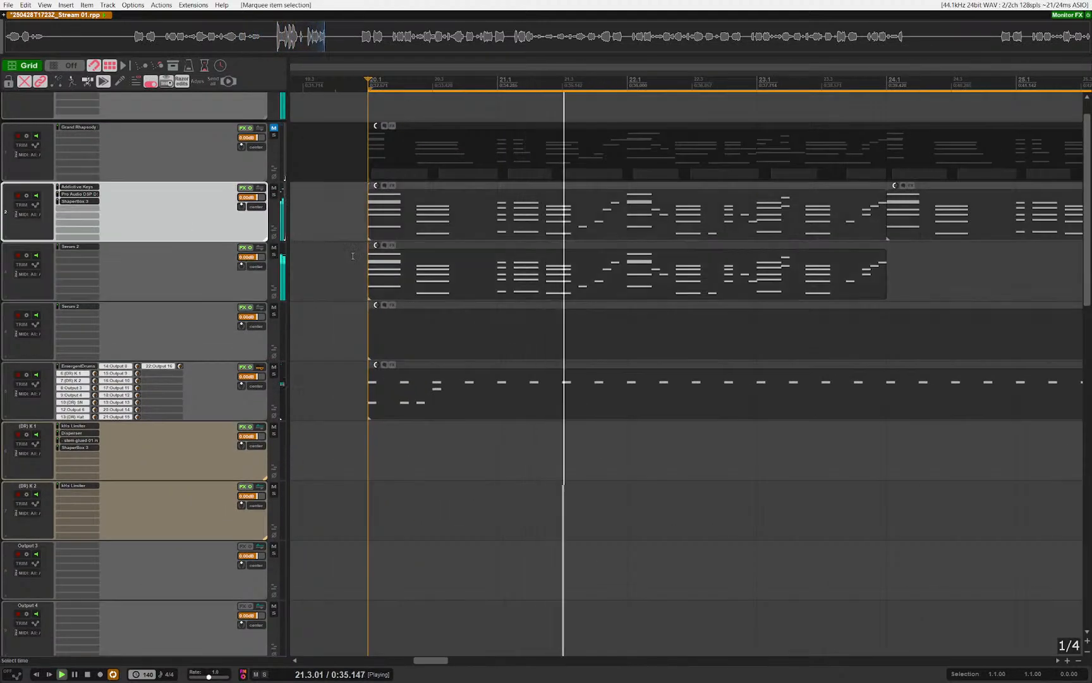
{"action": "key", "text": "space"}
{"action": "key", "text": "s"}
{"action": "key", "text": "space"}
{"action": "key", "text": "space"}
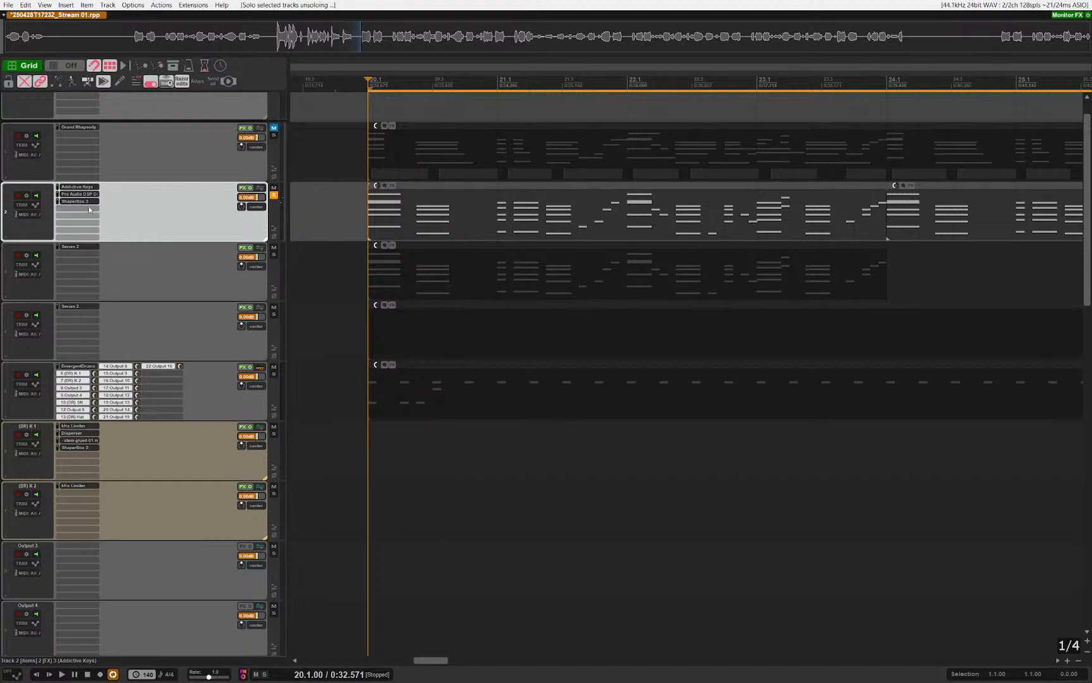
Step: Insert FabFilter Pro-L 2 before ShaperBox 3 on the Addictive Keys track and add a Scope to ShaperBox 3
{"action": "key", "text": "l"}
{"action": "left_click_drag", "start_coordinate": [76, 209], "coordinate": [84, 201]}
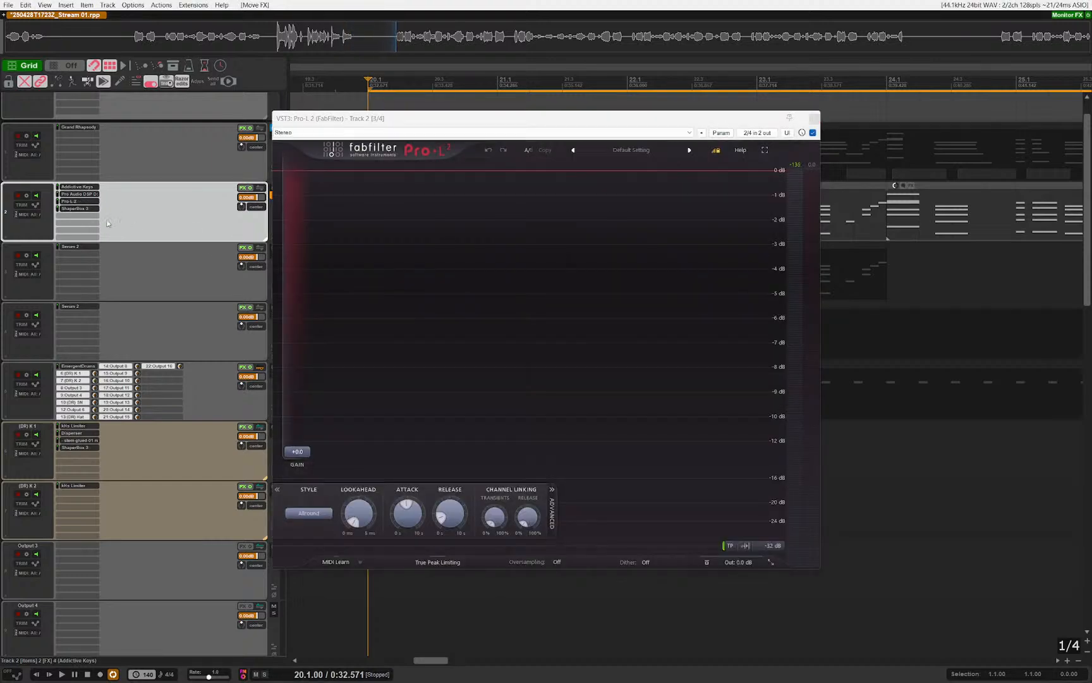
{"action": "left_click", "coordinate": [62, 209]}
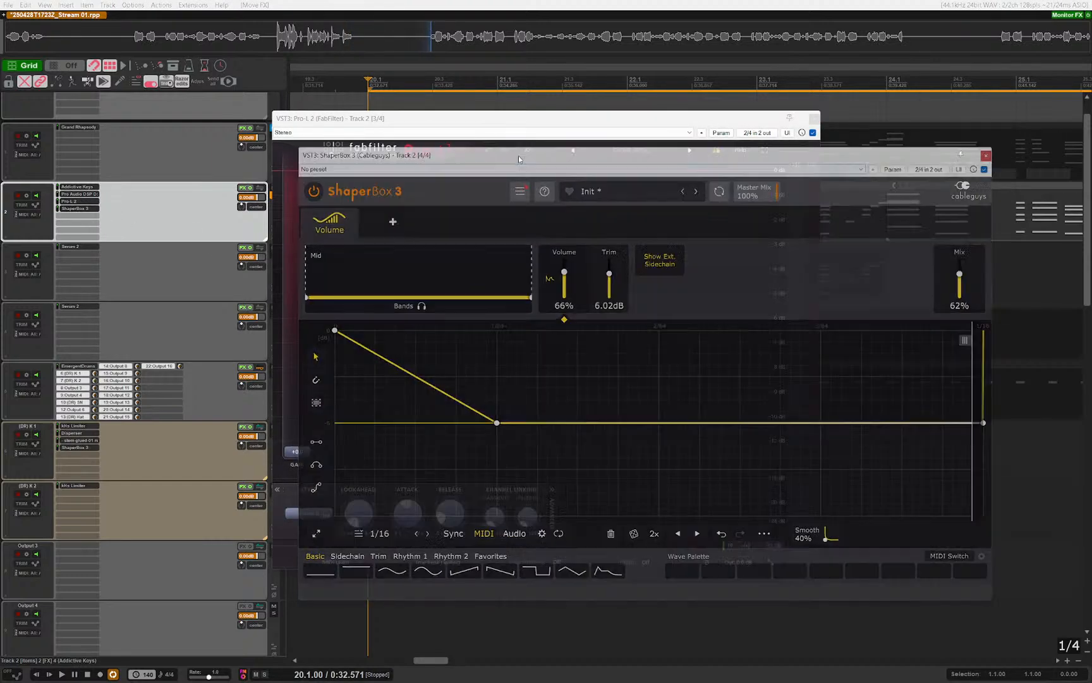
{"action": "left_click", "coordinate": [530, 200]}
{"action": "left_click", "coordinate": [1047, 379]}
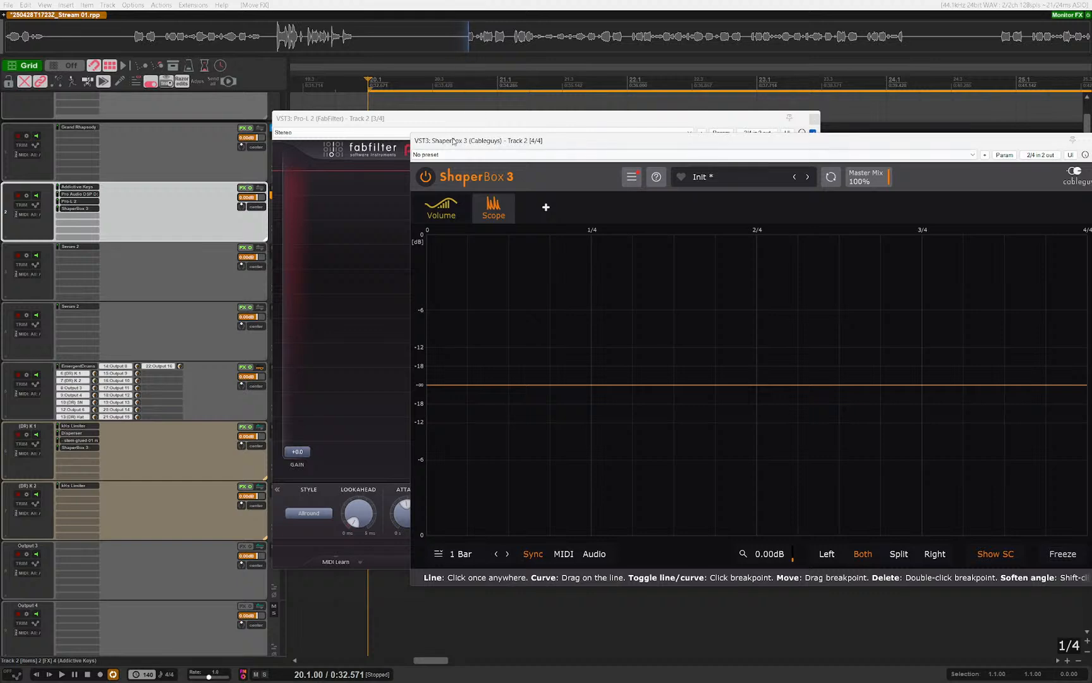
{"action": "left_click_drag", "start_coordinate": [428, 119], "coordinate": [161, 125]}
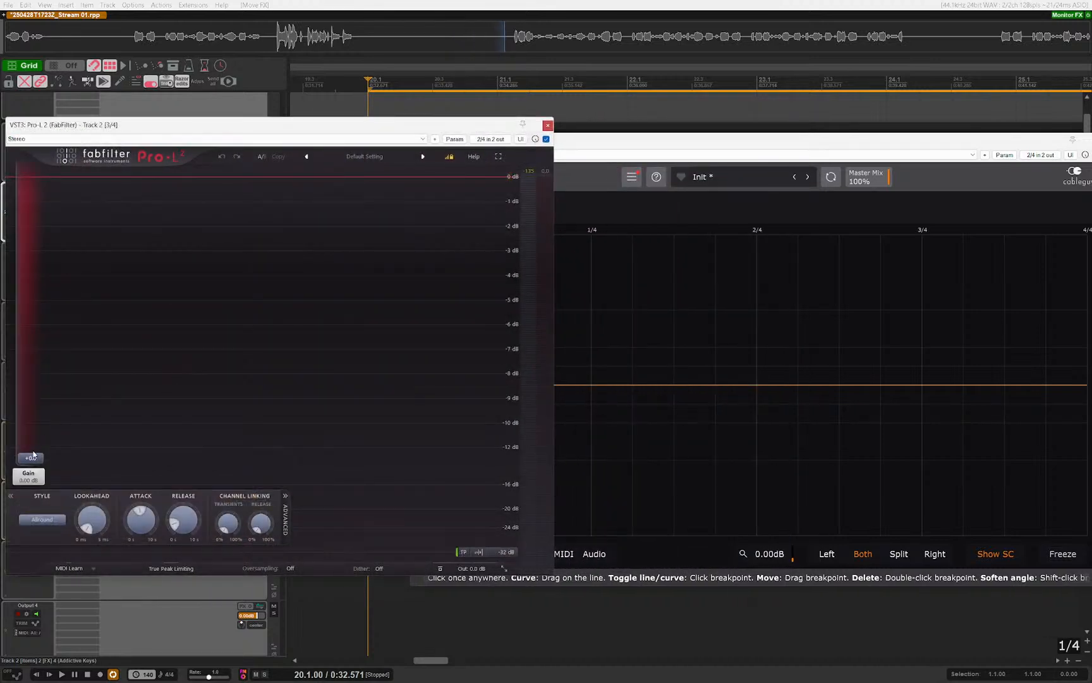
Step: Set the Pro-L 2 gain to +6.4 dB and play the keys to check the waveform in the scope
{"action": "left_click_drag", "start_coordinate": [33, 455], "coordinate": [31, 397]}
{"action": "left_click", "coordinate": [515, 378]}
{"action": "key", "text": "space"}
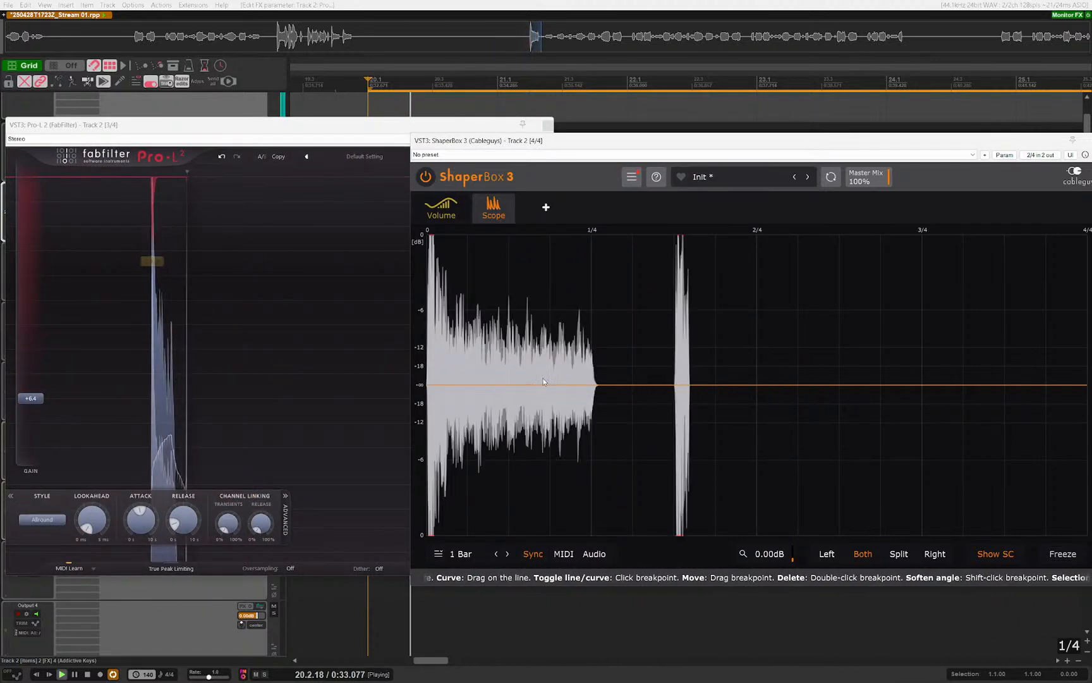
{"action": "key", "text": "space"}
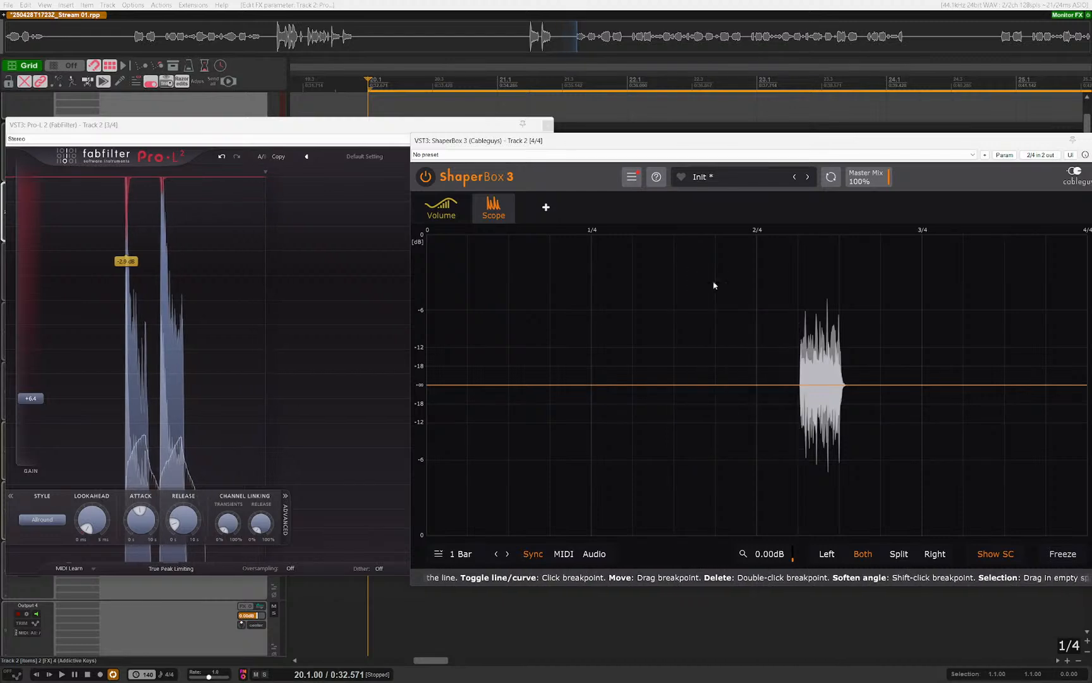
Step: Shorten the scope's display length to 1/8 and play the first chord several times
{"action": "left_click", "coordinate": [496, 555]}
{"action": "left_click", "coordinate": [496, 554]}
{"action": "left_click", "coordinate": [496, 554]}
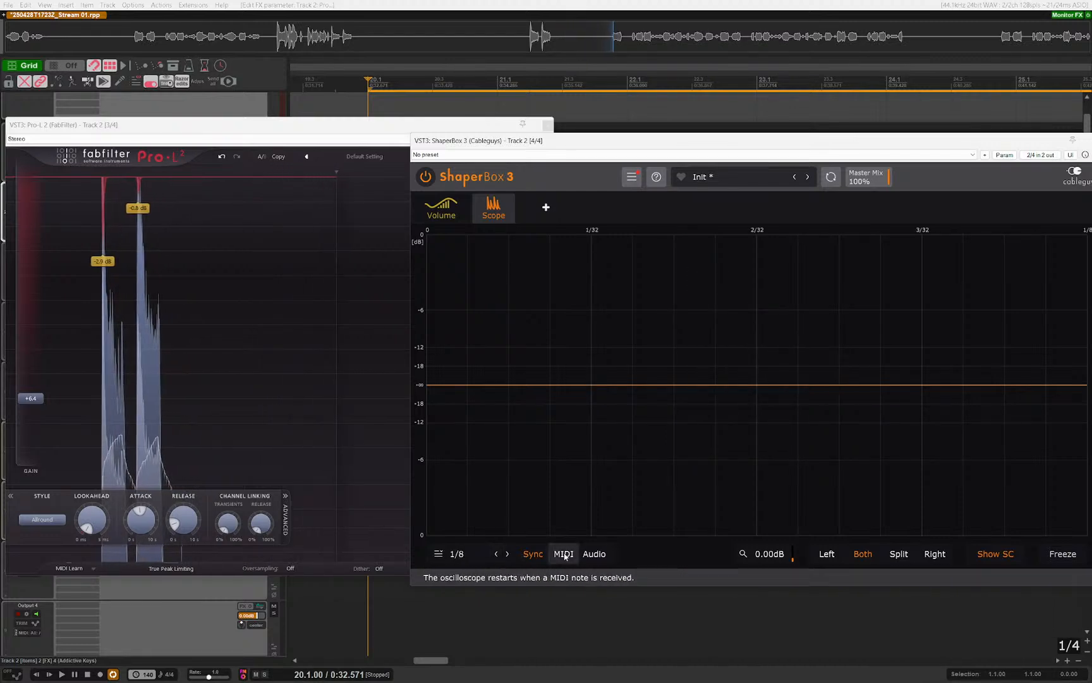
{"action": "key", "text": "space"}
{"action": "key", "text": "space"}
{"action": "key", "text": "space"}
{"action": "key", "text": "space"}
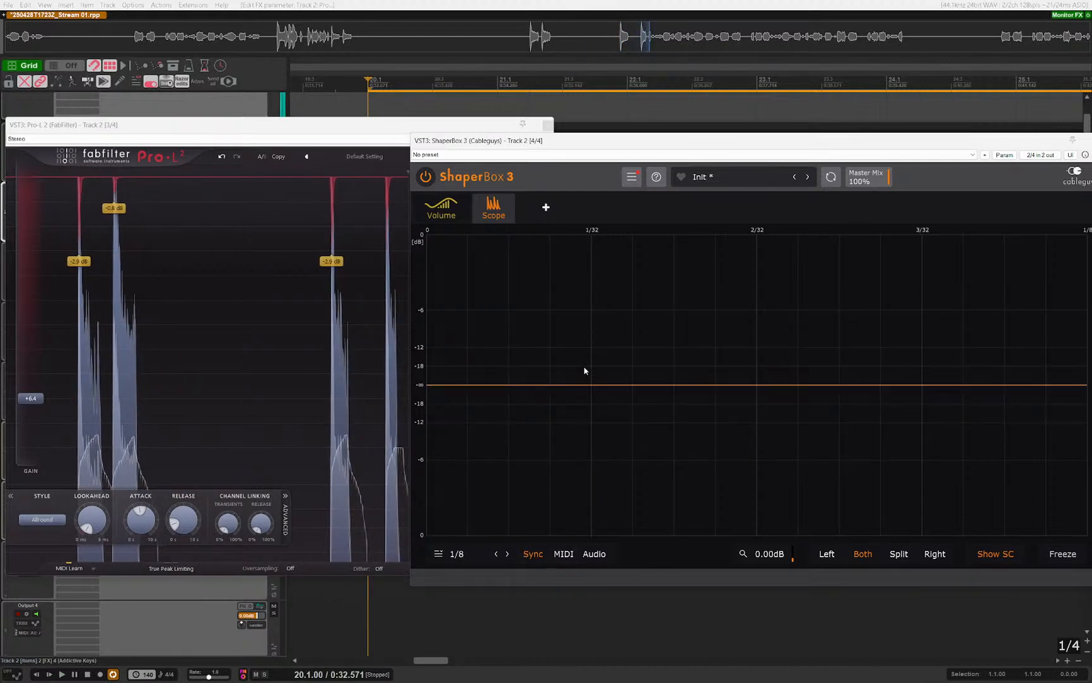
{"action": "key", "text": "space"}
{"action": "key", "text": "space"}
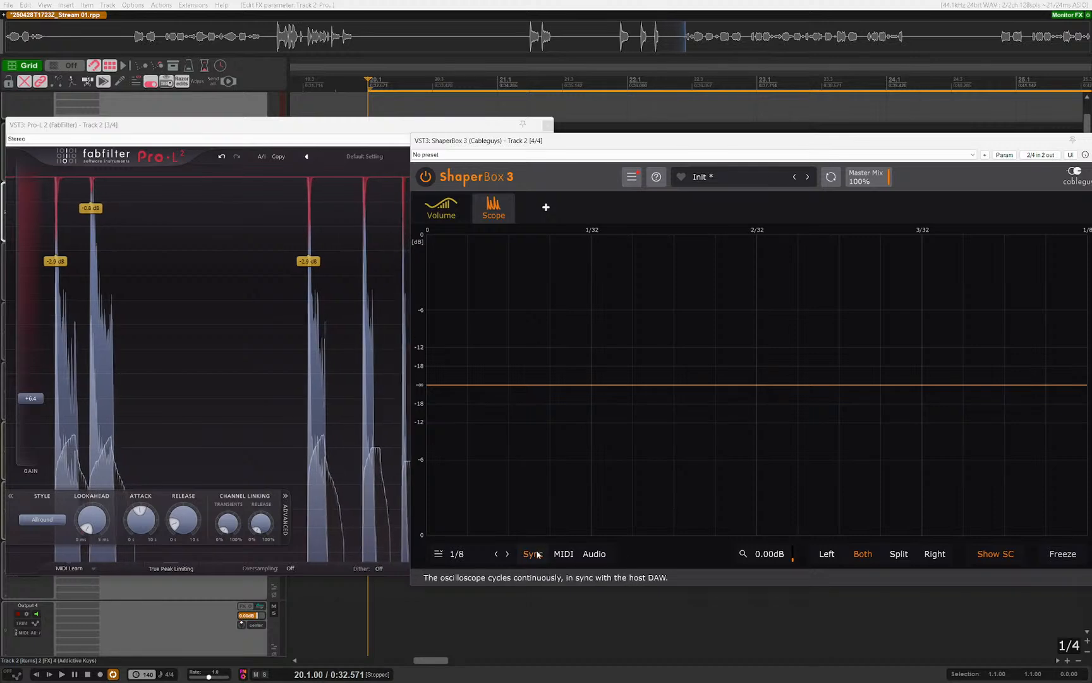
Step: Switch the scope to MIDI triggering, set its length to 1/32 and capture the first chord's attack
{"action": "left_click", "coordinate": [564, 553]}
{"action": "key", "text": "space"}
{"action": "key", "text": "space"}
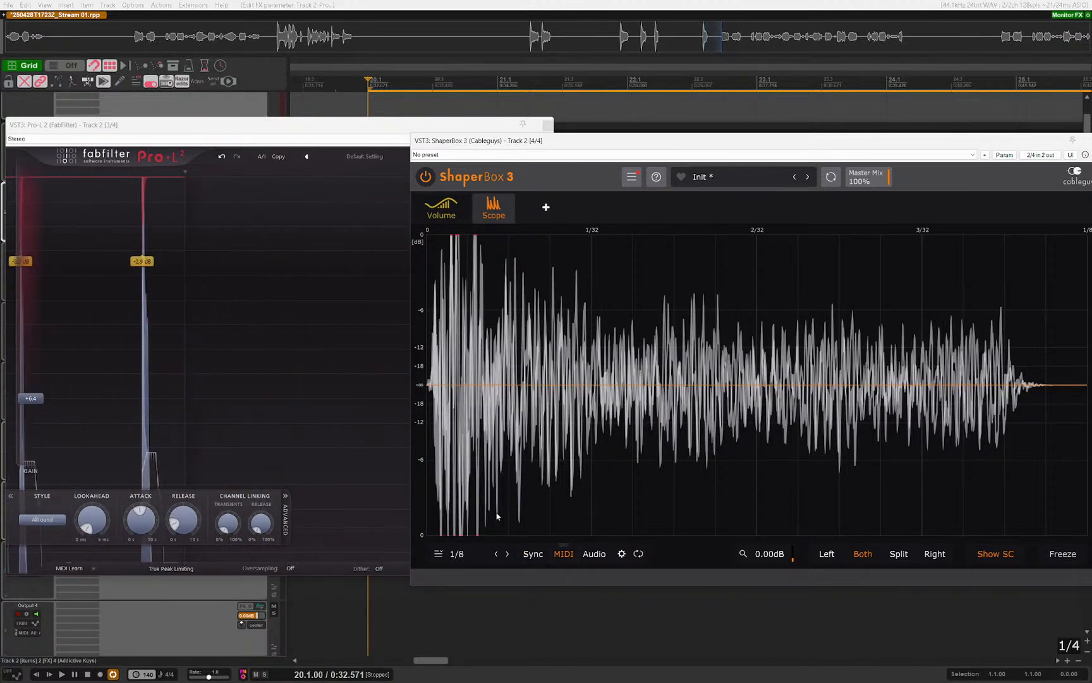
{"action": "left_click", "coordinate": [496, 554]}
{"action": "left_click", "coordinate": [497, 554]}
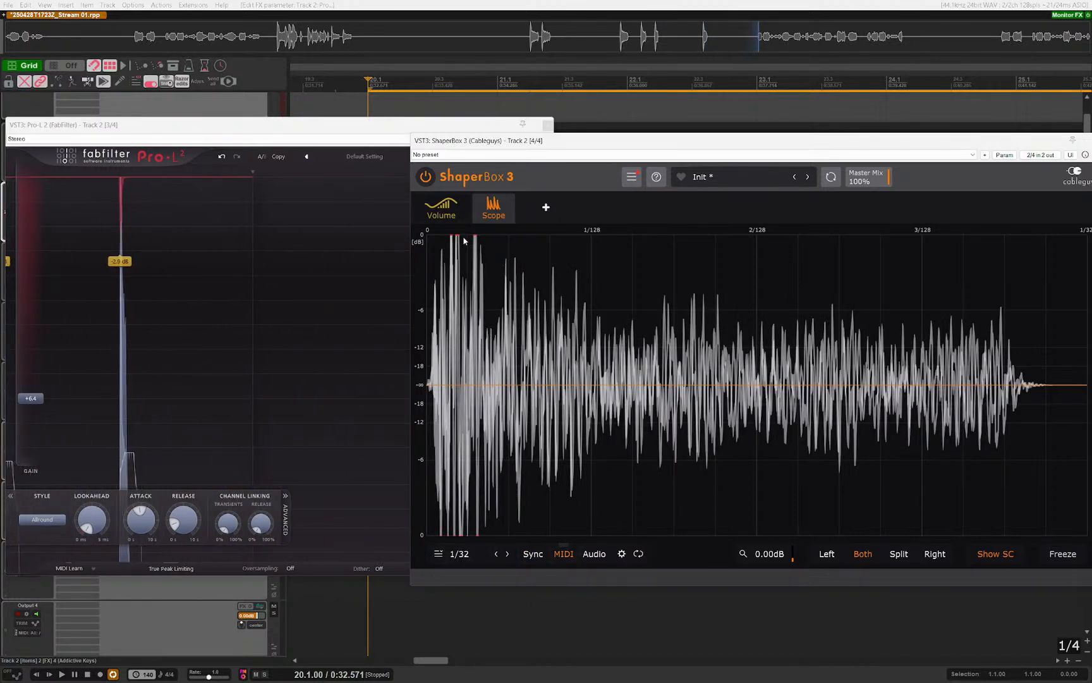
{"action": "key", "text": "space"}
{"action": "key", "text": "space"}
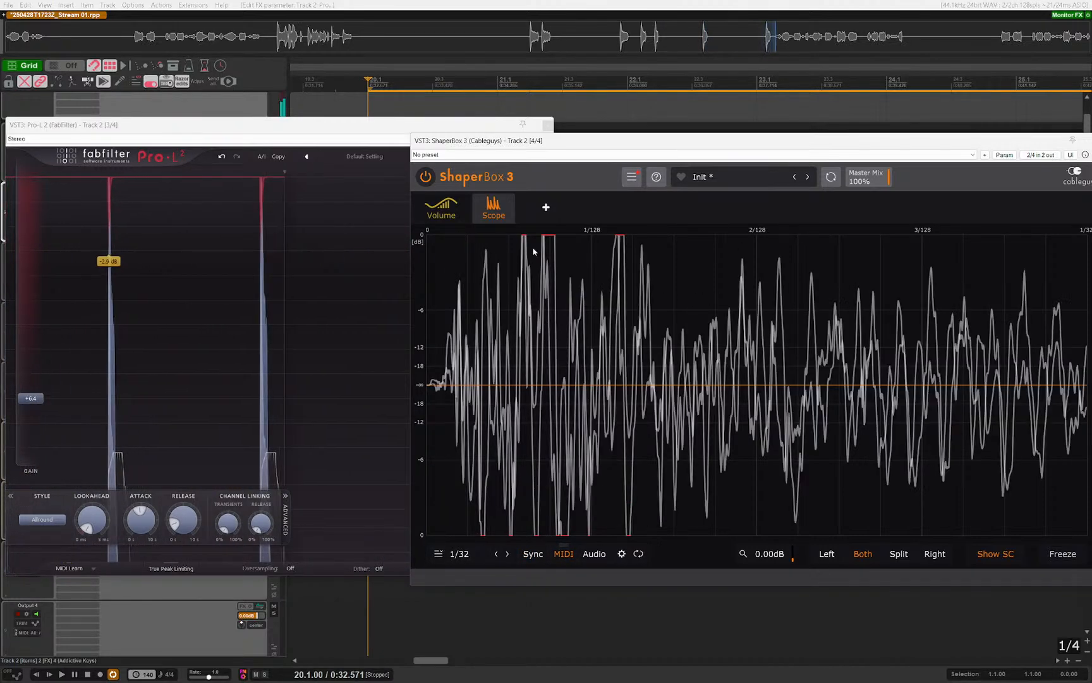
Step: Raise the Pro-L 2 lookahead to about 2.2 ms and replay the chord attack repeatedly to compare the limiting
{"action": "left_click", "coordinate": [234, 414]}
{"action": "left_click", "coordinate": [609, 352]}
{"action": "key", "text": "space"}
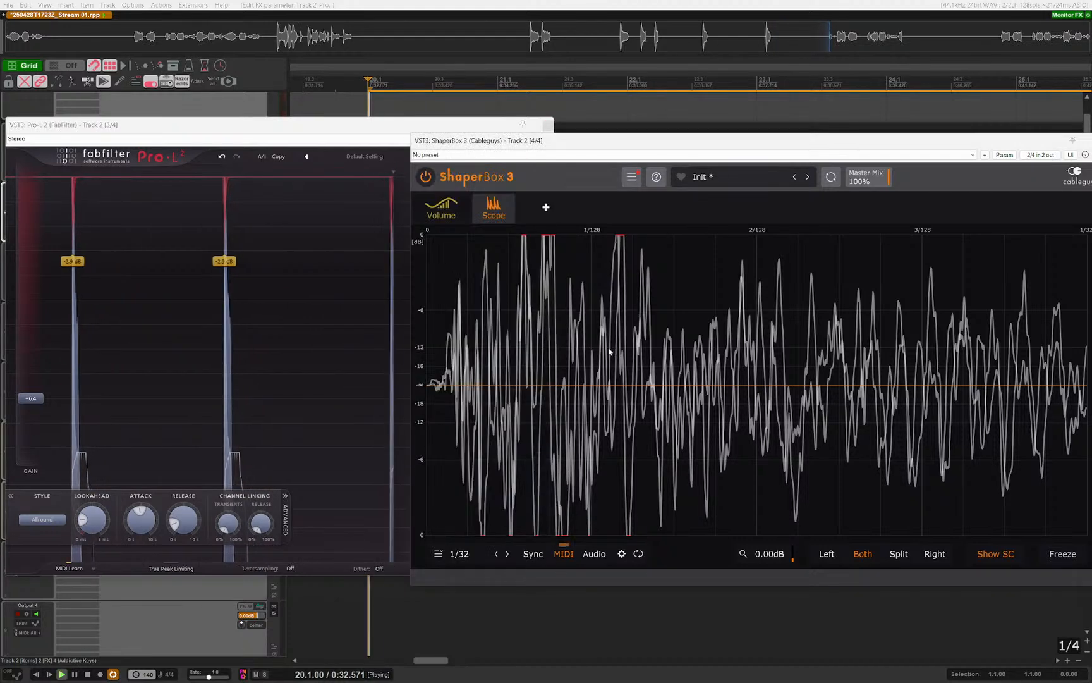
{"action": "key", "text": "space"}
{"action": "left_click_drag", "start_coordinate": [97, 520], "coordinate": [102, 488]}
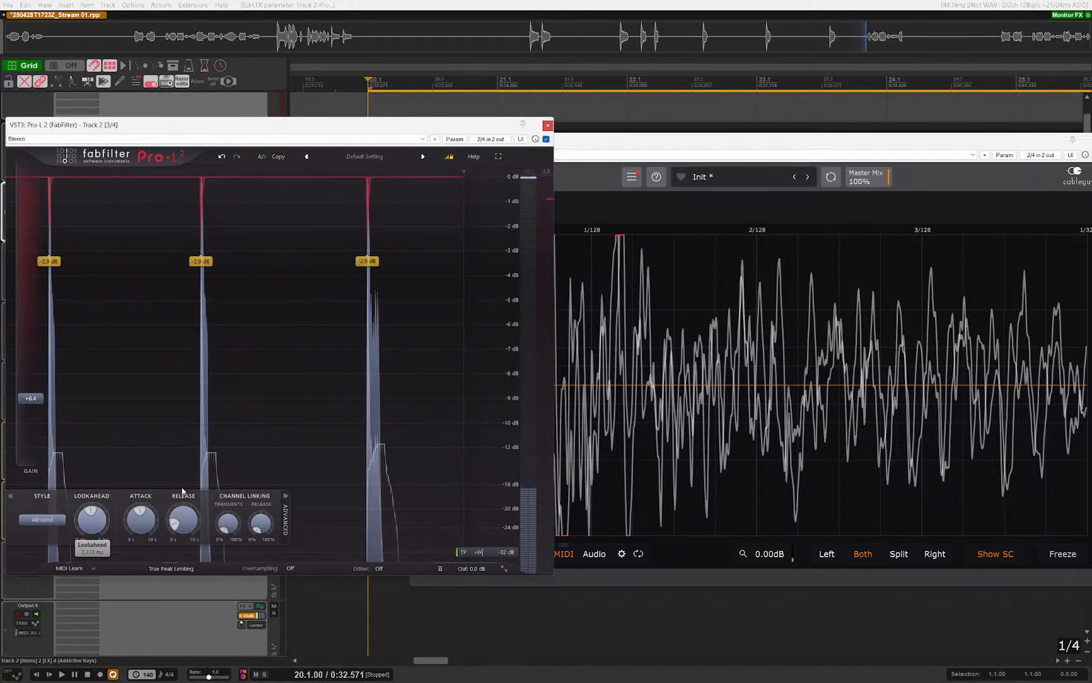
{"action": "left_click", "coordinate": [557, 378]}
{"action": "key", "text": "space"}
{"action": "key", "text": "space"}
{"action": "key", "text": "space"}
{"action": "key", "text": "space"}
{"action": "key", "text": "space"}
{"action": "key", "text": "space"}
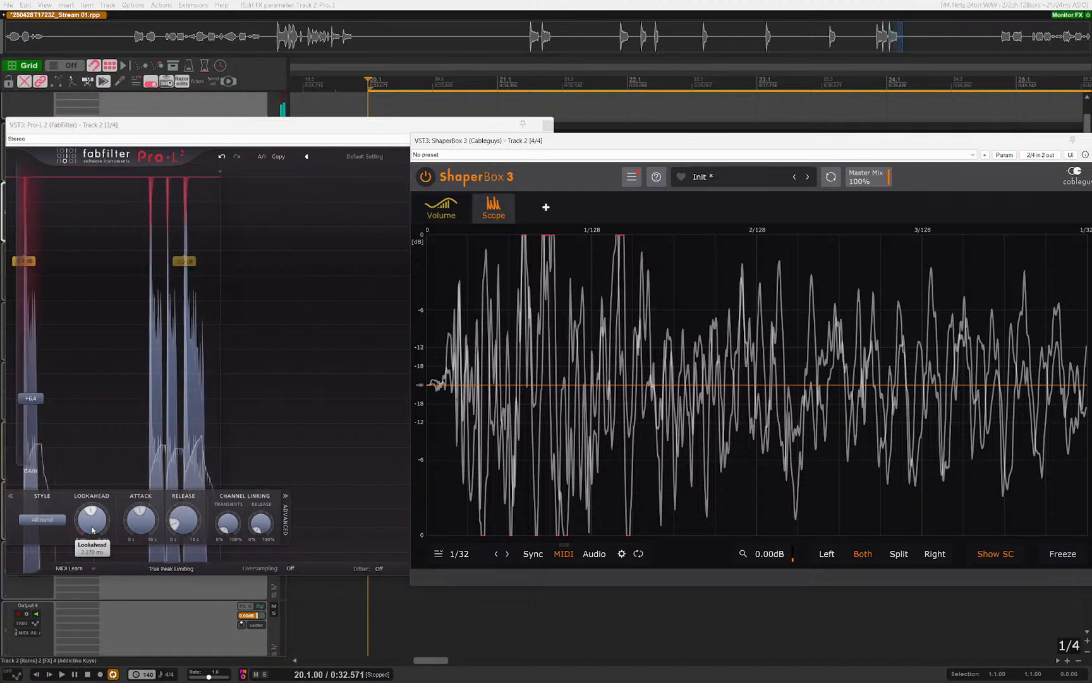
Step: Set the Pro-L 2 gain to +10.5 dB and replay the chord attack
{"action": "left_click_drag", "start_coordinate": [26, 393], "coordinate": [42, 351]}
{"action": "key", "text": "space"}
{"action": "key", "text": "space"}
{"action": "left_click", "coordinate": [637, 322]}
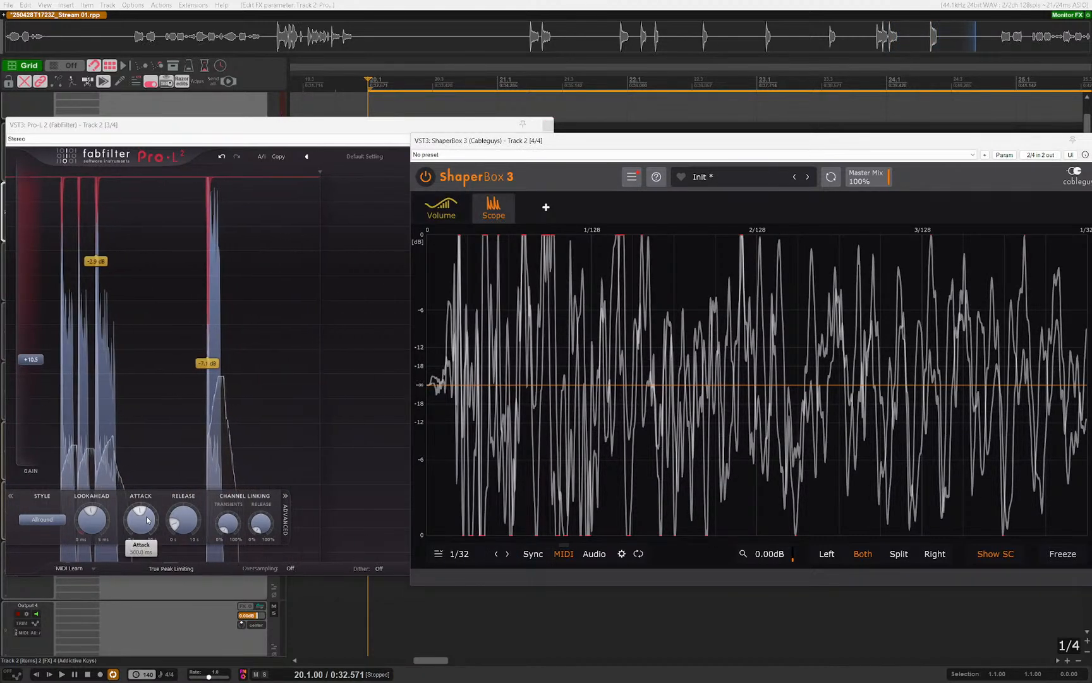
Step: Lower the Pro-L 2 attack time and replay the chord attack to compare the limiting with the scope trace
{"action": "left_click_drag", "start_coordinate": [146, 520], "coordinate": [151, 495]}
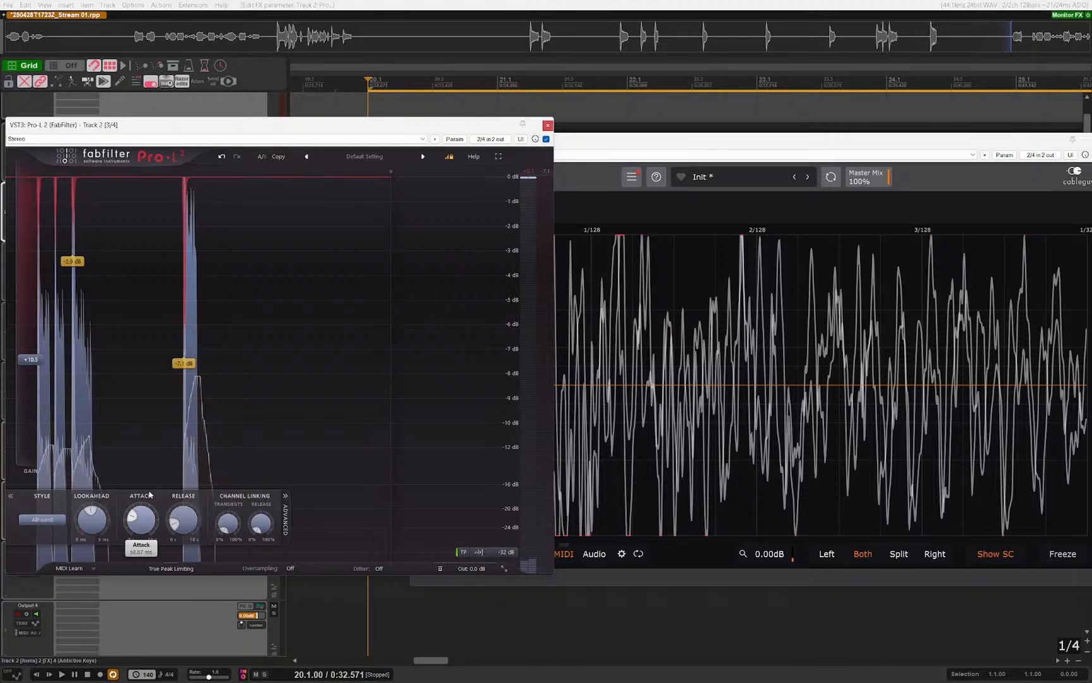
{"action": "left_click", "coordinate": [658, 425]}
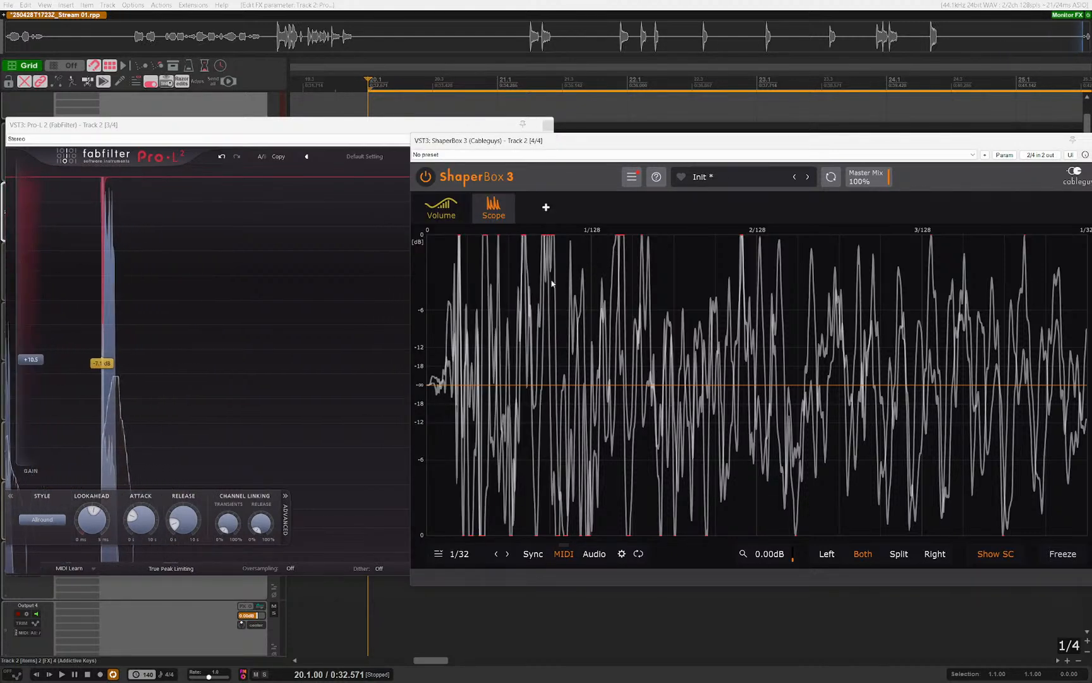
{"action": "left_click", "coordinate": [315, 431]}
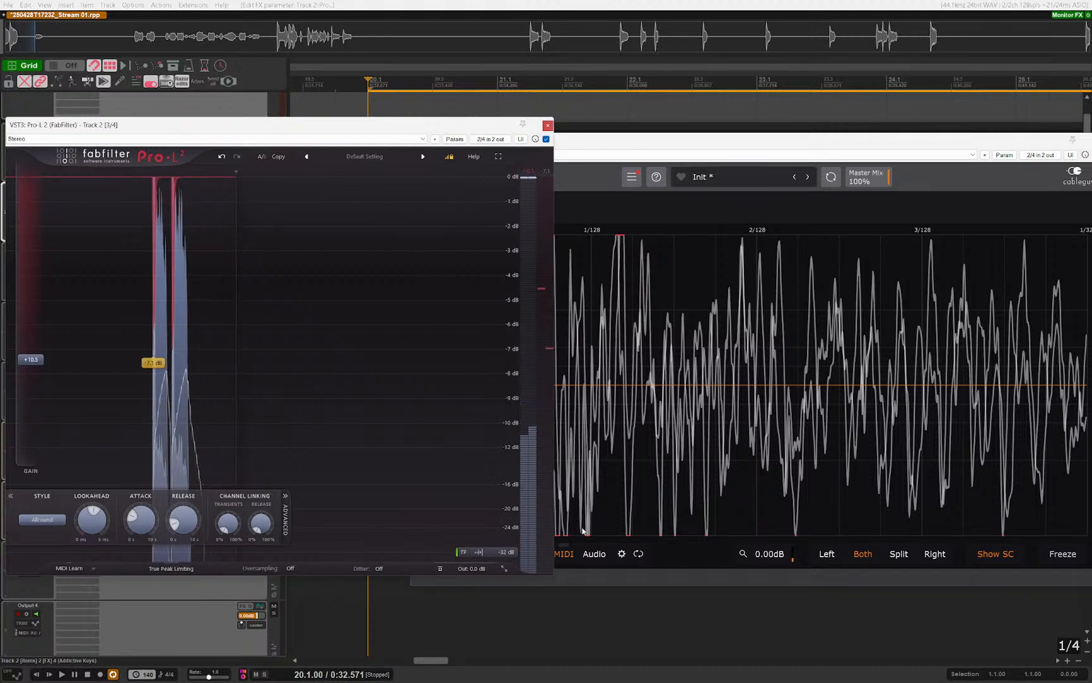
{"action": "left_click", "coordinate": [583, 529]}
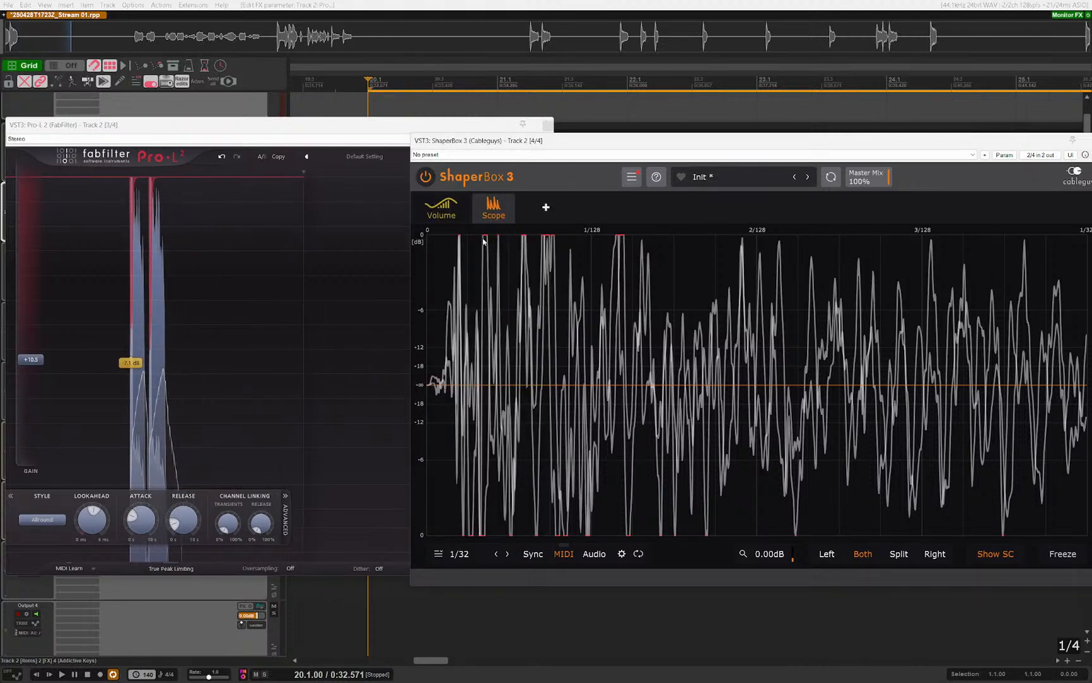
{"action": "left_click", "coordinate": [289, 331]}
{"action": "key", "text": "Escape"}
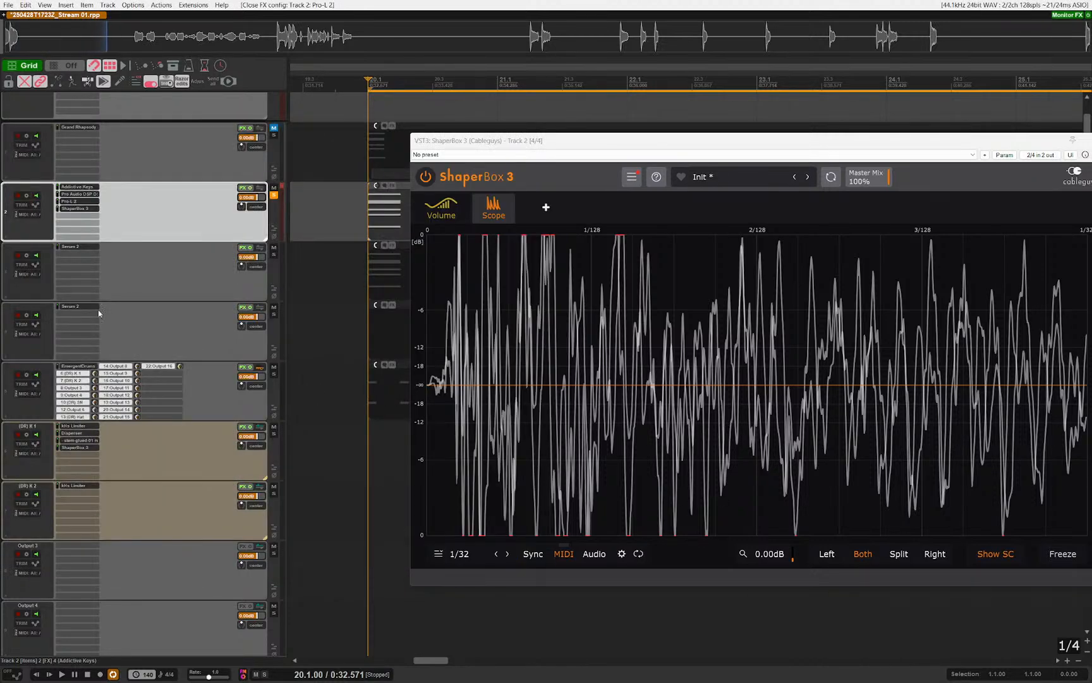
Step: Review the ShaperBox 3 Volume curve on track 2 beside the reopened Pro-L 2 display
{"action": "left_click", "coordinate": [73, 202]}
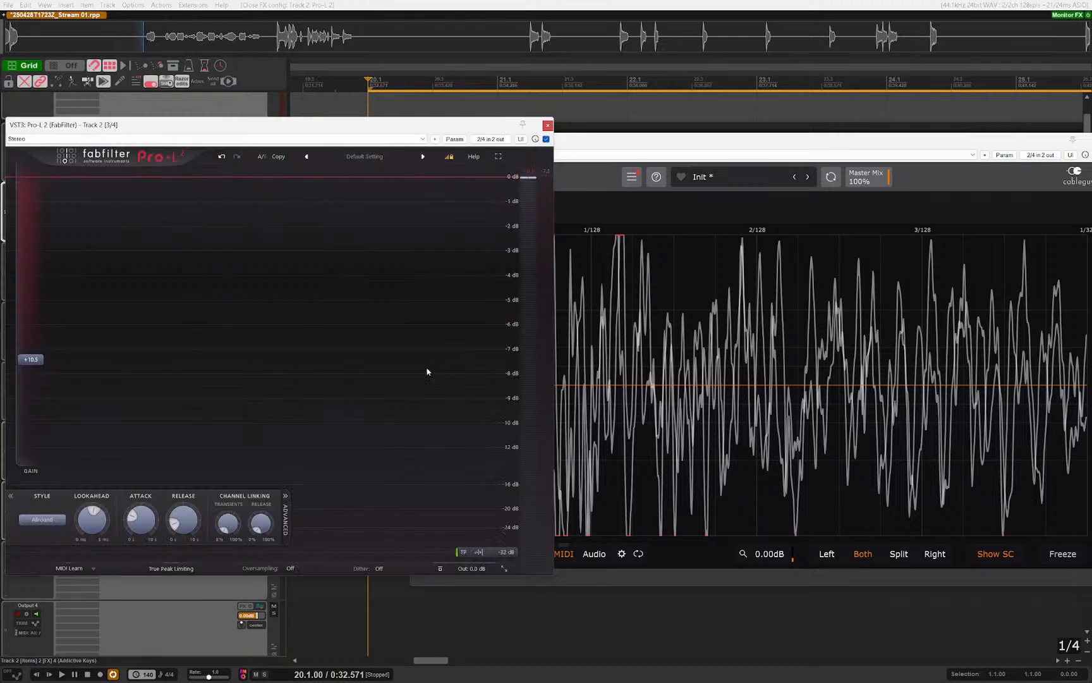
{"action": "left_click_drag", "start_coordinate": [713, 142], "coordinate": [478, 110]}
{"action": "left_click", "coordinate": [206, 176]}
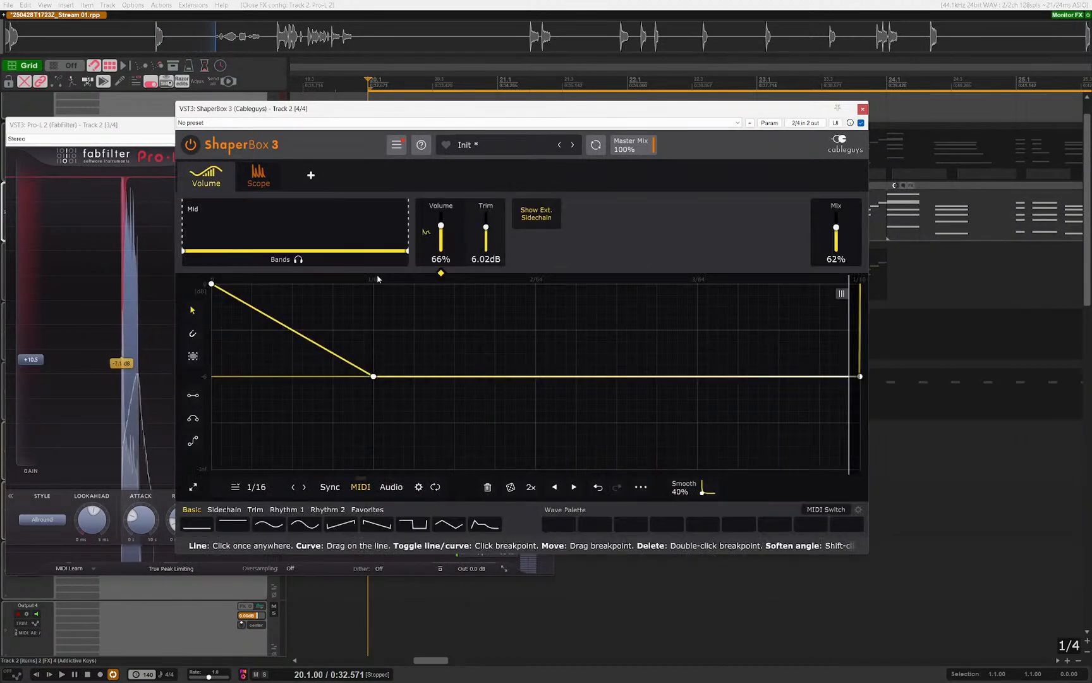
{"action": "left_click_drag", "start_coordinate": [405, 109], "coordinate": [660, 110]}
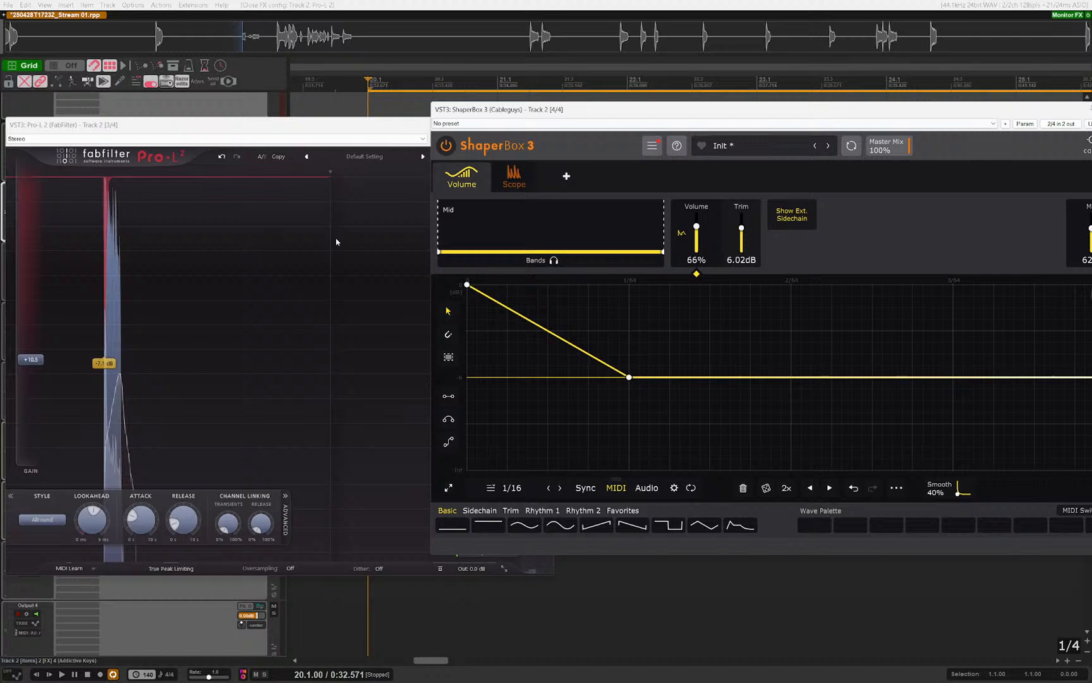
Step: Move ShaperBox 3 ahead of Pro-L 2 in track 2's effects chain and remove its Scope module
{"action": "left_click", "coordinate": [261, 126]}
{"action": "key", "text": "Escape"}
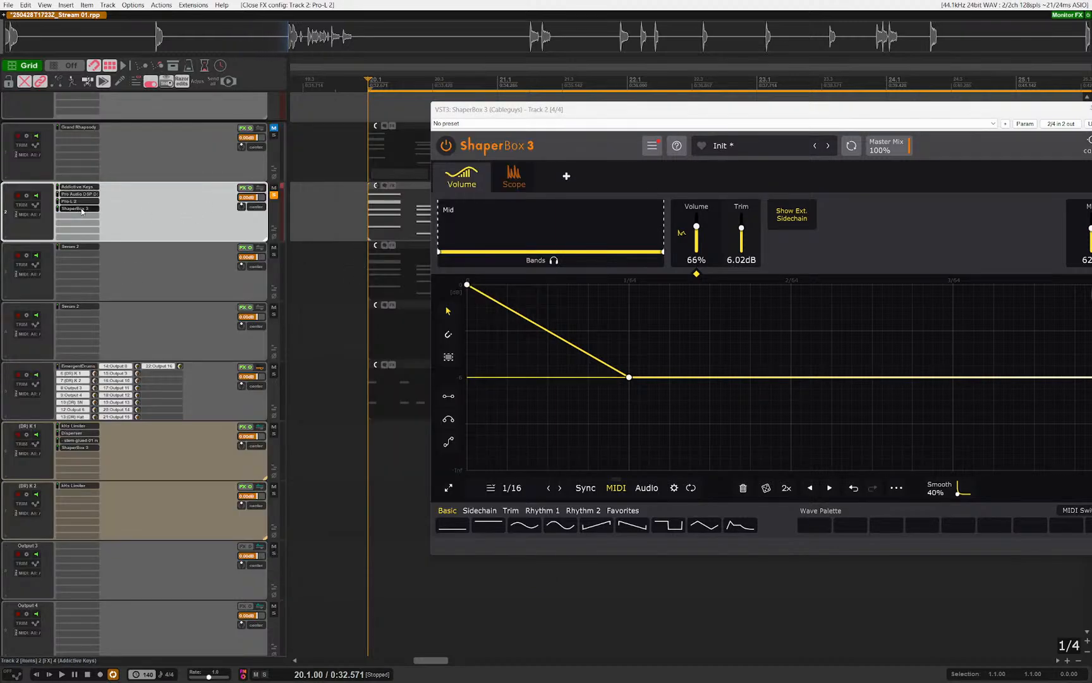
{"action": "left_click", "coordinate": [527, 170]}
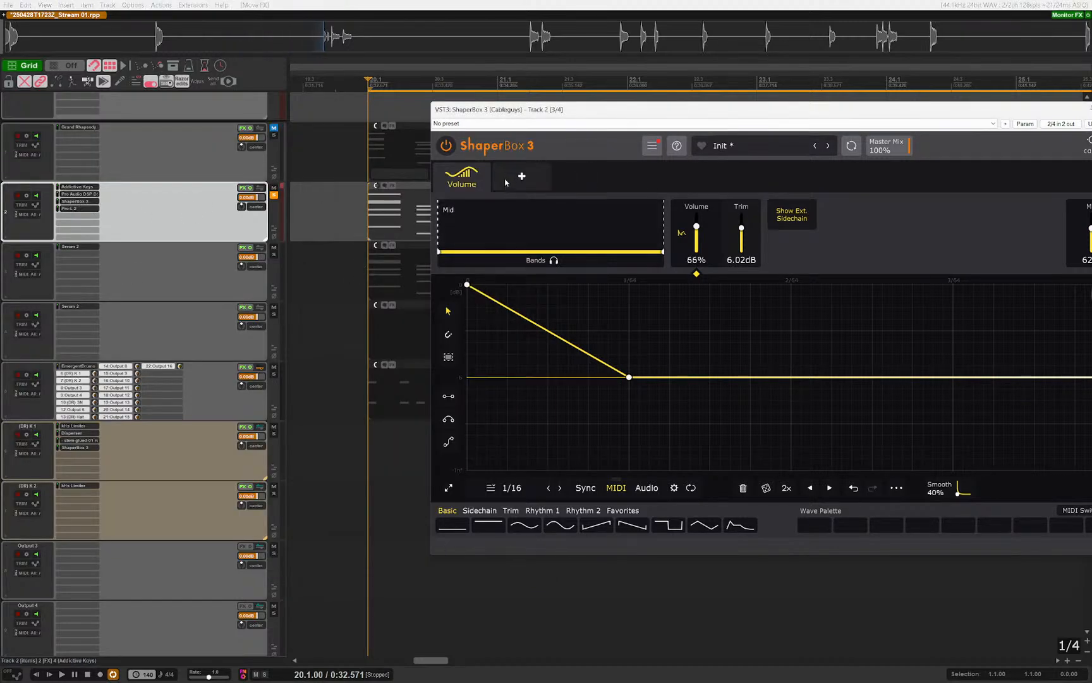
{"action": "key", "text": "Escape"}
Step: Copy the scope ShaperBox 3 from the (DR) R 1 track to the end of track 2's chain and capture the chord attack
{"action": "left_click", "coordinate": [75, 449]}
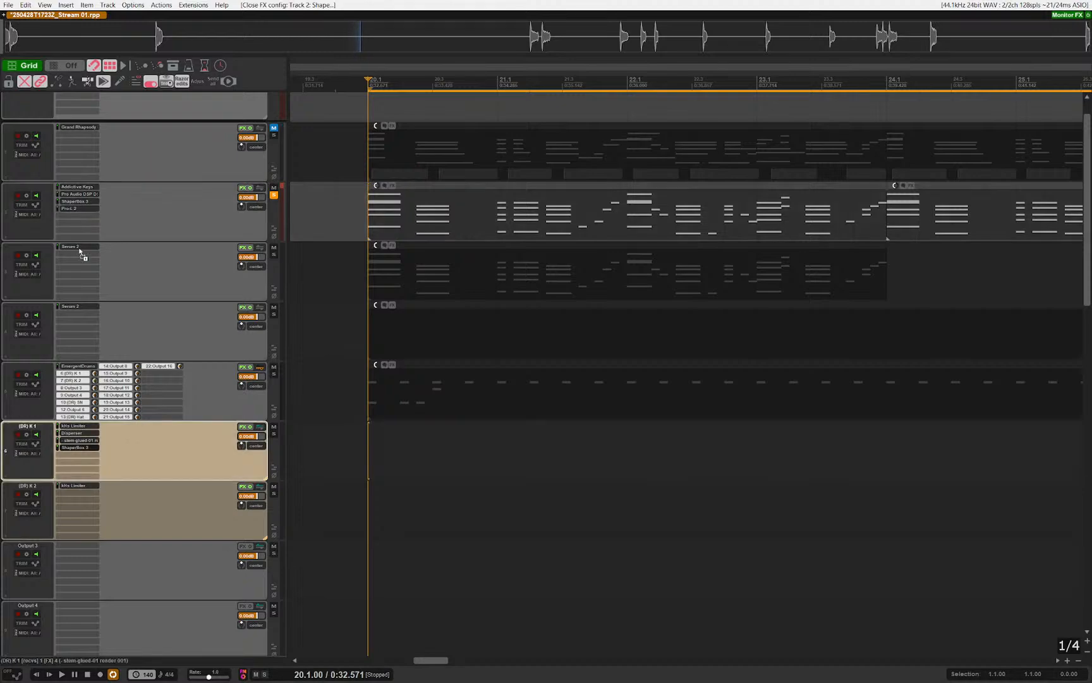
{"action": "double_click", "coordinate": [74, 215]}
{"action": "key", "text": "space"}
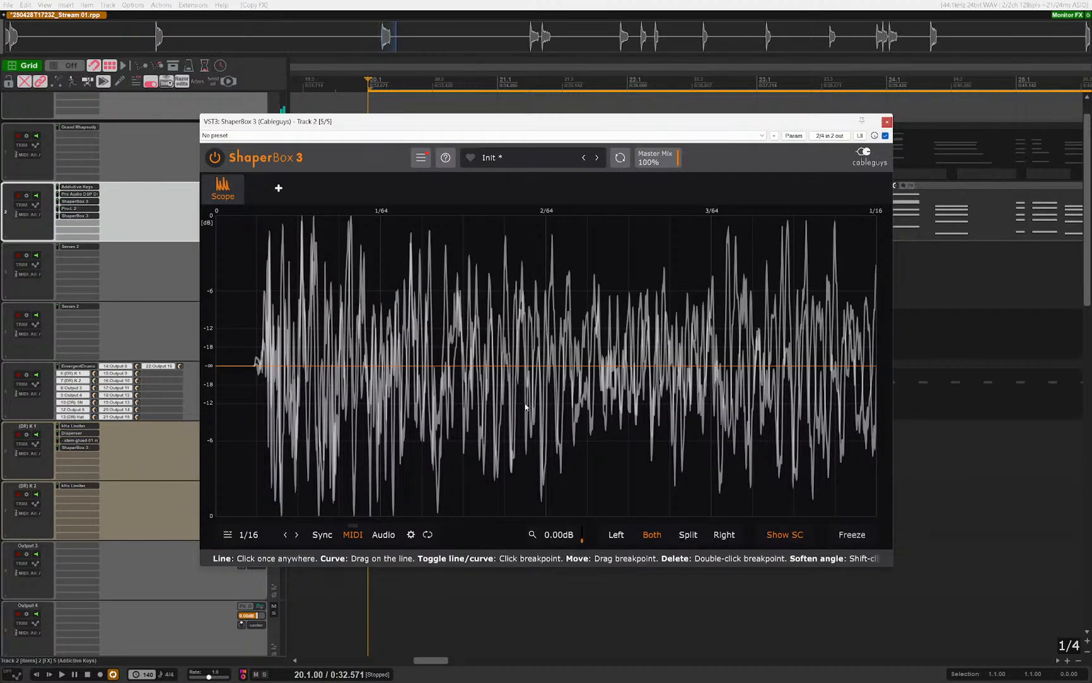
{"action": "left_click_drag", "start_coordinate": [305, 123], "coordinate": [531, 115]}
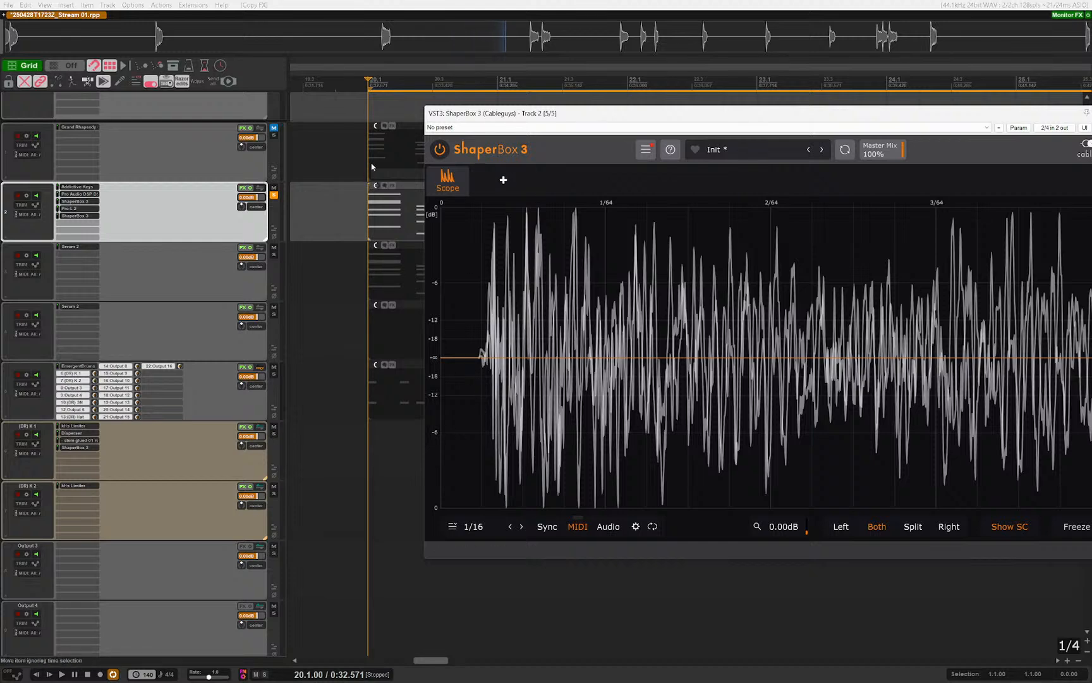
{"action": "left_click", "coordinate": [74, 209]}
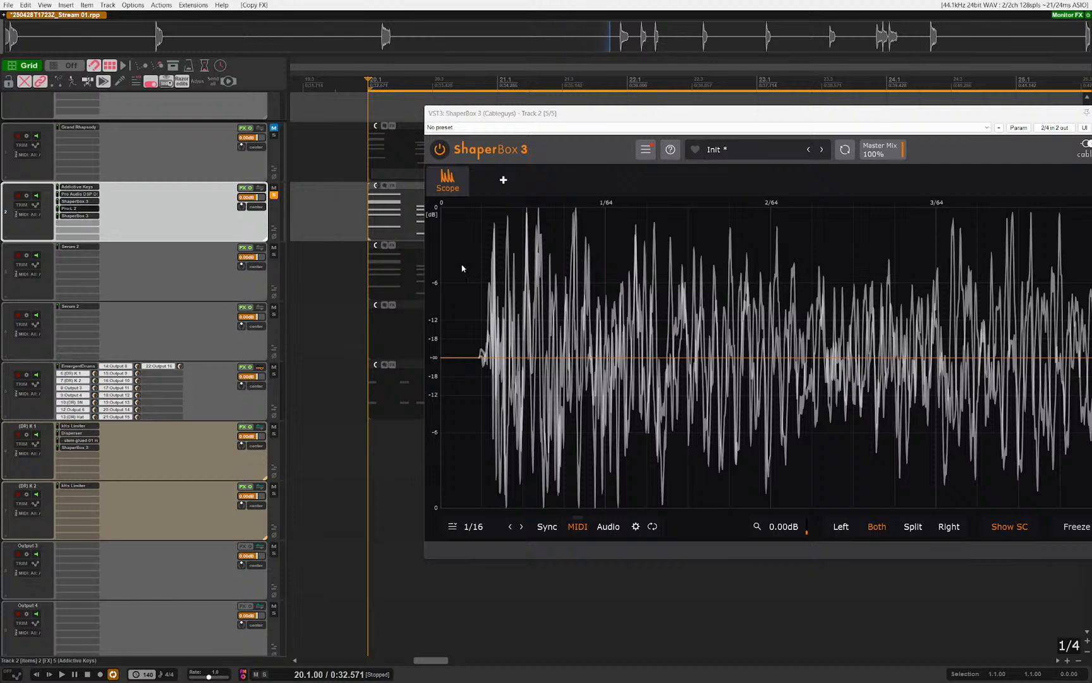
{"action": "key", "text": "Escape"}
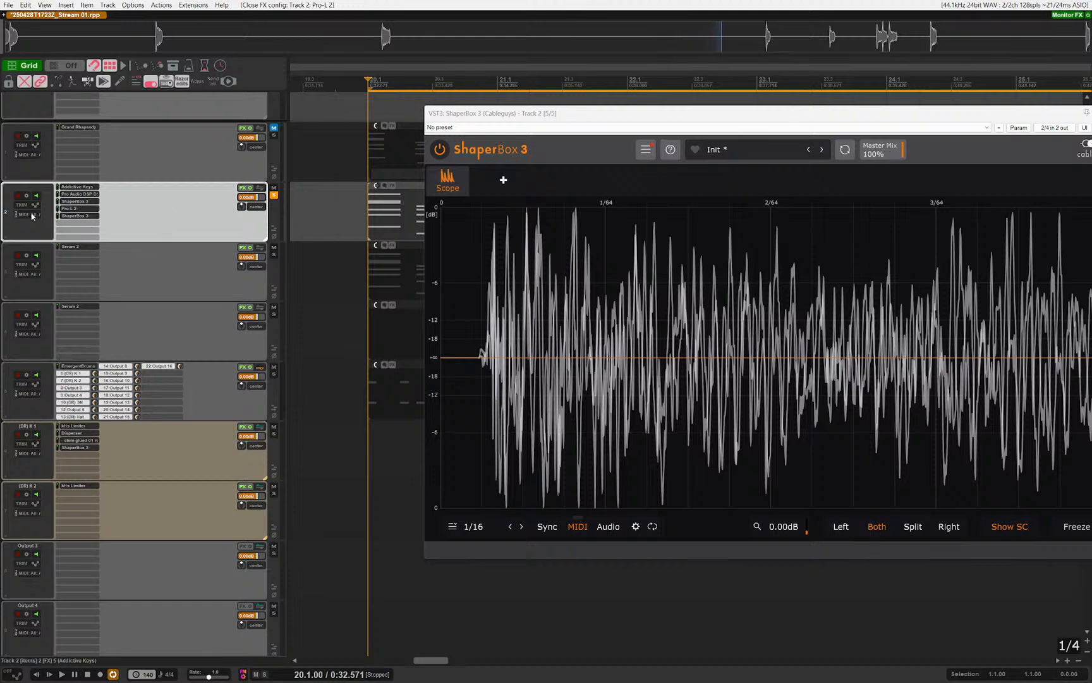
{"action": "left_click", "coordinate": [74, 217]}
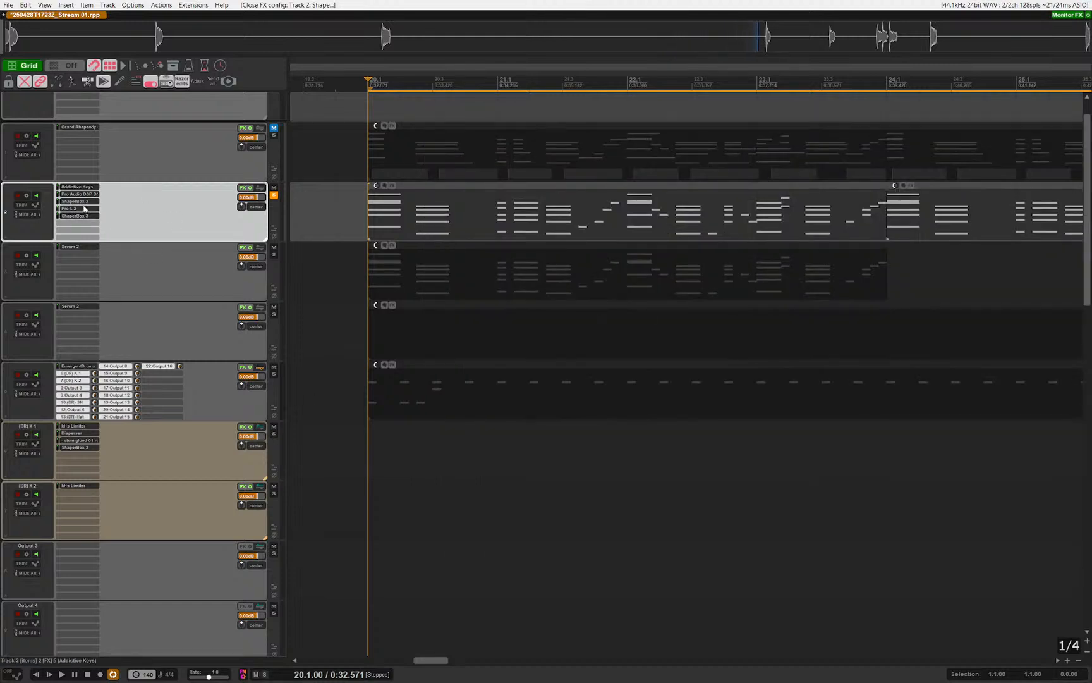
{"action": "left_click", "coordinate": [82, 216]}
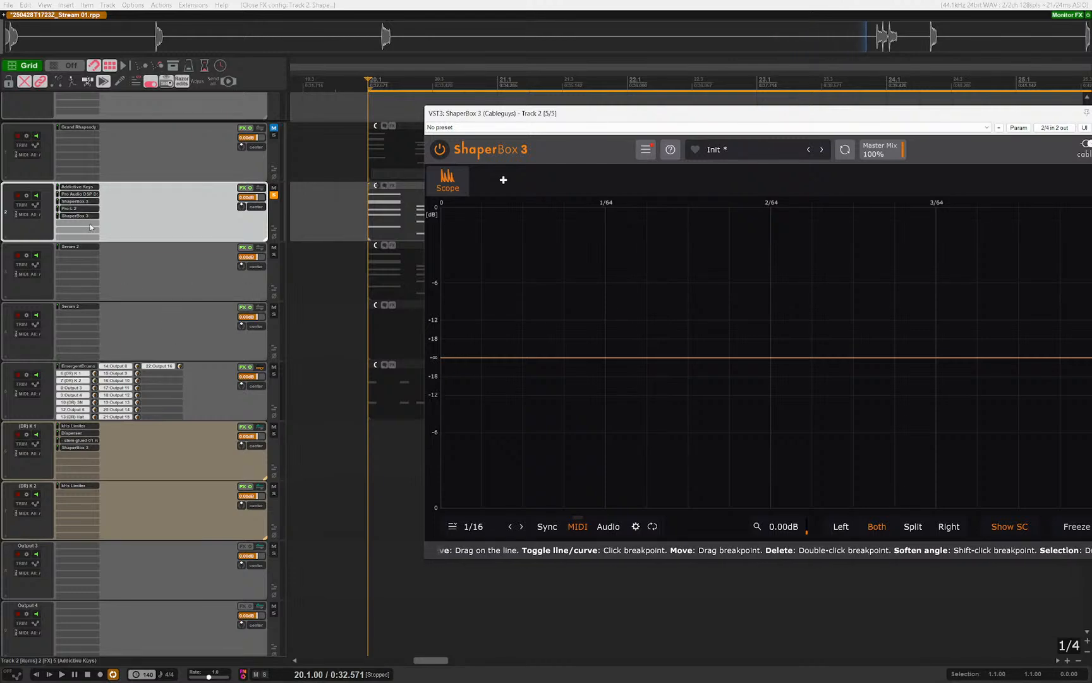
{"action": "left_click", "coordinate": [64, 209]}
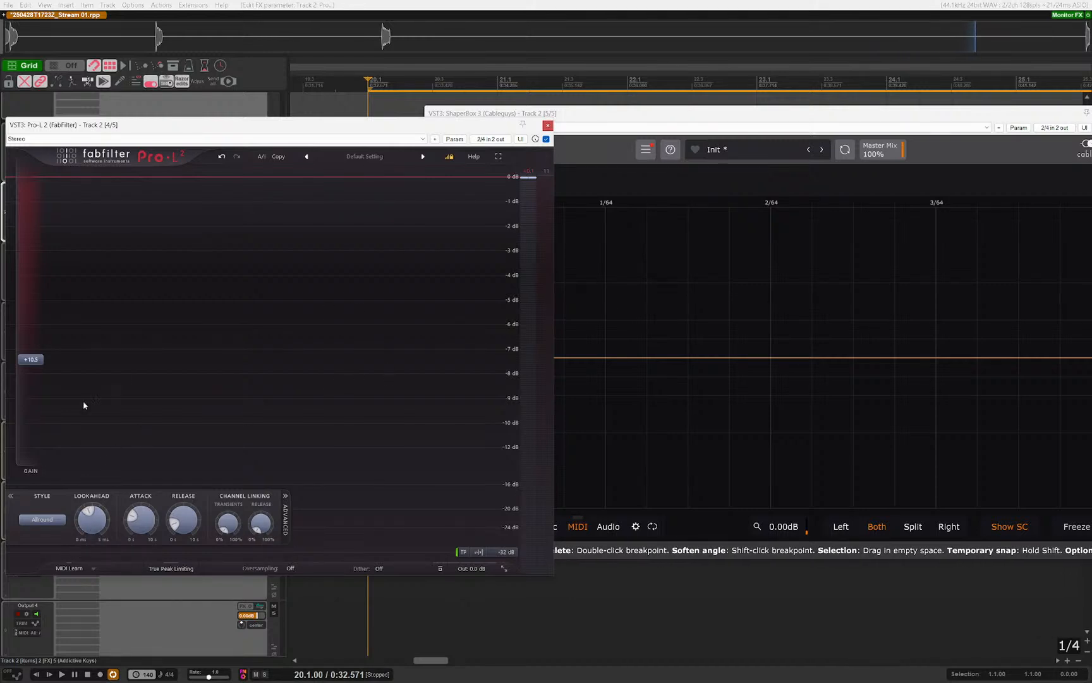
{"action": "key", "text": "Escape"}
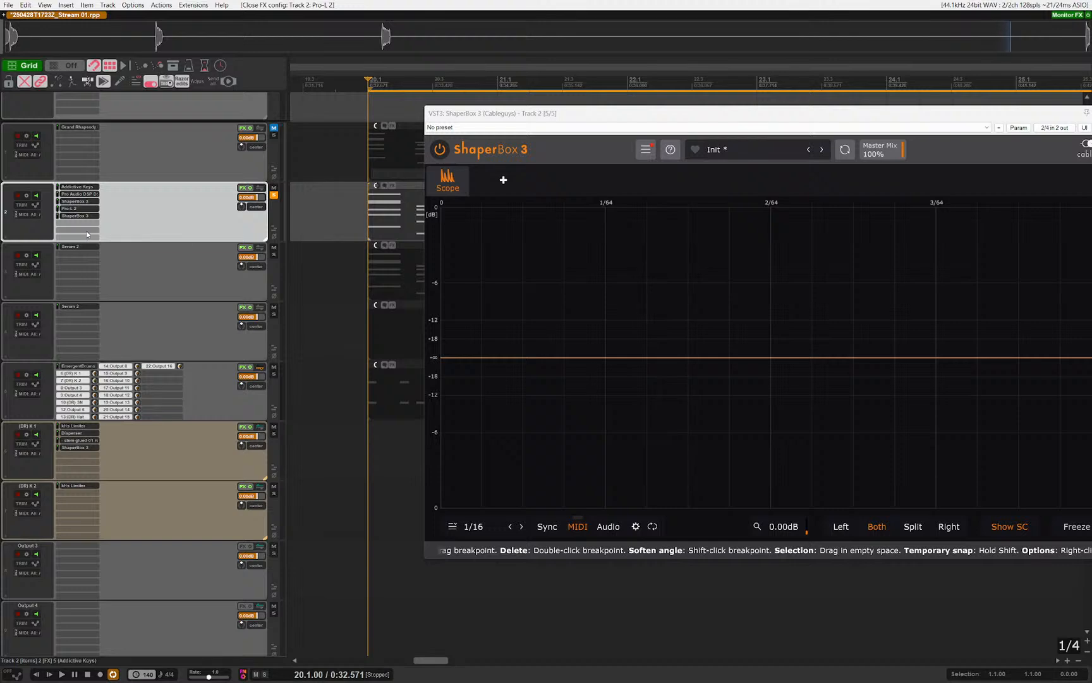
Step: Add the JS MIDI Delay effect to track 2
{"action": "double_click", "coordinate": [105, 238]}
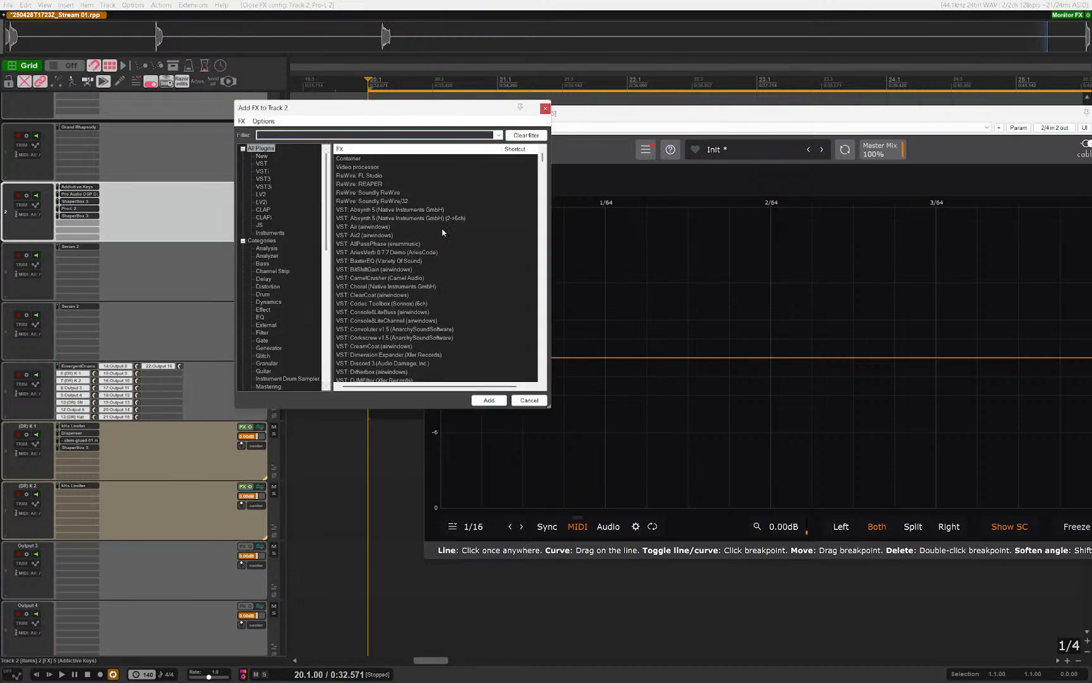
{"action": "key", "text": "Escape"}
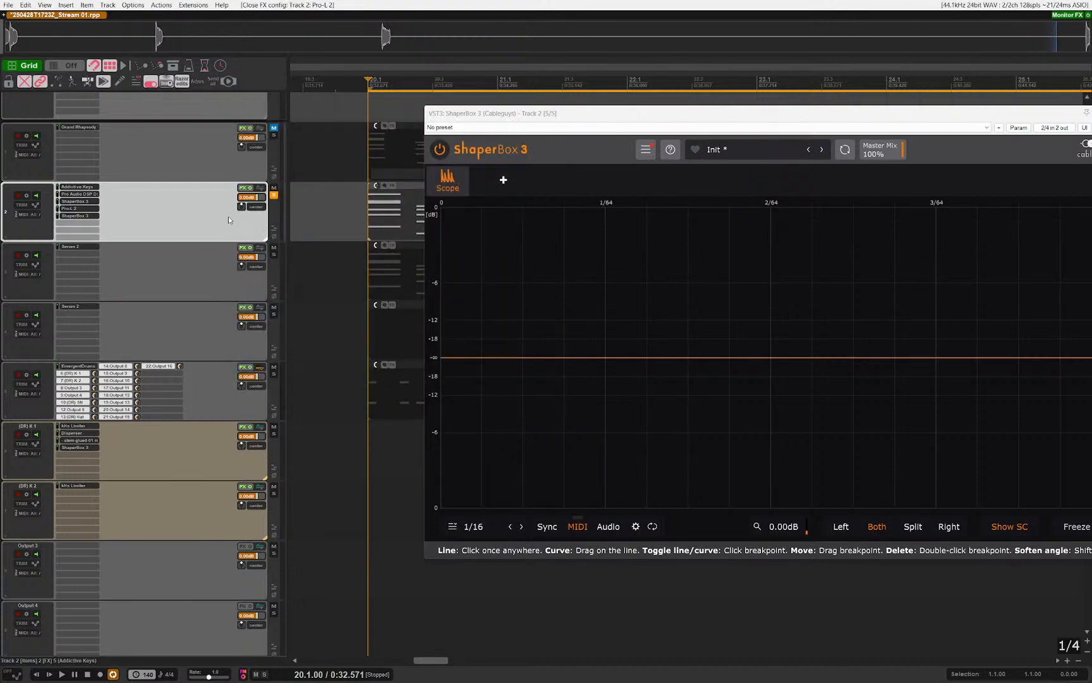
{"action": "double_click", "coordinate": [72, 222]}
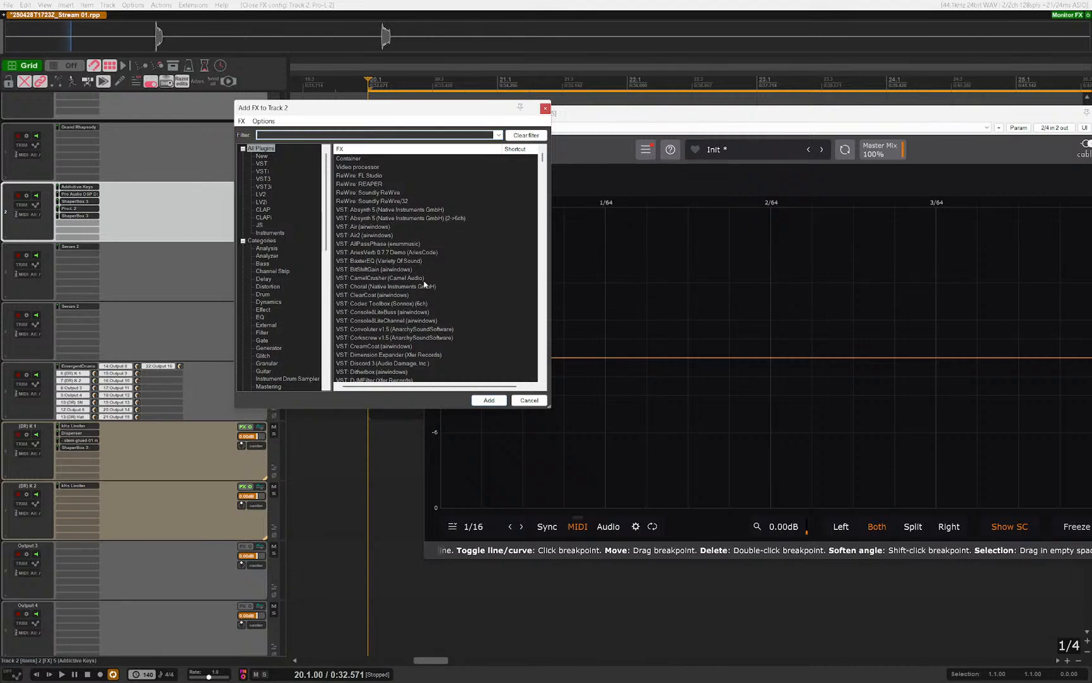
{"action": "type", "text": "de"}
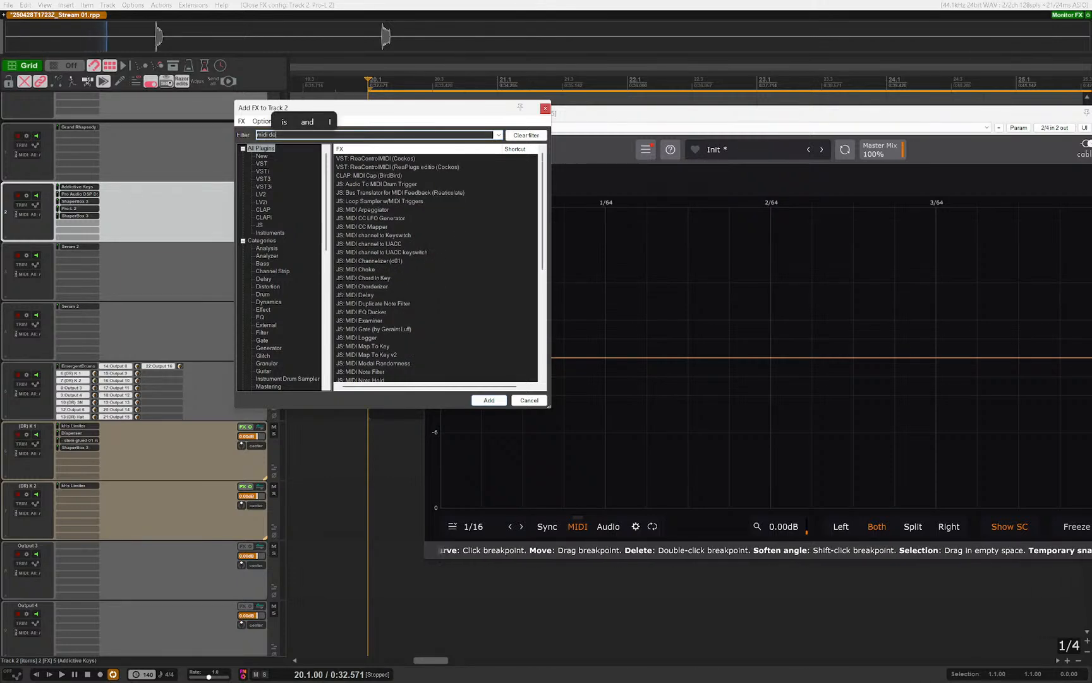
{"action": "type", "text": "l"}
{"action": "key", "text": "Return"}
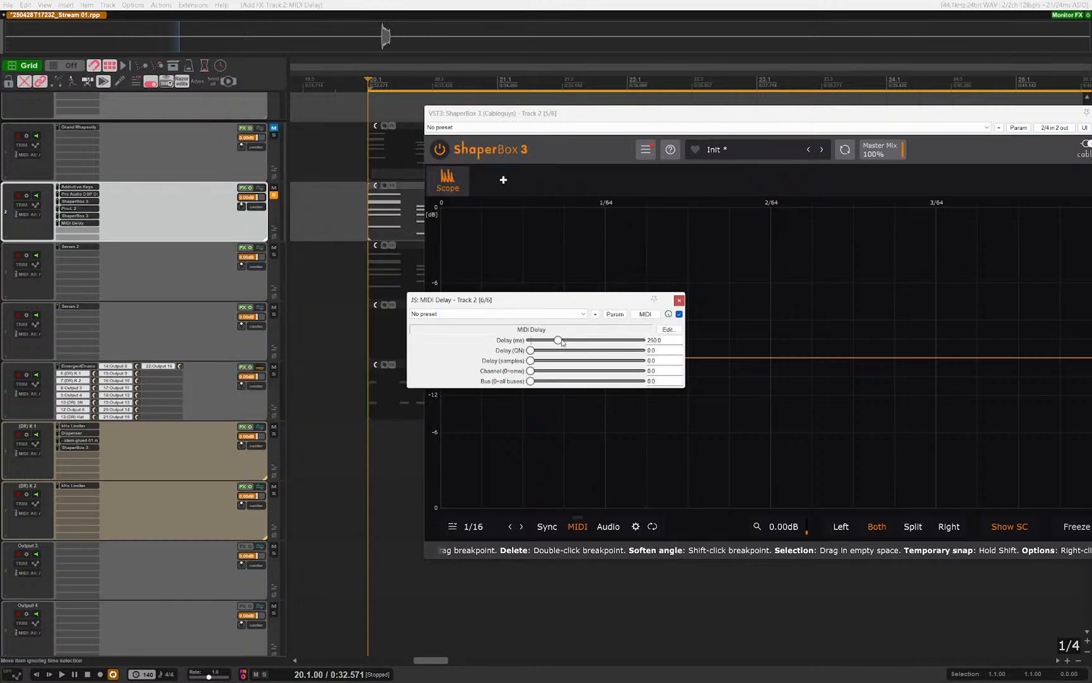
Step: Set the MIDI Delay to 0 ms, place it before the scope ShaperBox 3 and capture the chord attack
{"action": "left_click", "coordinate": [83, 223]}
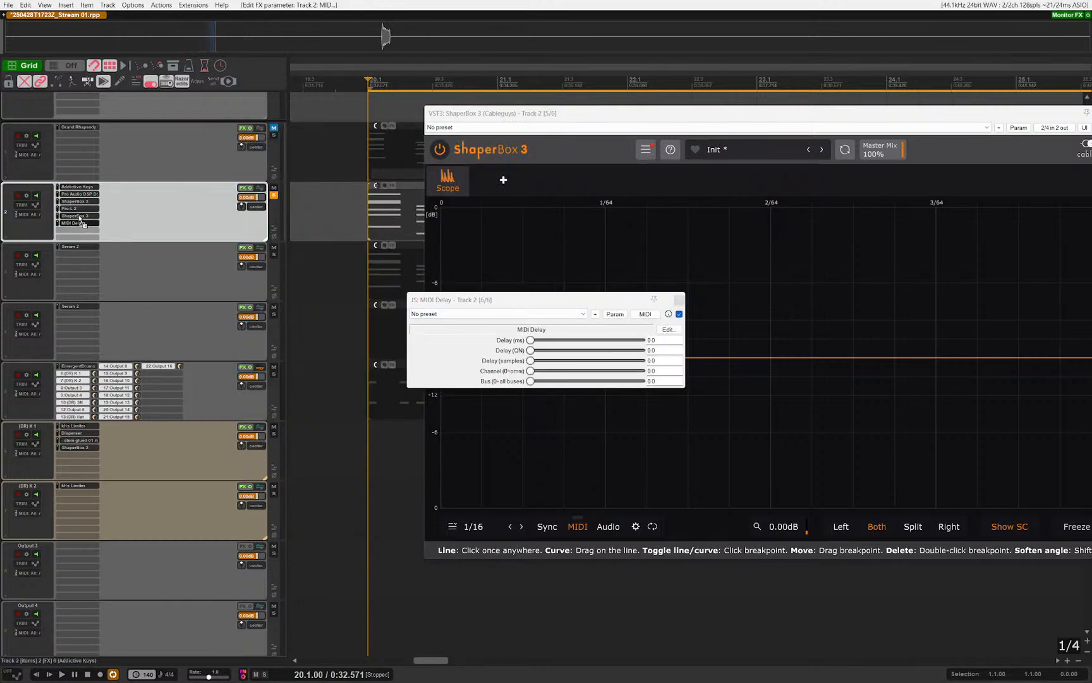
{"action": "left_click_drag", "start_coordinate": [539, 308], "coordinate": [249, 340]}
{"action": "key", "text": "space"}
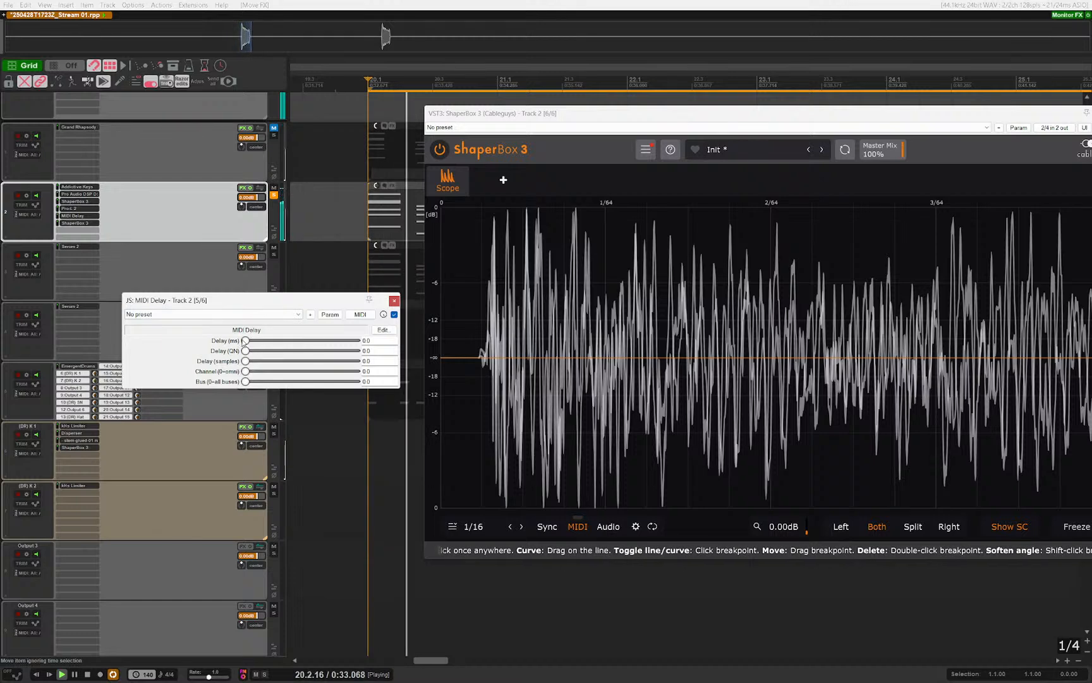
{"action": "key", "text": "space"}
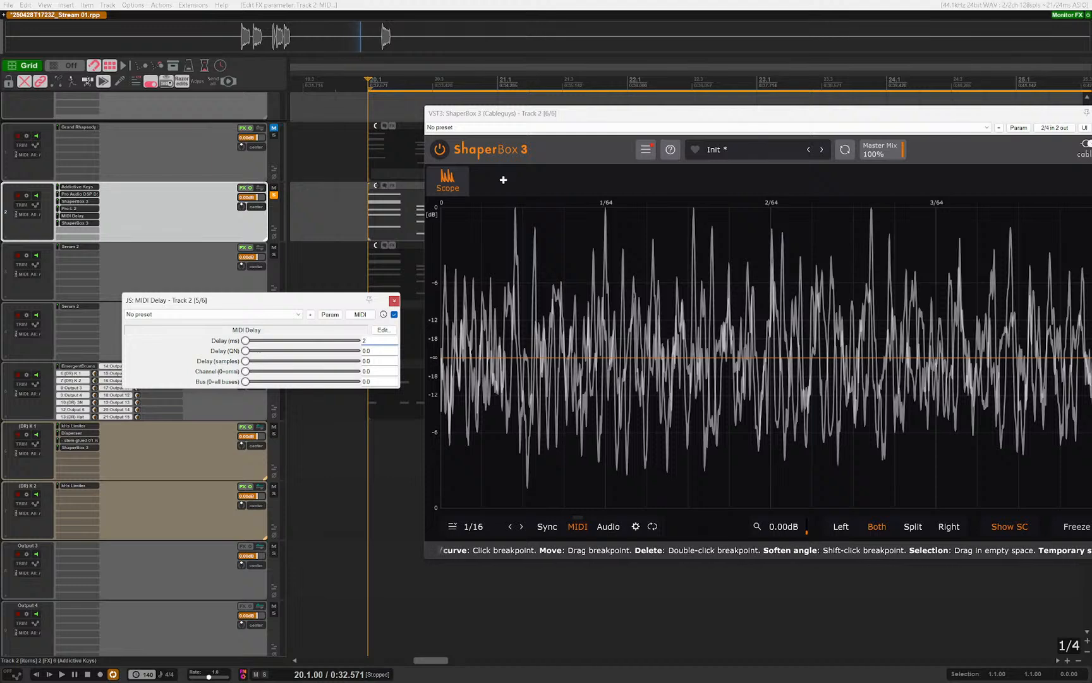
Step: Try MIDI Delay times of 2 ms and 4 ms, replaying the chord attack in the scope for each
{"action": "left_click", "coordinate": [360, 428]}
{"action": "key", "text": "space"}
{"action": "key", "text": "space"}
{"action": "left_click", "coordinate": [366, 339]}
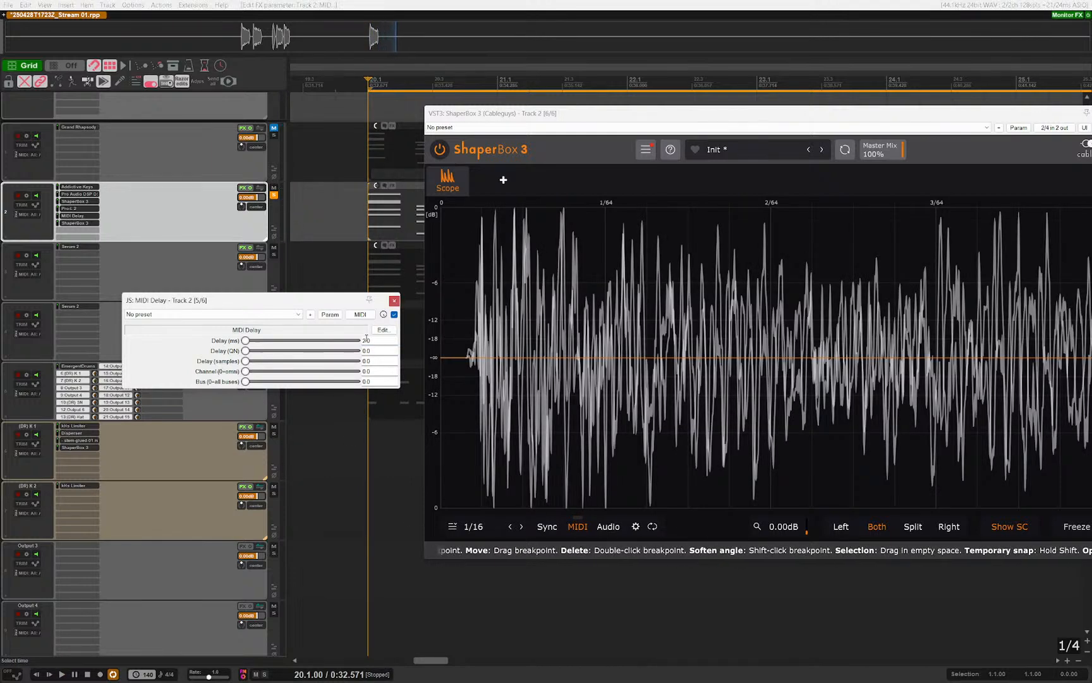
{"action": "type", "text": "4"}
{"action": "left_click", "coordinate": [359, 470]}
{"action": "key", "text": "space"}
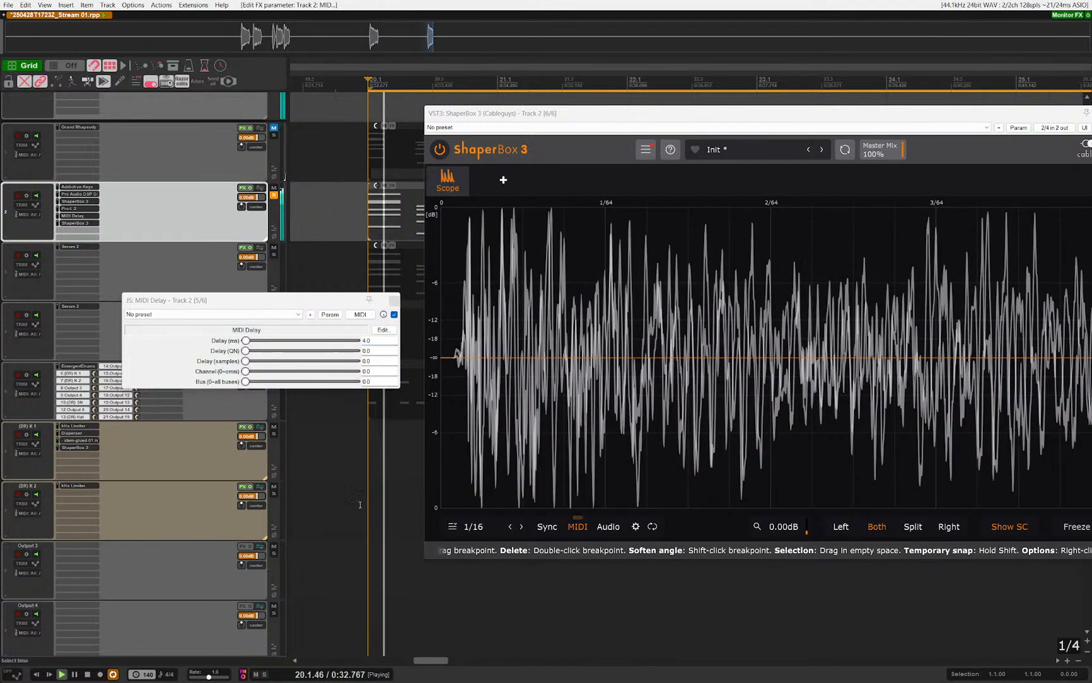
Step: Check the Pro-L 2 lookahead, set the MIDI Delay to 6 ms and replay the chord attack
{"action": "left_click", "coordinate": [374, 341]}
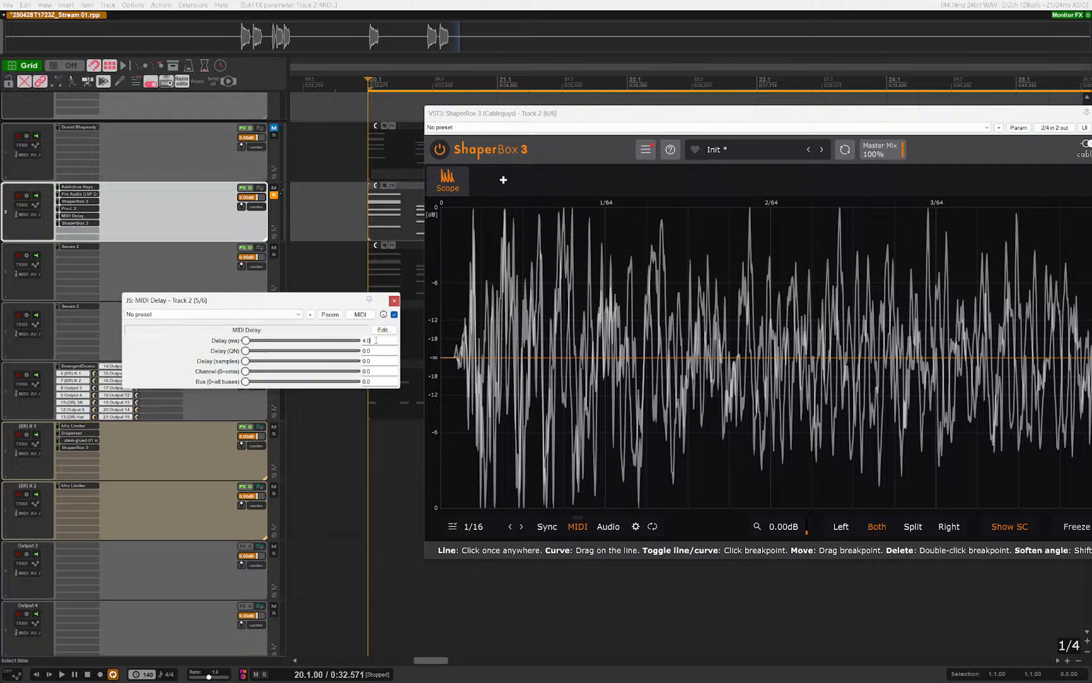
{"action": "left_click", "coordinate": [75, 208]}
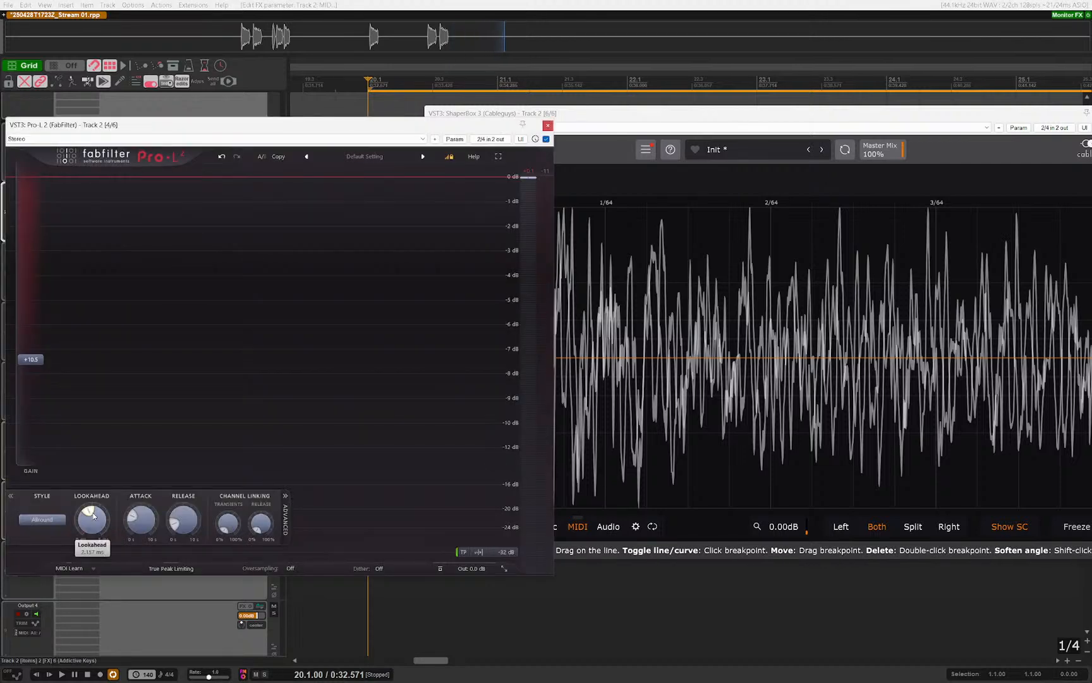
{"action": "key", "text": "Escape"}
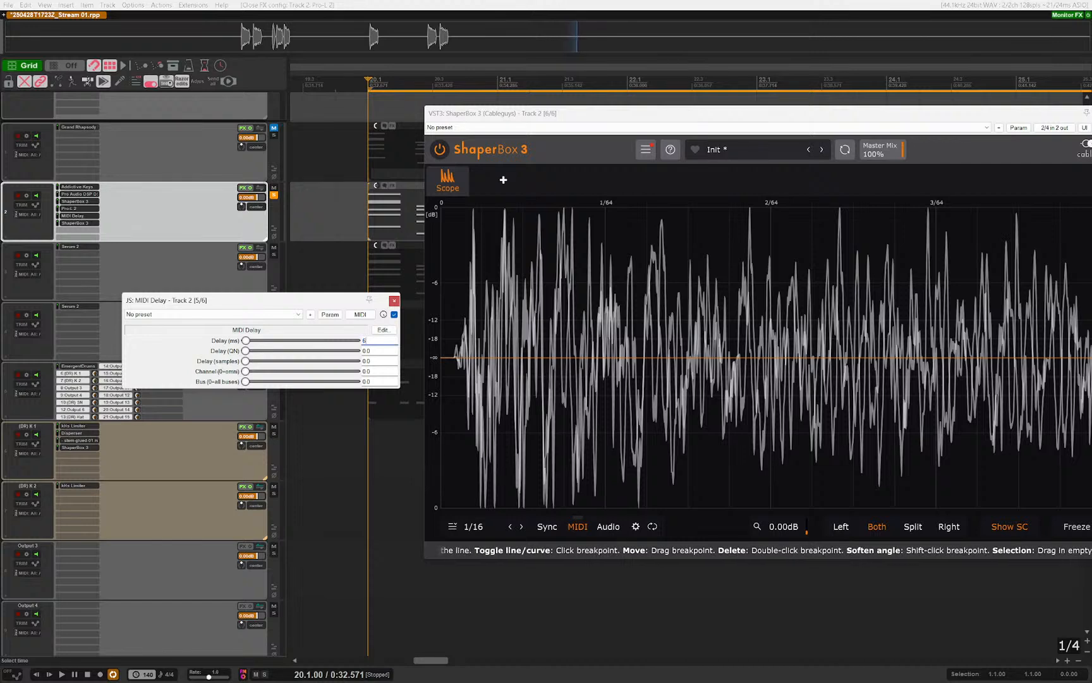
{"action": "type", "text": "6"}
{"action": "key", "text": "Return"}
{"action": "key", "text": "space"}
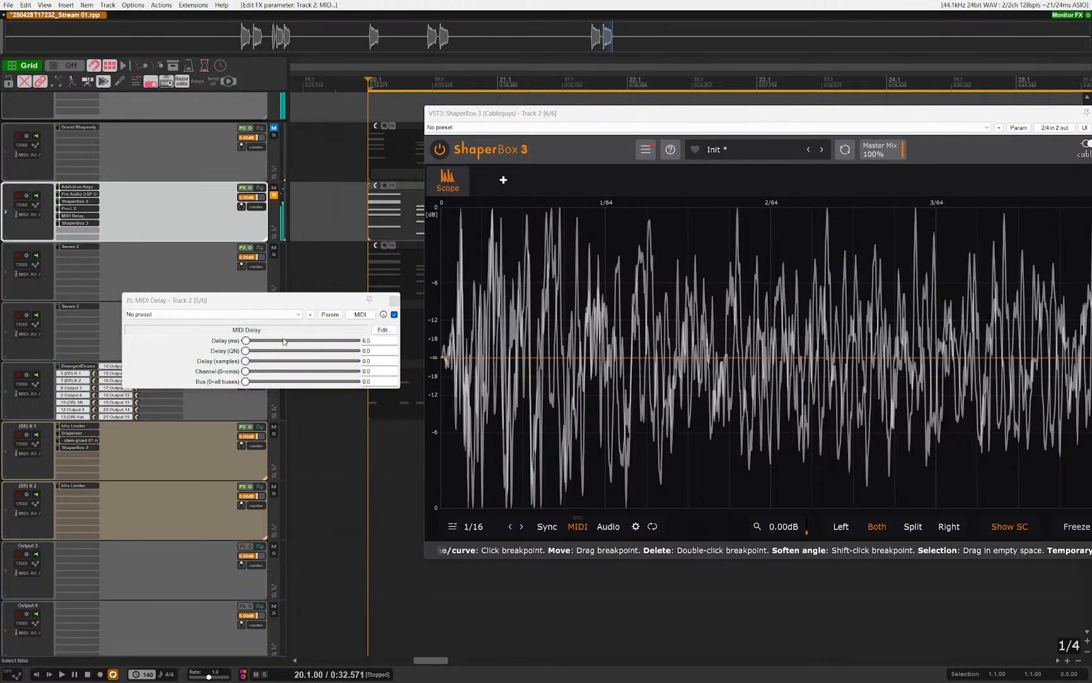
Step: Close the MIDI Delay window and inspect the DSM V3 compressor settings on track 2
{"action": "left_click", "coordinate": [393, 302]}
{"action": "left_click", "coordinate": [73, 194]}
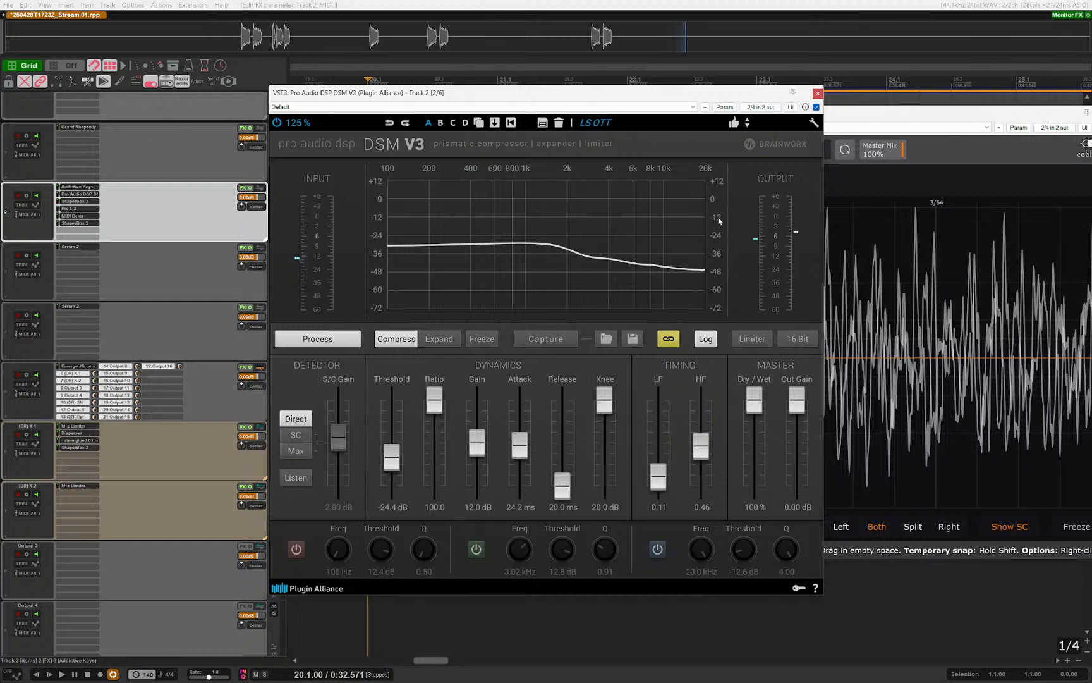
{"action": "key", "text": "Escape"}
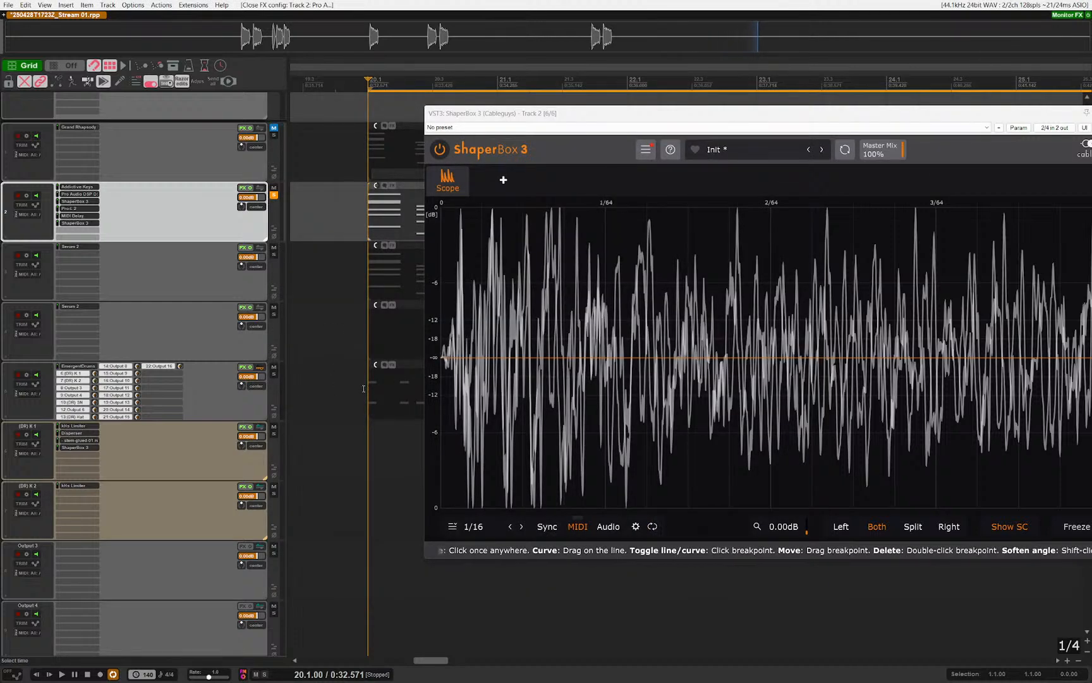
Step: Play the chords with track 2's Volume ShaperBox 3 and scope ShaperBox 3 in view, and close both windows
{"action": "left_click", "coordinate": [82, 202]}
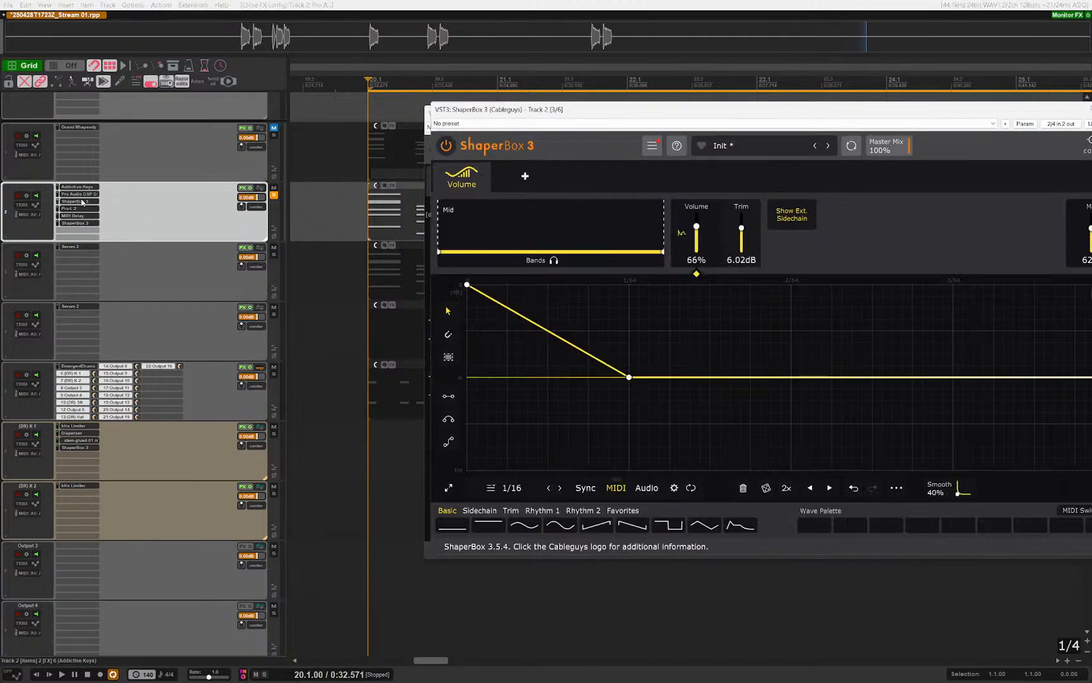
{"action": "key", "text": "space"}
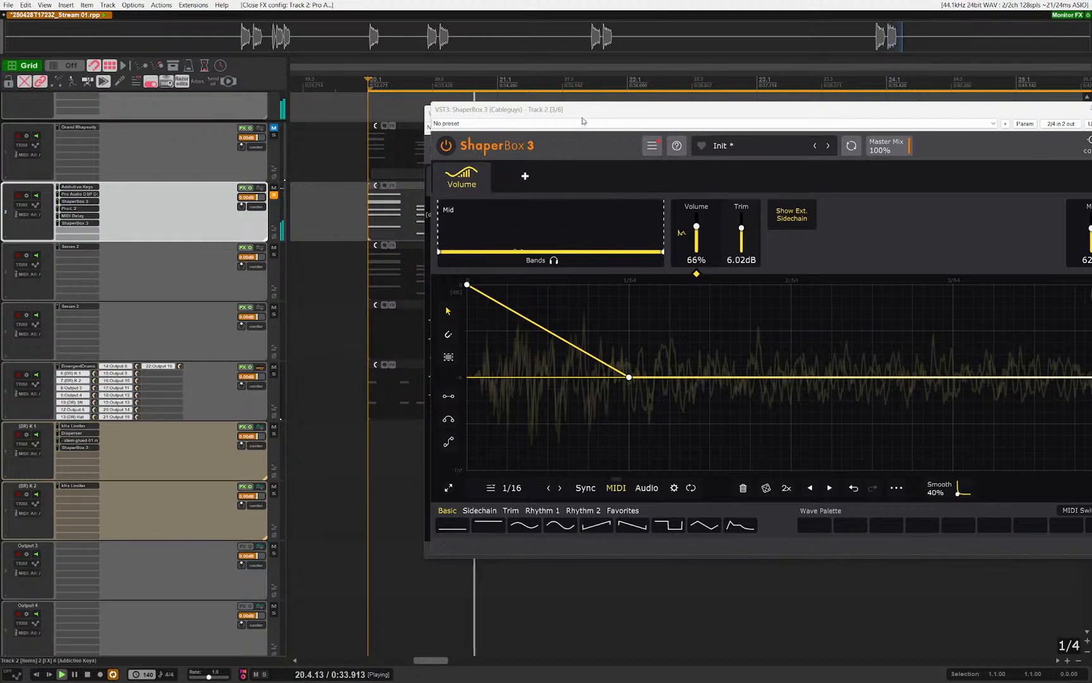
{"action": "left_click_drag", "start_coordinate": [580, 112], "coordinate": [477, 113]}
{"action": "key", "text": "Escape"}
{"action": "left_click_drag", "start_coordinate": [570, 118], "coordinate": [514, 115]}
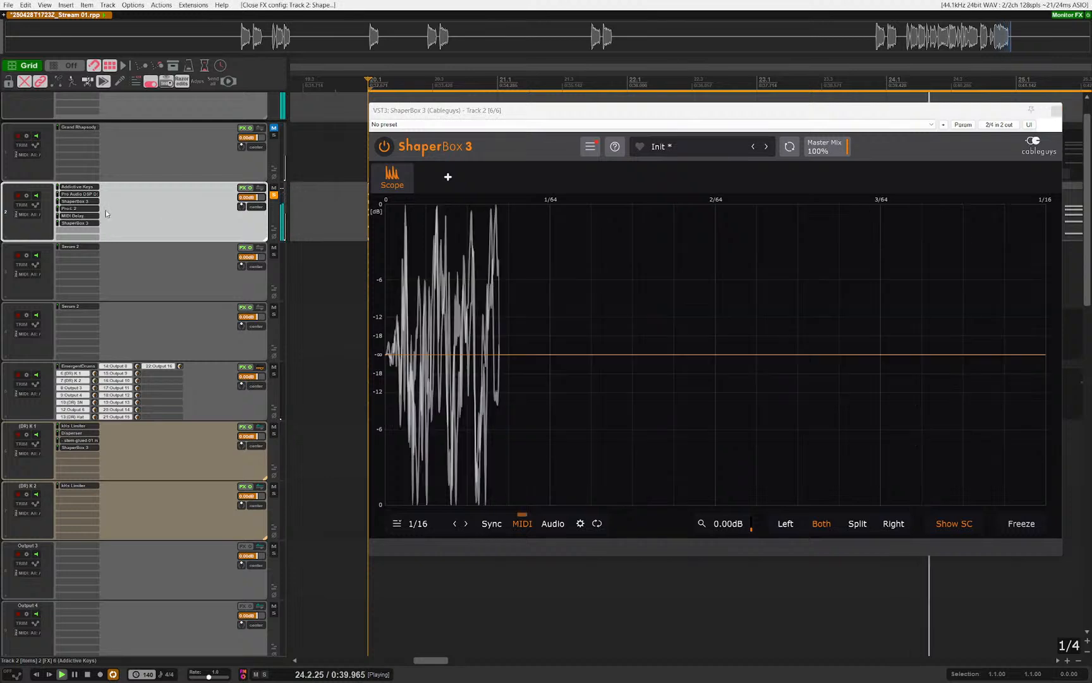
{"action": "key", "text": "space"}
{"action": "left_click", "coordinate": [475, 111]}
{"action": "key", "text": "Escape"}
Step: In Addictive Keys, raise Sample Shift to 6 st and move the middle EQ band slightly higher, with gain about 1.79 dB
{"action": "left_click", "coordinate": [78, 187]}
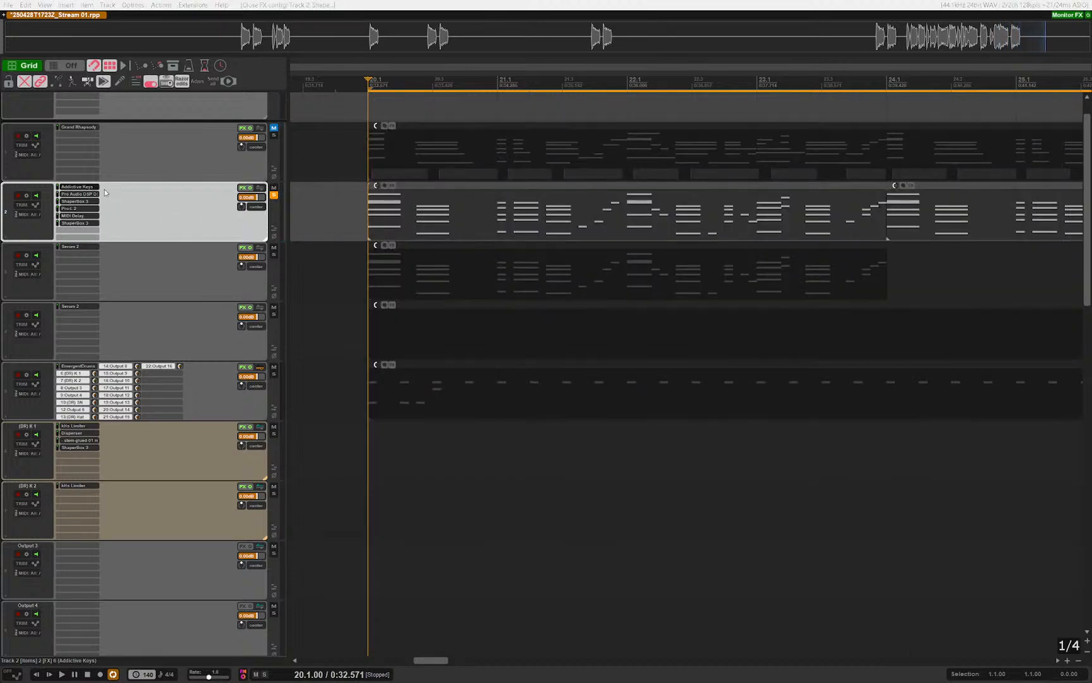
{"action": "key", "text": "space"}
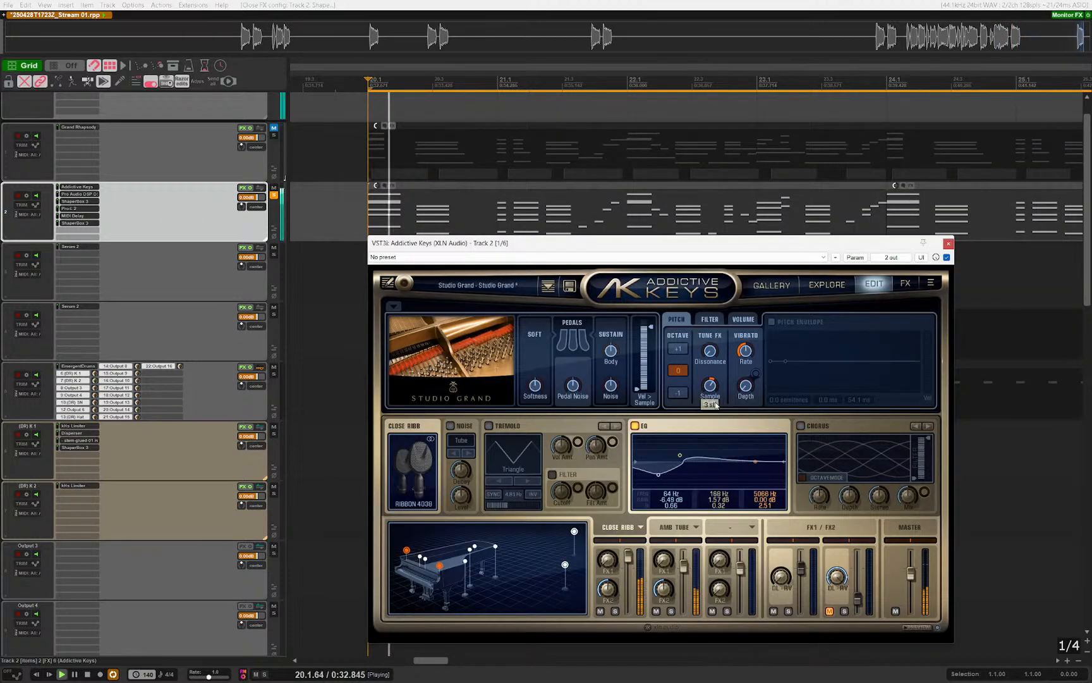
{"action": "mouse_move", "coordinate": [713, 397]}
{"action": "left_click_drag", "start_coordinate": [714, 397], "coordinate": [717, 381]}
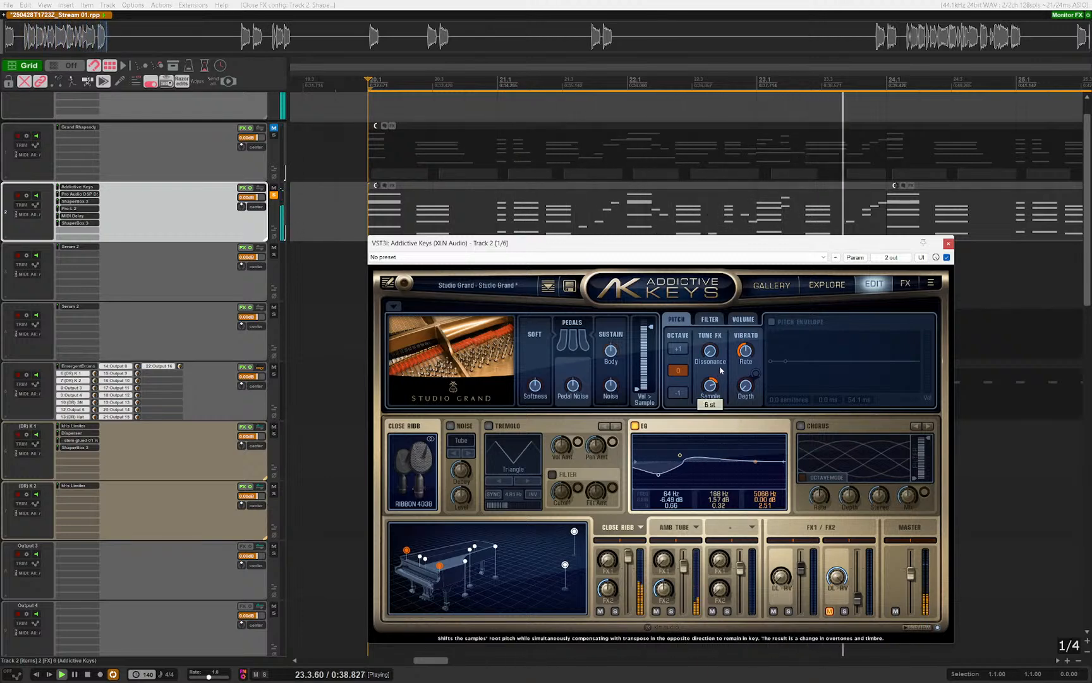
{"action": "left_click_drag", "start_coordinate": [679, 454], "coordinate": [687, 460]}
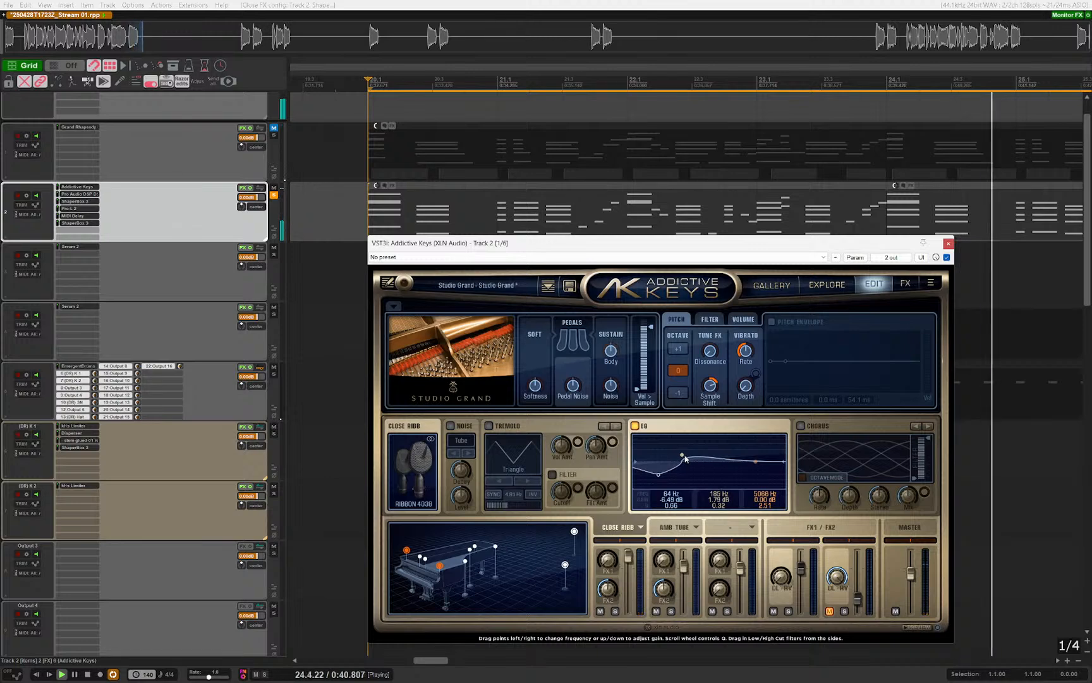
{"action": "key", "text": "space"}
{"action": "key", "text": "Escape"}
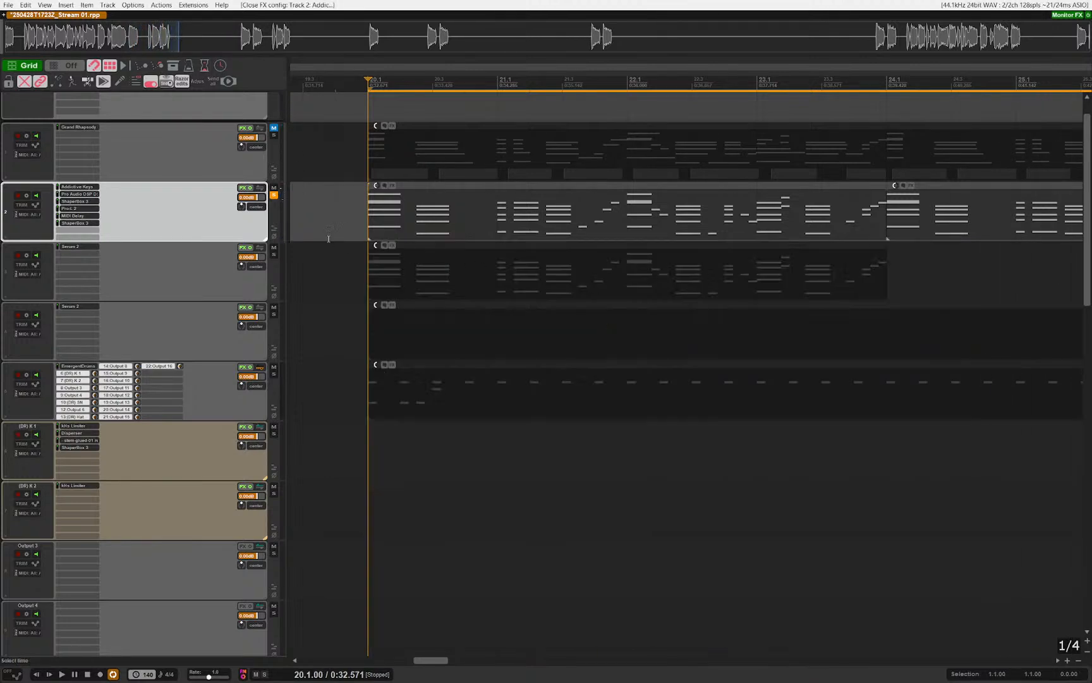
Step: Insert Pro-Q 4 before Pro-L 2 on track 2 and add a narrow bell cut of about 6 dB near 2.68 kHz
{"action": "key", "text": "q"}
{"action": "left_click_drag", "start_coordinate": [81, 231], "coordinate": [83, 223]}
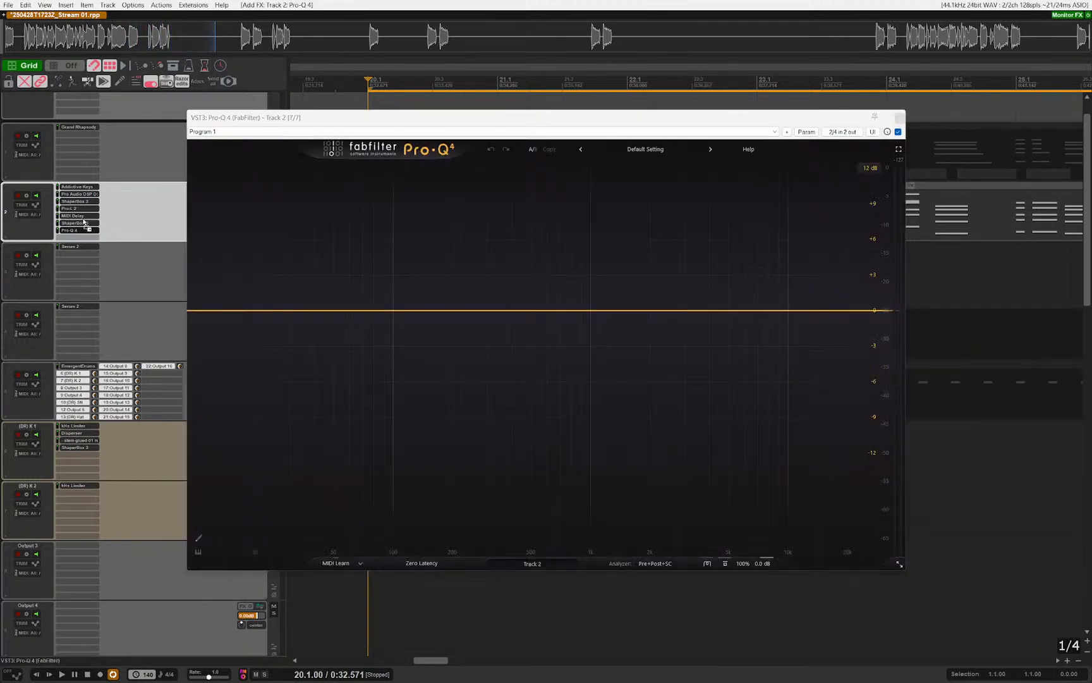
{"action": "key", "text": "space"}
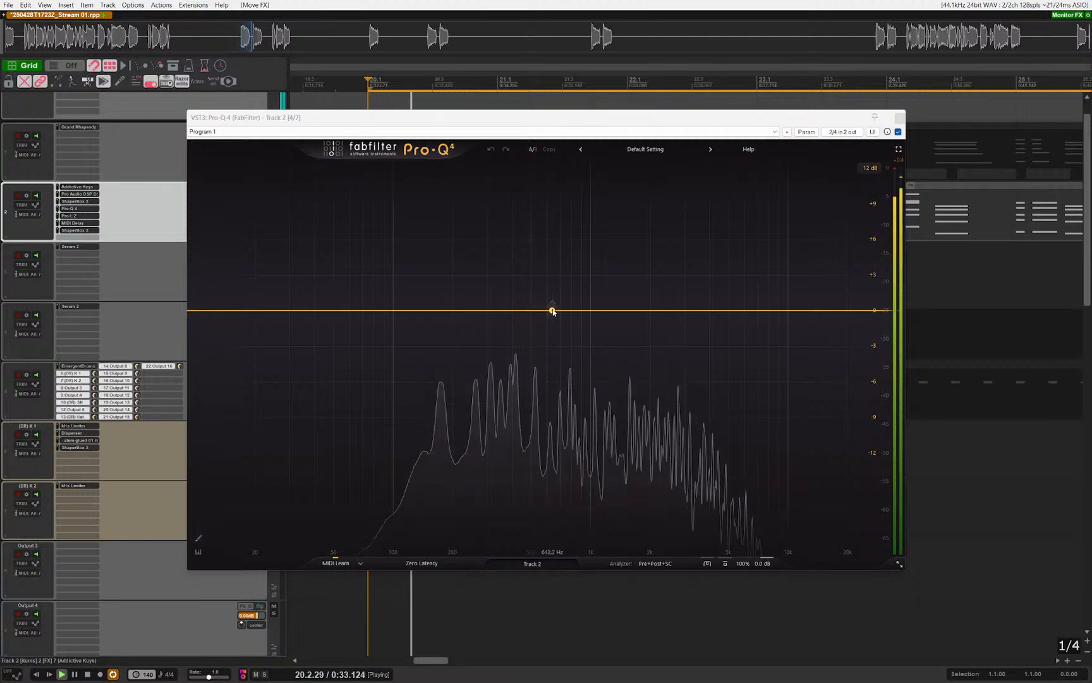
{"action": "left_click_drag", "start_coordinate": [551, 310], "coordinate": [675, 350]}
{"action": "scroll", "coordinate": [675, 181], "scroll_direction": "down", "scroll_amount": 2}
{"action": "scroll", "coordinate": [675, 350], "scroll_direction": "down", "scroll_amount": 2}
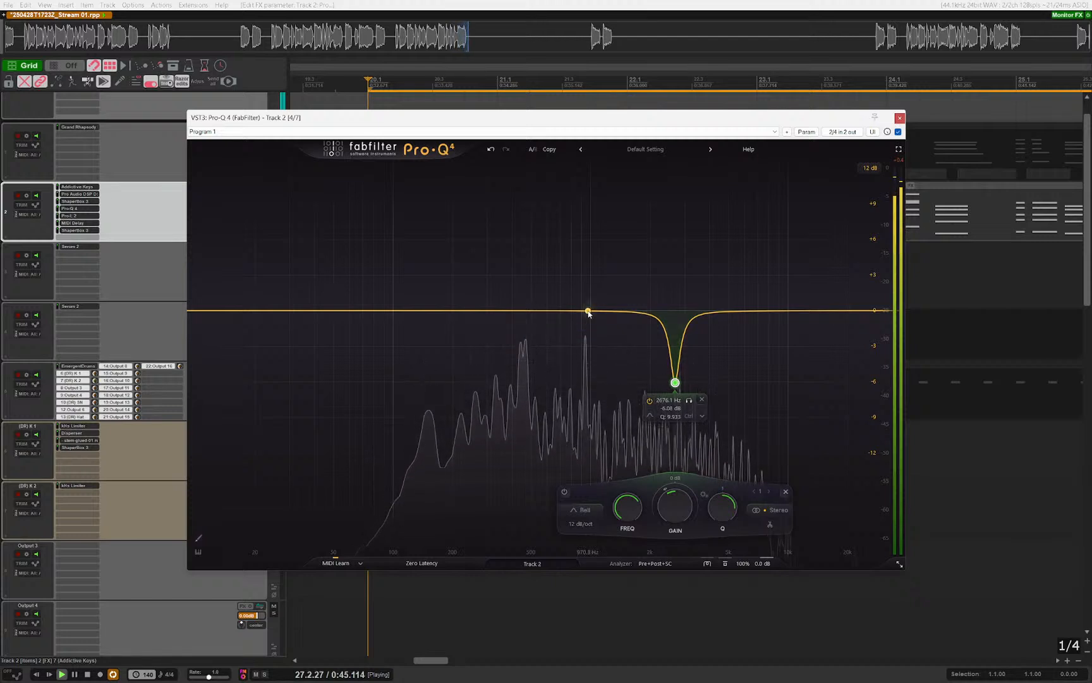
Step: Try a bell boost near 2.1 kHz, remove it, and shift the cut to about 2521 Hz with a wider Q
{"action": "left_click_drag", "start_coordinate": [588, 310], "coordinate": [656, 241]}
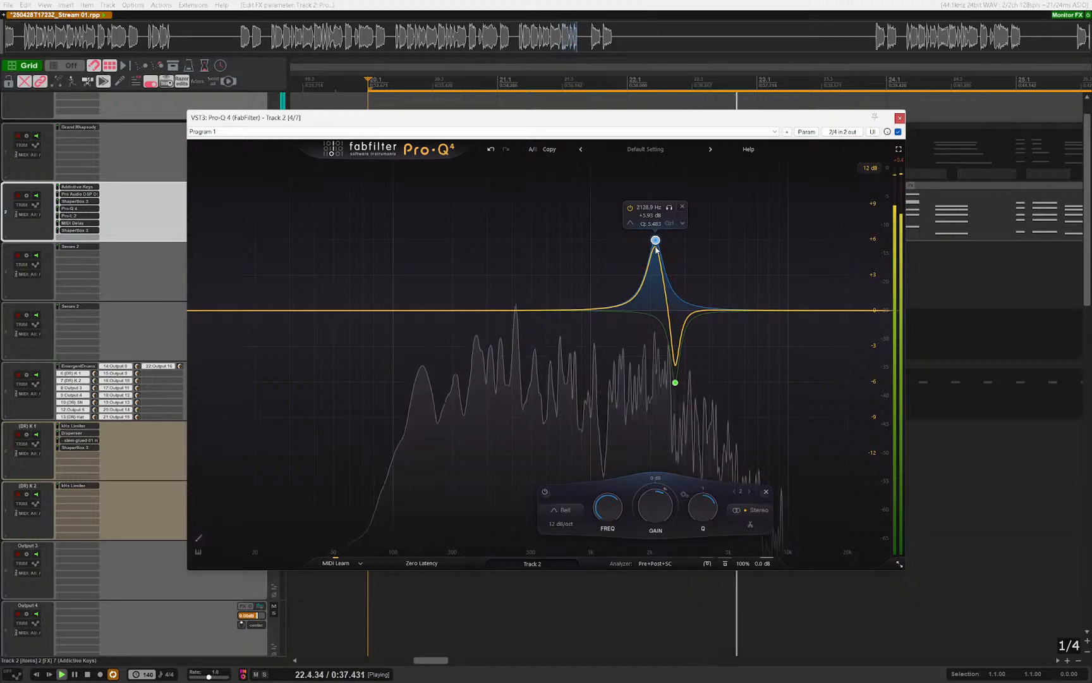
{"action": "left_click", "coordinate": [682, 207]}
{"action": "left_click_drag", "start_coordinate": [676, 382], "coordinate": [670, 382]}
{"action": "scroll", "coordinate": [670, 382], "scroll_direction": "down", "scroll_amount": 5}
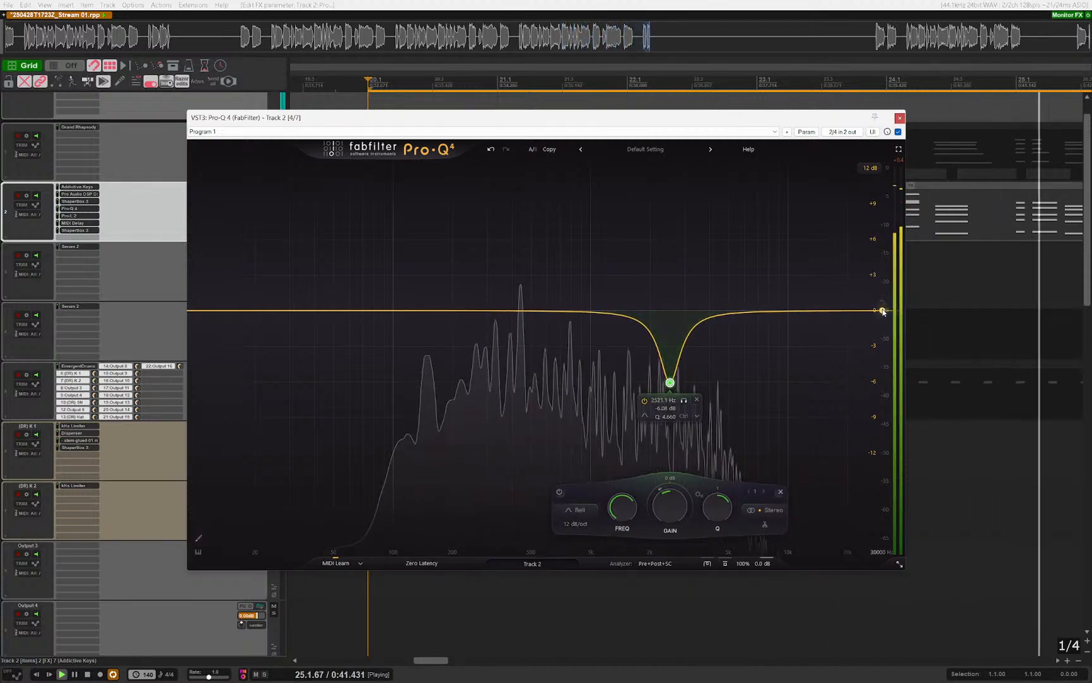
Step: Add a high shelf in Pro-Q 4 at about 1608 Hz with +5.29 dB gain and Q 0.610, auditioning it in playback
{"action": "left_click_drag", "start_coordinate": [882, 311], "coordinate": [635, 279]}
{"action": "left_click", "coordinate": [824, 274]}
{"action": "key", "text": "space"}
{"action": "scroll", "coordinate": [611, 262], "scroll_direction": "down", "scroll_amount": 9}
{"action": "key", "text": "space"}
{"action": "scroll", "coordinate": [636, 275], "scroll_direction": "up", "scroll_amount": 4}
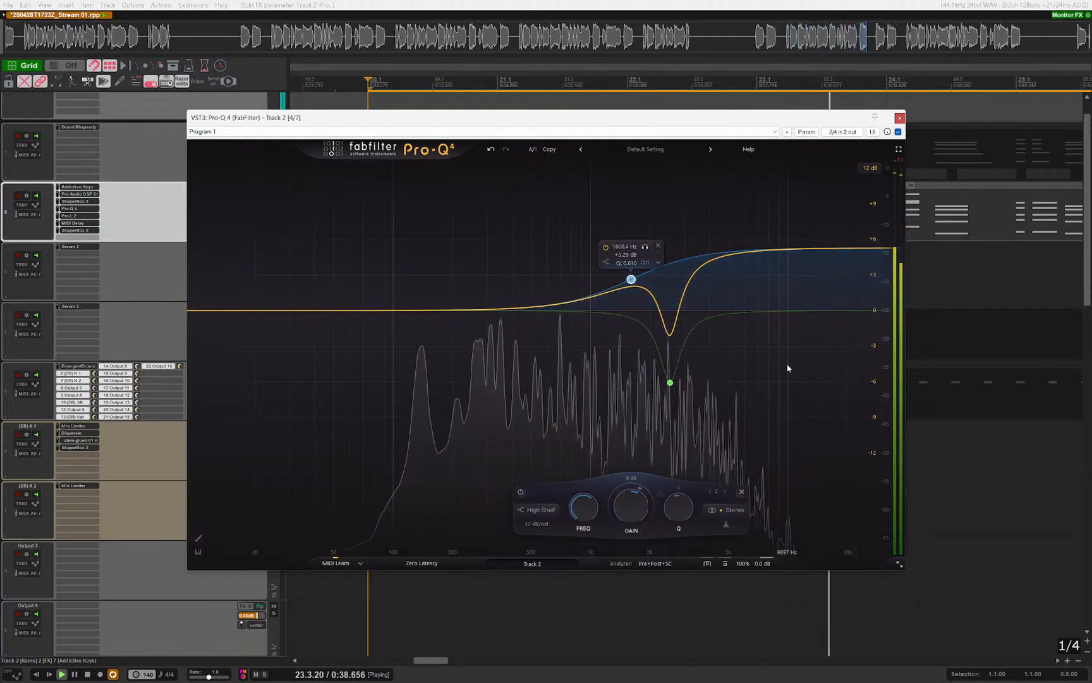
{"action": "key", "text": "space"}
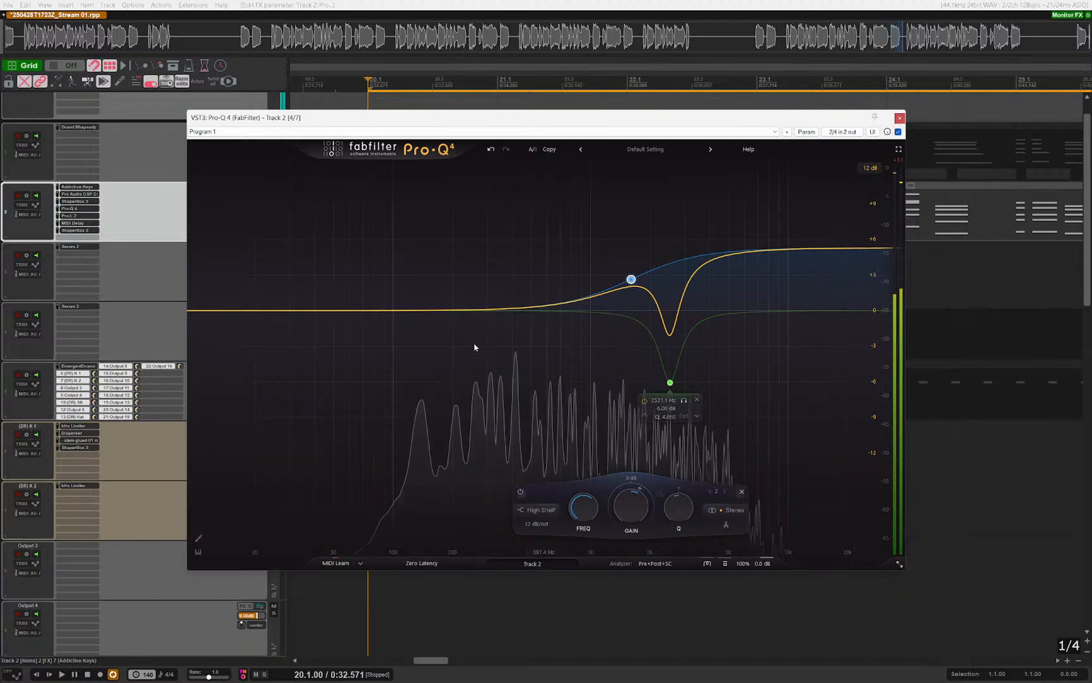
Step: Move ReaStream to the end of the Monitoring FX chain
{"action": "key", "text": "Escape"}
{"action": "key", "text": "shift+m"}
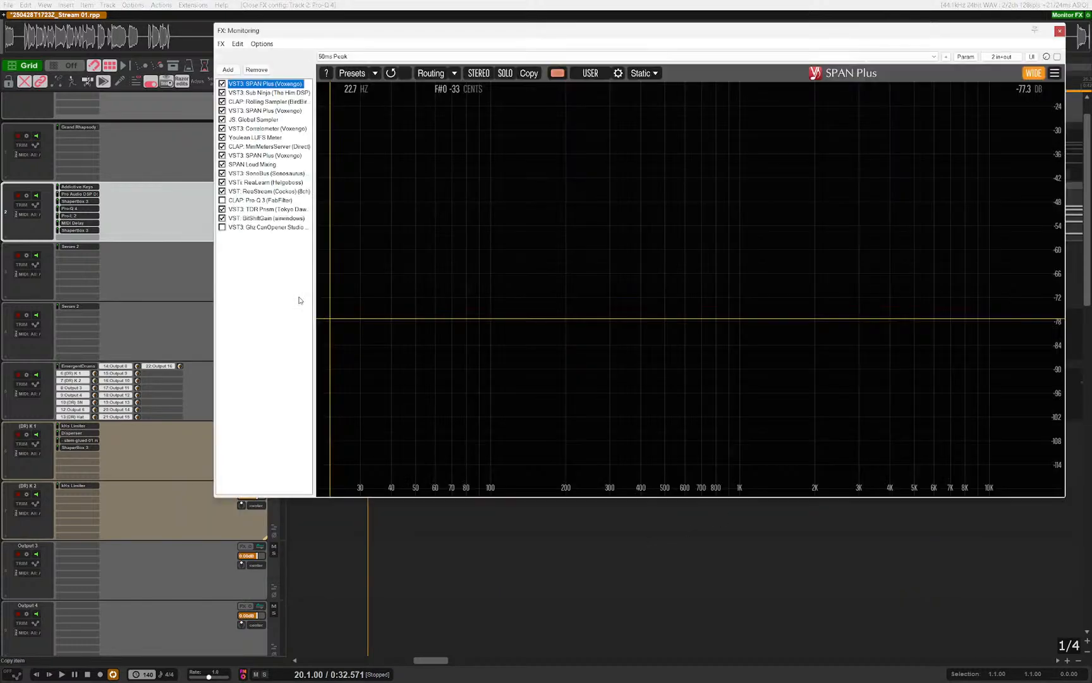
{"action": "left_click", "coordinate": [255, 173]}
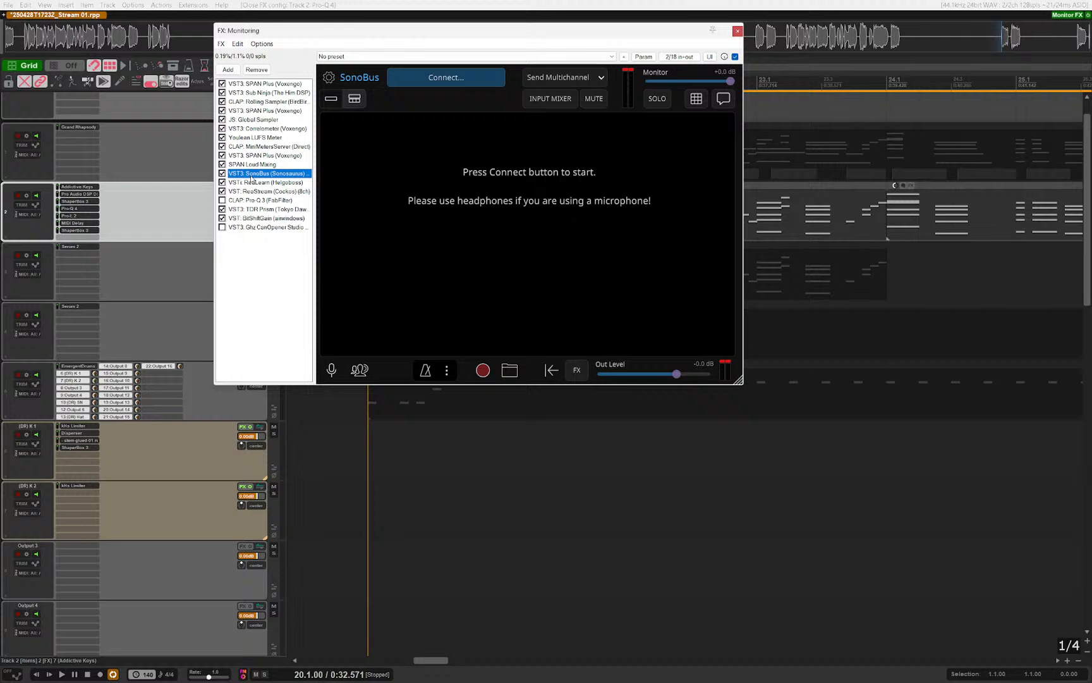
{"action": "left_click", "coordinate": [246, 213]}
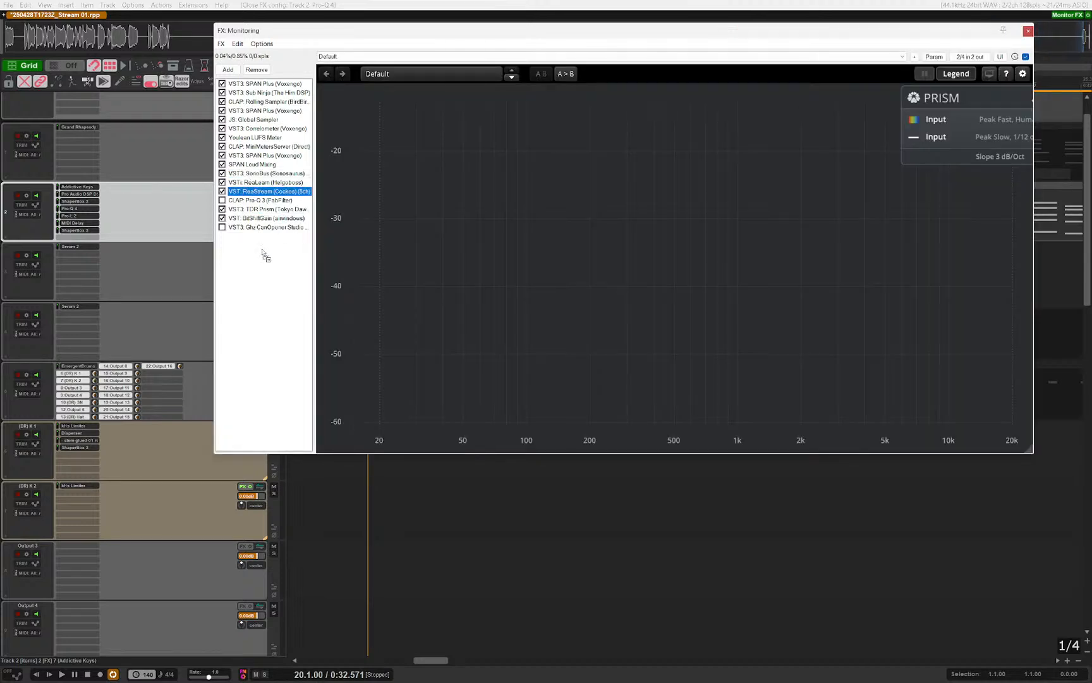
{"action": "left_click_drag", "start_coordinate": [263, 253], "coordinate": [263, 252]}
Step: Check the TDR Prism analyzer in the Monitoring FX during playback and close the chain window
{"action": "left_click", "coordinate": [262, 209]}
{"action": "left_click", "coordinate": [262, 200]}
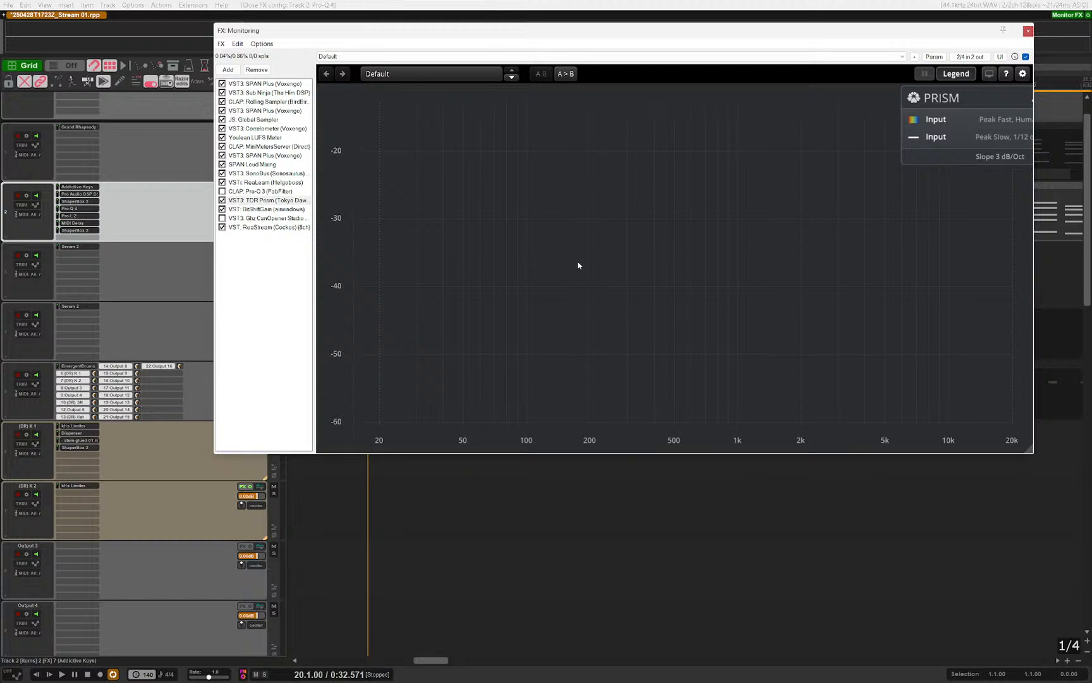
{"action": "key", "text": "space"}
{"action": "key", "text": "space"}
{"action": "key", "text": "Escape"}
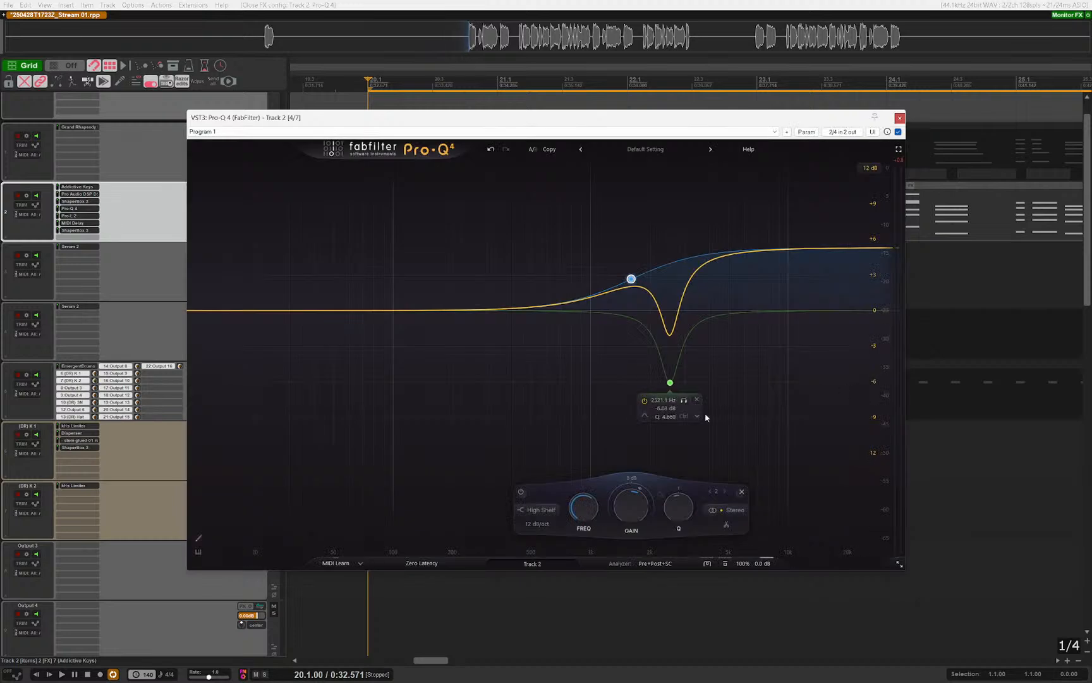
Step: Retune the Pro-Q 4 bell cut to about 2716 Hz and -6.4 dB, widening its Q to about 2.56 during playback
{"action": "mouse_move", "coordinate": [671, 386]}
{"action": "left_mouse_down"}
{"action": "mouse_move", "coordinate": [659, 387]}
{"action": "mouse_move", "coordinate": [704, 391]}
{"action": "mouse_move", "coordinate": [650, 383]}
{"action": "mouse_move", "coordinate": [678, 391]}
{"action": "left_mouse_up"}
{"action": "key", "text": "space"}
{"action": "scroll", "coordinate": [678, 390], "scroll_direction": "down", "scroll_amount": 2}
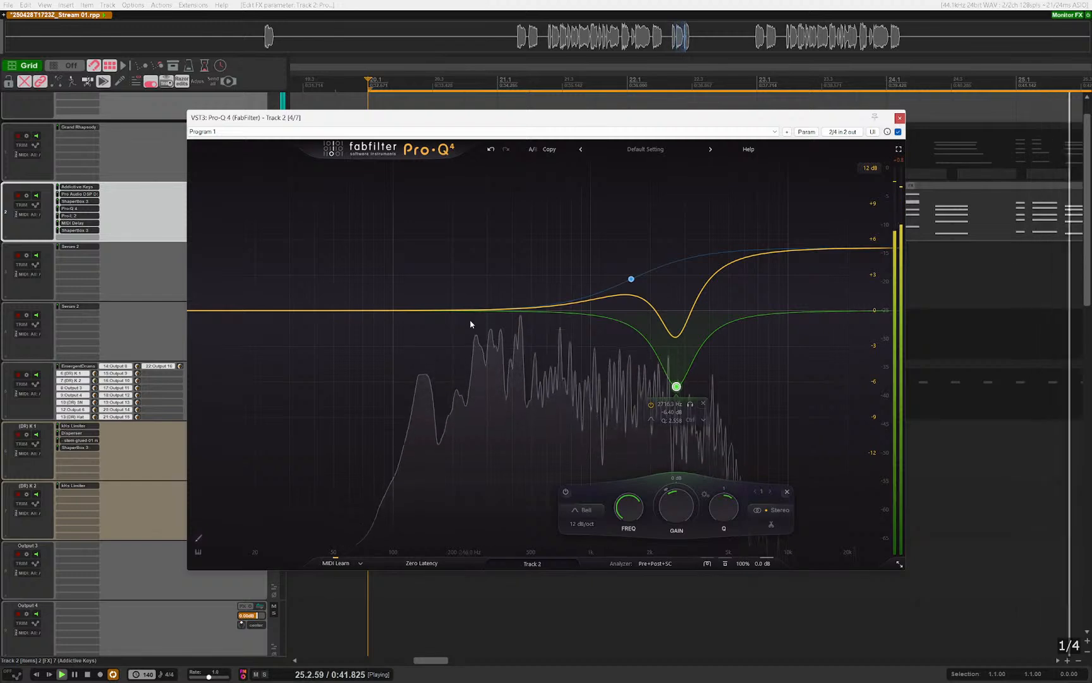
Step: Add a second bell cut in Pro-Q 4 at about 4244 Hz with -4.1 dB gain and Q about 4.27
{"action": "left_click_drag", "start_coordinate": [613, 335], "coordinate": [716, 361]}
{"action": "scroll", "coordinate": [740, 362], "scroll_direction": "up", "scroll_amount": 10}
{"action": "scroll", "coordinate": [713, 364], "scroll_direction": "up", "scroll_amount": 1}
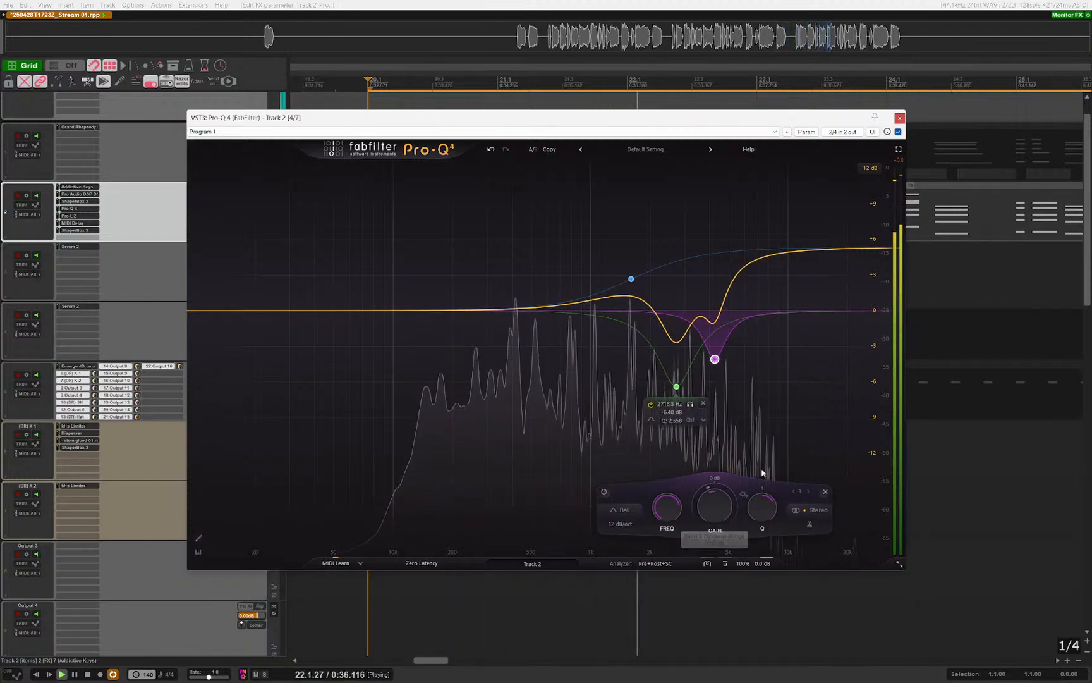
Step: Compare the sound with the 2.7 kHz bell cut bypassed and re-enabled
{"action": "left_click", "coordinate": [676, 386]}
{"action": "left_click", "coordinate": [649, 405]}
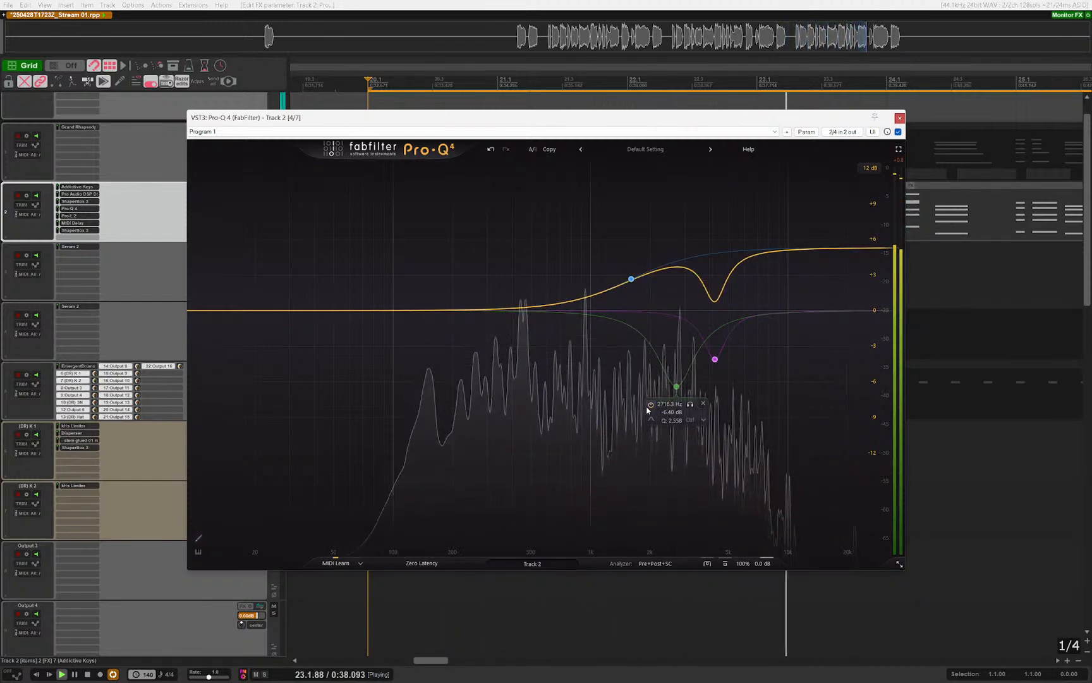
{"action": "left_click", "coordinate": [650, 405]}
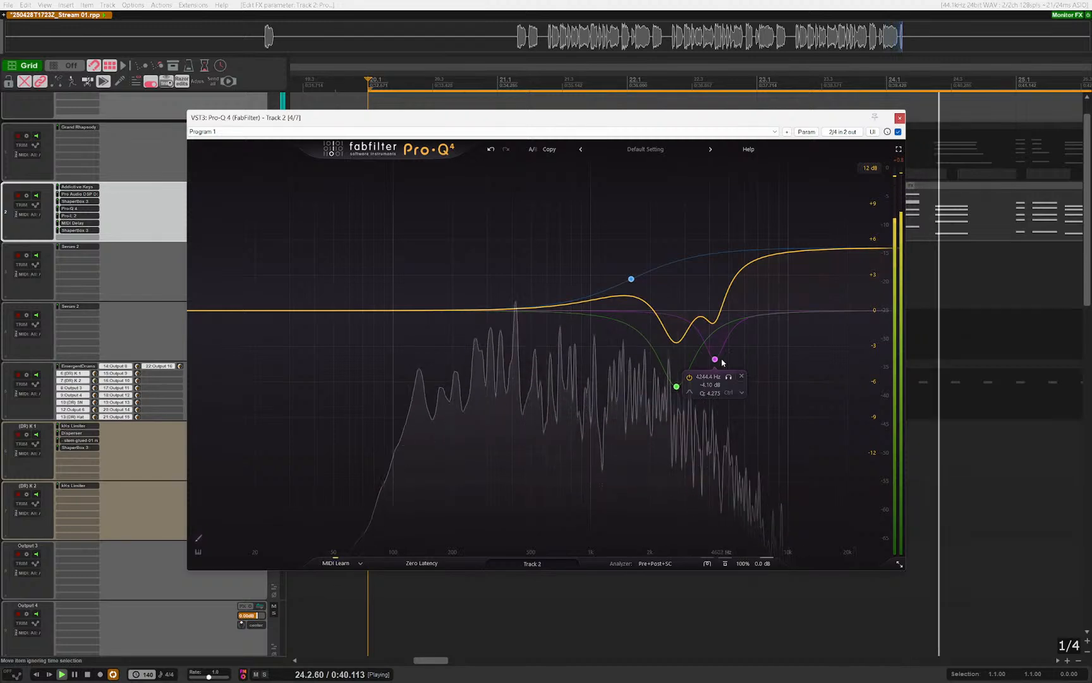
Step: Raise the high shelf slightly at about 1657 Hz, fine-tune both bell gains, and set the upper cut to about -4.83 dB at 4099 Hz
{"action": "left_click_drag", "start_coordinate": [715, 359], "coordinate": [715, 361]}
{"action": "left_click_drag", "start_coordinate": [630, 279], "coordinate": [634, 276]}
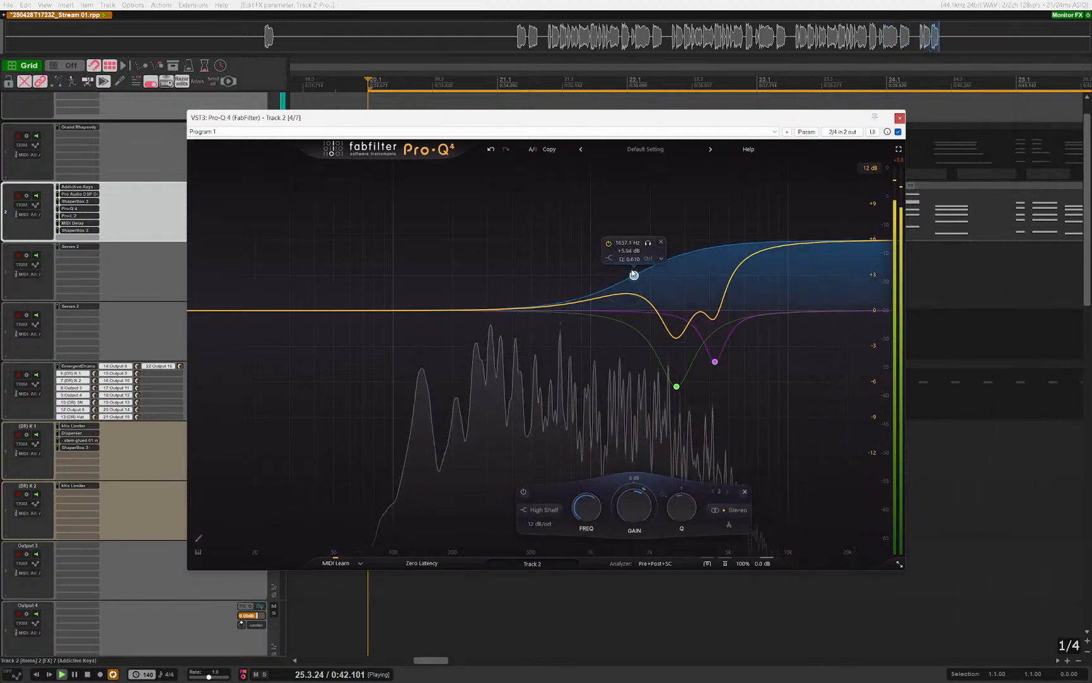
{"action": "left_click_drag", "start_coordinate": [778, 343], "coordinate": [667, 471]}
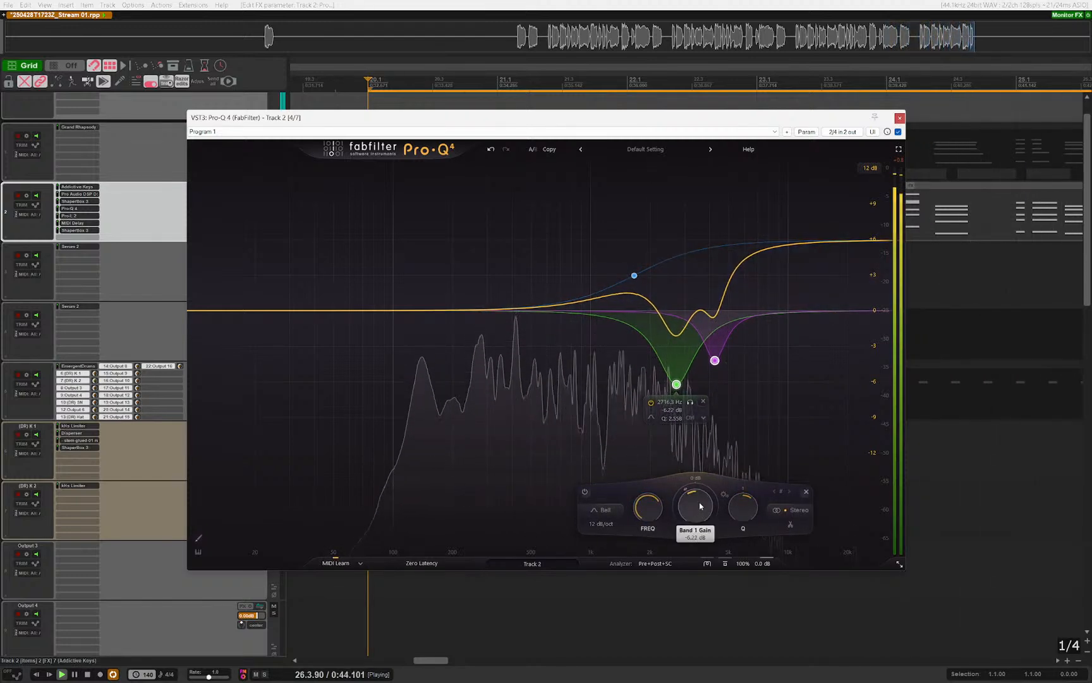
{"action": "left_click_drag", "start_coordinate": [690, 511], "coordinate": [694, 515]}
{"action": "left_click_drag", "start_coordinate": [715, 361], "coordinate": [710, 368]}
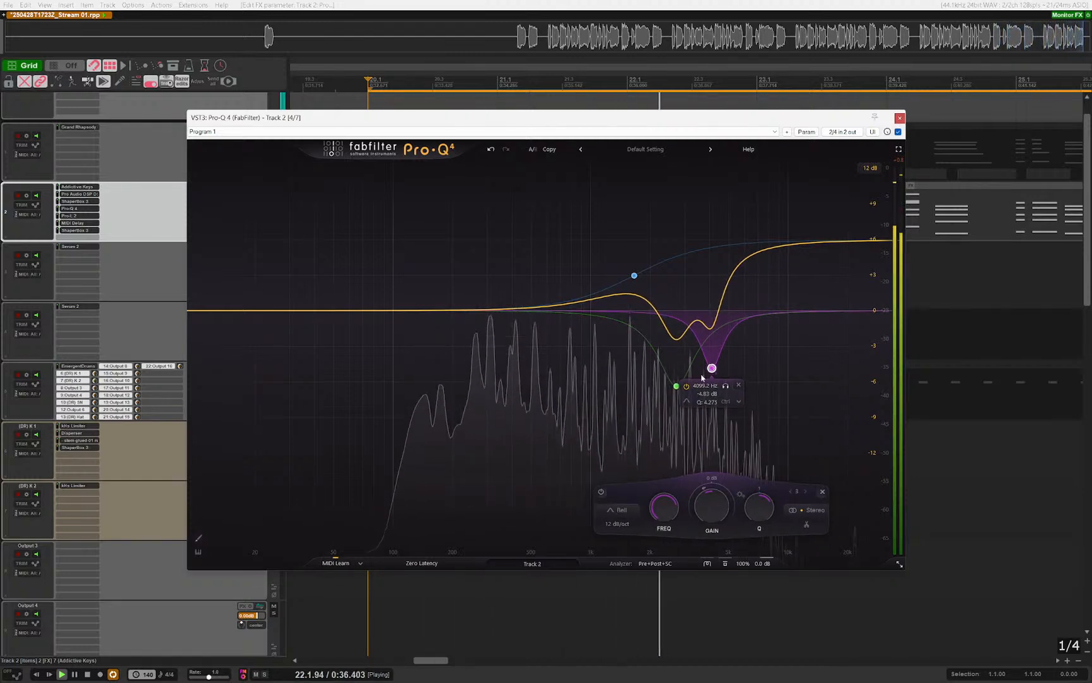
Step: Close Pro-Q 4, unsolo track 2 and replay the full arrangement from the loop start
{"action": "key", "text": "Escape"}
{"action": "key", "text": "F6"}
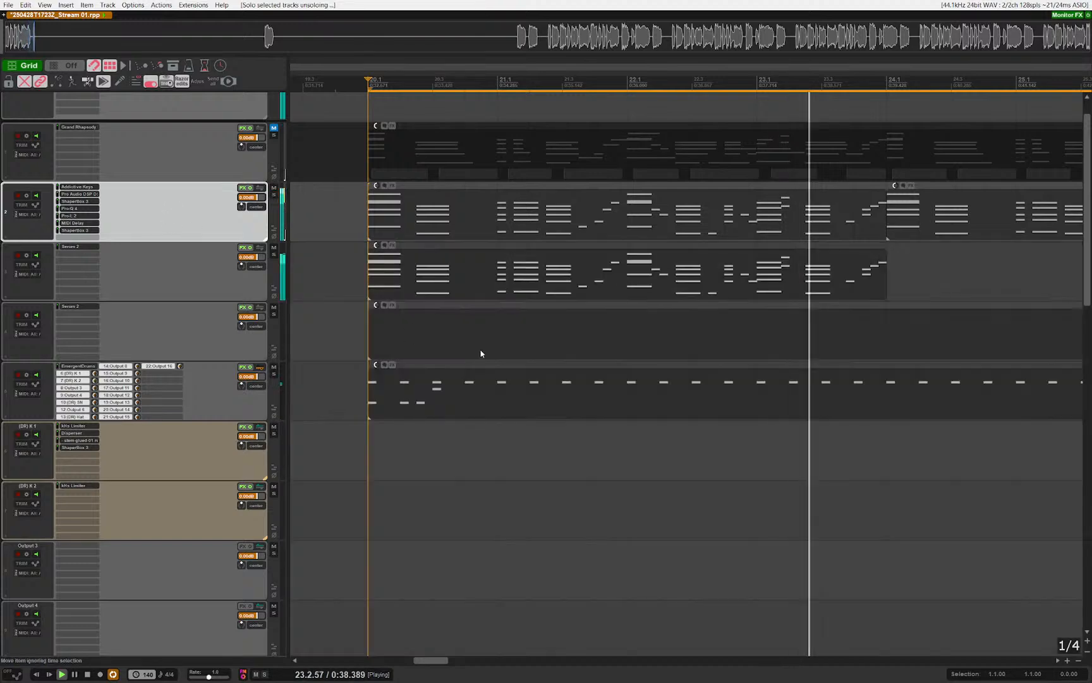
{"action": "scroll", "coordinate": [417, 313], "scroll_direction": "down", "scroll_amount": 4}
{"action": "key", "text": "space"}
{"action": "key", "text": "space"}
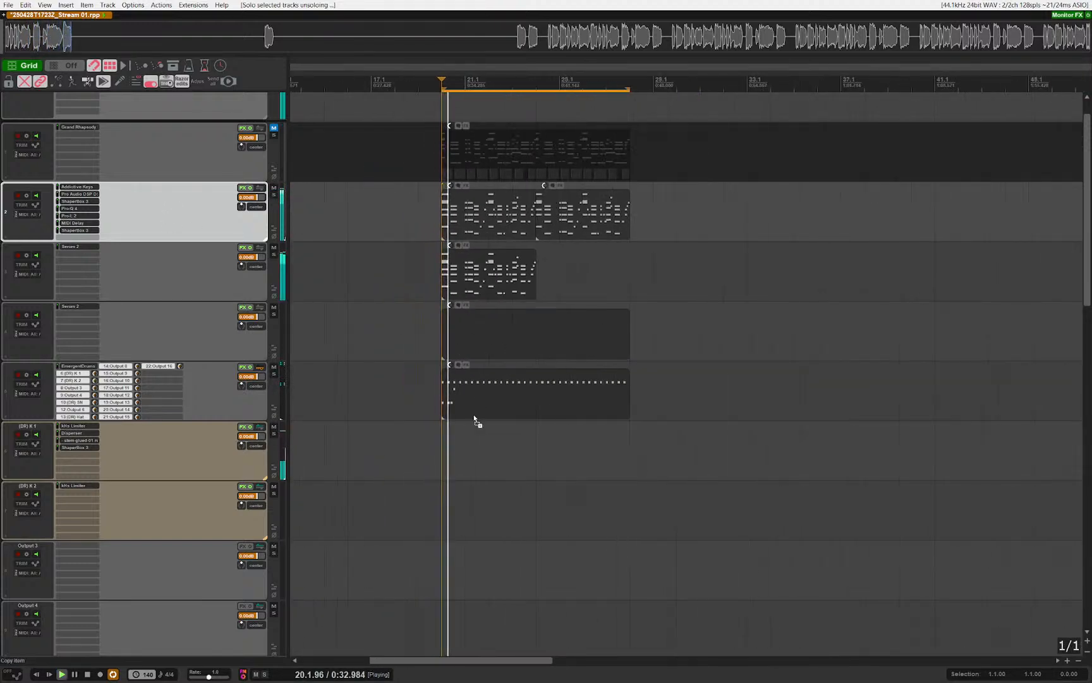
{"action": "scroll", "coordinate": [475, 421], "scroll_direction": "up", "scroll_amount": 4}
Step: Stop playback and group the Emergent Drums track with all its output tracks down to Output 16 into a new folder
{"action": "left_click", "coordinate": [239, 409]}
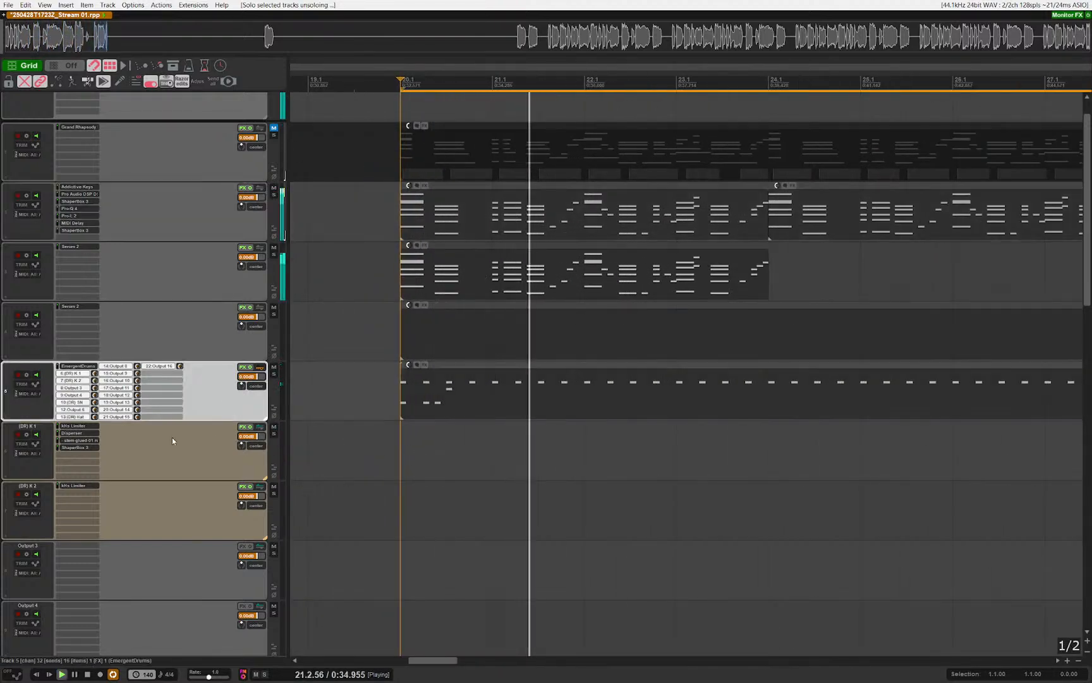
{"action": "key", "text": "space"}
{"action": "scroll", "coordinate": [398, 522], "scroll_direction": "right", "scroll_amount": 6}
{"action": "scroll", "coordinate": [341, 509], "scroll_direction": "left", "scroll_amount": 7}
{"action": "left_click_drag", "start_coordinate": [526, 467], "coordinate": [429, 476]}
{"action": "scroll", "coordinate": [466, 414], "scroll_direction": "down", "scroll_amount": 3}
{"action": "left_click_drag", "start_coordinate": [466, 415], "coordinate": [433, 414]}
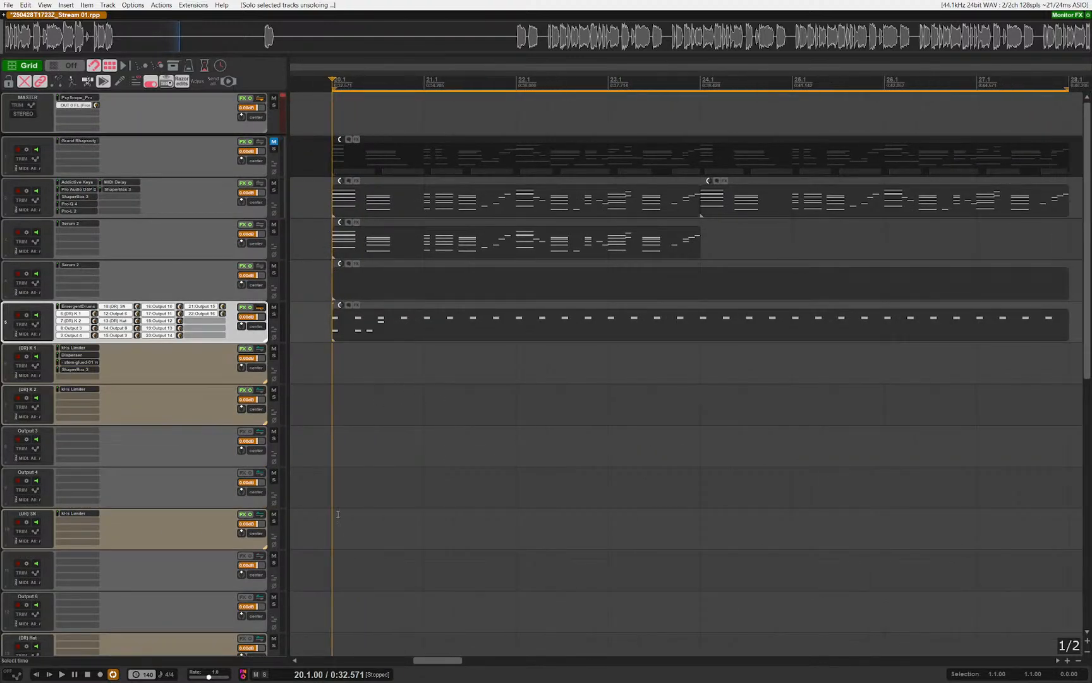
{"action": "scroll", "coordinate": [338, 514], "scroll_direction": "down", "scroll_amount": 10}
{"action": "scroll", "coordinate": [403, 385], "scroll_direction": "up", "scroll_amount": 10}
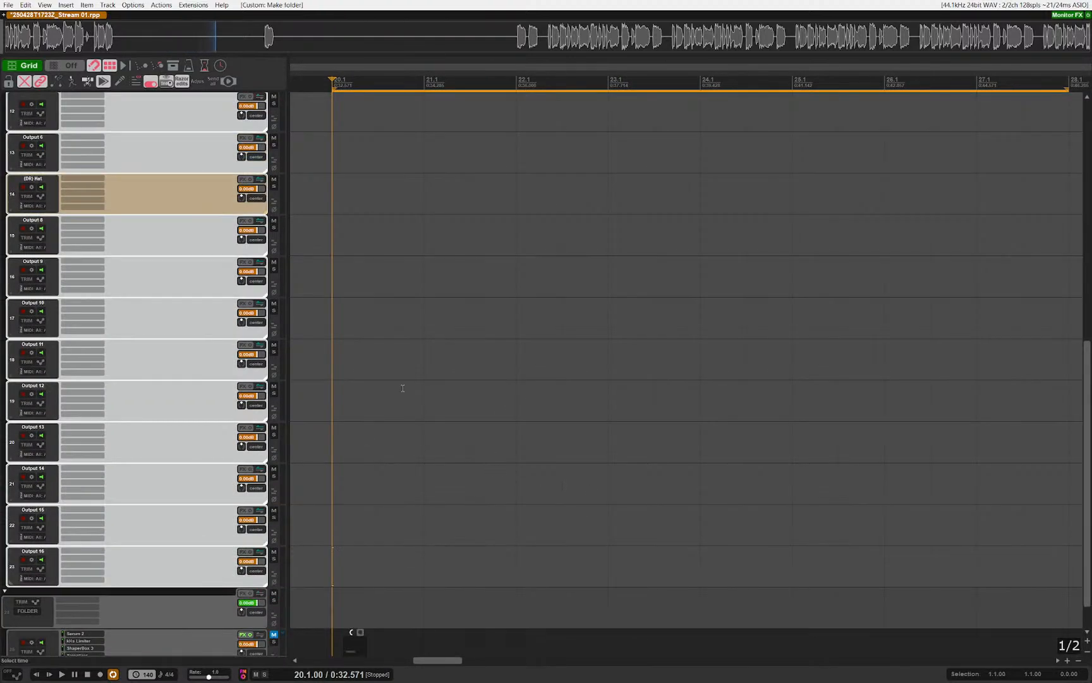
Step: Name the new folder (DR) and reorder the tracks so that it sits above Grand Rhapsody
{"action": "double_click", "coordinate": [155, 313]}
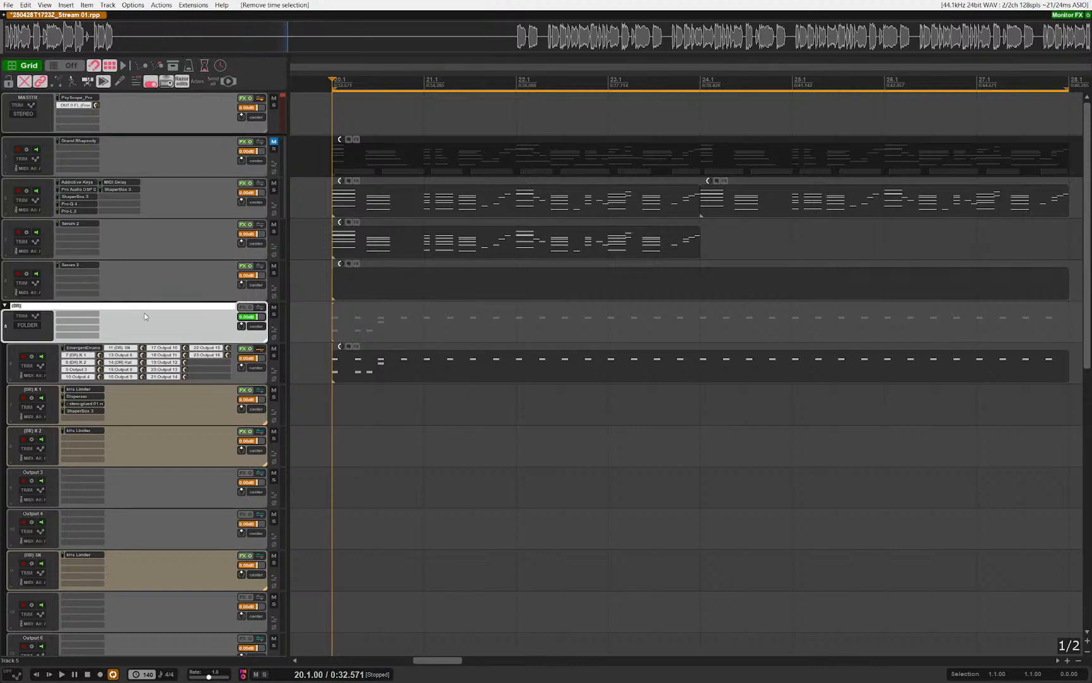
{"action": "key", "text": "Return"}
{"action": "left_click_drag", "start_coordinate": [131, 160], "coordinate": [132, 162]}
{"action": "key", "text": "ctrl+z"}
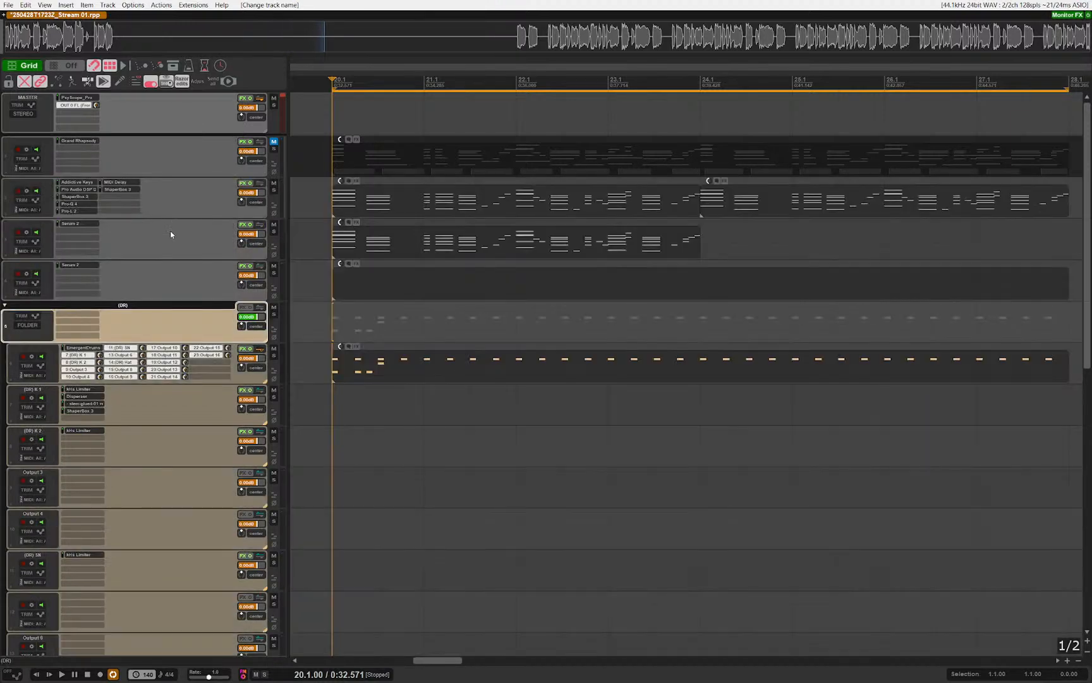
{"action": "left_click_drag", "start_coordinate": [150, 229], "coordinate": [162, 144]}
{"action": "scroll", "coordinate": [367, 284], "scroll_direction": "down", "scroll_amount": 10}
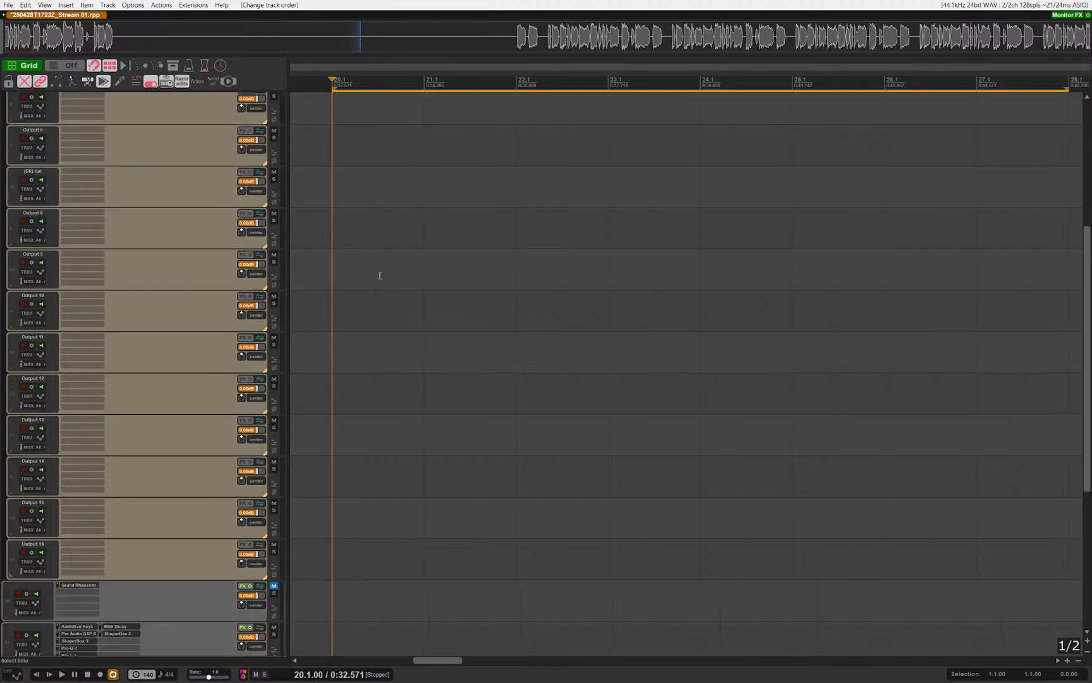
Step: Group the Grand Rhapsody, Addictive Keys and both Serum 2 tracks into a folder, and insert a new track above it
{"action": "left_click", "coordinate": [167, 522]}
{"action": "left_click", "coordinate": [201, 400], "text": "shift"}
{"action": "key", "text": "ctrl+g"}
{"action": "left_click", "coordinate": [195, 368]}
{"action": "key", "text": "ctrl+t"}
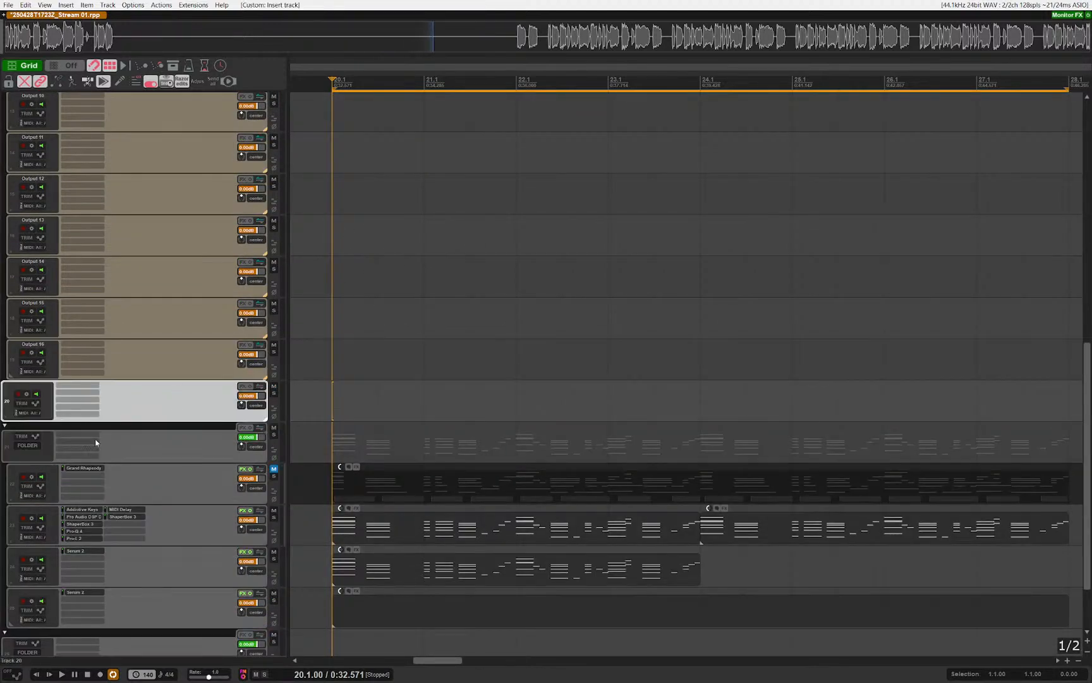
Step: Create a send from the chord folder to the new track 20 and load Kickstart 2 on that track
{"action": "left_click_drag", "start_coordinate": [96, 443], "coordinate": [227, 414]}
{"action": "left_click", "coordinate": [242, 387]}
{"action": "type", "text": "kcl"}
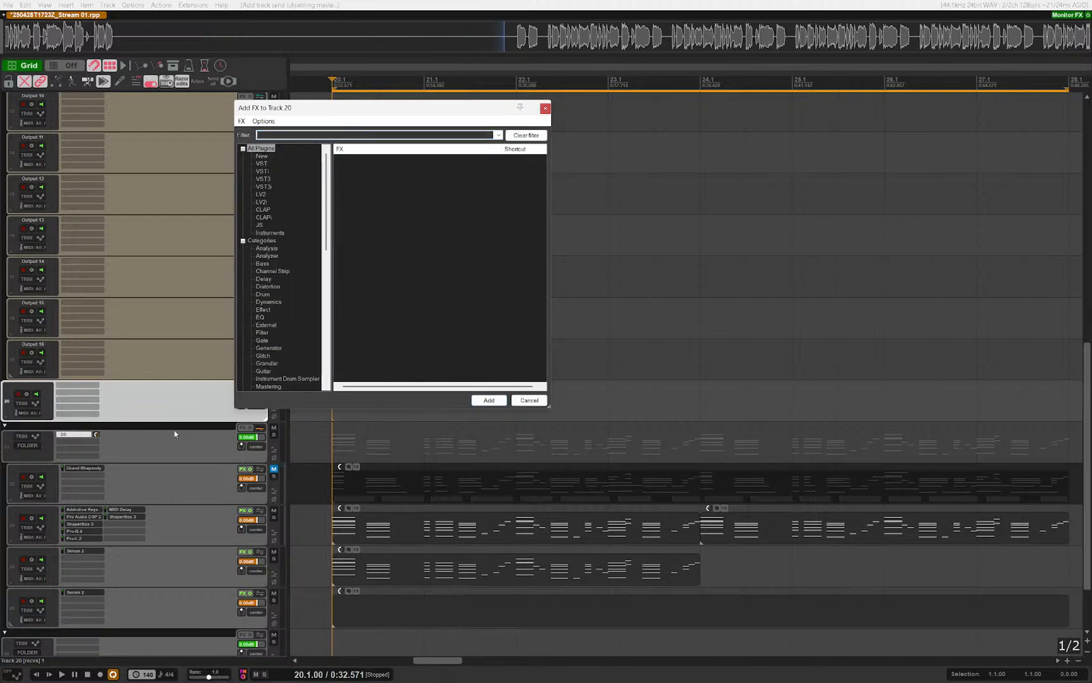
{"action": "type", "text": "kicks"}
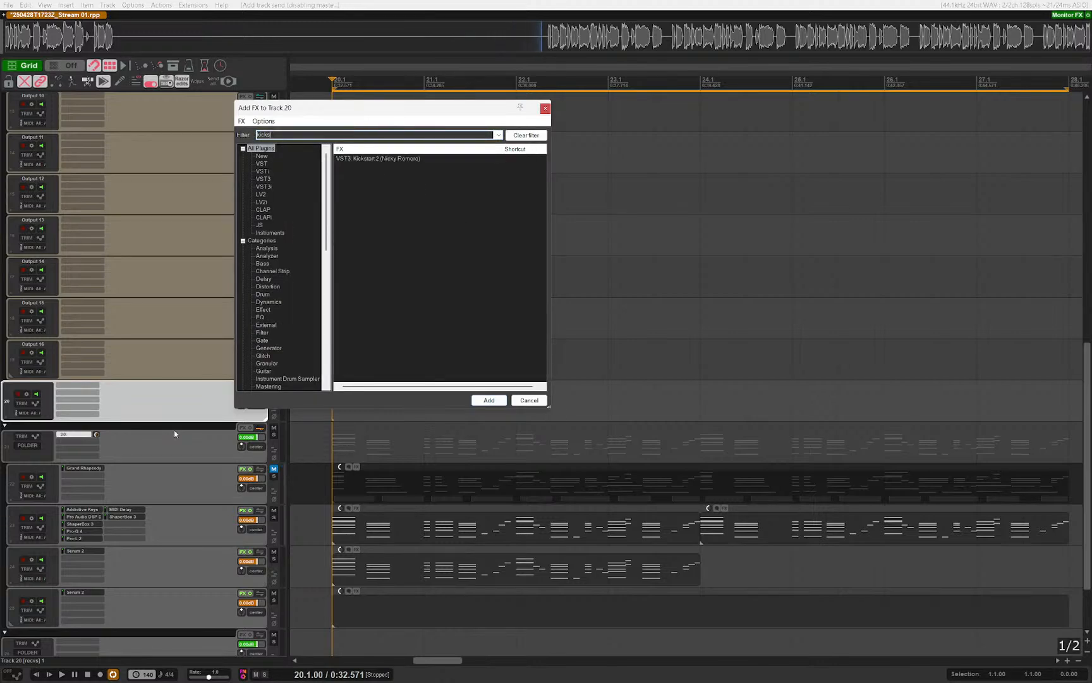
{"action": "key", "text": "Return"}
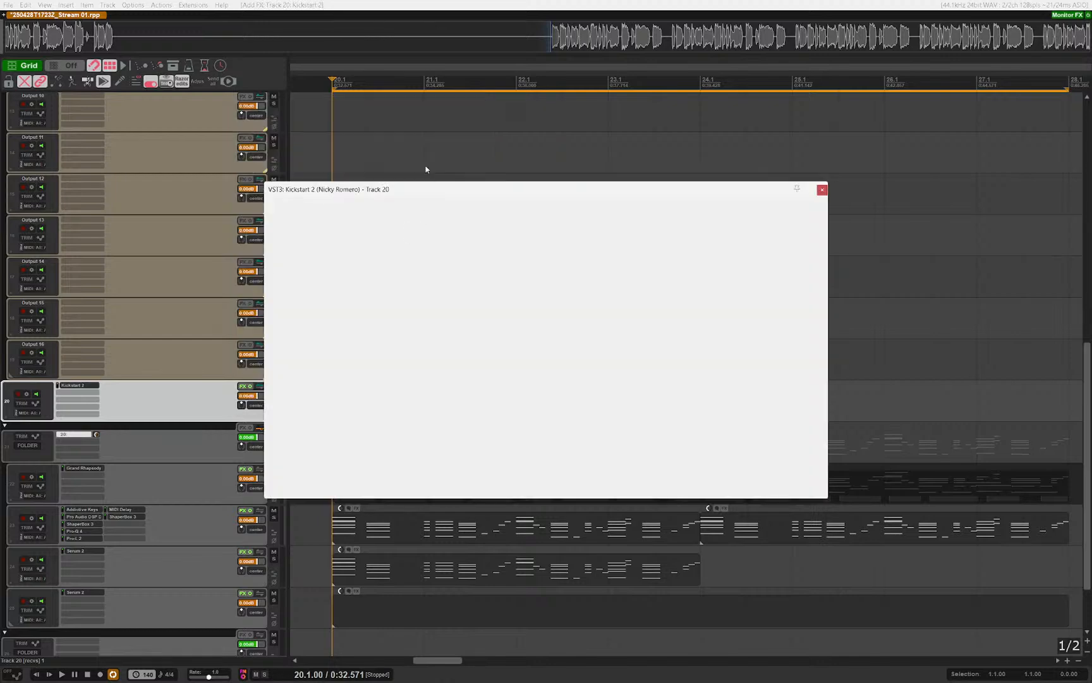
Step: Send the Emergent Drums track to Kickstart 2's sidechain on channels 3/4, dismiss the update notice, and set its trigger to MIDI
{"action": "scroll", "coordinate": [398, 151], "scroll_direction": "up", "scroll_amount": 6}
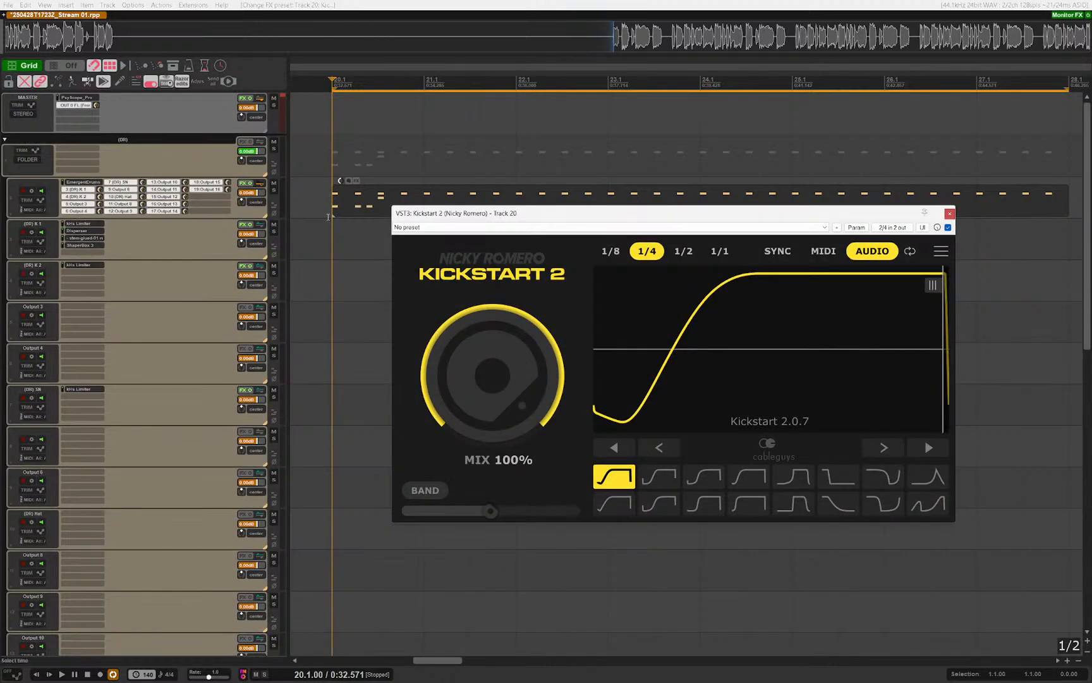
{"action": "left_click_drag", "start_coordinate": [210, 206], "coordinate": [674, 403]}
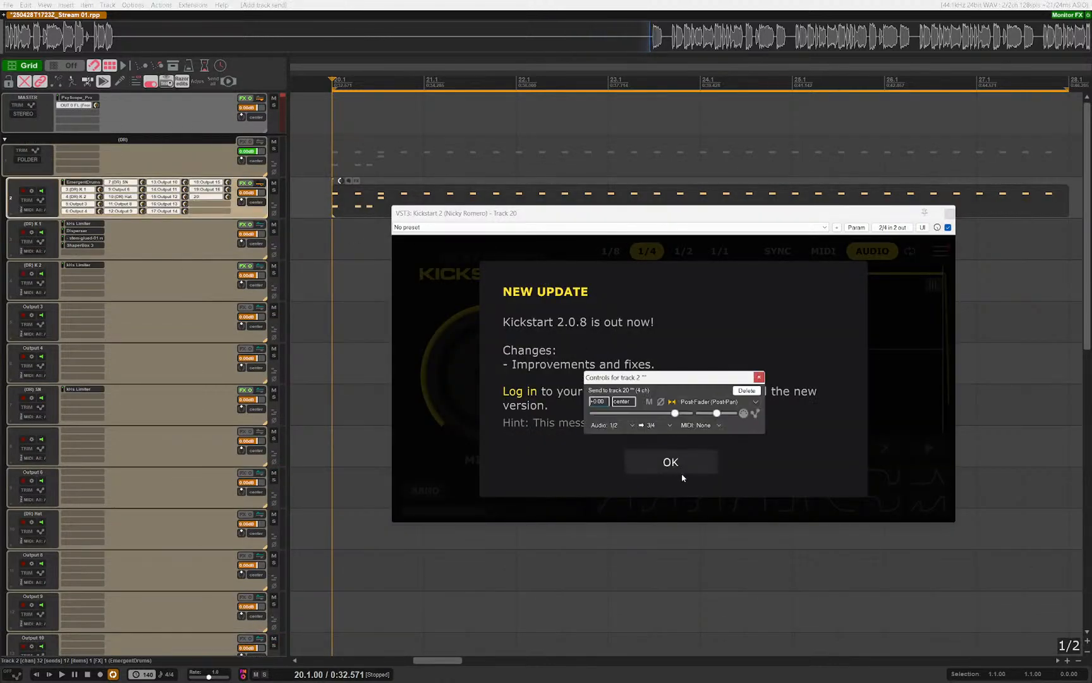
{"action": "left_click", "coordinate": [679, 466]}
{"action": "left_click", "coordinate": [823, 251]}
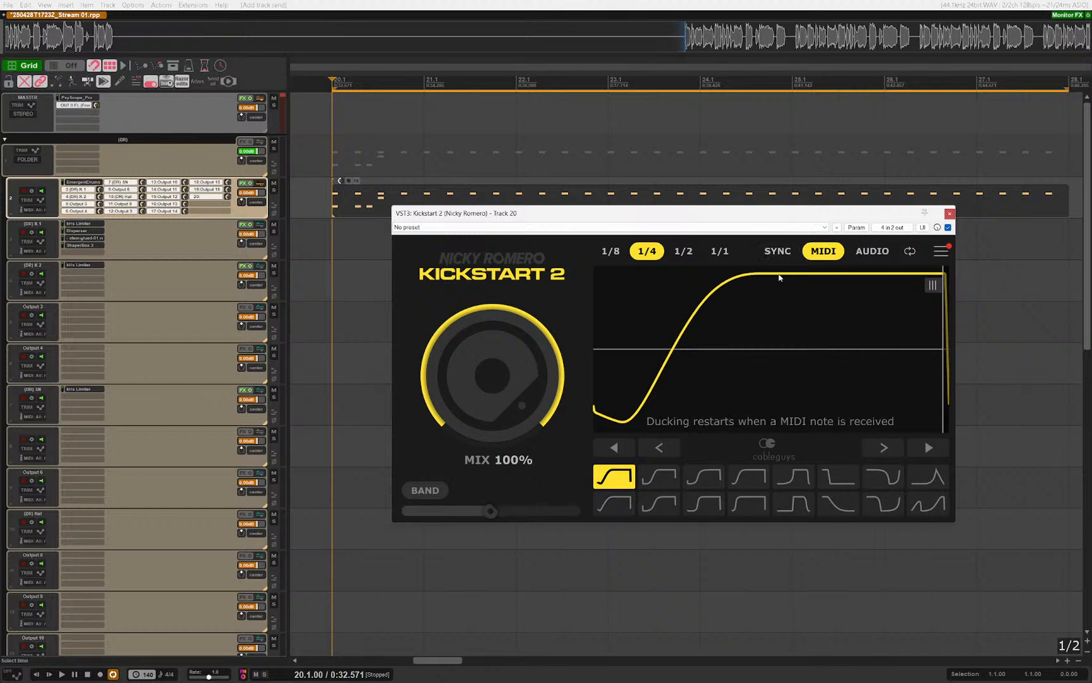
Step: Choose the third curve of the second shape row in Kickstart 2 and shorten its ducking phase
{"action": "left_click", "coordinate": [719, 504]}
{"action": "left_click_drag", "start_coordinate": [705, 392], "coordinate": [679, 393]}
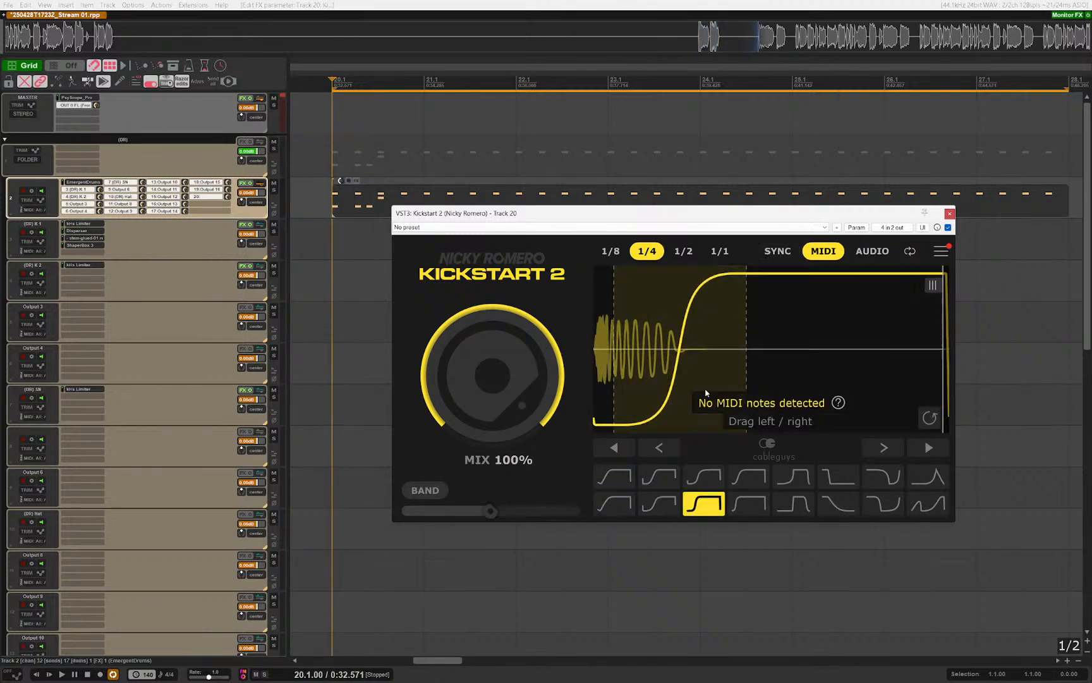
{"action": "left_click", "coordinate": [892, 227]}
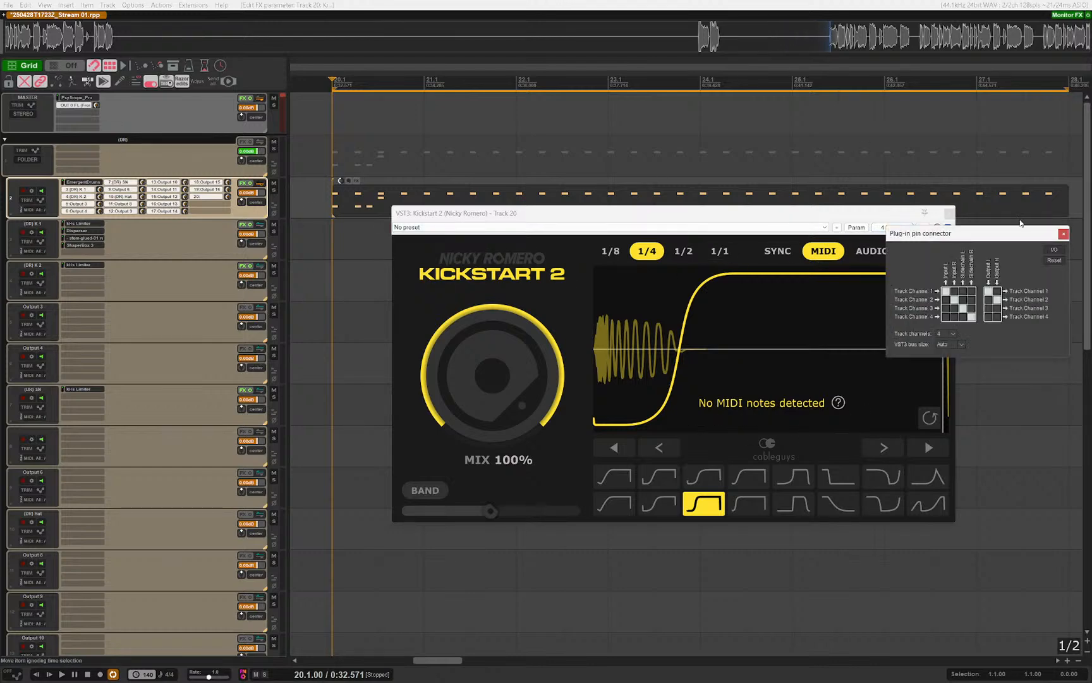
{"action": "left_click", "coordinate": [1058, 252]}
{"action": "mouse_move", "coordinate": [985, 297]}
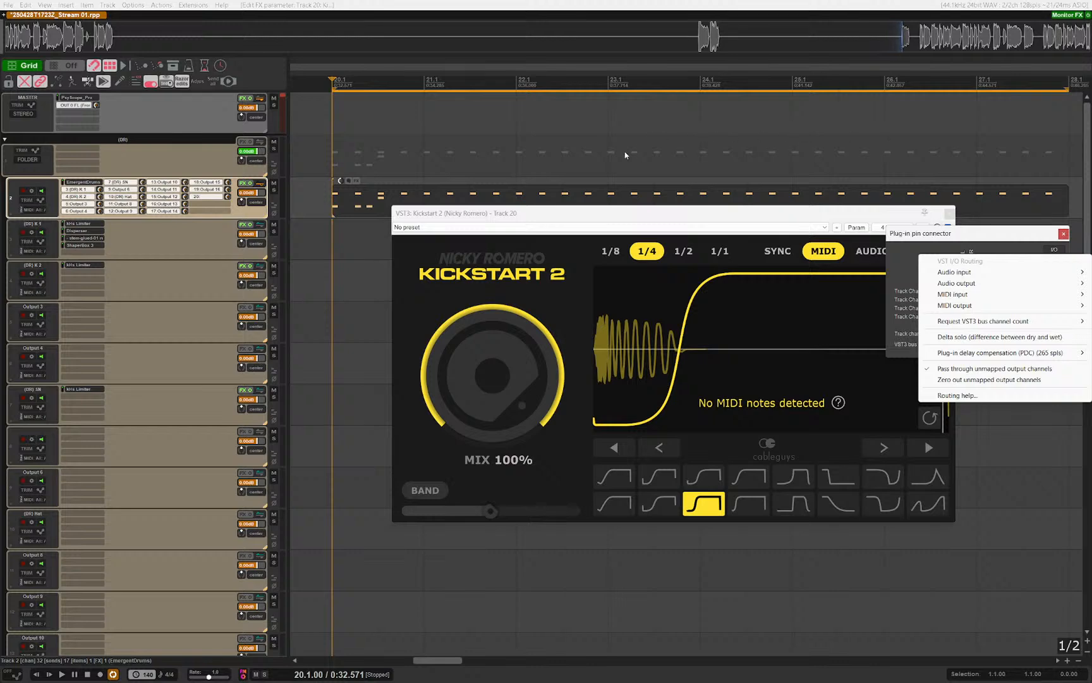
Step: Enable MIDI on the Emergent Drums send to track 20, using a single source channel
{"action": "left_click_drag", "start_coordinate": [544, 218], "coordinate": [518, 216]}
{"action": "left_click", "coordinate": [82, 191]}
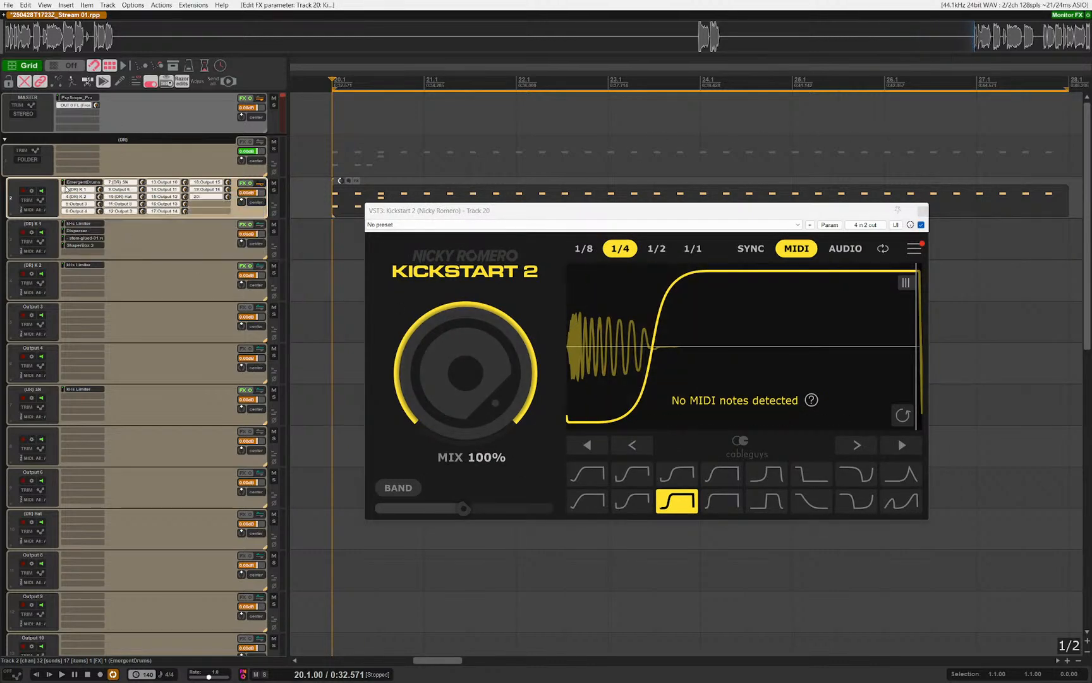
{"action": "left_click", "coordinate": [202, 198]}
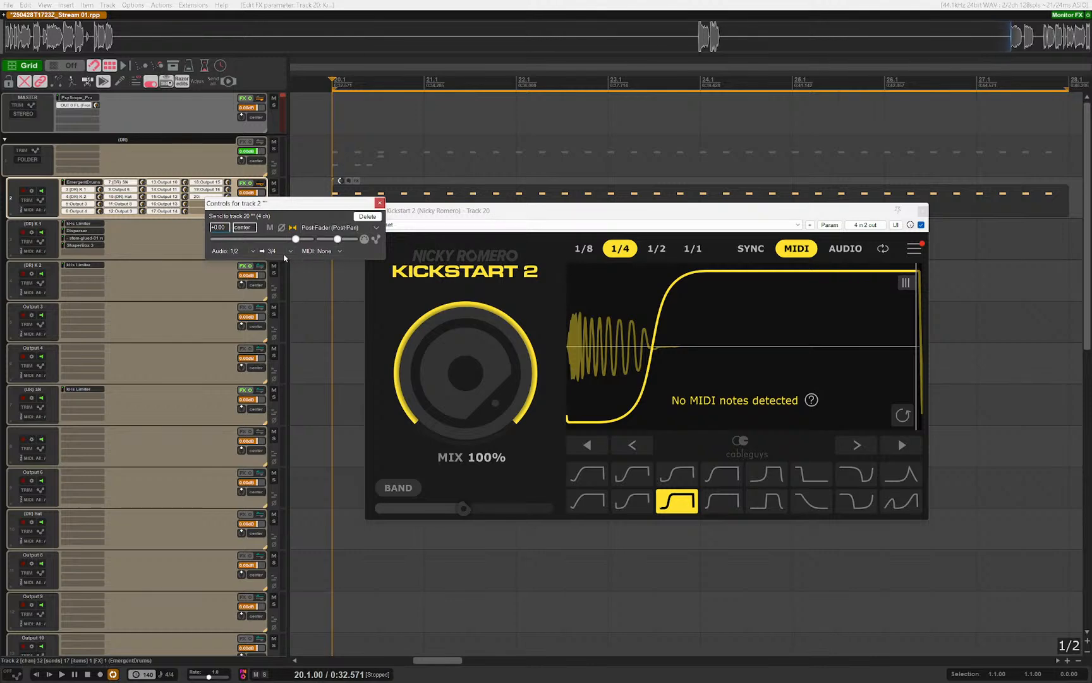
{"action": "left_click", "coordinate": [322, 251]}
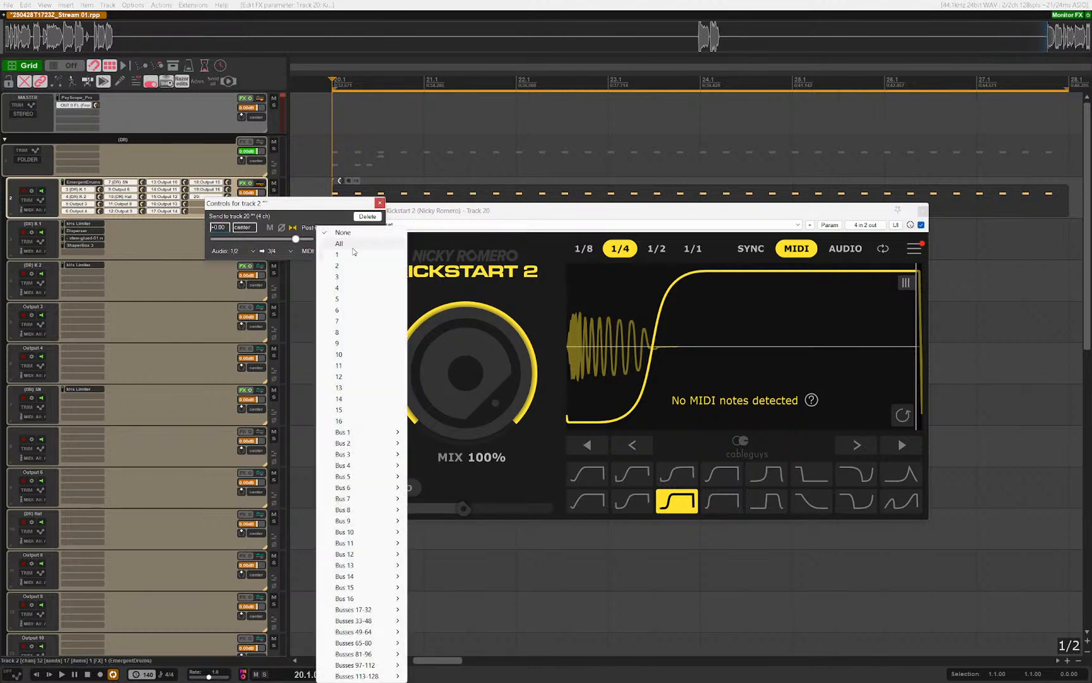
{"action": "left_click", "coordinate": [254, 252]}
{"action": "left_click", "coordinate": [254, 253]}
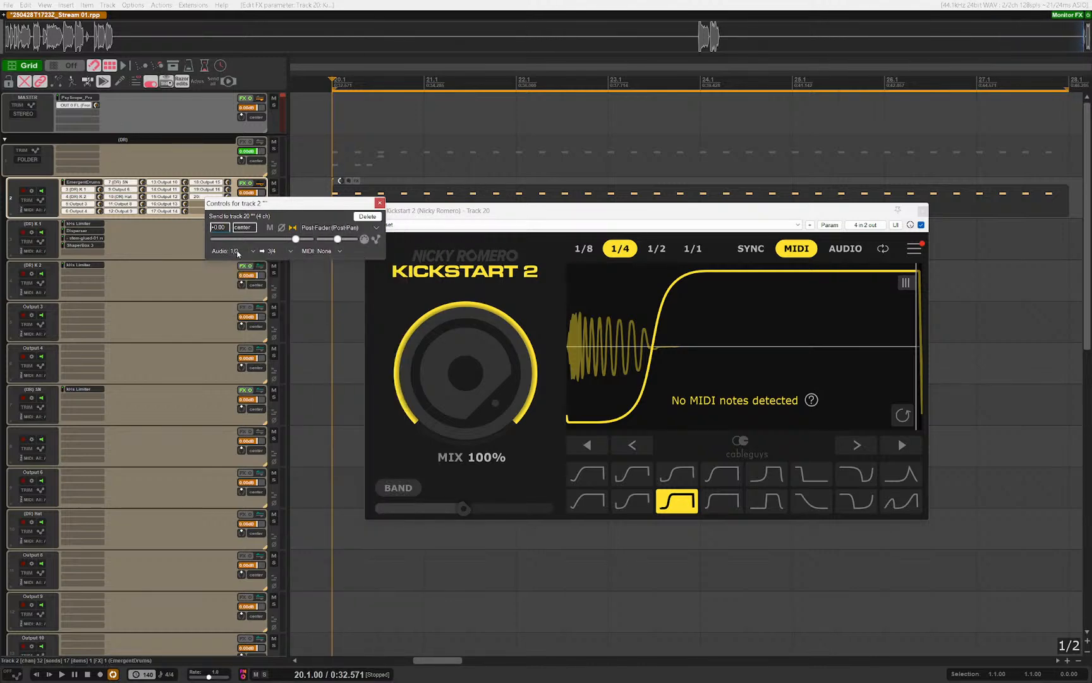
{"action": "left_click", "coordinate": [254, 252]}
{"action": "left_click", "coordinate": [226, 240]}
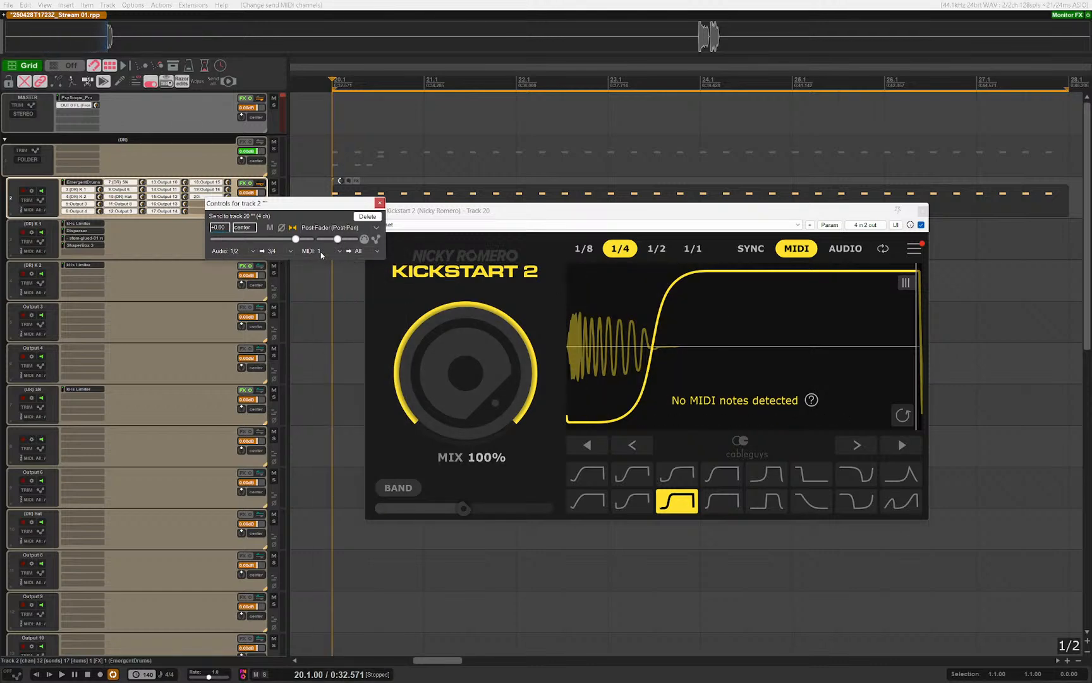
{"action": "left_click", "coordinate": [321, 253]}
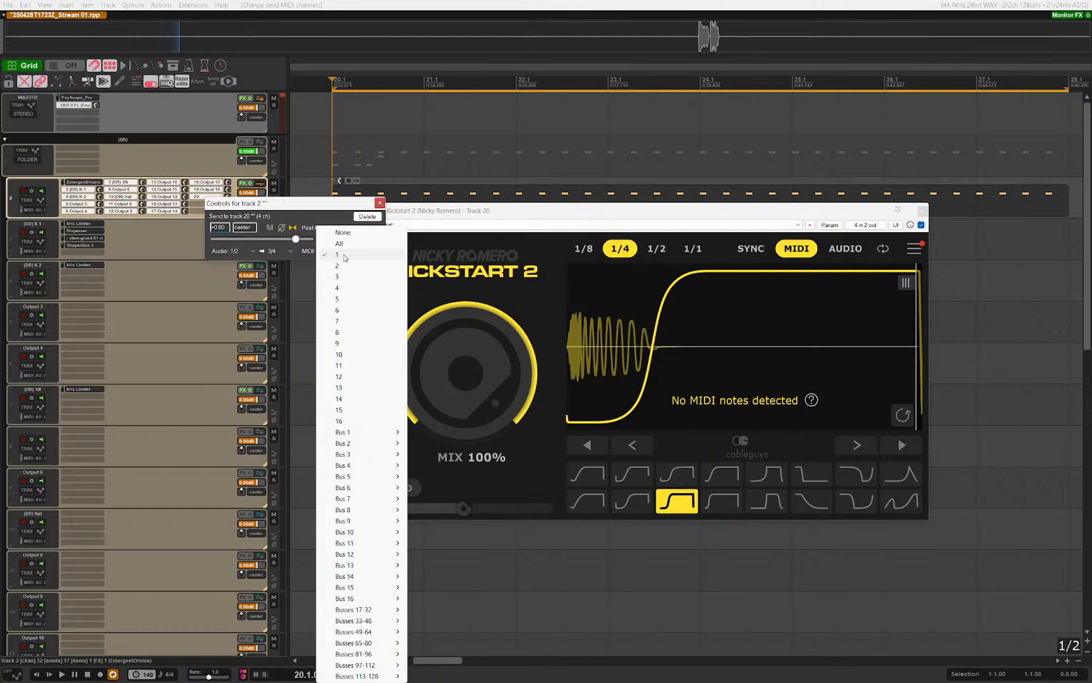
{"action": "left_click", "coordinate": [346, 266]}
Step: Audition the ducking from the loop start and set Kickstart 2's ducking length to 1/8
{"action": "left_click_drag", "start_coordinate": [307, 203], "coordinate": [277, 249]}
{"action": "key", "text": "space"}
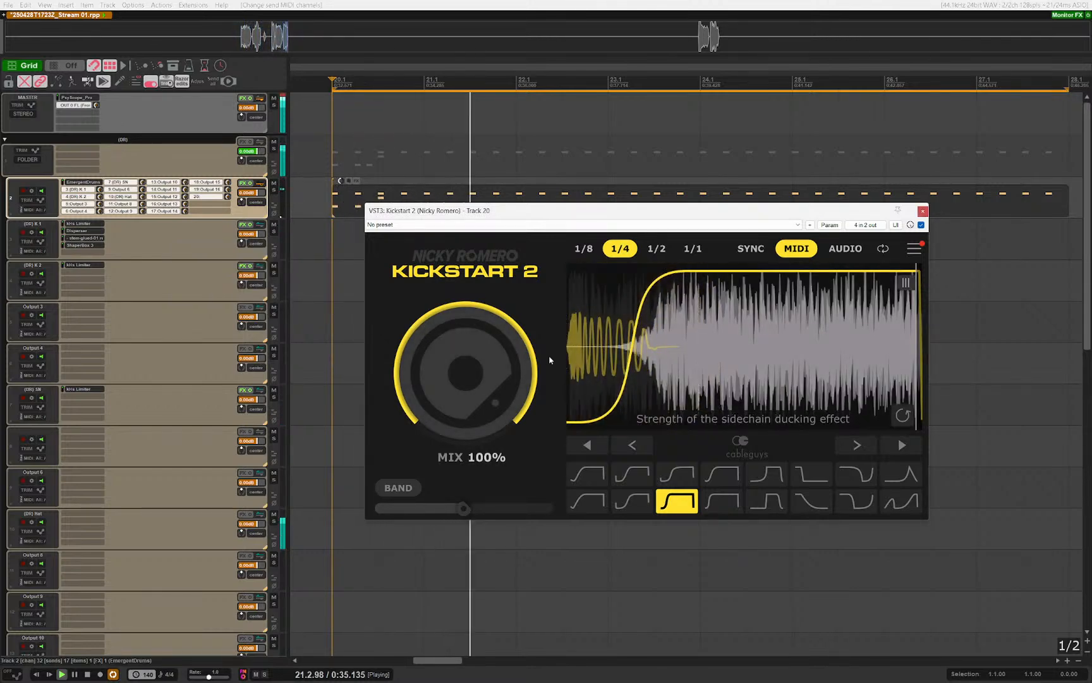
{"action": "key", "text": "space"}
{"action": "left_click", "coordinate": [654, 290]}
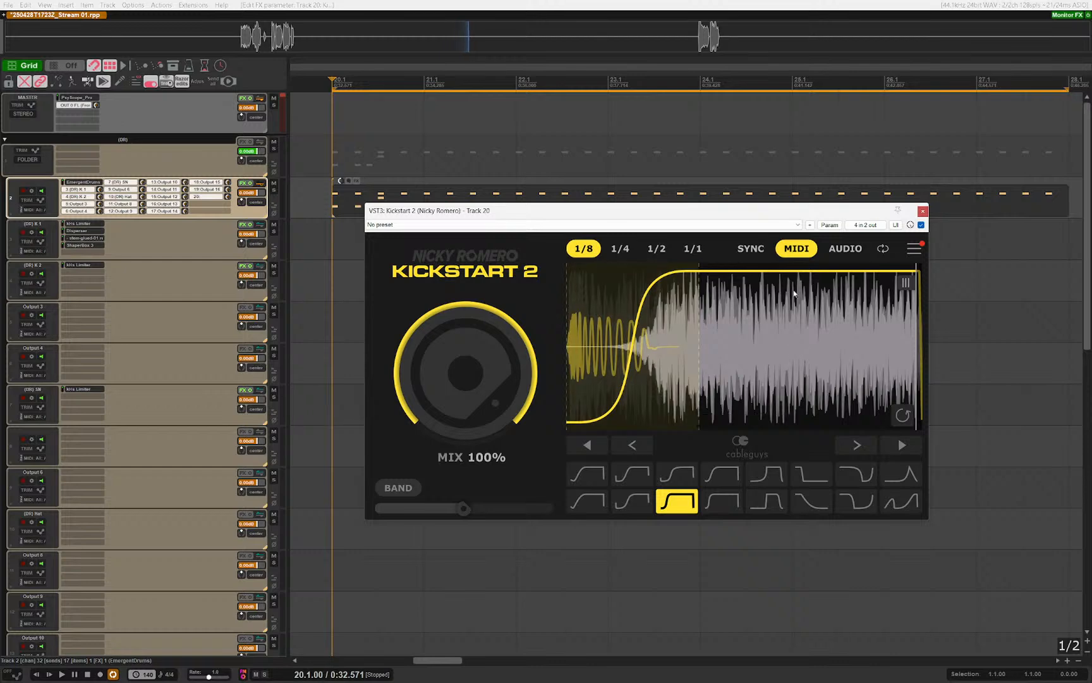
{"action": "left_click_drag", "start_coordinate": [471, 211], "coordinate": [430, 290]}
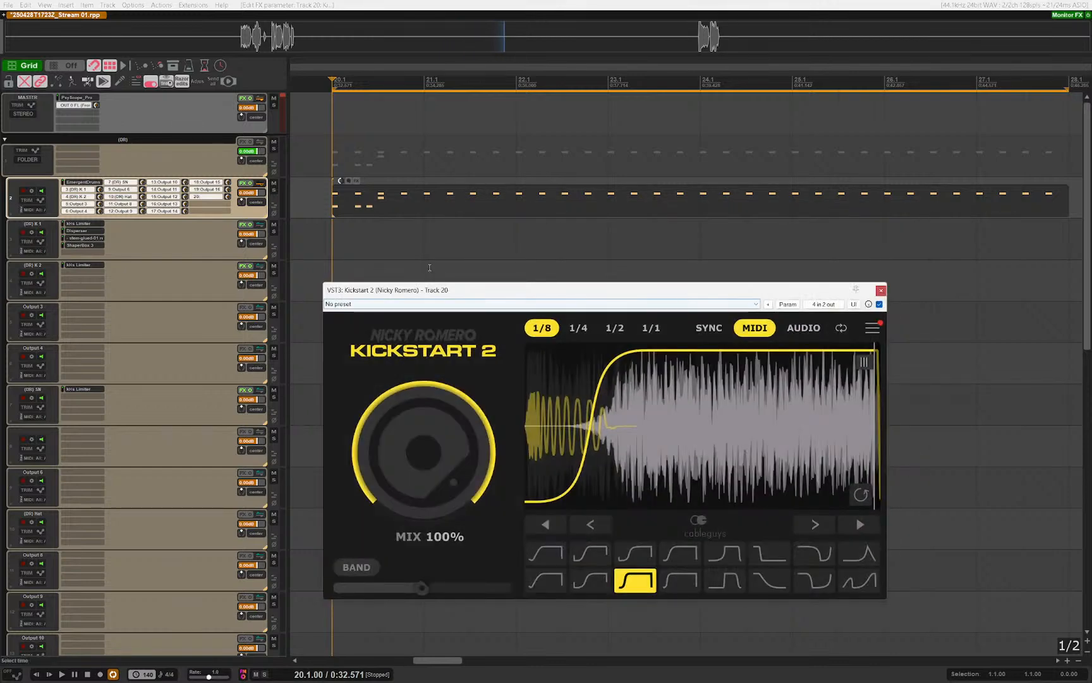
Step: Lengthen Kickstart 2's ducking curve during playback so the volume recovers later, and replay the loop to check it
{"action": "key", "text": "space"}
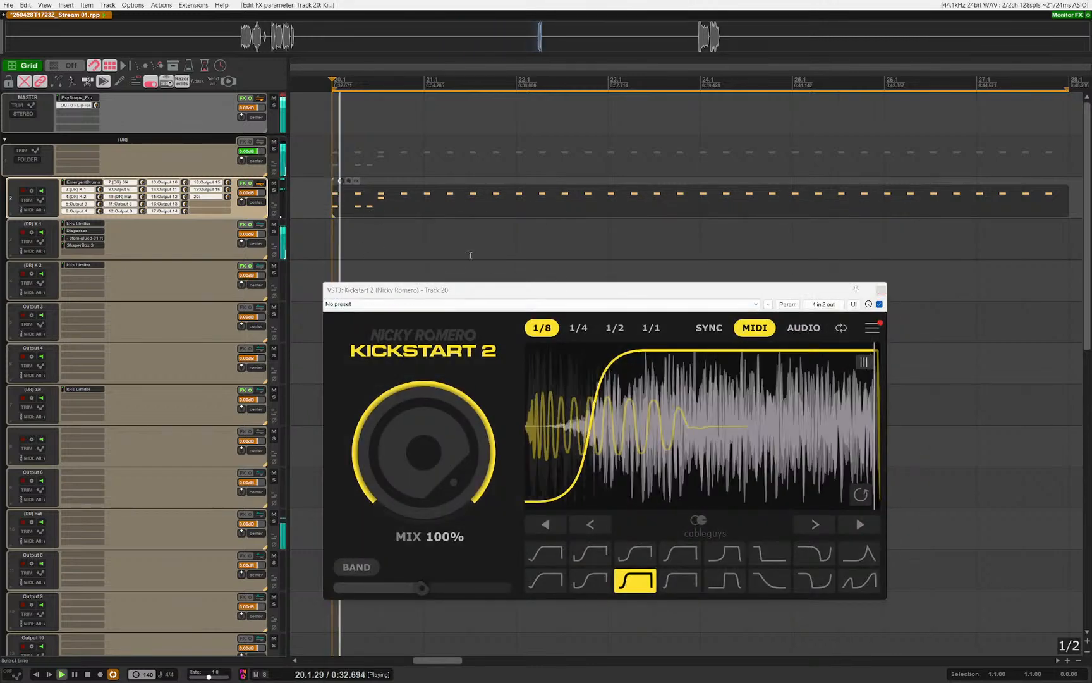
{"action": "left_click_drag", "start_coordinate": [673, 461], "coordinate": [656, 461]}
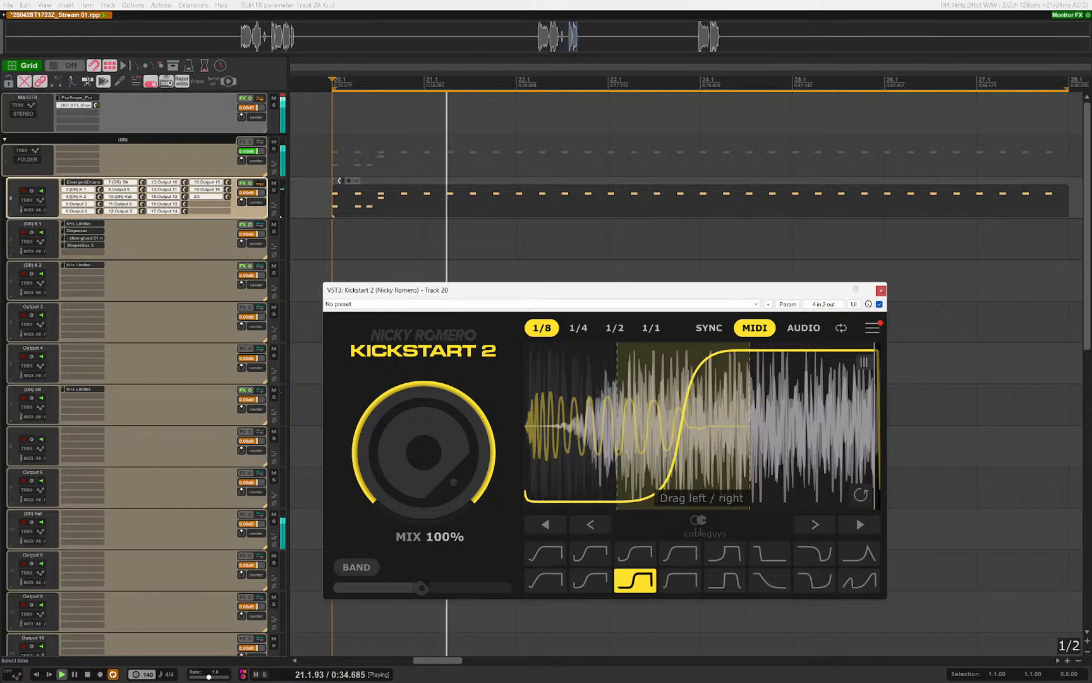
{"action": "key", "text": "space"}
{"action": "key", "text": "space"}
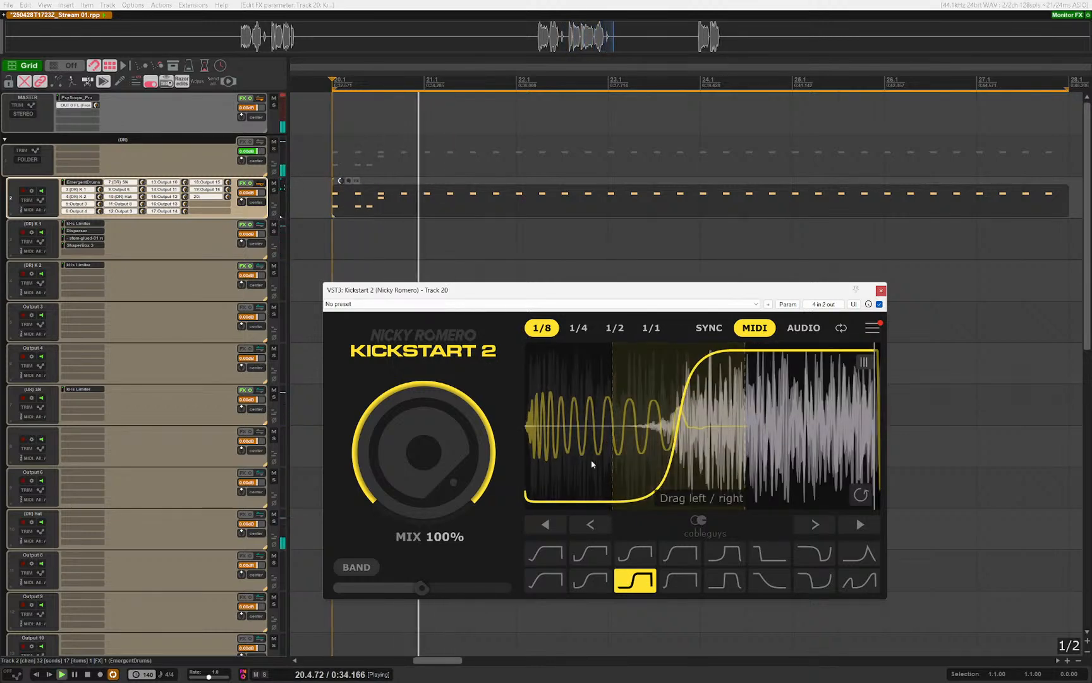
{"action": "key", "text": "space"}
{"action": "scroll", "coordinate": [410, 188], "scroll_direction": "down", "scroll_amount": 3}
{"action": "scroll", "coordinate": [248, 220], "scroll_direction": "up", "scroll_amount": 4}
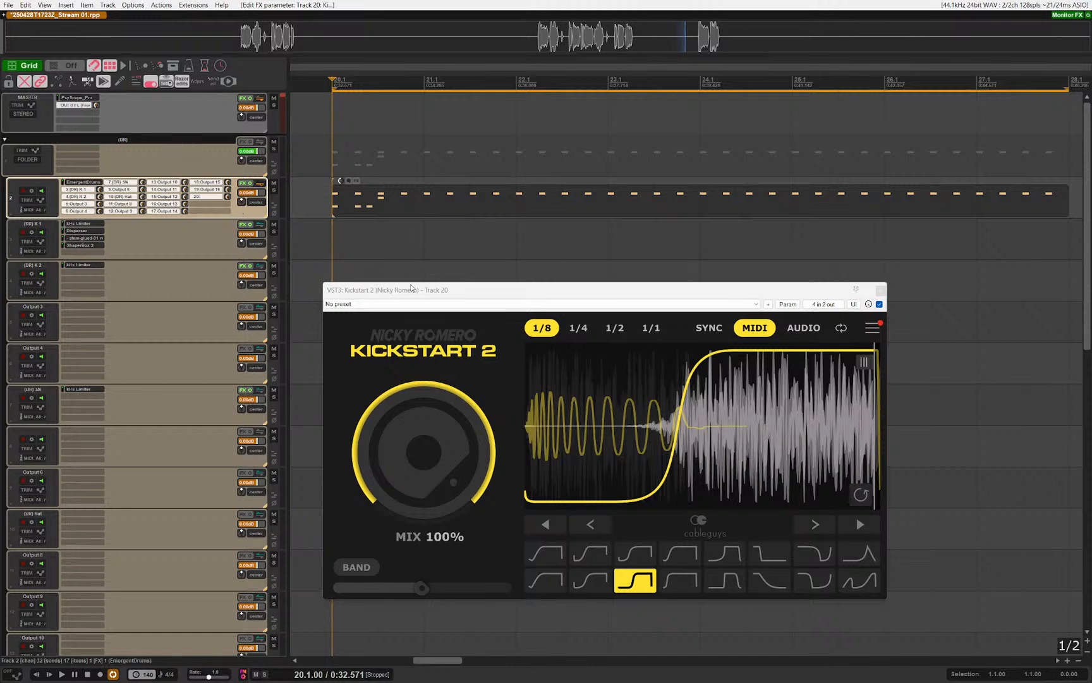
Step: Add Pro-L 2 to the master track ahead of PsyScope, start playback and close the limiter window
{"action": "left_click_drag", "start_coordinate": [411, 286], "coordinate": [300, 242]}
{"action": "left_click_drag", "start_coordinate": [456, 251], "coordinate": [532, 269]}
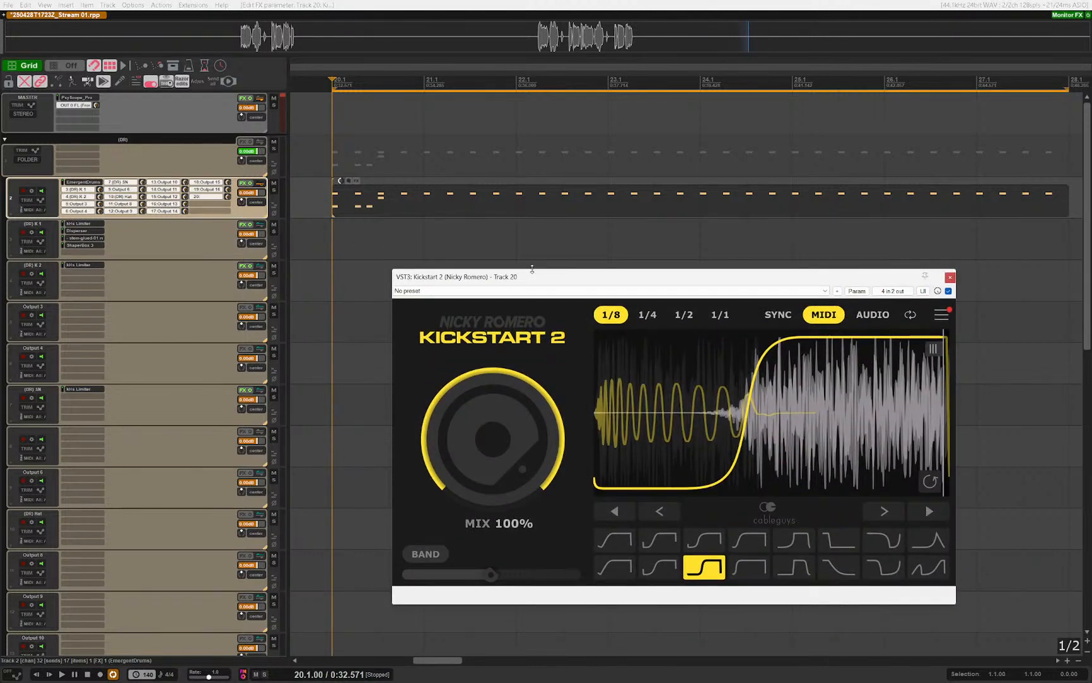
{"action": "left_click", "coordinate": [176, 106]}
{"action": "key", "text": "l"}
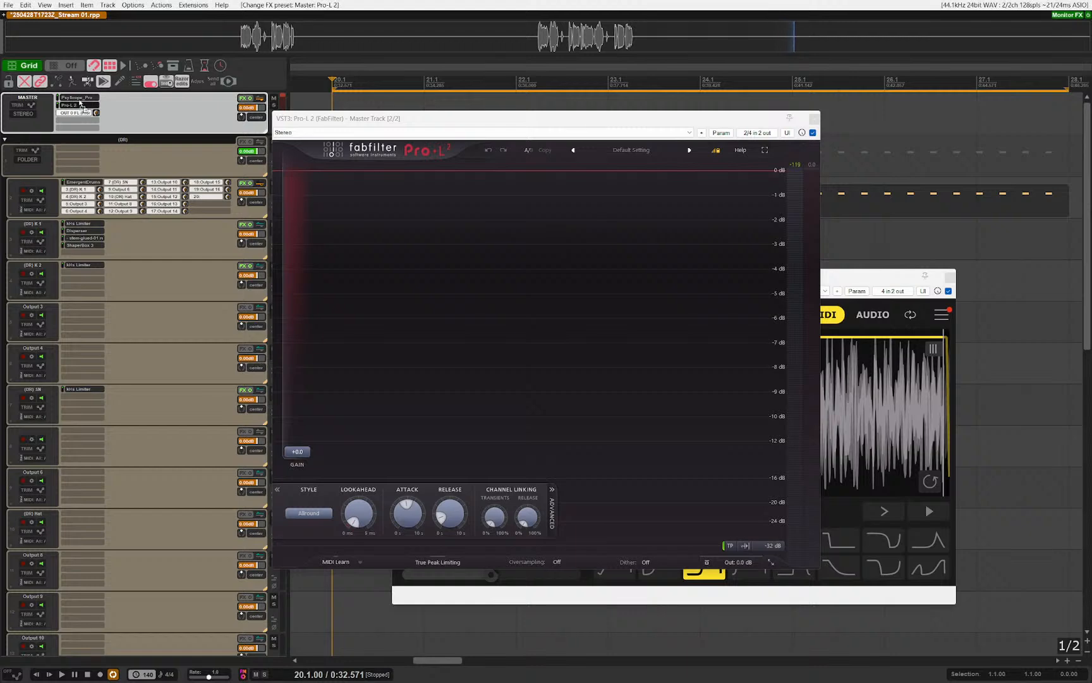
{"action": "key", "text": "space"}
{"action": "key", "text": "Escape"}
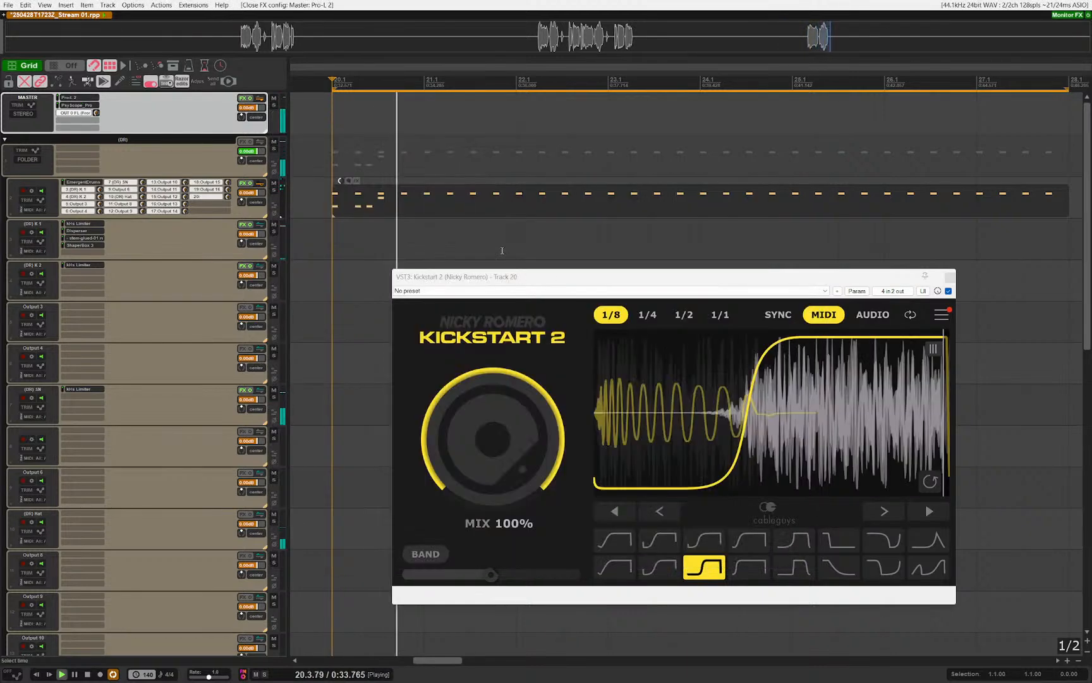
Step: Close Kickstart 2 and listen to the ducked arrangement while looking over the tracks
{"action": "key", "text": "Escape"}
{"action": "scroll", "coordinate": [392, 268], "scroll_direction": "down", "scroll_amount": 10}
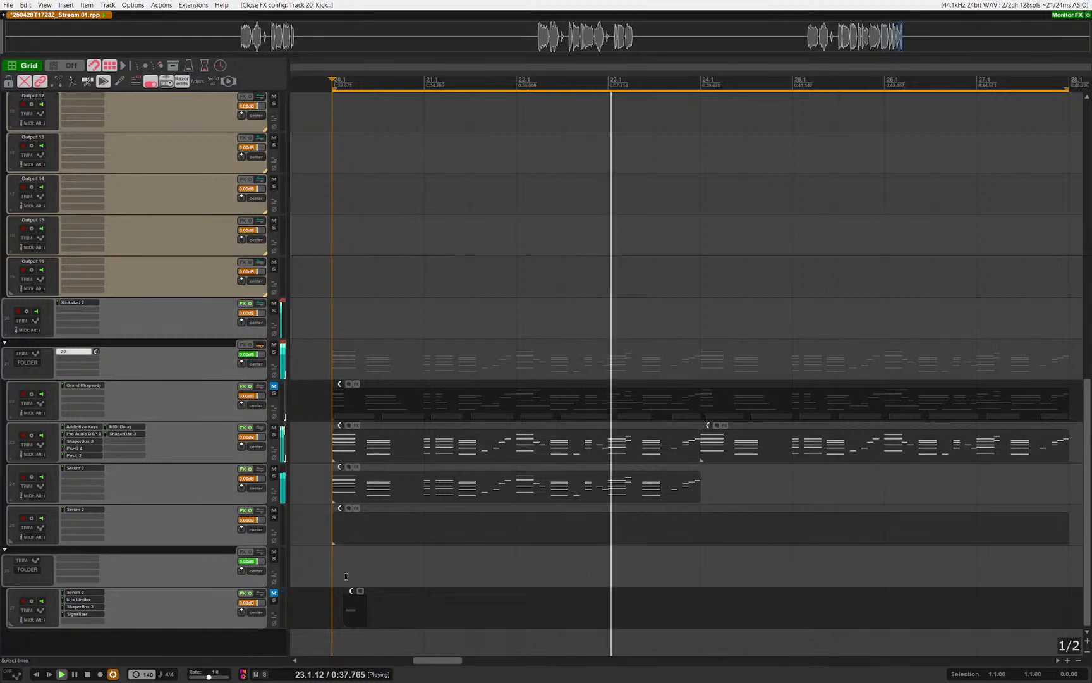
{"action": "scroll", "coordinate": [330, 422], "scroll_direction": "up", "scroll_amount": 10}
{"action": "key", "text": "space"}
Step: Delete the kick note at 20.2 from the drum MIDI item, replay the pattern and close the MIDI editor
{"action": "double_click", "coordinate": [351, 206]}
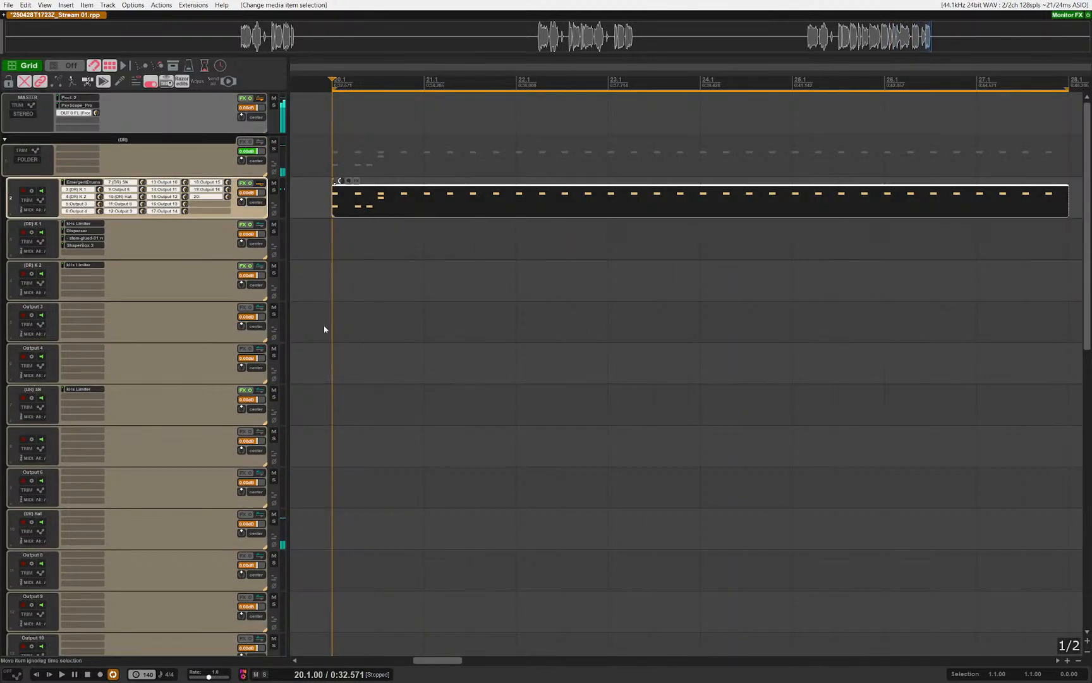
{"action": "key", "text": "Delete"}
{"action": "key", "text": "space"}
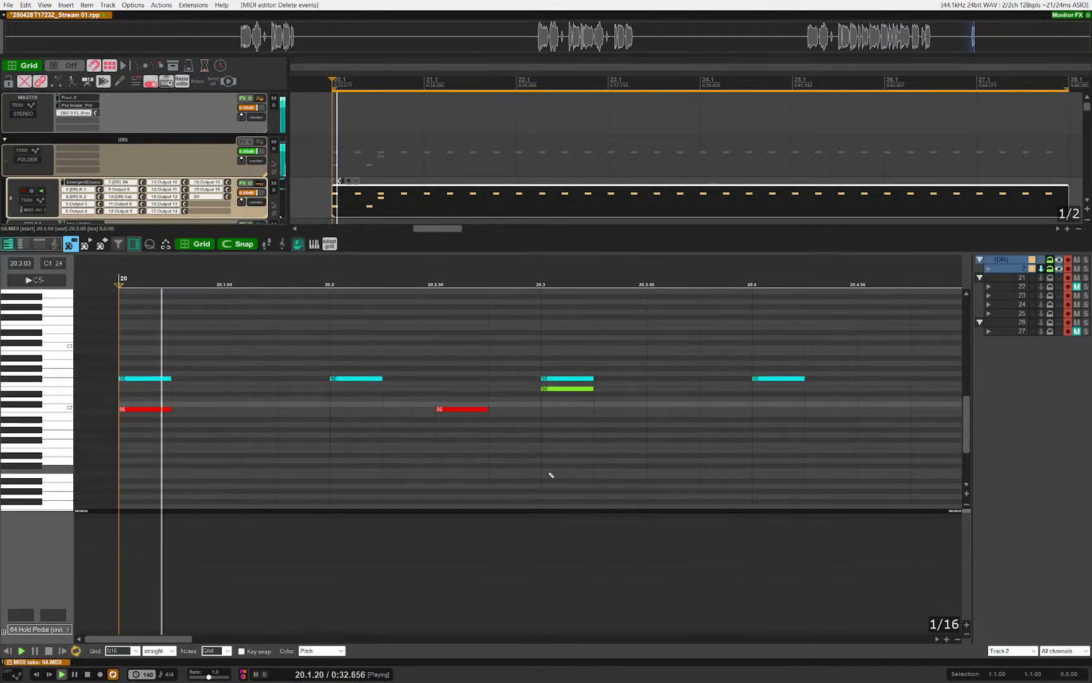
{"action": "key", "text": "space"}
{"action": "scroll", "coordinate": [485, 462], "scroll_direction": "down", "scroll_amount": 4}
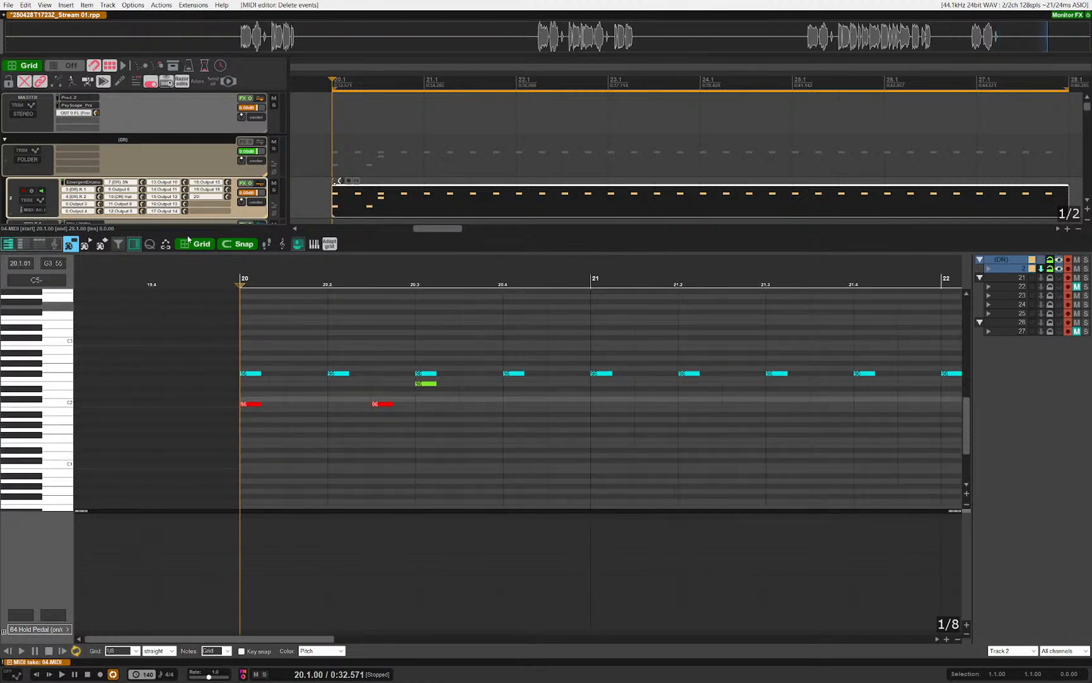
{"action": "key", "text": "Escape"}
Step: Lower the pitch of the imported C2 kick slightly in Emergent Drums during playback, and close the plug-in
{"action": "left_click", "coordinate": [84, 182]}
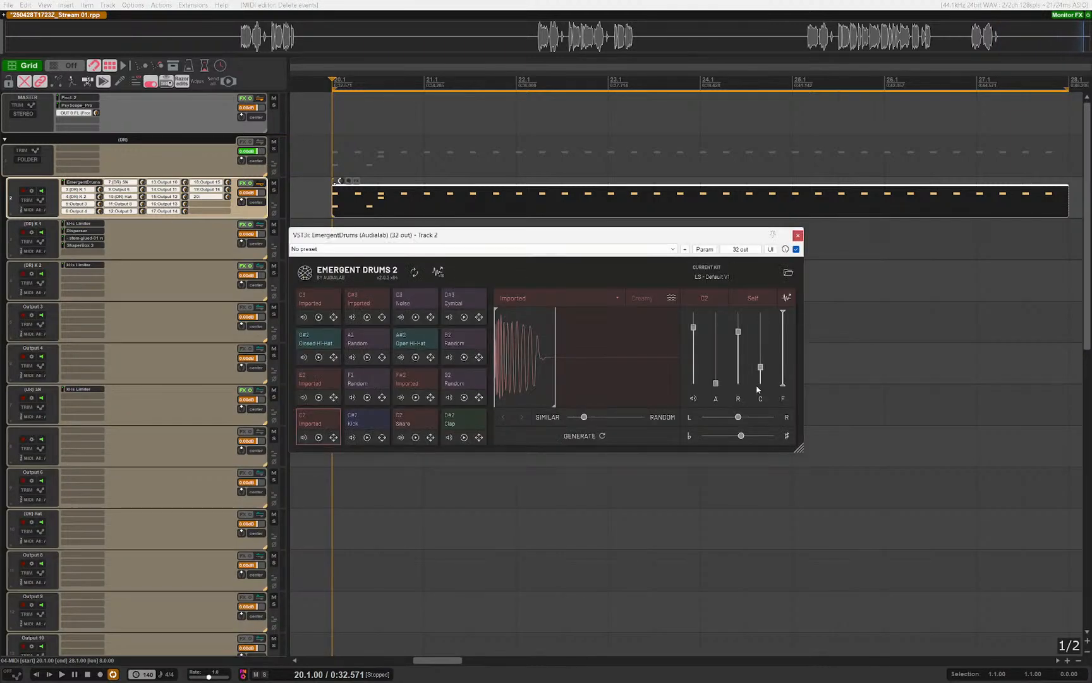
{"action": "key", "text": "space"}
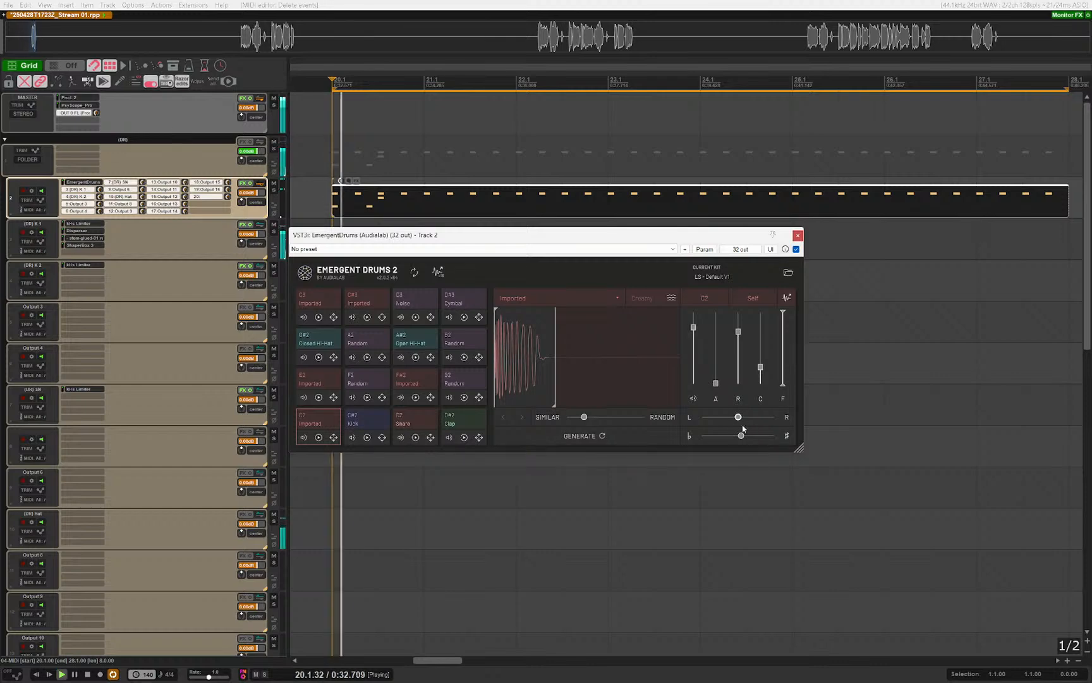
{"action": "left_click_drag", "start_coordinate": [741, 436], "coordinate": [737, 436]}
{"action": "key", "text": "Escape"}
{"action": "key", "text": "space"}
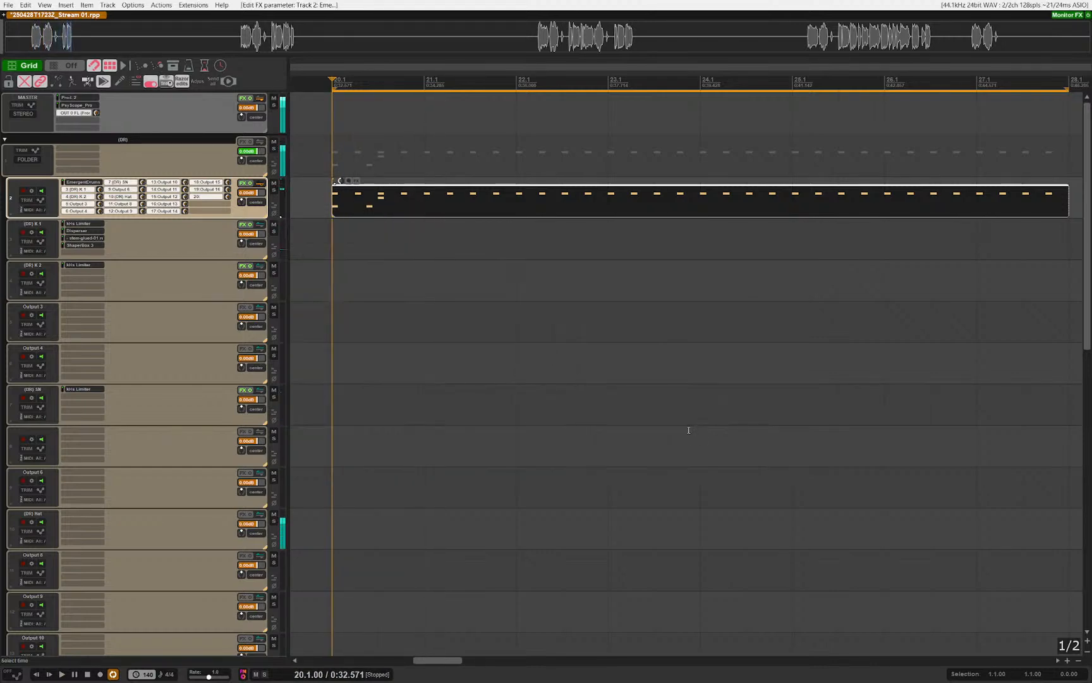
Step: Replay the drum loop, reopen the drum item in the MIDI editor and return to the loop start
{"action": "key", "text": "space"}
{"action": "key", "text": "Escape"}
{"action": "left_click", "coordinate": [371, 208]}
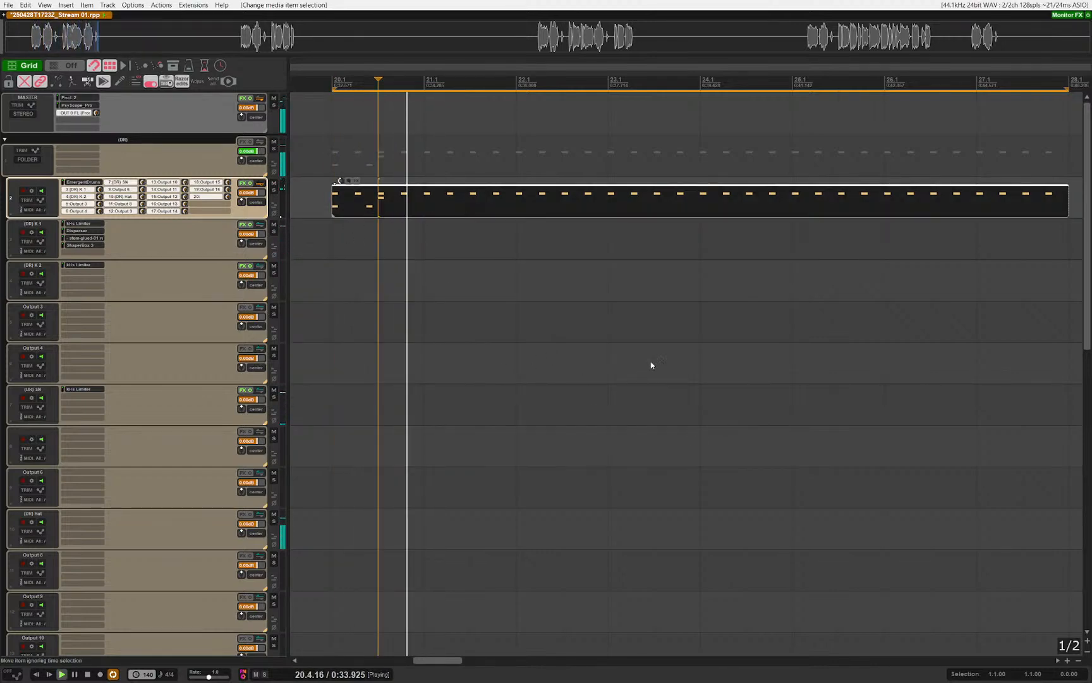
{"action": "key", "text": "ctrl+alt+e"}
{"action": "key", "text": "Home"}
{"action": "key", "text": "space"}
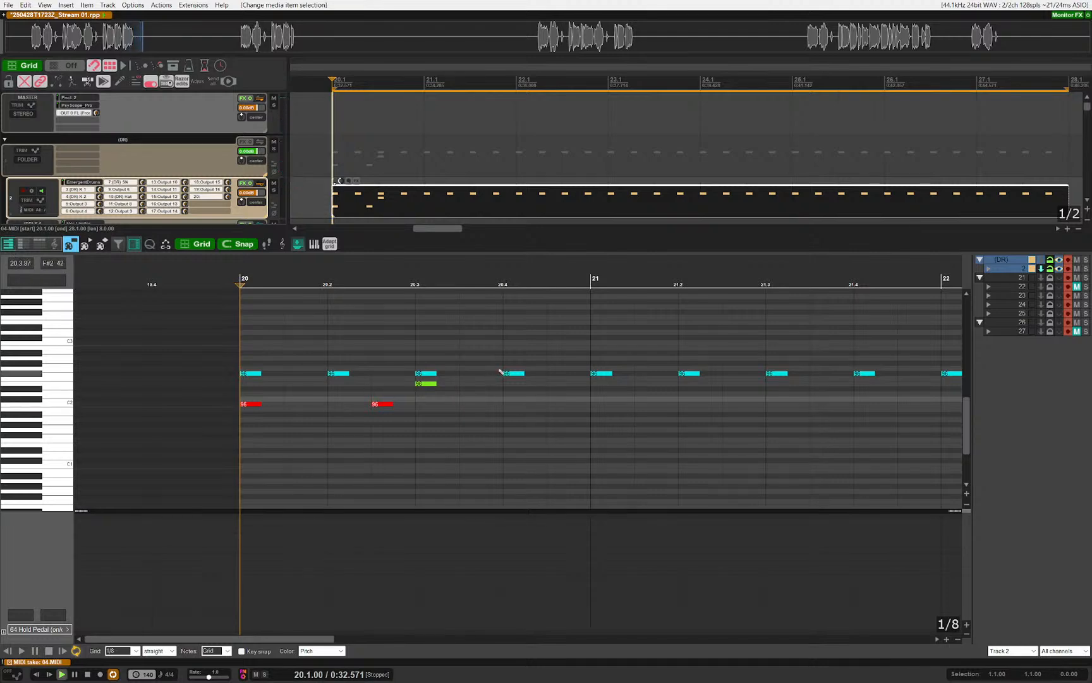
Step: Add sixteenth-length C2 kick notes halfway between 20.4 and 21 and halfway between 21 and 21.2, checking them during playback
{"action": "key", "text": "space"}
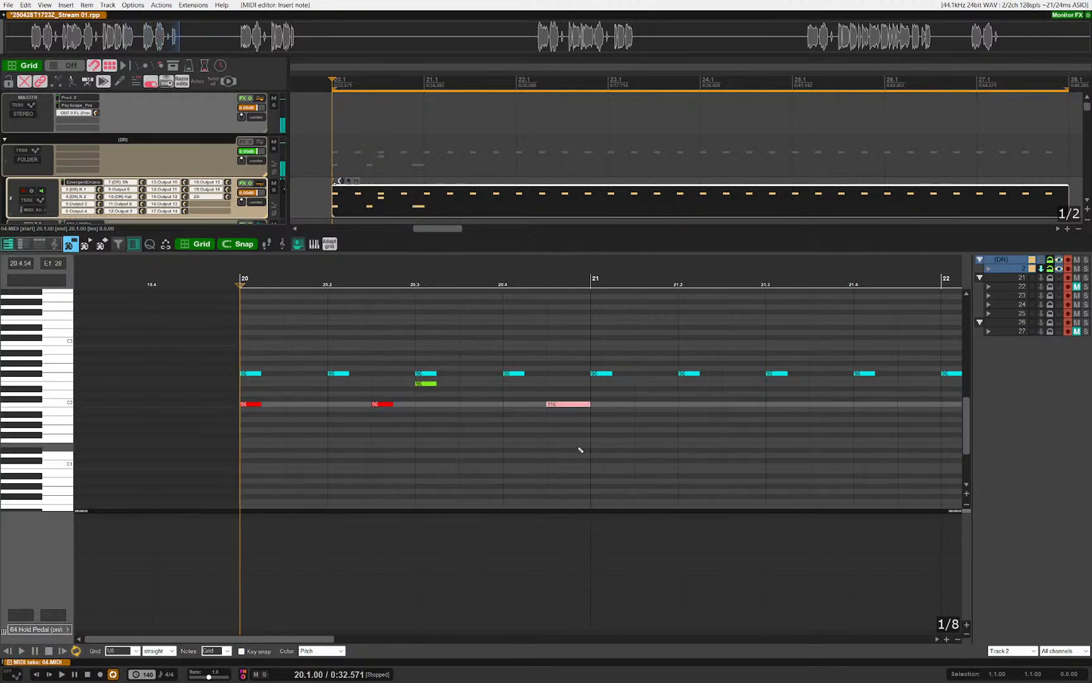
{"action": "key", "text": "space"}
{"action": "key", "text": "6"}
{"action": "key", "text": "shift+Left"}
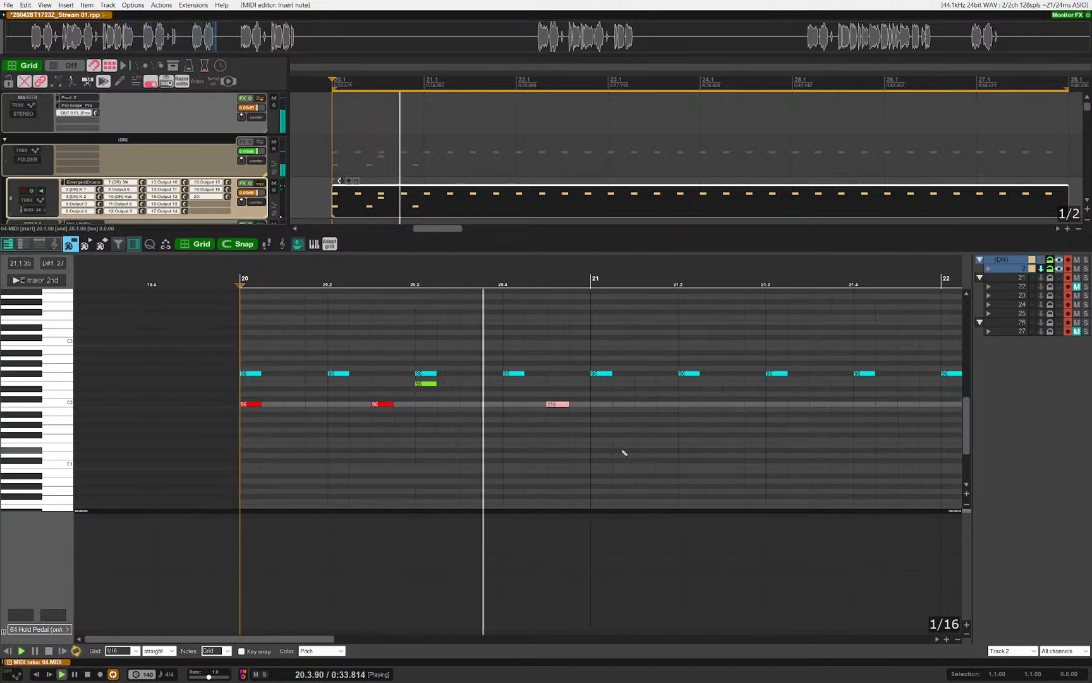
{"action": "key", "text": "space"}
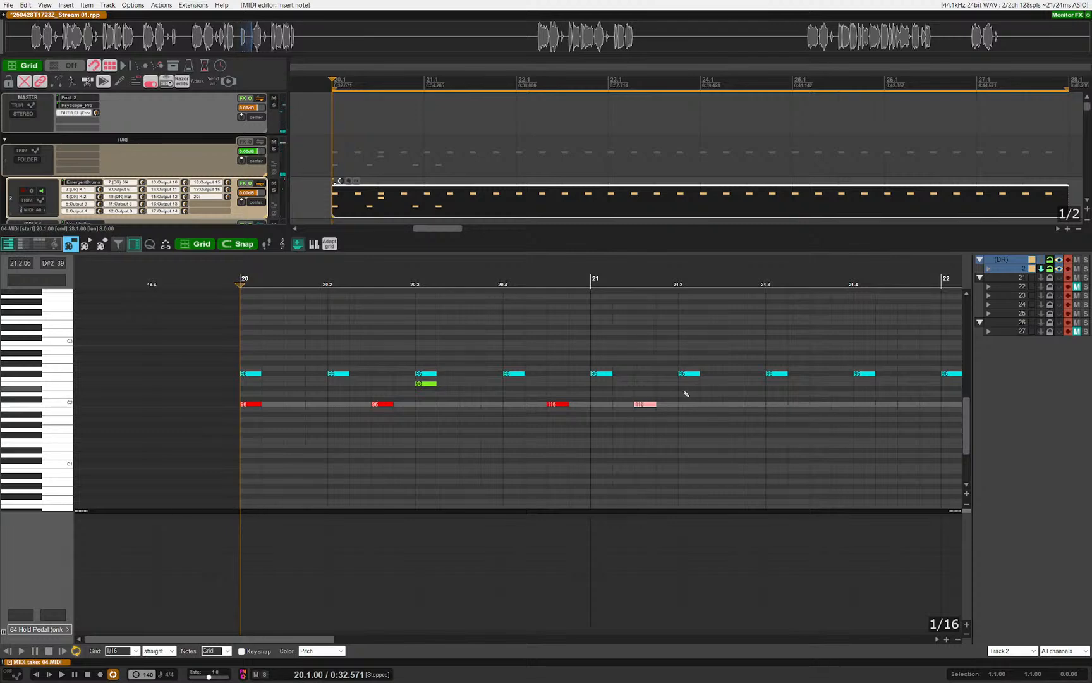
Step: Add an E2 note at 21.3 matching the one at 20.3 and play the drum pattern from the loop start
{"action": "left_click", "coordinate": [776, 389]}
{"action": "key", "text": "Up"}
{"action": "key", "text": "space"}
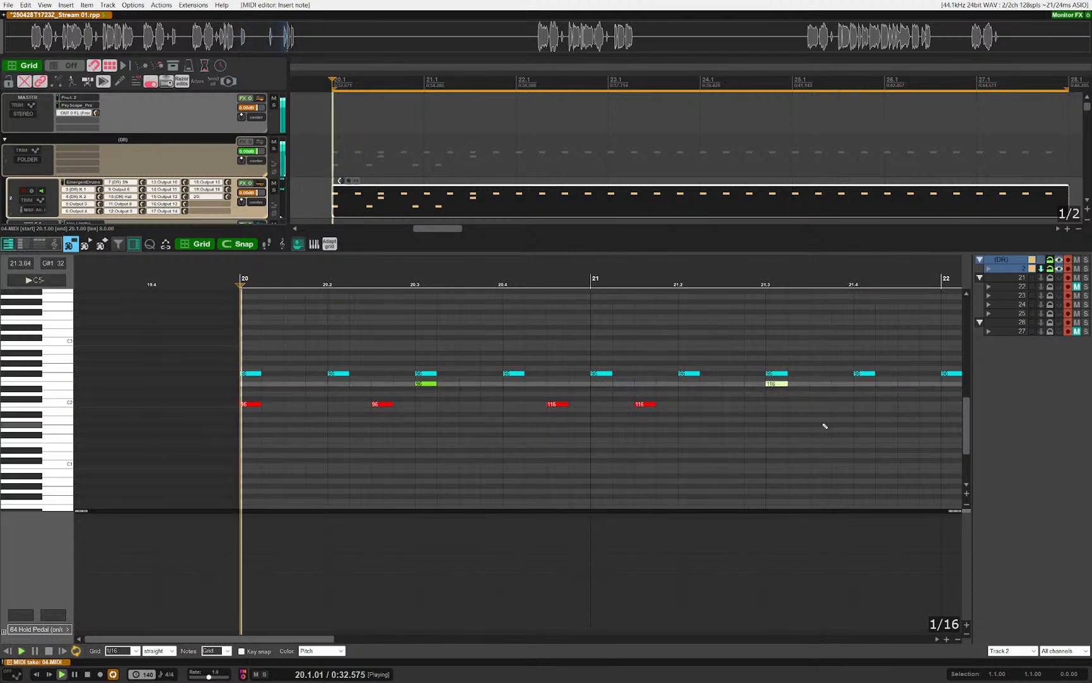
Step: Shift the kick note after bar 21 to 21.2, then replay the pattern and close the MIDI editor
{"action": "scroll", "coordinate": [680, 417], "scroll_direction": "down", "scroll_amount": 1}
{"action": "scroll", "coordinate": [722, 422], "scroll_direction": "up", "scroll_amount": 1}
{"action": "scroll", "coordinate": [601, 434], "scroll_direction": "right", "scroll_amount": 3}
{"action": "left_click_drag", "start_coordinate": [505, 420], "coordinate": [541, 424]}
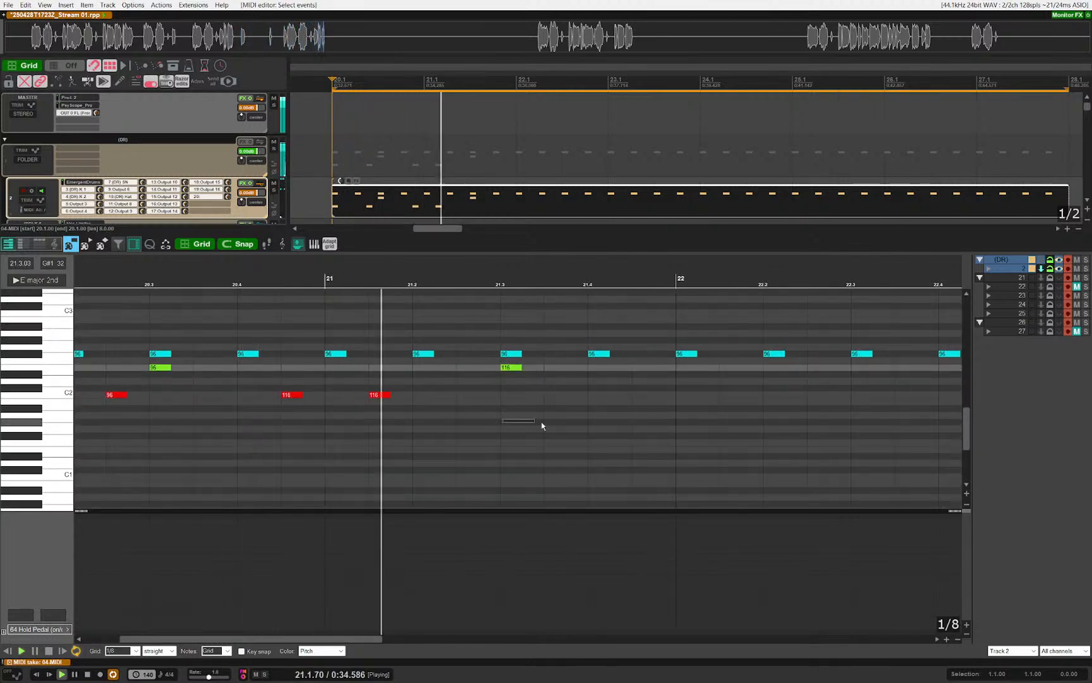
{"action": "scroll", "coordinate": [506, 414], "scroll_direction": "left", "scroll_amount": 1}
{"action": "key", "text": "space"}
{"action": "left_click", "coordinate": [412, 395]}
{"action": "key", "text": "Up"}
{"action": "key", "text": "Down"}
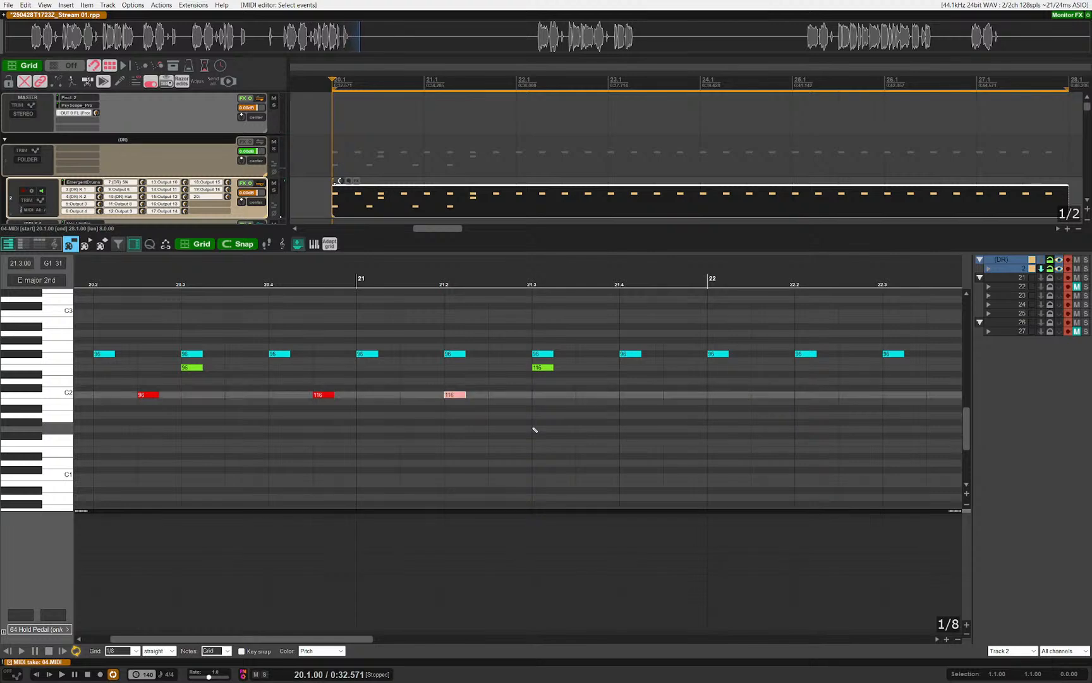
{"action": "key", "text": "space"}
{"action": "left_click", "coordinate": [517, 447]}
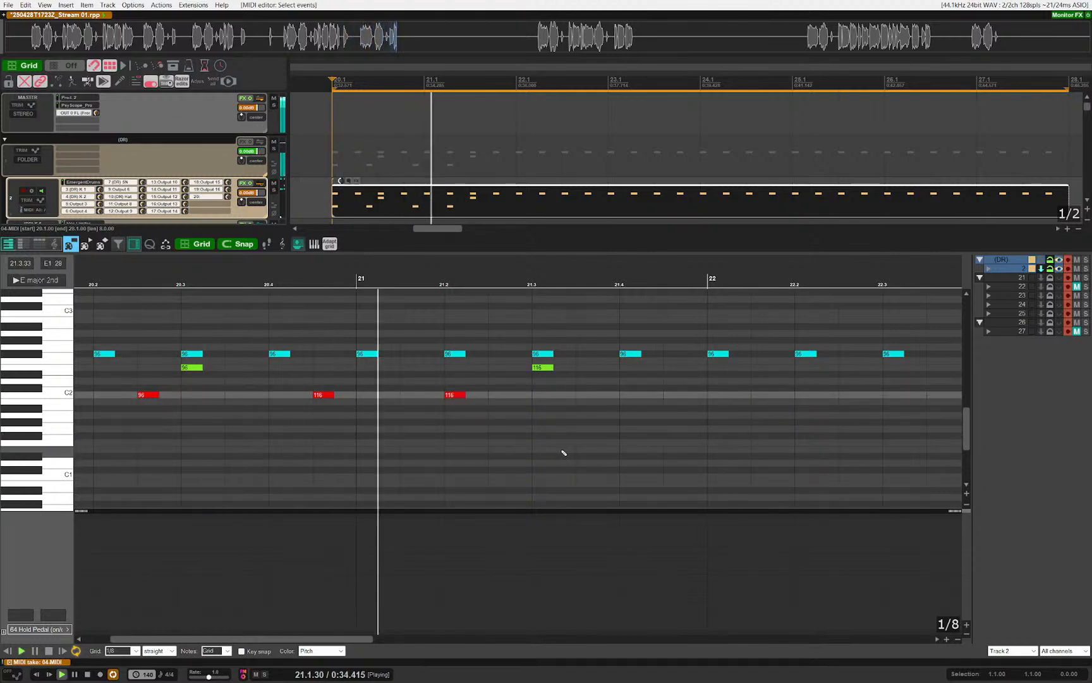
{"action": "key", "text": "space"}
{"action": "key", "text": "Escape"}
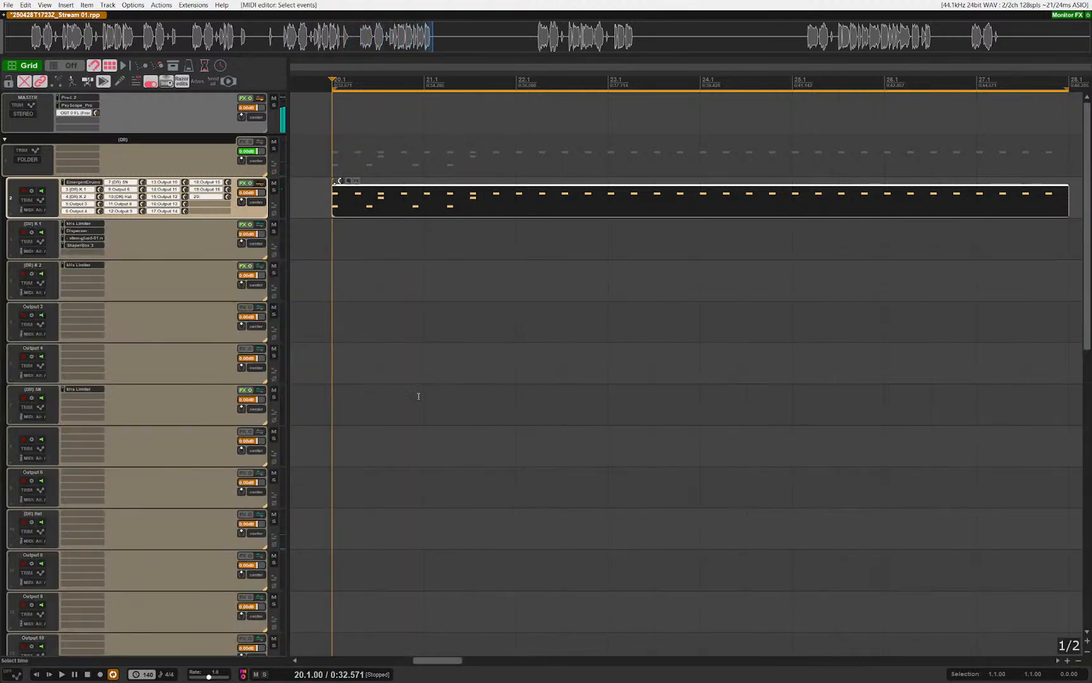
Step: Enable Band in track 20's Kickstart 2 so that it ducks only the low frequencies, and close the plug-in
{"action": "scroll", "coordinate": [370, 377], "scroll_direction": "down", "scroll_amount": 7}
{"action": "left_click", "coordinate": [68, 306]}
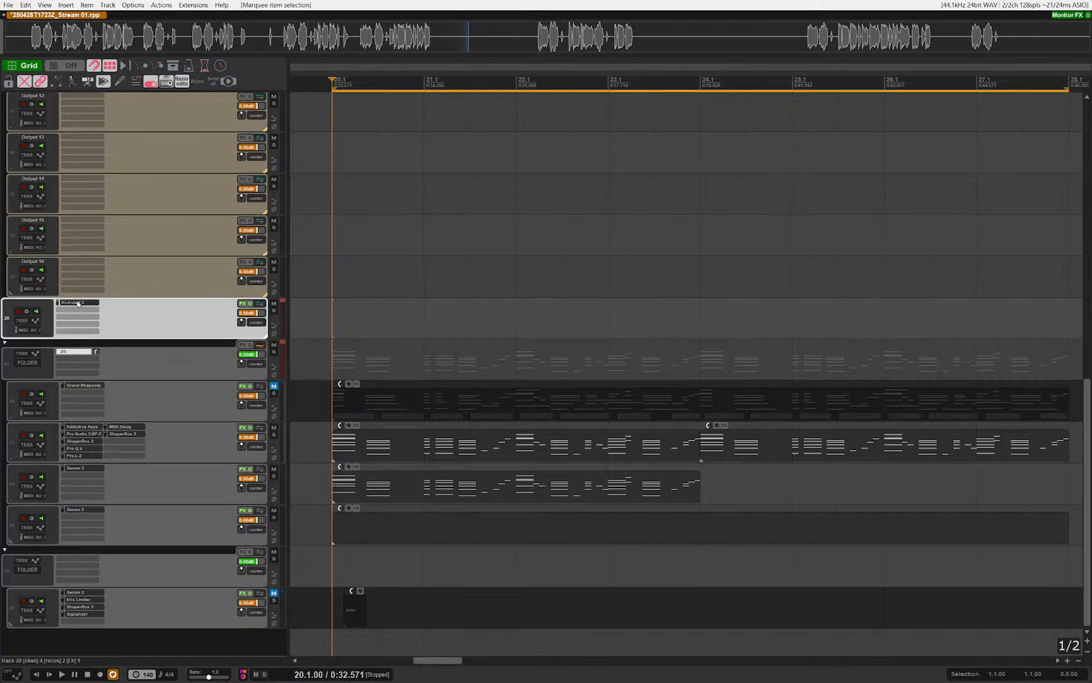
{"action": "left_click", "coordinate": [94, 306]}
{"action": "left_click", "coordinate": [422, 552]}
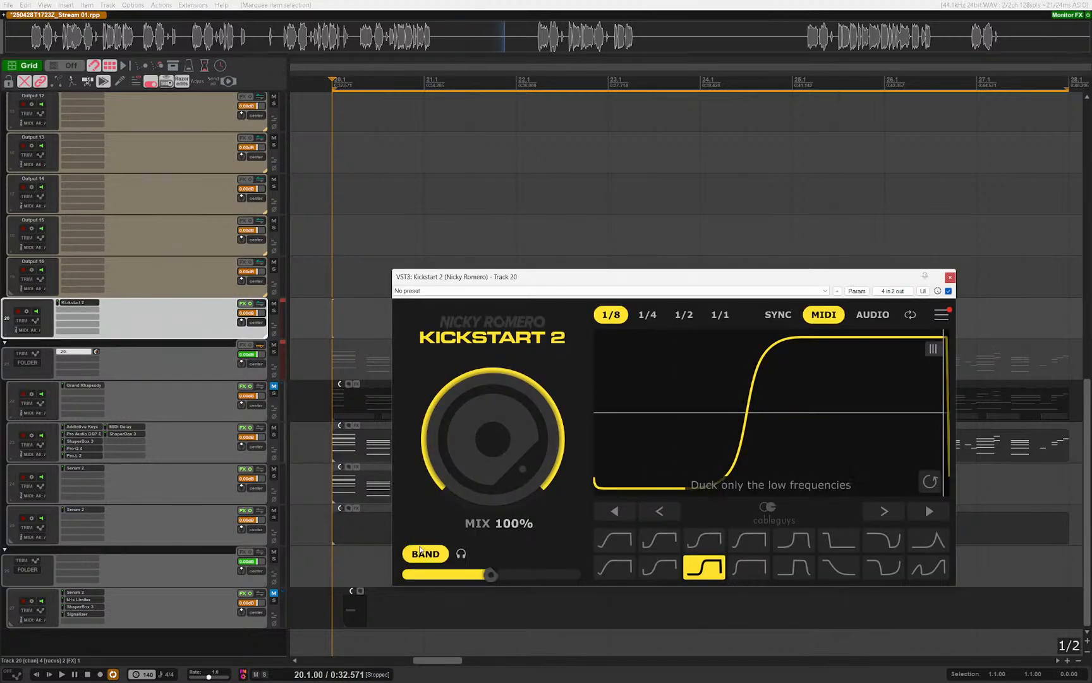
{"action": "key", "text": "Escape"}
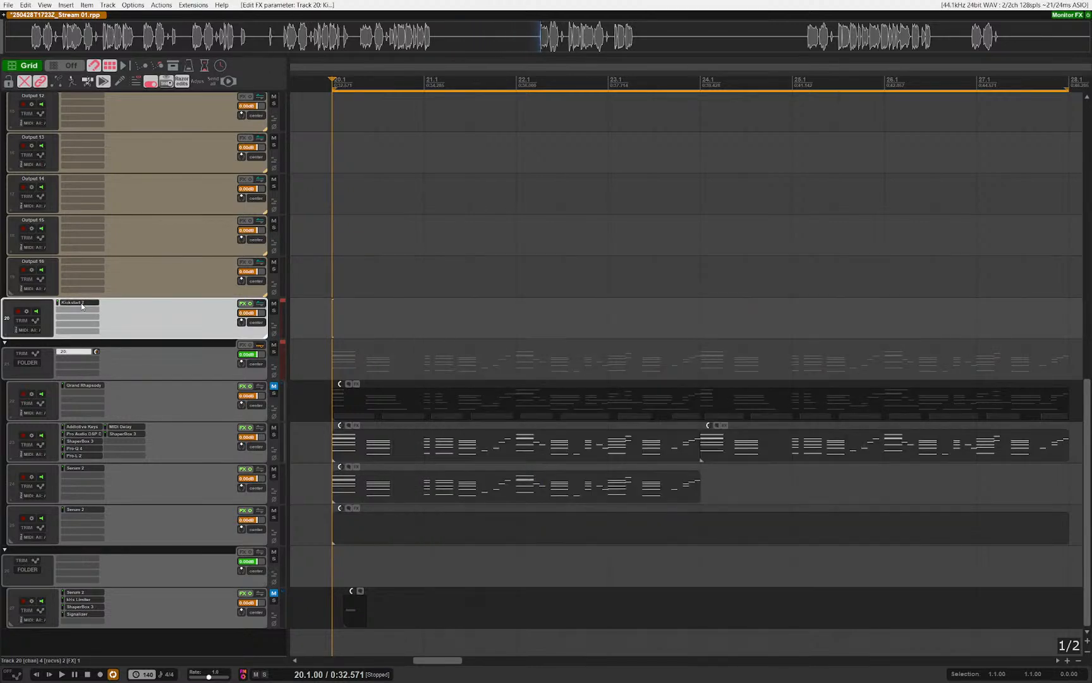
Step: Duplicate Kickstart 2 on track 20 with a shorter ducking curve, disable Band in the copy, and listen to the arrangement
{"action": "left_click", "coordinate": [89, 310]}
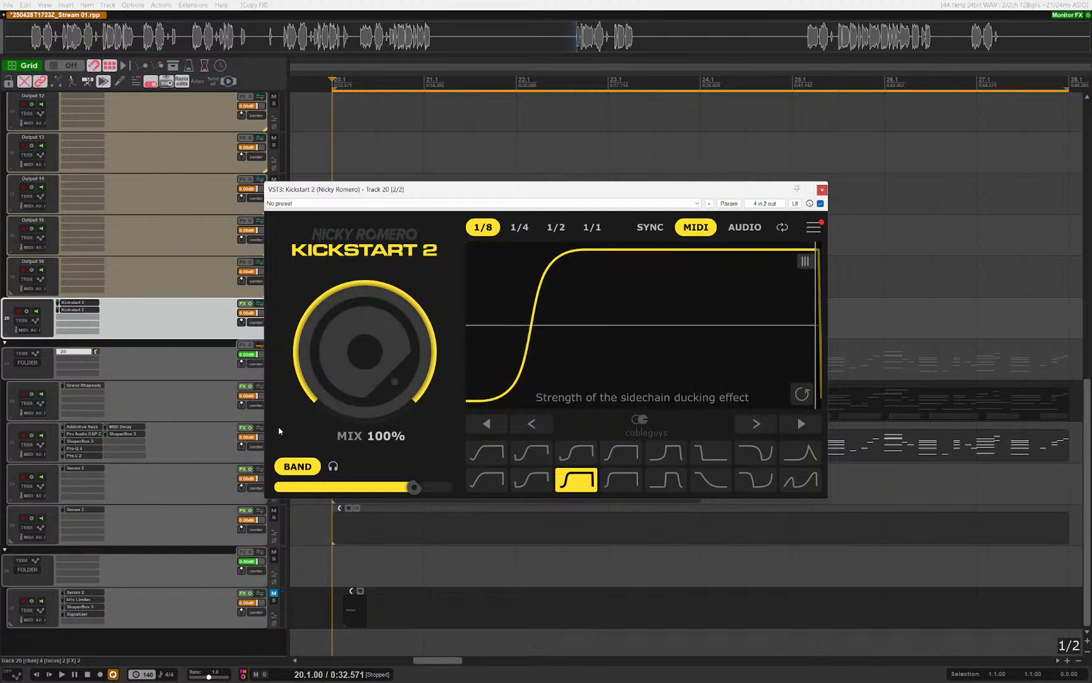
{"action": "left_click", "coordinate": [298, 466]}
{"action": "key", "text": "space"}
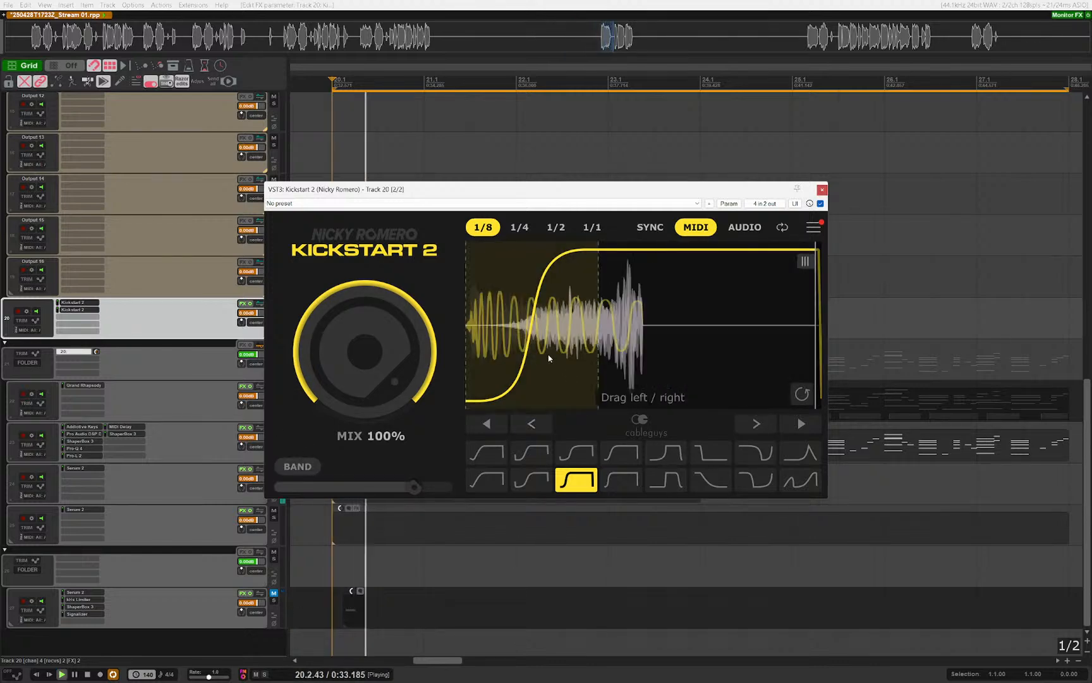
{"action": "key", "text": "Escape"}
{"action": "scroll", "coordinate": [390, 310], "scroll_direction": "up", "scroll_amount": 10}
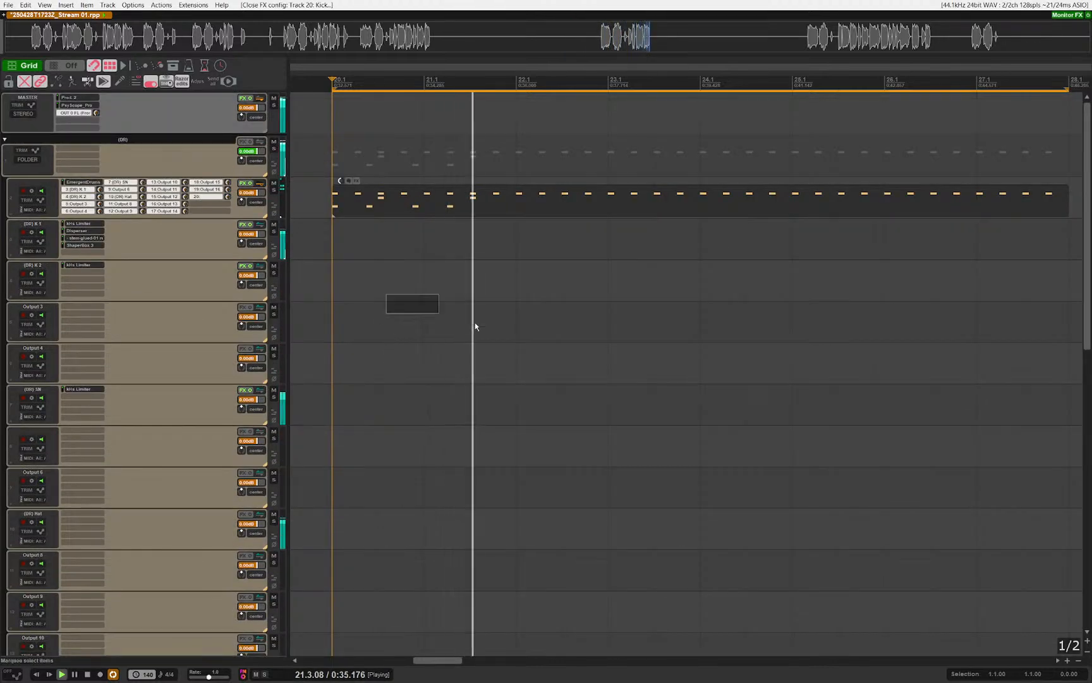
{"action": "key", "text": "space"}
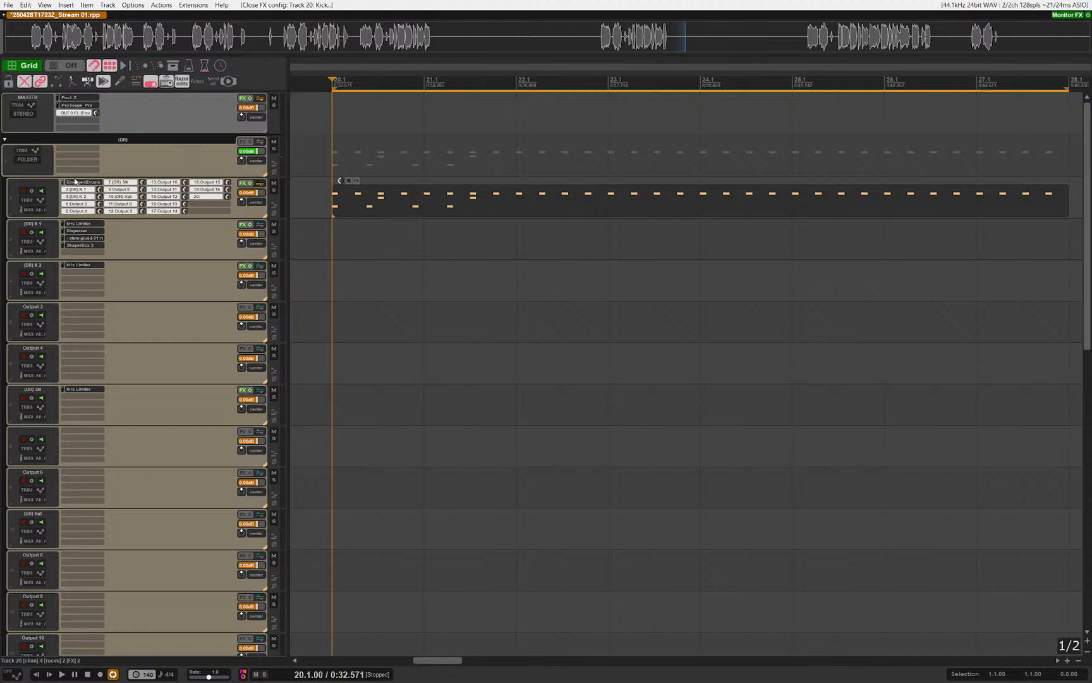
Step: Lower the imported C2 kick's pitch a little further in Emergent Drums during playback and close the plug-in
{"action": "left_click", "coordinate": [74, 181]}
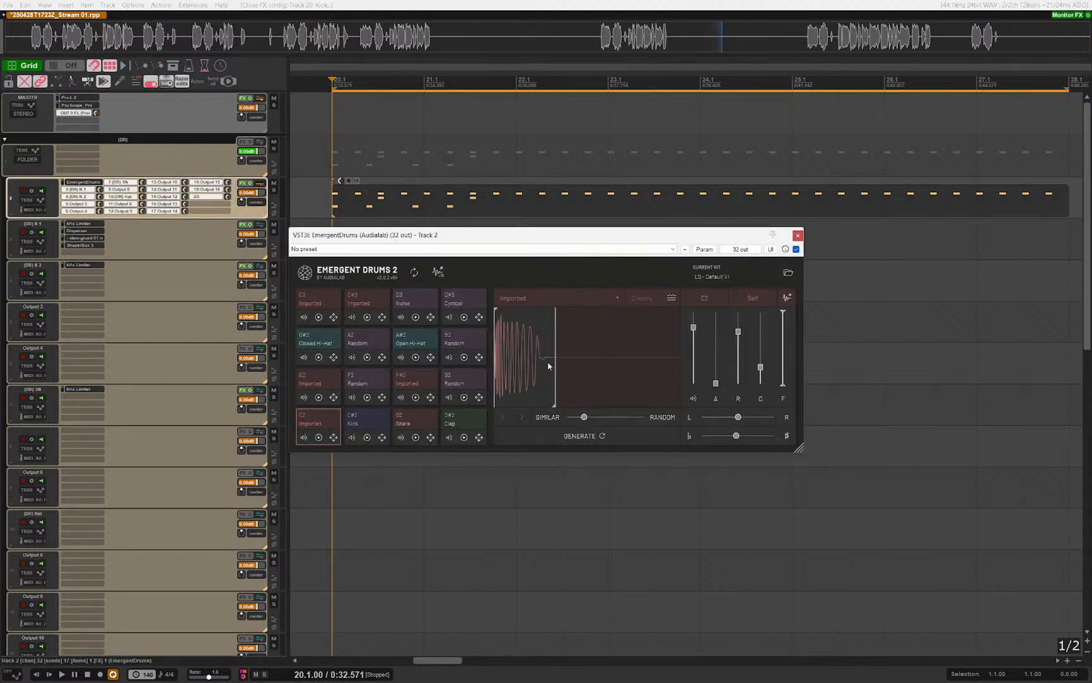
{"action": "key", "text": "space"}
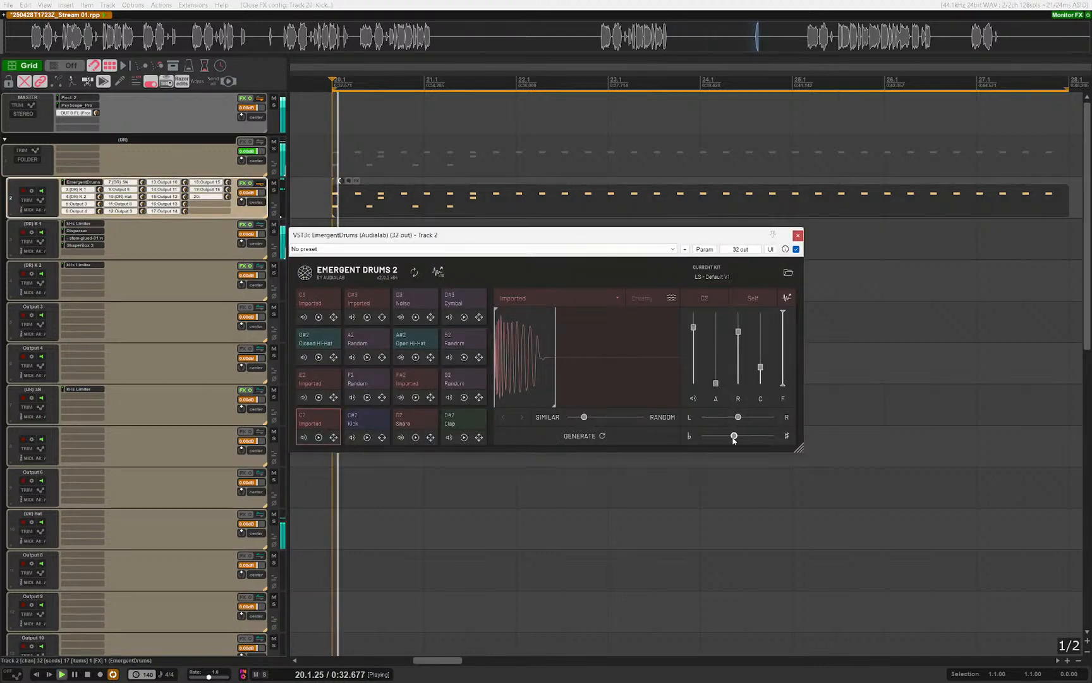
{"action": "key", "text": "Escape"}
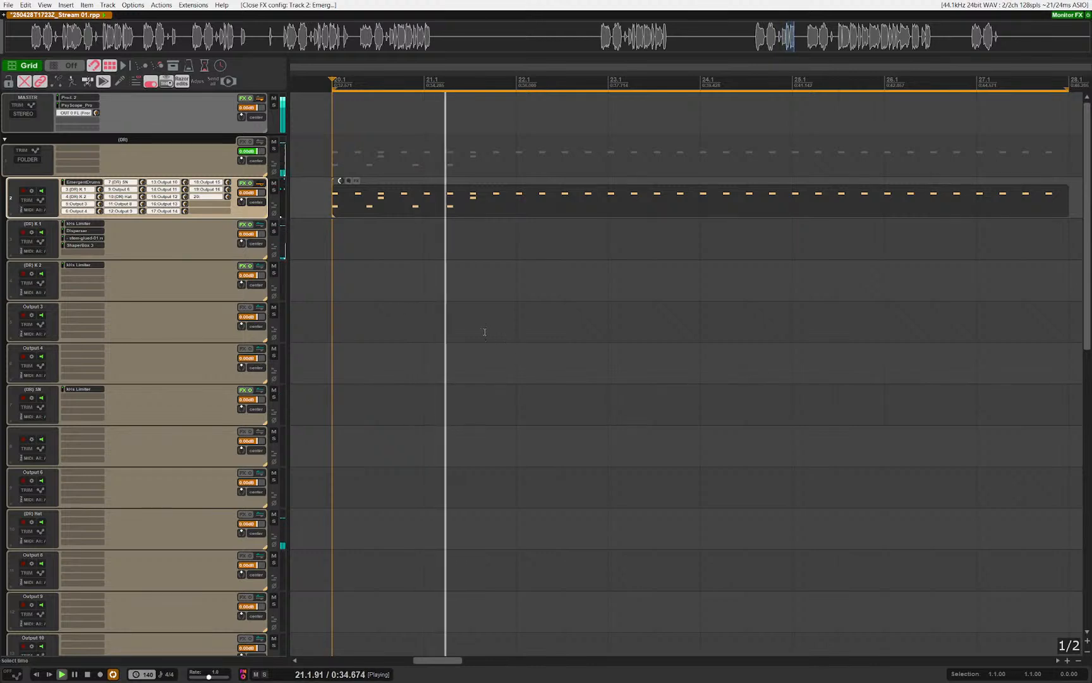
Step: Adjust the release of the kHs Limiter on the (DR) K 1 track during playback, then close it and stop
{"action": "left_click", "coordinate": [162, 236]}
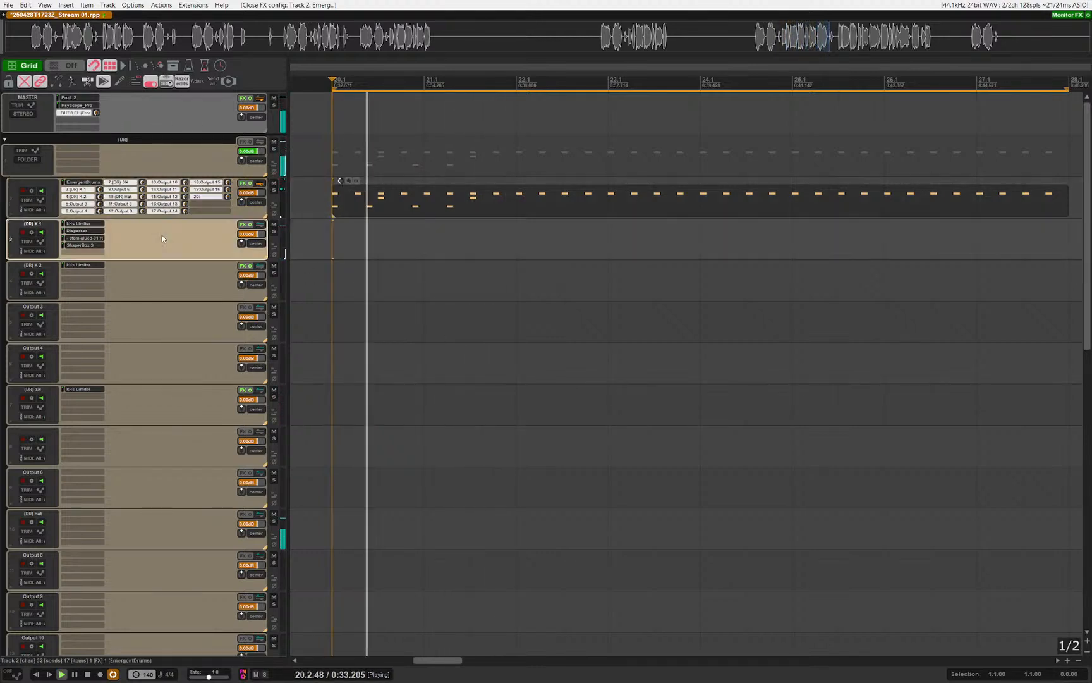
{"action": "left_click", "coordinate": [90, 224]}
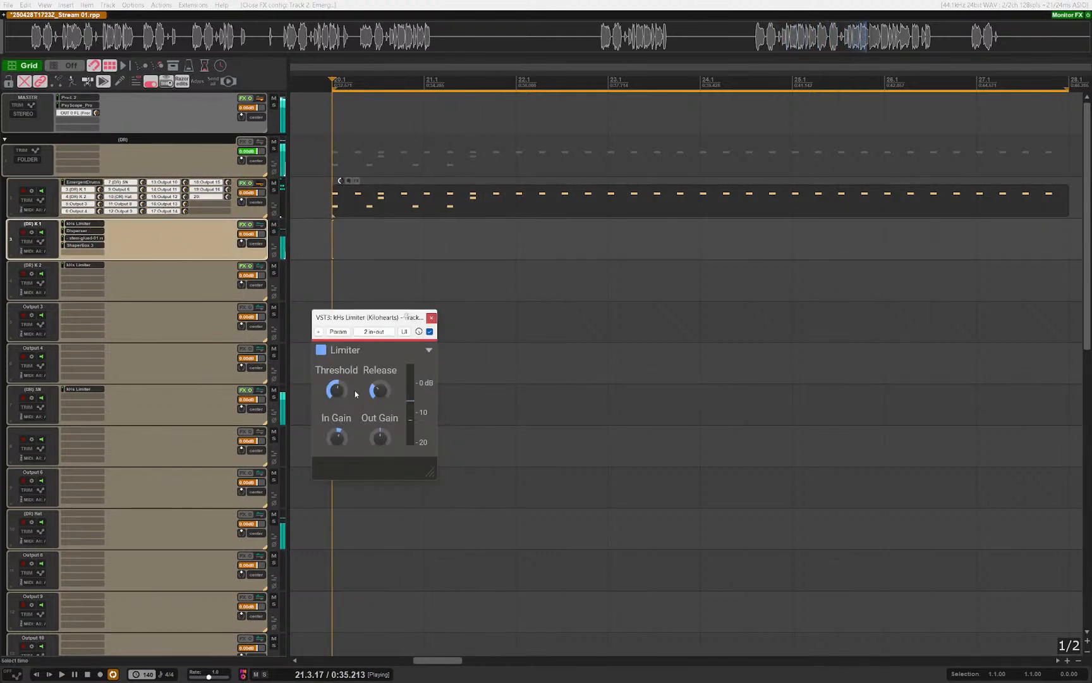
{"action": "mouse_move", "coordinate": [378, 390]}
{"action": "left_click", "coordinate": [431, 318]}
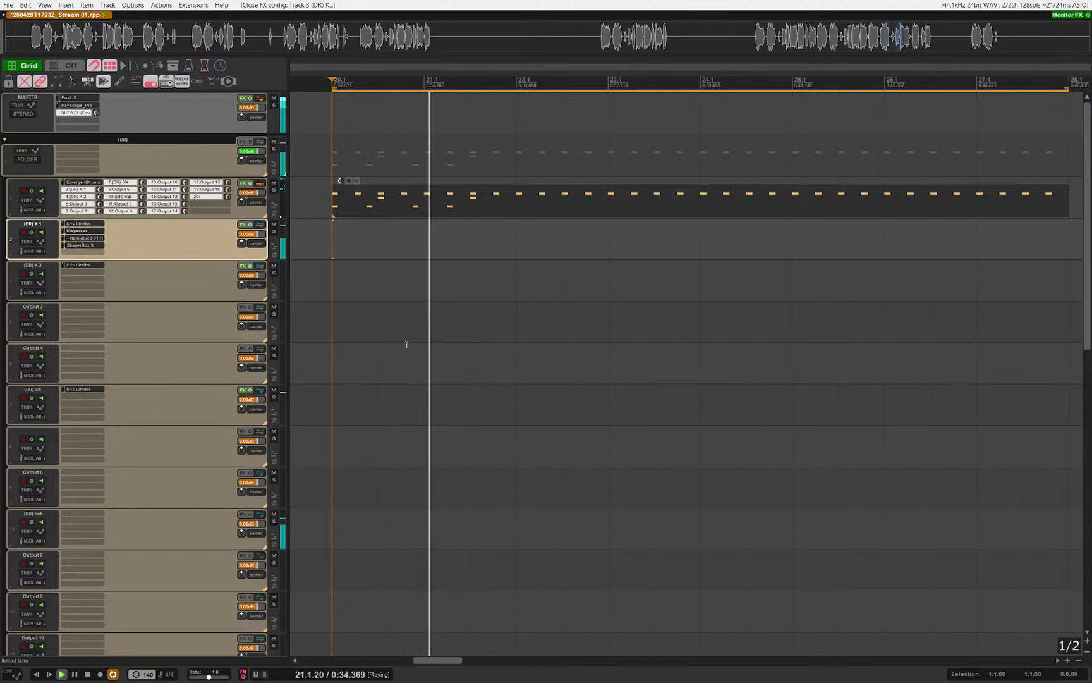
{"action": "scroll", "coordinate": [370, 307], "scroll_direction": "up", "scroll_amount": 2}
{"action": "left_click_drag", "start_coordinate": [383, 300], "coordinate": [447, 324]}
{"action": "key", "text": "space"}
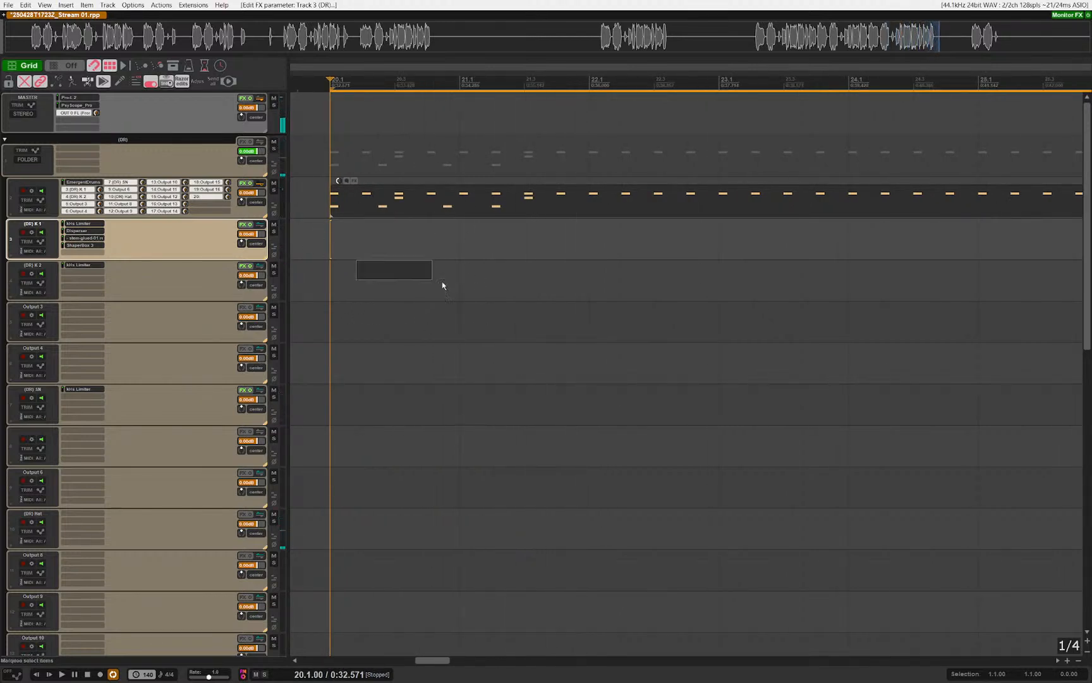
Step: Try transposing the first chord MIDI item on track 23 down and listen to it with the ducked arrangement
{"action": "scroll", "coordinate": [398, 290], "scroll_direction": "down", "scroll_amount": 10}
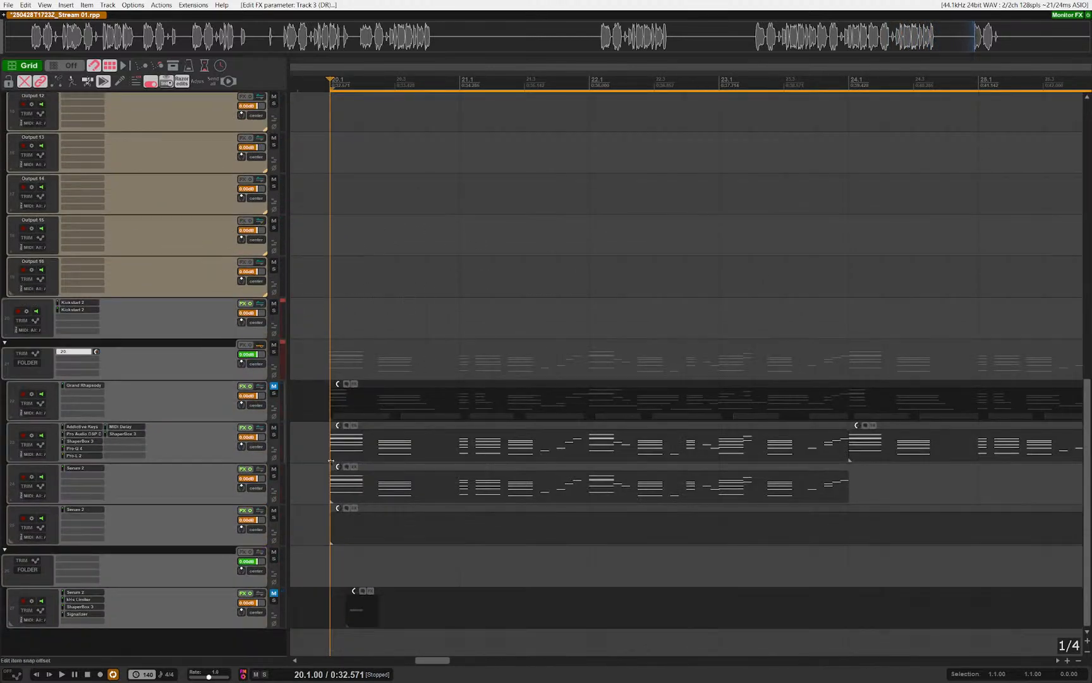
{"action": "left_click", "coordinate": [210, 469]}
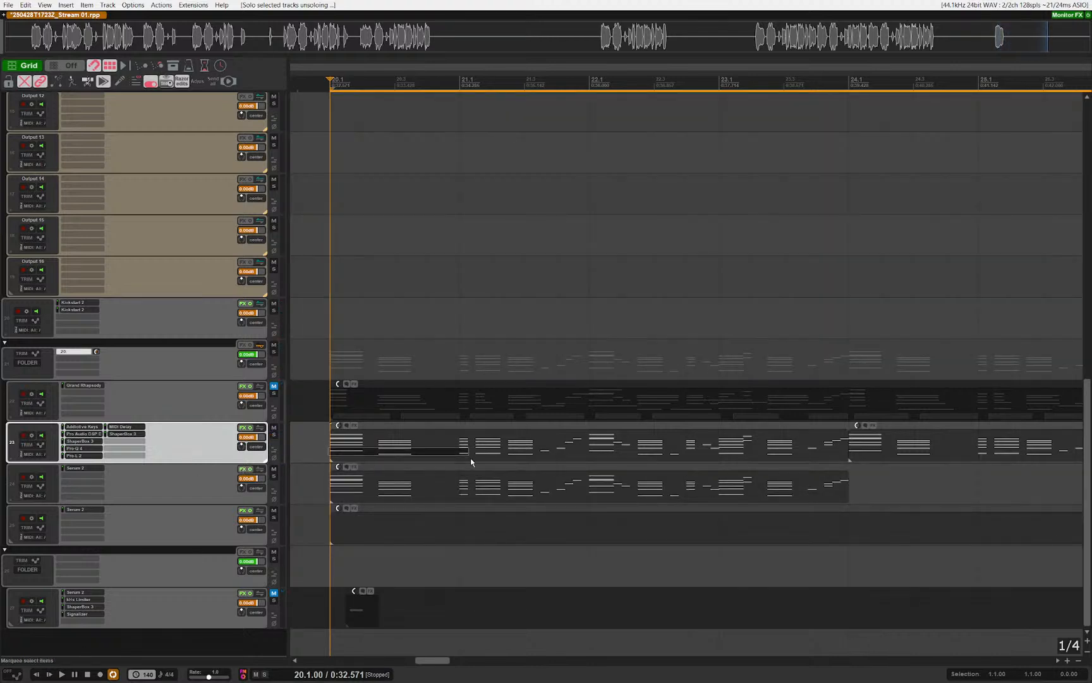
{"action": "left_click", "coordinate": [471, 461]}
{"action": "key", "text": "space"}
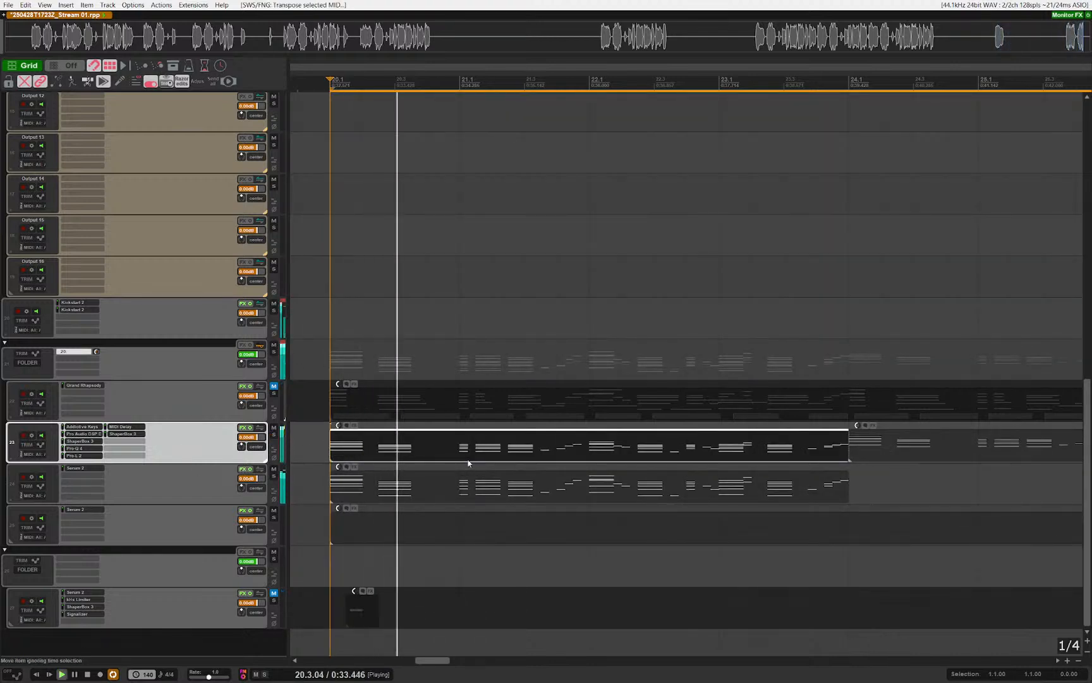
{"action": "key", "text": "space"}
{"action": "key", "text": "alt+shift+Up"}
Step: Solo track 24 and try transposing its Serum 2 chord item while listening to short playbacks
{"action": "left_click", "coordinate": [274, 477]}
{"action": "key", "text": "space"}
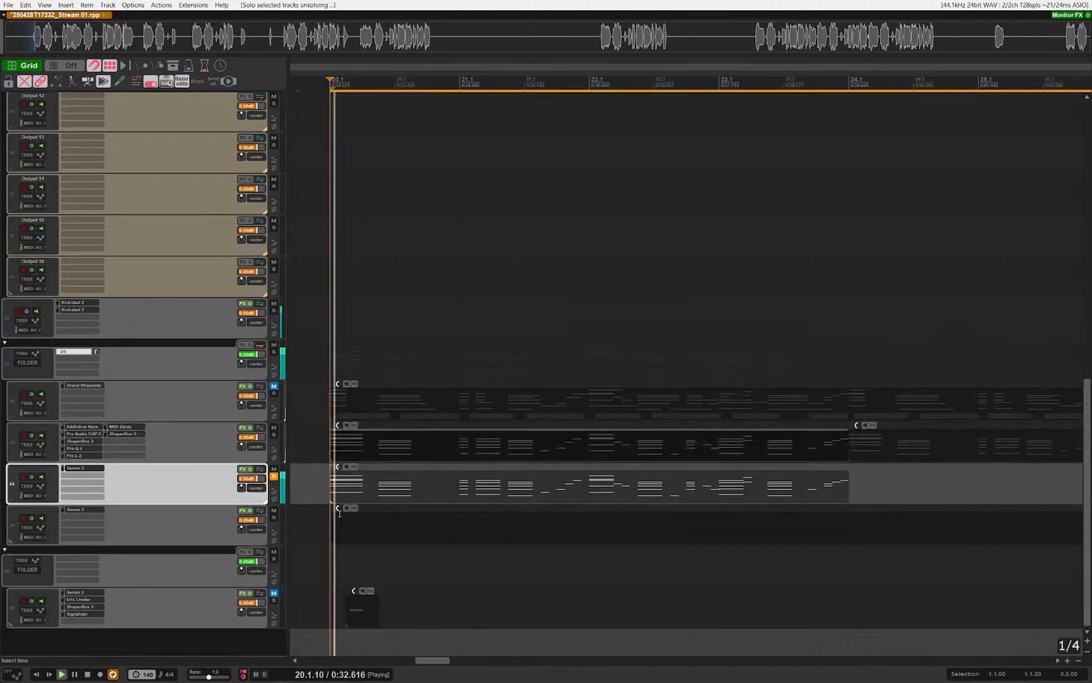
{"action": "key", "text": "space"}
{"action": "left_click_drag", "start_coordinate": [369, 486], "coordinate": [401, 490]}
{"action": "key", "text": "space"}
{"action": "key", "text": "space"}
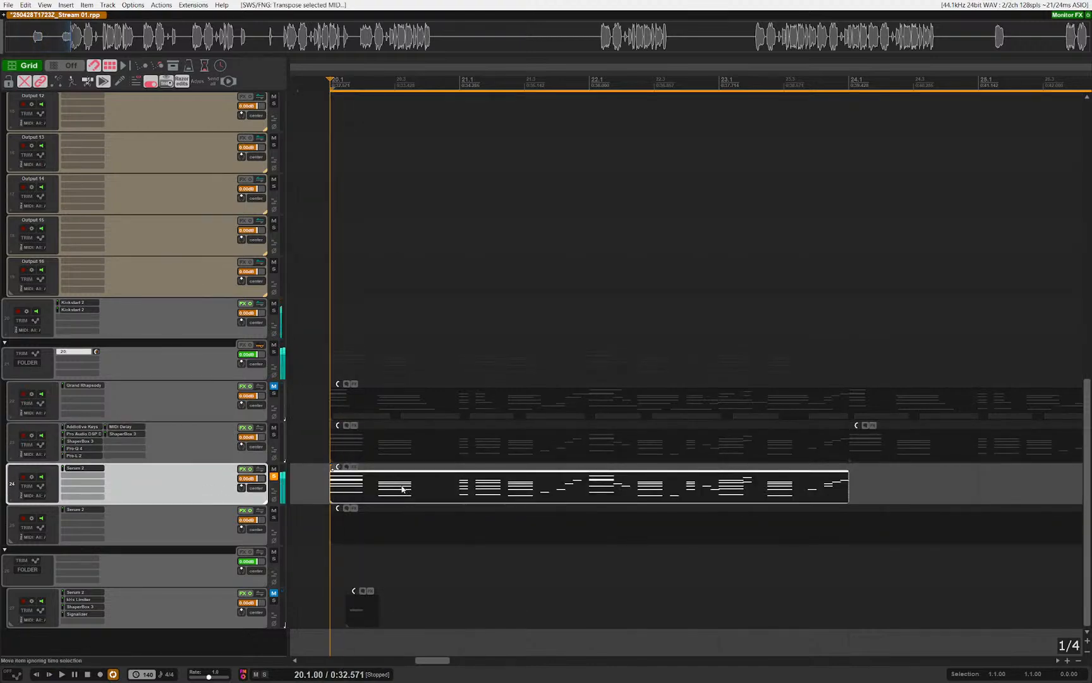
{"action": "key", "text": "s"}
{"action": "left_click", "coordinate": [194, 532]}
{"action": "left_click", "coordinate": [378, 532]}
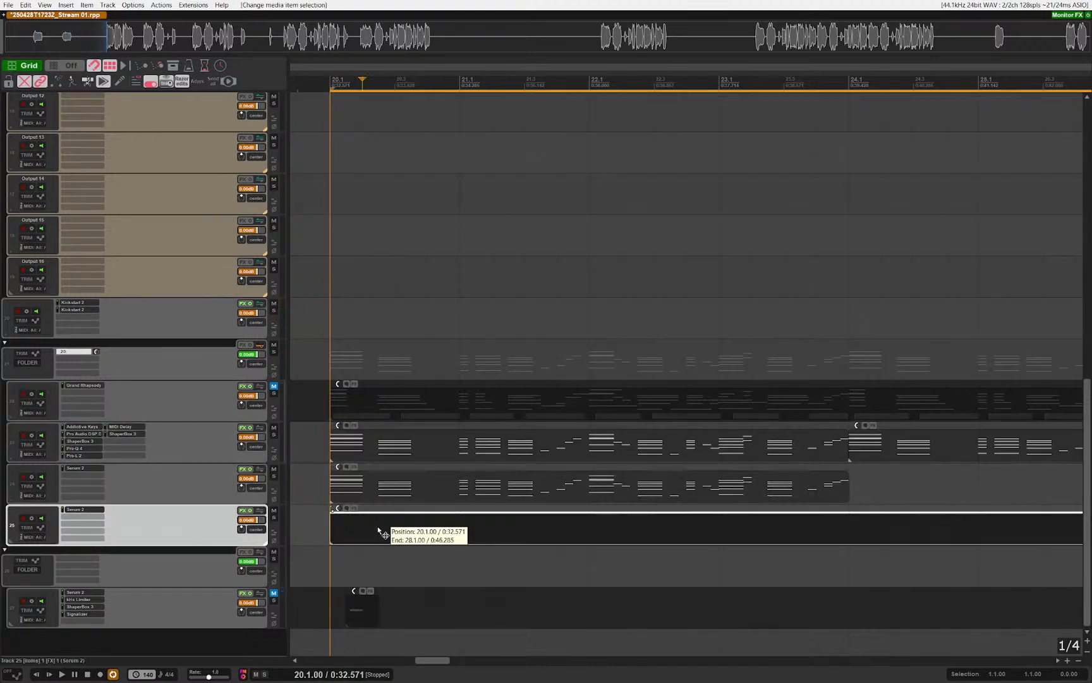
{"action": "key", "text": "ctrl+alt+e"}
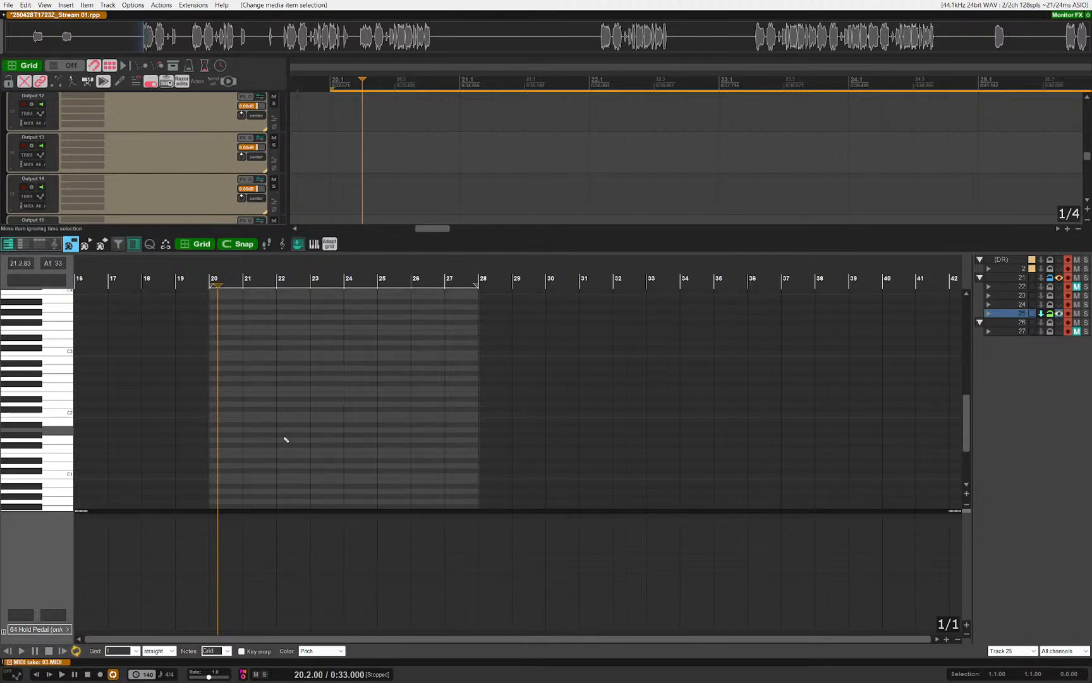
{"action": "key", "text": "Escape"}
Step: Try a one-bar low note at bar 20 in the empty Serum 2 MIDI item on track 25
{"action": "left_click_drag", "start_coordinate": [417, 486], "coordinate": [363, 531]}
{"action": "left_click", "coordinate": [357, 520]}
{"action": "double_click", "coordinate": [368, 532]}
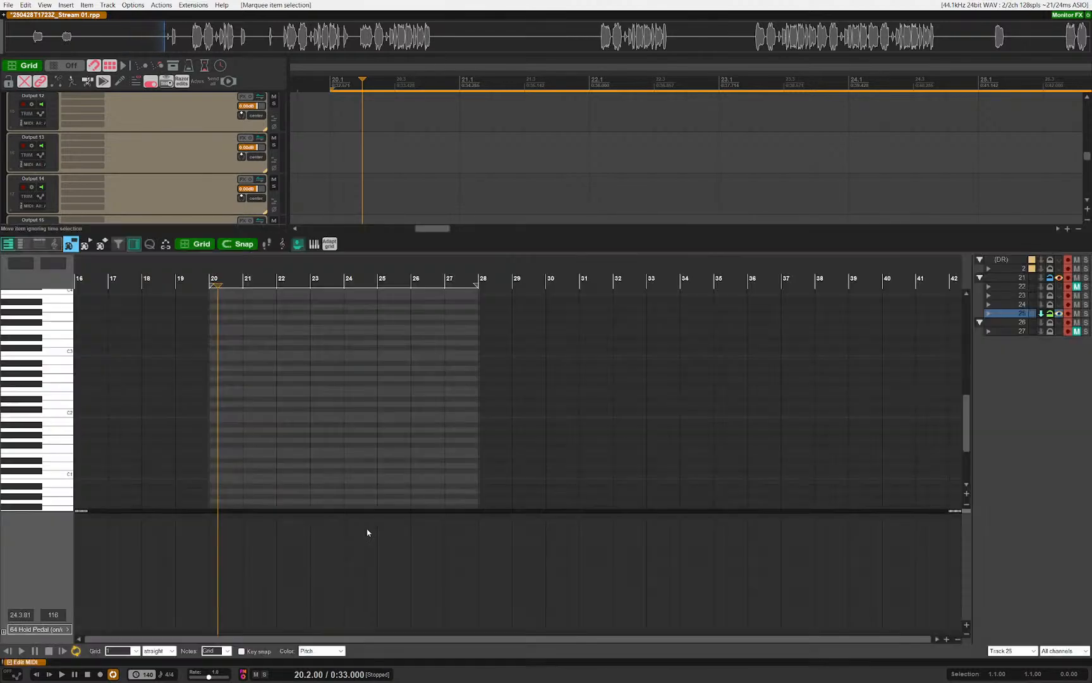
{"action": "left_click", "coordinate": [368, 531]}
{"action": "scroll", "coordinate": [169, 441], "scroll_direction": "left", "scroll_amount": 1}
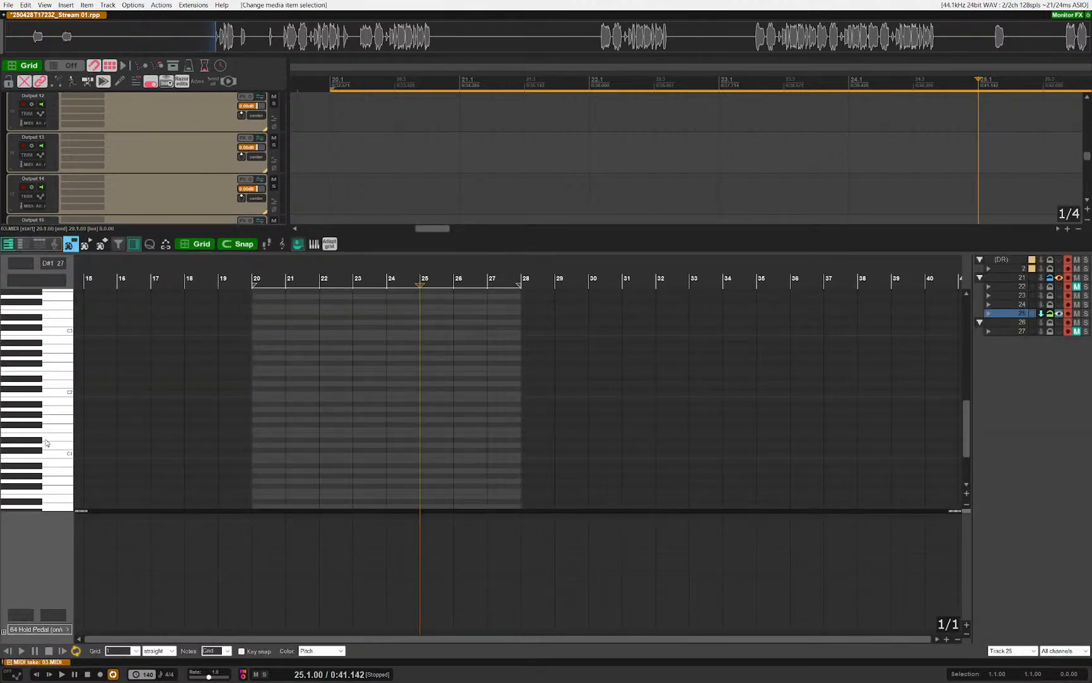
{"action": "left_click", "coordinate": [272, 430]}
{"action": "scroll", "coordinate": [272, 430], "scroll_direction": "up", "scroll_amount": 4}
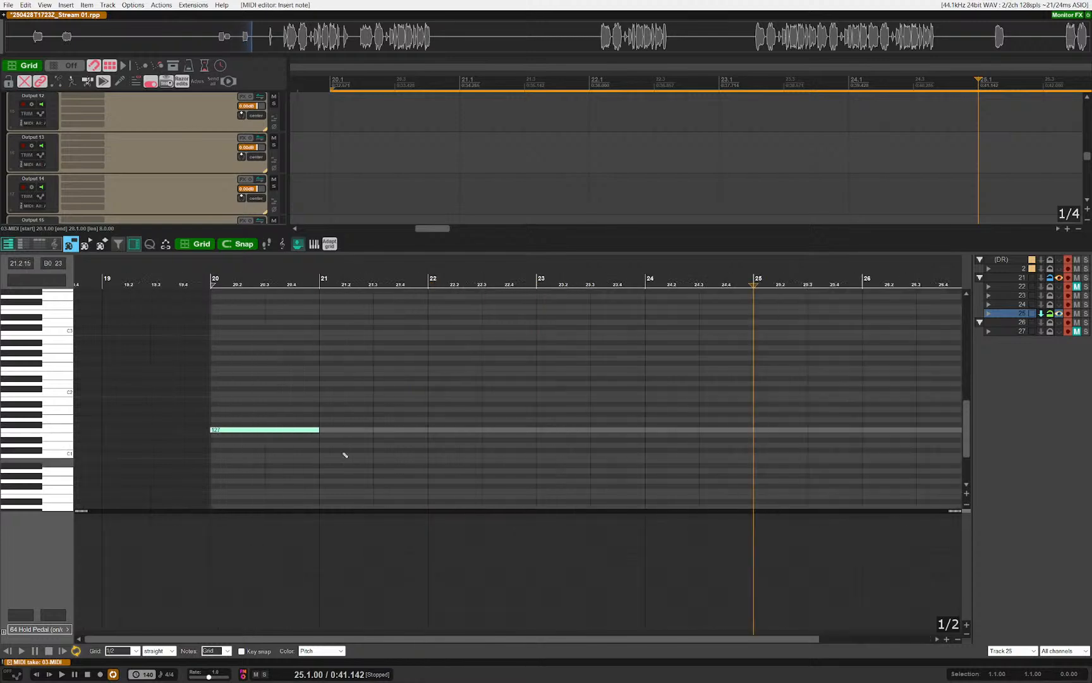
{"action": "key", "text": "Delete"}
{"action": "key", "text": "Escape"}
Step: Look over the chord notes of track 24's item in the MIDI editor, close it, and arm track 24 for recording
{"action": "left_click", "coordinate": [488, 495]}
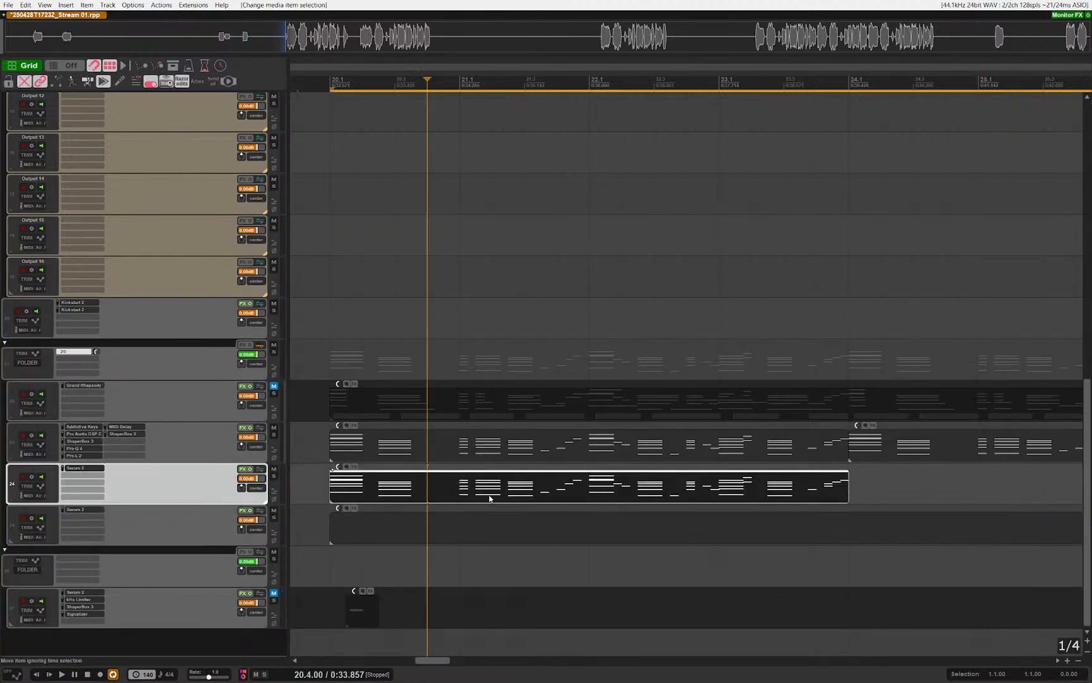
{"action": "double_click", "coordinate": [488, 495]}
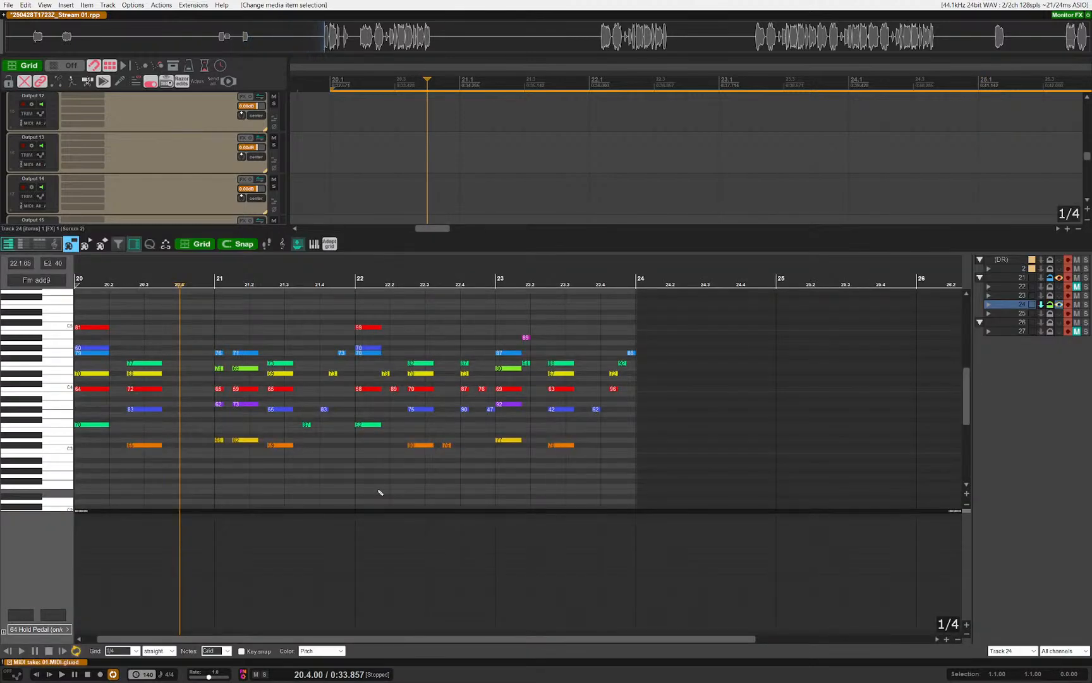
{"action": "key", "text": "Escape"}
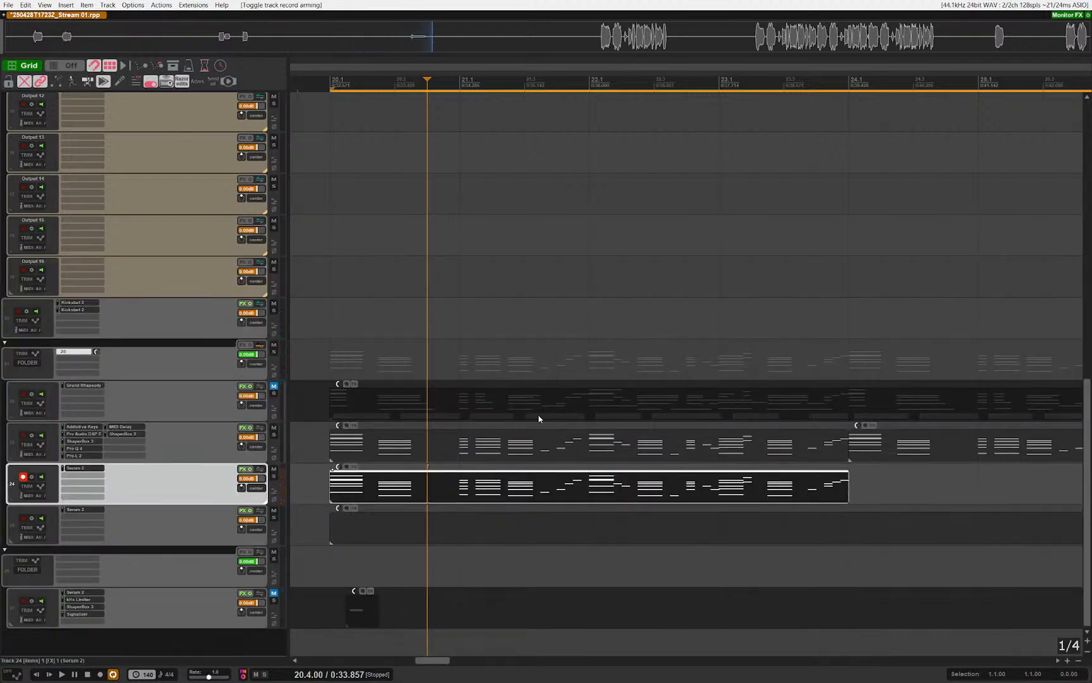
Step: Arm track 25 for recording and clear the selection of track 24's chord item
{"action": "left_click", "coordinate": [25, 521]}
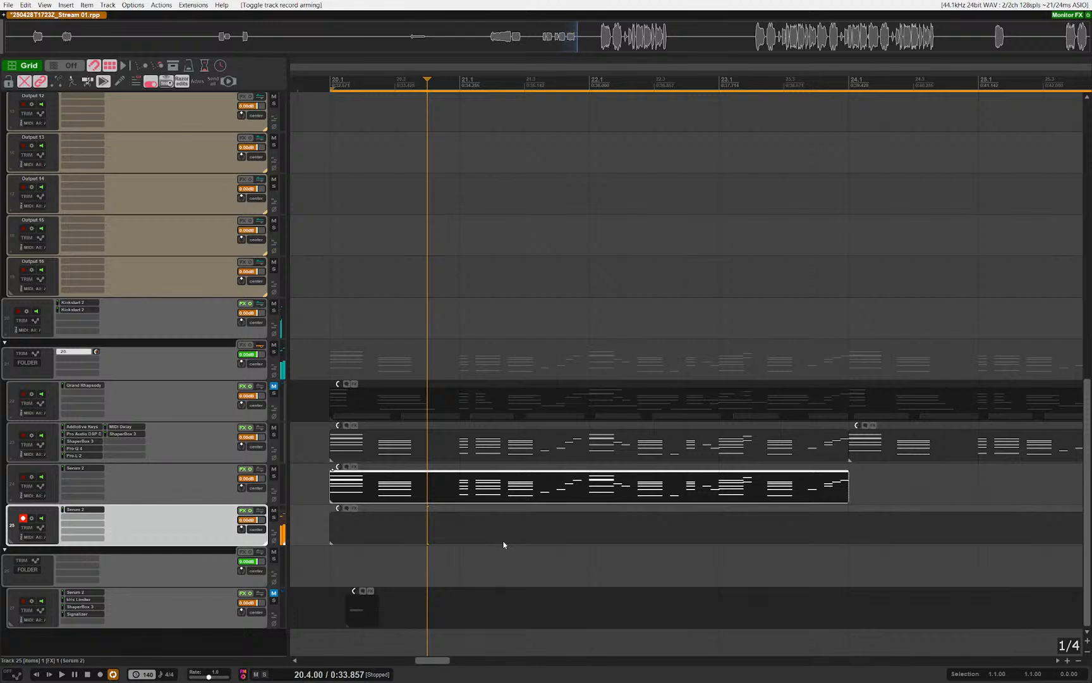
{"action": "left_click", "coordinate": [364, 371]}
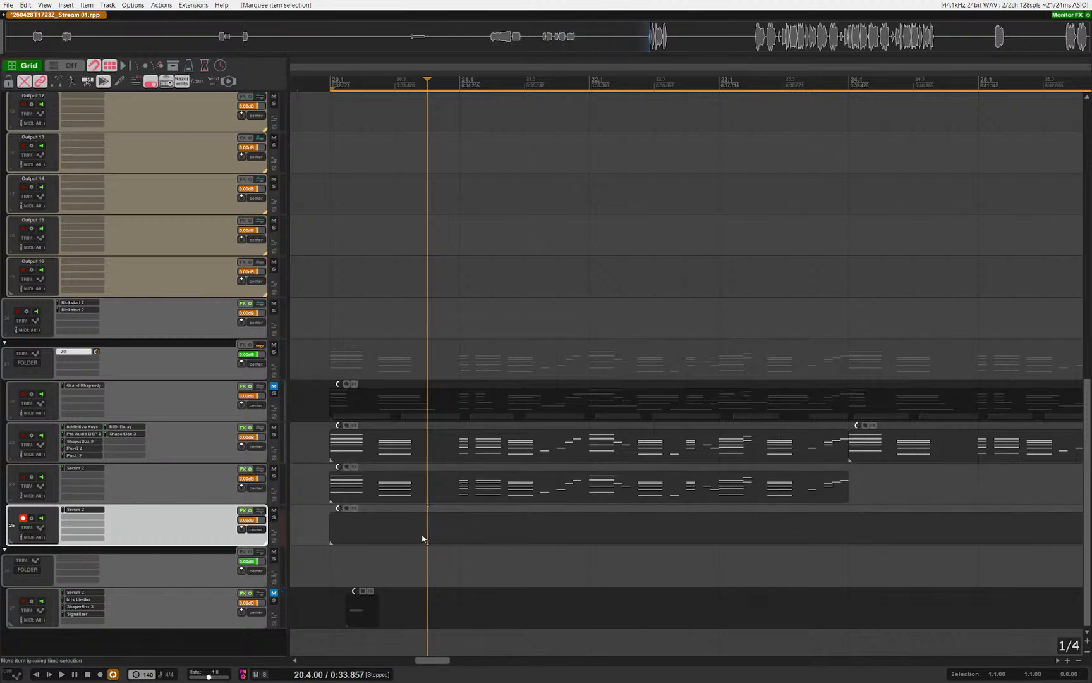
Step: Select the drum MIDI item on track 2 and run the action "SWS/FNG: Show groove tool"
{"action": "scroll", "coordinate": [335, 345], "scroll_direction": "up", "scroll_amount": 2}
{"action": "left_click", "coordinate": [339, 331]}
{"action": "left_click_drag", "start_coordinate": [380, 337], "coordinate": [516, 356]}
{"action": "scroll", "coordinate": [460, 431], "scroll_direction": "down", "scroll_amount": 1}
{"action": "scroll", "coordinate": [434, 434], "scroll_direction": "up", "scroll_amount": 5}
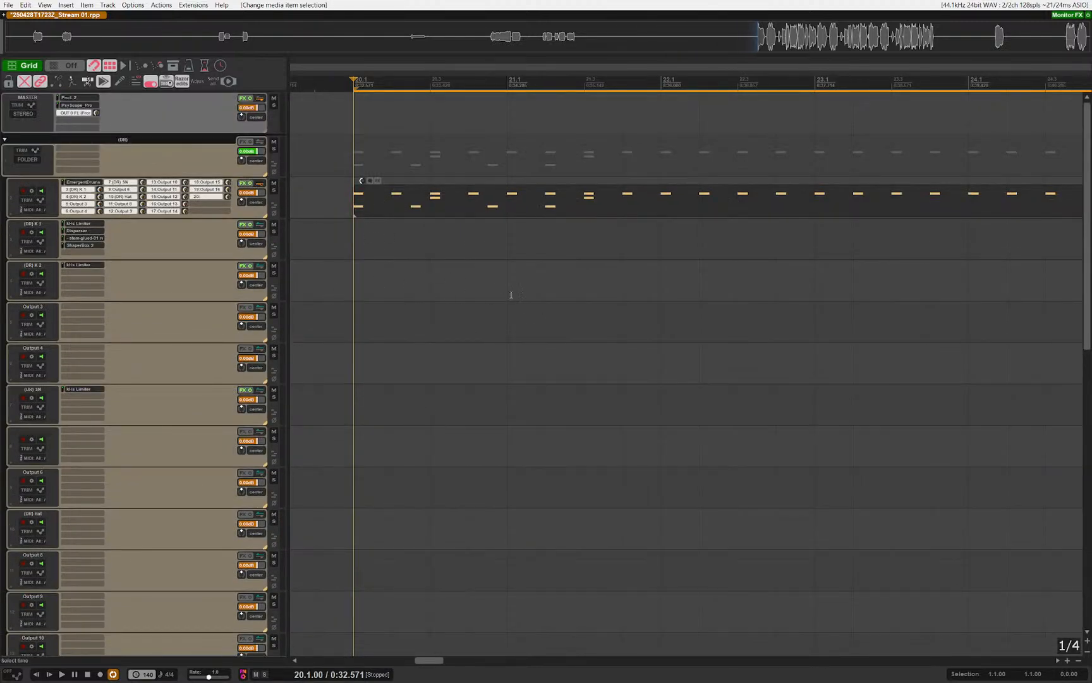
{"action": "left_click_drag", "start_coordinate": [499, 206], "coordinate": [514, 352]}
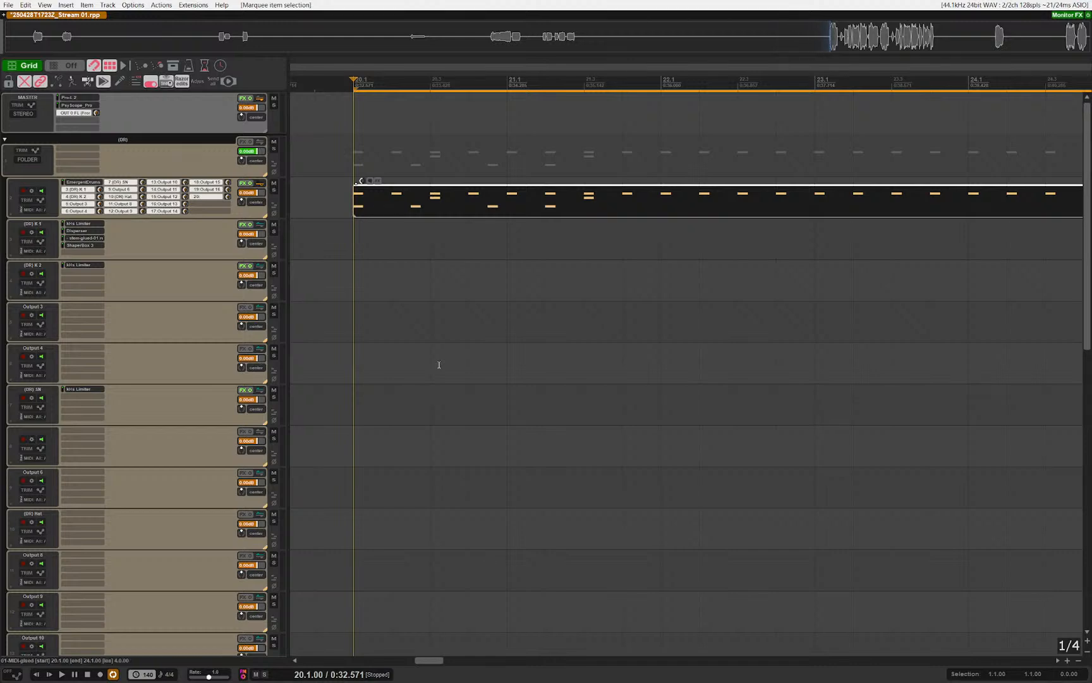
{"action": "key", "text": "shift+slash"}
{"action": "type", "text": "groove"}
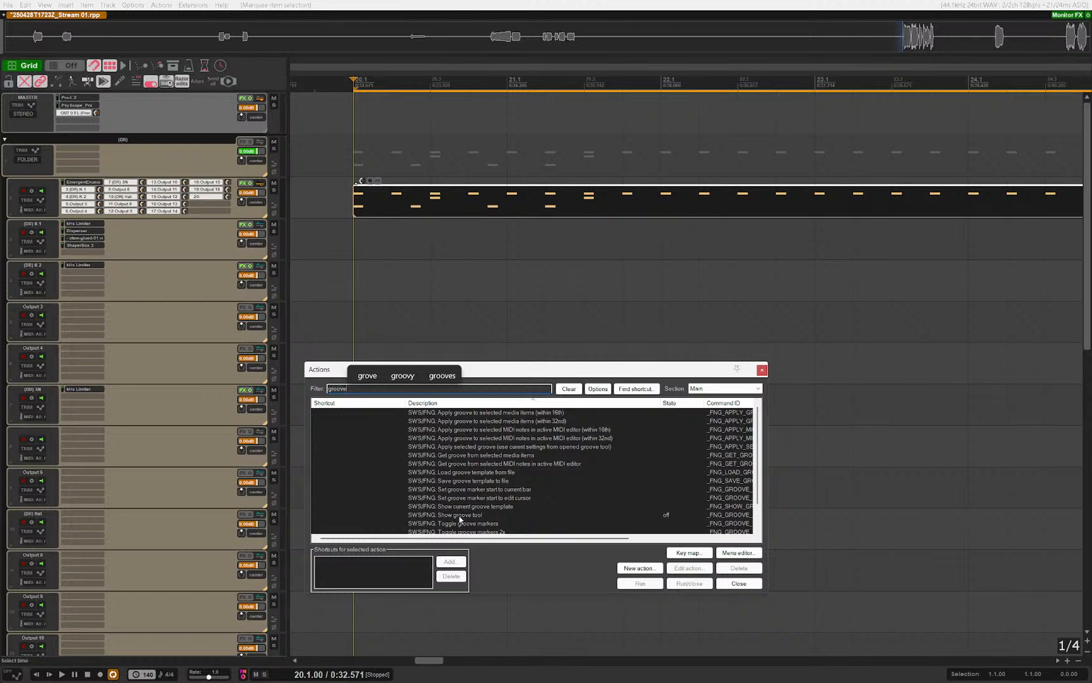
{"action": "double_click", "coordinate": [459, 516]}
Step: Browse the groove templates to the SP1200 entries, then move and enlarge the Groove window so its settings show clear of the drum item
{"action": "scroll", "coordinate": [216, 201], "scroll_direction": "down", "scroll_amount": 15}
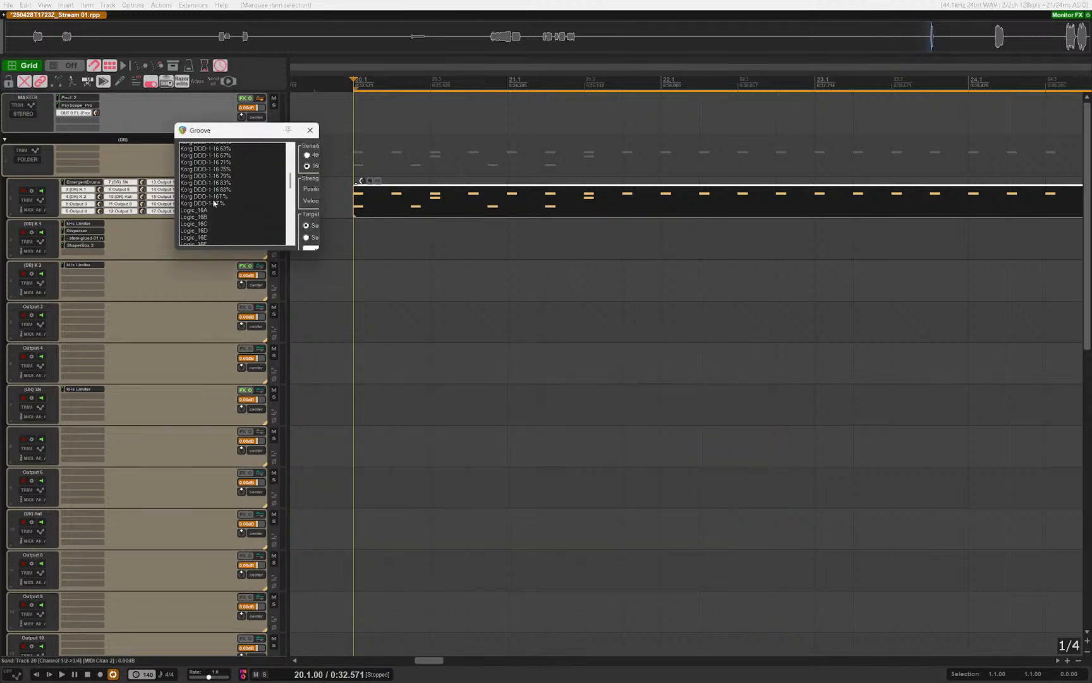
{"action": "left_click", "coordinate": [508, 217]}
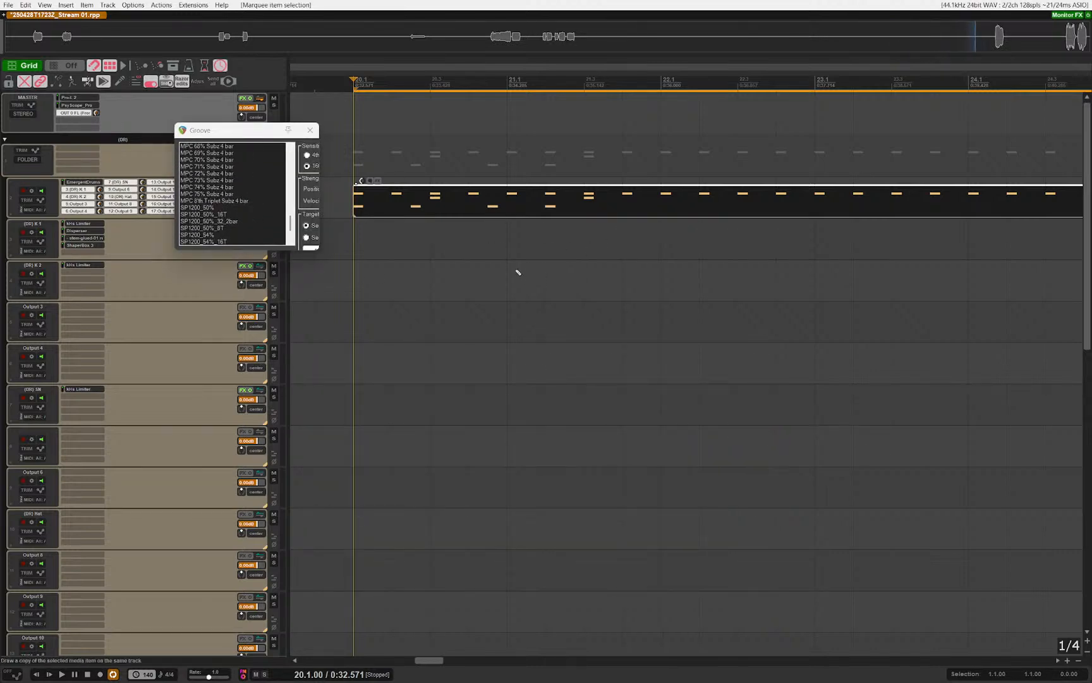
{"action": "scroll", "coordinate": [481, 272], "scroll_direction": "down", "scroll_amount": 5}
{"action": "left_click", "coordinate": [390, 192]}
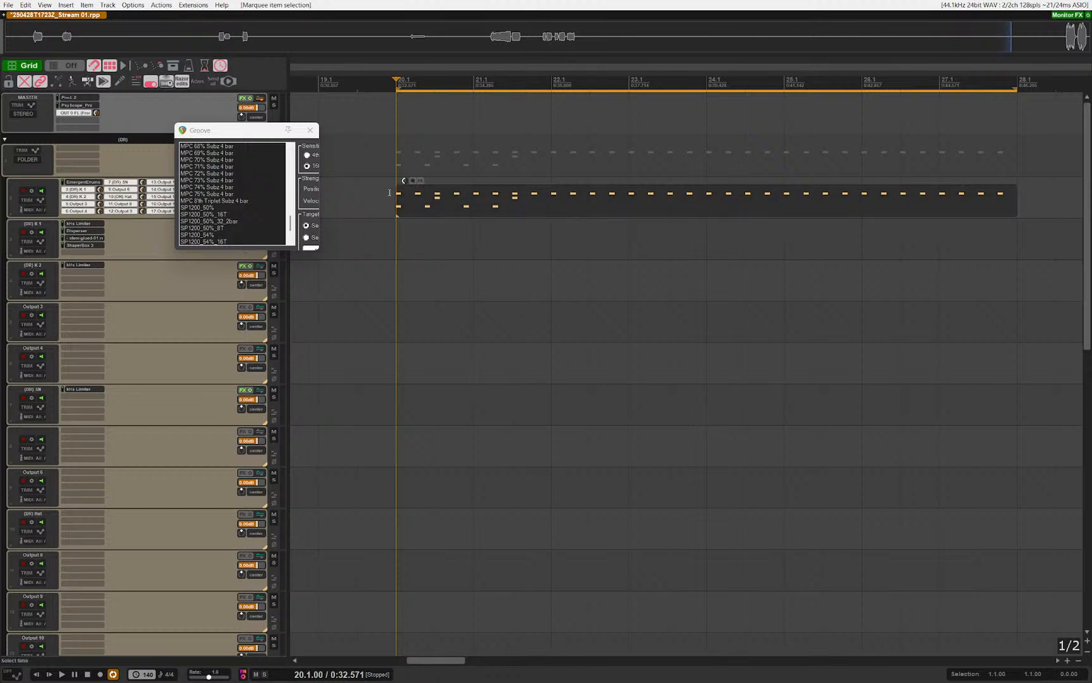
{"action": "left_click", "coordinate": [276, 120]}
{"action": "left_click_drag", "start_coordinate": [248, 125], "coordinate": [1001, 31]}
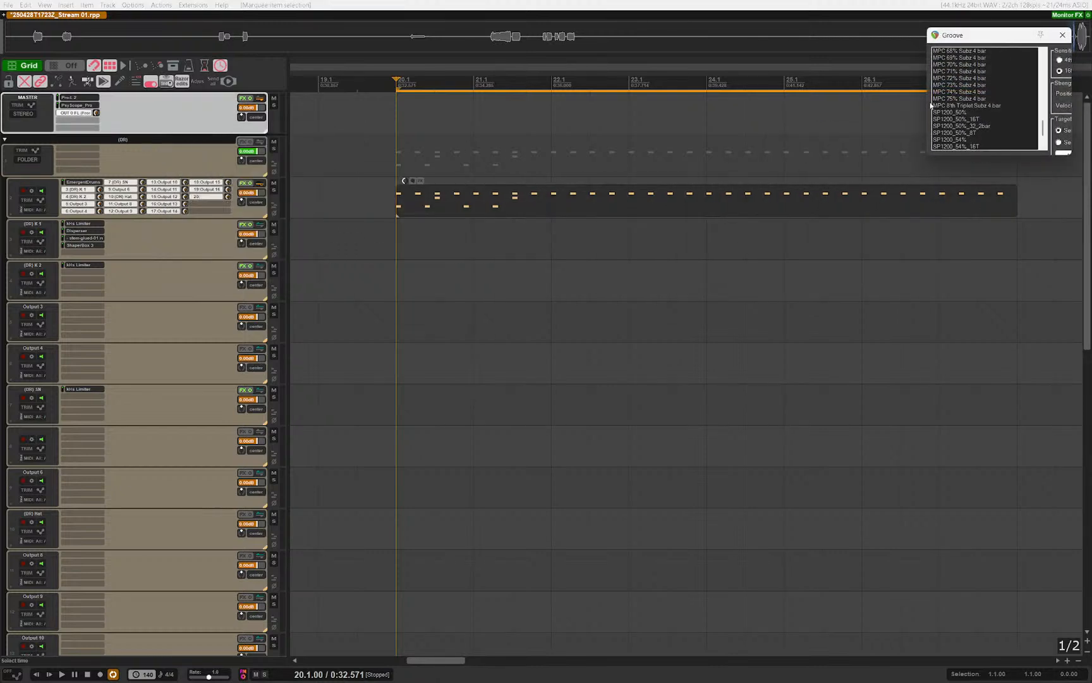
{"action": "left_click", "coordinate": [824, 205]}
{"action": "scroll", "coordinate": [955, 117], "scroll_direction": "down", "scroll_amount": 2}
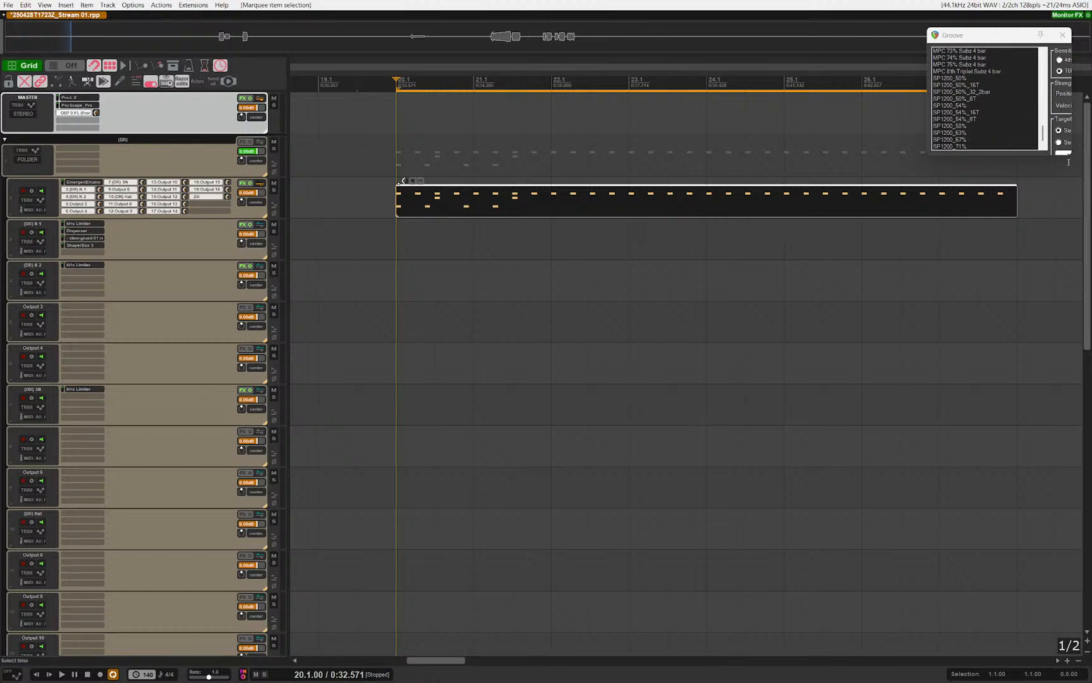
{"action": "left_click_drag", "start_coordinate": [1070, 157], "coordinate": [1083, 199]}
{"action": "left_click_drag", "start_coordinate": [1009, 35], "coordinate": [898, 8]}
{"action": "left_click_drag", "start_coordinate": [976, 132], "coordinate": [1016, 140]}
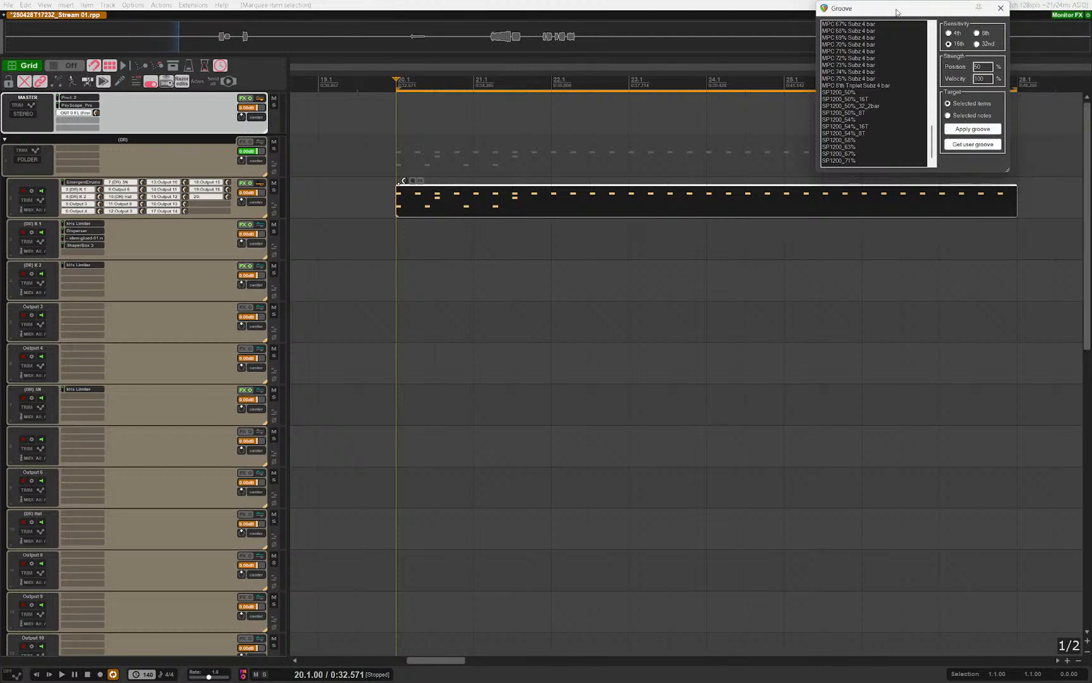
{"action": "left_click_drag", "start_coordinate": [896, 11], "coordinate": [979, 20]}
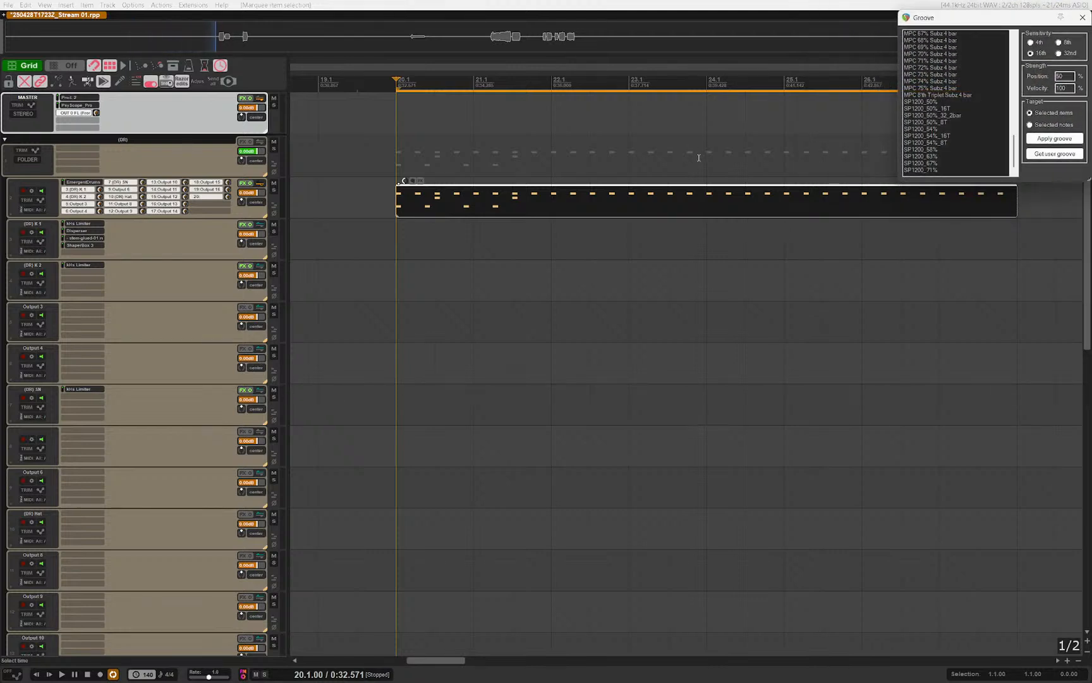
{"action": "left_click", "coordinate": [494, 288]}
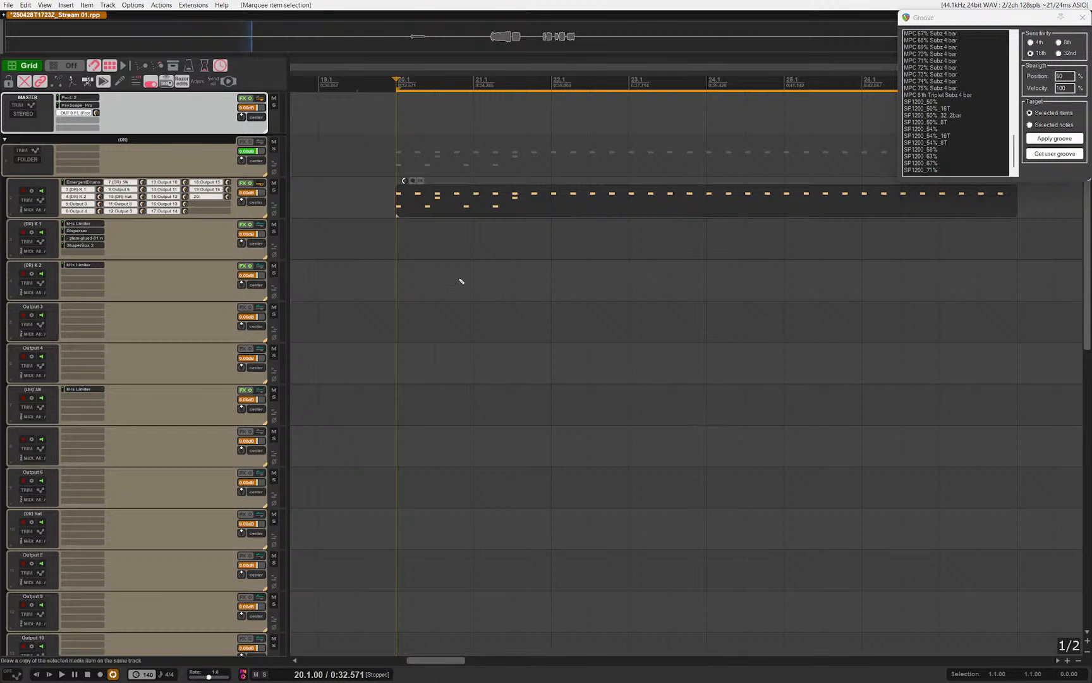
Step: Open track 2's drum item in the MIDI editor and listen to the start of the pattern
{"action": "scroll", "coordinate": [462, 281], "scroll_direction": "up", "scroll_amount": 2}
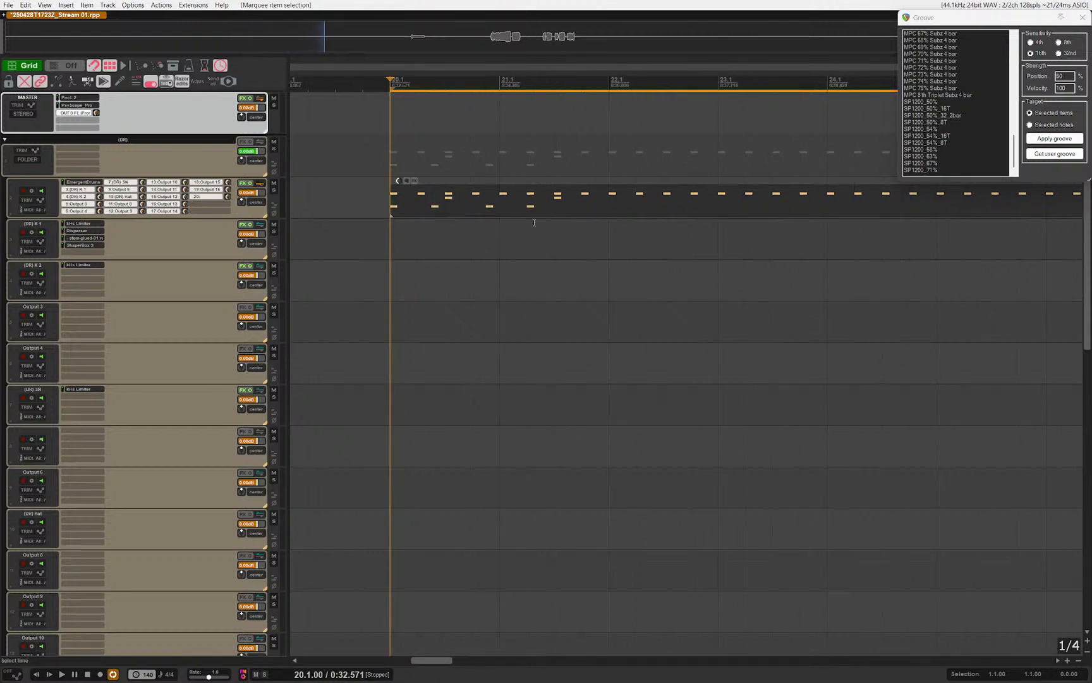
{"action": "double_click", "coordinate": [420, 204]}
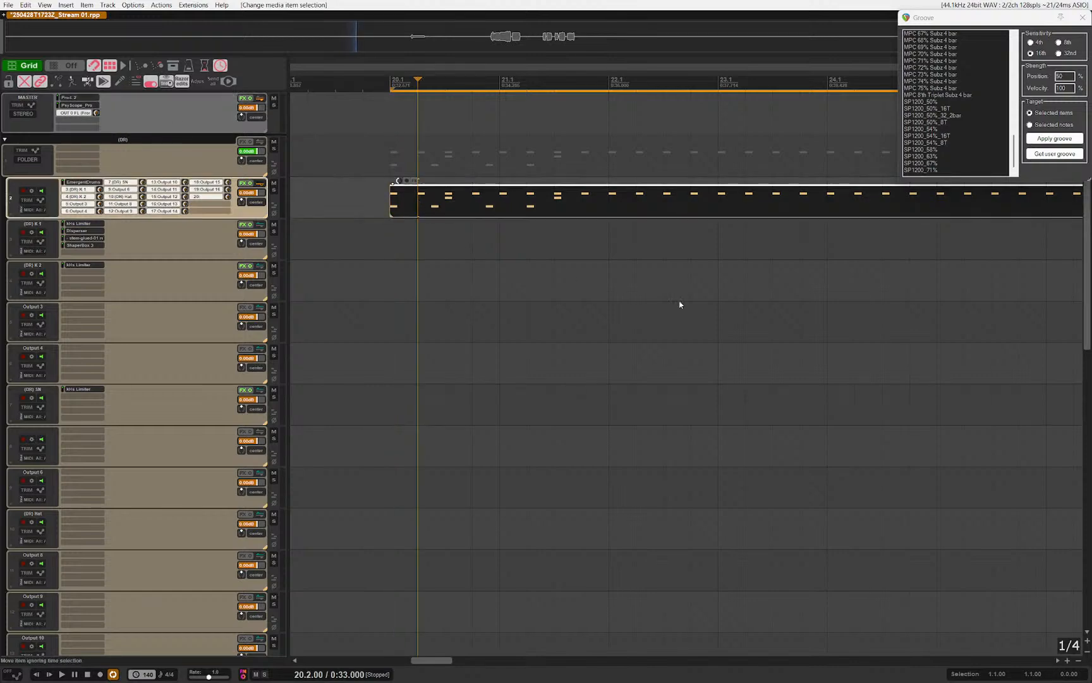
{"action": "key", "text": "space"}
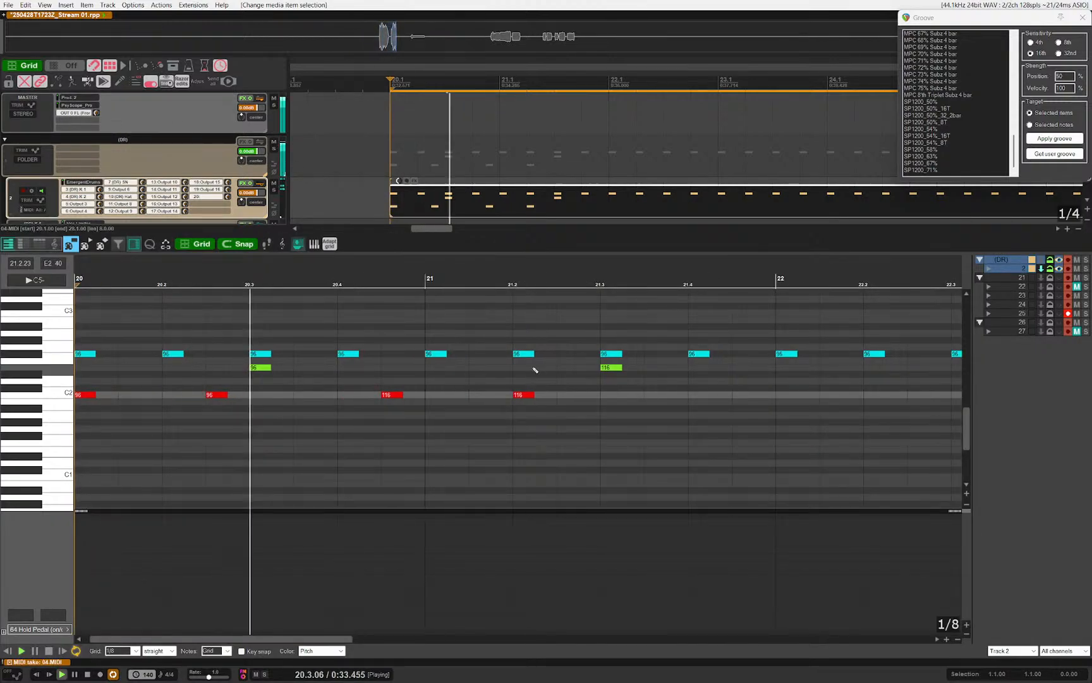
{"action": "key", "text": "space"}
{"action": "left_click", "coordinate": [387, 395]}
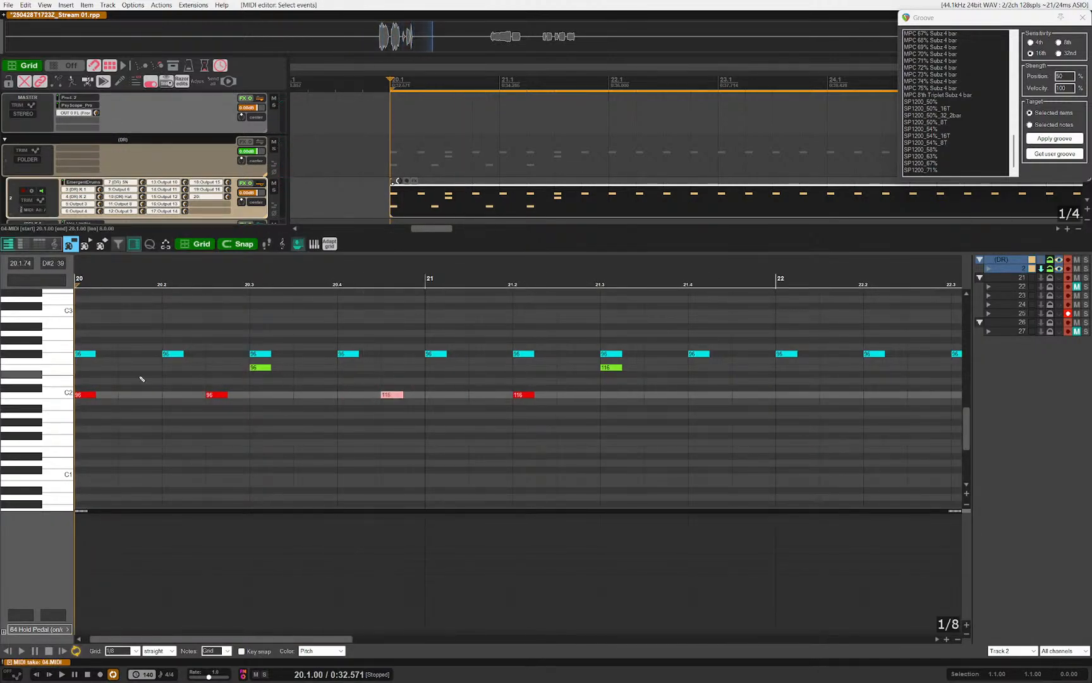
Step: Raise the hi-hat notes at 20.2 and 20.4 by two semitones to G#2 and listen
{"action": "left_click", "coordinate": [176, 353]}
{"action": "key", "text": "Up"}
{"action": "key", "text": "Up"}
{"action": "left_click_drag", "start_coordinate": [356, 341], "coordinate": [363, 397]}
{"action": "key", "text": "Up"}
{"action": "key", "text": "Up"}
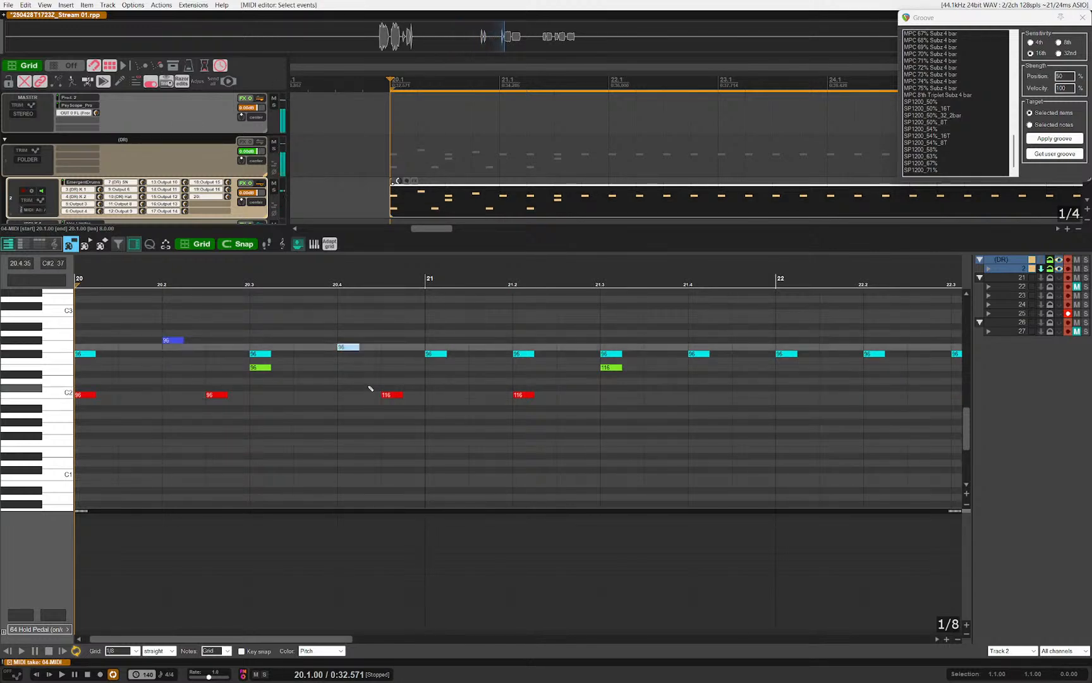
{"action": "key", "text": "space"}
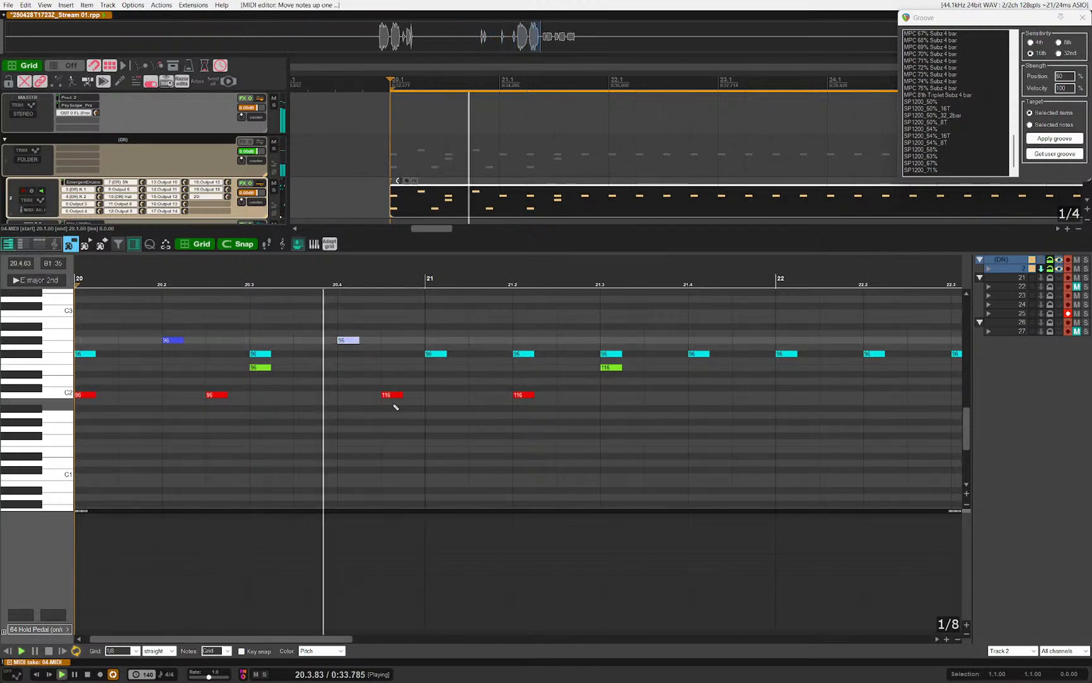
{"action": "key", "text": "space"}
Step: Raise the hi-hat notes at 21.2 and 21.4 by two semitones to G#2
{"action": "left_click", "coordinate": [524, 353]}
{"action": "key", "text": "Up"}
{"action": "key", "text": "Up"}
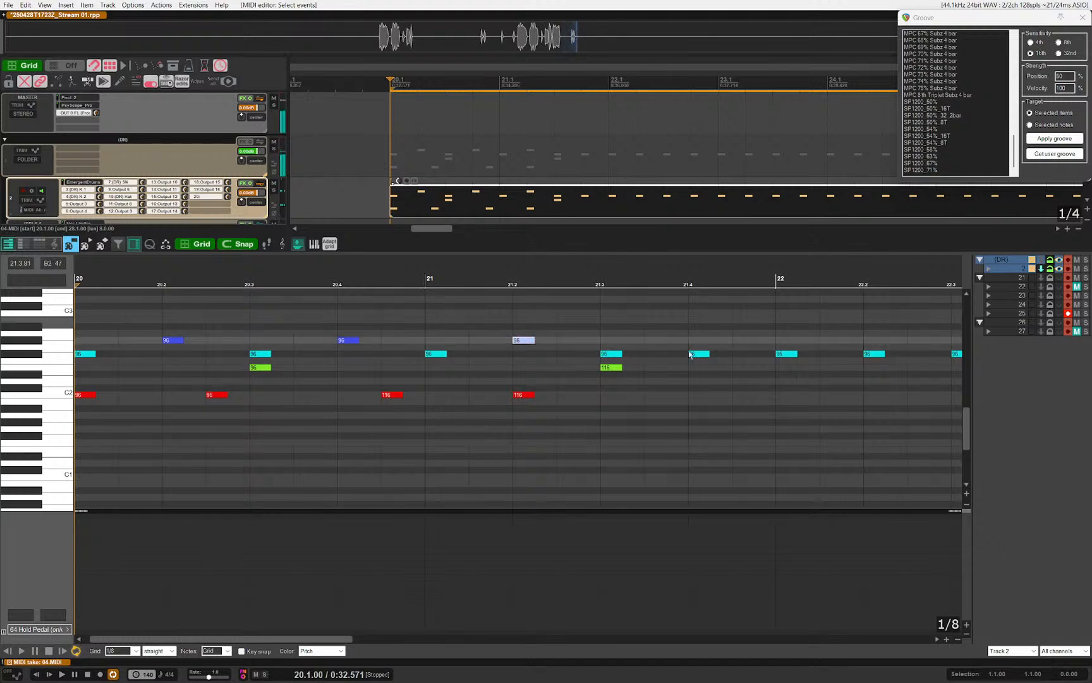
{"action": "left_click", "coordinate": [699, 354]}
{"action": "key", "text": "Up"}
{"action": "key", "text": "Up"}
Step: Set the velocity of all four raised G#2 notes to 64 and listen to the result
{"action": "left_click_drag", "start_coordinate": [702, 305], "coordinate": [168, 341]}
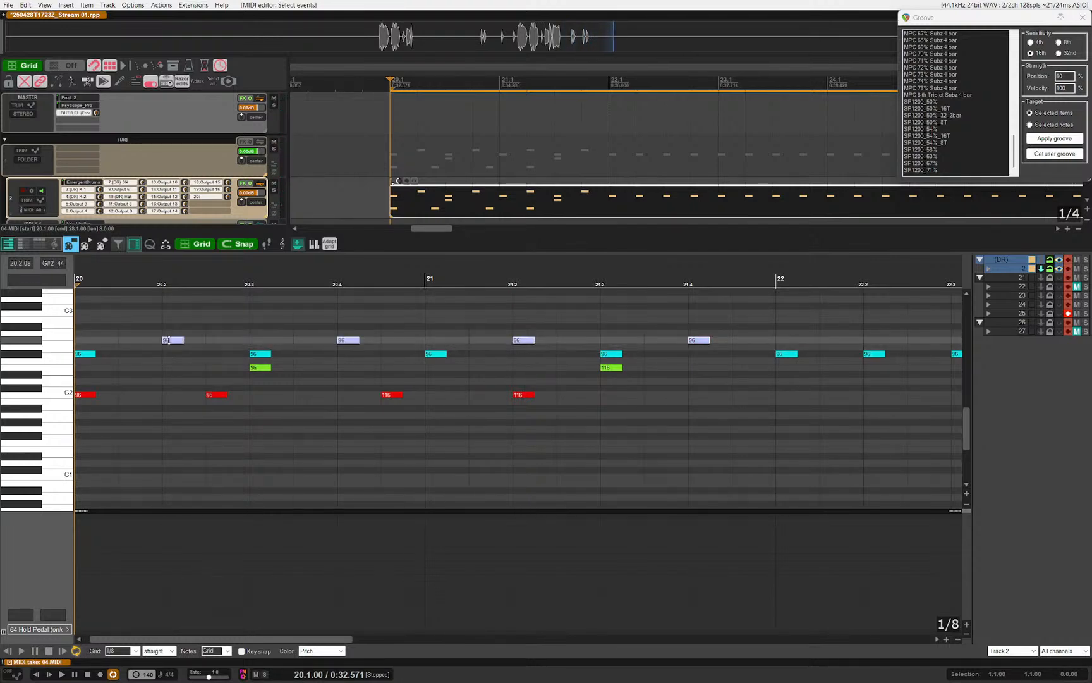
{"action": "key", "text": "space"}
{"action": "left_click", "coordinate": [371, 448]}
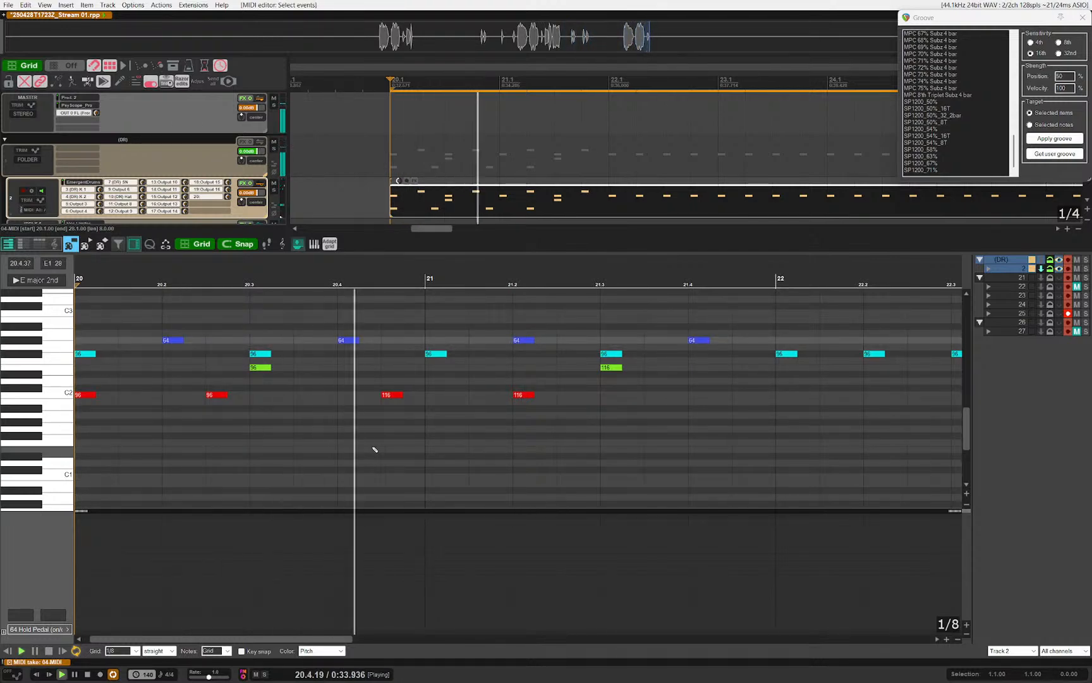
{"action": "key", "text": "space"}
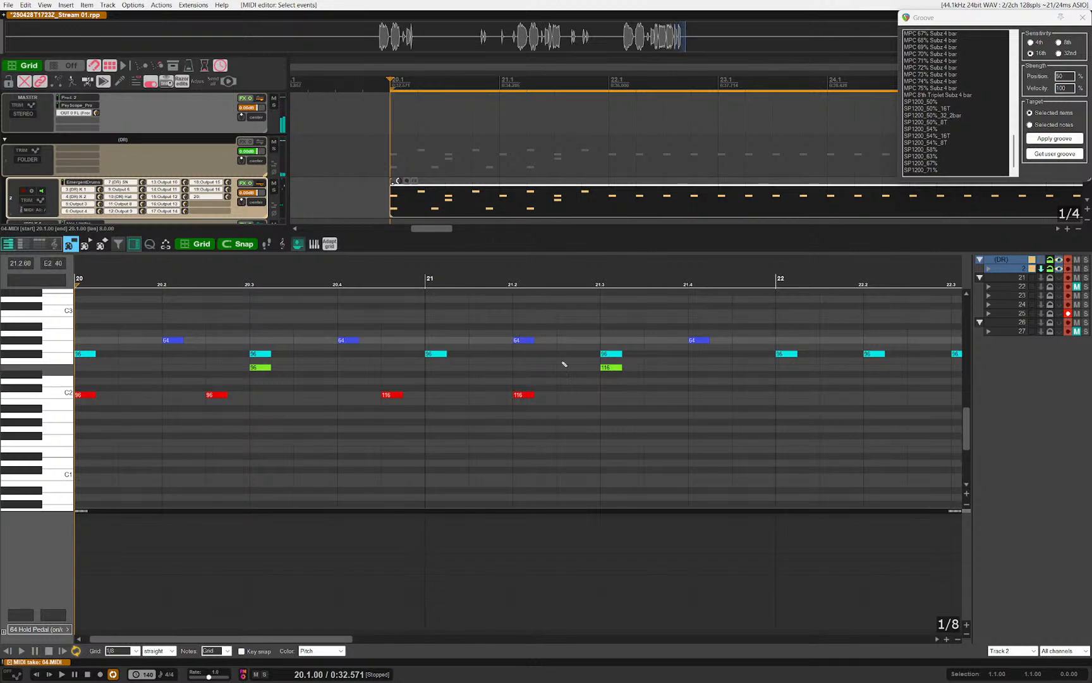
Step: Insert an F#2 hi-hat note on the half beat before 21.3 on a 1/16 grid and split it into two 1/16 notes
{"action": "left_click_drag", "start_coordinate": [546, 333], "coordinate": [501, 363]}
{"action": "left_click", "coordinate": [567, 356]}
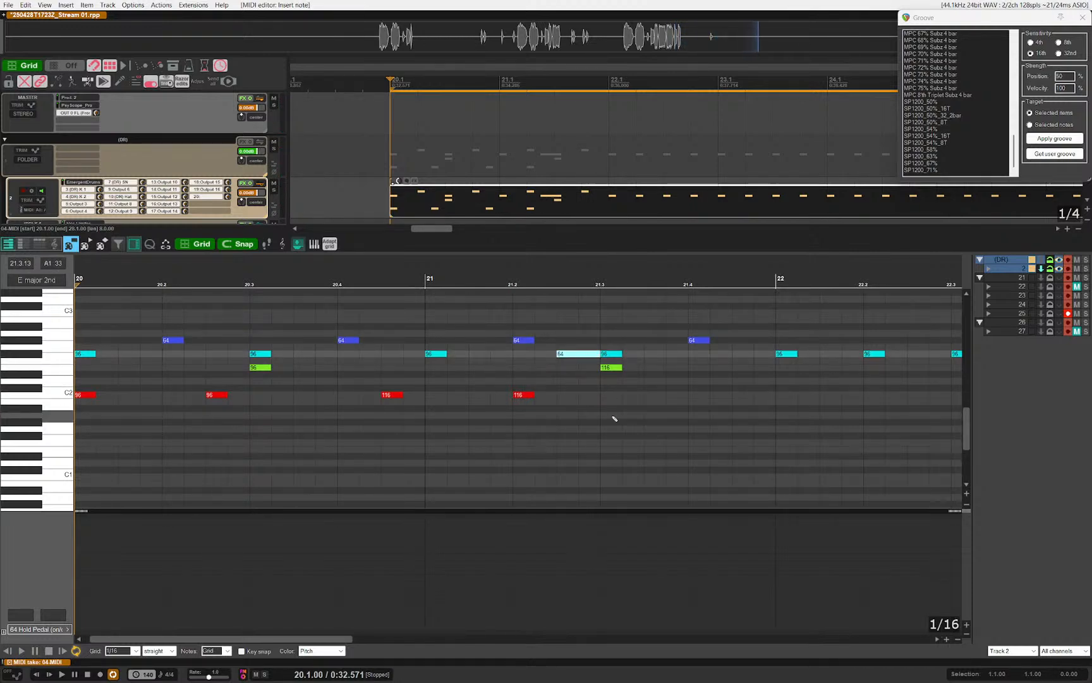
{"action": "key", "text": "s"}
{"action": "left_click_drag", "start_coordinate": [550, 332], "coordinate": [600, 372]}
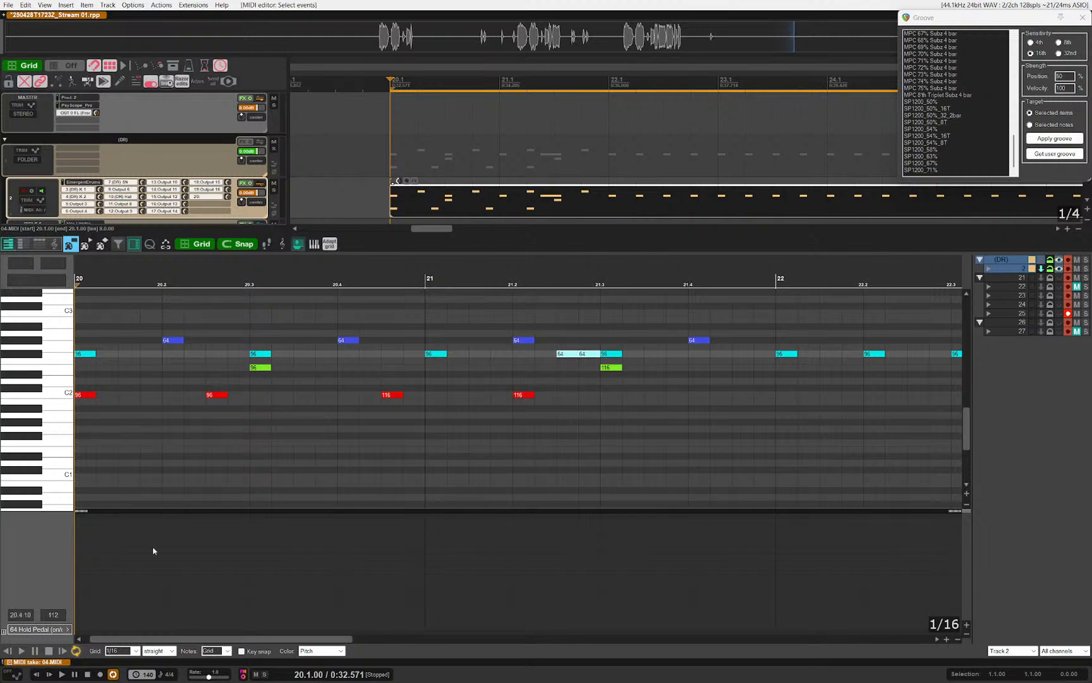
Step: Show the velocity lane, ramp the two new hi-hat notes to velocities 43 and 58, and listen to bars 20 and 21
{"action": "left_click", "coordinate": [36, 633]}
{"action": "left_click", "coordinate": [44, 235]}
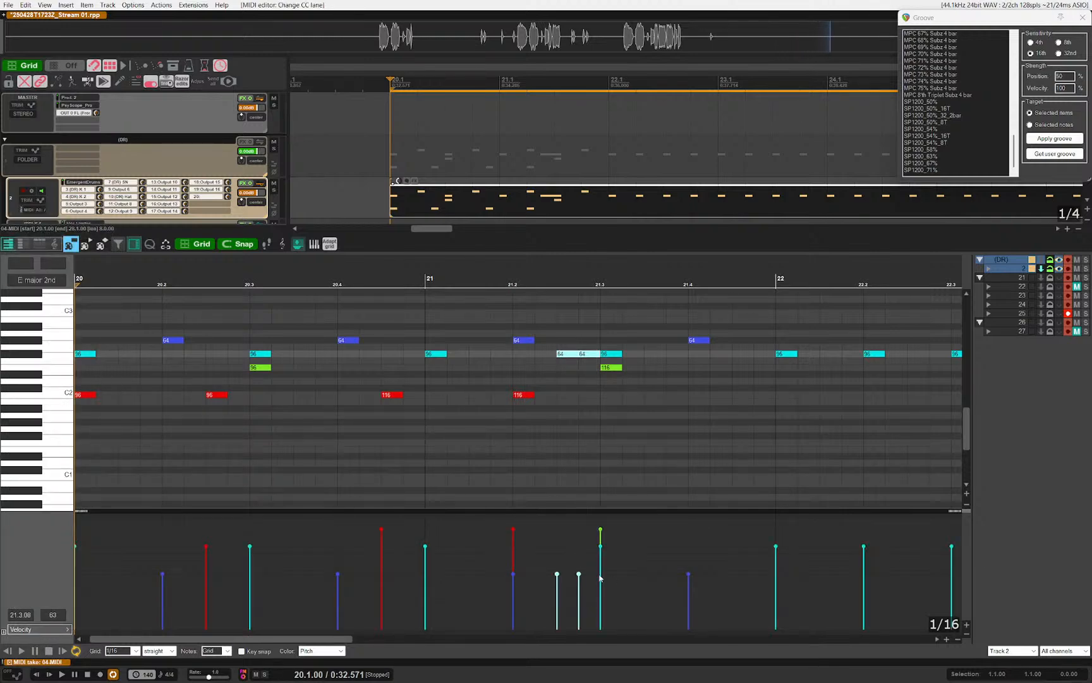
{"action": "left_click_drag", "start_coordinate": [550, 592], "coordinate": [549, 600]}
{"action": "key", "text": "space"}
{"action": "left_click_drag", "start_coordinate": [569, 407], "coordinate": [697, 438]}
{"action": "left_click_drag", "start_coordinate": [586, 423], "coordinate": [475, 429]}
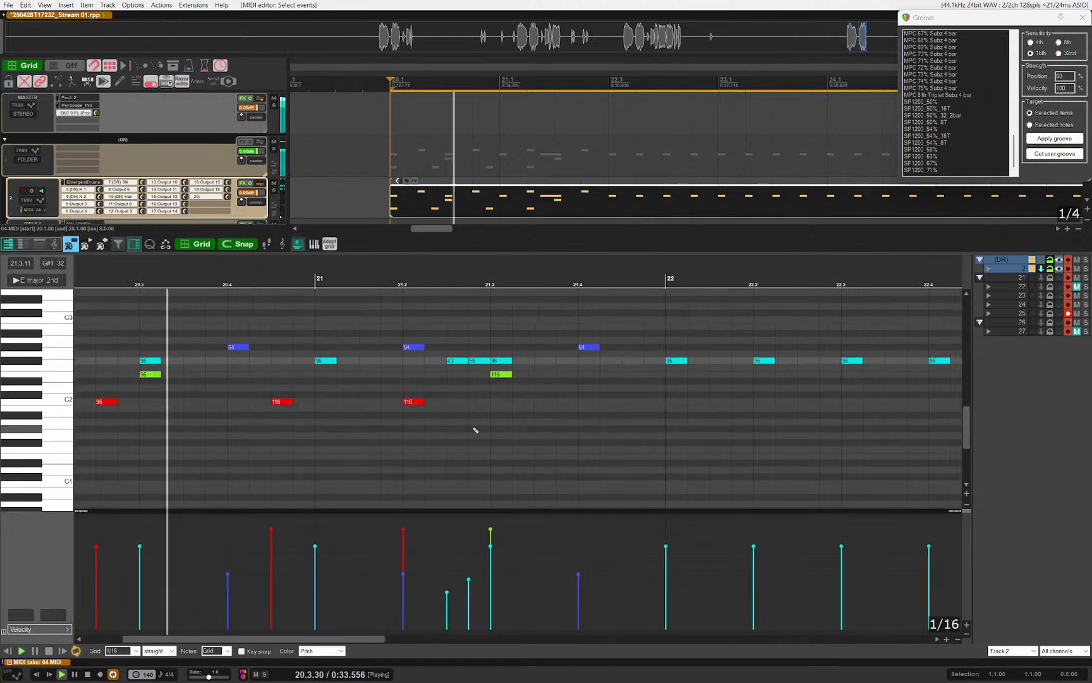
{"action": "left_click_drag", "start_coordinate": [622, 432], "coordinate": [554, 433]}
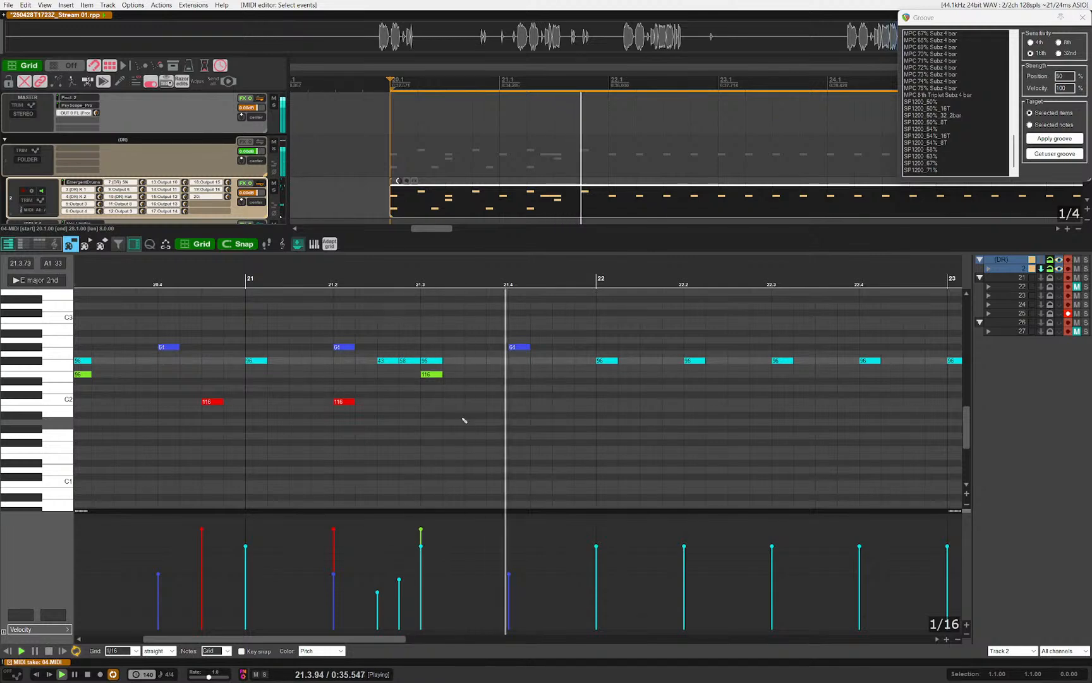
{"action": "key", "text": "space"}
{"action": "left_click_drag", "start_coordinate": [299, 423], "coordinate": [514, 436]}
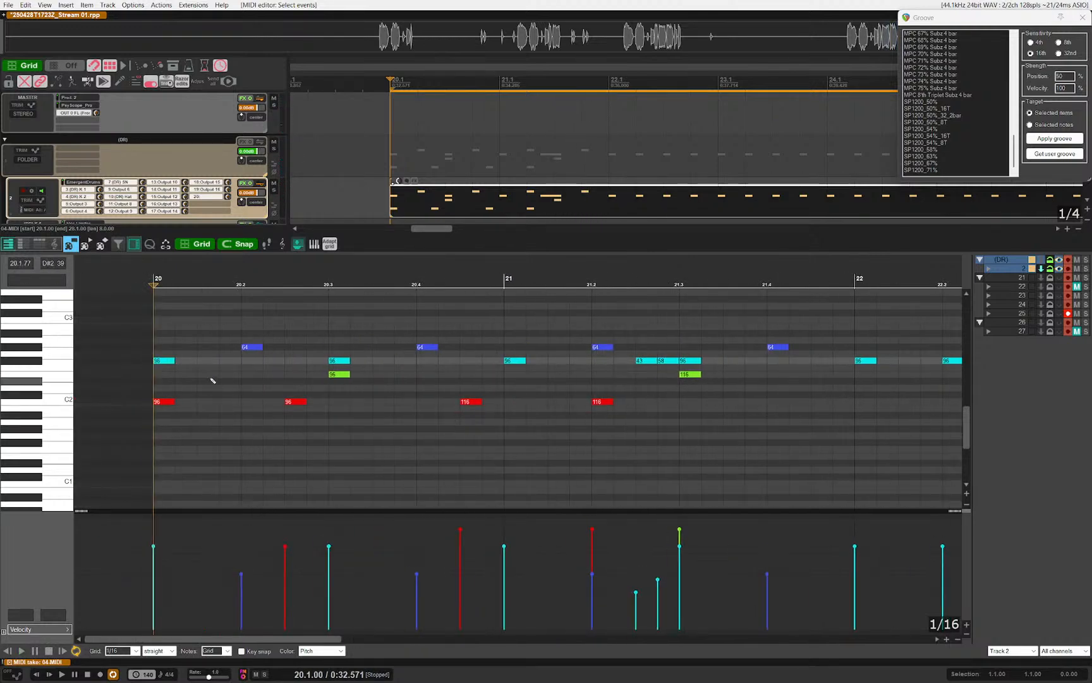
Step: Add F#2 hi-hats at 20.1.50 and 20.2.50 with velocity 37, copy them to 20.3.50, 20.4.50 and 21.1.50, and listen
{"action": "left_click", "coordinate": [218, 361]}
{"action": "left_click", "coordinate": [288, 367]}
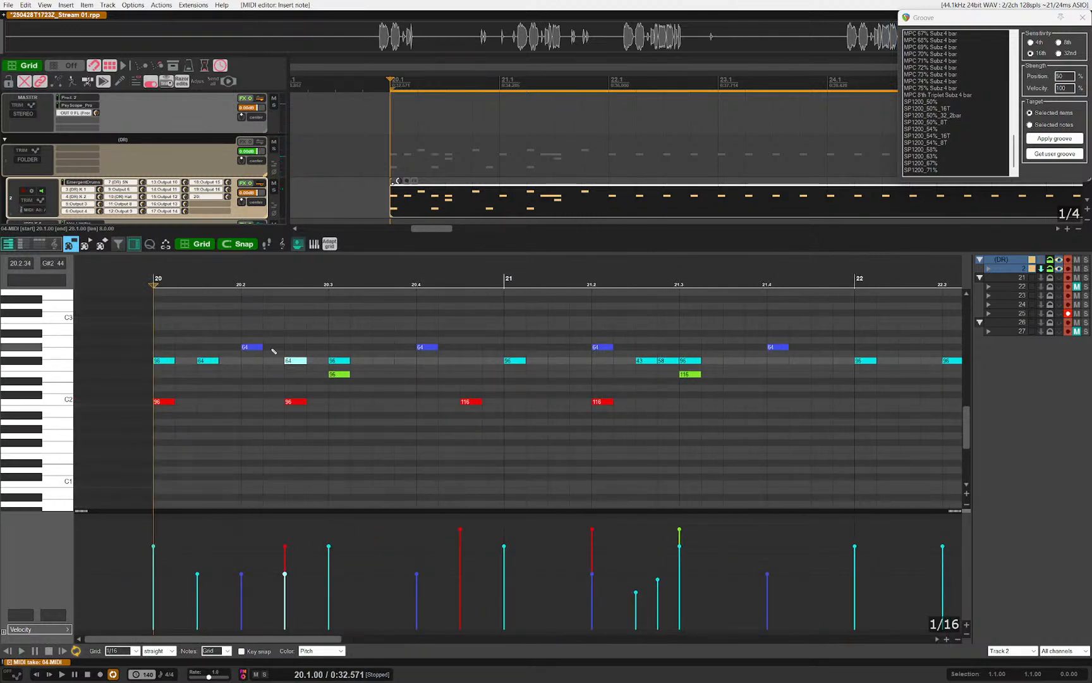
{"action": "left_click", "coordinate": [208, 360], "text": "ctrl"}
{"action": "left_click_drag", "start_coordinate": [207, 371], "coordinate": [395, 365]}
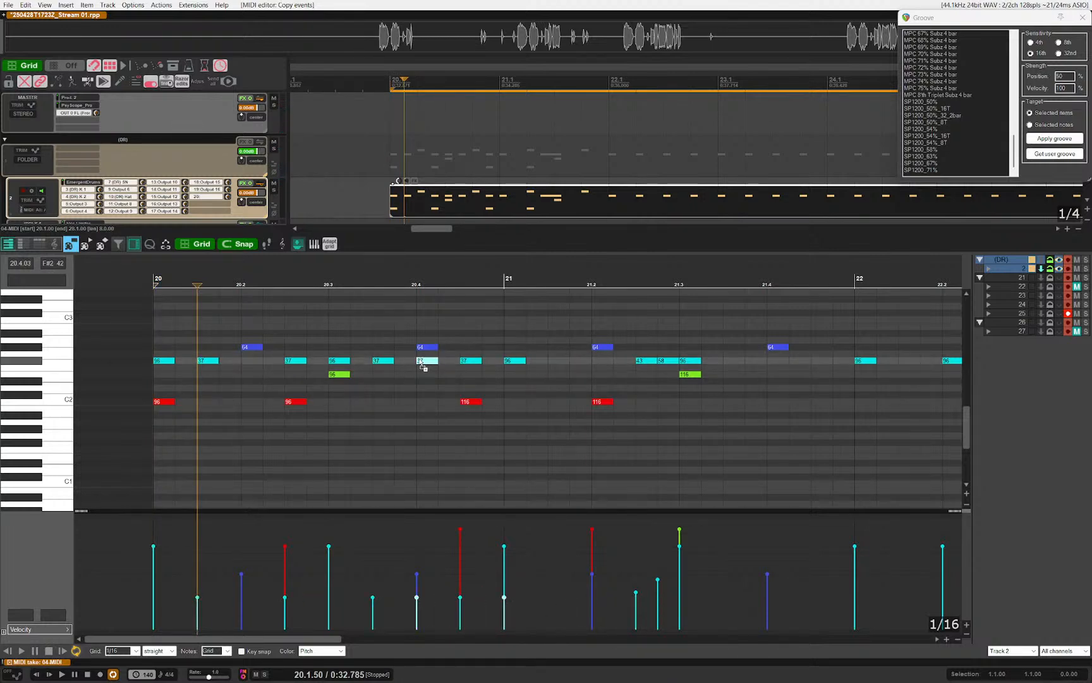
{"action": "left_click", "coordinate": [611, 382]}
{"action": "key", "text": "space"}
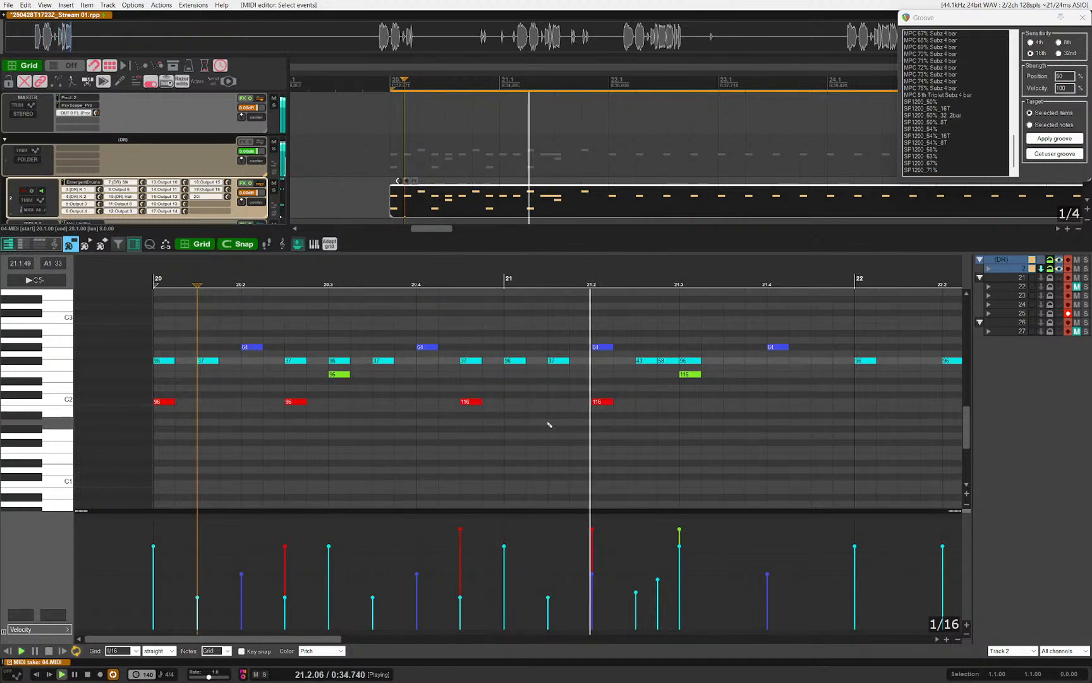
{"action": "key", "text": "space"}
Step: Delete the second of the two hi-hat notes leading into 21.3, start playback, and close the MIDI editor
{"action": "left_click_drag", "start_coordinate": [668, 342], "coordinate": [669, 411]}
{"action": "key", "text": "Delete"}
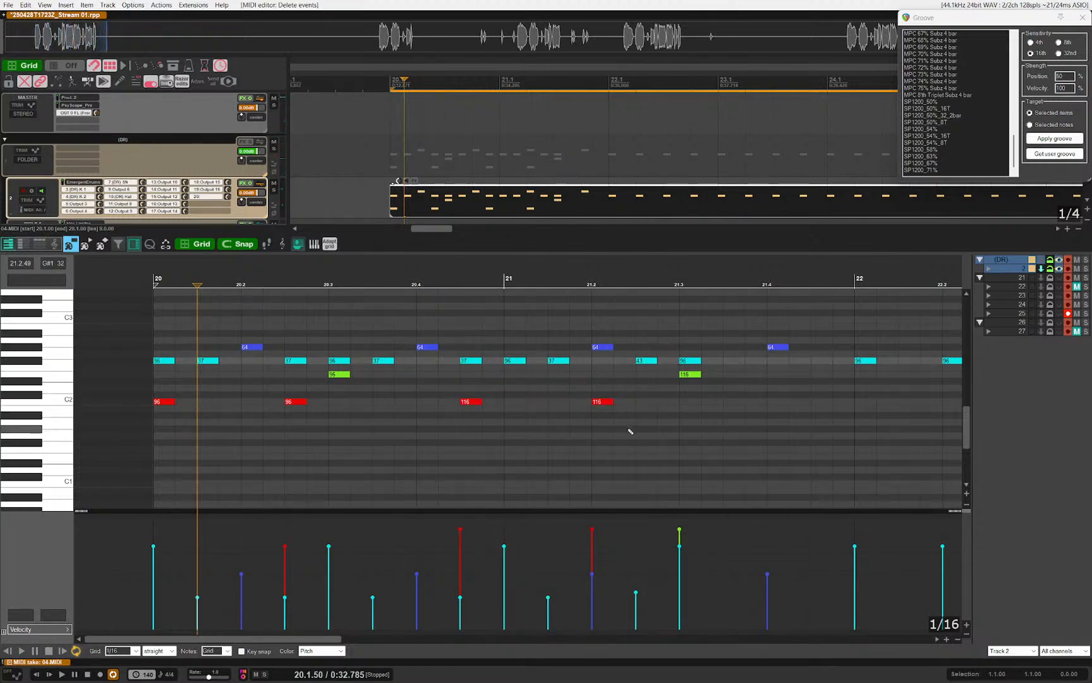
{"action": "key", "text": "space"}
{"action": "key", "text": "Escape"}
{"action": "left_click", "coordinate": [567, 244]}
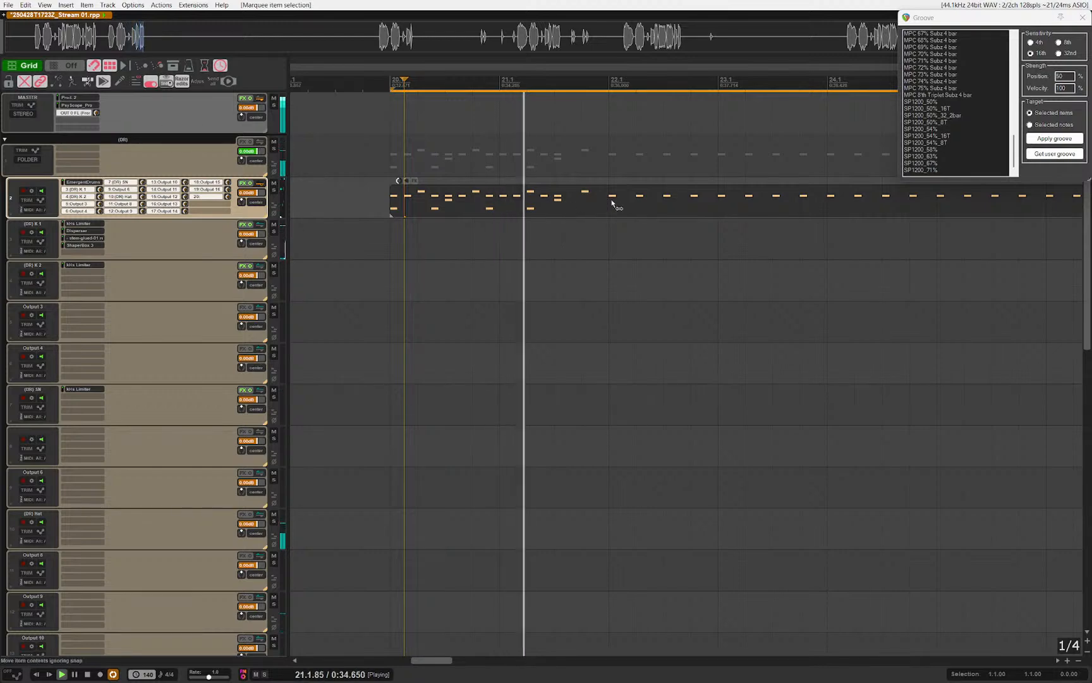
Step: Mark bars 20 and 21 of the drum item as a razor edit area and duplicate it into bars 22 and 23
{"action": "left_click_drag", "start_coordinate": [611, 203], "coordinate": [392, 207]}
{"action": "key", "text": "ctrl+d"}
{"action": "scroll", "coordinate": [562, 268], "scroll_direction": "down", "scroll_amount": 2}
{"action": "scroll", "coordinate": [620, 310], "scroll_direction": "up", "scroll_amount": 1}
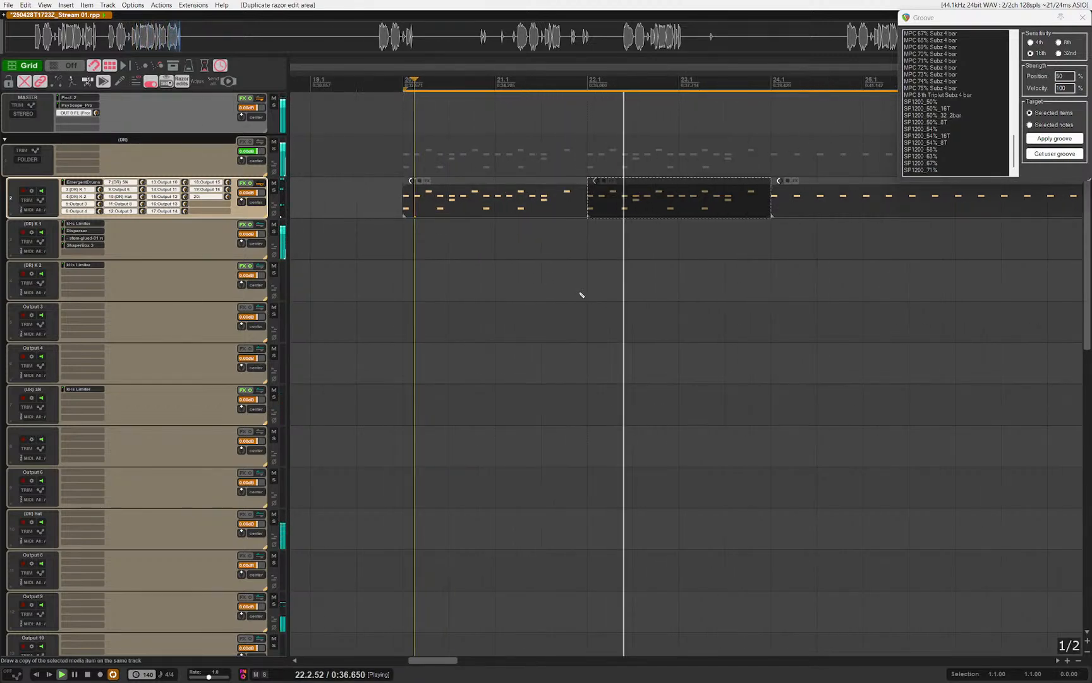
Step: Listen to the duplicated drum bars 22 and 23, stop playback, and set a time selection from 23.3 to 24.1
{"action": "scroll", "coordinate": [569, 290], "scroll_direction": "down", "scroll_amount": 3}
{"action": "scroll", "coordinate": [515, 265], "scroll_direction": "up", "scroll_amount": 3}
{"action": "left_click", "coordinate": [588, 272]}
{"action": "scroll", "coordinate": [598, 273], "scroll_direction": "up", "scroll_amount": 1}
{"action": "scroll", "coordinate": [614, 274], "scroll_direction": "down", "scroll_amount": 3}
{"action": "scroll", "coordinate": [607, 272], "scroll_direction": "up", "scroll_amount": 2}
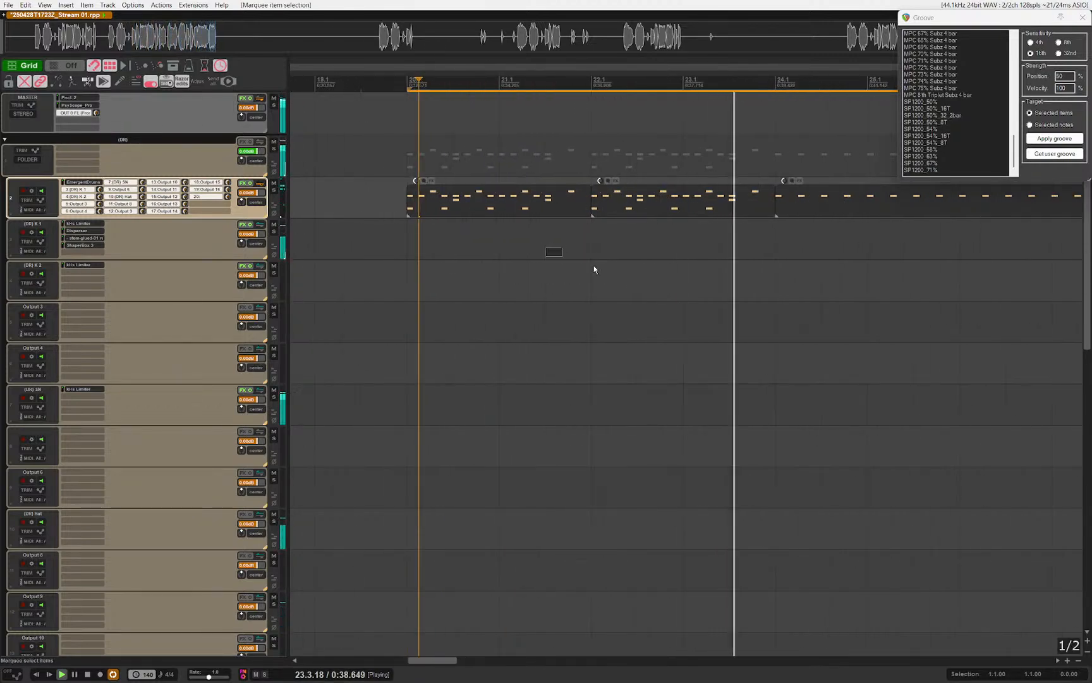
{"action": "key", "text": "space"}
{"action": "left_click_drag", "start_coordinate": [730, 165], "coordinate": [773, 165]}
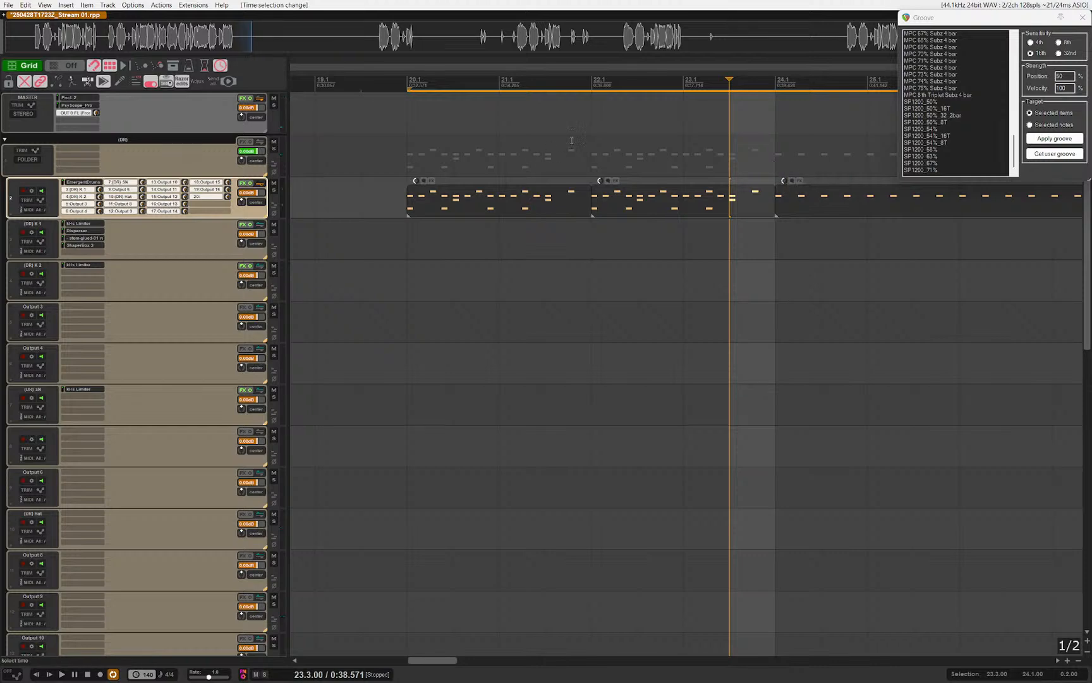
Step: Mark bars 20 to 23 of the drum track as a razor edit area and duplicate it over bars 24 to 27
{"action": "left_click", "coordinate": [588, 145]}
{"action": "left_click_drag", "start_coordinate": [816, 342], "coordinate": [573, 158]}
{"action": "left_click_drag", "start_coordinate": [458, 313], "coordinate": [594, 442]}
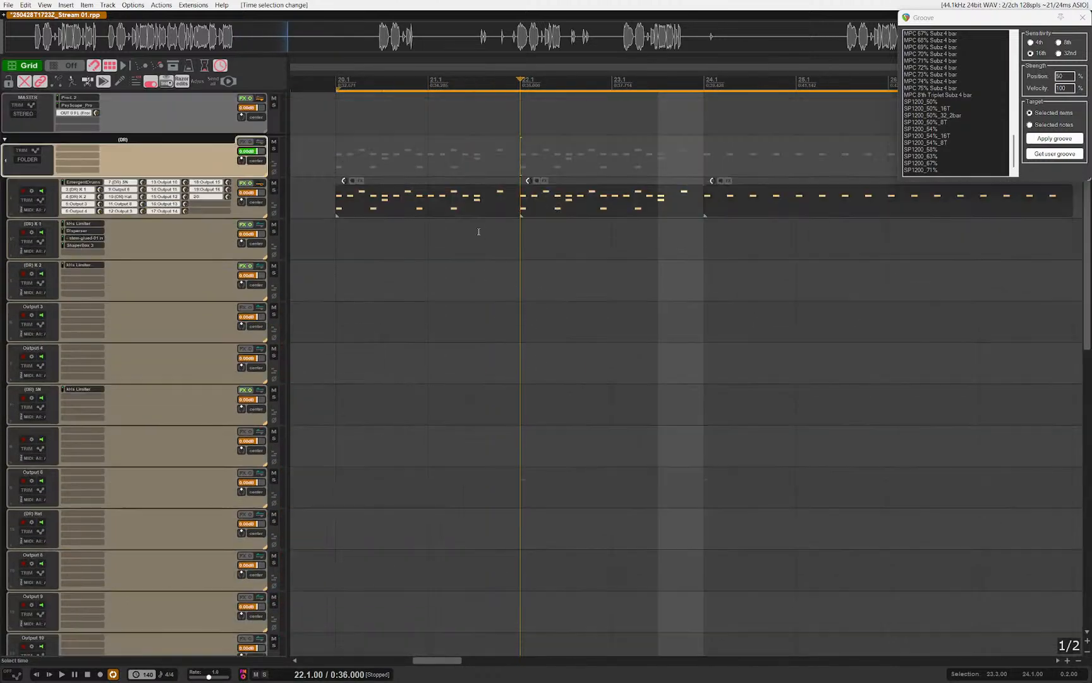
{"action": "left_click", "coordinate": [472, 149]}
{"action": "scroll", "coordinate": [560, 205], "scroll_direction": "down", "scroll_amount": 2}
{"action": "left_click_drag", "start_coordinate": [593, 204], "coordinate": [455, 158]}
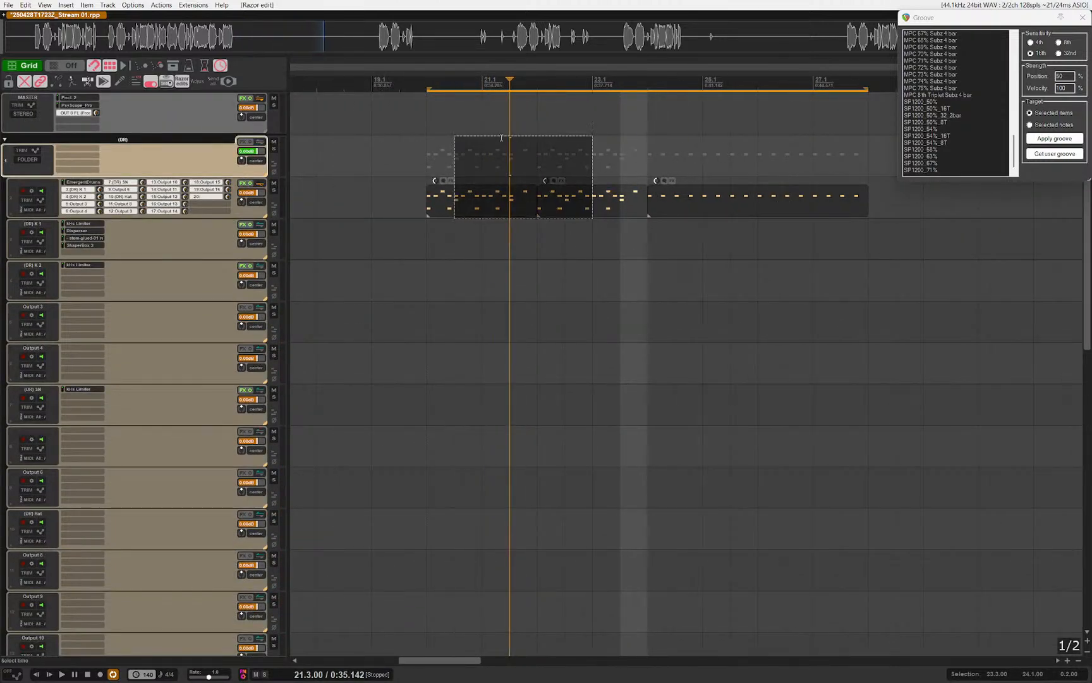
{"action": "left_click_drag", "start_coordinate": [646, 204], "coordinate": [433, 201]}
{"action": "key", "text": "ctrl+d"}
{"action": "left_click", "coordinate": [556, 128]}
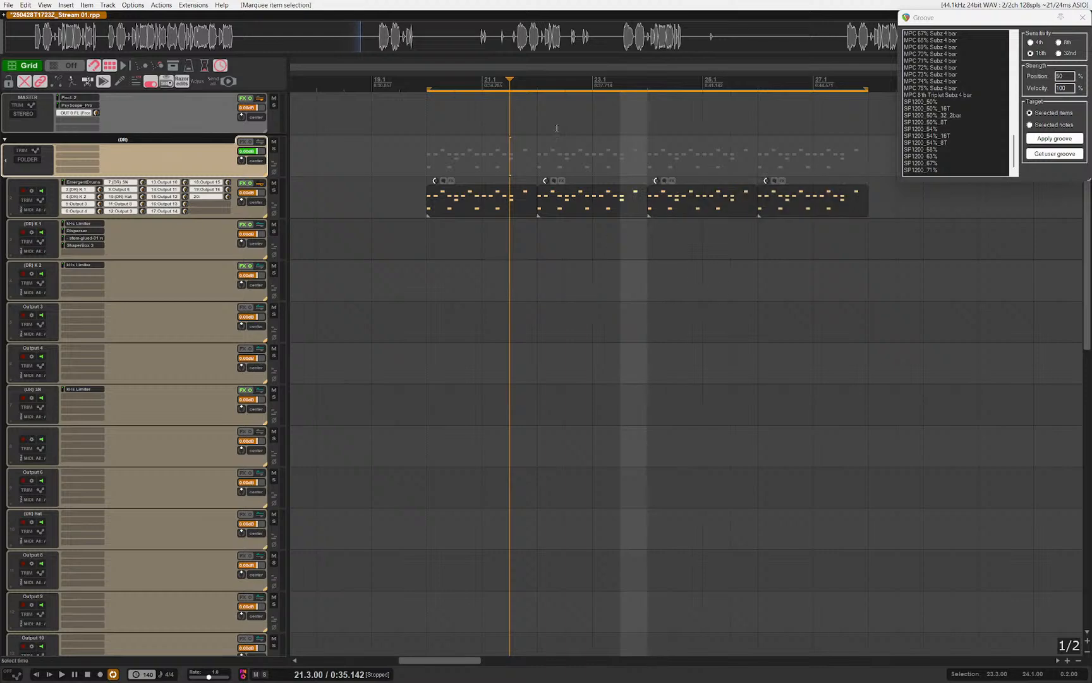
Step: In the drum item over bars 20 and 21, add F#2 hi-hats with velocity 37 at 21.3.50 and 21.4.50, and close the editor
{"action": "scroll", "coordinate": [523, 197], "scroll_direction": "up", "scroll_amount": 2}
{"action": "scroll", "coordinate": [626, 242], "scroll_direction": "up", "scroll_amount": 2}
{"action": "double_click", "coordinate": [506, 206]}
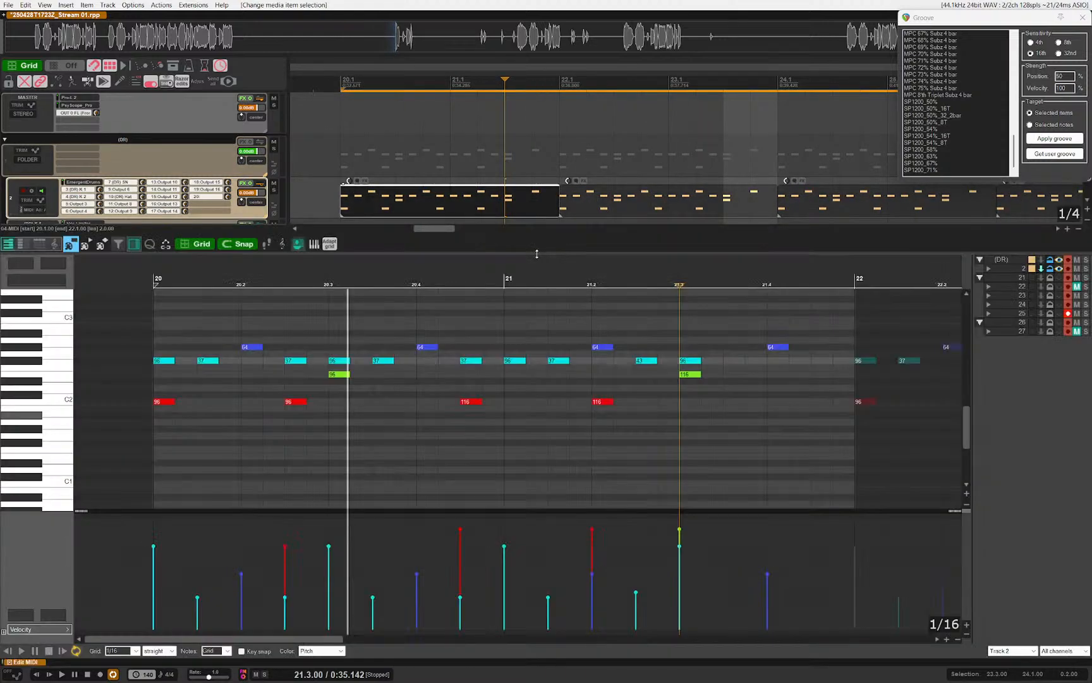
{"action": "scroll", "coordinate": [594, 372], "scroll_direction": "up", "scroll_amount": 3}
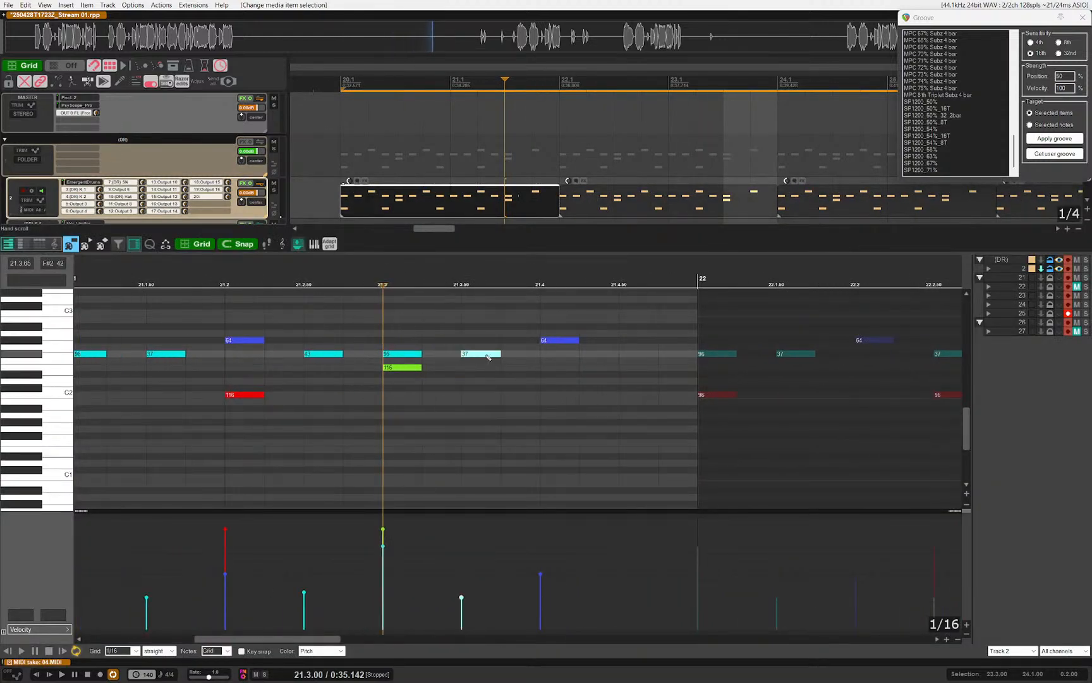
{"action": "left_click", "coordinate": [637, 354]}
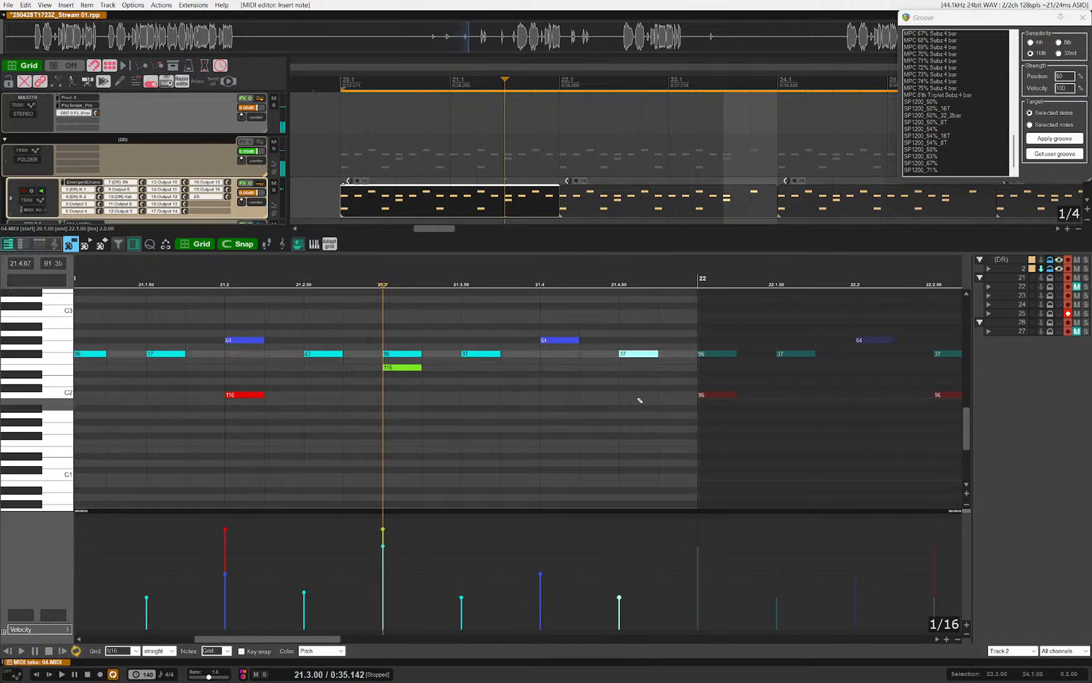
{"action": "key", "text": "Up"}
{"action": "key", "text": "Escape"}
Step: In the drum item over bars 22 and 23, add a G2 note at 23.3.75 and an F2 note at 23.4.50, both with velocity 37
{"action": "left_click_drag", "start_coordinate": [812, 234], "coordinate": [621, 229]}
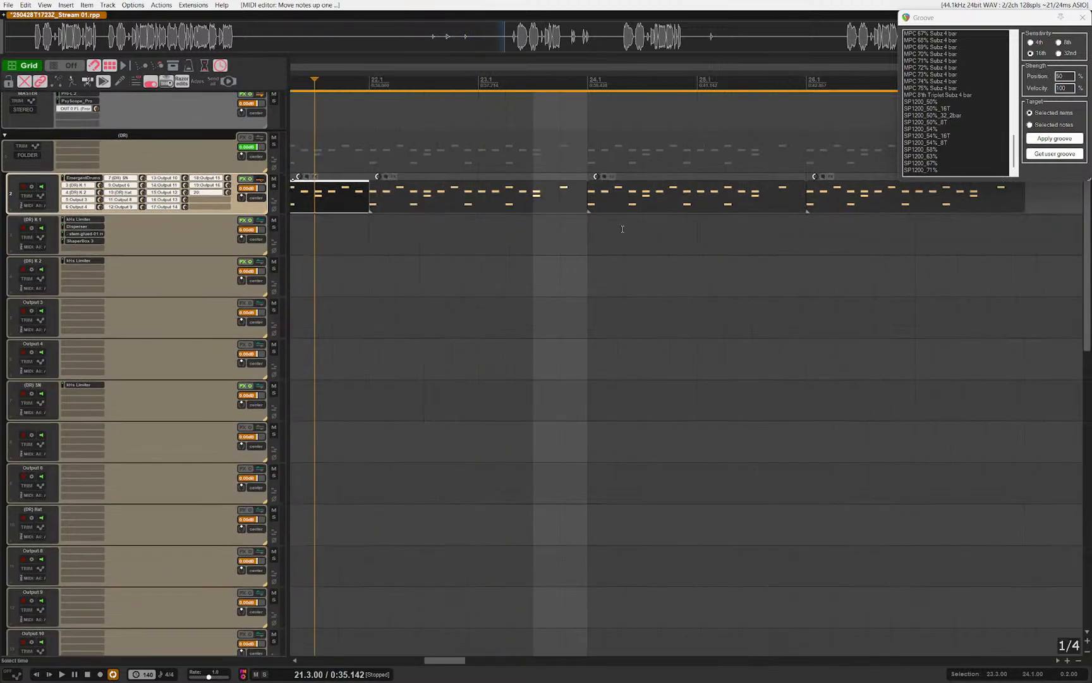
{"action": "double_click", "coordinate": [571, 206]}
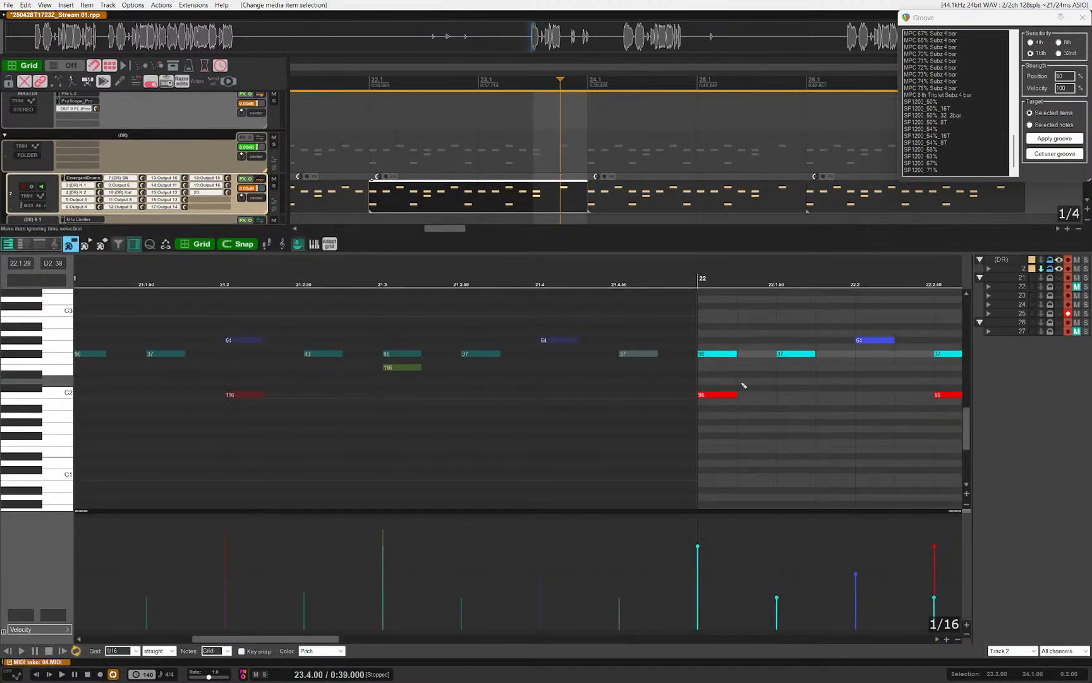
{"action": "left_click_drag", "start_coordinate": [745, 383], "coordinate": [249, 376]}
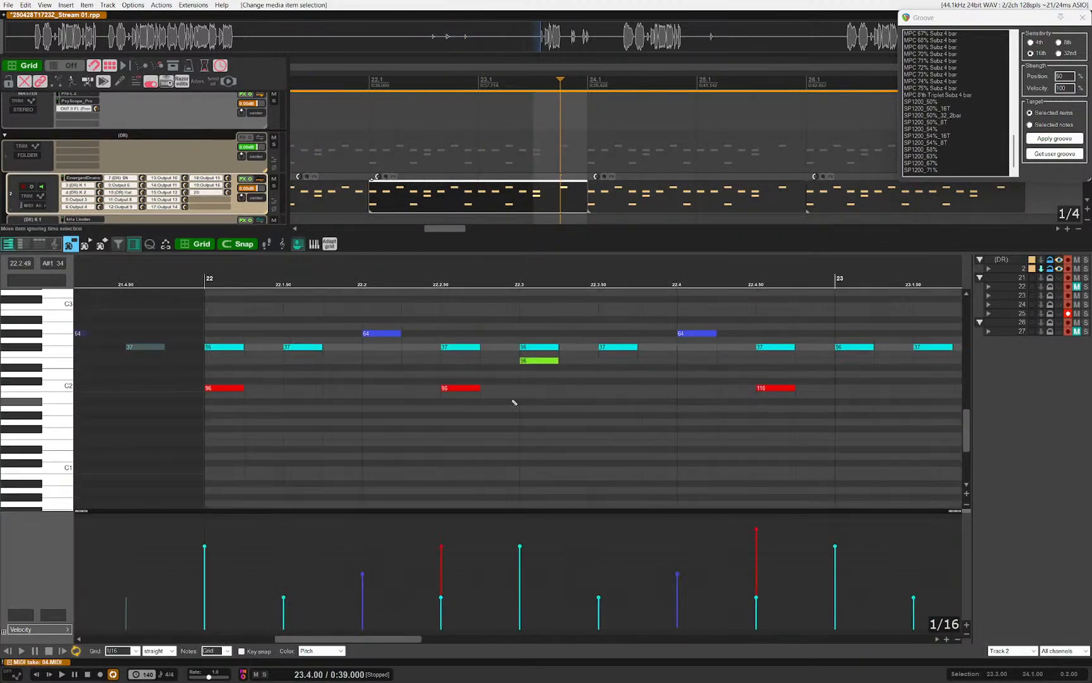
{"action": "left_click_drag", "start_coordinate": [784, 402], "coordinate": [327, 429]}
{"action": "left_click_drag", "start_coordinate": [758, 437], "coordinate": [266, 416]}
{"action": "scroll", "coordinate": [407, 377], "scroll_direction": "up", "scroll_amount": 2}
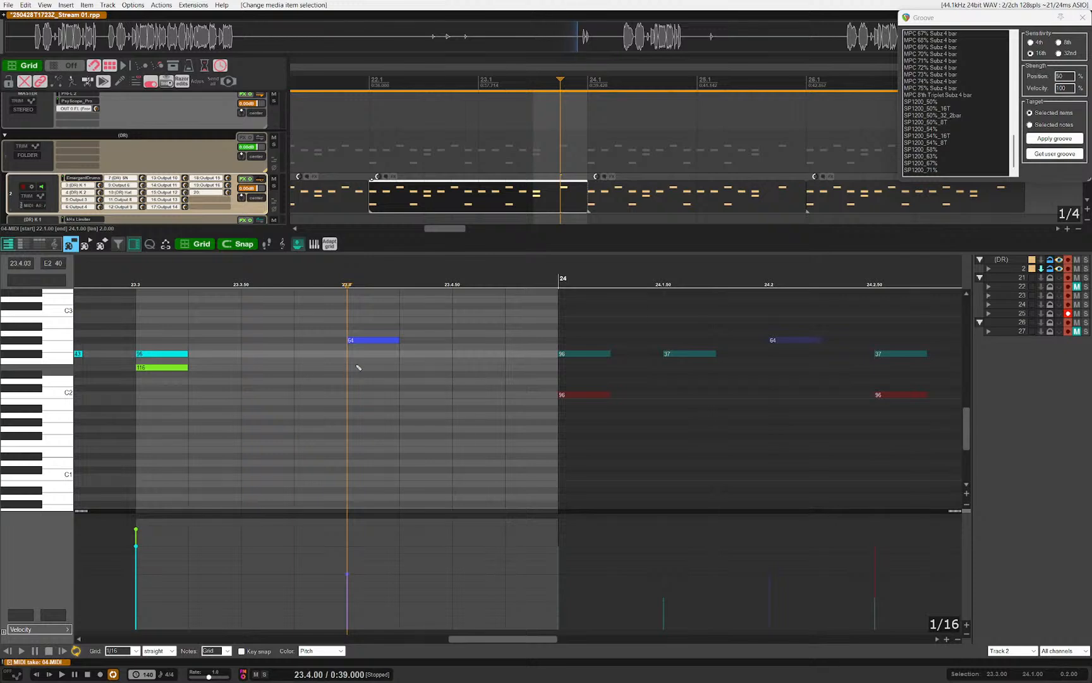
{"action": "left_click", "coordinate": [370, 355]}
{"action": "key", "text": "Up"}
{"action": "key", "text": "Up"}
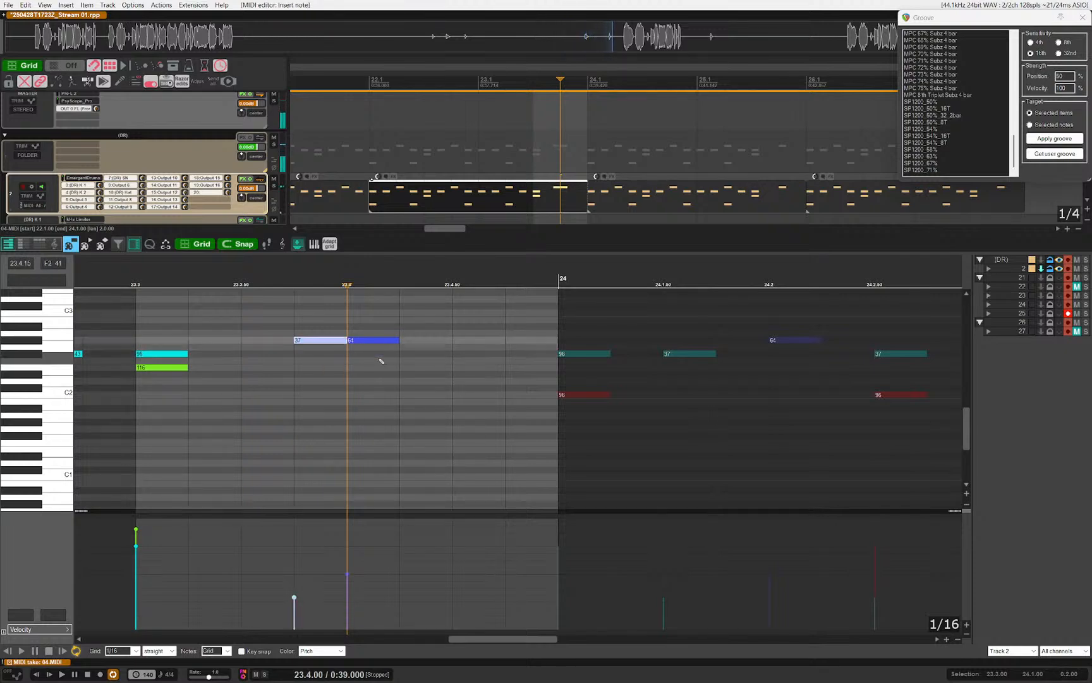
{"action": "key", "text": "Down"}
{"action": "left_click", "coordinate": [472, 363]}
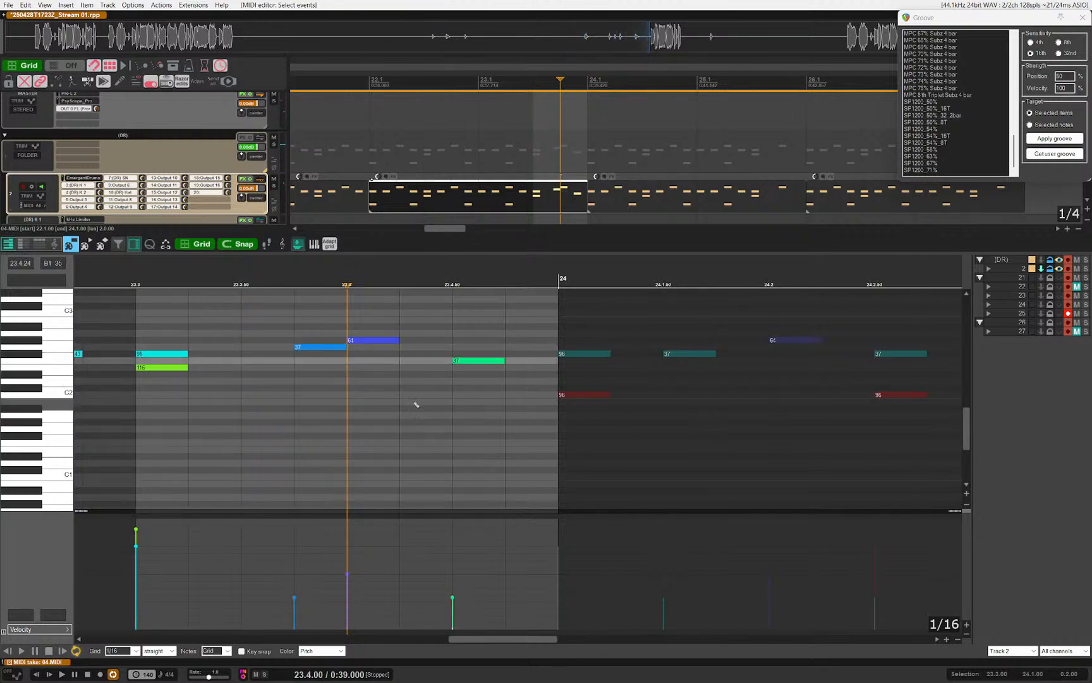
Step: Raise the velocity of the new G2 and F2 notes together, close the MIDI editor, and listen from bar 22
{"action": "left_click", "coordinate": [472, 361]}
{"action": "left_click", "coordinate": [303, 347], "text": "ctrl"}
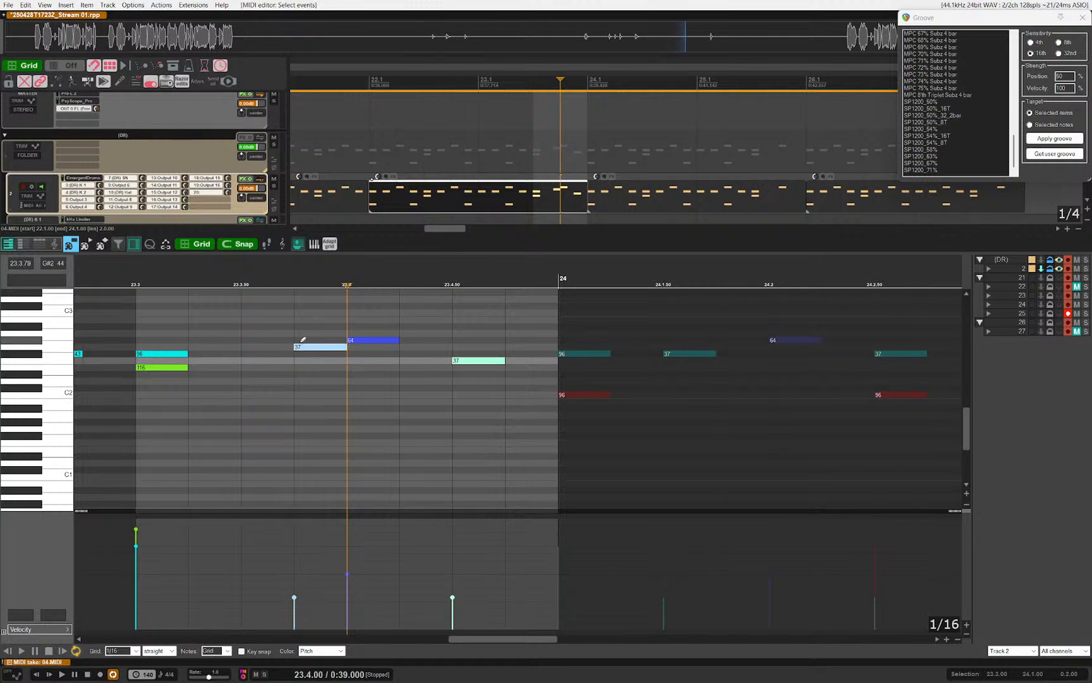
{"action": "left_click_drag", "start_coordinate": [303, 347], "coordinate": [303, 328]}
{"action": "key", "text": "Escape"}
{"action": "left_click", "coordinate": [428, 199]}
{"action": "key", "text": "space"}
{"action": "scroll", "coordinate": [590, 259], "scroll_direction": "down", "scroll_amount": 1}
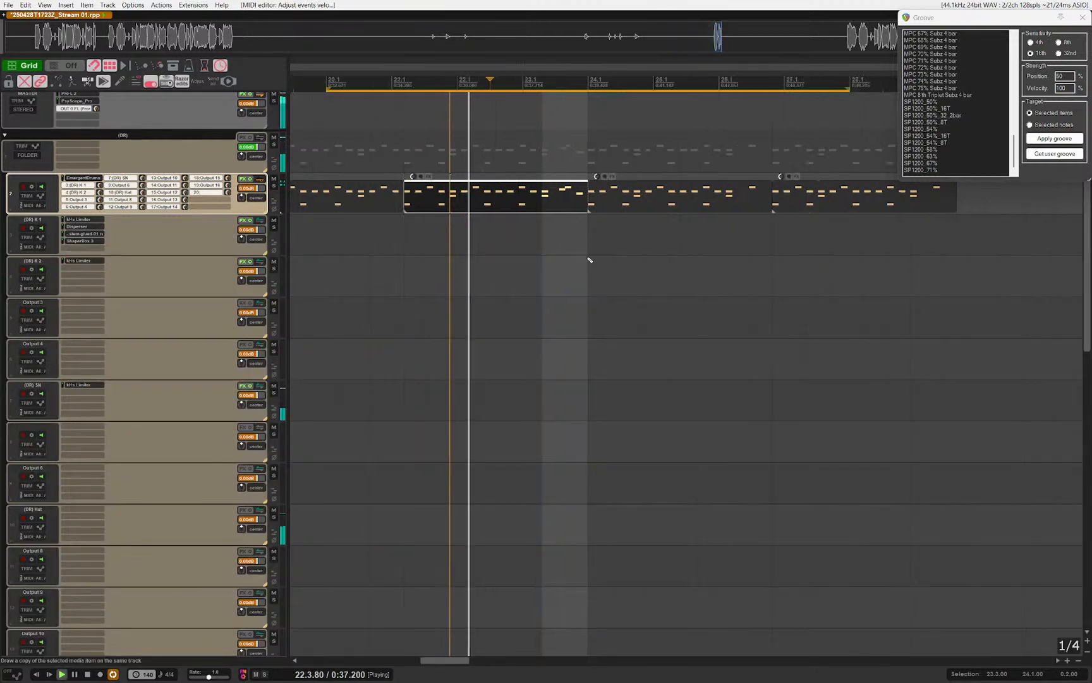
{"action": "scroll", "coordinate": [598, 297], "scroll_direction": "up", "scroll_amount": 4}
{"action": "left_click_drag", "start_coordinate": [536, 293], "coordinate": [648, 349]}
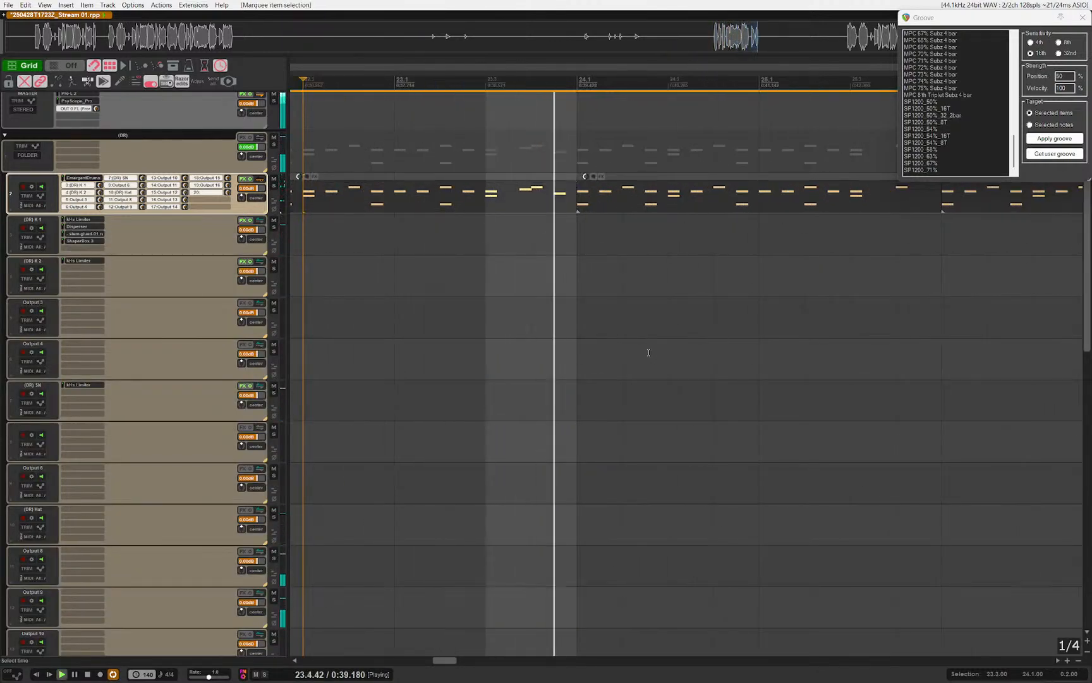
{"action": "scroll", "coordinate": [612, 300], "scroll_direction": "down", "scroll_amount": 2}
{"action": "scroll", "coordinate": [611, 299], "scroll_direction": "down", "scroll_amount": 1}
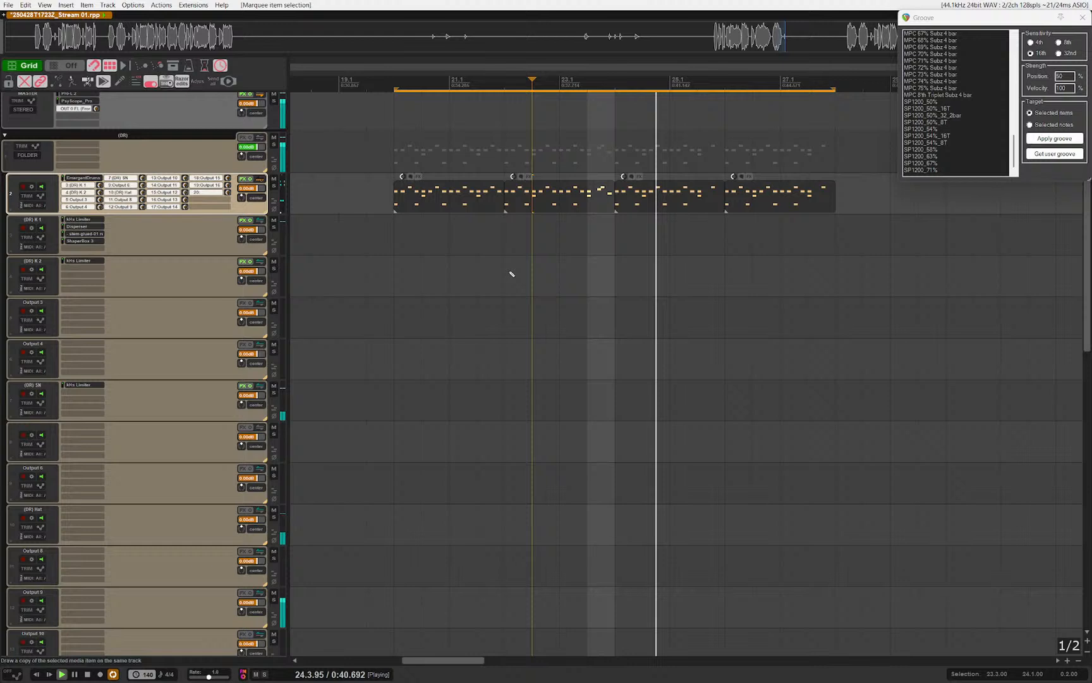
Step: Mark the revised drum bars 20 to 23 as a razor edit area and duplicate it over bars 24 to 27
{"action": "left_click", "coordinate": [367, 152]}
{"action": "left_click", "coordinate": [396, 154]}
{"action": "left_click_drag", "start_coordinate": [409, 191], "coordinate": [673, 261]}
{"action": "key", "text": "ctrl+d"}
{"action": "scroll", "coordinate": [659, 233], "scroll_direction": "down", "scroll_amount": 2}
{"action": "scroll", "coordinate": [660, 234], "scroll_direction": "up", "scroll_amount": 2}
{"action": "scroll", "coordinate": [673, 261], "scroll_direction": "down", "scroll_amount": 1}
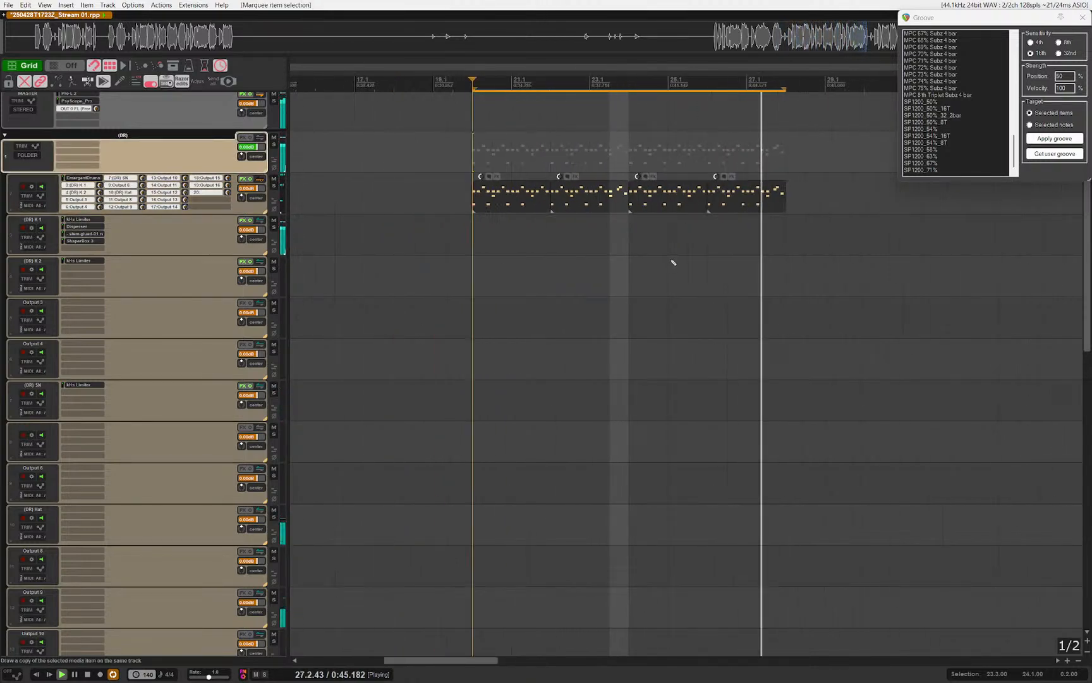
Step: Delete the two extra fill notes near the end of the drum item over bars 26 and 27, and close the MIDI editor
{"action": "scroll", "coordinate": [673, 261], "scroll_direction": "up", "scroll_amount": 4}
{"action": "scroll", "coordinate": [682, 251], "scroll_direction": "down", "scroll_amount": 3}
{"action": "scroll", "coordinate": [685, 251], "scroll_direction": "up", "scroll_amount": 2}
{"action": "left_click", "coordinate": [824, 205]}
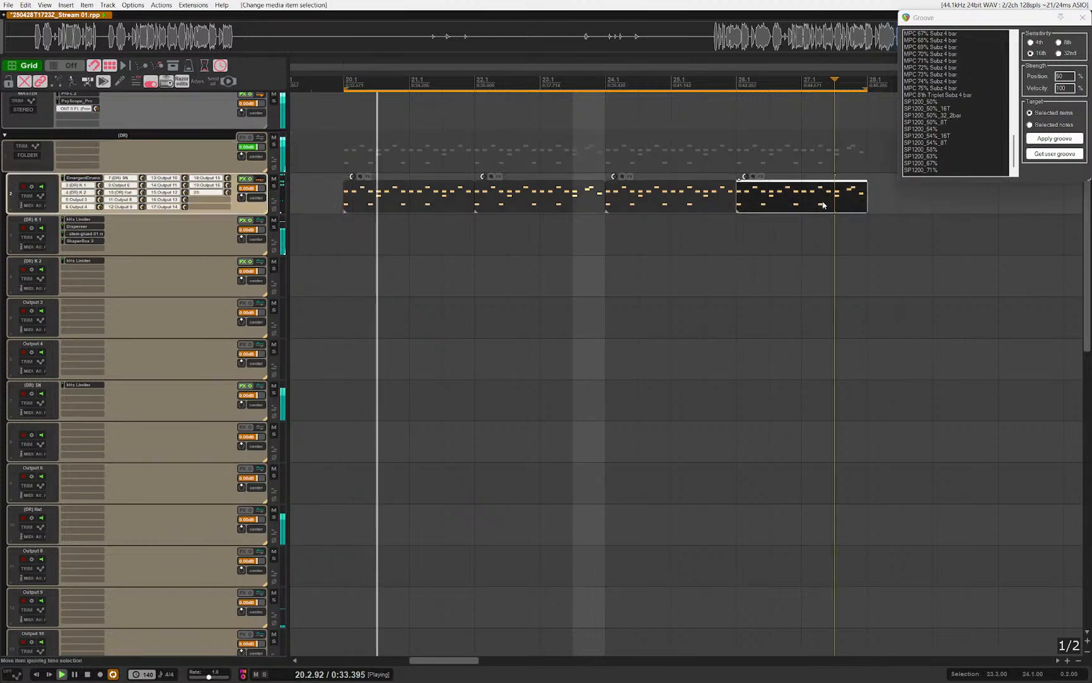
{"action": "key", "text": "ctrl+alt+e"}
{"action": "left_click_drag", "start_coordinate": [873, 434], "coordinate": [692, 411]}
{"action": "key", "text": "Delete"}
{"action": "key", "text": "Escape"}
{"action": "left_click_drag", "start_coordinate": [694, 297], "coordinate": [686, 268]}
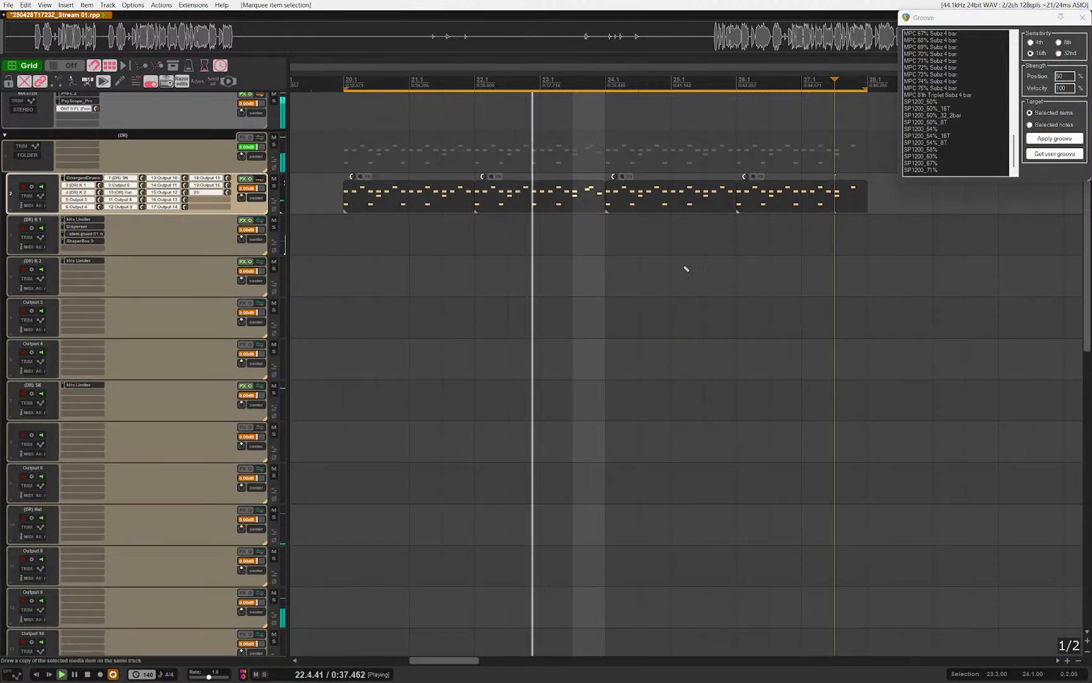
Step: Remove the time selection, open the empty MIDI item on Serum 2 track 25, listen briefly from bar 20, and close the editor
{"action": "scroll", "coordinate": [695, 268], "scroll_direction": "down", "scroll_amount": 2}
{"action": "left_click", "coordinate": [457, 246]}
{"action": "scroll", "coordinate": [528, 279], "scroll_direction": "down", "scroll_amount": 8}
{"action": "key", "text": "space"}
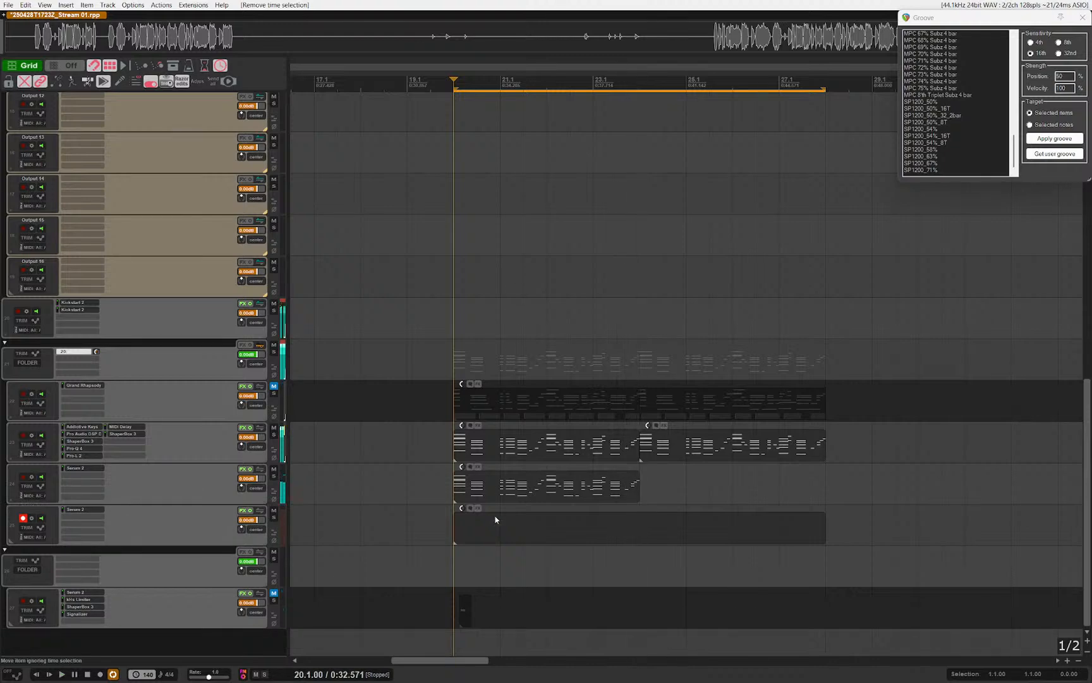
{"action": "scroll", "coordinate": [494, 455], "scroll_direction": "right", "scroll_amount": 1}
{"action": "left_click", "coordinate": [217, 526]}
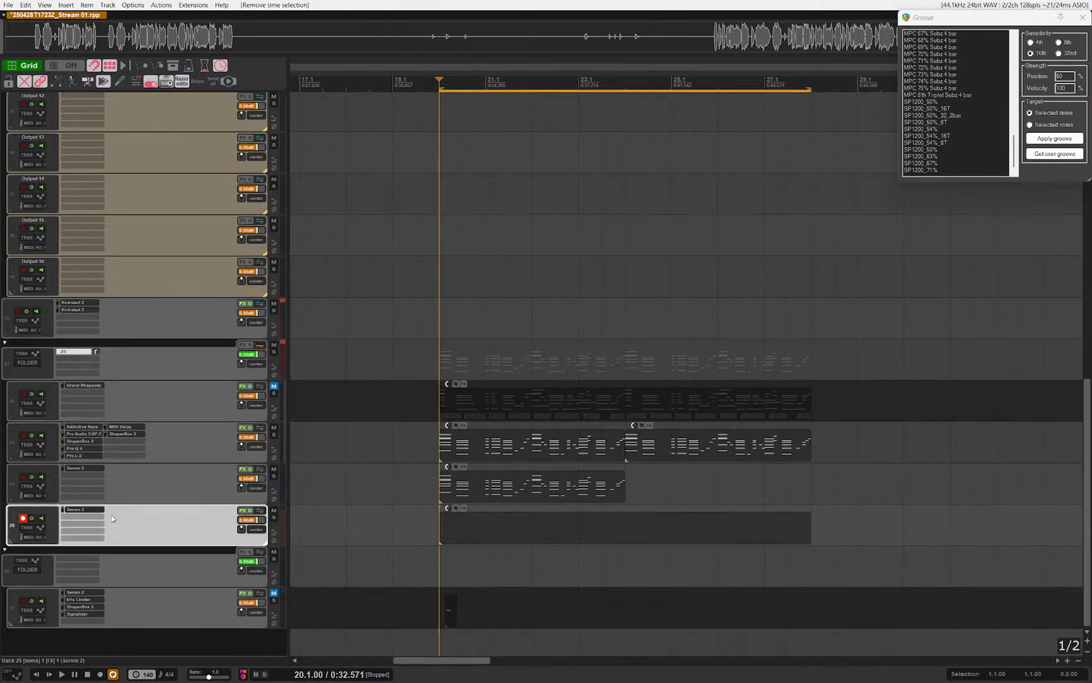
{"action": "double_click", "coordinate": [451, 531]}
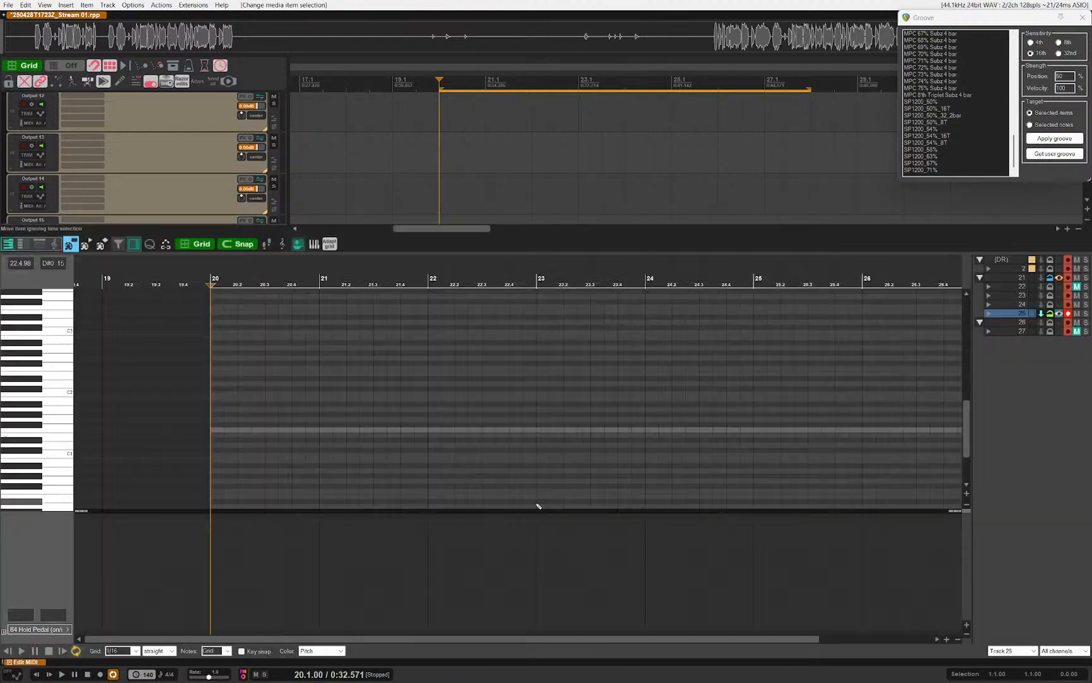
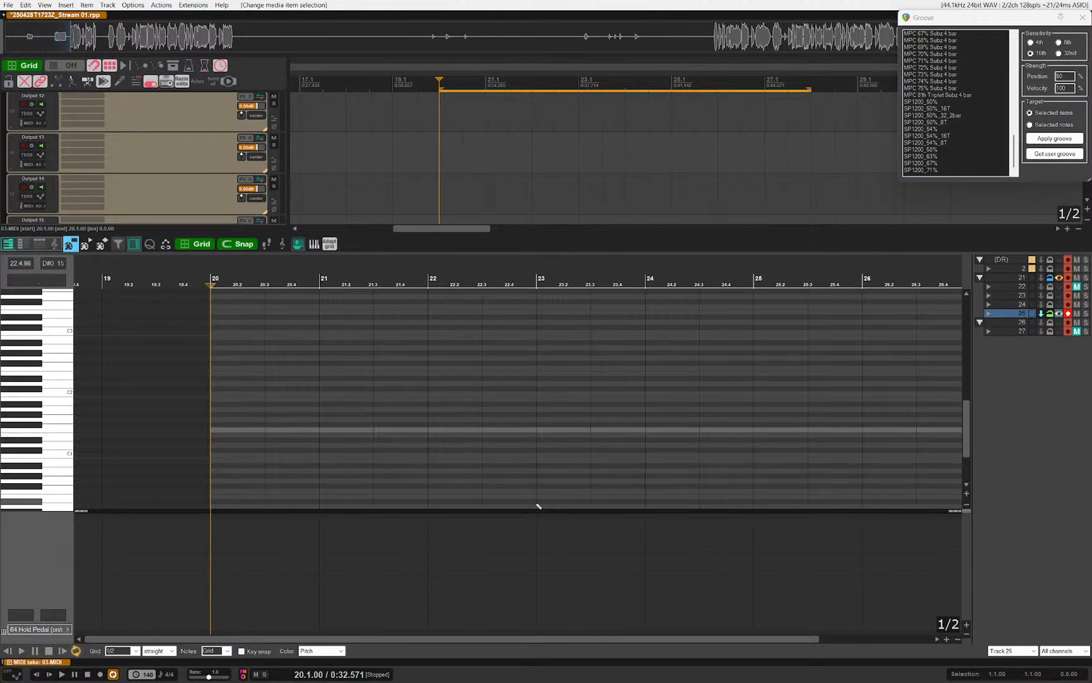
{"action": "key", "text": "space"}
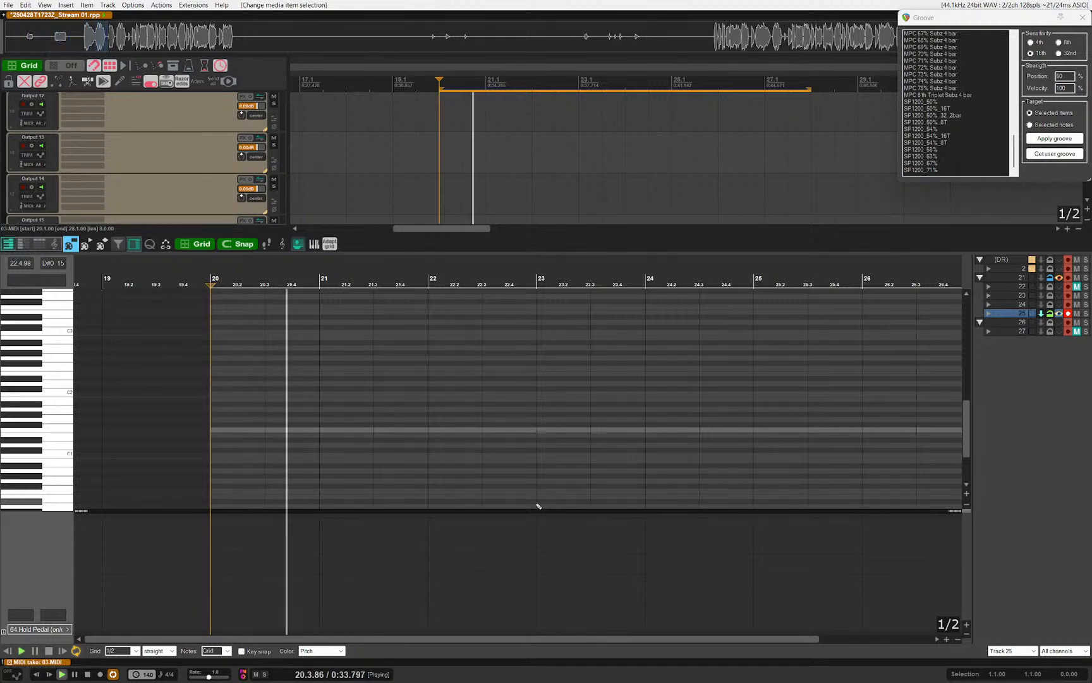
{"action": "key", "text": "space"}
{"action": "key", "text": "Escape"}
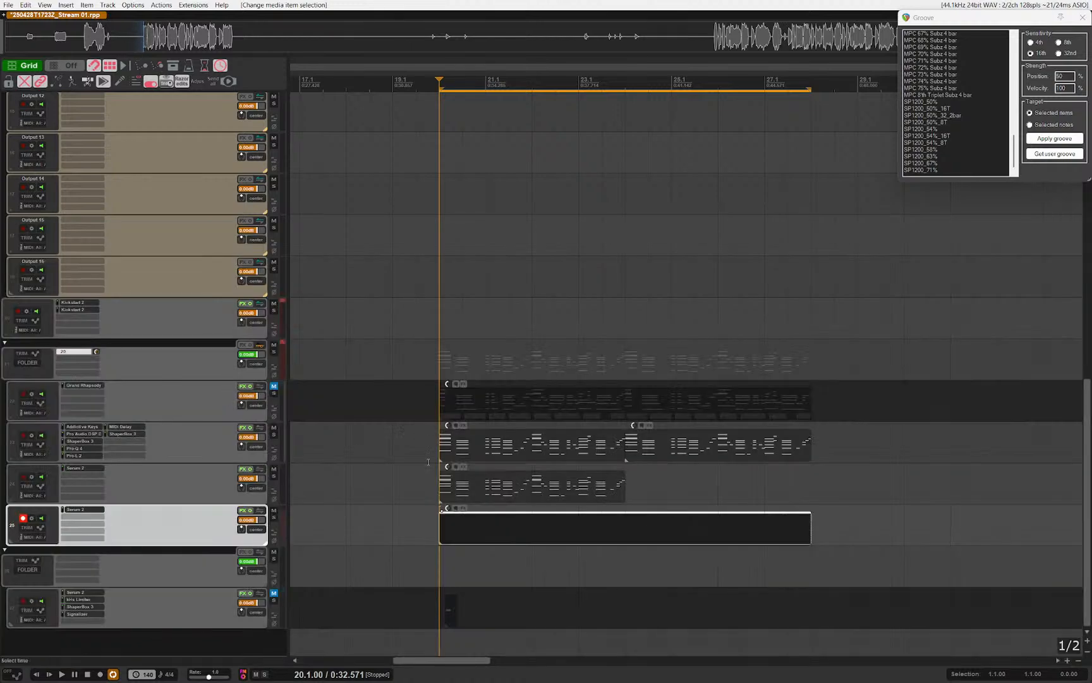
{"action": "scroll", "coordinate": [446, 533], "scroll_direction": "up", "scroll_amount": 7}
{"action": "left_click", "coordinate": [423, 532]}
{"action": "double_click", "coordinate": [497, 521]}
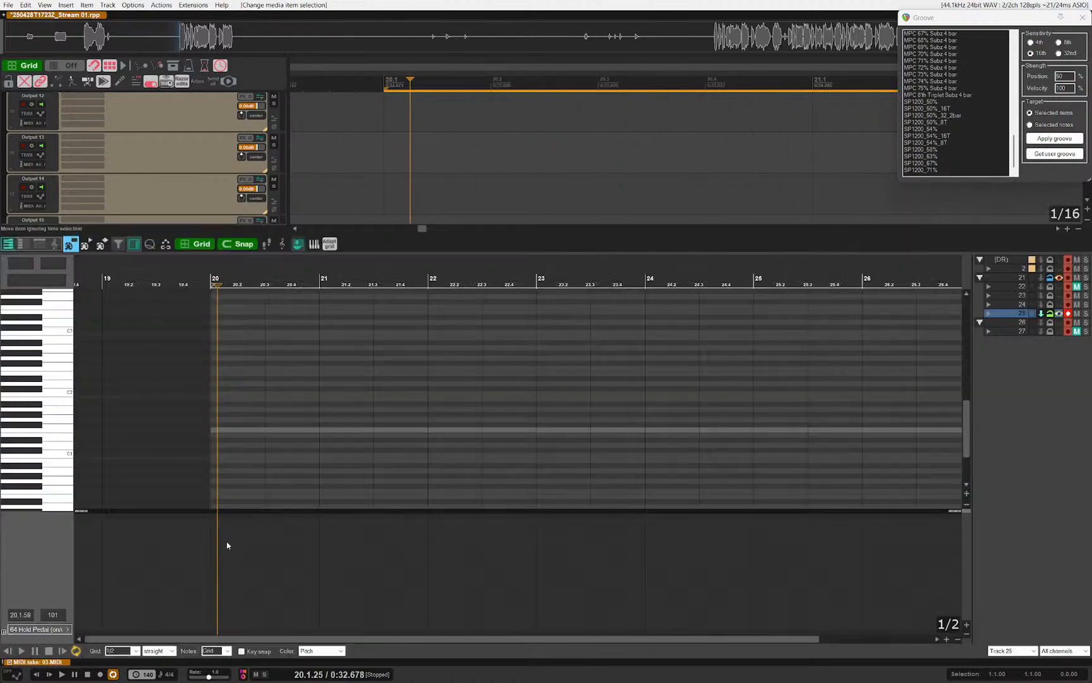
{"action": "left_click", "coordinate": [226, 455]}
{"action": "key", "text": "Escape"}
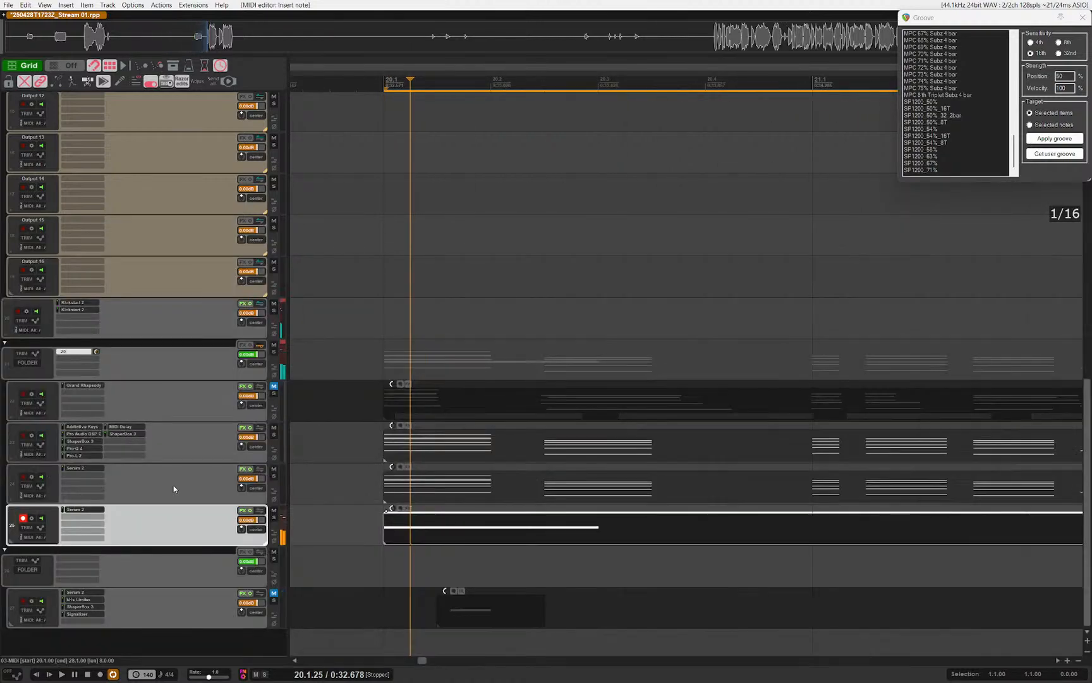
Step: Delete the MIDI item on track 25 and copy the lowest chord notes across bars 20 to 23 from the track 24 item
{"action": "left_click", "coordinate": [436, 524]}
{"action": "key", "text": "Delete"}
{"action": "double_click", "coordinate": [423, 490]}
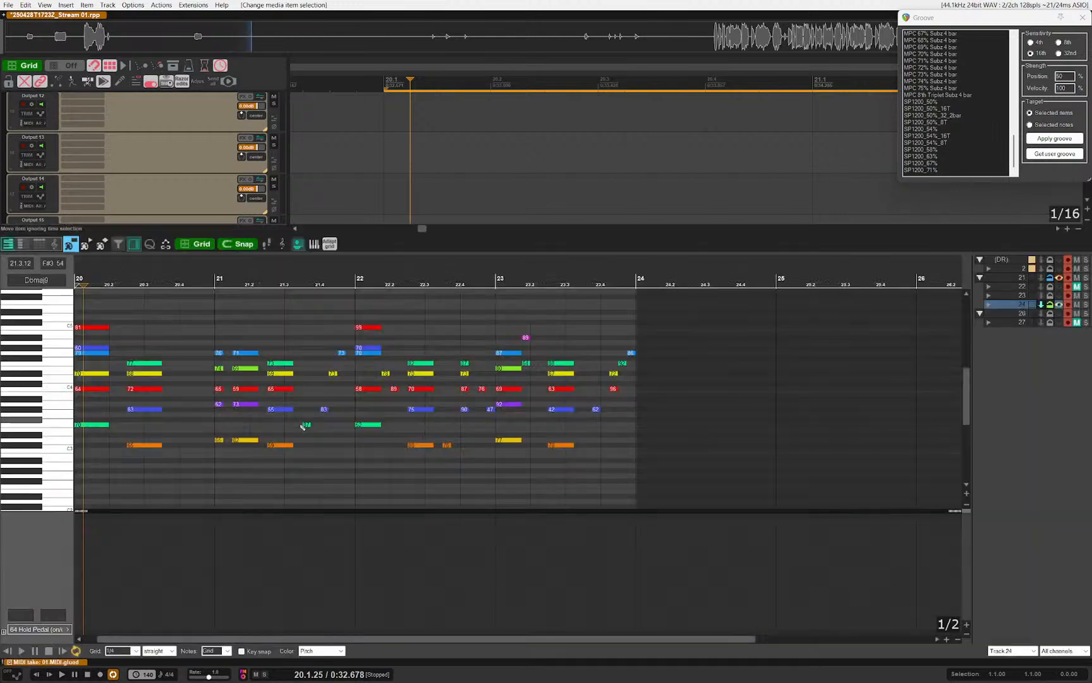
{"action": "left_click_drag", "start_coordinate": [250, 465], "coordinate": [331, 448]}
{"action": "scroll", "coordinate": [175, 425], "scroll_direction": "up", "scroll_amount": 5}
{"action": "left_click_drag", "start_coordinate": [178, 444], "coordinate": [221, 417]}
{"action": "left_click", "coordinate": [174, 409], "text": "ctrl"}
{"action": "left_click_drag", "start_coordinate": [301, 397], "coordinate": [500, 473]}
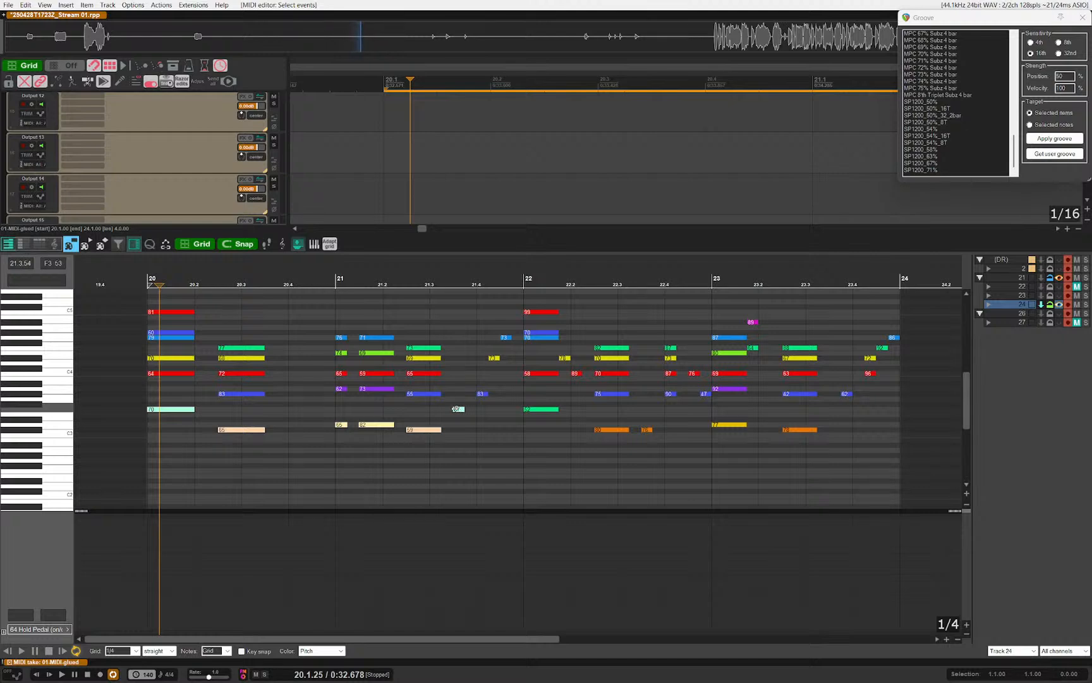
{"action": "left_click", "coordinate": [460, 410], "text": "ctrl"}
{"action": "left_click_drag", "start_coordinate": [529, 401], "coordinate": [567, 426]}
{"action": "left_click_drag", "start_coordinate": [586, 418], "coordinate": [837, 488]}
{"action": "key", "text": "Escape"}
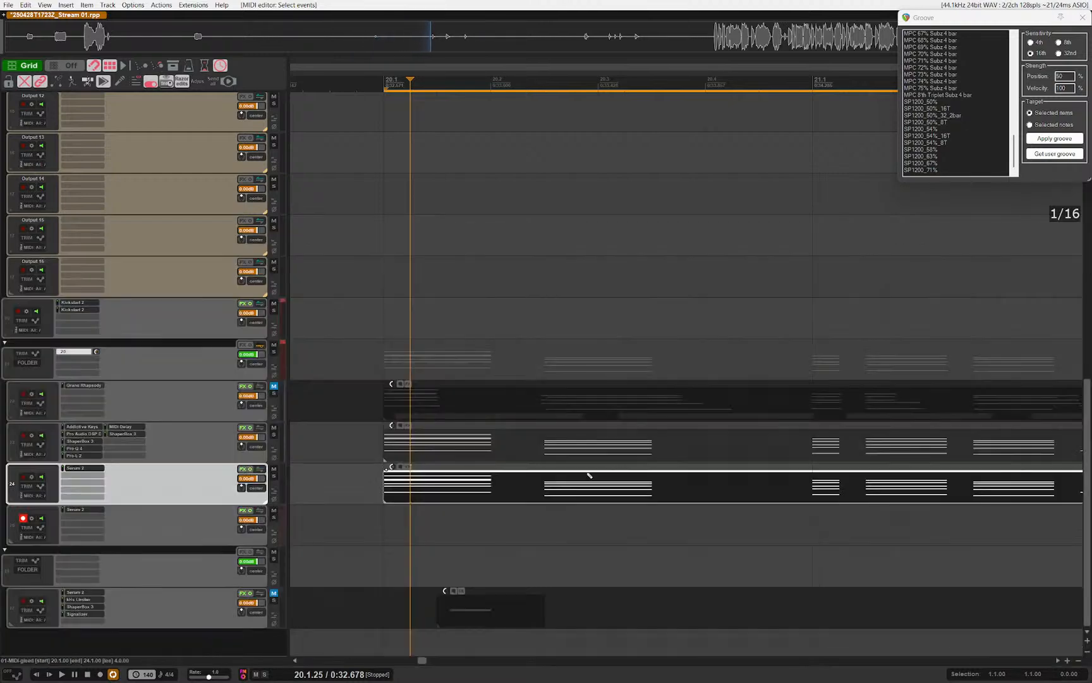
Step: Draw a MIDI item over bars 20 to 23 on track 25, paste the copied bass notes into it, and close the editor
{"action": "left_click_drag", "start_coordinate": [389, 528], "coordinate": [707, 534]}
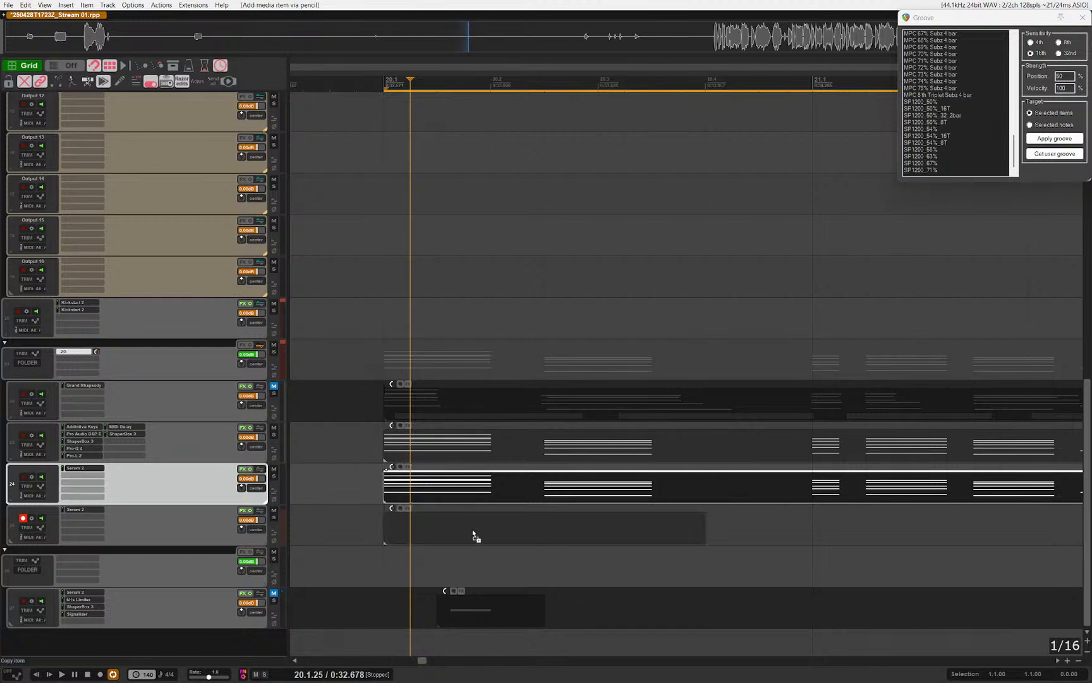
{"action": "scroll", "coordinate": [477, 537], "scroll_direction": "down", "scroll_amount": 5}
{"action": "left_click_drag", "start_coordinate": [528, 532], "coordinate": [887, 534]}
{"action": "double_click", "coordinate": [646, 528]}
{"action": "key", "text": "ctrl+v"}
{"action": "key", "text": "Escape"}
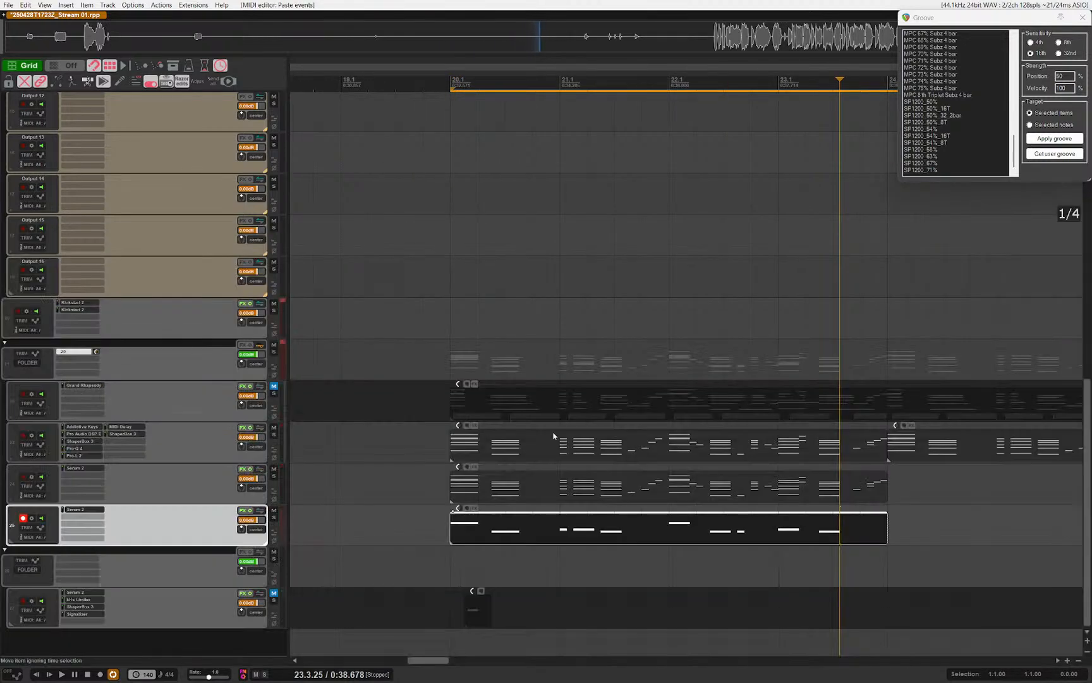
Step: Play the new bass line with the chords from just before bar 20
{"action": "left_click", "coordinate": [424, 536]}
{"action": "key", "text": "space"}
{"action": "scroll", "coordinate": [458, 535], "scroll_direction": "down", "scroll_amount": 2}
{"action": "scroll", "coordinate": [484, 538], "scroll_direction": "up", "scroll_amount": 1}
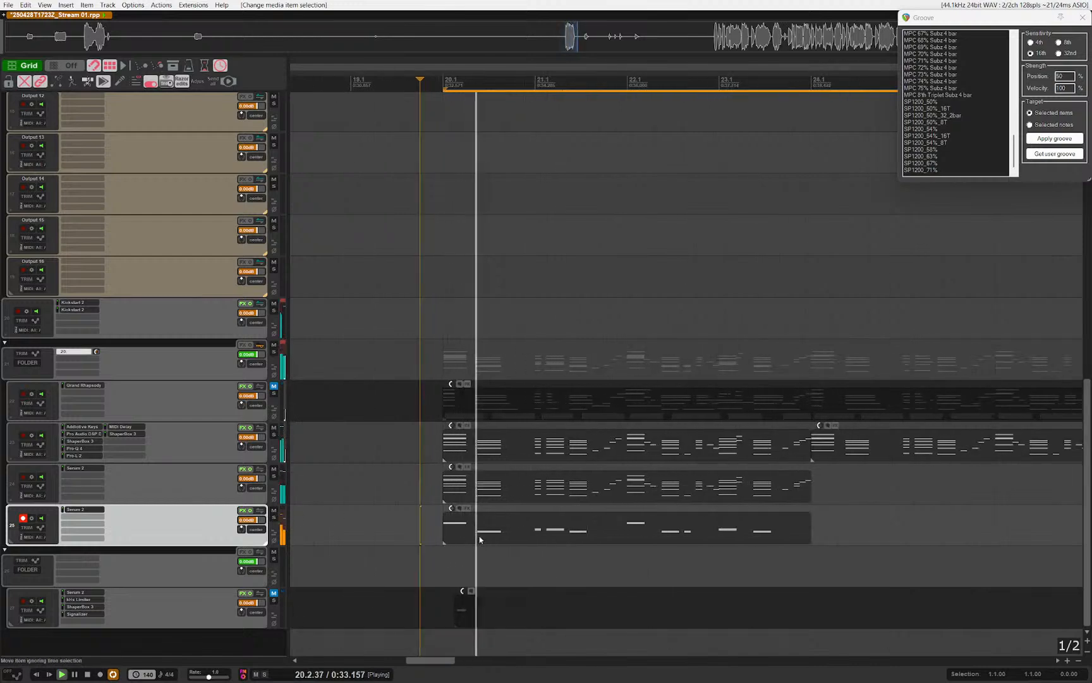
Step: Solo the track 25 bass part, transpose all its notes down one octave, and play it from bar 20
{"action": "key", "text": "space"}
{"action": "left_click", "coordinate": [545, 543]}
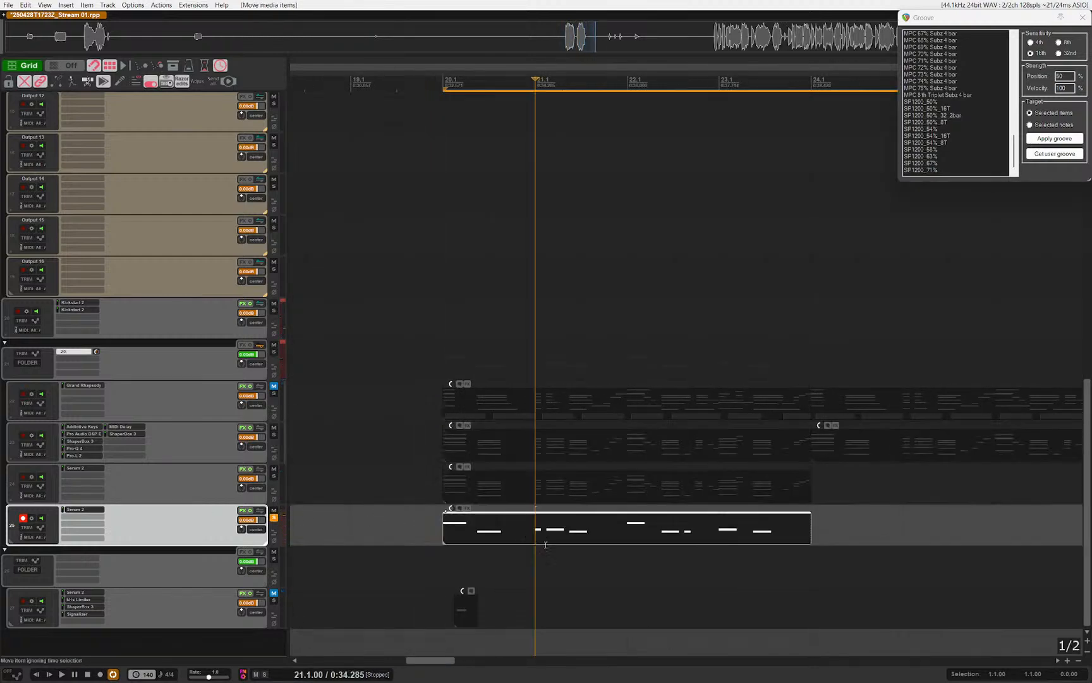
{"action": "left_click", "coordinate": [493, 527]}
{"action": "double_click", "coordinate": [583, 542]}
{"action": "key", "text": "shift+Down"}
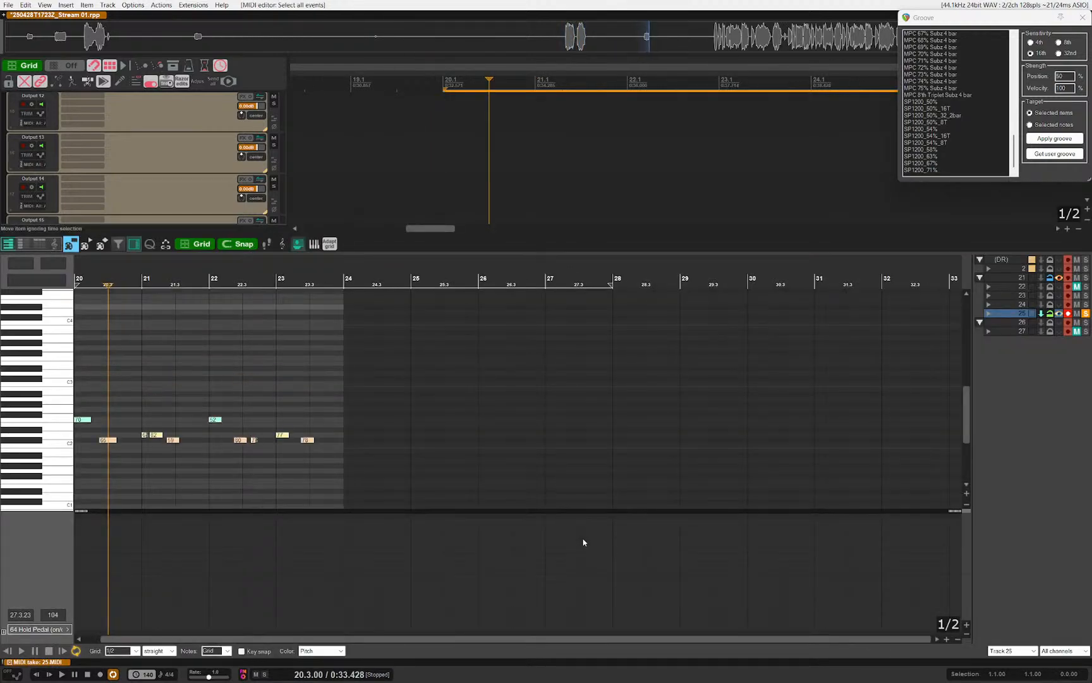
{"action": "key", "text": "shift+Down"}
{"action": "key", "text": "space"}
{"action": "key", "text": "Escape"}
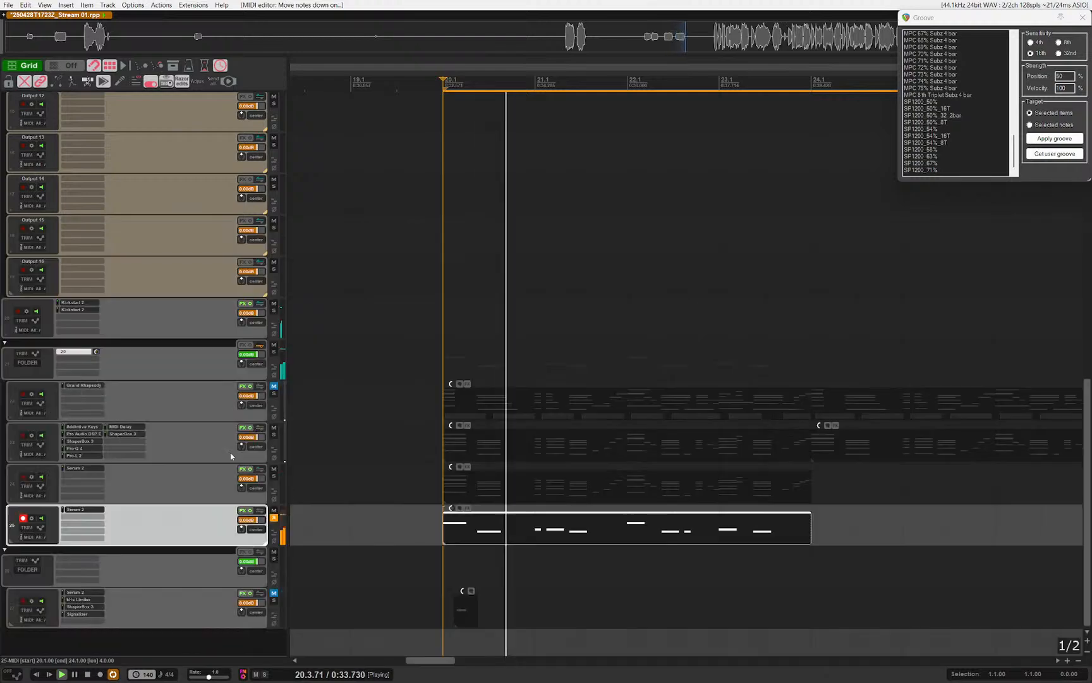
Step: Unsolo track 25 and play the lowered bass line together with the chords and drums from bar 20
{"action": "key", "text": "F6"}
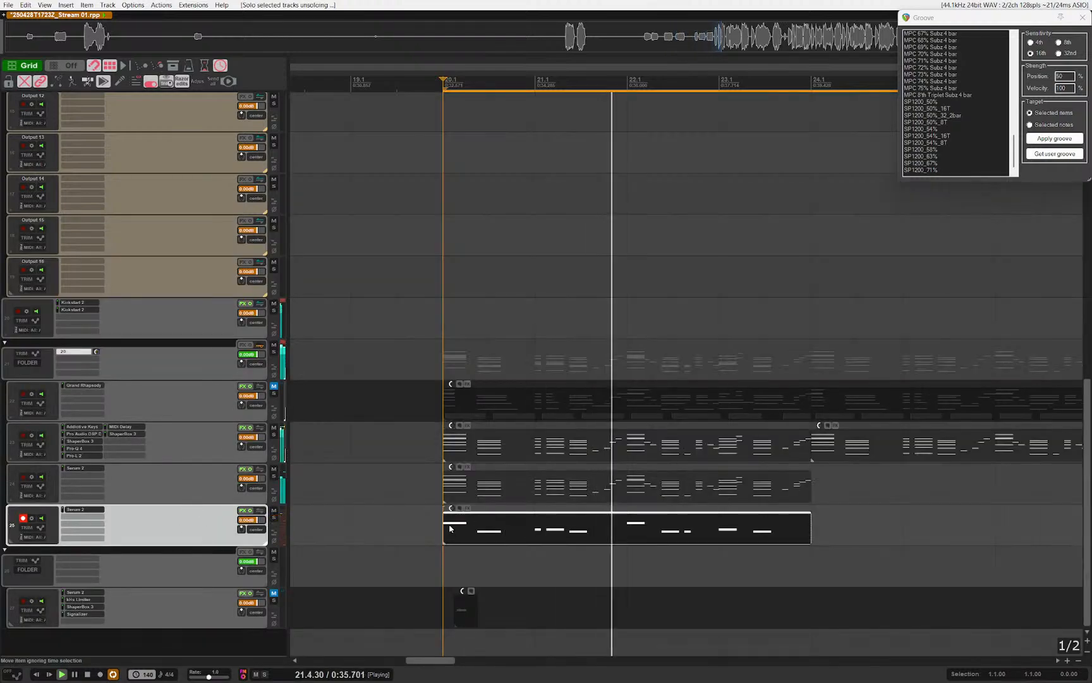
{"action": "scroll", "coordinate": [504, 532], "scroll_direction": "down", "scroll_amount": 2}
{"action": "left_click_drag", "start_coordinate": [544, 559], "coordinate": [552, 586]}
{"action": "scroll", "coordinate": [531, 569], "scroll_direction": "left", "scroll_amount": 1}
{"action": "scroll", "coordinate": [403, 555], "scroll_direction": "up", "scroll_amount": 2}
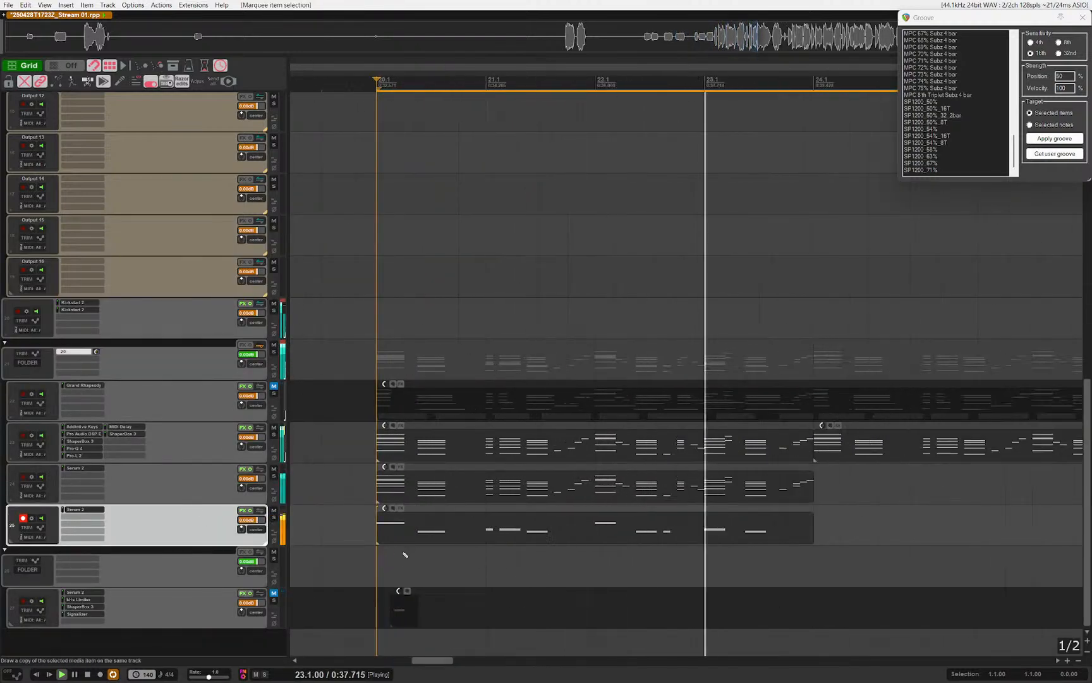
{"action": "key", "text": "space"}
{"action": "key", "text": "space"}
Step: Duplicate the bass item on track 25 and the chord item on track 24 into bars 24 to 27
{"action": "left_click", "coordinate": [548, 539]}
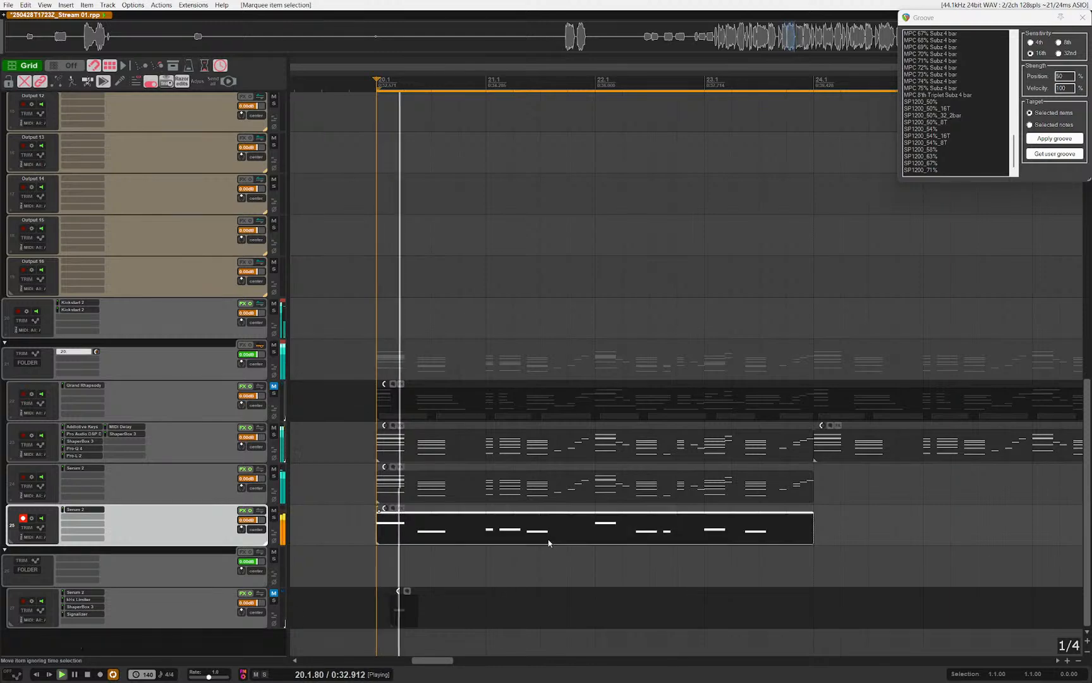
{"action": "key", "text": "ctrl+d"}
{"action": "scroll", "coordinate": [517, 539], "scroll_direction": "down", "scroll_amount": 2}
{"action": "scroll", "coordinate": [449, 536], "scroll_direction": "up", "scroll_amount": 1}
{"action": "left_click_drag", "start_coordinate": [449, 536], "coordinate": [532, 461]}
{"action": "left_click", "coordinate": [525, 501]}
{"action": "key", "text": "ctrl+d"}
{"action": "scroll", "coordinate": [589, 533], "scroll_direction": "down", "scroll_amount": 2}
{"action": "scroll", "coordinate": [588, 534], "scroll_direction": "up", "scroll_amount": 1}
{"action": "key", "text": "Escape"}
{"action": "left_click_drag", "start_coordinate": [494, 403], "coordinate": [482, 391]}
Step: Add ShaperBox 3 to the snare track (DR) SN and load its Volume shaper
{"action": "scroll", "coordinate": [443, 355], "scroll_direction": "up", "scroll_amount": 10}
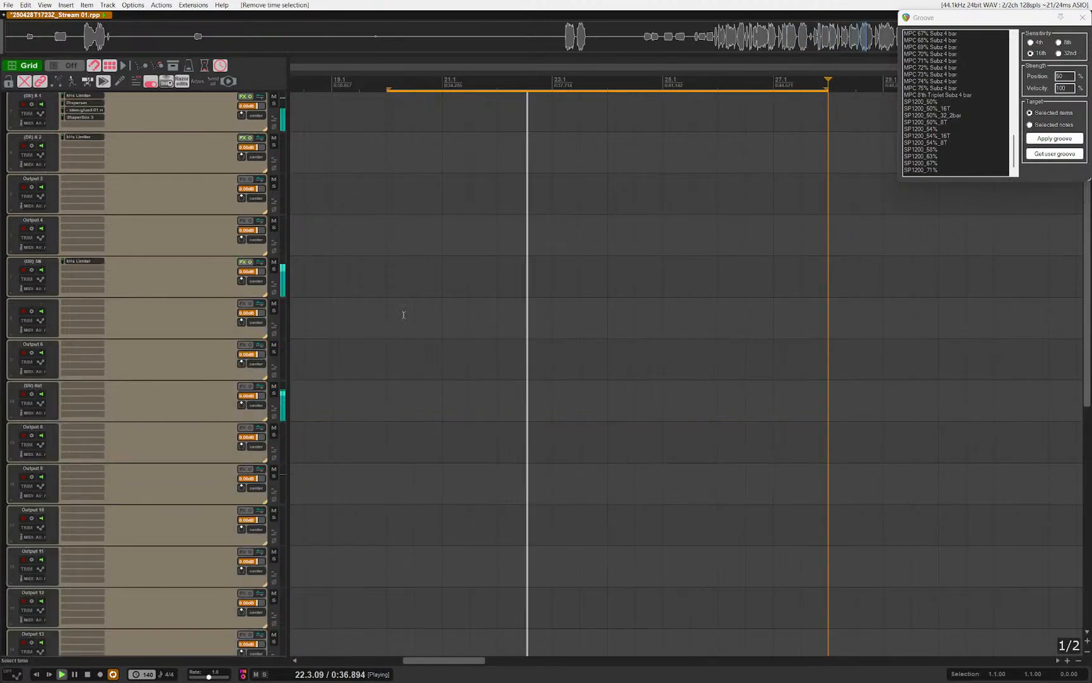
{"action": "left_click", "coordinate": [129, 408]}
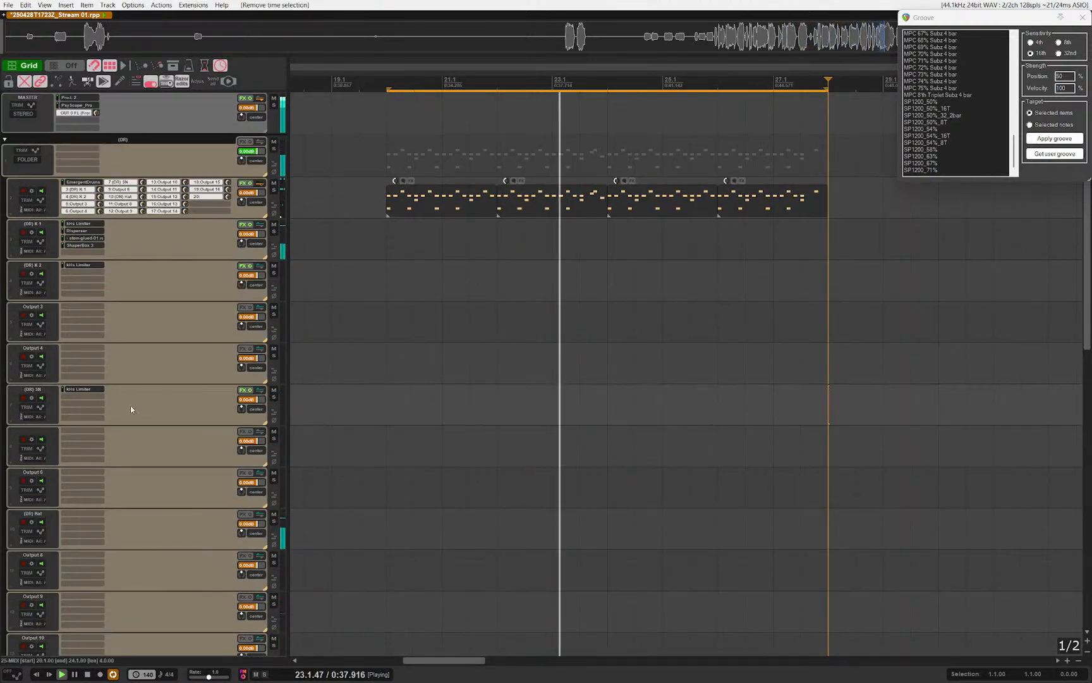
{"action": "double_click", "coordinate": [84, 404]}
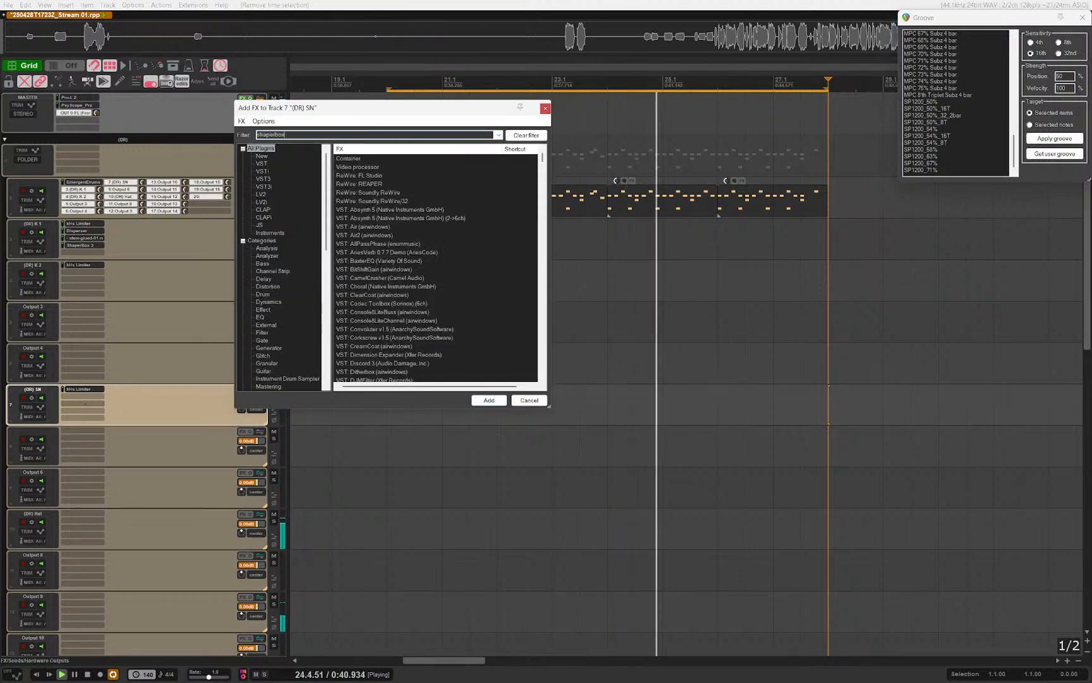
{"action": "type", "text": "shaper"}
{"action": "key", "text": "Return"}
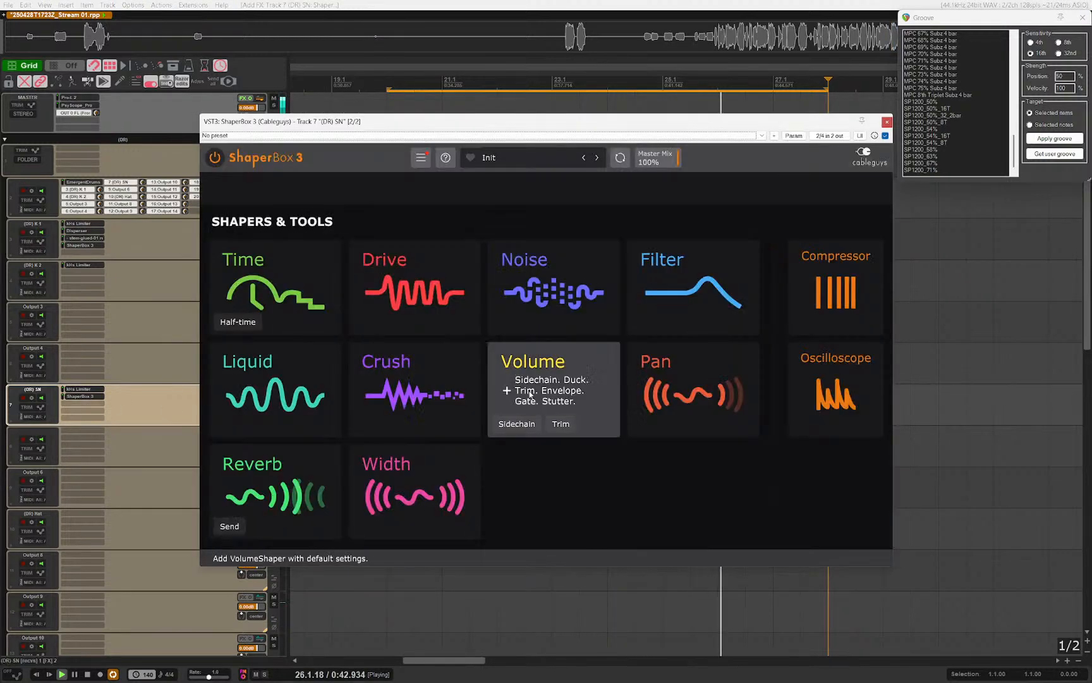
{"action": "left_click", "coordinate": [525, 379]}
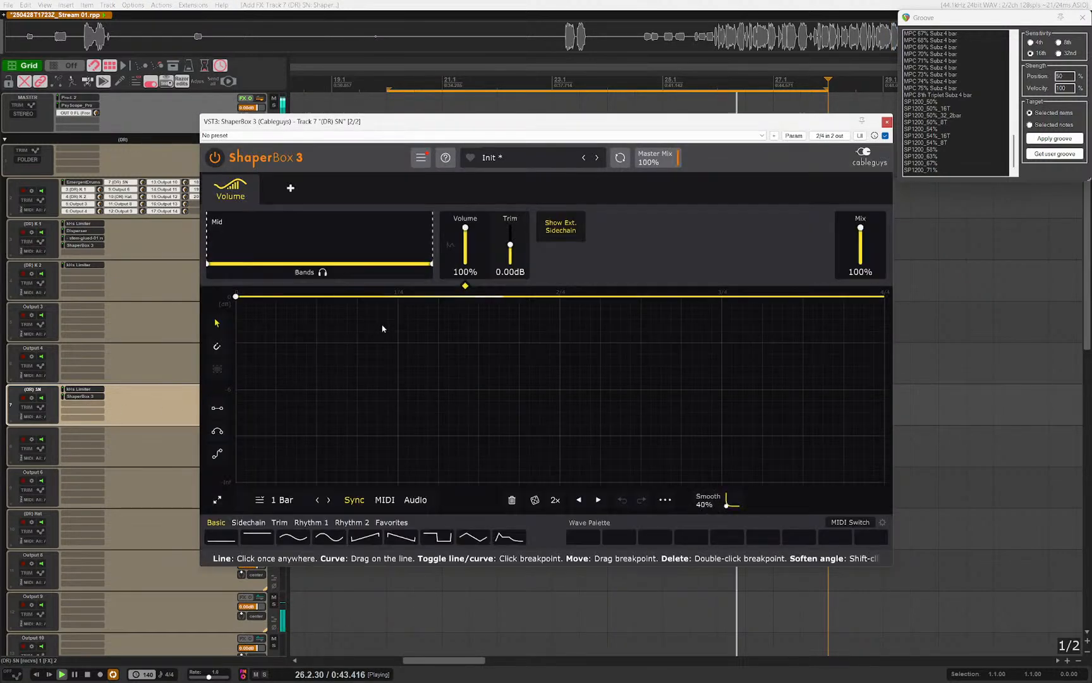
Step: Try MIDI triggering on the snare's Volume shaper and play the beat from bar 20
{"action": "left_click", "coordinate": [429, 502]}
{"action": "key", "text": "space"}
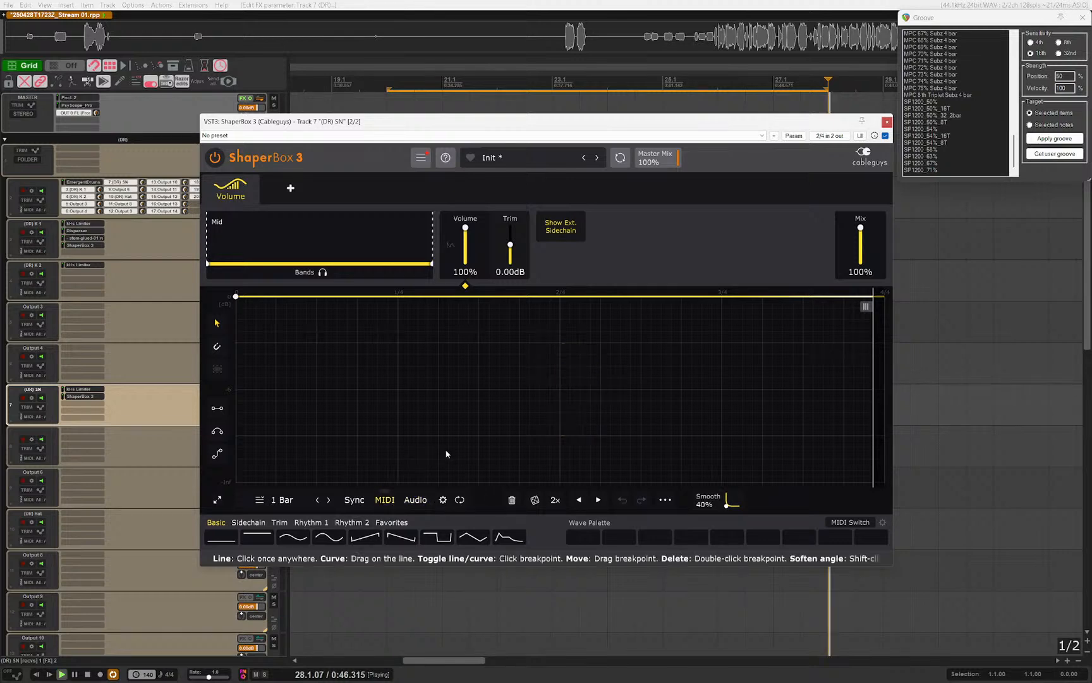
{"action": "left_click_drag", "start_coordinate": [505, 584], "coordinate": [620, 609]}
{"action": "left_click", "coordinate": [393, 580]}
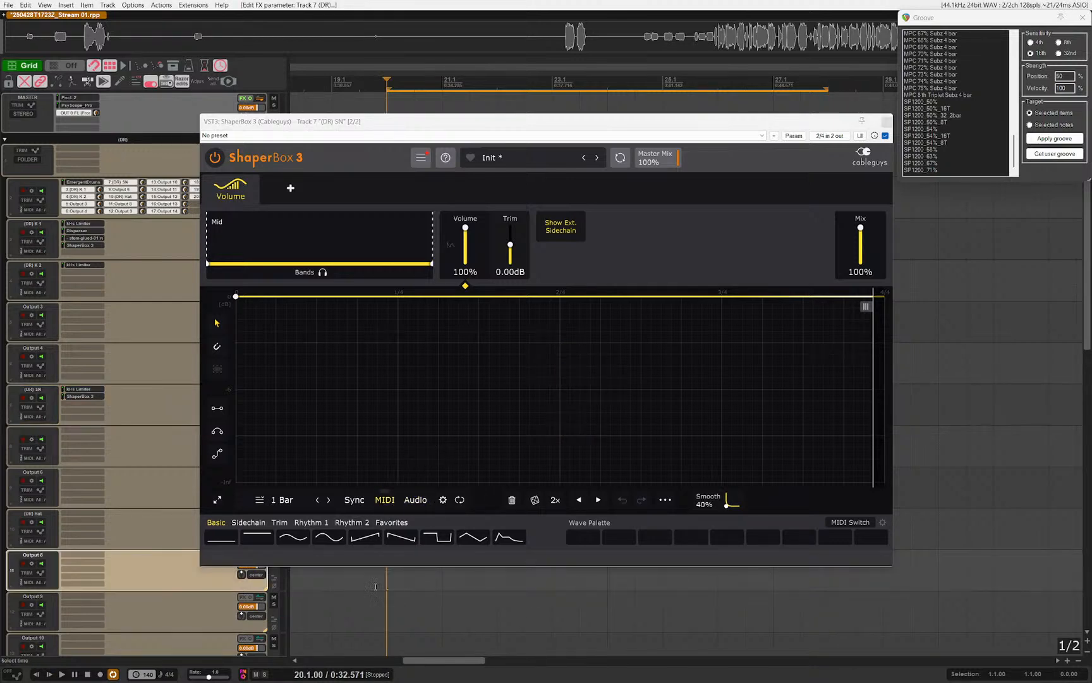
{"action": "key", "text": "space"}
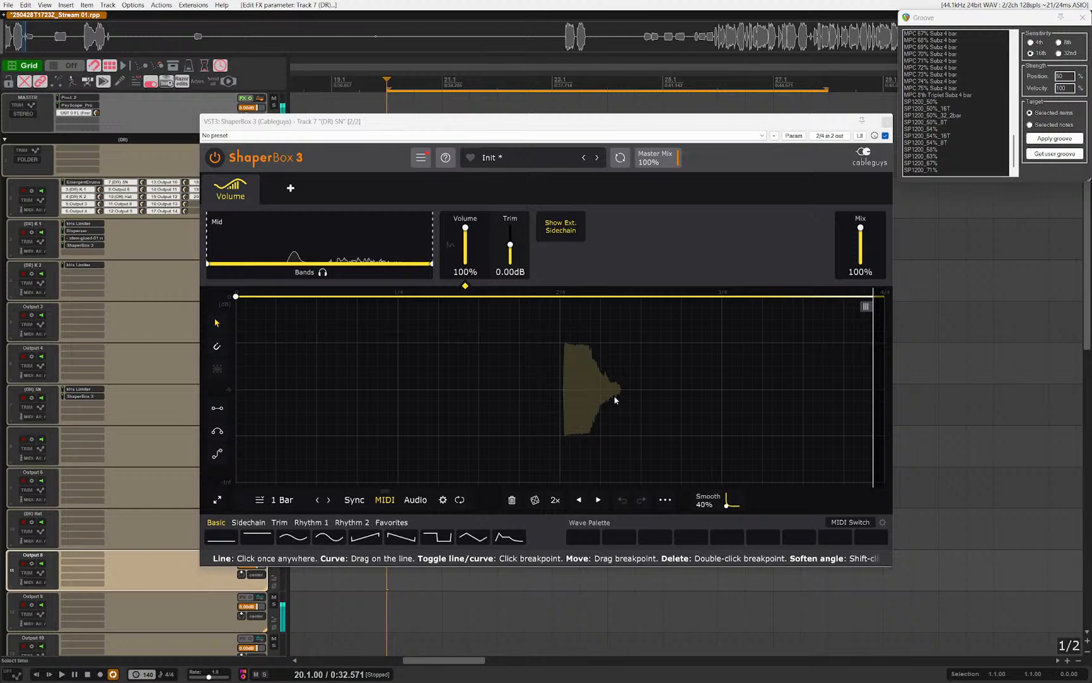
Step: Trigger the snare's Volume shaper by audio and shorten its cycle length to 1/16 during playback
{"action": "left_click", "coordinate": [420, 501]}
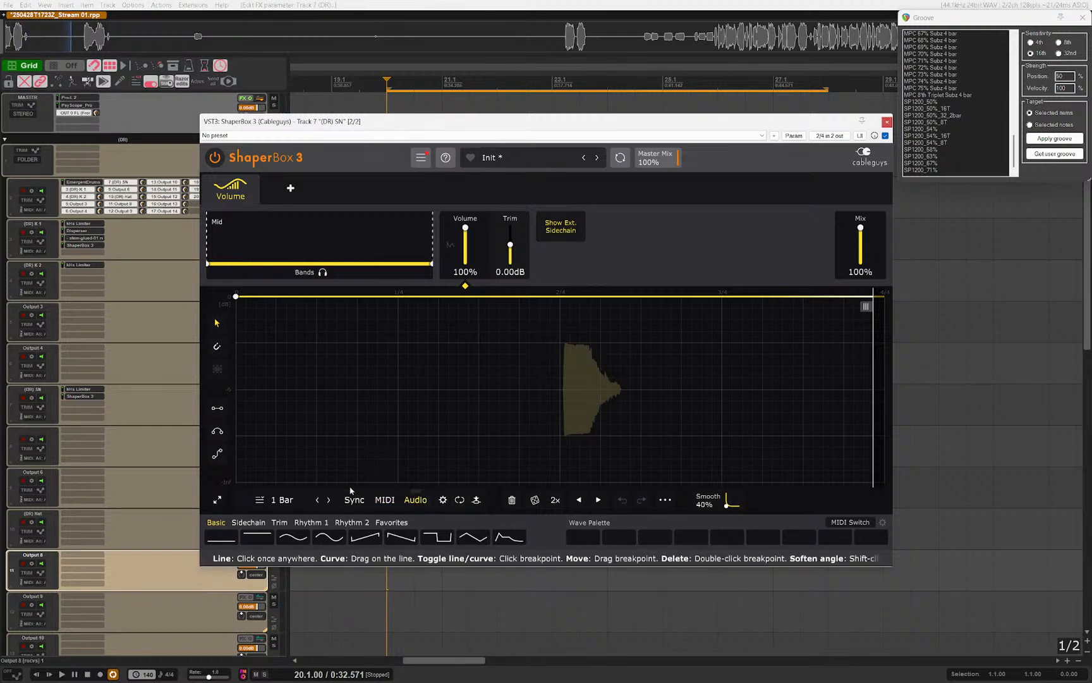
{"action": "left_click", "coordinate": [127, 387]}
{"action": "key", "text": "space"}
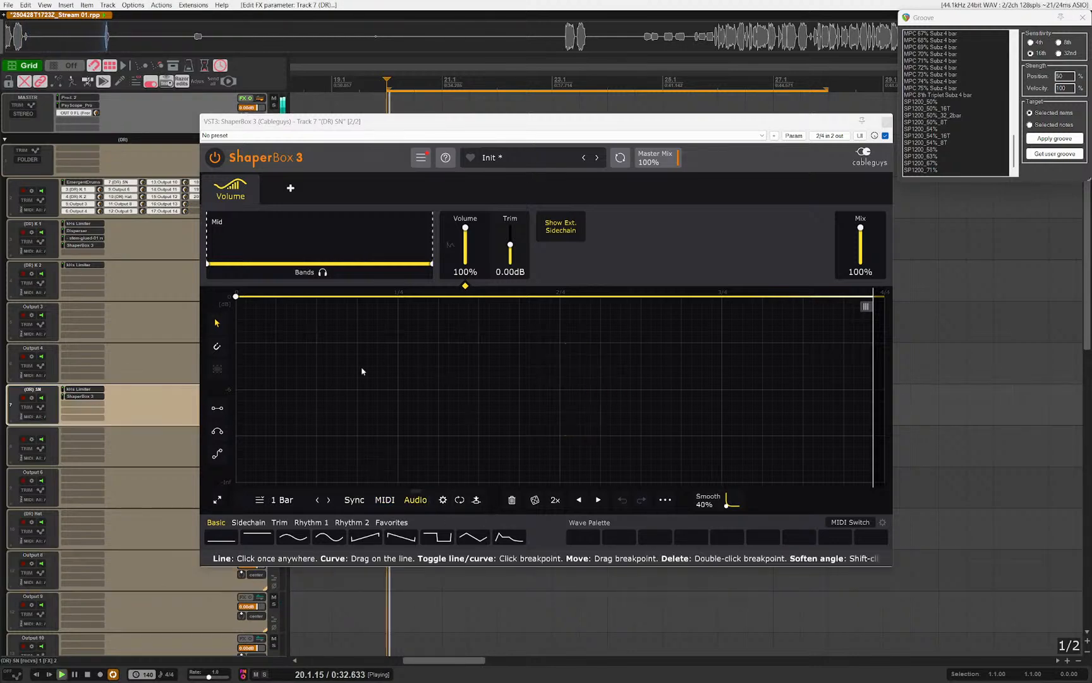
{"action": "left_click", "coordinate": [319, 501]}
{"action": "left_click", "coordinate": [318, 501]}
{"action": "left_click", "coordinate": [318, 500]}
{"action": "left_click", "coordinate": [318, 500]}
Step: Shape the snare's volume envelope to hold 0 dB until 0.50/64 and slope down through a point at 2/64 to half height at 1/16
{"action": "left_click", "coordinate": [359, 297]}
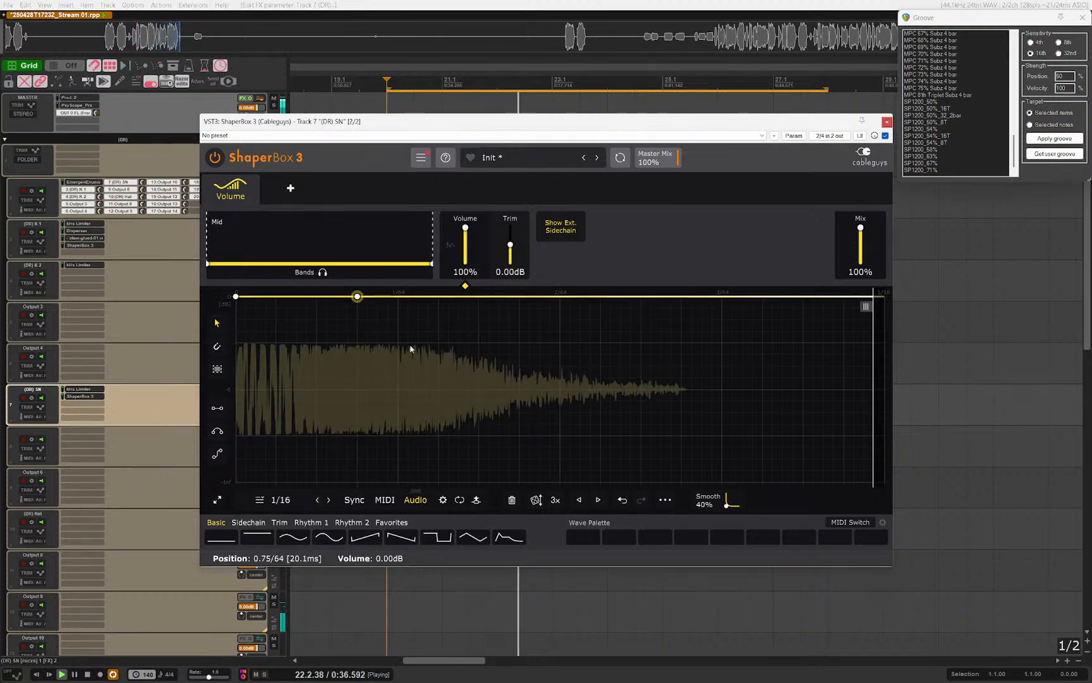
{"action": "left_click_drag", "start_coordinate": [559, 297], "coordinate": [560, 342]}
{"action": "left_click_drag", "start_coordinate": [885, 297], "coordinate": [884, 389]}
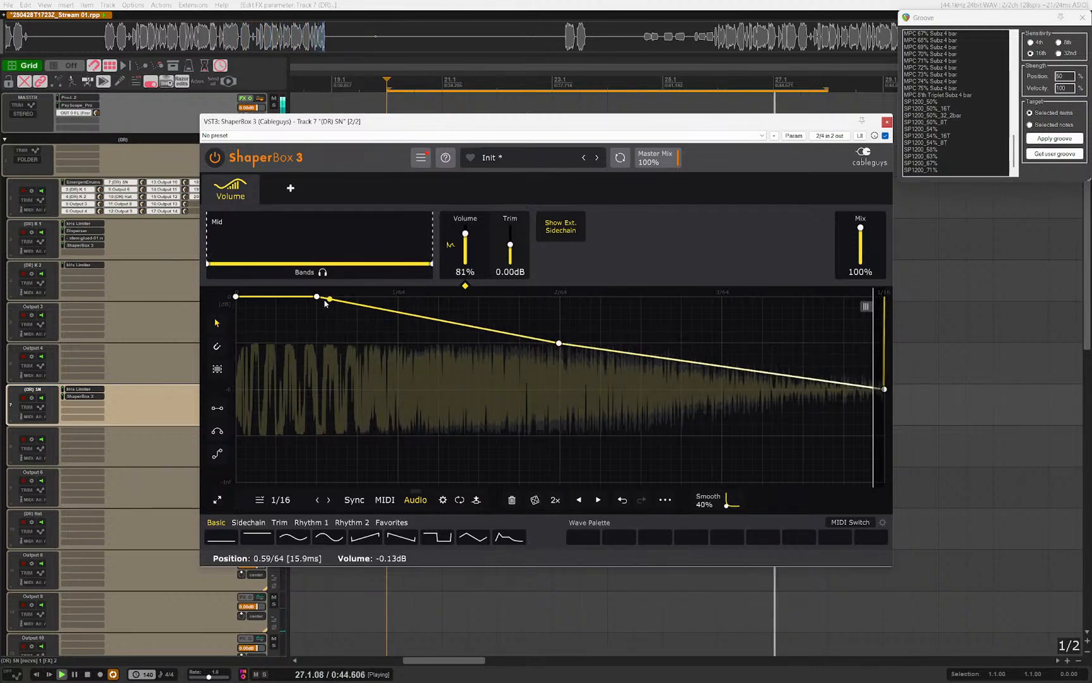
{"action": "mouse_move", "coordinate": [317, 297]}
{"action": "left_mouse_down"}
{"action": "mouse_move", "coordinate": [406, 296]}
{"action": "mouse_move", "coordinate": [317, 296]}
{"action": "left_mouse_up"}
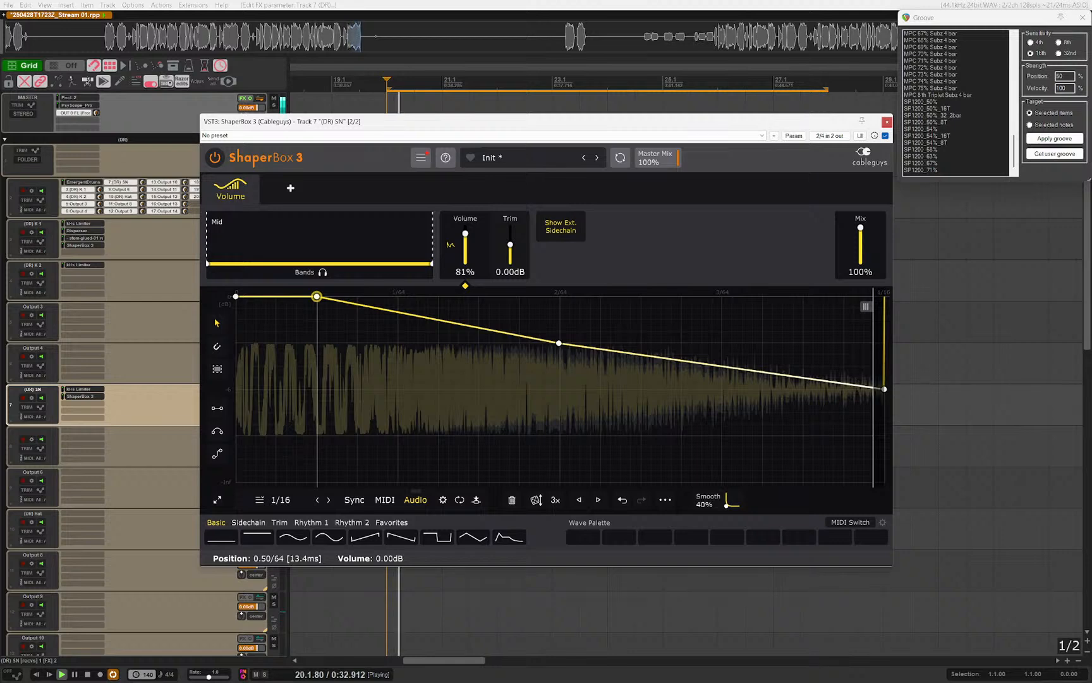
Step: Insert a new track below the snare, load ShaperBox 3 on it, and send the snare track to it
{"action": "key", "text": "Escape"}
{"action": "key", "text": "ctrl+t"}
{"action": "key", "text": "space"}
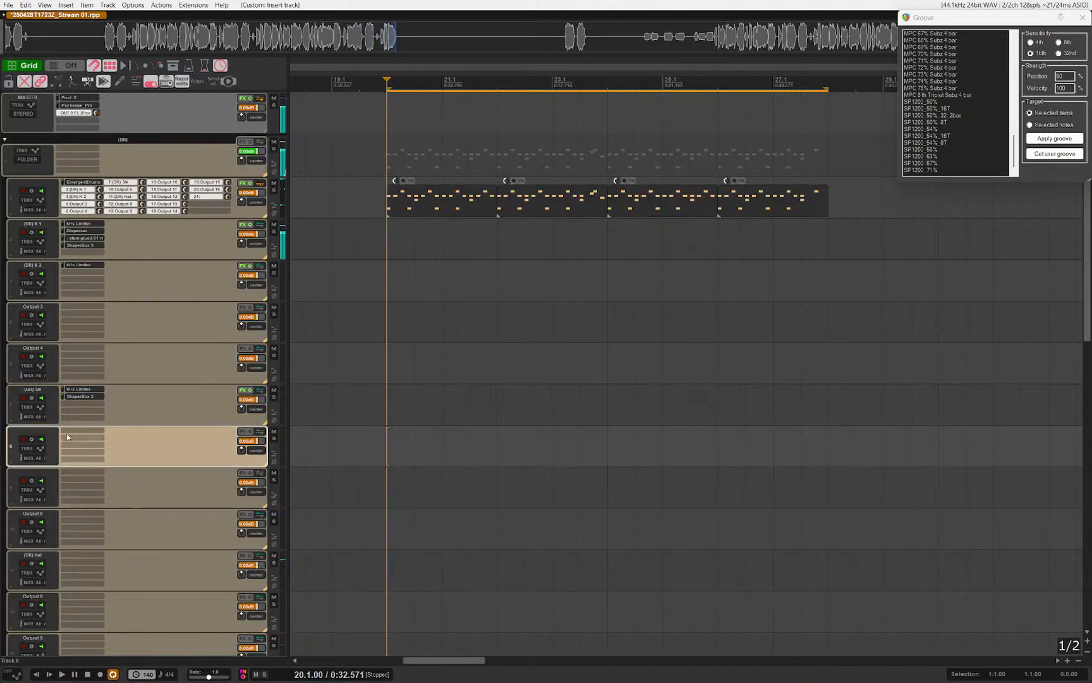
{"action": "double_click", "coordinate": [67, 436]}
{"action": "type", "text": "shaperbox"}
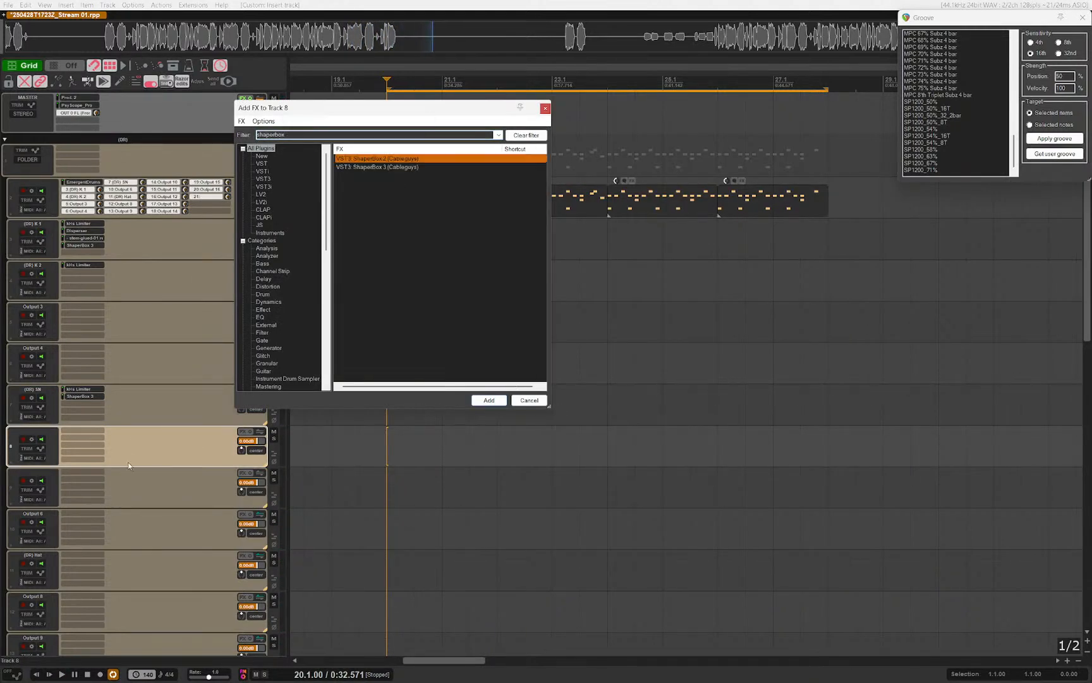
{"action": "key", "text": "Down"}
{"action": "key", "text": "Return"}
{"action": "left_click_drag", "start_coordinate": [66, 411], "coordinate": [132, 457]}
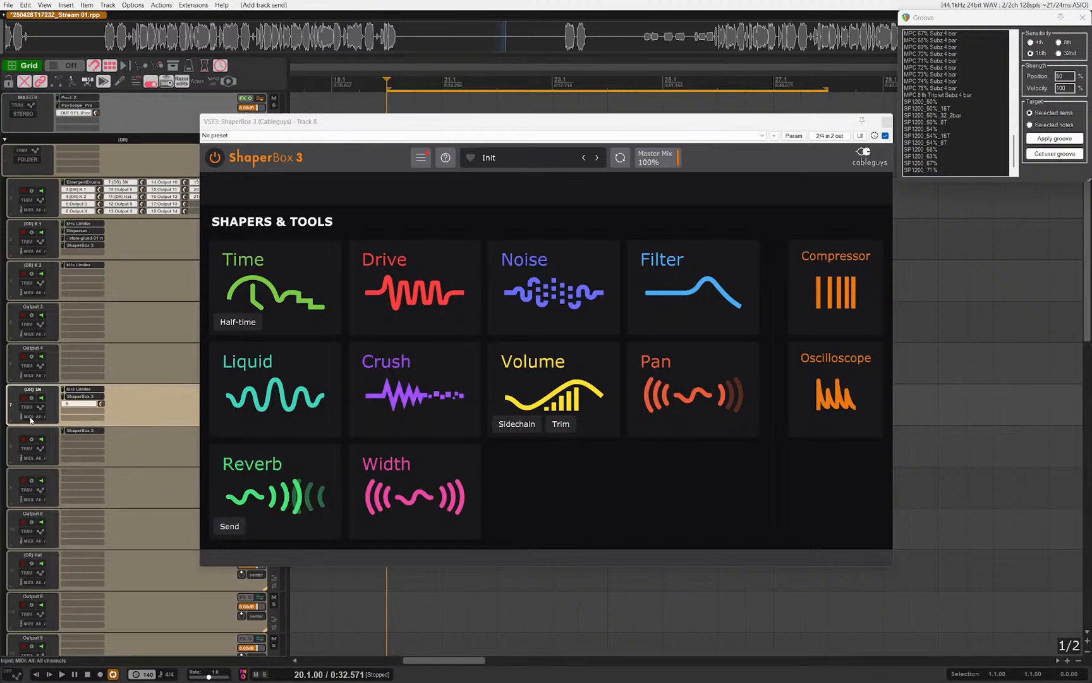
Step: Load the Reverb shaper on track 8 and set the mid band's Dry/Wet to fully wet, 0:100
{"action": "left_click", "coordinate": [278, 493]}
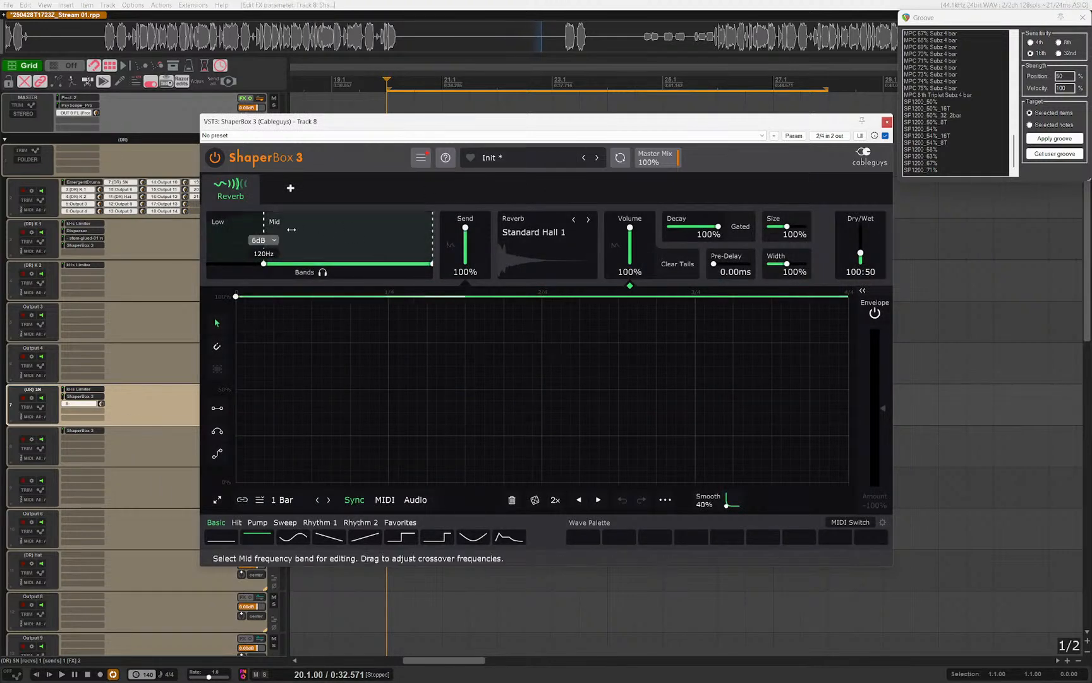
{"action": "left_click_drag", "start_coordinate": [861, 252], "coordinate": [861, 223]}
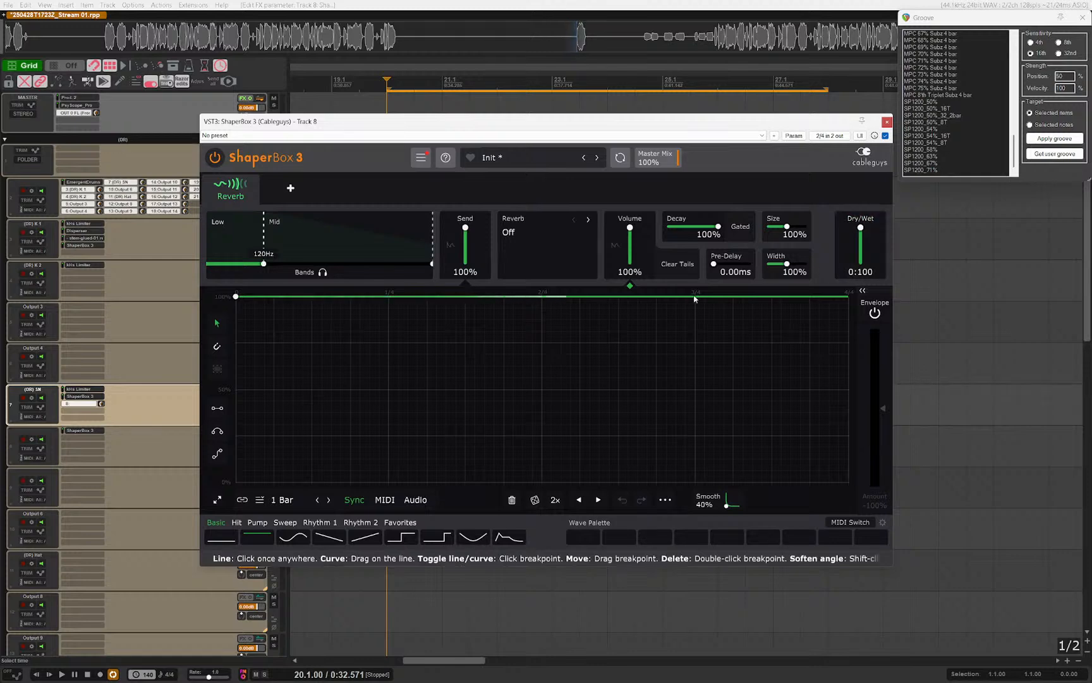
{"action": "left_click", "coordinate": [316, 244]}
{"action": "left_click_drag", "start_coordinate": [861, 253], "coordinate": [860, 225]}
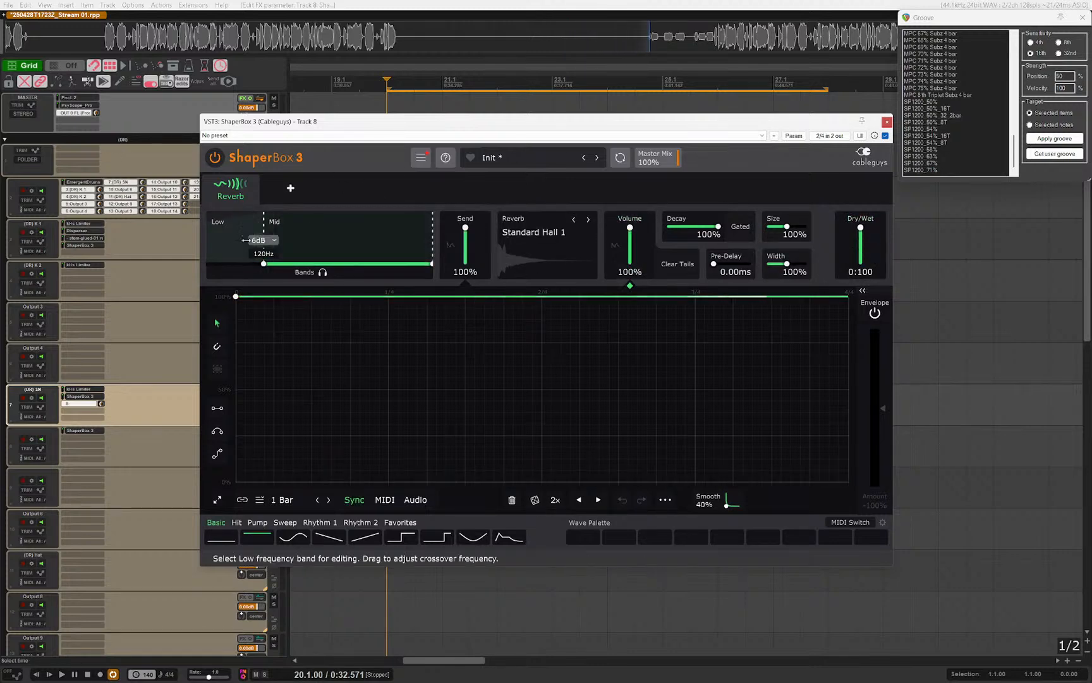
Step: Set the reverb's band crossovers to 325 Hz and 4.96 kHz and choose Non-Linear Hall 1 for the mid band
{"action": "left_click_drag", "start_coordinate": [264, 255], "coordinate": [296, 254]}
{"action": "left_click_drag", "start_coordinate": [433, 244], "coordinate": [385, 244]}
{"action": "left_click", "coordinate": [535, 232]}
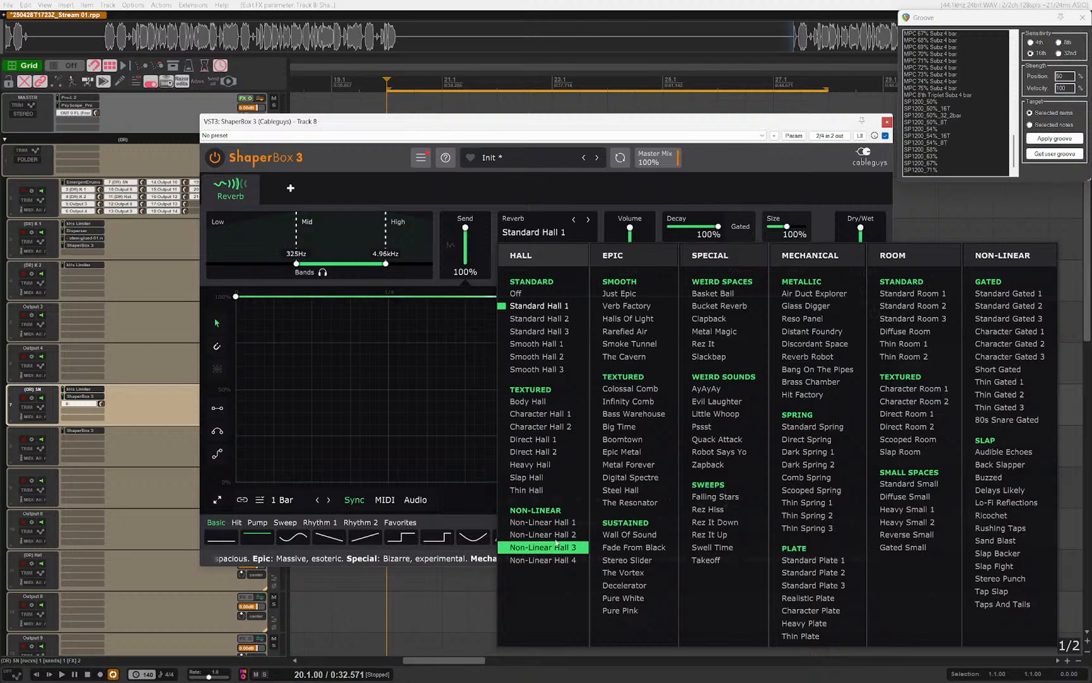
{"action": "left_click", "coordinate": [542, 522]}
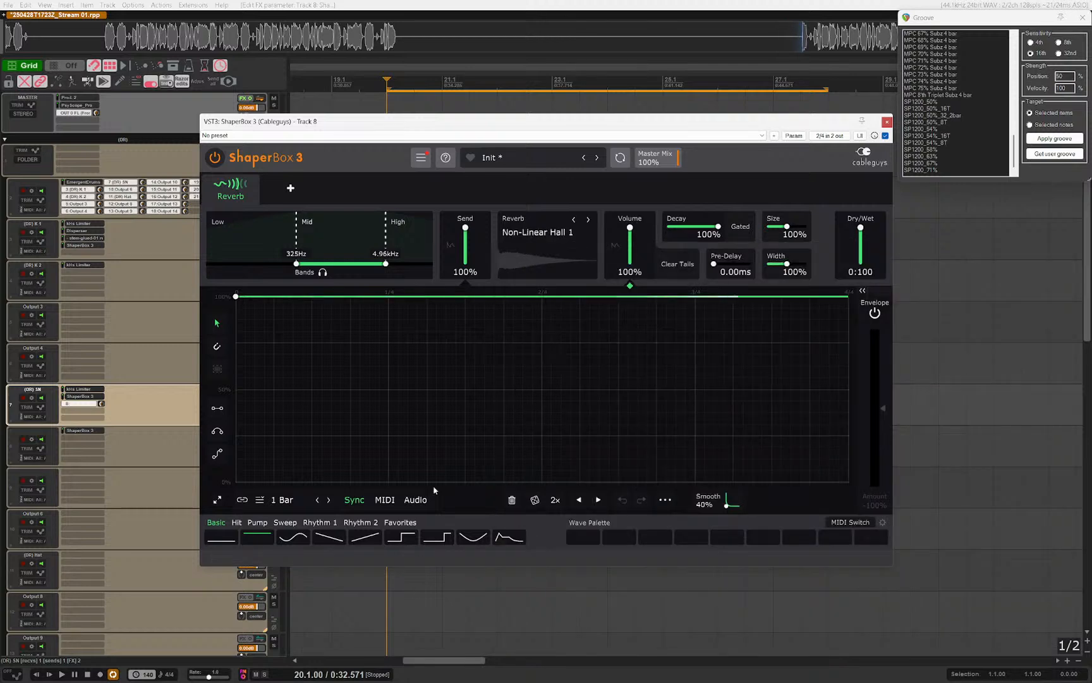
Step: Narrow the reverb's mid band to 591 Hz–4.59 kHz and play the snare reverb briefly
{"action": "left_click", "coordinate": [407, 236]}
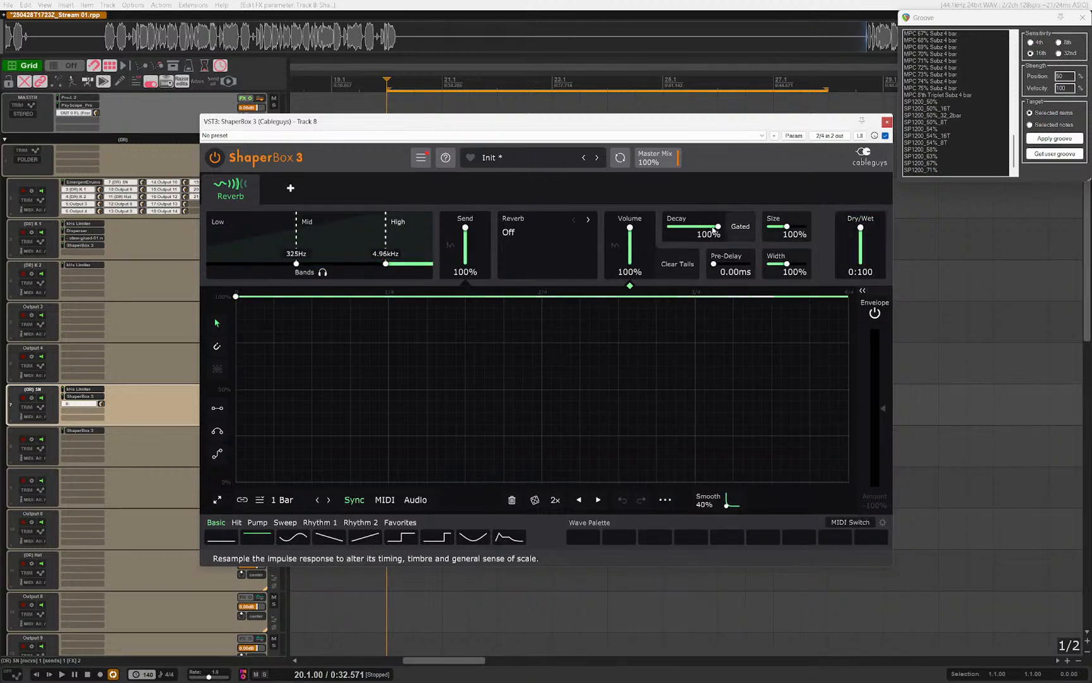
{"action": "left_click_drag", "start_coordinate": [344, 243], "coordinate": [315, 263]}
{"action": "key", "text": "space"}
{"action": "key", "text": "space"}
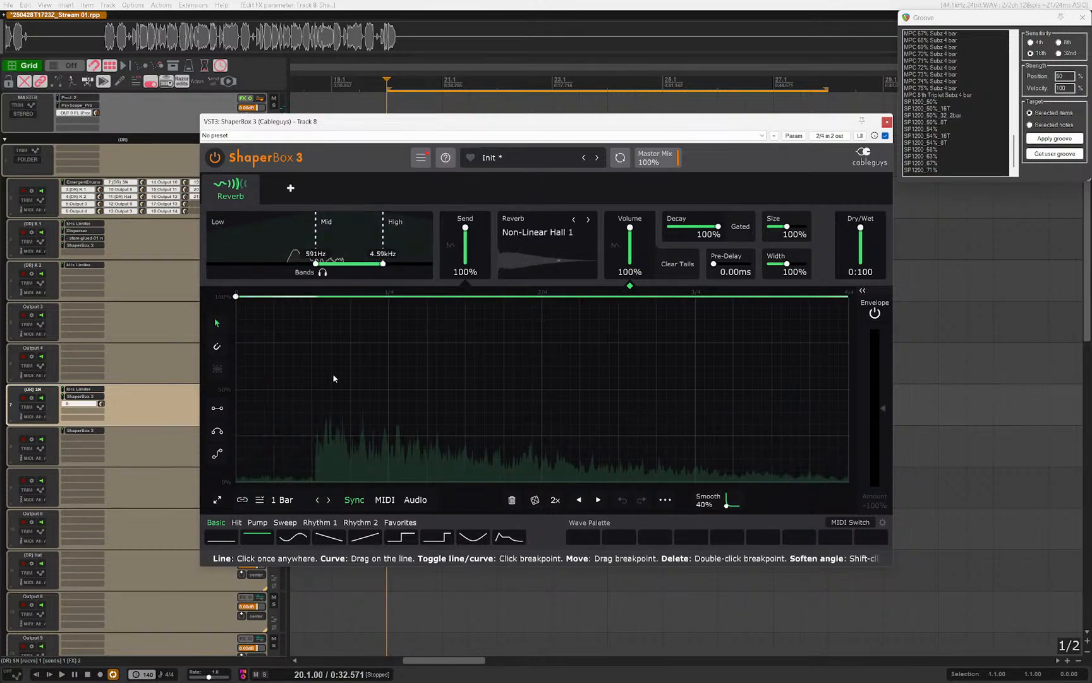
Step: Draw an audio-triggered reverb volume envelope rising to 100% at 1/4, falling to 0% at 3/4, with the end marker moved closer
{"action": "left_click_drag", "start_coordinate": [236, 296], "coordinate": [389, 296]}
{"action": "left_click", "coordinate": [415, 500]}
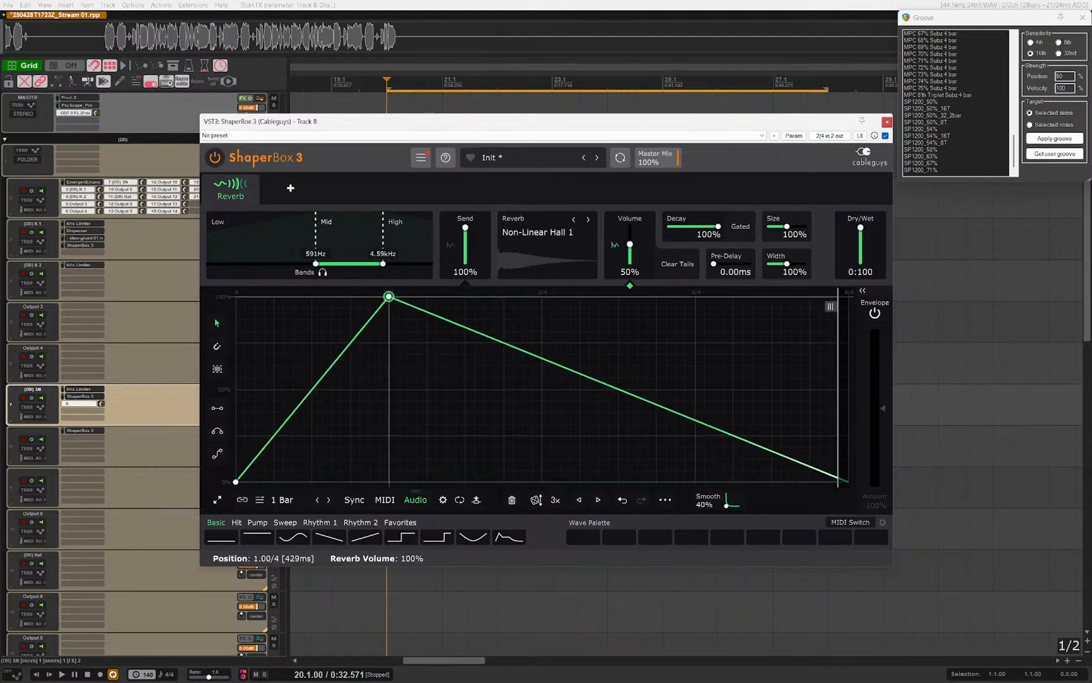
{"action": "left_click_drag", "start_coordinate": [645, 400], "coordinate": [695, 481]}
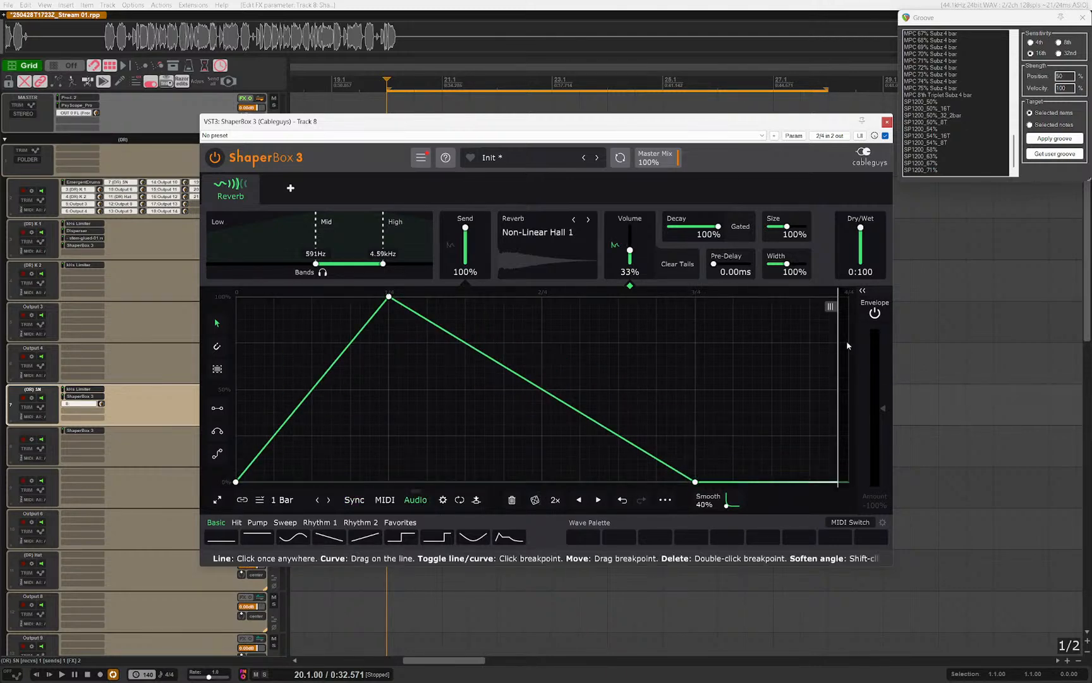
{"action": "left_click_drag", "start_coordinate": [832, 307], "coordinate": [792, 309]}
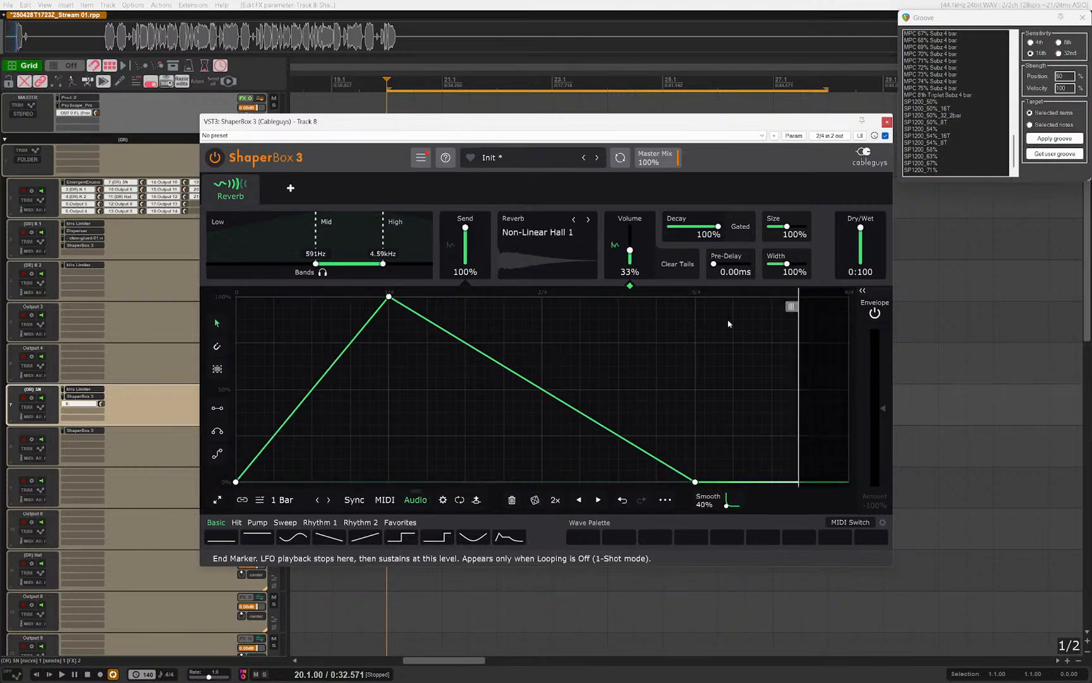
Step: Set the reverb envelope's length to 1/4 during playback and bend its falling segment into a smooth S-curve
{"action": "key", "text": "space"}
{"action": "left_click", "coordinate": [318, 500]}
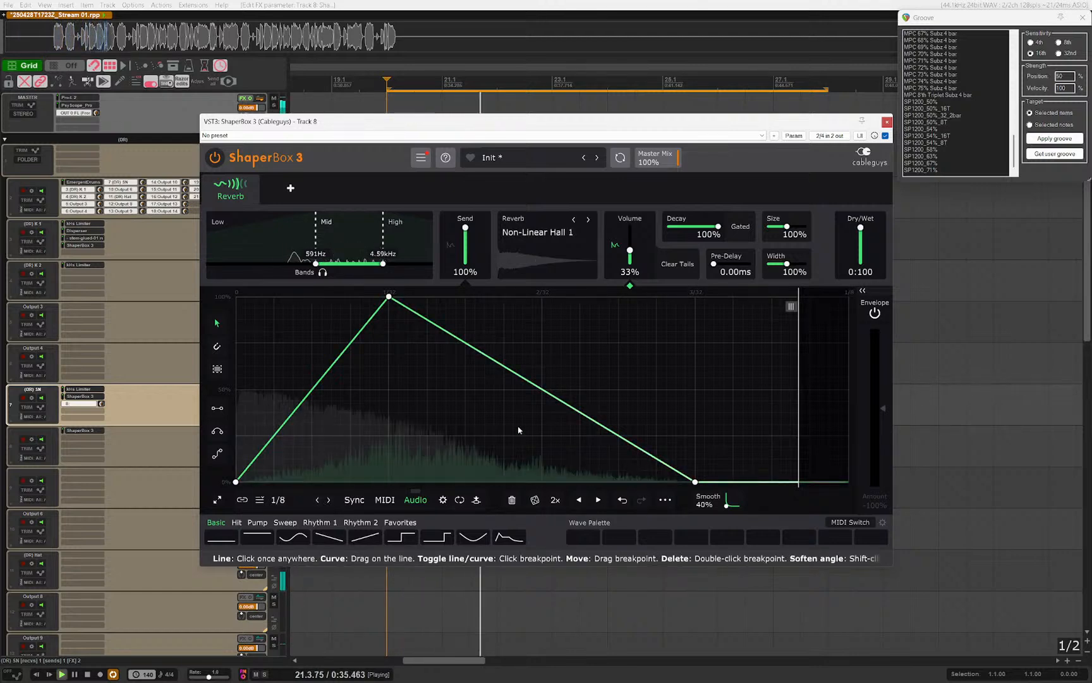
{"action": "left_click", "coordinate": [328, 500]}
{"action": "left_click", "coordinate": [511, 369]}
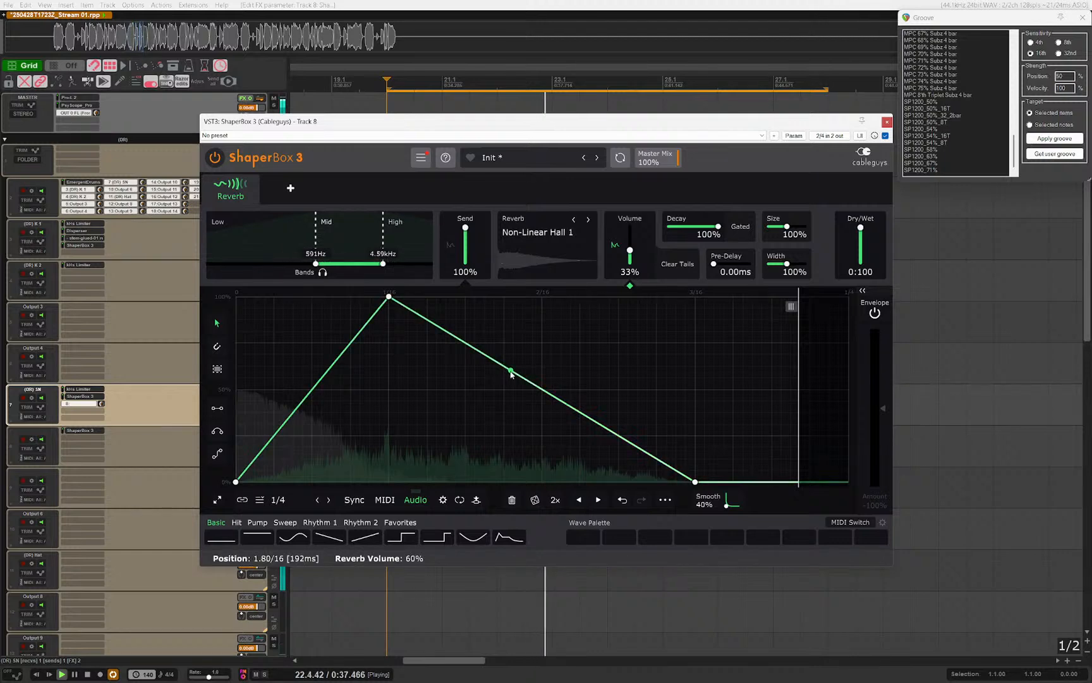
{"action": "left_click_drag", "start_coordinate": [511, 370], "coordinate": [465, 297]}
{"action": "left_click_drag", "start_coordinate": [558, 386], "coordinate": [541, 481]}
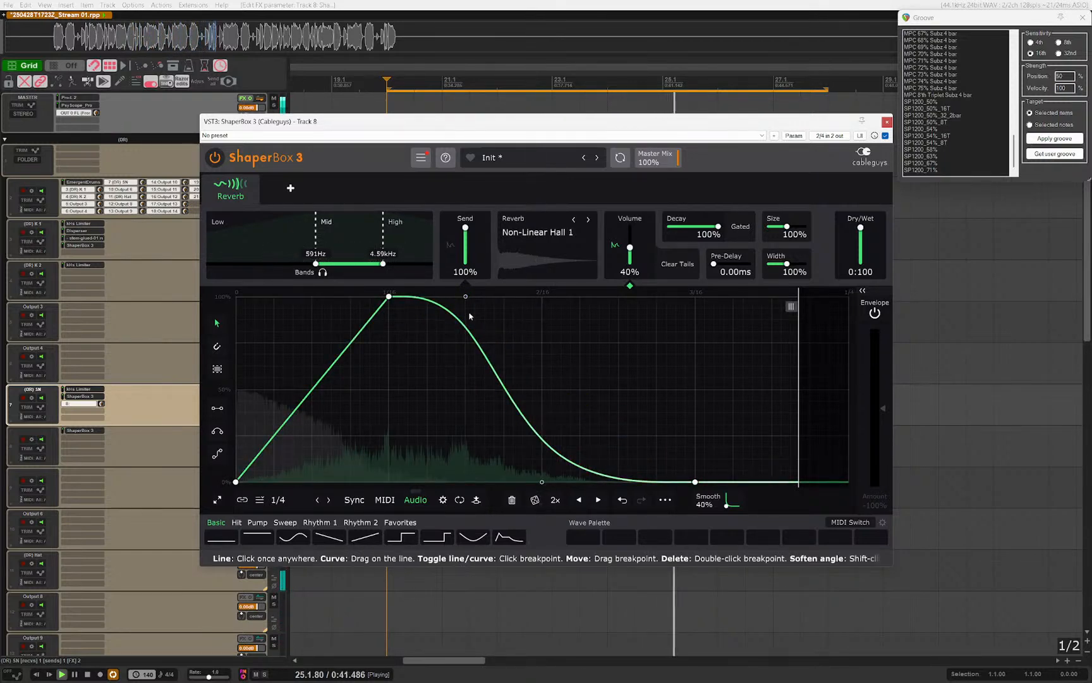
Step: Shift the reverb envelope's falling curve outward and set the mid band to 527 Hz–2.84 kHz with a 24dB low-mid split
{"action": "left_click_drag", "start_coordinate": [466, 297], "coordinate": [485, 296]}
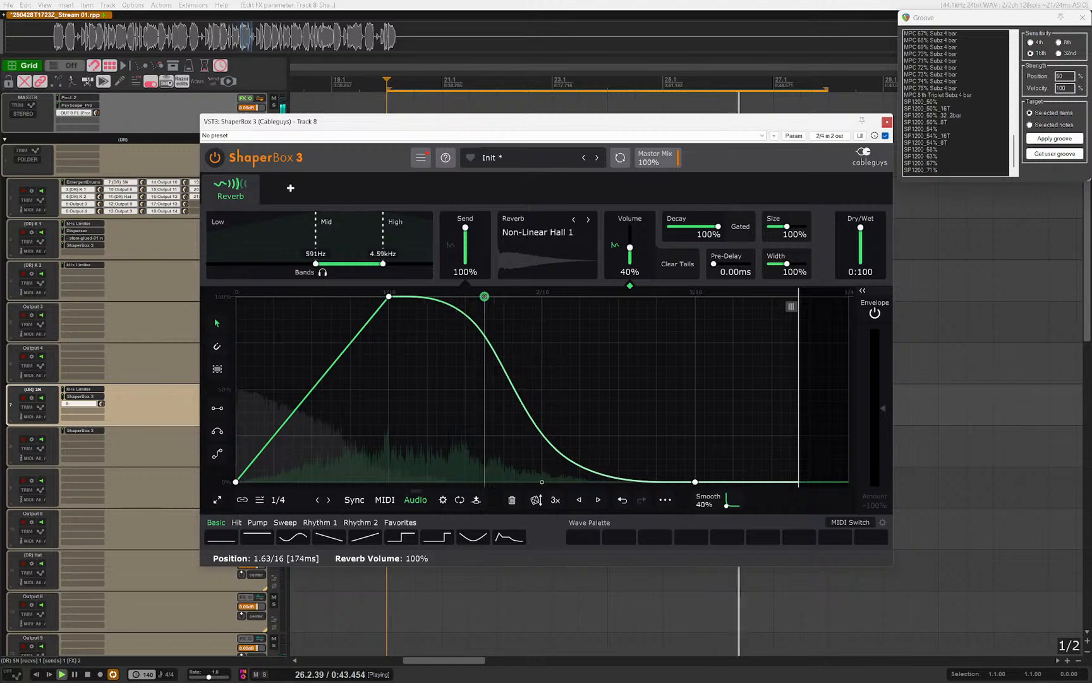
{"action": "left_click_drag", "start_coordinate": [354, 263], "coordinate": [314, 250]}
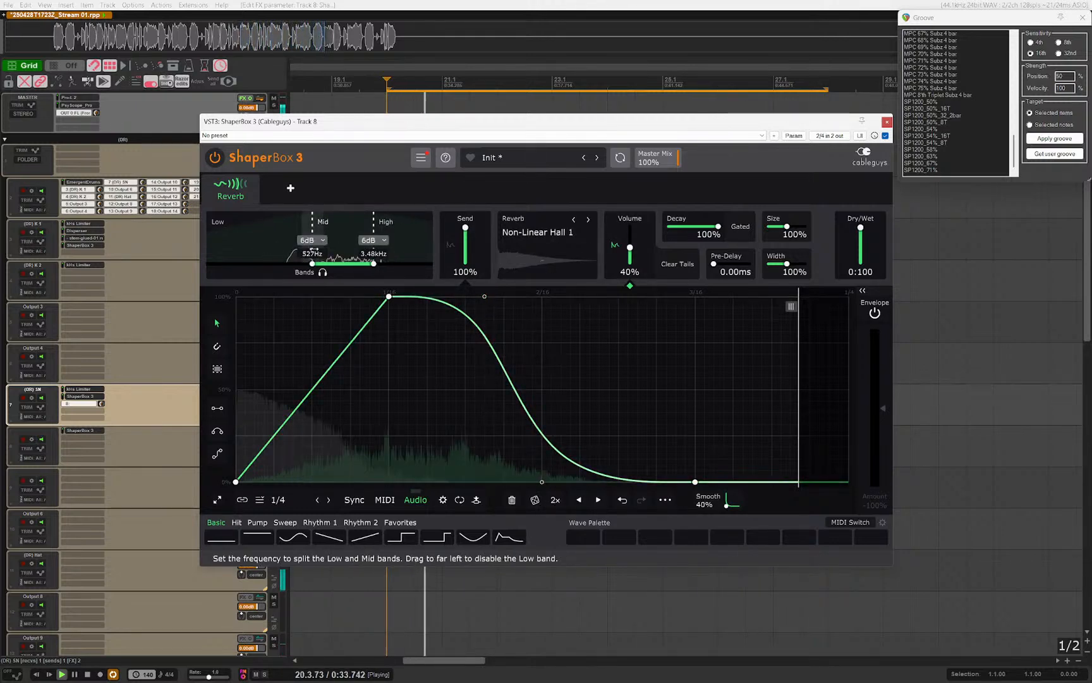
{"action": "left_click", "coordinate": [312, 241]}
{"action": "left_click", "coordinate": [319, 295]}
{"action": "left_click", "coordinate": [373, 240]}
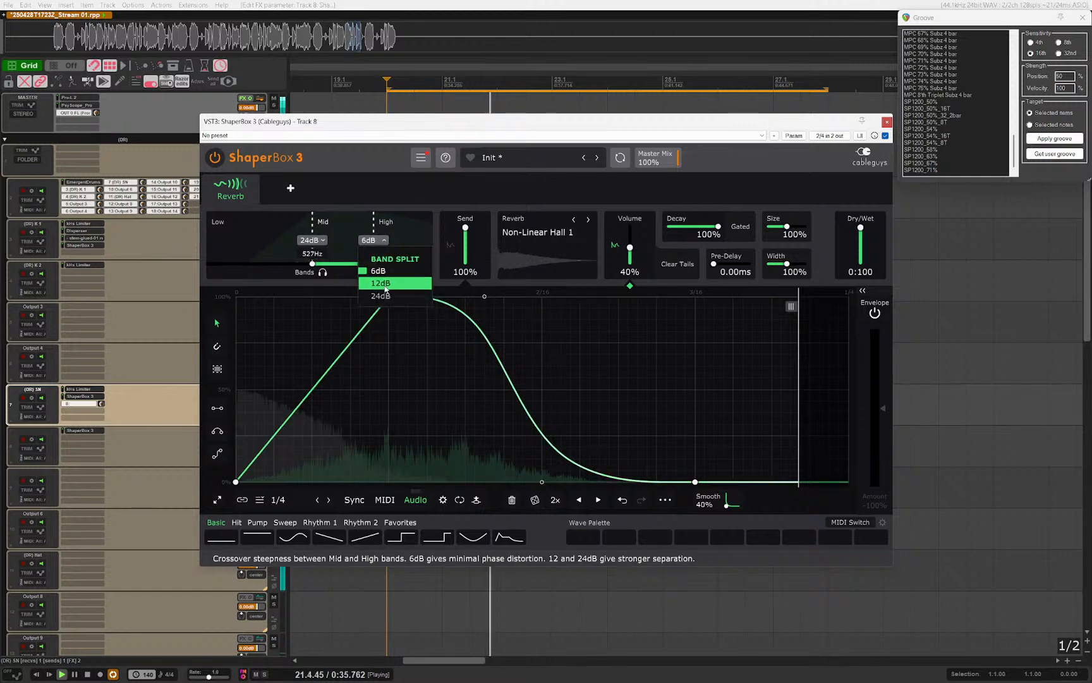
{"action": "left_click", "coordinate": [385, 283]}
{"action": "left_click_drag", "start_coordinate": [374, 264], "coordinate": [379, 263]}
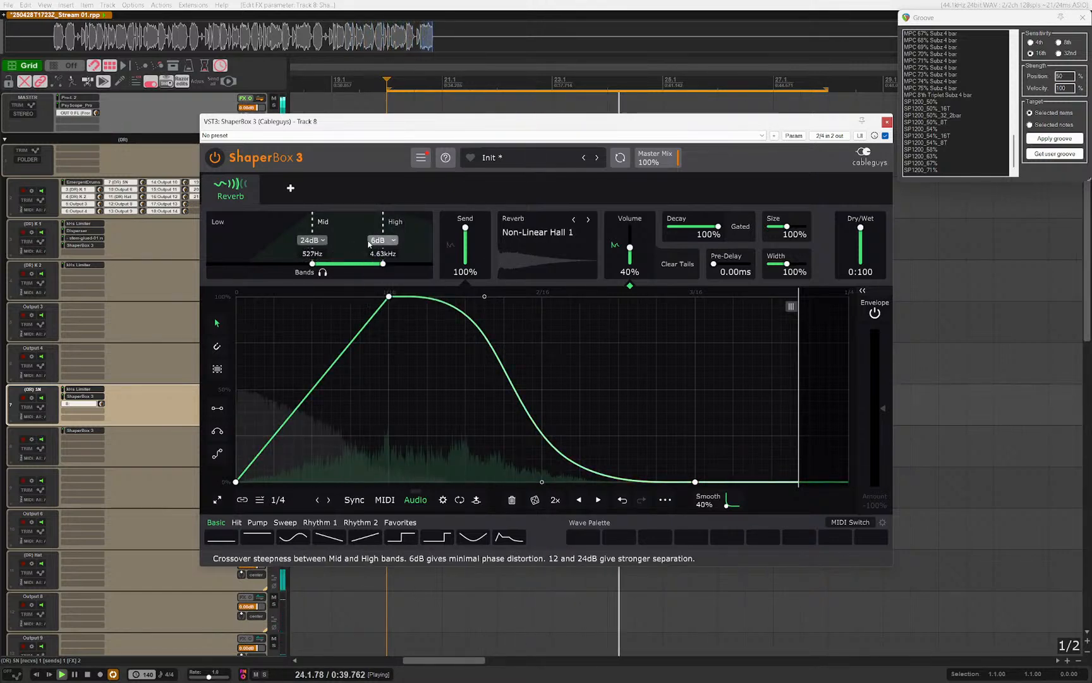
{"action": "left_click_drag", "start_coordinate": [379, 224], "coordinate": [375, 225]}
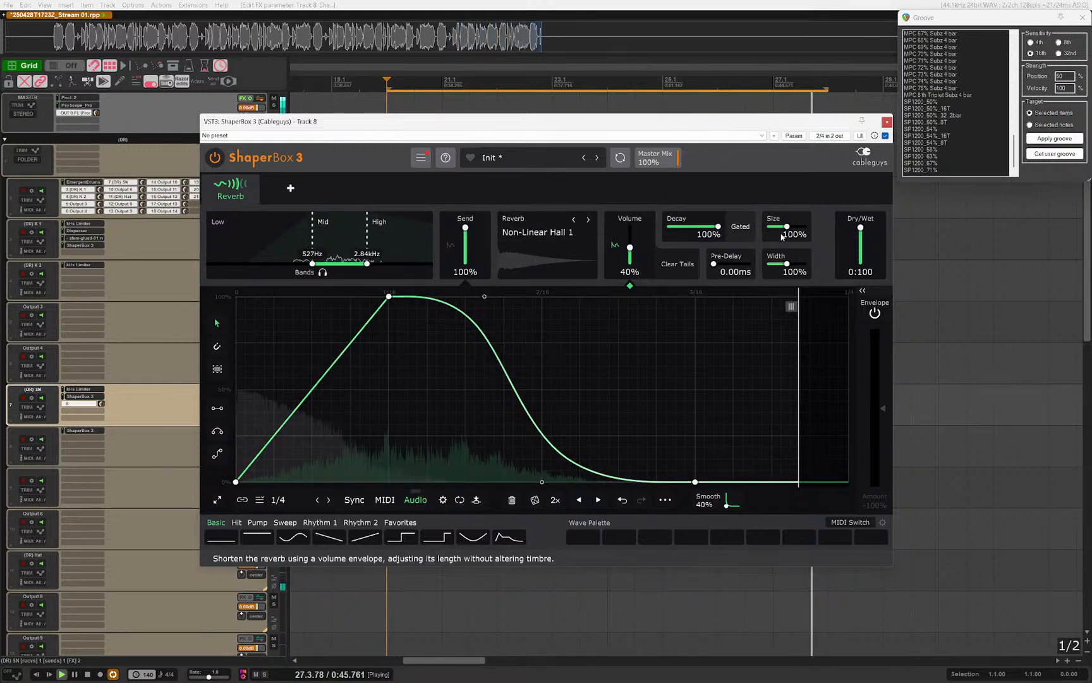
Step: Set the snare reverb's size to 67% and width to 167%, close the plugin, and stop playback
{"action": "left_click_drag", "start_coordinate": [782, 236], "coordinate": [799, 264]}
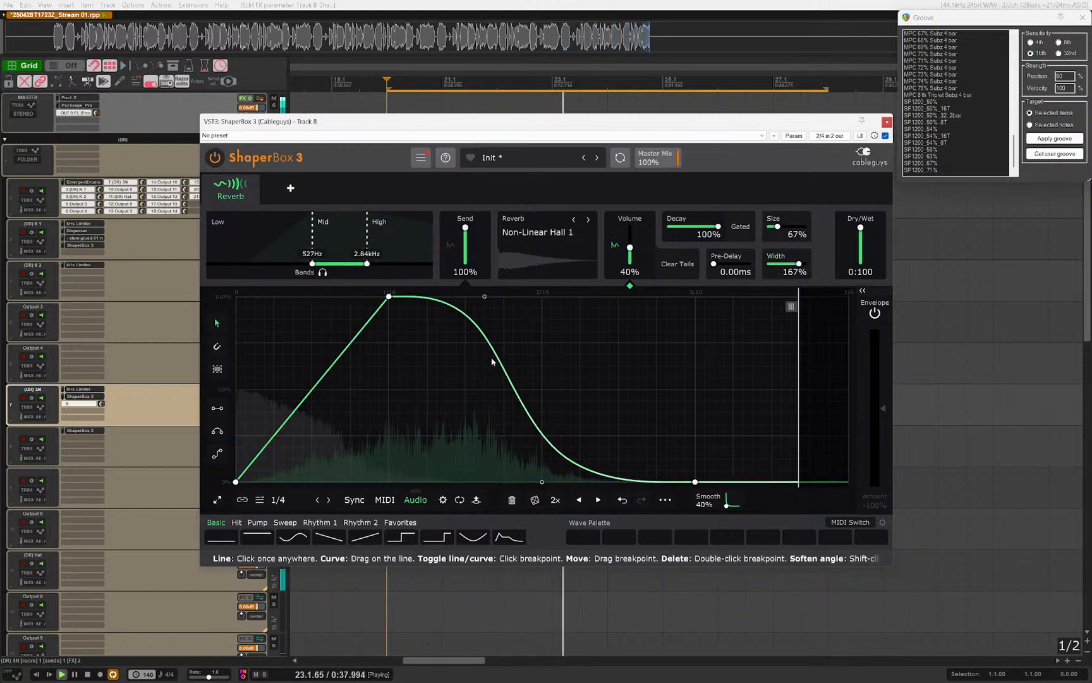
{"action": "key", "text": "Escape"}
{"action": "left_click_drag", "start_coordinate": [472, 399], "coordinate": [536, 440]}
{"action": "scroll", "coordinate": [461, 403], "scroll_direction": "up", "scroll_amount": 2}
{"action": "scroll", "coordinate": [466, 390], "scroll_direction": "down", "scroll_amount": 1}
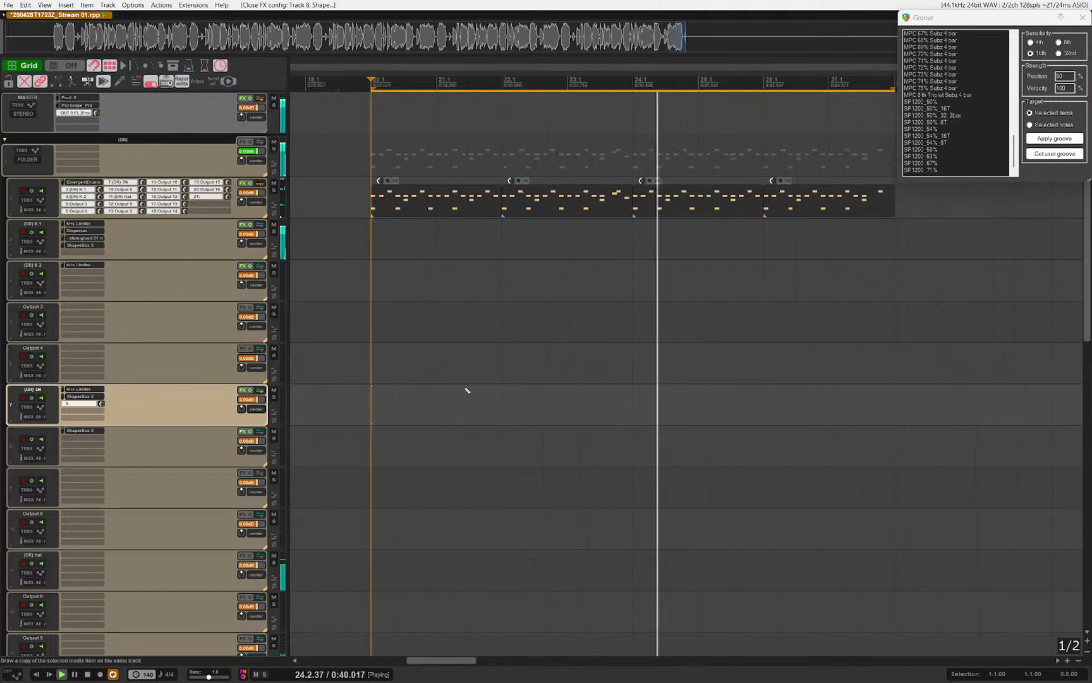
{"action": "scroll", "coordinate": [467, 391], "scroll_direction": "down", "scroll_amount": 1}
{"action": "scroll", "coordinate": [488, 405], "scroll_direction": "down", "scroll_amount": 8}
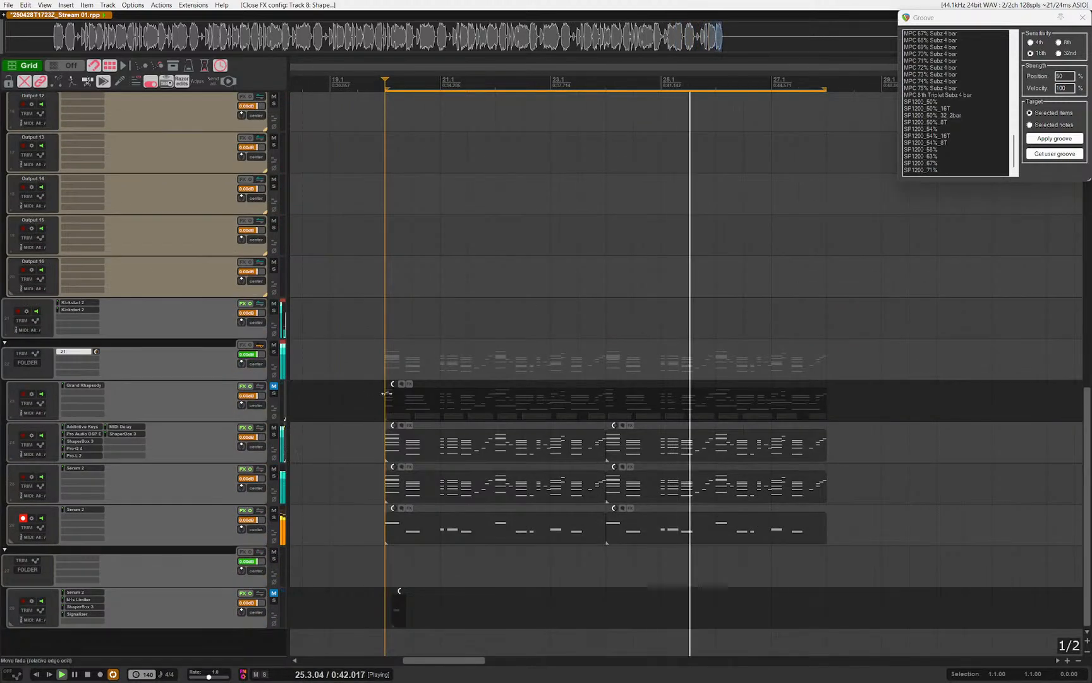
{"action": "key", "text": "space"}
Step: Insert a new track below Grand Rhapsody, load Serum 2 on it, and disarm the lowest Serum track in that folder
{"action": "left_click", "coordinate": [200, 402]}
{"action": "left_click", "coordinate": [199, 368]}
{"action": "scroll", "coordinate": [395, 351], "scroll_direction": "up", "scroll_amount": 8}
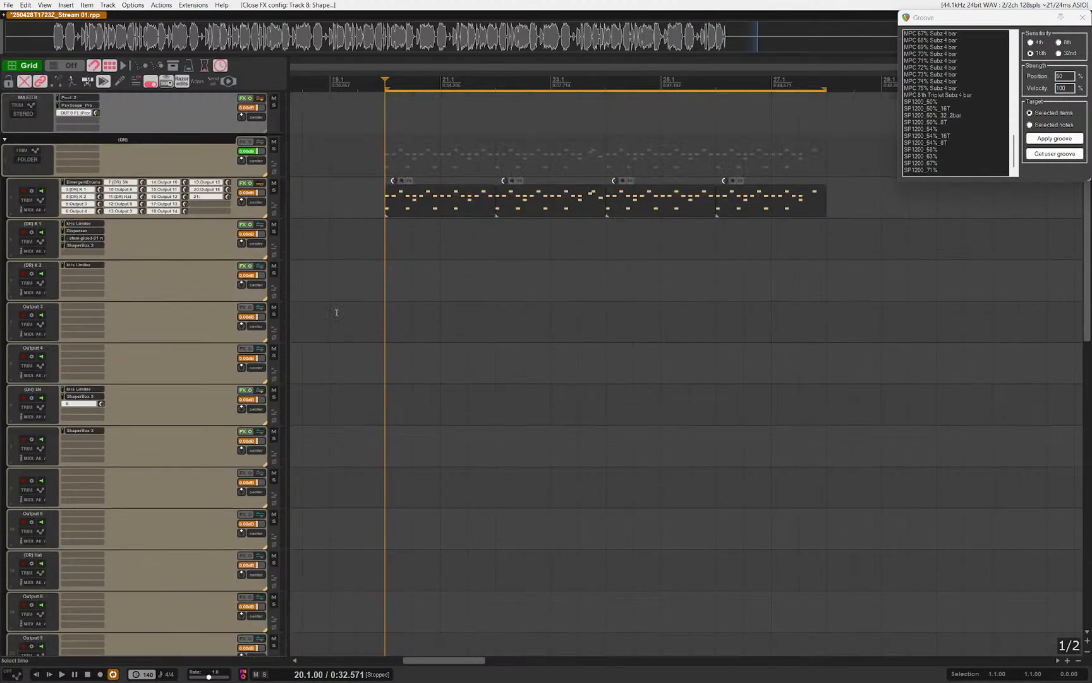
{"action": "left_click", "coordinate": [156, 242]}
{"action": "scroll", "coordinate": [383, 334], "scroll_direction": "down", "scroll_amount": 8}
{"action": "left_click", "coordinate": [190, 405]}
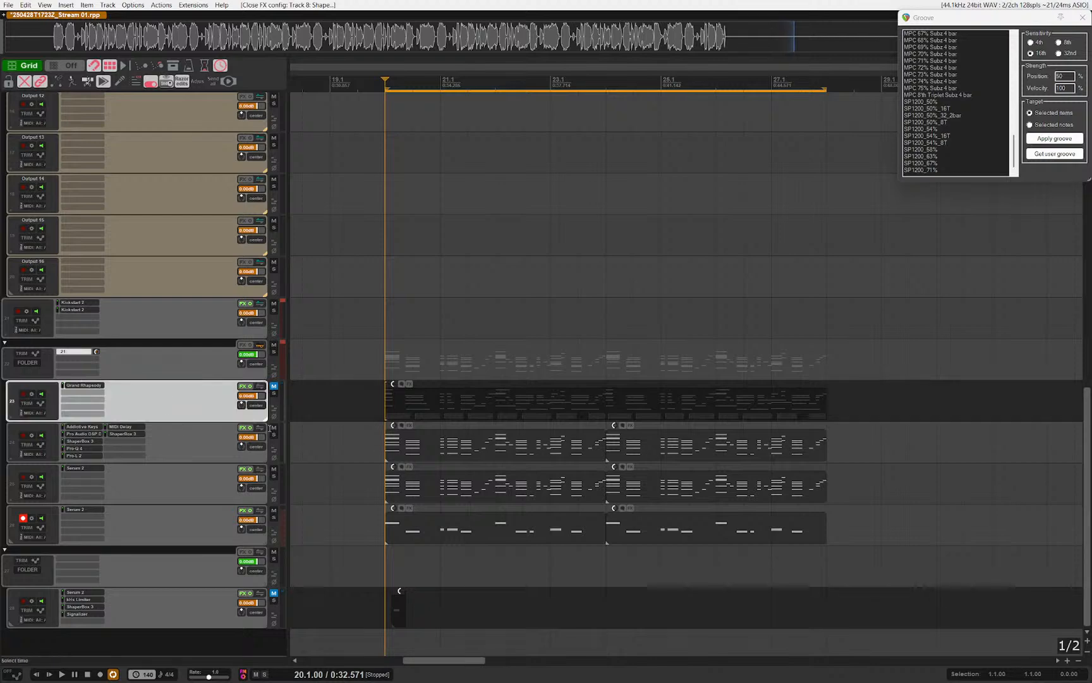
{"action": "key", "text": "ctrl+t"}
{"action": "right_click", "coordinate": [84, 440]}
{"action": "left_click", "coordinate": [103, 550]}
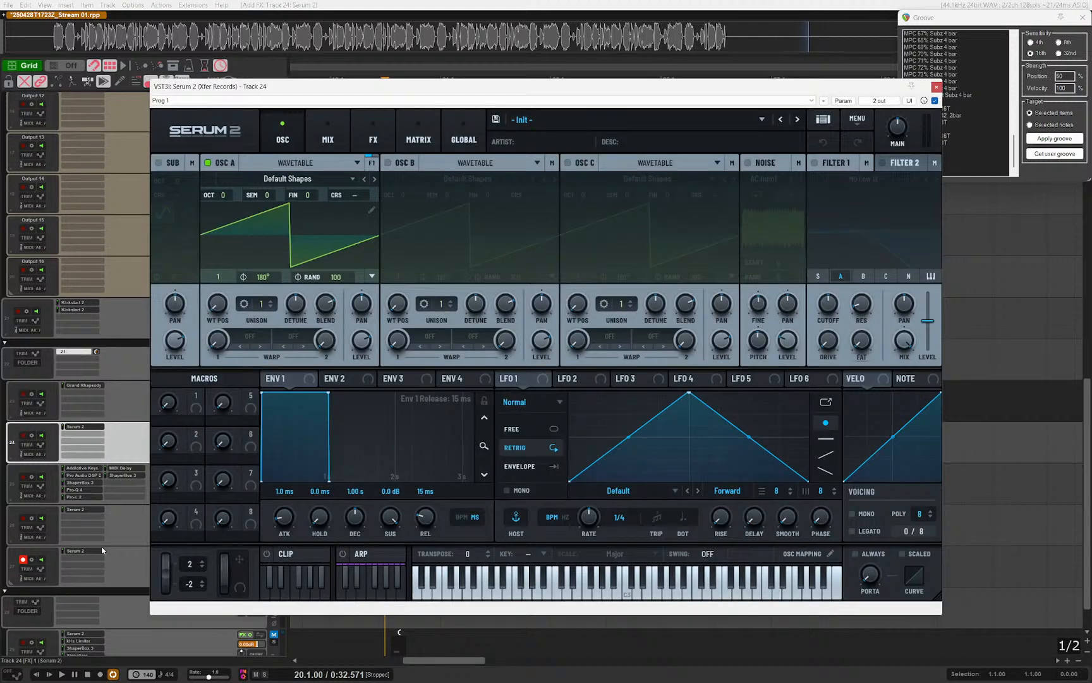
{"action": "left_click", "coordinate": [23, 560]}
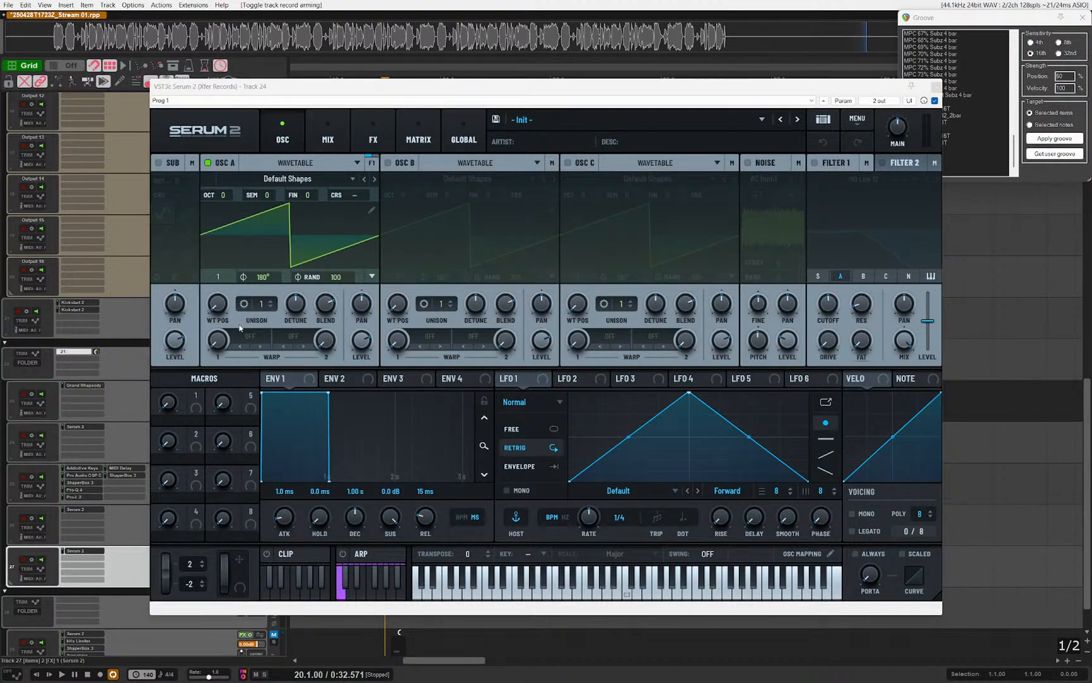
Step: Enable oscillator B, set both oscillators' random phase to 0, and assign LFO 1 to oscillator B's phase
{"action": "left_click_drag", "start_coordinate": [335, 278], "coordinate": [335, 361]}
{"action": "left_click", "coordinate": [389, 164]}
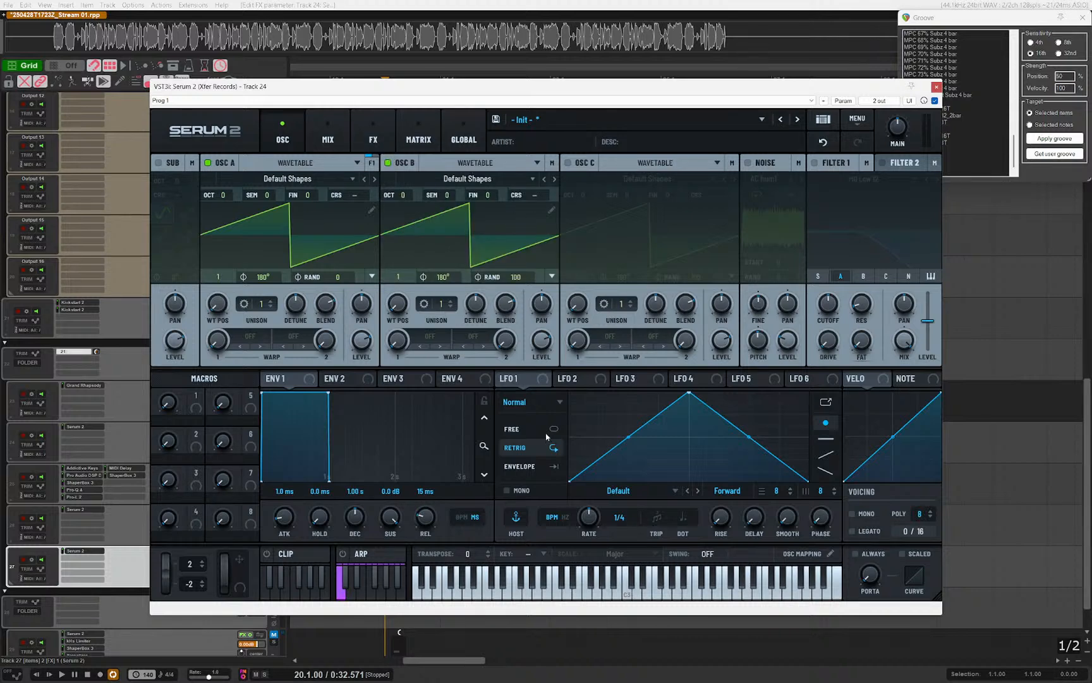
{"action": "left_click_drag", "start_coordinate": [530, 388], "coordinate": [436, 277]}
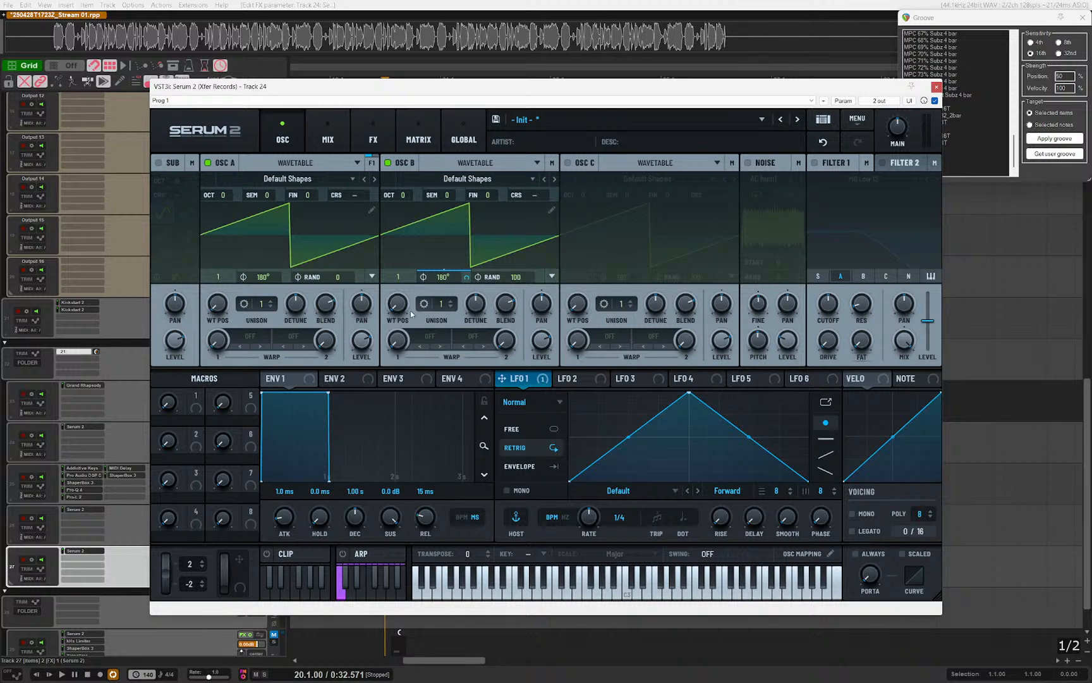
{"action": "left_click_drag", "start_coordinate": [517, 278], "coordinate": [516, 354]}
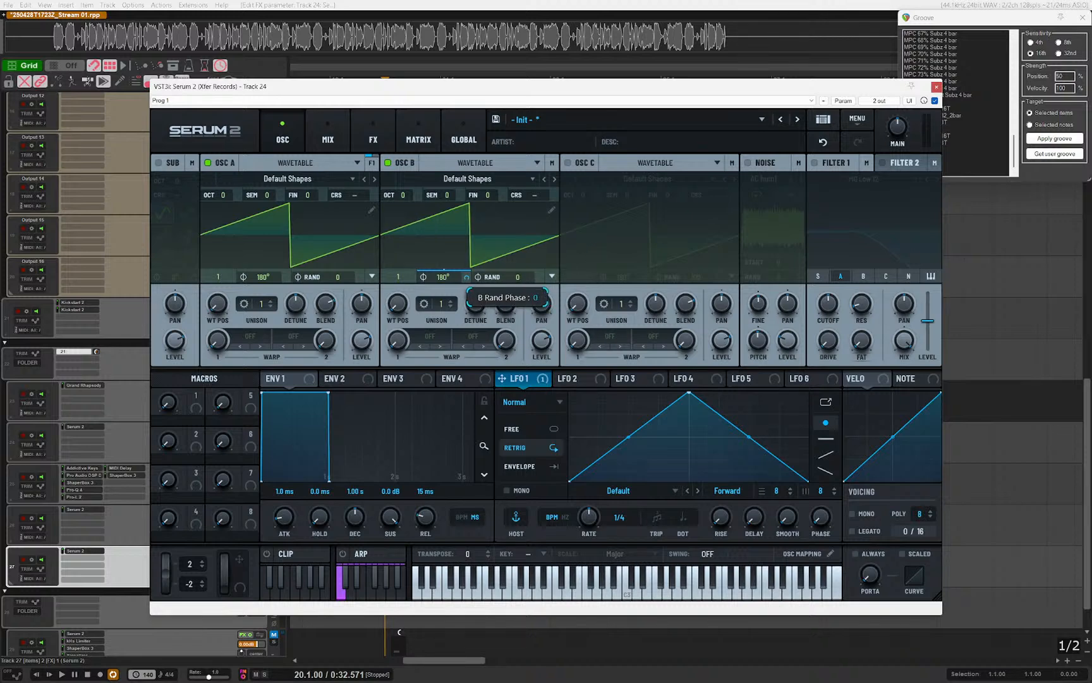
Step: Arm the new Serum 2 track for recording and name it (SY) Lead
{"action": "left_click", "coordinate": [24, 558]}
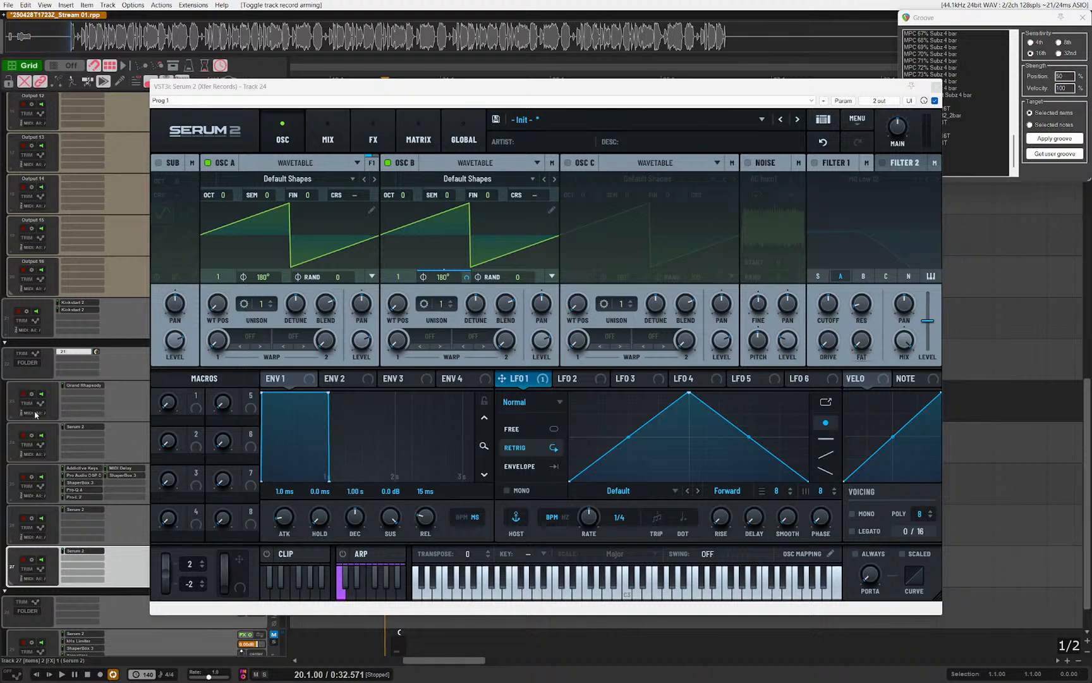
{"action": "left_click", "coordinate": [24, 436]}
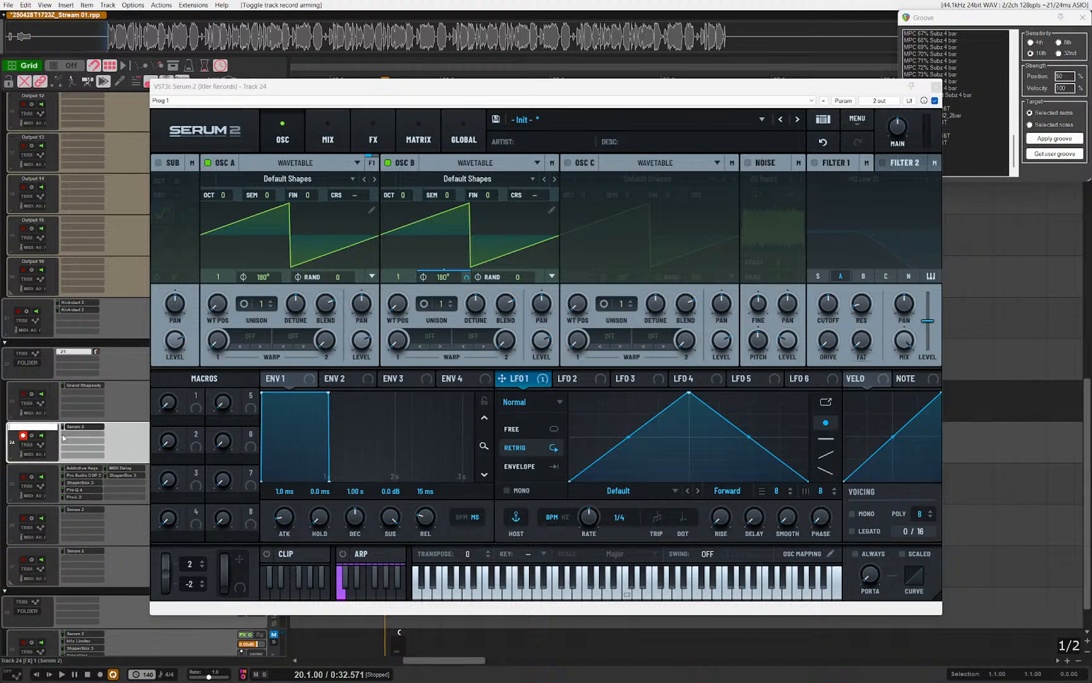
{"action": "type", "text": "Y)"}
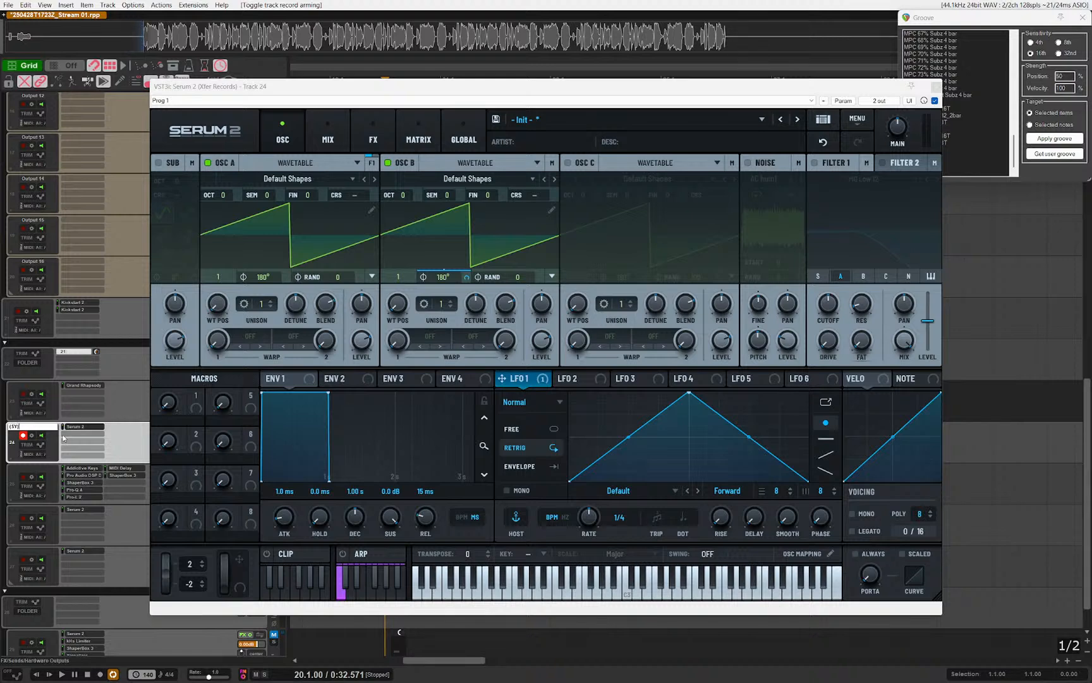
{"action": "type", "text": " Lead"}
{"action": "key", "text": "Return"}
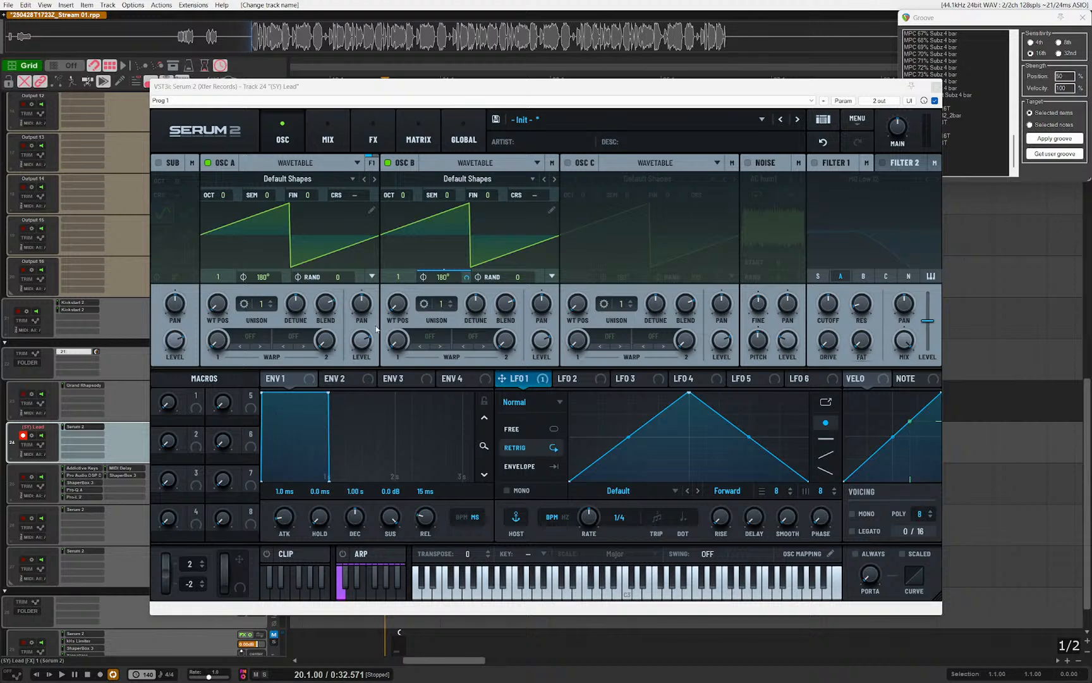
Step: Set oscillator A's phase to 105° and add a Distortion effect to the lead's main effects chain
{"action": "left_click_drag", "start_coordinate": [273, 281], "coordinate": [274, 296]}
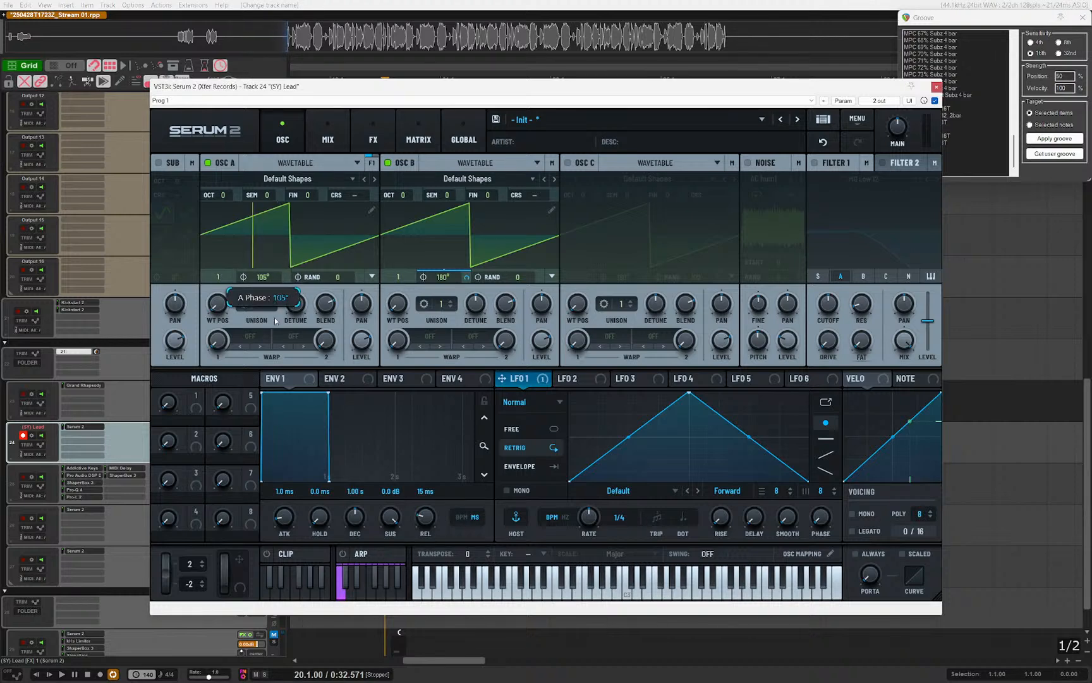
{"action": "left_click", "coordinate": [373, 134]}
{"action": "left_click", "coordinate": [168, 185]}
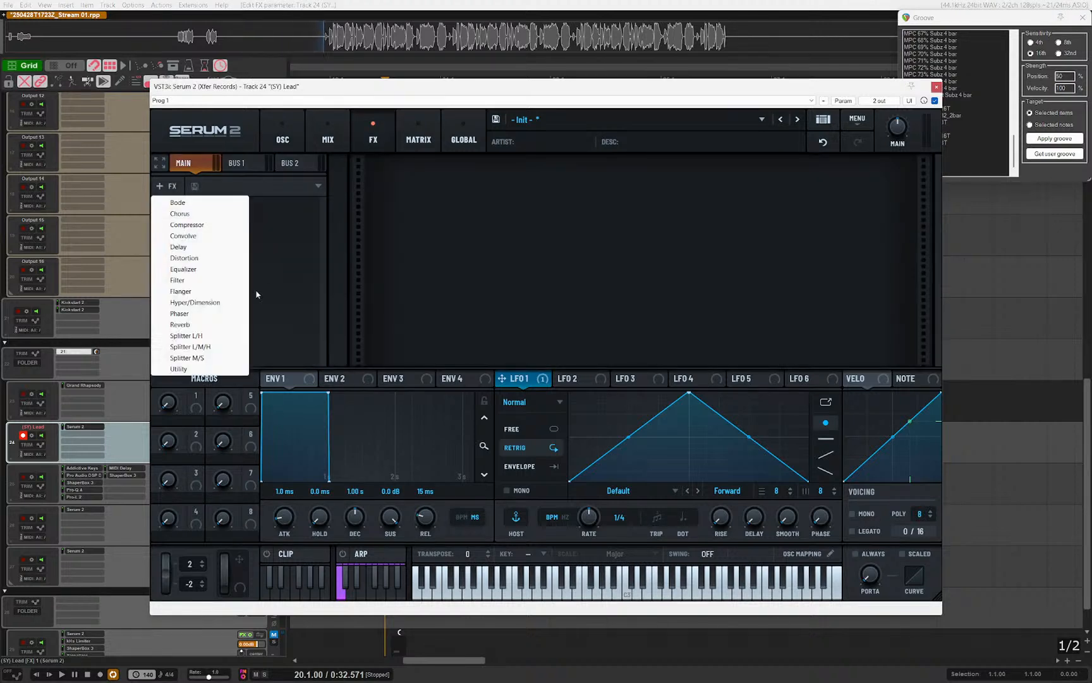
{"action": "left_click", "coordinate": [186, 258]}
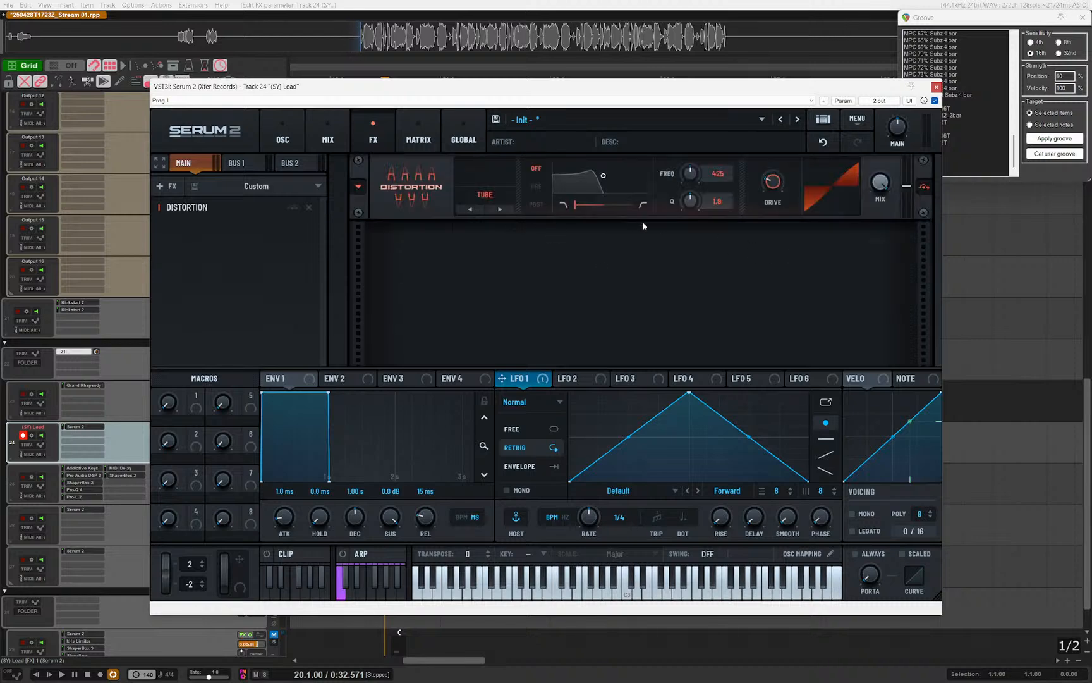
{"action": "key", "text": "Escape"}
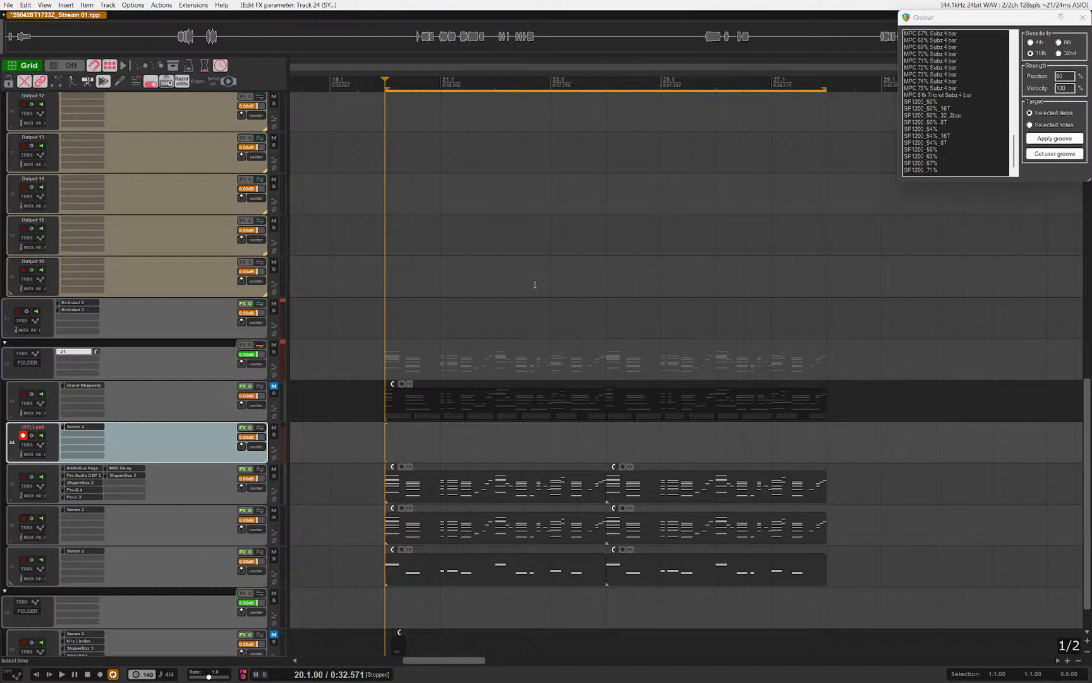
Step: Place the edit cursor at 19.3.00 and play the arrangement with the lead synth armed, then stop
{"action": "left_click_drag", "start_coordinate": [454, 264], "coordinate": [561, 313]}
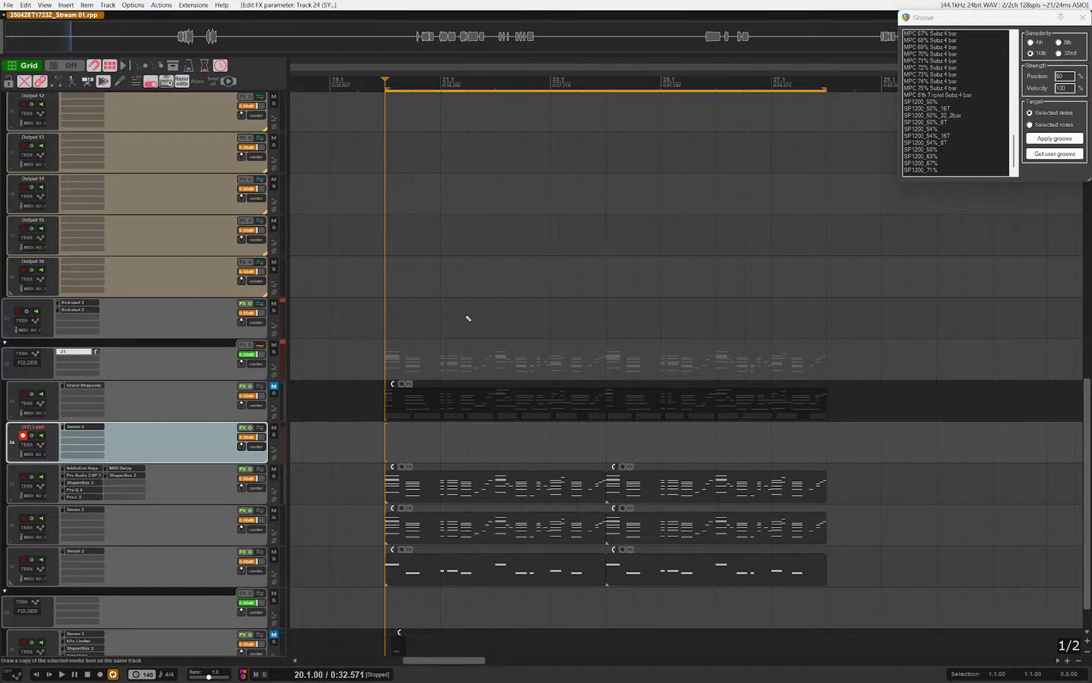
{"action": "scroll", "coordinate": [531, 323], "scroll_direction": "up", "scroll_amount": 1}
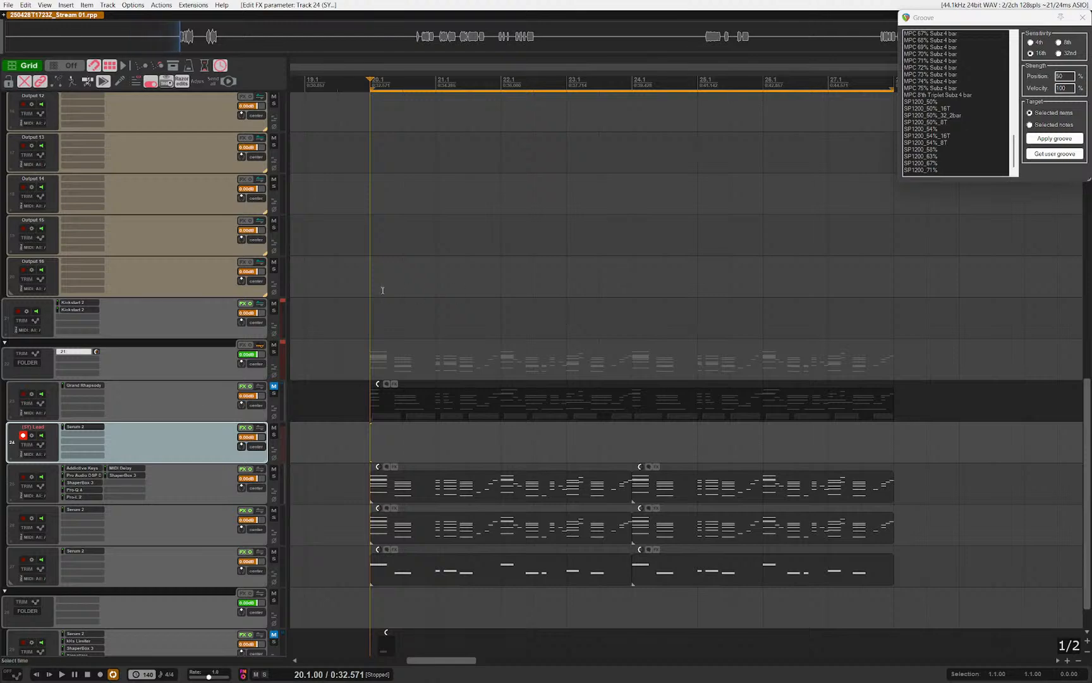
{"action": "left_click", "coordinate": [347, 428]}
{"action": "left_click", "coordinate": [365, 361]}
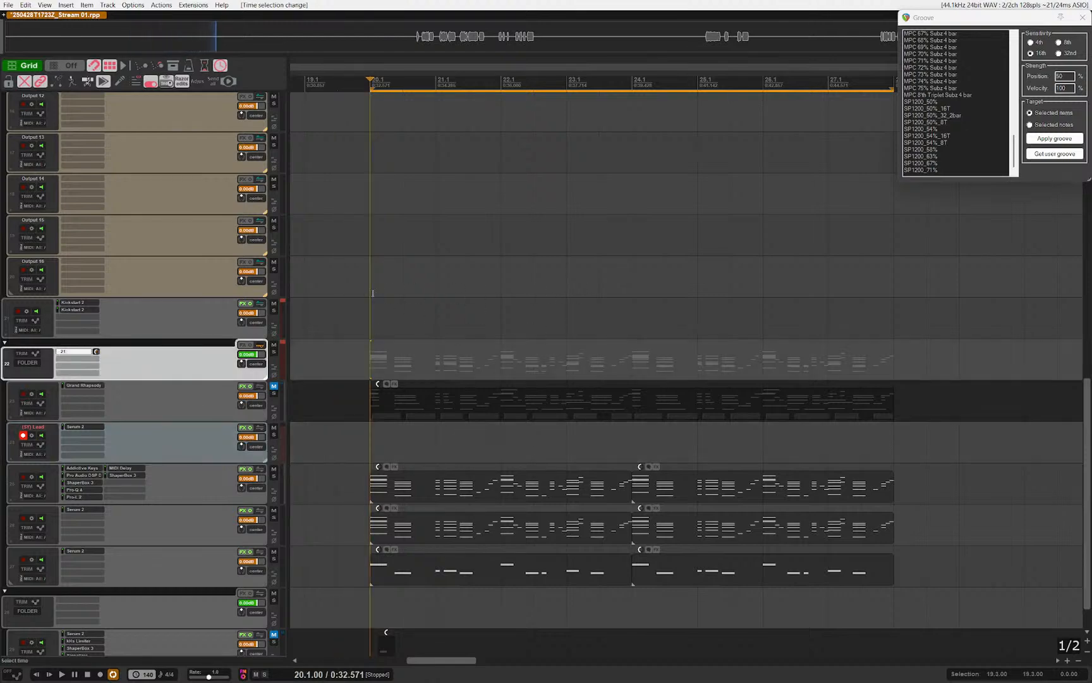
{"action": "left_click", "coordinate": [347, 321]}
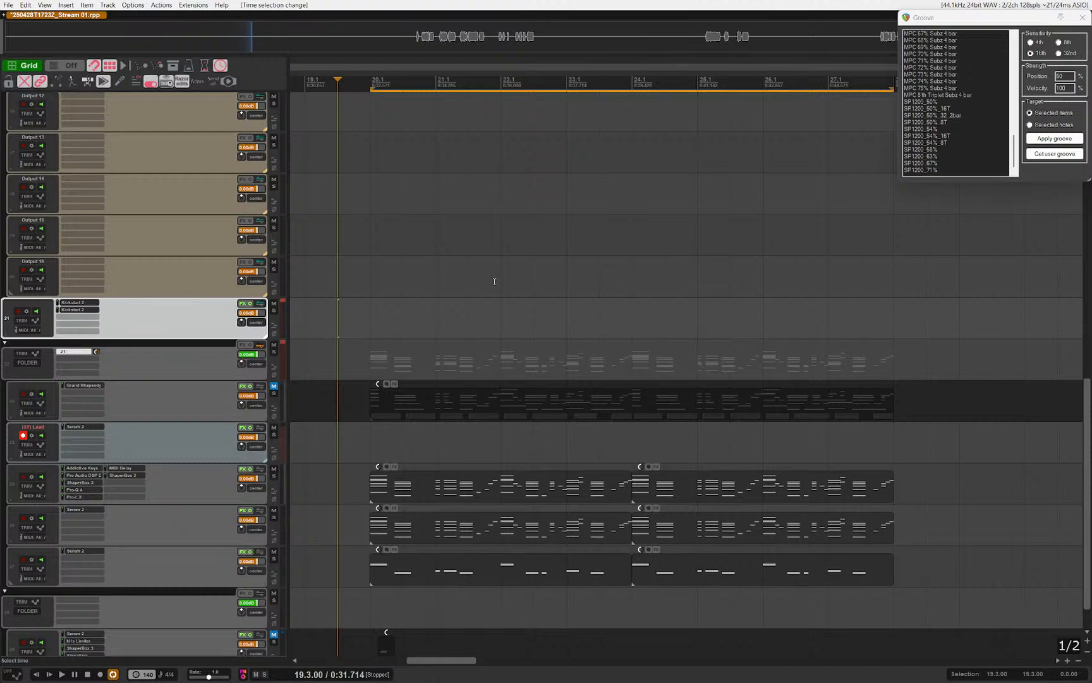
{"action": "key", "text": "space"}
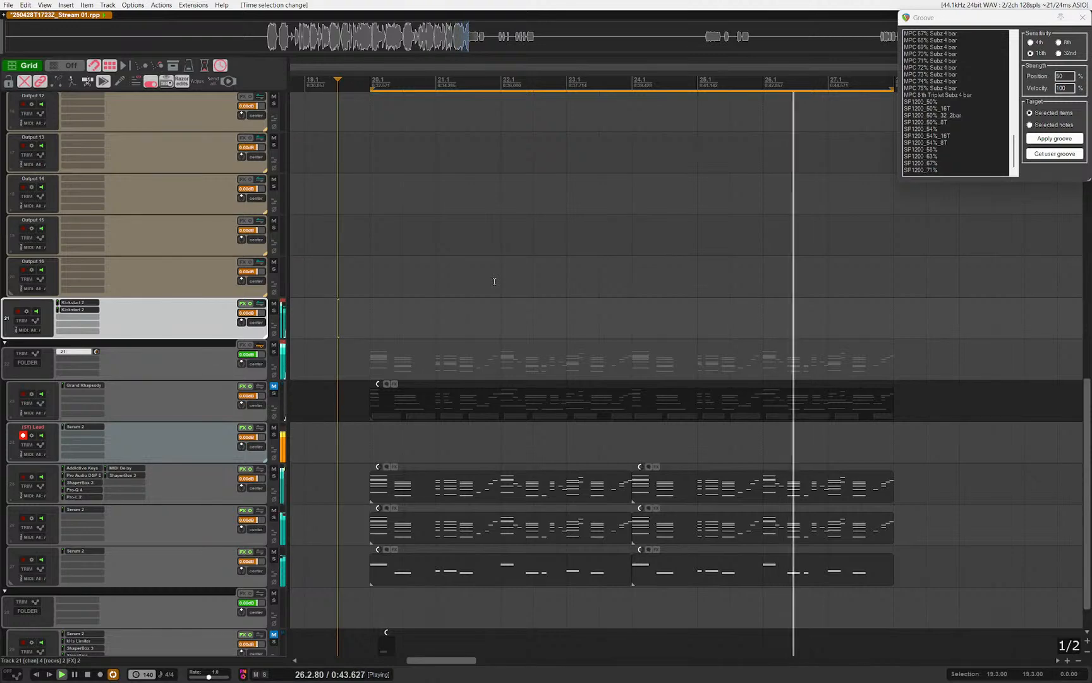
{"action": "key", "text": "space"}
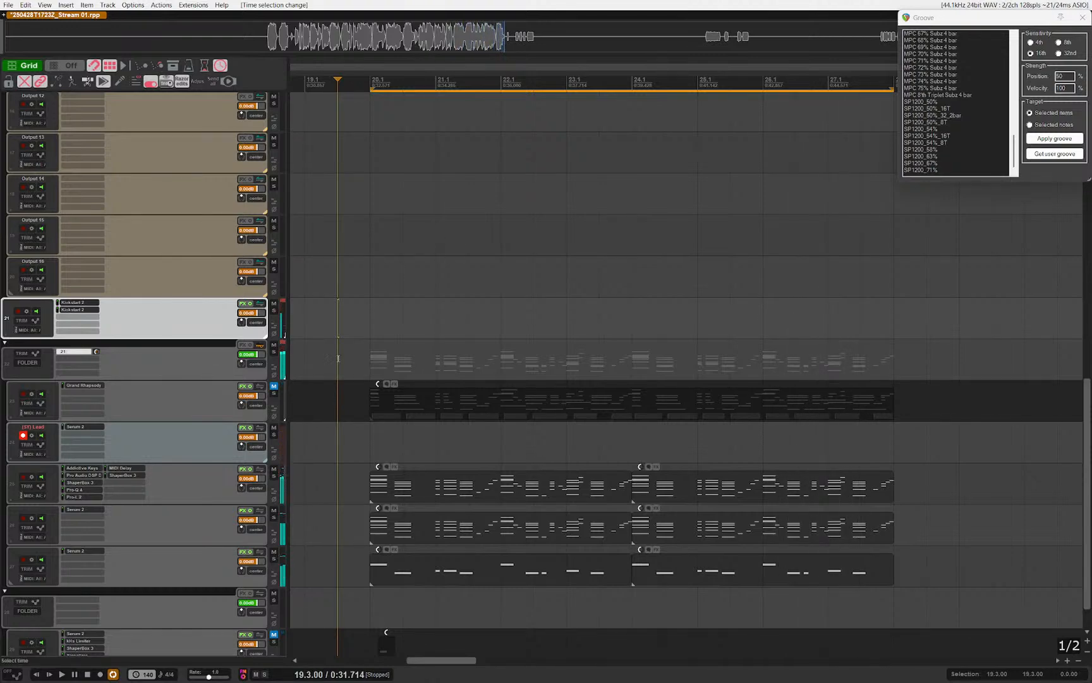
Step: Insert a new track directly below (SY) Lead and open the effect browser for it
{"action": "left_click", "coordinate": [151, 437]}
{"action": "key", "text": "f"}
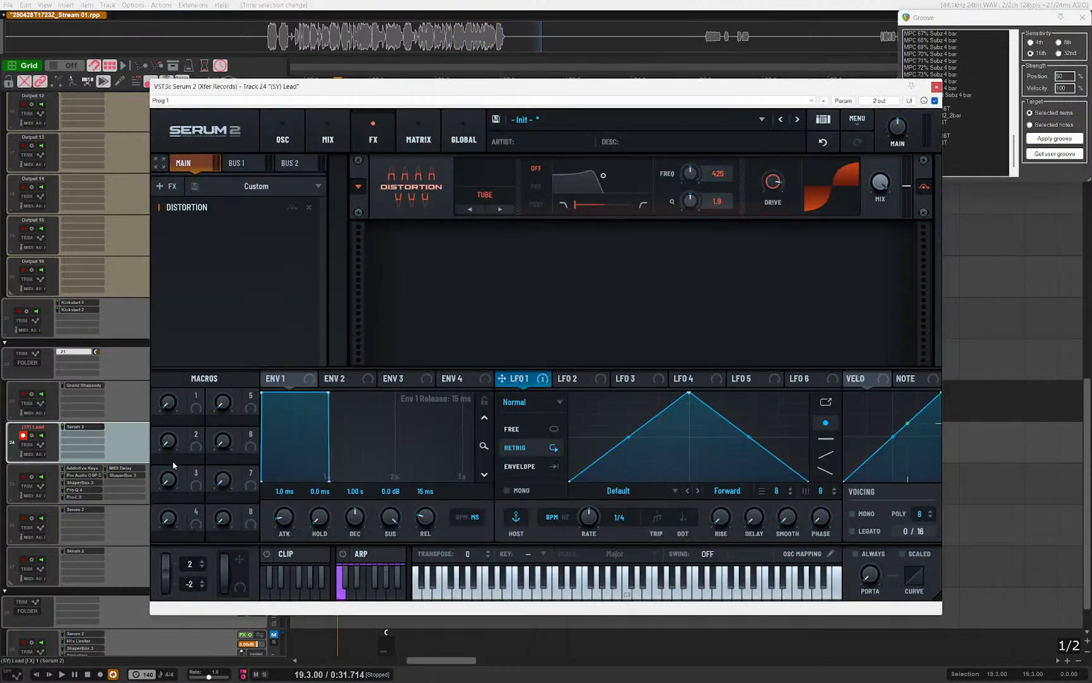
{"action": "key", "text": "f"}
{"action": "key", "text": "ctrl+t"}
{"action": "double_click", "coordinate": [95, 482]}
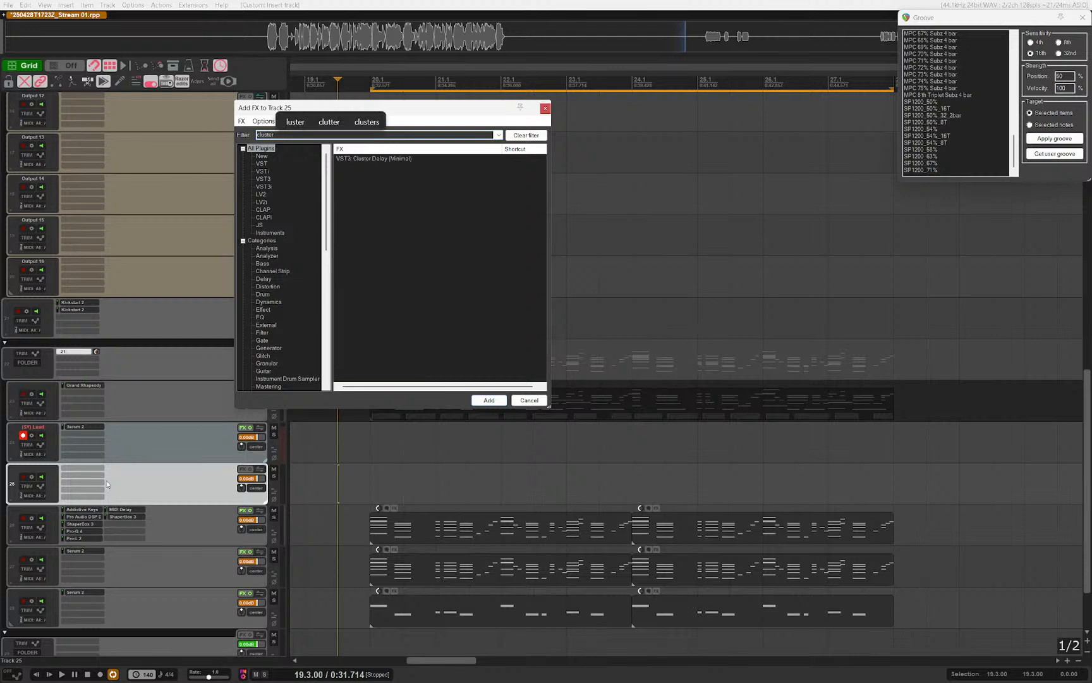
Step: Add Cluster Delay to track 25 and add ValhallaRoom to a new track inserted below it
{"action": "key", "text": "Return"}
{"action": "key", "text": "ctrl+t"}
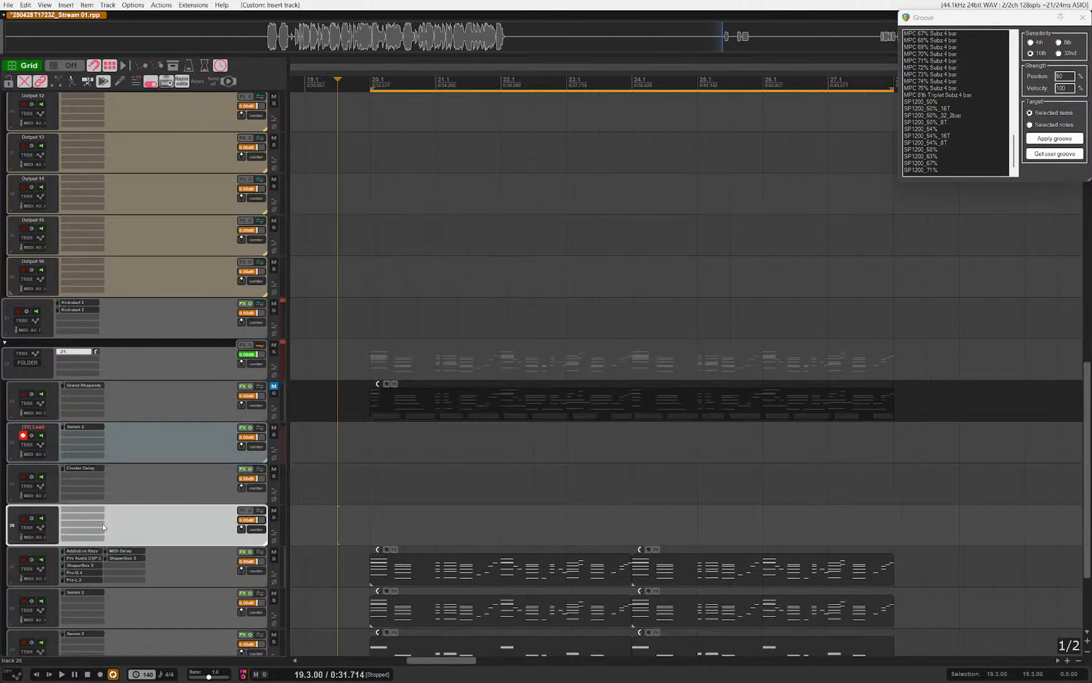
{"action": "left_click", "coordinate": [103, 525]}
{"action": "type", "text": "vaha"}
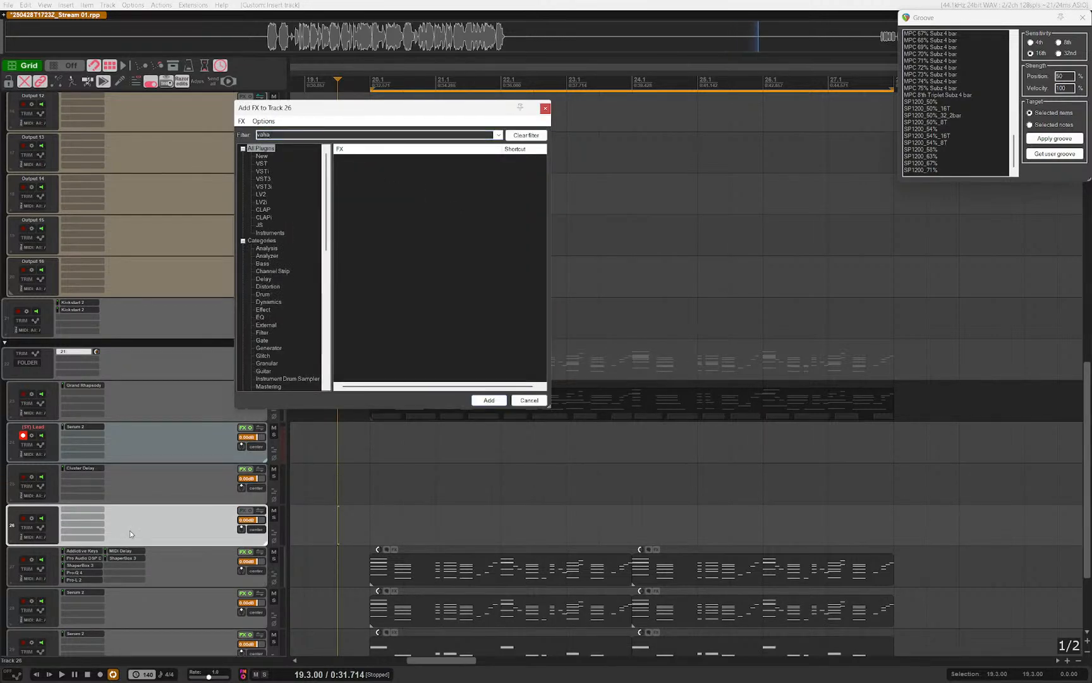
{"action": "type", "text": "valha"}
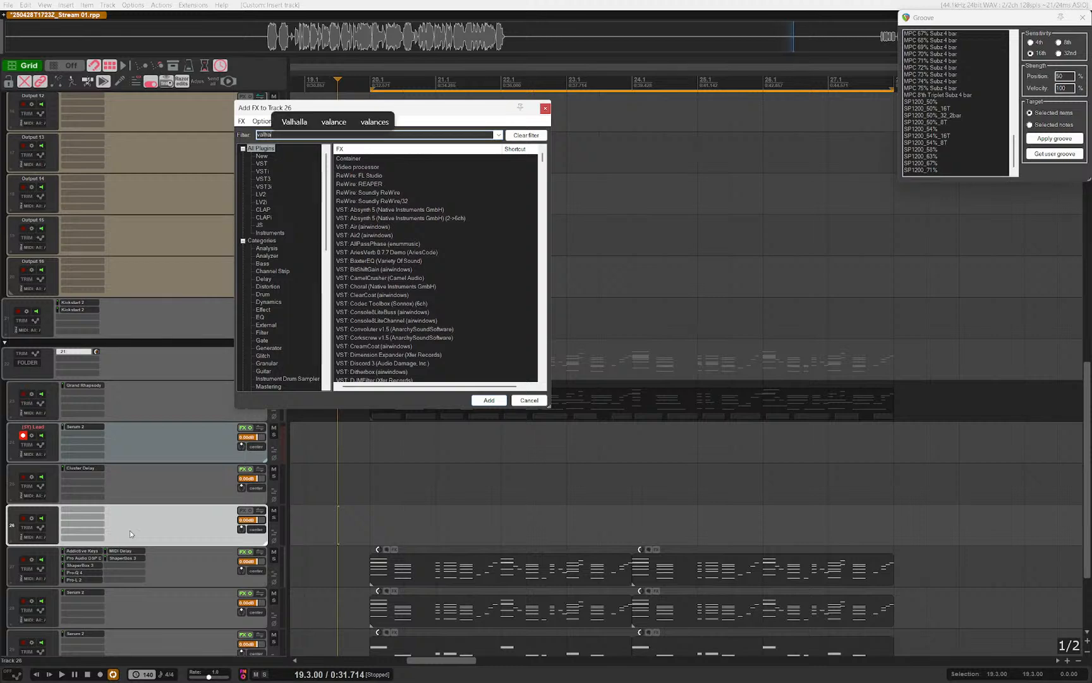
{"action": "key", "text": "Return"}
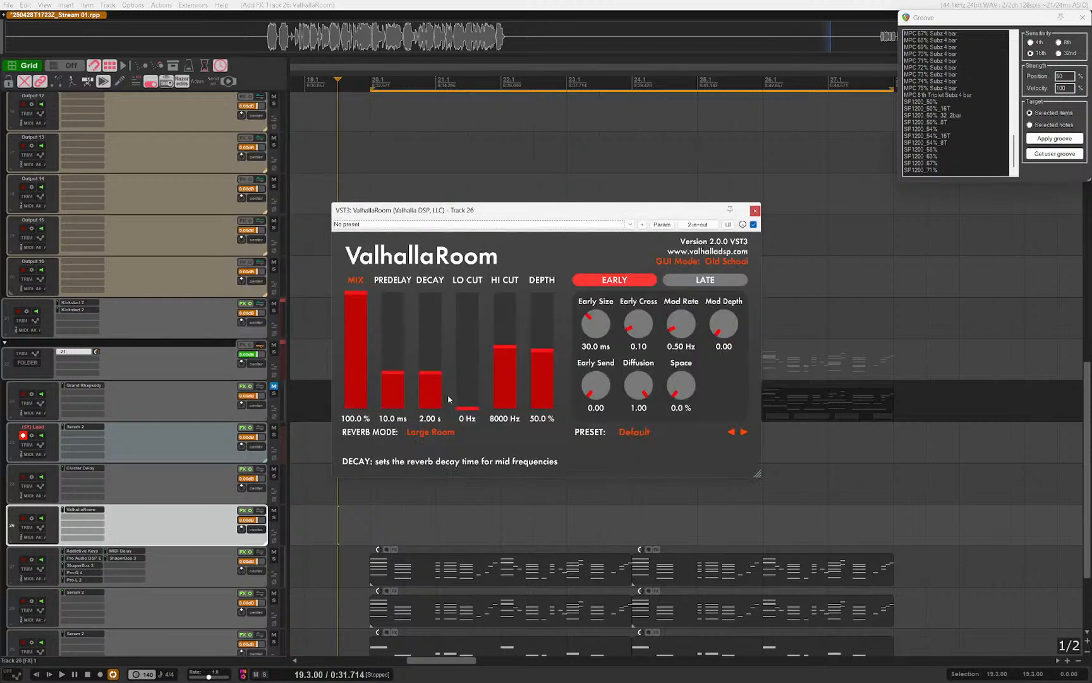
Step: Set ValhallaRoom's decay to 1.86 s and its predelay to 13.0 ms
{"action": "left_click", "coordinate": [390, 372]}
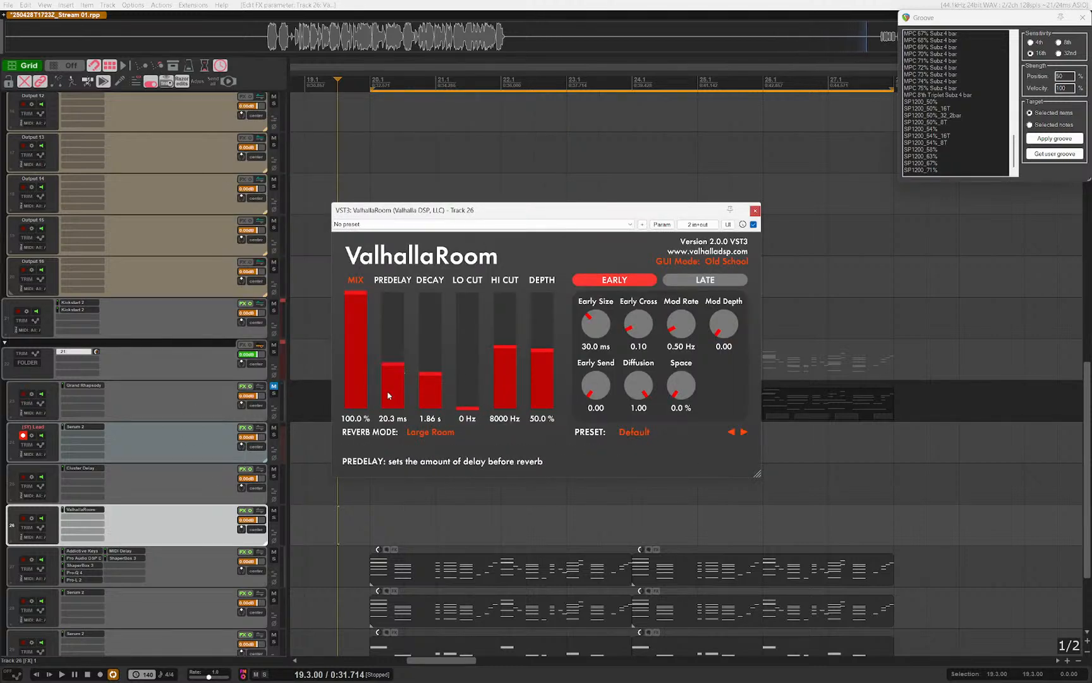
{"action": "left_click_drag", "start_coordinate": [388, 393], "coordinate": [396, 369]}
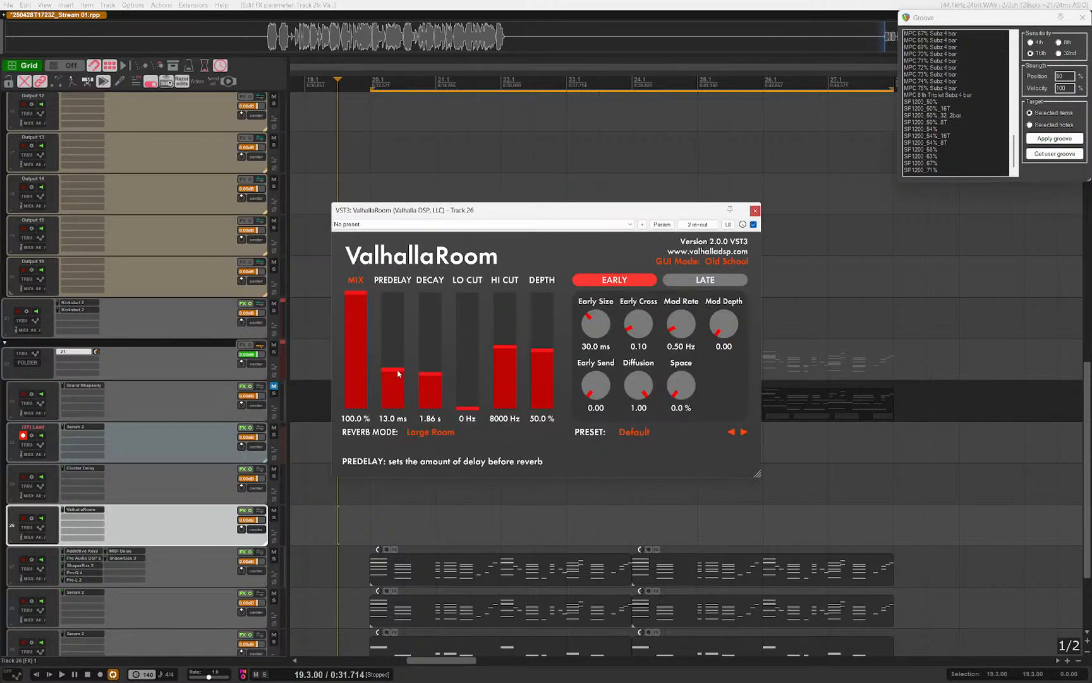
Step: Add Pro-Q 4 after ValhallaRoom with a 30 dB/oct low cut at about 166 Hz and an 18 dB/oct high cut at about 2.6 kHz
{"action": "left_click", "coordinate": [152, 507]}
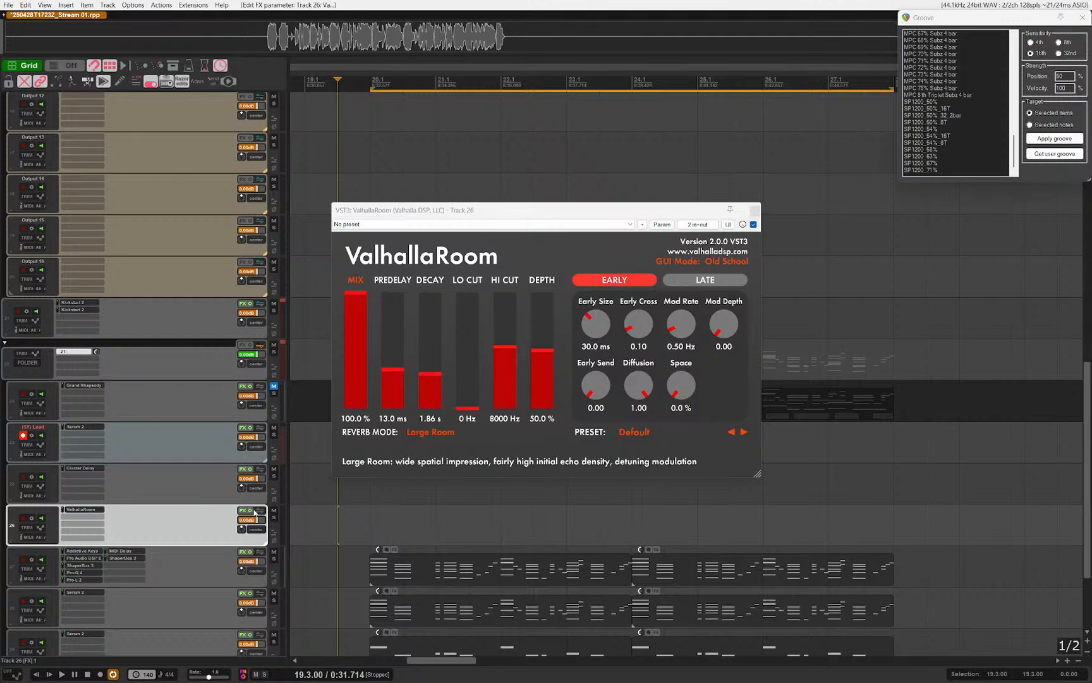
{"action": "key", "text": "q"}
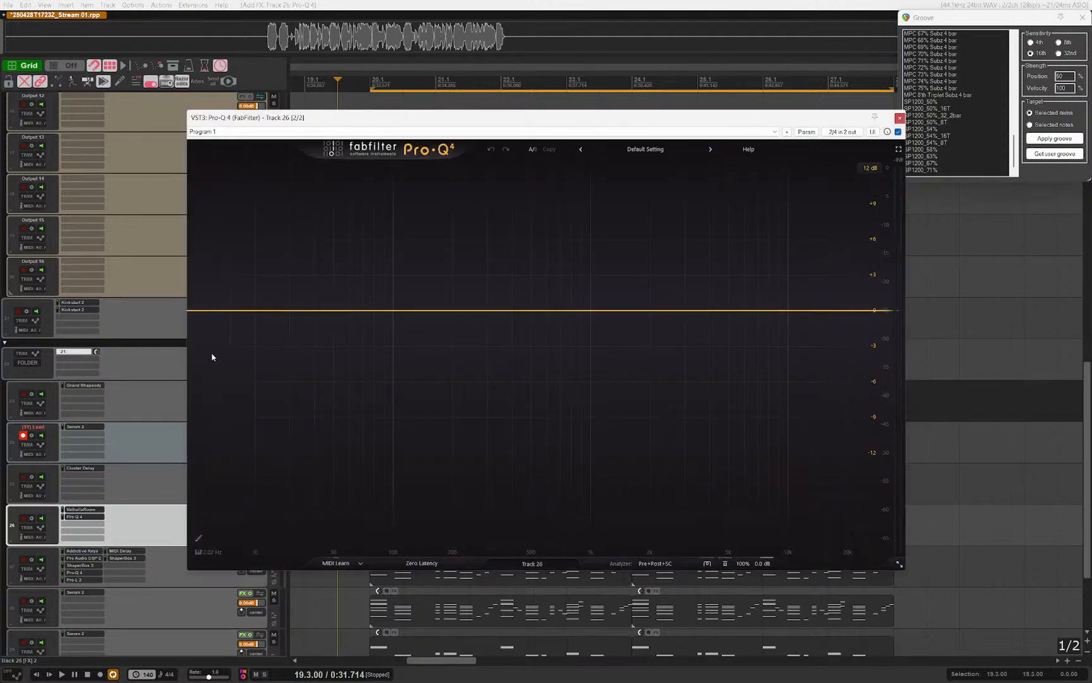
{"action": "left_click_drag", "start_coordinate": [217, 311], "coordinate": [438, 317]}
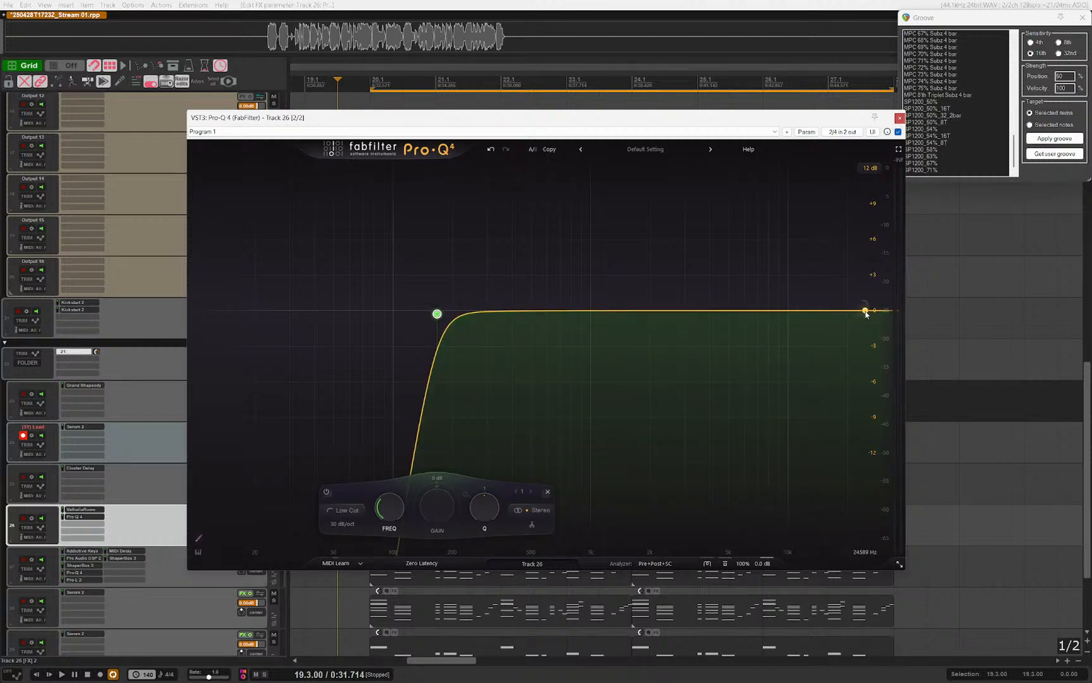
{"action": "left_click_drag", "start_coordinate": [866, 312], "coordinate": [672, 312]}
{"action": "scroll", "coordinate": [672, 313], "scroll_direction": "down", "scroll_amount": 1}
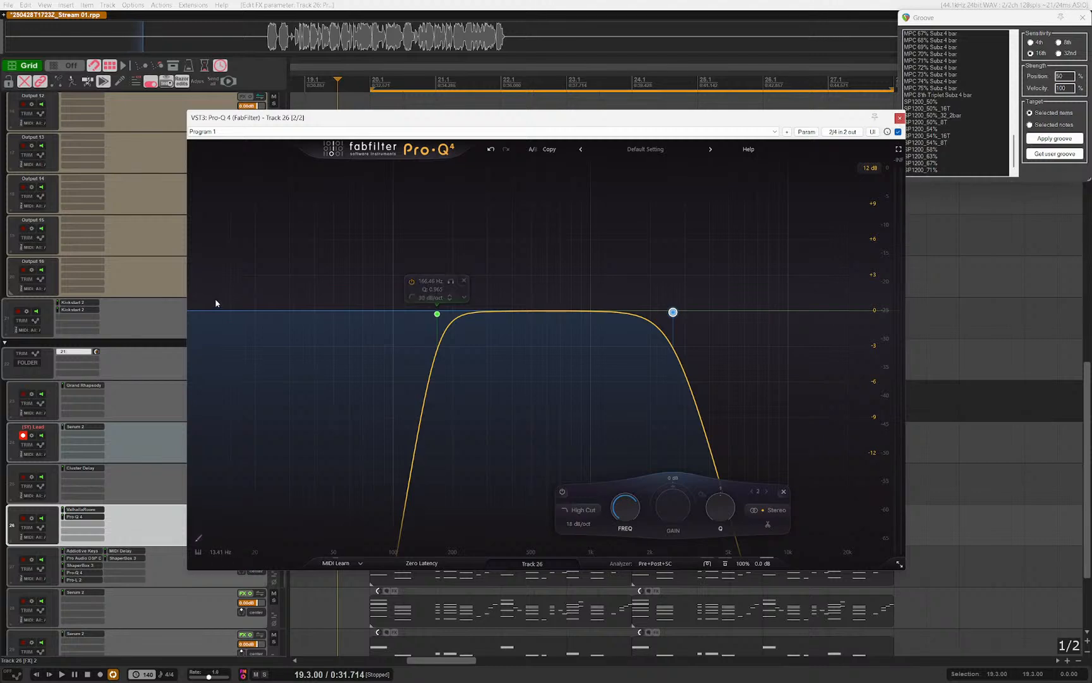
Step: Try adding low shelf bands at the lowest frequencies of the EQ curve and delete them
{"action": "left_click", "coordinate": [279, 304]}
{"action": "left_click", "coordinate": [307, 271]}
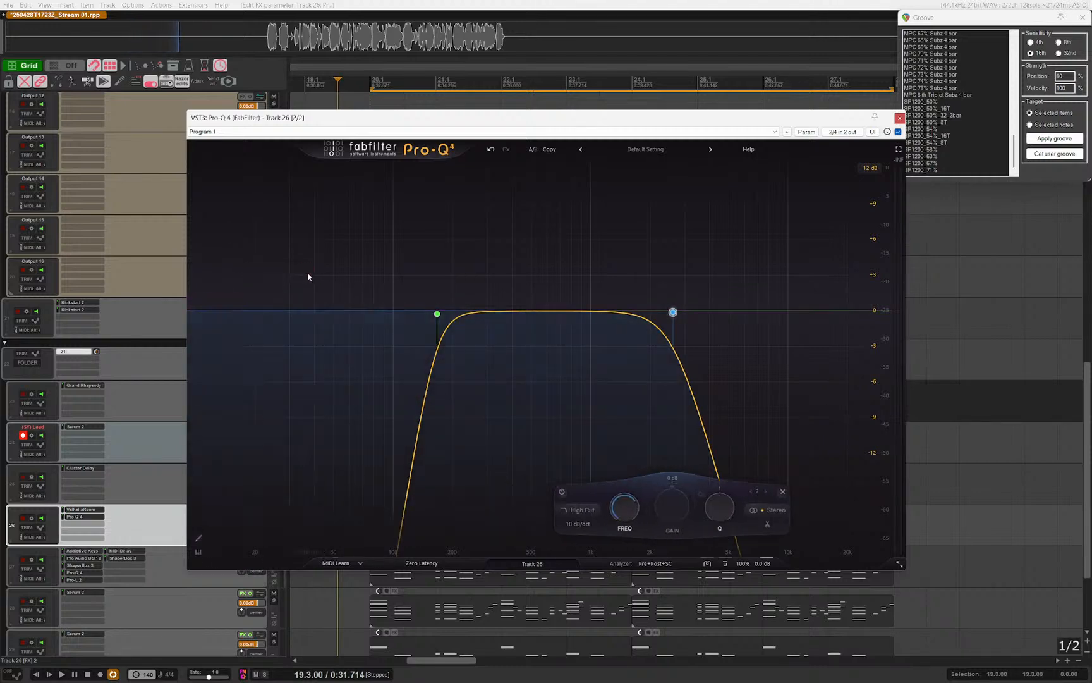
{"action": "double_click", "coordinate": [221, 331]}
{"action": "left_click", "coordinate": [308, 337]}
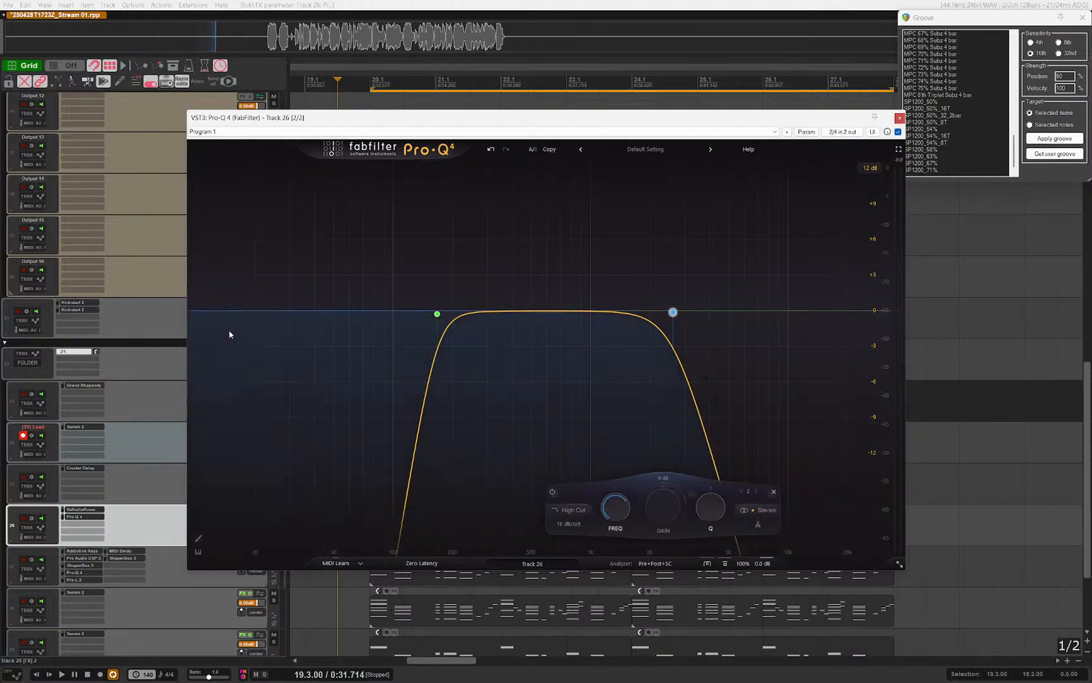
{"action": "double_click", "coordinate": [236, 331]}
{"action": "left_click", "coordinate": [322, 337]}
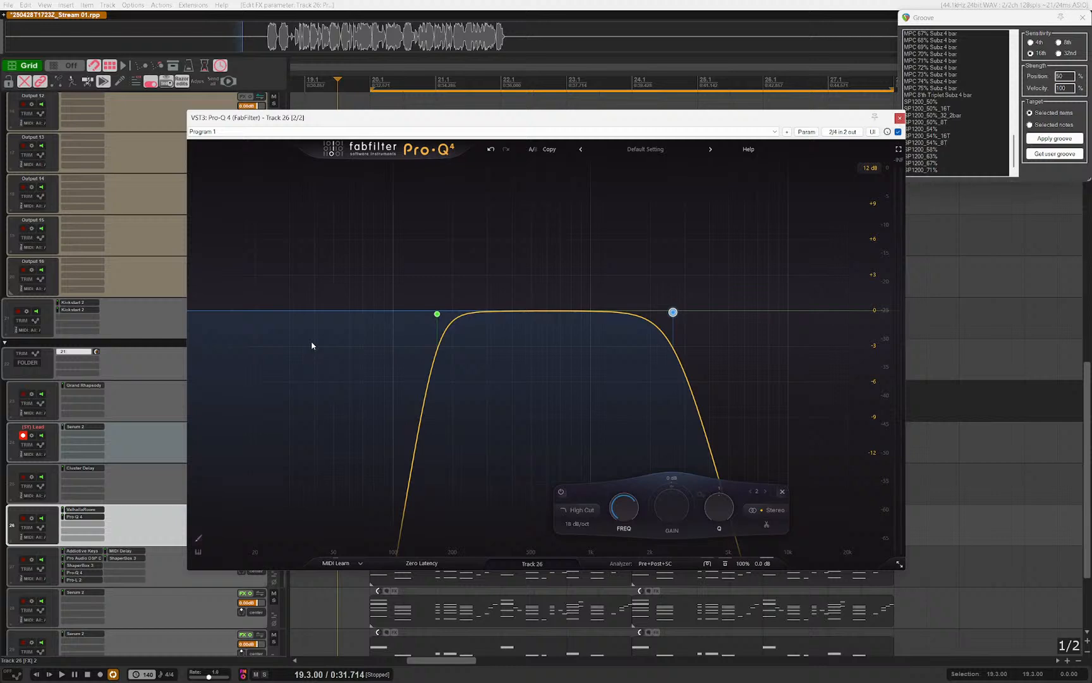
{"action": "double_click", "coordinate": [191, 331]}
{"action": "left_click", "coordinate": [275, 334]}
{"action": "double_click", "coordinate": [224, 423]}
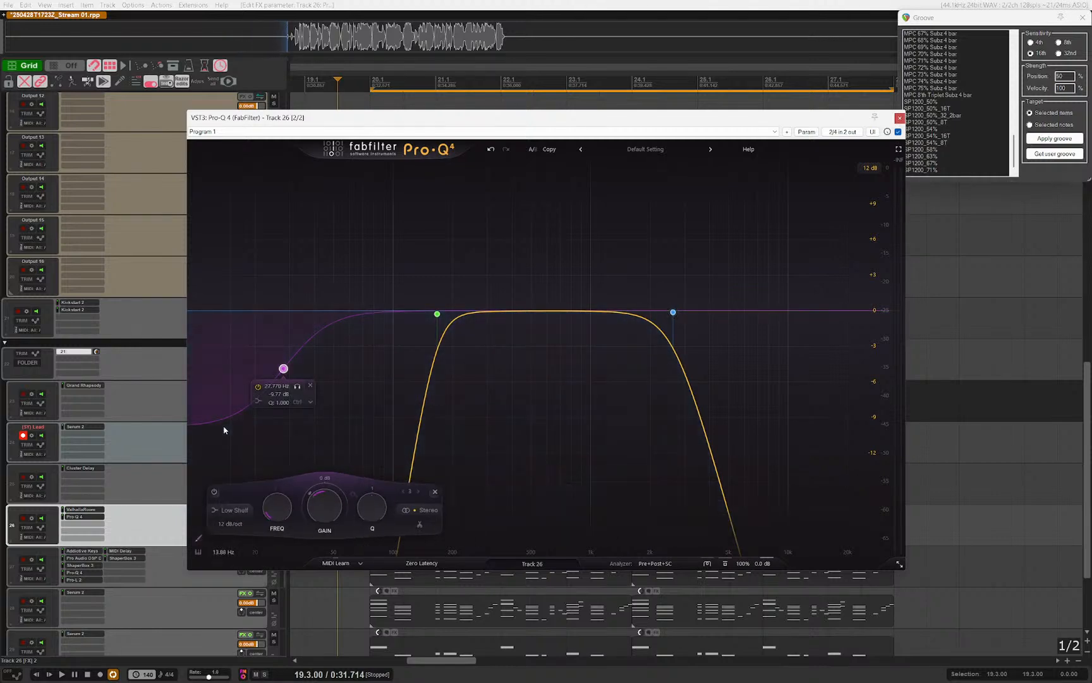
{"action": "left_click", "coordinate": [310, 383]}
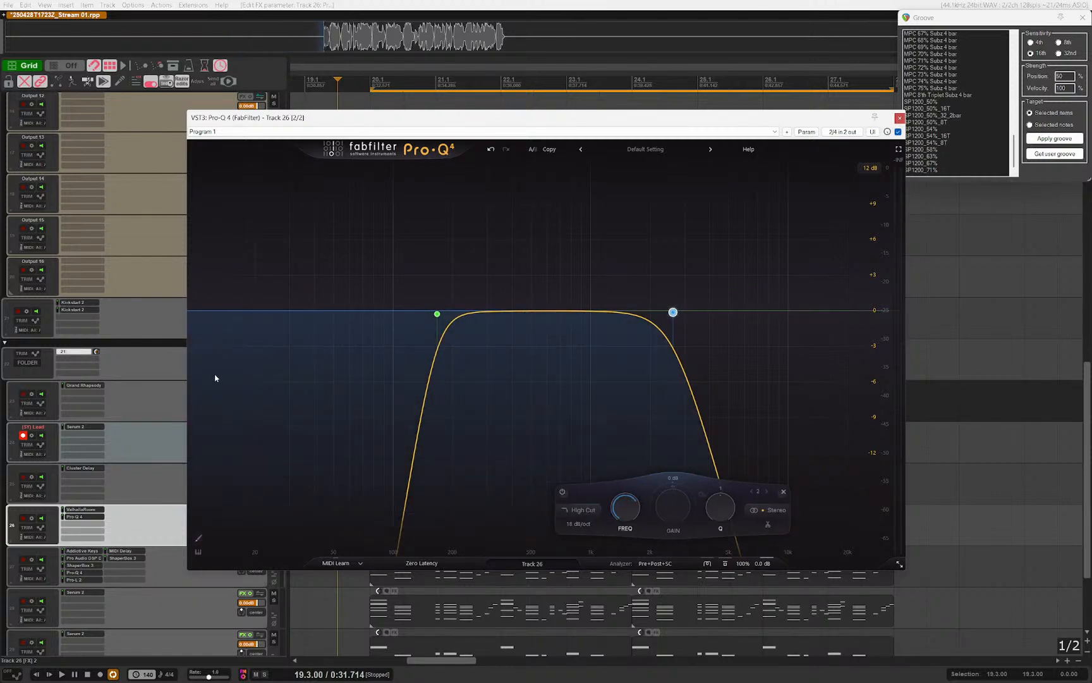
Step: Try a low shelf boost of about 6 dB at 32 Hz in the EQ and delete the band
{"action": "double_click", "coordinate": [213, 310]}
{"action": "left_click_drag", "start_coordinate": [213, 309], "coordinate": [286, 246]}
{"action": "scroll", "coordinate": [269, 253], "scroll_direction": "down", "scroll_amount": 5}
{"action": "scroll", "coordinate": [284, 246], "scroll_direction": "up", "scroll_amount": 6}
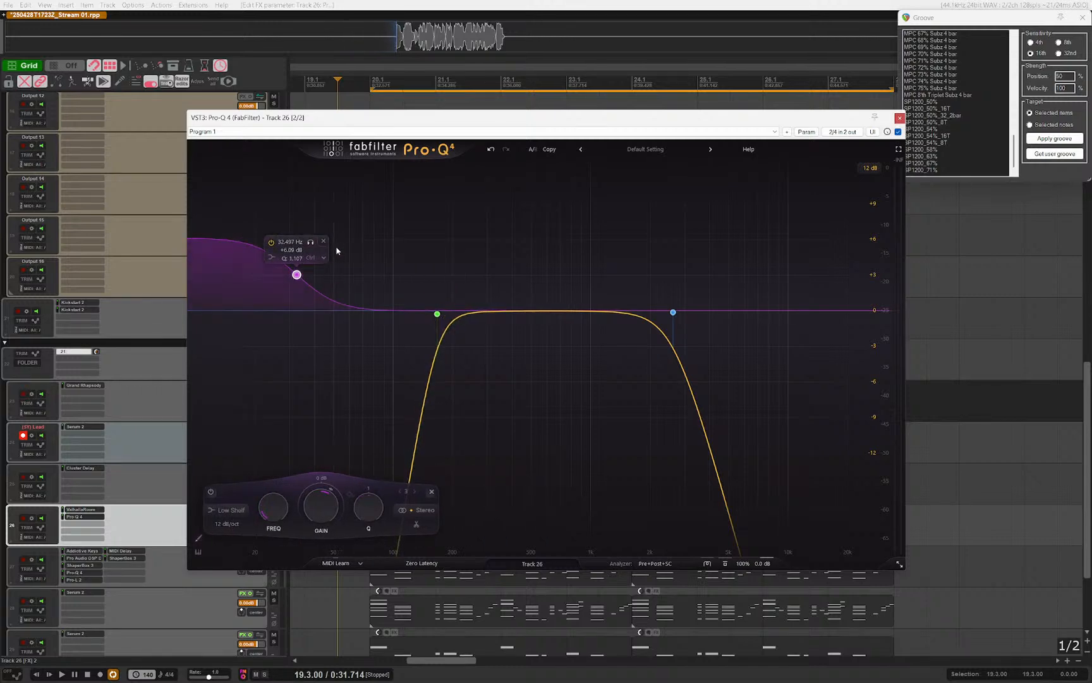
{"action": "left_click", "coordinate": [323, 241]}
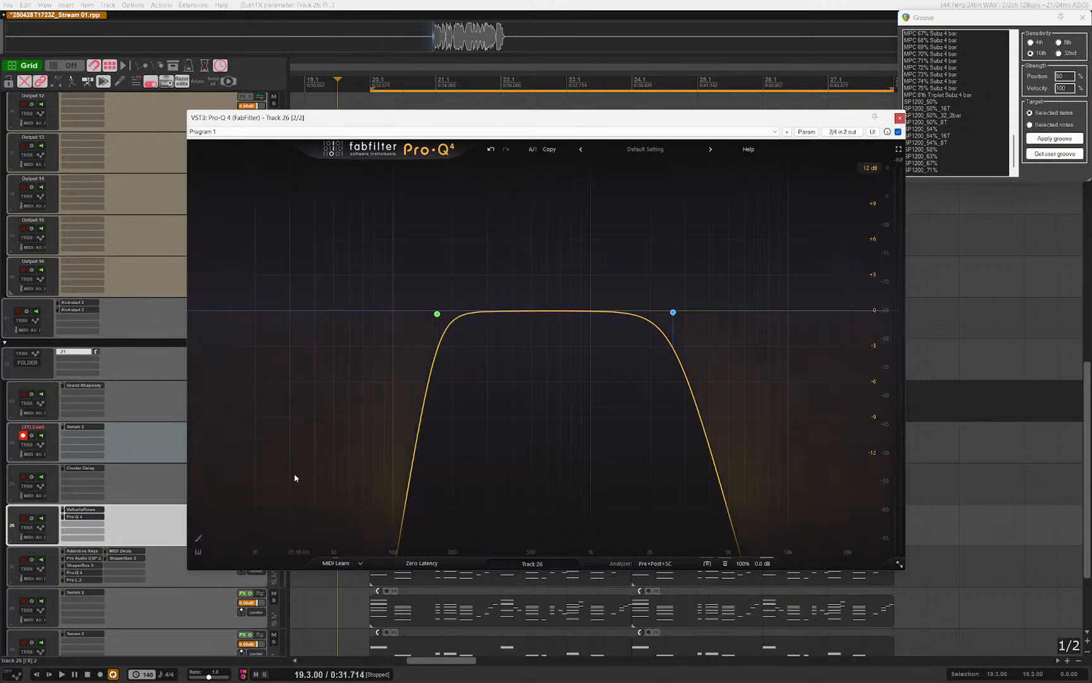
Step: Try extra 12 dB/oct low cut bands around 30 Hz and delete each one
{"action": "double_click", "coordinate": [298, 310]}
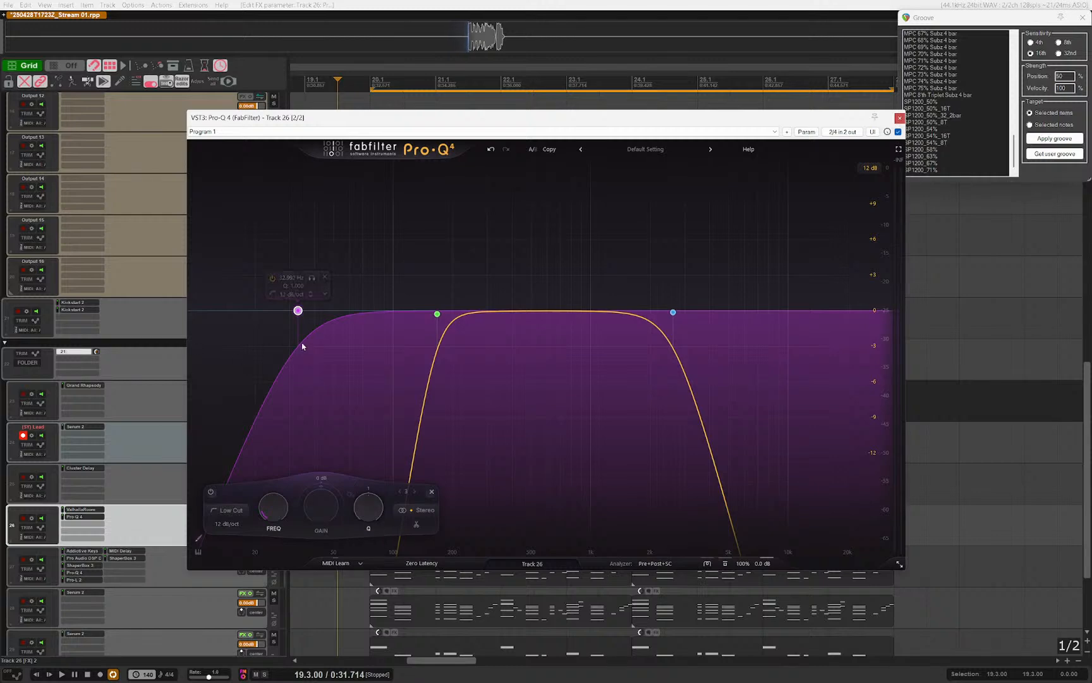
{"action": "left_click", "coordinate": [326, 277]}
{"action": "double_click", "coordinate": [213, 486]}
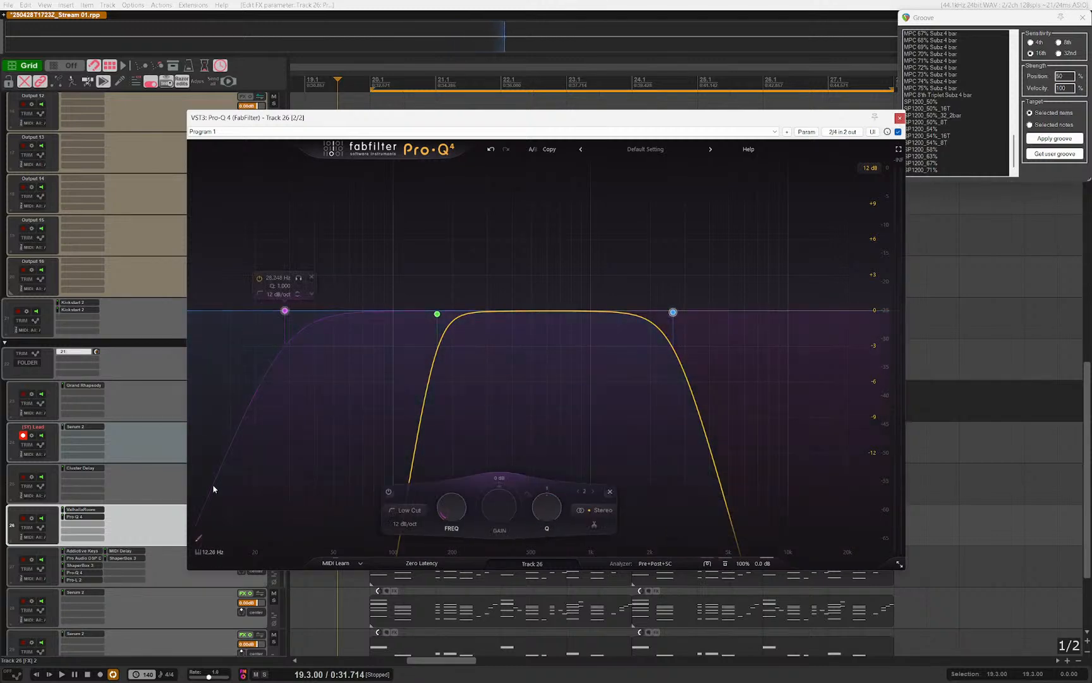
{"action": "mouse_move", "coordinate": [284, 310]}
{"action": "left_mouse_down"}
{"action": "mouse_move", "coordinate": [181, 313]}
{"action": "mouse_move", "coordinate": [415, 311]}
{"action": "mouse_move", "coordinate": [290, 310]}
{"action": "left_mouse_up"}
{"action": "left_click", "coordinate": [316, 277]}
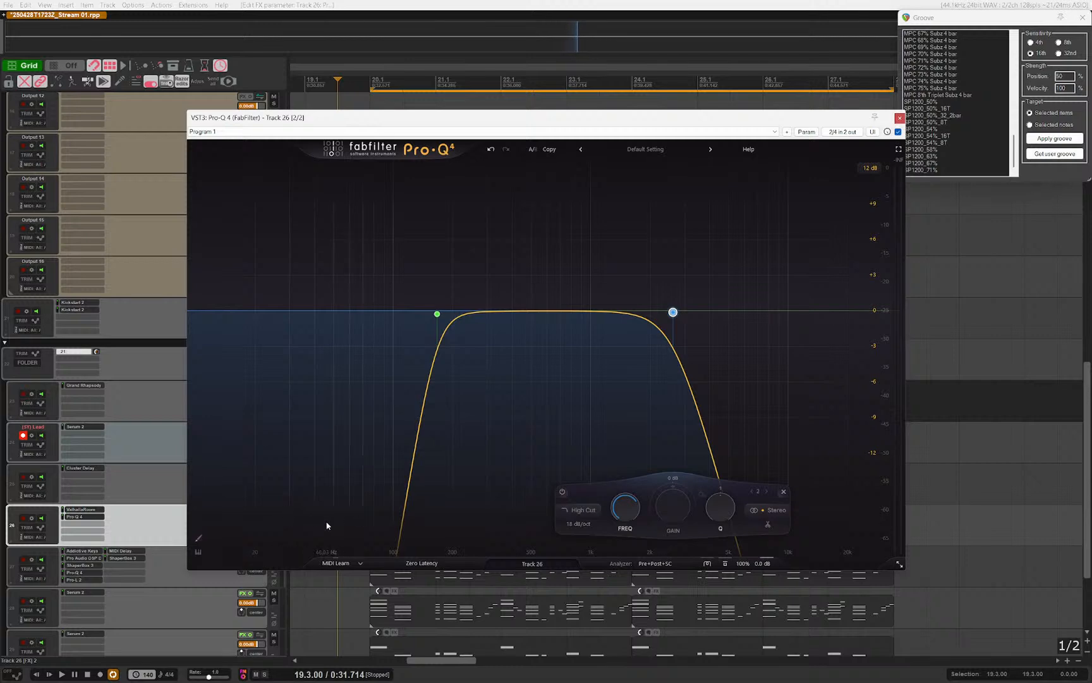
Step: Replace the original low cut with a new 12 dB/oct low cut at about 128 Hz
{"action": "double_click", "coordinate": [326, 525]}
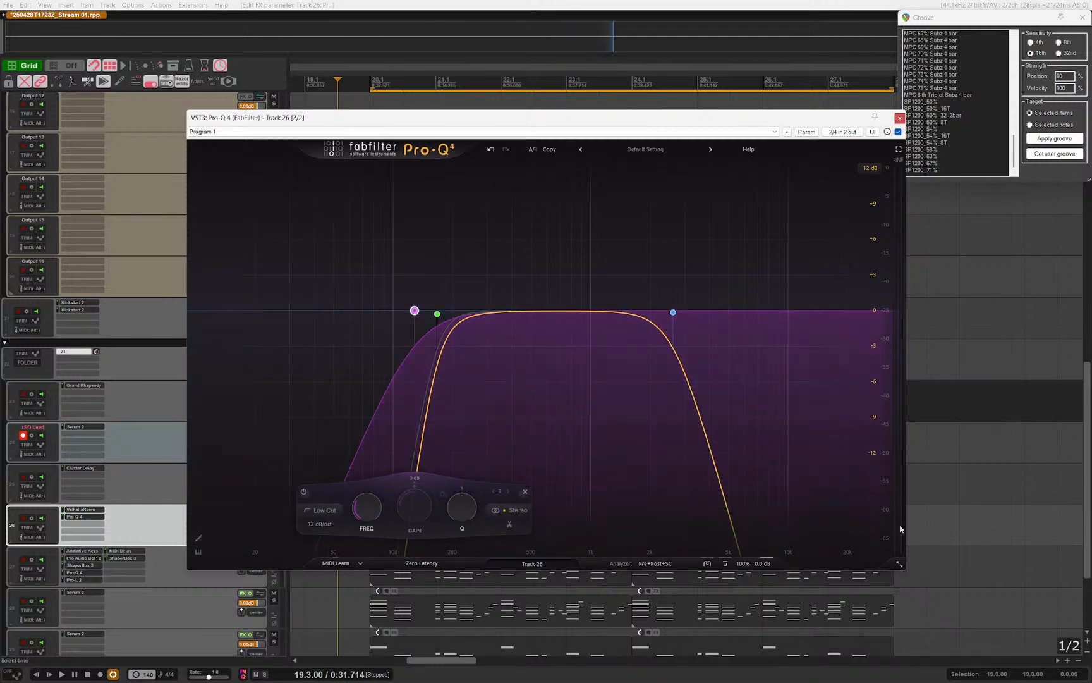
{"action": "mouse_move", "coordinate": [440, 310]}
{"action": "left_click", "coordinate": [465, 280]}
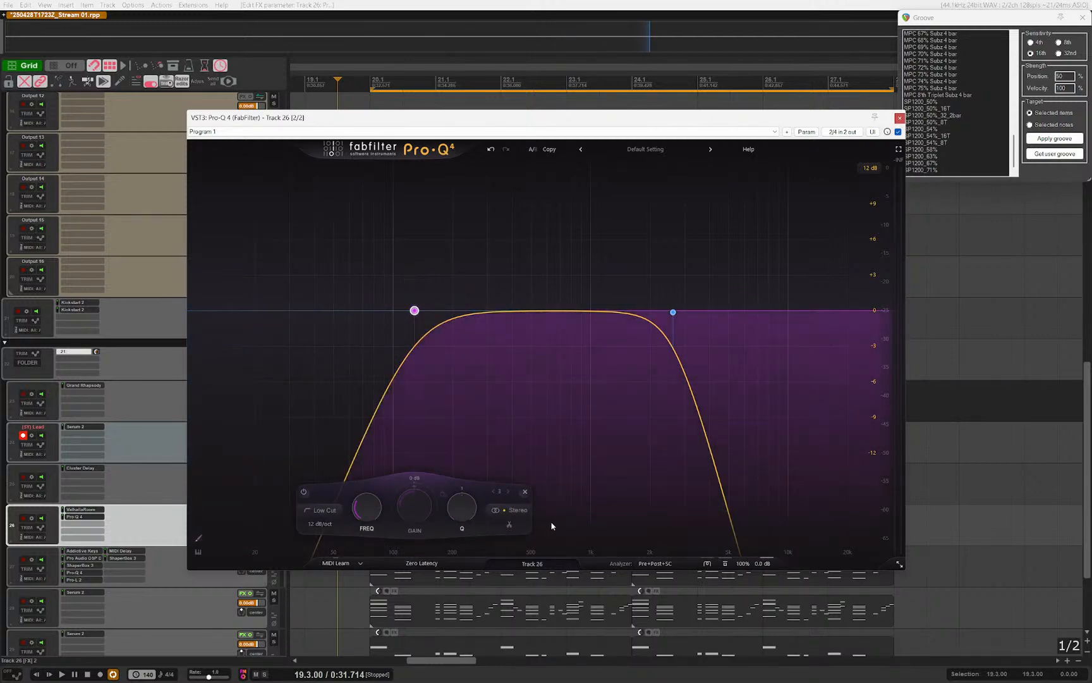
Step: Try a notch at about 1.8 kHz in place of the high cut, and undo these band changes
{"action": "double_click", "coordinate": [642, 531]}
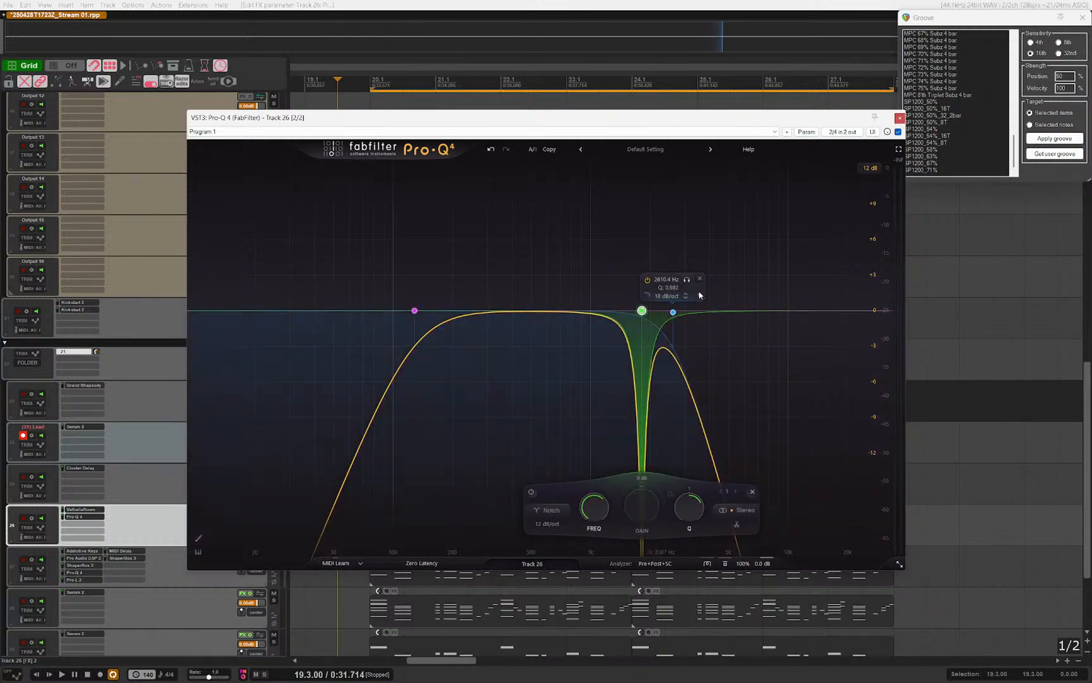
{"action": "left_click", "coordinate": [700, 279]}
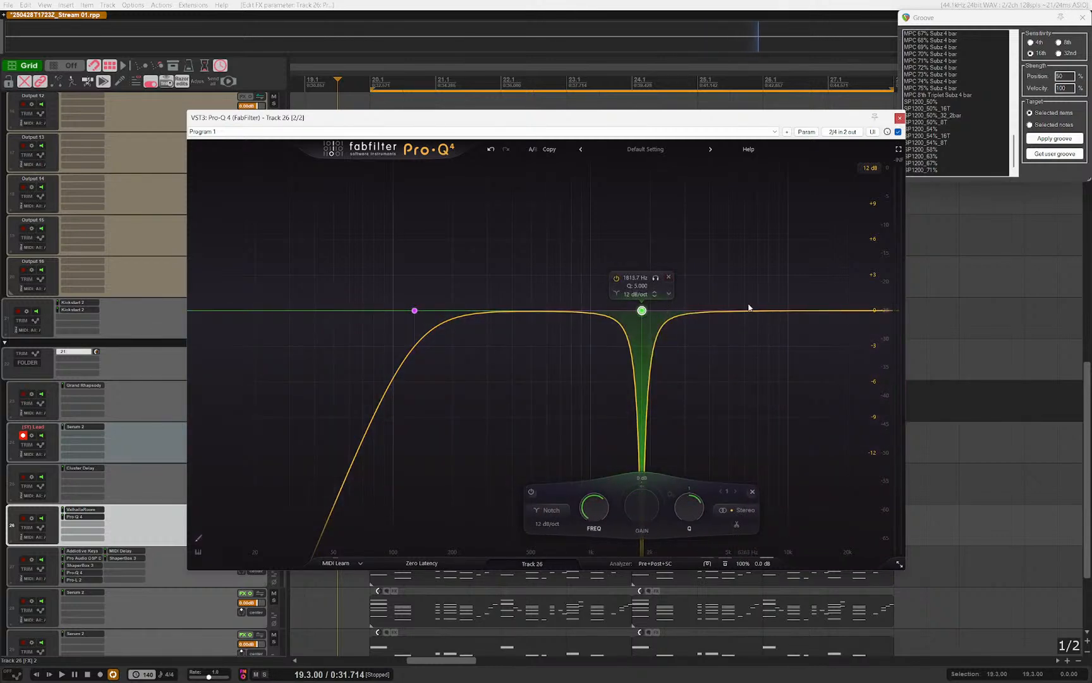
{"action": "key", "text": "ctrl+z"}
{"action": "key", "text": "ctrl+z"}
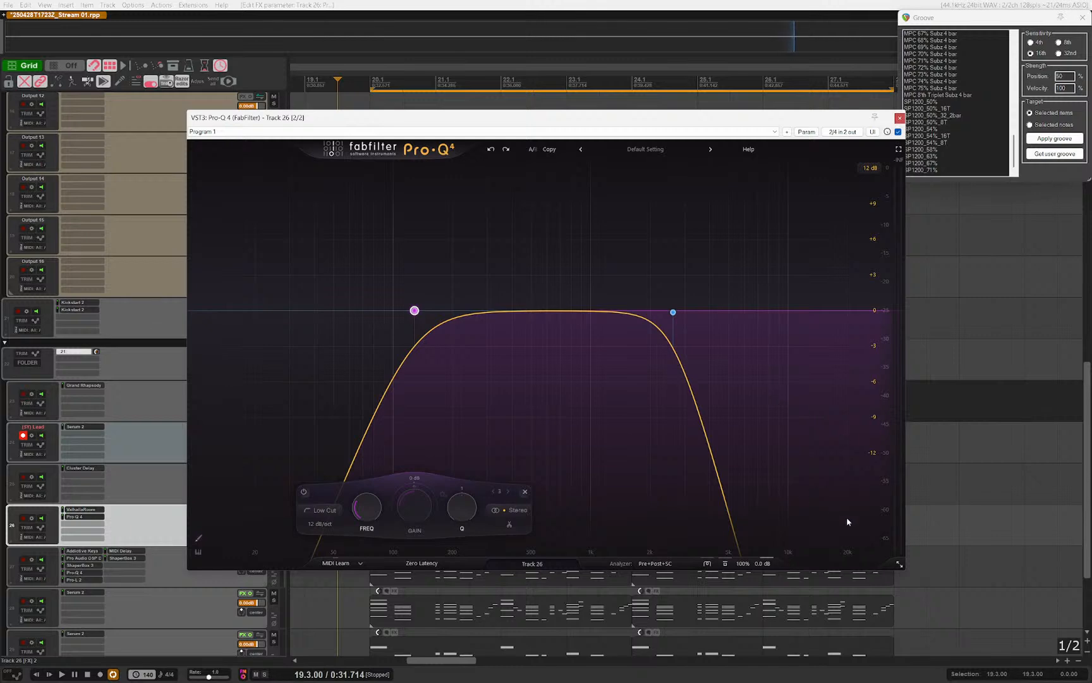
{"action": "key", "text": "ctrl+z"}
Step: Replace the high cut with a 12 dB/oct one at about the same frequency and change the low cut to 145.54 Hz at 48 dB/oct
{"action": "left_click_drag", "start_coordinate": [739, 310], "coordinate": [676, 311]}
{"action": "left_click", "coordinate": [700, 279]}
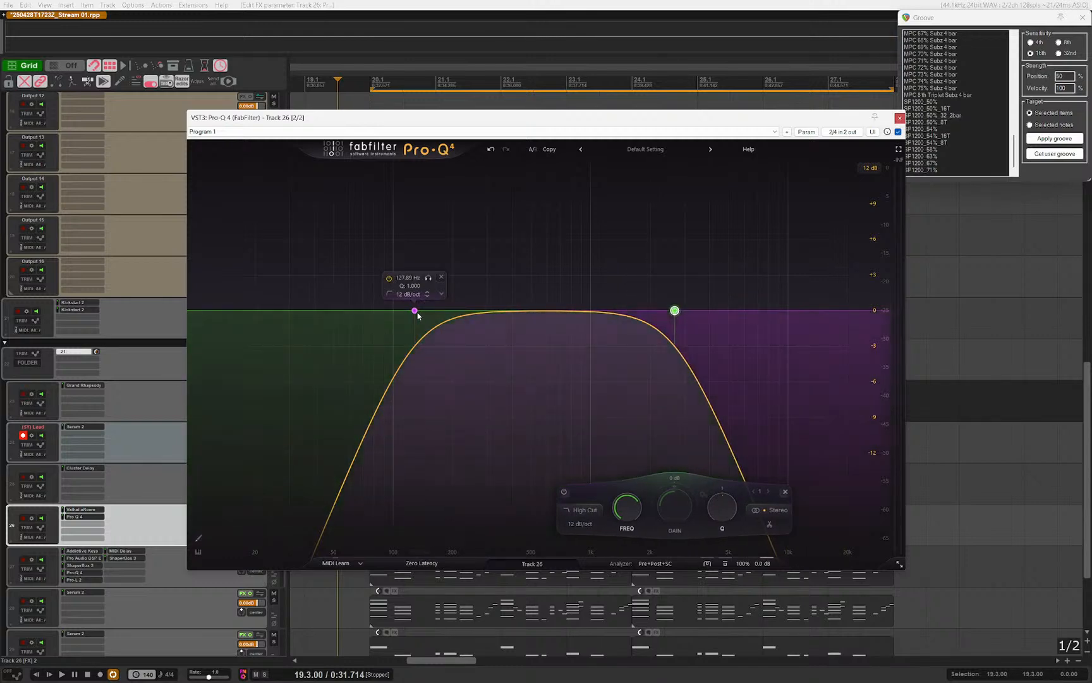
{"action": "left_click_drag", "start_coordinate": [417, 315], "coordinate": [423, 319]}
{"action": "scroll", "coordinate": [423, 318], "scroll_direction": "up", "scroll_amount": 6}
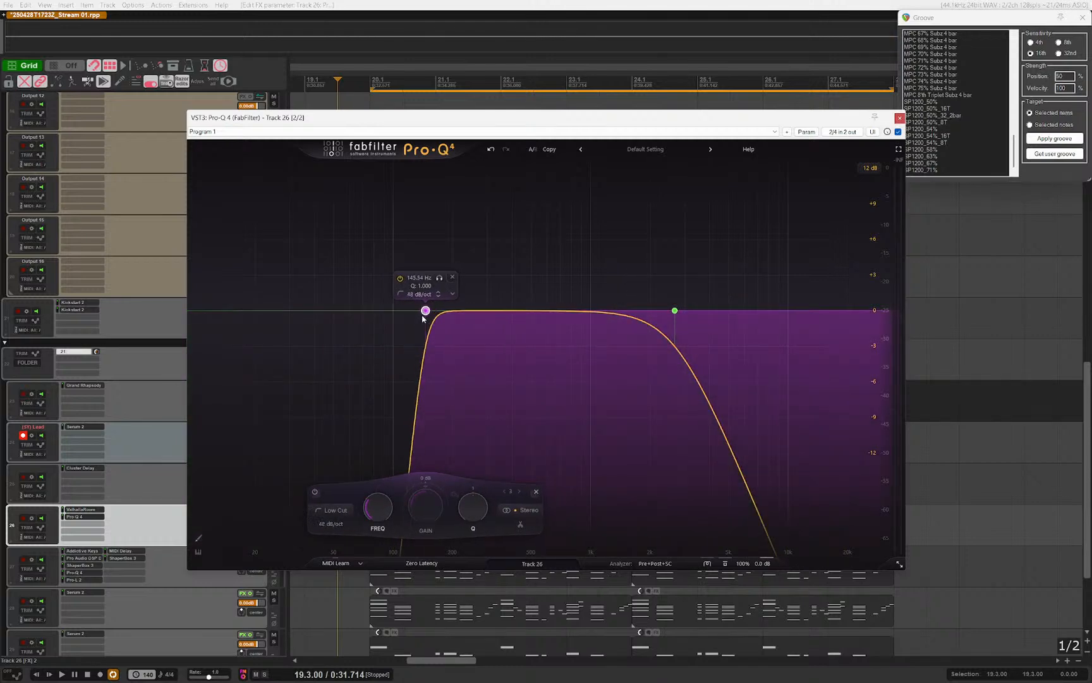
Step: Create sends from the Lead track to the Cluster Delay and ValhallaRoom tracks, and close the open plug-in windows
{"action": "key", "text": "space"}
{"action": "left_click", "coordinate": [158, 518]}
{"action": "key", "text": "space"}
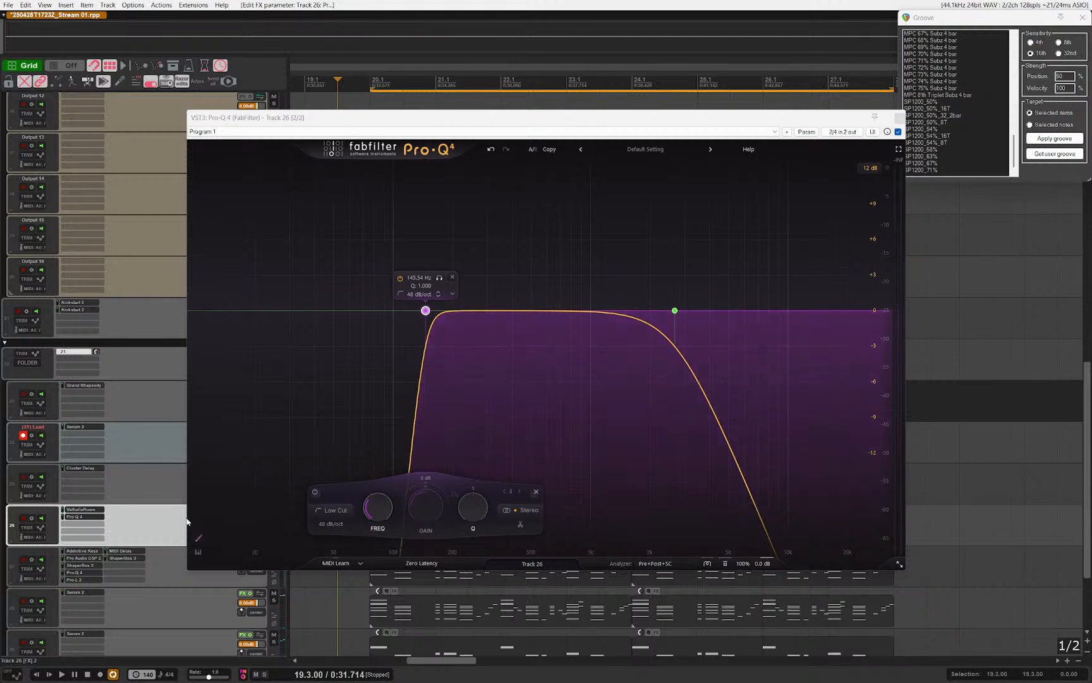
{"action": "left_click", "coordinate": [144, 471]}
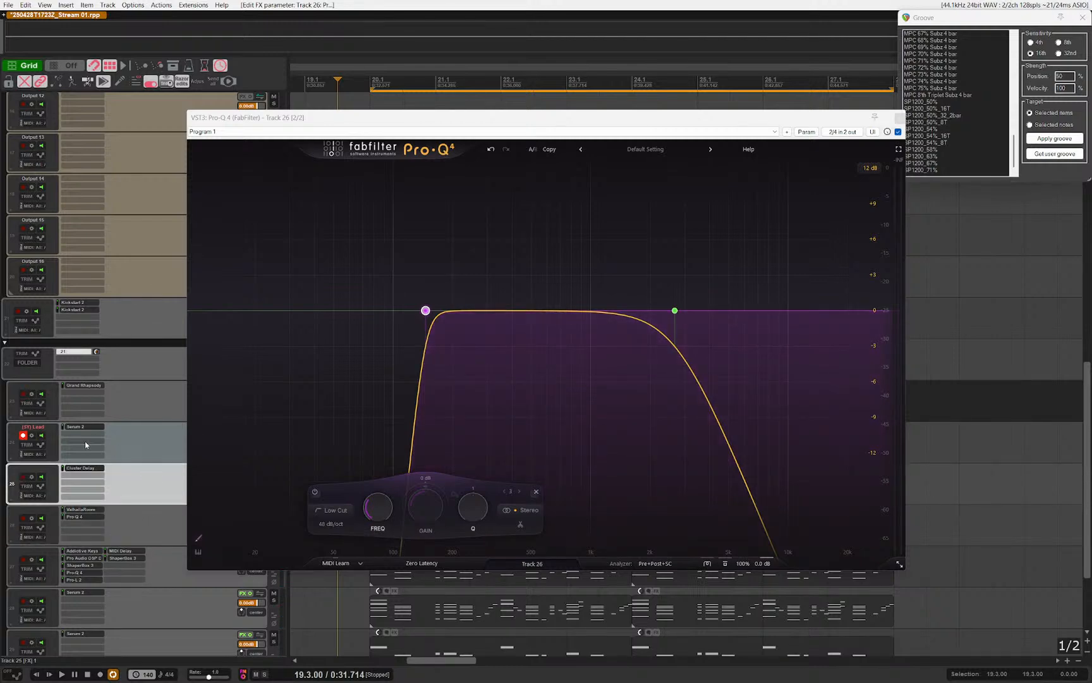
{"action": "left_click_drag", "start_coordinate": [85, 443], "coordinate": [96, 530]}
{"action": "key", "text": "Escape"}
{"action": "key", "text": "Escape"}
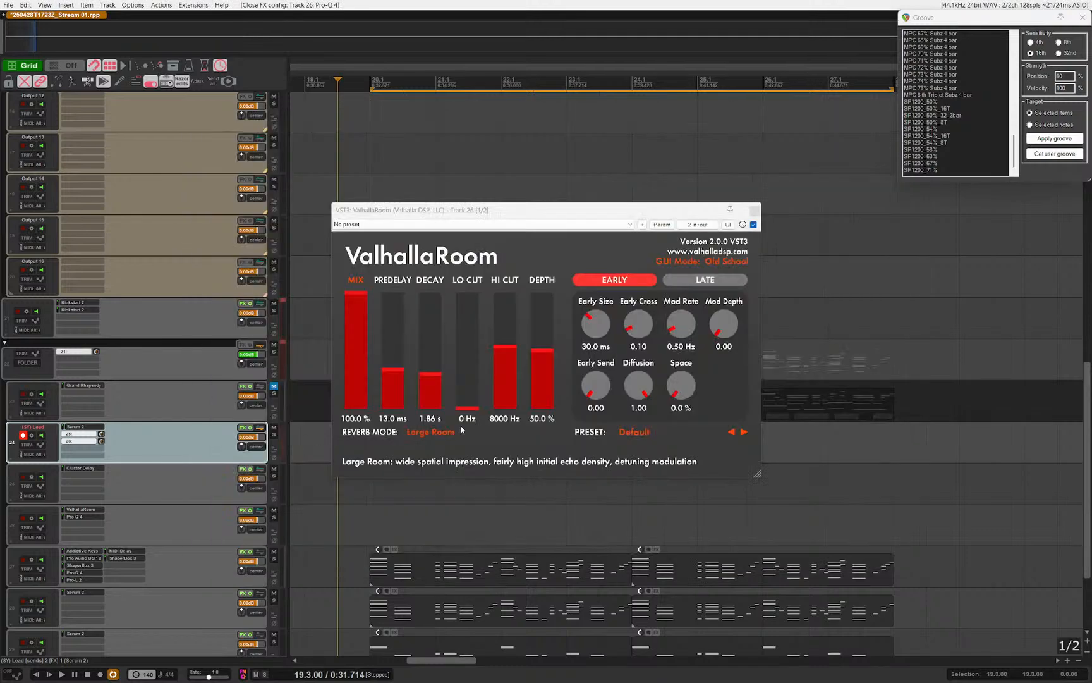
{"action": "key", "text": "Escape"}
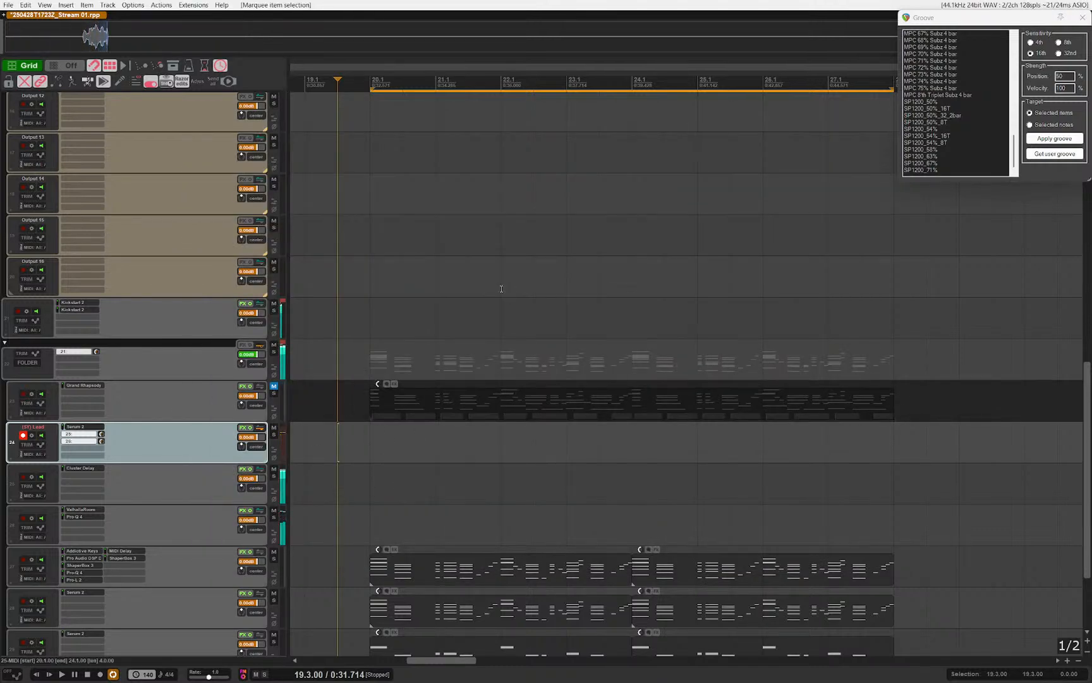
Step: Lower the Cluster Delay track's volume and set the ValhallaRoom track's volume to about -8.4 dB
{"action": "left_click", "coordinate": [139, 492]}
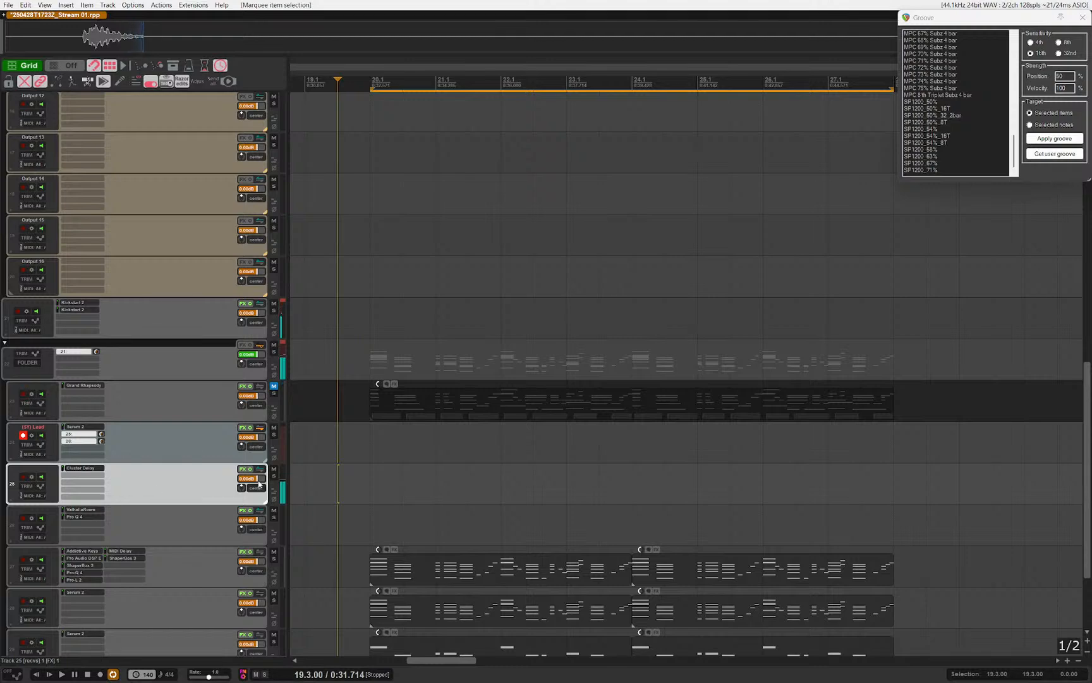
{"action": "left_click_drag", "start_coordinate": [259, 480], "coordinate": [252, 520]}
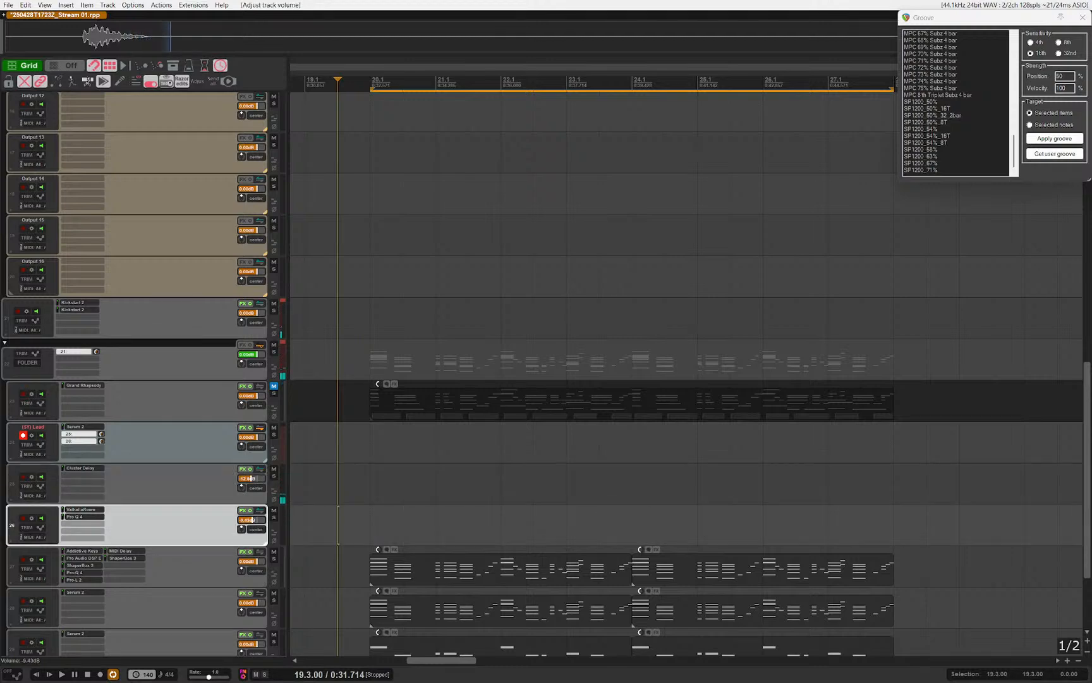
Step: Open Cluster Delay on track 25 and reduce its feedback so the repeats fade faster
{"action": "left_click", "coordinate": [81, 474]}
{"action": "mouse_move", "coordinate": [550, 425]}
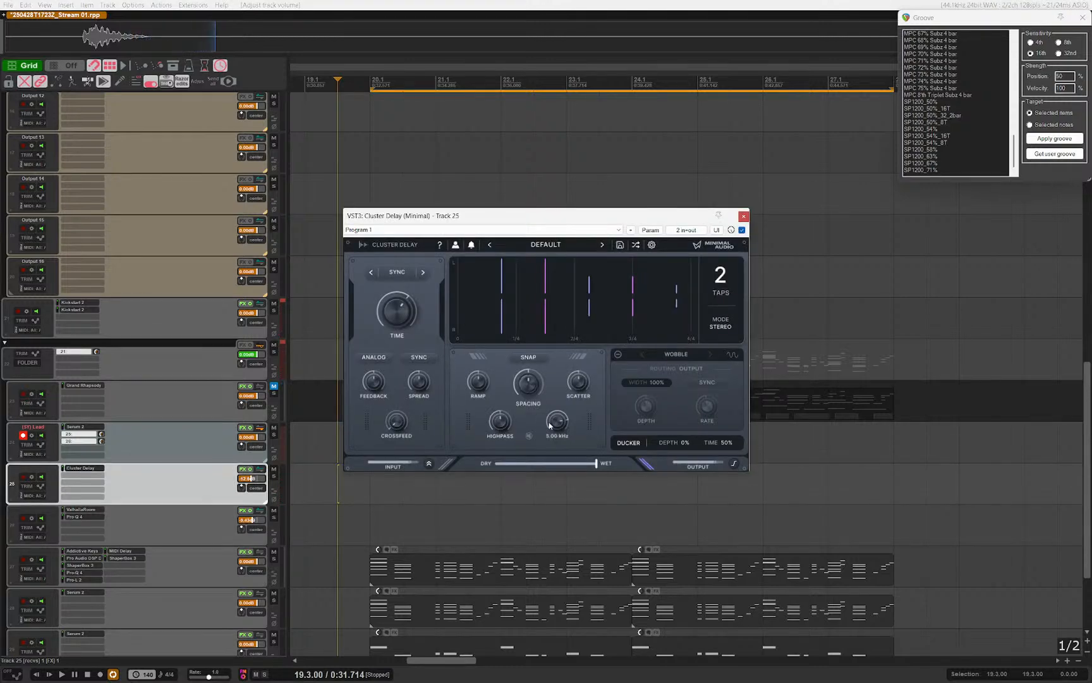
{"action": "left_click_drag", "start_coordinate": [374, 381], "coordinate": [376, 411]}
{"action": "mouse_move", "coordinate": [369, 388]}
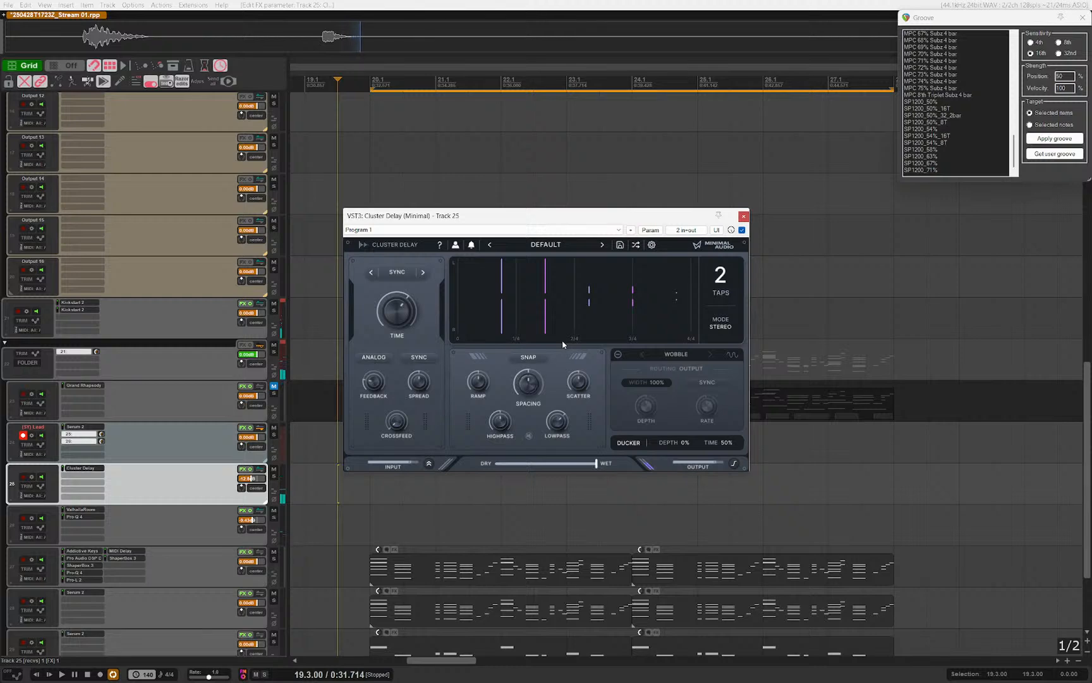
Step: Shorten the Cluster Delay's synced delay time so the repeats sit closer together, and close the plug-in
{"action": "mouse_move", "coordinate": [392, 309]}
{"action": "left_mouse_down"}
{"action": "mouse_move", "coordinate": [384, 337]}
{"action": "mouse_move", "coordinate": [390, 325]}
{"action": "left_mouse_up"}
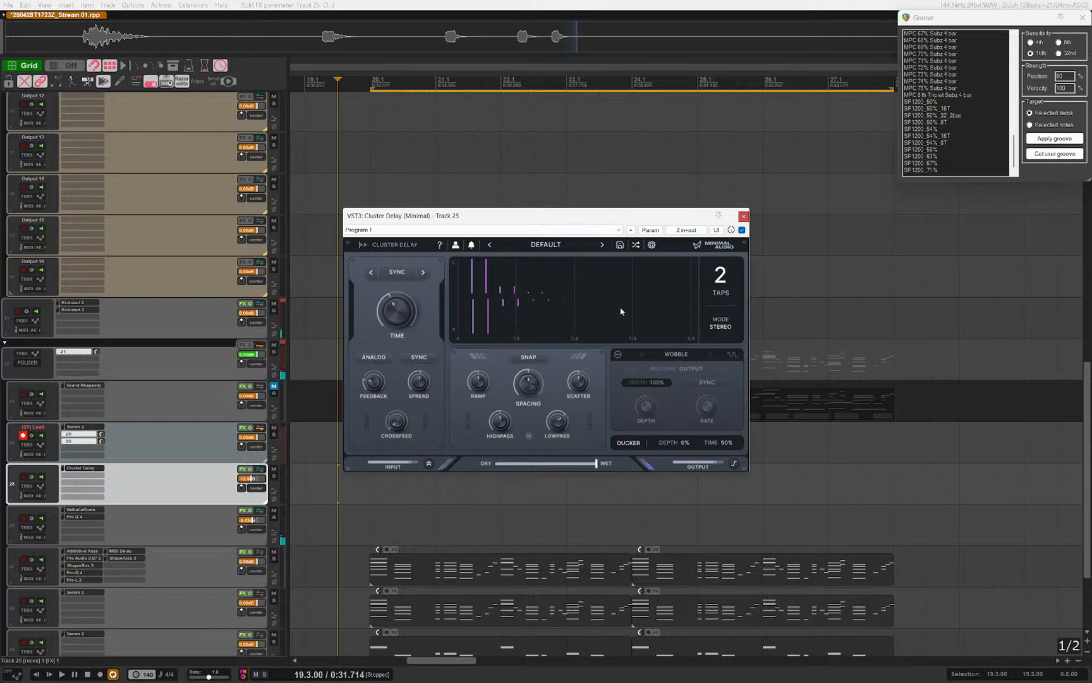
{"action": "key", "text": "Escape"}
Step: Open oscillator A's wavetable for editing in the Lead track's Serum 2 and remove every frame except the first saw frame
{"action": "left_click", "coordinate": [179, 447]}
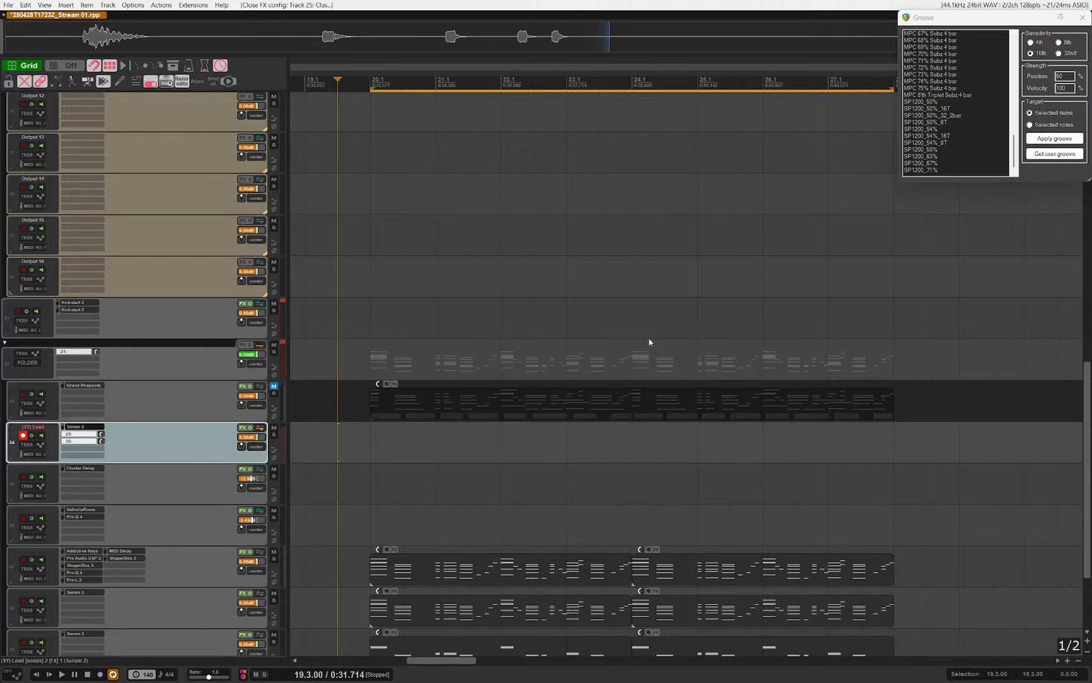
{"action": "key", "text": "f"}
{"action": "left_click", "coordinate": [283, 130]}
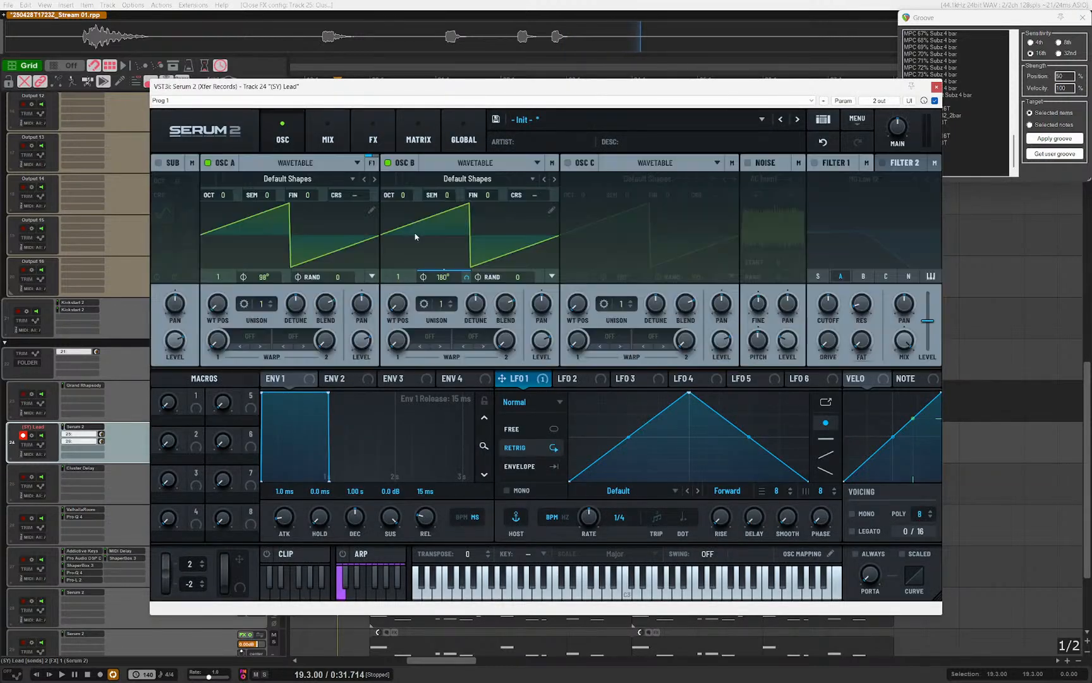
{"action": "left_click", "coordinate": [372, 211]}
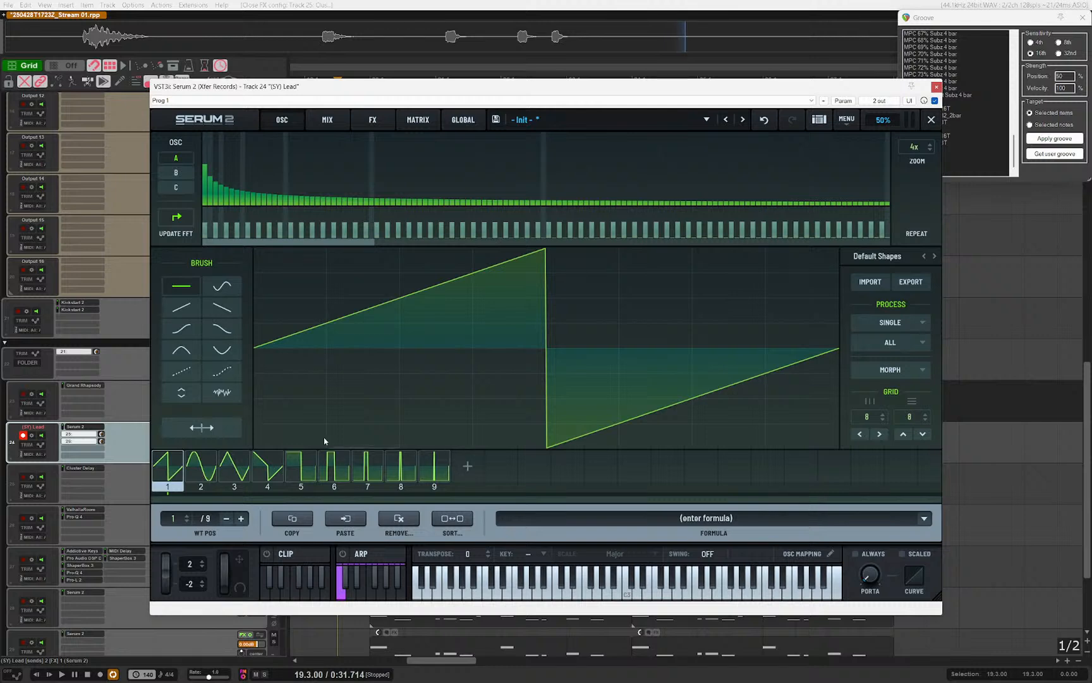
{"action": "left_click", "coordinate": [197, 474]}
{"action": "left_click", "coordinate": [434, 468]}
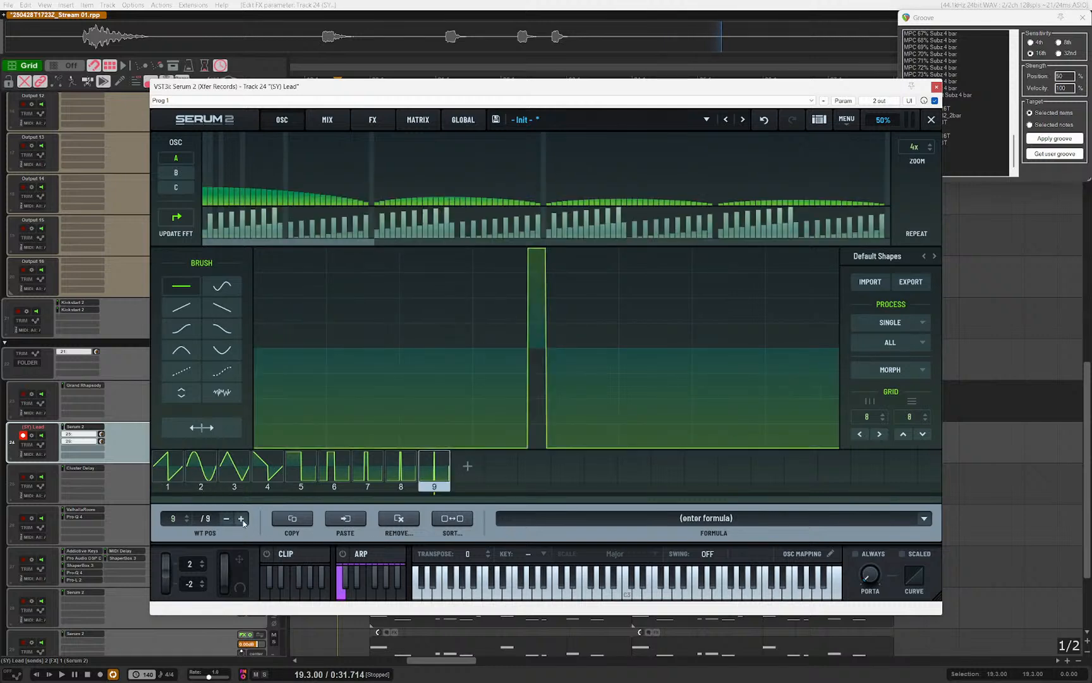
{"action": "left_click", "coordinate": [224, 520]}
{"action": "left_click", "coordinate": [224, 520]}
{"action": "left_click", "coordinate": [225, 520]}
{"action": "left_click", "coordinate": [225, 521]}
{"action": "left_click", "coordinate": [224, 520]}
{"action": "left_click", "coordinate": [223, 520]}
{"action": "left_click", "coordinate": [224, 521]}
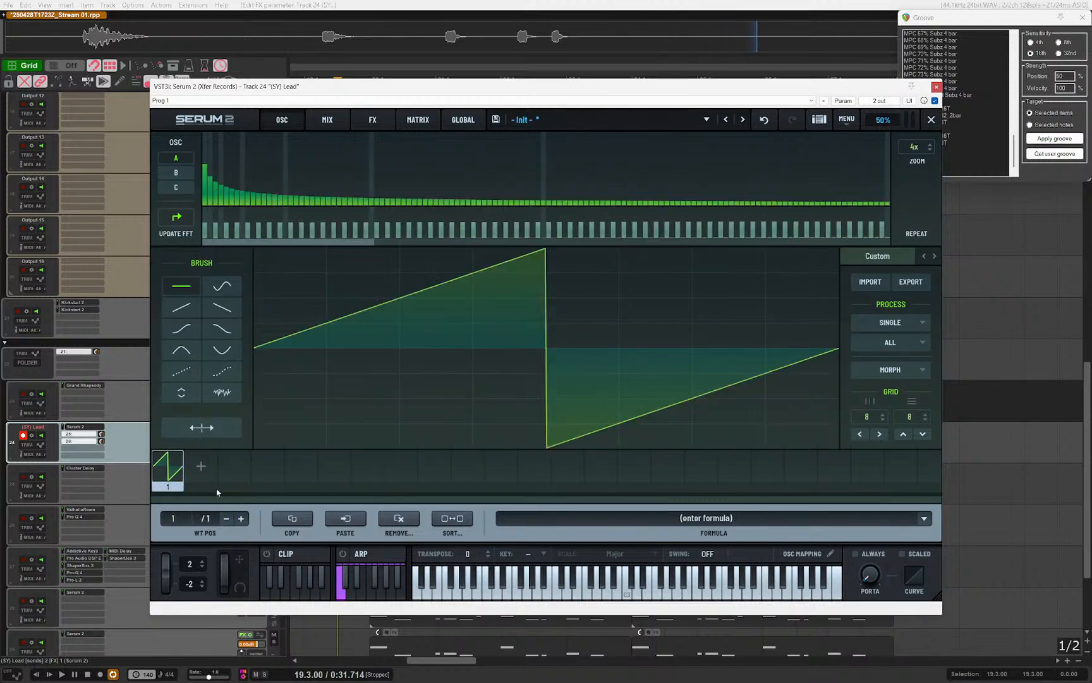
Step: Add a second frame to oscillator A's wavetable, randomize all its FFT phases, and adjust the phase of bin 1
{"action": "right_click", "coordinate": [334, 229]}
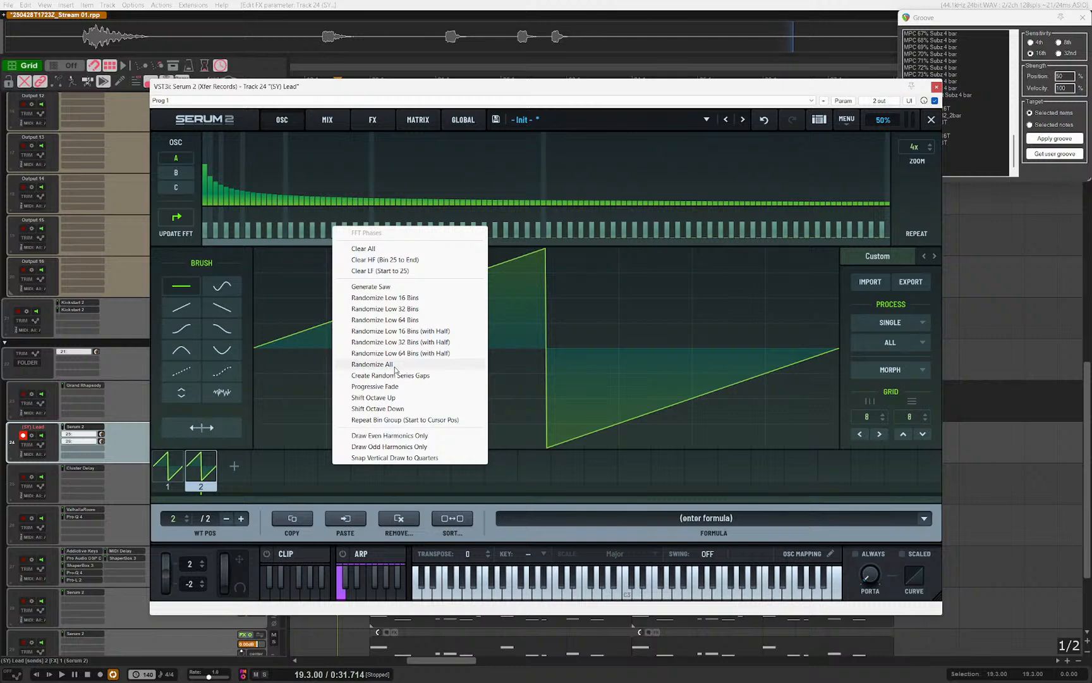
{"action": "left_click", "coordinate": [383, 365]}
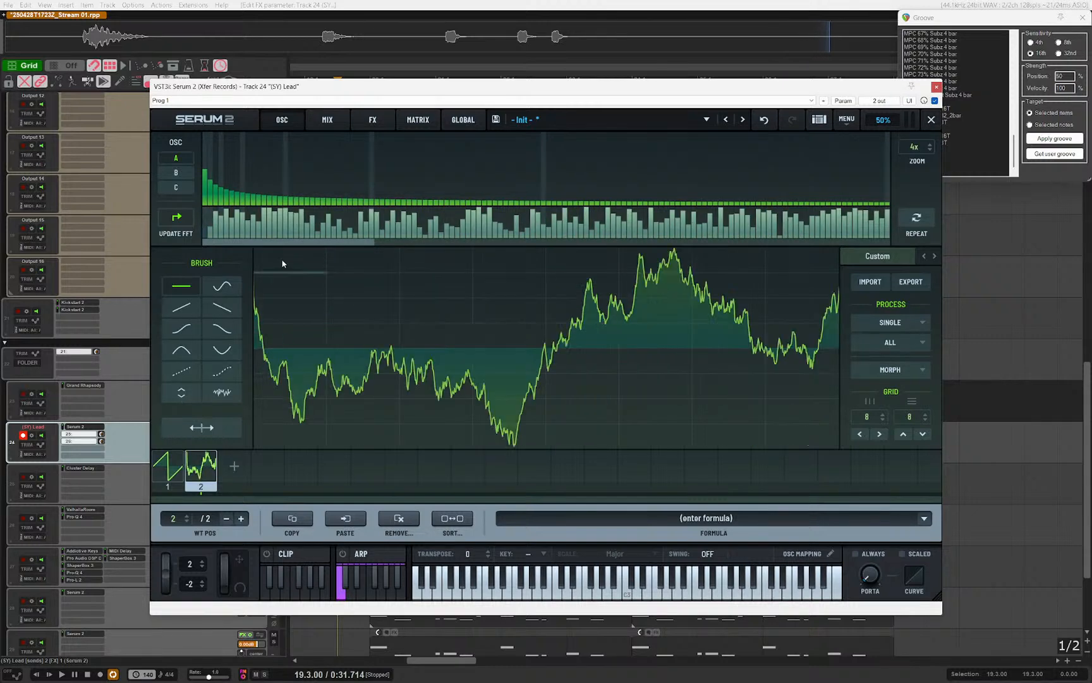
{"action": "left_click", "coordinate": [158, 479]}
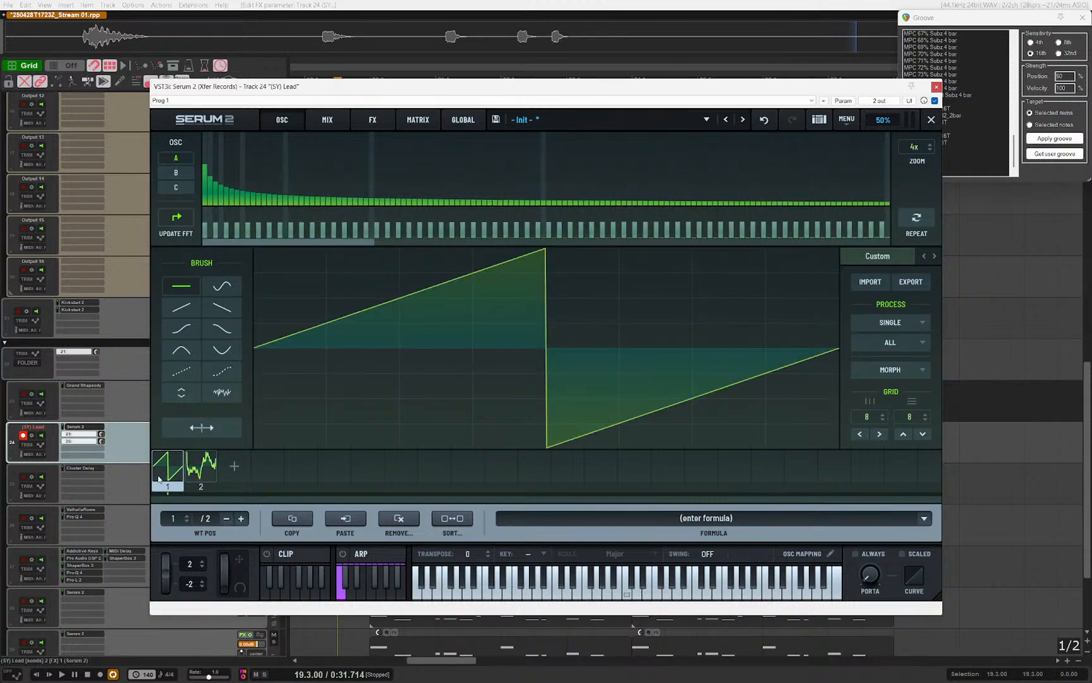
{"action": "left_click", "coordinate": [195, 481]}
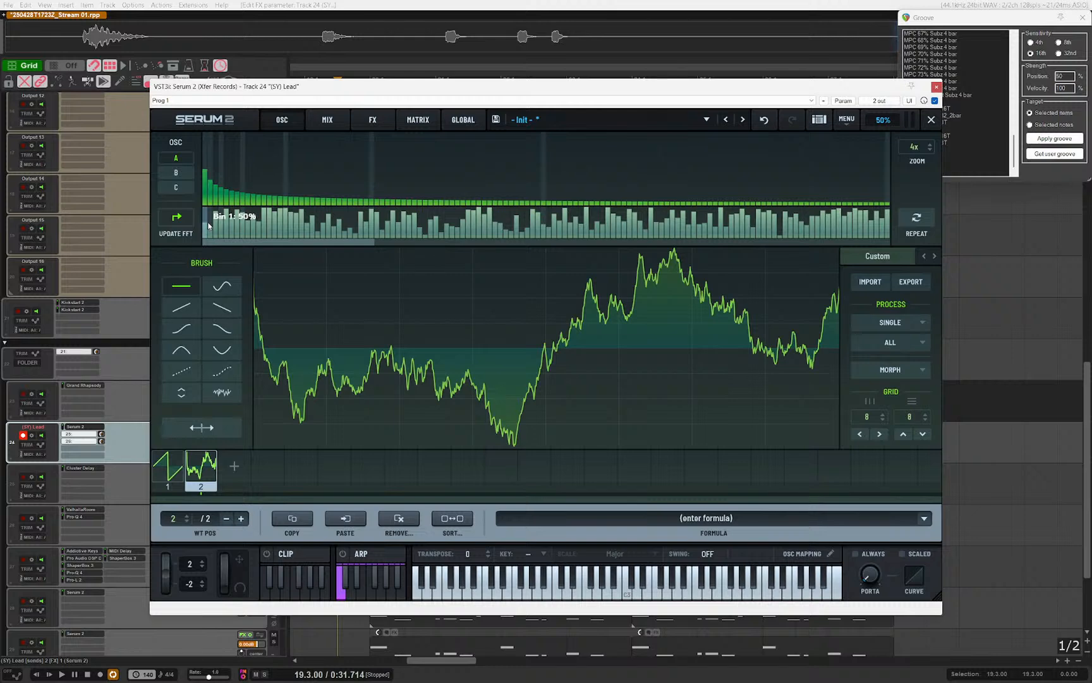
{"action": "left_click", "coordinate": [208, 227]}
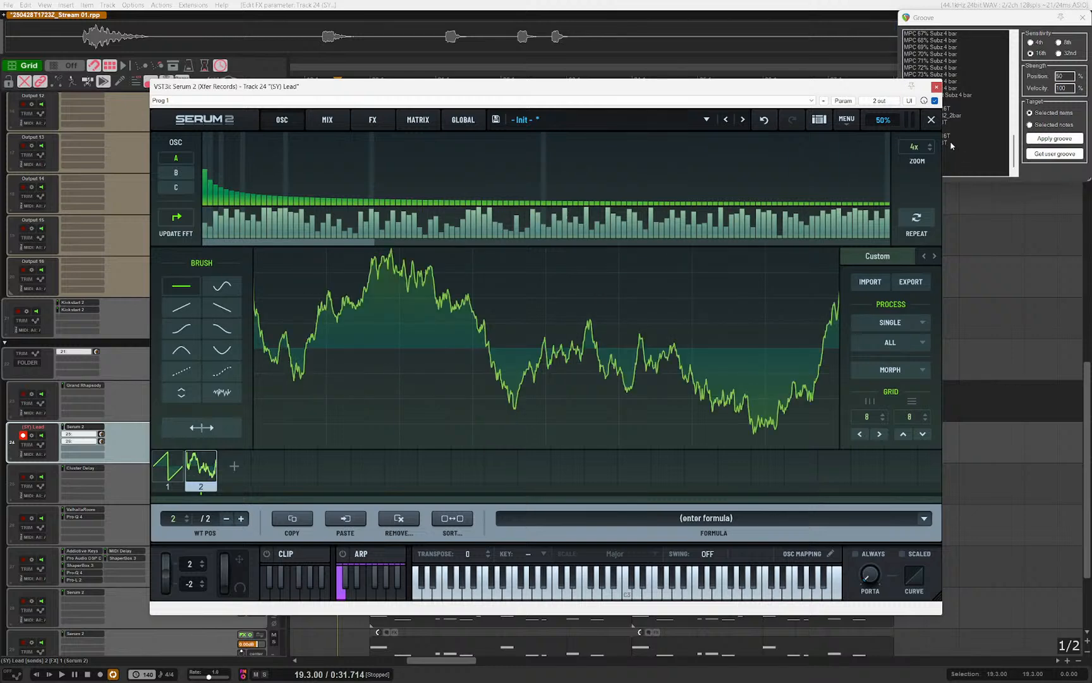
Step: Switch the wavetable editor to oscillator B and remove every frame except the first saw frame
{"action": "left_click", "coordinate": [931, 120]}
{"action": "left_click", "coordinate": [551, 210]}
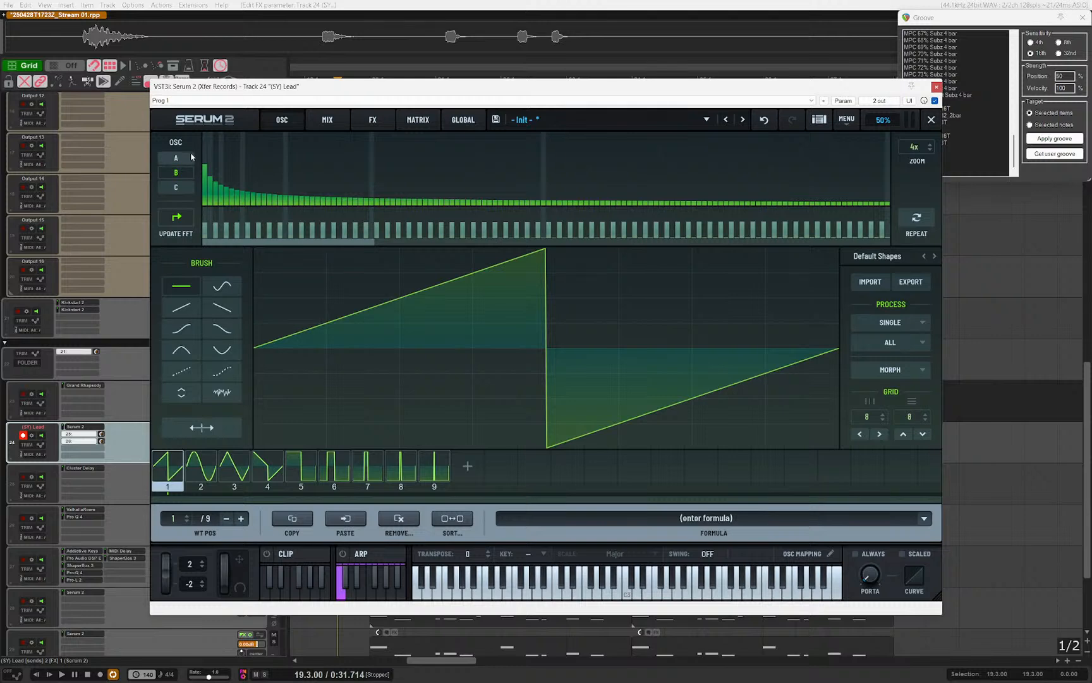
{"action": "left_click", "coordinate": [176, 158]}
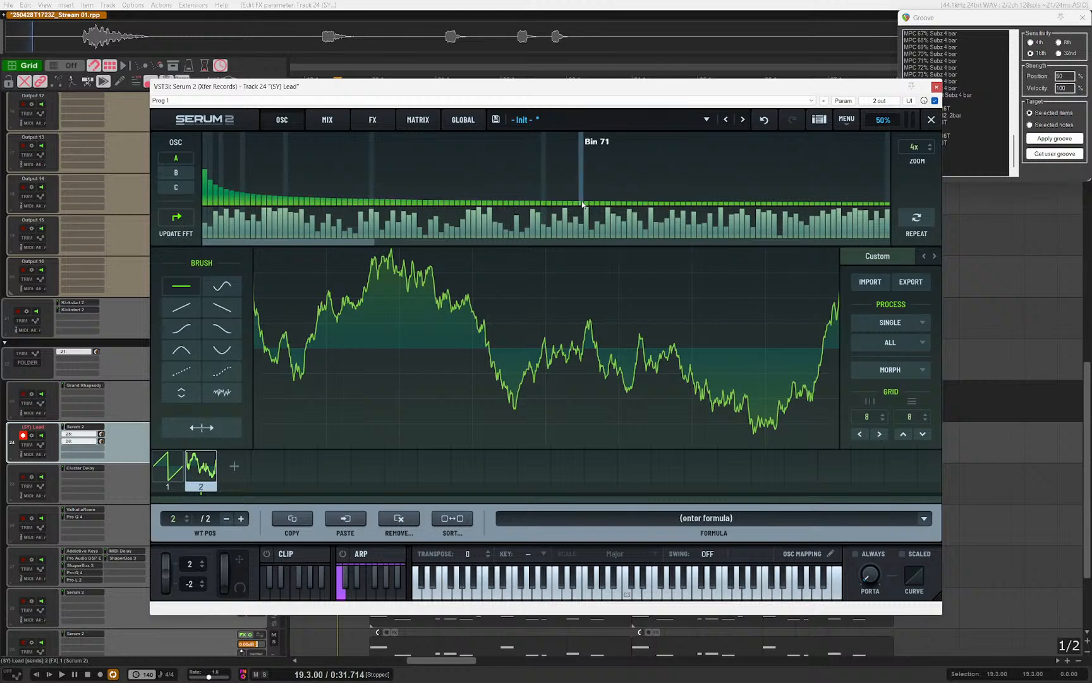
{"action": "left_click", "coordinate": [176, 172]}
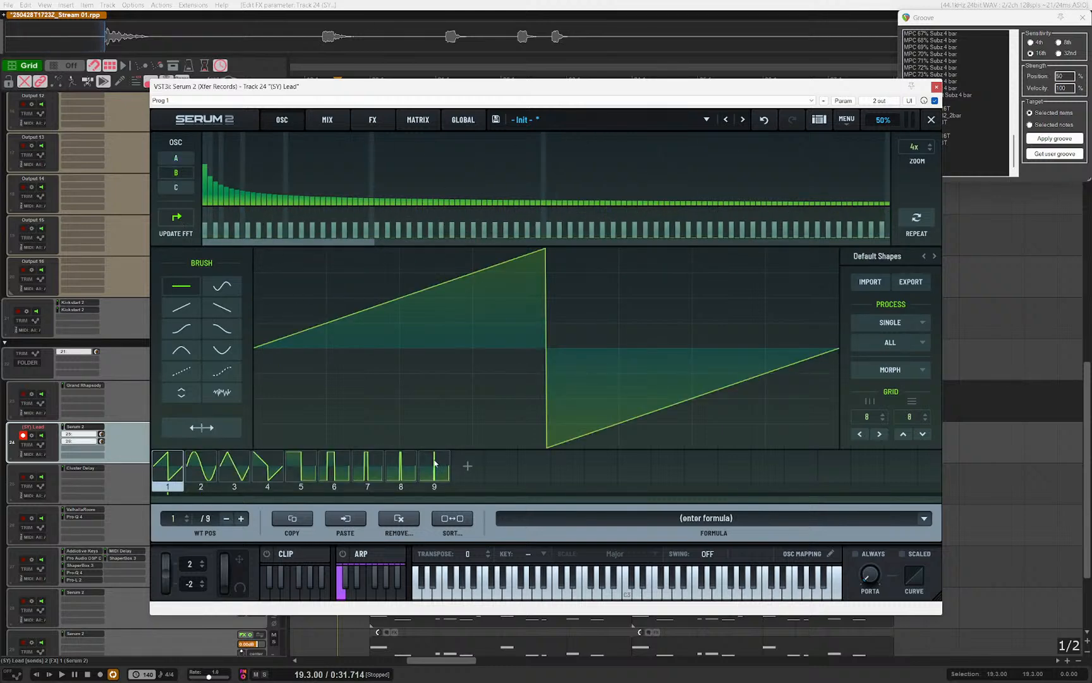
{"action": "left_click", "coordinate": [435, 464]}
{"action": "left_click", "coordinate": [227, 519]}
{"action": "left_click", "coordinate": [226, 519]}
{"action": "left_click", "coordinate": [227, 519]}
{"action": "left_click", "coordinate": [226, 519]}
{"action": "left_click", "coordinate": [226, 519]}
{"action": "left_click", "coordinate": [226, 519]}
{"action": "double_click", "coordinate": [227, 519]}
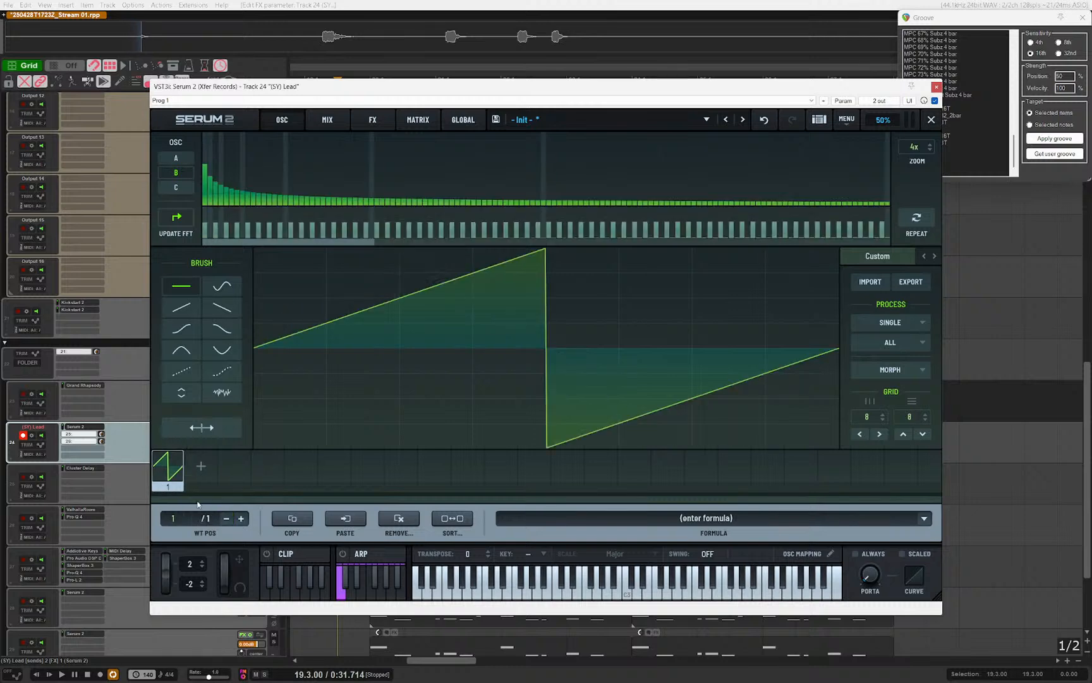
Step: Add a second frame with fully randomized FFT phases to oscillator B, adjust bin 1's phase, and close the wavetable editor
{"action": "left_click", "coordinate": [201, 466]}
{"action": "right_click", "coordinate": [244, 222]}
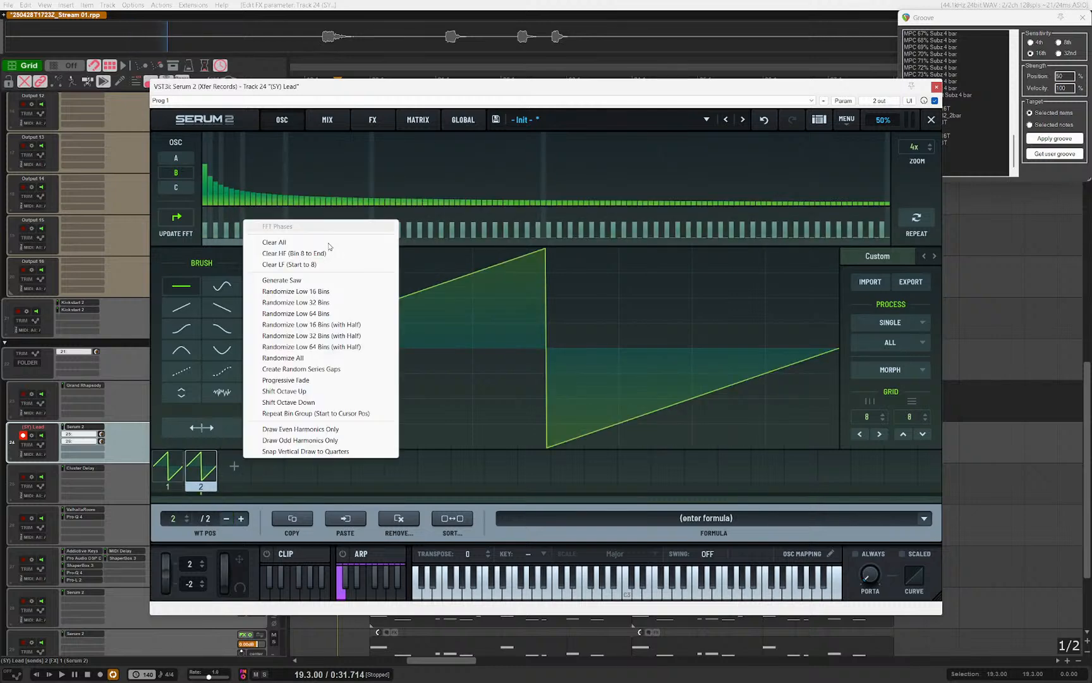
{"action": "left_click", "coordinate": [282, 358]}
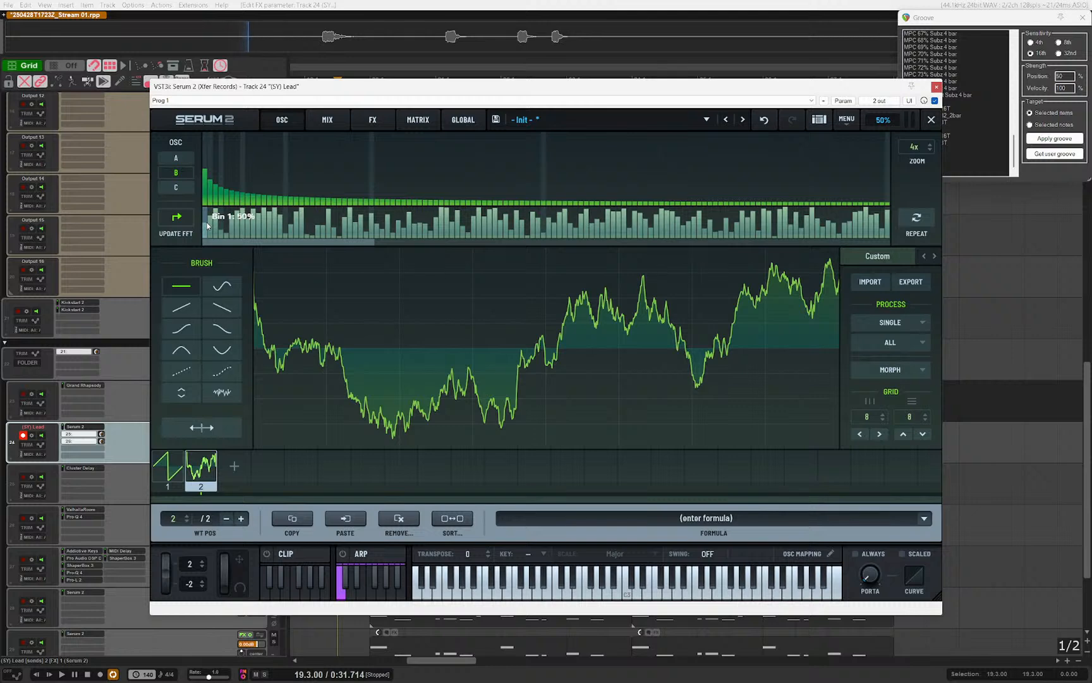
{"action": "left_click_drag", "start_coordinate": [207, 222], "coordinate": [208, 221]}
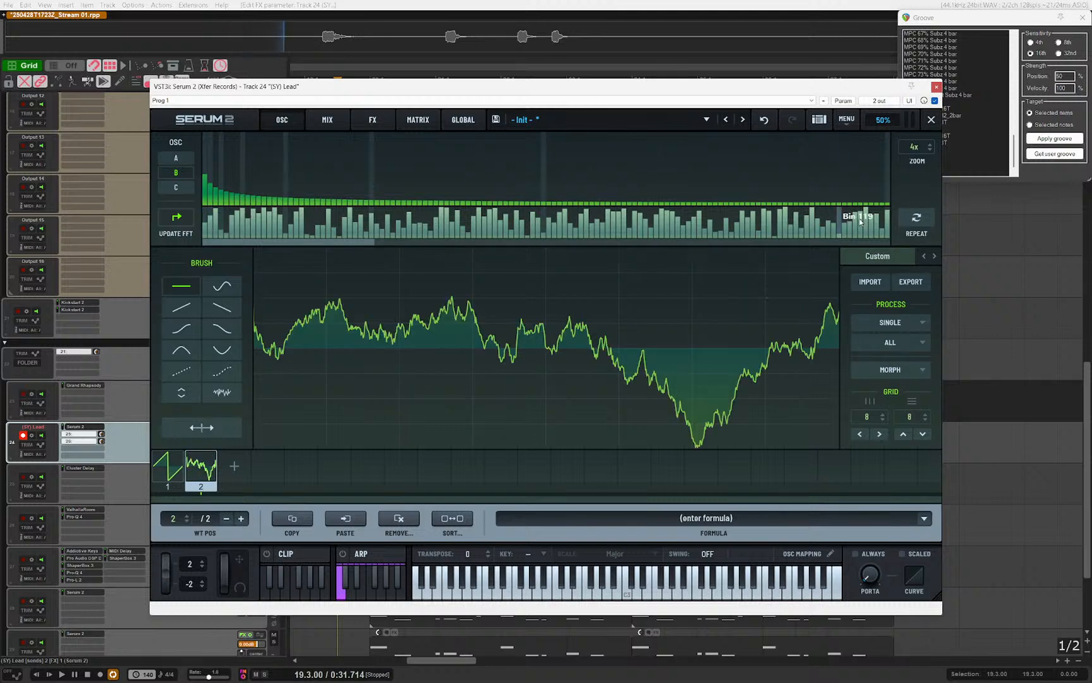
{"action": "left_click", "coordinate": [931, 118]}
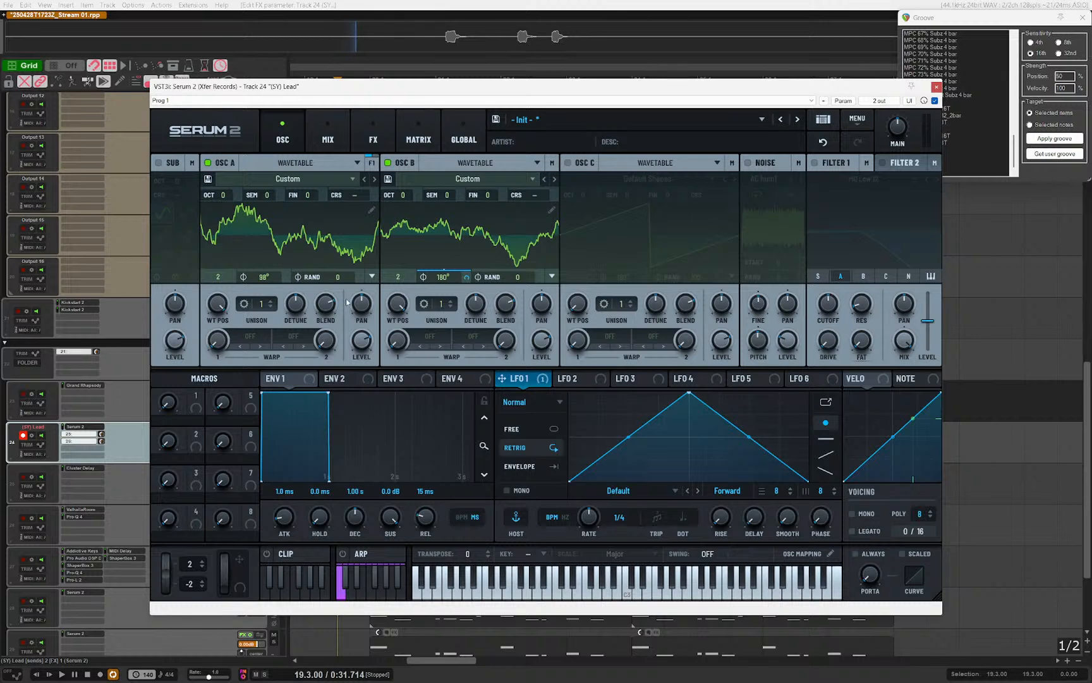
Step: Set oscillator B's fine tuning to 7 and enable Smooth Interpolation for both oscillators' wavetable positions
{"action": "left_click_drag", "start_coordinate": [489, 195], "coordinate": [492, 190]}
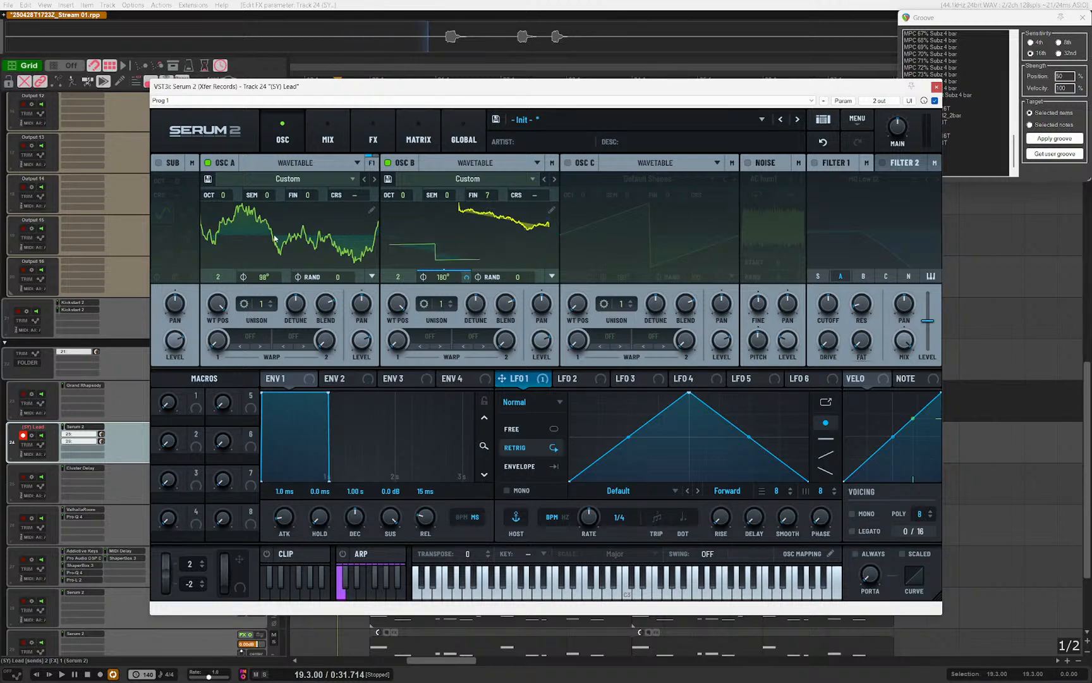
{"action": "right_click", "coordinate": [217, 306]}
{"action": "left_click", "coordinate": [278, 326]}
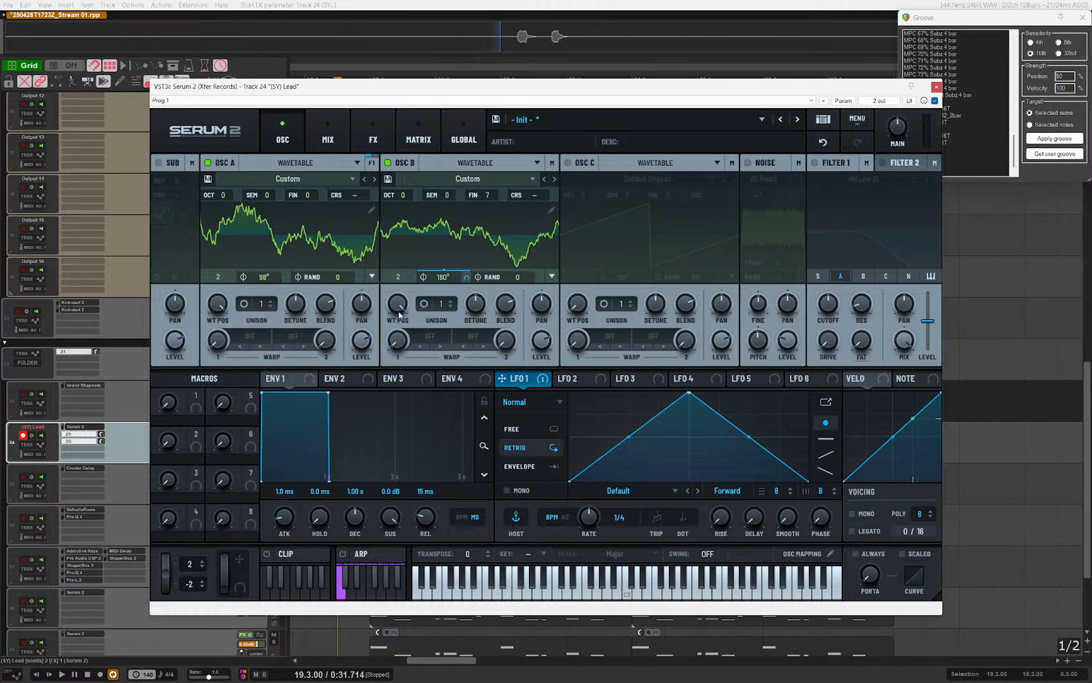
{"action": "right_click", "coordinate": [397, 307]}
{"action": "left_click", "coordinate": [471, 329]}
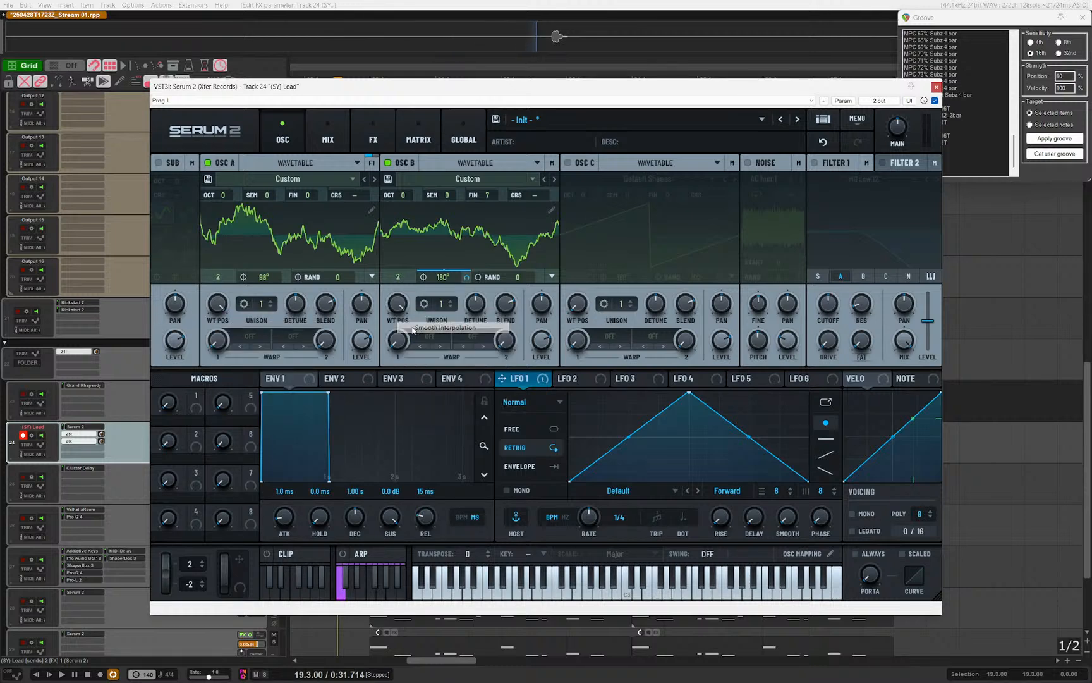
Step: Set both wavetable positions between the saw and random-phase frames, raise oscillator A's level, and close Serum 2
{"action": "left_click_drag", "start_coordinate": [209, 316], "coordinate": [209, 325]}
{"action": "left_click_drag", "start_coordinate": [405, 306], "coordinate": [408, 262]}
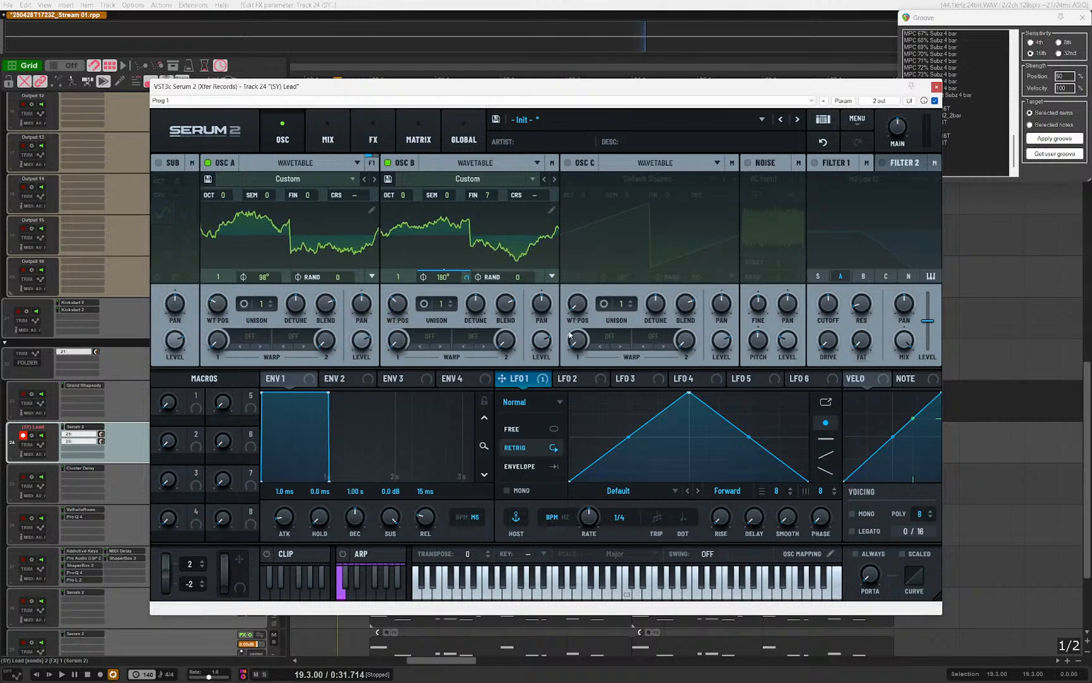
{"action": "left_click_drag", "start_coordinate": [362, 342], "coordinate": [365, 309]}
{"action": "key", "text": "Escape"}
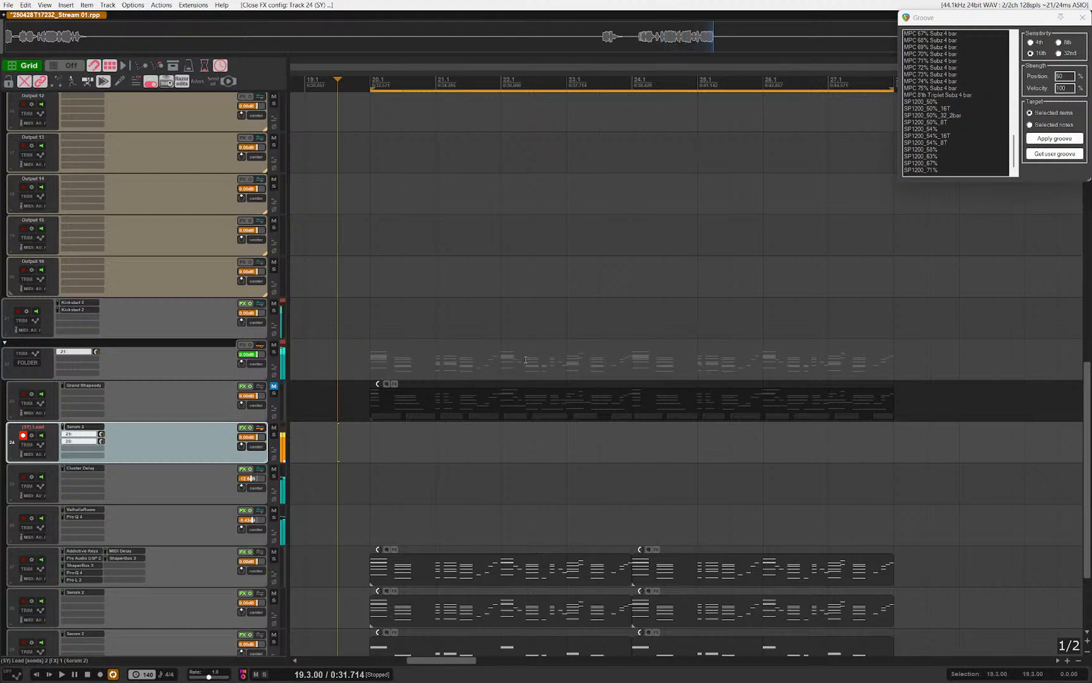
Step: Play back the arrangement from before bar 20 to audition the lead sound in context, and stop playback
{"action": "key", "text": "space"}
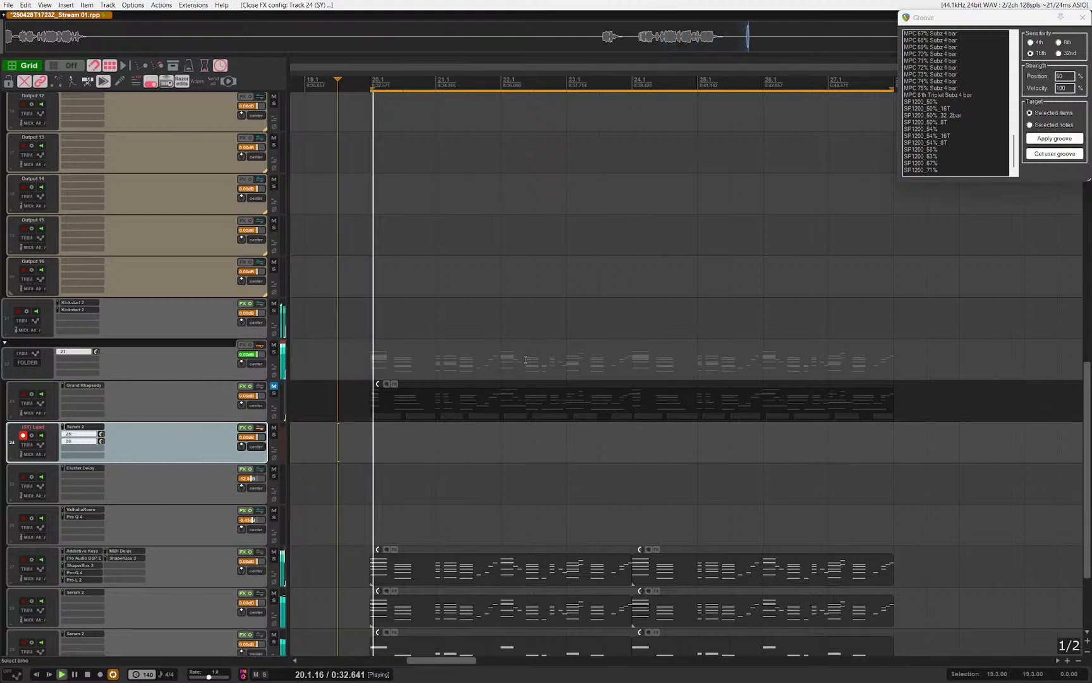
{"action": "key", "text": "space"}
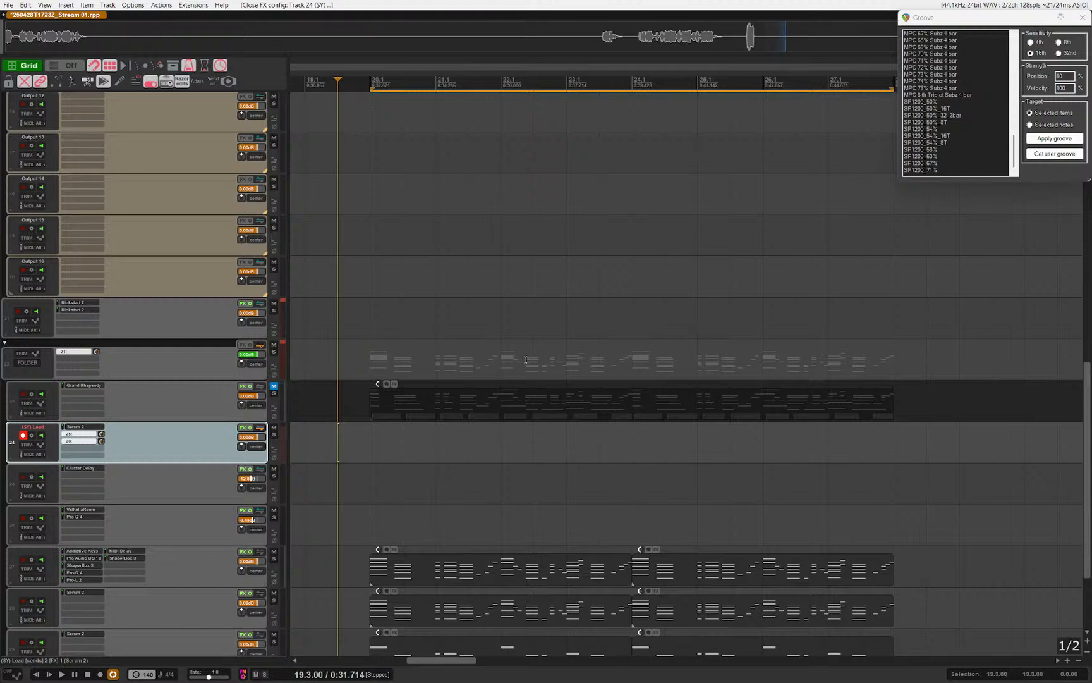
{"action": "key", "text": "space"}
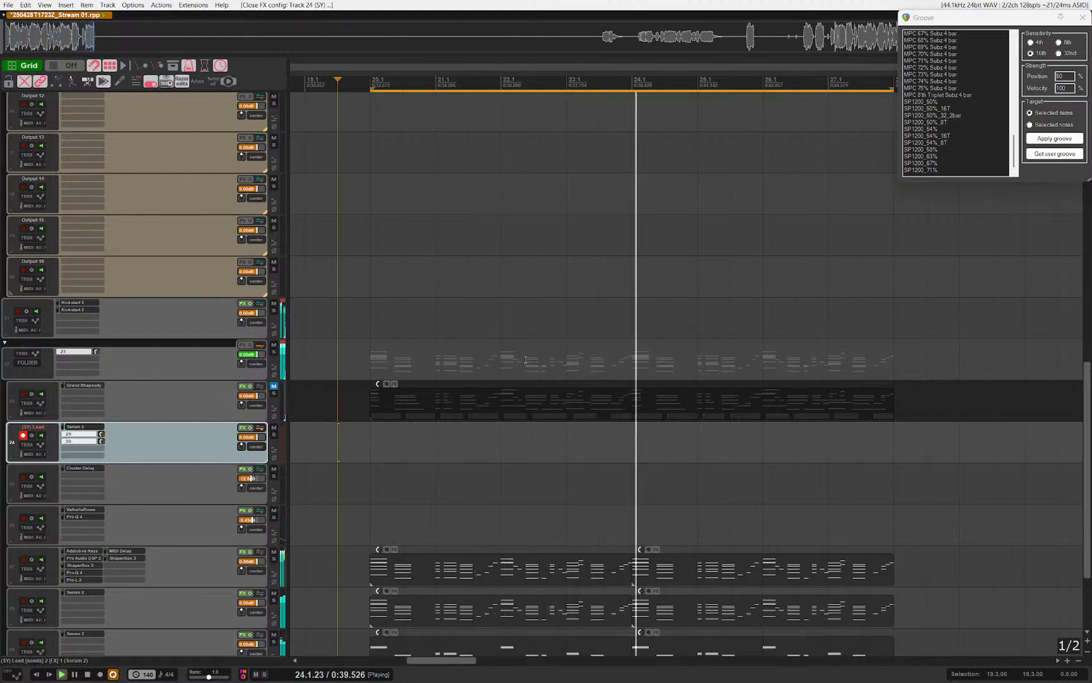
{"action": "key", "text": "space"}
Step: Move the Groove window clear of the audio device status and briefly check Serum 2 on the Lead track
{"action": "left_click_drag", "start_coordinate": [1037, 20], "coordinate": [921, 85]}
{"action": "left_click", "coordinate": [81, 427]}
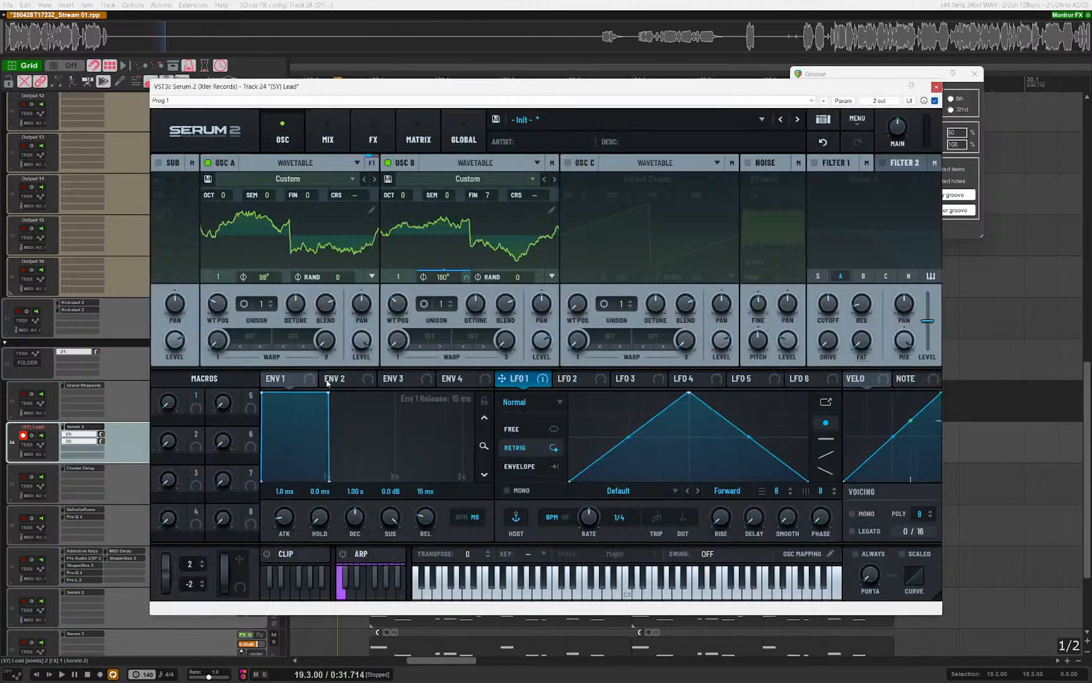
{"action": "key", "text": "Escape"}
{"action": "scroll", "coordinate": [165, 504], "scroll_direction": "down", "scroll_amount": 1}
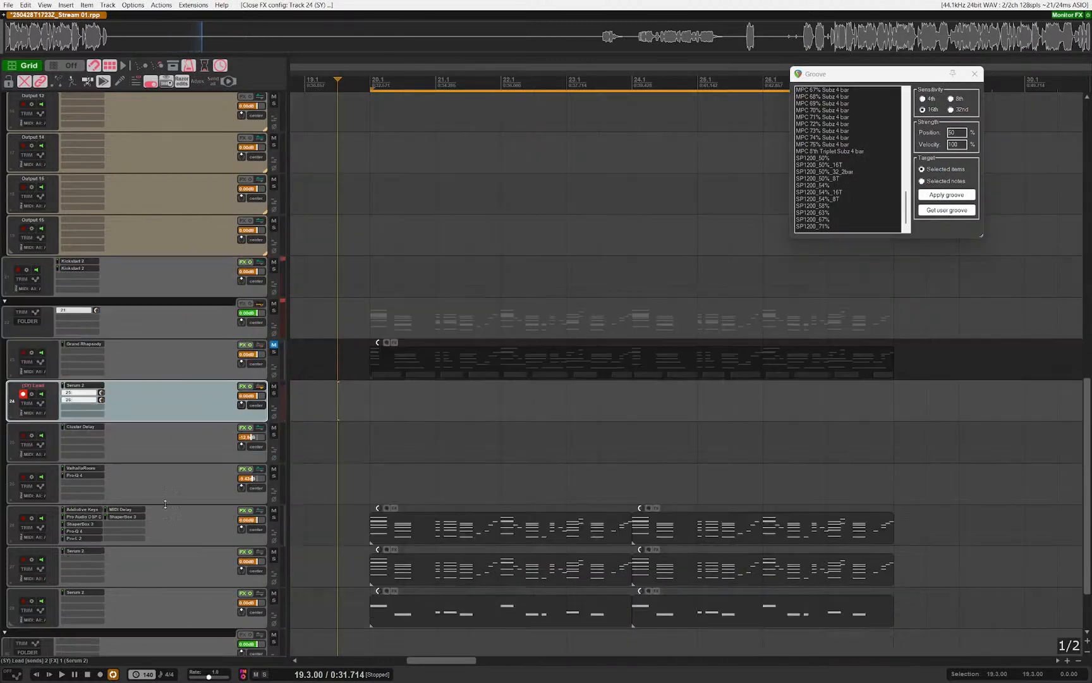
{"action": "scroll", "coordinate": [165, 504], "scroll_direction": "down", "scroll_amount": 1}
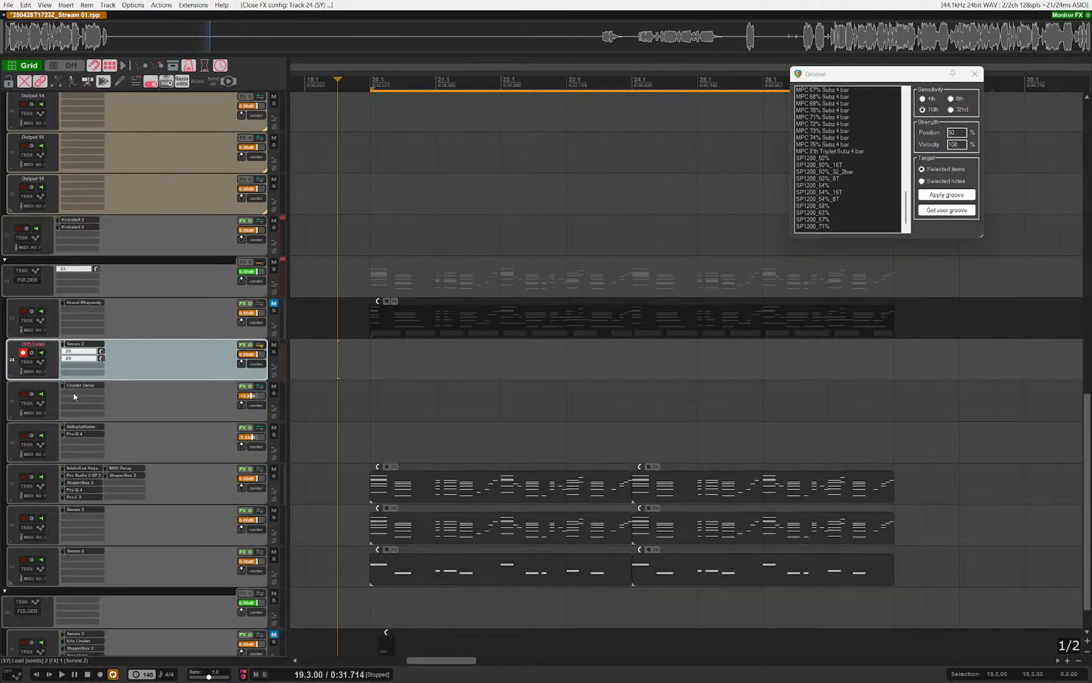
Step: Clear the Analogue 1 + 2 input device in the FlexASIO configuration, save it as the default, and apply the audio device settings
{"action": "left_click", "coordinate": [1032, 6]}
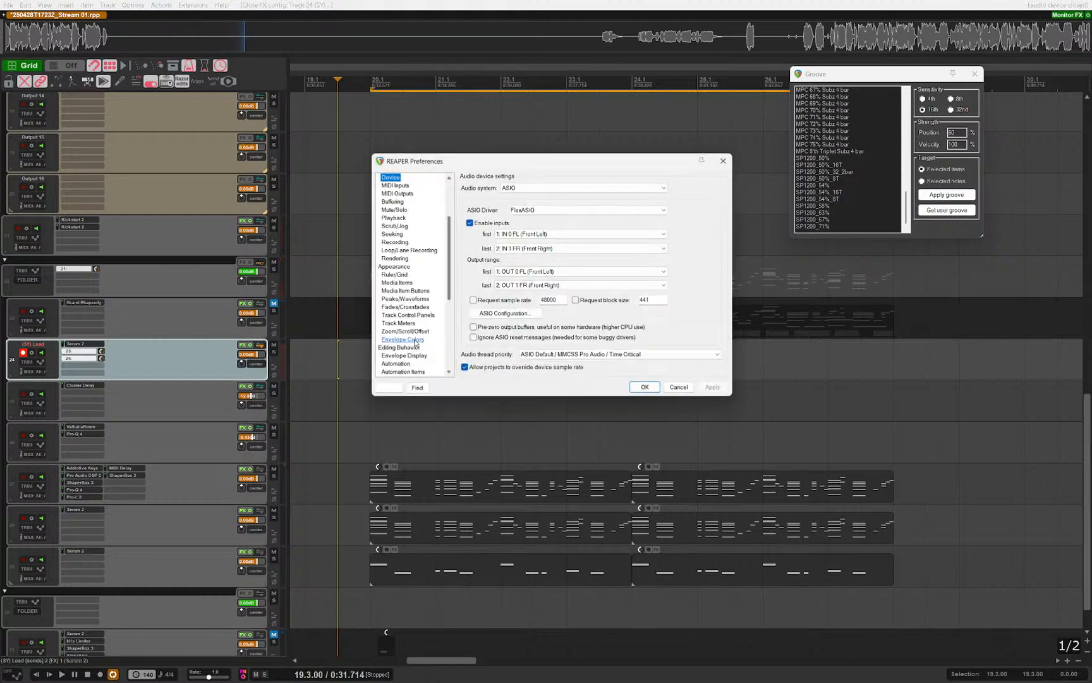
{"action": "left_click", "coordinate": [505, 313]}
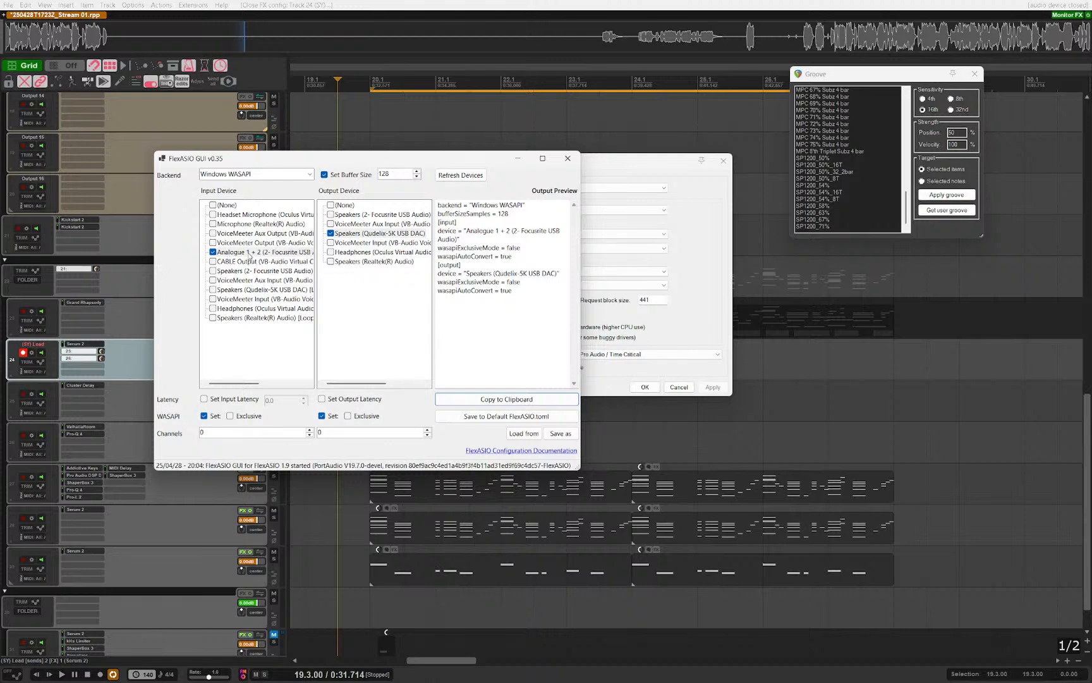
{"action": "left_click", "coordinate": [213, 252]}
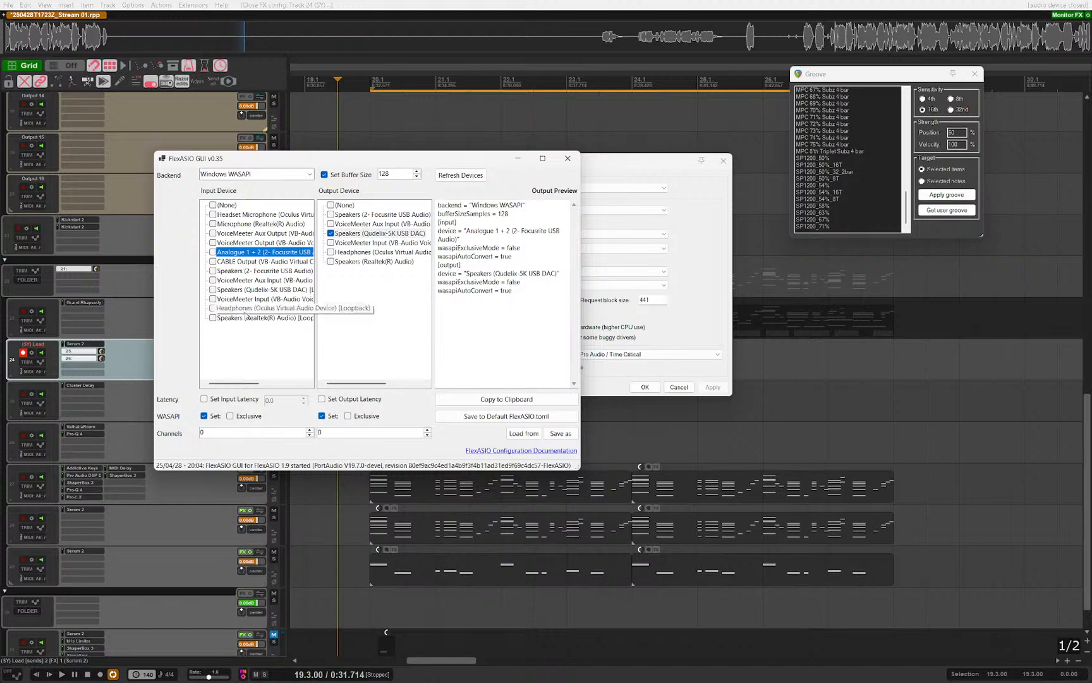
{"action": "left_click", "coordinate": [502, 416]}
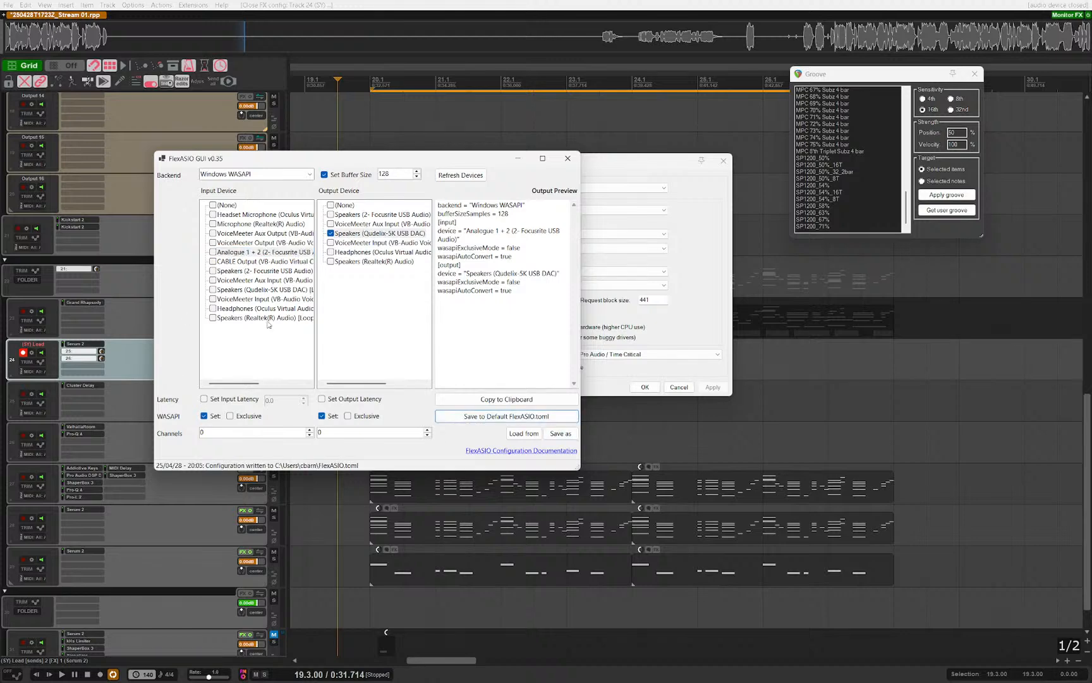
{"action": "left_click", "coordinate": [568, 158]}
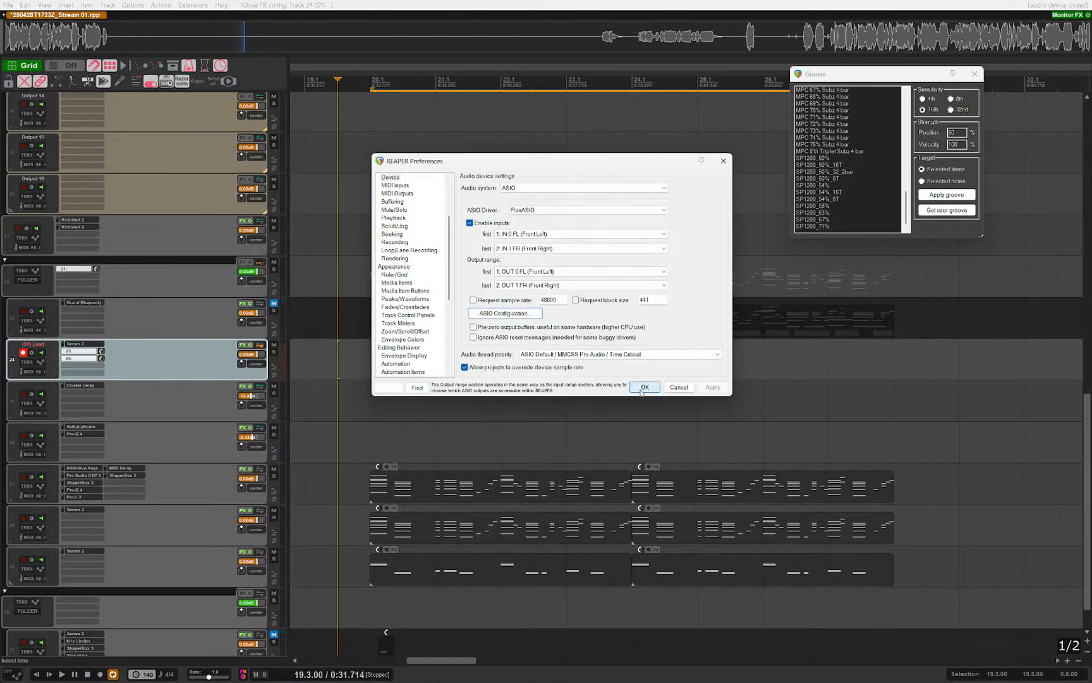
{"action": "key", "text": "Return"}
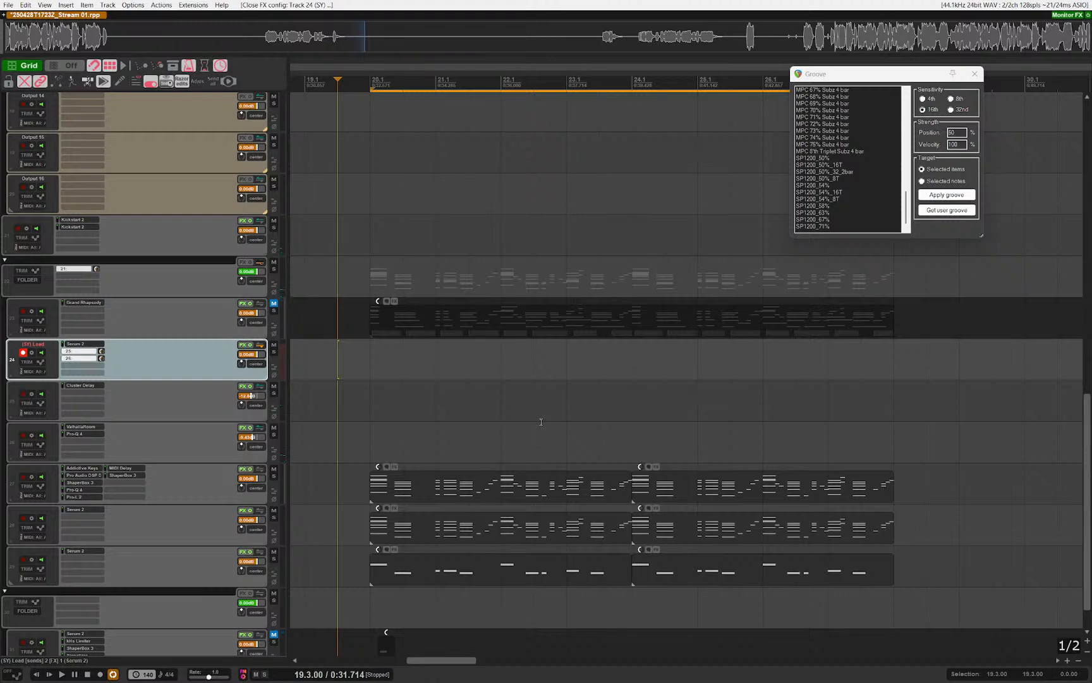
Step: Check Serum 2 on the Lead track, briefly test playback, and move the edit cursor to bar 19
{"action": "left_click", "coordinate": [75, 344]}
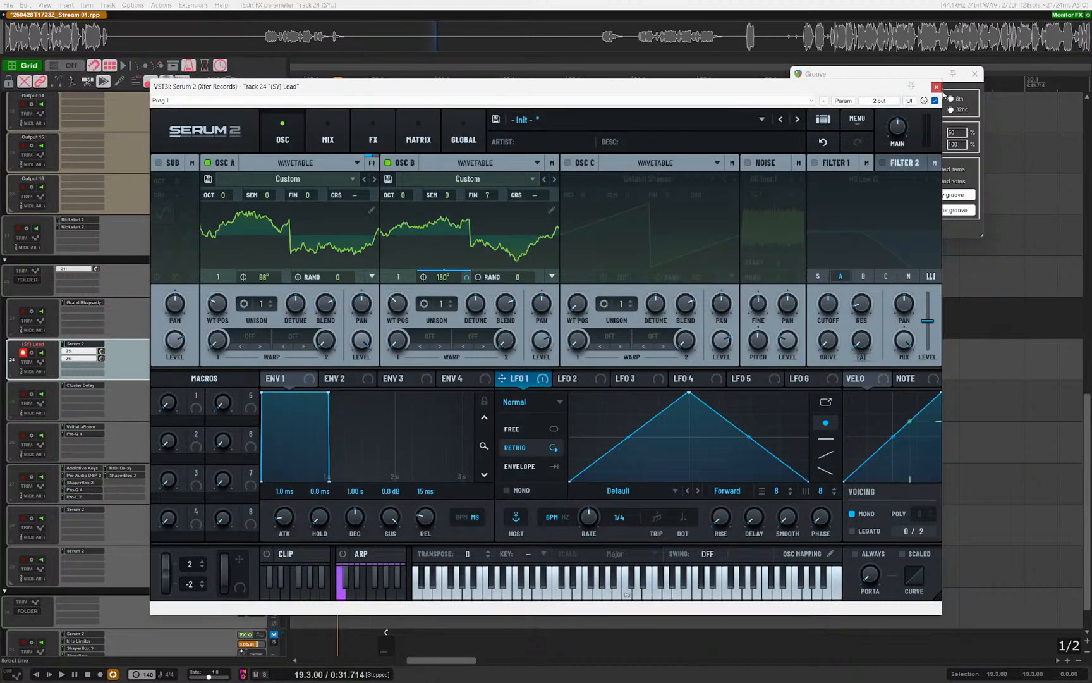
{"action": "key", "text": "Escape"}
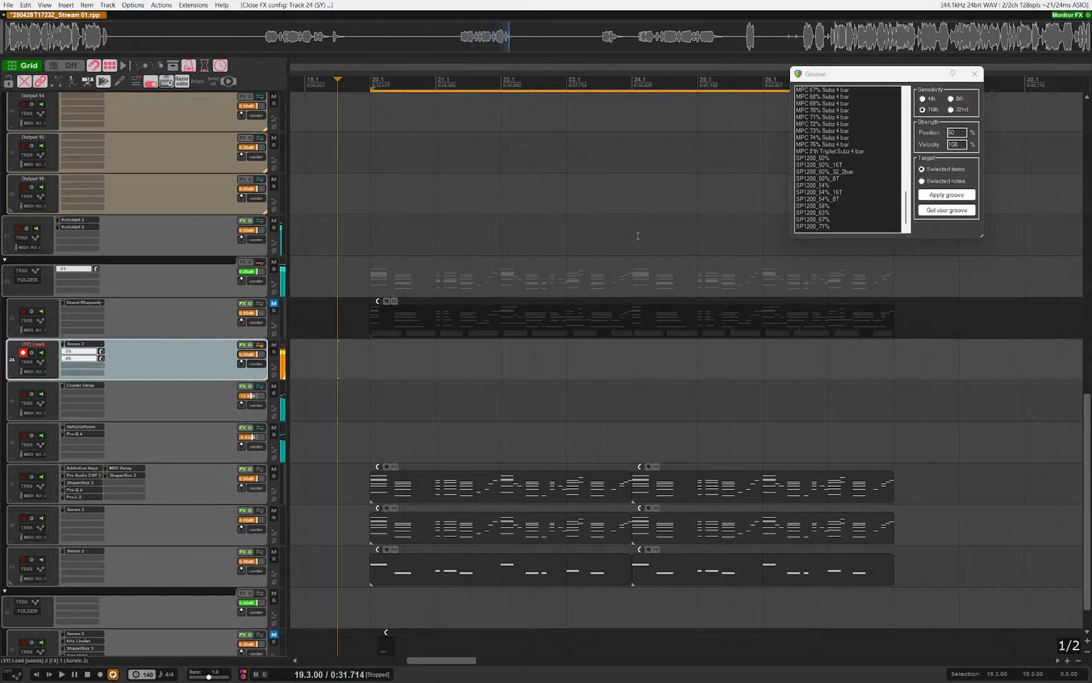
{"action": "key", "text": "space"}
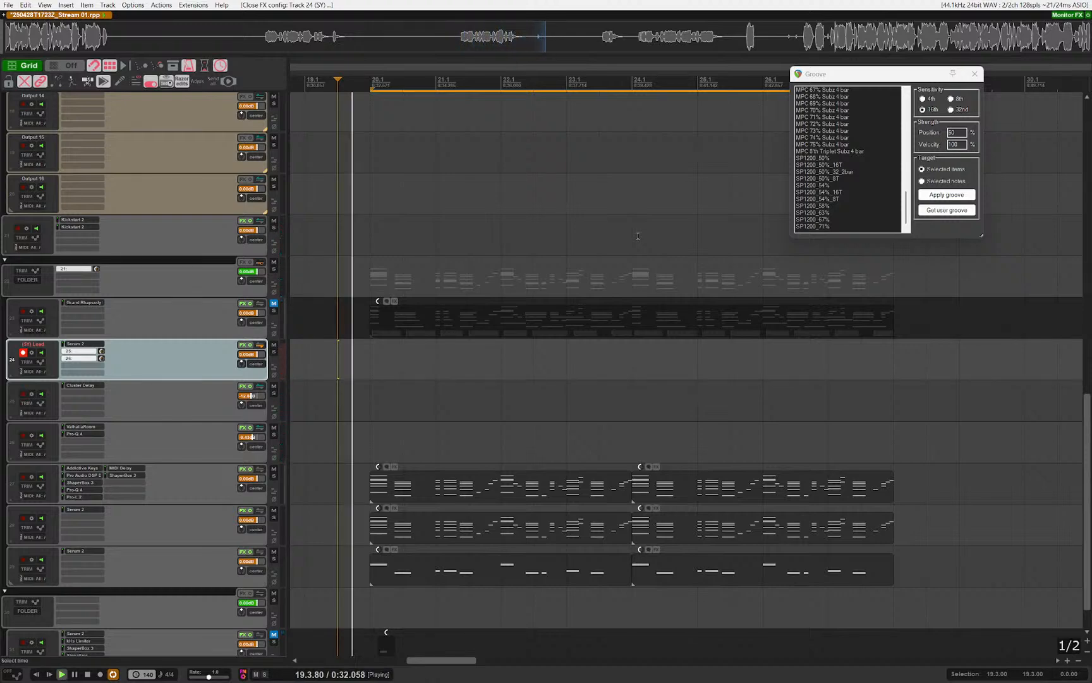
{"action": "key", "text": "space"}
{"action": "key", "text": "Left"}
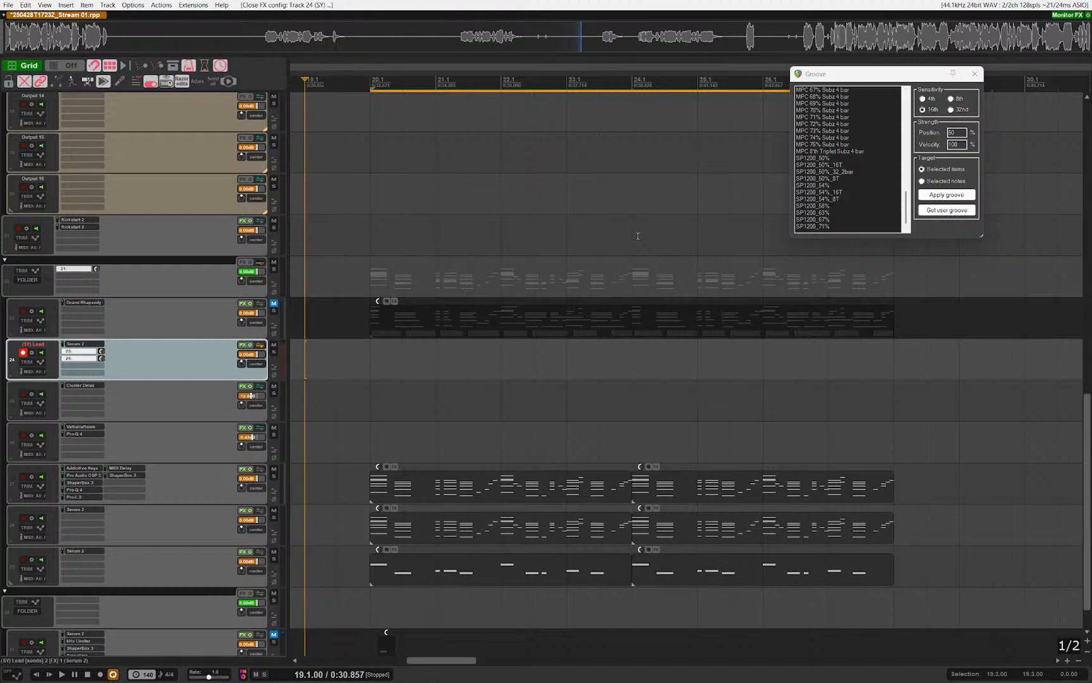
Step: Record a short MIDI take on the Lead track from bar 19, undo it, and record a longer take through bar 28
{"action": "key", "text": "ctrl+r"}
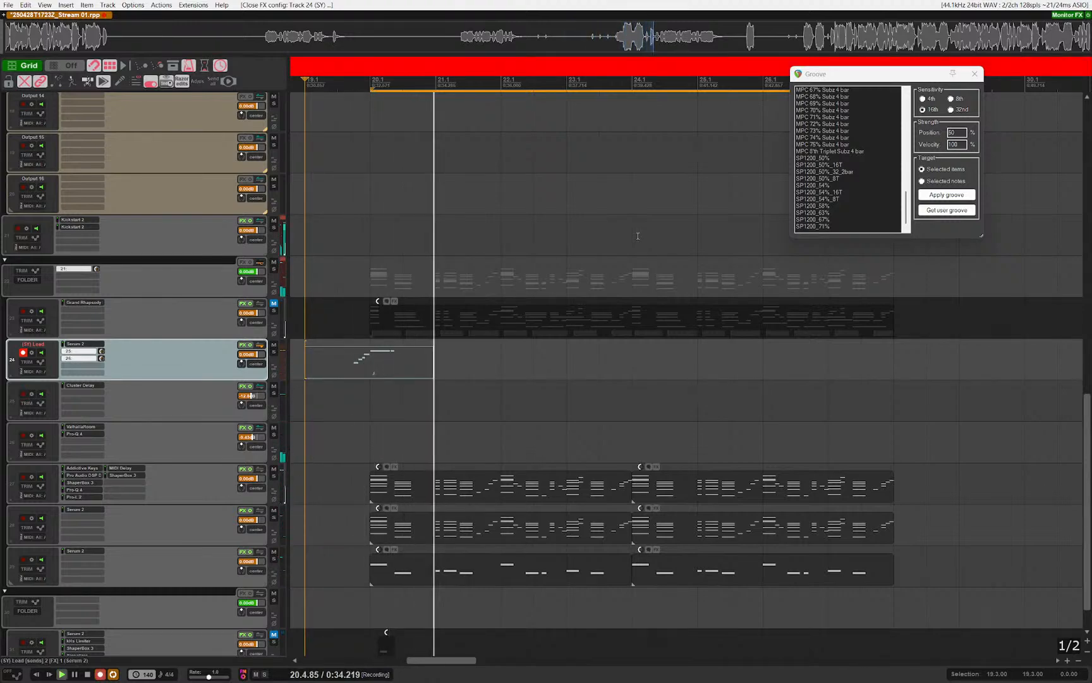
{"action": "key", "text": "space"}
{"action": "key", "text": "ctrl+z"}
{"action": "key", "text": "ctrl+r"}
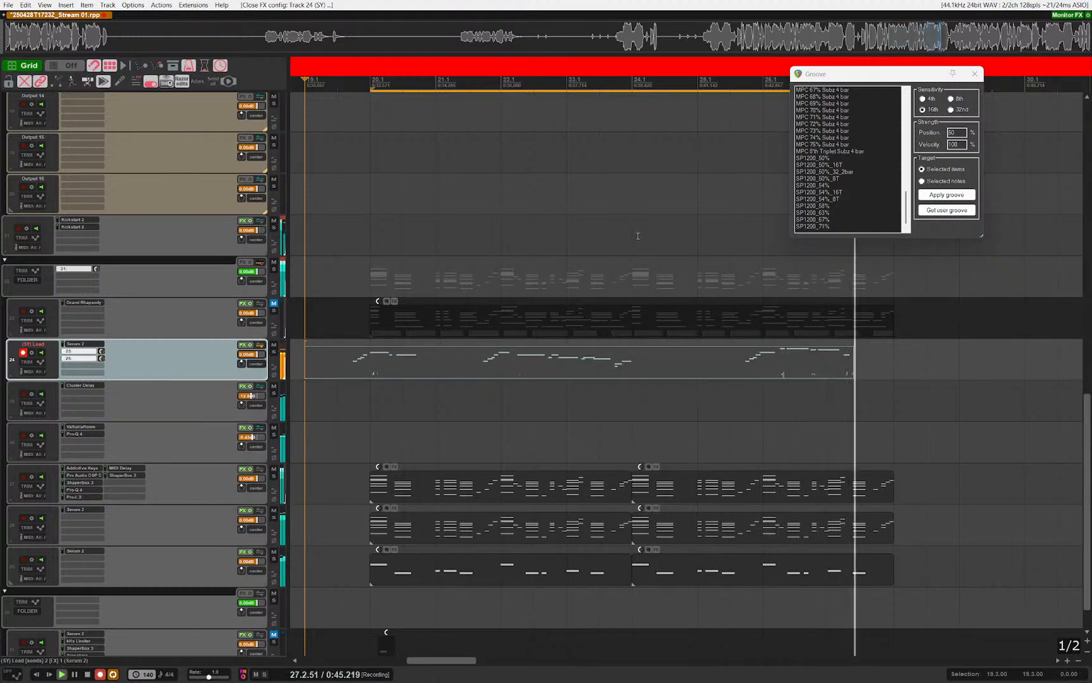
{"action": "key", "text": "space"}
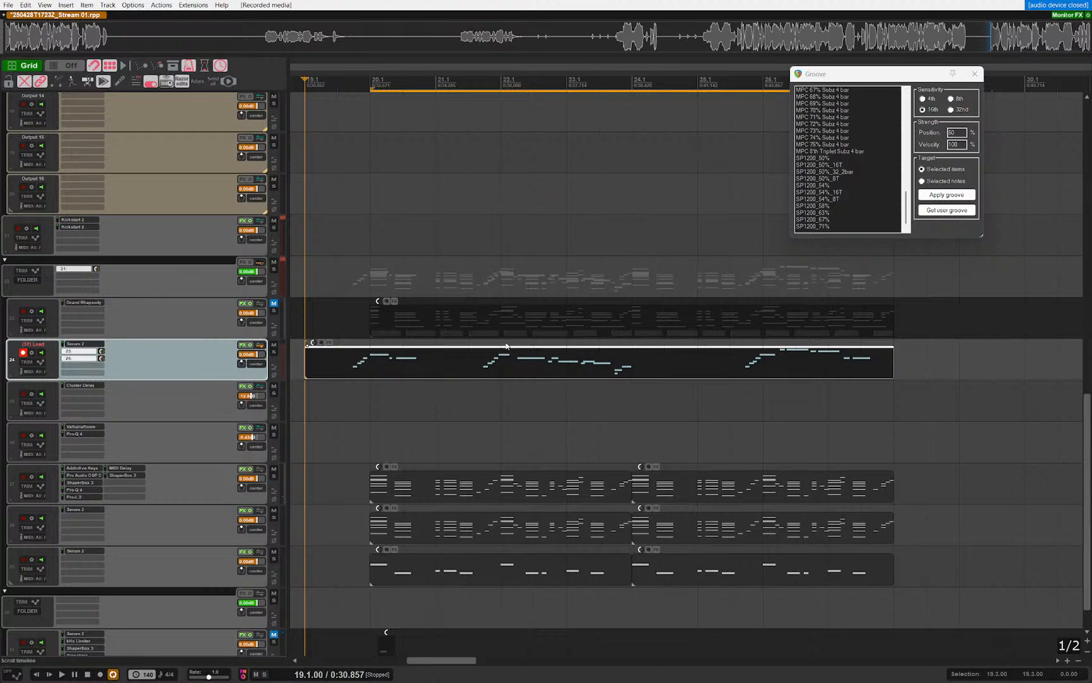
Step: Reopen the FlexASIO configuration, clear the Analogue 1 + 2 input again, save the default configuration, and apply the preferences
{"action": "key", "text": "ctrl+p"}
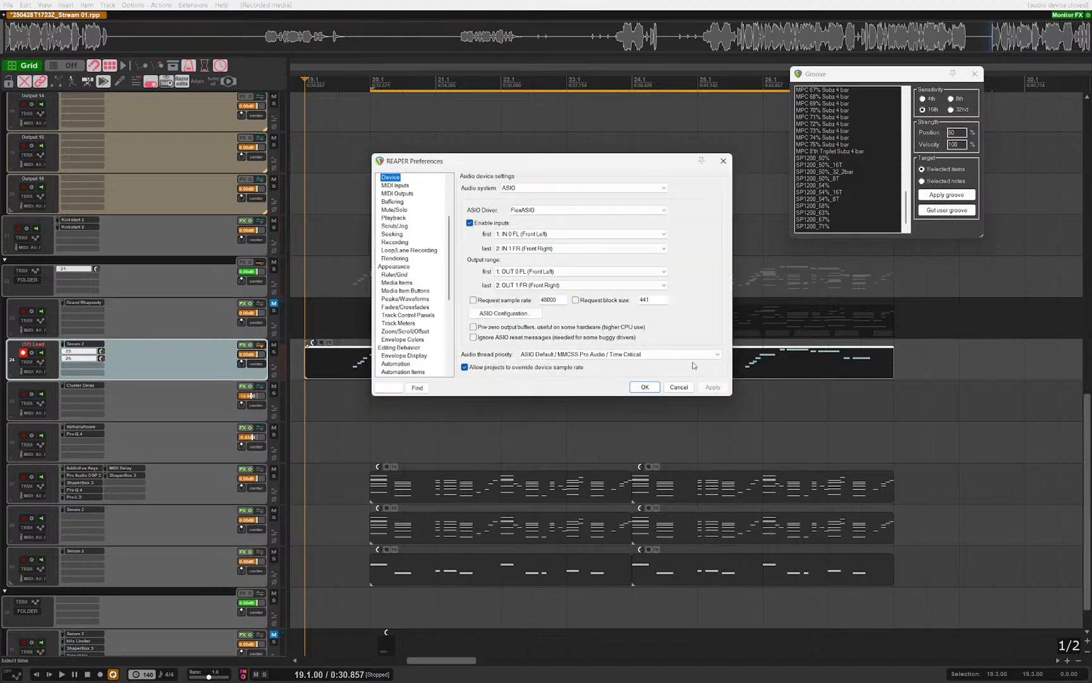
{"action": "left_click", "coordinate": [514, 316]}
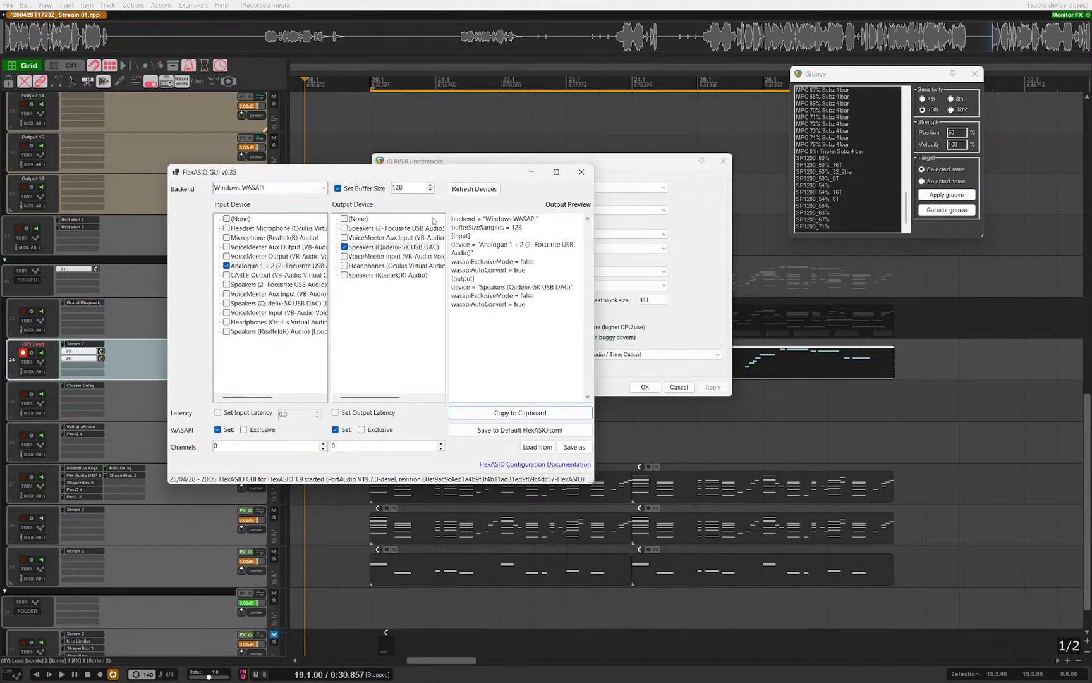
{"action": "left_click", "coordinate": [232, 267]}
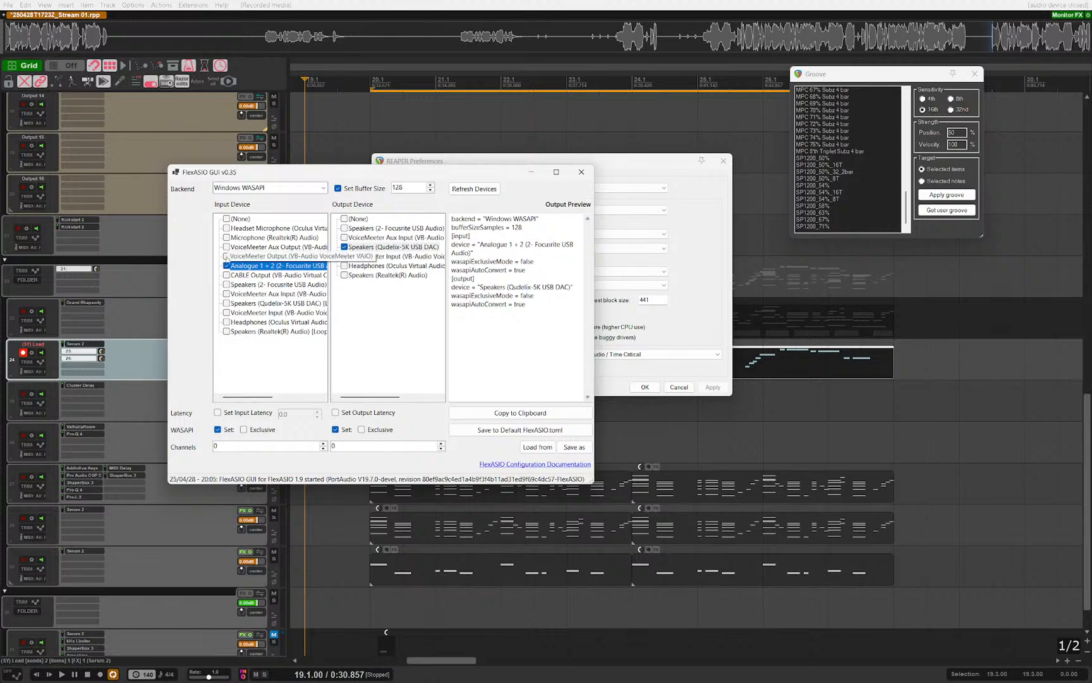
{"action": "left_click", "coordinate": [520, 430]}
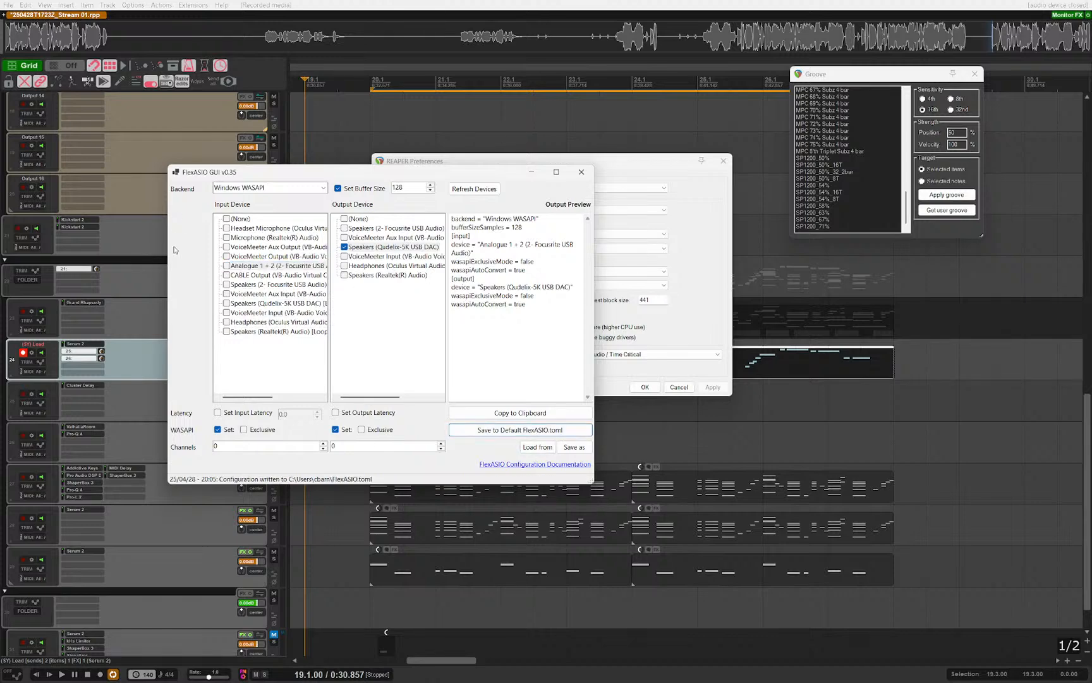
{"action": "left_click", "coordinate": [582, 172]}
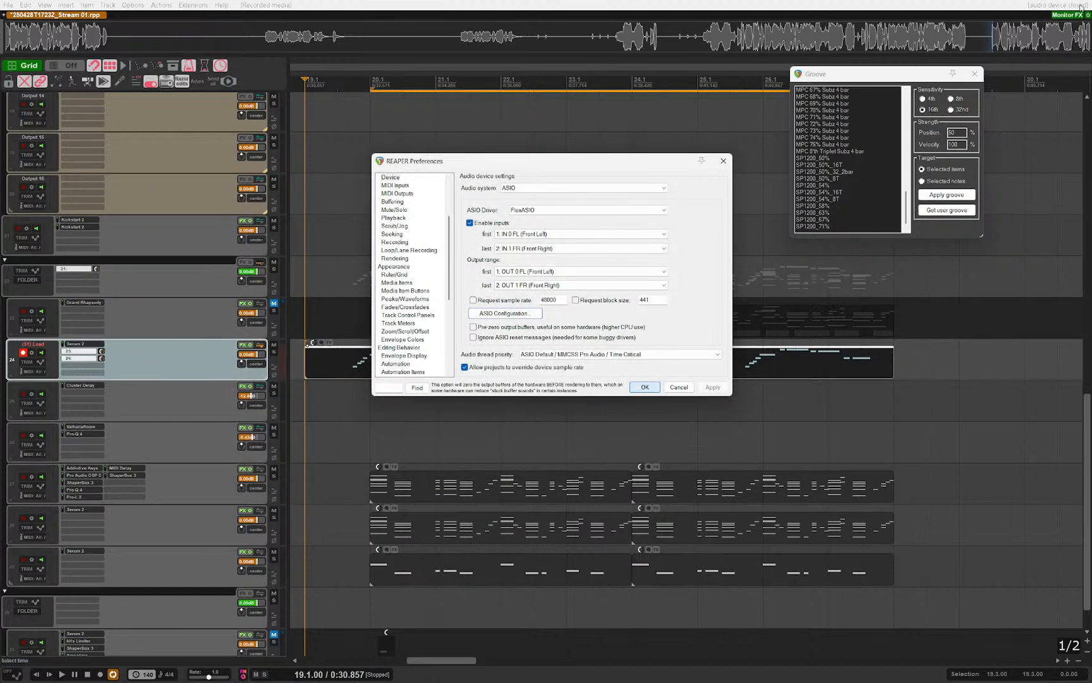
{"action": "left_click", "coordinate": [645, 387]}
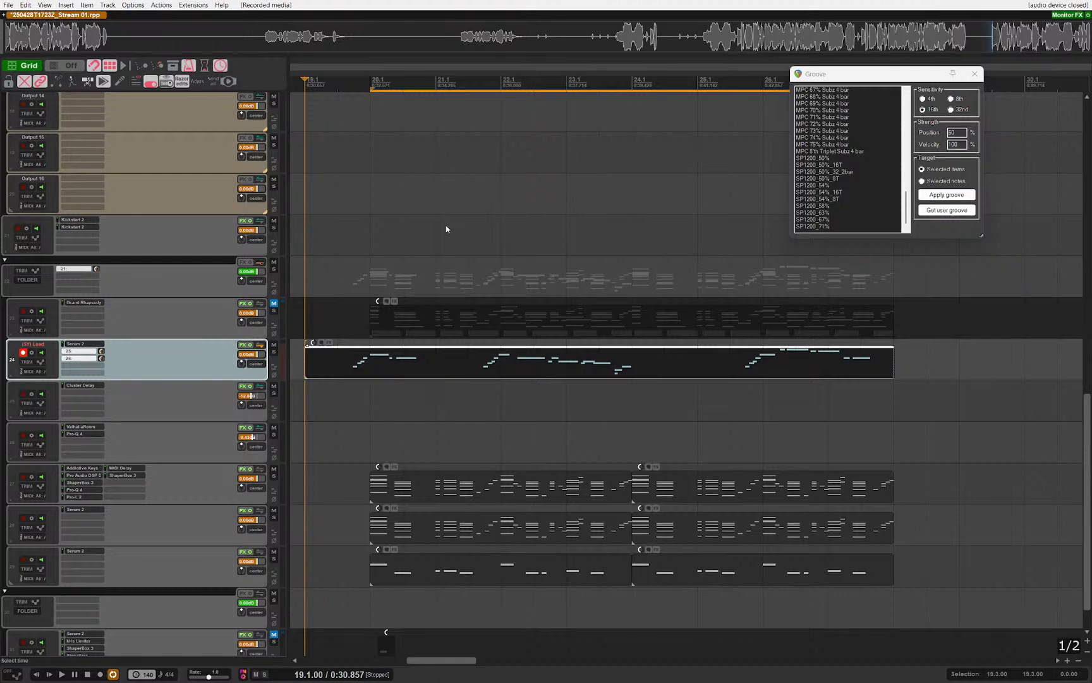
Step: Try the Realtek speaker loopback as FlexASIO input, settle on (None), save the default configuration, and apply the preferences
{"action": "key", "text": "ctrl+p"}
{"action": "left_click", "coordinate": [504, 313]}
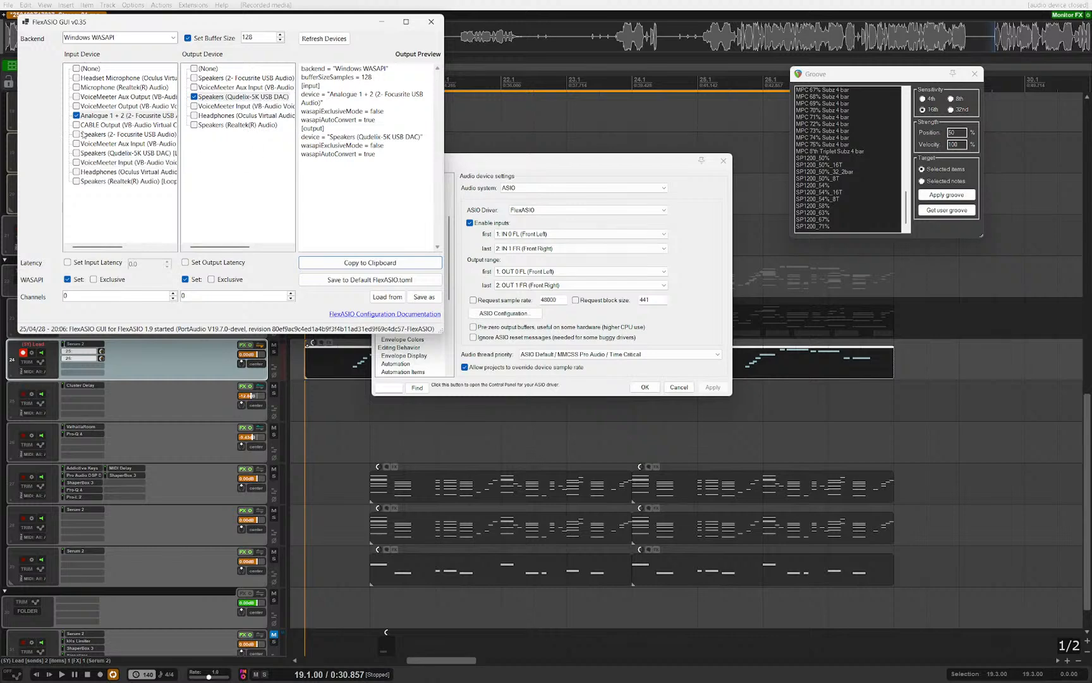
{"action": "left_click", "coordinate": [77, 182]}
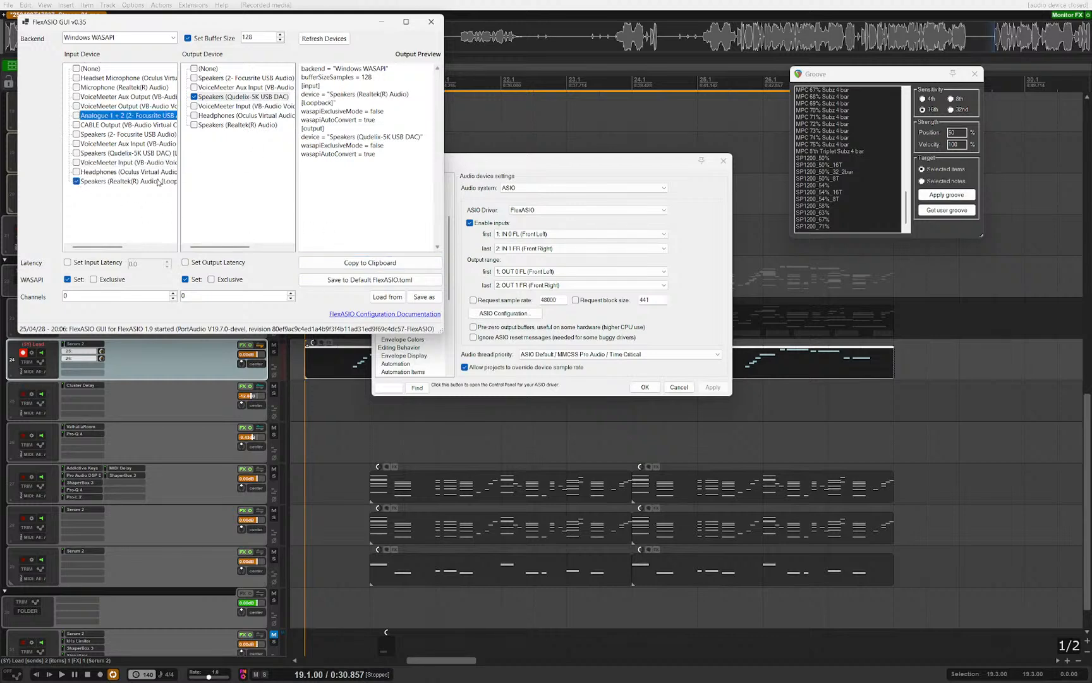
{"action": "left_click", "coordinate": [359, 279]}
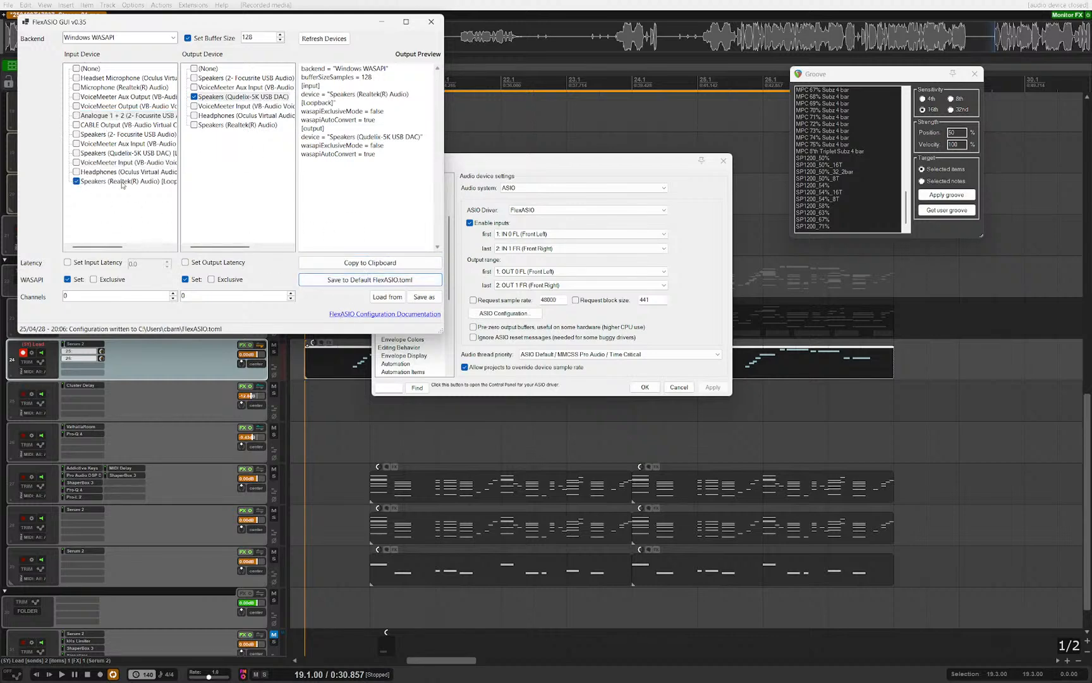
{"action": "left_click", "coordinate": [75, 68]}
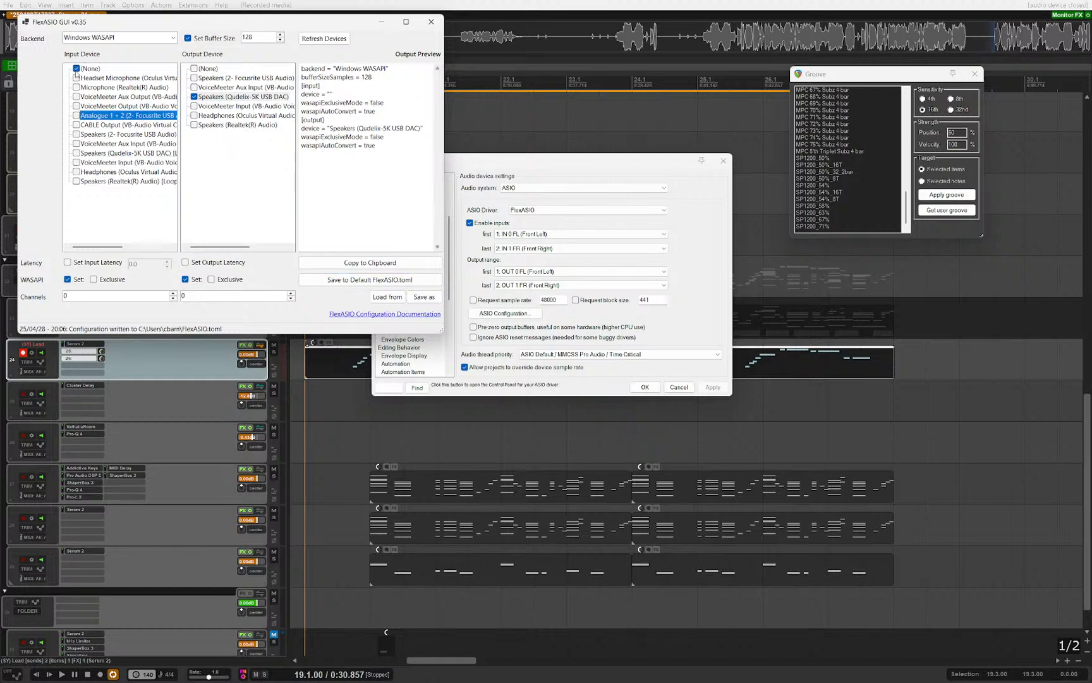
{"action": "left_click", "coordinate": [373, 279]}
{"action": "left_click", "coordinate": [430, 23]}
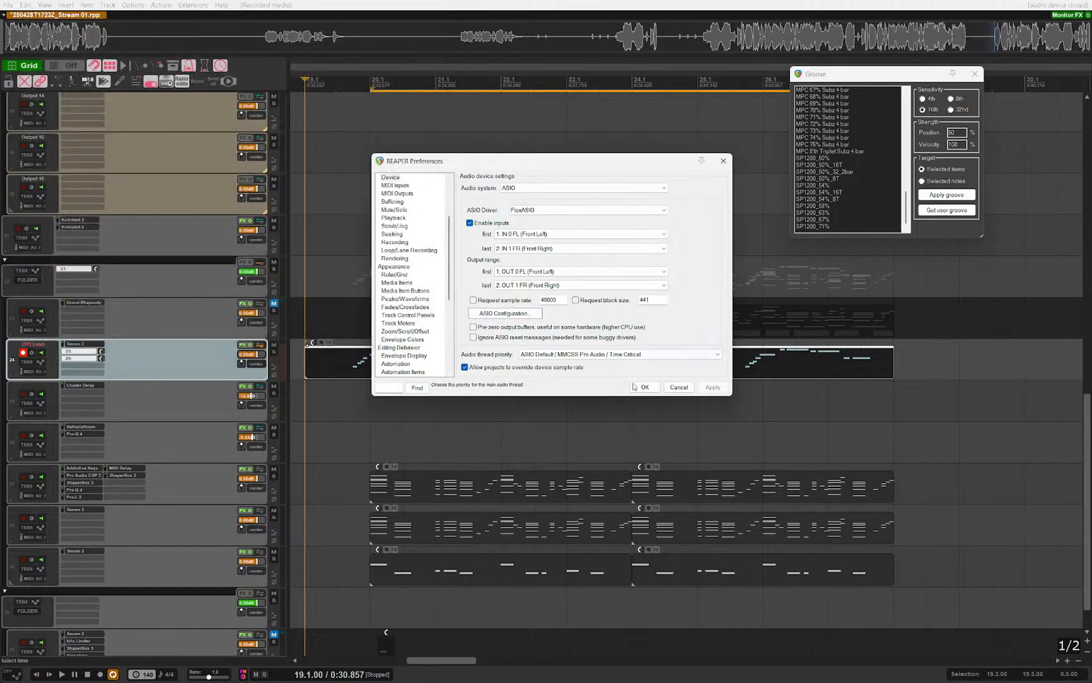
{"action": "key", "text": "Return"}
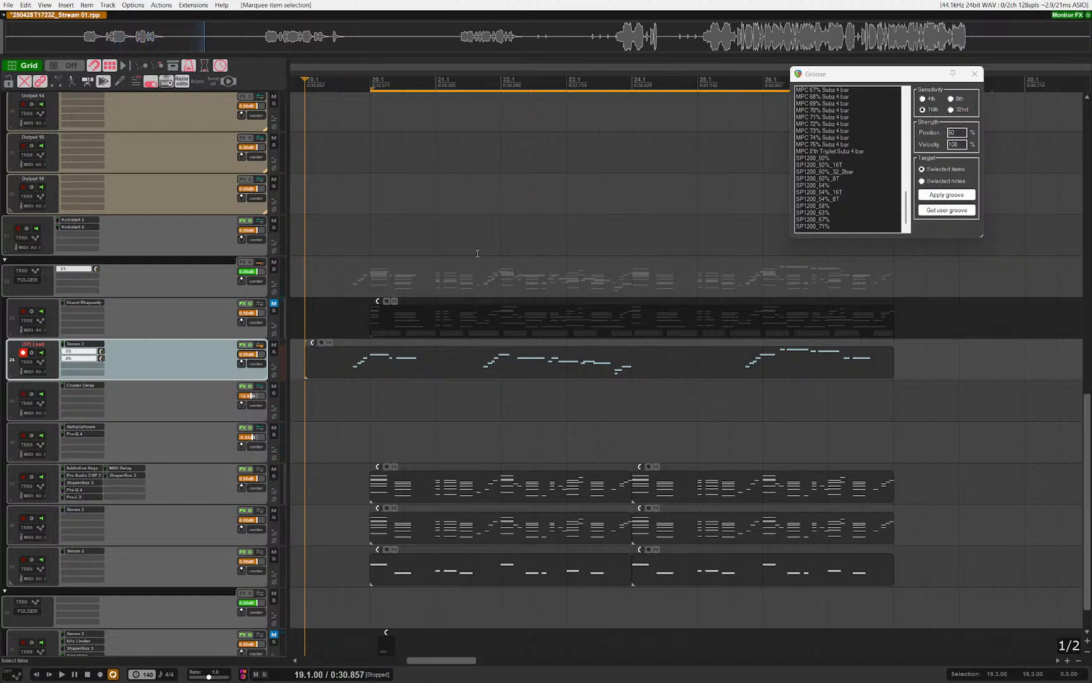
Step: Close the Groove window, delete the recorded lead item, and play the arrangement from bar 19
{"action": "left_click", "coordinate": [974, 74]}
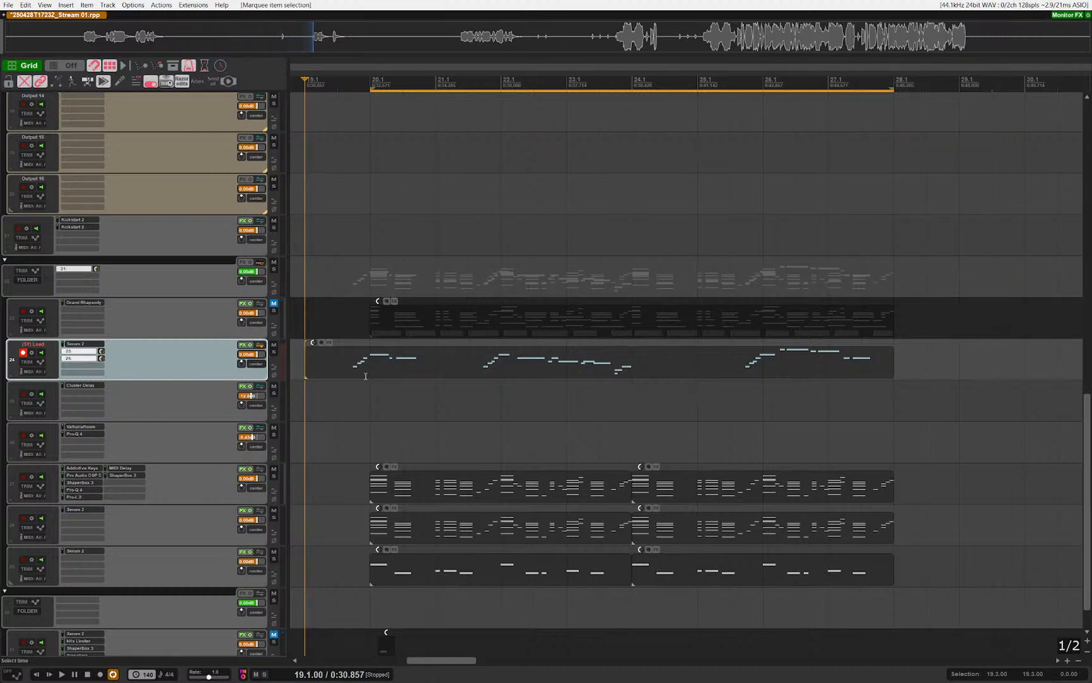
{"action": "key", "text": "Delete"}
{"action": "key", "text": "space"}
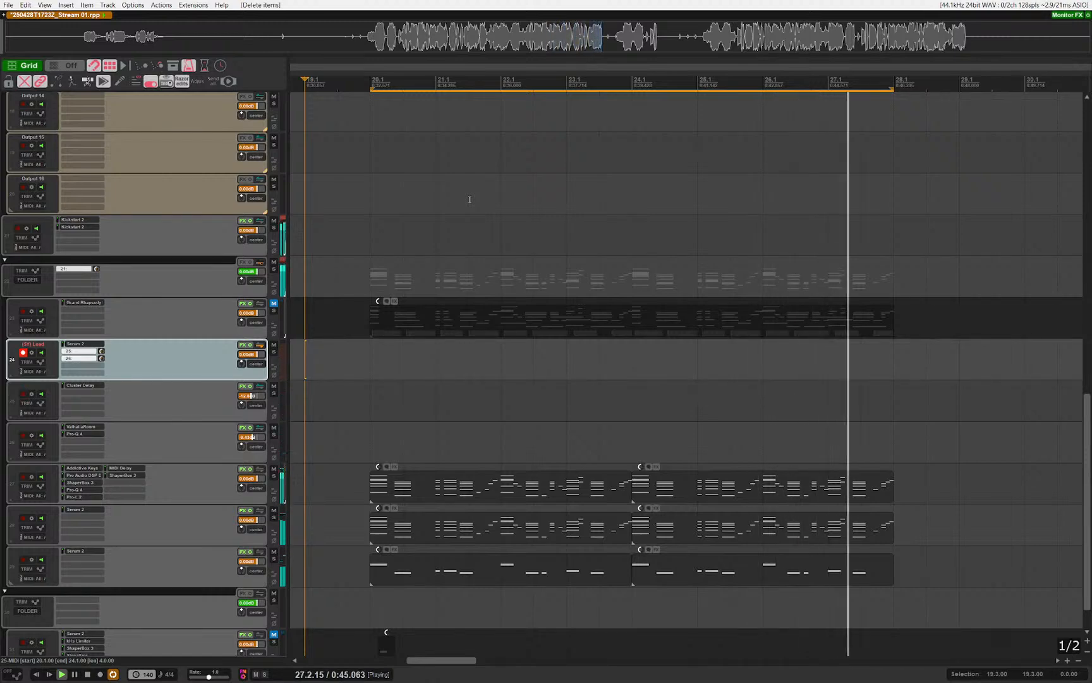
Step: Record a new MIDI take on the Lead track from bar 19 and delete it after stopping
{"action": "key", "text": "ctrl+r"}
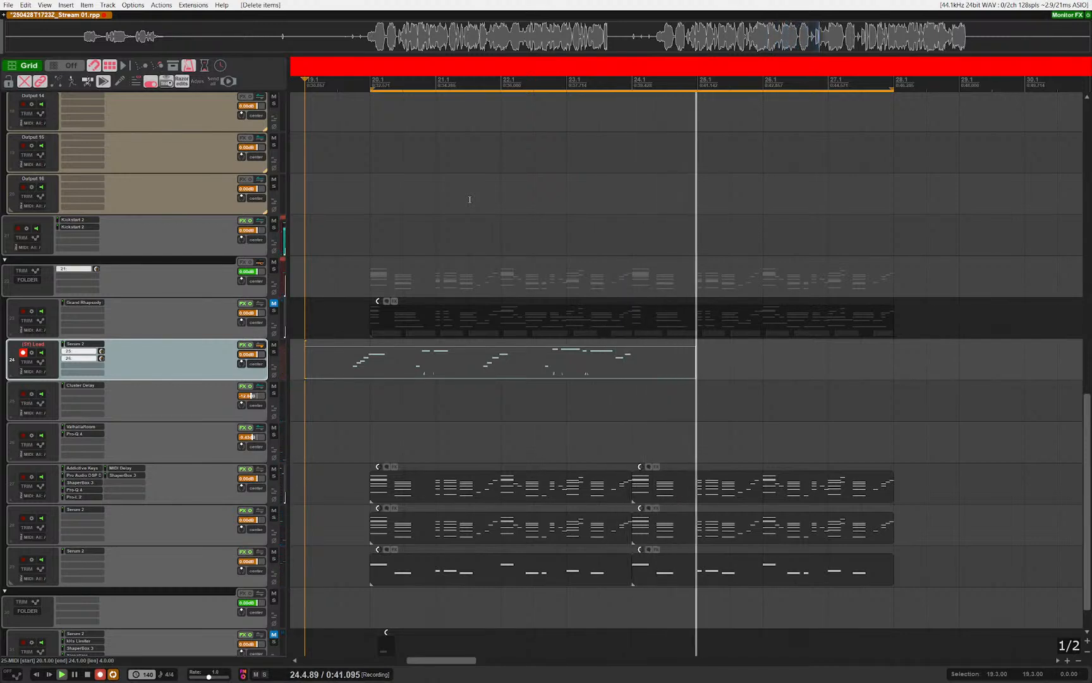
{"action": "key", "text": "space"}
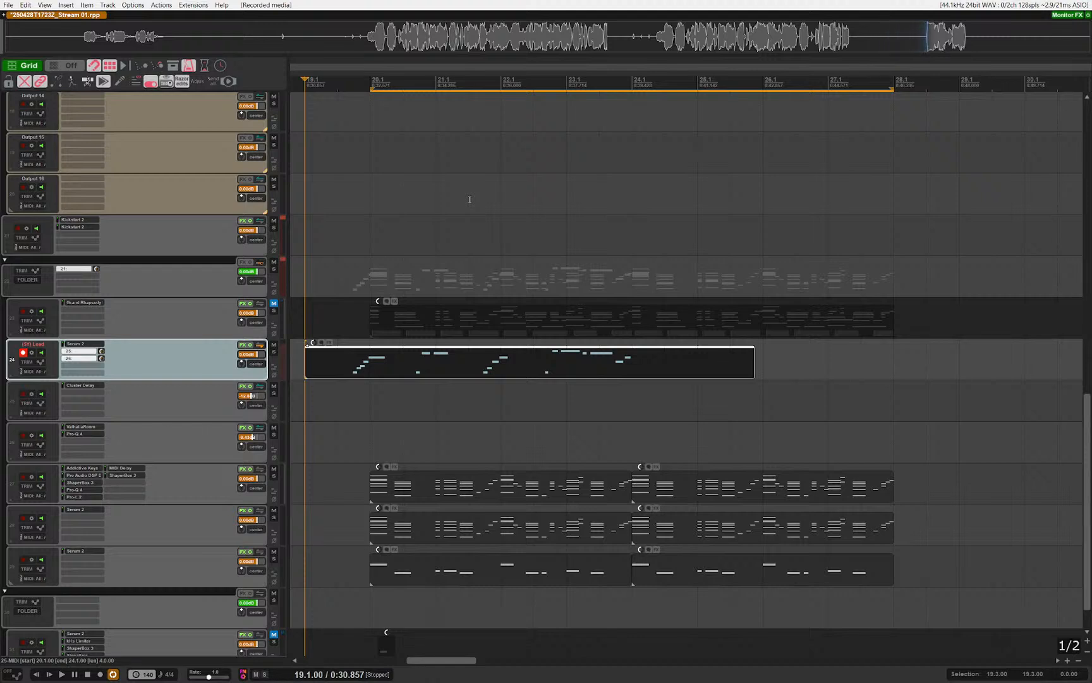
{"action": "key", "text": "Delete"}
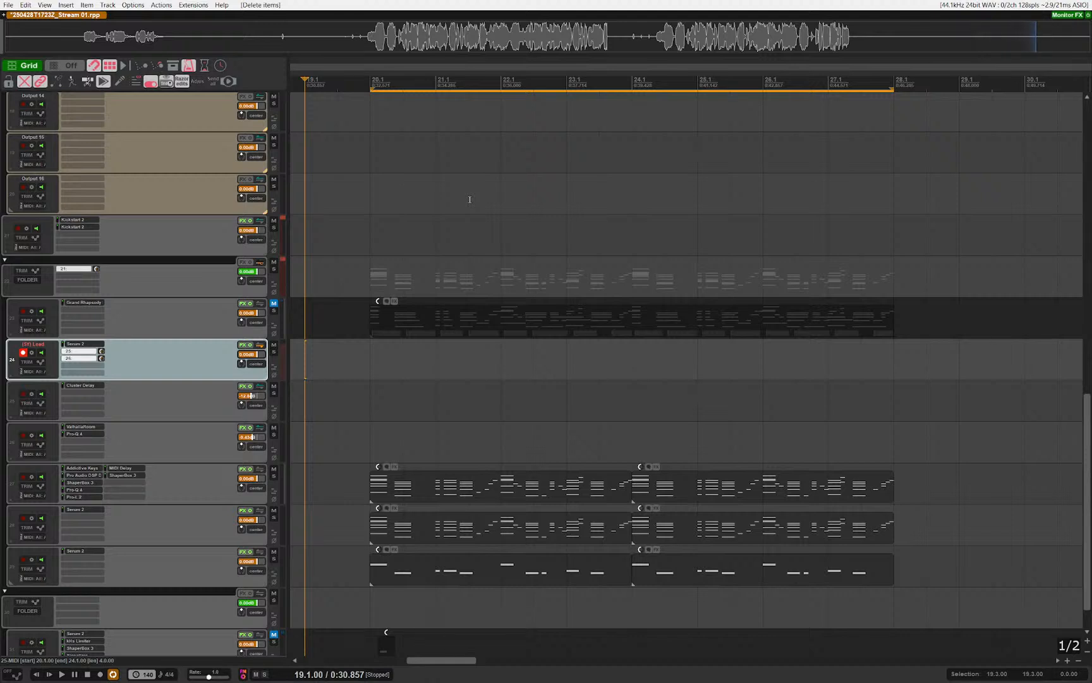
Step: Record a looped lead improvisation on the Lead track from bar 19 to bar 28, and deselect the recorded item
{"action": "key", "text": "ctrl+r"}
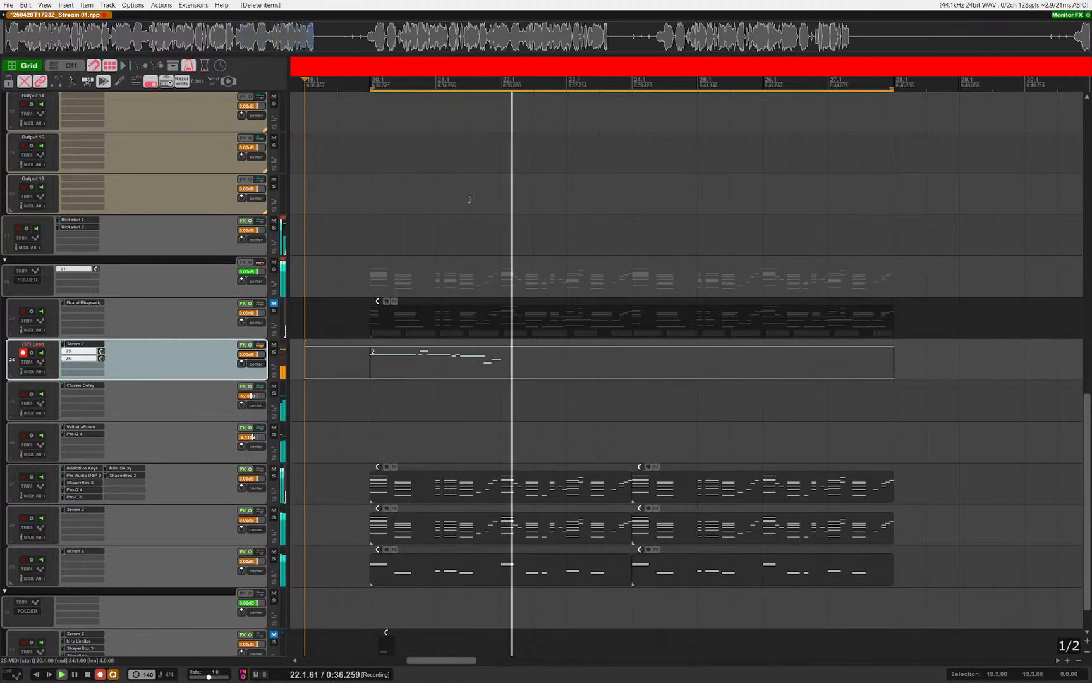
{"action": "key", "text": "space"}
{"action": "left_click", "coordinate": [444, 318]}
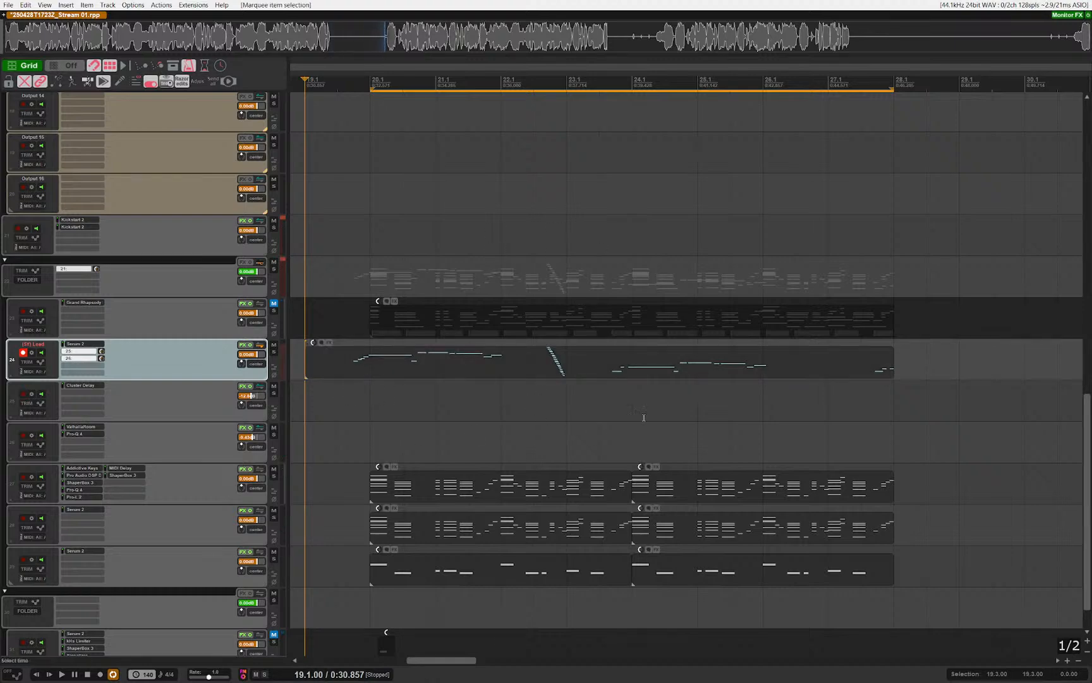
Step: Mute the recorded item on the Lead track and disarm the track for recording
{"action": "scroll", "coordinate": [626, 402], "scroll_direction": "up", "scroll_amount": 2}
{"action": "scroll", "coordinate": [619, 450], "scroll_direction": "up", "scroll_amount": 2}
{"action": "scroll", "coordinate": [514, 419], "scroll_direction": "left", "scroll_amount": 3}
{"action": "scroll", "coordinate": [511, 417], "scroll_direction": "down", "scroll_amount": 3}
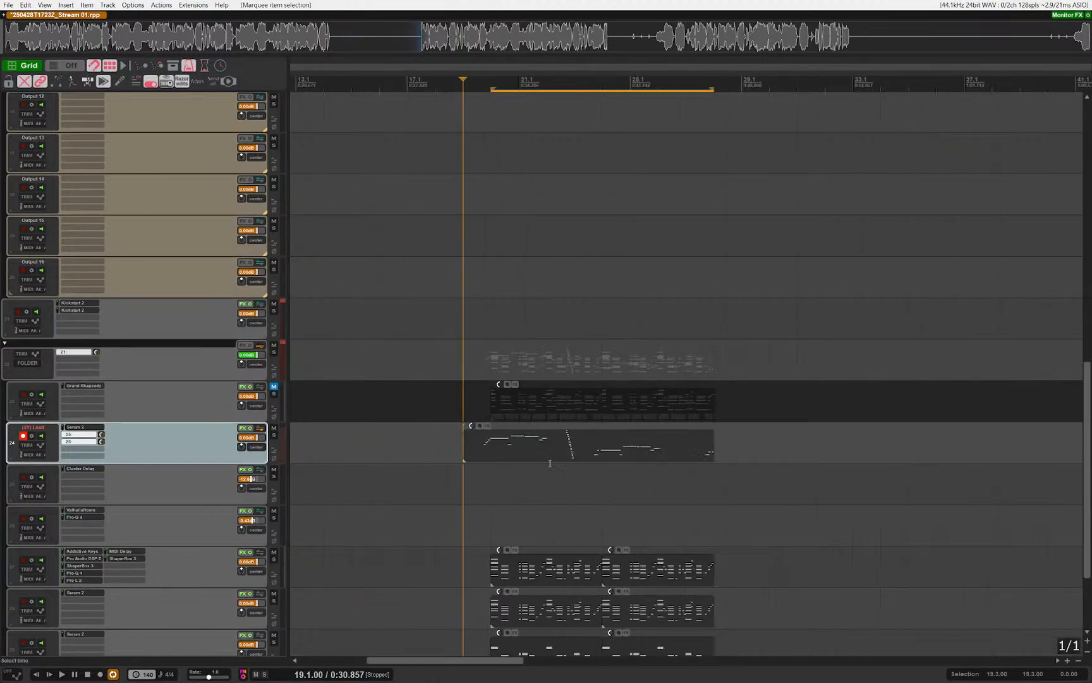
{"action": "left_click_drag", "start_coordinate": [582, 481], "coordinate": [520, 441]}
{"action": "key", "text": "m"}
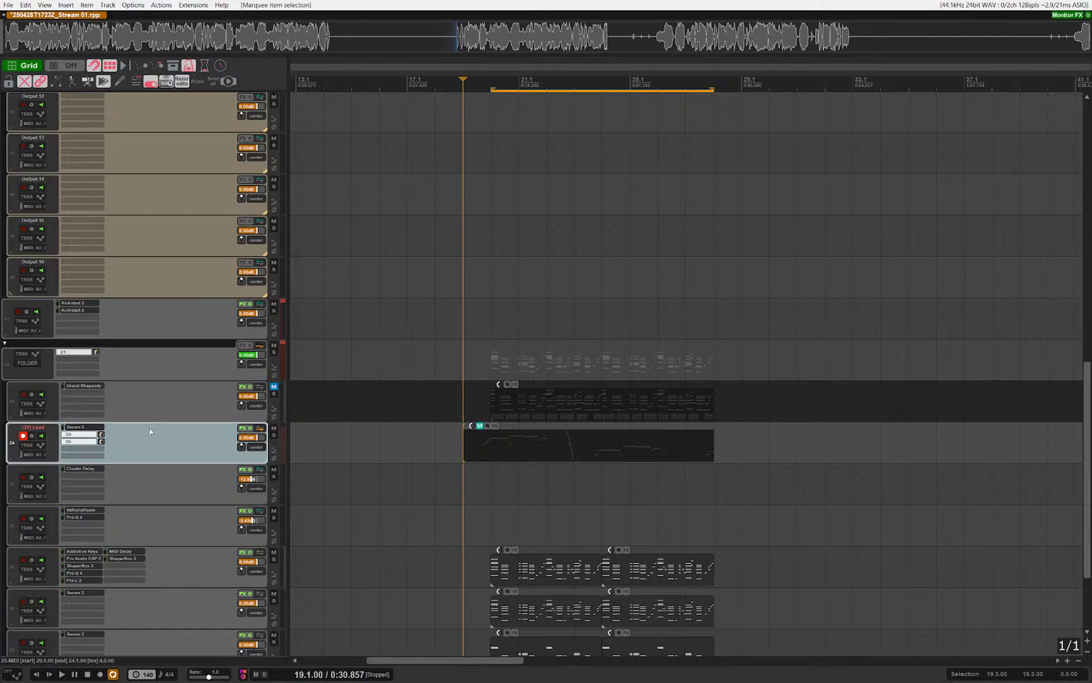
{"action": "right_click", "coordinate": [23, 436]}
{"action": "left_click", "coordinate": [24, 436]}
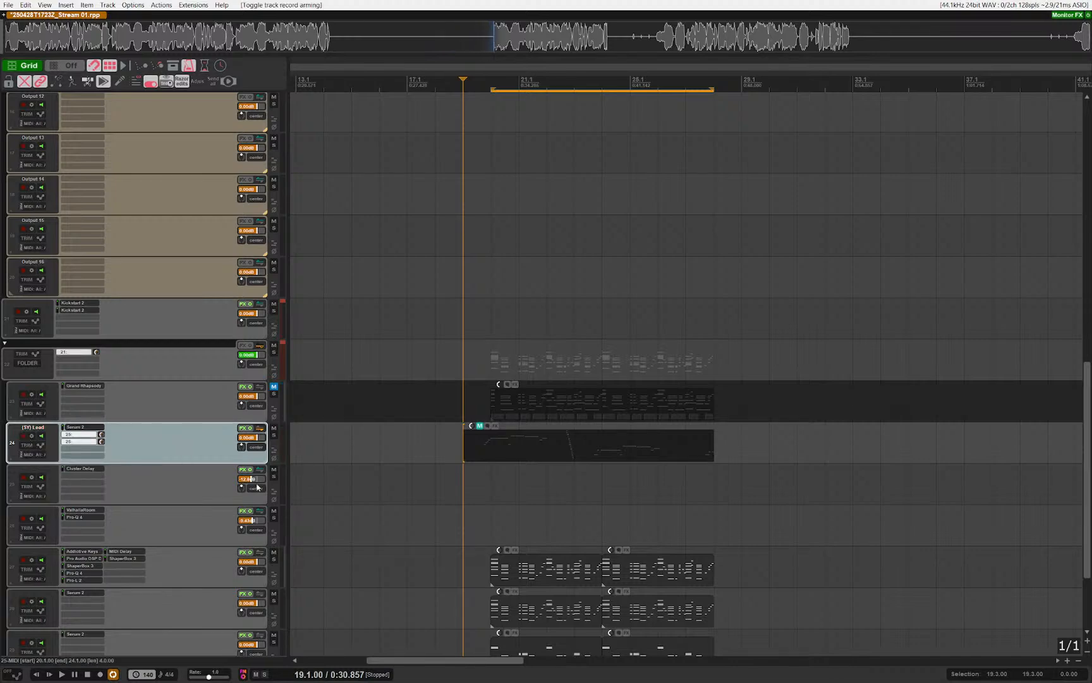
Step: Unmute the recorded item on the Lead track and open it in the MIDI editor, with the cursor at bar 19
{"action": "scroll", "coordinate": [576, 507], "scroll_direction": "up", "scroll_amount": 4}
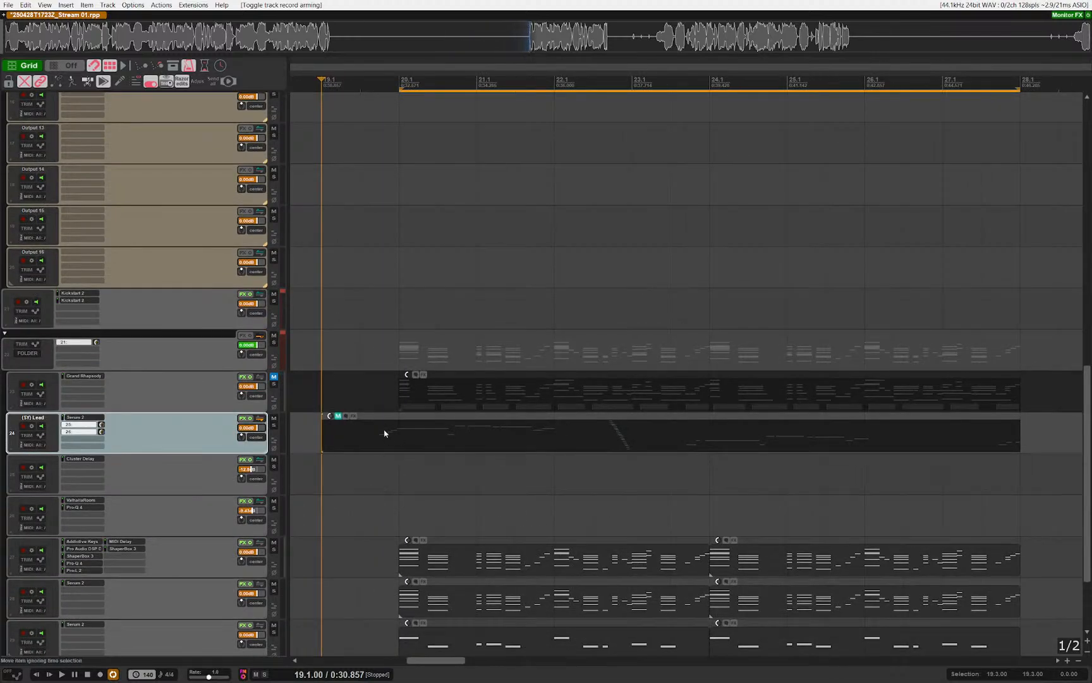
{"action": "left_click", "coordinate": [384, 433]}
{"action": "key", "text": "m"}
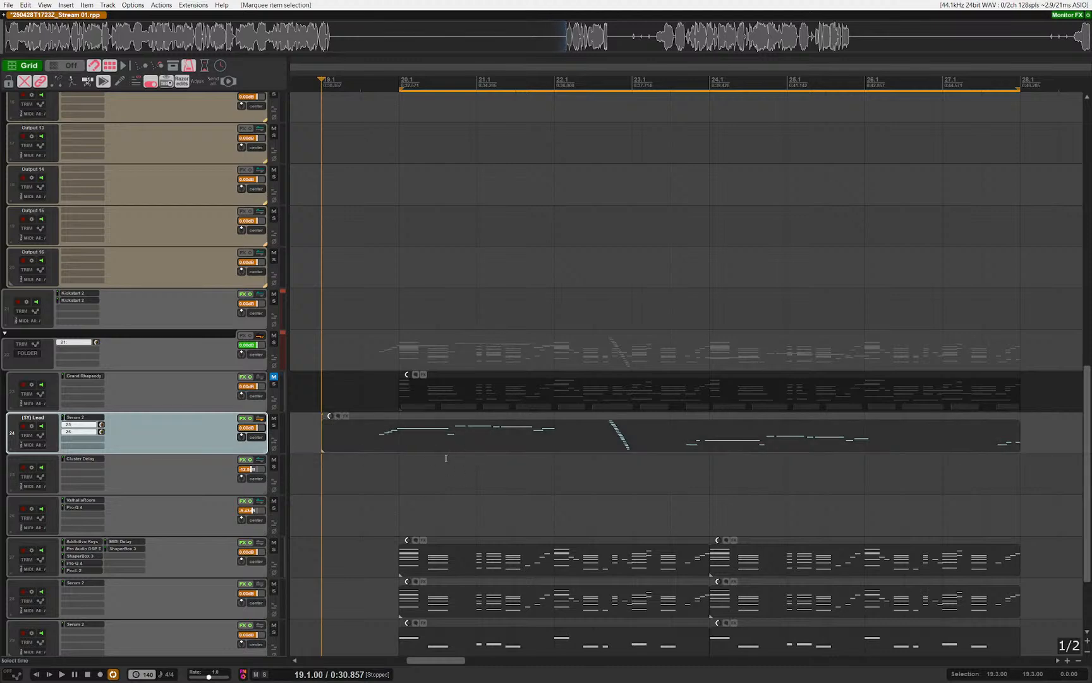
{"action": "double_click", "coordinate": [439, 436]}
{"action": "key", "text": "Home"}
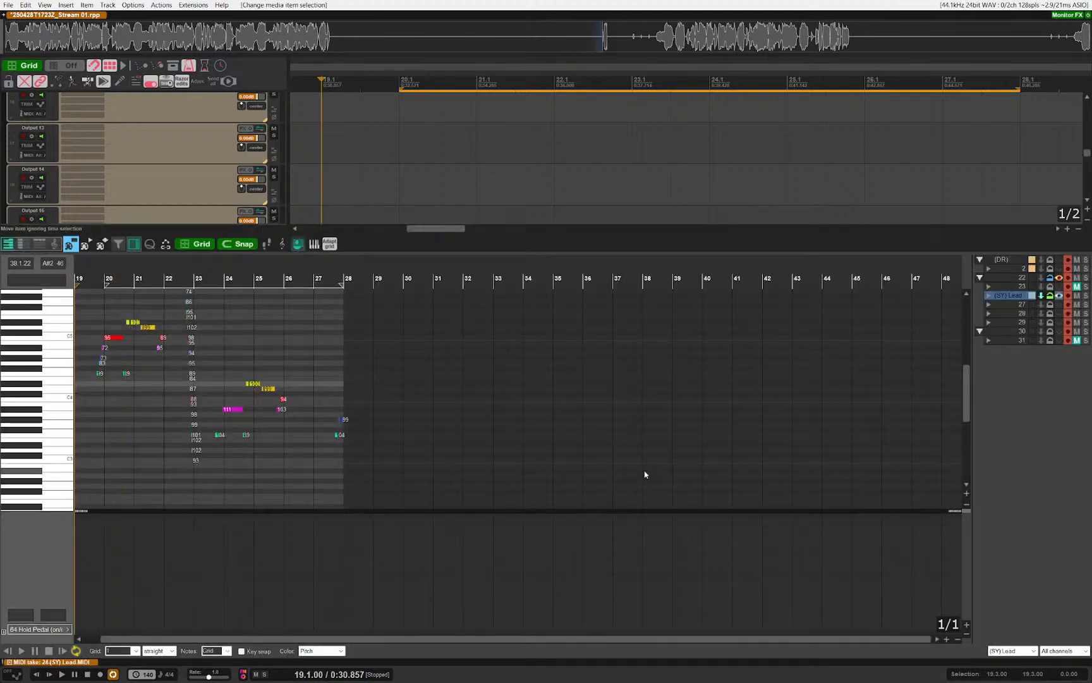
Step: Play the take and shorten the long C5 note at bar 20 in several small increments
{"action": "key", "text": "space"}
{"action": "scroll", "coordinate": [158, 392], "scroll_direction": "up", "scroll_amount": 10}
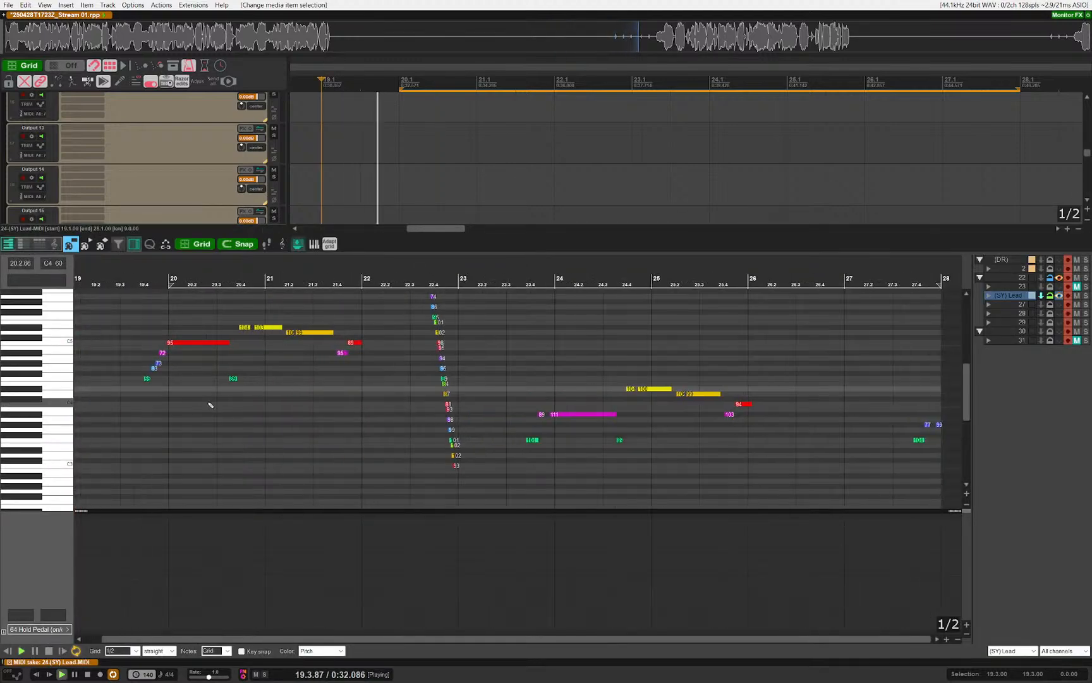
{"action": "left_click", "coordinate": [244, 342]}
{"action": "key", "text": "ctrl+Left"}
{"action": "key", "text": "ctrl+Left"}
{"action": "key", "text": "ctrl+Left"}
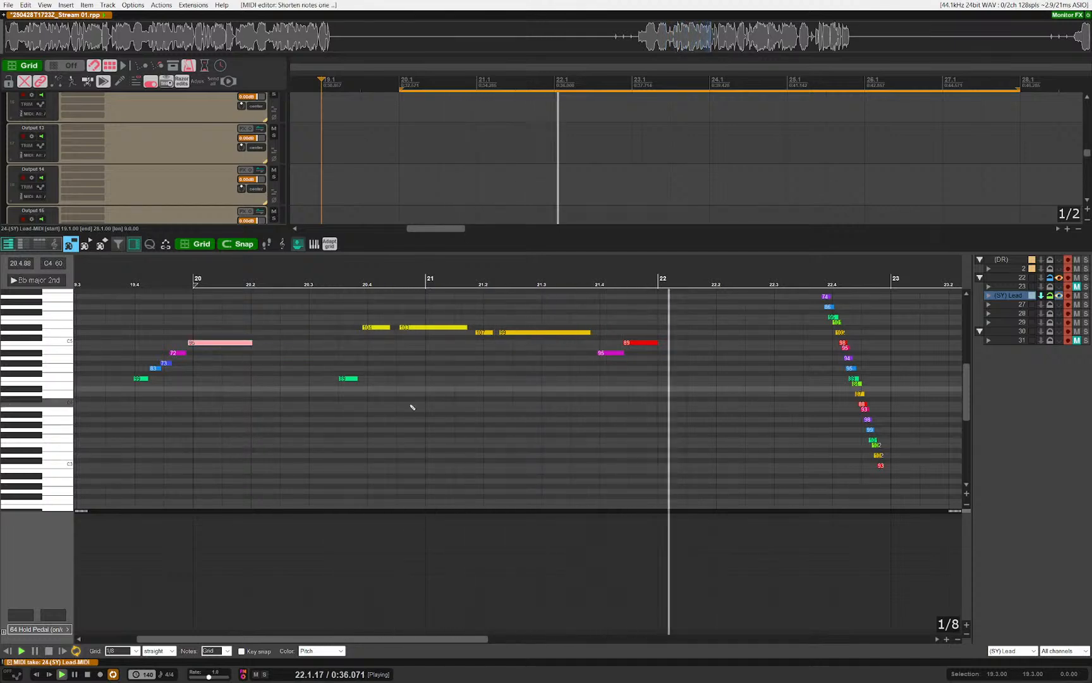
{"action": "key", "text": "space"}
Step: Quantize the short D5 note near beat 21.2 to the 1/16 grid and extend the following D5 note back to 21.2
{"action": "scroll", "coordinate": [486, 403], "scroll_direction": "up", "scroll_amount": 4}
{"action": "left_click_drag", "start_coordinate": [475, 306], "coordinate": [497, 375]}
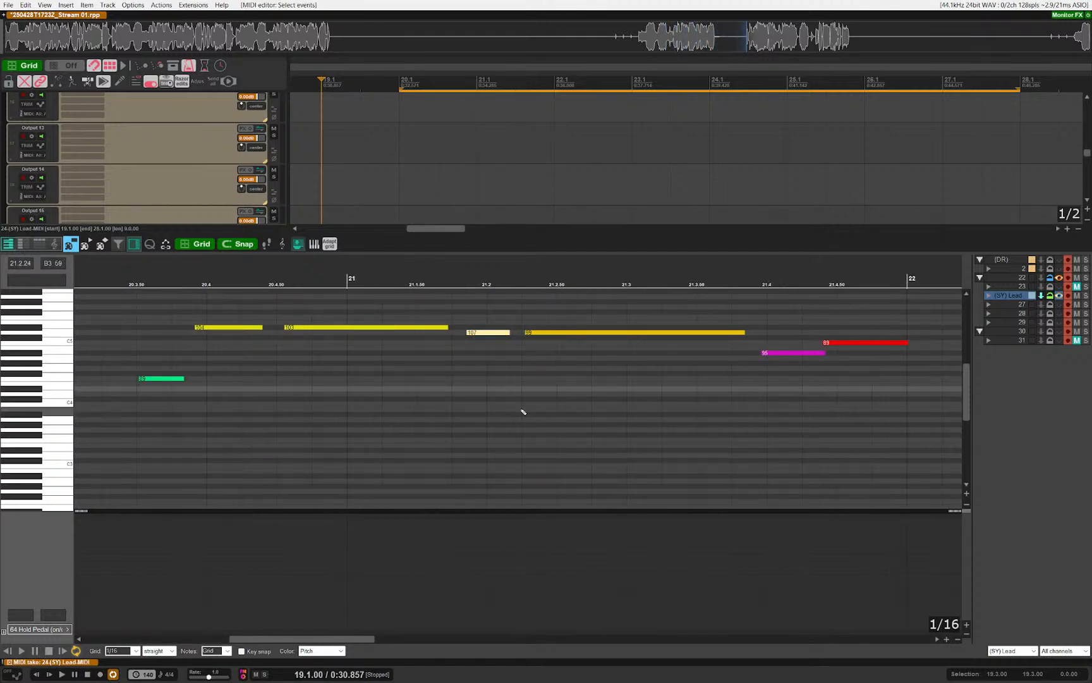
{"action": "key", "text": "q"}
{"action": "key", "text": "Return"}
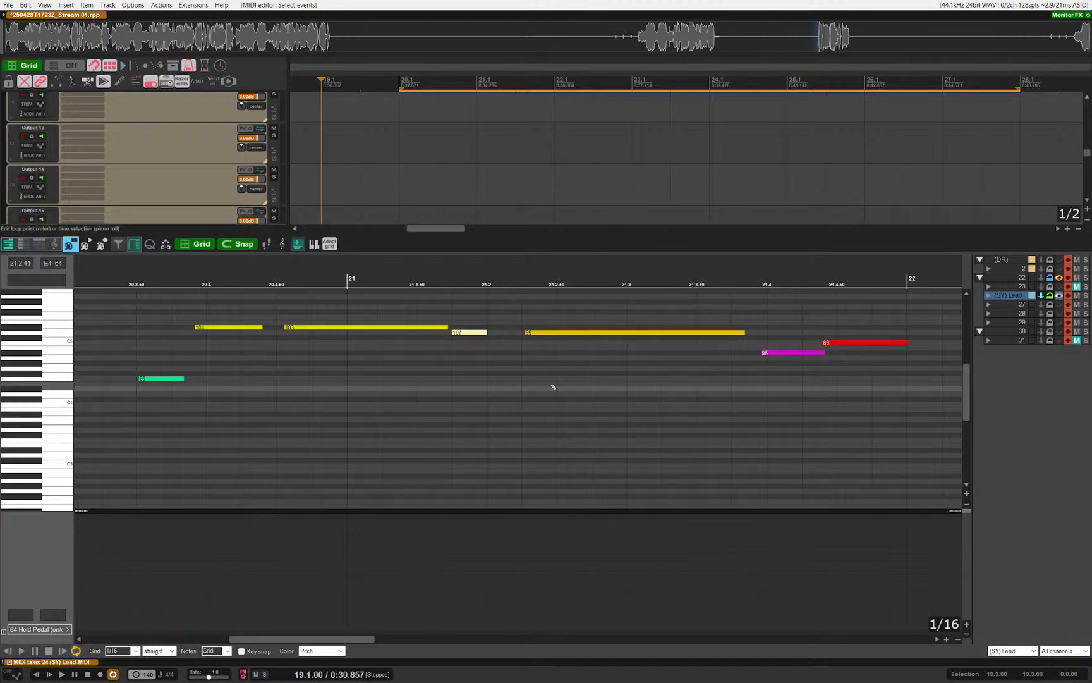
{"action": "key", "text": "Right"}
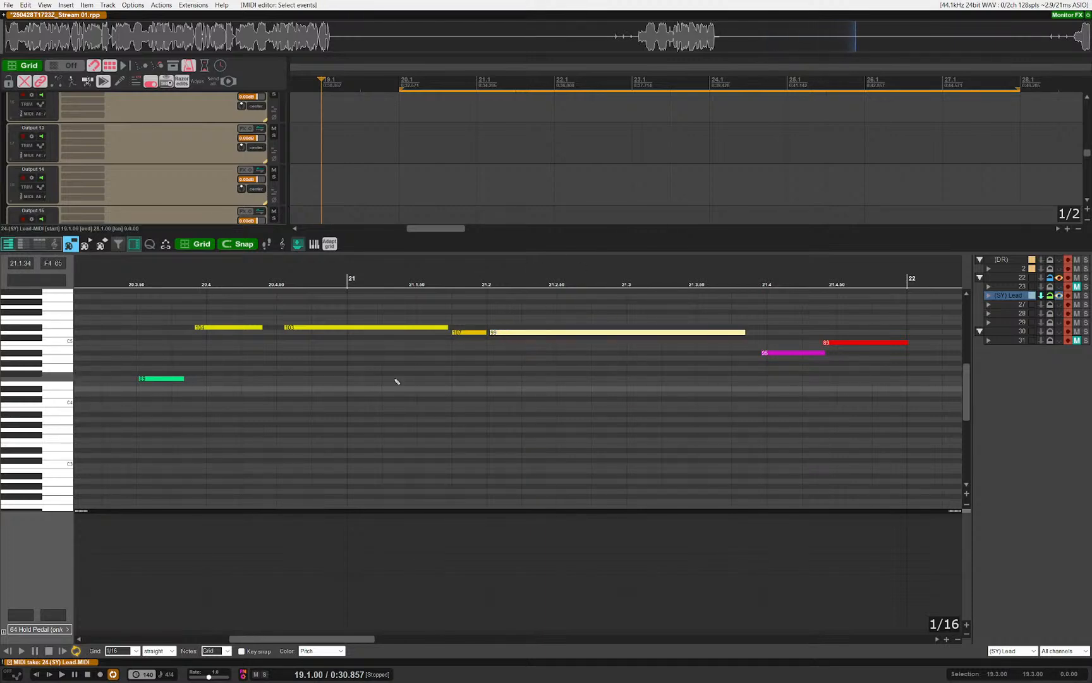
Step: Quantize the D#5 note at beat 20.4 and the F4 note before it to the 1/16 grid
{"action": "key", "text": "Left"}
{"action": "key", "text": "Left"}
{"action": "key", "text": "Left"}
{"action": "key", "text": "q"}
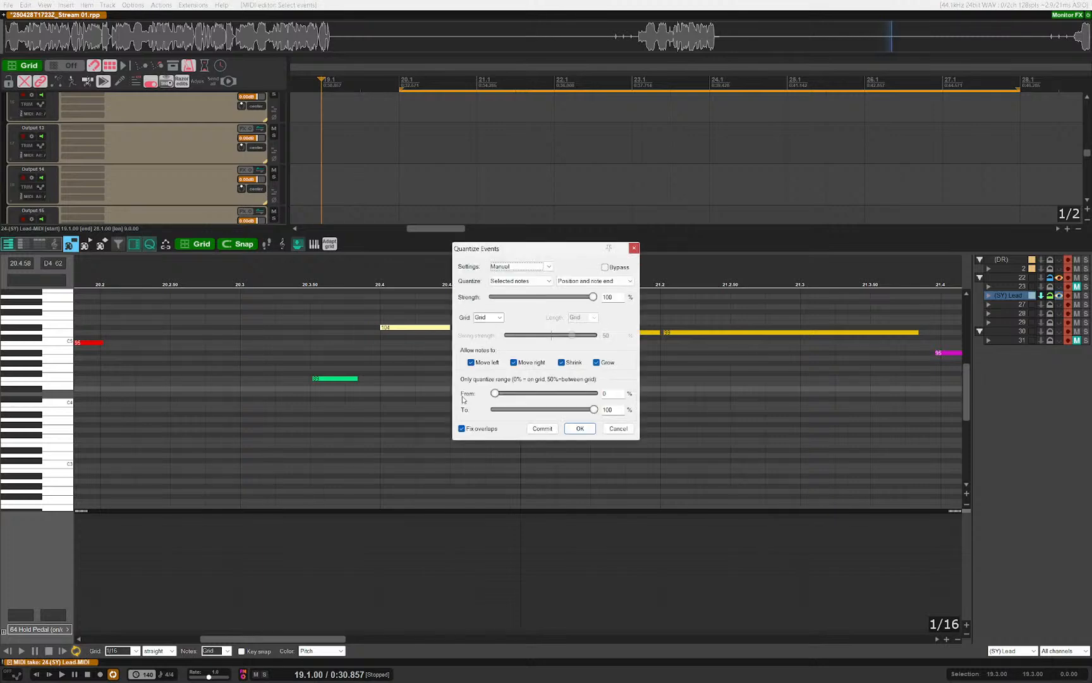
{"action": "key", "text": "Return"}
{"action": "key", "text": "Left"}
{"action": "key", "text": "q"}
{"action": "key", "text": "Return"}
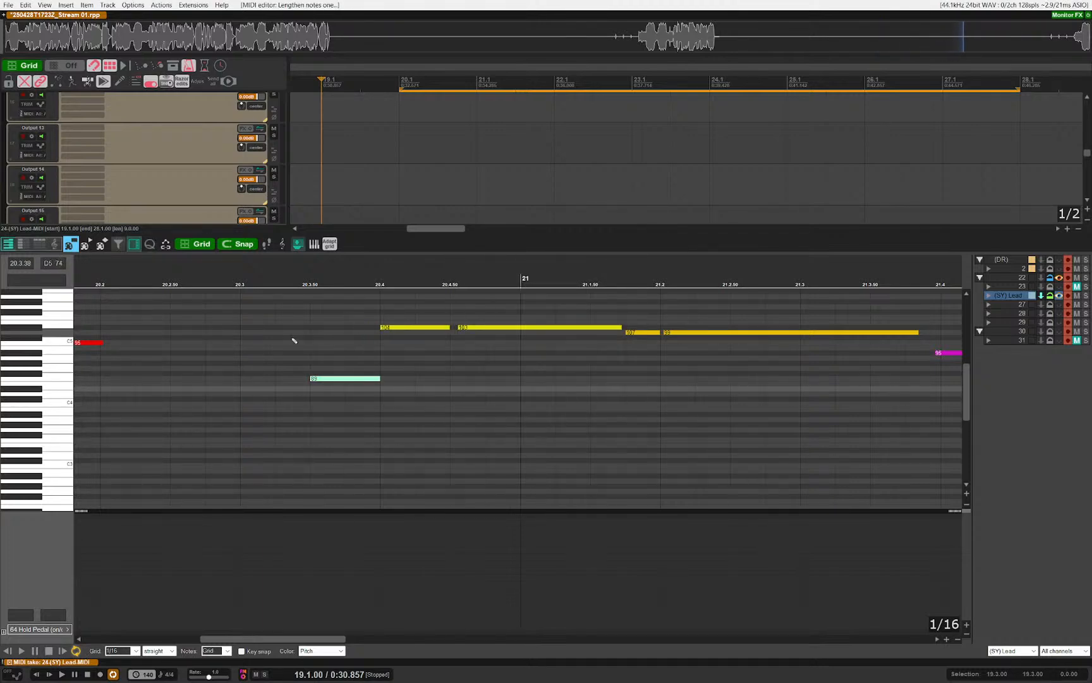
Step: Play the first lead phrase from bar 19 to check the timing of the quantized notes
{"action": "left_click_drag", "start_coordinate": [292, 338], "coordinate": [465, 410]}
{"action": "key", "text": "space"}
{"action": "scroll", "coordinate": [435, 417], "scroll_direction": "down", "scroll_amount": 4}
{"action": "scroll", "coordinate": [423, 440], "scroll_direction": "up", "scroll_amount": 1}
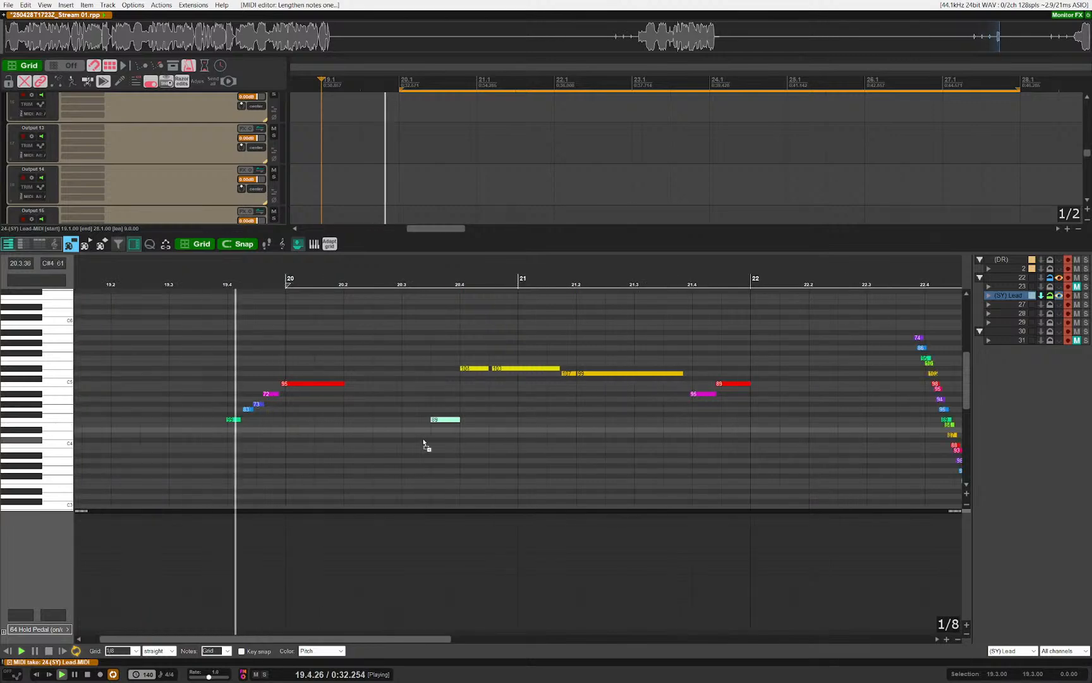
{"action": "scroll", "coordinate": [423, 444], "scroll_direction": "up", "scroll_amount": 3}
{"action": "left_click_drag", "start_coordinate": [485, 454], "coordinate": [390, 459]}
{"action": "left_click_drag", "start_coordinate": [536, 449], "coordinate": [373, 469]}
{"action": "left_click_drag", "start_coordinate": [500, 449], "coordinate": [444, 444]}
{"action": "key", "text": "space"}
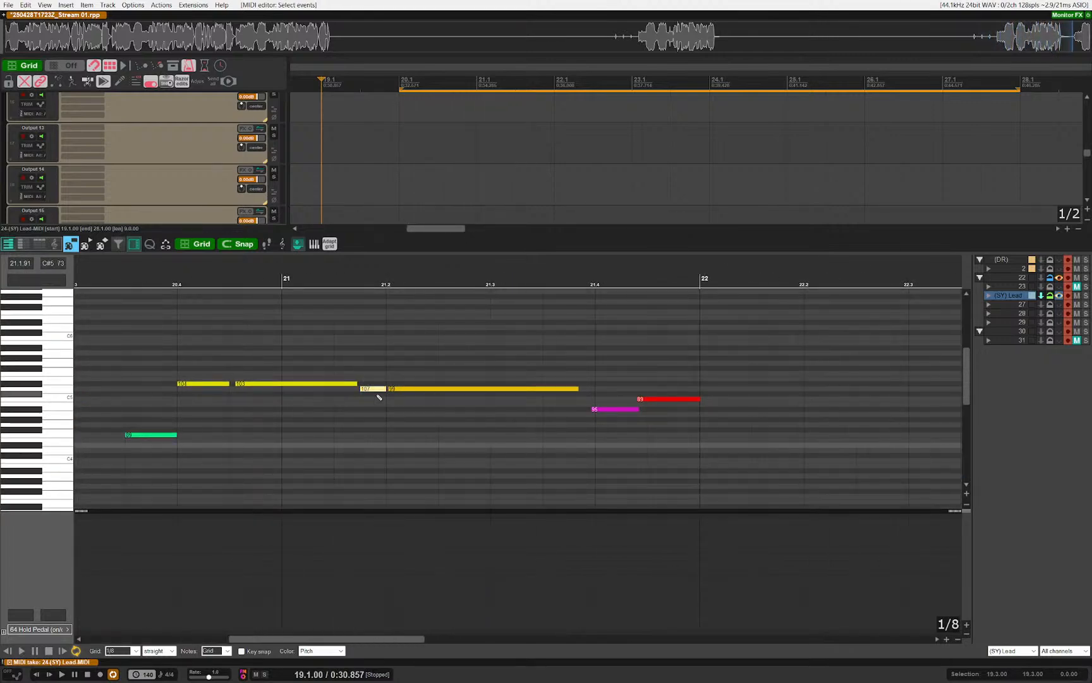
Step: Show the Pitch lane, shift the small pitch bend around beat 21.2 earlier, and audition it
{"action": "left_click", "coordinate": [67, 630]}
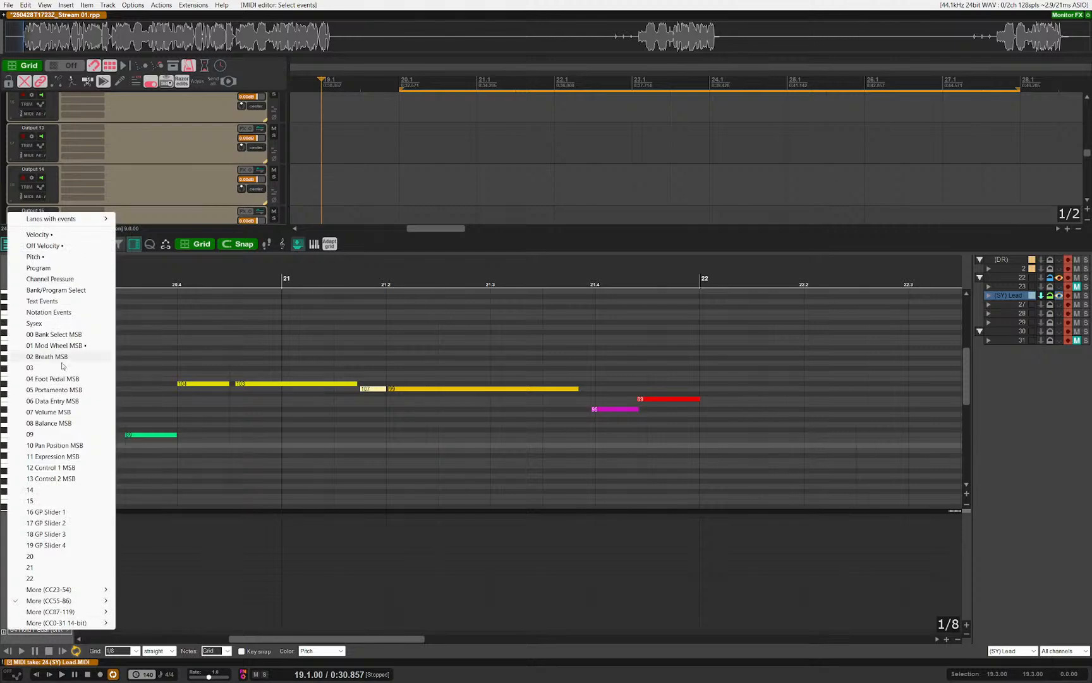
{"action": "left_click", "coordinate": [35, 256]}
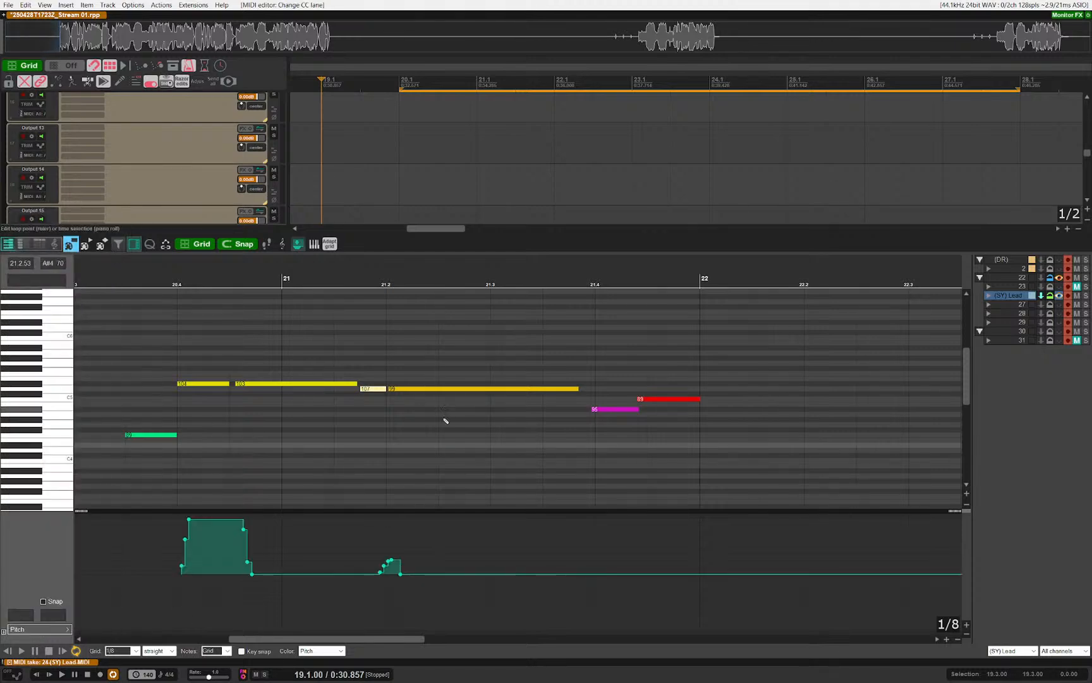
{"action": "scroll", "coordinate": [365, 412], "scroll_direction": "up", "scroll_amount": 8}
{"action": "scroll", "coordinate": [436, 434], "scroll_direction": "down", "scroll_amount": 3}
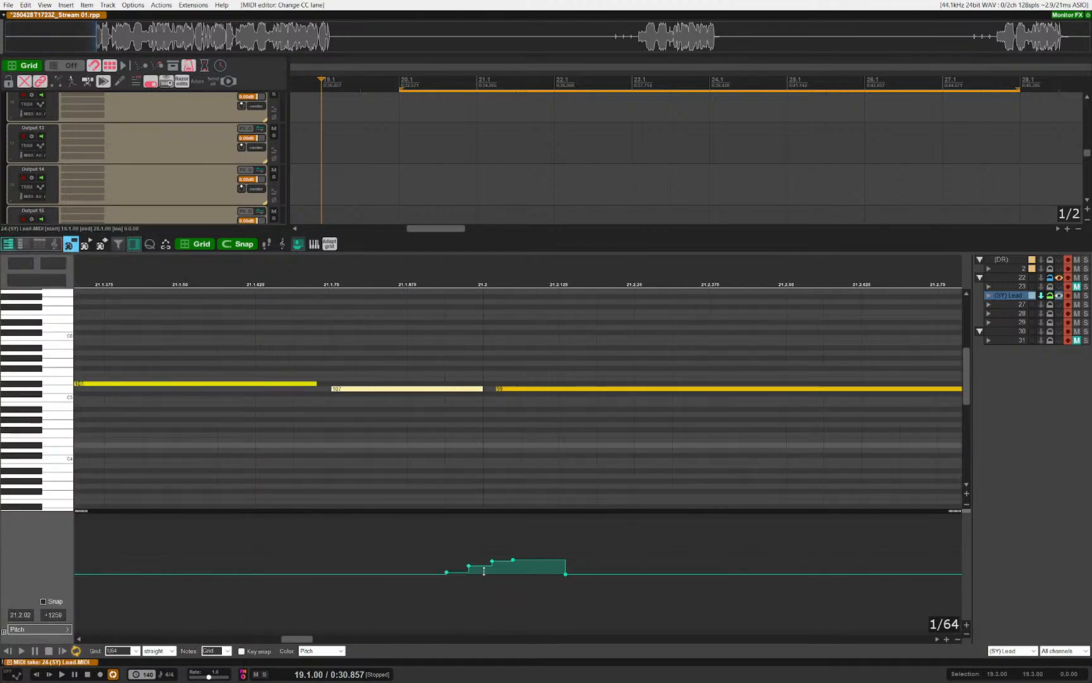
{"action": "left_click_drag", "start_coordinate": [398, 533], "coordinate": [613, 592]}
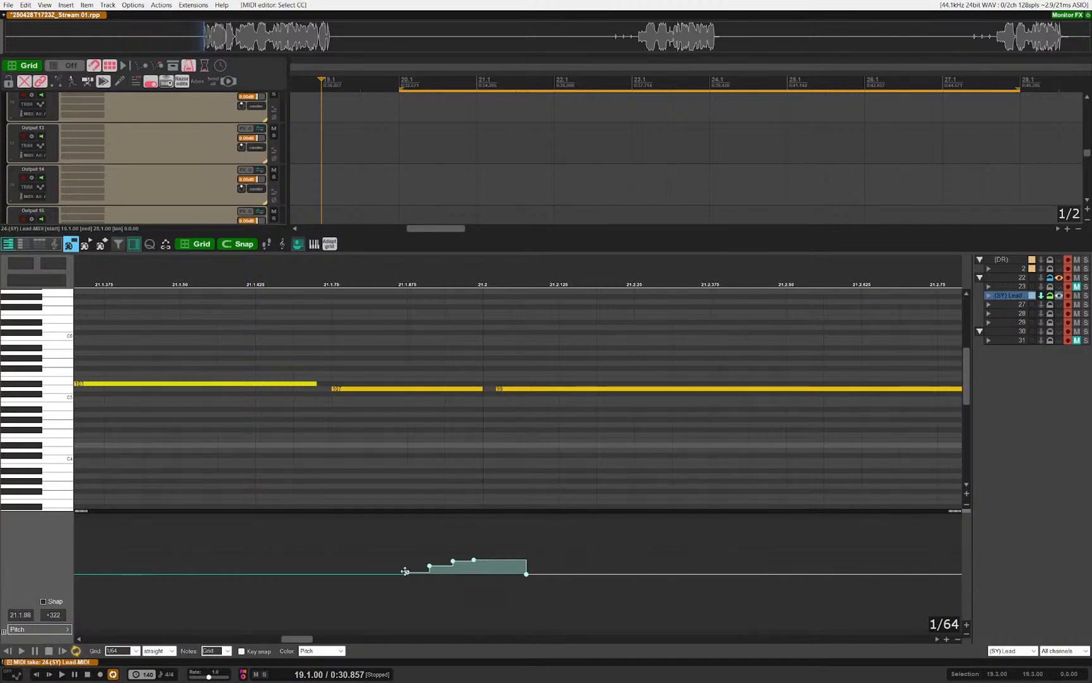
{"action": "scroll", "coordinate": [381, 563], "scroll_direction": "down", "scroll_amount": 3}
{"action": "left_click", "coordinate": [352, 500]}
{"action": "key", "text": "space"}
{"action": "key", "text": "space"}
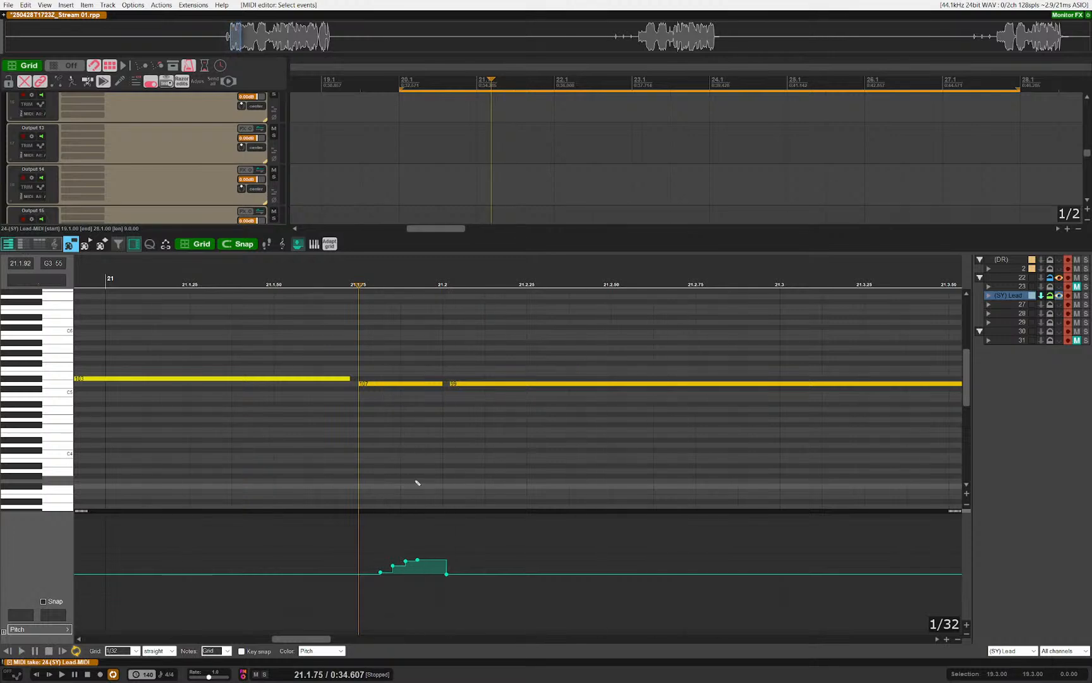
Step: Fit the small pitch bend between 21.1.75 and 21.2.00, and play the phrase from beat 20.3
{"action": "scroll", "coordinate": [406, 497], "scroll_direction": "down", "scroll_amount": 3}
{"action": "scroll", "coordinate": [433, 556], "scroll_direction": "up", "scroll_amount": 2}
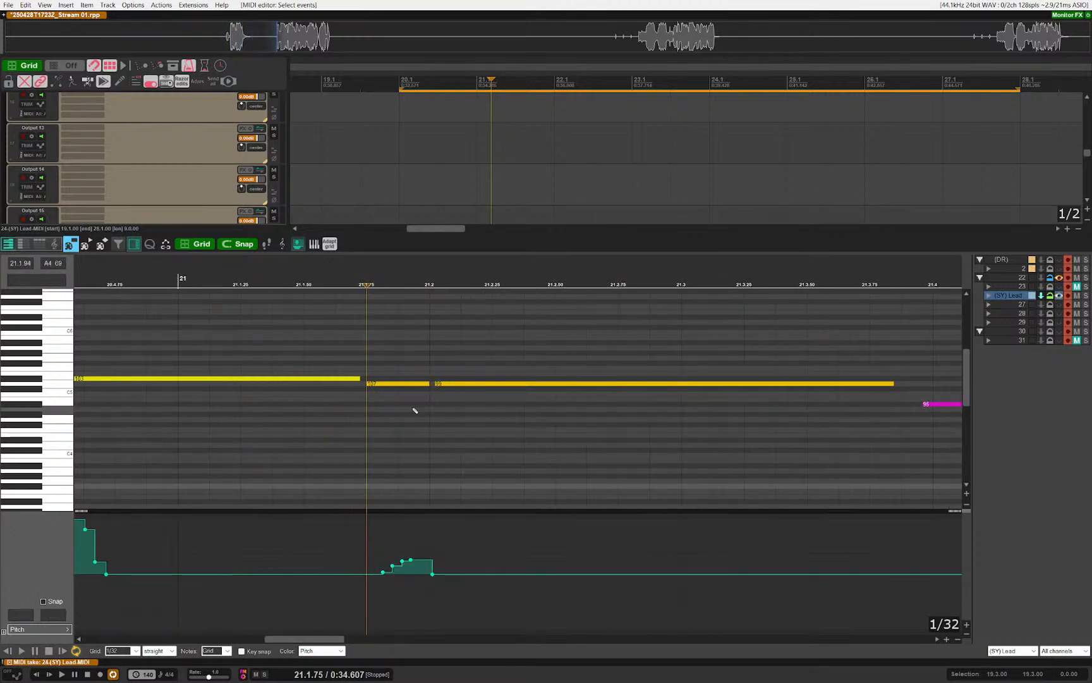
{"action": "left_click_drag", "start_coordinate": [382, 574], "coordinate": [433, 575]}
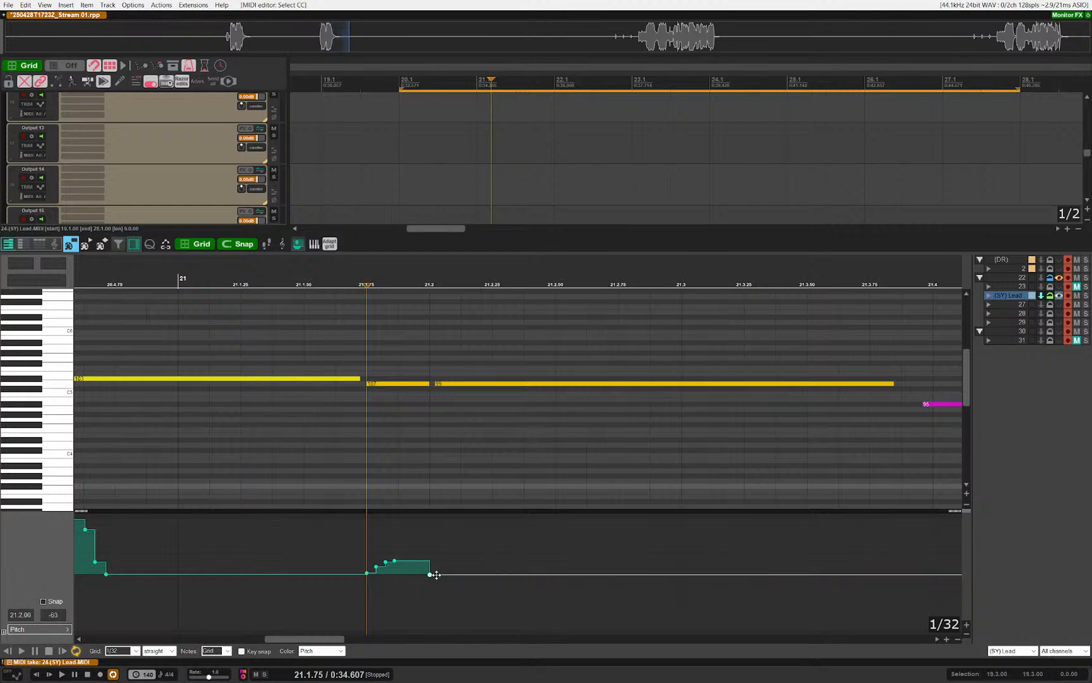
{"action": "key", "text": "space"}
{"action": "key", "text": "space"}
{"action": "scroll", "coordinate": [466, 462], "scroll_direction": "down", "scroll_amount": 4}
{"action": "left_click", "coordinate": [283, 422]}
{"action": "key", "text": "space"}
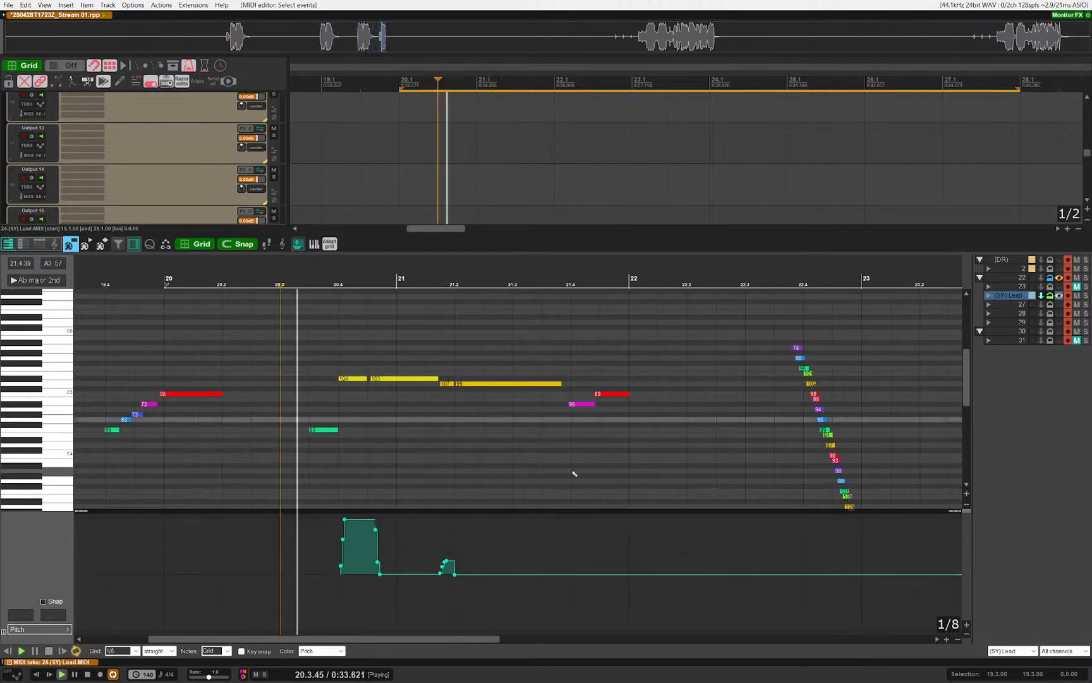
{"action": "scroll", "coordinate": [480, 463], "scroll_direction": "up", "scroll_amount": 3}
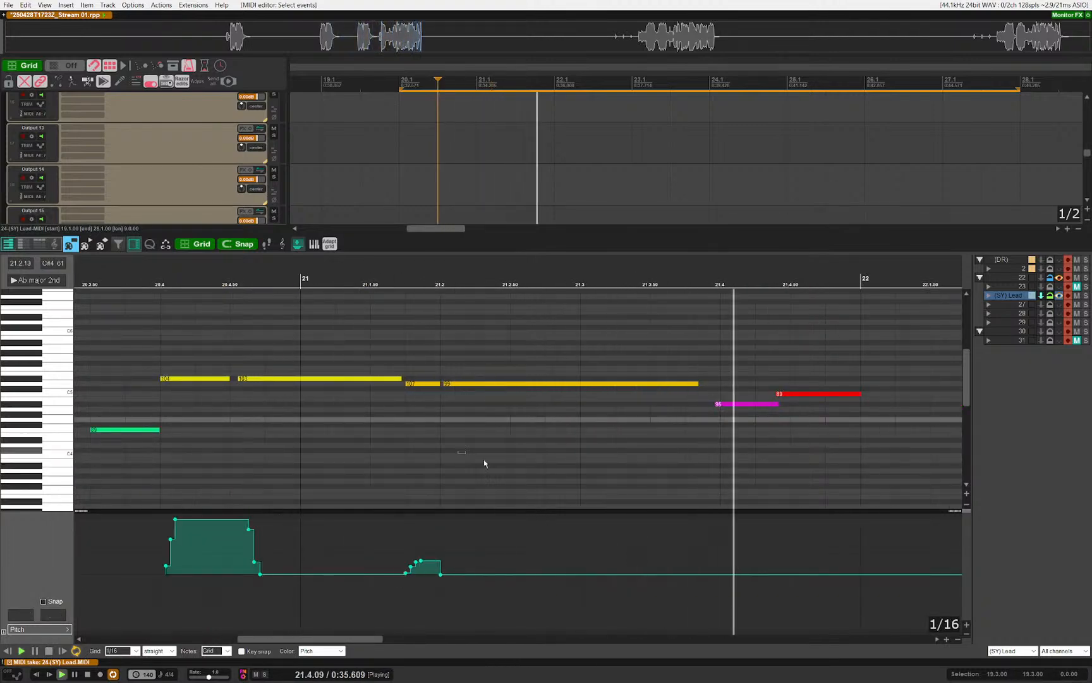
Step: Stop playback and move the small pitch bend so it starts at 21.2.00
{"action": "key", "text": "space"}
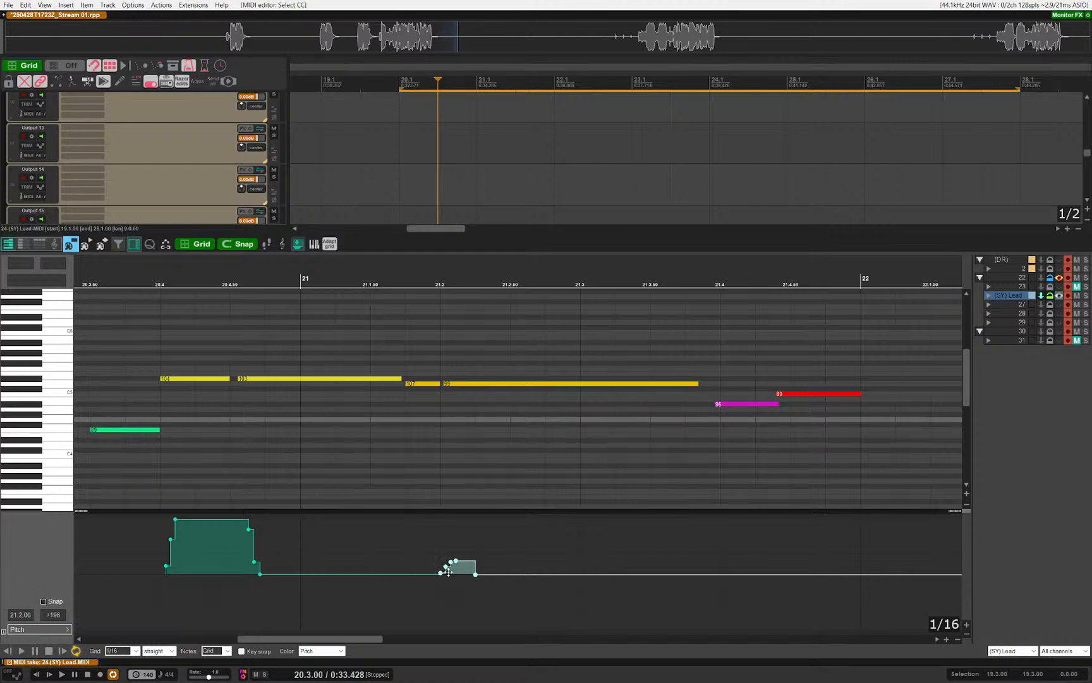
{"action": "key", "text": "Escape"}
{"action": "scroll", "coordinate": [440, 411], "scroll_direction": "up", "scroll_amount": 3}
Step: Lengthen the short D5 note past beat 21.2 and move the start of the long D5 note to 21.2.25
{"action": "left_click_drag", "start_coordinate": [450, 385], "coordinate": [531, 385]}
{"action": "left_click_drag", "start_coordinate": [437, 385], "coordinate": [505, 439]}
{"action": "key", "text": "space"}
{"action": "key", "text": "Right"}
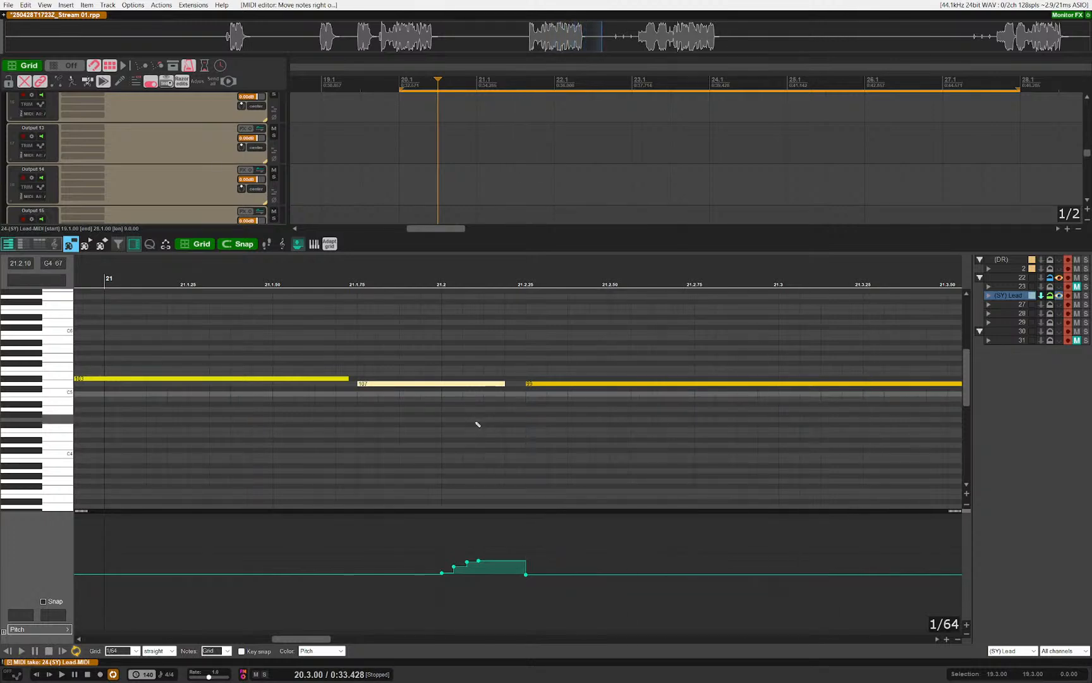
Step: Play the phrase from bar 19, and trim the short D5 note so it starts at 21.2.00
{"action": "key", "text": "Home"}
{"action": "key", "text": "space"}
{"action": "scroll", "coordinate": [429, 397], "scroll_direction": "down", "scroll_amount": 8}
{"action": "scroll", "coordinate": [610, 439], "scroll_direction": "up", "scroll_amount": 5}
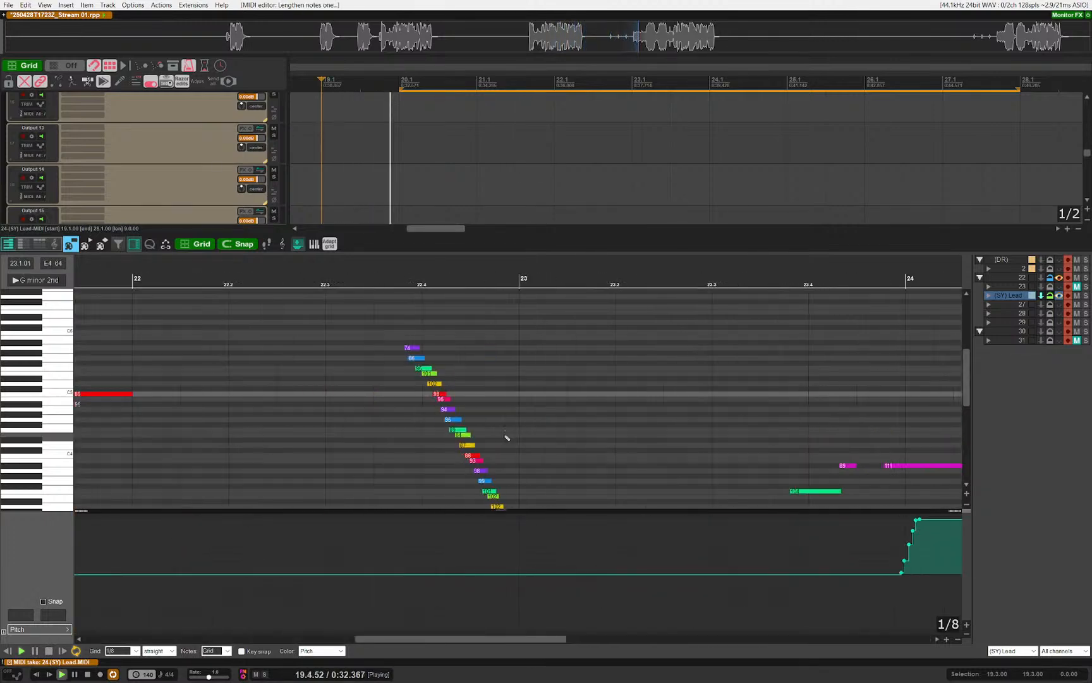
{"action": "left_click_drag", "start_coordinate": [451, 410], "coordinate": [615, 420]}
{"action": "left_click_drag", "start_coordinate": [405, 409], "coordinate": [661, 411]}
{"action": "left_click_drag", "start_coordinate": [502, 412], "coordinate": [620, 413]}
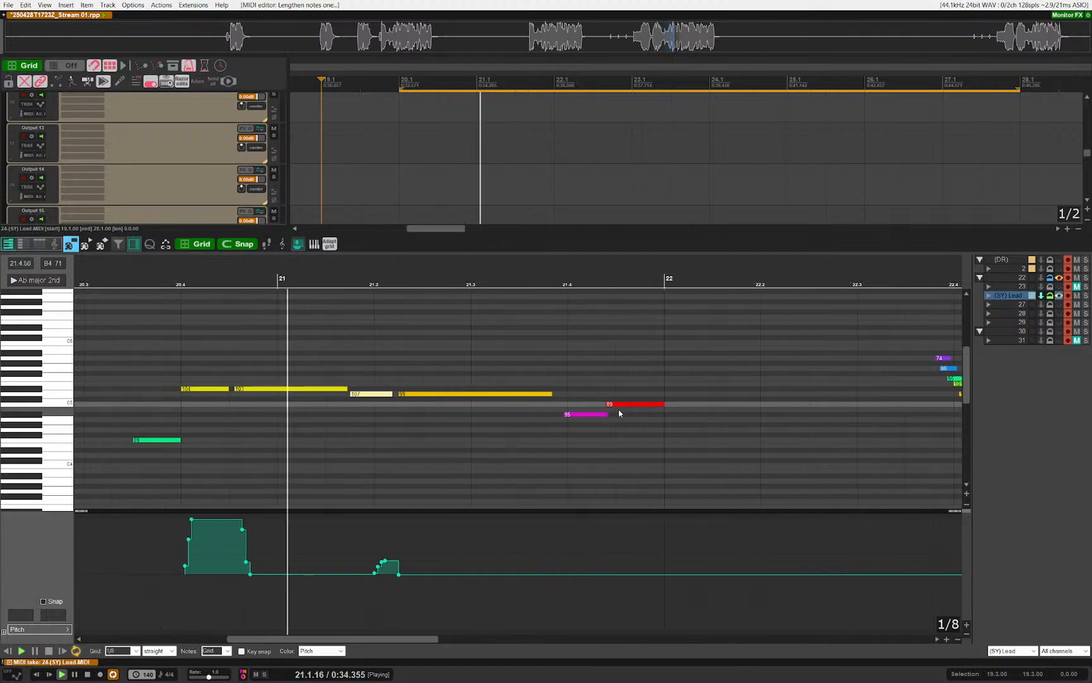
{"action": "scroll", "coordinate": [445, 415], "scroll_direction": "up", "scroll_amount": 3}
{"action": "left_click", "coordinate": [355, 435]}
{"action": "scroll", "coordinate": [336, 434], "scroll_direction": "up", "scroll_amount": 2}
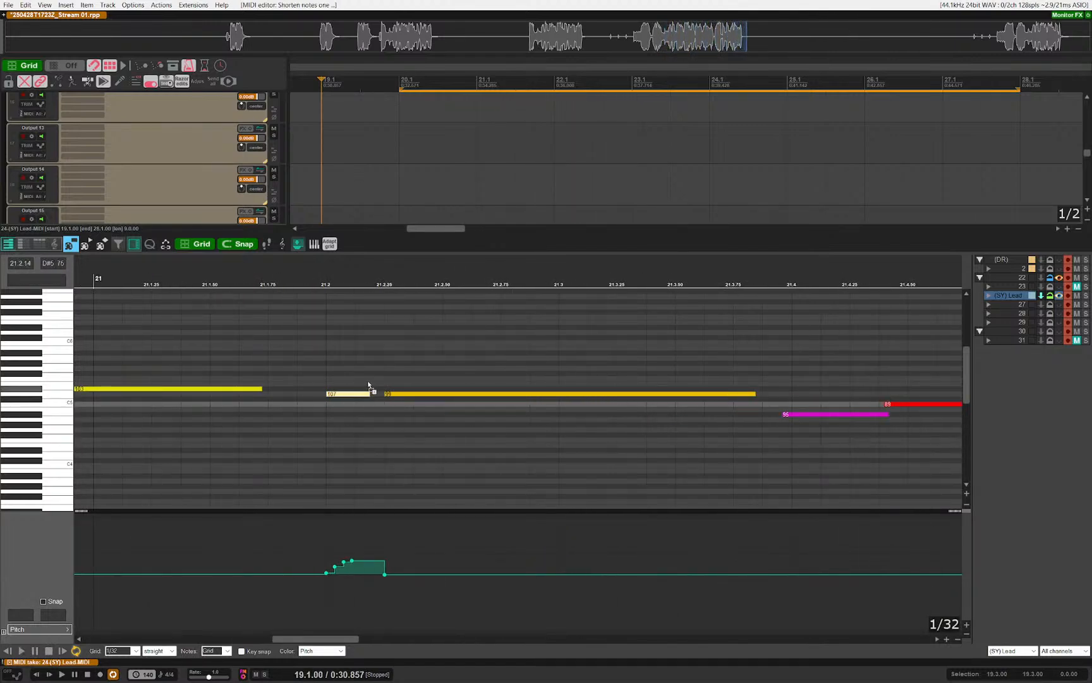
Step: Lengthen the D#5 note leading into beat 21.2 to end just before it, and play from bar 19
{"action": "scroll", "coordinate": [369, 384], "scroll_direction": "up", "scroll_amount": 2}
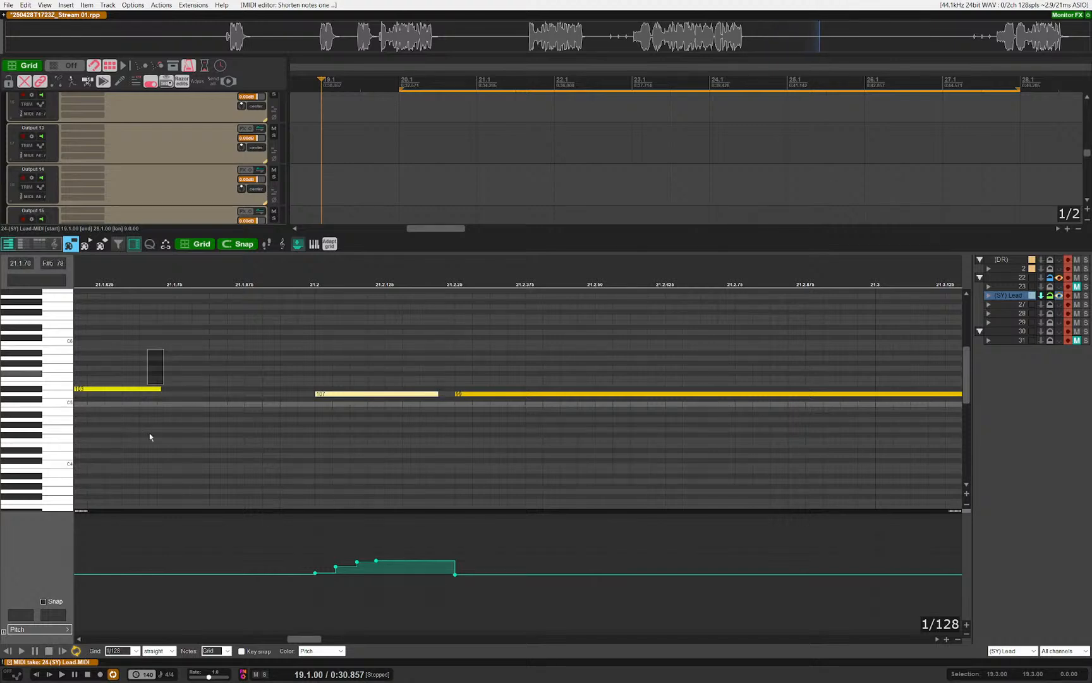
{"action": "key", "text": "ctrl+z"}
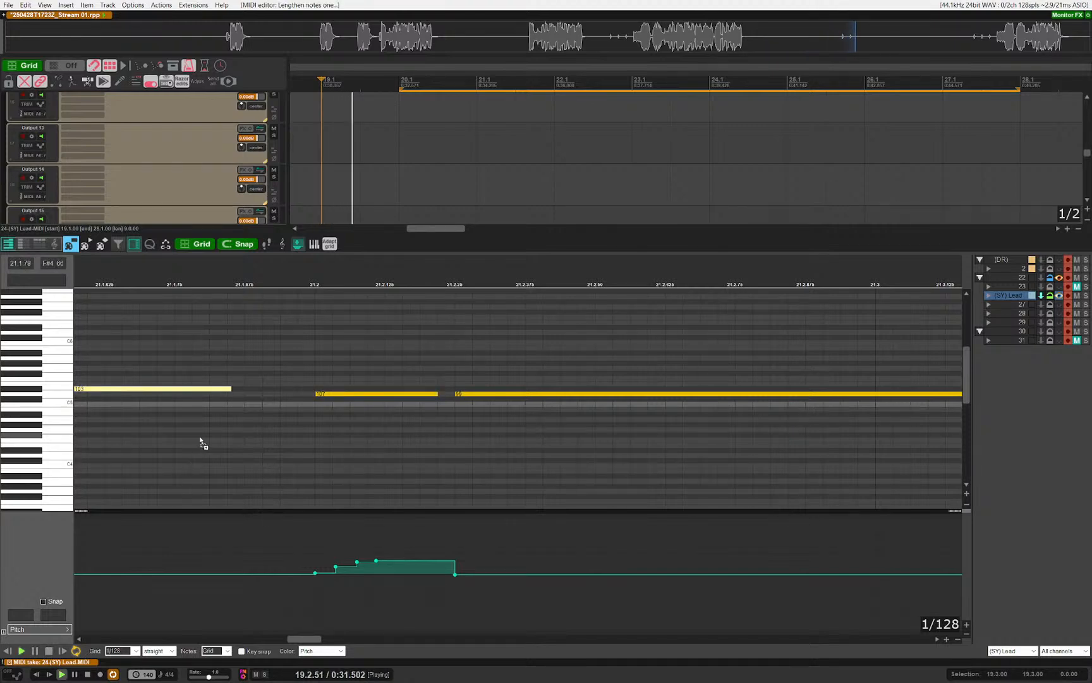
{"action": "scroll", "coordinate": [263, 439], "scroll_direction": "down", "scroll_amount": 6}
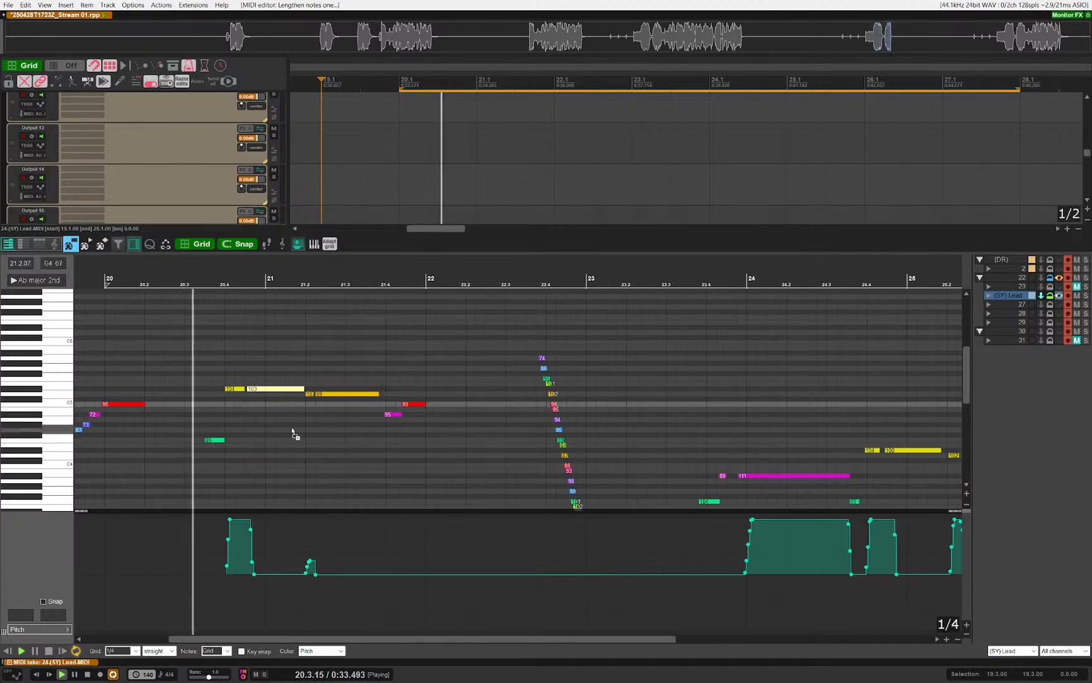
{"action": "scroll", "coordinate": [304, 458], "scroll_direction": "up", "scroll_amount": 4}
{"action": "left_click_drag", "start_coordinate": [506, 485], "coordinate": [375, 493]}
{"action": "left_click", "coordinate": [359, 502]}
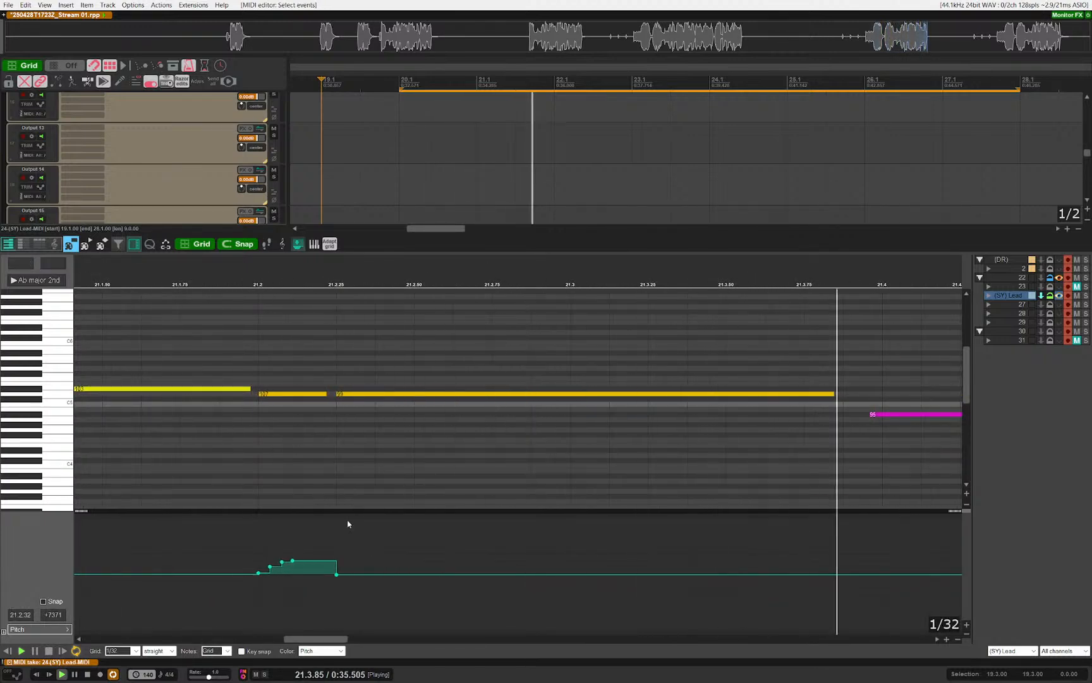
Step: Delay the start of the long D5 note after beat 21.2 to 21.2.50
{"action": "left_click_drag", "start_coordinate": [246, 538], "coordinate": [421, 609]}
{"action": "scroll", "coordinate": [326, 496], "scroll_direction": "up", "scroll_amount": 1}
{"action": "left_click", "coordinate": [378, 394]}
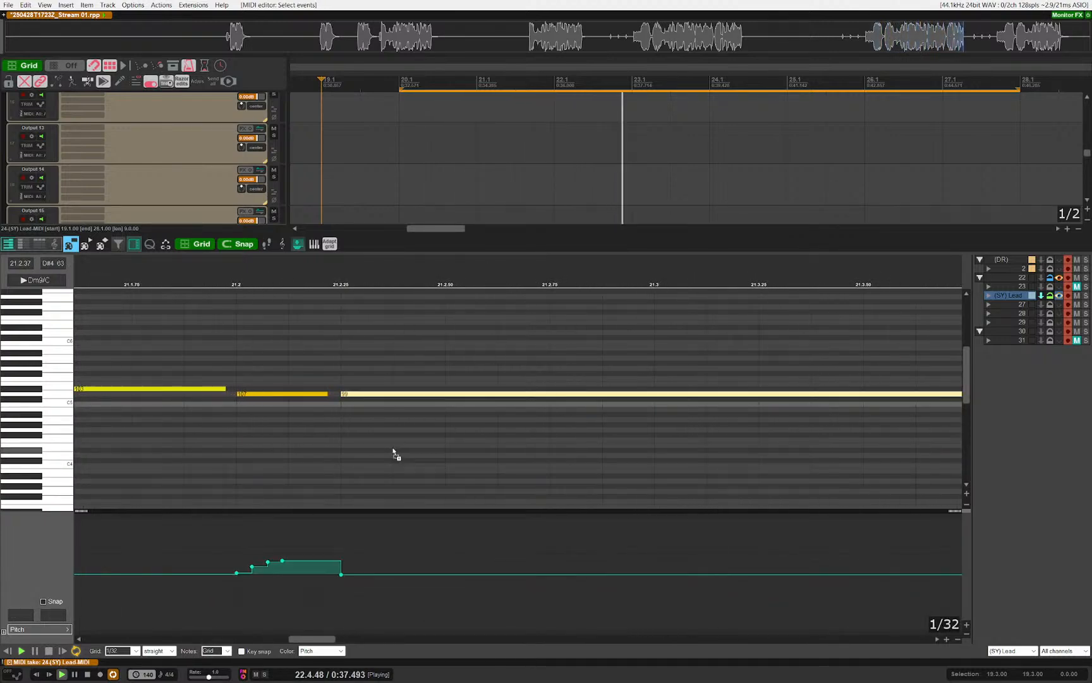
{"action": "key", "text": "Right"}
Step: Select the fast descending run of notes before bar 23 and delete it
{"action": "scroll", "coordinate": [451, 446], "scroll_direction": "down", "scroll_amount": 5}
{"action": "left_click_drag", "start_coordinate": [824, 298], "coordinate": [925, 486]}
{"action": "left_click_drag", "start_coordinate": [925, 486], "coordinate": [593, 446]}
{"action": "left_click_drag", "start_coordinate": [510, 360], "coordinate": [494, 330]}
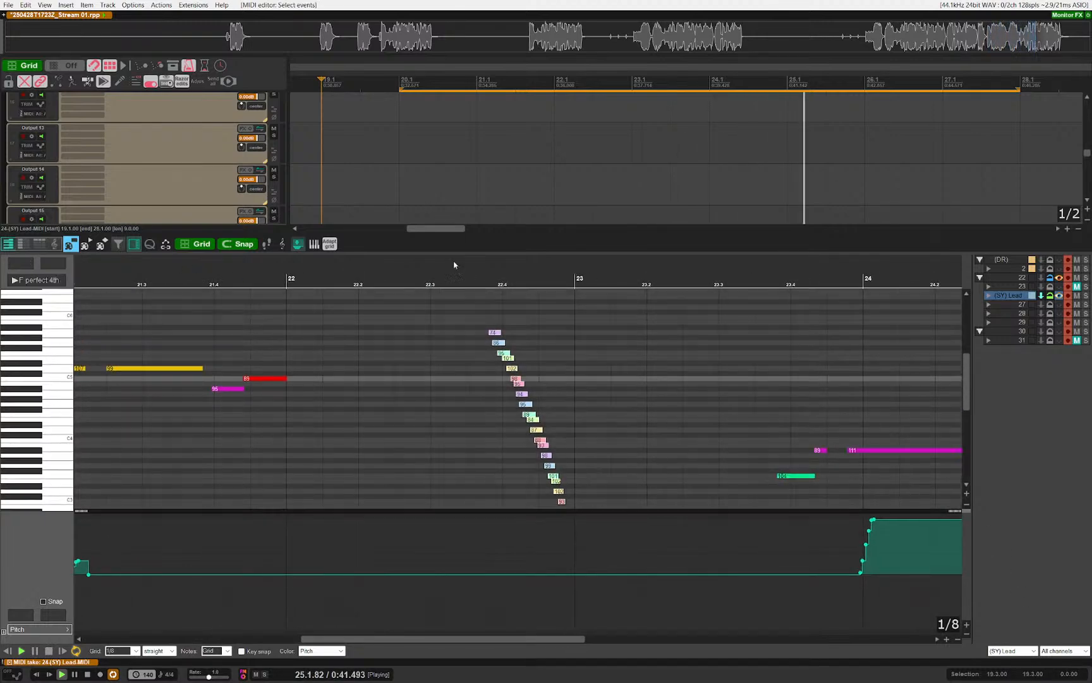
{"action": "key", "text": "Delete"}
Step: Stop playback, place the edit cursor at 23.4, and insert an eighth-note E4 ending there
{"action": "scroll", "coordinate": [455, 405], "scroll_direction": "down", "scroll_amount": 6}
{"action": "scroll", "coordinate": [381, 405], "scroll_direction": "up", "scroll_amount": 5}
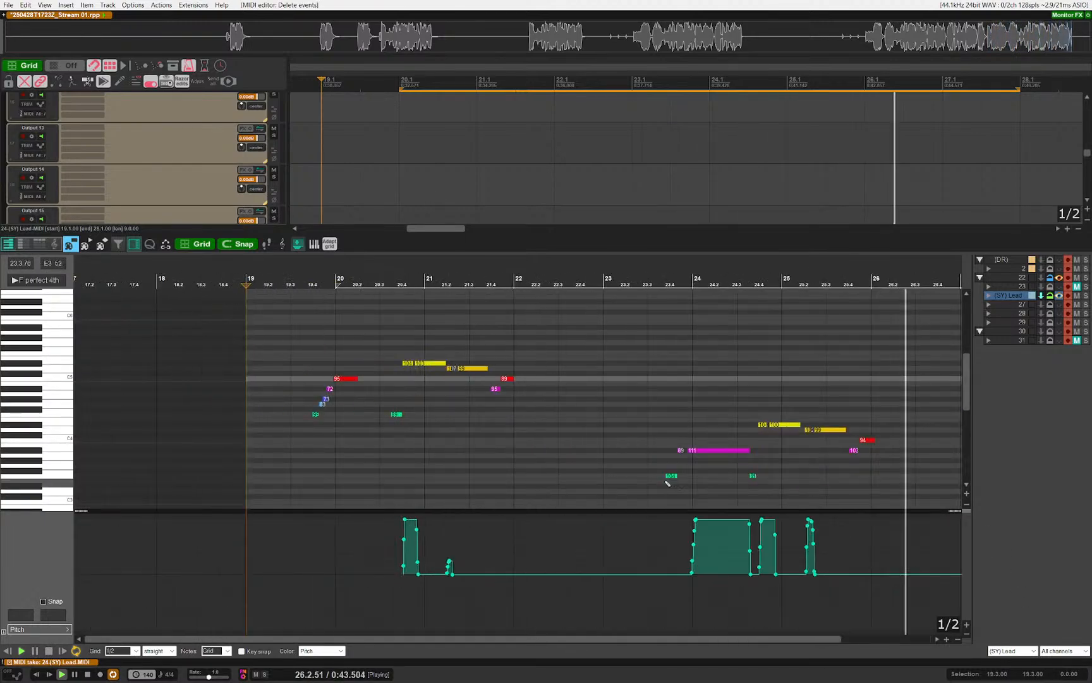
{"action": "left_click_drag", "start_coordinate": [666, 483], "coordinate": [566, 473]}
{"action": "left_click_drag", "start_coordinate": [707, 469], "coordinate": [652, 473]}
{"action": "scroll", "coordinate": [646, 474], "scroll_direction": "up", "scroll_amount": 3}
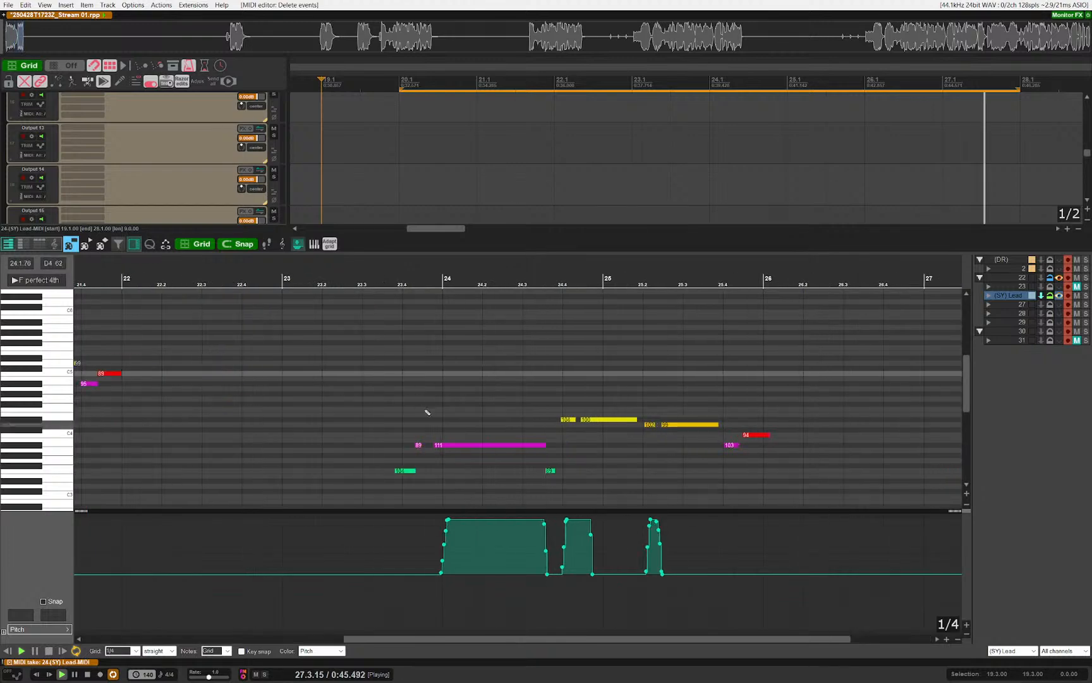
{"action": "left_click", "coordinate": [414, 406]}
{"action": "key", "text": "space"}
{"action": "scroll", "coordinate": [440, 443], "scroll_direction": "up", "scroll_amount": 4}
{"action": "left_click_drag", "start_coordinate": [320, 414], "coordinate": [346, 415]}
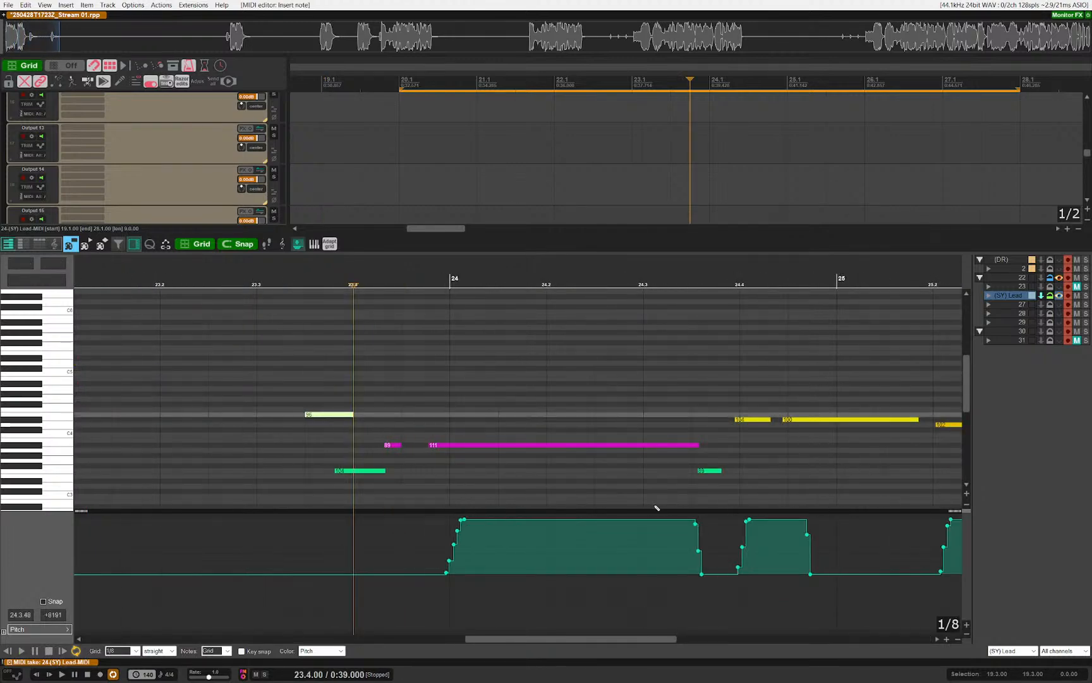
Step: Delete the newly inserted E4 note ending at 23.4 and play from about 23.3.50
{"action": "key", "text": "Delete"}
{"action": "left_click", "coordinate": [307, 434]}
{"action": "key", "text": "space"}
{"action": "scroll", "coordinate": [500, 441], "scroll_direction": "down", "scroll_amount": 2}
{"action": "scroll", "coordinate": [517, 460], "scroll_direction": "up", "scroll_amount": 2}
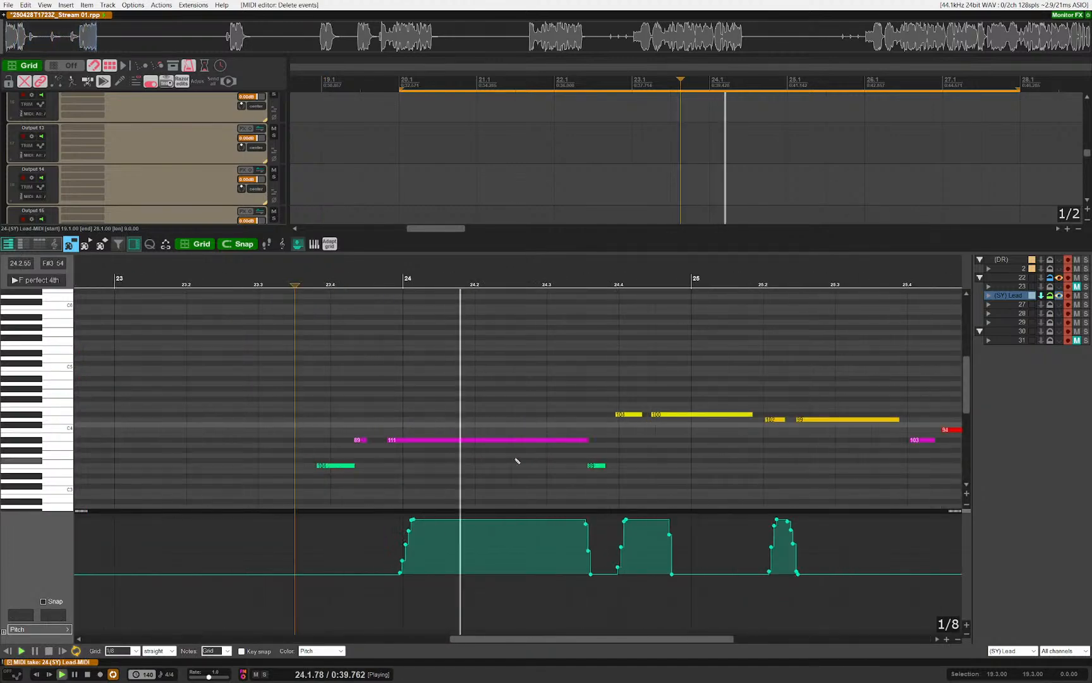
Step: Listen to the bar 24 phrase, replay it from 24.3.50, compare it with the bar 21 phrase, and stop playback
{"action": "left_click_drag", "start_coordinate": [510, 478], "coordinate": [513, 473]}
{"action": "left_click_drag", "start_coordinate": [677, 467], "coordinate": [565, 462]}
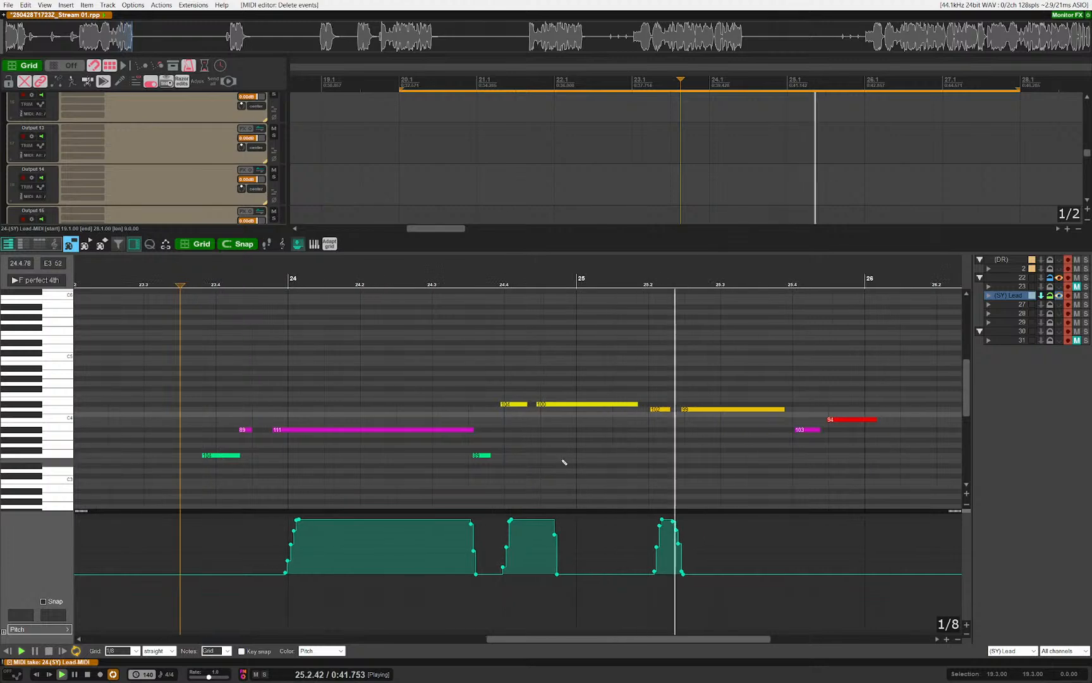
{"action": "scroll", "coordinate": [564, 462], "scroll_direction": "up", "scroll_amount": 3}
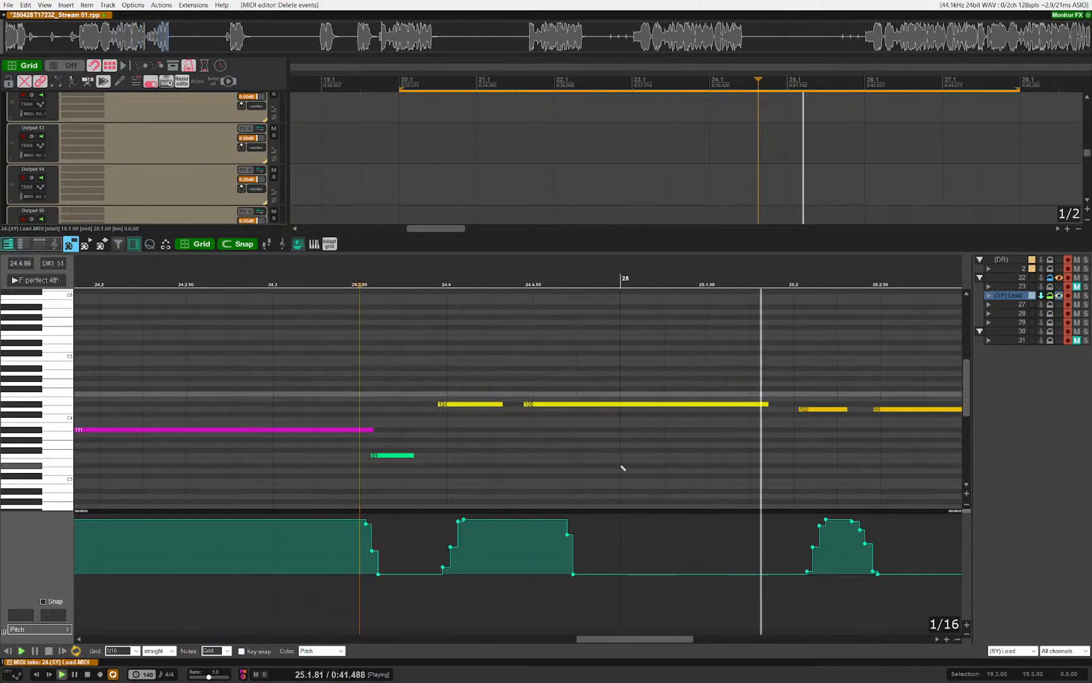
{"action": "scroll", "coordinate": [632, 467], "scroll_direction": "down", "scroll_amount": 2}
{"action": "scroll", "coordinate": [613, 454], "scroll_direction": "up", "scroll_amount": 2}
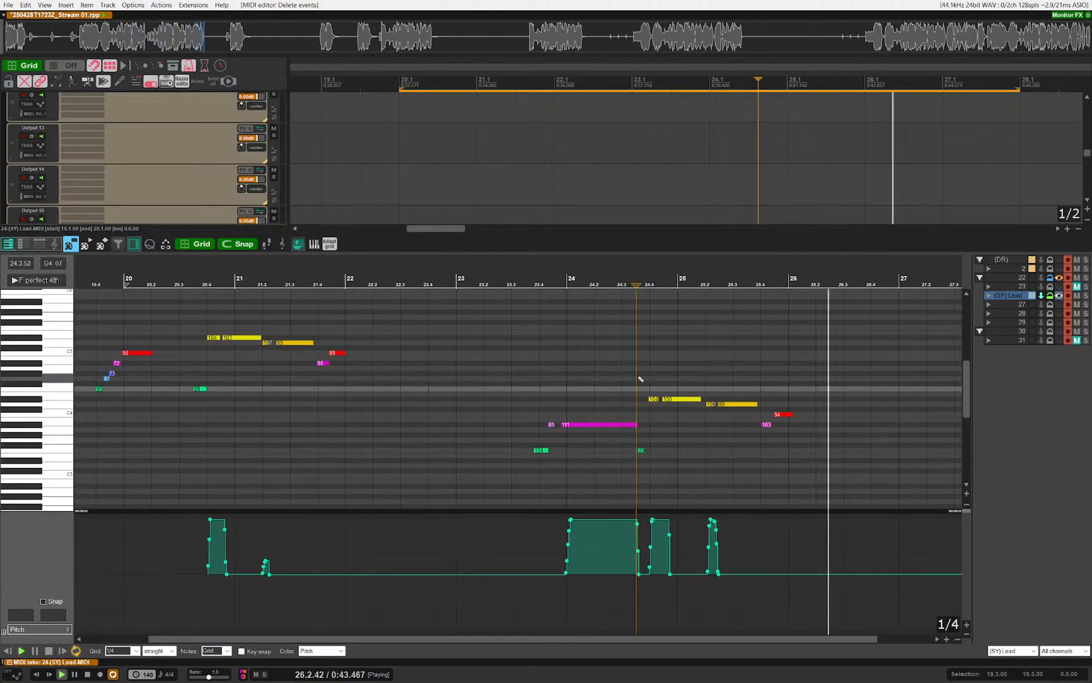
{"action": "left_click_drag", "start_coordinate": [638, 370], "coordinate": [710, 406]}
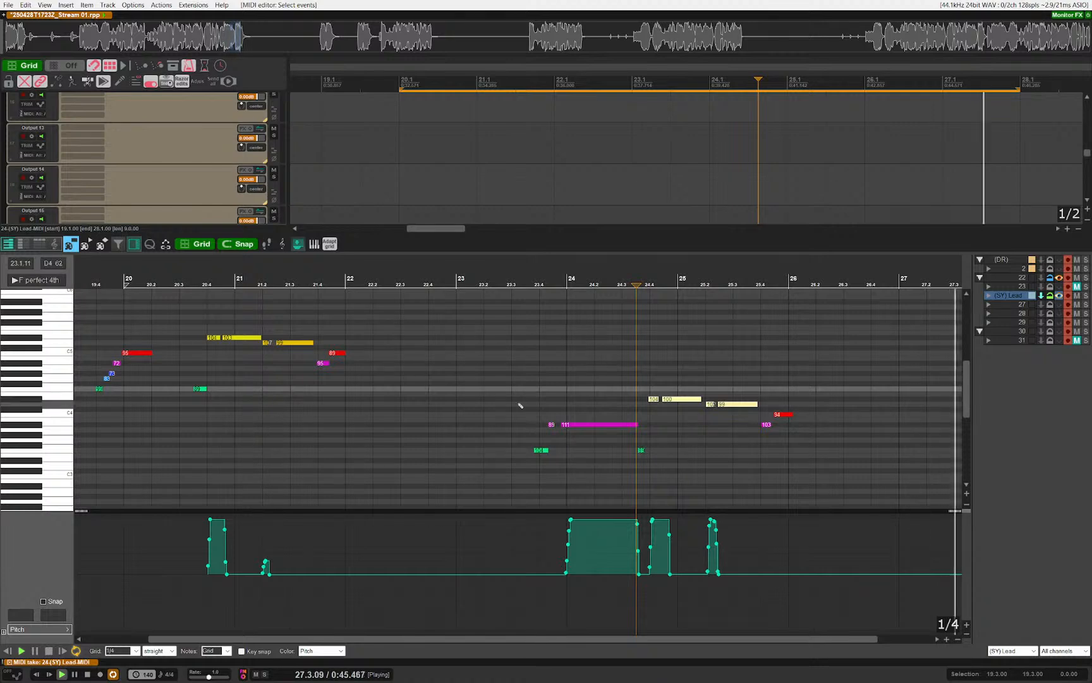
{"action": "scroll", "coordinate": [694, 438], "scroll_direction": "up", "scroll_amount": 4}
{"action": "scroll", "coordinate": [704, 439], "scroll_direction": "down", "scroll_amount": 2}
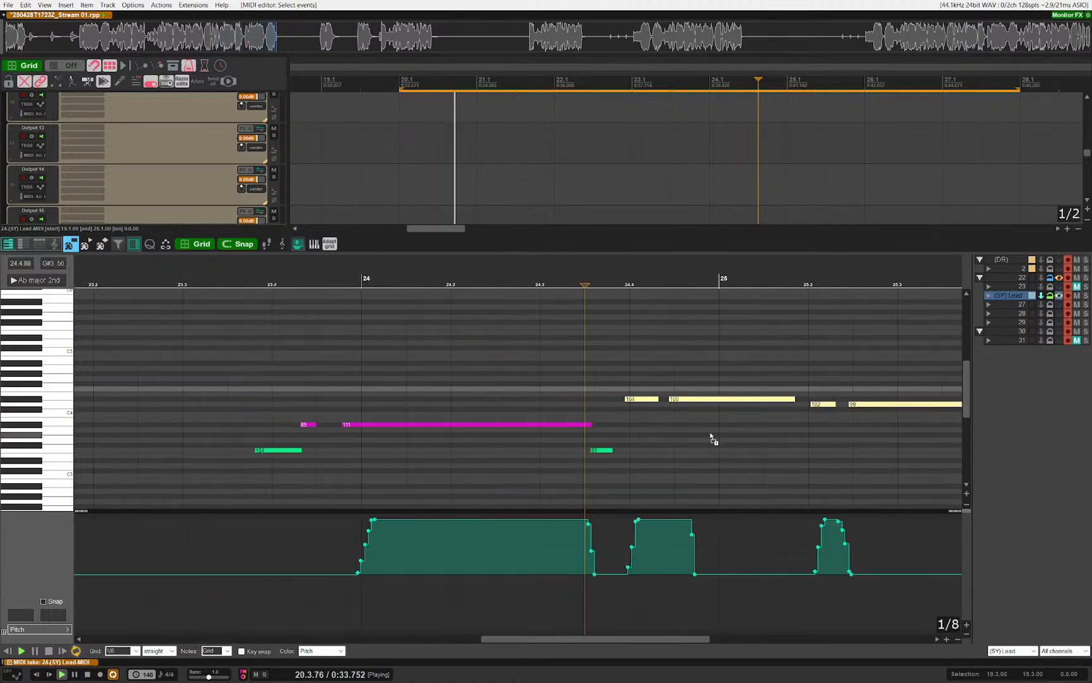
{"action": "scroll", "coordinate": [719, 438], "scroll_direction": "down", "scroll_amount": 3}
{"action": "scroll", "coordinate": [276, 383], "scroll_direction": "up", "scroll_amount": 5}
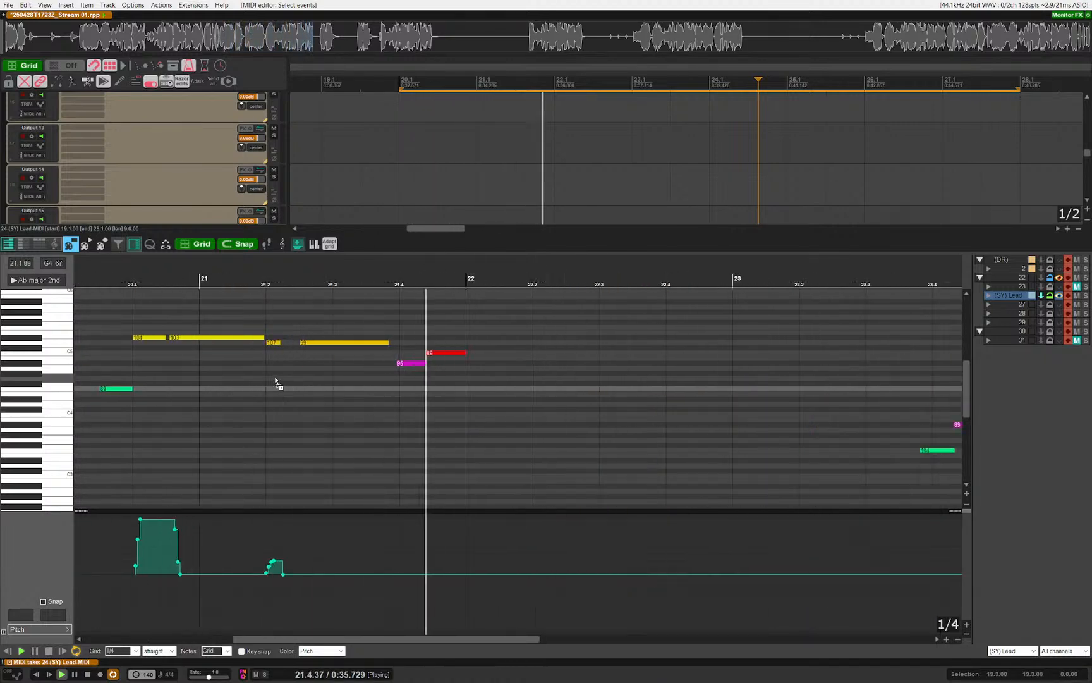
{"action": "scroll", "coordinate": [414, 410], "scroll_direction": "down", "scroll_amount": 5}
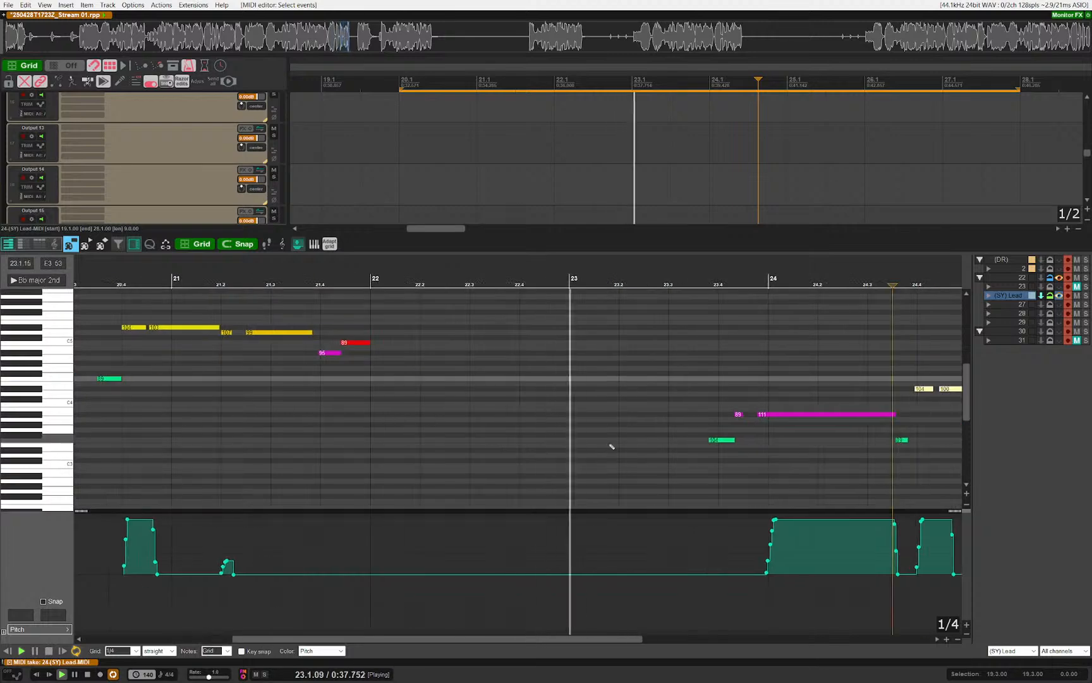
{"action": "scroll", "coordinate": [411, 439], "scroll_direction": "up", "scroll_amount": 1}
{"action": "key", "text": "space"}
Step: Move all notes of the bar 24 phrase later so its first F3 starts at 23.4, and audition from there
{"action": "left_click_drag", "start_coordinate": [287, 336], "coordinate": [967, 442]}
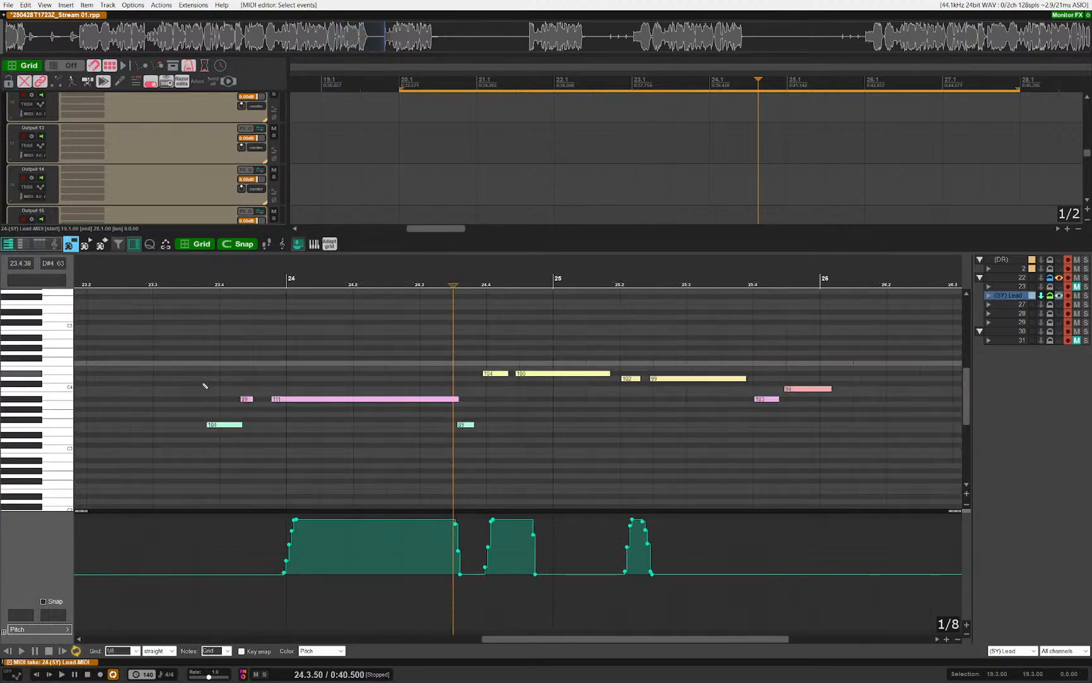
{"action": "scroll", "coordinate": [204, 418], "scroll_direction": "up", "scroll_amount": 2}
{"action": "left_click_drag", "start_coordinate": [232, 423], "coordinate": [249, 429]}
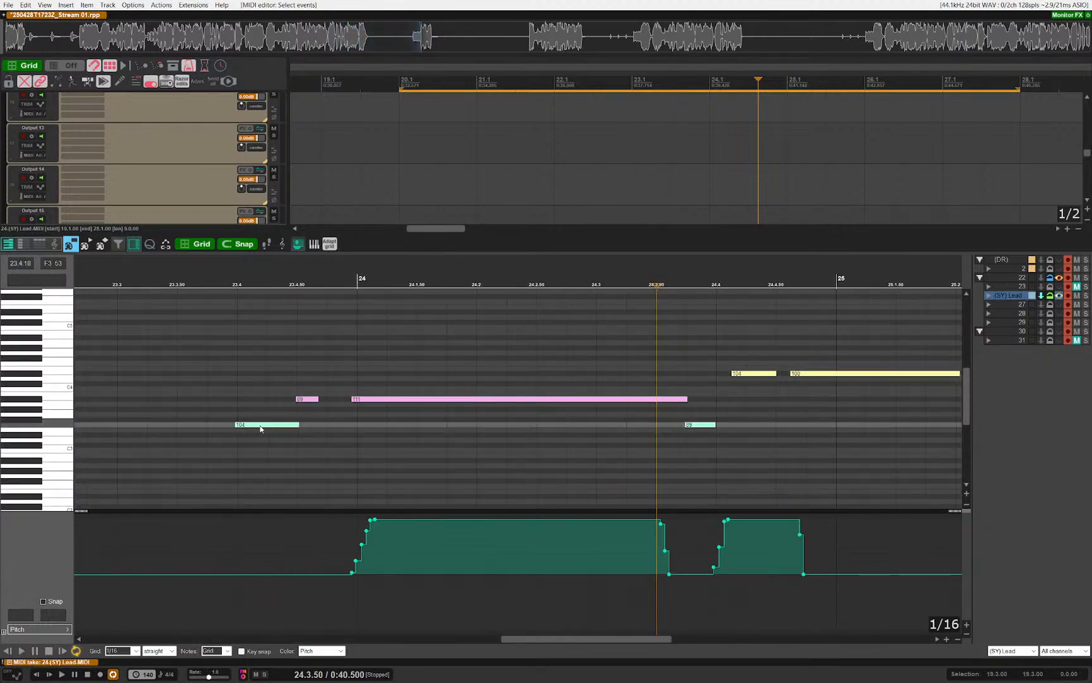
{"action": "left_click", "coordinate": [232, 407]}
{"action": "key", "text": "space"}
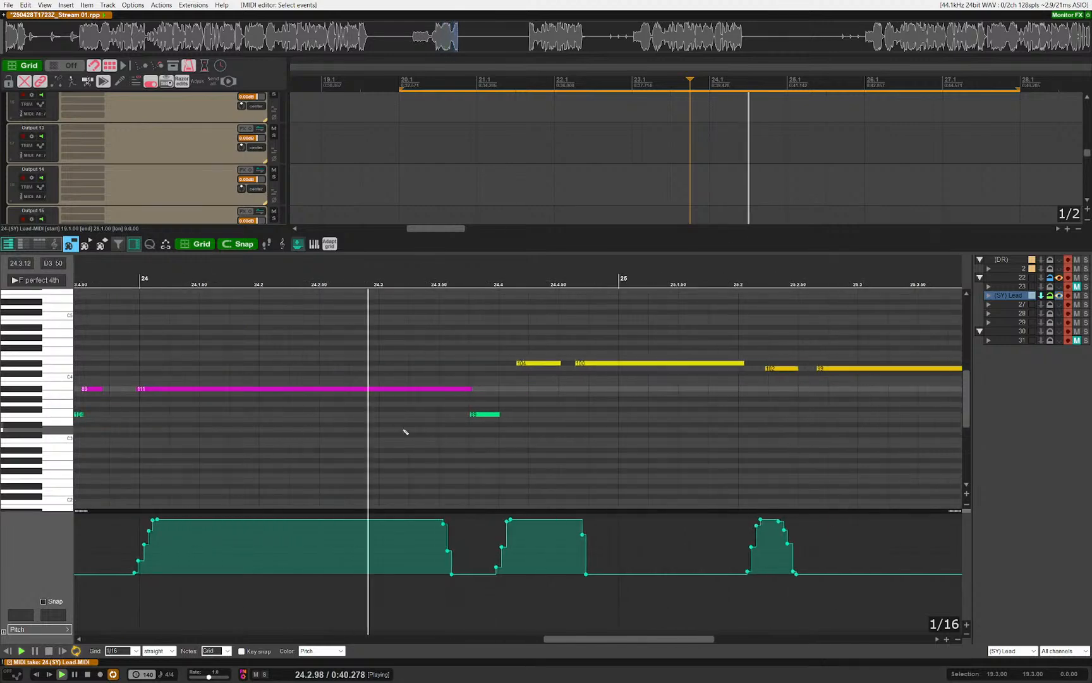
{"action": "mouse_move", "coordinate": [519, 428]}
{"action": "left_mouse_down"}
{"action": "mouse_move", "coordinate": [398, 432]}
{"action": "mouse_move", "coordinate": [521, 446]}
{"action": "left_mouse_up"}
{"action": "key", "text": "space"}
{"action": "scroll", "coordinate": [452, 436], "scroll_direction": "down", "scroll_amount": 1}
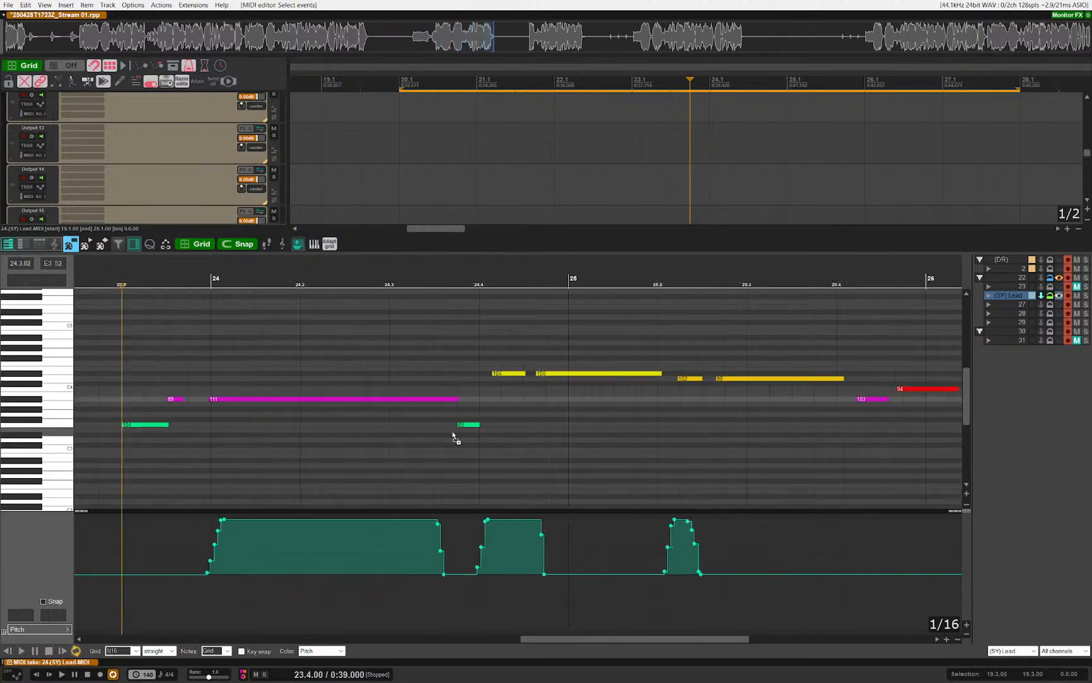
Step: Shift the pitch-bend events from bar 24 onward later so the first bend starts at 24.1.25, and audition from 23.4
{"action": "scroll", "coordinate": [266, 569], "scroll_direction": "up", "scroll_amount": 2}
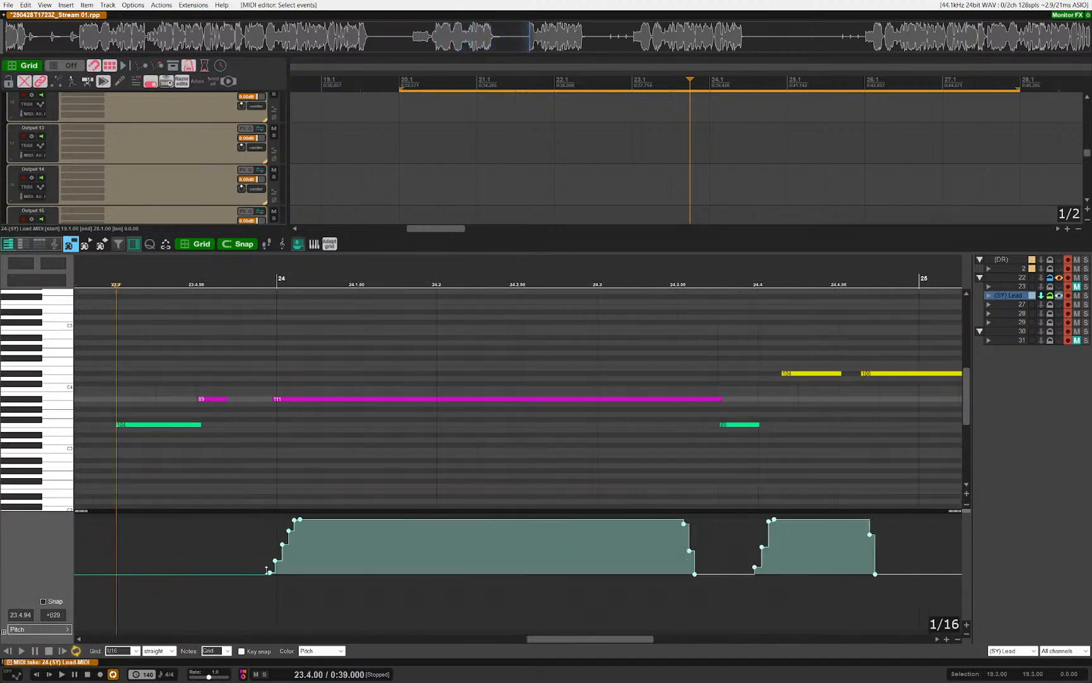
{"action": "left_click_drag", "start_coordinate": [269, 574], "coordinate": [319, 572]}
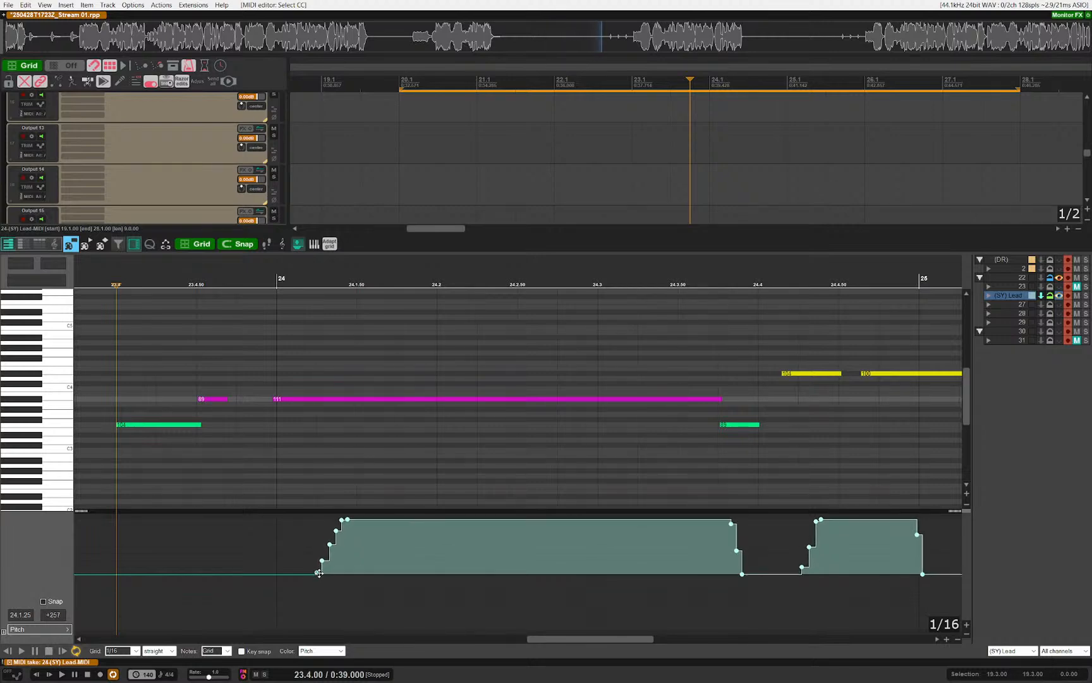
{"action": "key", "text": "space"}
{"action": "left_click_drag", "start_coordinate": [610, 470], "coordinate": [251, 441]}
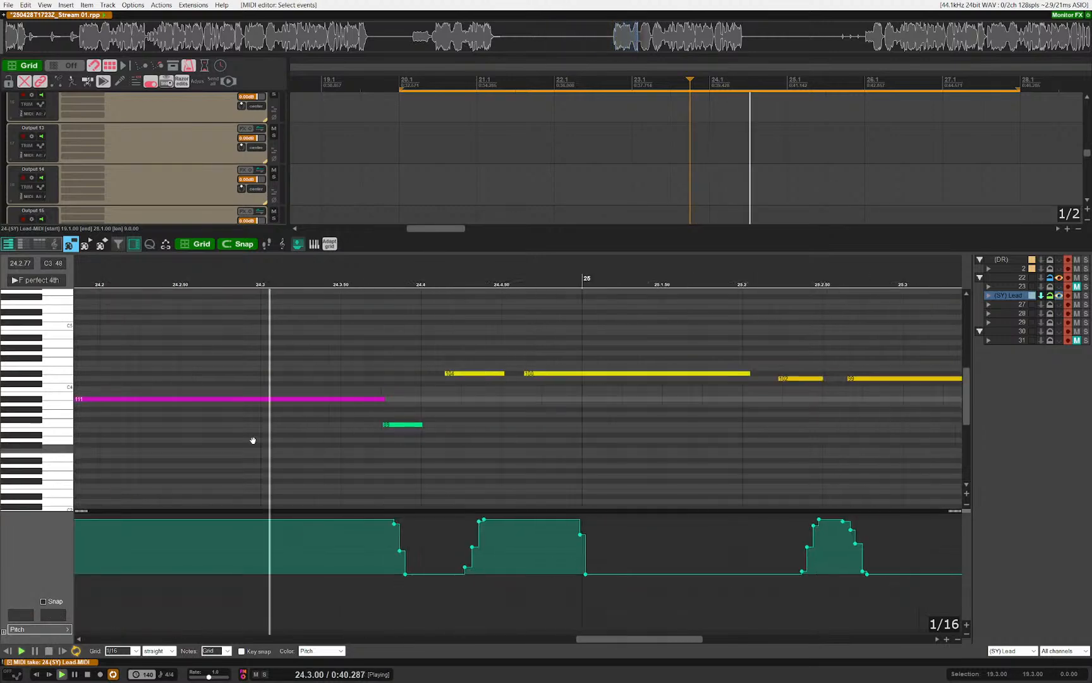
{"action": "left_click_drag", "start_coordinate": [585, 460], "coordinate": [366, 455]}
{"action": "left_click_drag", "start_coordinate": [285, 453], "coordinate": [456, 453]}
{"action": "key", "text": "space"}
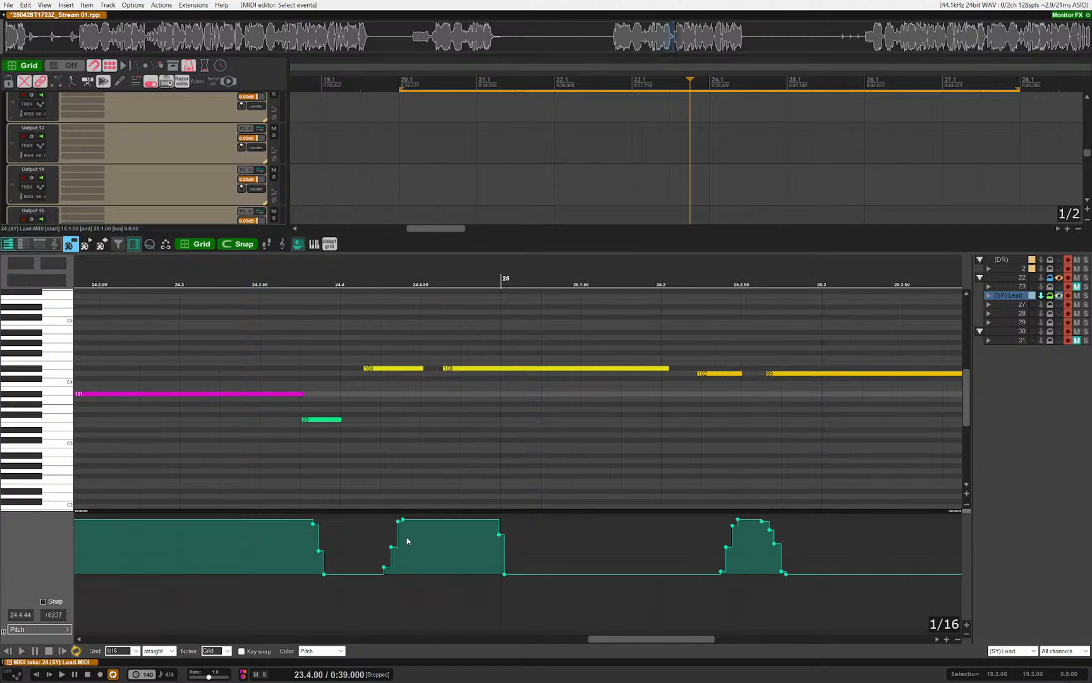
Step: Move the pitch-bend events slightly earlier so the bend in beat 24.4 starts near 24.4.18, and audition from 24.3.63
{"action": "scroll", "coordinate": [393, 531], "scroll_direction": "up", "scroll_amount": 2}
{"action": "key", "text": "ctrl+z"}
{"action": "left_click_drag", "start_coordinate": [381, 565], "coordinate": [359, 565]}
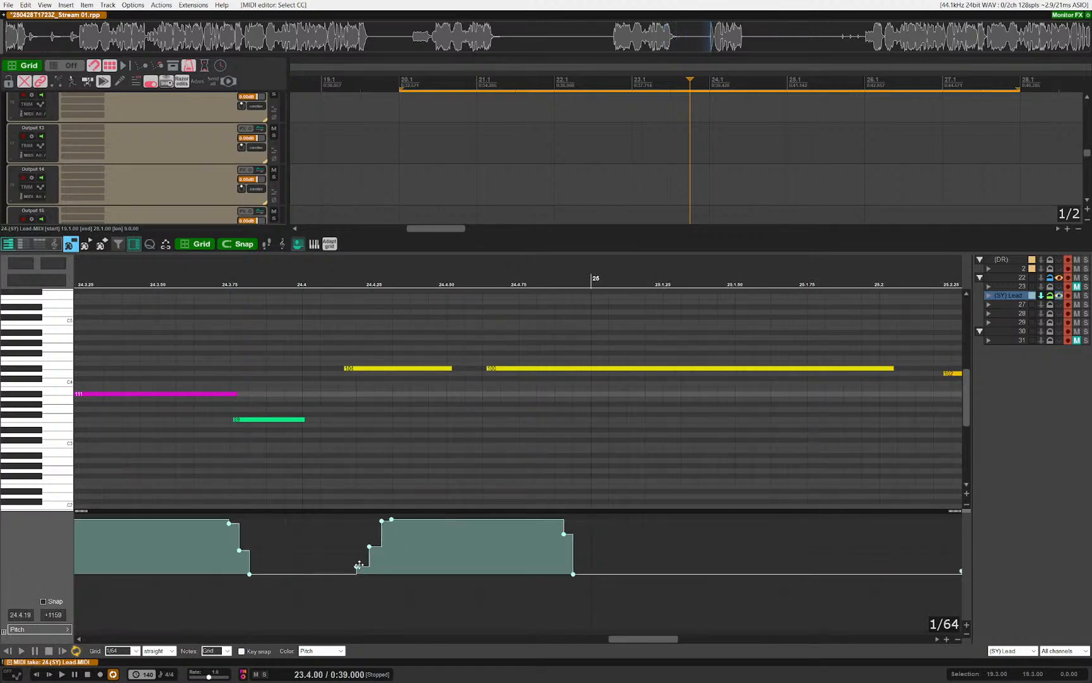
{"action": "key", "text": "space"}
{"action": "left_click", "coordinate": [196, 461]}
{"action": "key", "text": "space"}
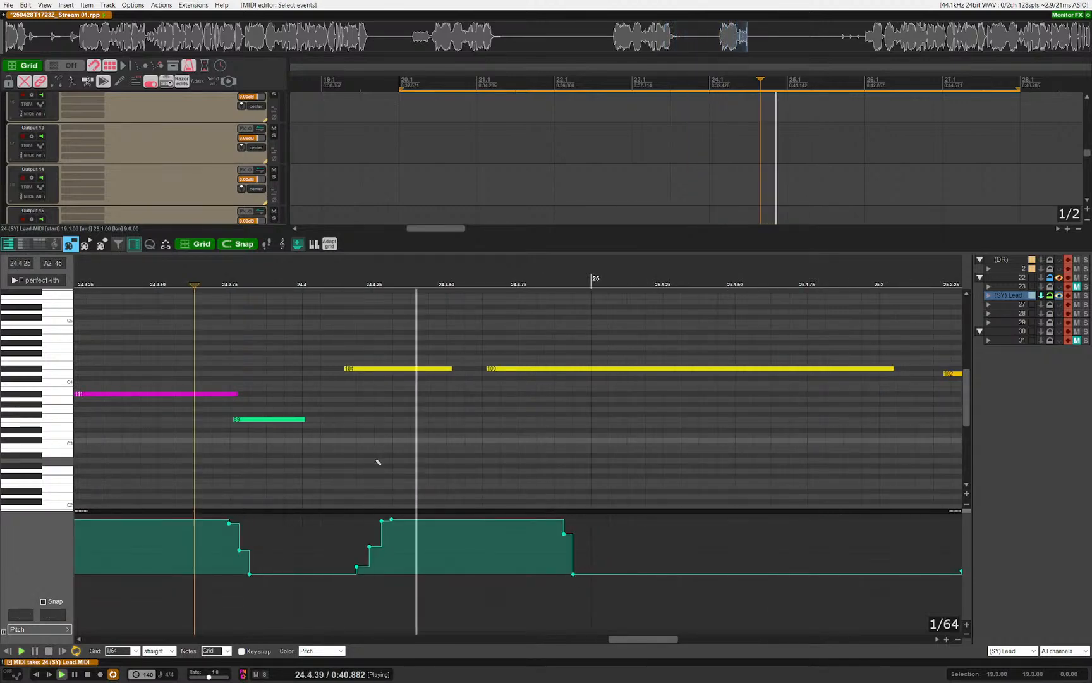
{"action": "key", "text": "space"}
Step: Nudge the pitch-bend events earlier again so the bend in beat 24.4 starts at about 24.4.12, and audition from 24.3.63
{"action": "key", "text": "ctrl+a"}
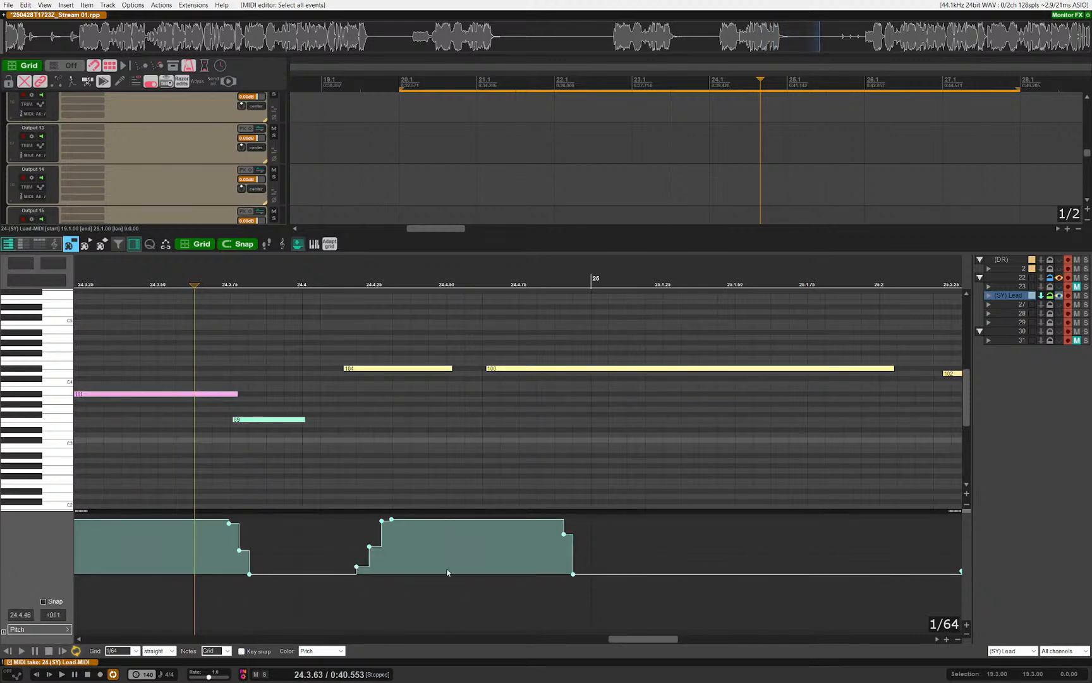
{"action": "scroll", "coordinate": [473, 579], "scroll_direction": "down", "scroll_amount": 5}
{"action": "left_click", "coordinate": [371, 475]}
{"action": "scroll", "coordinate": [471, 552], "scroll_direction": "up", "scroll_amount": 7}
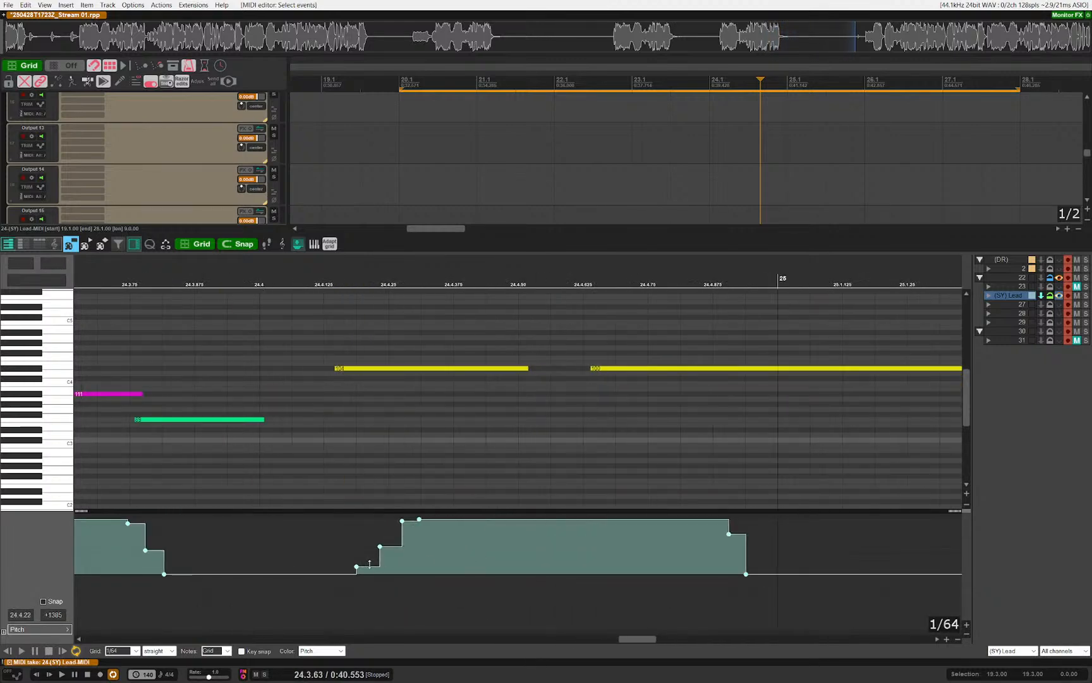
{"action": "left_click_drag", "start_coordinate": [356, 565], "coordinate": [324, 566]}
{"action": "scroll", "coordinate": [409, 433], "scroll_direction": "down", "scroll_amount": 7}
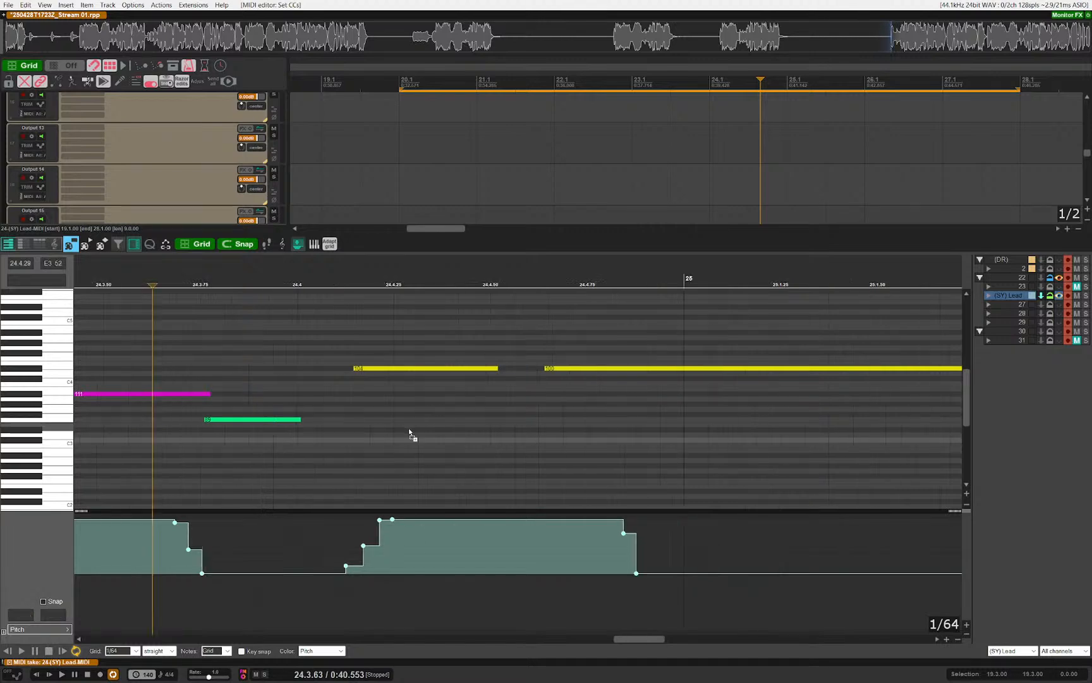
{"action": "left_click", "coordinate": [409, 432]}
{"action": "key", "text": "space"}
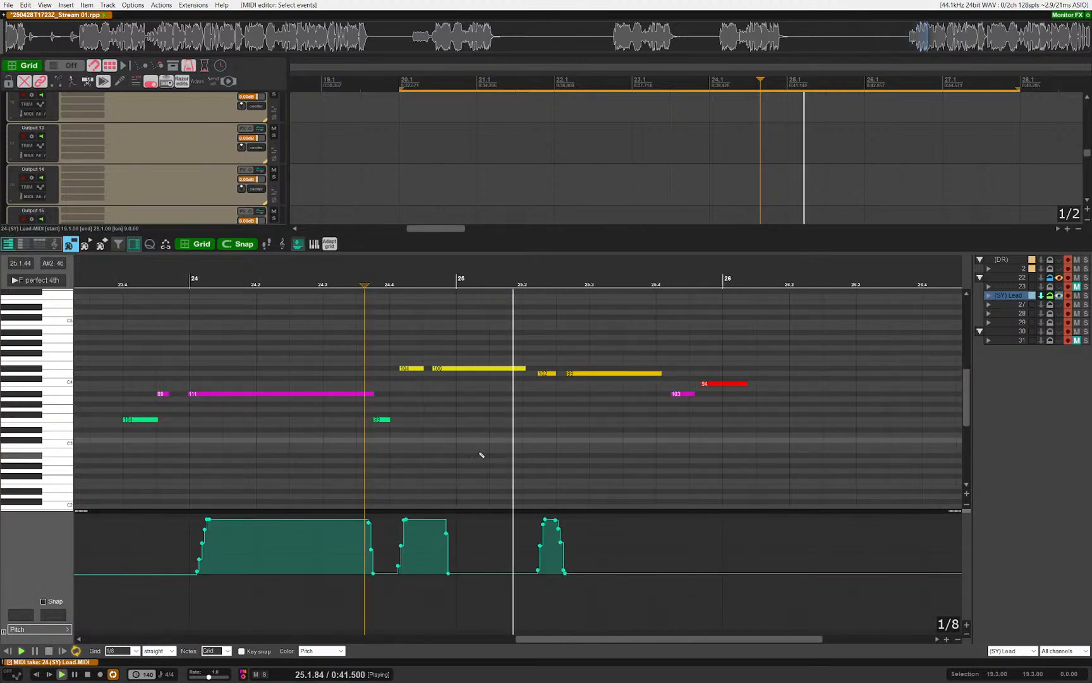
{"action": "key", "text": "space"}
Step: Return to the first phrase, place the edit cursor at 20.3, and play from there
{"action": "scroll", "coordinate": [680, 463], "scroll_direction": "down", "scroll_amount": 5}
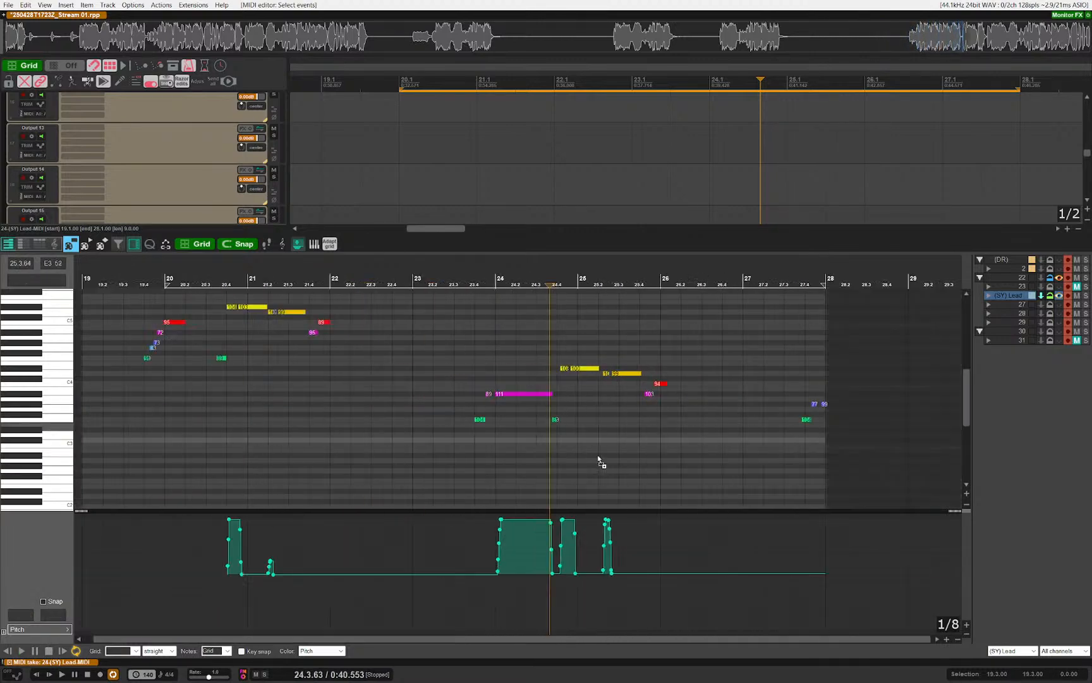
{"action": "key", "text": "Home"}
{"action": "scroll", "coordinate": [205, 329], "scroll_direction": "up", "scroll_amount": 5}
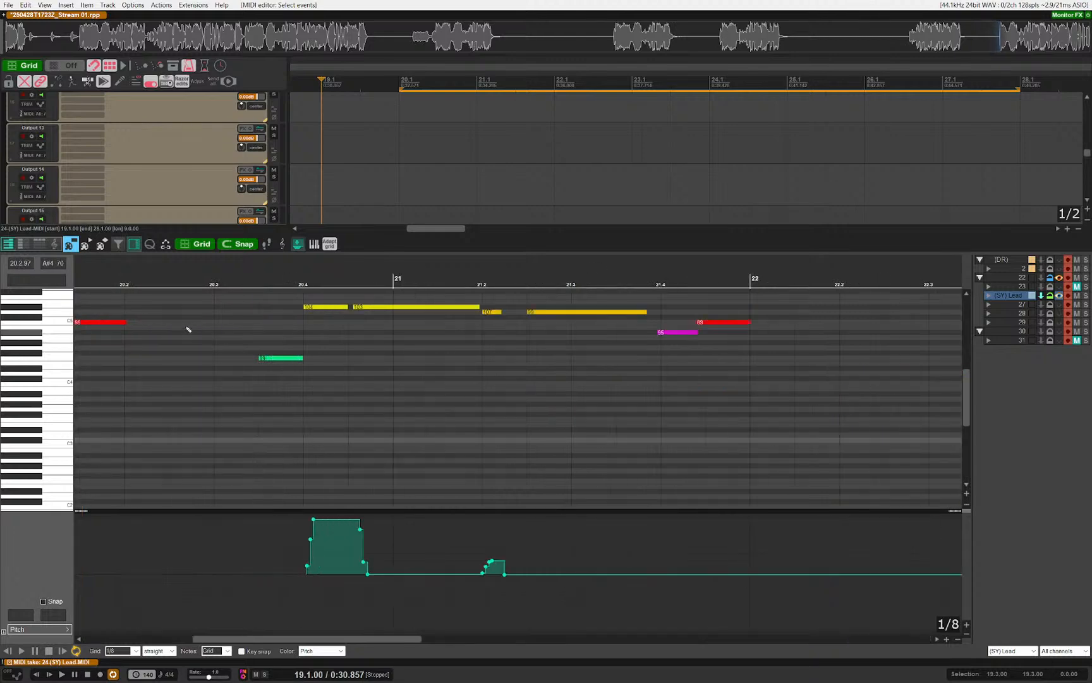
{"action": "left_click_drag", "start_coordinate": [188, 329], "coordinate": [299, 354]}
{"action": "left_click", "coordinate": [336, 375]}
{"action": "key", "text": "space"}
Step: Shorten the D#5 note at 20.4 to end at about 20.4.25 and audition the phrase from 20.3
{"action": "scroll", "coordinate": [557, 441], "scroll_direction": "down", "scroll_amount": 2}
{"action": "scroll", "coordinate": [550, 438], "scroll_direction": "up", "scroll_amount": 2}
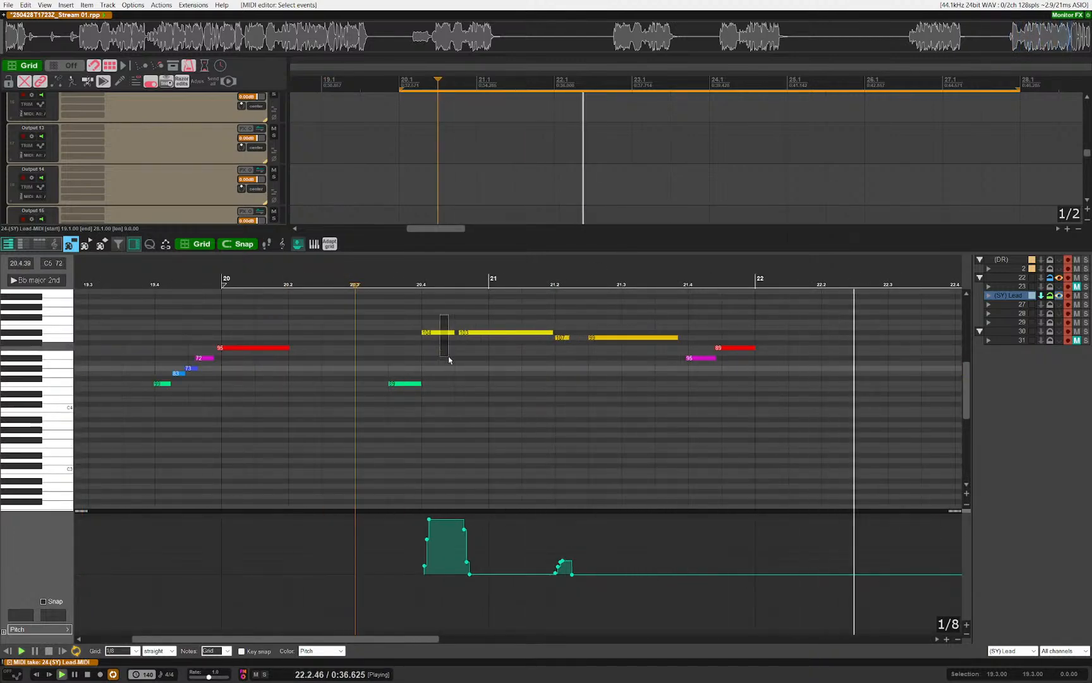
{"action": "scroll", "coordinate": [448, 356], "scroll_direction": "up", "scroll_amount": 2}
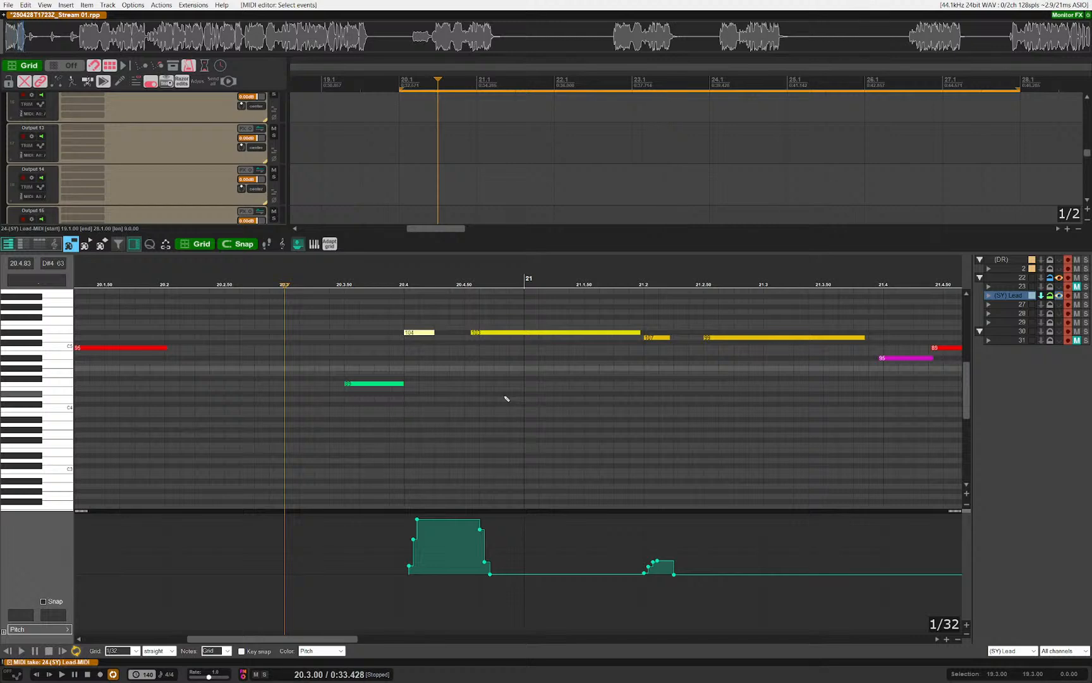
{"action": "key", "text": "space"}
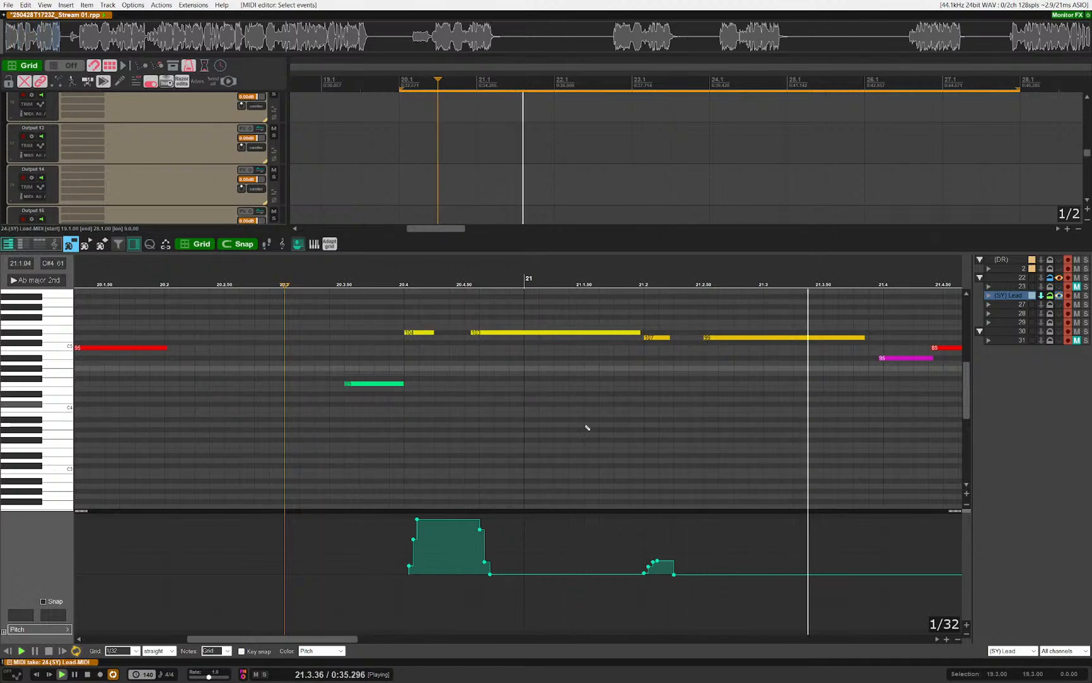
{"action": "left_click_drag", "start_coordinate": [689, 428], "coordinate": [271, 417]}
{"action": "scroll", "coordinate": [592, 431], "scroll_direction": "down", "scroll_amount": 4}
{"action": "left_click_drag", "start_coordinate": [760, 441], "coordinate": [647, 441]}
Step: Close the MIDI editor, split the lead item at 23.3, and delete the part after the split
{"action": "key", "text": "Escape"}
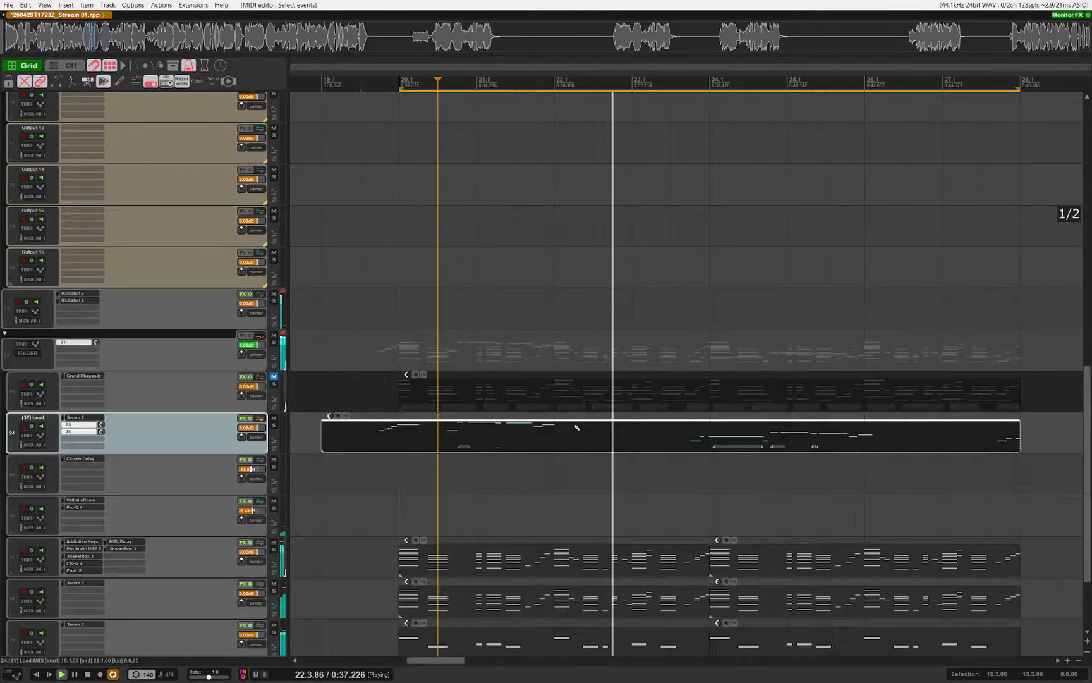
{"action": "scroll", "coordinate": [577, 428], "scroll_direction": "down", "scroll_amount": 3}
{"action": "key", "text": "s"}
{"action": "key", "text": "Delete"}
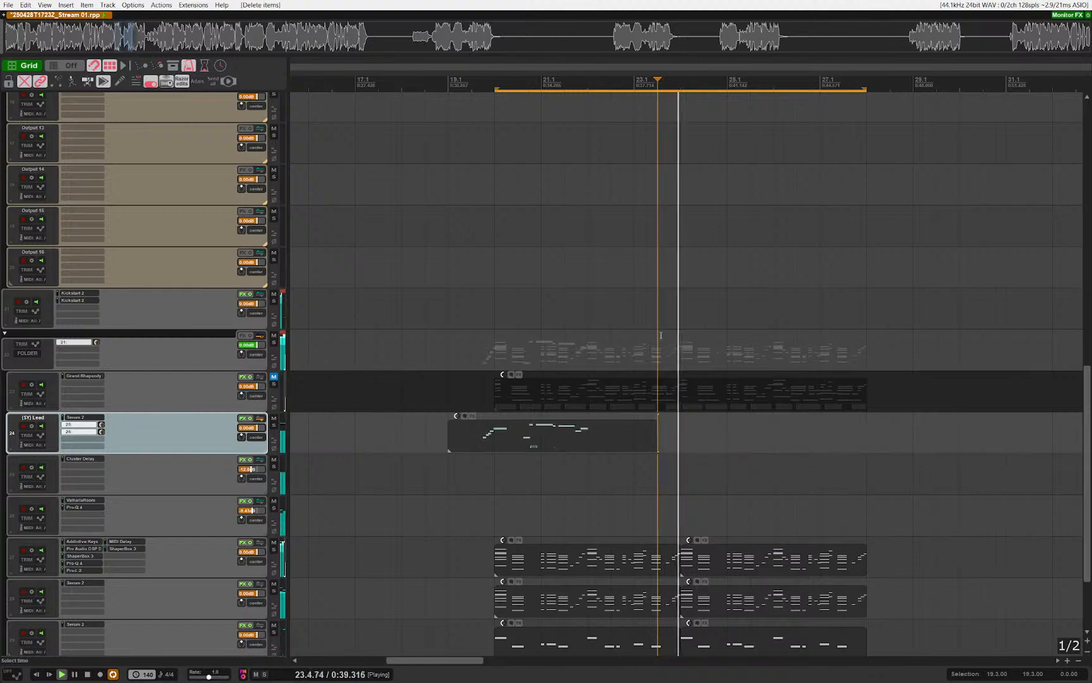
Step: Select the remaining lead item, play from 19.3, and open the item in the MIDI editor
{"action": "scroll", "coordinate": [505, 456], "scroll_direction": "up", "scroll_amount": 3}
{"action": "left_click", "coordinate": [504, 443]}
{"action": "scroll", "coordinate": [632, 487], "scroll_direction": "up", "scroll_amount": 2}
{"action": "left_click_drag", "start_coordinate": [660, 487], "coordinate": [493, 466]}
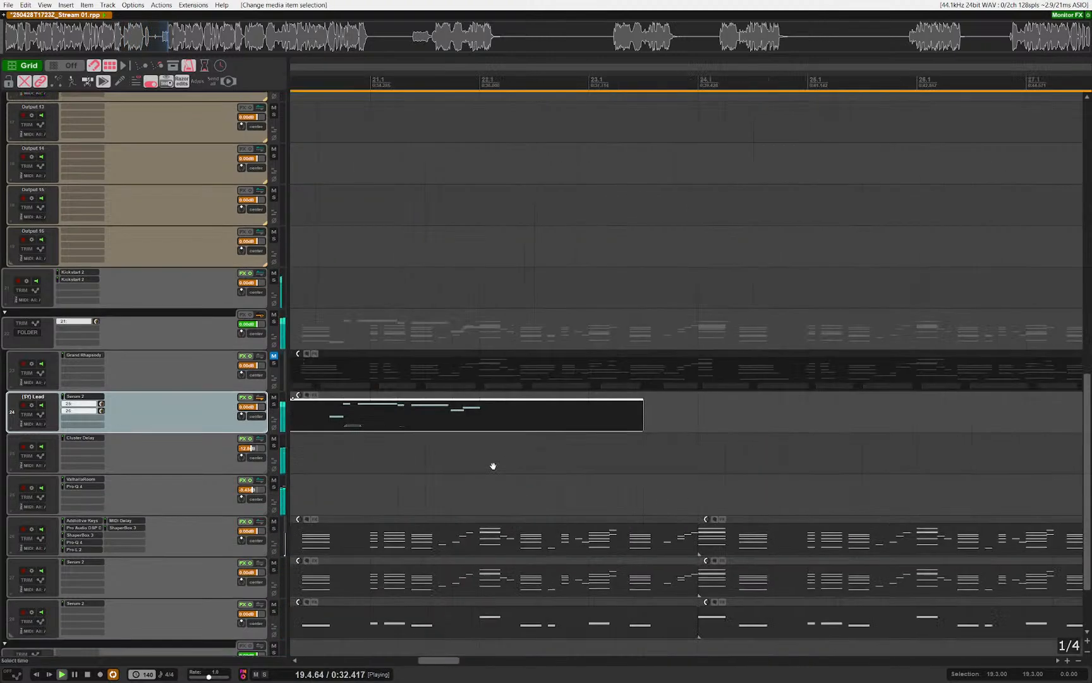
{"action": "scroll", "coordinate": [421, 444], "scroll_direction": "down", "scroll_amount": 2}
{"action": "left_click_drag", "start_coordinate": [316, 426], "coordinate": [645, 458]}
{"action": "double_click", "coordinate": [358, 427]}
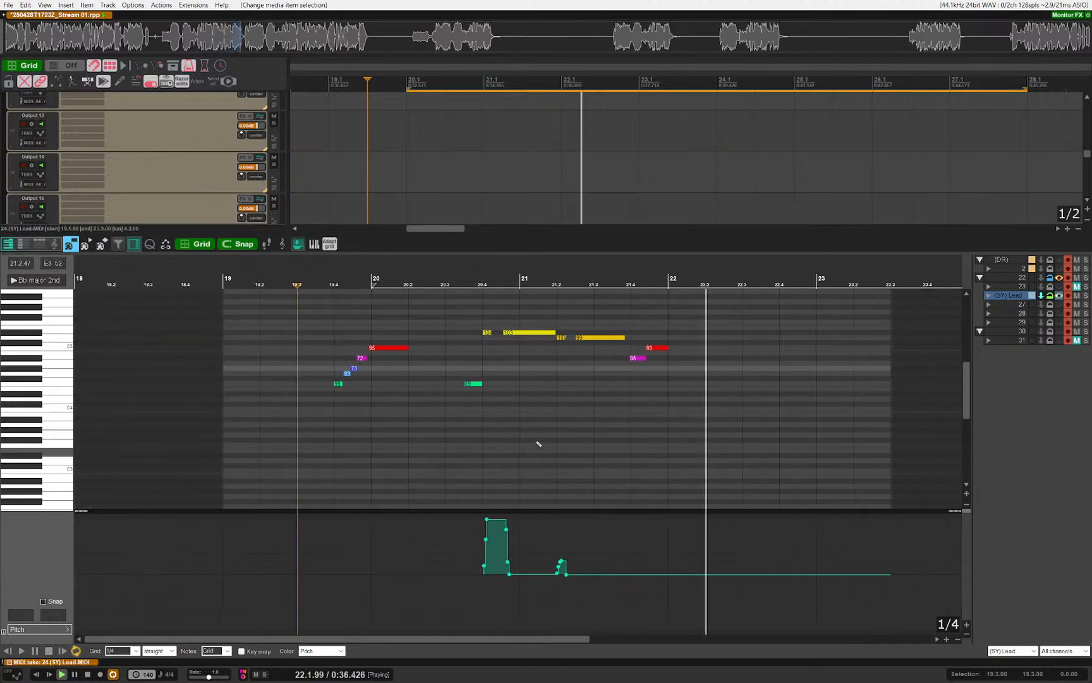
Step: Stop playback and try to quantize the four short ascending notes before bar 20
{"action": "scroll", "coordinate": [328, 391], "scroll_direction": "up", "scroll_amount": 3}
{"action": "left_click_drag", "start_coordinate": [346, 388], "coordinate": [443, 347]}
{"action": "scroll", "coordinate": [337, 390], "scroll_direction": "up", "scroll_amount": 1}
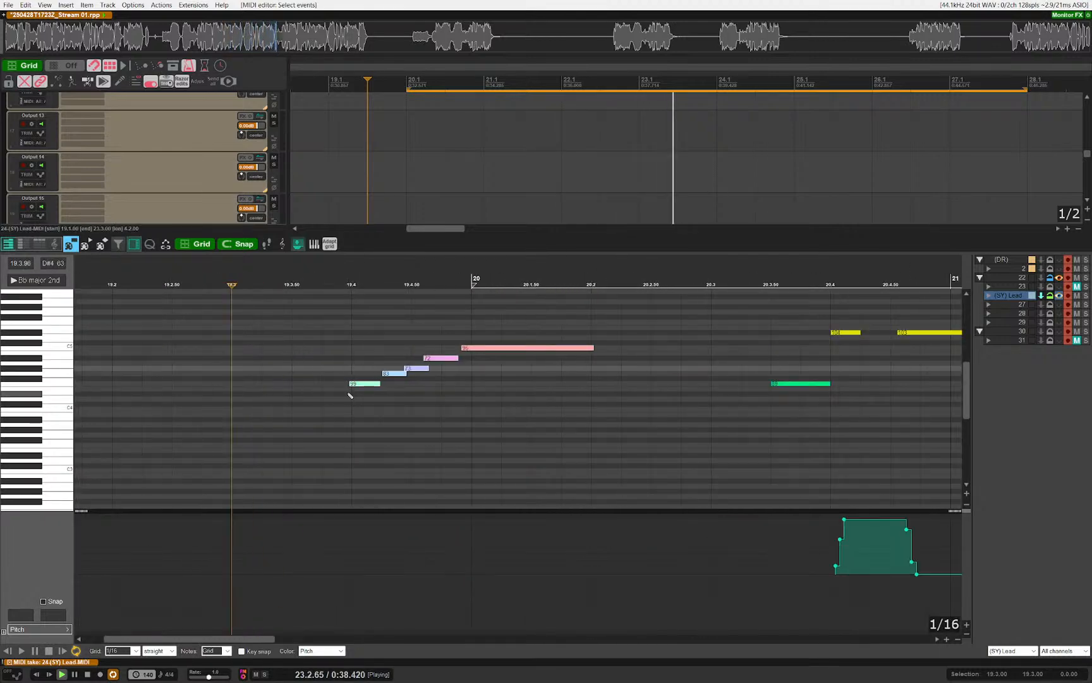
{"action": "key", "text": "space"}
{"action": "scroll", "coordinate": [429, 429], "scroll_direction": "up", "scroll_amount": 2}
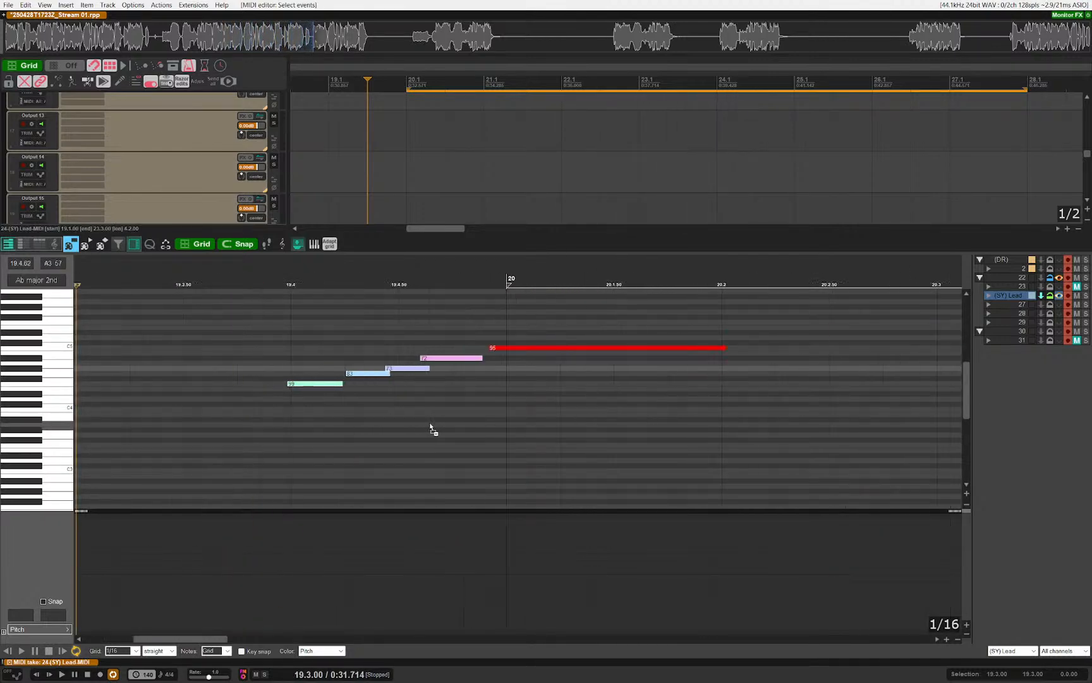
{"action": "key", "text": "q"}
{"action": "key", "text": "Escape"}
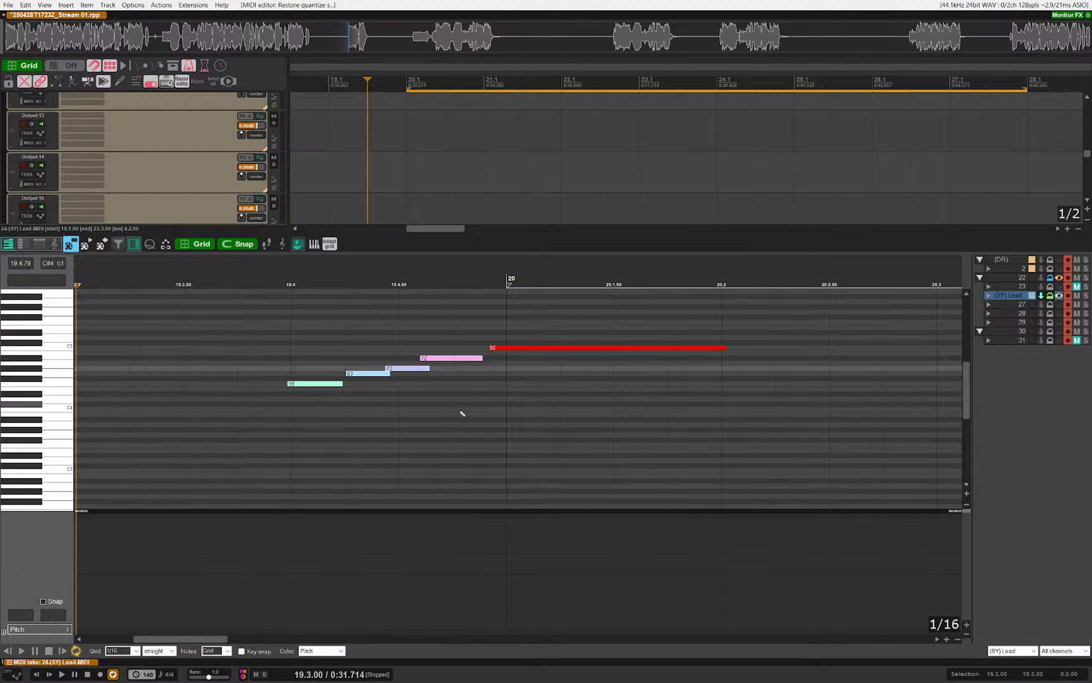
Step: Quantize the five notes around bar 20 to the 1/16 grid and move the Bb4 note to 19.4.75
{"action": "left_click_drag", "start_coordinate": [608, 332], "coordinate": [300, 436]}
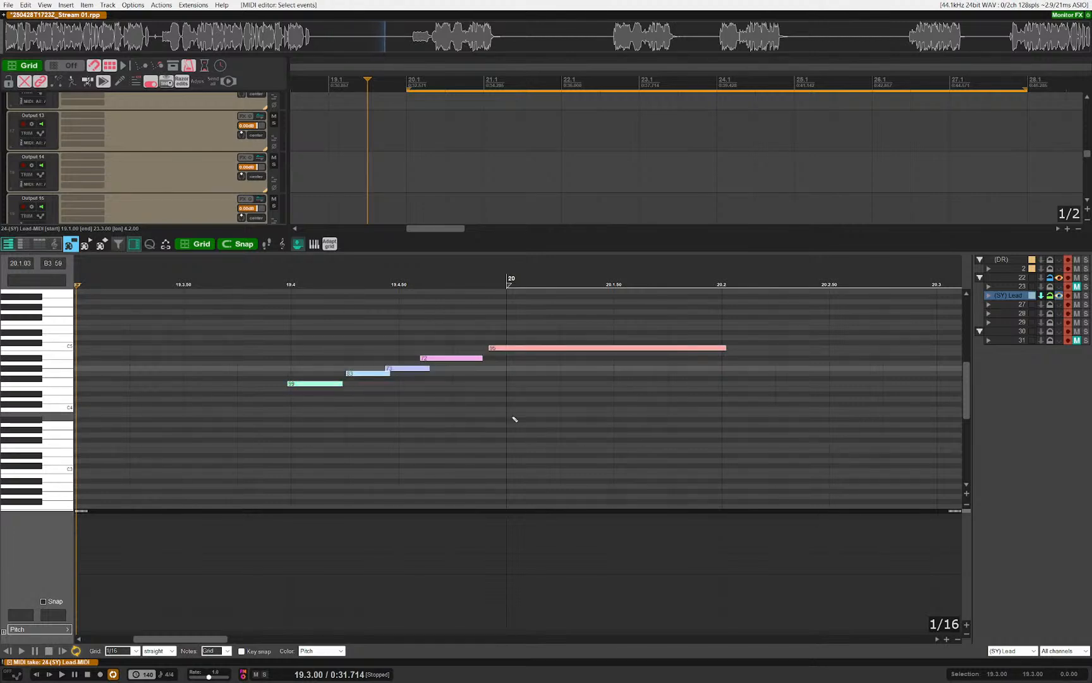
{"action": "key", "text": "q"}
{"action": "key", "text": "Return"}
{"action": "left_click", "coordinate": [481, 386]}
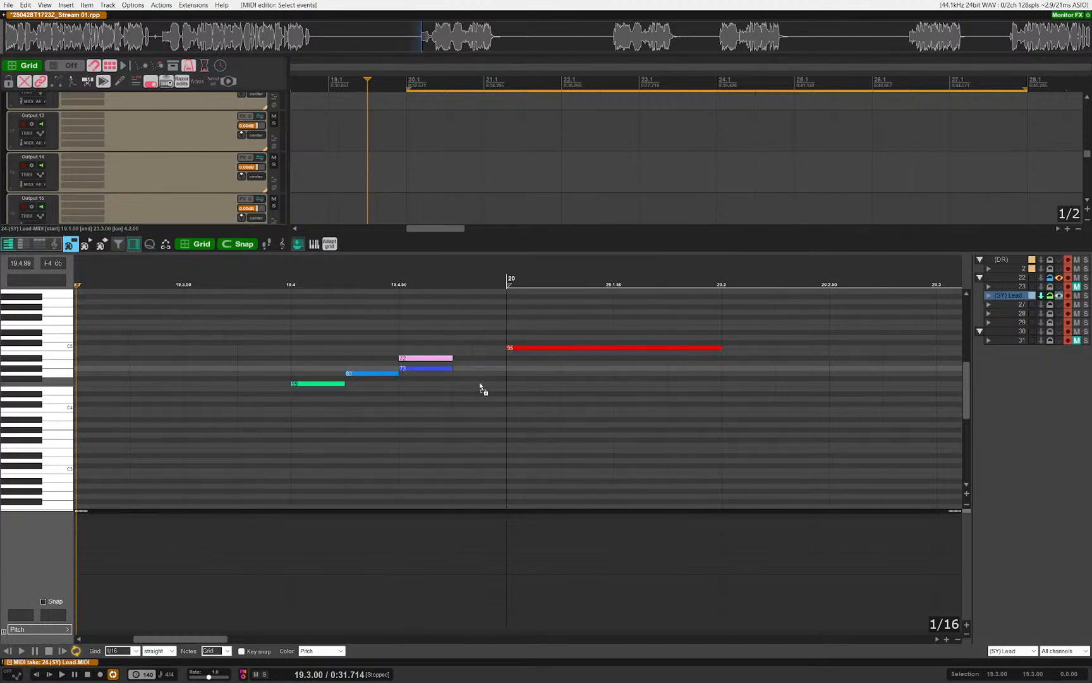
Step: Reopen the lead item in the MIDI editor and enable key snap with root F and the Minor scale
{"action": "key", "text": "Escape"}
{"action": "double_click", "coordinate": [596, 440]}
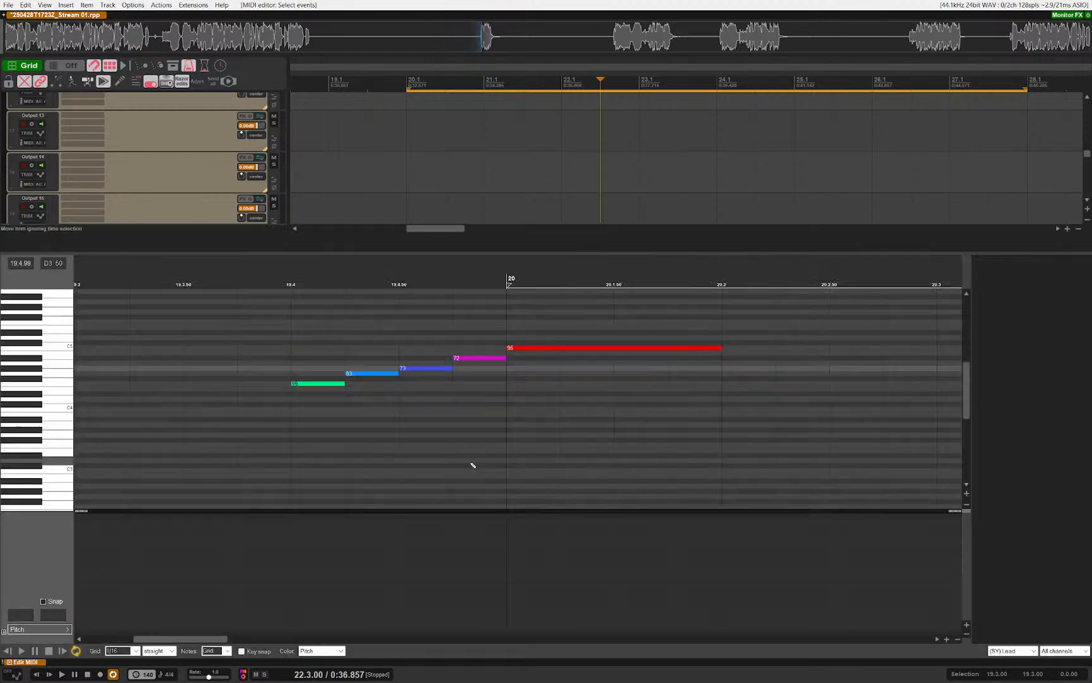
{"action": "left_click", "coordinate": [242, 652]}
{"action": "left_click", "coordinate": [287, 650]}
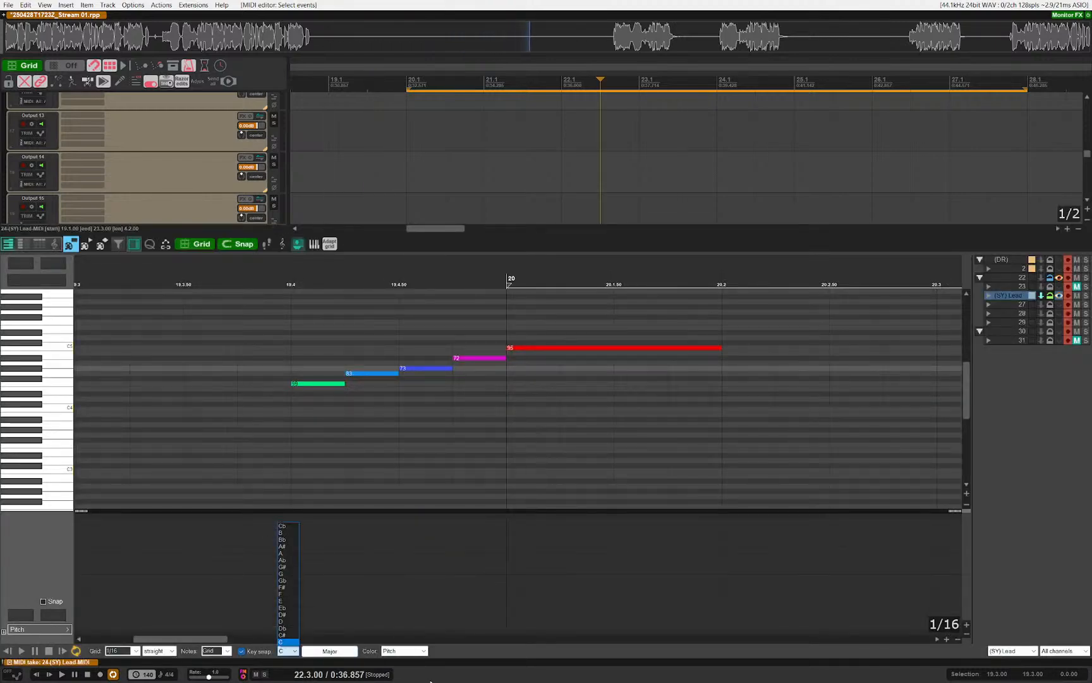
{"action": "left_click", "coordinate": [290, 596]}
{"action": "left_click", "coordinate": [313, 651]}
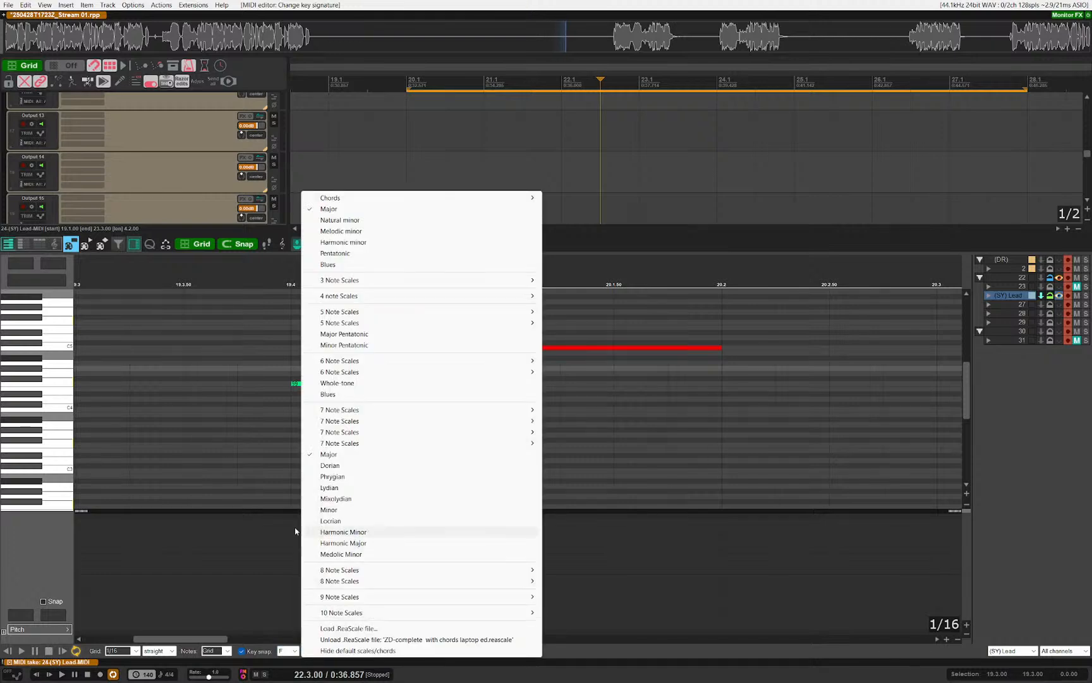
{"action": "left_click", "coordinate": [363, 510]}
Step: Try painting a descending test run after 22.2, undo it, and switch the key snap scale to Natural minor
{"action": "scroll", "coordinate": [269, 379], "scroll_direction": "down", "scroll_amount": 6}
{"action": "scroll", "coordinate": [361, 407], "scroll_direction": "up", "scroll_amount": 4}
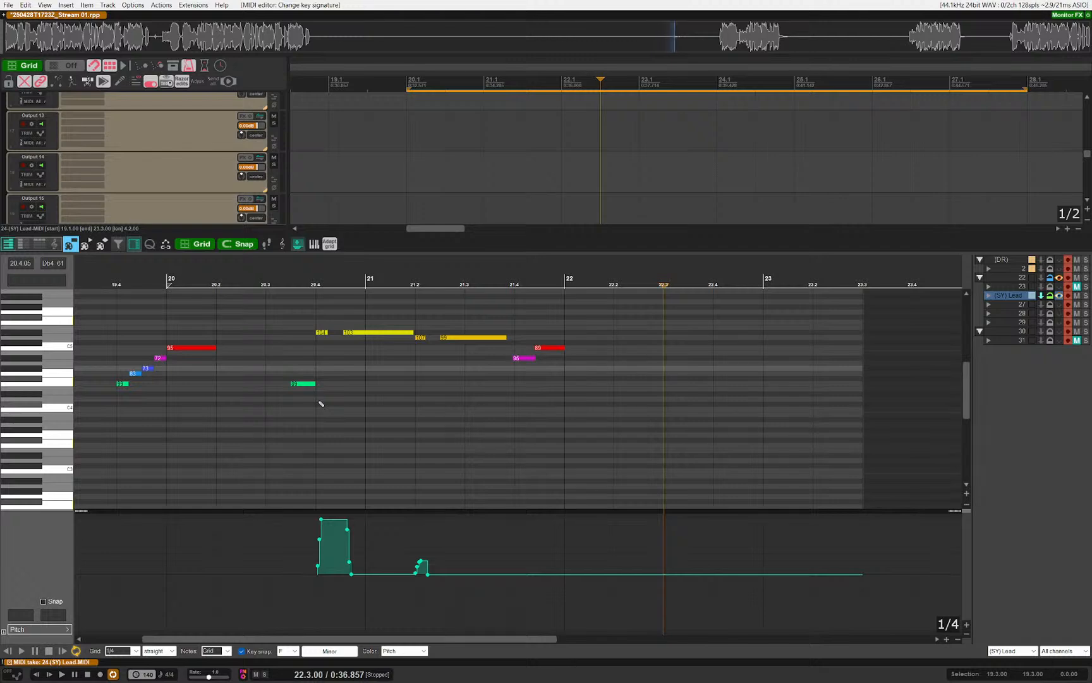
{"action": "left_click_drag", "start_coordinate": [622, 317], "coordinate": [744, 445]}
{"action": "key", "text": "ctrl+z"}
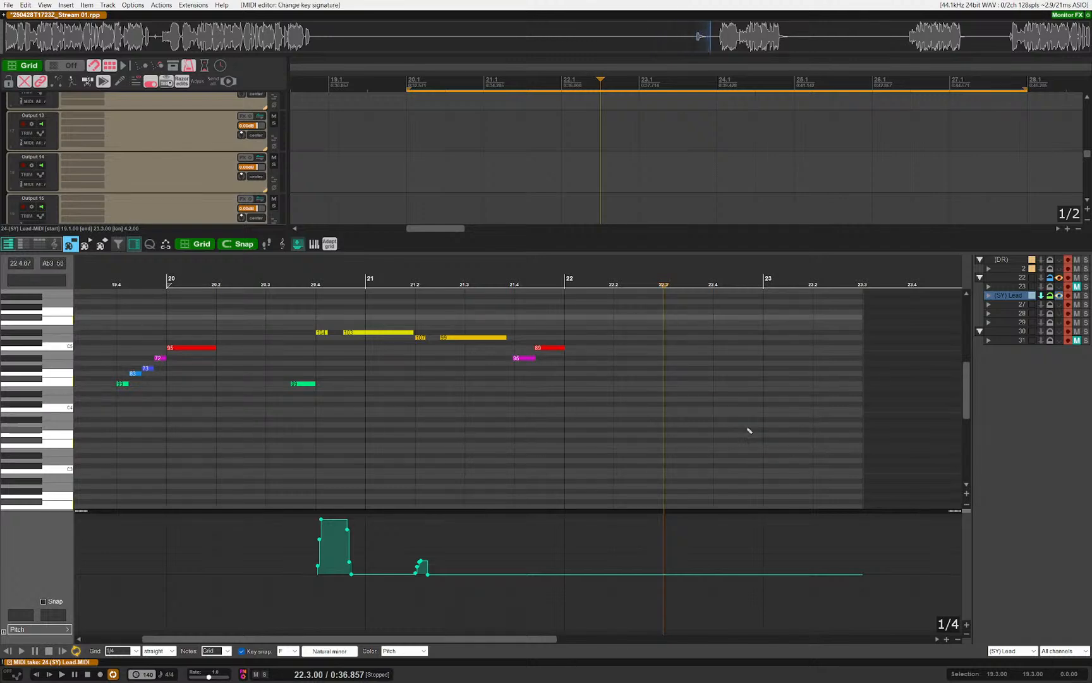
Step: Paint a descending run of 1/32 test notes after 22.2, audition it, and delete the run
{"action": "left_click_drag", "start_coordinate": [638, 319], "coordinate": [731, 480]}
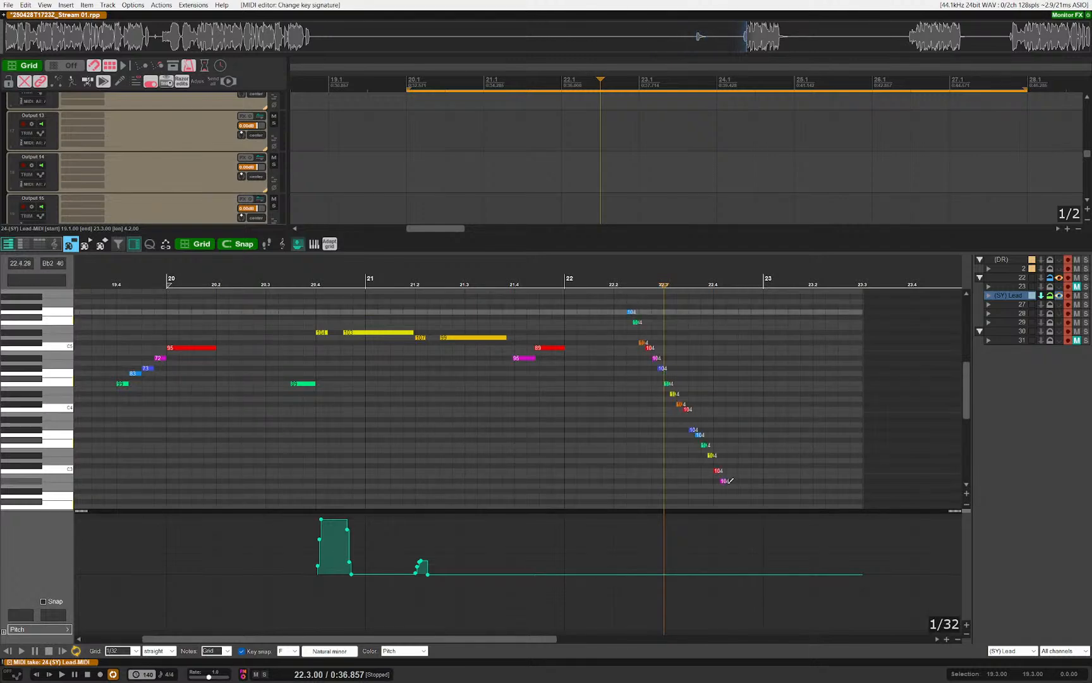
{"action": "key", "text": "space"}
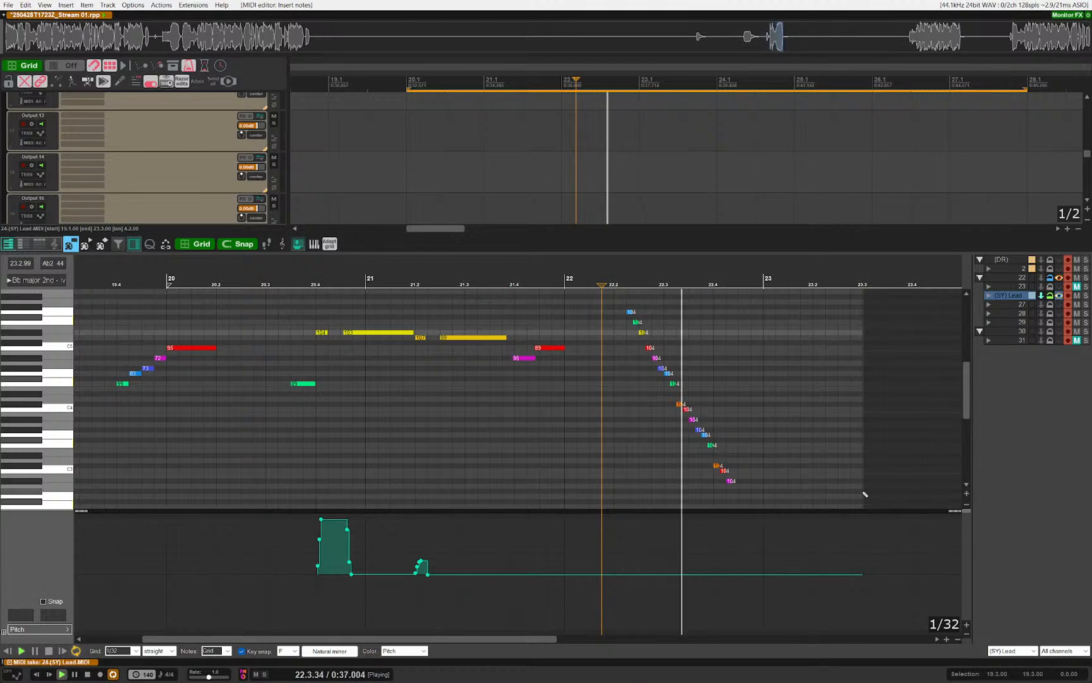
{"action": "left_click_drag", "start_coordinate": [796, 508], "coordinate": [587, 289]}
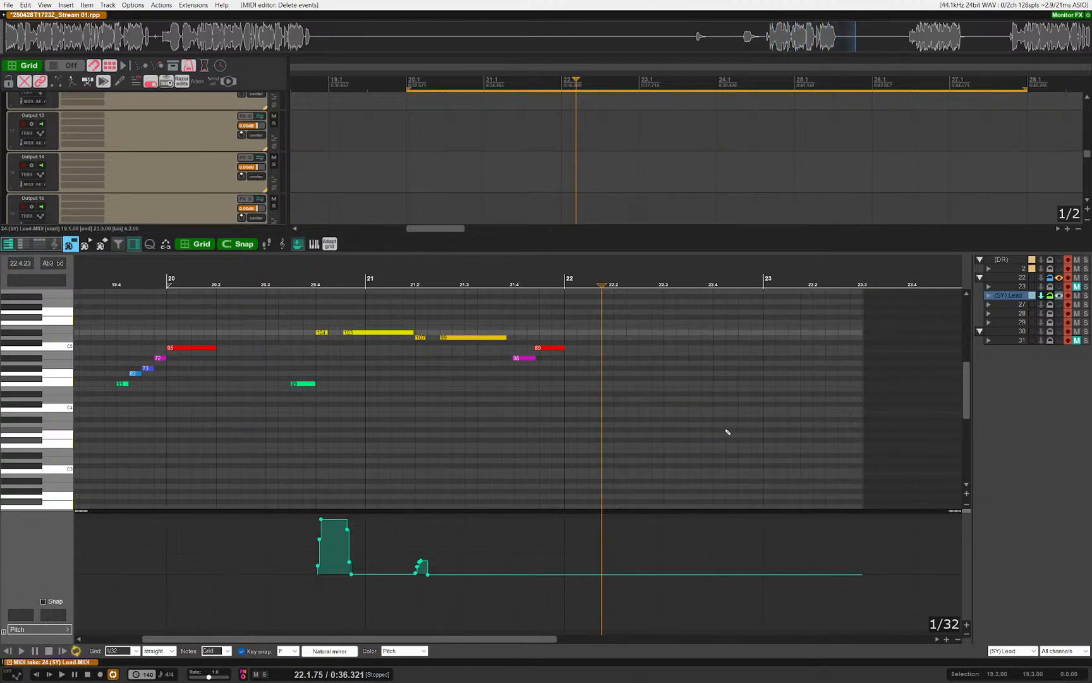
Step: Play the lead phrase from 19.1 while examining the pickup notes before bar 20
{"action": "key", "text": "Home"}
{"action": "key", "text": "space"}
{"action": "scroll", "coordinate": [462, 405], "scroll_direction": "up", "scroll_amount": 3}
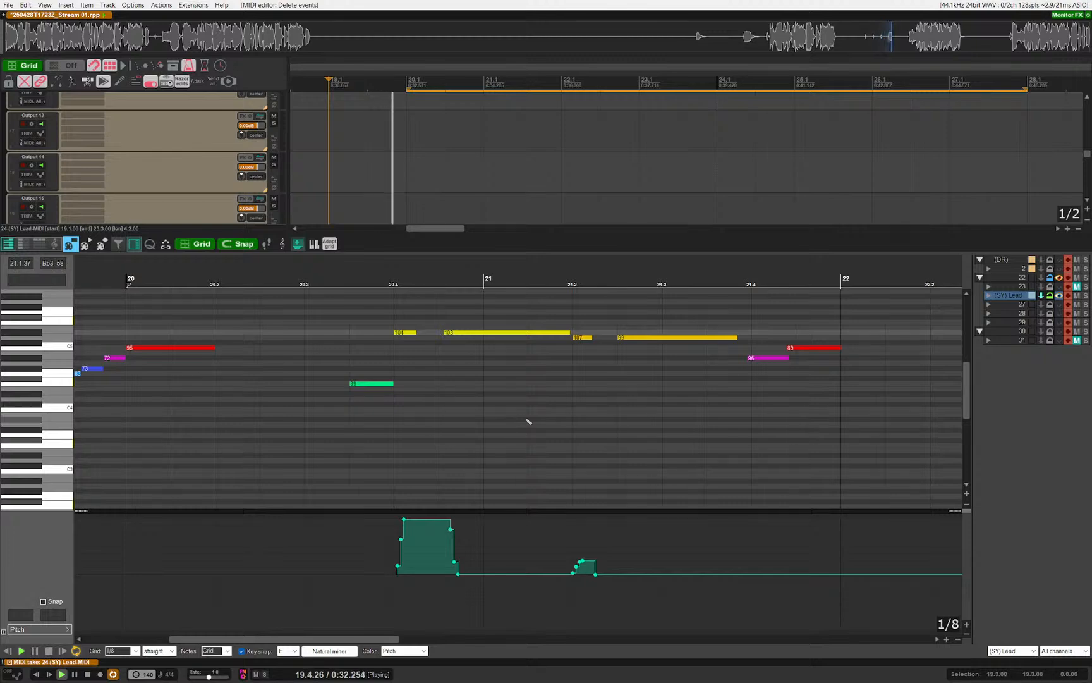
{"action": "left_click_drag", "start_coordinate": [529, 422], "coordinate": [574, 426]}
{"action": "left_click_drag", "start_coordinate": [362, 402], "coordinate": [522, 413]}
{"action": "scroll", "coordinate": [279, 393], "scroll_direction": "up", "scroll_amount": 4}
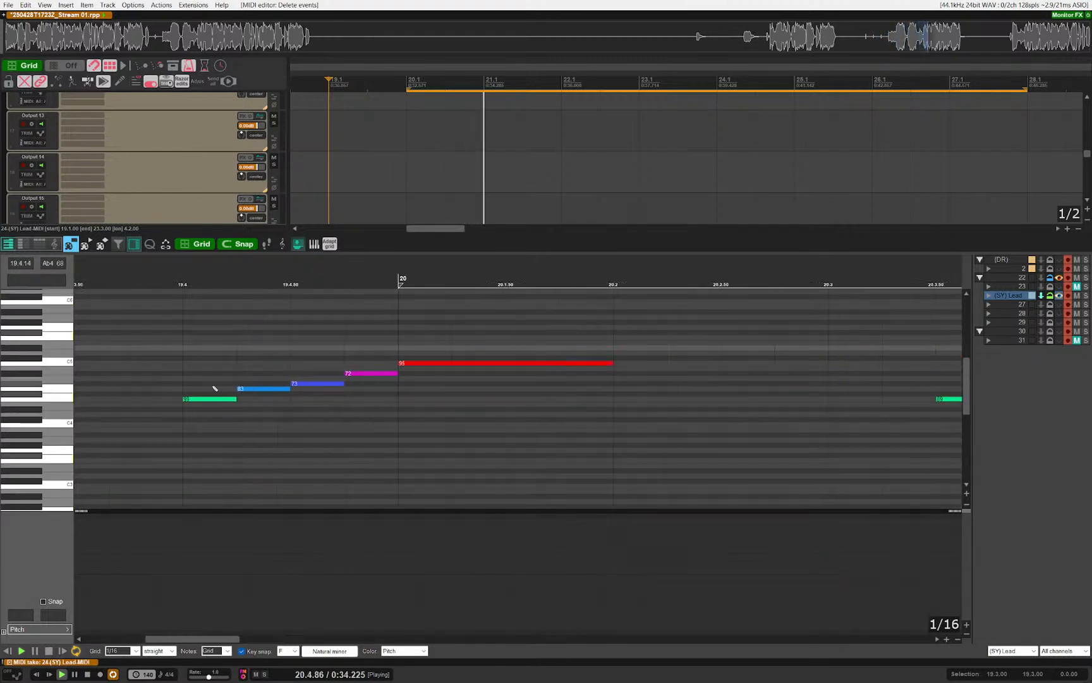
{"action": "key", "text": "space"}
Step: Audition the pickup notes from 19.4 and undo their quantization and the Bb4 note's move
{"action": "left_click_drag", "start_coordinate": [181, 349], "coordinate": [372, 453]}
{"action": "scroll", "coordinate": [218, 405], "scroll_direction": "up", "scroll_amount": 3}
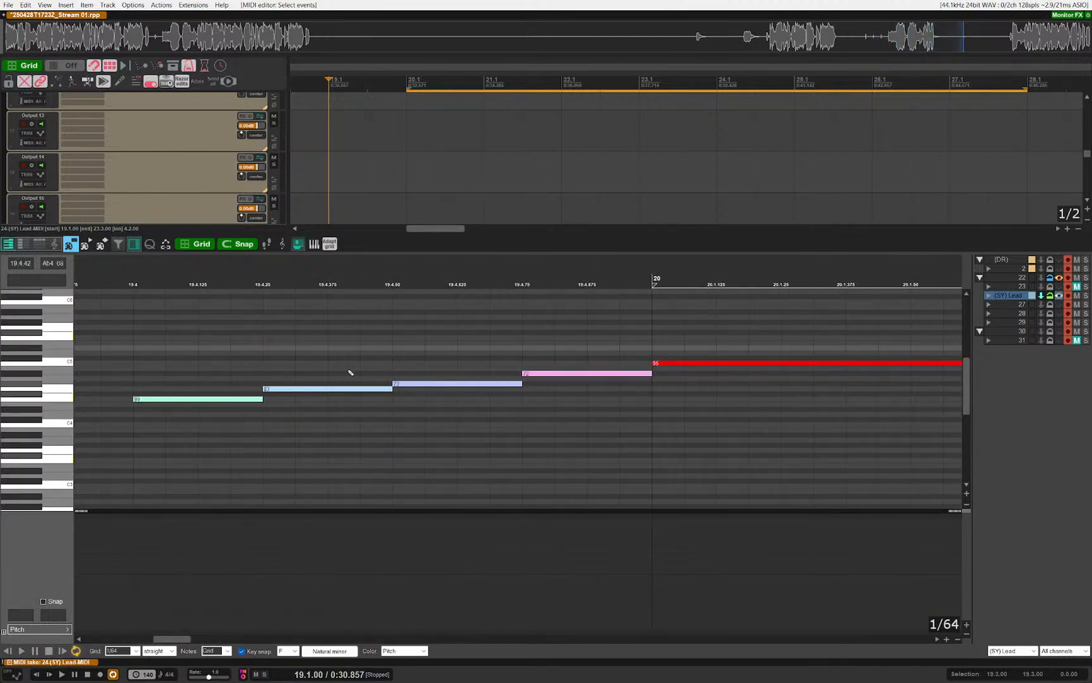
{"action": "left_click", "coordinate": [138, 369]}
{"action": "key", "text": "space"}
{"action": "key", "text": "space"}
{"action": "key", "text": "ctrl+z"}
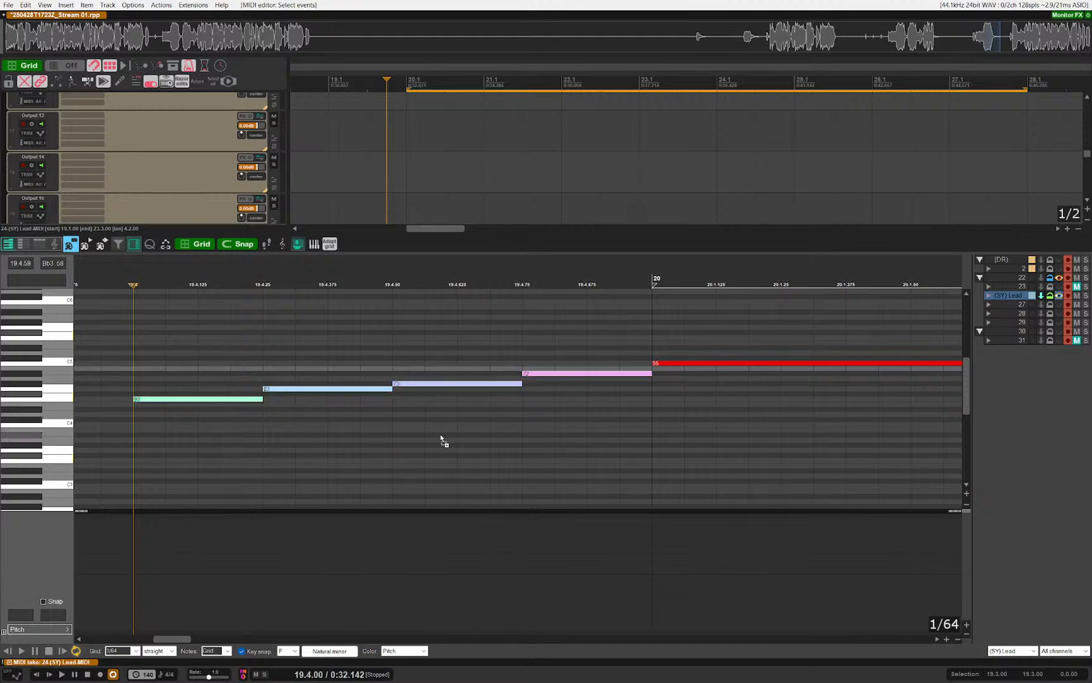
{"action": "key", "text": "ctrl+z"}
{"action": "key", "text": "ctrl+z"}
{"action": "key", "text": "ctrl+z"}
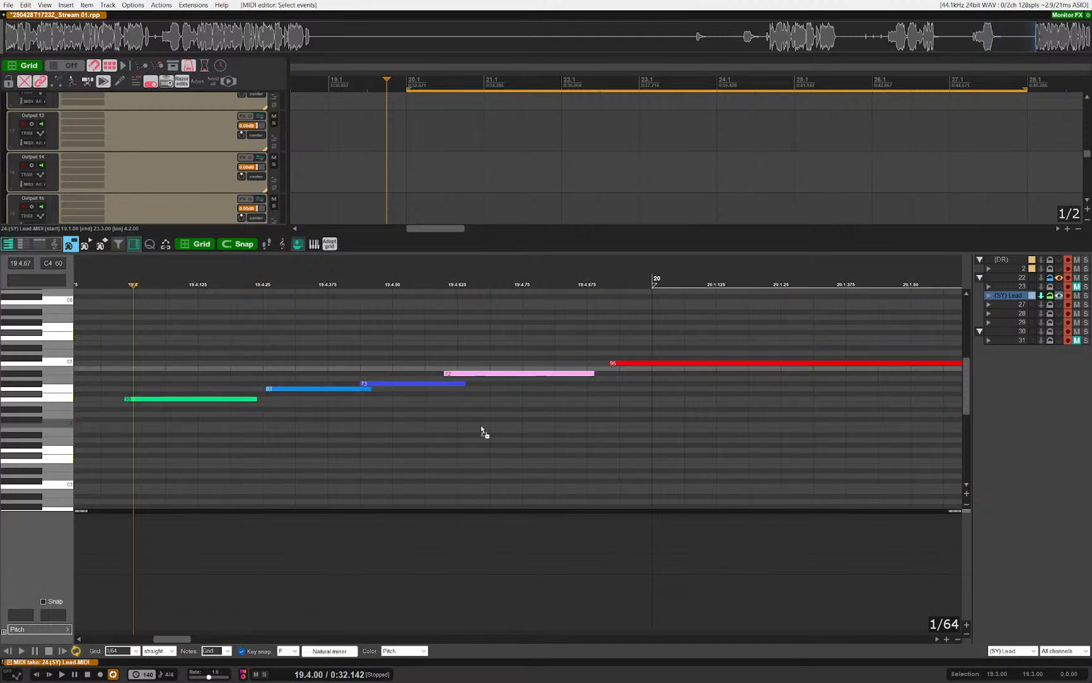
Step: Shift the four pickup notes later together so the first F4 note starts at 19.4
{"action": "left_click_drag", "start_coordinate": [214, 326], "coordinate": [490, 479]}
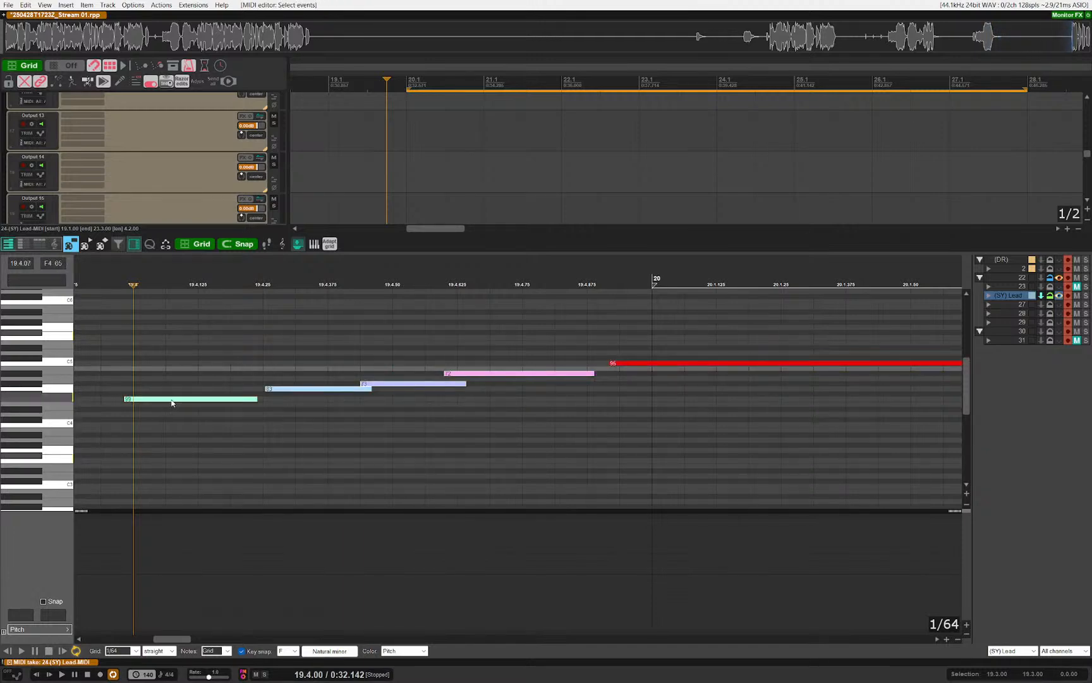
{"action": "left_click_drag", "start_coordinate": [172, 402], "coordinate": [181, 402]}
{"action": "left_click", "coordinate": [427, 421]}
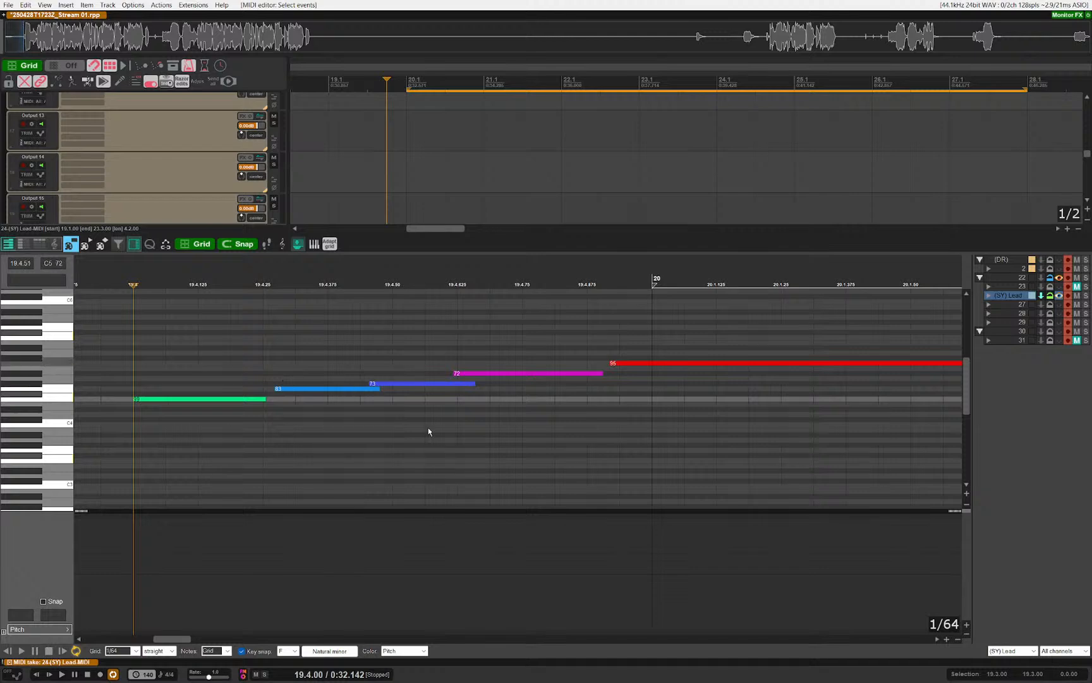
Step: Nudge the Ab4 and Bb4 pickup notes and the long C5 note later by one 1/64 grid step
{"action": "left_click", "coordinate": [569, 372]}
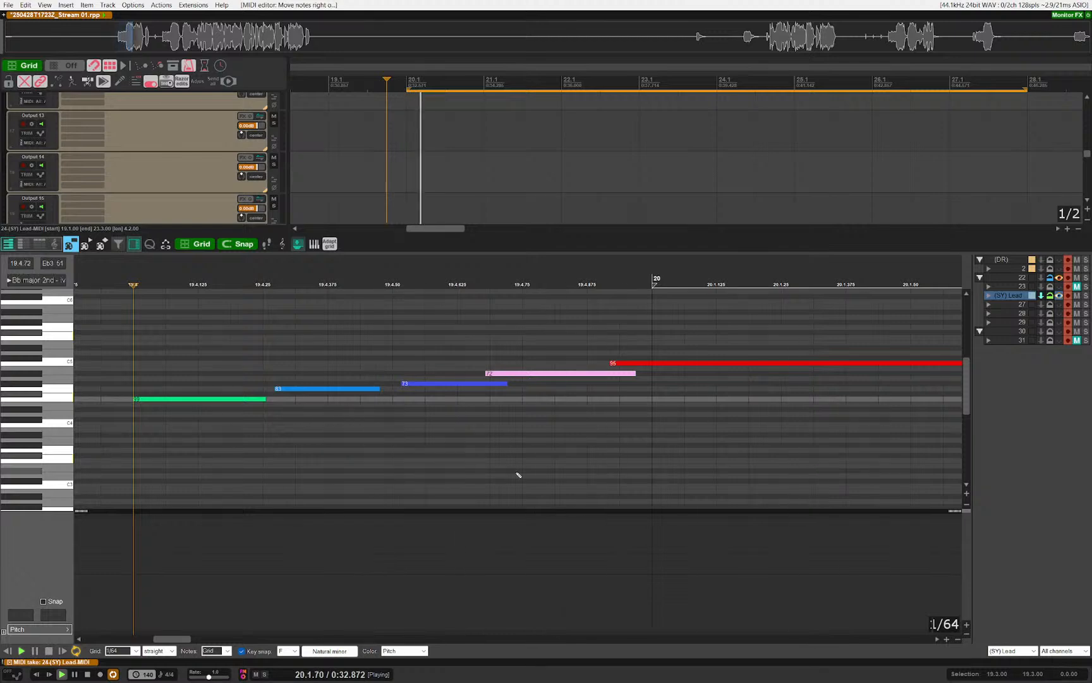
{"action": "left_click_drag", "start_coordinate": [686, 350], "coordinate": [747, 429]}
{"action": "key", "text": "Right"}
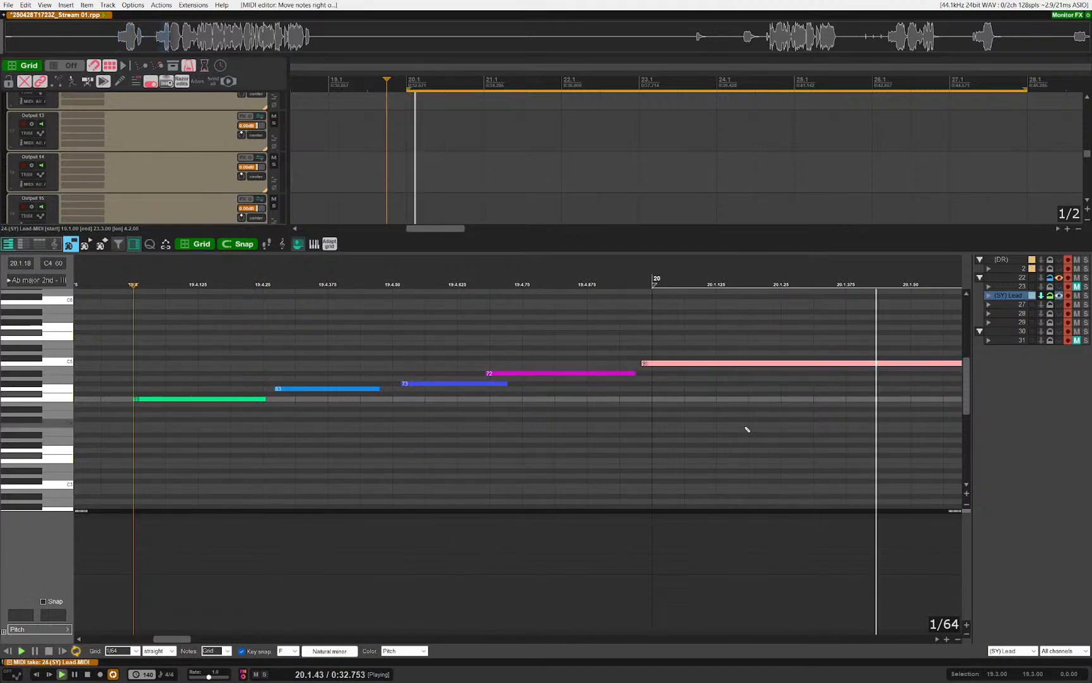
Step: Quantize the position and end of the four pickup notes and the C5 note at 67% strength
{"action": "left_click_drag", "start_coordinate": [724, 332], "coordinate": [242, 458]}
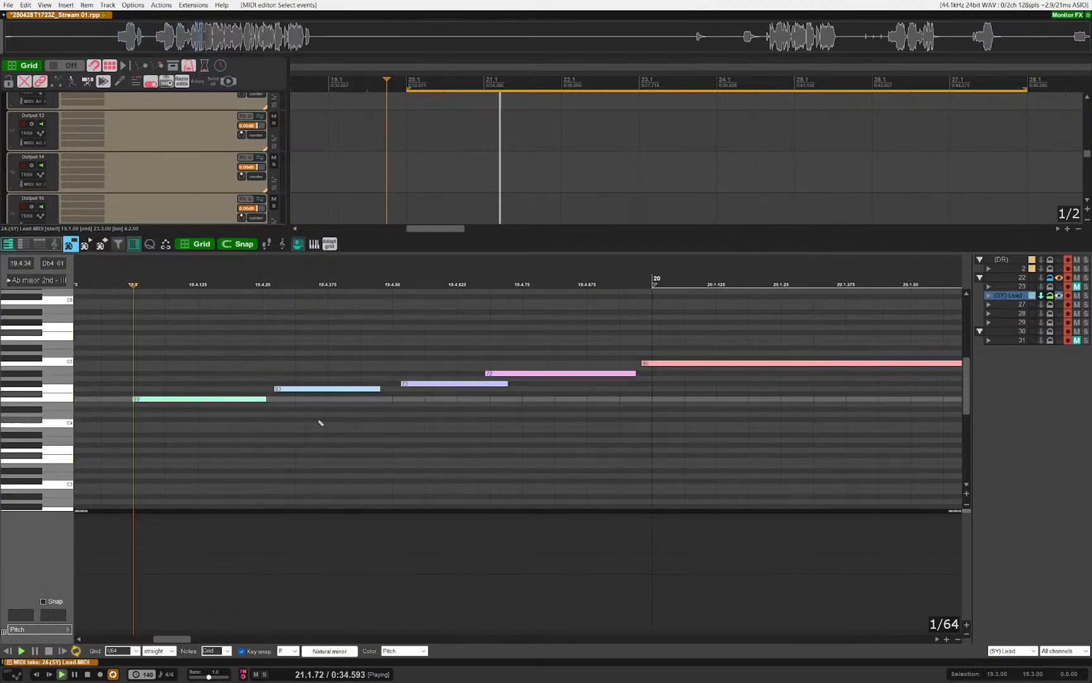
{"action": "key", "text": "q"}
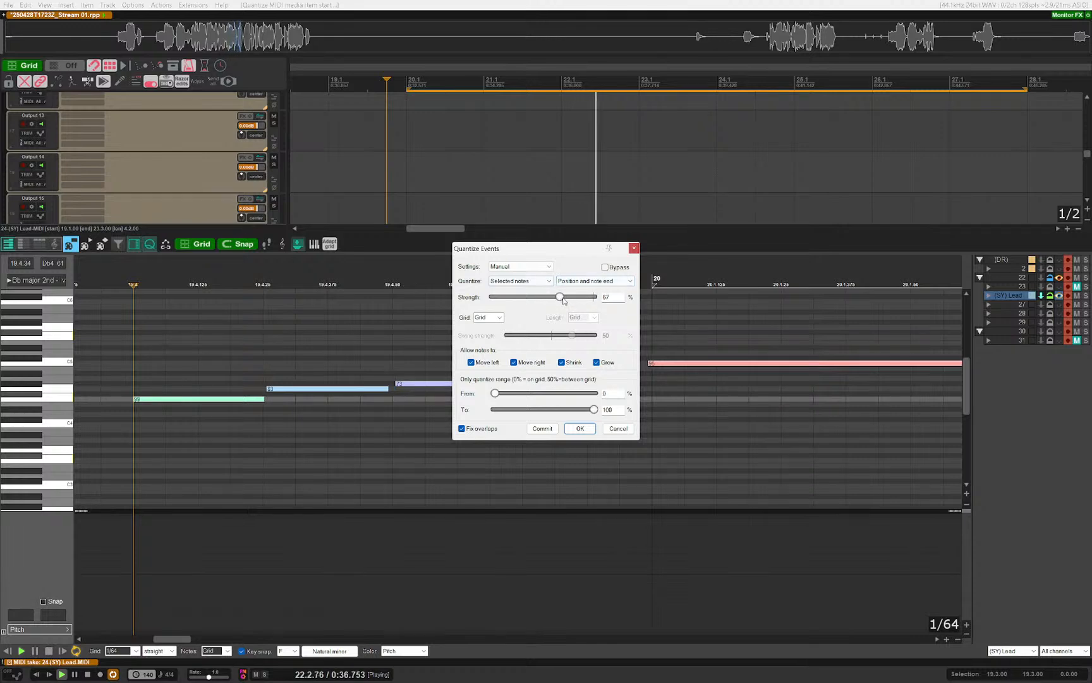
{"action": "left_click", "coordinate": [569, 432]}
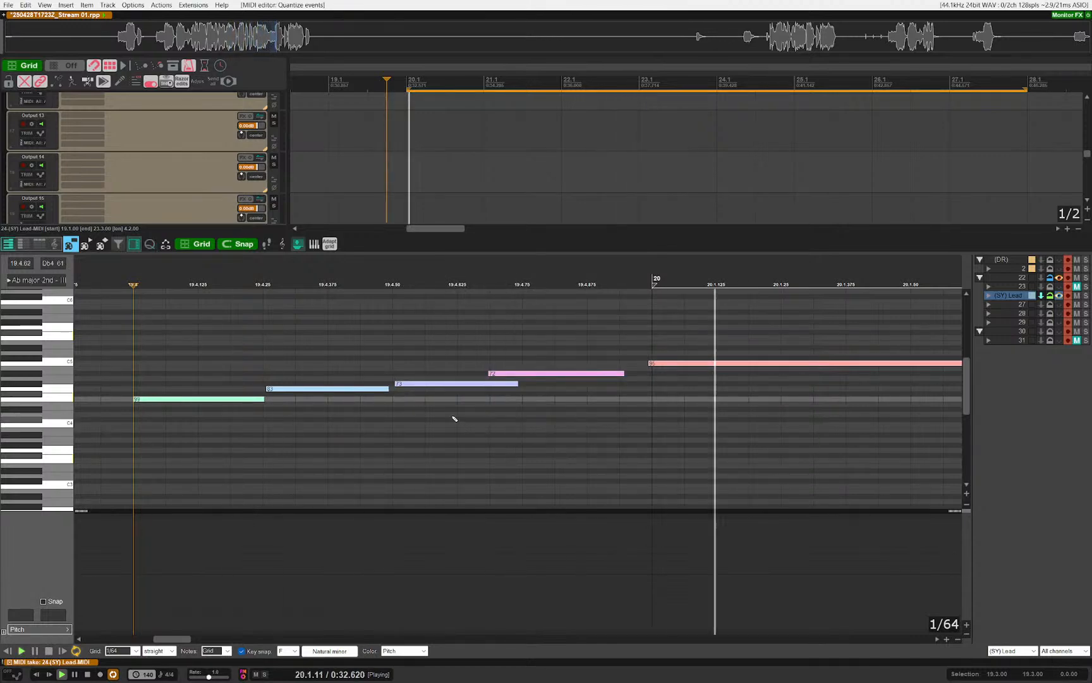
Step: Lengthen the Bb4 note to about bar 20 and start it slightly later, then close the MIDI editor
{"action": "left_click", "coordinate": [554, 398]}
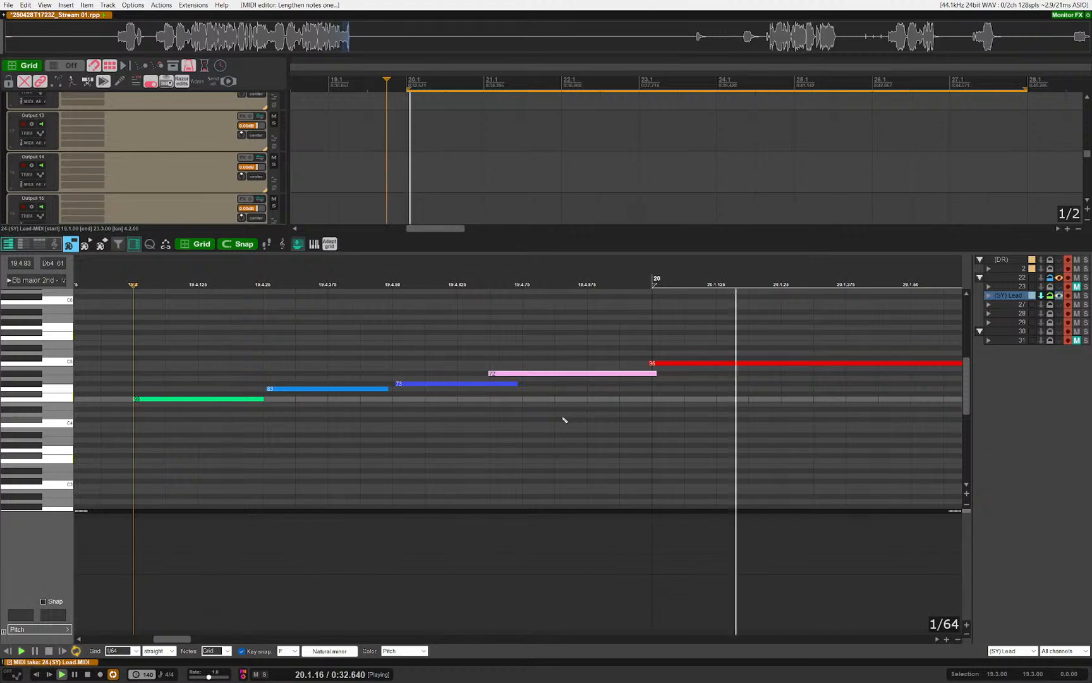
{"action": "left_click", "coordinate": [453, 384]}
{"action": "scroll", "coordinate": [365, 442], "scroll_direction": "down", "scroll_amount": 5}
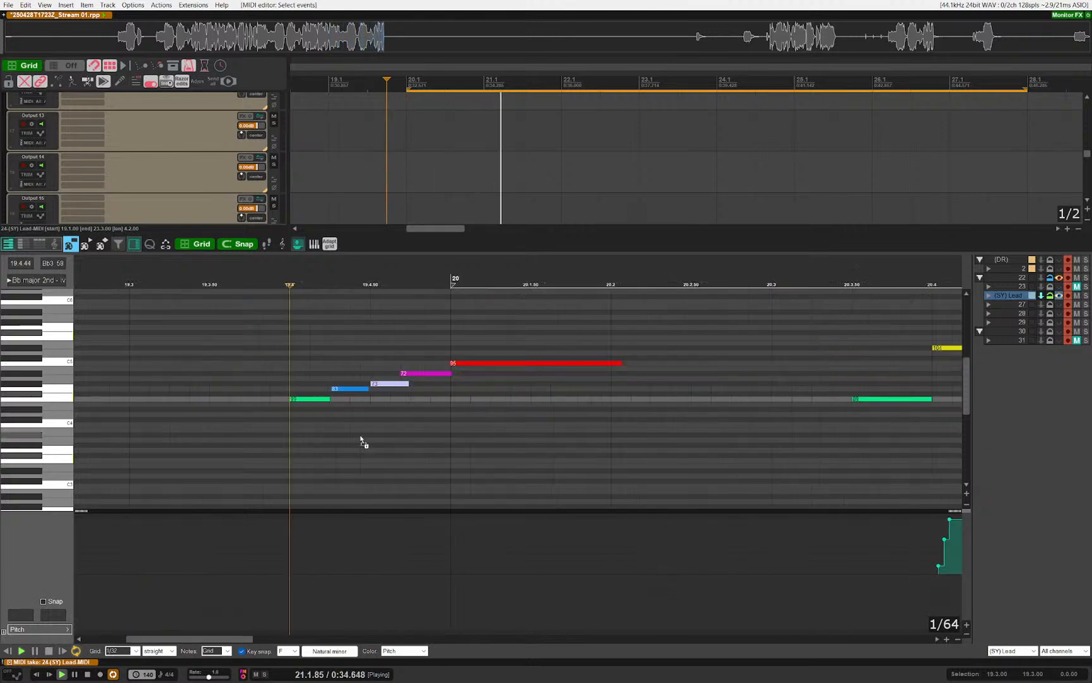
{"action": "scroll", "coordinate": [416, 422], "scroll_direction": "up", "scroll_amount": 4}
{"action": "left_click", "coordinate": [413, 373]}
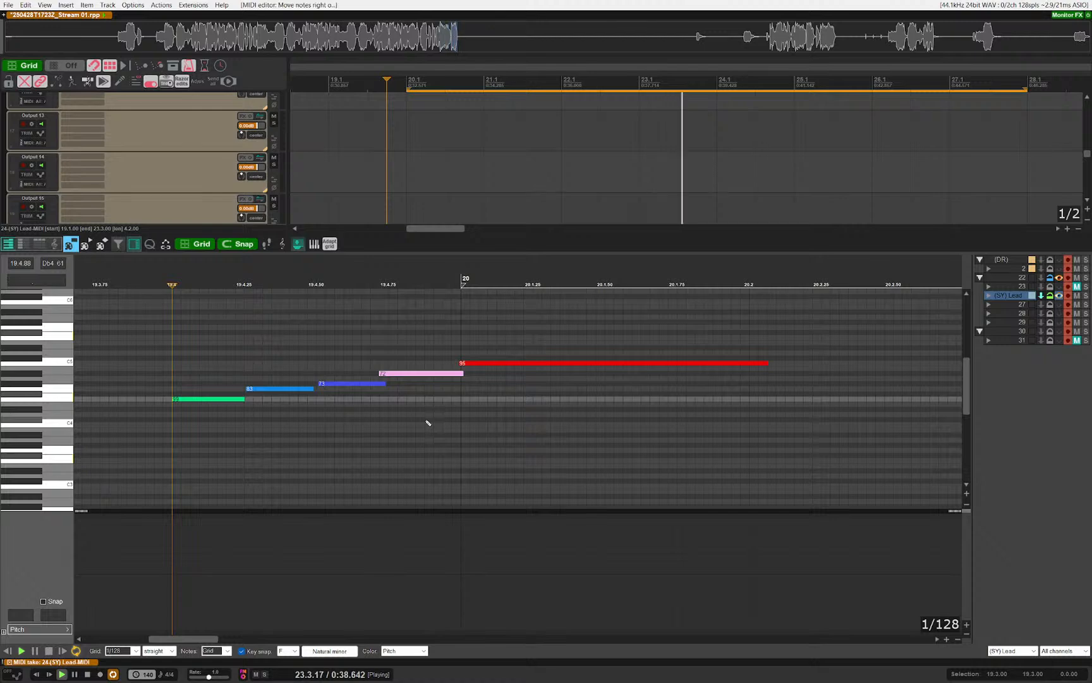
{"action": "left_click", "coordinate": [428, 422]}
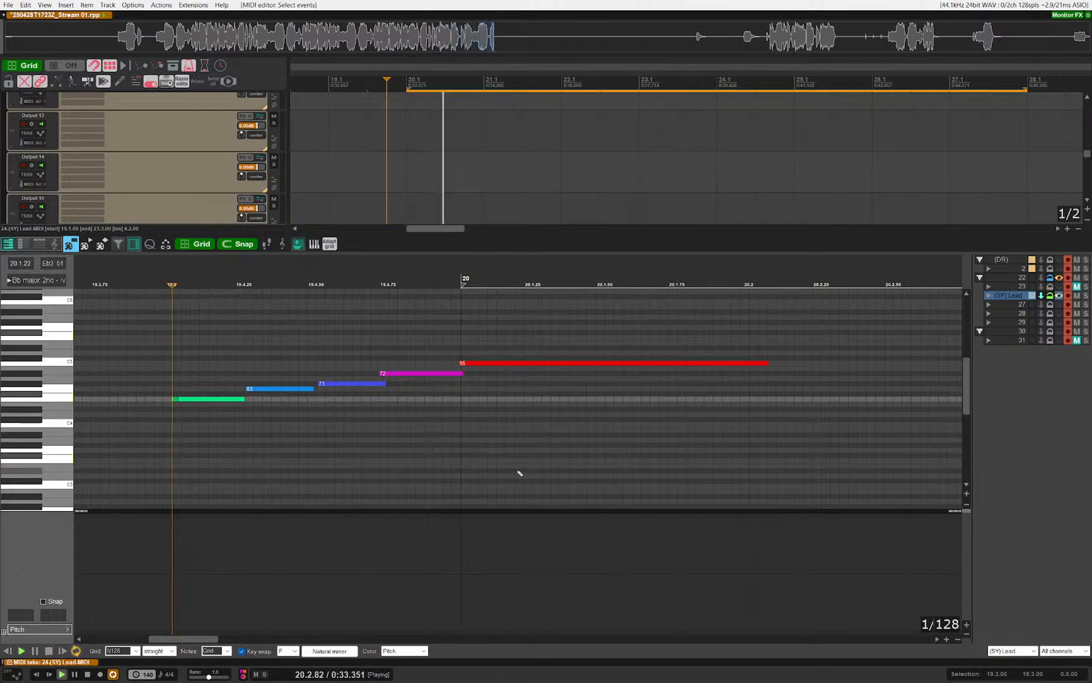
{"action": "scroll", "coordinate": [481, 464], "scroll_direction": "down", "scroll_amount": 10}
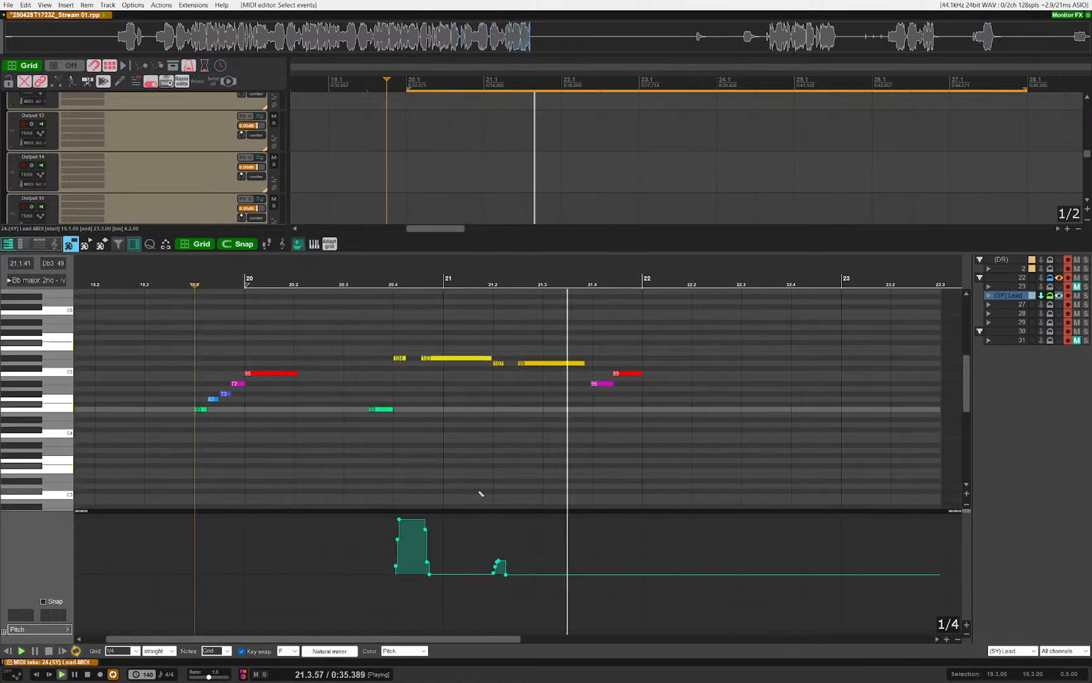
{"action": "key", "text": "space"}
{"action": "key", "text": "Escape"}
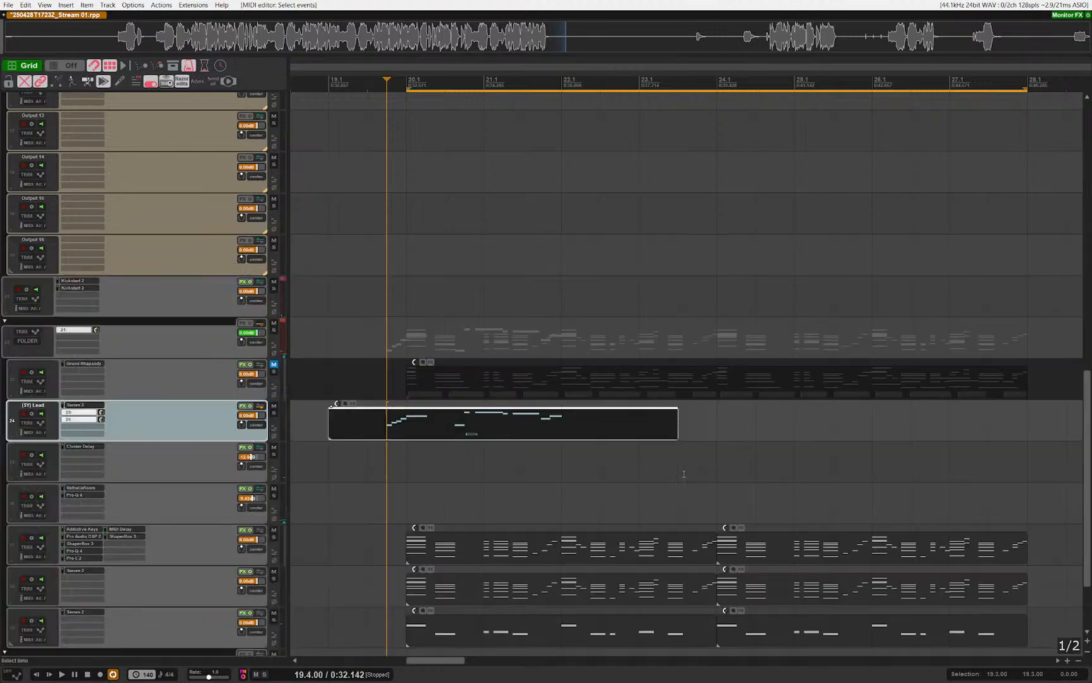
{"action": "scroll", "coordinate": [506, 444], "scroll_direction": "down", "scroll_amount": 2}
{"action": "left_click", "coordinate": [498, 310]}
{"action": "scroll", "coordinate": [516, 404], "scroll_direction": "up", "scroll_amount": 2}
{"action": "double_click", "coordinate": [599, 432]}
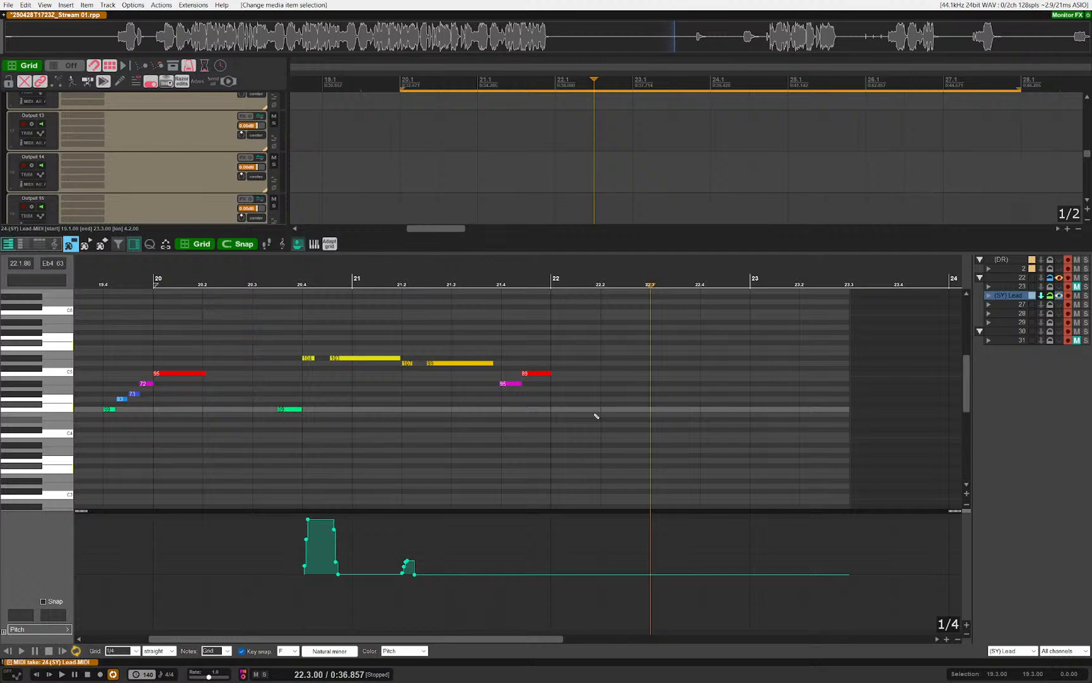
{"action": "key", "text": "Escape"}
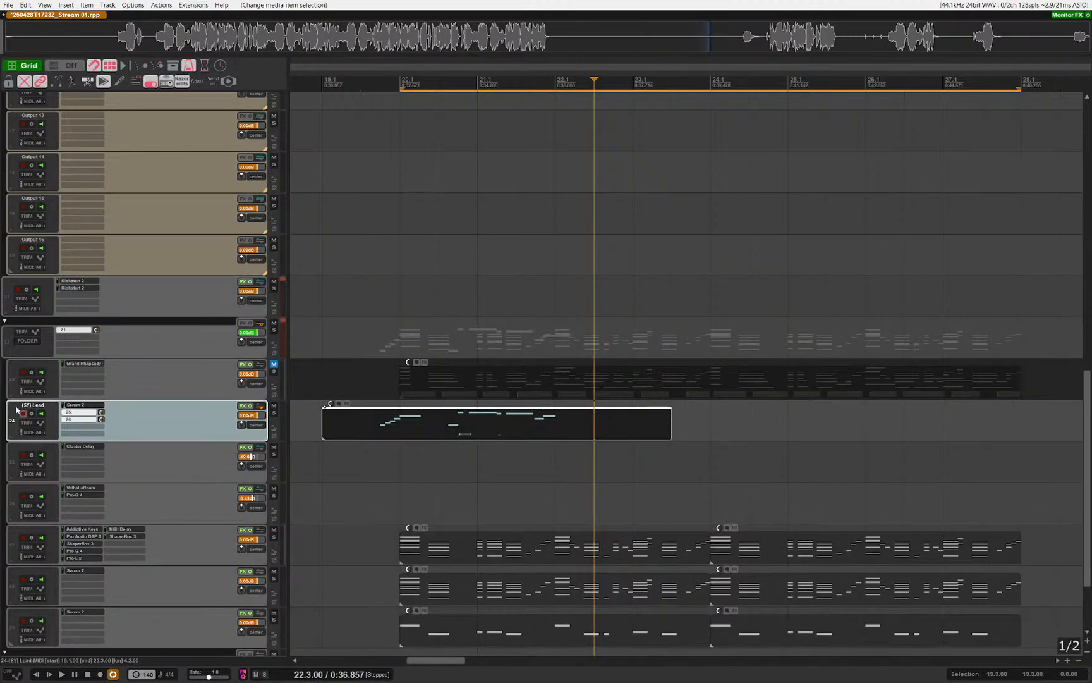
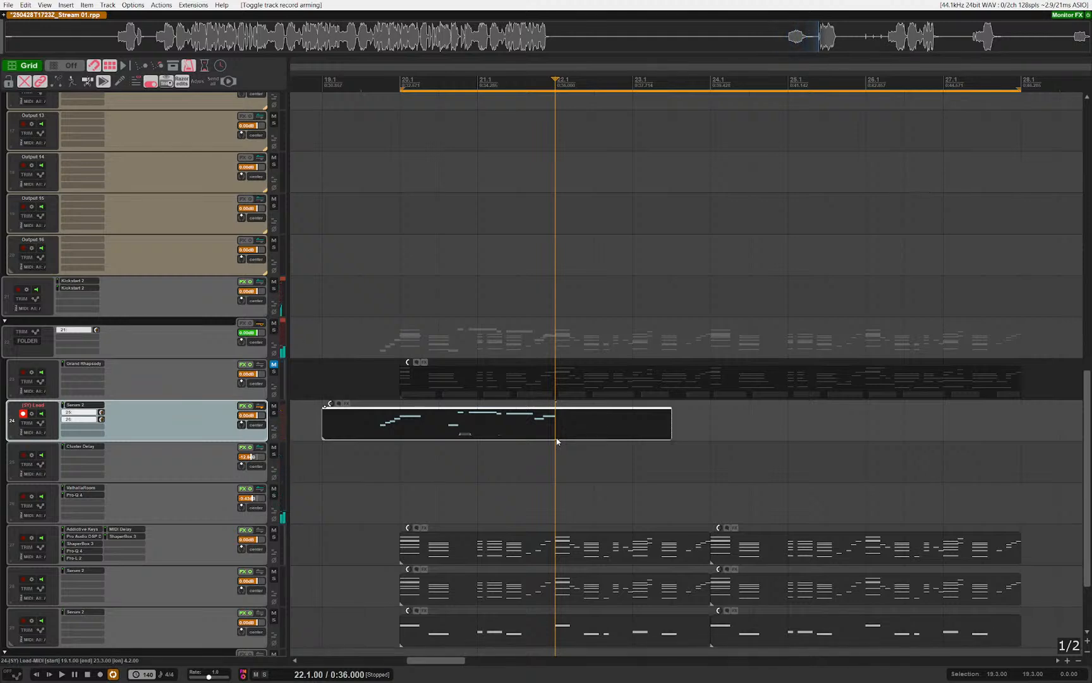
Step: Arm the Lead track for recording, play from 19.3, and open the lead item at 20.4 in the MIDI editor
{"action": "left_click", "coordinate": [378, 443]}
{"action": "scroll", "coordinate": [379, 445], "scroll_direction": "up", "scroll_amount": 1}
{"action": "key", "text": "space"}
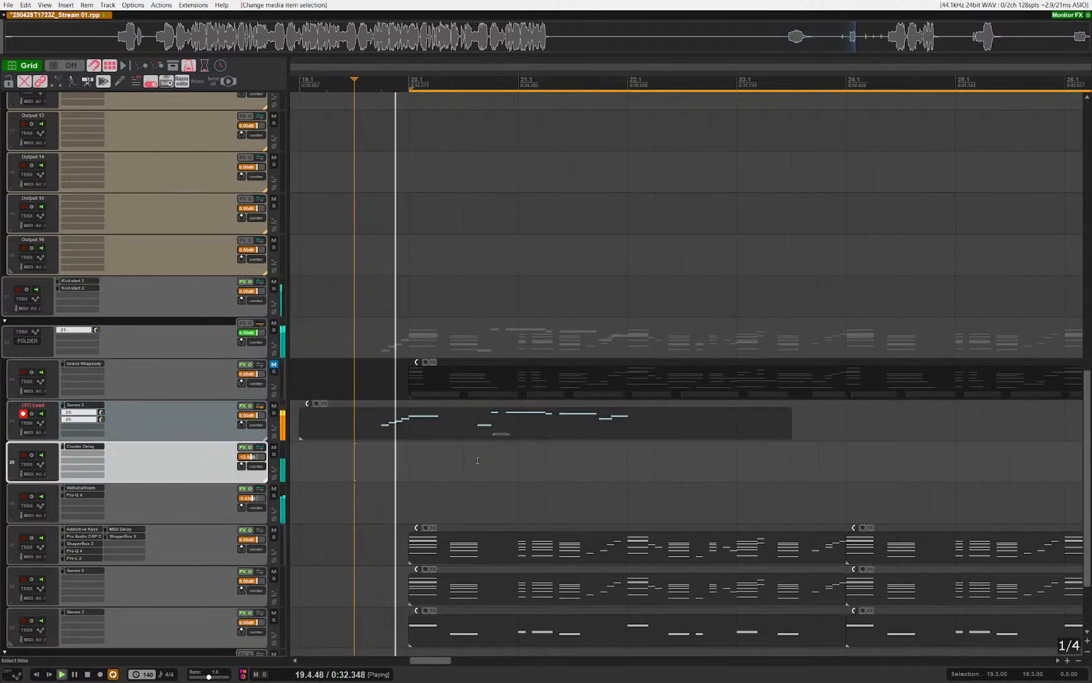
{"action": "scroll", "coordinate": [537, 459], "scroll_direction": "up", "scroll_amount": 1}
{"action": "left_click", "coordinate": [495, 427]}
{"action": "double_click", "coordinate": [491, 428]}
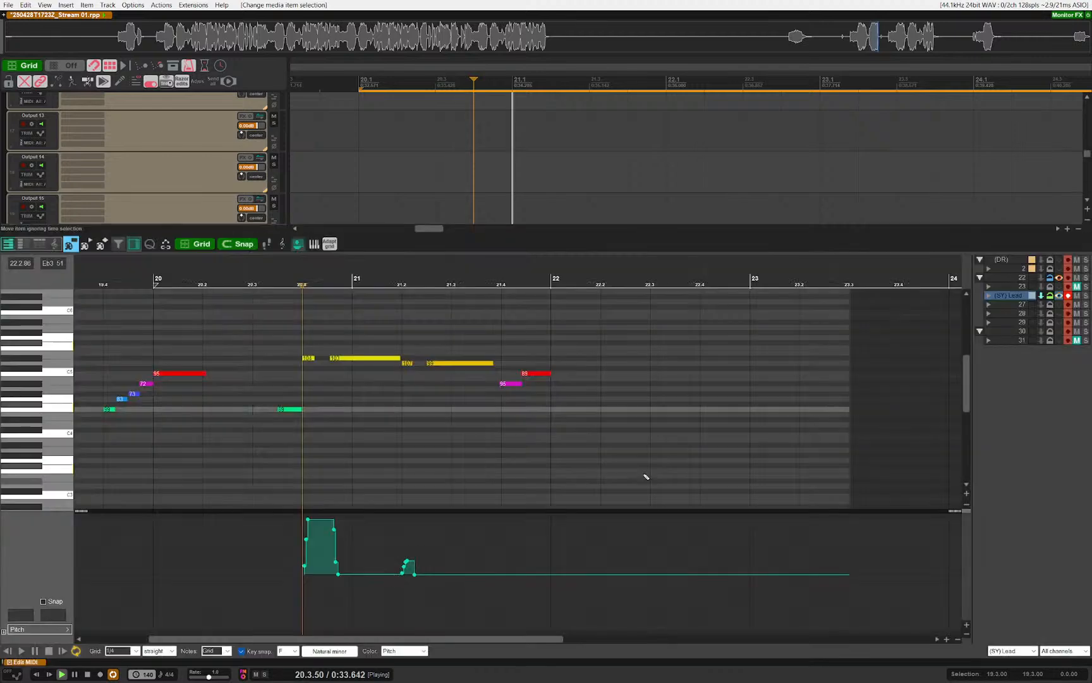
Step: Record a falling pitch bend on the Lead track from about 21.3 to 23.1 and close the MIDI editor
{"action": "key", "text": "ctrl+r"}
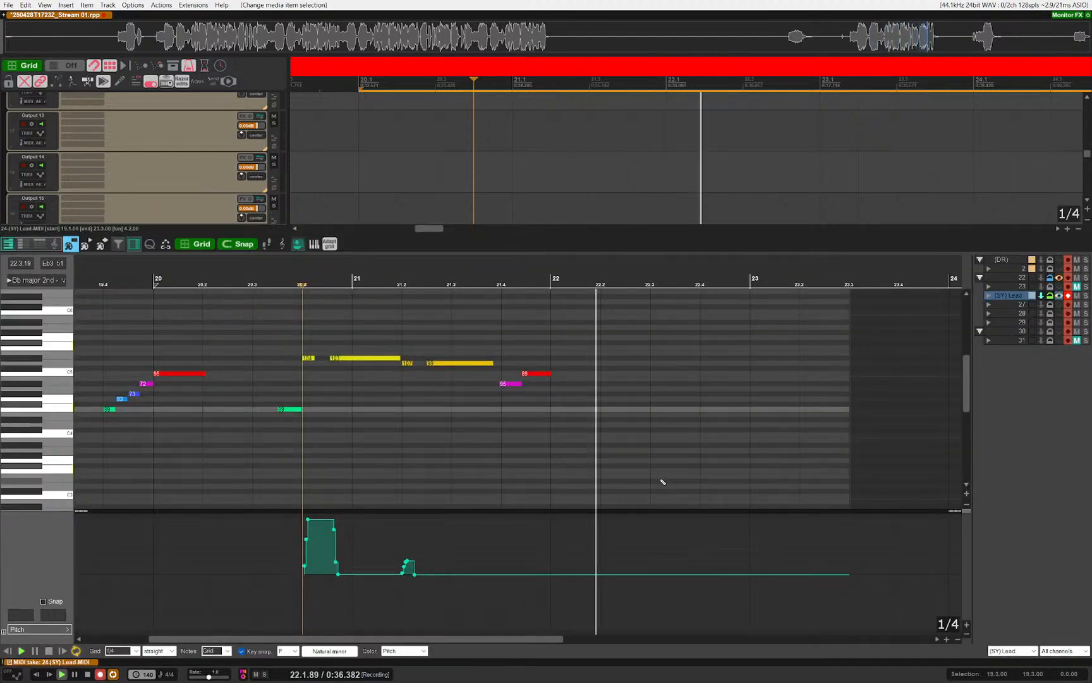
{"action": "key", "text": "space"}
{"action": "key", "text": "Escape"}
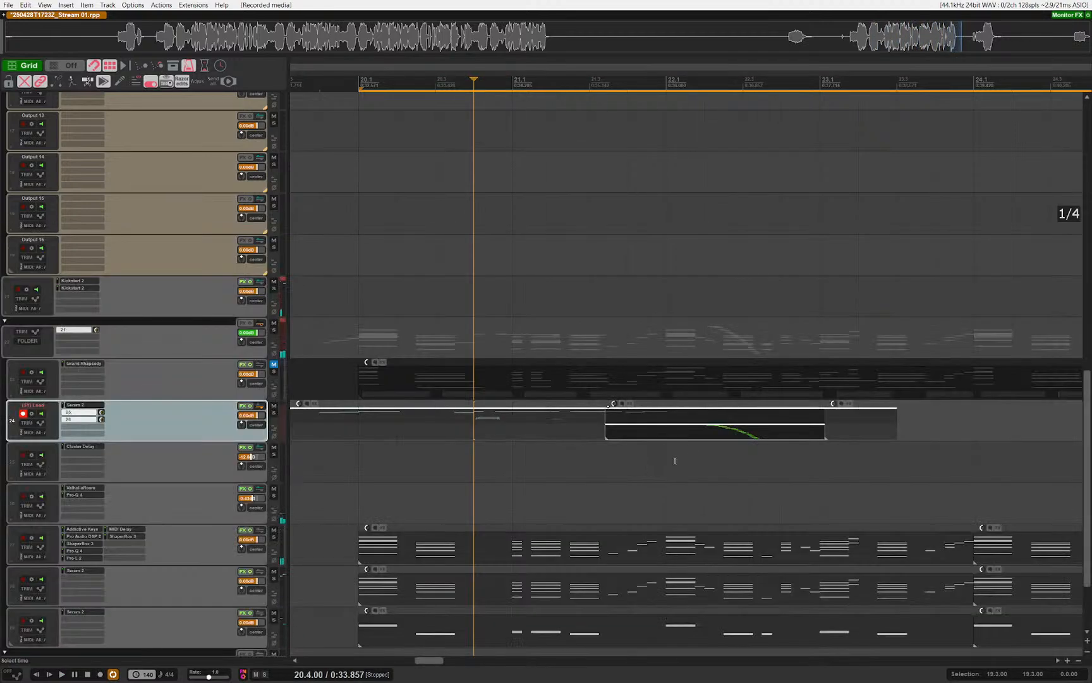
Step: Delete the short leftover item starting just after bar 23 on the Lead track
{"action": "scroll", "coordinate": [754, 451], "scroll_direction": "up", "scroll_amount": 1}
{"action": "scroll", "coordinate": [756, 450], "scroll_direction": "up", "scroll_amount": 1}
{"action": "left_click_drag", "start_coordinate": [455, 428], "coordinate": [615, 436]}
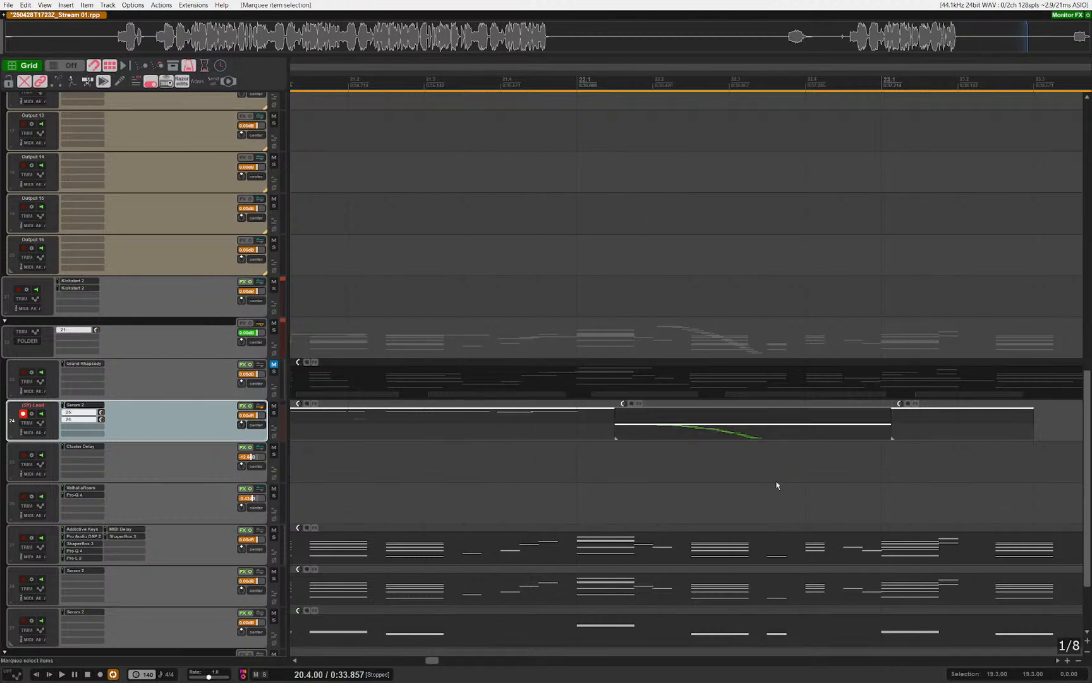
{"action": "left_click", "coordinate": [958, 419]}
{"action": "key", "text": "Delete"}
Step: Play the Lead track from 22.1 and compare the takes around the descending run
{"action": "left_click", "coordinate": [577, 436]}
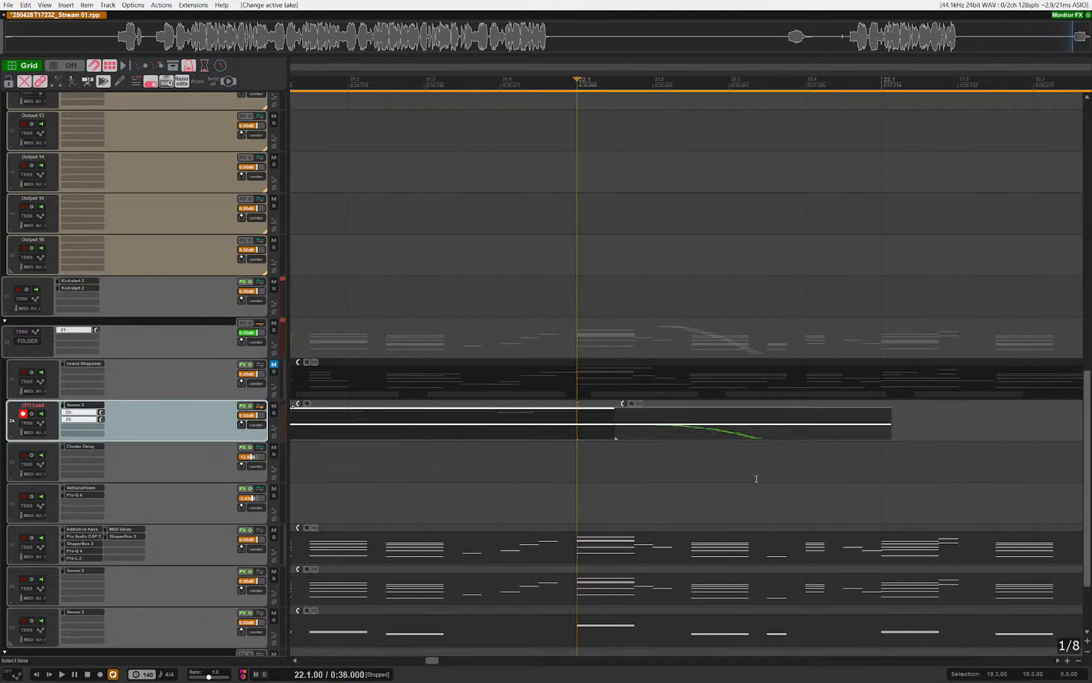
{"action": "scroll", "coordinate": [695, 455], "scroll_direction": "up", "scroll_amount": 1}
{"action": "key", "text": "space"}
{"action": "key", "text": "t"}
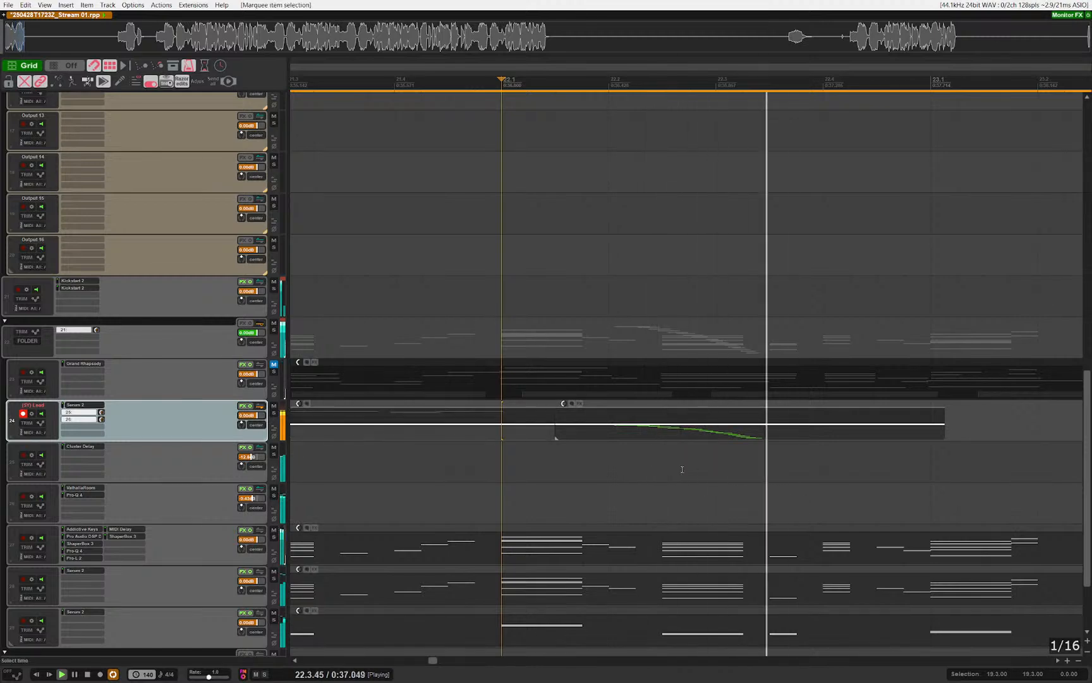
{"action": "left_click_drag", "start_coordinate": [676, 475], "coordinate": [768, 492]}
{"action": "scroll", "coordinate": [737, 486], "scroll_direction": "down", "scroll_amount": 2}
{"action": "key", "text": "space"}
{"action": "scroll", "coordinate": [737, 486], "scroll_direction": "down", "scroll_amount": 3}
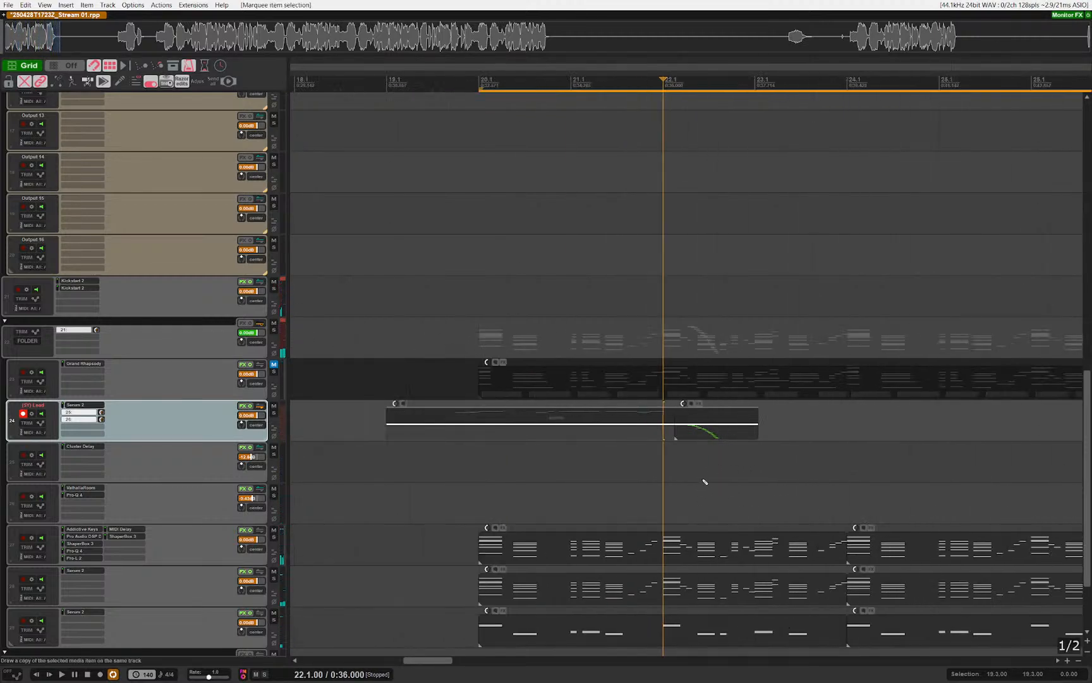
{"action": "key", "text": "space"}
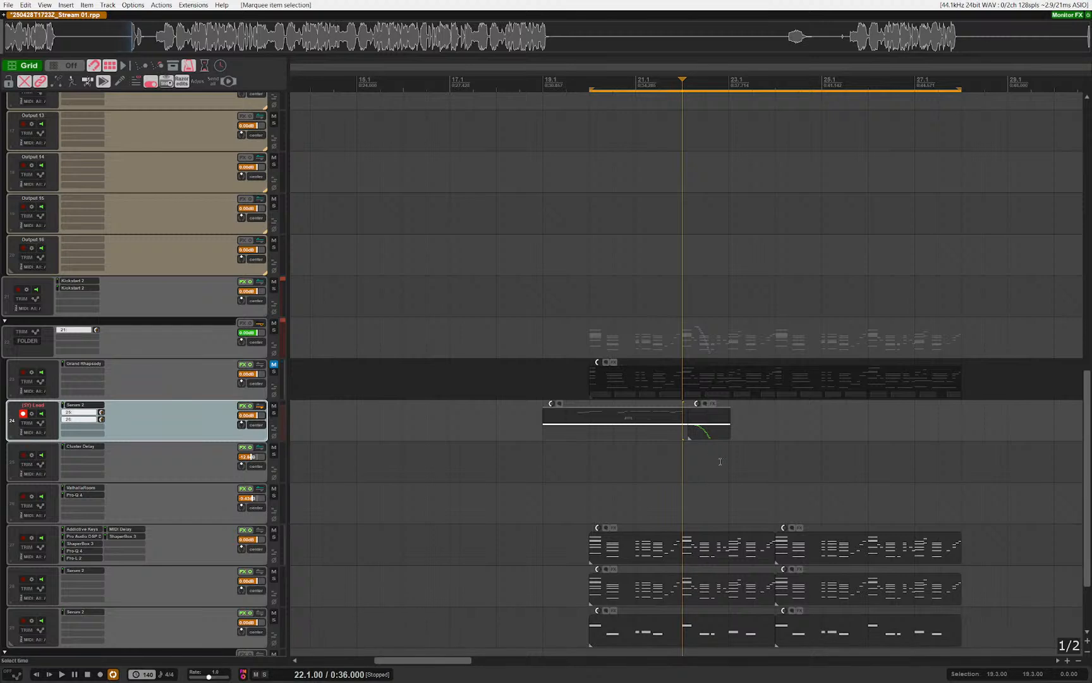
Step: Activate the main lead item's upper take containing the melody notes and play it from 19.3
{"action": "left_click", "coordinate": [582, 439]}
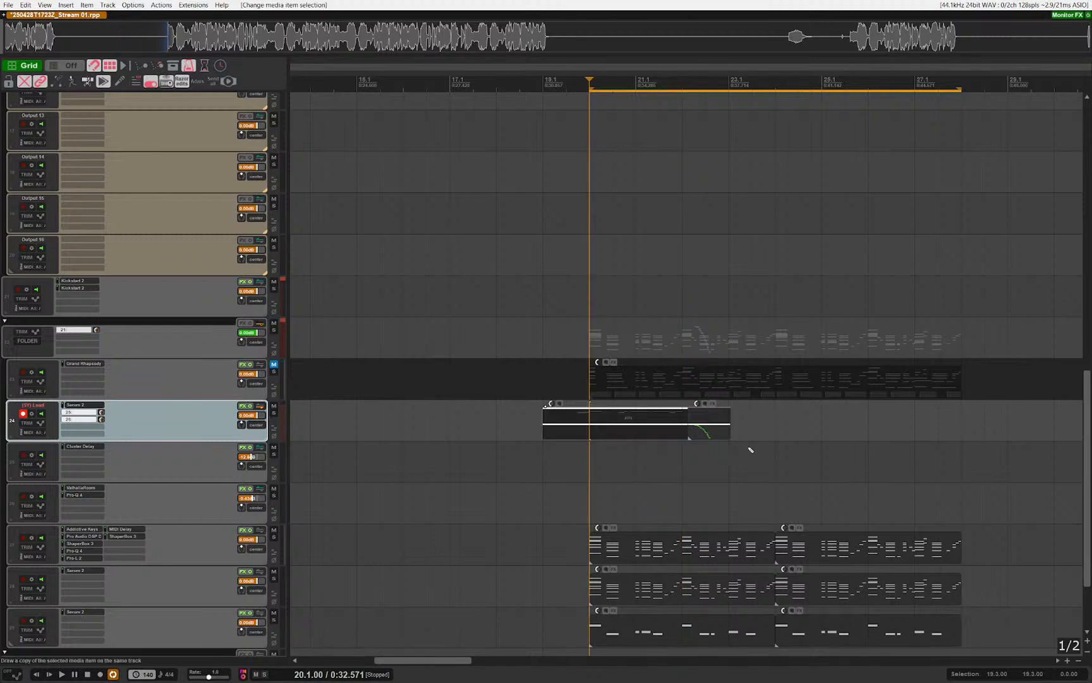
{"action": "scroll", "coordinate": [751, 450], "scroll_direction": "up", "scroll_amount": 3}
{"action": "left_click", "coordinate": [442, 427]}
{"action": "key", "text": "space"}
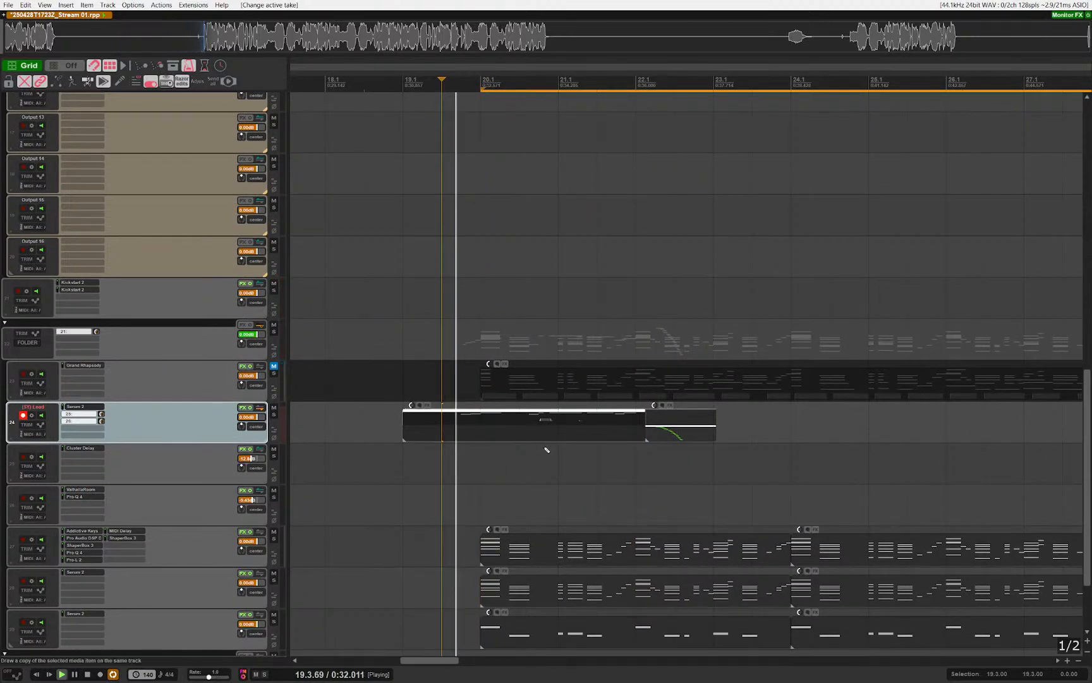
Step: Trim the main lead item to start at 19.3 and crop it to its active take
{"action": "scroll", "coordinate": [547, 449], "scroll_direction": "up", "scroll_amount": 1}
{"action": "left_click", "coordinate": [421, 419]}
{"action": "key", "text": "s"}
{"action": "left_click_drag", "start_coordinate": [407, 426], "coordinate": [408, 493]}
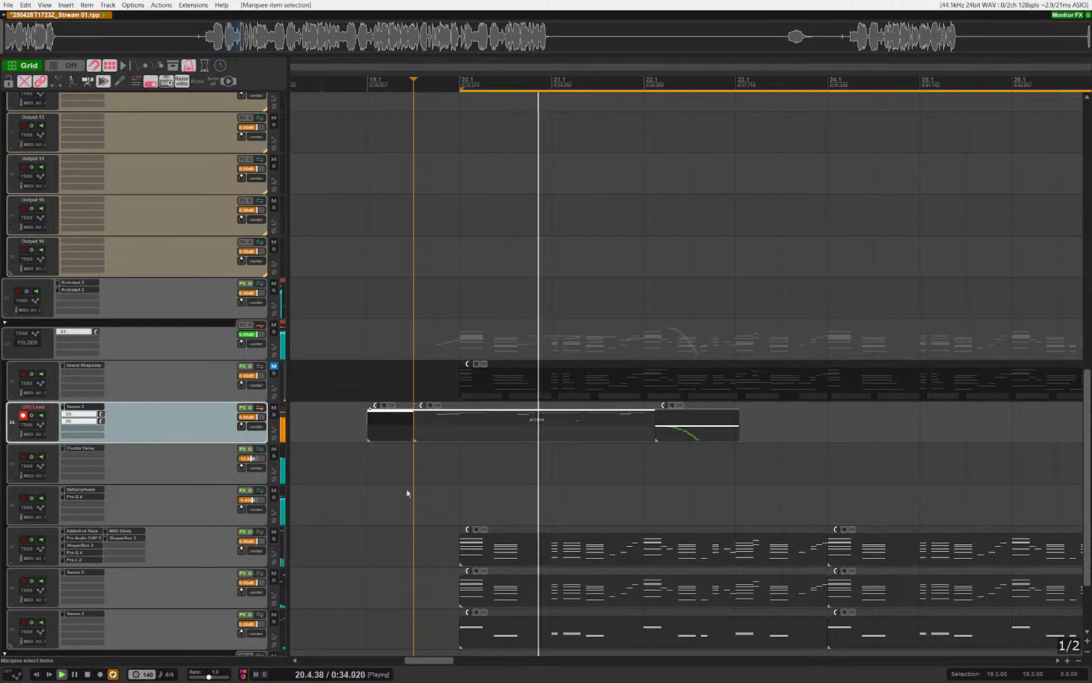
{"action": "key", "text": "Delete"}
{"action": "left_click_drag", "start_coordinate": [538, 427], "coordinate": [571, 468]}
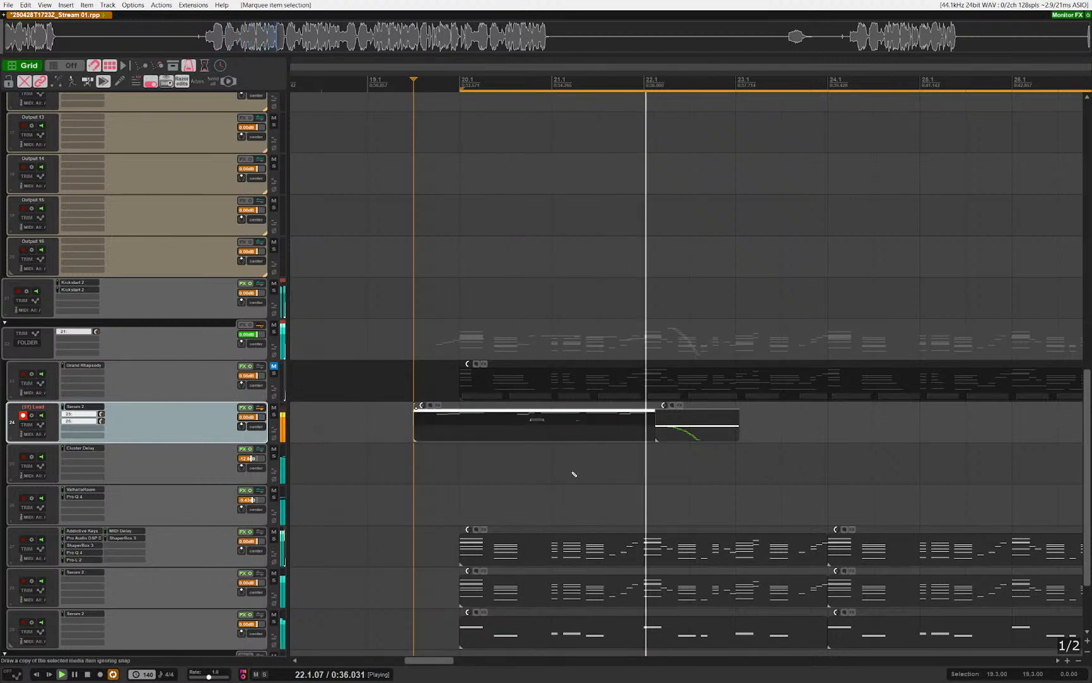
{"action": "key", "text": "alt+shift+t"}
{"action": "scroll", "coordinate": [712, 475], "scroll_direction": "up", "scroll_amount": 2}
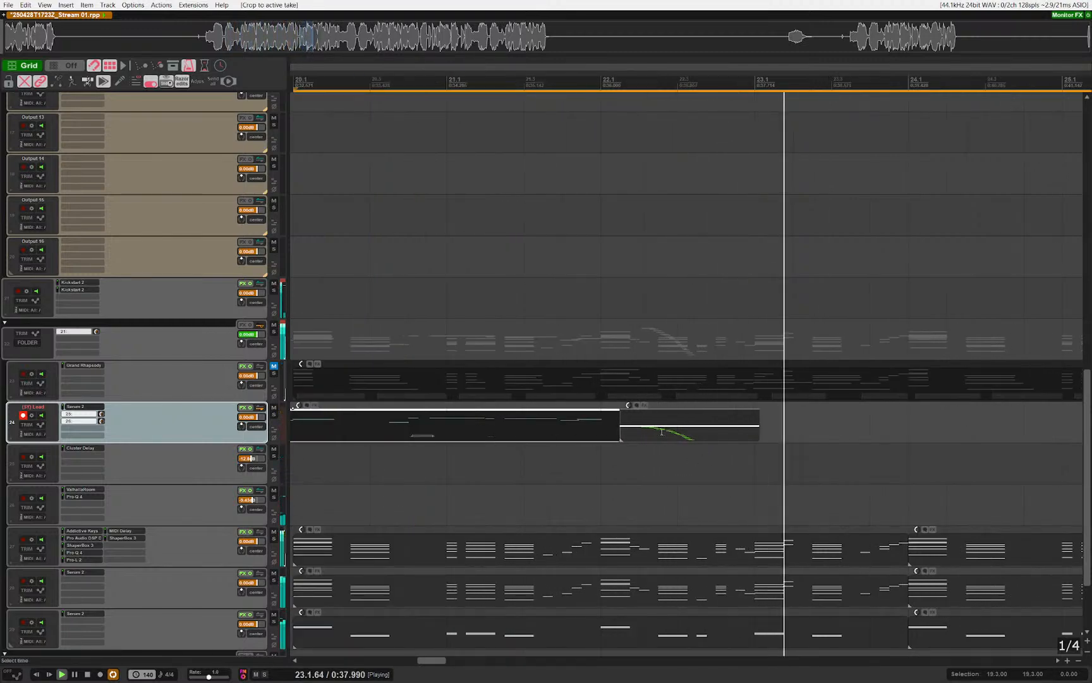
{"action": "double_click", "coordinate": [662, 432]}
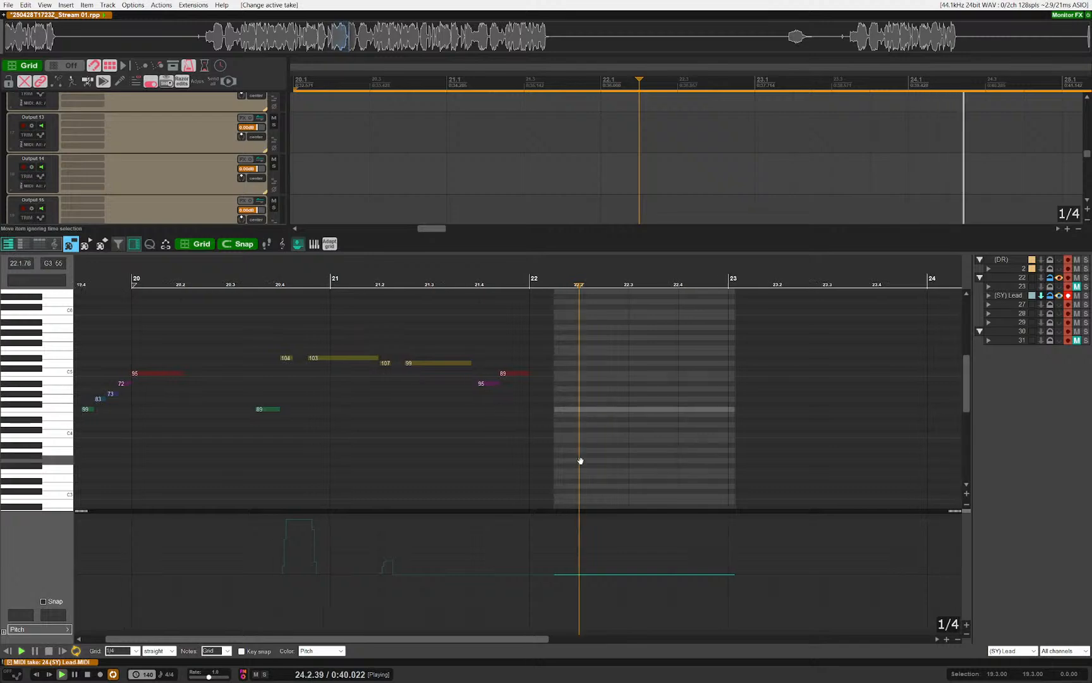
{"action": "left_click_drag", "start_coordinate": [581, 460], "coordinate": [591, 104]}
{"action": "key", "text": "space"}
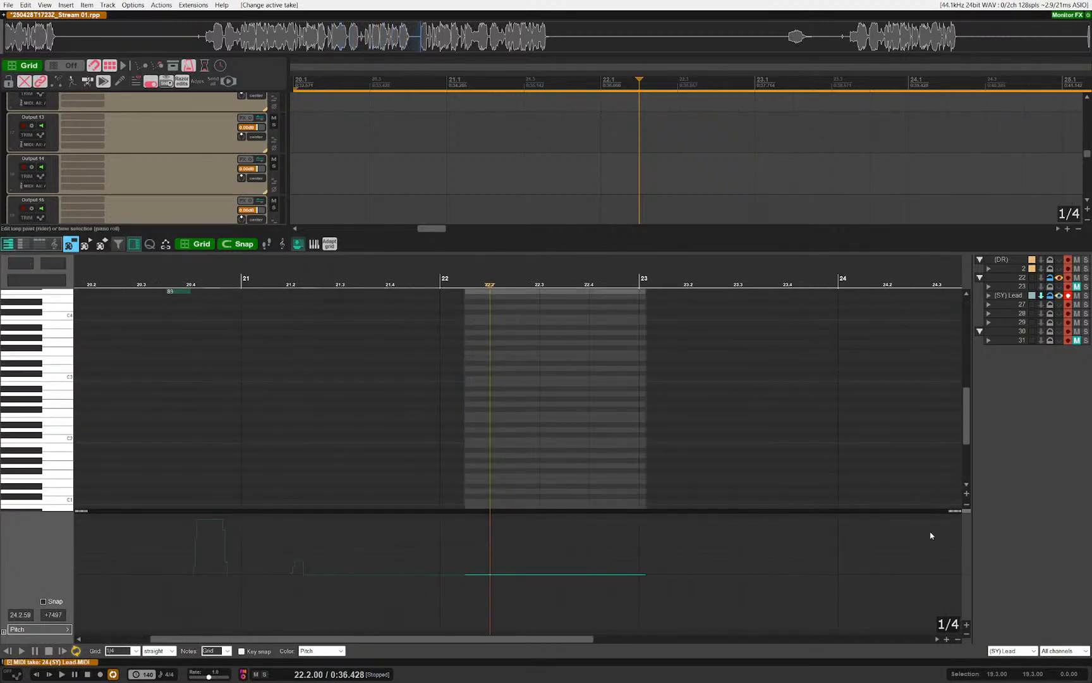
{"action": "left_click_drag", "start_coordinate": [600, 366], "coordinate": [670, 316]}
{"action": "key", "text": "Escape"}
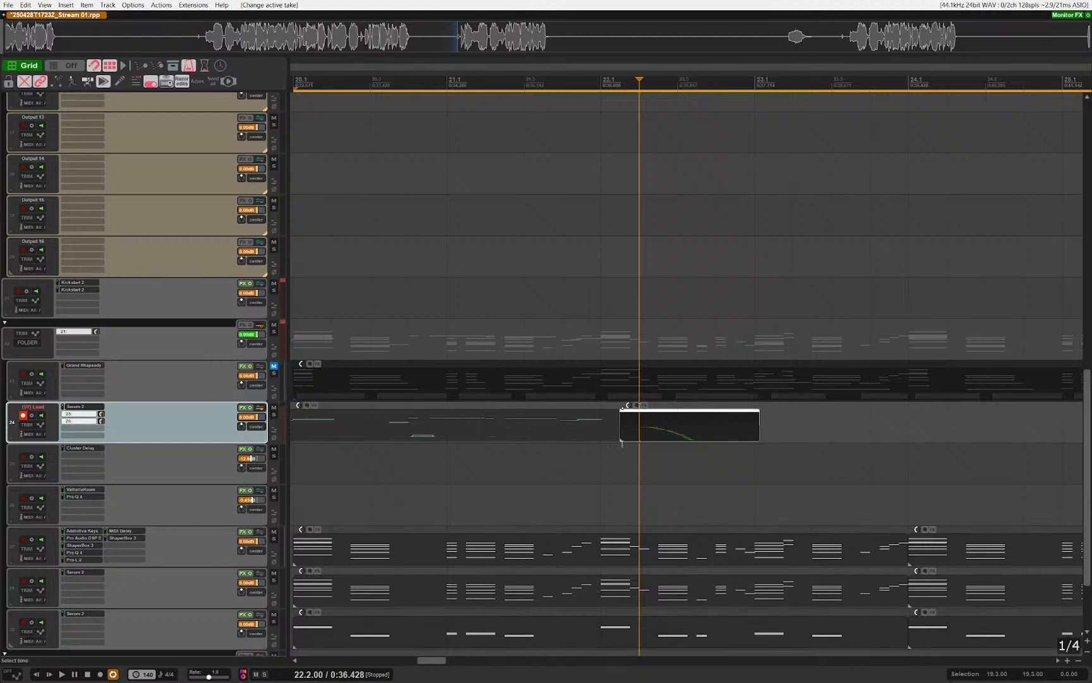
Step: Crop the second lead item to its lower take with the descending run and open it in the MIDI editor
{"action": "scroll", "coordinate": [624, 445], "scroll_direction": "up", "scroll_amount": 2}
{"action": "scroll", "coordinate": [724, 445], "scroll_direction": "up", "scroll_amount": 3}
{"action": "left_click", "coordinate": [675, 423]}
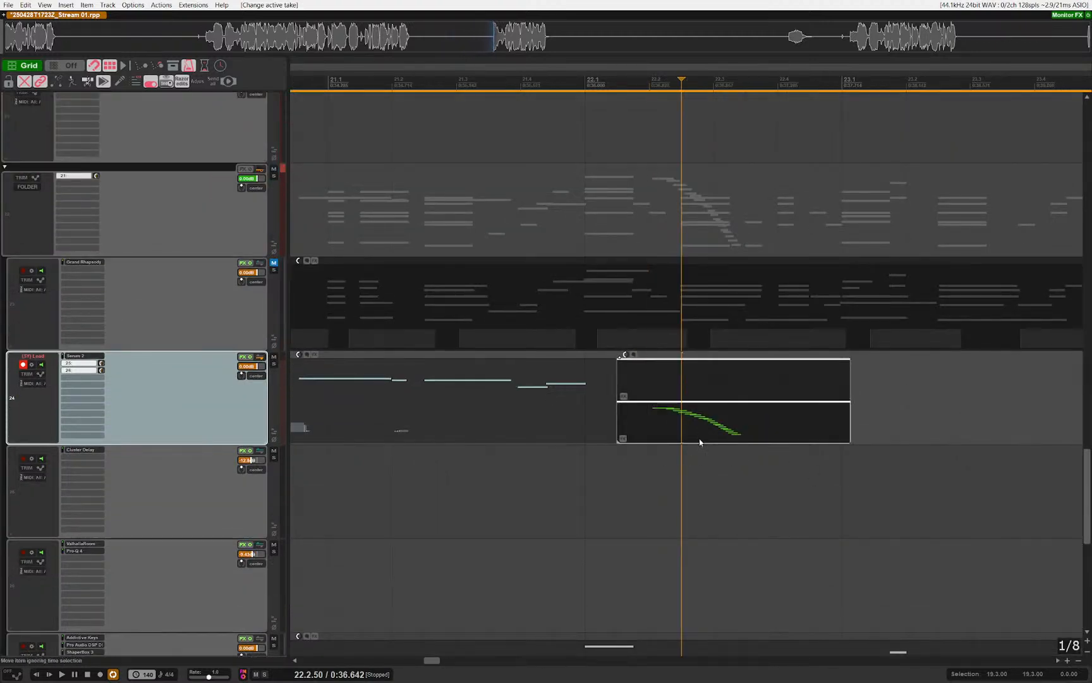
{"action": "key", "text": "alt+shift+t"}
{"action": "double_click", "coordinate": [666, 425]}
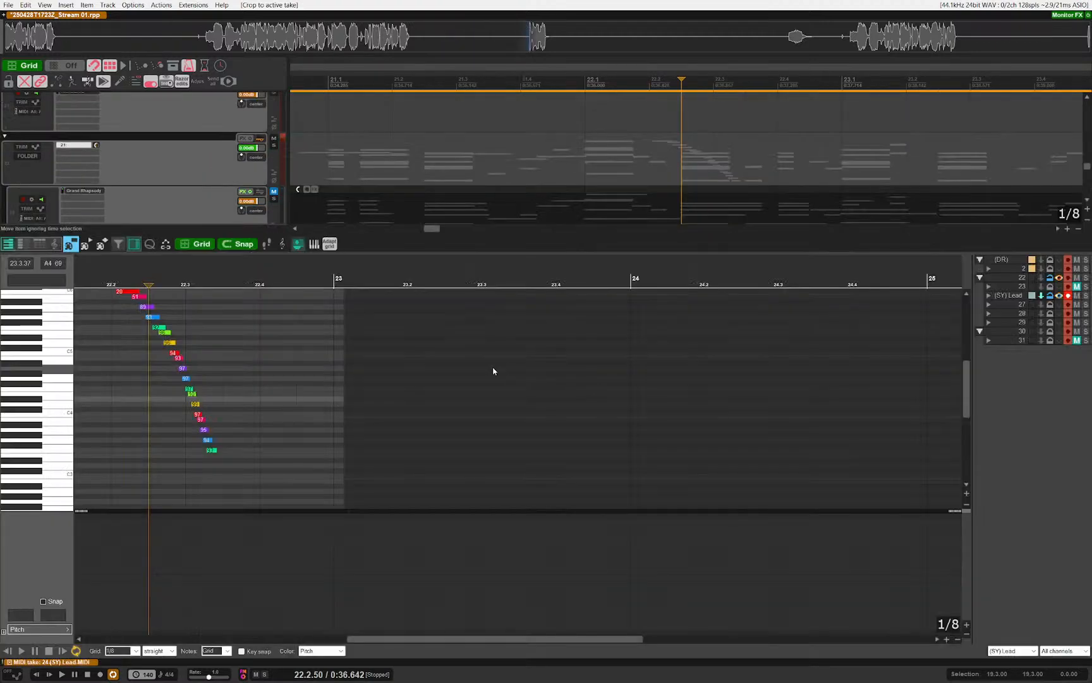
{"action": "scroll", "coordinate": [400, 402], "scroll_direction": "up", "scroll_amount": 4}
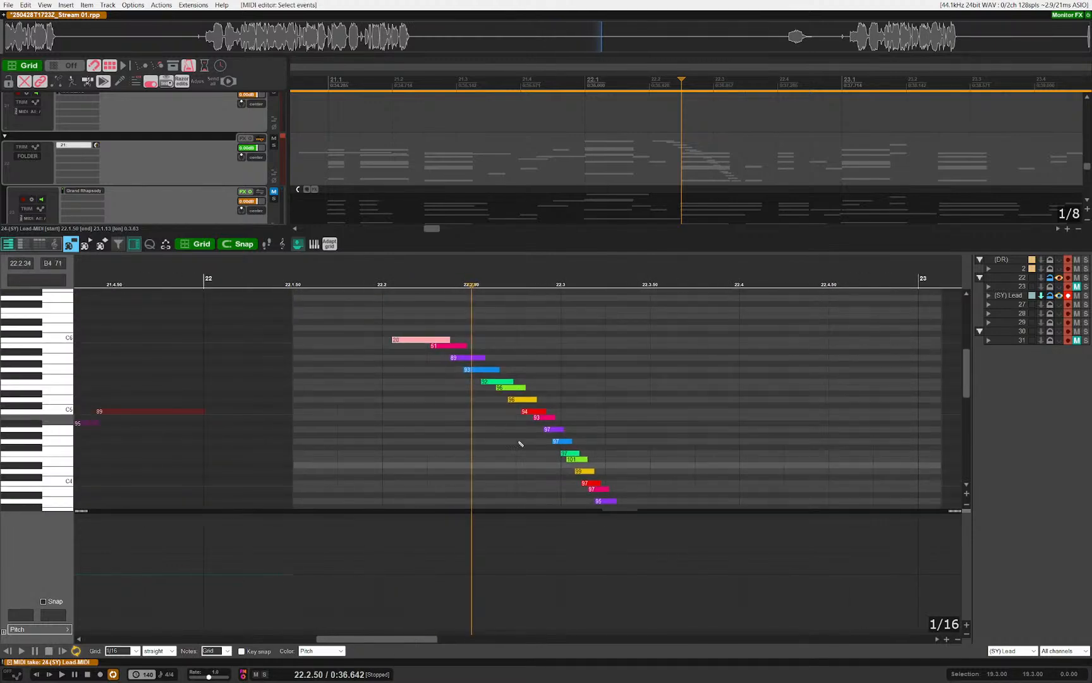
{"action": "left_click_drag", "start_coordinate": [520, 444], "coordinate": [536, 415]}
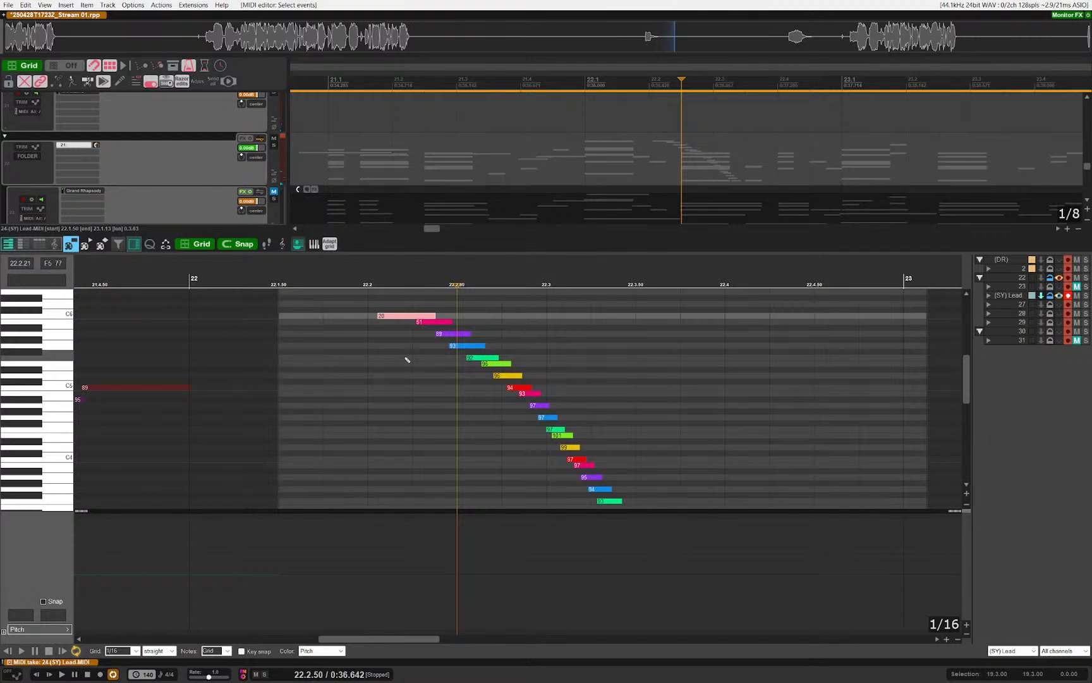
Step: Delete the run's first note at C6, lower the B5 note to Bb5 and extend its start earlier
{"action": "key", "text": "Delete"}
{"action": "left_click", "coordinate": [426, 324]}
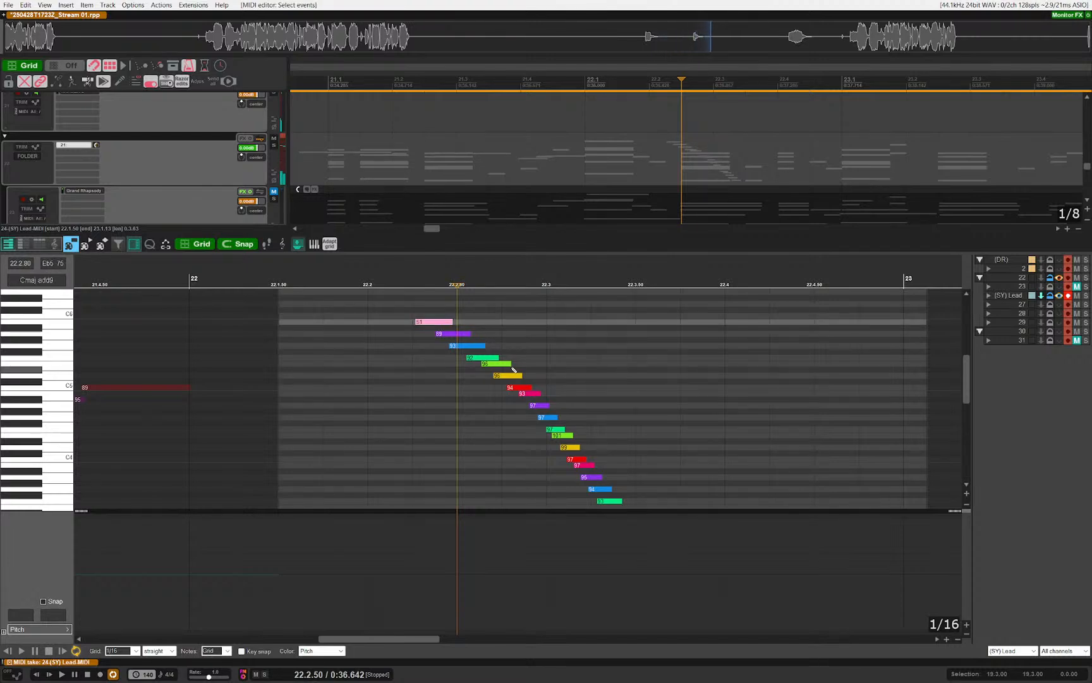
{"action": "key", "text": "Down"}
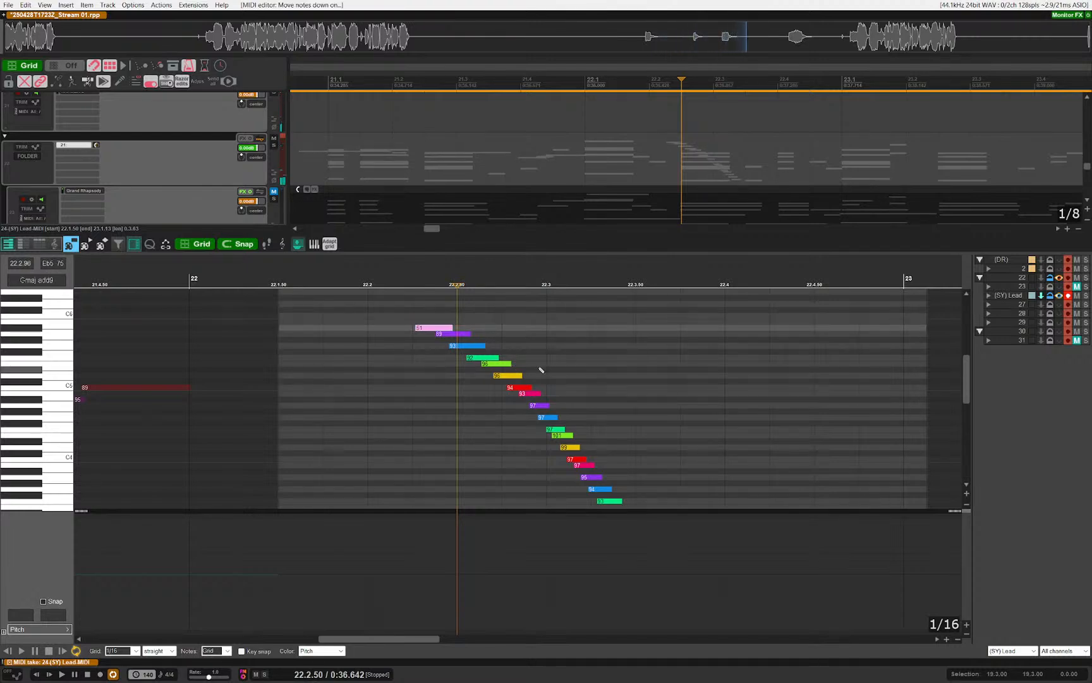
{"action": "key", "text": "Right"}
{"action": "key", "text": "Home"}
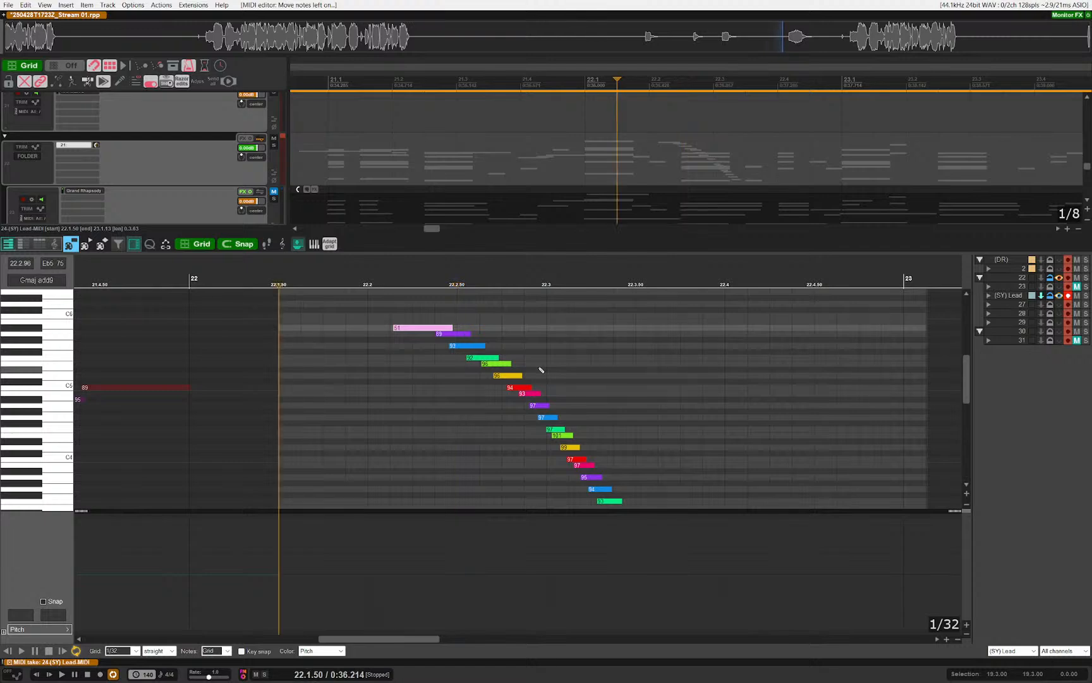
Step: Play the descending run repeatedly from the item start at 22.1.50 to check how it sounds
{"action": "key", "text": "space"}
{"action": "left_click_drag", "start_coordinate": [636, 434], "coordinate": [615, 422]}
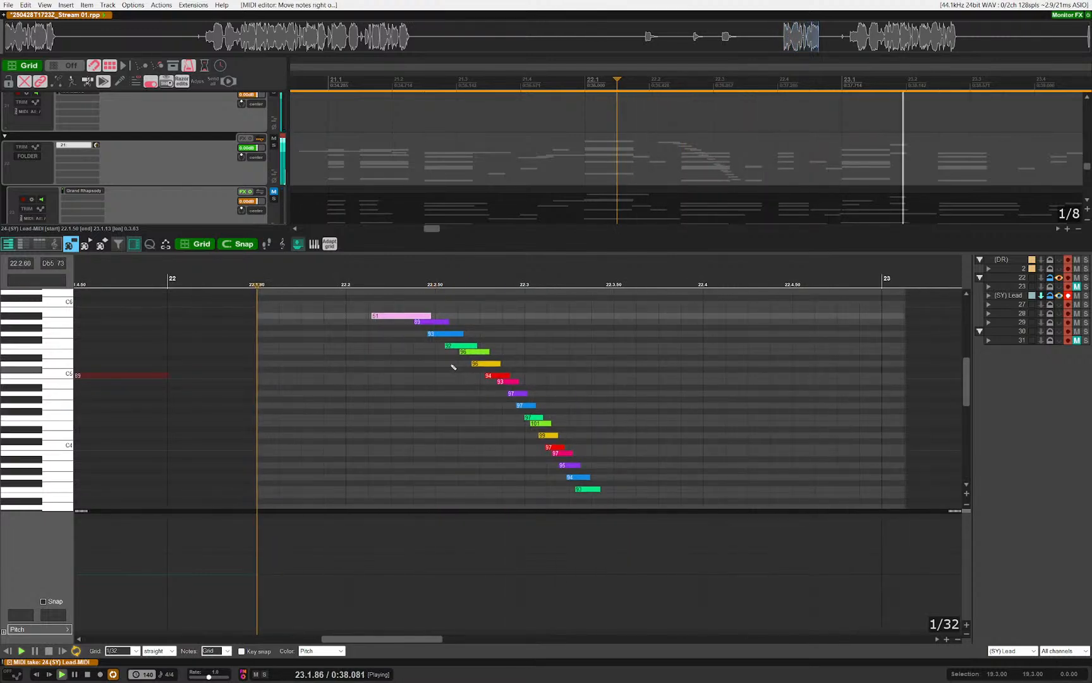
{"action": "key", "text": "space"}
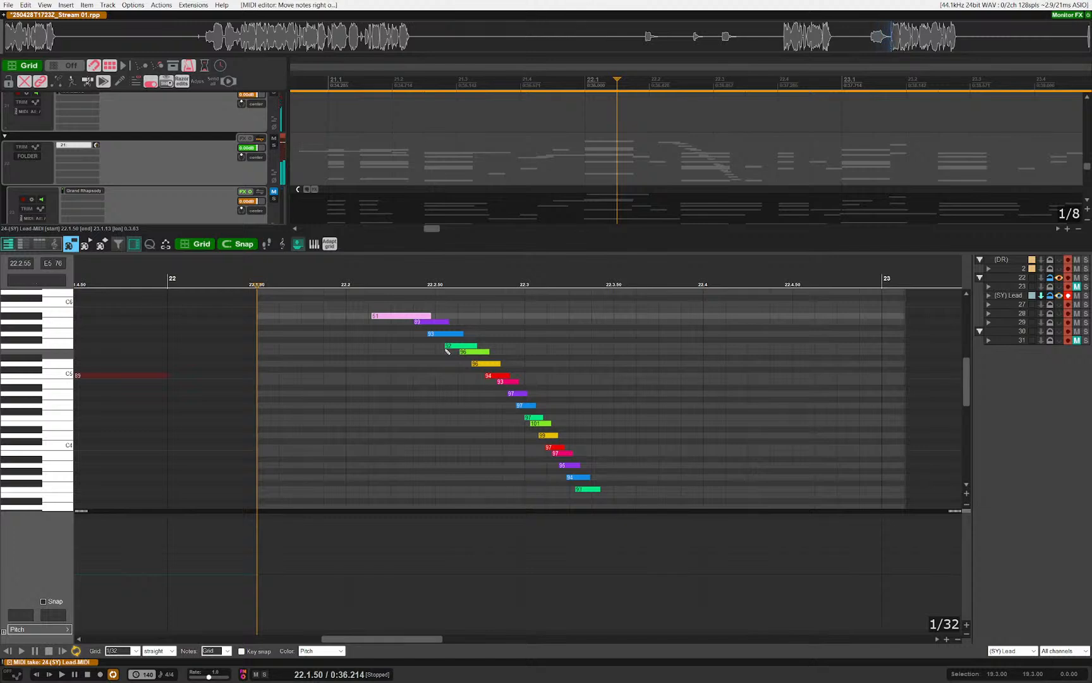
{"action": "scroll", "coordinate": [435, 346], "scroll_direction": "up", "scroll_amount": 2}
{"action": "key", "text": "space"}
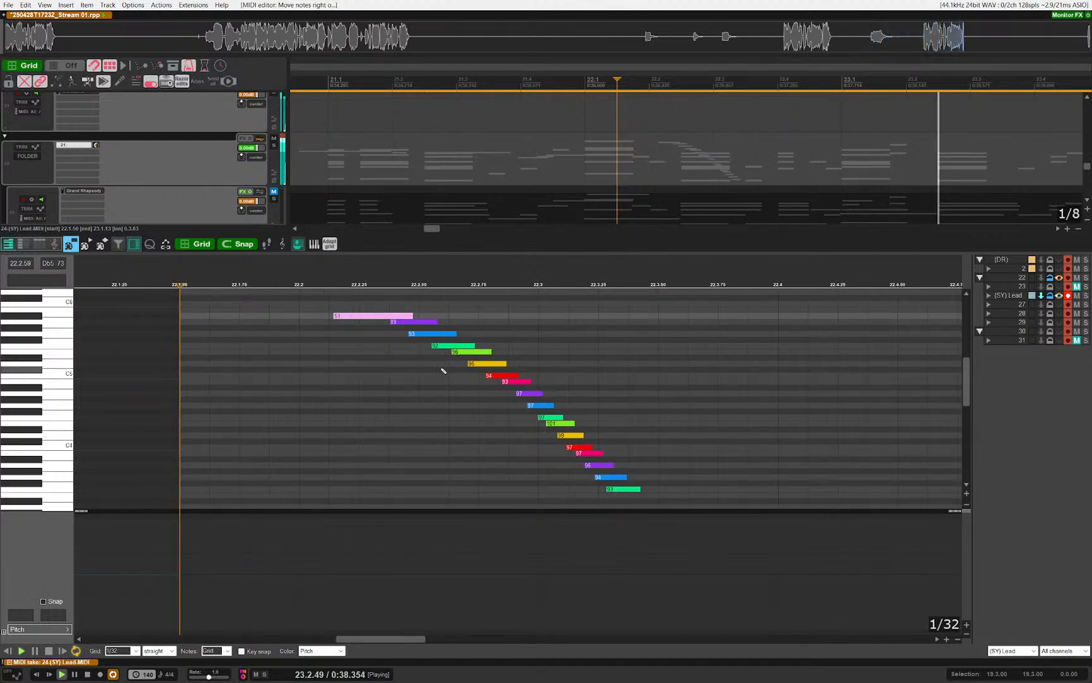
{"action": "key", "text": "space"}
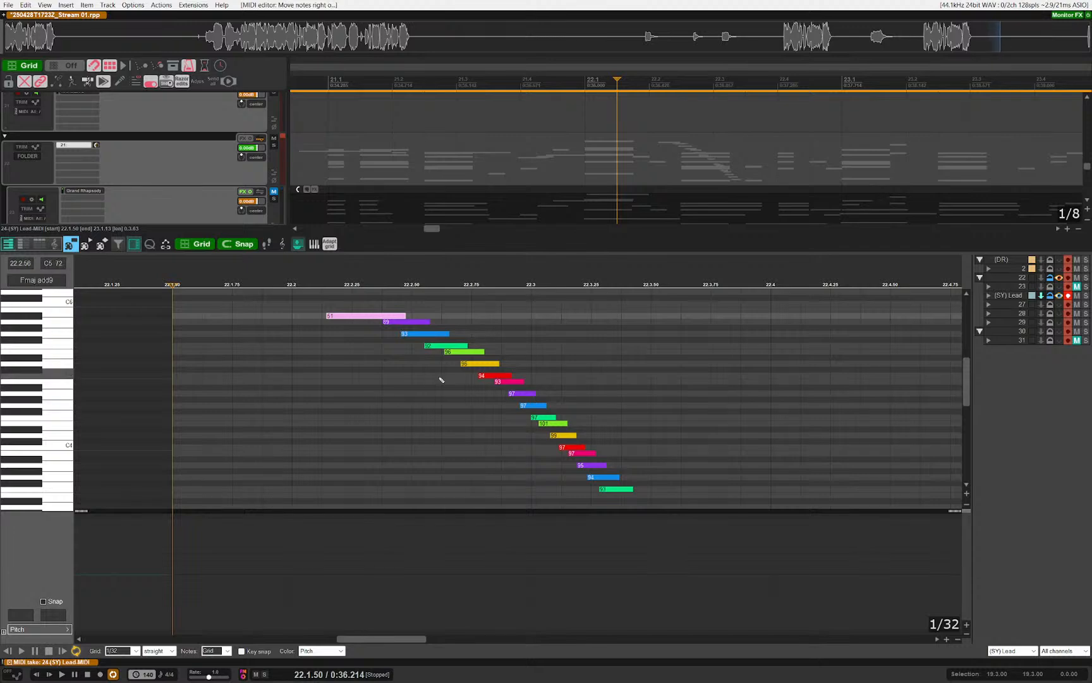
Step: Try lowering the run's B4 note to Bb4 and its B3 note to Bb3, and listen to it
{"action": "left_click", "coordinate": [508, 382]}
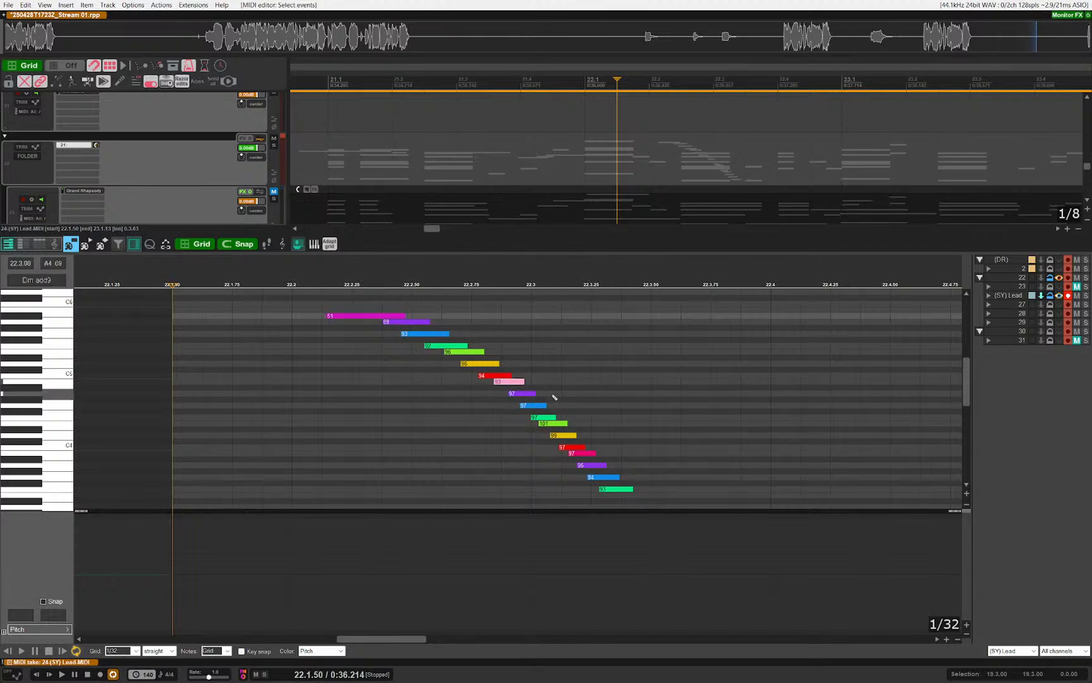
{"action": "key", "text": "Down"}
{"action": "left_click", "coordinate": [578, 454]}
{"action": "key", "text": "Down"}
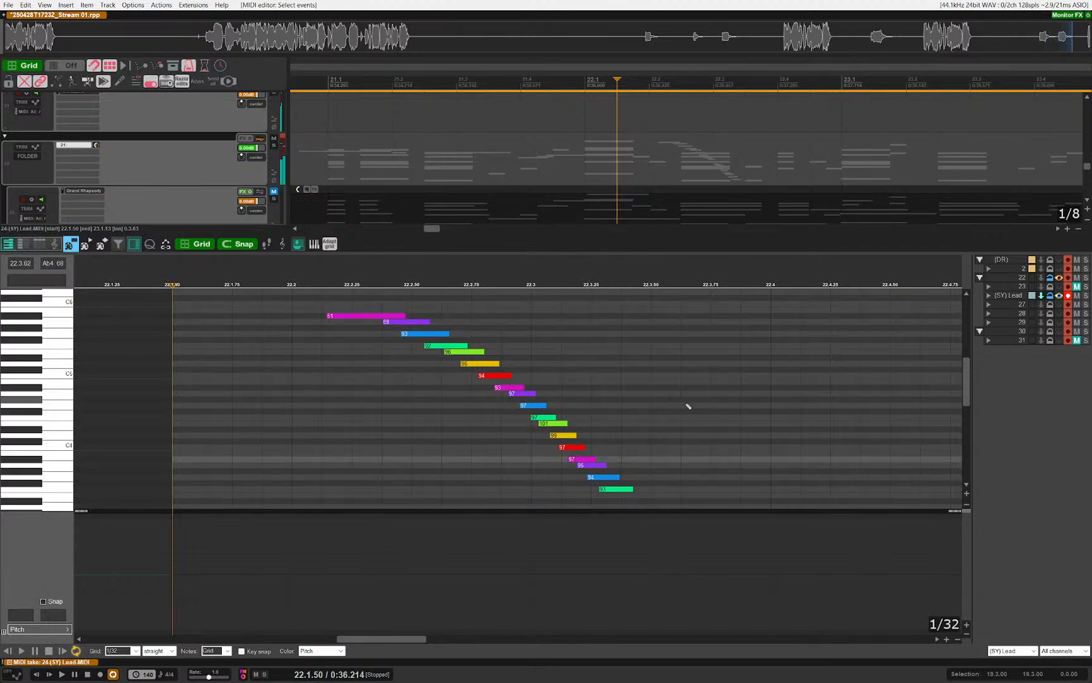
{"action": "key", "text": "space"}
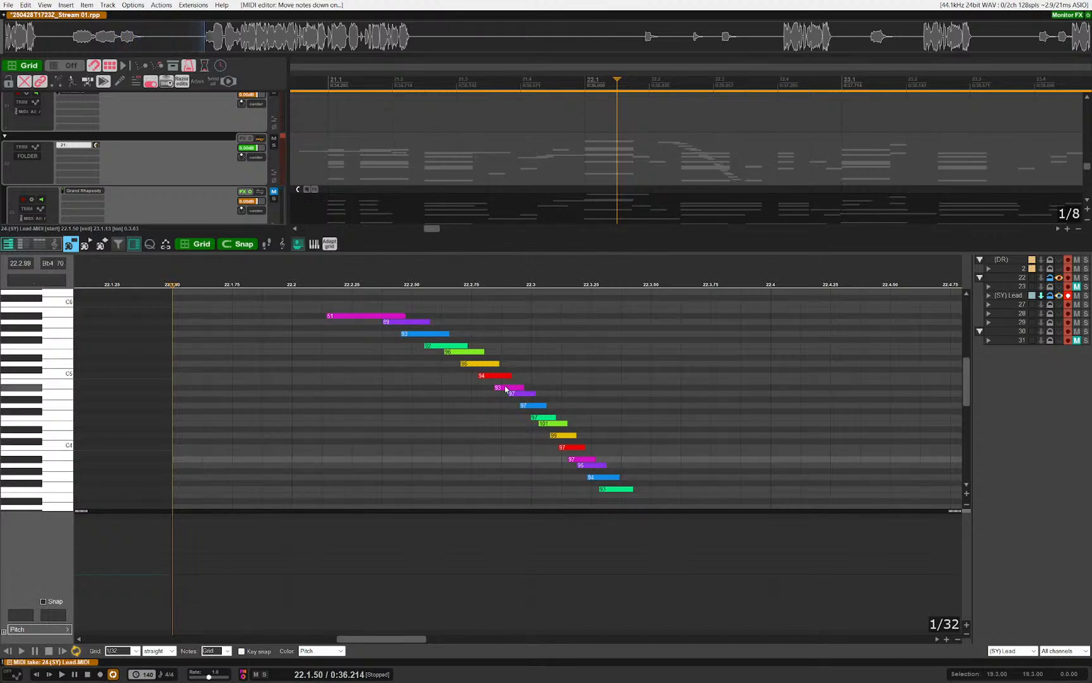
Step: Undo the lowering of the B4 and B3 notes in the descending run
{"action": "key", "text": "ctrl+z"}
{"action": "key", "text": "ctrl+z"}
{"action": "key", "text": "ctrl+z"}
{"action": "left_click", "coordinate": [756, 456]}
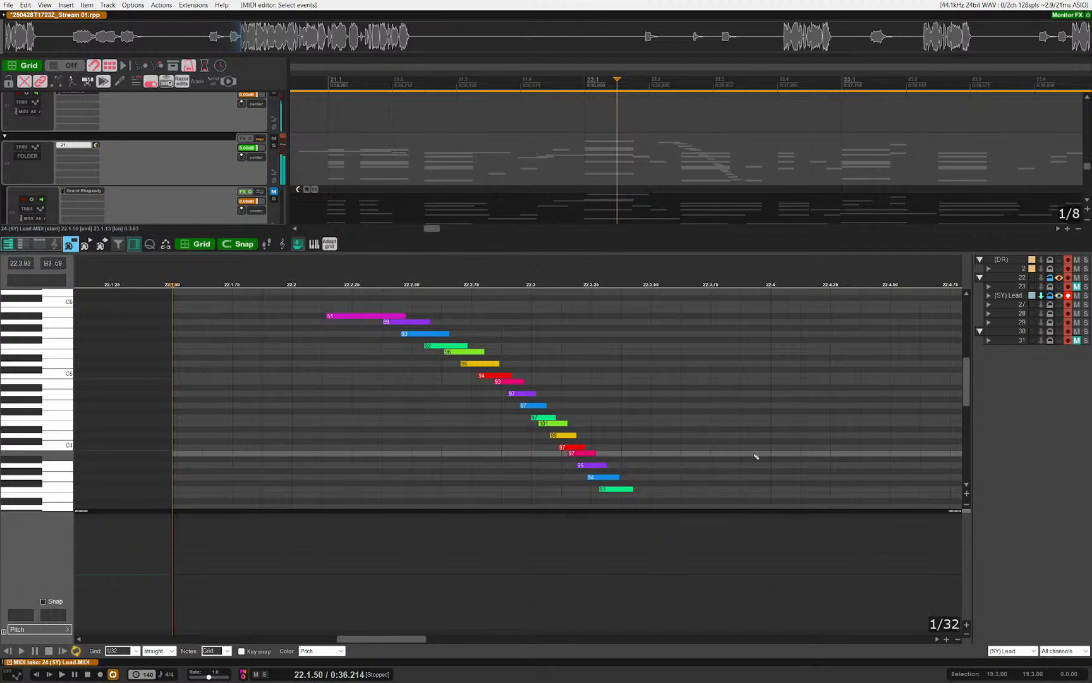
Step: Close the MIDI editor and play the lead phrase together with the descending run in the arrangement
{"action": "key", "text": "Escape"}
{"action": "key", "text": "space"}
{"action": "scroll", "coordinate": [709, 473], "scroll_direction": "down", "scroll_amount": 6}
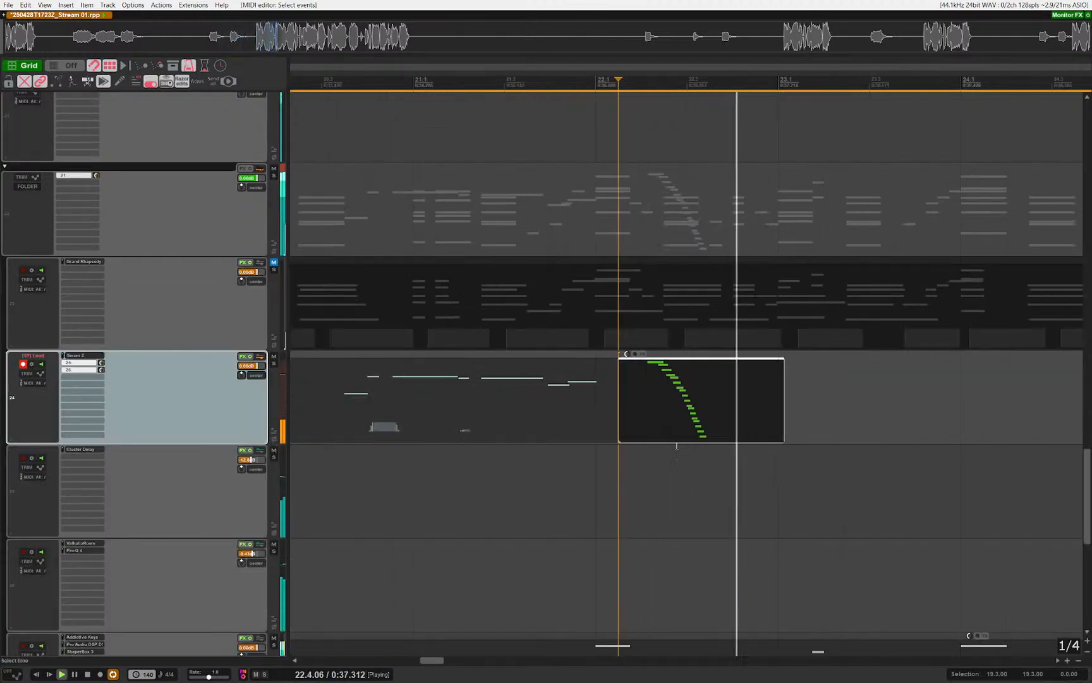
{"action": "left_click", "coordinate": [522, 400]}
{"action": "scroll", "coordinate": [522, 400], "scroll_direction": "up", "scroll_amount": 3}
Step: Try shortening all notes of the descending run in the MIDI editor on a 1/64 grid
{"action": "double_click", "coordinate": [640, 398]}
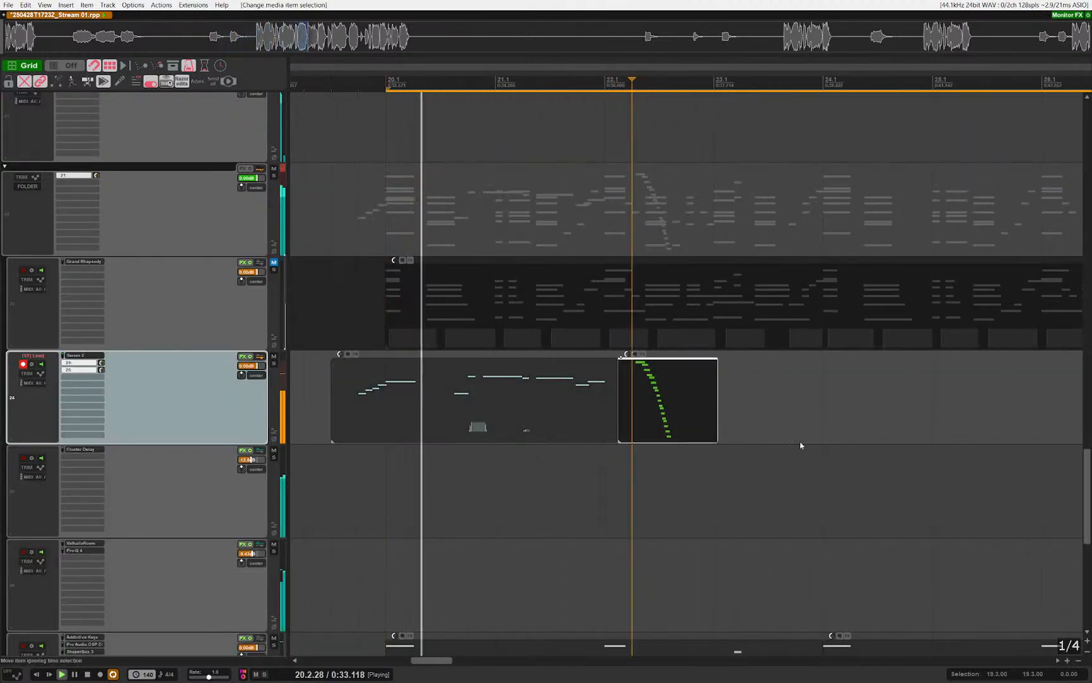
{"action": "key", "text": "ctrl+a"}
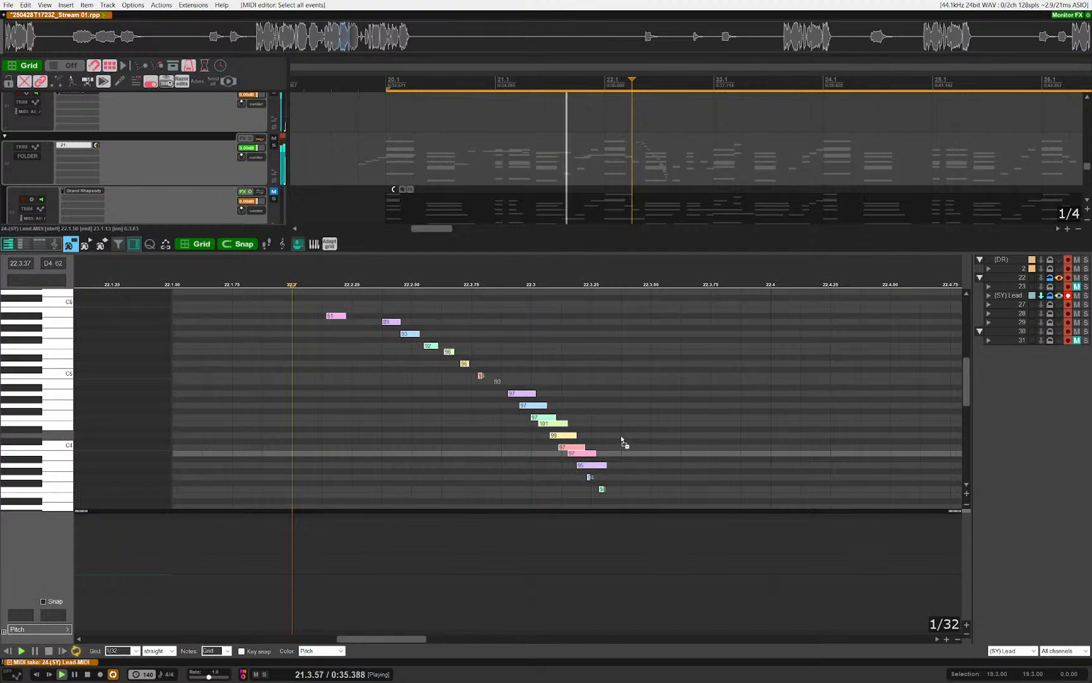
{"action": "key", "text": "6"}
{"action": "key", "text": "shift+Left"}
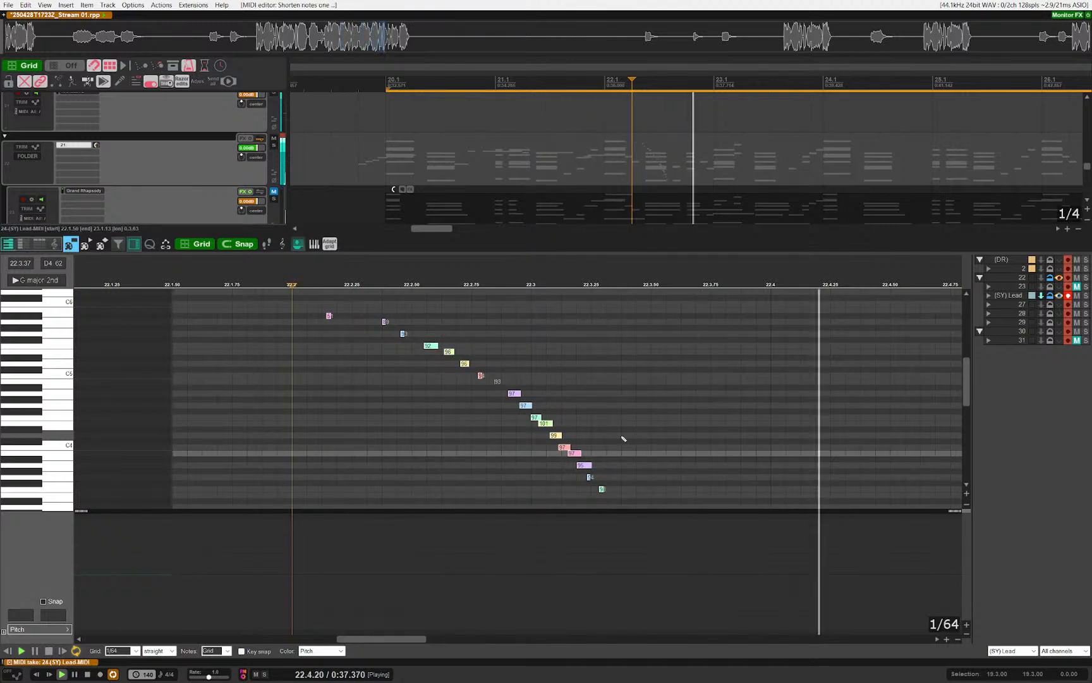
{"action": "key", "text": "space"}
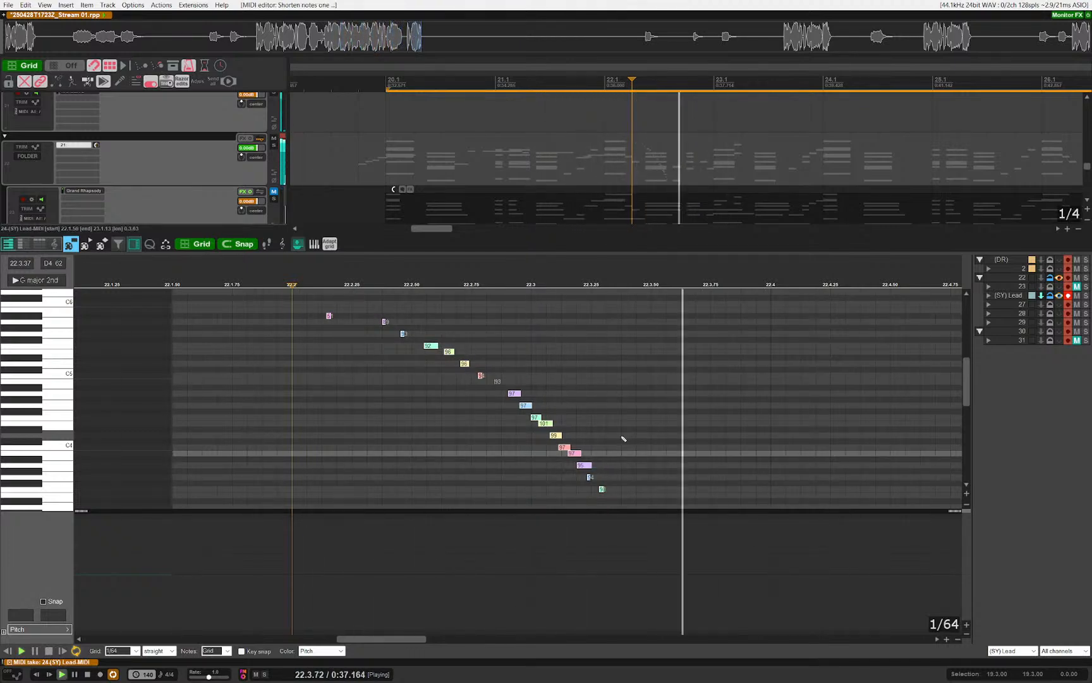
{"action": "key", "text": "space"}
{"action": "key", "text": "ctrl+z"}
Step: Close the MIDI editor and move the descending-run item to the loop's end, starting at about 27.3
{"action": "key", "text": "Escape"}
{"action": "key", "text": "Escape"}
{"action": "scroll", "coordinate": [585, 407], "scroll_direction": "down", "scroll_amount": 3}
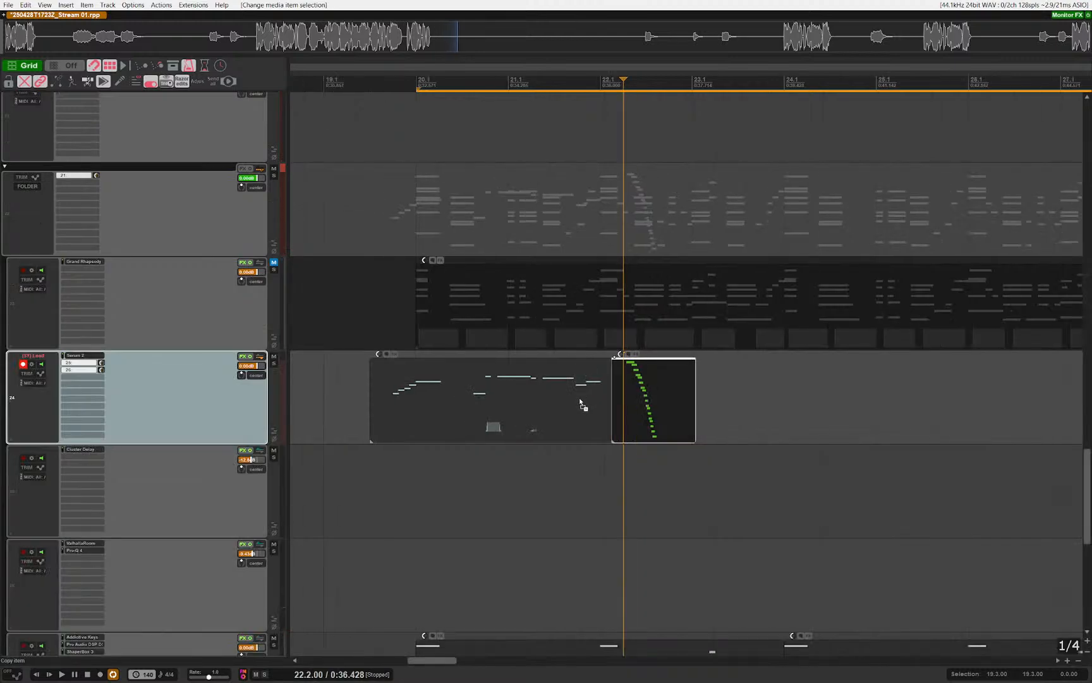
{"action": "key", "text": "Escape"}
{"action": "left_click_drag", "start_coordinate": [649, 417], "coordinate": [996, 408]}
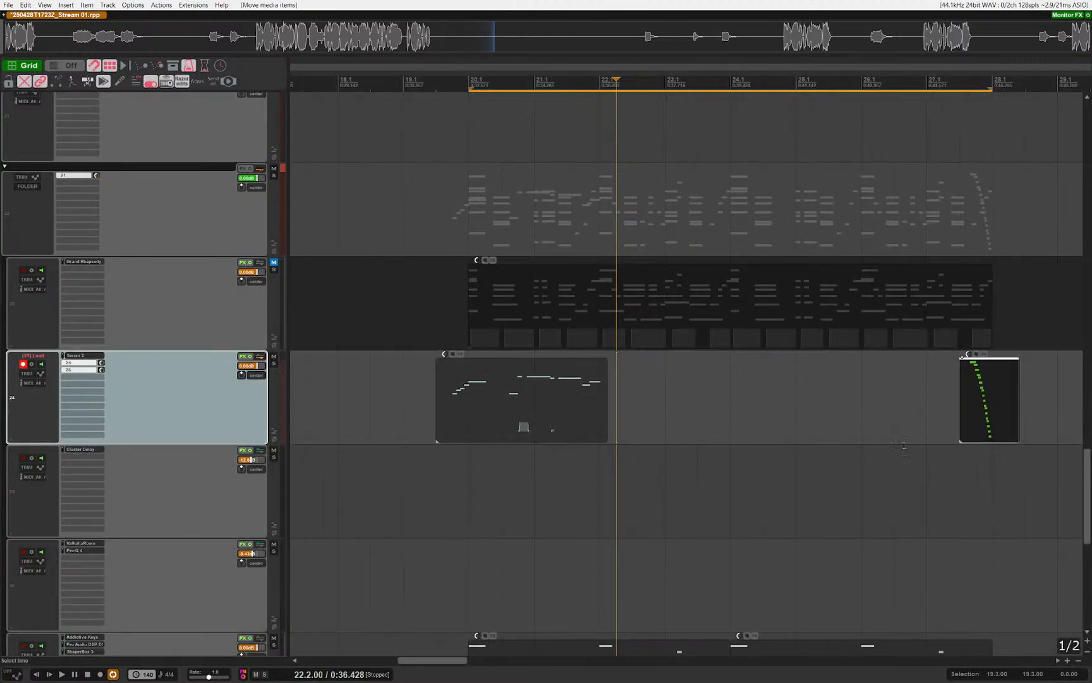
Step: Play the descending run and slide its notes slightly later inside the item so the last one reaches the loop's end at 28.1
{"action": "left_click_drag", "start_coordinate": [905, 446], "coordinate": [881, 438]}
{"action": "mouse_move", "coordinate": [798, 438]}
{"action": "left_mouse_down"}
{"action": "mouse_move", "coordinate": [851, 446]}
{"action": "mouse_move", "coordinate": [796, 427]}
{"action": "left_mouse_up"}
{"action": "scroll", "coordinate": [600, 420], "scroll_direction": "up", "scroll_amount": 1}
{"action": "left_click_drag", "start_coordinate": [664, 419], "coordinate": [317, 388]}
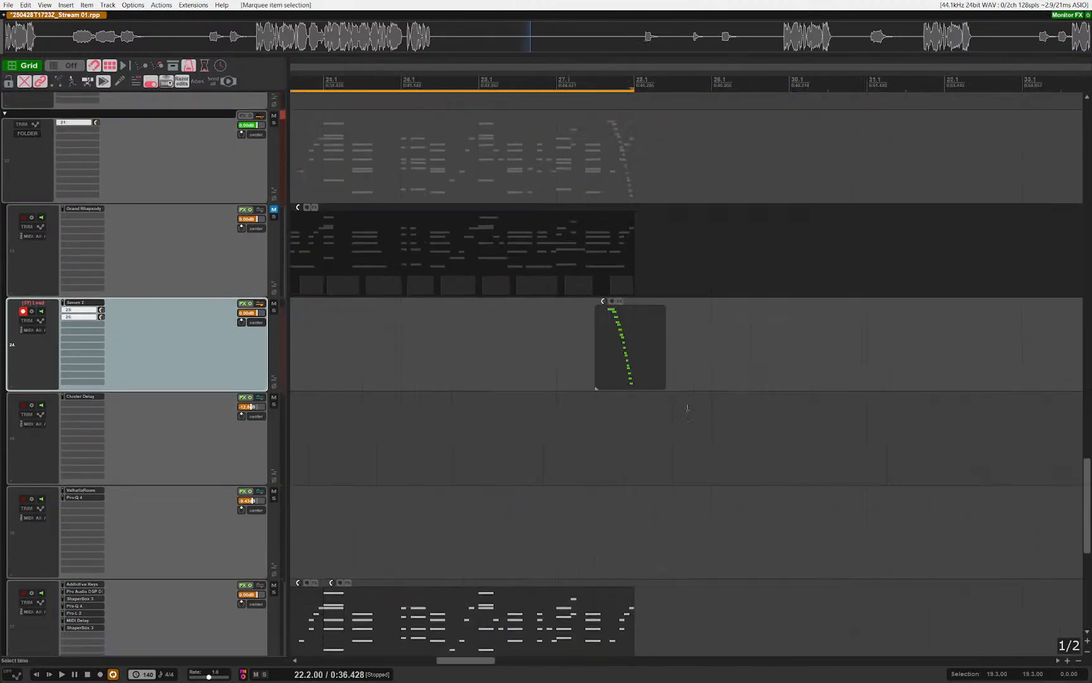
{"action": "scroll", "coordinate": [682, 409], "scroll_direction": "up", "scroll_amount": 7}
{"action": "left_click", "coordinate": [542, 363]}
{"action": "key", "text": "space"}
{"action": "scroll", "coordinate": [728, 398], "scroll_direction": "up", "scroll_amount": 3}
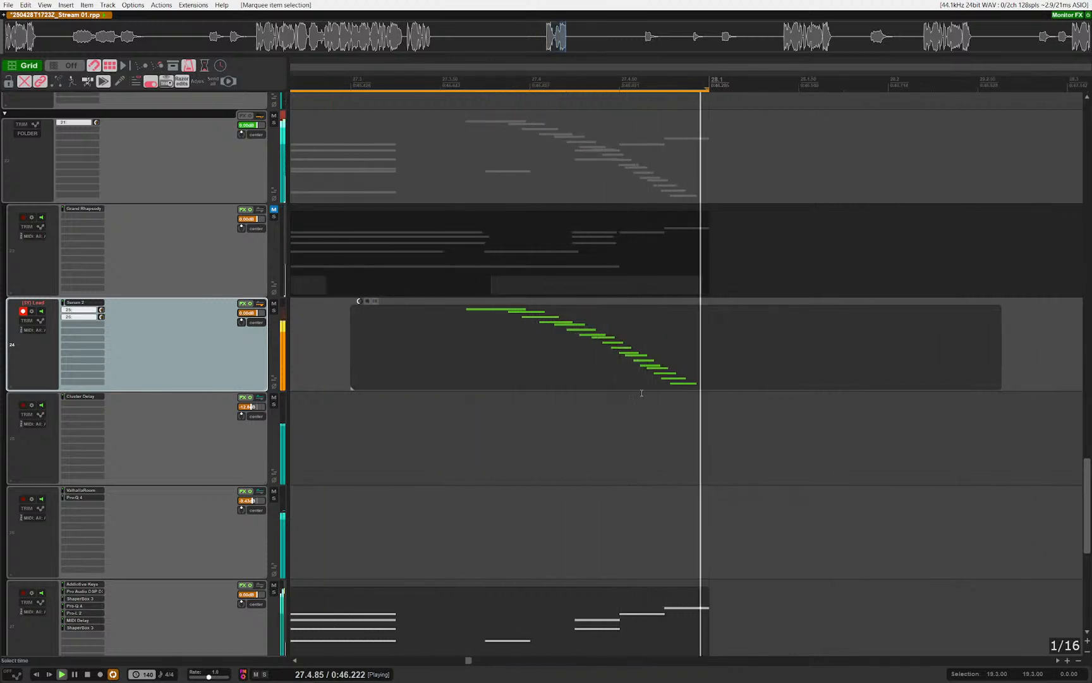
{"action": "left_click", "coordinate": [593, 352]}
{"action": "left_click_drag", "start_coordinate": [592, 352], "coordinate": [610, 357]}
Step: Split the descending-run item at 28.1 and delete the part beyond the loop's end
{"action": "left_click", "coordinate": [719, 353]}
{"action": "key", "text": "s"}
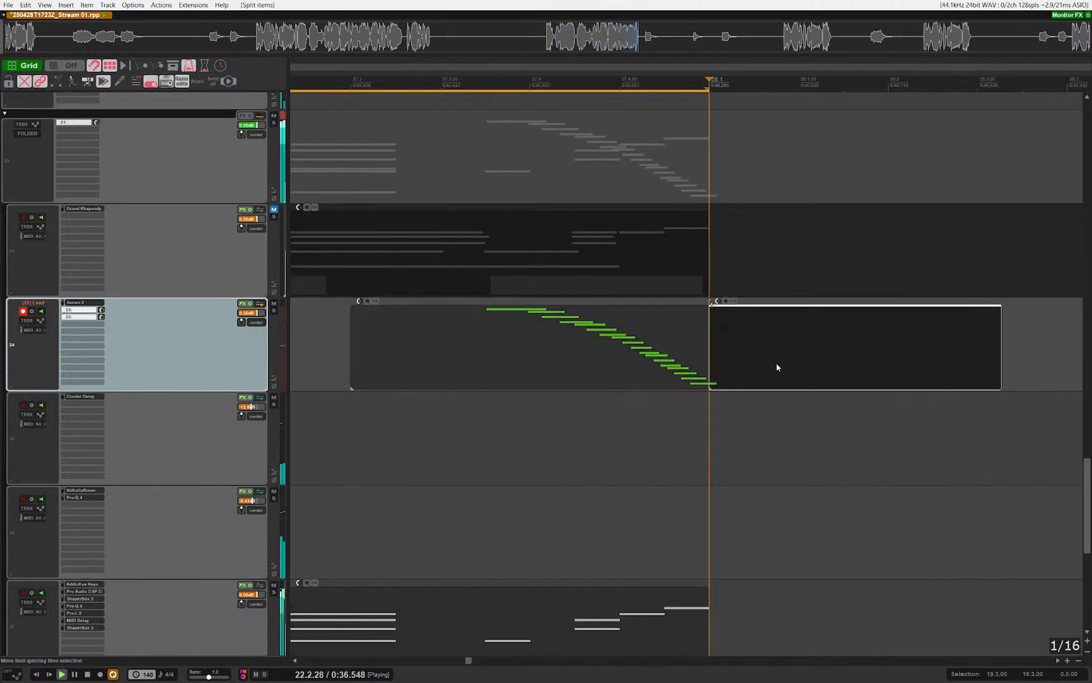
{"action": "key", "text": "Delete"}
{"action": "scroll", "coordinate": [529, 338], "scroll_direction": "down", "scroll_amount": 3}
{"action": "scroll", "coordinate": [555, 343], "scroll_direction": "down", "scroll_amount": 7}
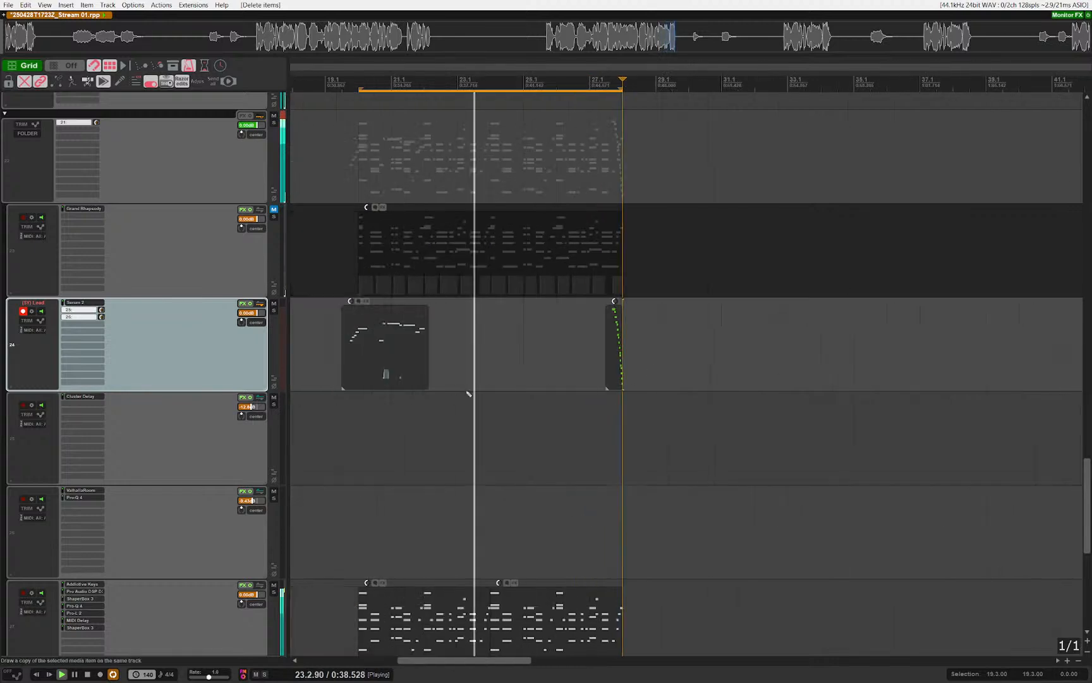
Step: Extend the end of the lead-phrase item to the start of the descending-run item at 27.3
{"action": "scroll", "coordinate": [481, 392], "scroll_direction": "up", "scroll_amount": 3}
{"action": "key", "text": "Escape"}
{"action": "scroll", "coordinate": [468, 354], "scroll_direction": "down", "scroll_amount": 2}
{"action": "key", "text": "space"}
{"action": "left_click", "coordinate": [434, 170]}
{"action": "left_click", "coordinate": [434, 170]}
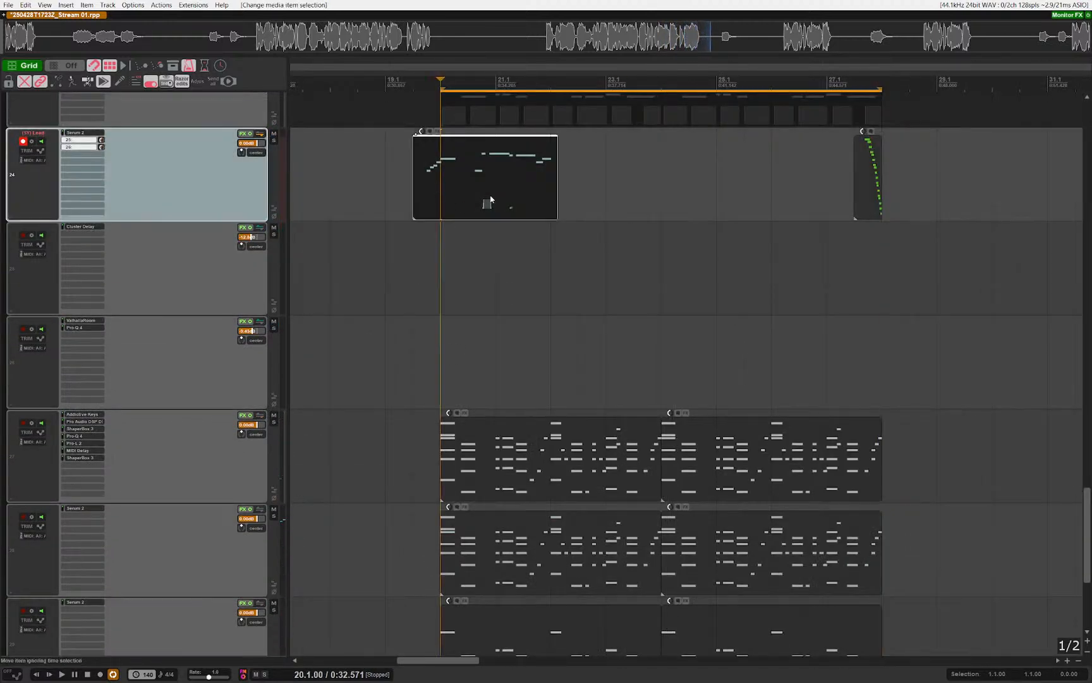
{"action": "left_click_drag", "start_coordinate": [554, 198], "coordinate": [855, 212]}
{"action": "scroll", "coordinate": [576, 195], "scroll_direction": "up", "scroll_amount": 1}
{"action": "scroll", "coordinate": [559, 188], "scroll_direction": "up", "scroll_amount": 2}
Step: Open the lead phrase in the MIDI editor and place the edit cursor at 22.1, after its last note
{"action": "key", "text": "ctrl+alt+e"}
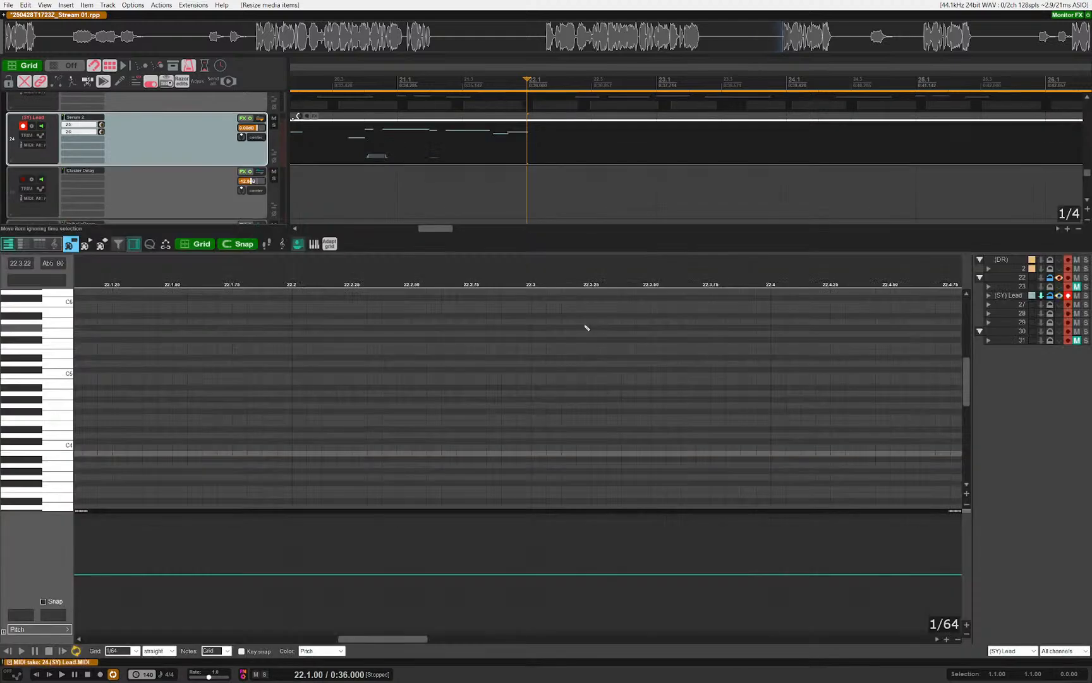
{"action": "key", "text": "Home"}
{"action": "scroll", "coordinate": [373, 390], "scroll_direction": "right", "scroll_amount": 3}
{"action": "scroll", "coordinate": [405, 393], "scroll_direction": "down", "scroll_amount": 8}
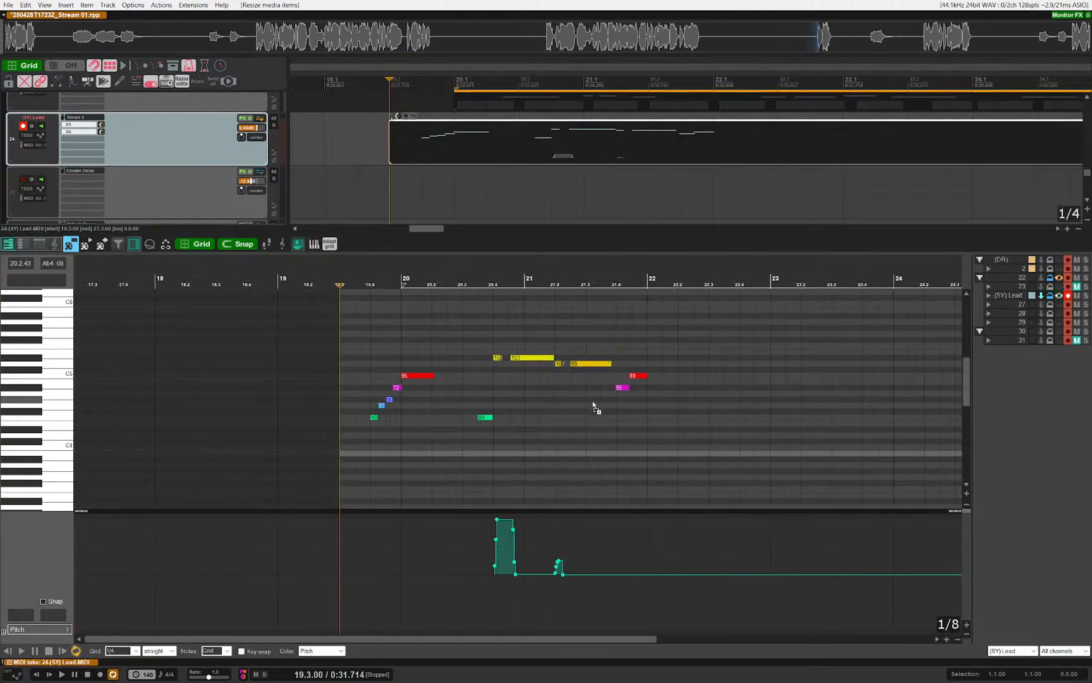
{"action": "left_click_drag", "start_coordinate": [594, 408], "coordinate": [373, 395]}
{"action": "key", "text": "space"}
{"action": "scroll", "coordinate": [431, 380], "scroll_direction": "up", "scroll_amount": 2}
{"action": "left_click", "coordinate": [400, 353]}
{"action": "key", "text": "space"}
{"action": "scroll", "coordinate": [409, 409], "scroll_direction": "up", "scroll_amount": 1}
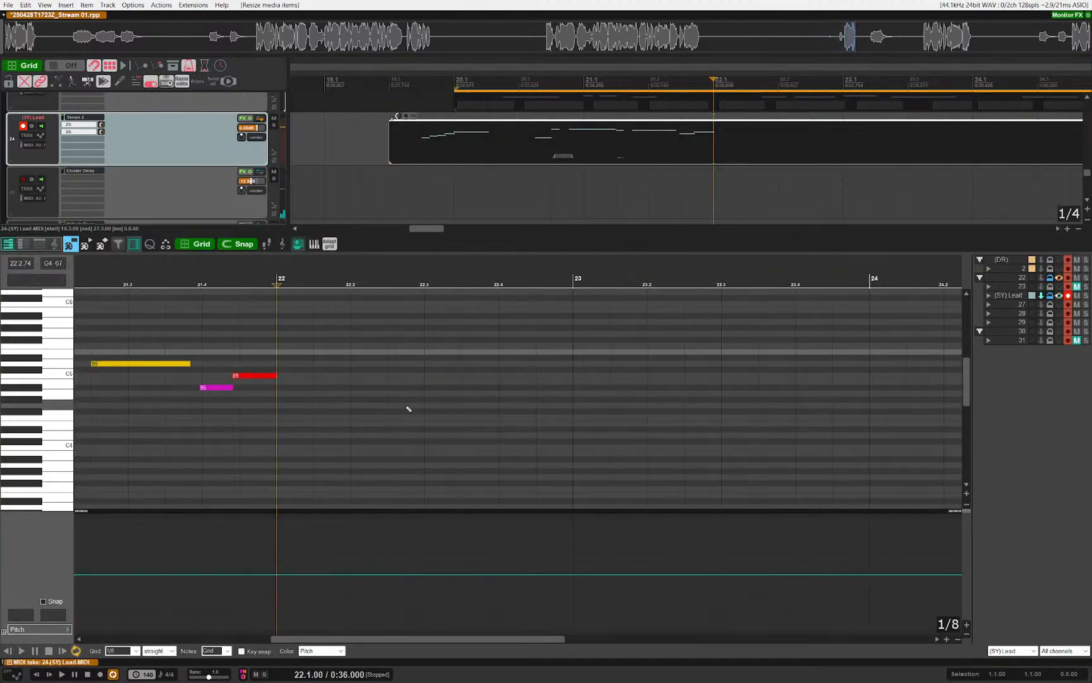
Step: Insert a note at 22.1, raise it to C5 and lengthen it to a quarter note
{"action": "left_click", "coordinate": [310, 408]}
{"action": "key", "text": "Down"}
{"action": "key", "text": "Down"}
{"action": "key", "text": "Down"}
{"action": "key", "text": "Down"}
{"action": "key", "text": "Down"}
{"action": "key", "text": "Down"}
{"action": "key", "text": "Down"}
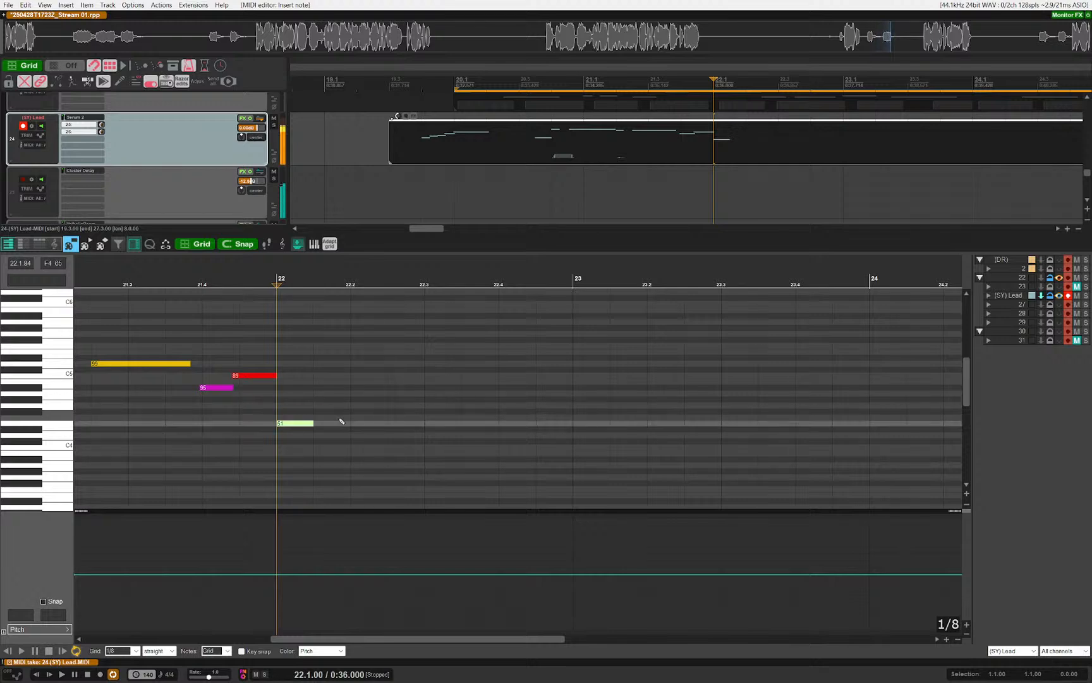
{"action": "key", "text": "shift+Right"}
{"action": "key", "text": "shift+Up"}
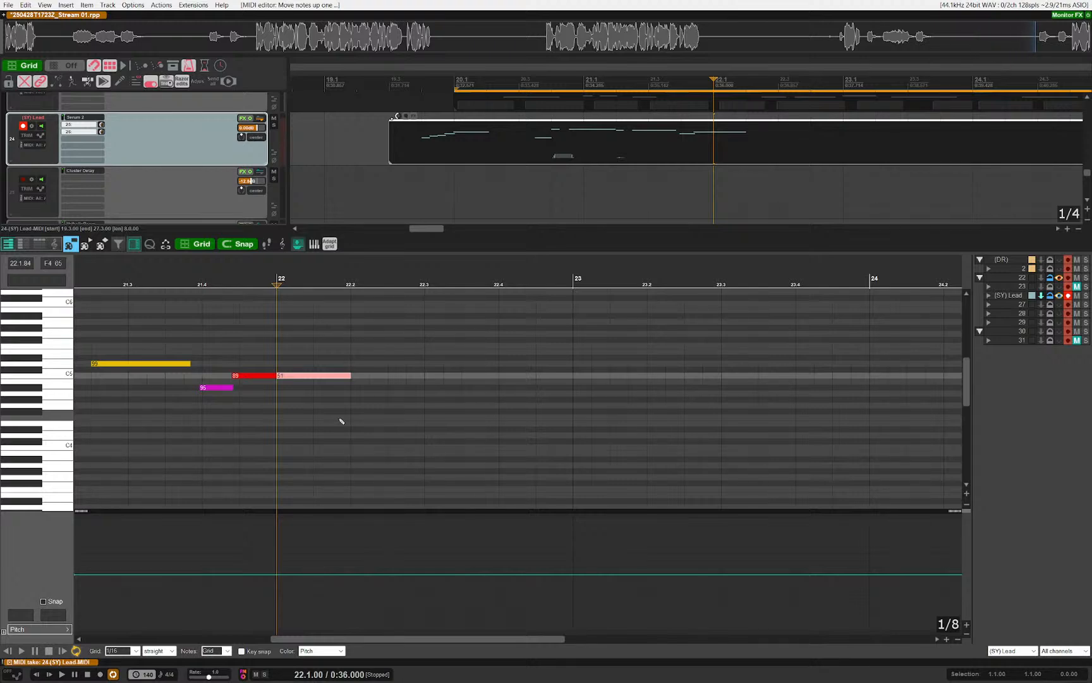
Step: Try lower pitches for the new note at 22.1, including an octave drop to F3 and back to F4
{"action": "key", "text": "Down"}
{"action": "key", "text": "Down"}
{"action": "key", "text": "Down"}
{"action": "key", "text": "Down"}
{"action": "key", "text": "Down"}
{"action": "key", "text": "Down"}
{"action": "key", "text": "Down"}
{"action": "key", "text": "Down"}
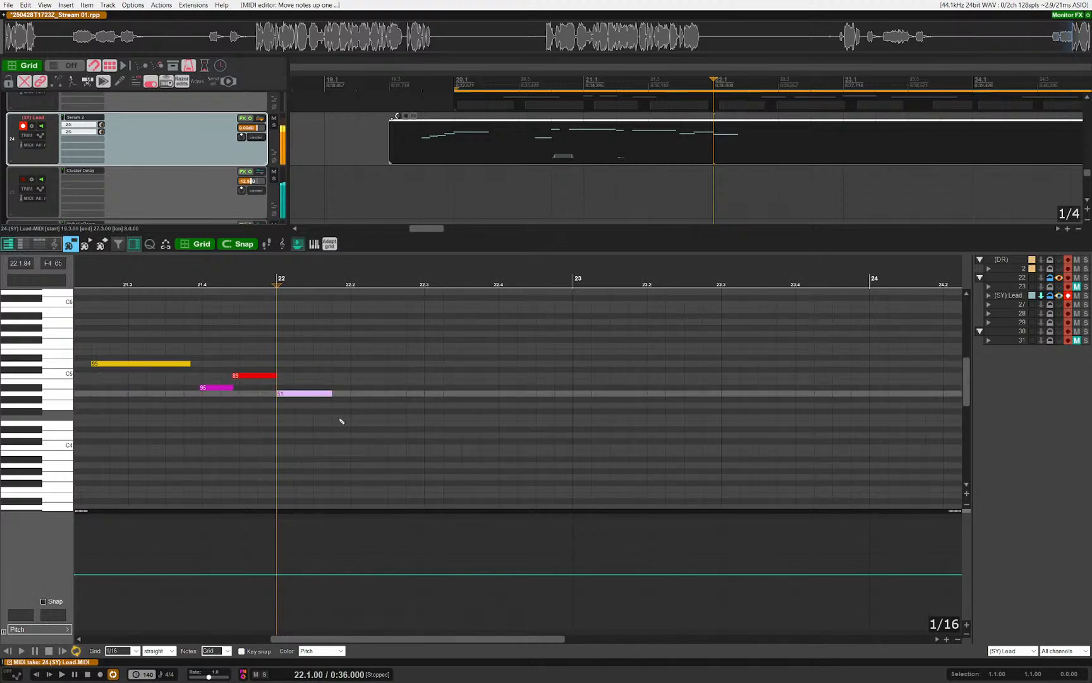
{"action": "key", "text": "Up"}
{"action": "key", "text": "ctrl+Down"}
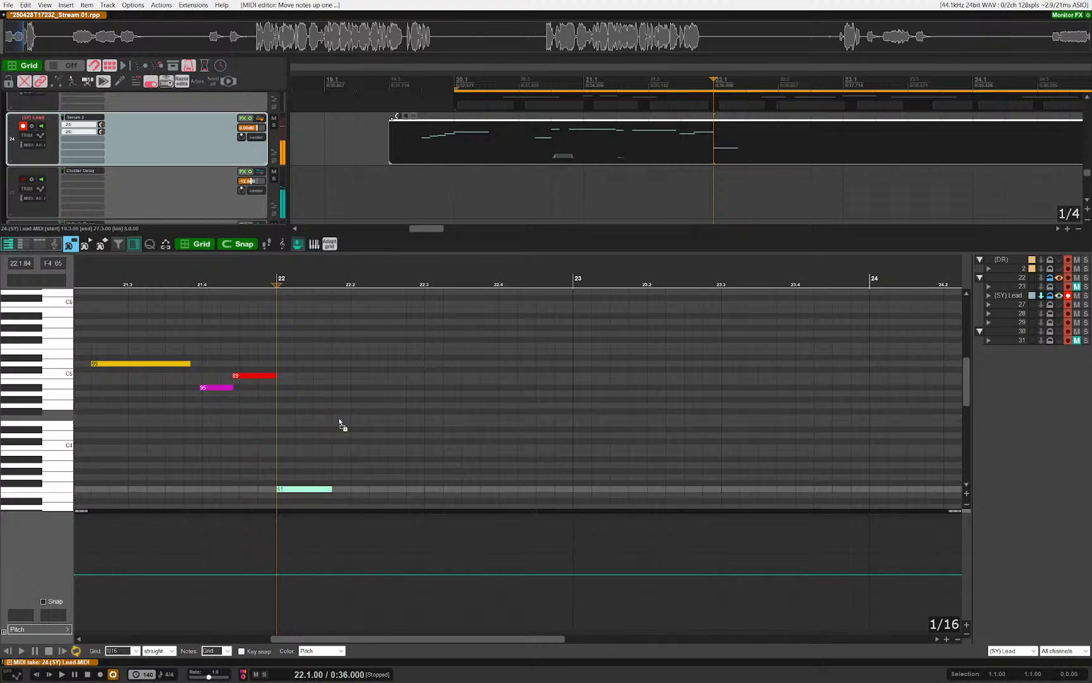
{"action": "key", "text": "ctrl+Up"}
{"action": "scroll", "coordinate": [288, 396], "scroll_direction": "up", "scroll_amount": 2}
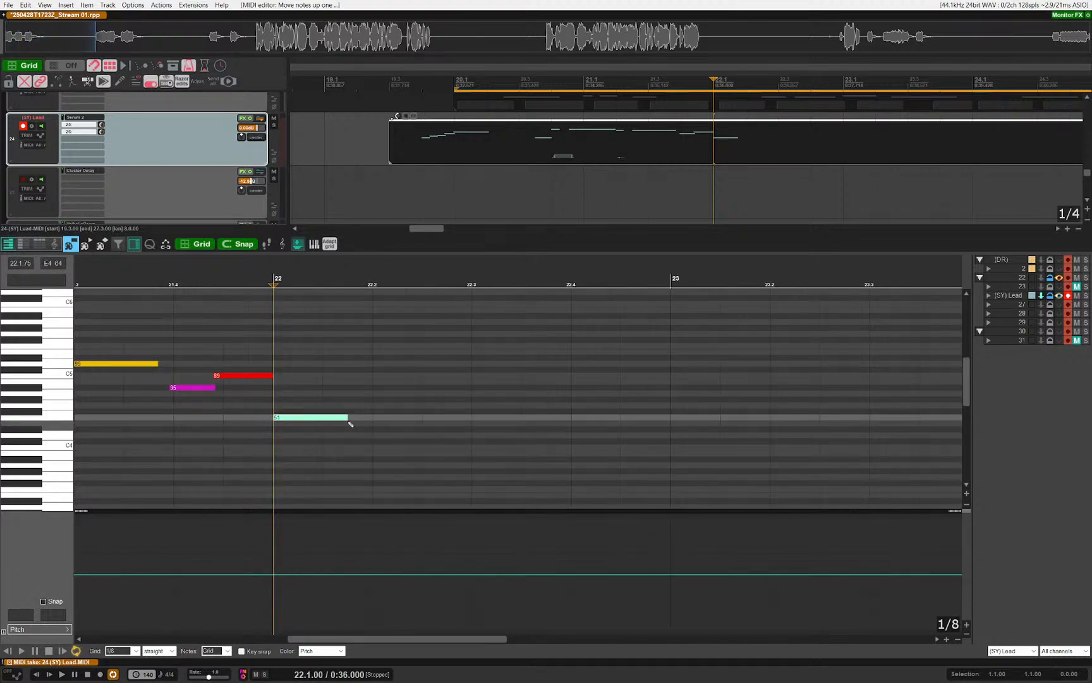
Step: Make the new note an eighth-note C4 starting at 22.1.50
{"action": "key", "text": "Down"}
{"action": "key", "text": "Down"}
{"action": "key", "text": "Down"}
{"action": "key", "text": "Down"}
{"action": "key", "text": "Down"}
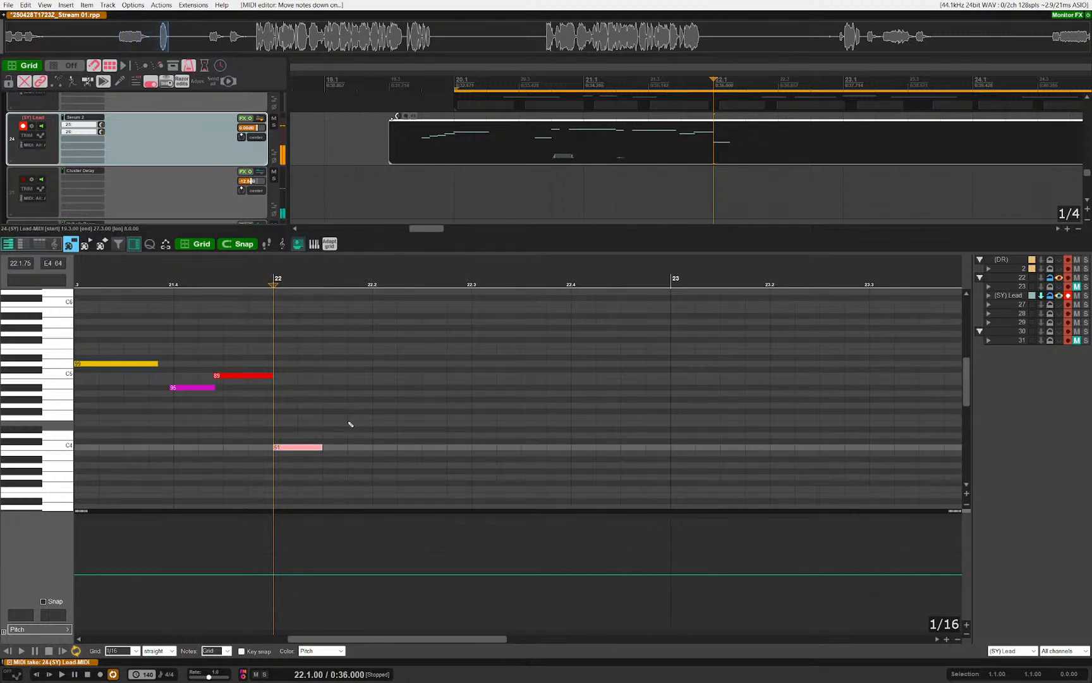
{"action": "key", "text": "space"}
{"action": "key", "text": "space"}
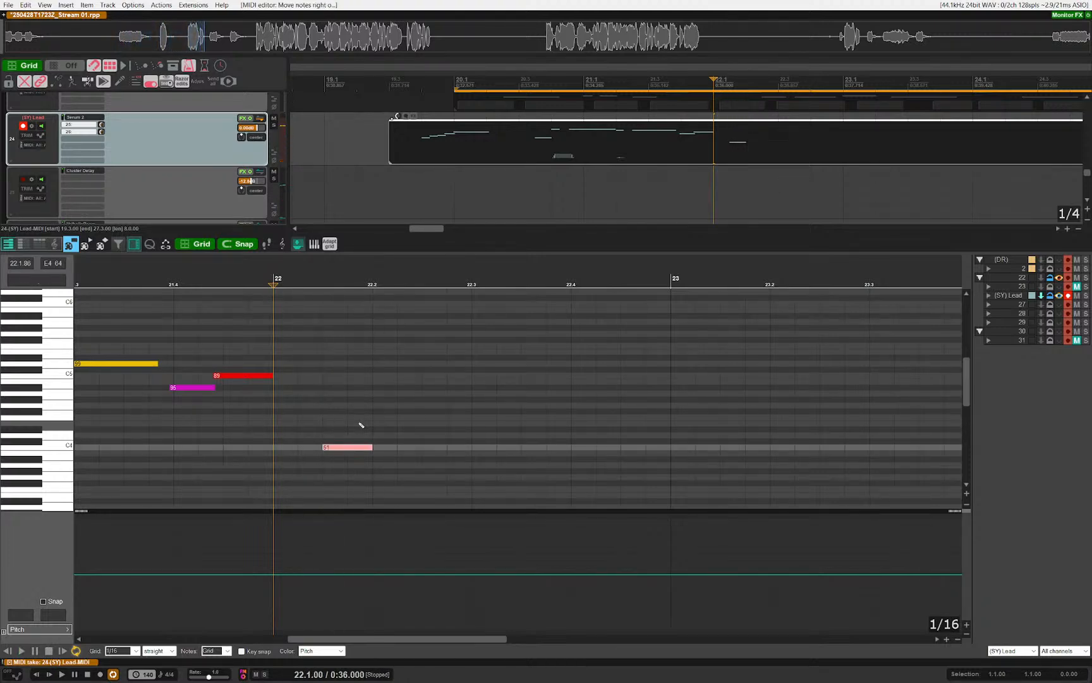
Step: Add a sixteenth-note F4 at 22.2 and a sixteenth-note Eb4 at 22.2.50, playing the phrase to check them
{"action": "left_click", "coordinate": [379, 414]}
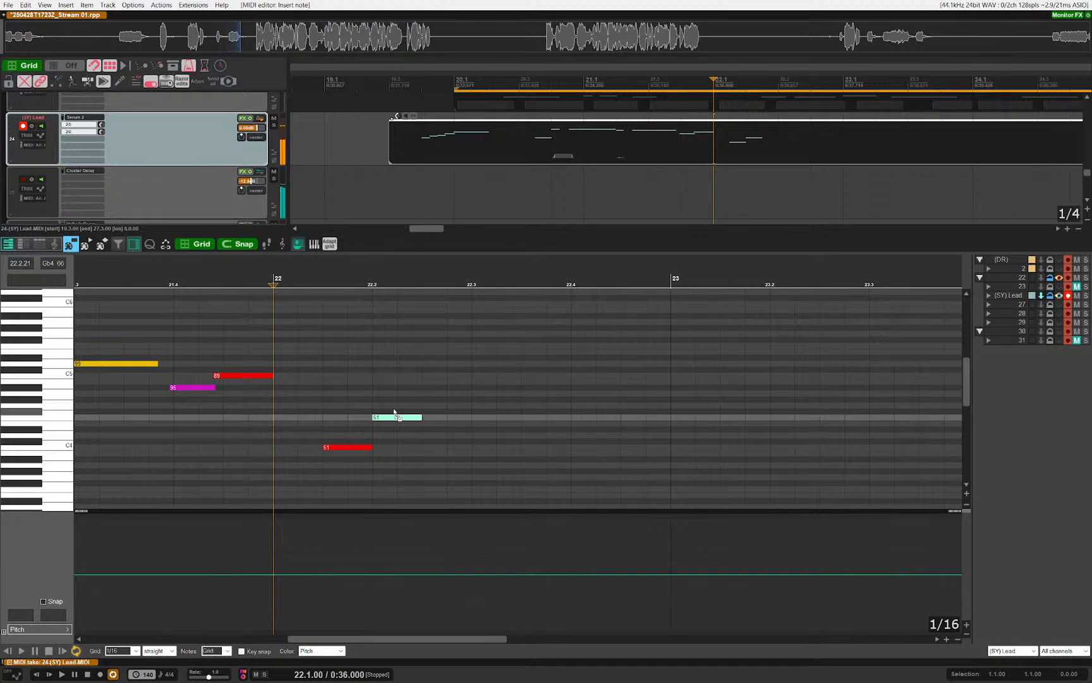
{"action": "key", "text": "space"}
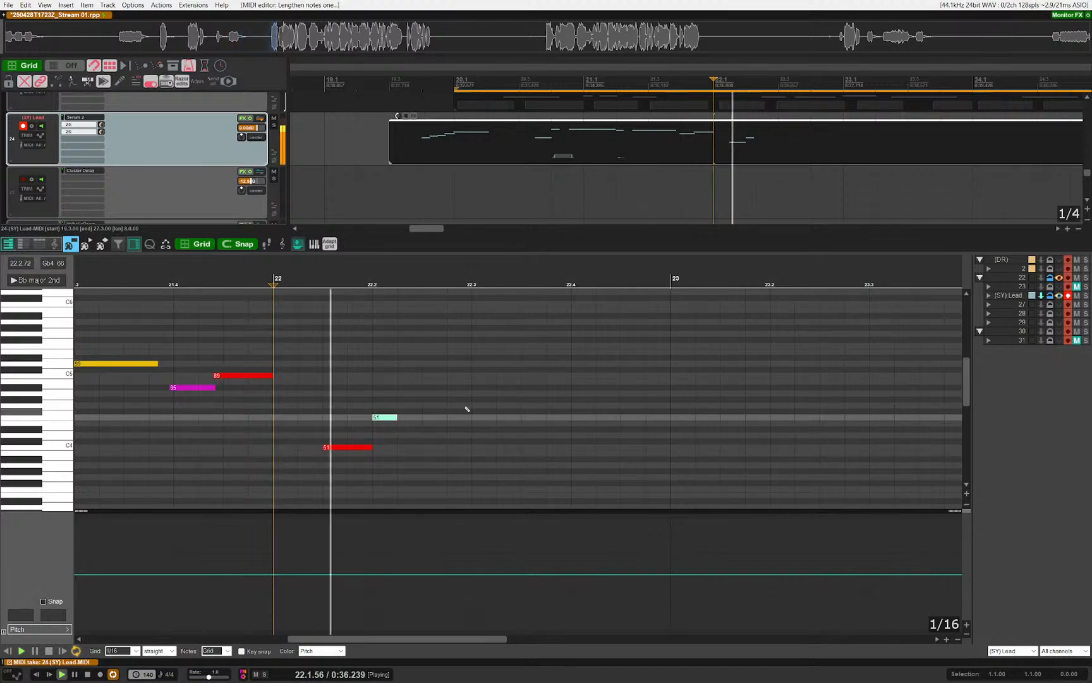
{"action": "left_click", "coordinate": [436, 431]}
{"action": "key", "text": "space"}
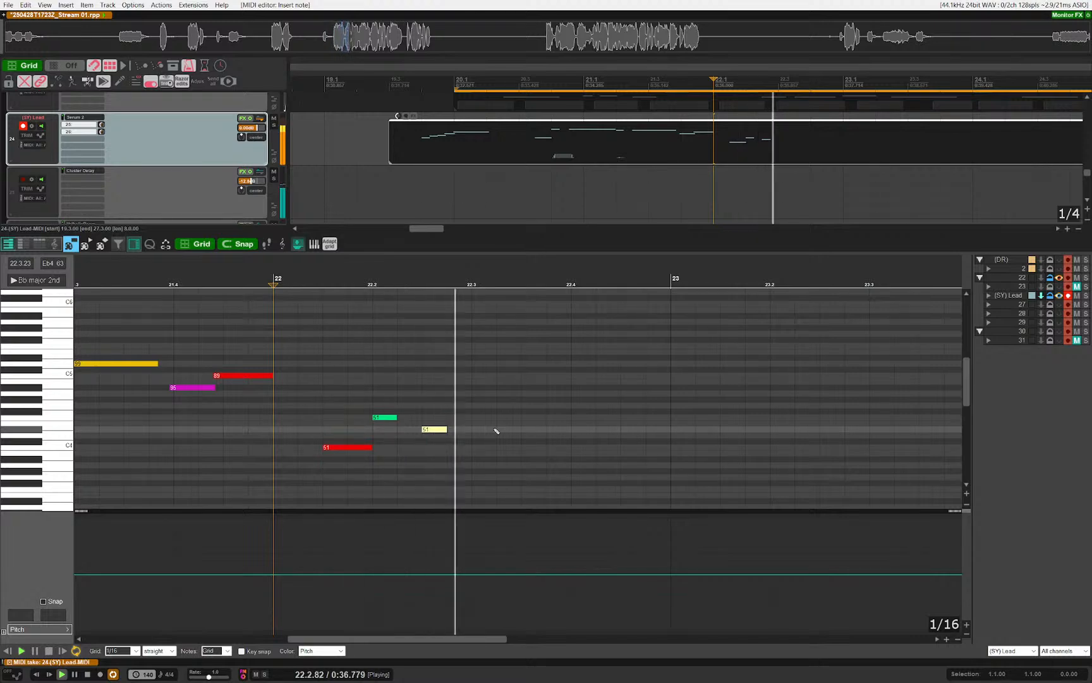
{"action": "key", "text": "space"}
Step: Insert a sixteenth note at 22.3 and lower it to G4
{"action": "left_click", "coordinate": [485, 387]}
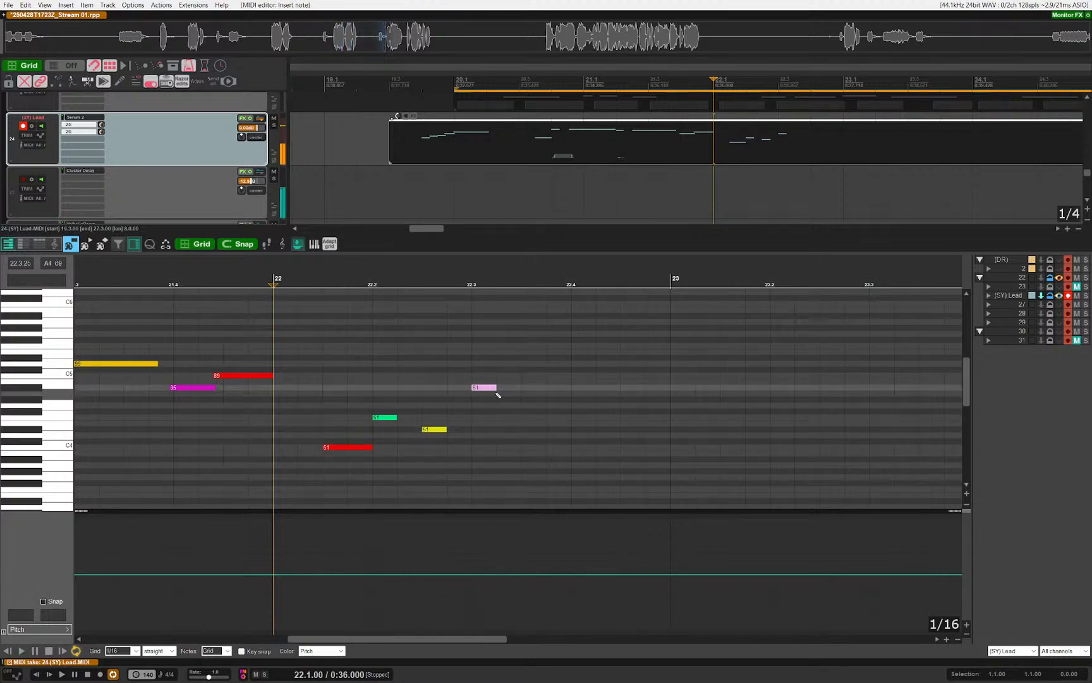
{"action": "key", "text": "Down"}
{"action": "key", "text": "Down"}
{"action": "key", "text": "Down"}
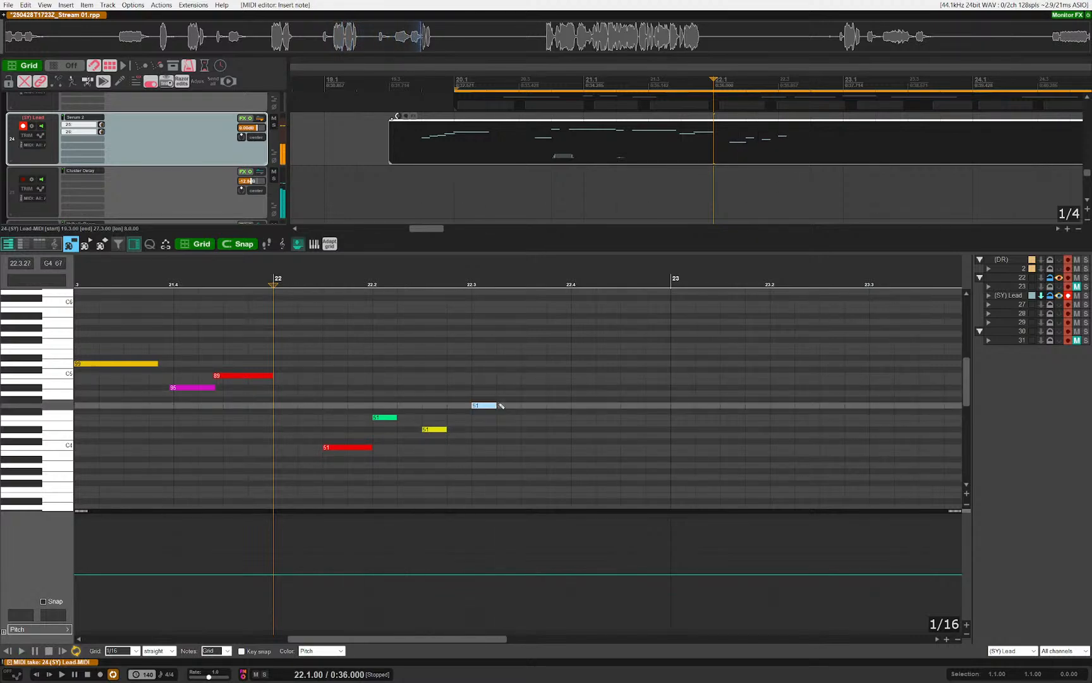
Step: Insert a short Ab4 just after the start of the G4 at 22.3, and lengthen the G4 to three sixteenths
{"action": "scroll", "coordinate": [492, 406], "scroll_direction": "up", "scroll_amount": 3}
{"action": "left_click", "coordinate": [481, 394]}
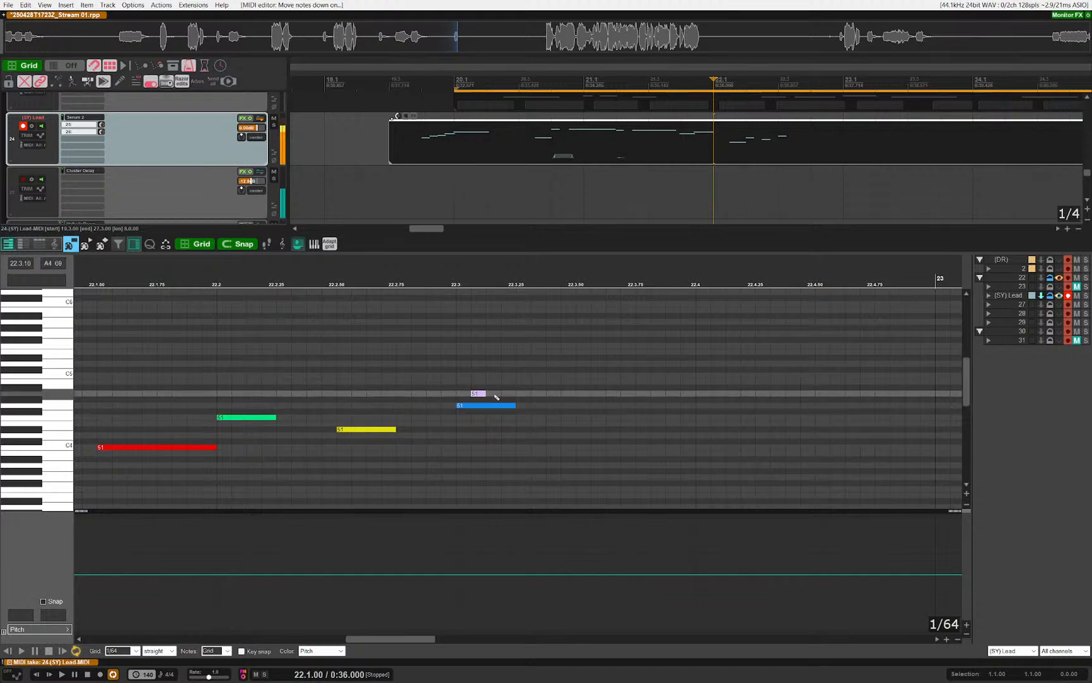
{"action": "key", "text": "Down"}
{"action": "key", "text": "space"}
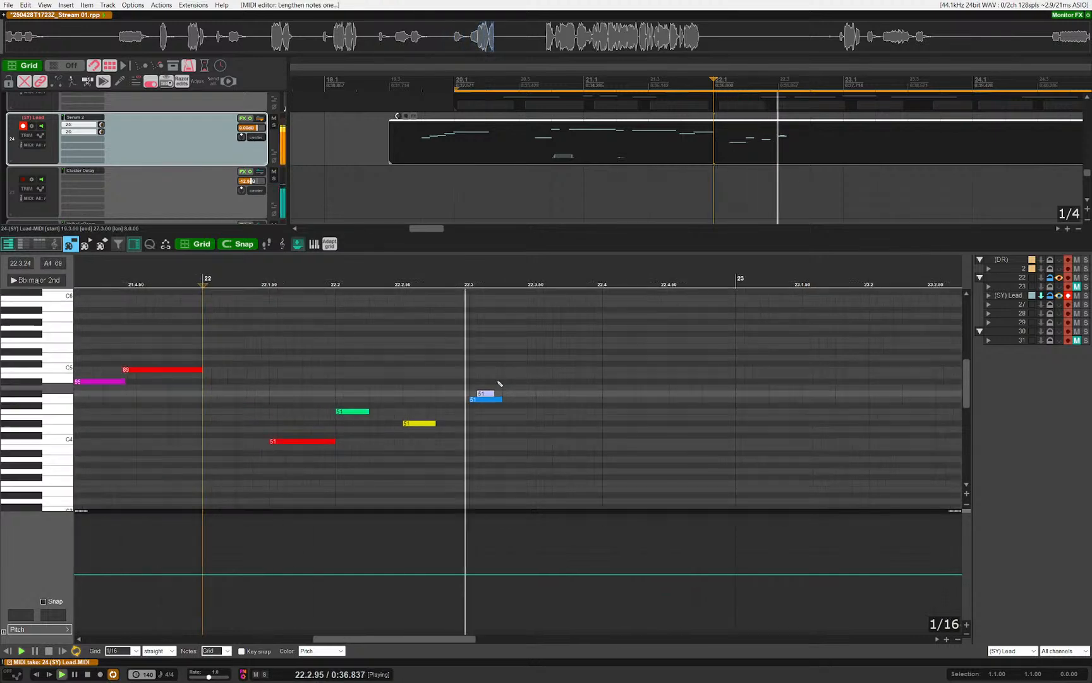
{"action": "scroll", "coordinate": [503, 393], "scroll_direction": "down", "scroll_amount": 2}
{"action": "key", "text": "space"}
{"action": "left_click_drag", "start_coordinate": [499, 394], "coordinate": [509, 421]}
{"action": "key", "text": "space"}
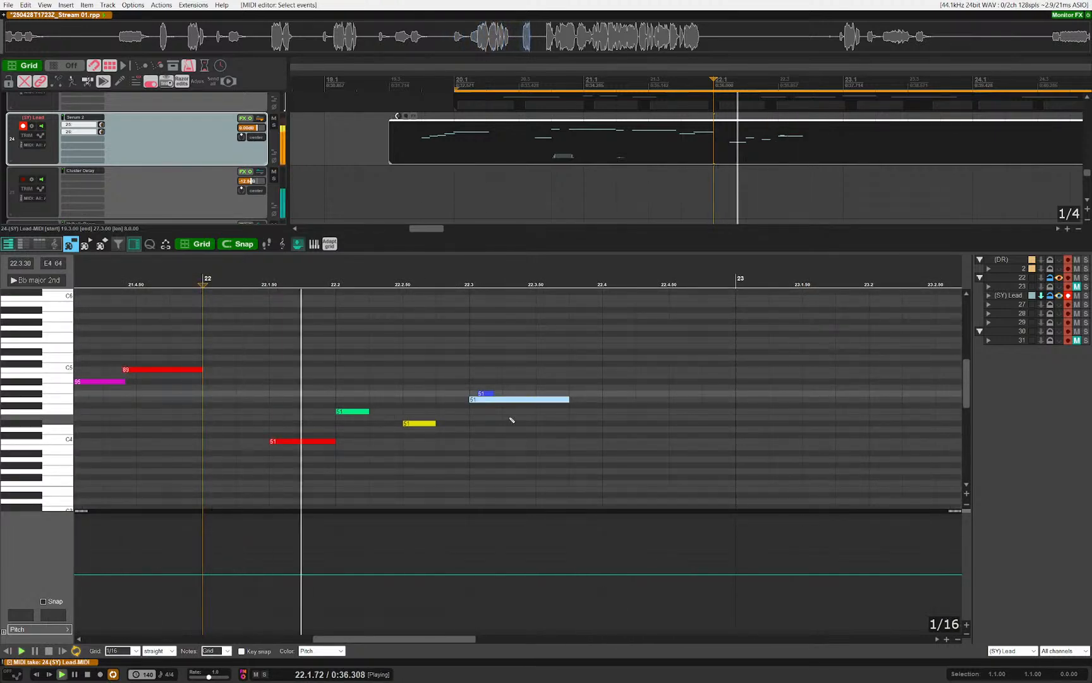
Step: Quantize the Ab4 to a 1/32 grid and make it a sixteenth long, starting one 1/32 after 22.3
{"action": "left_click", "coordinate": [494, 394]}
{"action": "key", "text": "space"}
{"action": "key", "text": "Right"}
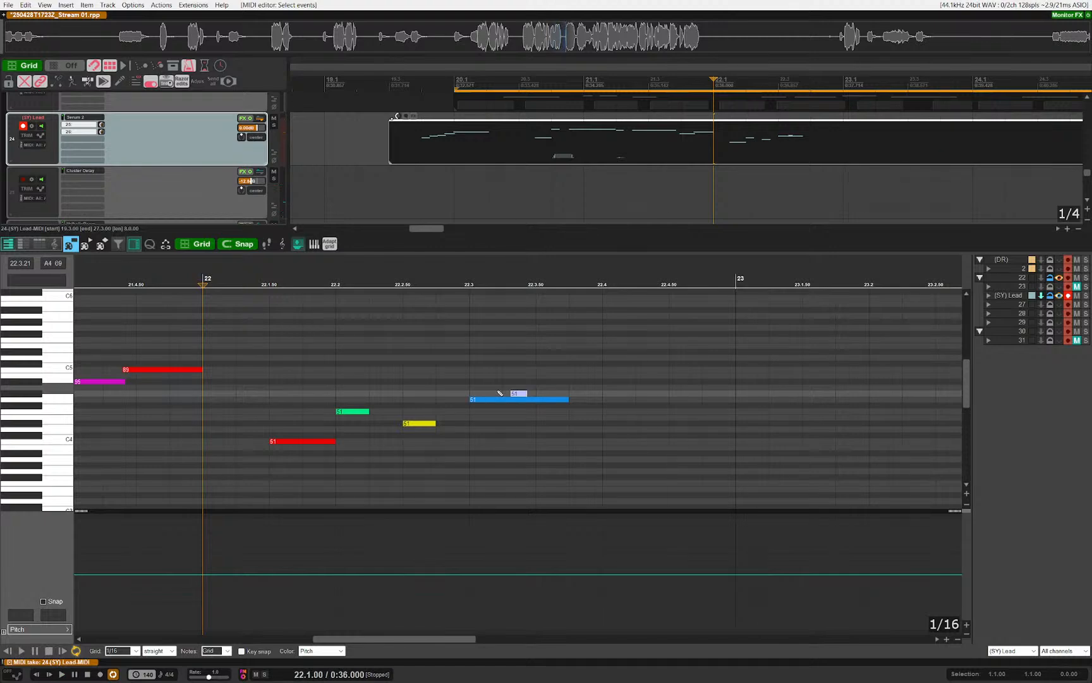
{"action": "key", "text": "q"}
{"action": "key", "text": "Return"}
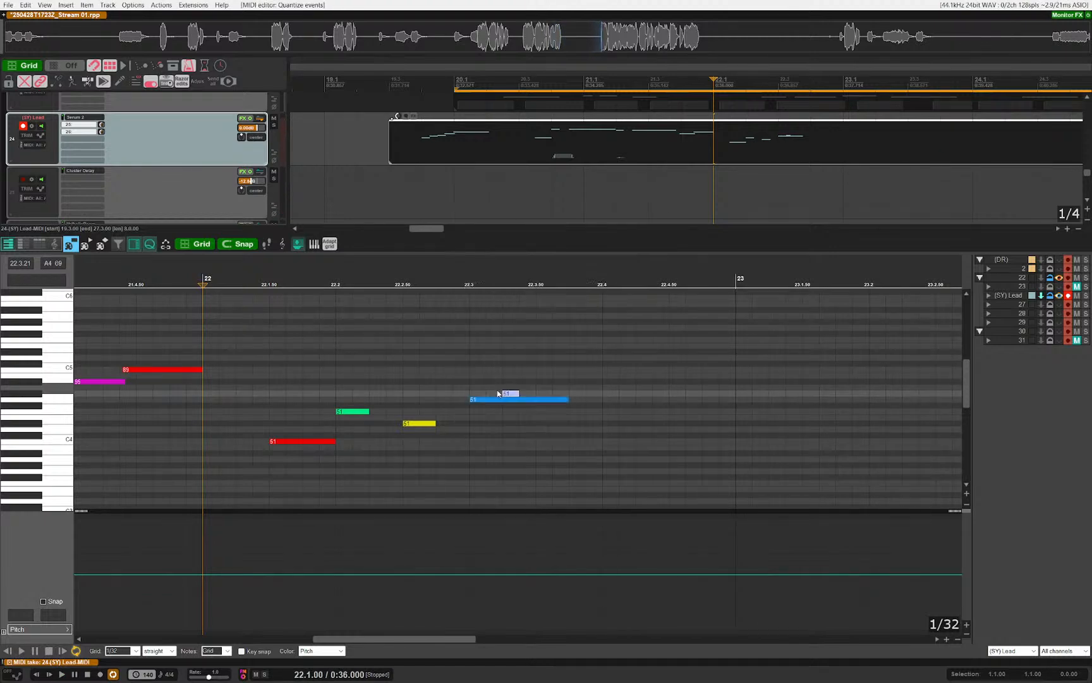
{"action": "key", "text": "space"}
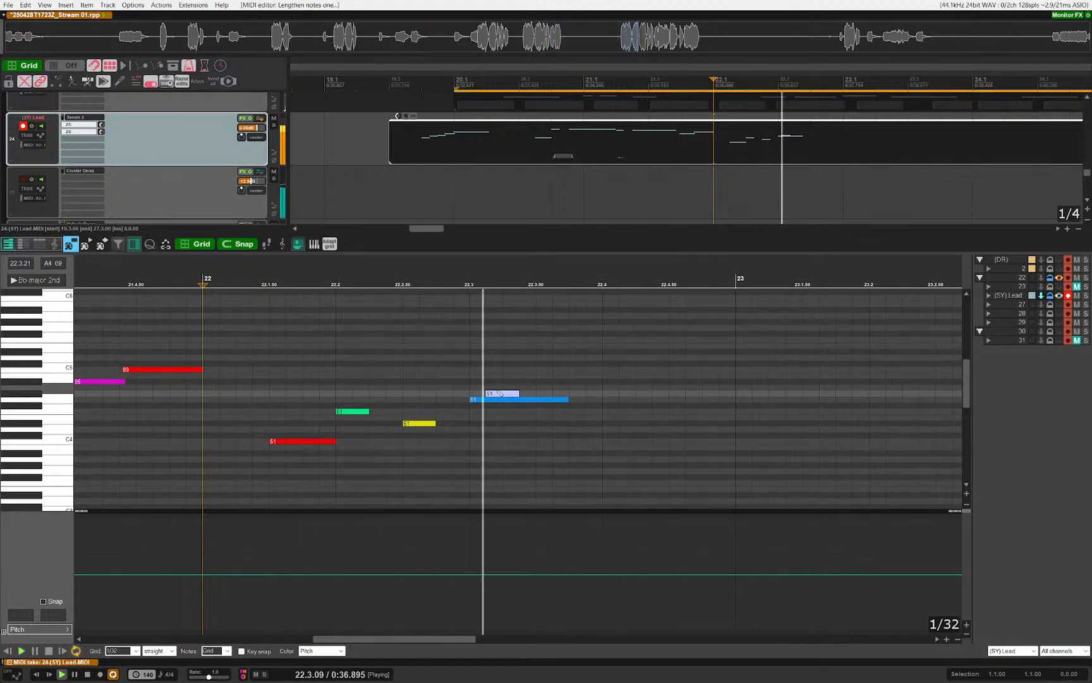
{"action": "left_click", "coordinate": [591, 425]}
{"action": "key", "text": "space"}
{"action": "left_click_drag", "start_coordinate": [588, 420], "coordinate": [497, 414]}
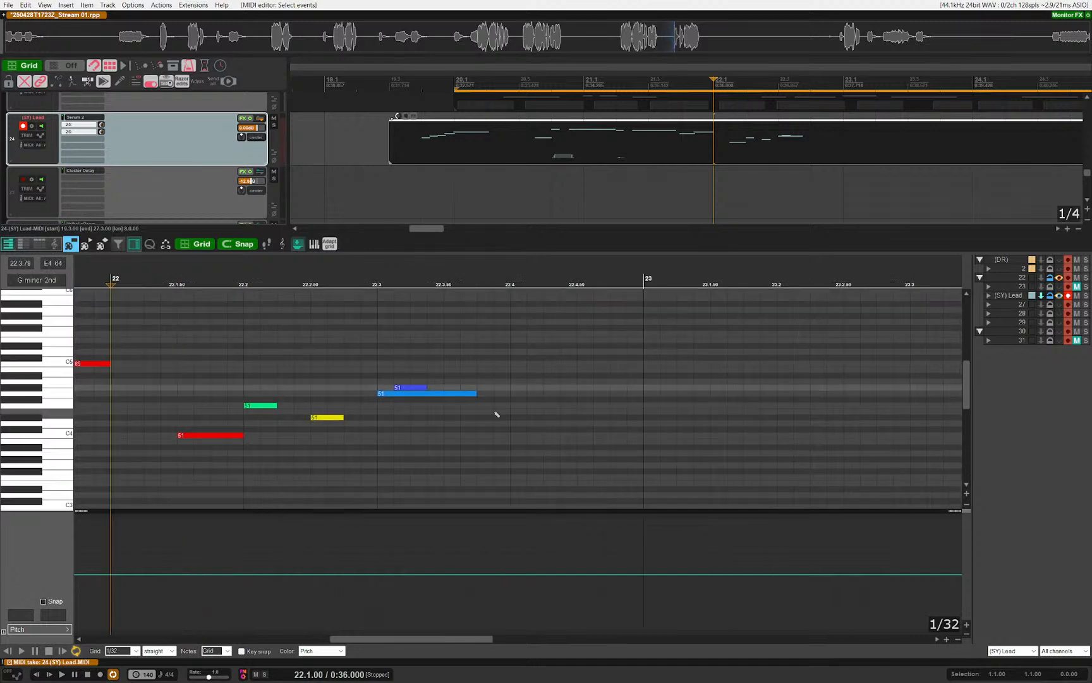
Step: Close the MIDI editor and lower the ValhallaRoom track's volume to about -14 dB during playback
{"action": "key", "text": "Escape"}
{"action": "left_click", "coordinate": [215, 436]}
{"action": "left_click", "coordinate": [201, 342]}
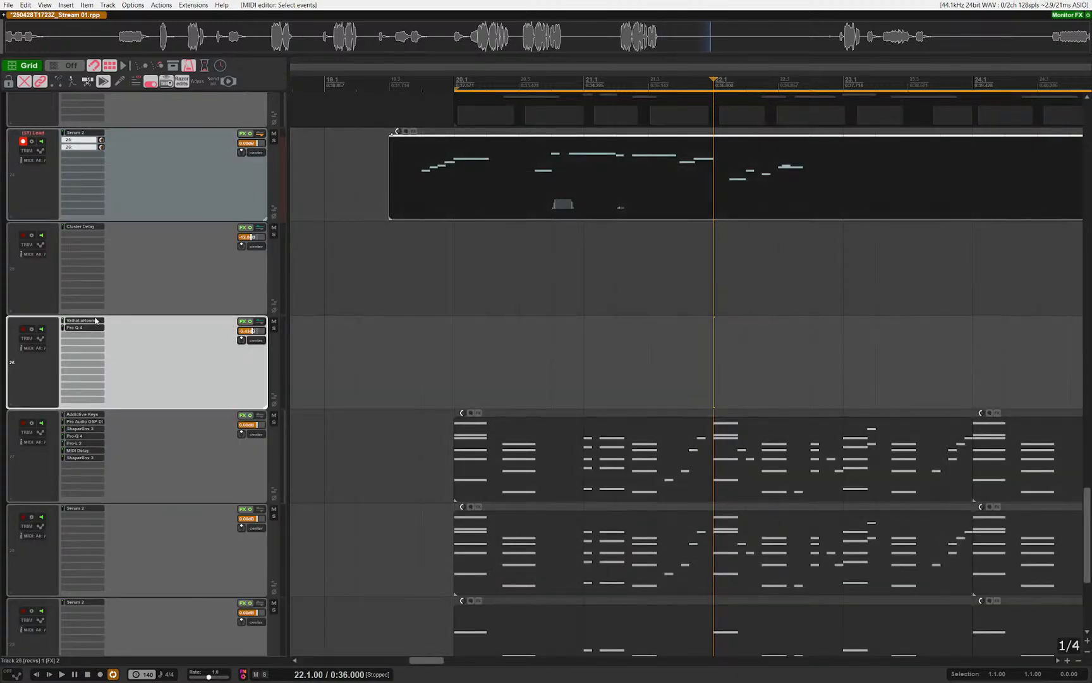
{"action": "key", "text": "space"}
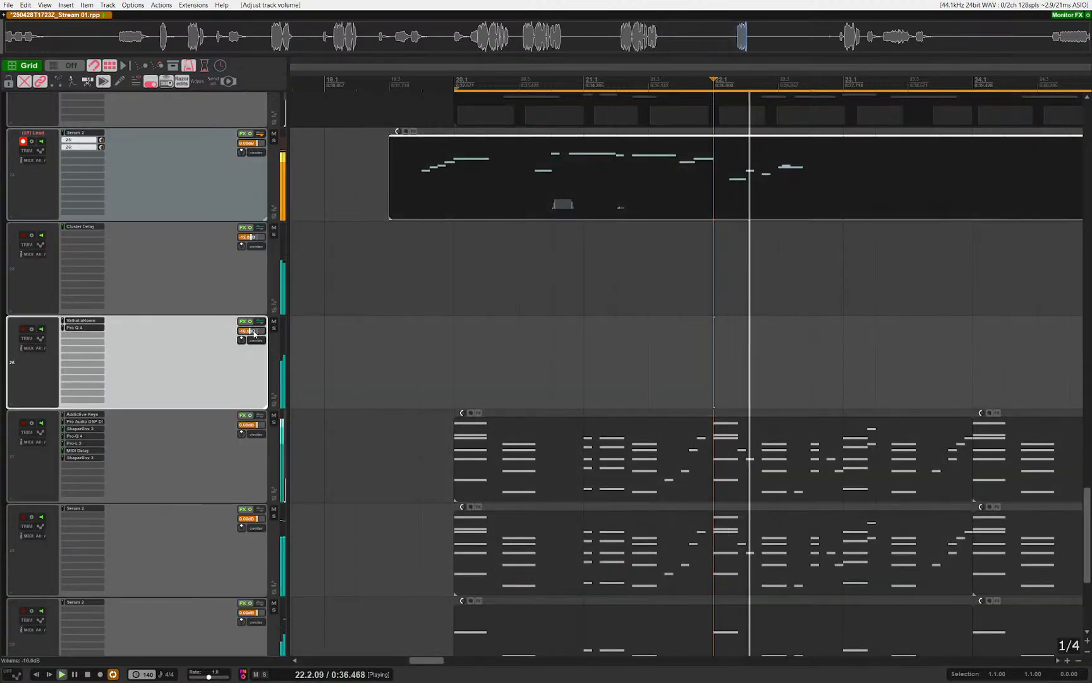
{"action": "left_click", "coordinate": [682, 324]}
Step: Play the extended lead phrase with the arrangement from 20.1
{"action": "left_click", "coordinate": [459, 197]}
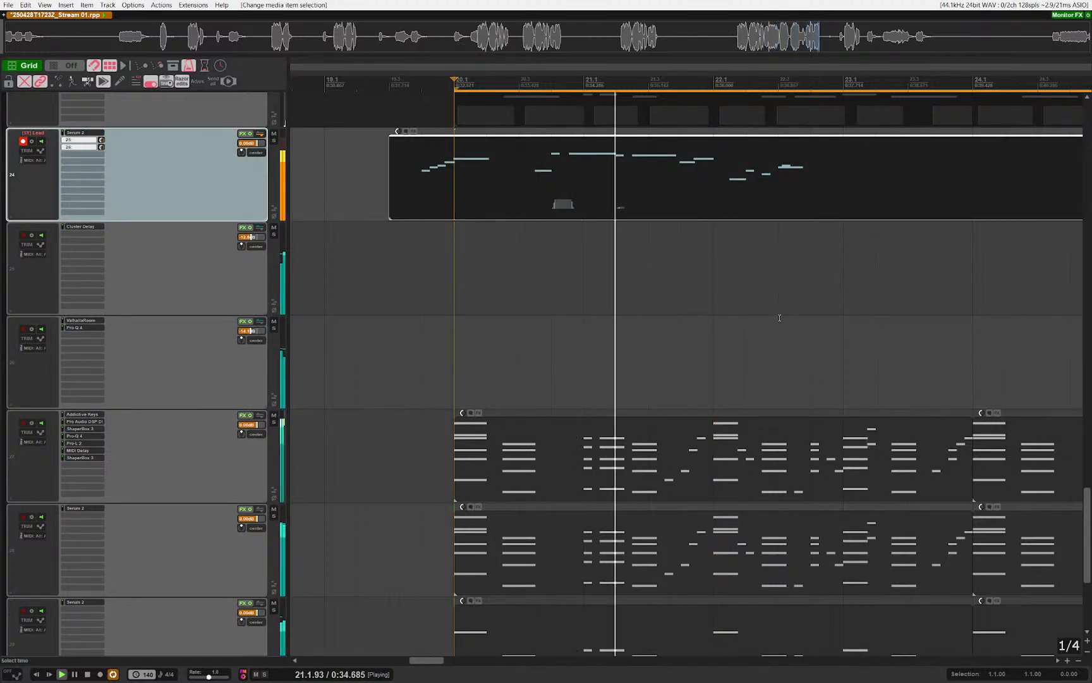
{"action": "left_click_drag", "start_coordinate": [781, 317], "coordinate": [678, 332]}
{"action": "key", "text": "space"}
Step: Reopen the lead item in the MIDI editor and add sixteenth notes Eb4 at 22.4 and F4 at 22.4.25
{"action": "left_click", "coordinate": [726, 214]}
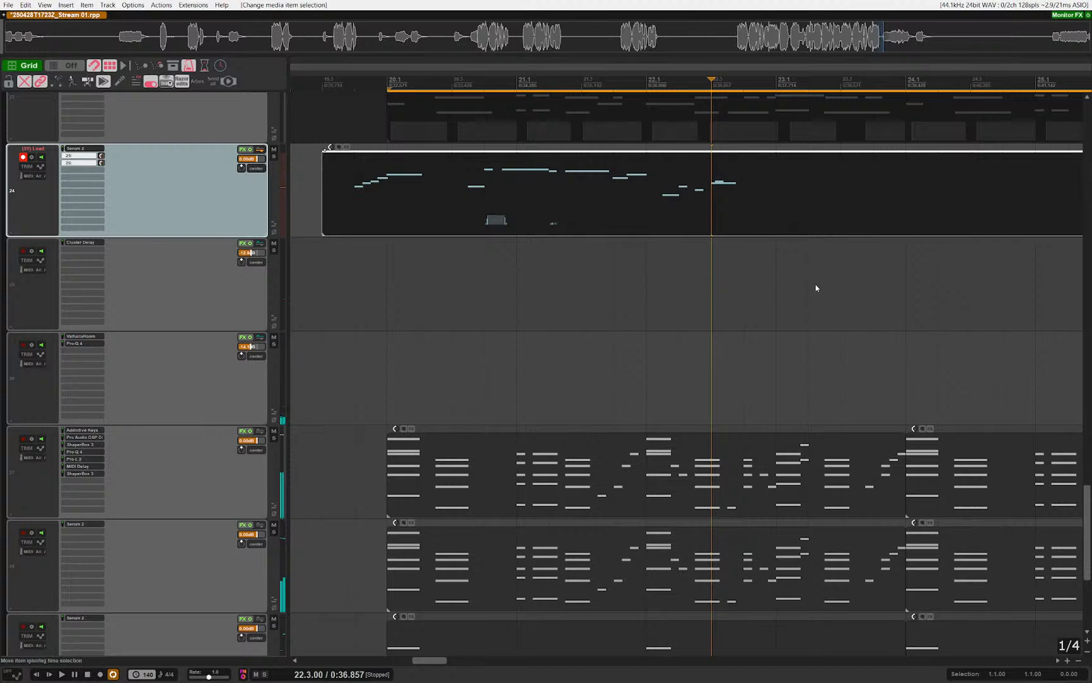
{"action": "key", "text": "ctrl+alt+e"}
{"action": "scroll", "coordinate": [508, 420], "scroll_direction": "up", "scroll_amount": 1}
{"action": "left_click", "coordinate": [515, 417]}
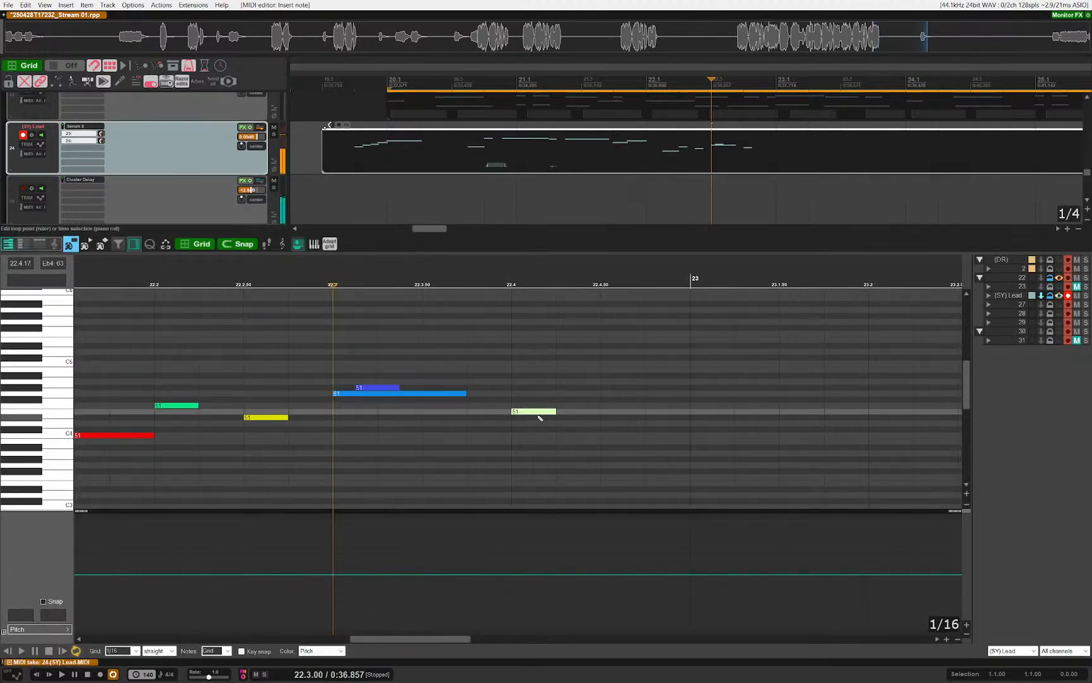
{"action": "left_click", "coordinate": [584, 401]}
{"action": "key", "text": "Down"}
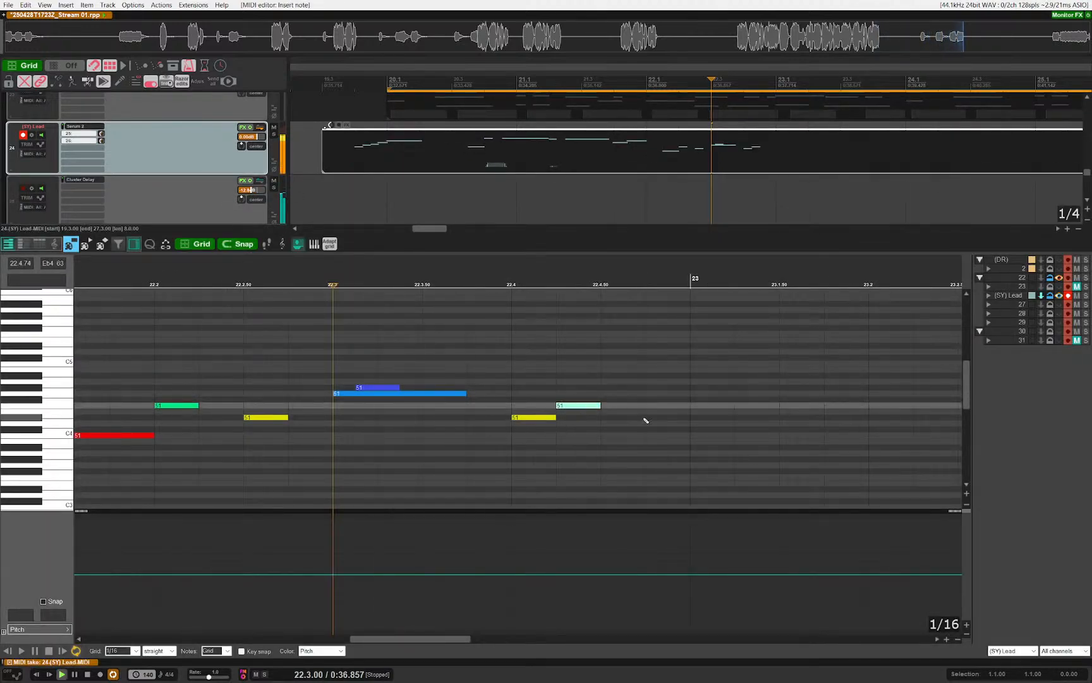
{"action": "key", "text": "space"}
{"action": "key", "text": "space"}
Step: Try the last F4 a sixteenth later at 22.4.50, and move it back to 22.4.25
{"action": "key", "text": "Right"}
{"action": "key", "text": "space"}
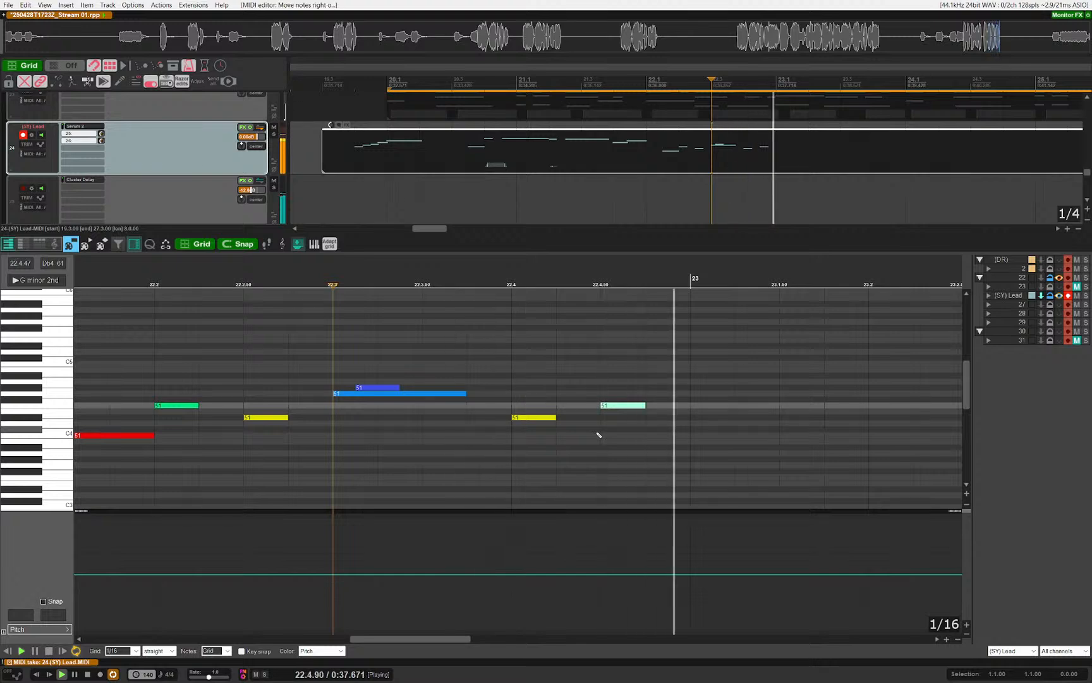
{"action": "key", "text": "space"}
{"action": "key", "text": "Left"}
{"action": "key", "text": "space"}
{"action": "key", "text": "space"}
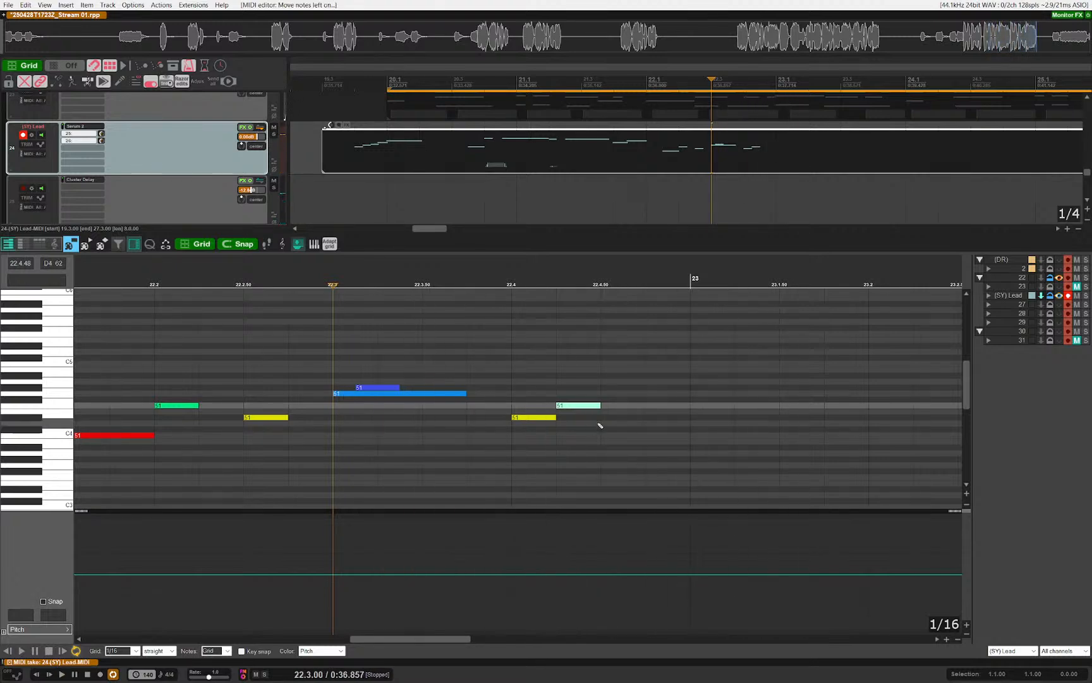
Step: Play the lead phrase from the start of the item through bar 22
{"action": "key", "text": "Home"}
{"action": "key", "text": "space"}
{"action": "scroll", "coordinate": [490, 397], "scroll_direction": "down", "scroll_amount": 3}
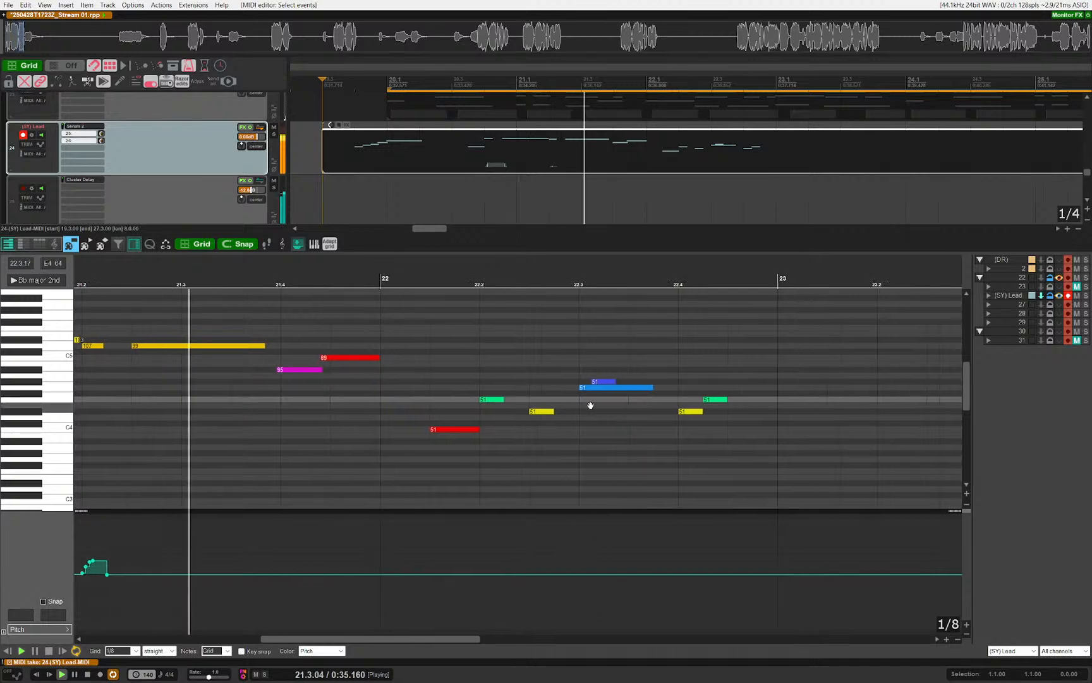
{"action": "scroll", "coordinate": [645, 421], "scroll_direction": "up", "scroll_amount": 3}
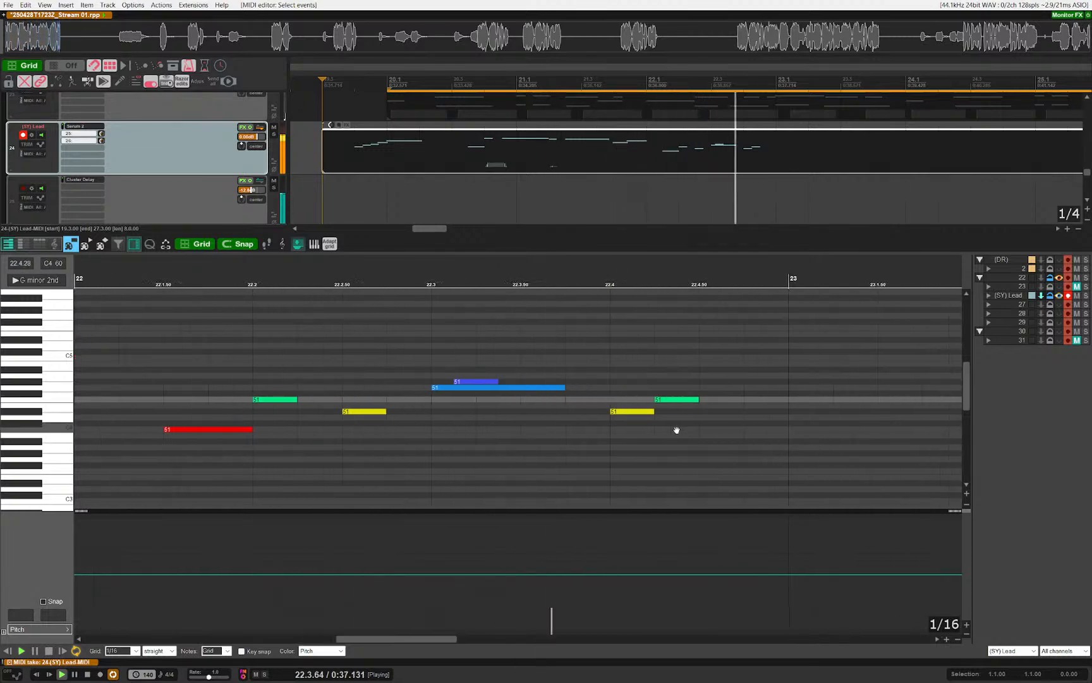
{"action": "key", "text": "space"}
Step: Shorten the C4 at 22.1.50 to a sixteenth, add a sixteenth Eb4 at 22.1.75 and audition the change
{"action": "left_click", "coordinate": [220, 430]}
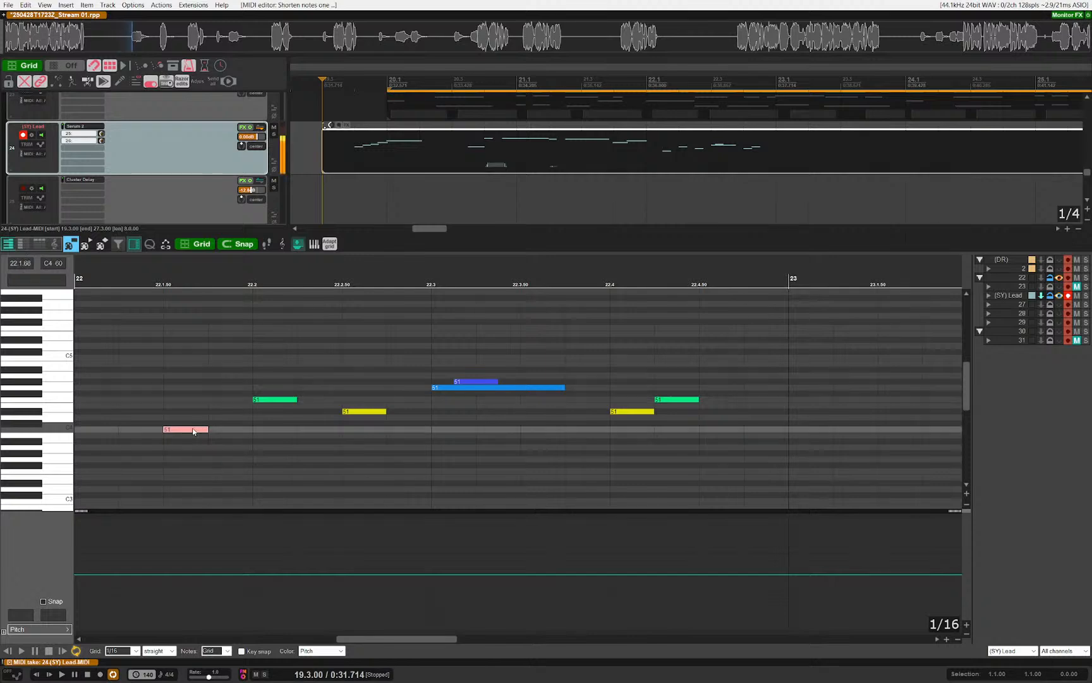
{"action": "left_click", "coordinate": [227, 412]}
{"action": "left_click", "coordinate": [118, 395]}
{"action": "key", "text": "space"}
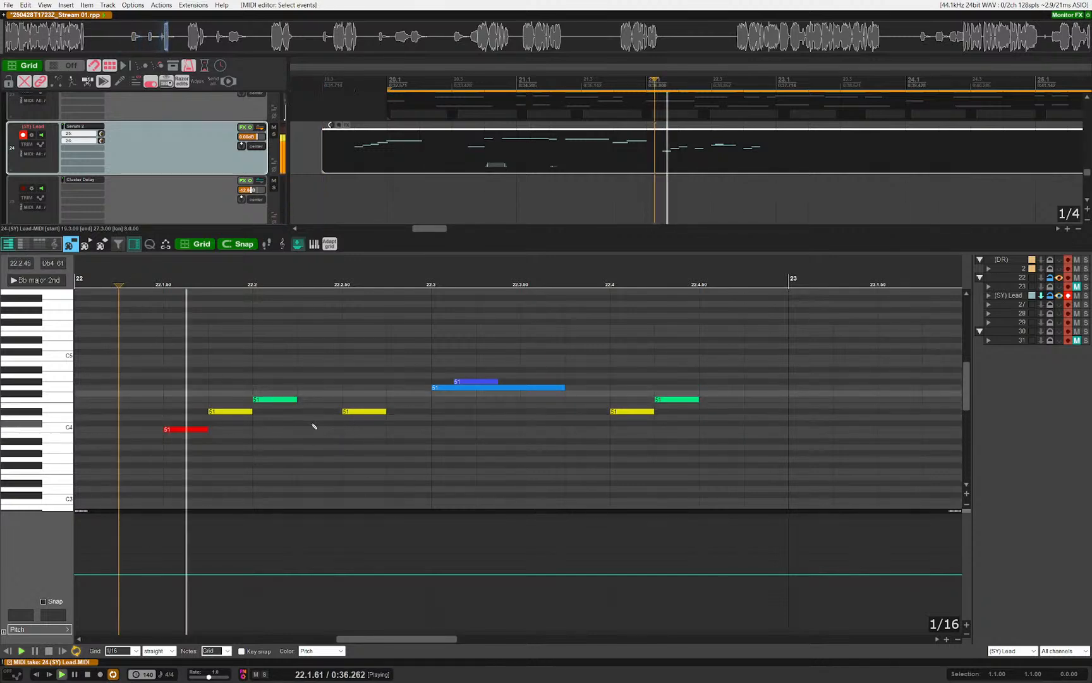
{"action": "key", "text": "space"}
Step: Shorten the C4 and Eb4 before 22.2 to thirty-seconds and extend the F4 at 22.2 to three thirty-seconds
{"action": "left_click_drag", "start_coordinate": [157, 383], "coordinate": [263, 456]}
{"action": "key", "text": "shift+Left"}
{"action": "key", "text": "space"}
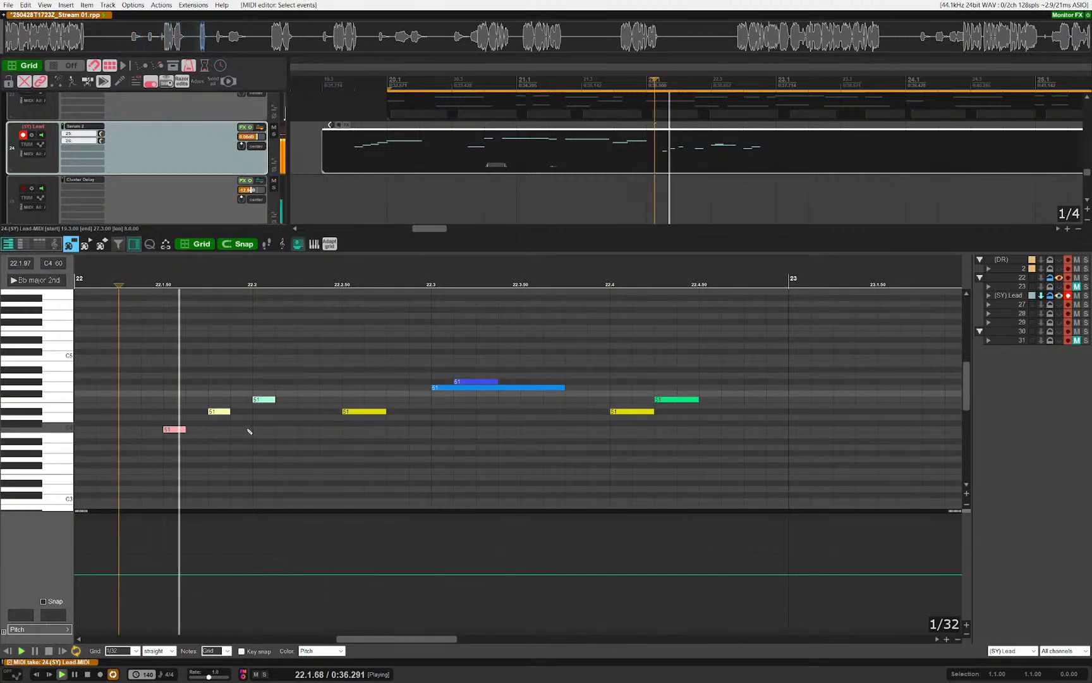
{"action": "key", "text": "space"}
{"action": "left_click", "coordinate": [269, 401]}
{"action": "key", "text": "shift+Right"}
{"action": "key", "text": "shift+Right"}
{"action": "key", "text": "space"}
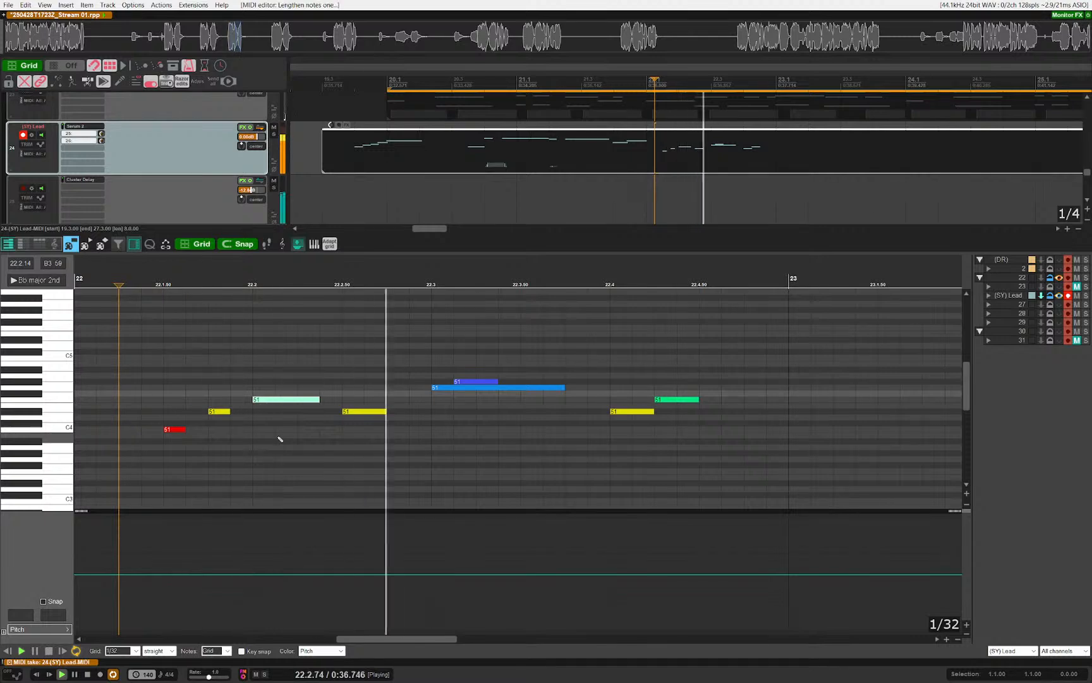
Step: Shorten the Eb4 at 22.4 to a thirty-second note and play the result
{"action": "left_click", "coordinate": [633, 409]}
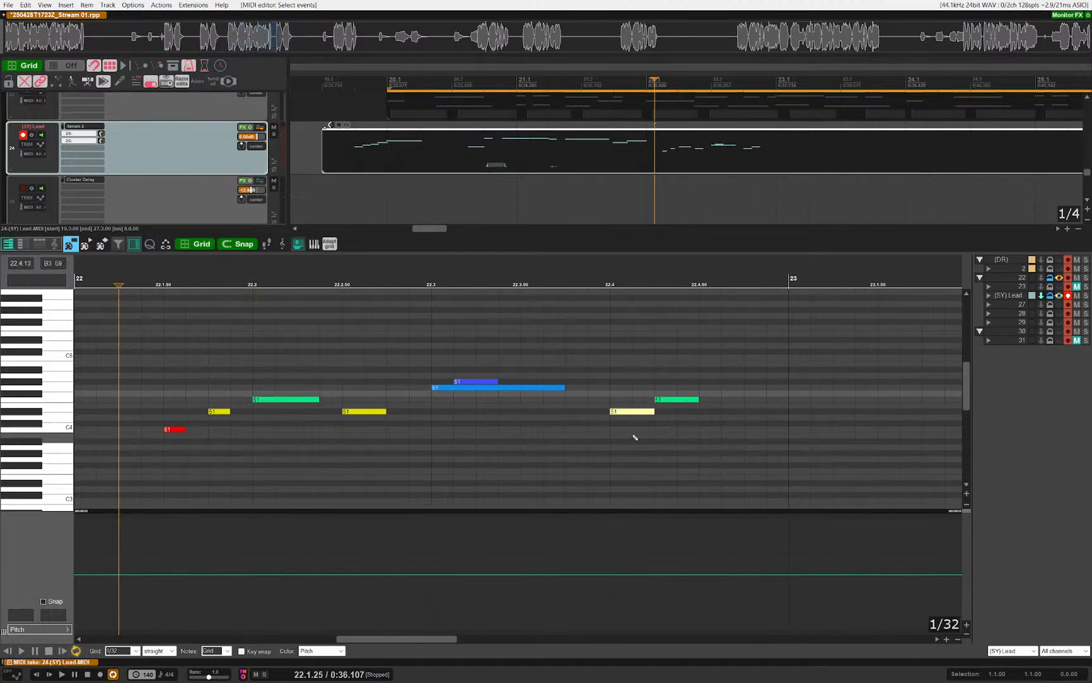
{"action": "key", "text": "shift+Left"}
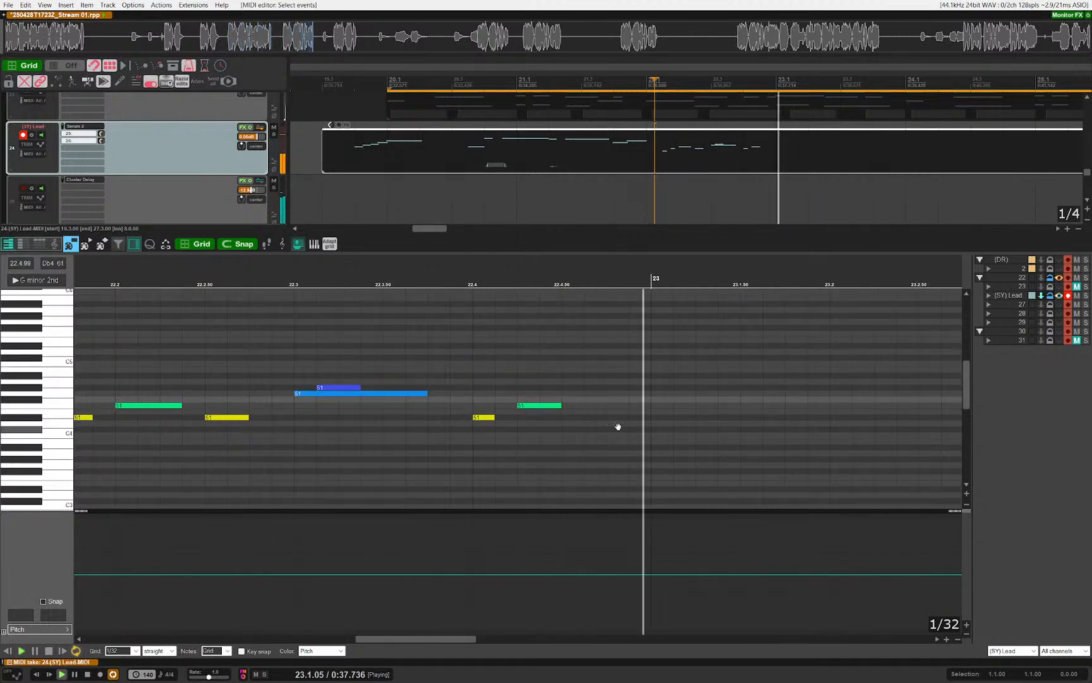
{"action": "left_click", "coordinate": [478, 430]}
{"action": "key", "text": "space"}
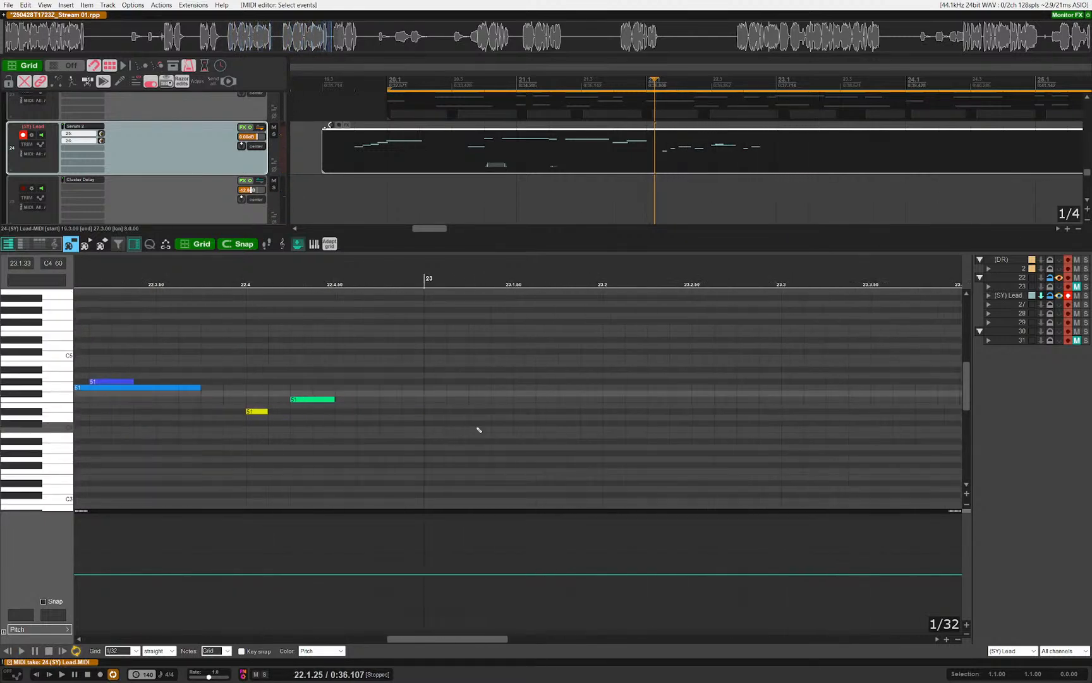
Step: Add a thirty-second Eb4 at 23.1.00 and a sixteenth C4 at 23.1.25, and play them
{"action": "left_click", "coordinate": [436, 412]}
{"action": "left_click", "coordinate": [479, 430]}
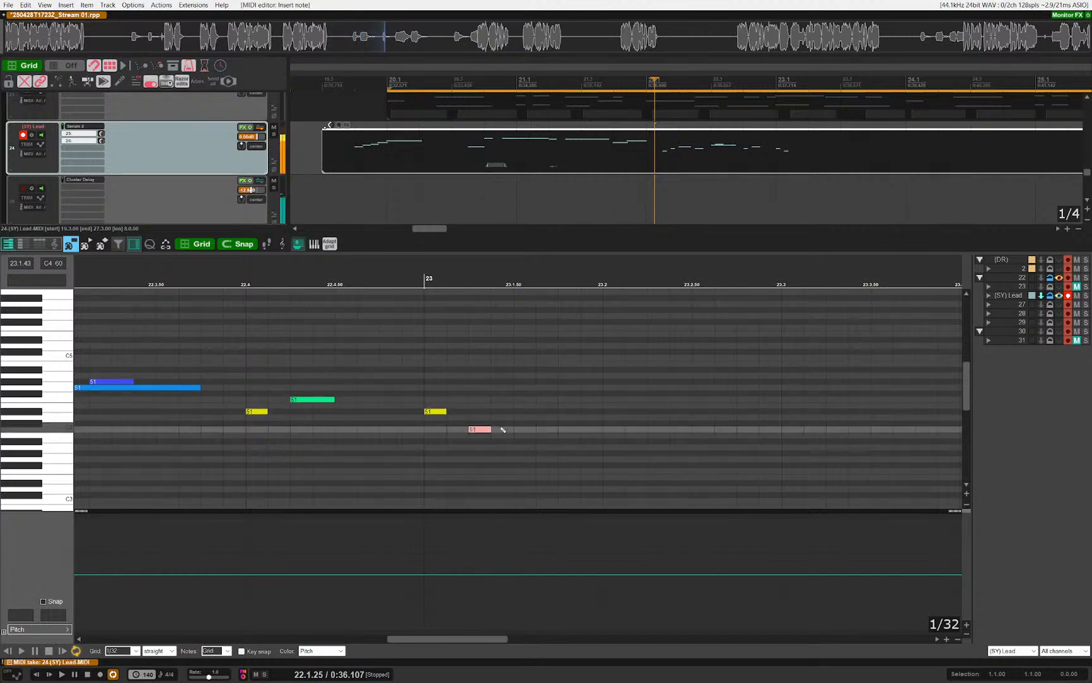
{"action": "key", "text": "space"}
{"action": "left_click", "coordinate": [605, 422]}
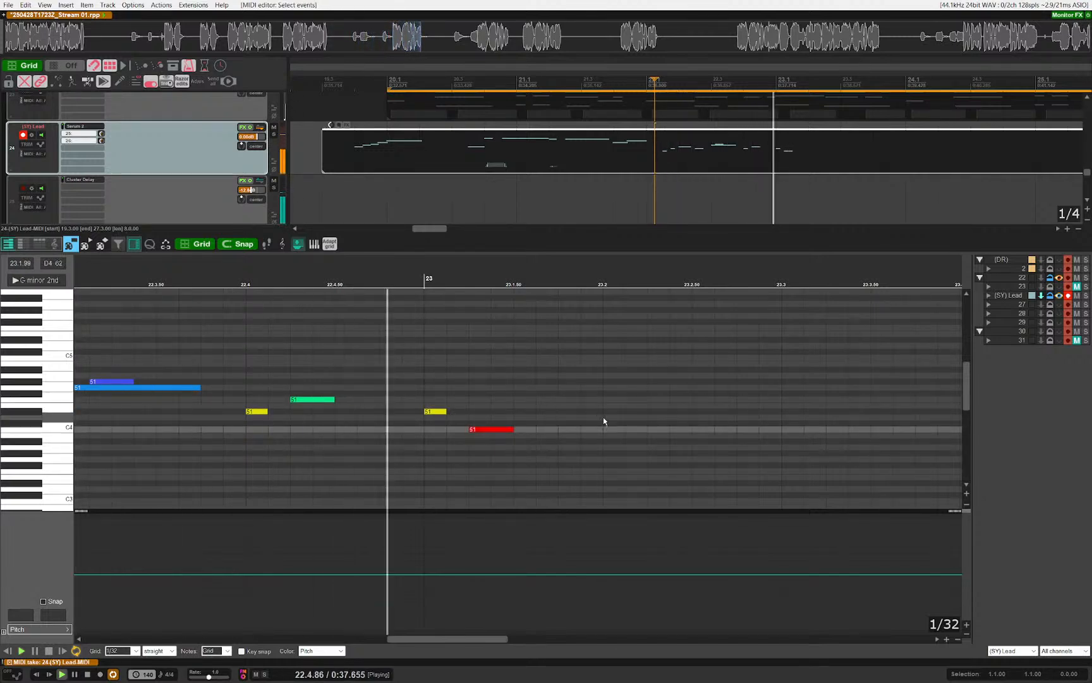
{"action": "key", "text": "space"}
Step: Move the Eb4 and C4 in bar 23 an eighth note later, and add a thirty-second Eb4 at 23.1.25
{"action": "left_click_drag", "start_coordinate": [458, 387], "coordinate": [511, 455]}
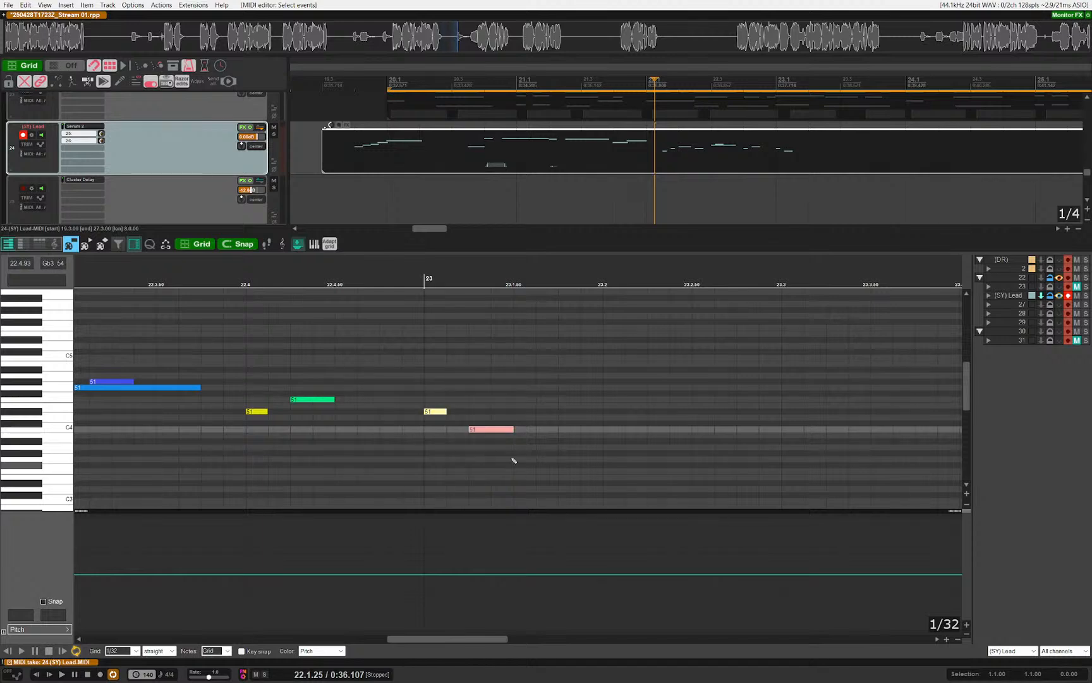
{"action": "key", "text": "Right"}
{"action": "key", "text": "Right"}
{"action": "key", "text": "Right"}
{"action": "key", "text": "Right"}
{"action": "left_click", "coordinate": [479, 411]}
{"action": "key", "text": "space"}
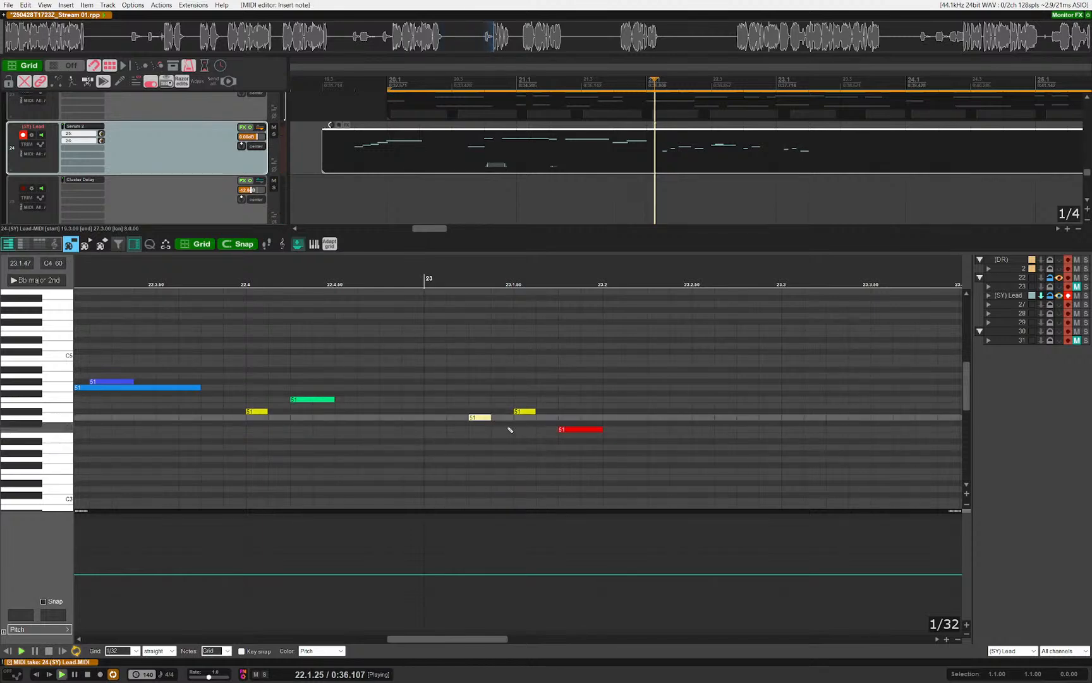
{"action": "left_click", "coordinate": [641, 452]}
{"action": "left_click_drag", "start_coordinate": [644, 451], "coordinate": [582, 452]}
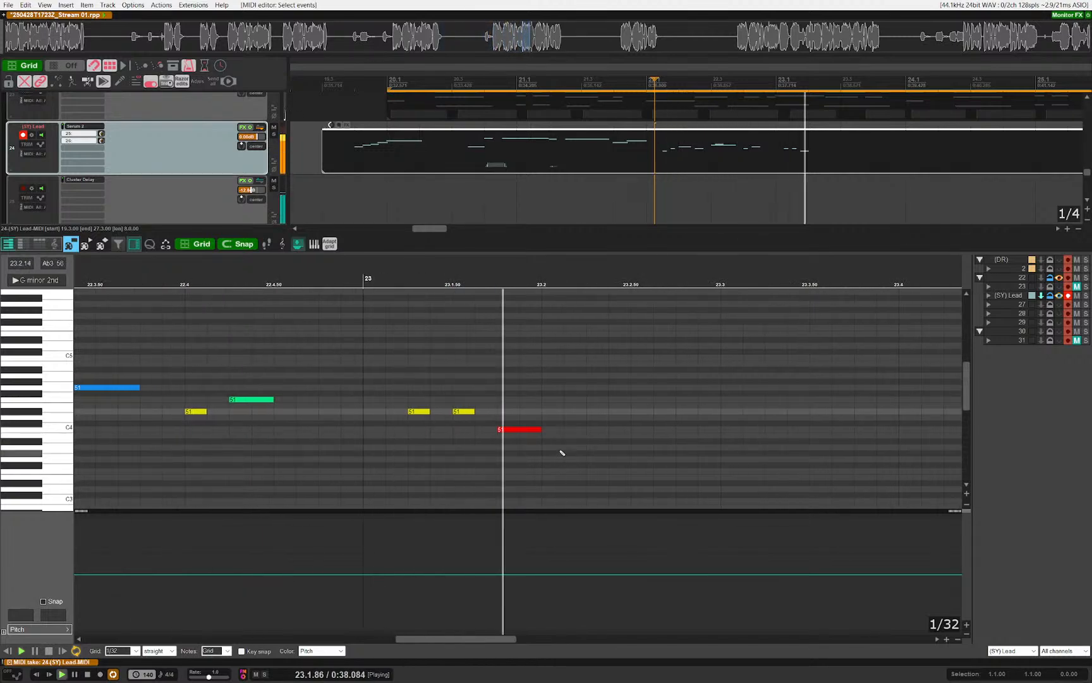
{"action": "key", "text": "space"}
Step: Add a thirty-second Eb4 at 23.2.00 and a sixteenth F4 at 23.2.50, and play the phrase
{"action": "left_click", "coordinate": [417, 412]}
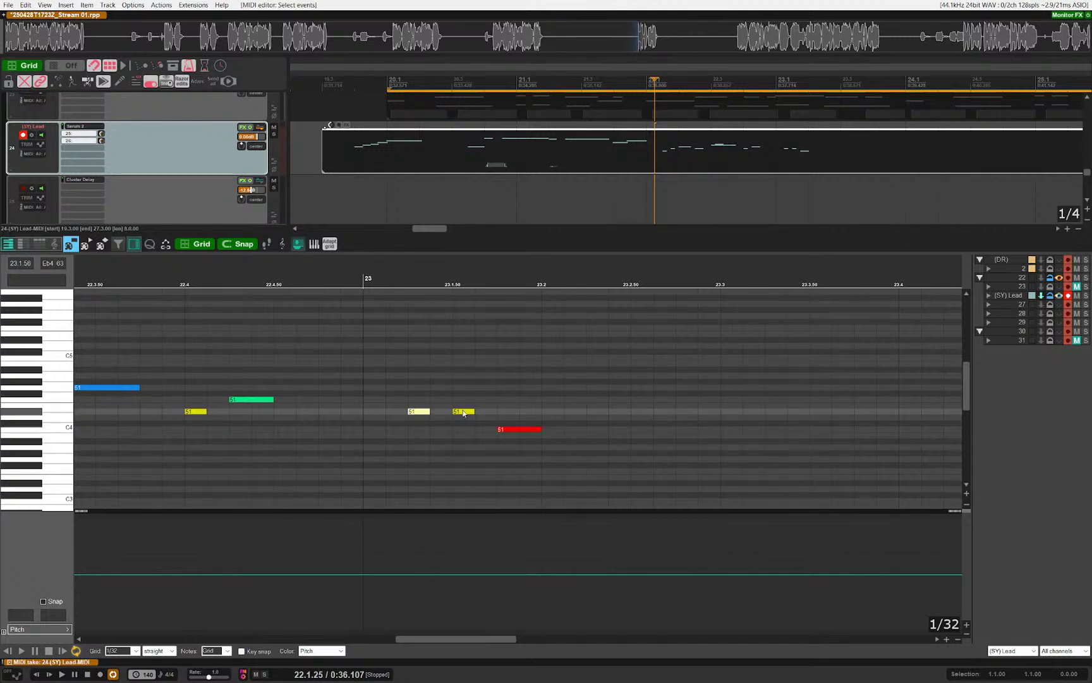
{"action": "left_click", "coordinate": [554, 412]}
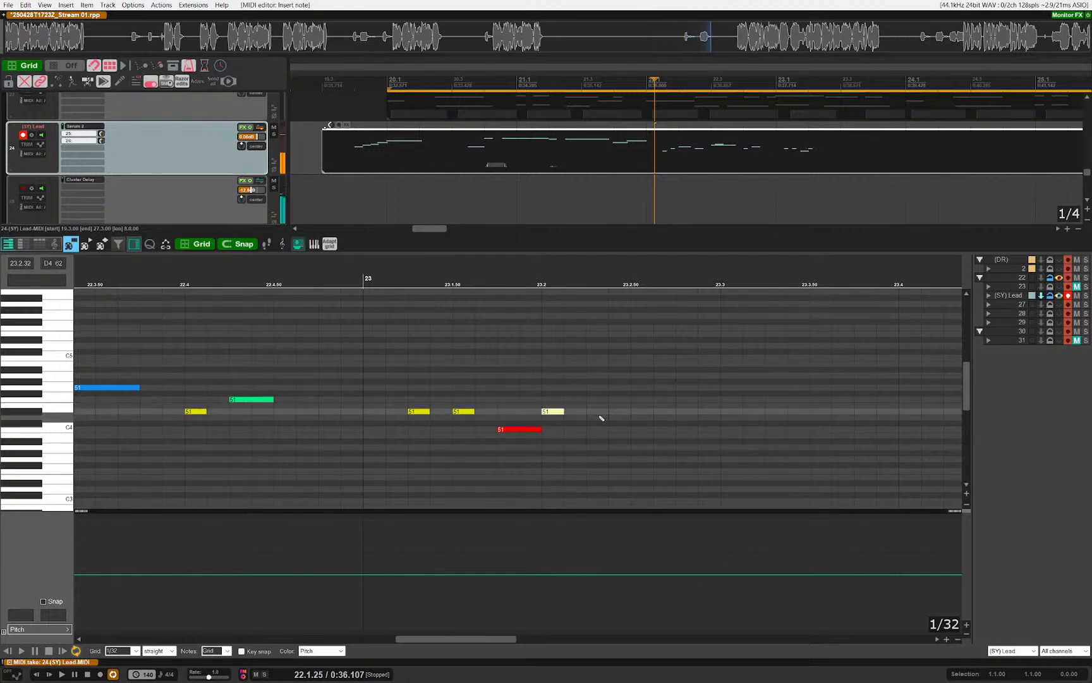
{"action": "left_click", "coordinate": [600, 400]}
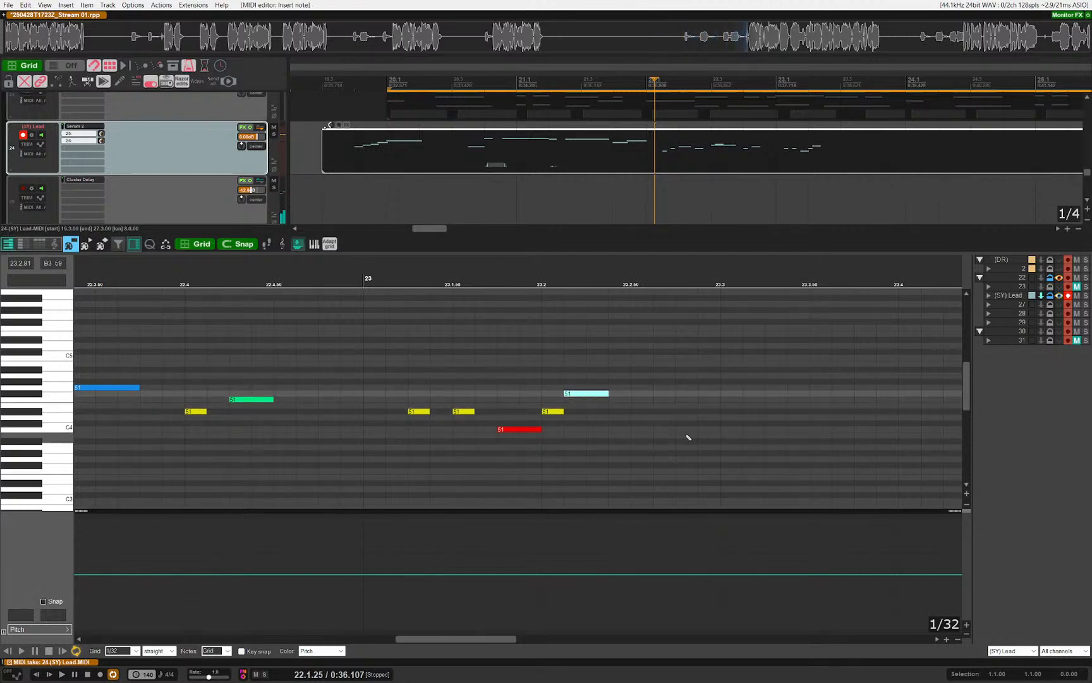
{"action": "key", "text": "space"}
{"action": "left_click_drag", "start_coordinate": [641, 438], "coordinate": [725, 457]}
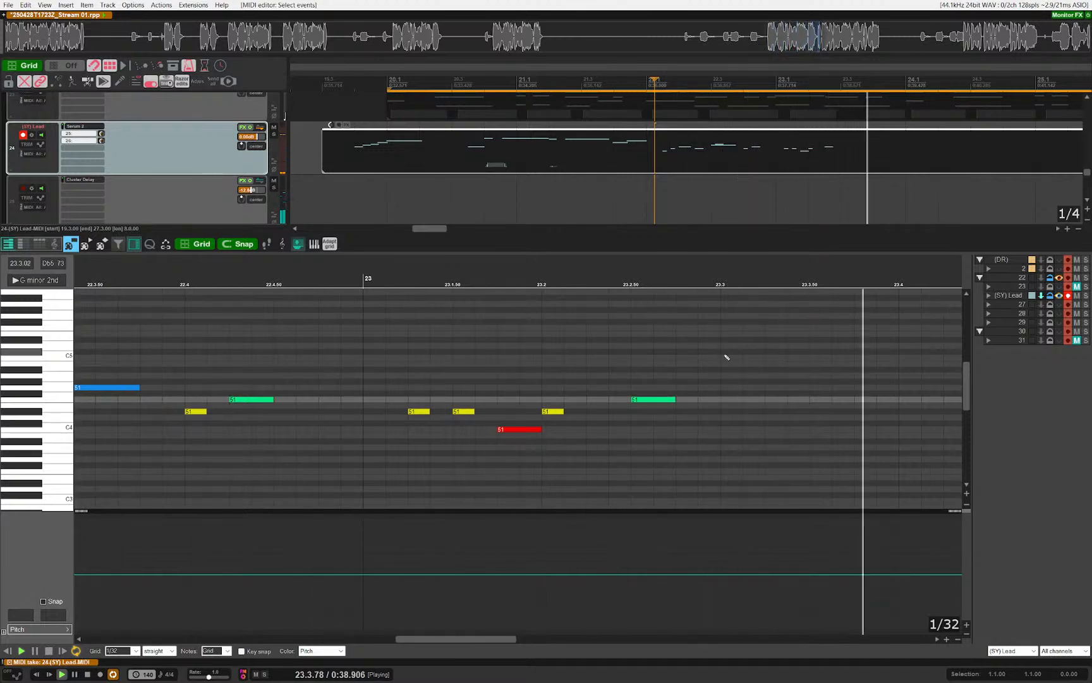
{"action": "key", "text": "space"}
Step: Add a thirty-second C4 at 23.2.25, play the bar 23 notes and close the MIDI editor
{"action": "left_click", "coordinate": [555, 412]}
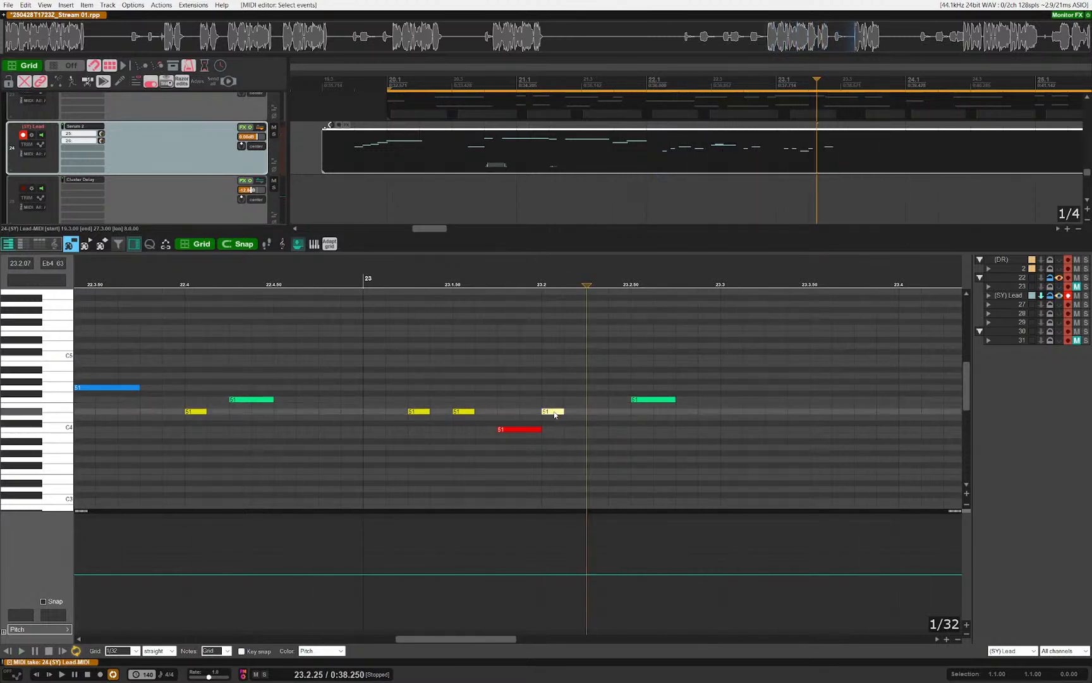
{"action": "left_click_drag", "start_coordinate": [593, 429], "coordinate": [612, 431]}
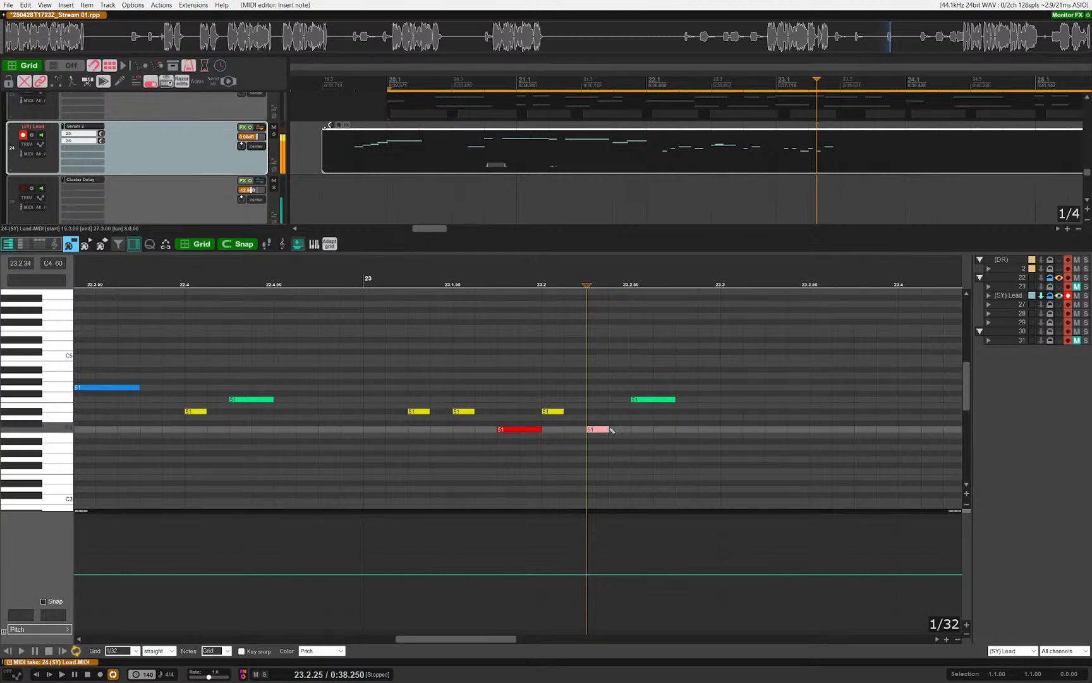
{"action": "key", "text": "space"}
{"action": "left_click", "coordinate": [410, 405]}
{"action": "key", "text": "space"}
{"action": "key", "text": "Escape"}
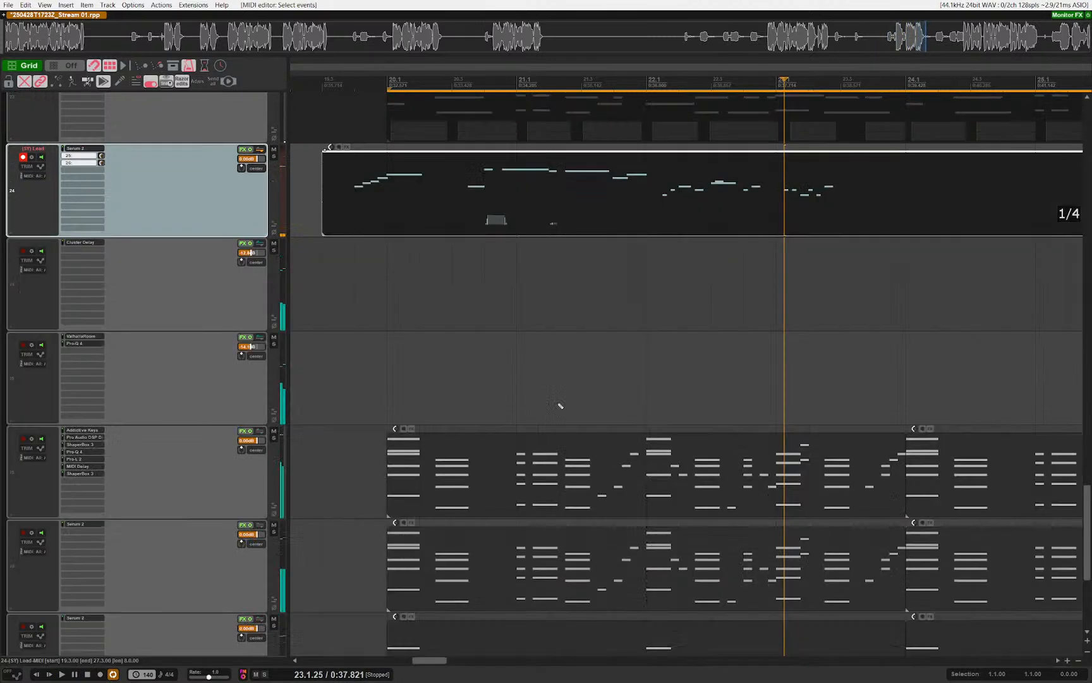
Step: Toggle the lead track's solo on and off while checking playback of the bar 23 phrase in the arrangement
{"action": "key", "text": "F6"}
{"action": "key", "text": "space"}
{"action": "key", "text": "F6"}
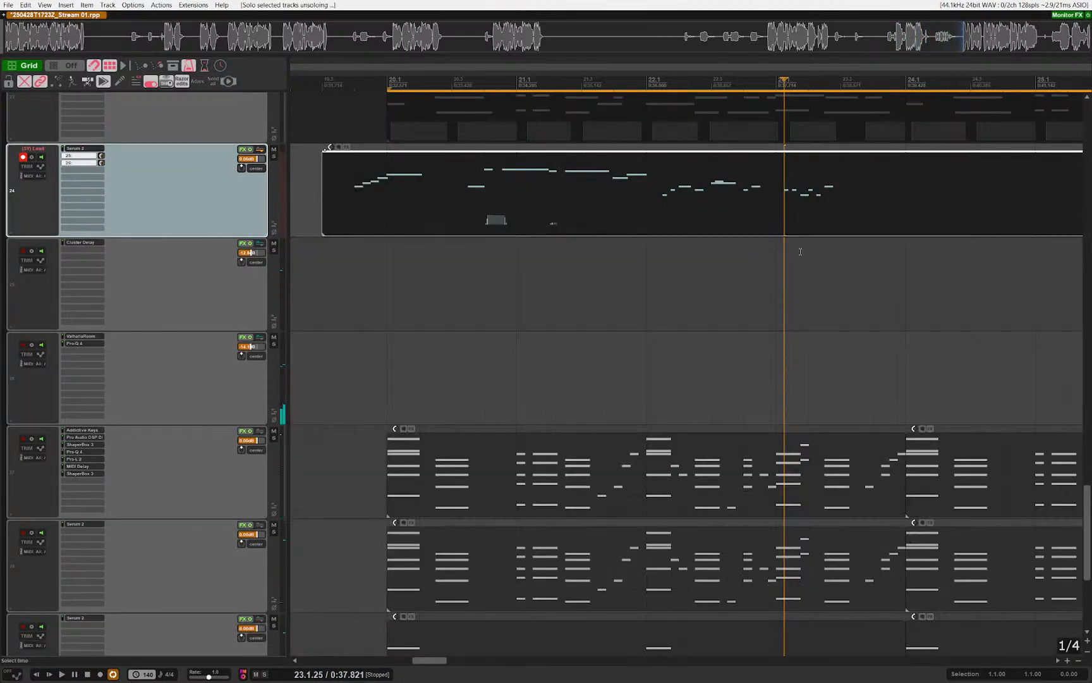
{"action": "key", "text": "space"}
{"action": "scroll", "coordinate": [795, 284], "scroll_direction": "down", "scroll_amount": 2}
{"action": "scroll", "coordinate": [792, 298], "scroll_direction": "up", "scroll_amount": 2}
{"action": "left_click_drag", "start_coordinate": [645, 285], "coordinate": [608, 303]}
{"action": "scroll", "coordinate": [775, 419], "scroll_direction": "up", "scroll_amount": 3}
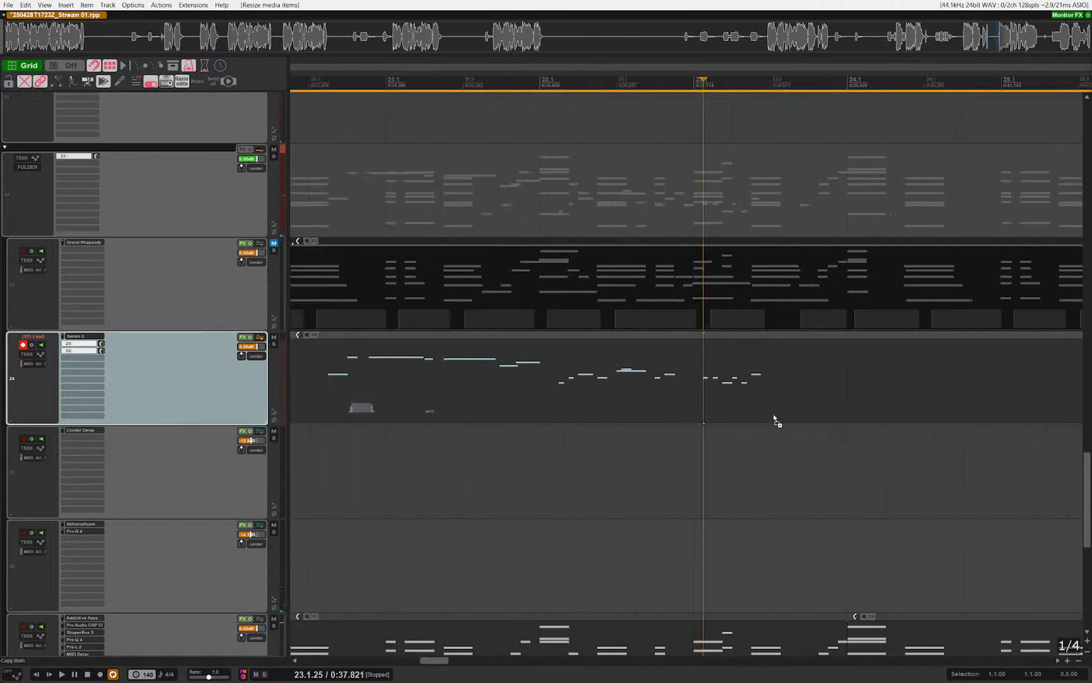
Step: Reopen the lead item, add an Eb4 at 23.2.50, trim the start of the overlapping F4 and close the editor
{"action": "left_click", "coordinate": [726, 400]}
{"action": "key", "text": "ctrl+alt+e"}
{"action": "scroll", "coordinate": [667, 449], "scroll_direction": "up", "scroll_amount": 1}
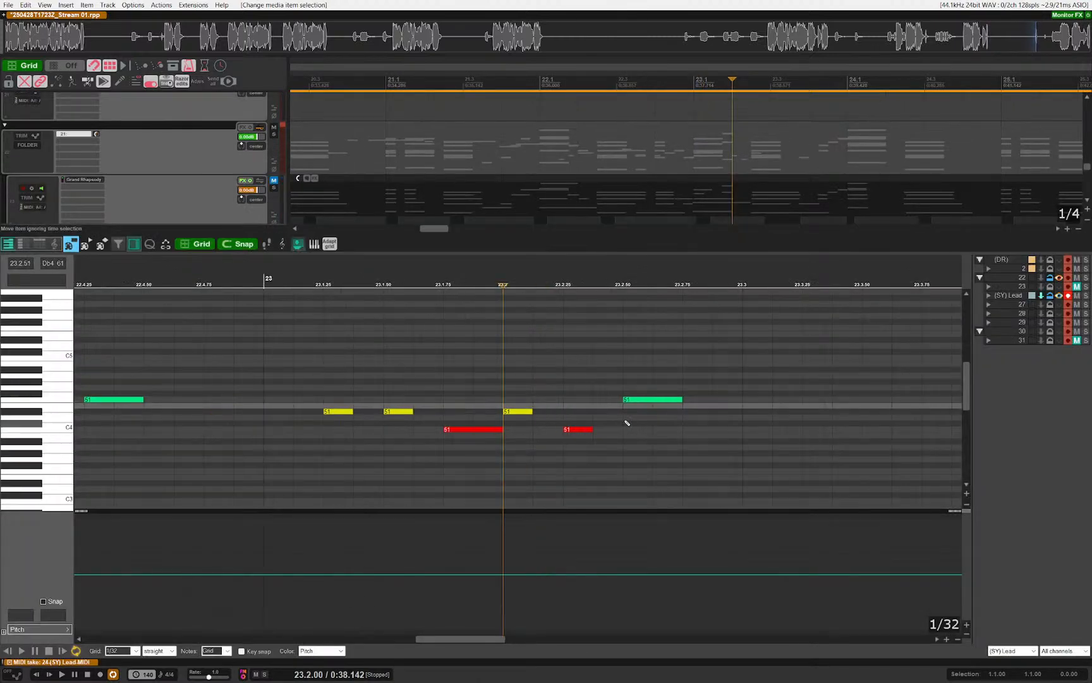
{"action": "left_click", "coordinate": [639, 414]}
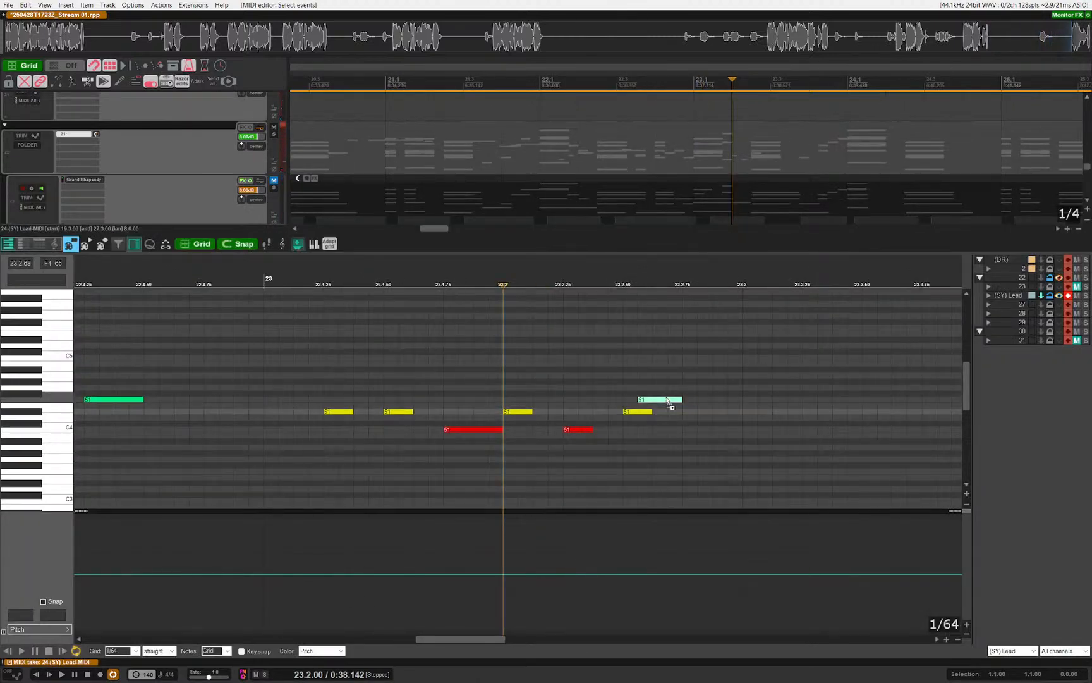
{"action": "key", "text": "Escape"}
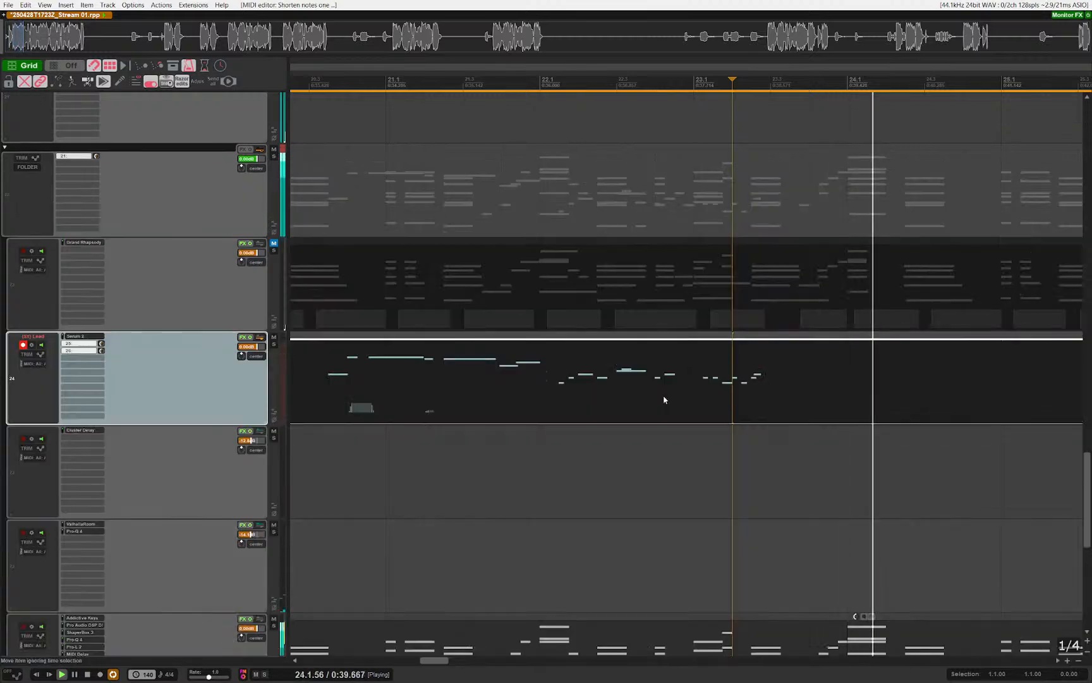
Step: Solo the lead track and play it from the item's start at 19.3
{"action": "key", "text": "s"}
{"action": "key", "text": "space"}
{"action": "key", "text": "space"}
{"action": "key", "text": "space"}
{"action": "scroll", "coordinate": [673, 424], "scroll_direction": "down", "scroll_amount": 2}
{"action": "key", "text": "ctrl+Left"}
{"action": "key", "text": "space"}
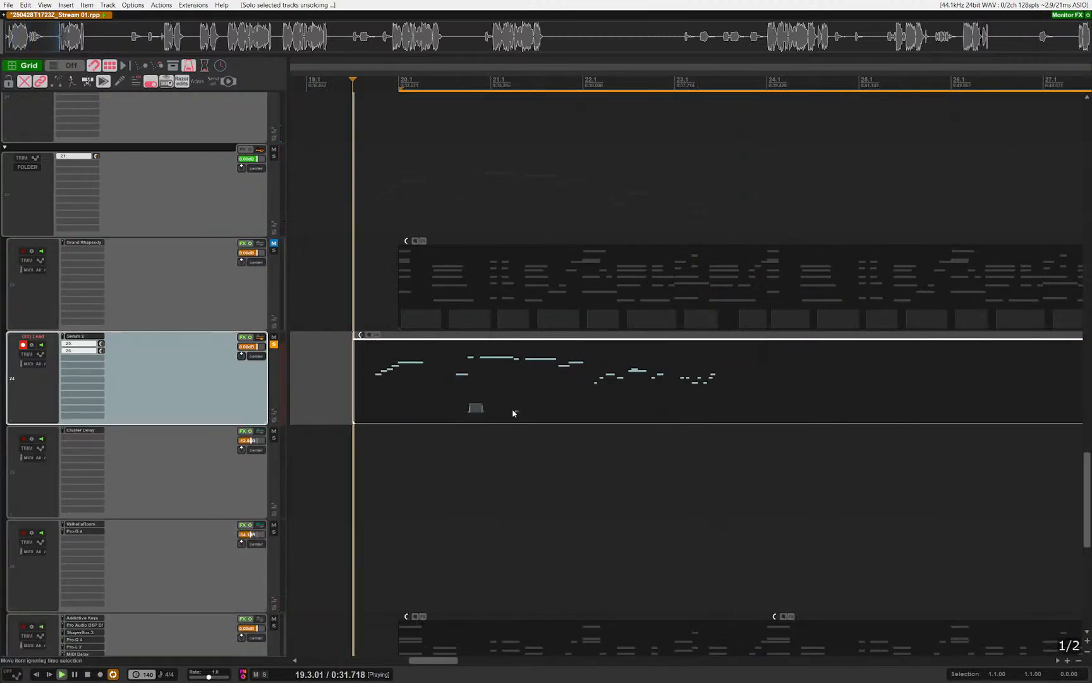
{"action": "scroll", "coordinate": [518, 415], "scroll_direction": "down", "scroll_amount": 3}
{"action": "scroll", "coordinate": [602, 443], "scroll_direction": "up", "scroll_amount": 4}
{"action": "scroll", "coordinate": [473, 428], "scroll_direction": "down", "scroll_amount": 2}
{"action": "scroll", "coordinate": [477, 433], "scroll_direction": "up", "scroll_amount": 3}
{"action": "left_click_drag", "start_coordinate": [436, 454], "coordinate": [507, 472]}
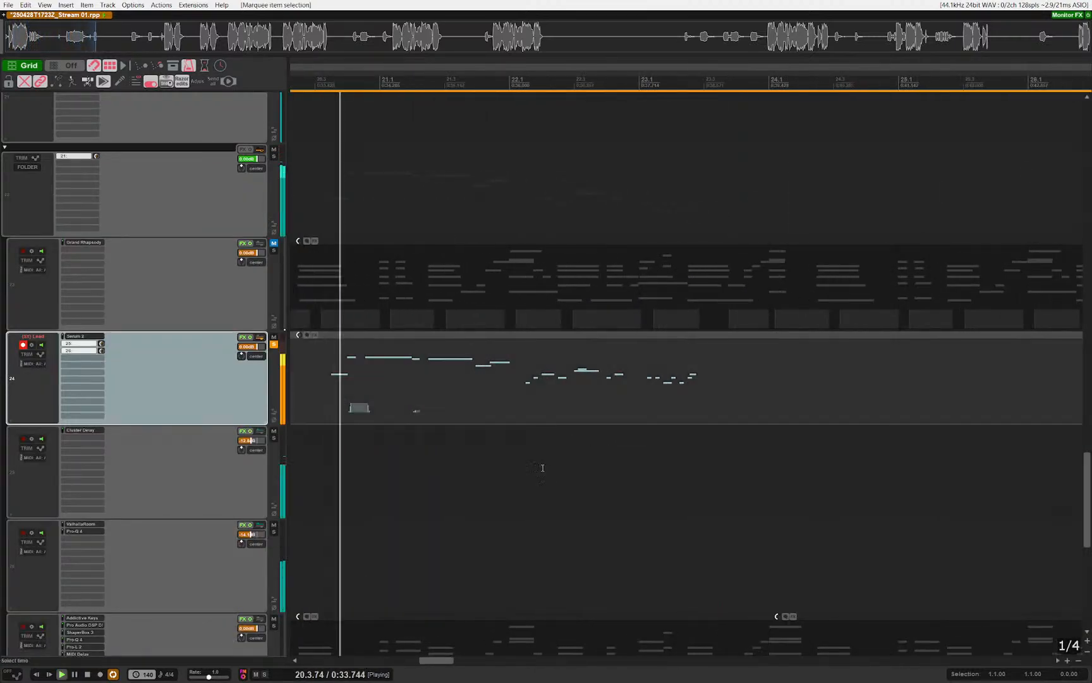
{"action": "scroll", "coordinate": [541, 468], "scroll_direction": "up", "scroll_amount": 1}
{"action": "scroll", "coordinate": [629, 466], "scroll_direction": "up", "scroll_amount": 1}
{"action": "key", "text": "space"}
Step: Reopen the soloed lead item in the MIDI editor and listen to its bar 21 notes from 21.1
{"action": "left_click", "coordinate": [376, 407]}
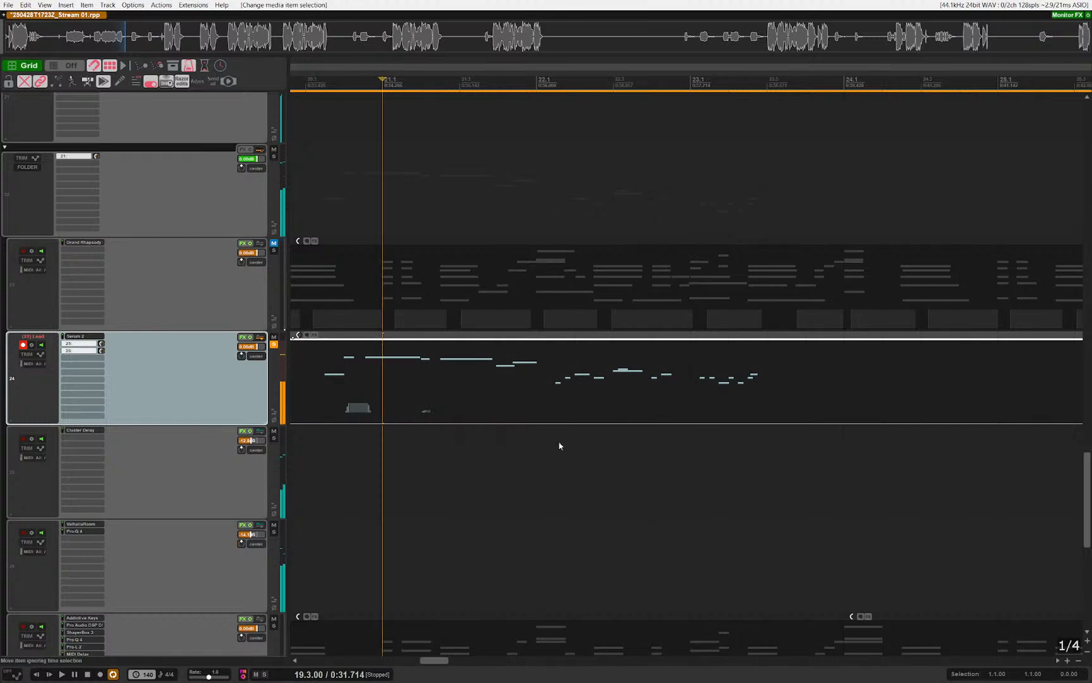
{"action": "key", "text": "e"}
{"action": "left_click_drag", "start_coordinate": [384, 403], "coordinate": [879, 405]}
{"action": "left_click_drag", "start_coordinate": [407, 411], "coordinate": [754, 426]}
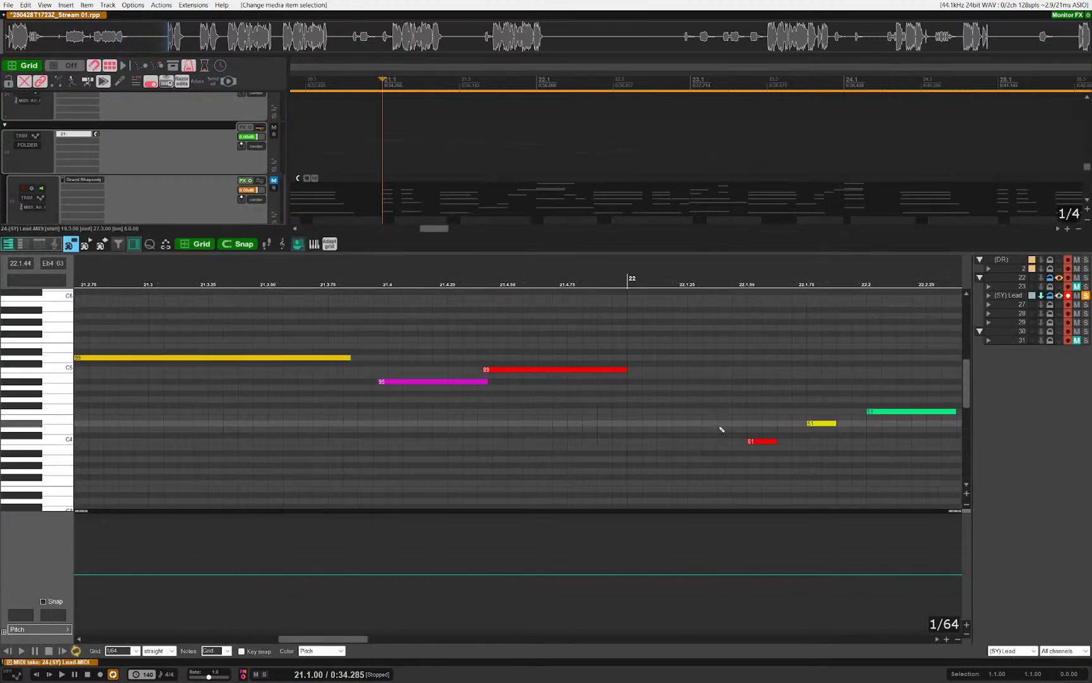
{"action": "left_click_drag", "start_coordinate": [503, 410], "coordinate": [877, 407]}
{"action": "scroll", "coordinate": [528, 409], "scroll_direction": "down", "scroll_amount": 7}
{"action": "key", "text": "space"}
{"action": "scroll", "coordinate": [494, 413], "scroll_direction": "up", "scroll_amount": 8}
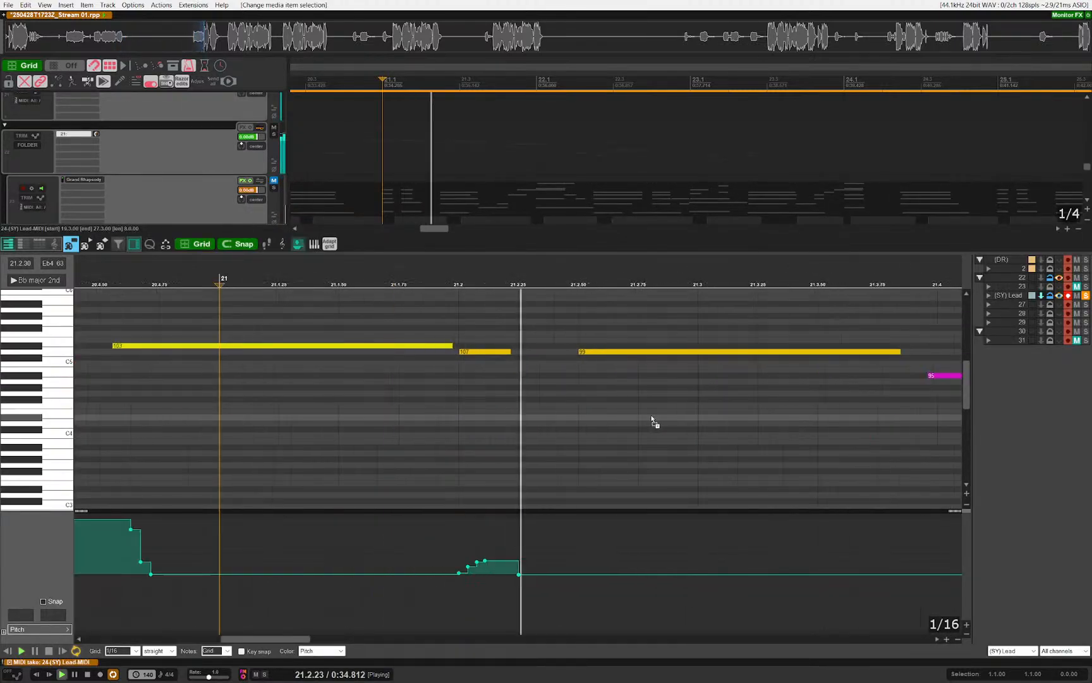
{"action": "key", "text": "space"}
{"action": "left_click", "coordinate": [569, 351]}
{"action": "scroll", "coordinate": [548, 442], "scroll_direction": "down", "scroll_amount": 7}
{"action": "key", "text": "space"}
{"action": "scroll", "coordinate": [487, 405], "scroll_direction": "up", "scroll_amount": 2}
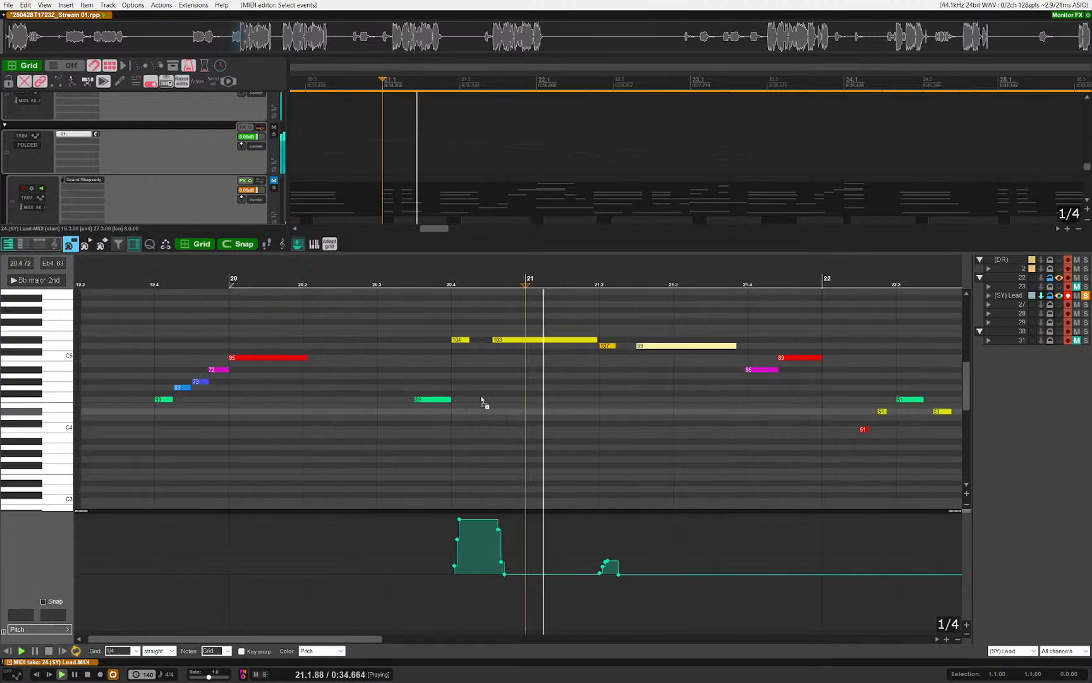
Step: Play the soloed lead in the MIDI editor from 20.4, and again from 19.1
{"action": "left_click", "coordinate": [465, 373]}
{"action": "key", "text": "space"}
{"action": "key", "text": "space"}
{"action": "scroll", "coordinate": [514, 376], "scroll_direction": "up", "scroll_amount": 2}
{"action": "key", "text": "space"}
{"action": "scroll", "coordinate": [478, 323], "scroll_direction": "up", "scroll_amount": 3}
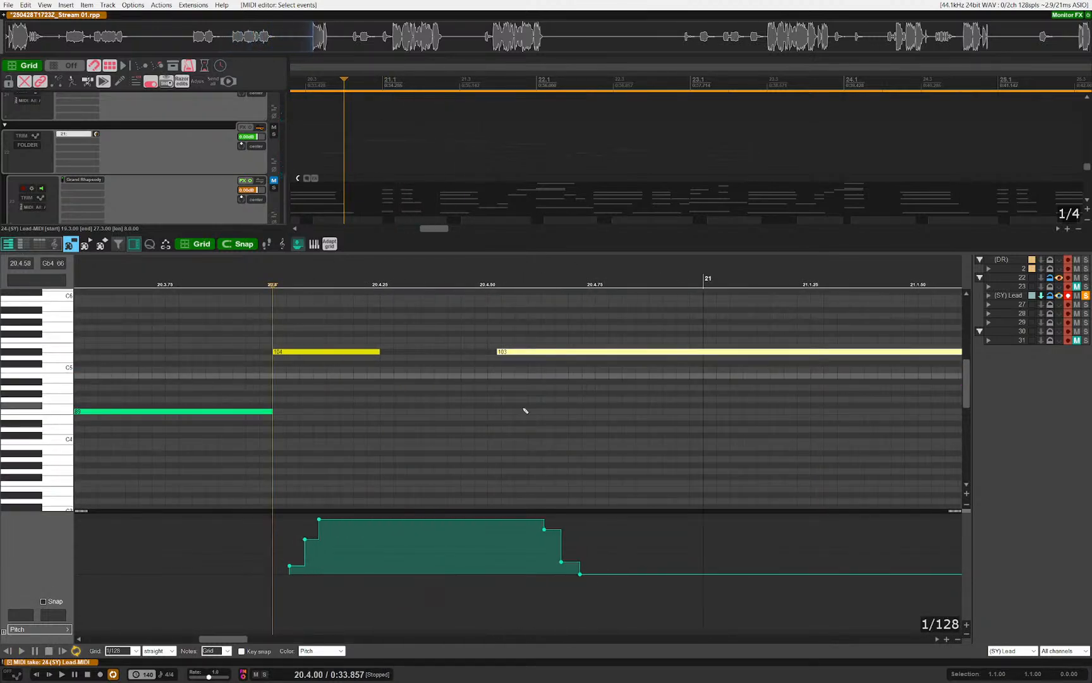
{"action": "scroll", "coordinate": [525, 411], "scroll_direction": "down", "scroll_amount": 10}
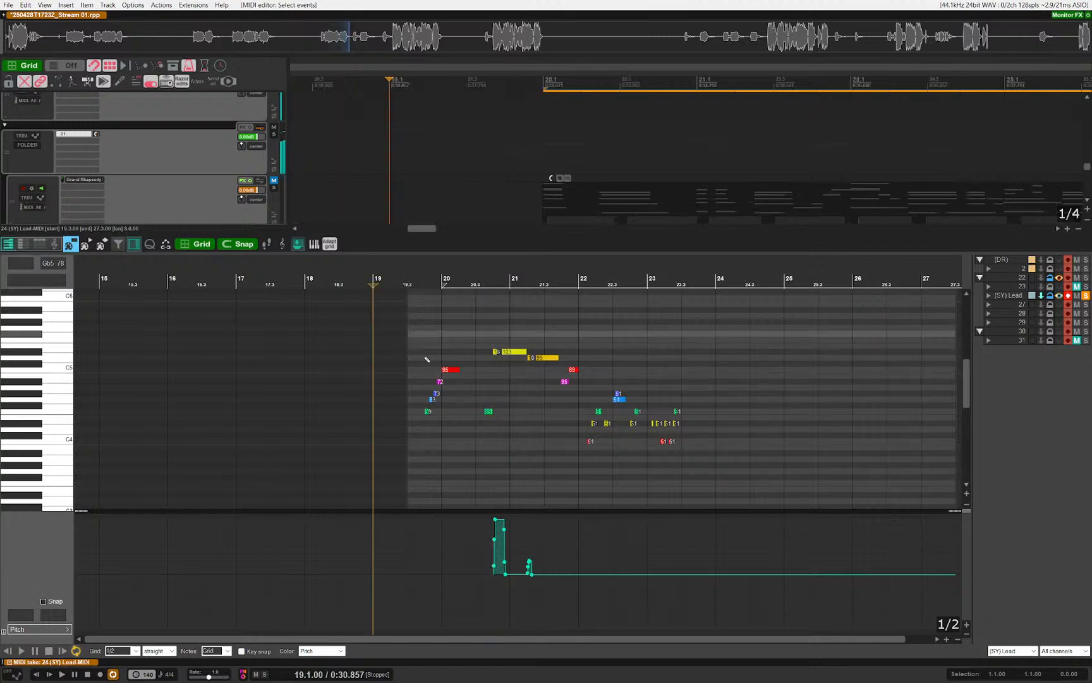
{"action": "scroll", "coordinate": [483, 409], "scroll_direction": "up", "scroll_amount": 3}
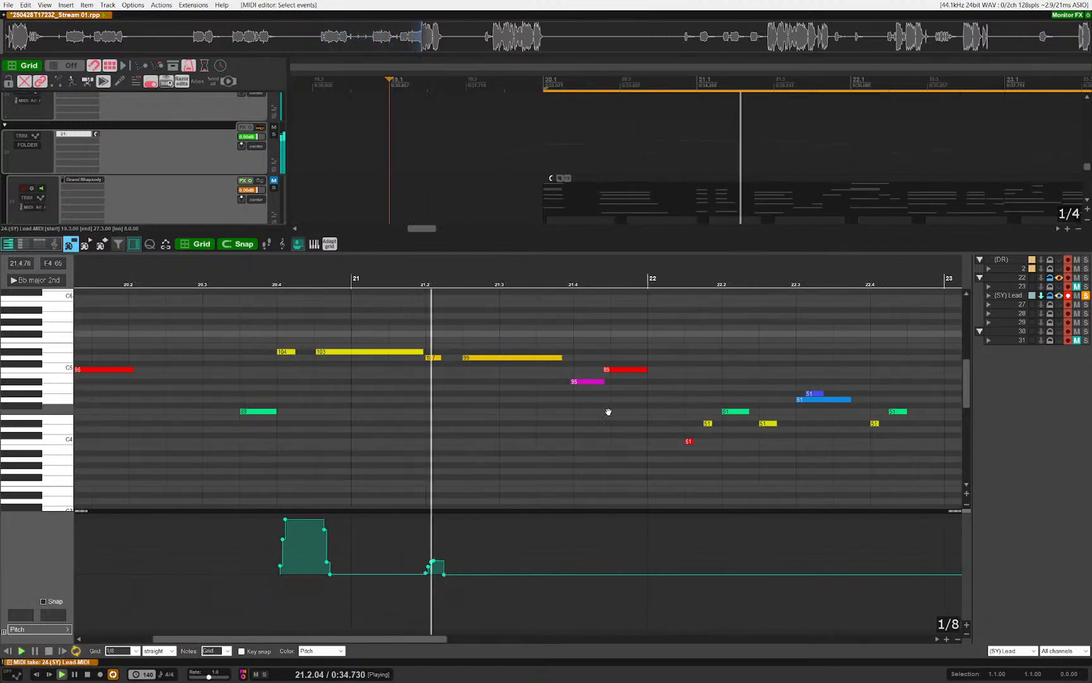
Step: Replay the soloed lead from 21.4 and review its closing notes before bar 22
{"action": "left_click_drag", "start_coordinate": [638, 412], "coordinate": [539, 415]}
{"action": "left_click_drag", "start_coordinate": [651, 417], "coordinate": [504, 420]}
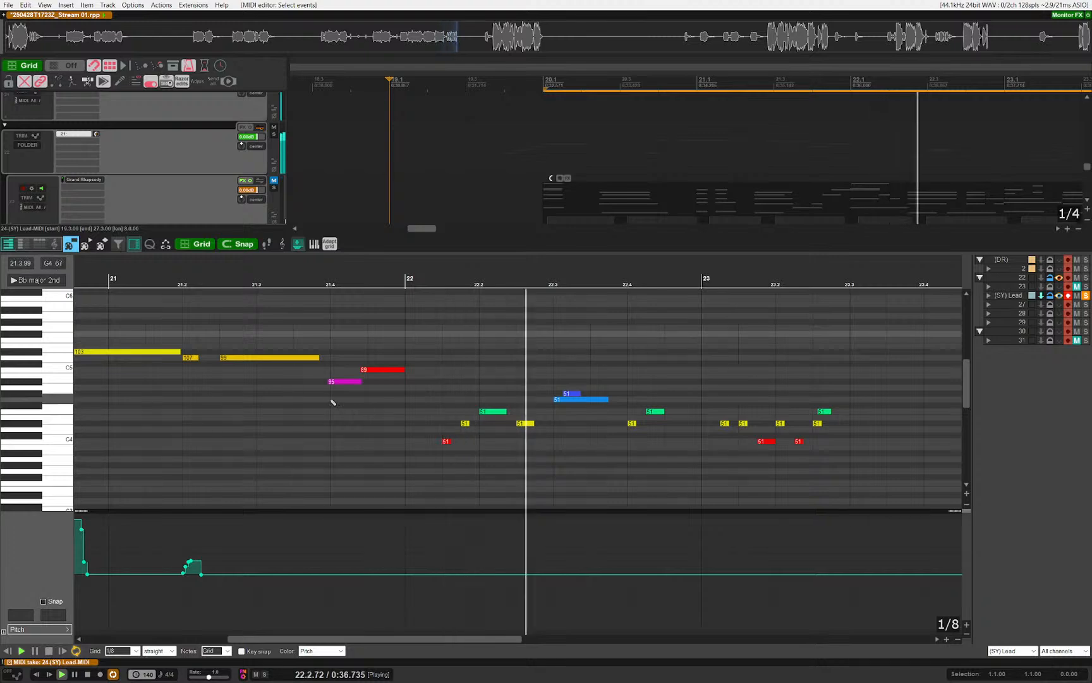
{"action": "scroll", "coordinate": [342, 405], "scroll_direction": "up", "scroll_amount": 4}
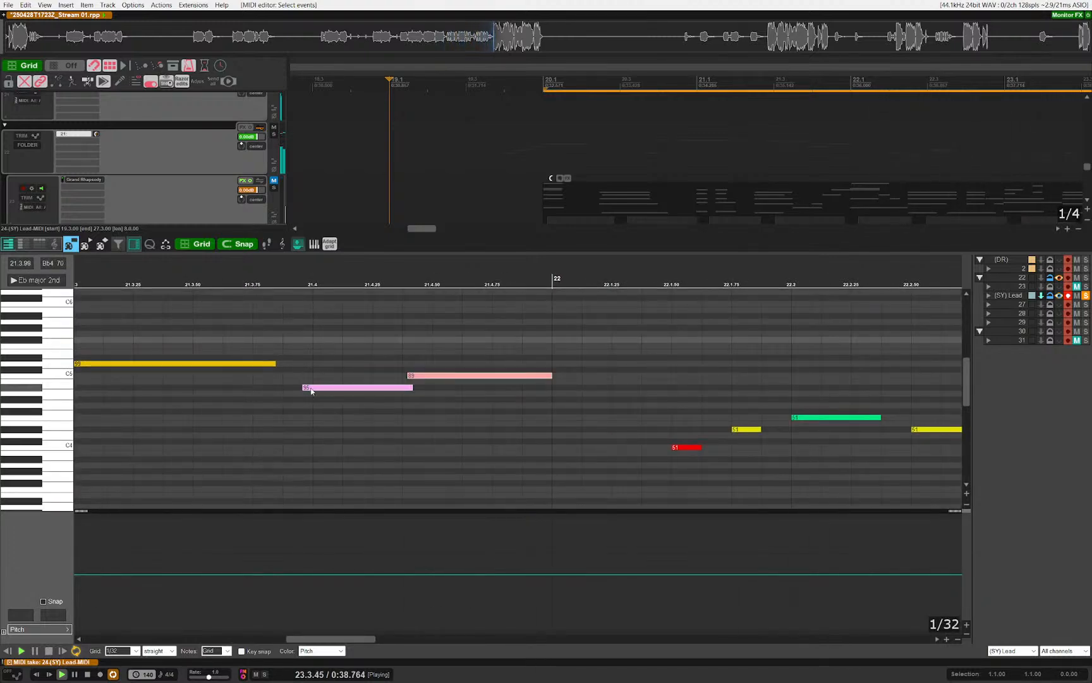
{"action": "left_click_drag", "start_coordinate": [311, 390], "coordinate": [325, 389]}
{"action": "left_click", "coordinate": [291, 379]}
{"action": "scroll", "coordinate": [430, 415], "scroll_direction": "down", "scroll_amount": 4}
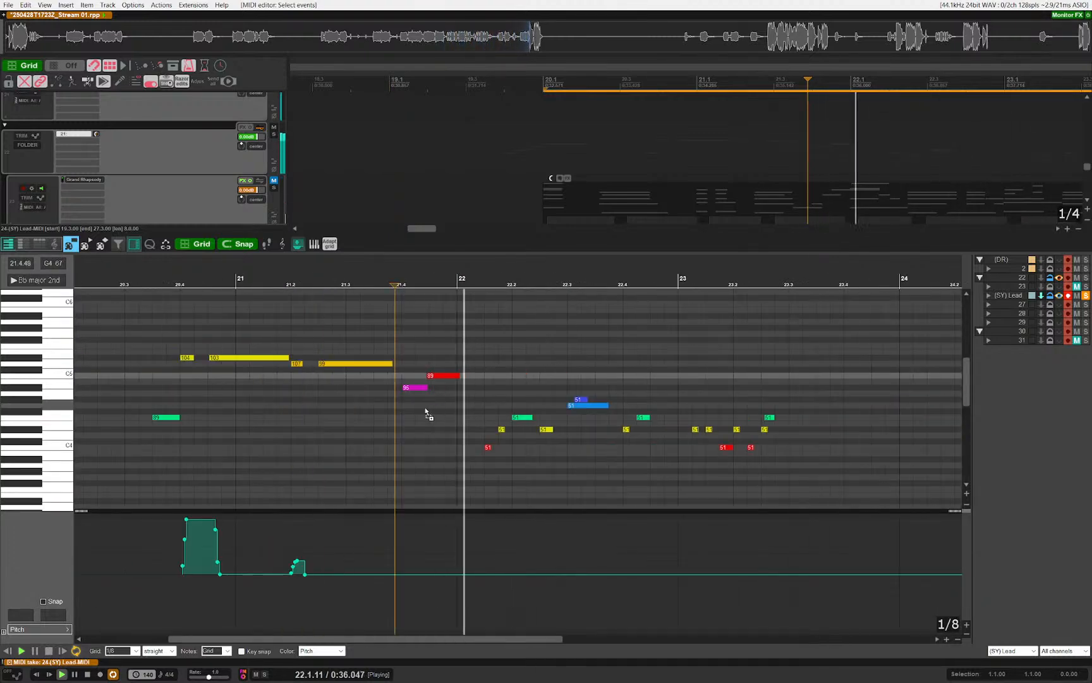
Step: Play the lead's bar 22 notes from 22.2.88, and stop playback
{"action": "scroll", "coordinate": [492, 426], "scroll_direction": "up", "scroll_amount": 2}
{"action": "left_click_drag", "start_coordinate": [634, 445], "coordinate": [220, 410]}
{"action": "key", "text": "space"}
{"action": "scroll", "coordinate": [129, 419], "scroll_direction": "up", "scroll_amount": 2}
{"action": "left_click", "coordinate": [214, 417]}
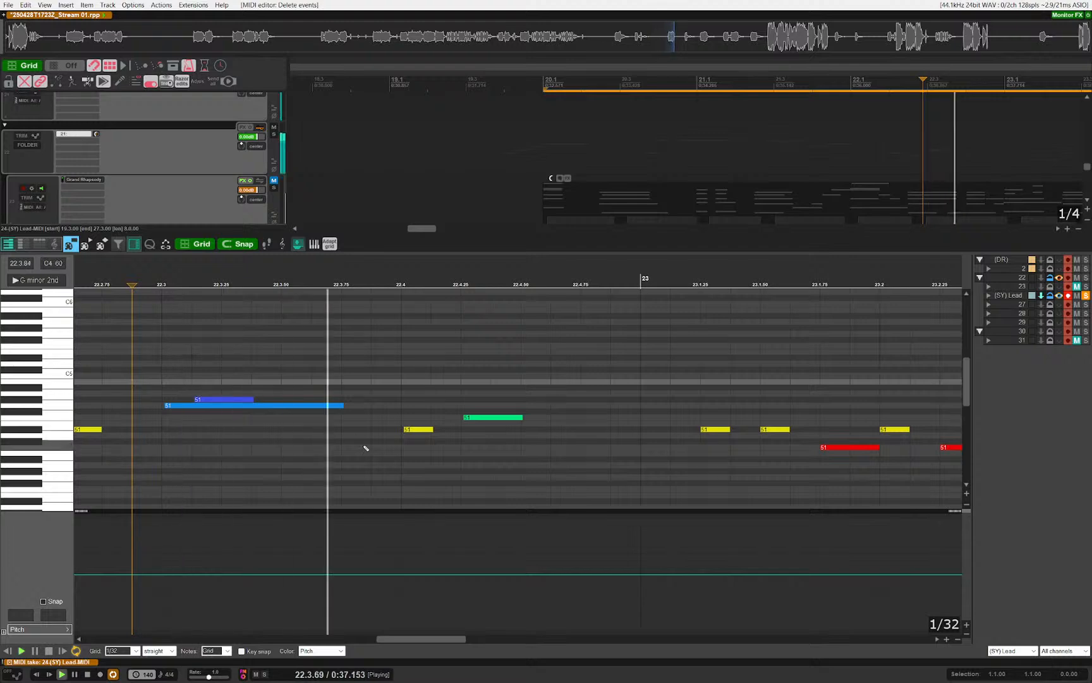
{"action": "key", "text": "space"}
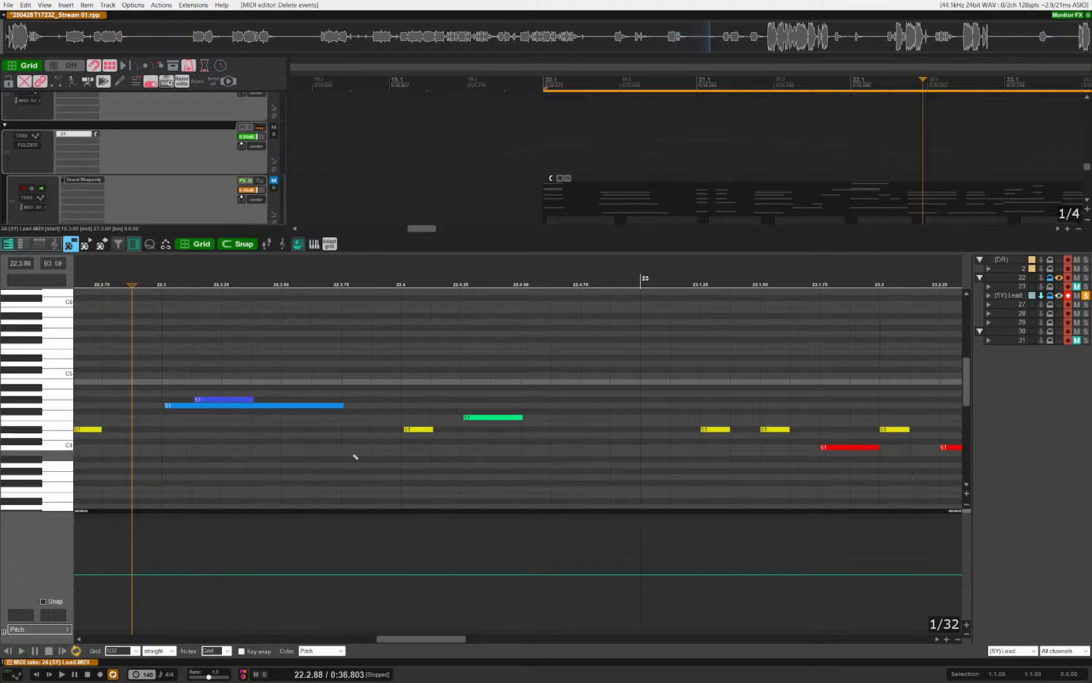
Step: Try a B3 note at 22.3.75 in the lead, remove it and play the phrase from 22.3
{"action": "left_click_drag", "start_coordinate": [355, 456], "coordinate": [391, 458]}
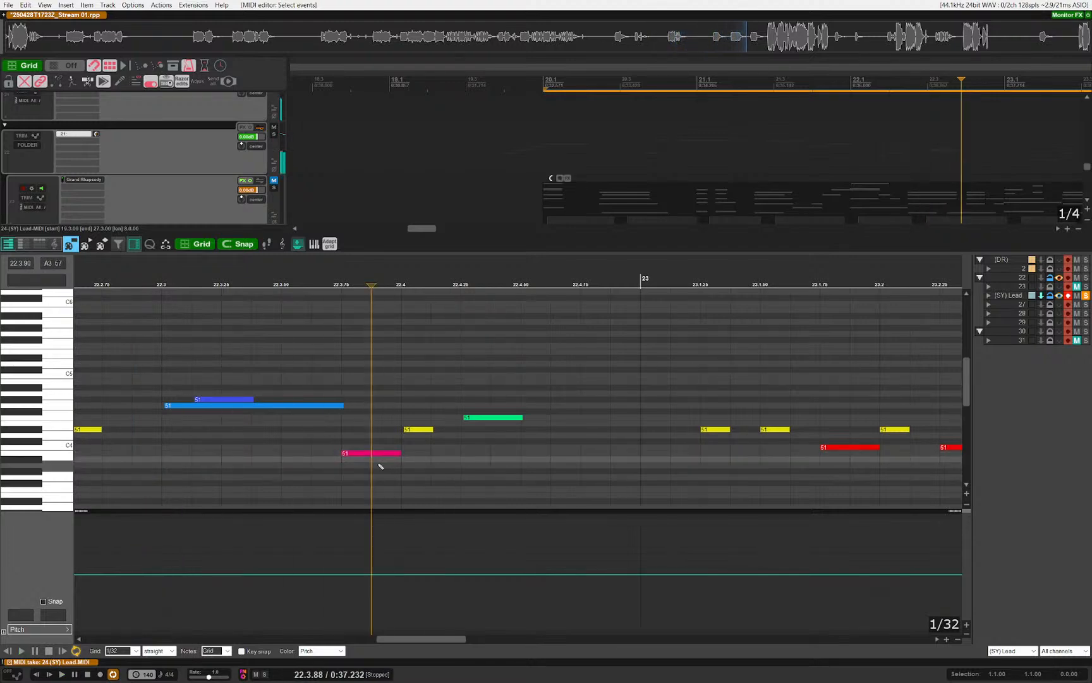
{"action": "left_click", "coordinate": [393, 472]}
{"action": "key", "text": "space"}
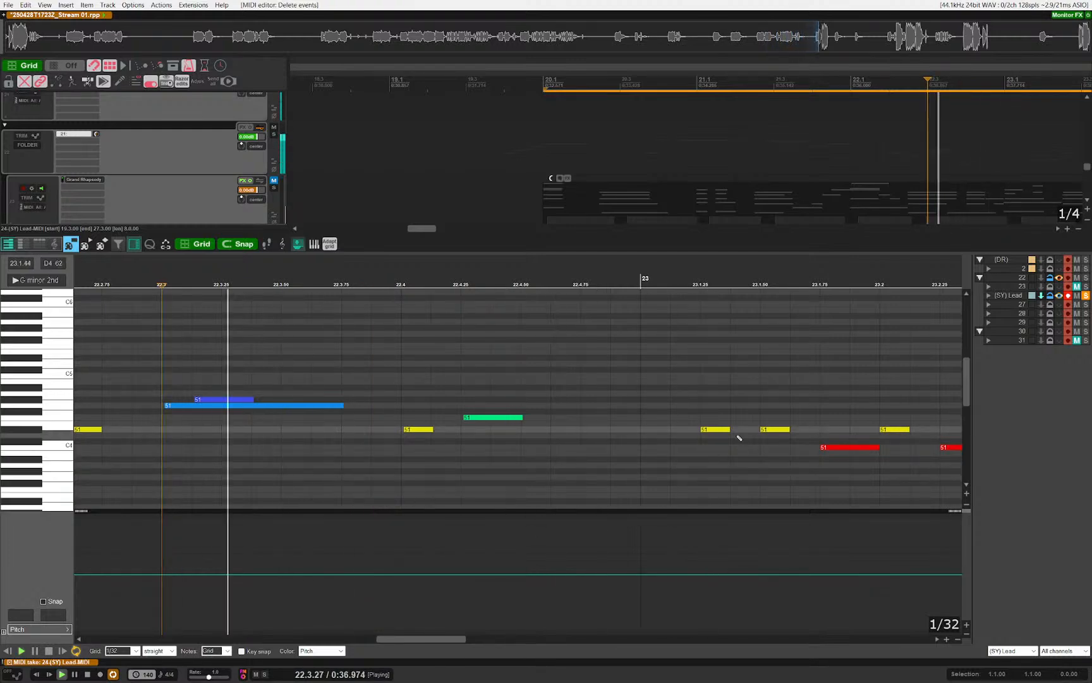
{"action": "key", "text": "space"}
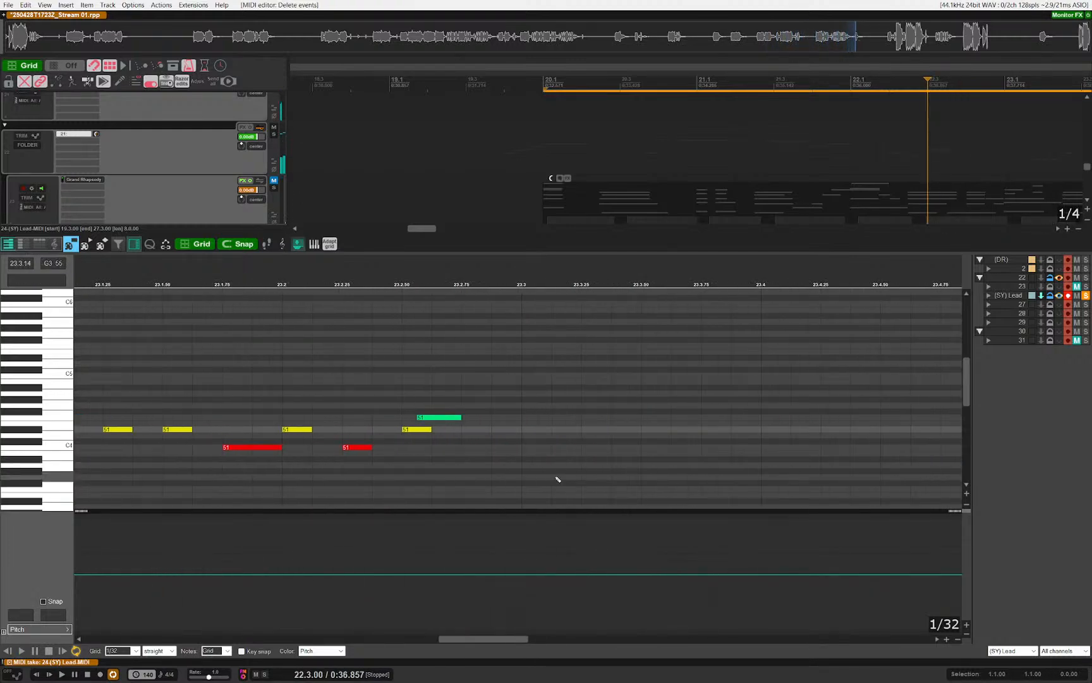
Step: Close the MIDI editor, unsolo the lead track and play it with the other tracks from 19.3
{"action": "left_click_drag", "start_coordinate": [633, 467], "coordinate": [451, 395]}
{"action": "key", "text": "Home"}
{"action": "key", "text": "Escape"}
{"action": "key", "text": "space"}
{"action": "key", "text": "F6"}
{"action": "key", "text": "space"}
{"action": "key", "text": "space"}
{"action": "scroll", "coordinate": [436, 421], "scroll_direction": "down", "scroll_amount": 3}
{"action": "scroll", "coordinate": [451, 404], "scroll_direction": "down", "scroll_amount": 5}
{"action": "mouse_move", "coordinate": [529, 466]}
{"action": "left_mouse_down"}
{"action": "mouse_move", "coordinate": [507, 485]}
{"action": "mouse_move", "coordinate": [527, 490]}
{"action": "left_mouse_up"}
{"action": "scroll", "coordinate": [536, 483], "scroll_direction": "up", "scroll_amount": 4}
{"action": "scroll", "coordinate": [521, 473], "scroll_direction": "down", "scroll_amount": 4}
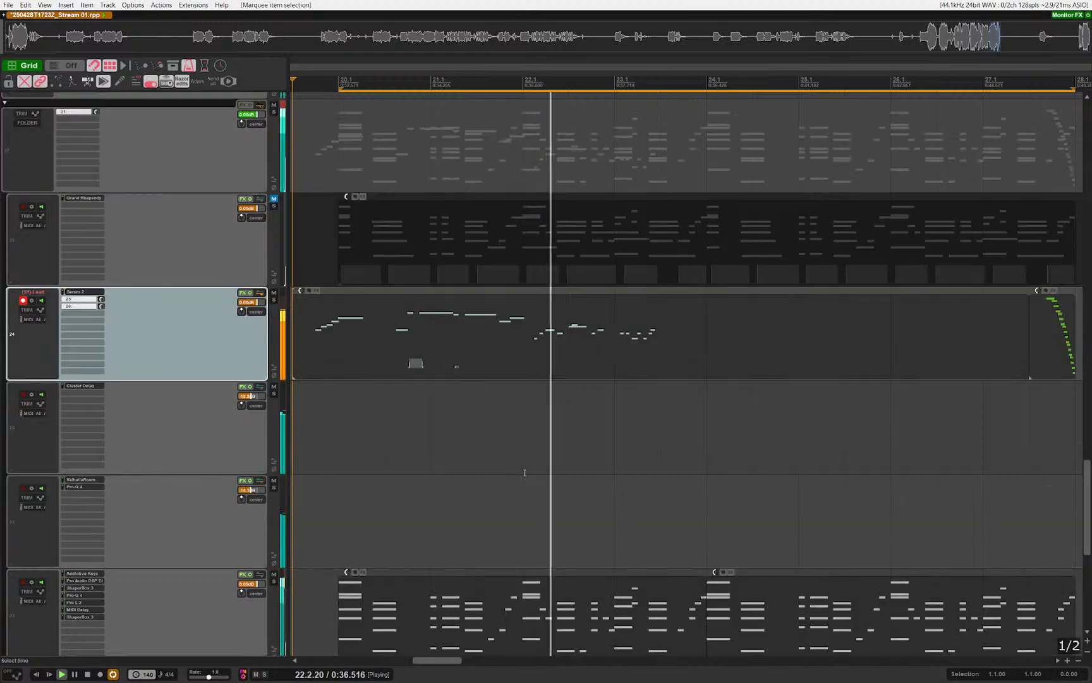
Step: Stop playback, place the edit cursor at 23.3 and copy the lead item from there onto the track below
{"action": "left_click_drag", "start_coordinate": [633, 438], "coordinate": [670, 380]}
{"action": "left_click", "coordinate": [645, 340]}
{"action": "key", "text": "space"}
{"action": "key", "text": "ctrl+alt+e"}
{"action": "key", "text": "Escape"}
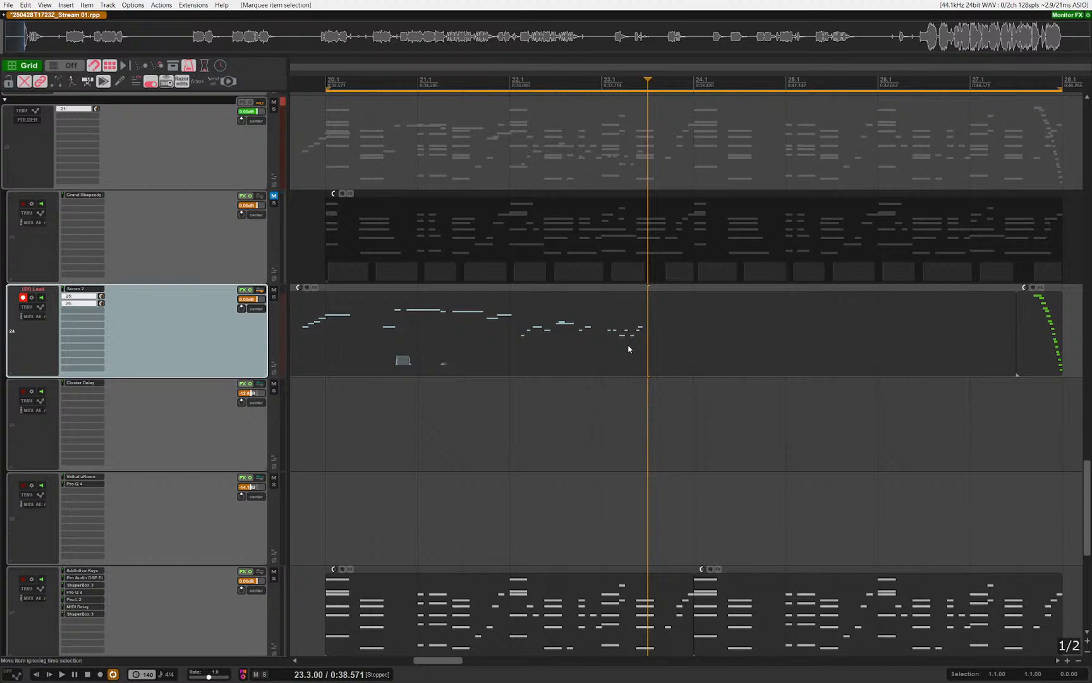
{"action": "scroll", "coordinate": [507, 392], "scroll_direction": "down", "scroll_amount": 2}
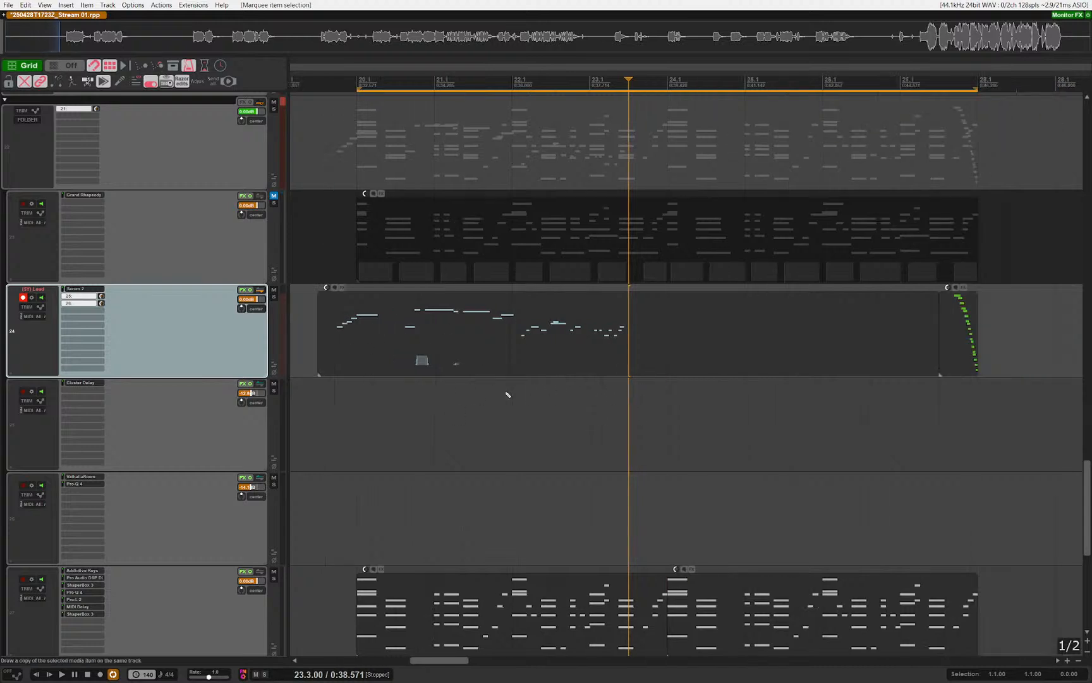
{"action": "left_click_drag", "start_coordinate": [460, 339], "coordinate": [718, 419]}
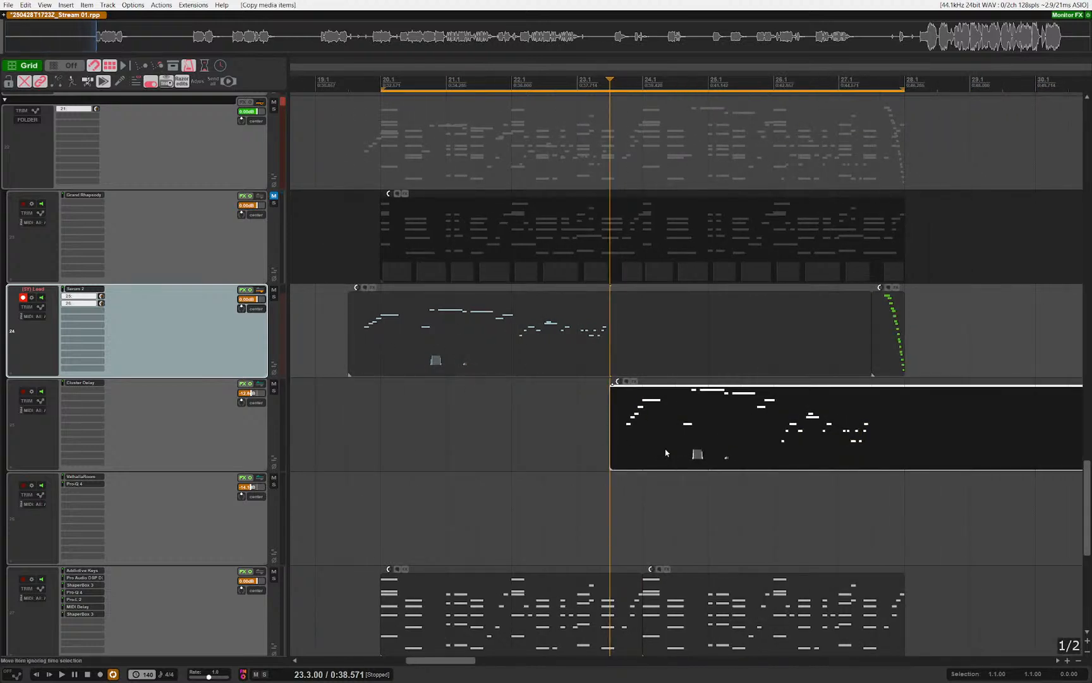
Step: Split the copied item at 27.3, delete its remainder and move the copy to start at 23.1
{"action": "left_click", "coordinate": [878, 441]}
{"action": "key", "text": "s"}
{"action": "key", "text": "Delete"}
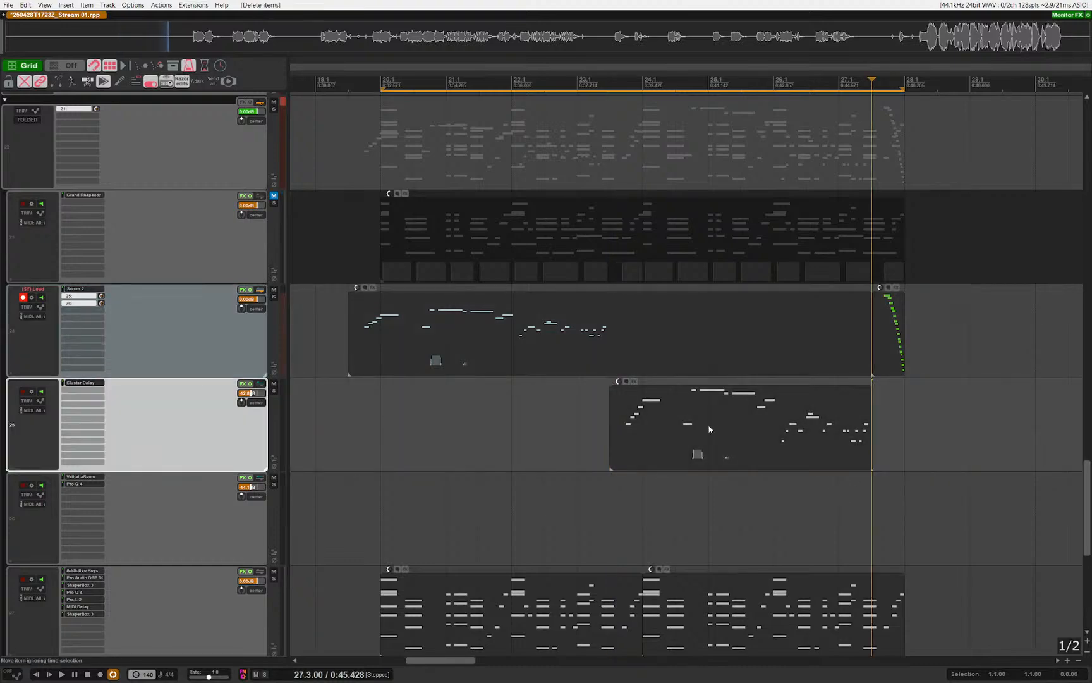
{"action": "left_click_drag", "start_coordinate": [709, 429], "coordinate": [677, 429]}
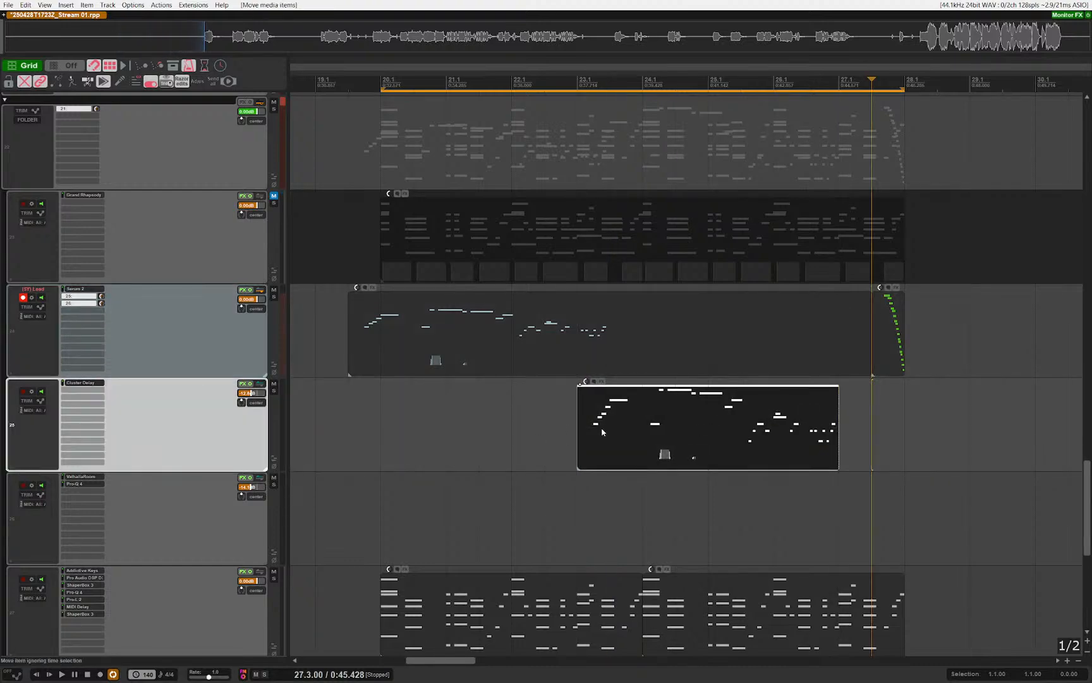
Step: Open the copied item in the MIDI editor and copy all of its notes and pitch events
{"action": "key", "text": "e"}
{"action": "scroll", "coordinate": [478, 403], "scroll_direction": "down", "scroll_amount": 5}
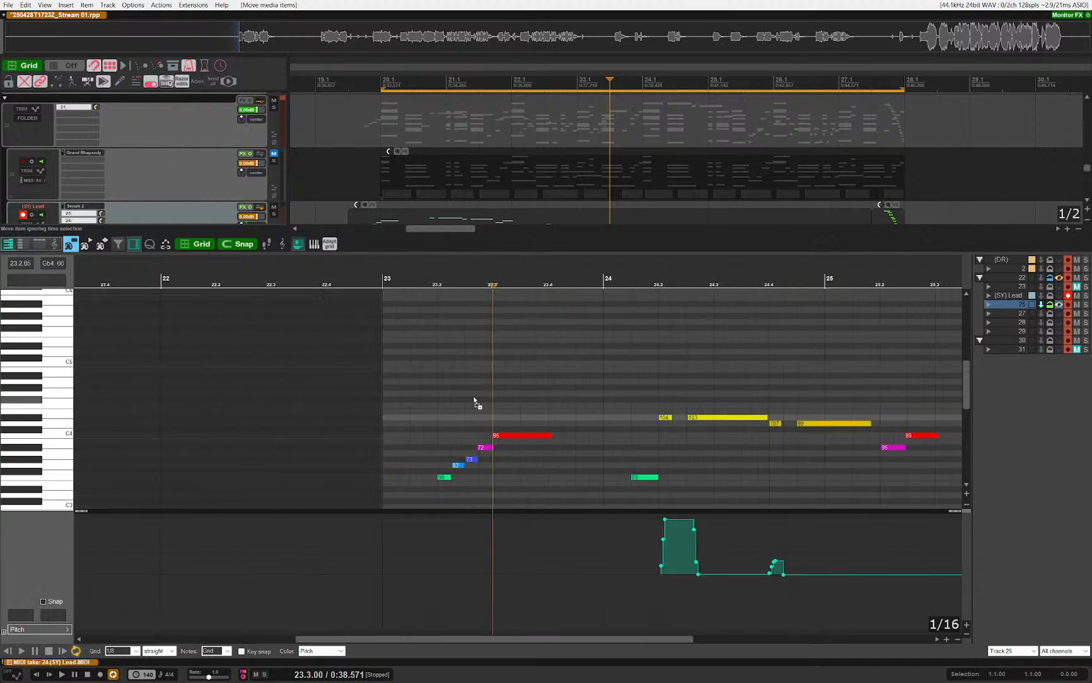
{"action": "key", "text": "ctrl+a"}
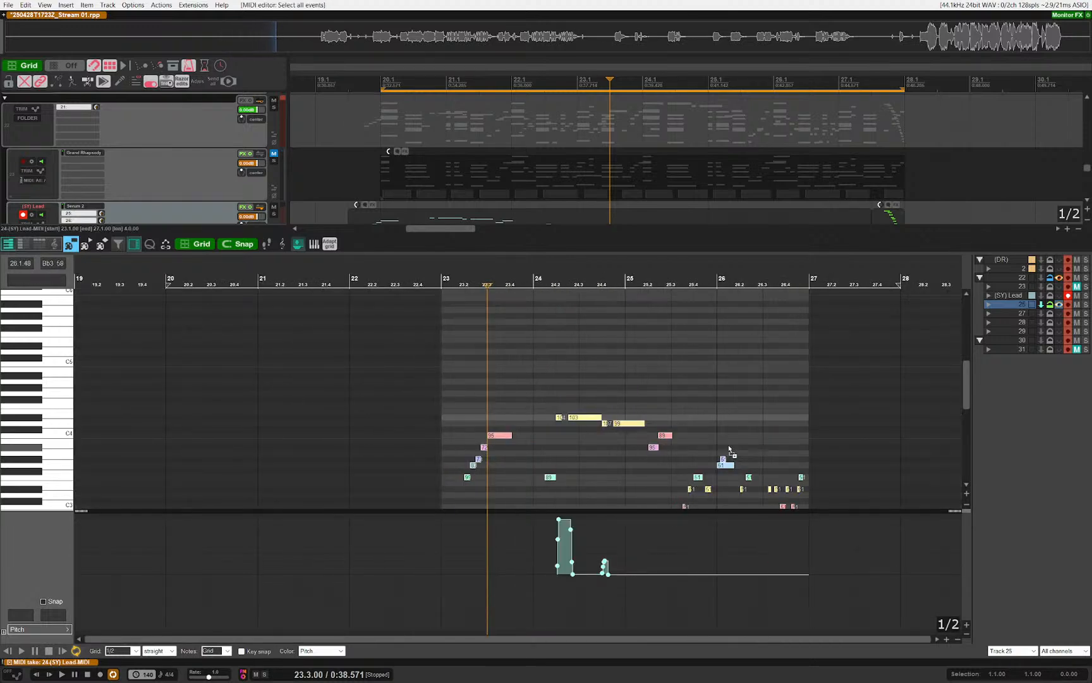
Step: Remove the temporary copy and open the original lead item in the MIDI editor around bar 24
{"action": "key", "text": "Escape"}
{"action": "left_click", "coordinate": [629, 354]}
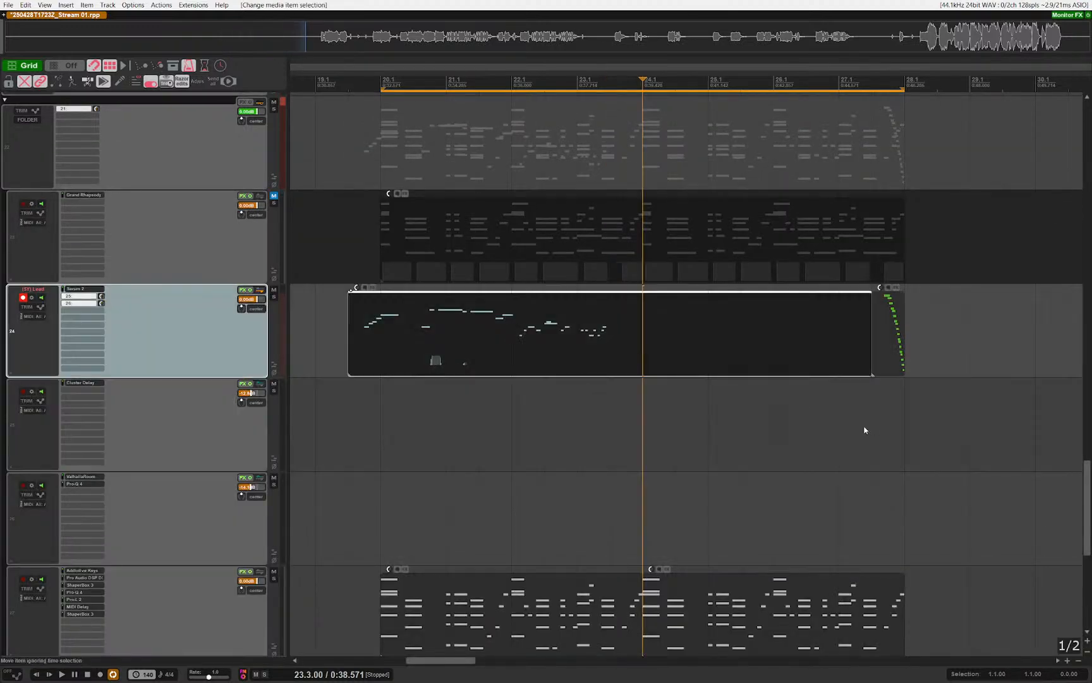
{"action": "key", "text": "e"}
{"action": "scroll", "coordinate": [573, 381], "scroll_direction": "down", "scroll_amount": 10}
{"action": "scroll", "coordinate": [762, 416], "scroll_direction": "up", "scroll_amount": 6}
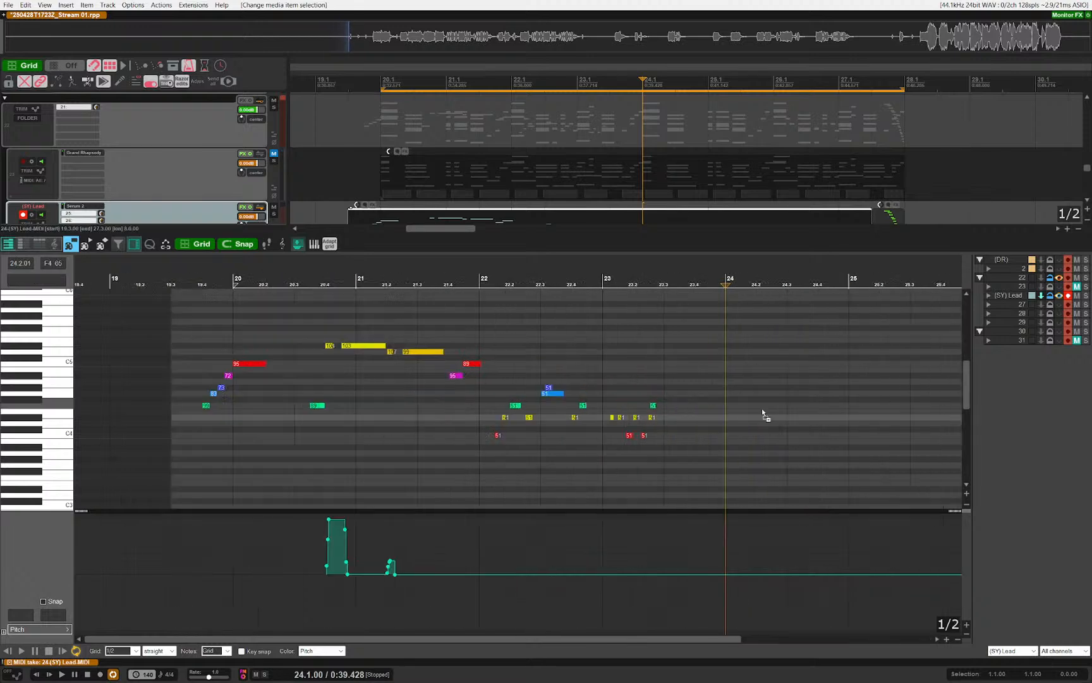
Step: Try pasting the copied phrase with its first note at 23.2, review its placement and undo the paste
{"action": "key", "text": "ctrl+v"}
{"action": "scroll", "coordinate": [646, 399], "scroll_direction": "down", "scroll_amount": 8}
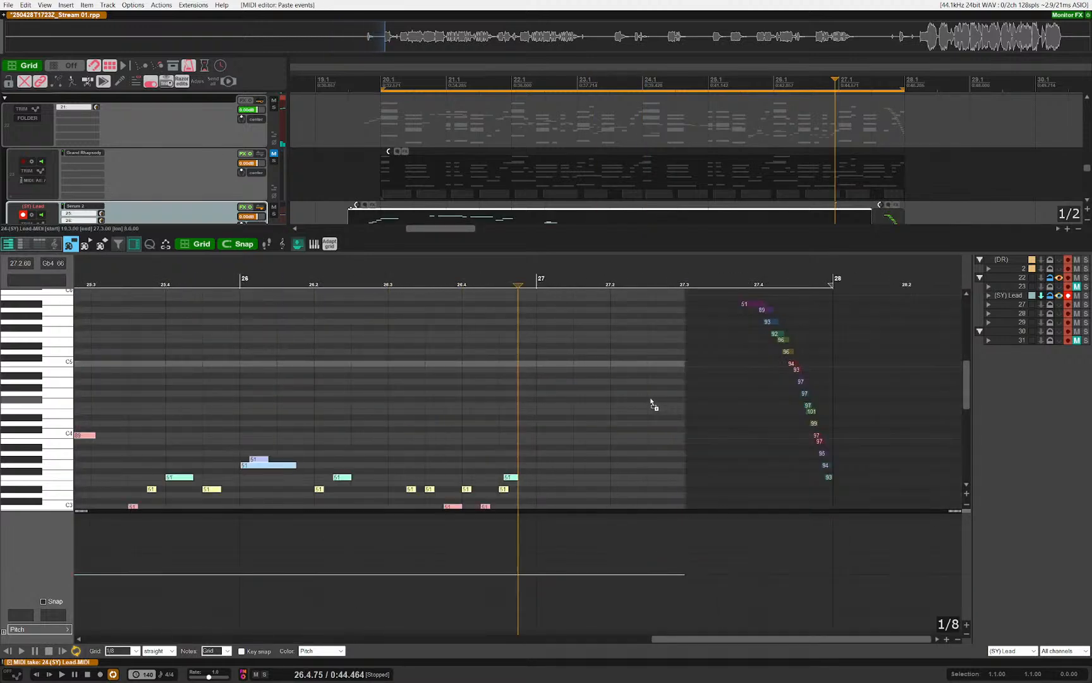
{"action": "scroll", "coordinate": [468, 397], "scroll_direction": "up", "scroll_amount": 5}
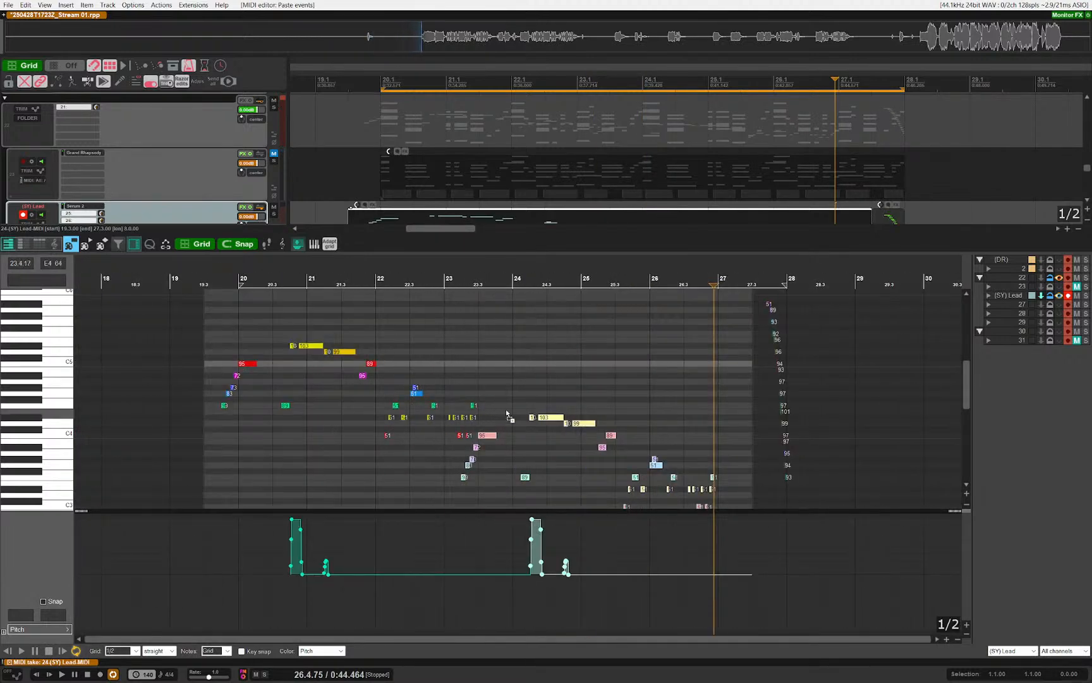
{"action": "scroll", "coordinate": [499, 415], "scroll_direction": "up", "scroll_amount": 4}
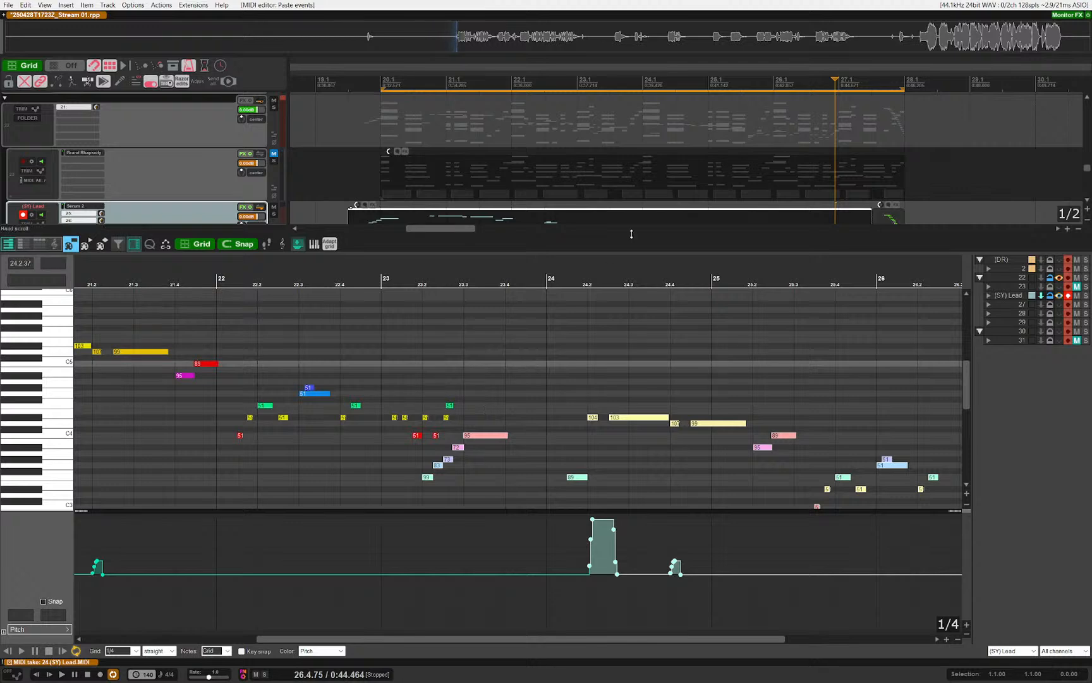
{"action": "scroll", "coordinate": [664, 177], "scroll_direction": "down", "scroll_amount": 2}
{"action": "scroll", "coordinate": [668, 173], "scroll_direction": "up", "scroll_amount": 1}
{"action": "left_click_drag", "start_coordinate": [669, 173], "coordinate": [642, 210]}
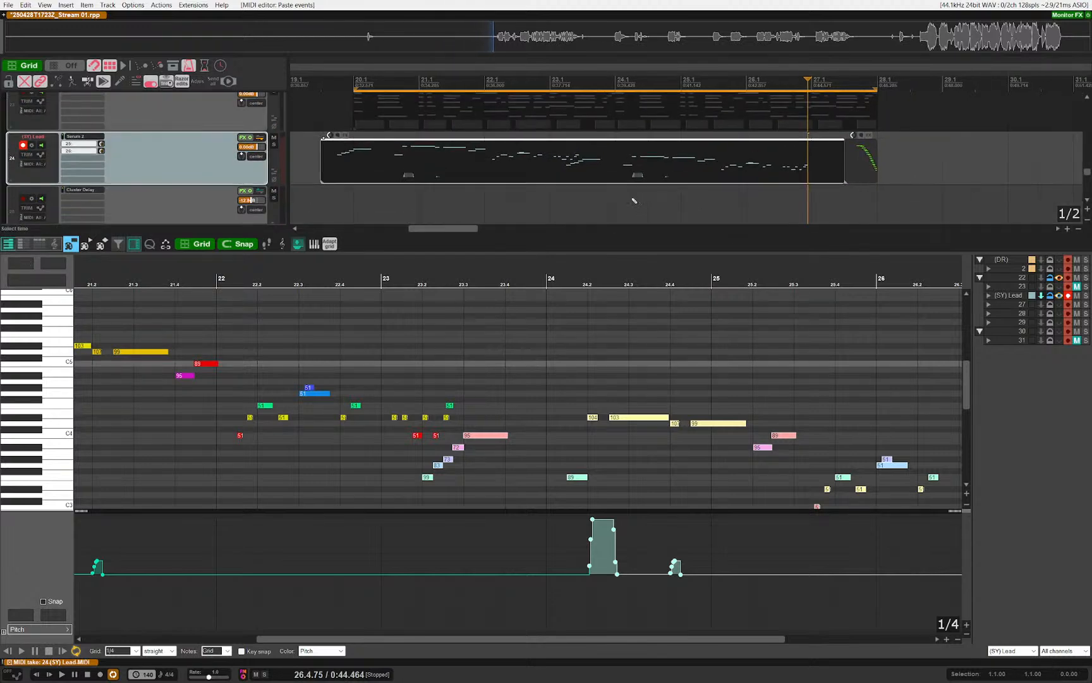
{"action": "scroll", "coordinate": [621, 177], "scroll_direction": "up", "scroll_amount": 2}
{"action": "key", "text": "ctrl+z"}
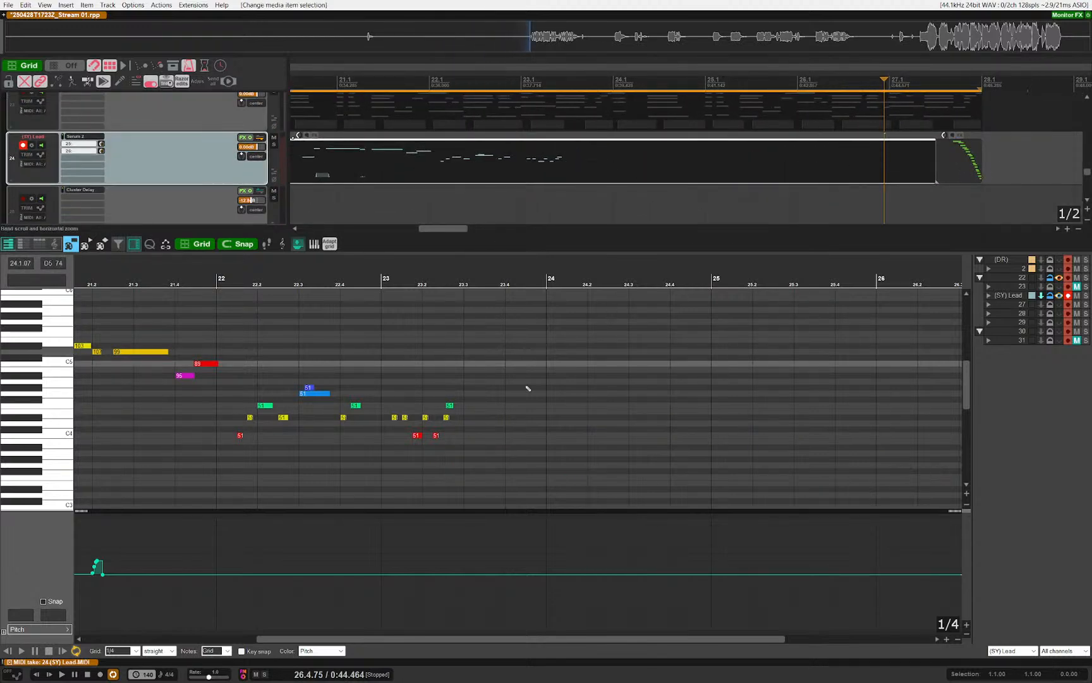
Step: Paste the copied phrase an octave below the original with its first note at 23.4, play from 23.3 and close the editor
{"action": "left_click", "coordinate": [527, 391]}
{"action": "key", "text": "ctrl+v"}
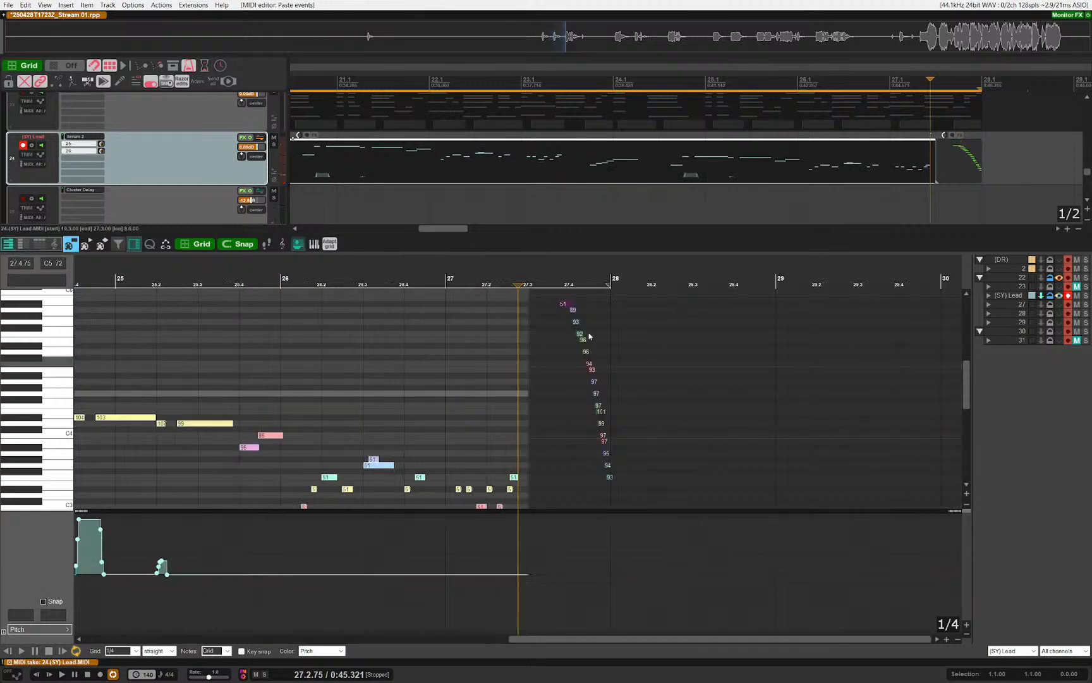
{"action": "left_click", "coordinate": [579, 177]}
{"action": "key", "text": "space"}
{"action": "scroll", "coordinate": [601, 185], "scroll_direction": "down", "scroll_amount": 2}
{"action": "scroll", "coordinate": [630, 199], "scroll_direction": "up", "scroll_amount": 1}
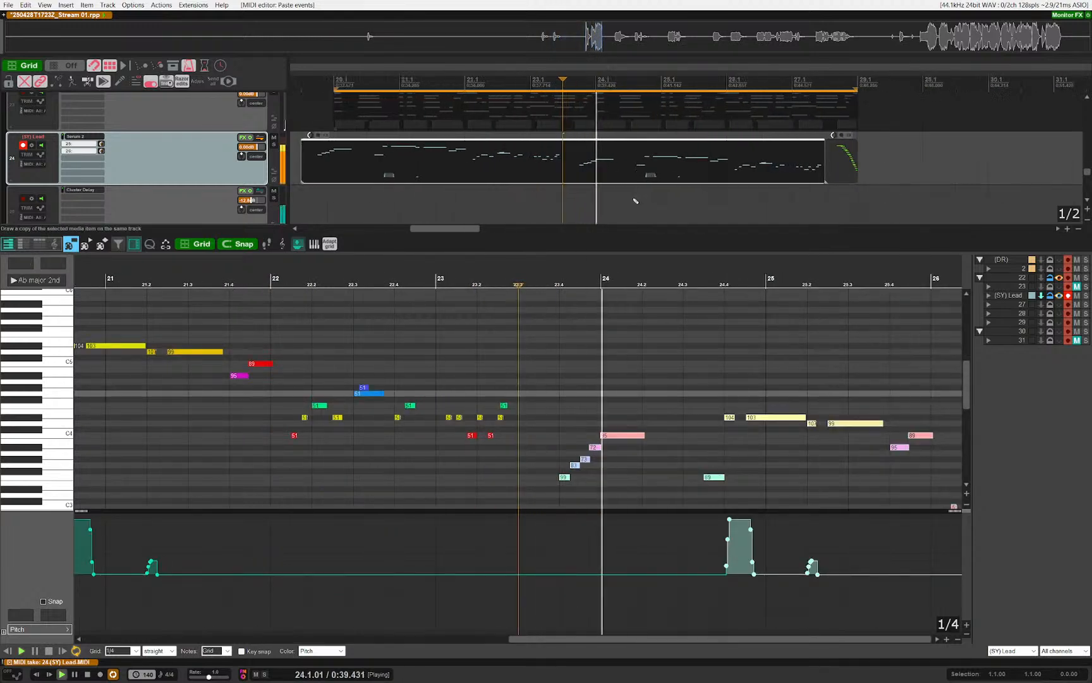
{"action": "scroll", "coordinate": [703, 195], "scroll_direction": "down", "scroll_amount": 3}
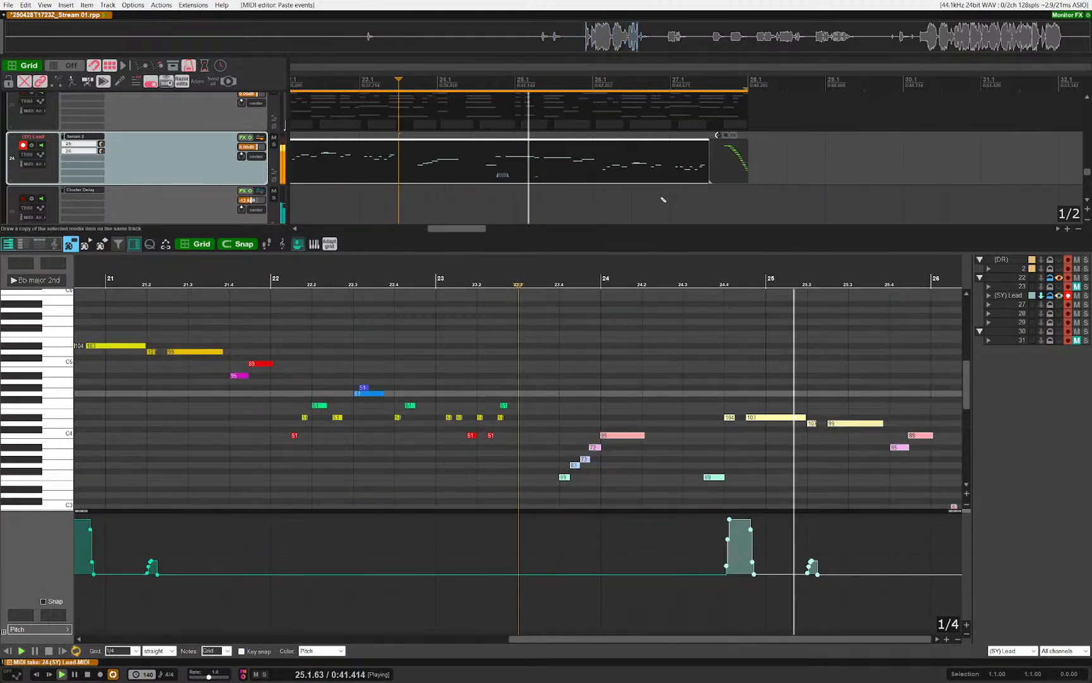
{"action": "scroll", "coordinate": [569, 188], "scroll_direction": "up", "scroll_amount": 3}
{"action": "key", "text": "Escape"}
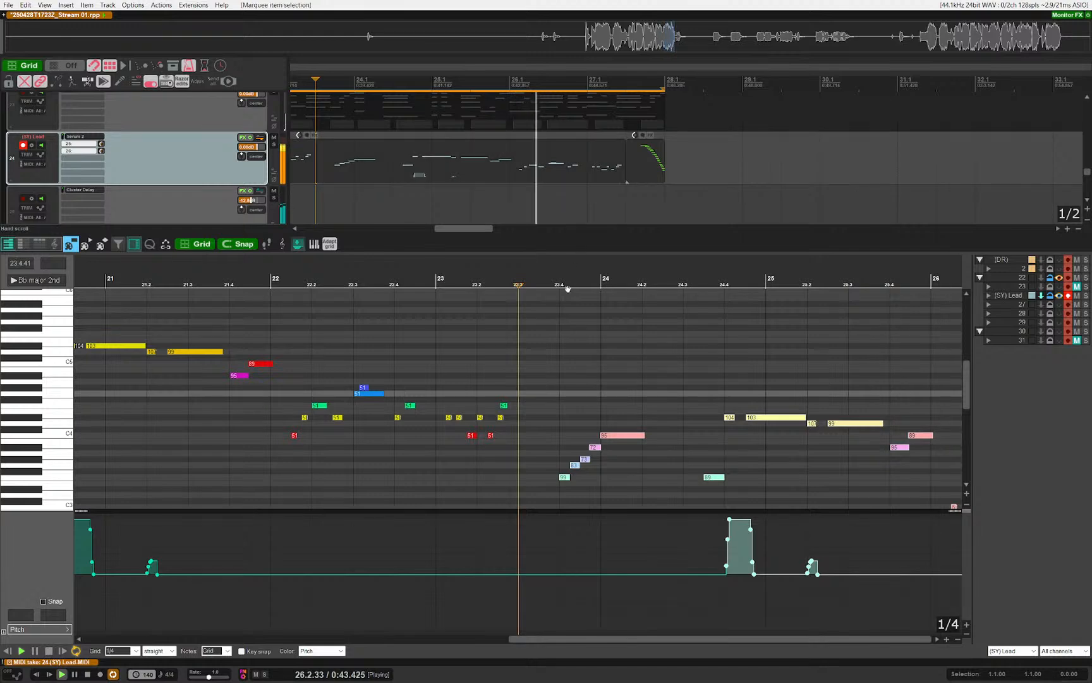
{"action": "key", "text": "Escape"}
Step: Mute the short descending-run item at 27.3 on the lead track
{"action": "left_click_drag", "start_coordinate": [429, 268], "coordinate": [738, 313]}
{"action": "left_click_drag", "start_coordinate": [1017, 262], "coordinate": [805, 265]}
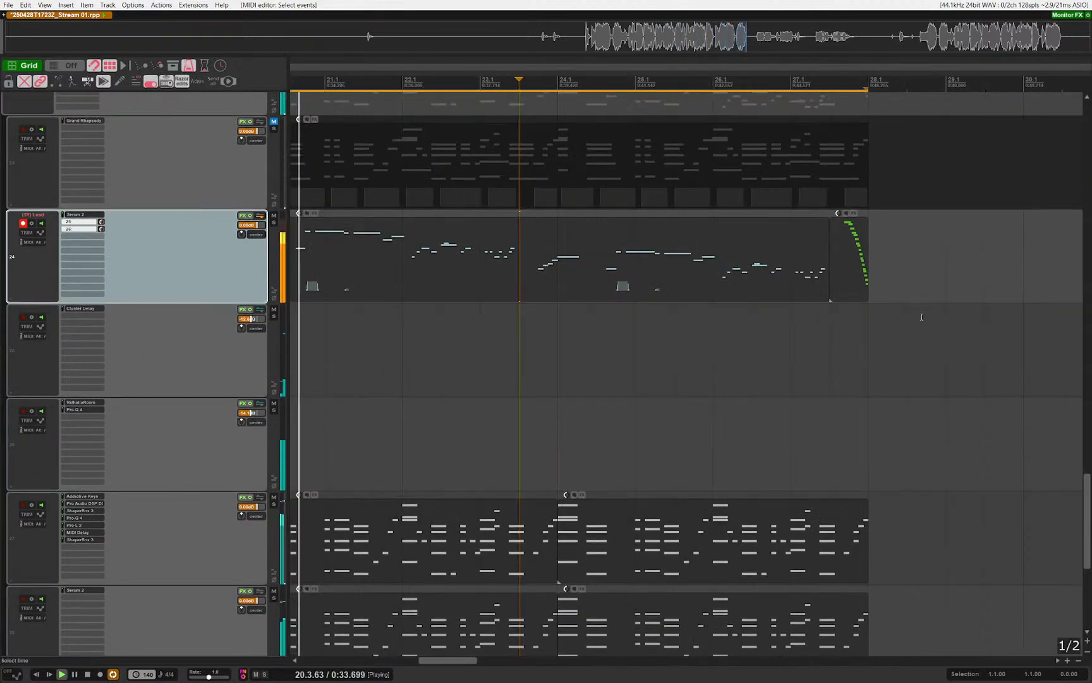
{"action": "left_click_drag", "start_coordinate": [922, 317], "coordinate": [857, 282]}
{"action": "key", "text": "m"}
{"action": "left_click_drag", "start_coordinate": [572, 305], "coordinate": [760, 312]}
{"action": "left_click_drag", "start_coordinate": [688, 375], "coordinate": [610, 362]}
{"action": "left_click_drag", "start_coordinate": [577, 467], "coordinate": [511, 500]}
{"action": "left_click_drag", "start_coordinate": [468, 212], "coordinate": [509, 380]}
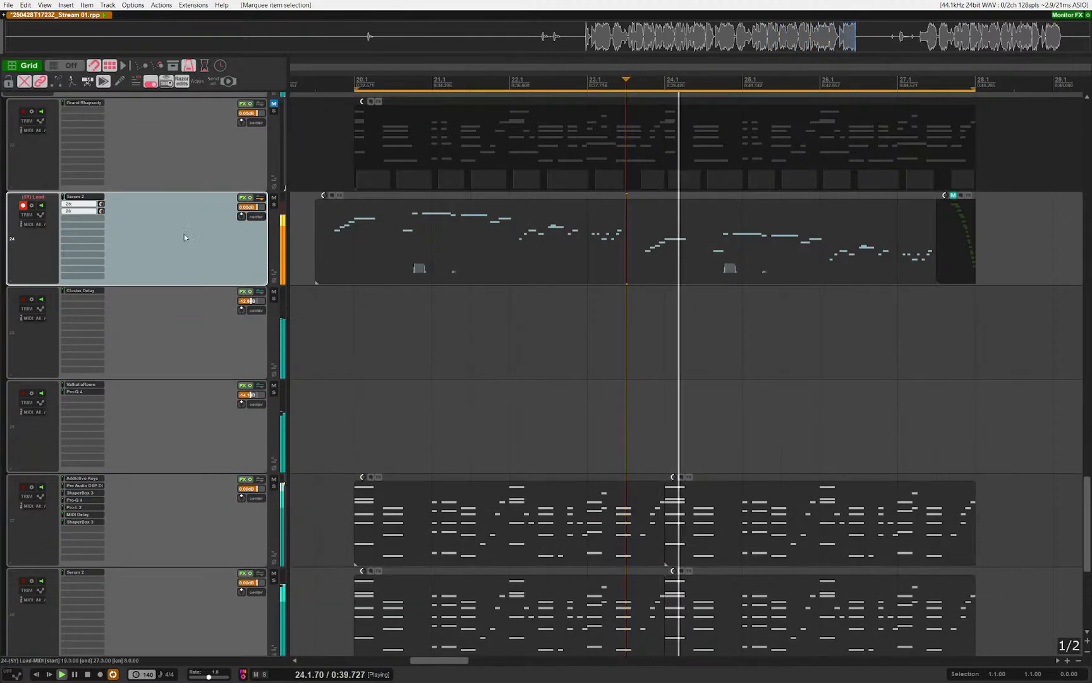
Step: Open the lead's Serum 2 and set unison to 4 voices on oscillators A and B
{"action": "key", "text": "f"}
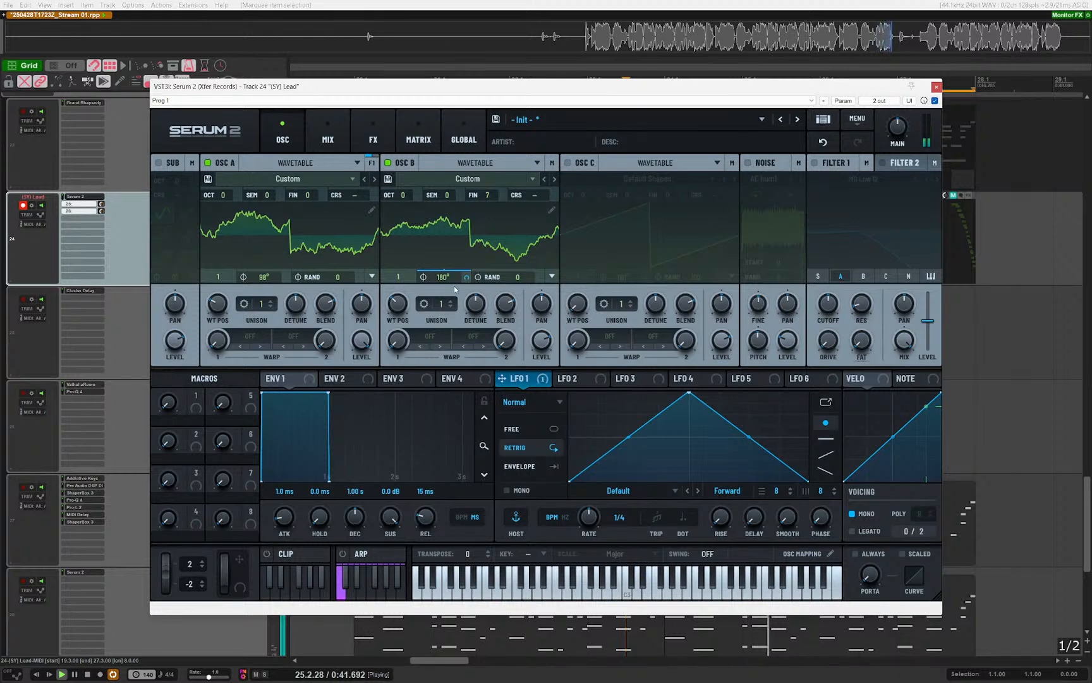
{"action": "left_click_drag", "start_coordinate": [468, 277], "coordinate": [468, 312]}
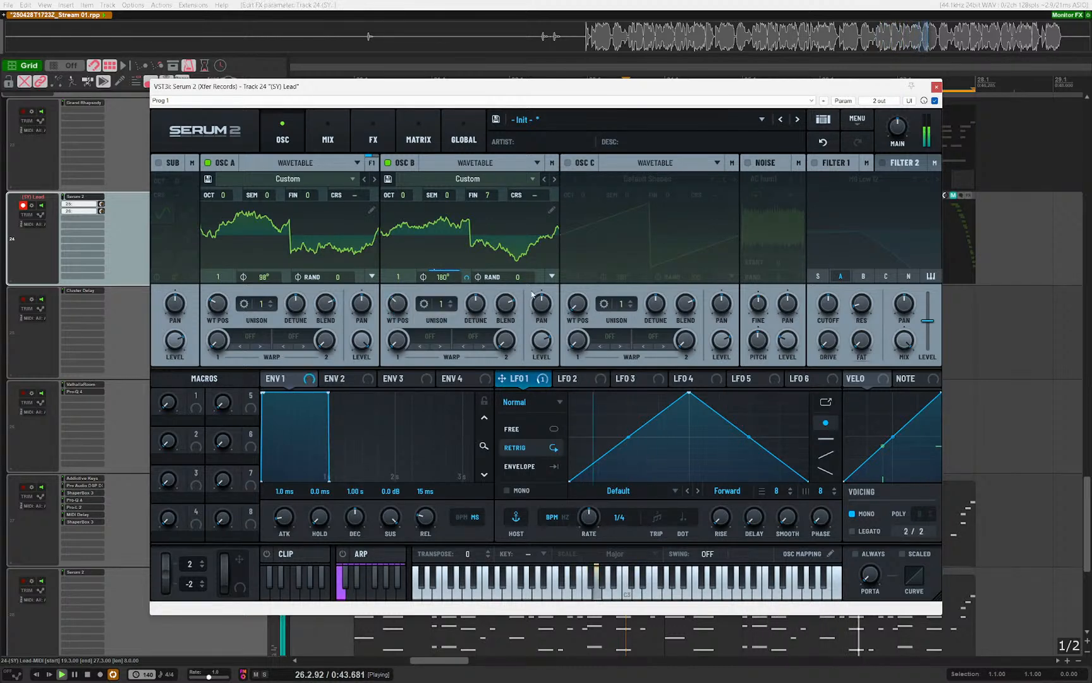
{"action": "left_click_drag", "start_coordinate": [268, 306], "coordinate": [269, 292]}
{"action": "left_click_drag", "start_coordinate": [449, 306], "coordinate": [449, 305]}
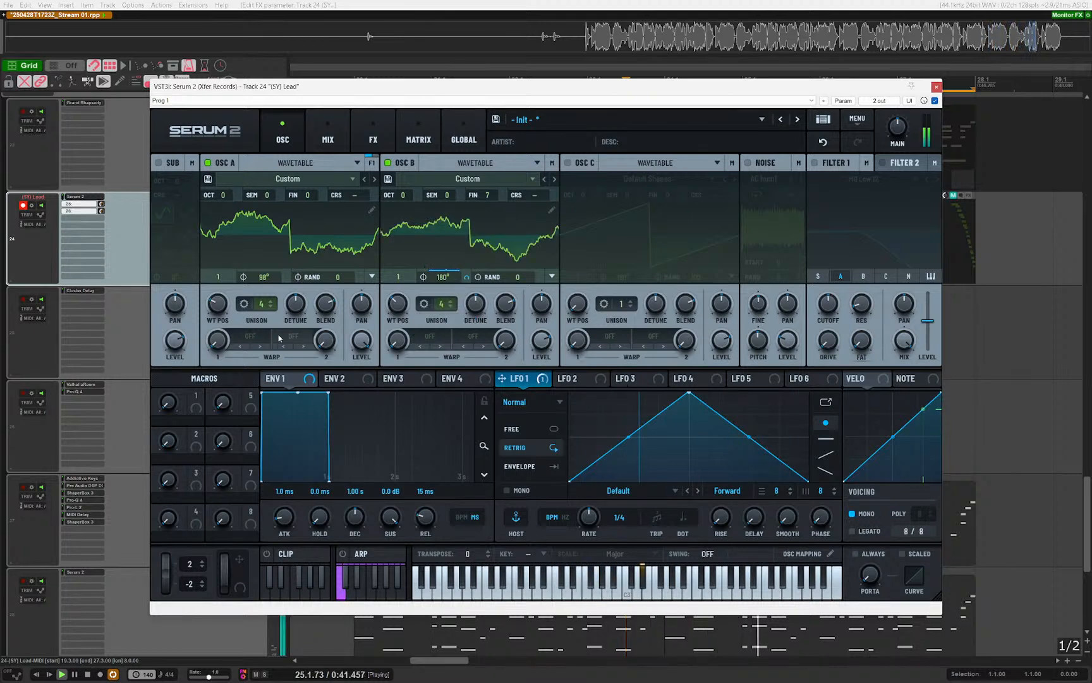
Step: Assign Macro 1 to the detune of oscillators A and B, set it to 43 and close Serum 2
{"action": "left_click_drag", "start_coordinate": [309, 300], "coordinate": [286, 332]}
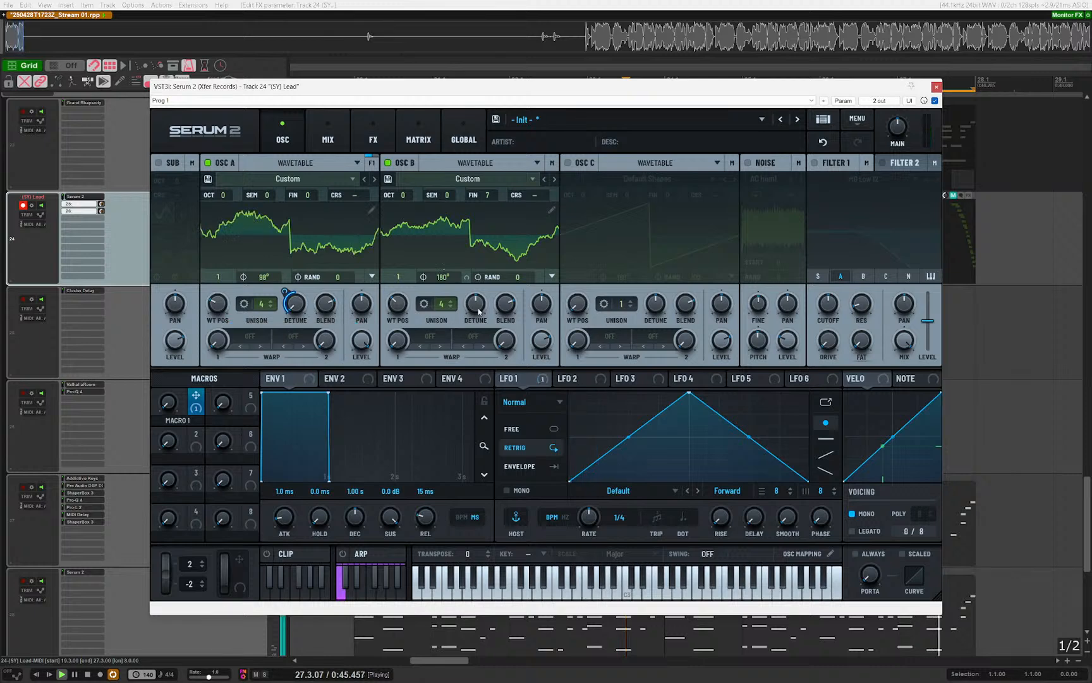
{"action": "left_click_drag", "start_coordinate": [196, 399], "coordinate": [471, 297]}
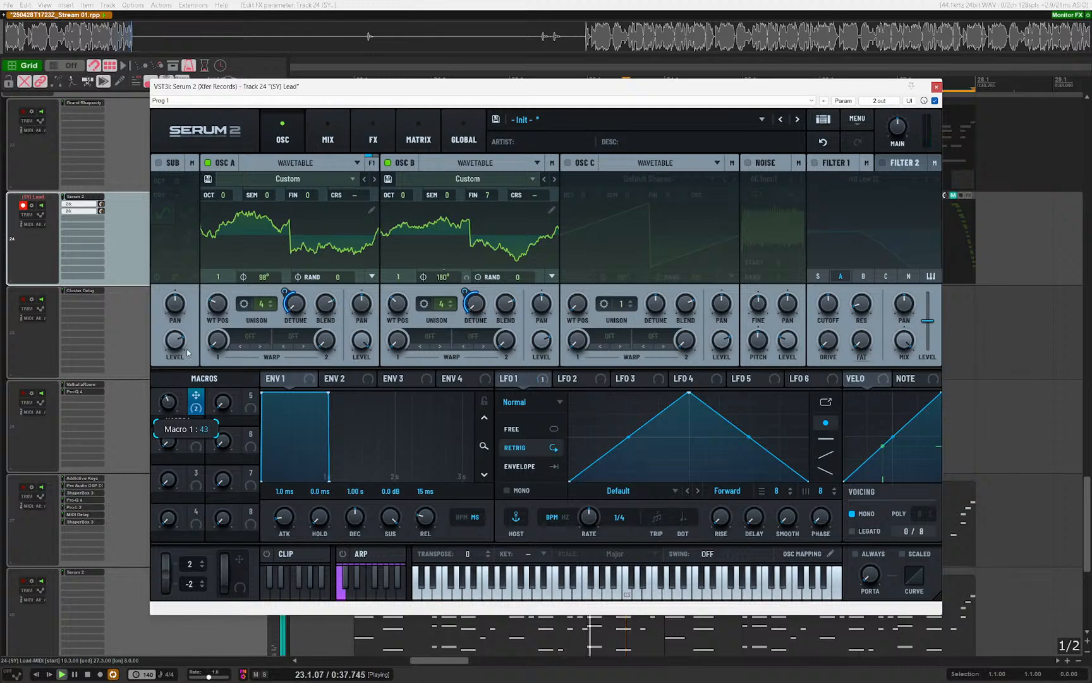
{"action": "key", "text": "Escape"}
Step: Place the edit cursor at 20.1, listen to the lead with the accompanying tracks and reselect the lead track
{"action": "scroll", "coordinate": [418, 341], "scroll_direction": "down", "scroll_amount": 4}
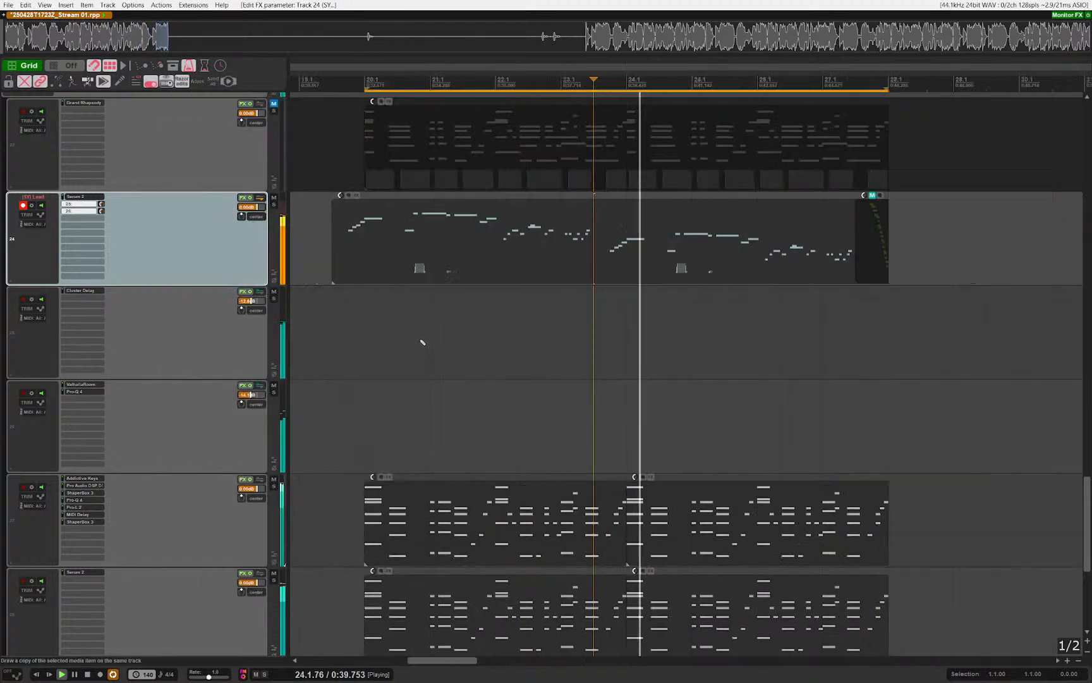
{"action": "scroll", "coordinate": [453, 342], "scroll_direction": "up", "scroll_amount": 4}
{"action": "scroll", "coordinate": [471, 345], "scroll_direction": "down", "scroll_amount": 4}
{"action": "scroll", "coordinate": [512, 358], "scroll_direction": "up", "scroll_amount": 3}
{"action": "left_click_drag", "start_coordinate": [572, 390], "coordinate": [571, 432]}
{"action": "left_click", "coordinate": [379, 384]}
{"action": "left_click_drag", "start_coordinate": [422, 387], "coordinate": [400, 387]}
{"action": "left_click_drag", "start_coordinate": [478, 415], "coordinate": [560, 451]}
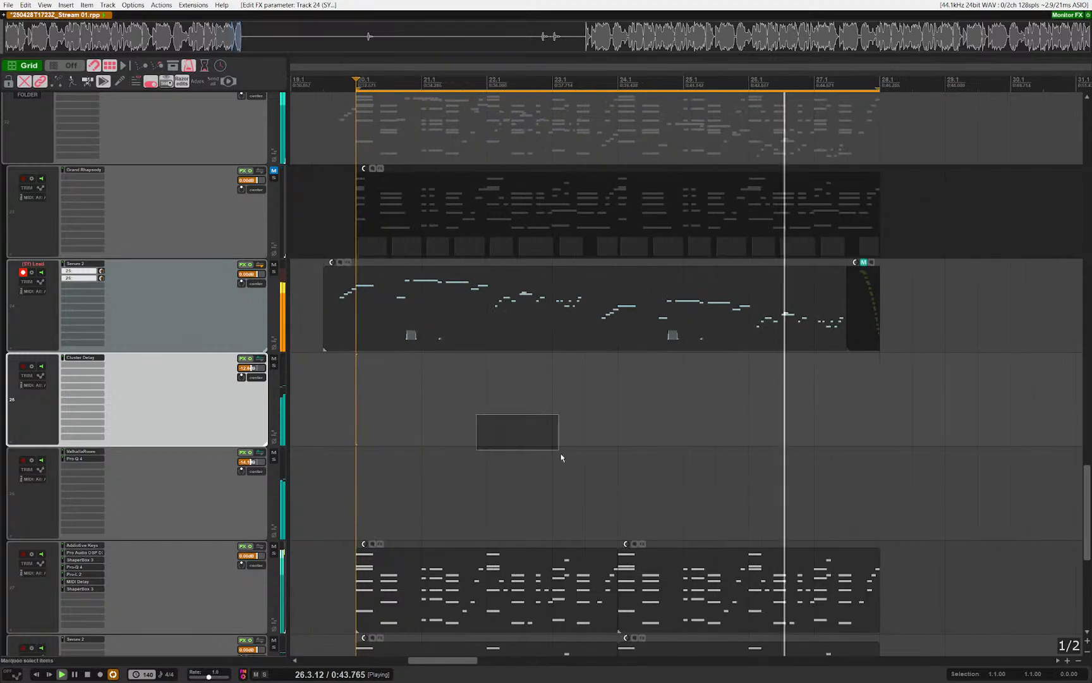
{"action": "left_click_drag", "start_coordinate": [461, 444], "coordinate": [466, 421]}
{"action": "left_click", "coordinate": [194, 283]}
{"action": "scroll", "coordinate": [519, 373], "scroll_direction": "down", "scroll_amount": 2}
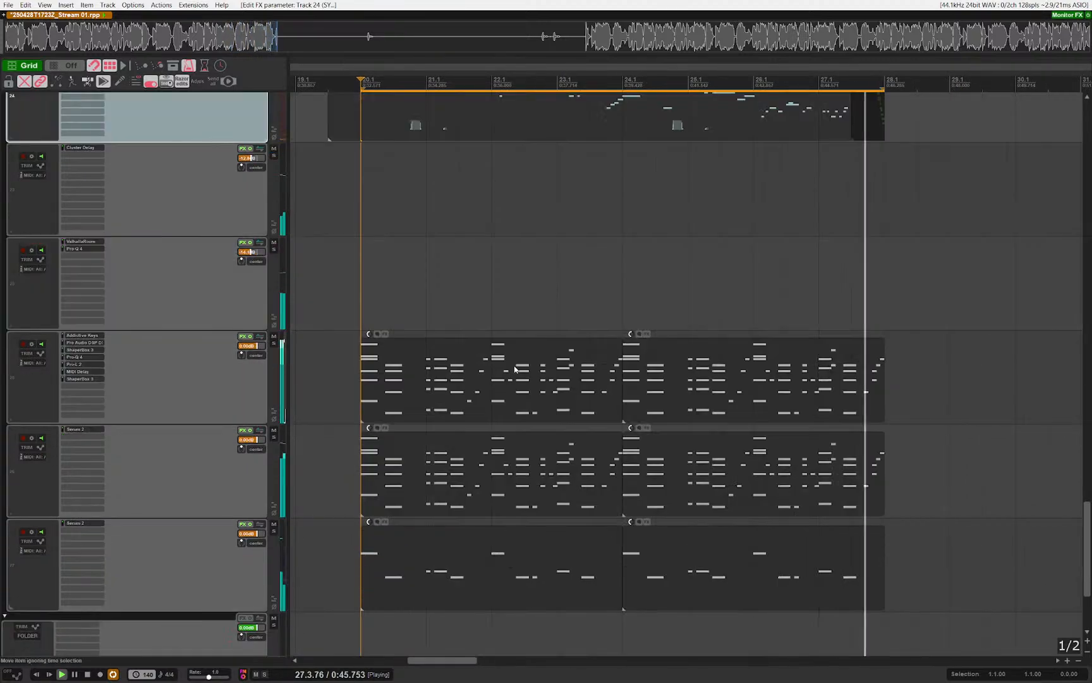
Step: Inspect the ValhallaRoom reverb on the lead's reverb track, closing its plugin window when done
{"action": "scroll", "coordinate": [402, 240], "scroll_direction": "up", "scroll_amount": 2}
{"action": "left_click_drag", "start_coordinate": [411, 324], "coordinate": [518, 415]}
{"action": "scroll", "coordinate": [518, 414], "scroll_direction": "down", "scroll_amount": 2}
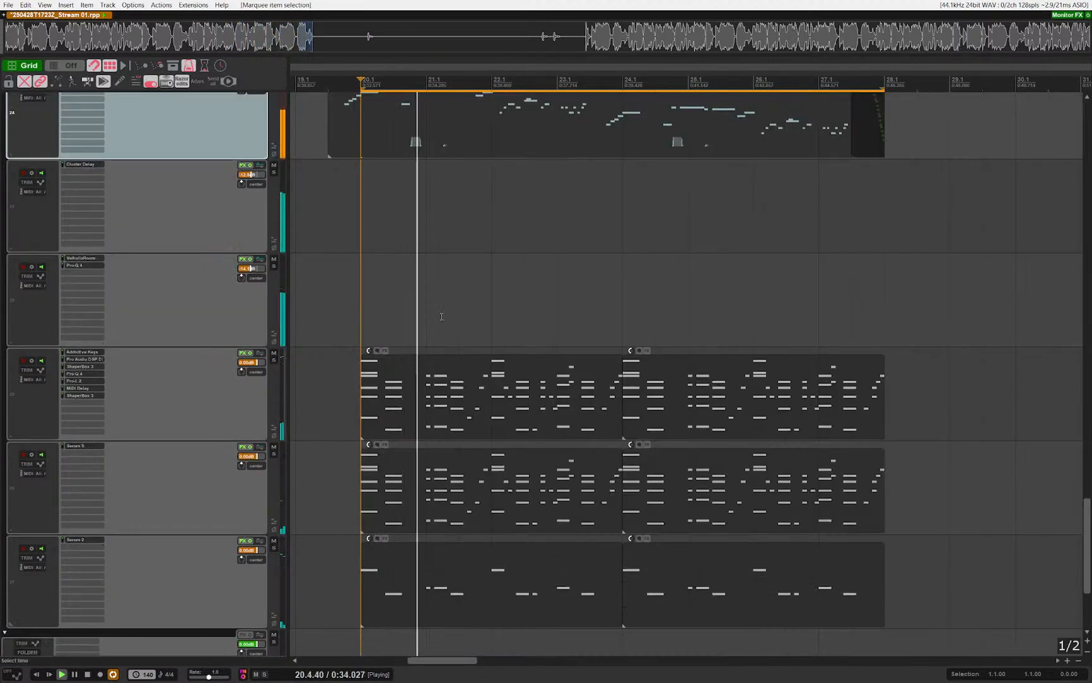
{"action": "left_click", "coordinate": [80, 258]}
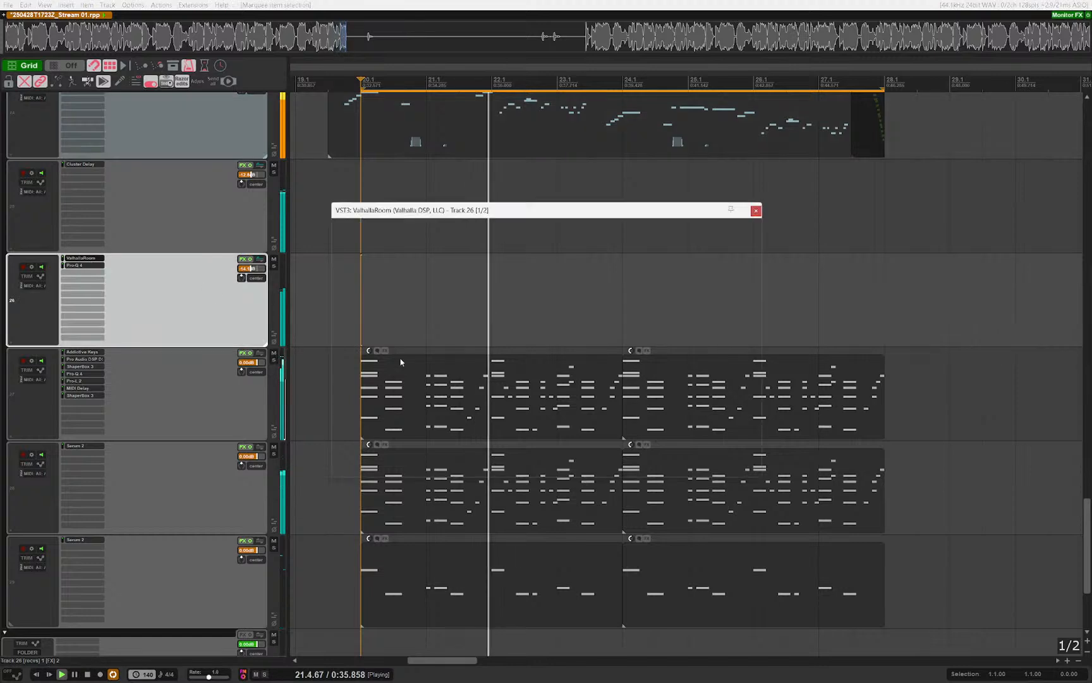
{"action": "key", "text": "Escape"}
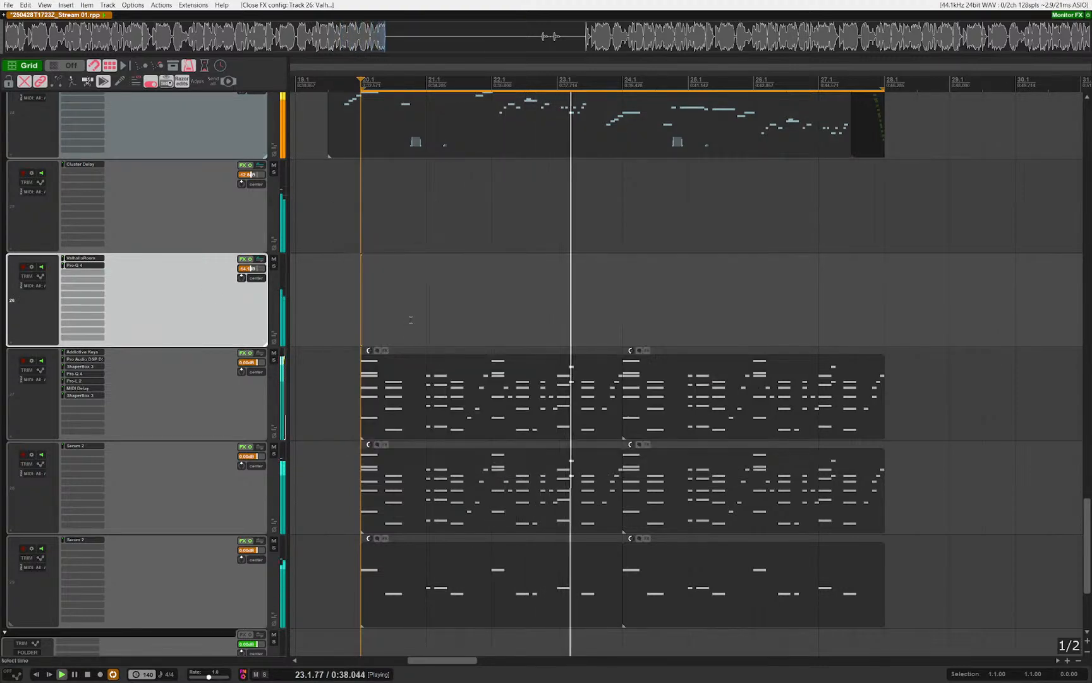
Step: Raise the ValhallaRoom reverb track's volume to about -12 dB
{"action": "scroll", "coordinate": [409, 318], "scroll_direction": "down", "scroll_amount": 3}
{"action": "scroll", "coordinate": [409, 318], "scroll_direction": "up", "scroll_amount": 2}
{"action": "left_click", "coordinate": [183, 224]}
{"action": "left_click_drag", "start_coordinate": [254, 273], "coordinate": [332, 361]}
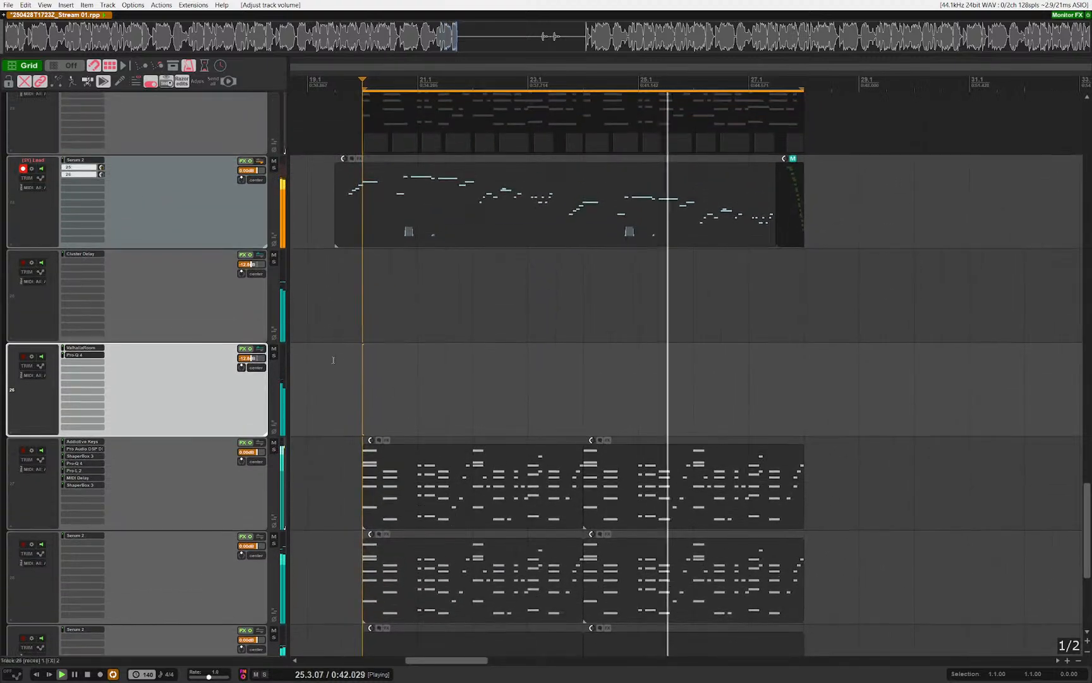
Step: Increase Cluster Delay's Spread slightly with the delay track soloed, unsolo the track and close the plugin
{"action": "left_click", "coordinate": [134, 273]}
{"action": "key", "text": "s"}
{"action": "left_click", "coordinate": [95, 253]}
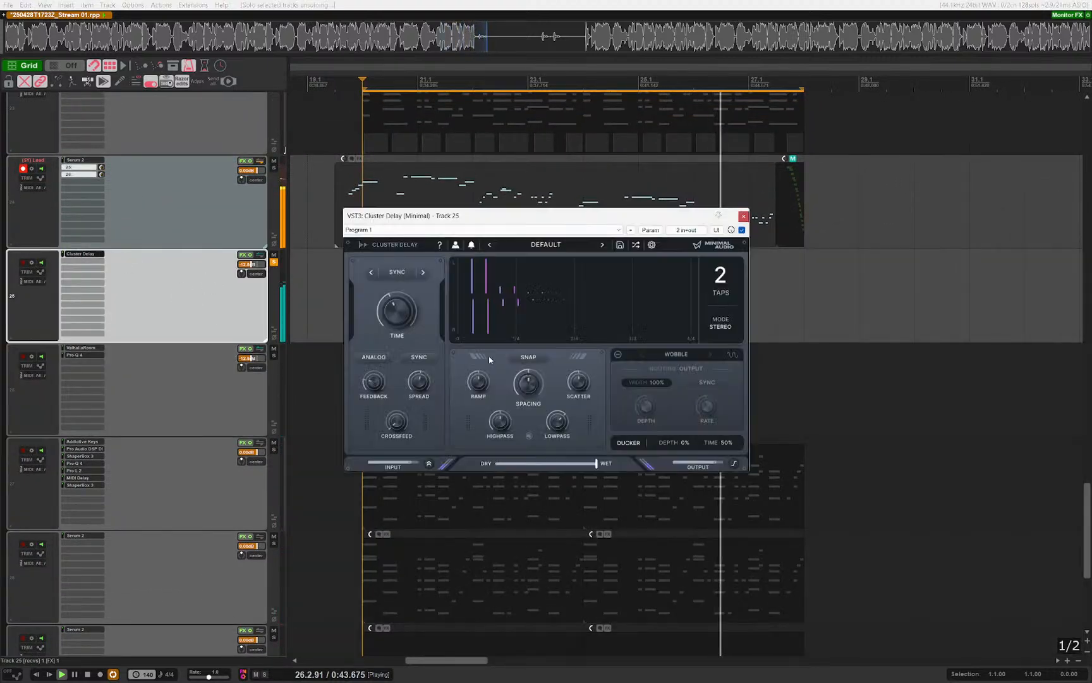
{"action": "mouse_move", "coordinate": [389, 316]}
{"action": "left_mouse_down"}
{"action": "mouse_move", "coordinate": [390, 325]}
{"action": "mouse_move", "coordinate": [397, 314]}
{"action": "left_mouse_up"}
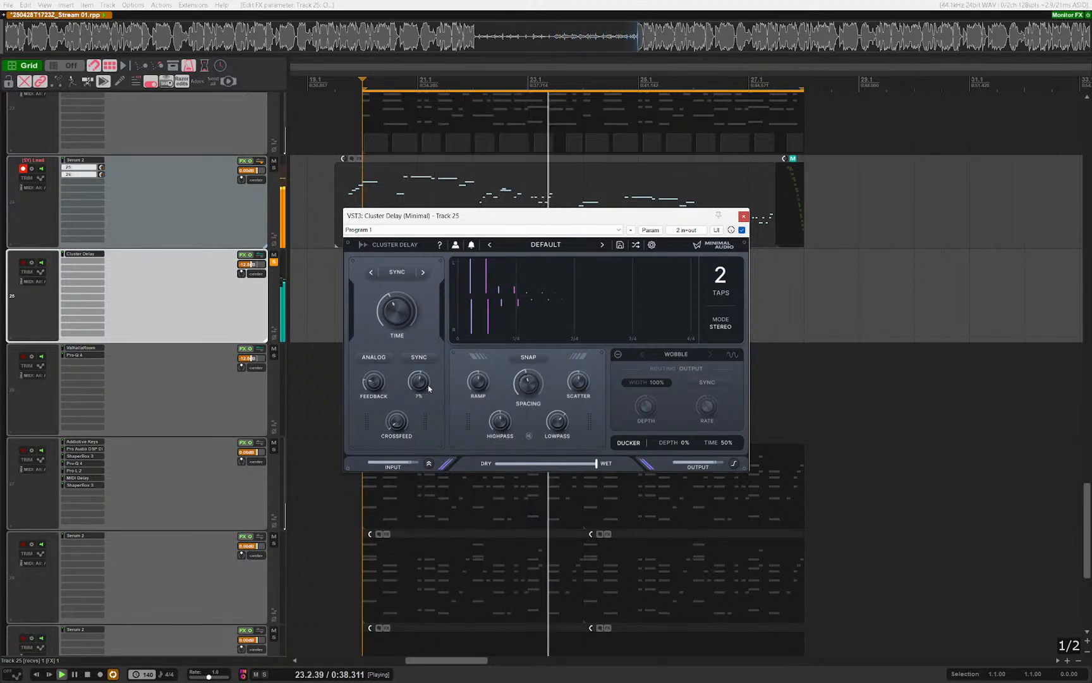
{"action": "key", "text": "s"}
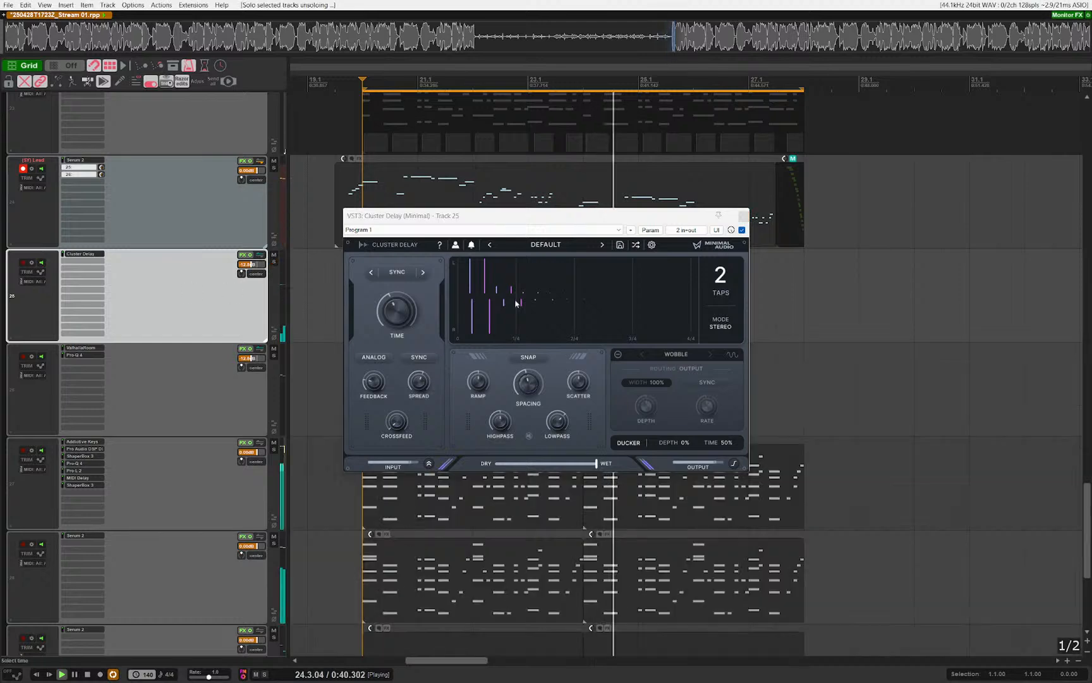
{"action": "key", "text": "Escape"}
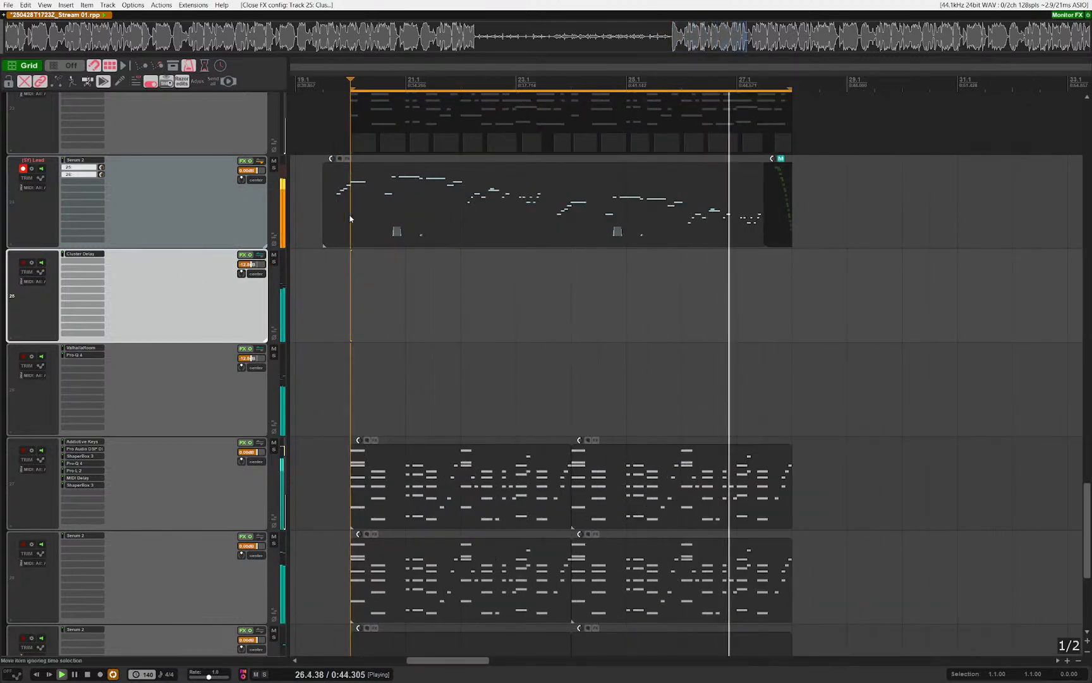
Step: Transpose the lead, keys and synth MIDI items up 3 semitones and play from the start of the lead item
{"action": "scroll", "coordinate": [464, 278], "scroll_direction": "up", "scroll_amount": 1}
{"action": "scroll", "coordinate": [465, 360], "scroll_direction": "down", "scroll_amount": 4}
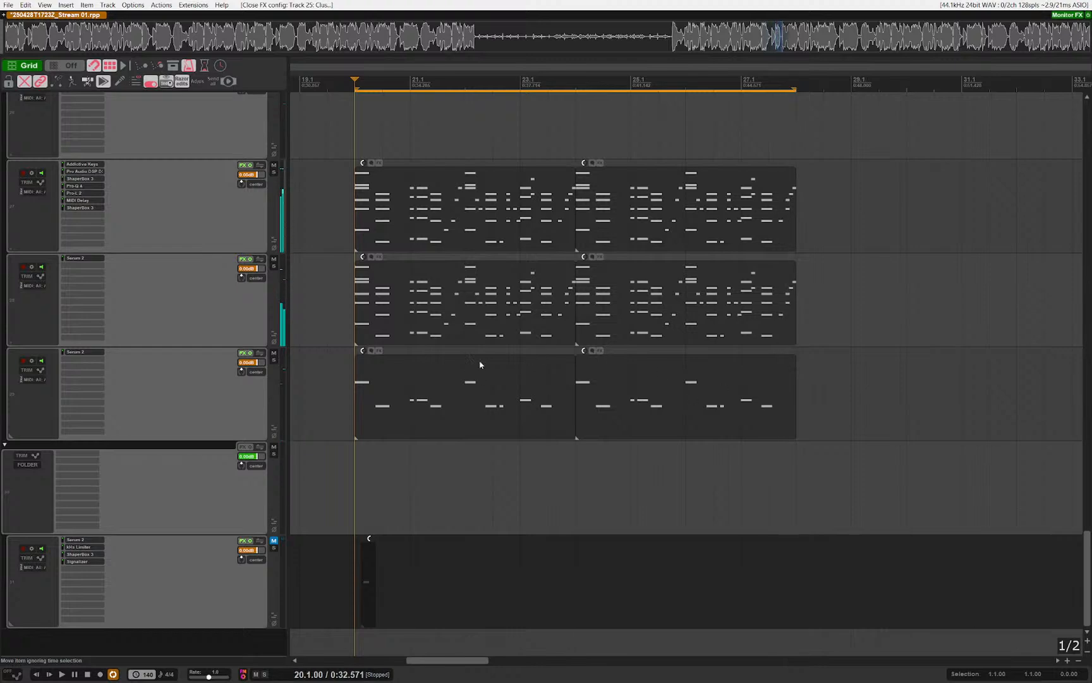
{"action": "left_click_drag", "start_coordinate": [830, 475], "coordinate": [513, 455]}
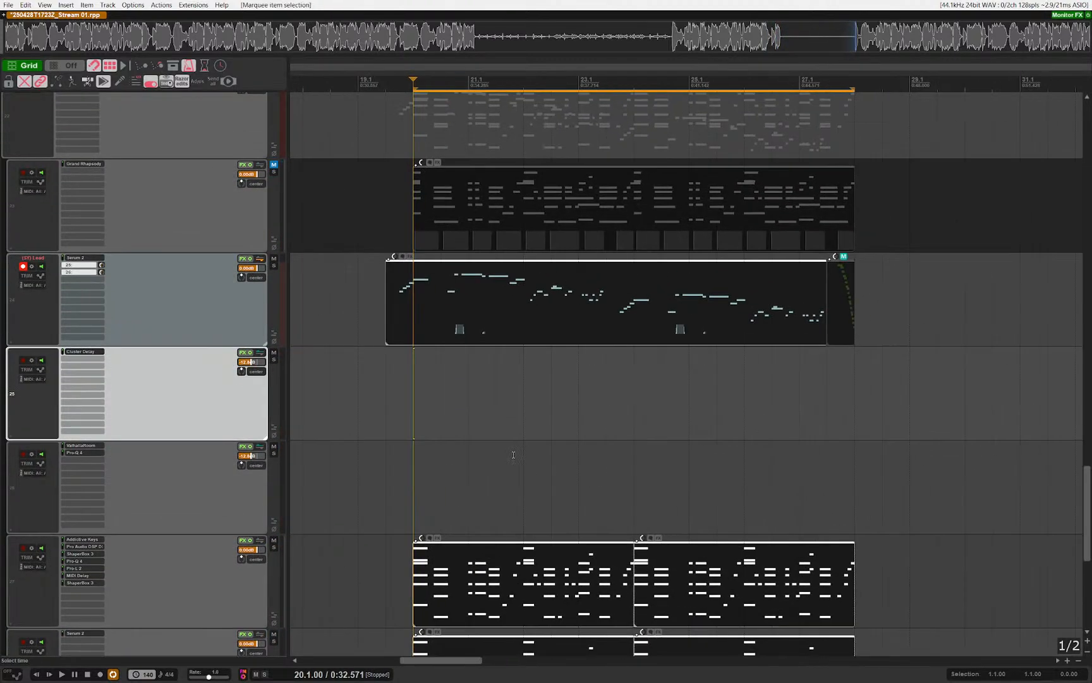
{"action": "left_click", "coordinate": [321, 238]}
{"action": "key", "text": "space"}
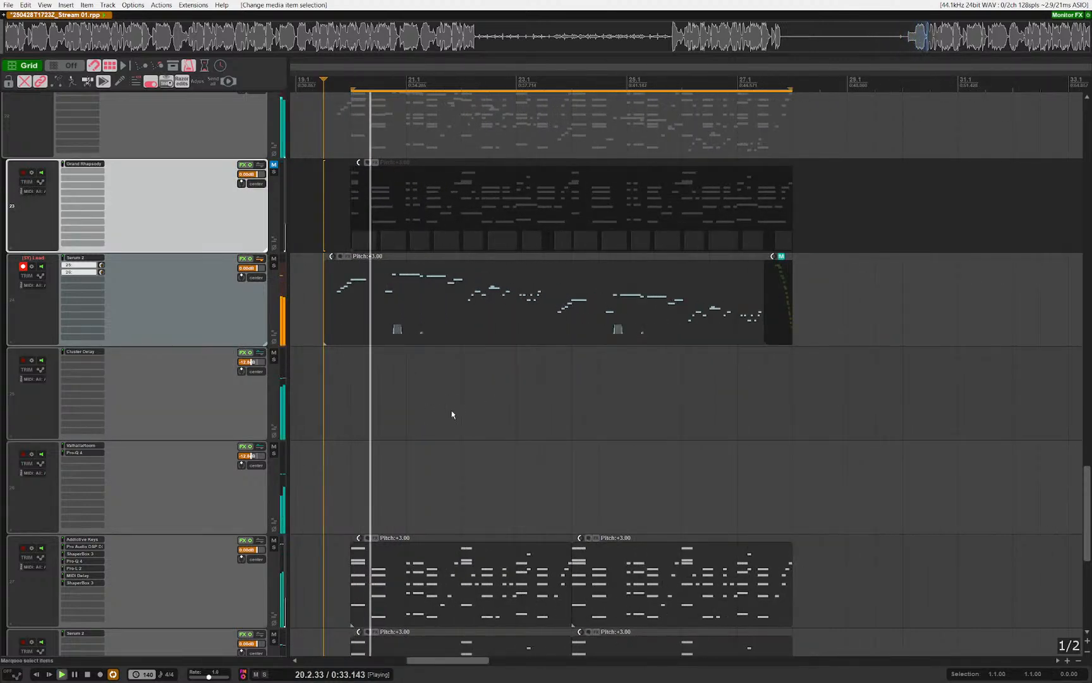
Step: Listen to the transposed section while looking over the lead and chord items, stopping around bar 25
{"action": "scroll", "coordinate": [460, 404], "scroll_direction": "left", "scroll_amount": 2}
{"action": "scroll", "coordinate": [487, 408], "scroll_direction": "down", "scroll_amount": 4}
{"action": "scroll", "coordinate": [500, 417], "scroll_direction": "up", "scroll_amount": 4}
{"action": "scroll", "coordinate": [501, 429], "scroll_direction": "down", "scroll_amount": 2}
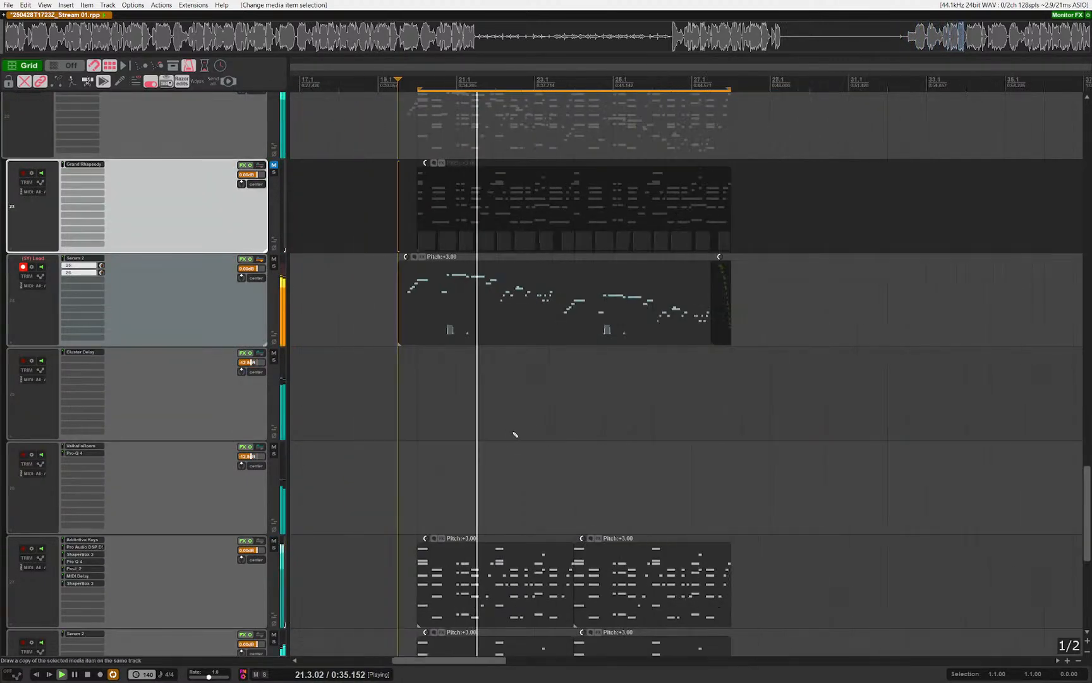
{"action": "scroll", "coordinate": [501, 392], "scroll_direction": "down", "scroll_amount": 1}
{"action": "scroll", "coordinate": [501, 392], "scroll_direction": "up", "scroll_amount": 2}
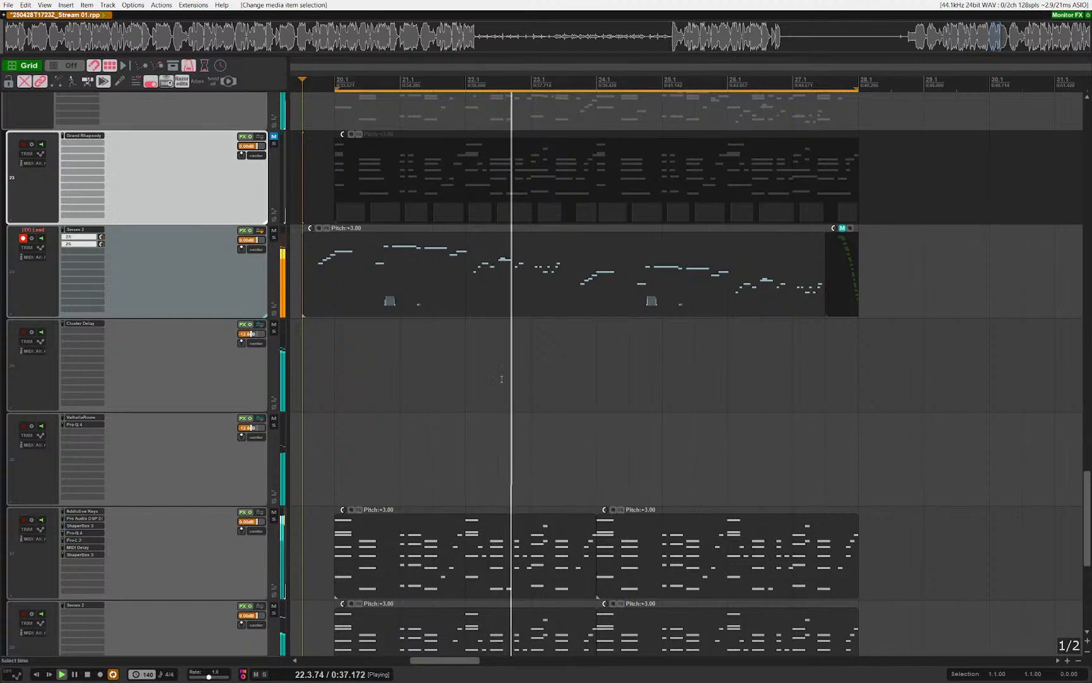
{"action": "scroll", "coordinate": [576, 405], "scroll_direction": "down", "scroll_amount": 3}
{"action": "scroll", "coordinate": [570, 354], "scroll_direction": "up", "scroll_amount": 1}
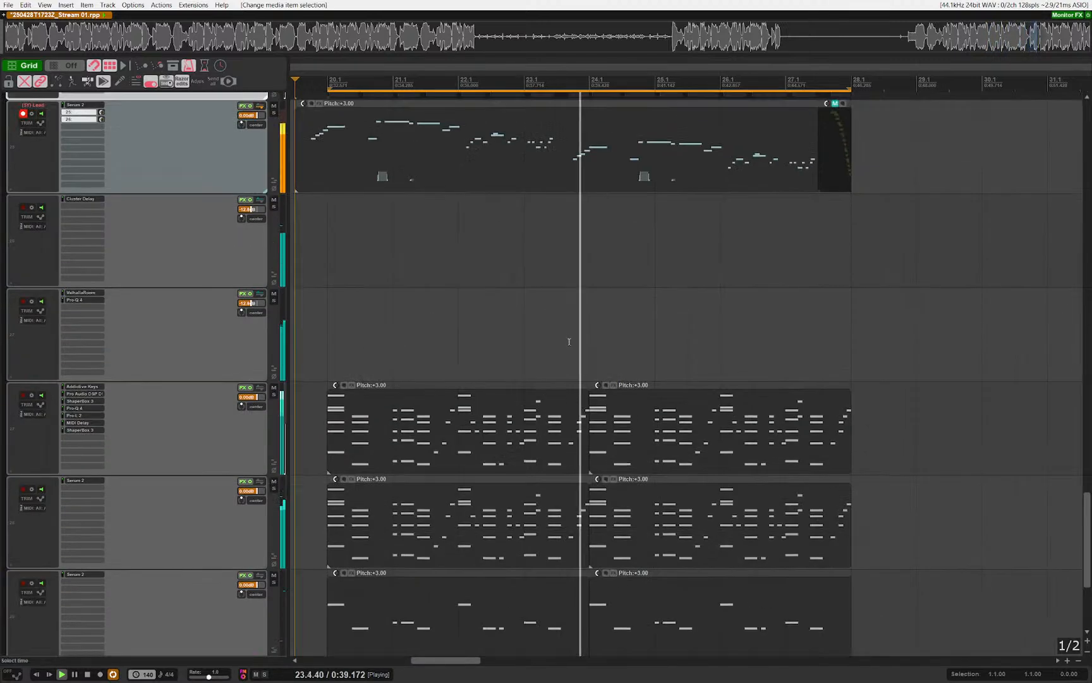
{"action": "left_click_drag", "start_coordinate": [619, 345], "coordinate": [557, 359]}
{"action": "scroll", "coordinate": [554, 355], "scroll_direction": "up", "scroll_amount": 2}
{"action": "left_click_drag", "start_coordinate": [673, 347], "coordinate": [609, 344]}
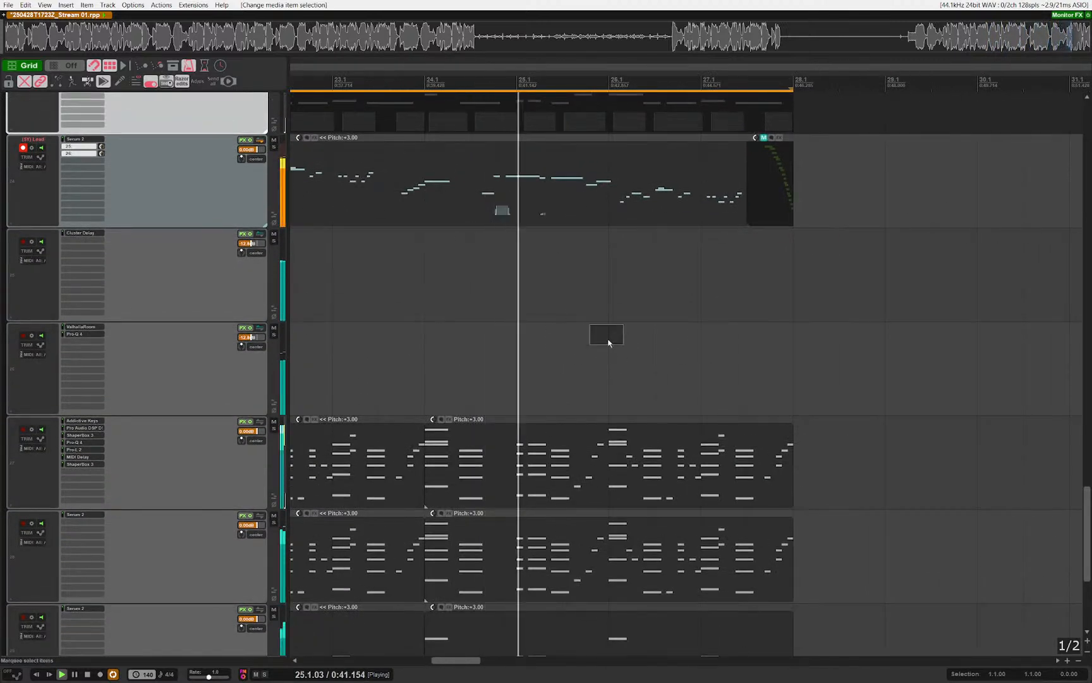
{"action": "key", "text": "space"}
Step: Open the lead item in the MIDI editor and play from the note just before beat 24.4
{"action": "left_click", "coordinate": [519, 208]}
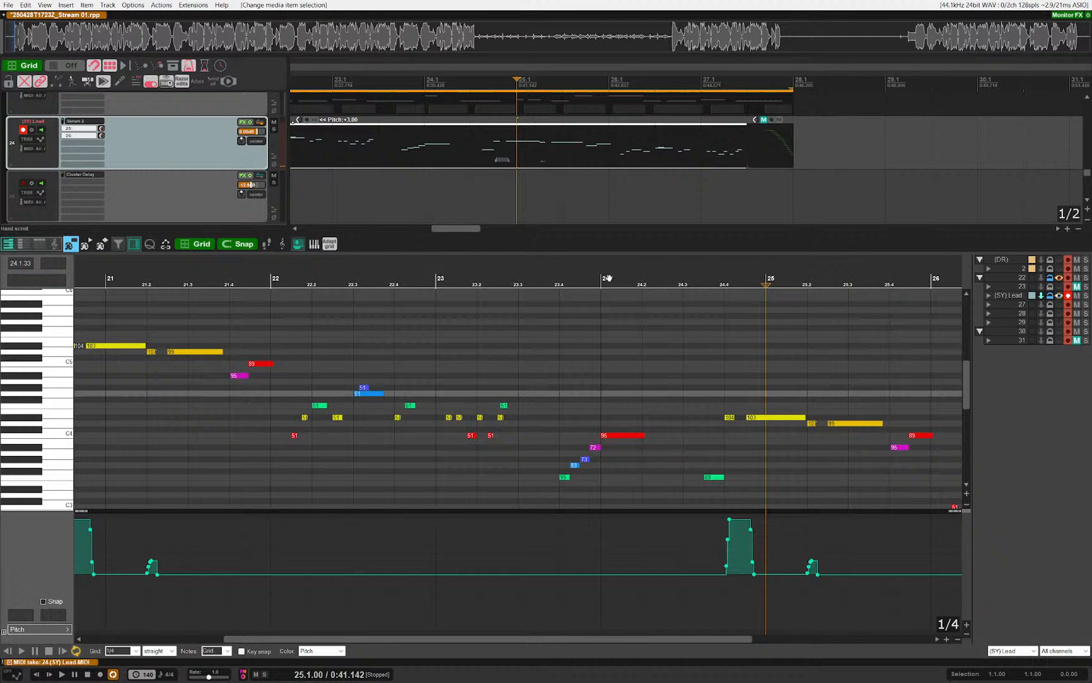
{"action": "left_click_drag", "start_coordinate": [690, 329], "coordinate": [383, 273]}
{"action": "scroll", "coordinate": [420, 375], "scroll_direction": "up", "scroll_amount": 2}
{"action": "left_click", "coordinate": [354, 346]}
{"action": "key", "text": "space"}
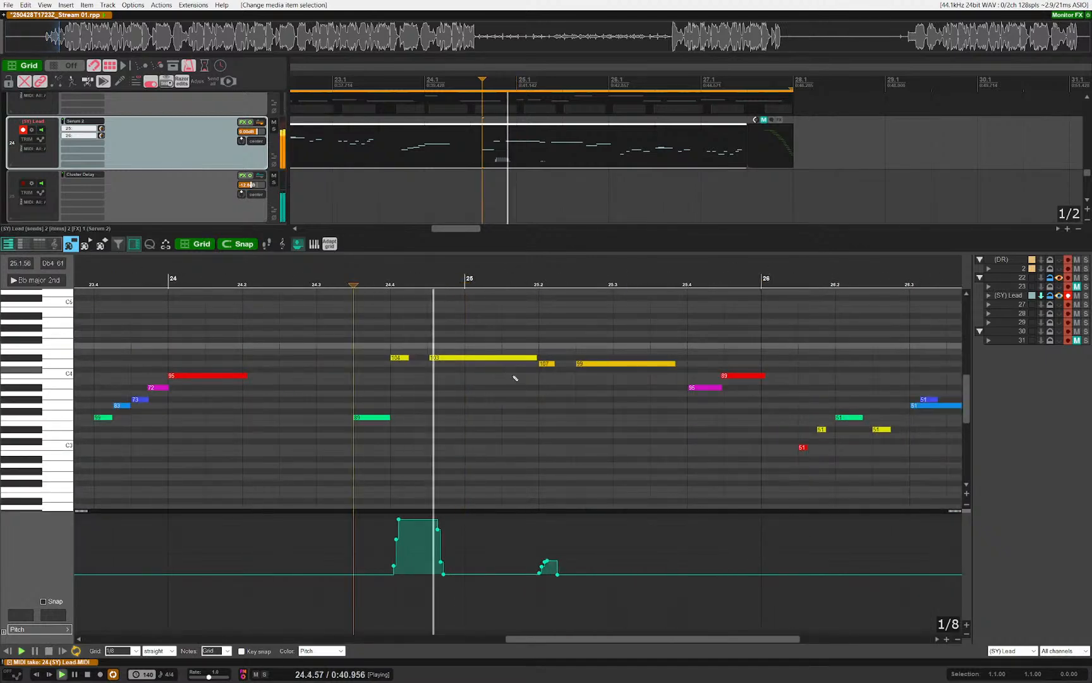
Step: Shorten the held lead note crossing bar 25 and insert an Ab3 note between its end and beat 25.2
{"action": "left_click_drag", "start_coordinate": [586, 402], "coordinate": [533, 404]}
{"action": "key", "text": "space"}
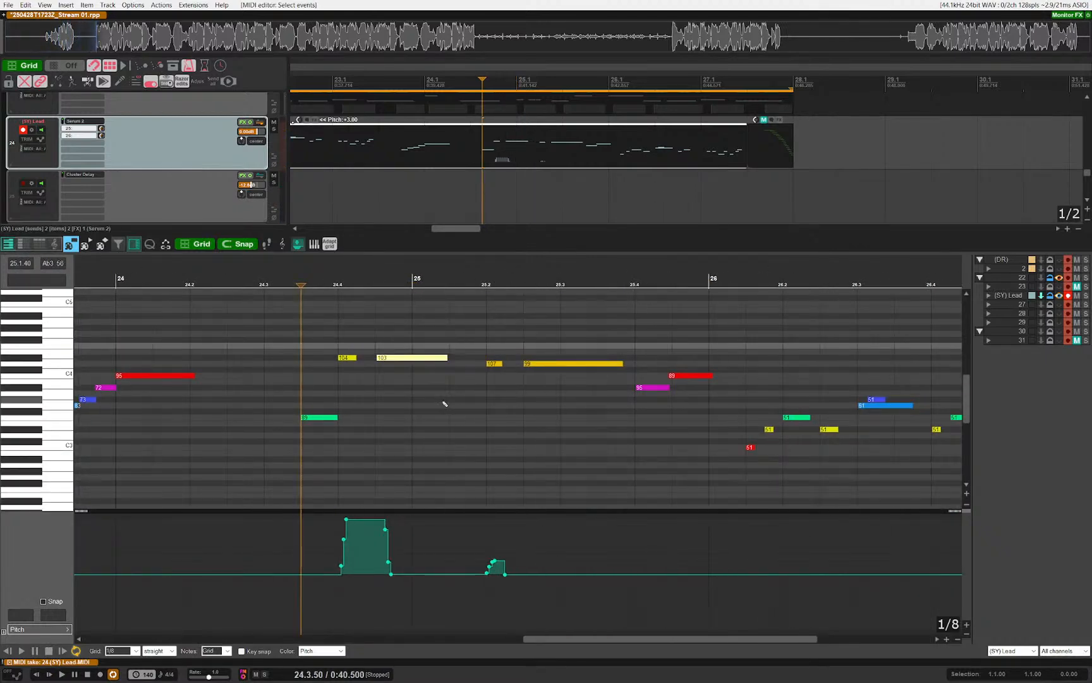
{"action": "left_click_drag", "start_coordinate": [458, 398], "coordinate": [507, 402]}
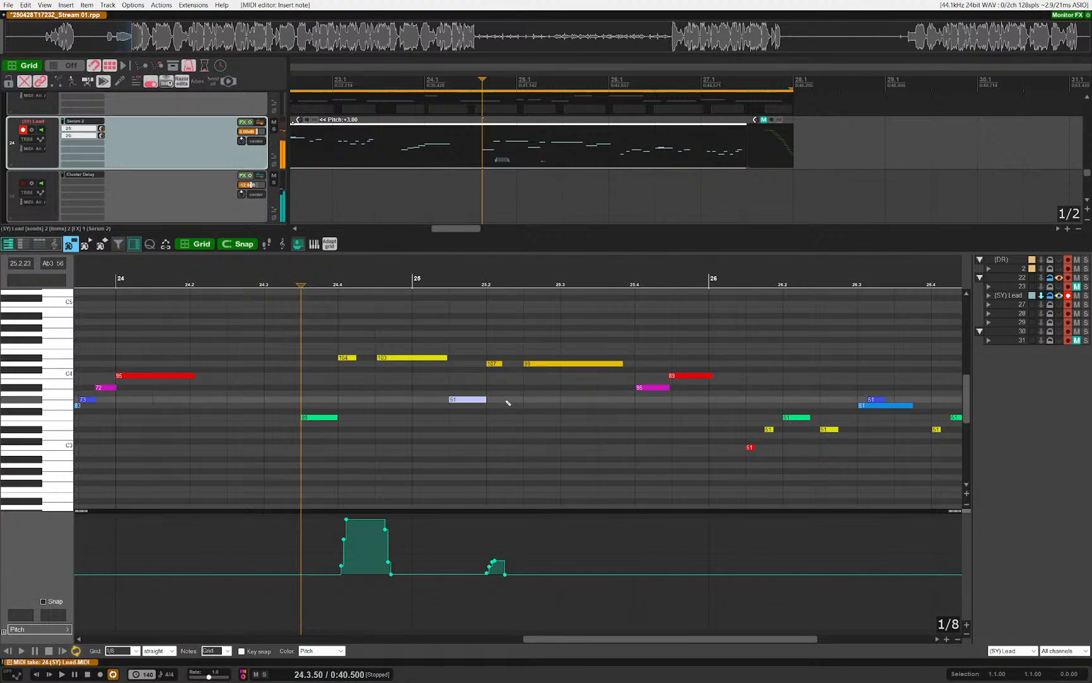
Step: Raise the short lead note at beat 25.2 to Gb4
{"action": "left_click_drag", "start_coordinate": [484, 332], "coordinate": [510, 366]}
{"action": "key", "text": "Up"}
{"action": "key", "text": "Up"}
{"action": "key", "text": "Up"}
{"action": "key", "text": "Up"}
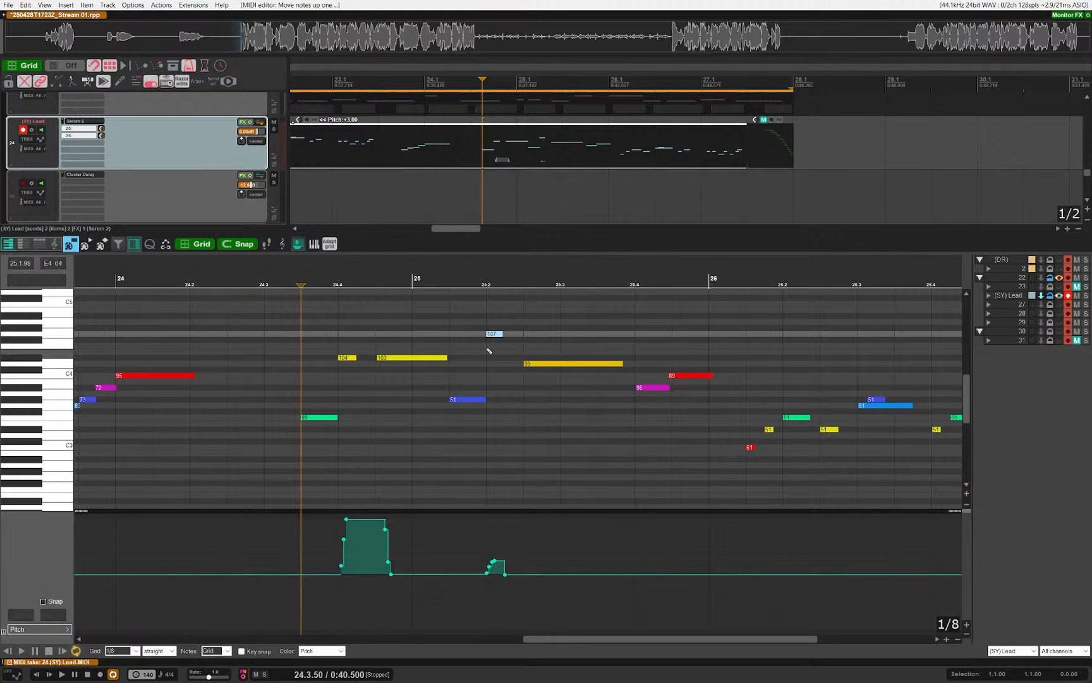
{"action": "key", "text": "Down"}
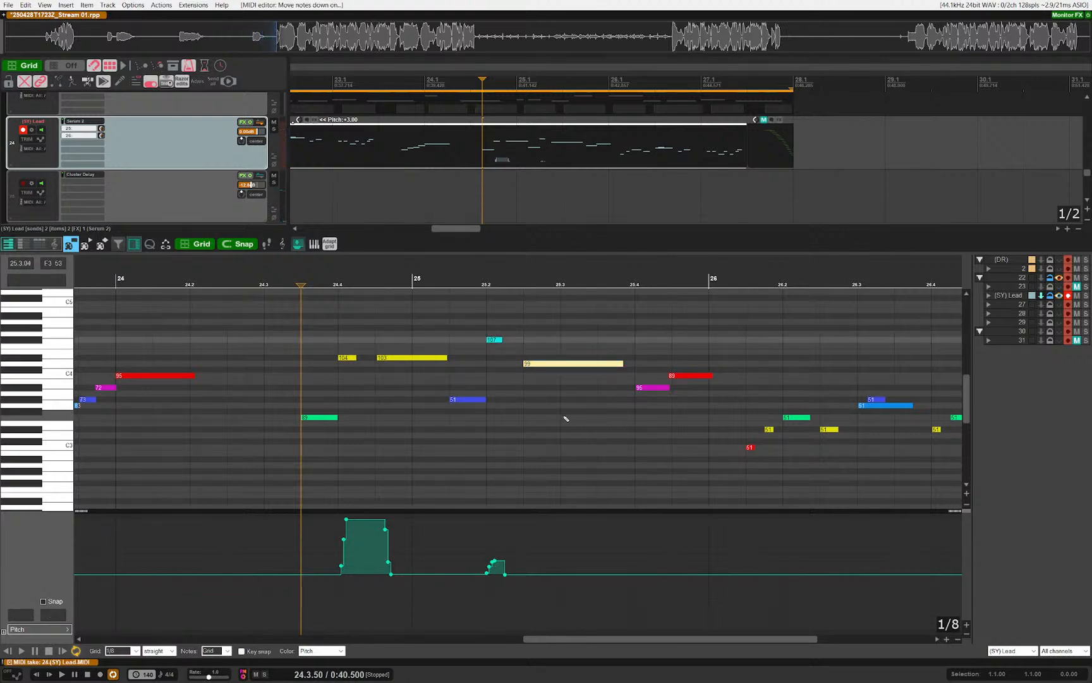
Step: Raise the long lead note following beat 25.2 to F4 and audition the phrase
{"action": "key", "text": "Up"}
{"action": "key", "text": "Up"}
{"action": "key", "text": "Up"}
{"action": "key", "text": "space"}
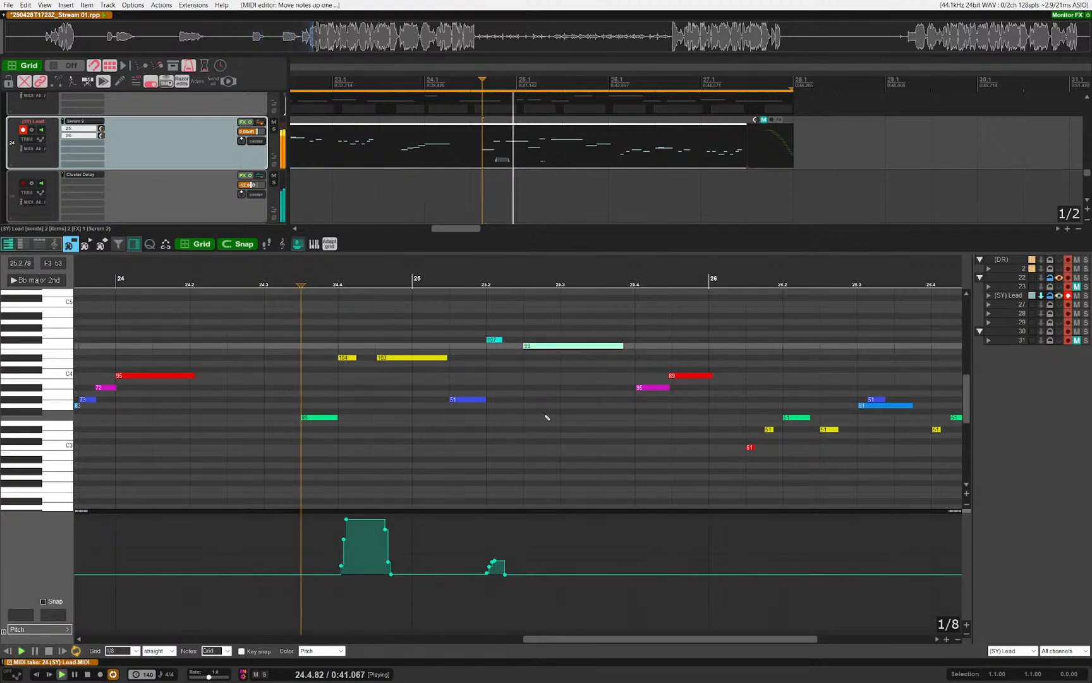
{"action": "key", "text": "space"}
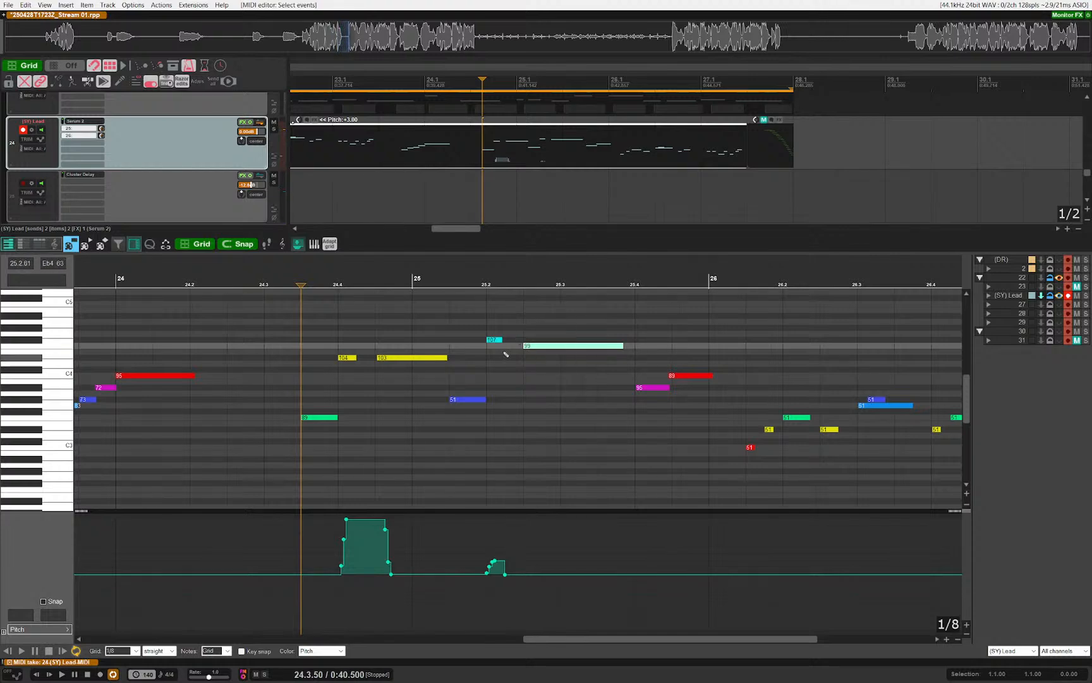
Step: Raise the short lead note at beat 25.2 to G4, audition the phrase and close the MIDI editor
{"action": "key", "text": "Up"}
{"action": "key", "text": "Up"}
{"action": "key", "text": "Down"}
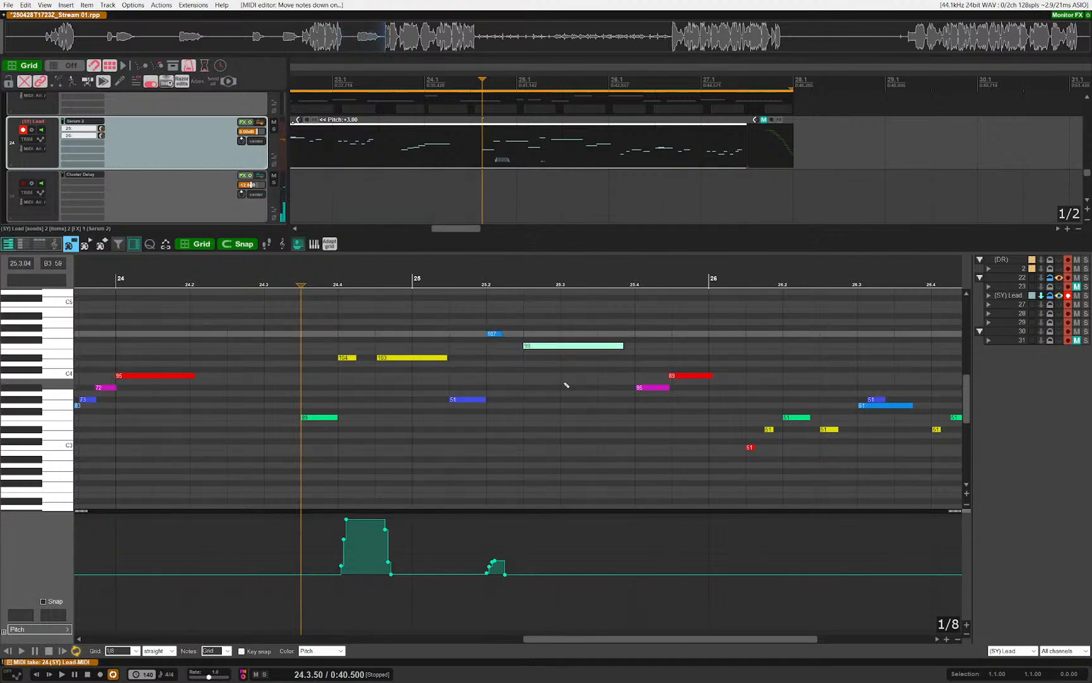
{"action": "key", "text": "space"}
{"action": "left_click", "coordinate": [558, 397]}
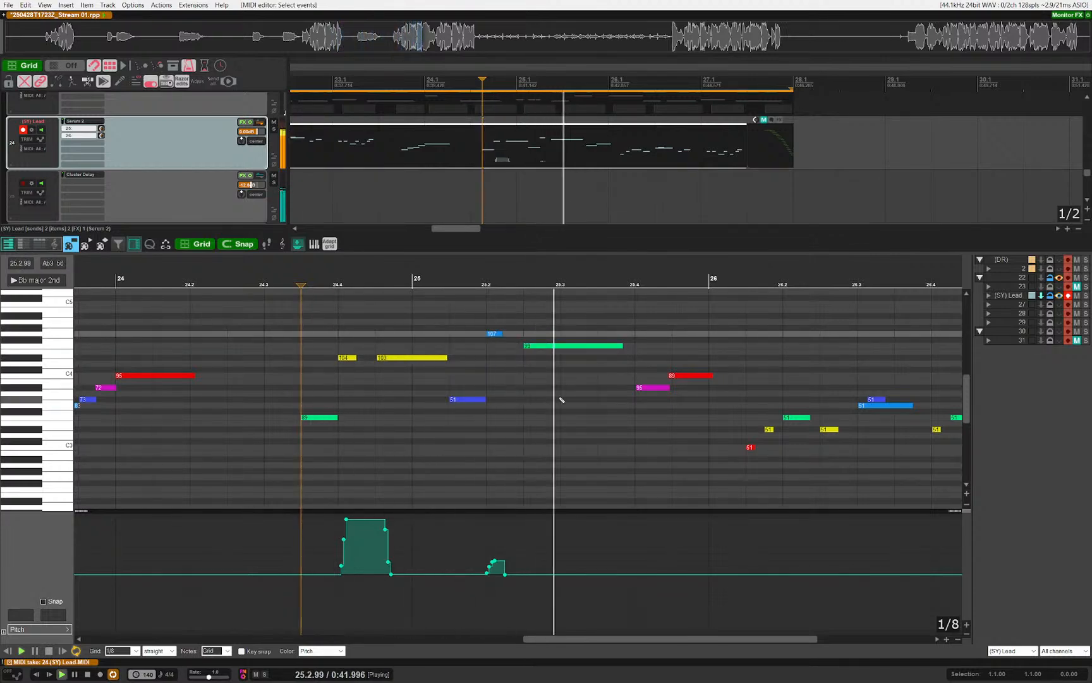
{"action": "left_click_drag", "start_coordinate": [573, 405], "coordinate": [588, 427]}
{"action": "key", "text": "Escape"}
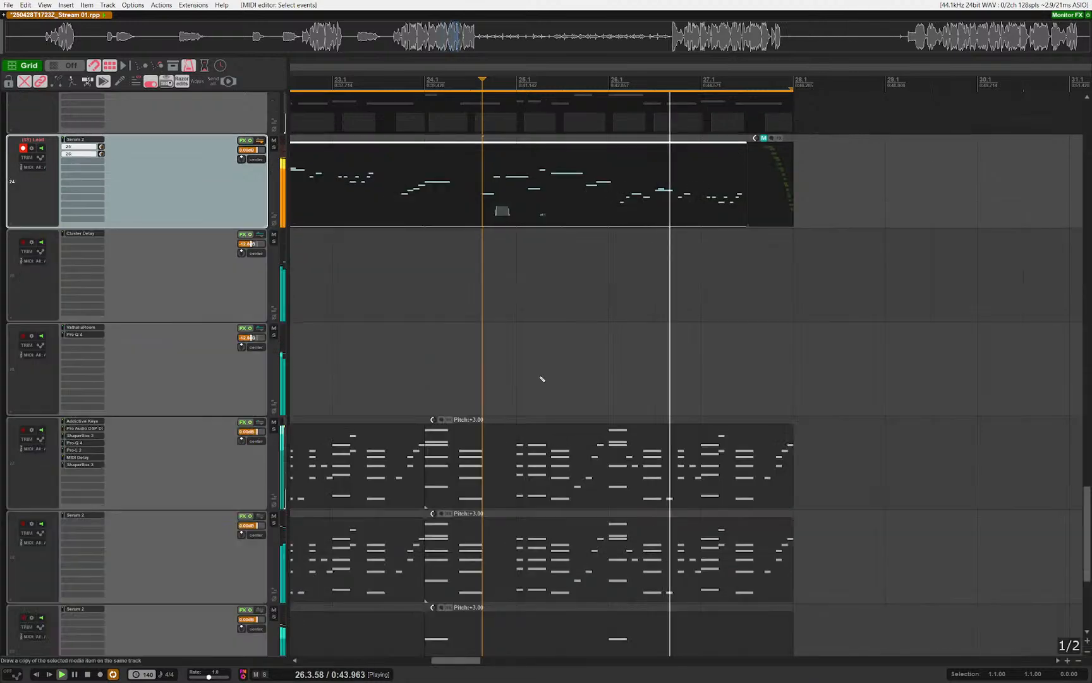
Step: Group the lead, Cluster Delay and ValhallaRoom tracks into a new folder track
{"action": "scroll", "coordinate": [550, 341], "scroll_direction": "up", "scroll_amount": 2}
{"action": "left_click_drag", "start_coordinate": [556, 310], "coordinate": [630, 369]}
{"action": "scroll", "coordinate": [622, 374], "scroll_direction": "down", "scroll_amount": 3}
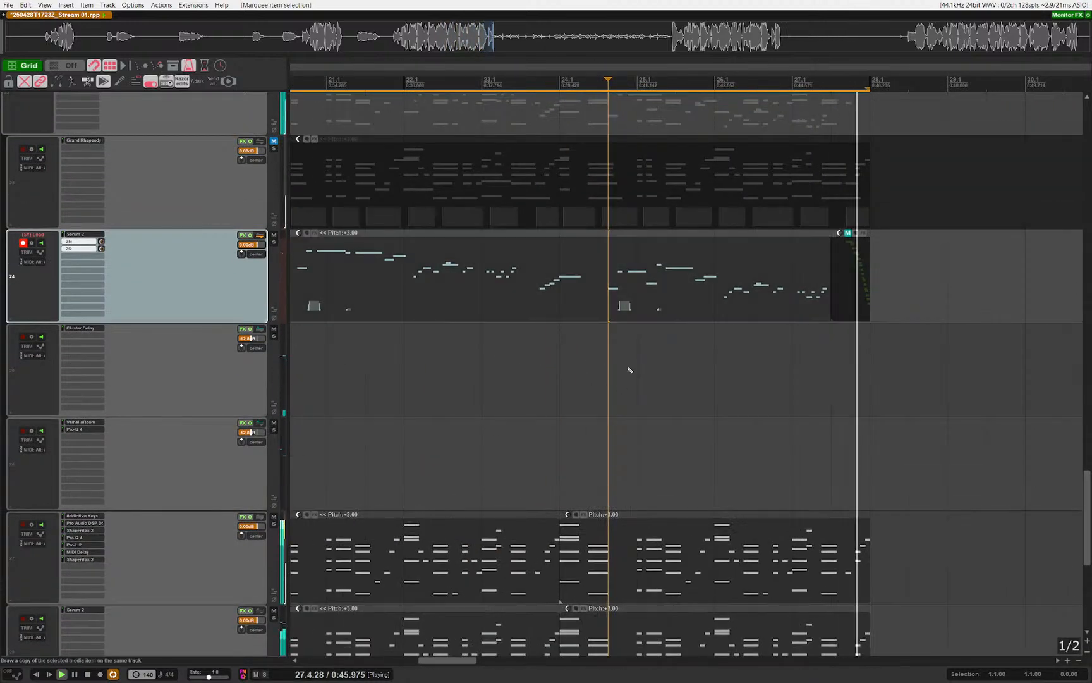
{"action": "scroll", "coordinate": [630, 369], "scroll_direction": "down", "scroll_amount": 2}
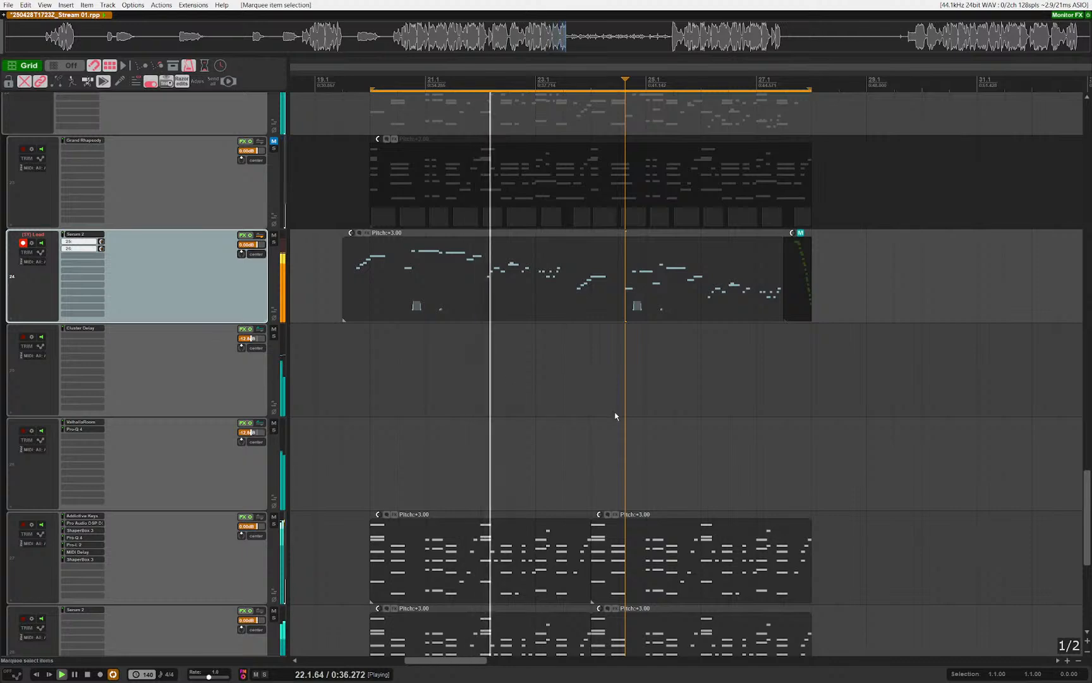
{"action": "left_click", "coordinate": [170, 450]}
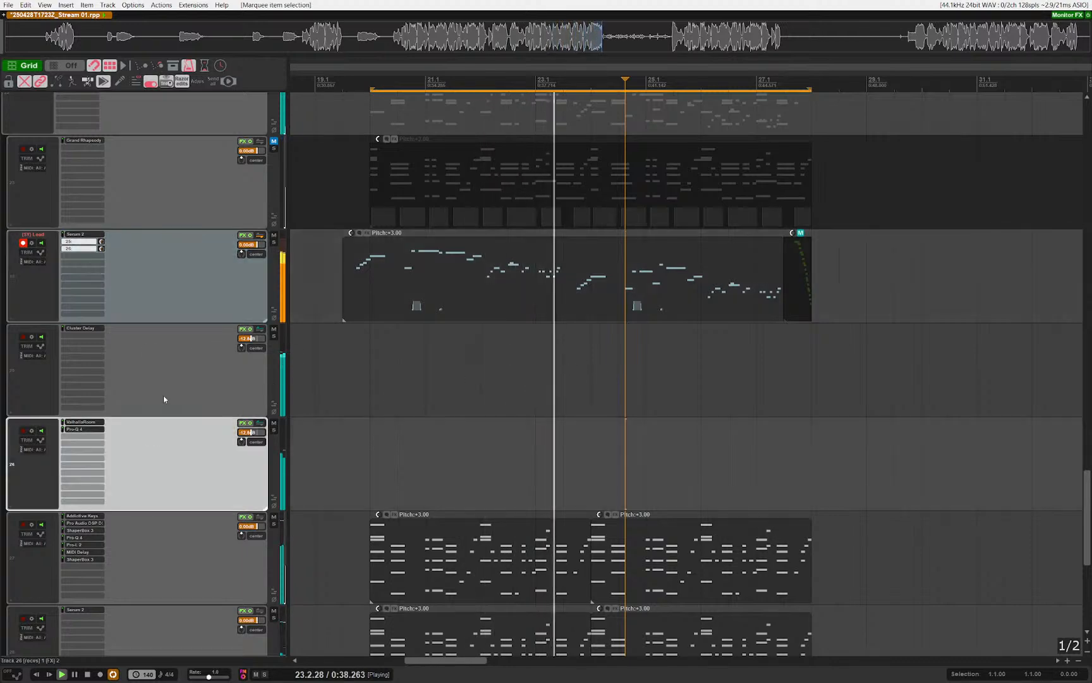
{"action": "left_click", "coordinate": [169, 295], "text": "shift"}
{"action": "key", "text": "ctrl+g"}
{"action": "left_click", "coordinate": [190, 284]}
Step: Listen to the edited lead phrase around bars 24 to 25 in the arrangement, and stop playback
{"action": "scroll", "coordinate": [698, 409], "scroll_direction": "up", "scroll_amount": 1}
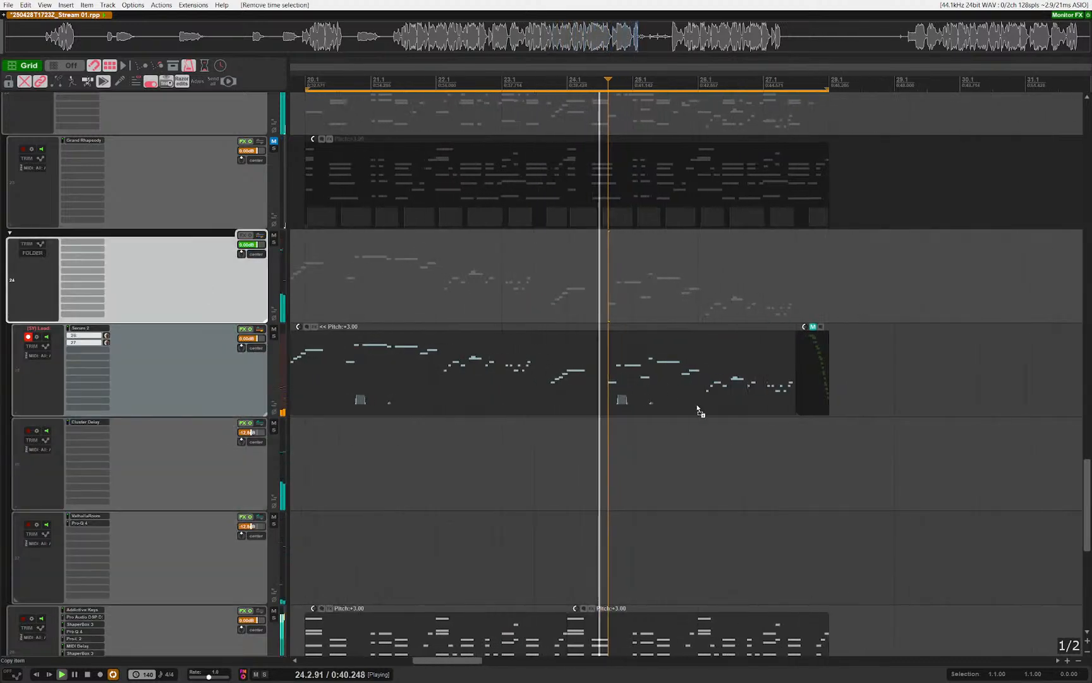
{"action": "scroll", "coordinate": [698, 410], "scroll_direction": "up", "scroll_amount": 2}
{"action": "scroll", "coordinate": [658, 403], "scroll_direction": "down", "scroll_amount": 4}
{"action": "scroll", "coordinate": [657, 402], "scroll_direction": "up", "scroll_amount": 3}
{"action": "scroll", "coordinate": [658, 387], "scroll_direction": "down", "scroll_amount": 3}
{"action": "scroll", "coordinate": [684, 404], "scroll_direction": "up", "scroll_amount": 3}
{"action": "scroll", "coordinate": [677, 411], "scroll_direction": "down", "scroll_amount": 1}
{"action": "scroll", "coordinate": [665, 418], "scroll_direction": "up", "scroll_amount": 1}
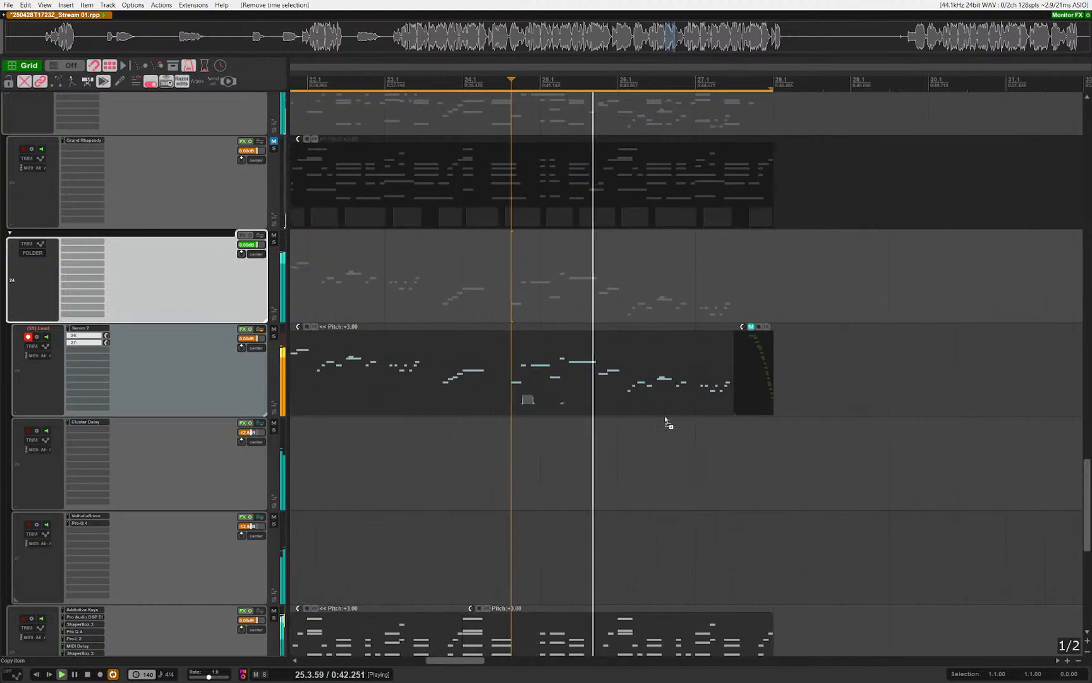
{"action": "key", "text": "space"}
Step: Reopen the lead item in the MIDI editor and raise the short note at beat 25.2 to A4
{"action": "double_click", "coordinate": [551, 374]}
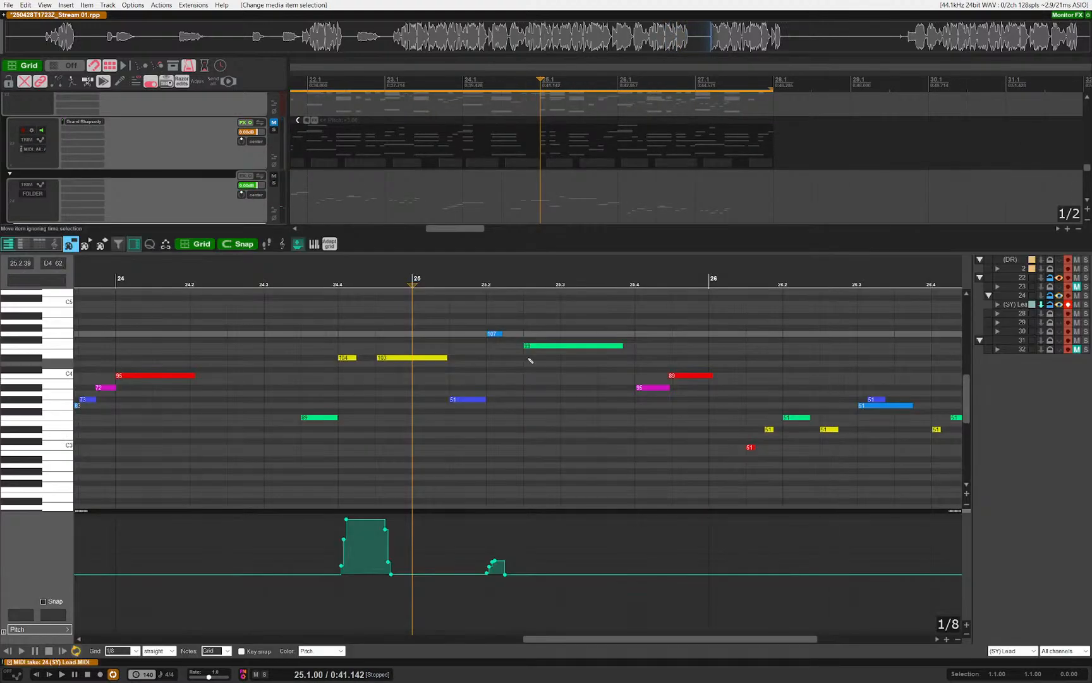
{"action": "key", "text": "Up"}
{"action": "key", "text": "Up"}
{"action": "key", "text": "Up"}
{"action": "key", "text": "Down"}
{"action": "key", "text": "Down"}
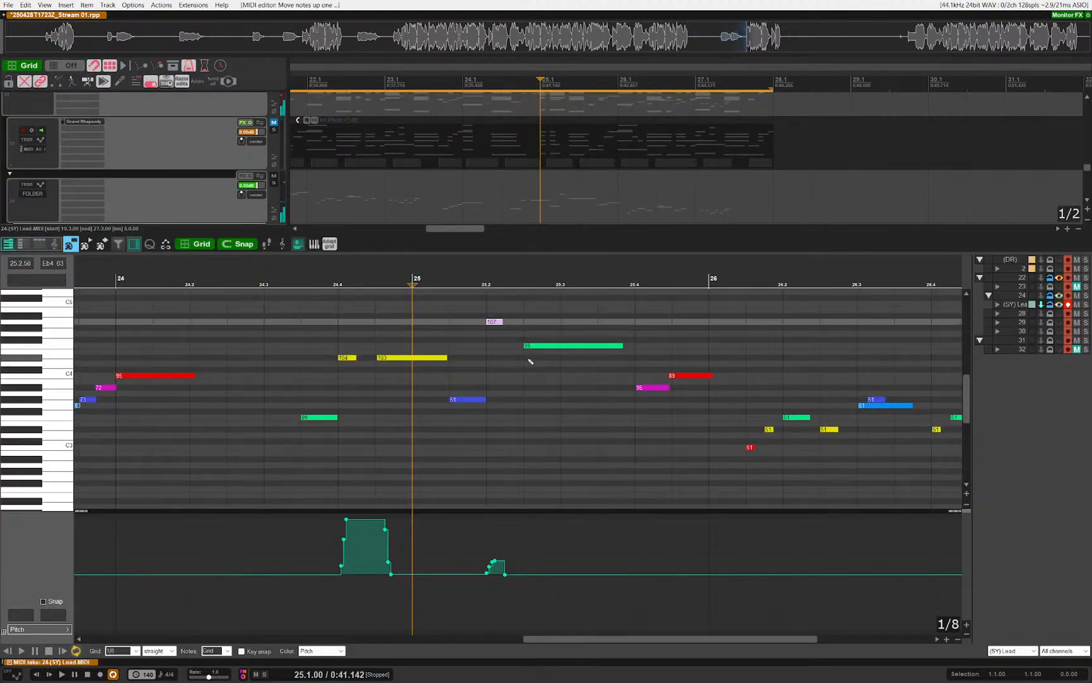
{"action": "key", "text": "Up"}
Step: Raise the long lead note following beat 25.2 to Ab4 and play the phrase from bar 25
{"action": "key", "text": "Right"}
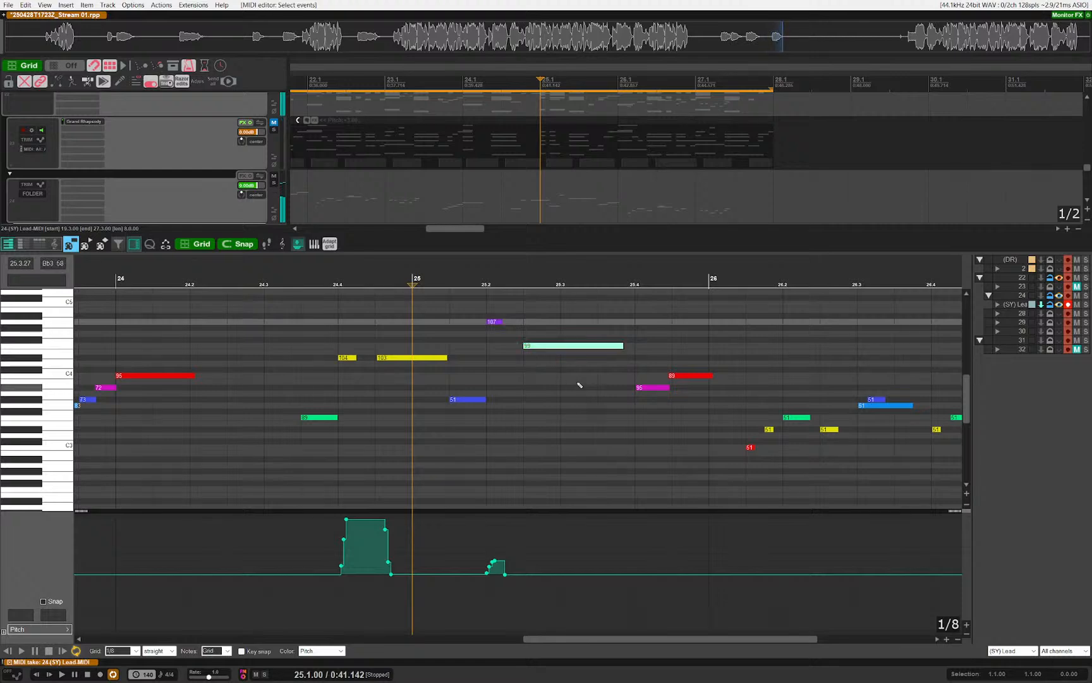
{"action": "key", "text": "Up"}
{"action": "key", "text": "Up"}
{"action": "key", "text": "Up"}
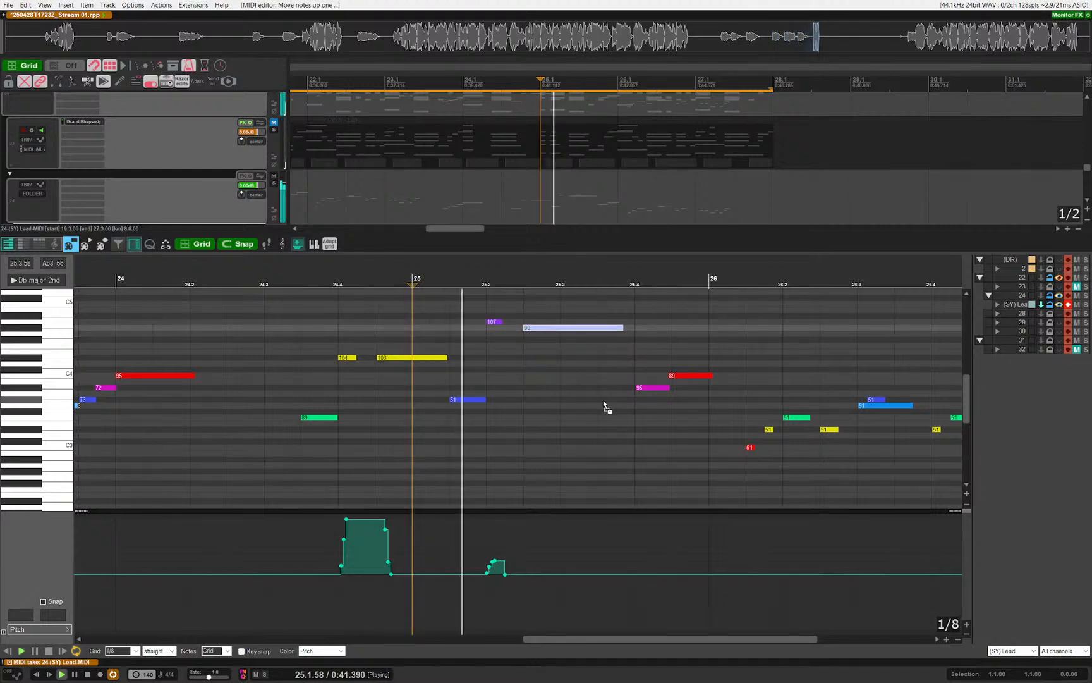
Step: Raise the short lead note at beat 25.2 to Bb4 and play the phrase from bar 25
{"action": "scroll", "coordinate": [605, 405], "scroll_direction": "up", "scroll_amount": 2}
{"action": "key", "text": "Left"}
{"action": "key", "text": "space"}
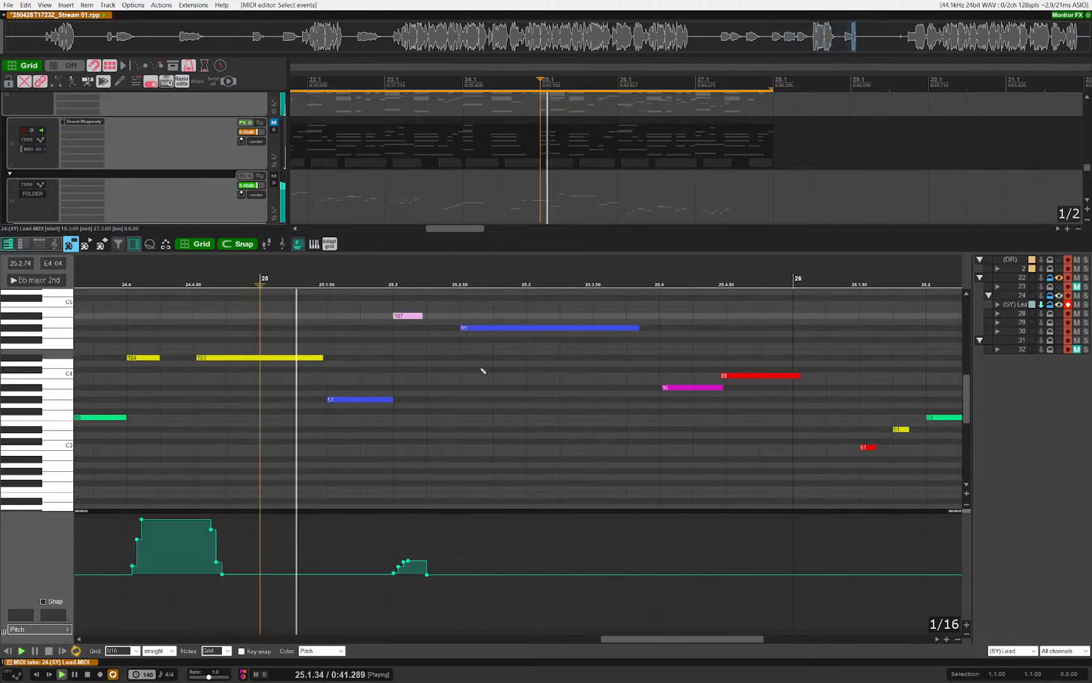
{"action": "left_click", "coordinate": [538, 408]}
{"action": "left_click_drag", "start_coordinate": [492, 398], "coordinate": [565, 418]}
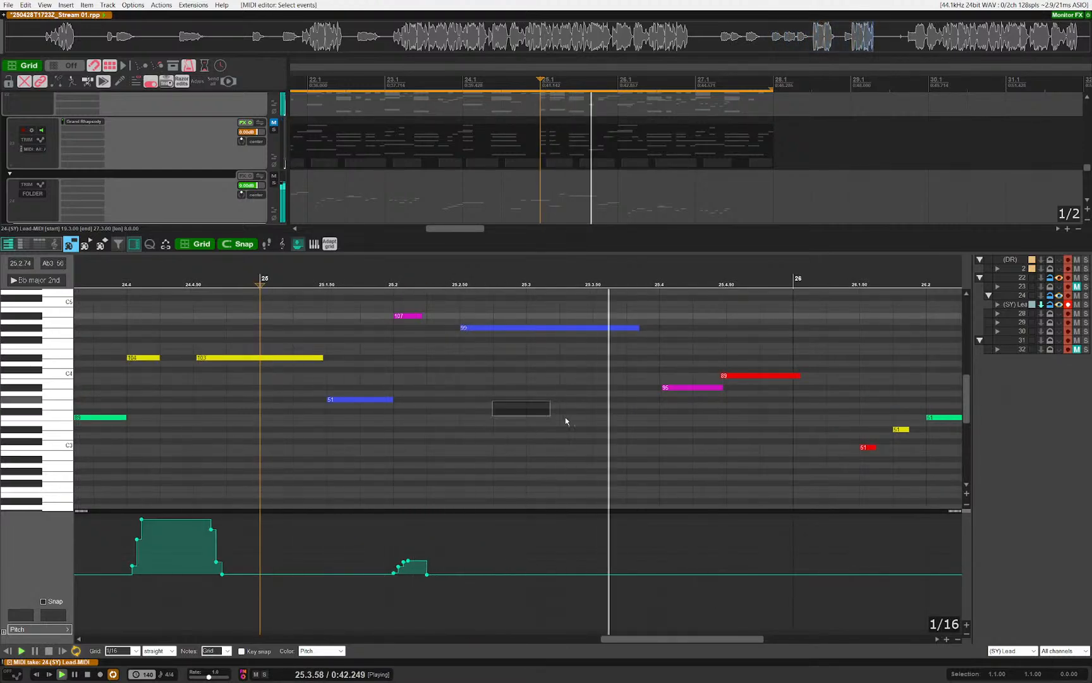
Step: Lower the pitch-bend ramp at beat 25.2 to start at about -1946, and play the phrase from bar 25 and beat 24.4
{"action": "left_click_drag", "start_coordinate": [395, 573], "coordinate": [395, 588]}
{"action": "key", "text": "ctrl+z"}
{"action": "left_click", "coordinate": [394, 572]}
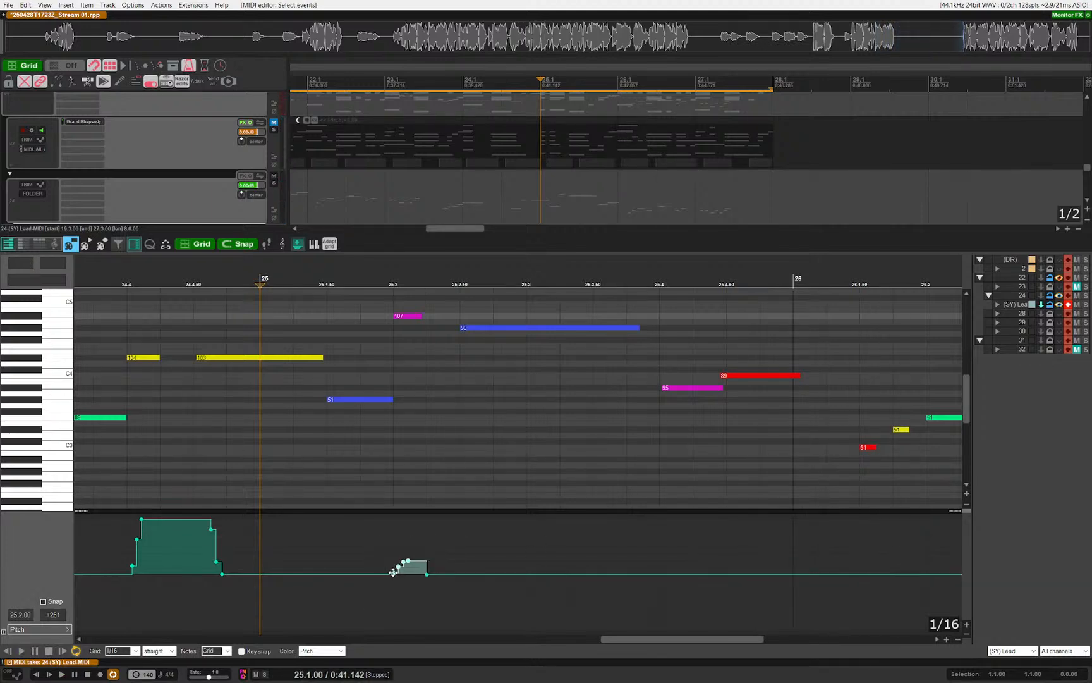
{"action": "key", "text": "space"}
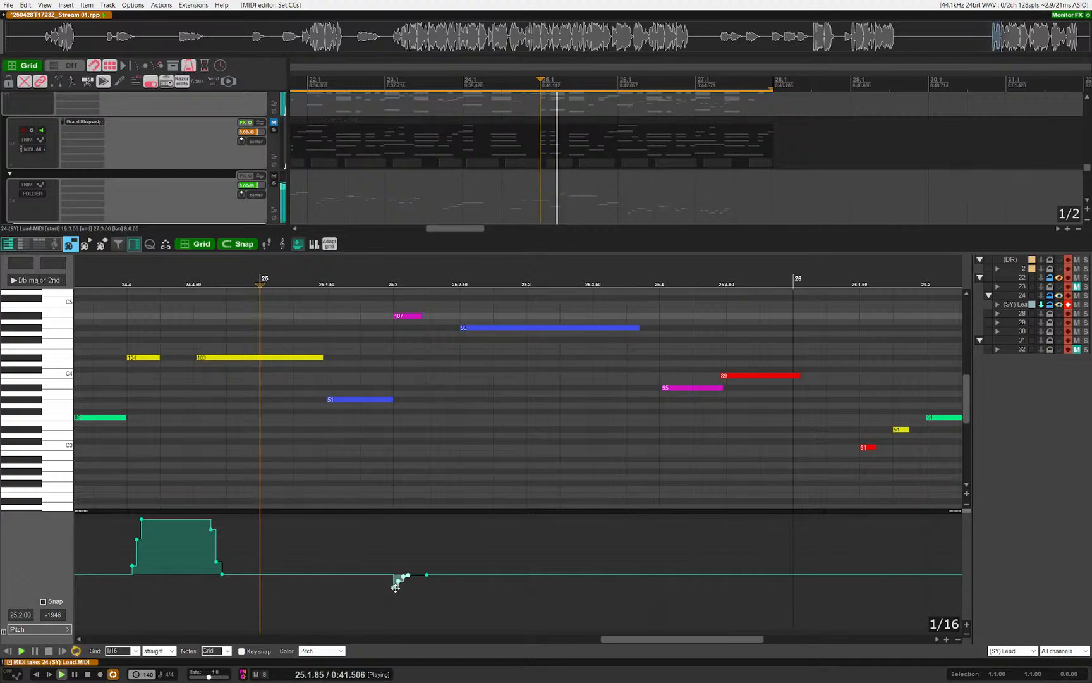
{"action": "scroll", "coordinate": [522, 442], "scroll_direction": "down", "scroll_amount": 3}
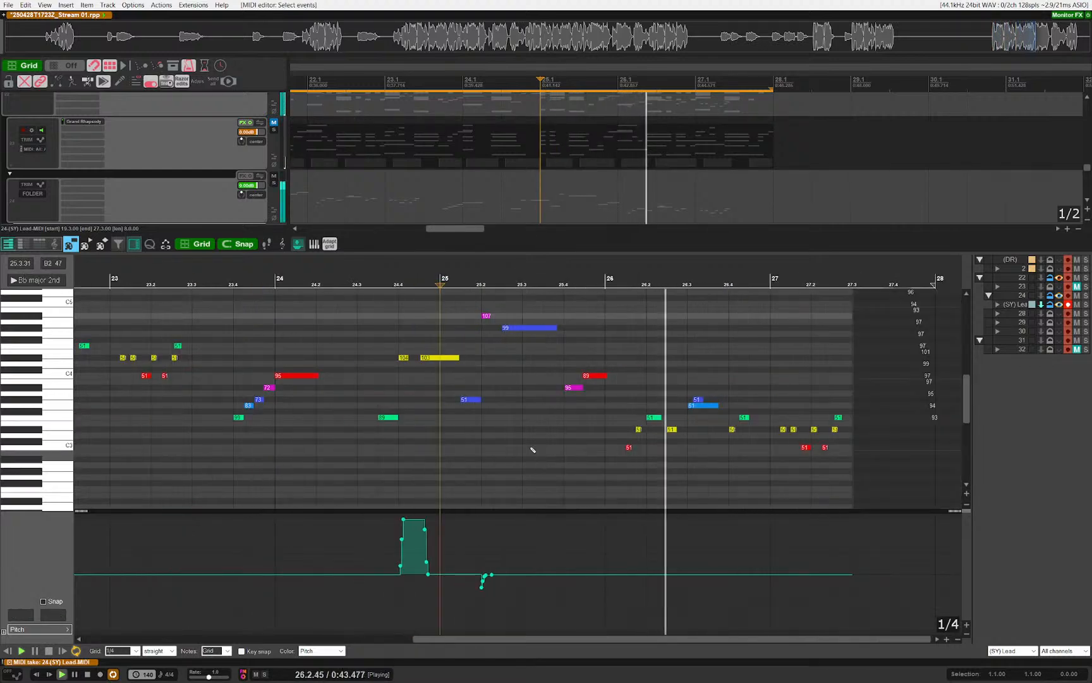
{"action": "left_click", "coordinate": [397, 323]}
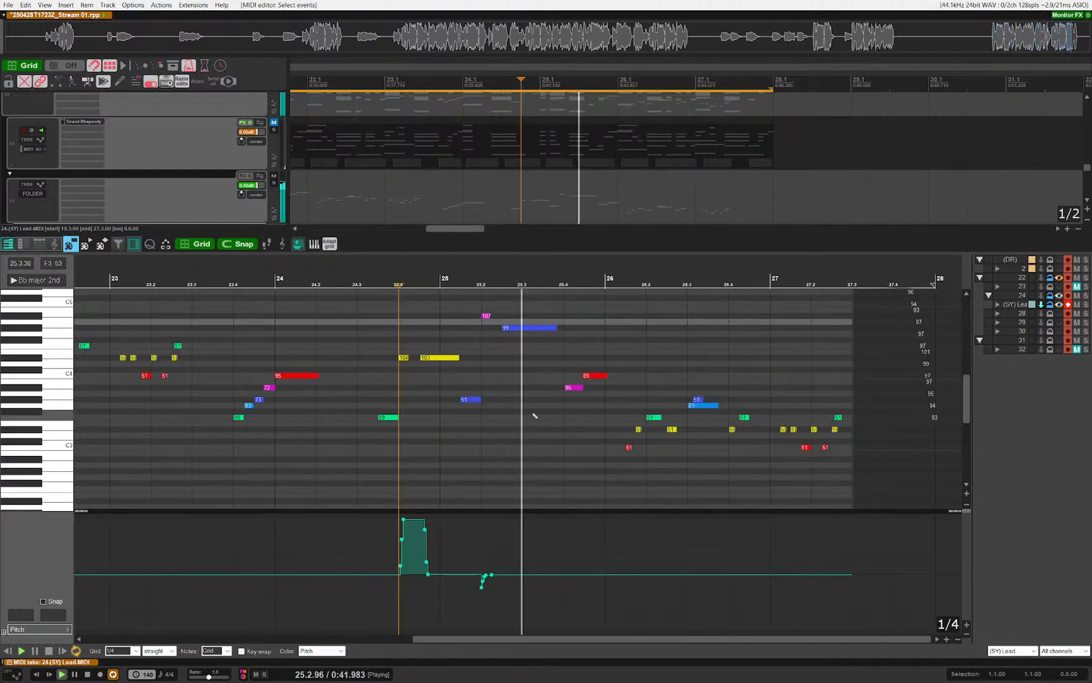
Step: Return to the arrangement, glue the pitch-shifted lead item, and save the project
{"action": "key", "text": "Escape"}
{"action": "scroll", "coordinate": [620, 422], "scroll_direction": "down", "scroll_amount": 3}
{"action": "left_click", "coordinate": [445, 371]}
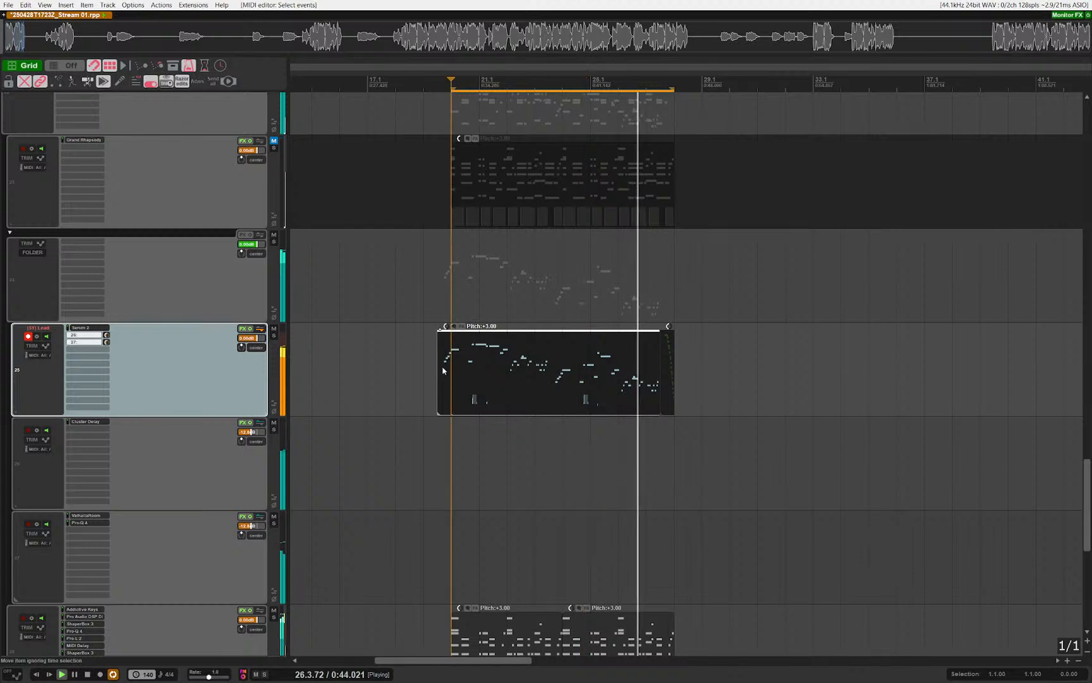
{"action": "left_click", "coordinate": [424, 379]}
{"action": "scroll", "coordinate": [545, 431], "scroll_direction": "up", "scroll_amount": 3}
{"action": "left_click_drag", "start_coordinate": [414, 366], "coordinate": [565, 490]}
{"action": "key", "text": "ctrl+shift+g"}
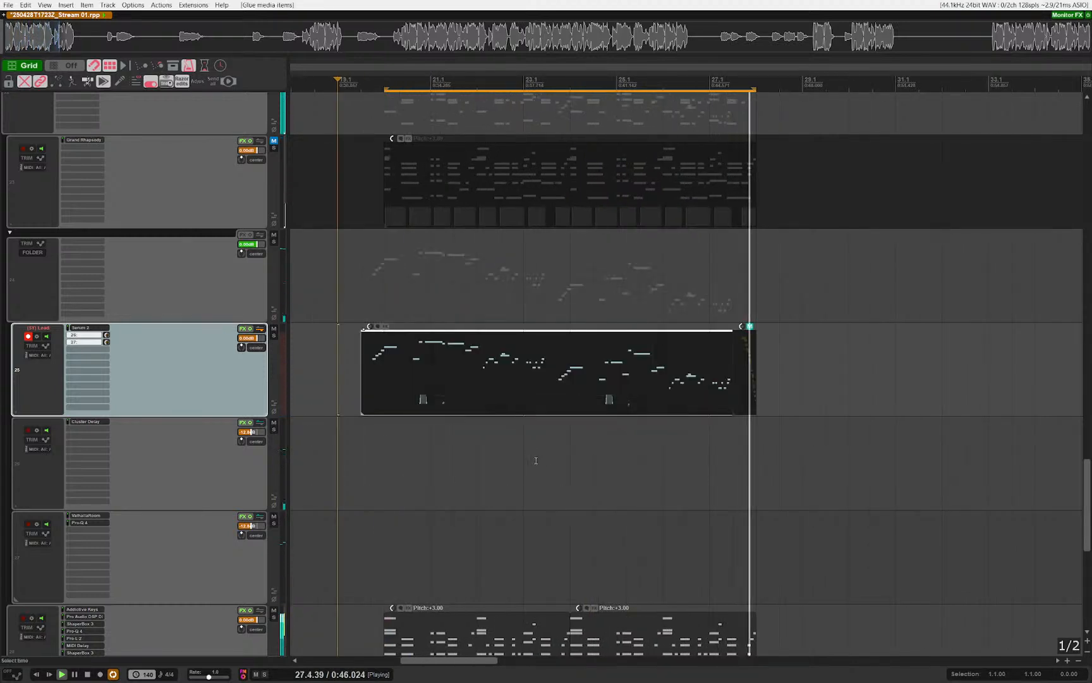
{"action": "scroll", "coordinate": [566, 490], "scroll_direction": "up", "scroll_amount": 1}
{"action": "scroll", "coordinate": [517, 467], "scroll_direction": "down", "scroll_amount": 1}
{"action": "left_click_drag", "start_coordinate": [501, 460], "coordinate": [597, 482]}
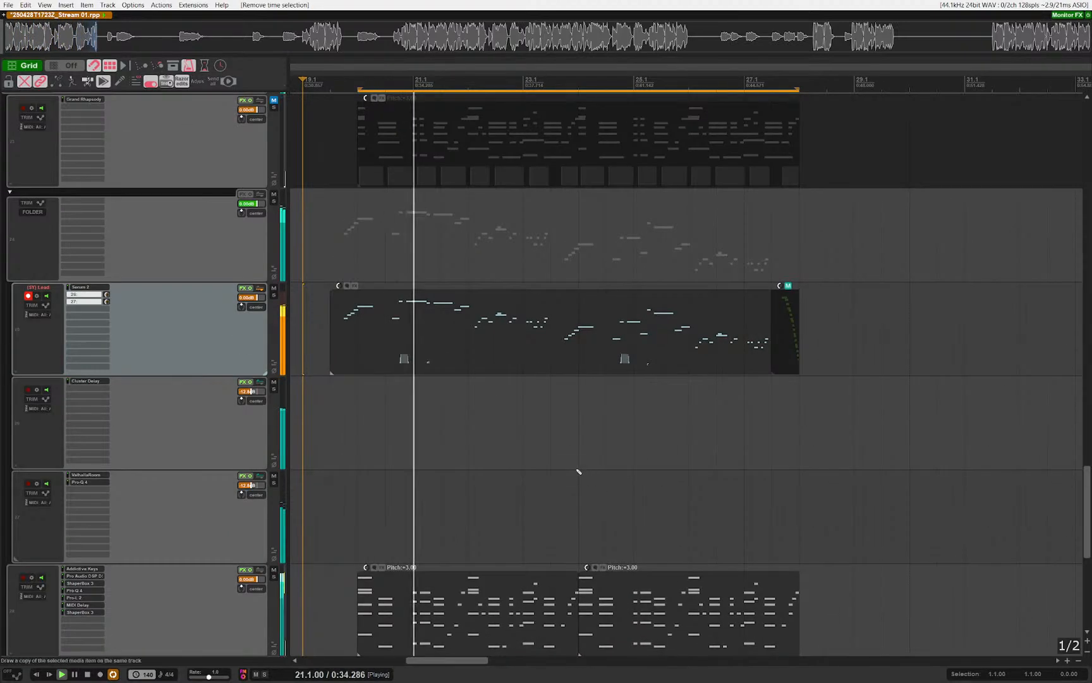
{"action": "key", "text": "ctrl+s"}
{"action": "scroll", "coordinate": [558, 449], "scroll_direction": "down", "scroll_amount": 2}
{"action": "scroll", "coordinate": [556, 449], "scroll_direction": "up", "scroll_amount": 3}
{"action": "left_click_drag", "start_coordinate": [487, 439], "coordinate": [519, 462]}
{"action": "left_click_drag", "start_coordinate": [436, 419], "coordinate": [460, 448]}
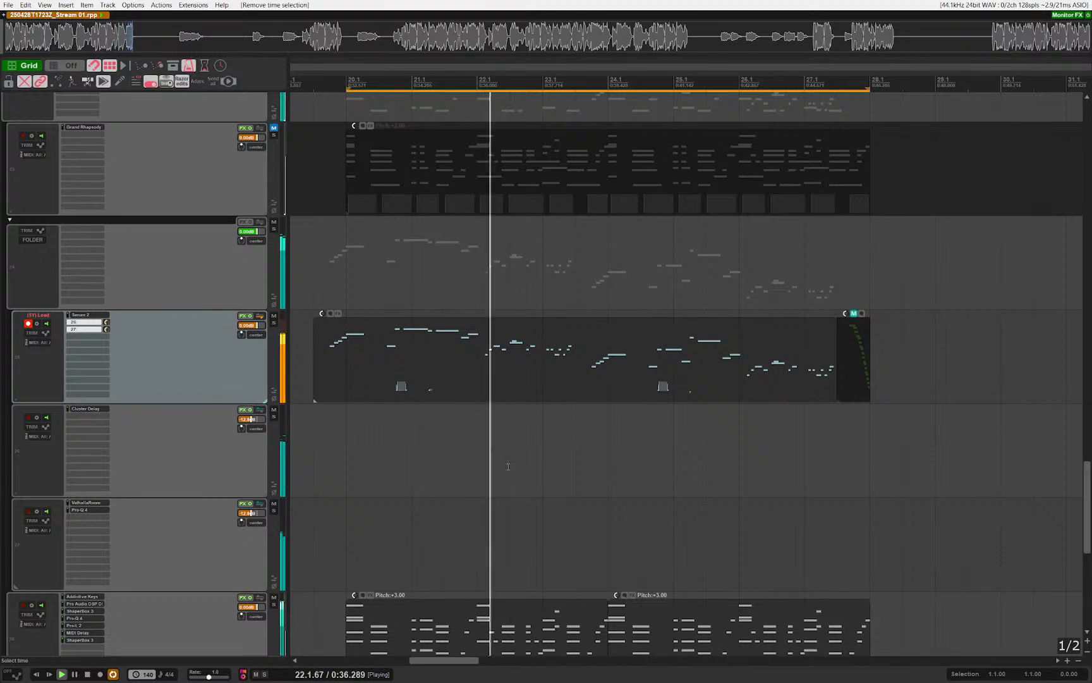
{"action": "scroll", "coordinate": [511, 466], "scroll_direction": "up", "scroll_amount": 6}
{"action": "scroll", "coordinate": [509, 463], "scroll_direction": "down", "scroll_amount": 6}
{"action": "scroll", "coordinate": [506, 448], "scroll_direction": "down", "scroll_amount": 1}
{"action": "scroll", "coordinate": [509, 448], "scroll_direction": "down", "scroll_amount": 1}
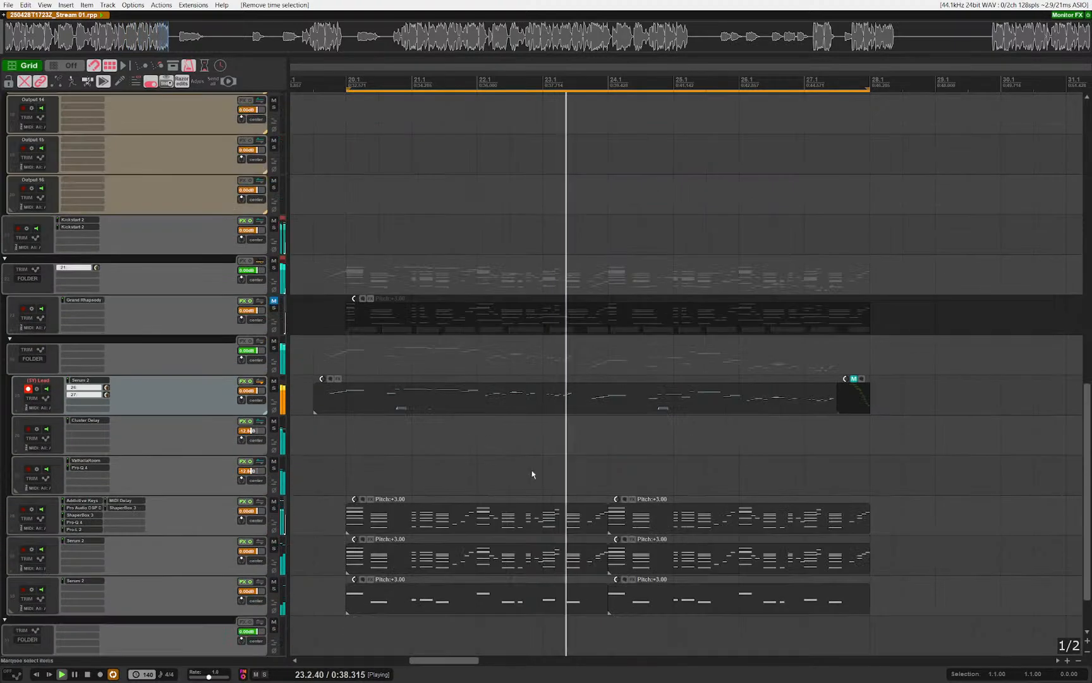
Step: Solo the (DR) SN track and add the ST4b plug-in to its effects chain
{"action": "scroll", "coordinate": [506, 453], "scroll_direction": "up", "scroll_amount": 6}
{"action": "left_click", "coordinate": [169, 408]}
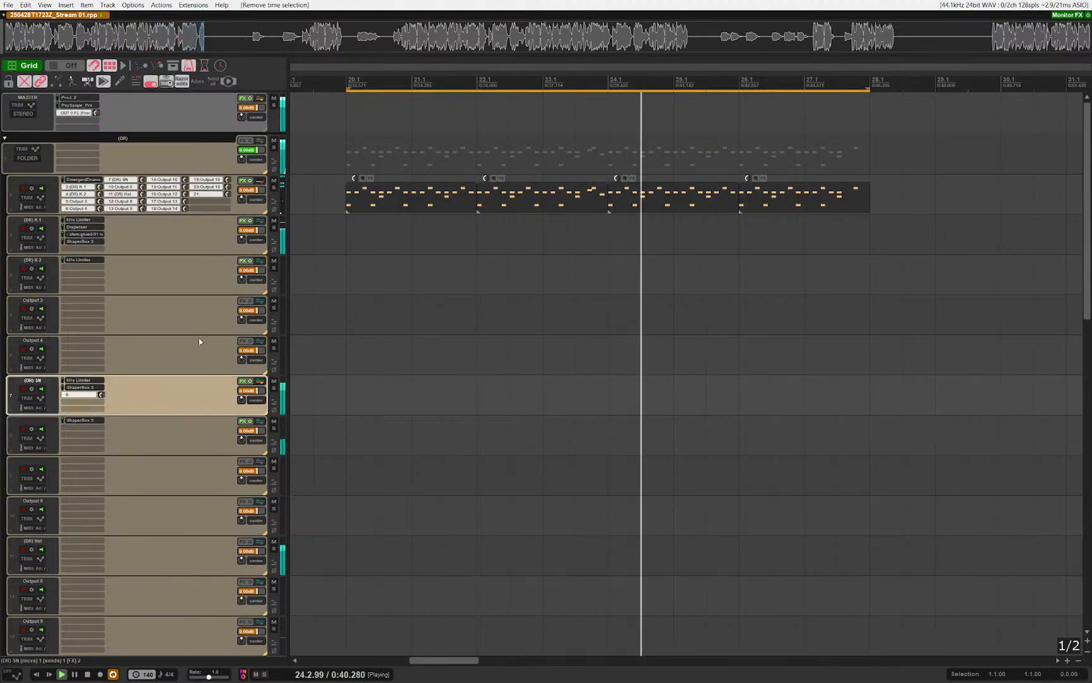
{"action": "key", "text": "s"}
{"action": "key", "text": "space"}
{"action": "left_click", "coordinate": [93, 409]}
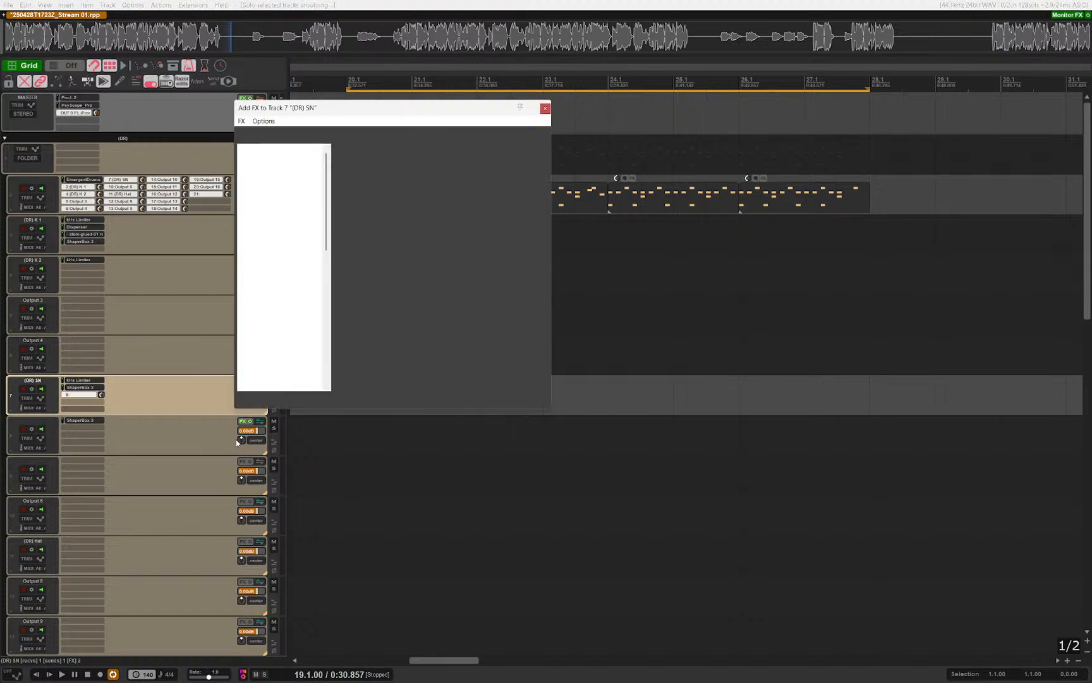
{"action": "type", "text": "stb"}
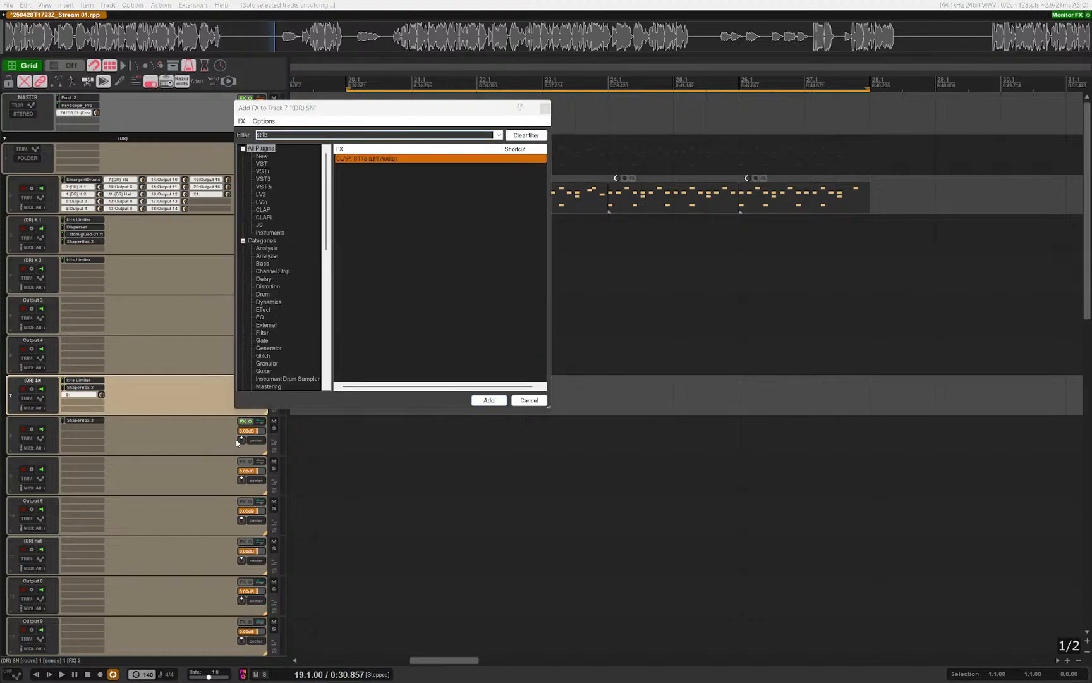
{"action": "key", "text": "Return"}
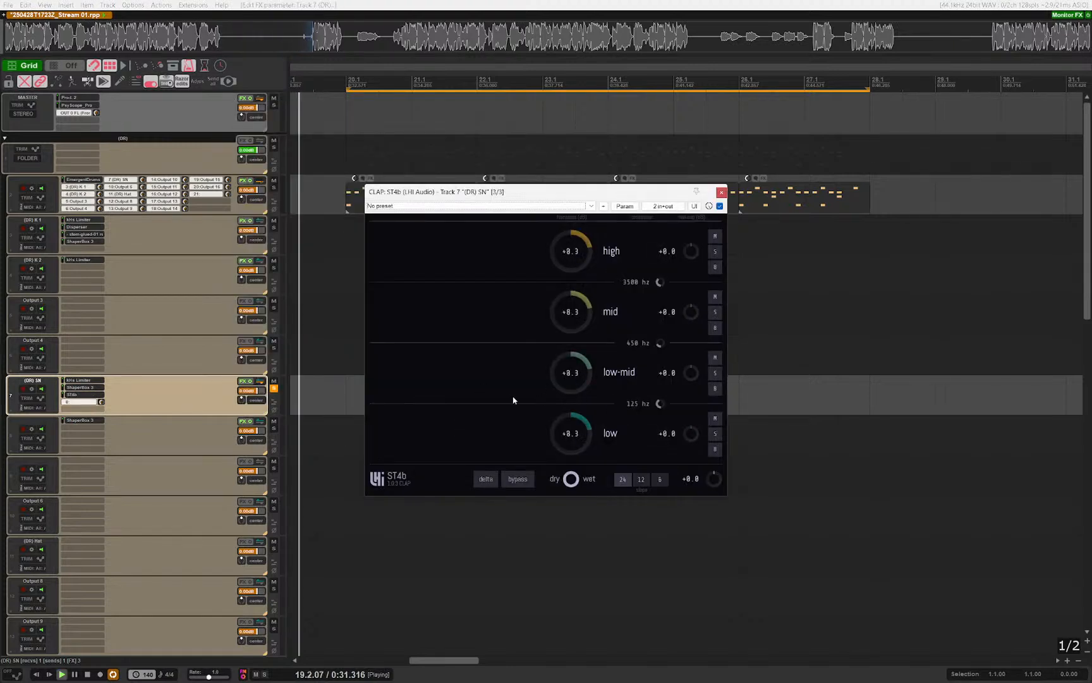
{"action": "key", "text": "Escape"}
Step: Move ST4b to the front of the (DR) SN chain, unsolo the track and check the plug-in during playback
{"action": "left_click_drag", "start_coordinate": [83, 394], "coordinate": [83, 382]}
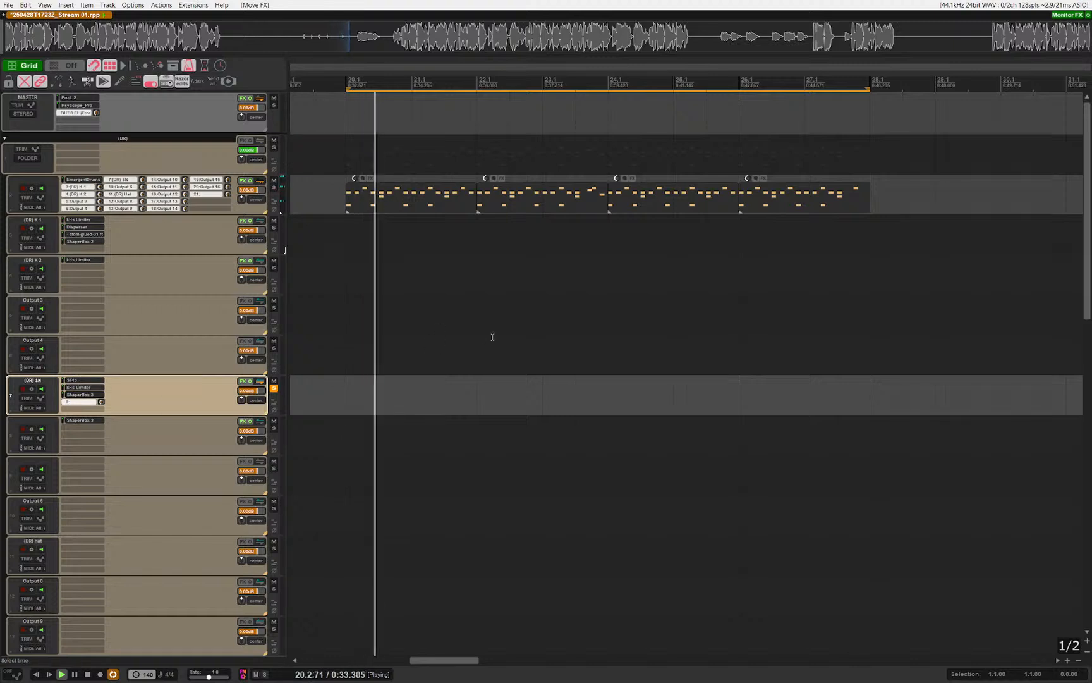
{"action": "key", "text": "s"}
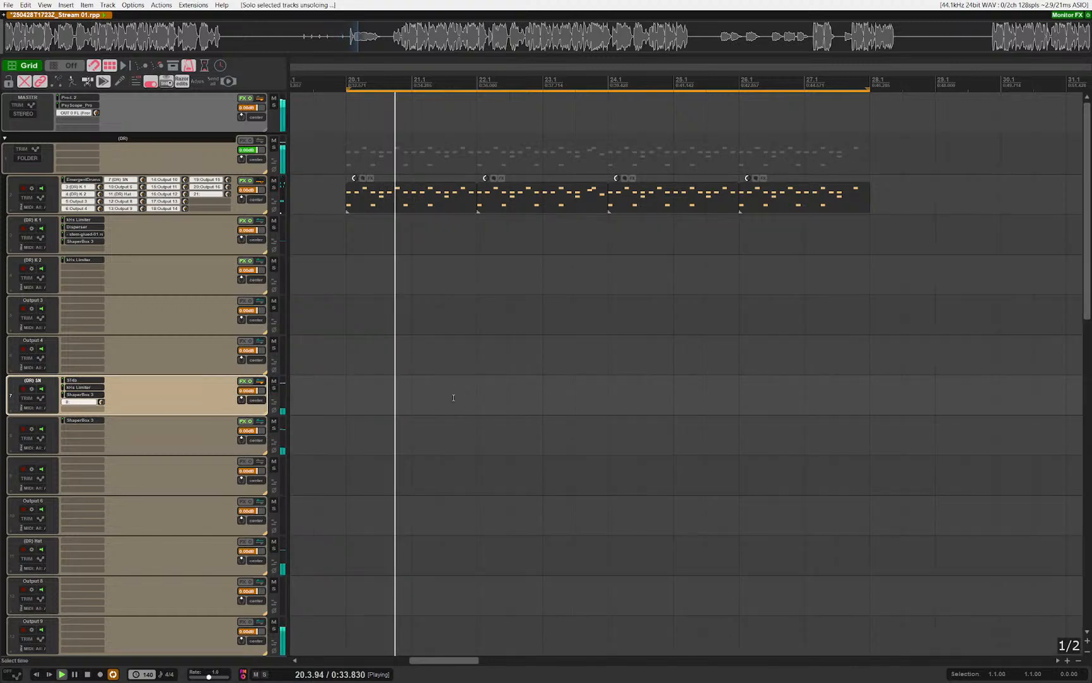
{"action": "left_click", "coordinate": [96, 382]}
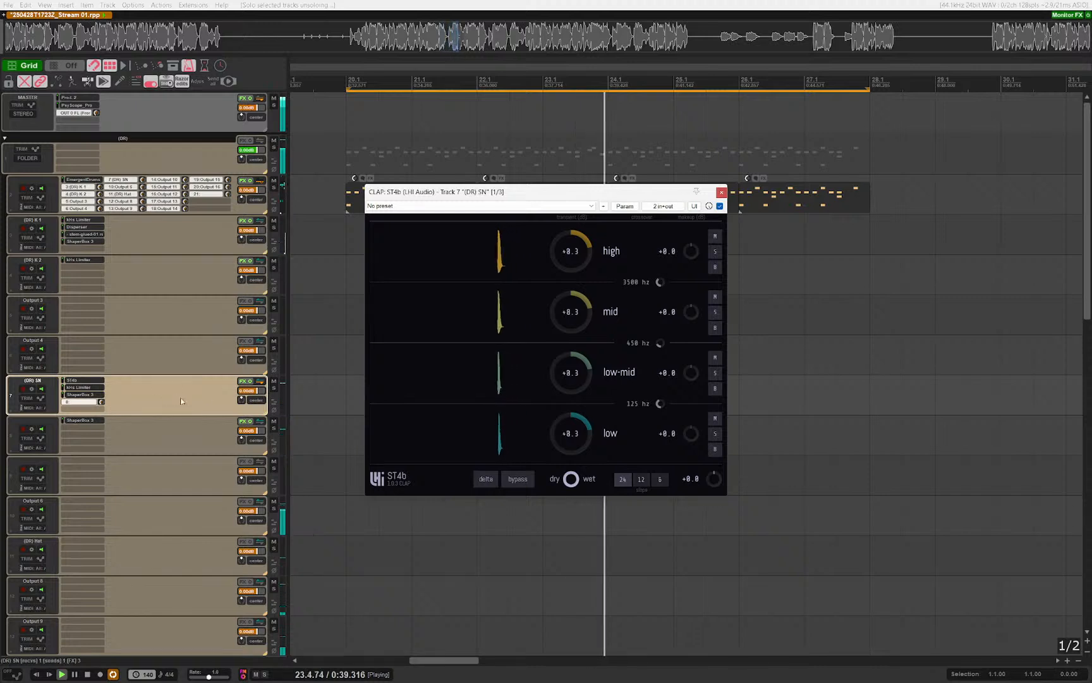
{"action": "key", "text": "space"}
{"action": "key", "text": "space"}
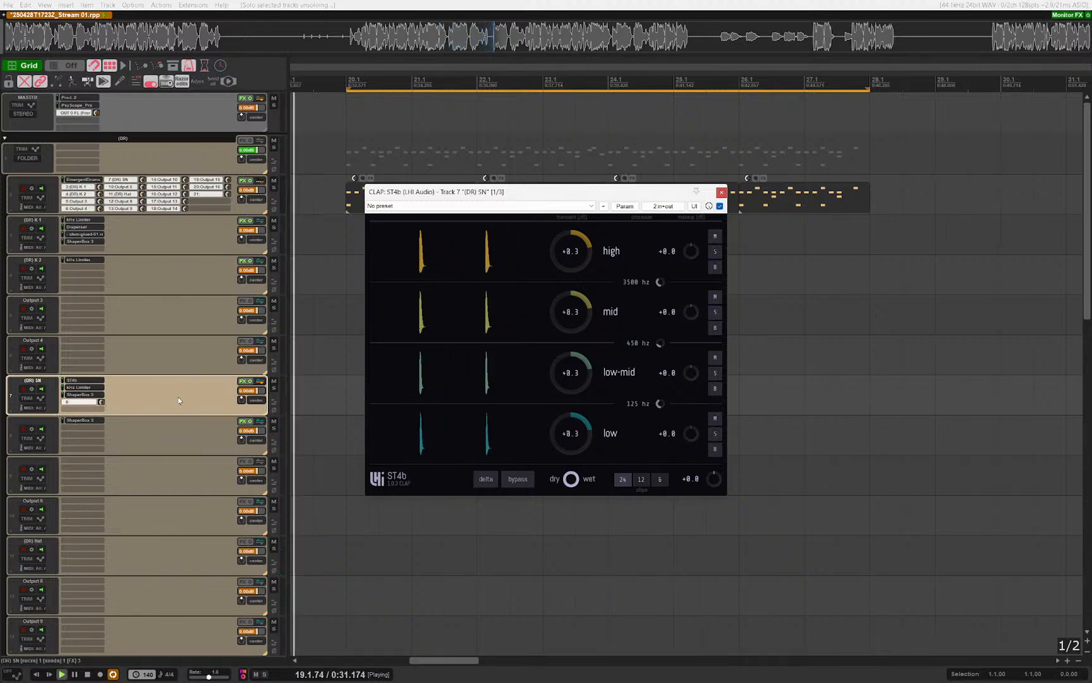
Step: Try the snare without ST4b, restore it, and place it after ShaperBox 3 in the chain
{"action": "left_click", "coordinate": [85, 381], "text": "alt"}
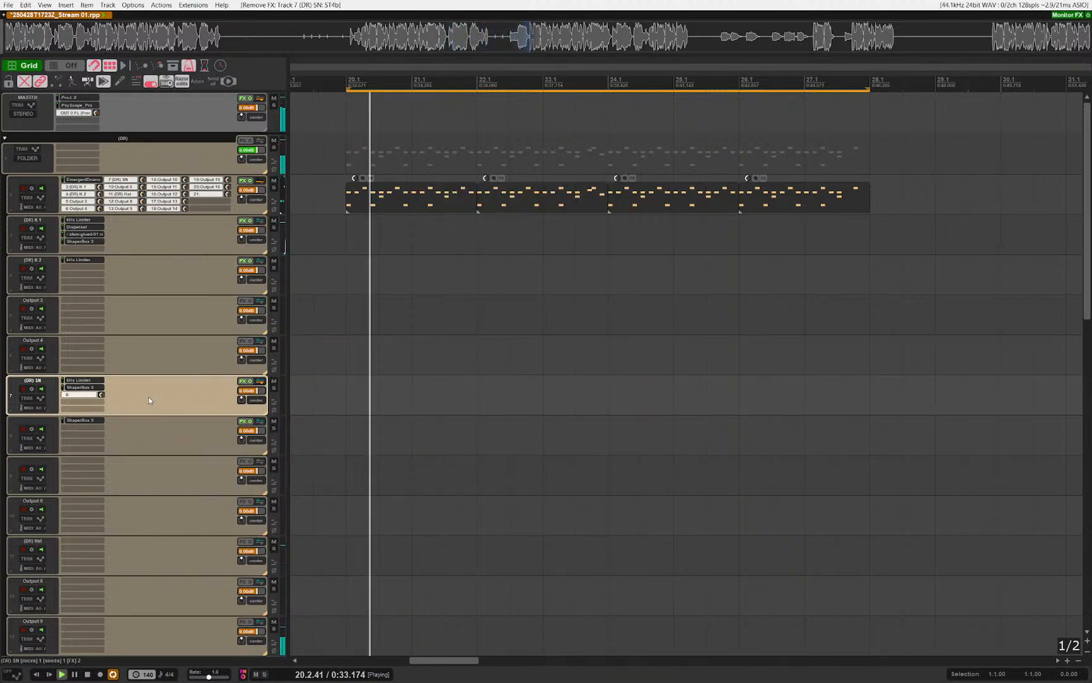
{"action": "key", "text": "ctrl+z"}
{"action": "left_click_drag", "start_coordinate": [93, 381], "coordinate": [94, 395]}
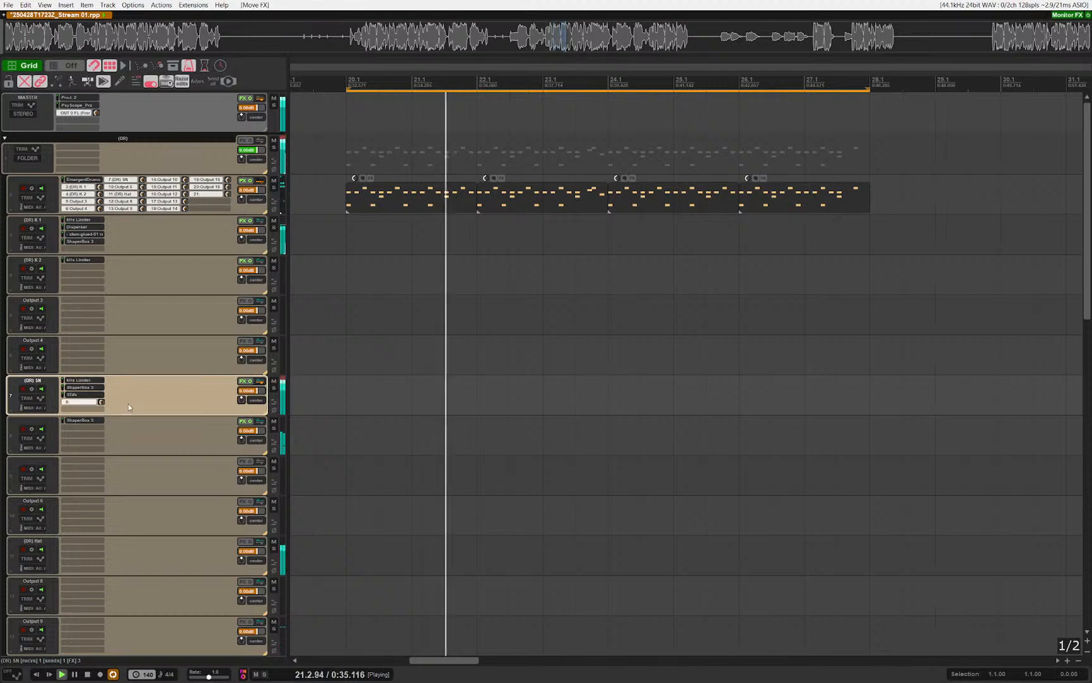
Step: Add the MSaturator plug-in to the (DR) SN track after ST4b
{"action": "key", "text": "f"}
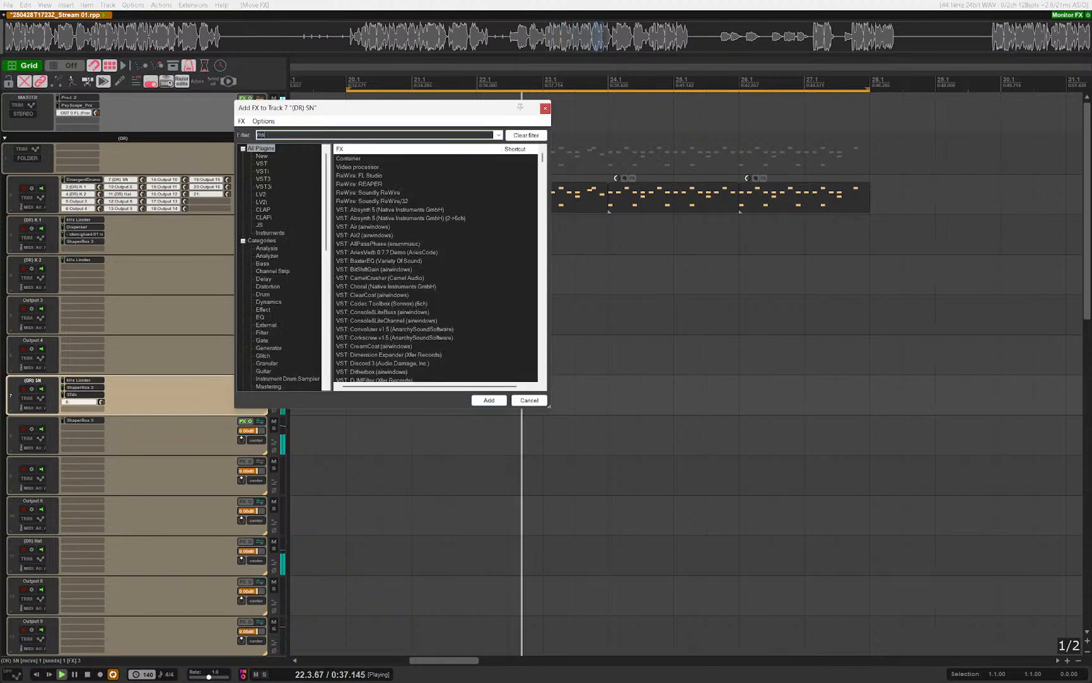
{"action": "type", "text": "msat"}
{"action": "key", "text": "Return"}
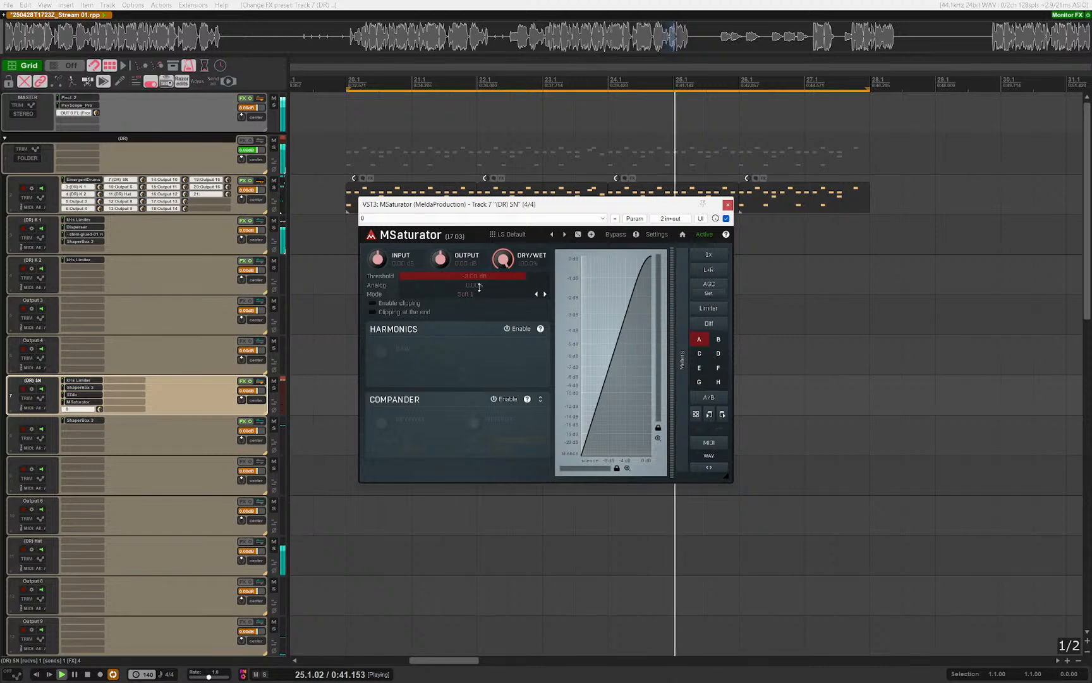
Step: Set MSaturator's output to -6 dB and its input to 6 dB, and close the plug-in
{"action": "double_click", "coordinate": [381, 261]}
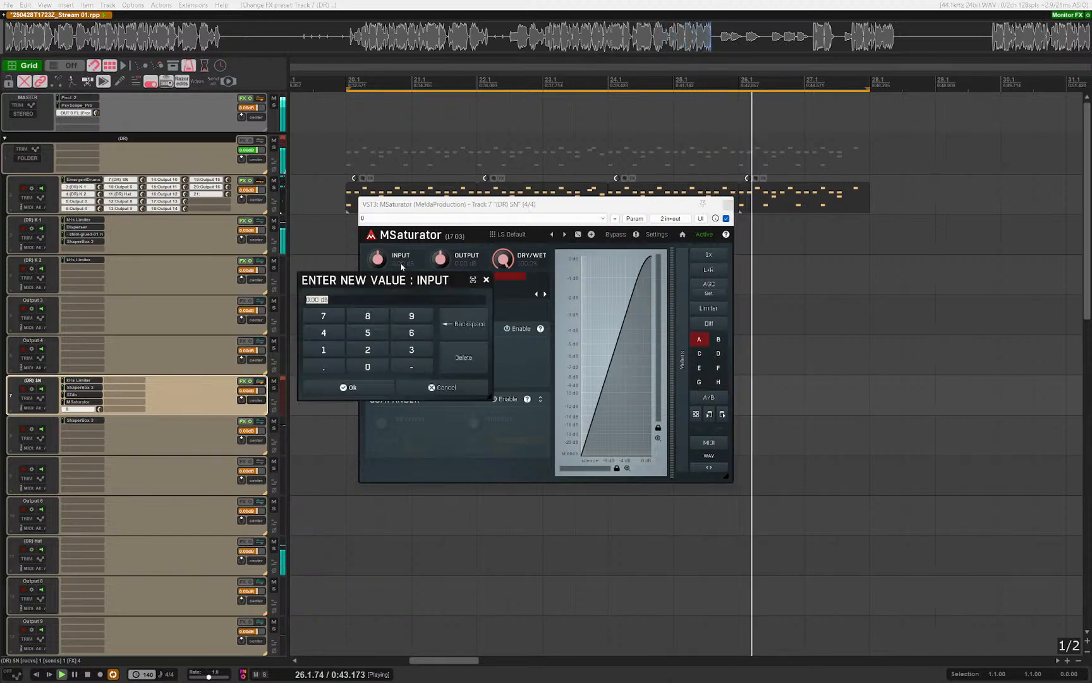
{"action": "key", "text": "Escape"}
{"action": "double_click", "coordinate": [446, 265]}
{"action": "type", "text": "-6"}
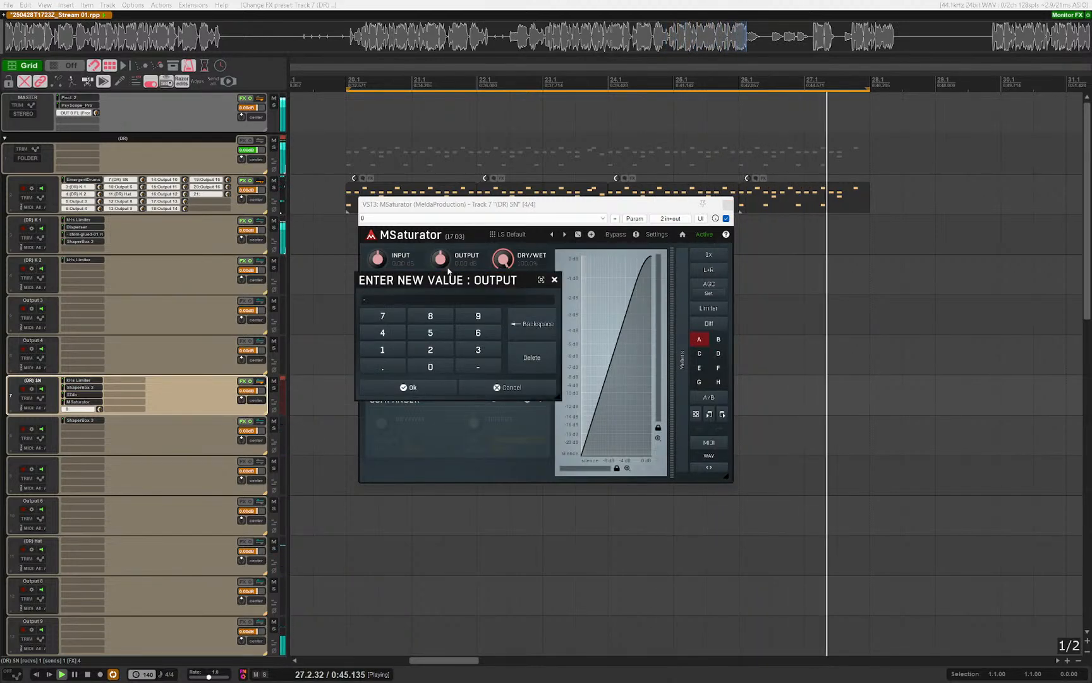
{"action": "key", "text": "Return"}
{"action": "double_click", "coordinate": [410, 265]}
{"action": "type", "text": "6"}
{"action": "key", "text": "Return"}
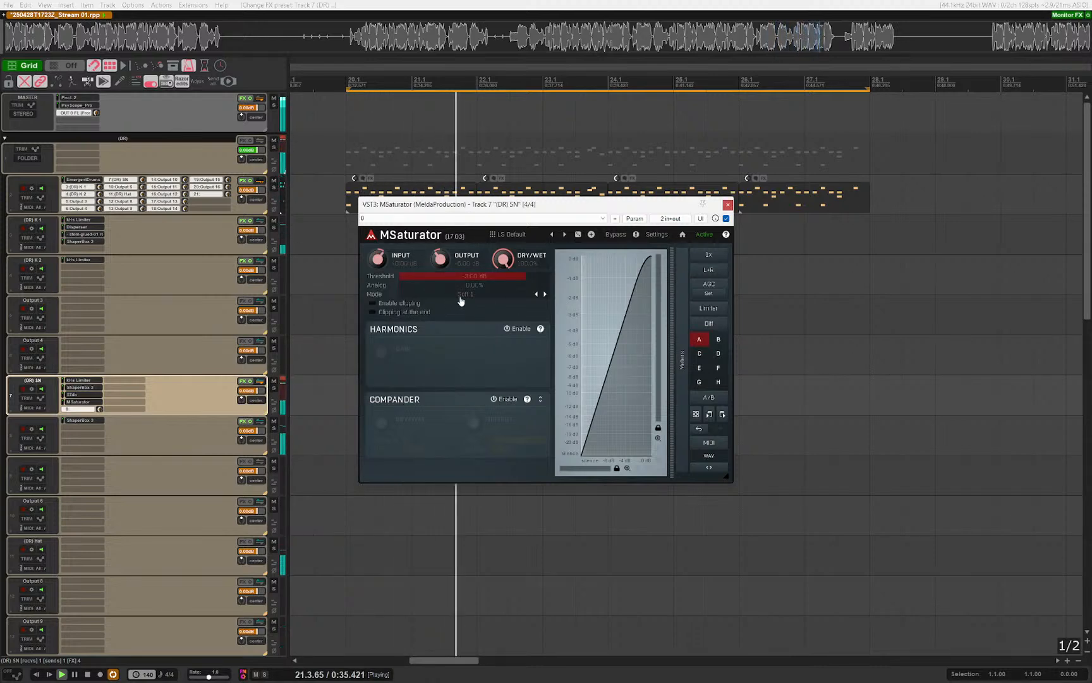
{"action": "key", "text": "Escape"}
Step: Place the edit cursor at bar 20 and disarm recording on the (SY) Lead track
{"action": "left_click", "coordinate": [339, 385]}
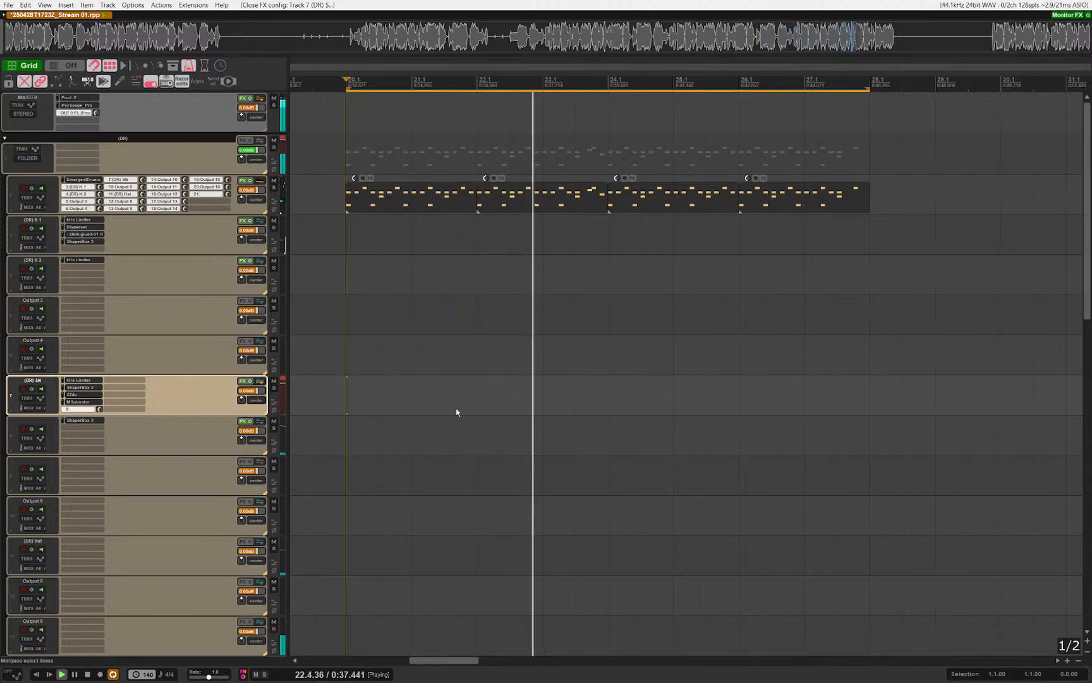
{"action": "key", "text": "Escape"}
{"action": "scroll", "coordinate": [439, 336], "scroll_direction": "down", "scroll_amount": 5}
{"action": "scroll", "coordinate": [438, 334], "scroll_direction": "down", "scroll_amount": 6}
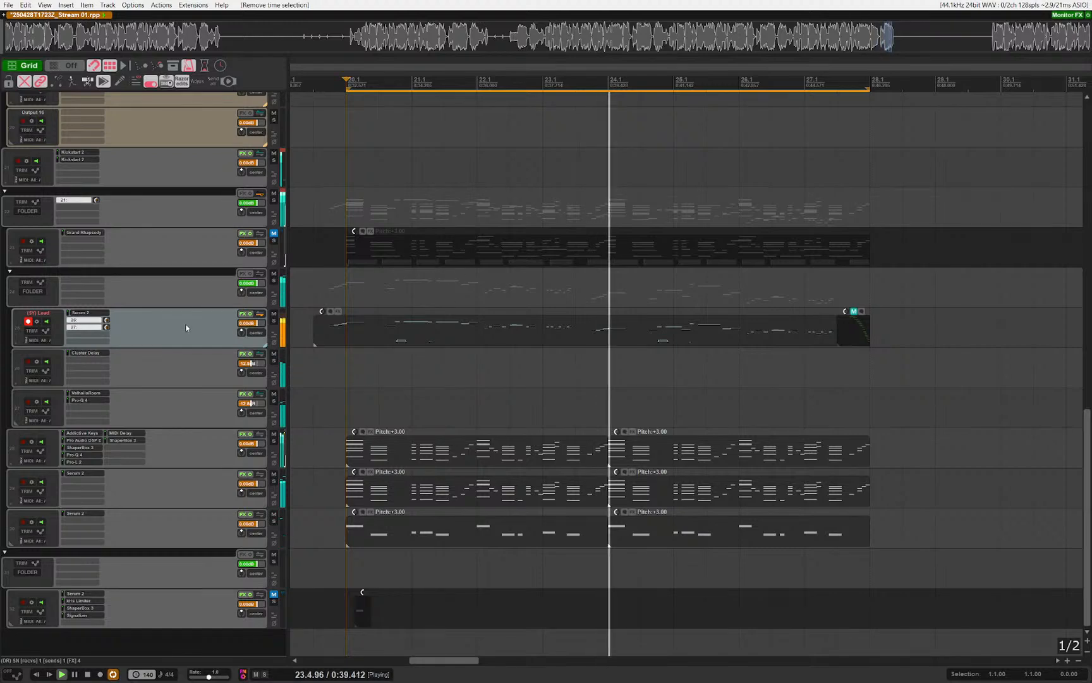
{"action": "left_click", "coordinate": [37, 317]}
{"action": "key", "text": "Escape"}
{"action": "scroll", "coordinate": [427, 335], "scroll_direction": "down", "scroll_amount": 1}
{"action": "scroll", "coordinate": [434, 358], "scroll_direction": "up", "scroll_amount": 1}
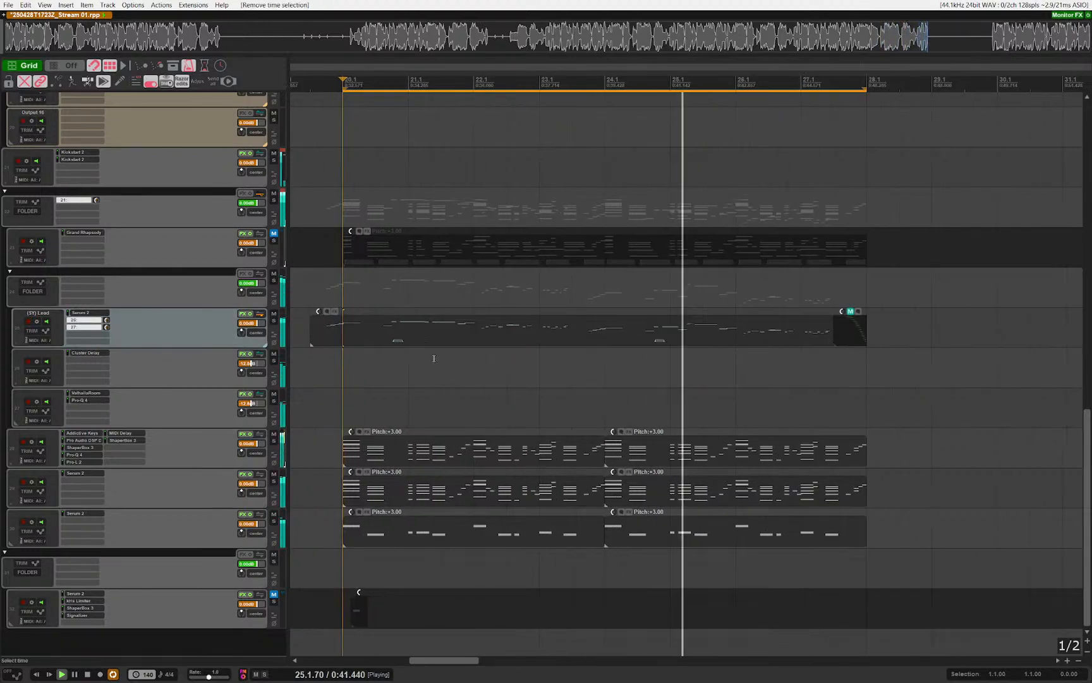
Step: Stop playback, select the (SY) Lead track and listen to the lead phrase around bar 25
{"action": "scroll", "coordinate": [489, 375], "scroll_direction": "down", "scroll_amount": 1}
{"action": "scroll", "coordinate": [773, 405], "scroll_direction": "up", "scroll_amount": 5}
{"action": "scroll", "coordinate": [543, 378], "scroll_direction": "right", "scroll_amount": 3}
{"action": "key", "text": "space"}
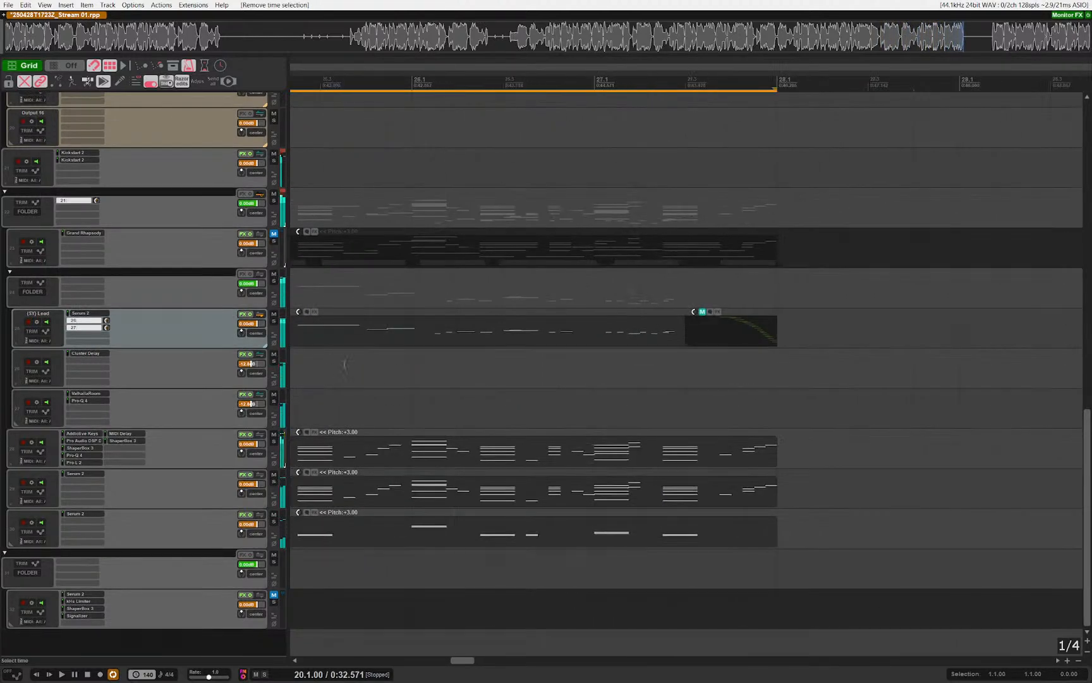
{"action": "scroll", "coordinate": [344, 366], "scroll_direction": "left", "scroll_amount": 3}
{"action": "left_click", "coordinate": [423, 346]}
{"action": "key", "text": "space"}
{"action": "scroll", "coordinate": [623, 390], "scroll_direction": "up", "scroll_amount": 2}
{"action": "key", "text": "Escape"}
{"action": "scroll", "coordinate": [582, 381], "scroll_direction": "right", "scroll_amount": 1}
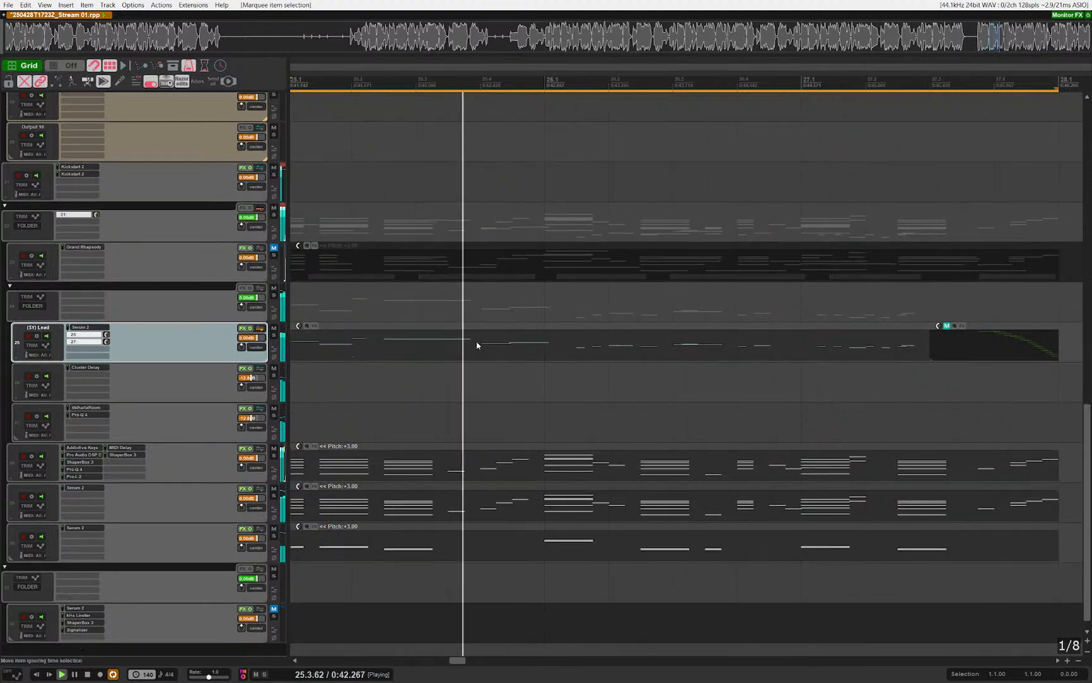
Step: Open the glued lead item in the MIDI editor and raise the note at beat 25.4 to A4
{"action": "left_click", "coordinate": [477, 347]}
{"action": "key", "text": "space"}
{"action": "key", "text": "ctrl+alt+e"}
{"action": "scroll", "coordinate": [404, 361], "scroll_direction": "left", "scroll_amount": 3}
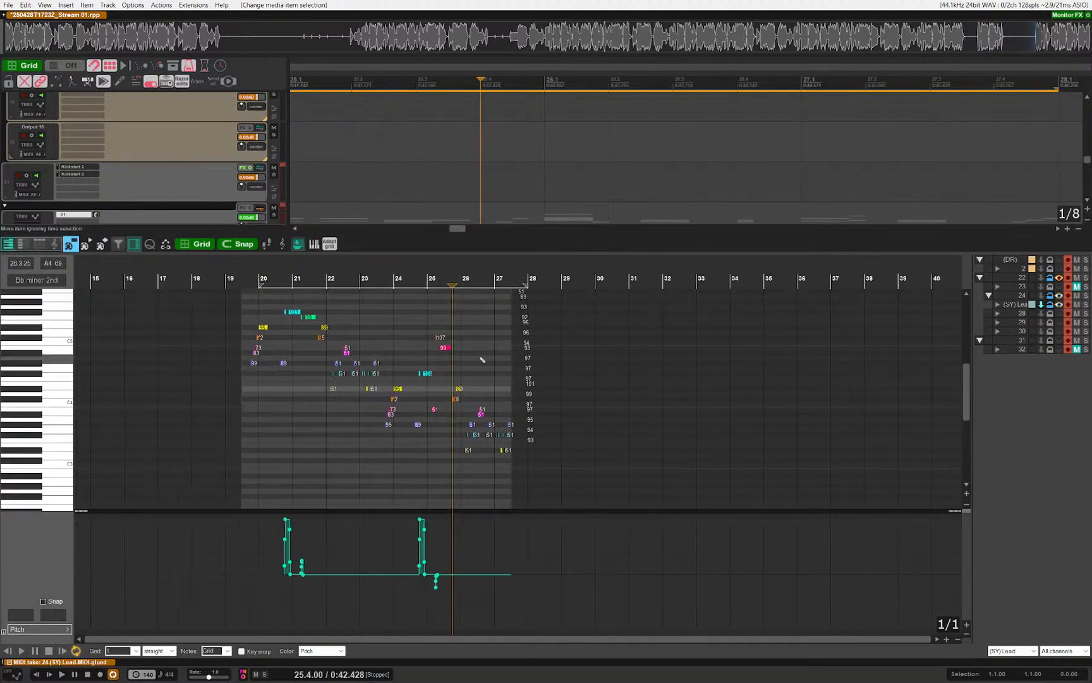
{"action": "scroll", "coordinate": [451, 361], "scroll_direction": "up", "scroll_amount": 2}
{"action": "scroll", "coordinate": [449, 363], "scroll_direction": "up", "scroll_amount": 5}
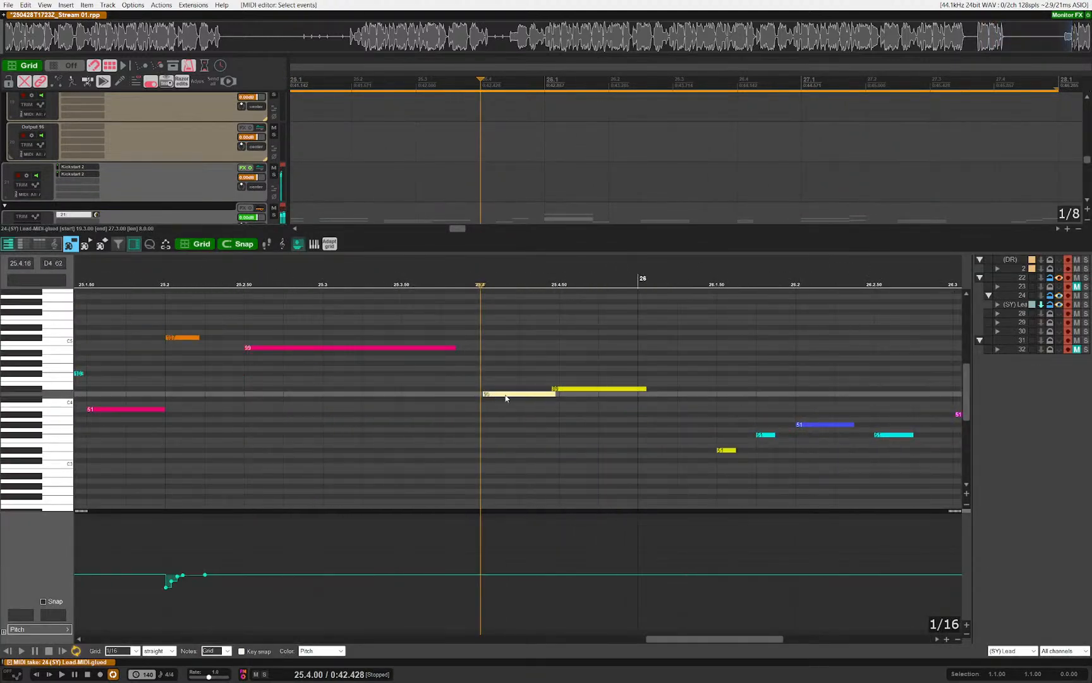
{"action": "key", "text": "Down"}
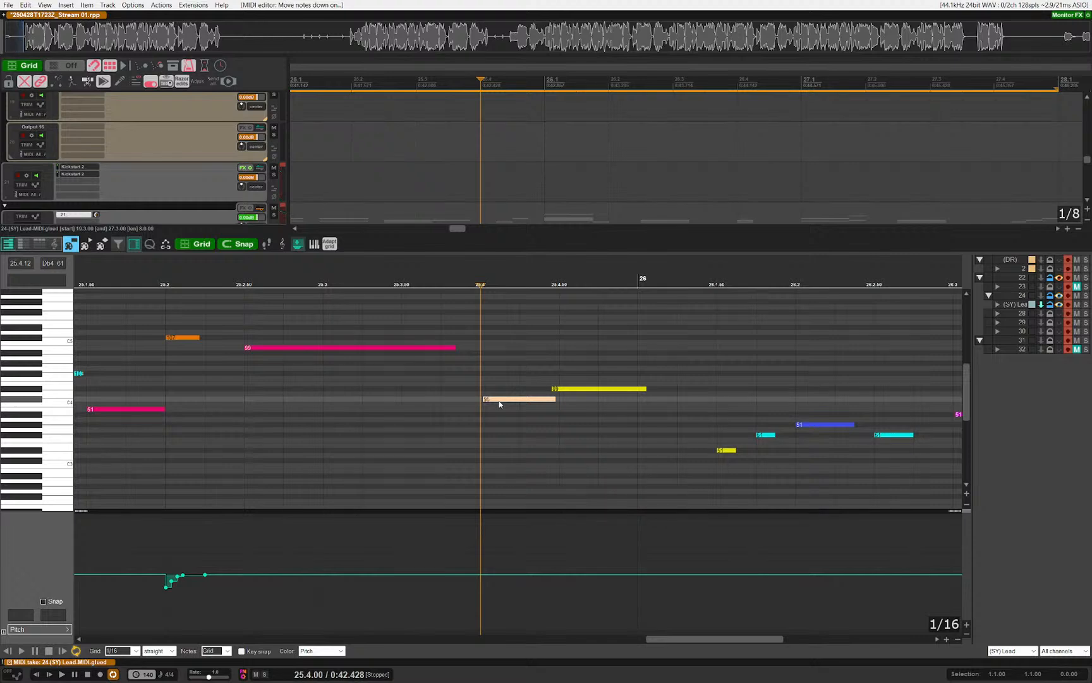
{"action": "key", "text": "Up"}
{"action": "key", "text": "Up"}
{"action": "key", "text": "Up"}
{"action": "key", "text": "Up"}
{"action": "key", "text": "Up"}
{"action": "key", "text": "Up"}
{"action": "key", "text": "Up"}
{"action": "key", "text": "Up"}
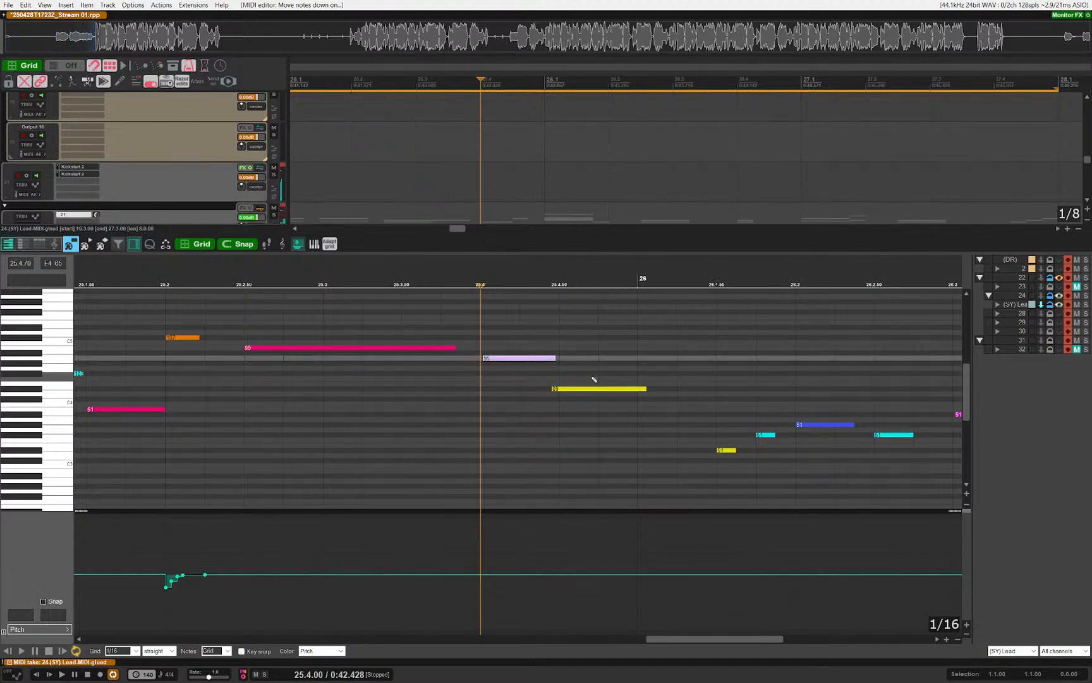
Step: Raise the note at beat 25.4 one semitone to Bb4 and the note following it five semitones to Ab4
{"action": "key", "text": "Up"}
{"action": "left_click_drag", "start_coordinate": [595, 344], "coordinate": [629, 443]}
{"action": "key", "text": "Up"}
{"action": "key", "text": "Up"}
{"action": "key", "text": "Up"}
{"action": "key", "text": "Up"}
{"action": "key", "text": "Up"}
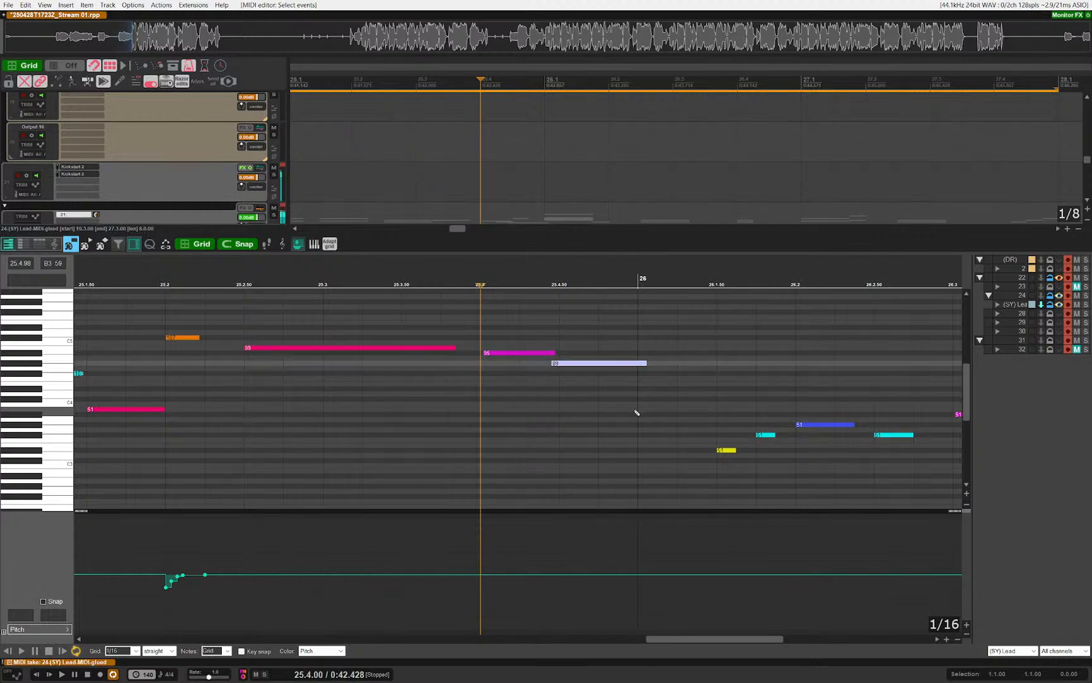
Step: Play the edited lead phrase from around beat 25.2 and close the MIDI editor
{"action": "left_click", "coordinate": [128, 368]}
{"action": "key", "text": "space"}
{"action": "scroll", "coordinate": [452, 383], "scroll_direction": "down", "scroll_amount": 5}
{"action": "scroll", "coordinate": [493, 386], "scroll_direction": "up", "scroll_amount": 3}
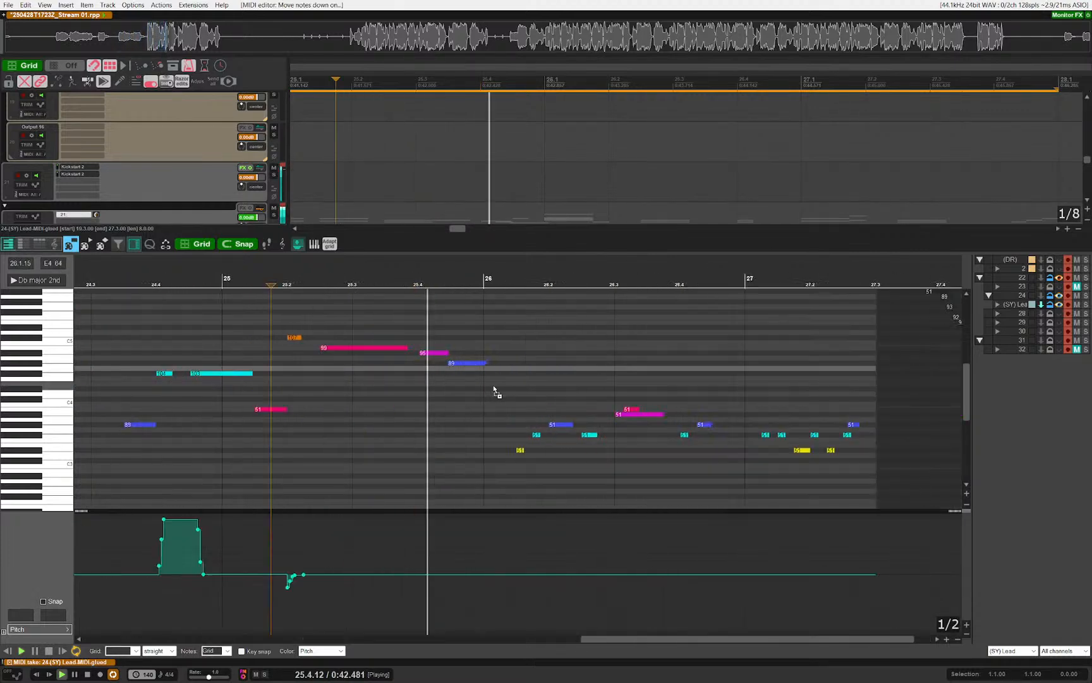
{"action": "scroll", "coordinate": [496, 381], "scroll_direction": "down", "scroll_amount": 4}
{"action": "key", "text": "Escape"}
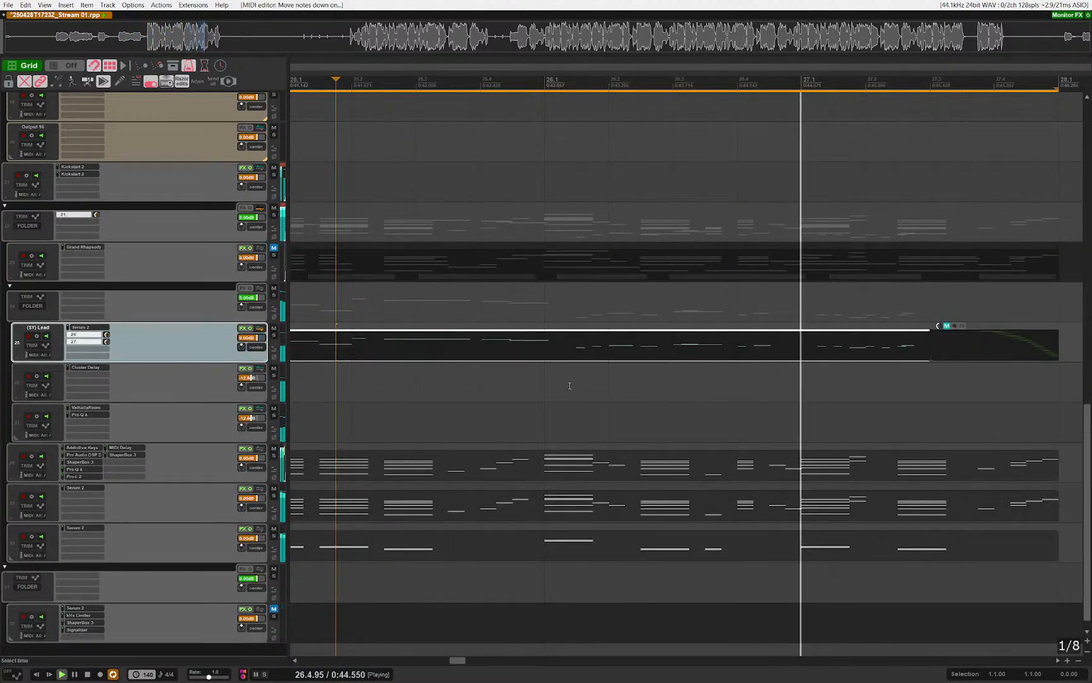
Step: Place the edit cursor at the lead item's start at 19.3, play the section from there and clear the item selection
{"action": "scroll", "coordinate": [544, 354], "scroll_direction": "down", "scroll_amount": 8}
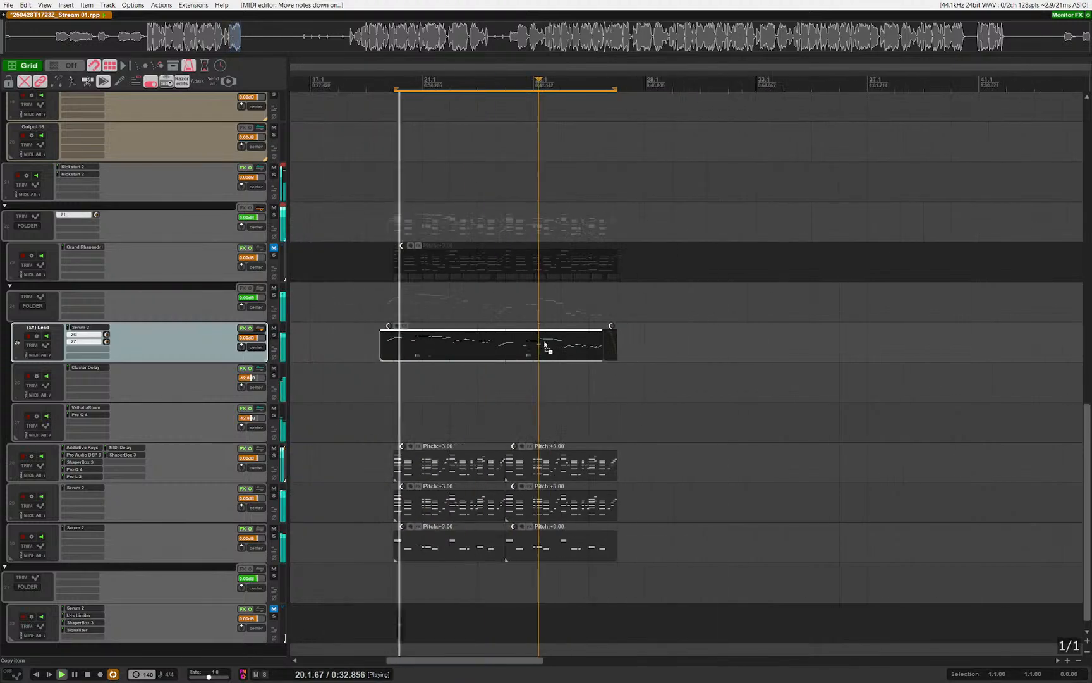
{"action": "left_click", "coordinate": [406, 308]}
{"action": "scroll", "coordinate": [435, 317], "scroll_direction": "up", "scroll_amount": 2}
{"action": "left_click", "coordinate": [356, 310]}
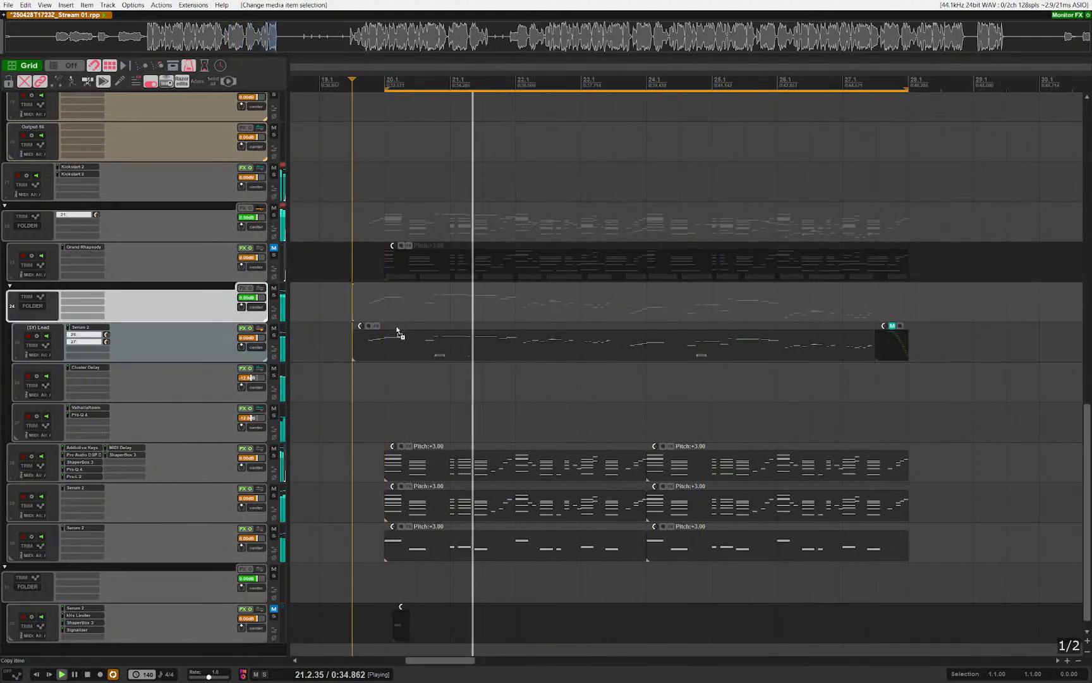
{"action": "scroll", "coordinate": [404, 335], "scroll_direction": "down", "scroll_amount": 3}
{"action": "scroll", "coordinate": [454, 386], "scroll_direction": "up", "scroll_amount": 2}
{"action": "left_click", "coordinate": [454, 388]}
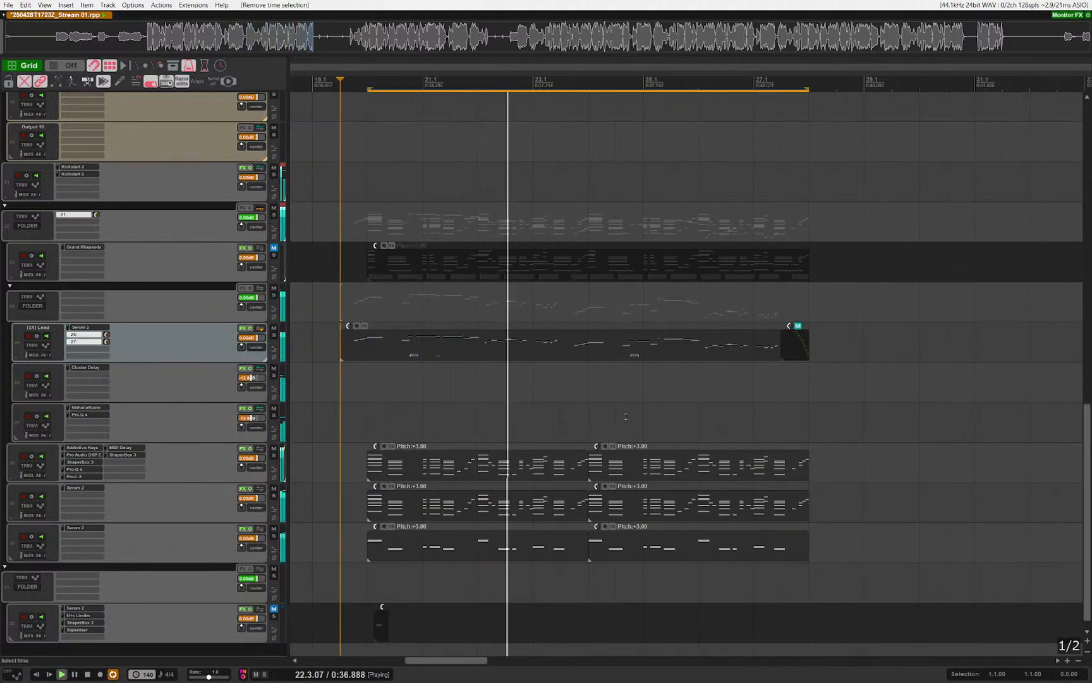
Step: Stop playback after inserting a new track below the ValhallaRoom track, and load Serum 2 on it
{"action": "key", "text": "ctrl+t"}
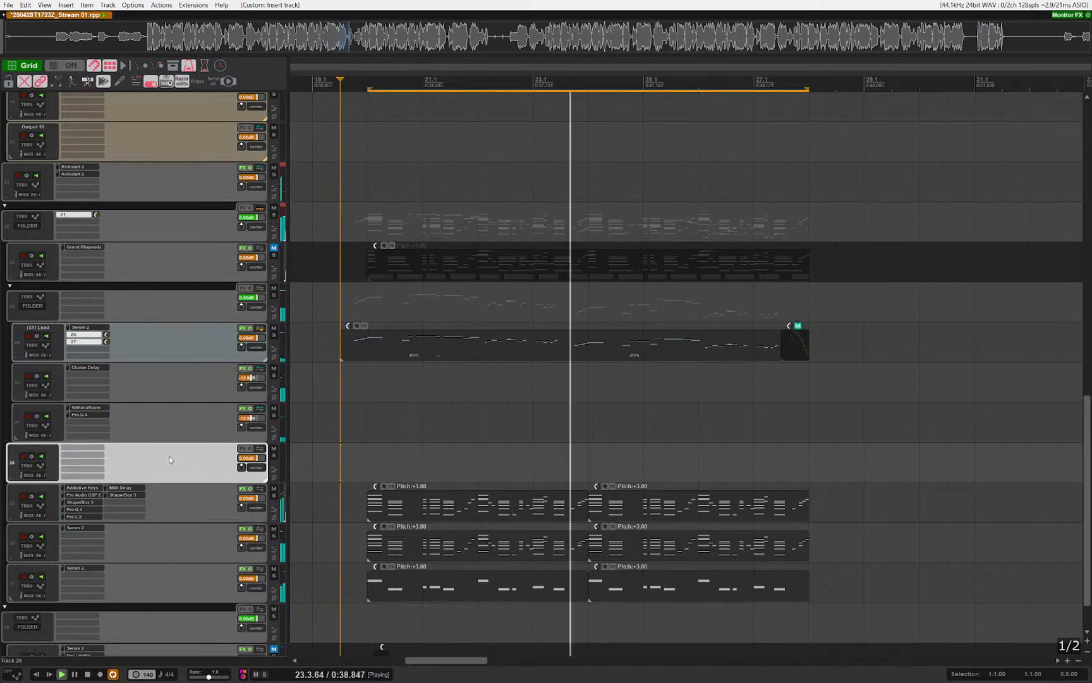
{"action": "key", "text": "space"}
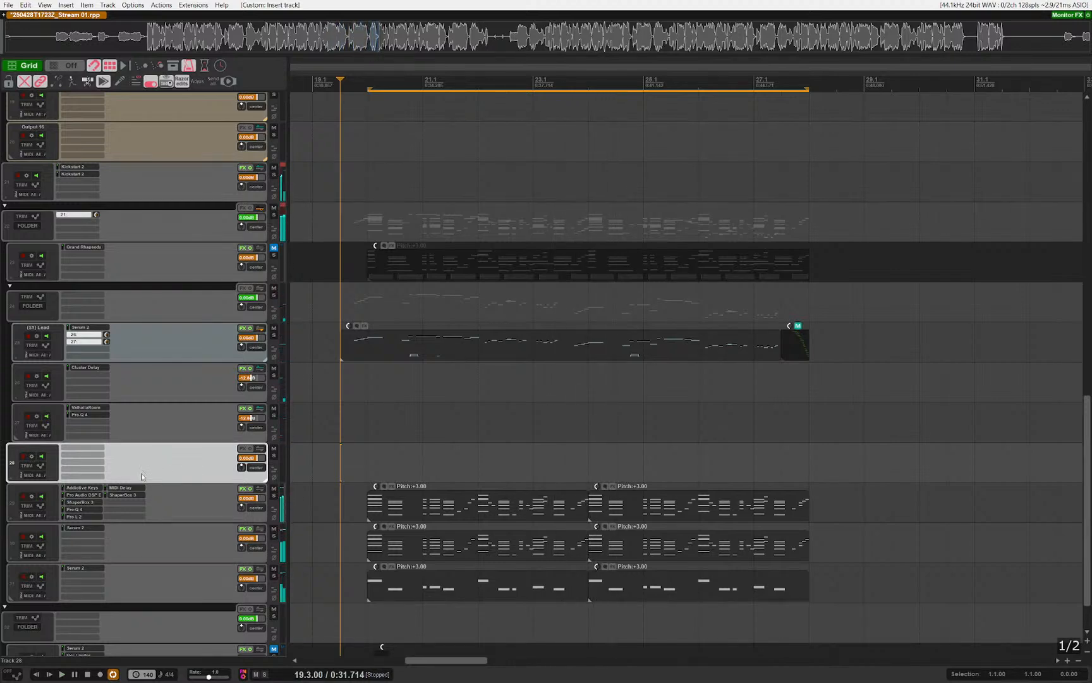
{"action": "key", "text": "s"}
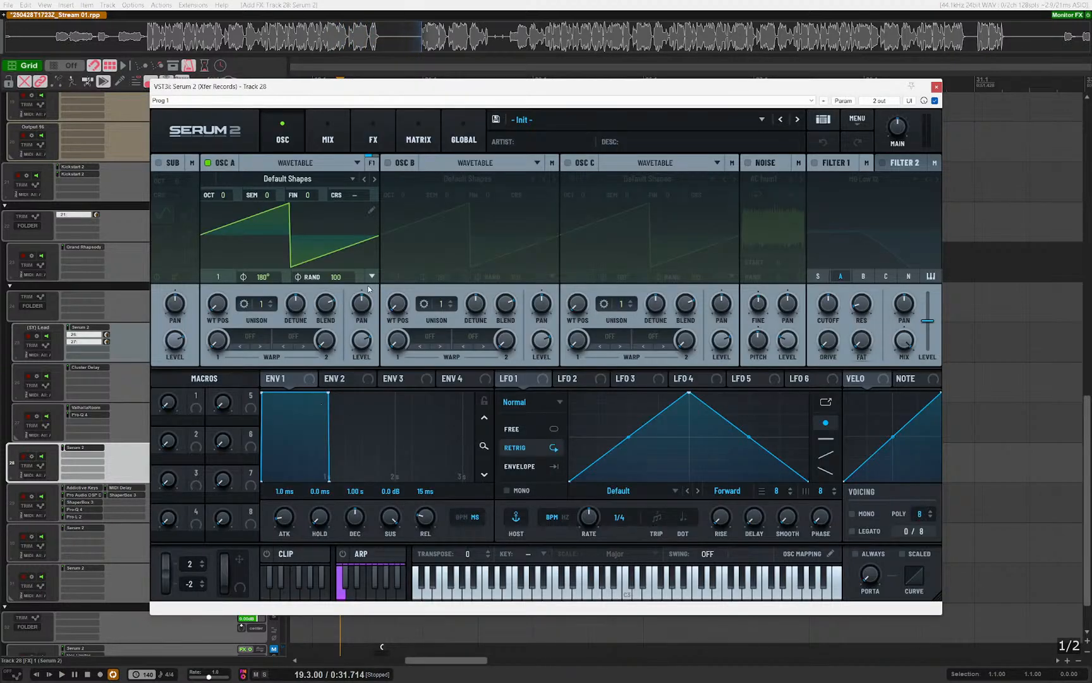
Step: Arm the track, enable Serum 2's arpeggiator at gate 52, and set Env 1 to 322 ms decay, -17.2 dB sustain and 256 ms release
{"action": "left_click_drag", "start_coordinate": [330, 394], "coordinate": [271, 514]}
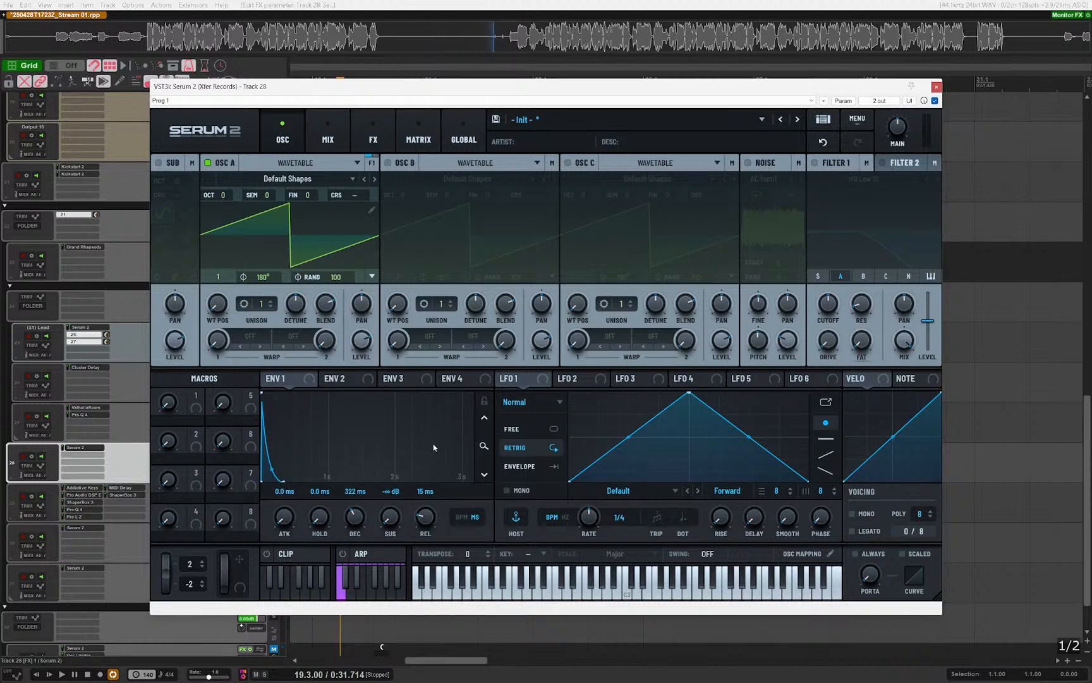
{"action": "left_click", "coordinate": [370, 556]}
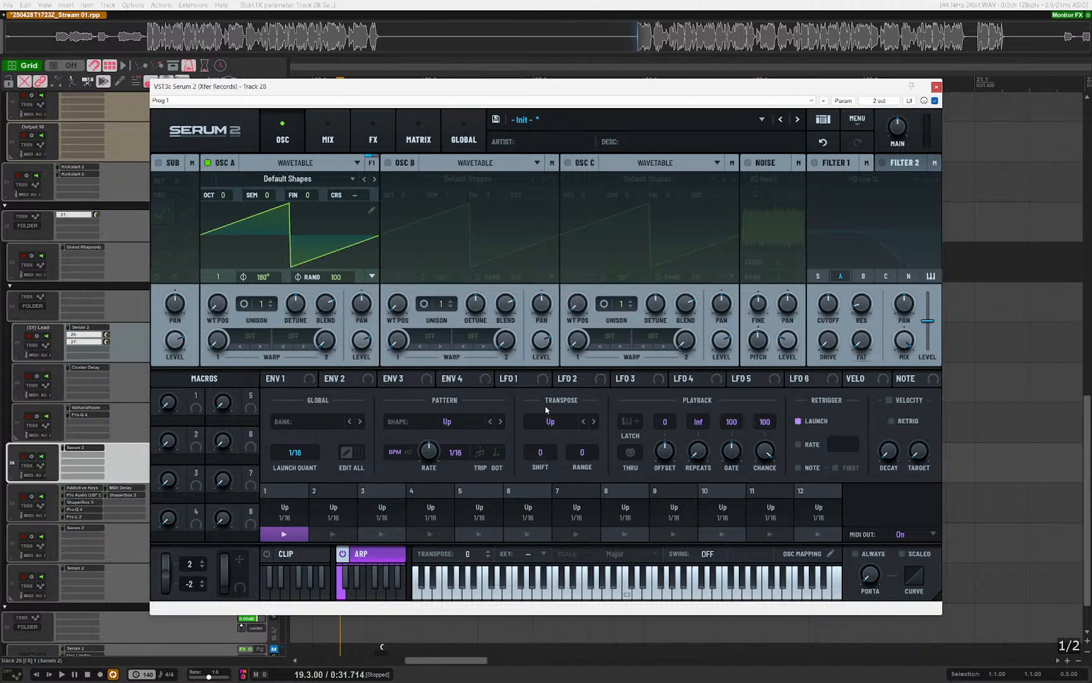
{"action": "left_click", "coordinate": [24, 456]}
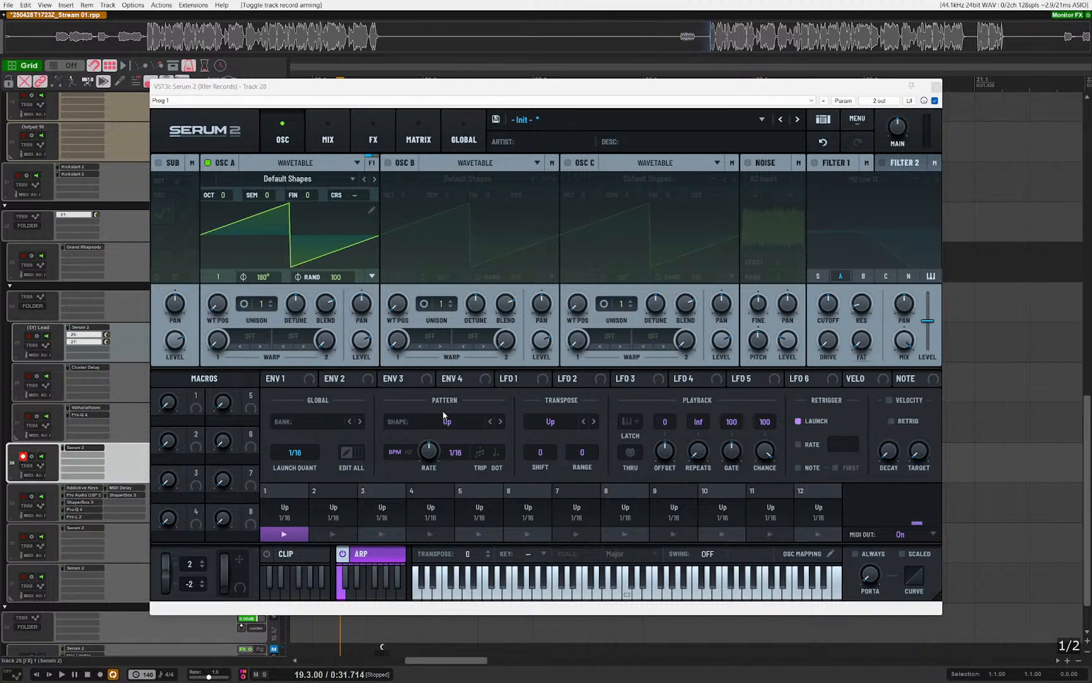
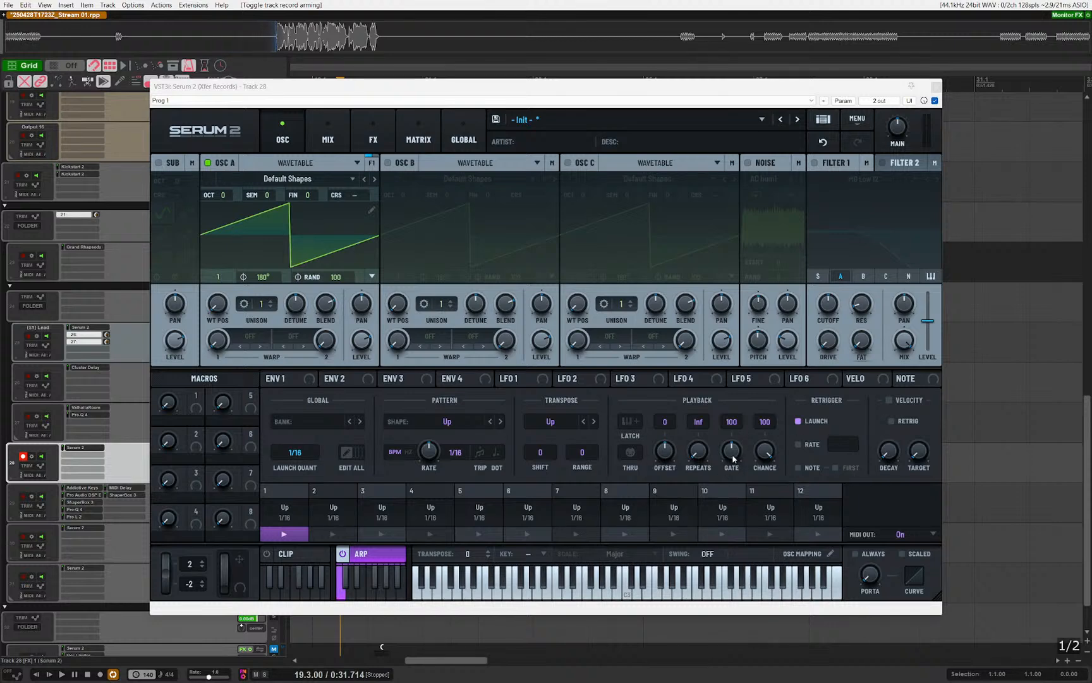
{"action": "left_click_drag", "start_coordinate": [734, 459], "coordinate": [732, 475]}
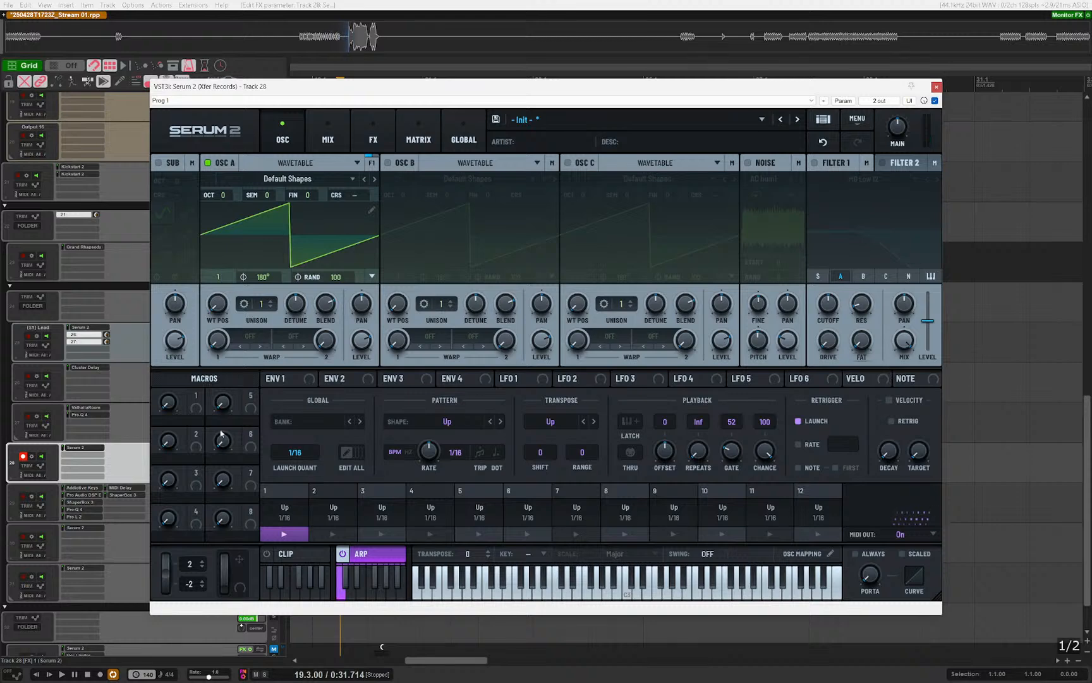
{"action": "left_click", "coordinate": [386, 550]}
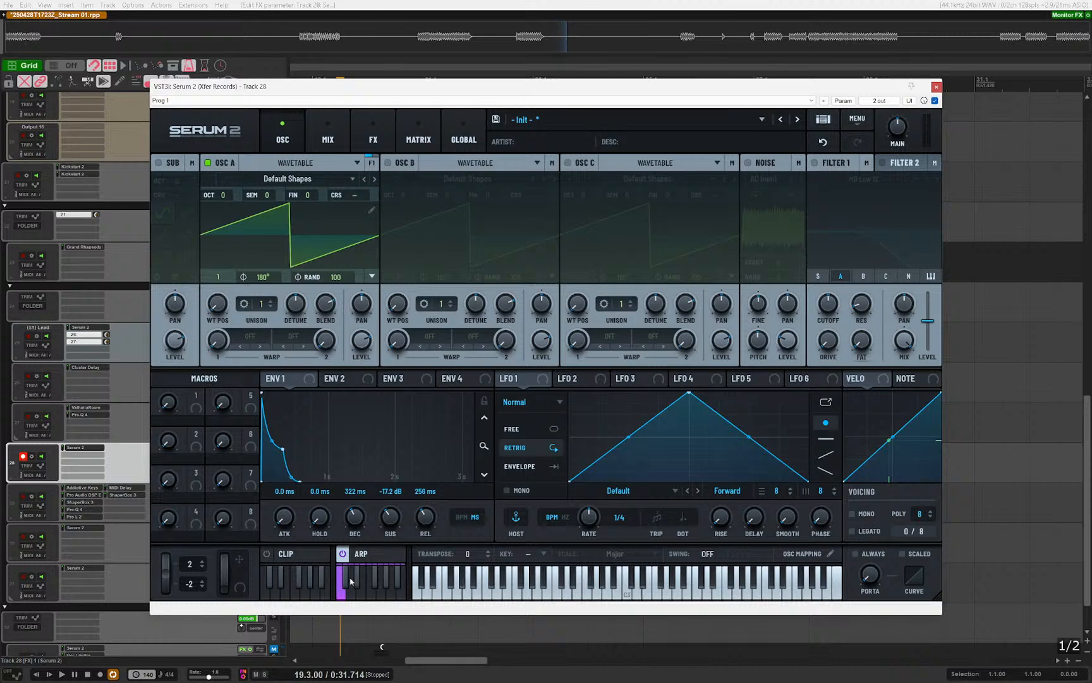
{"action": "left_click", "coordinate": [378, 555]}
Step: Try Up/Down as the arpeggiator's transpose mode and set it back to Up
{"action": "left_click", "coordinate": [575, 421]}
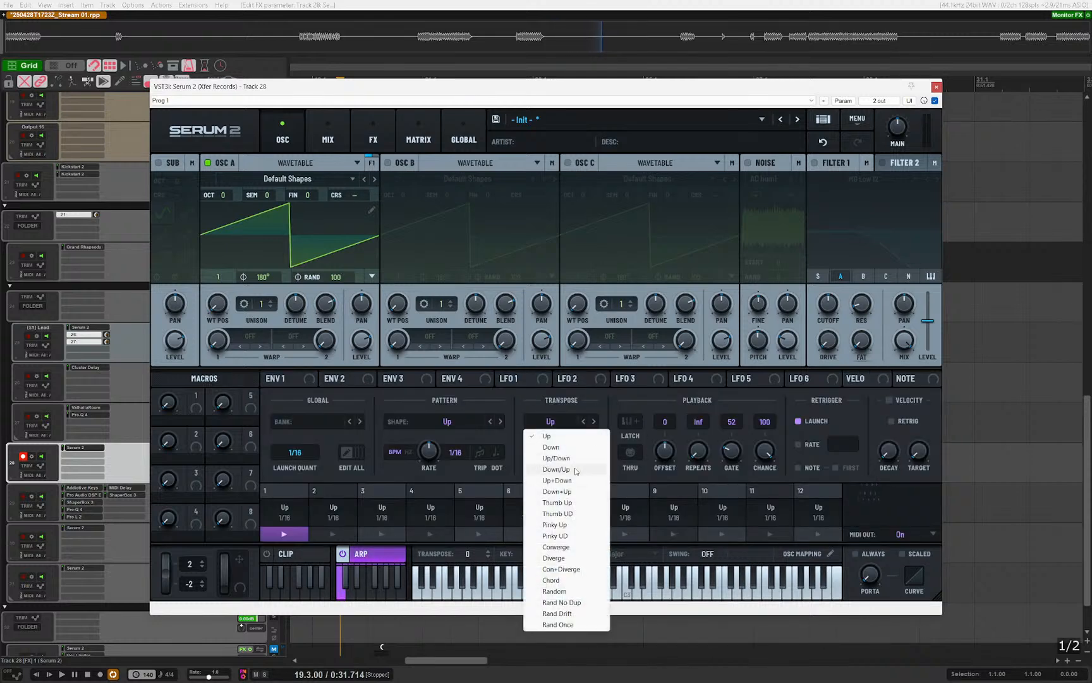
{"action": "left_click", "coordinate": [586, 458]}
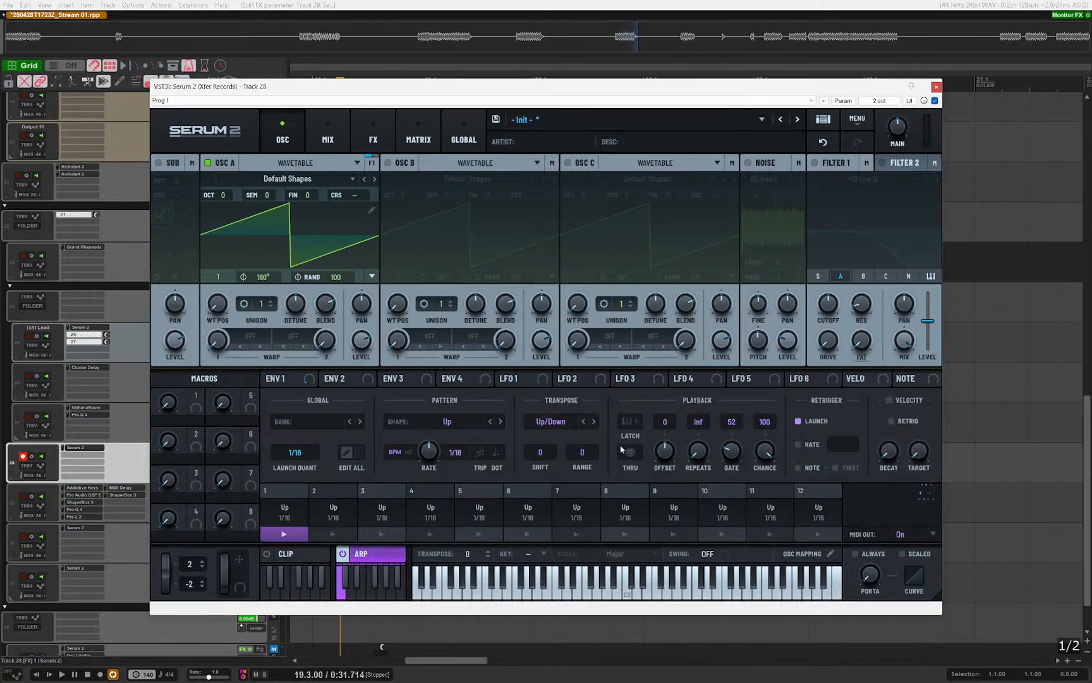
{"action": "left_click", "coordinate": [550, 421]}
{"action": "left_click", "coordinate": [544, 446]}
Step: Set the arpeggiator's pattern shape to Up/Down and Env 1's release to 204 ms, closing Serum 2
{"action": "left_click", "coordinate": [447, 421]}
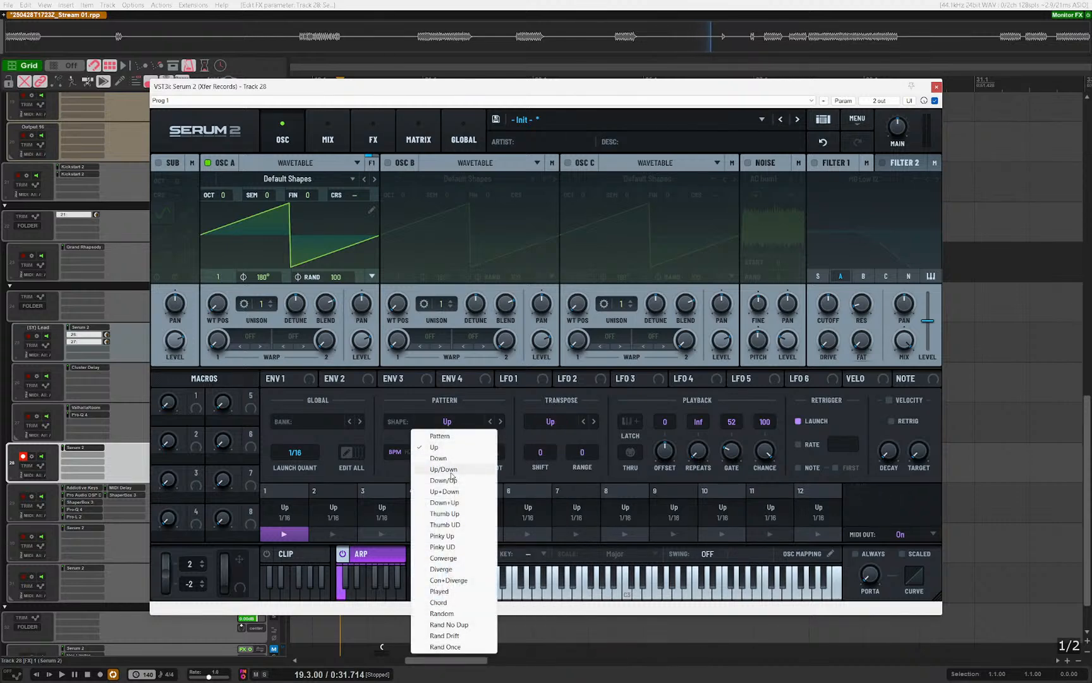
{"action": "left_click", "coordinate": [444, 469]}
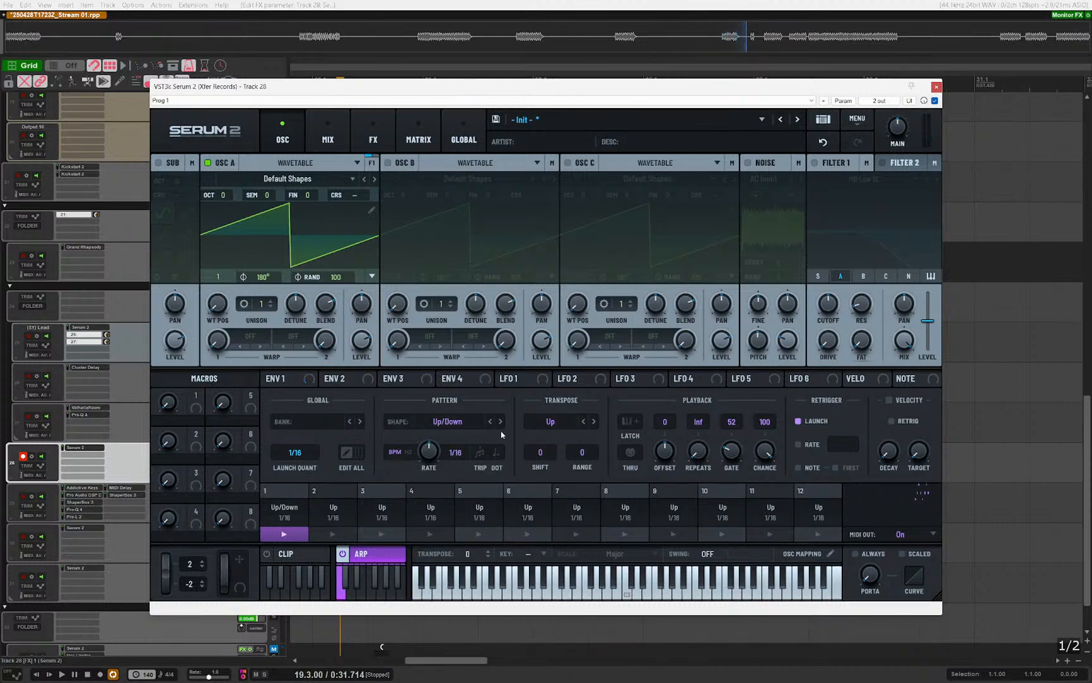
{"action": "left_click", "coordinate": [373, 554]}
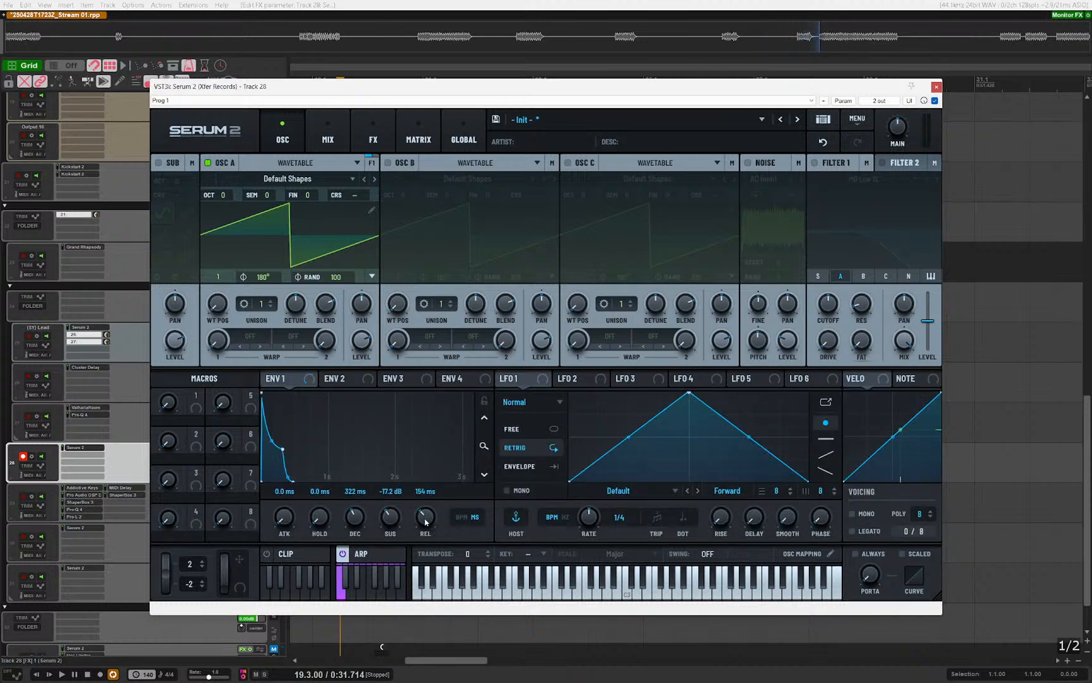
{"action": "left_click_drag", "start_coordinate": [419, 529], "coordinate": [424, 535]}
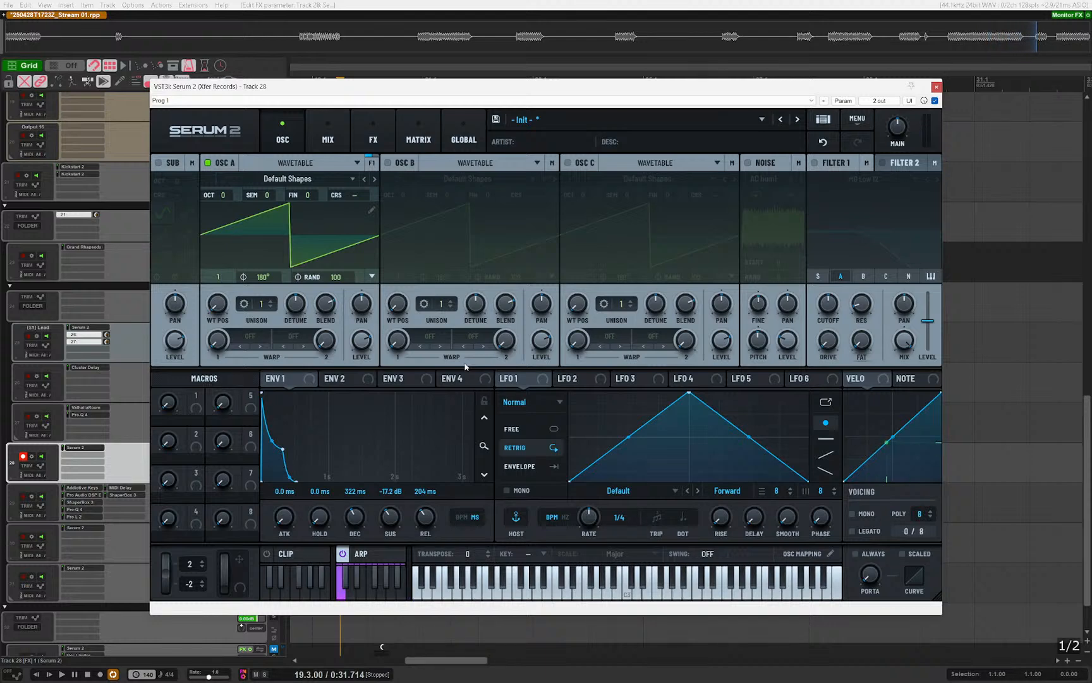
{"action": "key", "text": "Escape"}
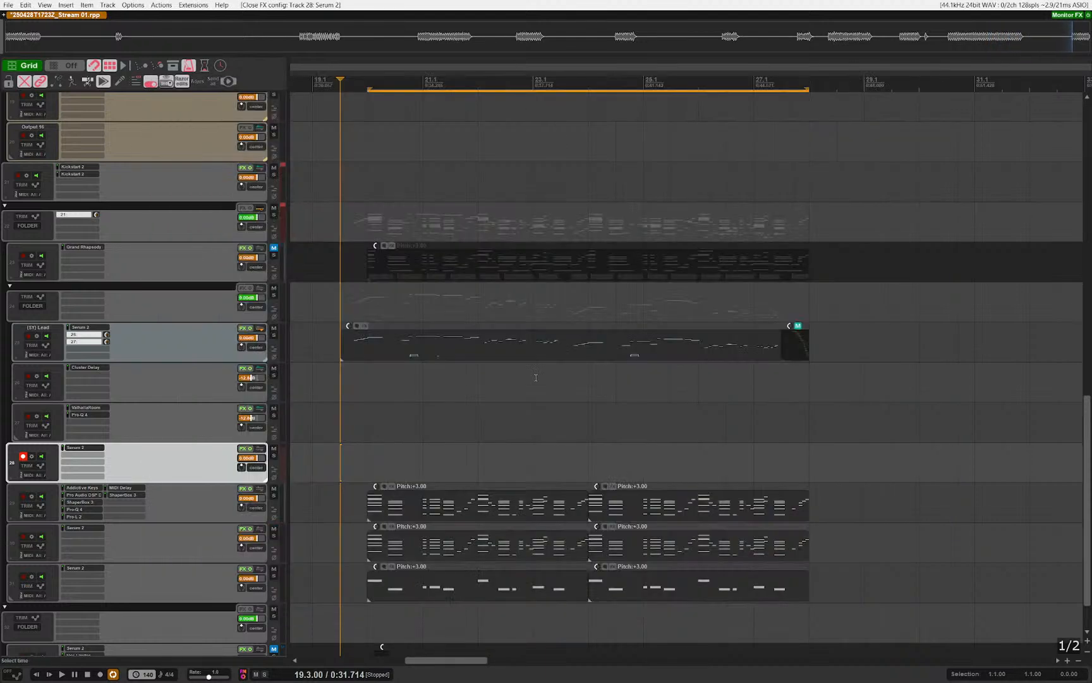
Step: Play the arrangement from 19.3 with the new synth track armed, and stop playback
{"action": "scroll", "coordinate": [514, 409], "scroll_direction": "up", "scroll_amount": 1}
{"action": "scroll", "coordinate": [569, 424], "scroll_direction": "down", "scroll_amount": 2}
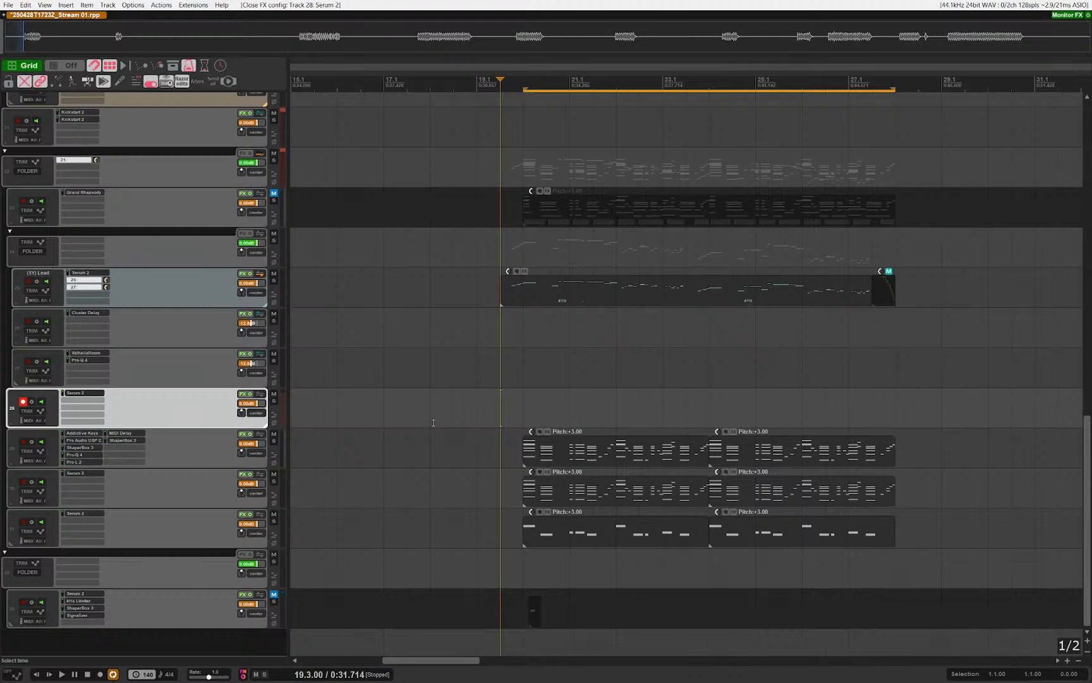
{"action": "key", "text": "space"}
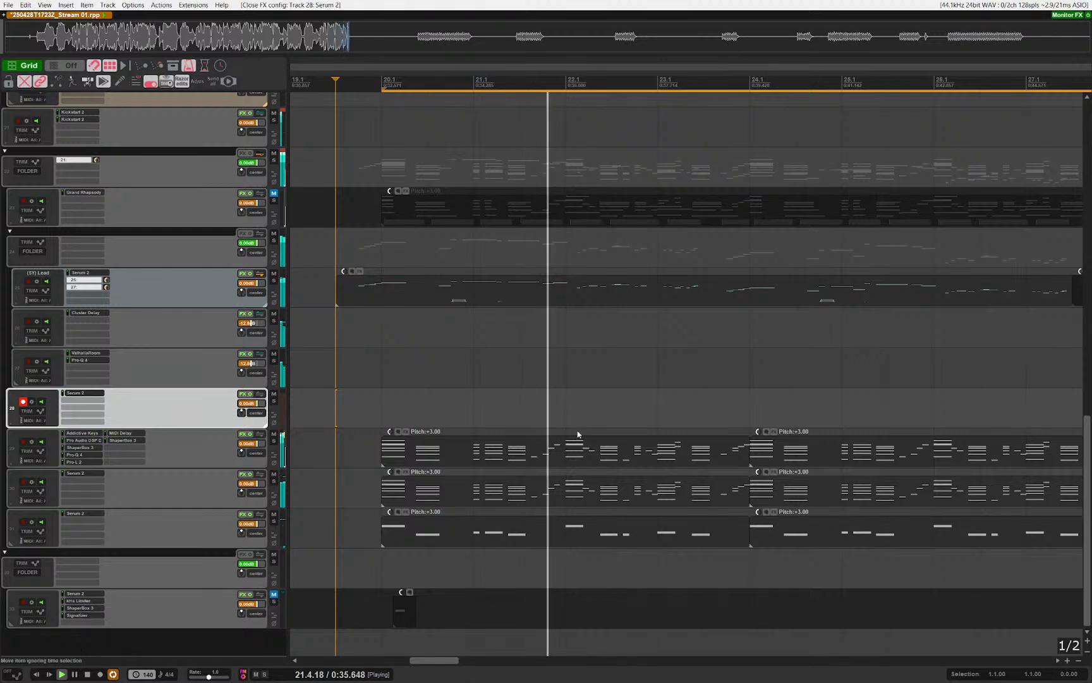
{"action": "key", "text": "space"}
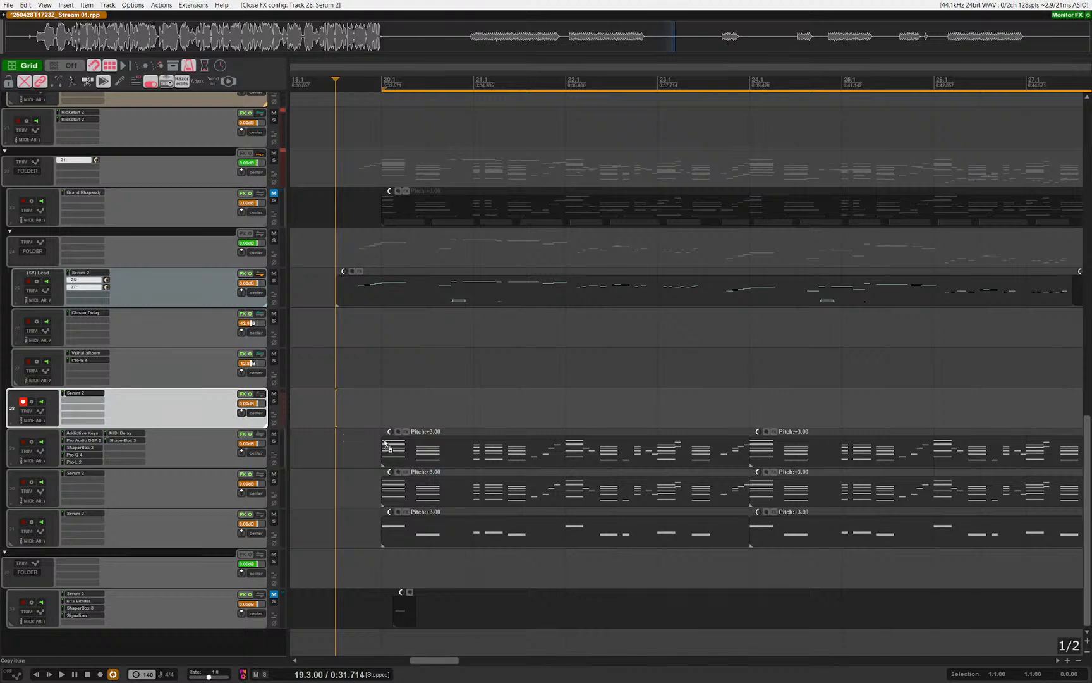
Step: Reopen Serum 2 on the new track to review and audition its arpeggiator settings, and close it
{"action": "scroll", "coordinate": [387, 447], "scroll_direction": "down", "scroll_amount": 4}
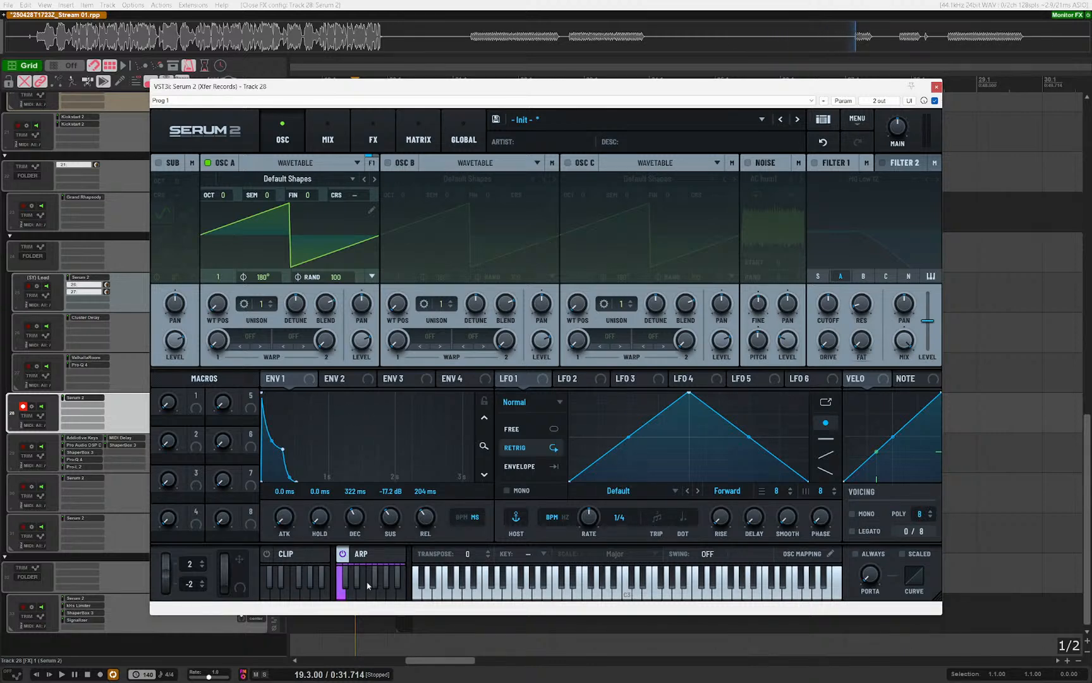
{"action": "left_click", "coordinate": [370, 554]}
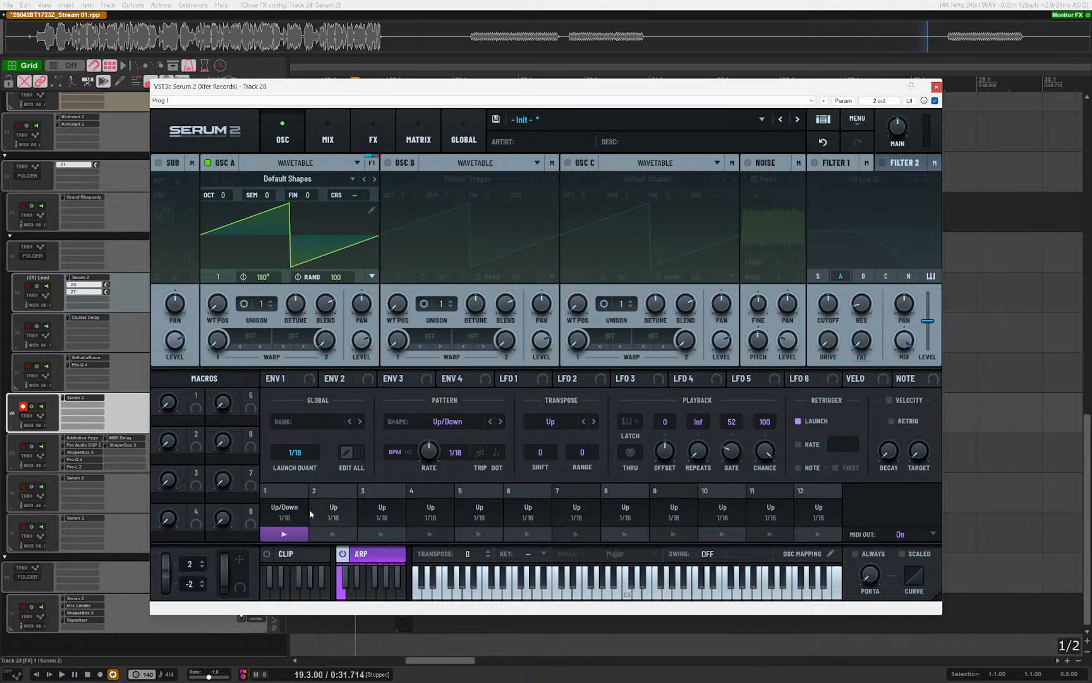
{"action": "key", "text": "Escape"}
{"action": "left_click", "coordinate": [85, 390]}
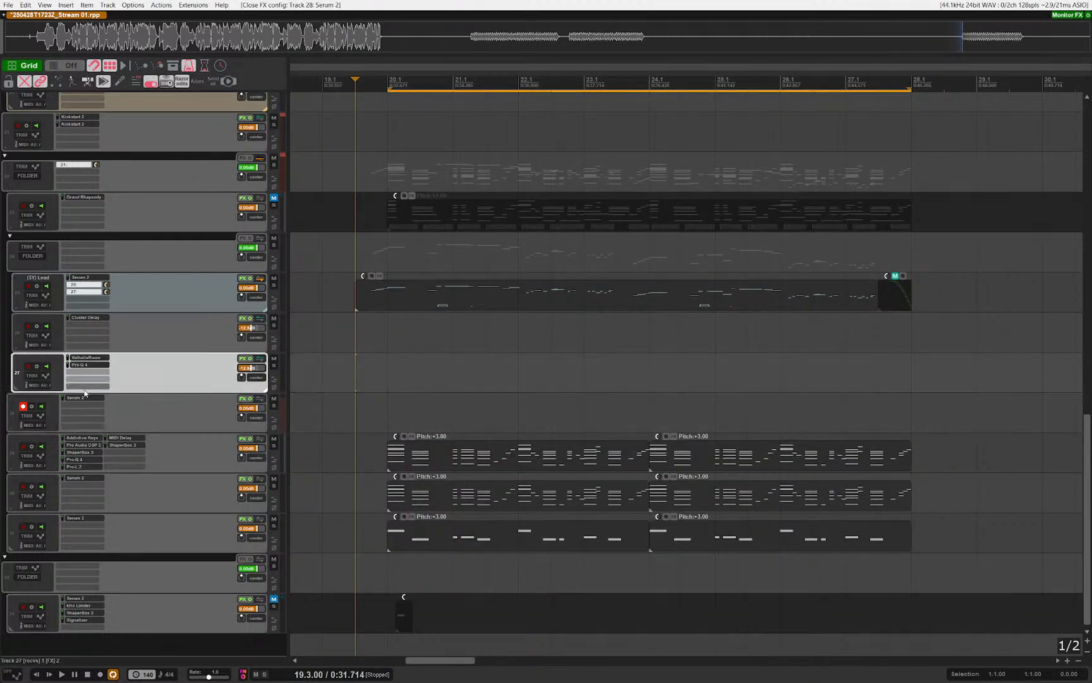
{"action": "left_click", "coordinate": [84, 397]}
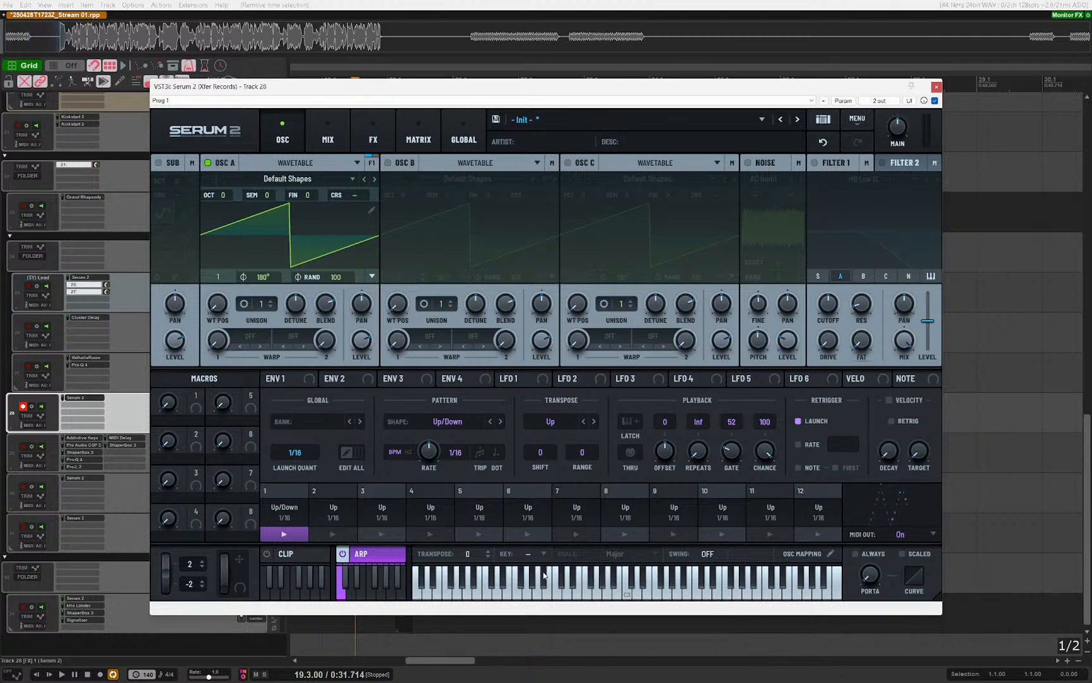
{"action": "key", "text": "Escape"}
{"action": "key", "text": "Escape"}
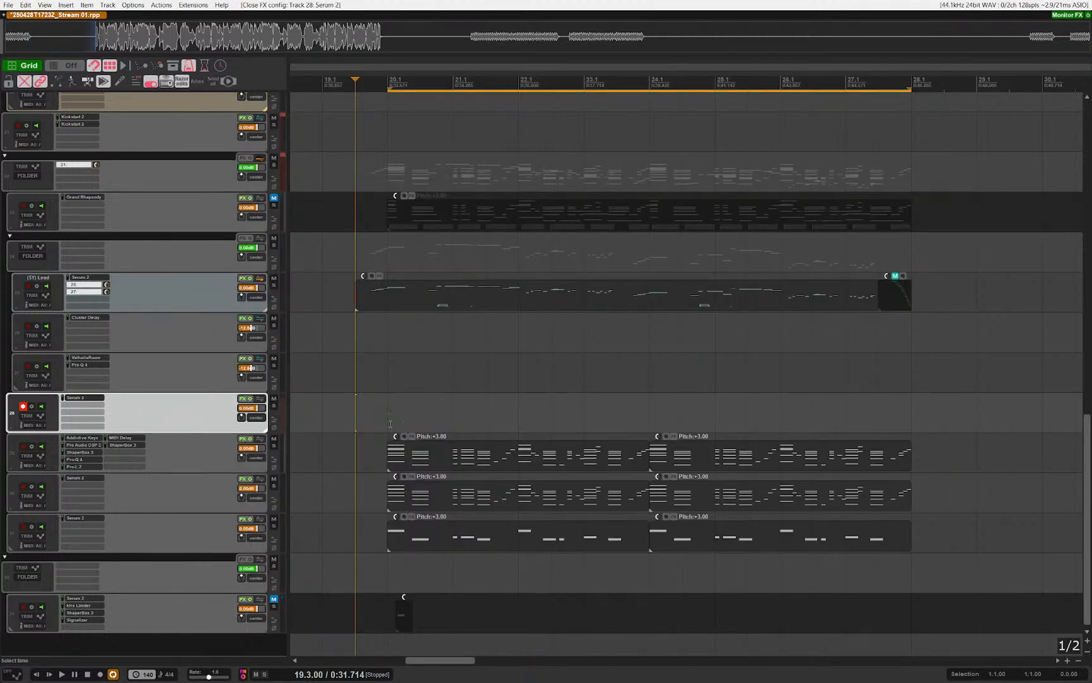
Step: Create an empty MIDI item on the new Serum 2 track from bar 20 to bar 28 and open it for editing
{"action": "scroll", "coordinate": [390, 423], "scroll_direction": "up", "scroll_amount": 2}
{"action": "mouse_move", "coordinate": [397, 415]}
{"action": "left_mouse_down"}
{"action": "mouse_move", "coordinate": [614, 428]}
{"action": "mouse_move", "coordinate": [1042, 428]}
{"action": "left_mouse_up"}
{"action": "double_click", "coordinate": [437, 423]}
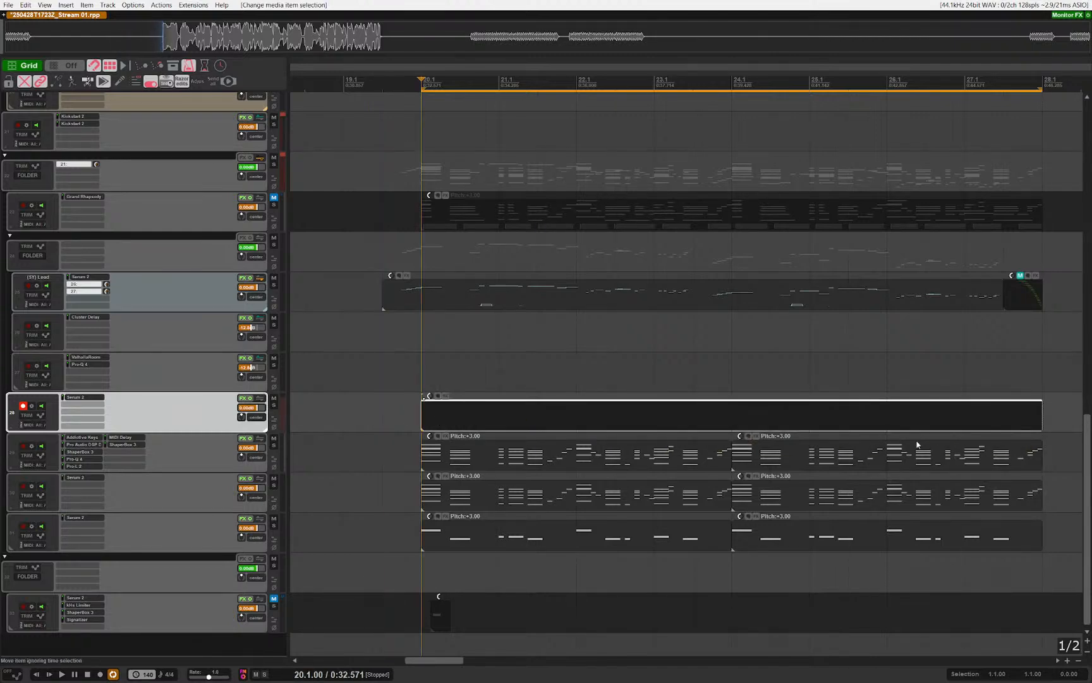
Step: Enter one-bar notes Ab3, Bb3, Eb4, Ab4, Bb4, Eb5 and Ab5 stacked at bar 20, and audition the chord
{"action": "left_click_drag", "start_coordinate": [297, 415], "coordinate": [494, 404]}
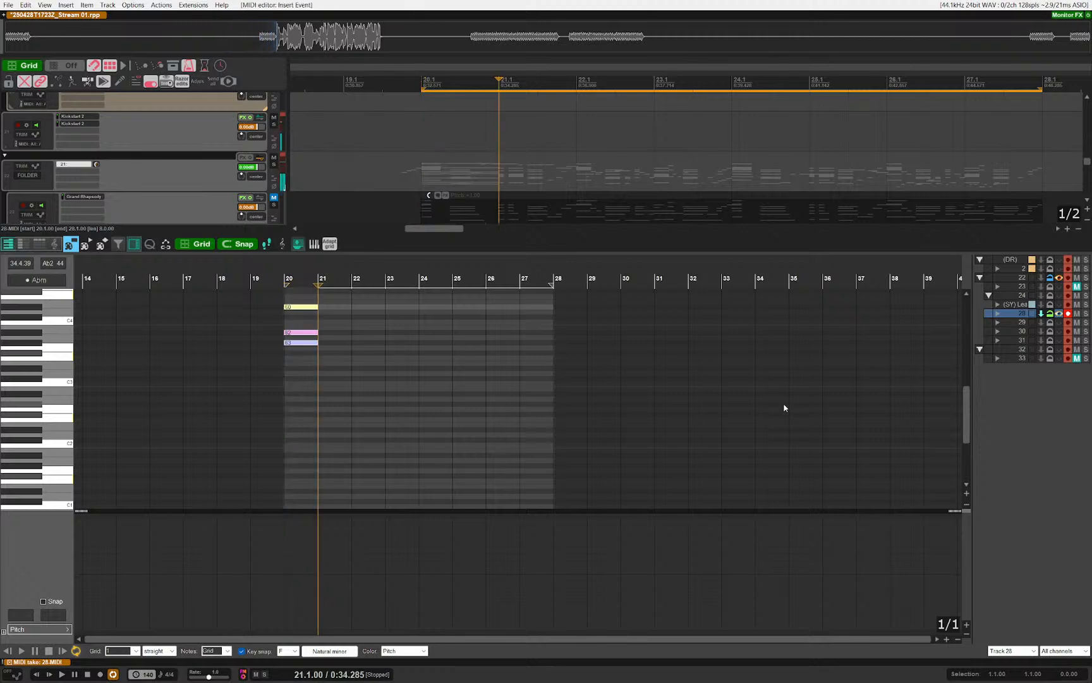
{"action": "left_click_drag", "start_coordinate": [347, 345], "coordinate": [402, 467]}
{"action": "left_click_drag", "start_coordinate": [406, 411], "coordinate": [397, 439]}
{"action": "scroll", "coordinate": [373, 399], "scroll_direction": "down", "scroll_amount": 1}
{"action": "scroll", "coordinate": [352, 399], "scroll_direction": "up", "scroll_amount": 2}
{"action": "left_click", "coordinate": [309, 351]}
{"action": "key", "text": "space"}
{"action": "scroll", "coordinate": [406, 449], "scroll_direction": "up", "scroll_amount": 3}
{"action": "key", "text": "ctrl+a"}
{"action": "key", "text": "space"}
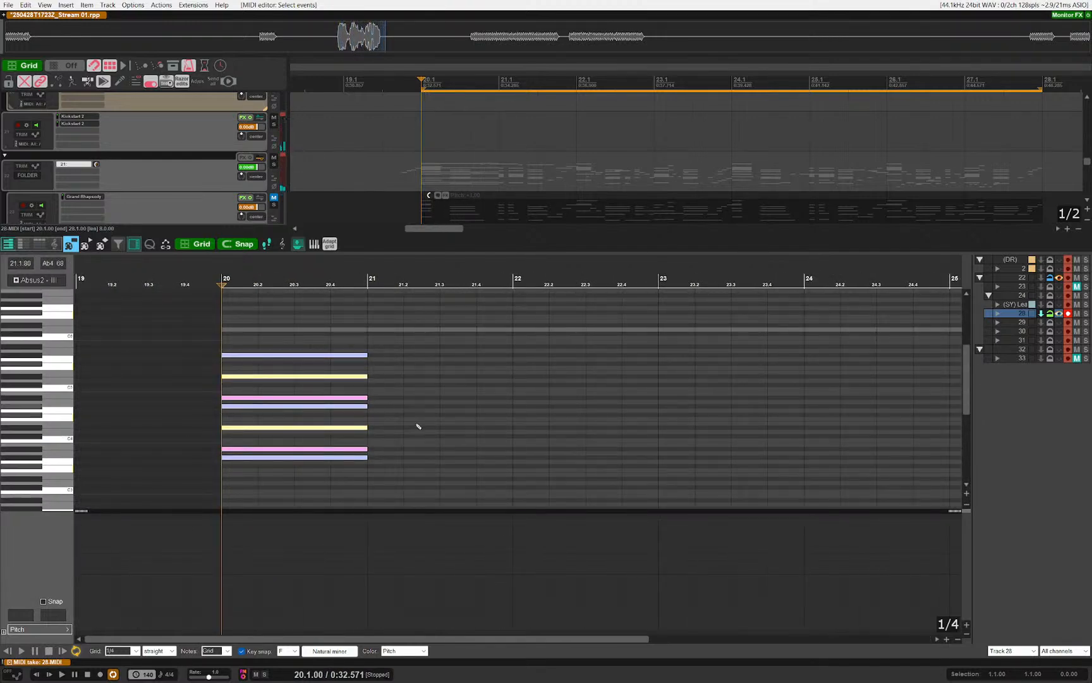
Step: Solo the new Serum 2 track, play its arpeggiated chord, and reopen the item in the MIDI editor
{"action": "key", "text": "Escape"}
{"action": "key", "text": "s"}
{"action": "key", "text": "space"}
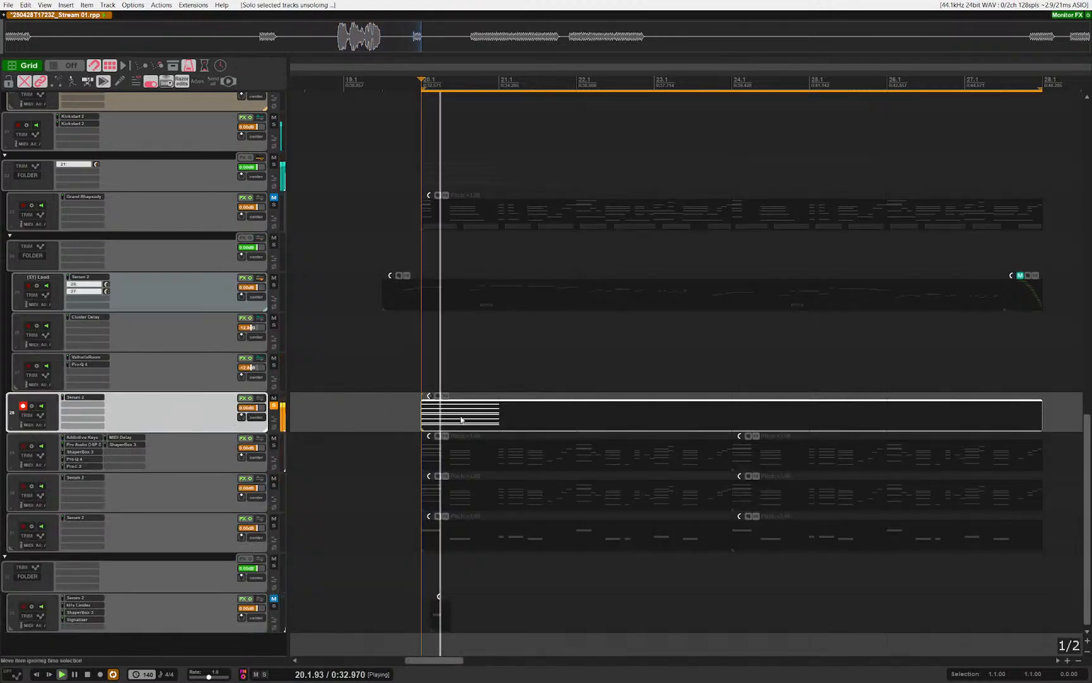
{"action": "key", "text": "space"}
{"action": "left_click_drag", "start_coordinate": [432, 422], "coordinate": [428, 423]}
{"action": "double_click", "coordinate": [427, 423]}
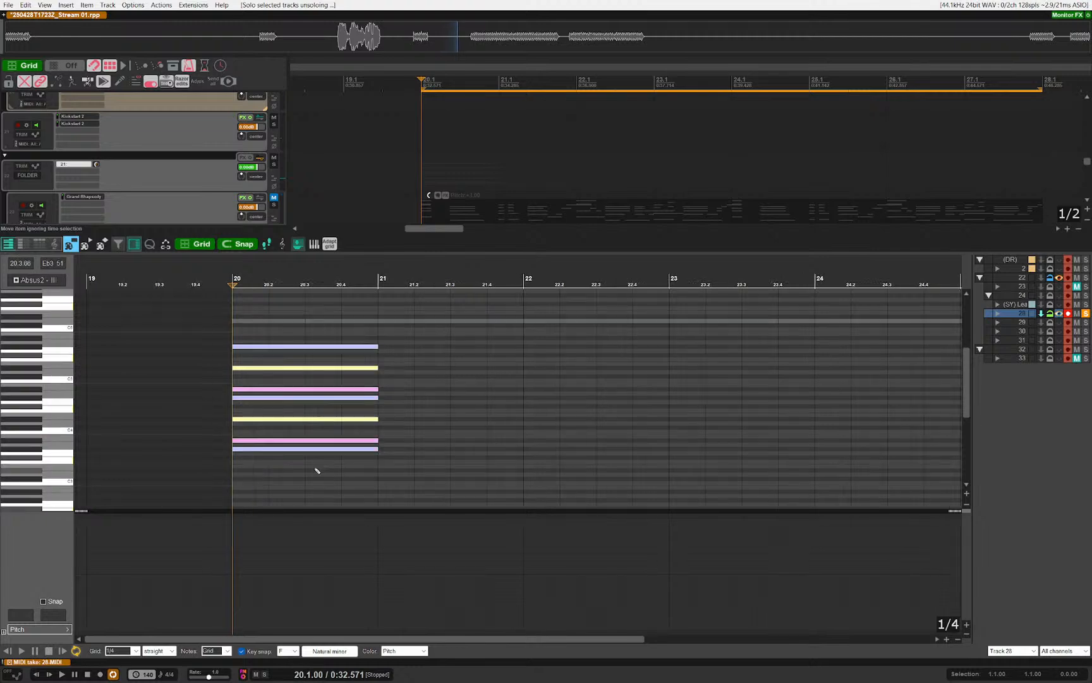
Step: Turn off key snap and delete all notes of the stacked chord at bar 20
{"action": "left_click_drag", "start_coordinate": [324, 472], "coordinate": [119, 450]}
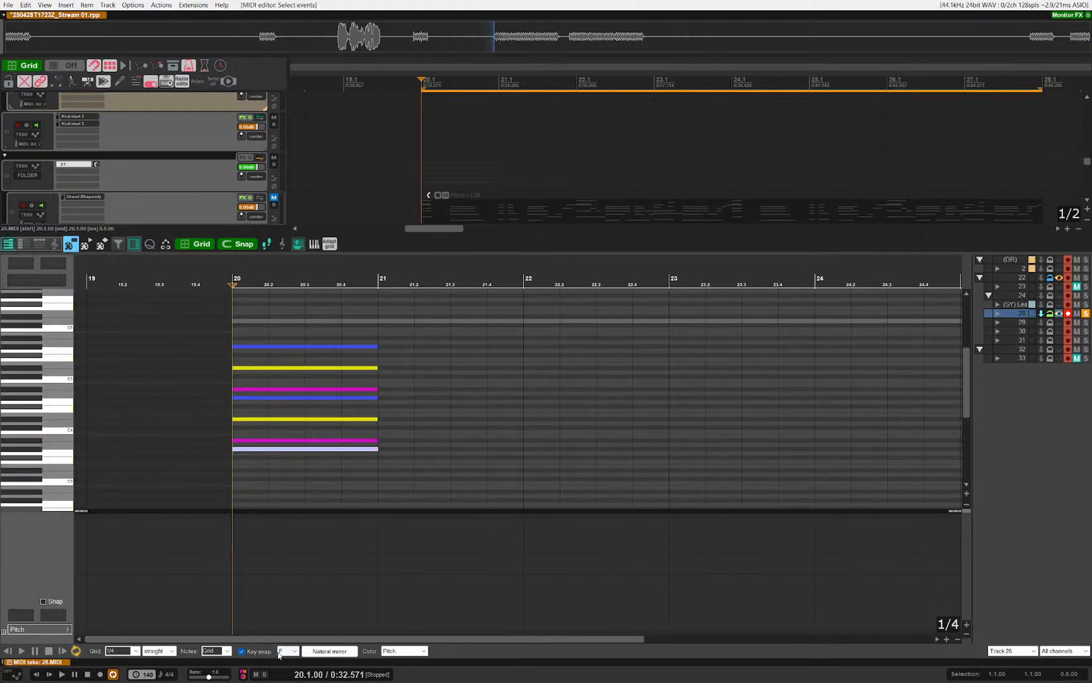
{"action": "left_click", "coordinate": [242, 651]}
{"action": "key", "text": "ctrl+a"}
{"action": "key", "text": "Delete"}
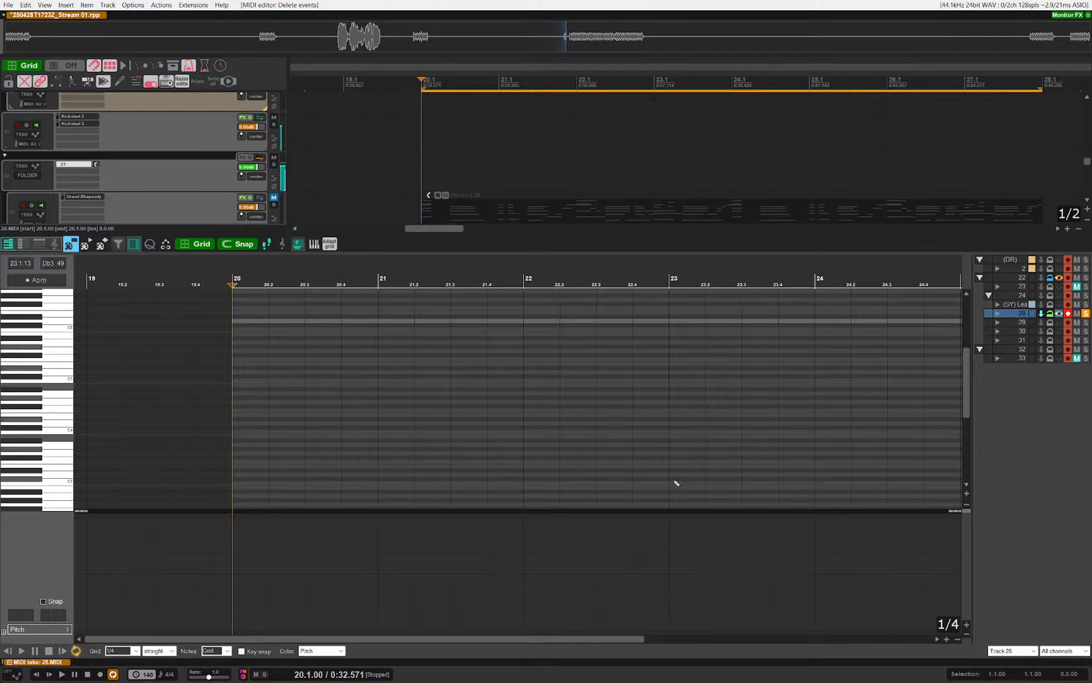
Step: Enter the notes Ab3, B3, Eb4, Ab4, B4, Eb5 and Ab5 at bar 20, lengthen them to one bar, and audition the chord
{"action": "key", "text": "Left"}
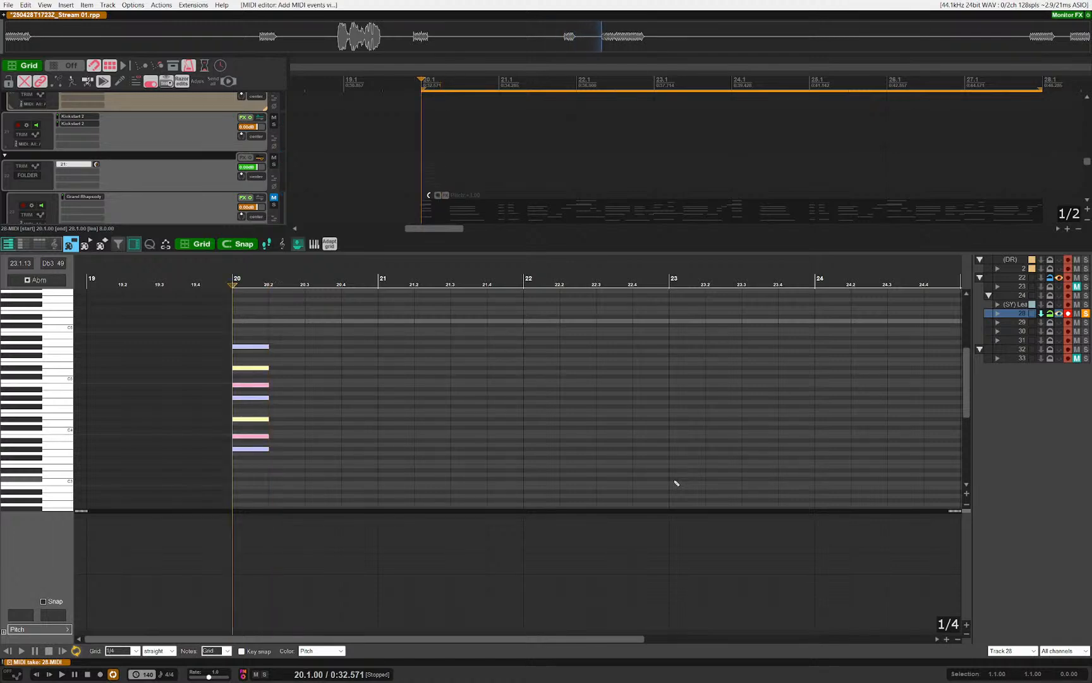
{"action": "key", "text": "shift+Right"}
{"action": "key", "text": "shift+Right"}
{"action": "key", "text": "shift+Right"}
{"action": "key", "text": "space"}
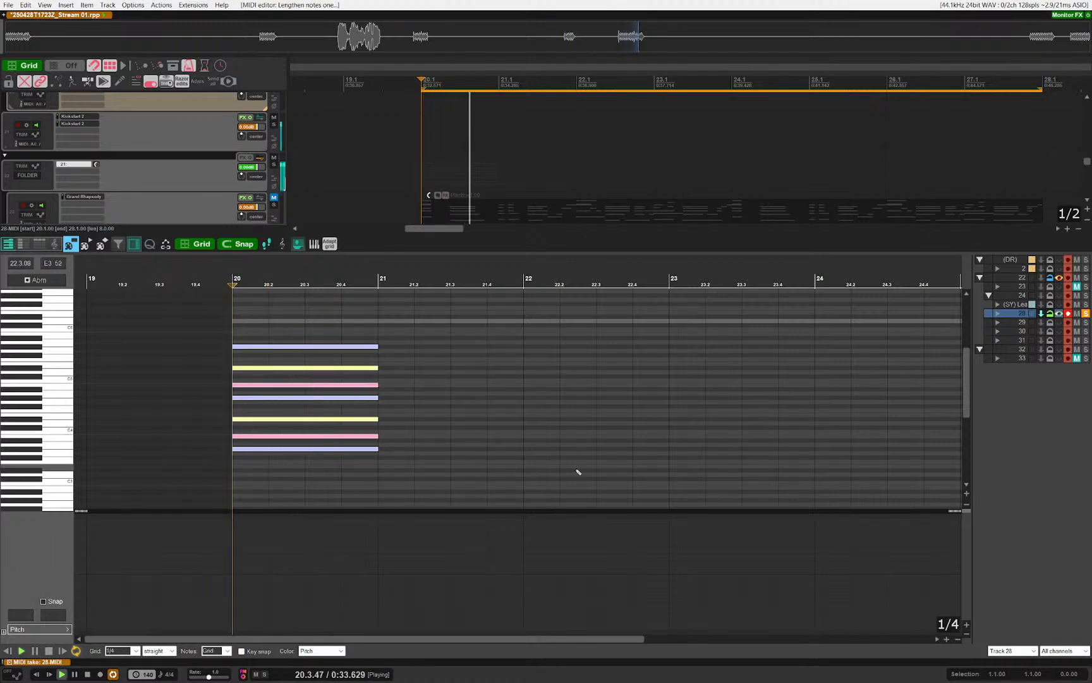
{"action": "key", "text": "space"}
Step: Audition the lower notes of the bar 20 chord one by one
{"action": "scroll", "coordinate": [263, 439], "scroll_direction": "up", "scroll_amount": 3}
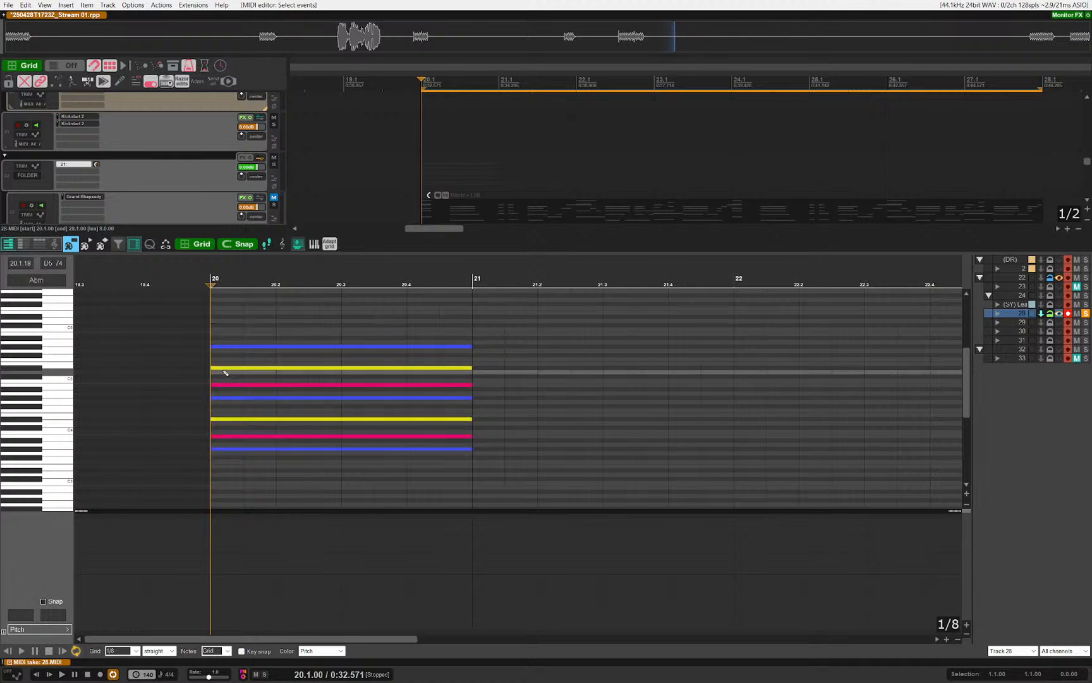
{"action": "left_click", "coordinate": [221, 370]}
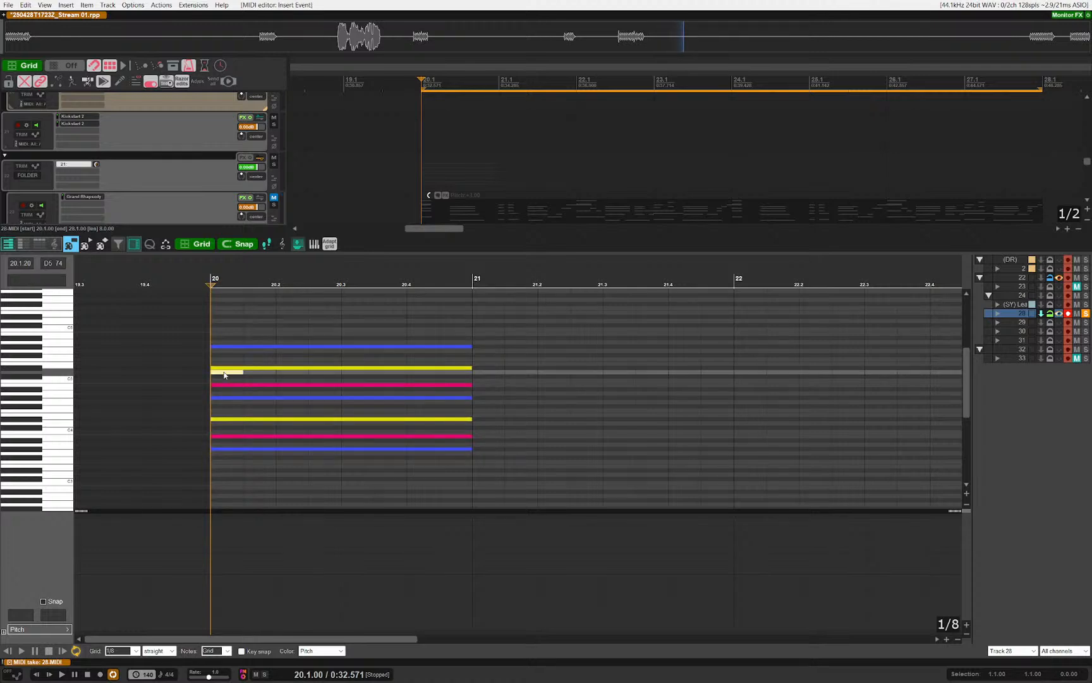
{"action": "left_click", "coordinate": [224, 449]}
{"action": "left_click", "coordinate": [225, 436]}
{"action": "left_click", "coordinate": [226, 419]}
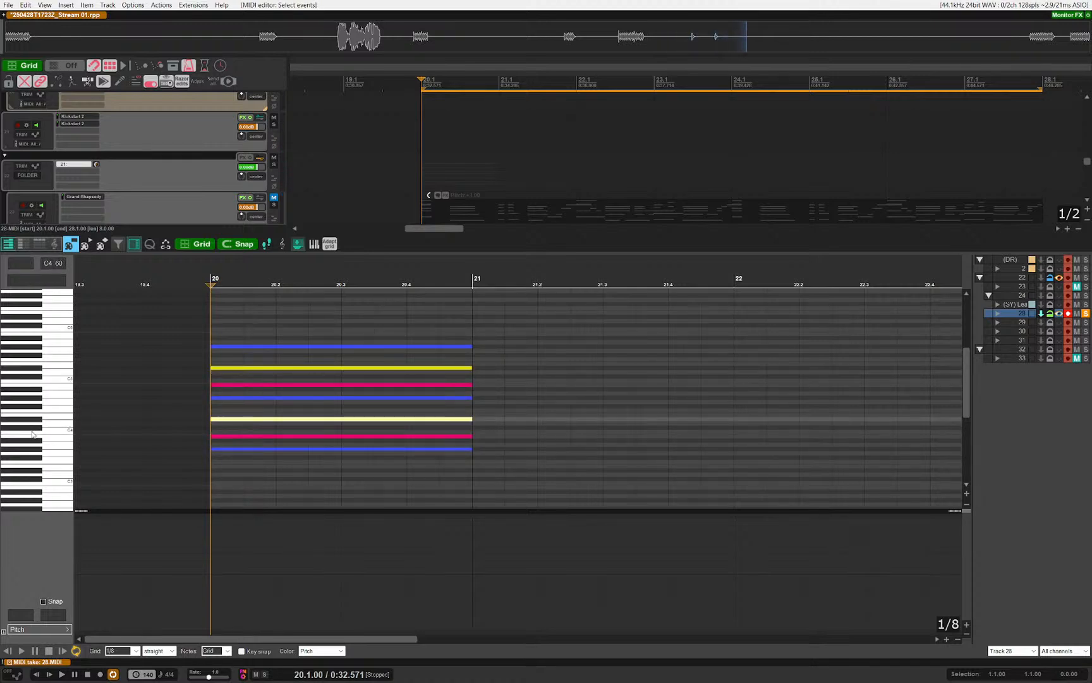
Step: Turn off the arpeggiator in Serum 2 on the chord's track and reopen the chord item for editing
{"action": "key", "text": "Escape"}
{"action": "left_click", "coordinate": [72, 399]}
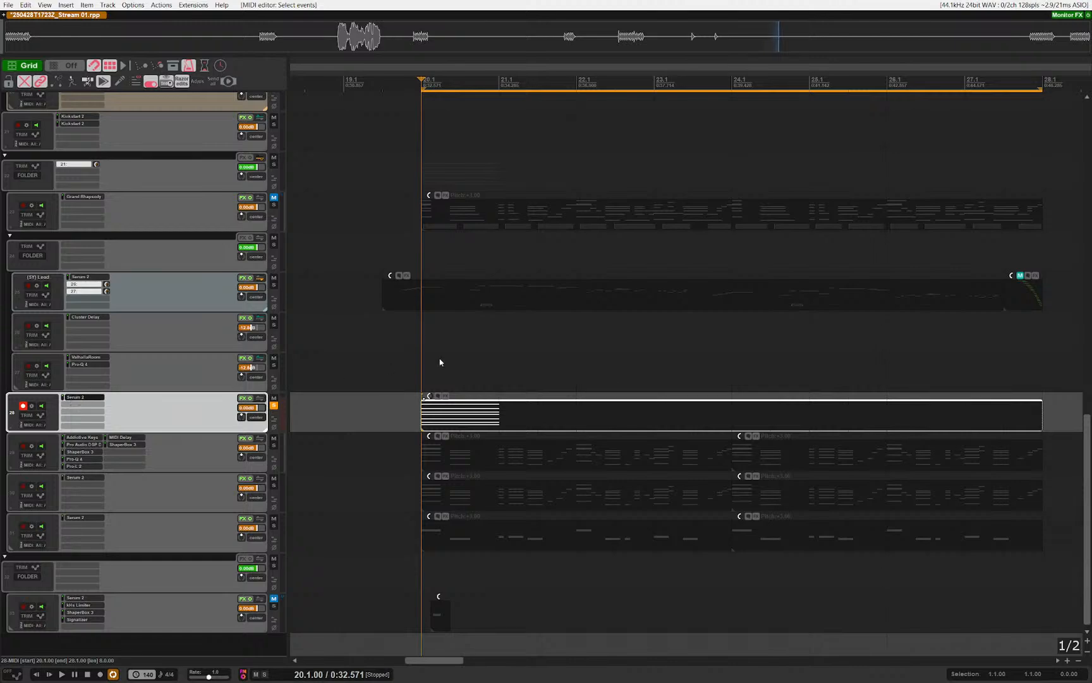
{"action": "left_click", "coordinate": [344, 554]}
{"action": "key", "text": "Escape"}
{"action": "left_click", "coordinate": [468, 413]}
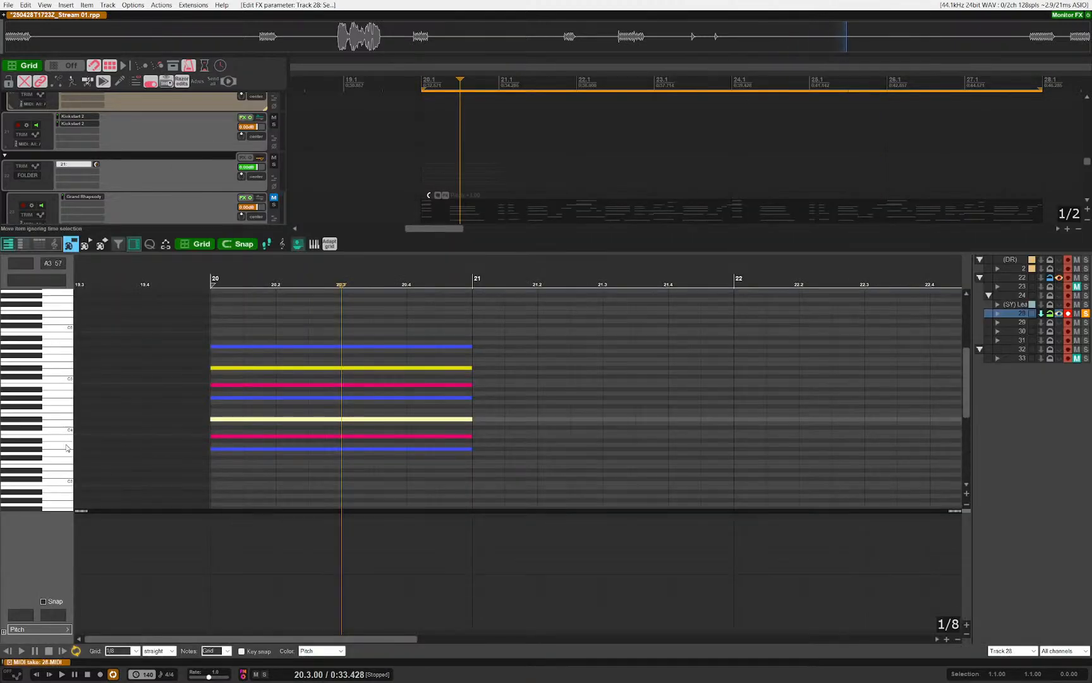
Step: Audition single pitches around G3 on the piano roll keyboard
{"action": "left_click", "coordinate": [58, 445]}
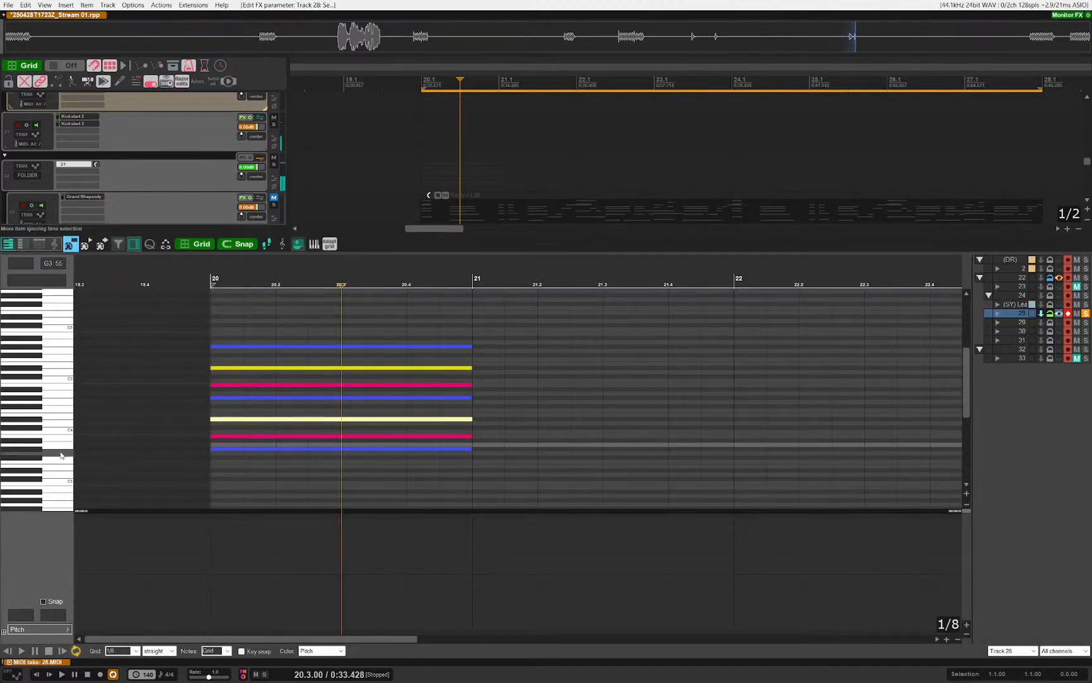
{"action": "left_click", "coordinate": [56, 452]}
{"action": "left_click", "coordinate": [36, 446]}
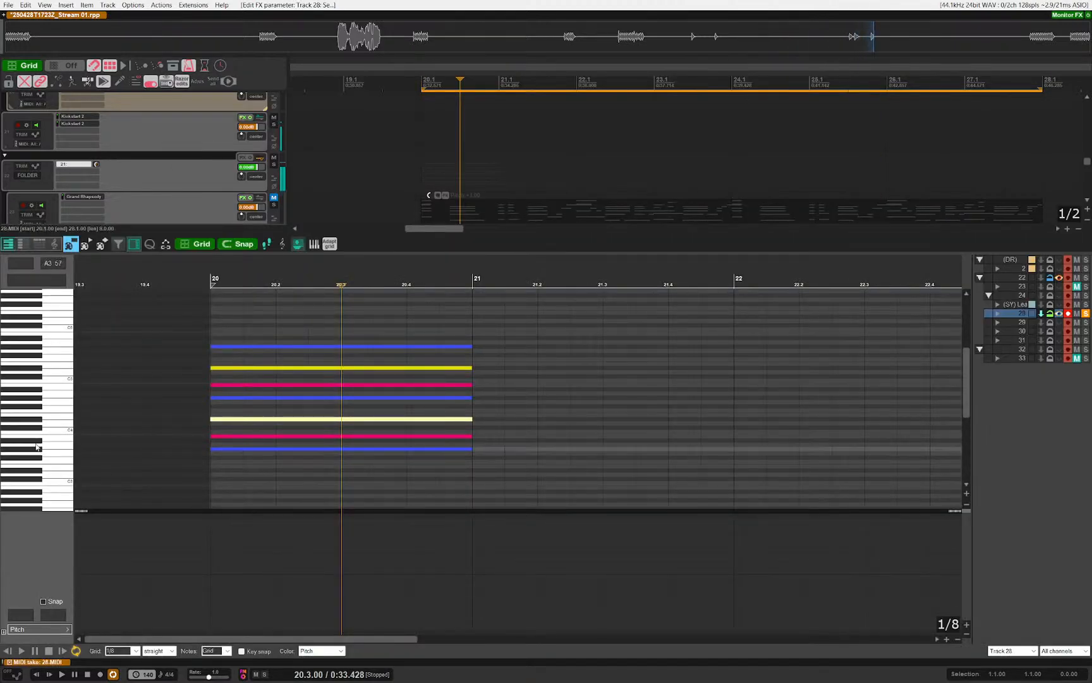
Step: Enable key snap with the root G# and the Natural minor scale
{"action": "left_click", "coordinate": [241, 651]}
{"action": "left_click", "coordinate": [288, 651]}
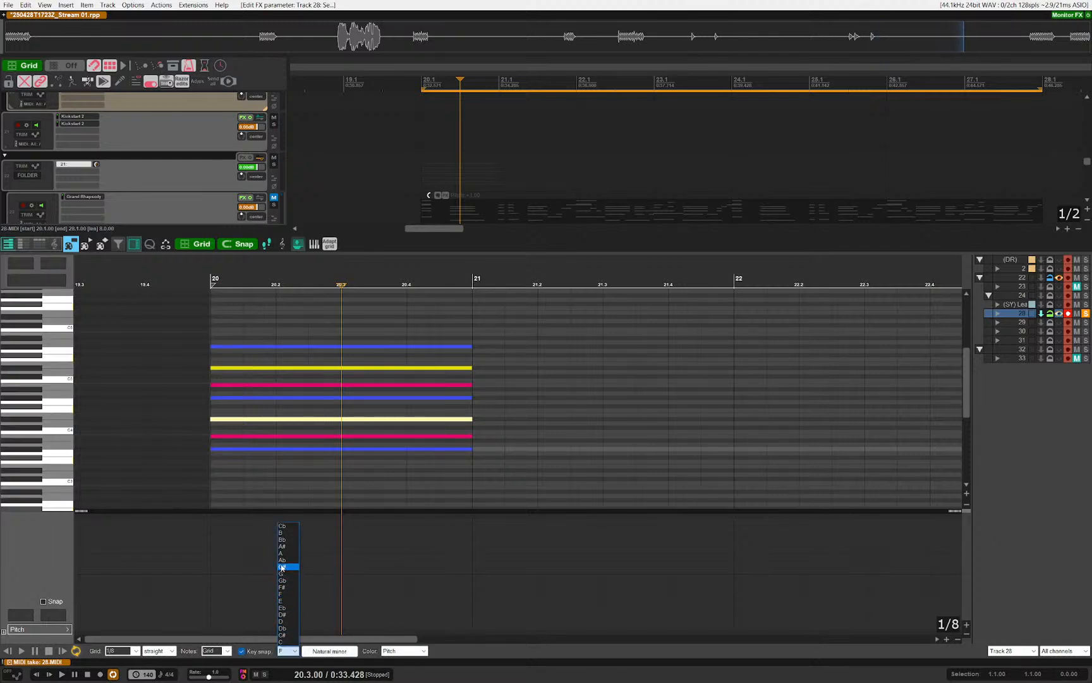
{"action": "left_click", "coordinate": [282, 567]}
{"action": "left_click", "coordinate": [329, 652]}
{"action": "left_click", "coordinate": [224, 584]}
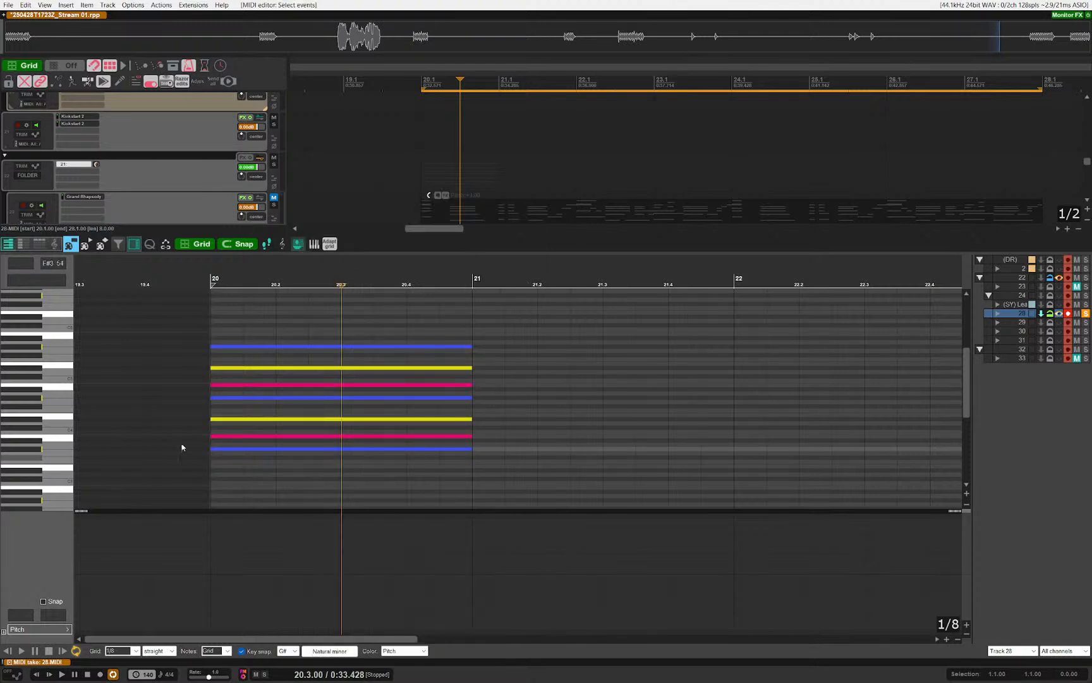
Step: Audition the scale pitches around the chord on the piano roll keyboard, including G#3 and B3
{"action": "scroll", "coordinate": [182, 447], "scroll_direction": "up", "scroll_amount": 3}
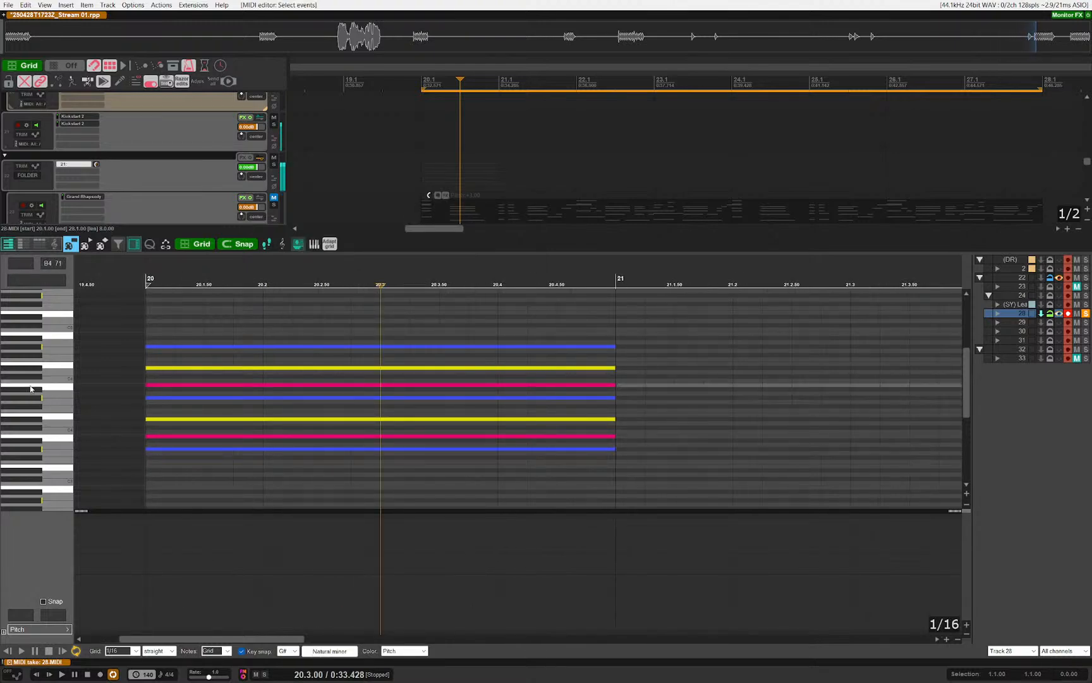
{"action": "left_click_drag", "start_coordinate": [215, 363], "coordinate": [213, 388]}
{"action": "scroll", "coordinate": [205, 406], "scroll_direction": "up", "scroll_amount": 2}
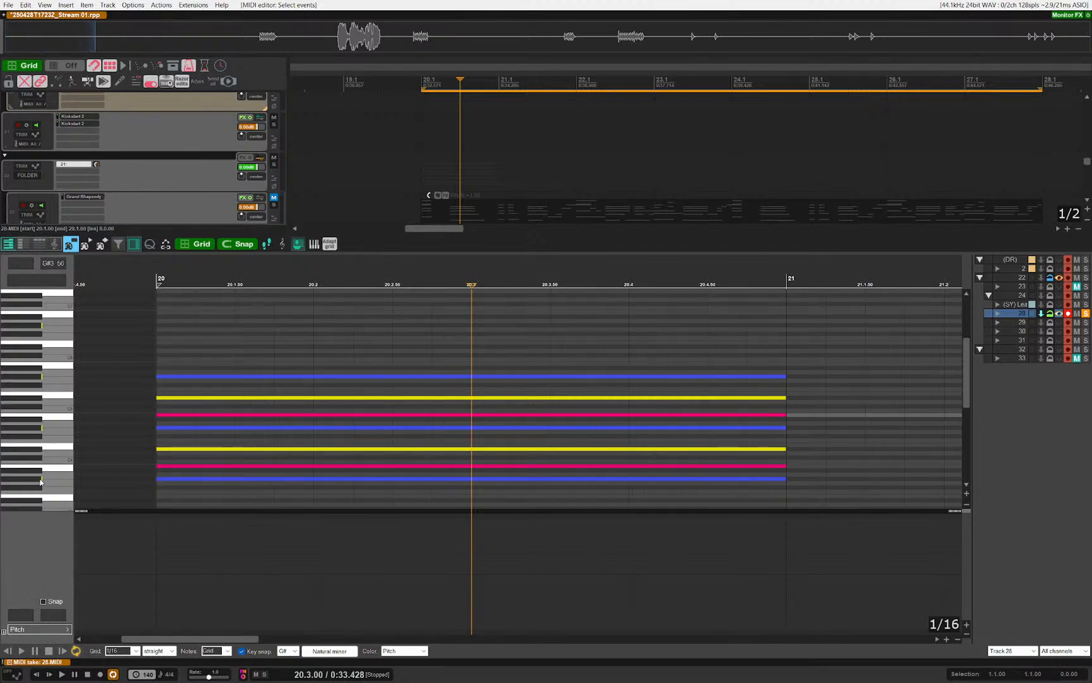
{"action": "left_click", "coordinate": [41, 480]}
{"action": "left_click", "coordinate": [48, 468]}
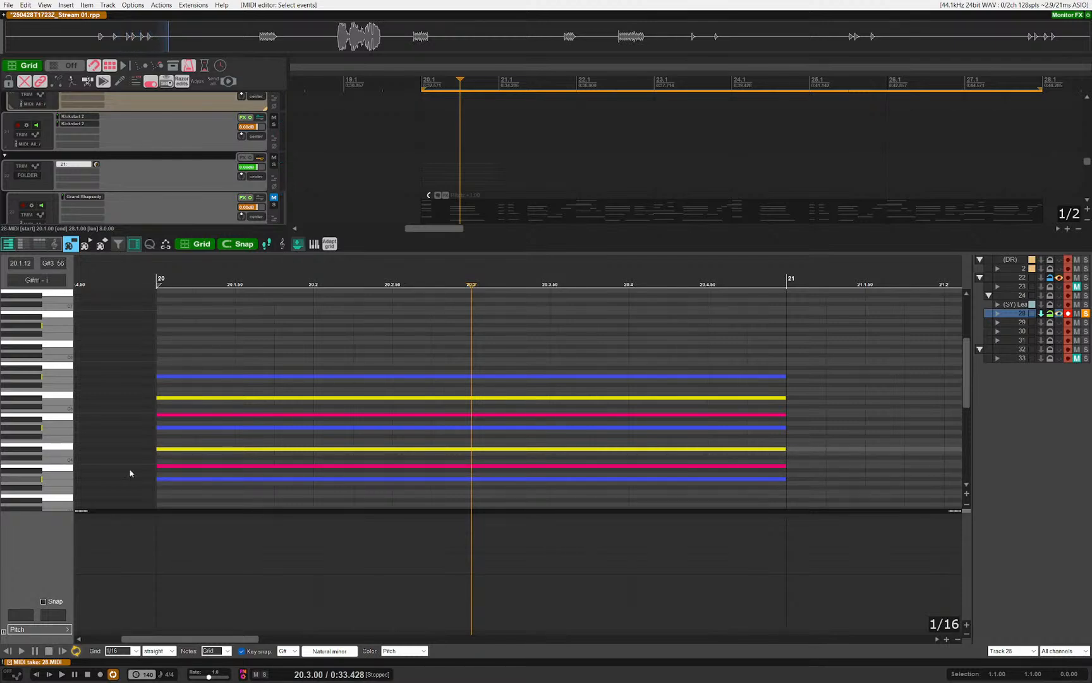
Step: Add an extra one-bar note inside the bar 20 chord and shift it up in pitch to C#5
{"action": "mouse_move", "coordinate": [165, 442]}
{"action": "left_mouse_down"}
{"action": "mouse_move", "coordinate": [784, 446]}
{"action": "mouse_move", "coordinate": [781, 437]}
{"action": "left_mouse_up"}
{"action": "key", "text": "Up"}
{"action": "key", "text": "Up"}
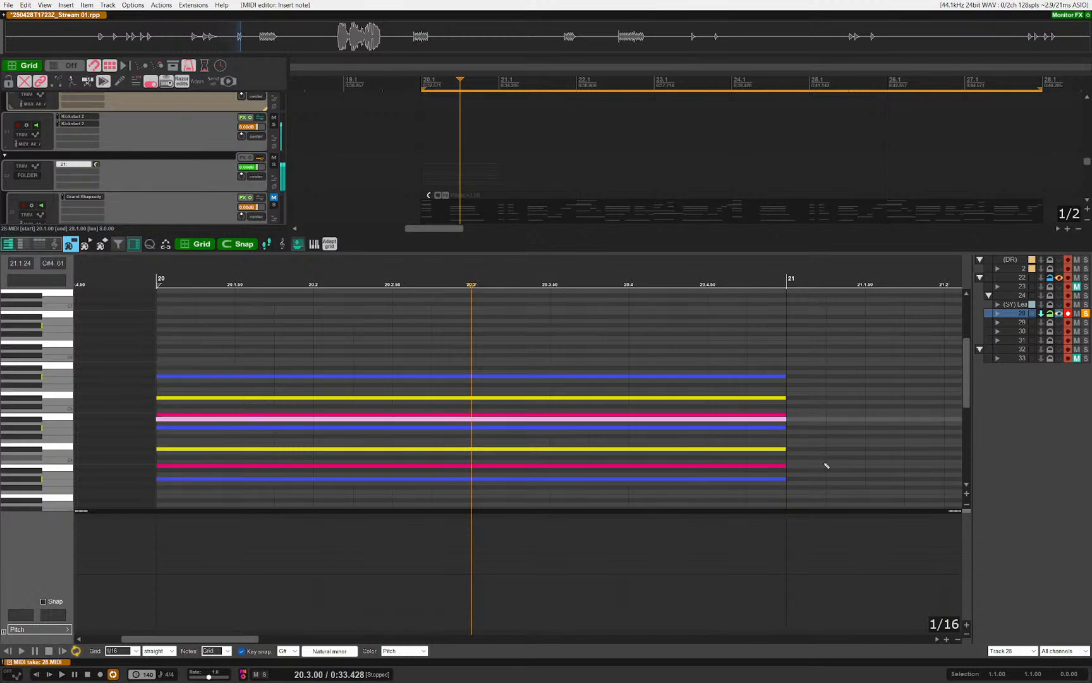
{"action": "key", "text": "Up"}
{"action": "key", "text": "Up"}
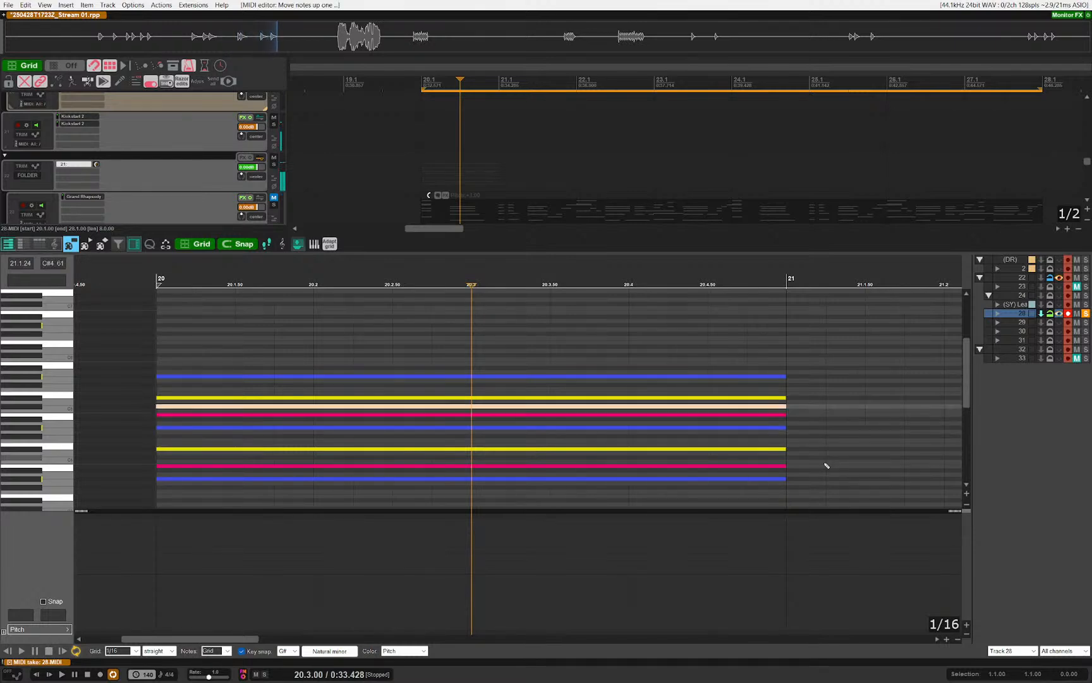
{"action": "key", "text": "Up"}
{"action": "key", "text": "Up"}
{"action": "key", "text": "Down"}
{"action": "key", "text": "Down"}
Step: Raise the added note to F#5 and audition the chord from the start of bar 20
{"action": "key", "text": "Home"}
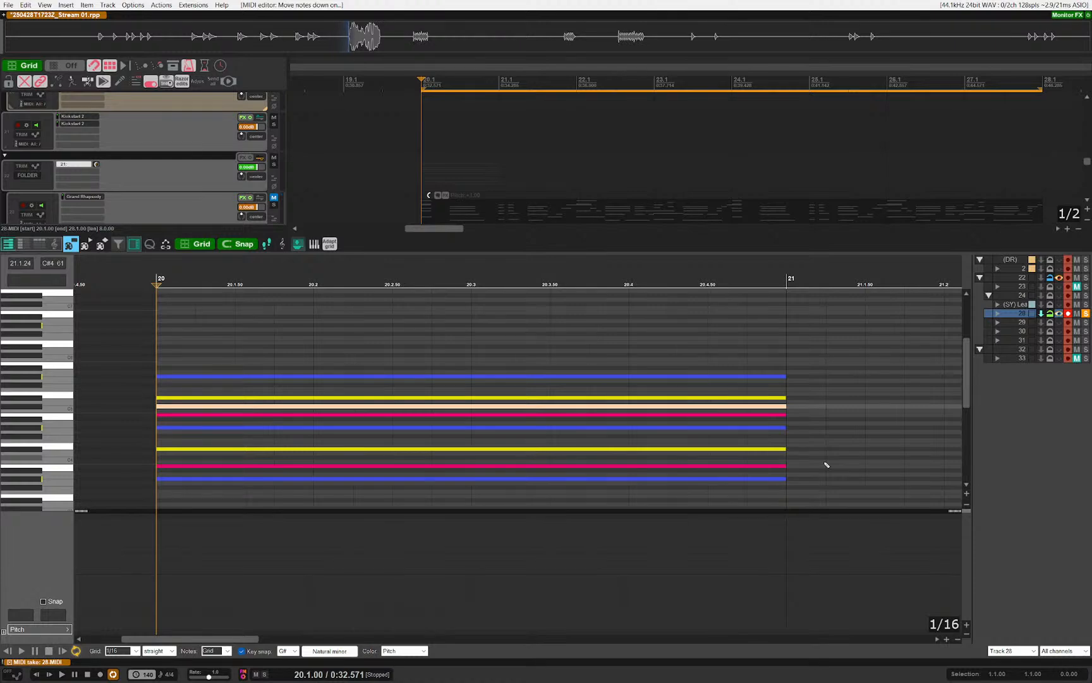
{"action": "key", "text": "Up"}
{"action": "key", "text": "Up"}
{"action": "key", "text": "space"}
{"action": "key", "text": "space"}
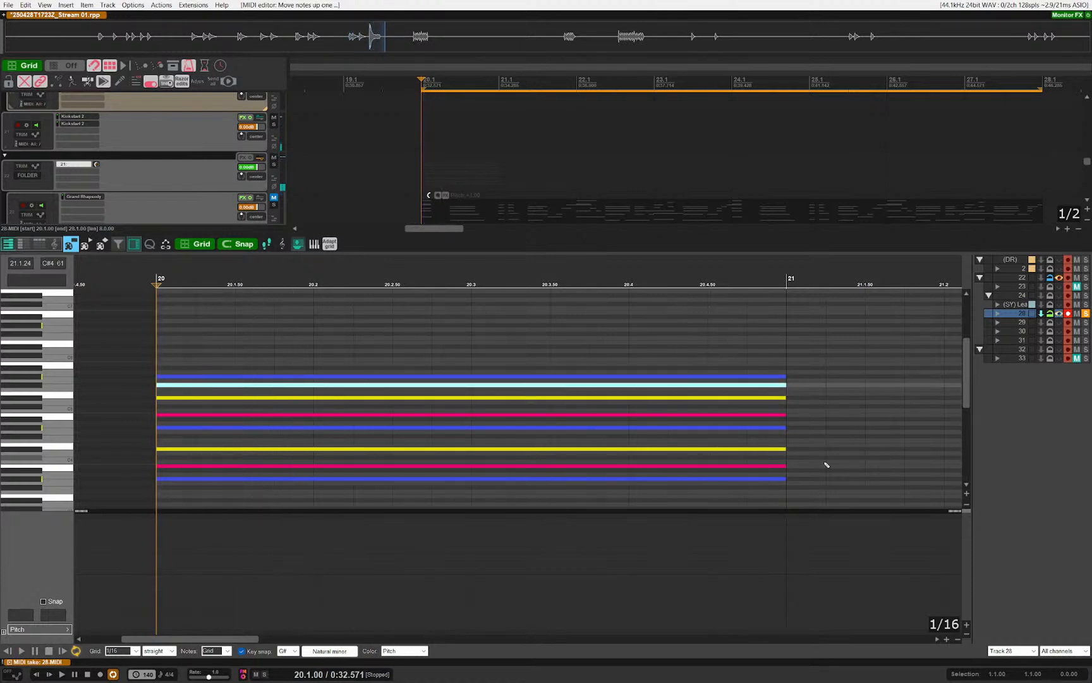
Step: Turn the arpeggiator back on in Serum 2, audition the arpeggiated chord, and close the plugin
{"action": "key", "text": "Escape"}
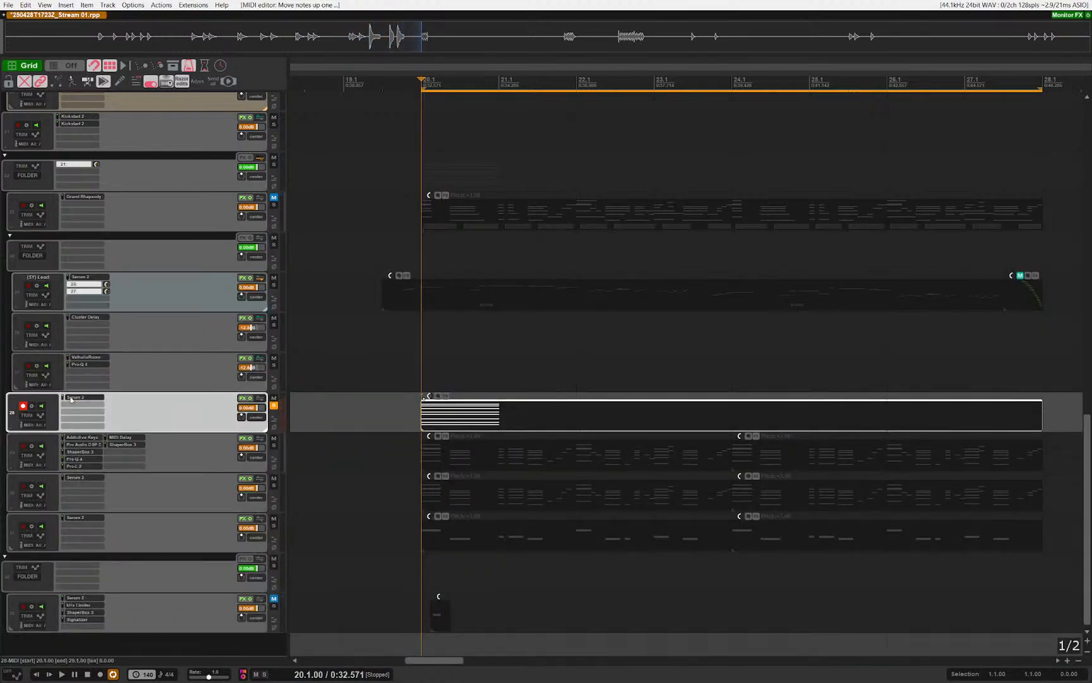
{"action": "left_click", "coordinate": [71, 399]}
{"action": "key", "text": "space"}
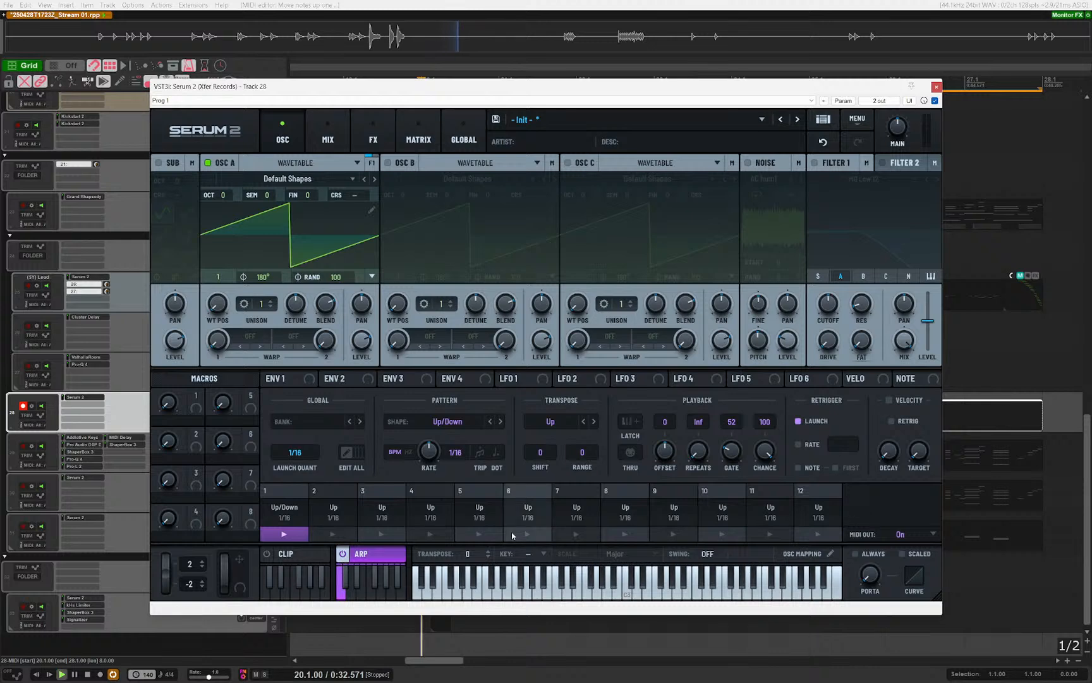
{"action": "key", "text": "space"}
{"action": "key", "text": "Escape"}
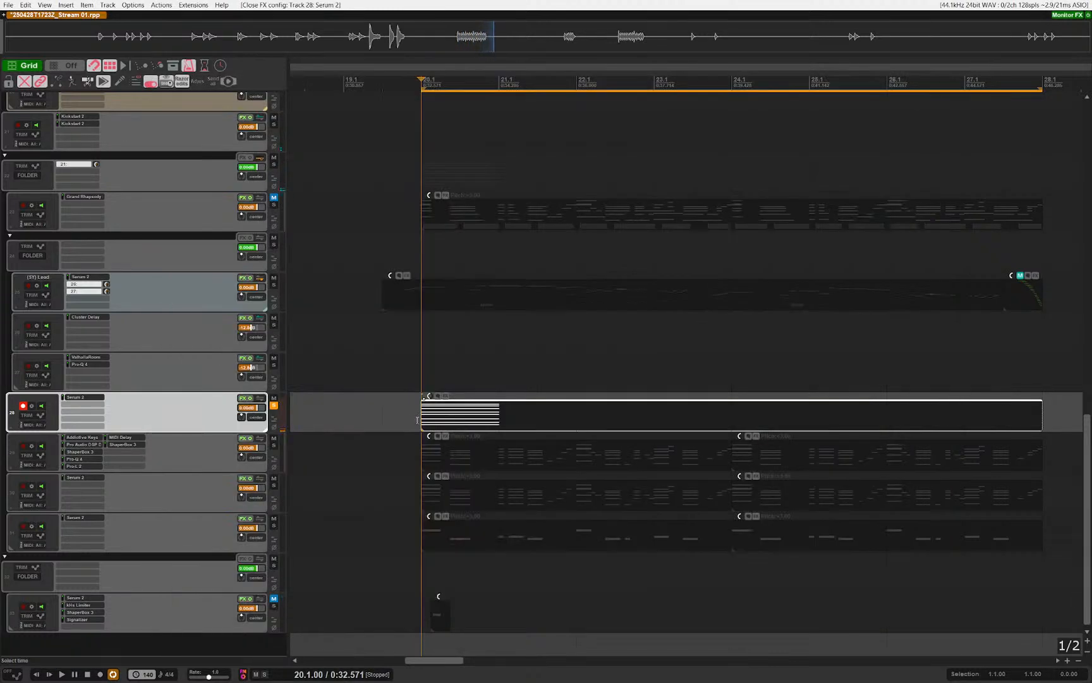
Step: Reopen the chord item for editing and remove the F#5 note
{"action": "left_click", "coordinate": [460, 420]}
{"action": "key", "text": "ctrl+alt+e"}
{"action": "left_click", "coordinate": [306, 385]}
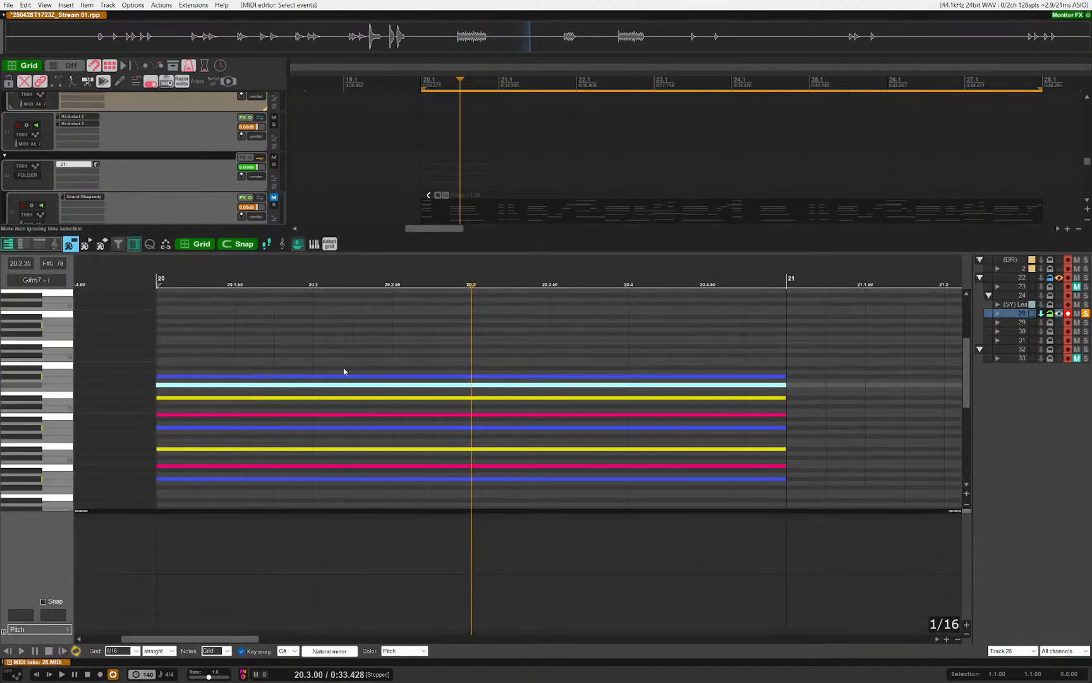
{"action": "key", "text": "Up"}
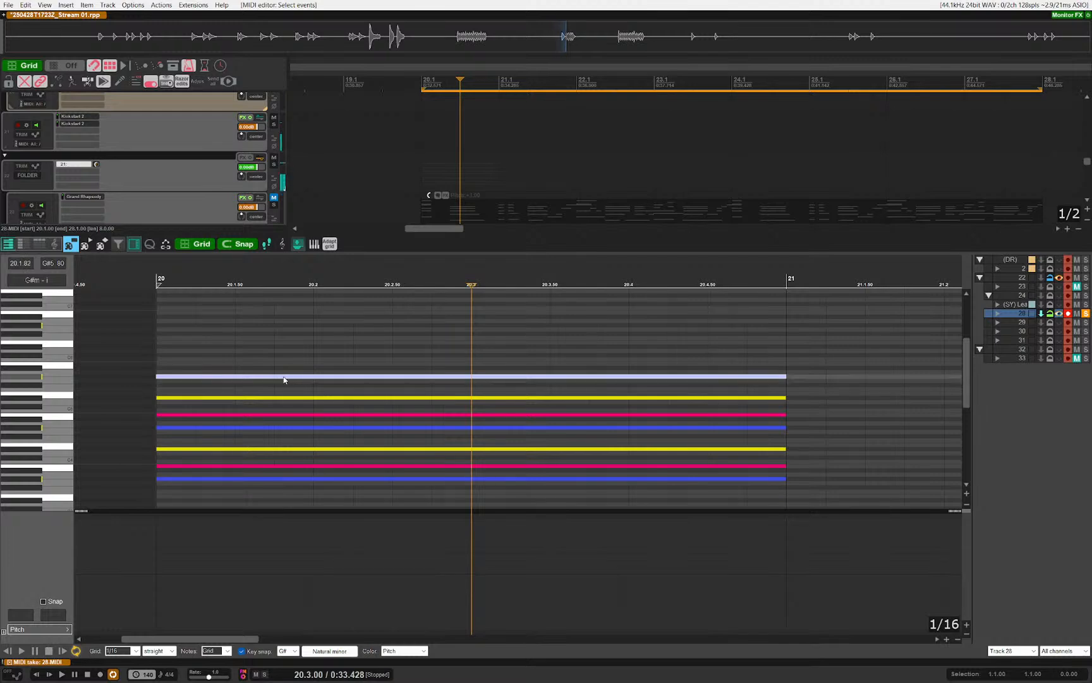
Step: Extend the bar 20 chord upward with one-bar notes B5 and D#6, auditioning the chord after each addition
{"action": "left_click_drag", "start_coordinate": [217, 378], "coordinate": [212, 366]}
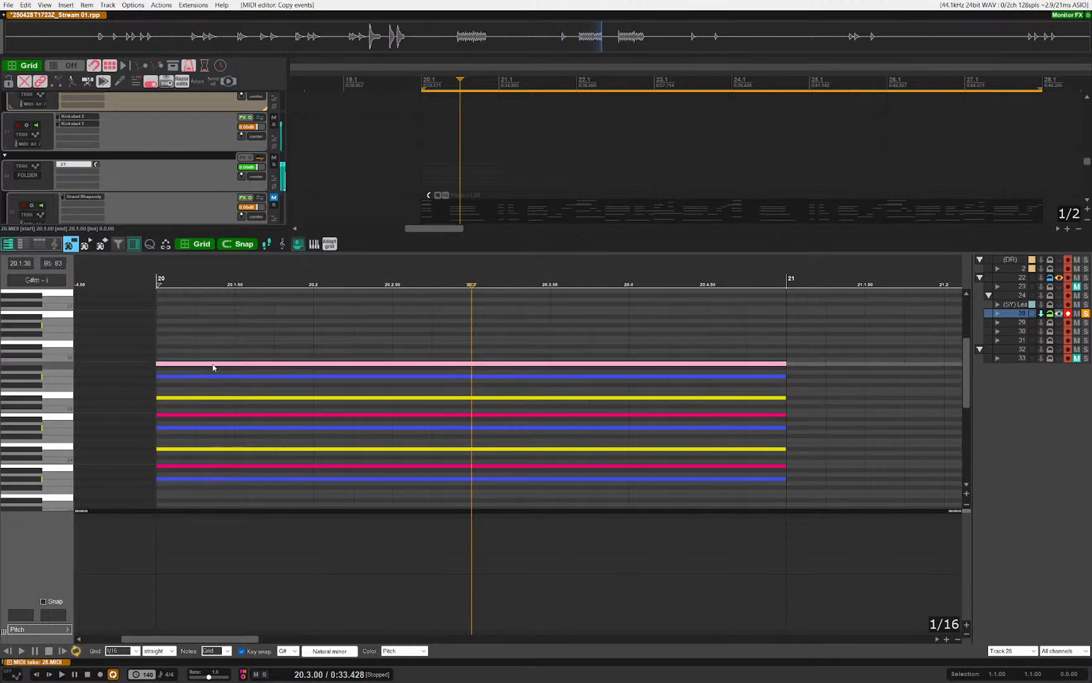
{"action": "key", "text": "space"}
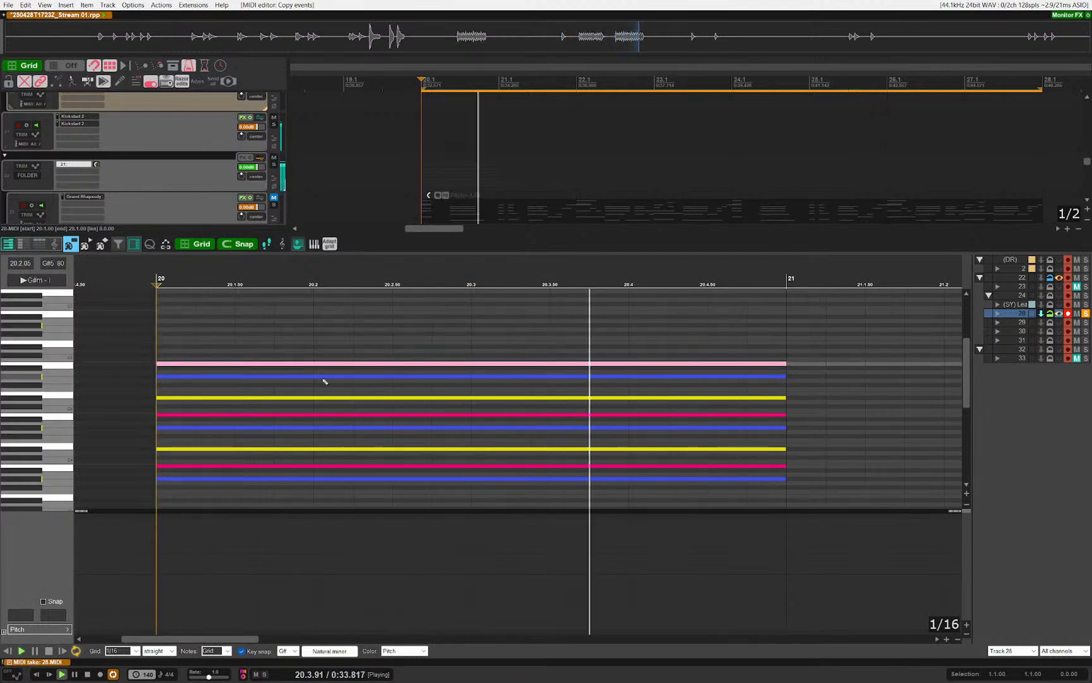
{"action": "key", "text": "space"}
{"action": "left_click_drag", "start_coordinate": [166, 346], "coordinate": [495, 349]}
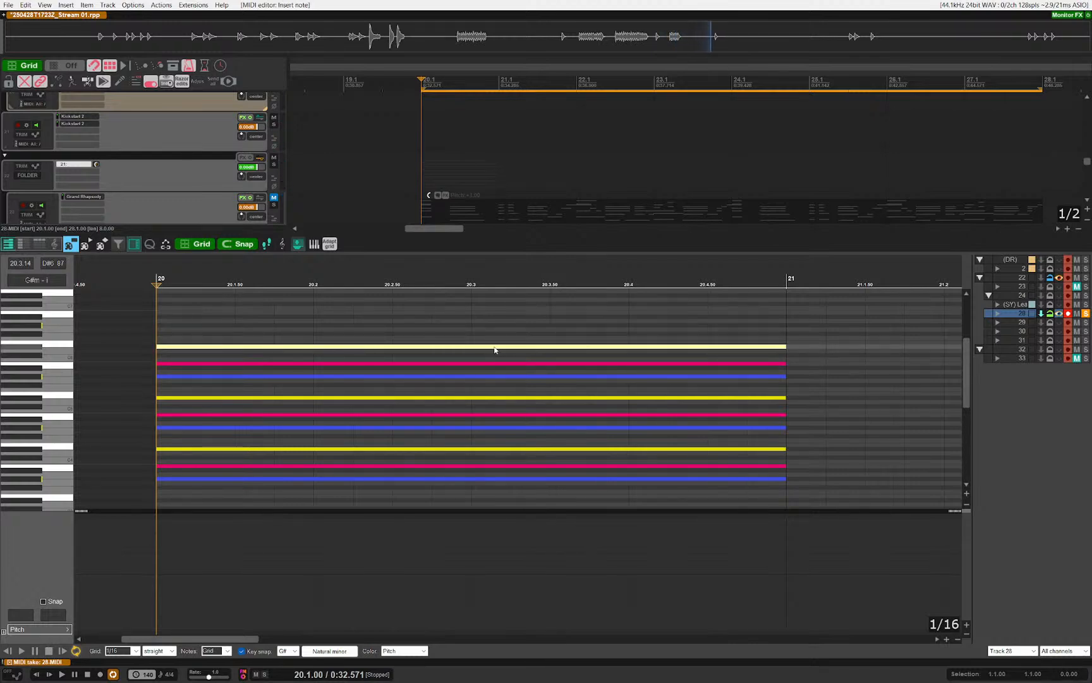
{"action": "left_click", "coordinate": [903, 370]}
{"action": "key", "text": "space"}
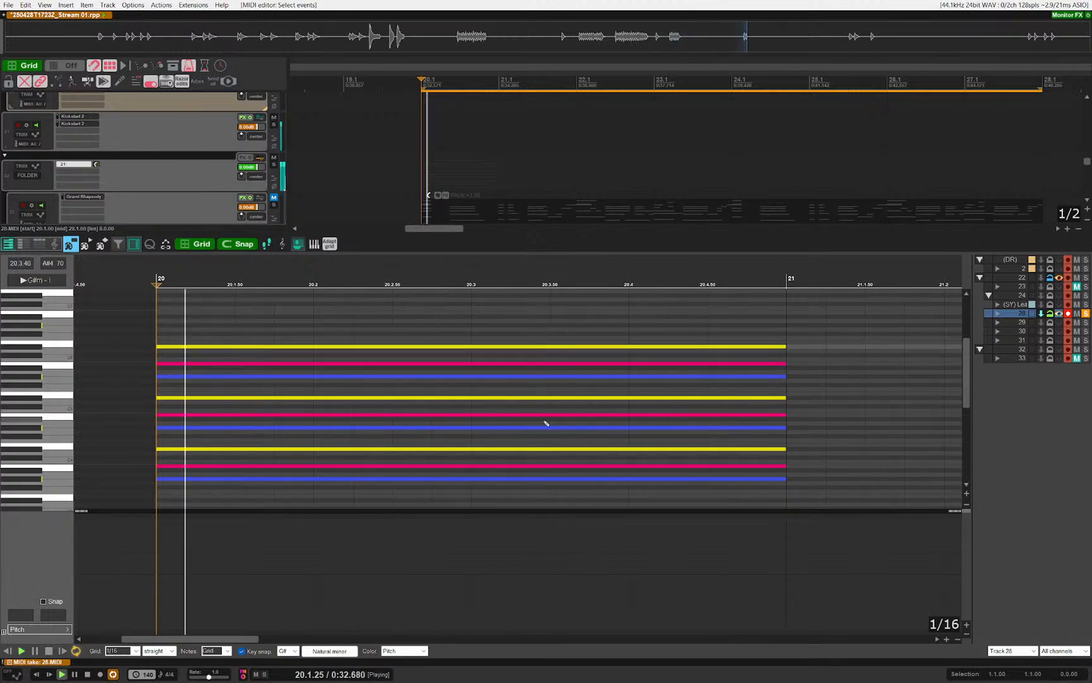
{"action": "key", "text": "space"}
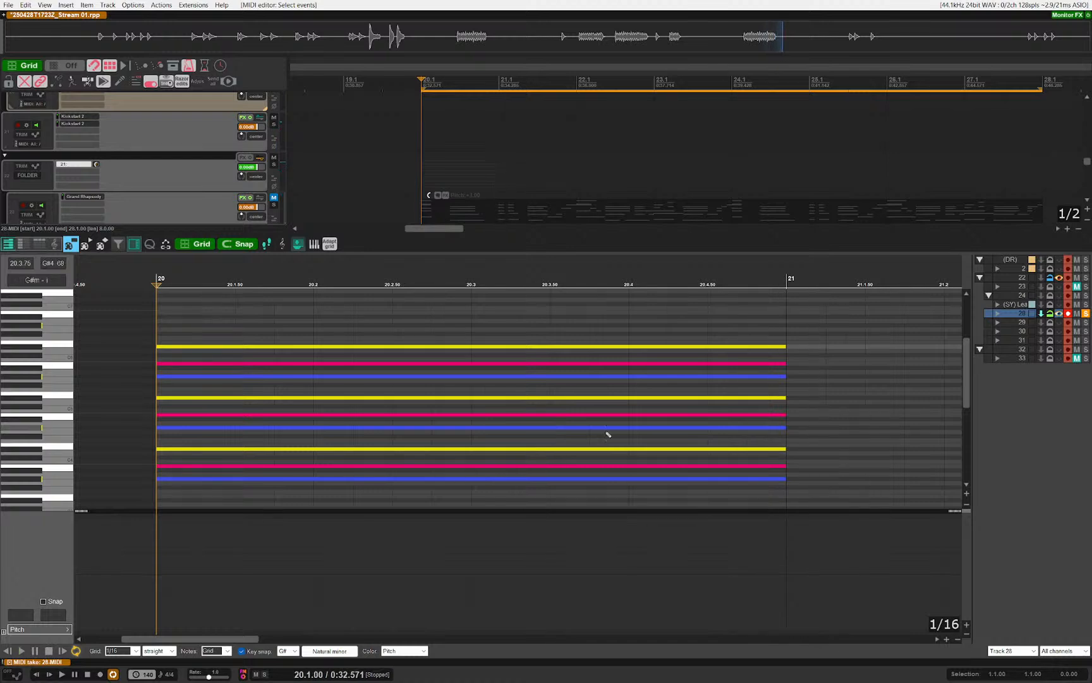
Step: Close the note editor, unsolo the Serum 2 arpeggio track, and play it with the full mix from bar 20
{"action": "key", "text": "Escape"}
{"action": "key", "text": "s"}
{"action": "key", "text": "space"}
{"action": "scroll", "coordinate": [480, 427], "scroll_direction": "down", "scroll_amount": 5}
{"action": "scroll", "coordinate": [531, 460], "scroll_direction": "up", "scroll_amount": 6}
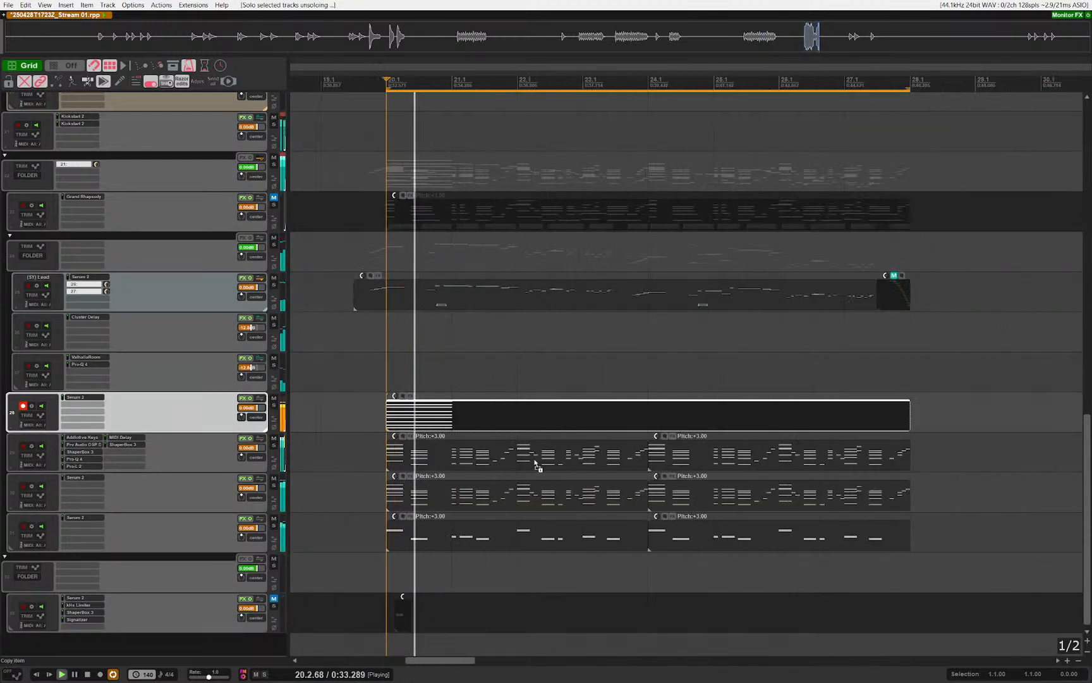
{"action": "scroll", "coordinate": [428, 432], "scroll_direction": "down", "scroll_amount": 2}
{"action": "scroll", "coordinate": [428, 433], "scroll_direction": "up", "scroll_amount": 2}
{"action": "key", "text": "space"}
Step: Select the first bar of the arpeggio item and duplicate it seven times to fill bars 20 to 28
{"action": "left_click_drag", "start_coordinate": [424, 425], "coordinate": [331, 425]}
{"action": "key", "text": "ctrl+d"}
{"action": "key", "text": "ctrl+d"}
{"action": "key", "text": "ctrl+d"}
{"action": "key", "text": "ctrl+d"}
{"action": "key", "text": "ctrl+d"}
{"action": "key", "text": "ctrl+d"}
{"action": "key", "text": "ctrl+d"}
{"action": "scroll", "coordinate": [394, 429], "scroll_direction": "down", "scroll_amount": 4}
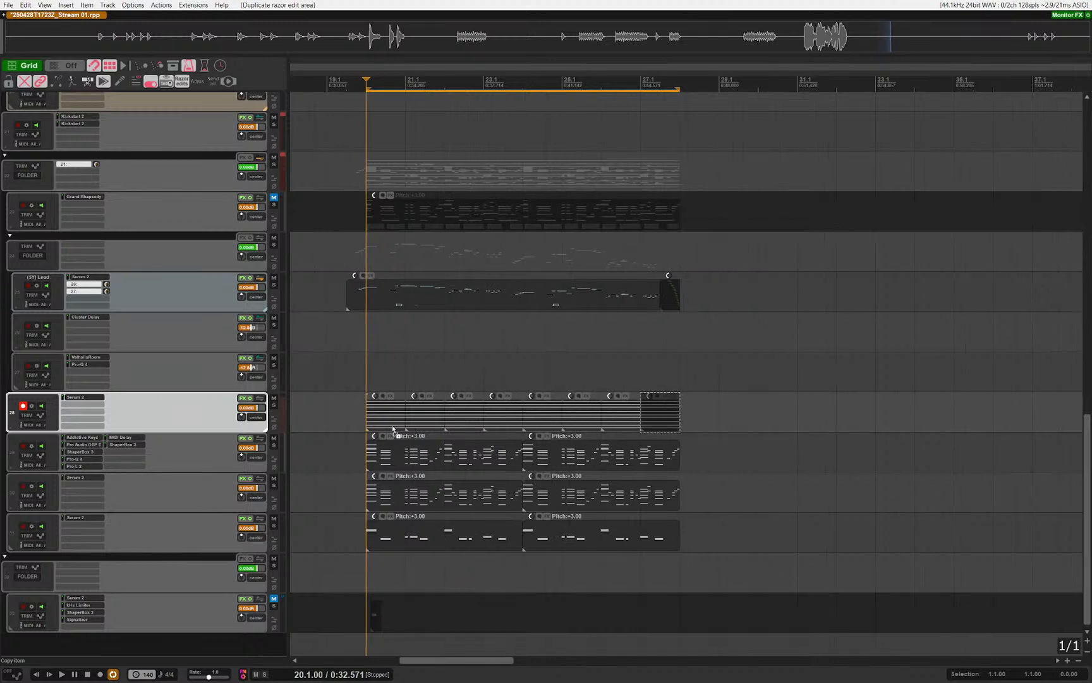
{"action": "scroll", "coordinate": [385, 418], "scroll_direction": "up", "scroll_amount": 3}
Step: Lower the arpeggio track's volume to about -4.7 dB while the full mix plays
{"action": "left_click", "coordinate": [381, 411]}
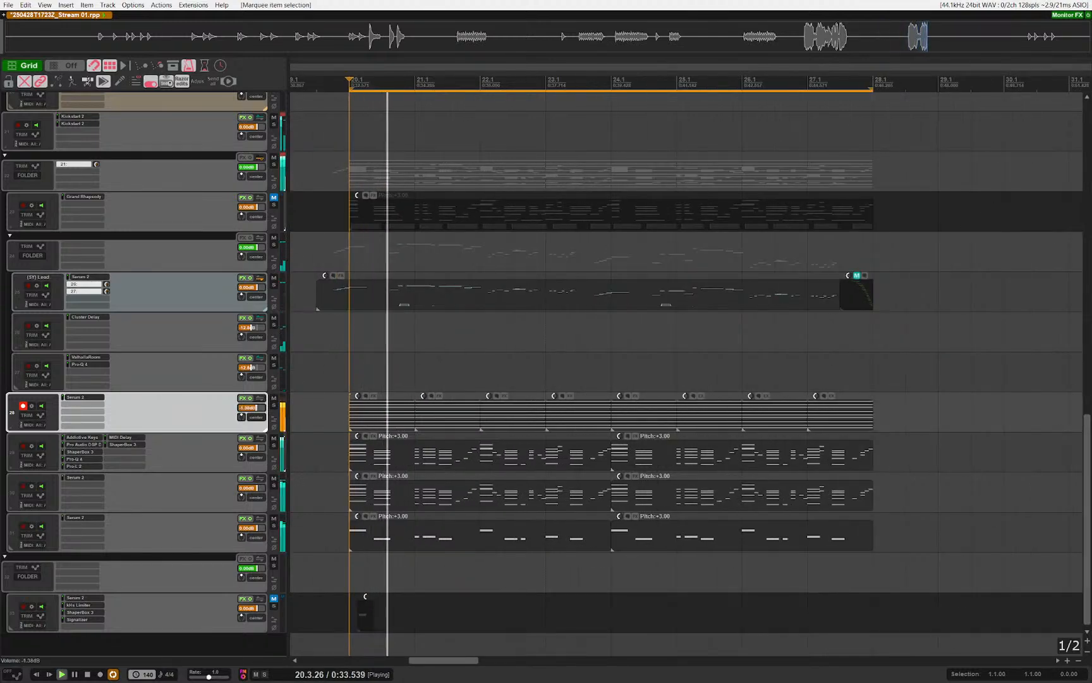
{"action": "left_click_drag", "start_coordinate": [256, 408], "coordinate": [254, 408]}
{"action": "scroll", "coordinate": [485, 436], "scroll_direction": "down", "scroll_amount": 3}
{"action": "scroll", "coordinate": [485, 437], "scroll_direction": "up", "scroll_amount": 3}
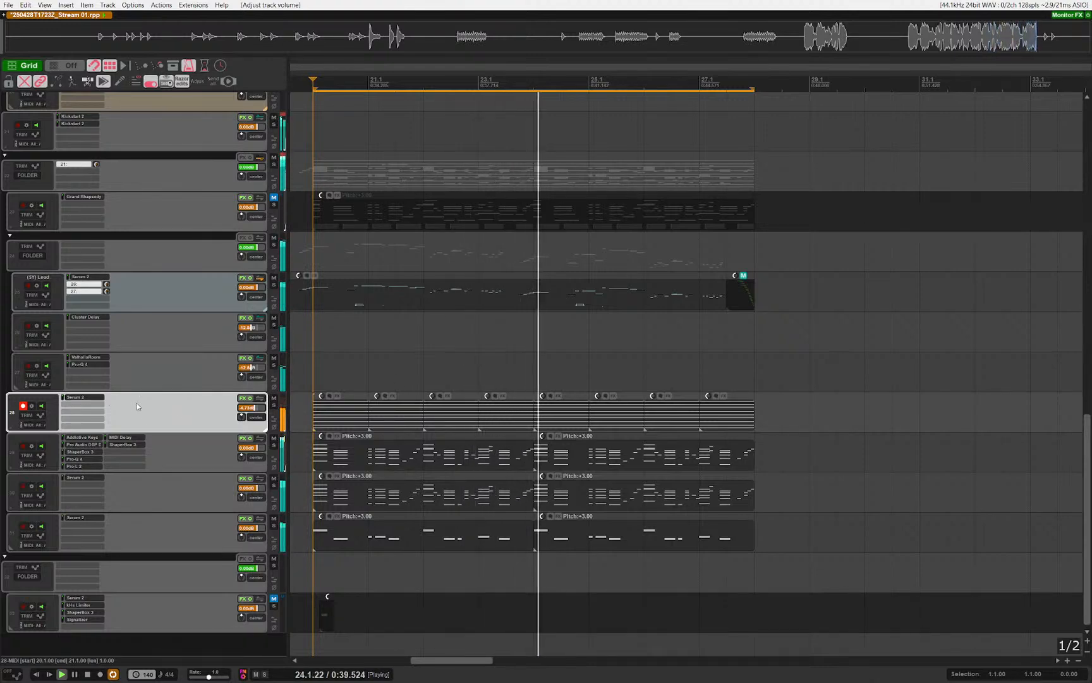
Step: Solo the arpeggio track, stop playback, and insert a new empty track below it
{"action": "key", "text": "s"}
{"action": "key", "text": "space"}
{"action": "key", "text": "ctrl+t"}
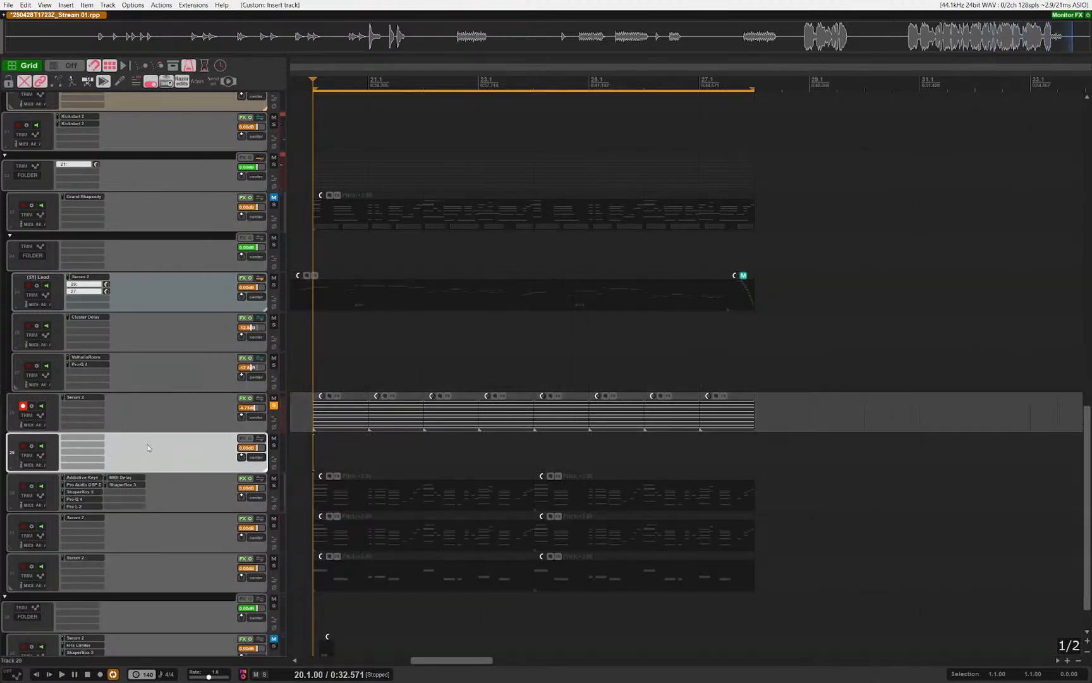
Step: Add Cluster Delay to the new empty track and create a send to it from the Serum 2 arpeggio track
{"action": "left_click", "coordinate": [93, 448]}
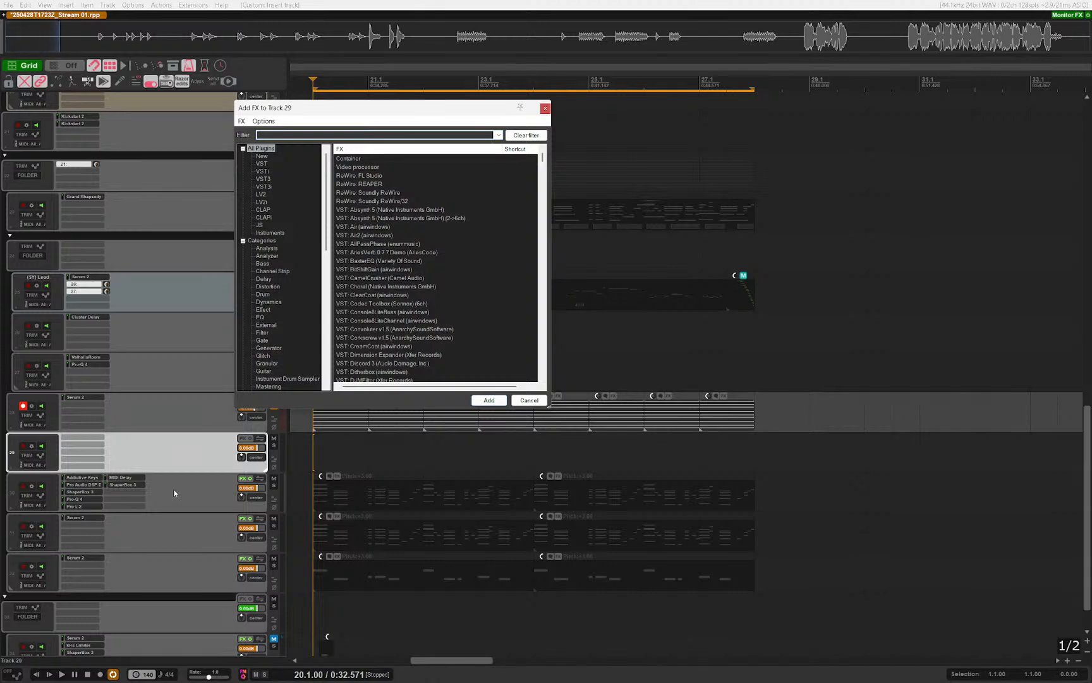
{"action": "type", "text": "cluster"}
{"action": "key", "text": "Down"}
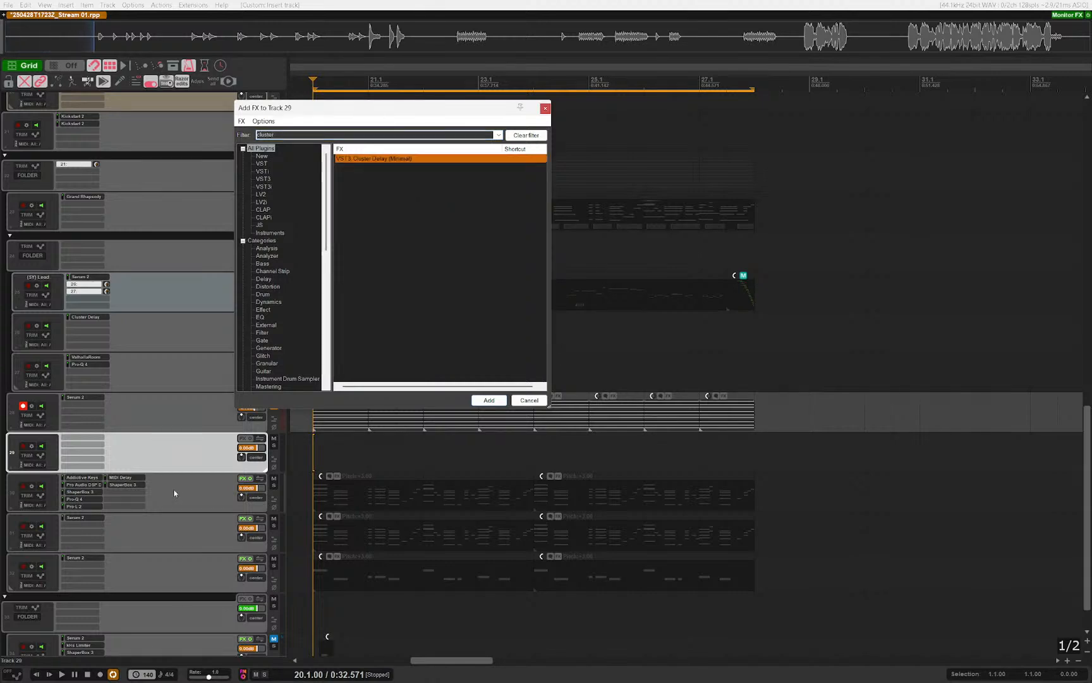
{"action": "key", "text": "Return"}
{"action": "left_click_drag", "start_coordinate": [82, 414], "coordinate": [174, 458]}
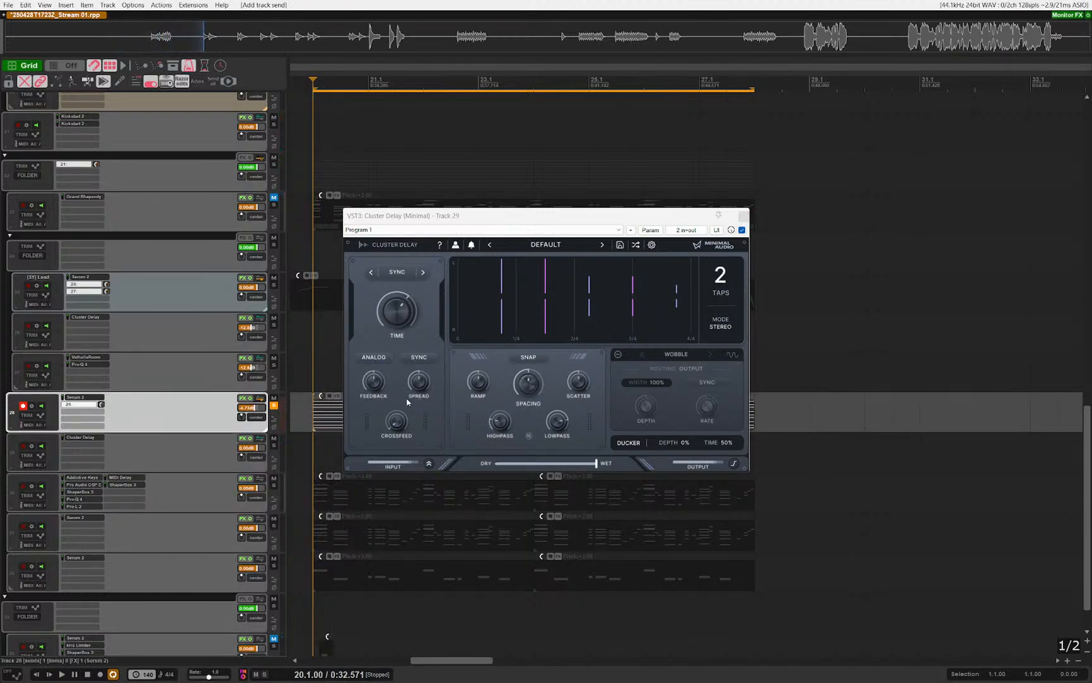
Step: Adjust the Cluster Delay so its taps alternate between the stereo channels, play the soloed arpeggio with it, and close the plugin
{"action": "left_click_drag", "start_coordinate": [419, 385], "coordinate": [422, 395]}
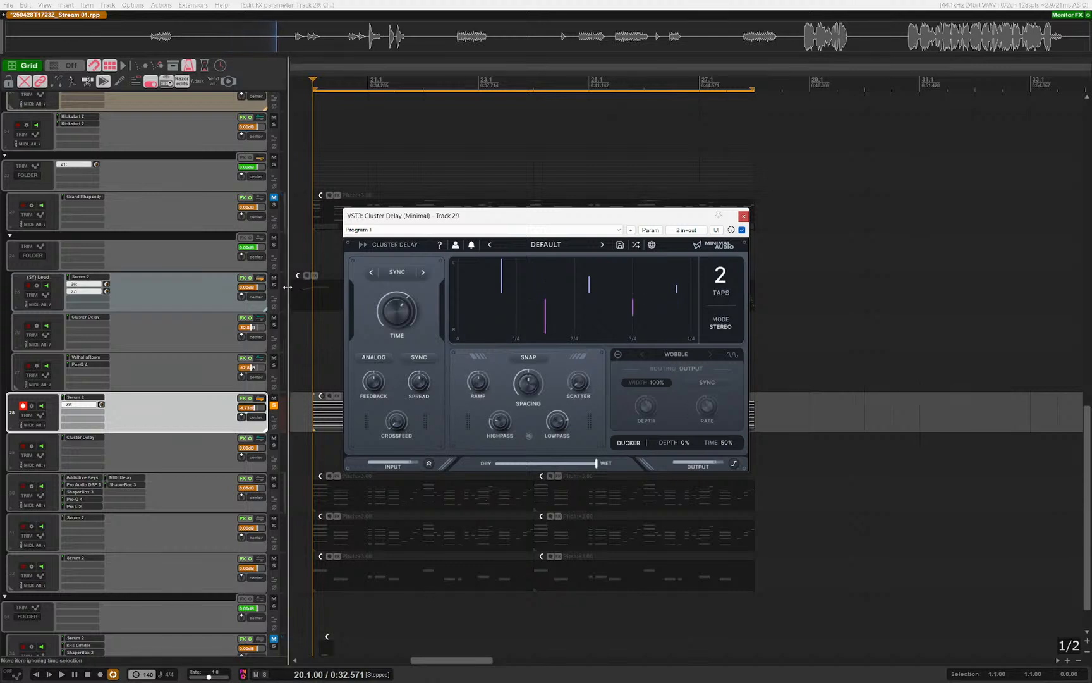
{"action": "key", "text": "space"}
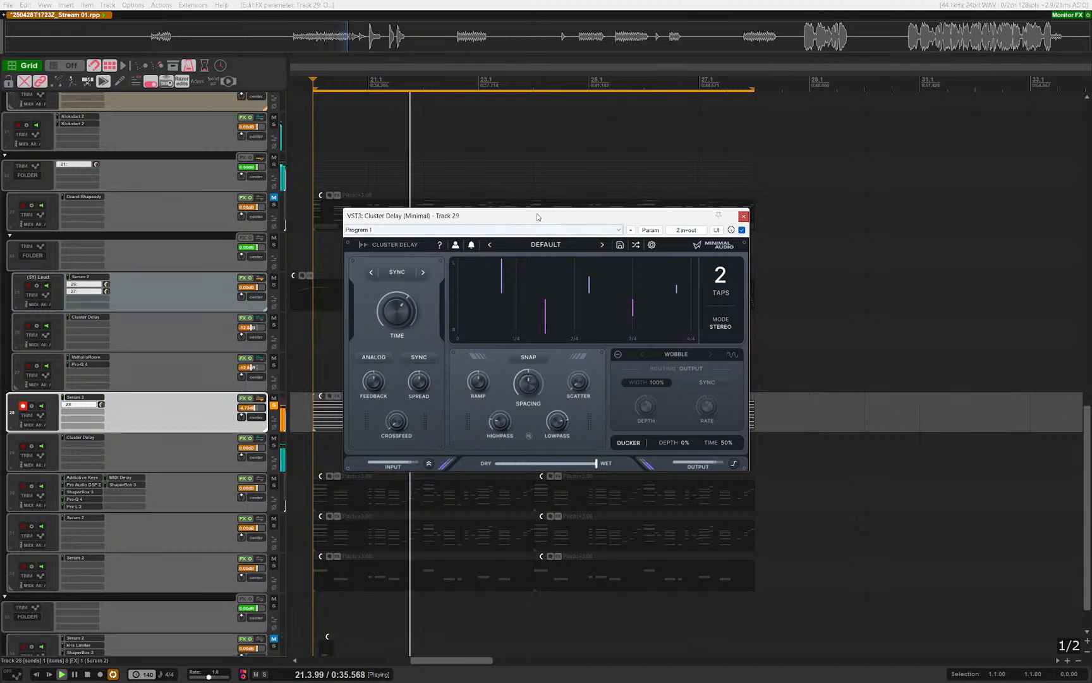
{"action": "key", "text": "Escape"}
Step: In the arpeggio's Serum 2, enable Filter 1 and assign Env 1 to its cutoff, set around 708 Hz
{"action": "key", "text": "f"}
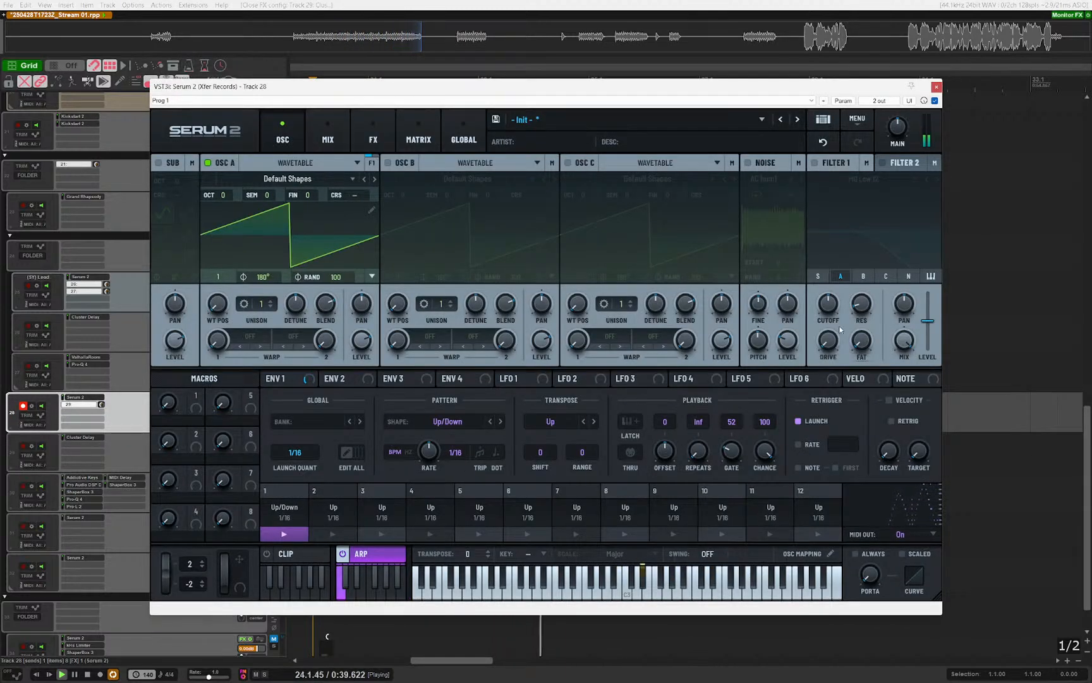
{"action": "left_click", "coordinate": [815, 163]}
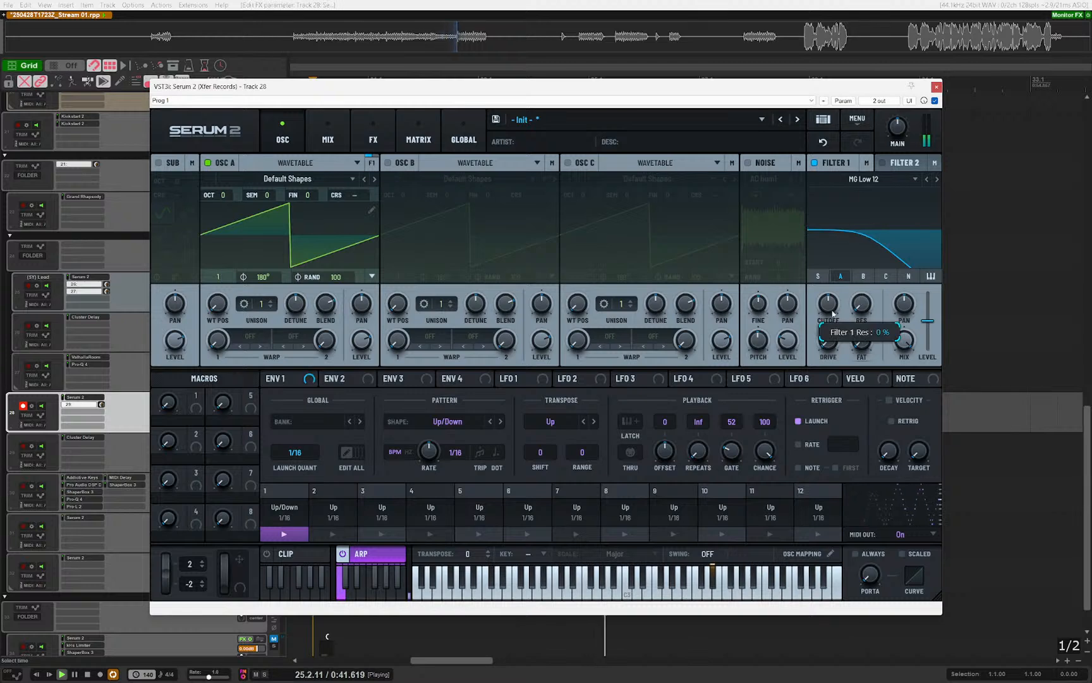
{"action": "left_click_drag", "start_coordinate": [830, 302], "coordinate": [834, 293]}
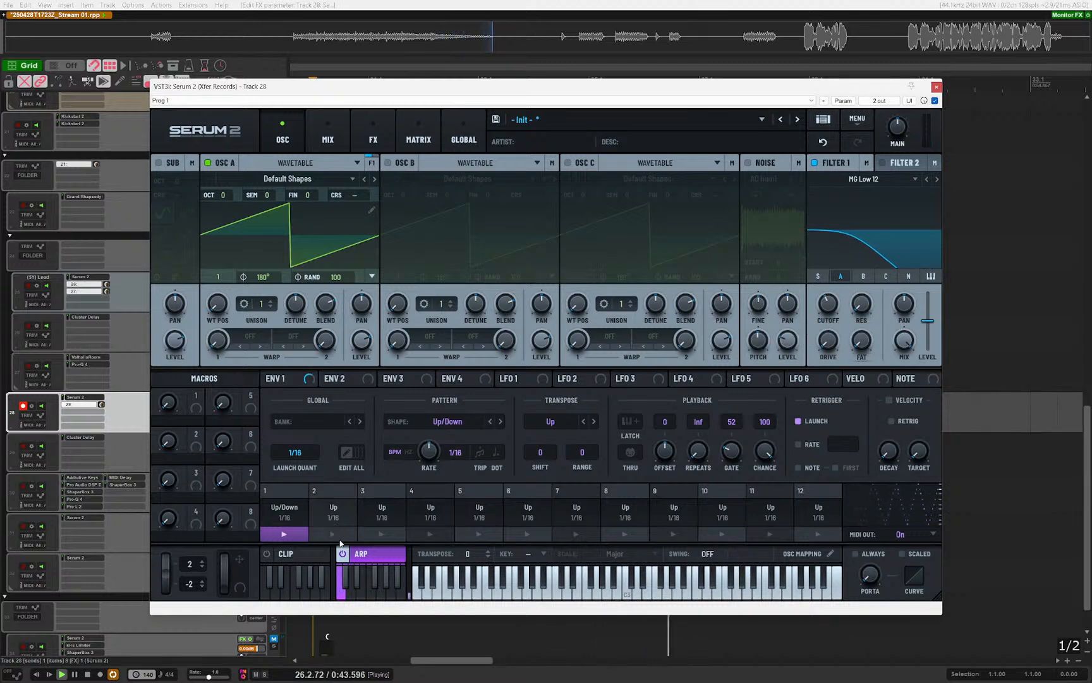
{"action": "left_click", "coordinate": [300, 380]}
{"action": "left_click_drag", "start_coordinate": [301, 392], "coordinate": [836, 300]}
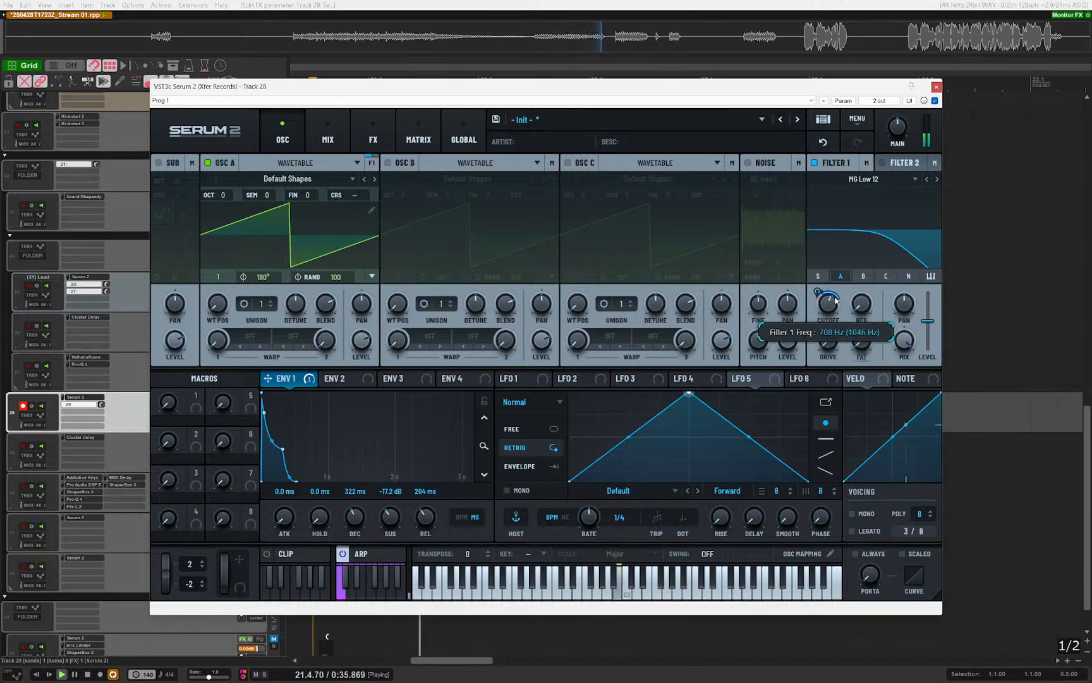
Step: Set OSC A's random phase to 76 and enable OSC B with 8 unison voices through Filter 1 at about 1192 Hz
{"action": "left_click_drag", "start_coordinate": [342, 286], "coordinate": [342, 319]}
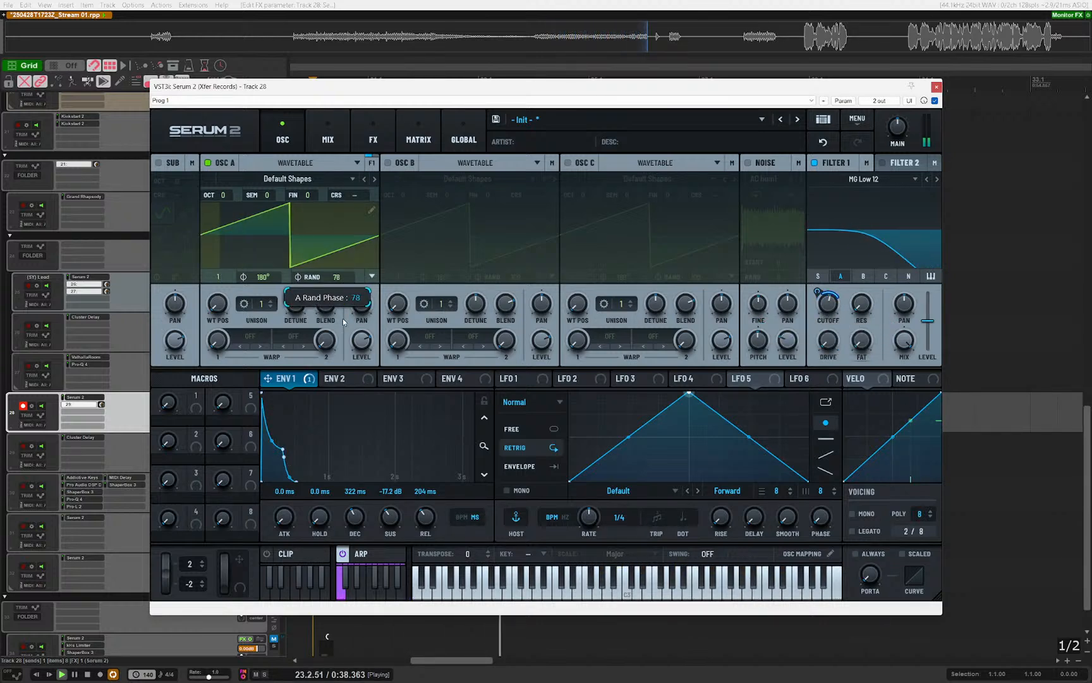
{"action": "left_click", "coordinate": [388, 163]}
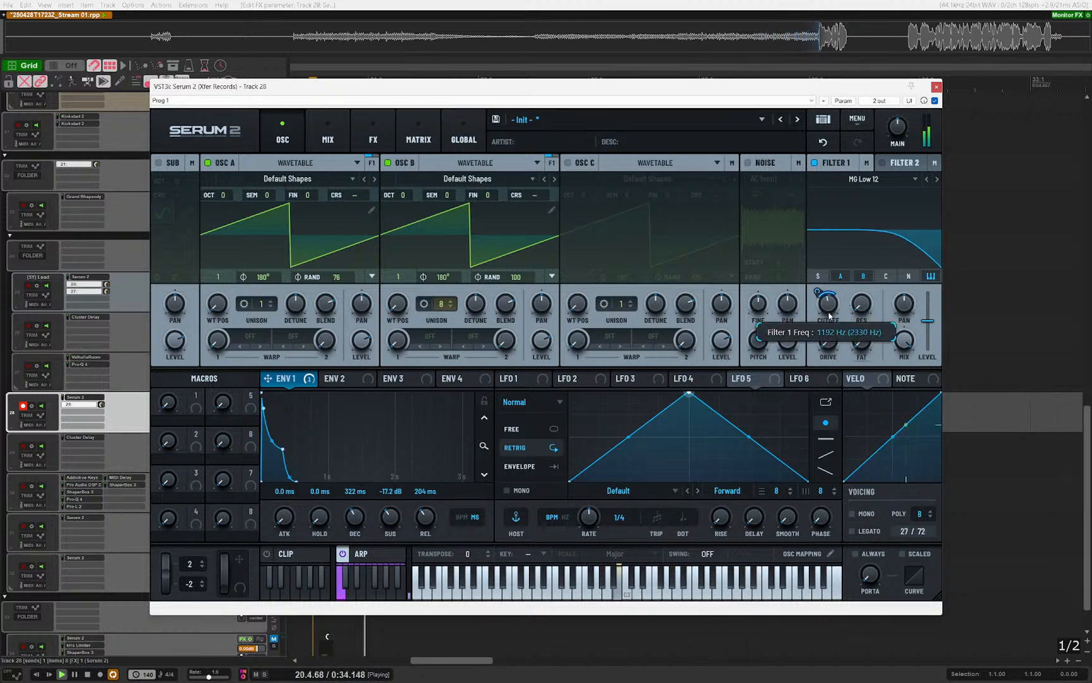
{"action": "key", "text": "Escape"}
Step: Unsolo the arpeggio track and group it with its Cluster Delay track into a new folder
{"action": "key", "text": "F6"}
{"action": "scroll", "coordinate": [392, 423], "scroll_direction": "down", "scroll_amount": 1}
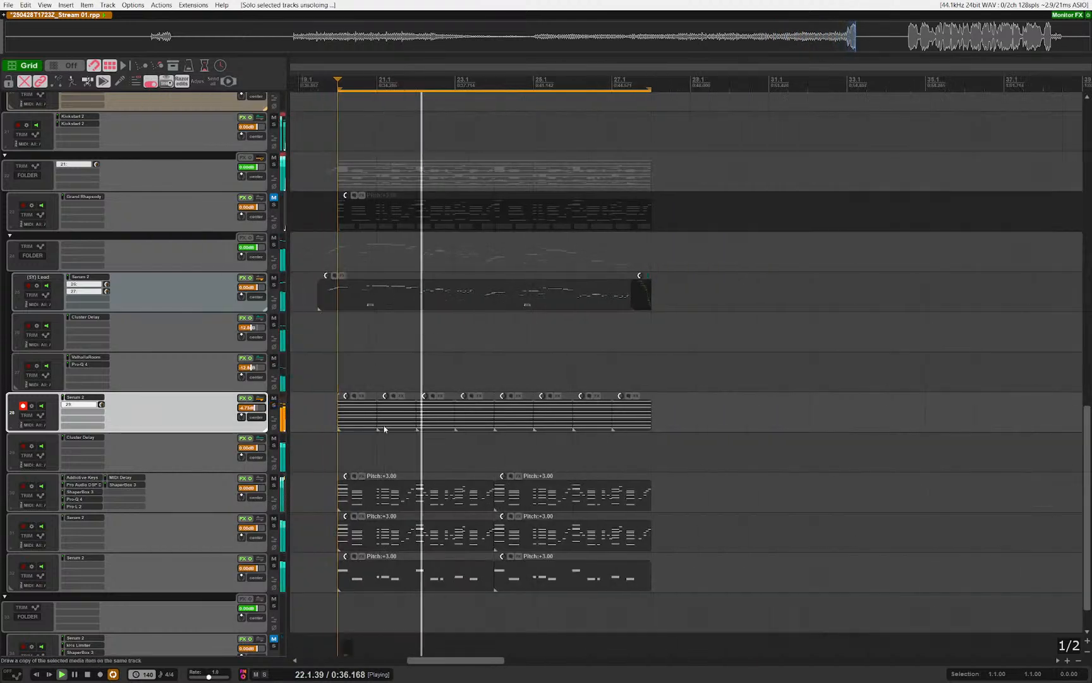
{"action": "scroll", "coordinate": [384, 427], "scroll_direction": "up", "scroll_amount": 1}
{"action": "left_click", "coordinate": [201, 449], "text": "shift"}
{"action": "key", "text": "ctrl+g"}
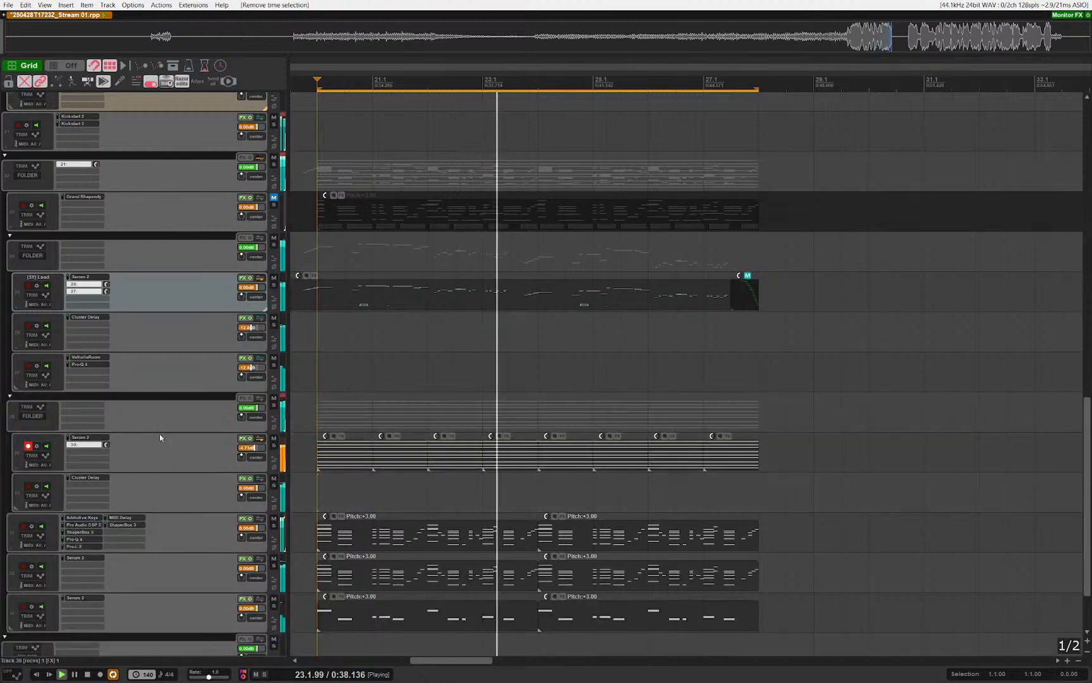
Step: Lower the new arpeggio folder's volume to about -4.9 dB while the full mix plays
{"action": "left_click", "coordinate": [170, 420]}
{"action": "left_click_drag", "start_coordinate": [246, 410], "coordinate": [244, 409]}
{"action": "scroll", "coordinate": [417, 419], "scroll_direction": "down", "scroll_amount": 1}
{"action": "scroll", "coordinate": [417, 420], "scroll_direction": "up", "scroll_amount": 1}
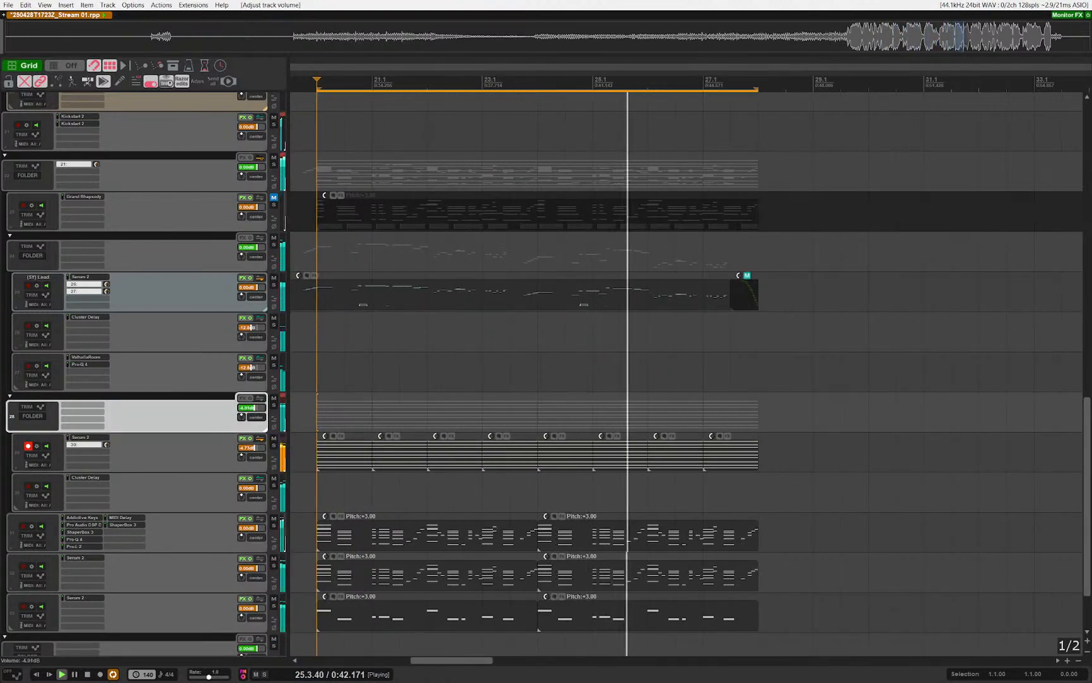
Step: Briefly solo the Addictive Keys track and lower its volume to about -3.6 dB in the full mix
{"action": "scroll", "coordinate": [394, 409], "scroll_direction": "down", "scroll_amount": 4}
{"action": "scroll", "coordinate": [392, 409], "scroll_direction": "up", "scroll_amount": 3}
{"action": "left_click_drag", "start_coordinate": [390, 408], "coordinate": [428, 460]}
{"action": "scroll", "coordinate": [414, 454], "scroll_direction": "down", "scroll_amount": 2}
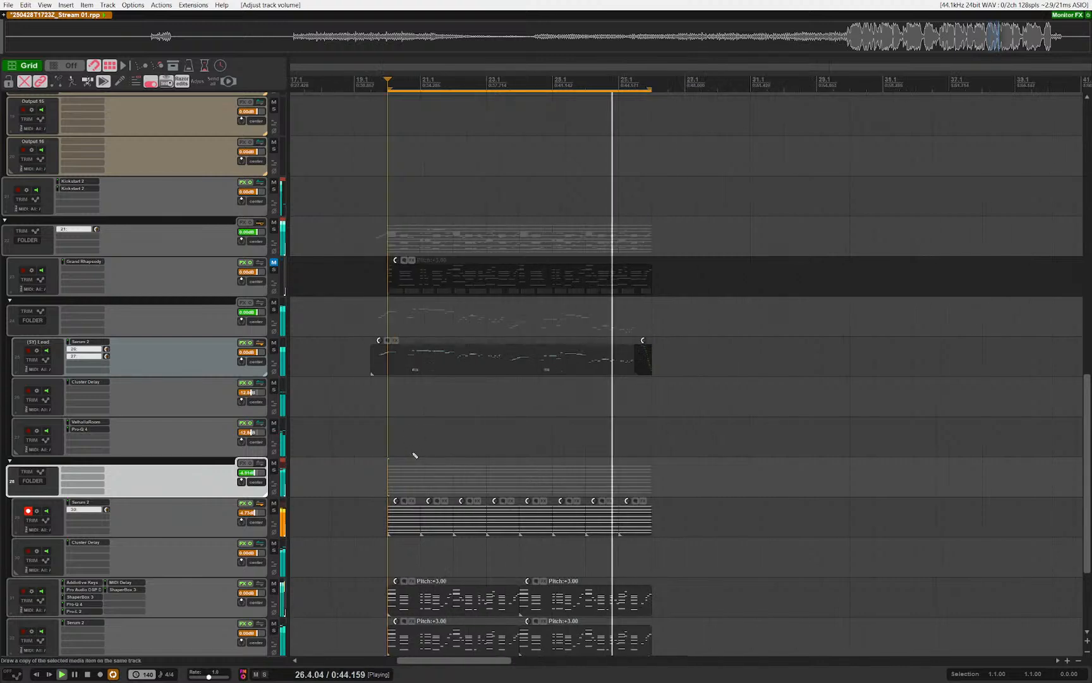
{"action": "scroll", "coordinate": [418, 453], "scroll_direction": "up", "scroll_amount": 3}
{"action": "scroll", "coordinate": [316, 440], "scroll_direction": "down", "scroll_amount": 5}
{"action": "scroll", "coordinate": [313, 439], "scroll_direction": "up", "scroll_amount": 3}
{"action": "scroll", "coordinate": [313, 438], "scroll_direction": "down", "scroll_amount": 1}
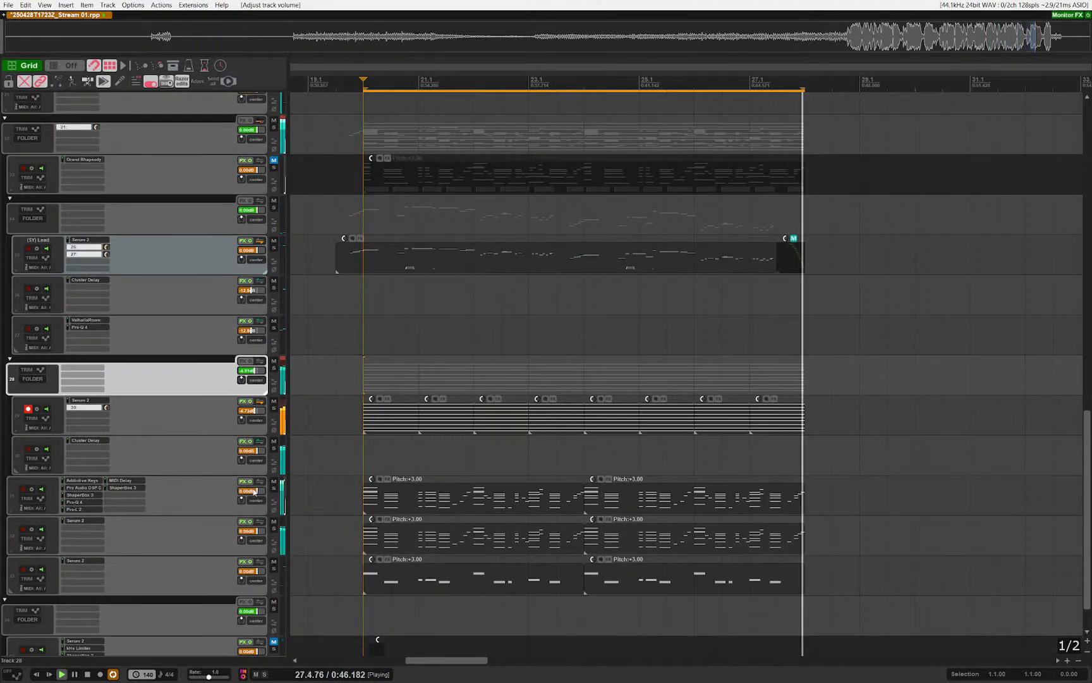
{"action": "left_click", "coordinate": [202, 497]}
{"action": "key", "text": "s"}
{"action": "key", "text": "s"}
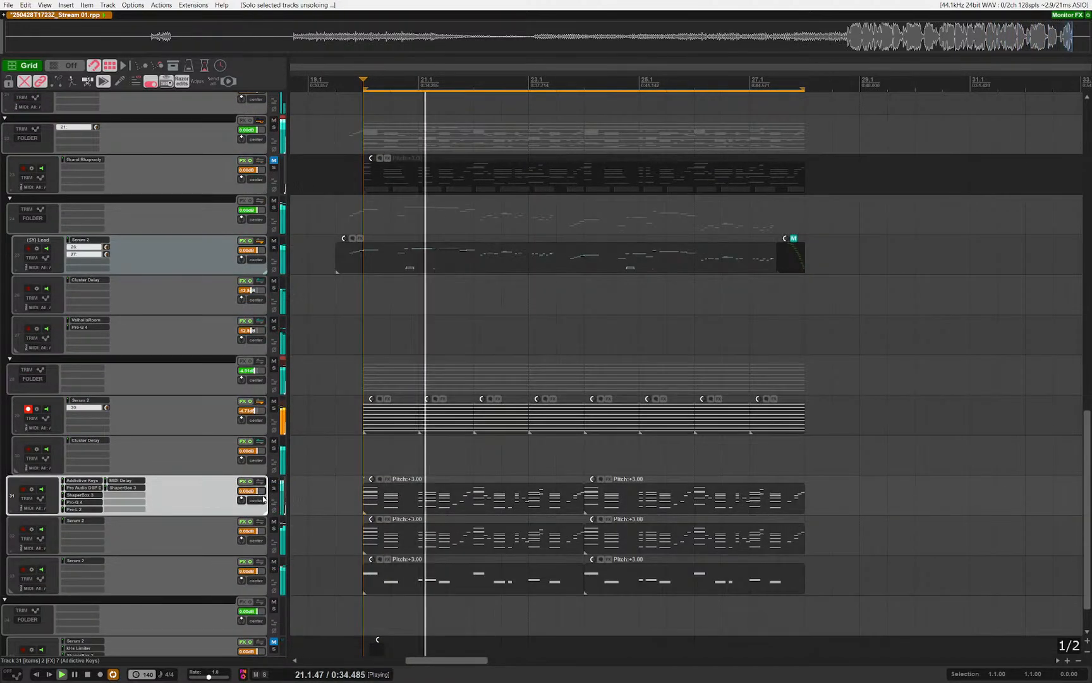
{"action": "left_click_drag", "start_coordinate": [255, 491], "coordinate": [252, 493]}
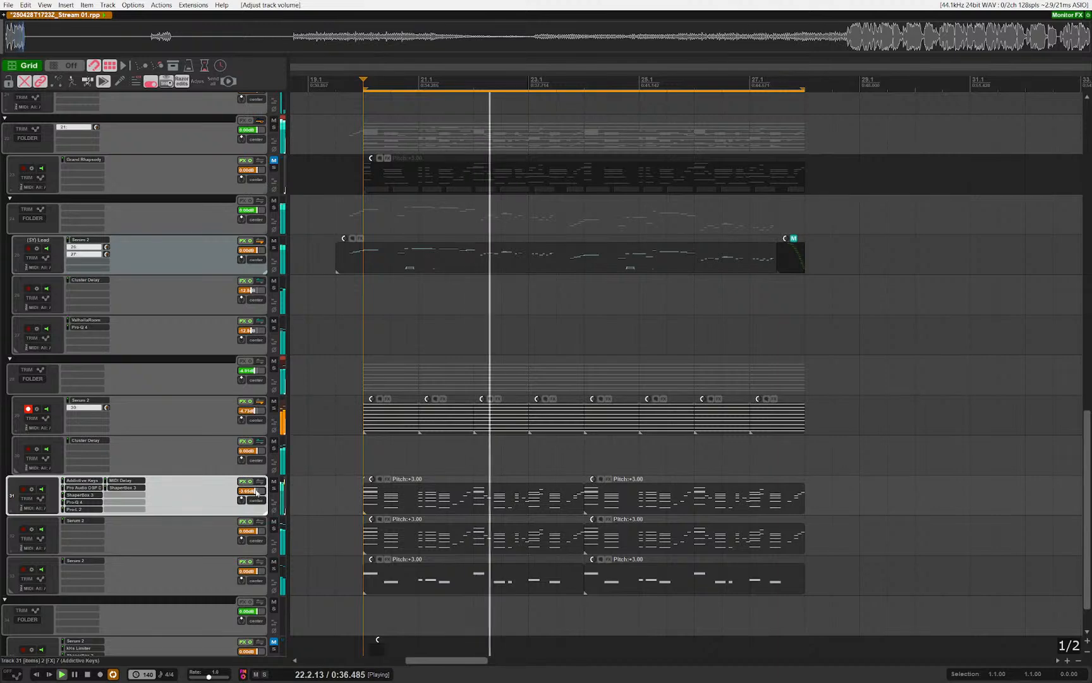
Step: Solo the Serum 2 track below Addictive Keys, add Pro-Q 4 with a raised Flat Tilt band at 1030 Hz, and unsolo it
{"action": "scroll", "coordinate": [354, 497], "scroll_direction": "down", "scroll_amount": 1}
{"action": "scroll", "coordinate": [404, 498], "scroll_direction": "up", "scroll_amount": 1}
{"action": "left_click", "coordinate": [189, 540]}
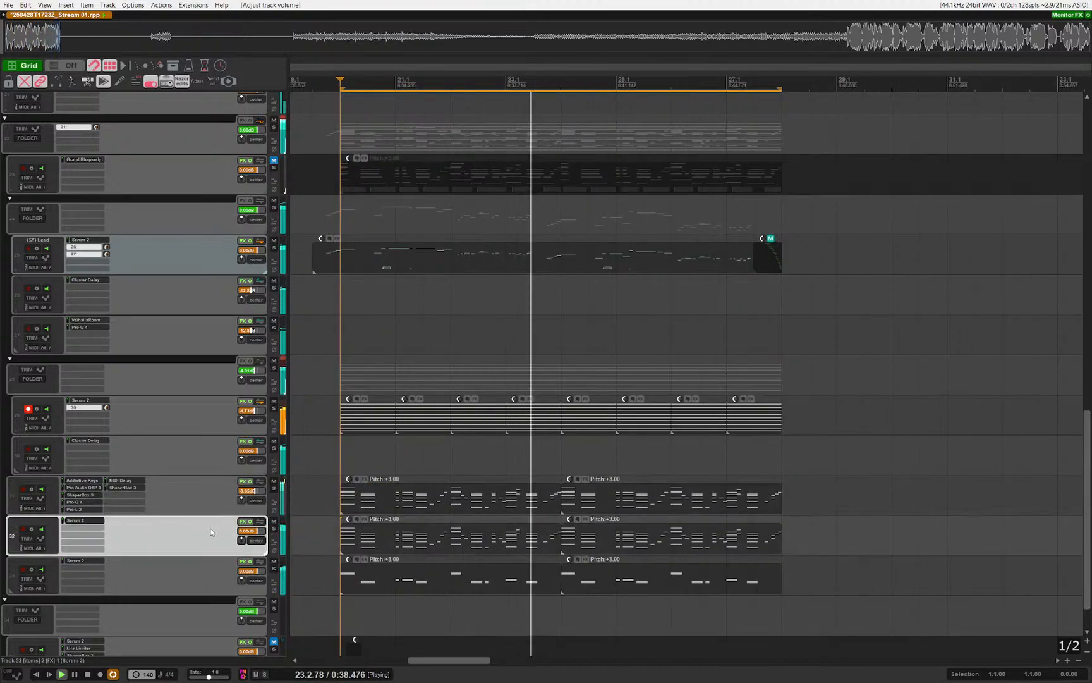
{"action": "key", "text": "s"}
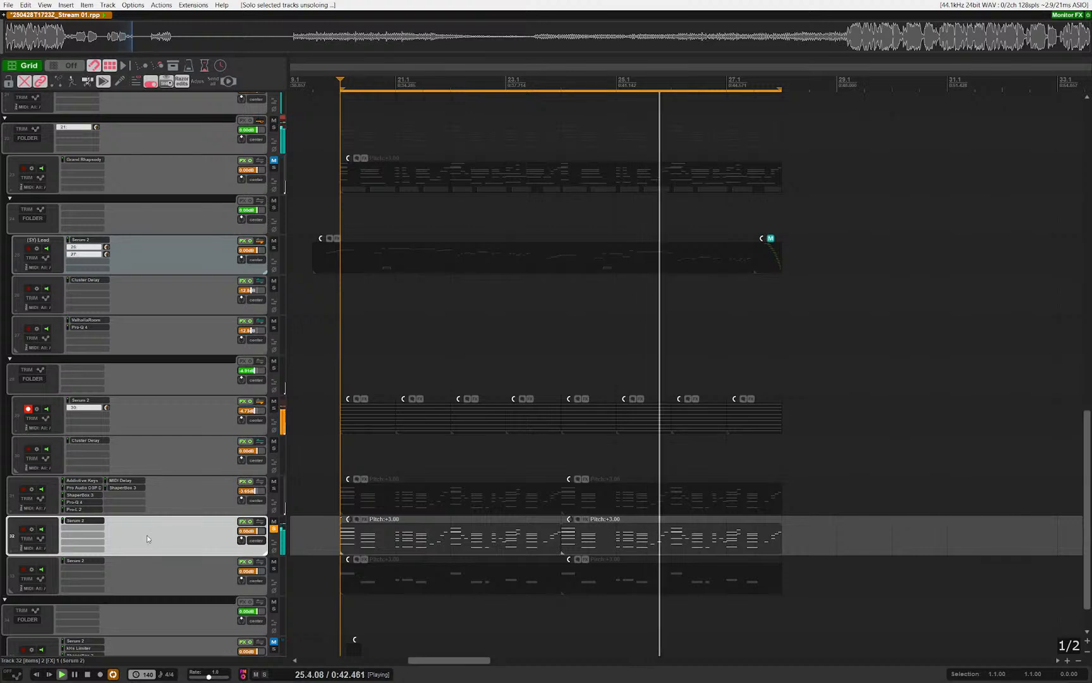
{"action": "key", "text": "q"}
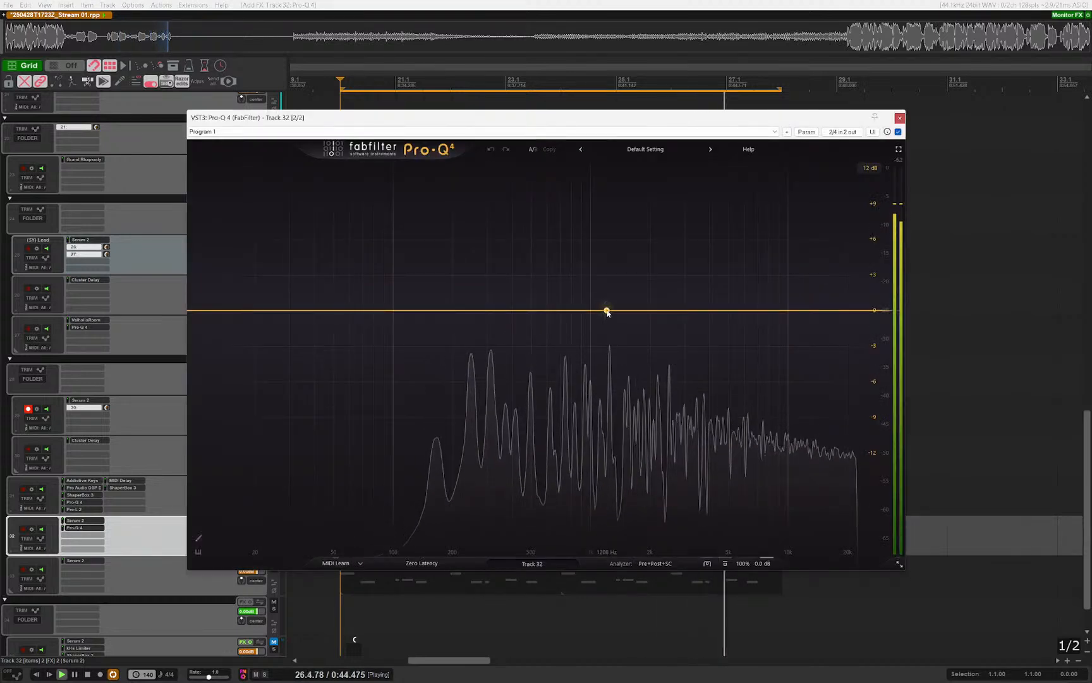
{"action": "left_click", "coordinate": [593, 311]}
{"action": "left_click", "coordinate": [504, 511]}
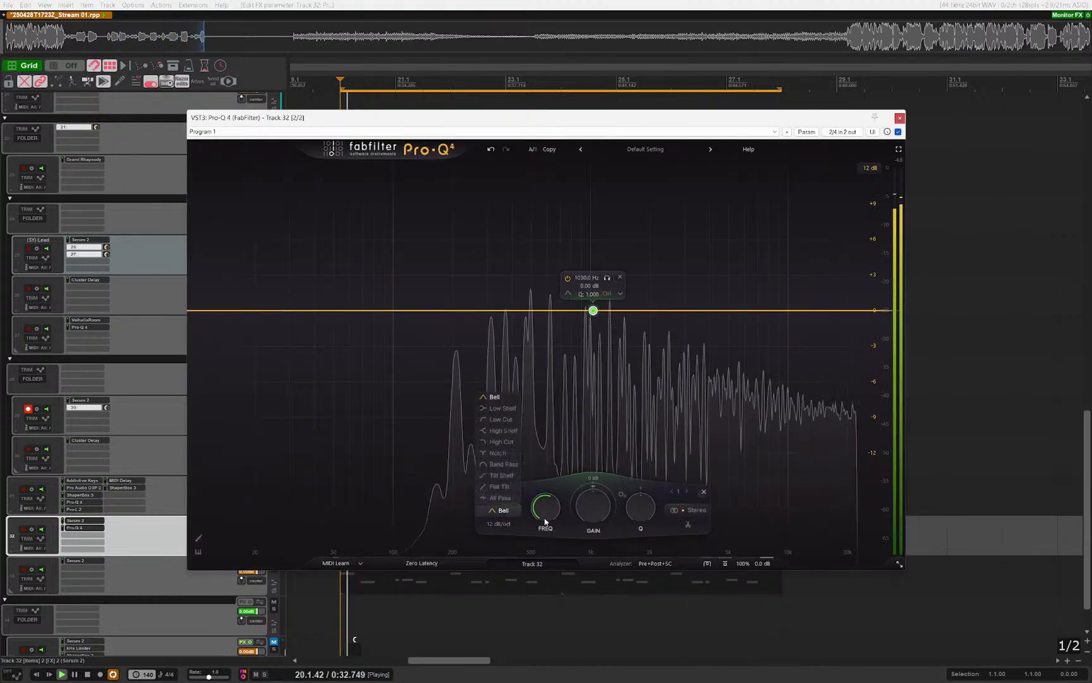
{"action": "left_click", "coordinate": [500, 486]}
{"action": "left_click_drag", "start_coordinate": [595, 514], "coordinate": [600, 484]}
{"action": "key", "text": "Escape"}
{"action": "key", "text": "s"}
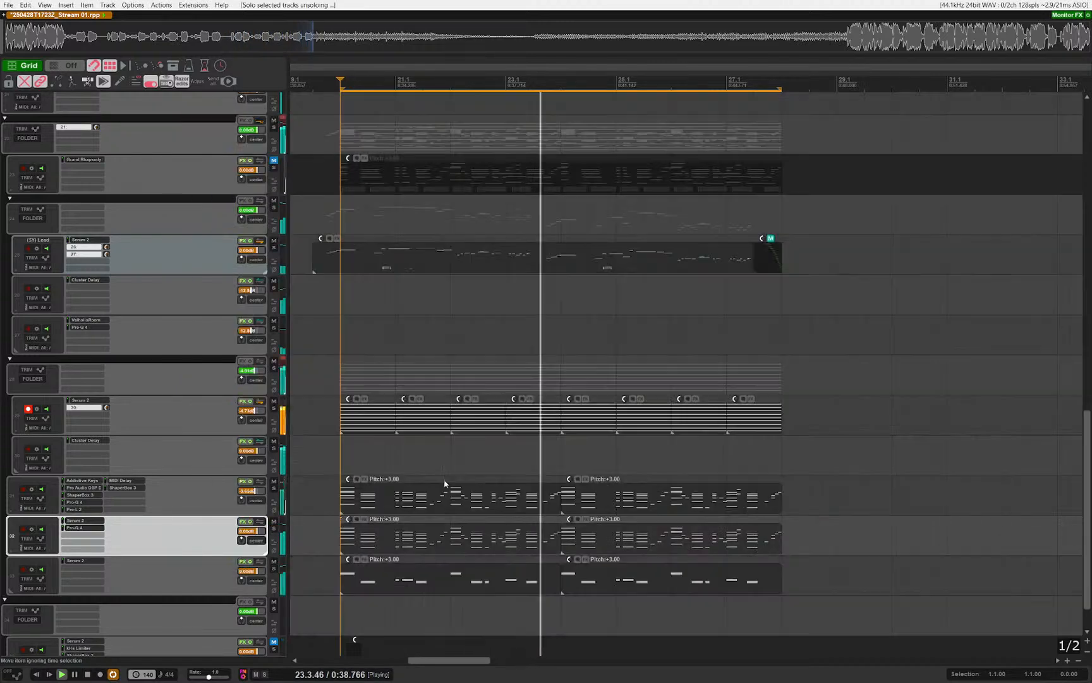
Step: Listen to the full mix, solo the (SY) Lead track, and stop playback
{"action": "scroll", "coordinate": [446, 483], "scroll_direction": "down", "scroll_amount": 4}
{"action": "scroll", "coordinate": [432, 483], "scroll_direction": "up", "scroll_amount": 4}
{"action": "scroll", "coordinate": [443, 393], "scroll_direction": "up", "scroll_amount": 2}
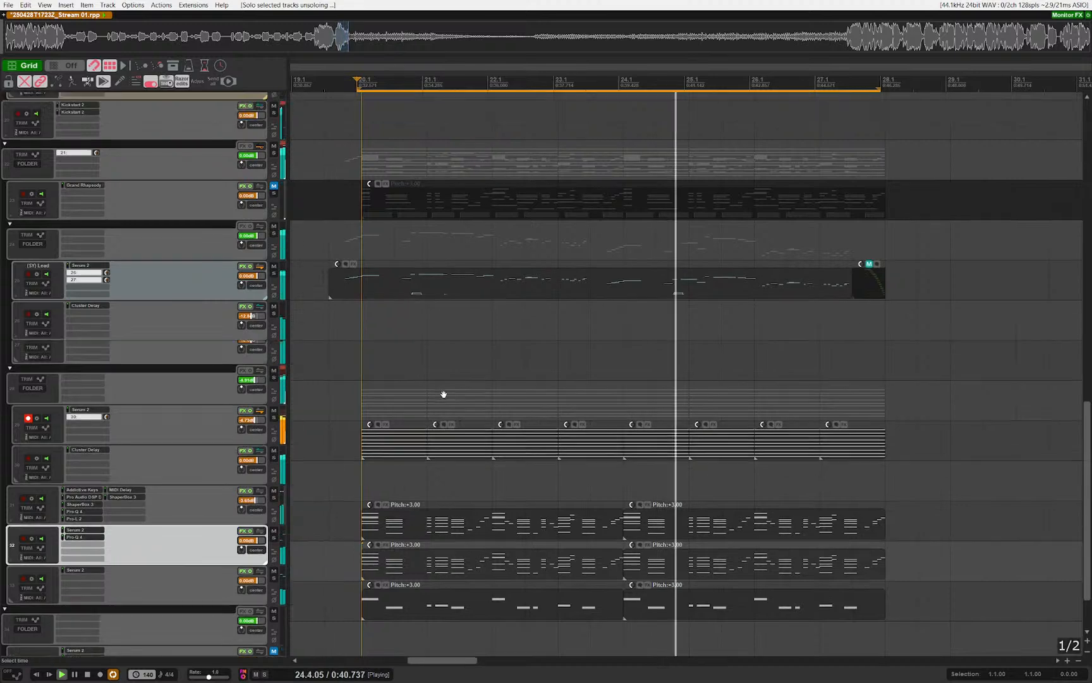
{"action": "scroll", "coordinate": [471, 437], "scroll_direction": "up", "scroll_amount": 7}
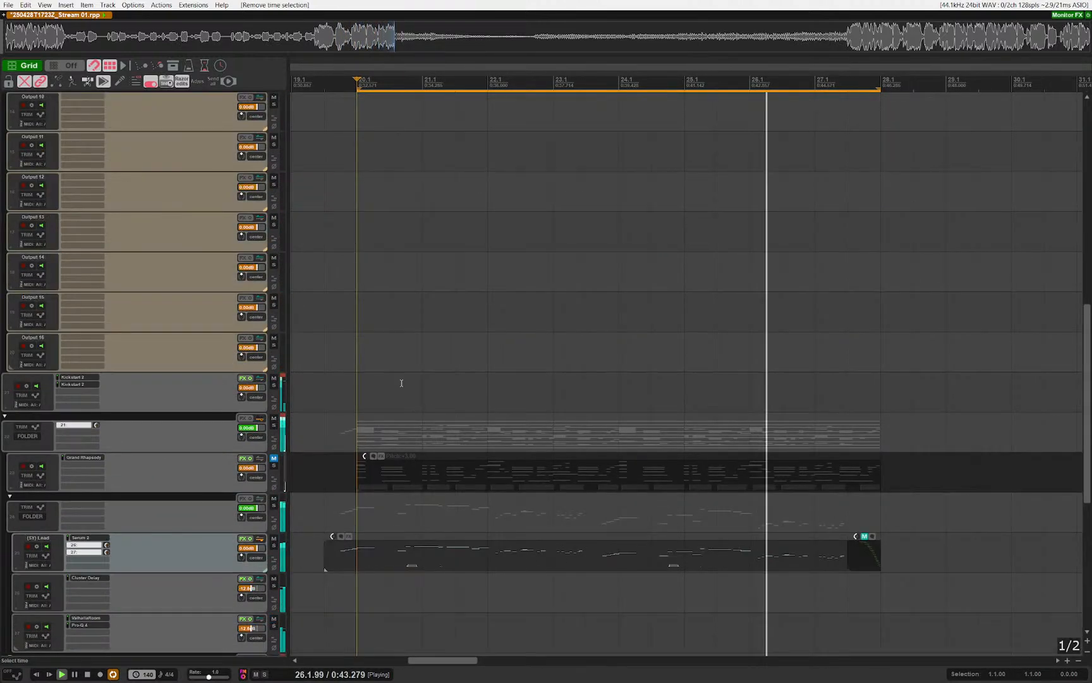
{"action": "scroll", "coordinate": [404, 405], "scroll_direction": "down", "scroll_amount": 5}
{"action": "mouse_move", "coordinate": [415, 450]}
{"action": "left_mouse_down"}
{"action": "mouse_move", "coordinate": [485, 486]}
{"action": "mouse_move", "coordinate": [464, 464]}
{"action": "left_mouse_up"}
{"action": "scroll", "coordinate": [436, 456], "scroll_direction": "down", "scroll_amount": 1}
{"action": "scroll", "coordinate": [435, 454], "scroll_direction": "up", "scroll_amount": 1}
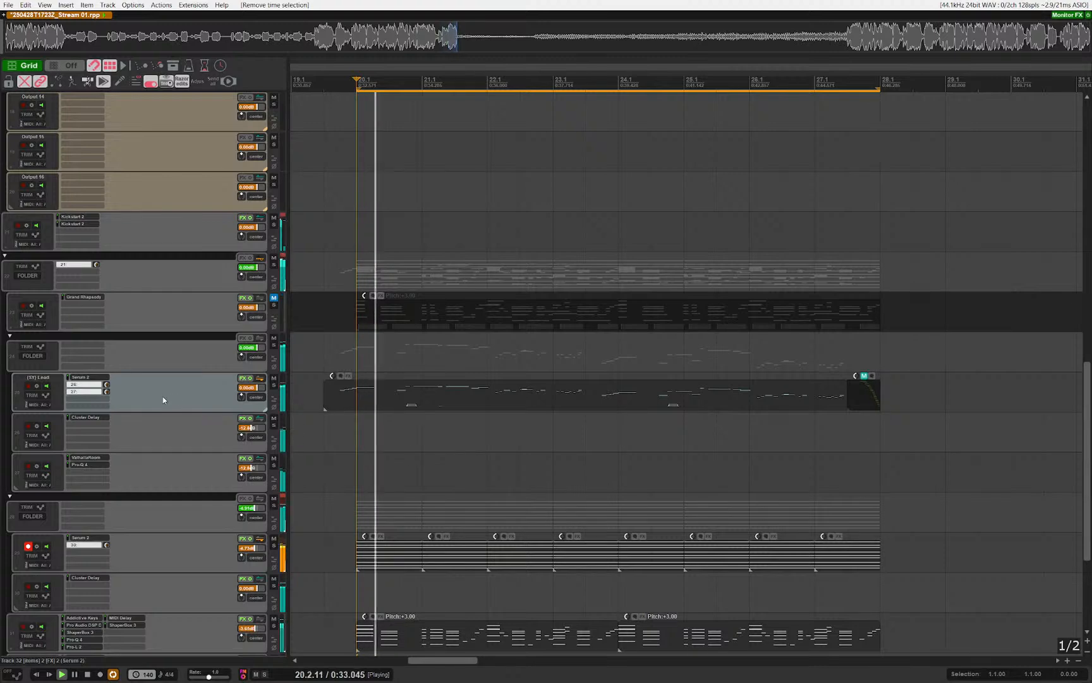
{"action": "left_click", "coordinate": [162, 398]}
{"action": "key", "text": "s"}
{"action": "key", "text": "space"}
Step: Open the lead's Serum 2 and examine the frames of OSC A's custom wavetable in the wavetable editor
{"action": "left_click", "coordinate": [88, 378]}
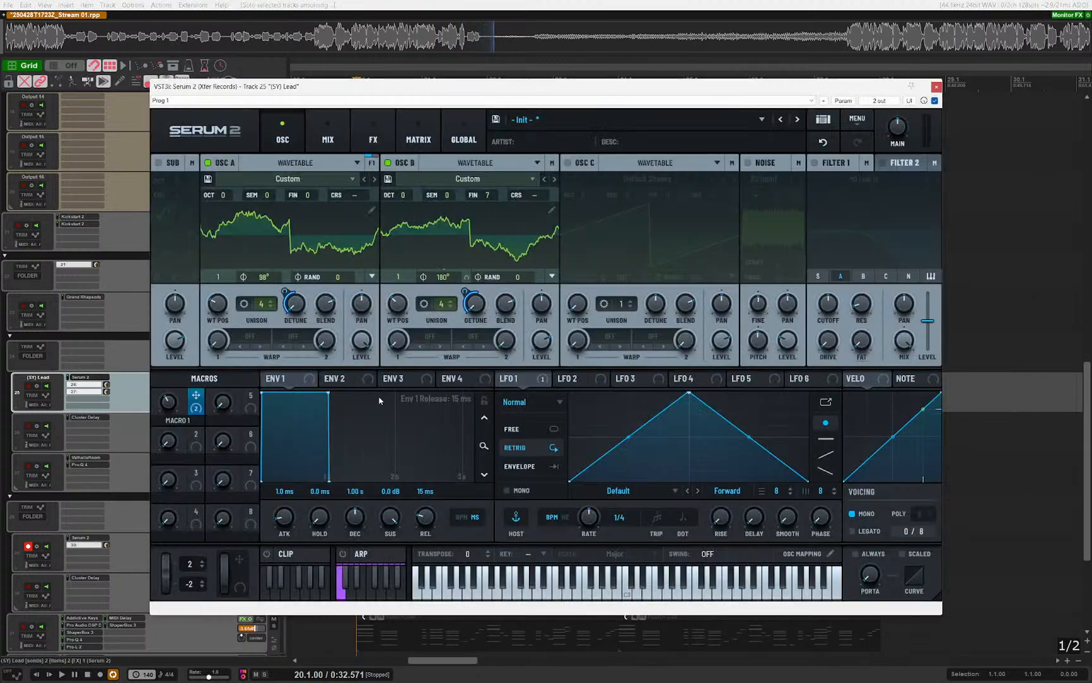
{"action": "left_click", "coordinate": [373, 211]}
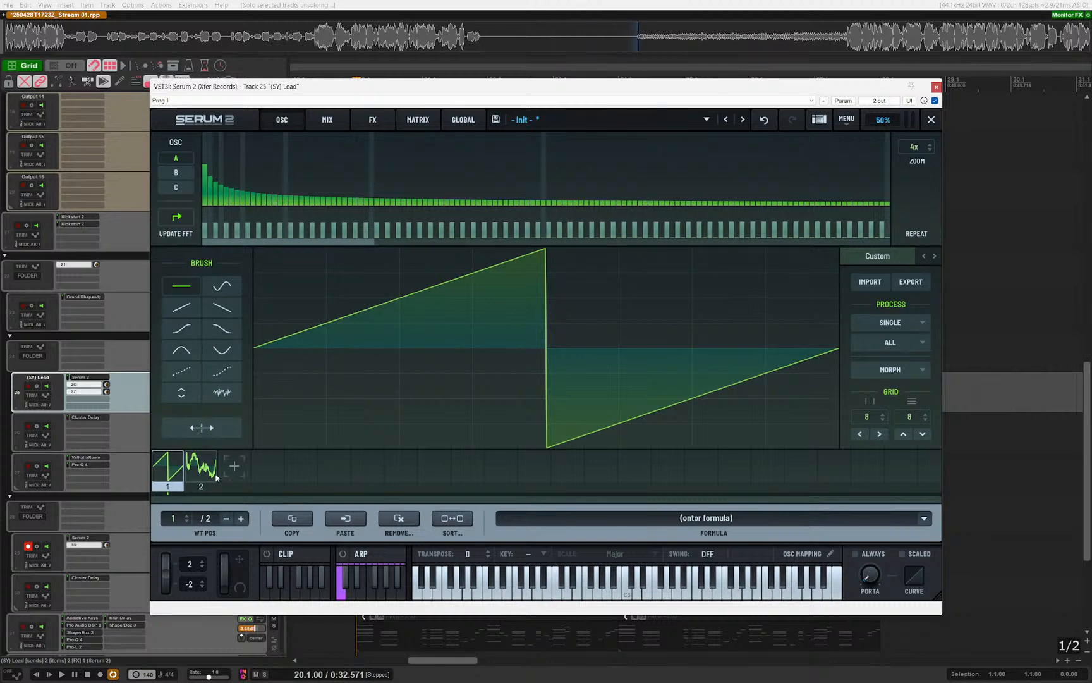
{"action": "left_click", "coordinate": [931, 120]}
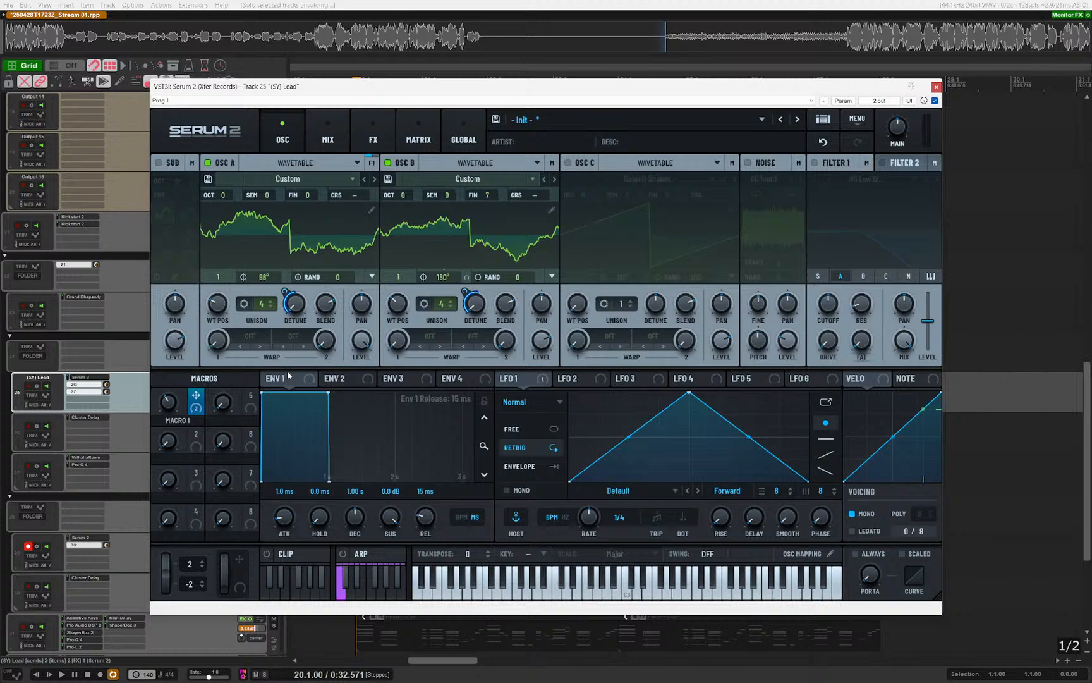
Step: Set the lead's OSC A second warp to the HPF filter and assign Macro 2 to its amount
{"action": "left_click", "coordinate": [296, 335]}
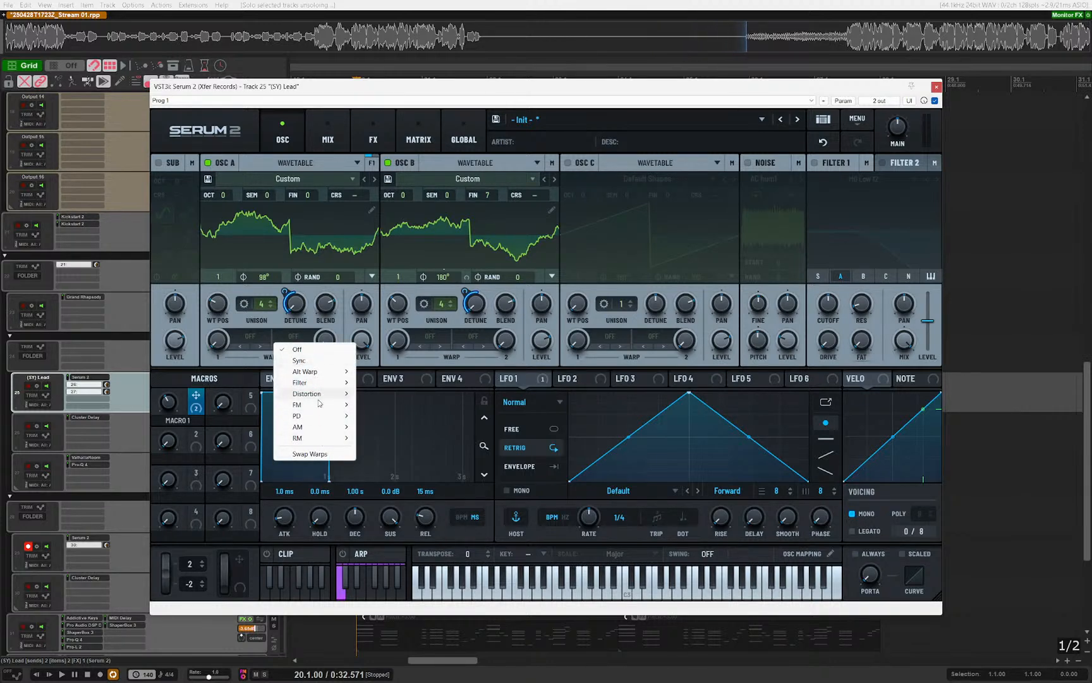
{"action": "left_click", "coordinate": [392, 393]}
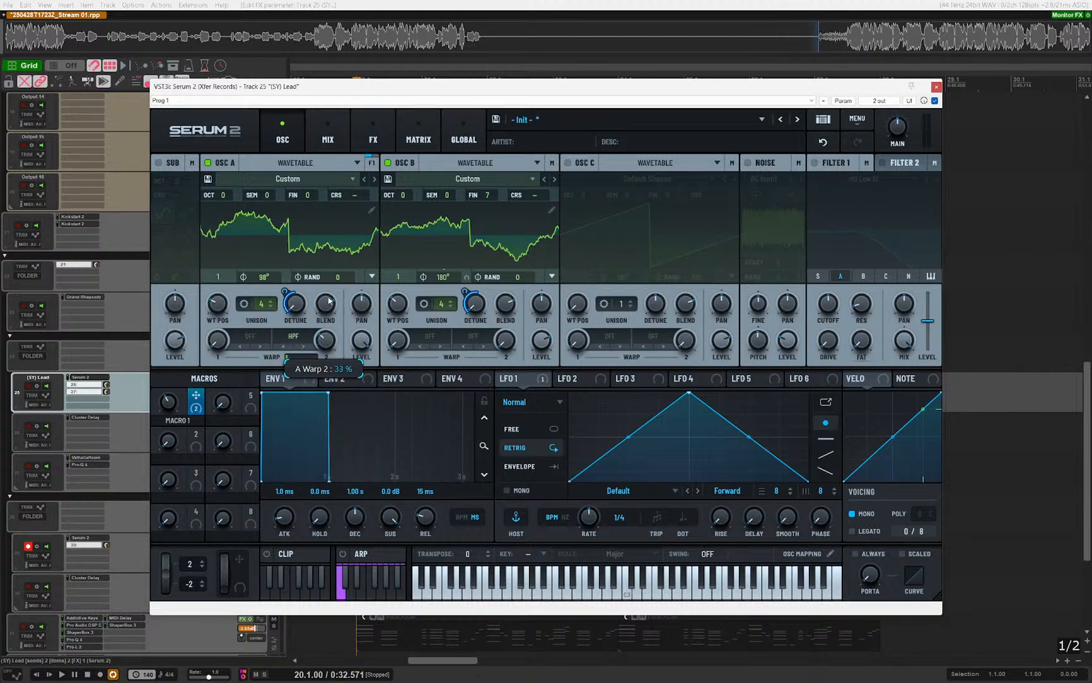
{"action": "left_click", "coordinate": [117, 392]}
{"action": "key", "text": "F6"}
{"action": "key", "text": "F6"}
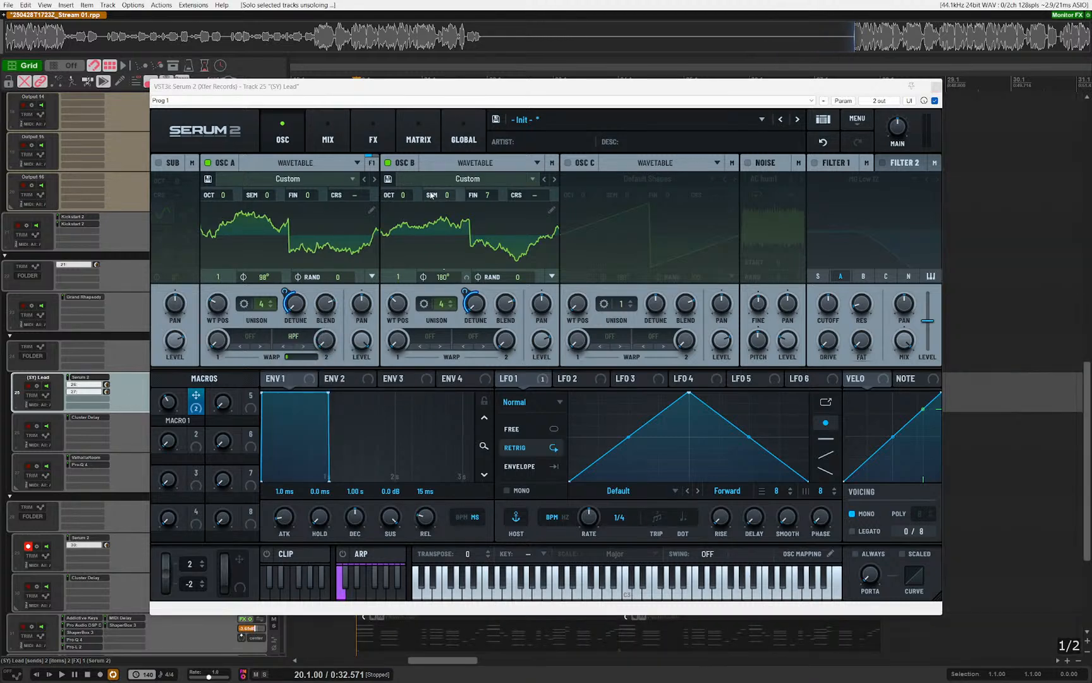
{"action": "left_click_drag", "start_coordinate": [196, 435], "coordinate": [326, 341]}
Step: Set the lead's OSC B second warp to the HPF filter and assign Macro 2 to its amount
{"action": "left_click", "coordinate": [473, 341]}
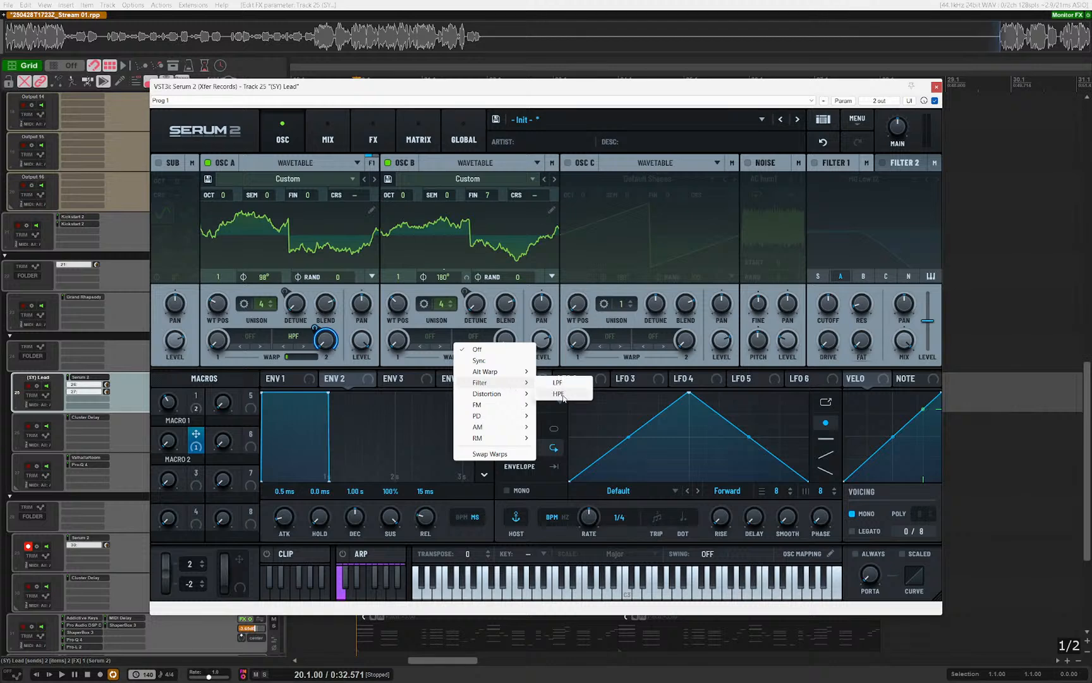
{"action": "left_click", "coordinate": [559, 394]}
{"action": "right_click", "coordinate": [478, 358]}
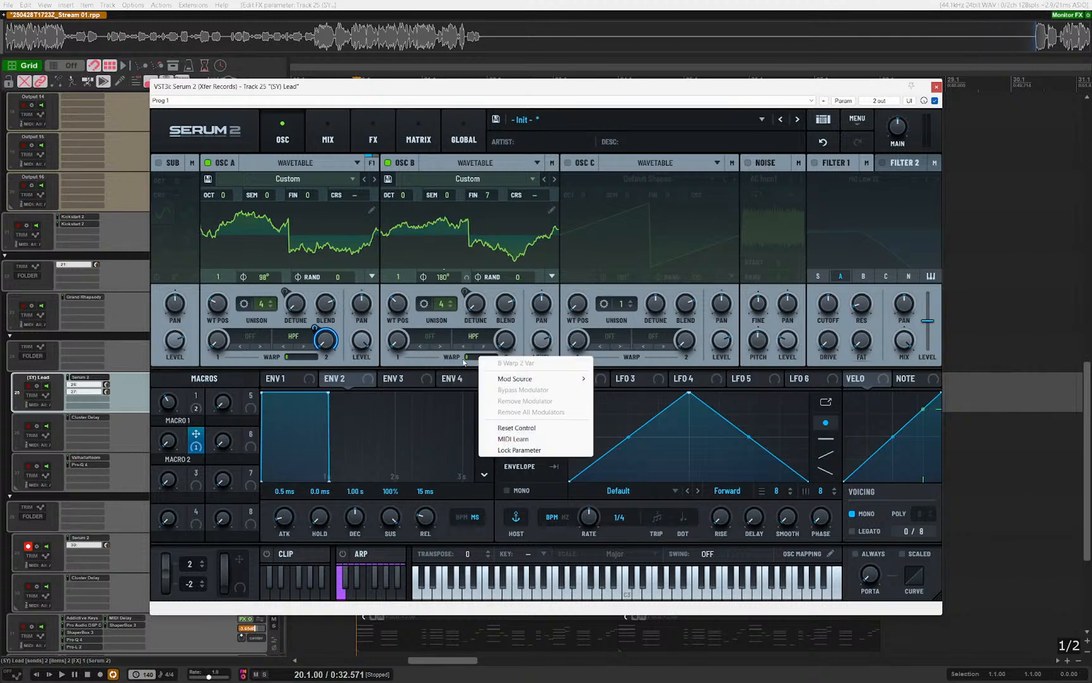
{"action": "left_click", "coordinate": [464, 362]}
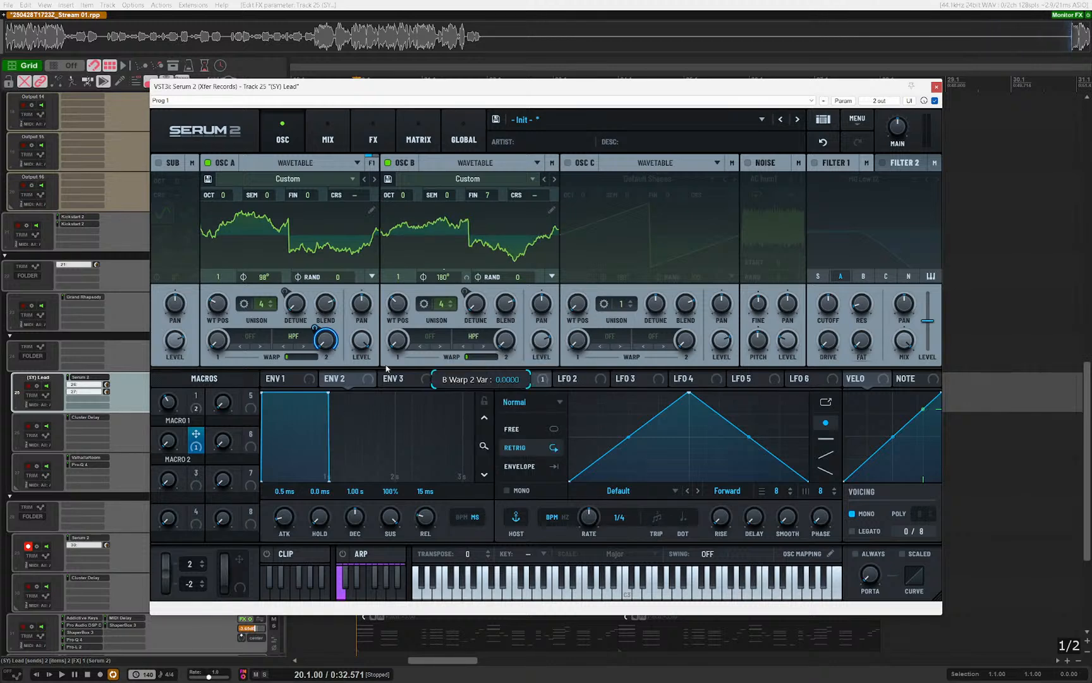
{"action": "left_click_drag", "start_coordinate": [196, 441], "coordinate": [510, 338]}
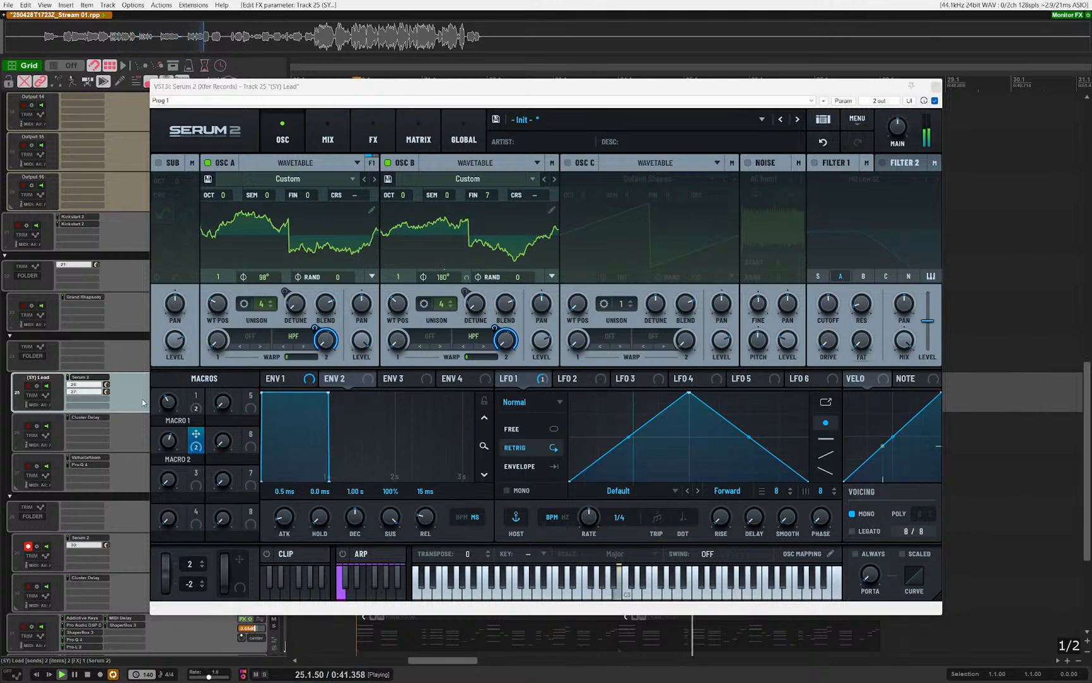
Step: Open the monitoring analyzers, switch to the 50ms Peak SPAN Plus, and arrange its window beside the lead's Serum 2
{"action": "key", "text": "m"}
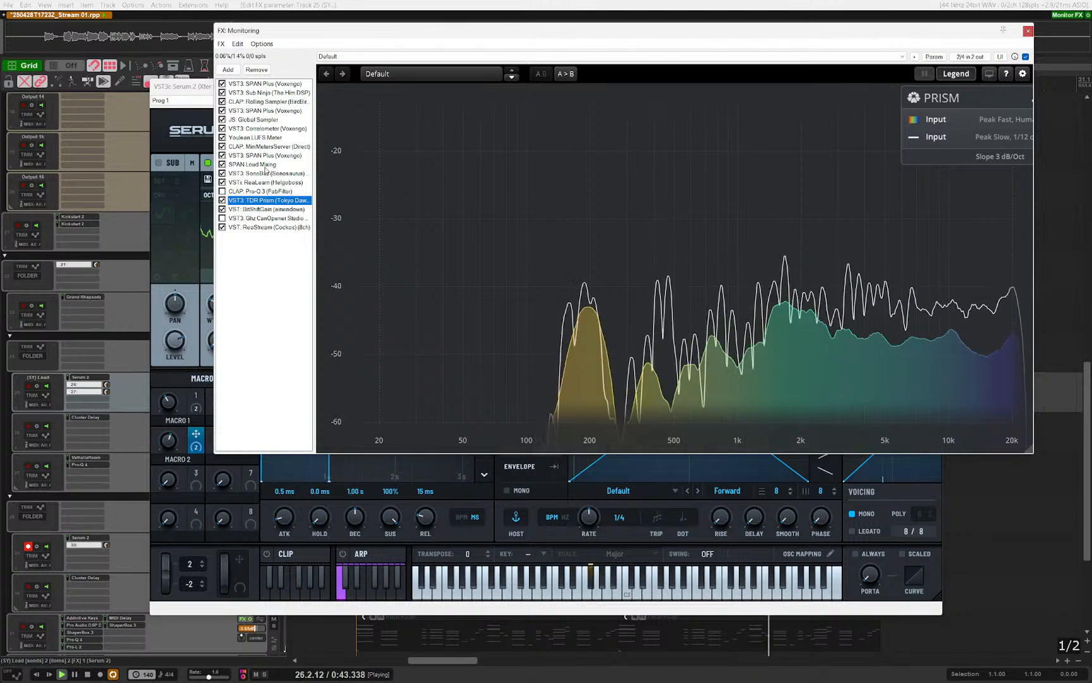
{"action": "left_click", "coordinate": [267, 155]}
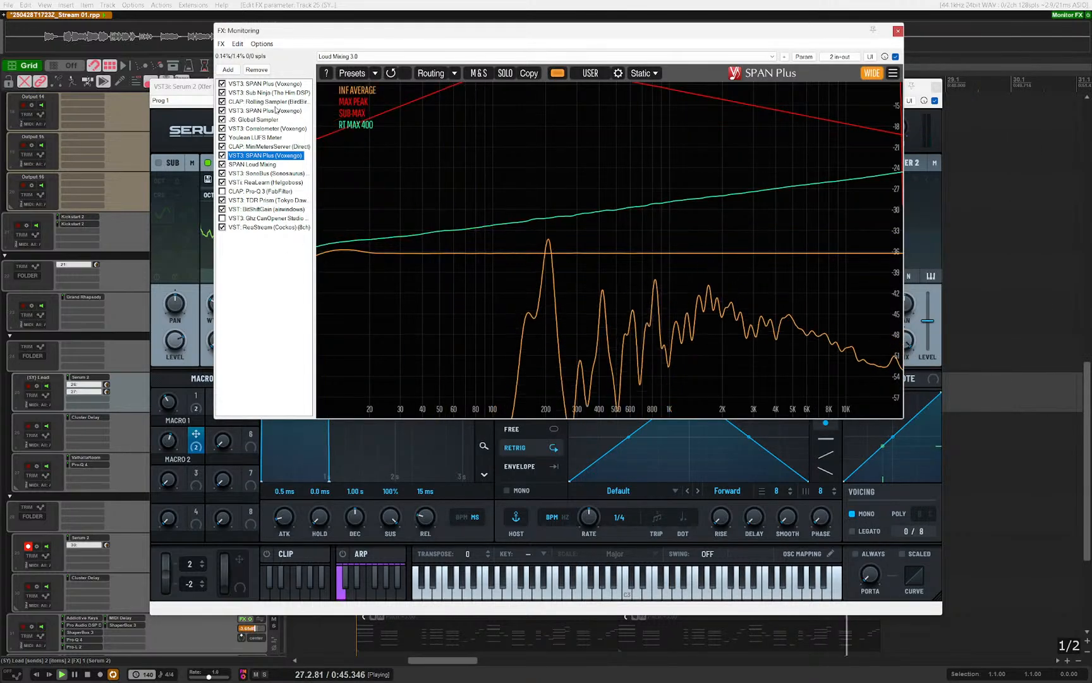
{"action": "left_click", "coordinate": [271, 110]}
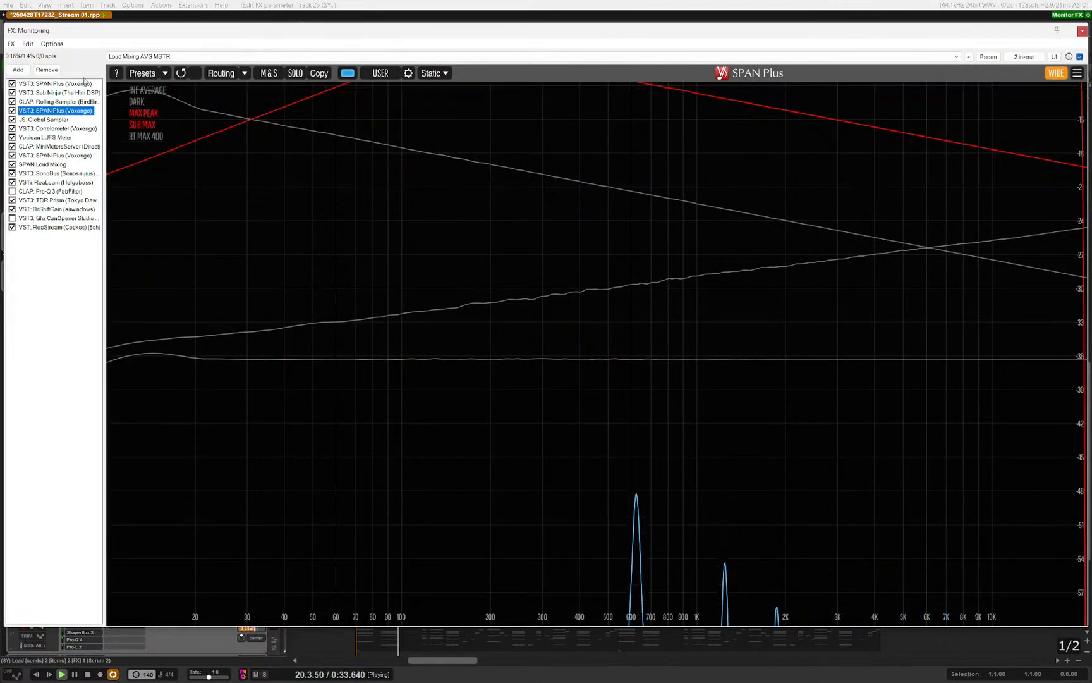
{"action": "left_click", "coordinate": [55, 83]}
{"action": "left_click_drag", "start_coordinate": [292, 35], "coordinate": [543, 34]}
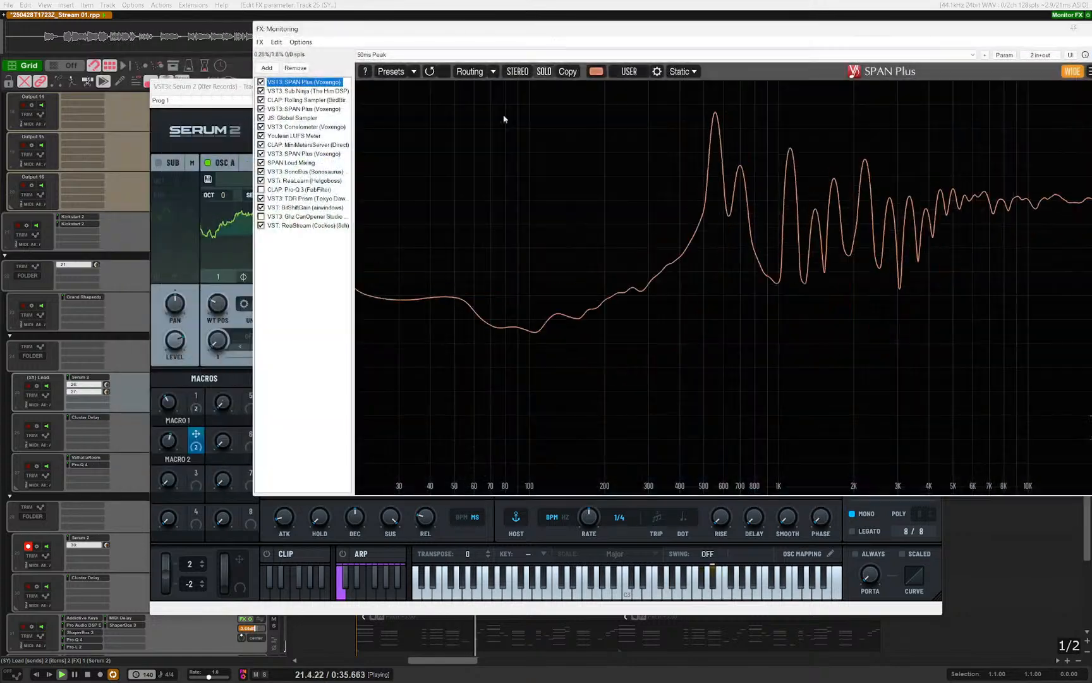
{"action": "left_click_drag", "start_coordinate": [227, 93], "coordinate": [116, 121]}
{"action": "left_click", "coordinate": [892, 193]}
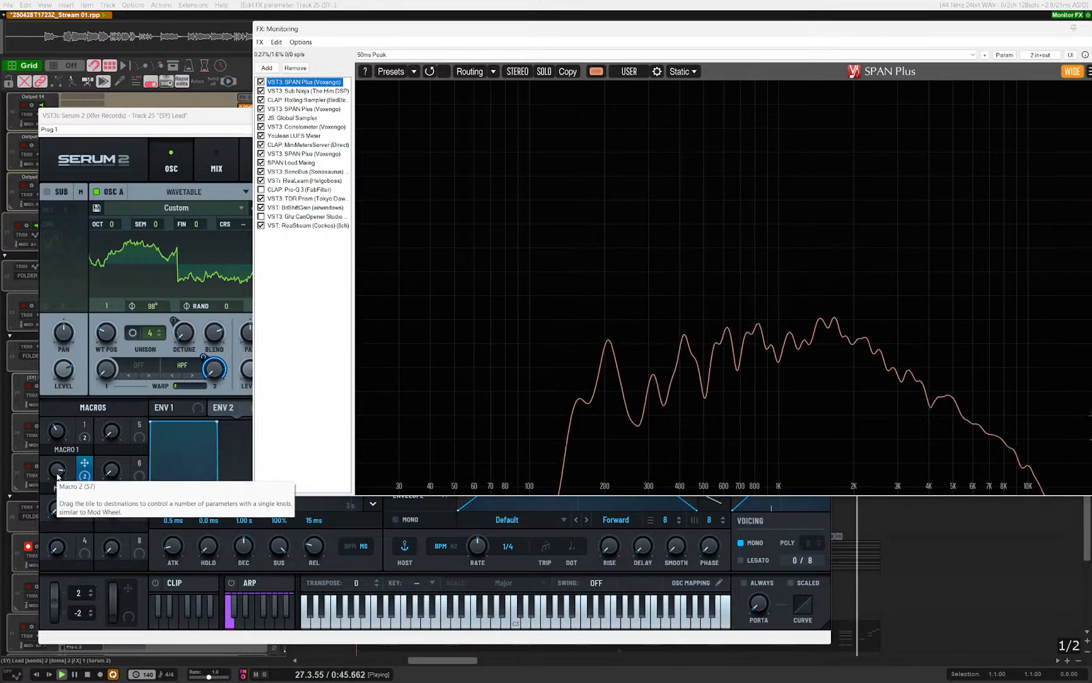
Step: Compare high and low HPF warp variation on OSC A and OSC B while sweeping Macro 2, leaving both variations near minimum
{"action": "left_click", "coordinate": [182, 393]}
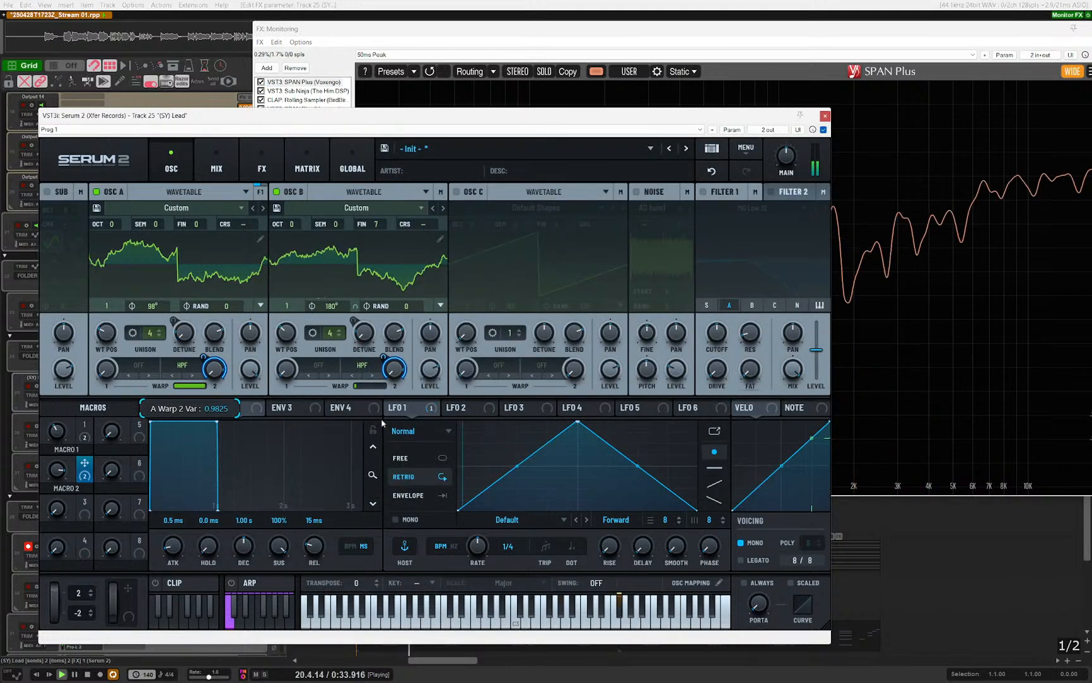
{"action": "left_click", "coordinate": [929, 357]}
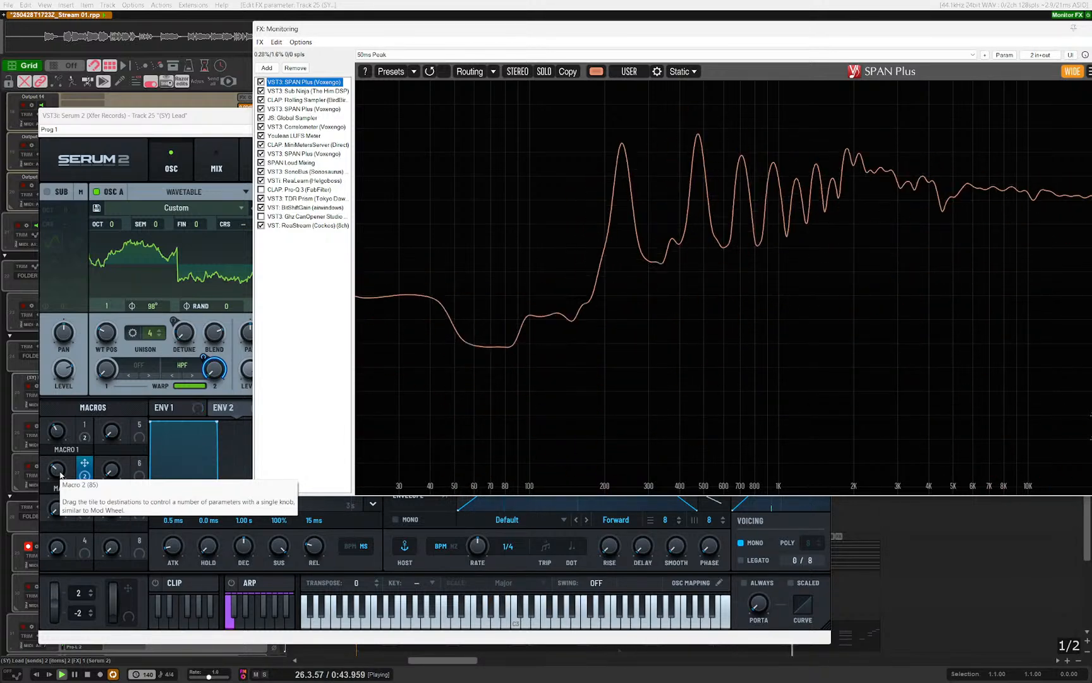
{"action": "left_click", "coordinate": [180, 394]}
{"action": "left_click_drag", "start_coordinate": [180, 394], "coordinate": [127, 394]}
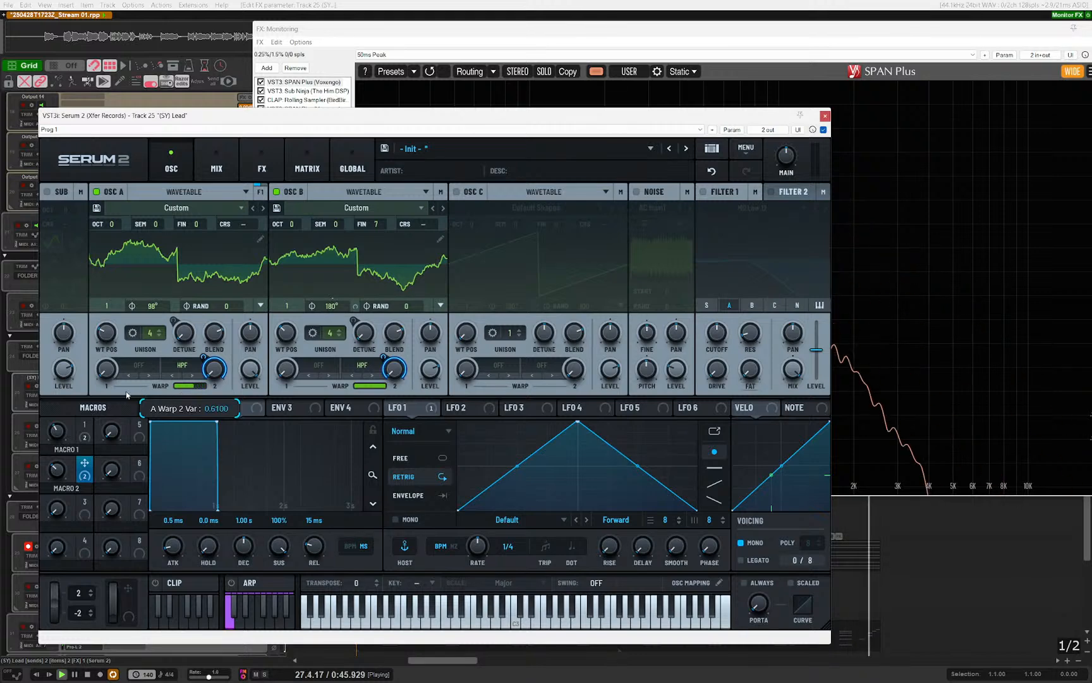
{"action": "left_click_drag", "start_coordinate": [363, 387], "coordinate": [301, 389]}
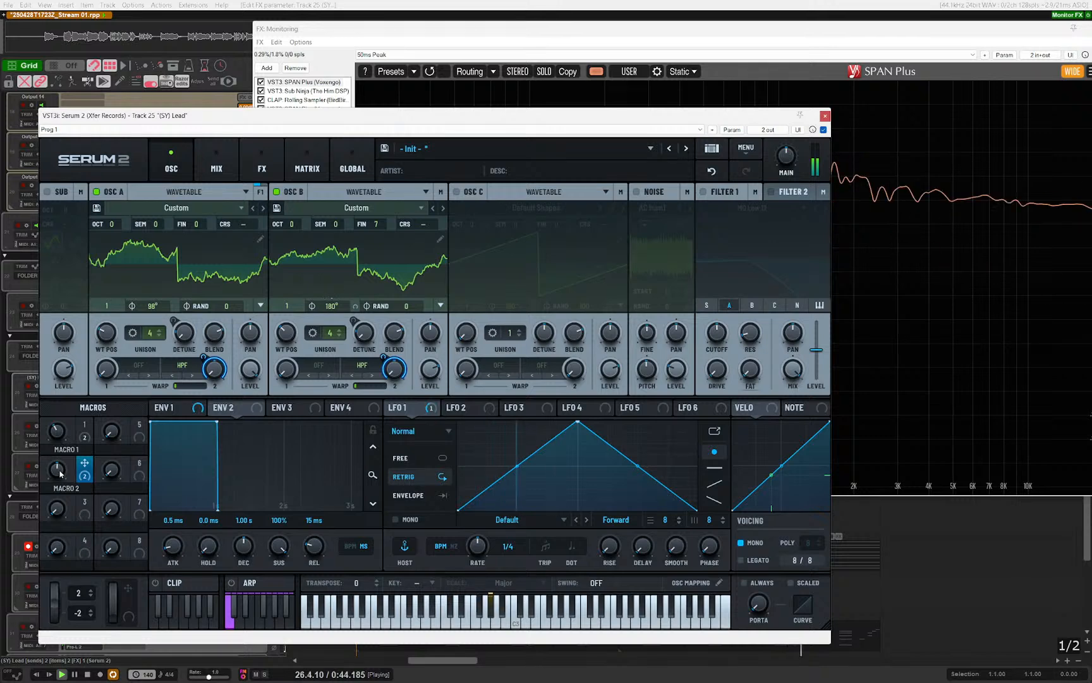
Step: Close the plugin windows and unsolo the (SY) Lead track to hear it in the full mix
{"action": "key", "text": "Escape"}
{"action": "key", "text": "Escape"}
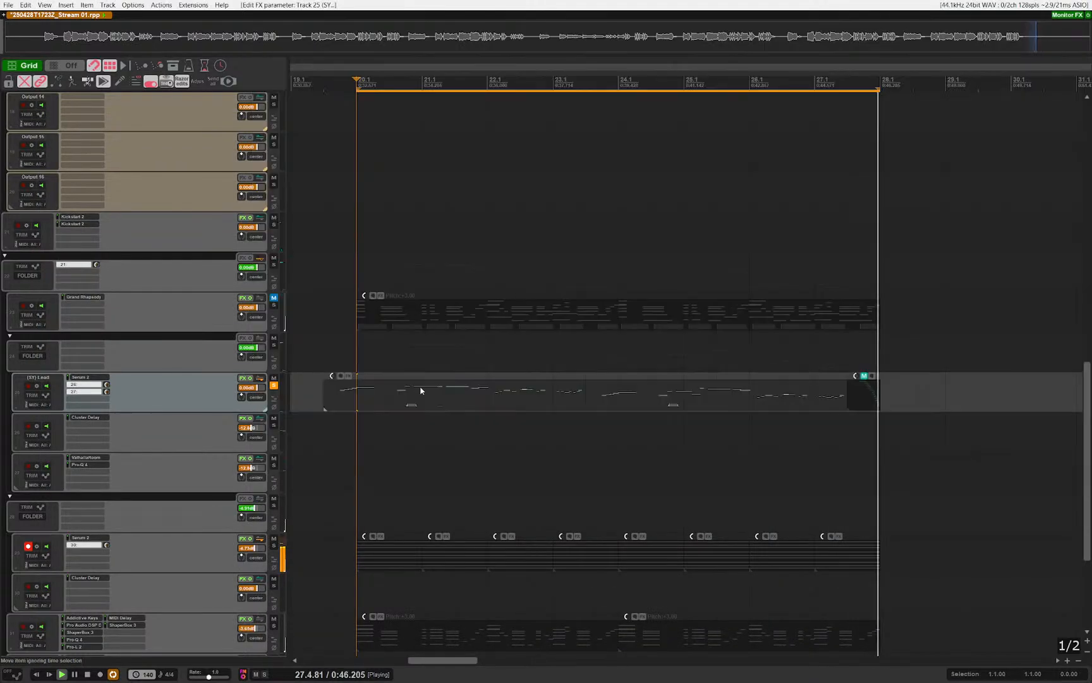
{"action": "left_click", "coordinate": [215, 403]}
{"action": "key", "text": "F6"}
{"action": "scroll", "coordinate": [447, 443], "scroll_direction": "down", "scroll_amount": 3}
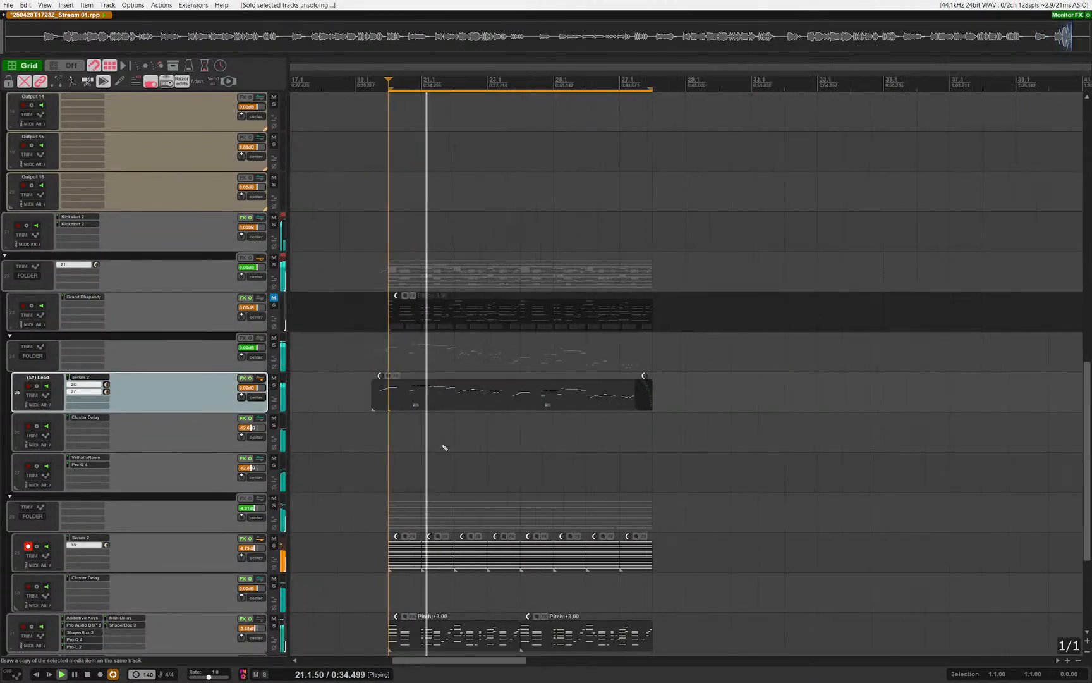
{"action": "scroll", "coordinate": [445, 448], "scroll_direction": "up", "scroll_amount": 2}
Step: Reopen the lead's Serum 2, enable OSC C at a reduced level, and set its random phase to 0
{"action": "left_click", "coordinate": [85, 378]}
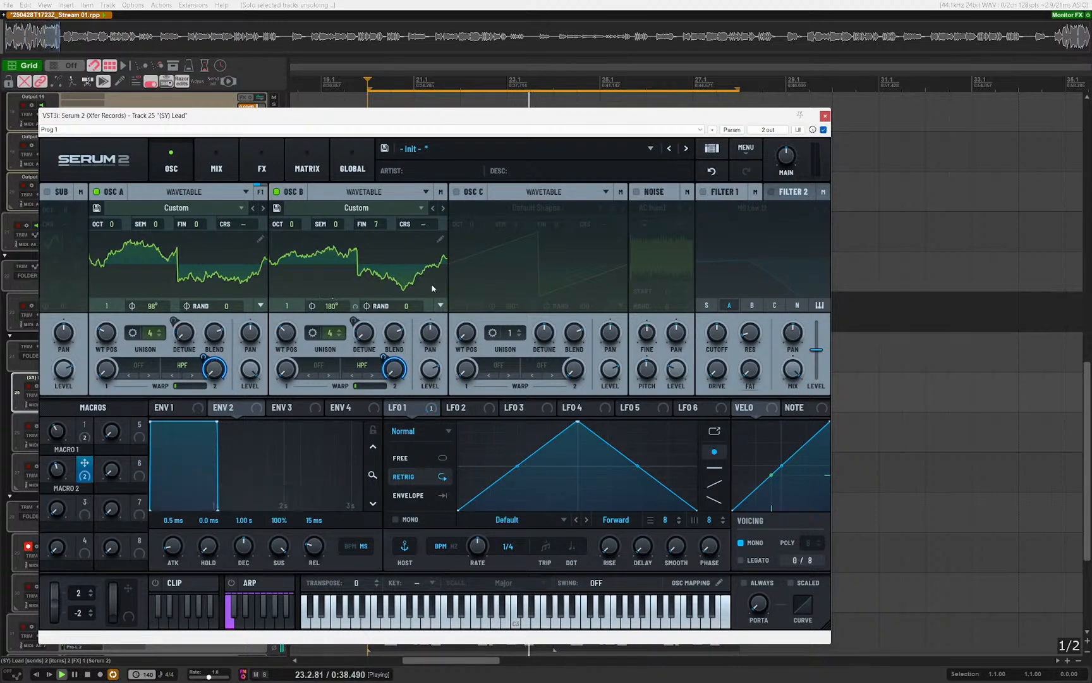
{"action": "left_click", "coordinate": [458, 193]}
{"action": "left_click_drag", "start_coordinate": [610, 375], "coordinate": [607, 397]}
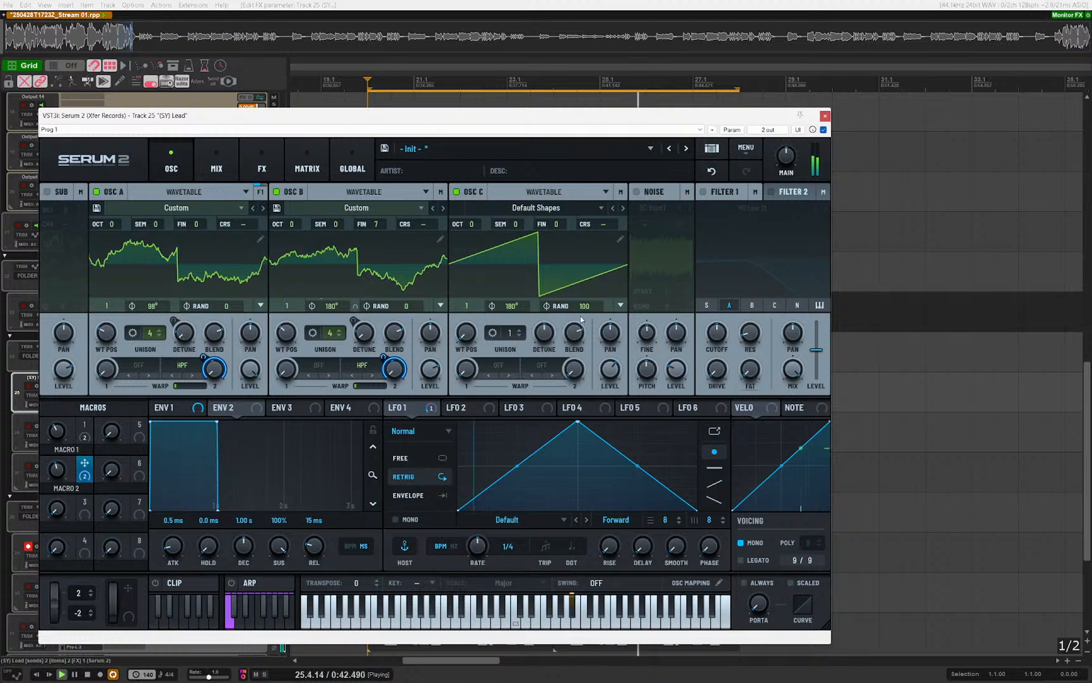
{"action": "left_click_drag", "start_coordinate": [581, 318], "coordinate": [442, 447]}
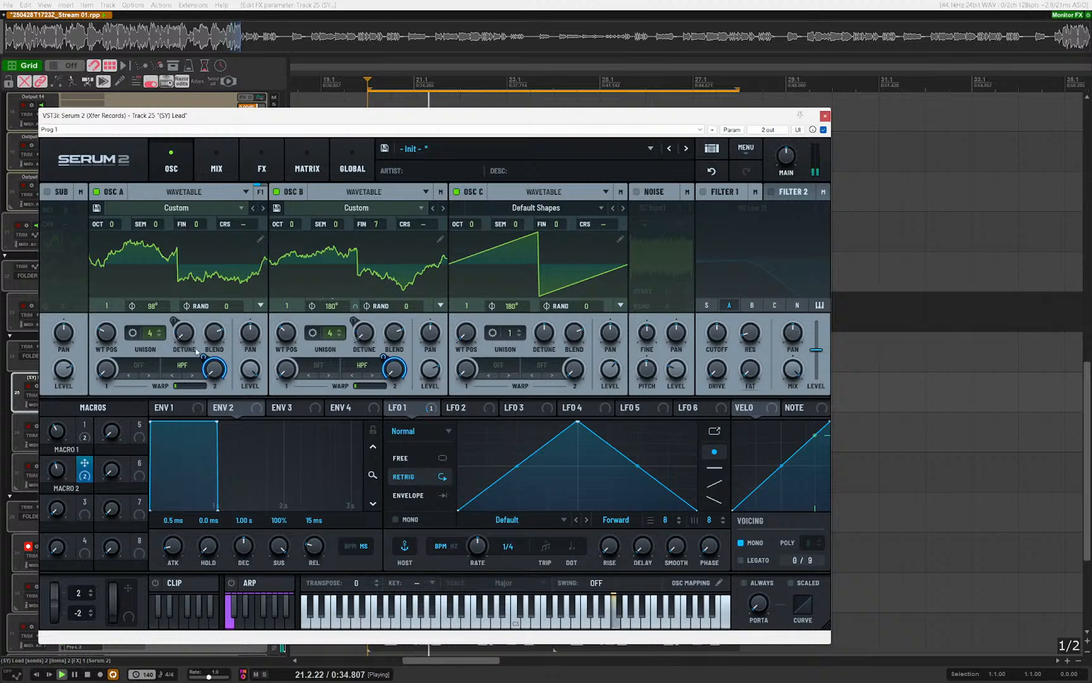
{"action": "mouse_move", "coordinate": [59, 417]}
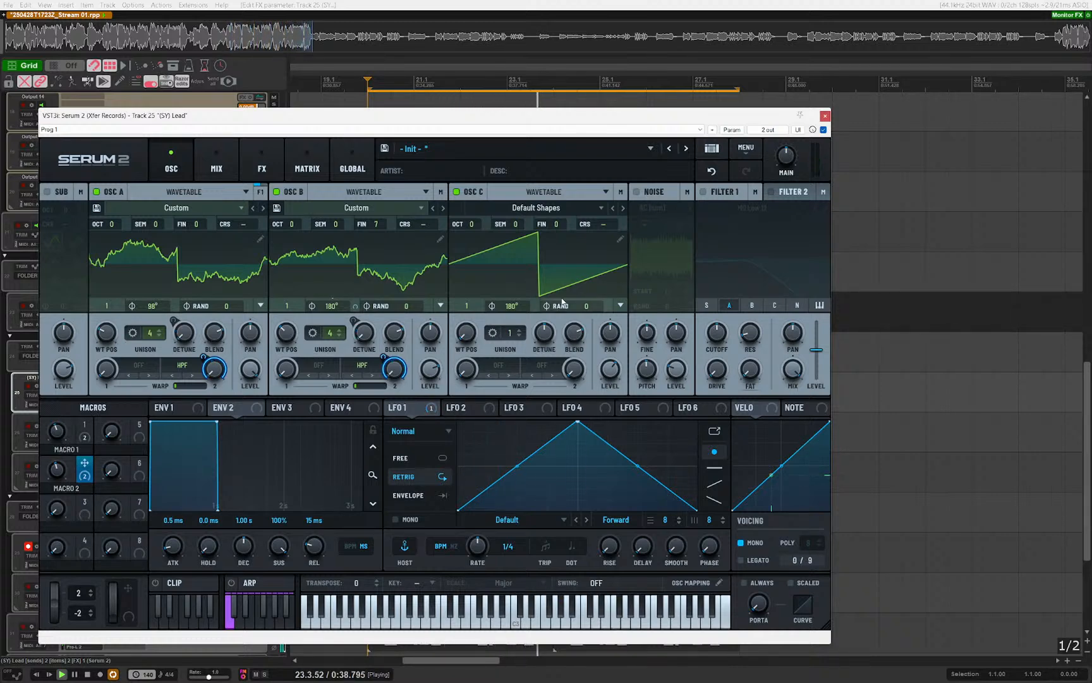
Step: Remove the upper harmonics from the first frame of OSC C's Default Shapes wavetable and close the wavetable editor
{"action": "left_click", "coordinate": [620, 239]}
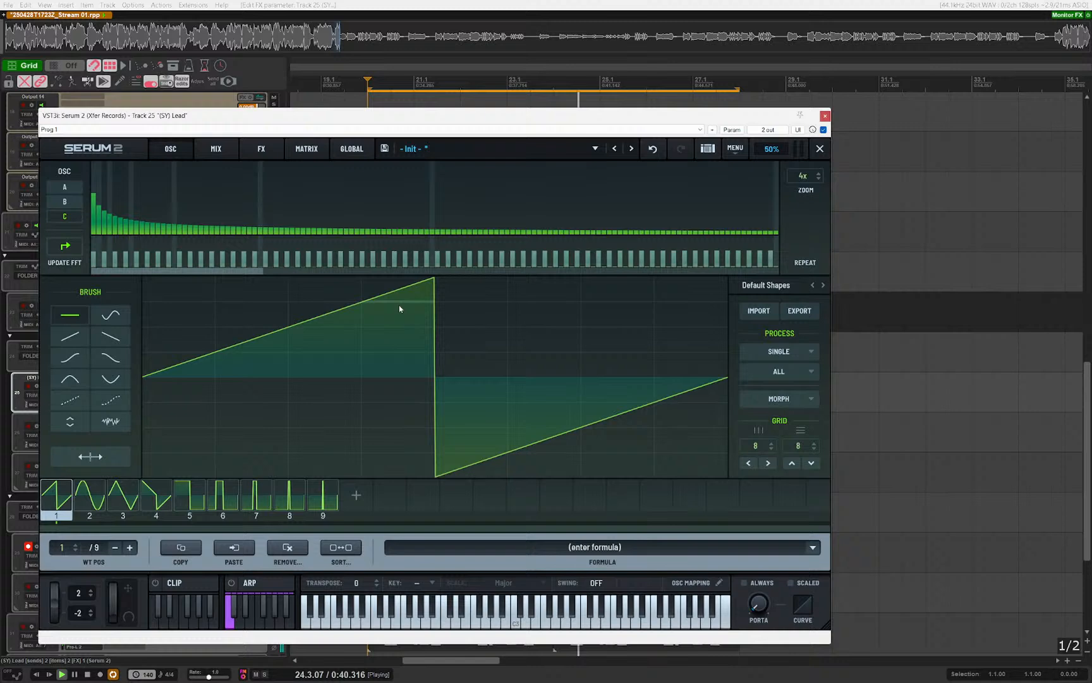
{"action": "left_click", "coordinate": [183, 236], "text": "shift"}
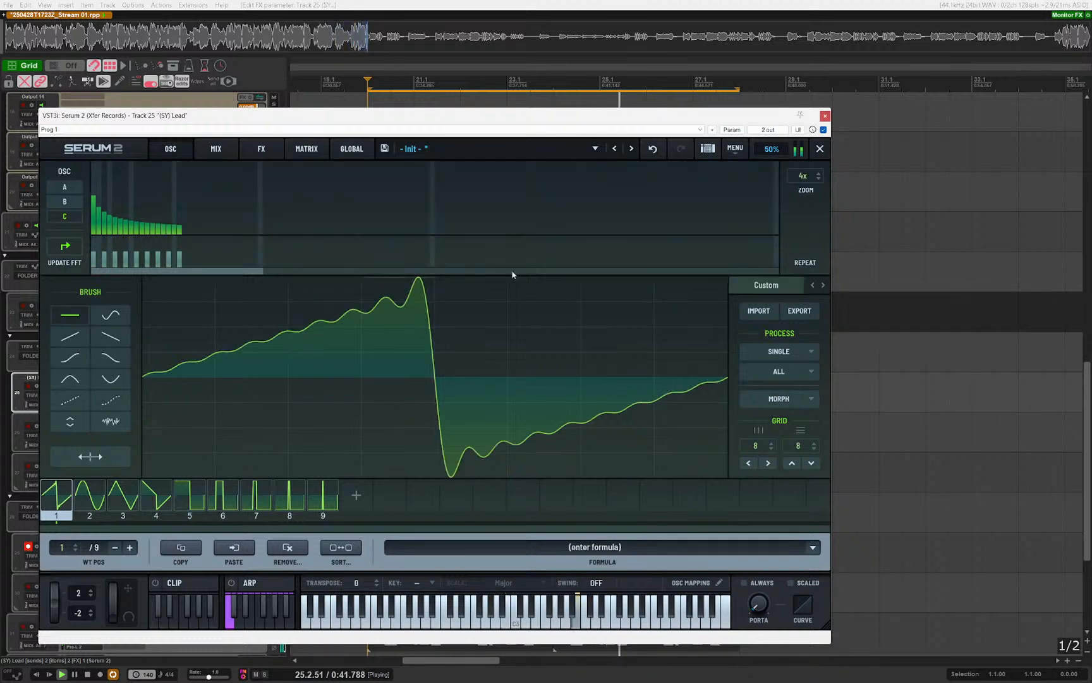
{"action": "left_click", "coordinate": [819, 148]}
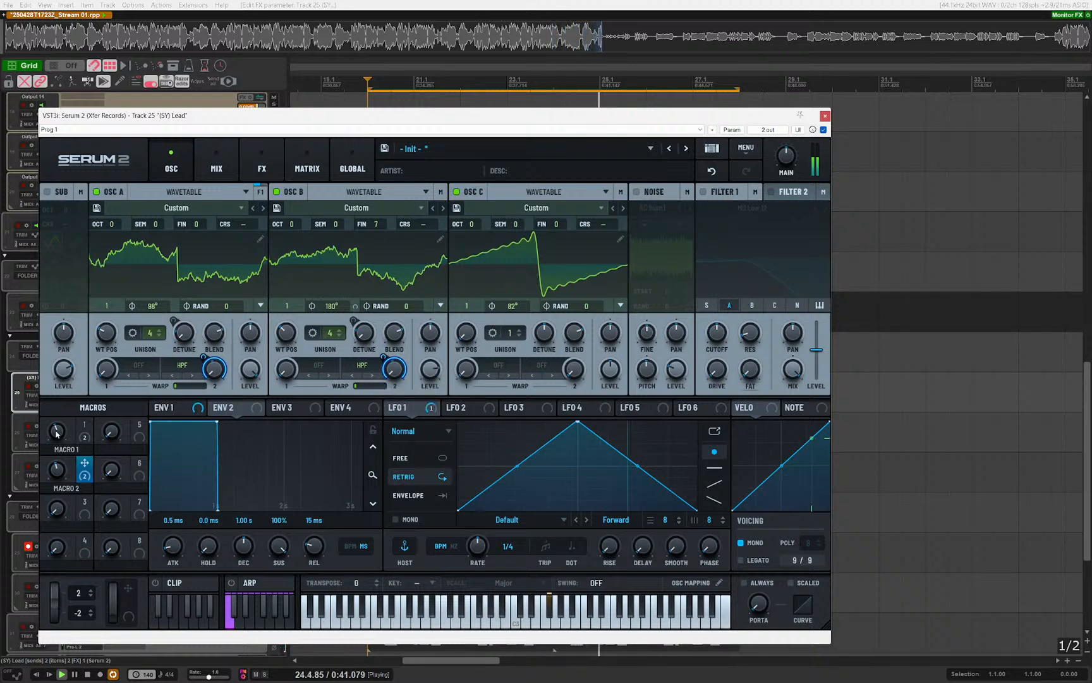
Step: Lower Macro 1 to 31, reduce OSC C's level, and turn OSC C off
{"action": "mouse_move", "coordinate": [56, 446]}
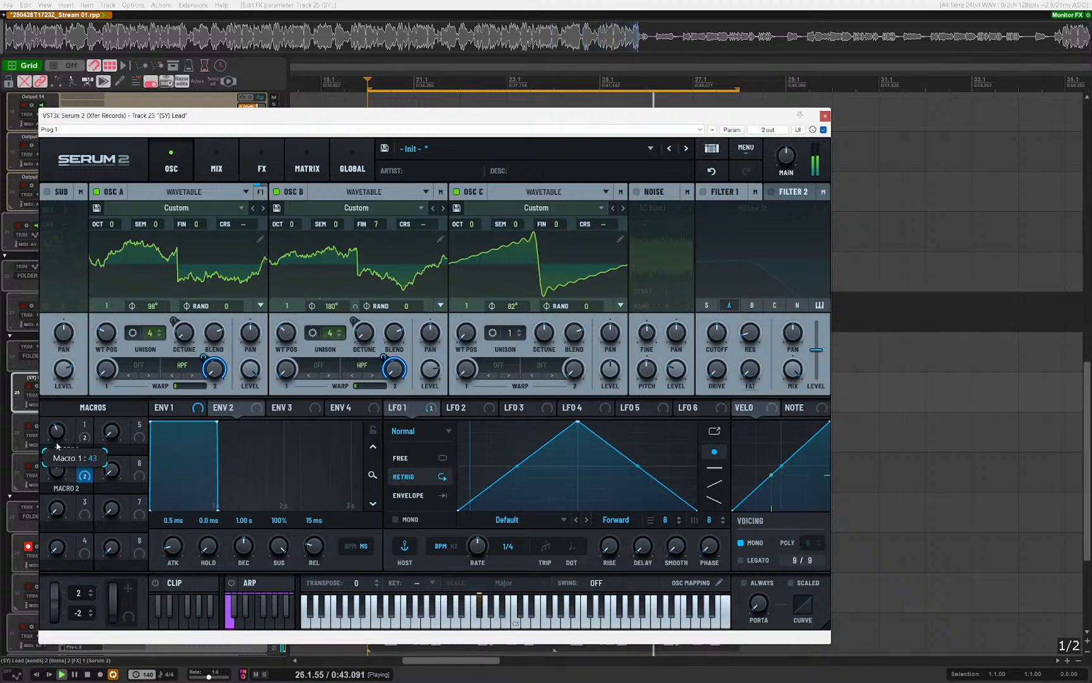
{"action": "left_click_drag", "start_coordinate": [56, 446], "coordinate": [58, 471]}
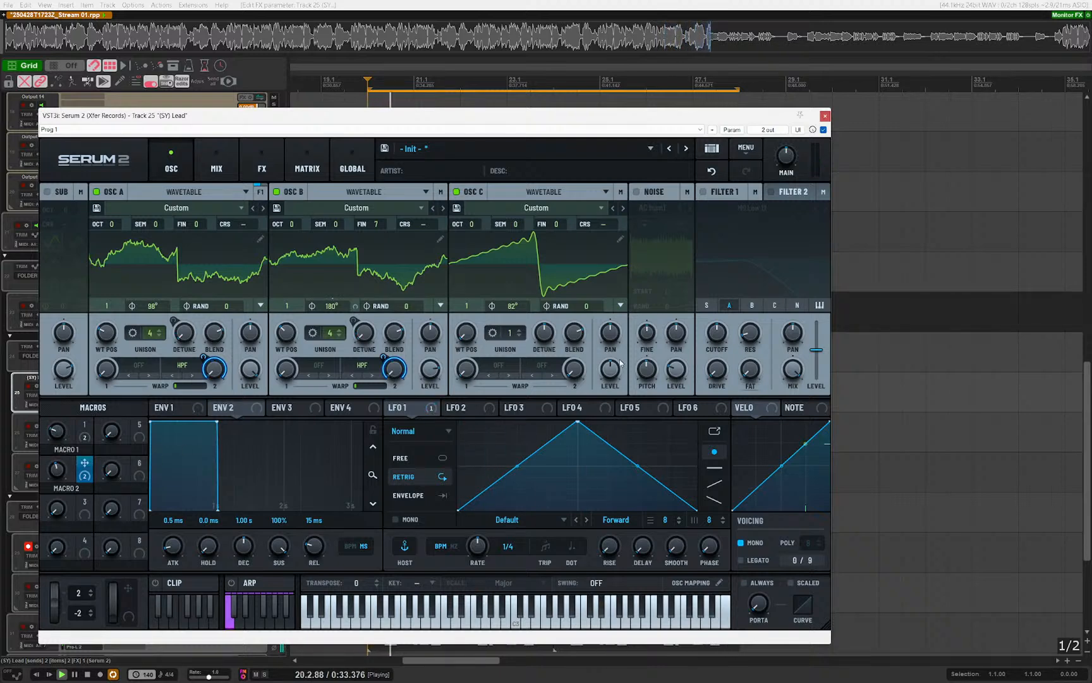
{"action": "left_click_drag", "start_coordinate": [613, 368], "coordinate": [614, 384]}
{"action": "left_click", "coordinate": [456, 192]}
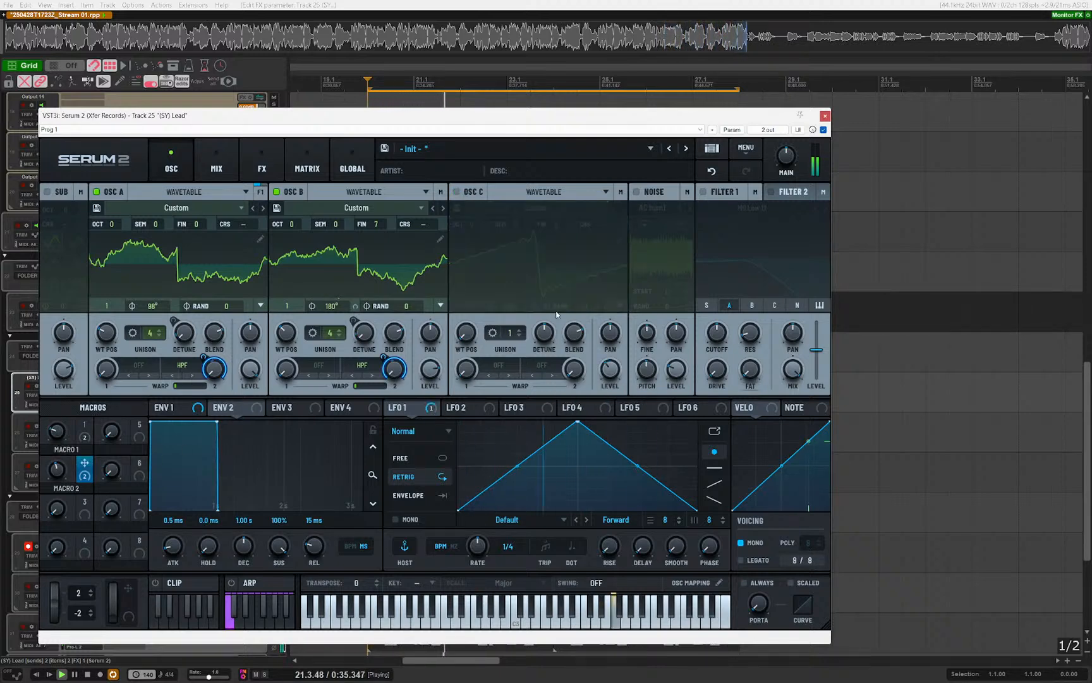
{"action": "mouse_move", "coordinate": [65, 428]}
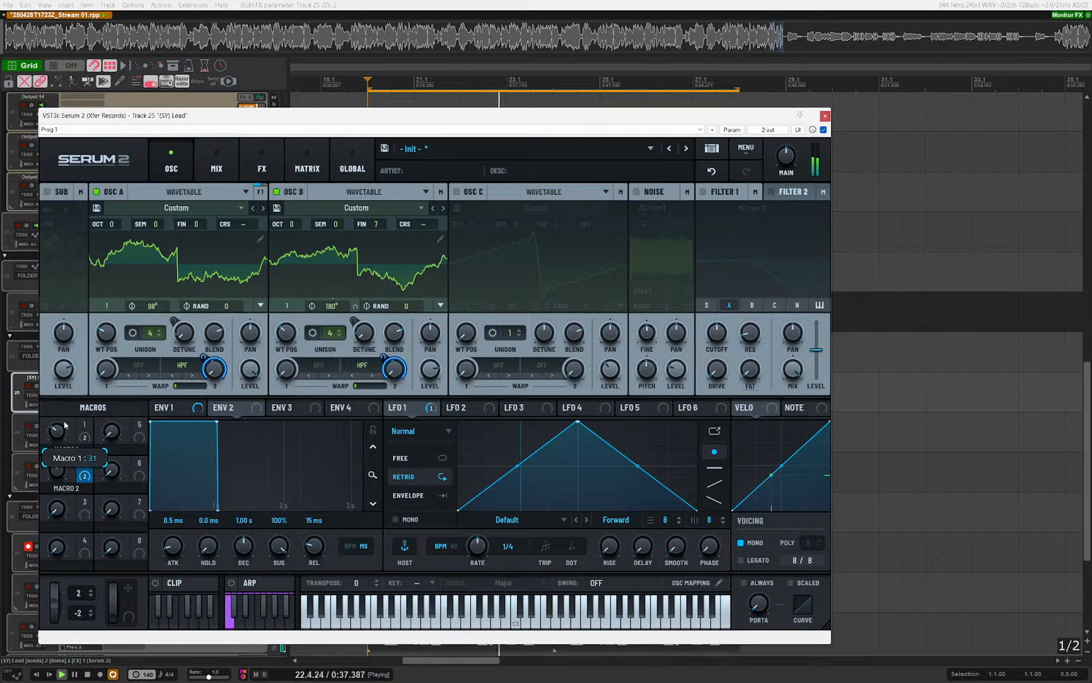
Step: Solo the (SY) Lead track and listen to it alone, with all plugin windows closed
{"action": "key", "text": "Escape"}
{"action": "key", "text": "Escape"}
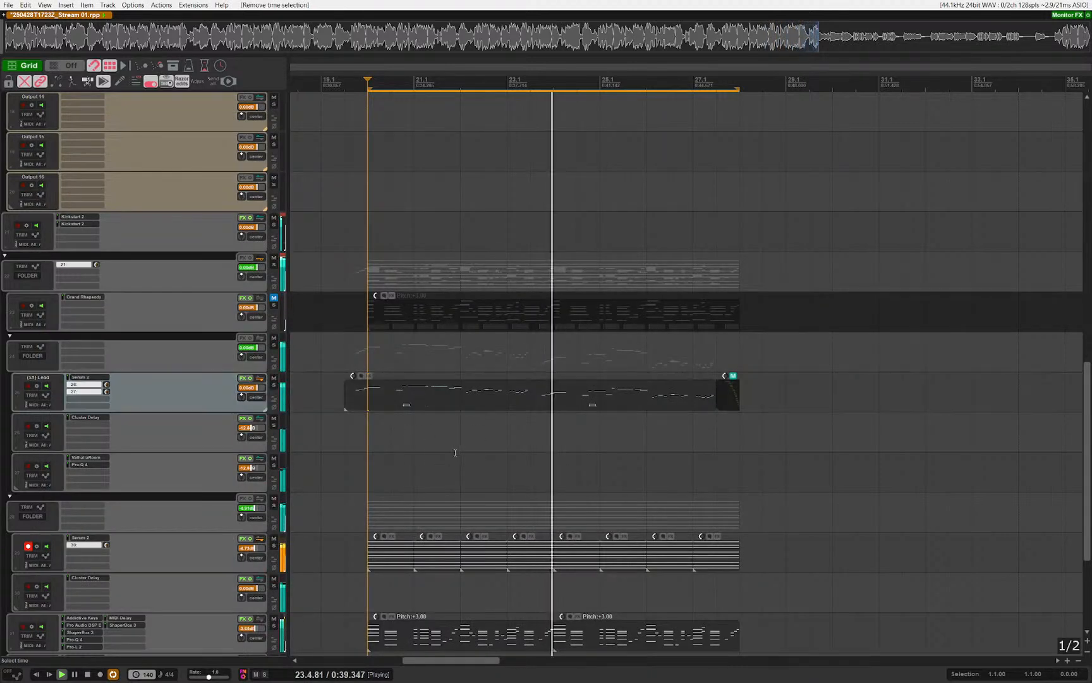
{"action": "scroll", "coordinate": [453, 452], "scroll_direction": "up", "scroll_amount": 2}
{"action": "left_click", "coordinate": [151, 388]}
{"action": "key", "text": "F6"}
{"action": "left_click", "coordinate": [85, 377]}
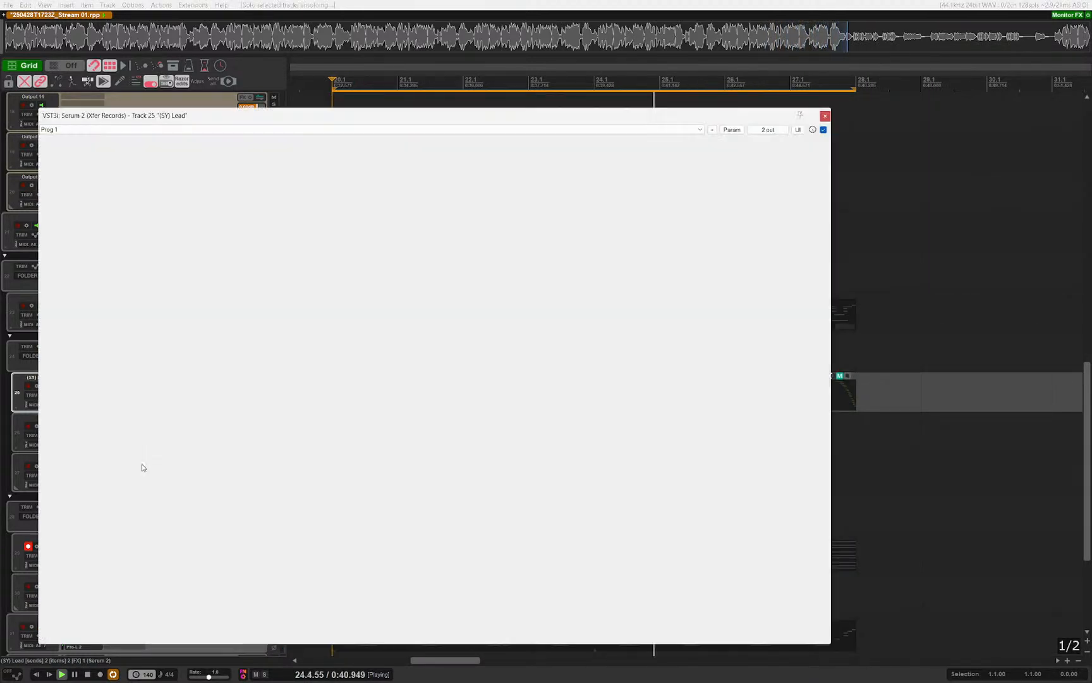
{"action": "key", "text": "Escape"}
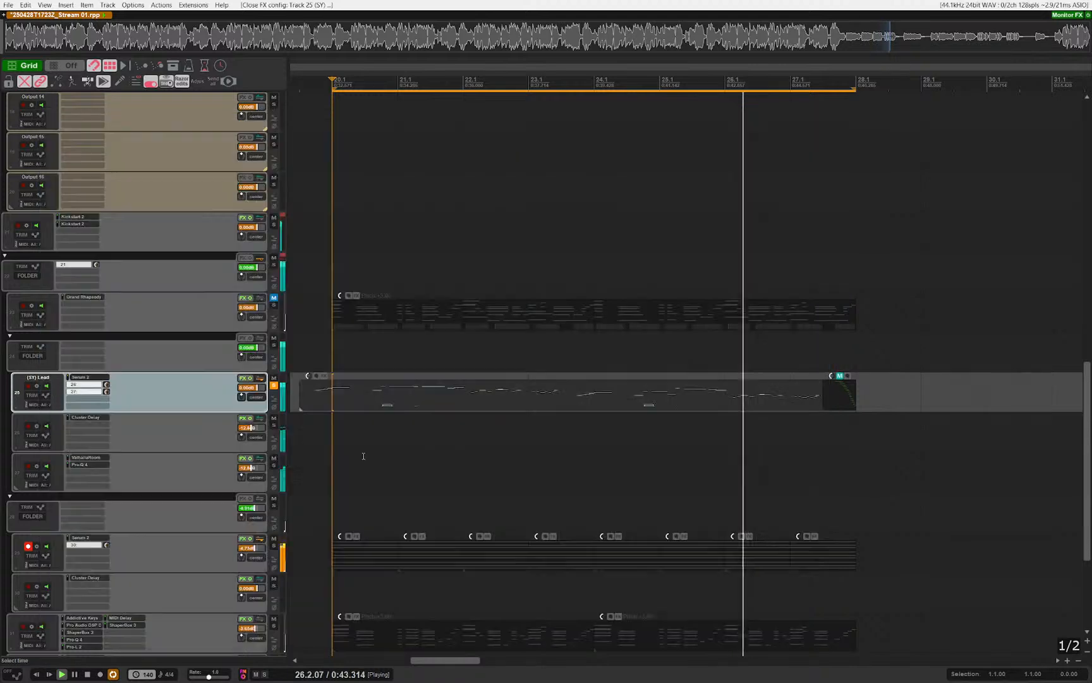
Step: Unsolo the lead, listen to the full mix while looking over the tracks, and stop playback
{"action": "left_click", "coordinate": [172, 425]}
{"action": "key", "text": "F6"}
{"action": "scroll", "coordinate": [436, 436], "scroll_direction": "down", "scroll_amount": 1}
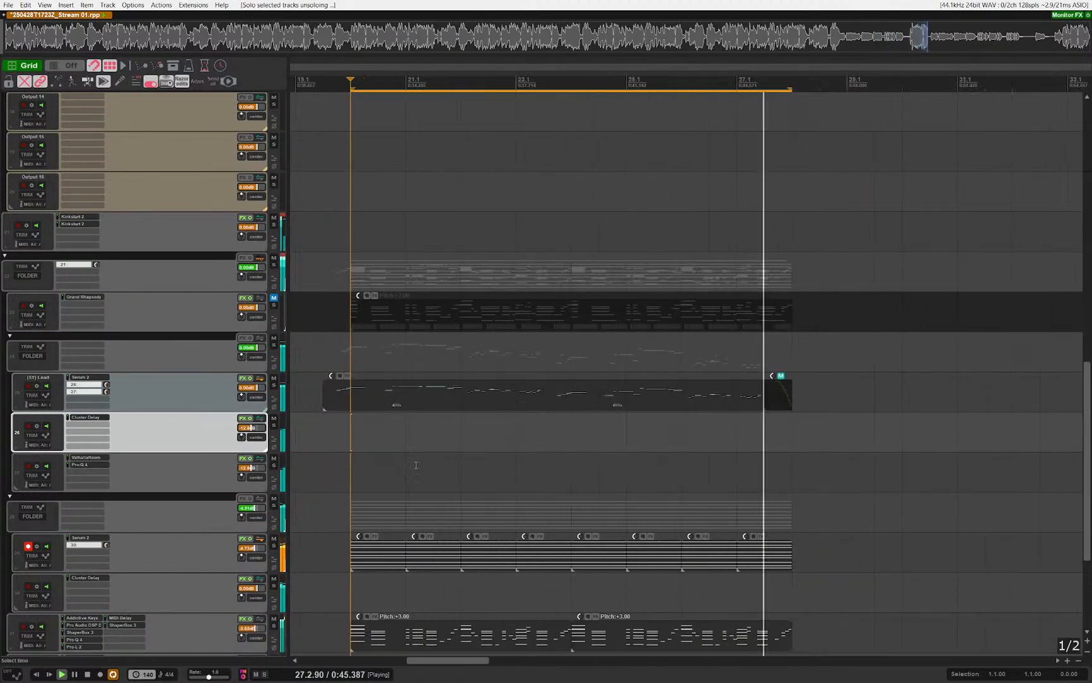
{"action": "scroll", "coordinate": [418, 405], "scroll_direction": "up", "scroll_amount": 10}
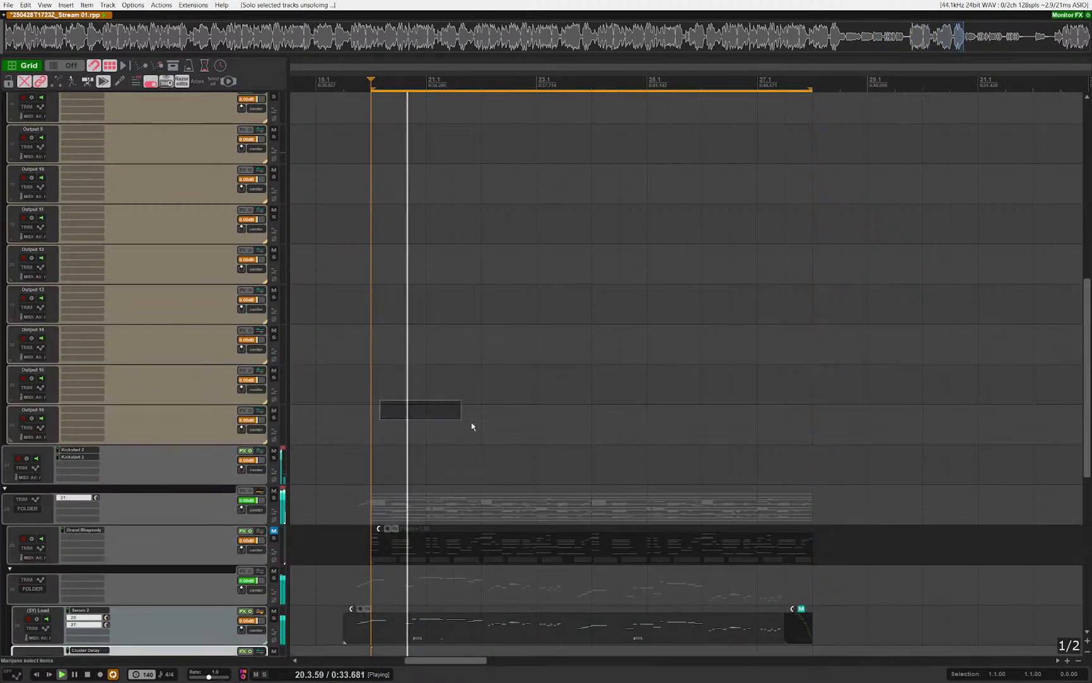
{"action": "scroll", "coordinate": [411, 392], "scroll_direction": "down", "scroll_amount": 10}
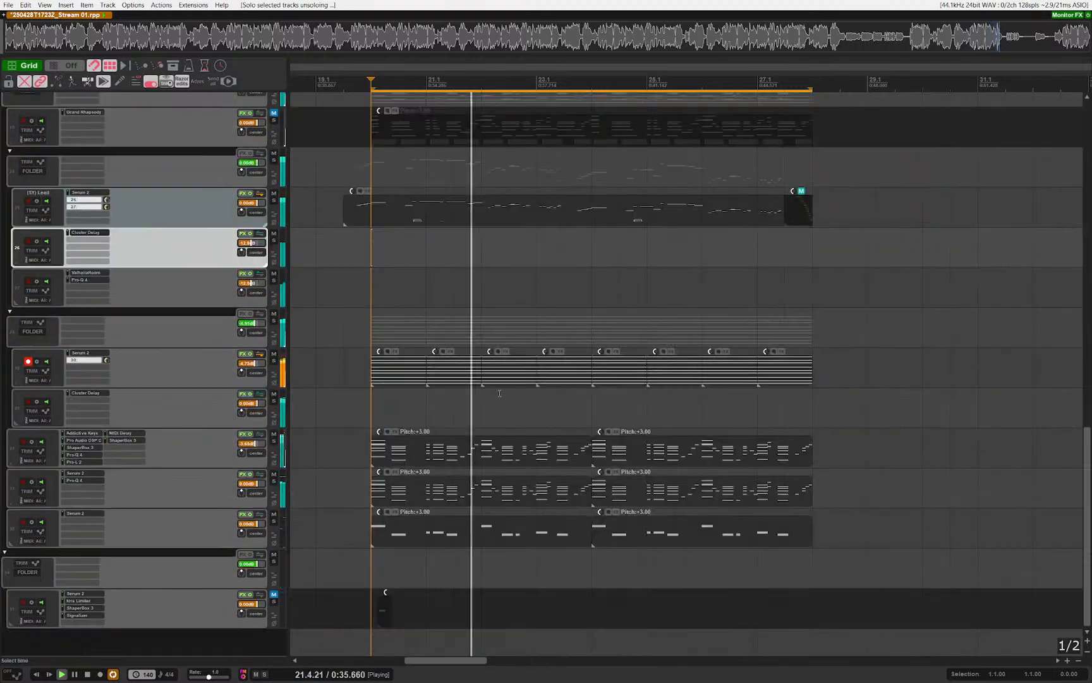
{"action": "key", "text": "space"}
Step: Select the lead, arpeggio, keys and lower synth items, and try transposing them down three semitones and back up
{"action": "left_click_drag", "start_coordinate": [940, 586], "coordinate": [582, 218]}
{"action": "left_click_drag", "start_coordinate": [966, 273], "coordinate": [576, 325]}
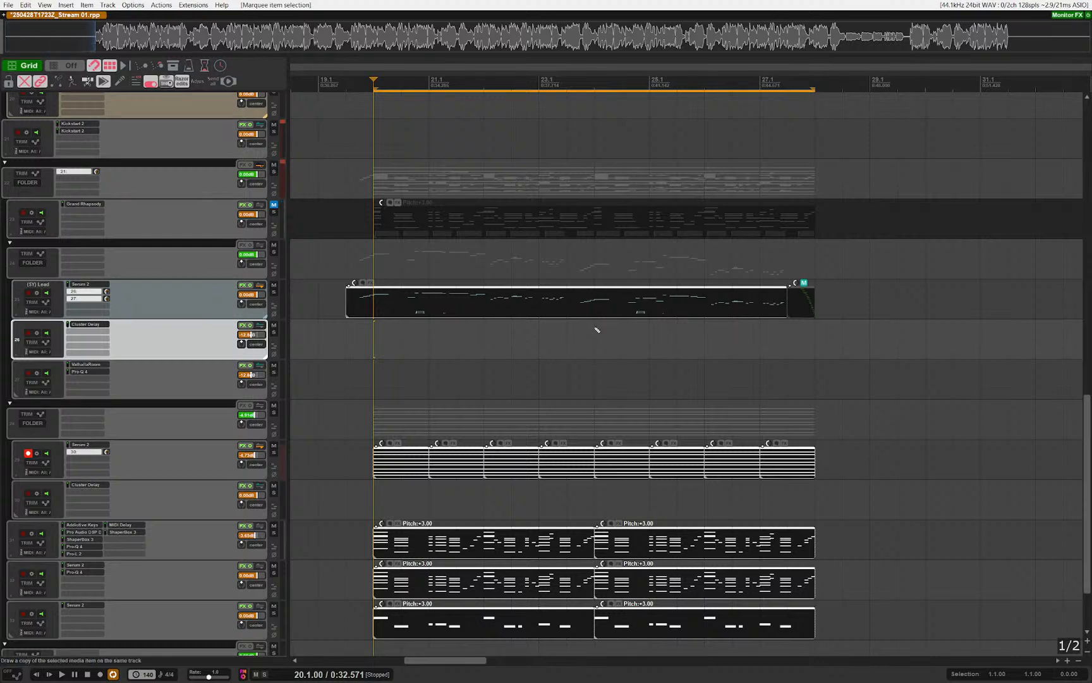
{"action": "key", "text": "shift+9"}
{"action": "key", "text": "shift+9"}
{"action": "key", "text": "shift+9"}
{"action": "key", "text": "shift+0"}
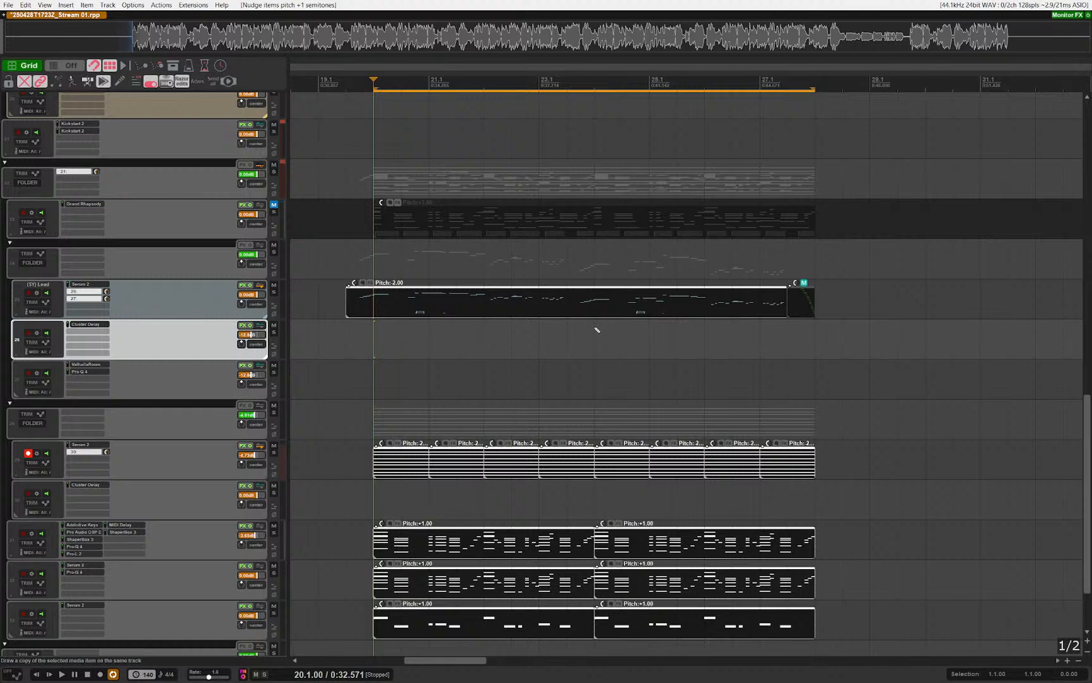
{"action": "key", "text": "shift+0"}
{"action": "key", "text": "shift+0"}
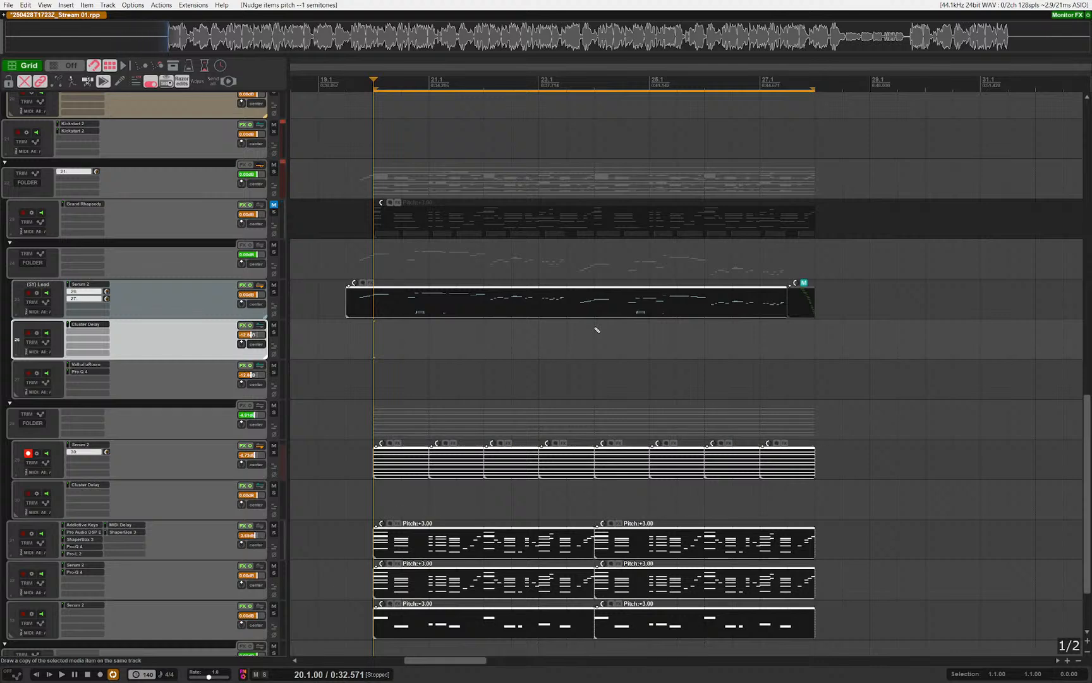
Step: Transpose the selected lead, arpeggio, keys and lower synth items down one semitone, listen to the full mix, and deselect the items
{"action": "key", "text": "shift+9"}
{"action": "key", "text": "space"}
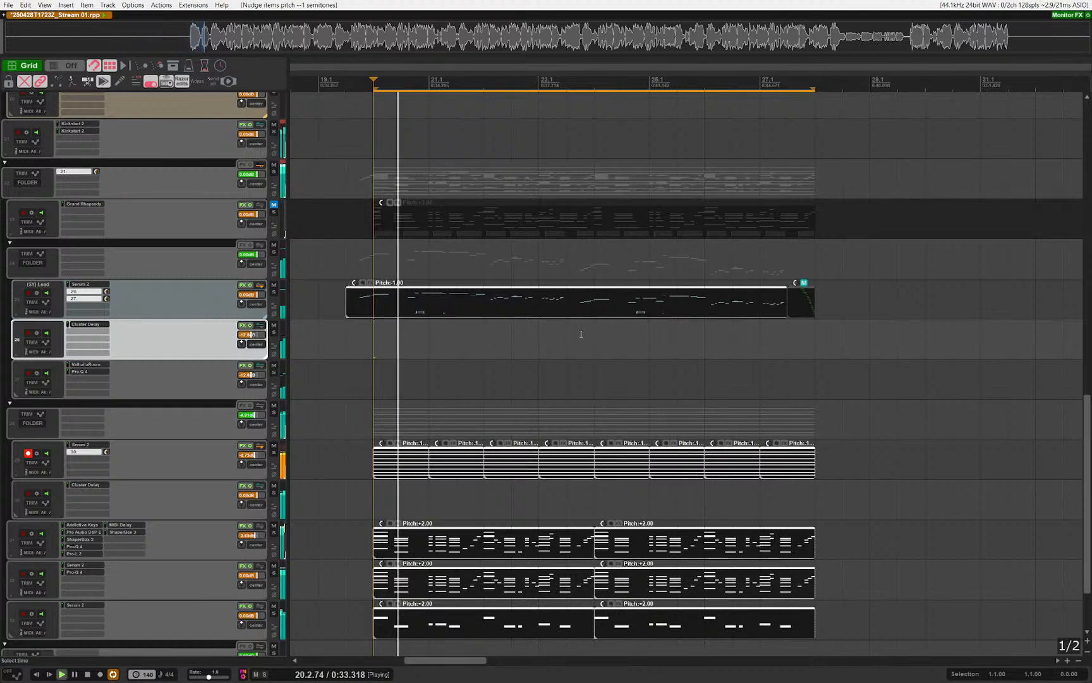
{"action": "scroll", "coordinate": [486, 405], "scroll_direction": "down", "scroll_amount": 1}
{"action": "scroll", "coordinate": [486, 406], "scroll_direction": "up", "scroll_amount": 2}
{"action": "right_click", "coordinate": [456, 391]}
{"action": "scroll", "coordinate": [460, 381], "scroll_direction": "down", "scroll_amount": 1}
{"action": "scroll", "coordinate": [414, 379], "scroll_direction": "up", "scroll_amount": 2}
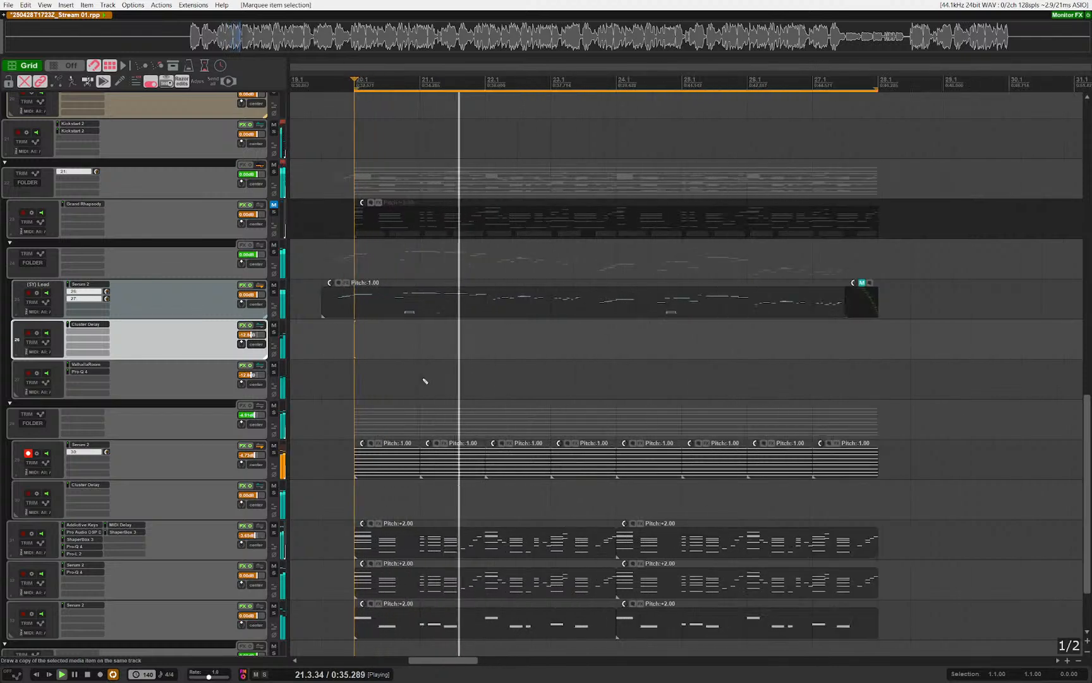
{"action": "left_click_drag", "start_coordinate": [431, 372], "coordinate": [444, 373]}
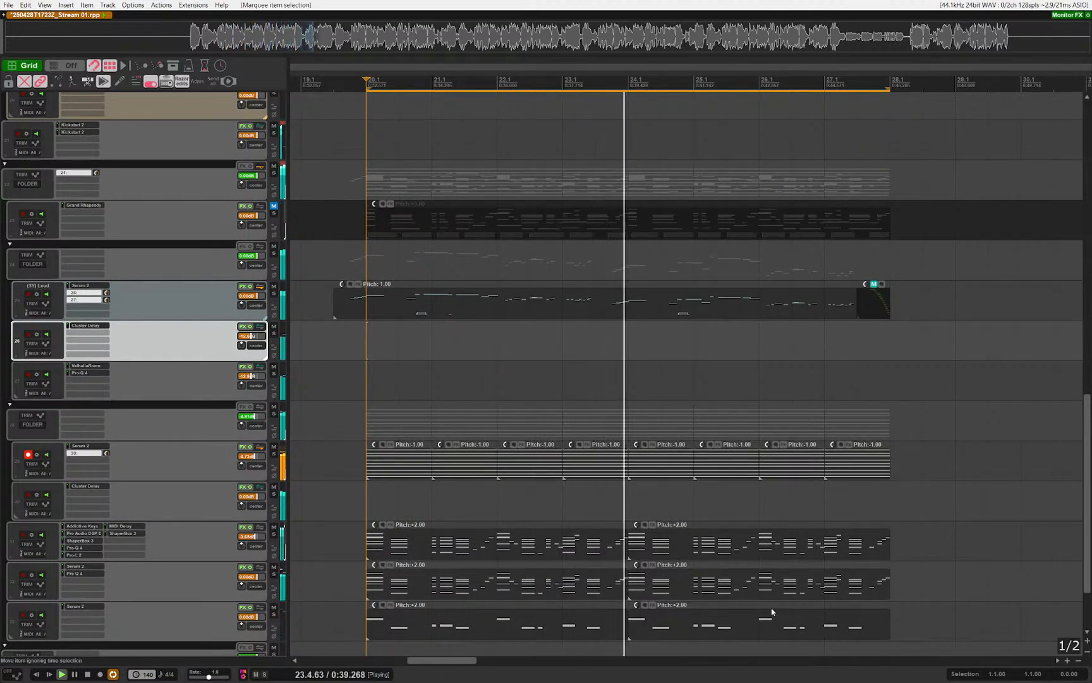
Step: Solo the lower Serum 2 track (track 33), listen briefly, stop playback, and open its Serum 2 instance
{"action": "left_click", "coordinate": [593, 619]}
{"action": "left_click", "coordinate": [205, 612]}
{"action": "key", "text": "s"}
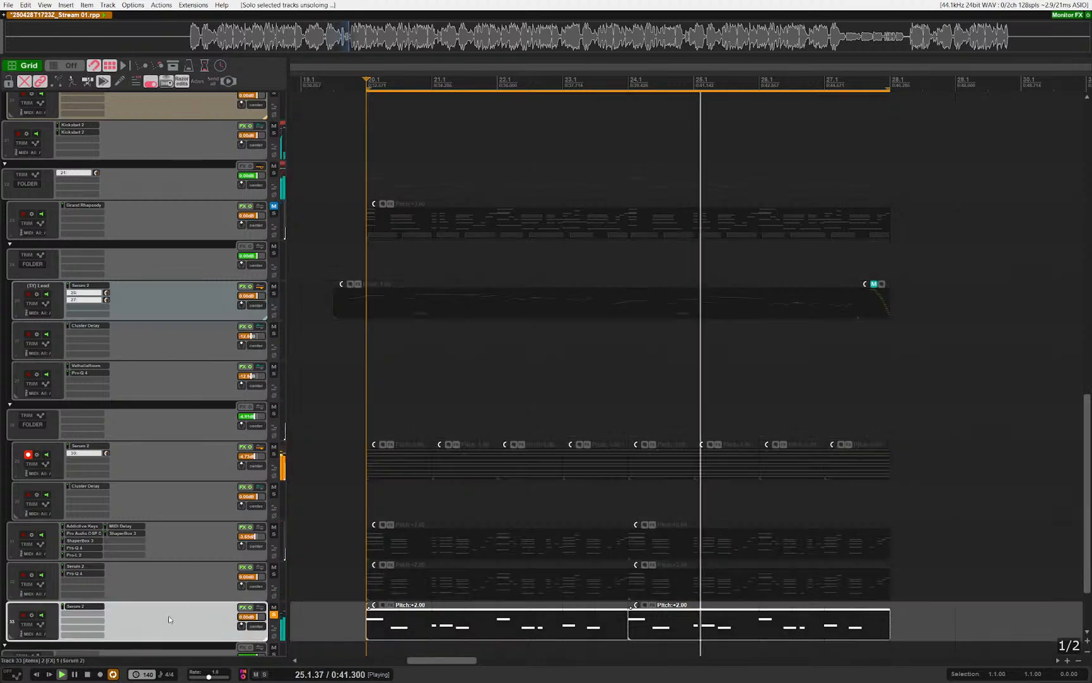
{"action": "key", "text": "space"}
{"action": "left_click", "coordinate": [79, 606]}
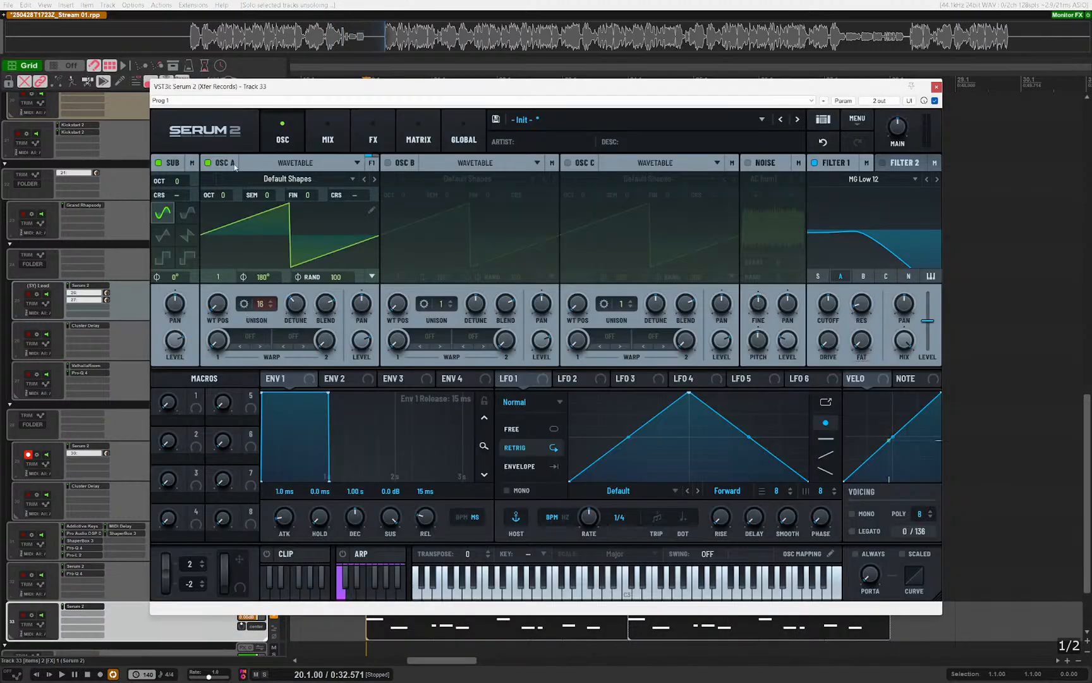
Step: Turn on the noise oscillator, assign OSC A as modulator of its level, and lower the base Noise Level fully
{"action": "left_click", "coordinate": [748, 162]}
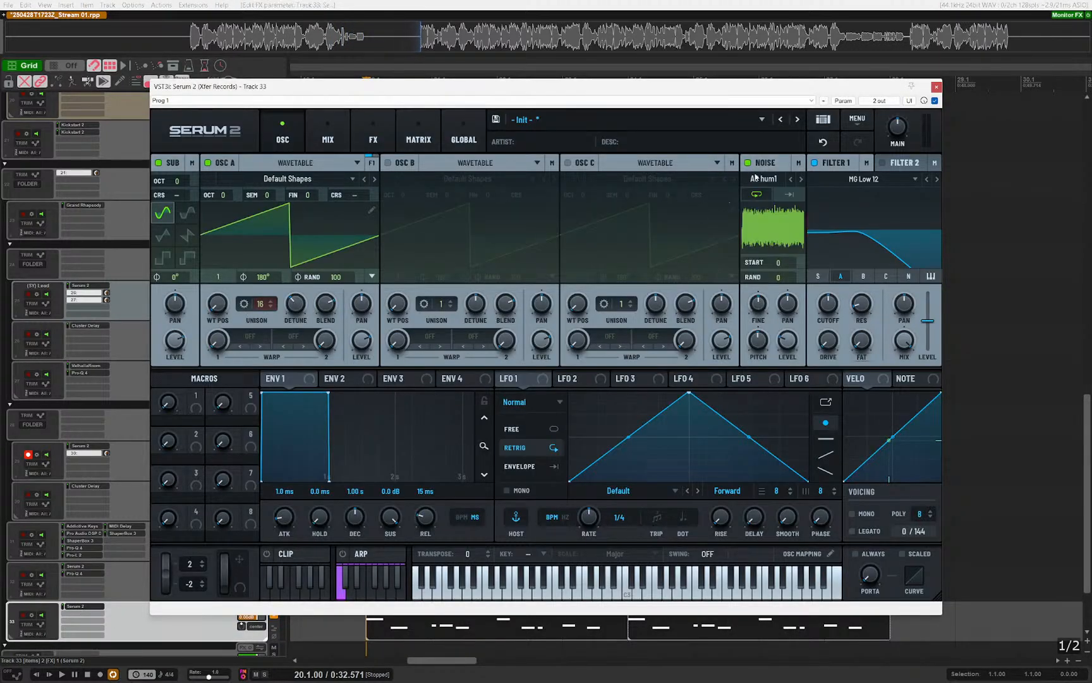
{"action": "left_click_drag", "start_coordinate": [226, 164], "coordinate": [786, 337]}
{"action": "left_click_drag", "start_coordinate": [787, 341], "coordinate": [778, 416]}
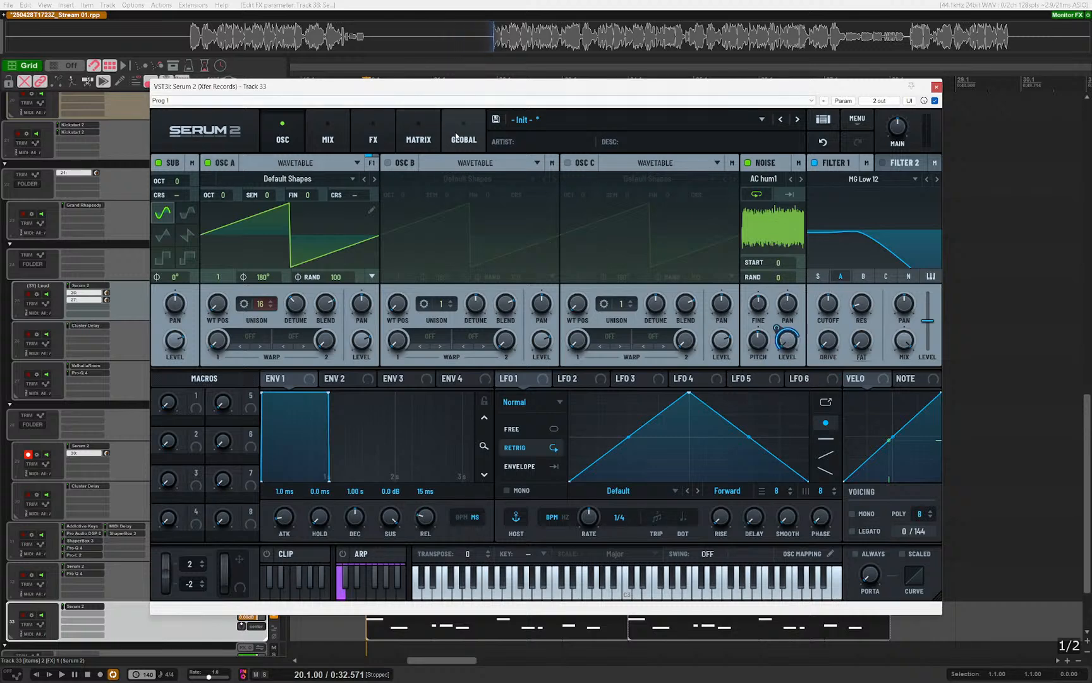
Step: Reshape the OSC A modulation's source curve into a V and listen briefly to the sound
{"action": "left_click", "coordinate": [418, 133]}
{"action": "left_click", "coordinate": [279, 185]}
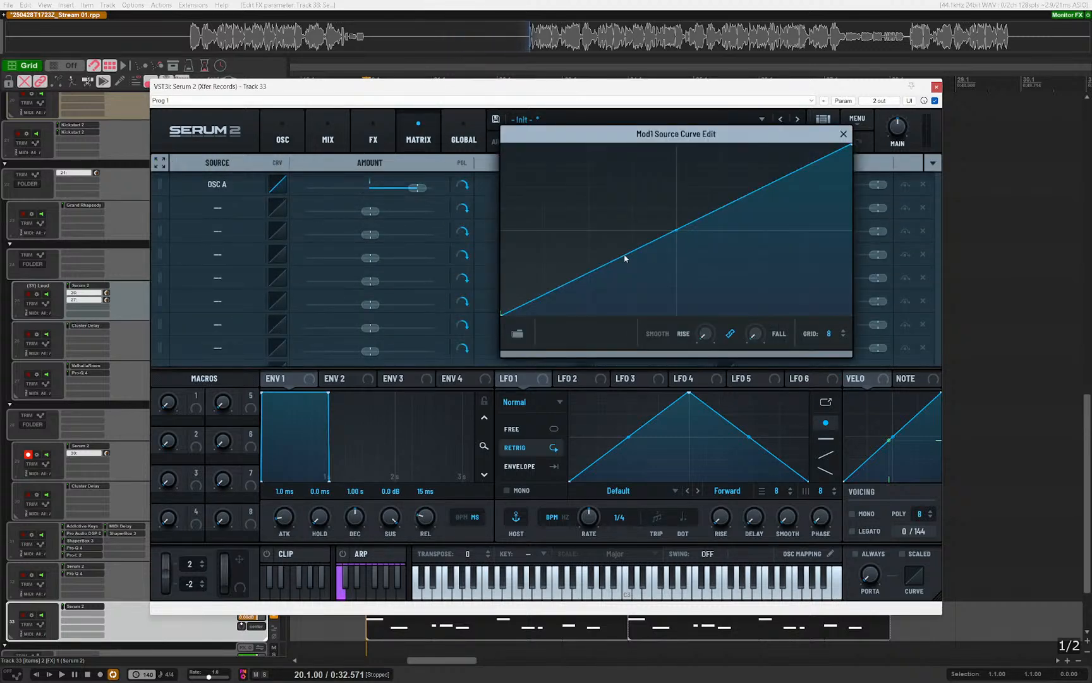
{"action": "left_click_drag", "start_coordinate": [677, 229], "coordinate": [691, 328]}
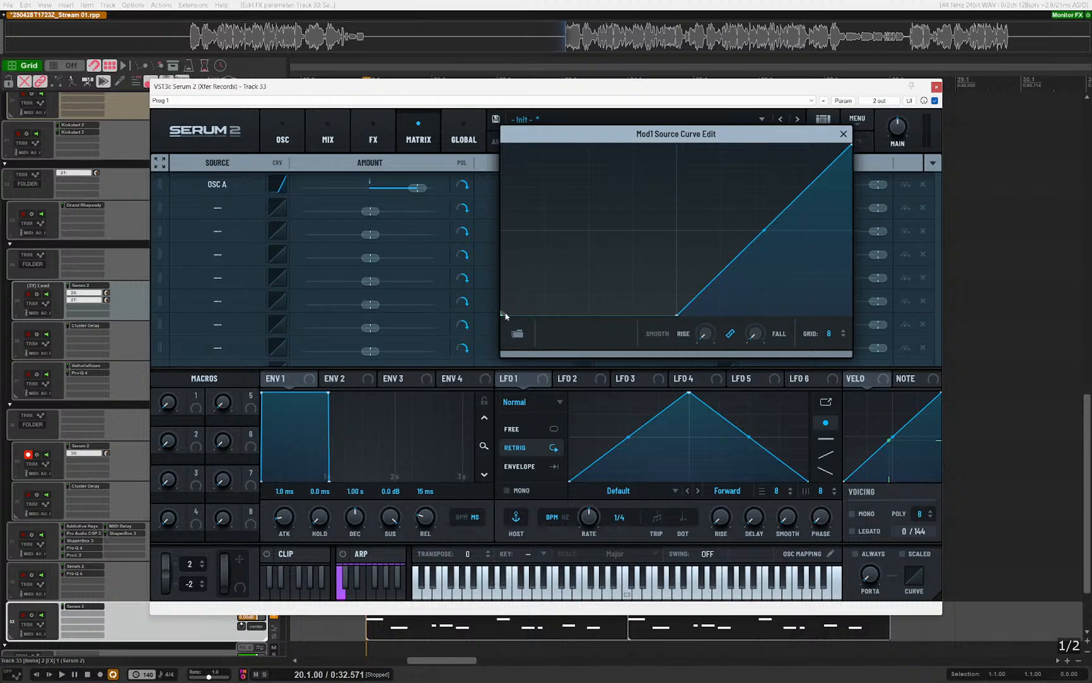
{"action": "left_click_drag", "start_coordinate": [502, 313], "coordinate": [485, 71]}
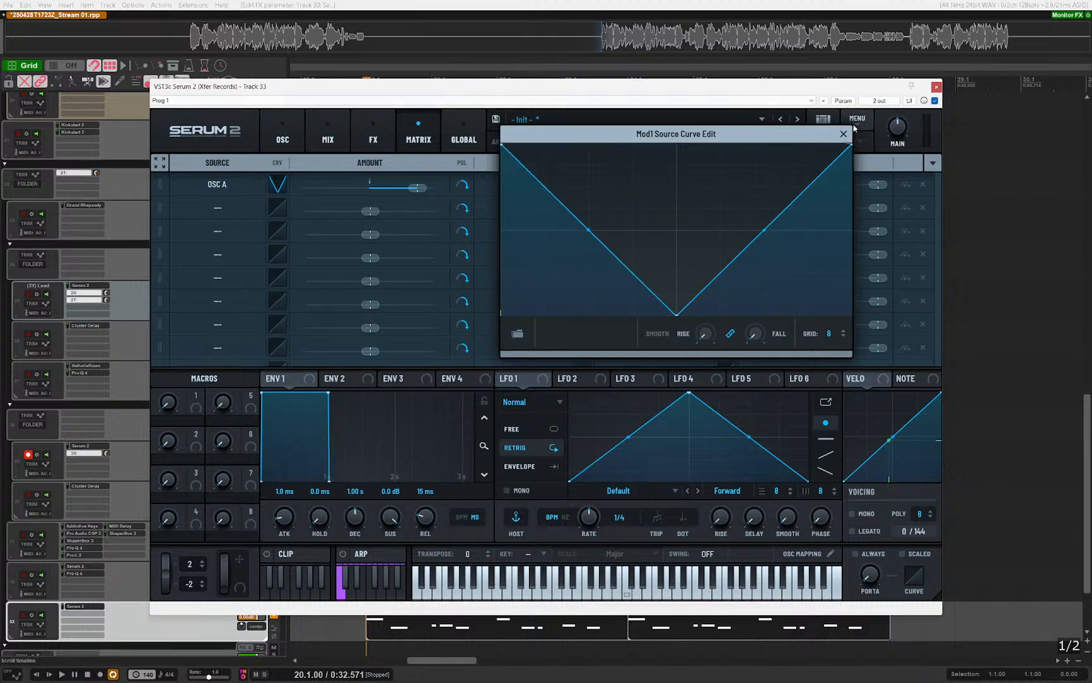
{"action": "left_click", "coordinate": [843, 134]}
{"action": "key", "text": "space"}
{"action": "left_click", "coordinate": [282, 133]}
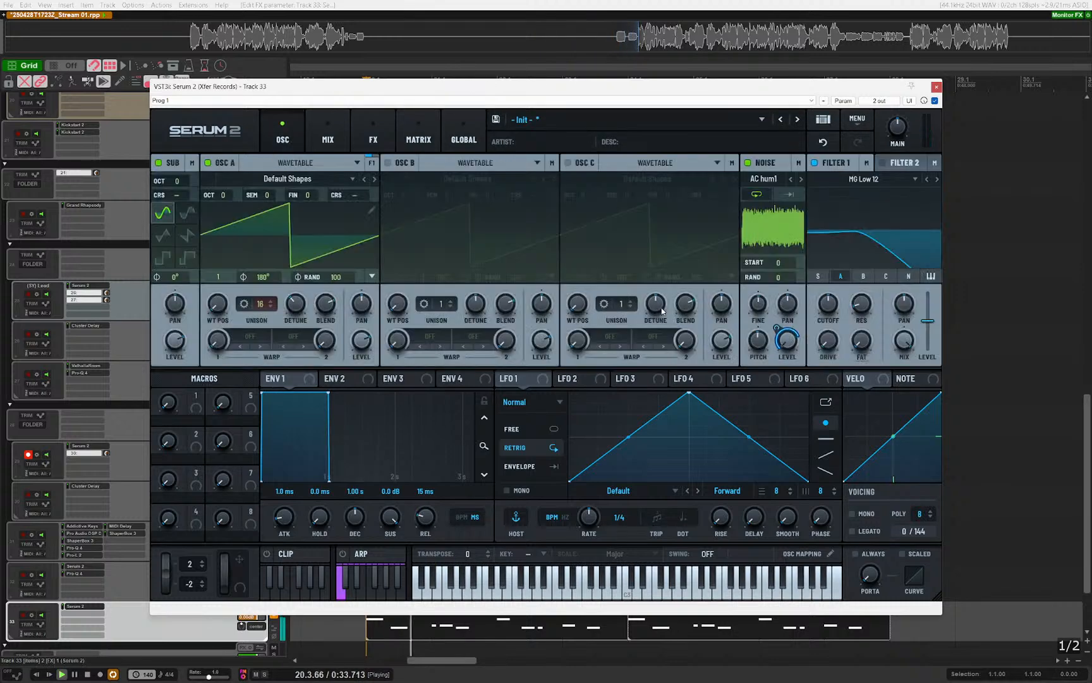
{"action": "key", "text": "space"}
Step: Compare the sound source with noise off and on, and change the noise type to White
{"action": "left_click", "coordinate": [758, 166]}
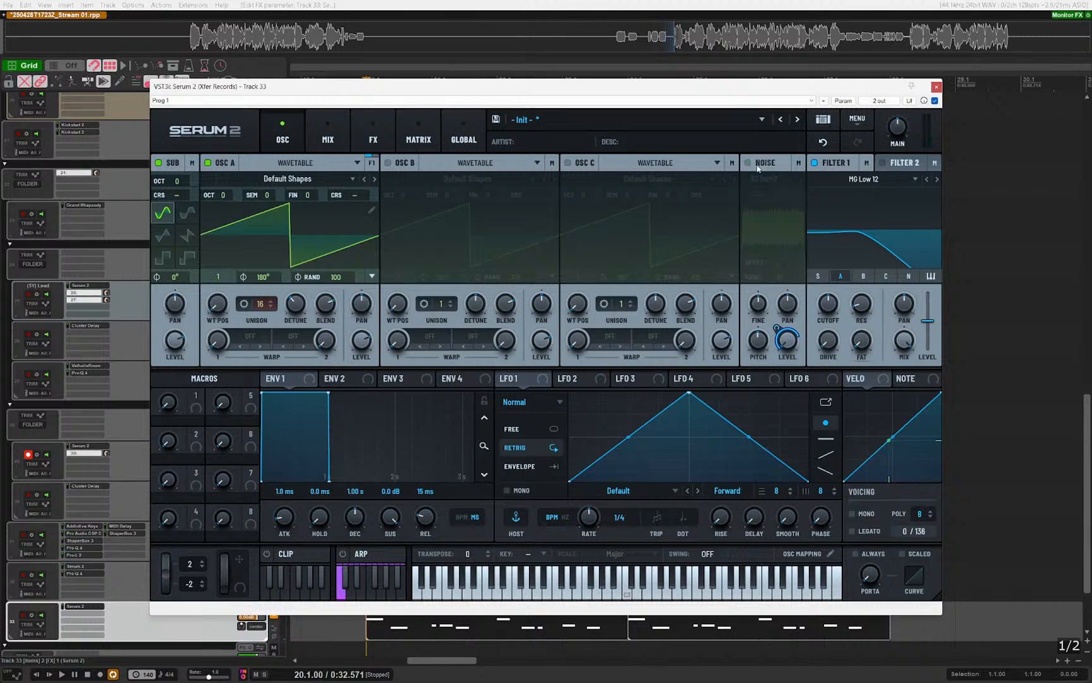
{"action": "left_click", "coordinate": [758, 166]}
{"action": "left_click", "coordinate": [764, 179]}
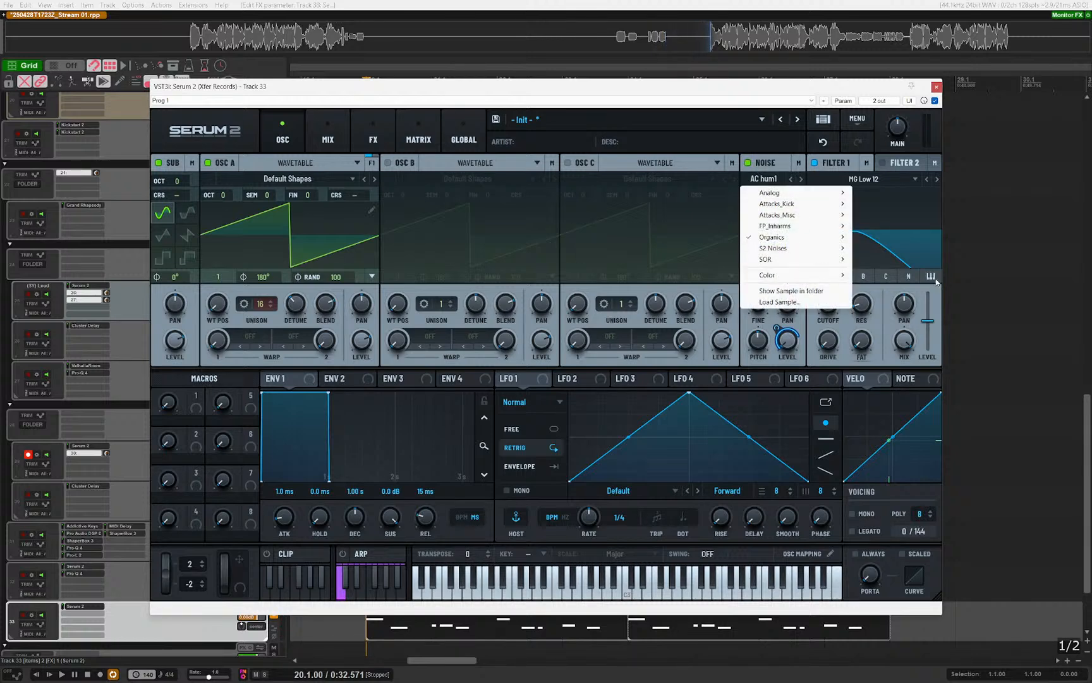
{"action": "mouse_move", "coordinate": [821, 275]}
{"action": "left_click", "coordinate": [884, 277]}
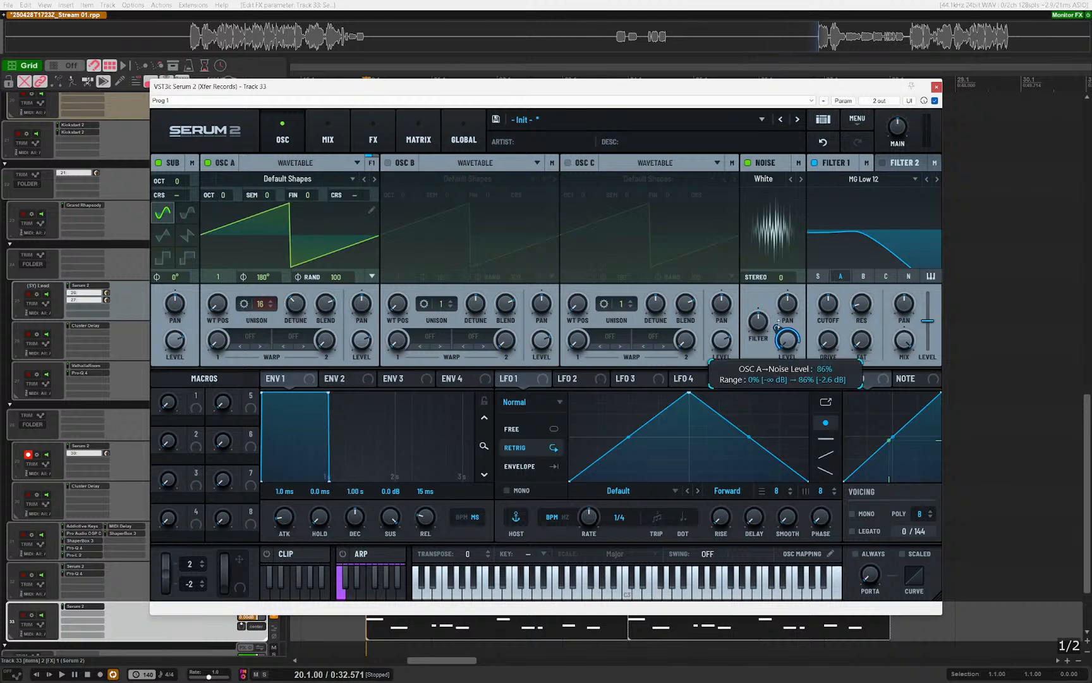
Step: Examine the OSC A to Noise Level routing and its V-shaped source curve in the modulation matrix
{"action": "left_click", "coordinate": [419, 134]}
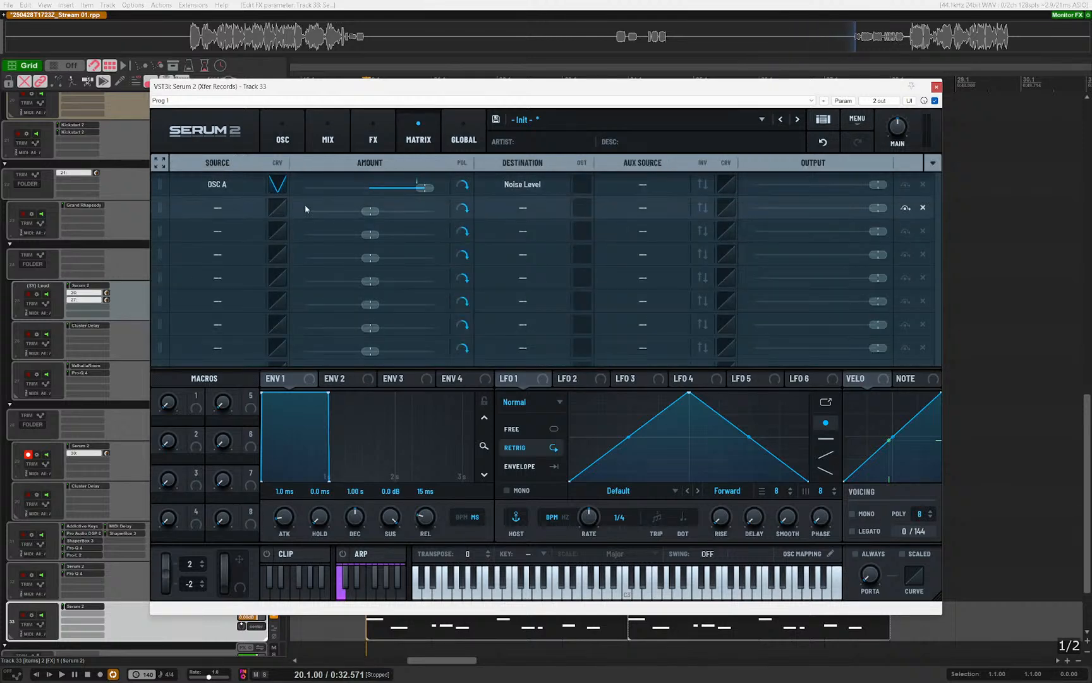
{"action": "left_click", "coordinate": [278, 185]}
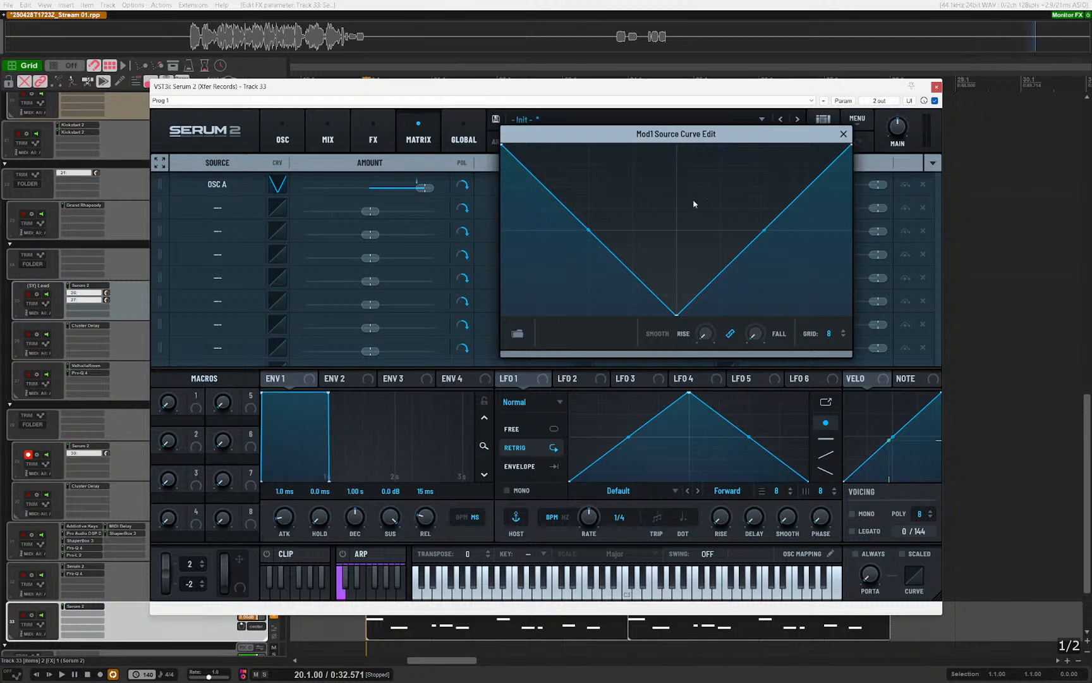
{"action": "left_click", "coordinate": [843, 134]}
{"action": "left_click", "coordinate": [283, 136]}
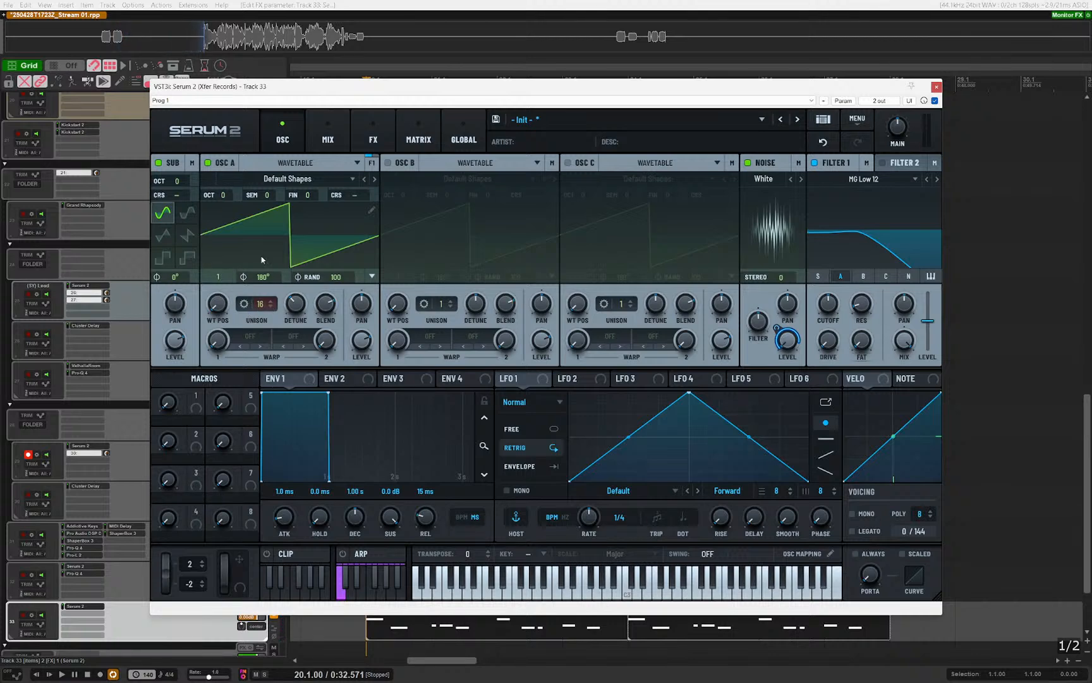
Step: Replace OSC A with the sub oscillator as Noise Level modulator, shape its source curve into a V, and start playback
{"action": "right_click", "coordinate": [788, 342]}
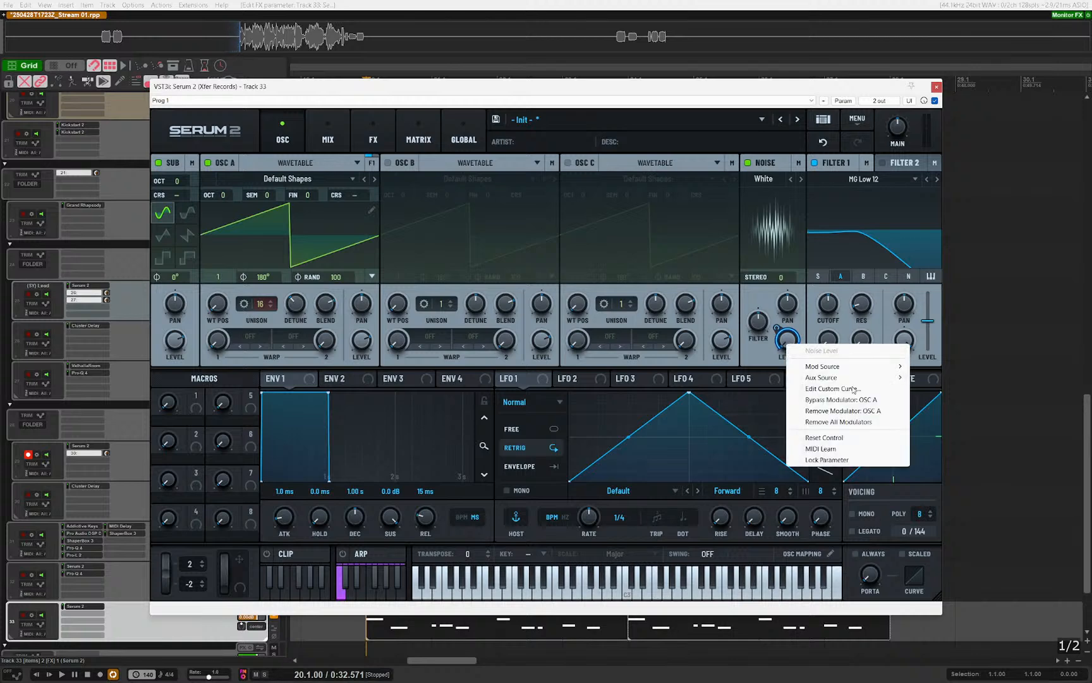
{"action": "left_click", "coordinate": [843, 420]}
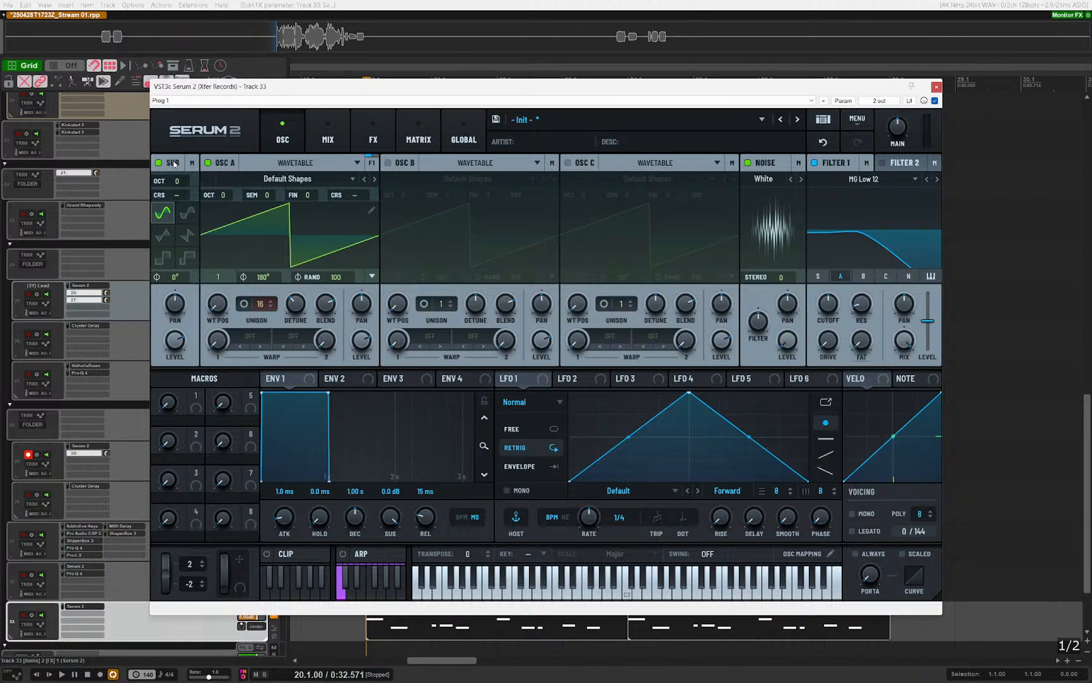
{"action": "left_click", "coordinate": [419, 133]}
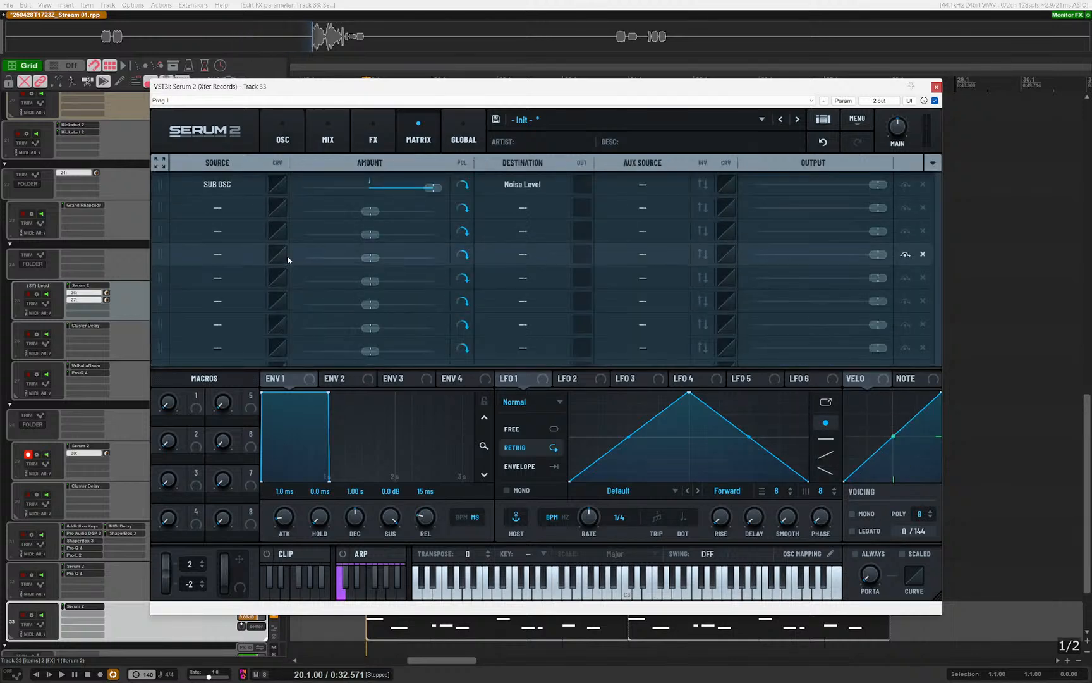
{"action": "left_click", "coordinate": [277, 184]}
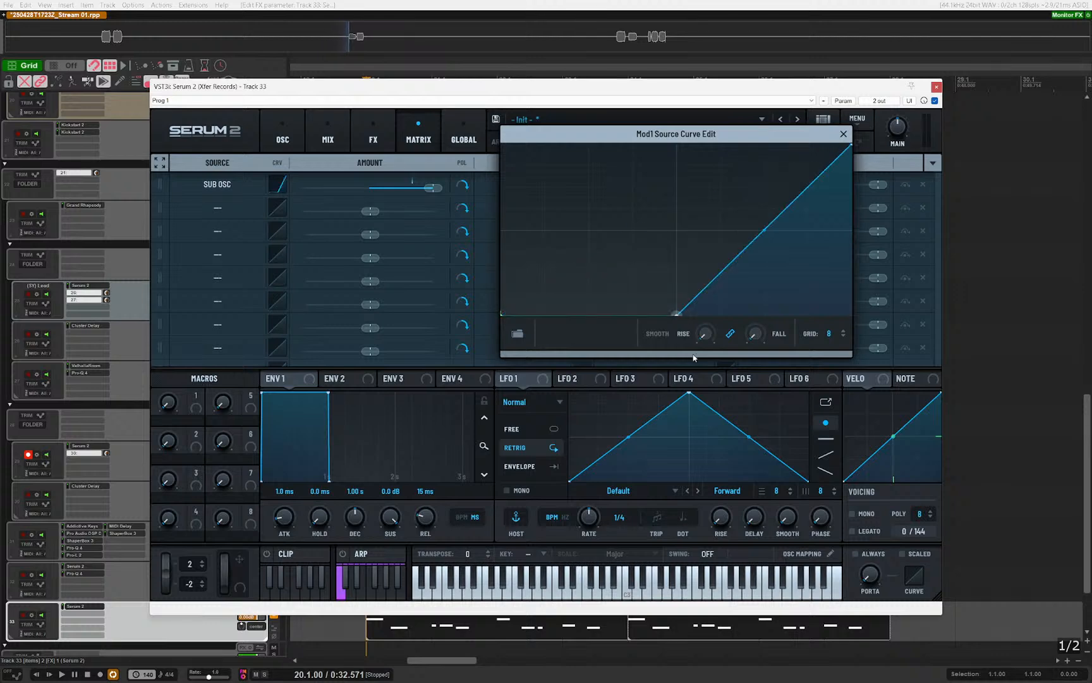
{"action": "left_click_drag", "start_coordinate": [510, 316], "coordinate": [503, 145]}
{"action": "key", "text": "space"}
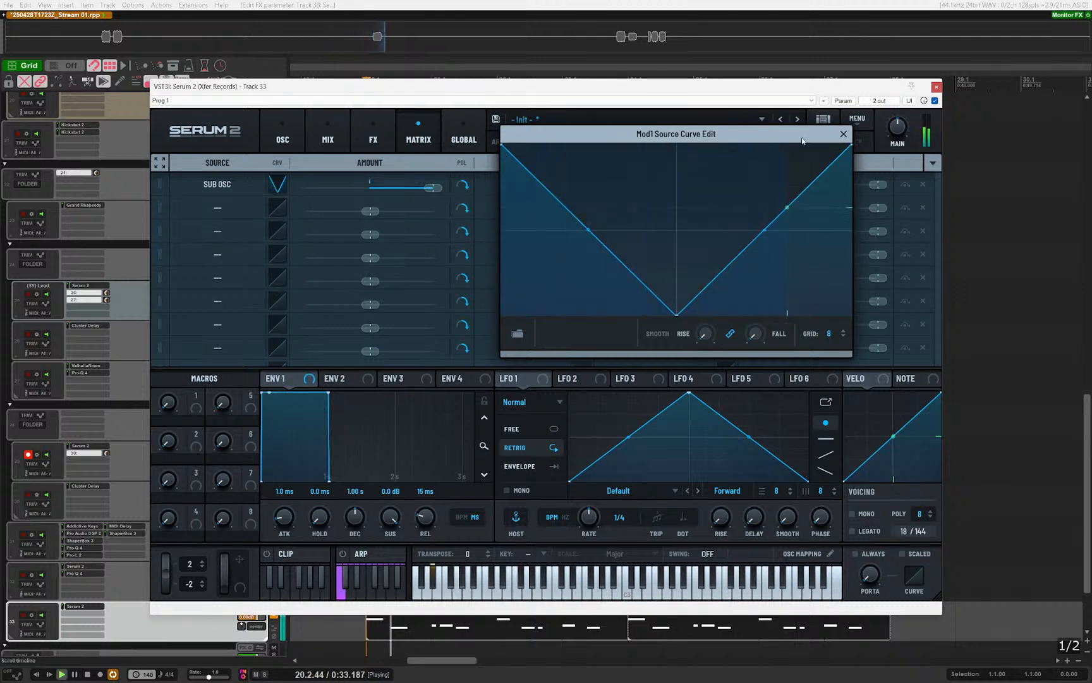
{"action": "left_click", "coordinate": [845, 135]}
{"action": "left_click", "coordinate": [282, 133]}
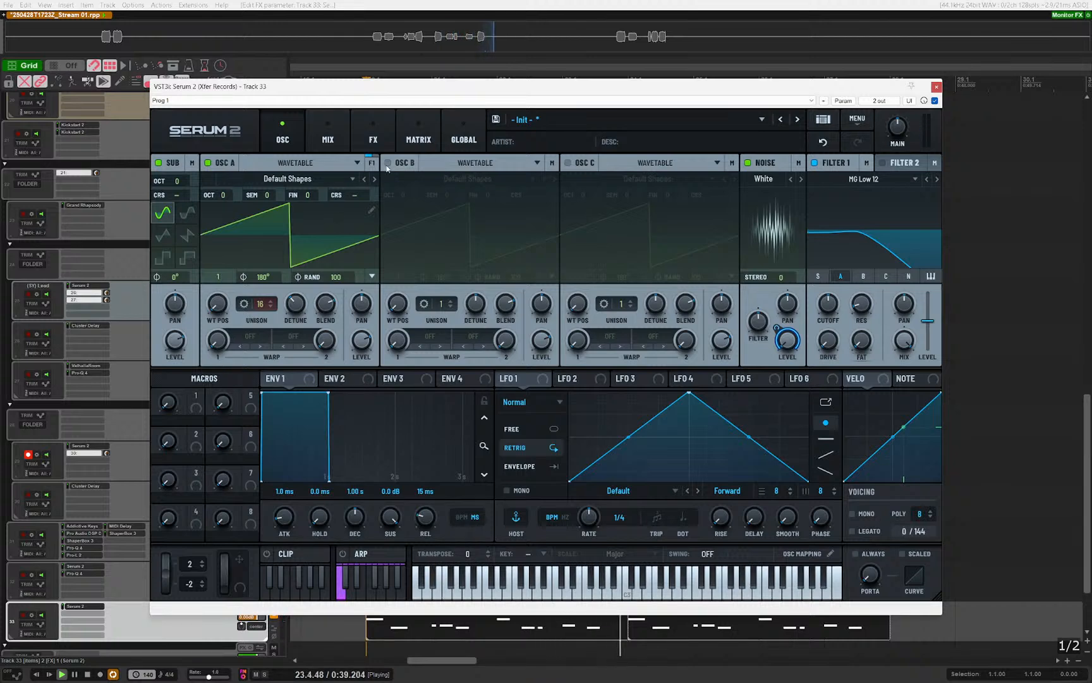
Step: Check the sub-to-noise routing, the Sub Level and the Noise Level modulation amount while the track plays, and stop playback
{"action": "left_click", "coordinate": [418, 134]}
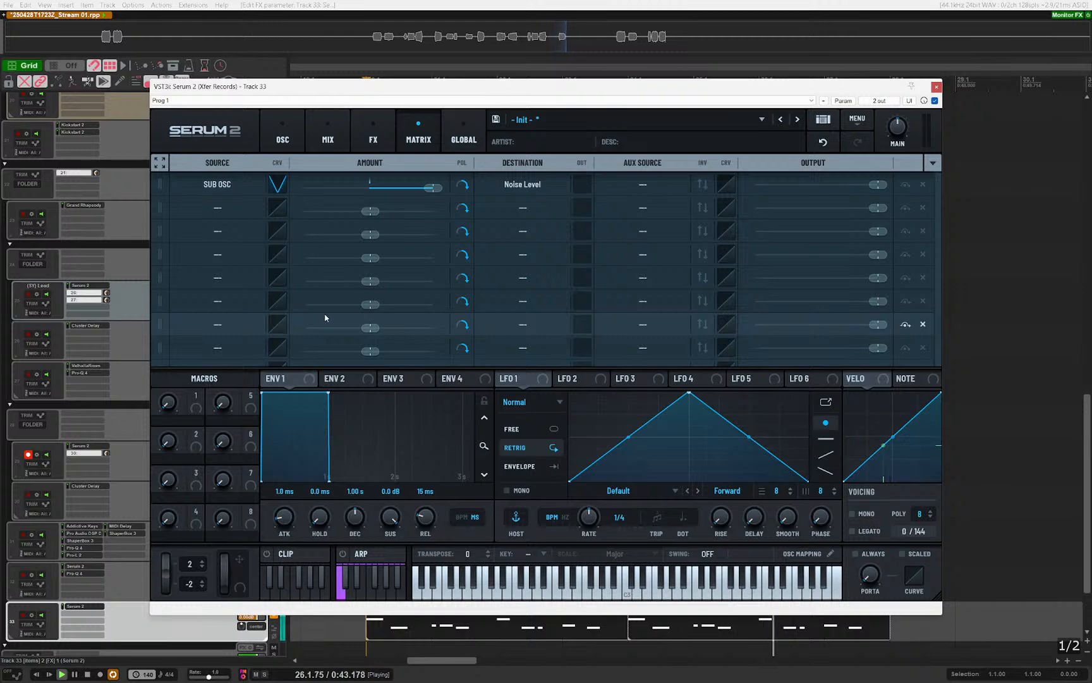
{"action": "left_click", "coordinate": [283, 135]}
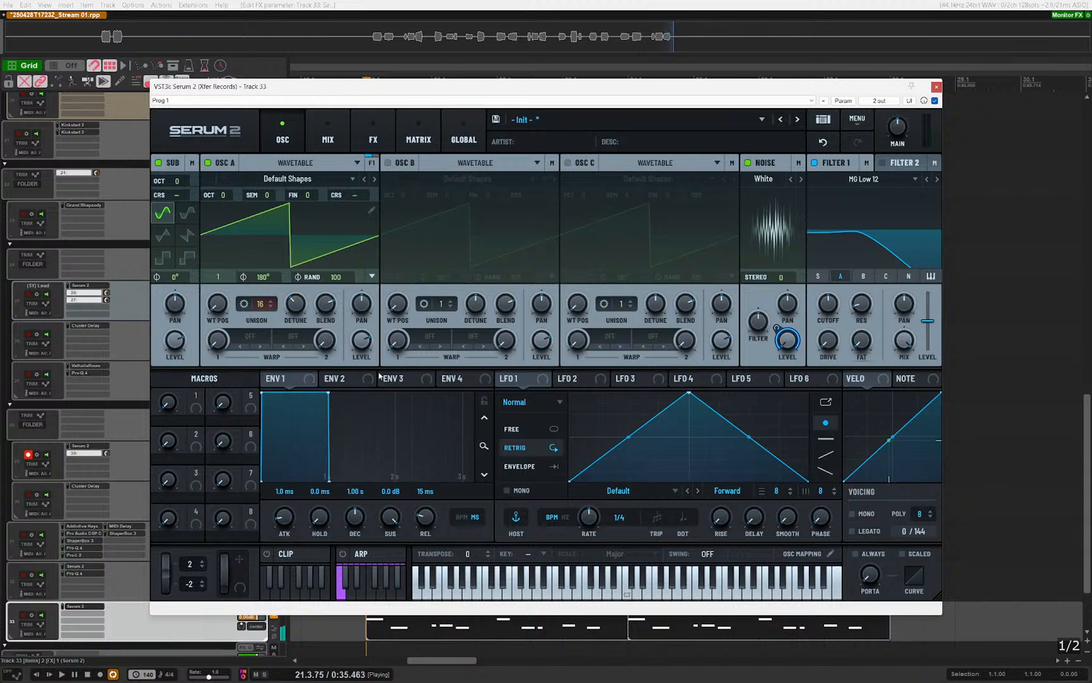
{"action": "mouse_move", "coordinate": [176, 346]}
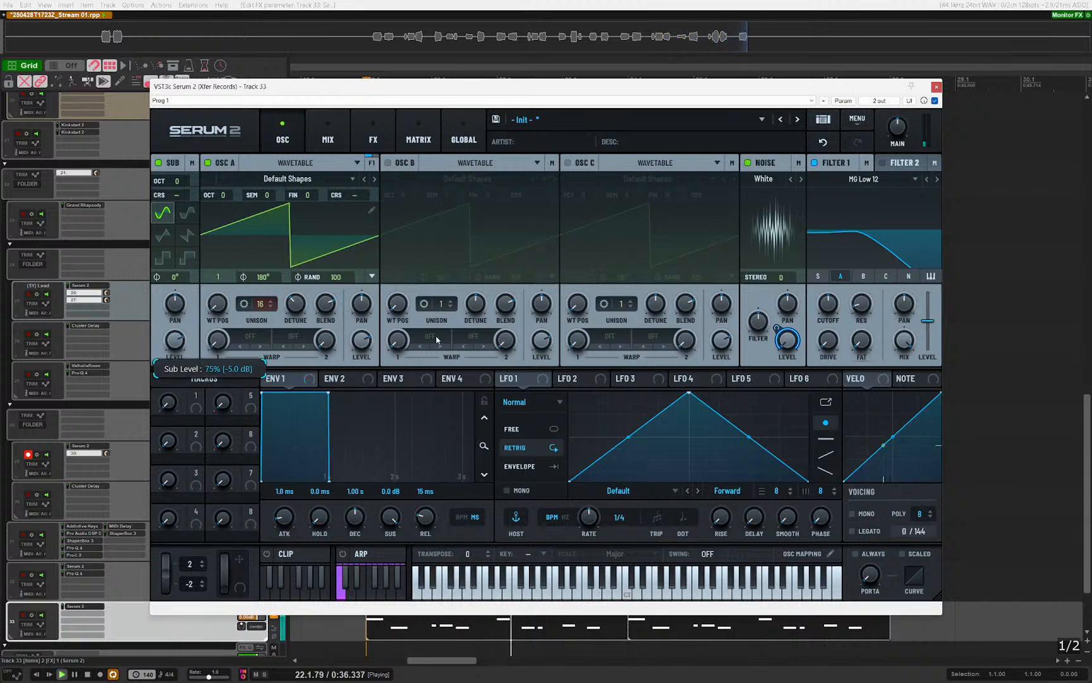
{"action": "left_click_drag", "start_coordinate": [777, 329], "coordinate": [808, 222]}
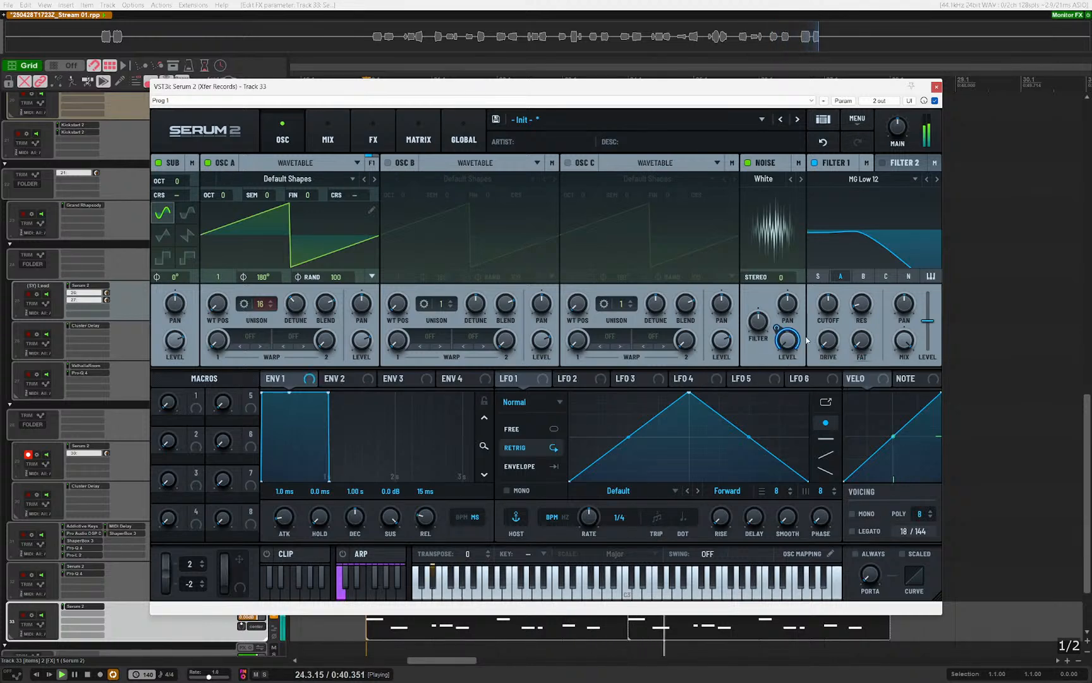
{"action": "left_click", "coordinate": [418, 134]}
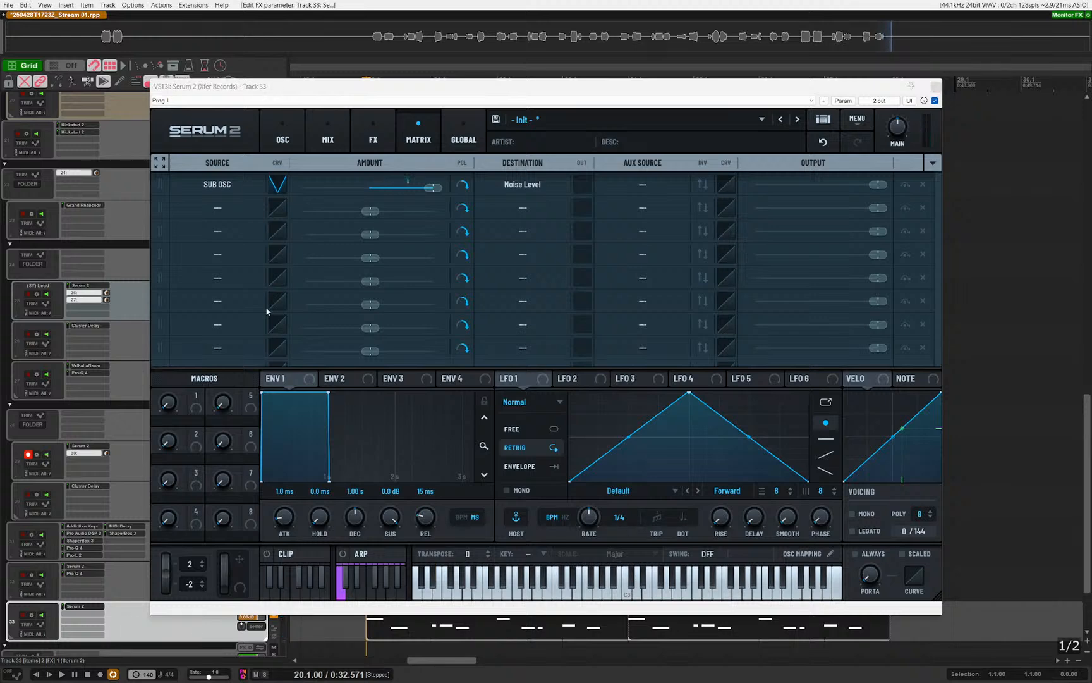
{"action": "key", "text": "space"}
Step: Turn OSC A off and add ShaperBox 3 after Serum 2 on track 33
{"action": "left_click", "coordinate": [283, 136]}
{"action": "left_click", "coordinate": [208, 163]}
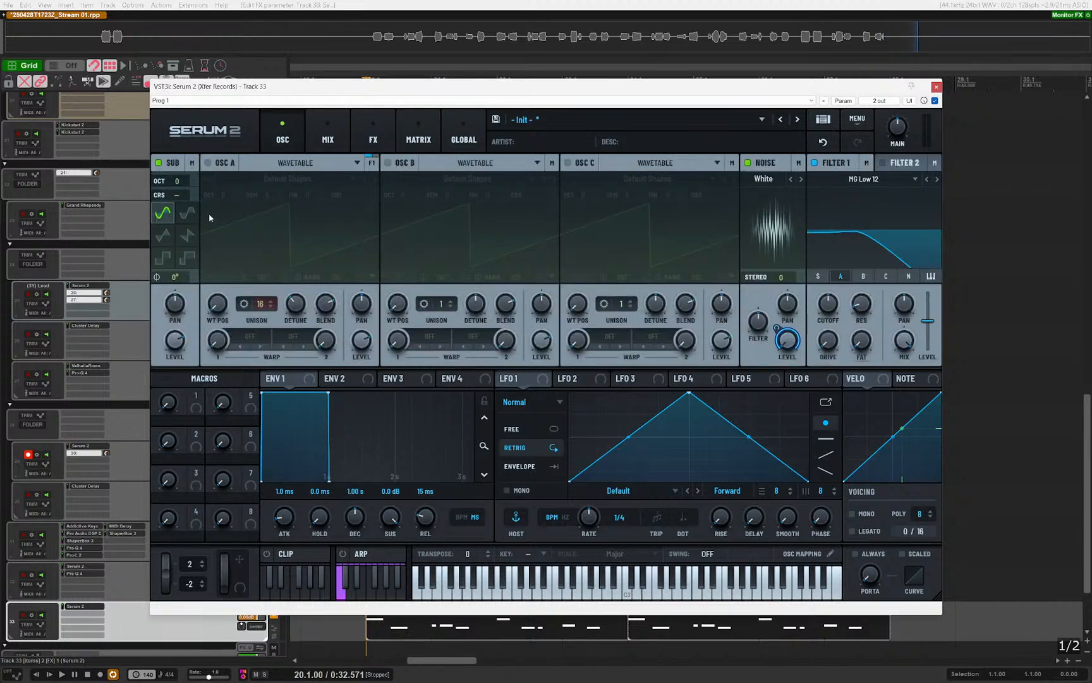
{"action": "double_click", "coordinate": [86, 612]}
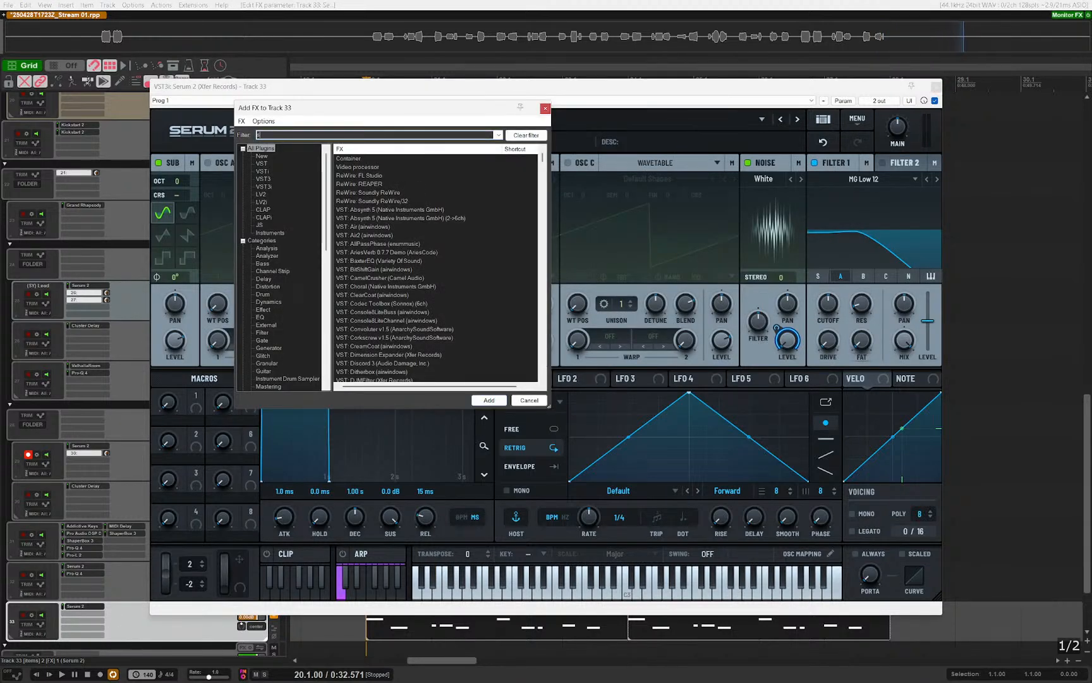
{"action": "type", "text": "shaperbox"}
{"action": "key", "text": "Down"}
{"action": "key", "text": "Down"}
{"action": "key", "text": "Return"}
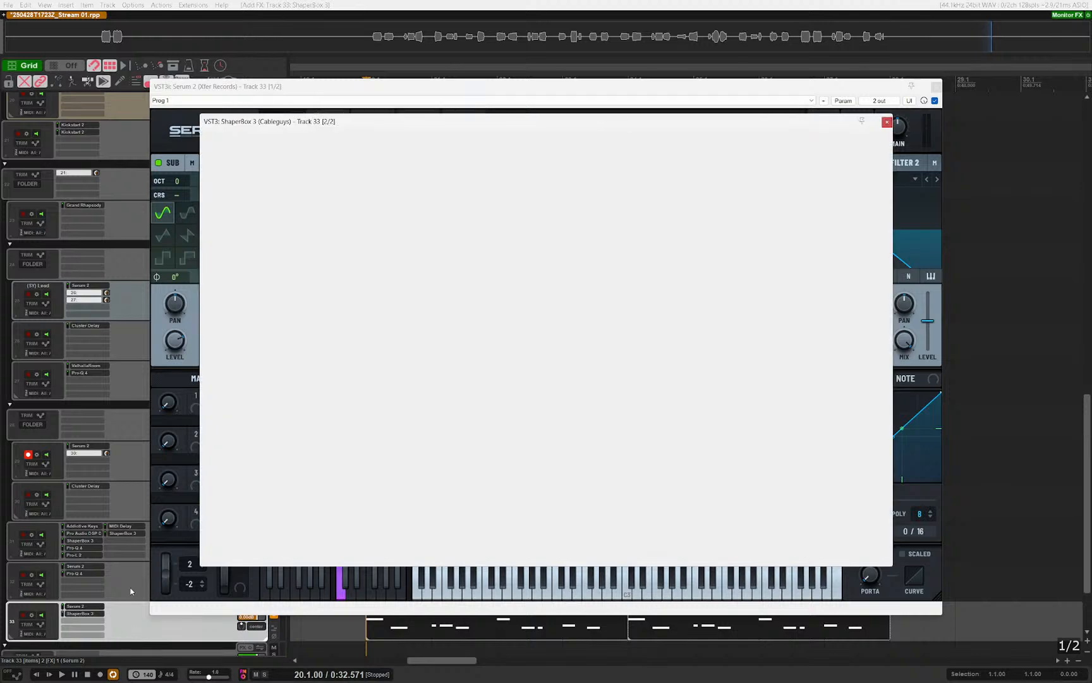
{"action": "left_click", "coordinate": [828, 395]}
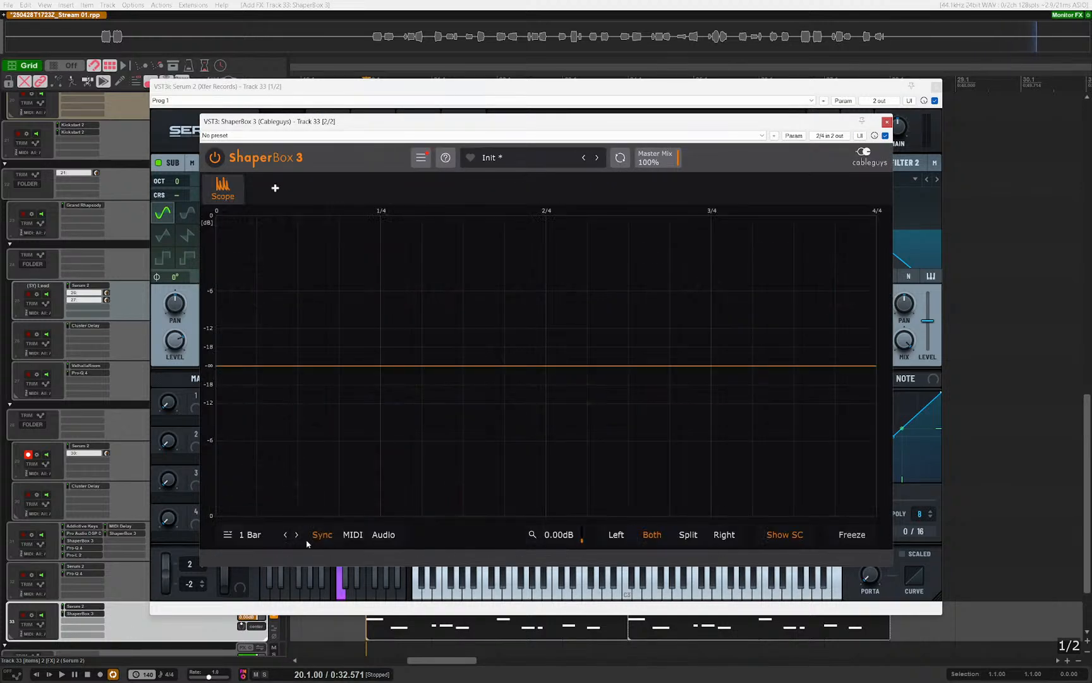
Step: Set the ShaperBox 3 scope to MIDI triggering with its display length in the free Pitch mode
{"action": "left_click", "coordinate": [283, 538]}
{"action": "left_click", "coordinate": [425, 380]}
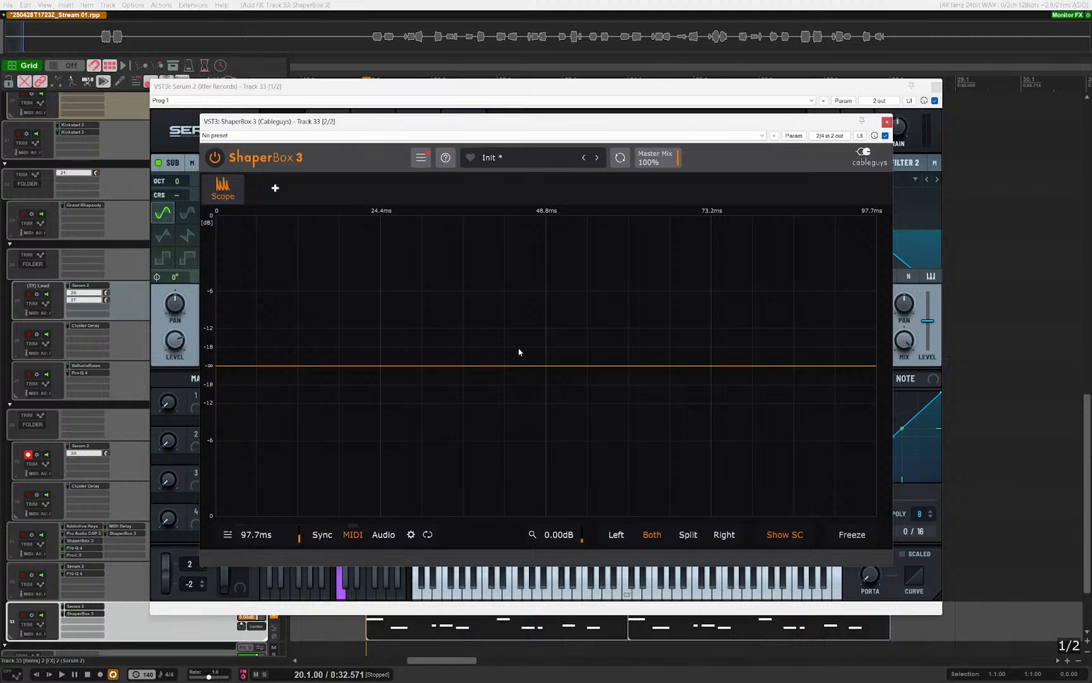
{"action": "left_click", "coordinate": [259, 535]}
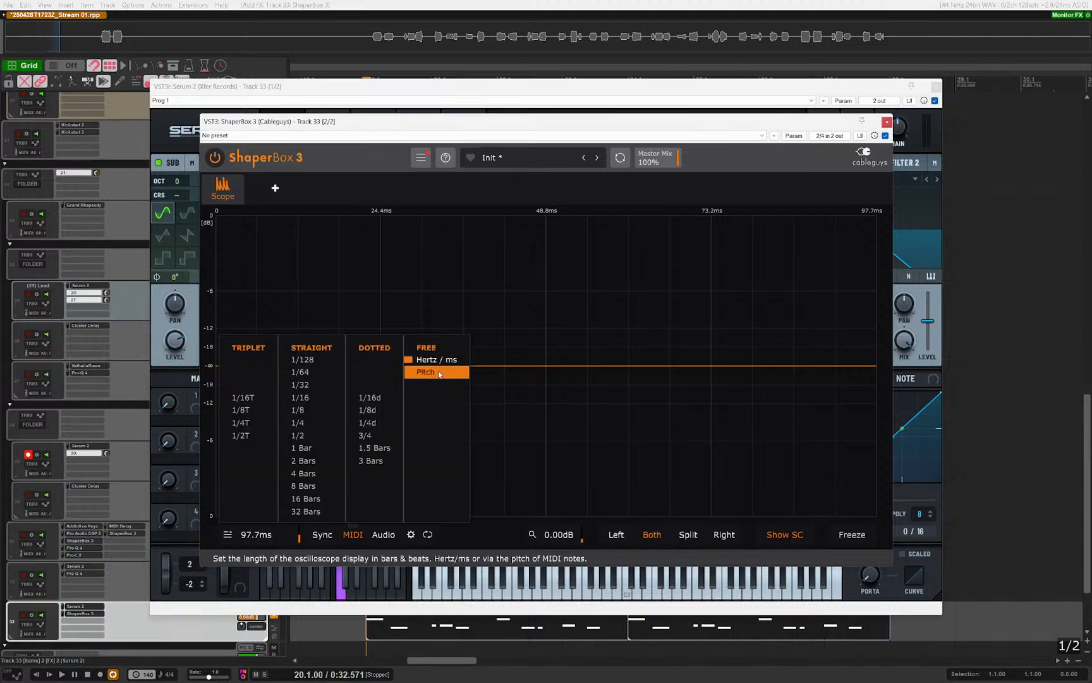
{"action": "left_click", "coordinate": [426, 371]}
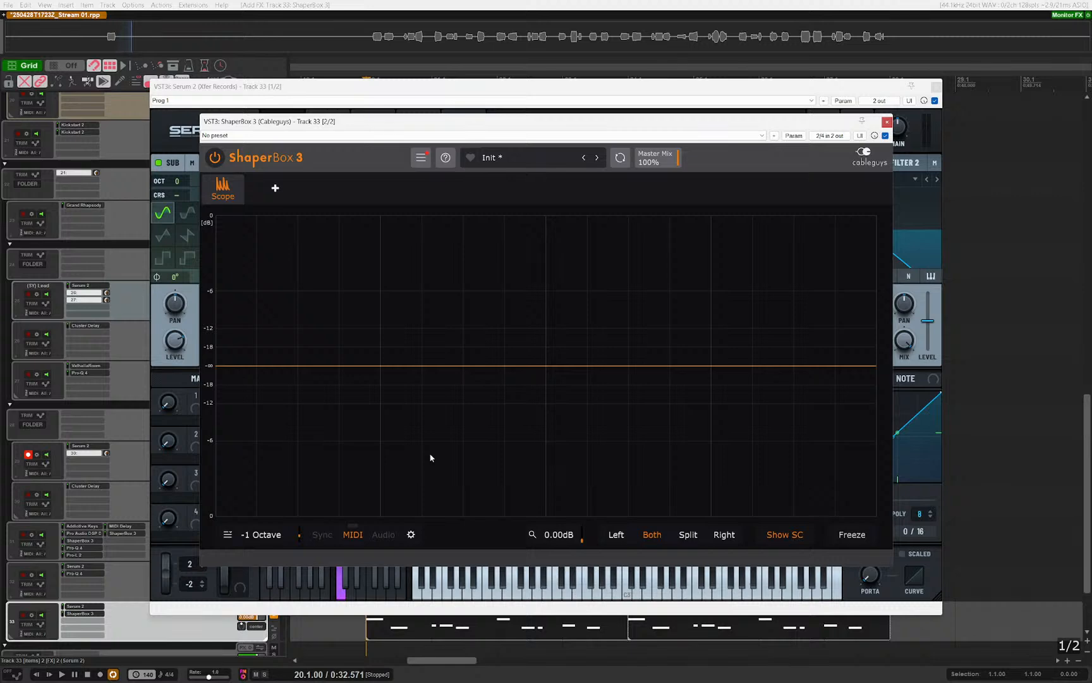
Step: Reshape the sub oscillator's source curve for Noise Level into a triangle that peaks at the centre and falls to zero at both ends
{"action": "left_click", "coordinate": [897, 339]}
{"action": "left_click", "coordinate": [426, 135]}
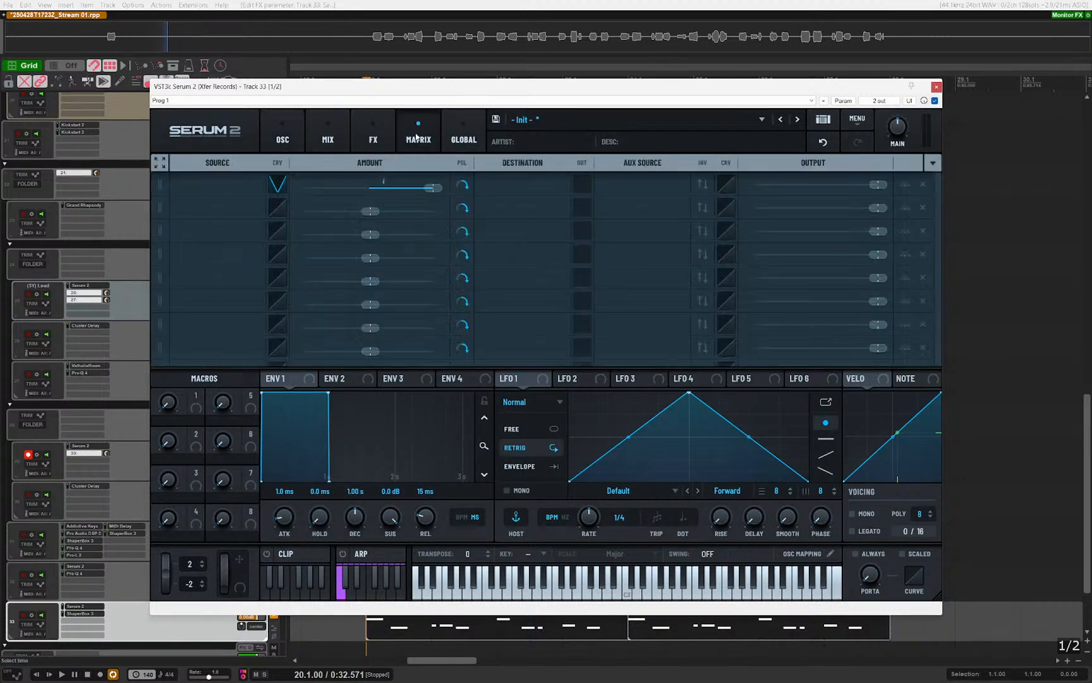
{"action": "left_click", "coordinate": [278, 184]}
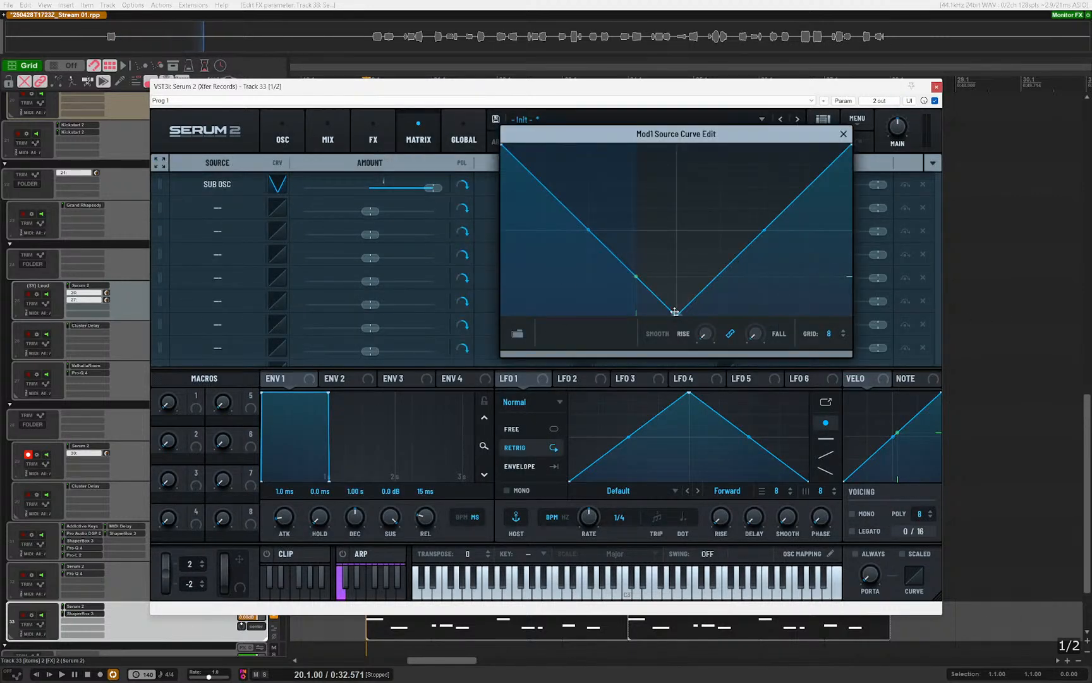
{"action": "left_click_drag", "start_coordinate": [675, 312], "coordinate": [678, 81]}
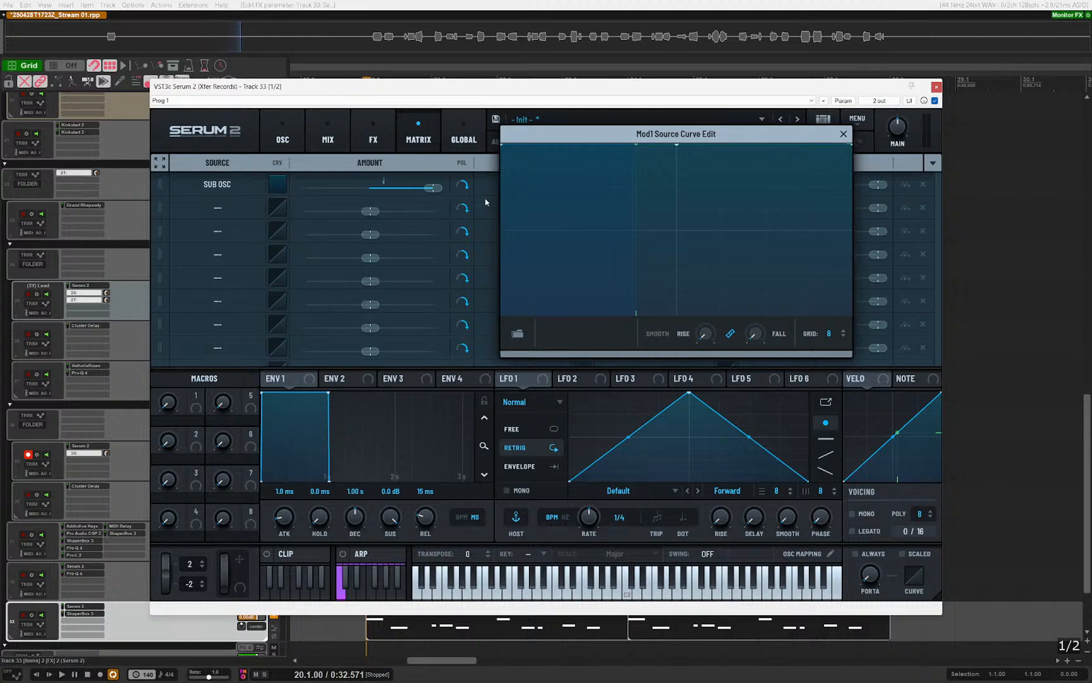
{"action": "left_click_drag", "start_coordinate": [502, 146], "coordinate": [503, 314]}
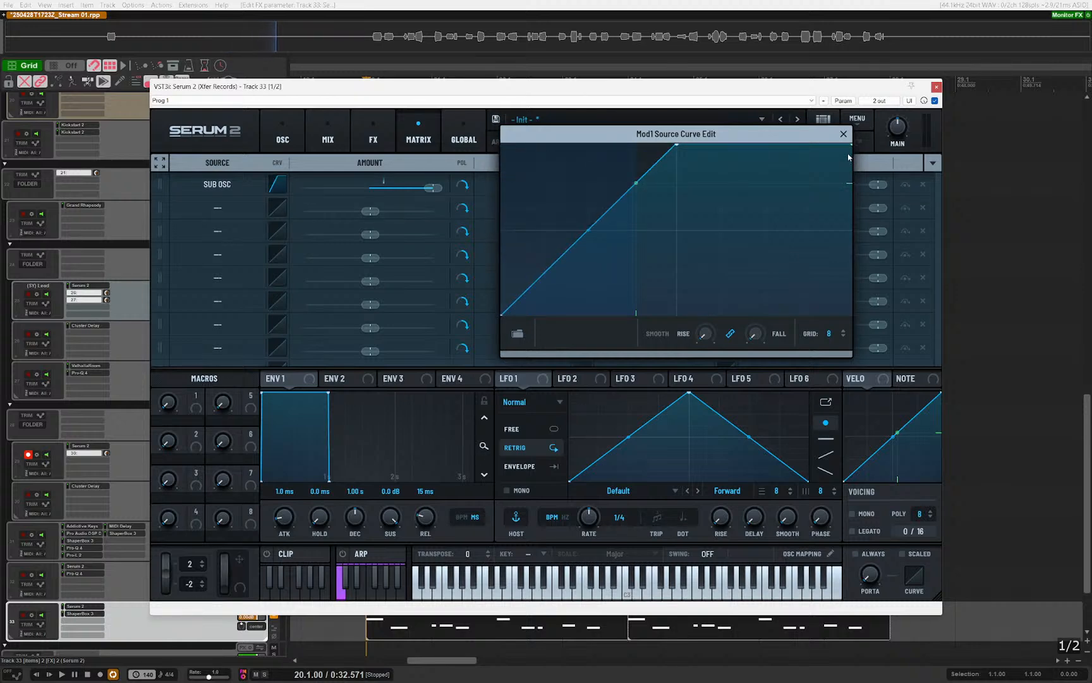
{"action": "left_click_drag", "start_coordinate": [849, 146], "coordinate": [859, 392]}
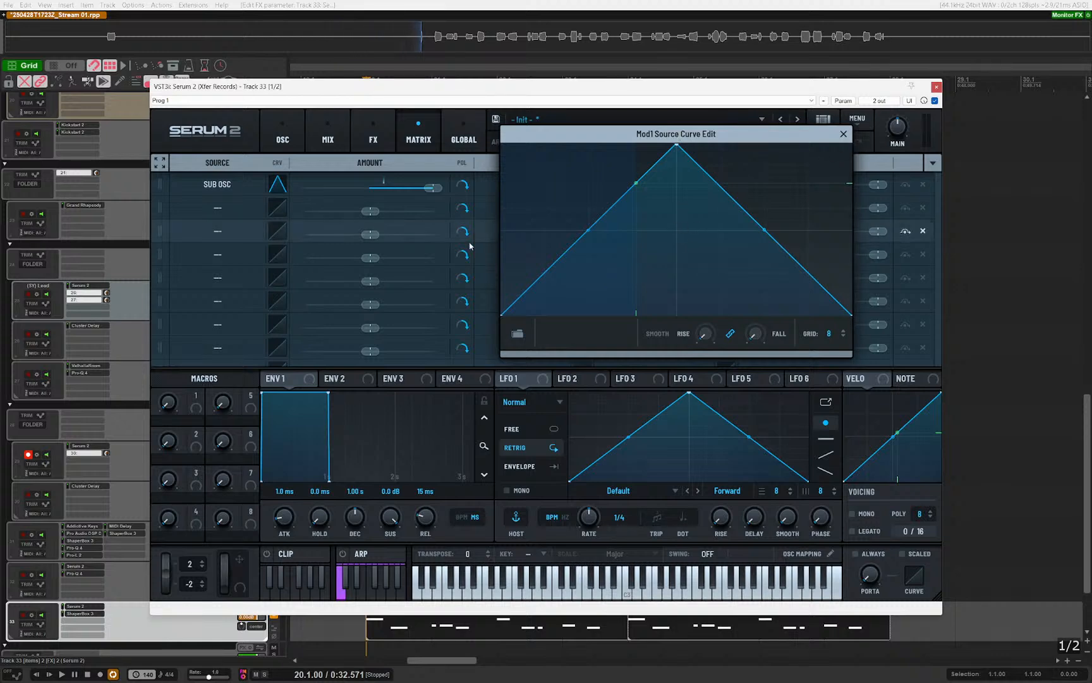
{"action": "left_click", "coordinate": [843, 133]}
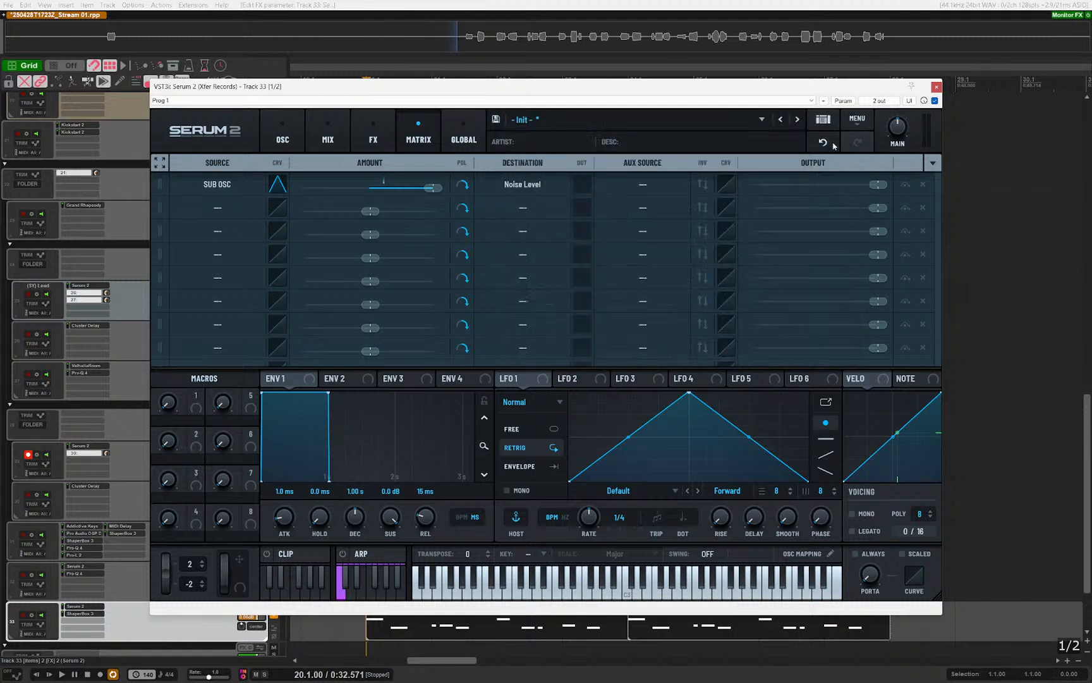
Step: Examine track 33's waveform in the ShaperBox 3 scope over several short playback passes
{"action": "left_click", "coordinate": [96, 618]}
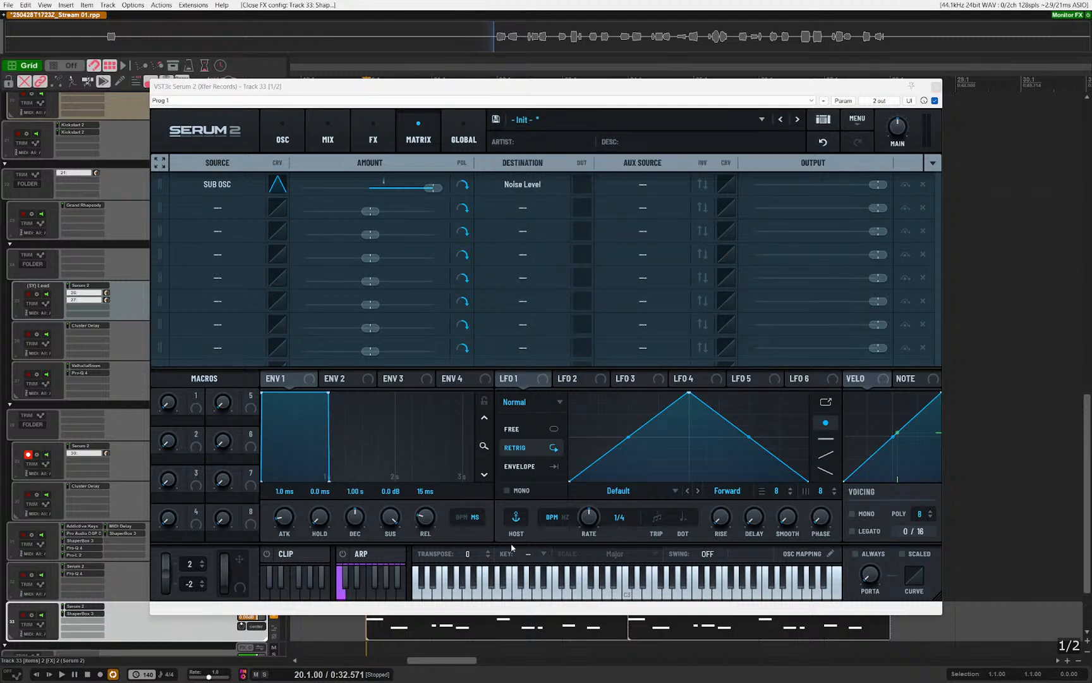
{"action": "left_click", "coordinate": [86, 617]}
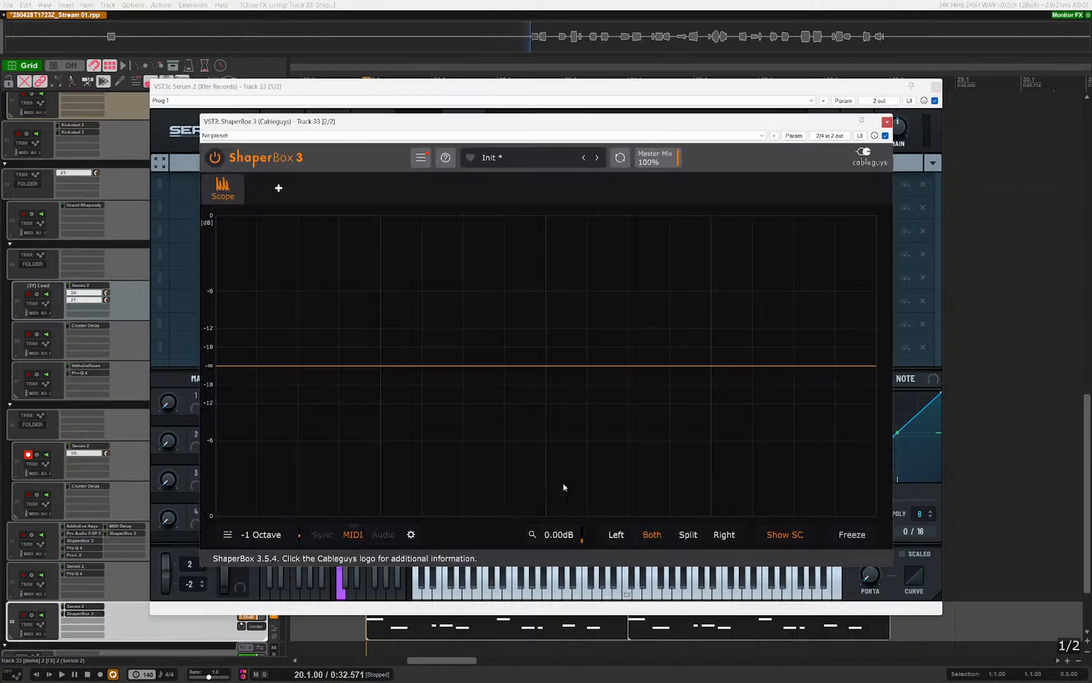
{"action": "key", "text": "space"}
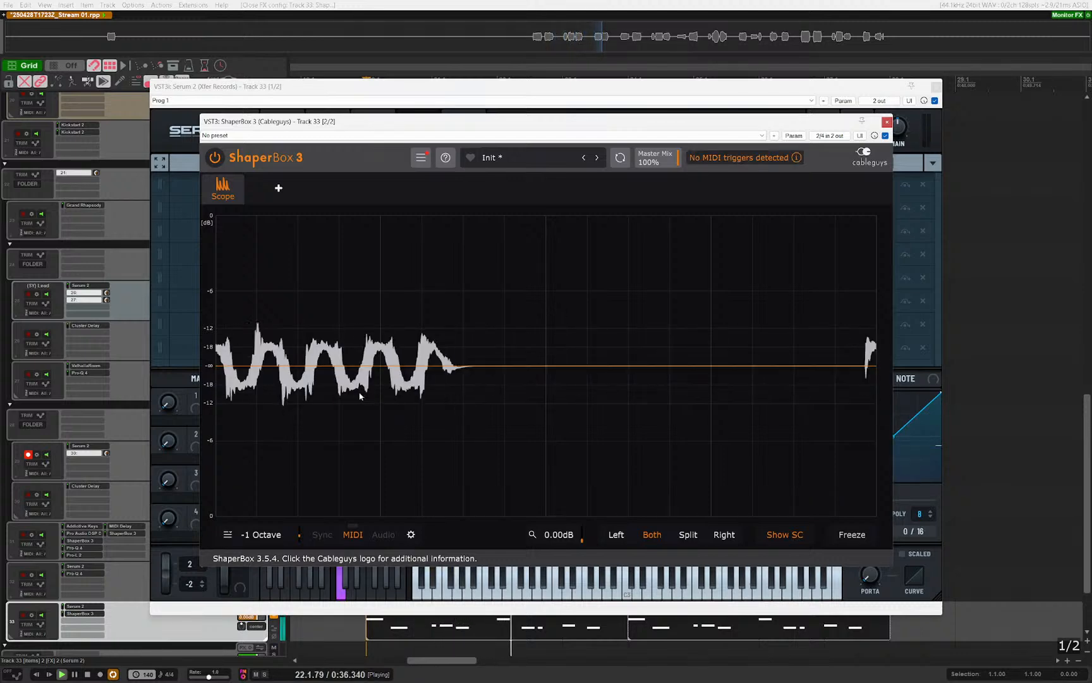
{"action": "key", "text": "space"}
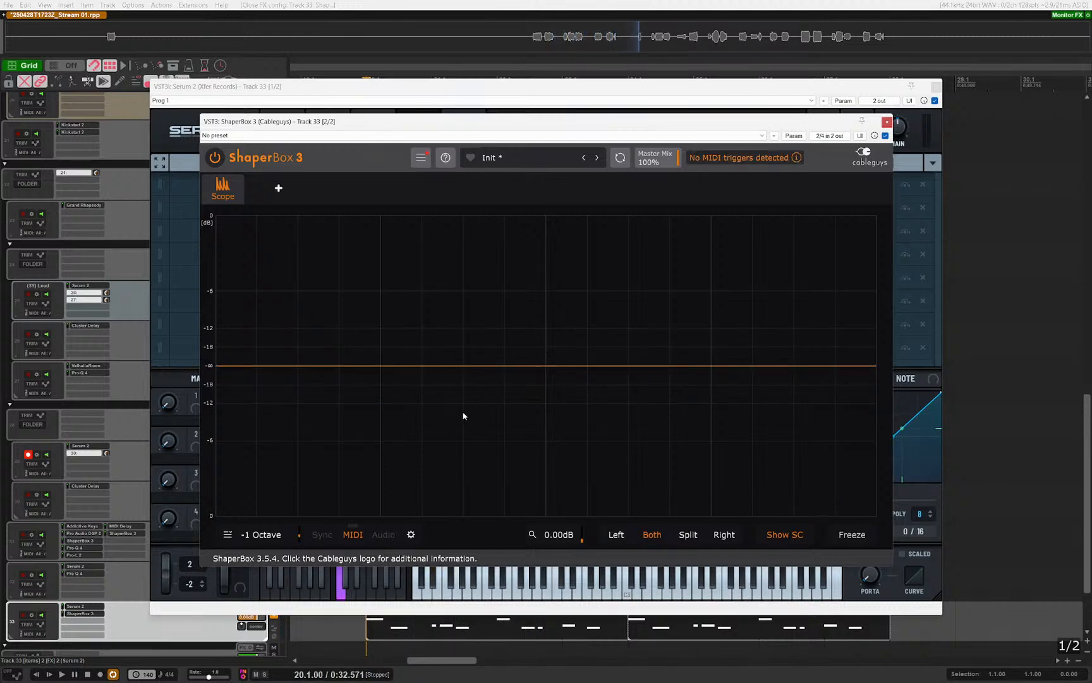
{"action": "key", "text": "space"}
{"action": "key", "text": "space"}
{"action": "key", "text": "space"}
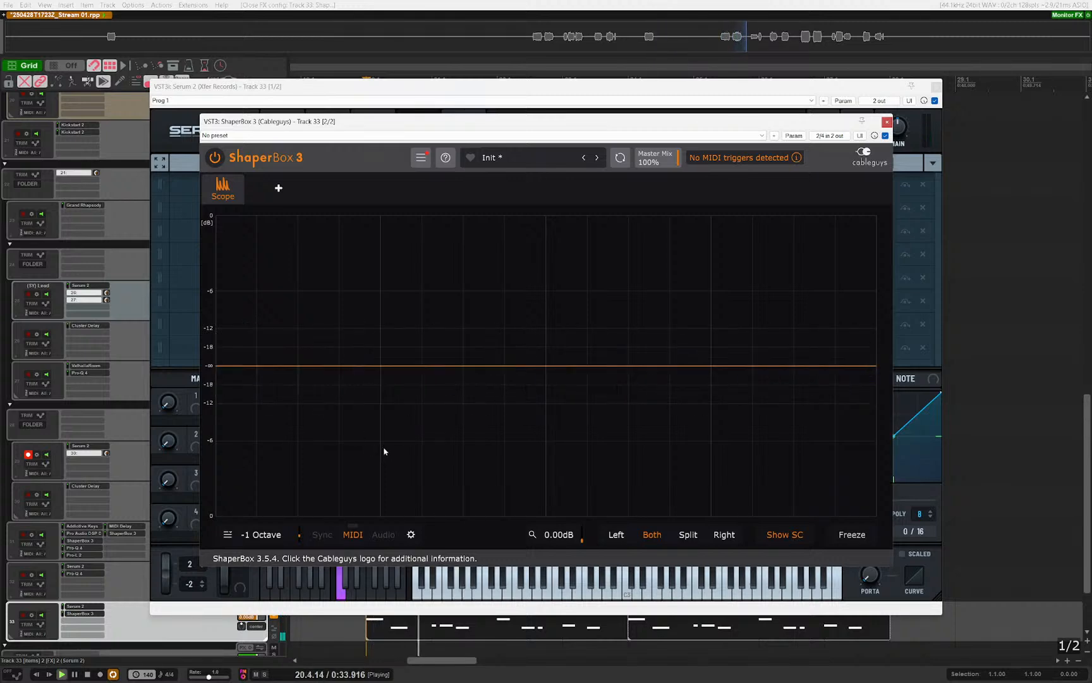
{"action": "key", "text": "space"}
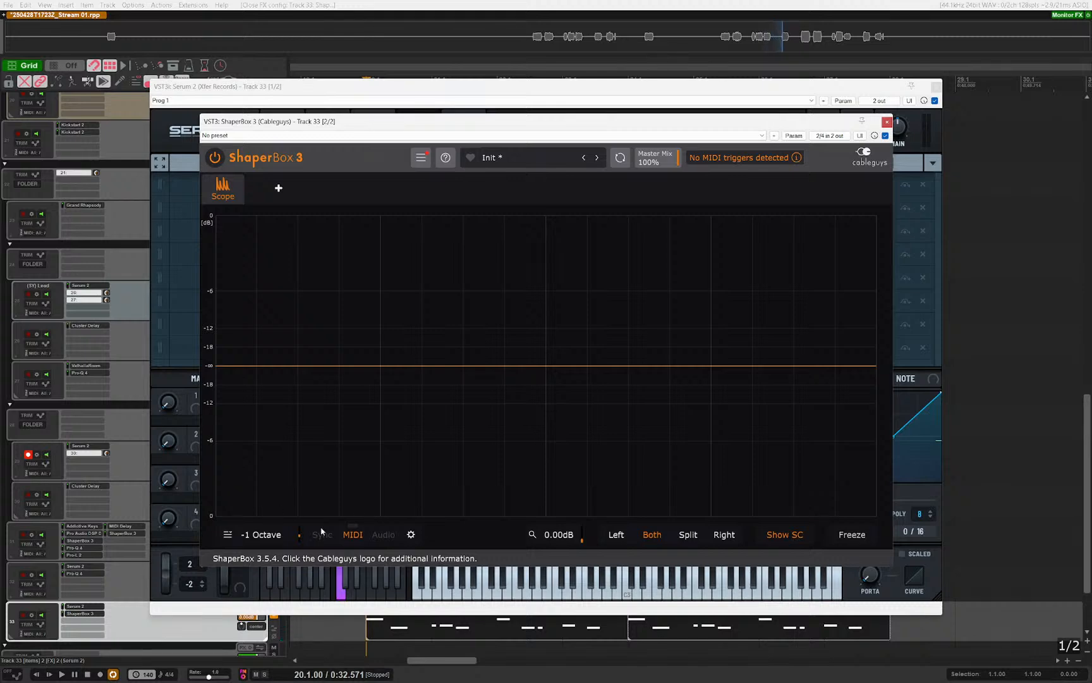
Step: Transpose the ShaperBox 3 scope display to +1 Octave, play the track to inspect the waveform, and close the scope
{"action": "left_click_drag", "start_coordinate": [276, 535], "coordinate": [273, 525]}
{"action": "key", "text": "space"}
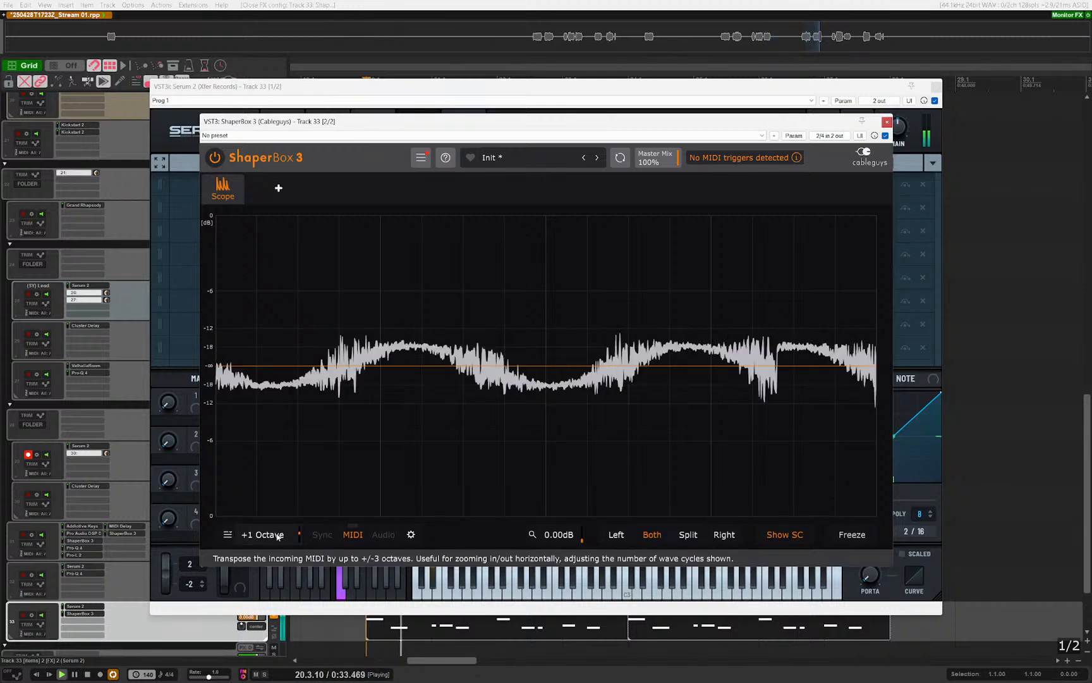
{"action": "key", "text": "space"}
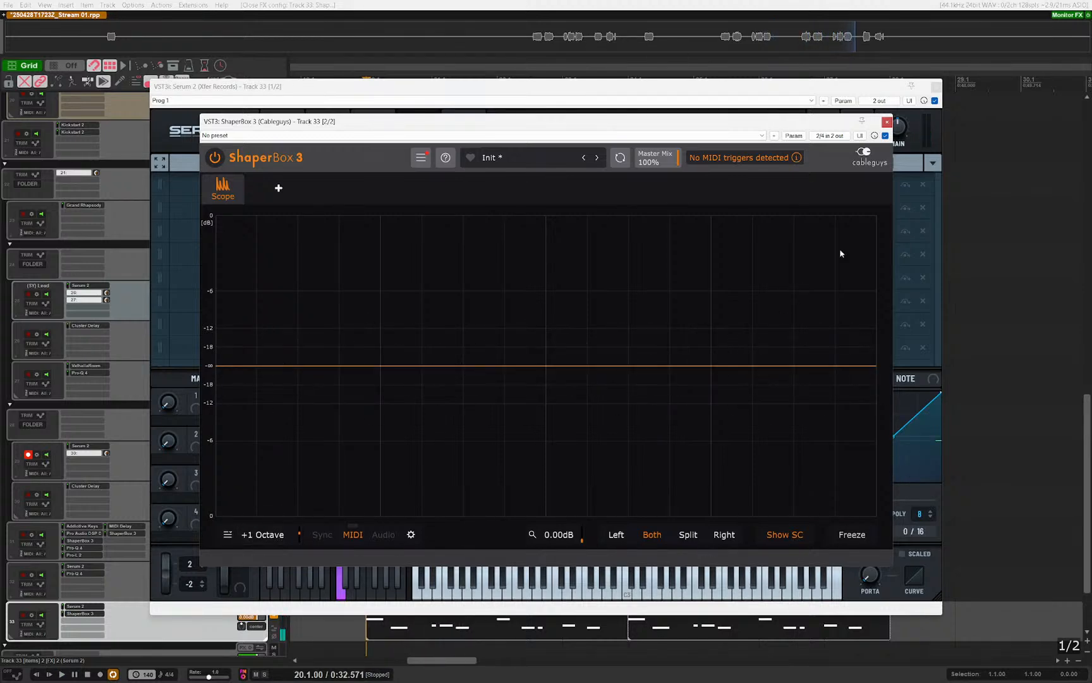
{"action": "left_click", "coordinate": [887, 122]}
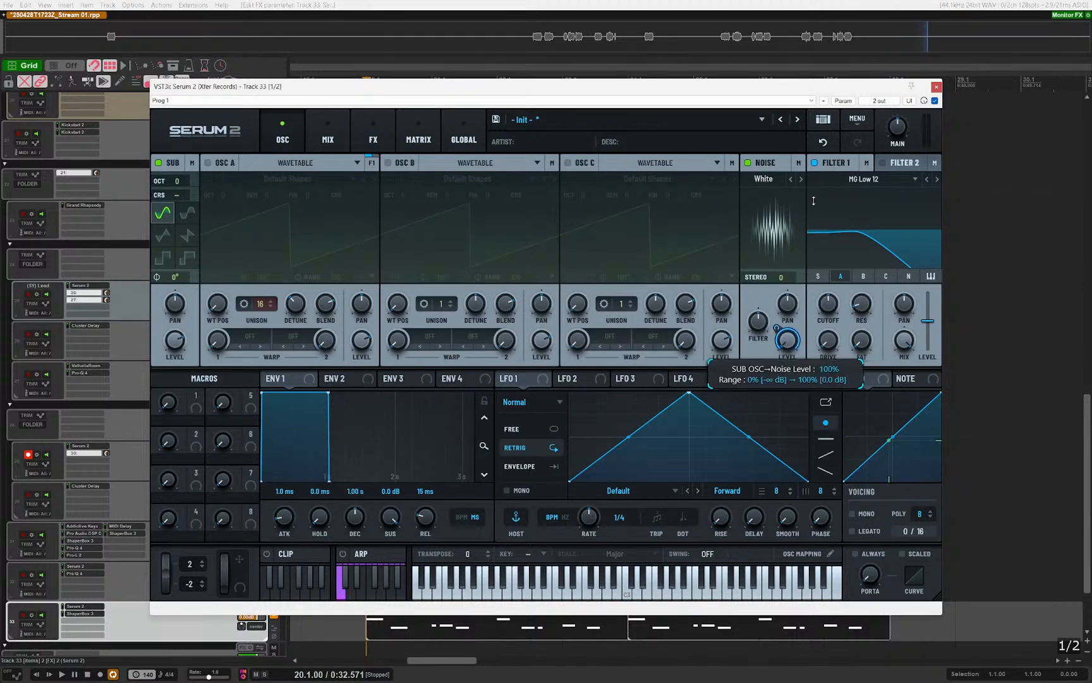
Step: Narrow the triangle in the sub oscillator's source curve to a central peak with both outer quarters flat at zero
{"action": "key", "text": "space"}
{"action": "left_click", "coordinate": [413, 140]}
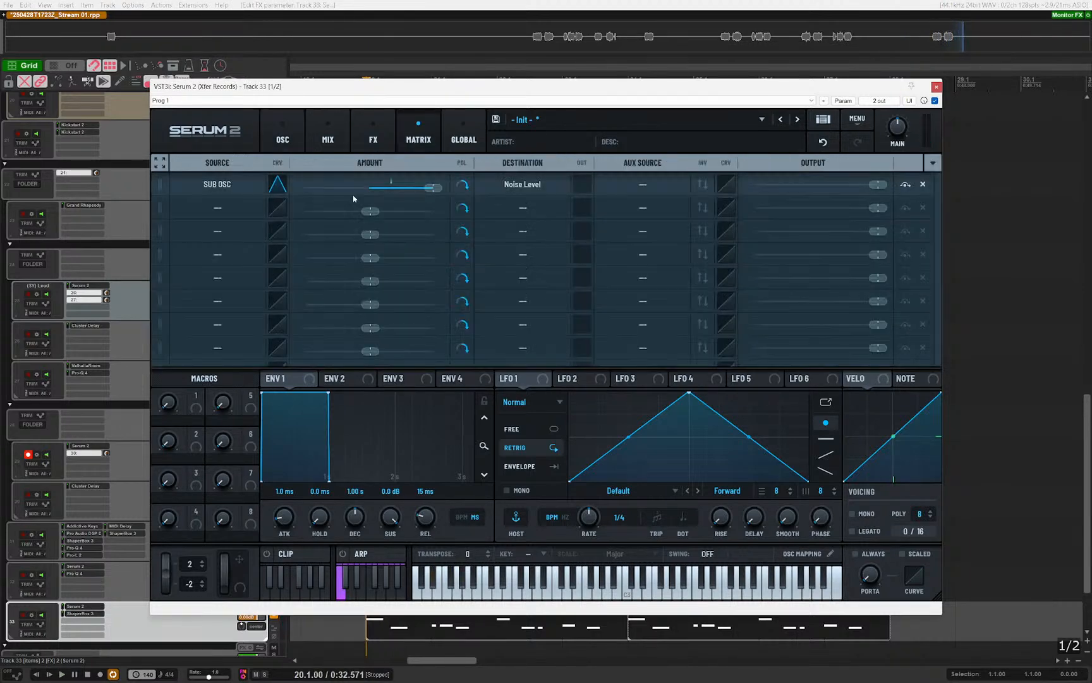
{"action": "left_click", "coordinate": [278, 185]}
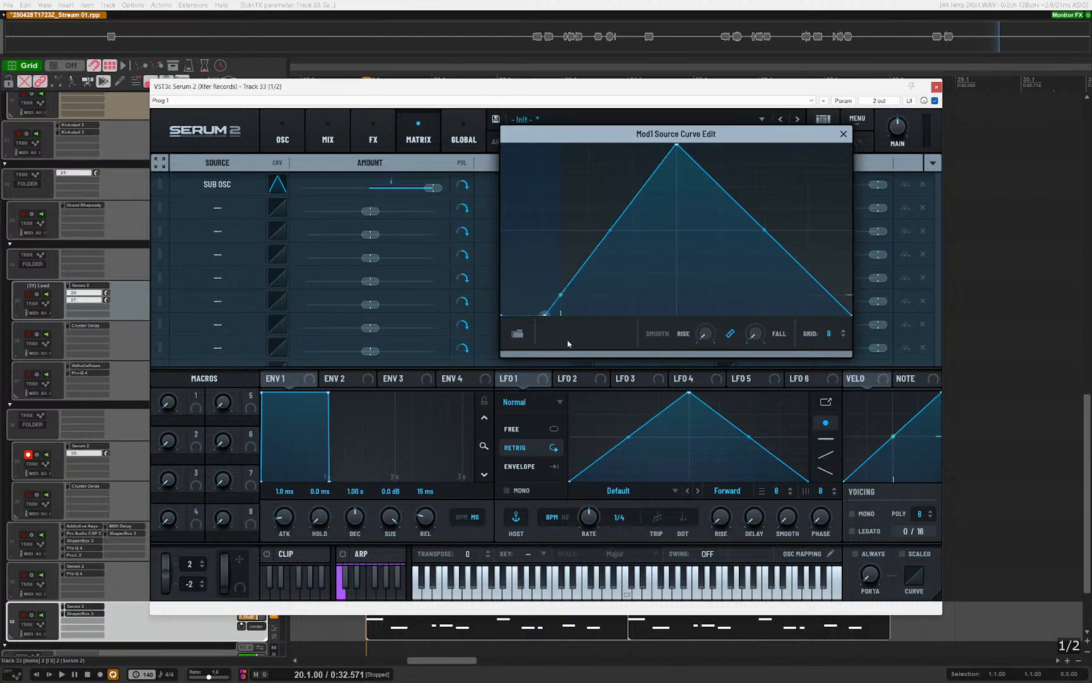
{"action": "left_click_drag", "start_coordinate": [800, 280], "coordinate": [776, 343]}
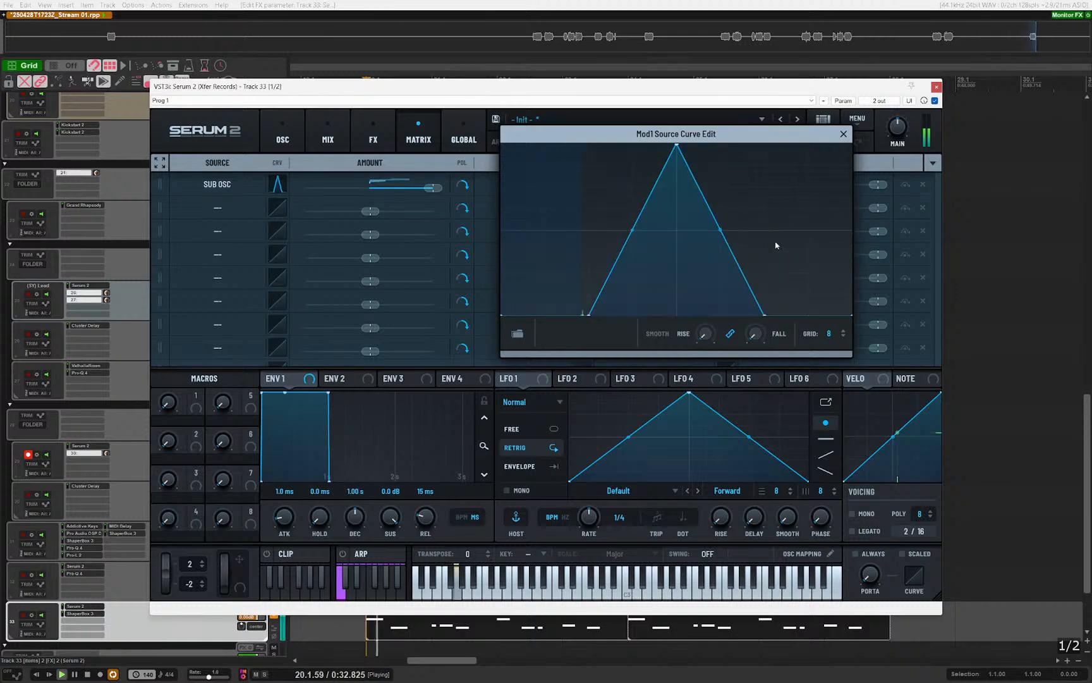
{"action": "left_click", "coordinate": [844, 134]}
Step: Inspect the narrower noise bursts in the ShaperBox 3 scope during playback, and close the scope
{"action": "left_click", "coordinate": [82, 613]}
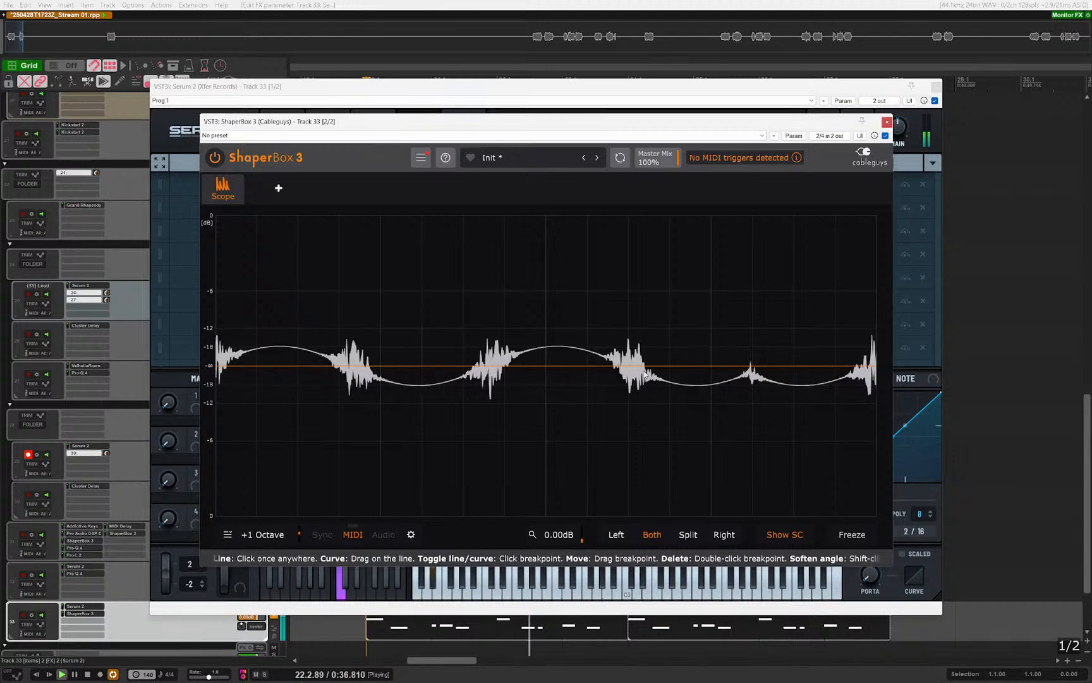
{"action": "key", "text": "space"}
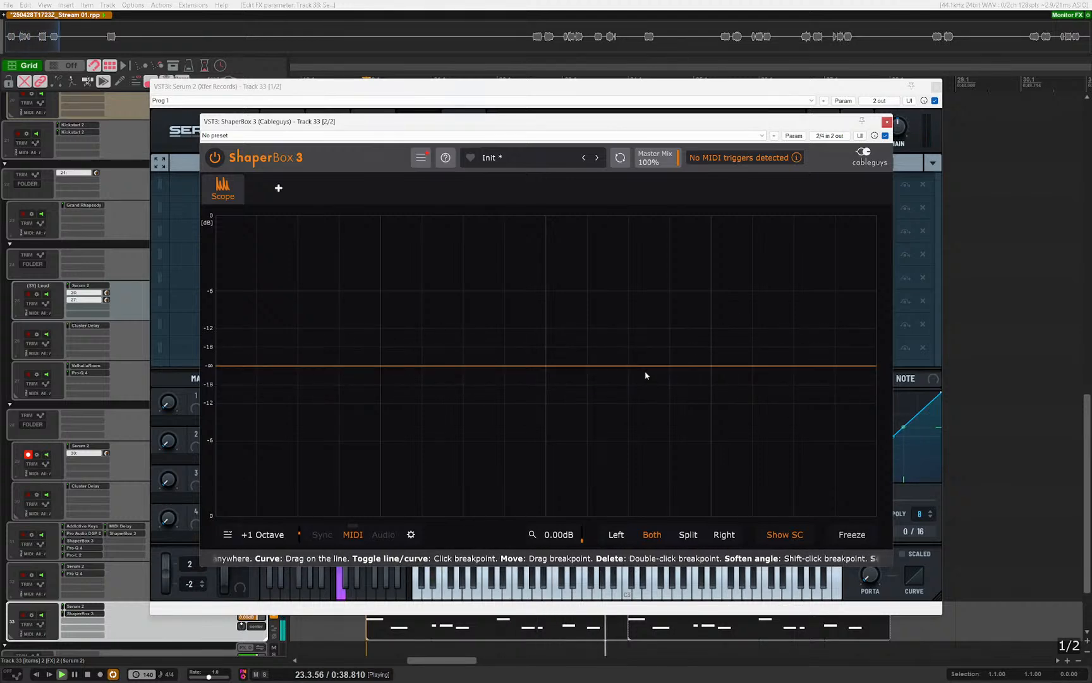
{"action": "left_click", "coordinate": [887, 122]}
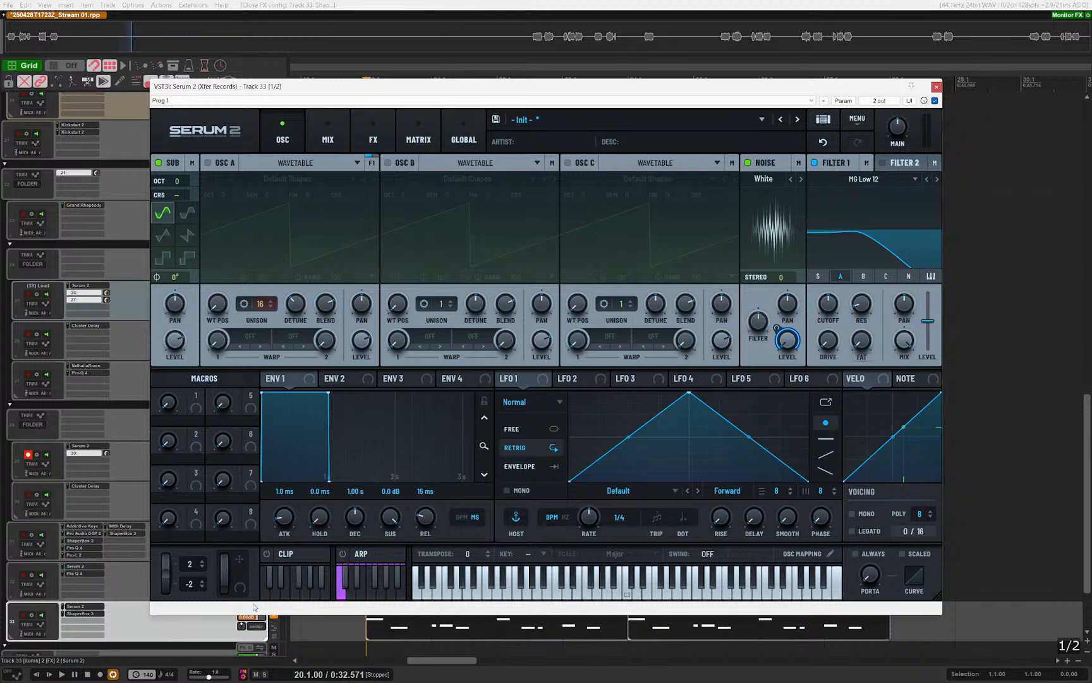
Step: Unsolo track 33, play it with the full mix, and reopen its Serum 2 instrument
{"action": "key", "text": "Escape"}
{"action": "key", "text": "s"}
{"action": "key", "text": "space"}
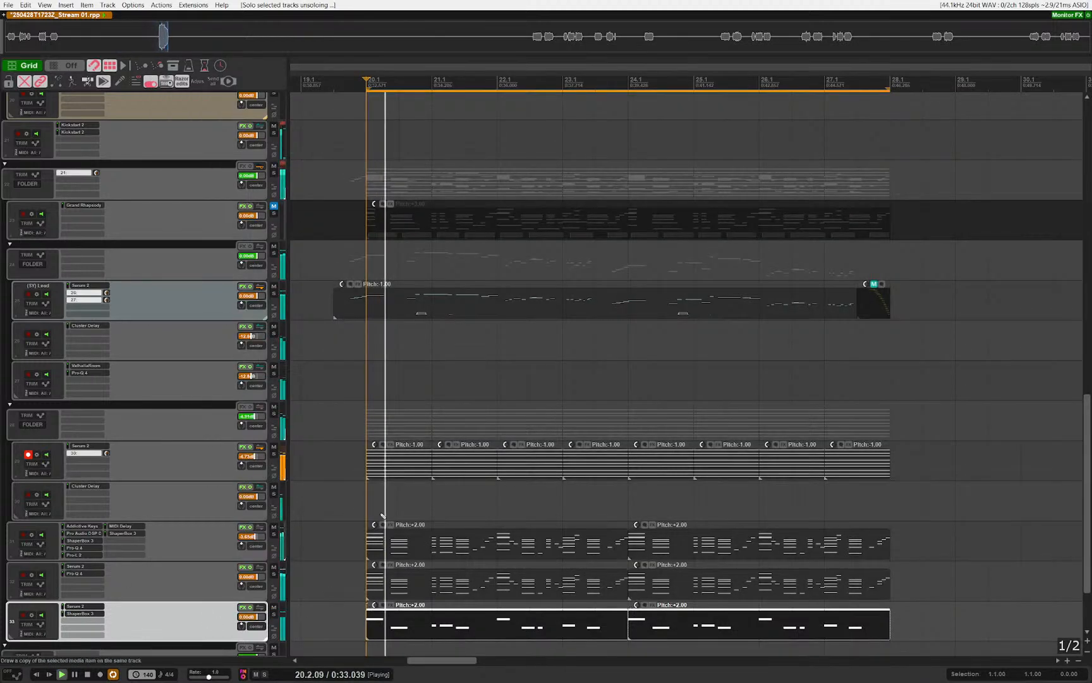
{"action": "scroll", "coordinate": [241, 601], "scroll_direction": "down", "scroll_amount": 1}
{"action": "left_click", "coordinate": [96, 607]}
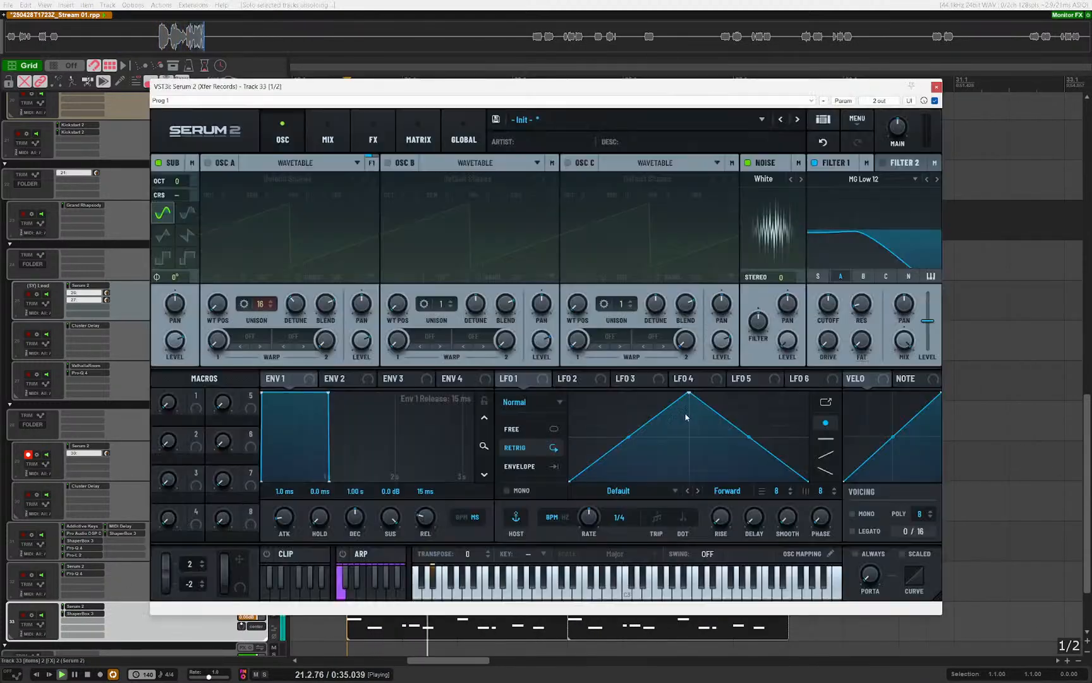
Step: Stop playback and add a Distortion effect to Serum 2's main effects chain, using the Overdrive type with a stack of 4
{"action": "left_click", "coordinate": [372, 140]}
{"action": "left_click", "coordinate": [167, 186]}
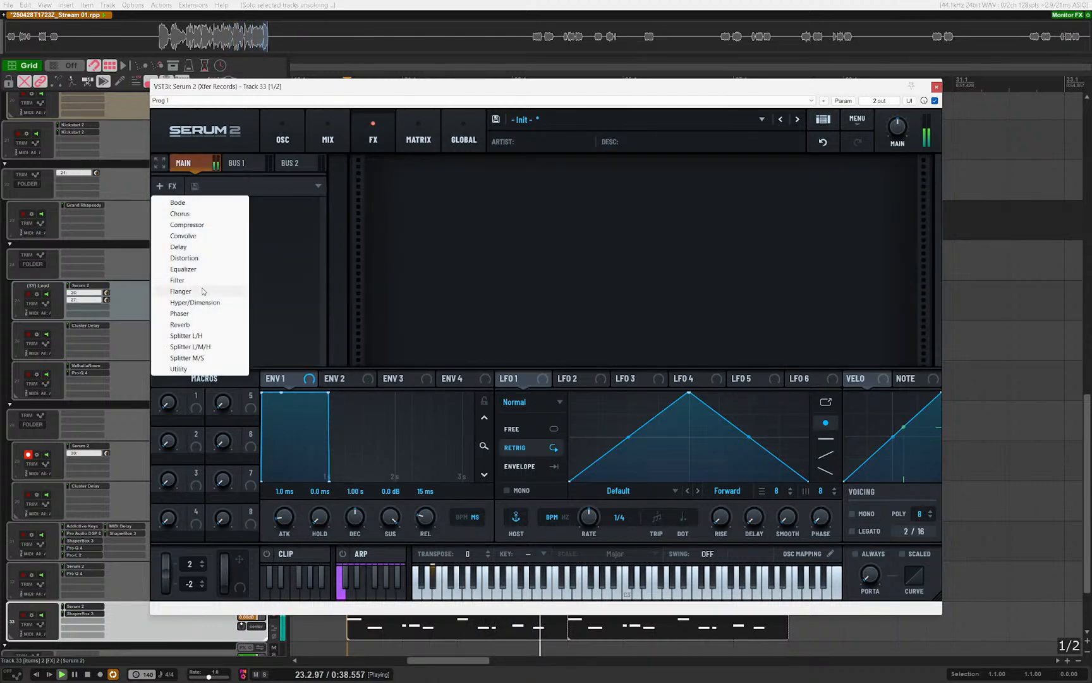
{"action": "left_click", "coordinate": [442, 284]}
{"action": "key", "text": "space"}
{"action": "left_click", "coordinate": [167, 186]}
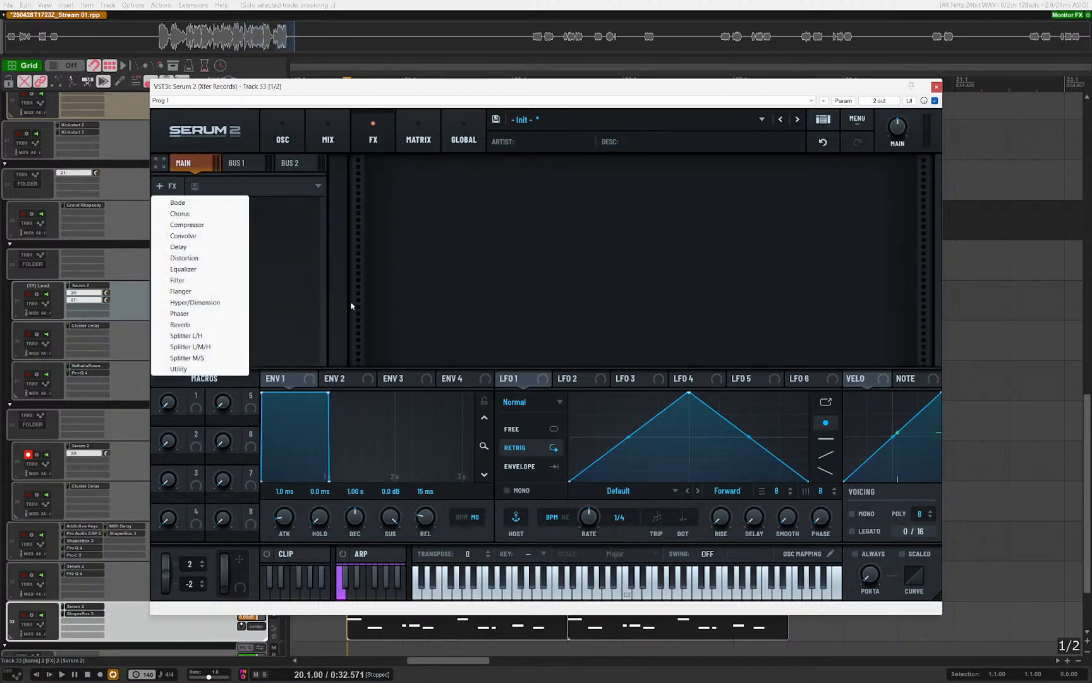
{"action": "left_click", "coordinate": [186, 258]}
{"action": "left_click", "coordinate": [482, 195]}
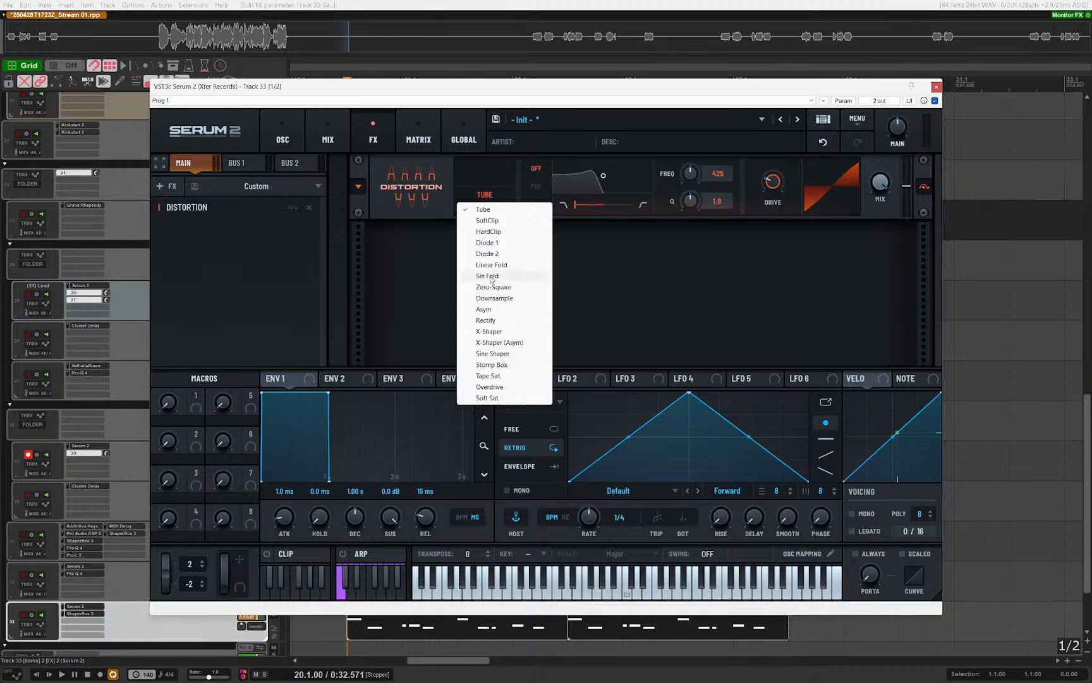
{"action": "left_click", "coordinate": [502, 388]}
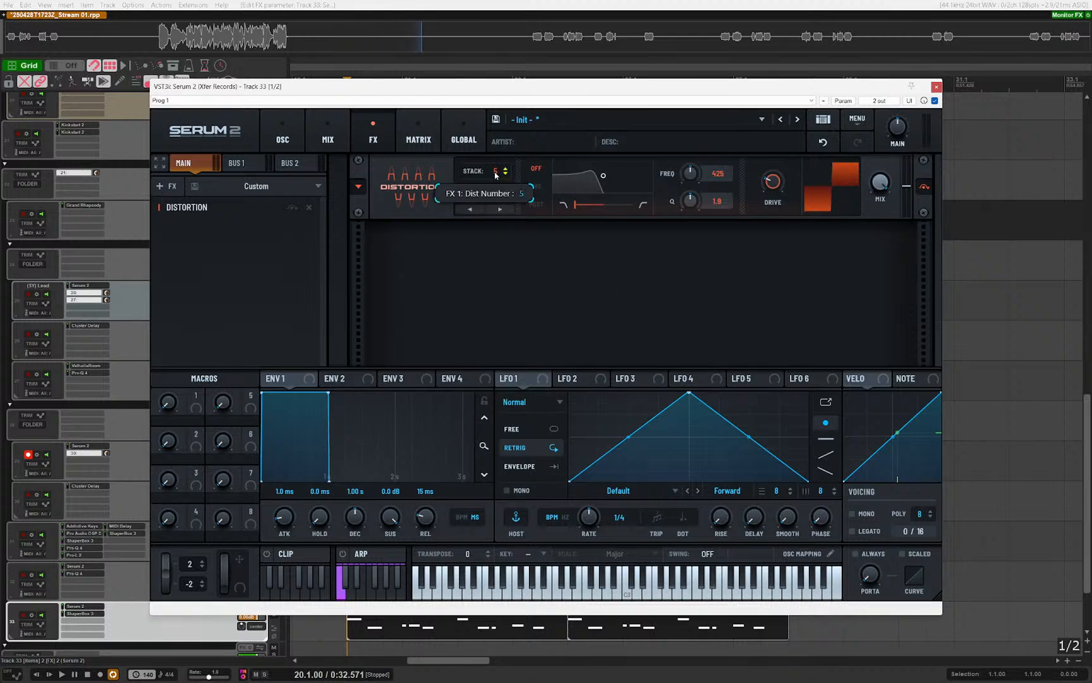
Step: Add a Filter effect to the main chain, place it before Distortion, and set its type to Diffusor
{"action": "left_click", "coordinate": [168, 185]}
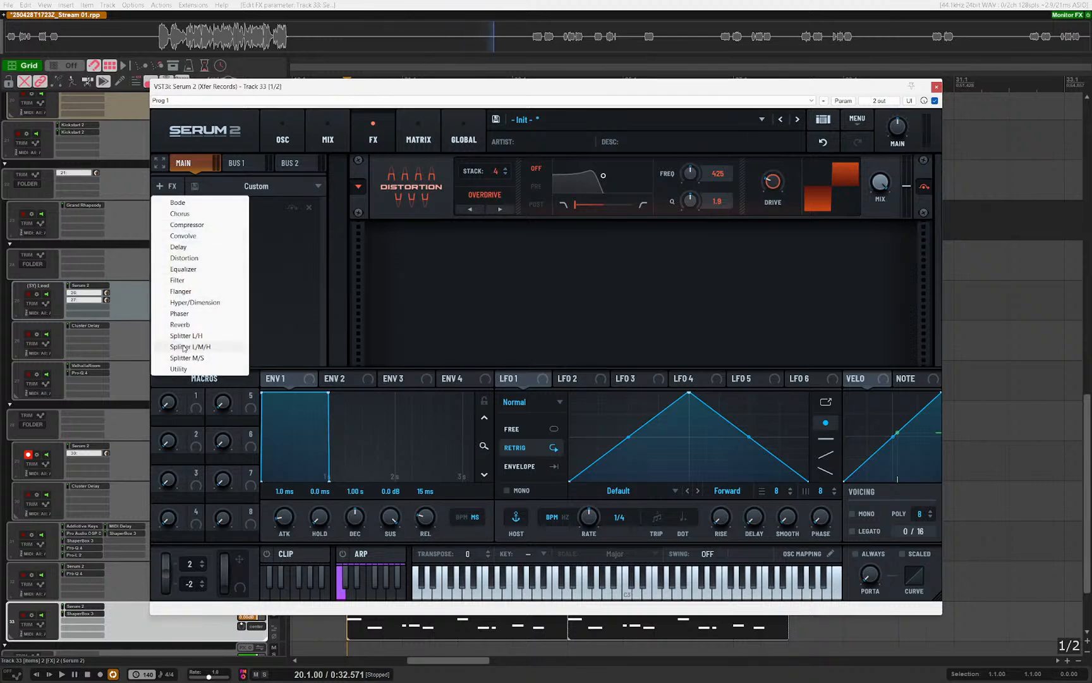
{"action": "left_click", "coordinate": [181, 284]}
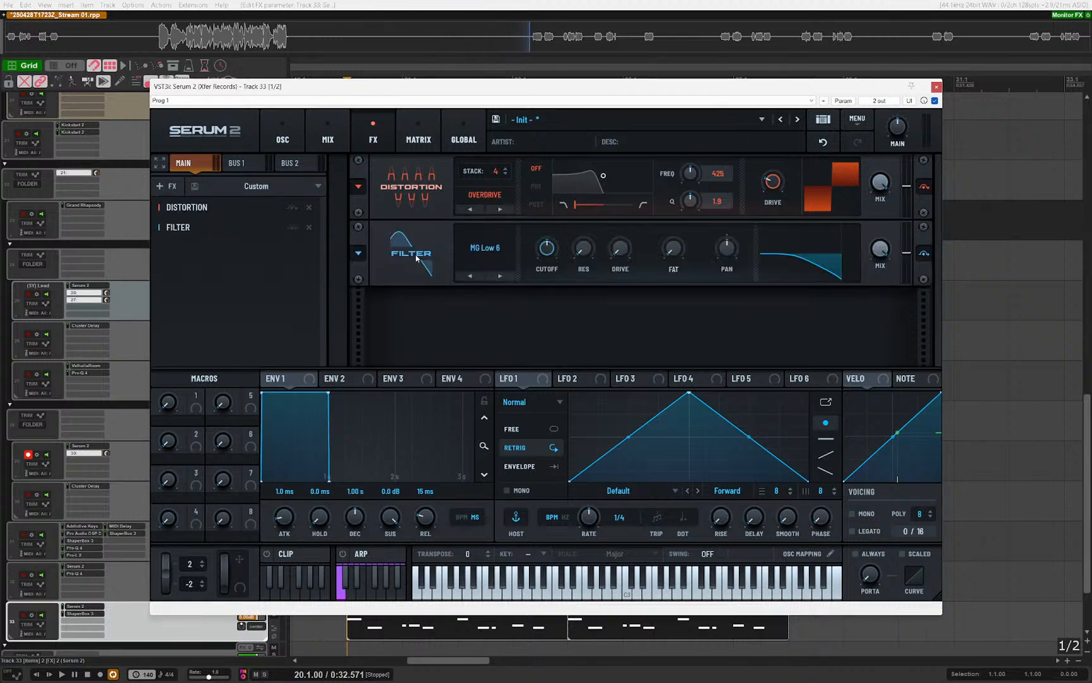
{"action": "left_click_drag", "start_coordinate": [420, 253], "coordinate": [436, 177]}
{"action": "left_click", "coordinate": [472, 187]}
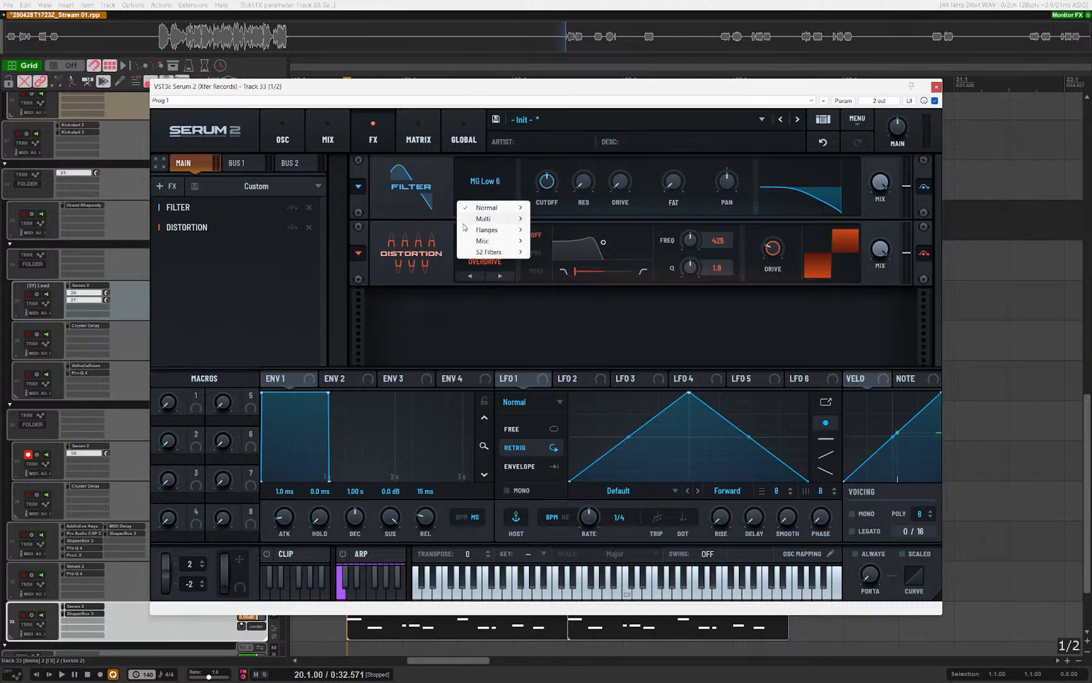
{"action": "mouse_move", "coordinate": [499, 254]}
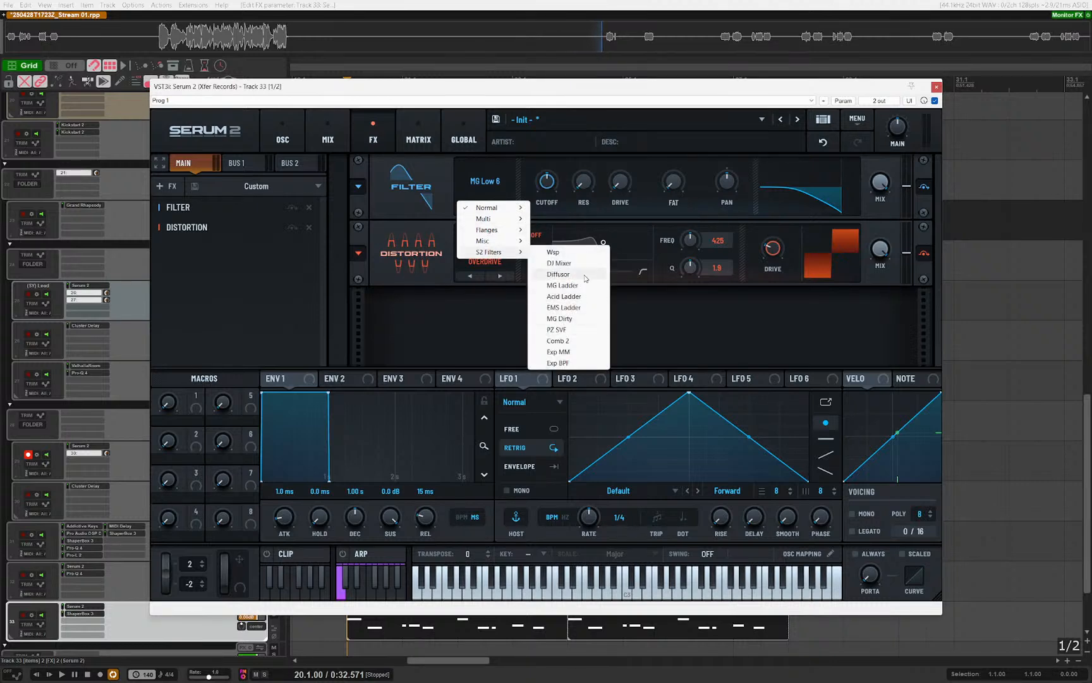
{"action": "left_click", "coordinate": [559, 274]}
Step: Adjust the Diffusor's cutoff and set its stages to 15% during playback, and move the filter after Distortion
{"action": "left_click_drag", "start_coordinate": [674, 187], "coordinate": [691, 133]}
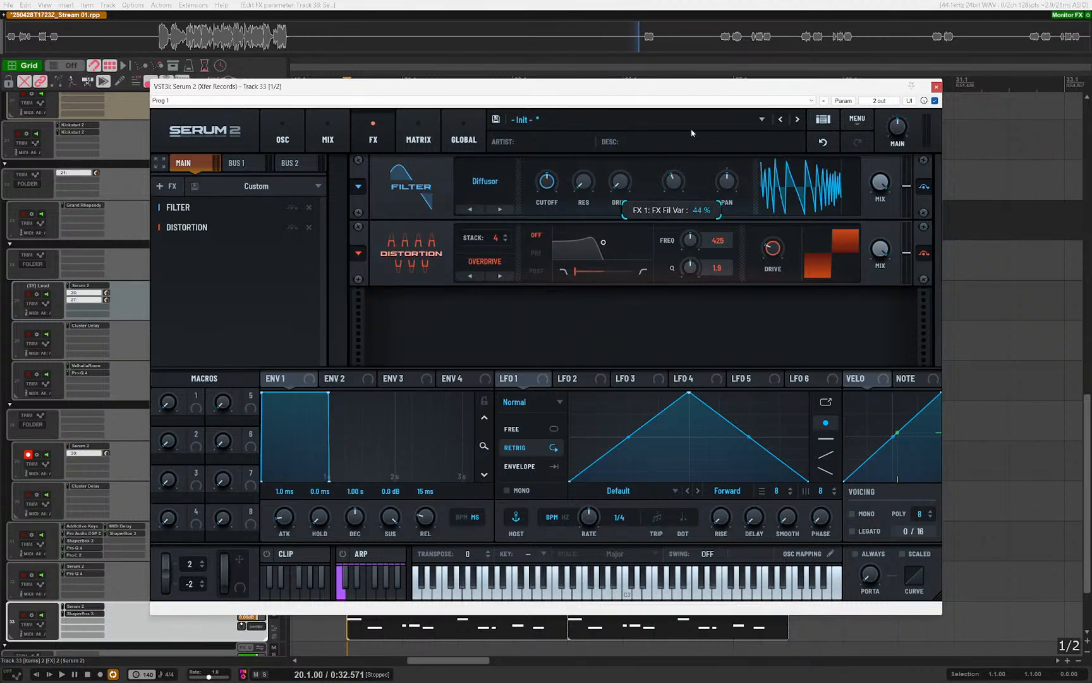
{"action": "key", "text": "space"}
{"action": "left_click_drag", "start_coordinate": [557, 181], "coordinate": [552, 207]}
{"action": "left_click_drag", "start_coordinate": [674, 195], "coordinate": [673, 217]}
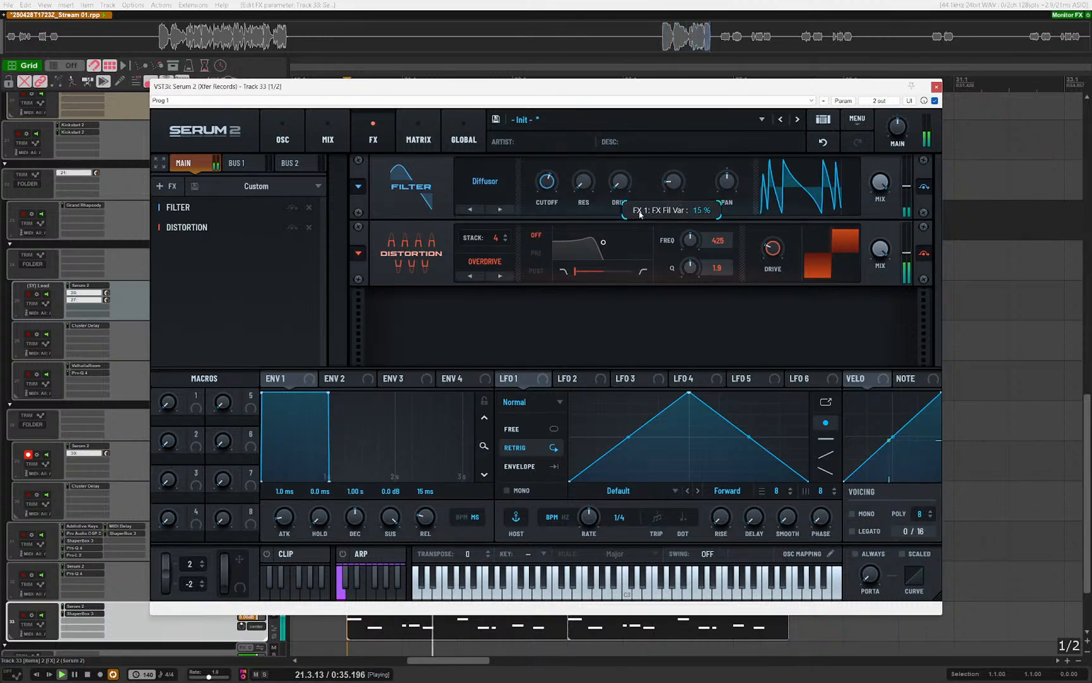
{"action": "left_click_drag", "start_coordinate": [547, 181], "coordinate": [560, 204]}
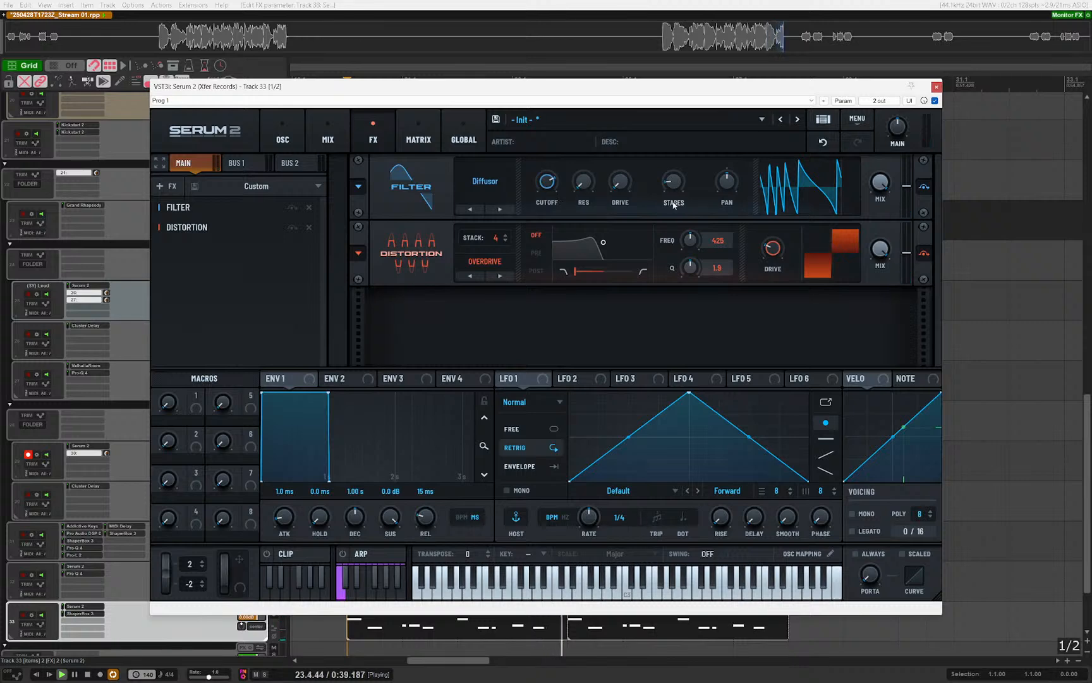
{"action": "left_click_drag", "start_coordinate": [227, 199], "coordinate": [268, 331]}
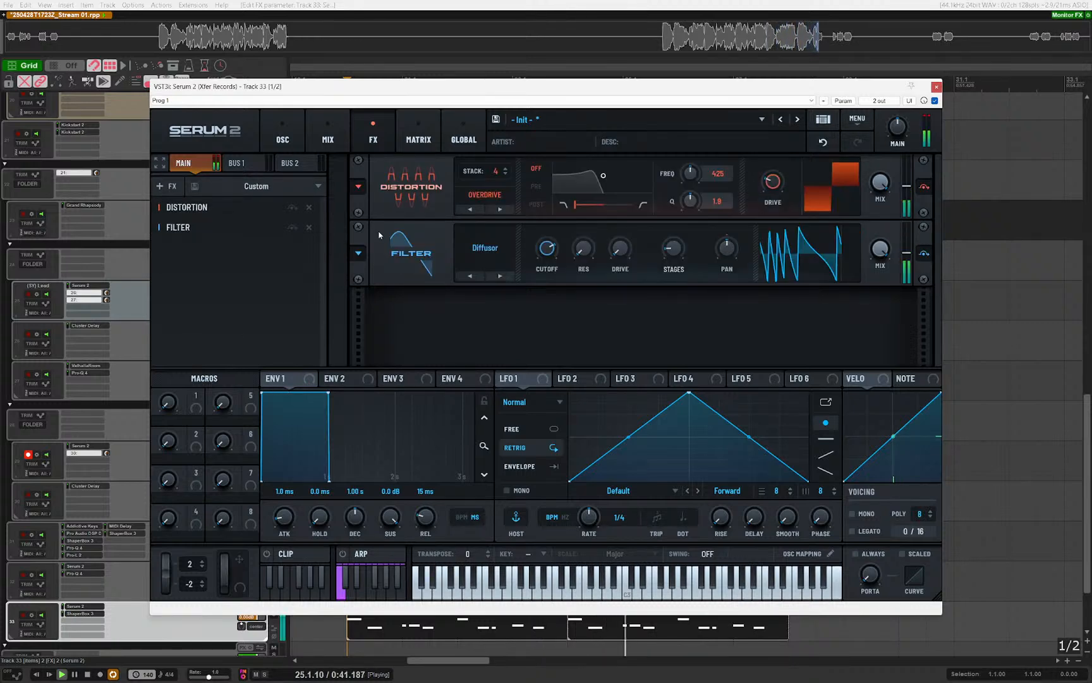
Step: Add a second Filter effect, MG Low 6, at the end of Serum 2's main chain and raise its cutoff to 10137 Hz
{"action": "left_click_drag", "start_coordinate": [543, 254], "coordinate": [541, 251]}
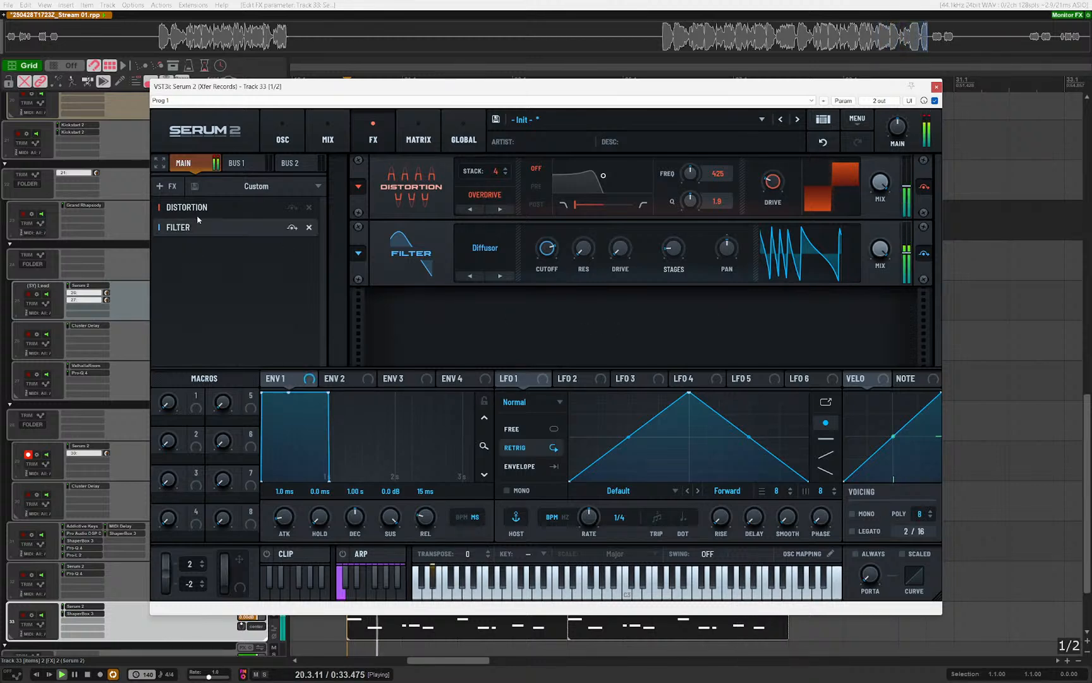
{"action": "left_click", "coordinate": [167, 186]}
{"action": "left_click", "coordinate": [178, 280]}
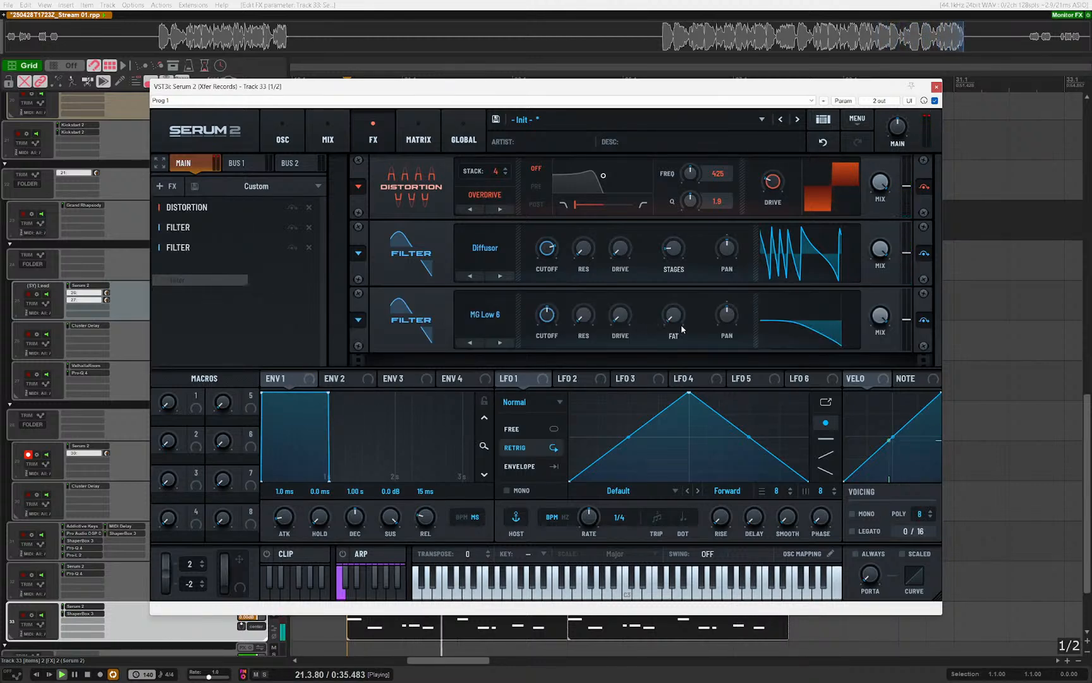
{"action": "left_click_drag", "start_coordinate": [549, 303], "coordinate": [549, 288]}
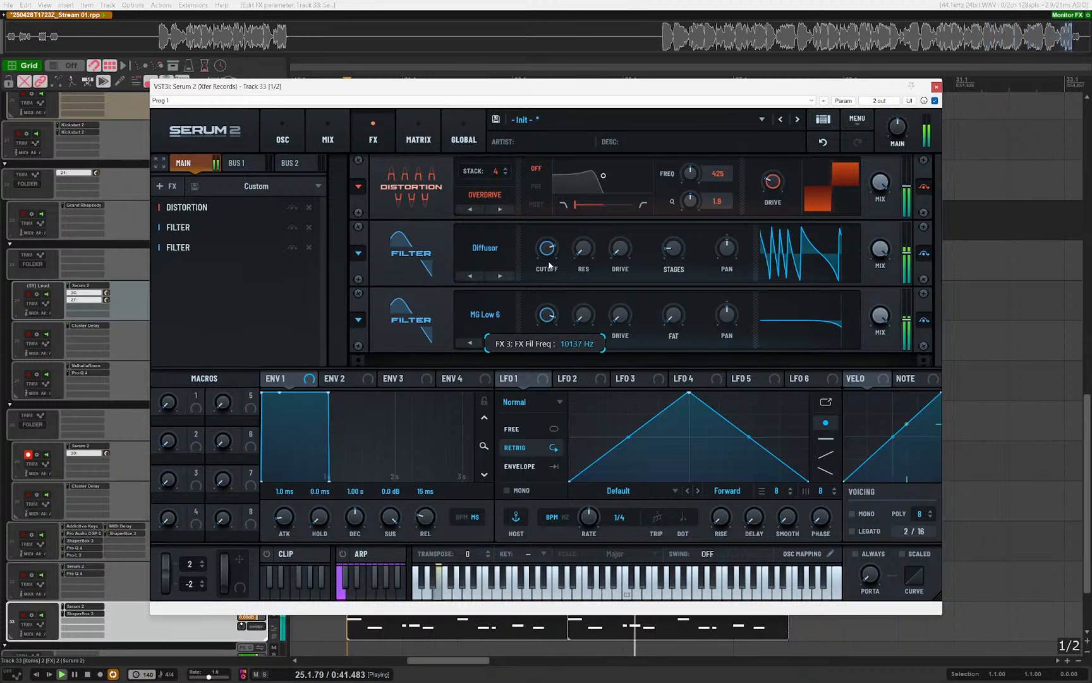
Step: Close Serum 2, solo track 33, and insert Pro-Q 4 before ShaperBox 3 in its effects chain
{"action": "key", "text": "Escape"}
{"action": "left_click", "coordinate": [274, 614], "text": "ctrl+alt"}
{"action": "key", "text": "space"}
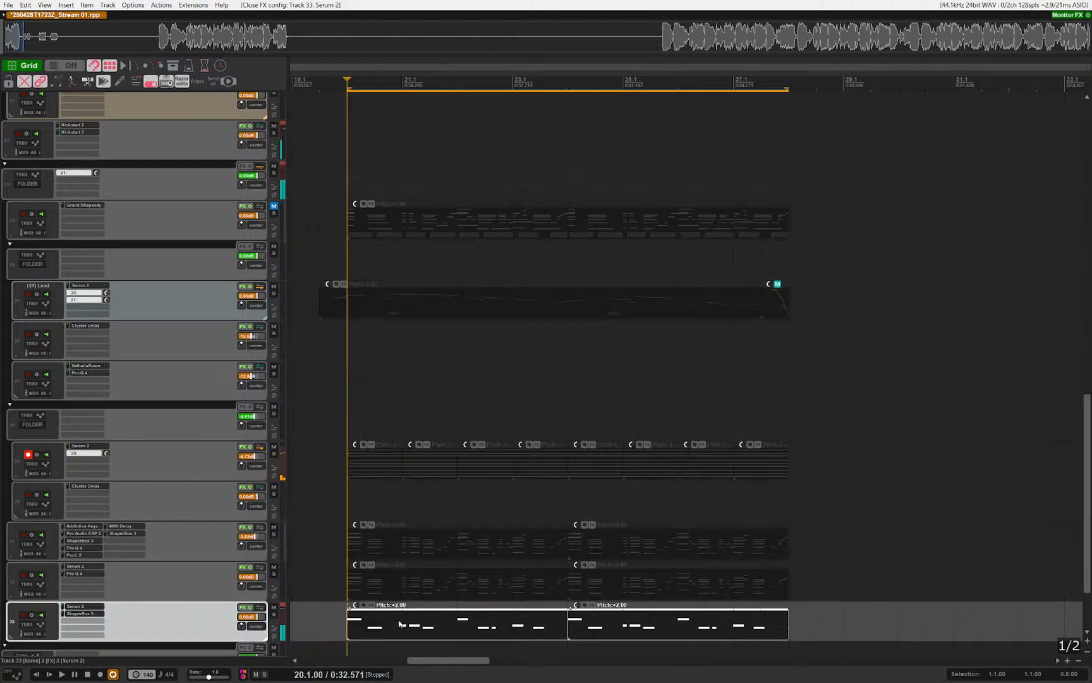
{"action": "key", "text": "space"}
{"action": "key", "text": "space"}
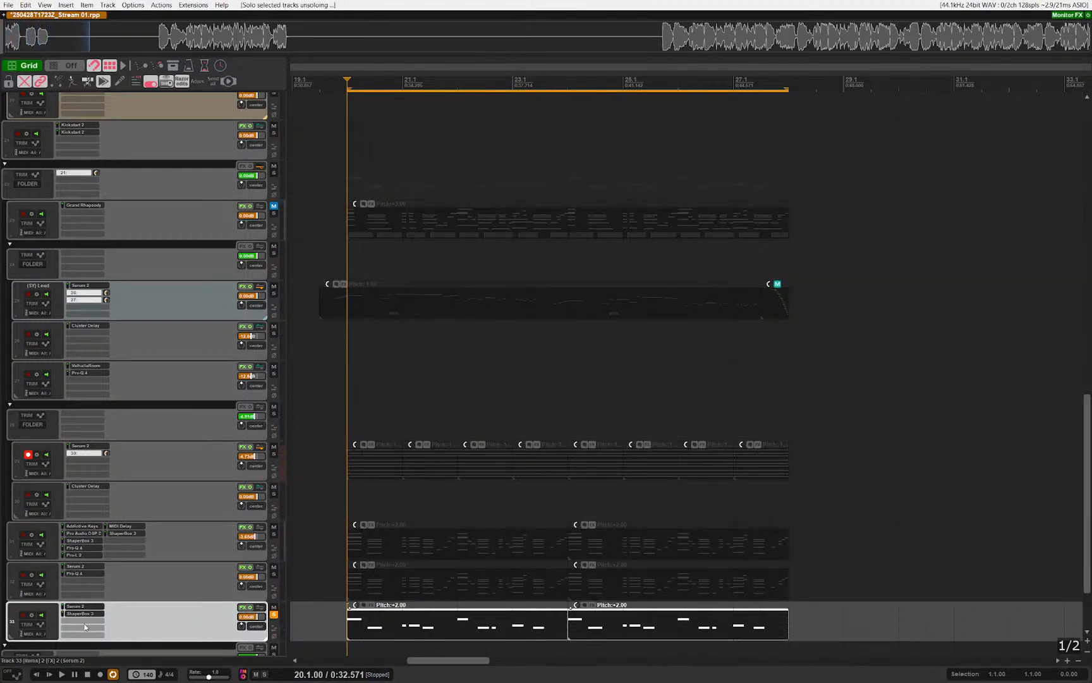
{"action": "key", "text": "q"}
{"action": "left_click_drag", "start_coordinate": [89, 622], "coordinate": [92, 615]}
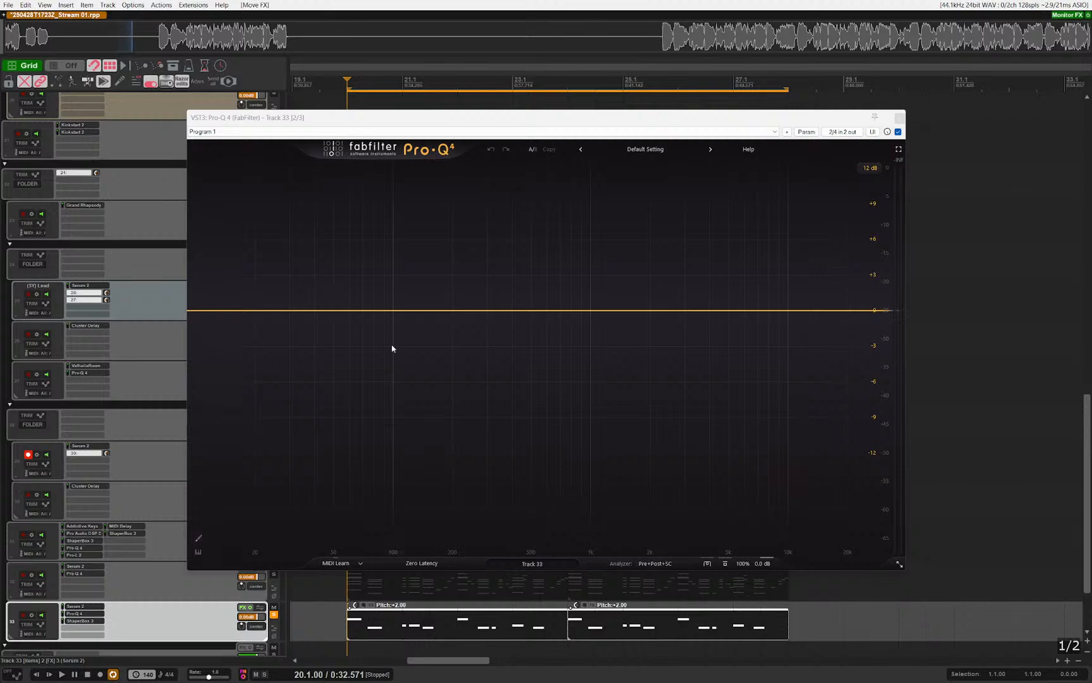
Step: During playback, add a bell cut of about -6.3 dB near 209 Hz with a Q of about 1.15 in Pro-Q 4, and close it
{"action": "key", "text": "space"}
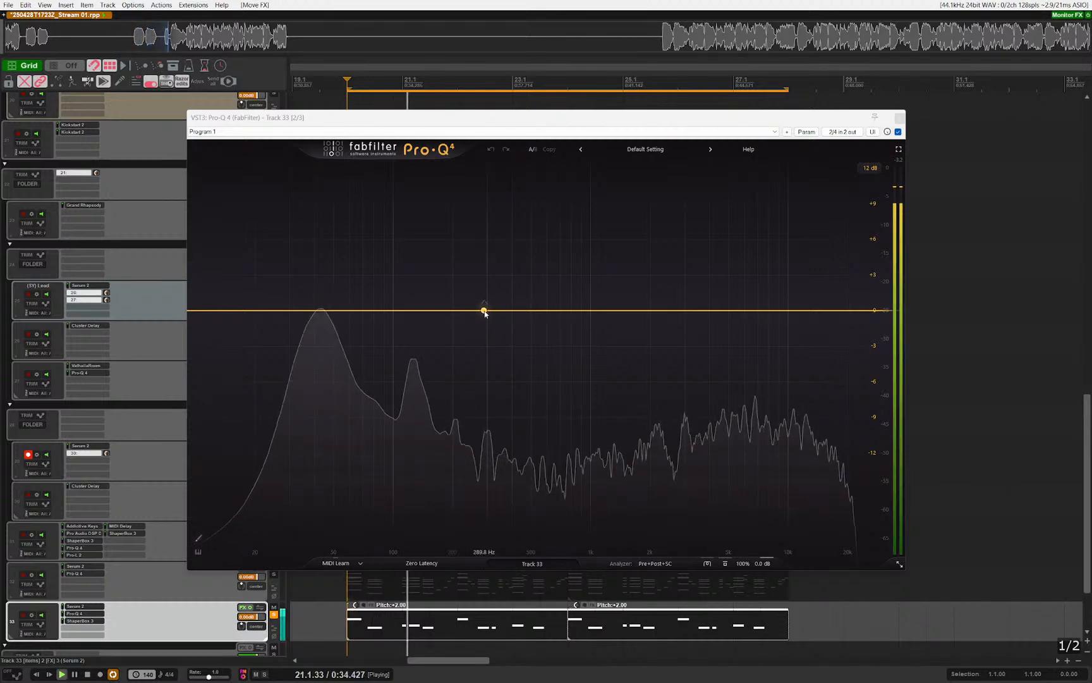
{"action": "left_click_drag", "start_coordinate": [484, 310], "coordinate": [457, 392]}
{"action": "scroll", "coordinate": [455, 392], "scroll_direction": "down", "scroll_amount": 4}
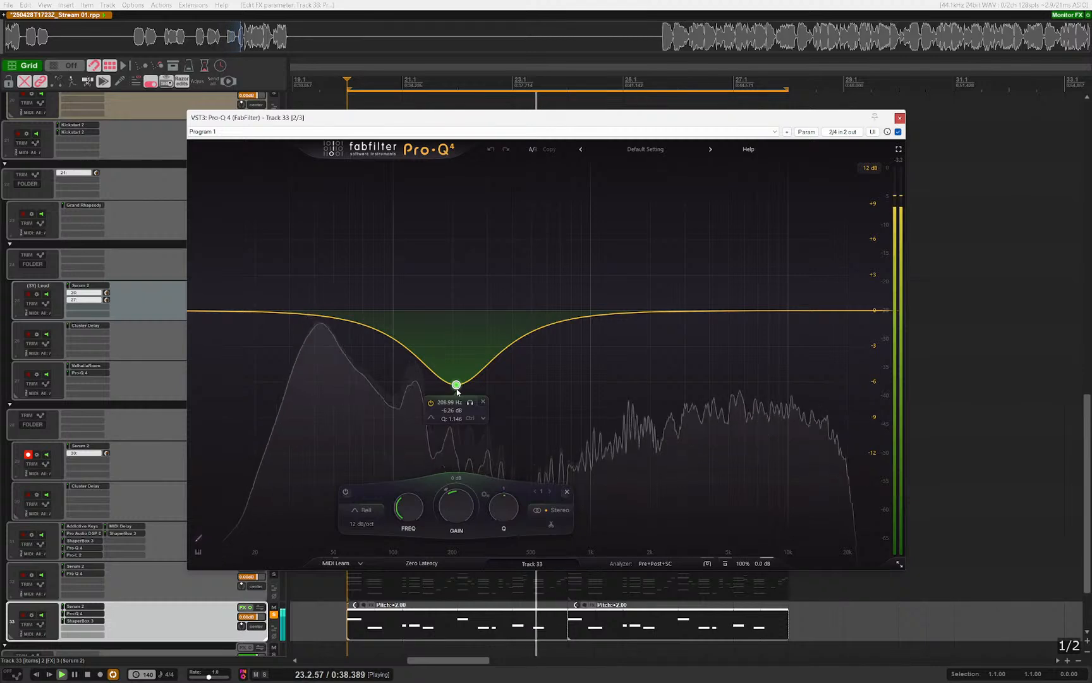
{"action": "key", "text": "Escape"}
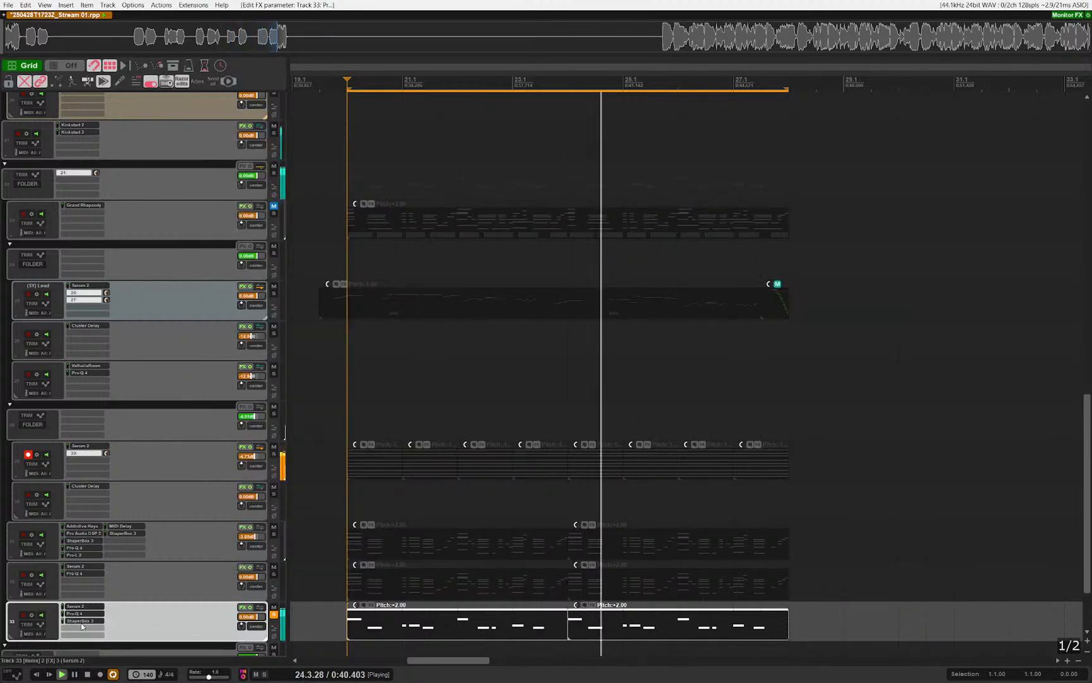
Step: Unsolo track 33, listen to it within the full mix, and stop playback
{"action": "key", "text": "s"}
{"action": "scroll", "coordinate": [488, 461], "scroll_direction": "down", "scroll_amount": 1}
{"action": "scroll", "coordinate": [465, 513], "scroll_direction": "up", "scroll_amount": 1}
{"action": "scroll", "coordinate": [436, 455], "scroll_direction": "down", "scroll_amount": 1}
{"action": "scroll", "coordinate": [392, 373], "scroll_direction": "up", "scroll_amount": 1}
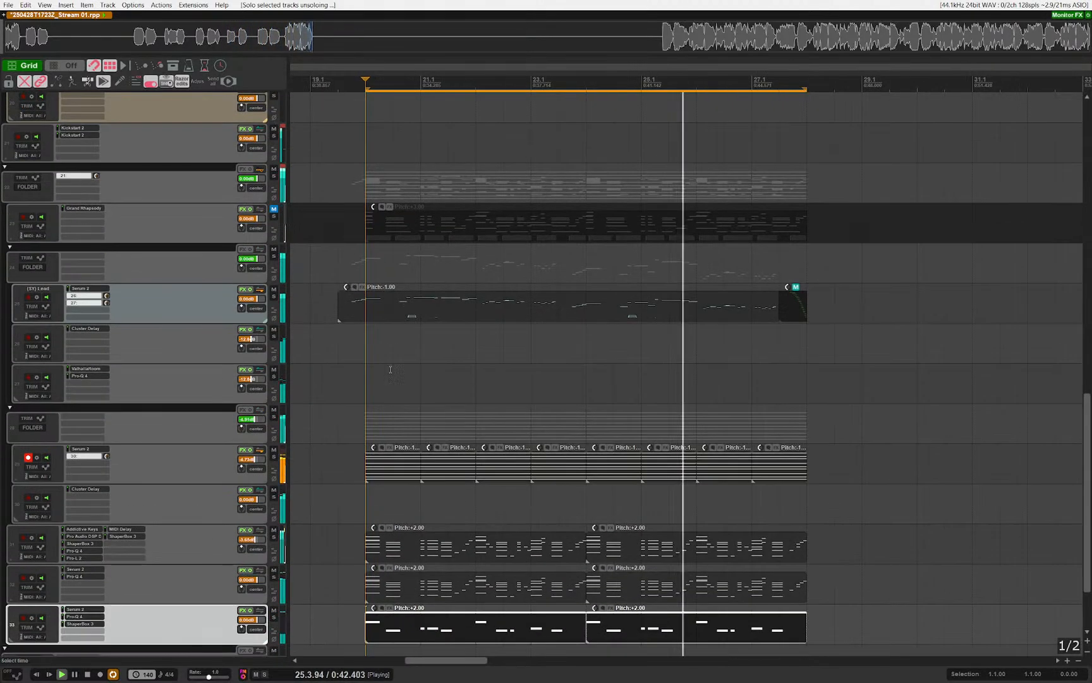
{"action": "scroll", "coordinate": [391, 369], "scroll_direction": "down", "scroll_amount": 3}
{"action": "key", "text": "space"}
Step: Select the items from the lead track down to track 33, lower their pitch by three semitones, and play the transposed section
{"action": "mouse_move", "coordinate": [869, 549]}
{"action": "left_mouse_down"}
{"action": "mouse_move", "coordinate": [310, 403]}
{"action": "mouse_move", "coordinate": [293, 256]}
{"action": "mouse_move", "coordinate": [541, 212]}
{"action": "mouse_move", "coordinate": [946, 55]}
{"action": "mouse_move", "coordinate": [1053, 282]}
{"action": "mouse_move", "coordinate": [615, 249]}
{"action": "mouse_move", "coordinate": [429, 173]}
{"action": "mouse_move", "coordinate": [406, 201]}
{"action": "mouse_move", "coordinate": [407, 188]}
{"action": "left_mouse_up"}
{"action": "scroll", "coordinate": [571, 291], "scroll_direction": "down", "scroll_amount": 4}
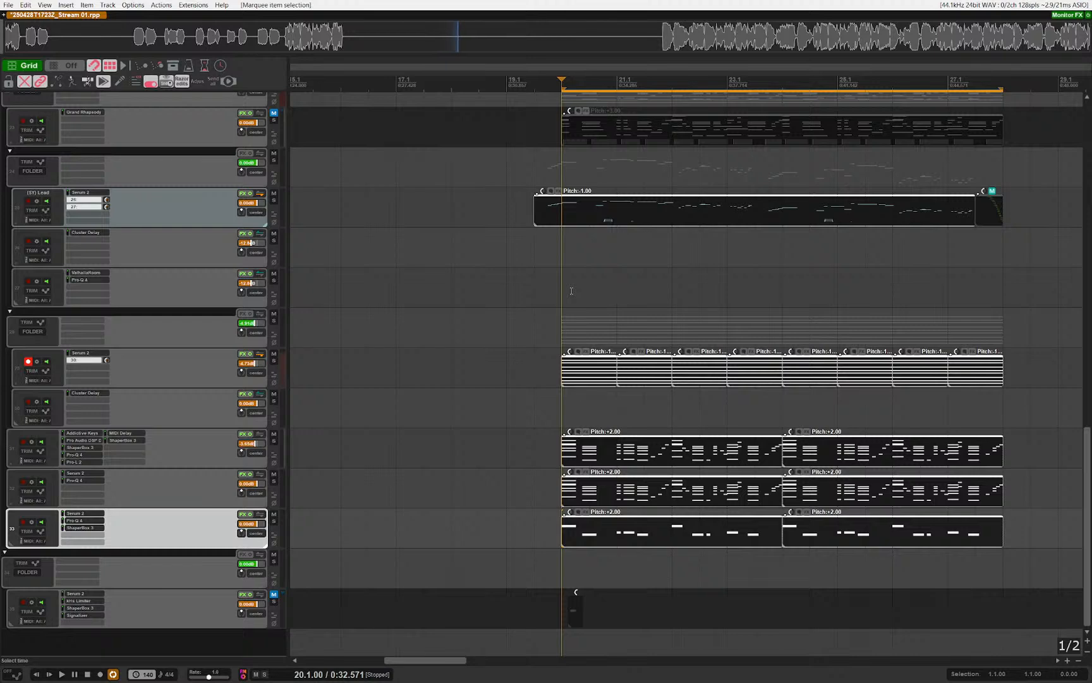
{"action": "key", "text": "space"}
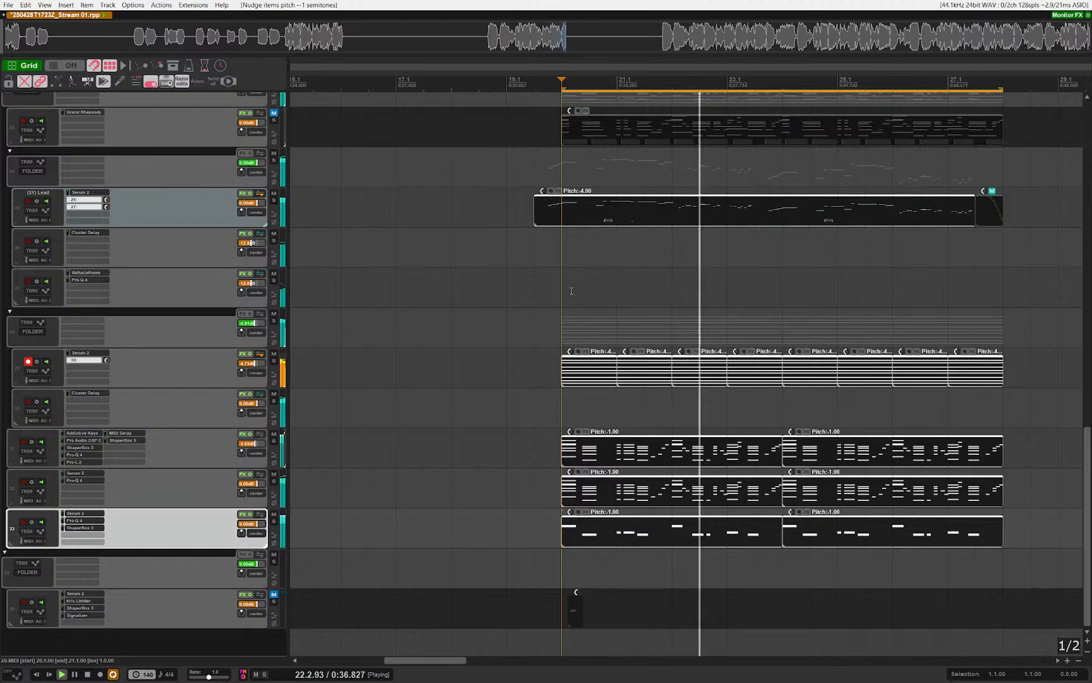
{"action": "scroll", "coordinate": [803, 346], "scroll_direction": "up", "scroll_amount": 3}
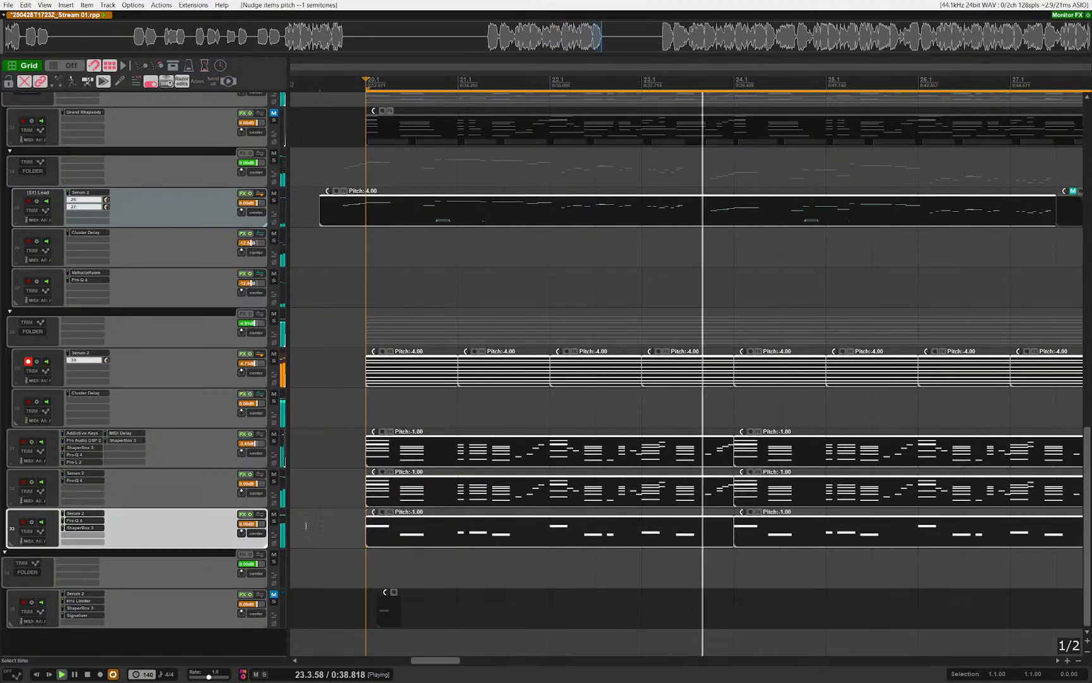
Step: Stop playback, solo track 33 again, and reopen its Serum 2 instrument
{"action": "left_click", "coordinate": [220, 552]}
{"action": "key", "text": "space"}
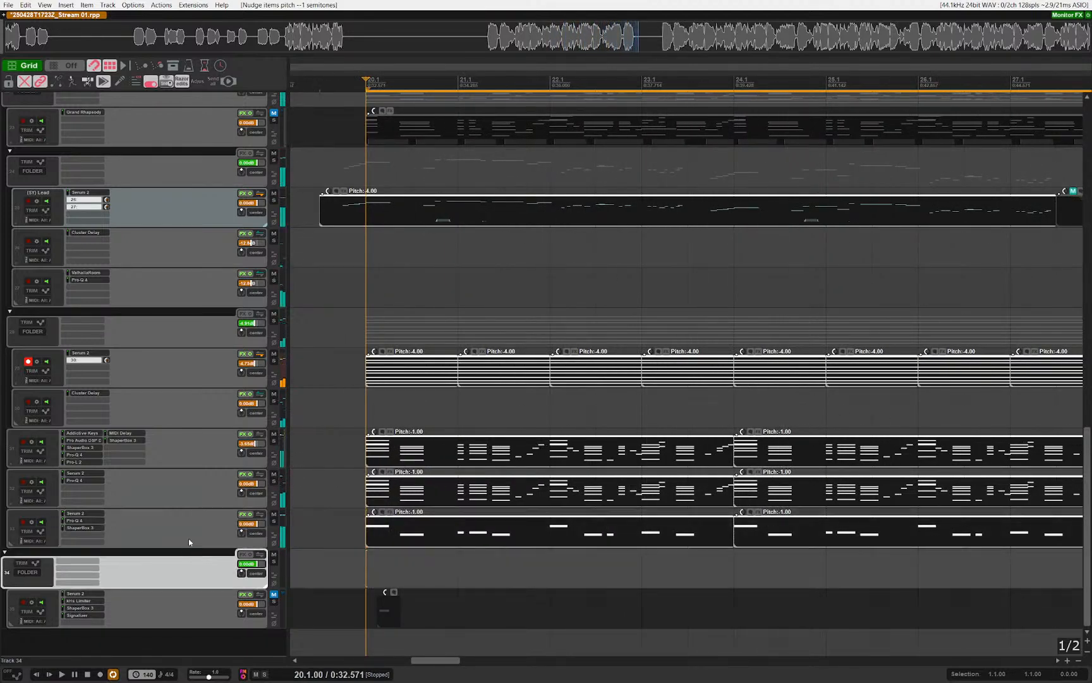
{"action": "left_click", "coordinate": [191, 541]}
{"action": "key", "text": "s"}
{"action": "key", "text": "space"}
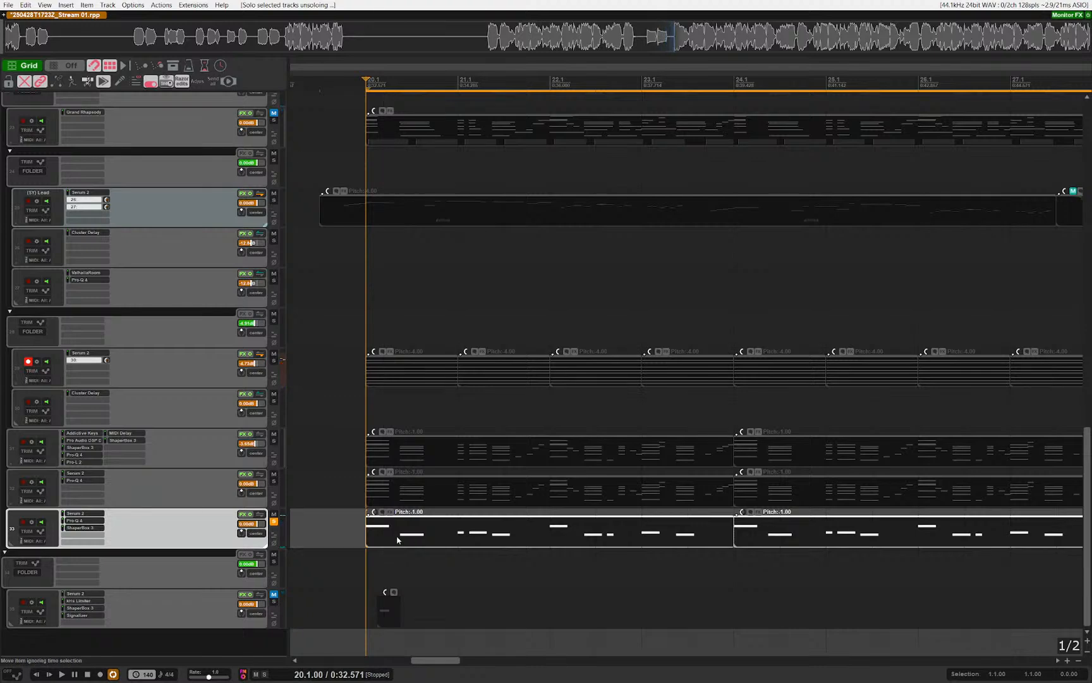
{"action": "left_click", "coordinate": [77, 513]}
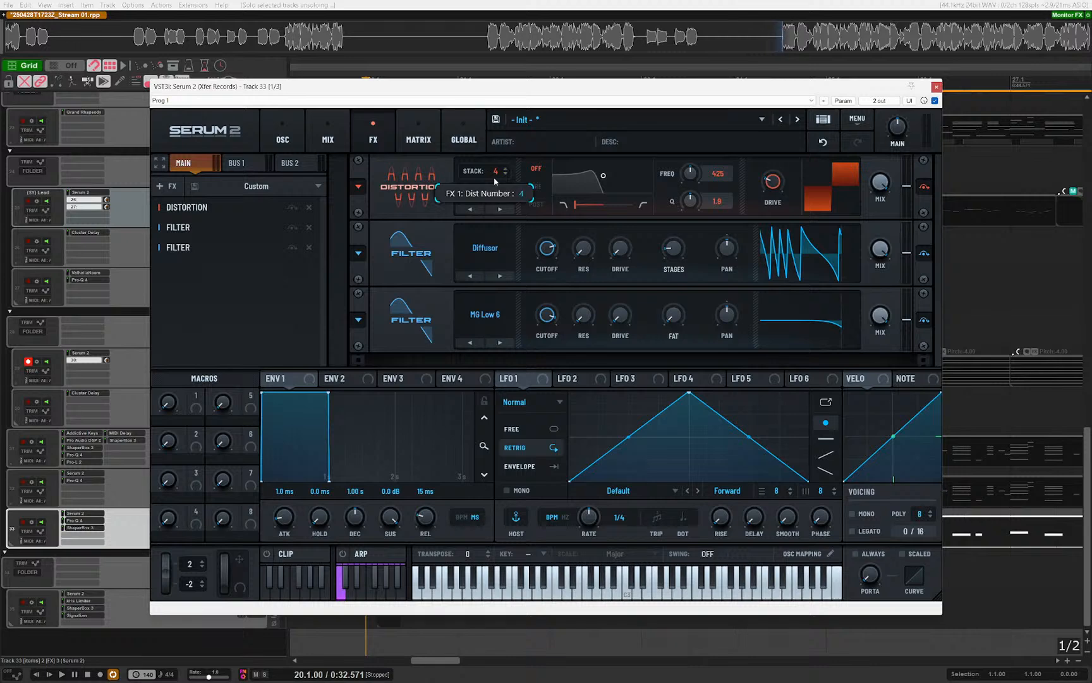
Step: Change the Distortion type to Tube, set its drive to 98%, and audition the result
{"action": "left_click", "coordinate": [487, 197]}
{"action": "left_click", "coordinate": [486, 210]}
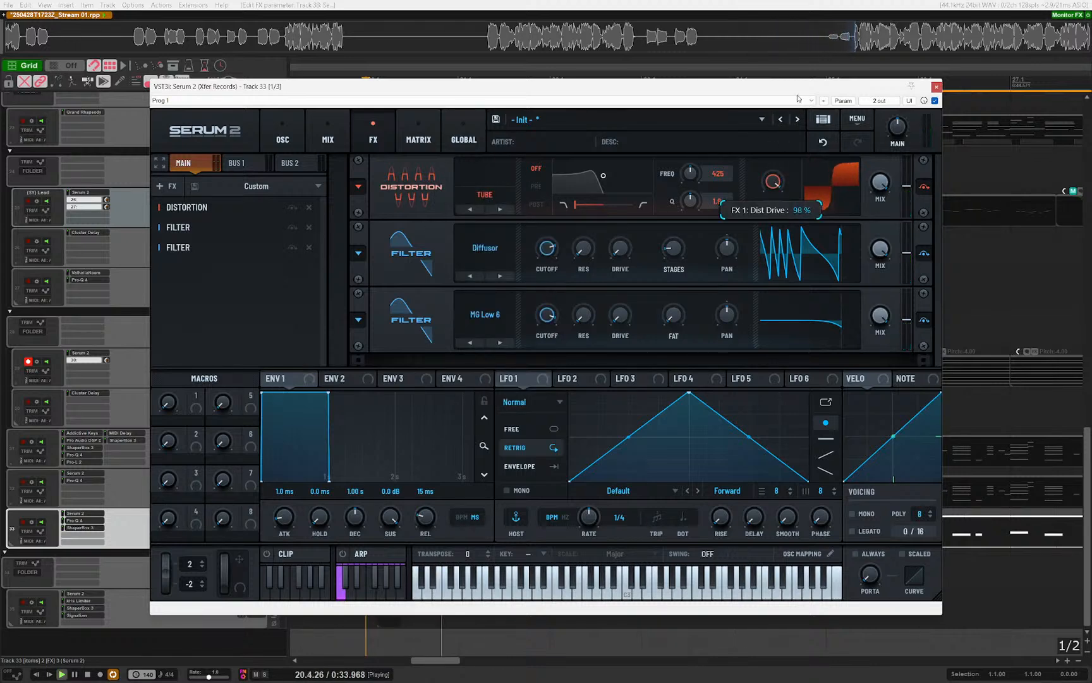
{"action": "key", "text": "space"}
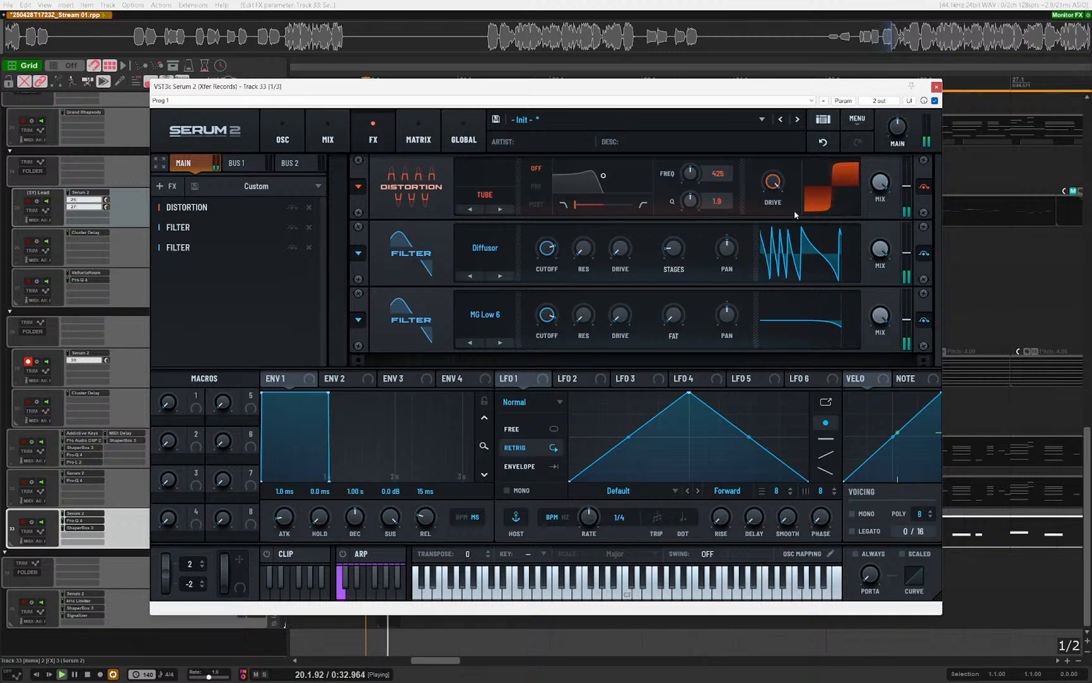
{"action": "key", "text": "space"}
Step: Add an Equalizer effect, move it ahead of Distortion in the main chain, and boost its low band by 4.9
{"action": "left_click", "coordinate": [166, 186]}
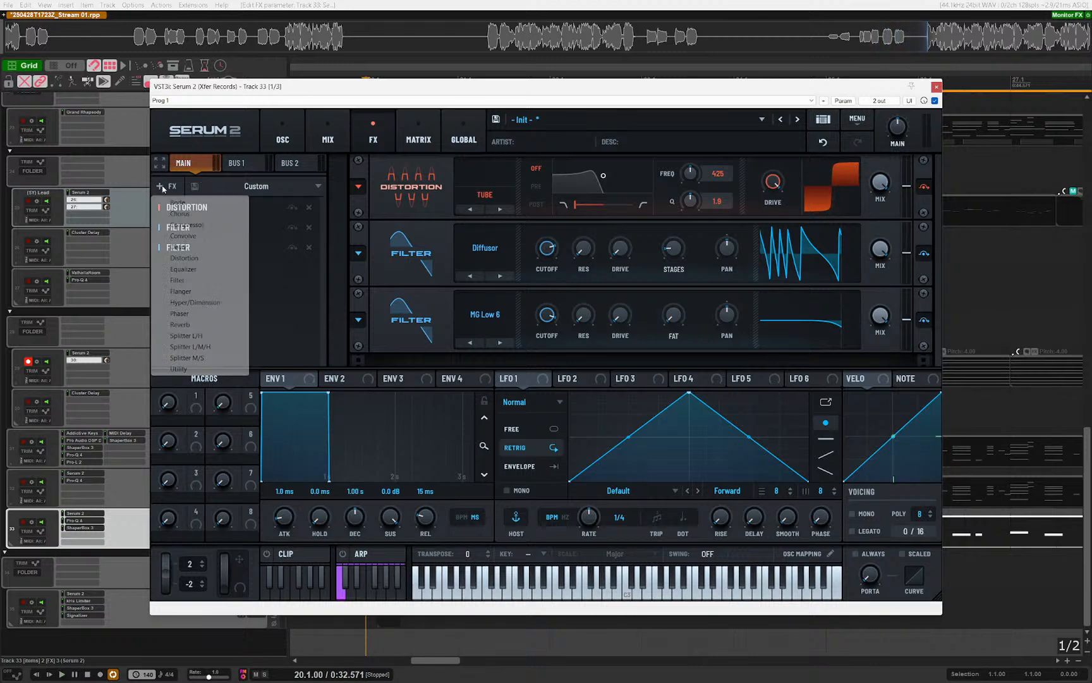
{"action": "left_click", "coordinate": [192, 270]}
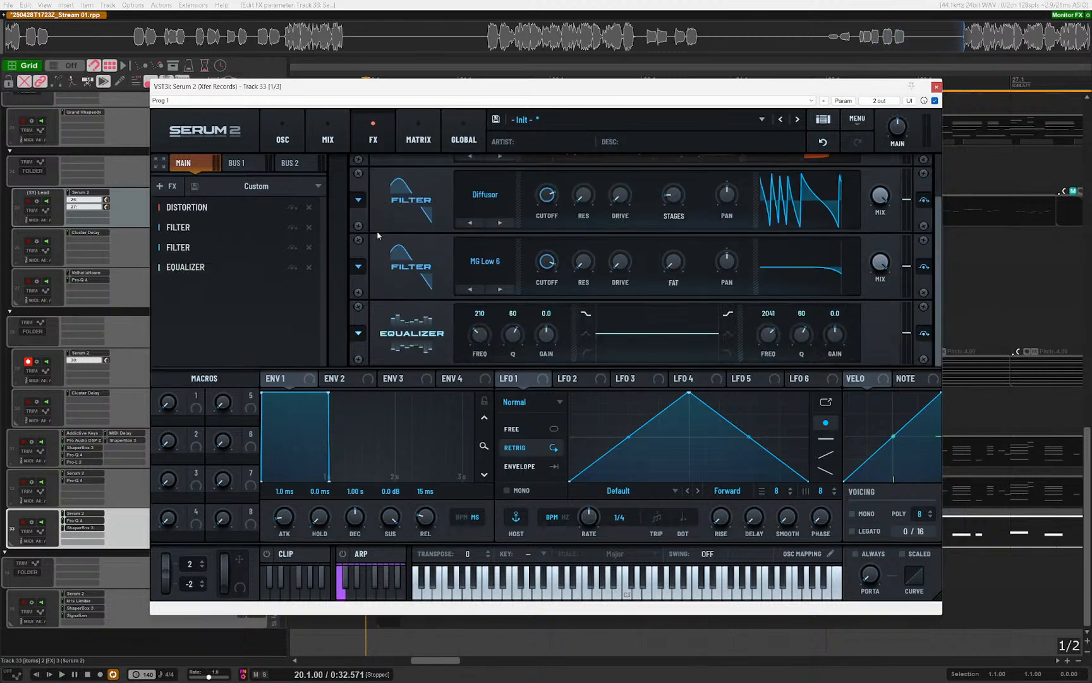
{"action": "scroll", "coordinate": [399, 239], "scroll_direction": "up", "scroll_amount": 2}
{"action": "scroll", "coordinate": [435, 253], "scroll_direction": "down", "scroll_amount": 2}
{"action": "left_click_drag", "start_coordinate": [417, 312], "coordinate": [418, 172]}
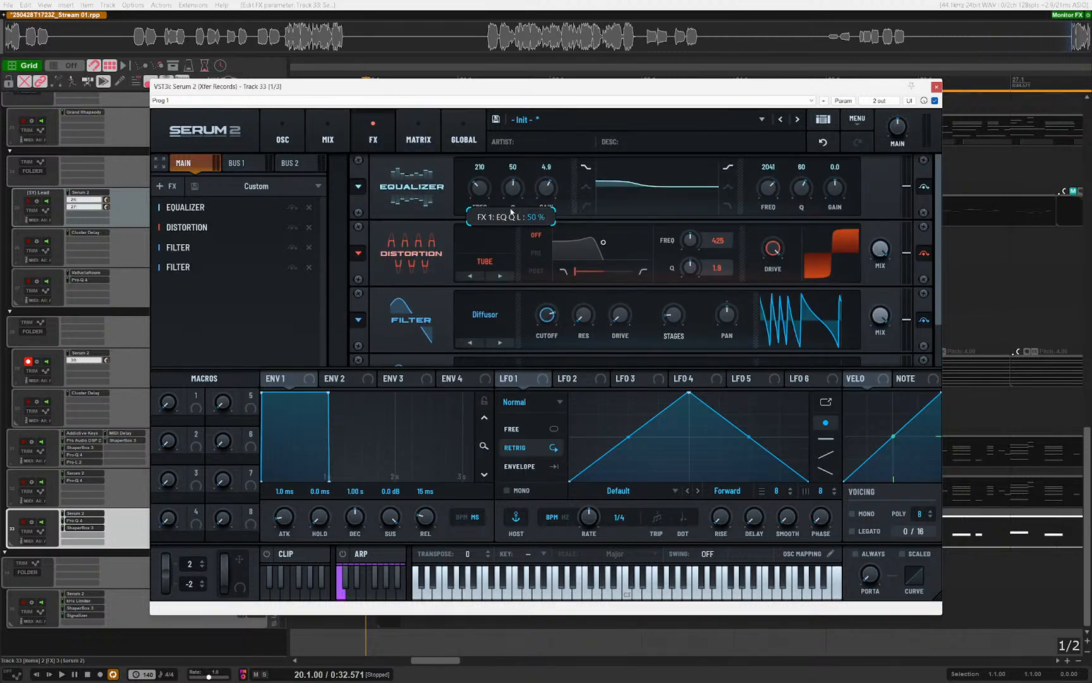
Step: During playback, set the Equalizer's low-band frequency to 198 and its Q to 43, and close Serum 2
{"action": "key", "text": "space"}
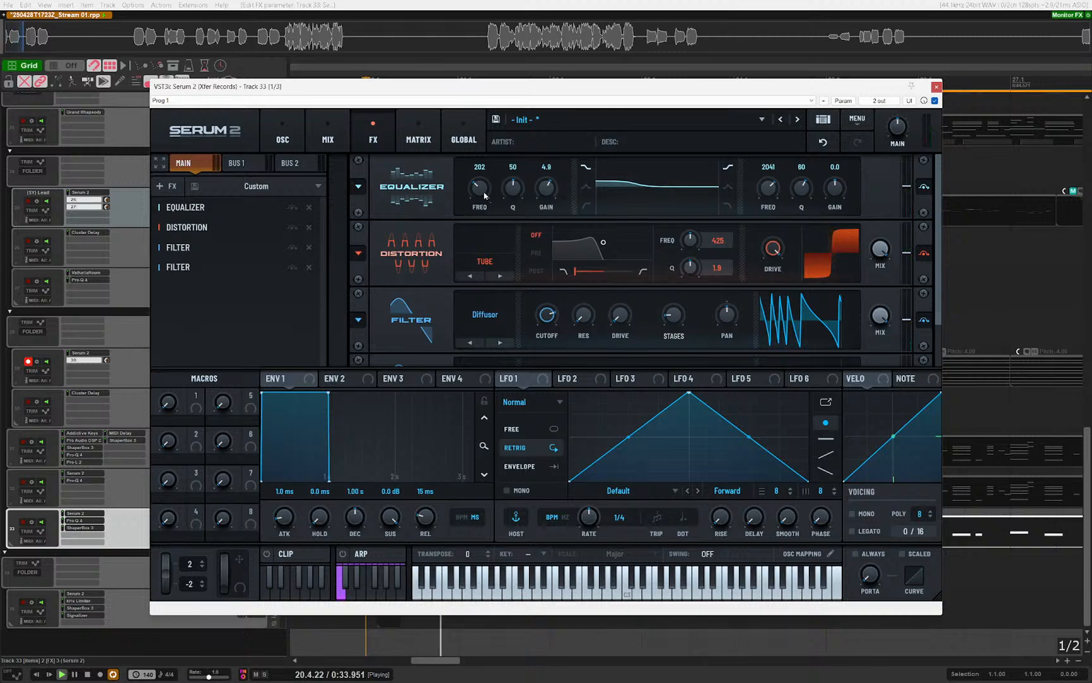
{"action": "left_click_drag", "start_coordinate": [486, 196], "coordinate": [503, 203]}
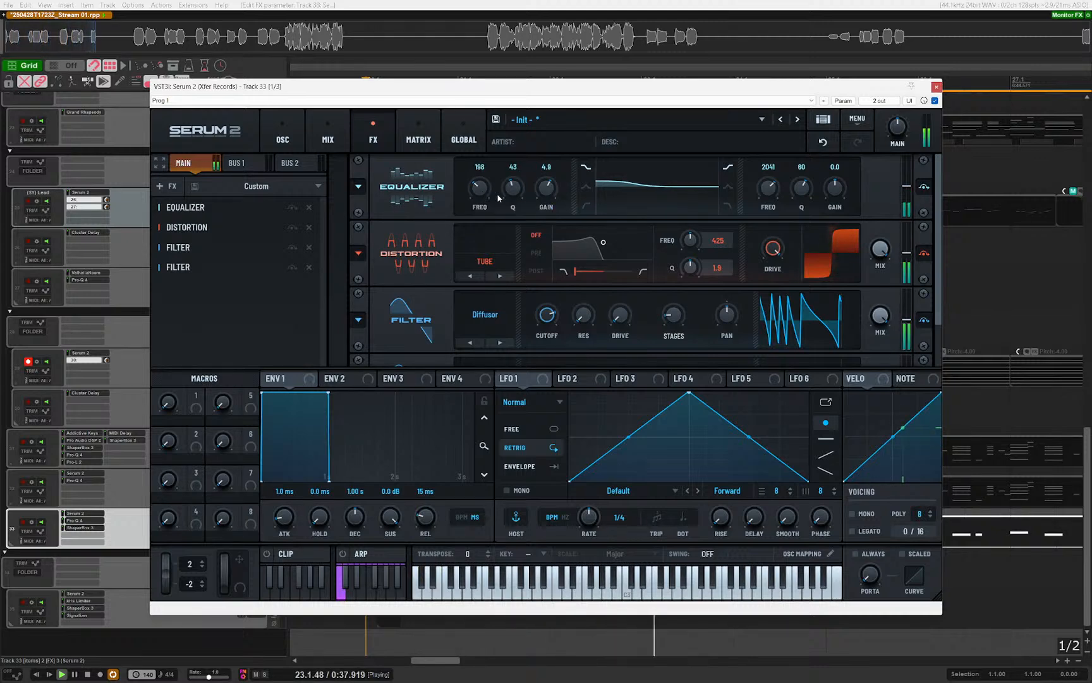
{"action": "key", "text": "Escape"}
Step: Unsolo track 33 and hear the equalized, Tube-distorted sound with the other tracks
{"action": "key", "text": "s"}
{"action": "scroll", "coordinate": [486, 424], "scroll_direction": "down", "scroll_amount": 4}
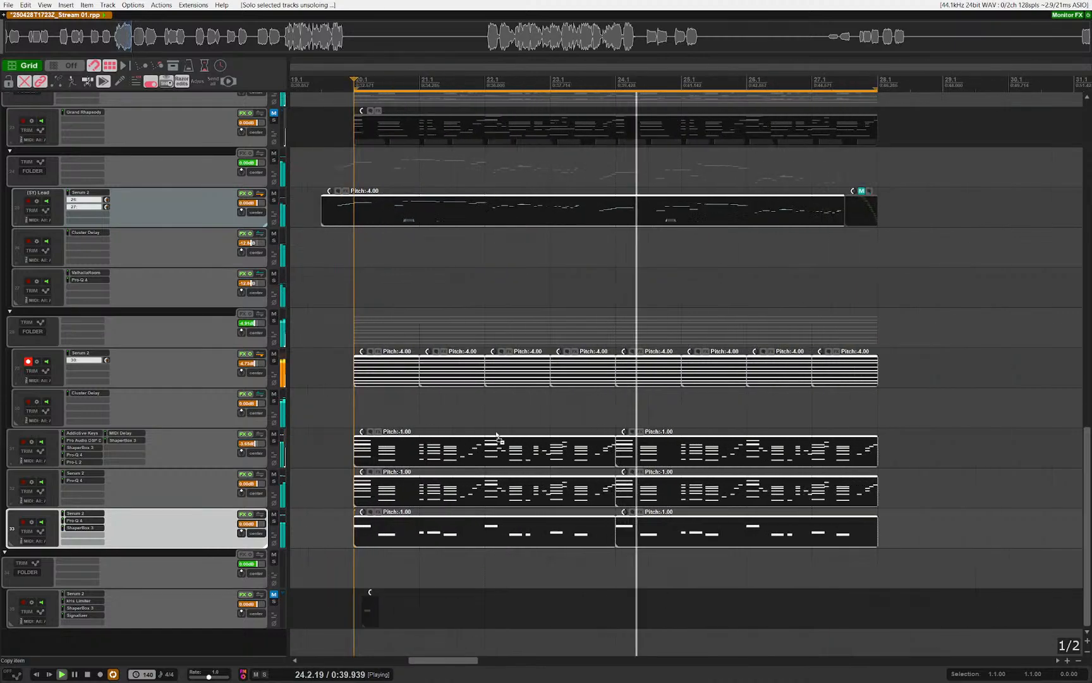
{"action": "scroll", "coordinate": [442, 435], "scroll_direction": "up", "scroll_amount": 2}
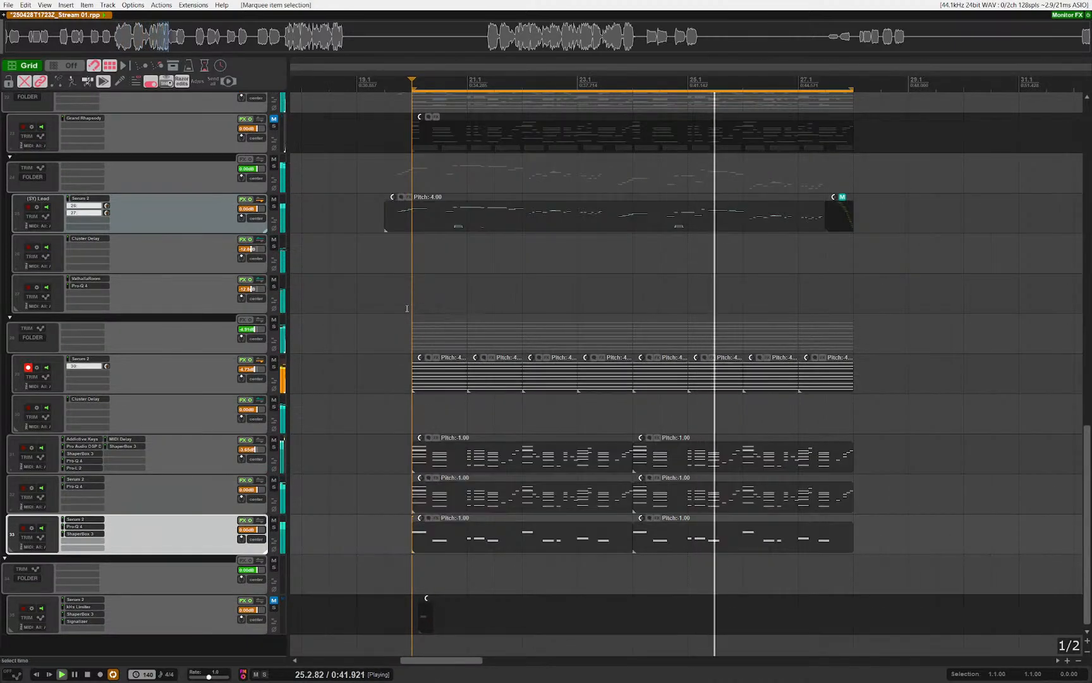
{"action": "scroll", "coordinate": [474, 321], "scroll_direction": "down", "scroll_amount": 1}
Step: Raise the pitch of the items from the lead track down to track 33 by six semitones, play them, and clear the selection
{"action": "left_click_drag", "start_coordinate": [851, 549], "coordinate": [314, 291]}
{"action": "scroll", "coordinate": [374, 344], "scroll_direction": "down", "scroll_amount": 5}
{"action": "key", "text": "space"}
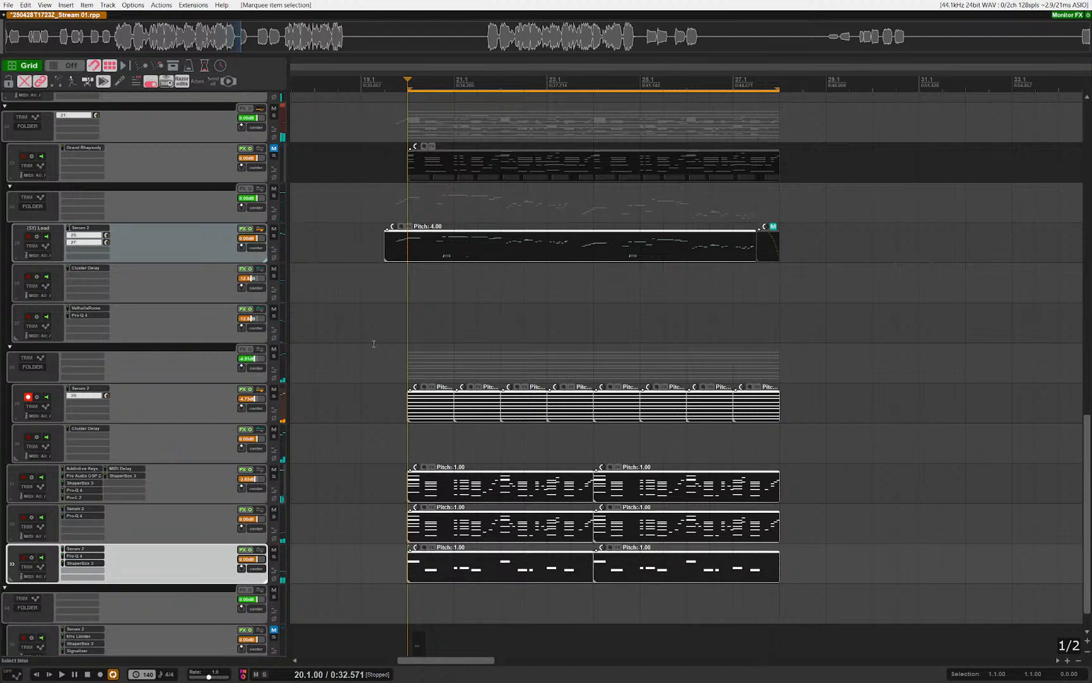
{"action": "key", "text": "space"}
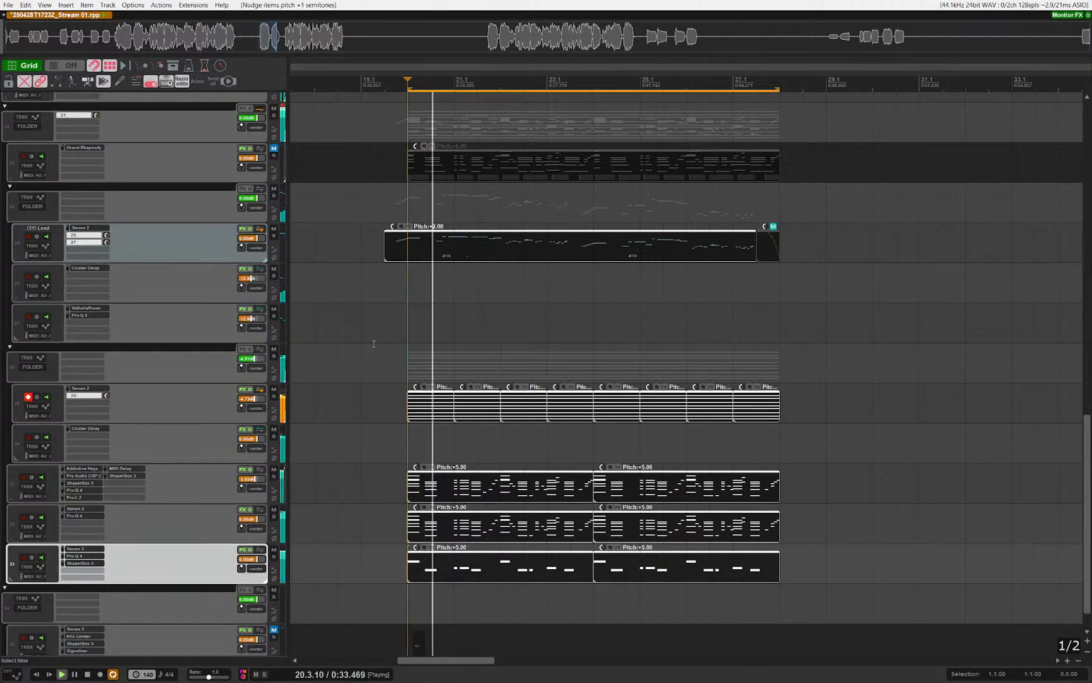
{"action": "scroll", "coordinate": [489, 364], "scroll_direction": "up", "scroll_amount": 1}
{"action": "mouse_move", "coordinate": [448, 342]}
{"action": "left_mouse_down"}
{"action": "mouse_move", "coordinate": [439, 317]}
{"action": "mouse_move", "coordinate": [460, 395]}
{"action": "mouse_move", "coordinate": [505, 412]}
{"action": "left_mouse_up"}
{"action": "left_click_drag", "start_coordinate": [514, 399], "coordinate": [502, 419]}
{"action": "left_click_drag", "start_coordinate": [483, 397], "coordinate": [537, 415]}
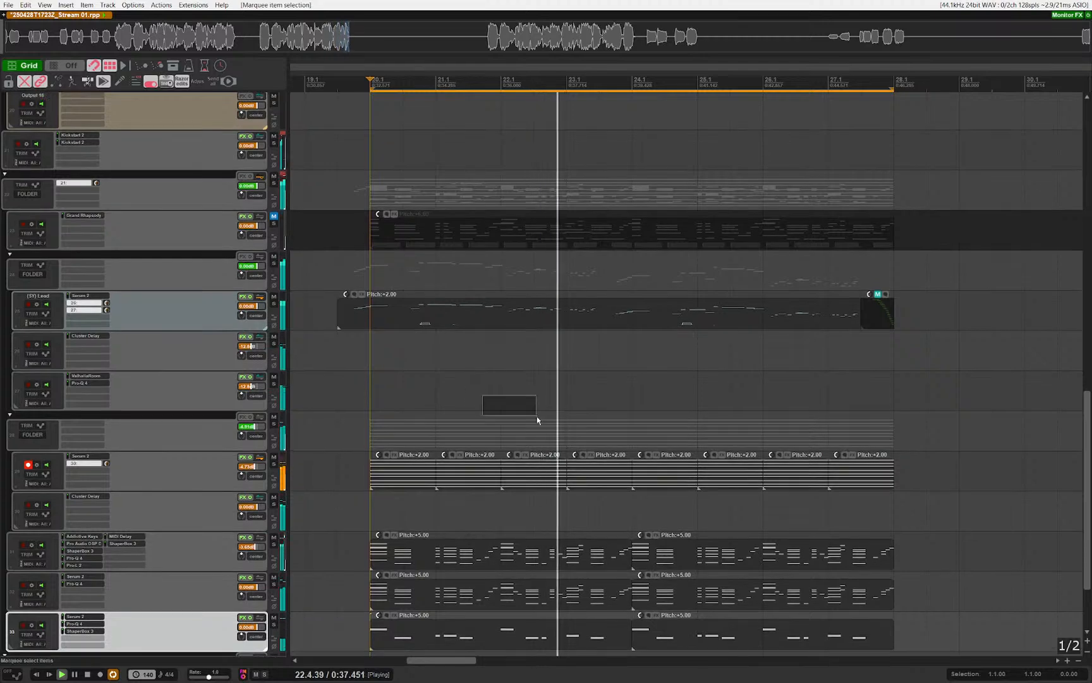
{"action": "scroll", "coordinate": [451, 381], "scroll_direction": "up", "scroll_amount": 3}
{"action": "scroll", "coordinate": [478, 359], "scroll_direction": "down", "scroll_amount": 5}
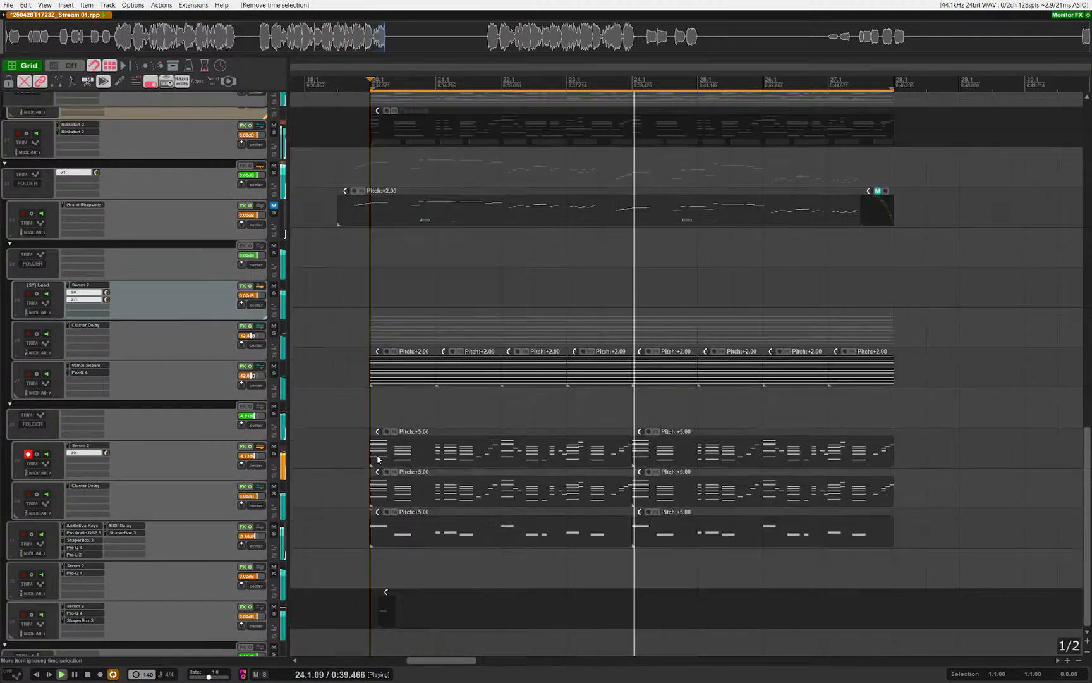
Step: Reopen Pro-Q 4 on track 33, add a High Shelf cut of about -3 dB near 1430 Hz, and close it
{"action": "left_click", "coordinate": [129, 521]}
{"action": "left_click", "coordinate": [82, 520]}
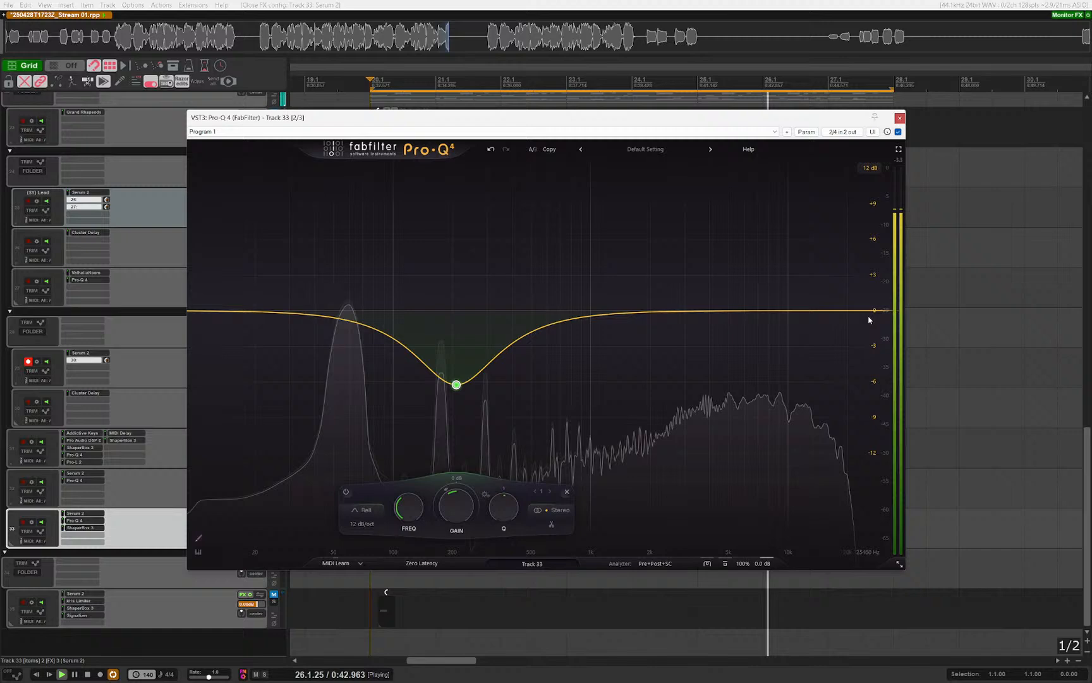
{"action": "left_click_drag", "start_coordinate": [868, 314], "coordinate": [825, 310]}
{"action": "left_click", "coordinate": [852, 275]}
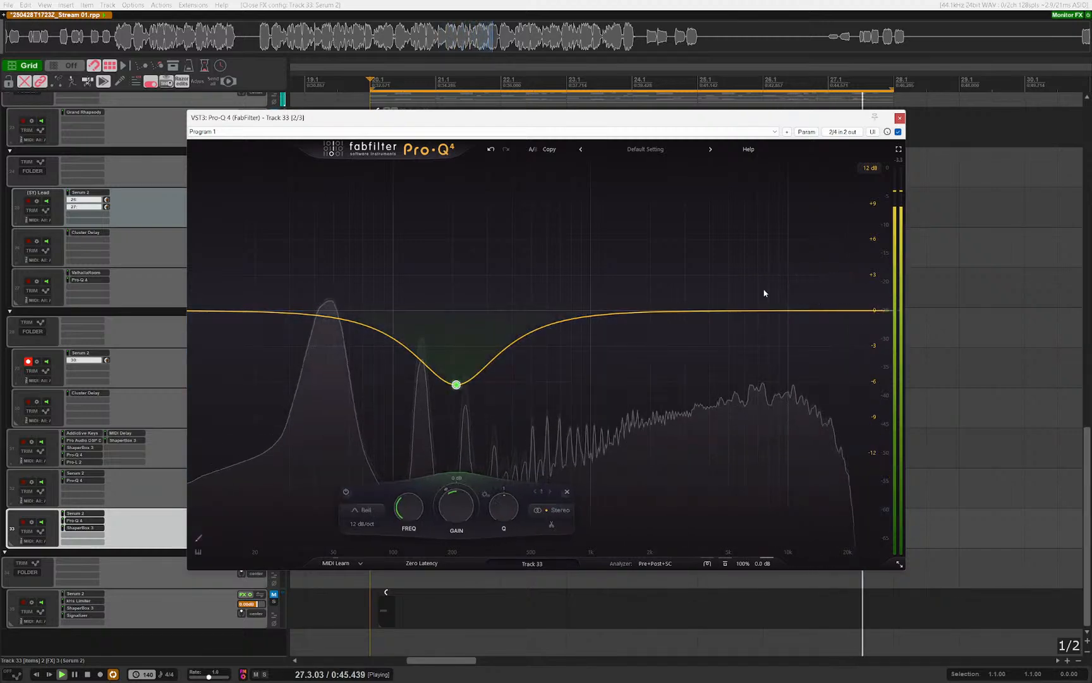
{"action": "double_click", "coordinate": [764, 290]}
{"action": "left_click", "coordinate": [789, 258]}
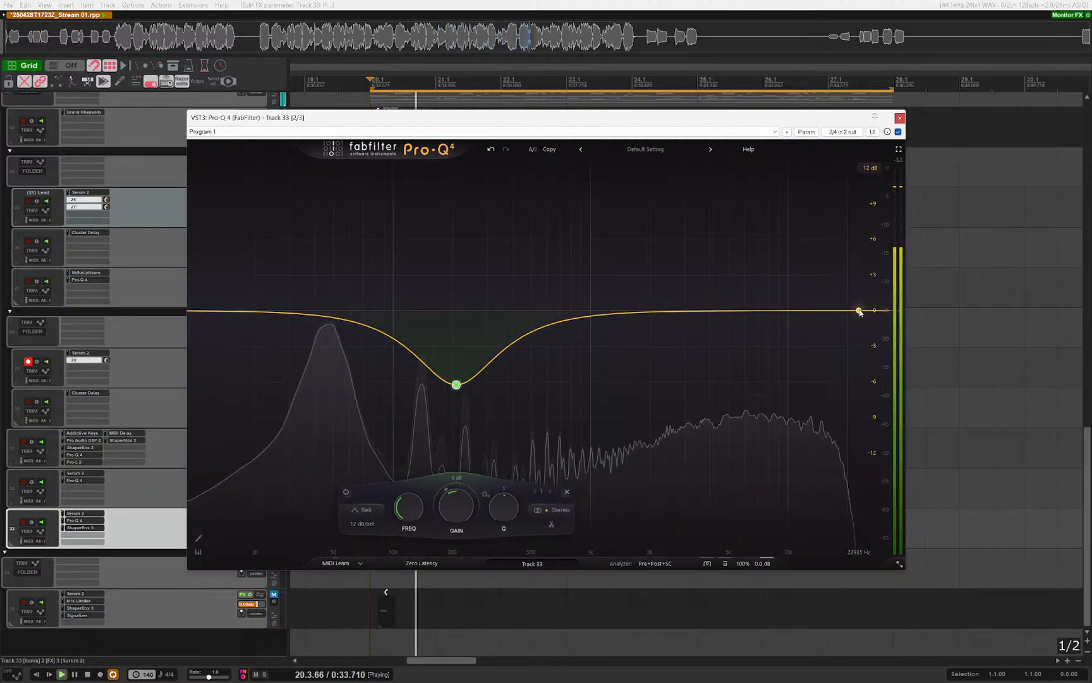
{"action": "left_click_drag", "start_coordinate": [833, 309], "coordinate": [623, 328]}
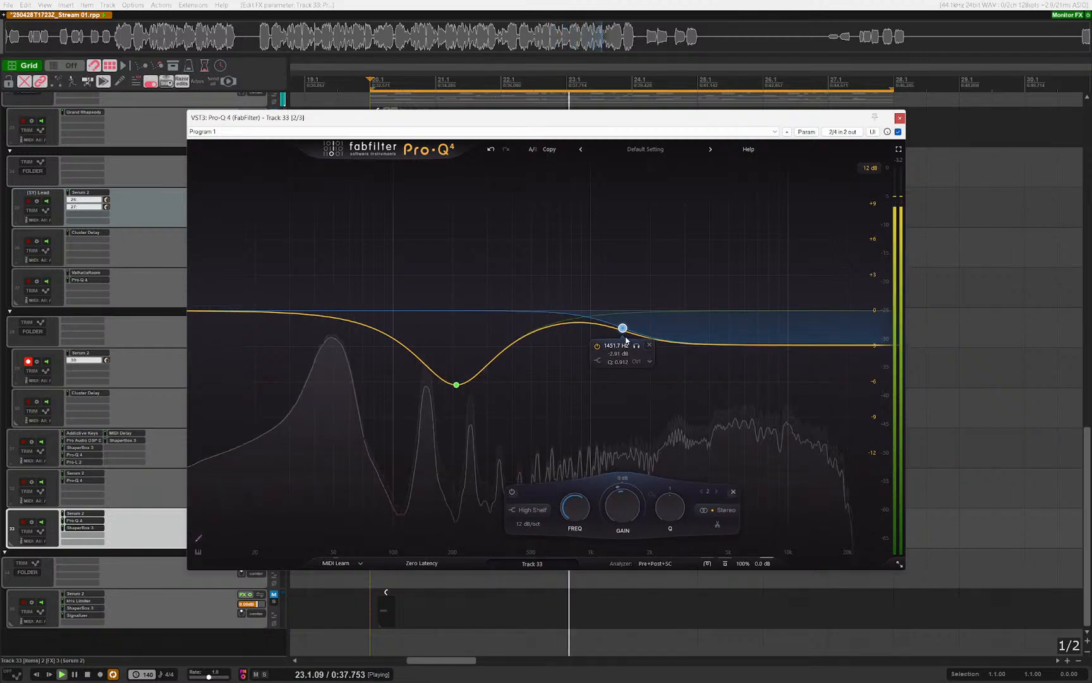
{"action": "left_click_drag", "start_coordinate": [624, 332], "coordinate": [623, 335]}
{"action": "key", "text": "Escape"}
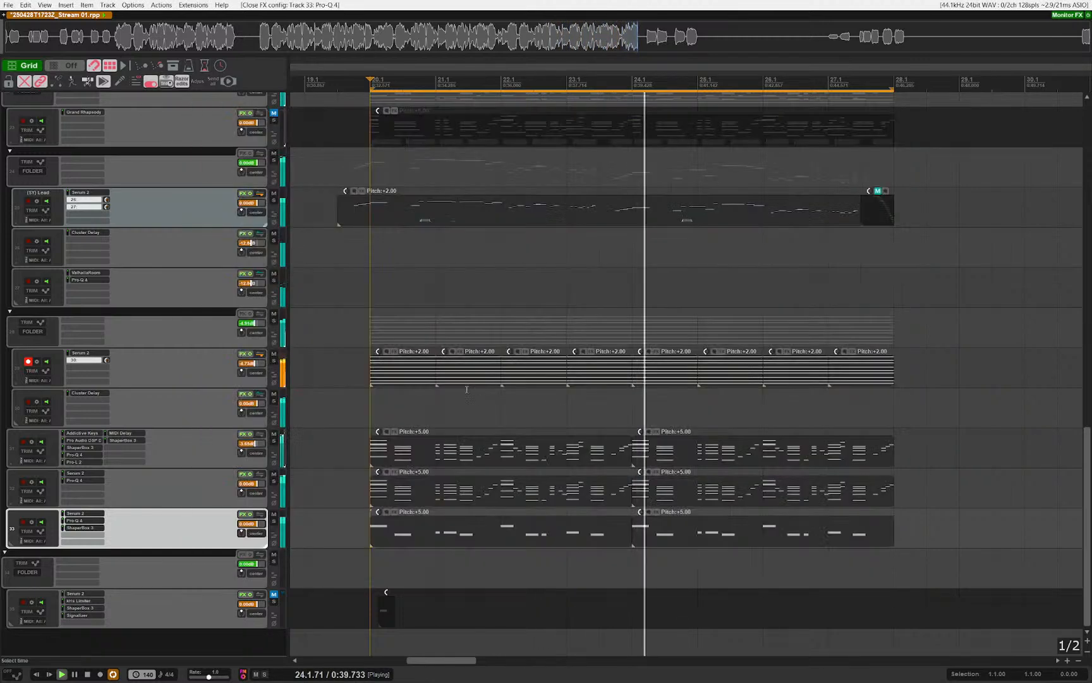
{"action": "scroll", "coordinate": [392, 323], "scroll_direction": "up", "scroll_amount": 5}
{"action": "scroll", "coordinate": [374, 314], "scroll_direction": "up", "scroll_amount": 2}
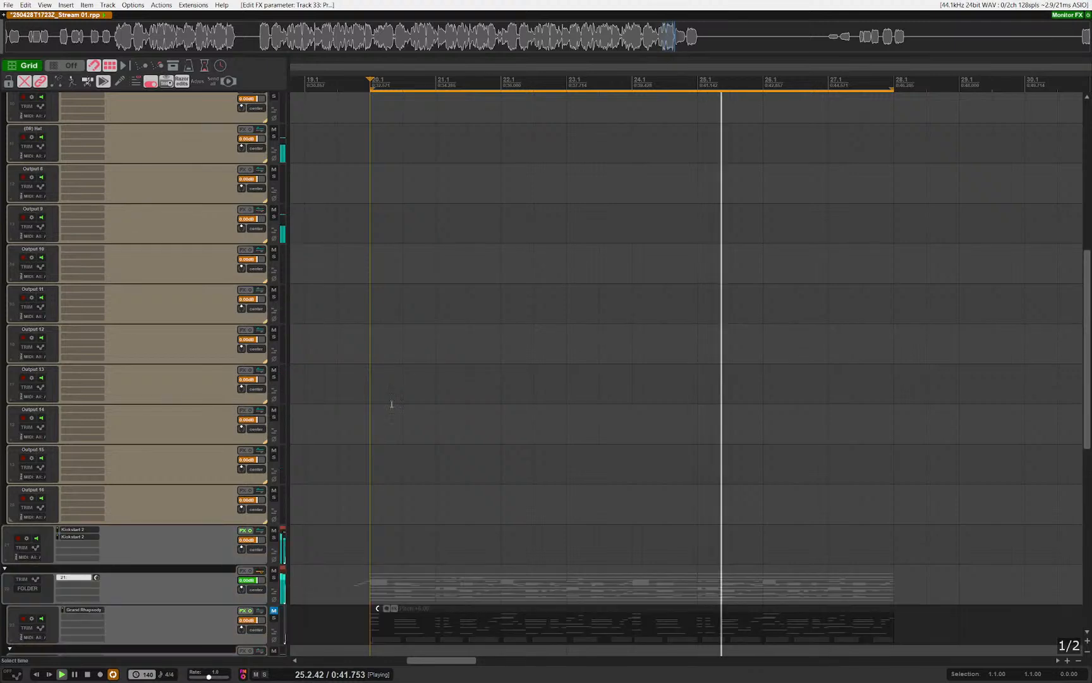
Step: Stop playback and add a third Kickstart 2 instance to track 21
{"action": "left_click", "coordinate": [108, 551]}
{"action": "key", "text": "space"}
{"action": "type", "text": "f"}
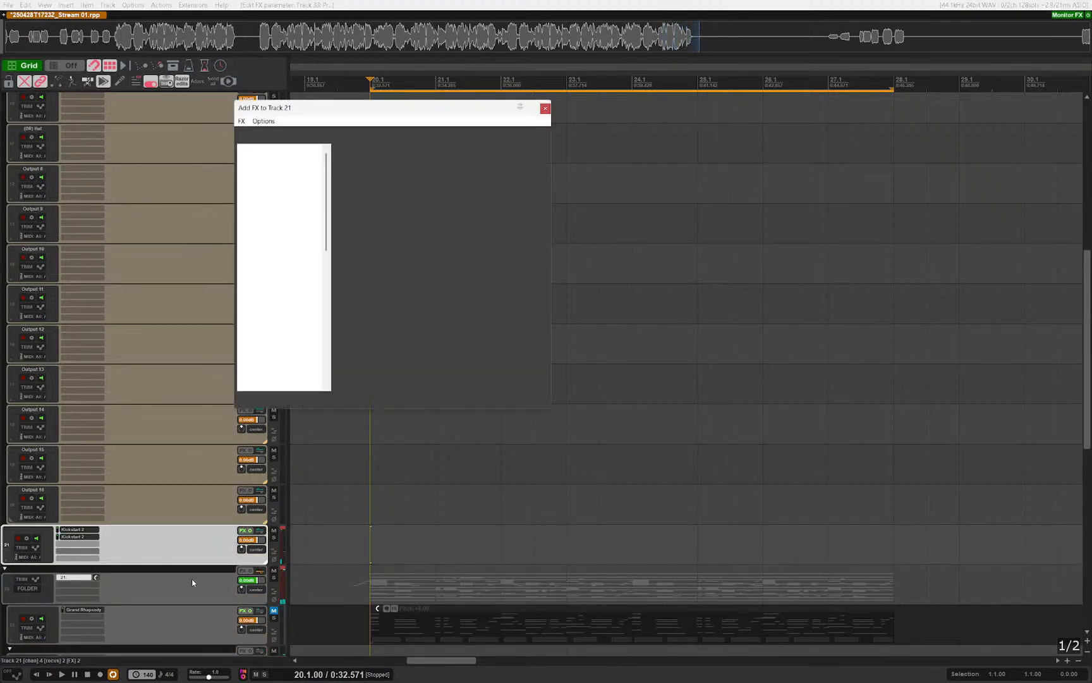
{"action": "type", "text": "kickst"}
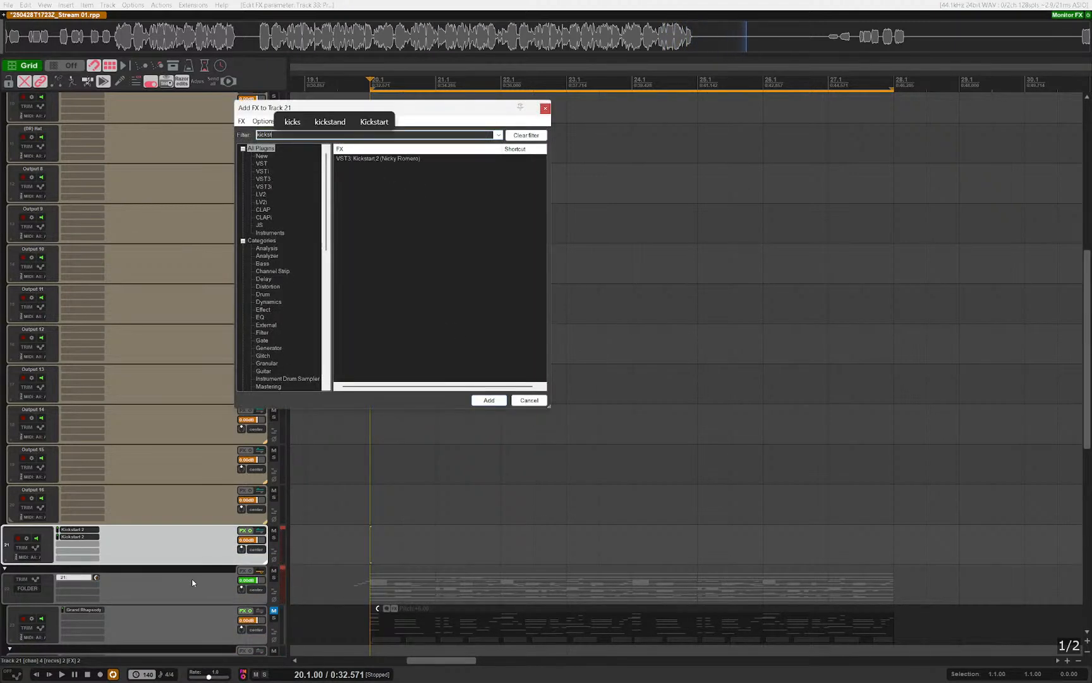
{"action": "key", "text": "Return"}
Step: Set track 21 to 6 channels and route the new Kickstart 2's left and right sidechain inputs to channels 5 and 6
{"action": "scroll", "coordinate": [188, 463], "scroll_direction": "up", "scroll_amount": 10}
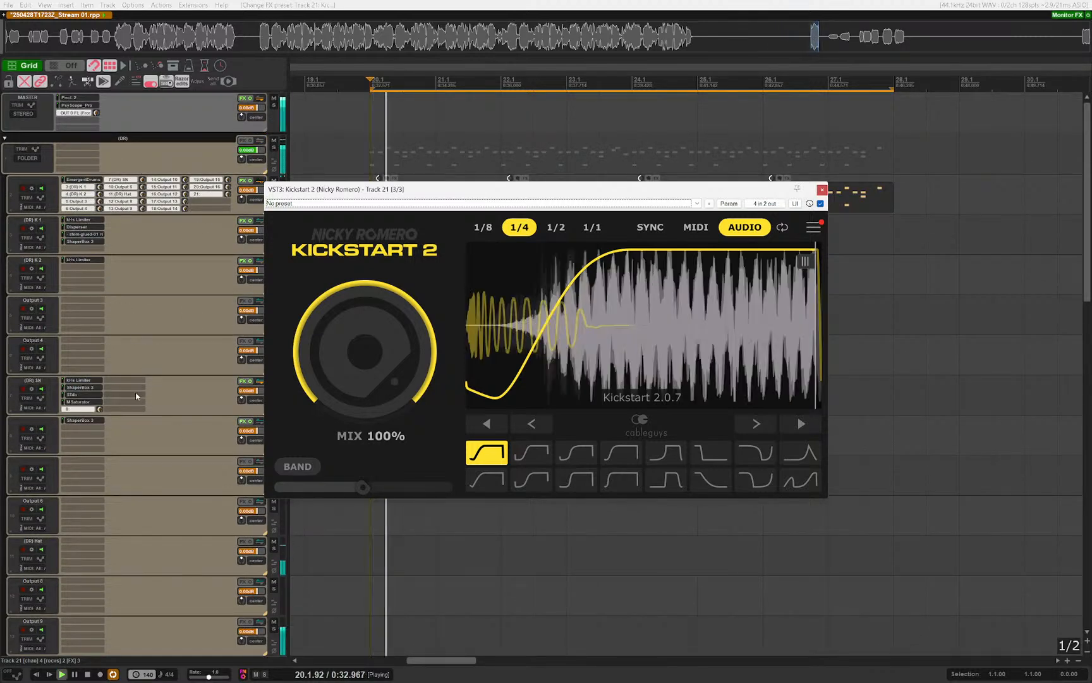
{"action": "left_click", "coordinate": [765, 203]}
{"action": "left_click", "coordinate": [853, 323]}
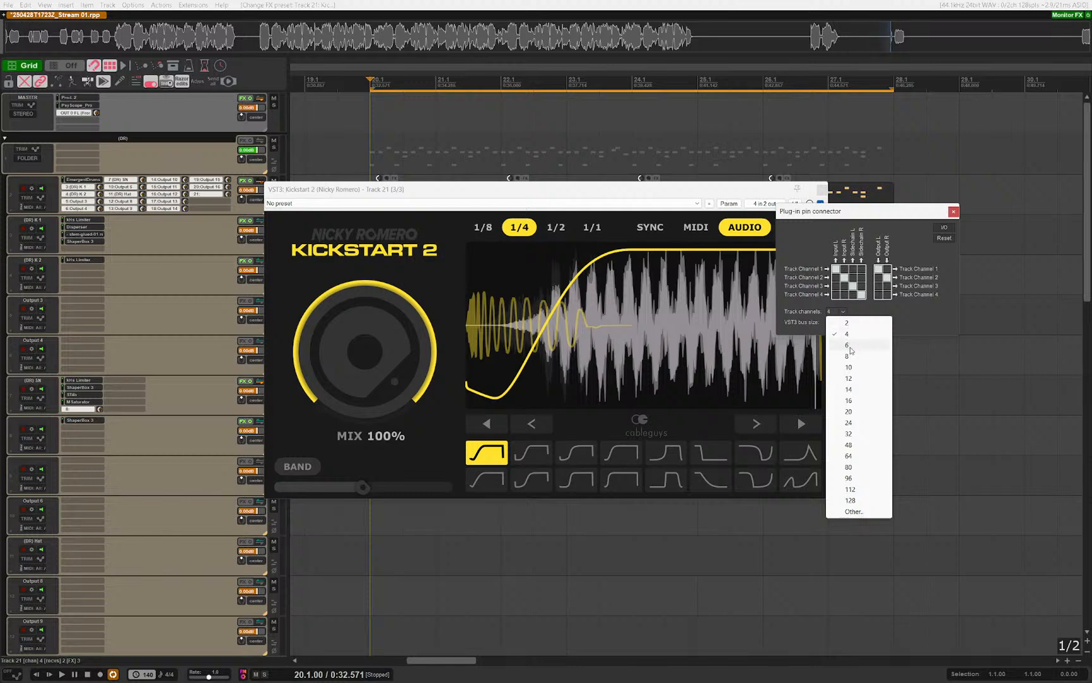
{"action": "left_click", "coordinate": [850, 347]}
{"action": "left_click", "coordinate": [861, 312]}
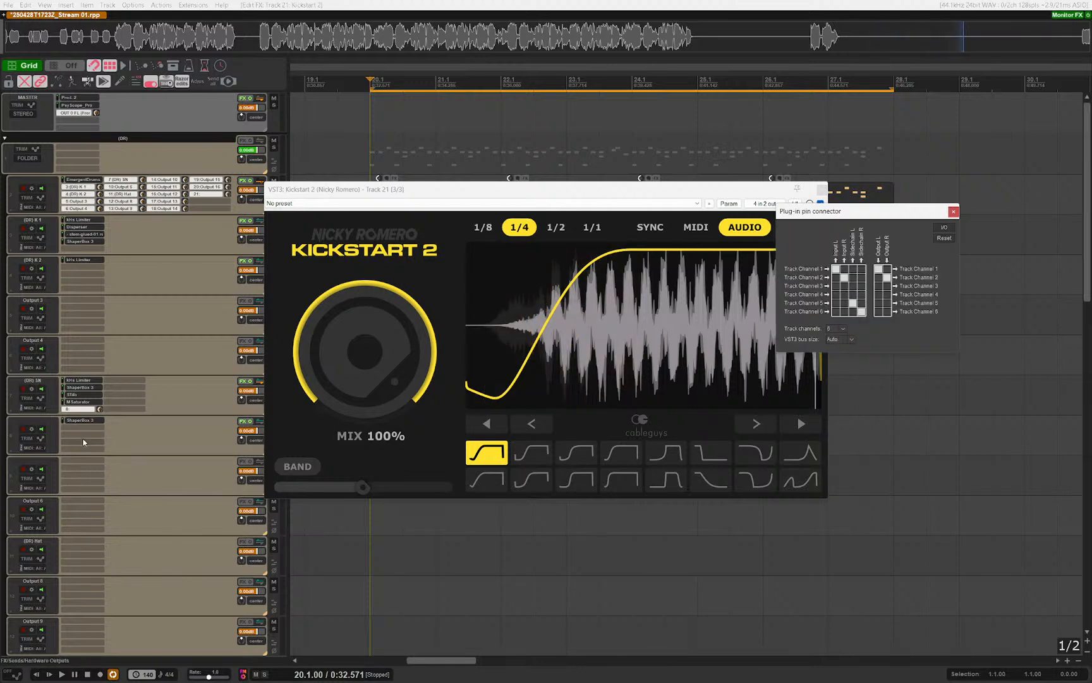
Step: Create a send from the (DR) SN track to track 21 with destination channels 5/6, and close the send controls
{"action": "left_click", "coordinate": [175, 411]}
{"action": "left_click_drag", "start_coordinate": [260, 381], "coordinate": [574, 393]}
{"action": "key", "text": "space"}
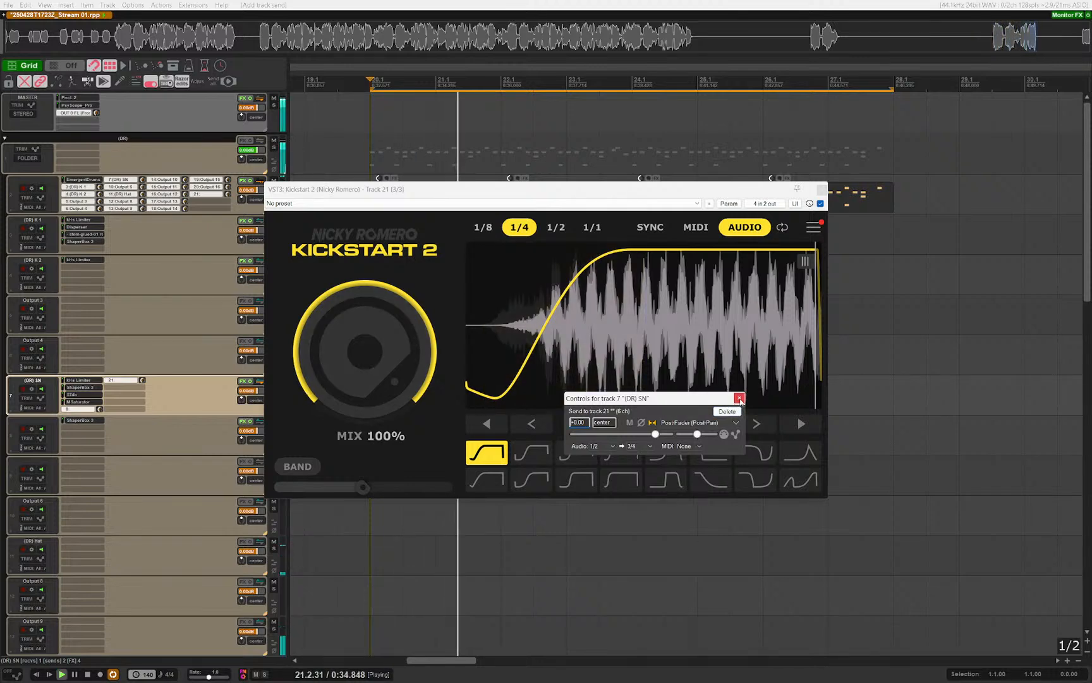
{"action": "left_click", "coordinate": [632, 446]}
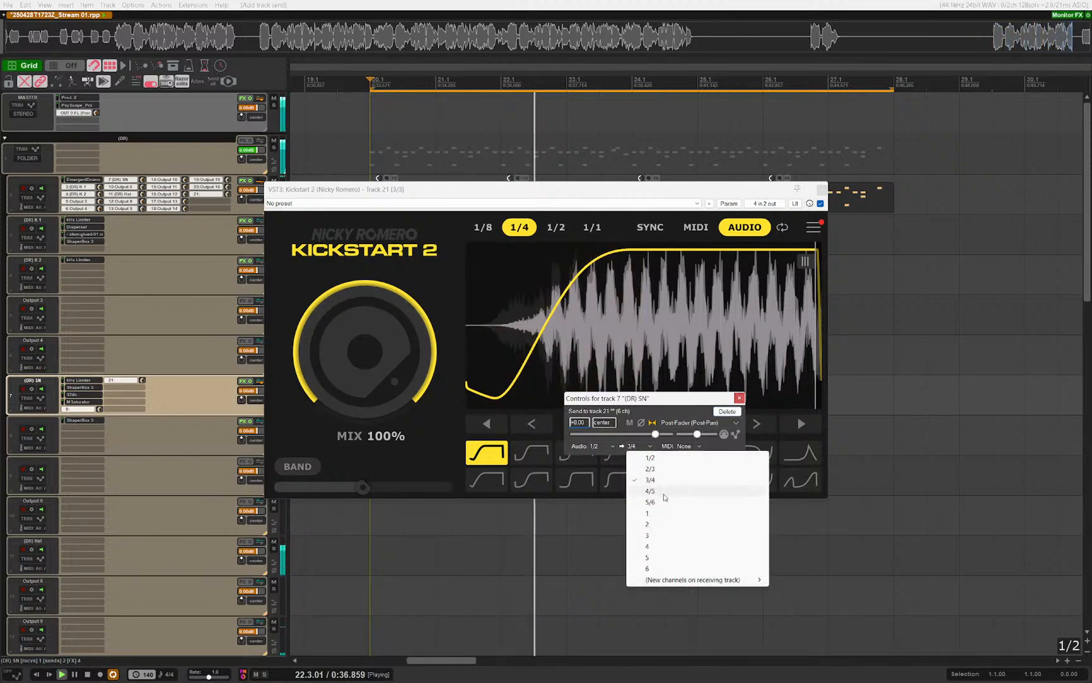
{"action": "left_click", "coordinate": [662, 502]}
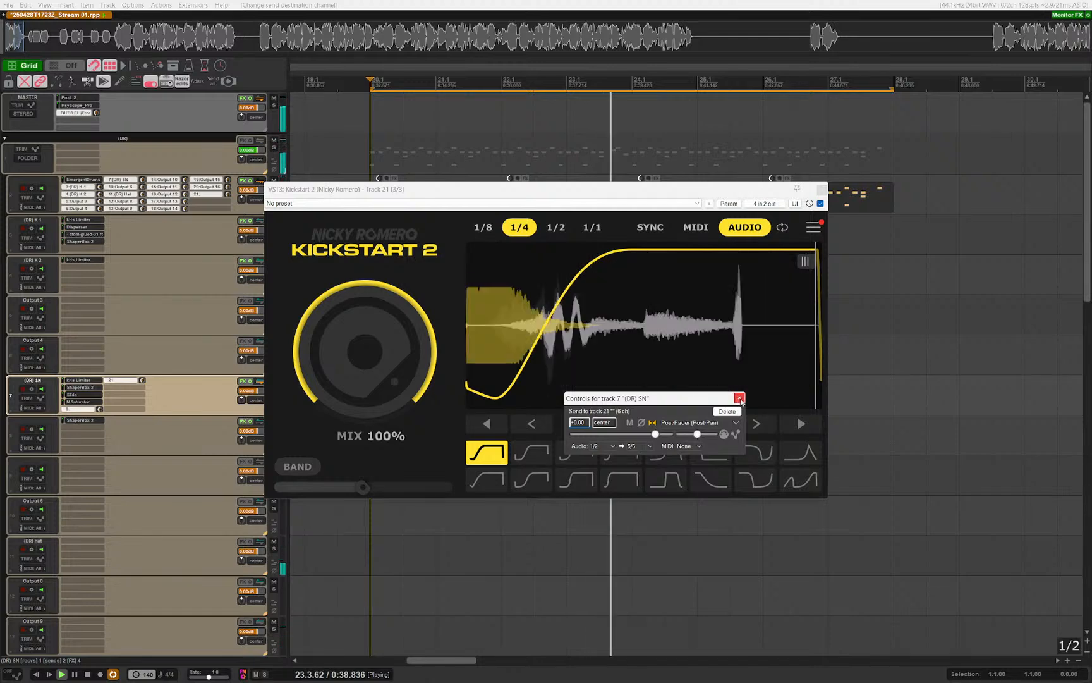
{"action": "left_click", "coordinate": [740, 398]}
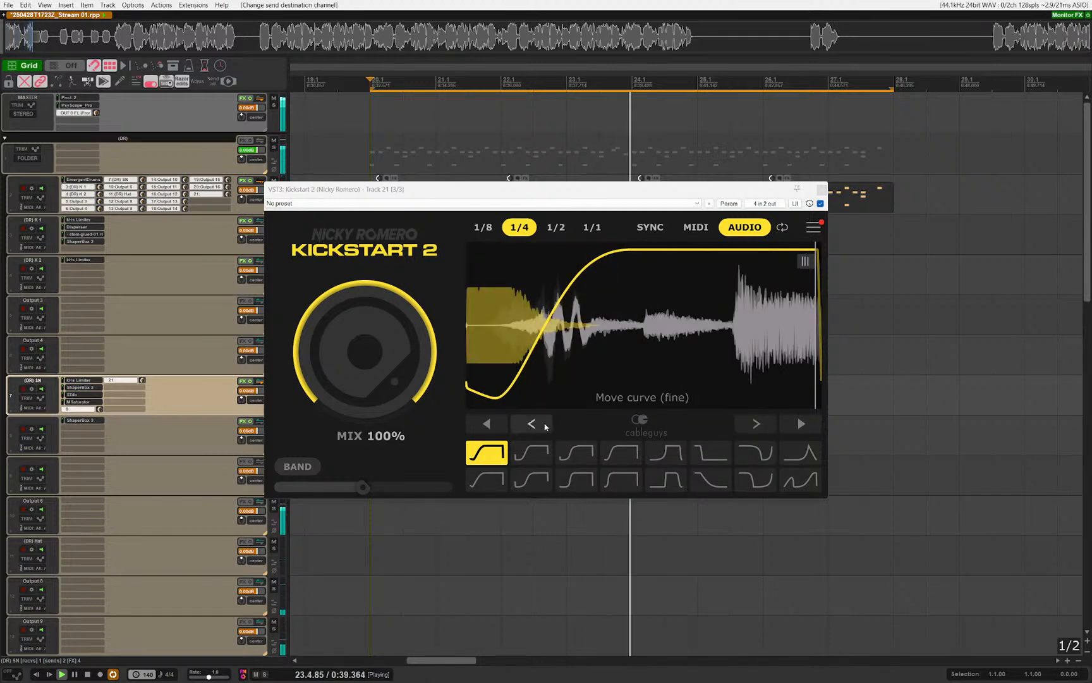
Step: Choose the second curve in Kickstart 2's lower preset row, move its end handle and the curve slightly earlier, and close the plug-in
{"action": "left_click", "coordinate": [537, 483]}
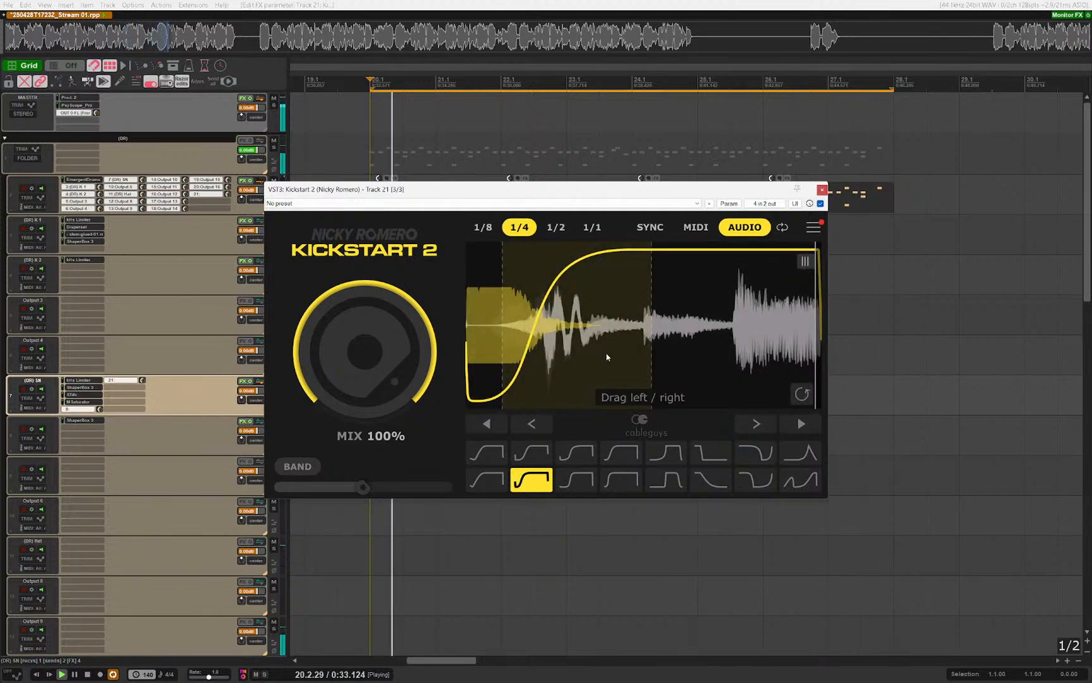
{"action": "left_click_drag", "start_coordinate": [806, 262], "coordinate": [773, 261]}
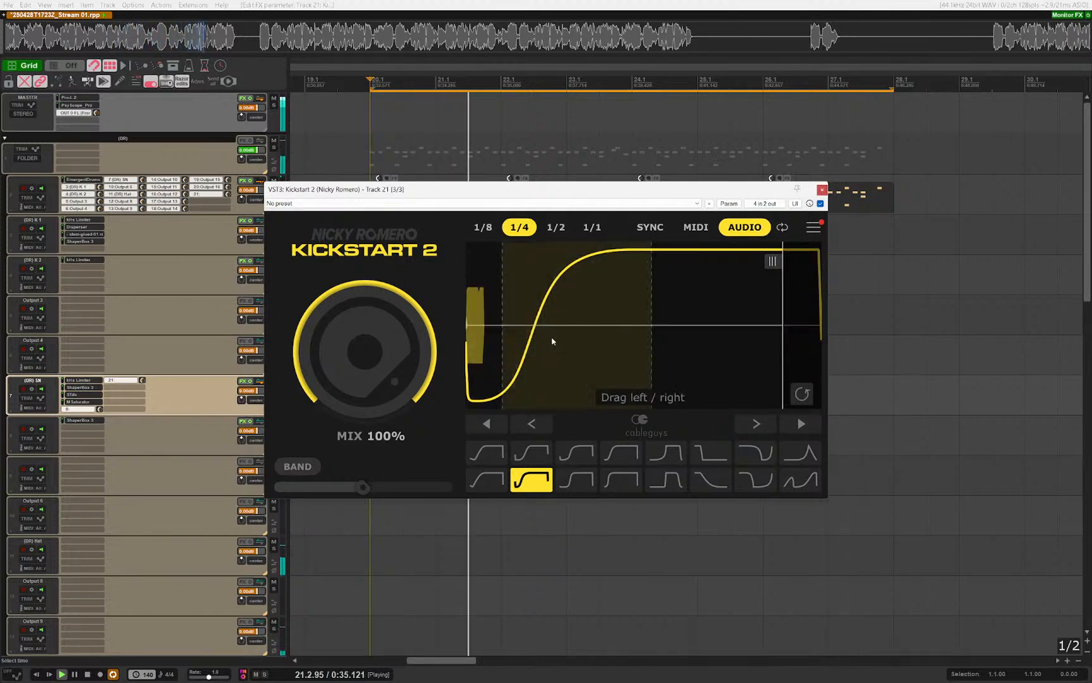
{"action": "left_click", "coordinate": [532, 423]}
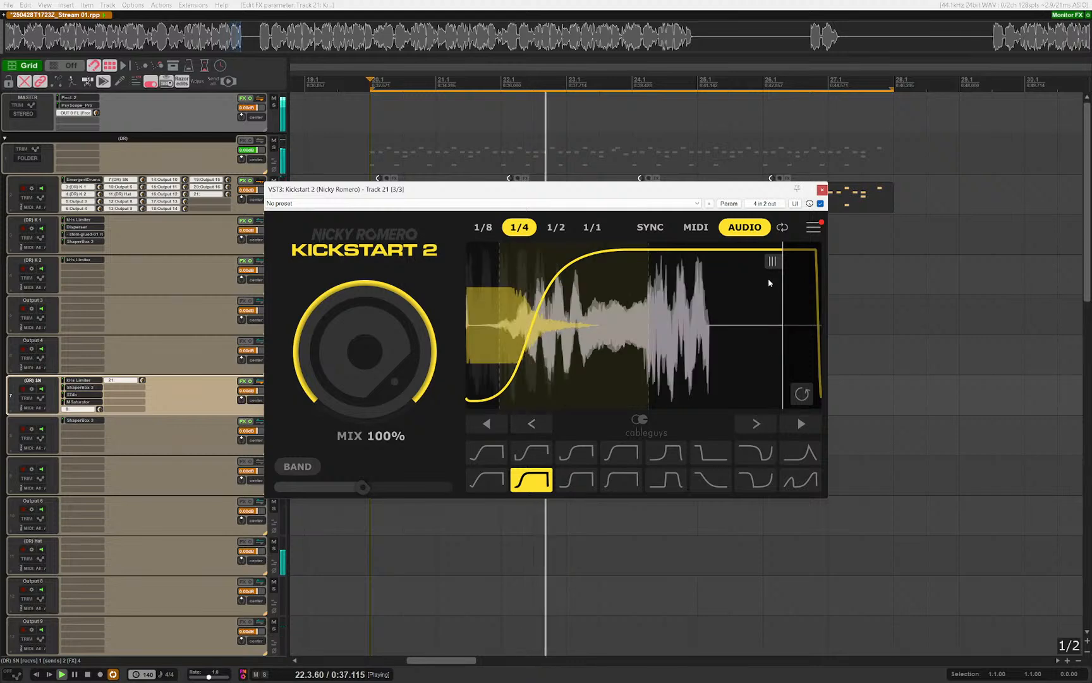
{"action": "key", "text": "Escape"}
Step: Stop playback and open PsyScope_Pro on the master track
{"action": "scroll", "coordinate": [417, 384], "scroll_direction": "down", "scroll_amount": 3}
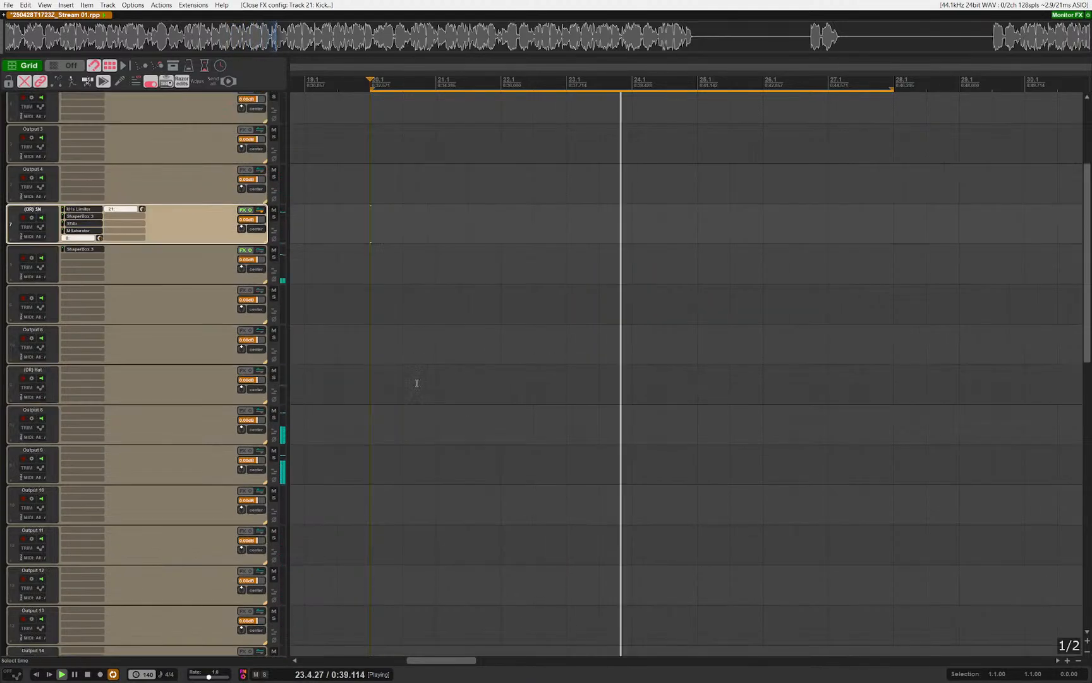
{"action": "scroll", "coordinate": [416, 383], "scroll_direction": "down", "scroll_amount": 9}
{"action": "key", "text": "space"}
{"action": "scroll", "coordinate": [421, 383], "scroll_direction": "up", "scroll_amount": 11}
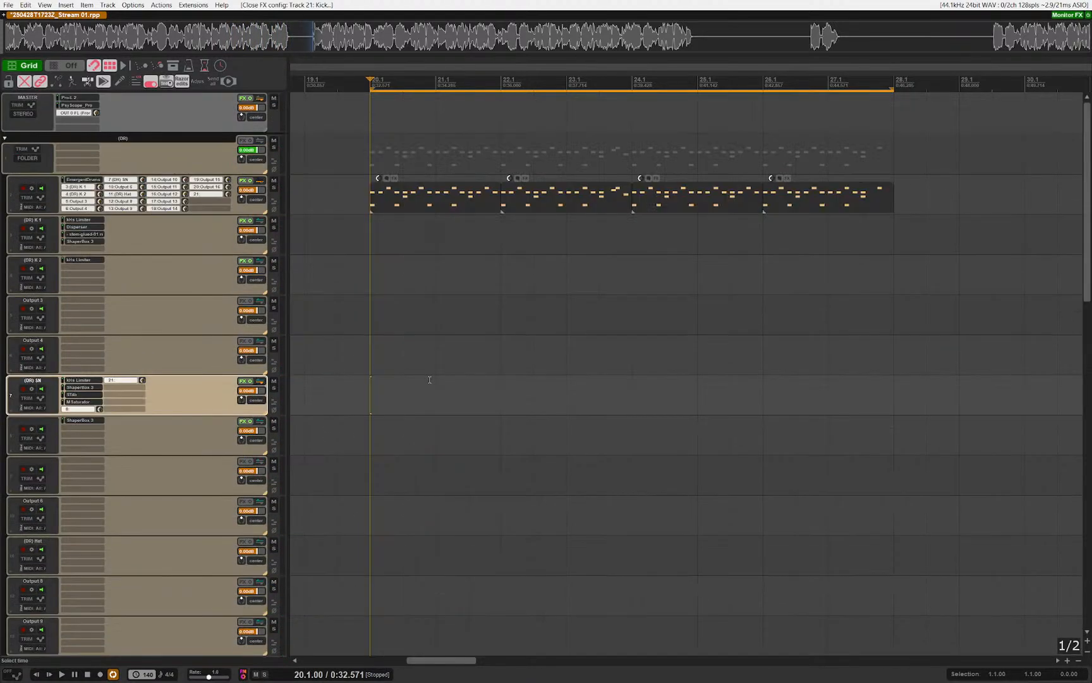
{"action": "left_click", "coordinate": [141, 106]}
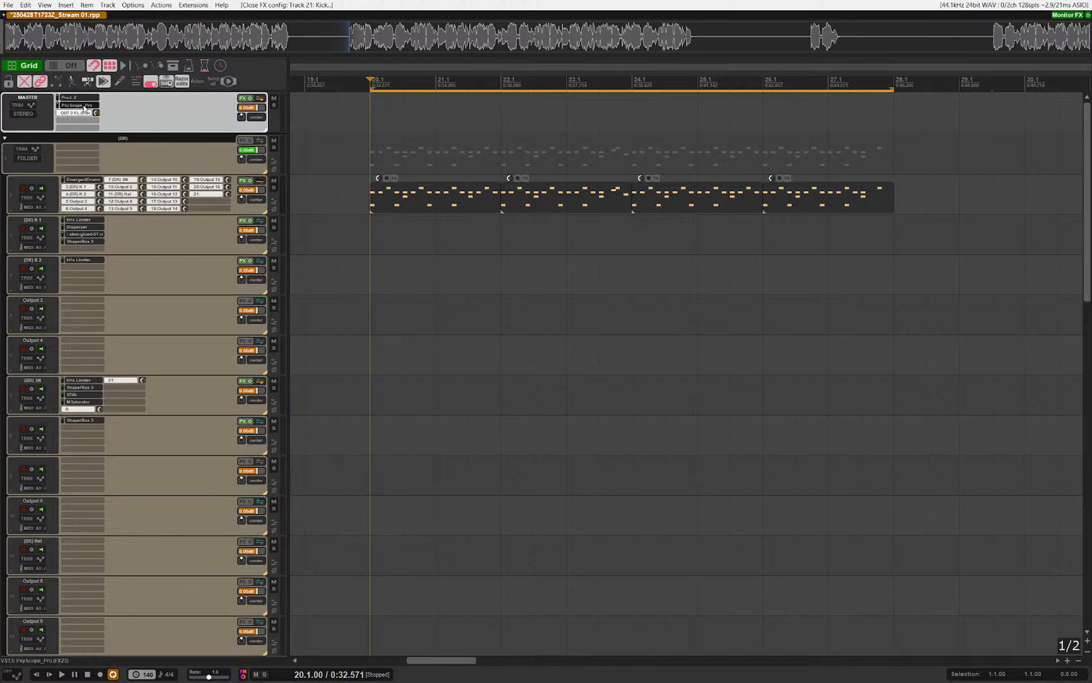
Step: Add PsyScope_Pro after the three Kickstart 2 instances on track 21 and close its window
{"action": "scroll", "coordinate": [414, 274], "scroll_direction": "down", "scroll_amount": 11}
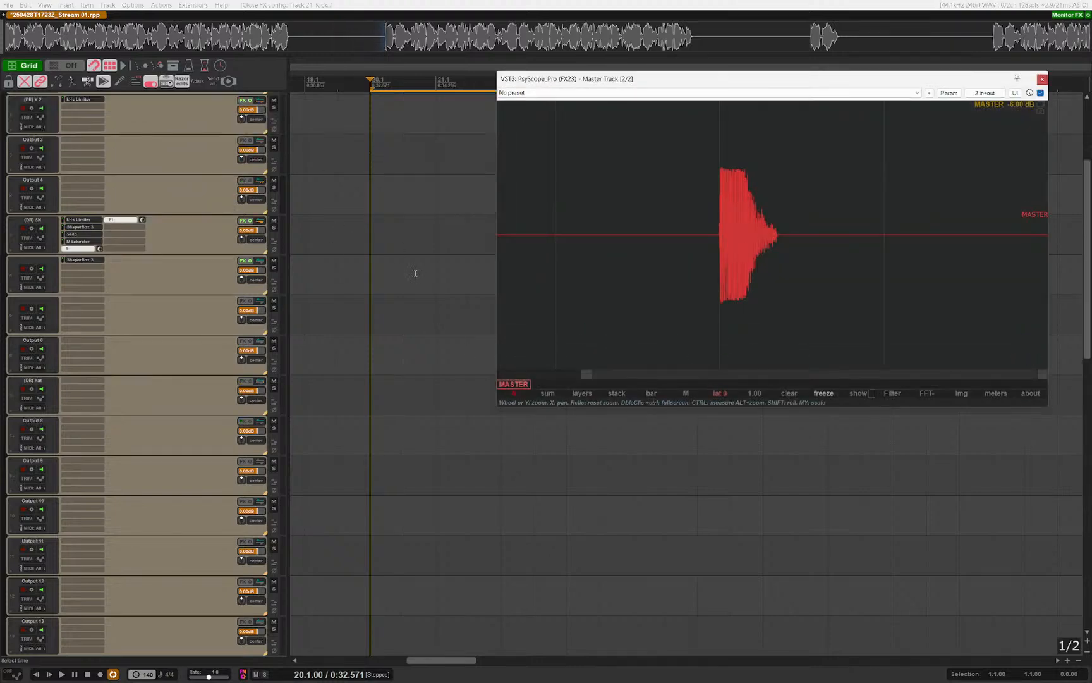
{"action": "scroll", "coordinate": [395, 287], "scroll_direction": "up", "scroll_amount": 5}
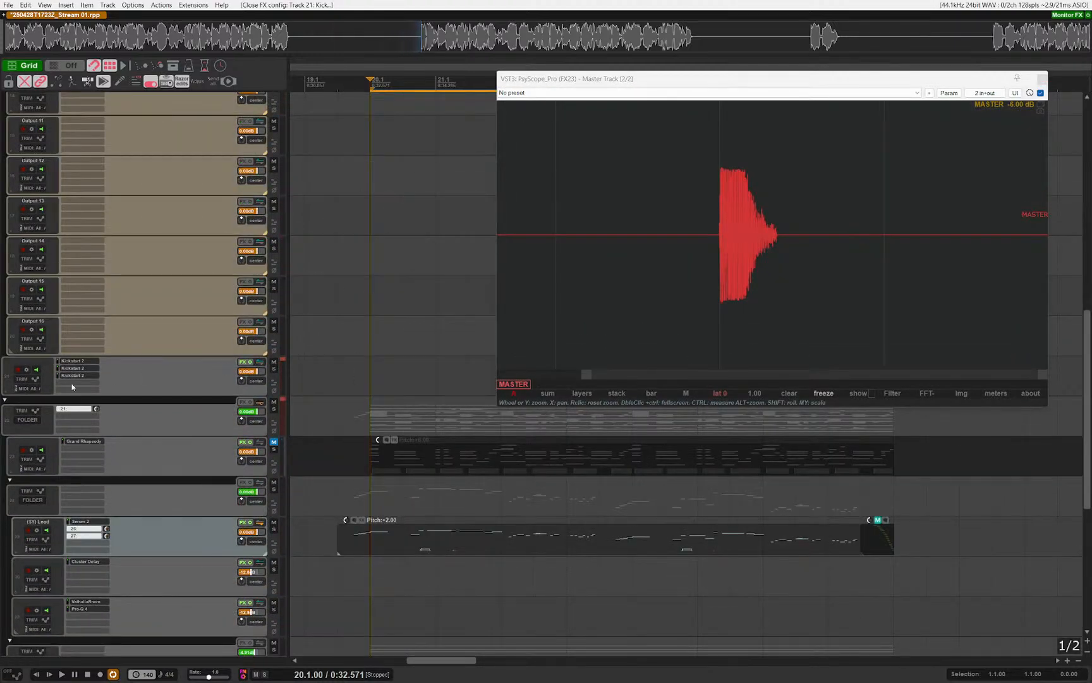
{"action": "left_click", "coordinate": [75, 388]}
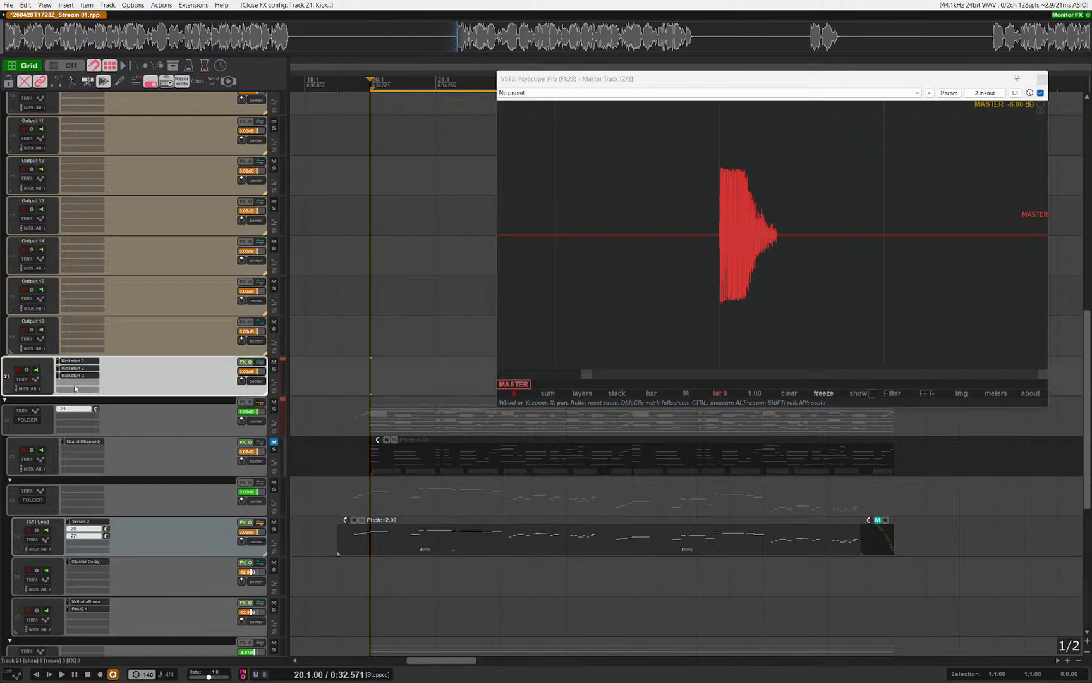
{"action": "double_click", "coordinate": [99, 391]}
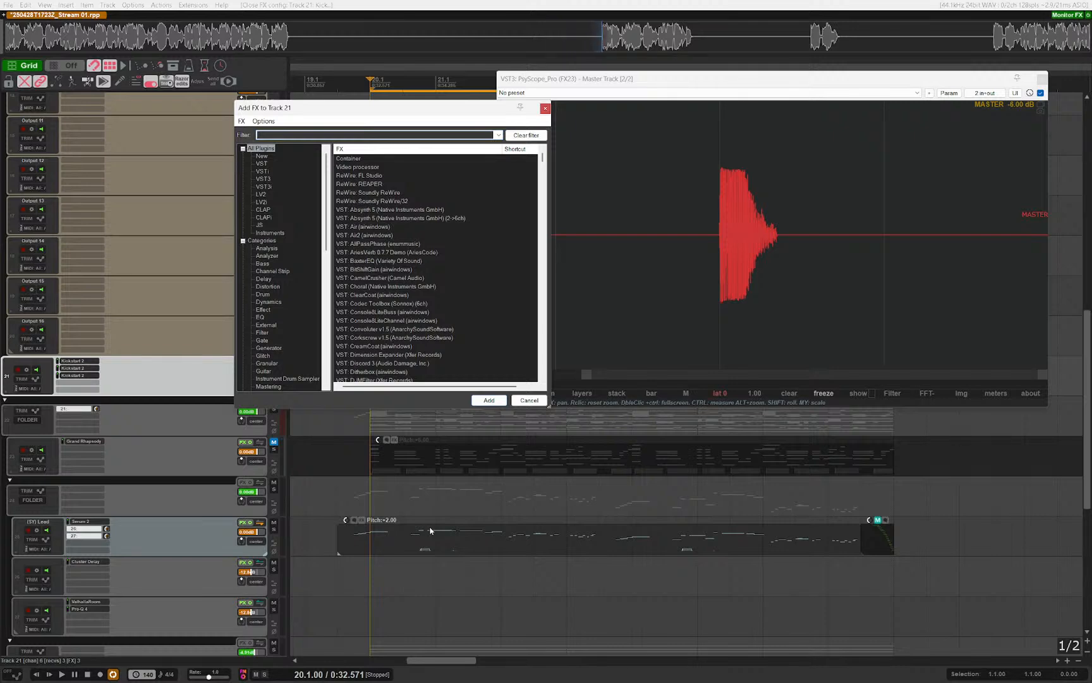
{"action": "type", "text": "psy"}
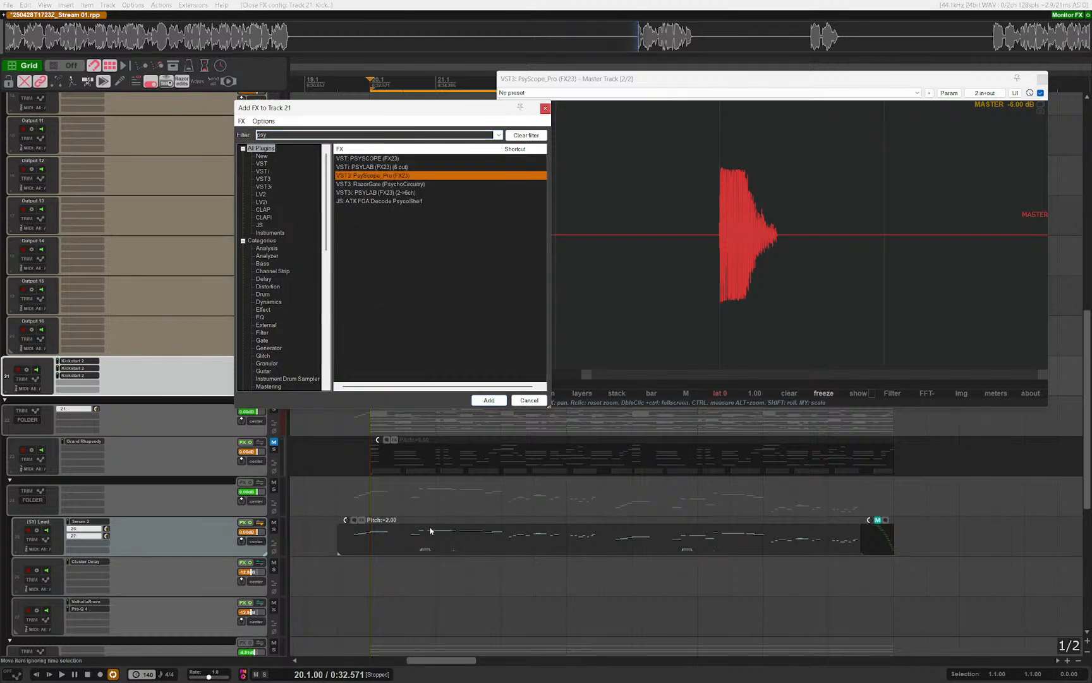
{"action": "key", "text": "Return"}
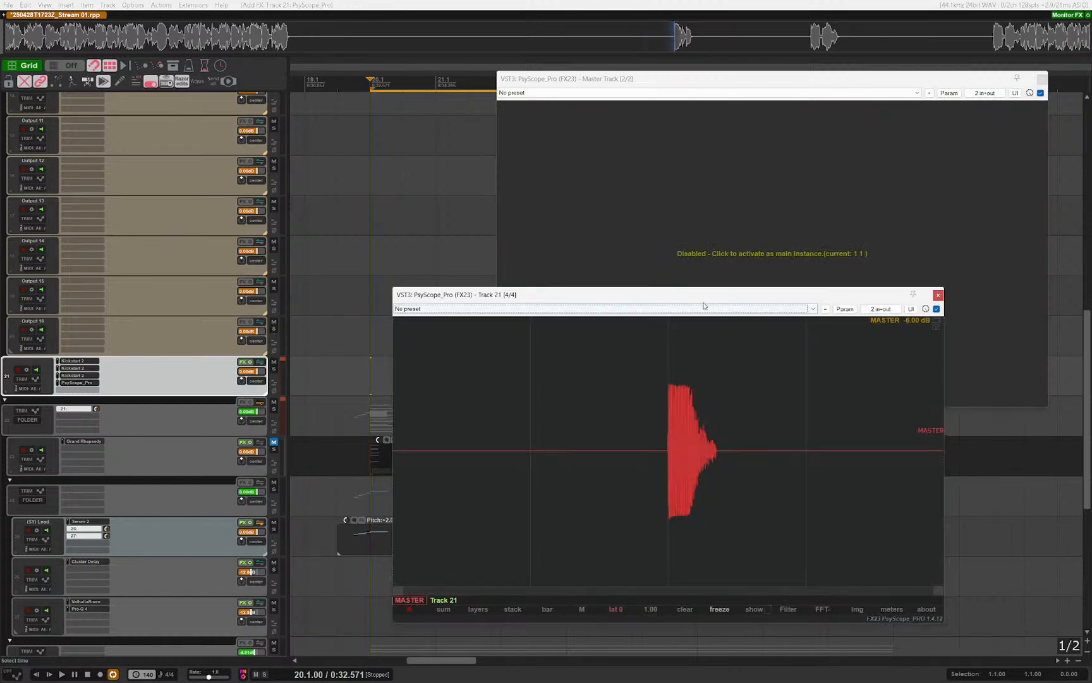
{"action": "left_click_drag", "start_coordinate": [711, 295], "coordinate": [540, 297]}
{"action": "key", "text": "Escape"}
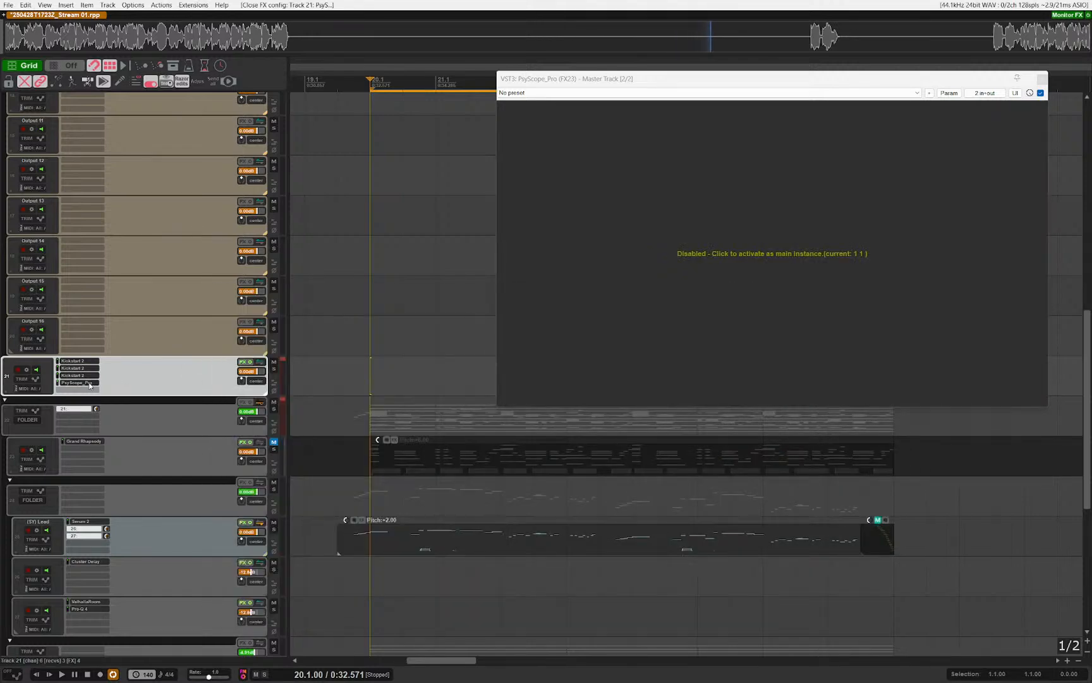
Step: Copy PsyScope_Pro from the master track to the (DR) folder and activate the master's scope as the main instance
{"action": "scroll", "coordinate": [179, 385], "scroll_direction": "up", "scroll_amount": 15}
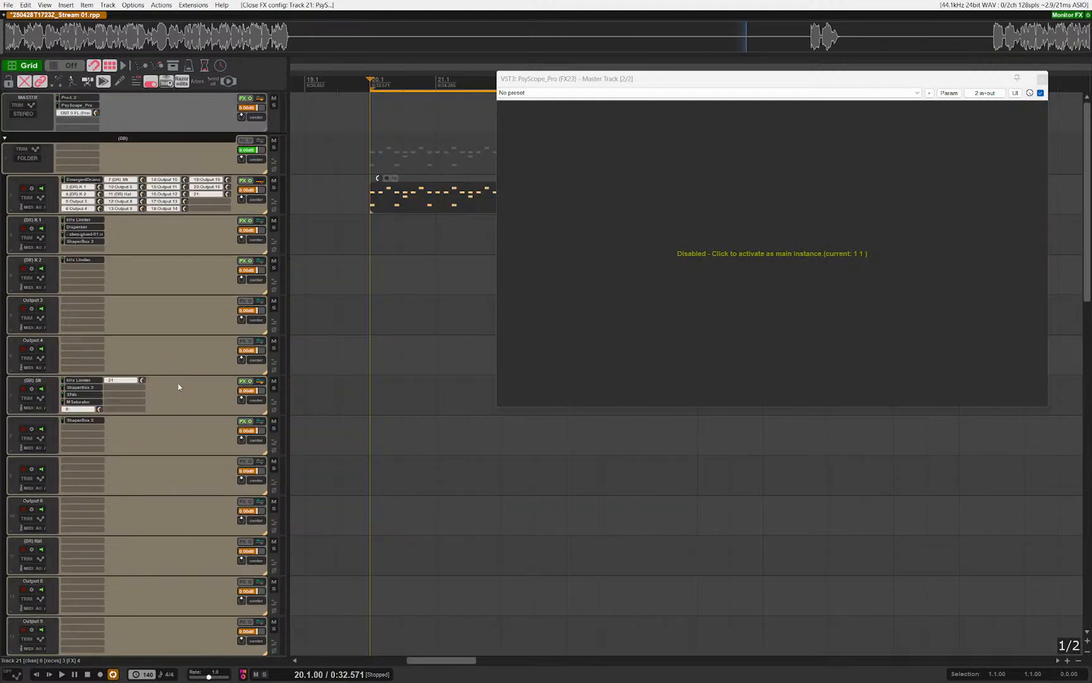
{"action": "left_click", "coordinate": [77, 111]}
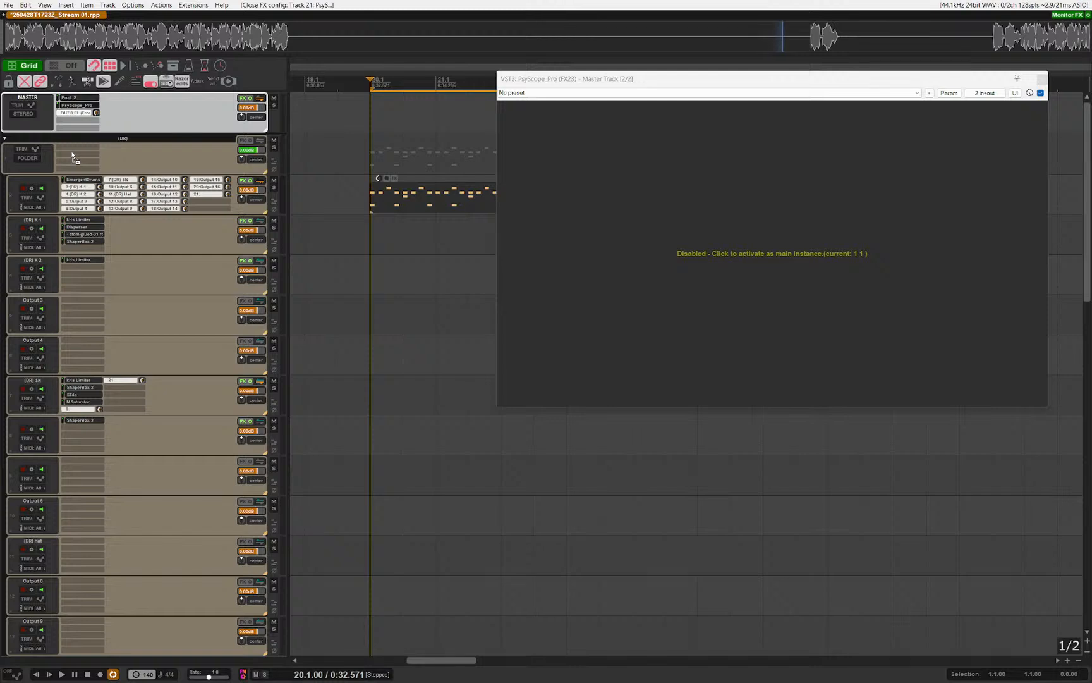
{"action": "left_click_drag", "start_coordinate": [72, 154], "coordinate": [75, 156]}
{"action": "left_click", "coordinate": [769, 225]}
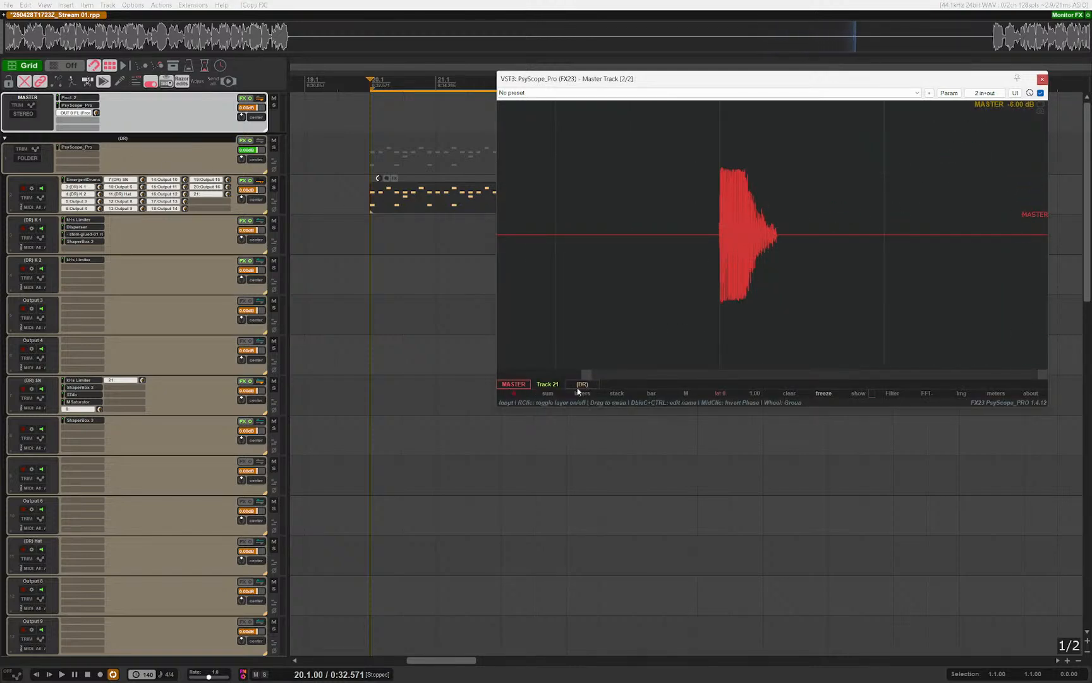
Step: Switch the PsyScope_Pro display from the master signal to the Track 21 signal
{"action": "left_click", "coordinate": [543, 385]}
{"action": "left_click", "coordinate": [514, 387]}
{"action": "left_click", "coordinate": [539, 385]}
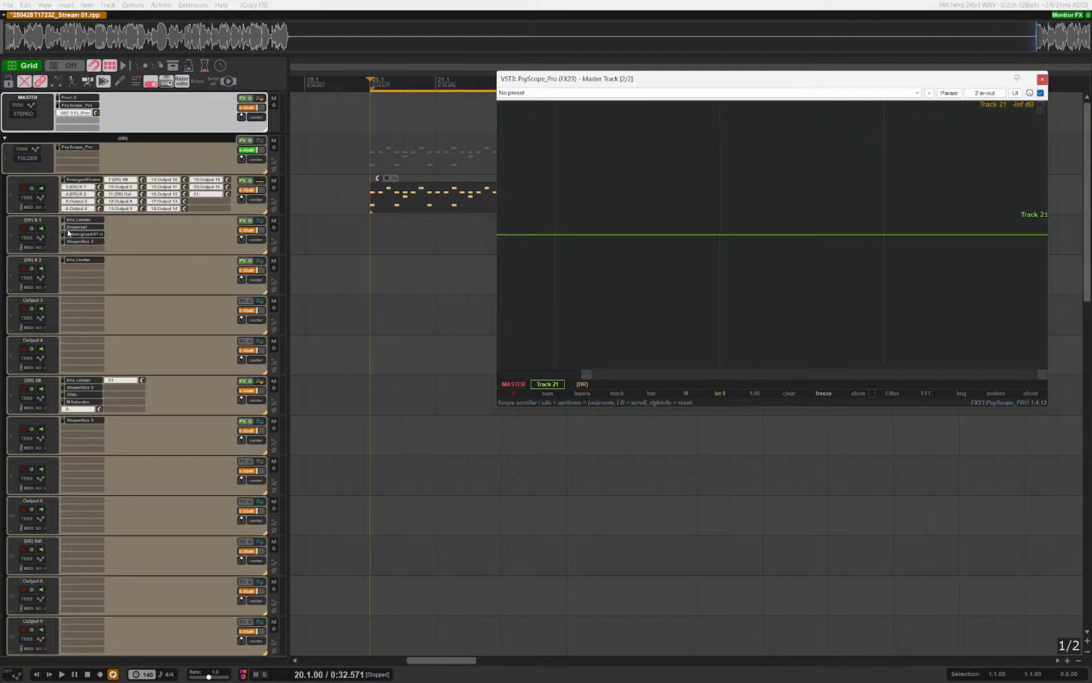
Step: Rename track 21 as (DUCK)
{"action": "scroll", "coordinate": [183, 250], "scroll_direction": "down", "scroll_amount": 10}
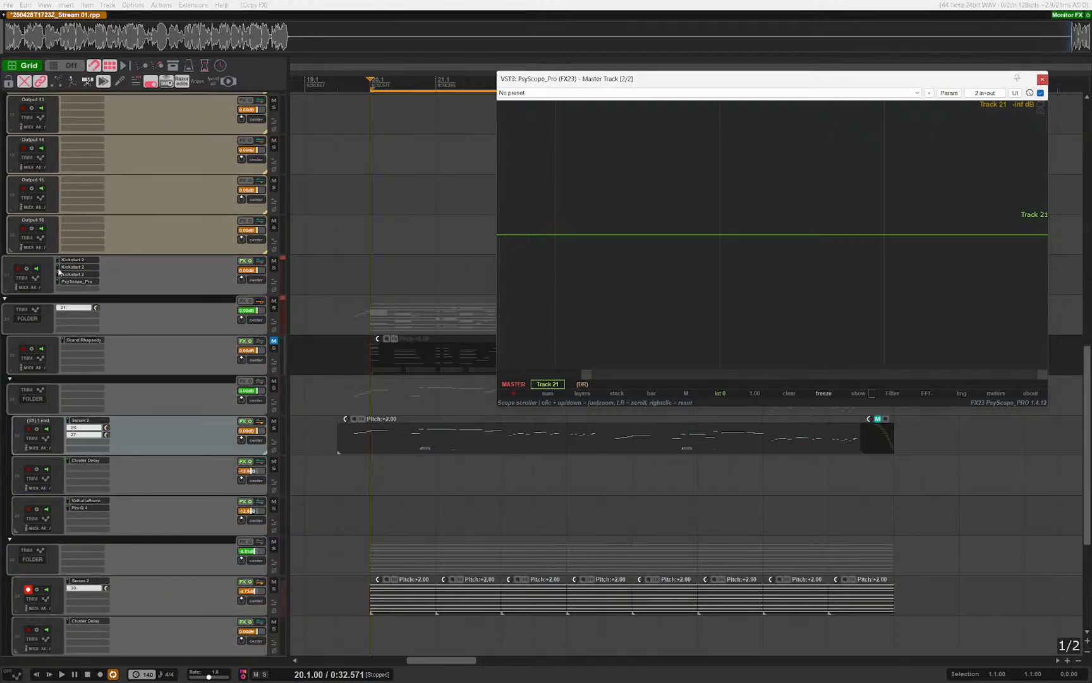
{"action": "left_click", "coordinate": [29, 262]}
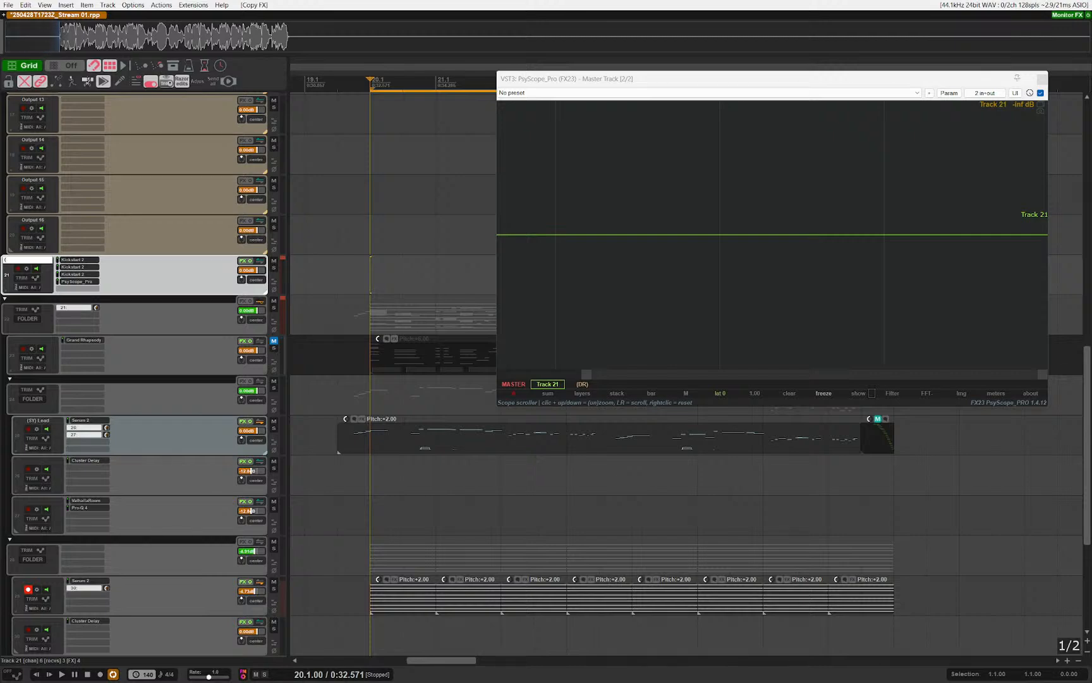
{"action": "type", "text": "(DUCK)"}
{"action": "key", "text": "Return"}
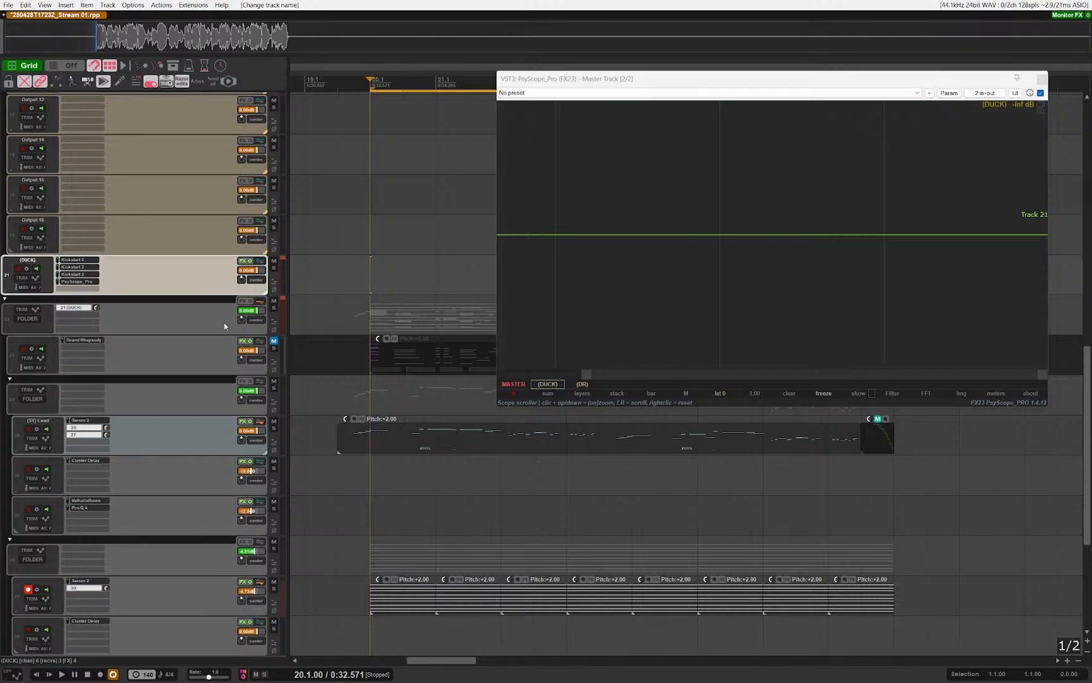
Step: Name the folder track below it Pre (DUCK), and play the loop briefly to examine the ducked waveform in PsyScope_Pro
{"action": "double_click", "coordinate": [101, 334]}
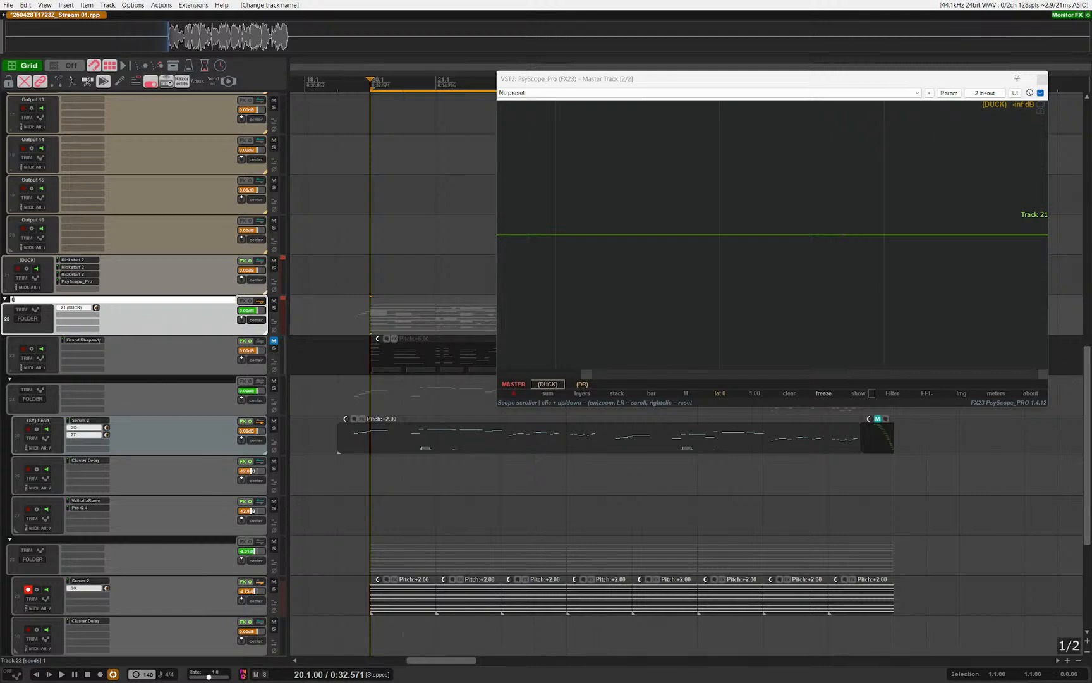
{"action": "type", "text": "(DUCK)"}
{"action": "key", "text": "Home"}
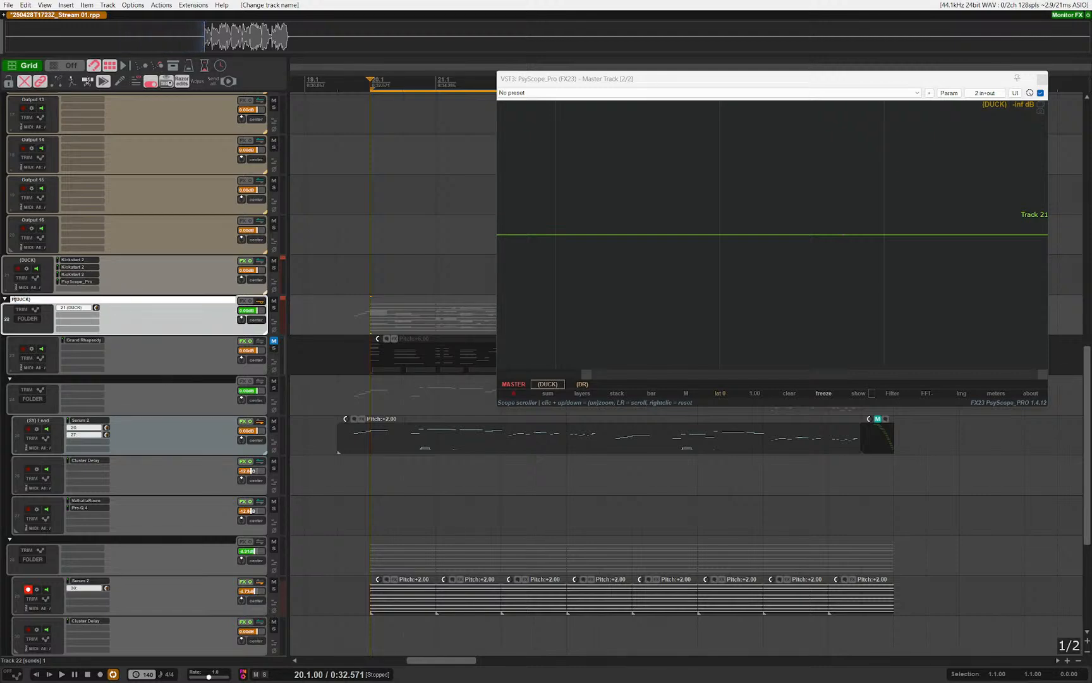
{"action": "type", "text": "Pre"}
{"action": "key", "text": "Return"}
{"action": "key", "text": "space"}
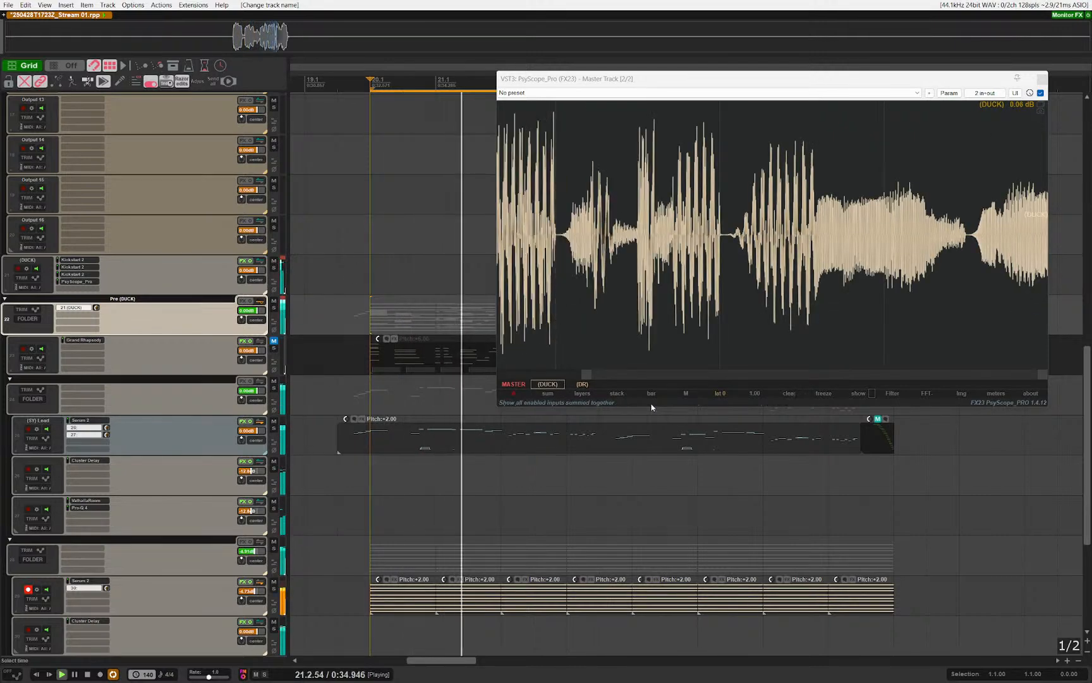
{"action": "key", "text": "space"}
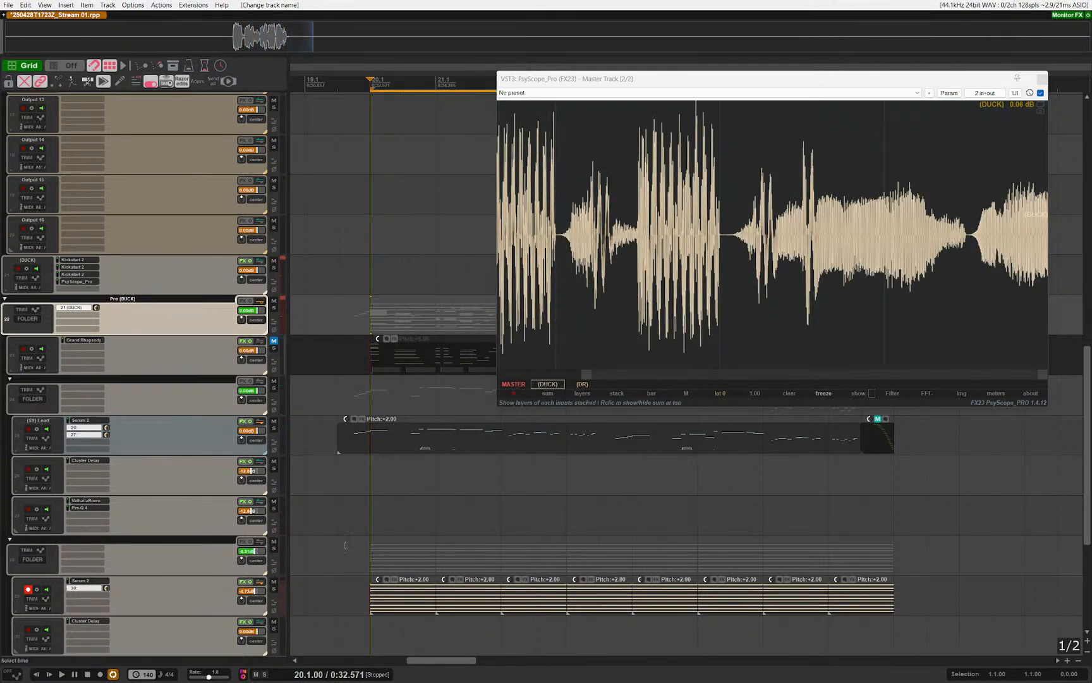
Step: Add Pro-Q 4 to the (SY) Lead track and cut about 1.5 dB around 1.19 kHz with a bell band during playback
{"action": "left_click", "coordinate": [170, 451]}
{"action": "key", "text": "q"}
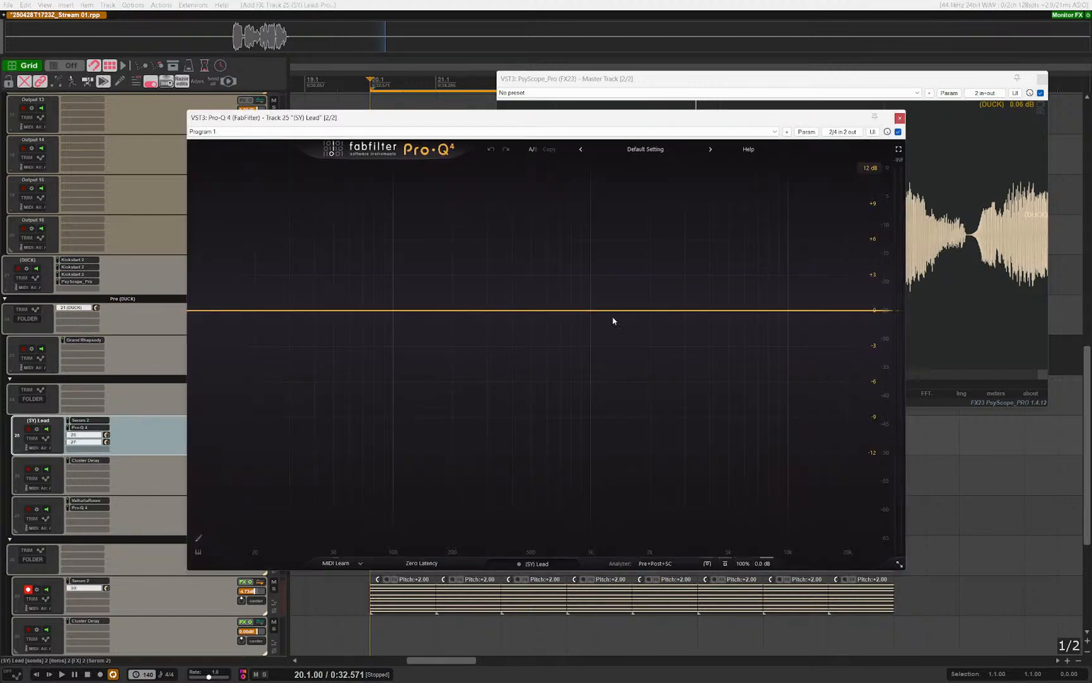
{"action": "key", "text": "space"}
{"action": "left_click_drag", "start_coordinate": [654, 310], "coordinate": [606, 328]}
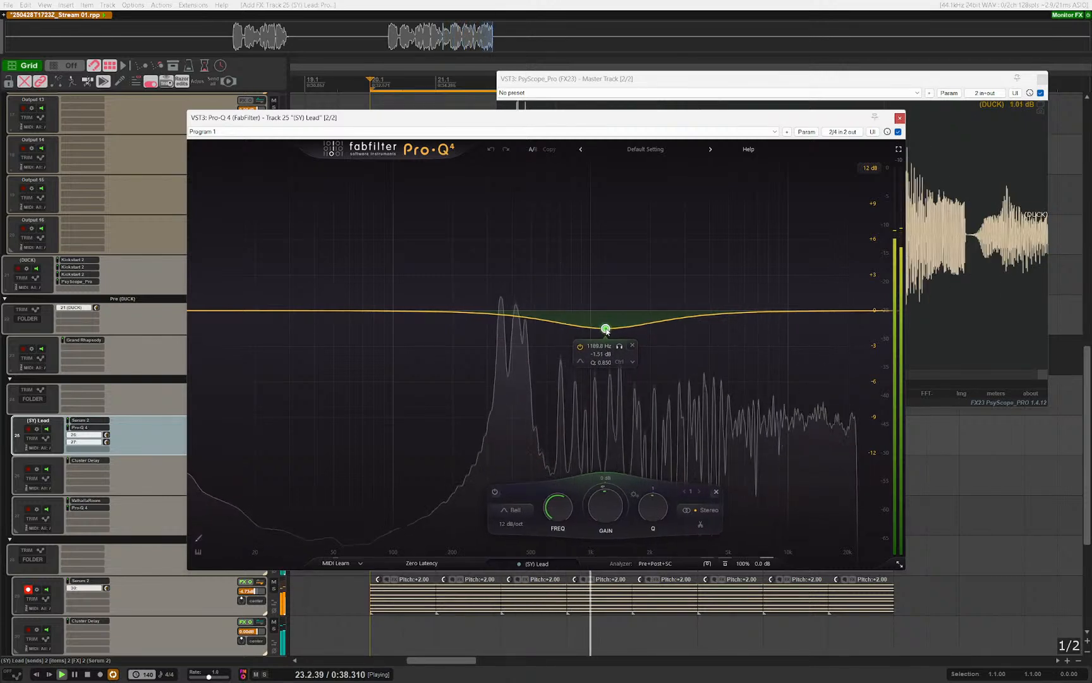
{"action": "key", "text": "Escape"}
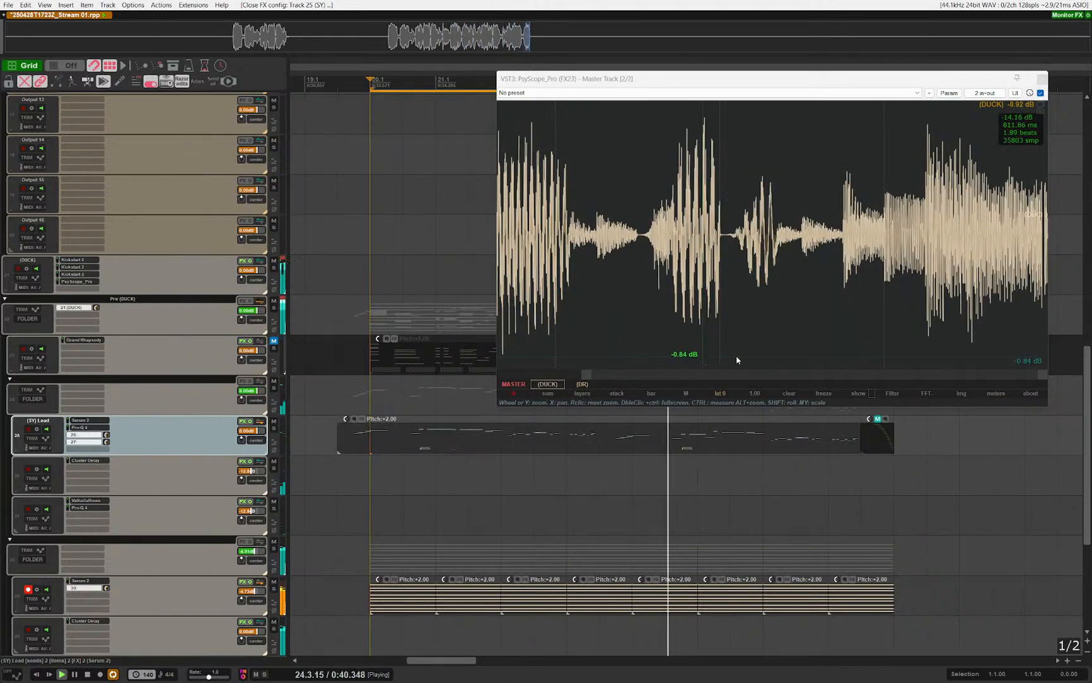
Step: Show the (DUCK) and (DR) signals as layers in PsyScope and examine how their waveforms meet at the drum hit
{"action": "left_click", "coordinate": [582, 392]}
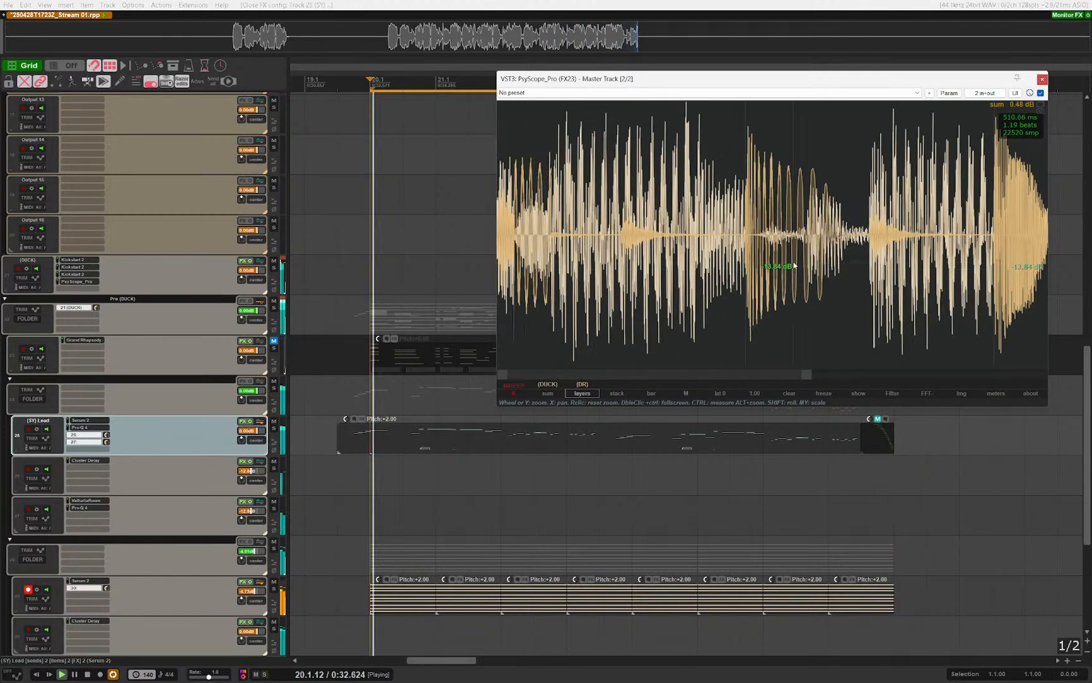
{"action": "scroll", "coordinate": [788, 268], "scroll_direction": "down", "scroll_amount": 1}
{"action": "scroll", "coordinate": [900, 270], "scroll_direction": "up", "scroll_amount": 4}
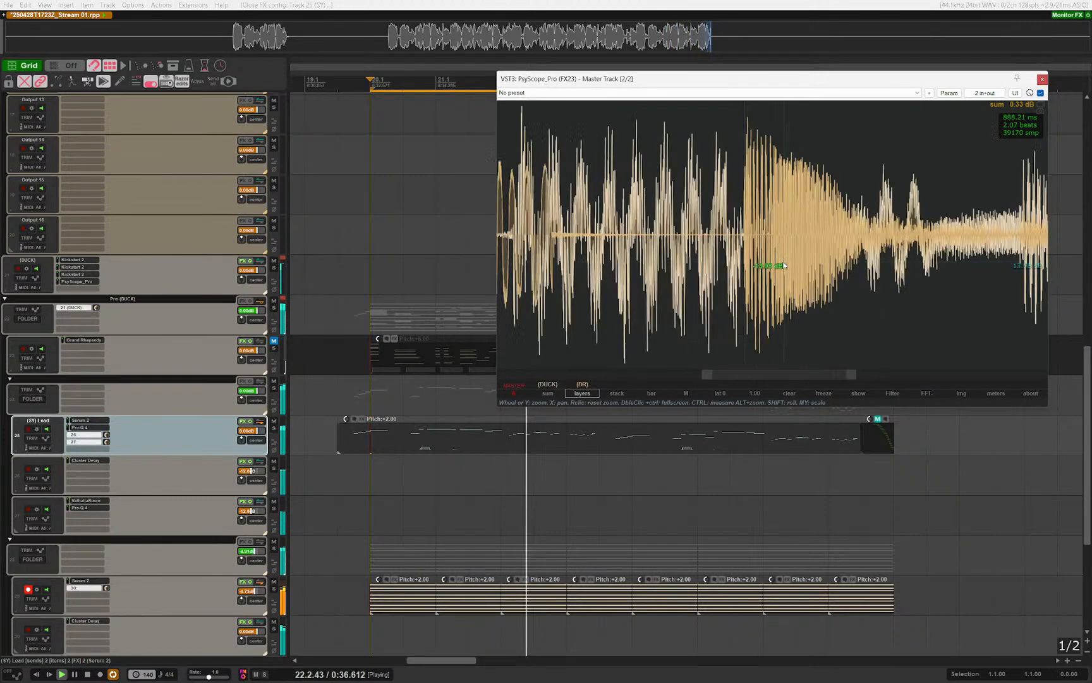
{"action": "scroll", "coordinate": [610, 256], "scroll_direction": "up", "scroll_amount": 5}
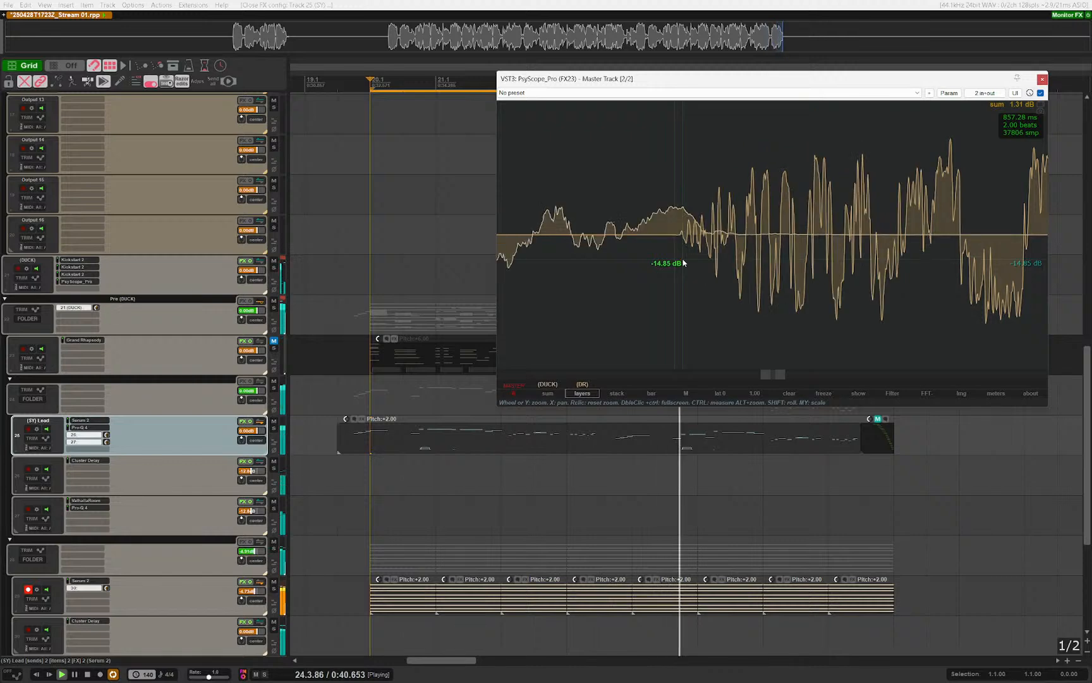
{"action": "key", "text": "space"}
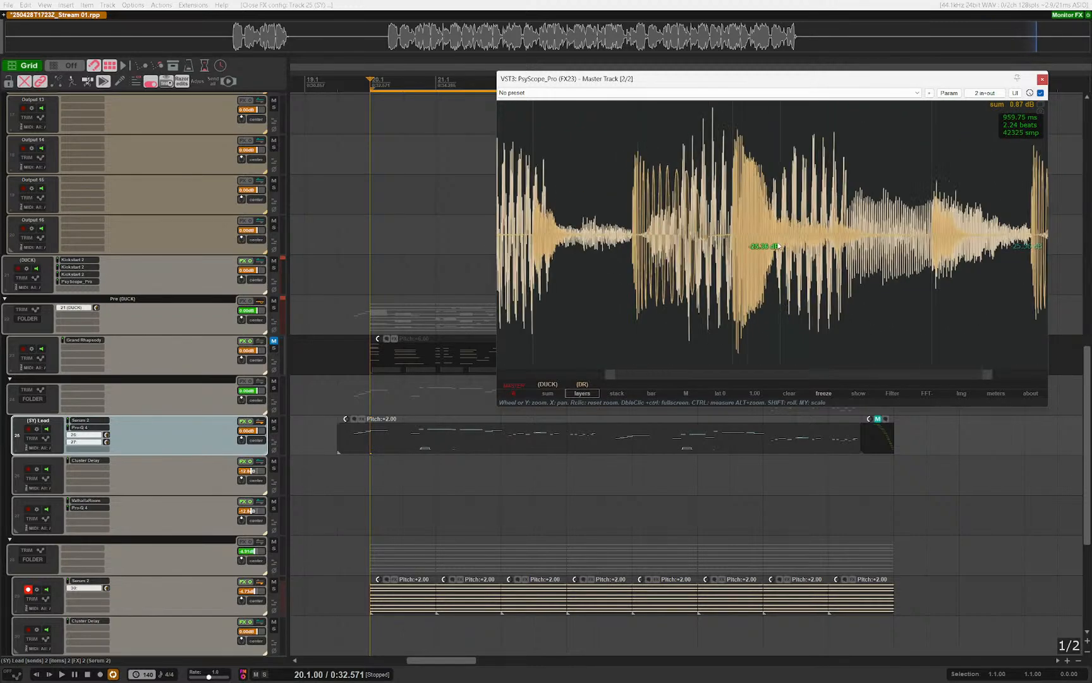
{"action": "scroll", "coordinate": [781, 252], "scroll_direction": "up", "scroll_amount": 5}
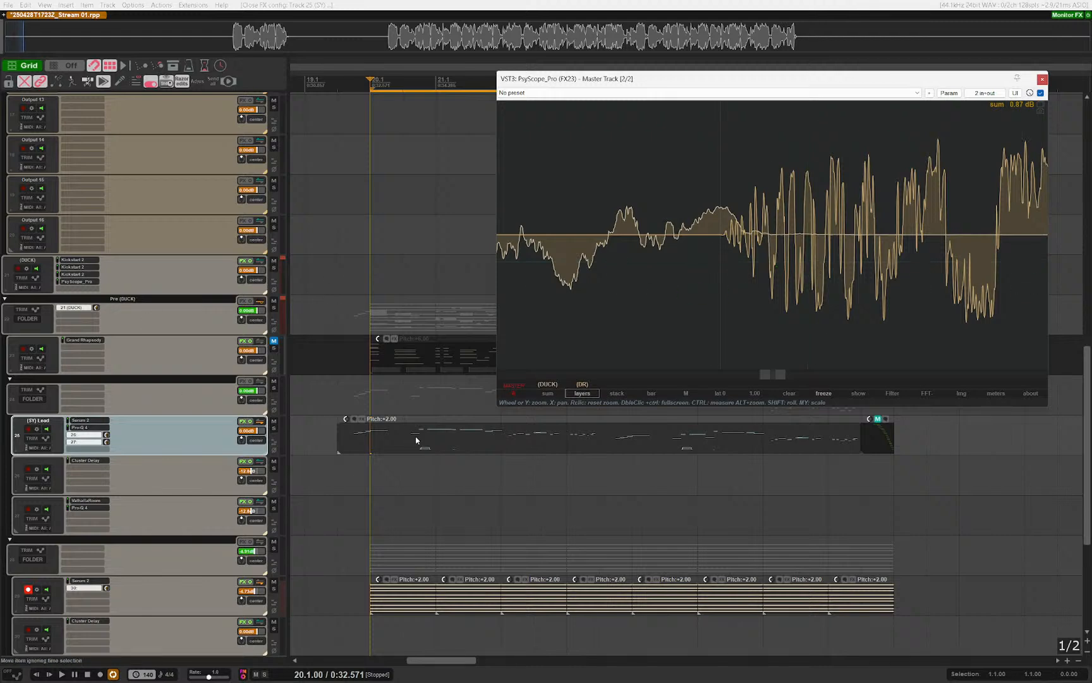
Step: Filter the effects for "look" and add the Normal Delay and Latency Delay MUtility pair to the (DUCK) track
{"action": "left_click", "coordinate": [107, 286]}
{"action": "double_click", "coordinate": [82, 288]}
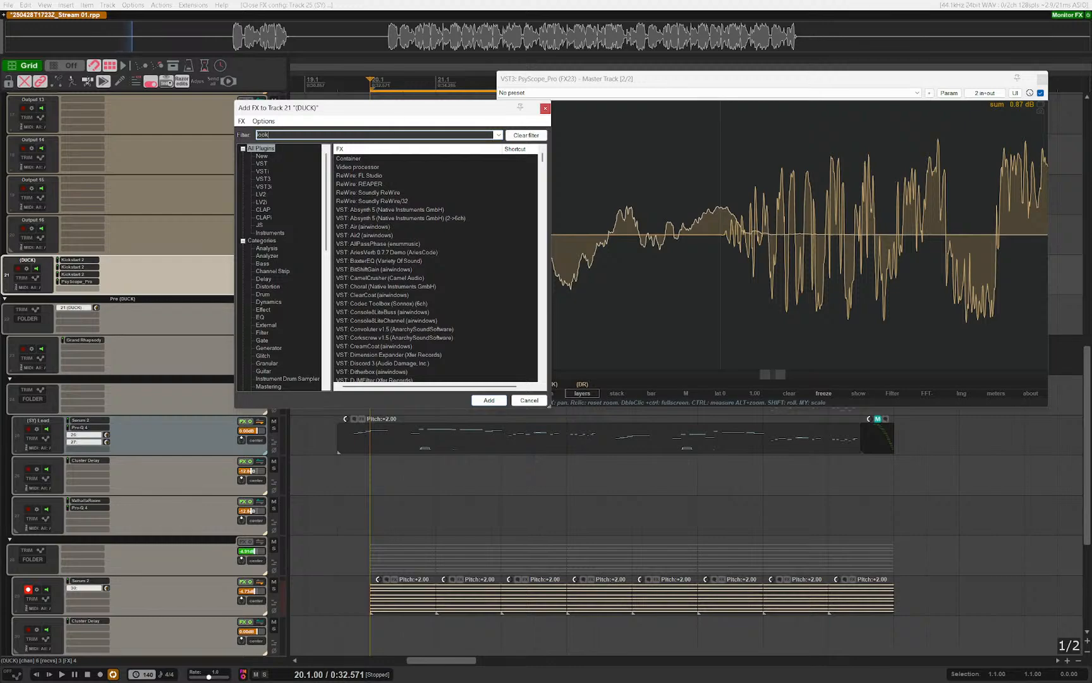
{"action": "key", "text": "Down"}
{"action": "key", "text": "Return"}
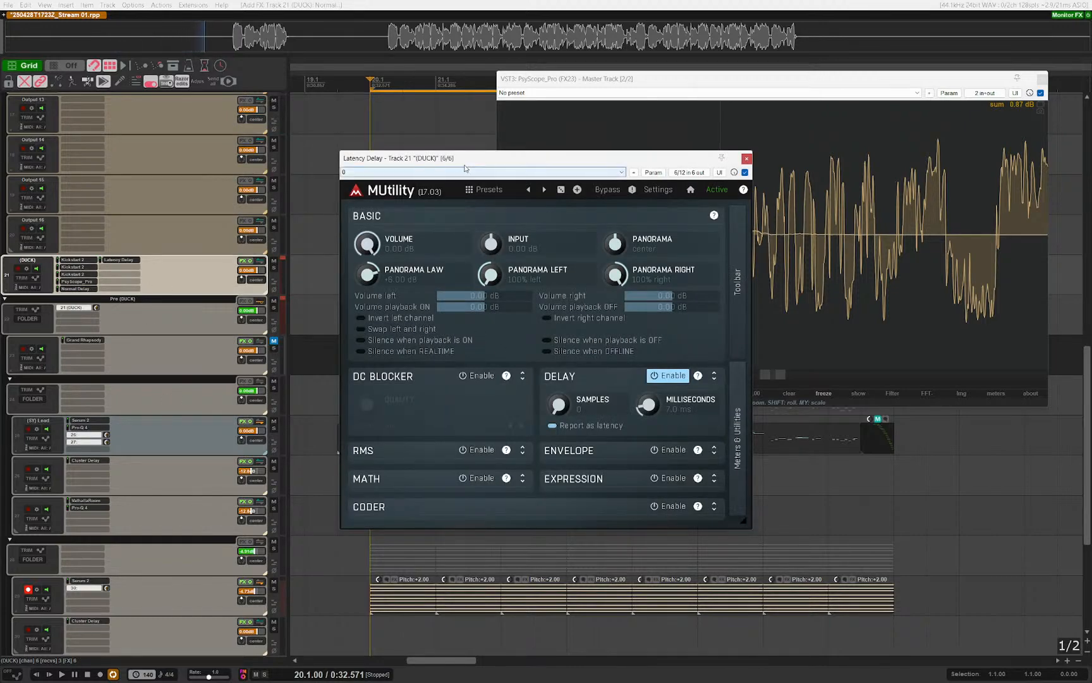
Step: Arrange the Normal Delay and Latency Delay windows side by side with the Normal Delay's delay settings expanded, and save the project
{"action": "left_click_drag", "start_coordinate": [474, 164], "coordinate": [811, 164]}
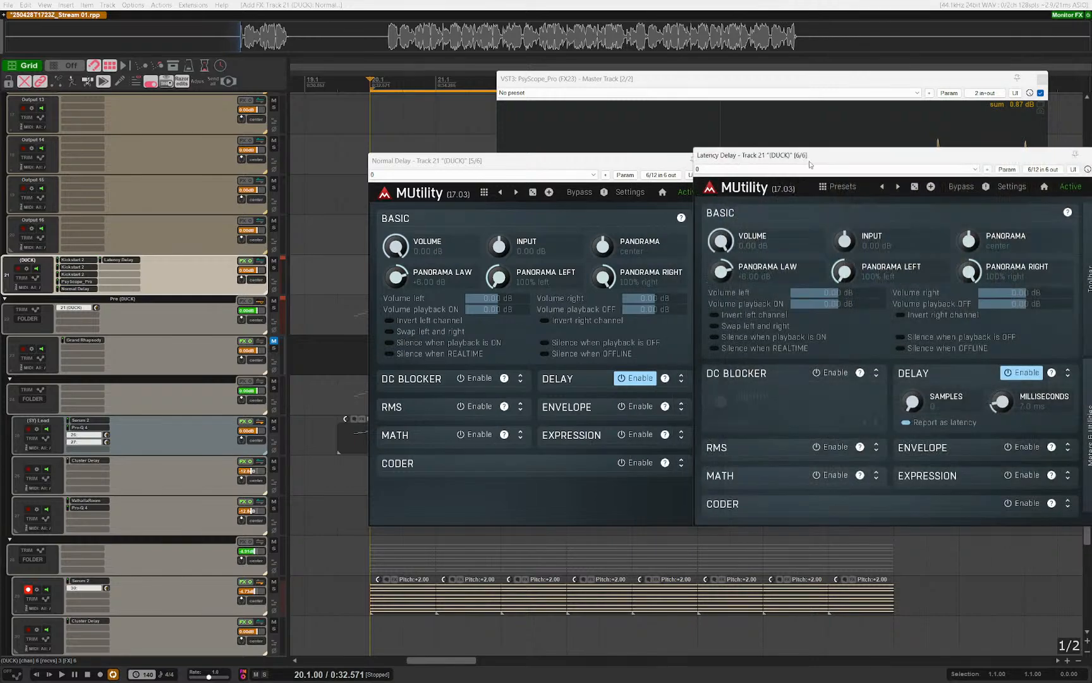
{"action": "left_click_drag", "start_coordinate": [528, 166], "coordinate": [438, 163]}
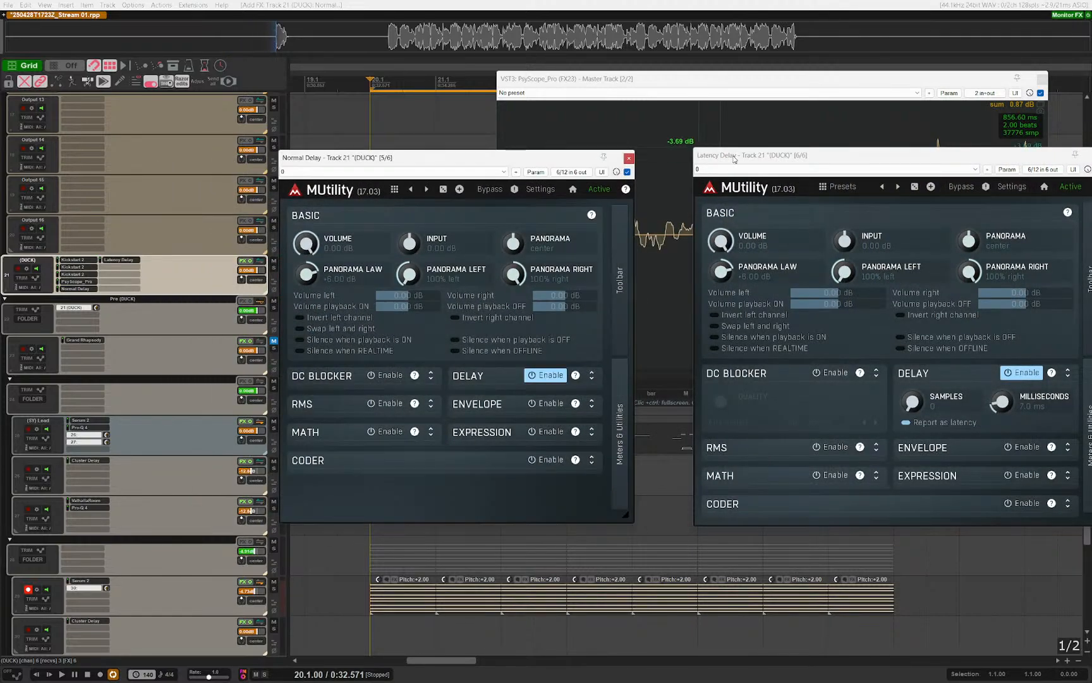
{"action": "left_click_drag", "start_coordinate": [732, 154], "coordinate": [674, 156]}
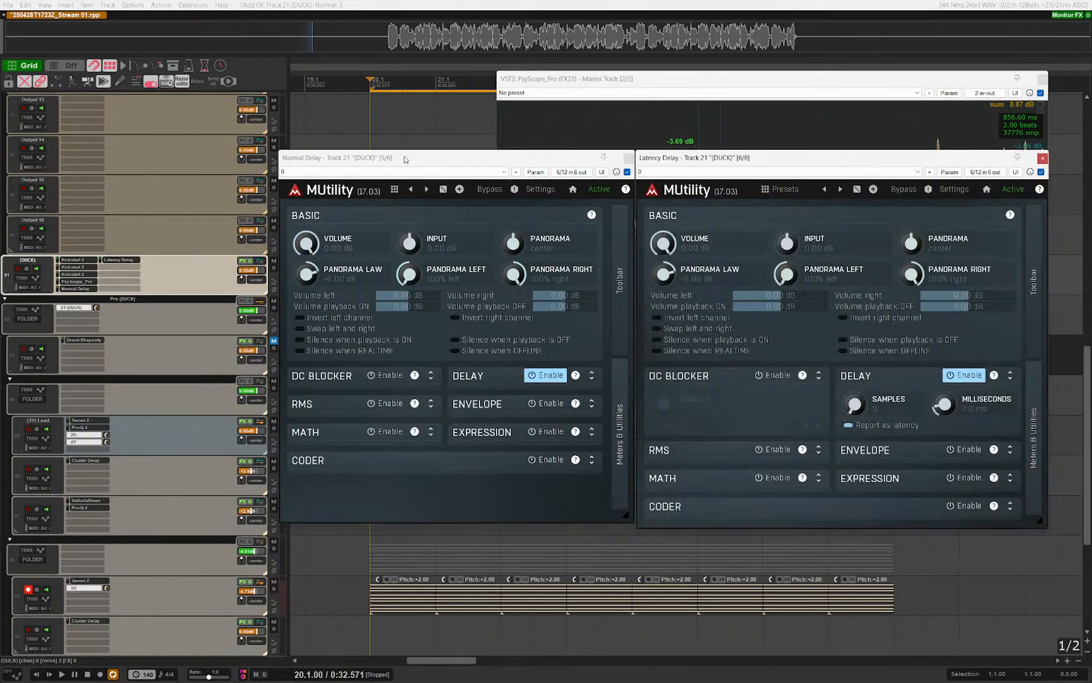
{"action": "left_click_drag", "start_coordinate": [393, 163], "coordinate": [302, 161]}
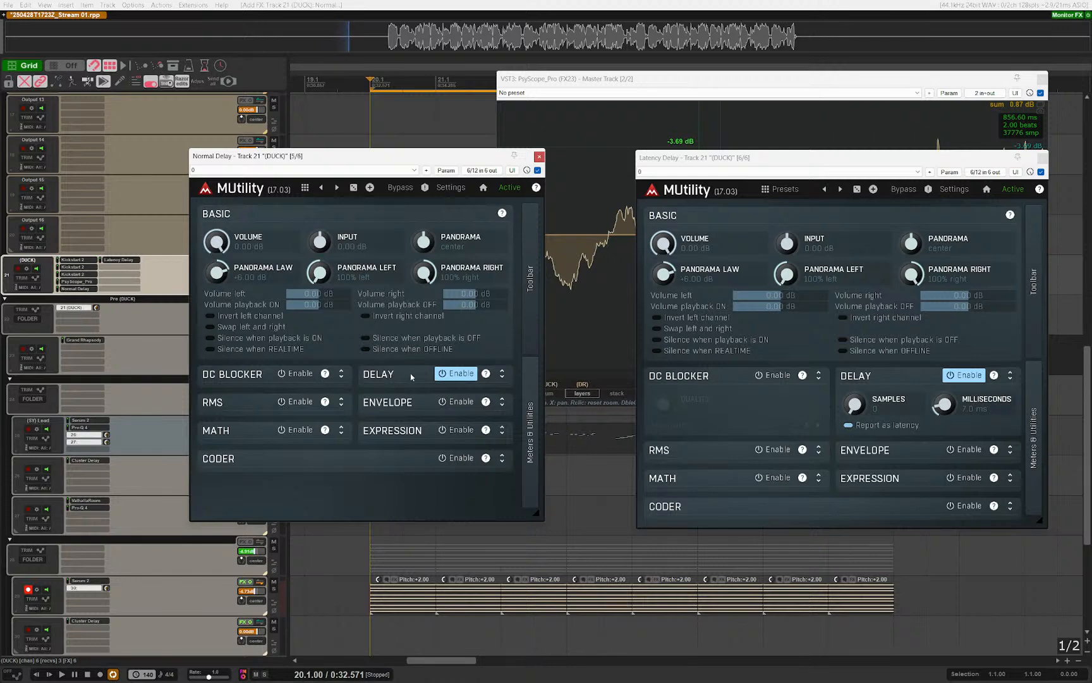
{"action": "left_click", "coordinate": [503, 375]}
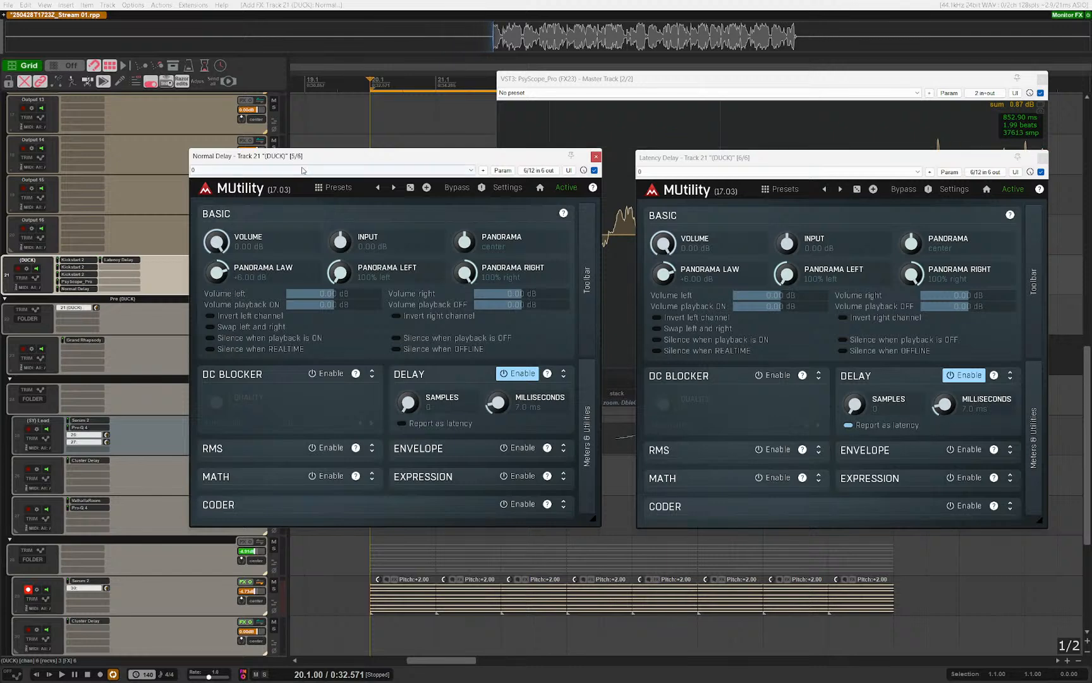
{"action": "left_click_drag", "start_coordinate": [302, 156], "coordinate": [303, 161]}
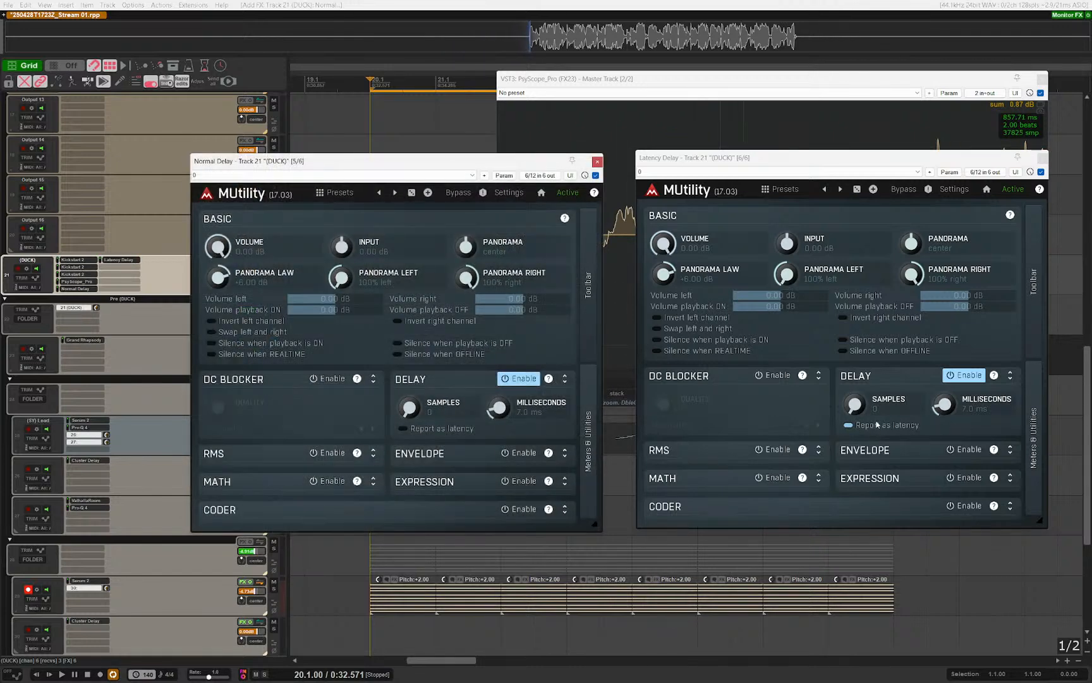
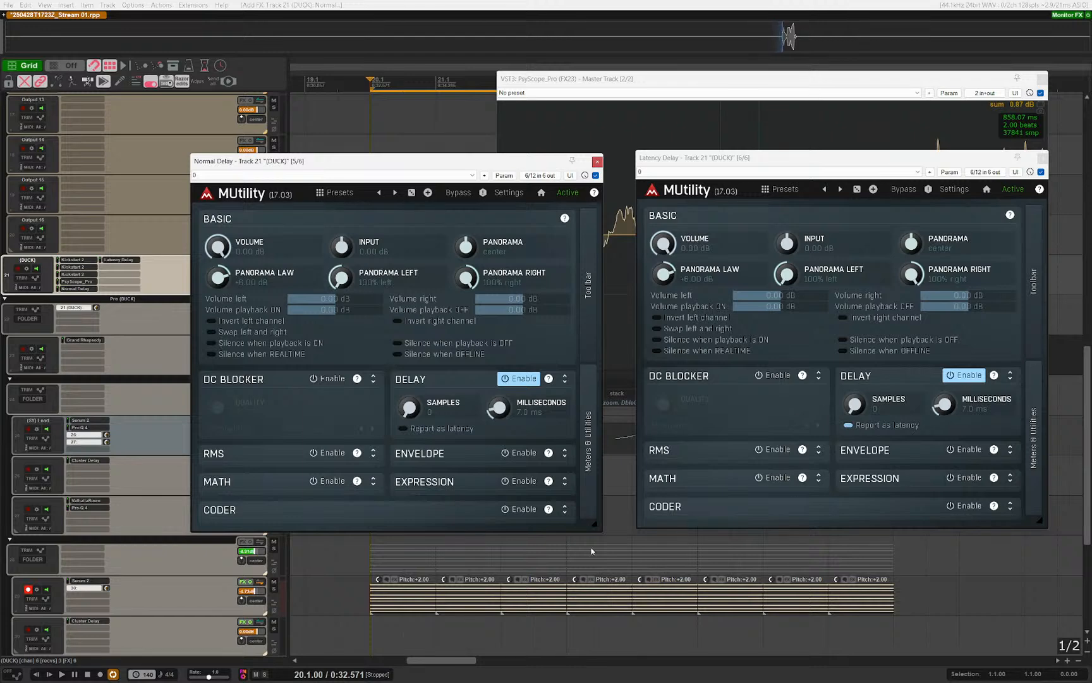
{"action": "key", "text": "ctrl+s"}
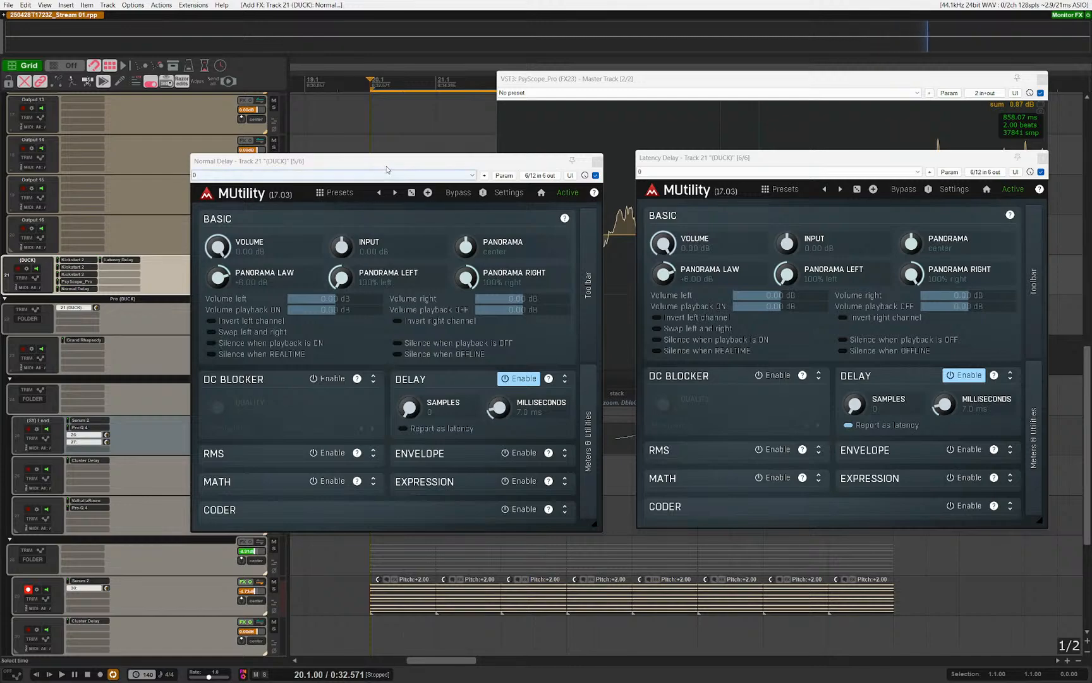
{"action": "left_click_drag", "start_coordinate": [392, 165], "coordinate": [456, 146]}
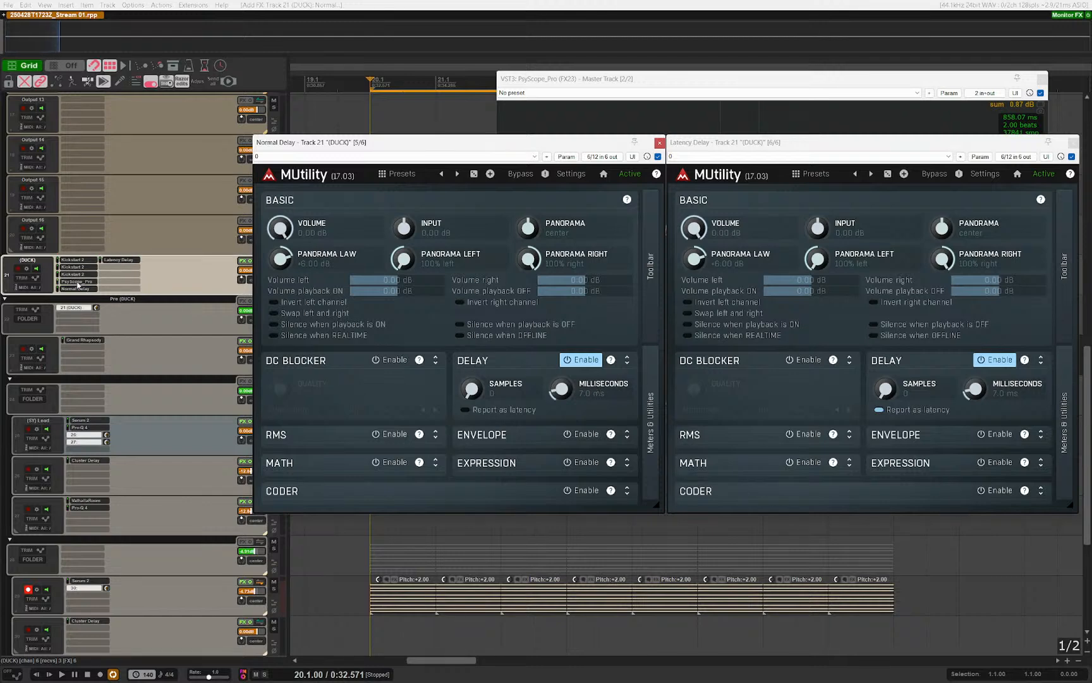
Step: Move Normal Delay to the start of the (DUCK) track's effects chain and close the open plug-in windows
{"action": "left_click_drag", "start_coordinate": [74, 264], "coordinate": [75, 260]}
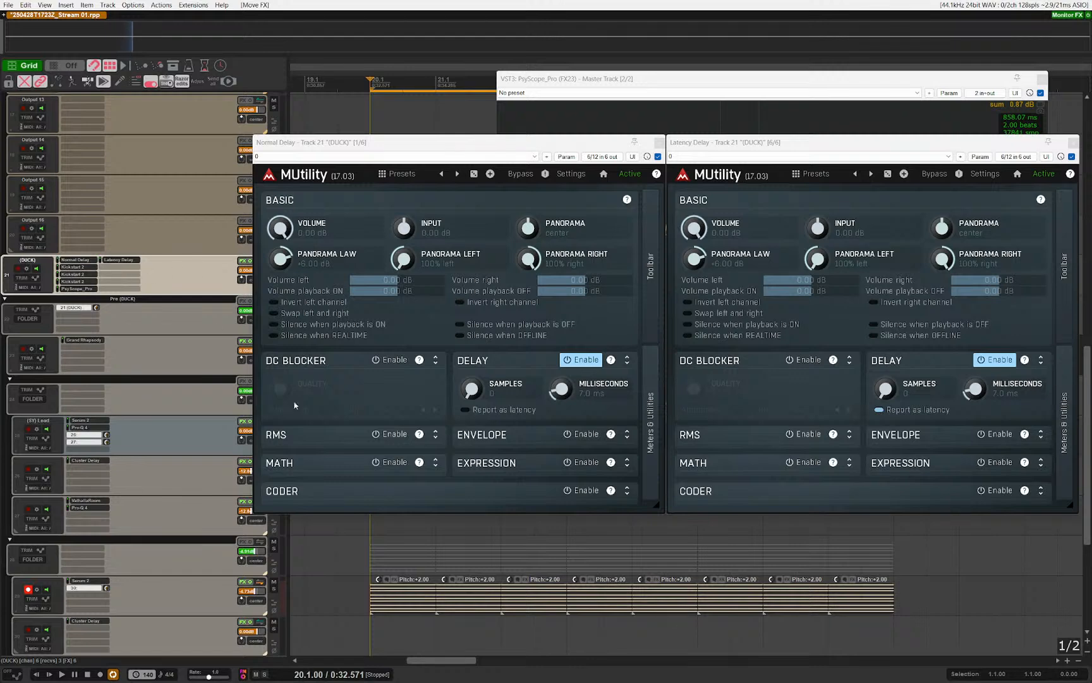
{"action": "left_click", "coordinate": [659, 142]}
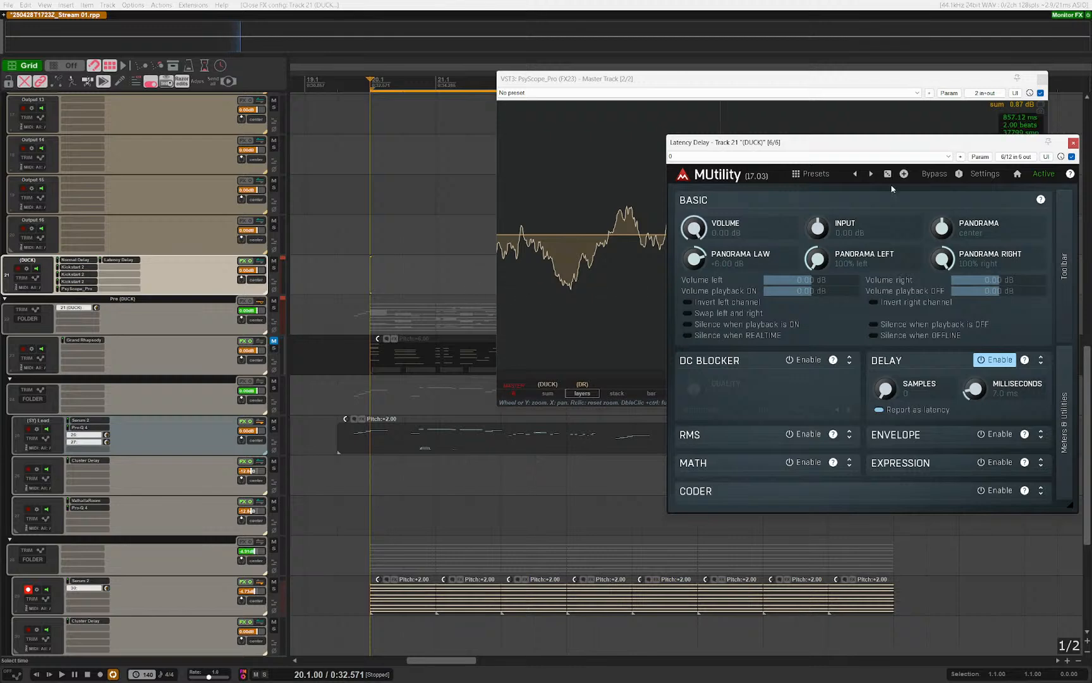
{"action": "key", "text": "Escape"}
{"action": "key", "text": "Escape"}
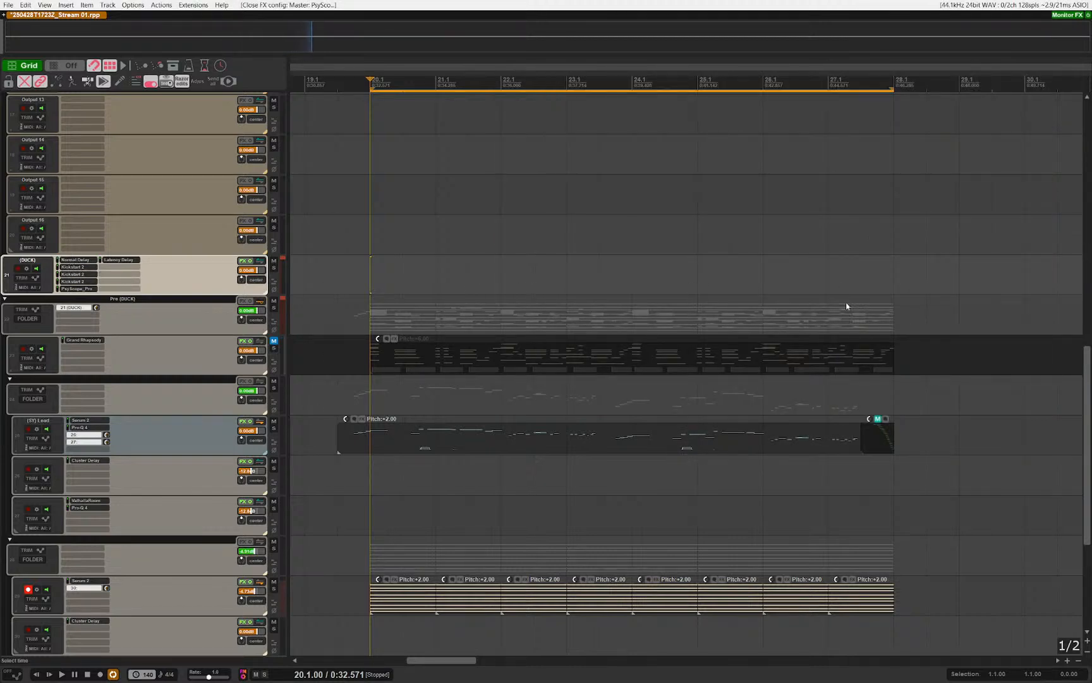
Step: Browse to the Slate Digital Drums samples and insert a new track with a volume envelope above (DUCK)
{"action": "key", "text": "ctrl+alt+x"}
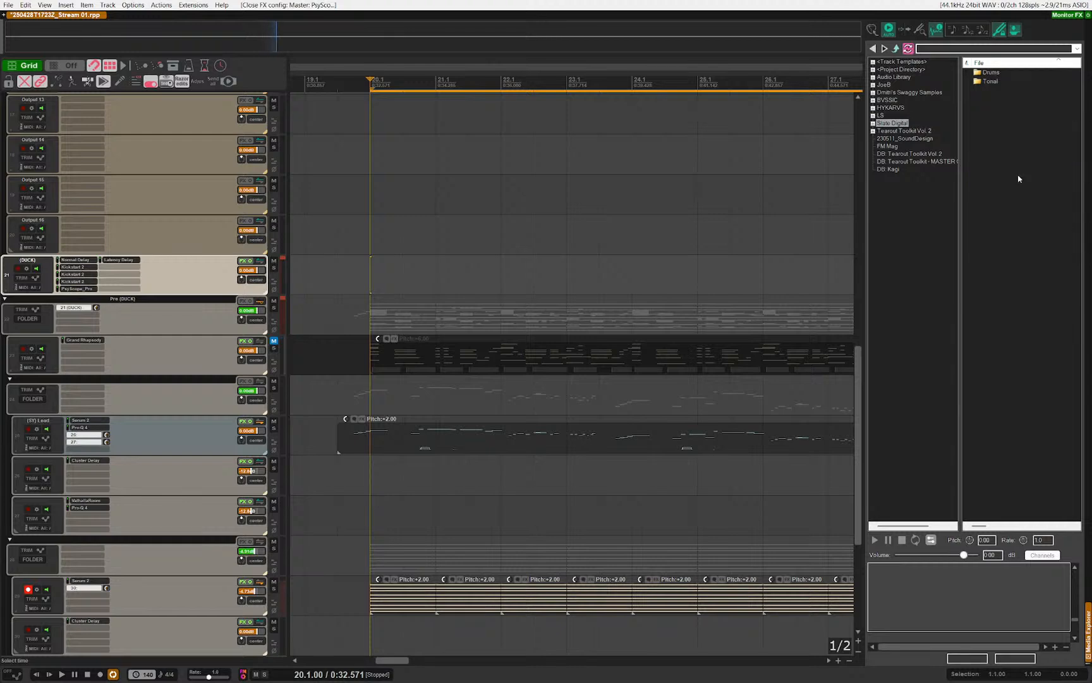
{"action": "double_click", "coordinate": [989, 73]}
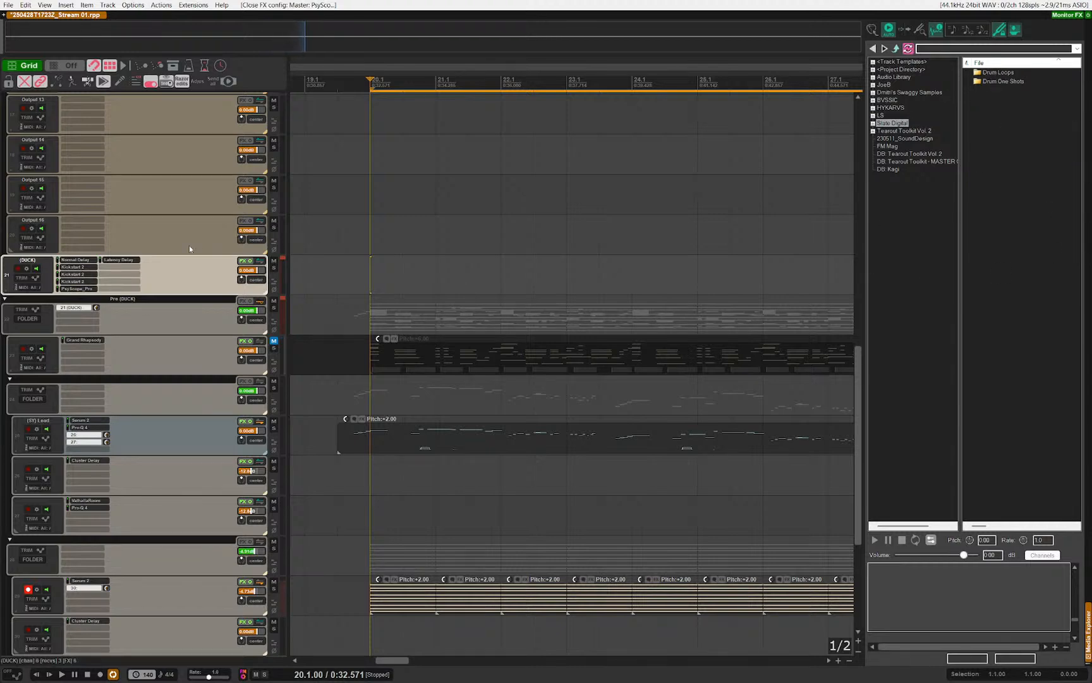
{"action": "key", "text": "ctrl+t"}
{"action": "key", "text": "v"}
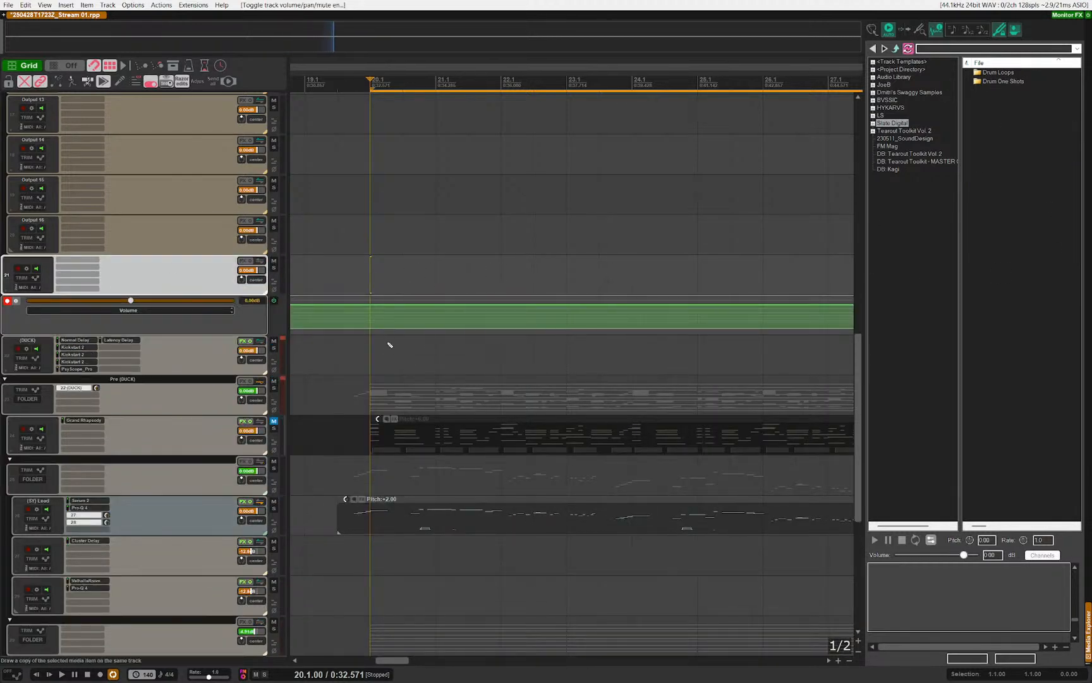
Step: Create a volume automation item at 20.1 on the new track, silent at its start and ramping up to about -1.2 dB at 20.2
{"action": "scroll", "coordinate": [375, 333], "scroll_direction": "up", "scroll_amount": 3}
{"action": "left_click_drag", "start_coordinate": [365, 329], "coordinate": [461, 332]}
{"action": "scroll", "coordinate": [366, 310], "scroll_direction": "up", "scroll_amount": 3}
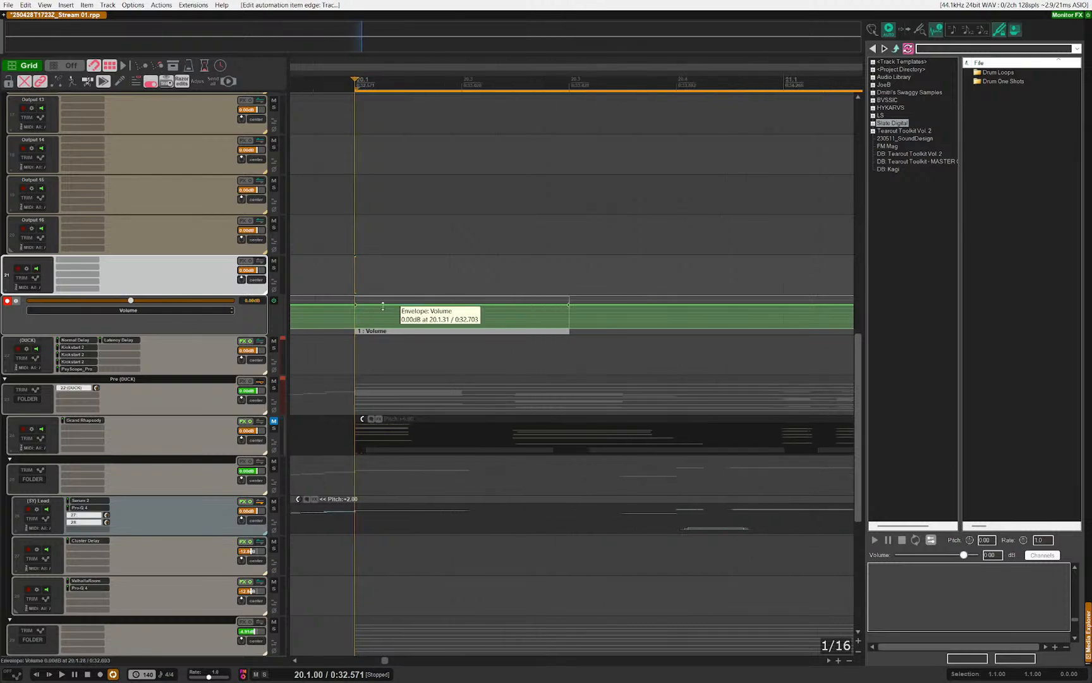
{"action": "left_click_drag", "start_coordinate": [356, 305], "coordinate": [308, 416]}
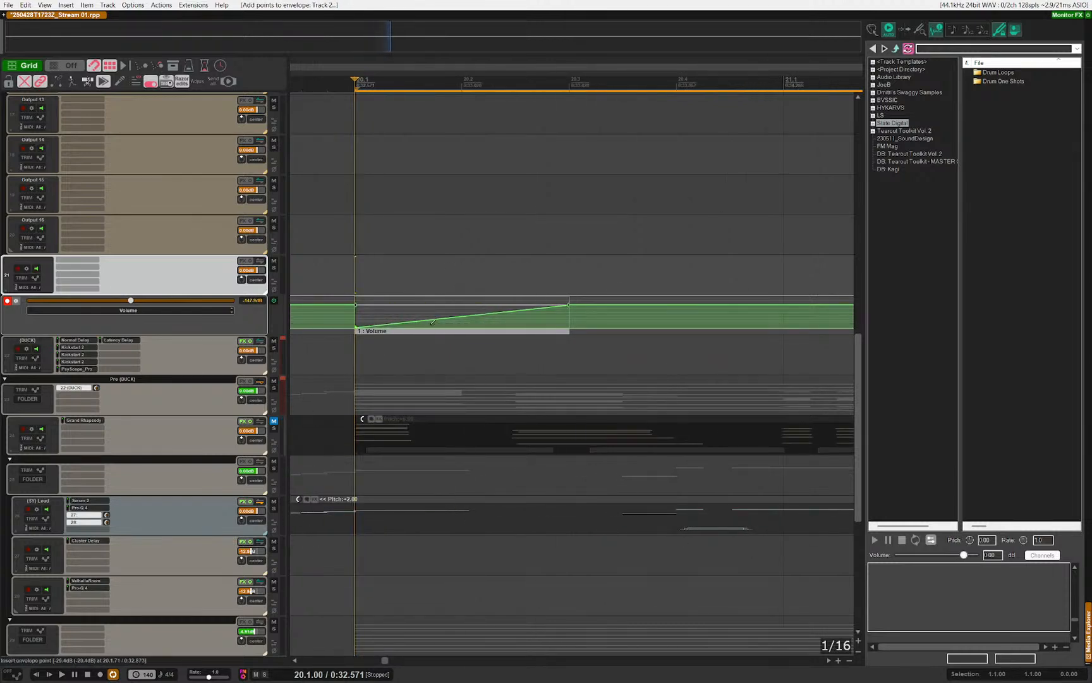
{"action": "left_click_drag", "start_coordinate": [432, 322], "coordinate": [466, 293]}
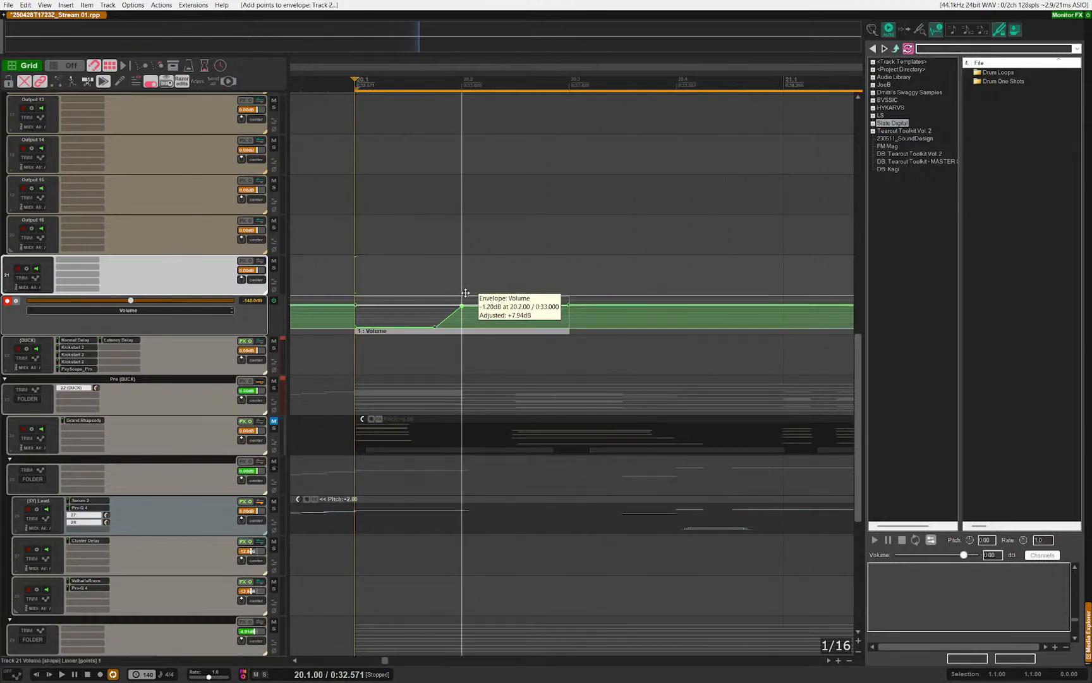
{"action": "scroll", "coordinate": [309, 323], "scroll_direction": "up", "scroll_amount": 2}
{"action": "scroll", "coordinate": [320, 323], "scroll_direction": "up", "scroll_amount": 2}
{"action": "left_click_drag", "start_coordinate": [384, 299], "coordinate": [389, 349]}
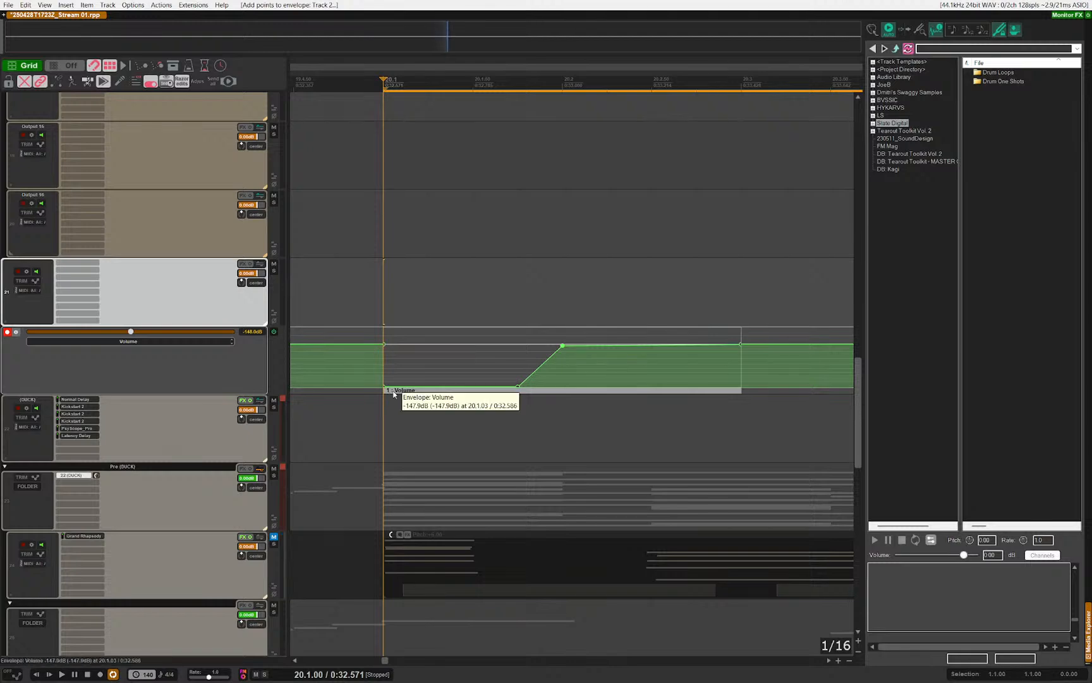
Step: Place the drum one-shot SD_SATIN_kick_champagne_90.wav at 20.1 on the new track
{"action": "double_click", "coordinate": [998, 73]}
{"action": "double_click", "coordinate": [990, 90]}
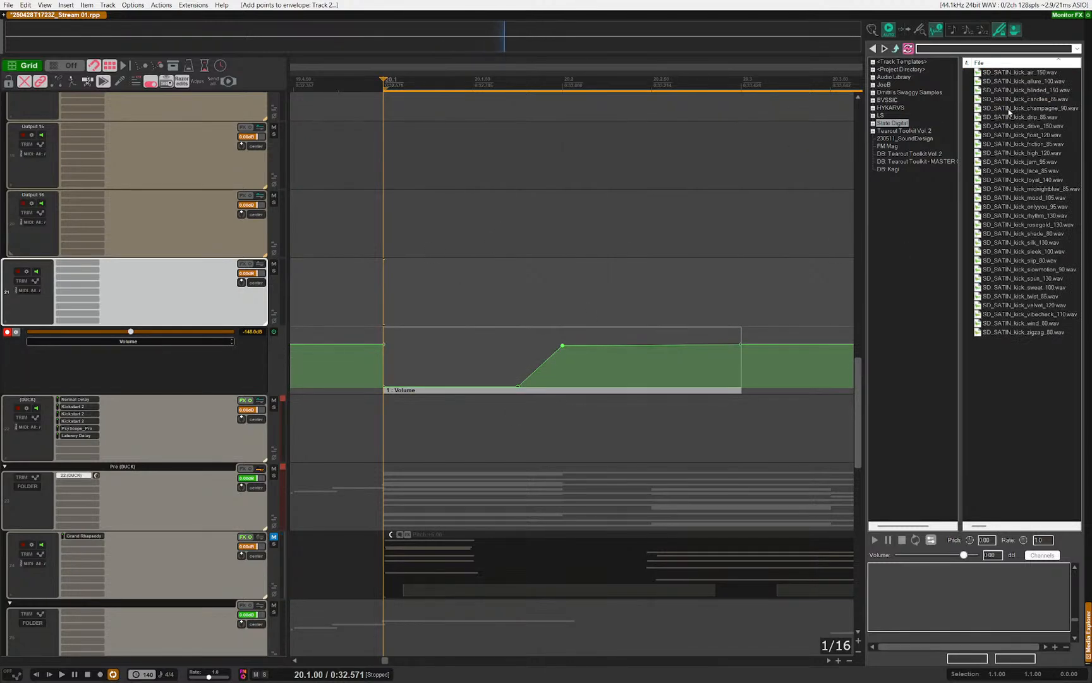
{"action": "left_click_drag", "start_coordinate": [1010, 113], "coordinate": [399, 300]}
Step: Shift the volume automation item and the kick sample slightly later than 20.1, with the kick starting just after the volume drop
{"action": "scroll", "coordinate": [454, 375], "scroll_direction": "up", "scroll_amount": 4}
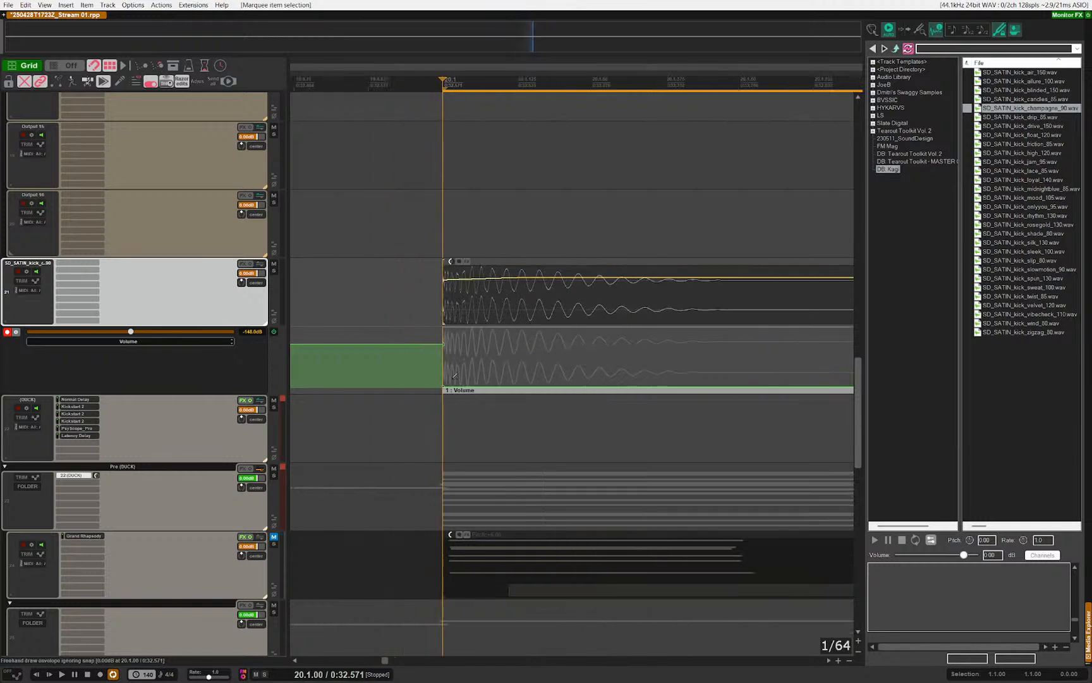
{"action": "scroll", "coordinate": [455, 376], "scroll_direction": "up", "scroll_amount": 2}
{"action": "left_click", "coordinate": [436, 391]}
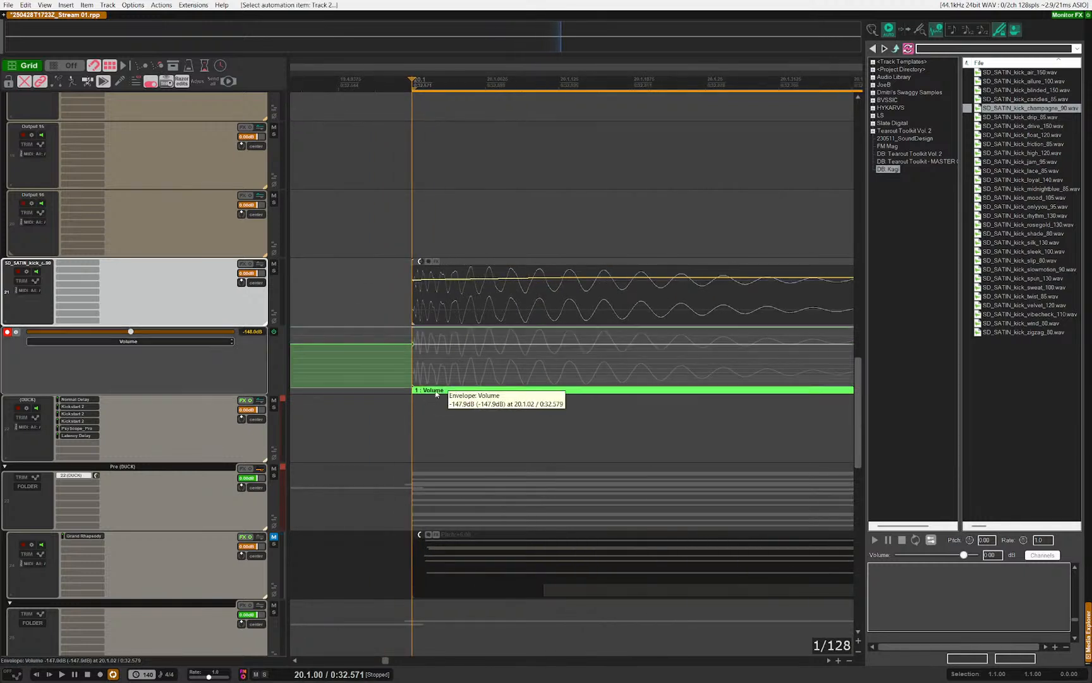
{"action": "left_click_drag", "start_coordinate": [436, 393], "coordinate": [467, 395]}
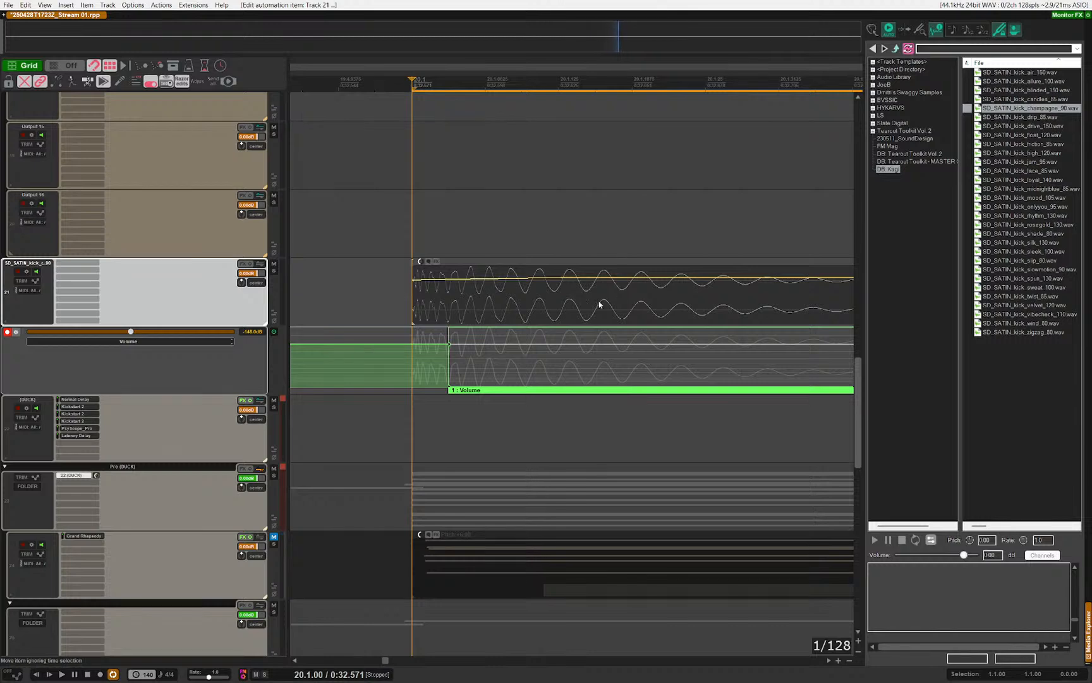
{"action": "scroll", "coordinate": [436, 291], "scroll_direction": "up", "scroll_amount": 2}
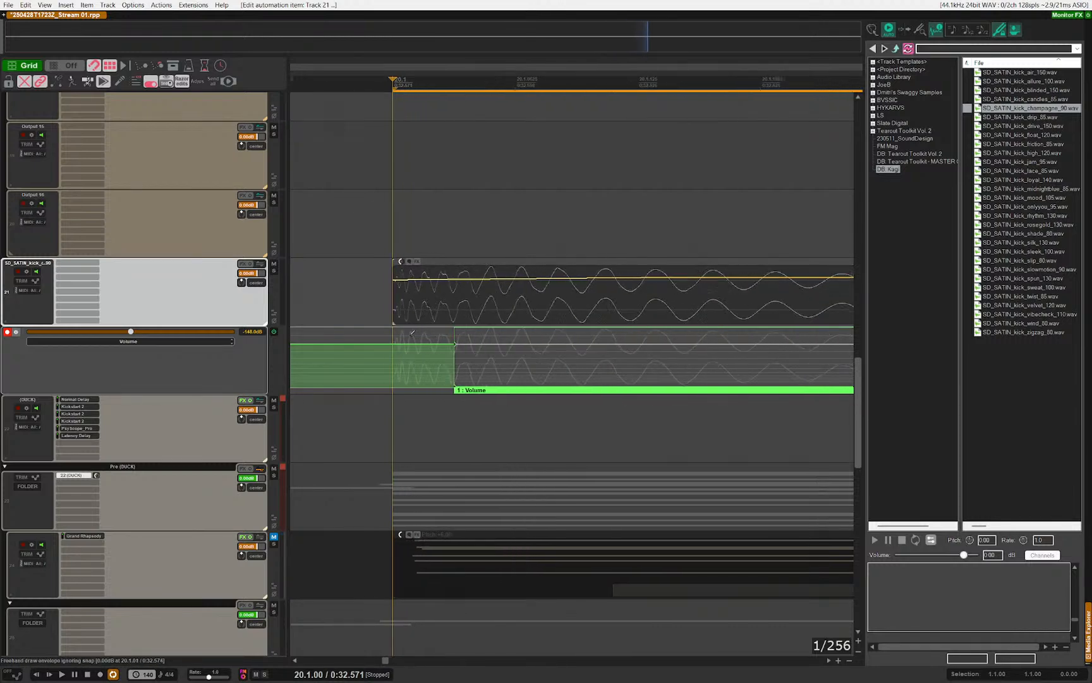
{"action": "left_click_drag", "start_coordinate": [403, 306], "coordinate": [511, 308]}
{"action": "scroll", "coordinate": [597, 332], "scroll_direction": "right", "scroll_amount": 1}
{"action": "left_click", "coordinate": [349, 357]}
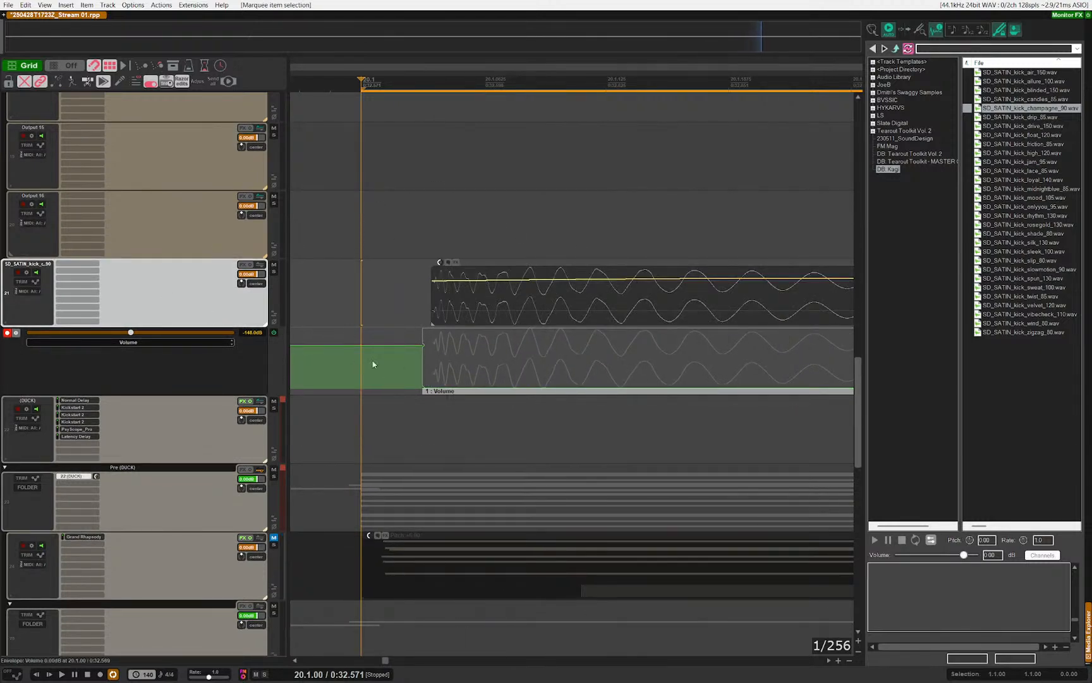
Step: Insert an empty track below the kick track's volume envelope and open the Audio Library folder in the media browser
{"action": "key", "text": "ctrl+t"}
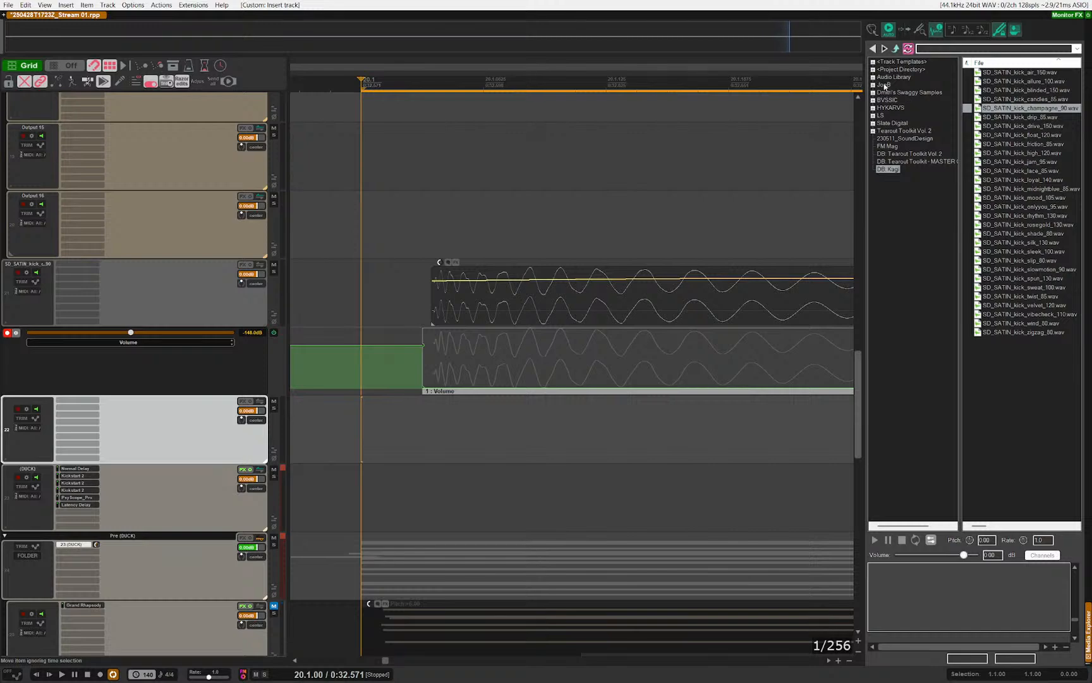
{"action": "left_click", "coordinate": [894, 77]}
{"action": "scroll", "coordinate": [353, 292], "scroll_direction": "up", "scroll_amount": 10}
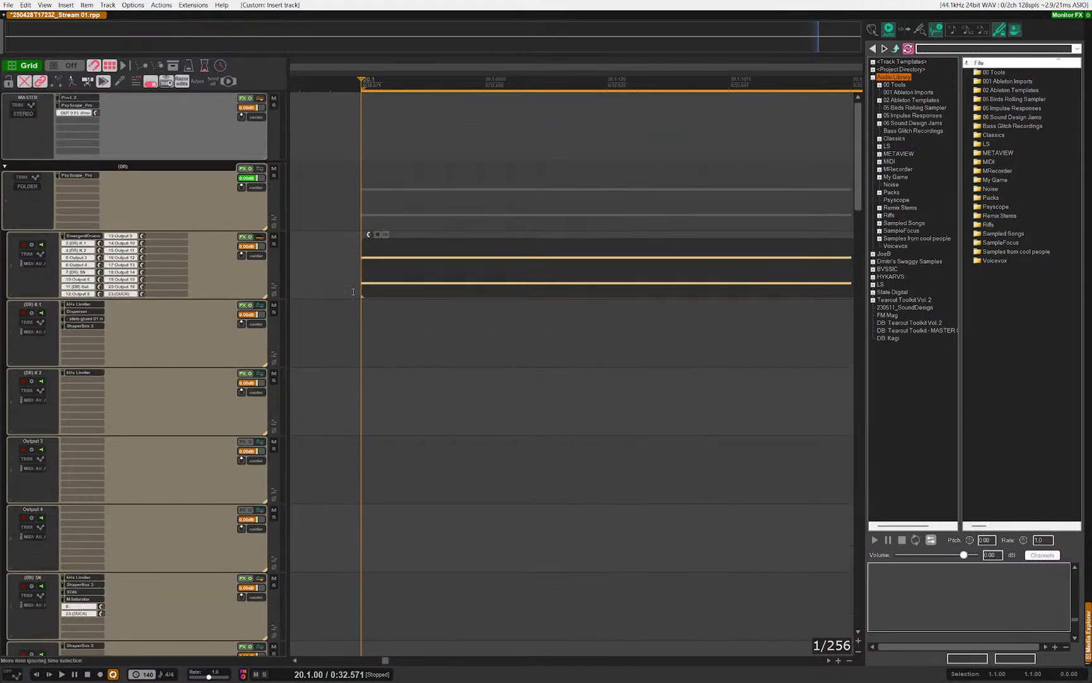
{"action": "scroll", "coordinate": [353, 291], "scroll_direction": "down", "scroll_amount": 10}
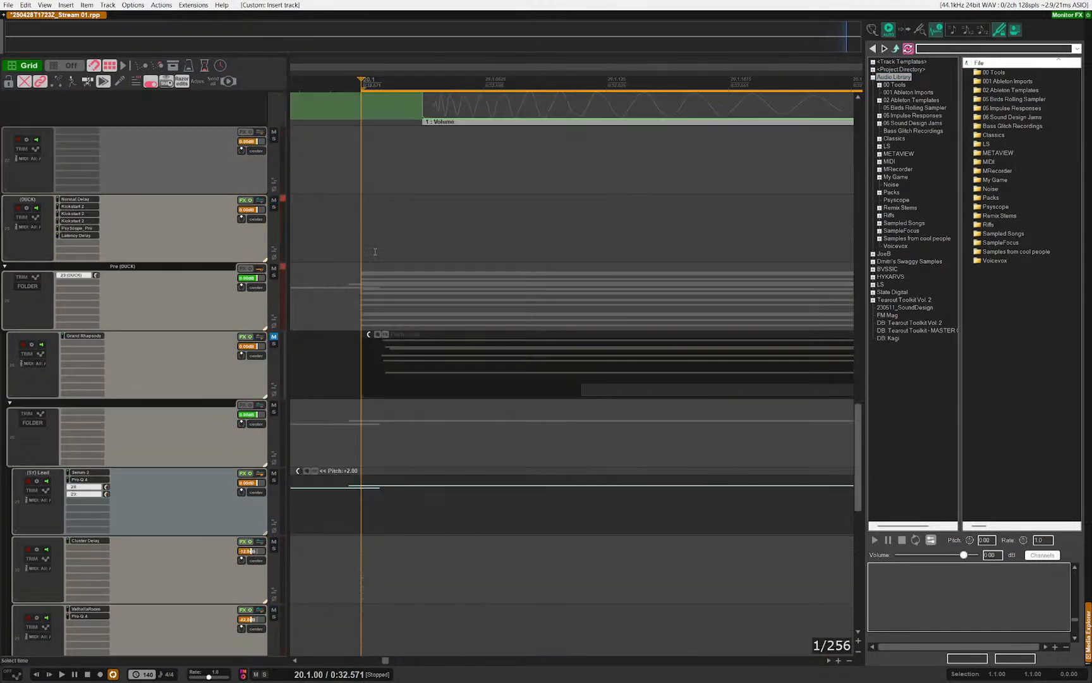
{"action": "scroll", "coordinate": [375, 251], "scroll_direction": "up", "scroll_amount": 6}
{"action": "scroll", "coordinate": [454, 332], "scroll_direction": "down", "scroll_amount": 3}
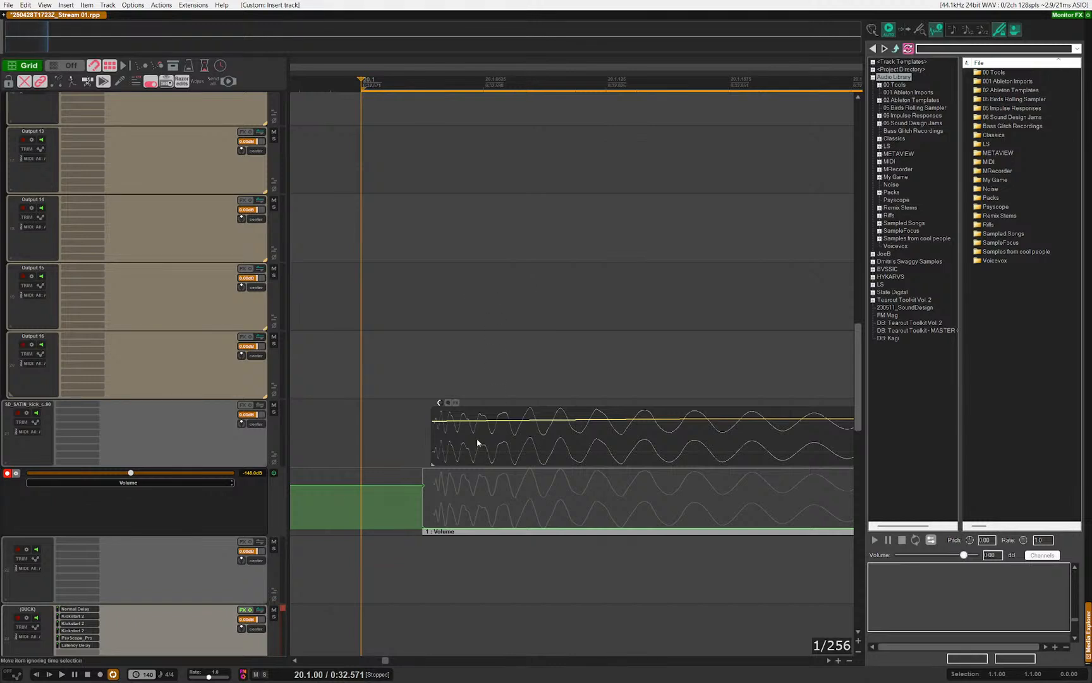
Step: Move the volume automation item on the kick track earlier so it starts between 20.1 and the kick
{"action": "mouse_move", "coordinate": [478, 443]}
{"action": "left_mouse_down"}
{"action": "mouse_move", "coordinate": [436, 444]}
{"action": "mouse_move", "coordinate": [478, 444]}
{"action": "mouse_move", "coordinate": [474, 457]}
{"action": "left_mouse_up"}
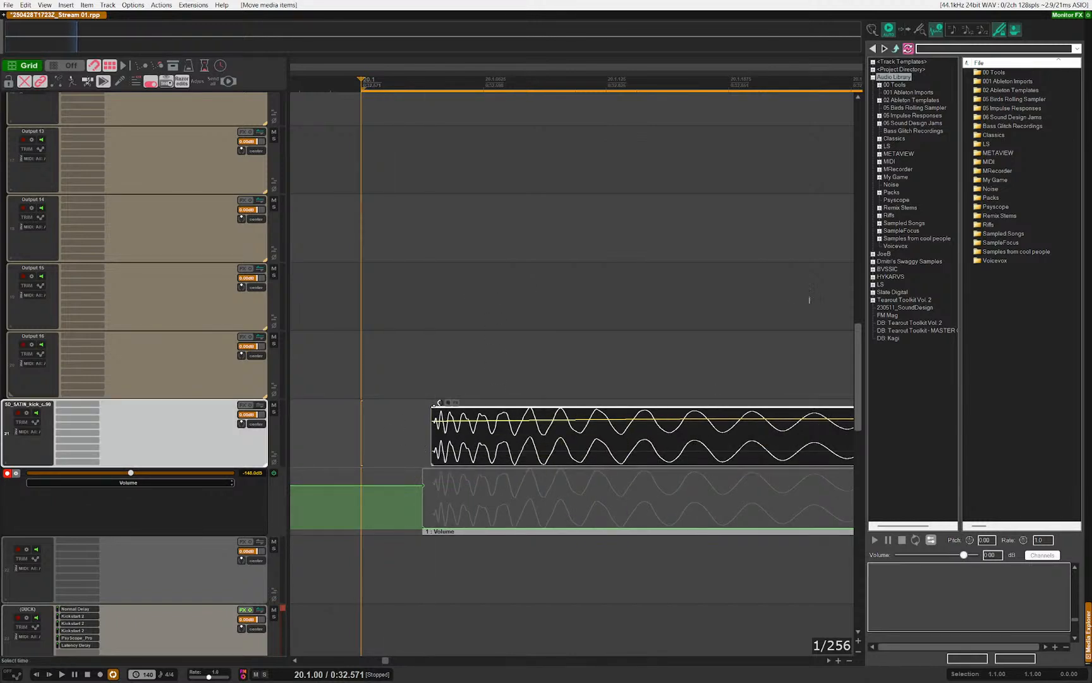
{"action": "left_click", "coordinate": [425, 532]}
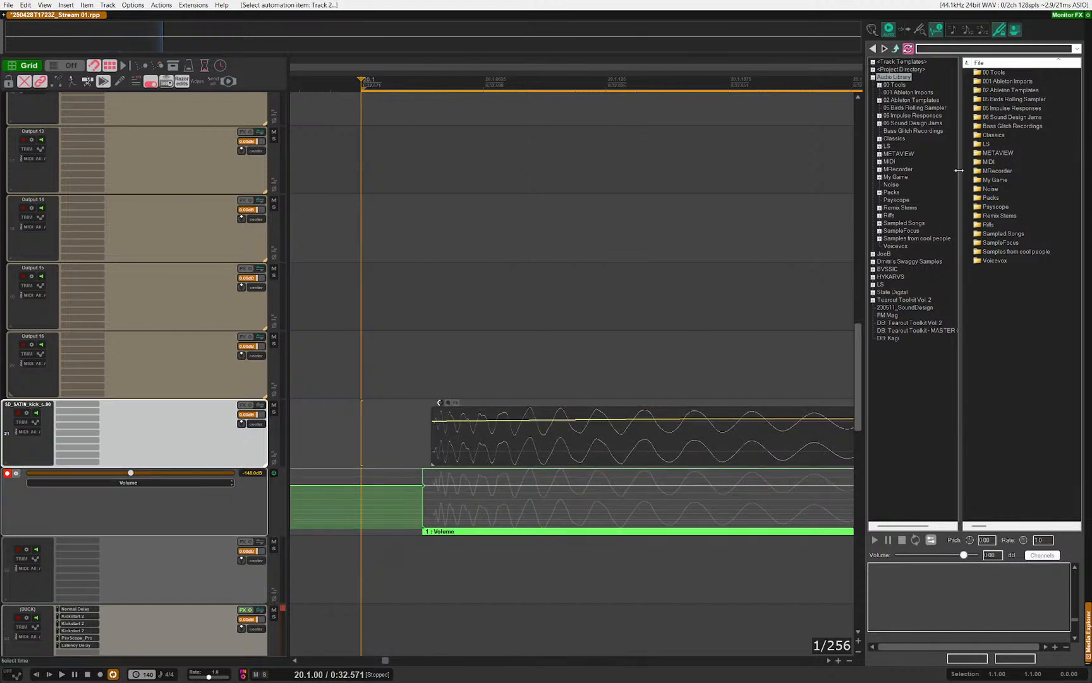
{"action": "scroll", "coordinate": [127, 379], "scroll_direction": "down", "scroll_amount": 4}
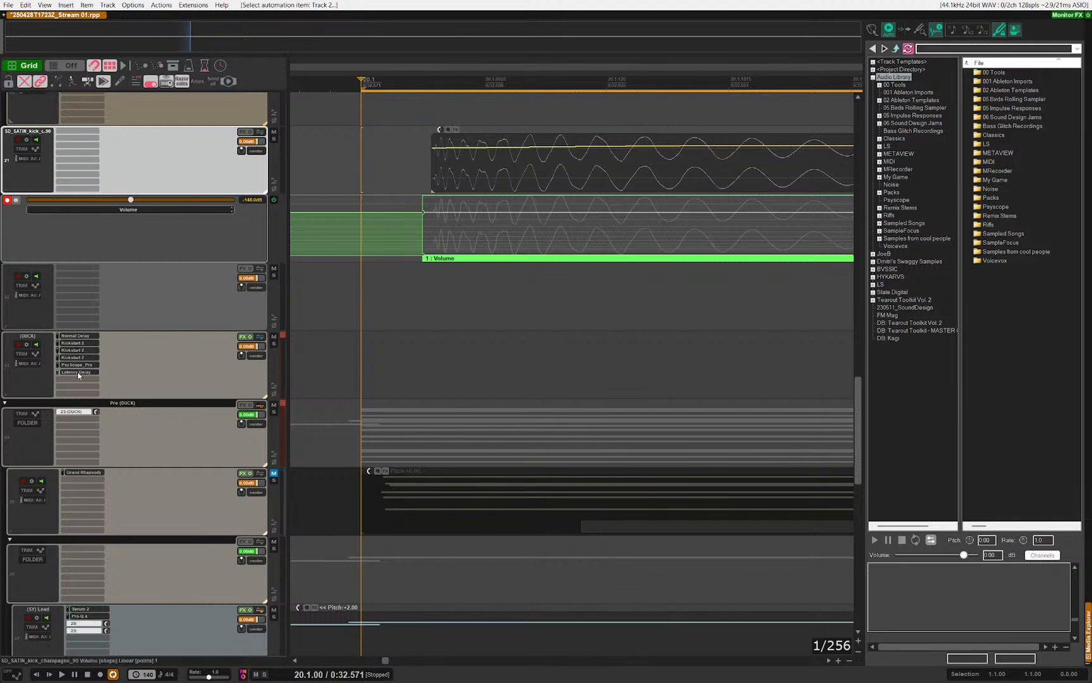
{"action": "scroll", "coordinate": [380, 411], "scroll_direction": "up", "scroll_amount": 6}
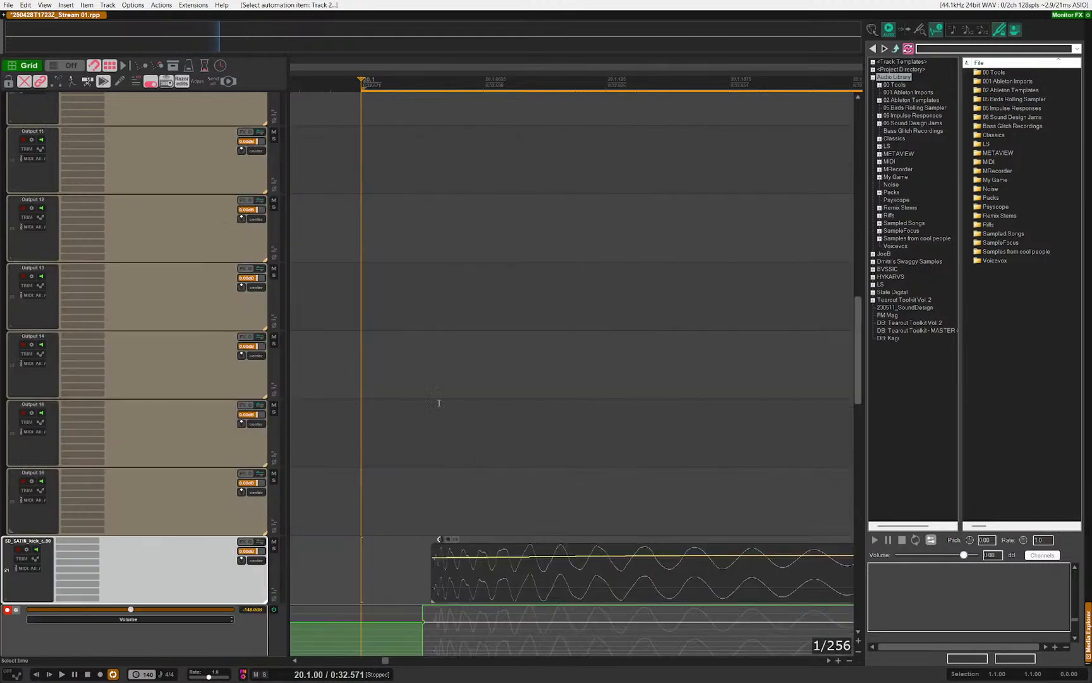
{"action": "scroll", "coordinate": [524, 457], "scroll_direction": "down", "scroll_amount": 4}
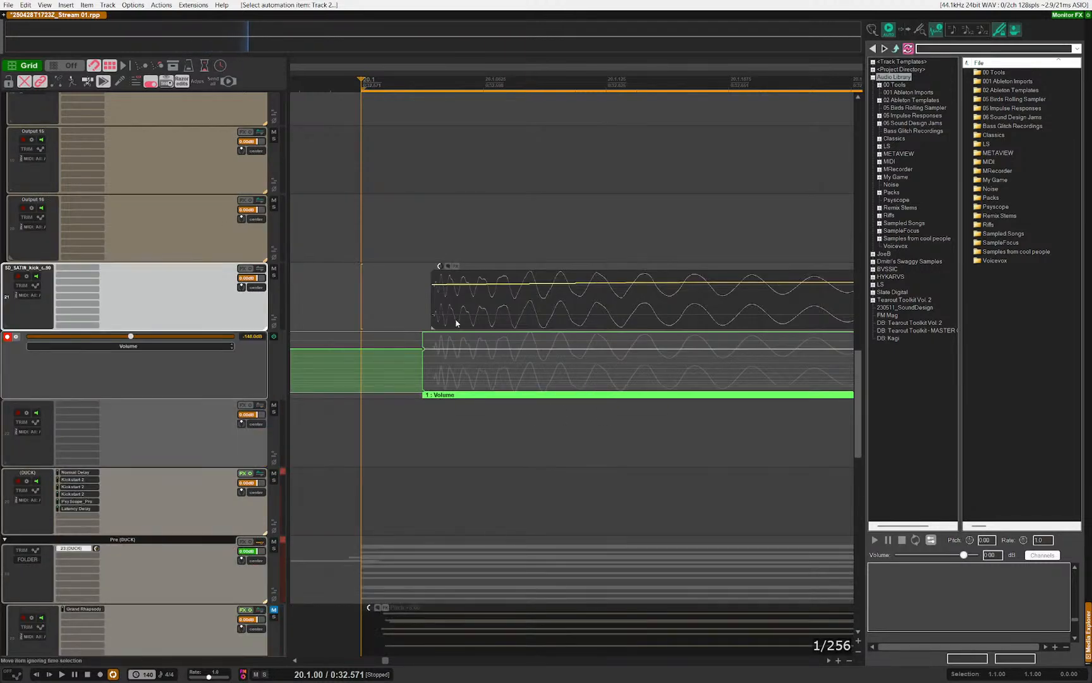
{"action": "left_click", "coordinate": [453, 396]}
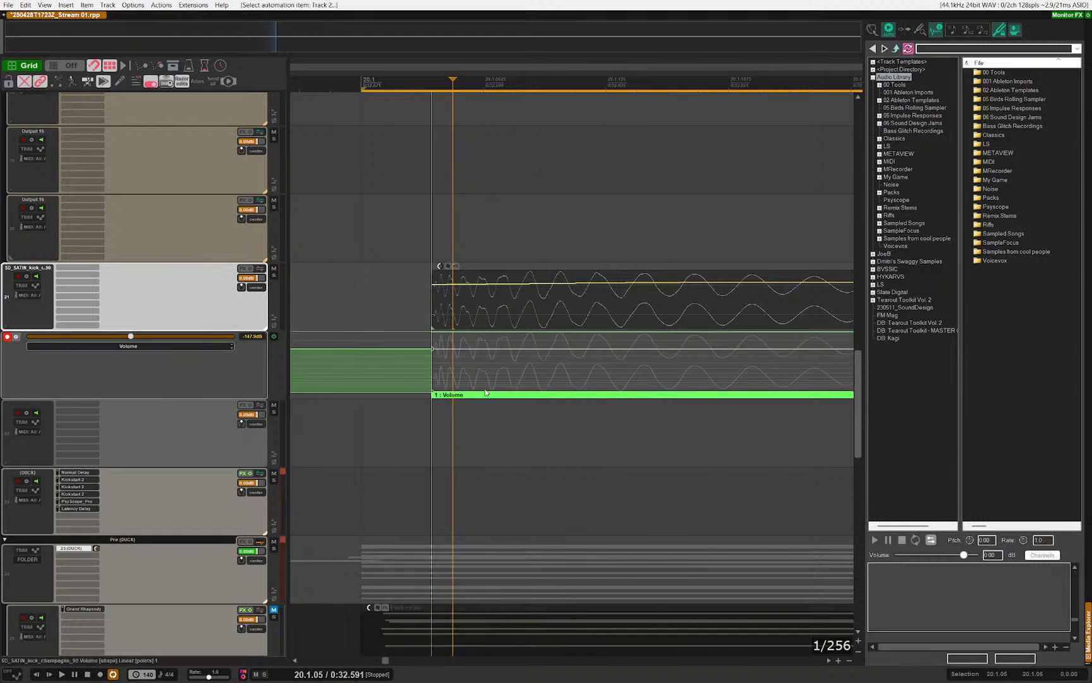
{"action": "left_click_drag", "start_coordinate": [454, 395], "coordinate": [423, 397]}
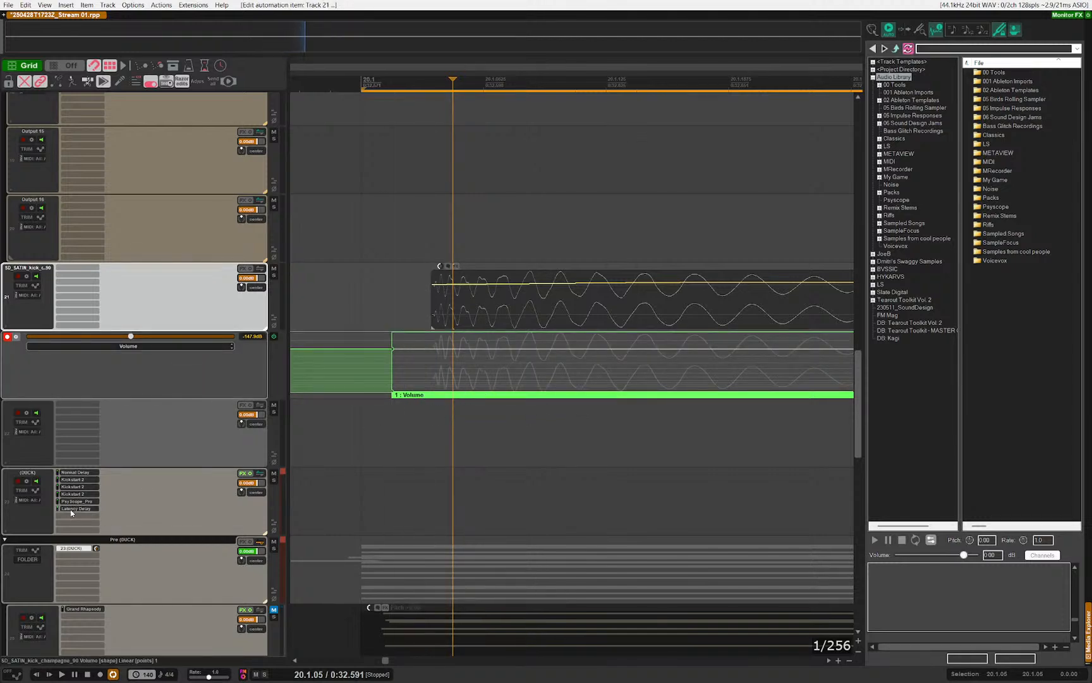
{"action": "left_click", "coordinate": [411, 395]}
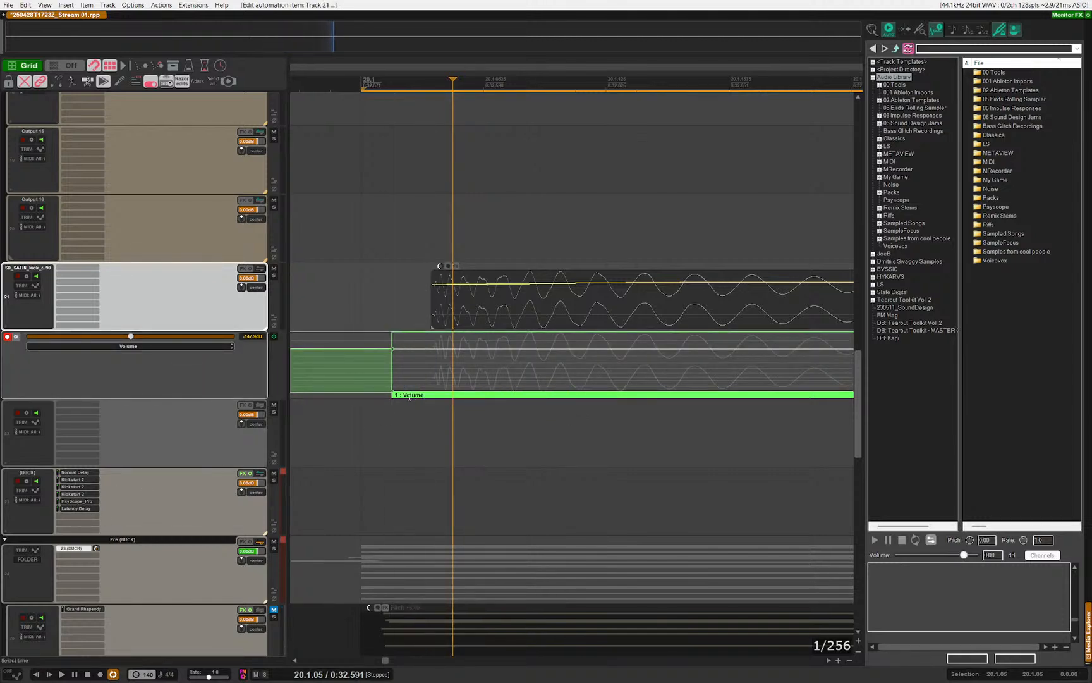
{"action": "mouse_move", "coordinate": [412, 396]}
{"action": "left_mouse_down"}
{"action": "mouse_move", "coordinate": [520, 395]}
{"action": "mouse_move", "coordinate": [392, 395]}
{"action": "left_mouse_up"}
Step: Look through the Audio Library for a sample, including Packs, Garage Tools v4 Vocals and the Weird Glitch rack folder
{"action": "left_click", "coordinate": [984, 190]}
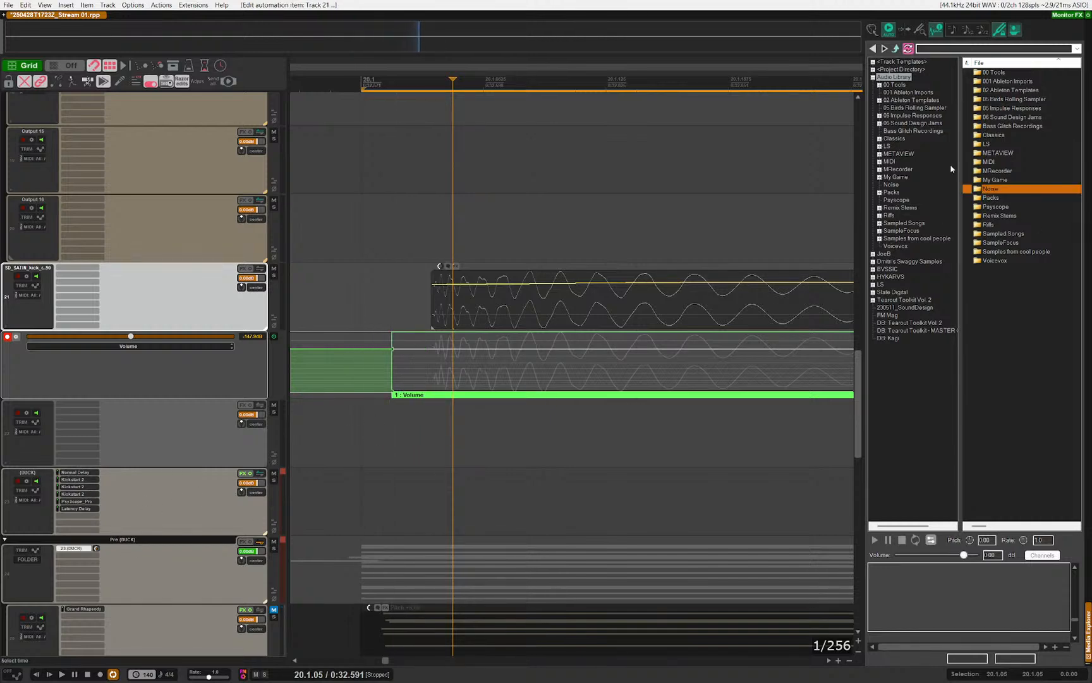
{"action": "left_click", "coordinate": [988, 144]}
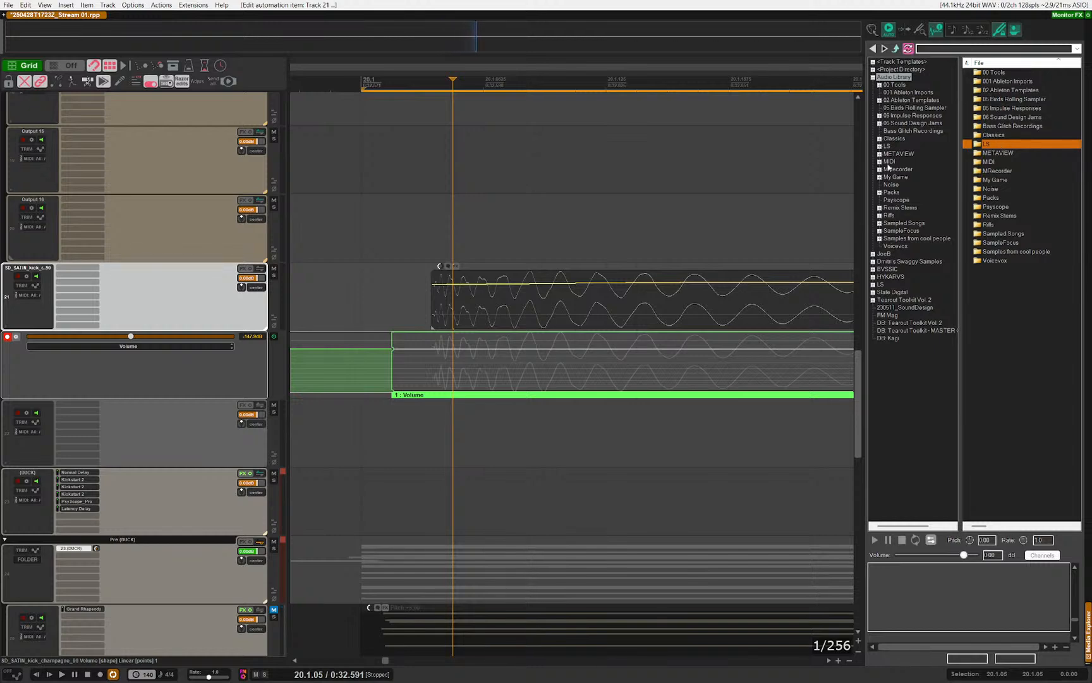
{"action": "left_click", "coordinate": [1001, 261]}
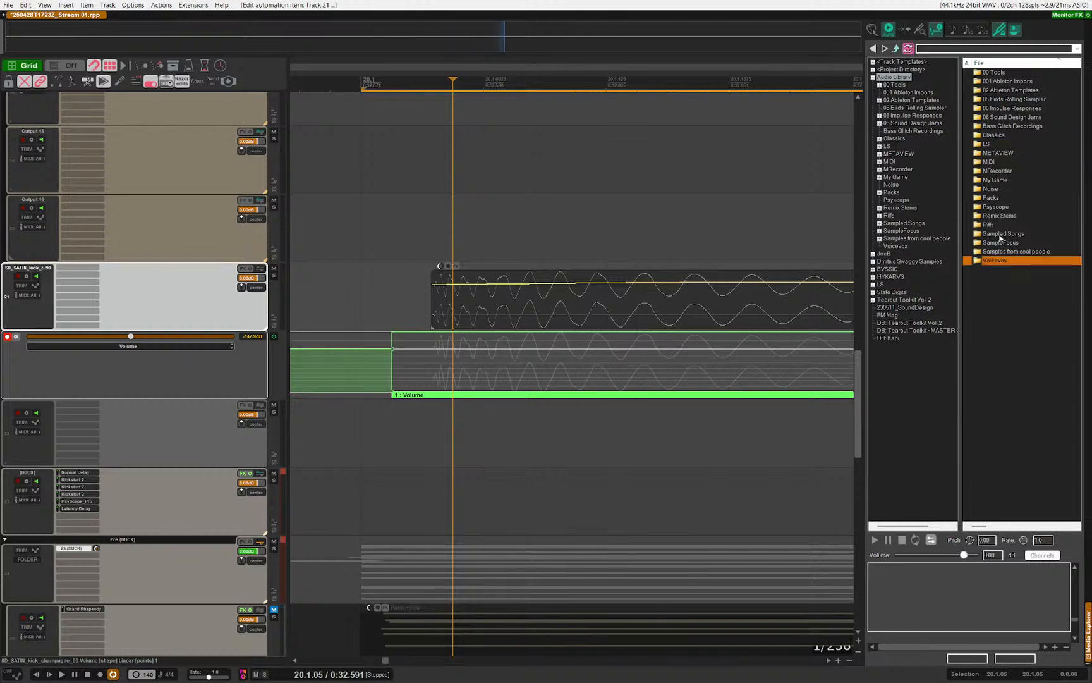
{"action": "double_click", "coordinate": [1006, 198]}
{"action": "double_click", "coordinate": [995, 189]}
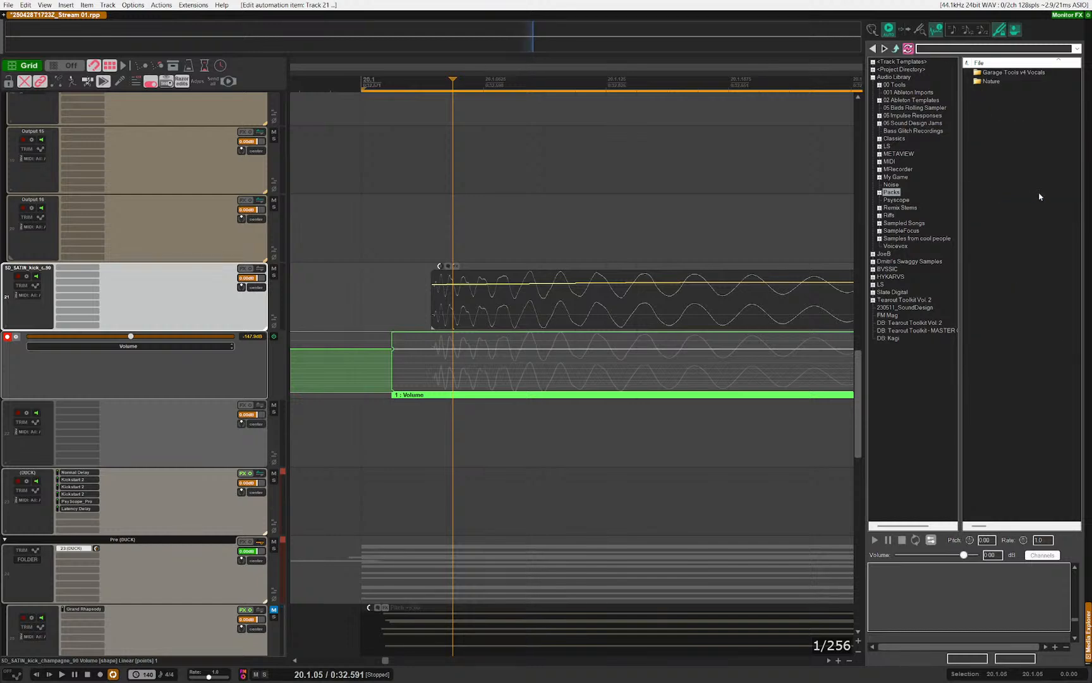
{"action": "double_click", "coordinate": [1004, 72]}
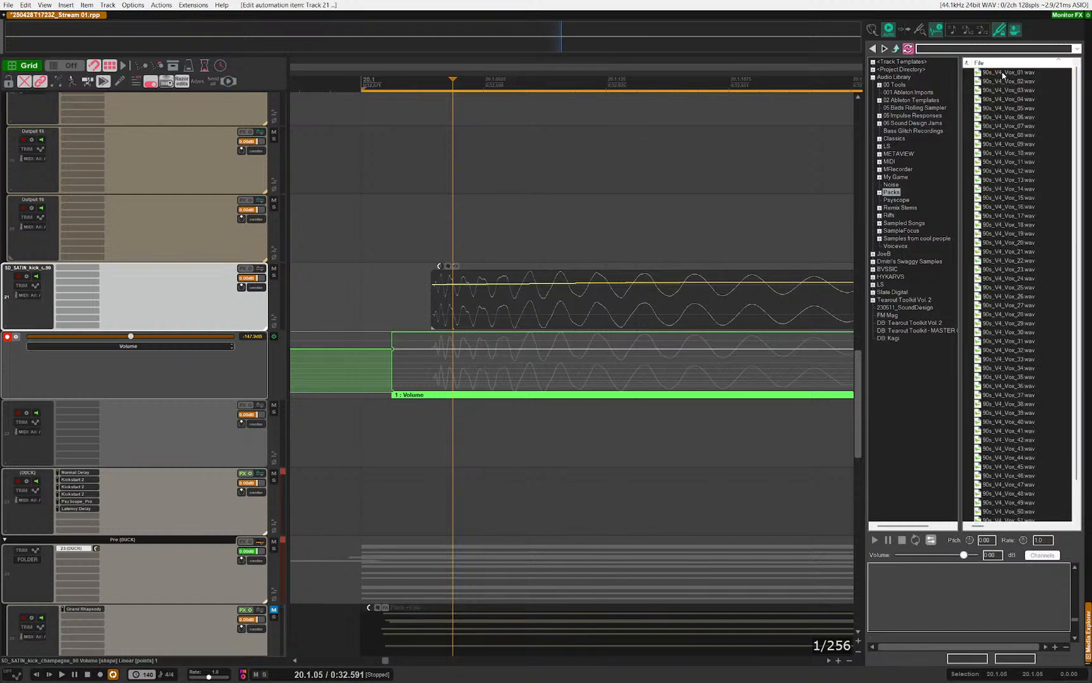
{"action": "double_click", "coordinate": [899, 124]}
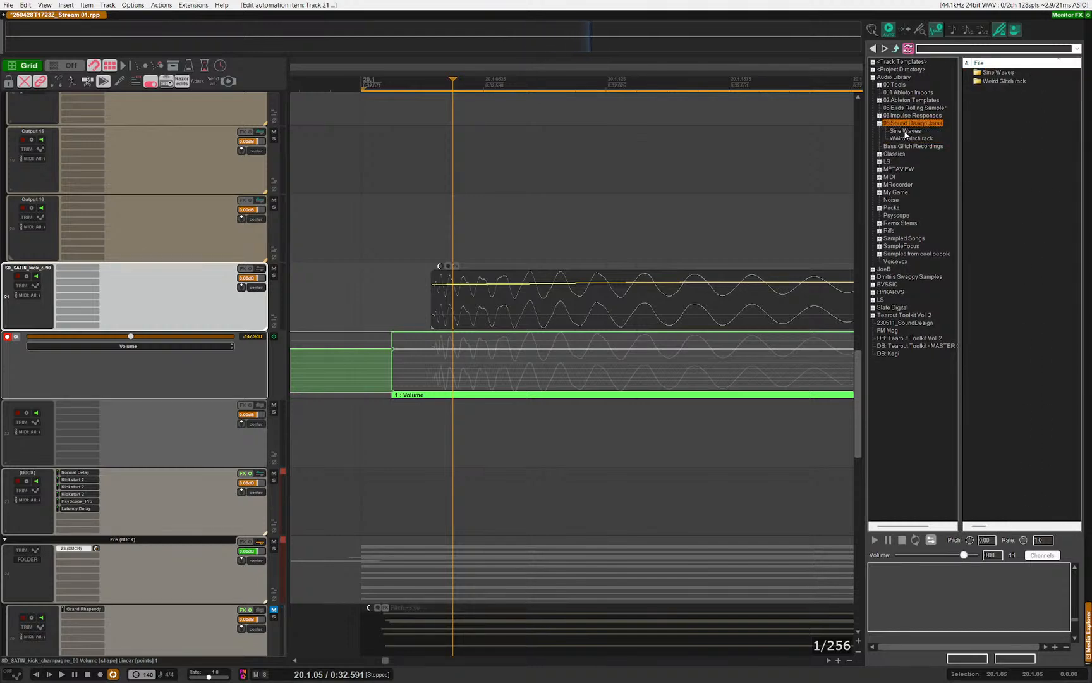
{"action": "left_click", "coordinate": [911, 138]}
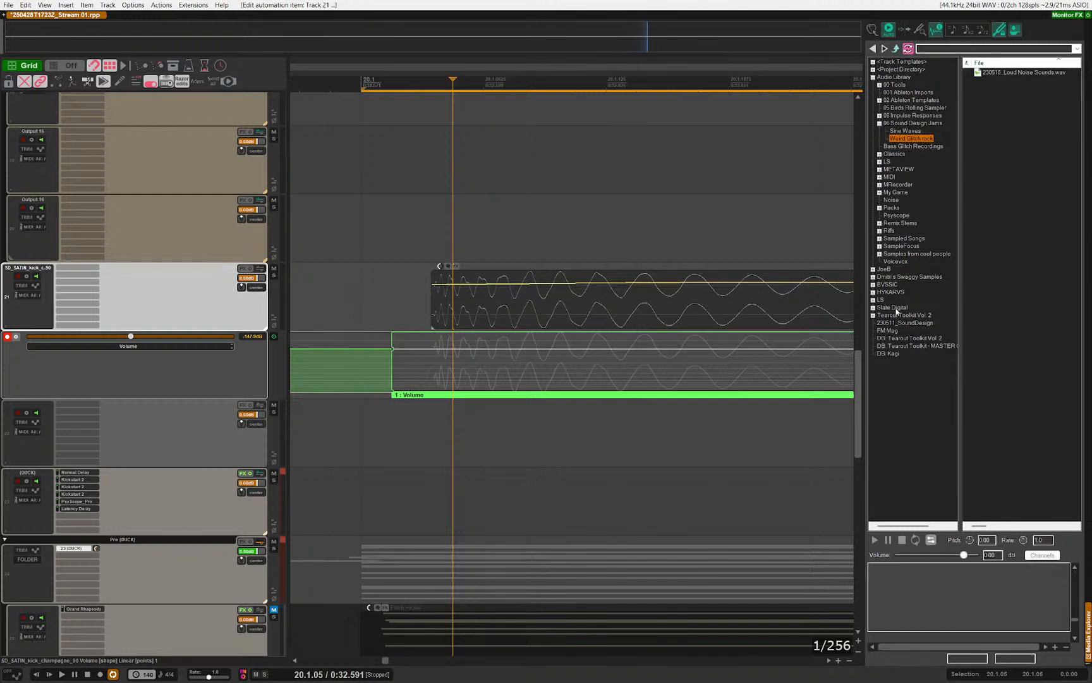
Step: Browse the Slate Digital drum samples to the hi-hat one-shots folder
{"action": "left_click", "coordinate": [894, 307]}
{"action": "double_click", "coordinate": [1015, 170]}
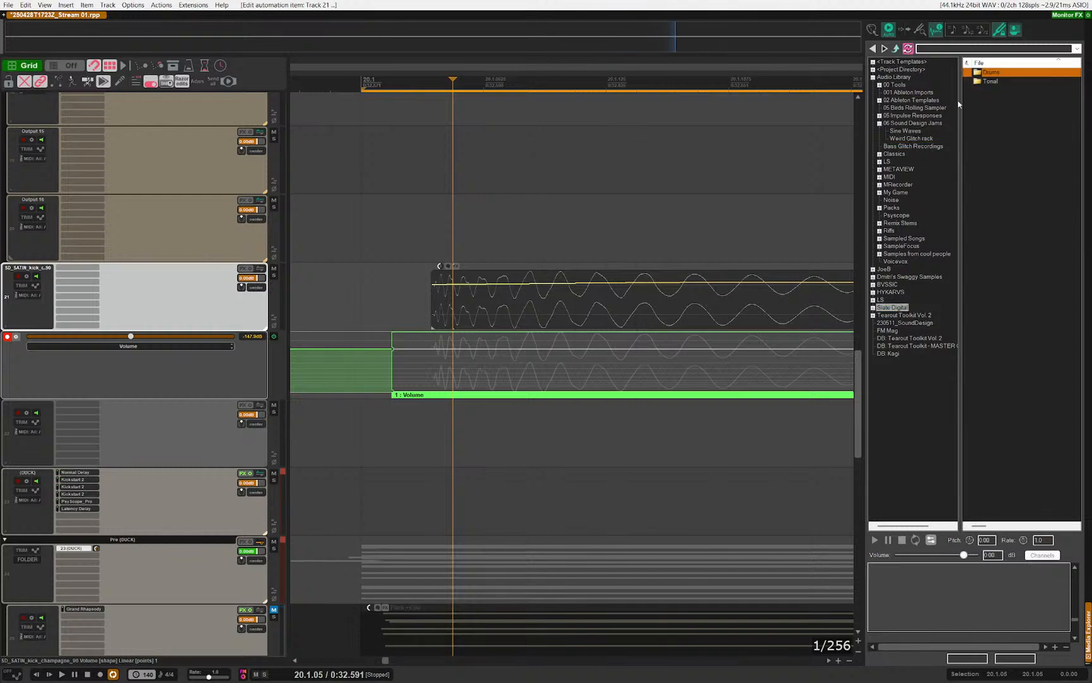
{"action": "double_click", "coordinate": [983, 74]}
{"action": "double_click", "coordinate": [1000, 80]}
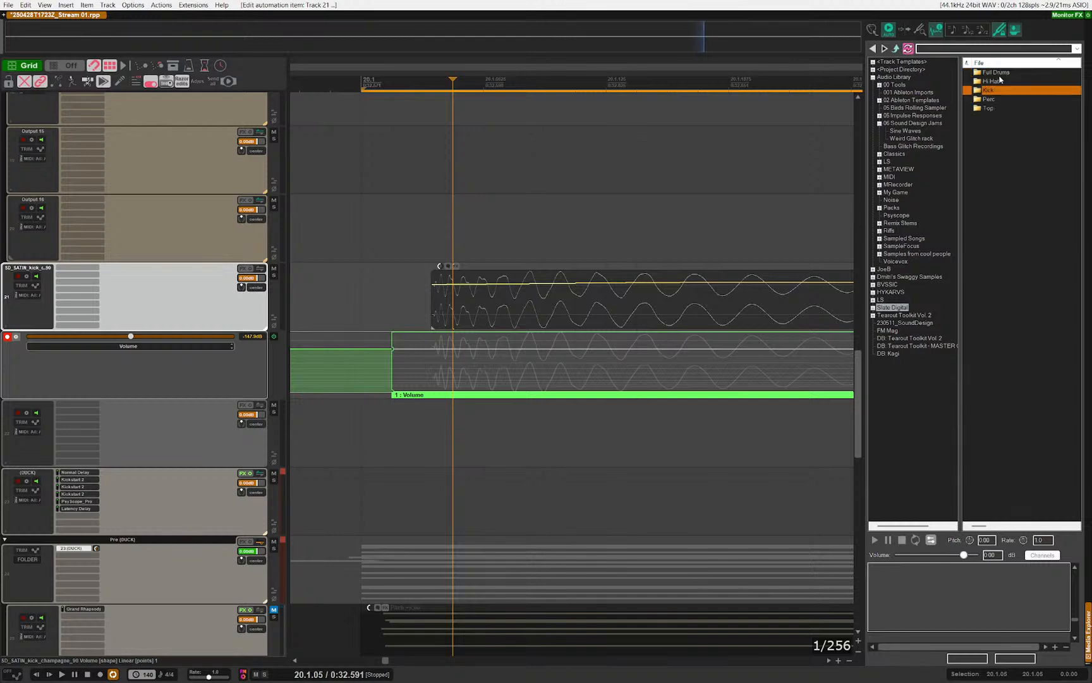
{"action": "left_click", "coordinate": [993, 82]}
{"action": "double_click", "coordinate": [993, 82]}
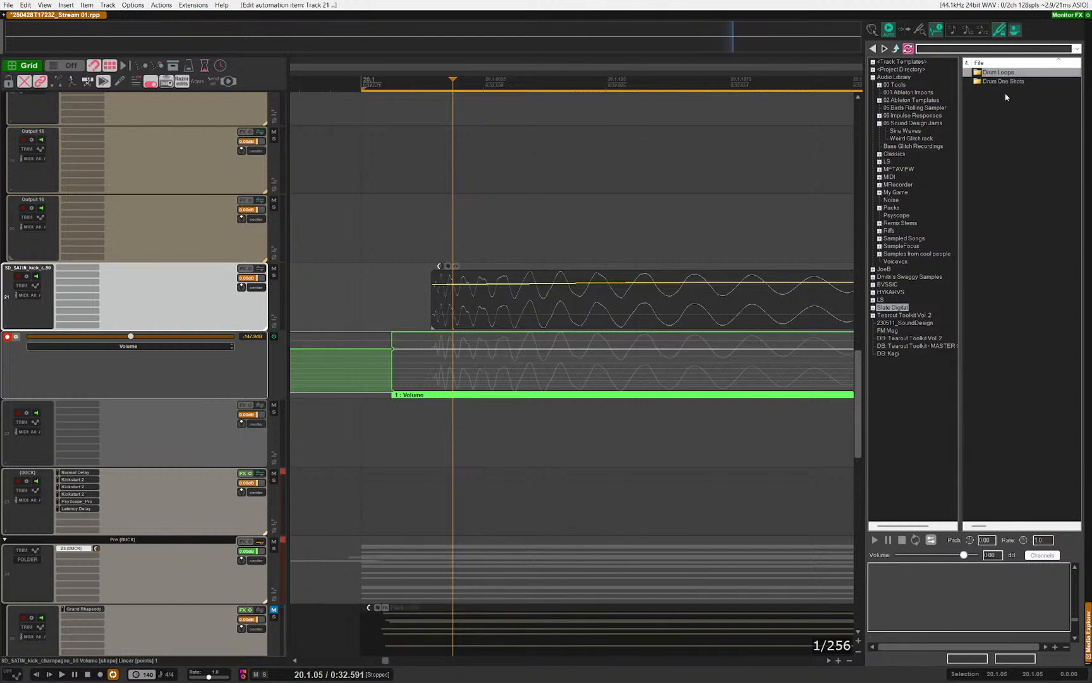
{"action": "double_click", "coordinate": [988, 90]}
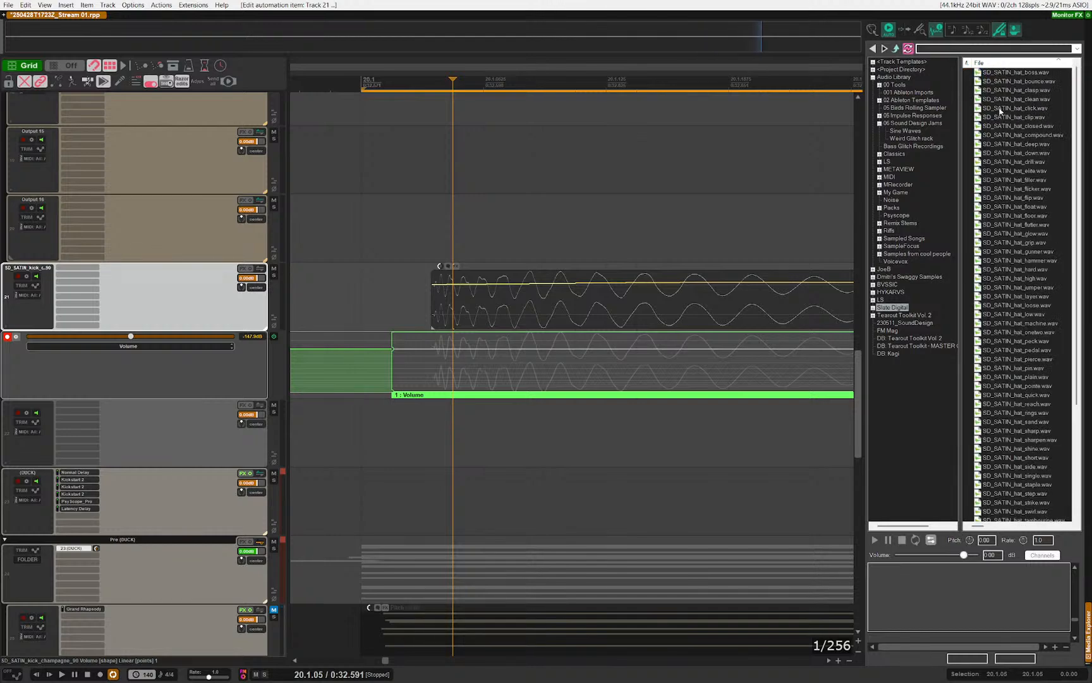
Step: Place SD_SATIN_hat_click.wav at 20.1 on the empty track and move the kick item back to 20.1
{"action": "left_click_drag", "start_coordinate": [1014, 108], "coordinate": [529, 423]}
{"action": "left_click", "coordinate": [411, 300]}
{"action": "left_click", "coordinate": [411, 438]}
{"action": "left_click_drag", "start_coordinate": [467, 305], "coordinate": [395, 301]}
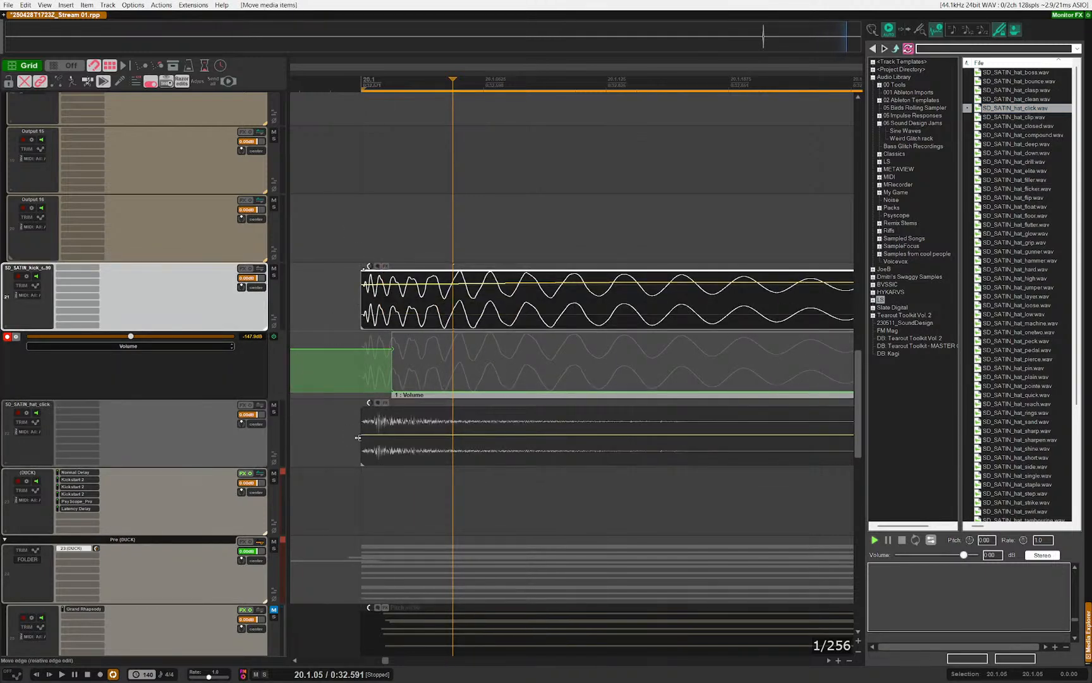
Step: Select the hat item at 20.1, and briefly open the Normal Delay plugin on the (DUCK) track and close it
{"action": "scroll", "coordinate": [346, 437], "scroll_direction": "up", "scroll_amount": 2}
{"action": "left_click", "coordinate": [417, 452], "text": "shift"}
{"action": "left_click", "coordinate": [391, 402]}
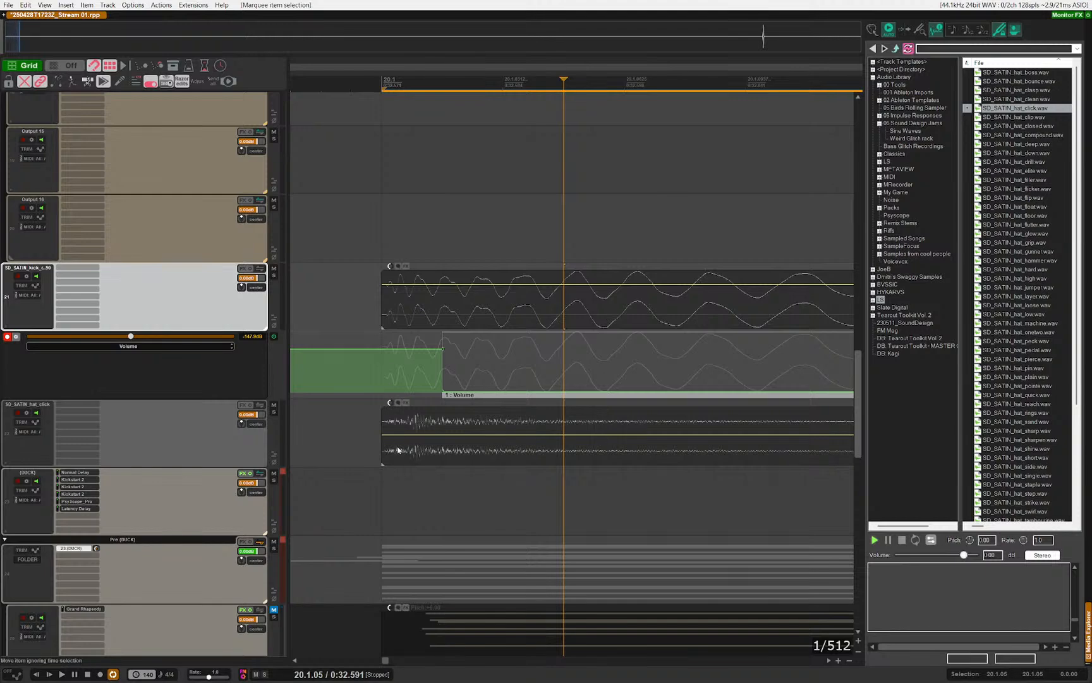
{"action": "left_click", "coordinate": [397, 450]}
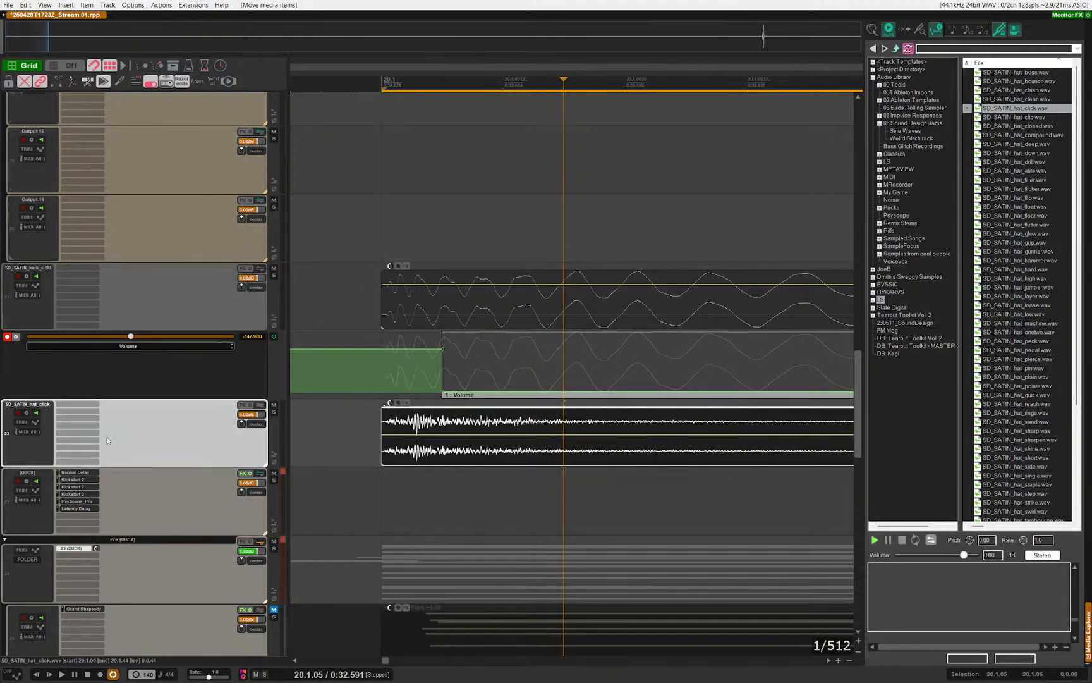
{"action": "left_click", "coordinate": [75, 472]}
{"action": "key", "text": "Escape"}
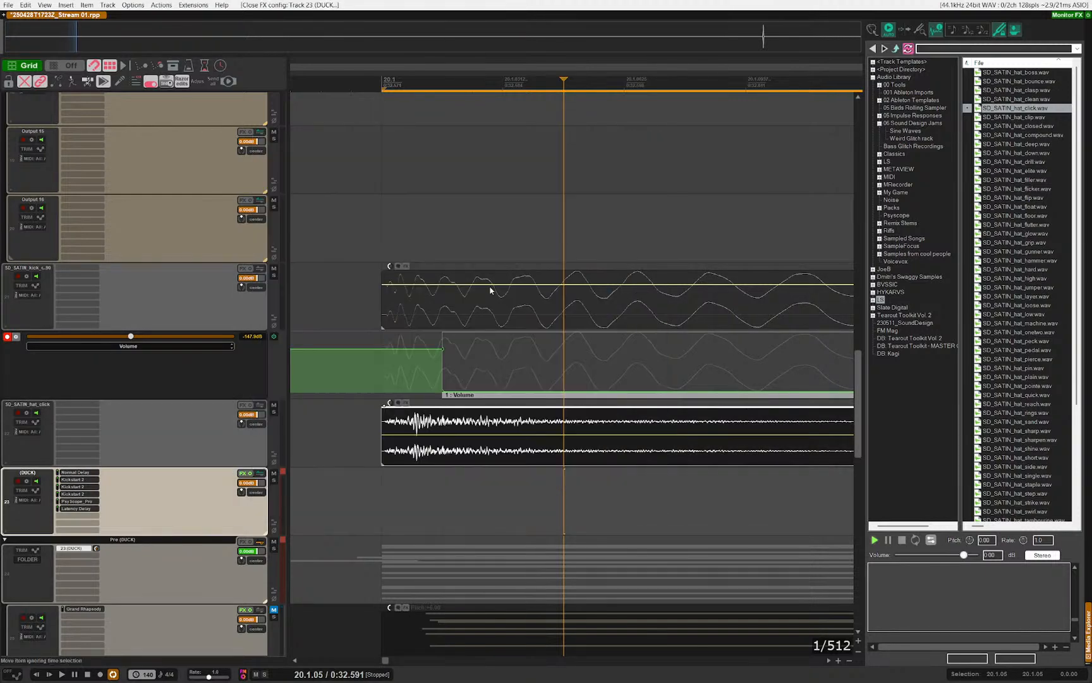
Step: Move the kick and hat items to the start of the volume drop, and open (DUCK)'s Latency Delay plugin
{"action": "left_click_drag", "start_coordinate": [417, 312], "coordinate": [480, 313]}
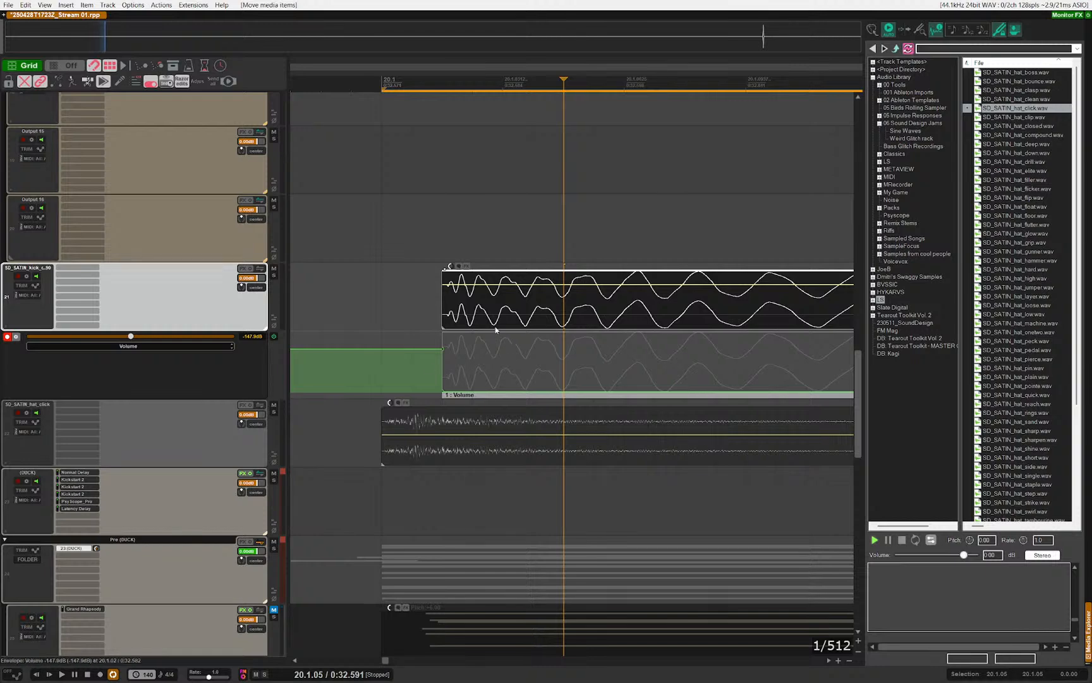
{"action": "left_click", "coordinate": [77, 508]}
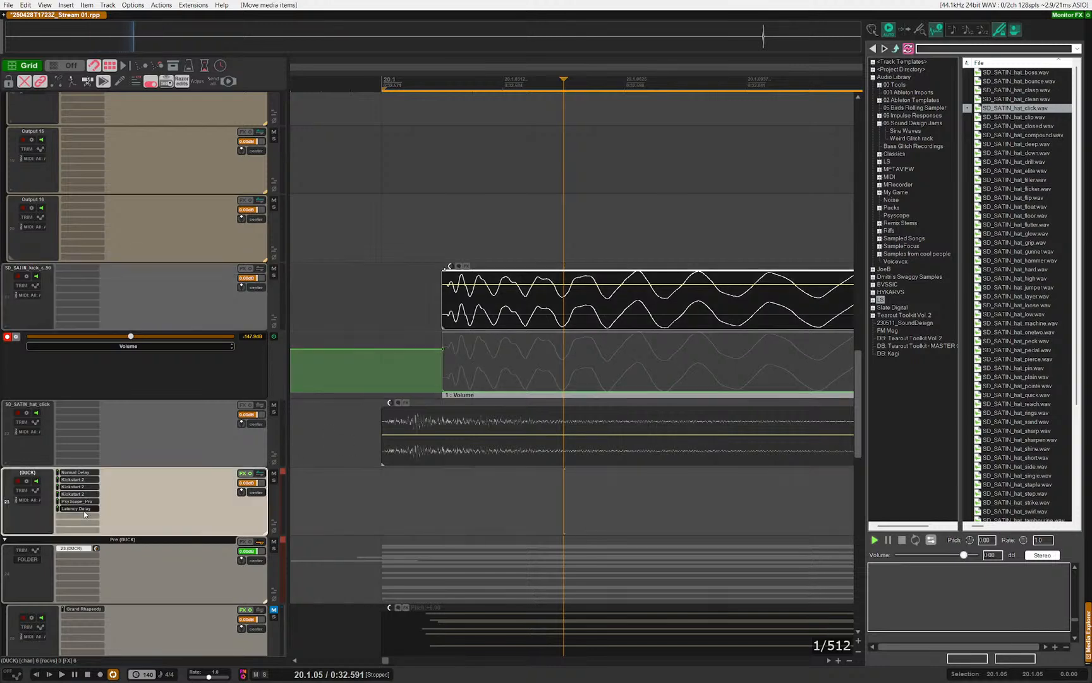
{"action": "left_click_drag", "start_coordinate": [423, 423], "coordinate": [483, 425]}
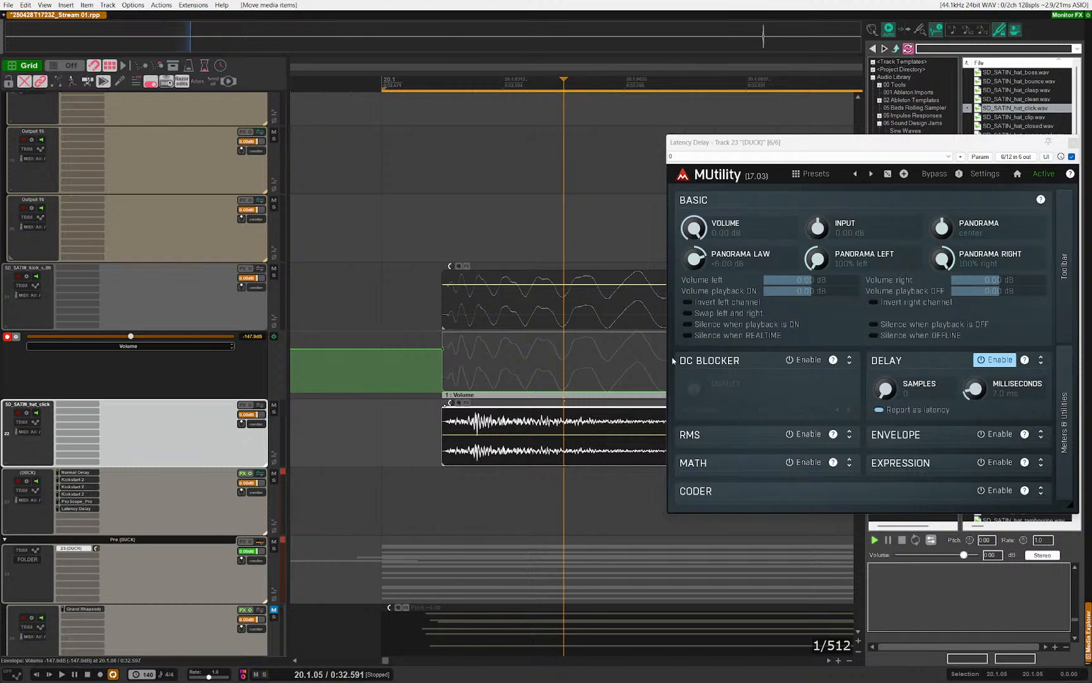
Step: Delete the hat track and the kick track with its volume envelope
{"action": "left_click", "coordinate": [204, 432]}
{"action": "key", "text": "Delete"}
{"action": "left_click", "coordinate": [168, 308]}
{"action": "key", "text": "Delete"}
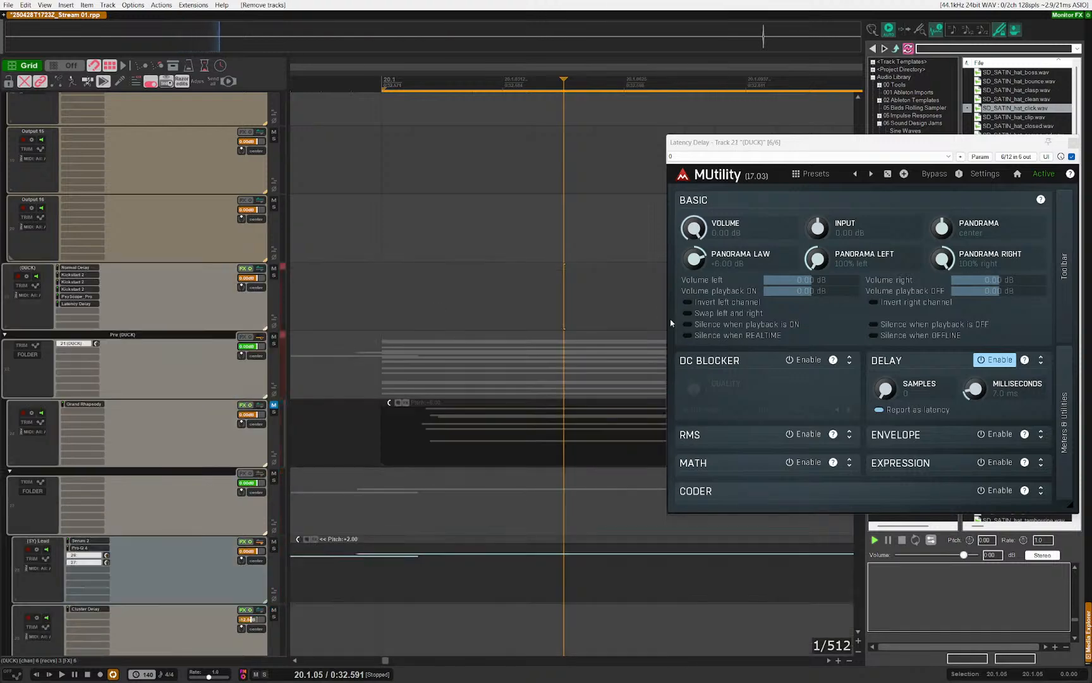
Step: Bring the Latency Delay plugin window over the arrangement to view its 7.0 ms delay settings, and close it
{"action": "left_click_drag", "start_coordinate": [818, 141], "coordinate": [519, 141]}
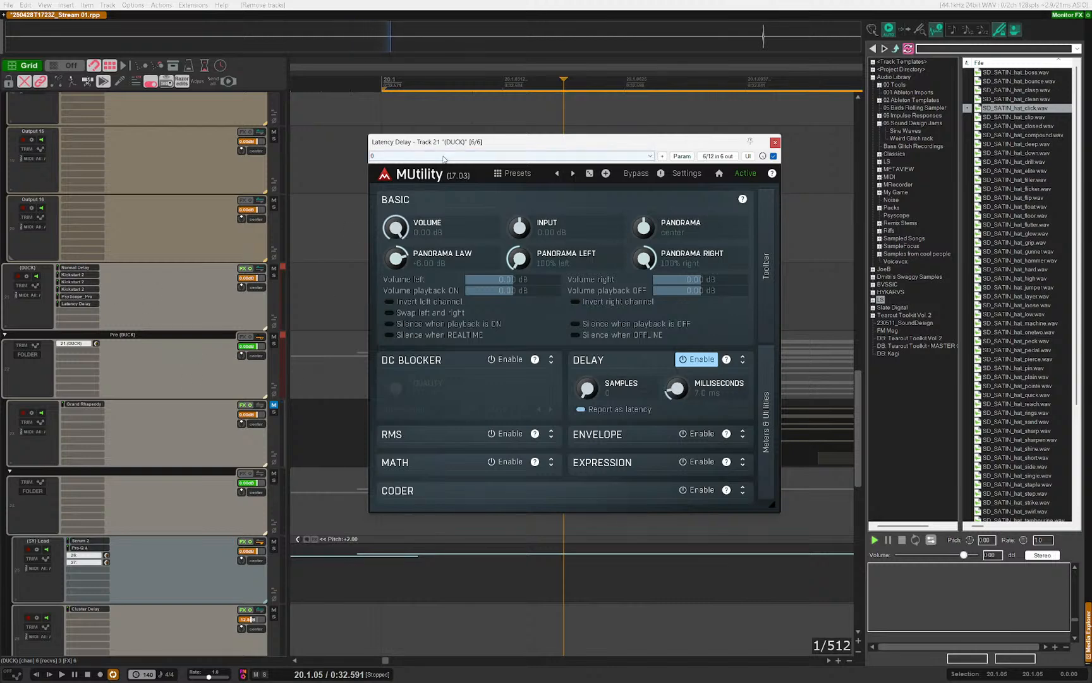
{"action": "left_click_drag", "start_coordinate": [445, 144], "coordinate": [497, 145]}
{"action": "key", "text": "Escape"}
Step: Select the (DUCK) track and place the edit cursor just ahead of the looped section, at 19.3.75
{"action": "scroll", "coordinate": [428, 284], "scroll_direction": "down", "scroll_amount": 6}
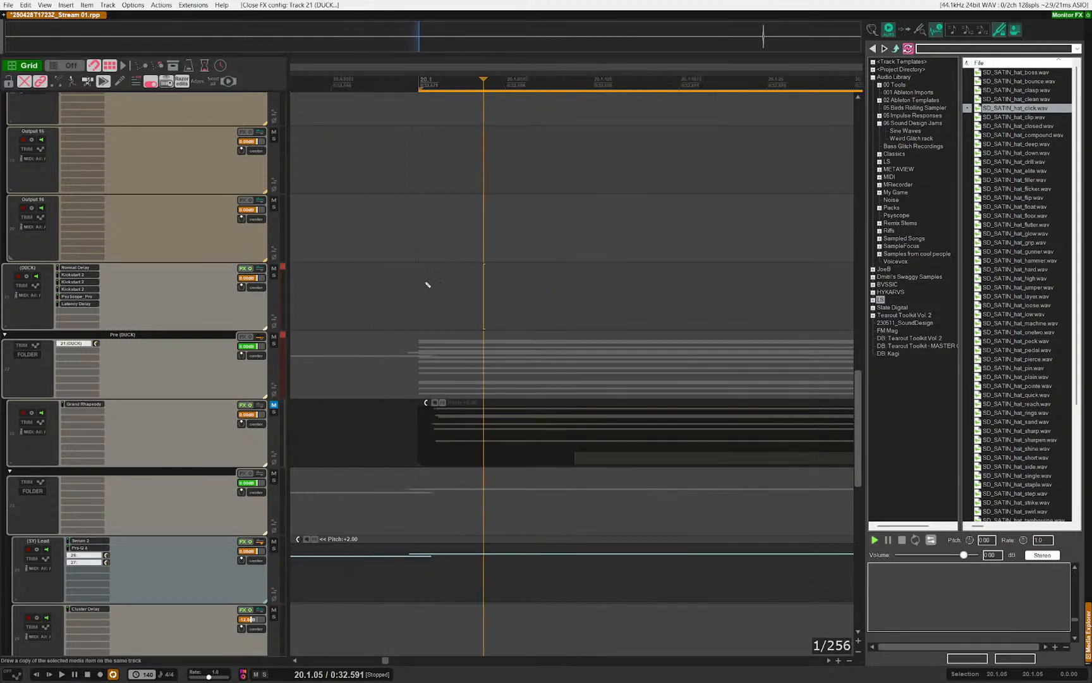
{"action": "left_click", "coordinate": [421, 300]}
{"action": "scroll", "coordinate": [392, 331], "scroll_direction": "down", "scroll_amount": 8}
{"action": "scroll", "coordinate": [443, 335], "scroll_direction": "up", "scroll_amount": 5}
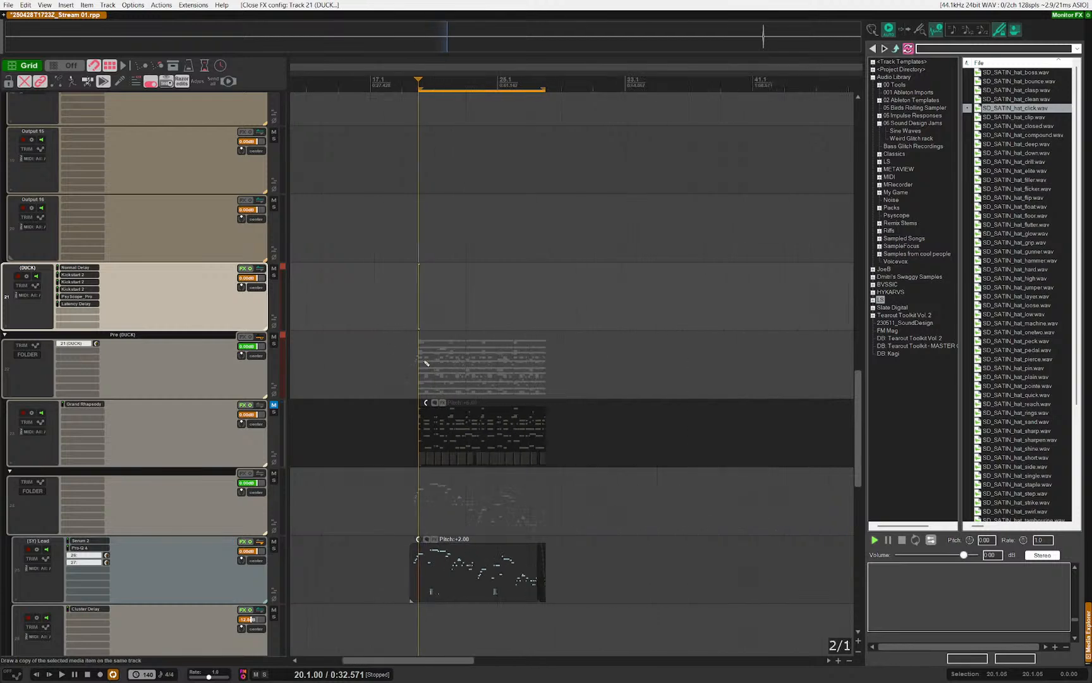
{"action": "scroll", "coordinate": [383, 310], "scroll_direction": "down", "scroll_amount": 5}
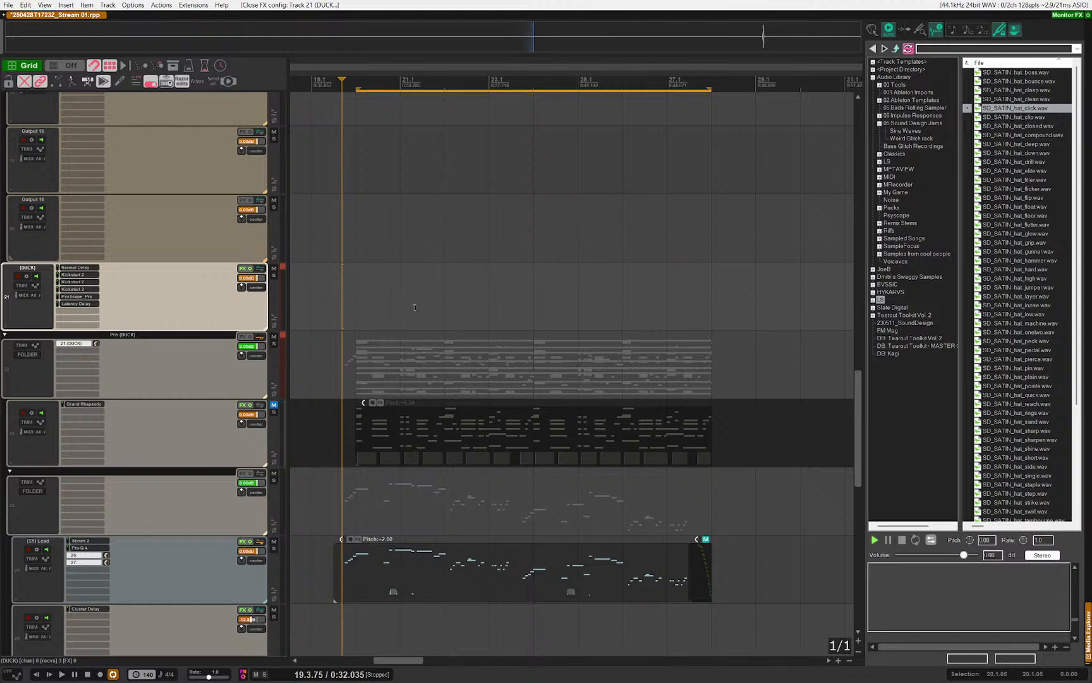
Step: Check the Normal Delay settings on the (DUCK) track, and place PsyScope_Pro after Latency Delay in its effect chain
{"action": "left_click", "coordinate": [77, 267]}
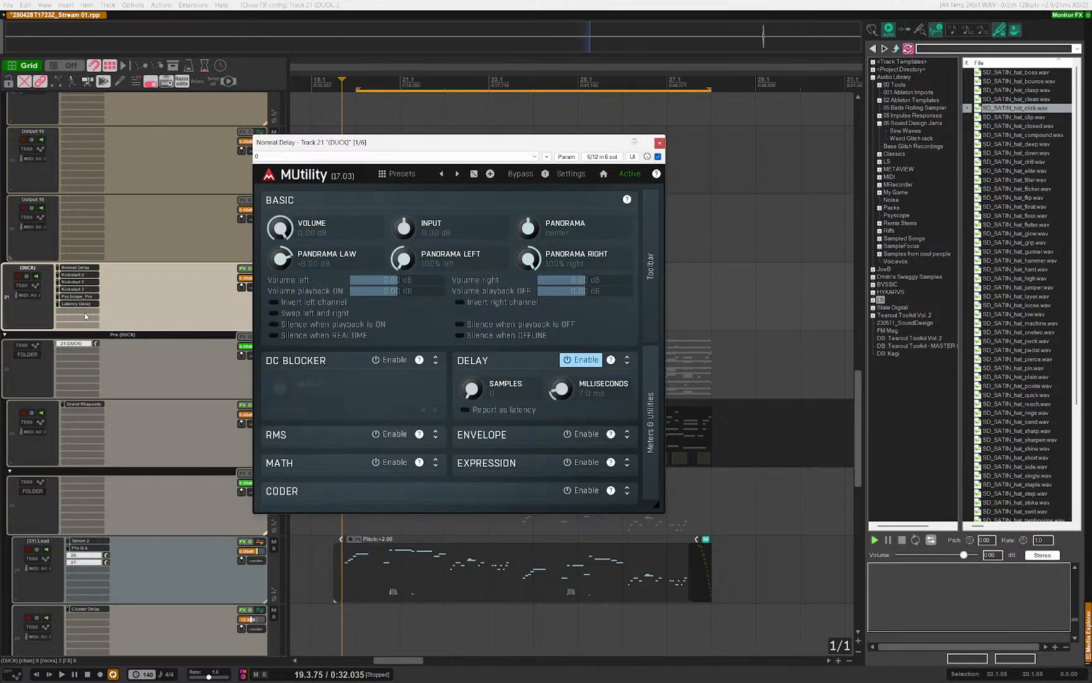
{"action": "left_click", "coordinate": [659, 143]}
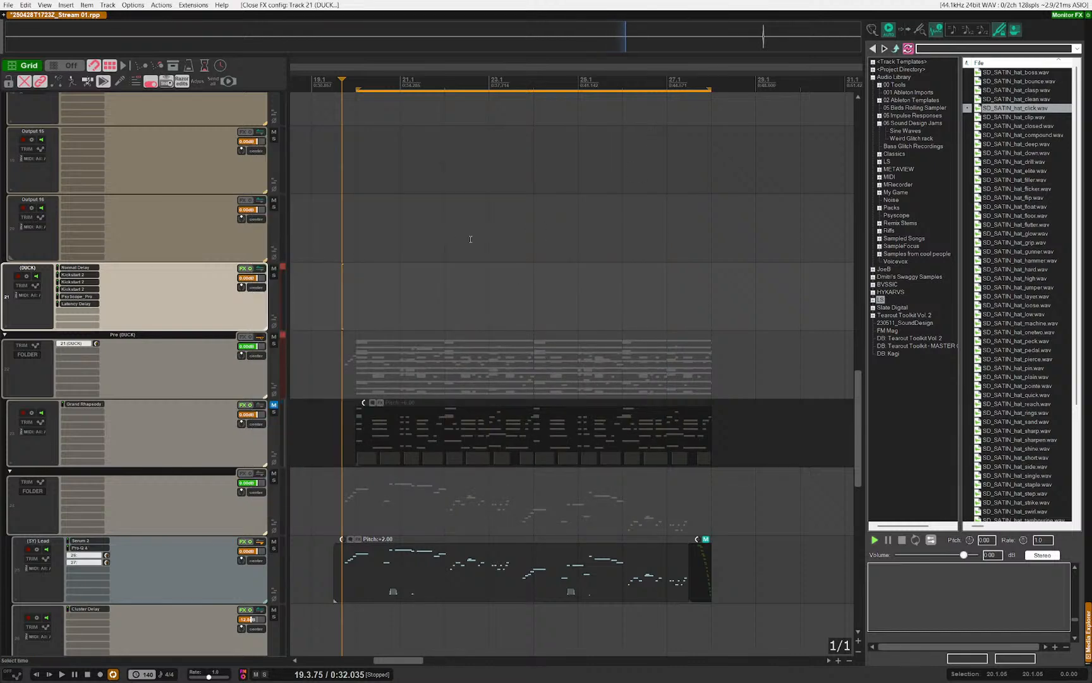
{"action": "left_click", "coordinate": [77, 297]}
{"action": "key", "text": "space"}
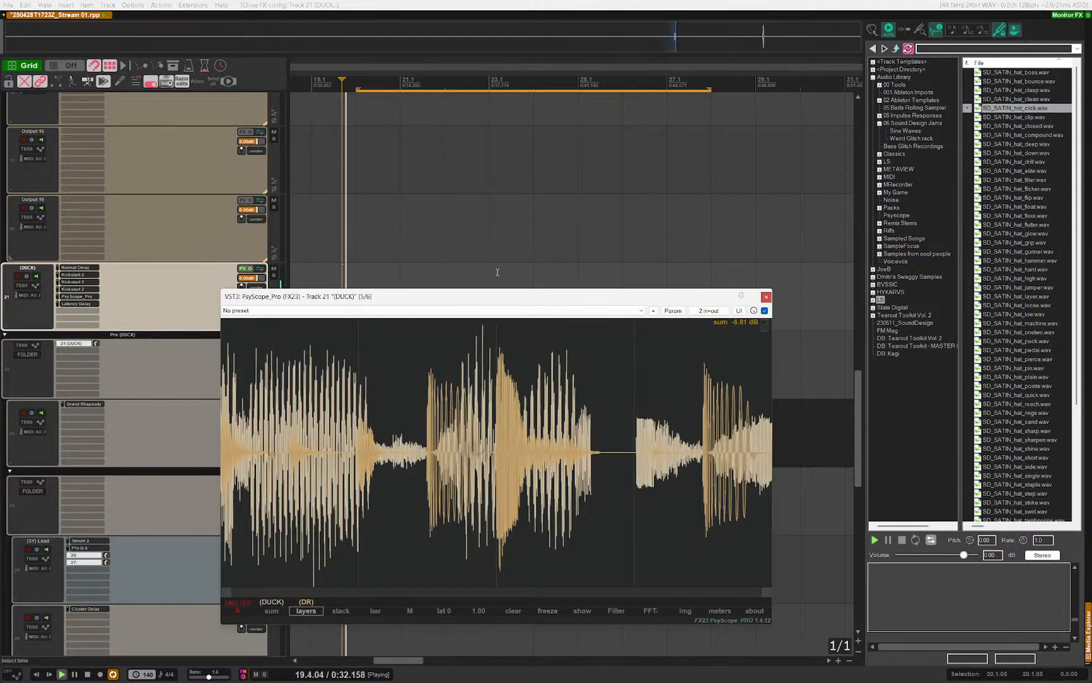
{"action": "left_click_drag", "start_coordinate": [87, 297], "coordinate": [86, 306]}
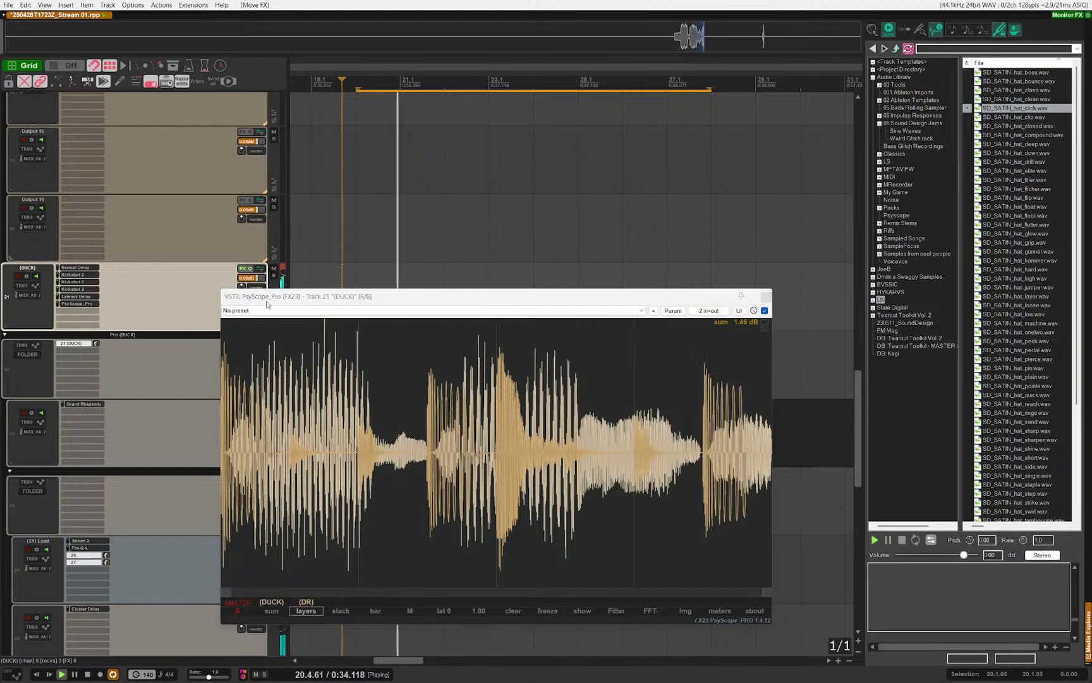
Step: Reposition the PsyScope_Pro window, stop playback, and examine the gap between the ducked signal and the kick in the captured waveform
{"action": "left_click_drag", "start_coordinate": [424, 299], "coordinate": [642, 225]}
{"action": "key", "text": "space"}
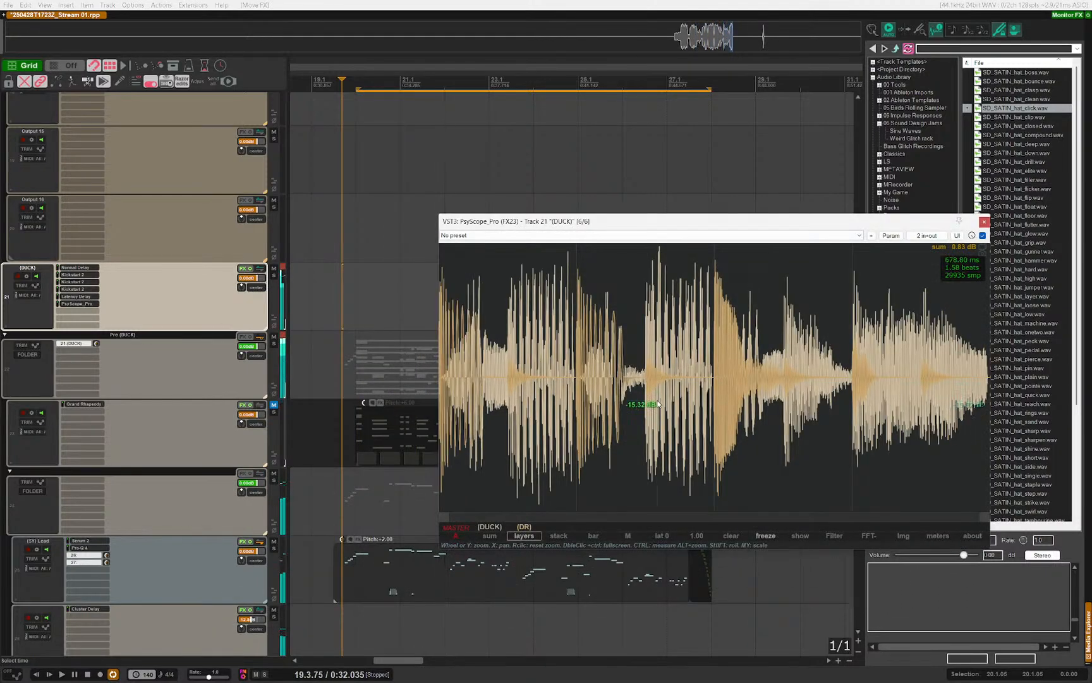
{"action": "scroll", "coordinate": [726, 400], "scroll_direction": "up", "scroll_amount": 8}
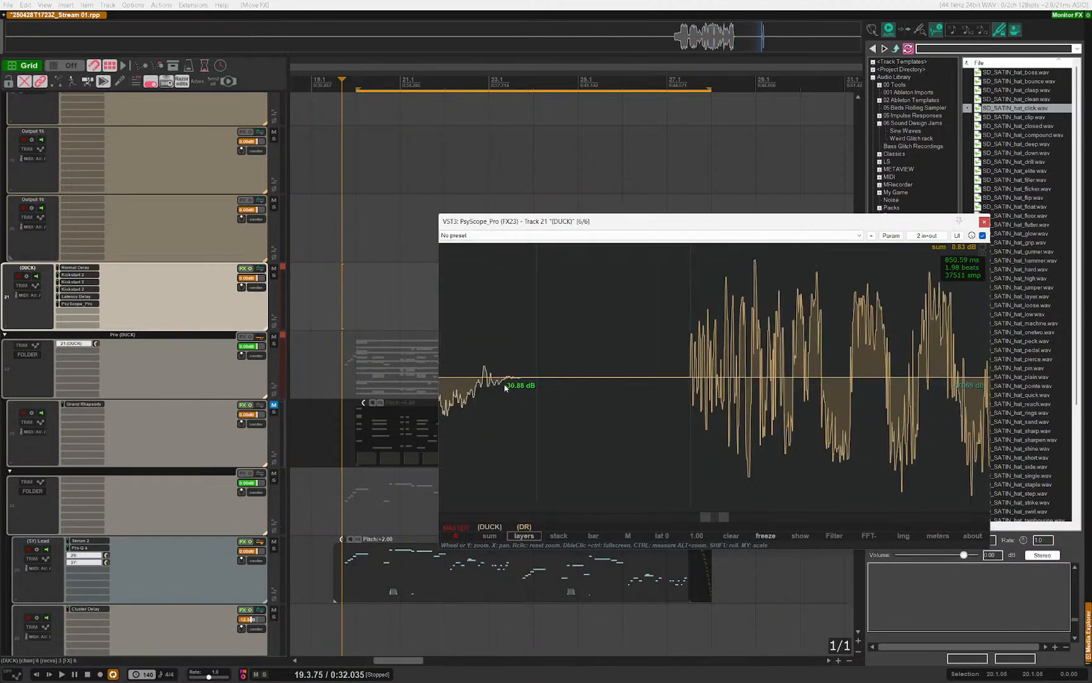
{"action": "scroll", "coordinate": [606, 381], "scroll_direction": "down", "scroll_amount": 9}
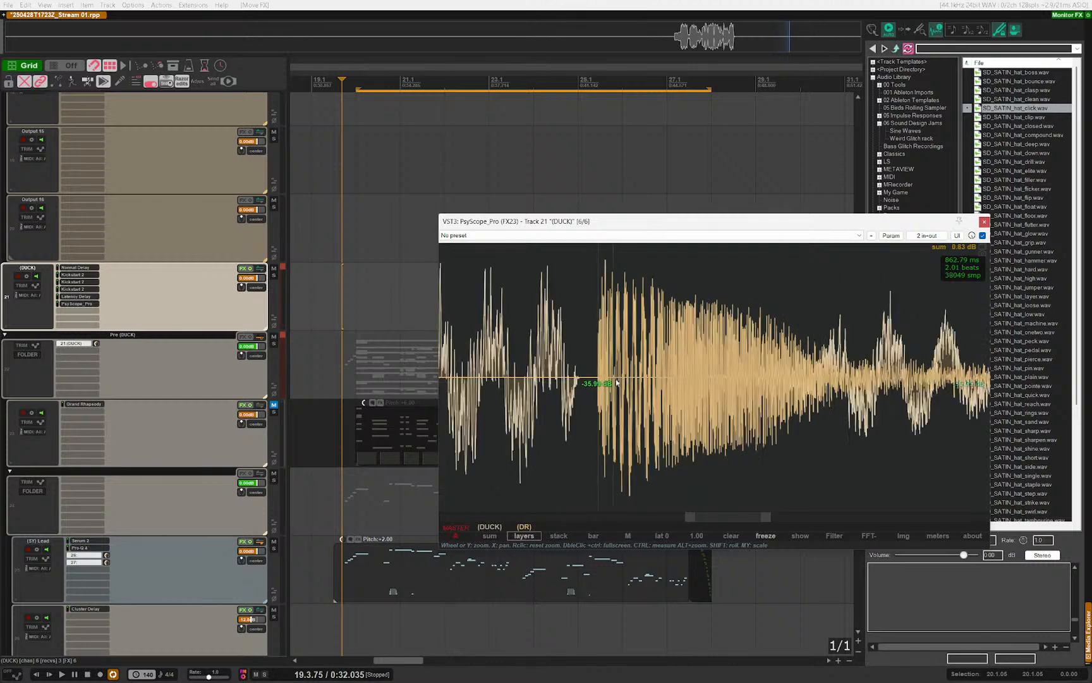
{"action": "scroll", "coordinate": [841, 392], "scroll_direction": "up", "scroll_amount": 3}
{"action": "scroll", "coordinate": [841, 392], "scroll_direction": "down", "scroll_amount": 5}
{"action": "scroll", "coordinate": [853, 351], "scroll_direction": "up", "scroll_amount": 4}
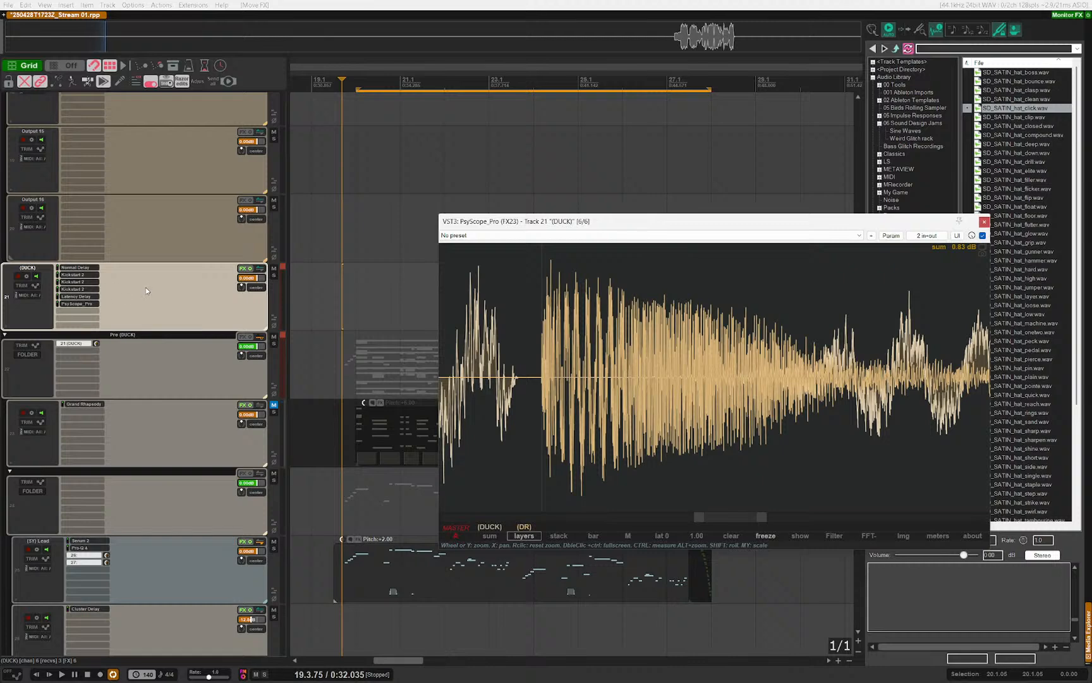
Step: Set the delay time to 1 ms in (DUCK)'s Normal Delay plugin
{"action": "left_click", "coordinate": [76, 268]}
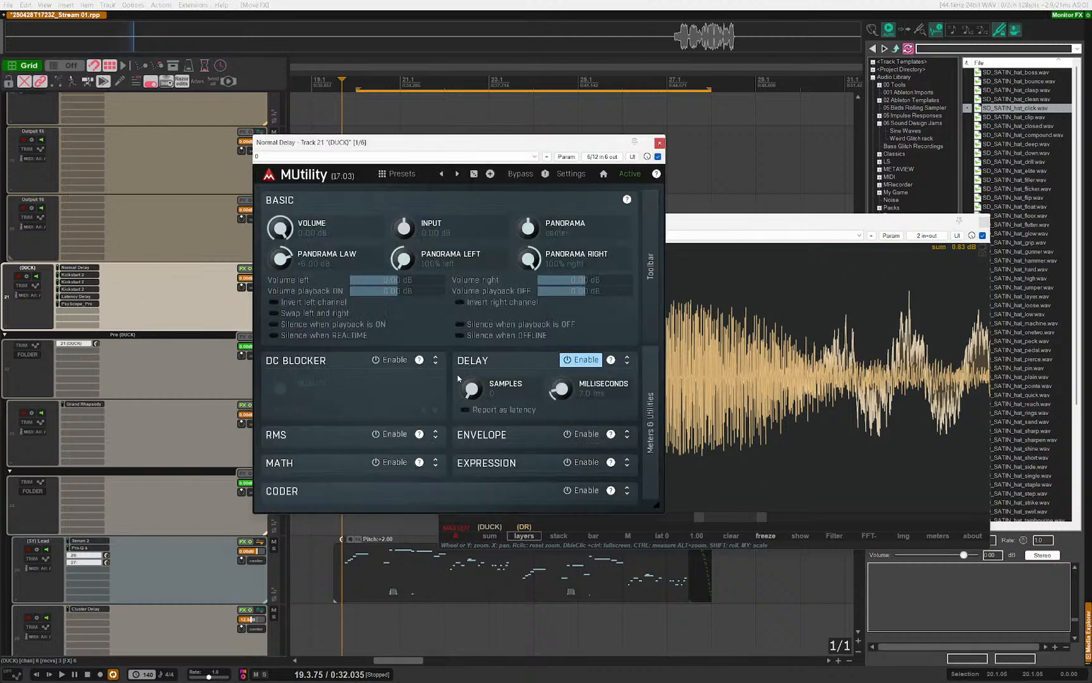
{"action": "double_click", "coordinate": [591, 390]}
{"action": "type", "text": "1"}
{"action": "key", "text": "Return"}
Step: Set the delay time to 1 ms in the Latency Delay plugin, and close Normal Delay with its delay section collapsed
{"action": "left_click", "coordinate": [76, 296]}
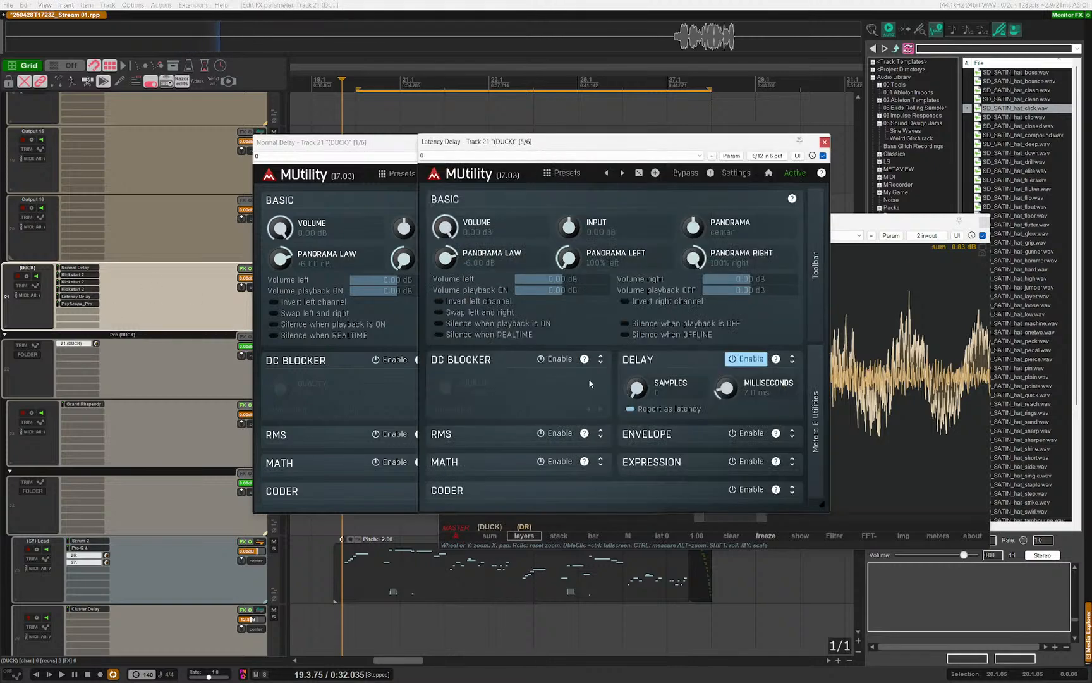
{"action": "left_click_drag", "start_coordinate": [601, 143], "coordinate": [836, 173]}
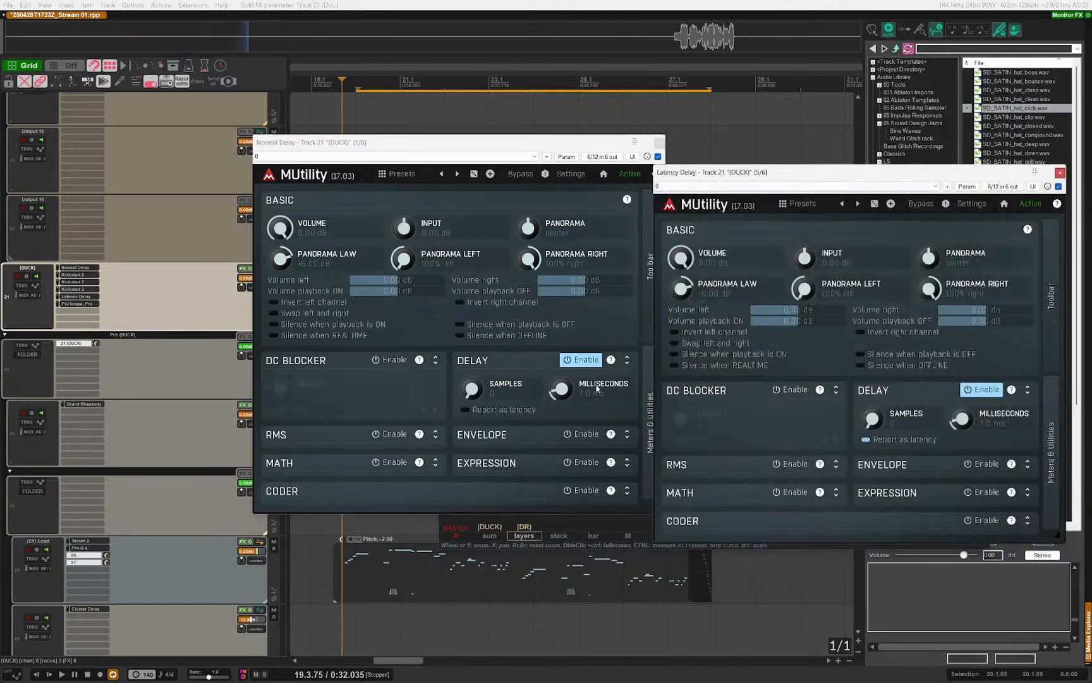
{"action": "double_click", "coordinate": [986, 414]}
{"action": "key", "text": "Return"}
{"action": "left_click", "coordinate": [626, 361]}
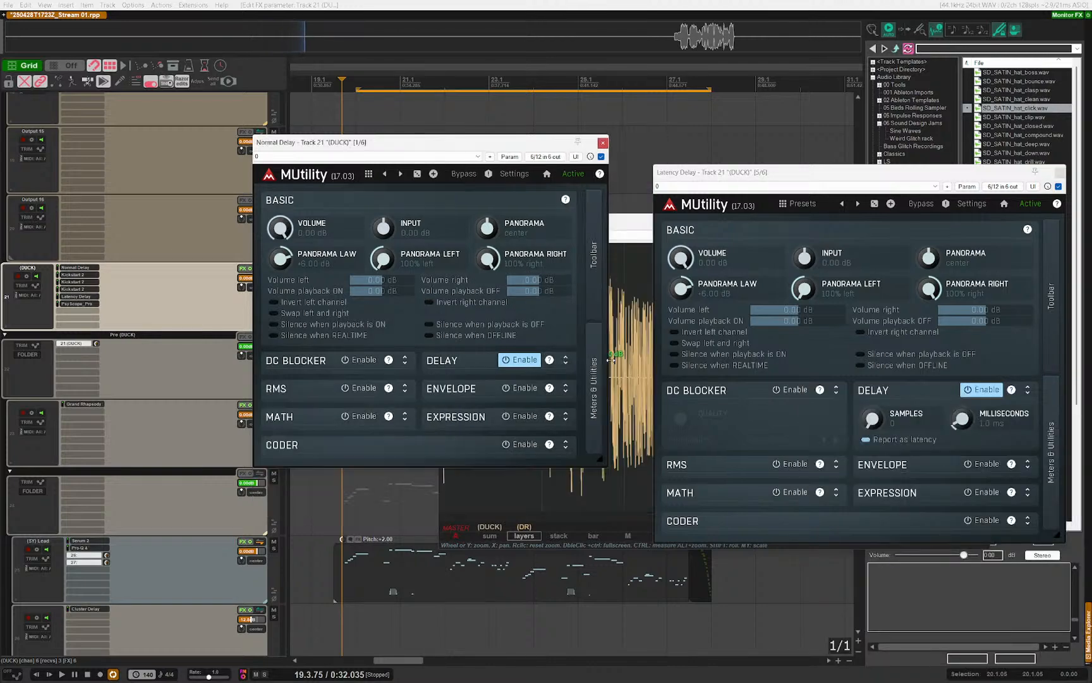
{"action": "left_click", "coordinate": [602, 143]}
Step: Move Latency Delay clear of the scope, capture a short playback, and measure the offset around the kick's onset in PsyScope_Pro
{"action": "left_click_drag", "start_coordinate": [699, 173], "coordinate": [92, 174]}
{"action": "key", "text": "space"}
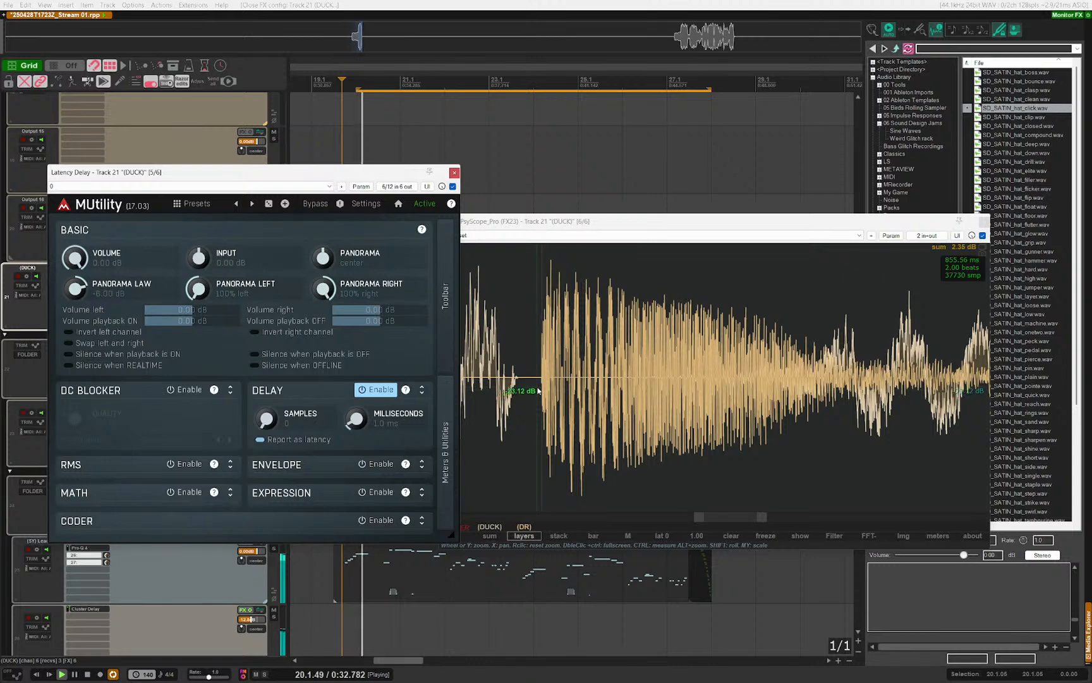
{"action": "key", "text": "space"}
{"action": "scroll", "coordinate": [600, 402], "scroll_direction": "up", "scroll_amount": 3}
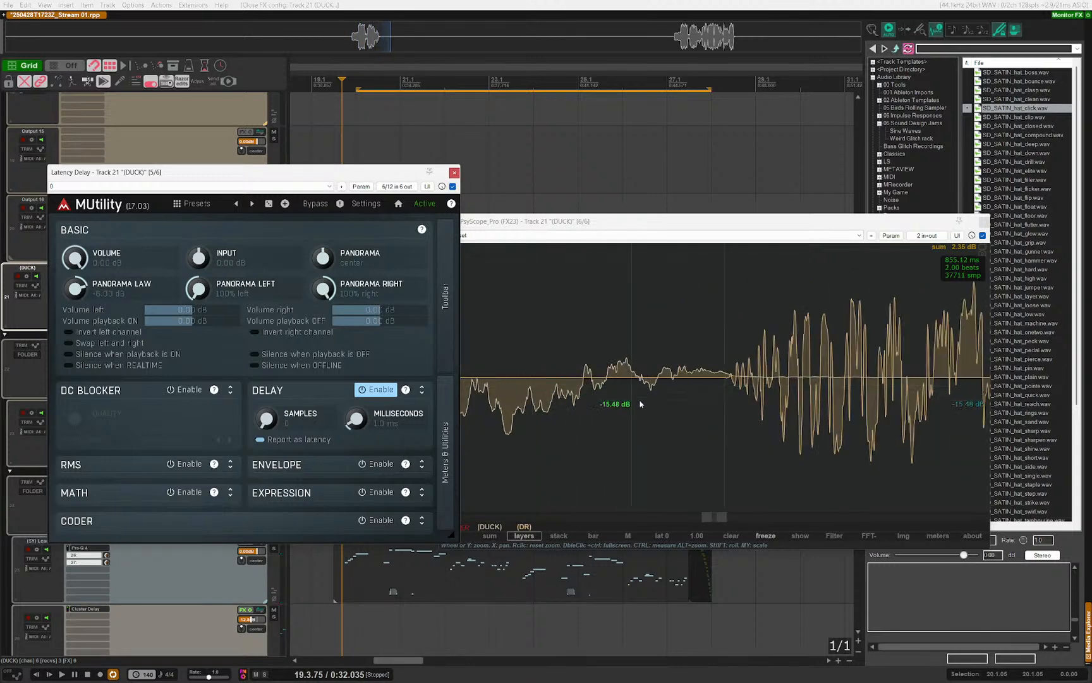
{"action": "left_click", "coordinate": [733, 378]}
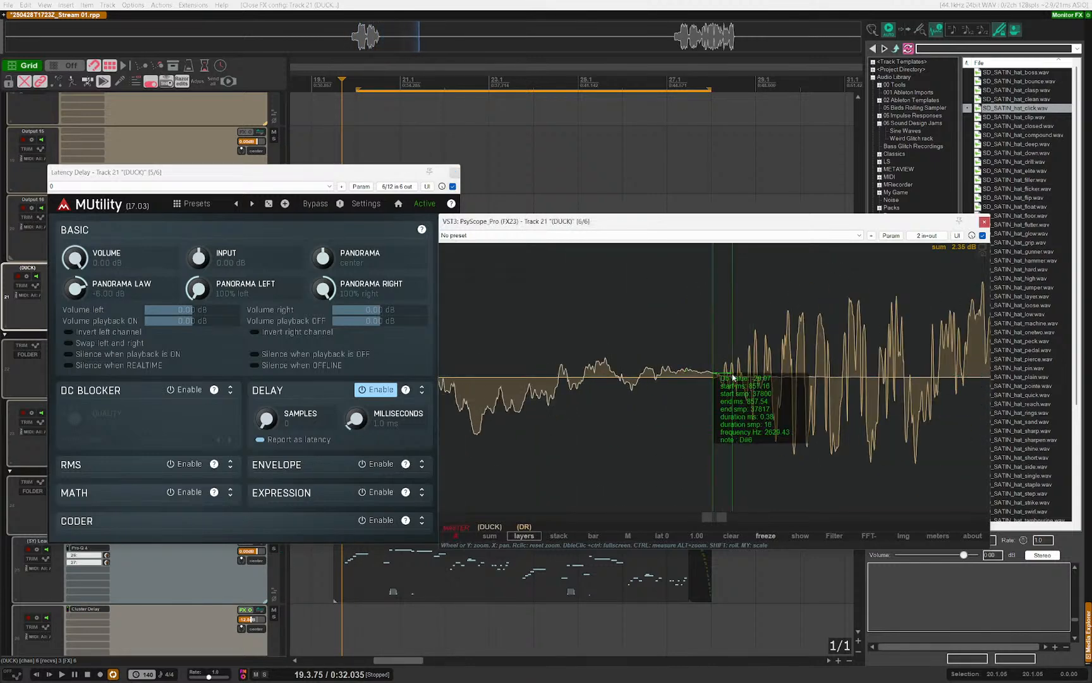
{"action": "left_click_drag", "start_coordinate": [732, 378], "coordinate": [727, 377]}
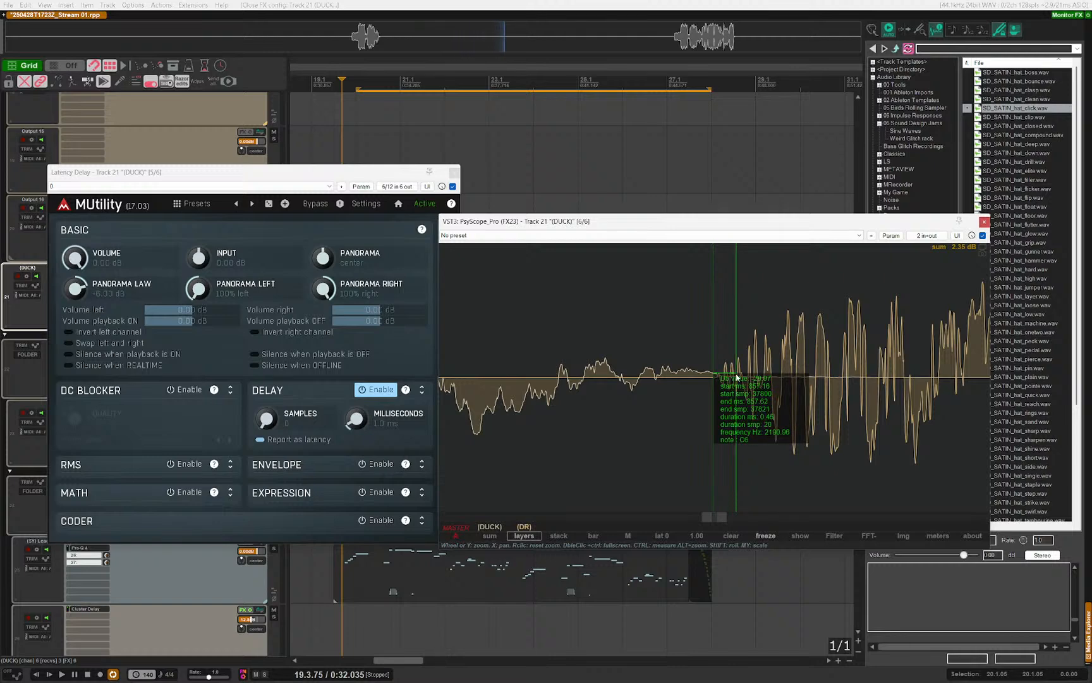
Step: Set Latency Delay's delay time to 1.4 ms, play the section to check it on the scope, and close both plugin windows
{"action": "double_click", "coordinate": [356, 419]}
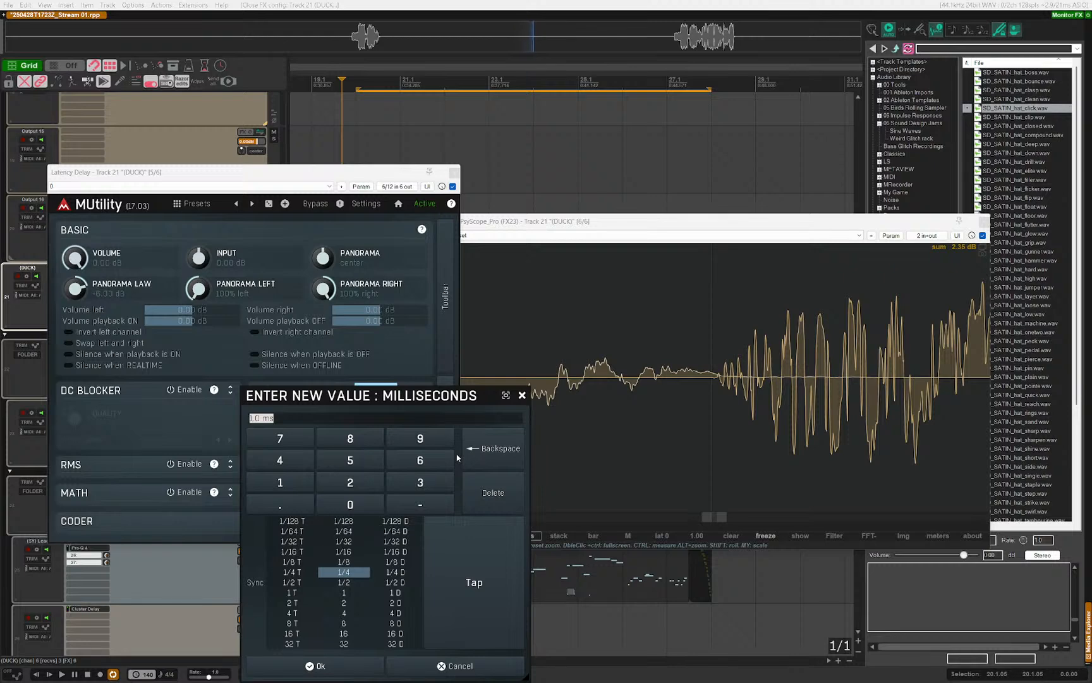
{"action": "type", "text": "1.4"}
{"action": "key", "text": "Return"}
{"action": "key", "text": "space"}
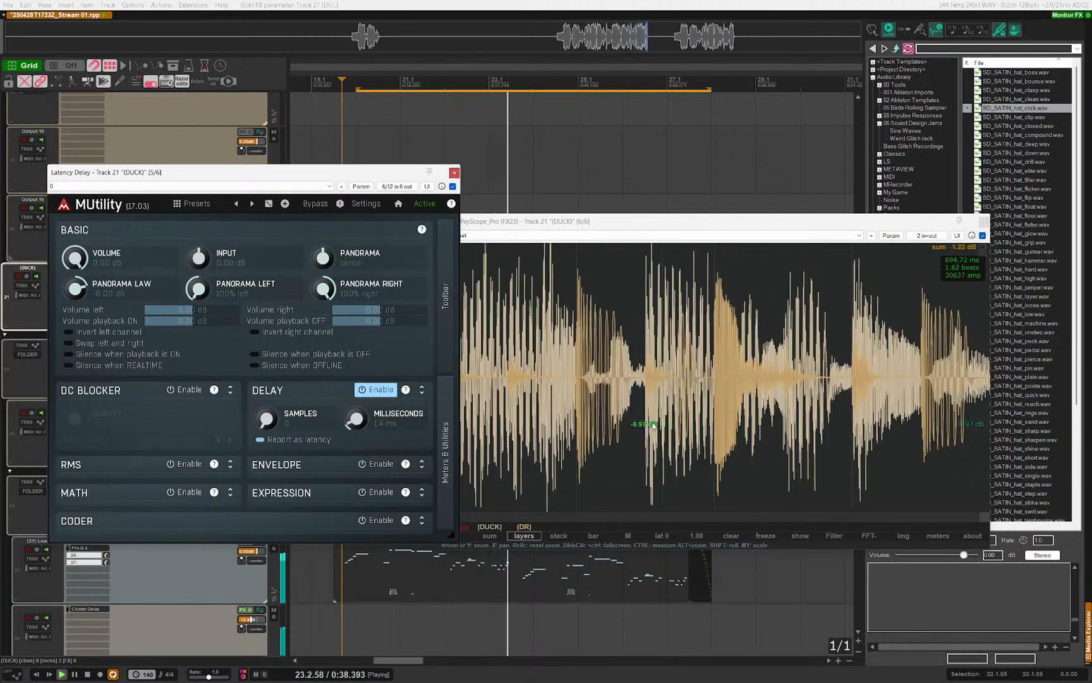
{"action": "left_click", "coordinate": [312, 174]}
{"action": "key", "text": "Escape"}
{"action": "left_click", "coordinate": [491, 223]}
{"action": "key", "text": "Escape"}
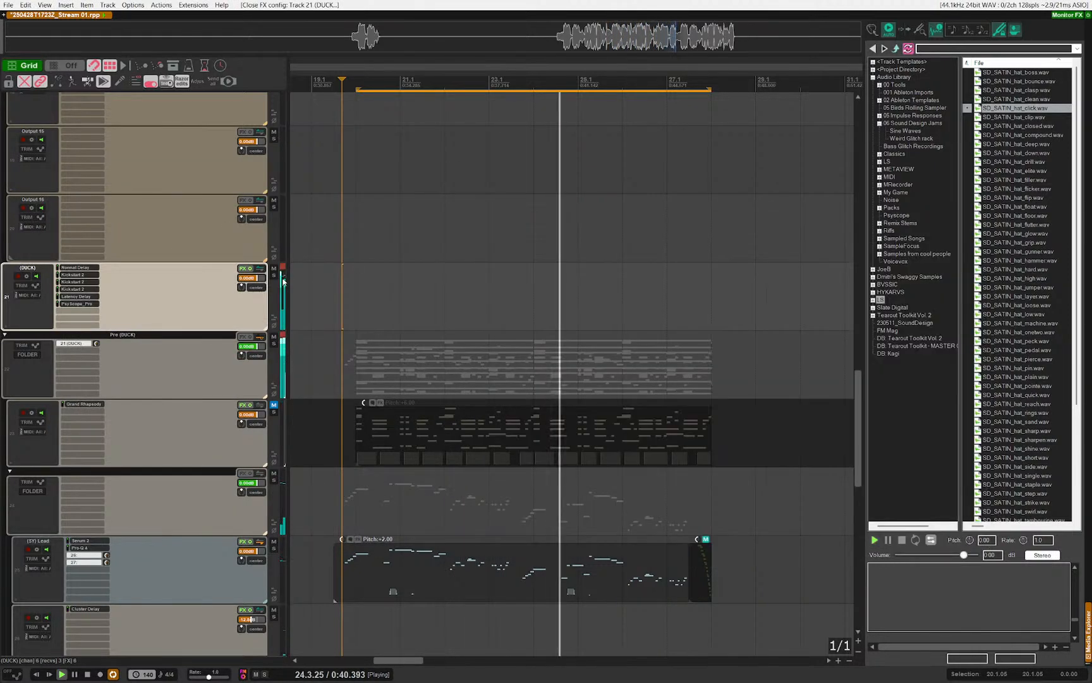
Step: Compare playback of the section with Normal Delay and Latency Delay bypassed together and enabled together in (DUCK)'s effect chain
{"action": "key", "text": "f"}
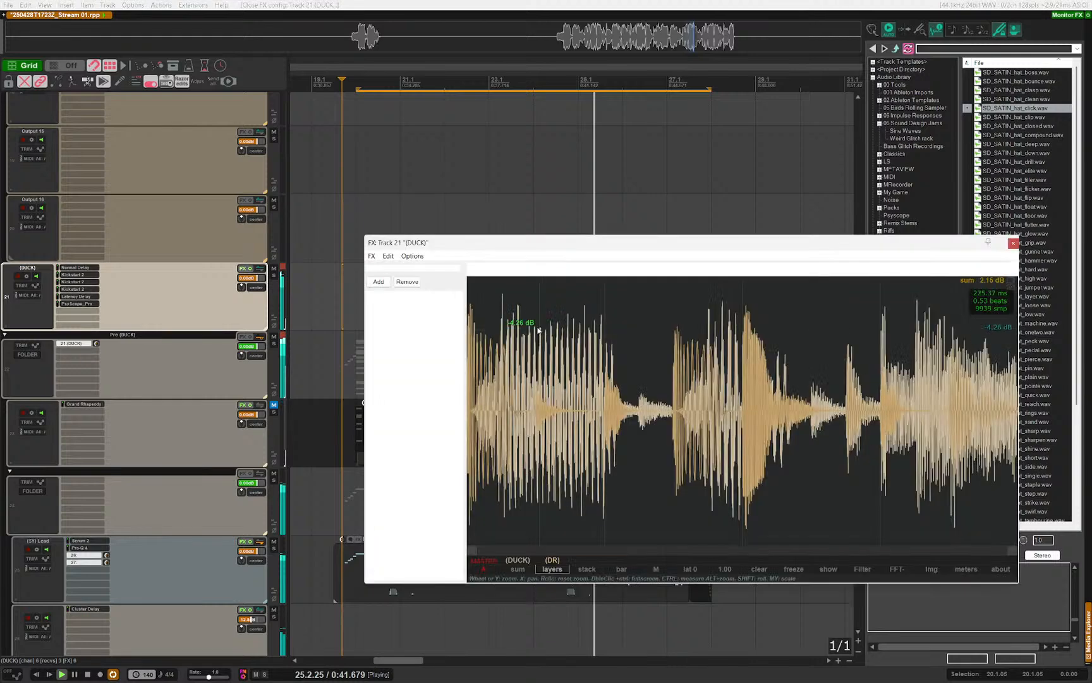
{"action": "left_click", "coordinate": [391, 332]}
{"action": "left_click", "coordinate": [397, 296], "text": "ctrl"}
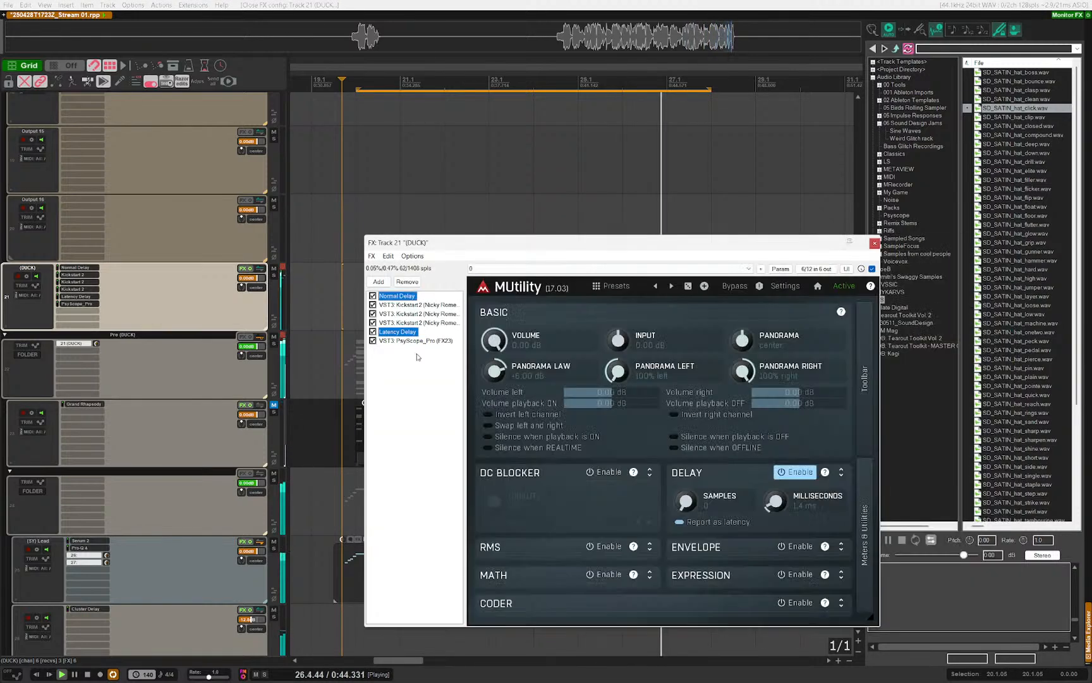
{"action": "key", "text": "space"}
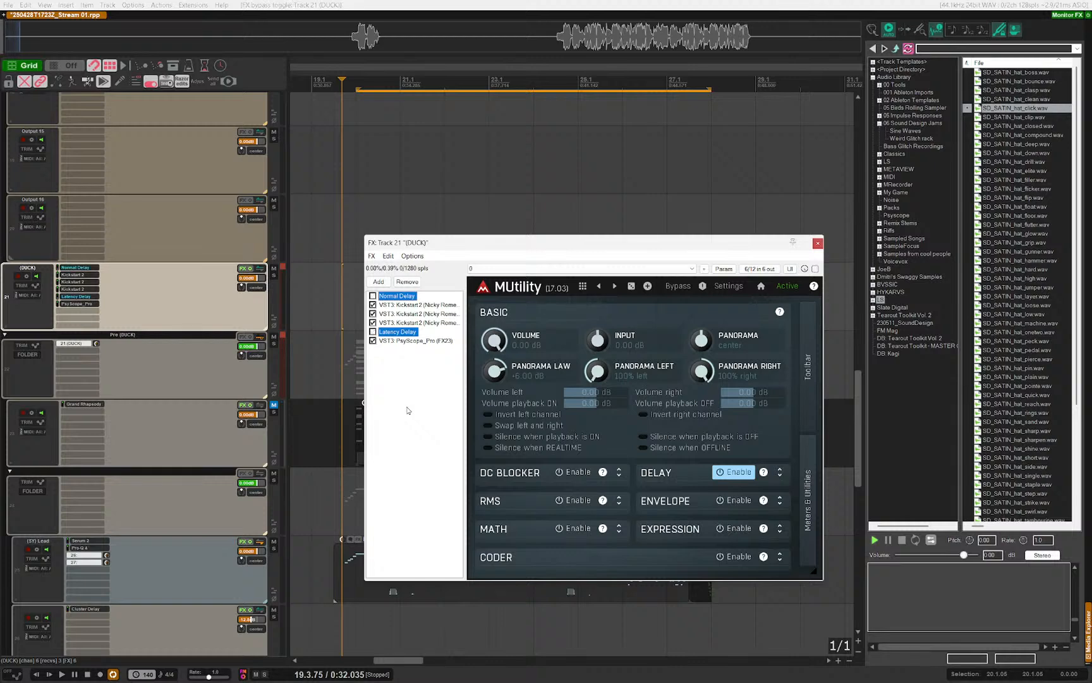
{"action": "key", "text": "space"}
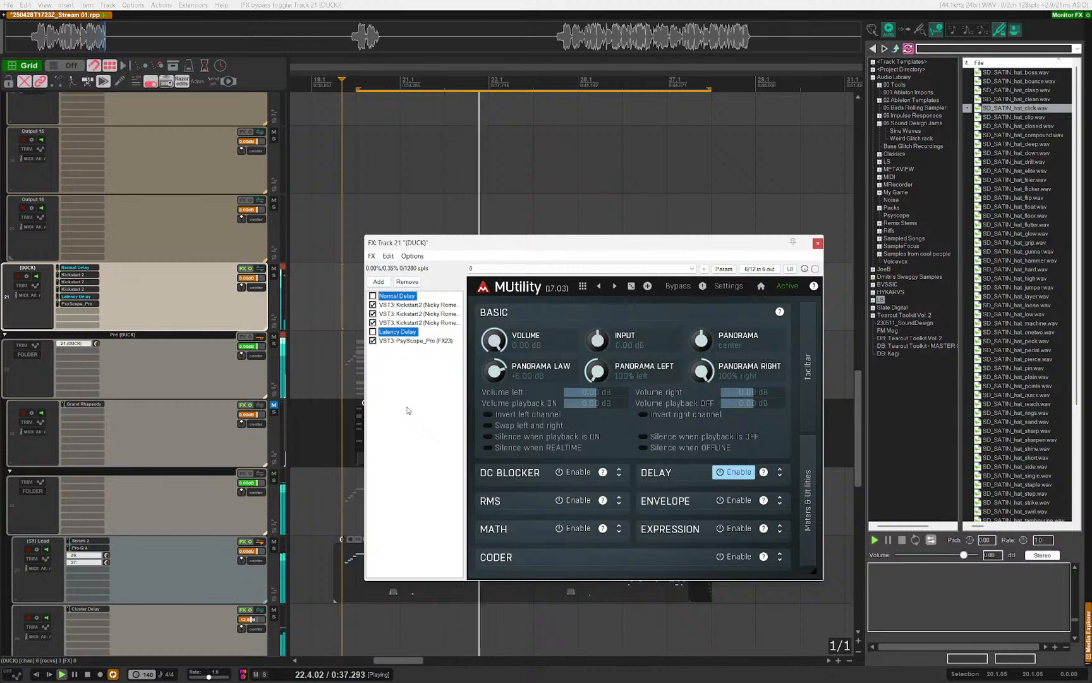
{"action": "key", "text": "space"}
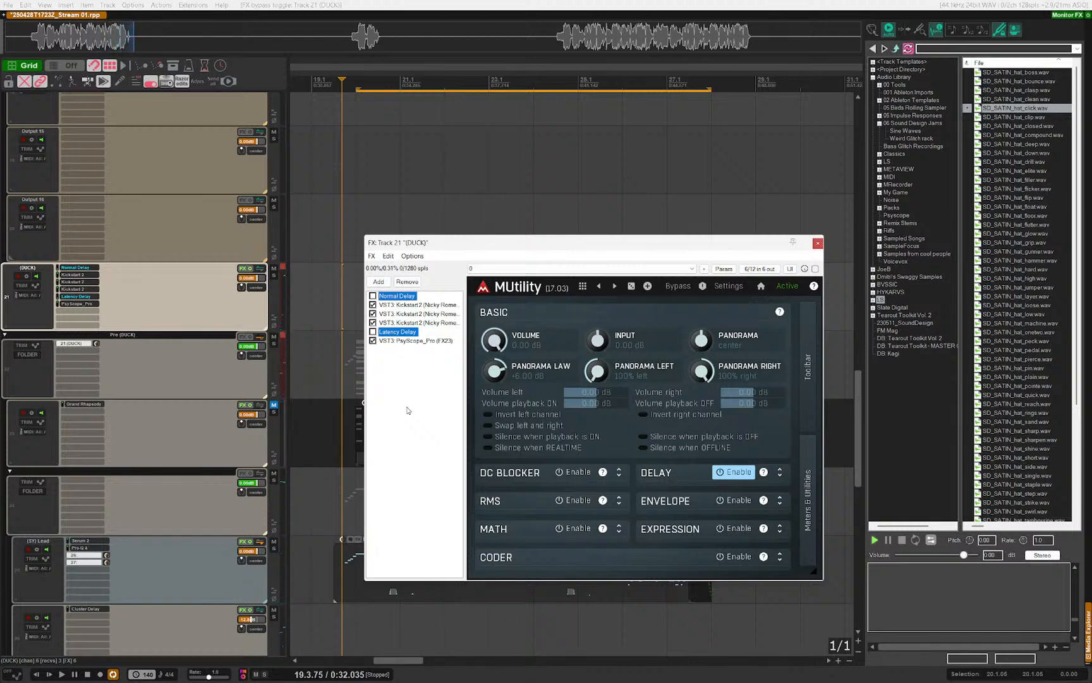
{"action": "key", "text": "space"}
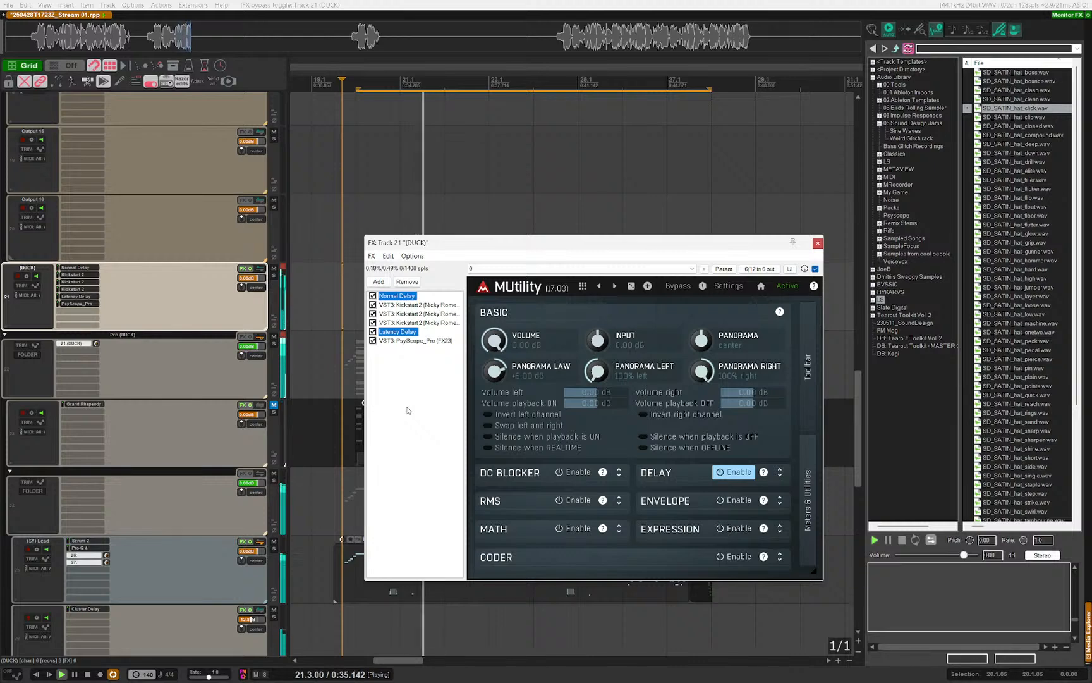
Step: Close the project with its changes saved, reopen the recent project 250428T1723Z_Stream 01.rpp, and dismiss (DUCK)'s effect chain window
{"action": "key", "text": "ctrl+q"}
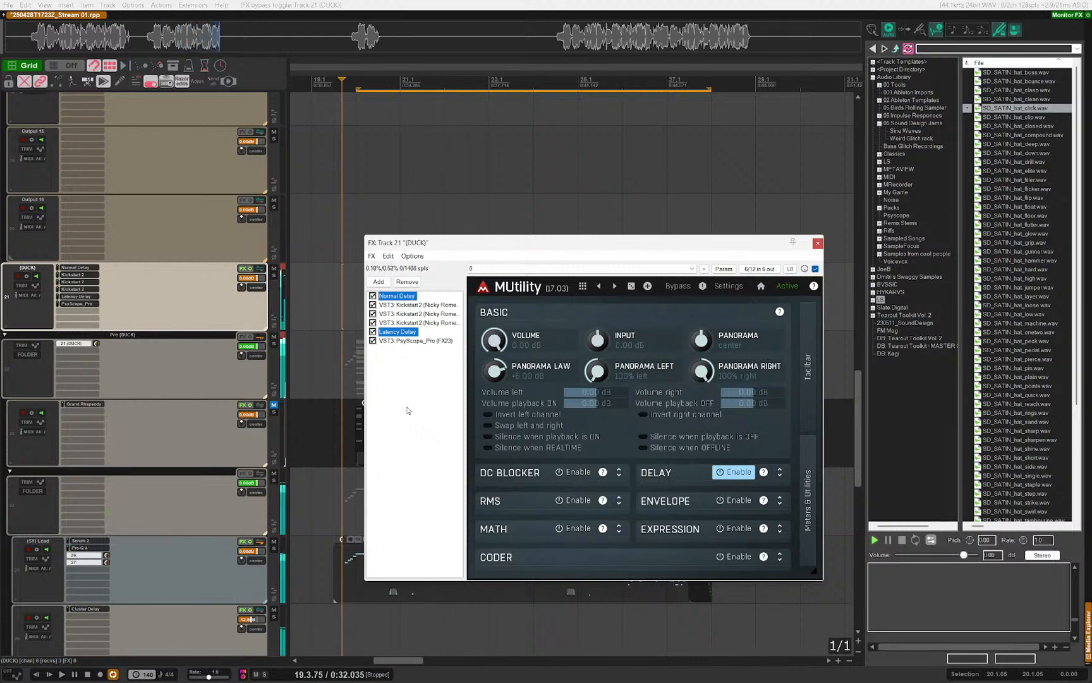
{"action": "key", "text": "Return"}
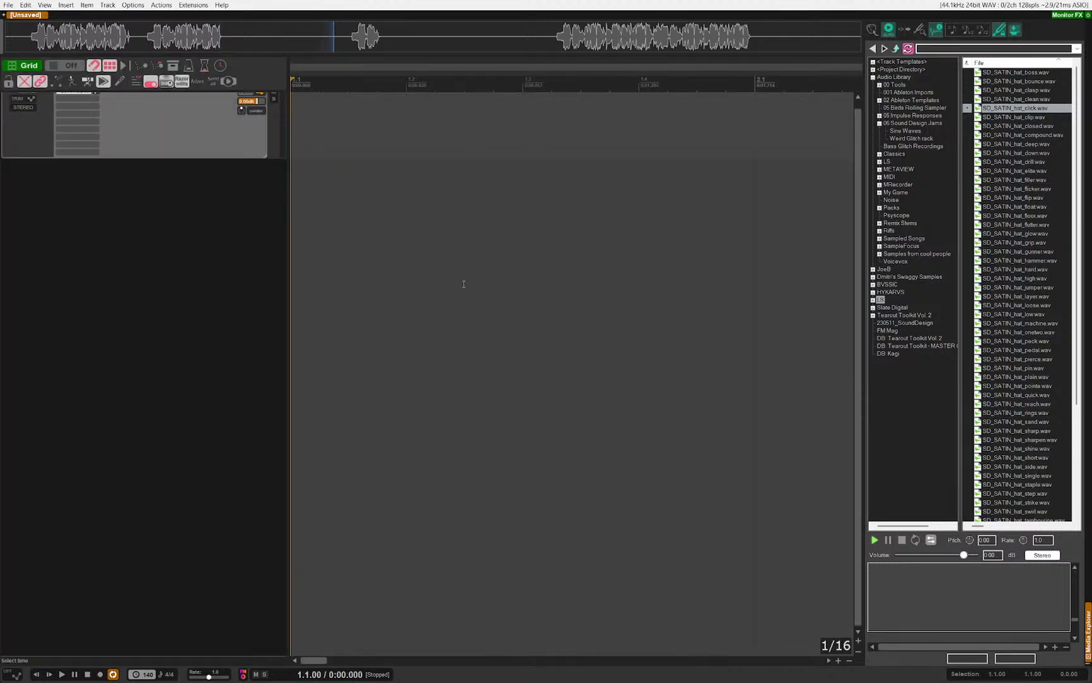
{"action": "left_click", "coordinate": [3, 5]}
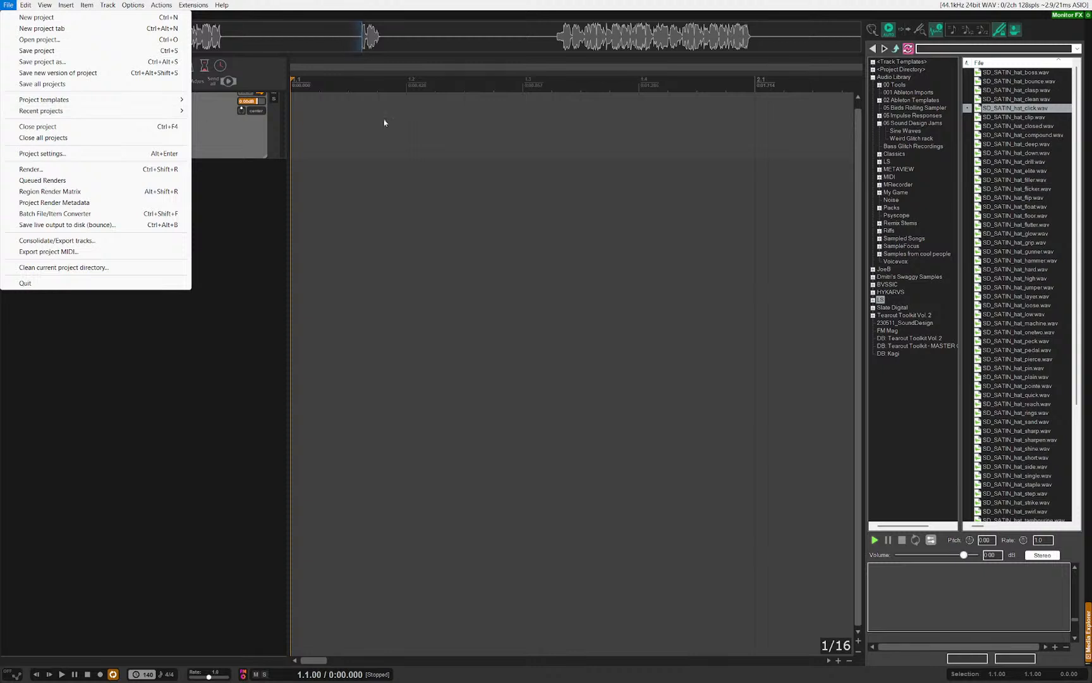
{"action": "mouse_move", "coordinate": [152, 113]}
{"action": "left_click", "coordinate": [308, 124]}
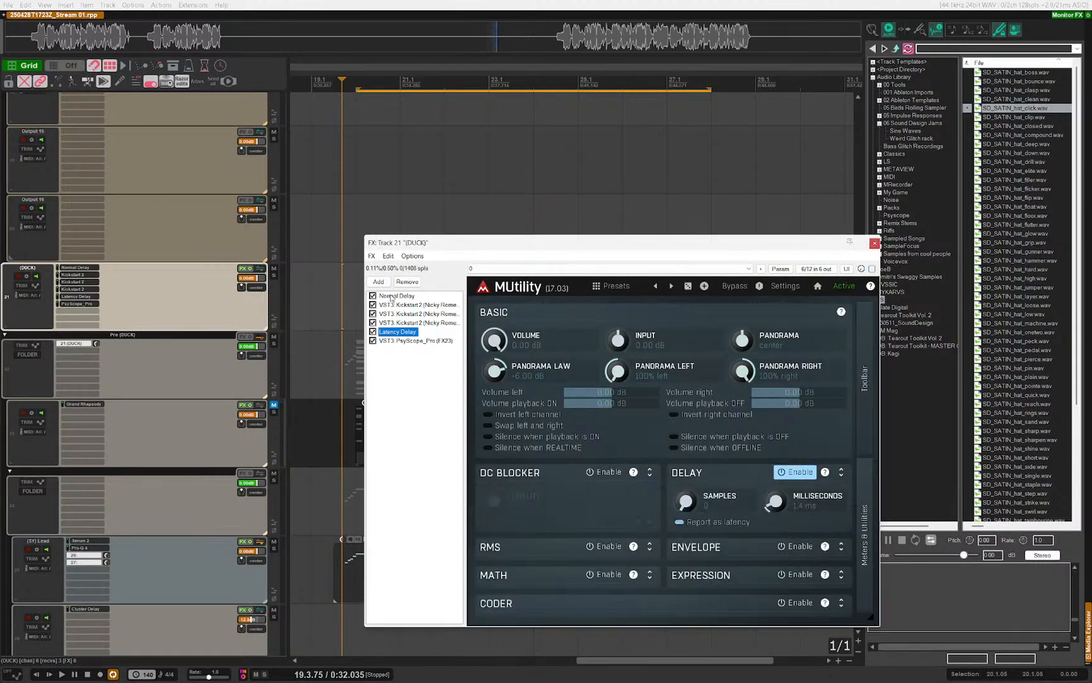
{"action": "left_click", "coordinate": [381, 472]}
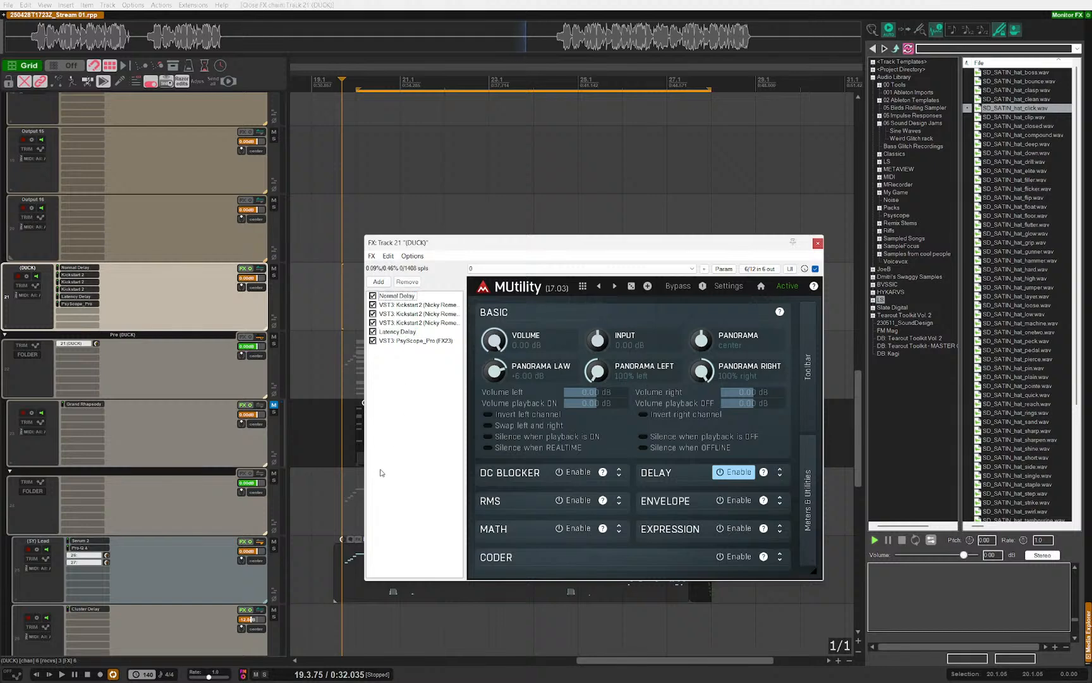
{"action": "key", "text": "Escape"}
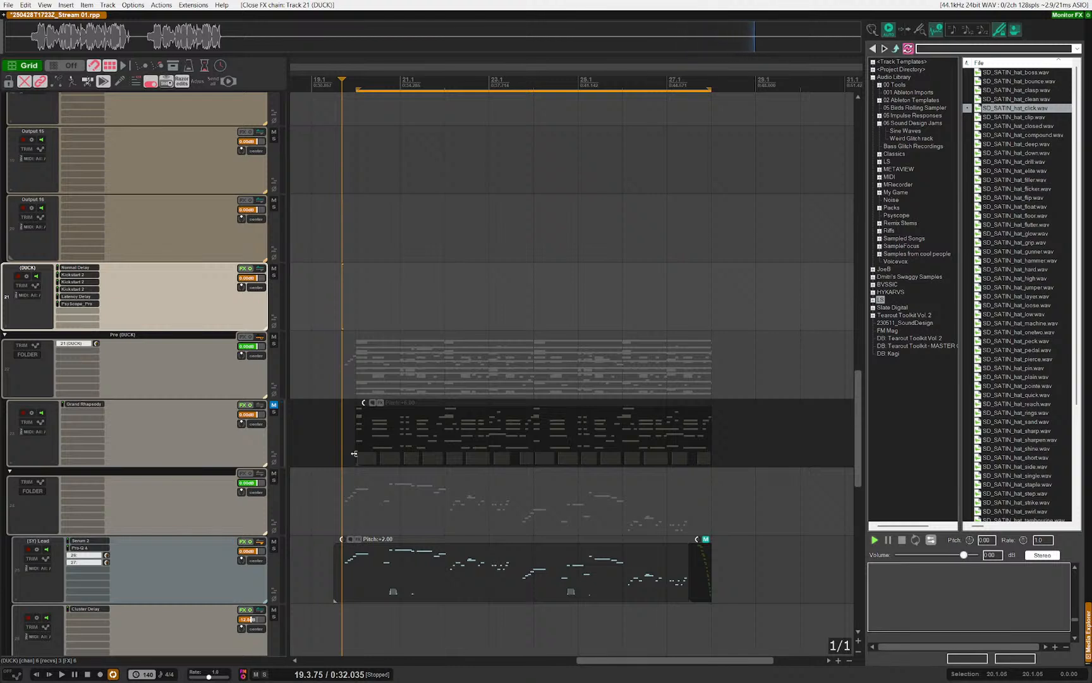
Step: Select the (SY) Lead track and play the arrangement from 19.3.75 while viewing the synth and chord tracks
{"action": "left_click", "coordinate": [194, 445]}
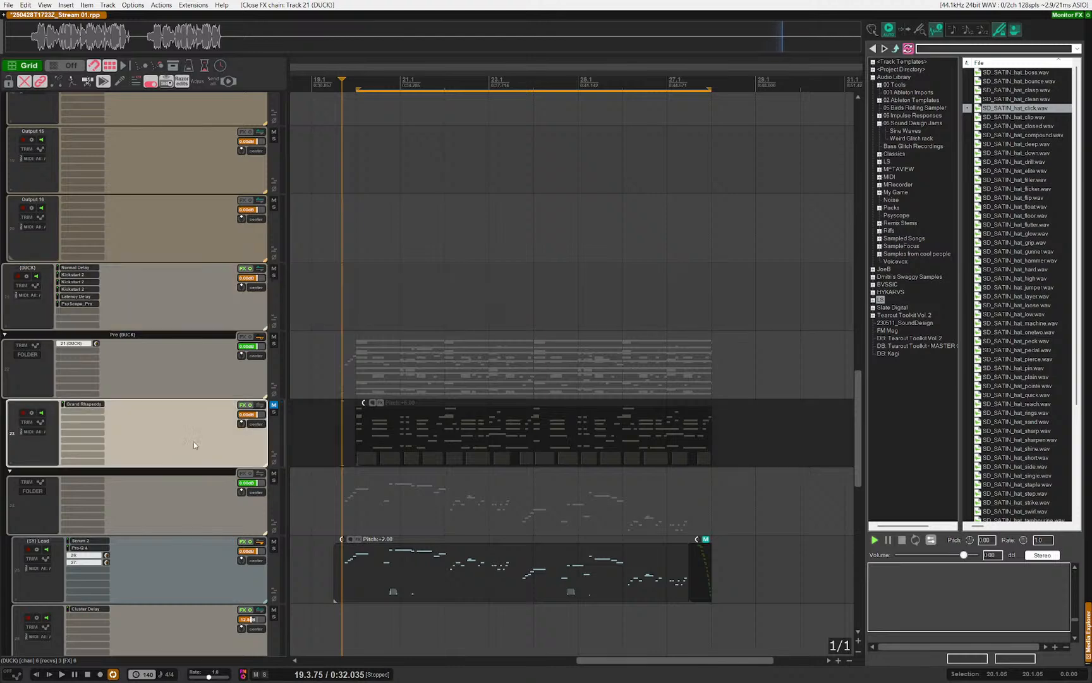
{"action": "scroll", "coordinate": [265, 440], "scroll_direction": "down", "scroll_amount": 4}
{"action": "left_click", "coordinate": [260, 318]}
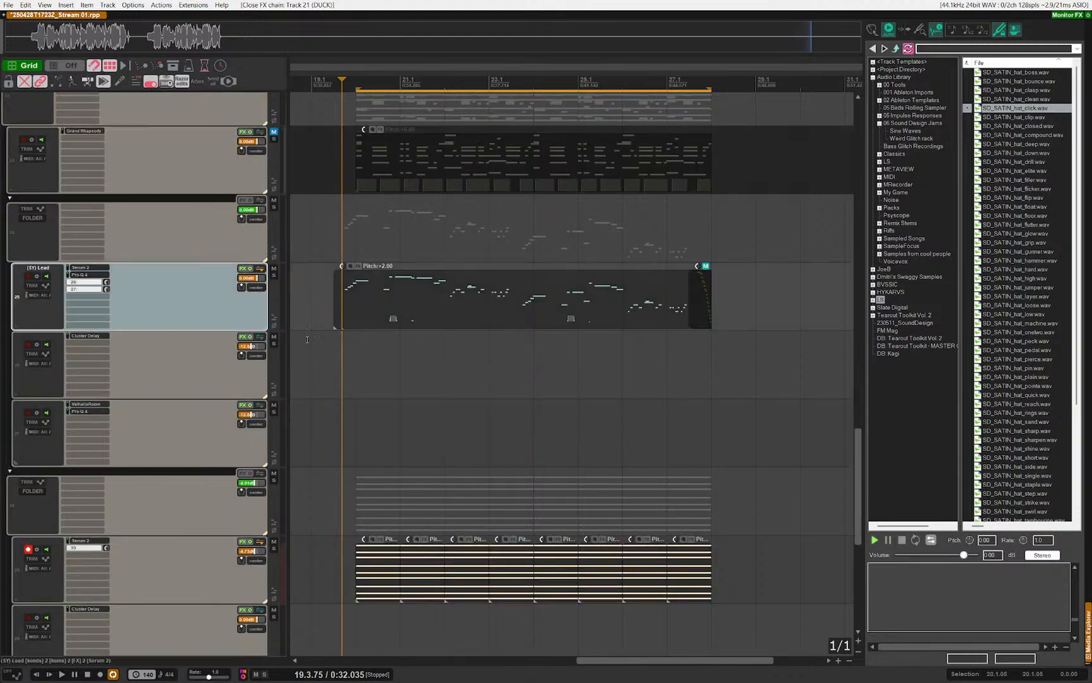
{"action": "left_click_drag", "start_coordinate": [492, 333], "coordinate": [415, 390]}
{"action": "right_click", "coordinate": [420, 399]}
{"action": "scroll", "coordinate": [432, 332], "scroll_direction": "down", "scroll_amount": 6}
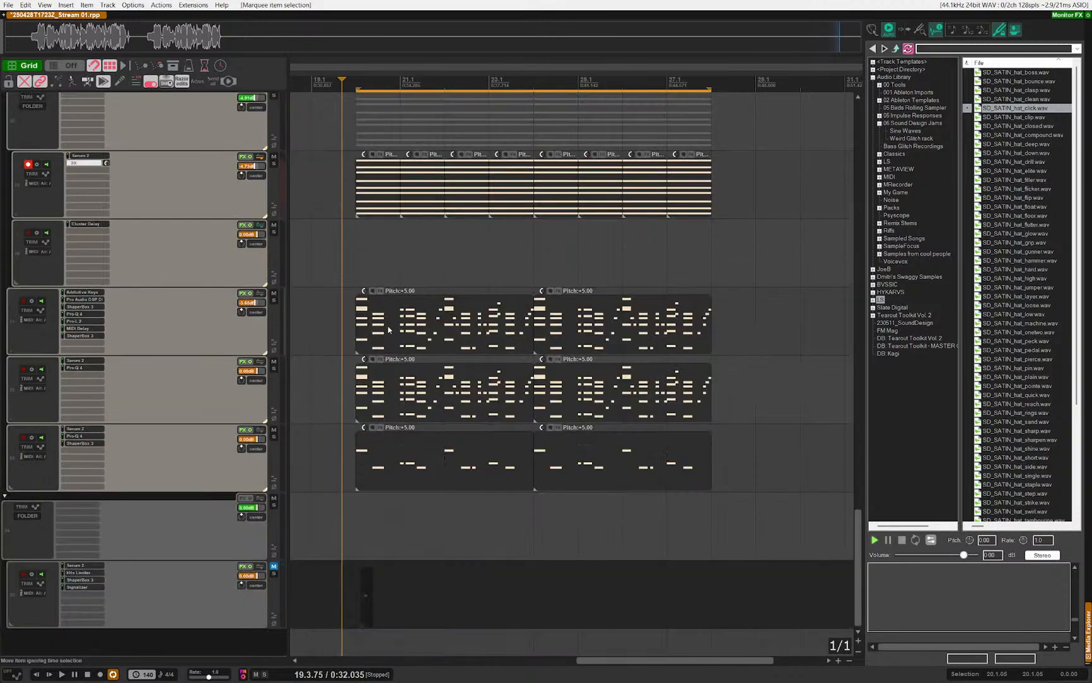
{"action": "key", "text": "space"}
{"action": "scroll", "coordinate": [404, 354], "scroll_direction": "up", "scroll_amount": 5}
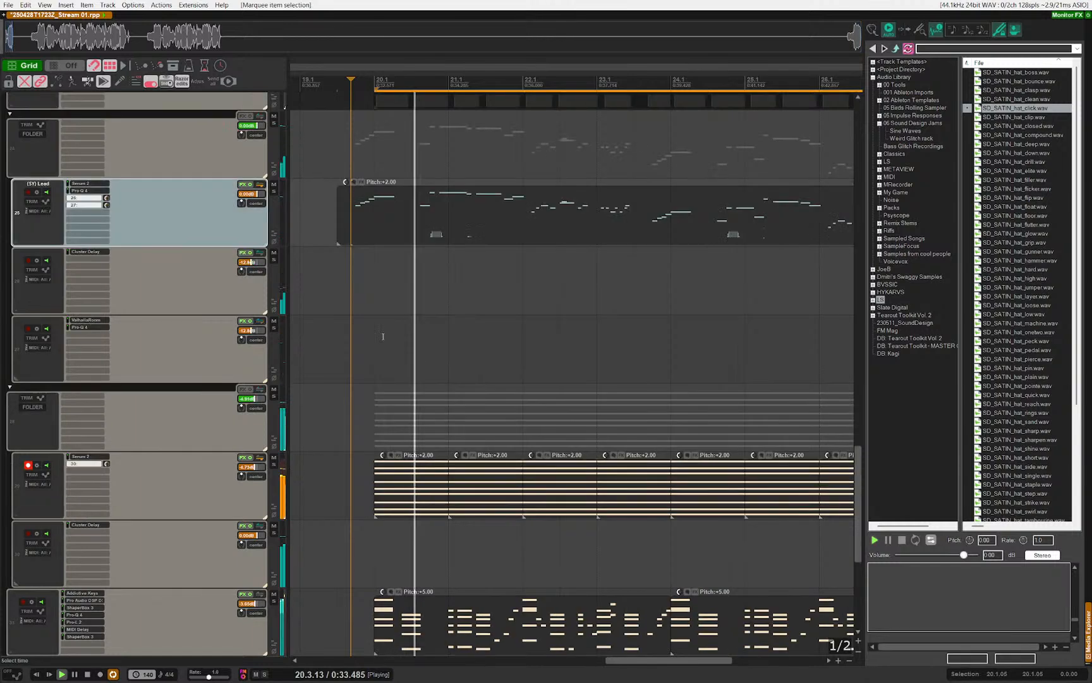
Step: Clear the time selection, then select the Serum 2 chord track and disarm its recording
{"action": "scroll", "coordinate": [477, 323], "scroll_direction": "up", "scroll_amount": 5}
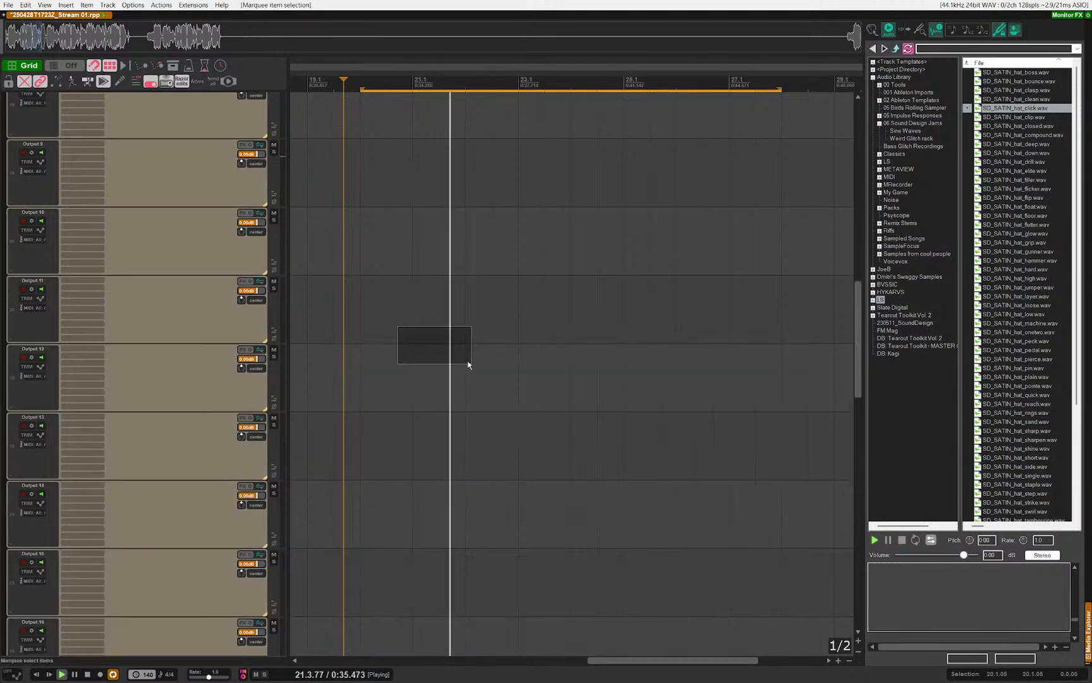
{"action": "scroll", "coordinate": [432, 331], "scroll_direction": "down", "scroll_amount": 6}
{"action": "scroll", "coordinate": [401, 311], "scroll_direction": "down", "scroll_amount": 2}
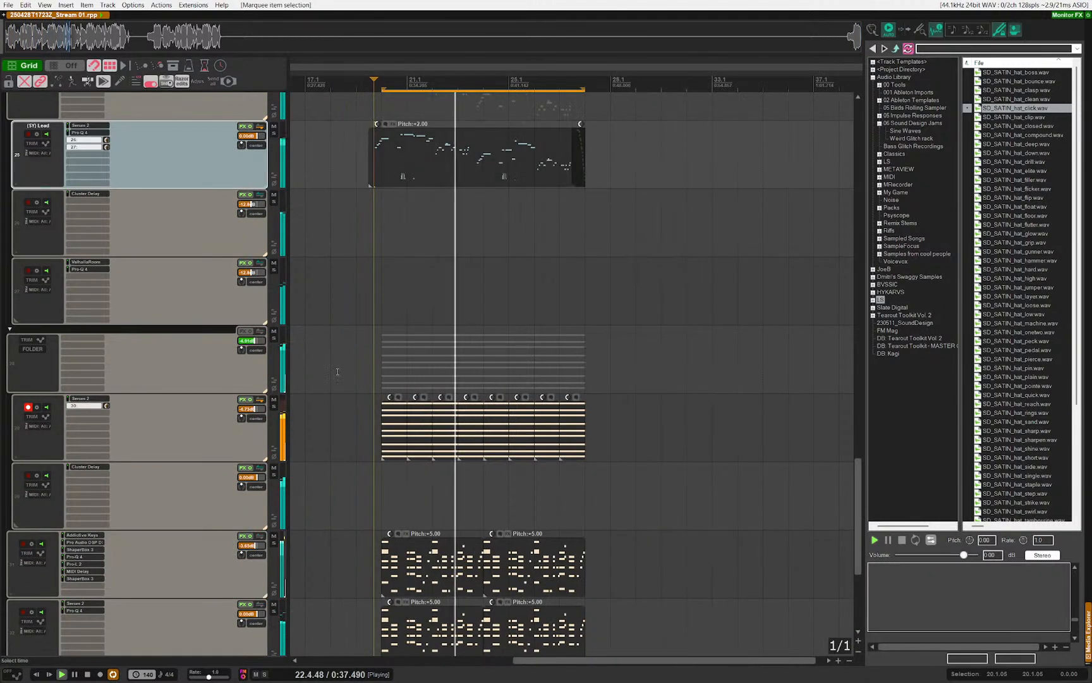
{"action": "key", "text": "Escape"}
{"action": "left_click", "coordinate": [52, 437]}
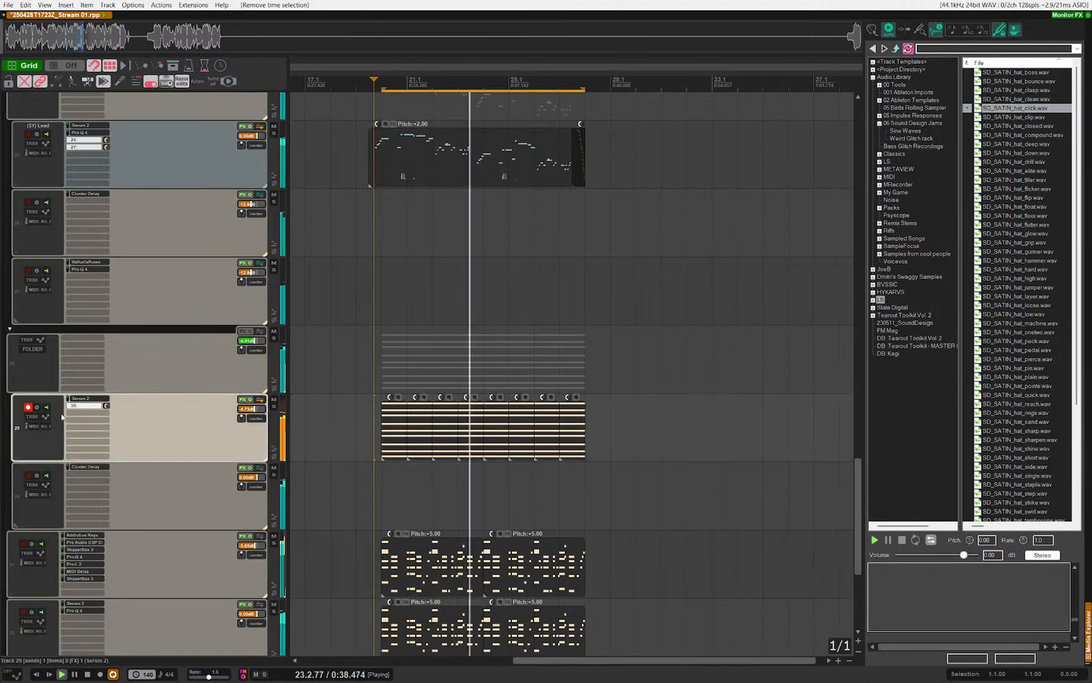
{"action": "left_click", "coordinate": [28, 408]}
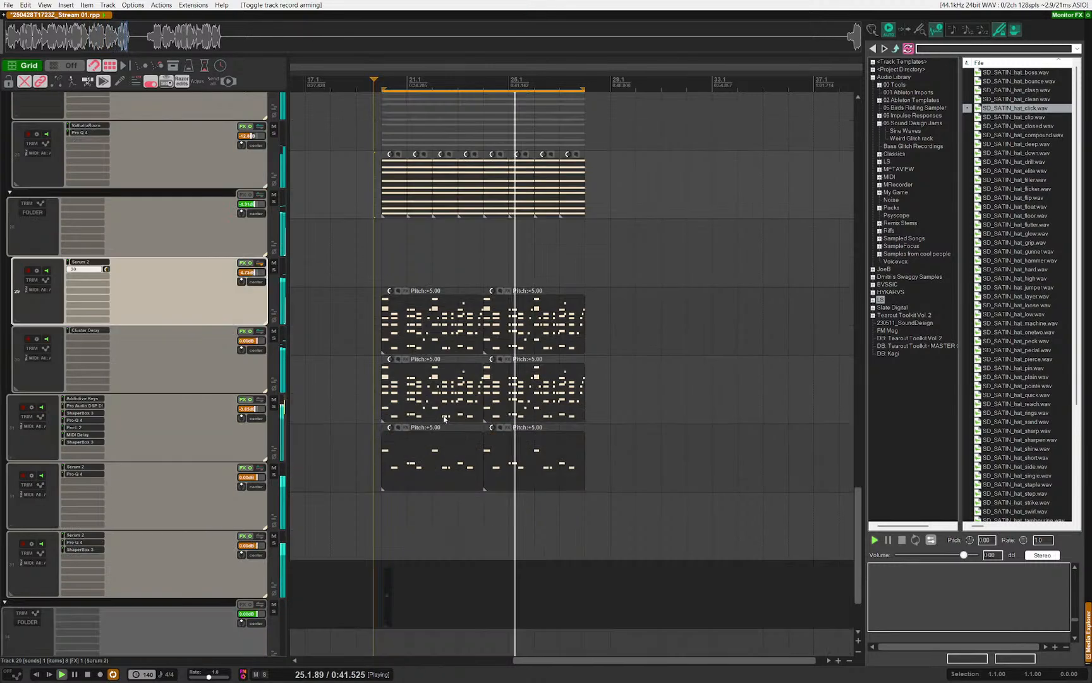
Step: Save the project while the arrangement keeps playing
{"action": "scroll", "coordinate": [386, 399], "scroll_direction": "down", "scroll_amount": 3}
{"action": "scroll", "coordinate": [386, 399], "scroll_direction": "up", "scroll_amount": 8}
{"action": "scroll", "coordinate": [436, 403], "scroll_direction": "up", "scroll_amount": 4}
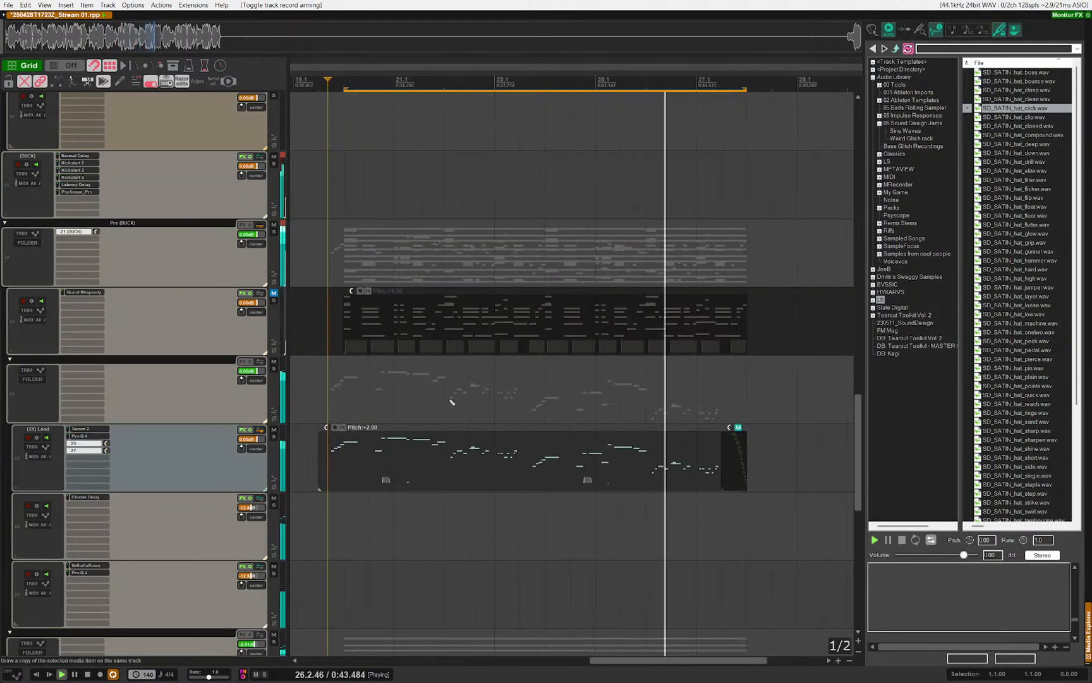
{"action": "scroll", "coordinate": [450, 401], "scroll_direction": "down", "scroll_amount": 3}
{"action": "key", "text": "ctrl+s"}
{"action": "scroll", "coordinate": [646, 444], "scroll_direction": "up", "scroll_amount": 6}
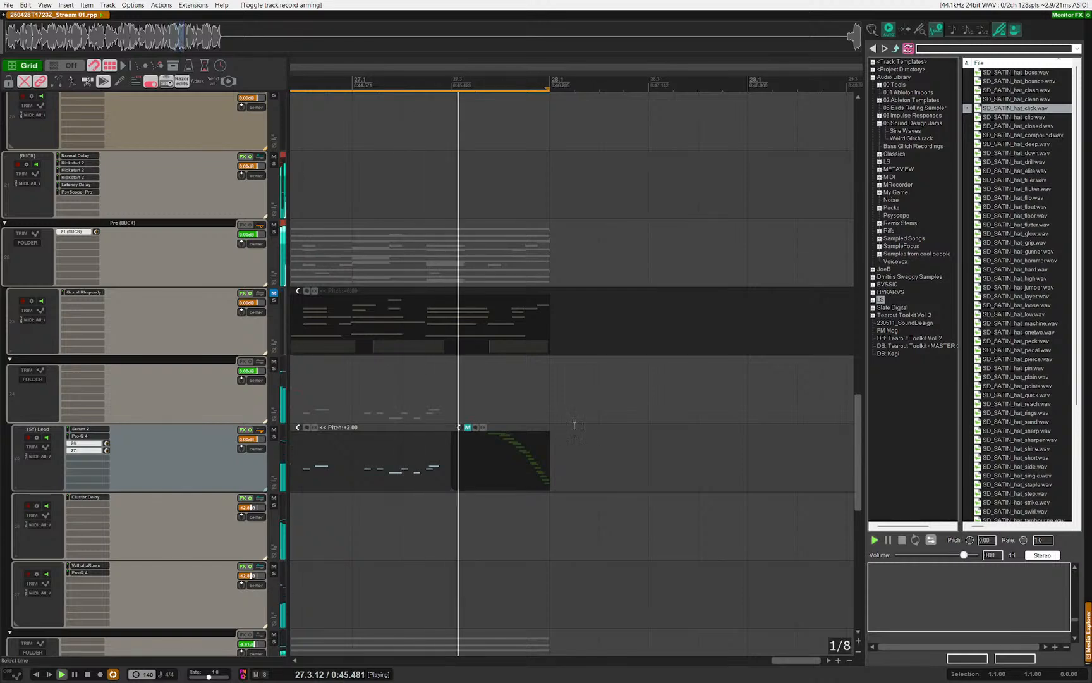
Step: Play and examine the arrangement's ending around bars 27 and 28 across the lead, chord and keys tracks, and stop playback
{"action": "scroll", "coordinate": [574, 422], "scroll_direction": "down", "scroll_amount": 4}
{"action": "scroll", "coordinate": [744, 351], "scroll_direction": "left", "scroll_amount": 3}
{"action": "left_click_drag", "start_coordinate": [575, 345], "coordinate": [663, 299]}
{"action": "scroll", "coordinate": [537, 373], "scroll_direction": "down", "scroll_amount": 2}
{"action": "left_click_drag", "start_coordinate": [680, 461], "coordinate": [529, 385]}
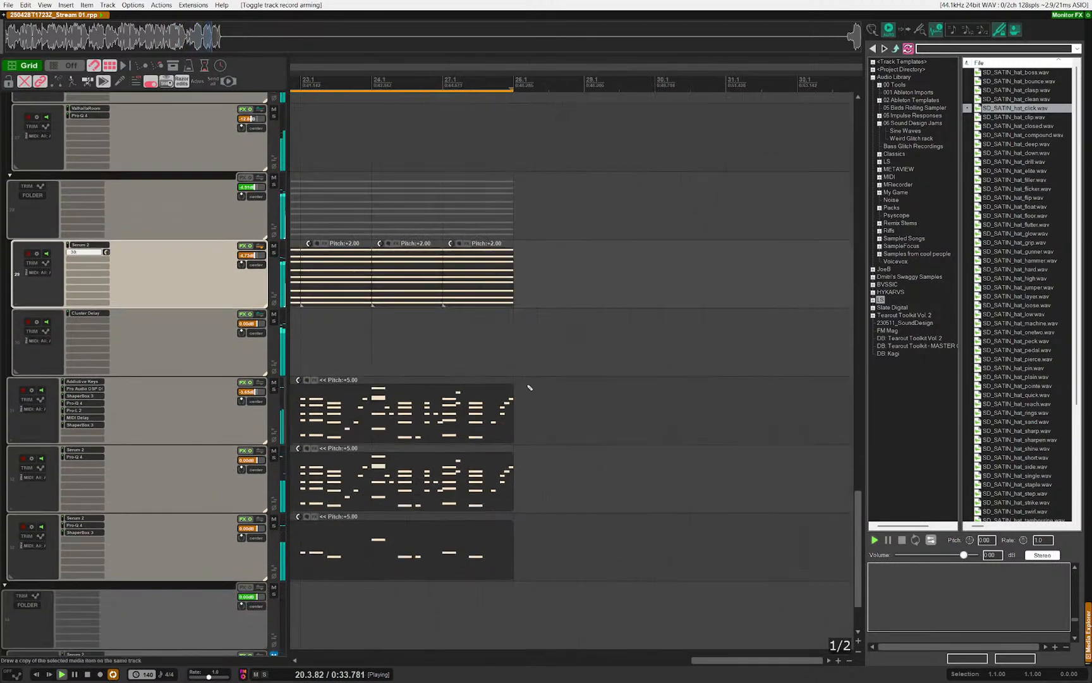
{"action": "scroll", "coordinate": [531, 380], "scroll_direction": "down", "scroll_amount": 1}
{"action": "key", "text": "space"}
{"action": "scroll", "coordinate": [543, 352], "scroll_direction": "up", "scroll_amount": 2}
{"action": "key", "text": "space"}
{"action": "scroll", "coordinate": [571, 370], "scroll_direction": "up", "scroll_amount": 4}
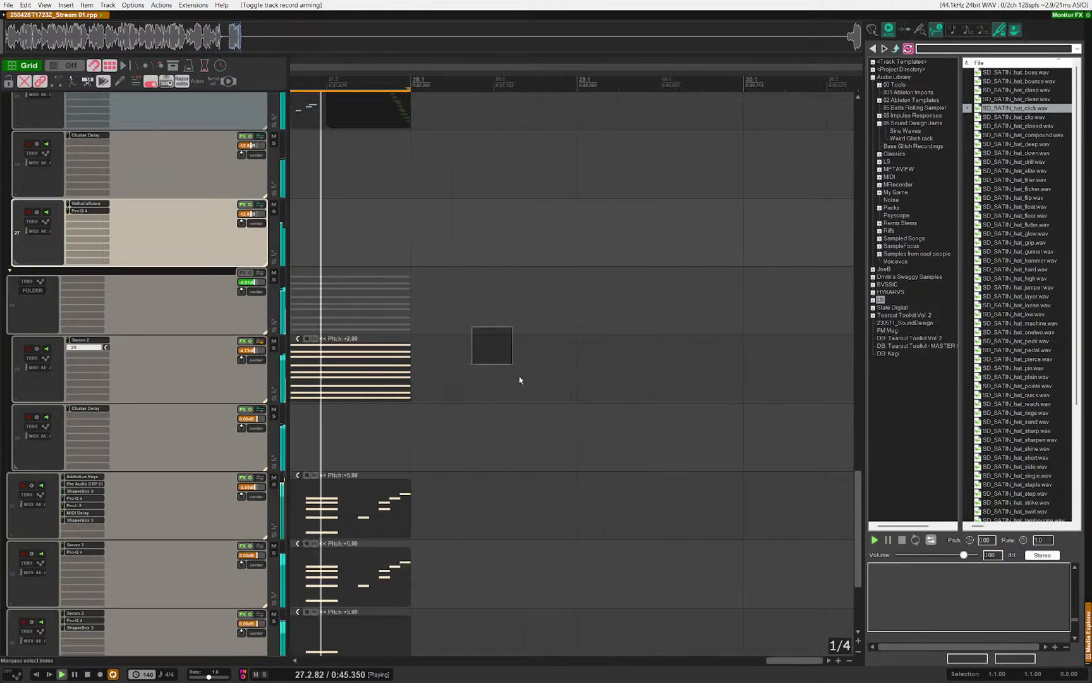
{"action": "key", "text": "space"}
{"action": "scroll", "coordinate": [500, 395], "scroll_direction": "down", "scroll_amount": 4}
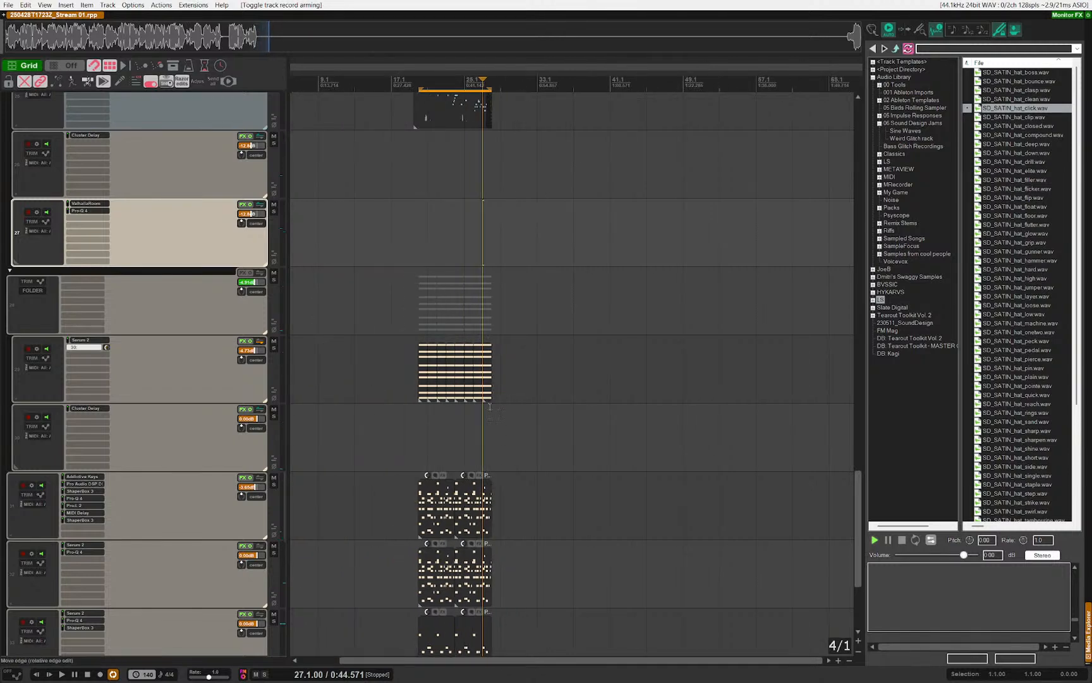
Step: Create a four-bar region from 28.1.00 to 32.1.00 directly after the arrangement's items, and clear the time selection
{"action": "left_click", "coordinate": [172, 450]}
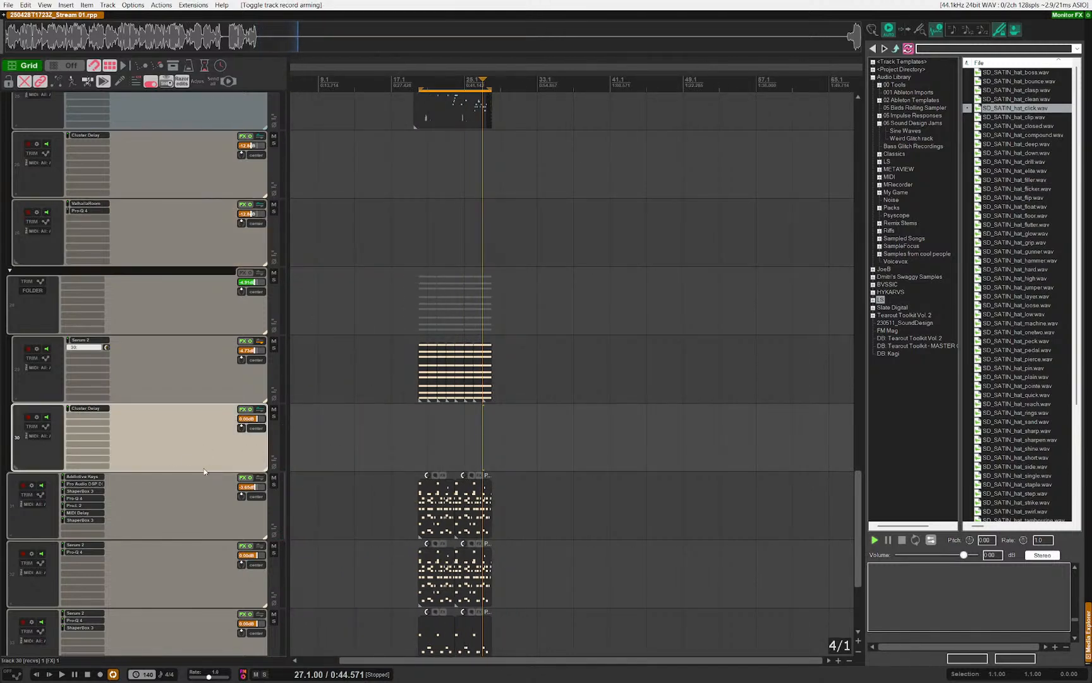
{"action": "scroll", "coordinate": [203, 443], "scroll_direction": "down", "scroll_amount": 3}
{"action": "scroll", "coordinate": [200, 440], "scroll_direction": "up", "scroll_amount": 6}
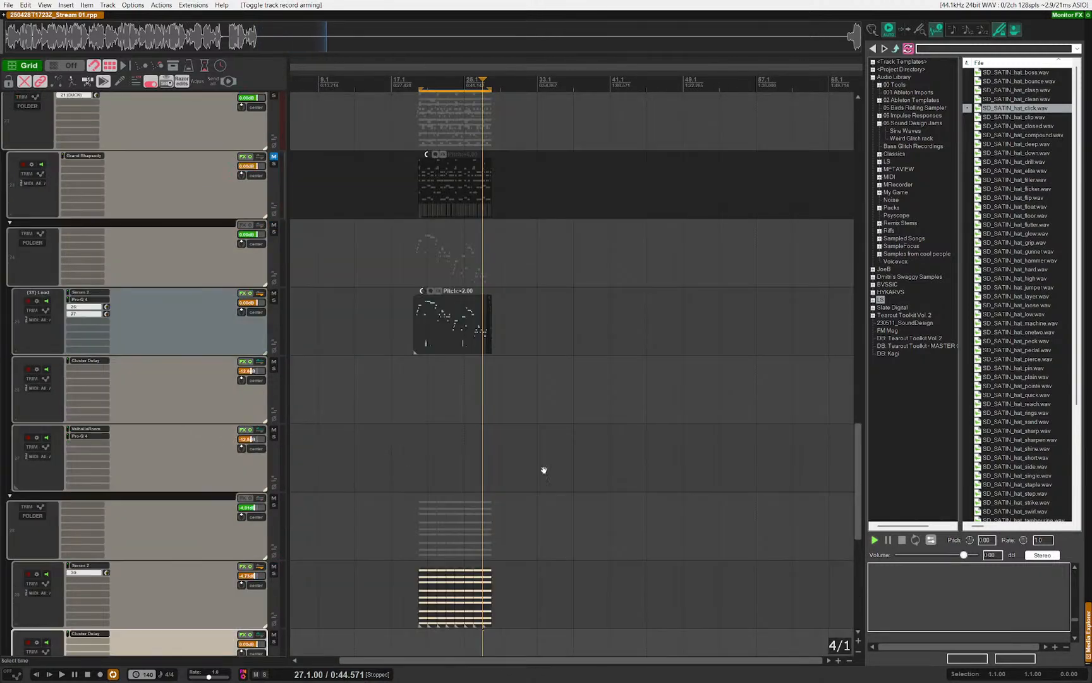
{"action": "scroll", "coordinate": [543, 471], "scroll_direction": "up", "scroll_amount": 2}
{"action": "left_click_drag", "start_coordinate": [467, 414], "coordinate": [709, 351]}
{"action": "scroll", "coordinate": [389, 349], "scroll_direction": "up", "scroll_amount": 1}
{"action": "scroll", "coordinate": [344, 310], "scroll_direction": "up", "scroll_amount": 7}
{"action": "key", "text": "shift+r"}
{"action": "key", "text": "Escape"}
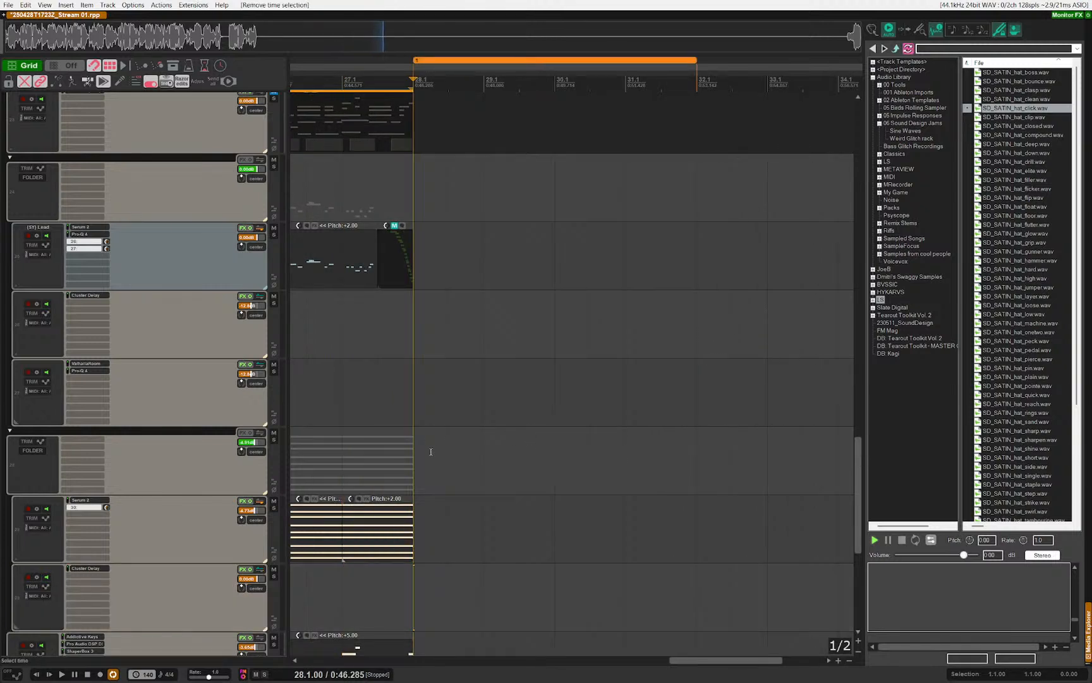
Step: Examine how the lead, chord and keys items line up with the region's start at bar 28
{"action": "left_click", "coordinate": [545, 433]}
{"action": "left_click", "coordinate": [431, 425]}
{"action": "scroll", "coordinate": [529, 442], "scroll_direction": "down", "scroll_amount": 5}
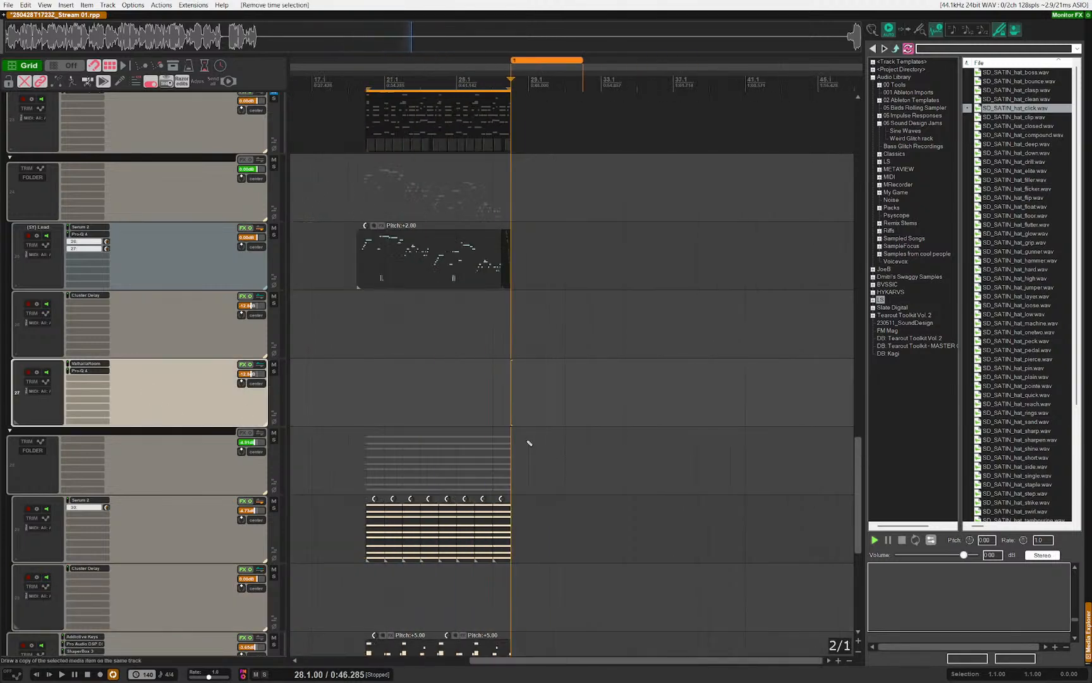
{"action": "scroll", "coordinate": [547, 327], "scroll_direction": "up", "scroll_amount": 5}
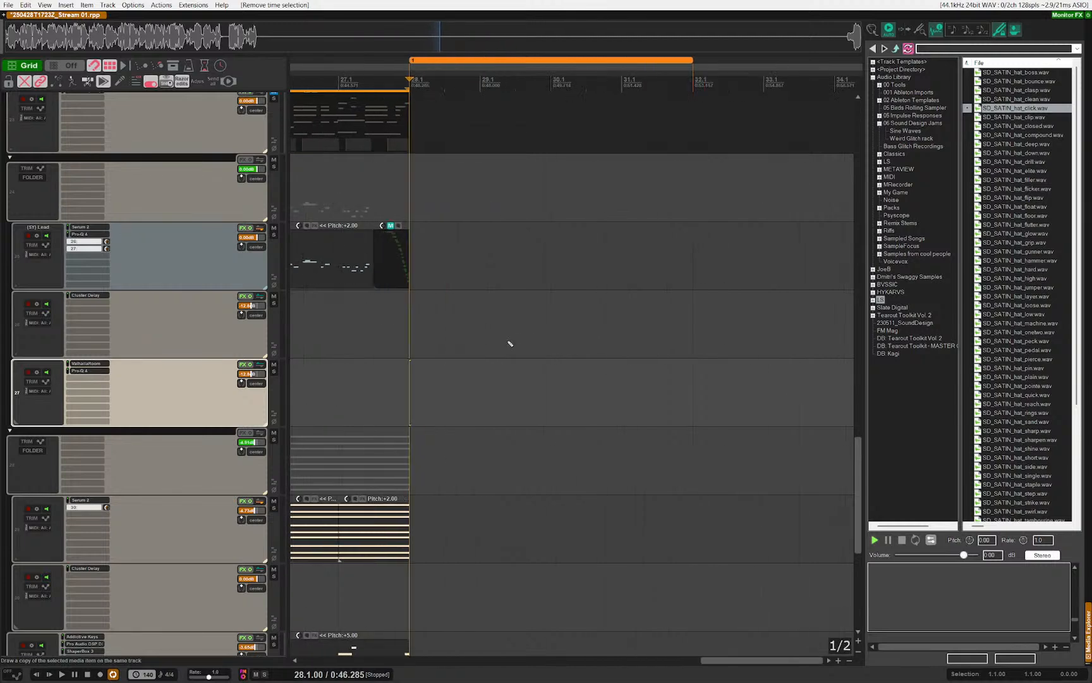
{"action": "scroll", "coordinate": [354, 323], "scroll_direction": "up", "scroll_amount": 6}
{"action": "scroll", "coordinate": [373, 391], "scroll_direction": "down", "scroll_amount": 8}
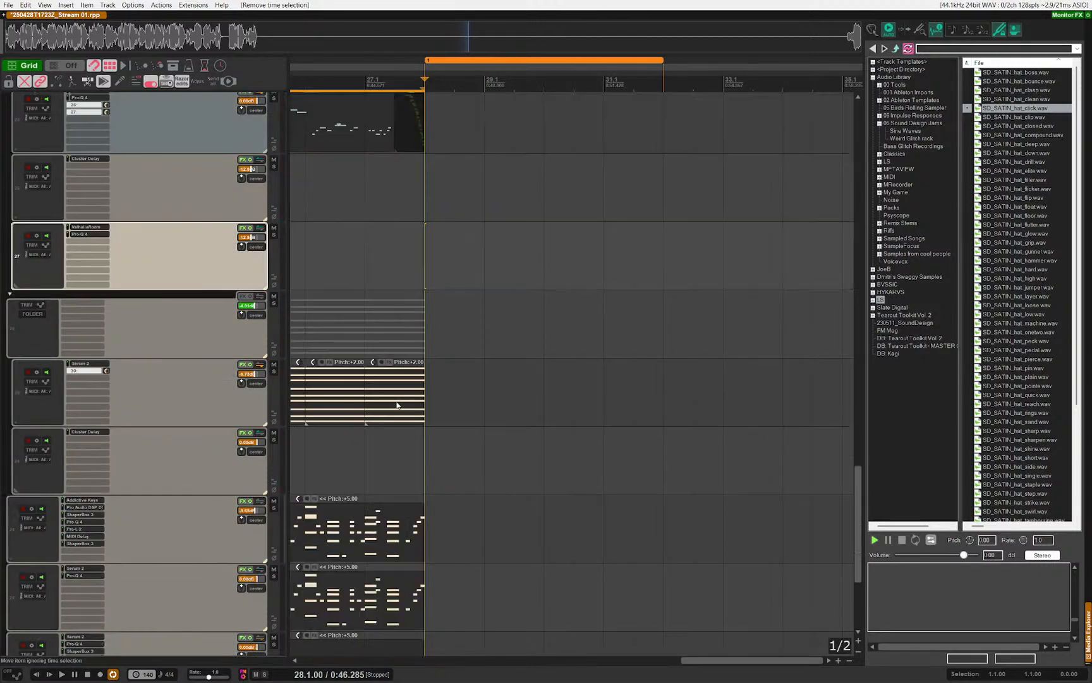
{"action": "left_click_drag", "start_coordinate": [339, 429], "coordinate": [518, 361]}
{"action": "left_click_drag", "start_coordinate": [317, 344], "coordinate": [426, 202]}
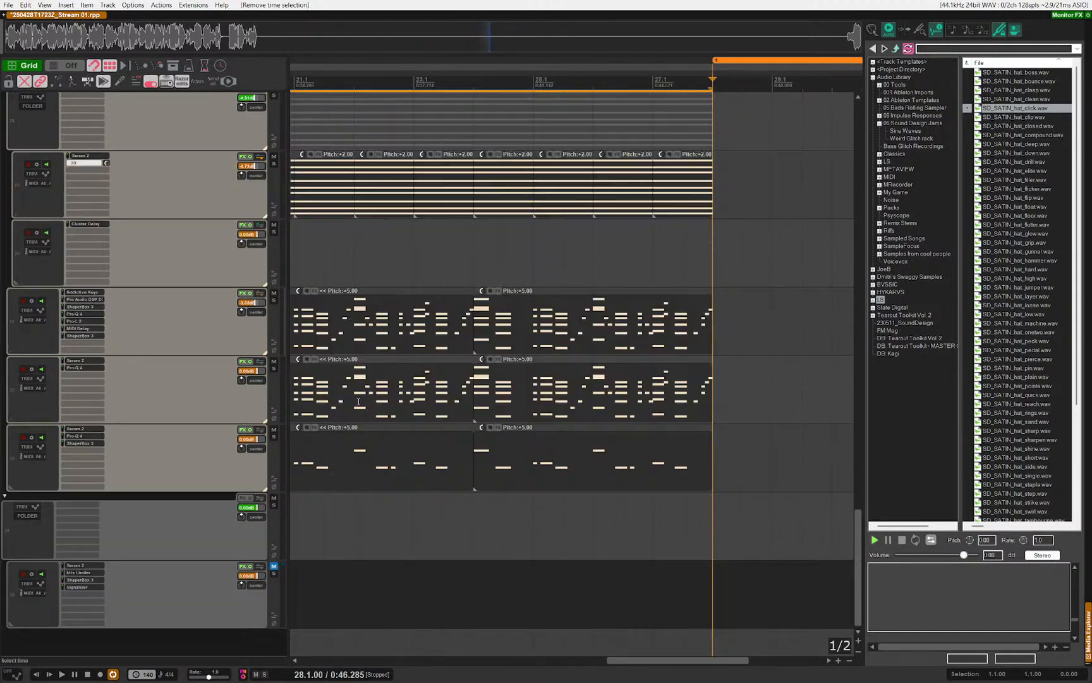
Step: Arm the Addictive Keys track for recording and solo it while playing from 26.3.00
{"action": "left_click", "coordinate": [153, 318]}
{"action": "left_click", "coordinate": [633, 263]}
{"action": "key", "text": "space"}
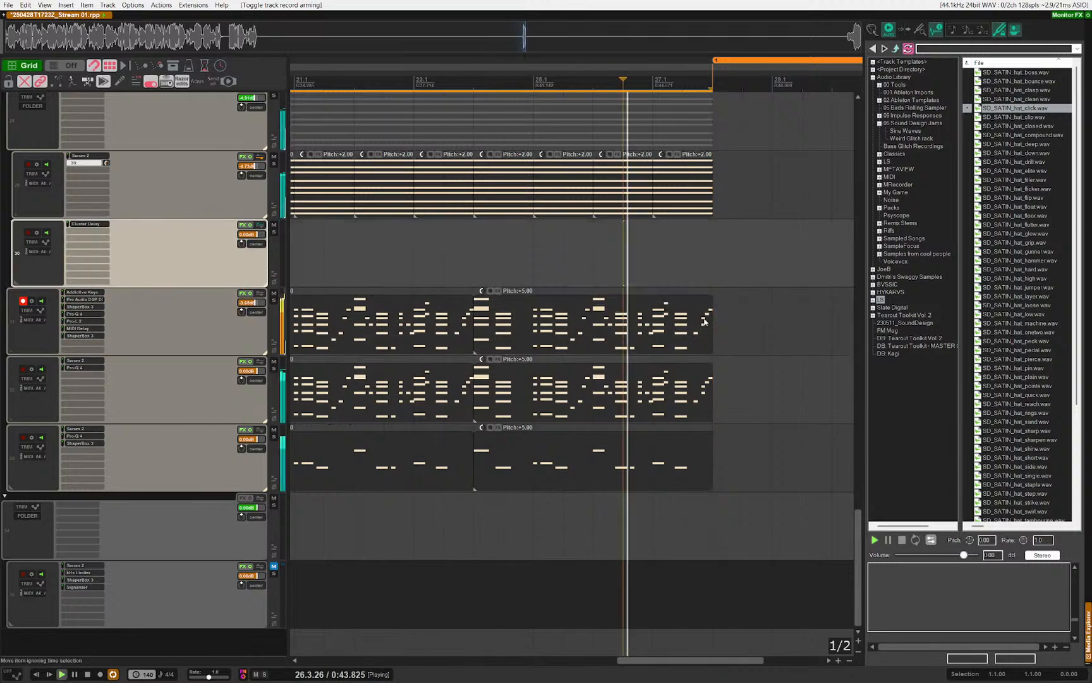
{"action": "scroll", "coordinate": [780, 363], "scroll_direction": "down", "scroll_amount": 3}
{"action": "scroll", "coordinate": [778, 364], "scroll_direction": "up", "scroll_amount": 3}
{"action": "key", "text": "s"}
{"action": "left_click", "coordinate": [672, 349]}
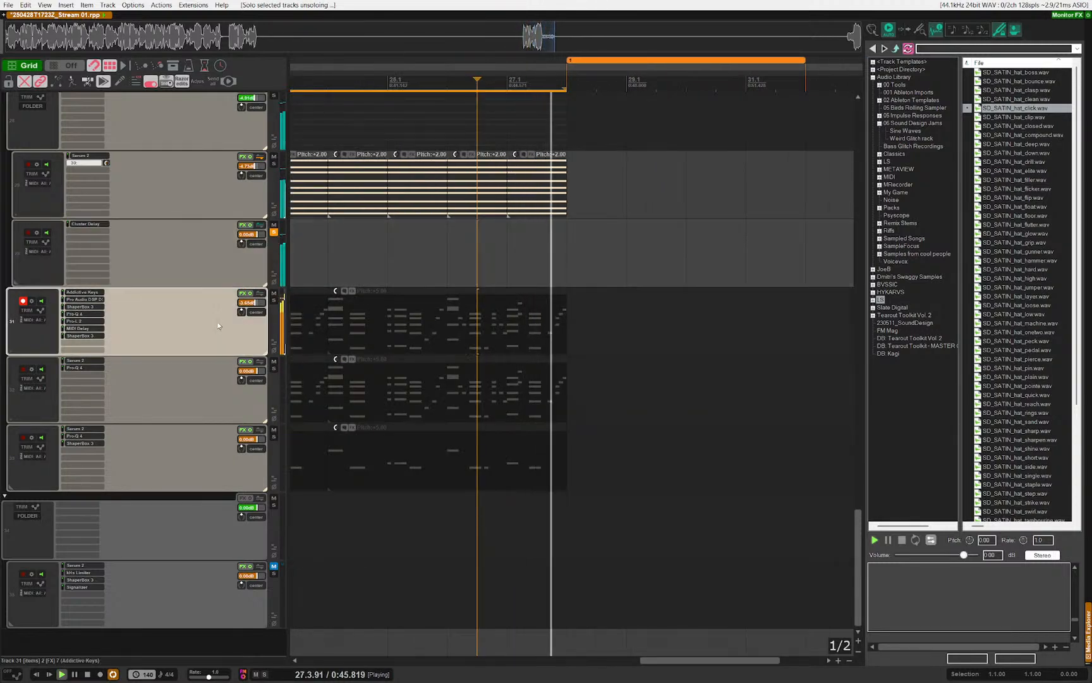
{"action": "key", "text": "s"}
{"action": "scroll", "coordinate": [515, 341], "scroll_direction": "down", "scroll_amount": 3}
Step: Restart playback from bar 24 and open Pro-Q 4 on the soloed Addictive Keys track
{"action": "left_click", "coordinate": [418, 254]}
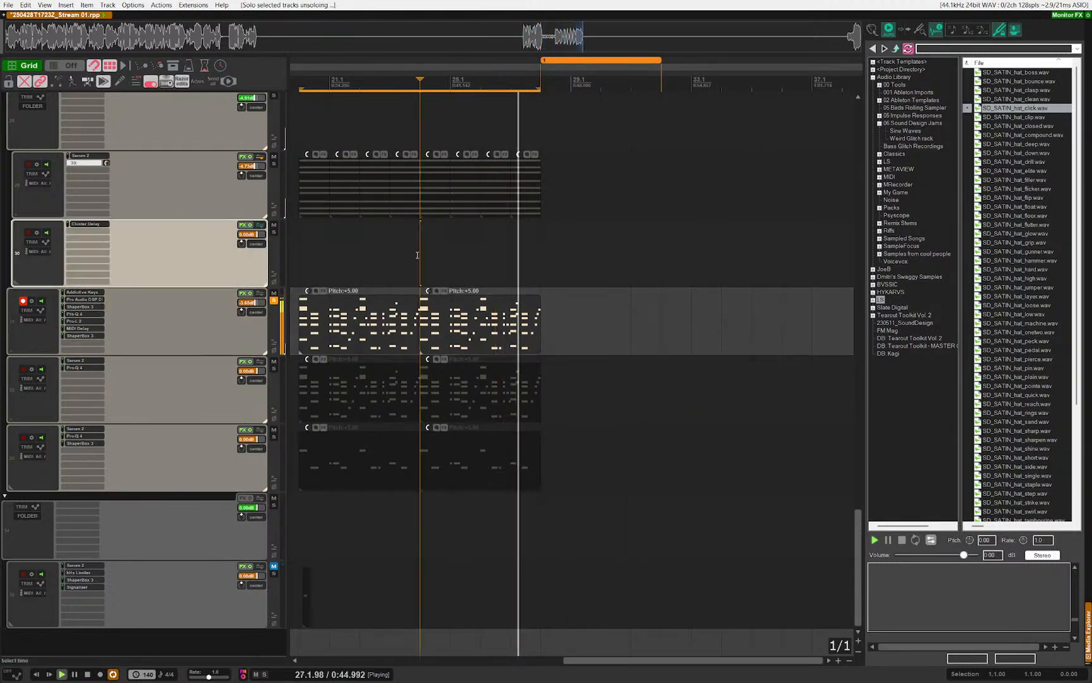
{"action": "key", "text": "space"}
{"action": "key", "text": "space"}
{"action": "scroll", "coordinate": [405, 340], "scroll_direction": "down", "scroll_amount": 2}
{"action": "scroll", "coordinate": [370, 335], "scroll_direction": "up", "scroll_amount": 2}
{"action": "left_click", "coordinate": [145, 321]}
{"action": "left_click", "coordinate": [74, 313]}
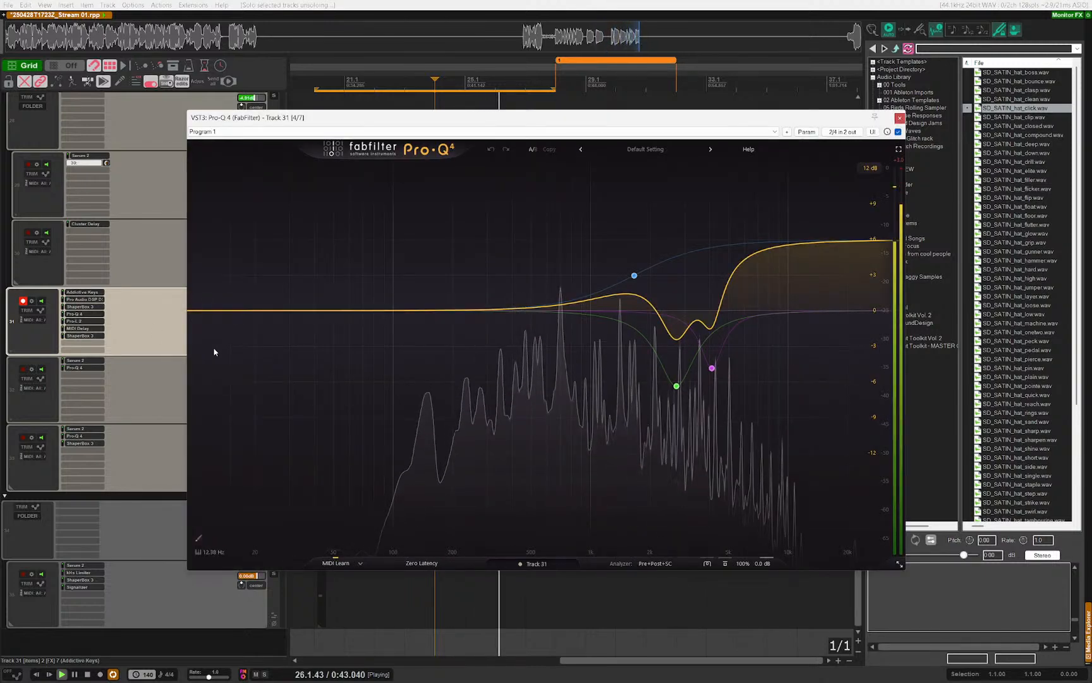
Step: Add a low-shelf cut of about -3.24 dB at 434 Hz in the keys track's Pro-Q 4, and close the plugin window
{"action": "left_click_drag", "start_coordinate": [205, 310], "coordinate": [445, 311]}
{"action": "left_click", "coordinate": [469, 274]}
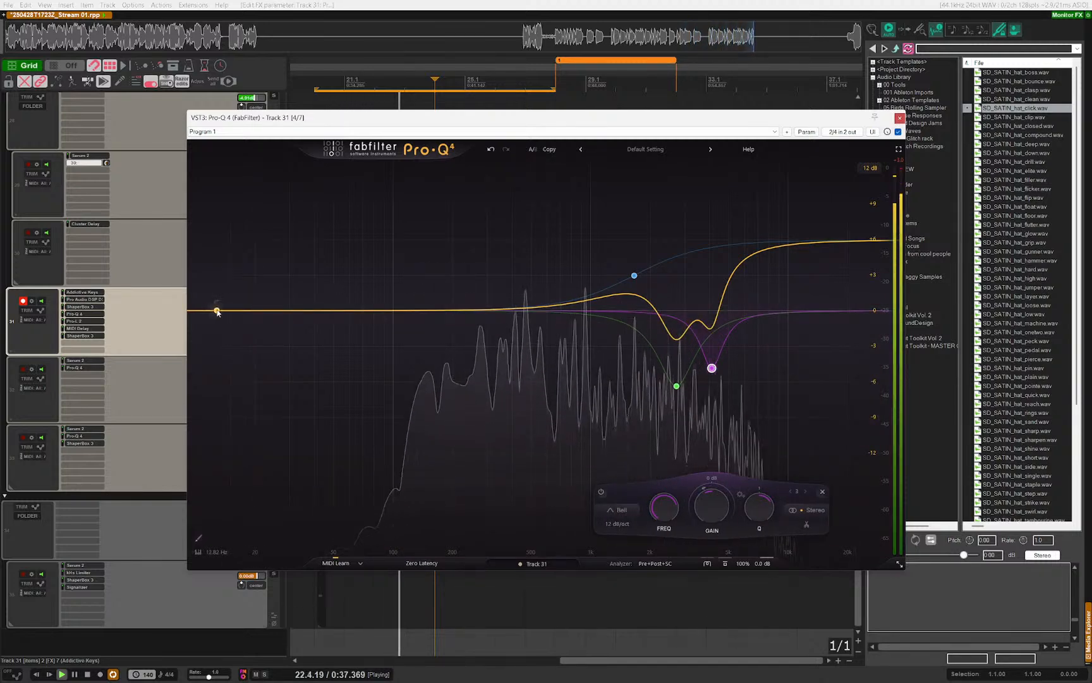
{"action": "left_click_drag", "start_coordinate": [241, 311], "coordinate": [548, 357]}
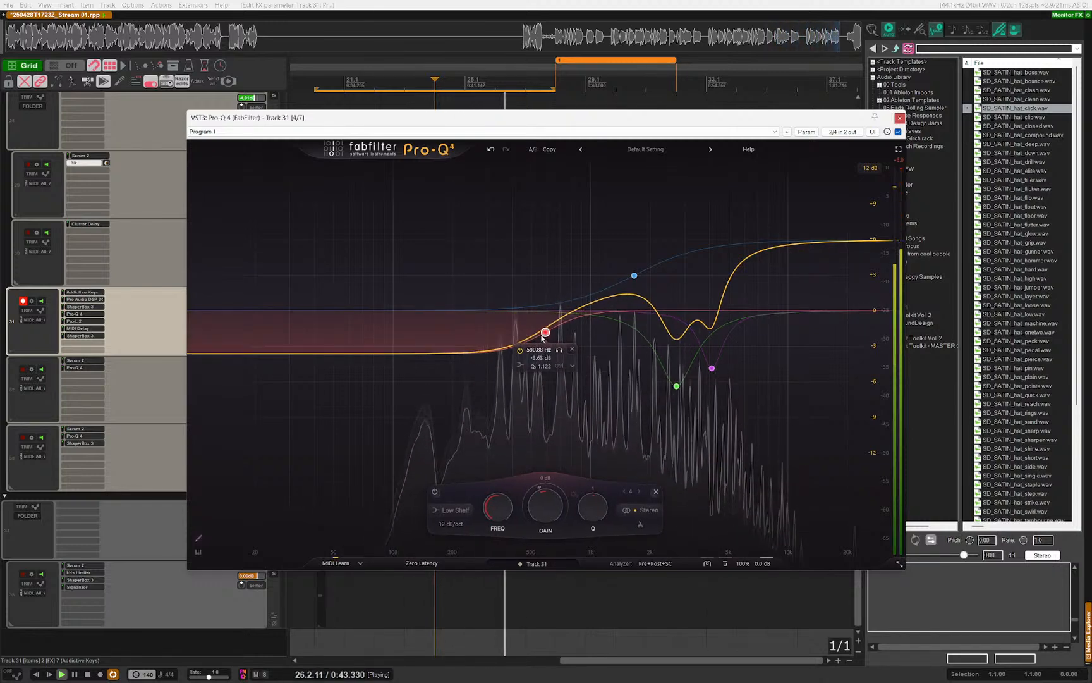
{"action": "left_click_drag", "start_coordinate": [545, 332], "coordinate": [519, 330]}
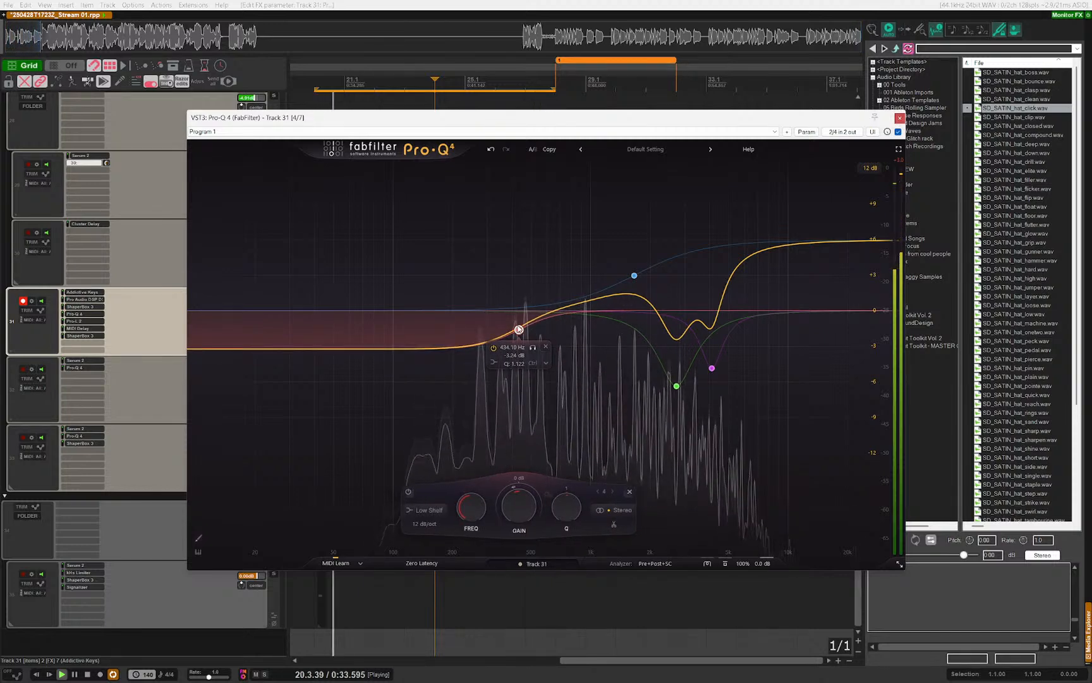
{"action": "key", "text": "Escape"}
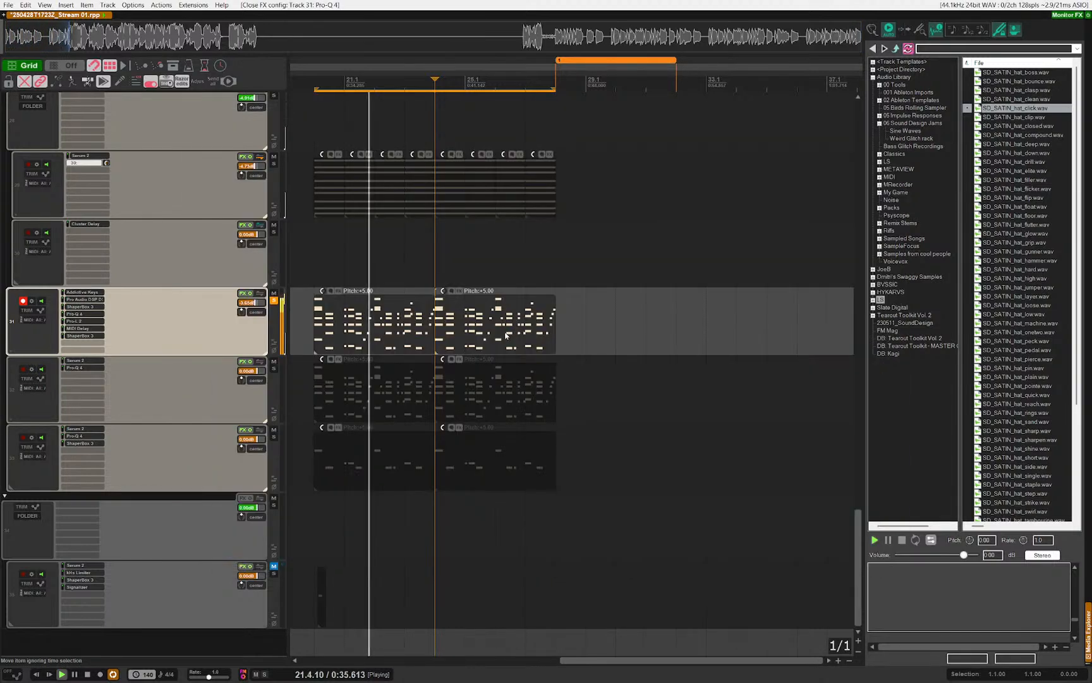
Step: Turn off repeat playback, stop the transport, and place the edit cursor at 28.1.00
{"action": "scroll", "coordinate": [512, 267], "scroll_direction": "up", "scroll_amount": 2}
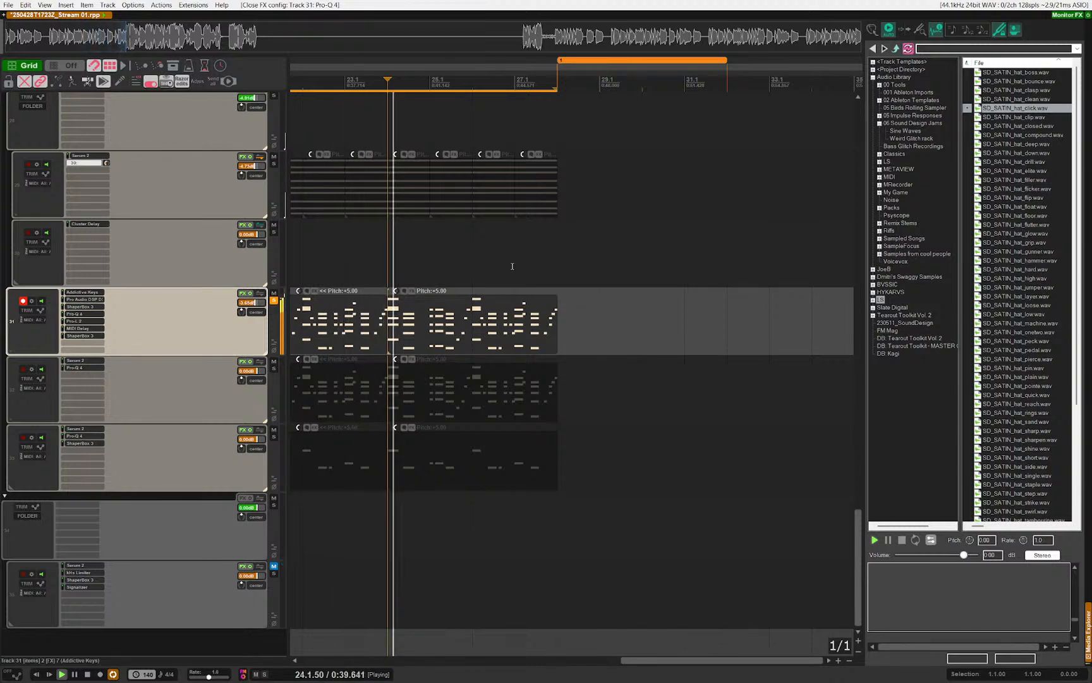
{"action": "key", "text": "Tab"}
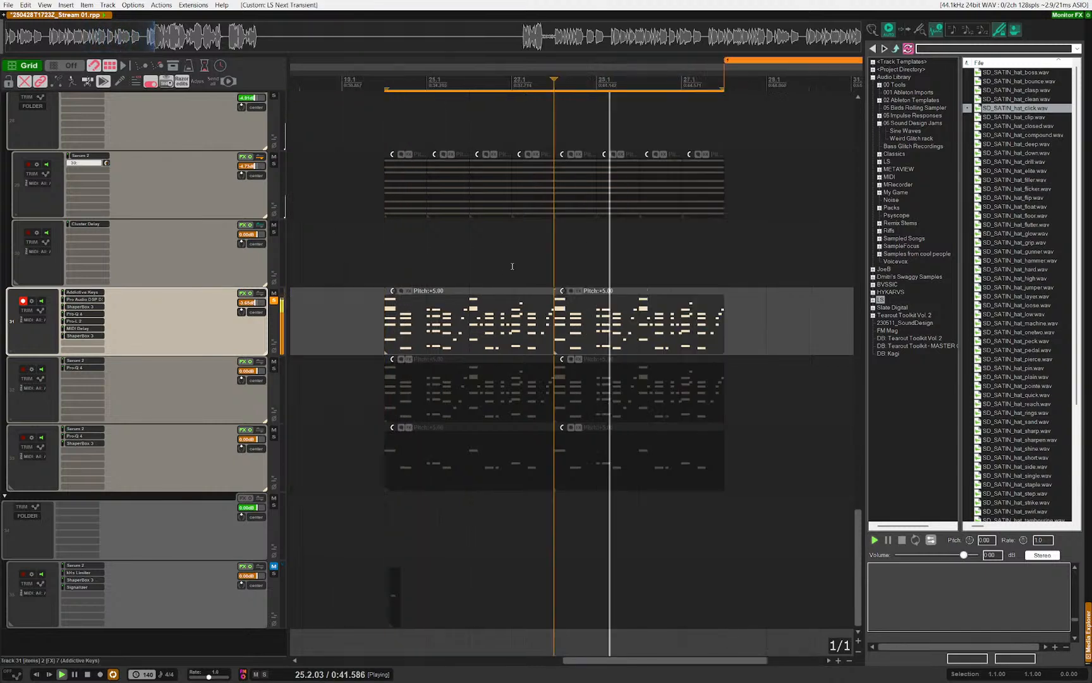
{"action": "key", "text": "ctrl+z"}
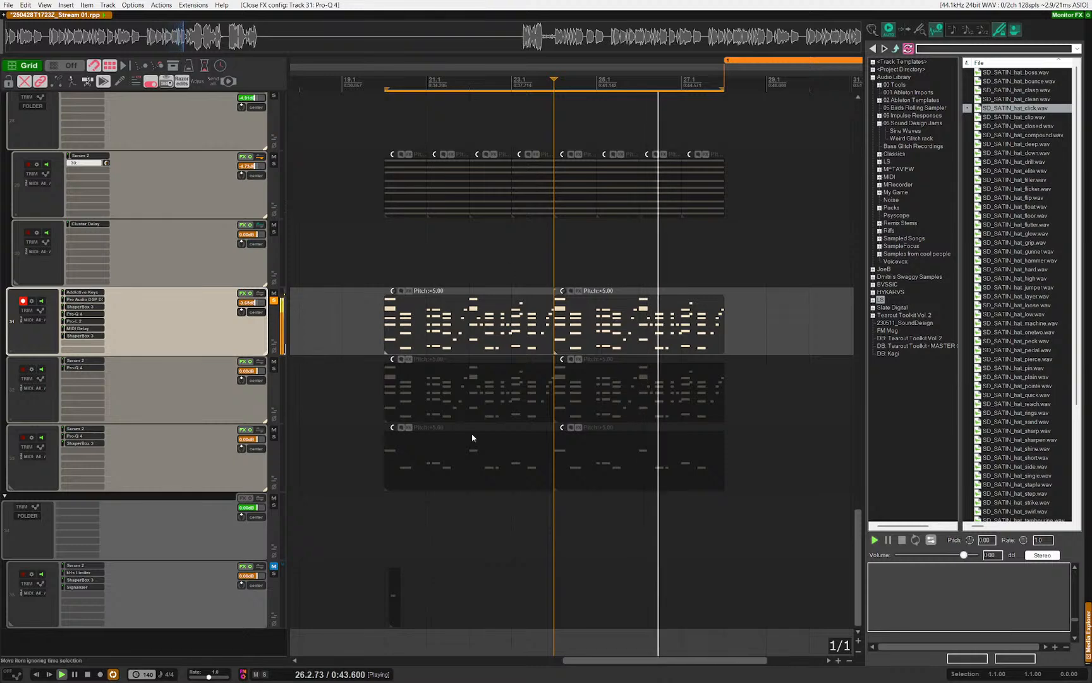
{"action": "left_click", "coordinate": [113, 674]}
{"action": "scroll", "coordinate": [763, 364], "scroll_direction": "up", "scroll_amount": 3}
{"action": "left_click_drag", "start_coordinate": [772, 220], "coordinate": [505, 325]}
{"action": "key", "text": "space"}
{"action": "left_click", "coordinate": [436, 356]}
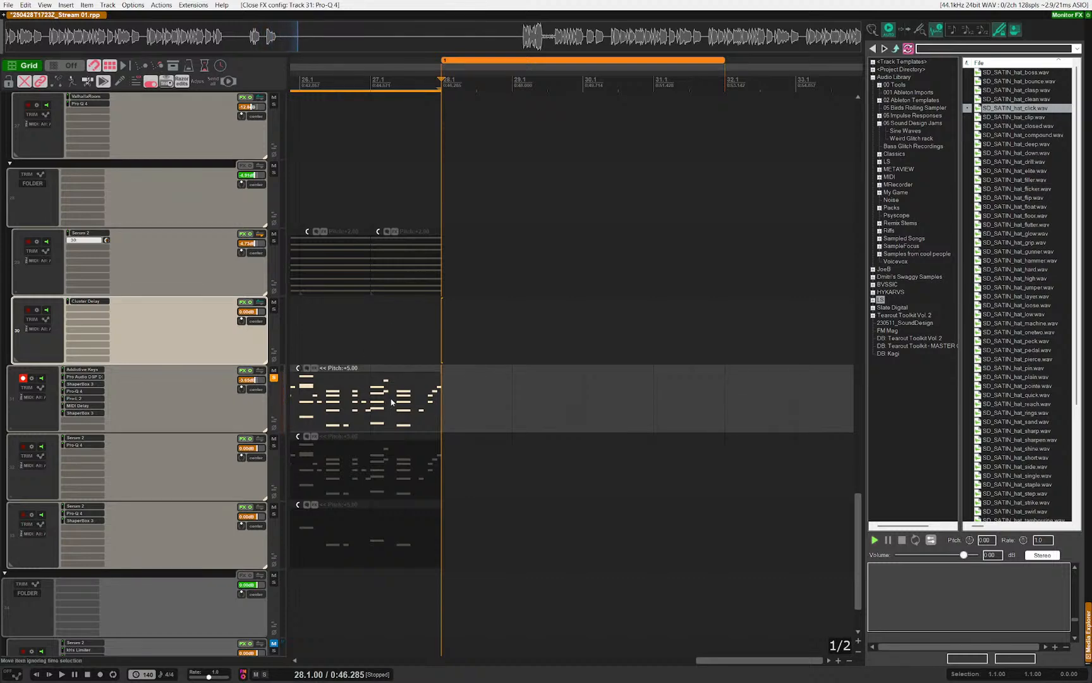
Step: Select the arrangement's MIDI items, including the chord and keys items, and nudge their pitch down by 5 semitones
{"action": "scroll", "coordinate": [586, 408], "scroll_direction": "down", "scroll_amount": 4}
{"action": "left_click_drag", "start_coordinate": [631, 493], "coordinate": [546, 416]}
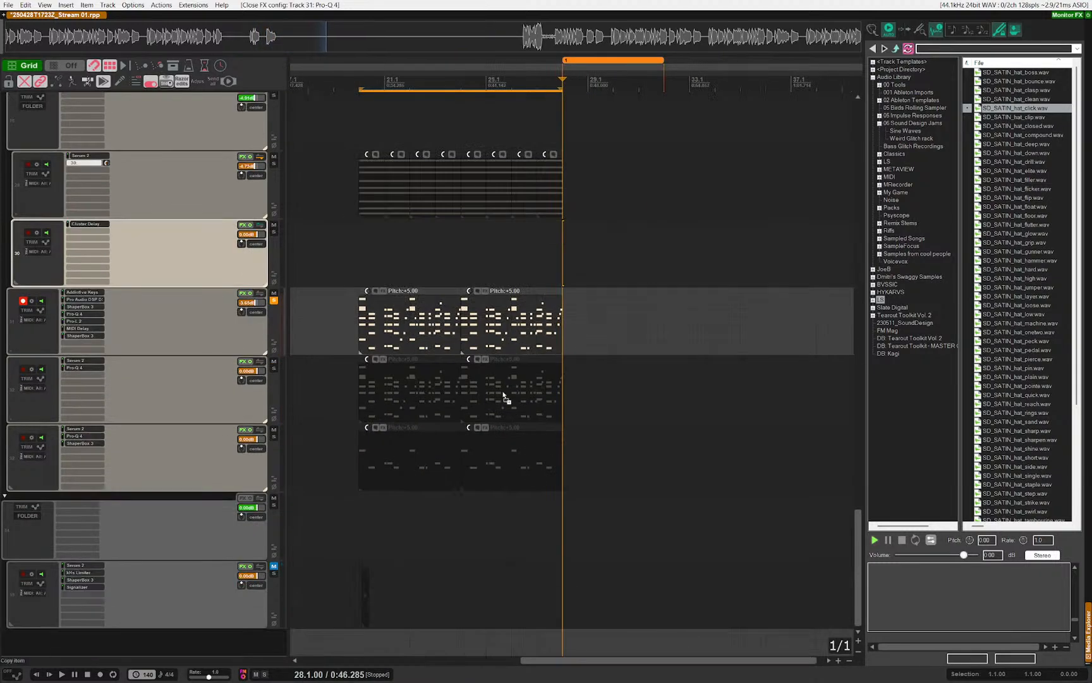
{"action": "scroll", "coordinate": [447, 395], "scroll_direction": "up", "scroll_amount": 3}
{"action": "left_click_drag", "start_coordinate": [706, 562], "coordinate": [435, 326]}
{"action": "left_click_drag", "start_coordinate": [696, 594], "coordinate": [625, 379]}
{"action": "scroll", "coordinate": [625, 378], "scroll_direction": "down", "scroll_amount": 5}
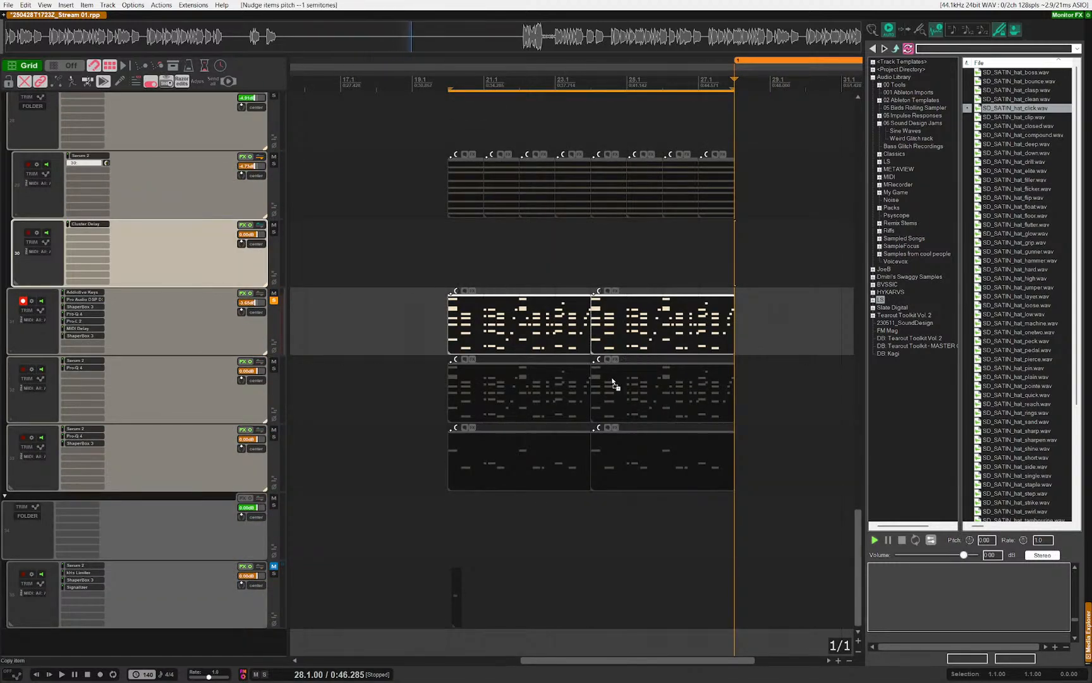
Step: Play the soloed keys track from 27.1.00 and again from 25.3.00 to check the lowered pitch
{"action": "left_click", "coordinate": [710, 264]}
{"action": "key", "text": "space"}
{"action": "scroll", "coordinate": [794, 361], "scroll_direction": "up", "scroll_amount": 5}
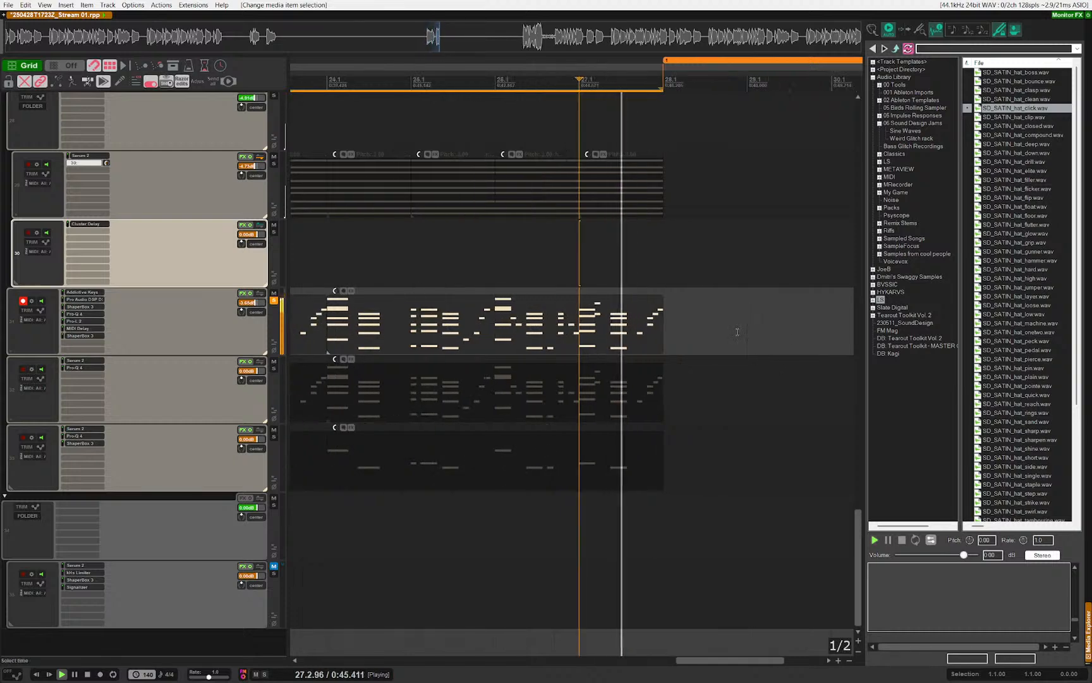
{"action": "left_click_drag", "start_coordinate": [756, 334], "coordinate": [642, 378]}
{"action": "key", "text": "space"}
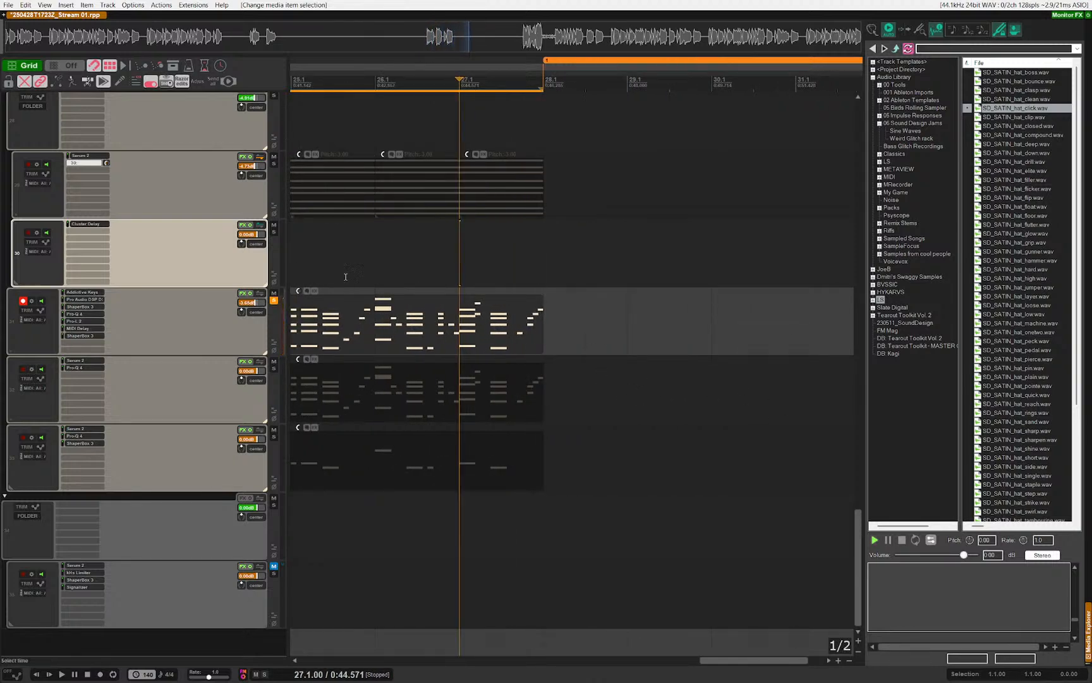
{"action": "left_click", "coordinate": [346, 277]}
{"action": "key", "text": "space"}
Step: Stop playback and draw an empty four-bar MIDI item on the Addictive Keys track from 28.1.00 to 32.1.00
{"action": "scroll", "coordinate": [534, 320], "scroll_direction": "down", "scroll_amount": 7}
{"action": "scroll", "coordinate": [566, 324], "scroll_direction": "up", "scroll_amount": 4}
{"action": "scroll", "coordinate": [626, 358], "scroll_direction": "up", "scroll_amount": 2}
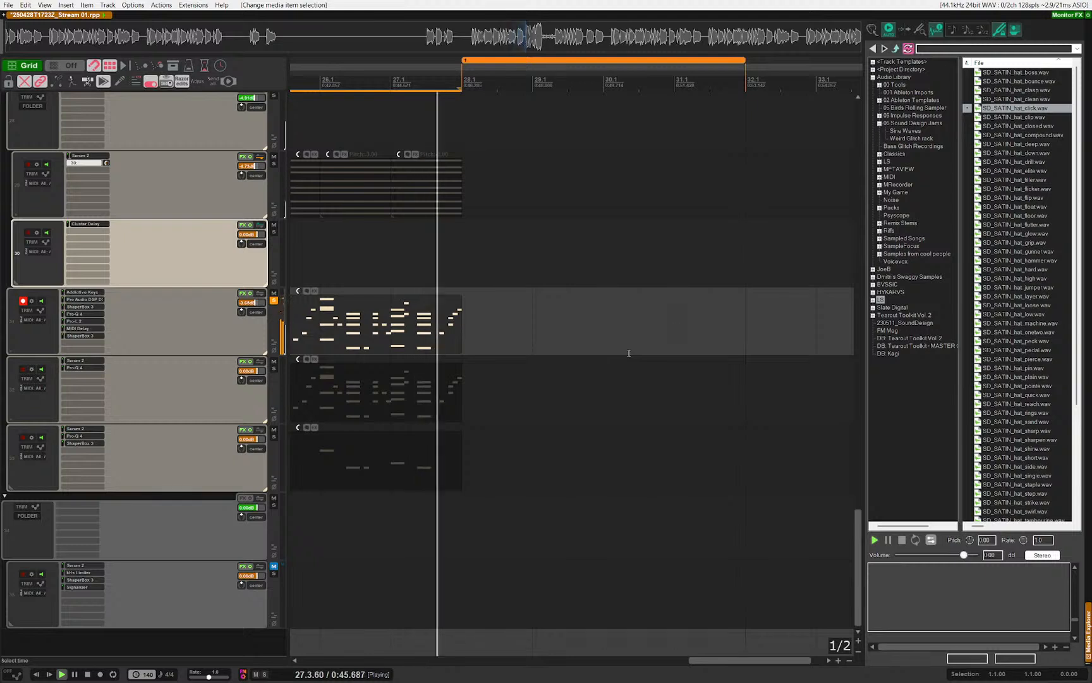
{"action": "key", "text": "space"}
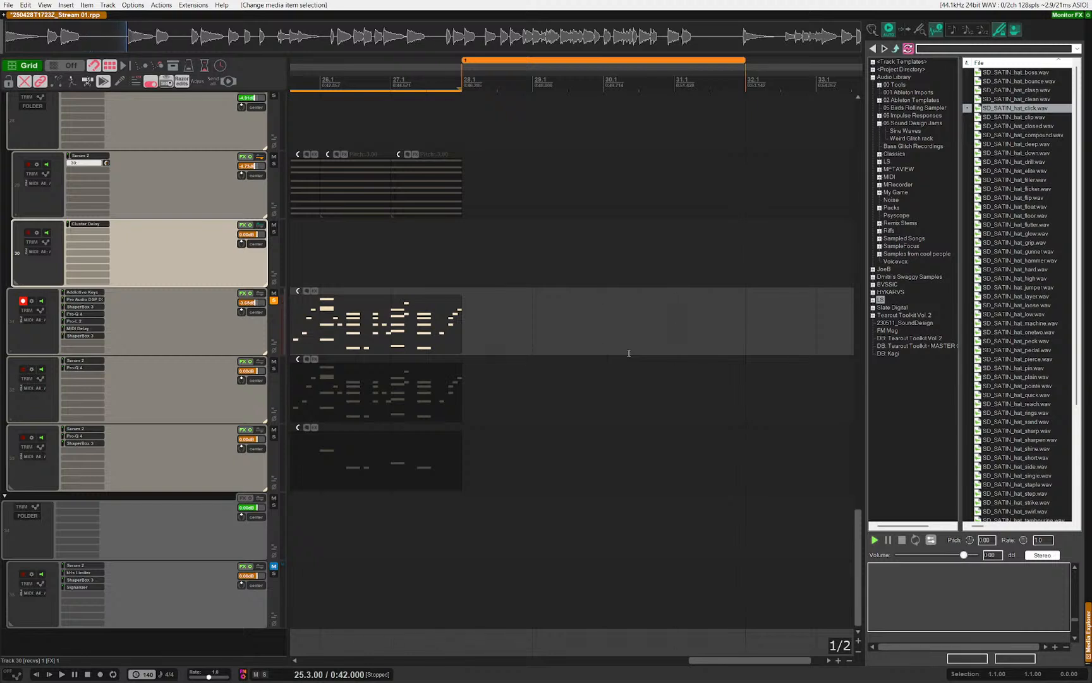
{"action": "mouse_move", "coordinate": [465, 319]}
{"action": "left_mouse_down"}
{"action": "mouse_move", "coordinate": [719, 308]}
{"action": "mouse_move", "coordinate": [729, 318]}
{"action": "left_mouse_up"}
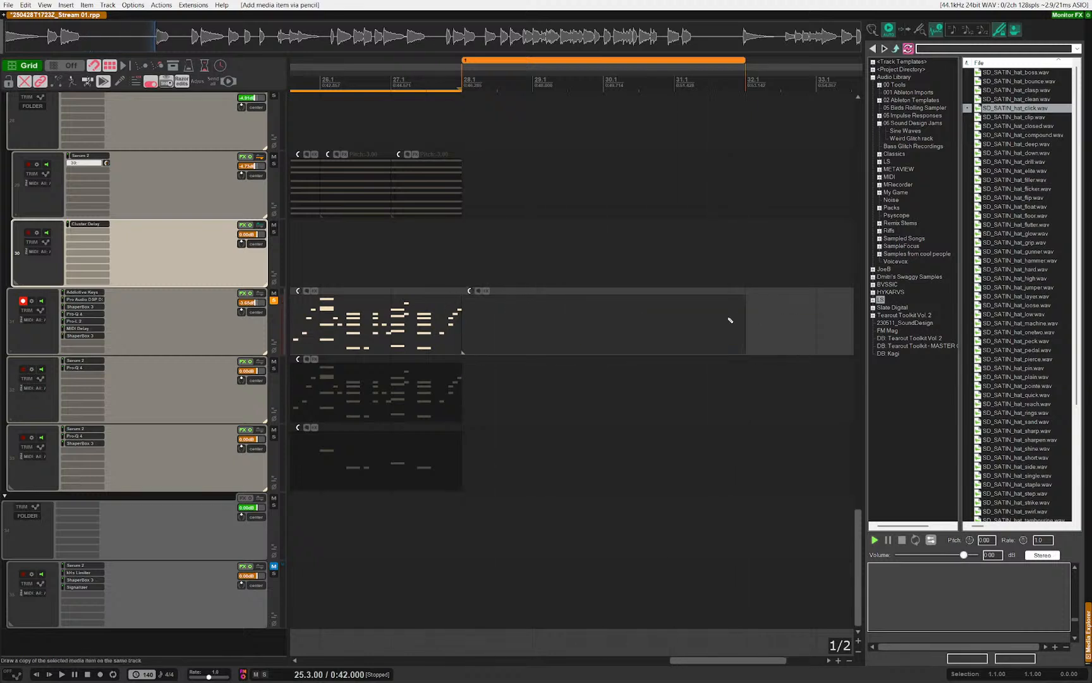
Step: Open the empty Addictive Keys item for note editing and enter four half-bar chords from 28.1 to 30.1, undoing unwanted entries
{"action": "left_click", "coordinate": [482, 324]}
{"action": "left_click", "coordinate": [524, 309]}
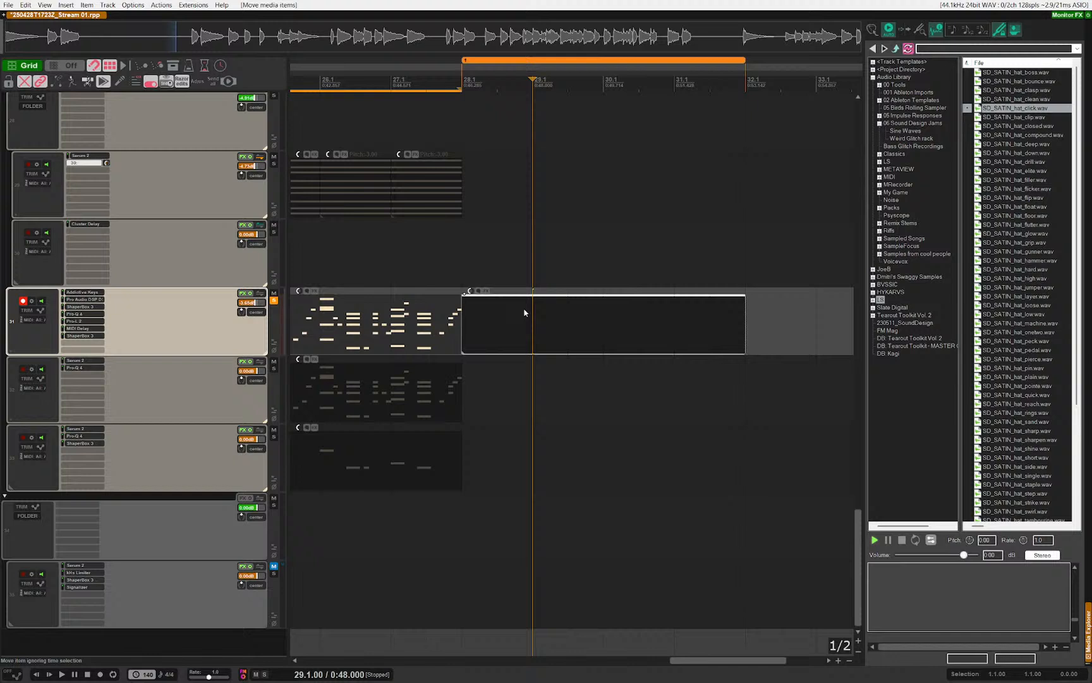
{"action": "double_click", "coordinate": [554, 346]}
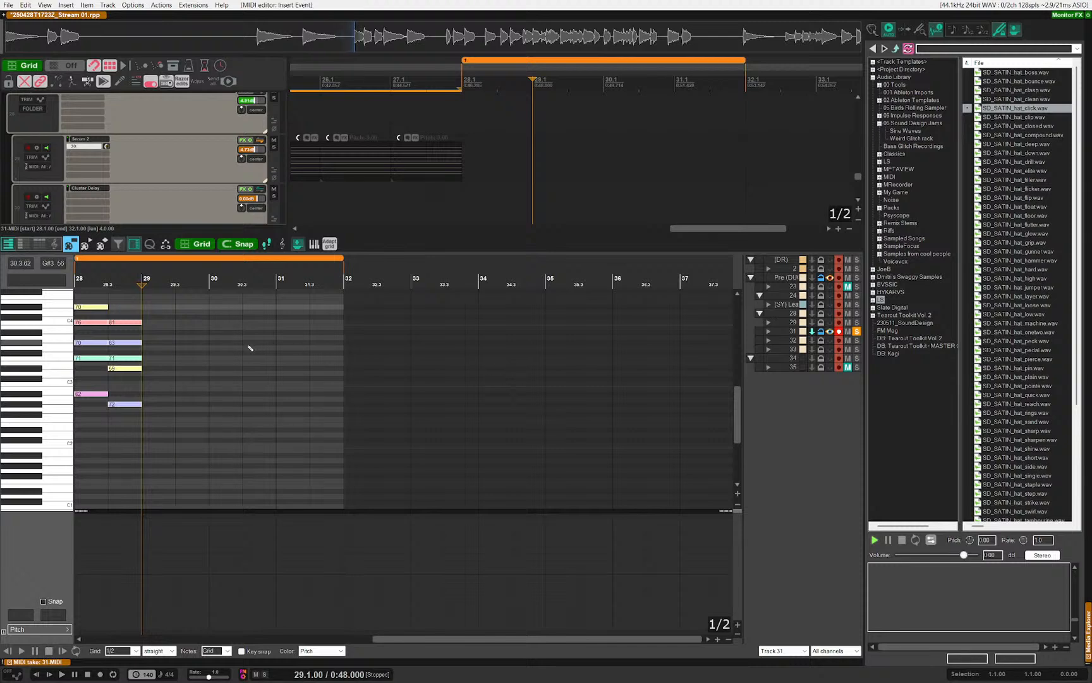
{"action": "key", "text": "ctrl+z"}
{"action": "key", "text": "ctrl+z"}
{"action": "key", "text": "ctrl+z"}
{"action": "key", "text": "ctrl+z"}
{"action": "key", "text": "ctrl+z"}
{"action": "key", "text": "ctrl+z"}
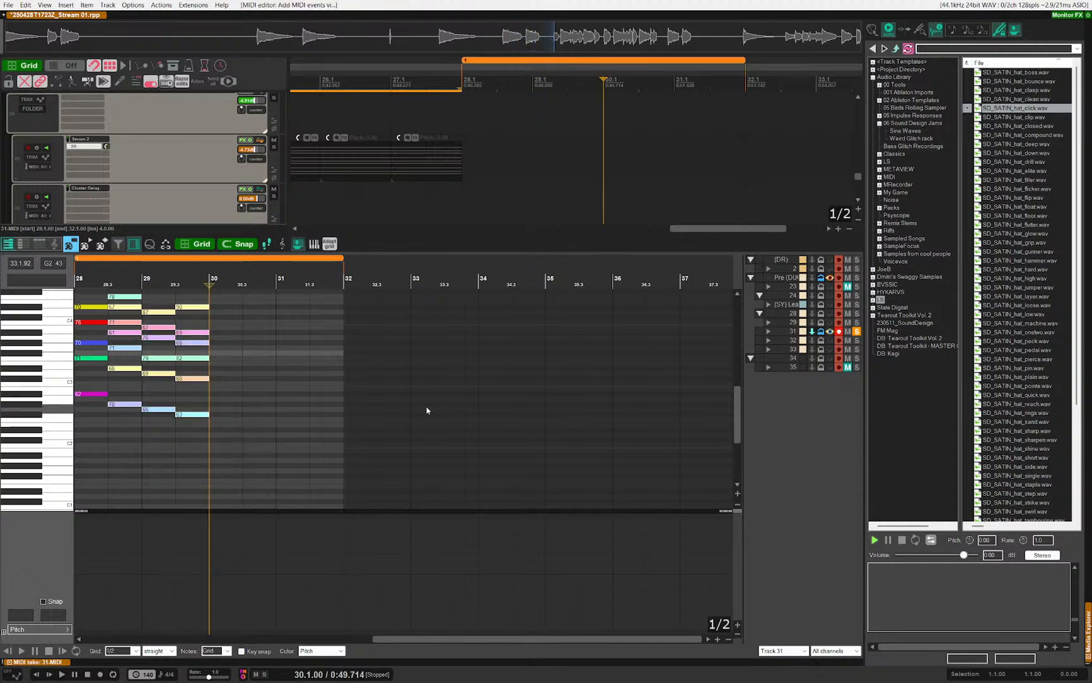
Step: Play the four entered chords from 28.1.00 and replay them from the start to judge the progression
{"action": "key", "text": "Home"}
{"action": "key", "text": "space"}
{"action": "scroll", "coordinate": [164, 390], "scroll_direction": "up", "scroll_amount": 6}
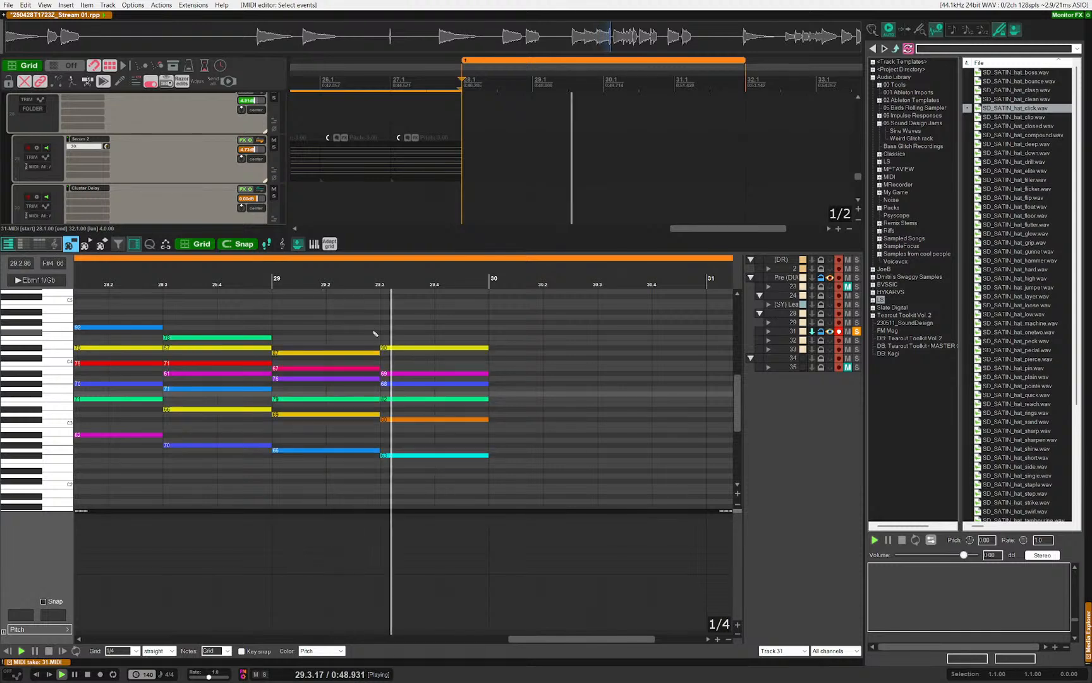
{"action": "left_click", "coordinate": [607, 383]}
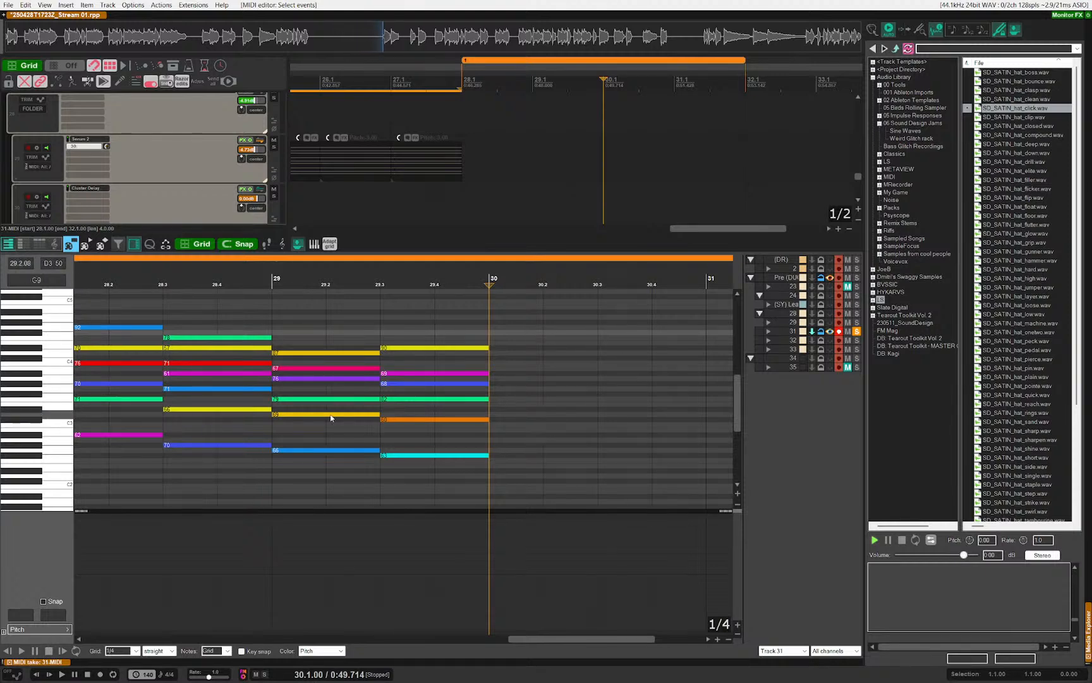
{"action": "key", "text": "Home"}
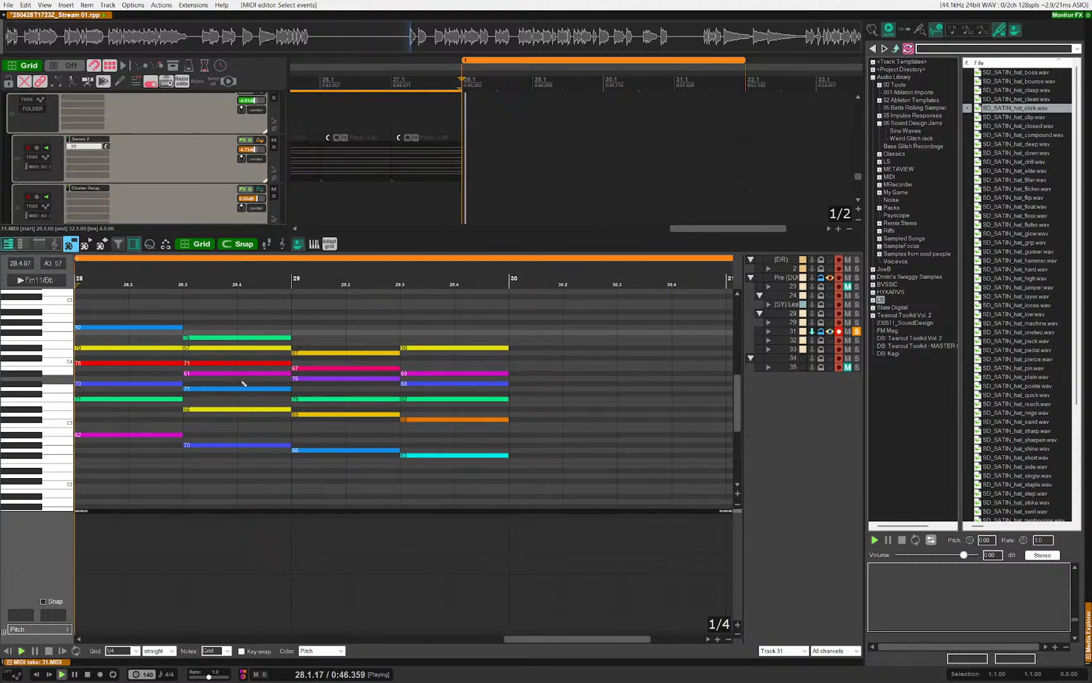
{"action": "left_click_drag", "start_coordinate": [505, 327], "coordinate": [624, 379]}
Step: Revoice the first chord by raising its bass note to C#3, deleting its F3 and lowering its C4 to A#3, auditioning the changes
{"action": "left_click_drag", "start_coordinate": [113, 438], "coordinate": [119, 409]}
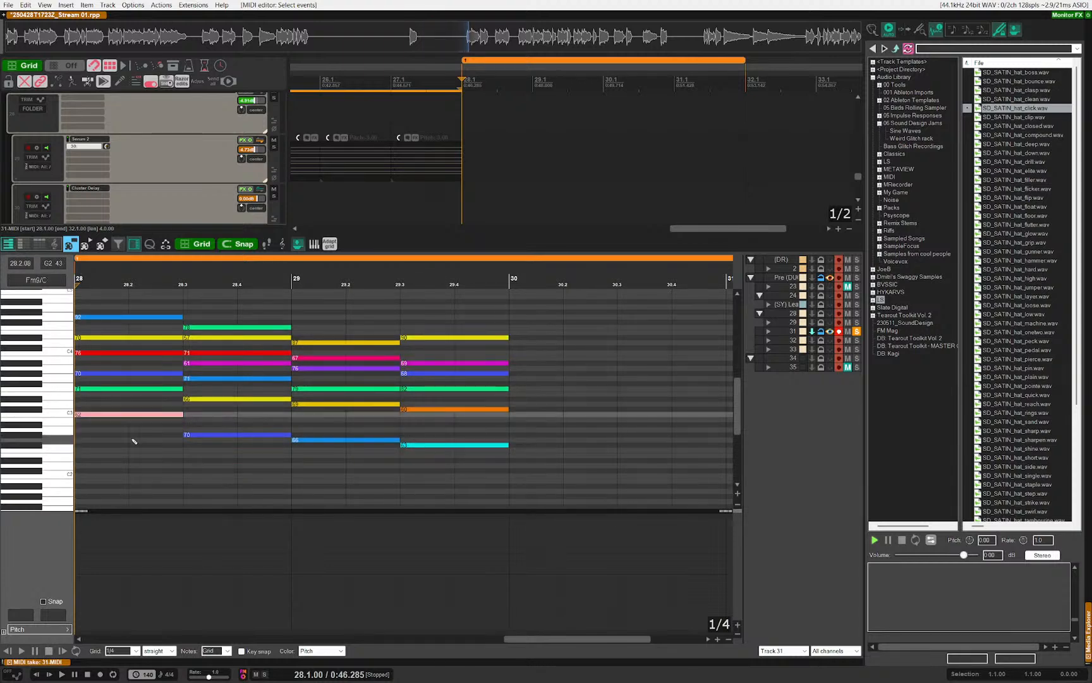
{"action": "left_click", "coordinate": [134, 389]}
{"action": "key", "text": "Delete"}
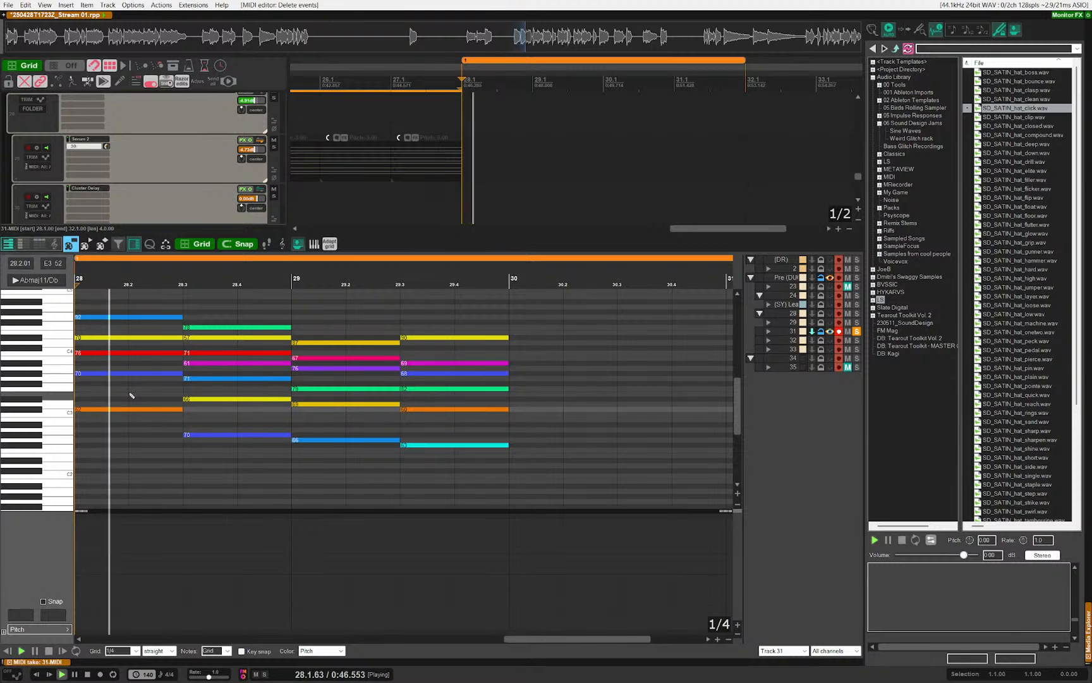
{"action": "left_click_drag", "start_coordinate": [127, 352], "coordinate": [159, 362]}
{"action": "key", "text": "space"}
{"action": "key", "text": "space"}
{"action": "key", "text": "space"}
{"action": "key", "text": "space"}
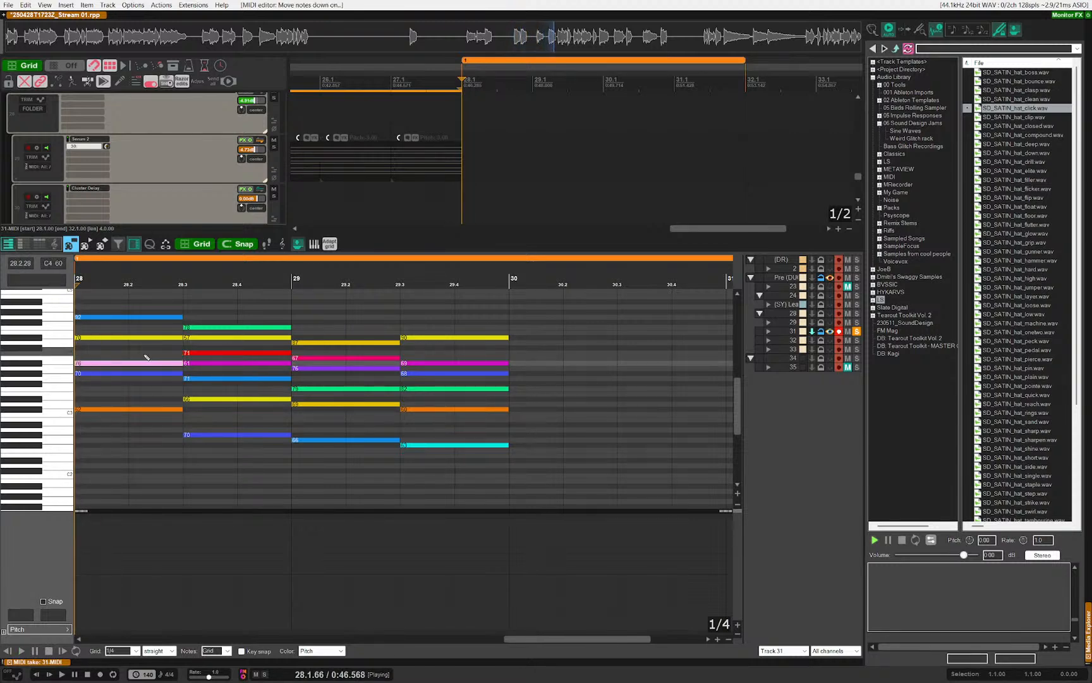
Step: Delete the three chords after the first one and play the remaining chord
{"action": "left_click_drag", "start_coordinate": [227, 317], "coordinate": [482, 451]}
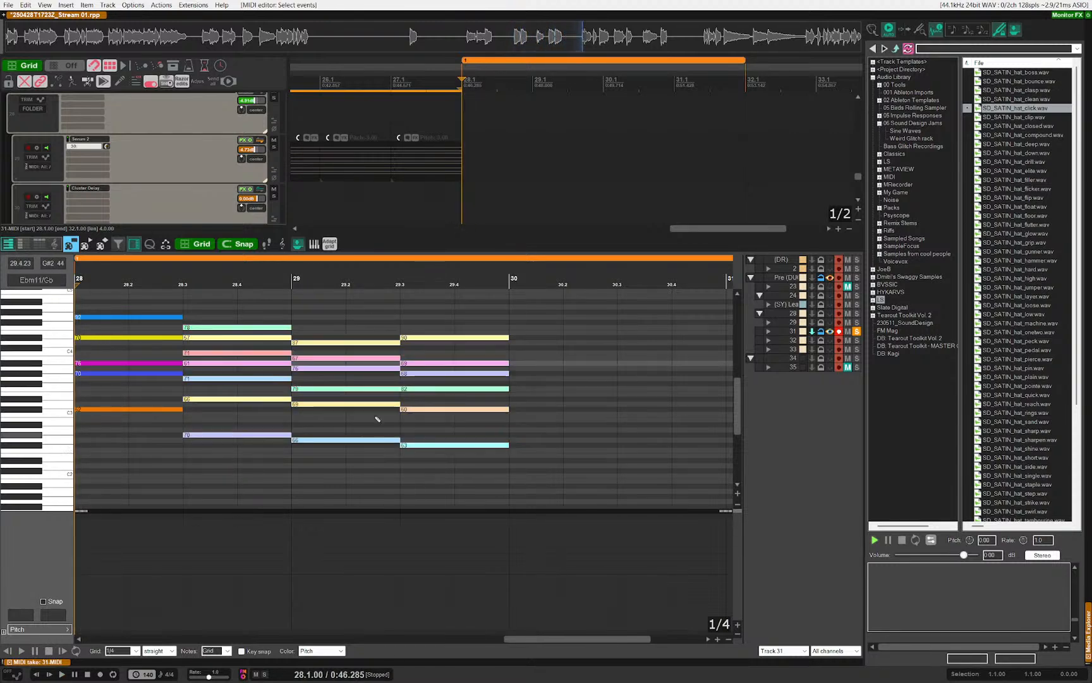
{"action": "key", "text": "Delete"}
{"action": "key", "text": "space"}
{"action": "key", "text": "space"}
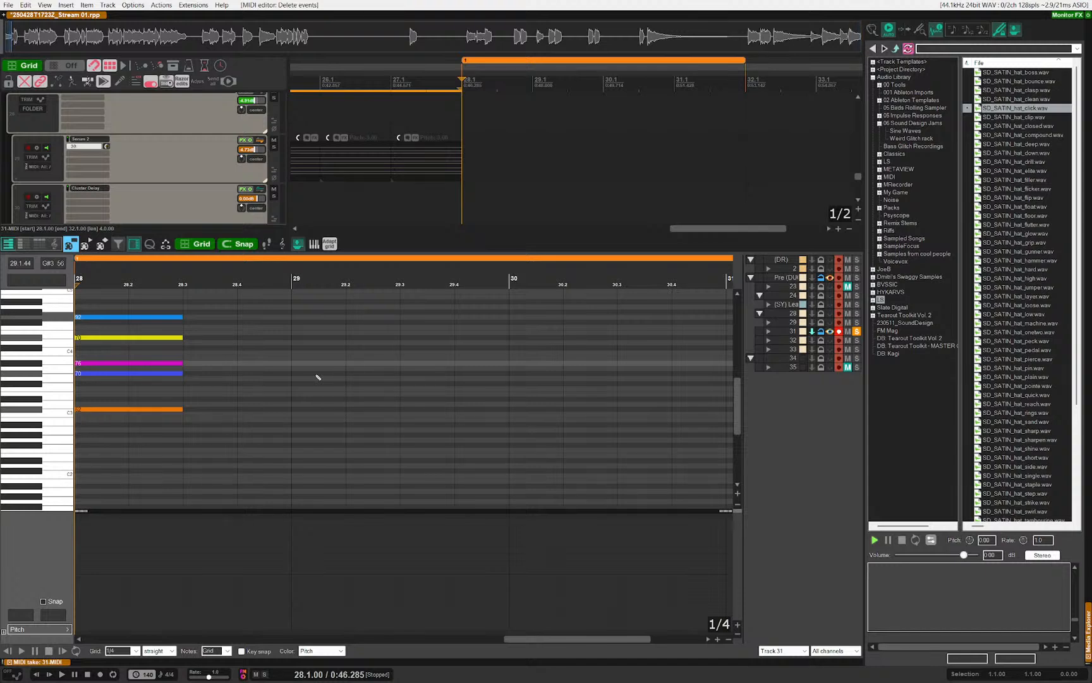
Step: Close the MIDI editor and play the arrangement from 27.3.00 into the new chord
{"action": "key", "text": "Escape"}
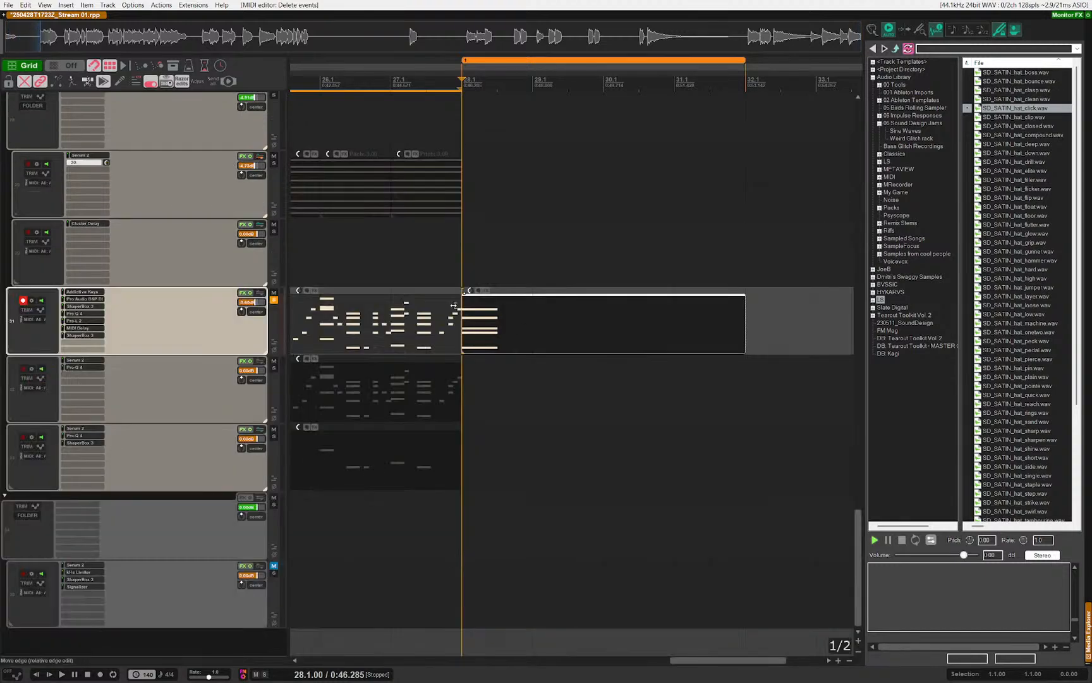
{"action": "left_click", "coordinate": [429, 254]}
{"action": "key", "text": "space"}
{"action": "scroll", "coordinate": [558, 342], "scroll_direction": "up", "scroll_amount": 2}
{"action": "key", "text": "space"}
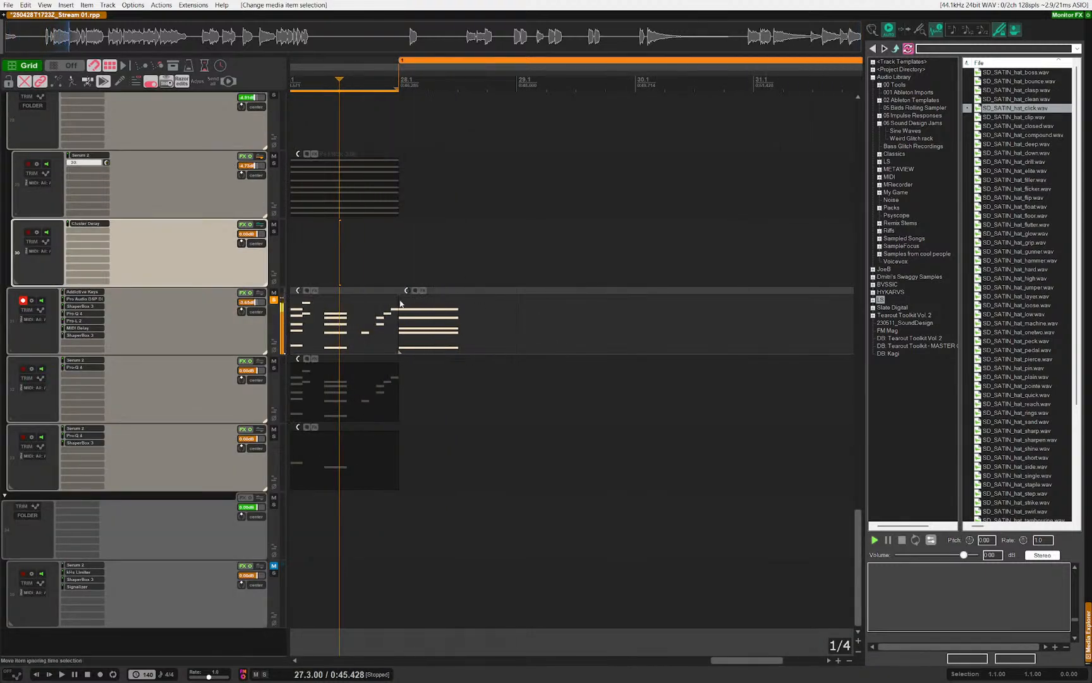
Step: Reopen the item at bar 28, shorten all five chord notes to one beat, and play the chord
{"action": "double_click", "coordinate": [420, 319]}
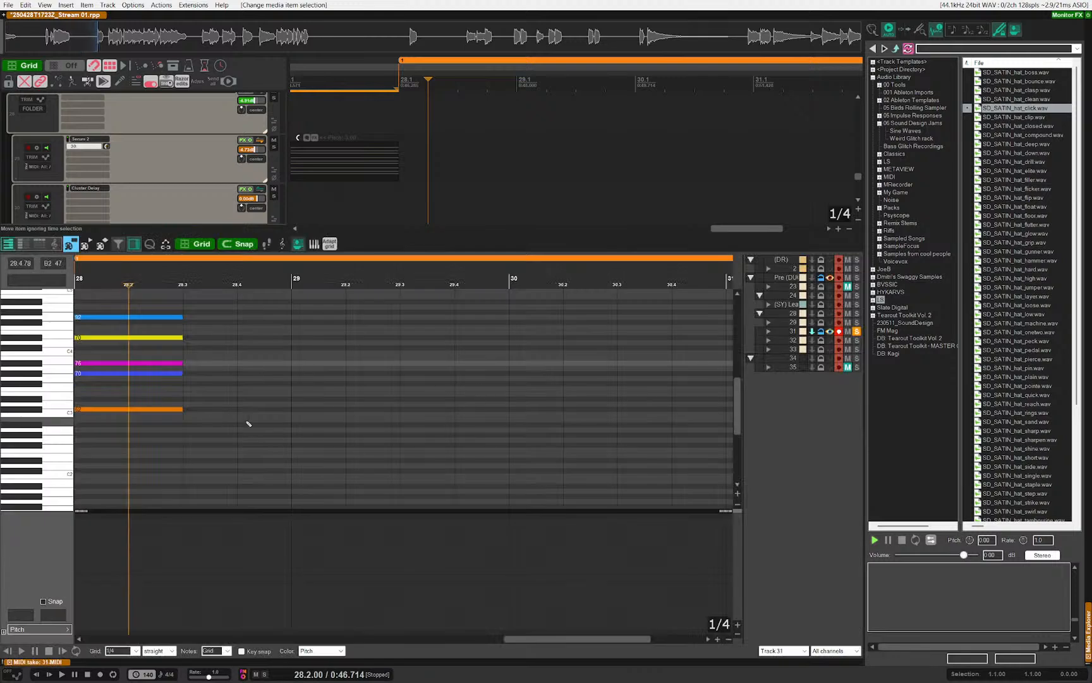
{"action": "scroll", "coordinate": [301, 402], "scroll_direction": "up", "scroll_amount": 2}
{"action": "left_click_drag", "start_coordinate": [238, 342], "coordinate": [266, 421]}
{"action": "left_click_drag", "start_coordinate": [258, 364], "coordinate": [295, 531]}
{"action": "left_click_drag", "start_coordinate": [296, 496], "coordinate": [298, 420]}
{"action": "left_click", "coordinate": [261, 409]}
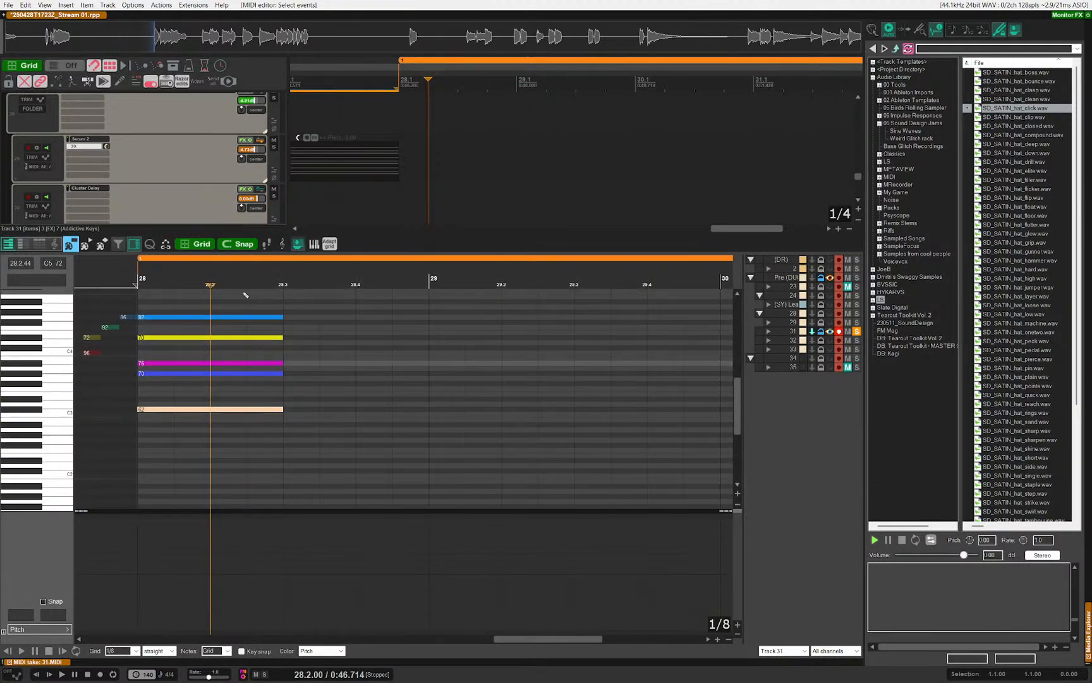
{"action": "left_click_drag", "start_coordinate": [243, 292], "coordinate": [279, 436]}
{"action": "key", "text": "ctrl+Left"}
{"action": "key", "text": "ctrl+Left"}
{"action": "key", "text": "Left"}
{"action": "key", "text": "Left"}
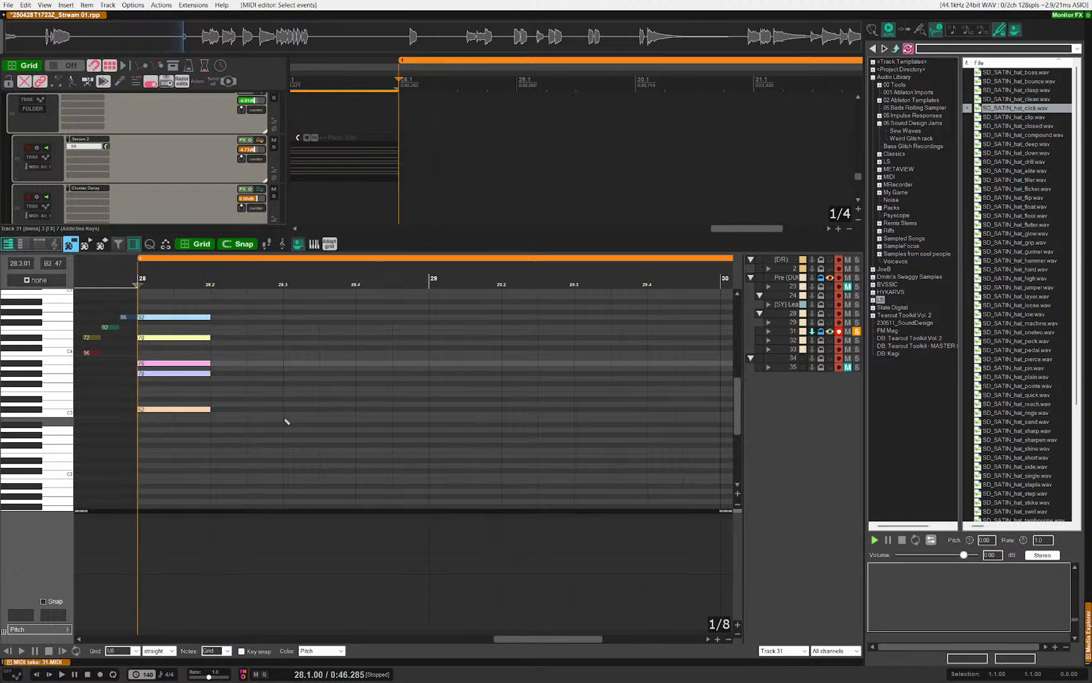
{"action": "key", "text": "space"}
{"action": "key", "text": "space"}
Step: Try a second one-beat chord of A#2, F3, A#3, D4 and F4 at 28.2, play it, and delete it
{"action": "left_click_drag", "start_coordinate": [219, 425], "coordinate": [247, 426]}
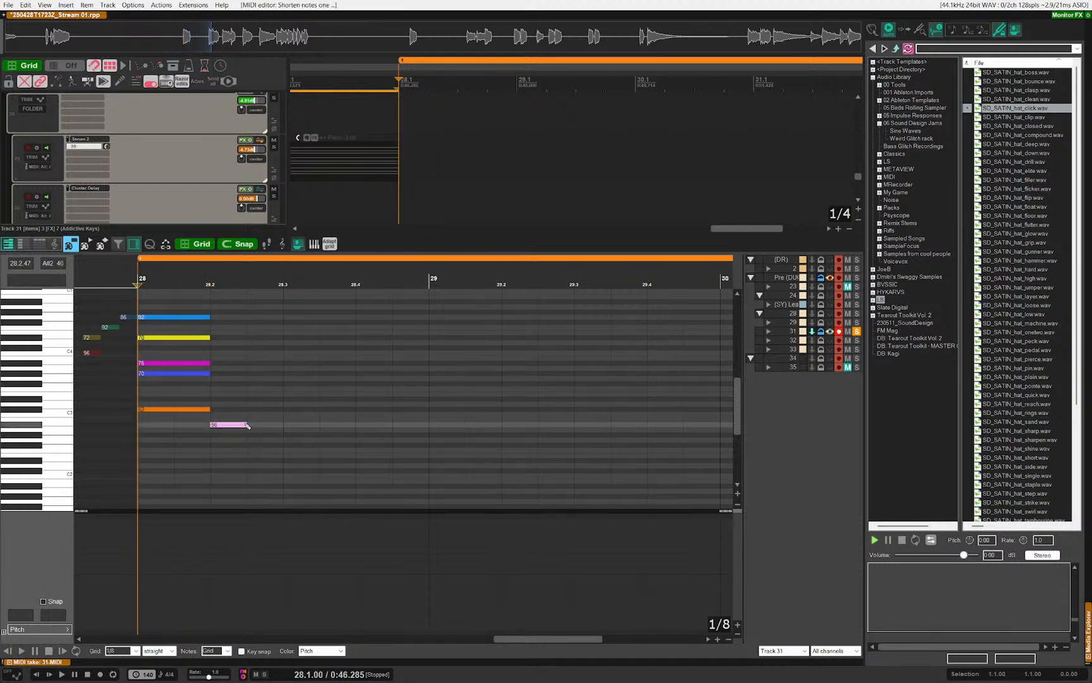
{"action": "left_click", "coordinate": [233, 382]}
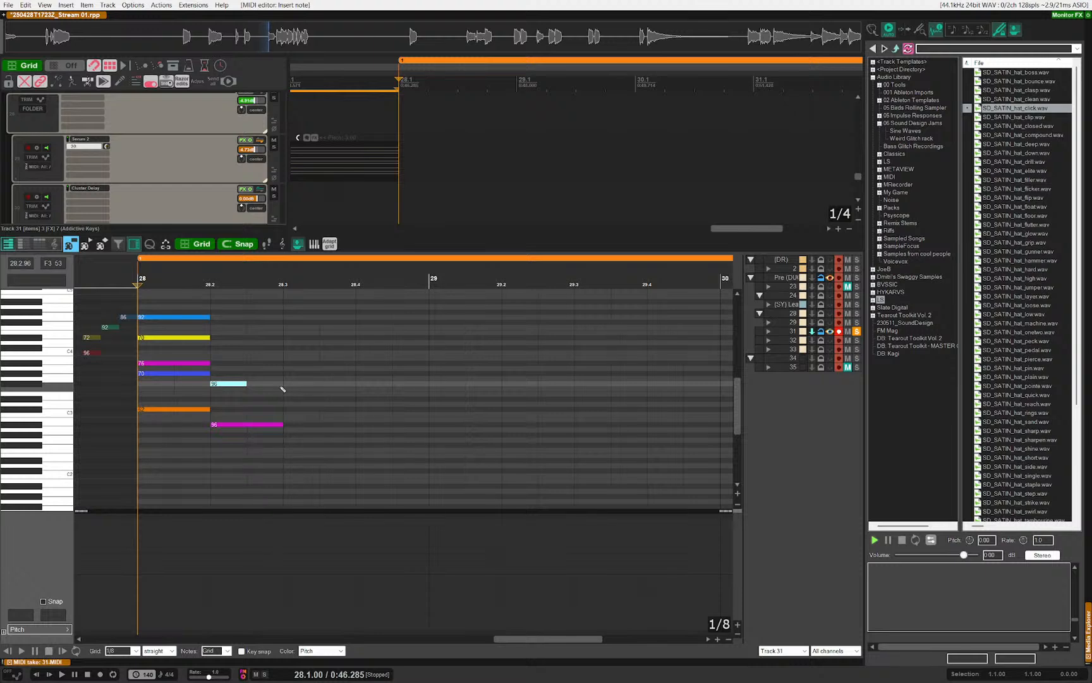
{"action": "key", "text": "Down"}
{"action": "key", "text": "Up"}
{"action": "key", "text": "Down"}
{"action": "key", "text": "shift+Right"}
{"action": "left_click", "coordinate": [243, 364]}
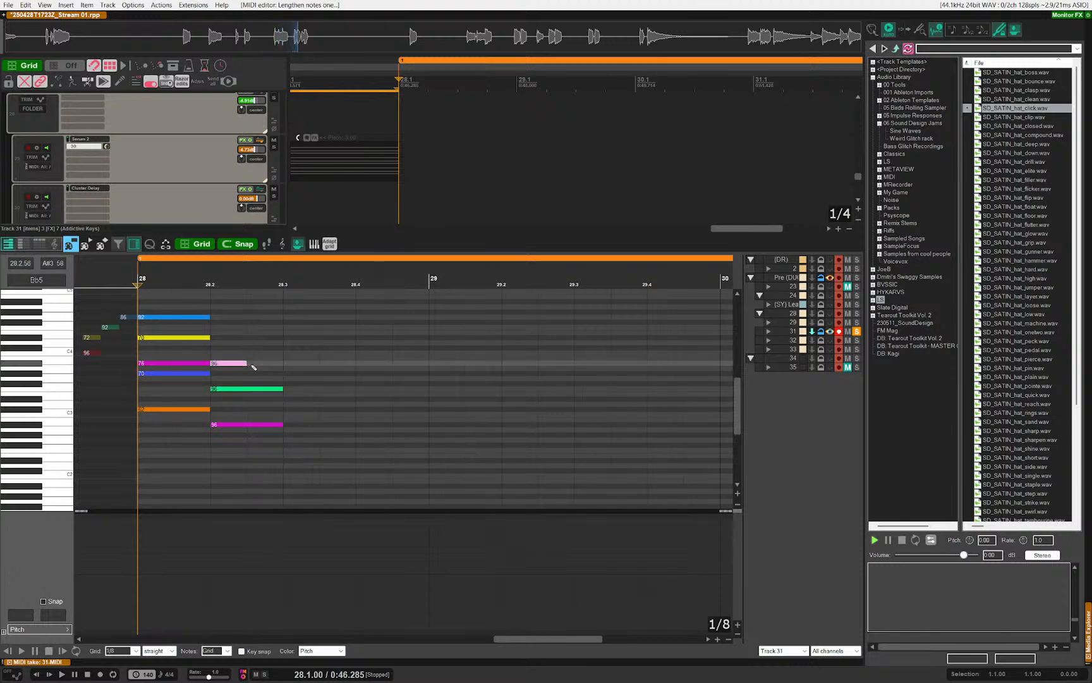
{"action": "key", "text": "shift+Right"}
{"action": "left_click", "coordinate": [229, 342]}
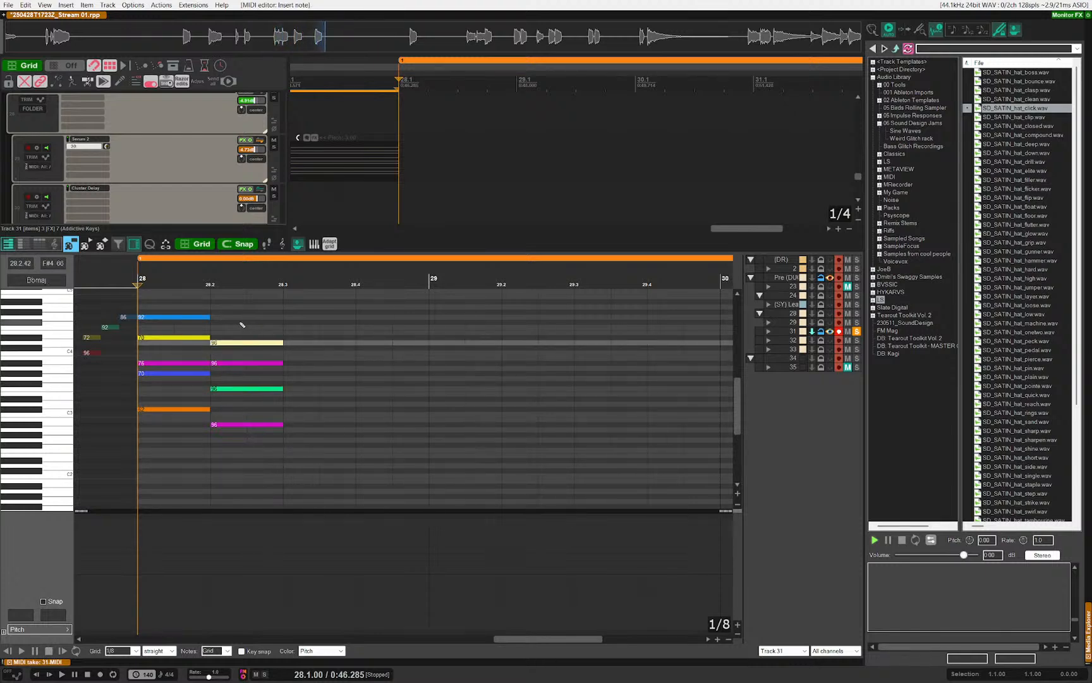
{"action": "left_click", "coordinate": [239, 322]}
{"action": "key", "text": "shift+Right"}
{"action": "key", "text": "Down"}
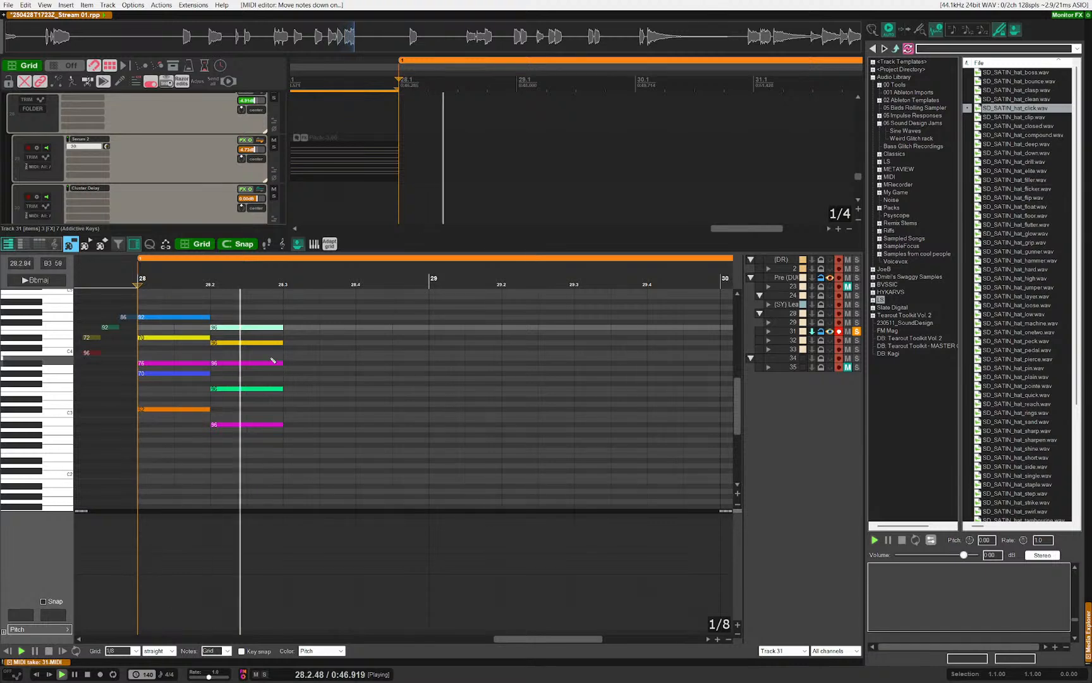
{"action": "left_click_drag", "start_coordinate": [243, 319], "coordinate": [319, 456]}
{"action": "key", "text": "Delete"}
Step: Play the arrangement from bar 27 into the shortened chord, and reopen its item for note editing
{"action": "key", "text": "Escape"}
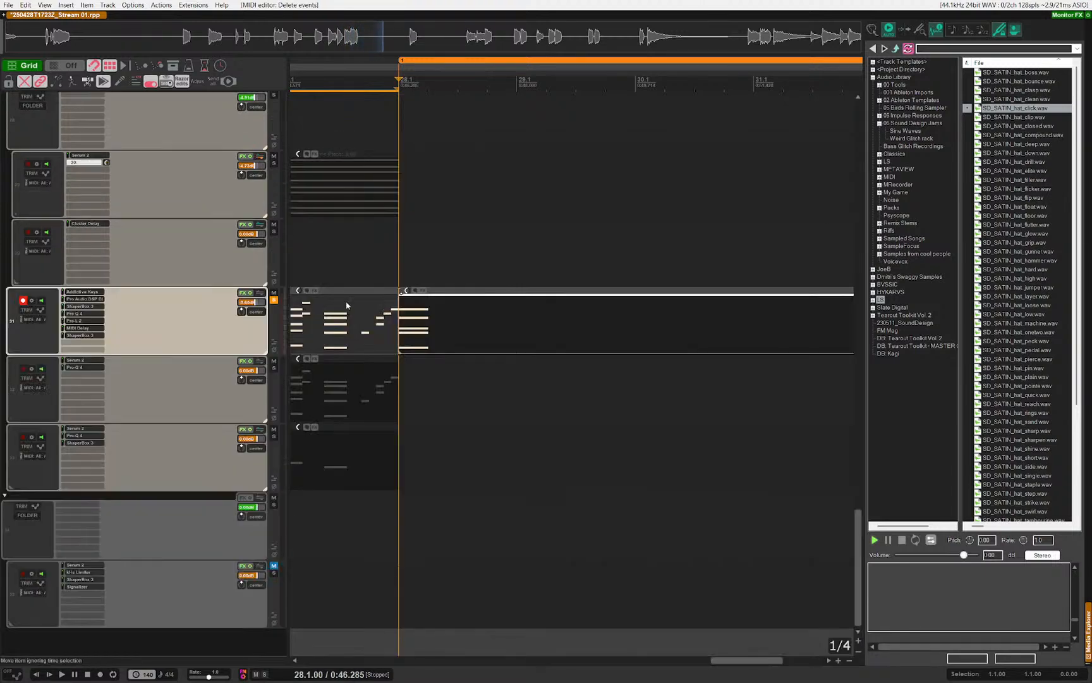
{"action": "left_click", "coordinate": [369, 272]}
{"action": "scroll", "coordinate": [475, 368], "scroll_direction": "up", "scroll_amount": 2}
{"action": "key", "text": "space"}
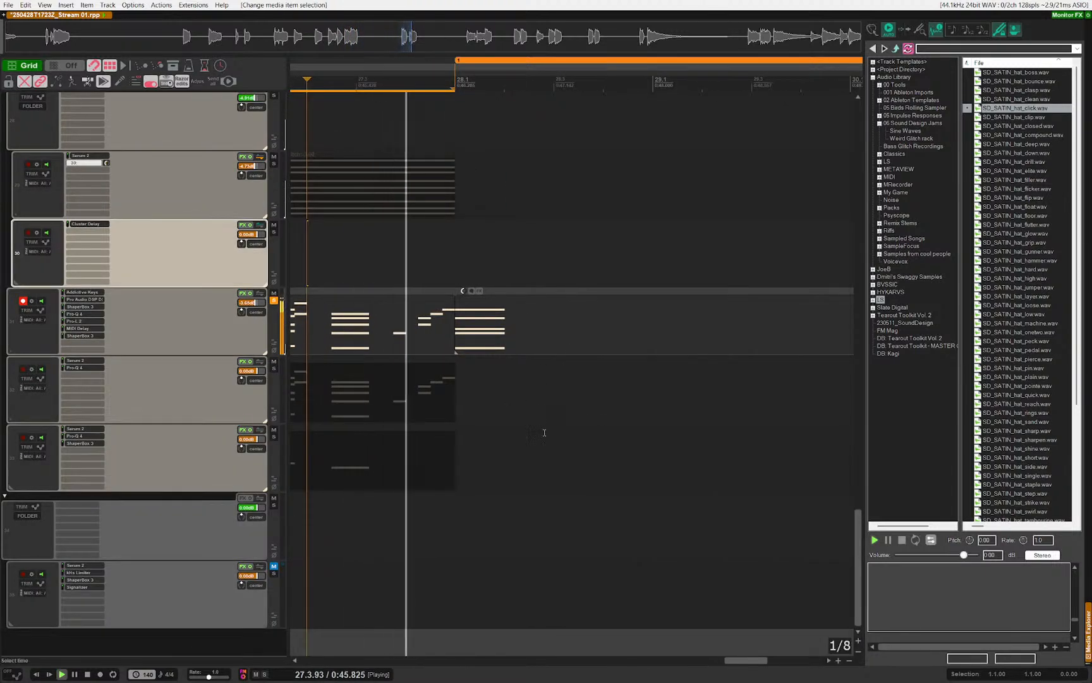
{"action": "key", "text": "space"}
{"action": "double_click", "coordinate": [479, 321]}
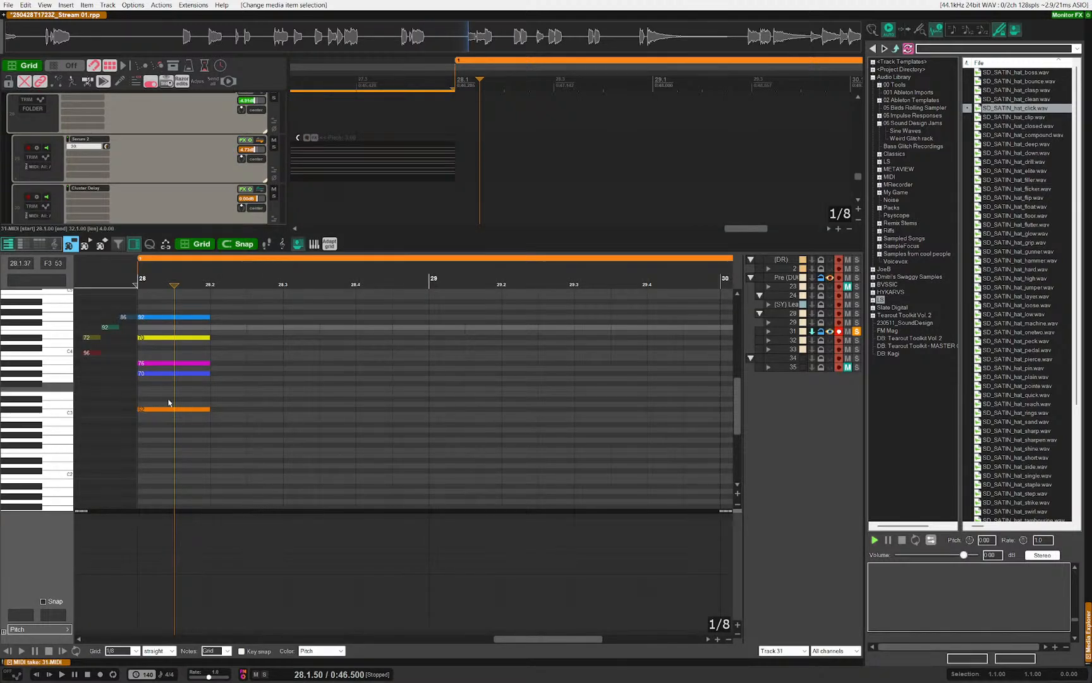
Step: Try the chord's bass note at D#3, audition it from 28.1.00, and return the note to C#3
{"action": "left_click", "coordinate": [172, 407]}
{"action": "key", "text": "Down"}
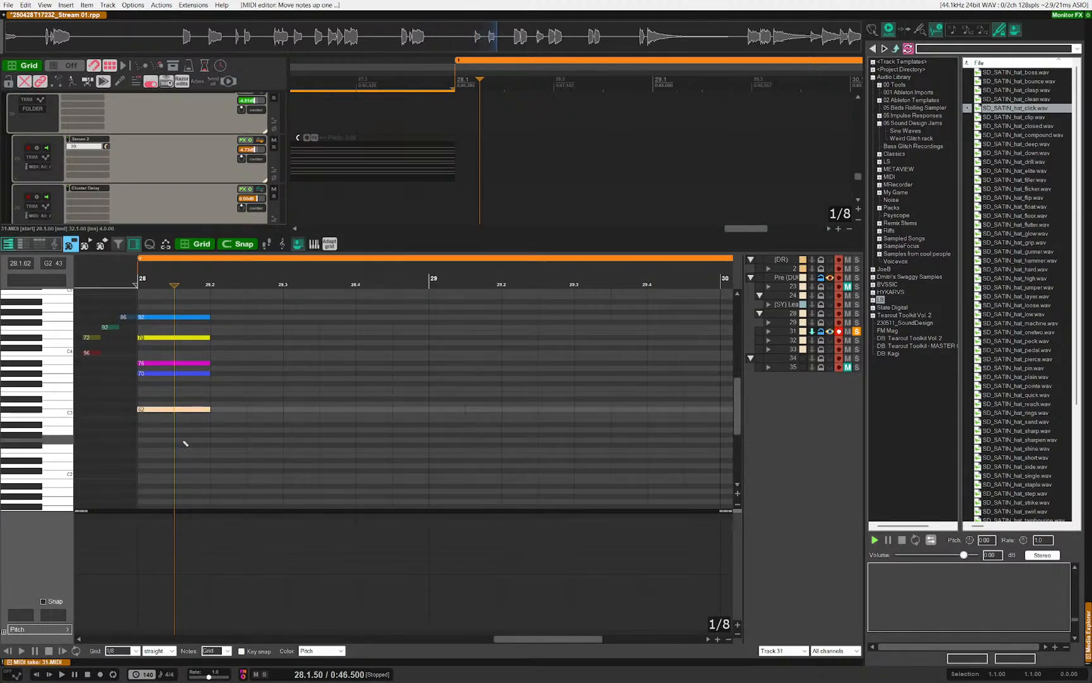
{"action": "key", "text": "Up"}
{"action": "key", "text": "Up"}
{"action": "key", "text": "ctrl+z"}
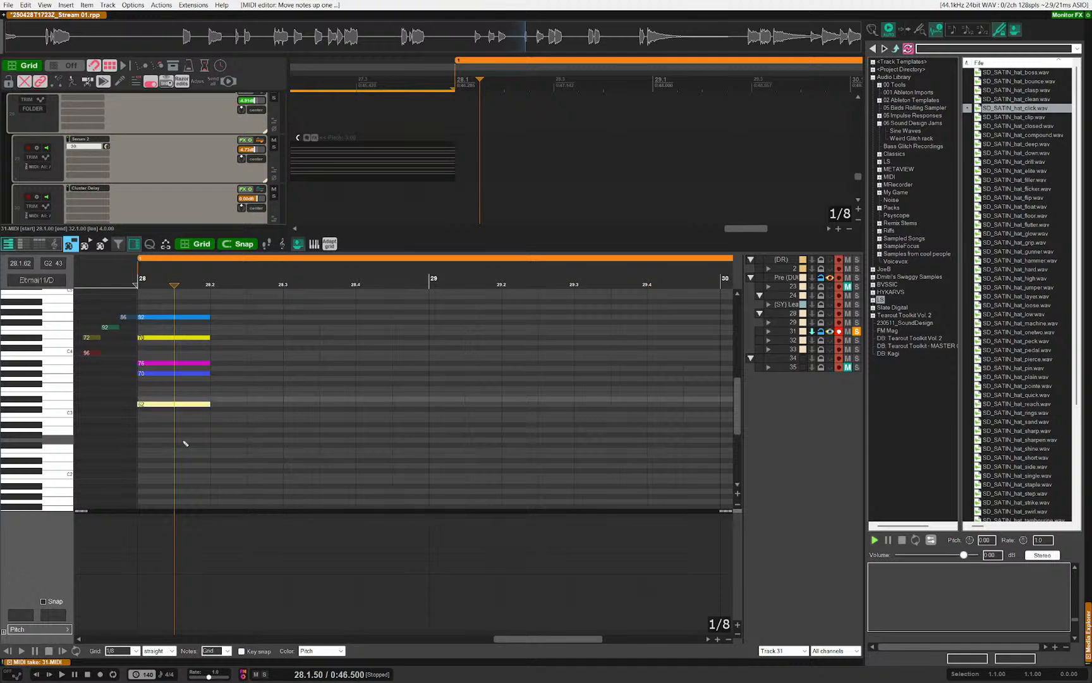
{"action": "key", "text": "Home"}
{"action": "key", "text": "space"}
{"action": "key", "text": "space"}
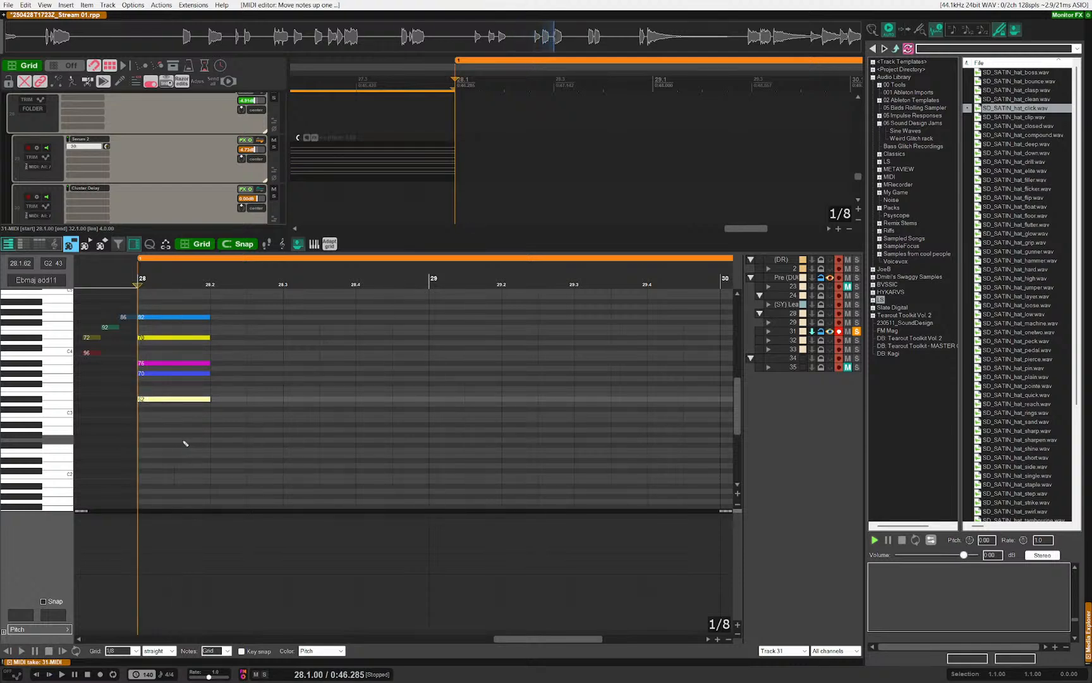
{"action": "key", "text": "Down"}
{"action": "key", "text": "Down"}
{"action": "key", "text": "space"}
{"action": "key", "text": "space"}
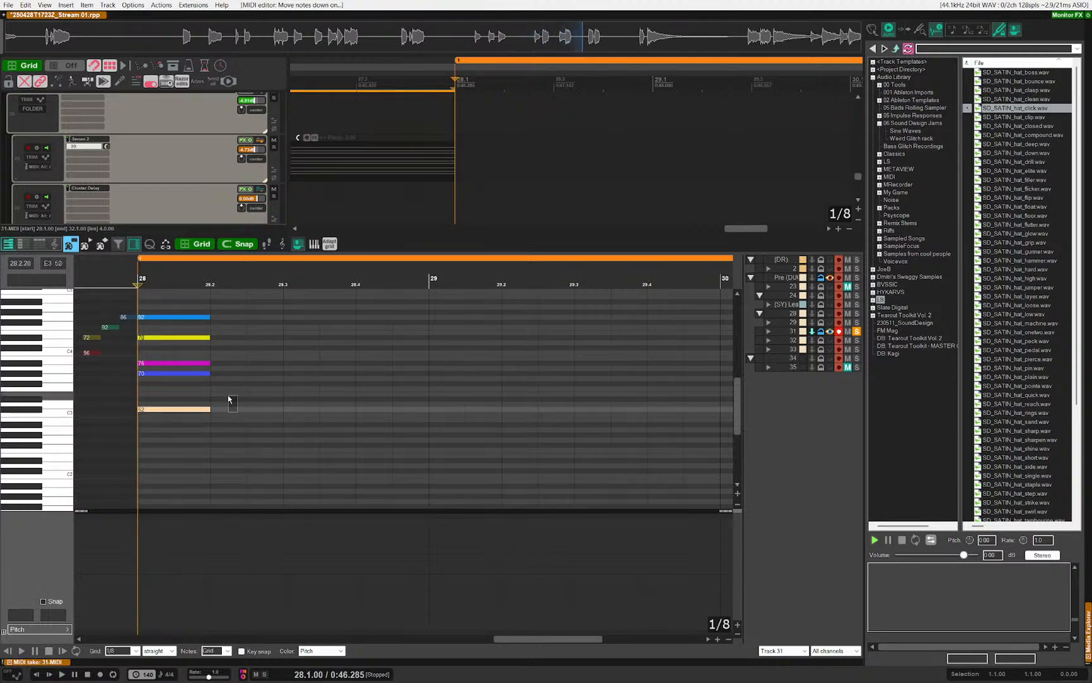
Step: Select the whole one-beat chord, duplicate it four times up to 29.2, and start playback
{"action": "left_click_drag", "start_coordinate": [235, 466], "coordinate": [177, 263]}
{"action": "scroll", "coordinate": [179, 379], "scroll_direction": "up", "scroll_amount": 1}
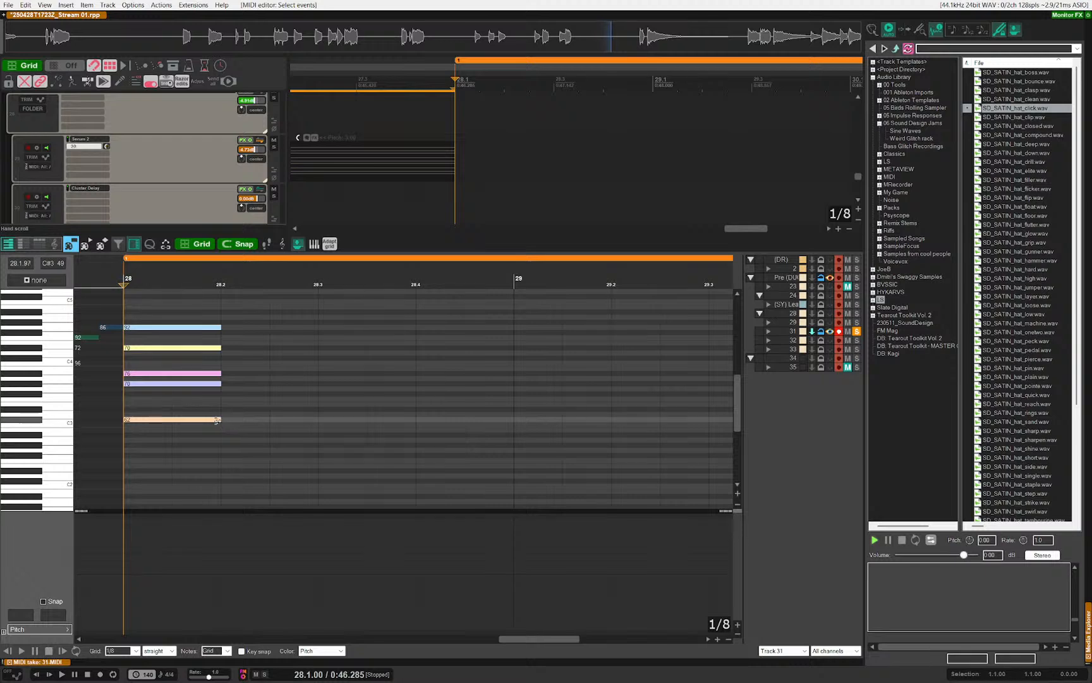
{"action": "key", "text": "ctrl+d"}
{"action": "key", "text": "ctrl+d"}
{"action": "key", "text": "ctrl+d"}
{"action": "key", "text": "ctrl+d"}
{"action": "key", "text": "space"}
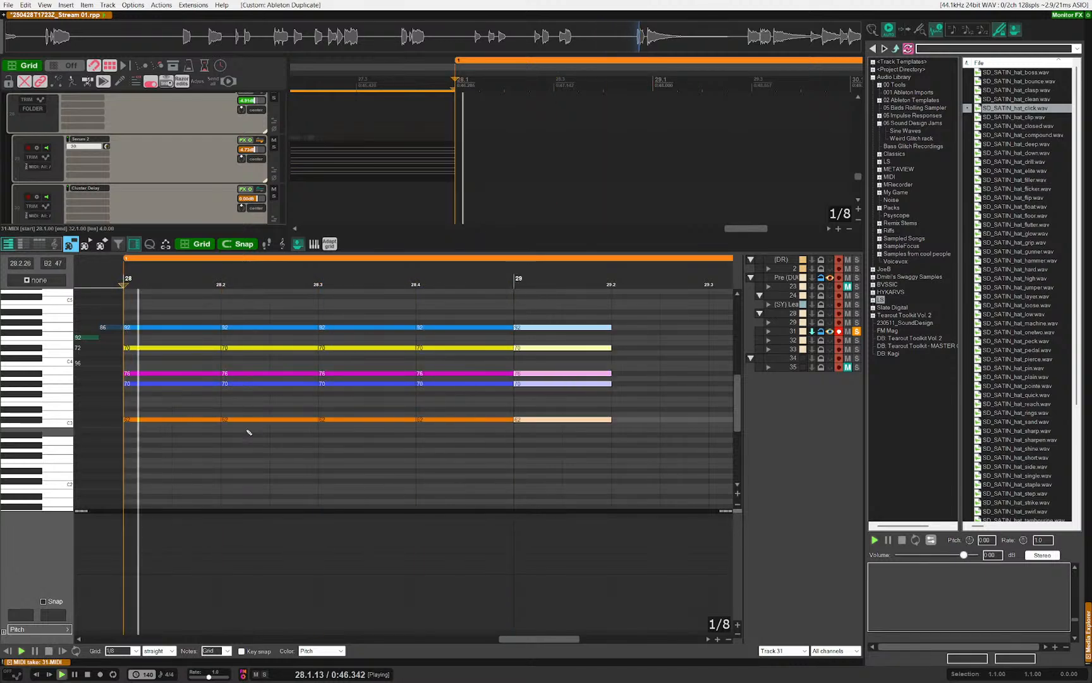
Step: Stop playback and add four more one-beat duplicates of the chord up to 30.2
{"action": "left_click_drag", "start_coordinate": [509, 402], "coordinate": [342, 398]}
{"action": "left_click_drag", "start_coordinate": [485, 423], "coordinate": [336, 397]}
{"action": "key", "text": "space"}
{"action": "key", "text": "ctrl+d"}
{"action": "key", "text": "ctrl+d"}
{"action": "key", "text": "ctrl+d"}
{"action": "left_click_drag", "start_coordinate": [511, 443], "coordinate": [398, 449]}
{"action": "left_click_drag", "start_coordinate": [507, 473], "coordinate": [443, 481]}
{"action": "key", "text": "ctrl+d"}
Step: Raise the bass note of the chord at 29.4 by two semitones to D#3 and play from 28.1.00
{"action": "left_click_drag", "start_coordinate": [435, 435], "coordinate": [439, 446]}
{"action": "left_click_drag", "start_coordinate": [326, 404], "coordinate": [370, 490]}
{"action": "key", "text": "Up"}
{"action": "key", "text": "Up"}
{"action": "key", "text": "Home"}
{"action": "key", "text": "space"}
{"action": "scroll", "coordinate": [365, 474], "scroll_direction": "down", "scroll_amount": 5}
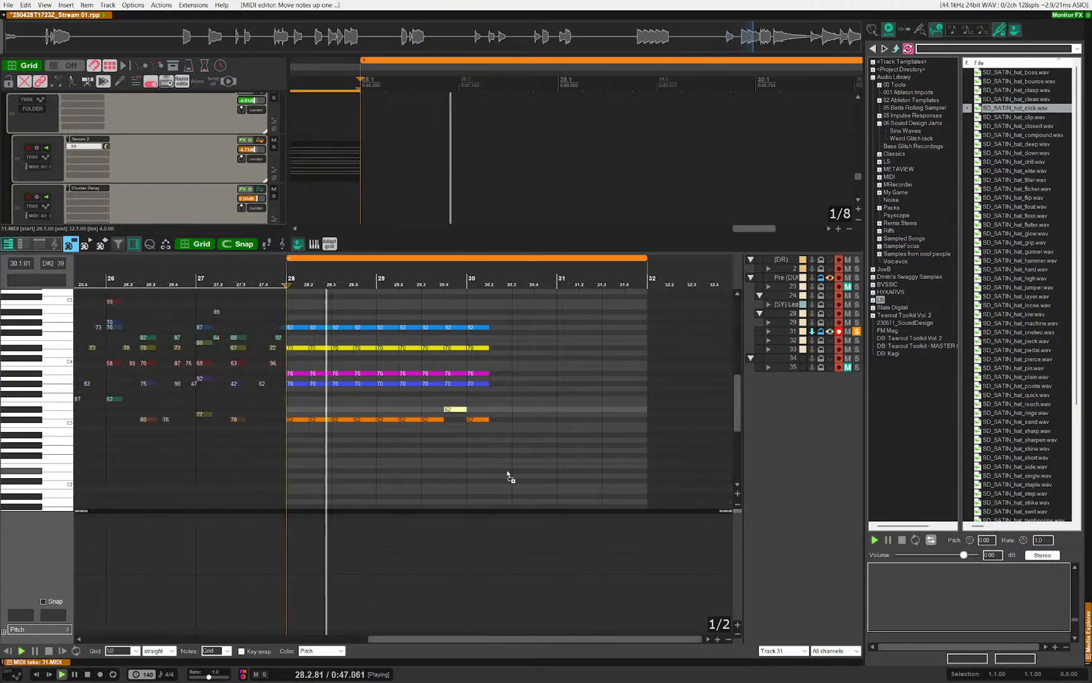
{"action": "scroll", "coordinate": [509, 474], "scroll_direction": "up", "scroll_amount": 4}
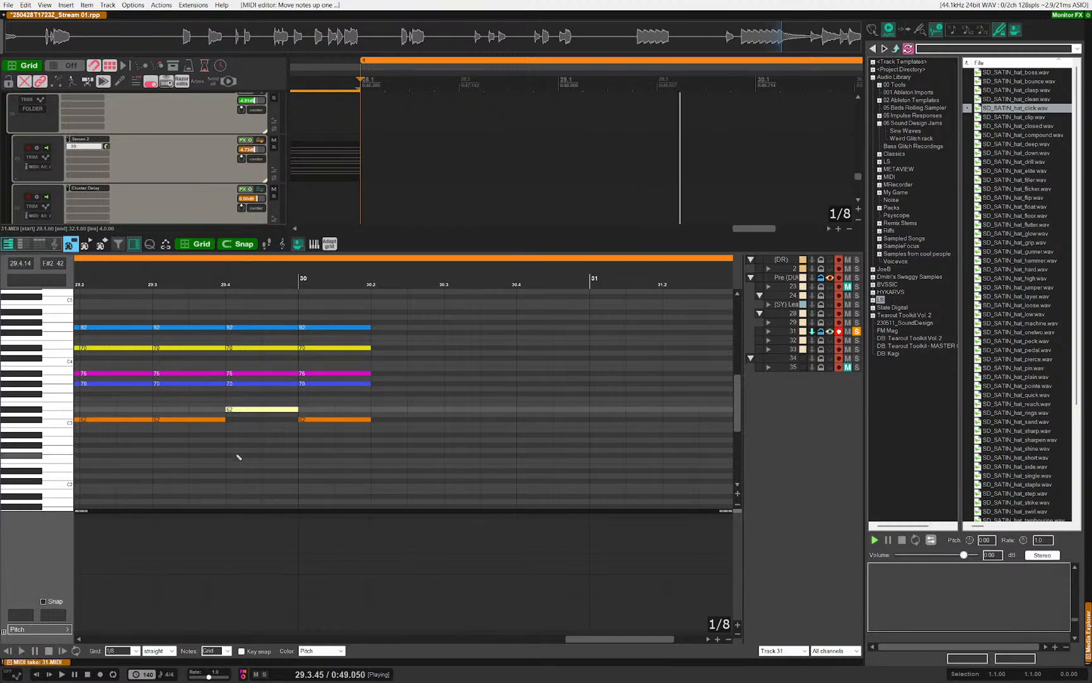
{"action": "key", "text": "space"}
{"action": "scroll", "coordinate": [178, 451], "scroll_direction": "up", "scroll_amount": 3}
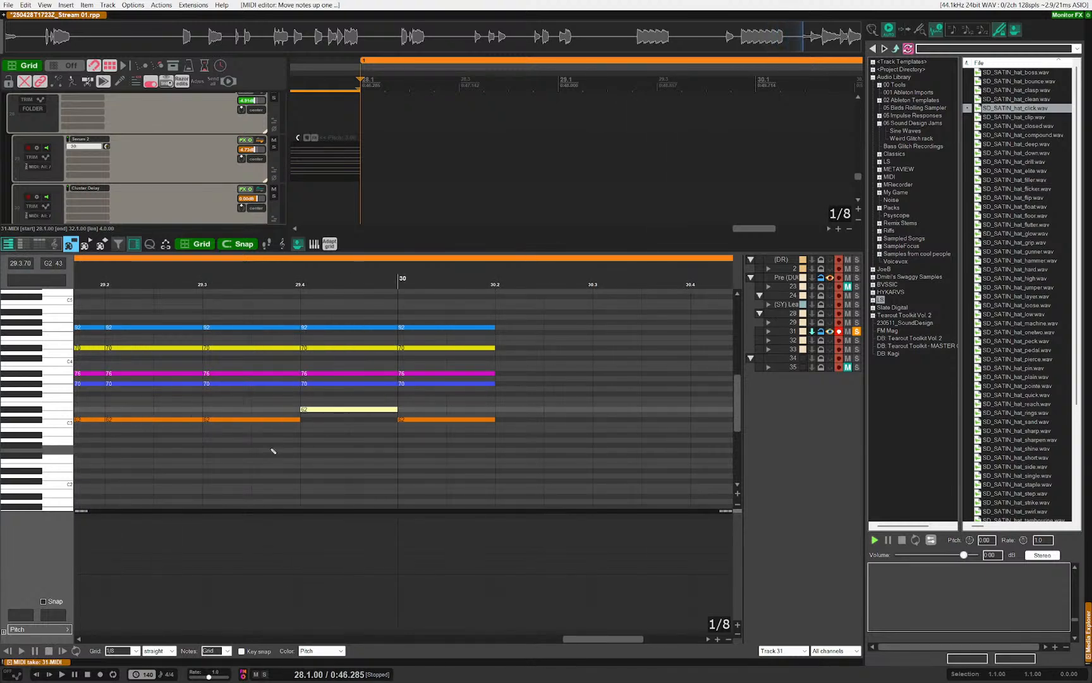
Step: Extend the start of the D#3 bass note back to 29.3.50 and play from 29.3.00
{"action": "left_click", "coordinate": [215, 398]}
{"action": "scroll", "coordinate": [244, 437], "scroll_direction": "up", "scroll_amount": 1}
{"action": "left_click_drag", "start_coordinate": [243, 436], "coordinate": [262, 441]}
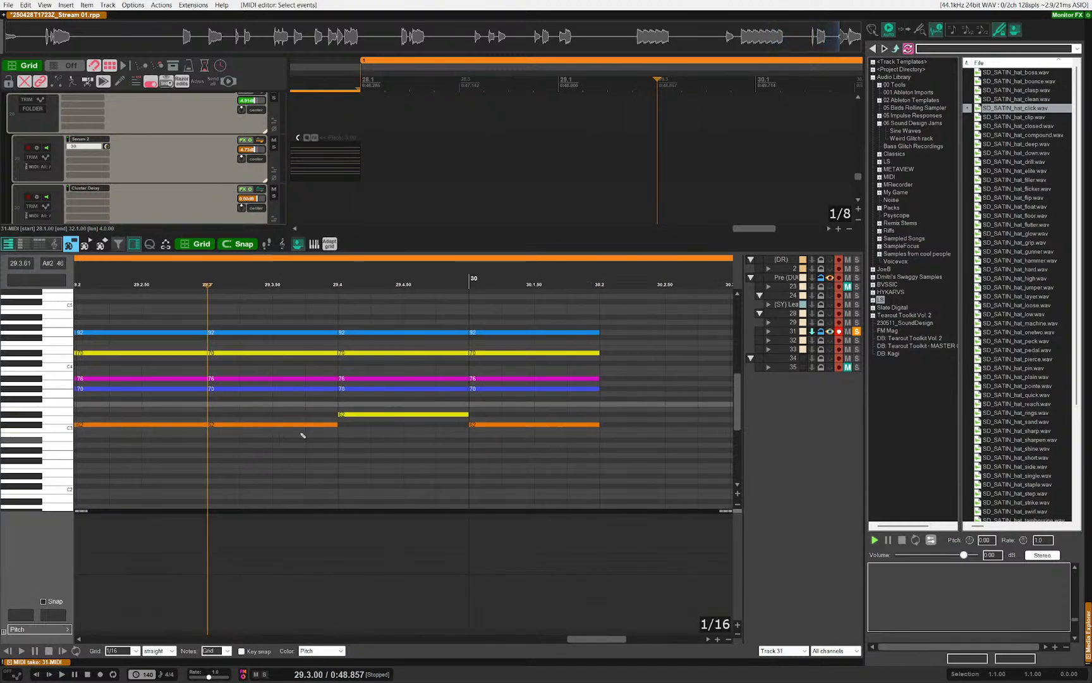
{"action": "left_click_drag", "start_coordinate": [366, 416], "coordinate": [404, 454]}
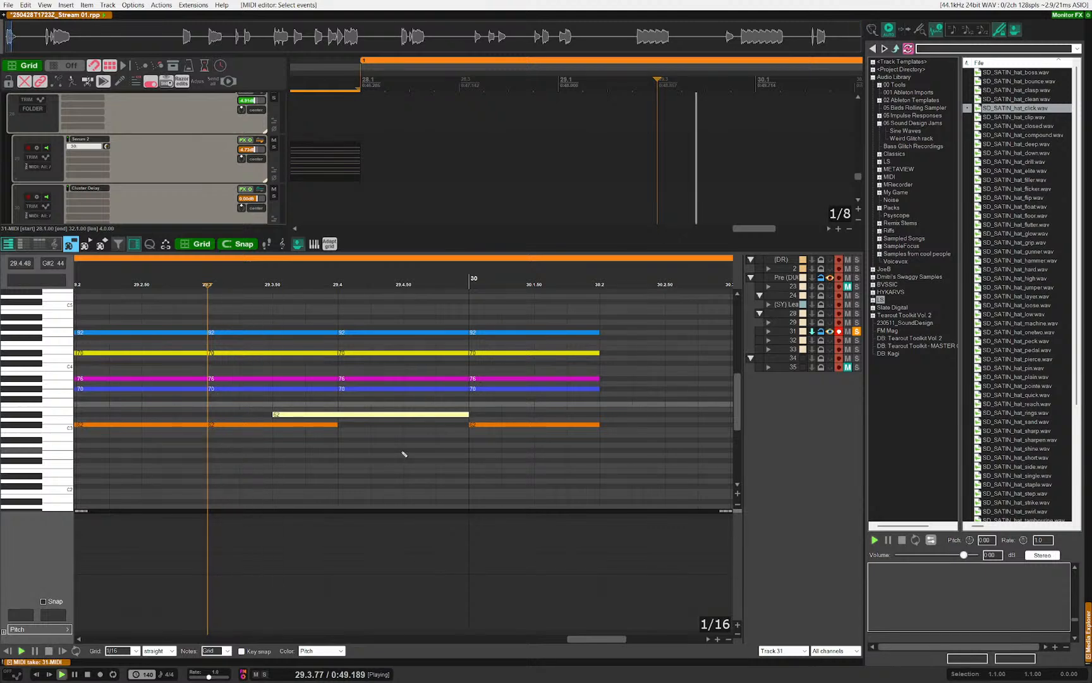
Step: Trim the end of the lower bass note at 29.3 back to 29.3.50 and play from 29.3.00
{"action": "key", "text": "ctrl+Right"}
{"action": "left_click_drag", "start_coordinate": [253, 451], "coordinate": [282, 475]}
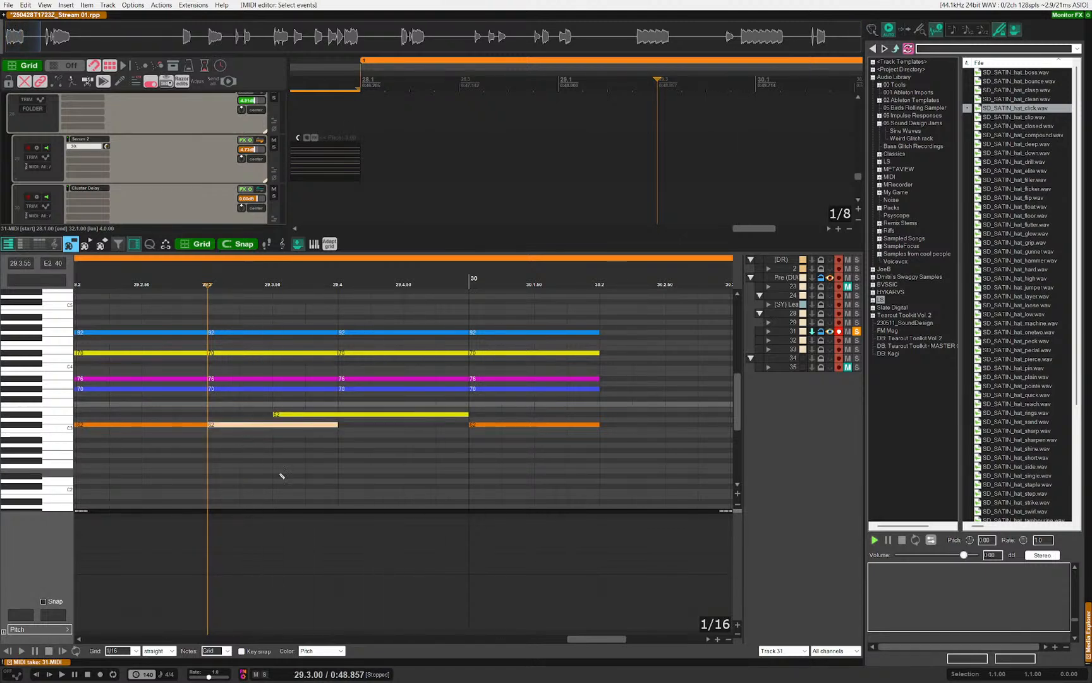
{"action": "key", "text": "space"}
{"action": "left_click", "coordinate": [383, 450]}
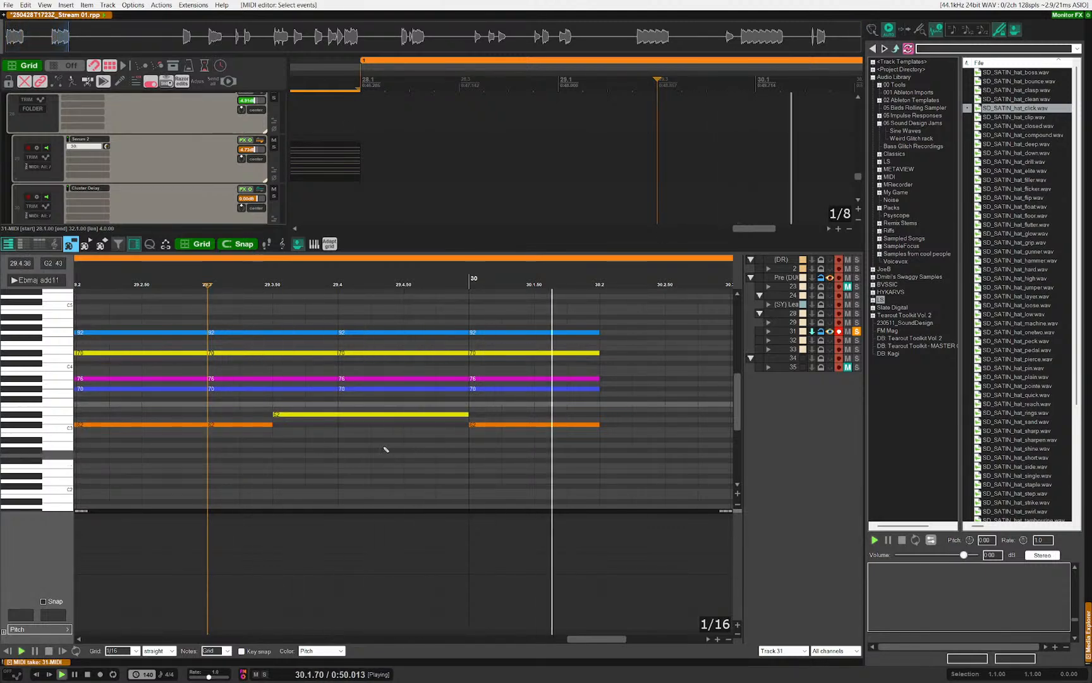
Step: Divide the D#3 bass note at 29.4.50 into two notes and set the second one's velocity to 70
{"action": "key", "text": "space"}
{"action": "mouse_move", "coordinate": [469, 415]}
{"action": "left_mouse_down"}
{"action": "mouse_move", "coordinate": [402, 415]}
{"action": "mouse_move", "coordinate": [464, 416]}
{"action": "left_mouse_up"}
{"action": "key", "text": "space"}
{"action": "key", "text": "space"}
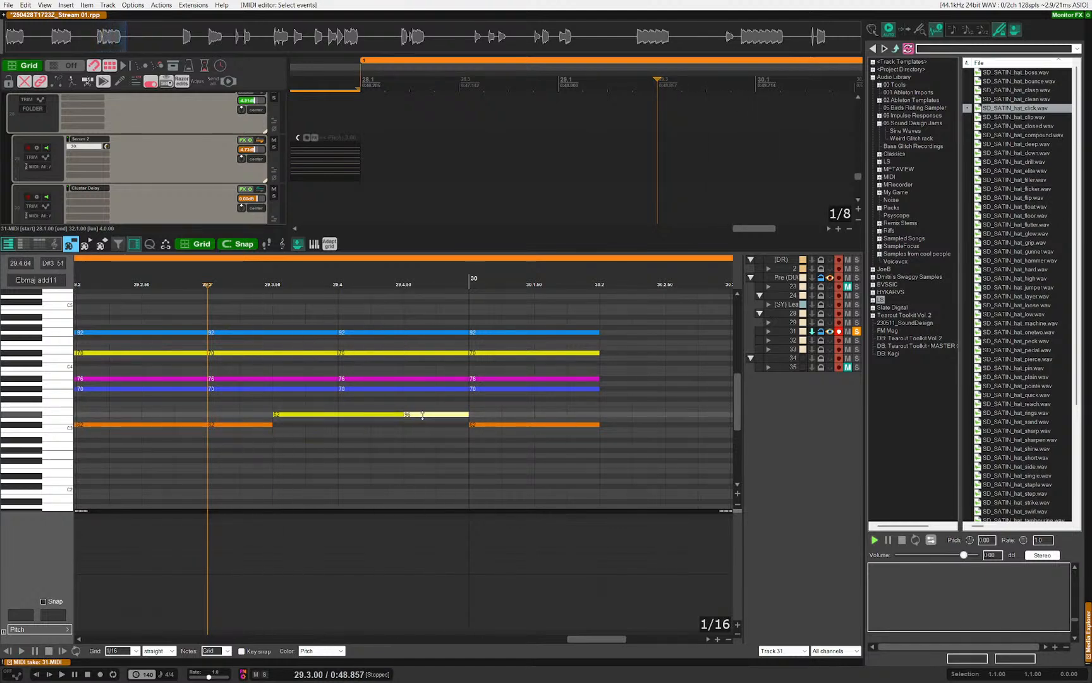
{"action": "key", "text": "space"}
{"action": "scroll", "coordinate": [447, 436], "scroll_direction": "down", "scroll_amount": 5}
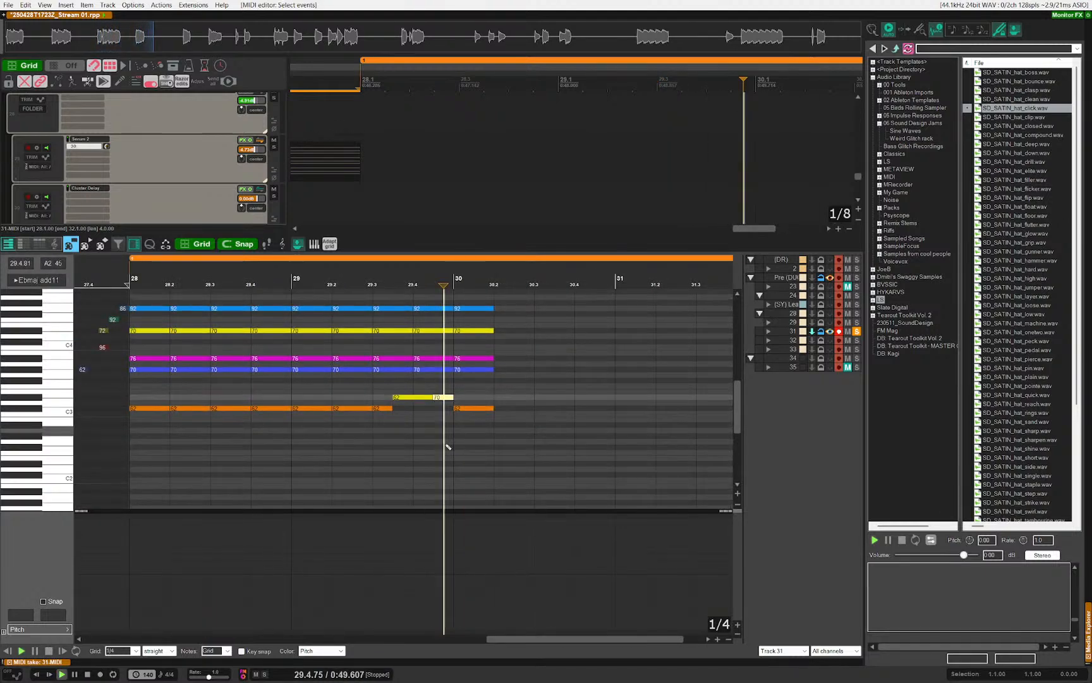
Step: Play the chord progression from 28.1.00 to check the bass note variation, and stop playback
{"action": "key", "text": "space"}
{"action": "key", "text": "Home"}
{"action": "key", "text": "space"}
{"action": "scroll", "coordinate": [367, 426], "scroll_direction": "up", "scroll_amount": 2}
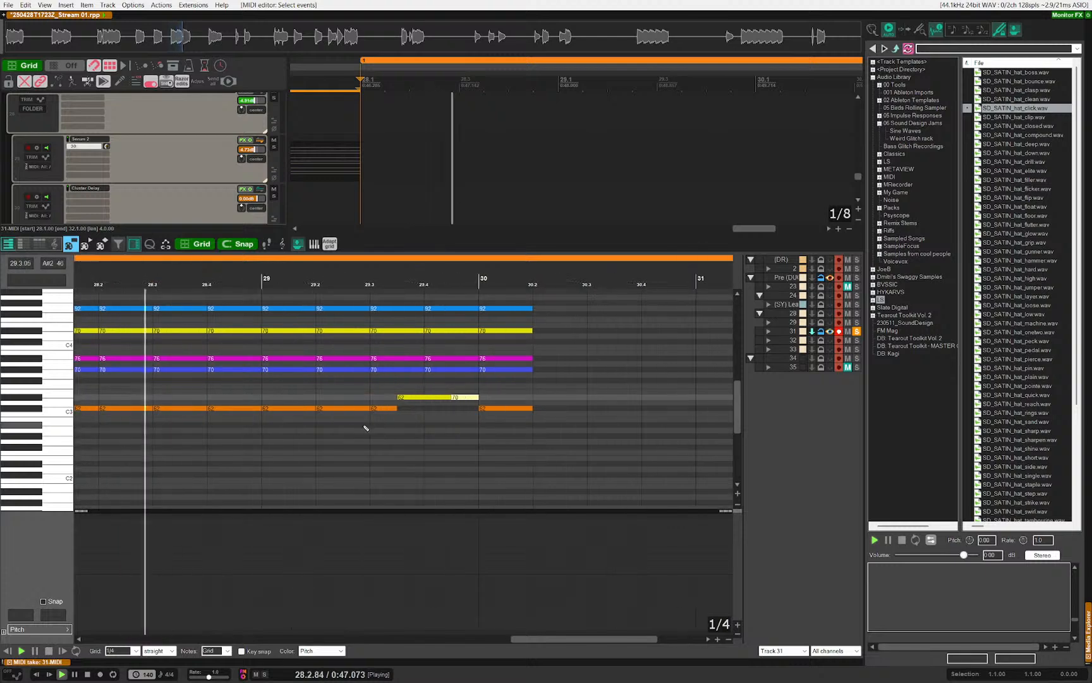
{"action": "left_click_drag", "start_coordinate": [347, 464], "coordinate": [463, 489]}
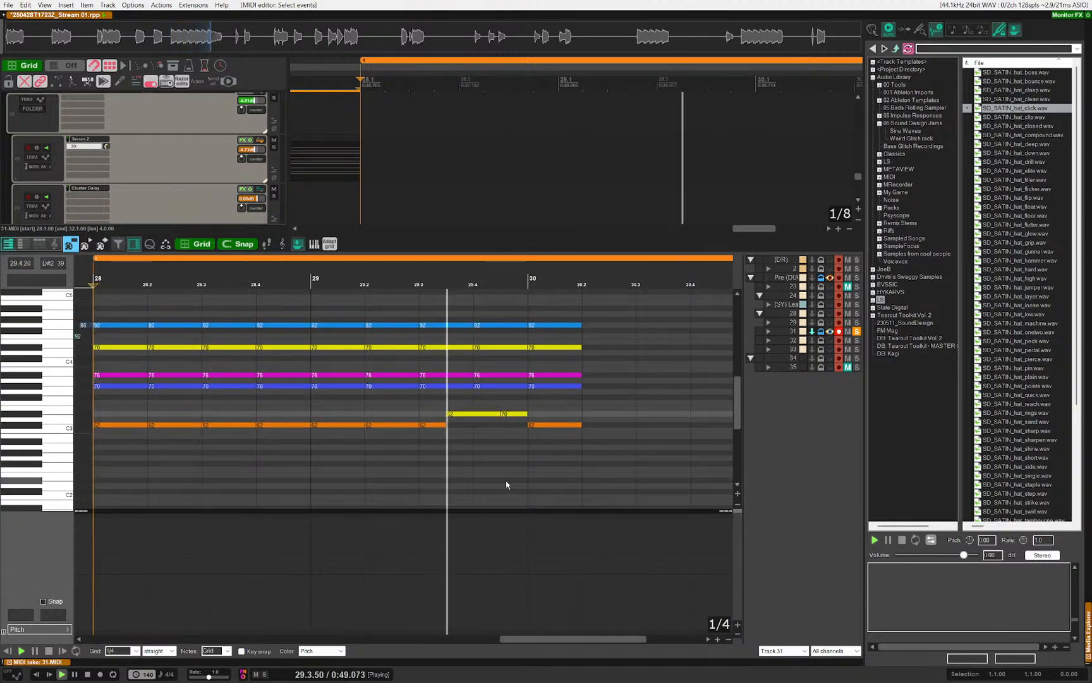
{"action": "key", "text": "space"}
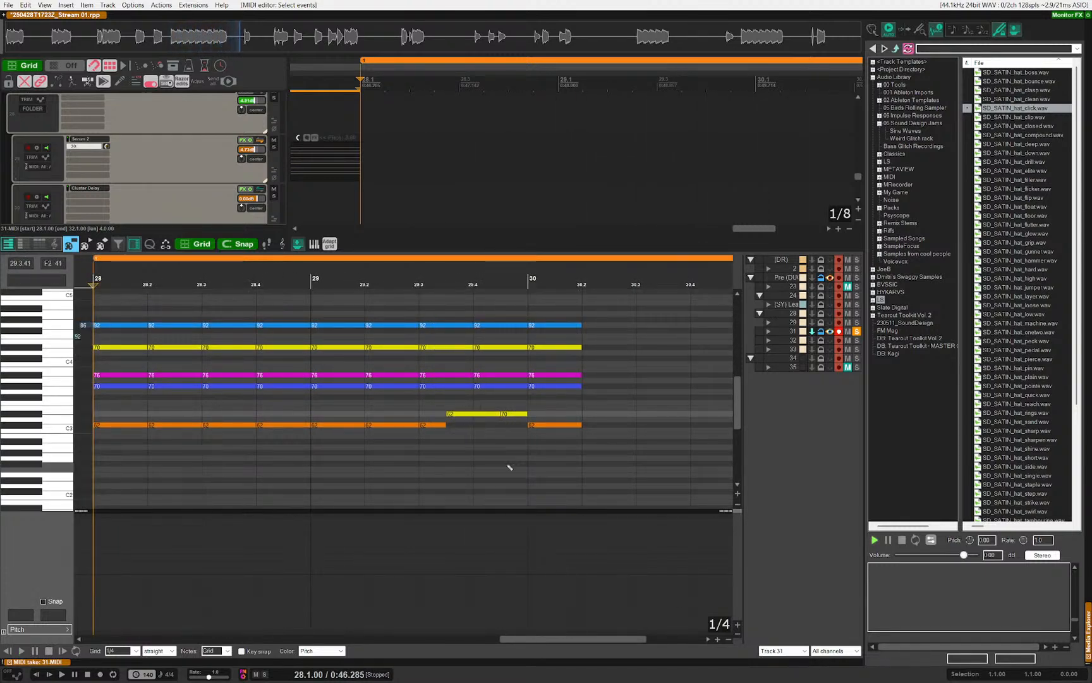
{"action": "key", "text": "ctrl+d"}
{"action": "key", "text": "ctrl+d"}
{"action": "key", "text": "ctrl+d"}
{"action": "key", "text": "ctrl+d"}
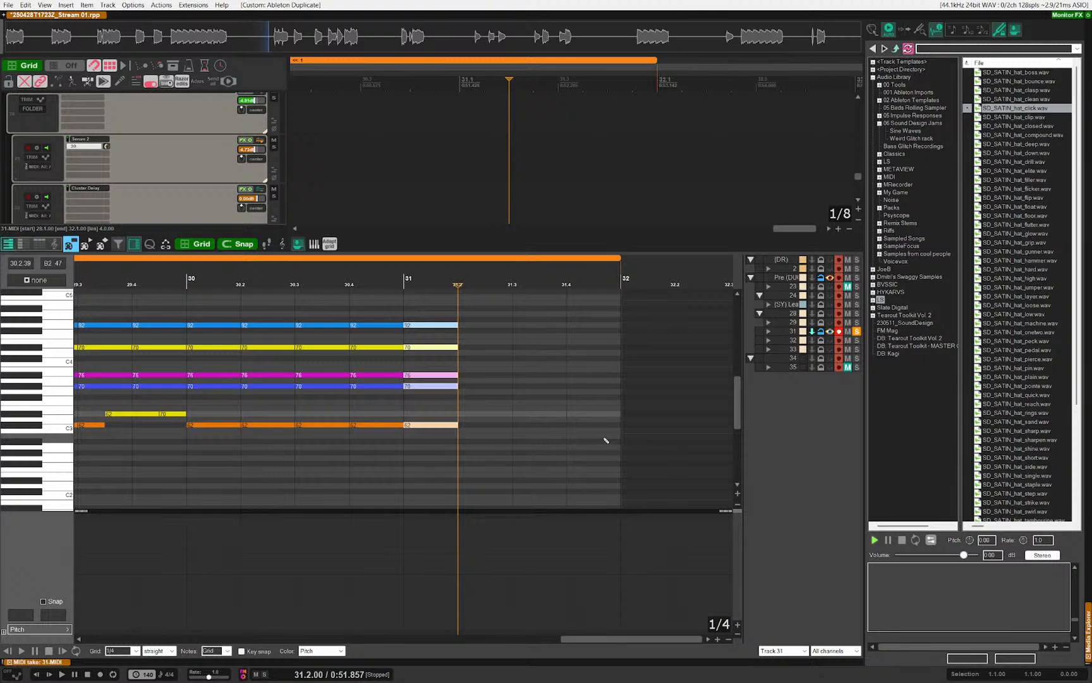
{"action": "key", "text": "ctrl+z"}
{"action": "key", "text": "ctrl+z"}
{"action": "key", "text": "ctrl+z"}
{"action": "key", "text": "ctrl+z"}
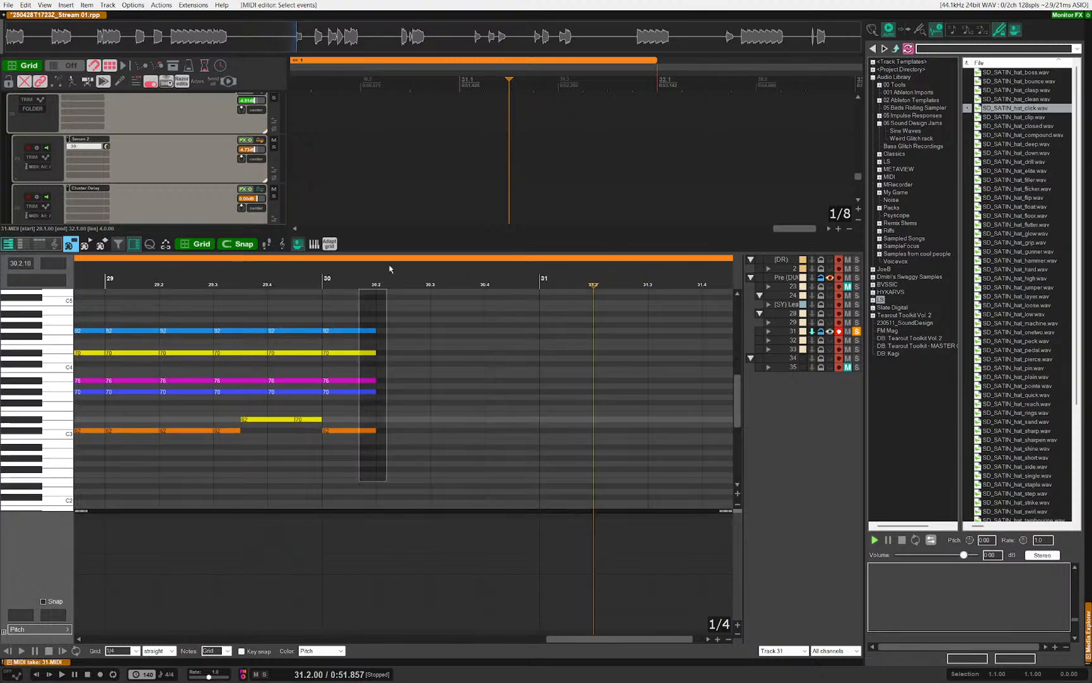
Step: Delete the chord at 30.1 and duplicate all notes of bars 28 and 29 so they fill the item up to 32.1
{"action": "left_click_drag", "start_coordinate": [390, 269], "coordinate": [387, 272]}
{"action": "key", "text": "Delete"}
{"action": "left_click_drag", "start_coordinate": [428, 365], "coordinate": [73, 505]}
{"action": "left_click_drag", "start_coordinate": [299, 410], "coordinate": [454, 449]}
{"action": "left_click_drag", "start_coordinate": [578, 478], "coordinate": [635, 476]}
{"action": "key", "text": "ctrl+d"}
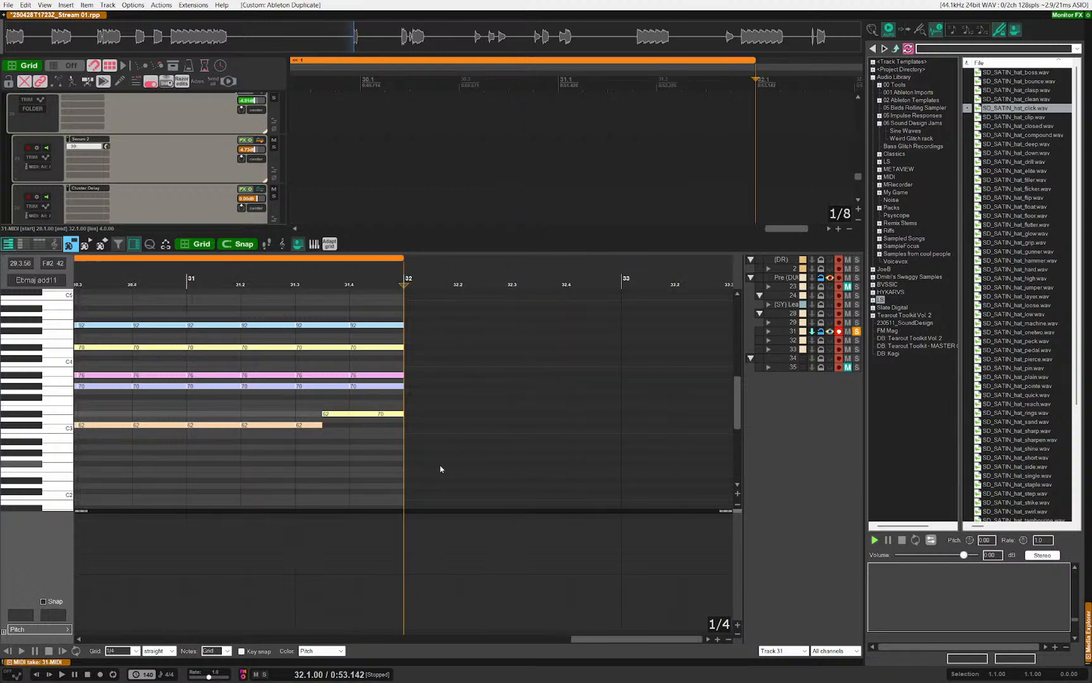
Step: Close the MIDI editor and create an empty MIDI item from 28.1 to 32.1 on Serum 2 track 33
{"action": "key", "text": "Escape"}
{"action": "scroll", "coordinate": [533, 410], "scroll_direction": "down", "scroll_amount": 3}
{"action": "scroll", "coordinate": [441, 395], "scroll_direction": "left", "scroll_amount": 1}
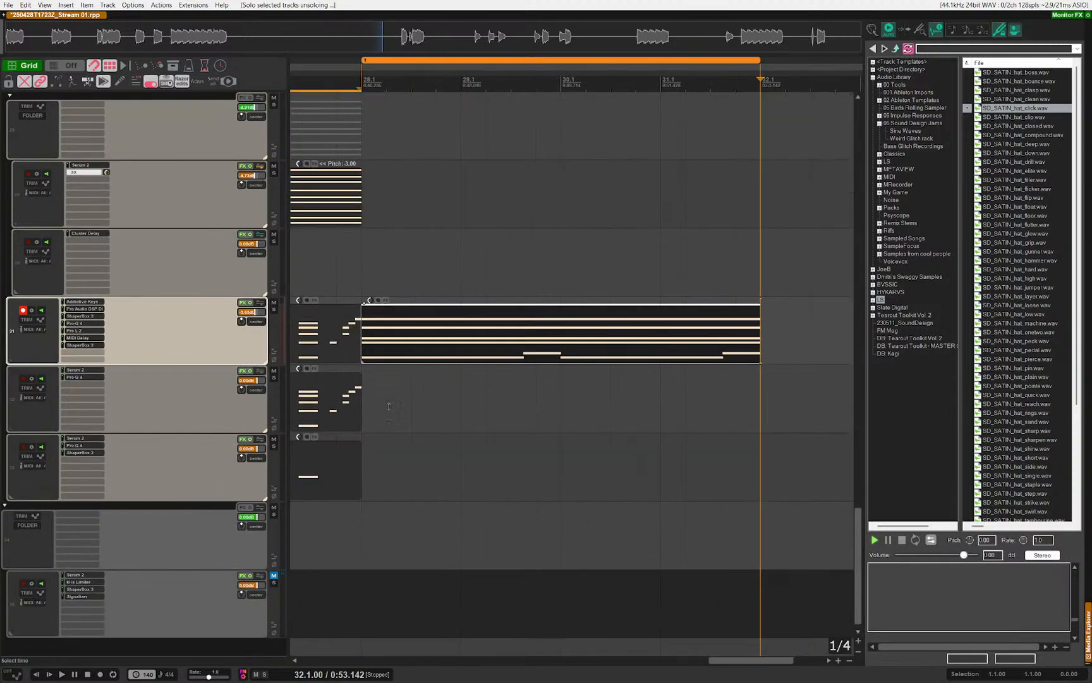
{"action": "left_click", "coordinate": [376, 471]}
{"action": "mouse_move", "coordinate": [370, 477]}
{"action": "left_mouse_down"}
{"action": "mouse_move", "coordinate": [778, 501]}
{"action": "mouse_move", "coordinate": [762, 499]}
{"action": "left_mouse_up"}
Step: Disarm the Addictive Keys track, record-arm Serum 2 track 33, and try its sound against playback
{"action": "left_click", "coordinate": [27, 311]}
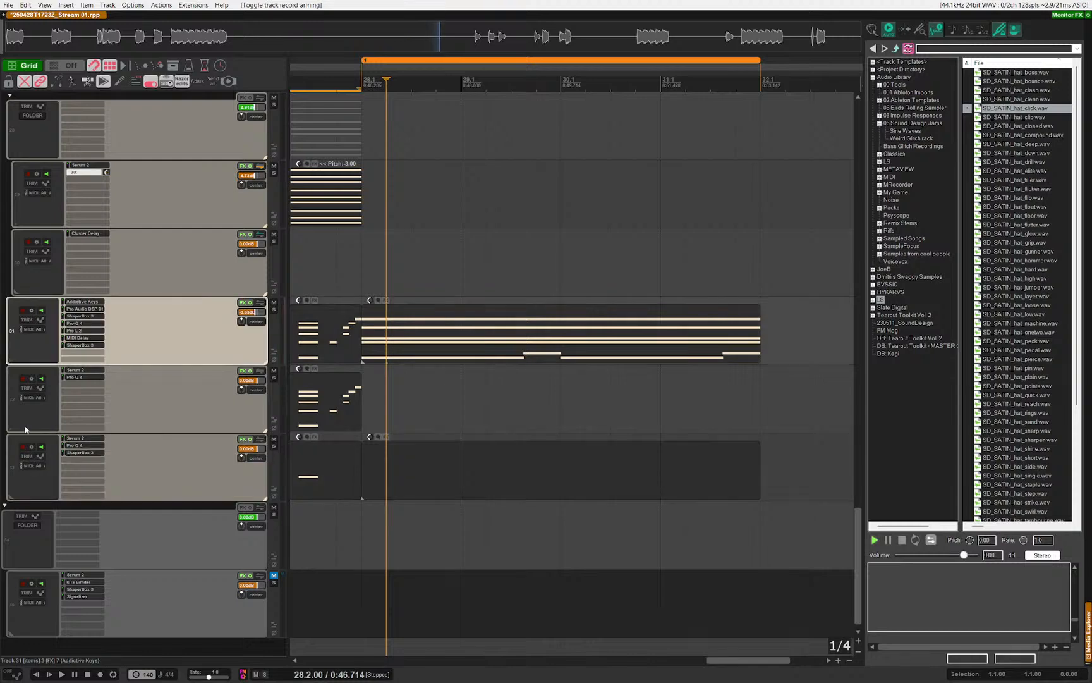
{"action": "left_click", "coordinate": [23, 447]}
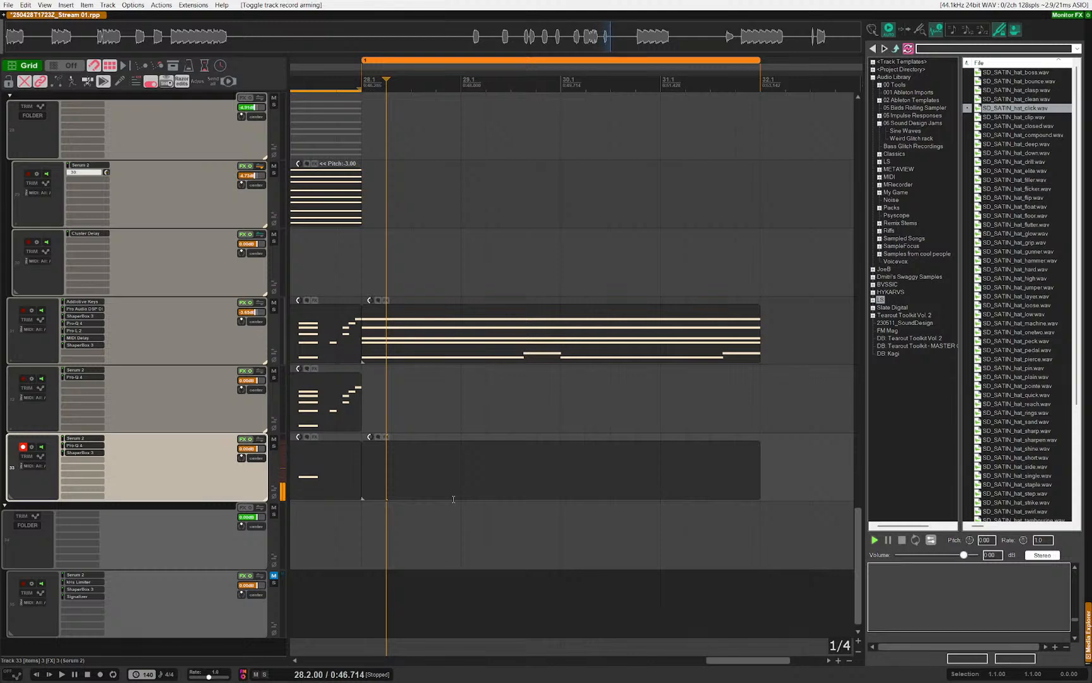
{"action": "key", "text": "space"}
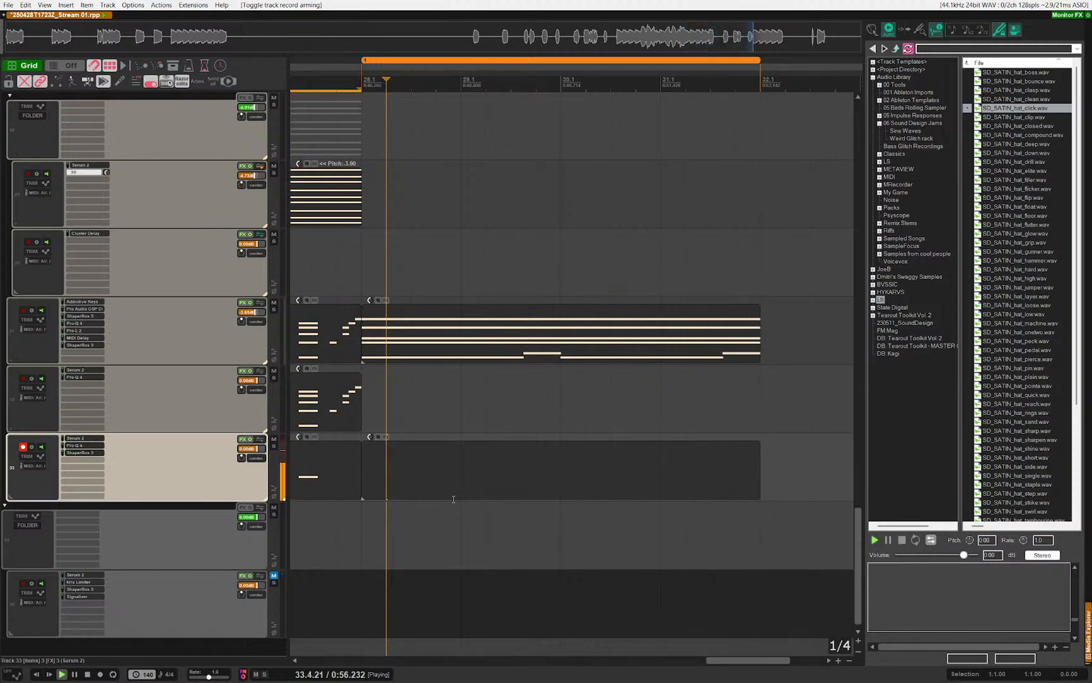
{"action": "key", "text": "space"}
{"action": "key", "text": "space"}
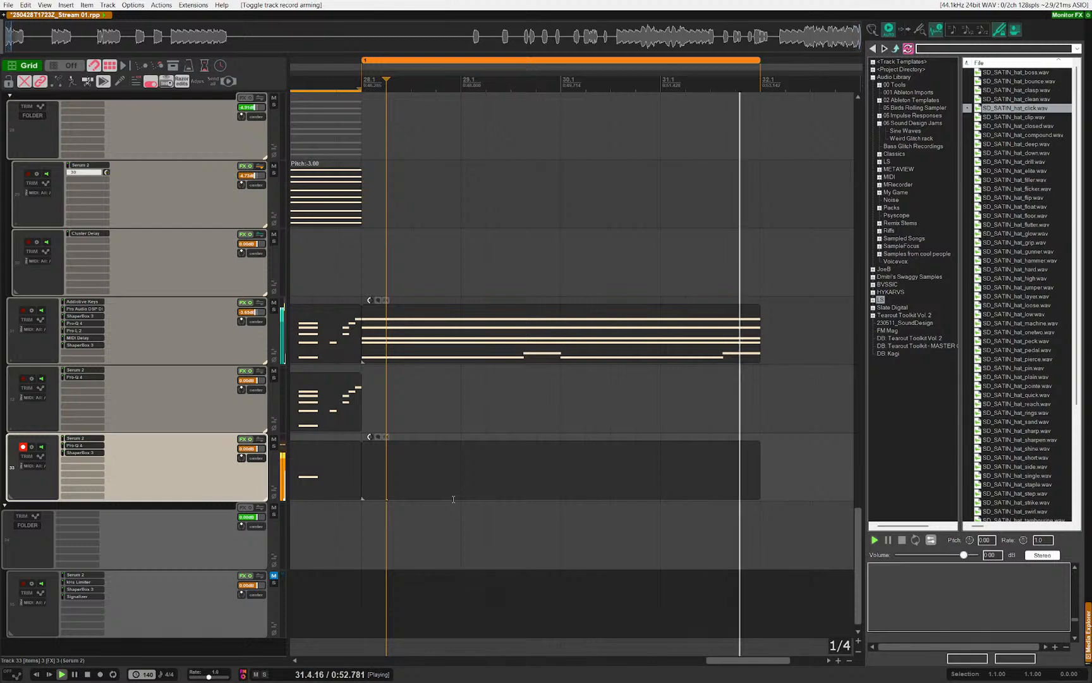
{"action": "key", "text": "space"}
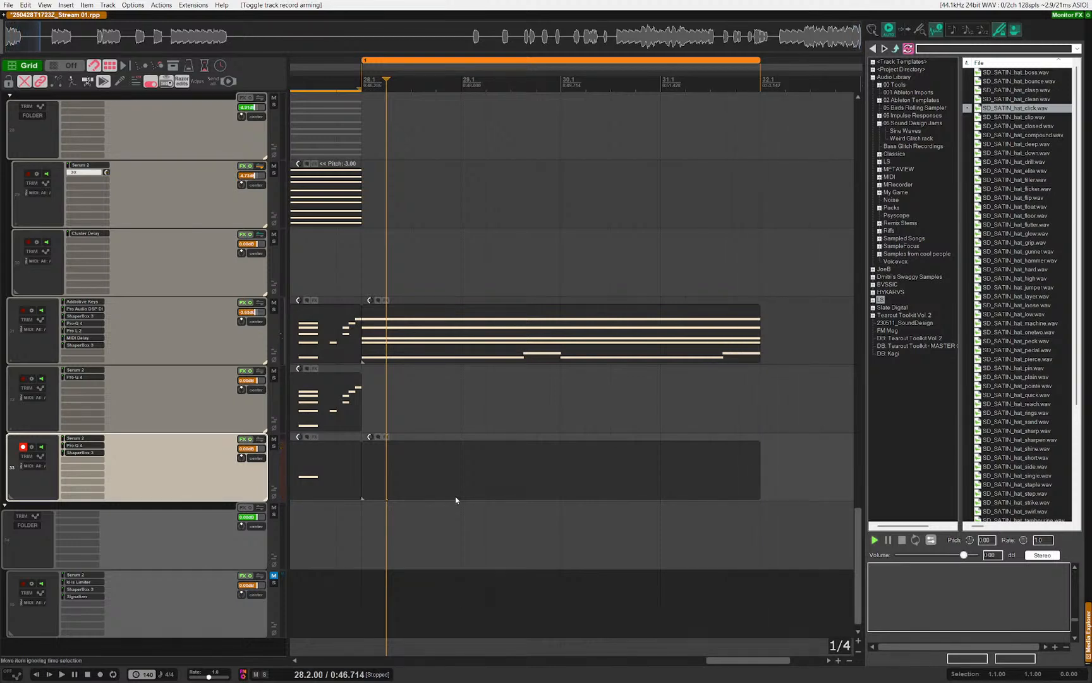
Step: Duplicate Serum 2 track 33 together with its items and effects
{"action": "scroll", "coordinate": [462, 496], "scroll_direction": "down", "scroll_amount": 5}
{"action": "left_click", "coordinate": [384, 265]}
{"action": "scroll", "coordinate": [455, 329], "scroll_direction": "up", "scroll_amount": 4}
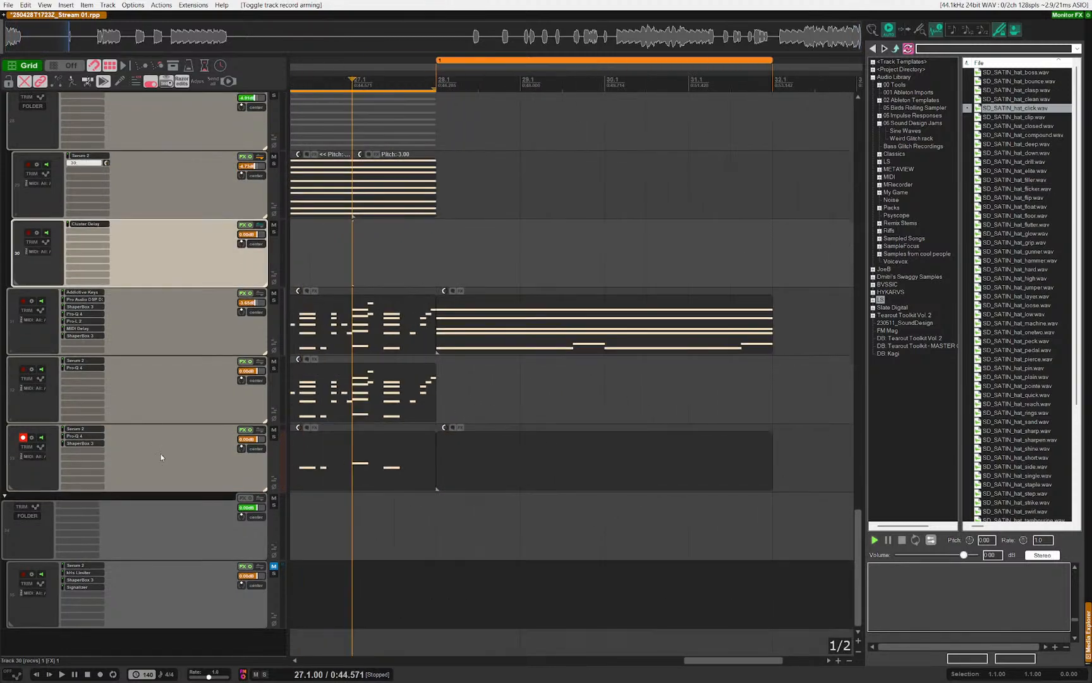
{"action": "left_click", "coordinate": [171, 458]}
{"action": "key", "text": "ctrl+d"}
{"action": "left_click_drag", "start_coordinate": [471, 504], "coordinate": [509, 476]}
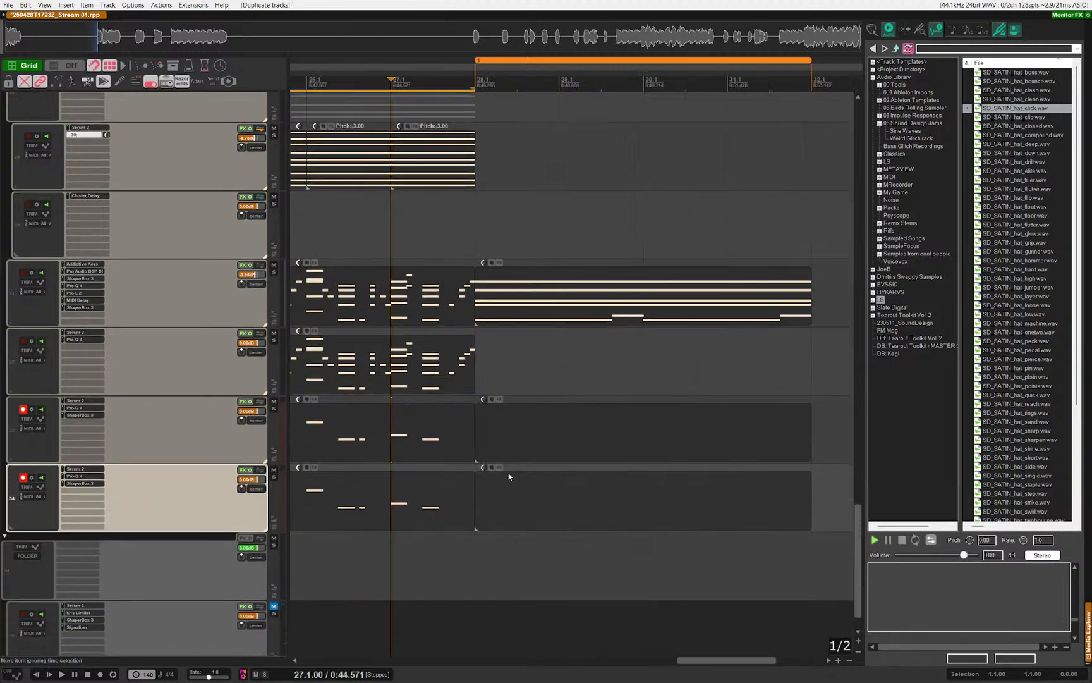
Step: Delete the item before bar 28 on the duplicate track and the empty four-bar item on the original track
{"action": "left_click", "coordinate": [460, 489]}
{"action": "key", "text": "Delete"}
{"action": "left_click", "coordinate": [496, 439]}
{"action": "key", "text": "Delete"}
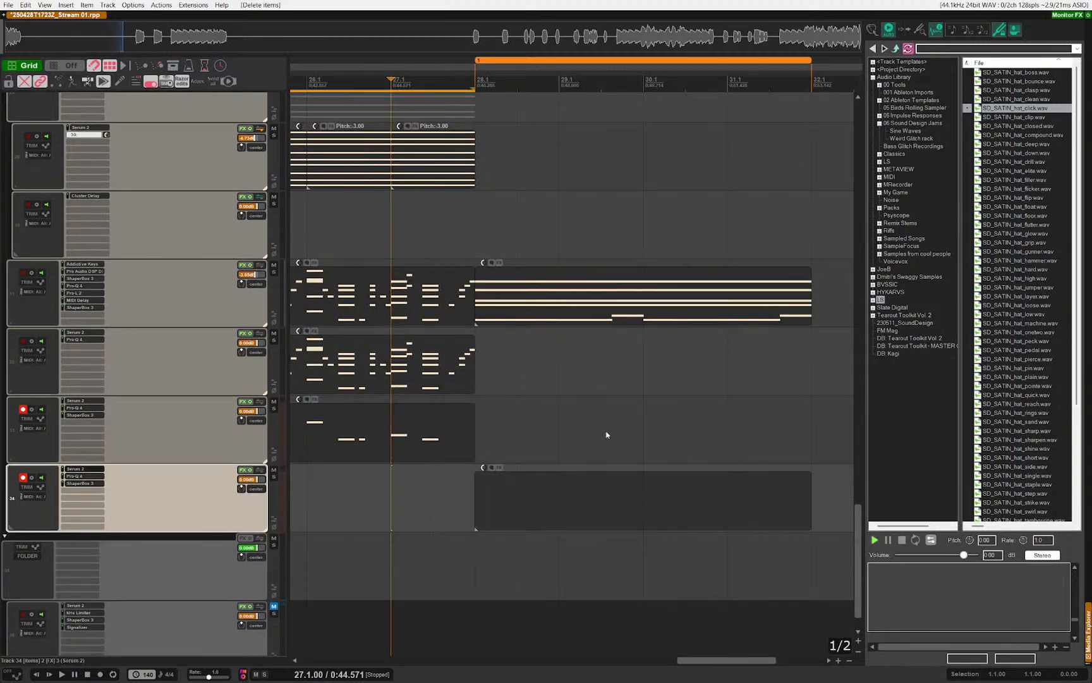
Step: Open Serum 2 on duplicate track 34, disarm track 33, and enable oscillator A
{"action": "left_click", "coordinate": [82, 469]}
{"action": "left_click", "coordinate": [65, 405]}
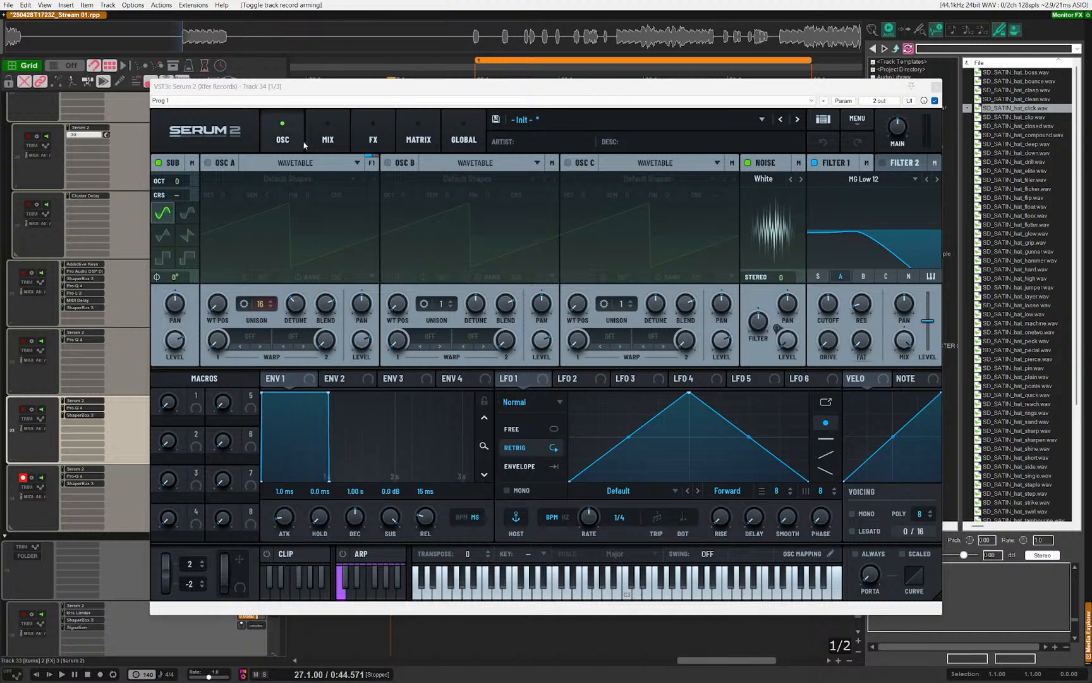
{"action": "left_click", "coordinate": [207, 163]}
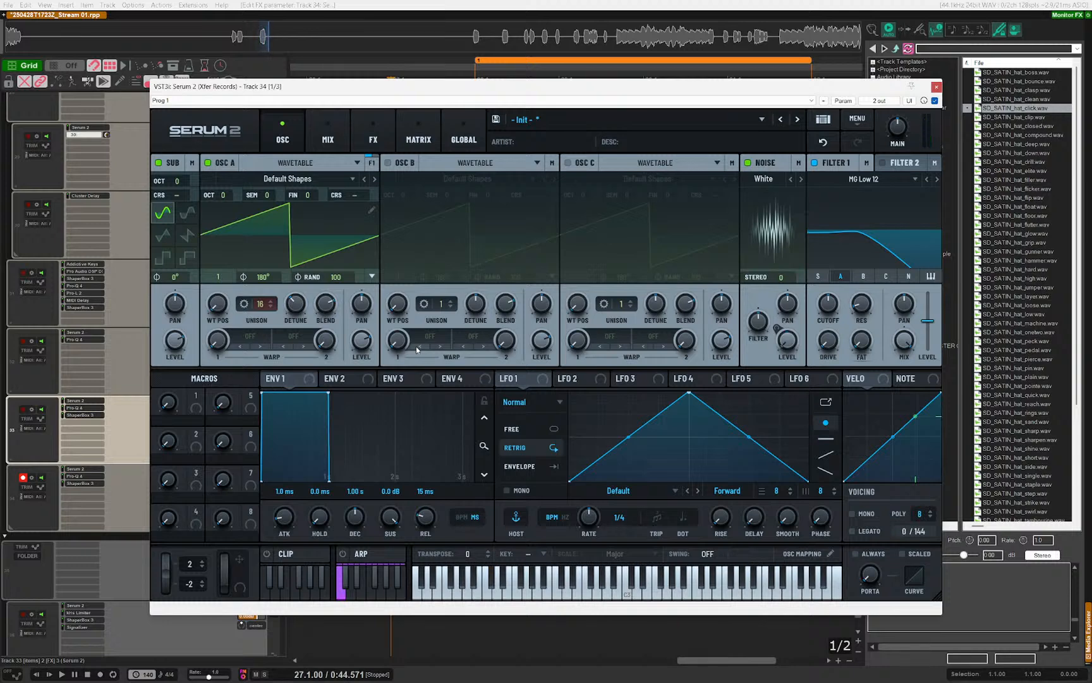
Step: Adjust the Filter 1 cutoff in Serum 2 to 966 Hz
{"action": "mouse_move", "coordinate": [828, 305]}
{"action": "left_mouse_down"}
{"action": "mouse_move", "coordinate": [825, 332]}
{"action": "mouse_move", "coordinate": [839, 324]}
{"action": "mouse_move", "coordinate": [828, 293]}
{"action": "mouse_move", "coordinate": [828, 305]}
{"action": "left_mouse_up"}
{"action": "left_click", "coordinate": [818, 276]}
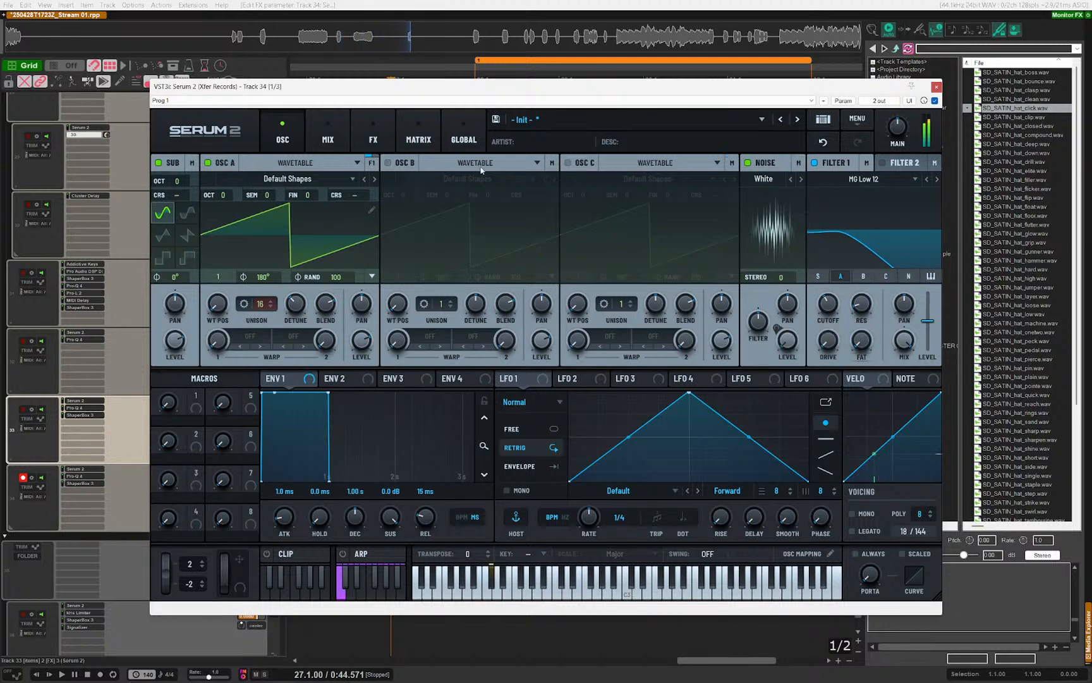
{"action": "left_click_drag", "start_coordinate": [839, 230], "coordinate": [819, 167]}
{"action": "left_click_drag", "start_coordinate": [832, 304], "coordinate": [839, 280]}
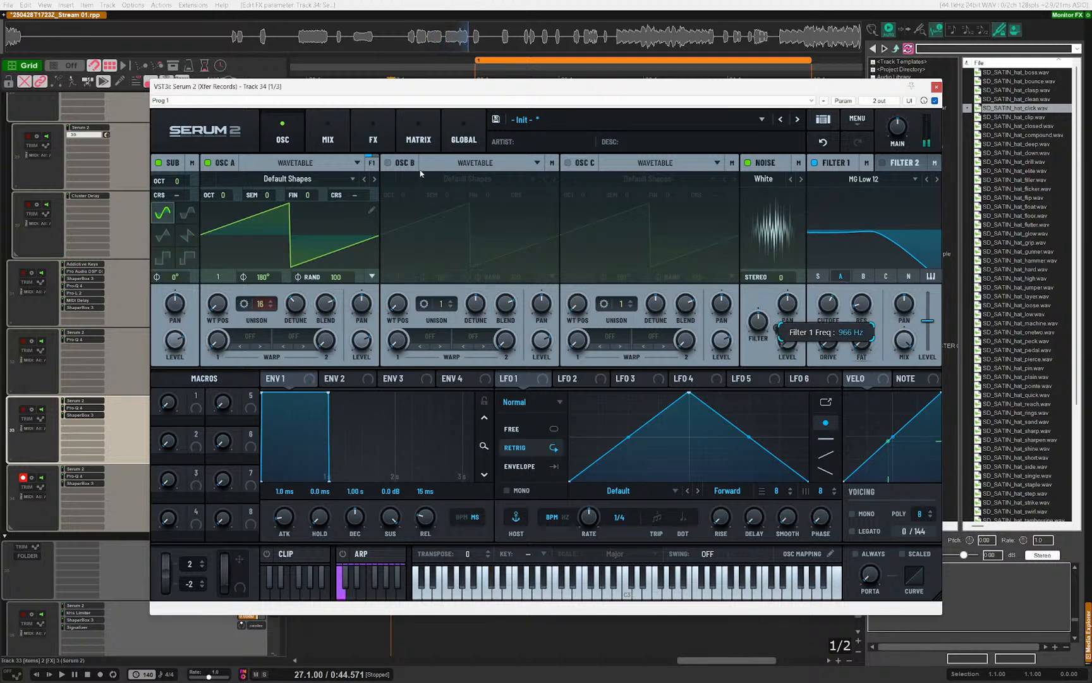
Step: Add another Filter effect to the end of Serum 2's main effects chain
{"action": "left_click", "coordinate": [373, 136]}
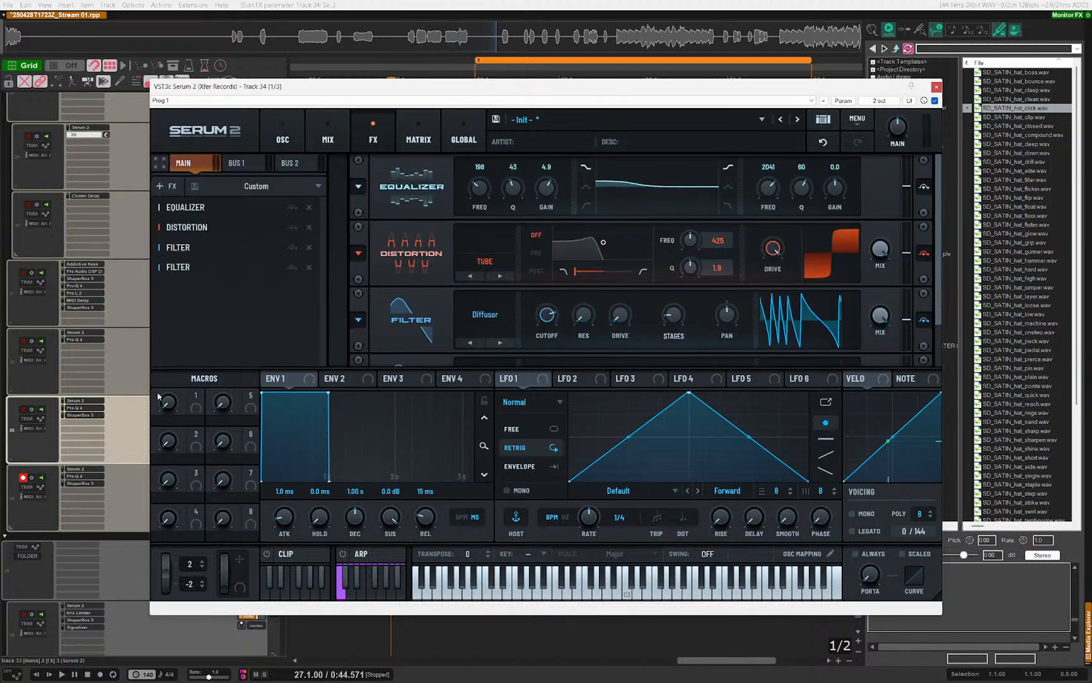
{"action": "left_click", "coordinate": [170, 183]}
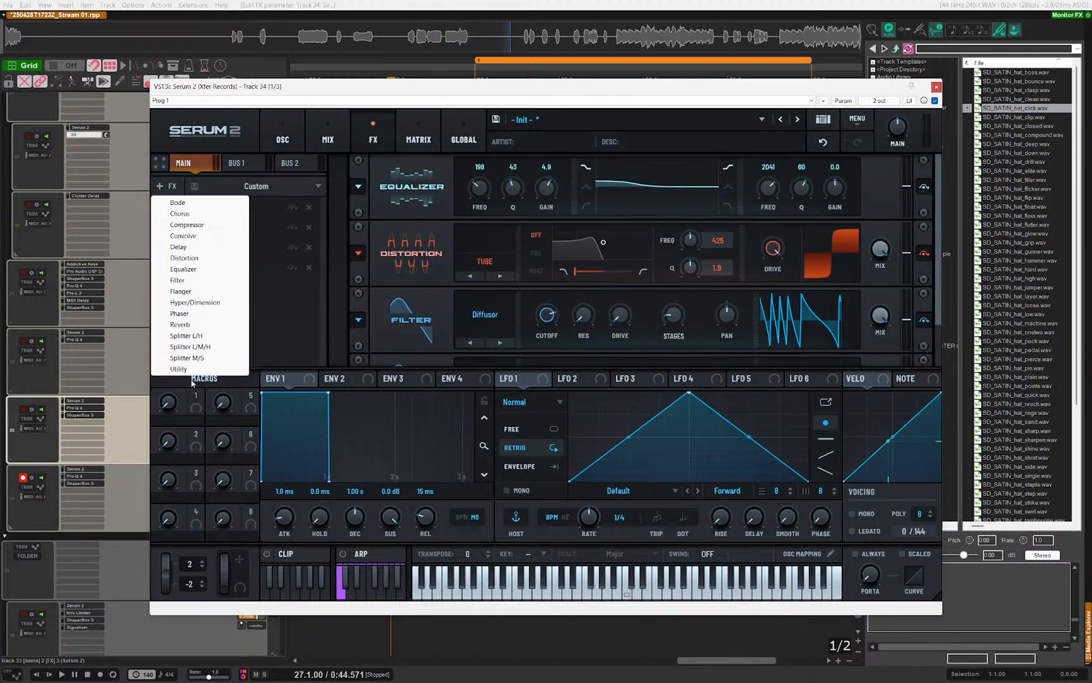
{"action": "left_click", "coordinate": [179, 280]}
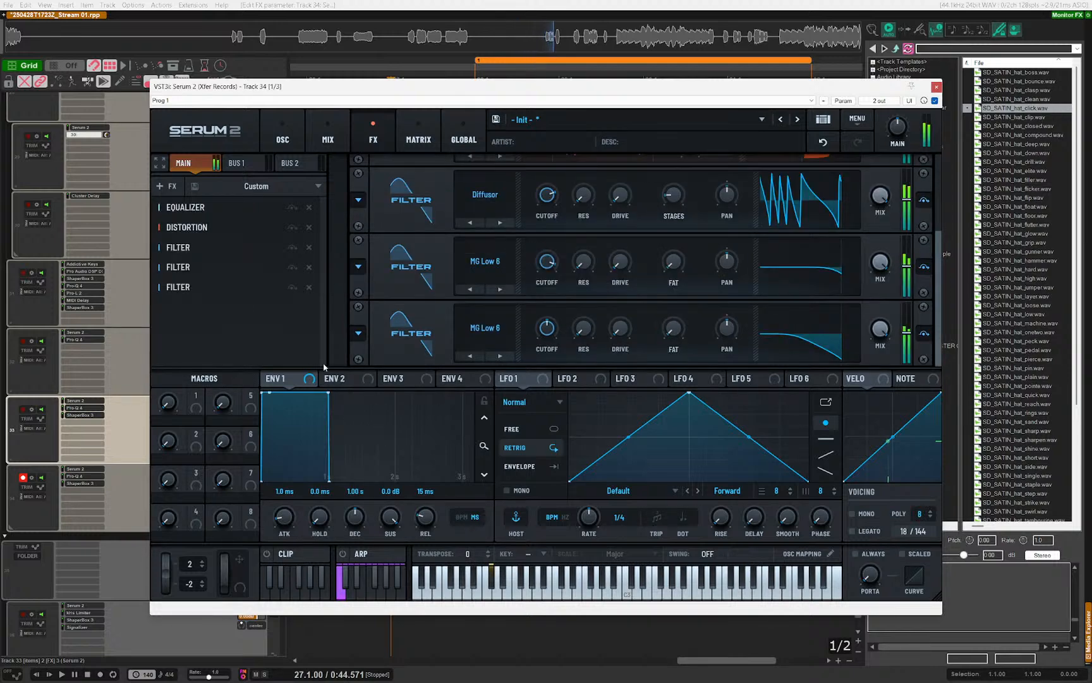
Step: Shape Envelope 2 with 0 ms attack, 144 ms decay and no sustain, and assign it to the new filter's cutoff
{"action": "left_click", "coordinate": [326, 379]}
{"action": "left_click_drag", "start_coordinate": [328, 399], "coordinate": [281, 525]}
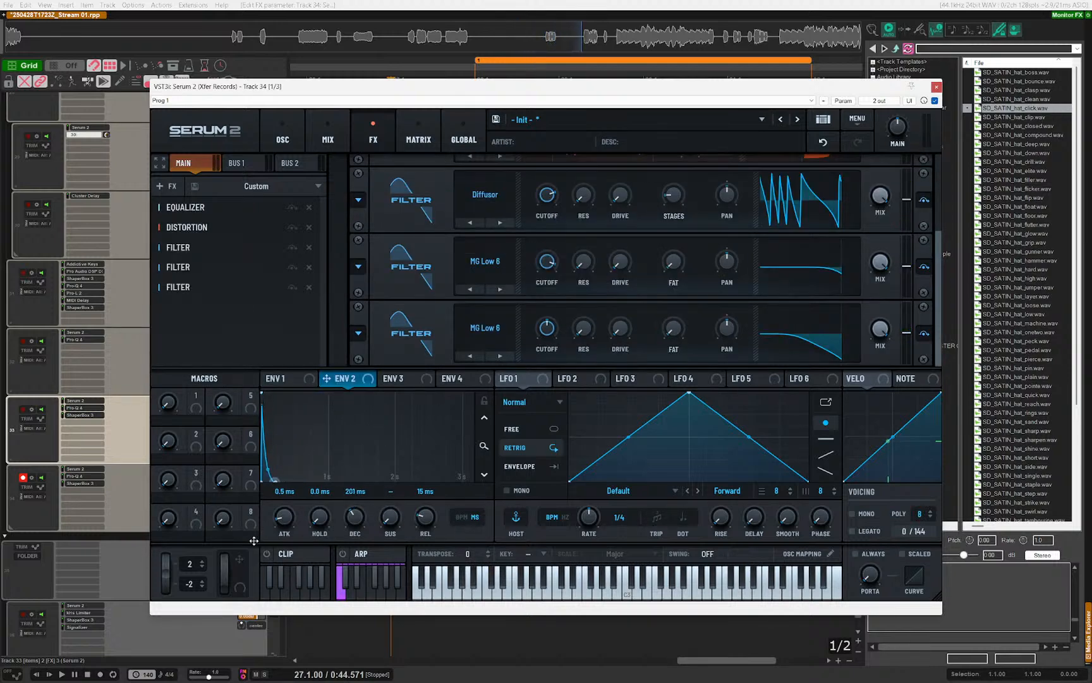
{"action": "left_click_drag", "start_coordinate": [564, 378], "coordinate": [552, 336]}
Step: Set the new filter's type to MG Low 12, try its resonance, and close Serum 2
{"action": "left_click", "coordinate": [500, 355]}
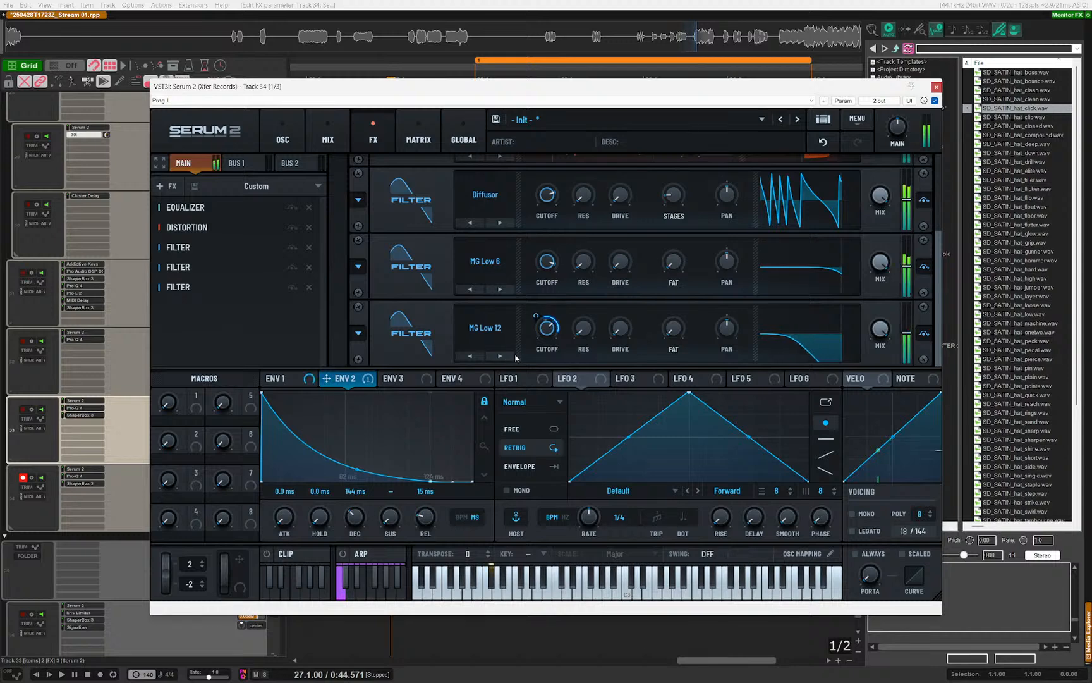
{"action": "left_click", "coordinate": [500, 355]}
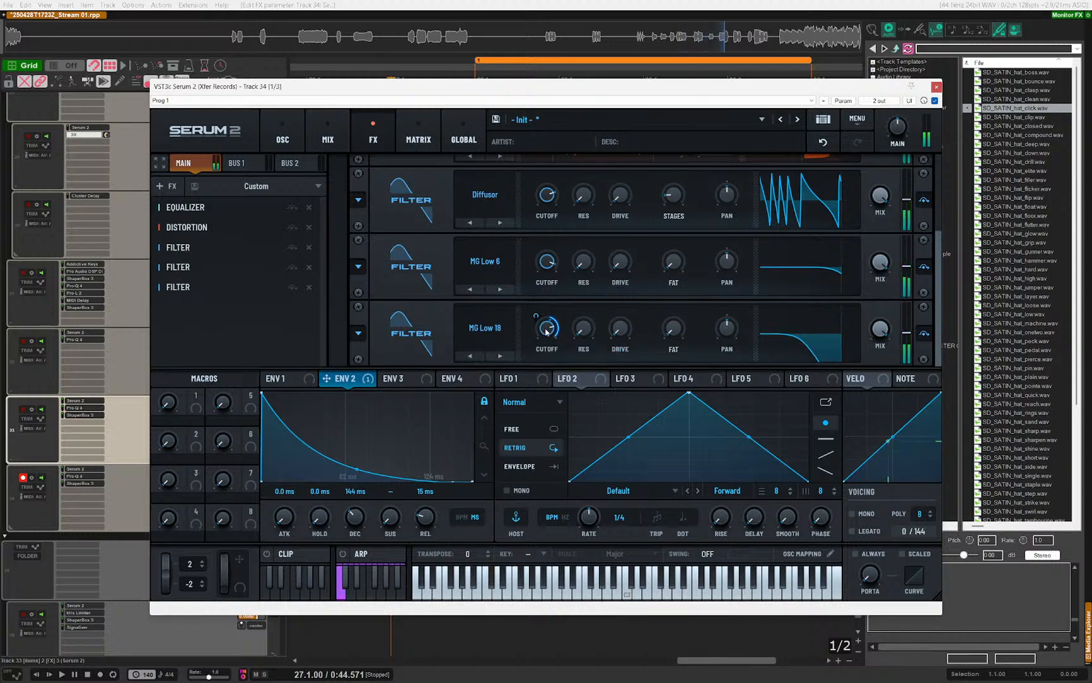
{"action": "left_click", "coordinate": [470, 355]}
{"action": "left_click_drag", "start_coordinate": [583, 328], "coordinate": [591, 312]}
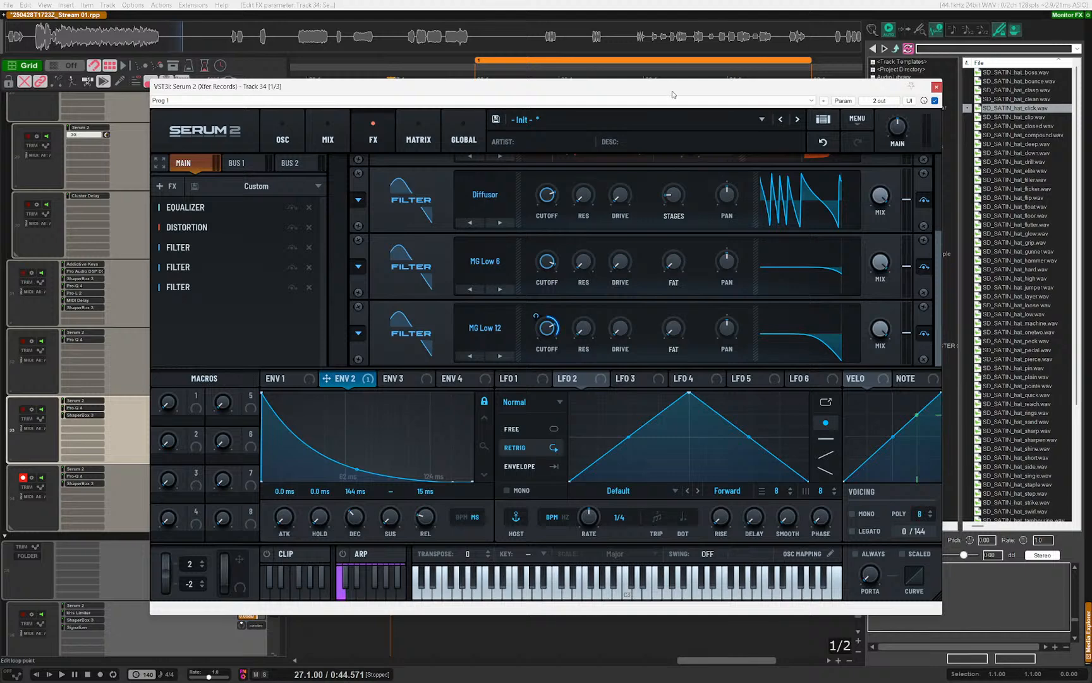
{"action": "key", "text": "Escape"}
Step: Place the edit cursor at 28.1.00, the start of the new section
{"action": "left_click_drag", "start_coordinate": [539, 314], "coordinate": [527, 316]}
{"action": "scroll", "coordinate": [527, 316], "scroll_direction": "down", "scroll_amount": 4}
{"action": "scroll", "coordinate": [502, 325], "scroll_direction": "down", "scroll_amount": 3}
{"action": "scroll", "coordinate": [513, 326], "scroll_direction": "up", "scroll_amount": 4}
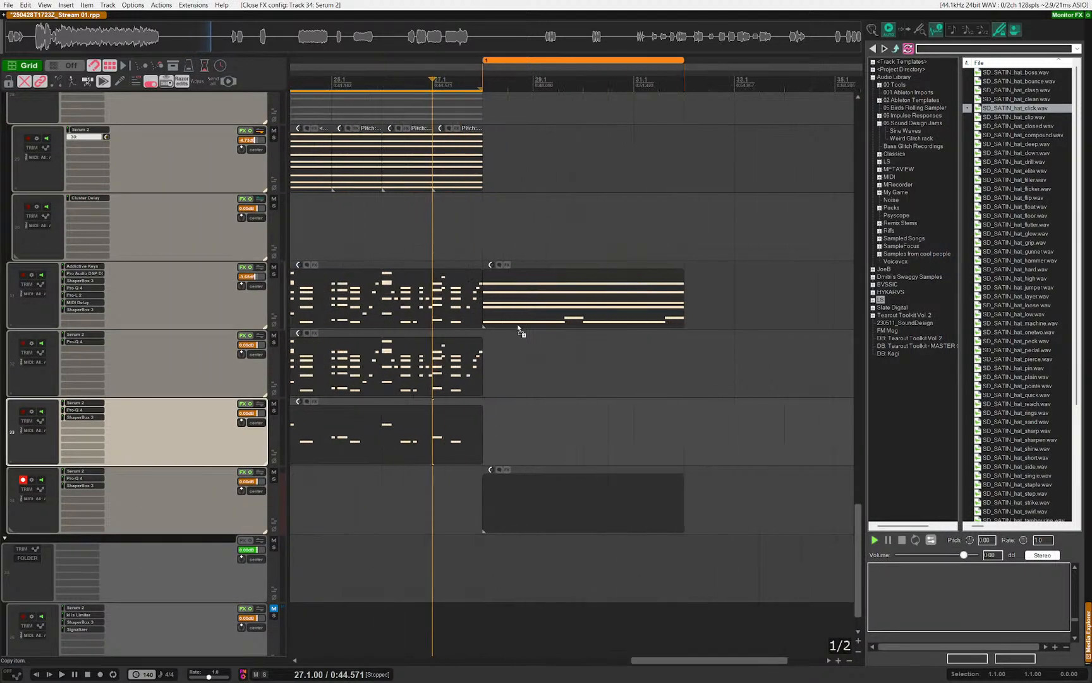
{"action": "scroll", "coordinate": [518, 322], "scroll_direction": "up", "scroll_amount": 4}
{"action": "left_click", "coordinate": [477, 254]}
{"action": "left_click", "coordinate": [438, 252]}
Step: Add FabFilter Volcano 3 to the Addictive Keys track and remove its low-cut filter band, keeping only the low-pass
{"action": "left_click", "coordinate": [110, 313]}
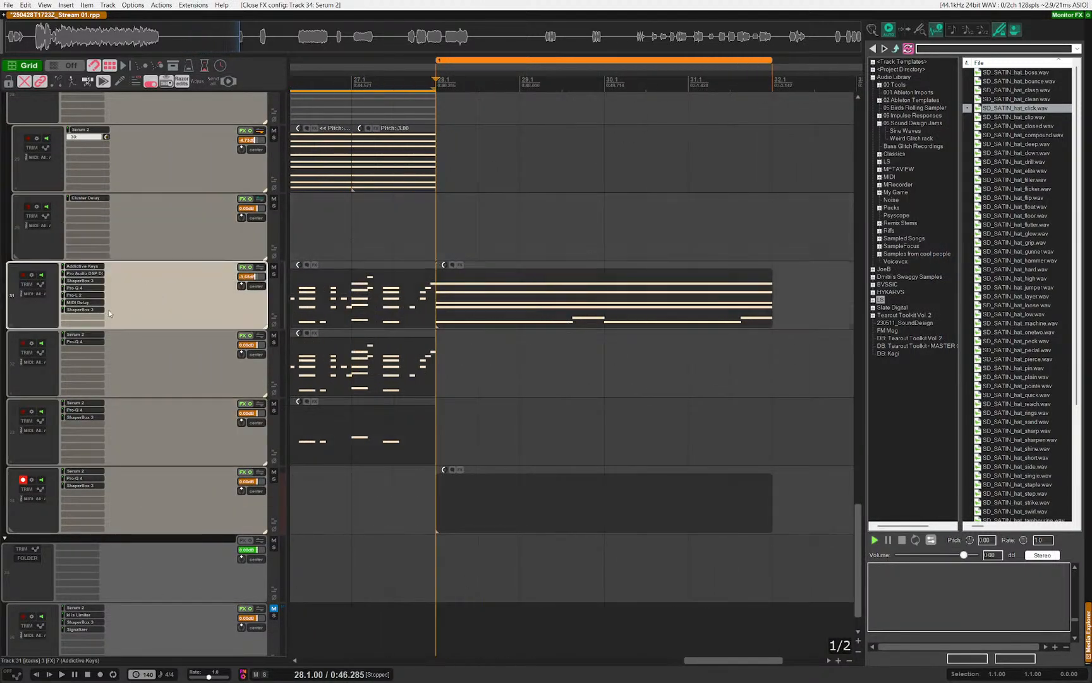
{"action": "double_click", "coordinate": [95, 319]}
{"action": "type", "text": "volca"}
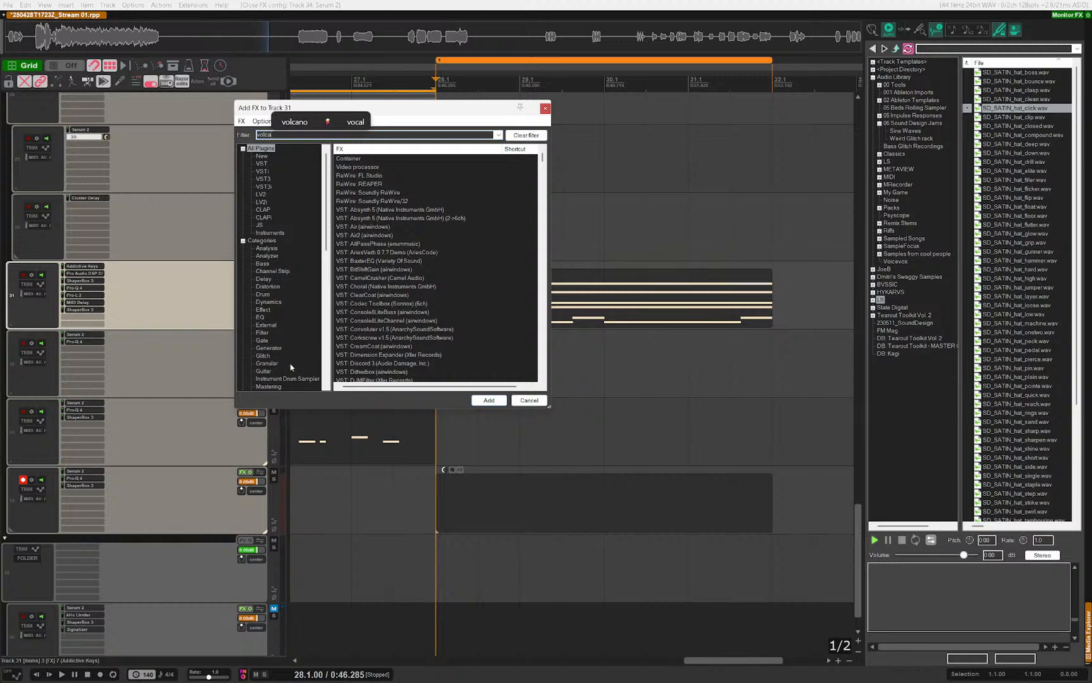
{"action": "key", "text": "Return"}
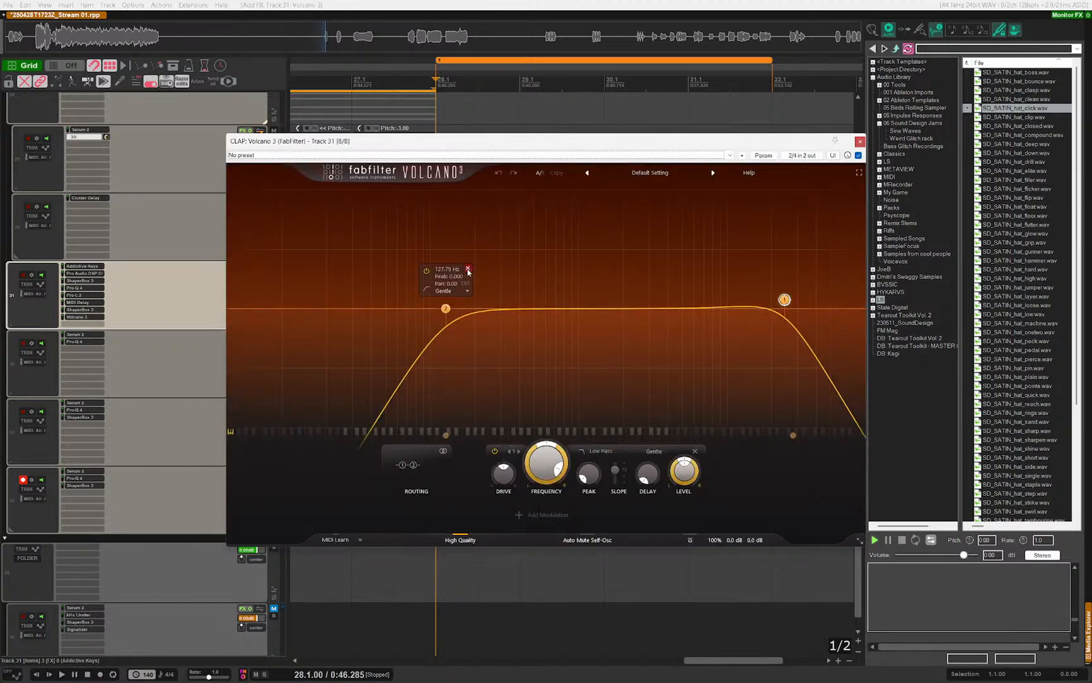
{"action": "left_click", "coordinate": [468, 270]}
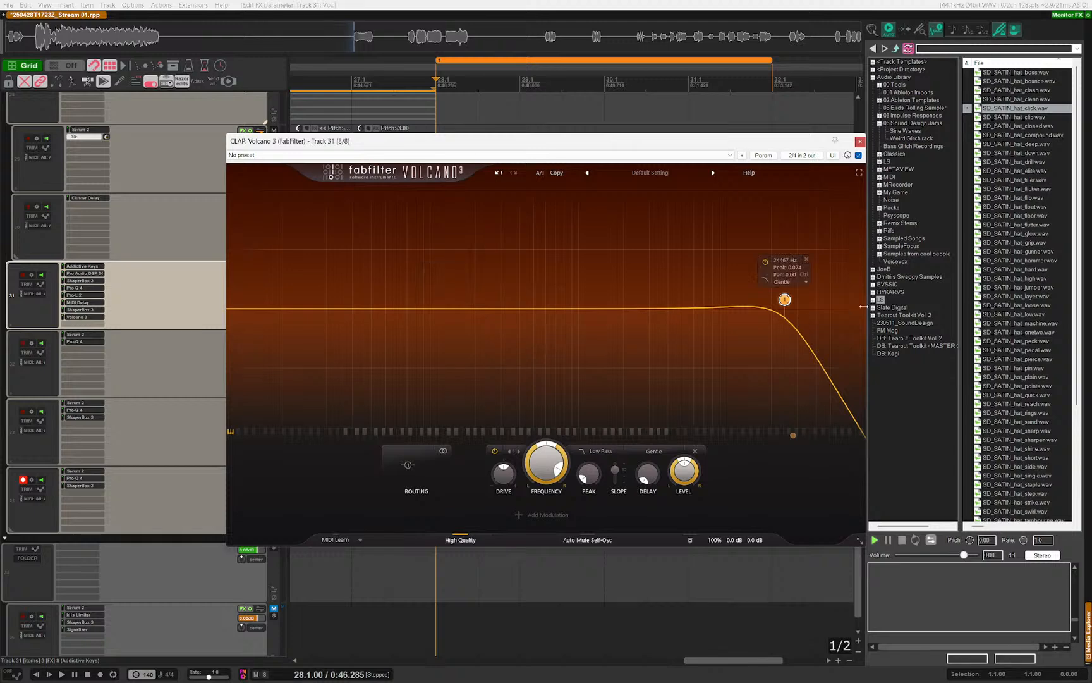
Step: Open Volcano 3's low-pass frequency fully to 75616 Hz, show its automation envelope, and close the plug-in
{"action": "left_click_drag", "start_coordinate": [787, 305], "coordinate": [840, 299]}
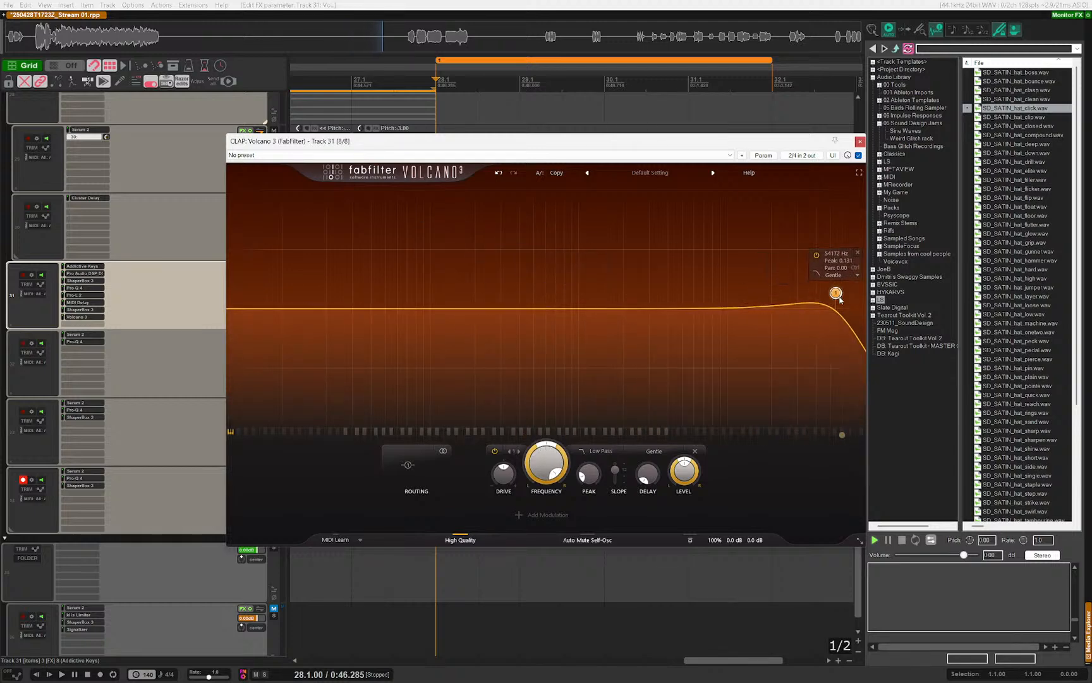
{"action": "left_click_drag", "start_coordinate": [549, 456], "coordinate": [585, 363]}
{"action": "key", "text": "e"}
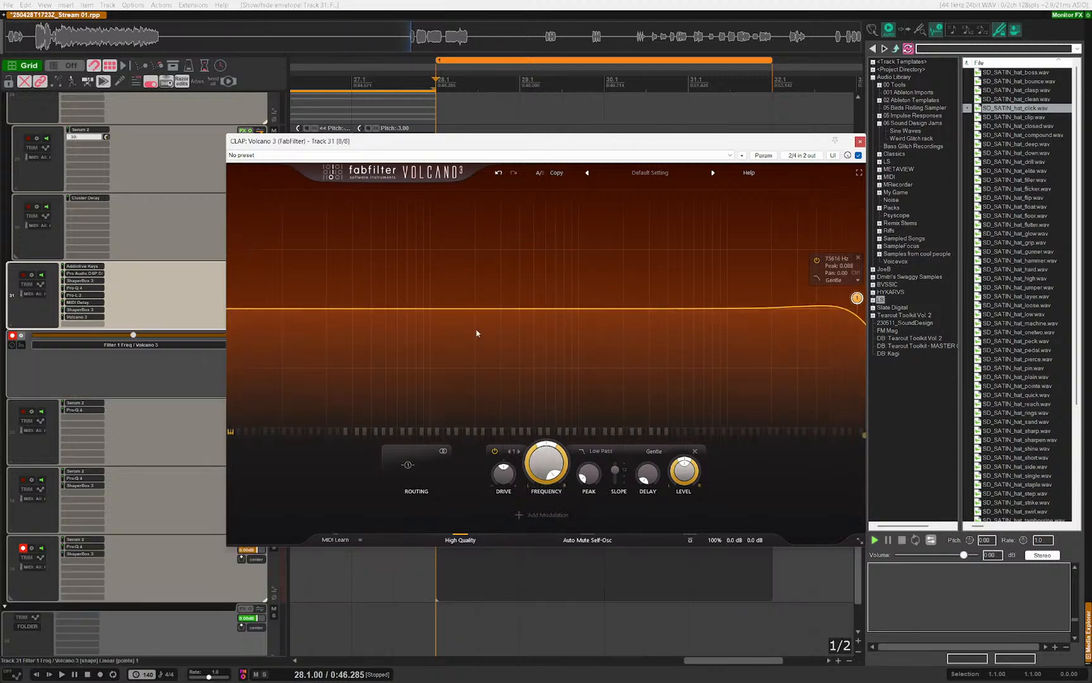
{"action": "key", "text": "Escape"}
Step: Shape the filter frequency envelope to drop to about 451 Hz at 28.1.00 and rise fully by 32.1.00, and play it
{"action": "scroll", "coordinate": [479, 316], "scroll_direction": "up", "scroll_amount": 3}
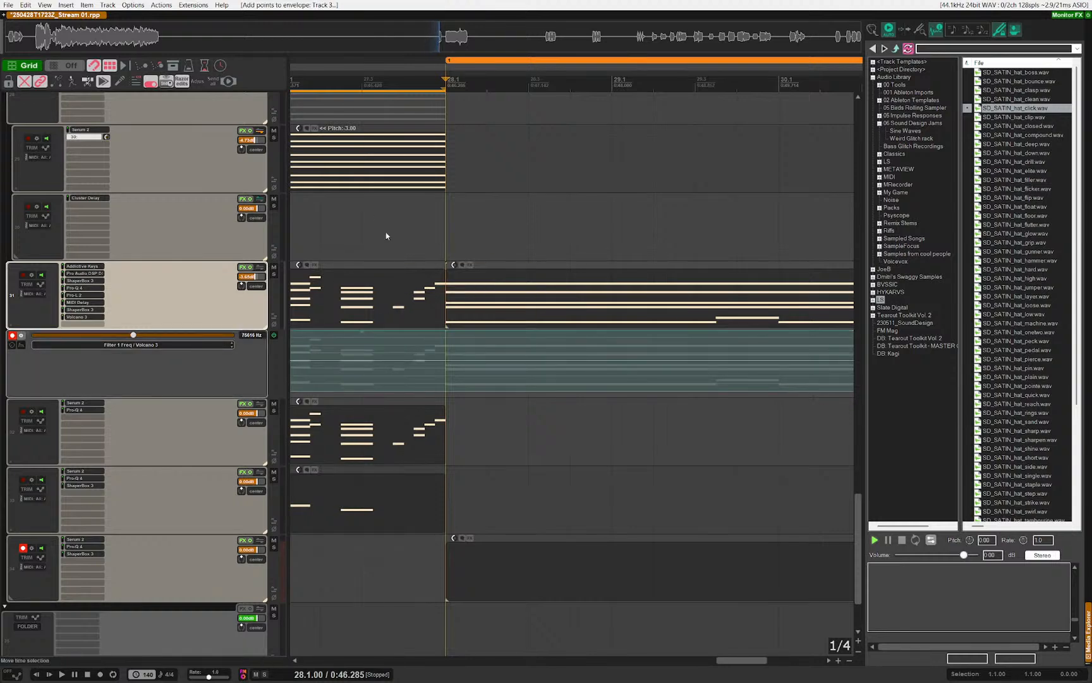
{"action": "left_click", "coordinate": [441, 361]}
{"action": "scroll", "coordinate": [611, 378], "scroll_direction": "down", "scroll_amount": 3}
{"action": "left_click_drag", "start_coordinate": [720, 362], "coordinate": [709, 232]}
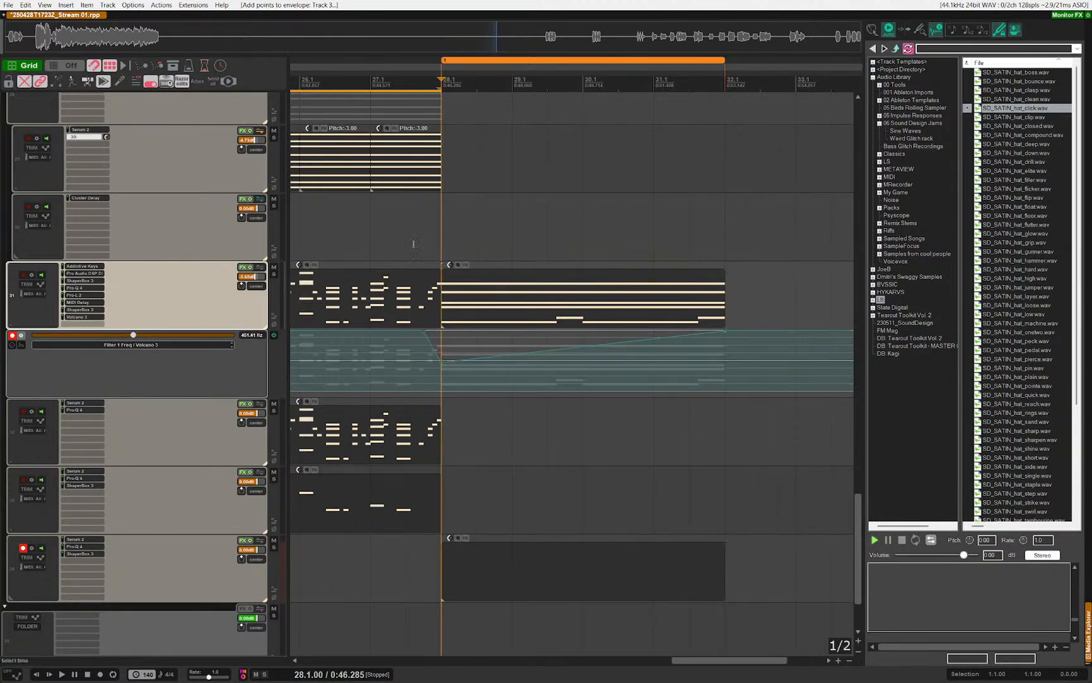
{"action": "left_click", "coordinate": [412, 244]}
{"action": "key", "text": "space"}
{"action": "scroll", "coordinate": [560, 303], "scroll_direction": "down", "scroll_amount": 3}
{"action": "scroll", "coordinate": [564, 327], "scroll_direction": "up", "scroll_amount": 5}
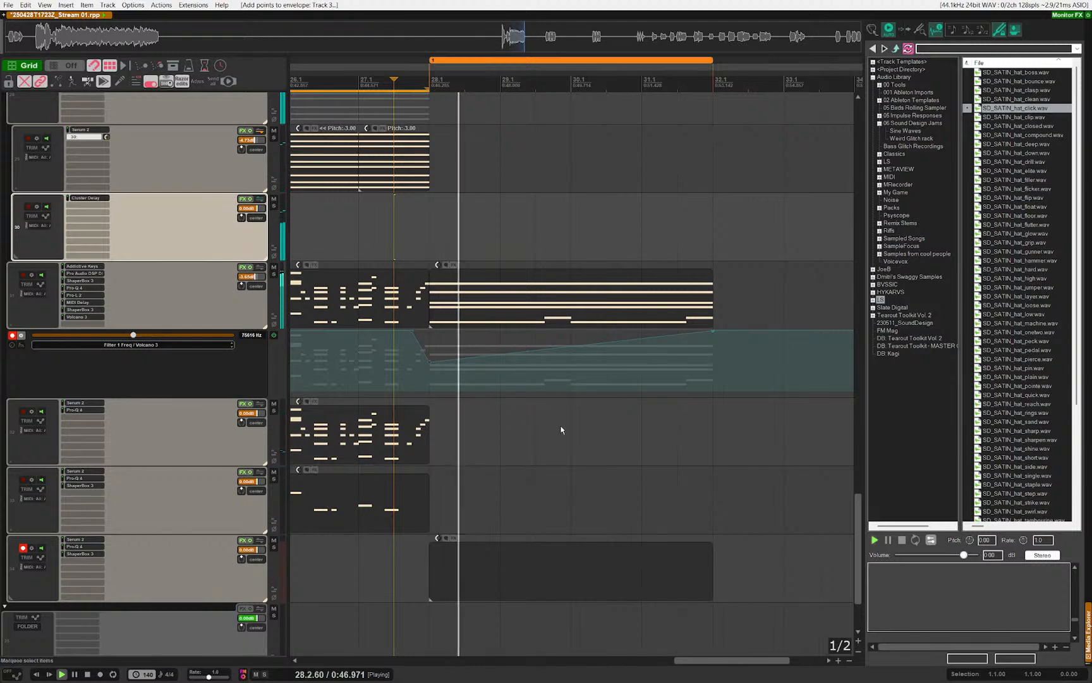
{"action": "scroll", "coordinate": [441, 358], "scroll_direction": "down", "scroll_amount": 2}
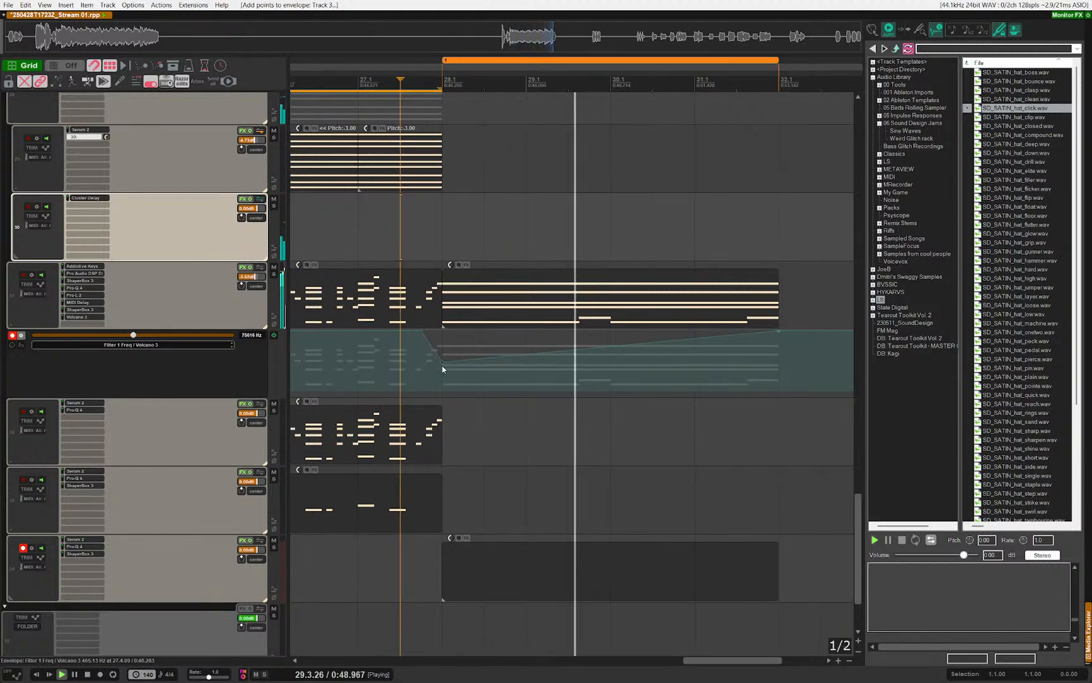
Step: Lower the filter envelope to about 292 Hz at 28.1.00 and add a point at bar 31 for a slower rise, and audition it
{"action": "left_click_drag", "start_coordinate": [443, 365], "coordinate": [443, 367]}
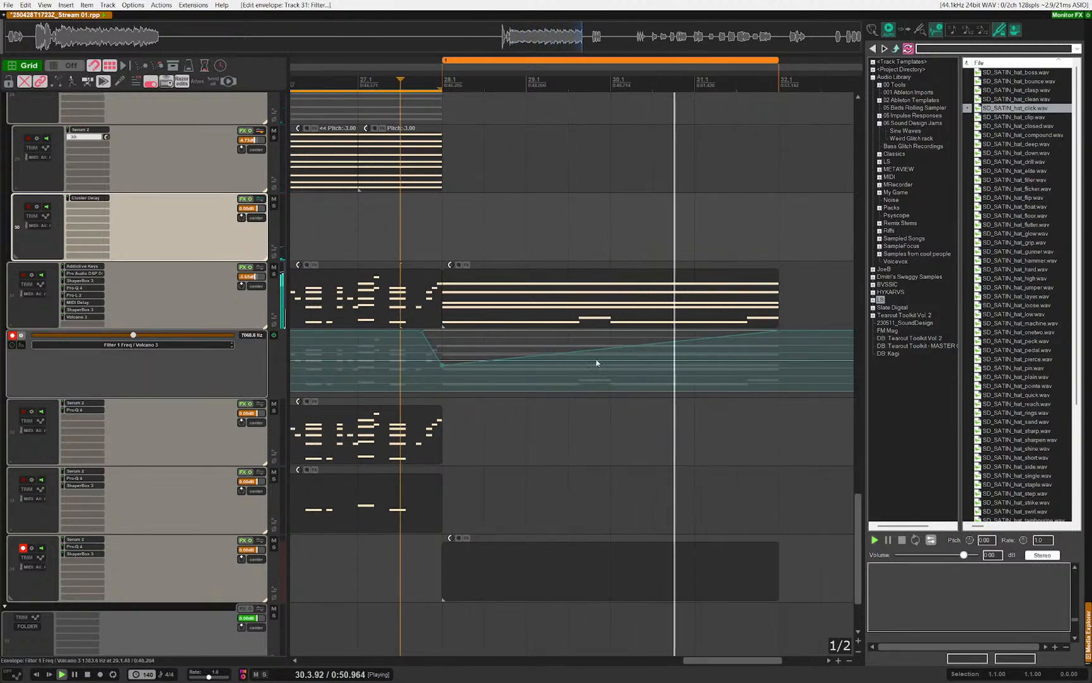
{"action": "key", "text": "space"}
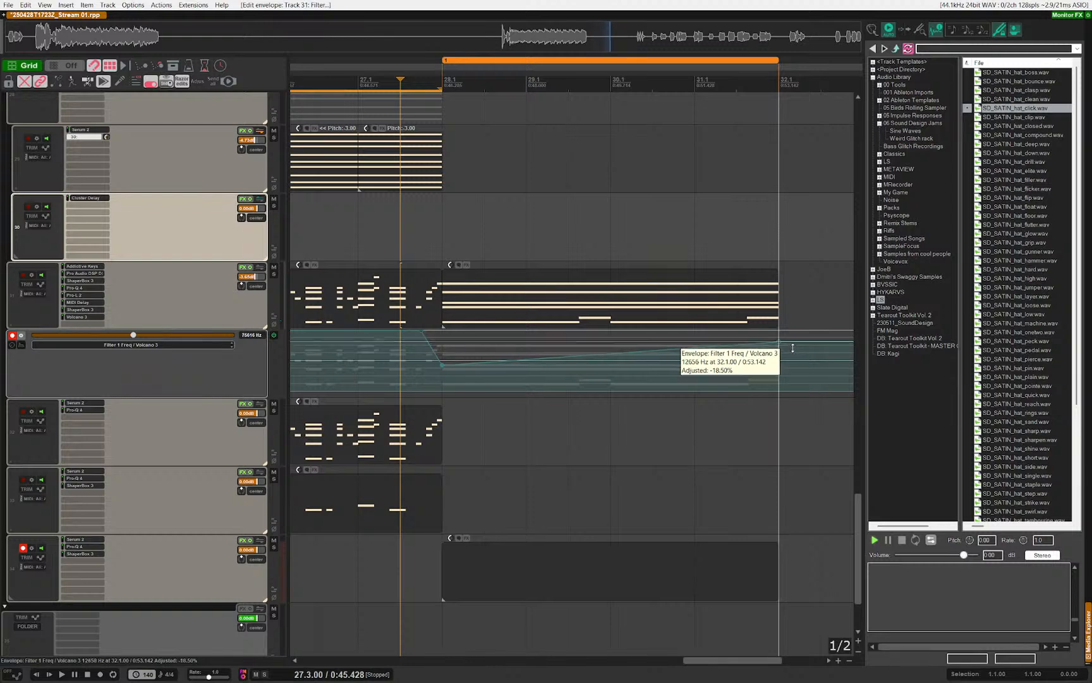
{"action": "left_click", "coordinate": [695, 350]}
{"action": "left_click_drag", "start_coordinate": [780, 341], "coordinate": [778, 321]}
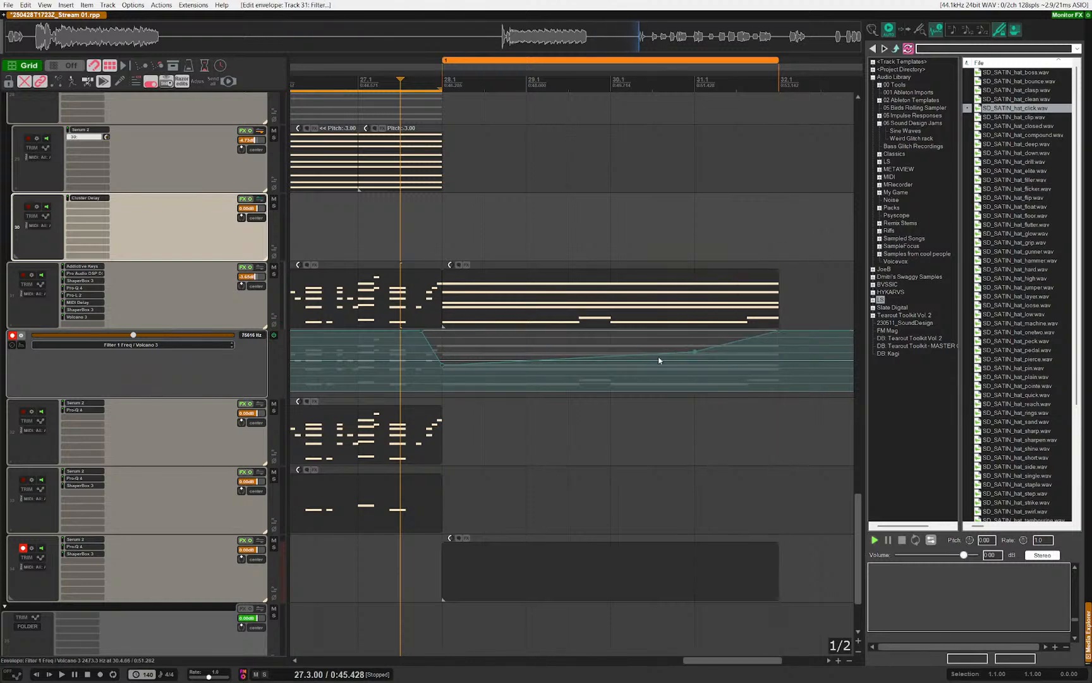
{"action": "left_click", "coordinate": [625, 246]}
{"action": "key", "text": "space"}
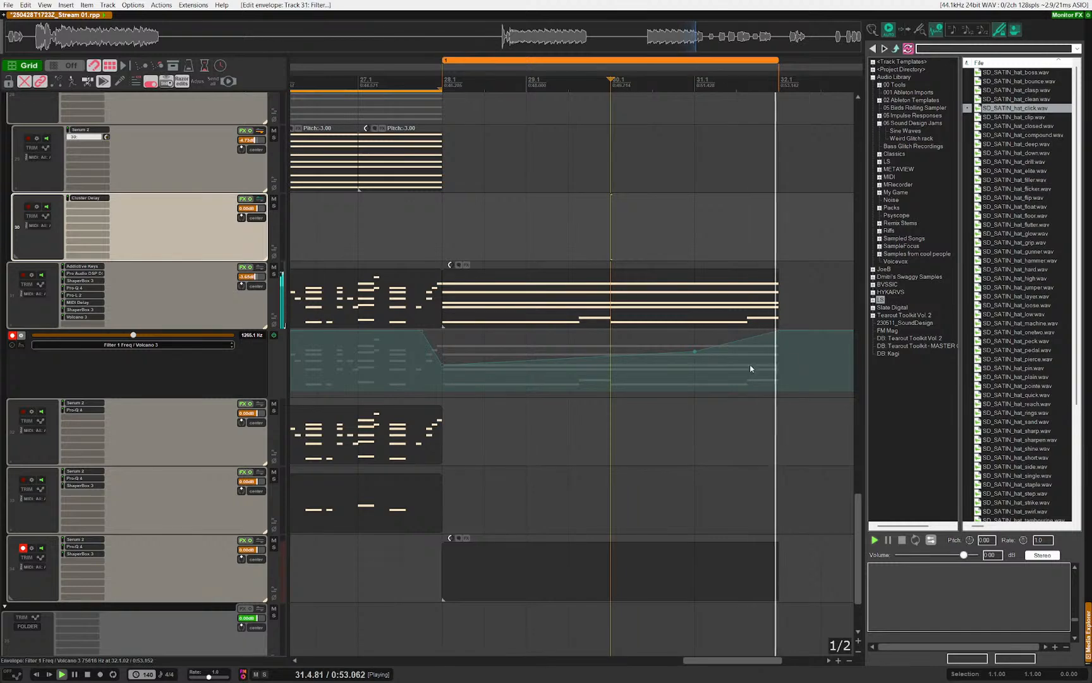
{"action": "key", "text": "space"}
Step: Record a MIDI bass line on the armed Serum 2 track, starting from 26.3.00 and playing through the new section
{"action": "left_click", "coordinate": [367, 244]}
{"action": "left_click", "coordinate": [138, 305]}
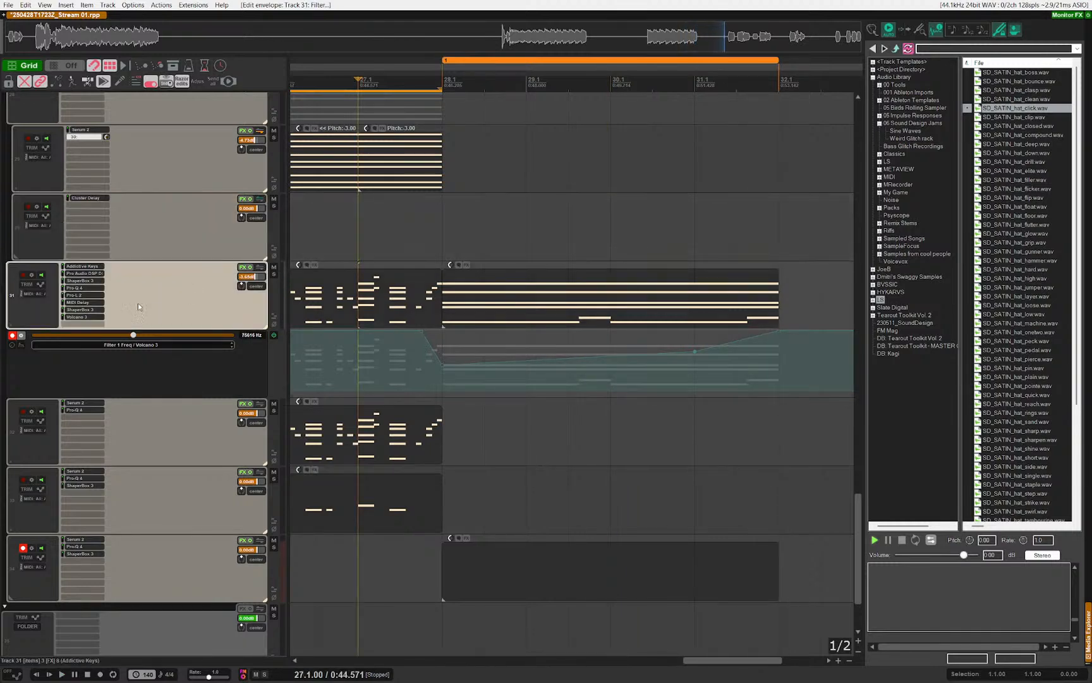
{"action": "left_click", "coordinate": [460, 567]}
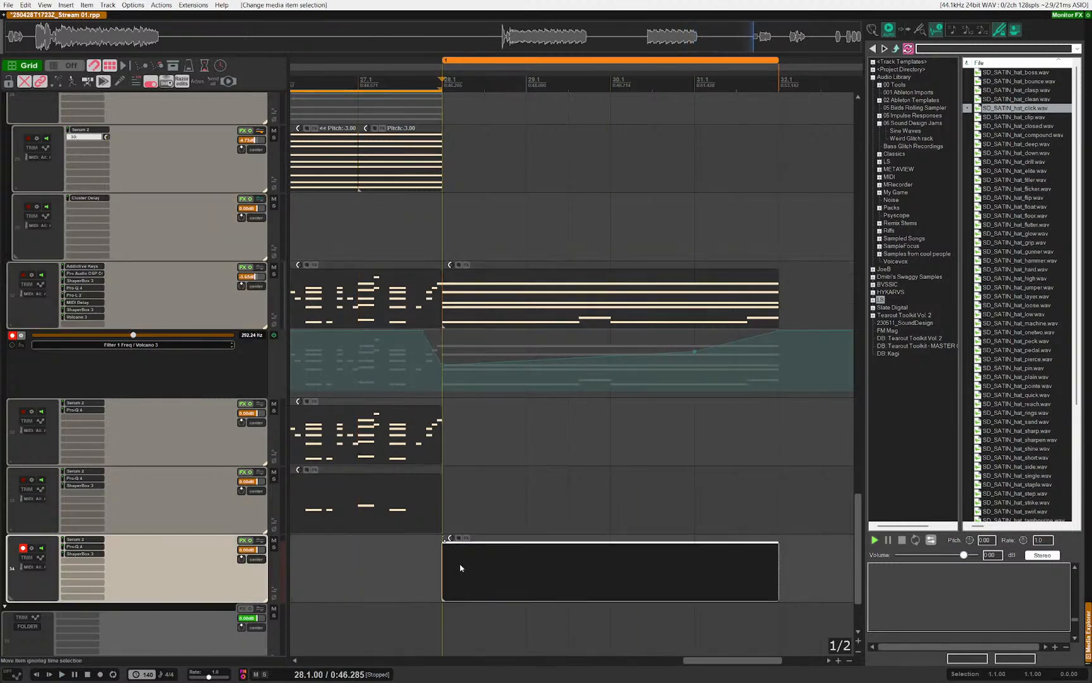
{"action": "double_click", "coordinate": [602, 577]}
{"action": "key", "text": "Escape"}
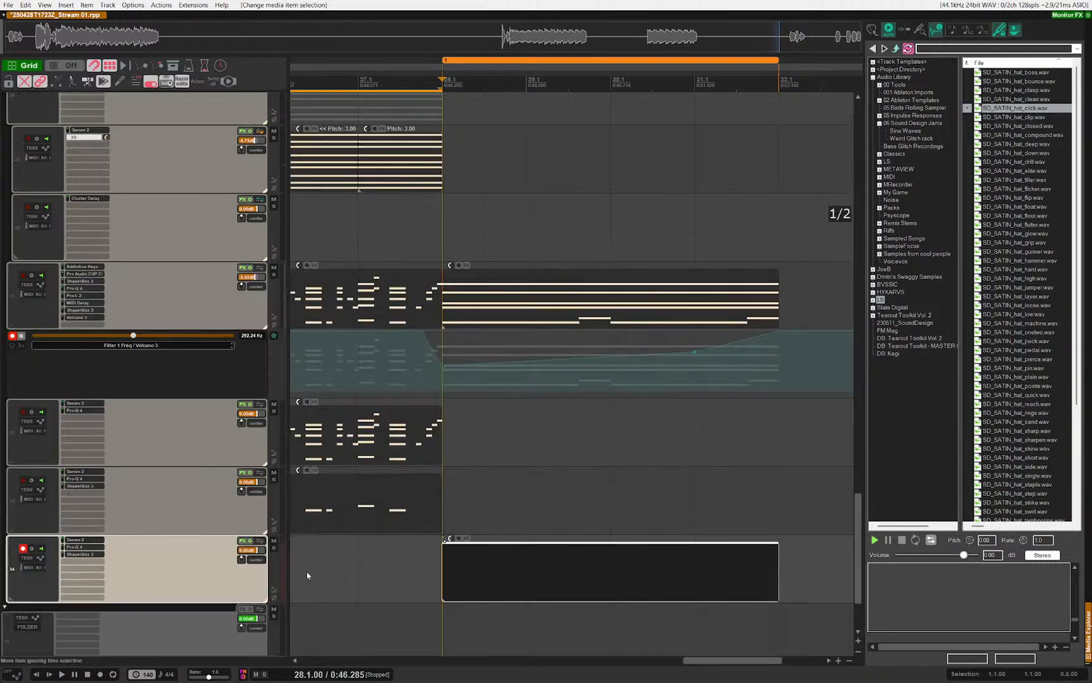
{"action": "left_click", "coordinate": [317, 574]}
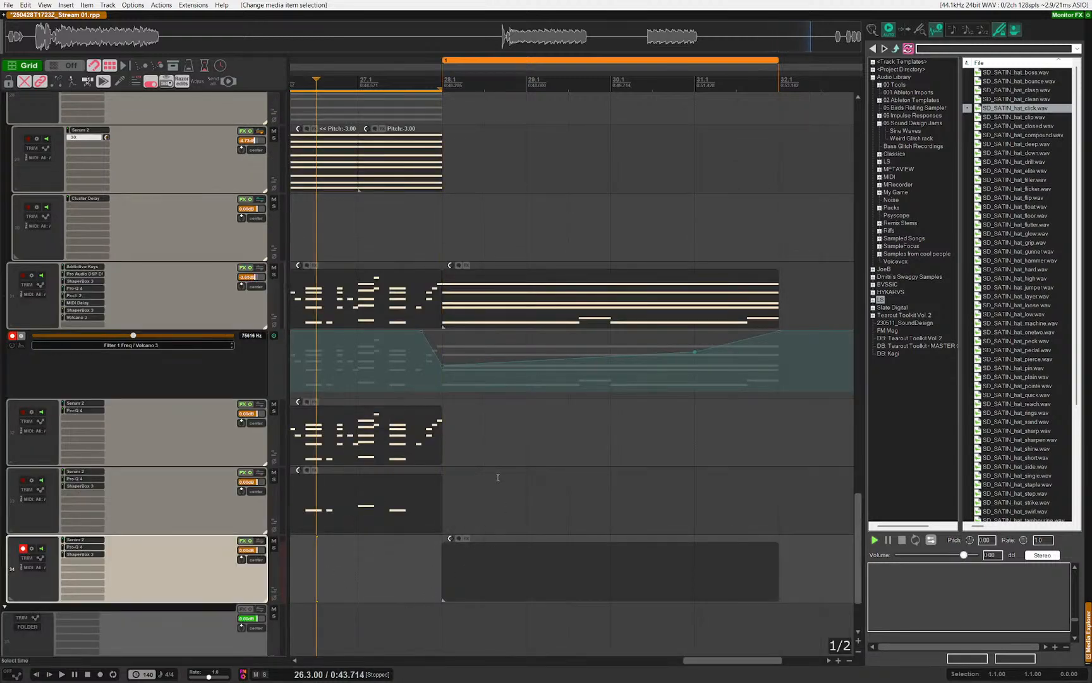
{"action": "key", "text": "ctrl+r"}
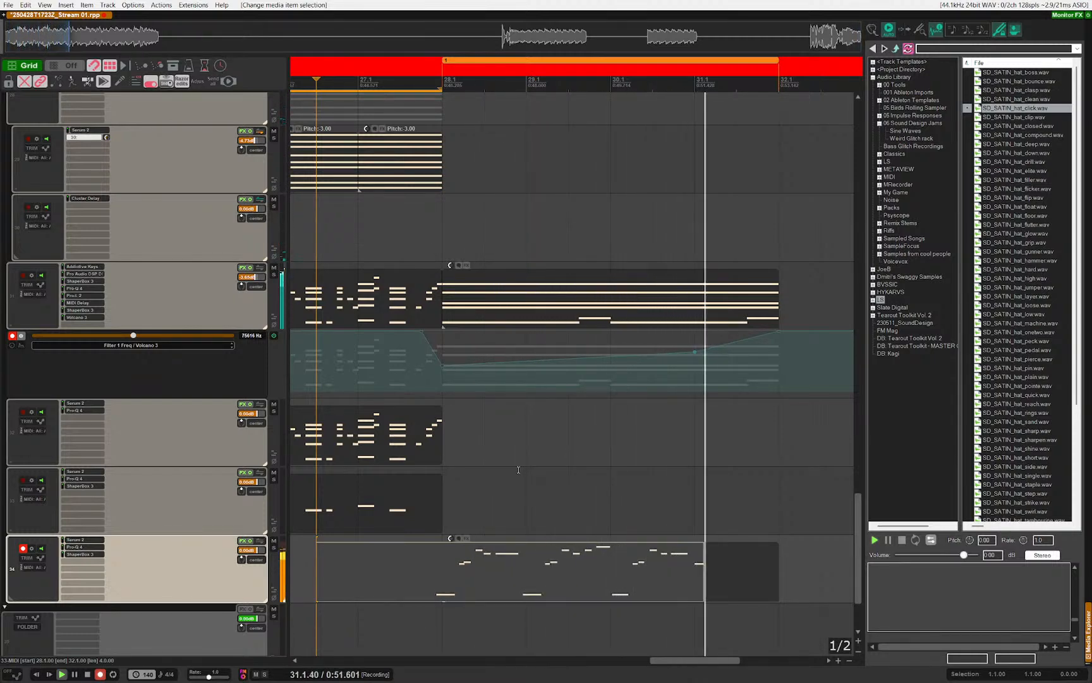
{"action": "key", "text": "space"}
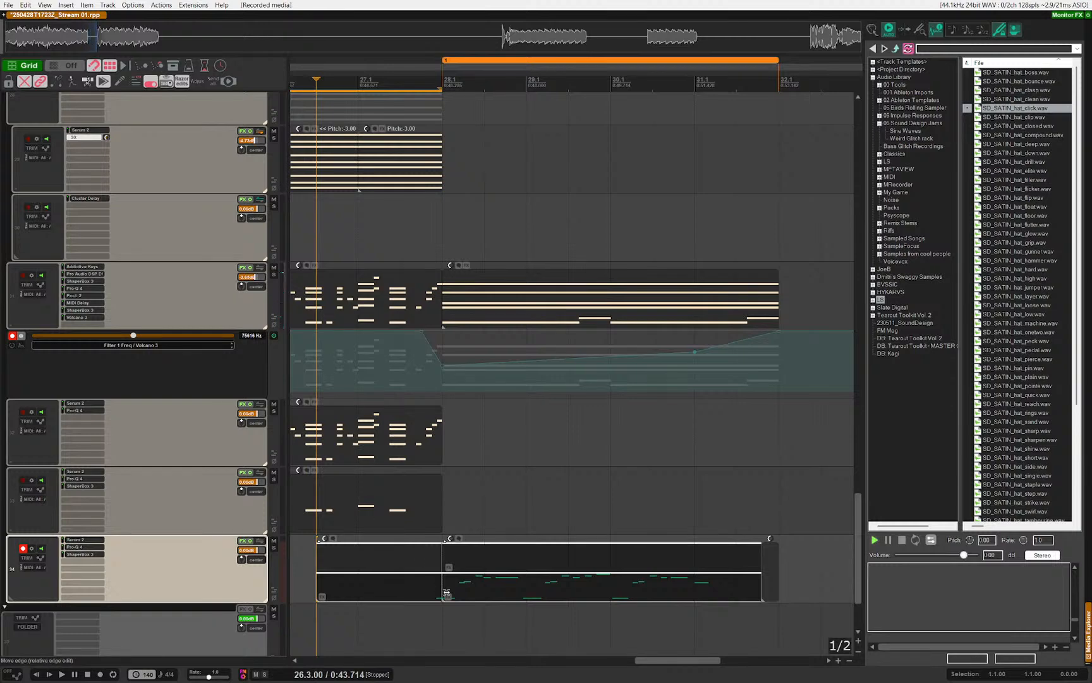
Step: Delete the recorded lead-in before bar 28 and the leftover piece of the empty item after the take
{"action": "left_click", "coordinate": [415, 614]}
{"action": "left_click", "coordinate": [419, 582]}
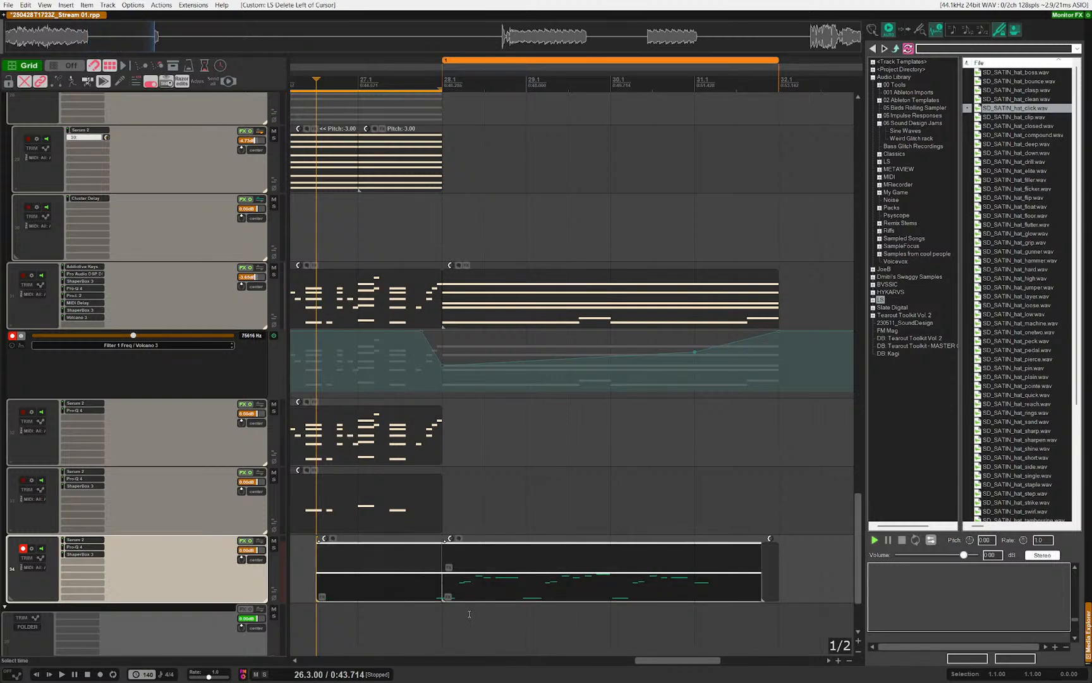
{"action": "key", "text": "Delete"}
{"action": "left_click", "coordinate": [773, 597]}
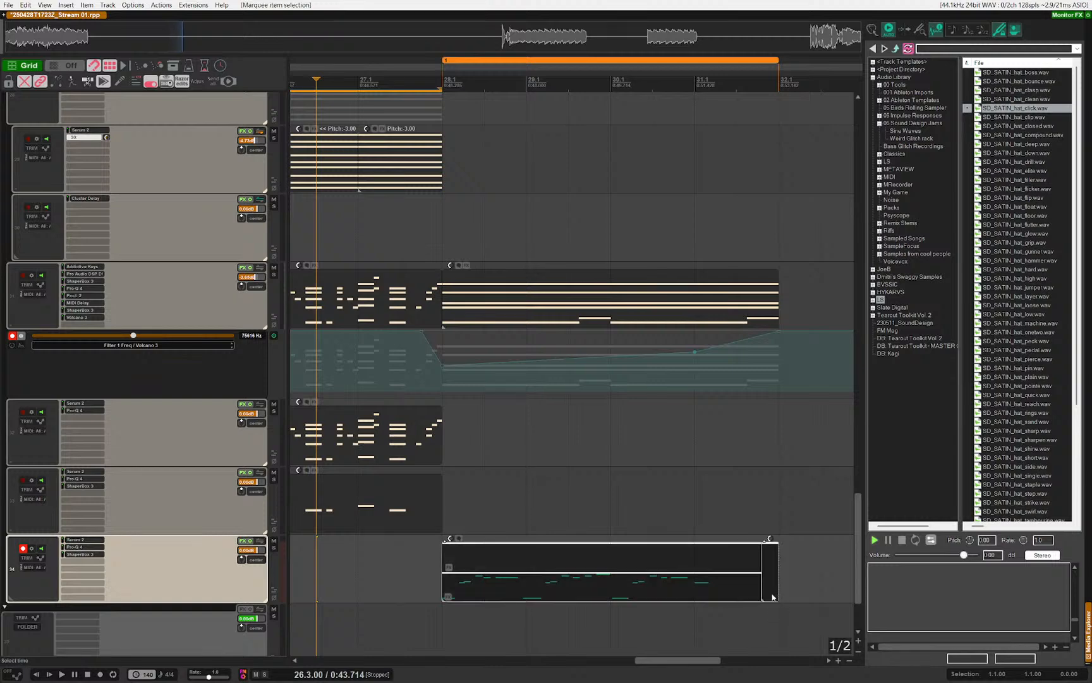
{"action": "left_click", "coordinate": [759, 574]}
Step: Open the recorded take in the MIDI editor and shift all notes slightly so the second one starts on 28.2, and play it
{"action": "double_click", "coordinate": [529, 580]}
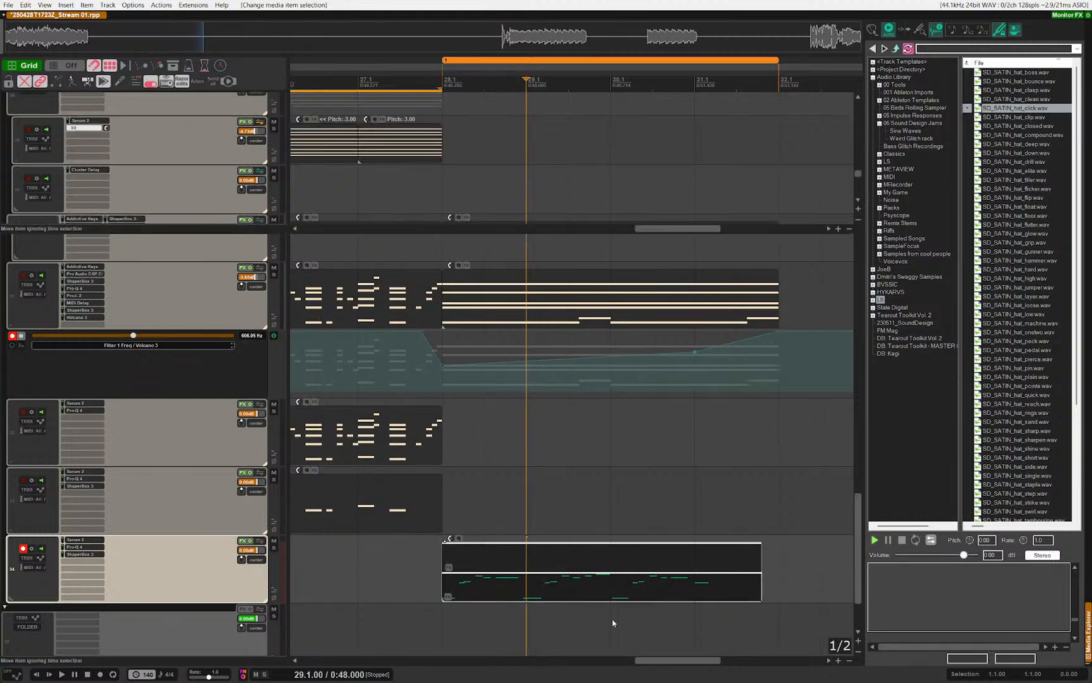
{"action": "scroll", "coordinate": [251, 412], "scroll_direction": "up", "scroll_amount": 5}
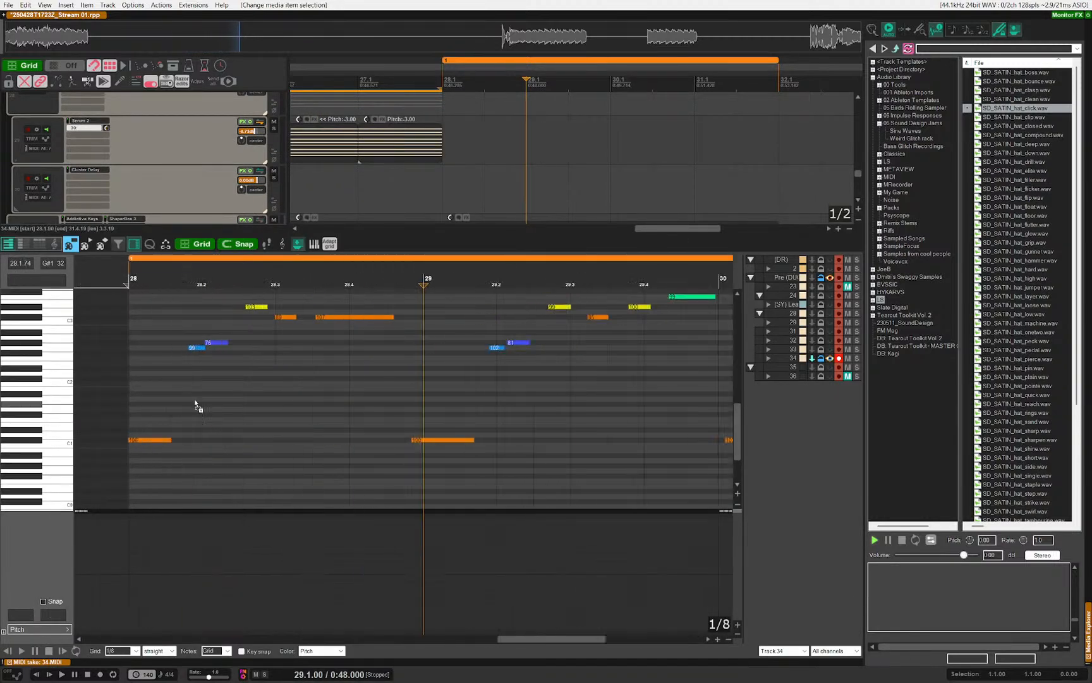
{"action": "key", "text": "space"}
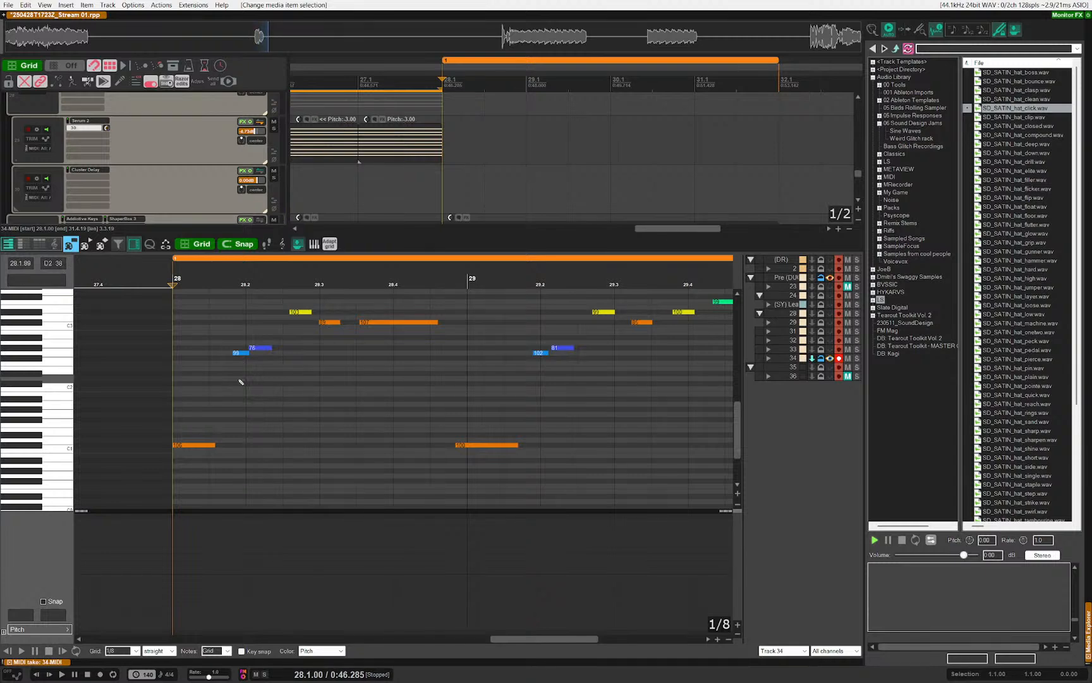
{"action": "key", "text": "ctrl+a"}
{"action": "scroll", "coordinate": [233, 381], "scroll_direction": "up", "scroll_amount": 2}
{"action": "left_click_drag", "start_coordinate": [284, 355], "coordinate": [316, 359]}
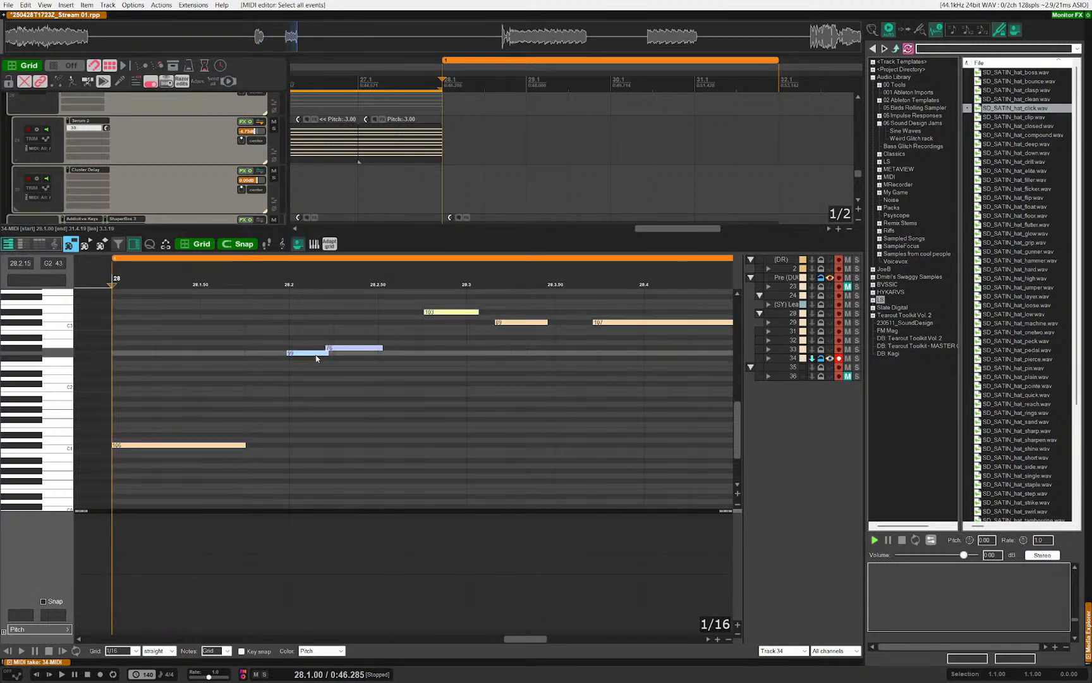
{"action": "key", "text": "space"}
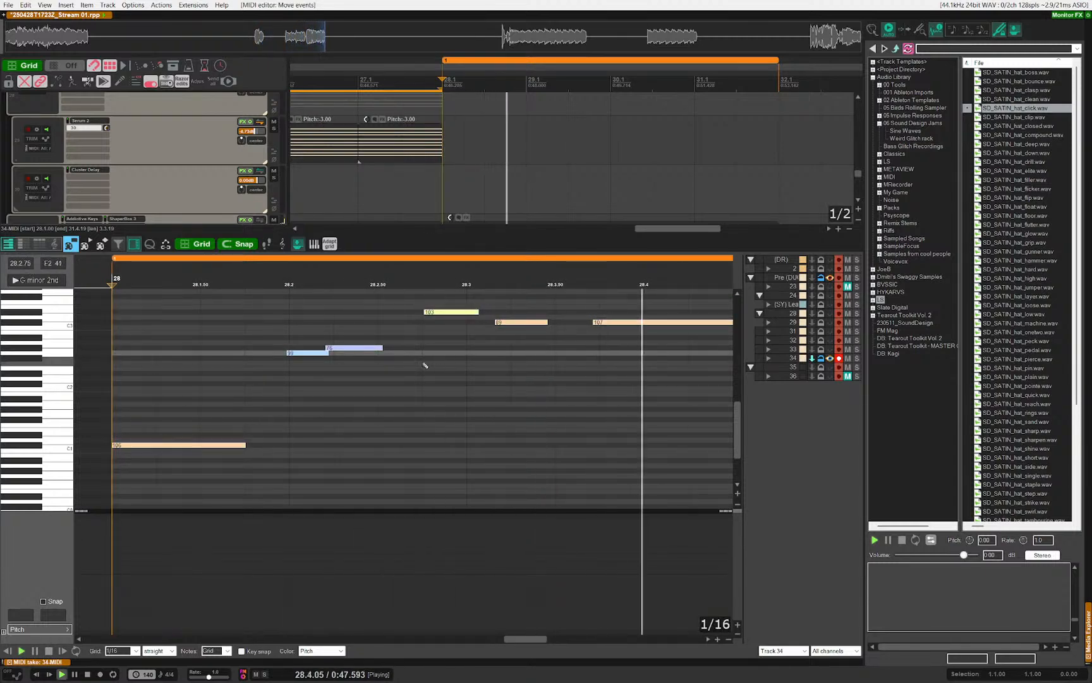
{"action": "key", "text": "space"}
Step: Try nudging the two C#3 notes in bar 28 to start around 28.3, and play the result
{"action": "left_click_drag", "start_coordinate": [507, 317], "coordinate": [395, 373]}
{"action": "left_click_drag", "start_coordinate": [398, 344], "coordinate": [506, 406]}
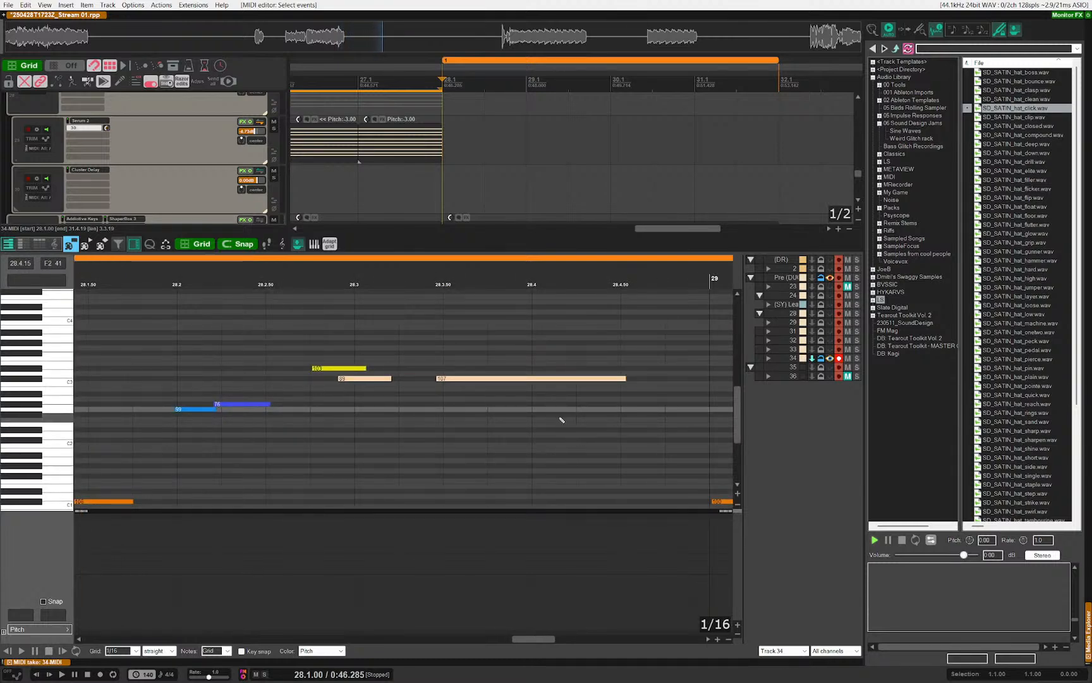
{"action": "left_click_drag", "start_coordinate": [352, 380], "coordinate": [384, 379]}
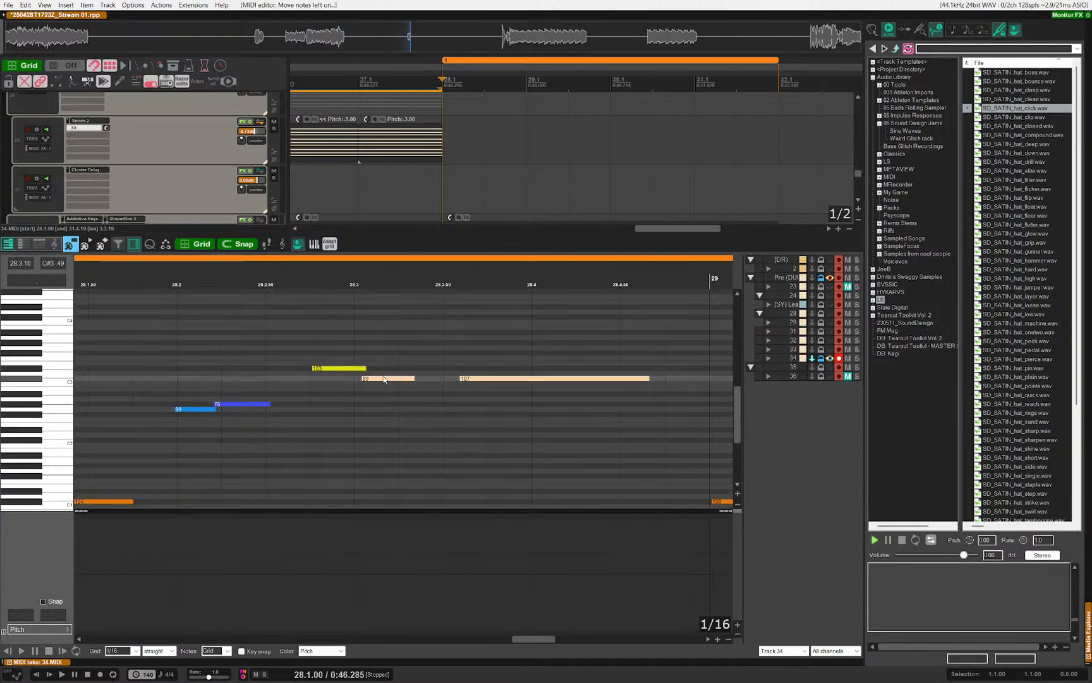
{"action": "key", "text": "space"}
{"action": "left_click_drag", "start_coordinate": [370, 456], "coordinate": [425, 488]}
{"action": "scroll", "coordinate": [408, 482], "scroll_direction": "down", "scroll_amount": 2}
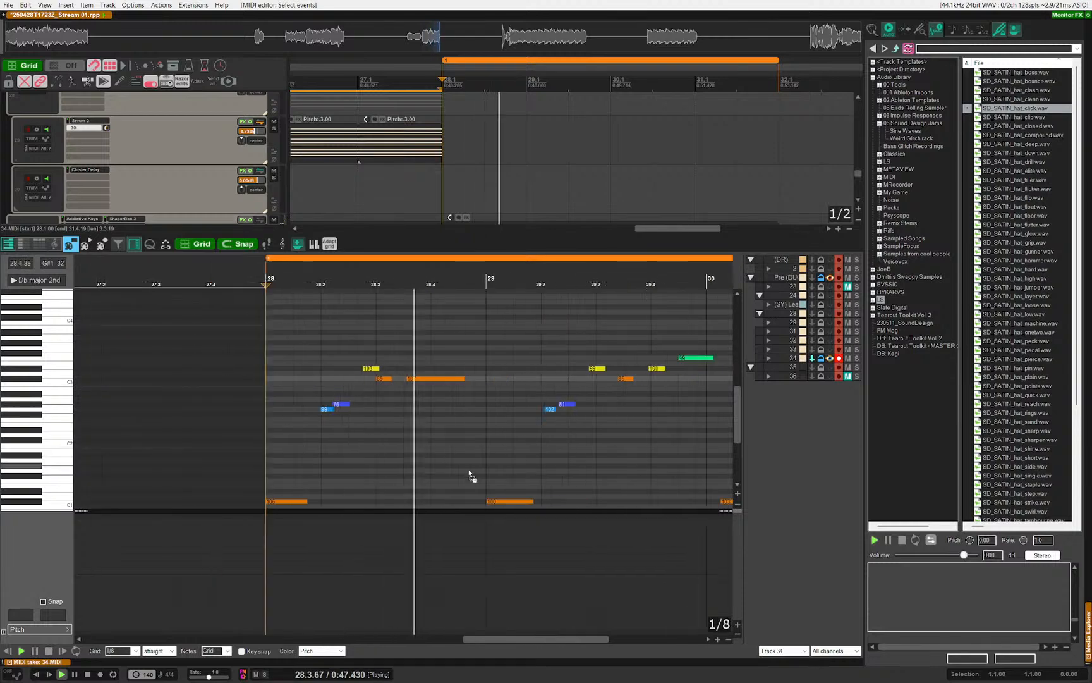
{"action": "key", "text": "space"}
{"action": "scroll", "coordinate": [348, 397], "scroll_direction": "up", "scroll_amount": 1}
{"action": "scroll", "coordinate": [348, 395], "scroll_direction": "up", "scroll_amount": 1}
{"action": "left_click_drag", "start_coordinate": [506, 431], "coordinate": [442, 421]}
{"action": "key", "text": "ctrl+z"}
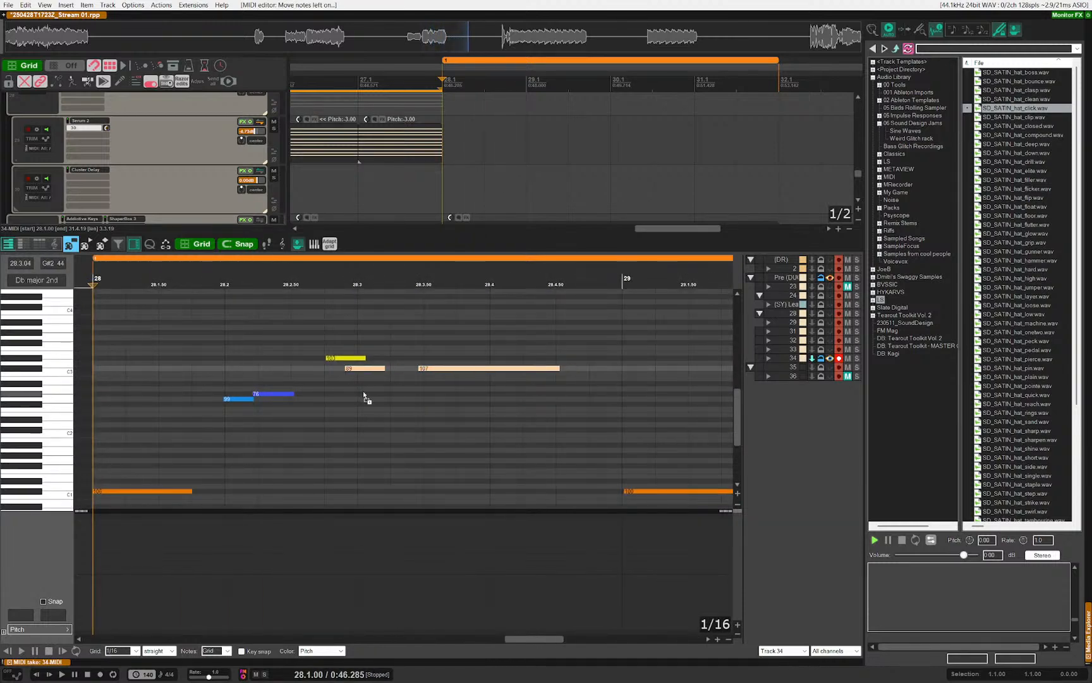
Step: Move the two C#3 notes in bar 28 later so the first starts about midway between 28.3 and 28.3.50, and play the take
{"action": "left_click", "coordinate": [346, 358]}
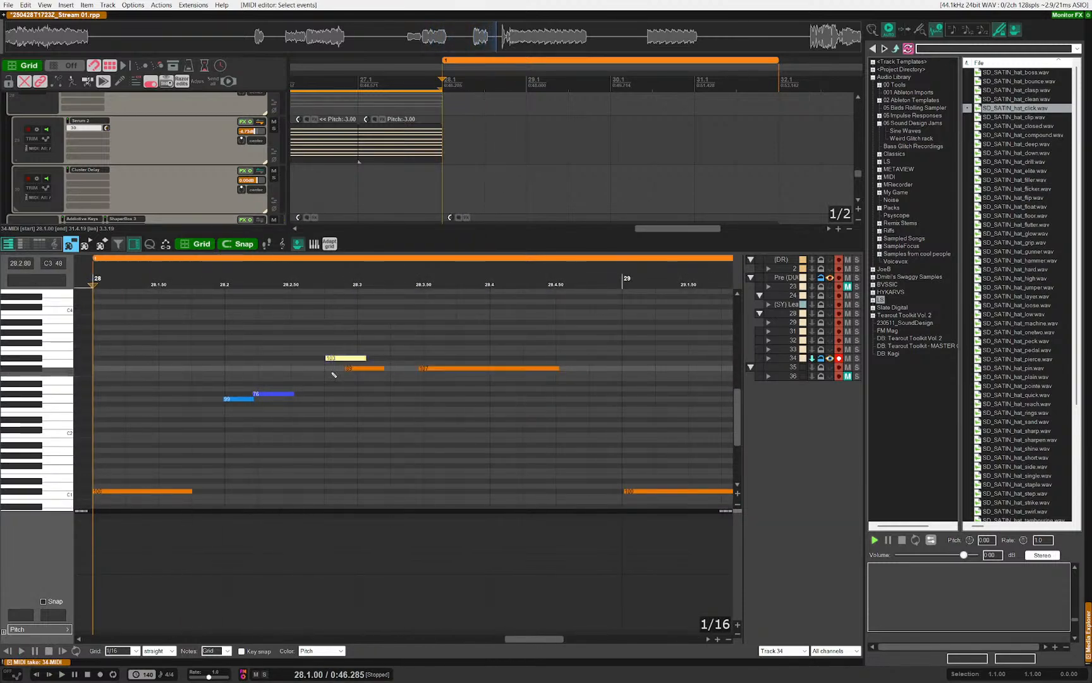
{"action": "left_click_drag", "start_coordinate": [373, 365], "coordinate": [549, 410]}
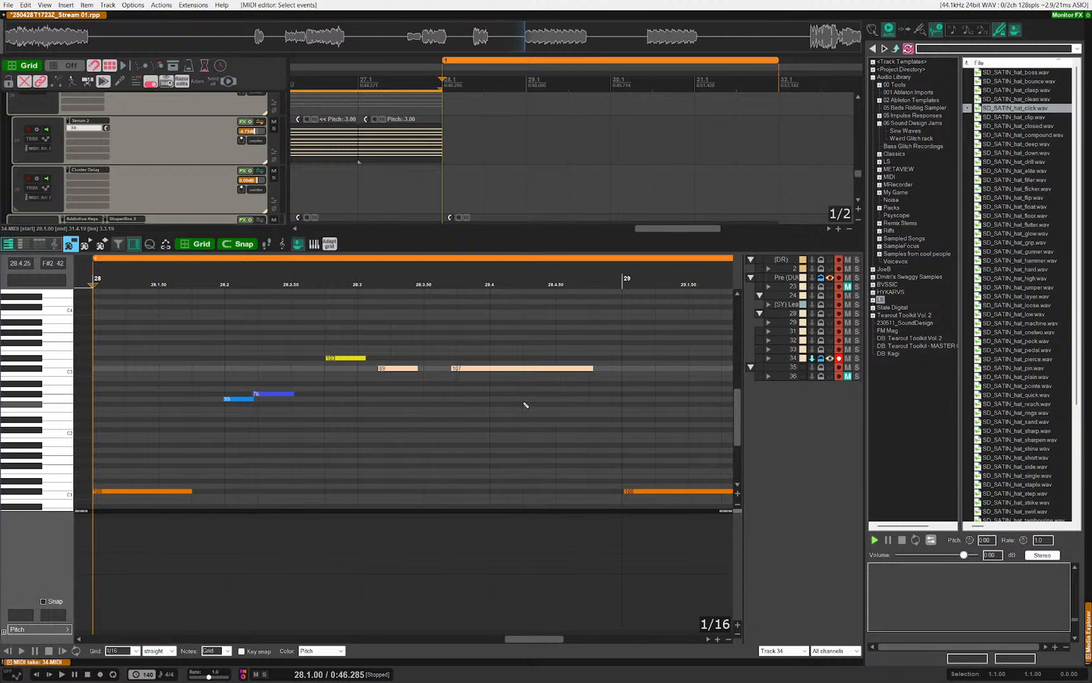
{"action": "key", "text": "Right"}
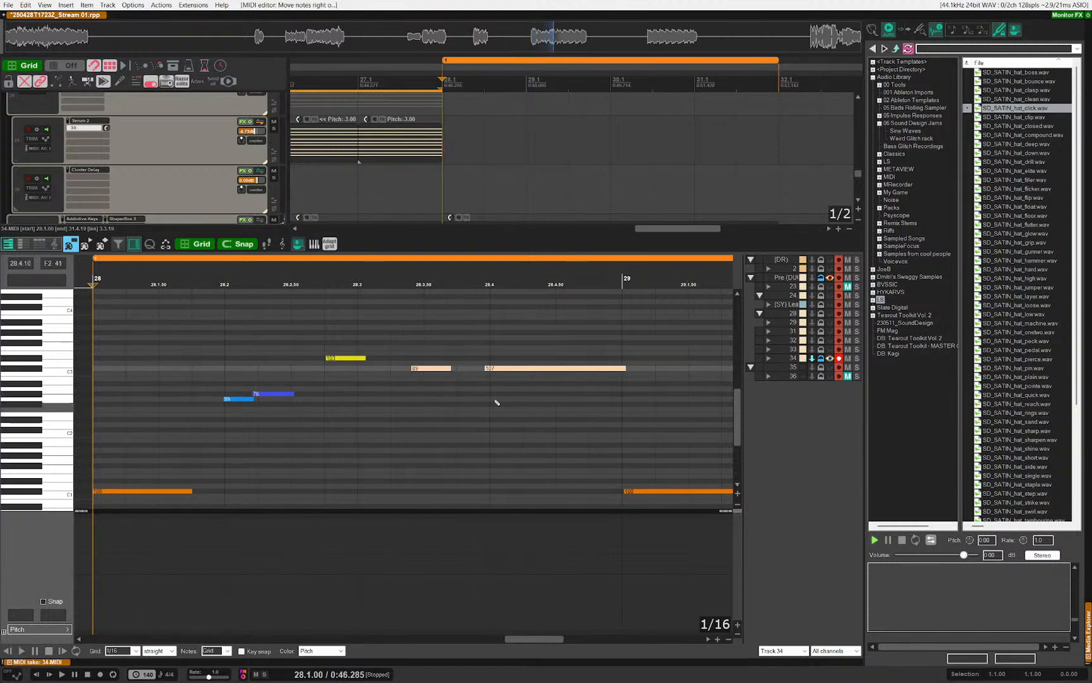
{"action": "key", "text": "Left"}
{"action": "key", "text": "space"}
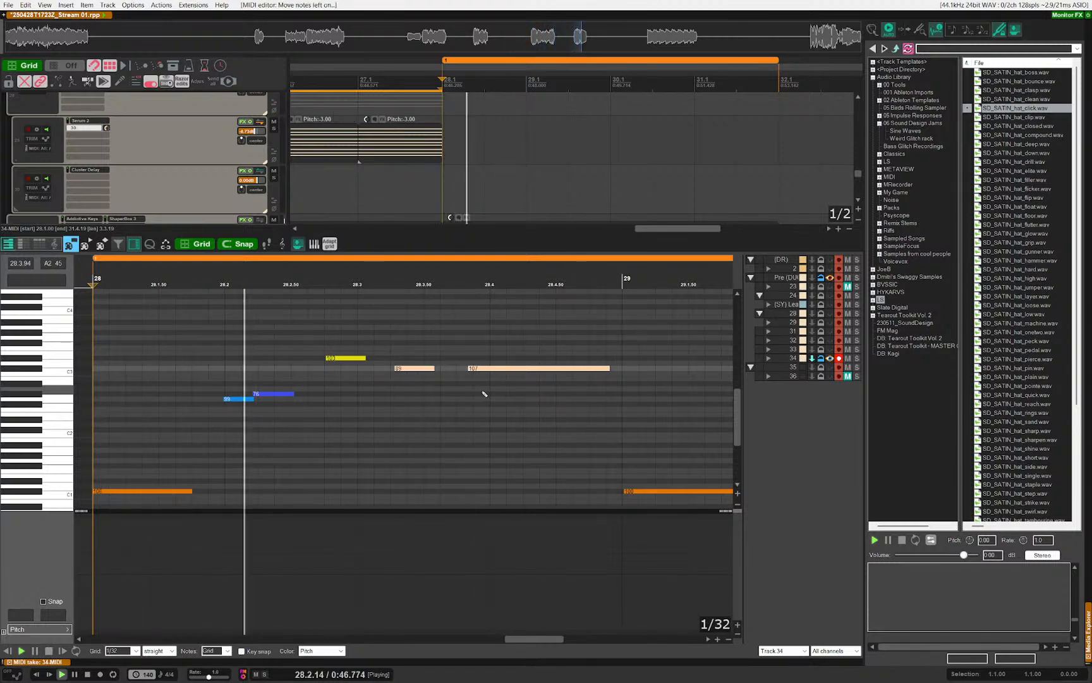
{"action": "scroll", "coordinate": [485, 394], "scroll_direction": "down", "scroll_amount": 3}
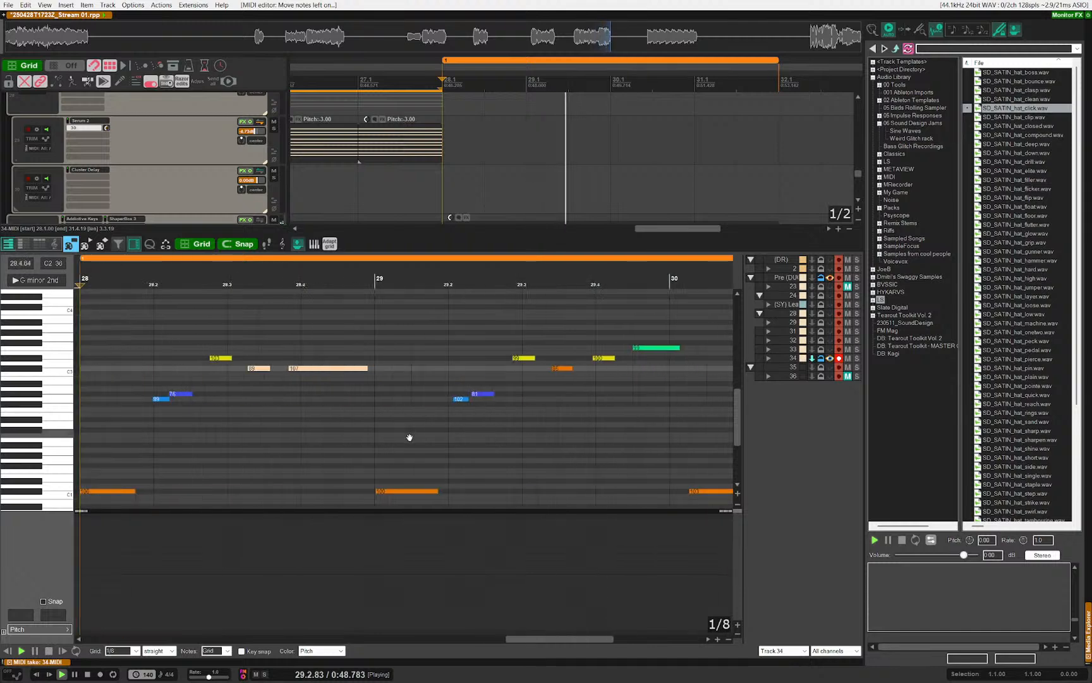
{"action": "left_click", "coordinate": [528, 457]}
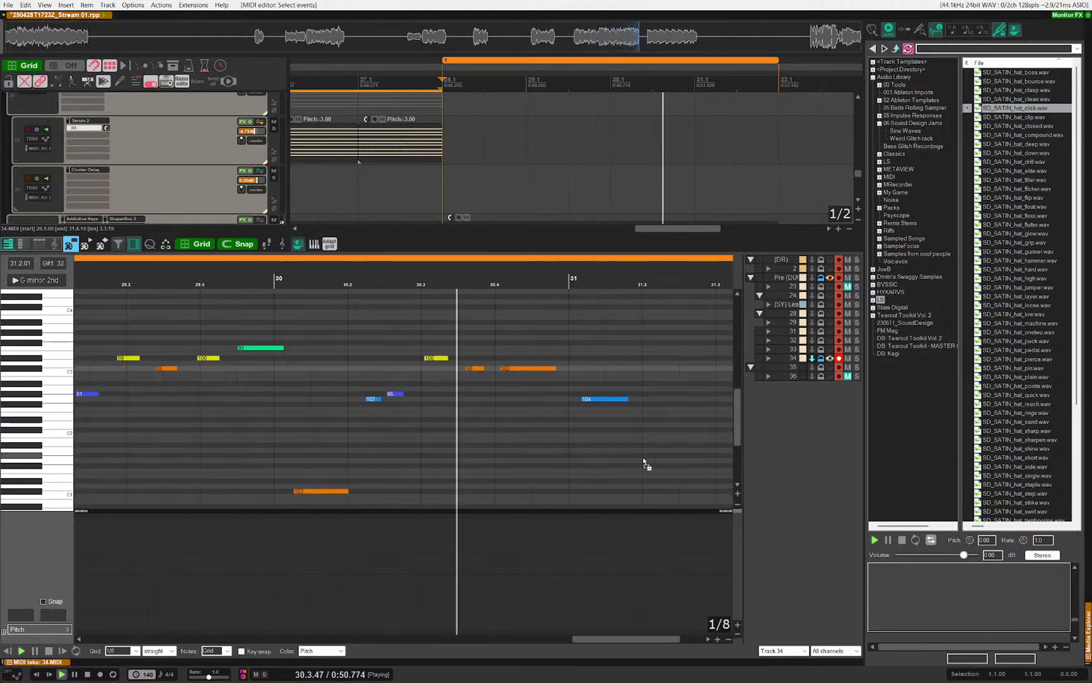
{"action": "key", "text": "space"}
{"action": "key", "text": "ctrl+a"}
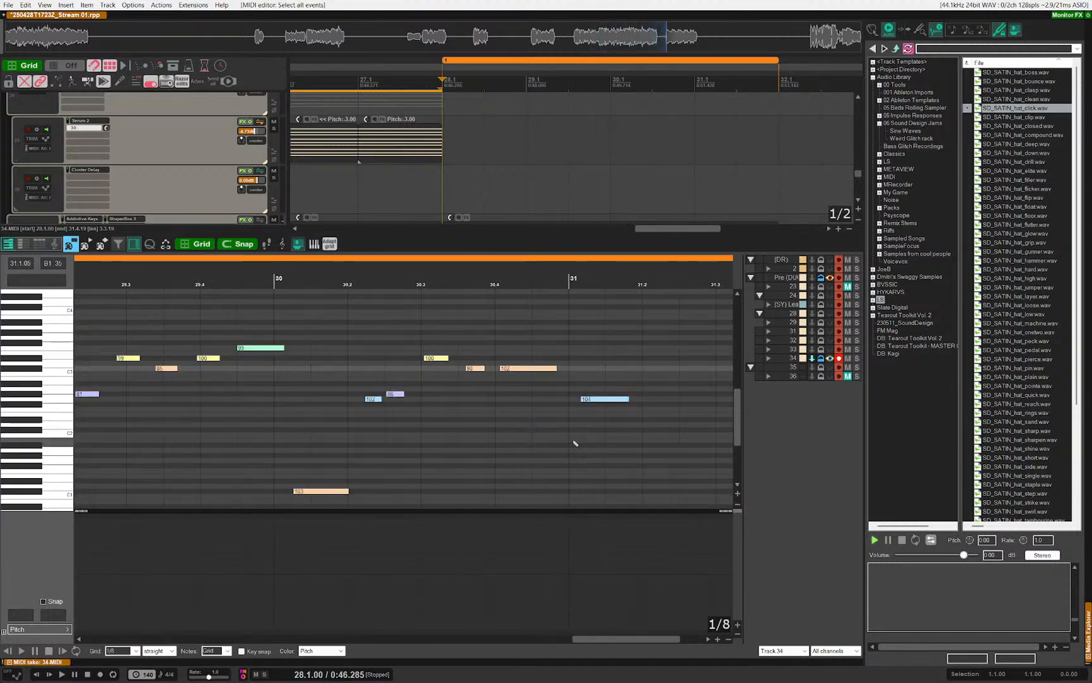
{"action": "key", "text": "q"}
{"action": "key", "text": "Escape"}
{"action": "scroll", "coordinate": [436, 440], "scroll_direction": "up", "scroll_amount": 5}
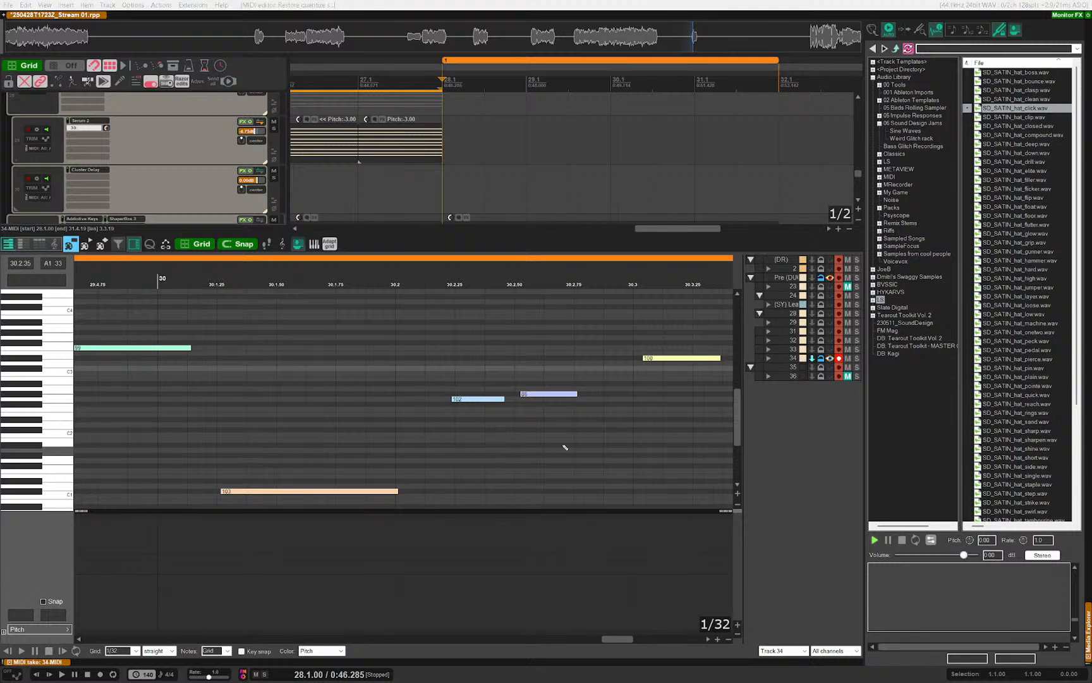
Step: Quantize the notes of the take to the 1/32 grid and play the take
{"action": "key", "text": "q"}
{"action": "left_click", "coordinate": [576, 430]}
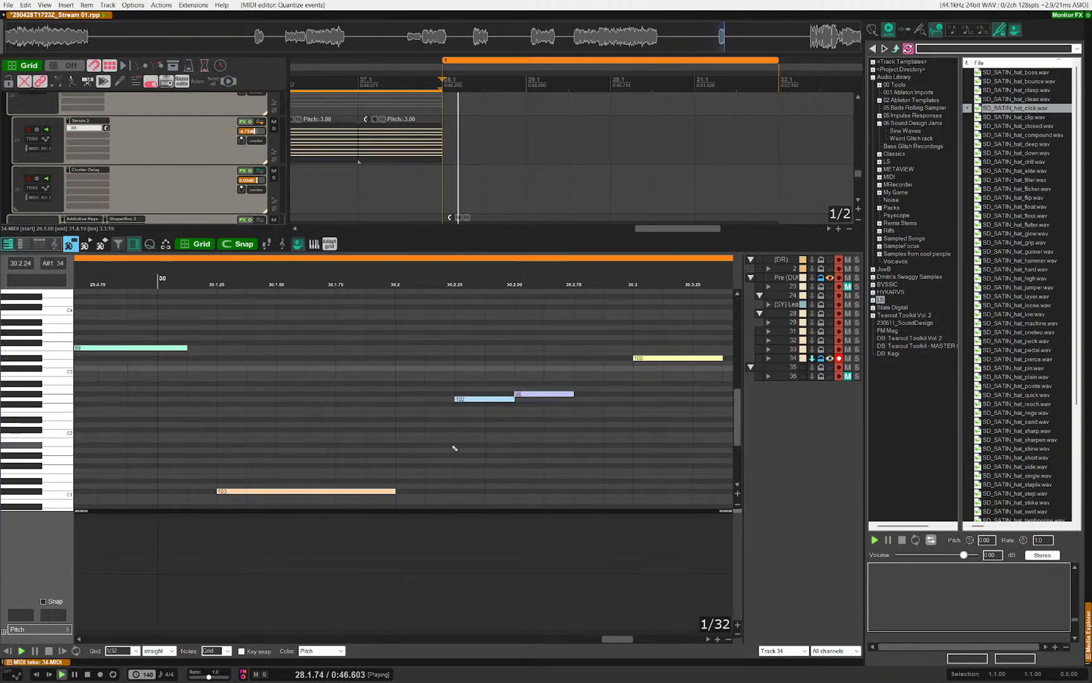
{"action": "scroll", "coordinate": [455, 443], "scroll_direction": "down", "scroll_amount": 8}
{"action": "scroll", "coordinate": [310, 411], "scroll_direction": "up", "scroll_amount": 6}
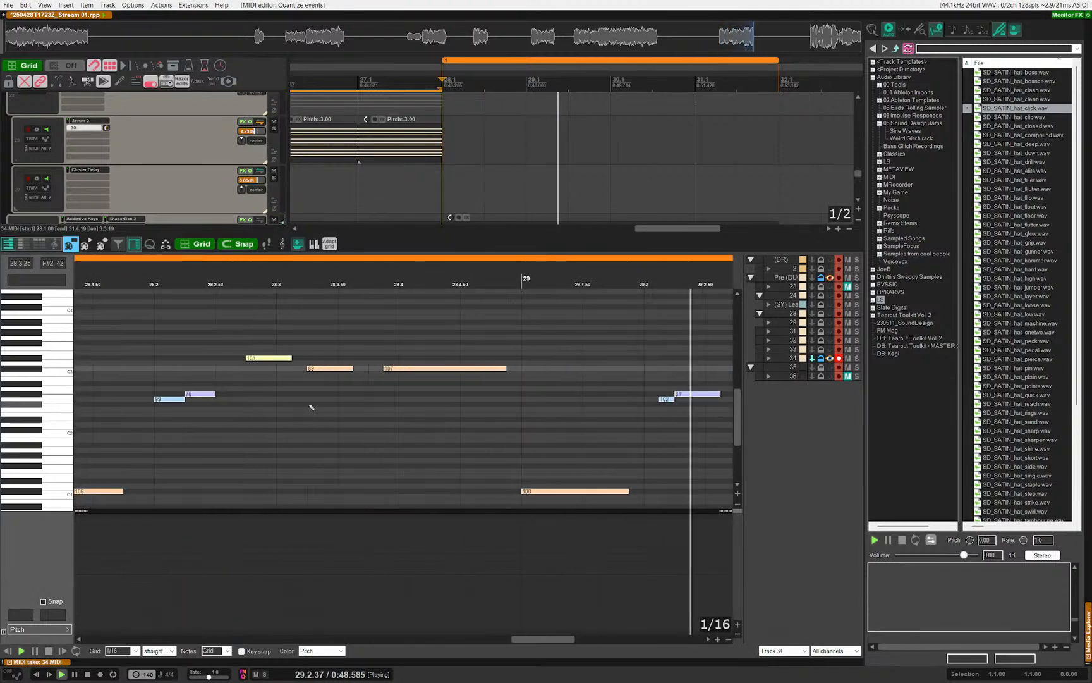
Step: Try moving the long C#3 note near the end of bar 28 earlier to 28.3.75, and play the result
{"action": "left_click_drag", "start_coordinate": [352, 410], "coordinate": [404, 450]}
{"action": "scroll", "coordinate": [415, 424], "scroll_direction": "up", "scroll_amount": 2}
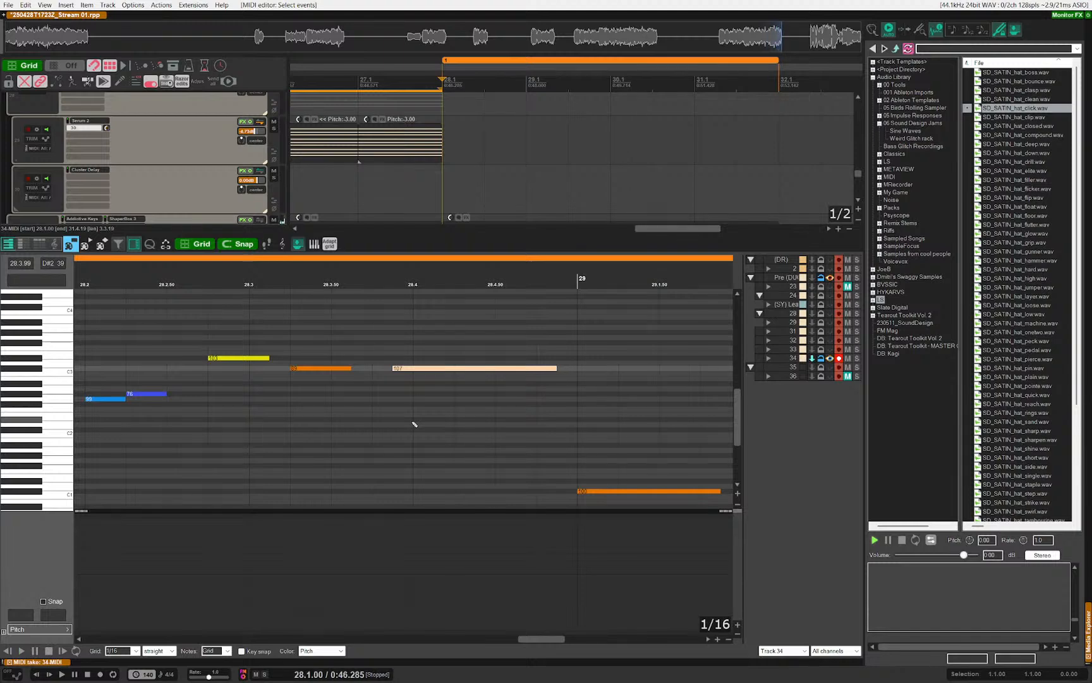
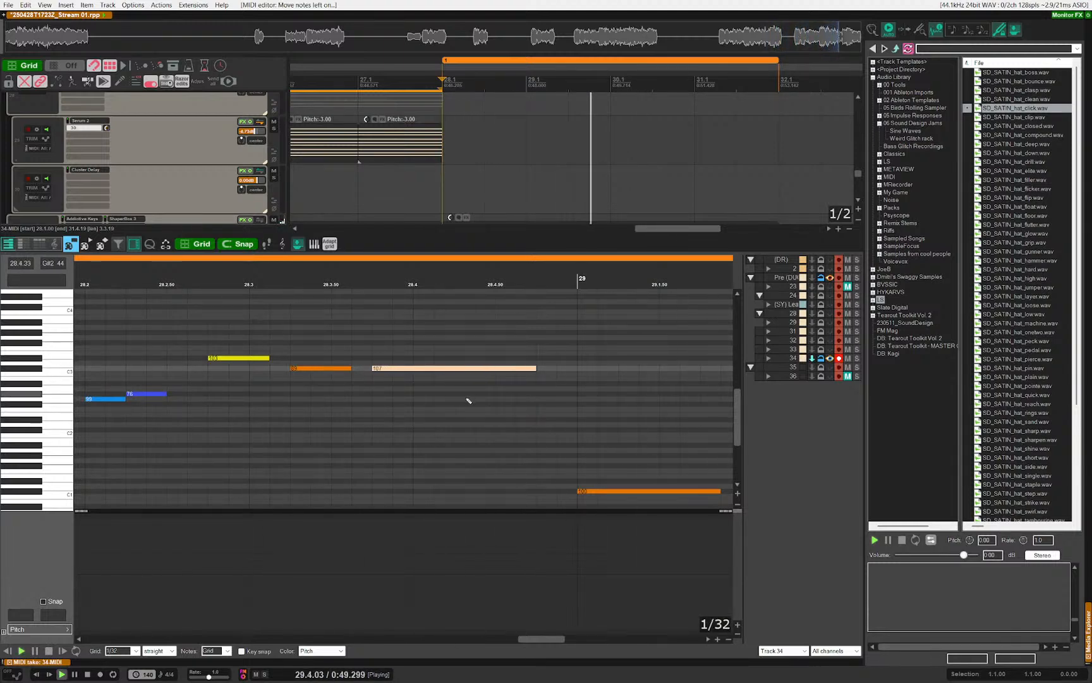
{"action": "key", "text": "space"}
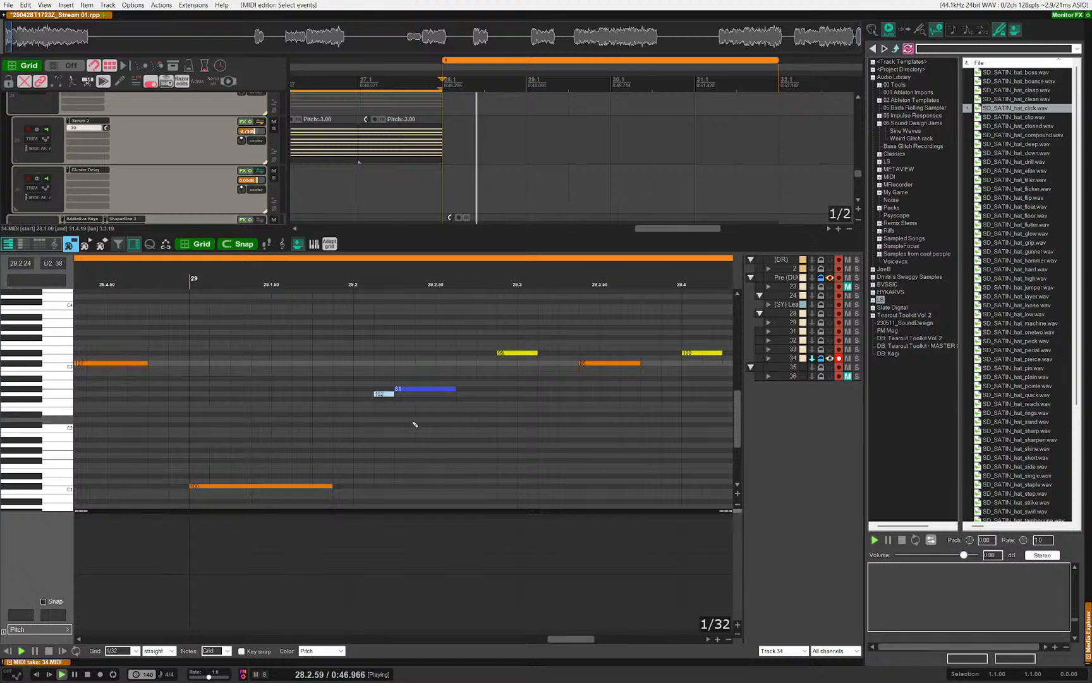
Step: Move the G2 and G#2 notes in bar 29 so they start on 29.2 and 29.2.25
{"action": "scroll", "coordinate": [412, 422], "scroll_direction": "up", "scroll_amount": 2}
{"action": "left_click", "coordinate": [412, 390]}
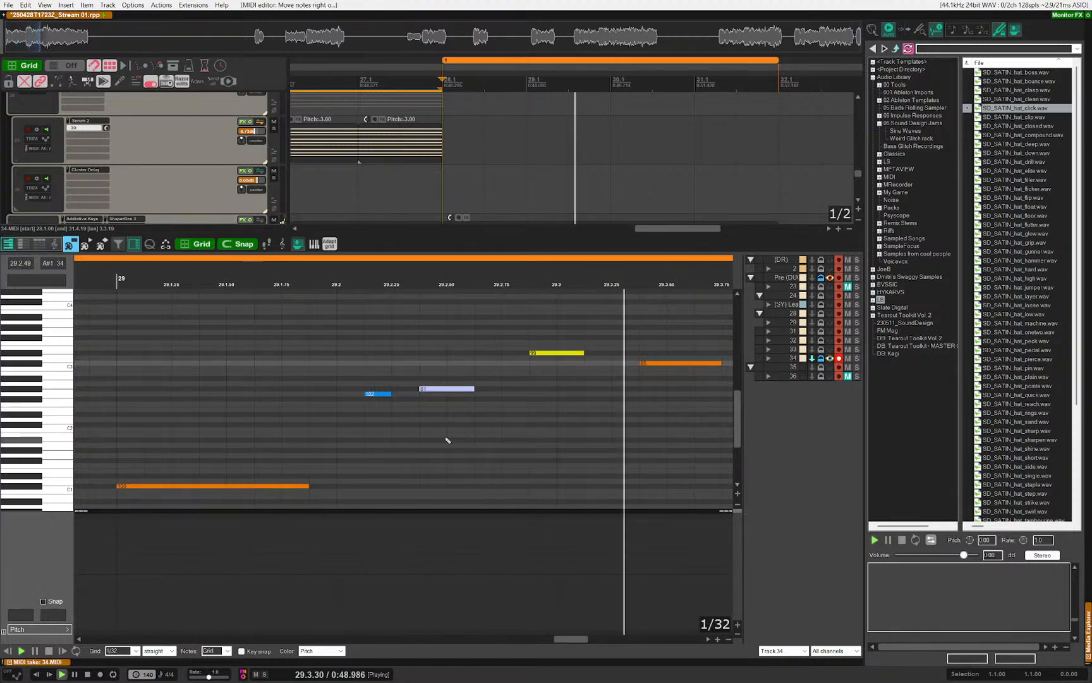
{"action": "key", "text": "Left"}
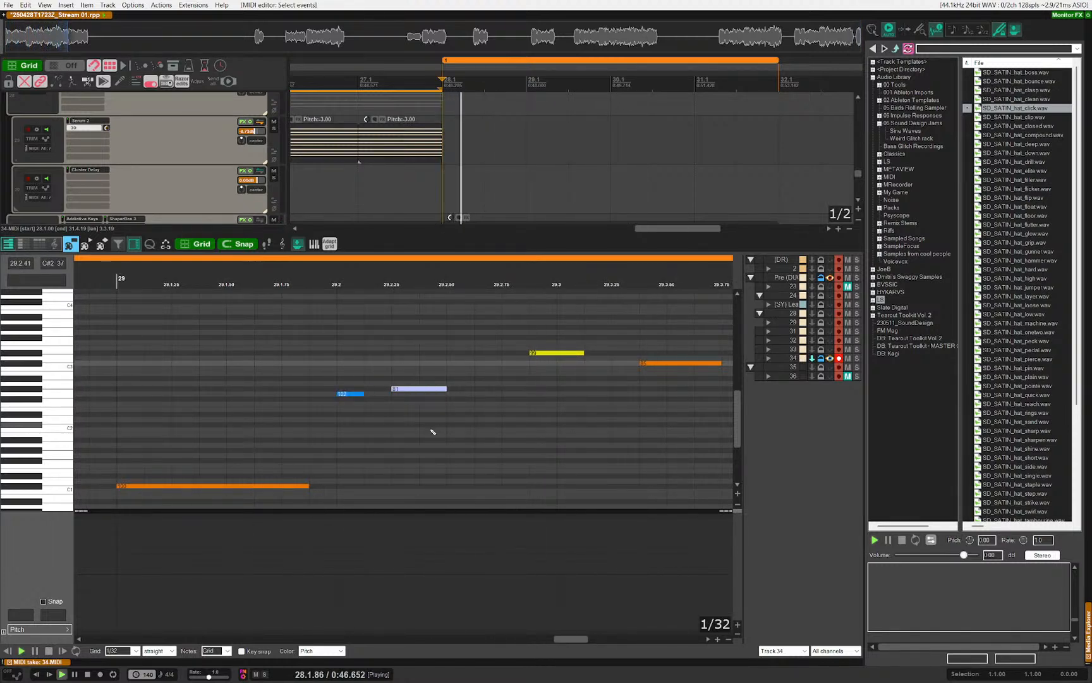
Step: Move the first D#3 and the C#3 in bar 29 earlier so they start on 29.2.75 and 29.3.25, and play the result
{"action": "scroll", "coordinate": [483, 433], "scroll_direction": "down", "scroll_amount": 8}
{"action": "scroll", "coordinate": [439, 440], "scroll_direction": "up", "scroll_amount": 5}
{"action": "left_click_drag", "start_coordinate": [643, 433], "coordinate": [450, 410]}
{"action": "scroll", "coordinate": [354, 430], "scroll_direction": "up", "scroll_amount": 3}
{"action": "scroll", "coordinate": [417, 379], "scroll_direction": "up", "scroll_amount": 1}
{"action": "scroll", "coordinate": [410, 378], "scroll_direction": "down", "scroll_amount": 3}
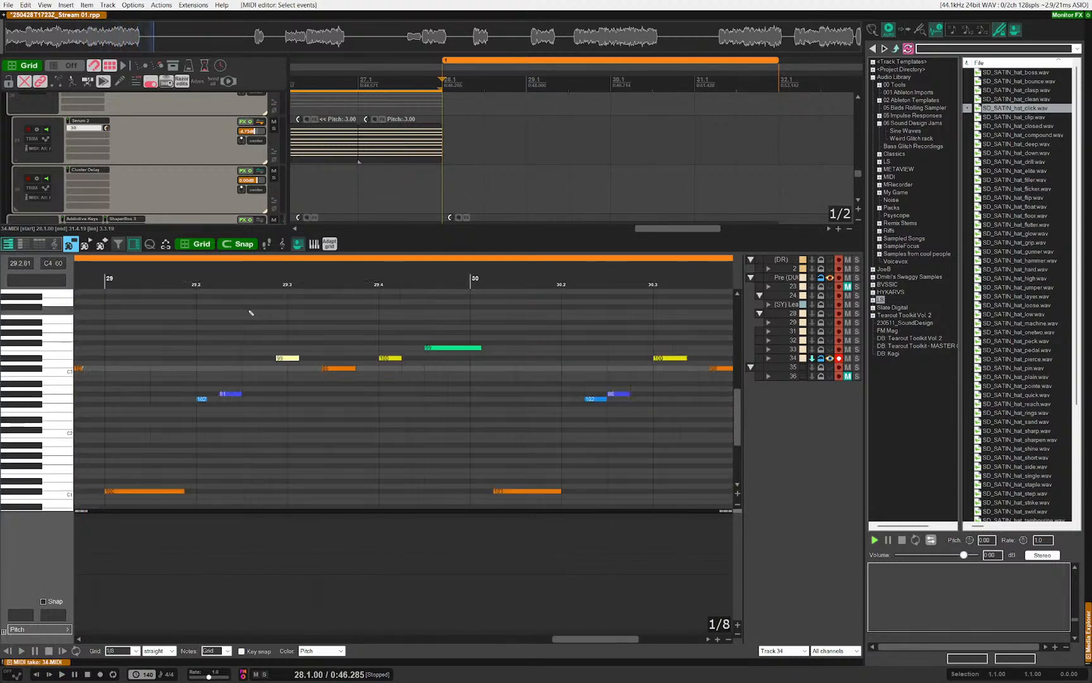
{"action": "left_click_drag", "start_coordinate": [246, 310], "coordinate": [483, 372]}
{"action": "scroll", "coordinate": [256, 358], "scroll_direction": "up", "scroll_amount": 3}
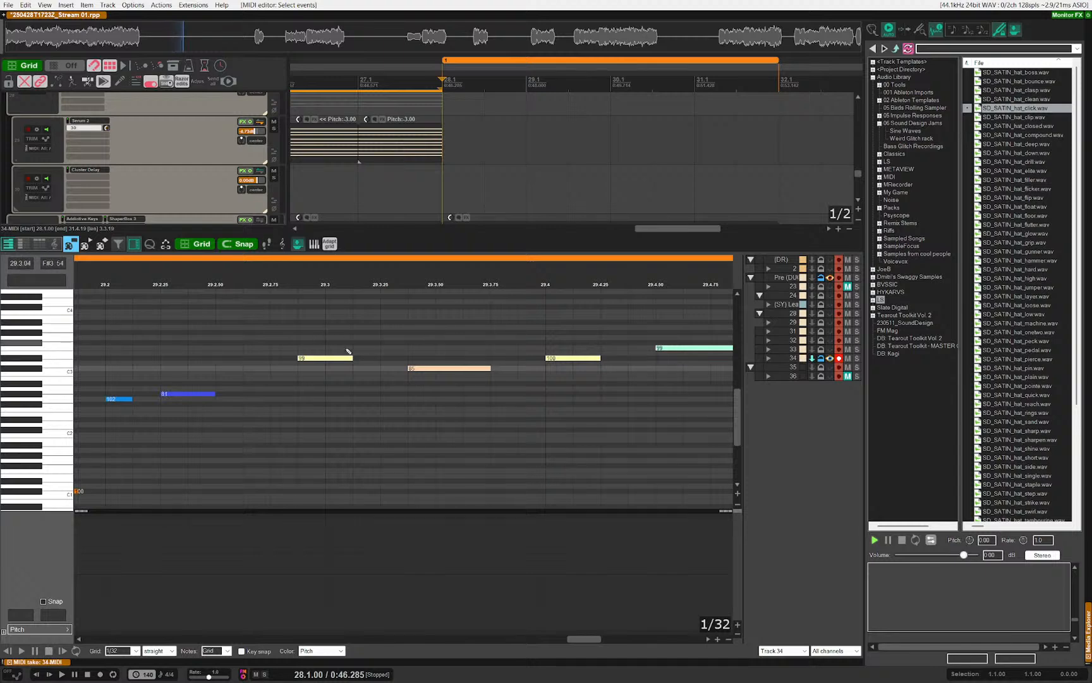
{"action": "left_click_drag", "start_coordinate": [329, 323], "coordinate": [451, 415]}
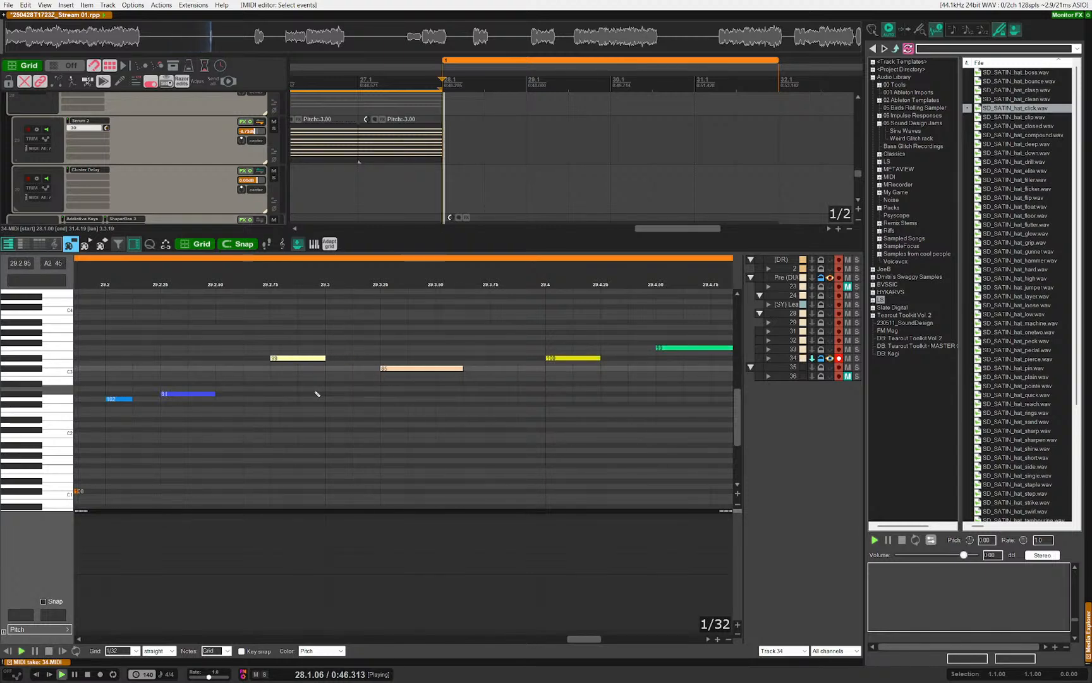
{"action": "scroll", "coordinate": [322, 397], "scroll_direction": "down", "scroll_amount": 3}
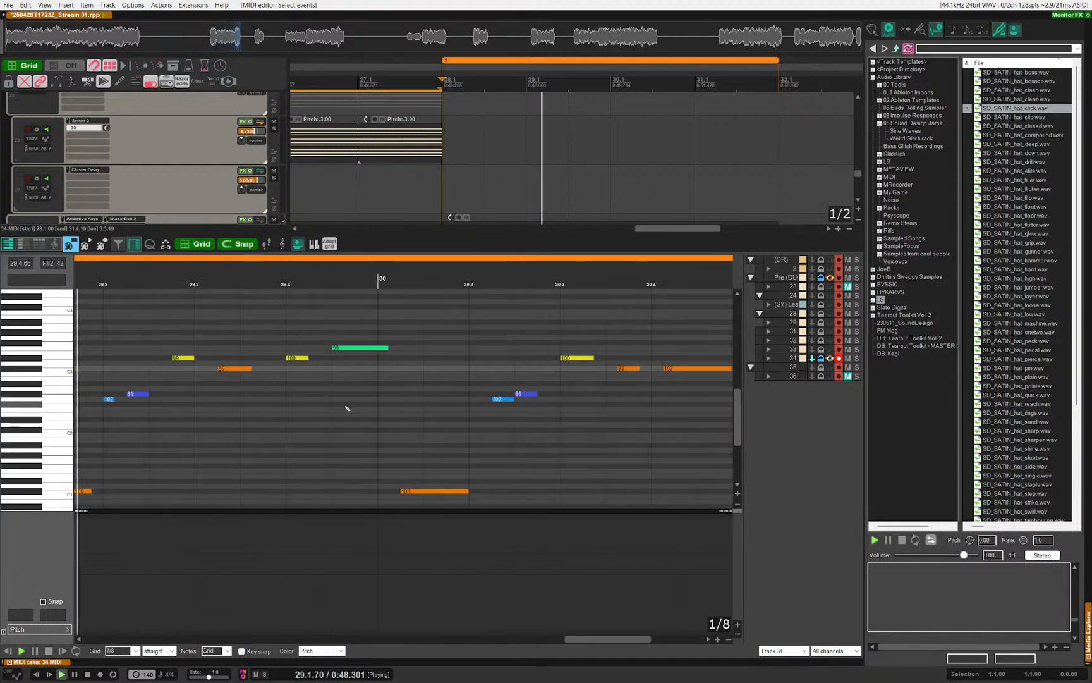
{"action": "scroll", "coordinate": [259, 392], "scroll_direction": "up", "scroll_amount": 1}
{"action": "key", "text": "space"}
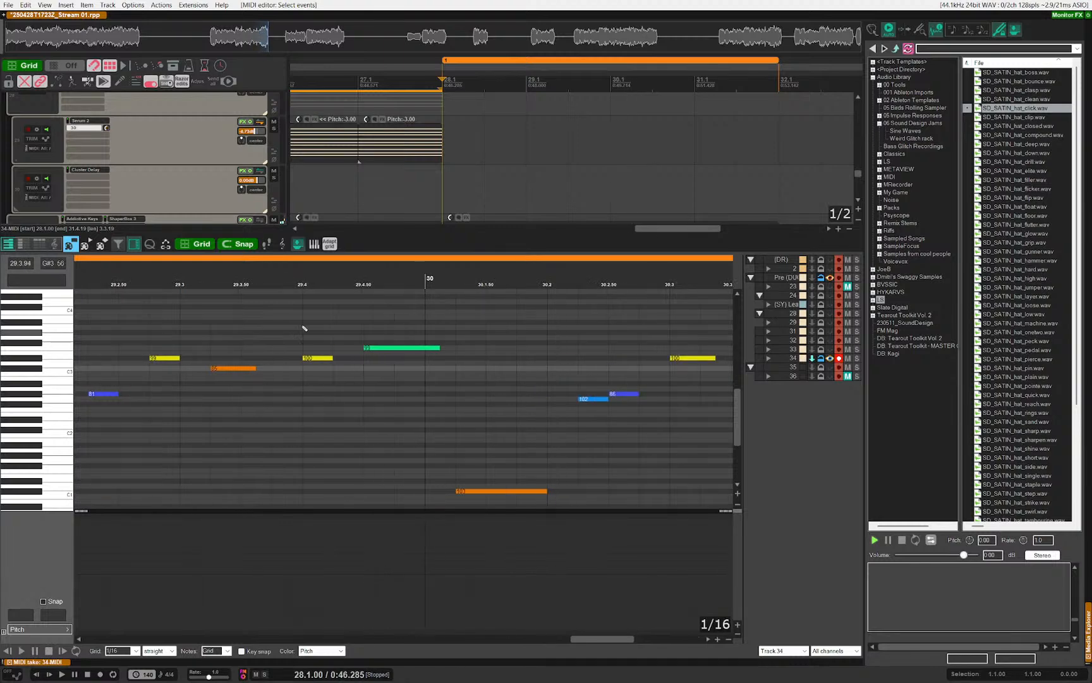
Step: Try moving the second D#3 and the F3 in bar 29 earlier to 29.3.75 and 29.4.25
{"action": "scroll", "coordinate": [304, 328], "scroll_direction": "up", "scroll_amount": 1}
{"action": "key", "text": "Left"}
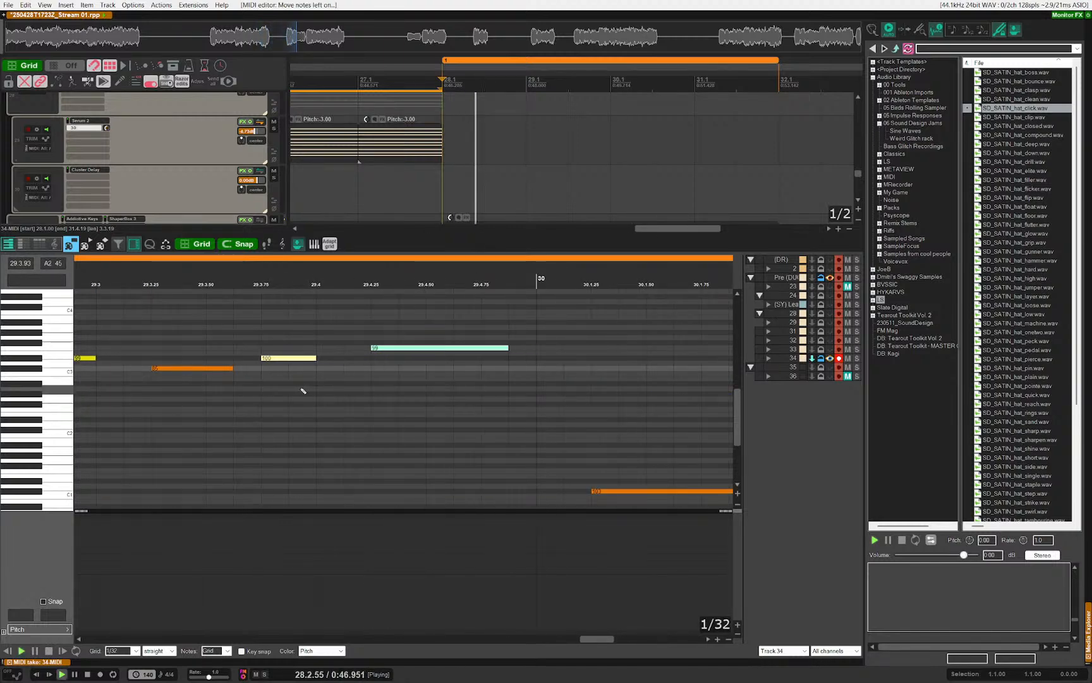
{"action": "left_click", "coordinate": [353, 399]}
Step: Shift all notes from bar 30 onward earlier together so the C#1 starts exactly on bar 30, and play the result
{"action": "scroll", "coordinate": [353, 400], "scroll_direction": "down", "scroll_amount": 2}
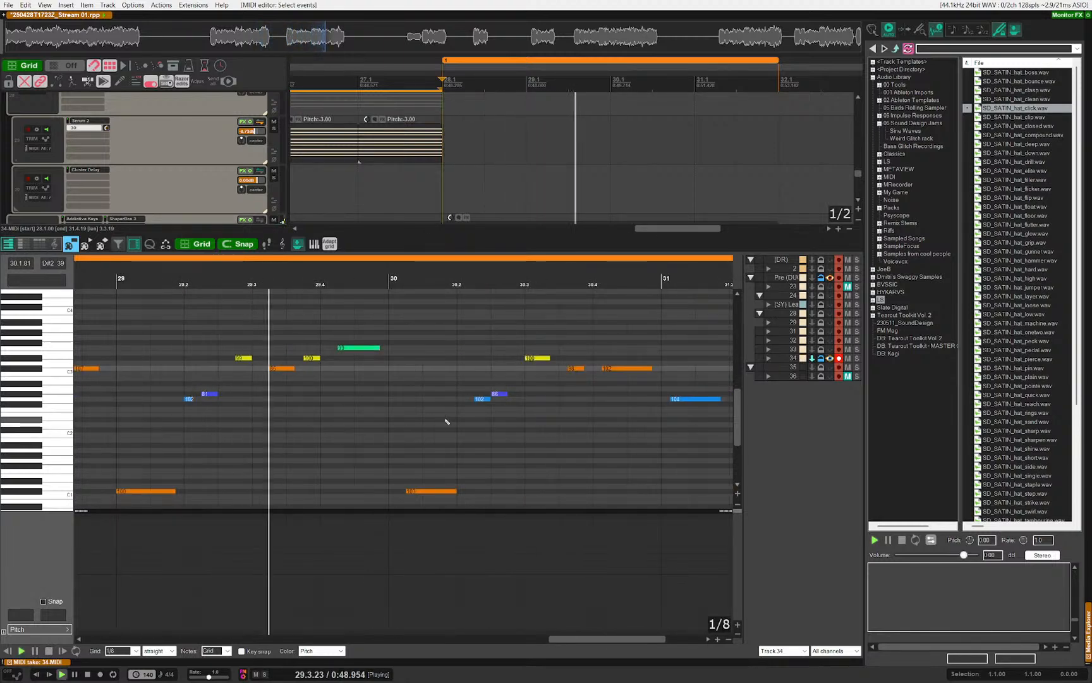
{"action": "scroll", "coordinate": [424, 445], "scroll_direction": "up", "scroll_amount": 2}
{"action": "left_click_drag", "start_coordinate": [464, 453], "coordinate": [395, 444]}
{"action": "key", "text": "space"}
{"action": "left_click_drag", "start_coordinate": [240, 433], "coordinate": [283, 417]}
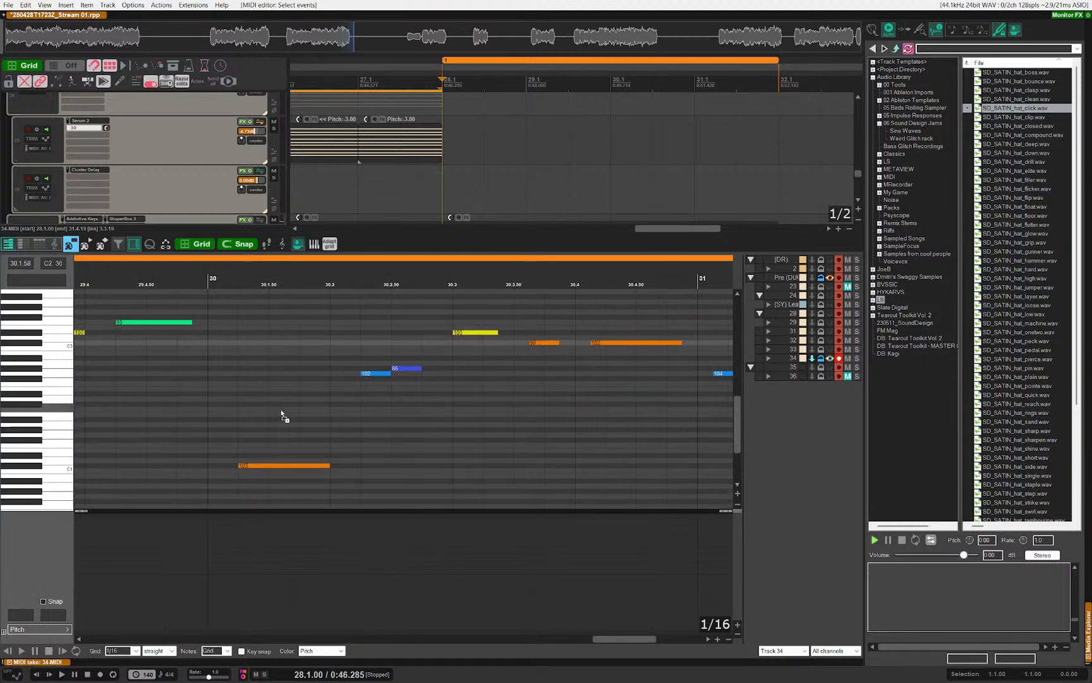
{"action": "scroll", "coordinate": [304, 383], "scroll_direction": "down", "scroll_amount": 5}
{"action": "left_click_drag", "start_coordinate": [278, 304], "coordinate": [636, 511]}
{"action": "key", "text": "Left"}
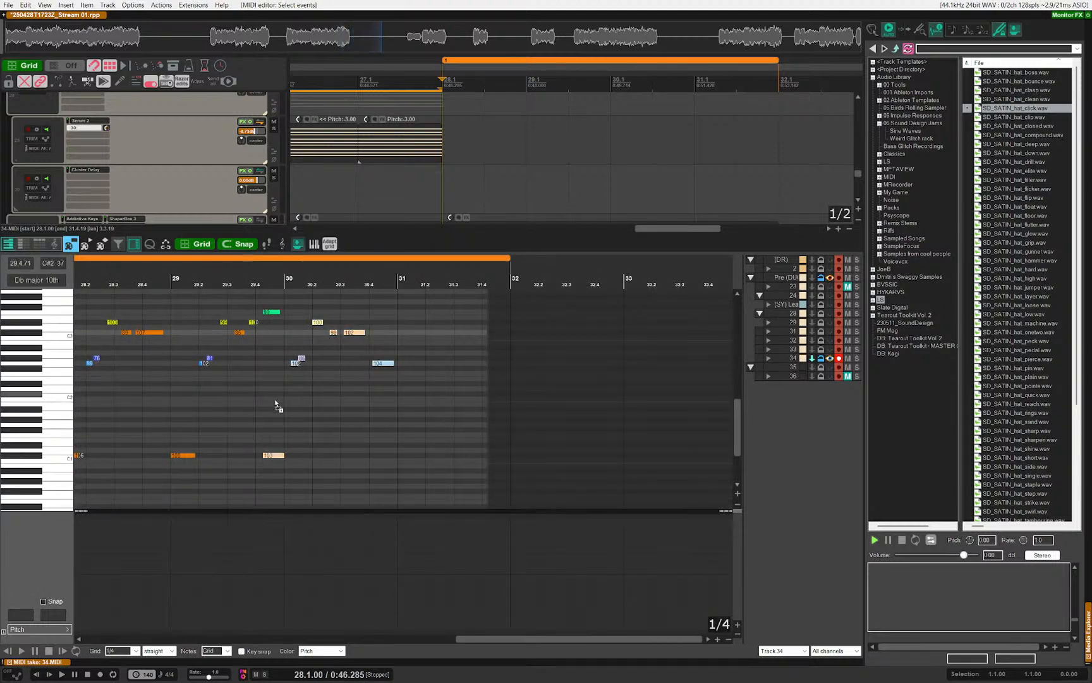
{"action": "scroll", "coordinate": [276, 407], "scroll_direction": "up", "scroll_amount": 4}
{"action": "key", "text": "Down"}
{"action": "key", "text": "Right"}
{"action": "key", "text": "Right"}
{"action": "key", "text": "Up"}
{"action": "key", "text": "Right"}
{"action": "key", "text": "Right"}
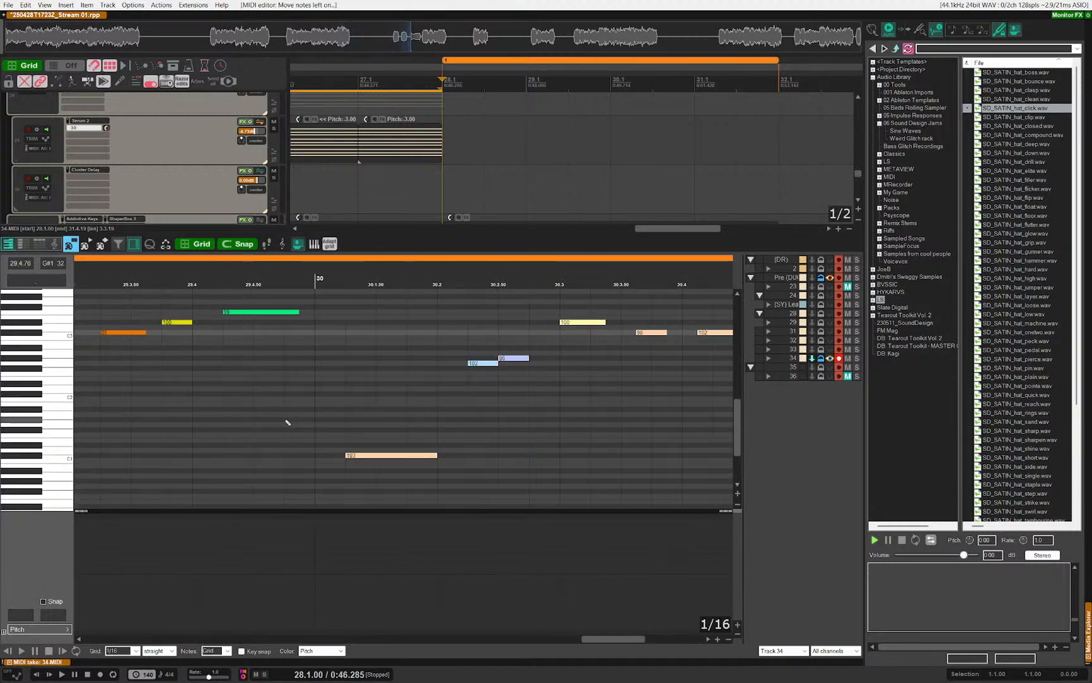
{"action": "key", "text": "Left"}
{"action": "key", "text": "space"}
Step: Move the long C#3 note in bar 28 later so it starts on 28.4 and ends on bar 29
{"action": "scroll", "coordinate": [275, 420], "scroll_direction": "down", "scroll_amount": 4}
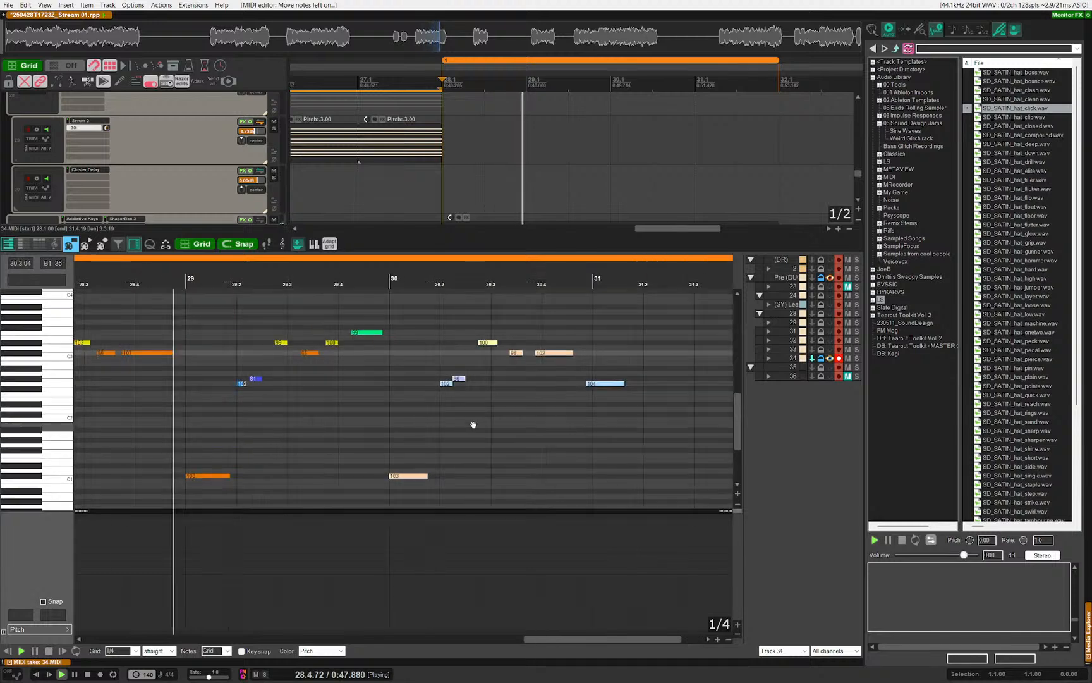
{"action": "left_click_drag", "start_coordinate": [473, 425], "coordinate": [498, 424]}
{"action": "left_click", "coordinate": [321, 425]}
{"action": "left_click_drag", "start_coordinate": [319, 425], "coordinate": [464, 408]}
{"action": "scroll", "coordinate": [304, 378], "scroll_direction": "up", "scroll_amount": 4}
{"action": "left_click_drag", "start_coordinate": [304, 344], "coordinate": [336, 396]}
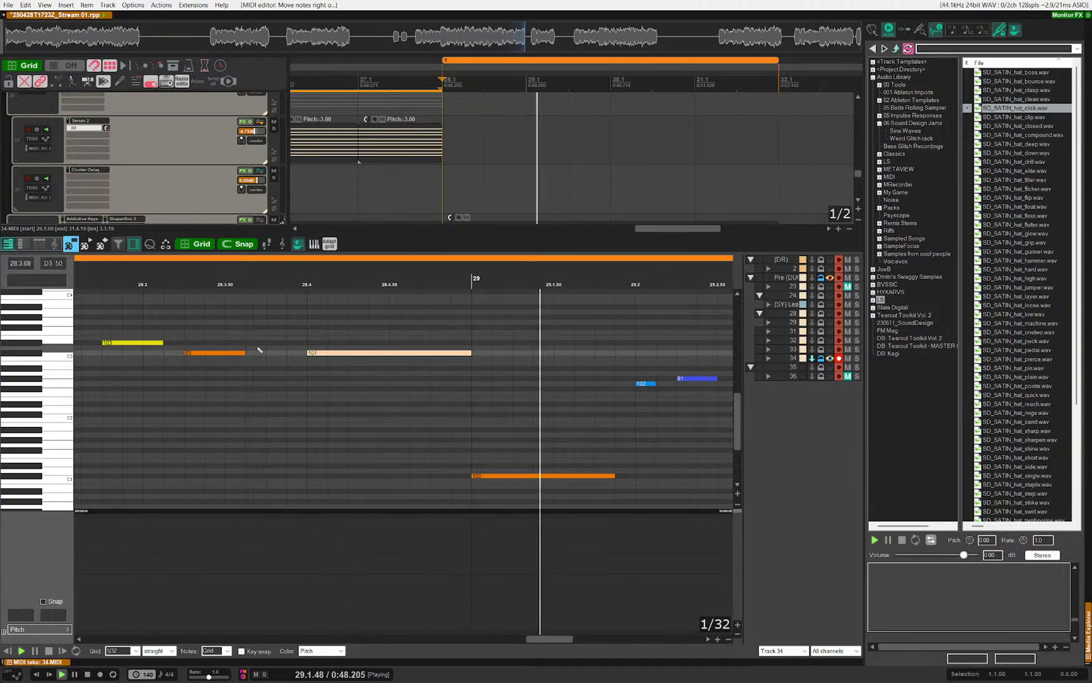
Step: Move the second D#3 and the F3 in bar 29 to 29.4 and 29.4.50, shorten the F3 to end on bar 30, playing from 29.2
{"action": "scroll", "coordinate": [264, 379], "scroll_direction": "down", "scroll_amount": 2}
{"action": "scroll", "coordinate": [264, 379], "scroll_direction": "down", "scroll_amount": 3}
{"action": "scroll", "coordinate": [541, 415], "scroll_direction": "up", "scroll_amount": 4}
{"action": "scroll", "coordinate": [195, 340], "scroll_direction": "up", "scroll_amount": 2}
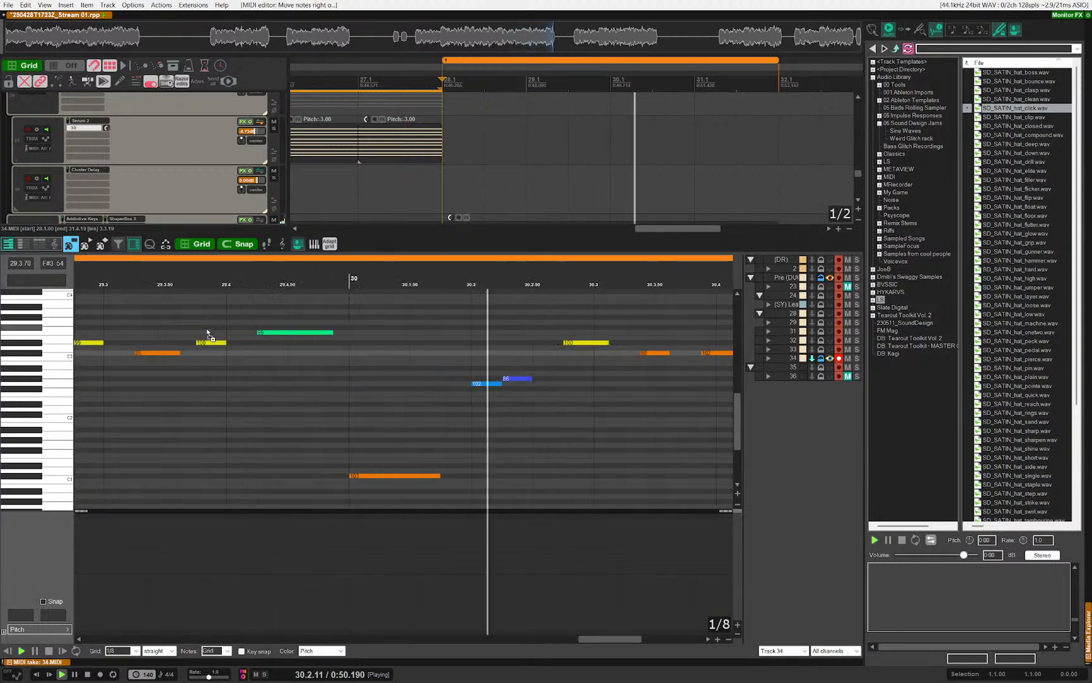
{"action": "left_click_drag", "start_coordinate": [176, 361], "coordinate": [303, 367]}
{"action": "left_click", "coordinate": [120, 345]}
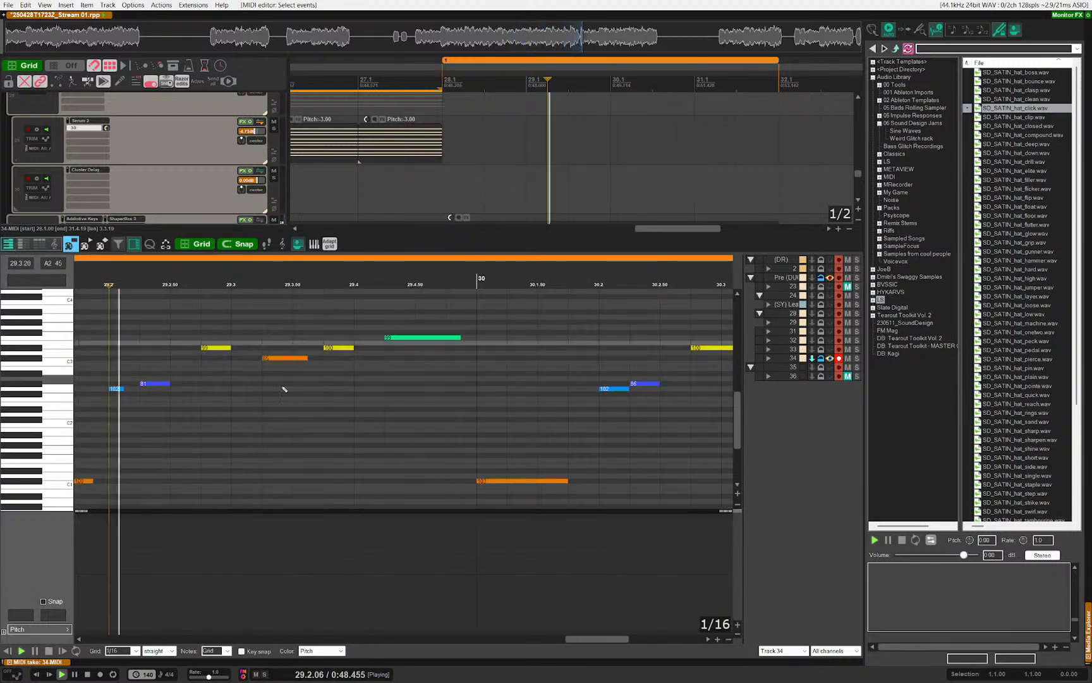
{"action": "scroll", "coordinate": [359, 418], "scroll_direction": "up", "scroll_amount": 2}
{"action": "key", "text": "space"}
{"action": "left_click_drag", "start_coordinate": [317, 320], "coordinate": [540, 395]}
{"action": "key", "text": "Right"}
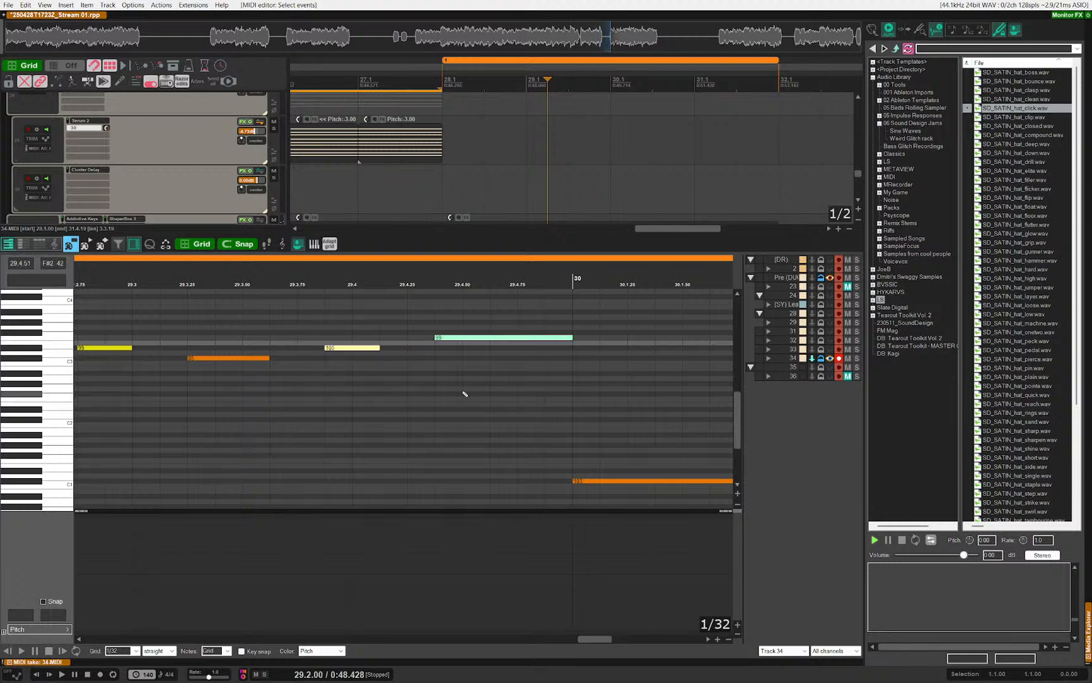
{"action": "key", "text": "space"}
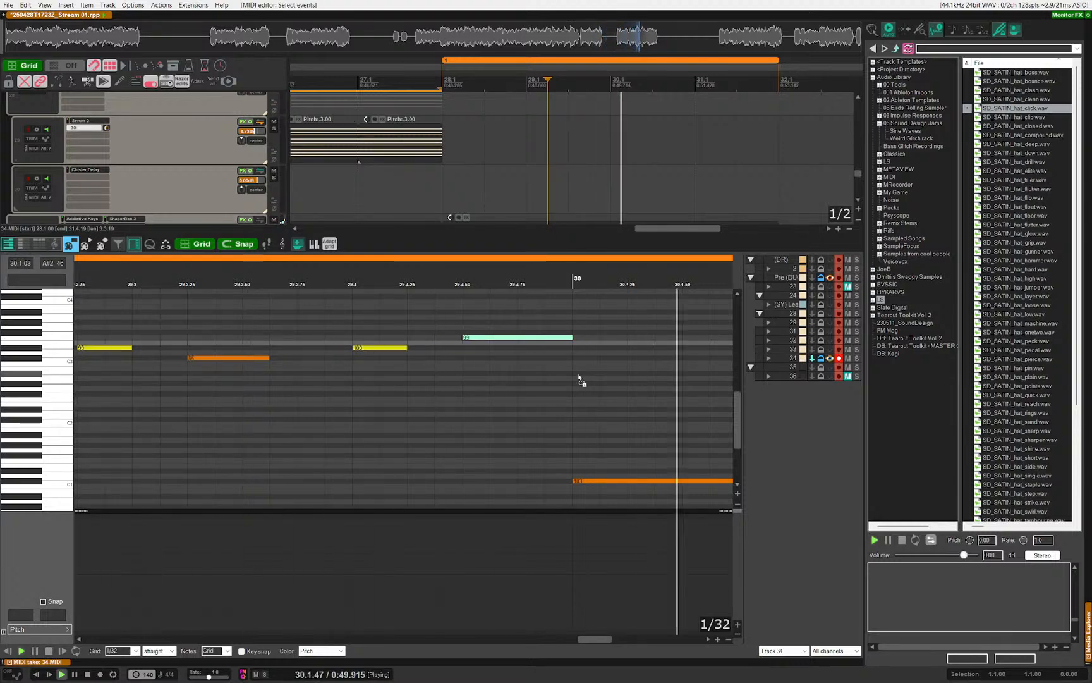
{"action": "key", "text": "ctrl+Left"}
Step: Move the long C#3 note in bar 30 so it starts on 30.4
{"action": "scroll", "coordinate": [544, 392], "scroll_direction": "down", "scroll_amount": 5}
{"action": "scroll", "coordinate": [566, 411], "scroll_direction": "right", "scroll_amount": 2}
{"action": "scroll", "coordinate": [572, 411], "scroll_direction": "up", "scroll_amount": 3}
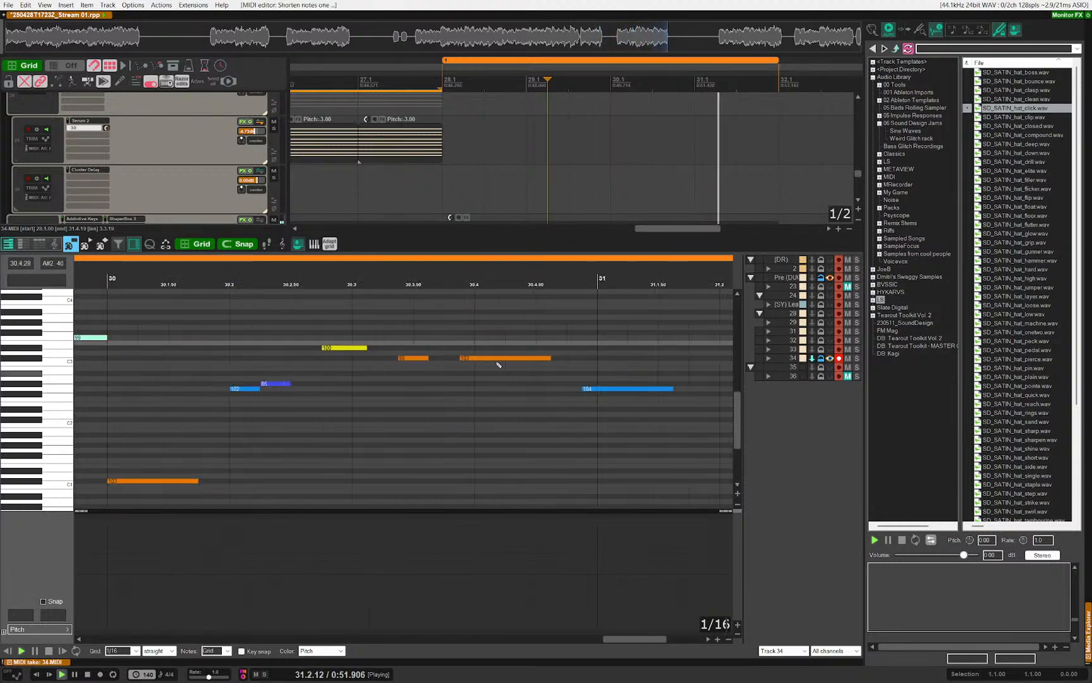
{"action": "left_click", "coordinate": [498, 359]}
{"action": "key", "text": "q"}
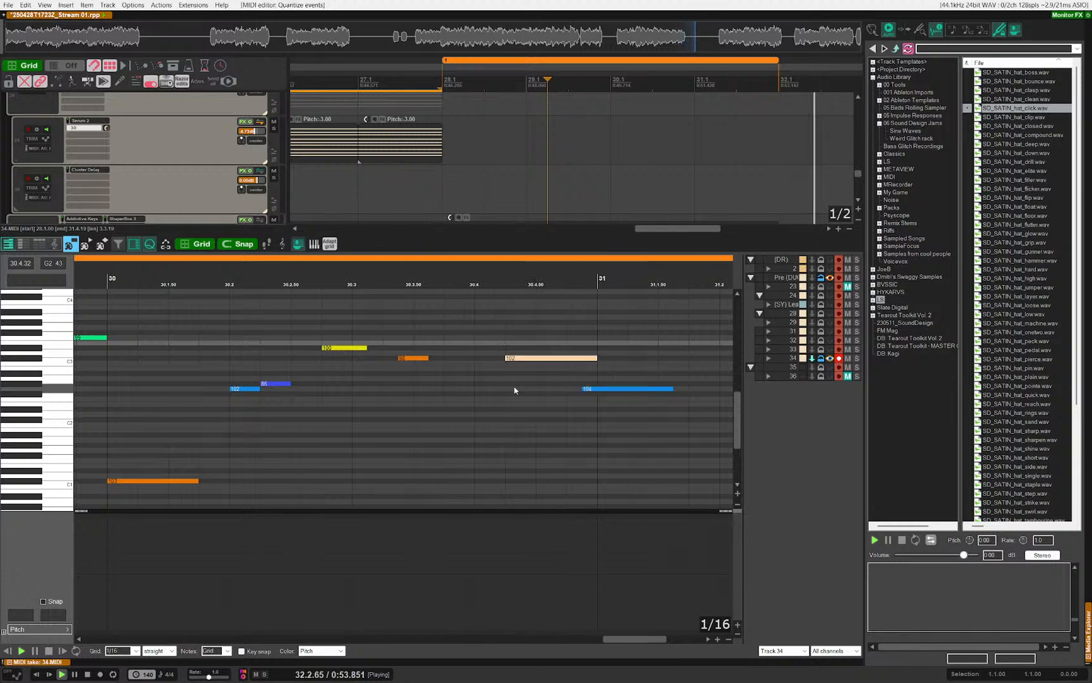
Step: Move the short C#3 note in bar 30 earlier to 30.3.25 and play the take from 29.2
{"action": "left_click_drag", "start_coordinate": [376, 323], "coordinate": [283, 371]}
{"action": "scroll", "coordinate": [366, 382], "scroll_direction": "up", "scroll_amount": 2}
{"action": "left_click_drag", "start_coordinate": [420, 344], "coordinate": [440, 398]}
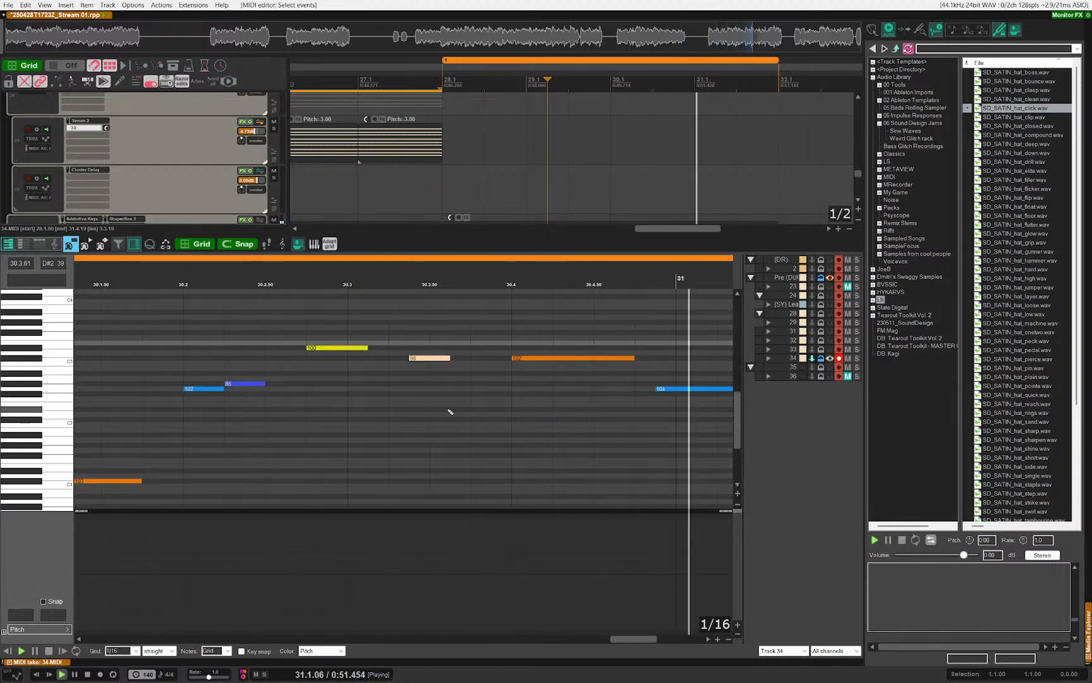
{"action": "key", "text": "space"}
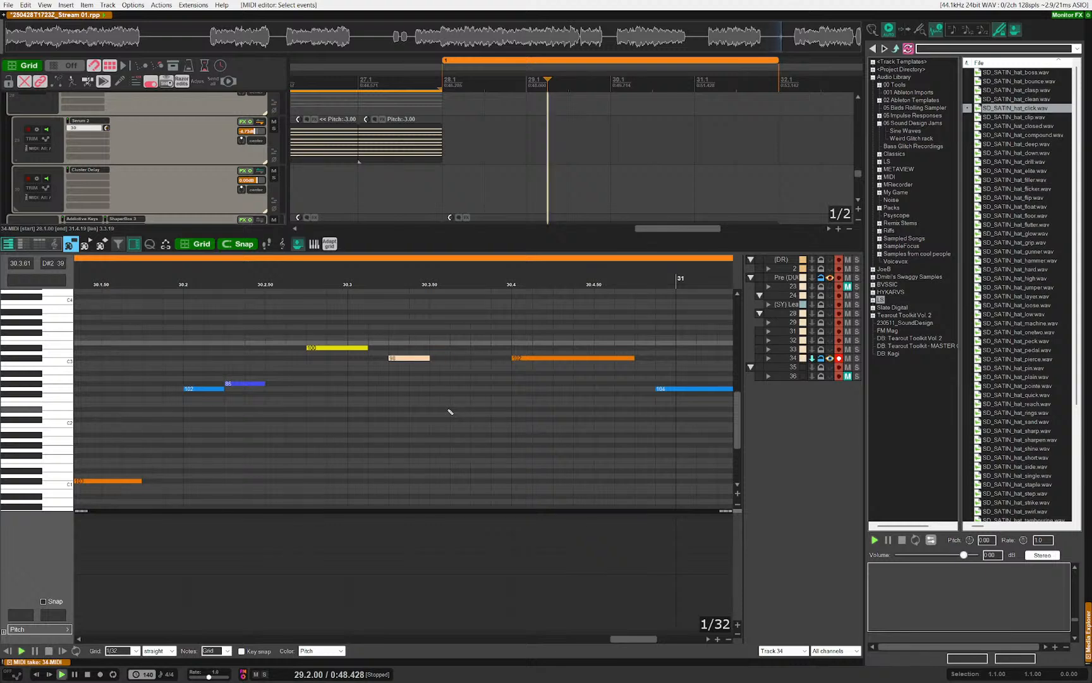
{"action": "key", "text": "space"}
{"action": "left_click_drag", "start_coordinate": [349, 388], "coordinate": [387, 424]}
{"action": "scroll", "coordinate": [414, 424], "scroll_direction": "down", "scroll_amount": 2}
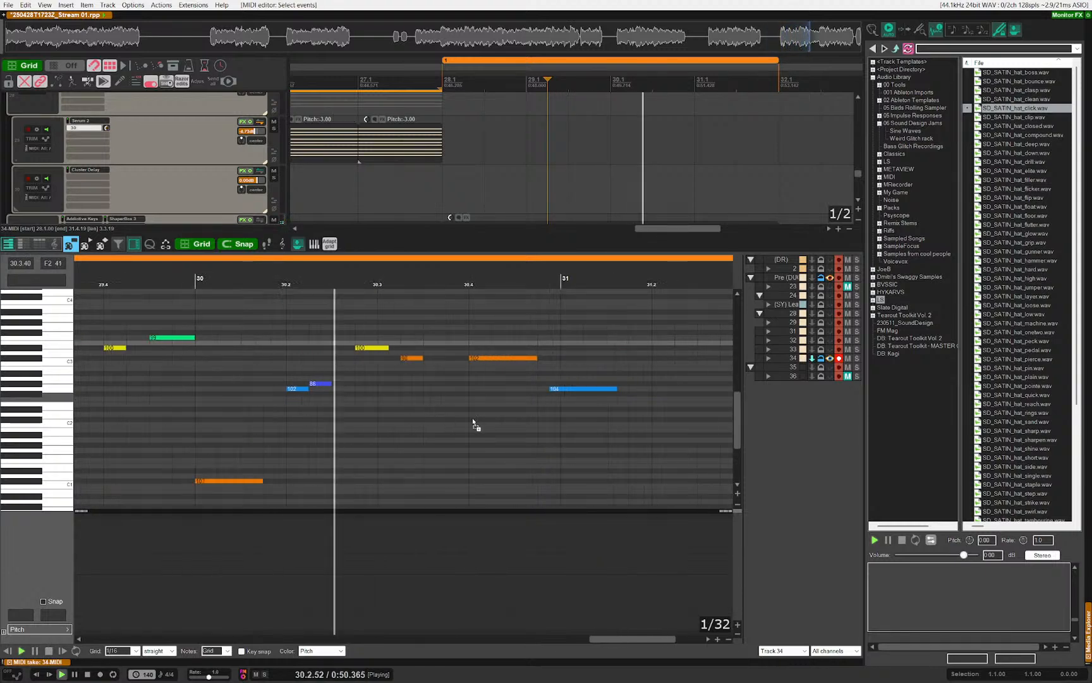
{"action": "scroll", "coordinate": [497, 427], "scroll_direction": "up", "scroll_amount": 2}
{"action": "left_click_drag", "start_coordinate": [549, 428], "coordinate": [371, 433]}
{"action": "key", "text": "space"}
Step: Delete the last G2 note around bar 31 and close the MIDI editor
{"action": "scroll", "coordinate": [472, 394], "scroll_direction": "down", "scroll_amount": 2}
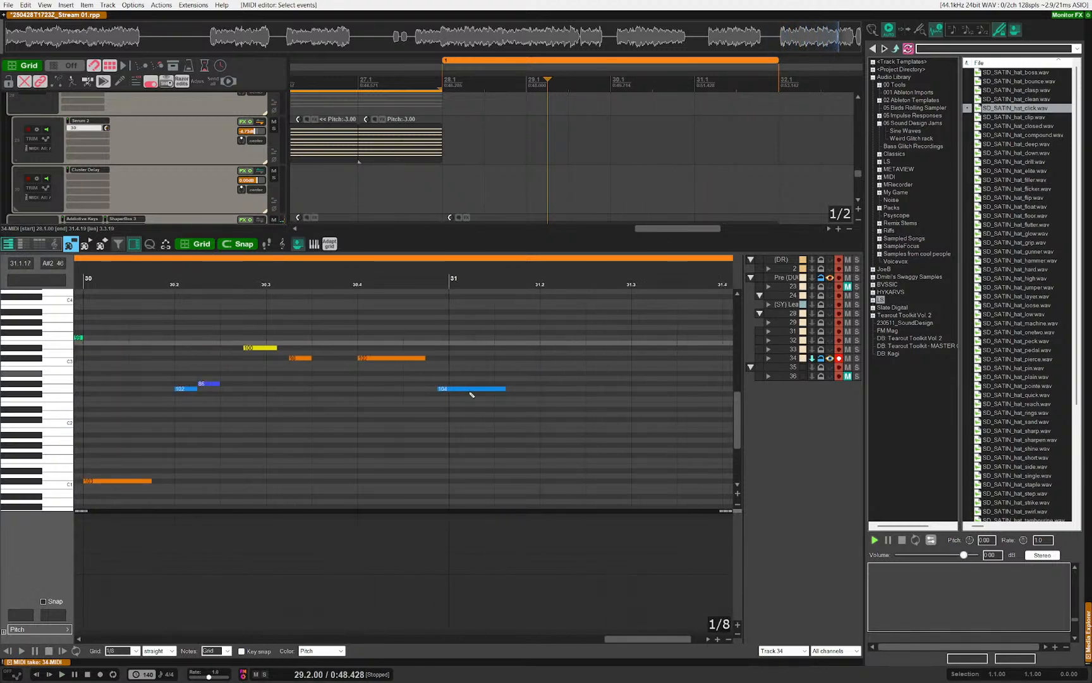
{"action": "key", "text": "Escape"}
{"action": "scroll", "coordinate": [576, 506], "scroll_direction": "up", "scroll_amount": 2}
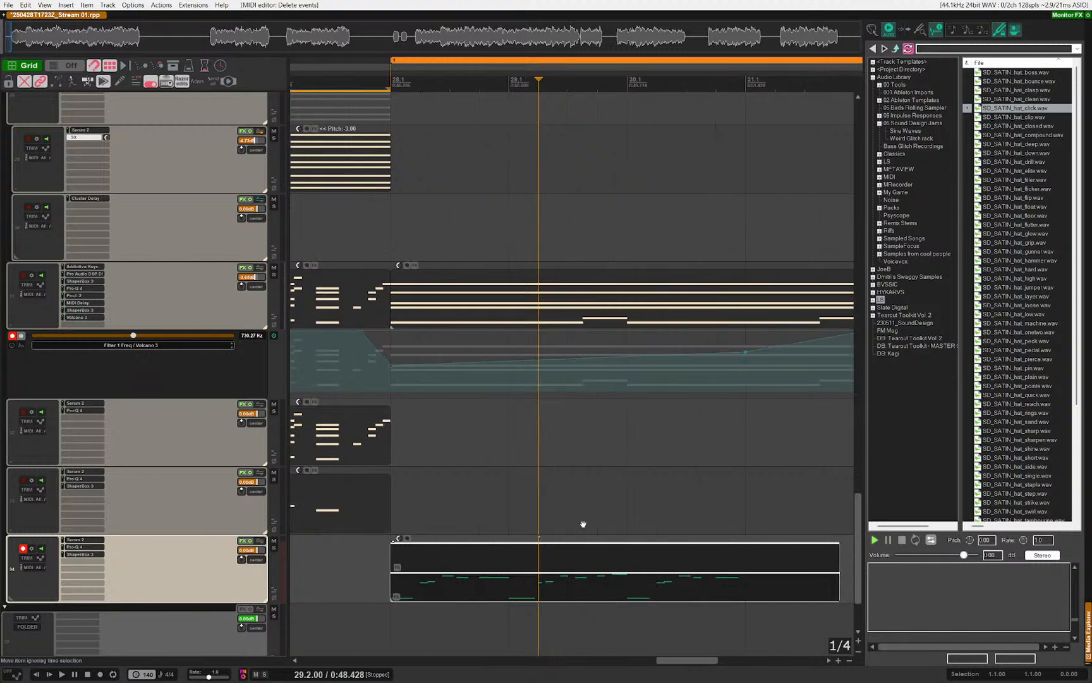
Step: Play the arrangement from just before bar 28 and crop the recorded bass item to its active take
{"action": "left_click_drag", "start_coordinate": [583, 524], "coordinate": [588, 446]}
{"action": "left_click", "coordinate": [375, 502]}
{"action": "key", "text": "space"}
{"action": "scroll", "coordinate": [443, 517], "scroll_direction": "down", "scroll_amount": 2}
{"action": "left_click_drag", "start_coordinate": [469, 512], "coordinate": [593, 530]}
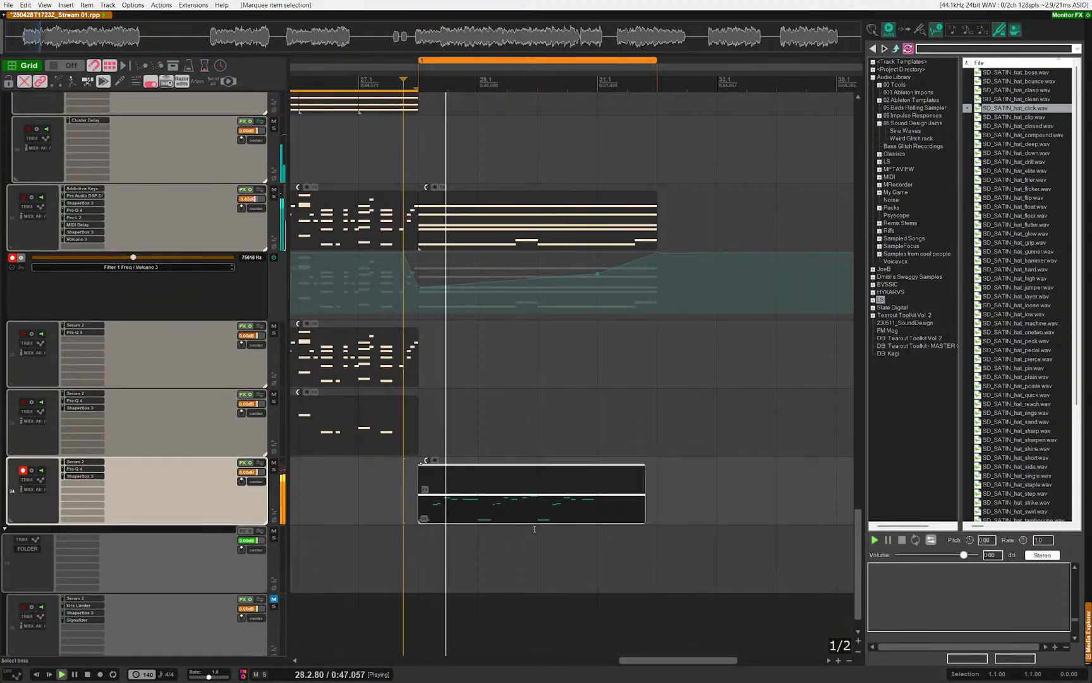
{"action": "key", "text": "alt+shift+t"}
{"action": "scroll", "coordinate": [518, 506], "scroll_direction": "up", "scroll_amount": 2}
{"action": "scroll", "coordinate": [518, 498], "scroll_direction": "down", "scroll_amount": 3}
{"action": "left_click_drag", "start_coordinate": [544, 436], "coordinate": [551, 447]}
{"action": "scroll", "coordinate": [566, 451], "scroll_direction": "up", "scroll_amount": 2}
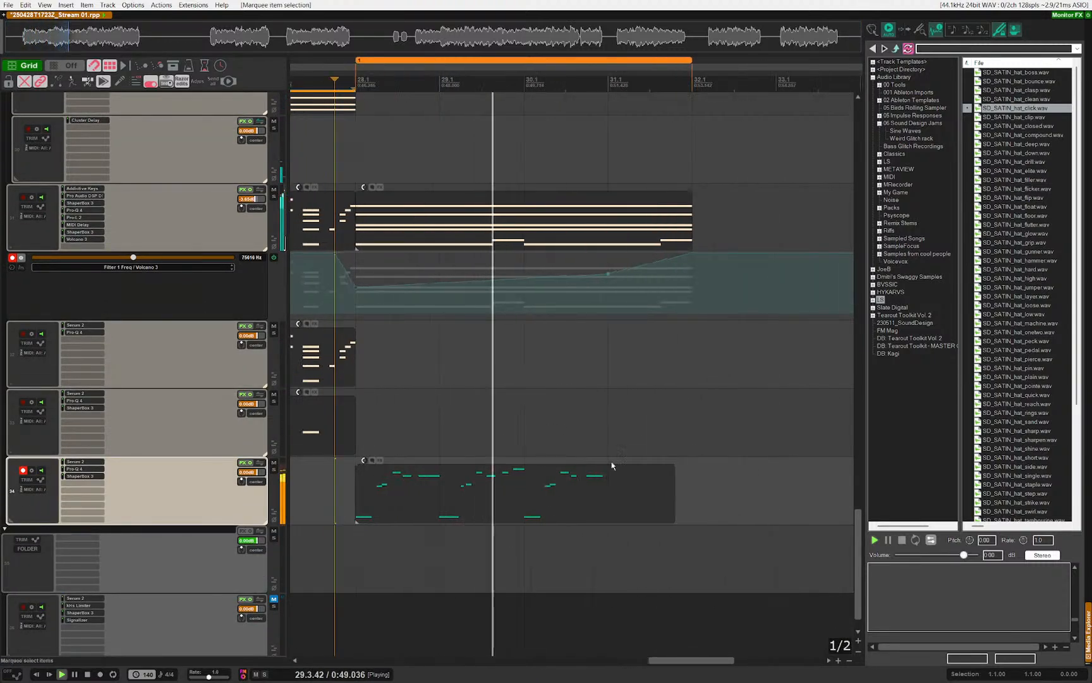
Step: Reopen the bass item in the MIDI editor, stop playback, and draw a one-beat D#1 note starting on bar 31
{"action": "double_click", "coordinate": [585, 505]}
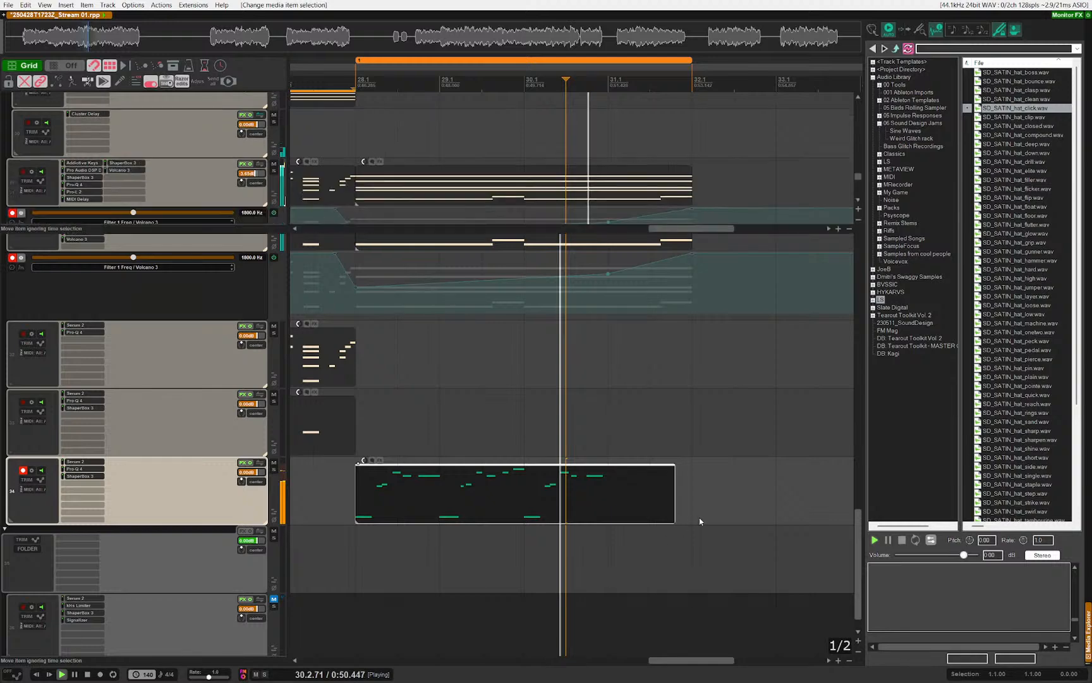
{"action": "key", "text": "space"}
{"action": "left_click_drag", "start_coordinate": [516, 441], "coordinate": [409, 436]}
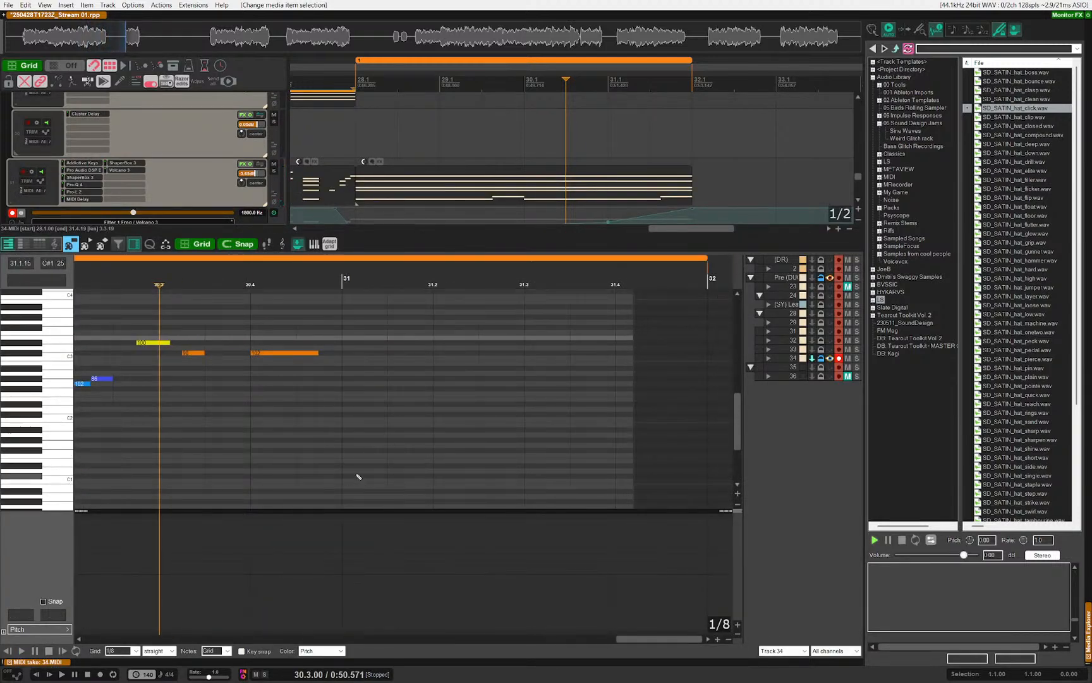
{"action": "left_click", "coordinate": [397, 466]}
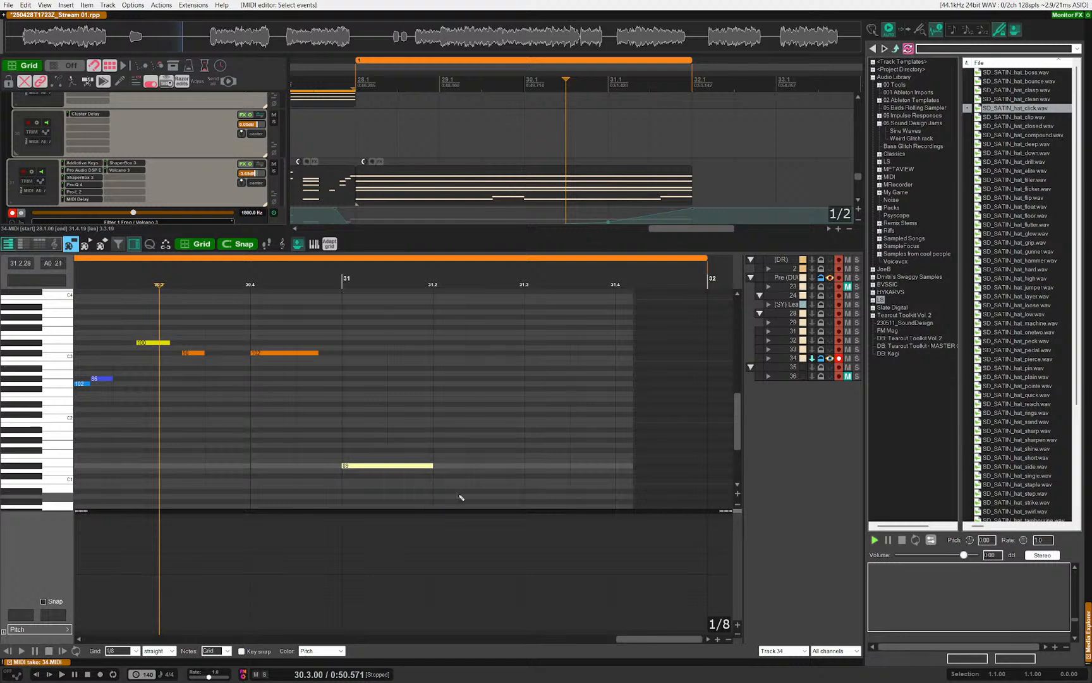
Step: Shorten the D#1 note on bar 31 to three sixteenths and copy it at the same pitch to beat 31.2
{"action": "key", "text": "Down"}
{"action": "key", "text": "Up"}
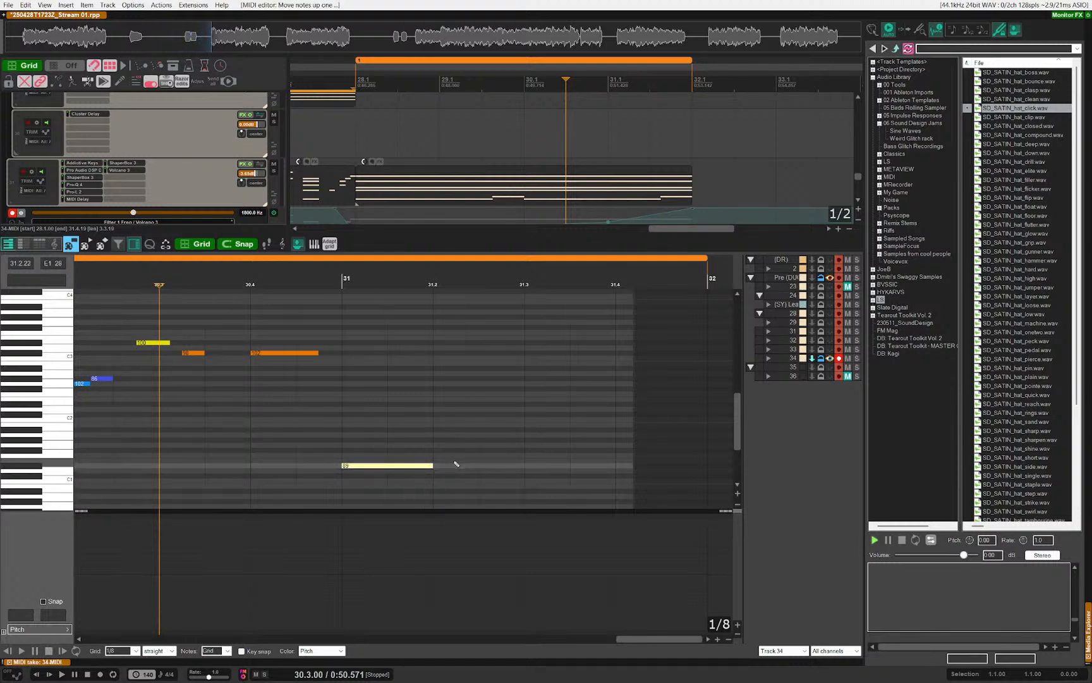
{"action": "left_click_drag", "start_coordinate": [322, 434], "coordinate": [475, 435]}
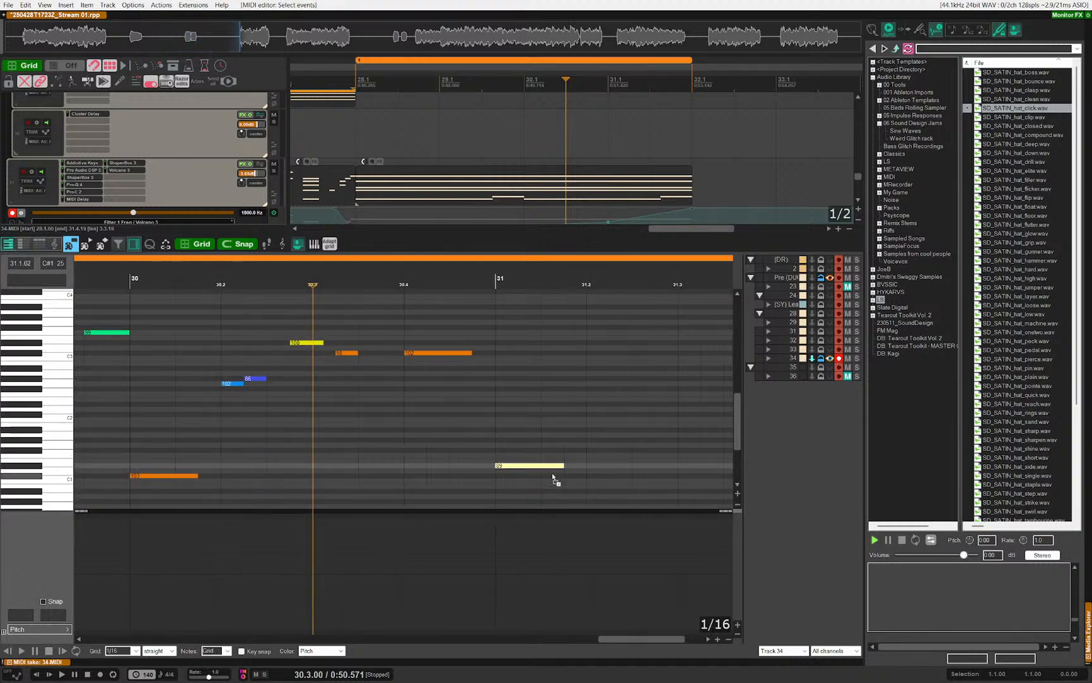
{"action": "left_click_drag", "start_coordinate": [600, 461], "coordinate": [652, 463]}
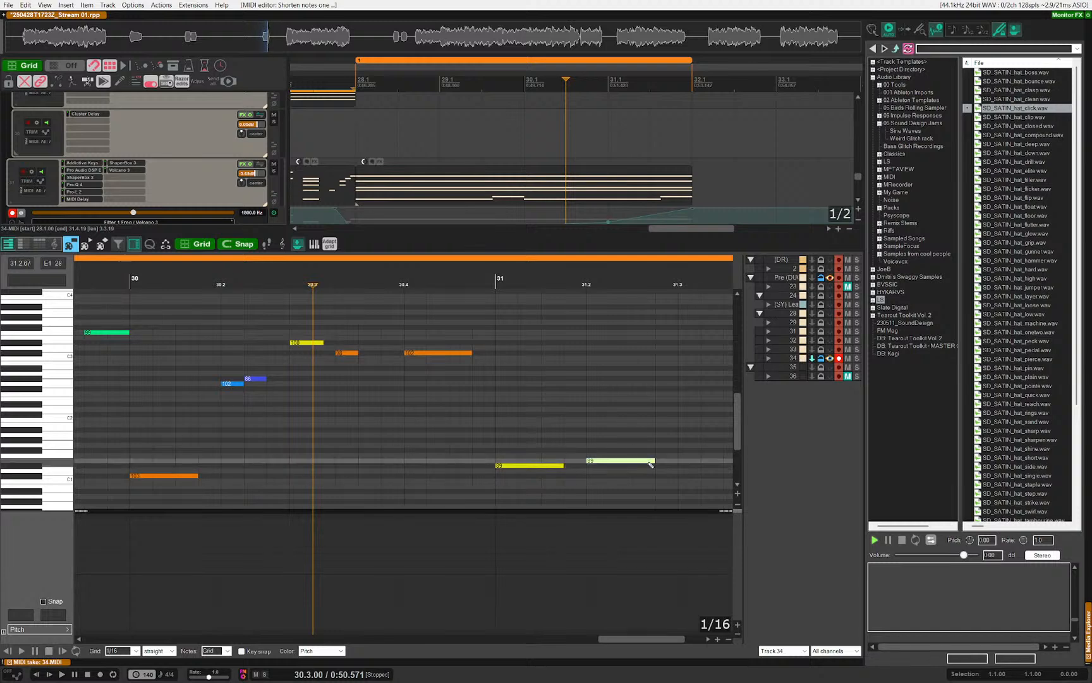
{"action": "key", "text": "Down"}
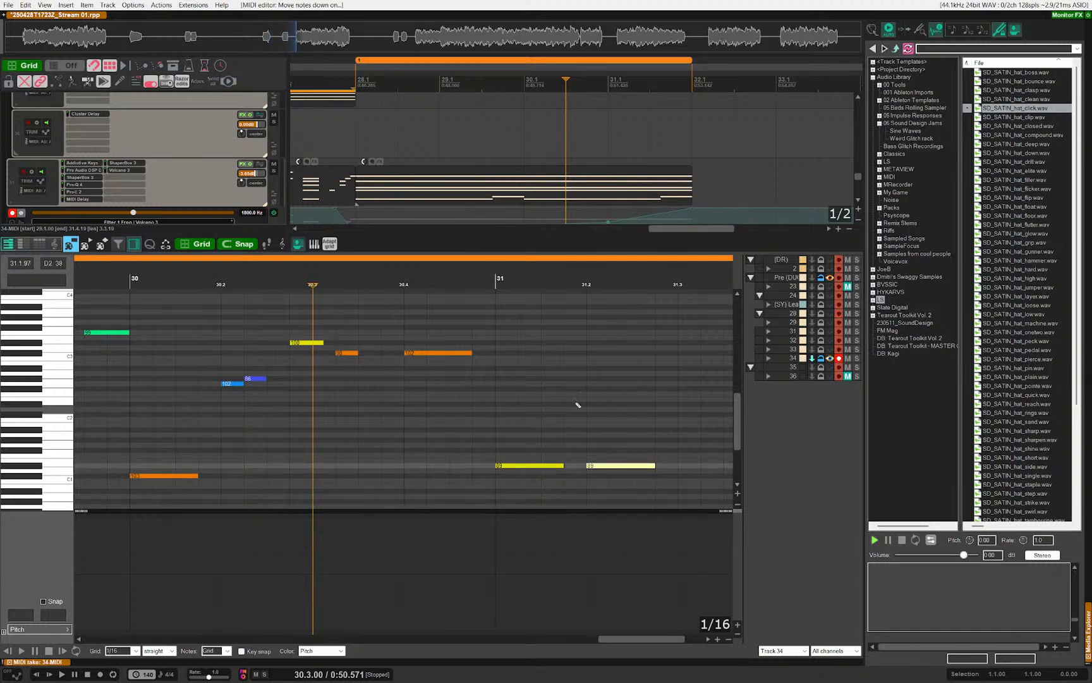
Step: Insert a one-sixteenth D#3 note just before beat 31.2 and play the bass line from 30.3
{"action": "left_click", "coordinate": [582, 368]}
{"action": "key", "text": "Up"}
{"action": "key", "text": "Up"}
{"action": "key", "text": "Up"}
{"action": "key", "text": "Up"}
{"action": "key", "text": "Up"}
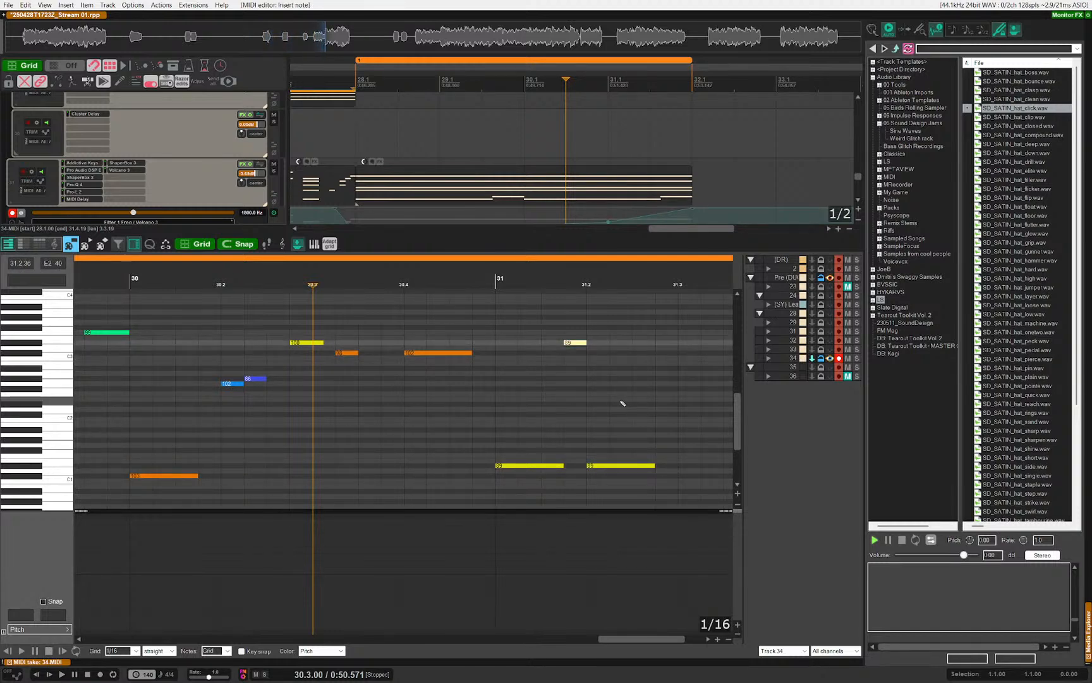
{"action": "key", "text": "space"}
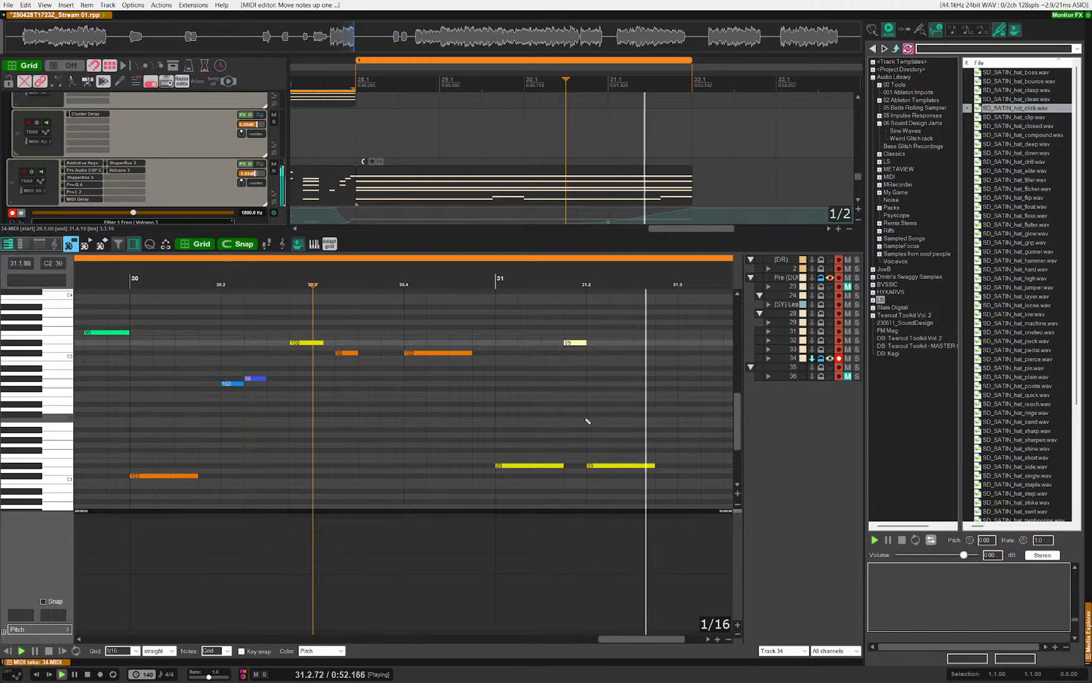
{"action": "key", "text": "space"}
Step: Duplicate the D#3 note and the D#1 note at beat 31.2 twice to continue the octave pattern through beat 31.4
{"action": "scroll", "coordinate": [523, 415], "scroll_direction": "right", "scroll_amount": 5}
{"action": "scroll", "coordinate": [527, 434], "scroll_direction": "up", "scroll_amount": 3}
{"action": "left_click_drag", "start_coordinate": [464, 322], "coordinate": [387, 482]}
{"action": "key", "text": "ctrl+d"}
{"action": "key", "text": "ctrl+d"}
{"action": "left_click", "coordinate": [672, 429]}
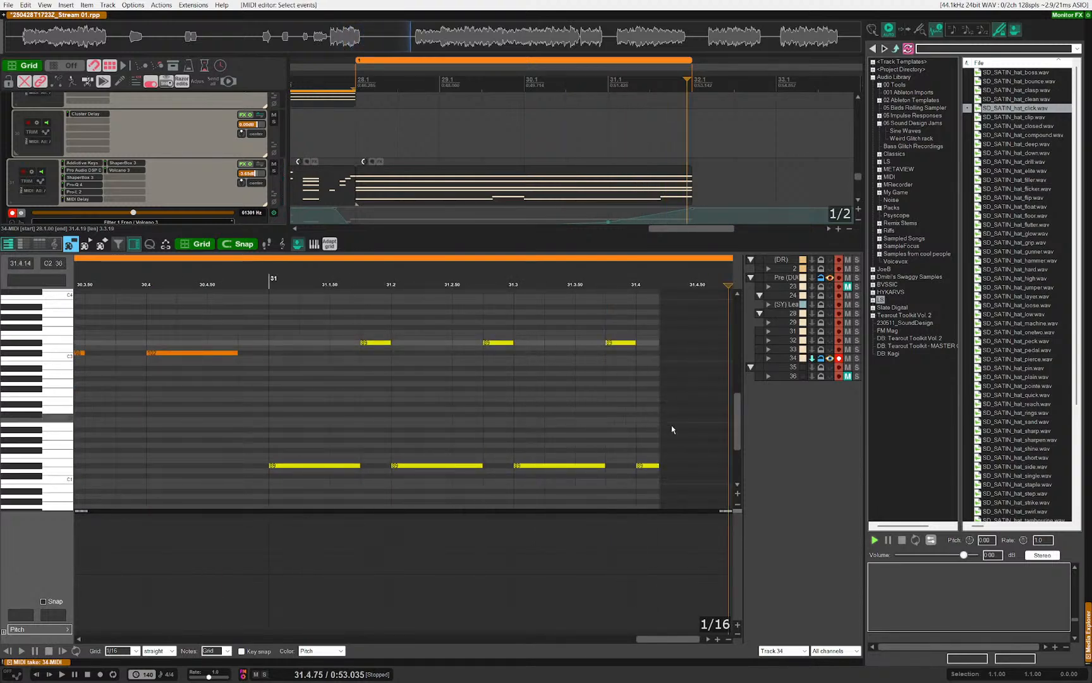
Step: Extend the bass item to bar 32 and complete its last beat with D#1 held to 31.4.75 and a D#3 copy there
{"action": "left_click_drag", "start_coordinate": [662, 406], "coordinate": [561, 392]}
{"action": "left_click_drag", "start_coordinate": [453, 465], "coordinate": [524, 466]}
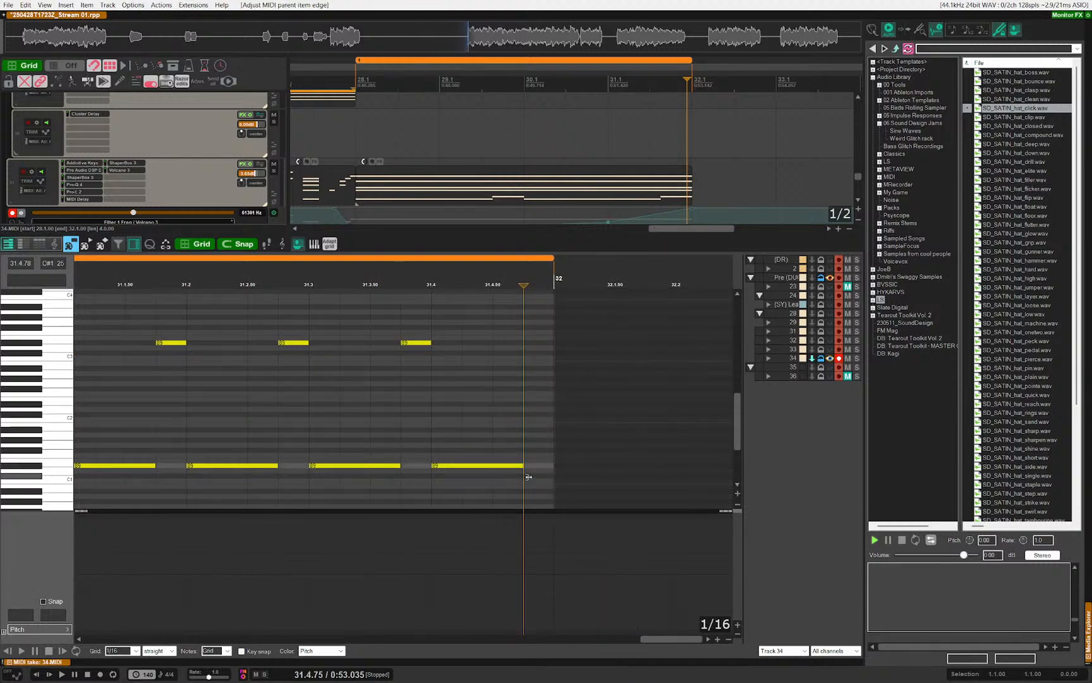
{"action": "left_click_drag", "start_coordinate": [420, 343], "coordinate": [570, 346]}
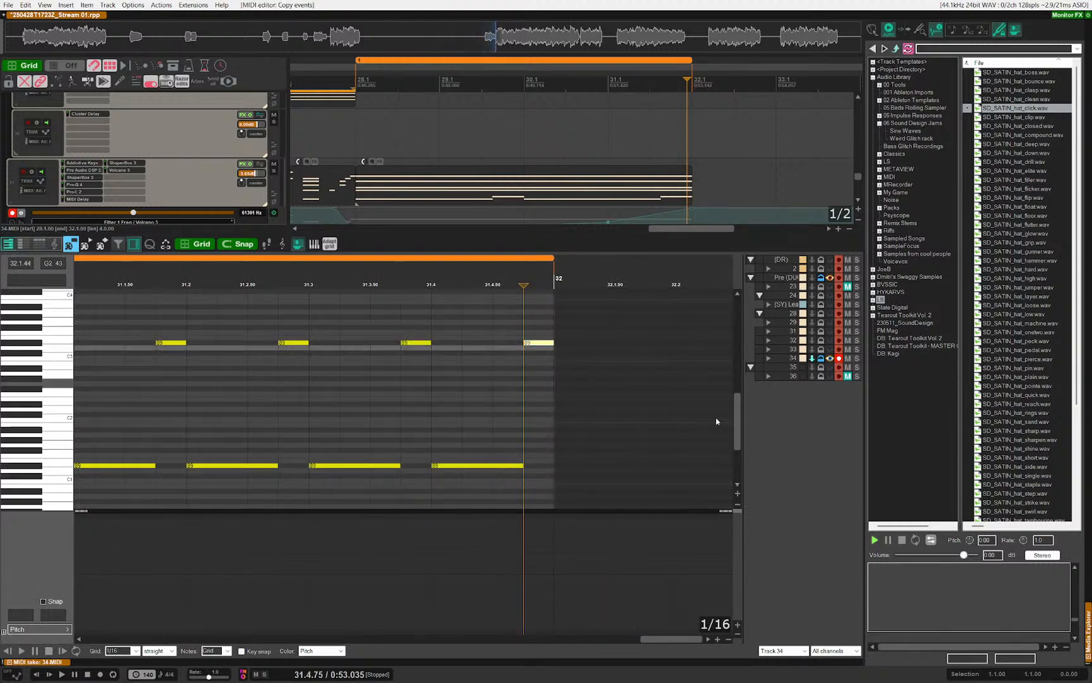
Step: Close the MIDI editor and play the arrangement from 30.2 to check the new bass ending
{"action": "key", "text": "Escape"}
{"action": "right_click", "coordinate": [617, 367]}
{"action": "scroll", "coordinate": [617, 374], "scroll_direction": "up", "scroll_amount": 3}
{"action": "left_click_drag", "start_coordinate": [455, 407], "coordinate": [687, 408]}
{"action": "scroll", "coordinate": [686, 407], "scroll_direction": "up", "scroll_amount": 4}
{"action": "key", "text": "space"}
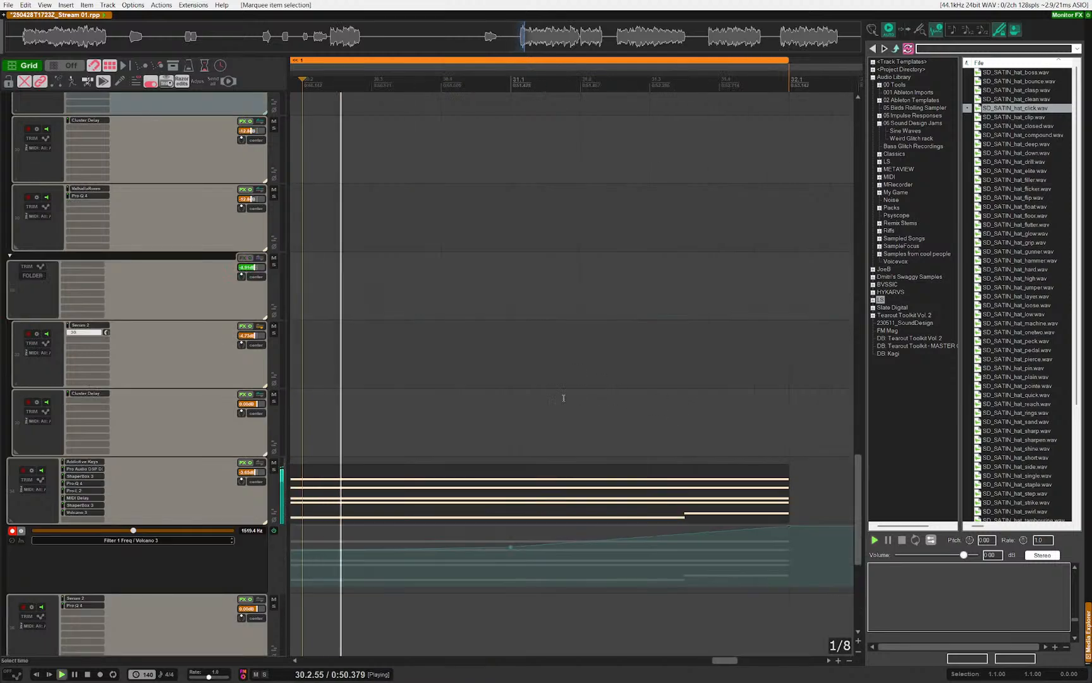
{"action": "scroll", "coordinate": [550, 379], "scroll_direction": "down", "scroll_amount": 3}
{"action": "key", "text": "space"}
Step: Open the Addictive Keys chord item at bar 31 in the MIDI editor and enable key snap to F natural minor
{"action": "left_click", "coordinate": [486, 327]}
{"action": "double_click", "coordinate": [487, 327]}
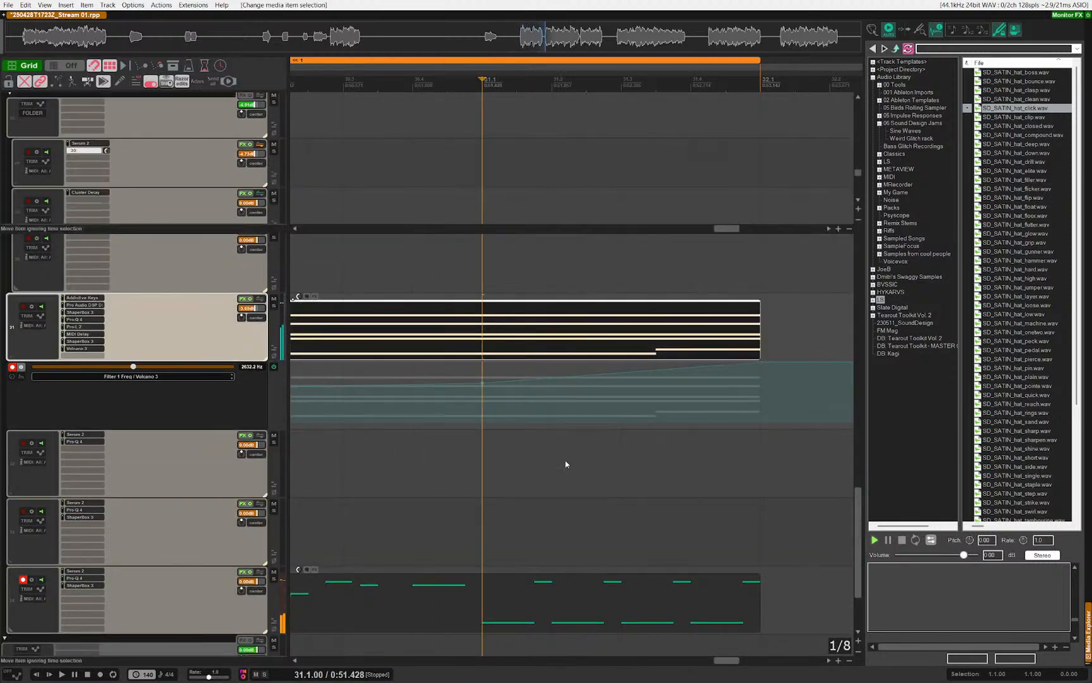
{"action": "scroll", "coordinate": [405, 465], "scroll_direction": "left", "scroll_amount": 3}
{"action": "scroll", "coordinate": [316, 480], "scroll_direction": "up", "scroll_amount": 3}
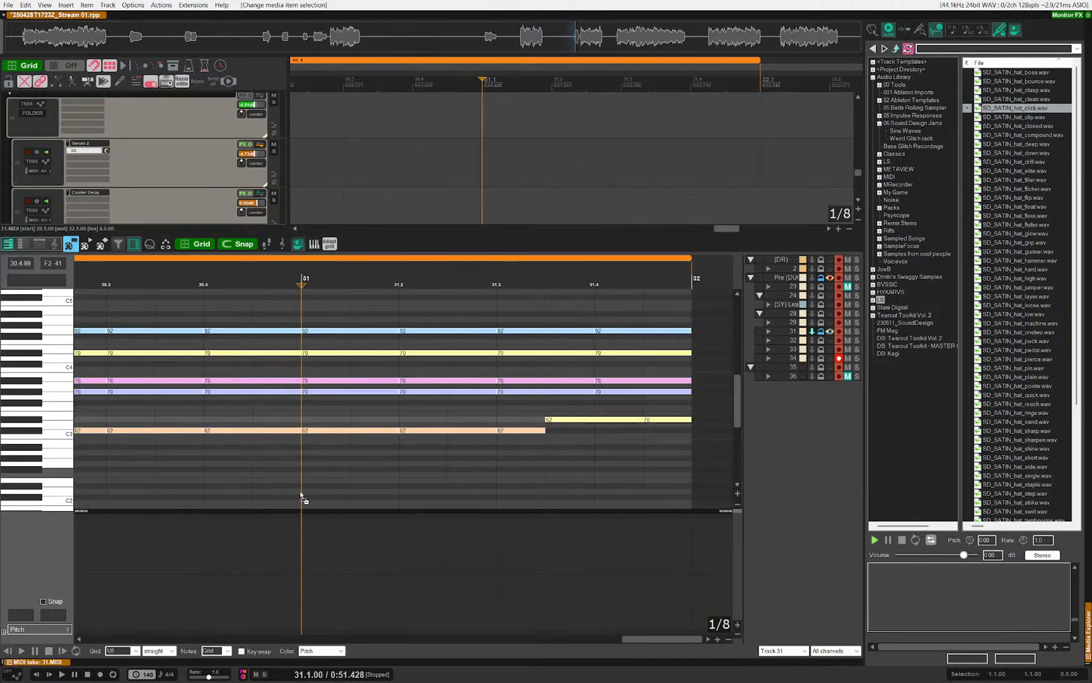
{"action": "left_click", "coordinate": [241, 651]}
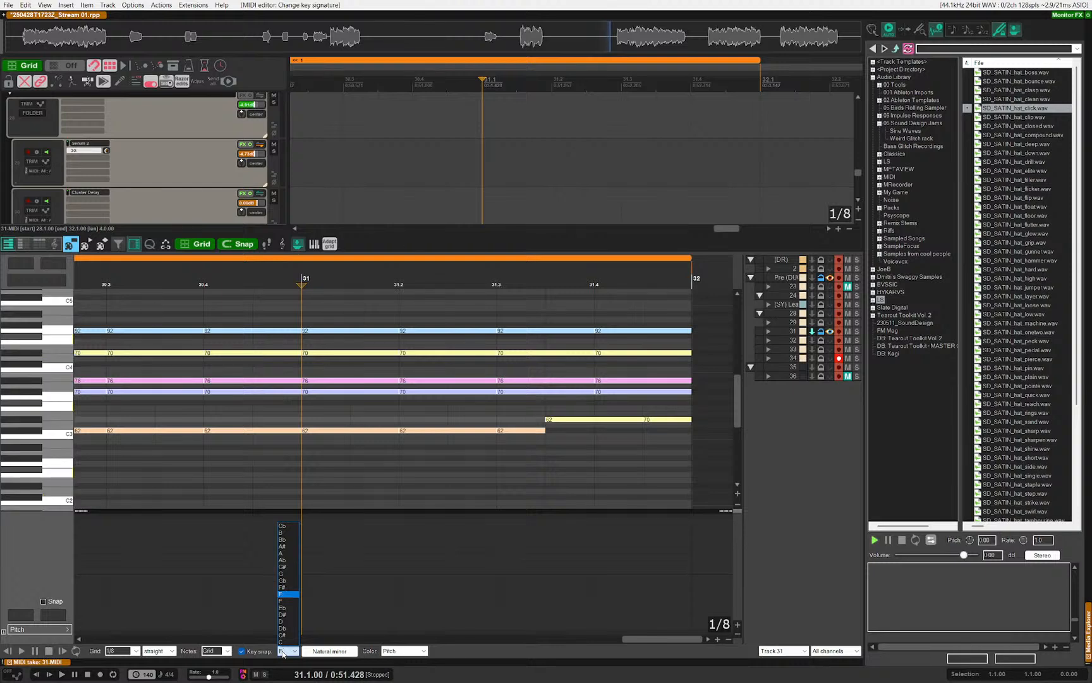
{"action": "left_click", "coordinate": [285, 590]}
Step: Raise the chord notes starting on bar 31 by two scale steps, placing the lowest on F3 and the highest on Bb4
{"action": "left_click_drag", "start_coordinate": [307, 468], "coordinate": [481, 304]}
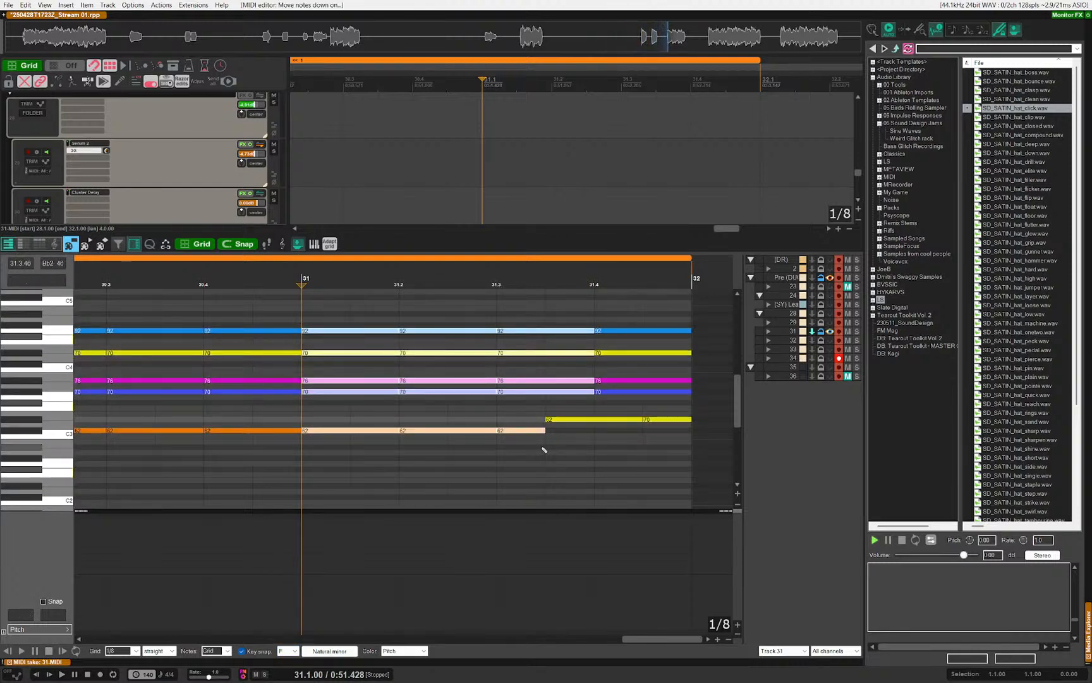
{"action": "key", "text": "Up"}
{"action": "key", "text": "Up"}
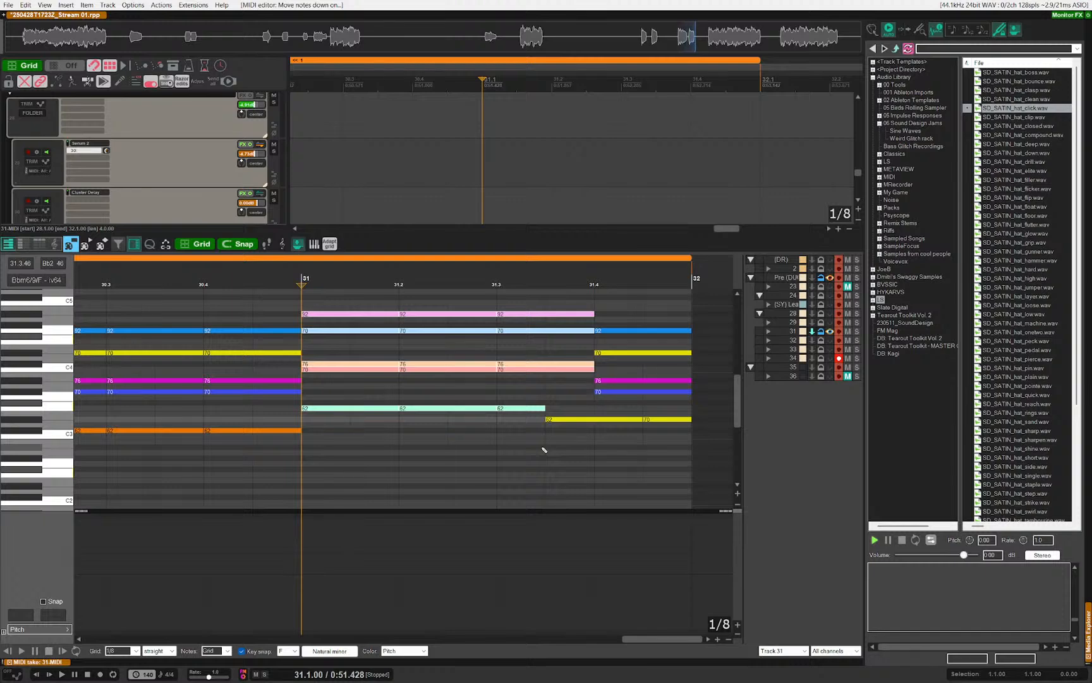
Step: Raise the Db4 notes of the bar 31 chord to Eb4 and audition the chord
{"action": "left_click", "coordinate": [345, 369]}
{"action": "left_click_drag", "start_coordinate": [346, 365], "coordinate": [598, 366]}
{"action": "key", "text": "Up"}
{"action": "key", "text": "alt+space"}
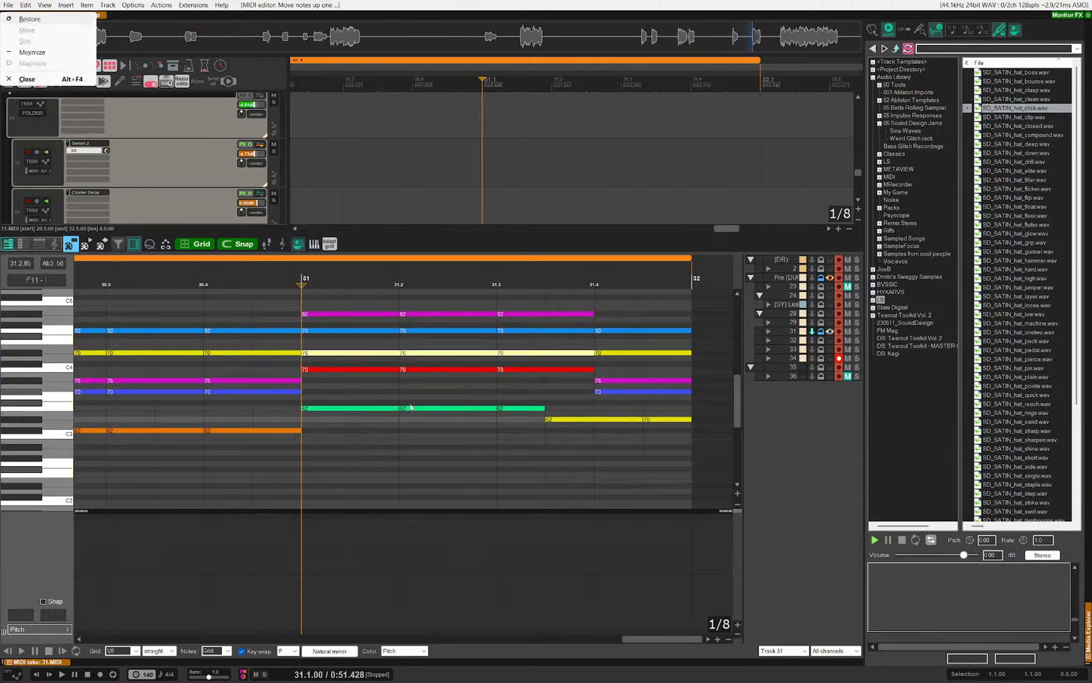
{"action": "left_click_drag", "start_coordinate": [485, 494], "coordinate": [575, 510]}
{"action": "key", "text": "space"}
{"action": "key", "text": "space"}
{"action": "left_click_drag", "start_coordinate": [456, 449], "coordinate": [466, 483]}
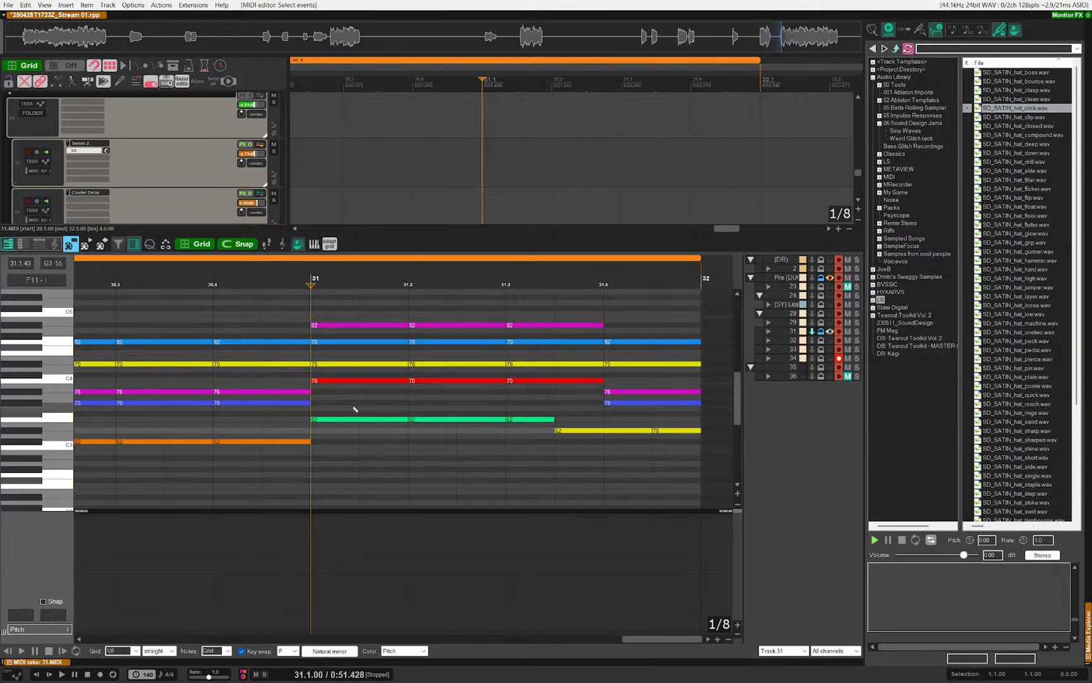
Step: Raise the lowest bar 31 chord note to Bb3, lengthen it to beat 31.4, and start playback from bar 31
{"action": "left_click_drag", "start_coordinate": [352, 406], "coordinate": [536, 442]}
{"action": "key", "text": "Up"}
{"action": "key", "text": "Up"}
{"action": "key", "text": "Down"}
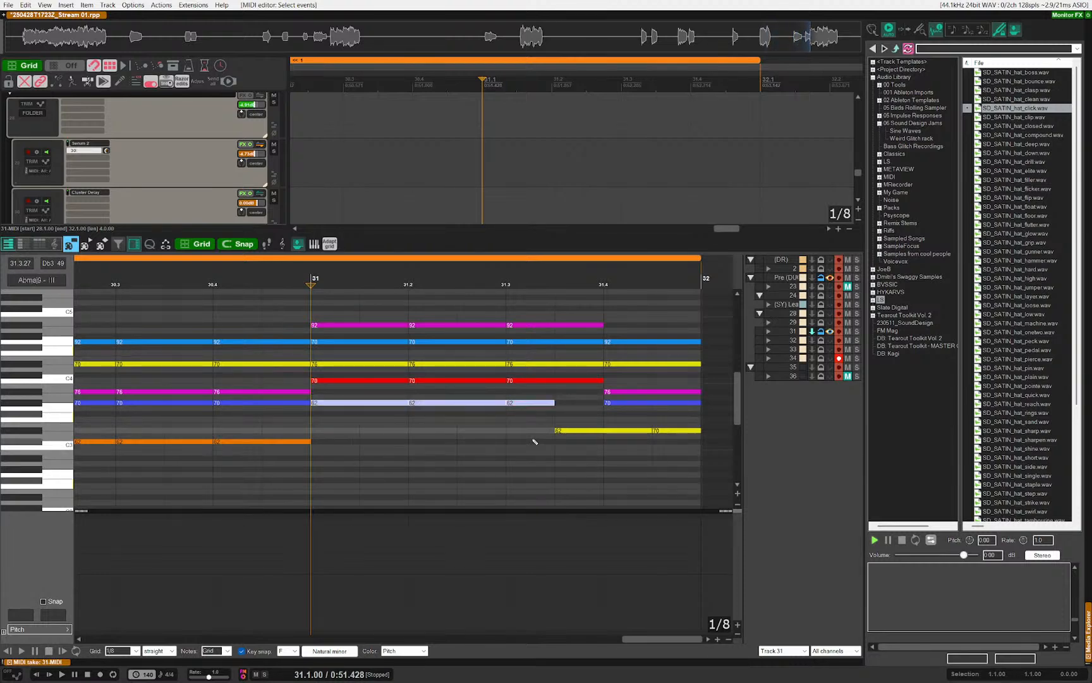
{"action": "key", "text": "Up"}
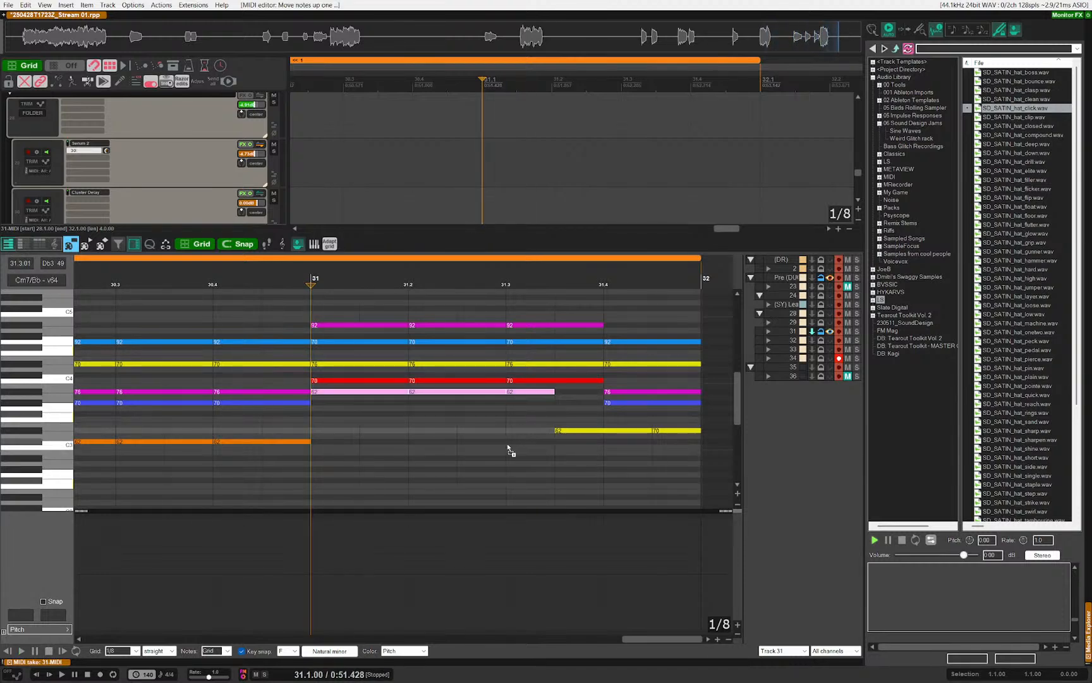
{"action": "key", "text": "space"}
{"action": "key", "text": "alt+Right"}
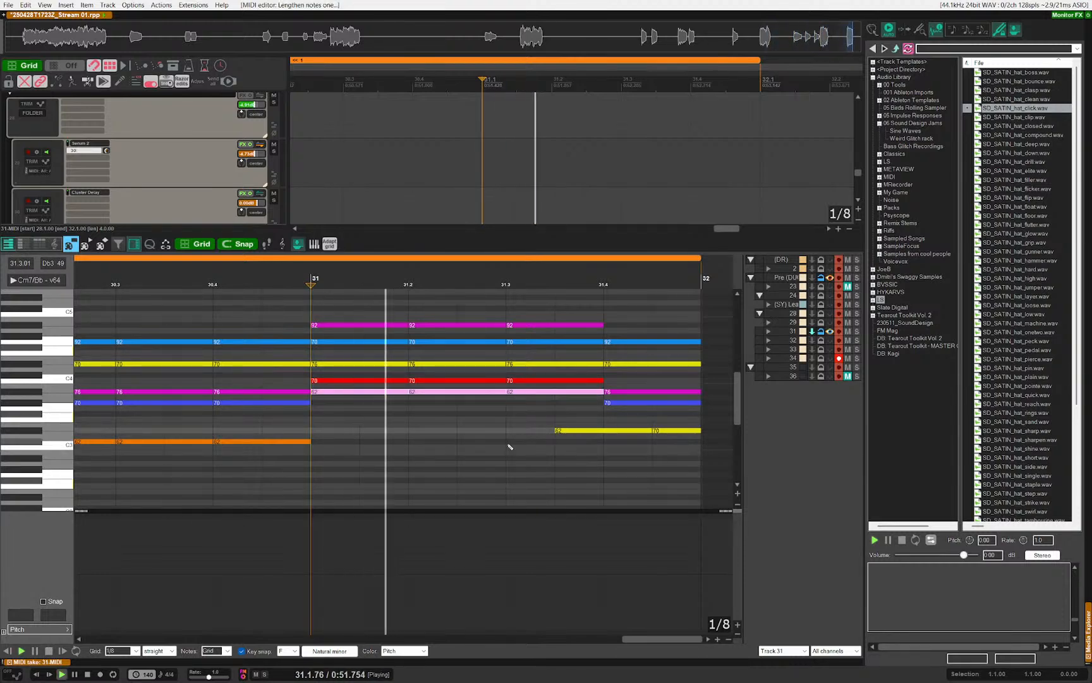
Step: Close the MIDI editor and play the revised chords together with the bass from 30.2
{"action": "left_click", "coordinate": [552, 456]}
{"action": "key", "text": "space"}
{"action": "key", "text": "space"}
{"action": "key", "text": "Escape"}
{"action": "scroll", "coordinate": [638, 468], "scroll_direction": "down", "scroll_amount": 6}
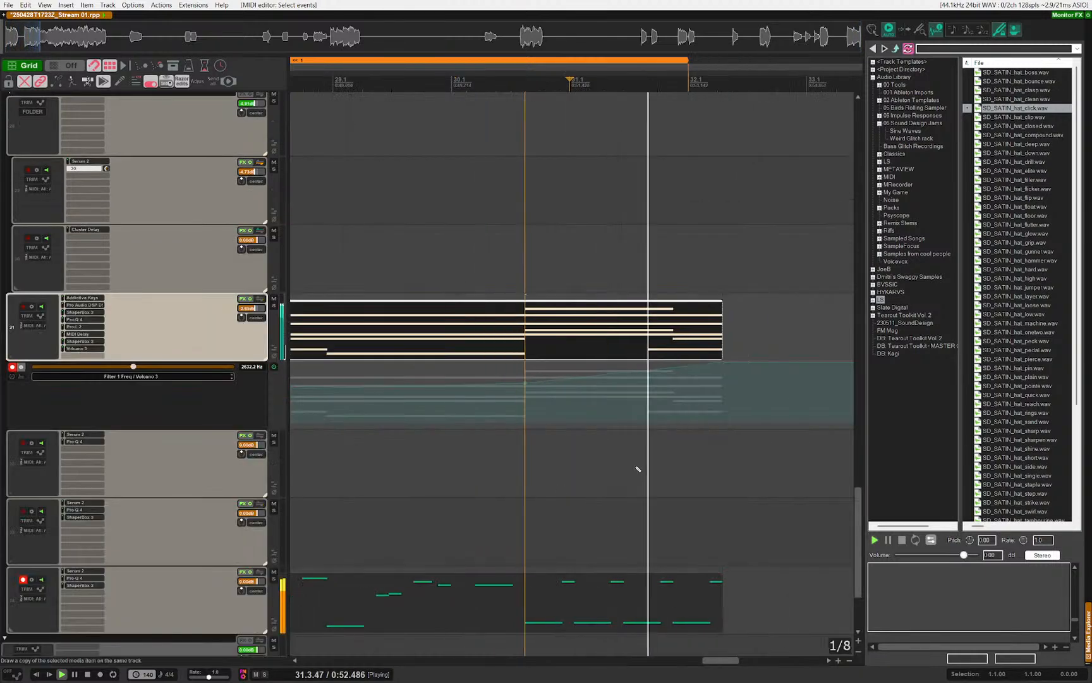
{"action": "left_click", "coordinate": [506, 280]}
{"action": "scroll", "coordinate": [634, 464], "scroll_direction": "down", "scroll_amount": 3}
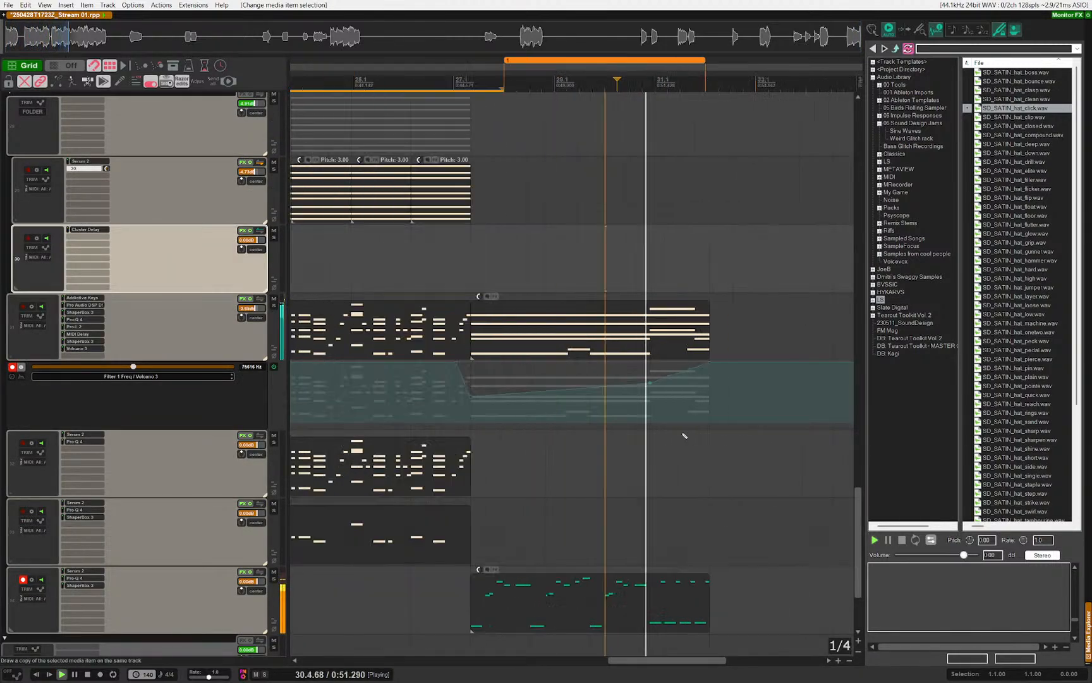
{"action": "scroll", "coordinate": [722, 479], "scroll_direction": "up", "scroll_amount": 3}
{"action": "key", "text": "space"}
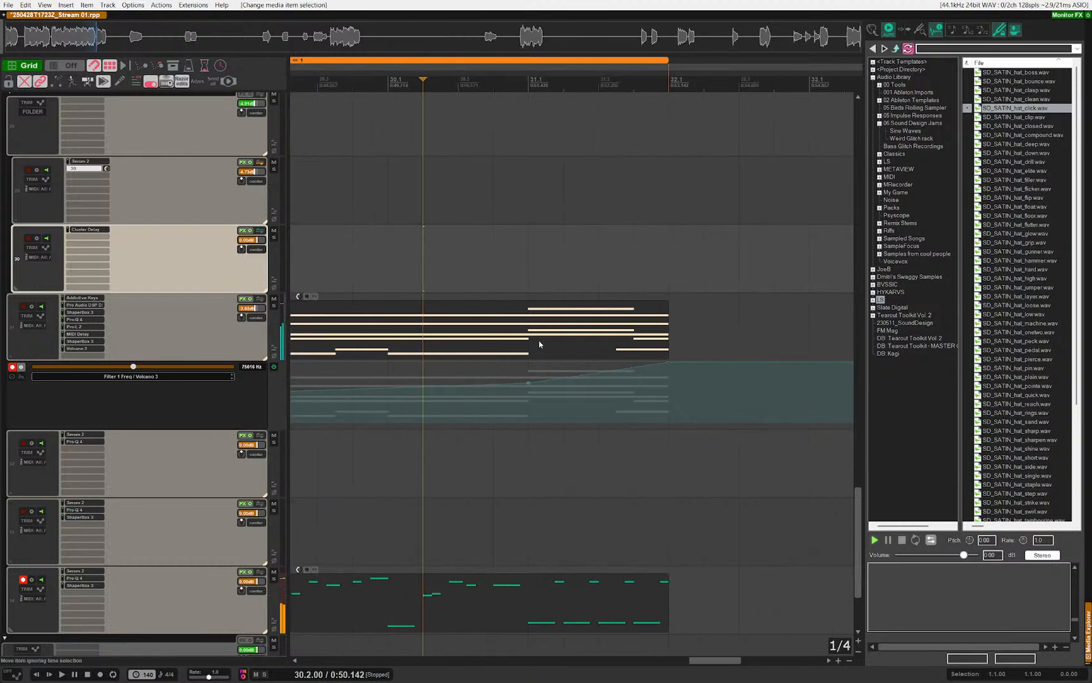
Step: Try the last chord without its Ab3 note at beat 31.4 and play it from bar 31
{"action": "left_click", "coordinate": [530, 344]}
{"action": "key", "text": "ctrl+alt+e"}
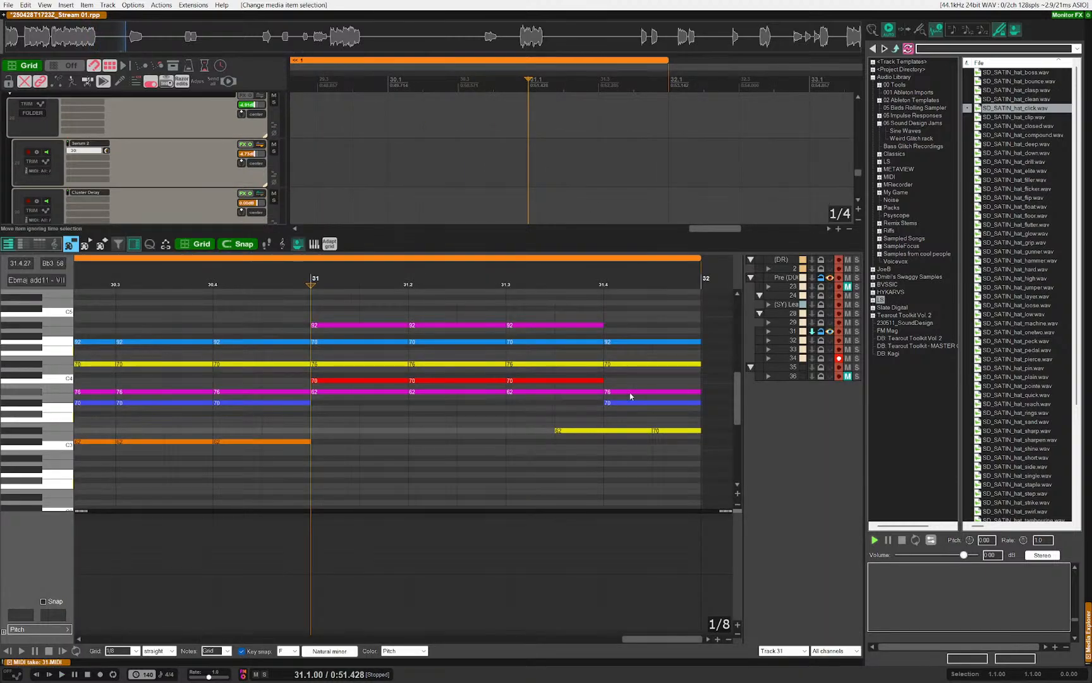
{"action": "left_click", "coordinate": [631, 393]}
{"action": "left_click", "coordinate": [660, 403]}
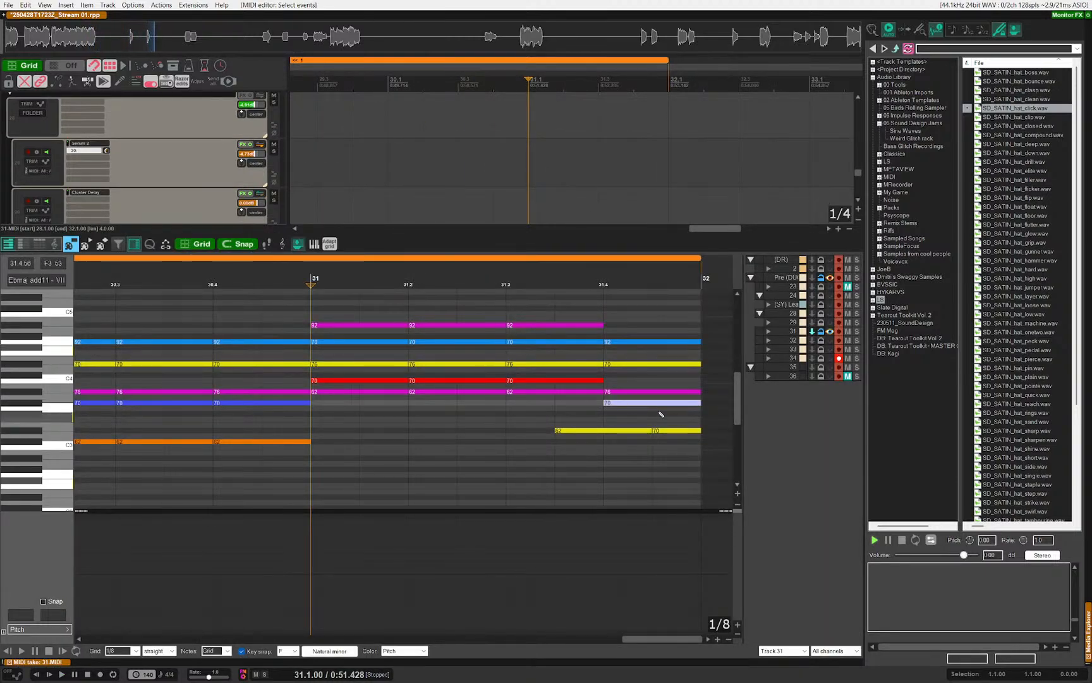
{"action": "key", "text": "Delete"}
{"action": "key", "text": "space"}
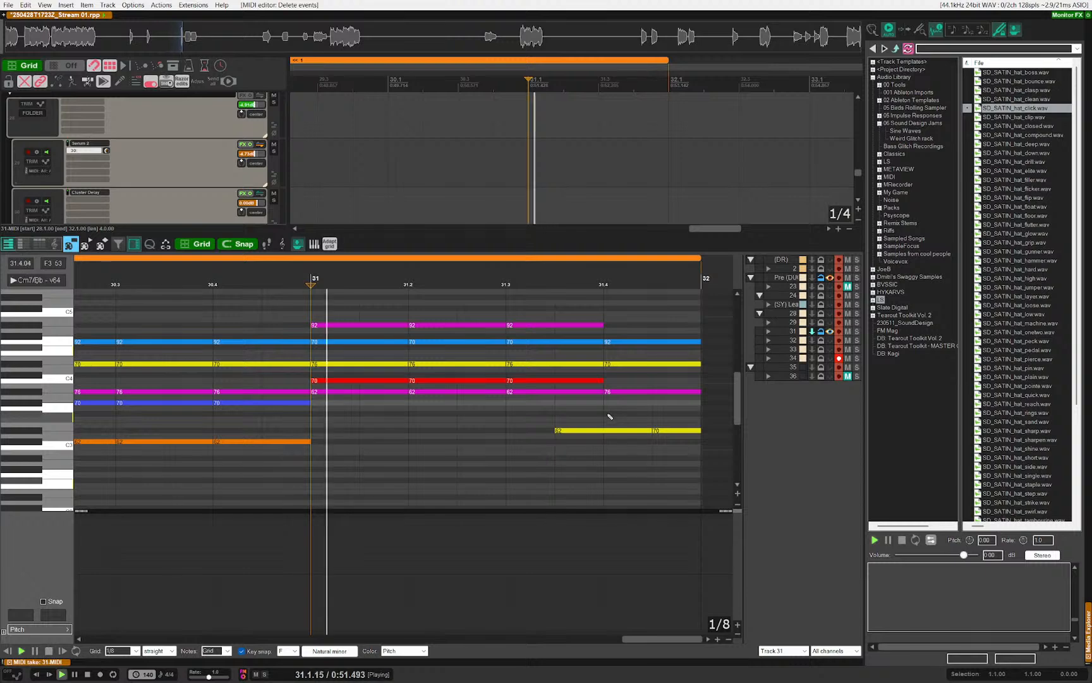
{"action": "left_click_drag", "start_coordinate": [607, 471], "coordinate": [662, 490]}
{"action": "key", "text": "space"}
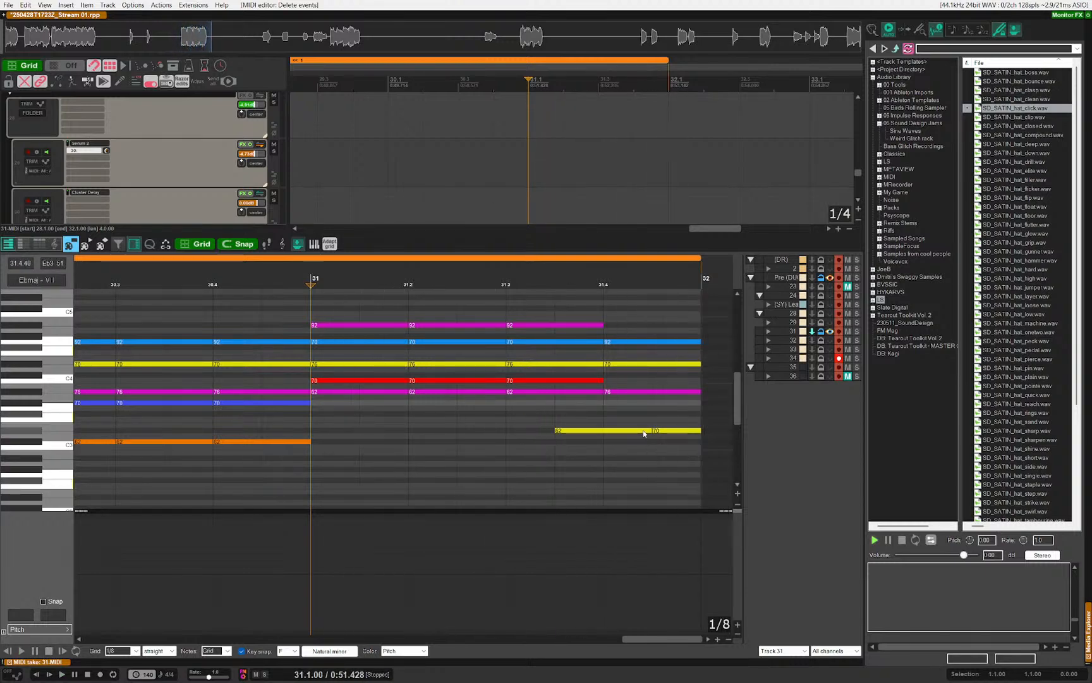
{"action": "left_click_drag", "start_coordinate": [589, 470], "coordinate": [670, 497]}
{"action": "key", "text": "Escape"}
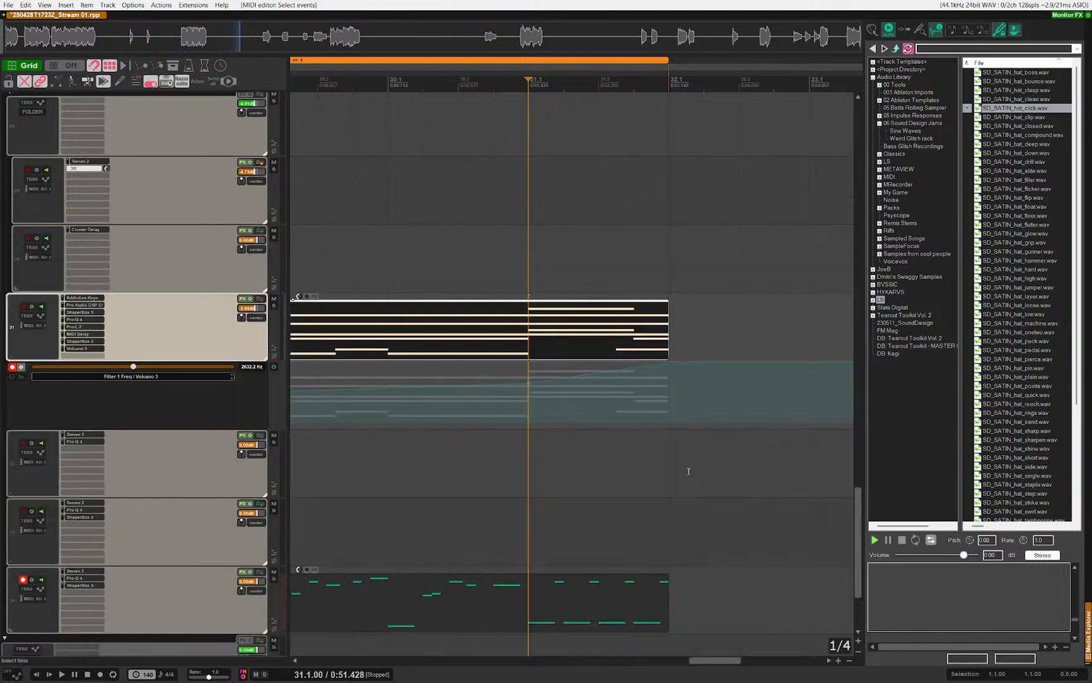
Step: Reopen the Addictive Keys chord item, raise the G4 note at beat 31.4 to Ab4, and play from bar 31
{"action": "double_click", "coordinate": [634, 342]}
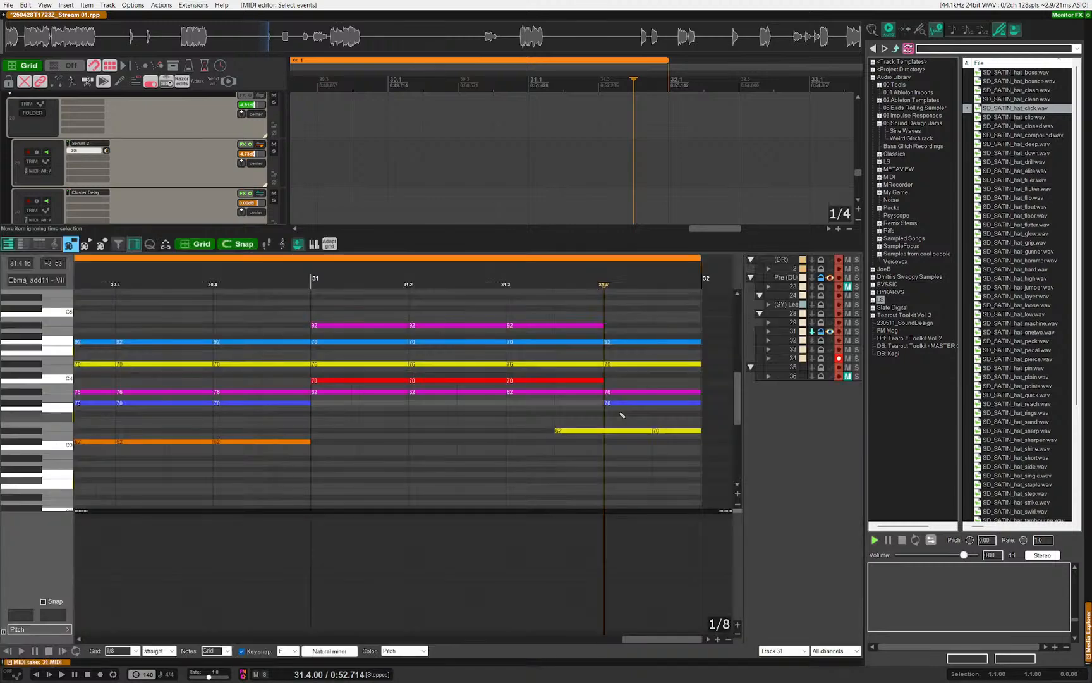
{"action": "left_click", "coordinate": [625, 393]}
{"action": "left_click", "coordinate": [627, 364]}
{"action": "left_click", "coordinate": [633, 338]}
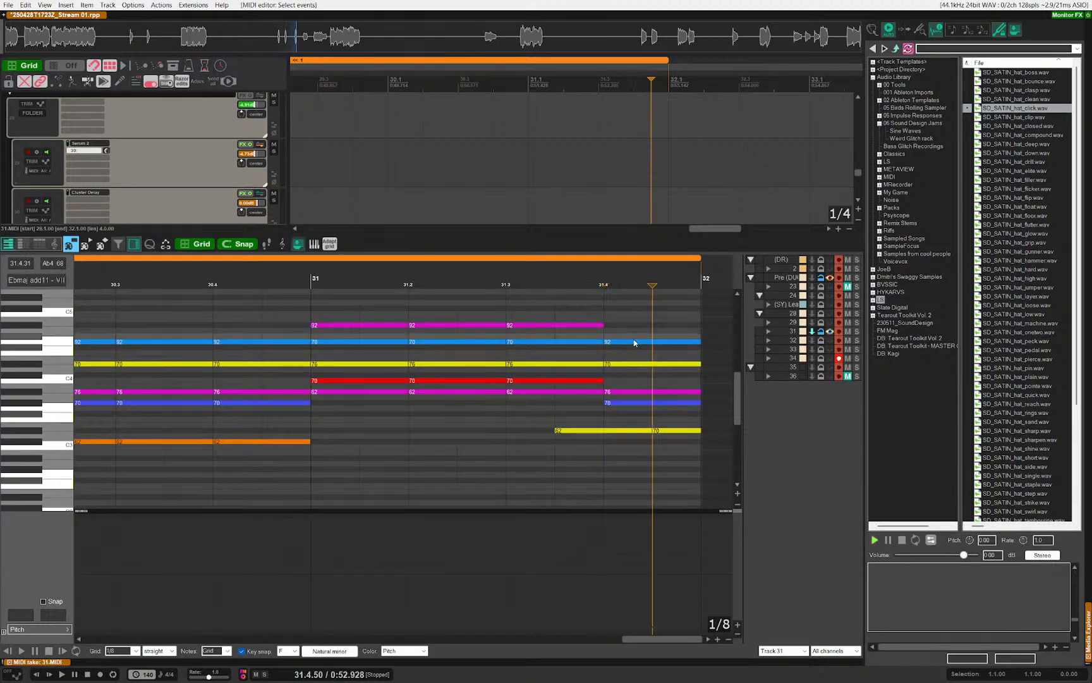
{"action": "left_click", "coordinate": [629, 342]}
{"action": "left_click_drag", "start_coordinate": [627, 340], "coordinate": [626, 335]}
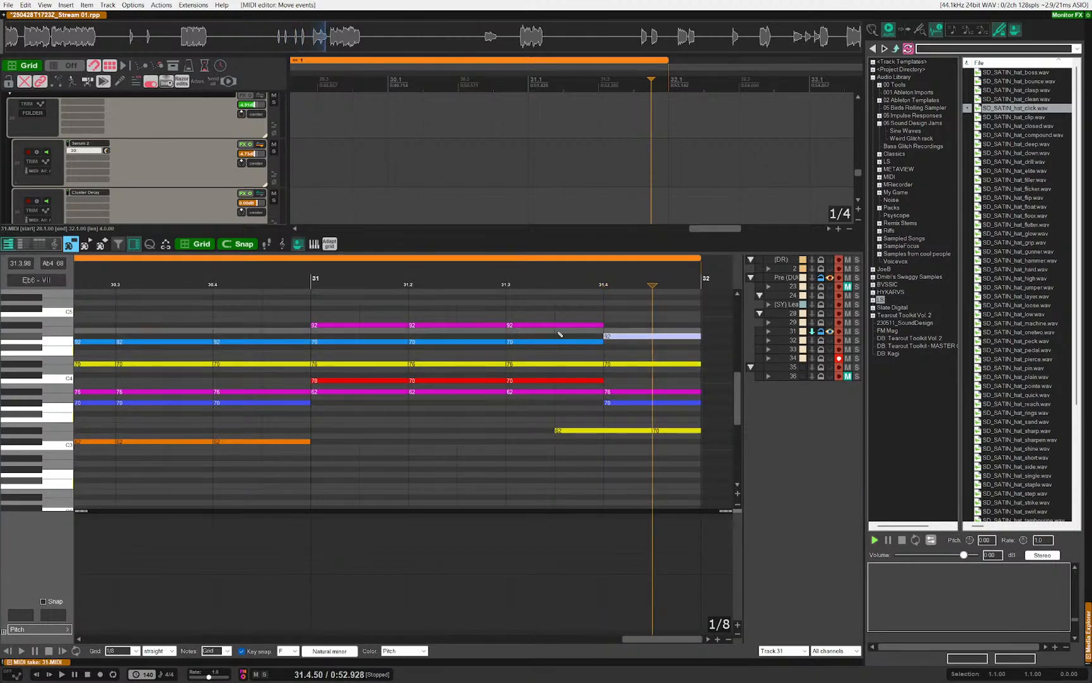
{"action": "left_click", "coordinate": [420, 310]}
{"action": "key", "text": "space"}
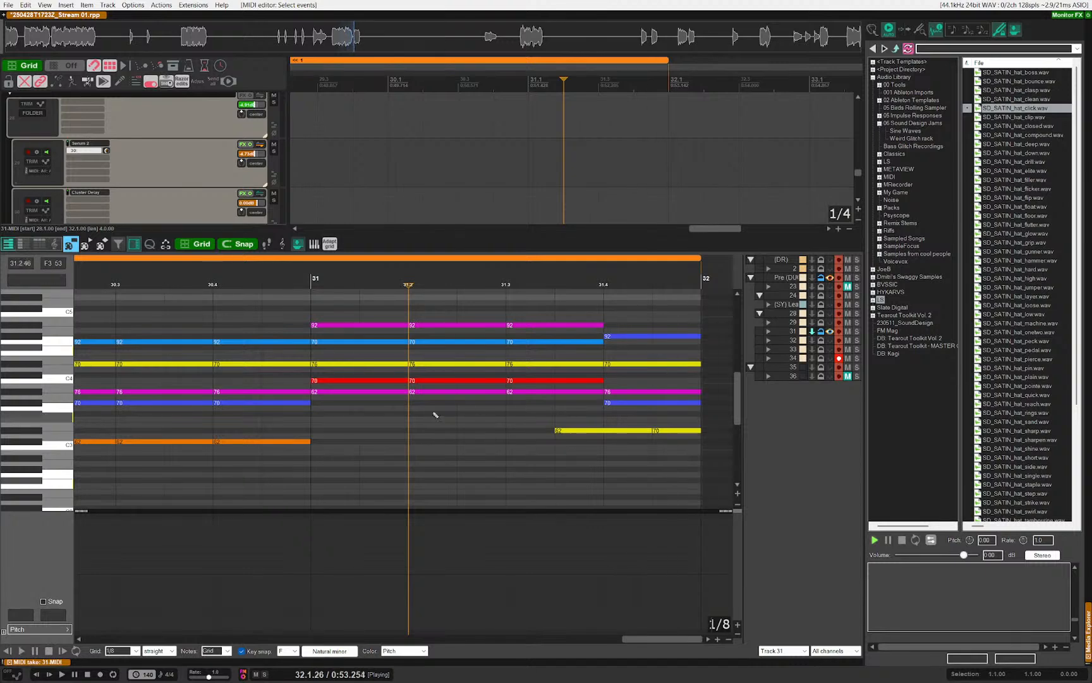
{"action": "left_click", "coordinate": [317, 373]}
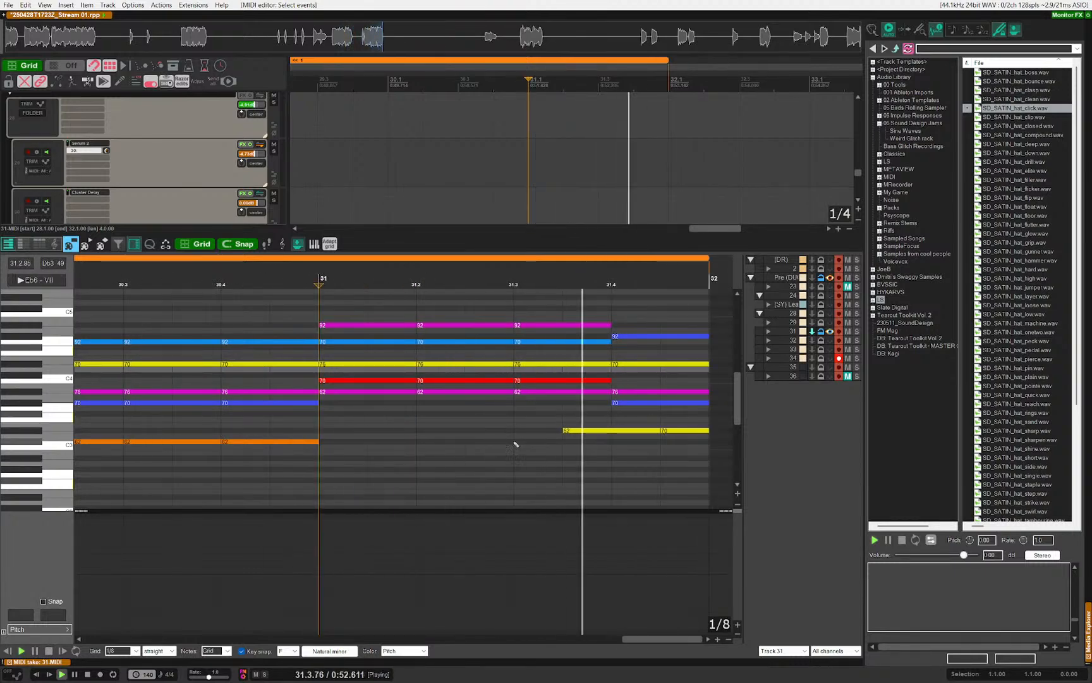
{"action": "key", "text": "space"}
Step: Close the MIDI editor and place the edit cursor at the start of bar 28 on the Cluster Delay track
{"action": "key", "text": "Escape"}
{"action": "scroll", "coordinate": [622, 459], "scroll_direction": "down", "scroll_amount": 3}
{"action": "scroll", "coordinate": [625, 456], "scroll_direction": "down", "scroll_amount": 2}
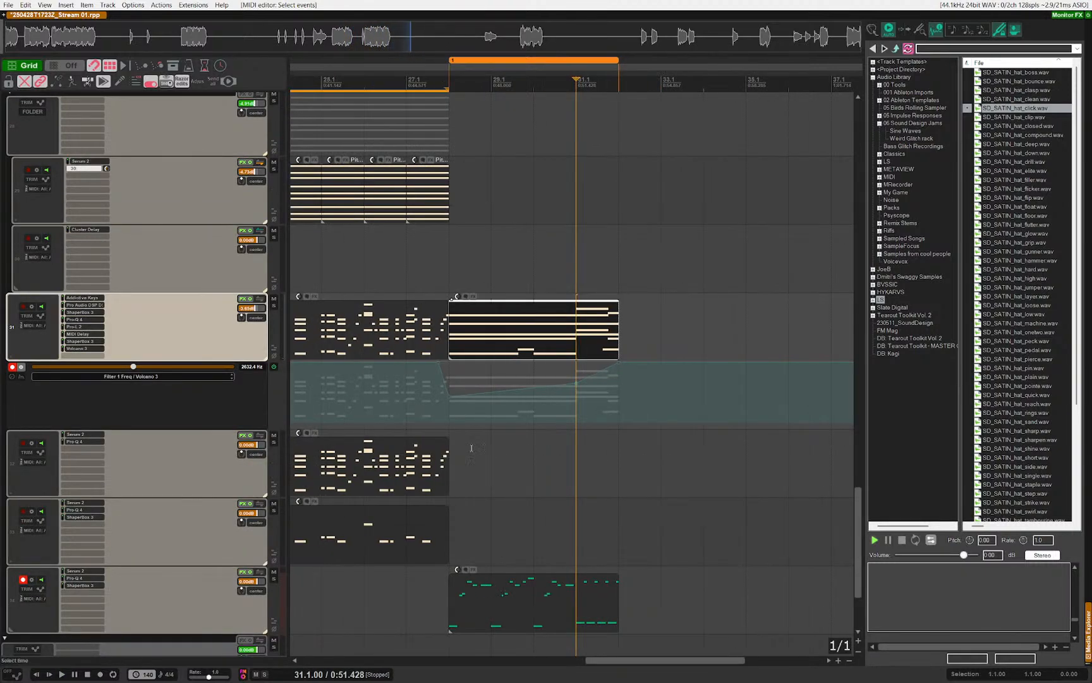
{"action": "left_click", "coordinate": [446, 278]}
{"action": "left_click_drag", "start_coordinate": [435, 285], "coordinate": [512, 324]}
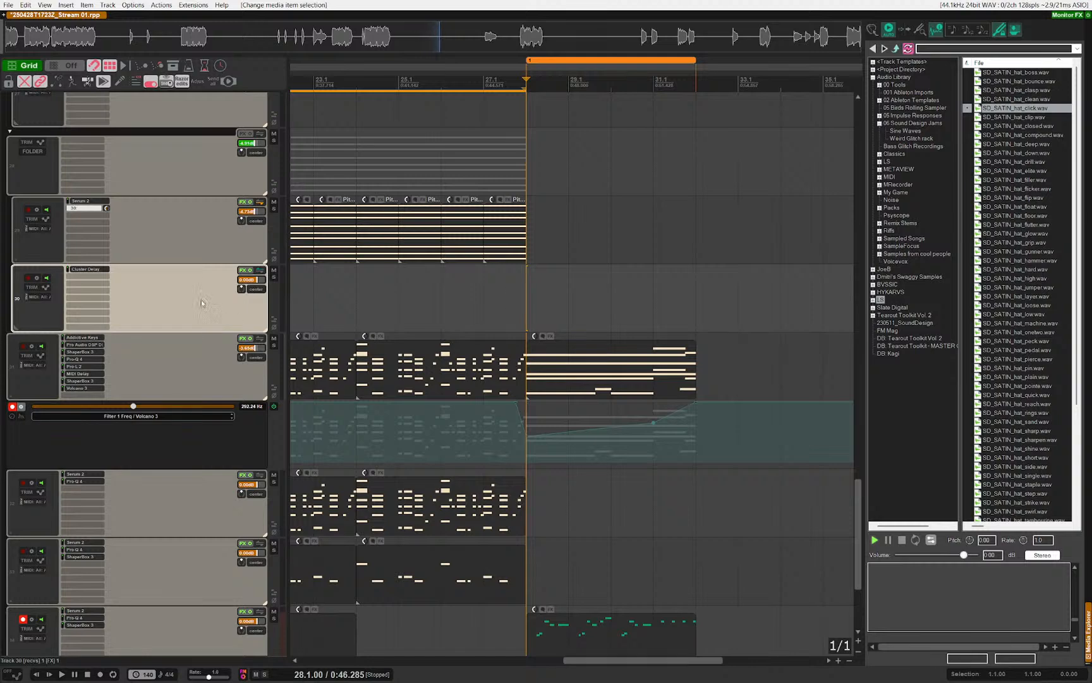
Step: Insert an empty track below the Cluster Delay track and save the project
{"action": "key", "text": "ctrl+t"}
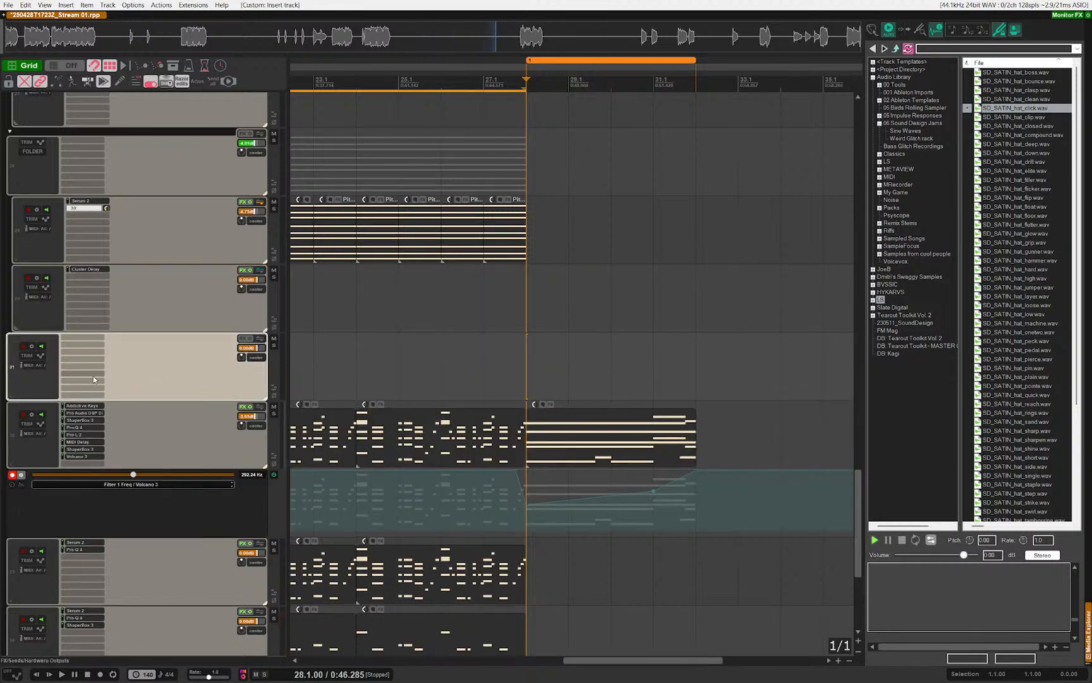
{"action": "key", "text": "ctrl+s"}
{"action": "left_click_drag", "start_coordinate": [506, 334], "coordinate": [754, 330]}
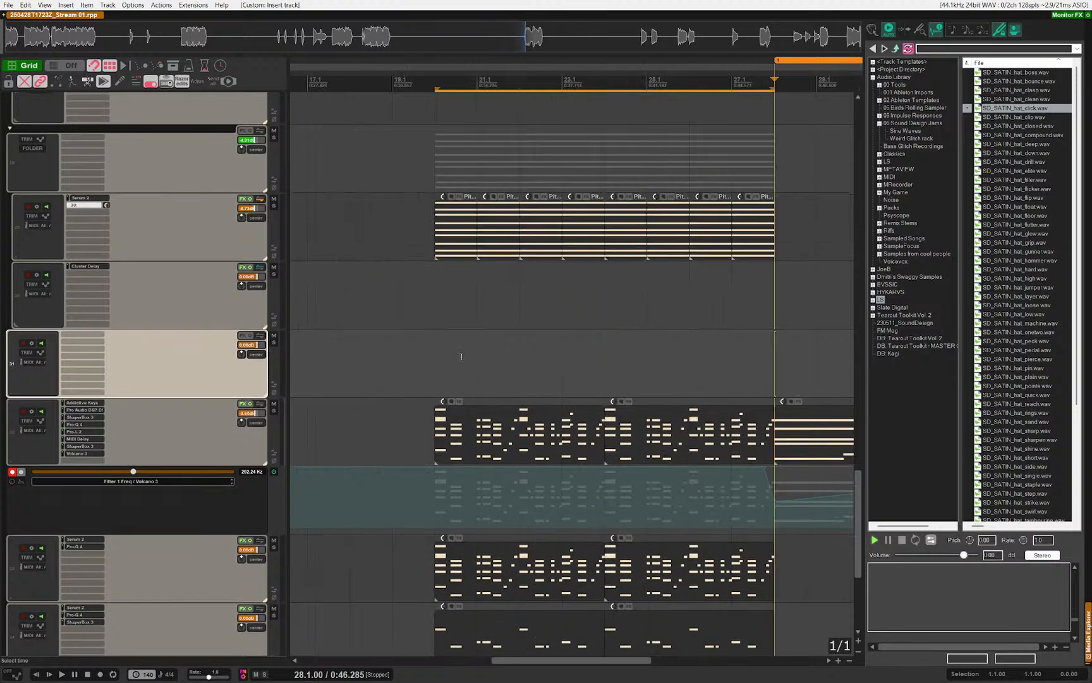
Step: Place the edit cursor at the start of bar 20 and play the arrangement from there
{"action": "left_click", "coordinate": [460, 356]}
{"action": "key", "text": "Left"}
{"action": "key", "text": "Left"}
{"action": "key", "text": "Right"}
{"action": "key", "text": "space"}
{"action": "left_click_drag", "start_coordinate": [591, 404], "coordinate": [499, 387]}
{"action": "left_click_drag", "start_coordinate": [430, 336], "coordinate": [479, 358]}
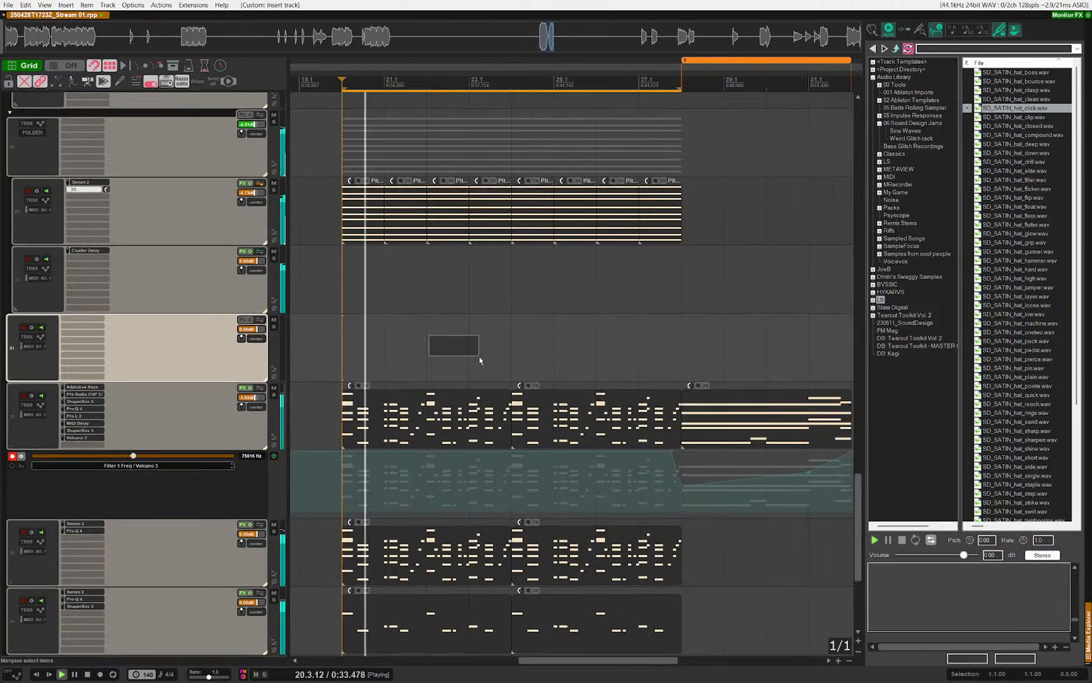
Step: Hide all track envelopes and close the Media Explorer while the arrangement plays
{"action": "key", "text": "v"}
{"action": "key", "text": "v"}
{"action": "key", "text": "v"}
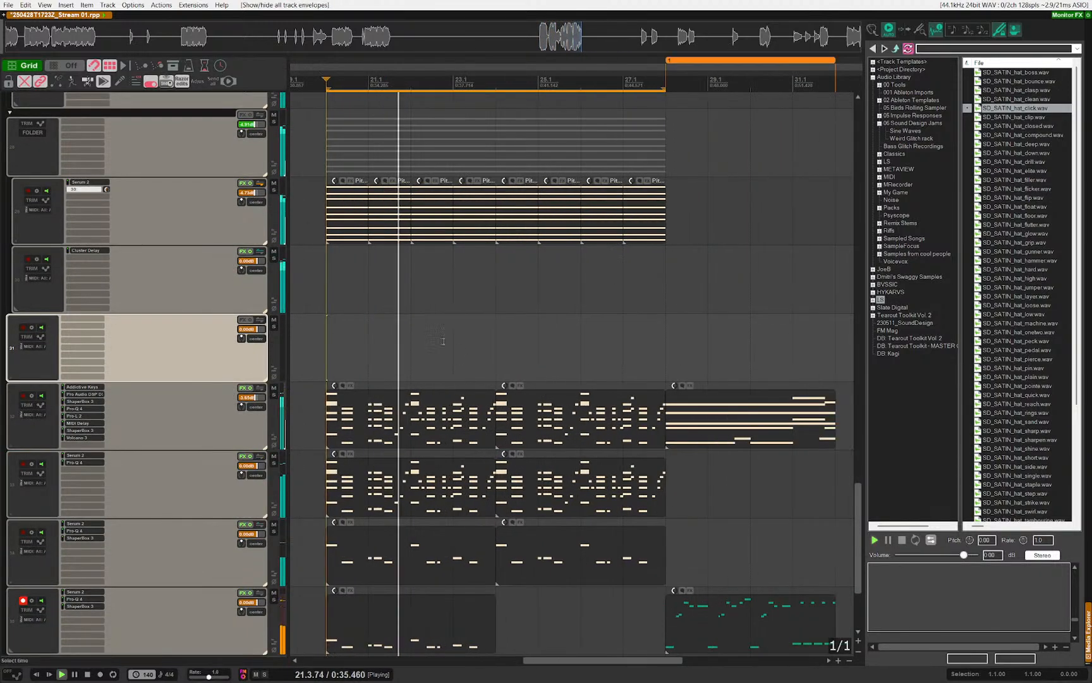
{"action": "scroll", "coordinate": [481, 354], "scroll_direction": "down", "scroll_amount": 5}
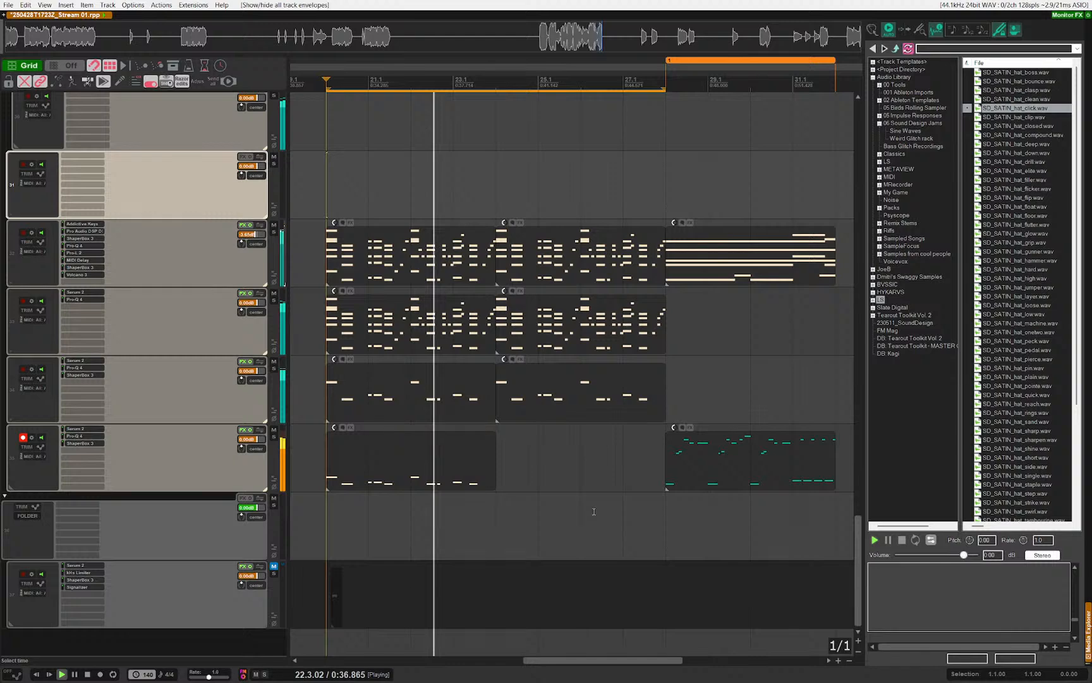
{"action": "key", "text": "ctrl+alt+x"}
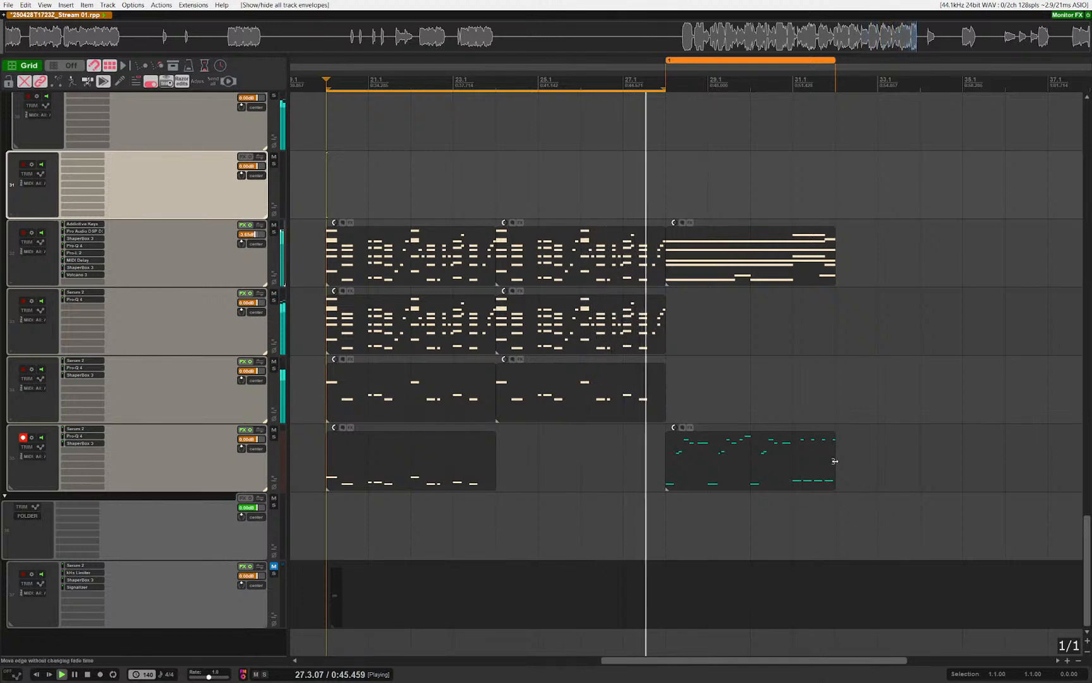
Step: Listen to the transition into bar 28 and the whole four-bar section, and stop playback
{"action": "scroll", "coordinate": [790, 460], "scroll_direction": "up", "scroll_amount": 4}
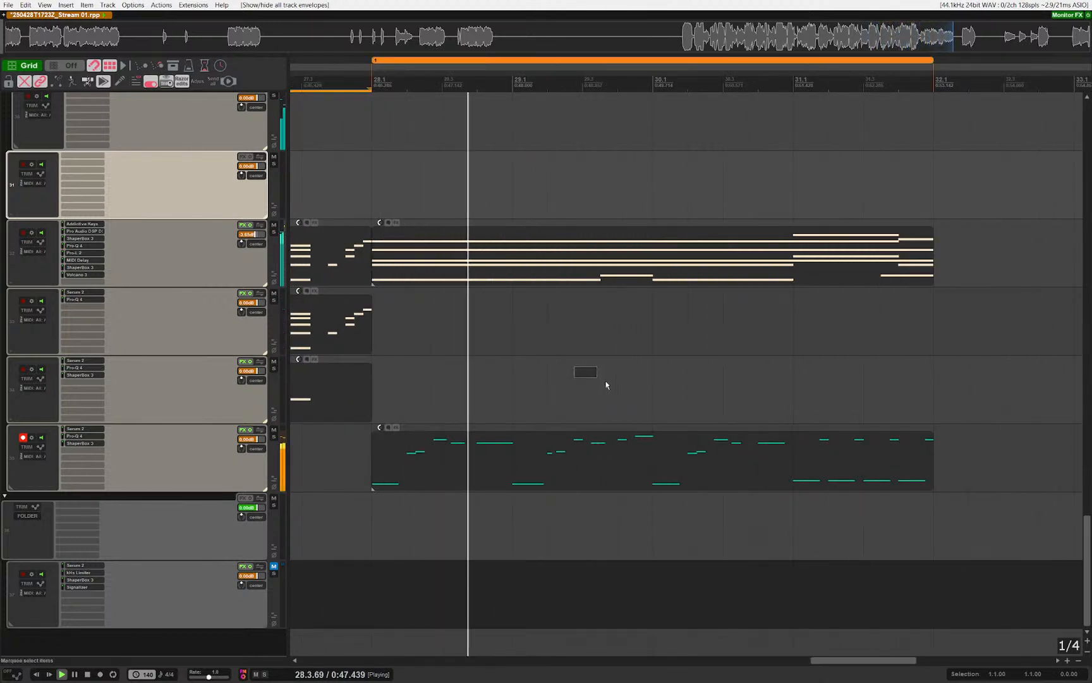
{"action": "scroll", "coordinate": [545, 385], "scroll_direction": "down", "scroll_amount": 1}
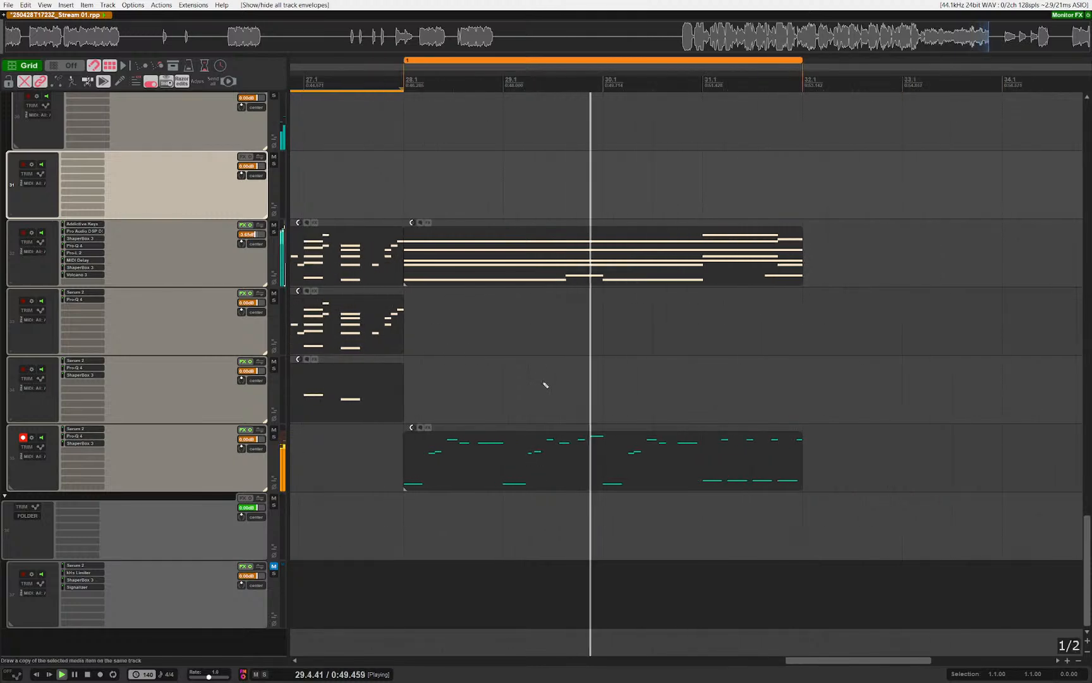
{"action": "left_click_drag", "start_coordinate": [597, 367], "coordinate": [561, 398]}
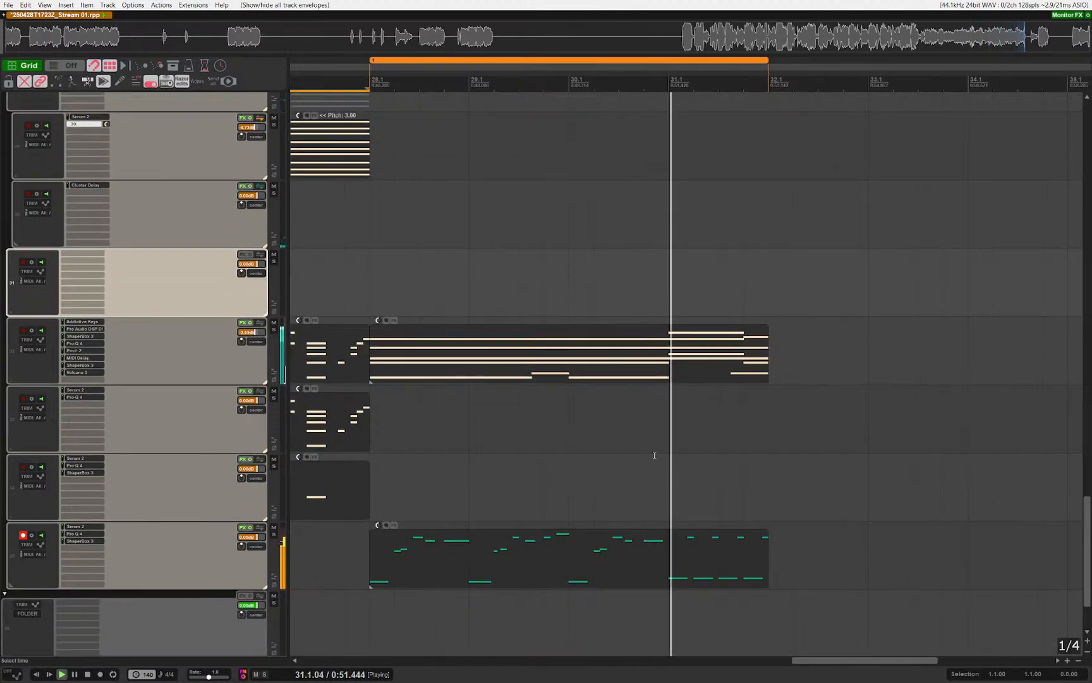
{"action": "scroll", "coordinate": [658, 457], "scroll_direction": "down", "scroll_amount": 4}
{"action": "scroll", "coordinate": [773, 474], "scroll_direction": "up", "scroll_amount": 6}
{"action": "scroll", "coordinate": [562, 445], "scroll_direction": "down", "scroll_amount": 2}
{"action": "scroll", "coordinate": [509, 440], "scroll_direction": "up", "scroll_amount": 2}
{"action": "key", "text": "space"}
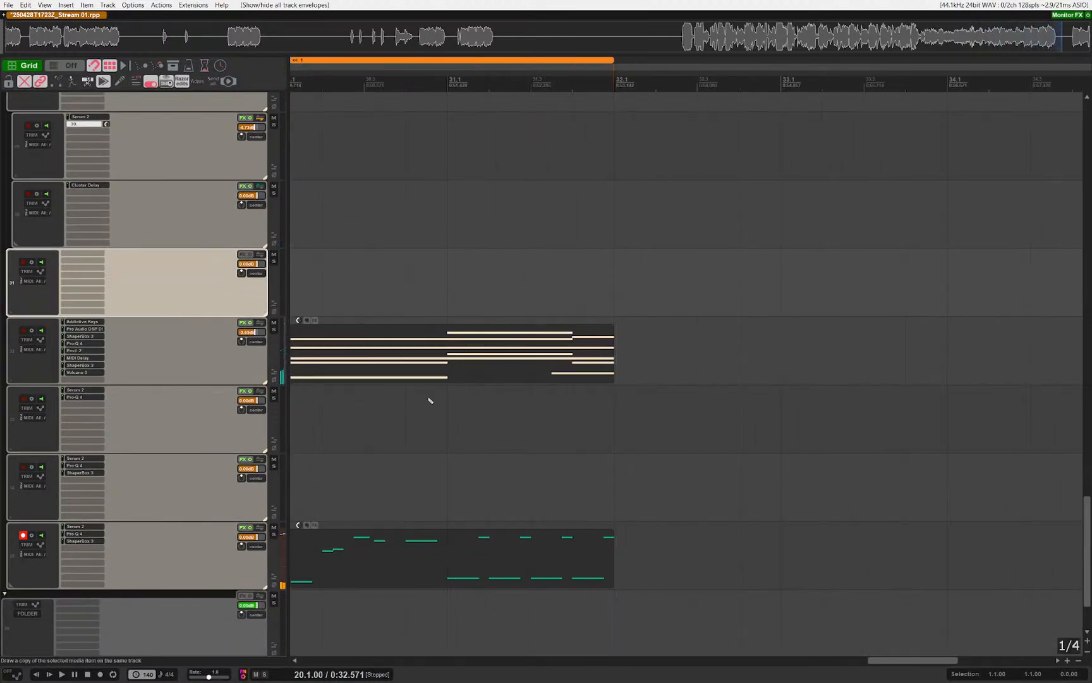
Step: Open the Addictive Keys chord item, lower the top Bb4 notes at beats 31.1 and 31.2 to Ab4, and audition the change
{"action": "scroll", "coordinate": [429, 400], "scroll_direction": "up", "scroll_amount": 2}
{"action": "double_click", "coordinate": [474, 359]}
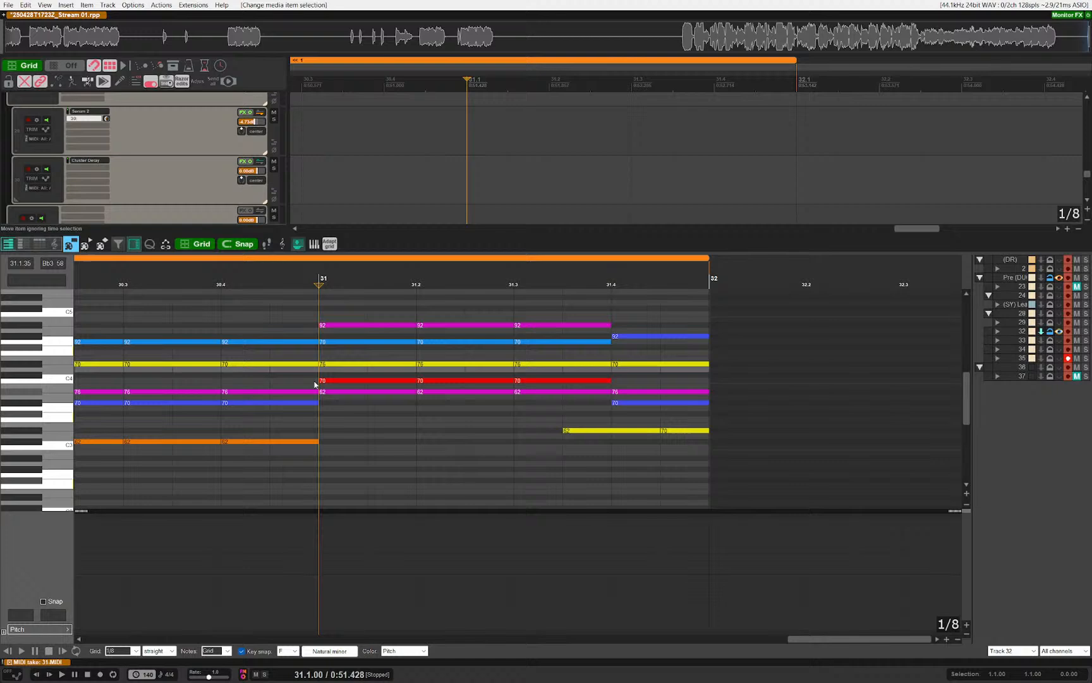
{"action": "left_click_drag", "start_coordinate": [316, 334], "coordinate": [499, 342]}
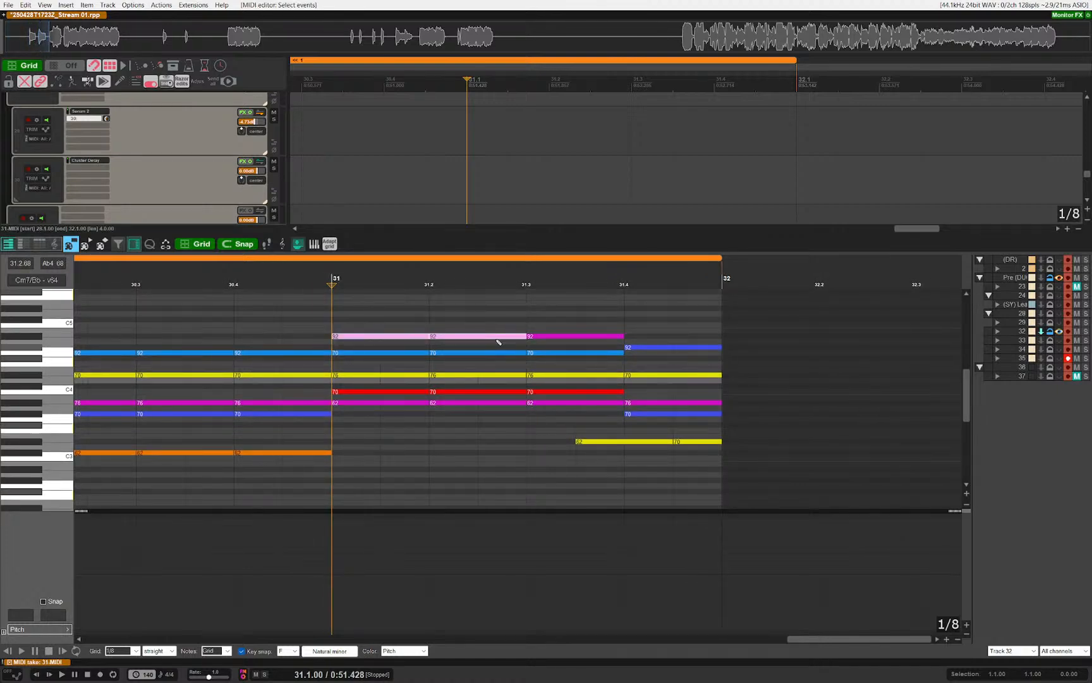
{"action": "key", "text": "Down"}
{"action": "key", "text": "Up"}
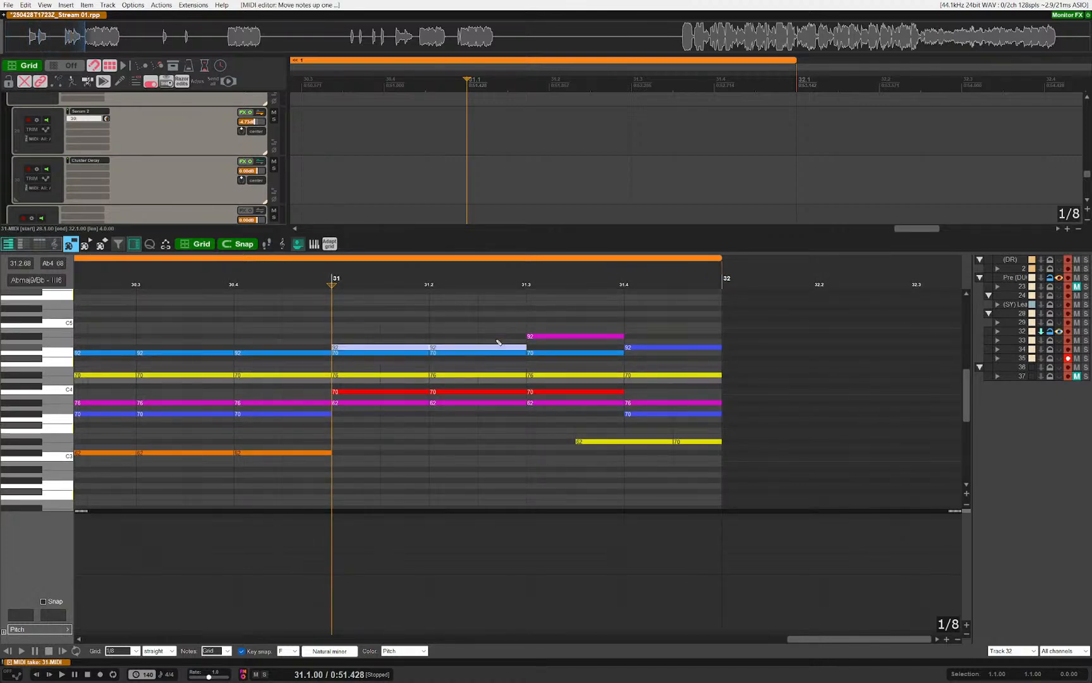
{"action": "key", "text": "space"}
{"action": "key", "text": "space"}
Step: Lower the Bb4 note at beat 31.3 to Ab4 and play the chords from bar 31
{"action": "left_click", "coordinate": [566, 335]}
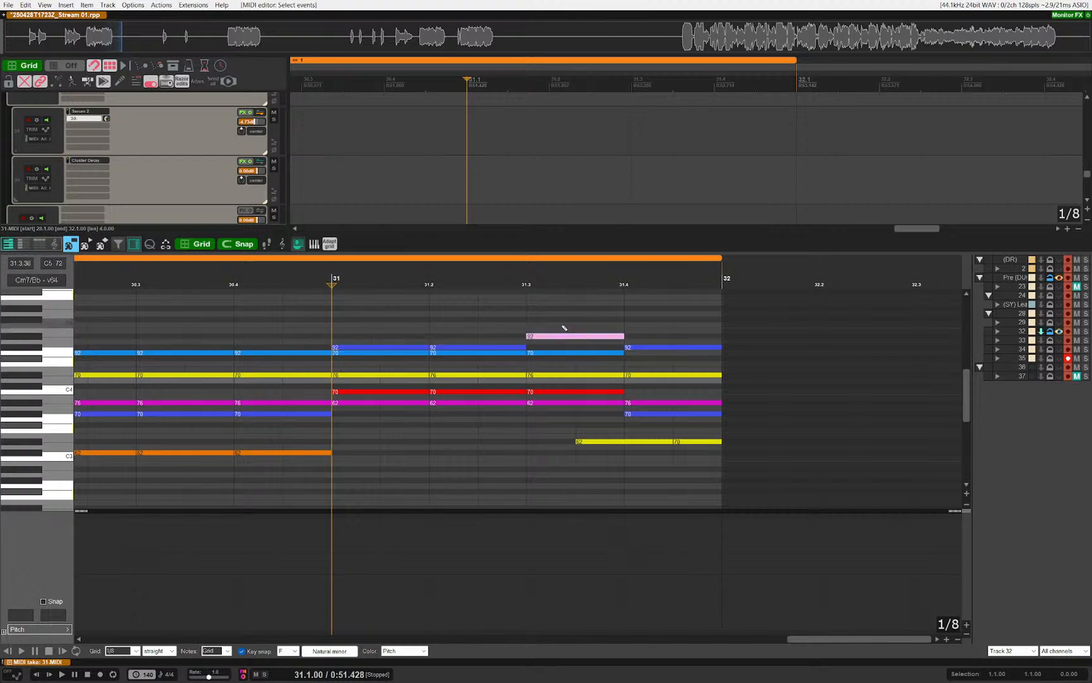
{"action": "key", "text": "Down"}
{"action": "key", "text": "Up"}
{"action": "key", "text": "space"}
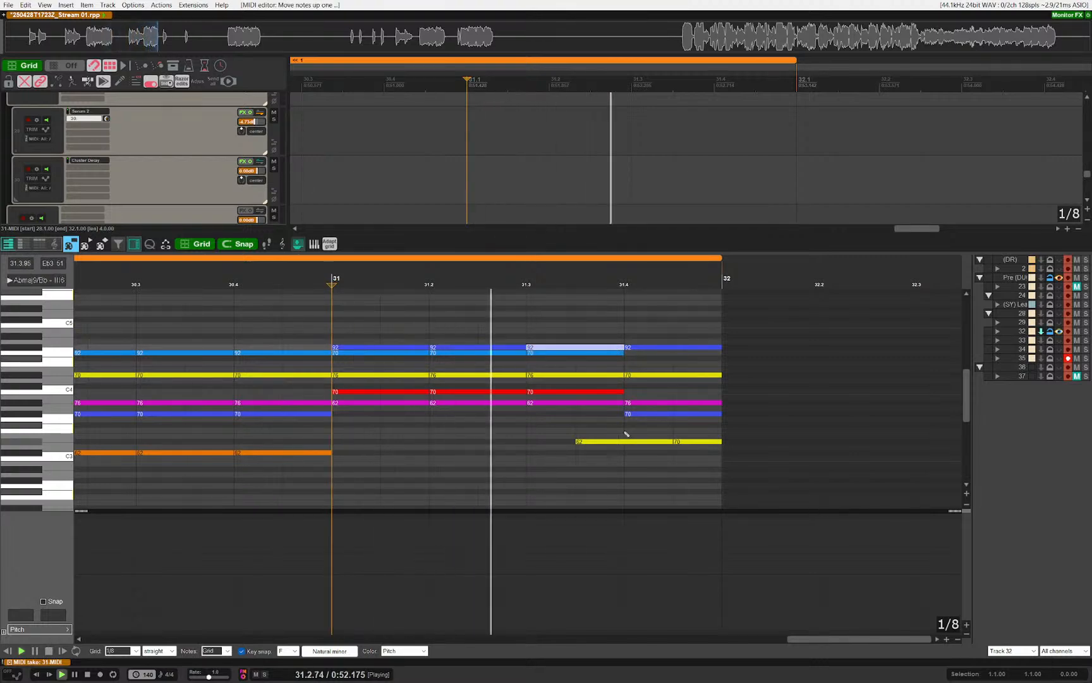
{"action": "key", "text": "space"}
Step: Lower the Ab4 note at beat 31.4 to G4 and start playback from bar 28
{"action": "left_click_drag", "start_coordinate": [638, 327], "coordinate": [688, 356]}
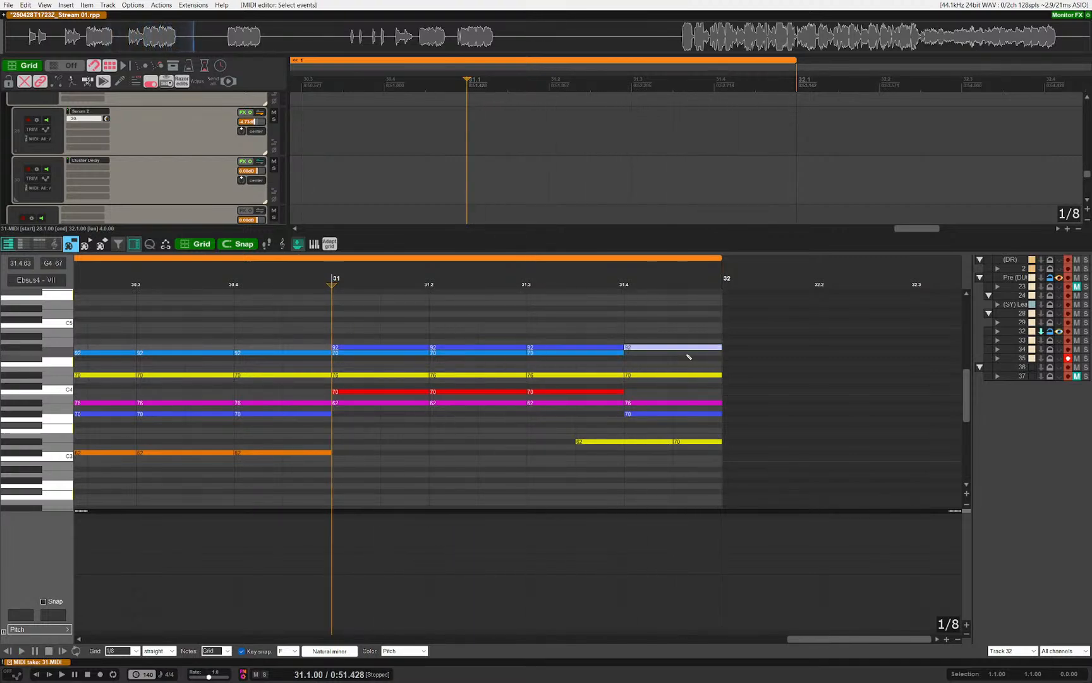
{"action": "key", "text": "Down"}
{"action": "key", "text": "space"}
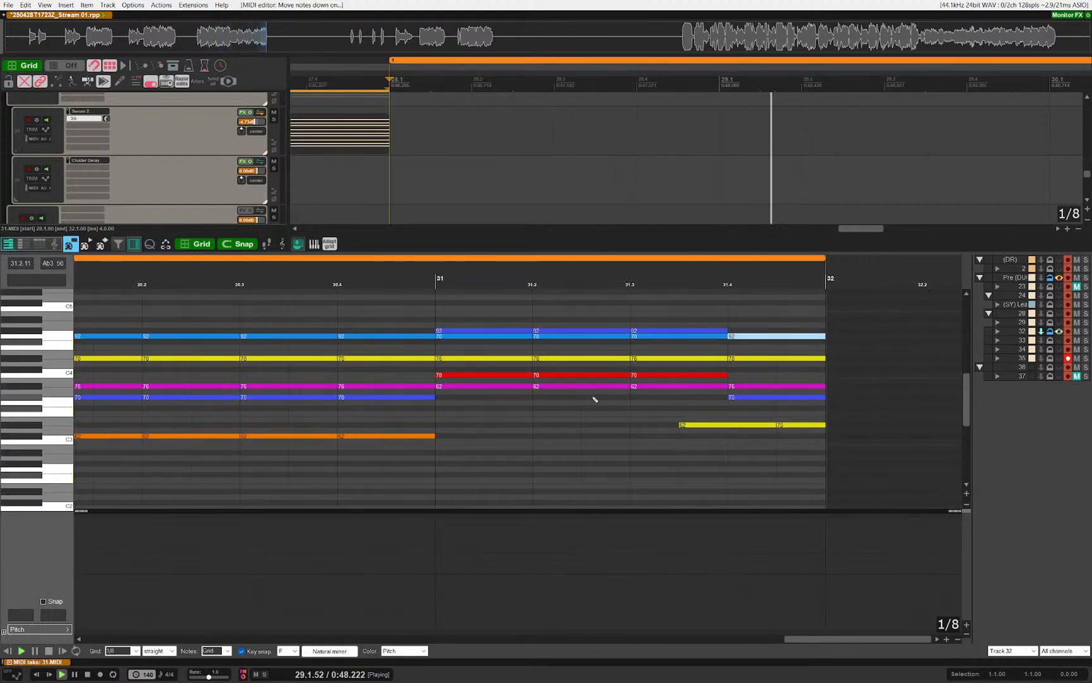
Step: Examine the revised bar 31 voicing during playback, stop, and close the MIDI editor
{"action": "scroll", "coordinate": [595, 399], "scroll_direction": "right", "scroll_amount": 2}
{"action": "left_click_drag", "start_coordinate": [466, 424], "coordinate": [512, 444]}
{"action": "scroll", "coordinate": [578, 446], "scroll_direction": "up", "scroll_amount": 3}
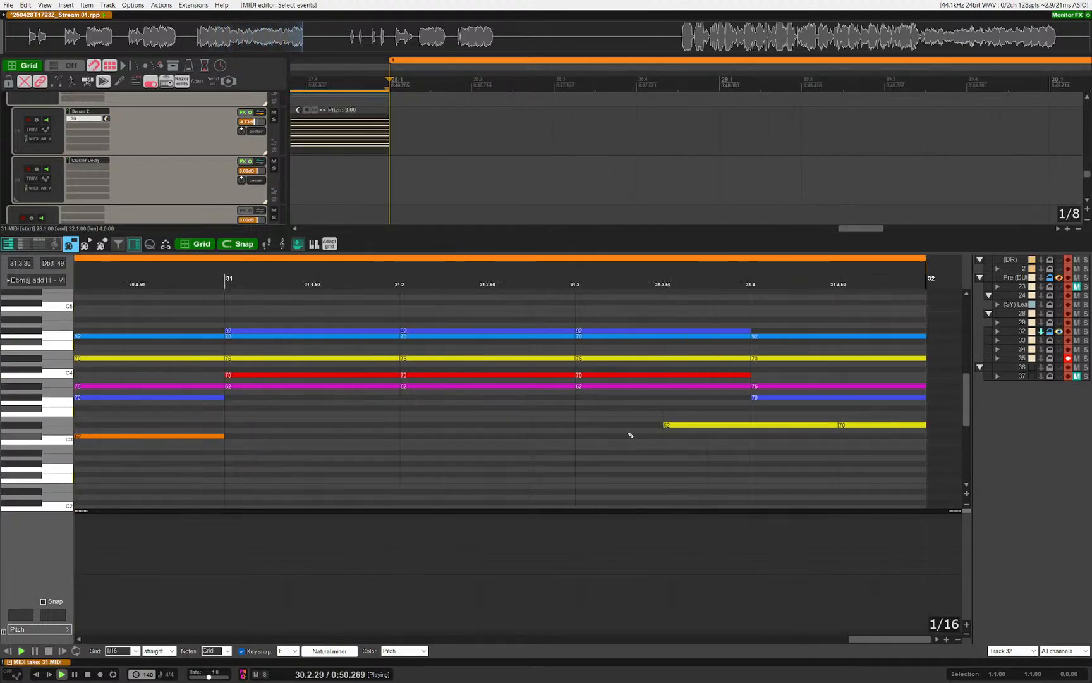
{"action": "scroll", "coordinate": [600, 430], "scroll_direction": "down", "scroll_amount": 5}
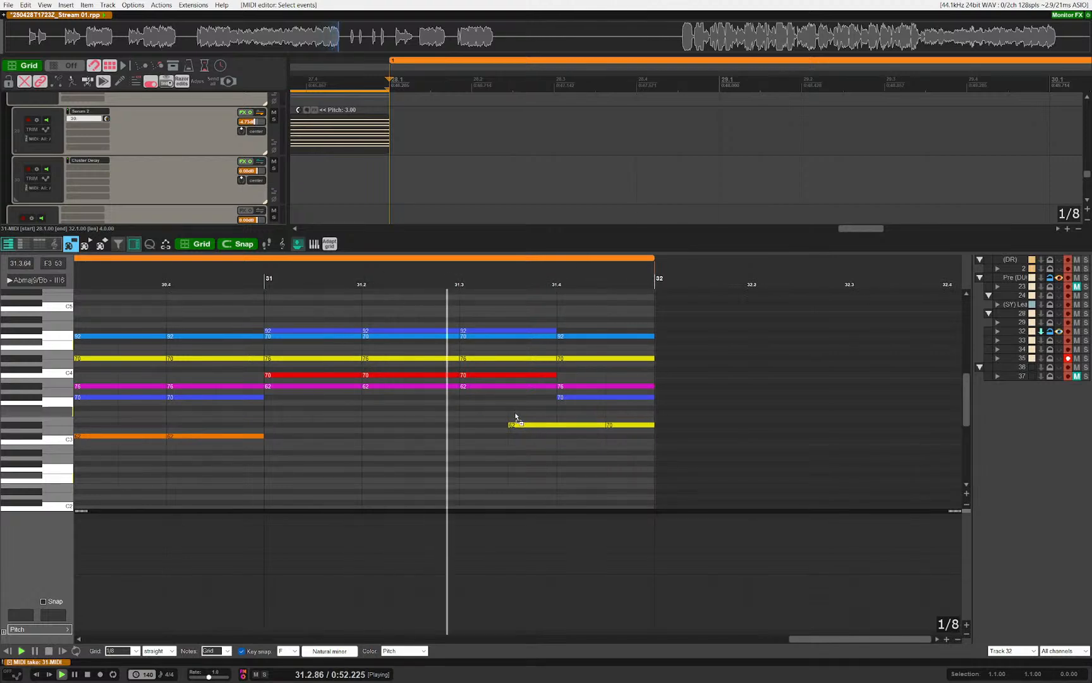
{"action": "scroll", "coordinate": [516, 420], "scroll_direction": "down", "scroll_amount": 3}
{"action": "scroll", "coordinate": [510, 428], "scroll_direction": "up", "scroll_amount": 2}
{"action": "key", "text": "space"}
{"action": "key", "text": "Escape"}
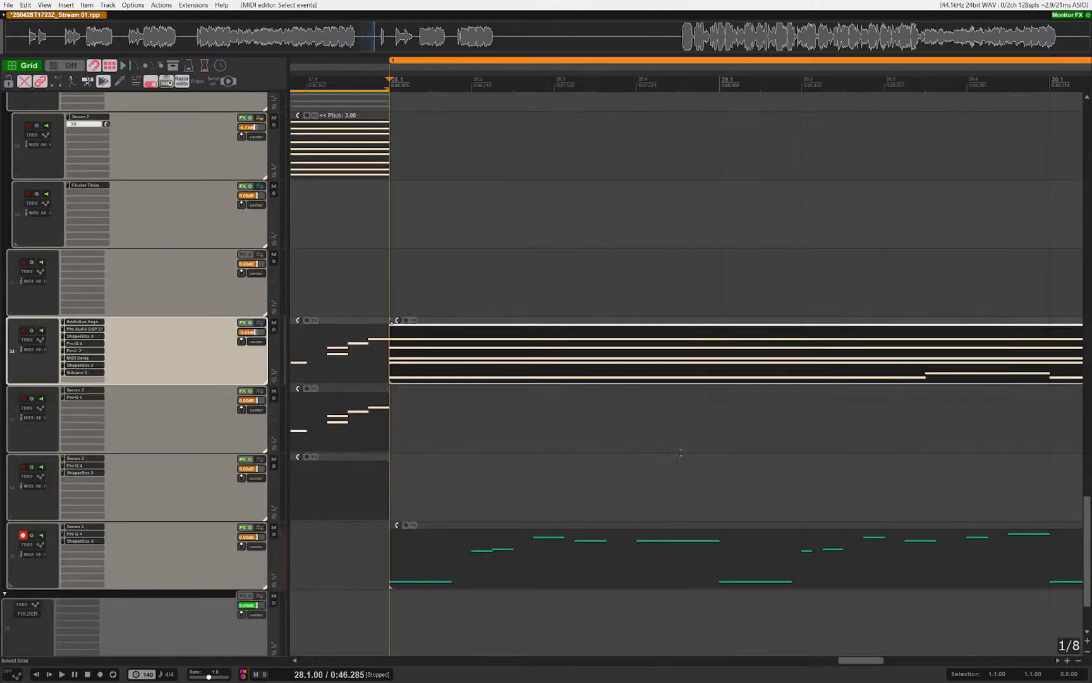
Step: Return the edit cursor to bar 20 and clear the item selection
{"action": "scroll", "coordinate": [580, 432], "scroll_direction": "down", "scroll_amount": 8}
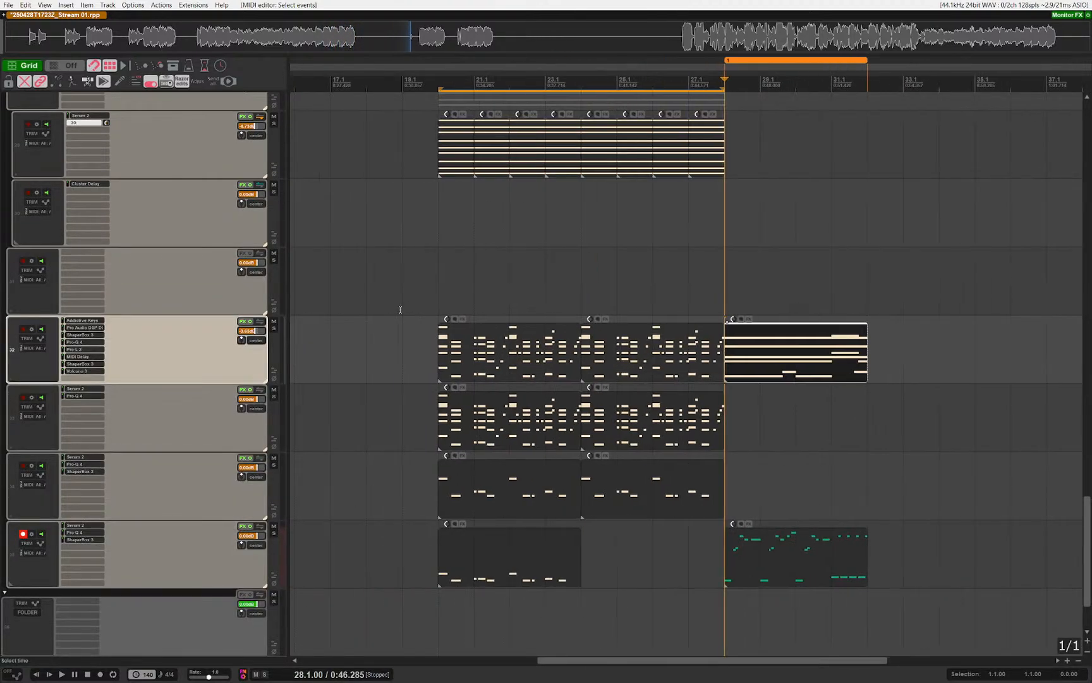
{"action": "left_click", "coordinate": [433, 301]}
{"action": "scroll", "coordinate": [677, 398], "scroll_direction": "up", "scroll_amount": 2}
{"action": "left_click_drag", "start_coordinate": [808, 435], "coordinate": [852, 451]}
{"action": "left_click_drag", "start_coordinate": [710, 422], "coordinate": [648, 467]}
{"action": "key", "text": "Escape"}
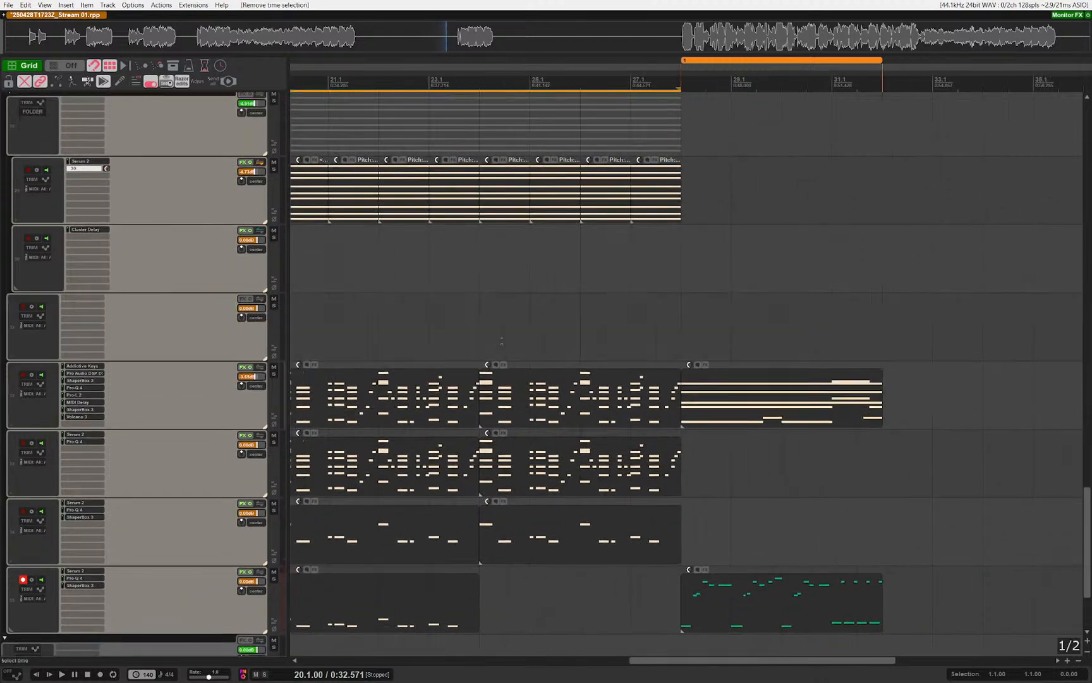
Step: Select the new empty track, check the start of bar 28, and place the edit cursor back at bar 20
{"action": "left_click", "coordinate": [191, 327]}
{"action": "left_click", "coordinate": [681, 329]}
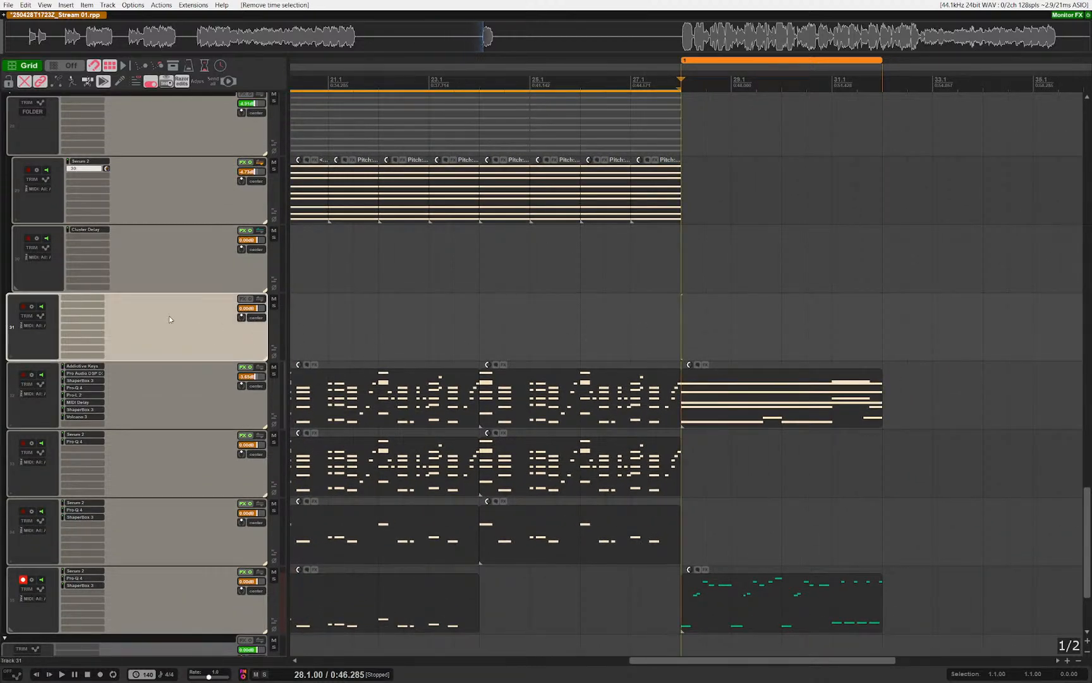
{"action": "left_click_drag", "start_coordinate": [292, 313], "coordinate": [477, 378]}
{"action": "left_click", "coordinate": [469, 380]}
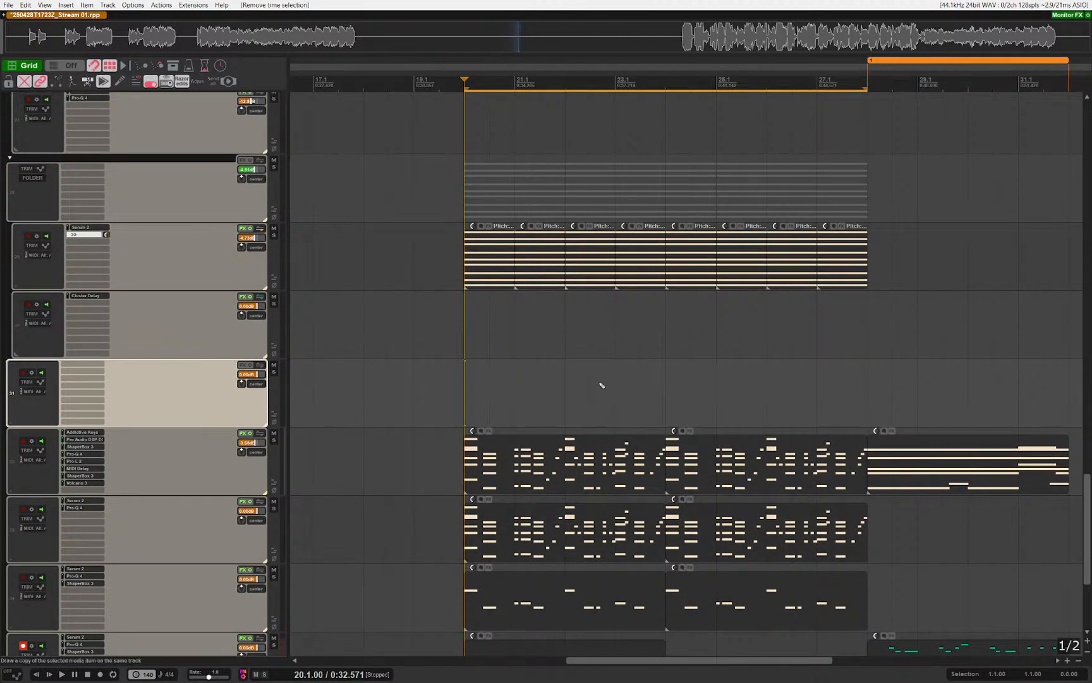
{"action": "scroll", "coordinate": [542, 380], "scroll_direction": "down", "scroll_amount": 2}
{"action": "scroll", "coordinate": [569, 378], "scroll_direction": "down", "scroll_amount": 2}
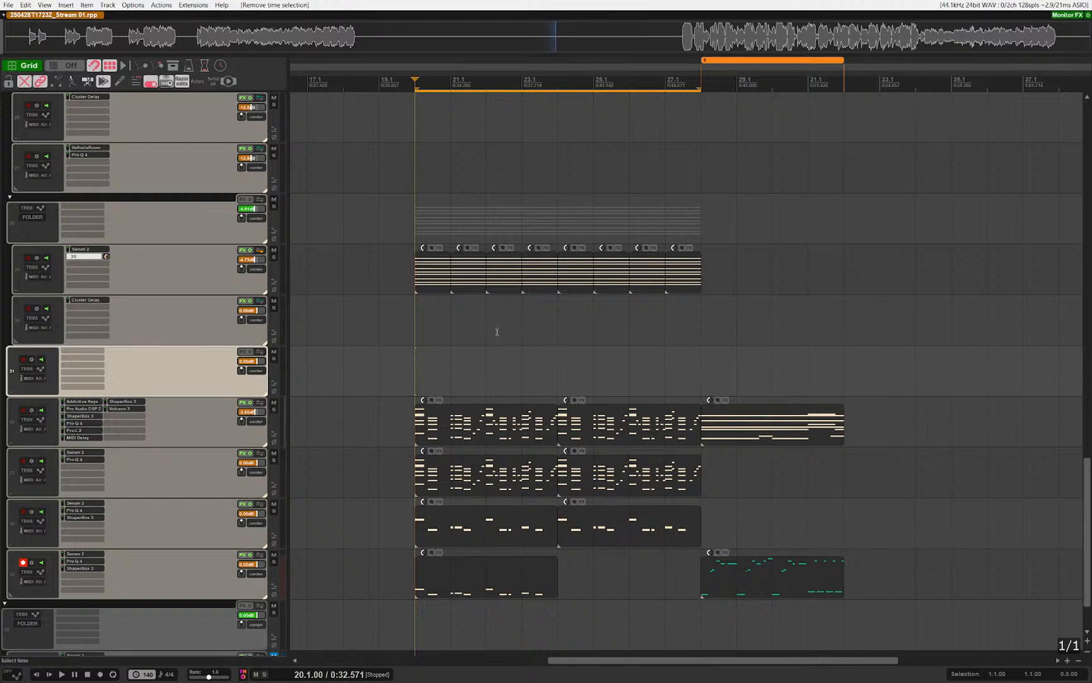
{"action": "key", "text": "Escape"}
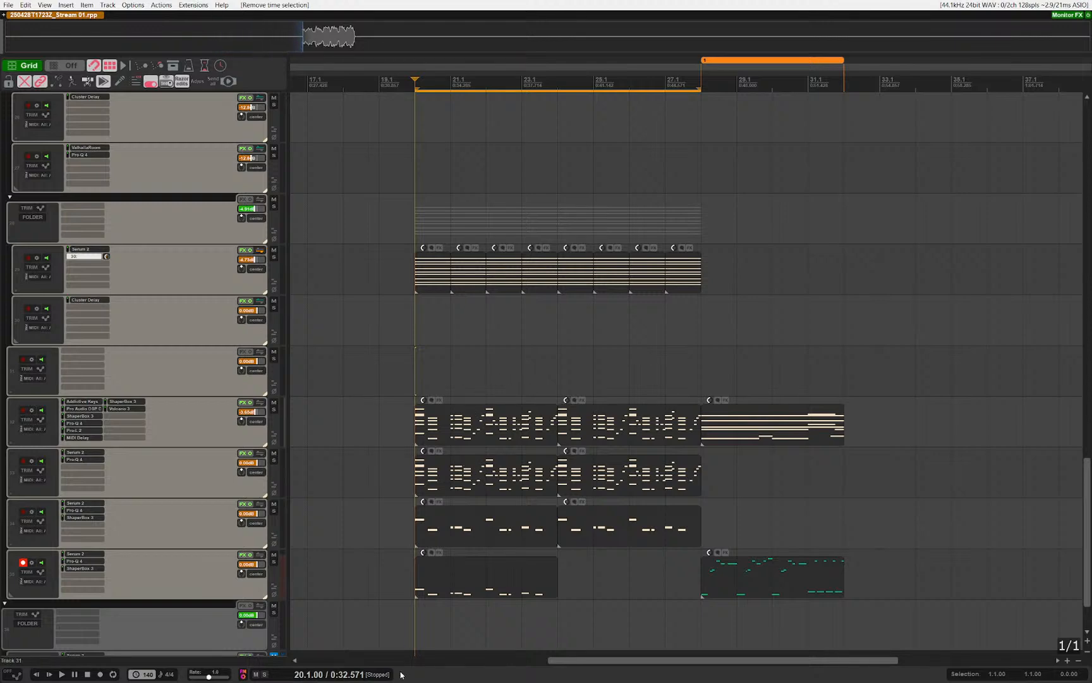
{"action": "key", "text": "alt+Tab"}
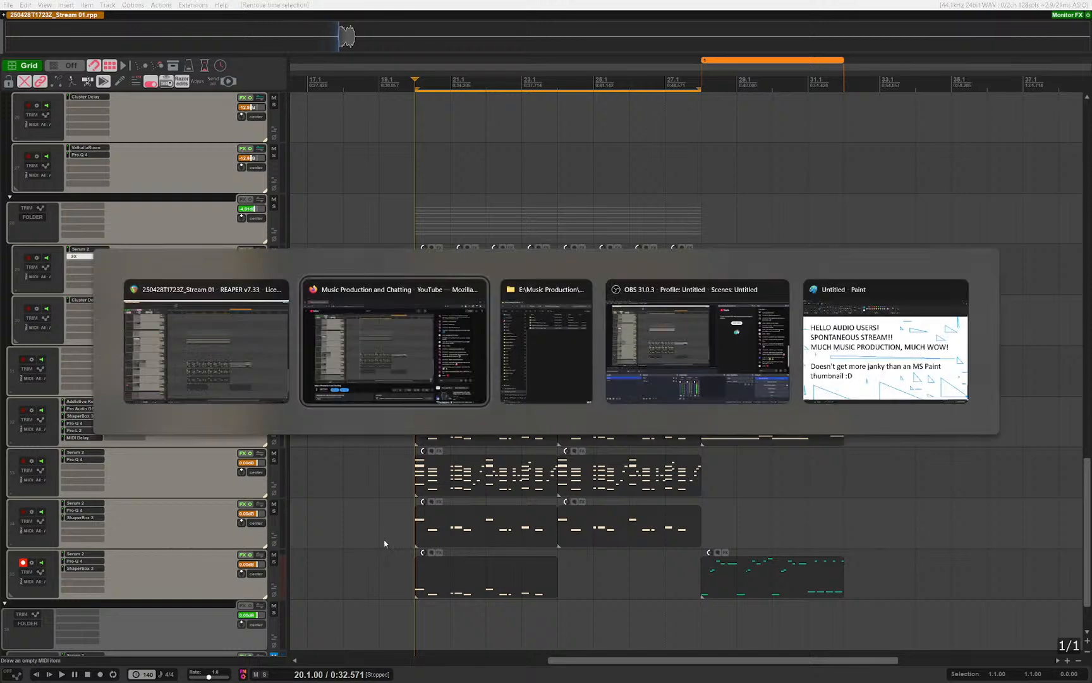
{"action": "key", "text": "alt+Tab"}
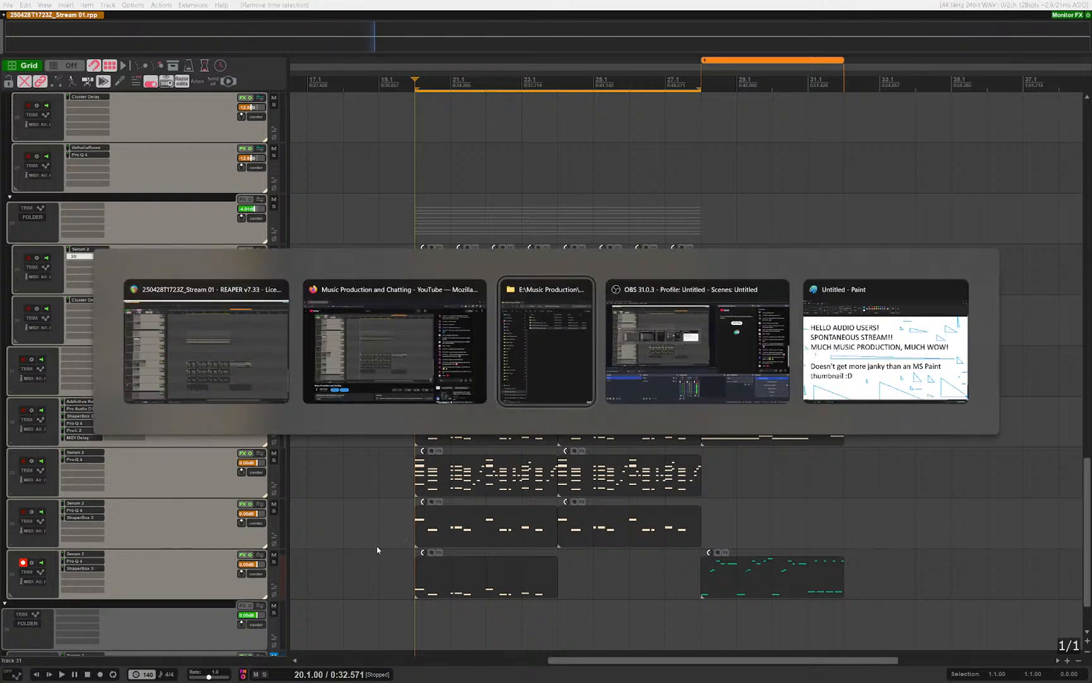
{"action": "left_click", "coordinate": [194, 384]}
{"action": "left_click_drag", "start_coordinate": [364, 361], "coordinate": [499, 356]}
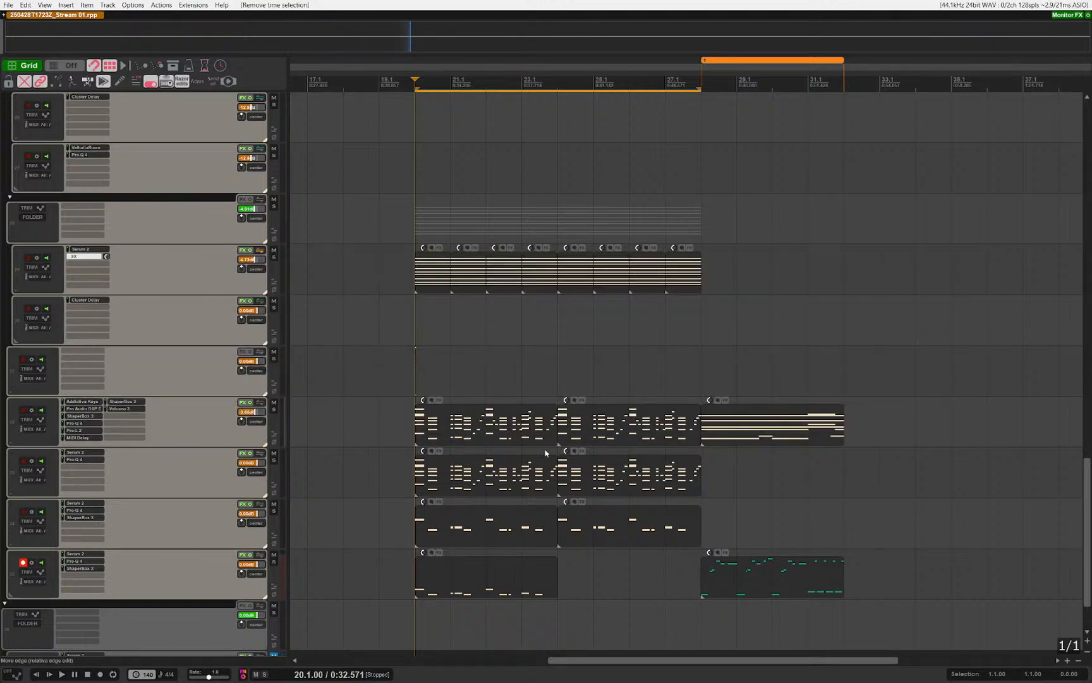
{"action": "scroll", "coordinate": [519, 449], "scroll_direction": "up", "scroll_amount": 5}
{"action": "scroll", "coordinate": [516, 450], "scroll_direction": "down", "scroll_amount": 7}
{"action": "scroll", "coordinate": [517, 450], "scroll_direction": "up", "scroll_amount": 2}
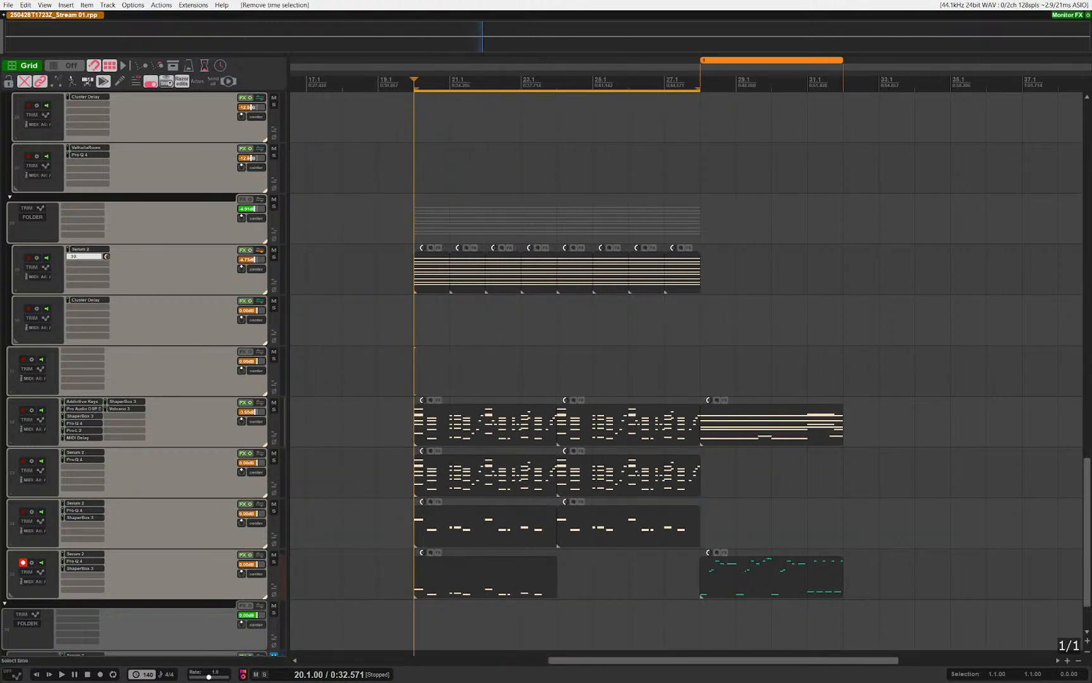
Step: Switch to the OBS window
{"action": "key", "text": "alt+Tab"}
{"action": "key", "text": "Tab"}
{"action": "key", "text": "Tab"}
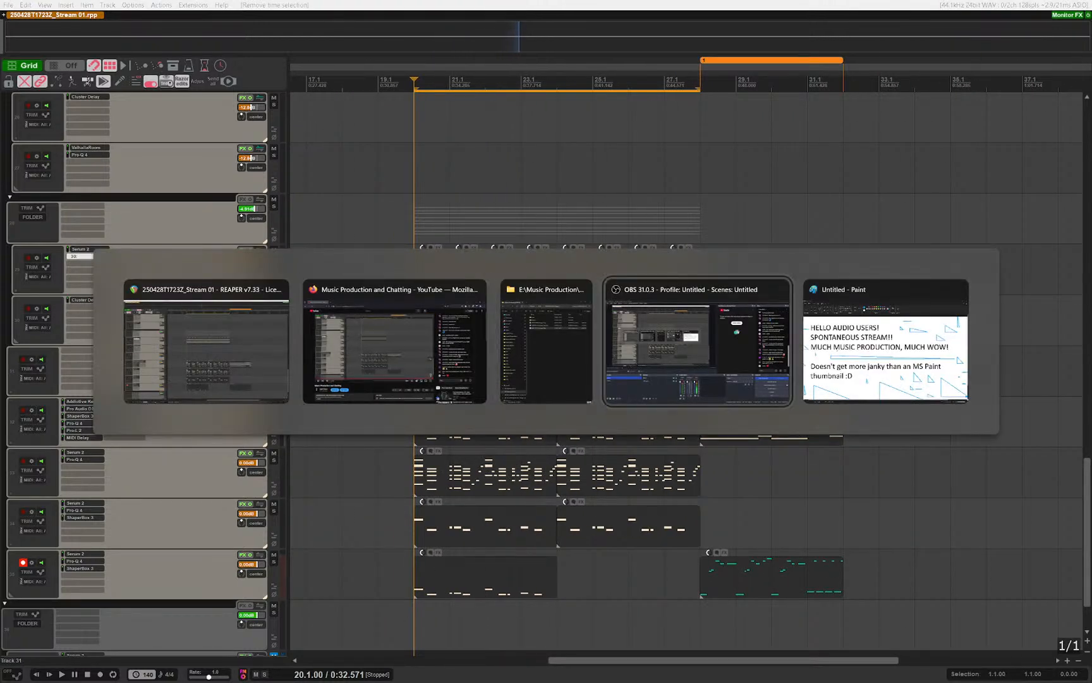